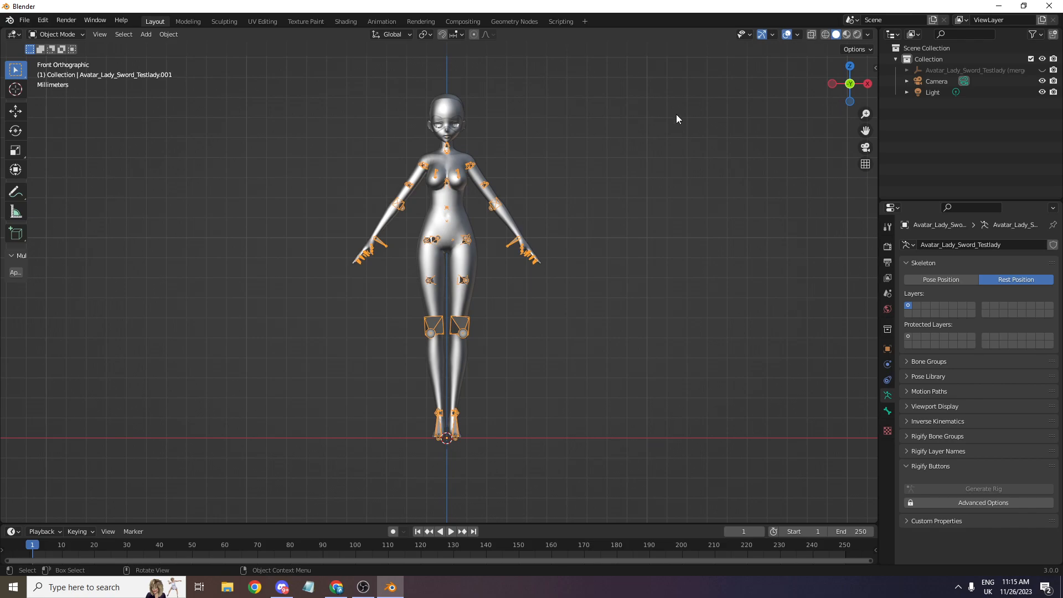
- Switch to Chrome and search Google Images for "medusa fate" in a new tab
scroll(676, 119, "up", 4)
scroll(733, 182, "down", 3)
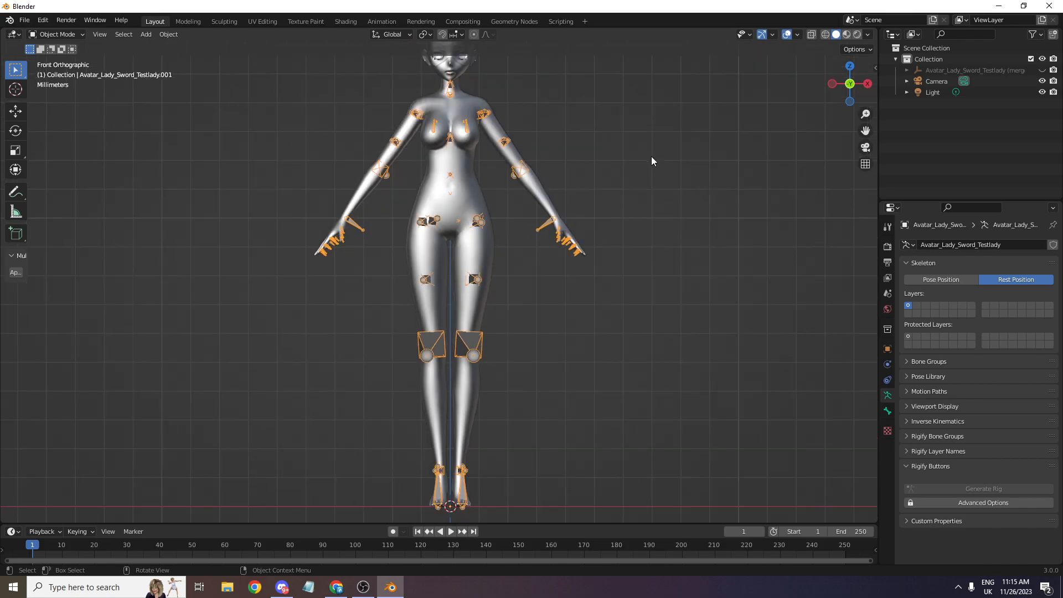
left_click(337, 587)
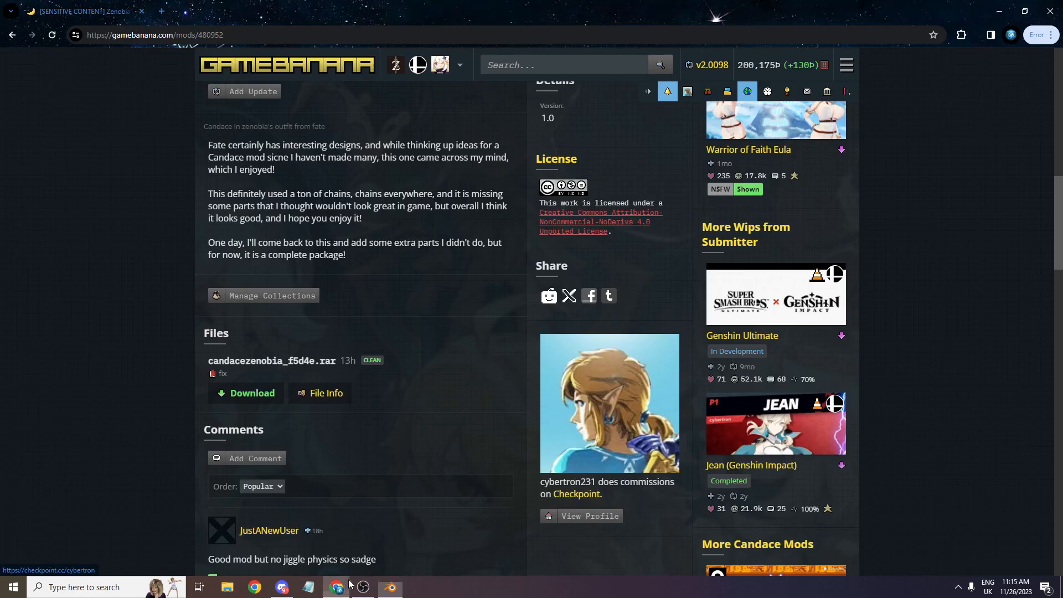
left_click(162, 11)
type("medua fate")
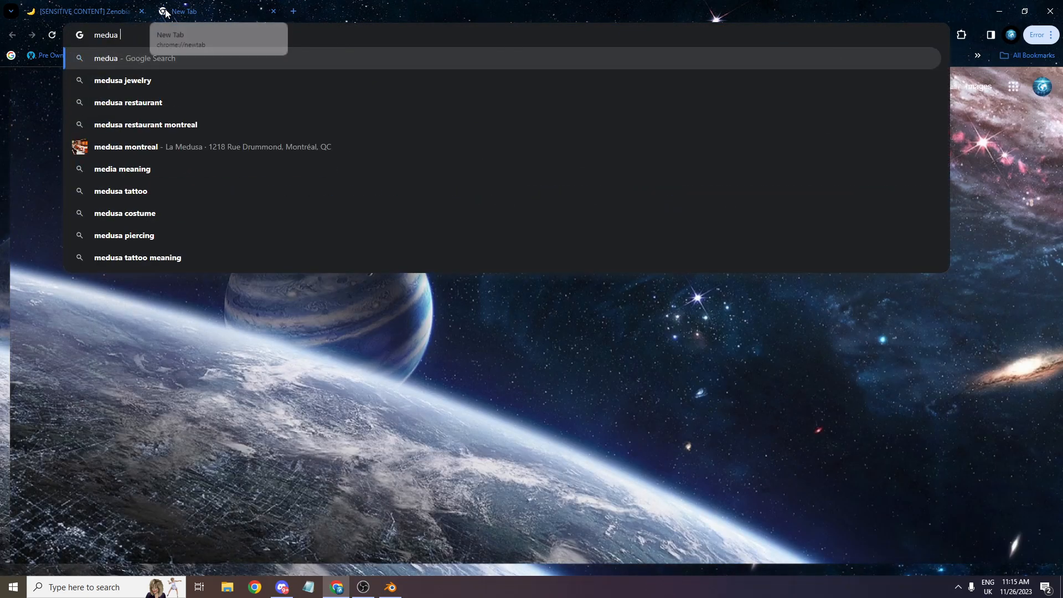
key("Return")
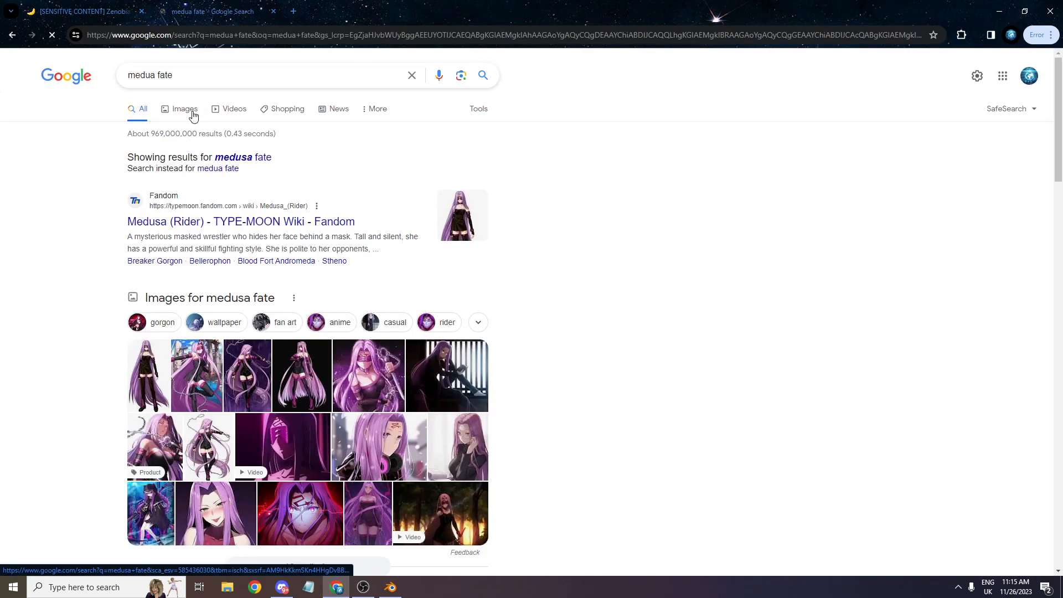
left_click(192, 112)
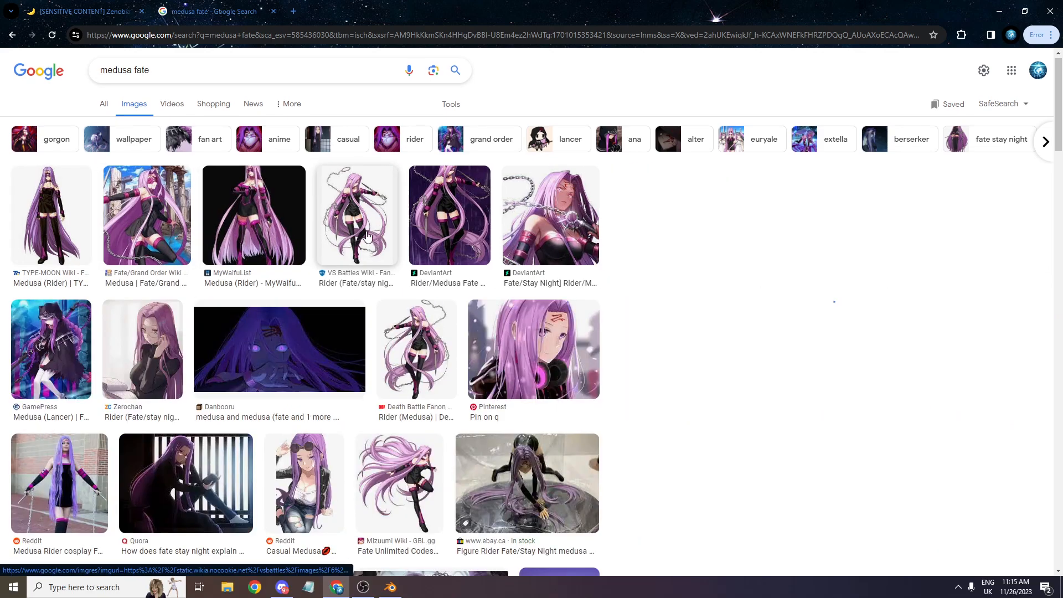
- Save the full-body Rider image from VS Battles Wiki to Downloads as Rider-0.webp
left_click(367, 237)
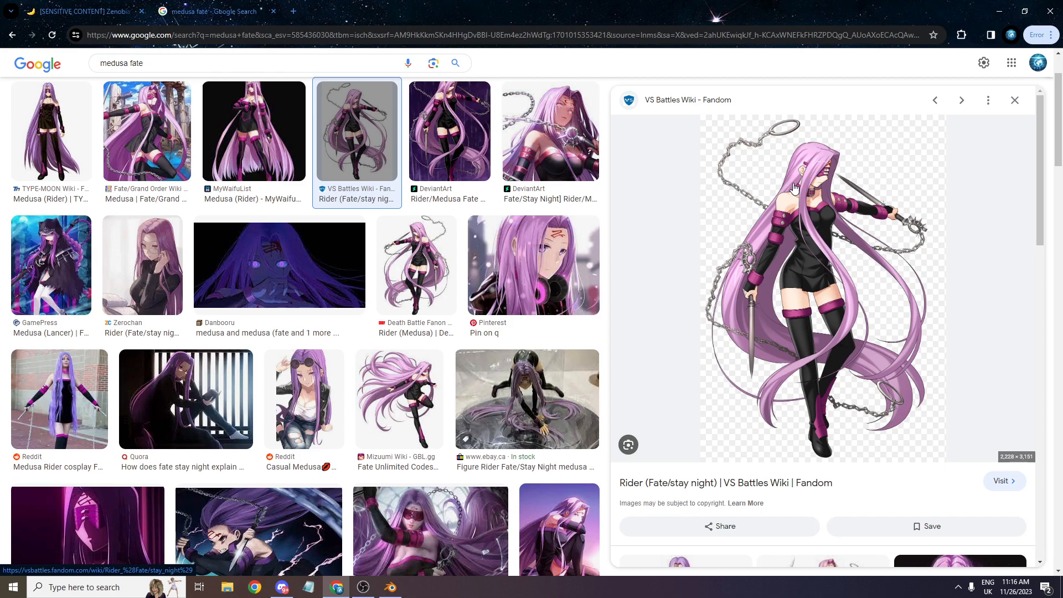
right_click(840, 218)
left_click(878, 367)
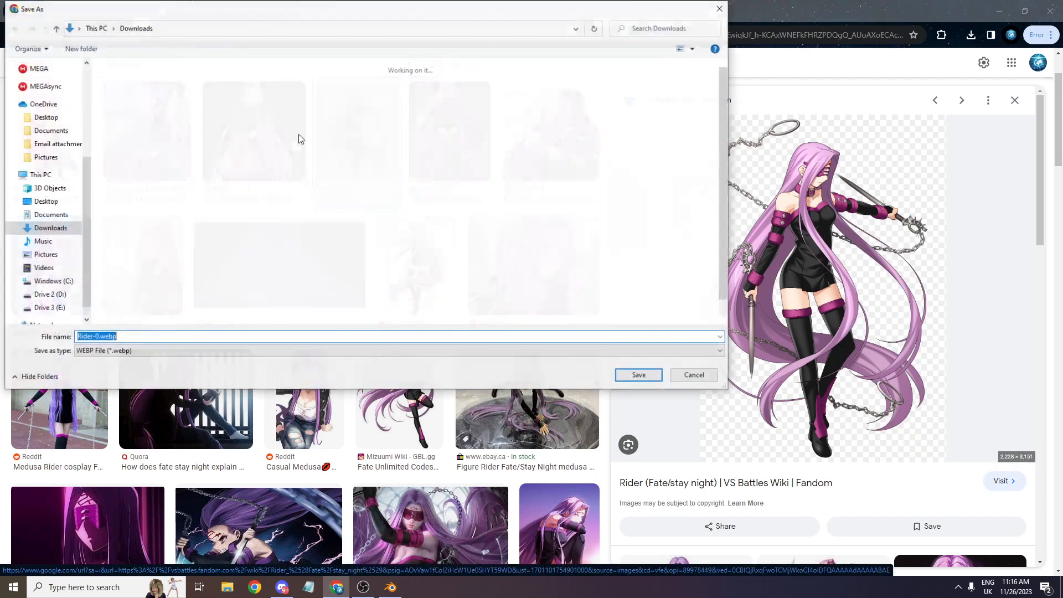
left_click(639, 376)
- Launch paint.net and open Rider-0.webp from the Downloads folder
left_click(55, 588)
type("pa")
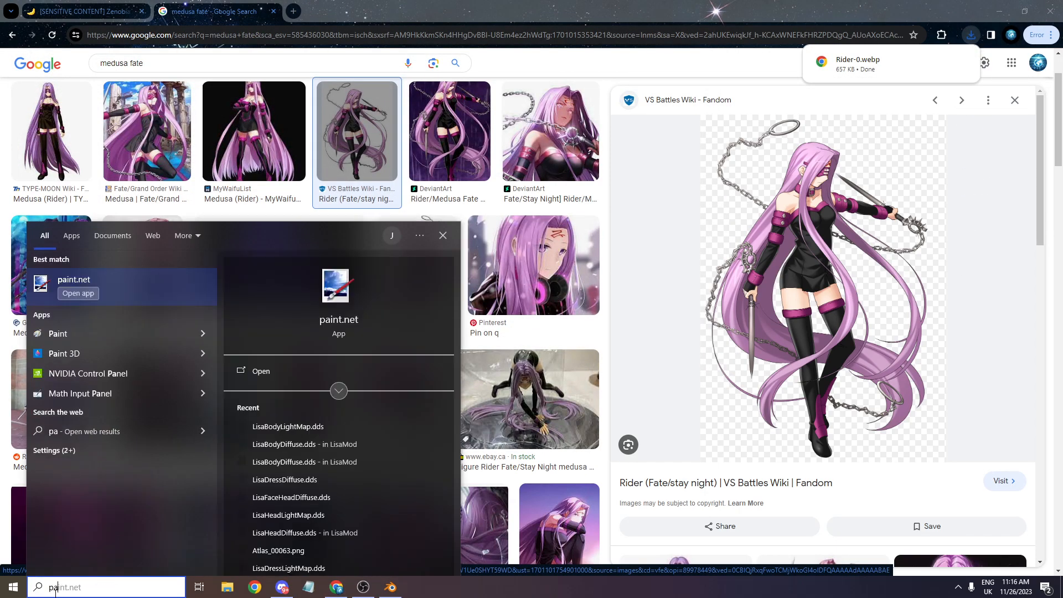
key("Return")
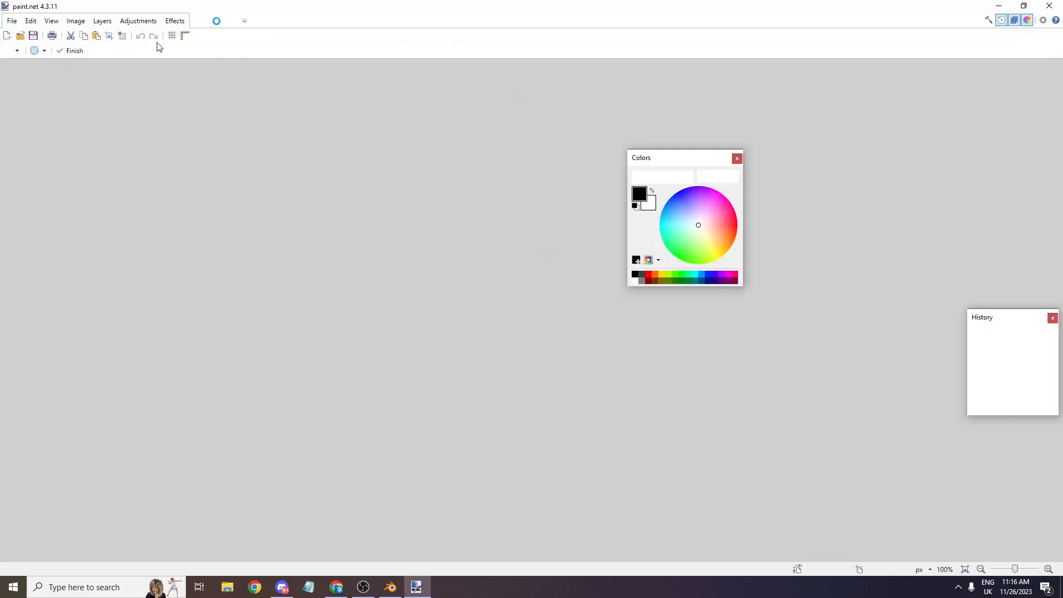
left_click(12, 21)
left_click(30, 49)
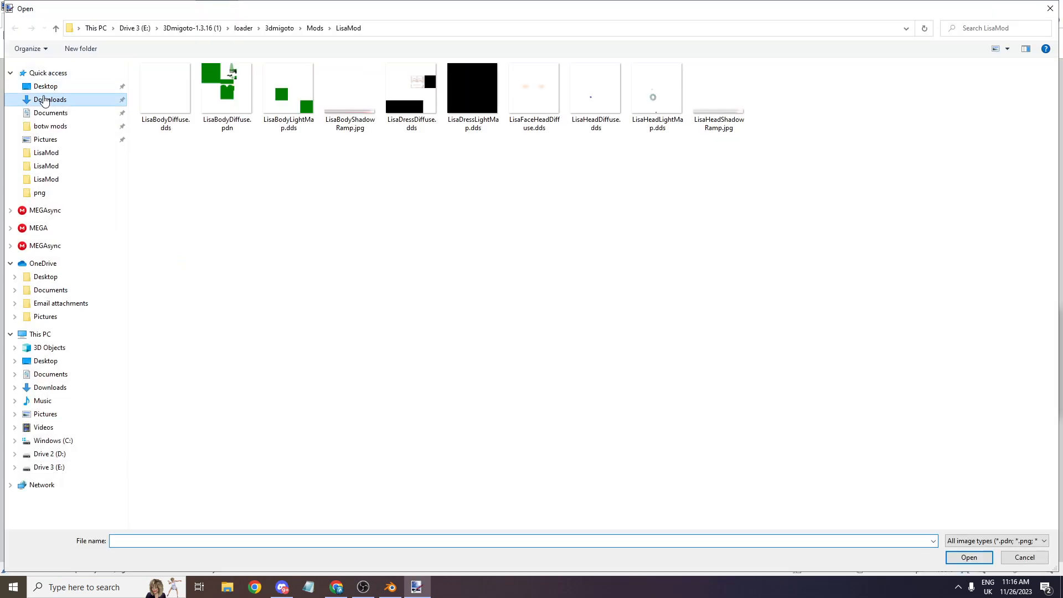
left_click(45, 99)
left_click(164, 108)
double_click(164, 108)
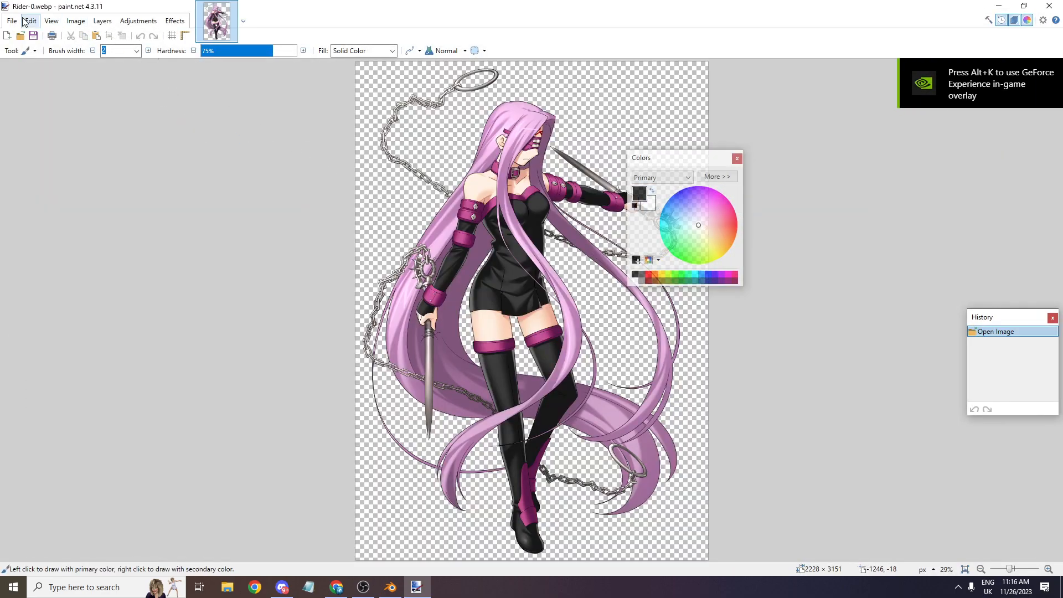
- Save a copy of the Rider-0 image in Downloads as a PNG with the Auto-detect bit depth
left_click(11, 21)
left_click(25, 108)
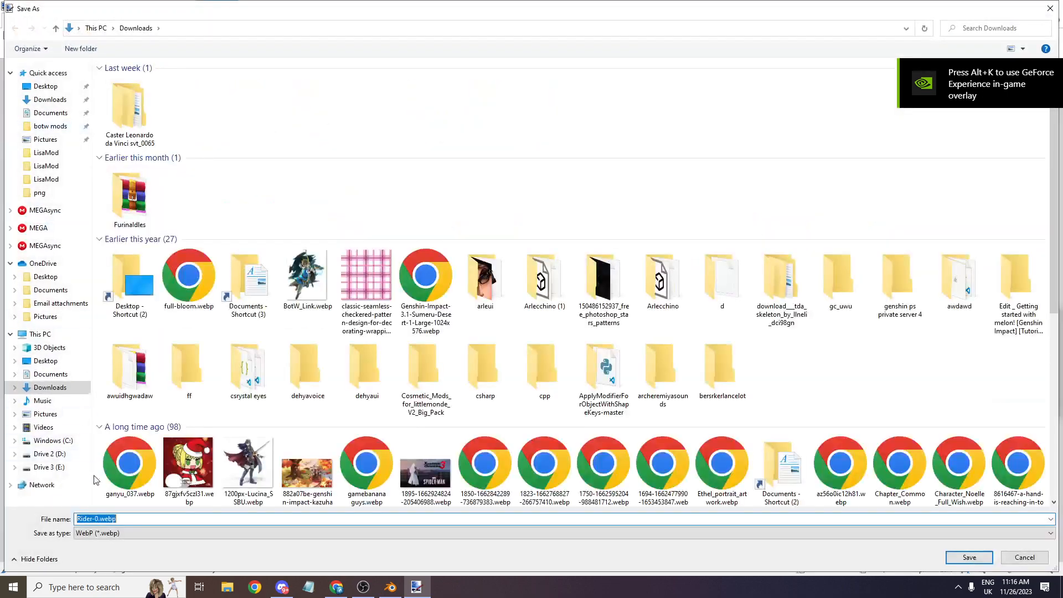
left_click(119, 532)
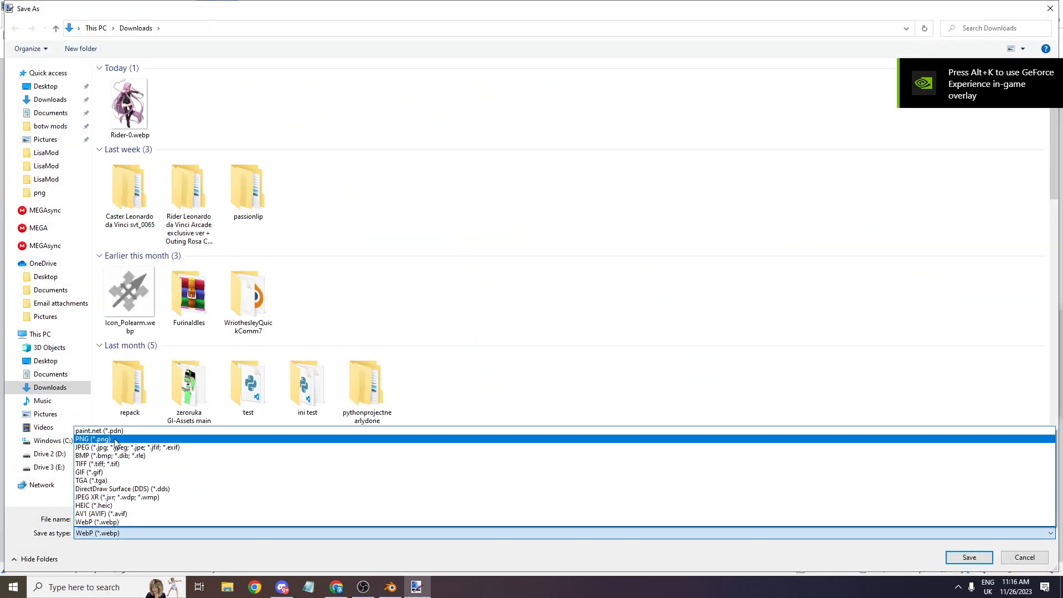
left_click(114, 439)
left_click(970, 557)
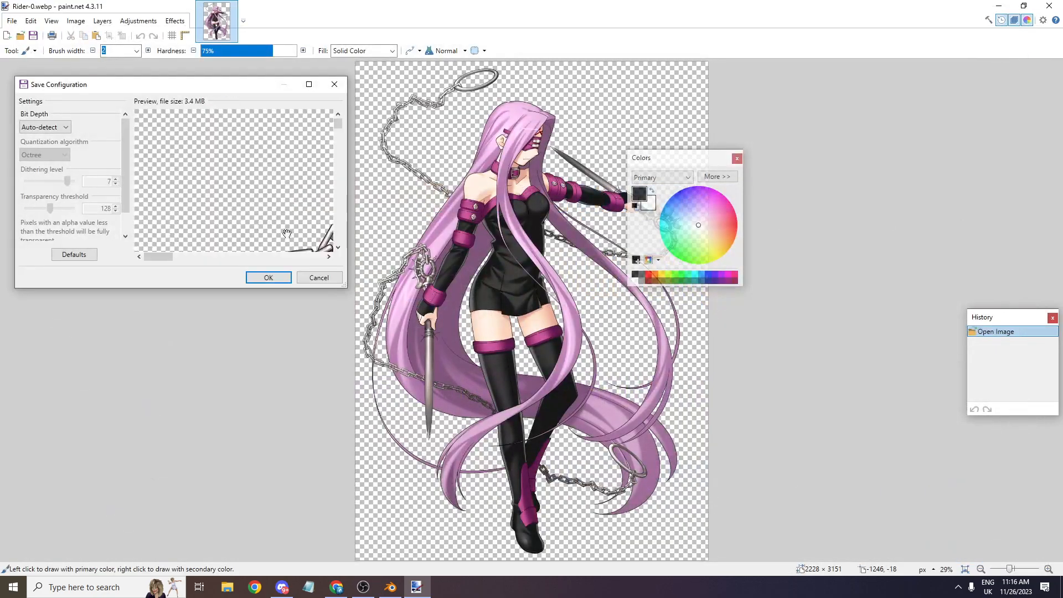
left_click(255, 278)
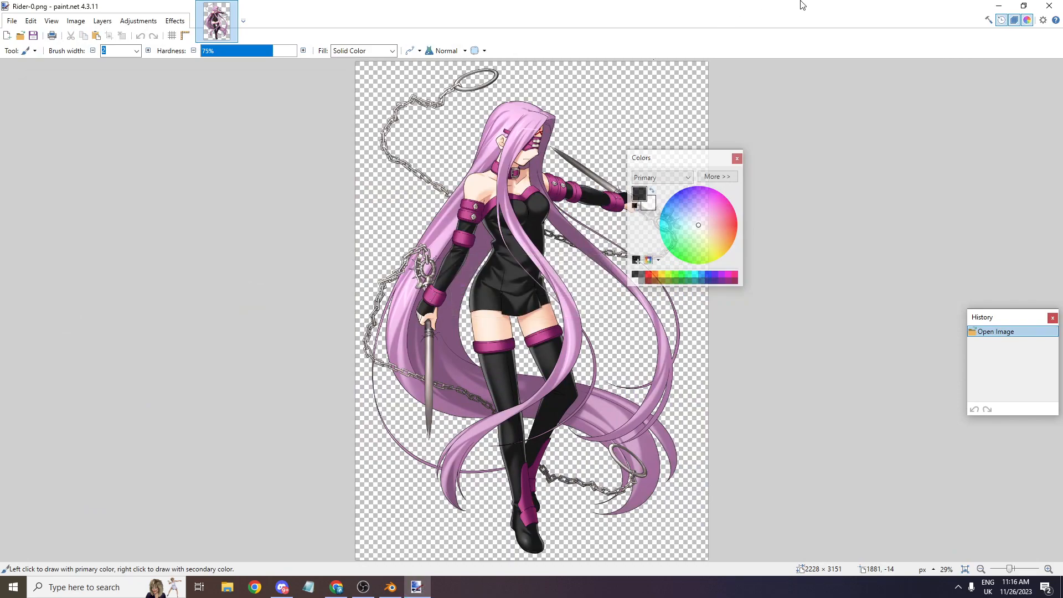
- Switch back to Blender and set the solid viewport shading color to Texture
left_click(998, 6)
left_click(390, 587)
left_click(147, 35)
left_click(867, 34)
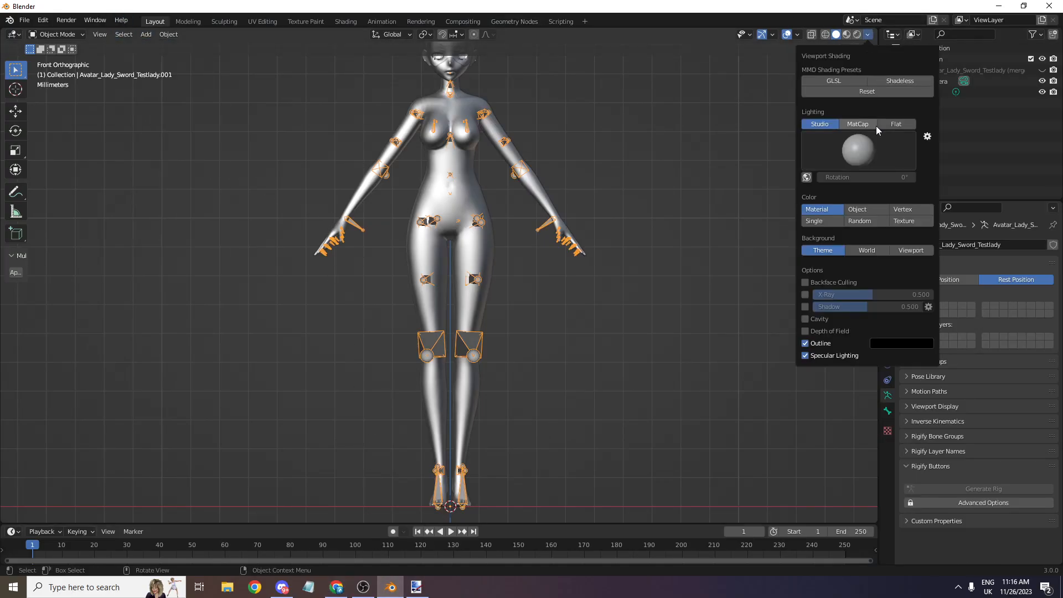
left_click(898, 221)
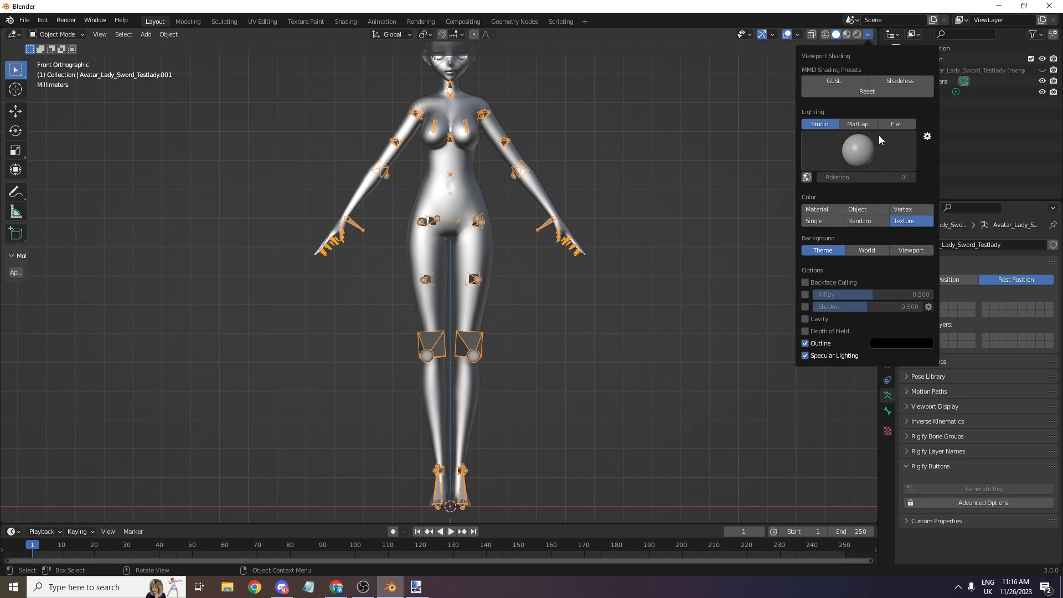
- Add a plane mesh at the origin and show it from the top view
left_click(146, 34)
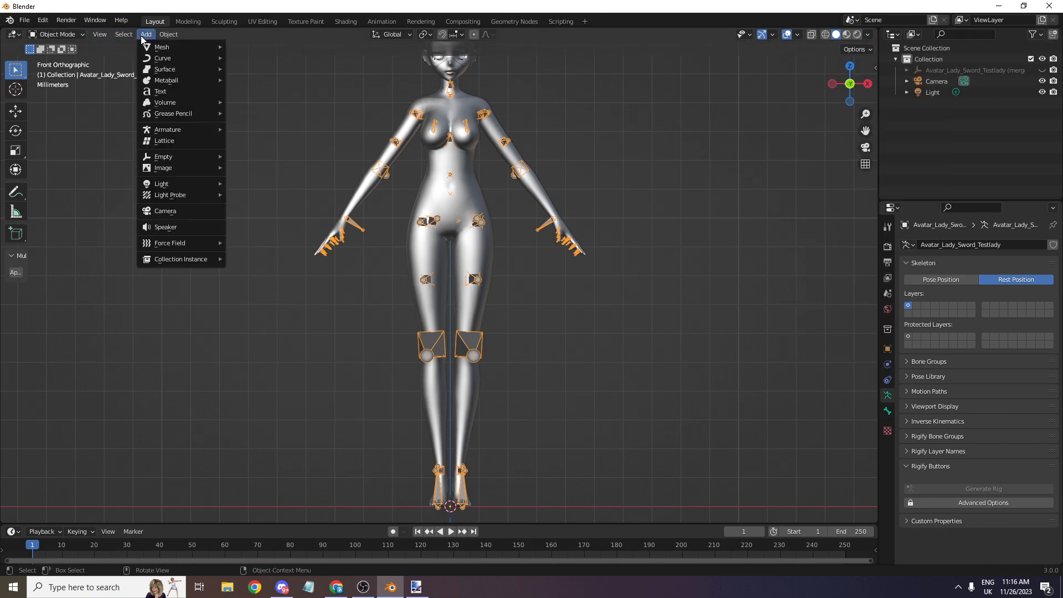
mouse_move(168, 48)
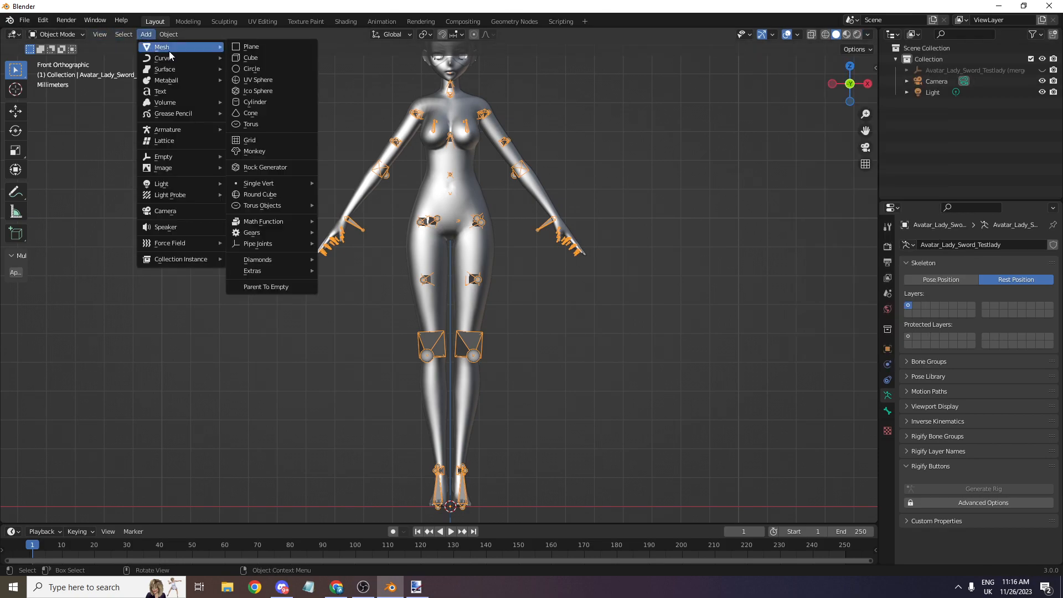
left_click(245, 47)
scroll(368, 109, "down", 4)
left_click(850, 66)
scroll(630, 237, "down", 8)
left_click(520, 258)
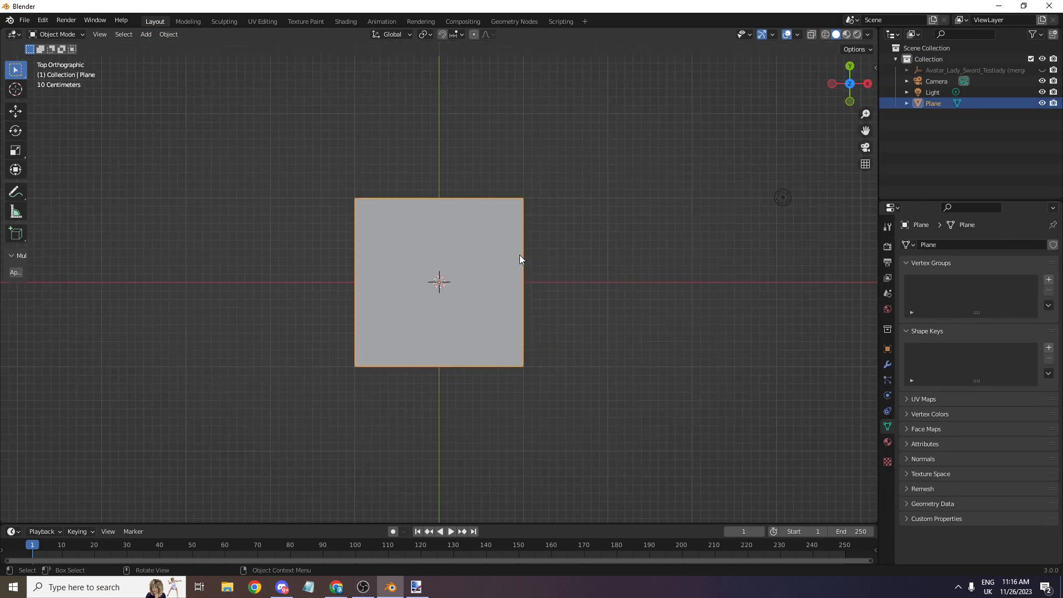
- Stretch the plane along Y in Edit Mode into a portrait-format rectangle
left_click(60, 34)
left_click(68, 58)
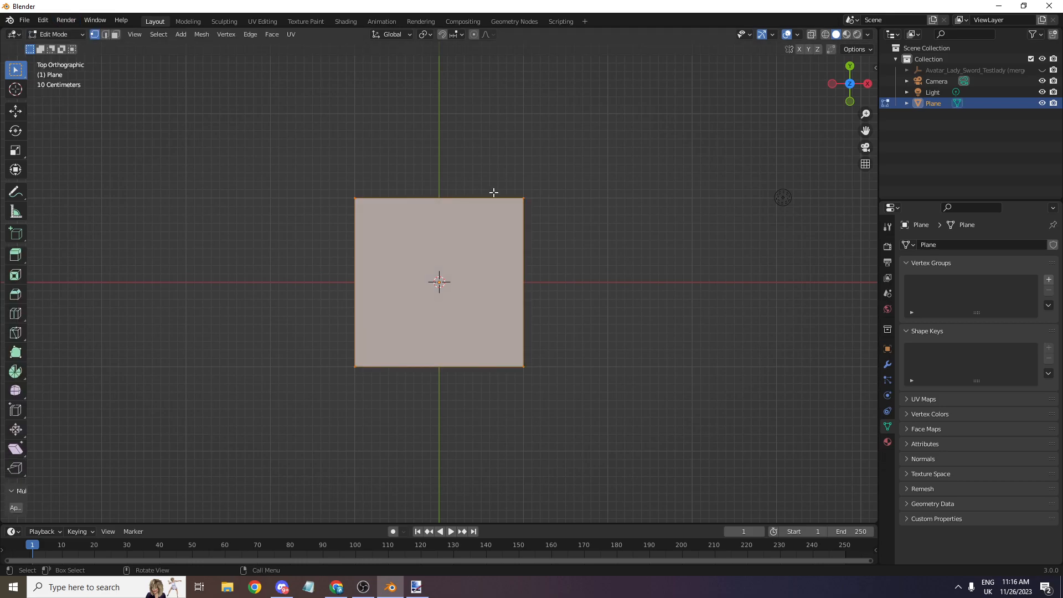
scroll(517, 196, "down", 3)
key("s")
key("y")
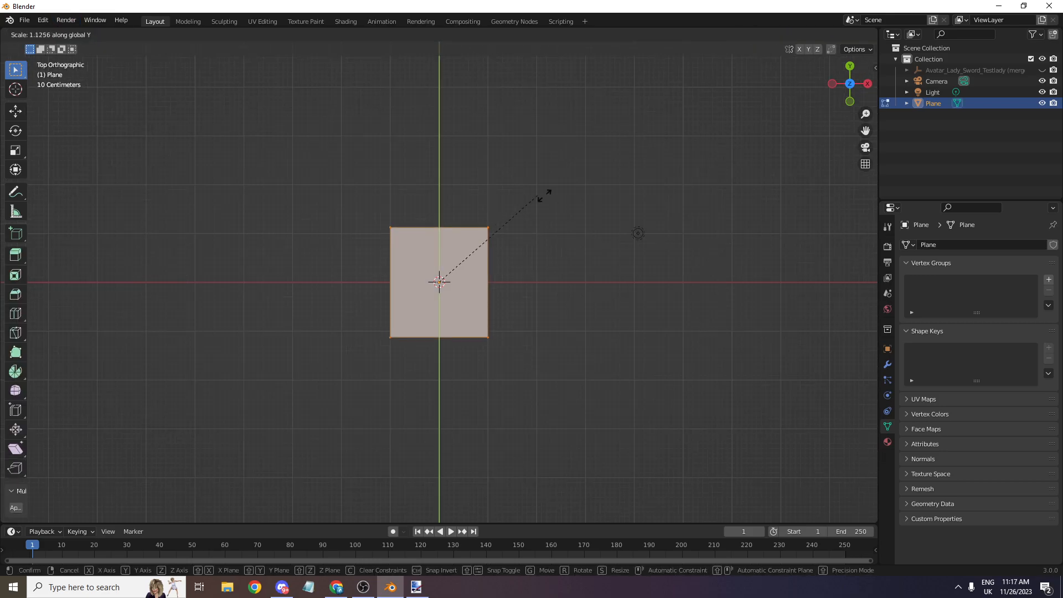
left_click(580, 193)
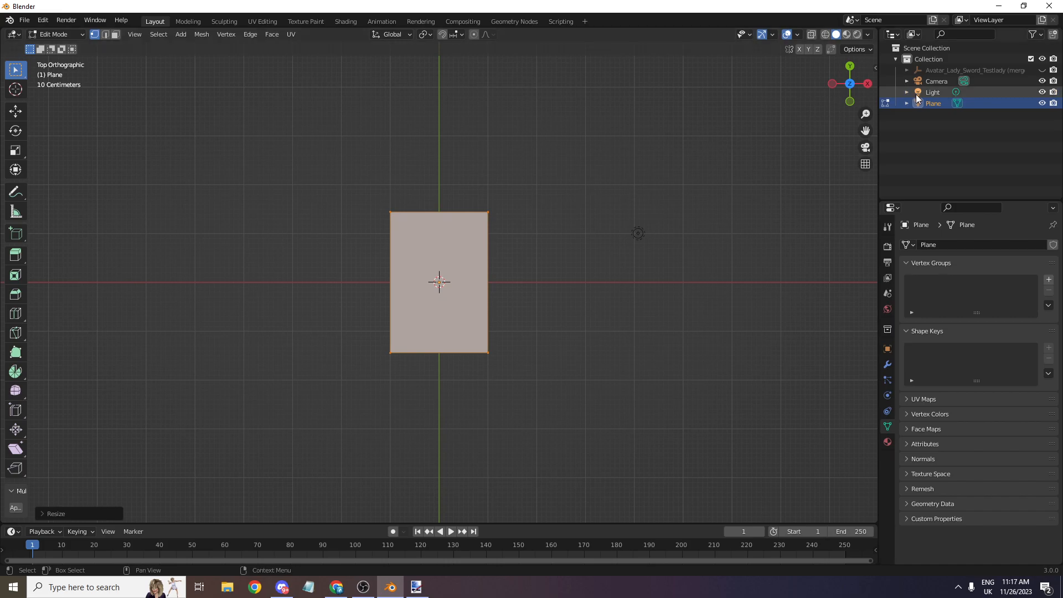
- Rotate the plane 90° upright in the right view and move it along Y to behind the character
left_click(868, 86)
type("r90")
key("Return")
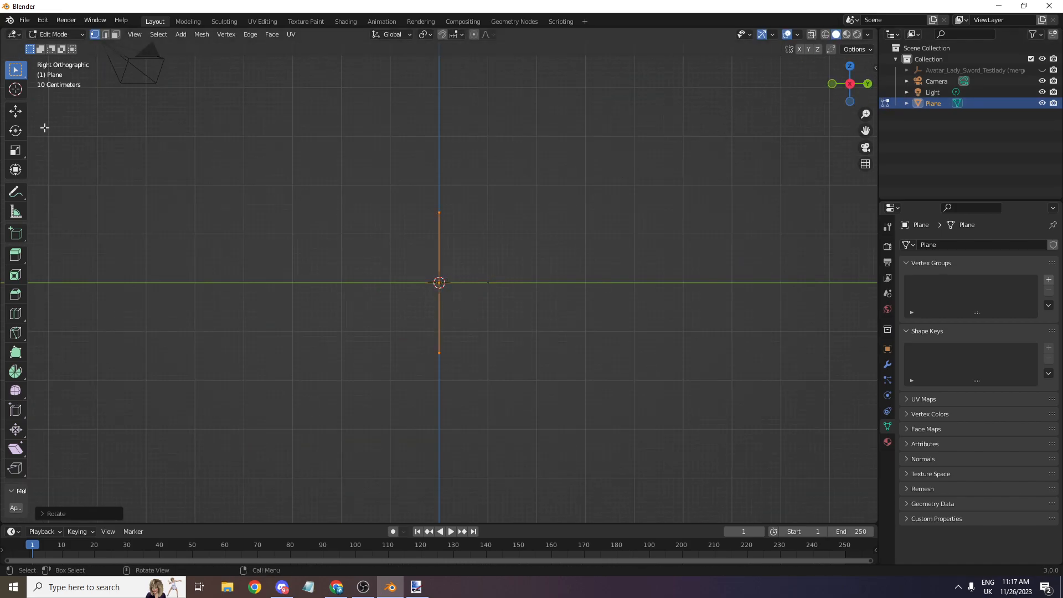
left_click(15, 111)
left_click_drag(470, 282, 585, 284)
- Scale the upright plane down uniformly in the front view to a small fraction of its size
left_click(848, 88)
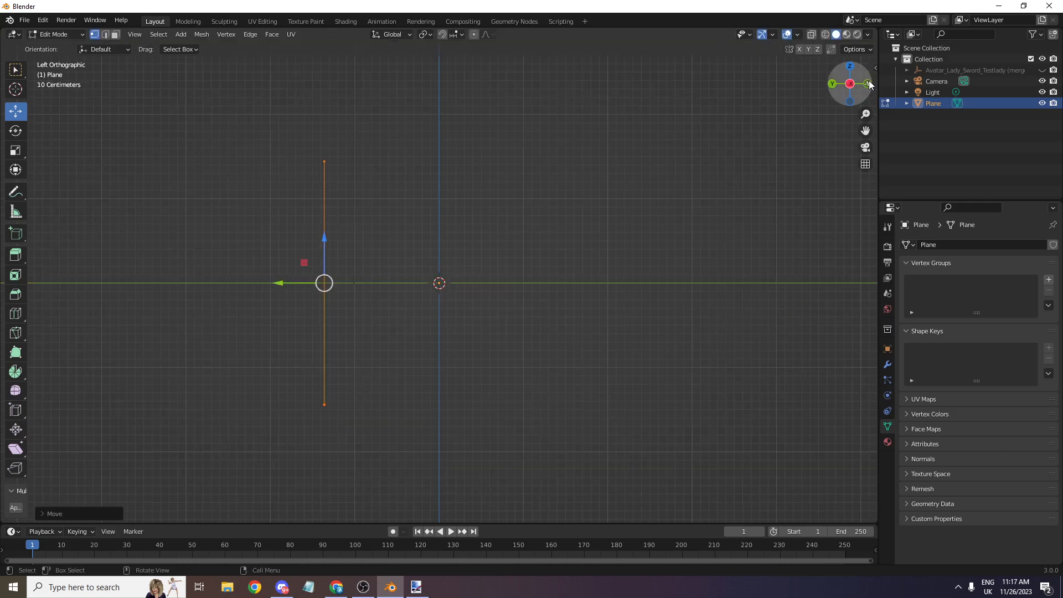
left_click(849, 88)
left_click_drag(854, 99, 836, 90)
left_click(839, 88)
scroll(728, 102, "down", 10)
key("s")
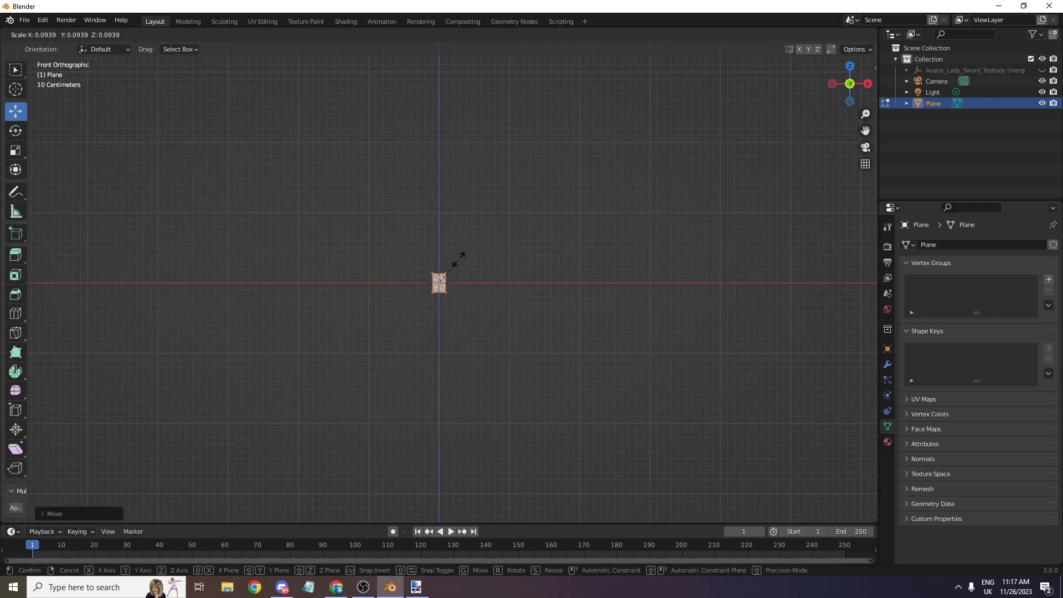
left_click(447, 270)
- Move the plane along Y so it stands at a suitable distance behind the character
scroll(736, 148, "up", 6)
left_click_drag(853, 92, 797, 120)
left_click_drag(664, 196, 507, 280)
scroll(638, 232, "up", 12)
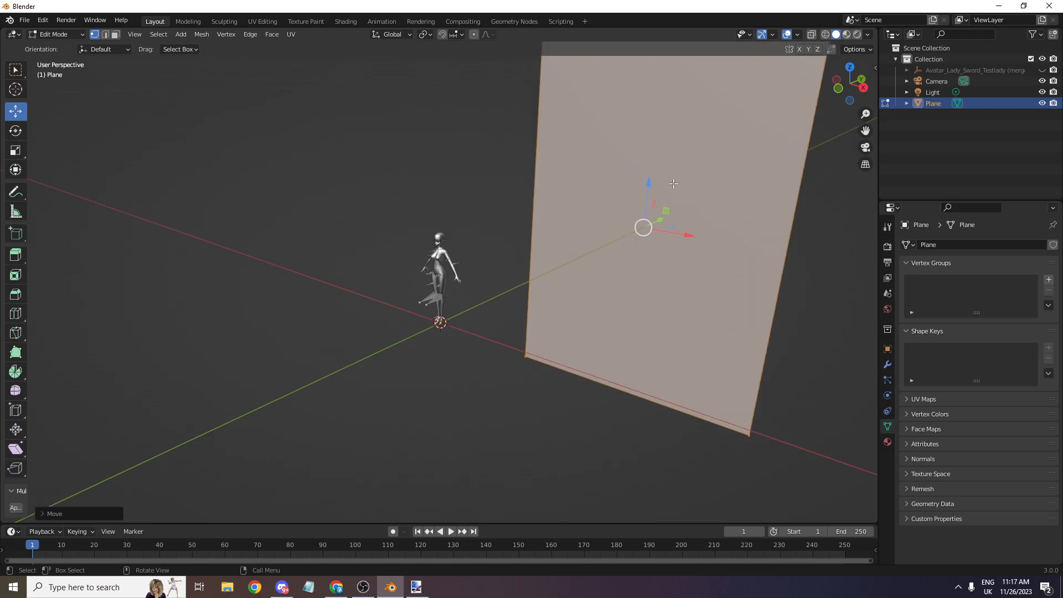
- Scale the plane down in the front view until its upper edge meets the top of the character's head
left_click(839, 88)
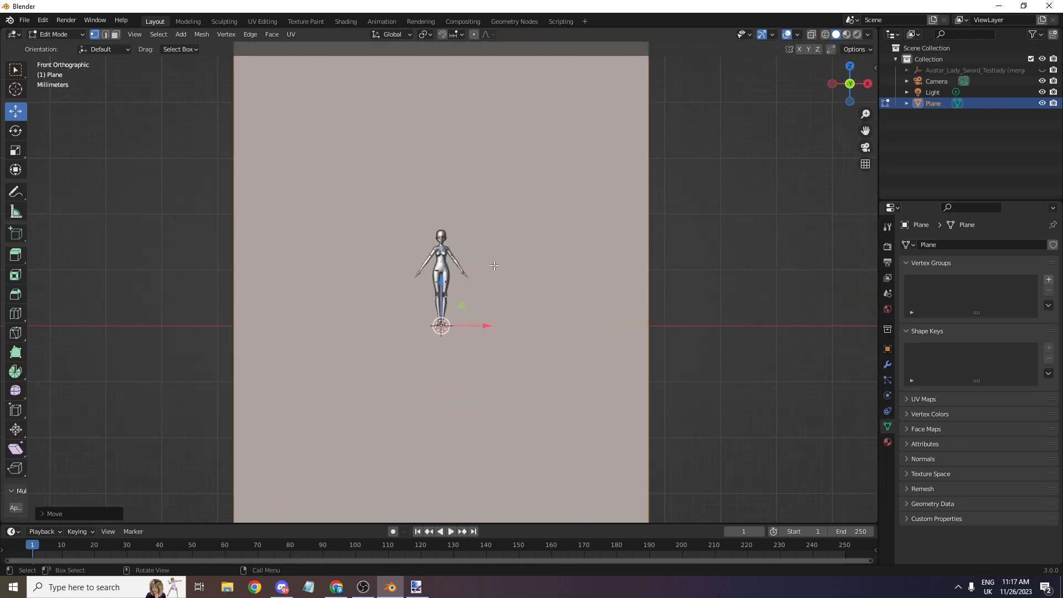
scroll(576, 323, "down", 1)
key("s")
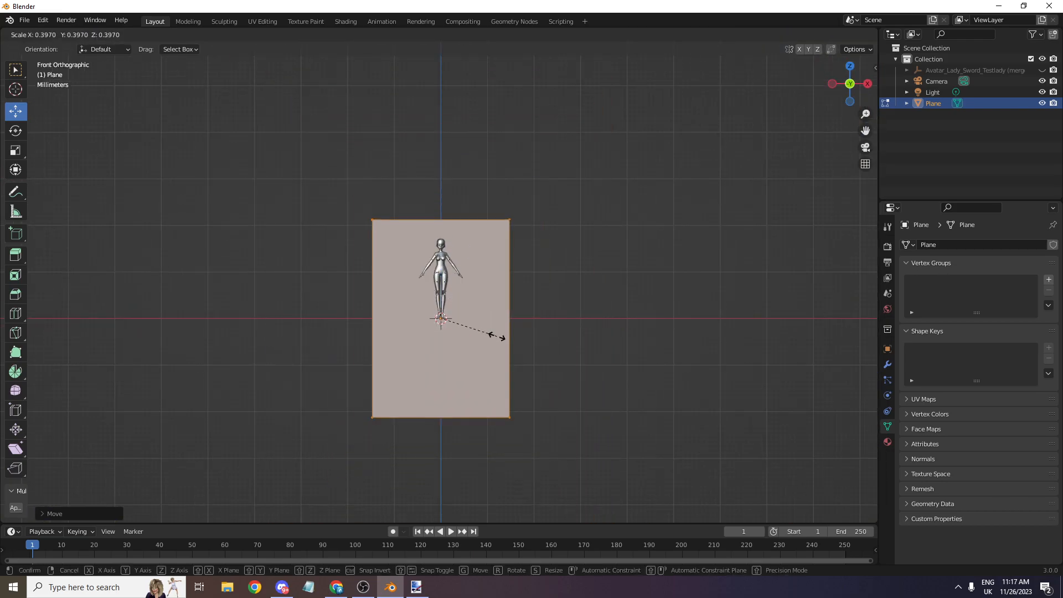
left_click(484, 332)
scroll(470, 324, "up", 3)
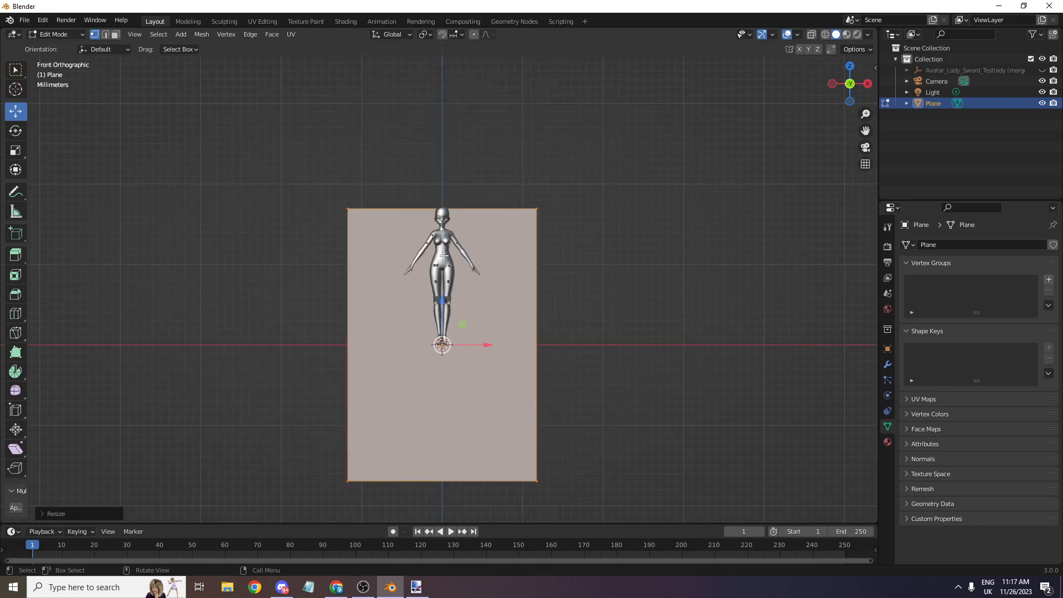
- Return to Object Mode and open the object properties of the character's armature
left_click(53, 34)
left_click(53, 46)
scroll(380, 280, "up", 4)
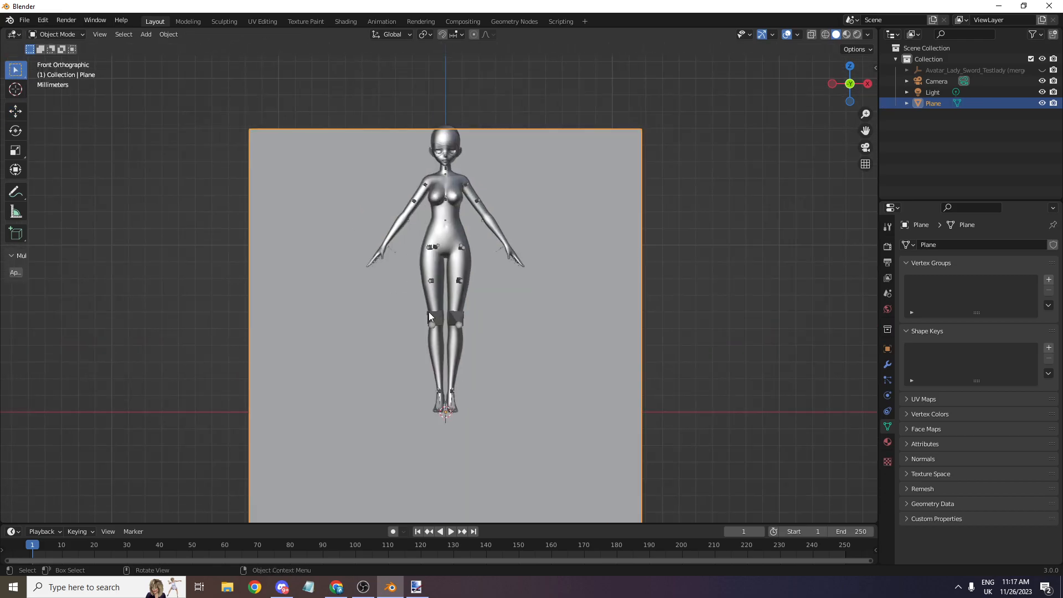
left_click(433, 318)
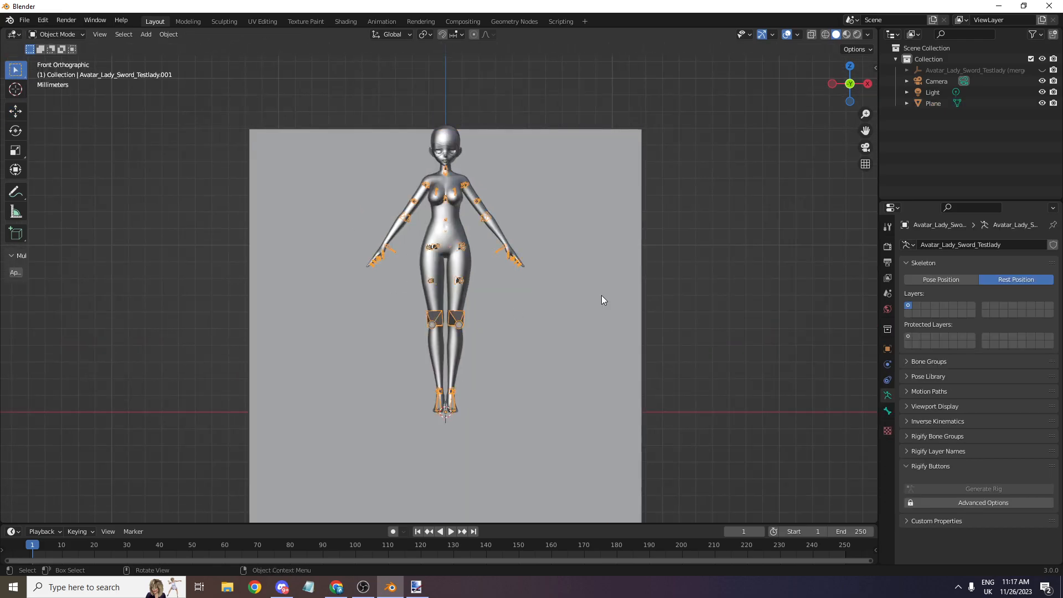
left_click(888, 349)
scroll(719, 325, "down", 5)
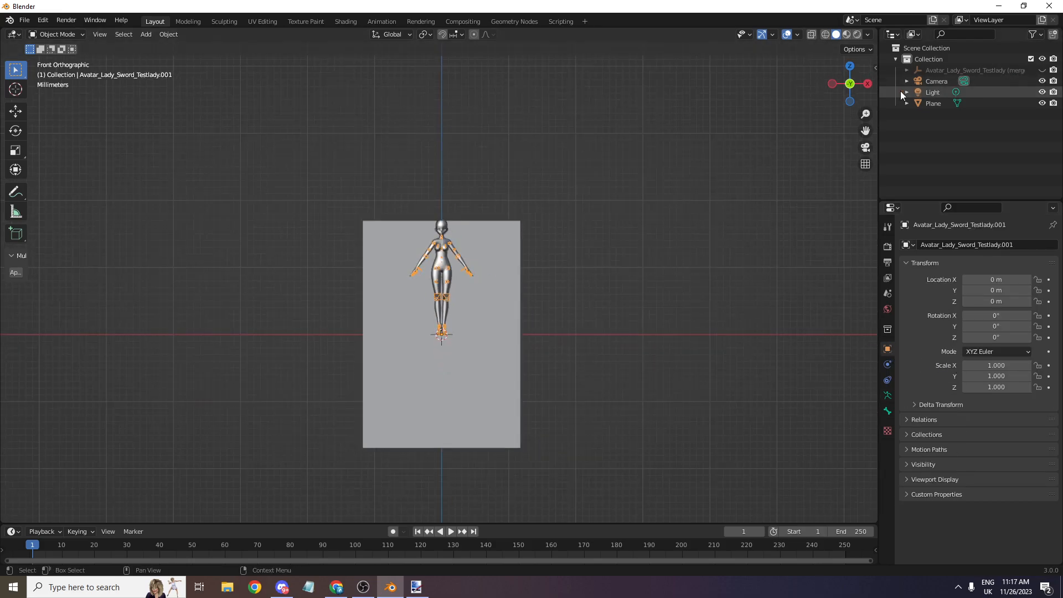
scroll(496, 357, "up", 2)
scroll(496, 356, "up", 1)
- Set the X, Y and Z scale of the parent empty Avatar_Lady_Sword_Testlady (merge) to 1
left_click(496, 357)
left_click(930, 70)
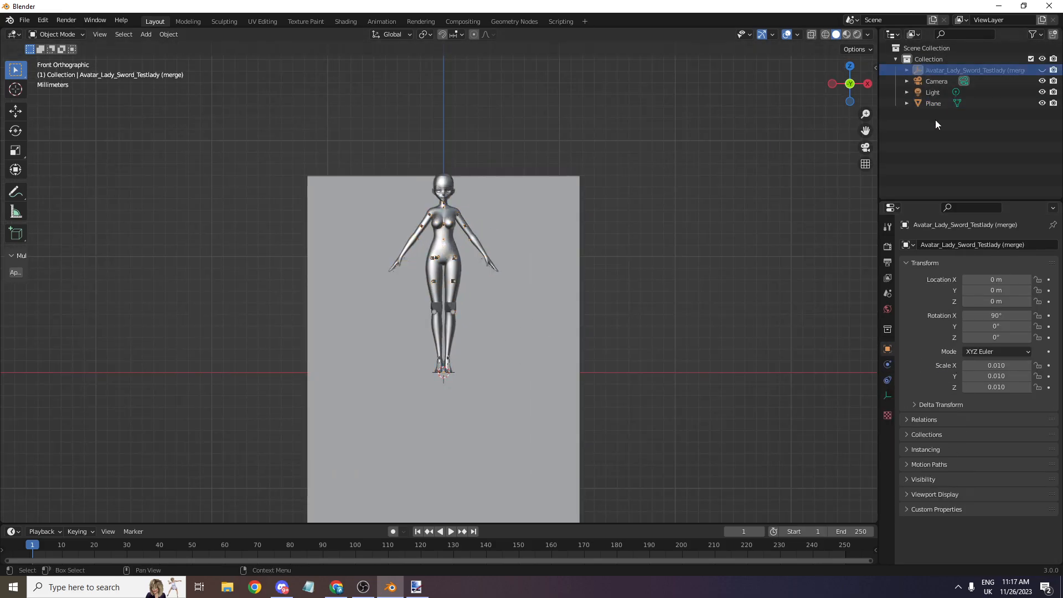
left_click(906, 70)
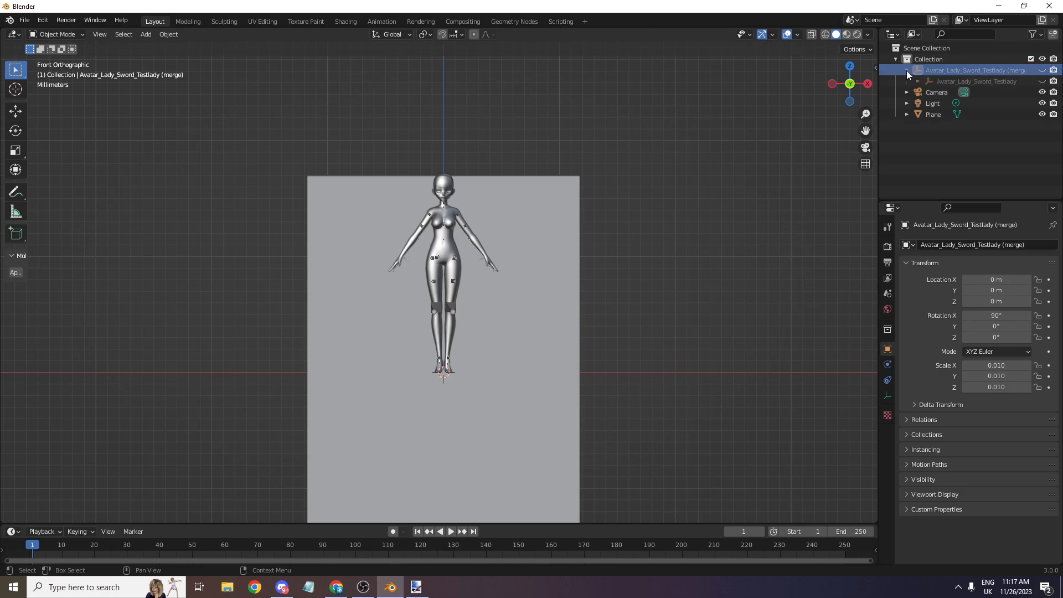
left_click_drag(981, 365, 981, 387)
type("1")
key("Return")
- Select the small plane at the character's feet and scale its mesh up in Edit Mode to about the character's height
scroll(655, 214, "down", 6)
left_click(466, 291)
scroll(466, 292, "down", 5)
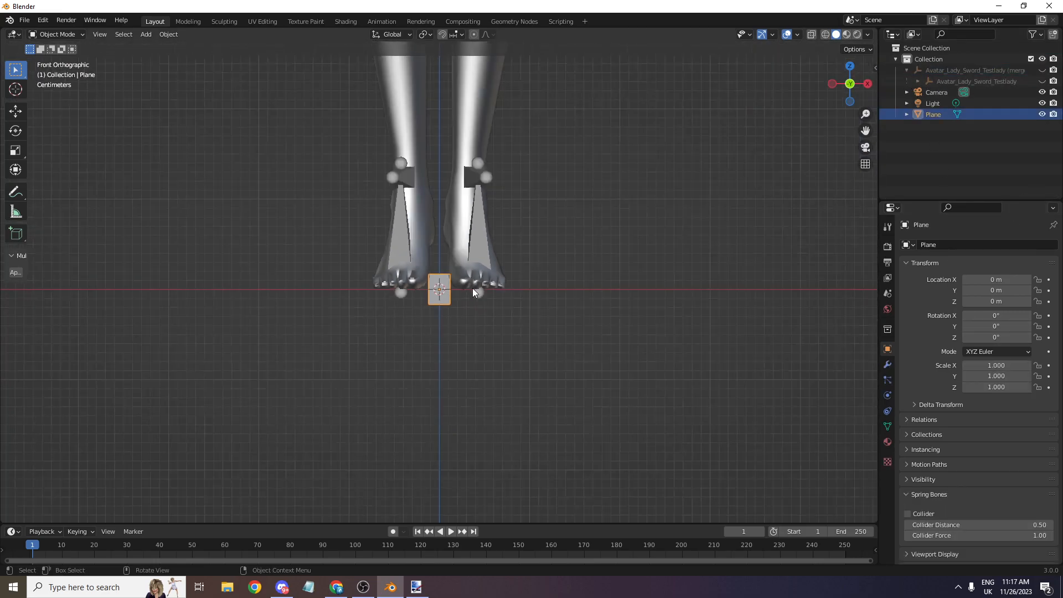
left_click(58, 36)
left_click(56, 60)
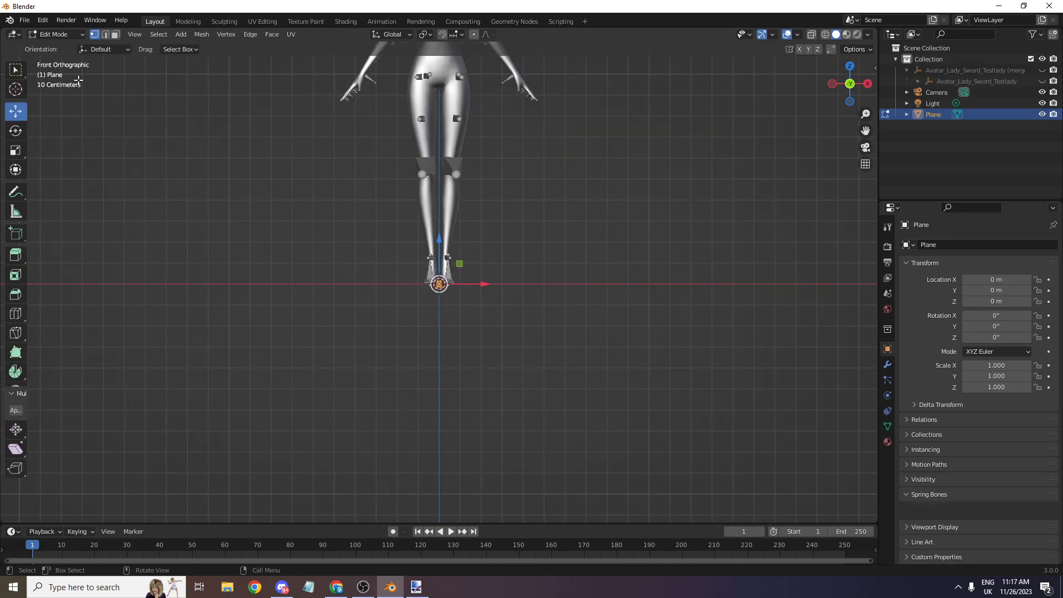
key("s")
left_click(166, 439)
- Move the plane's mesh beside the character's right hand with its lower edge on the ground line, and return to Object Mode
scroll(327, 356, "down", 7)
left_click_drag(438, 280, 369, 225)
scroll(354, 215, "up", 5)
left_click(56, 35)
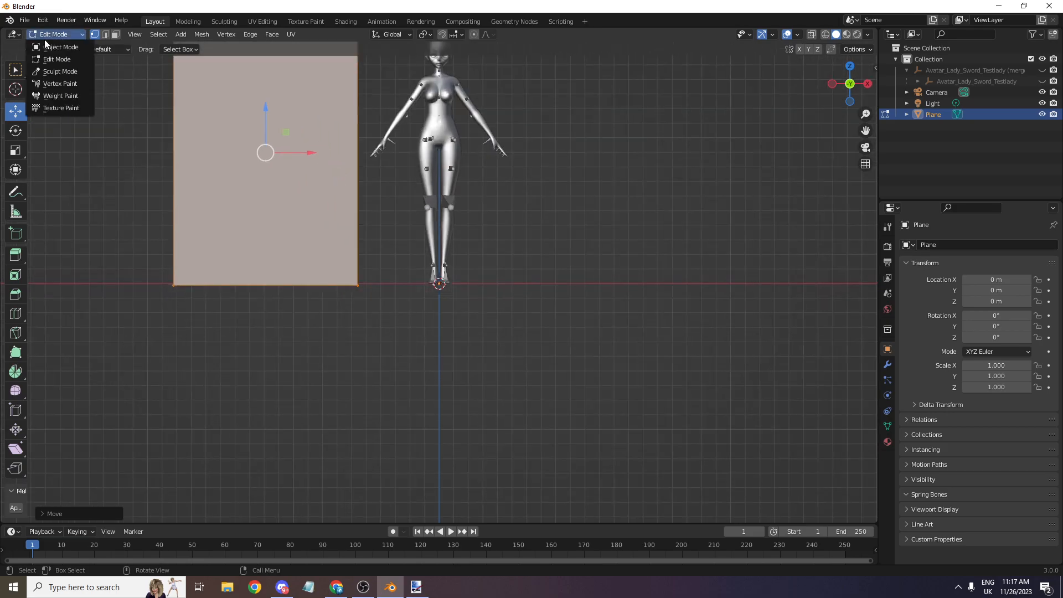
left_click(48, 48)
- Give the plane a new material and assign an Image Texture to its Base Color
left_click(888, 443)
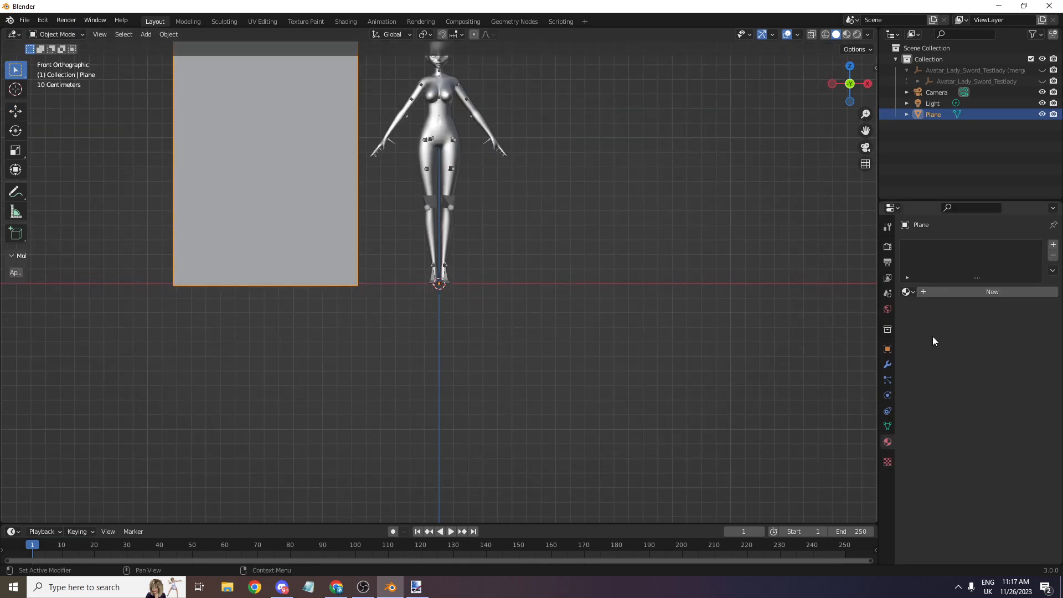
left_click(948, 294)
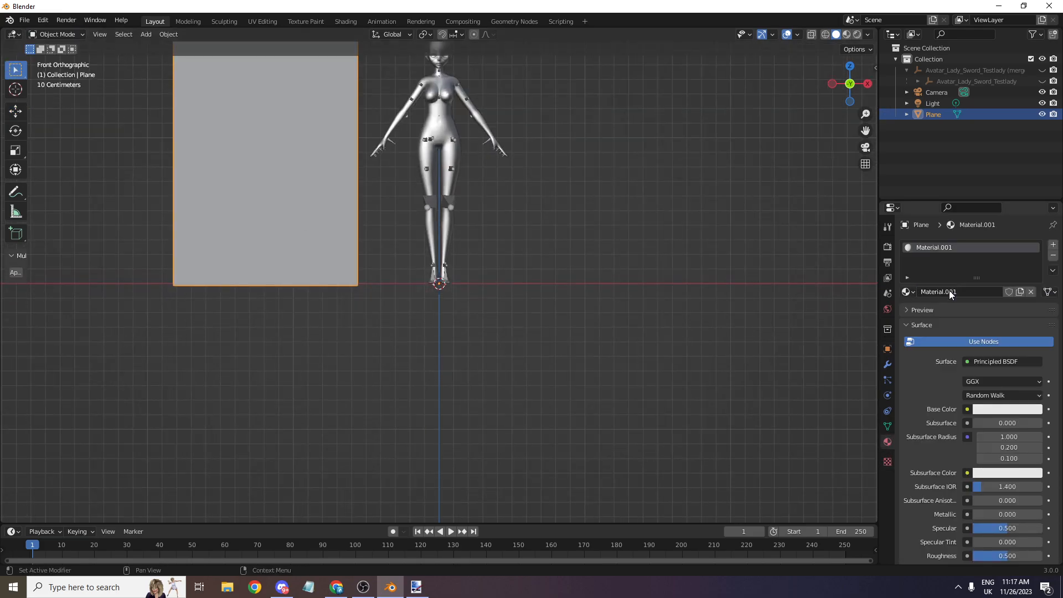
left_click(967, 409)
left_click(967, 410)
left_click(748, 312)
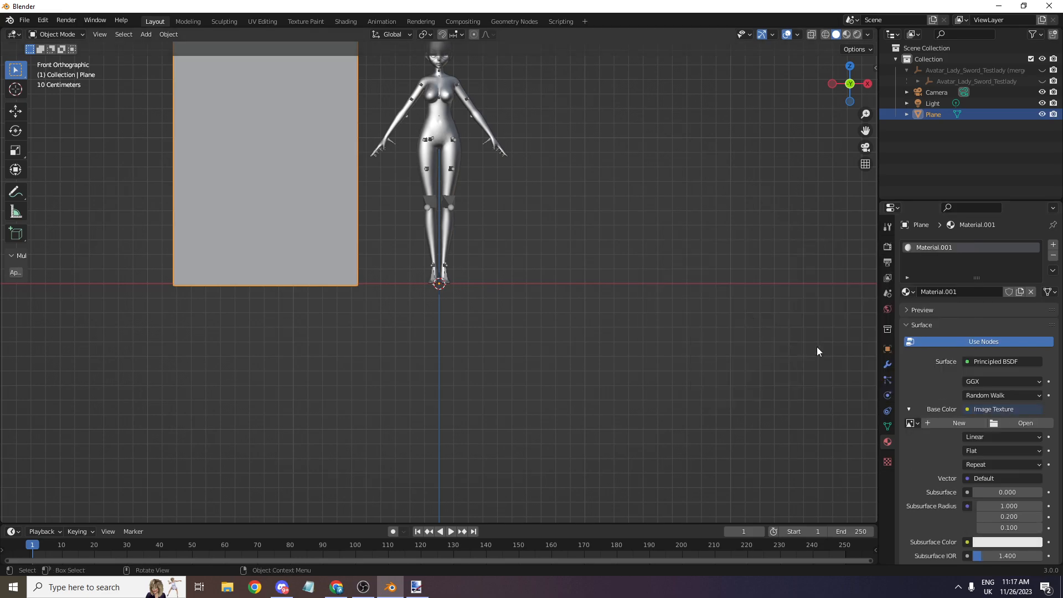
- Load Rider-0.png from the Downloads folder as the plane's base color image
left_click(1009, 424)
scroll(254, 390, "down", 2)
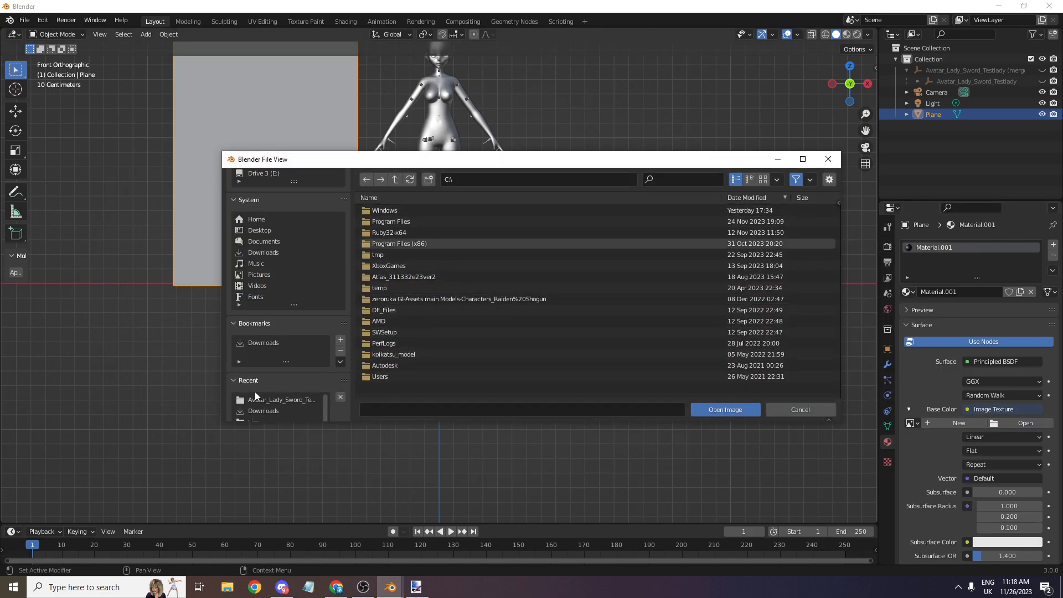
left_click(274, 344)
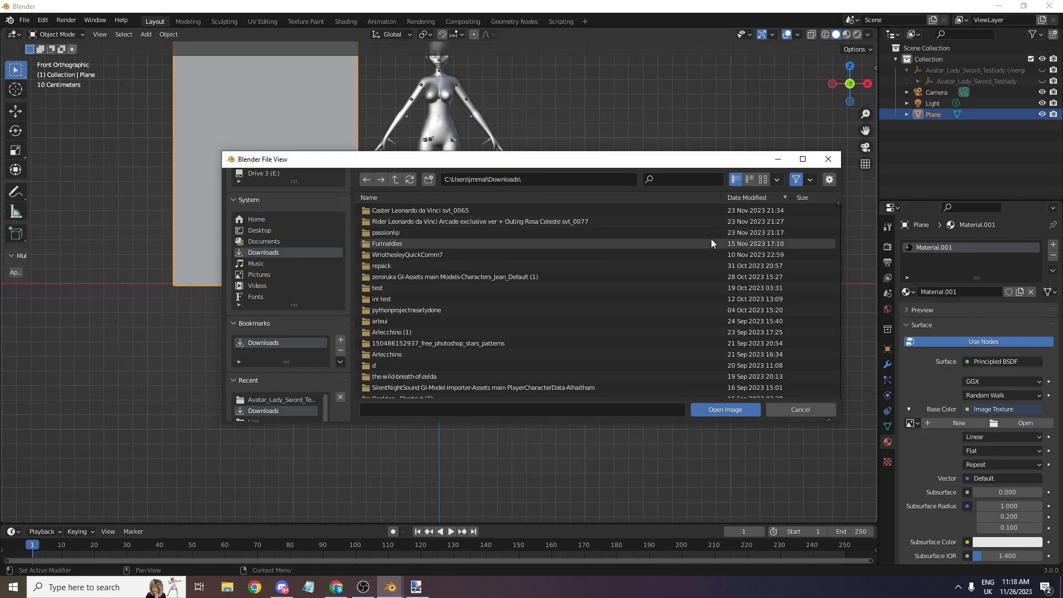
scroll(592, 252, "down", 15)
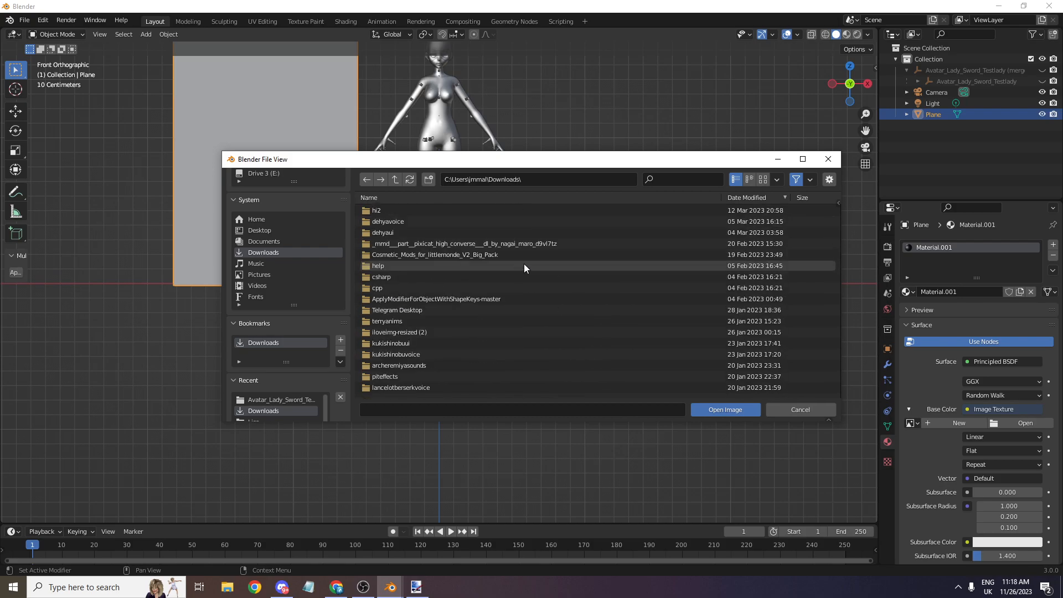
scroll(462, 261, "down", 15)
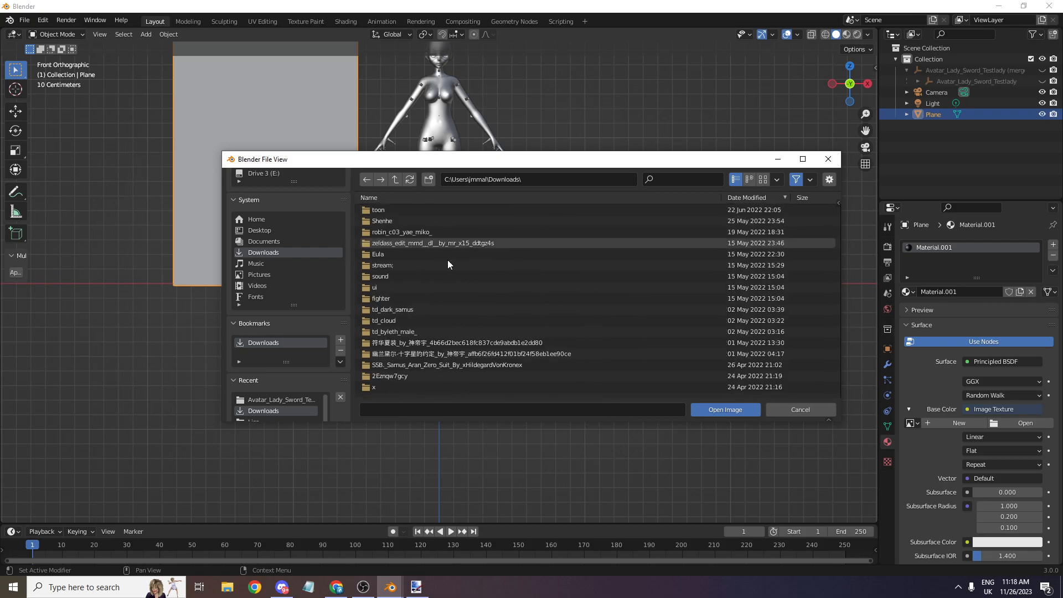
scroll(459, 256, "up", 10)
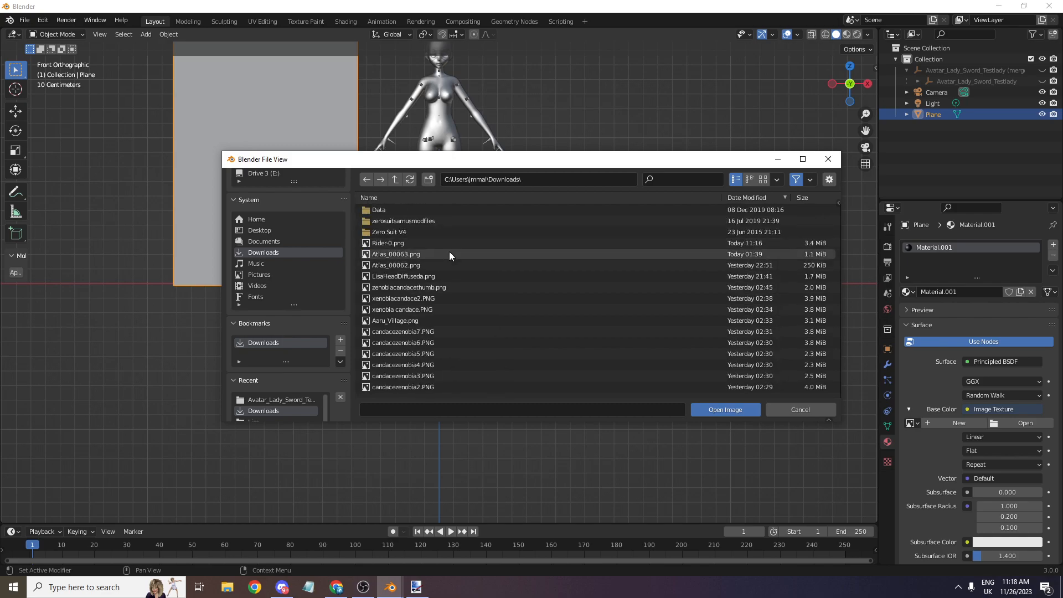
double_click(412, 359)
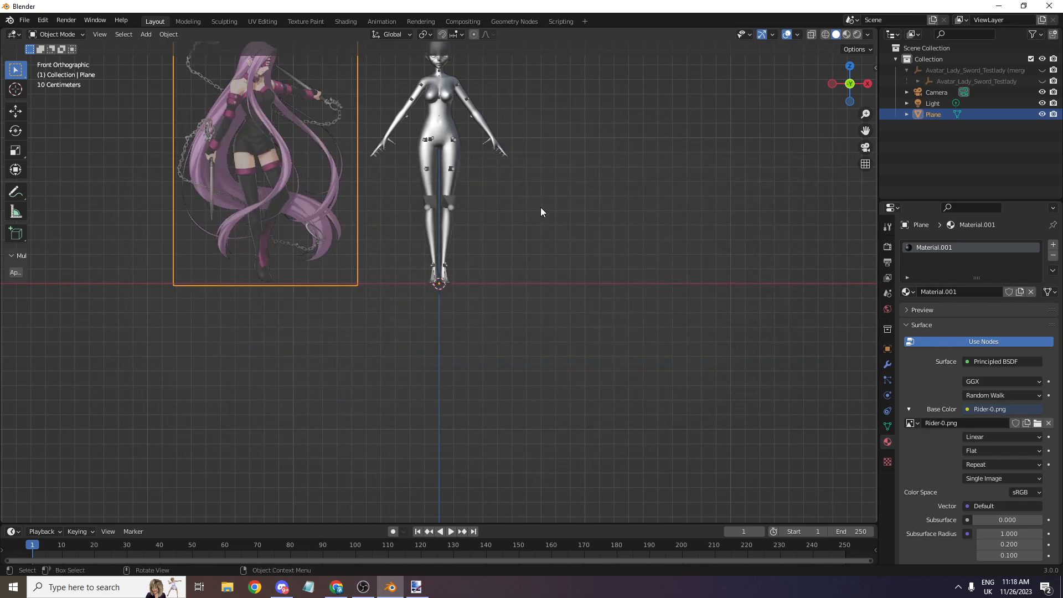
- Compare how the reference image looks in Material Preview and Solid shading and look through the plane's properties
left_click_drag(865, 130, 1038, 214)
scroll(560, 208, "up", 4)
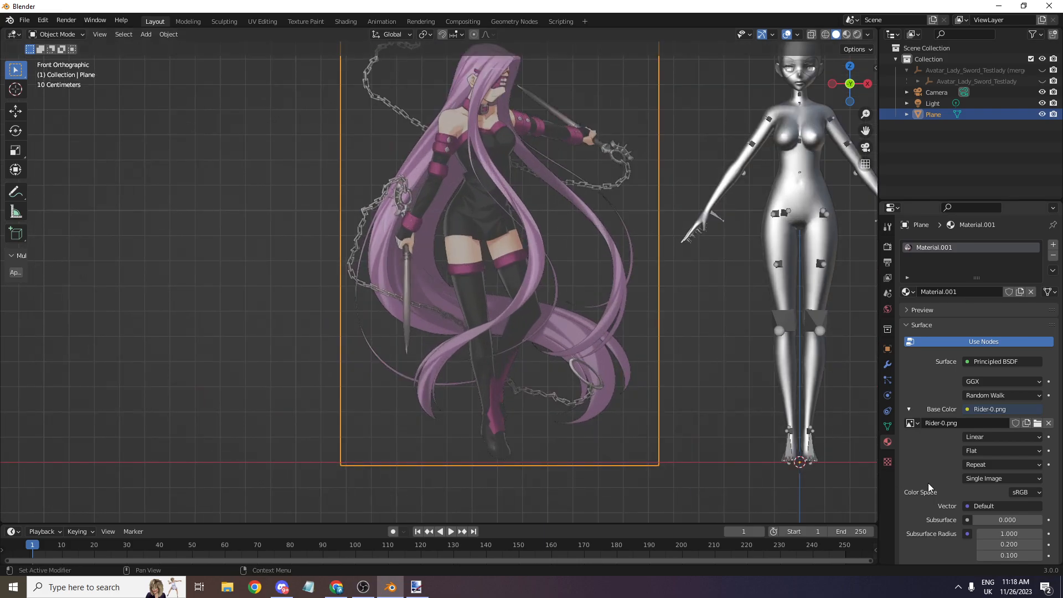
left_click(887, 350)
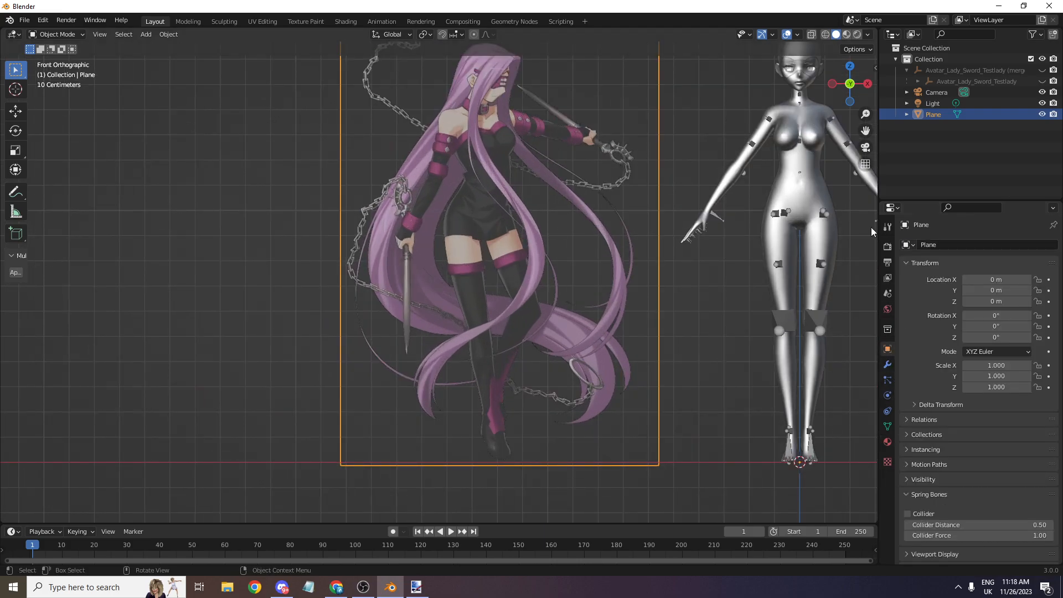
left_click(846, 35)
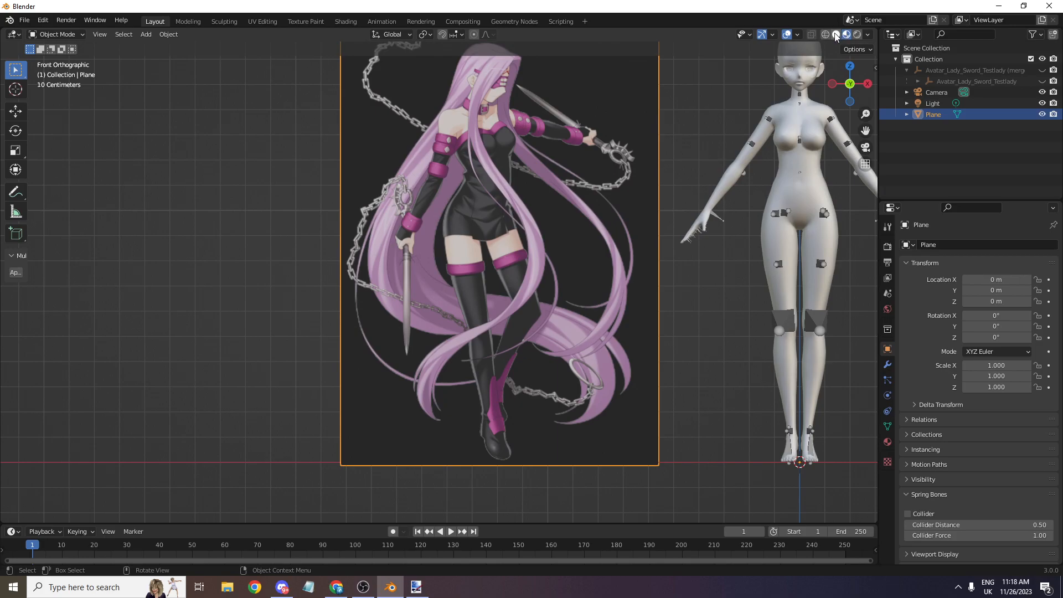
left_click_drag(859, 130, 772, 168)
left_click(836, 34)
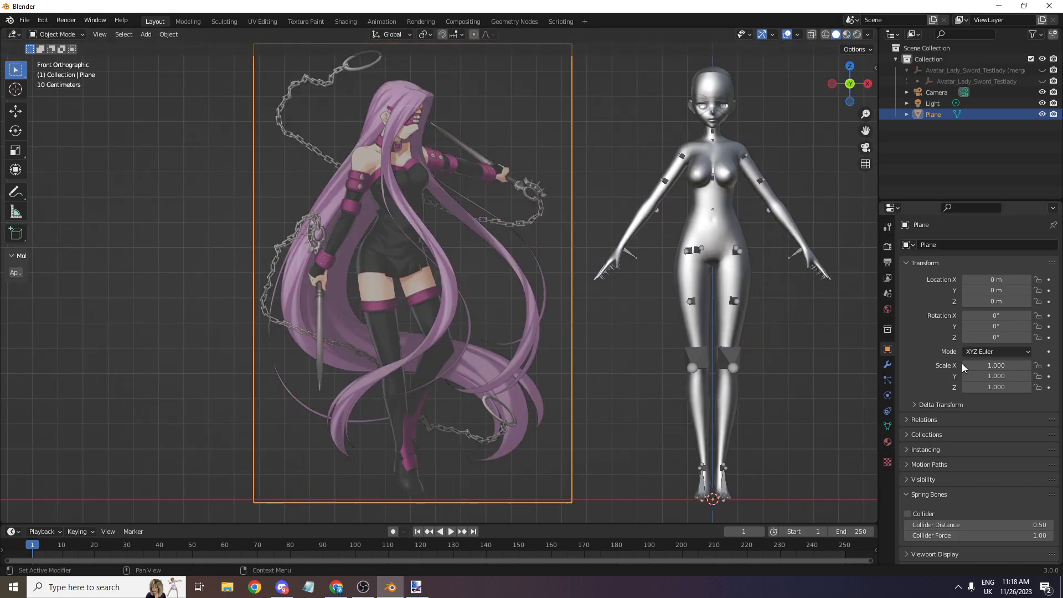
left_click(887, 426)
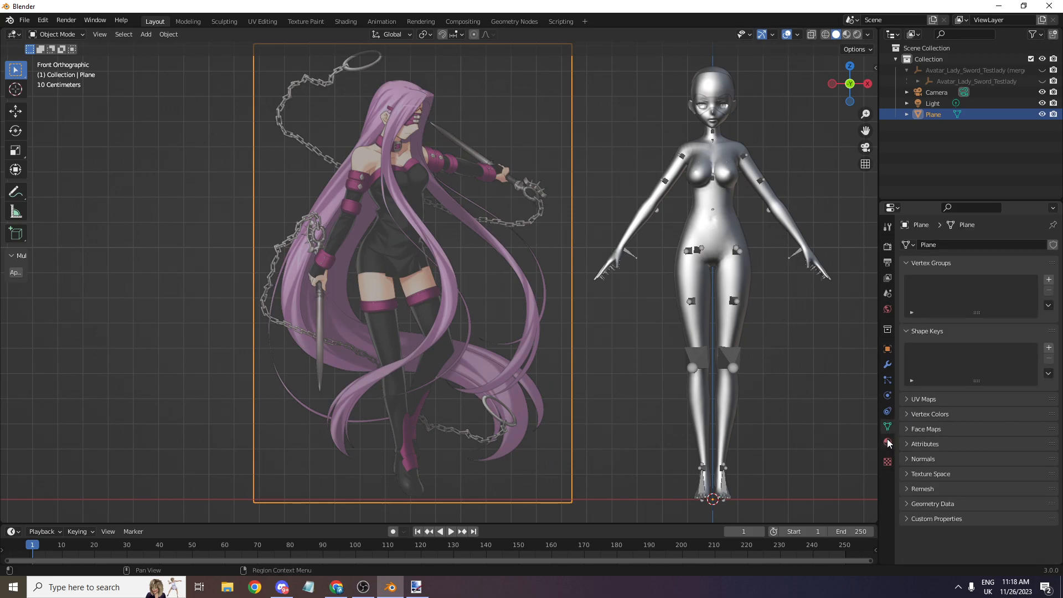
- Switch the viewport to Material Preview shading and open the scene's render properties
left_click(867, 34)
left_click(846, 35)
left_click(888, 246)
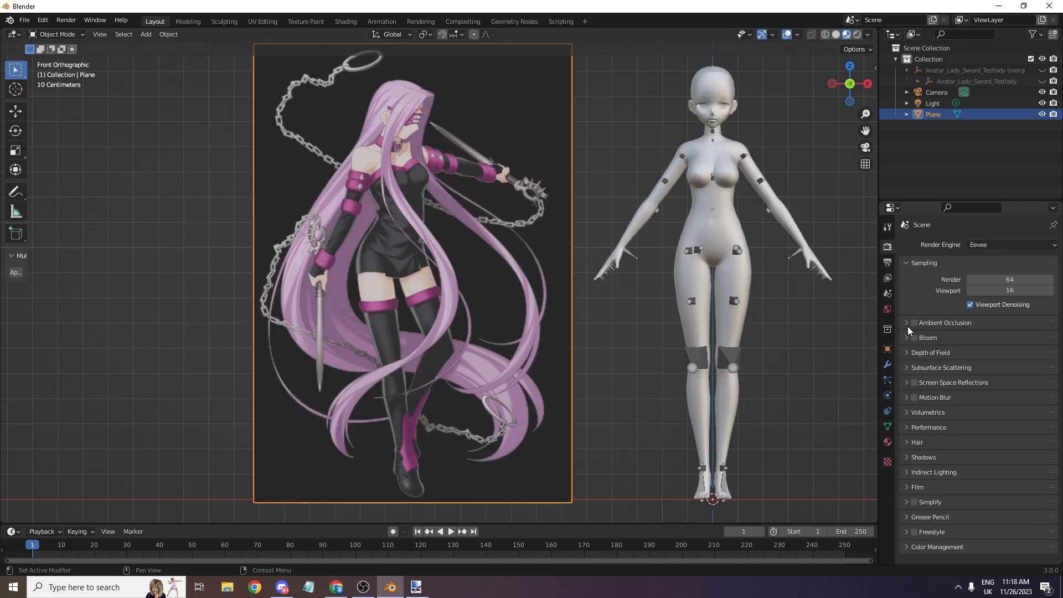
left_click(887, 261)
left_click(887, 246)
- Set the View Transform in the scene's Color Management to Standard
left_click(907, 531)
scroll(921, 519, "down", 1)
scroll(923, 538, "down", 1)
left_click(925, 536)
scroll(952, 504, "down", 4)
left_click(994, 486)
left_click(988, 501)
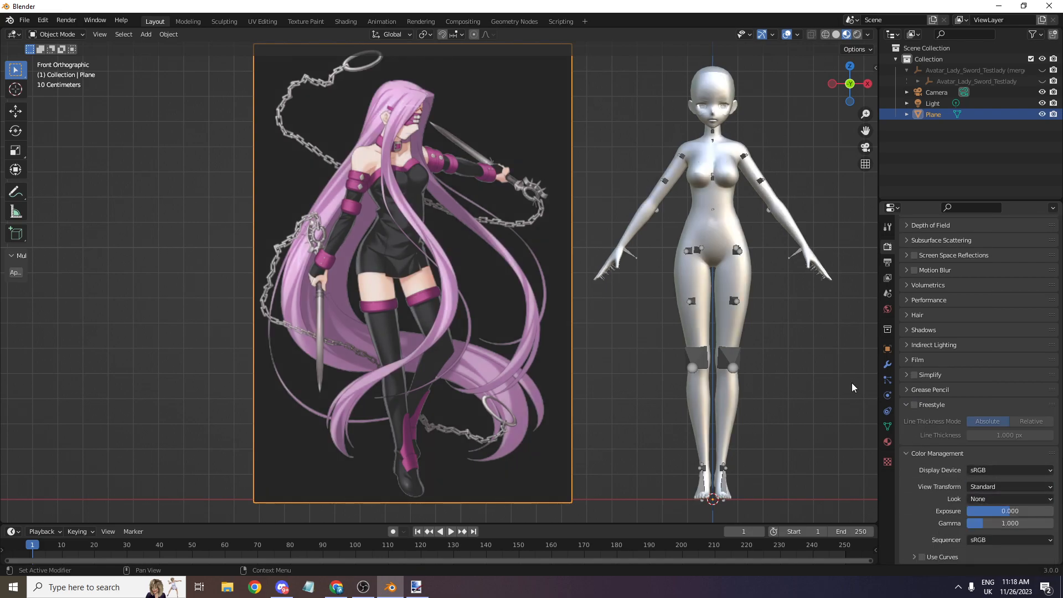
- Dismiss the antivirus notification and hide the Face_Eye, Face, Eye_R and Eye_L objects within the character's armature
left_click(715, 101)
scroll(642, 101, "down", 2)
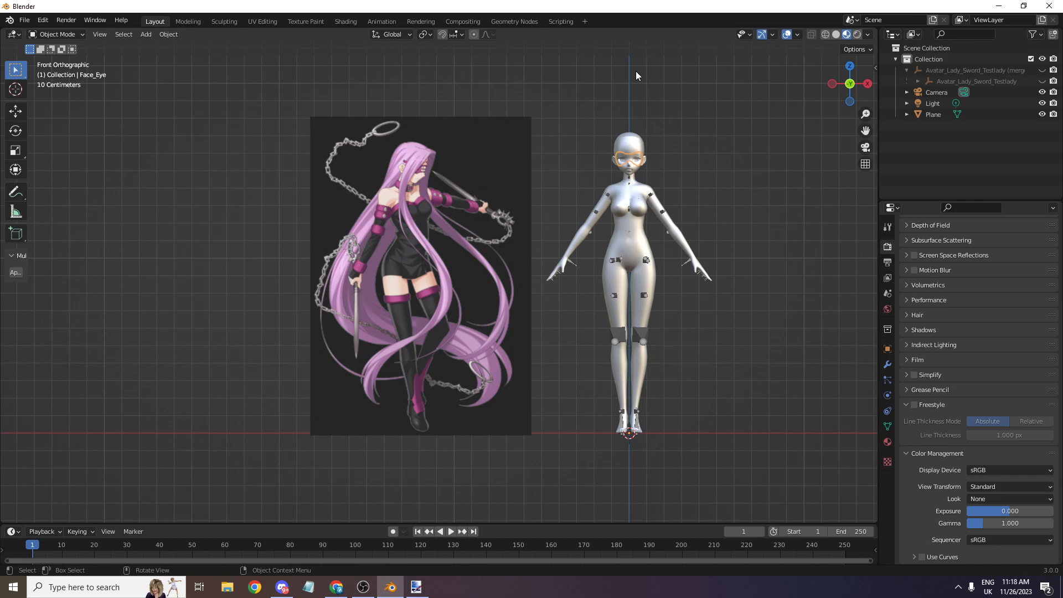
scroll(853, 89, "up", 2)
left_click_drag(865, 130, 693, 212)
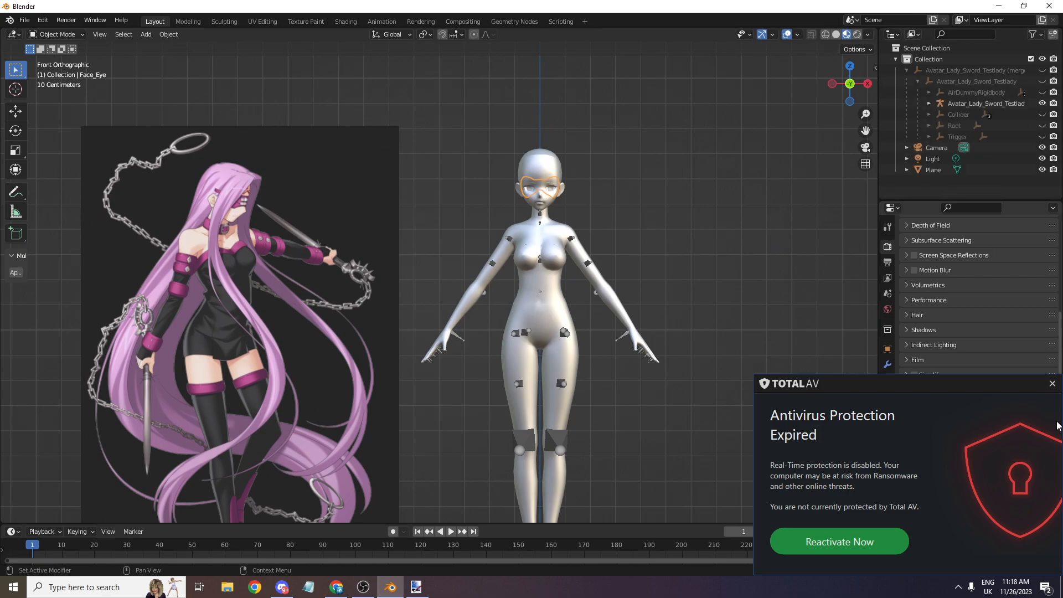
left_click(1052, 384)
left_click(928, 104)
scroll(962, 131, "down", 4)
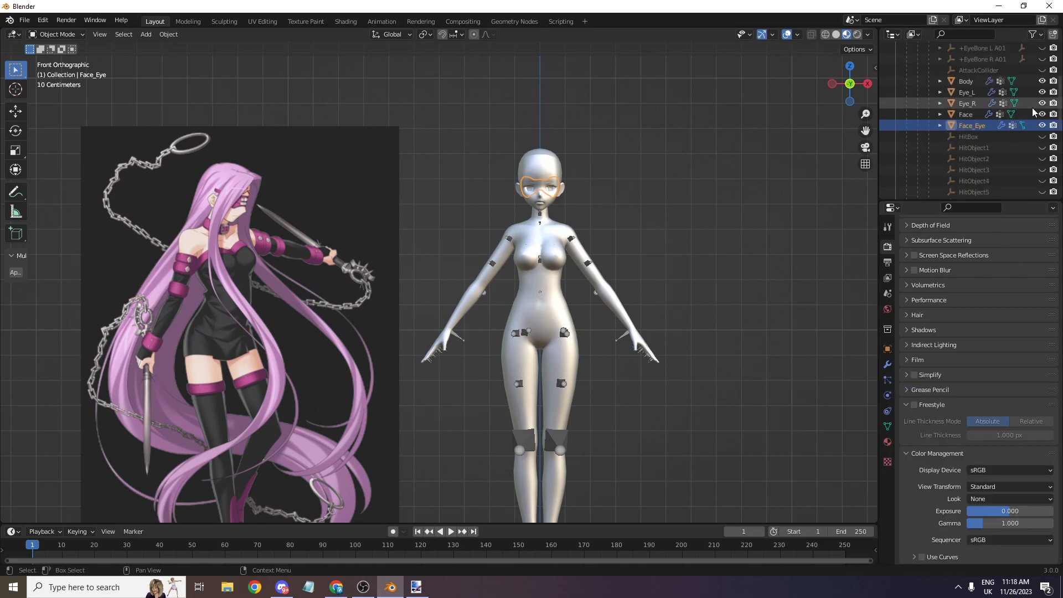
left_click_drag(1042, 125, 1042, 92)
- Add a cube mesh at the scene origin
left_click(146, 36)
mouse_move(151, 47)
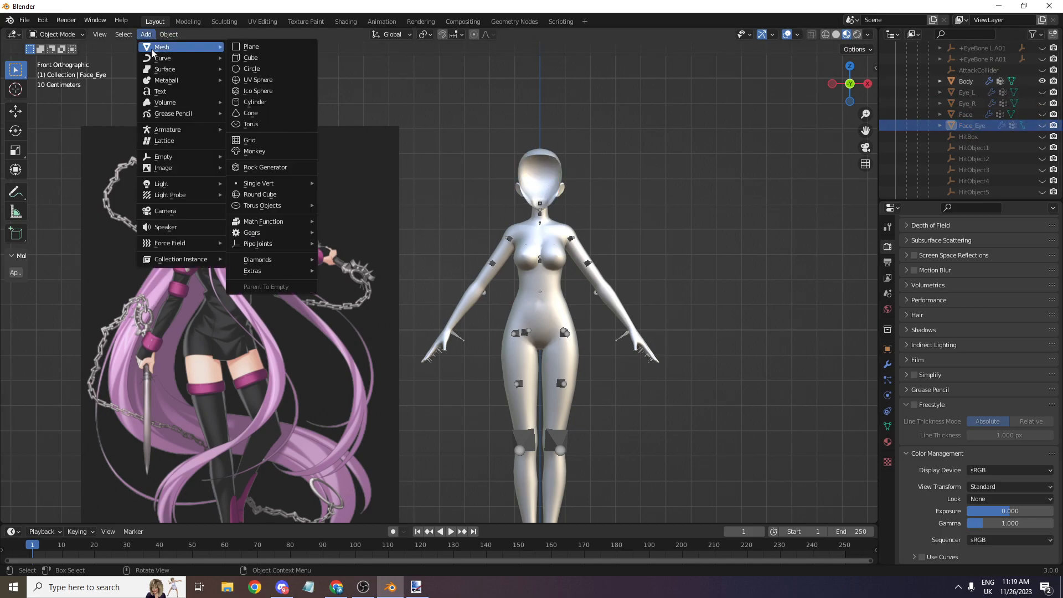
left_click(261, 59)
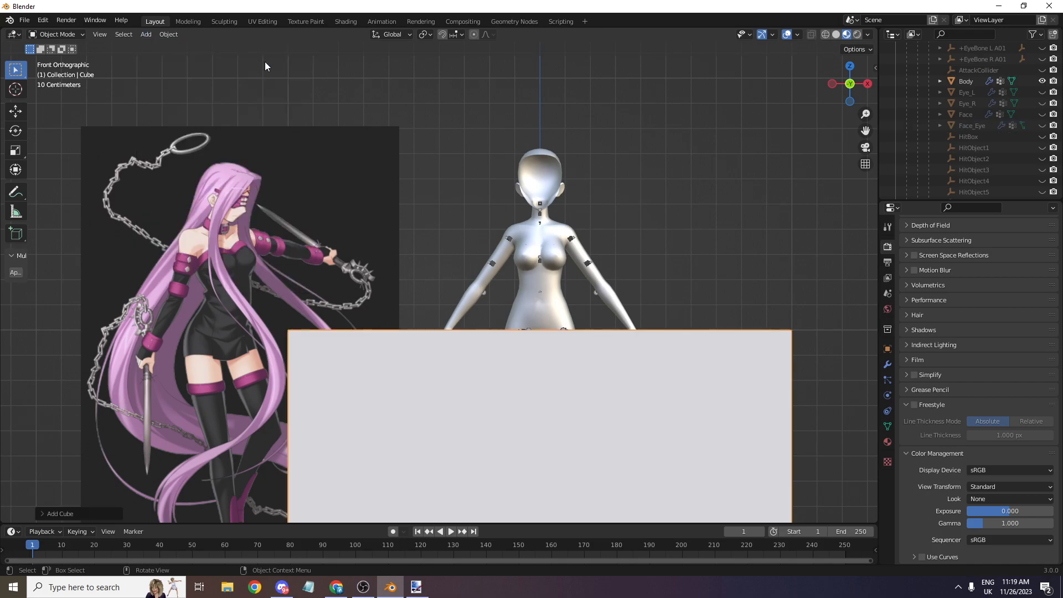
scroll(729, 112, "down", 5)
left_click_drag(849, 83, 837, 107)
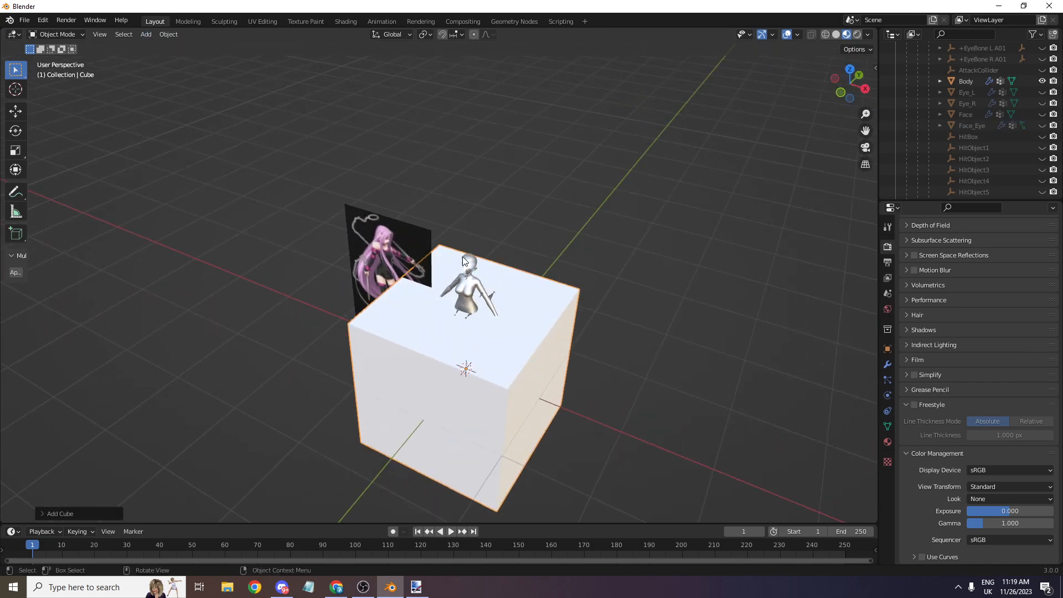
scroll(837, 108, "up", 2)
- Scale the cube's mesh down in Edit Mode from the front view until it is slightly wider than the character's hips
left_click(56, 35)
left_click(62, 59)
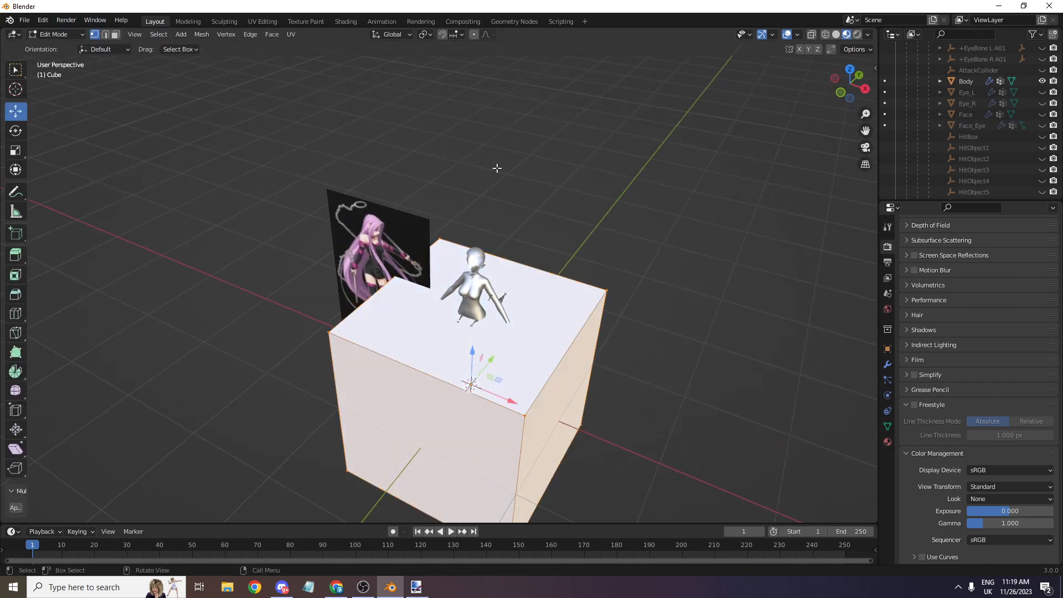
scroll(467, 166, "down", 4)
left_click(841, 92)
scroll(673, 187, "up", 3)
key("s")
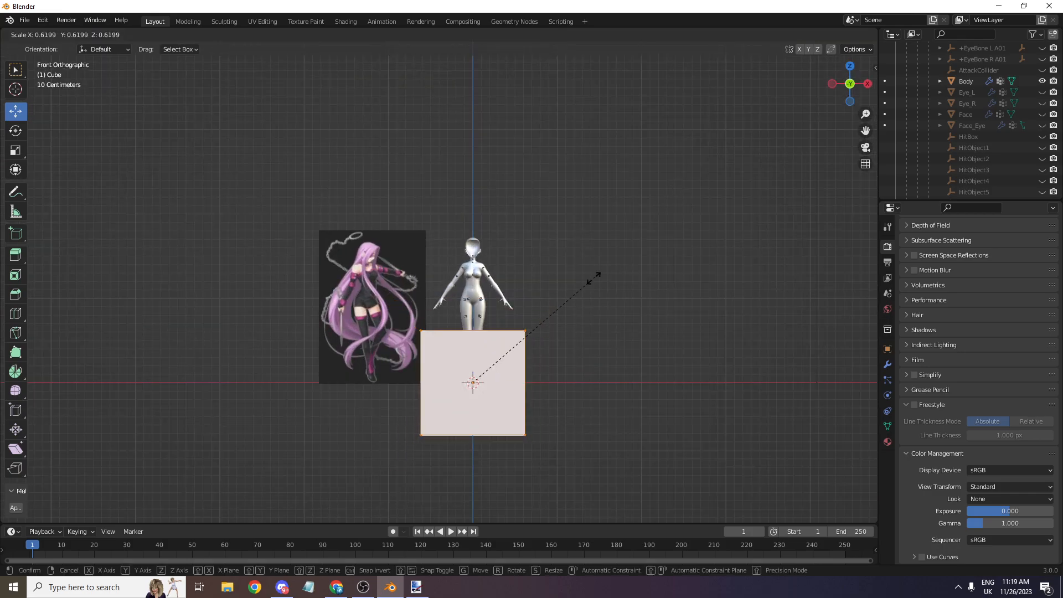
left_click(512, 354)
- Move the cube in the front view up to the left side of the character's waist and hips
scroll(502, 397, "up", 1)
key("g")
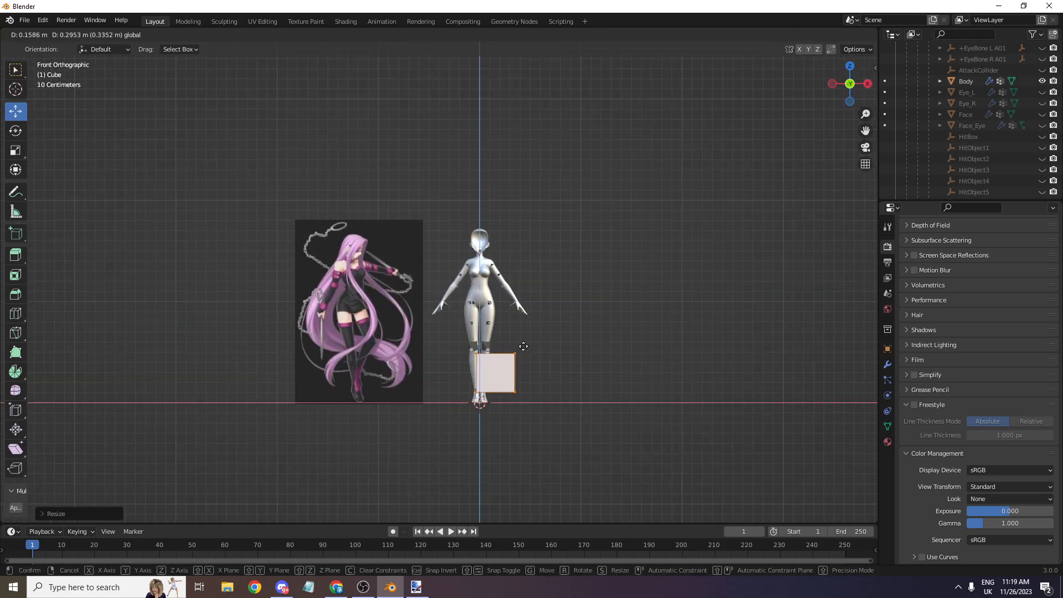
left_click(526, 294)
- Examine the cube's position against the character's body from several angles, with and without X-ray
scroll(657, 157, "up", 2)
left_click(814, 33)
left_click(814, 34)
left_click(814, 33)
left_click_drag(841, 71, 775, 94)
scroll(834, 73, "up", 4)
left_click(836, 84)
left_click(810, 34)
scroll(707, 193, "up", 3)
scroll(729, 159, "down", 2)
- Delete the cube's top, bottom and inner side faces
left_click_drag(847, 83, 850, 117)
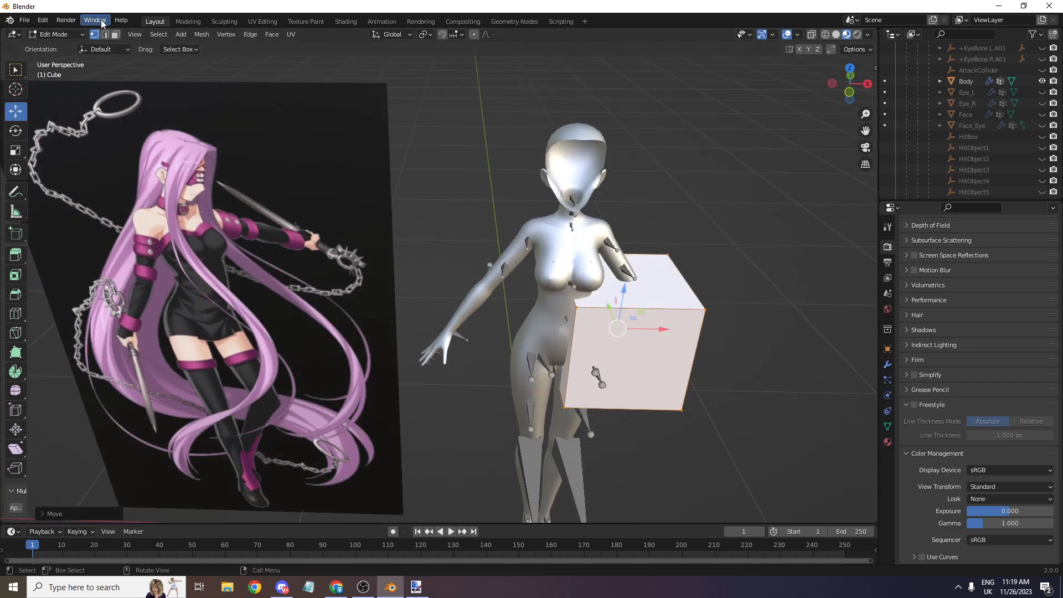
left_click(637, 284)
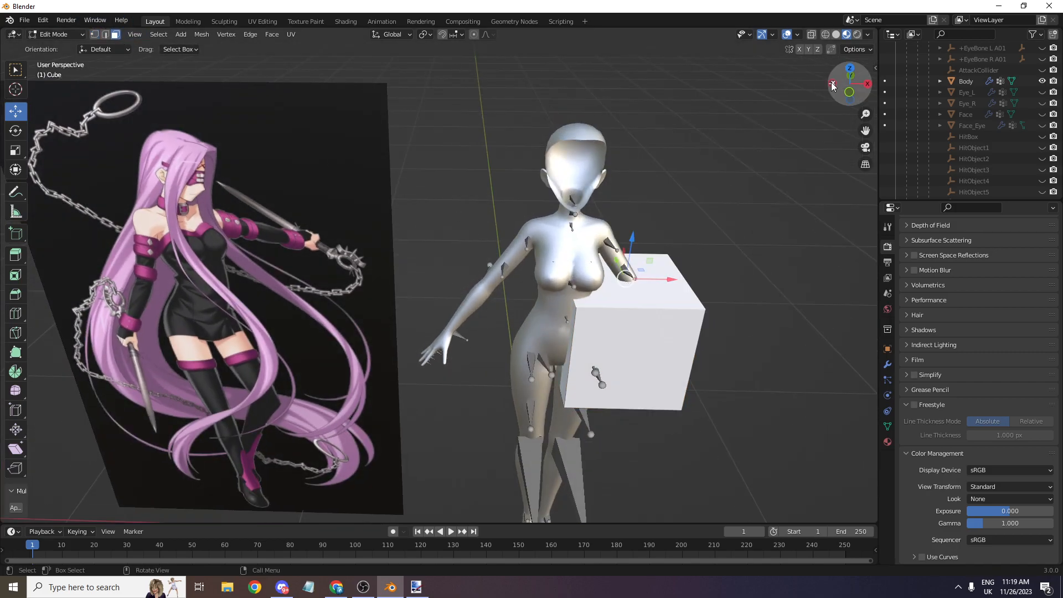
left_click_drag(836, 83, 864, 46)
left_click(553, 341, "shift")
left_click_drag(839, 89, 781, 17)
left_click(651, 310, "shift")
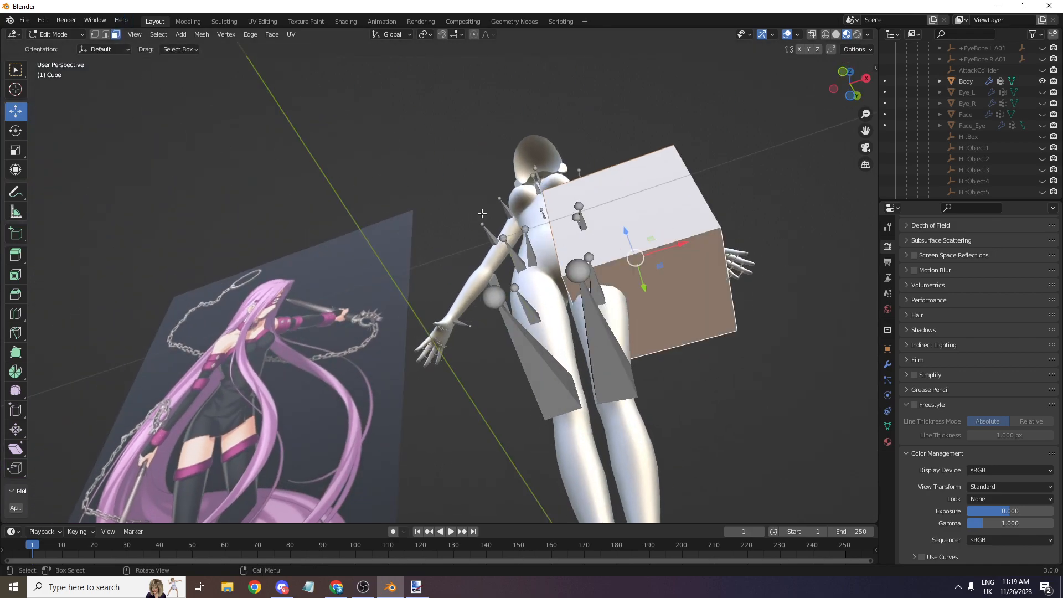
scroll(653, 134, "up", 1)
left_click(842, 71)
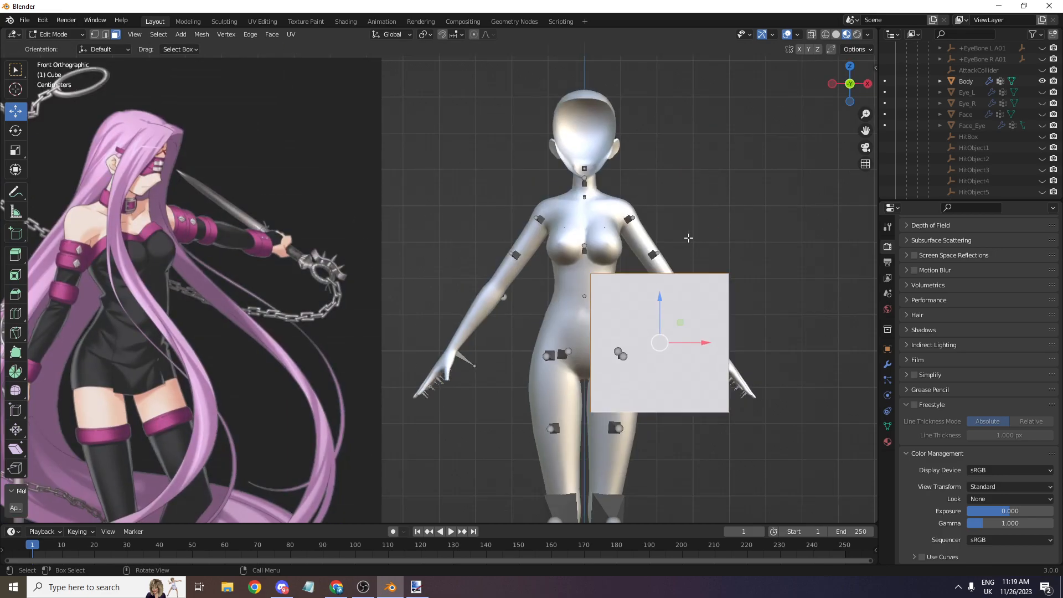
key("x")
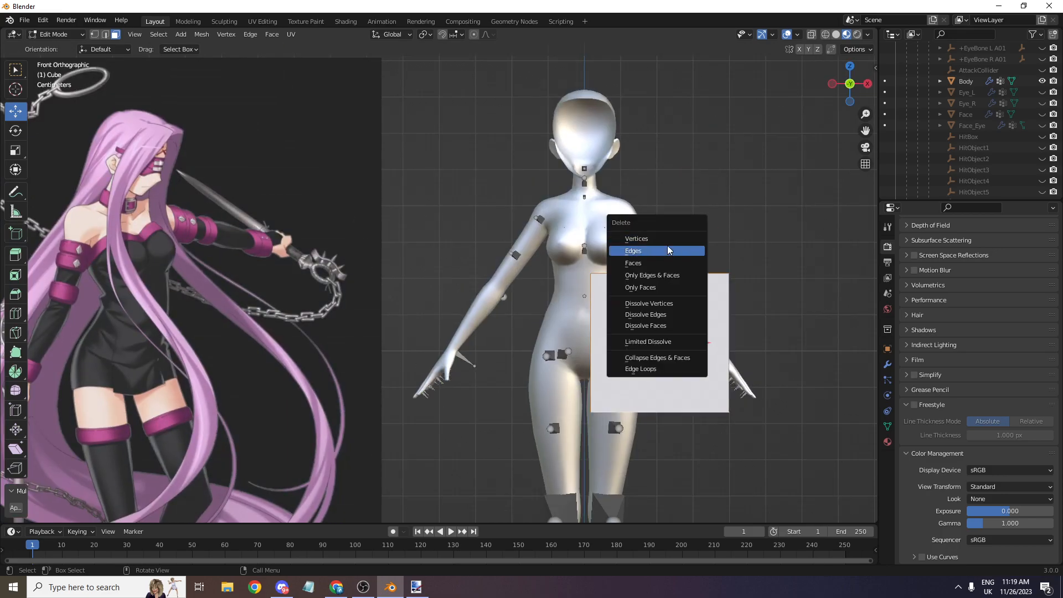
left_click(637, 264)
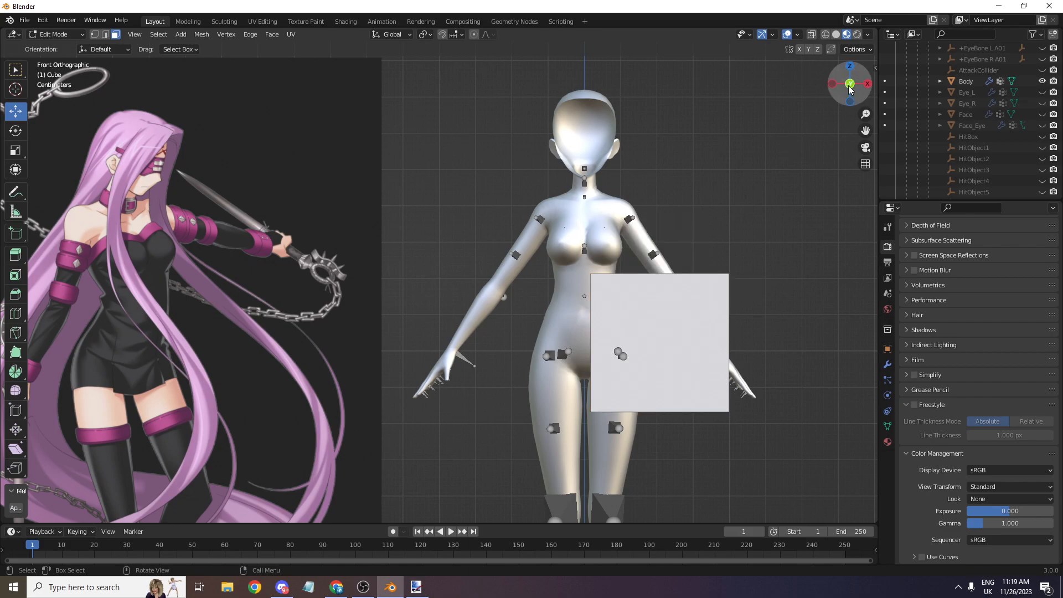
- Add an X-axis Mirror modifier and a Subdivision Surface modifier with viewport level 2 to the cube
left_click(887, 364)
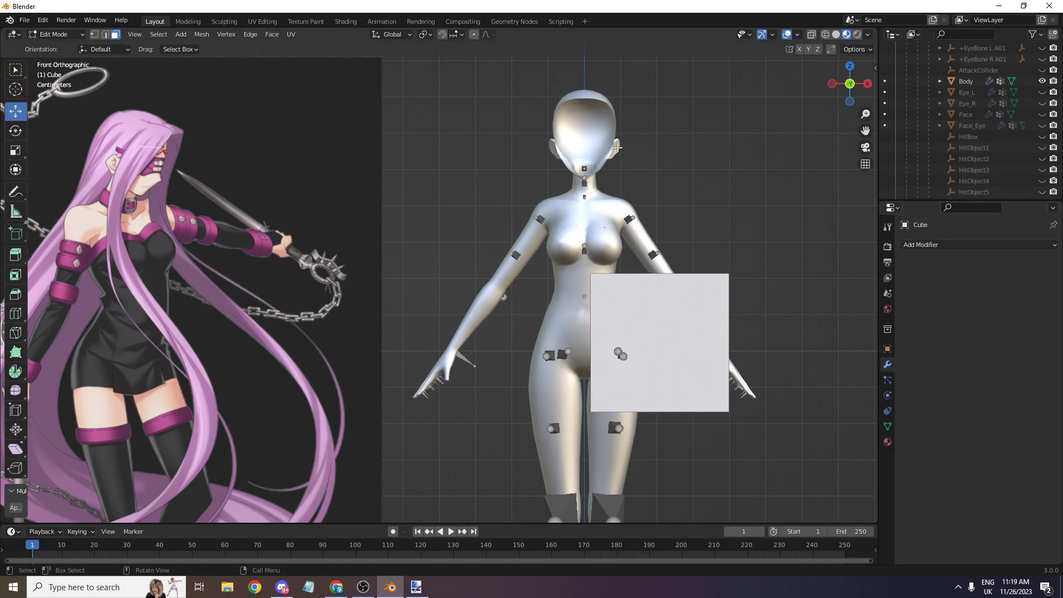
left_click(928, 245)
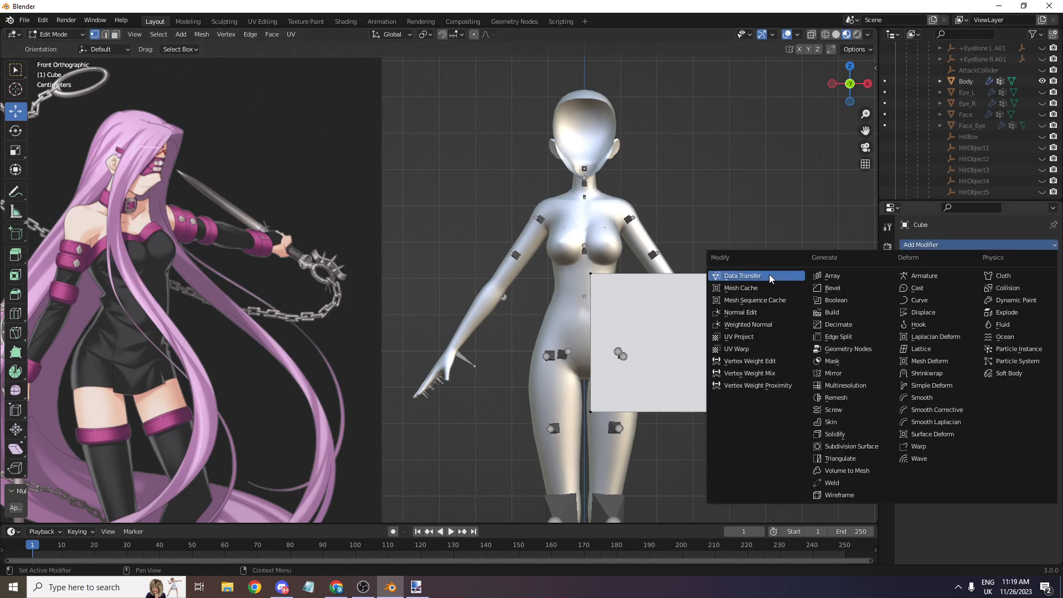
left_click(851, 375)
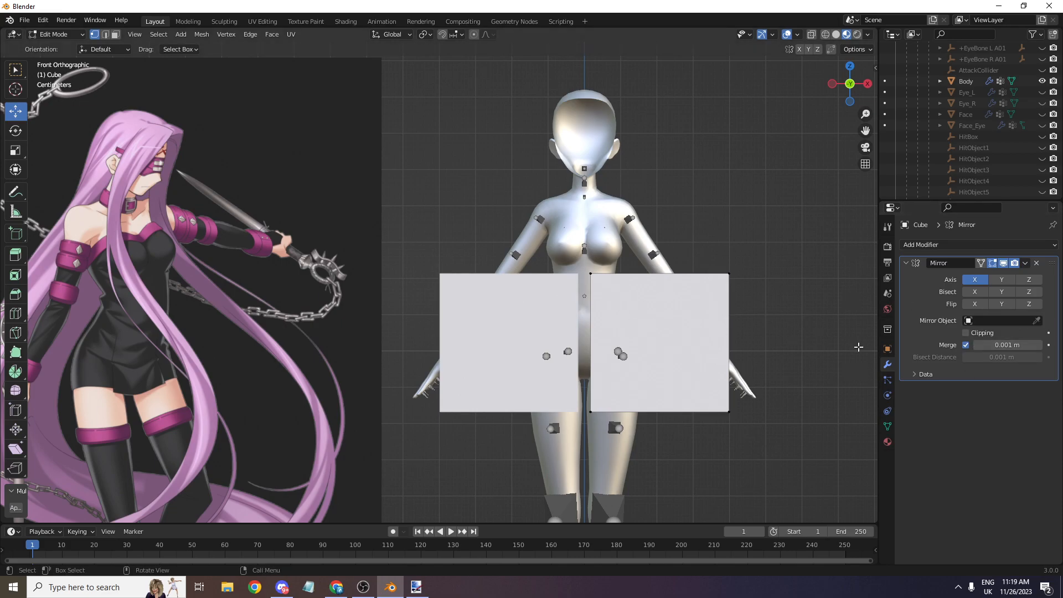
left_click(941, 244)
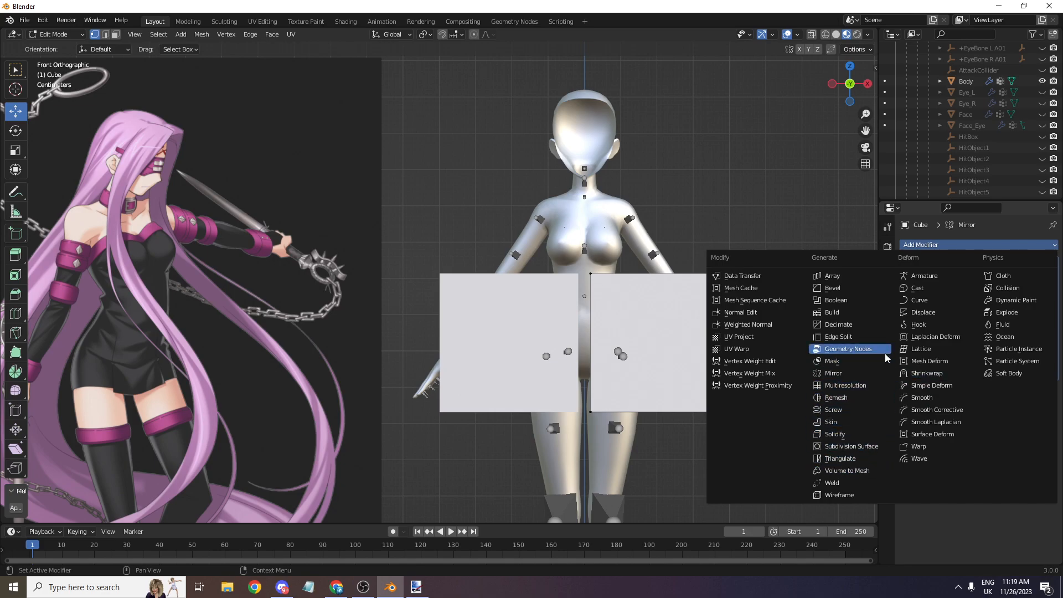
left_click(847, 448)
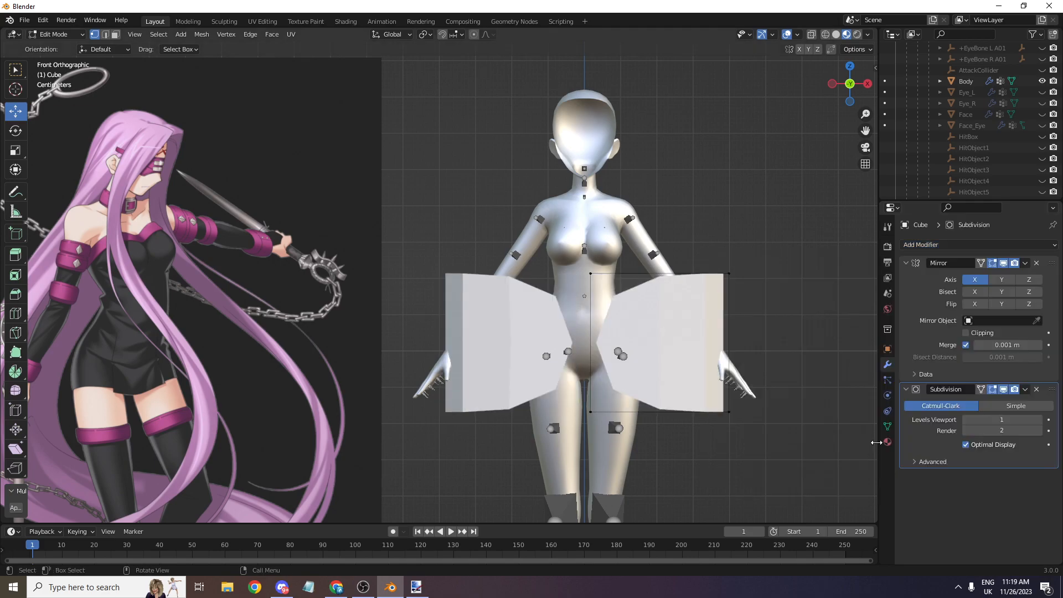
left_click(1039, 420)
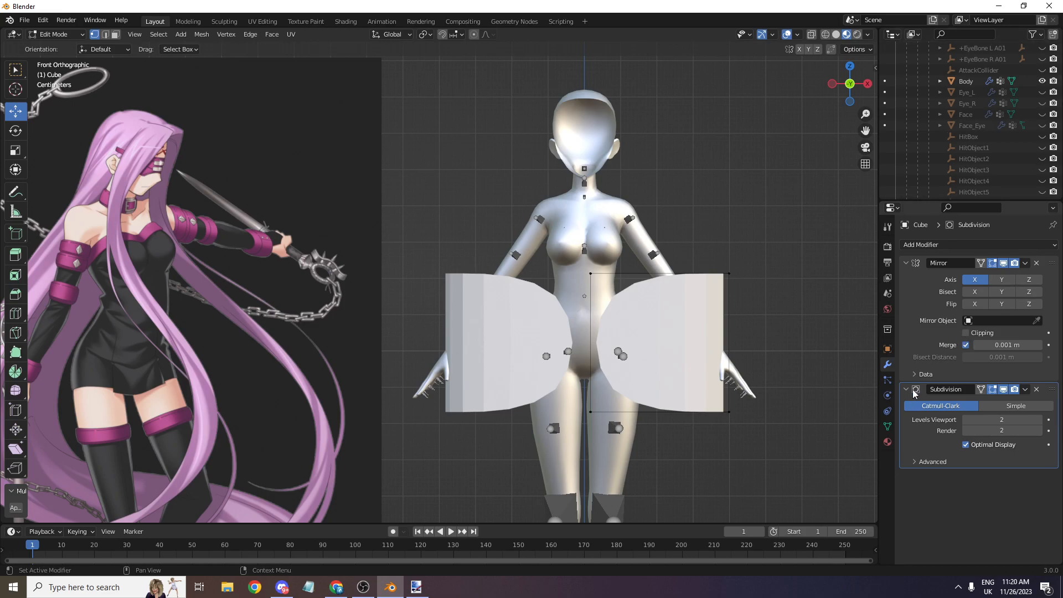
- Enable Clipping on the cube's Mirror modifier
left_click(887, 427)
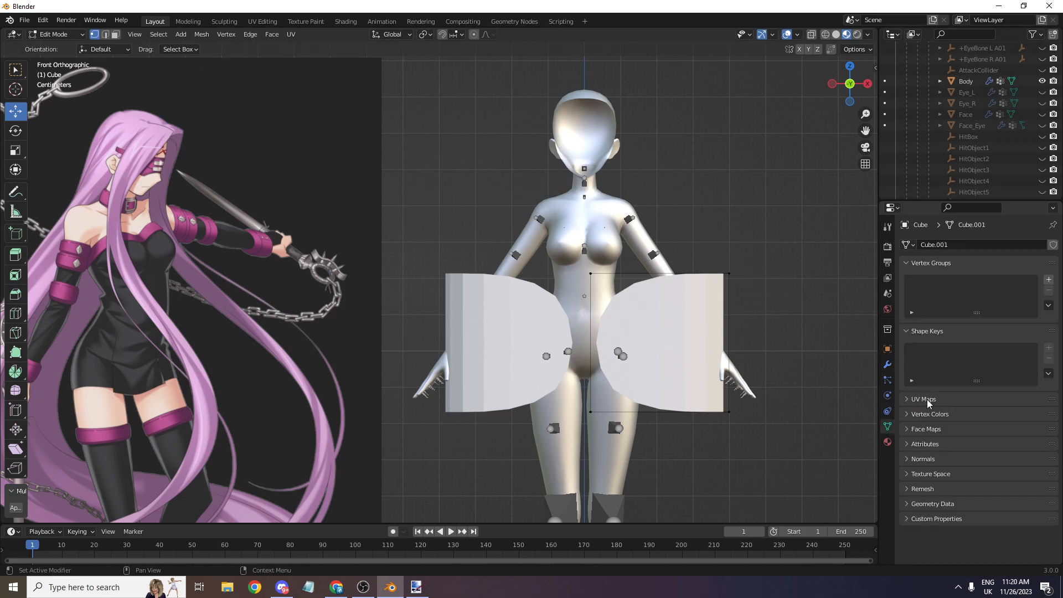
scroll(437, 283, "up", 3)
left_click(887, 366)
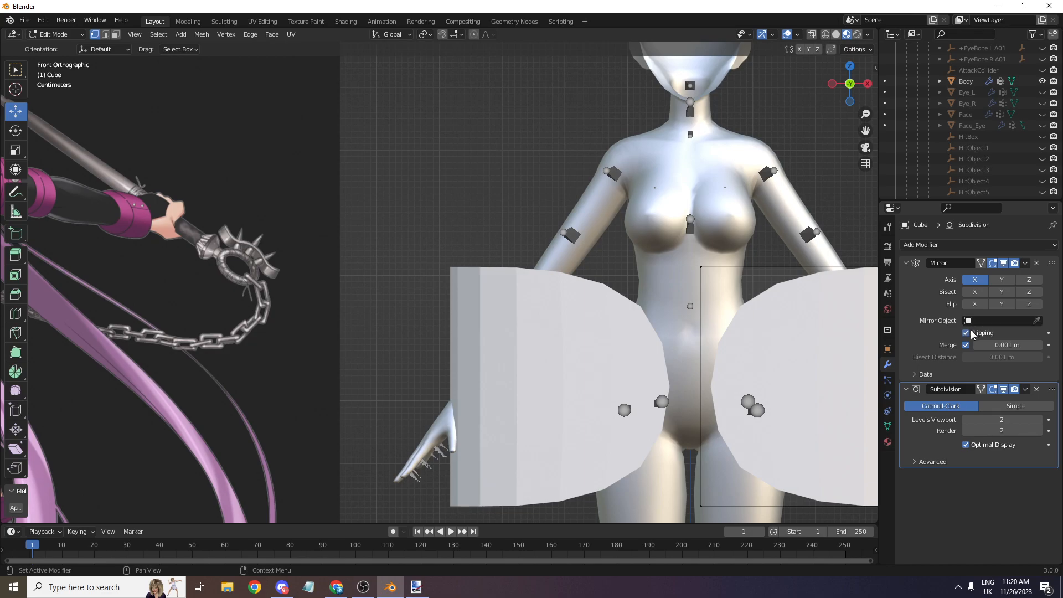
scroll(420, 160, "down", 3)
- Try sliding the whole half mesh toward the body's centre line while toggling the Mirror modifier's Clipping
key("a")
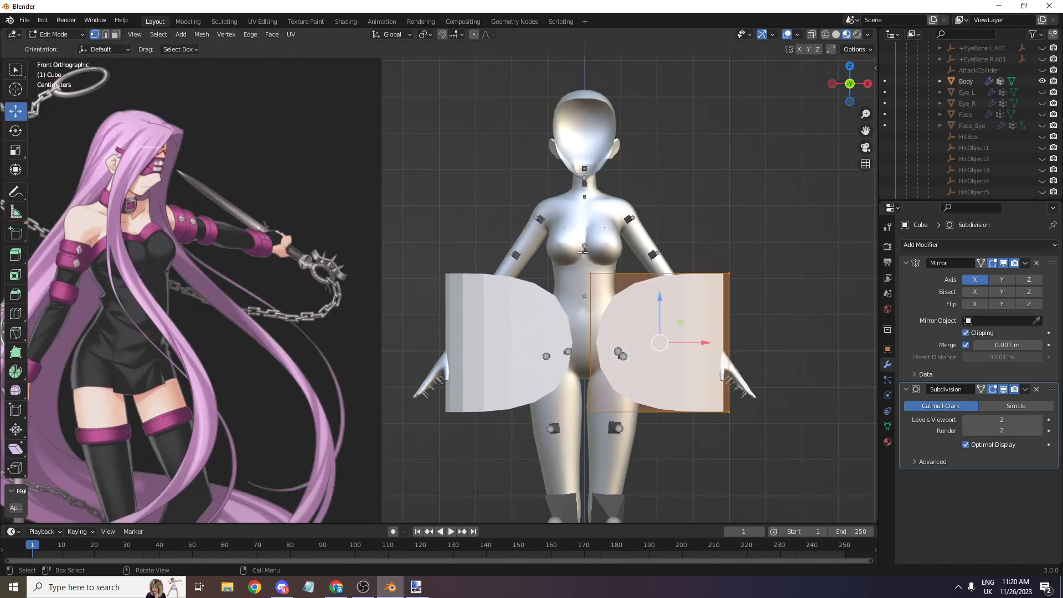
left_click_drag(709, 343, 678, 335)
left_click(966, 332)
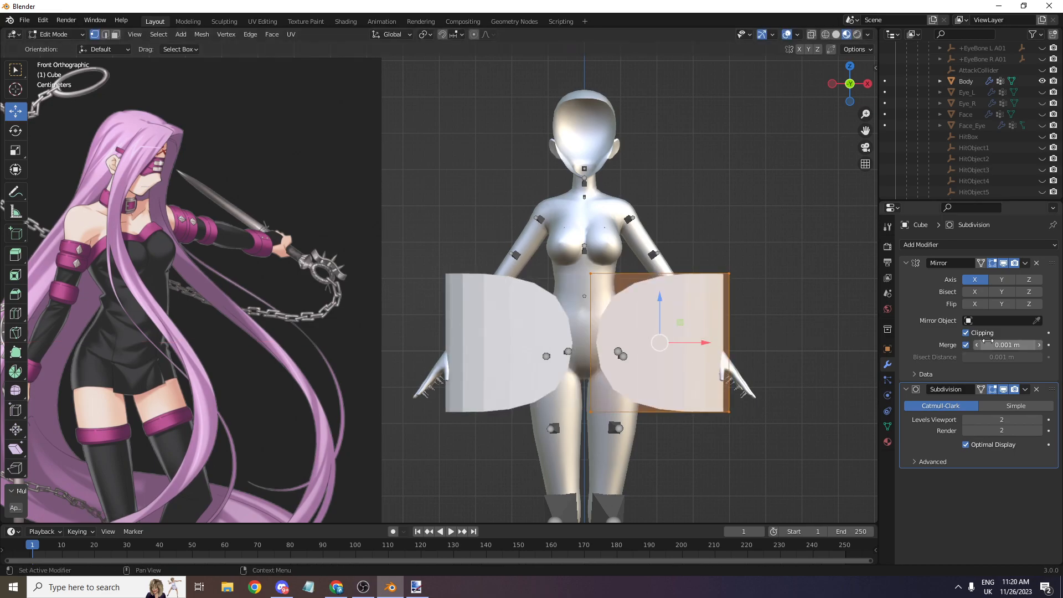
mouse_move(706, 341)
left_mouse_down()
mouse_move(552, 337)
mouse_move(714, 334)
mouse_move(596, 333)
mouse_move(699, 334)
left_mouse_up()
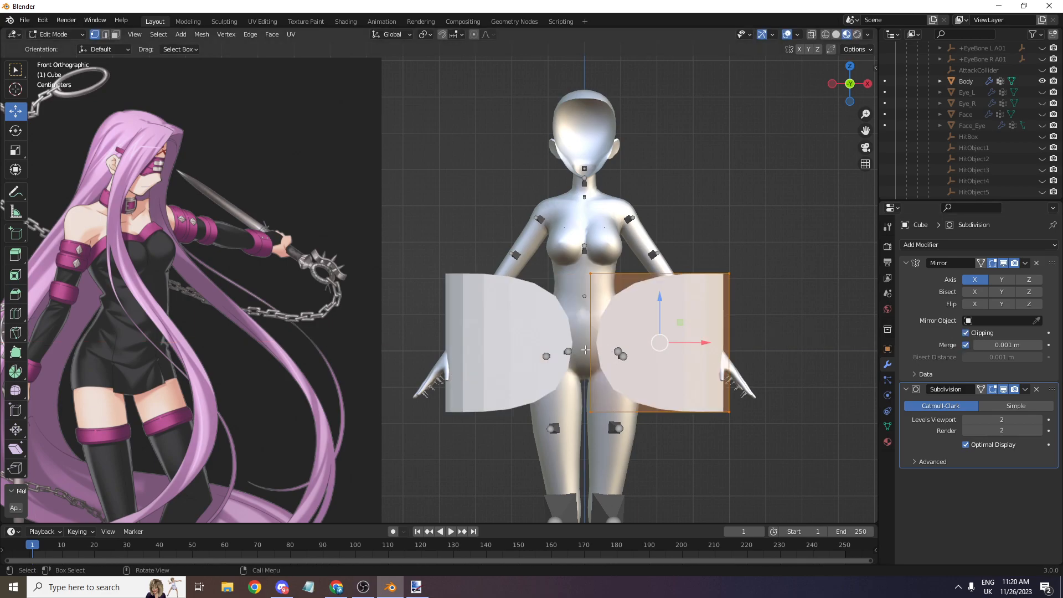
- Move the half mesh along X until it meets its mirror at the centre line, and scale it down around the hips
scroll(711, 359, "up", 1)
left_click_drag(749, 355, 654, 353)
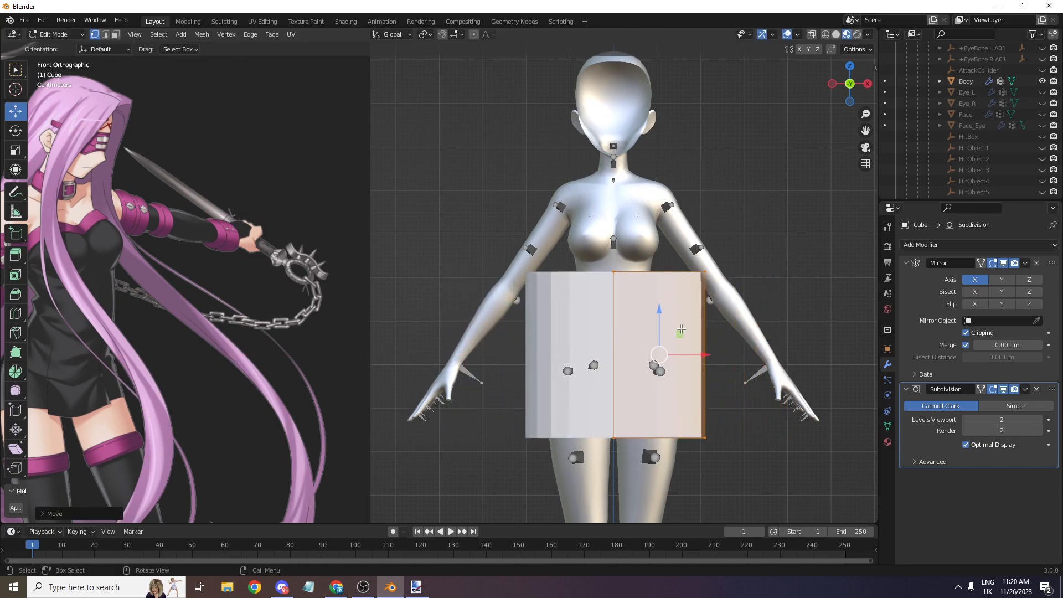
scroll(681, 332, "up", 2)
scroll(747, 310, "down", 3)
key("s")
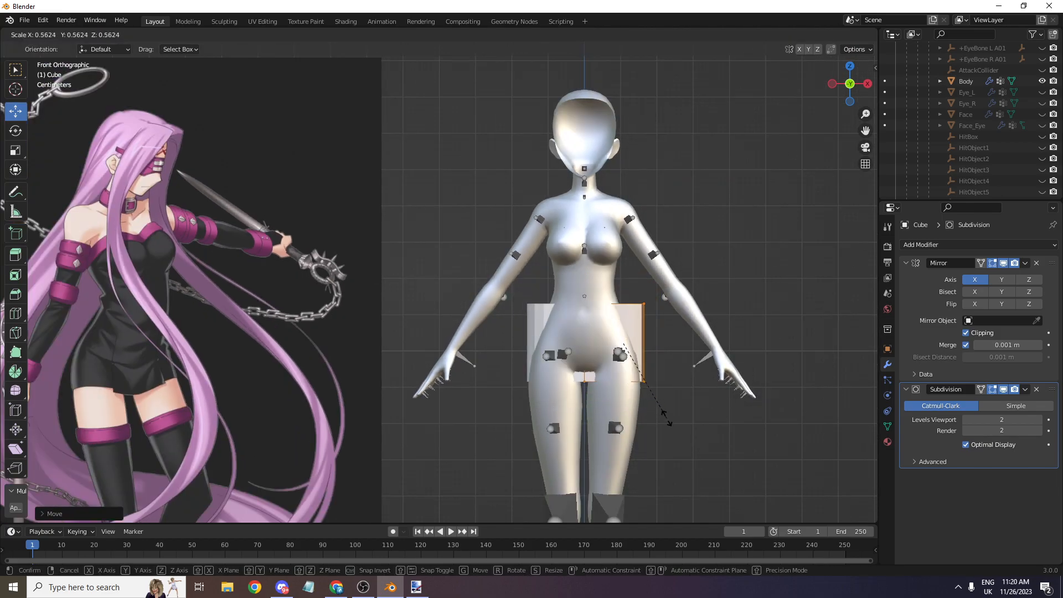
left_click(670, 413)
- Move the mesh slightly forward along Y so that it encloses the hips when viewed from the side
left_click_drag(850, 83, 847, 86)
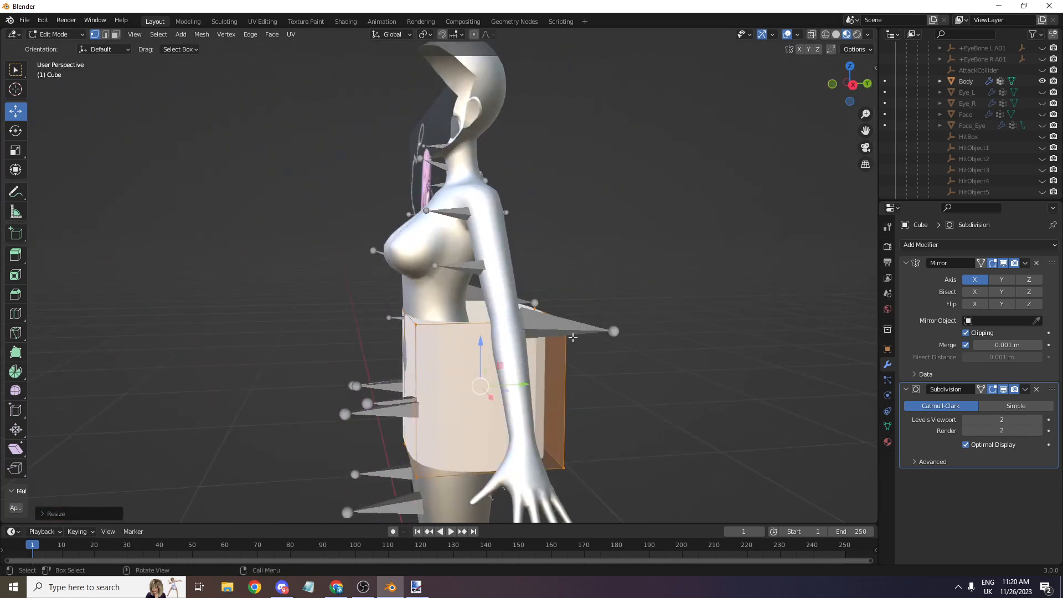
left_click_drag(523, 385, 510, 386)
scroll(510, 386, "up", 3)
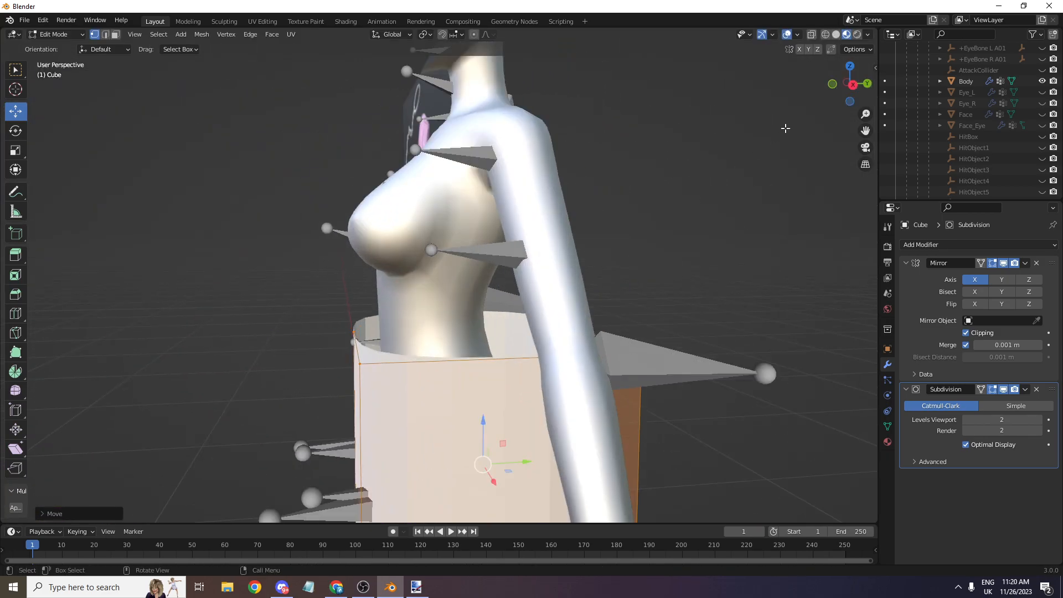
- Move the mesh's top vertices down and inward to the hip line in the front view, using Solid shading with X-ray
left_click(832, 83)
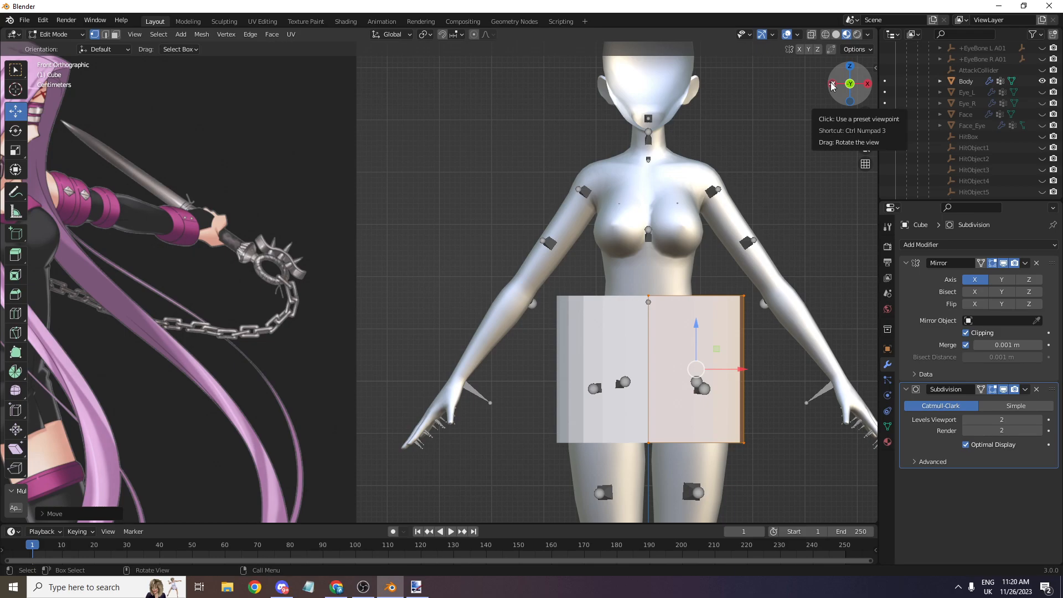
left_click(812, 35)
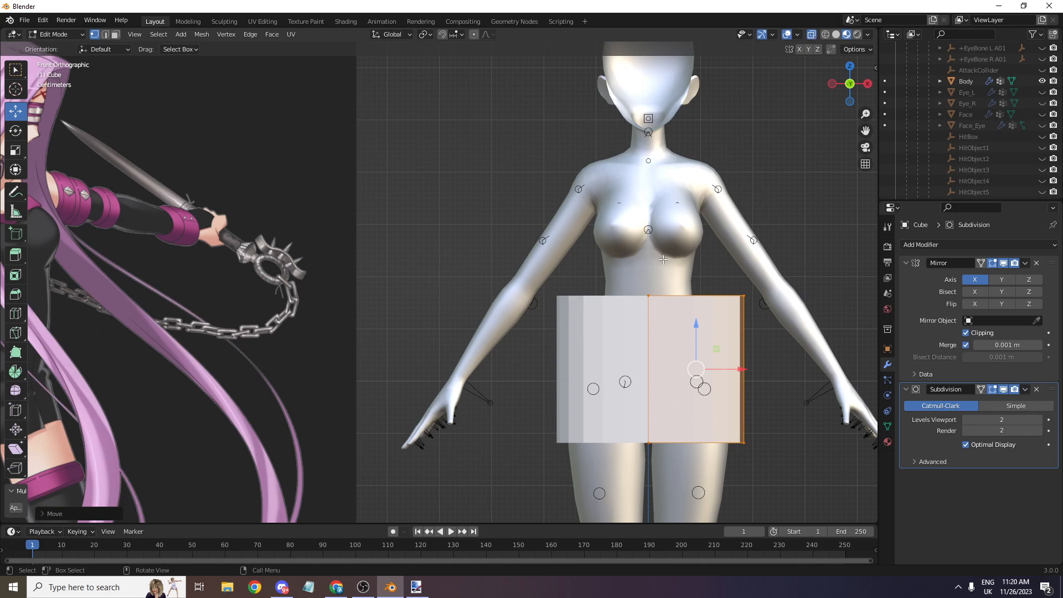
left_click_drag(630, 279, 749, 325)
left_click(812, 35)
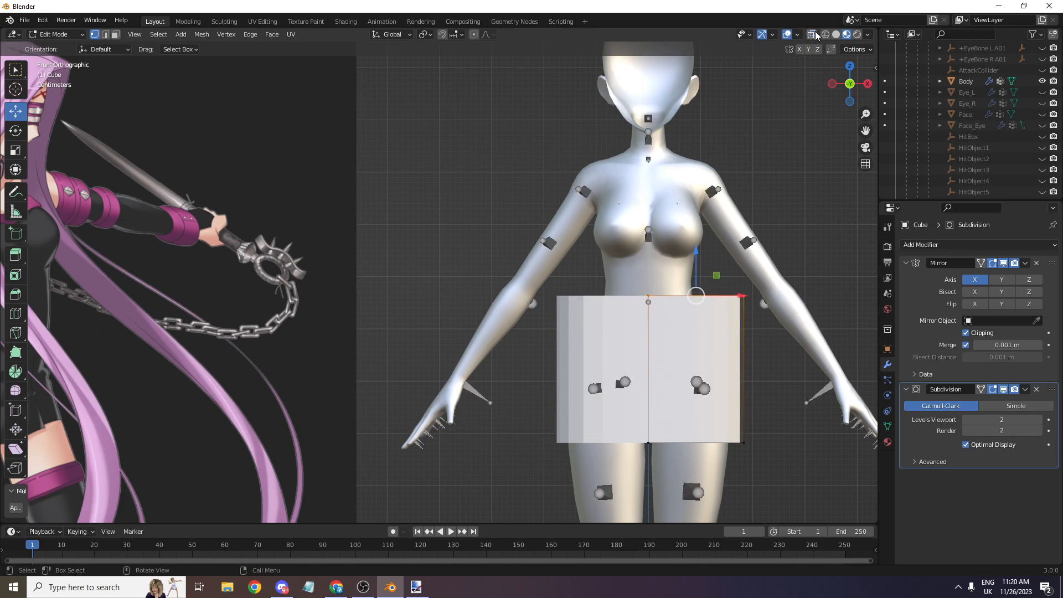
left_click(836, 35)
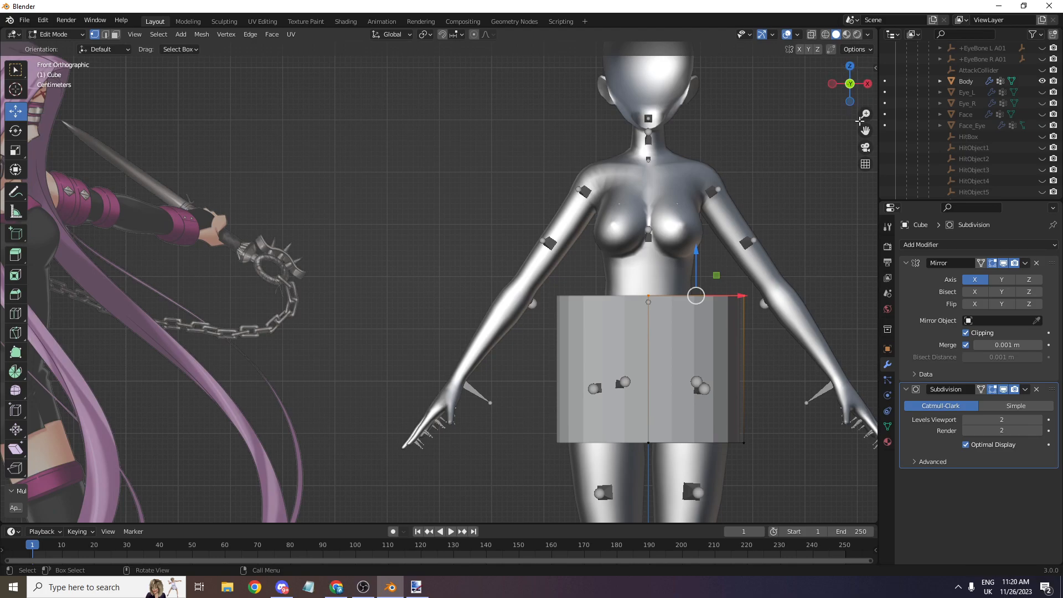
left_click_drag(867, 130, 751, 93)
scroll(663, 144, "up", 2)
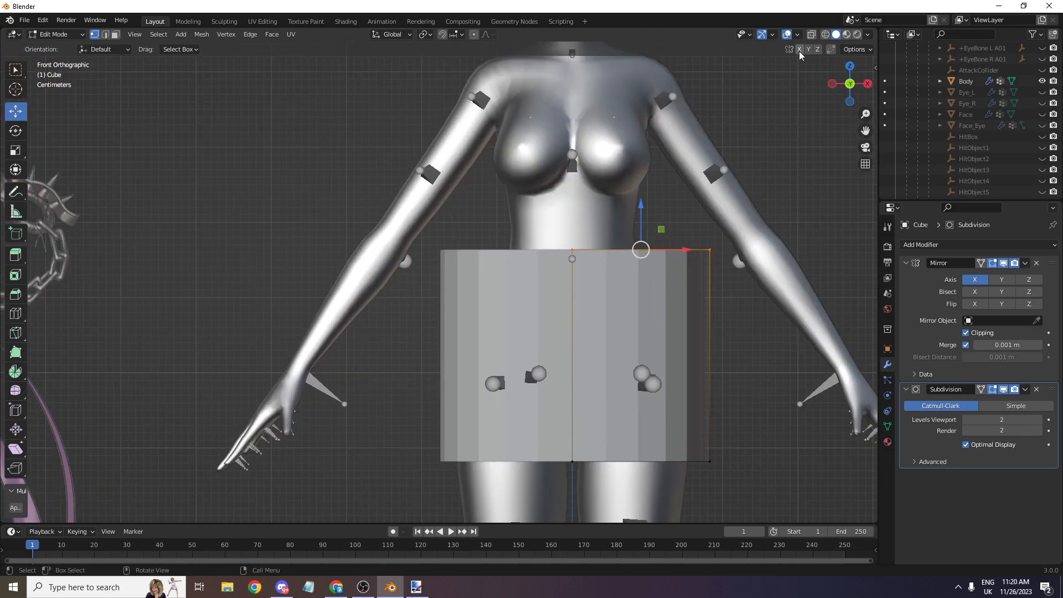
left_click(812, 35)
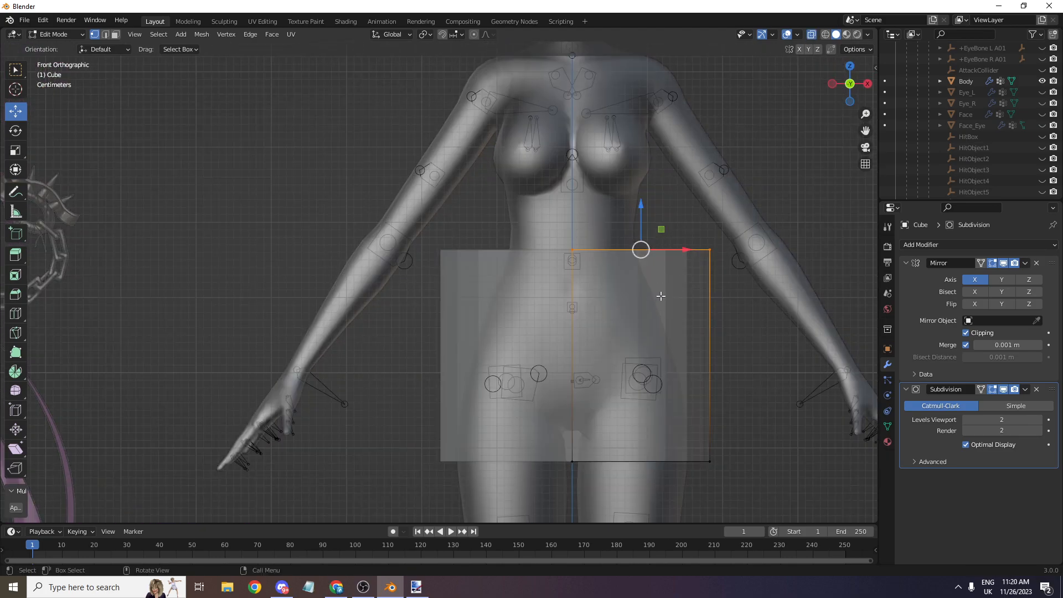
scroll(660, 296, "up", 2)
scroll(754, 240, "down", 1)
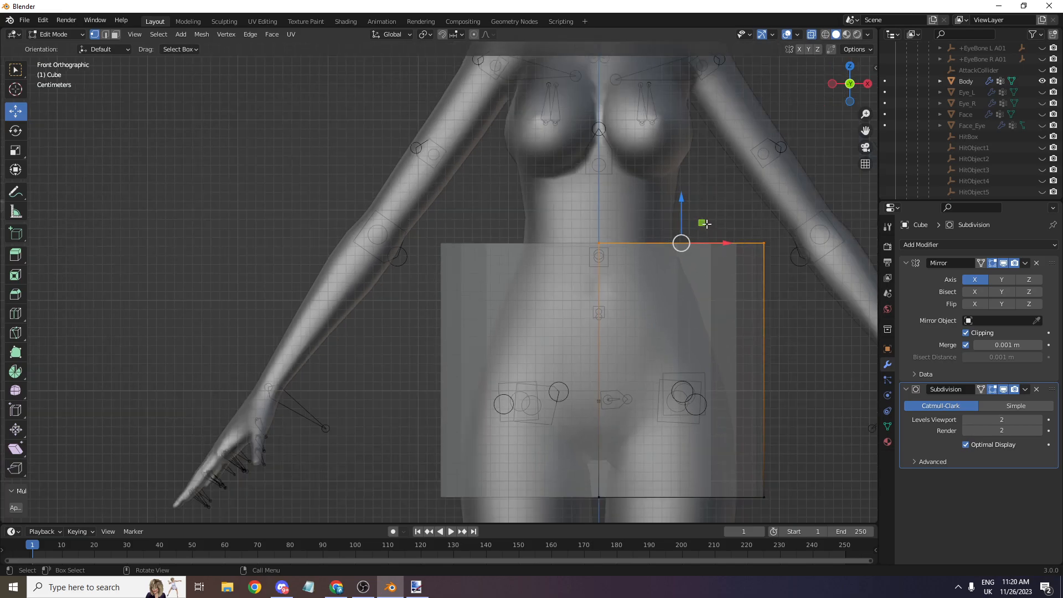
left_click_drag(703, 223, 653, 314)
scroll(482, 293, "down", 5)
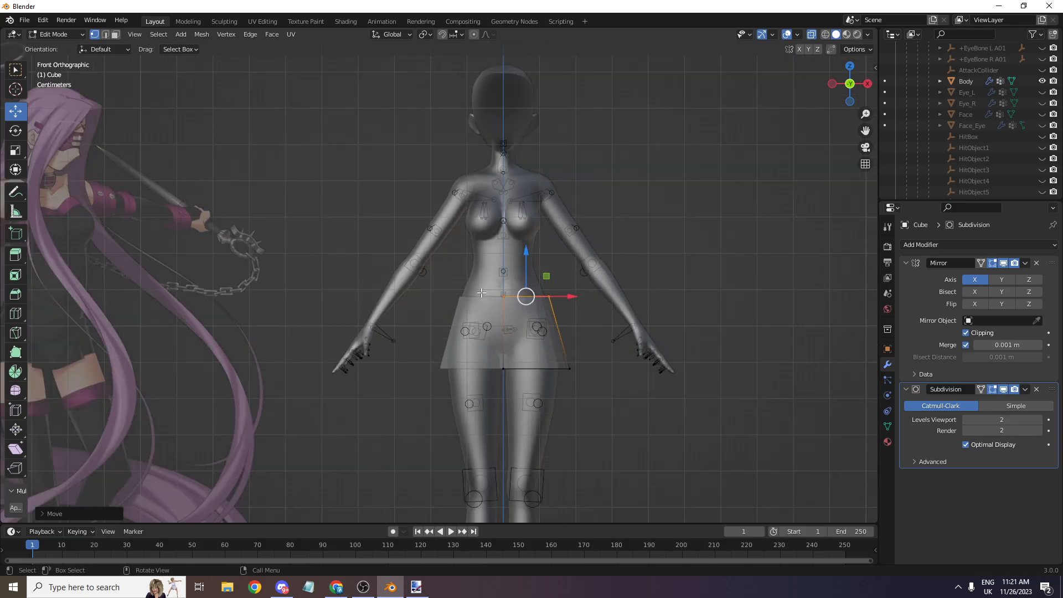
scroll(481, 292, "down", 2)
- Move the mesh's bottom vertices up and slightly inward to just below the hip joints
scroll(438, 287, "up", 6)
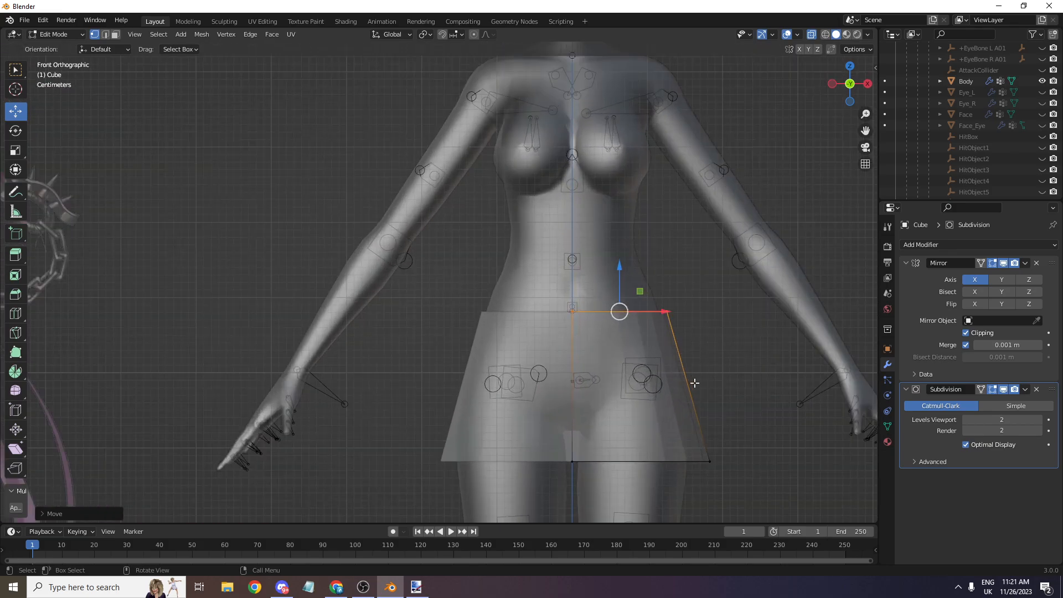
left_click_drag(739, 403, 517, 478)
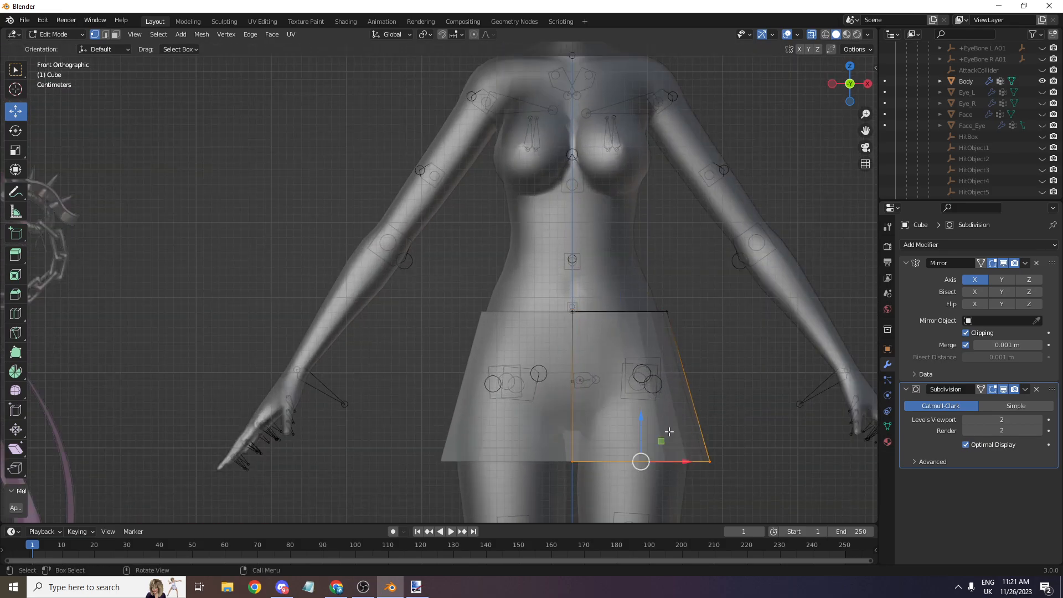
left_click_drag(661, 442, 642, 380)
- Extrude the mesh's bottom edge down to the upper thighs to form the skirt's lower section
scroll(650, 419, "down", 1)
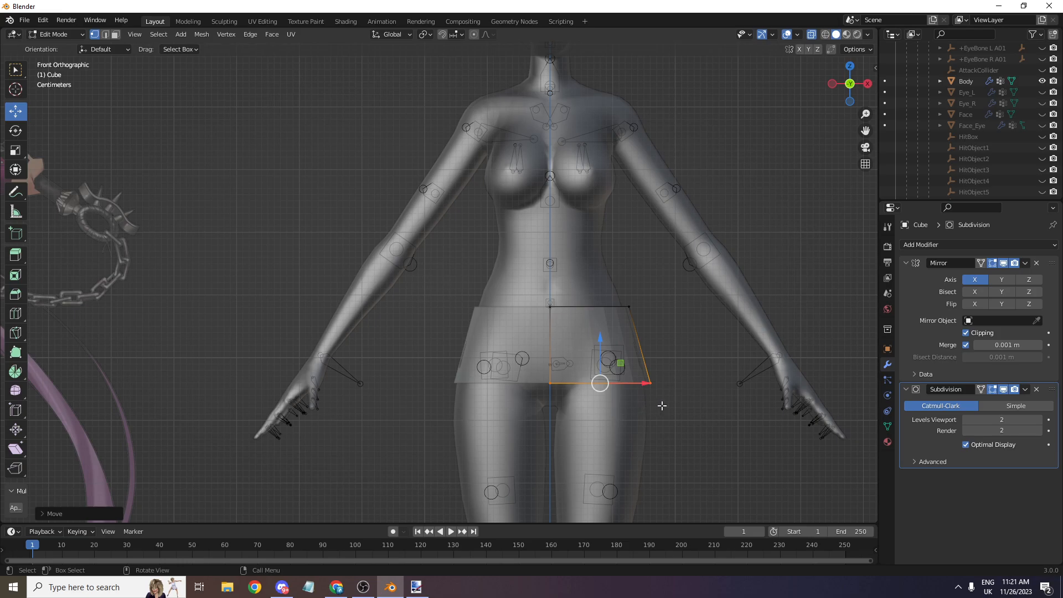
key("e")
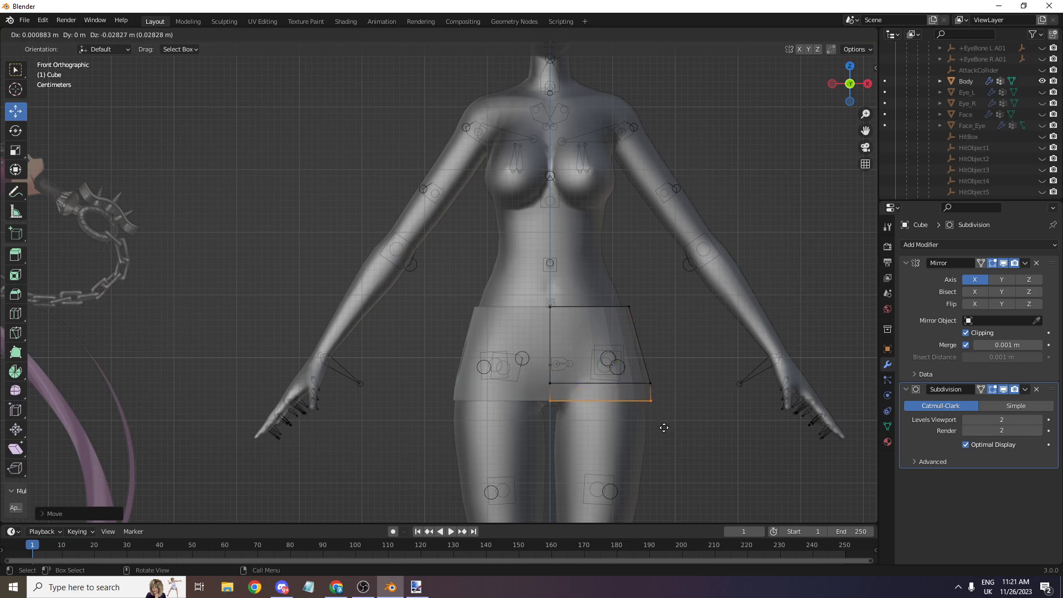
left_click(666, 458)
scroll(665, 458, "down", 4)
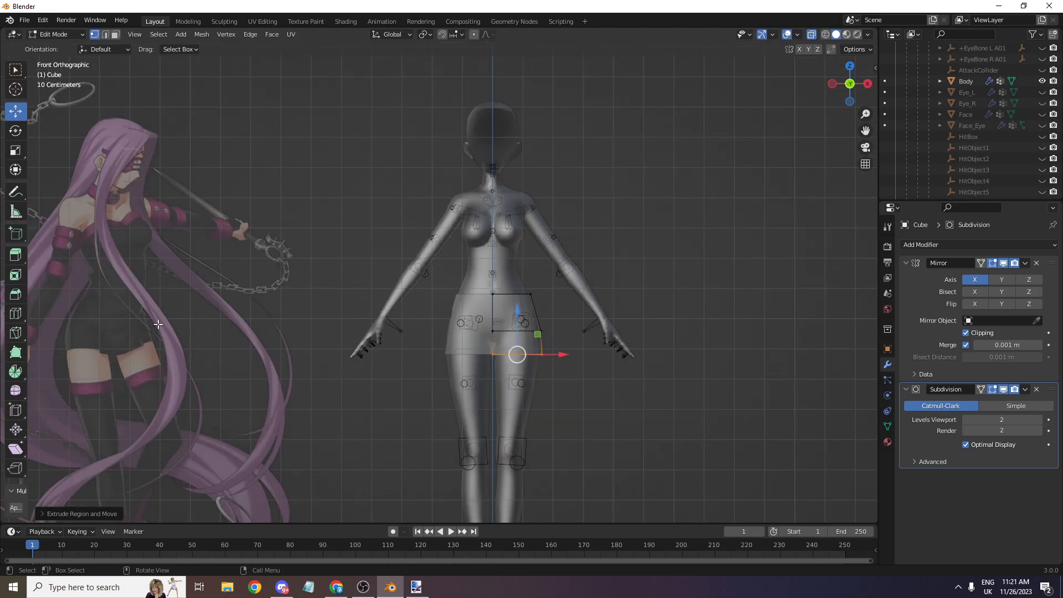
scroll(590, 407, "up", 5)
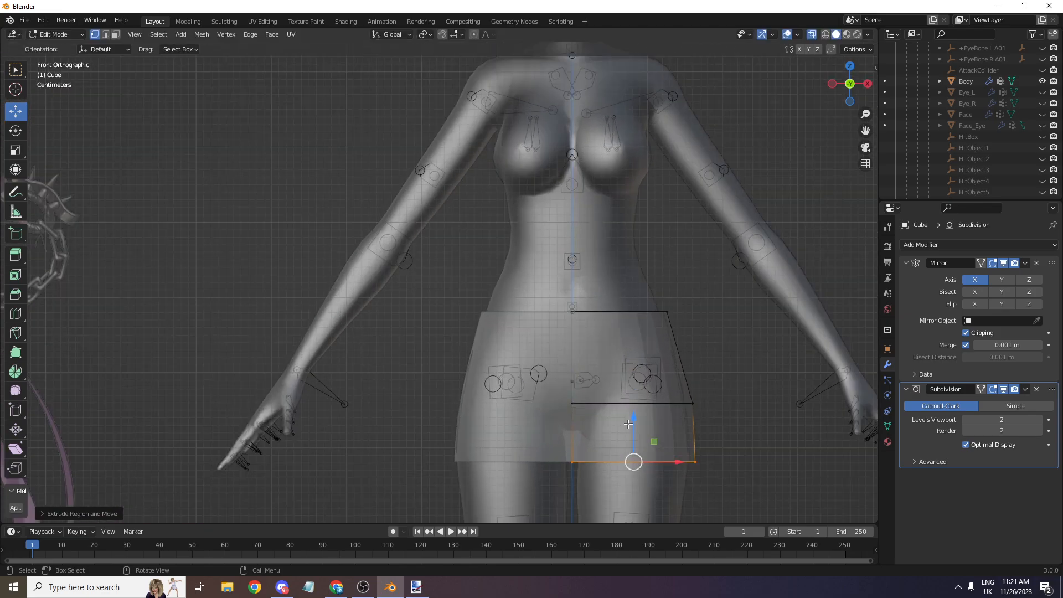
- Try to extrude the skirt's bottom edge one more section down the thighs
key("e")
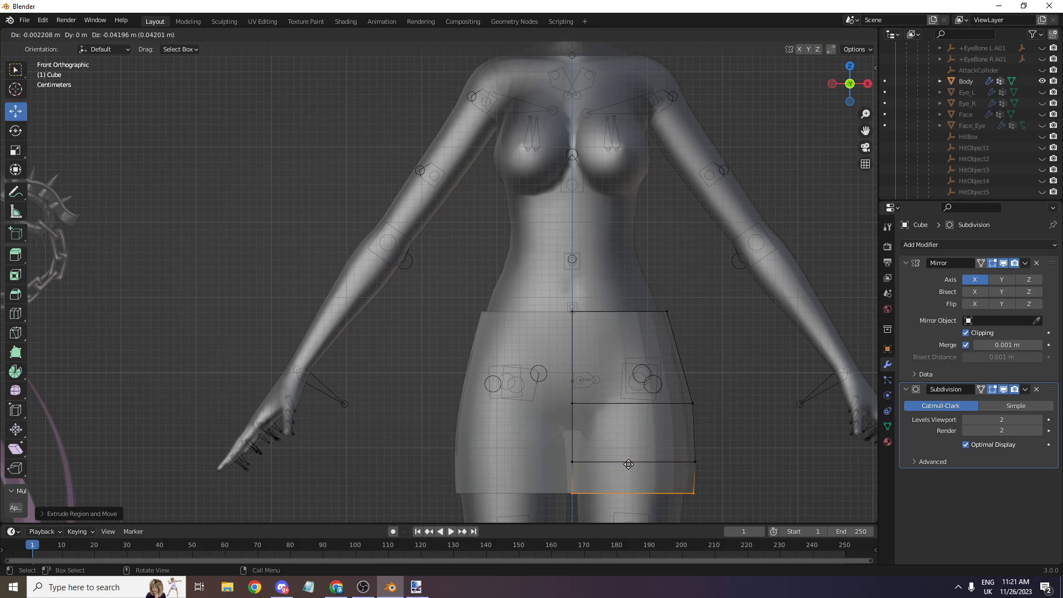
left_click(629, 464)
scroll(628, 463, "down", 6)
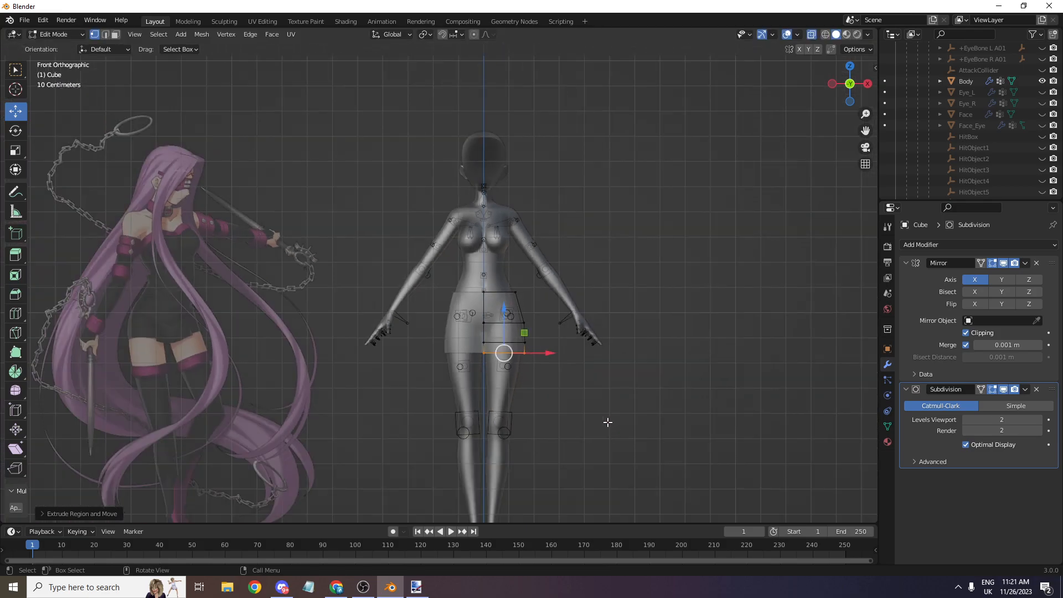
scroll(558, 405, "up", 5)
scroll(559, 391, "up", 1)
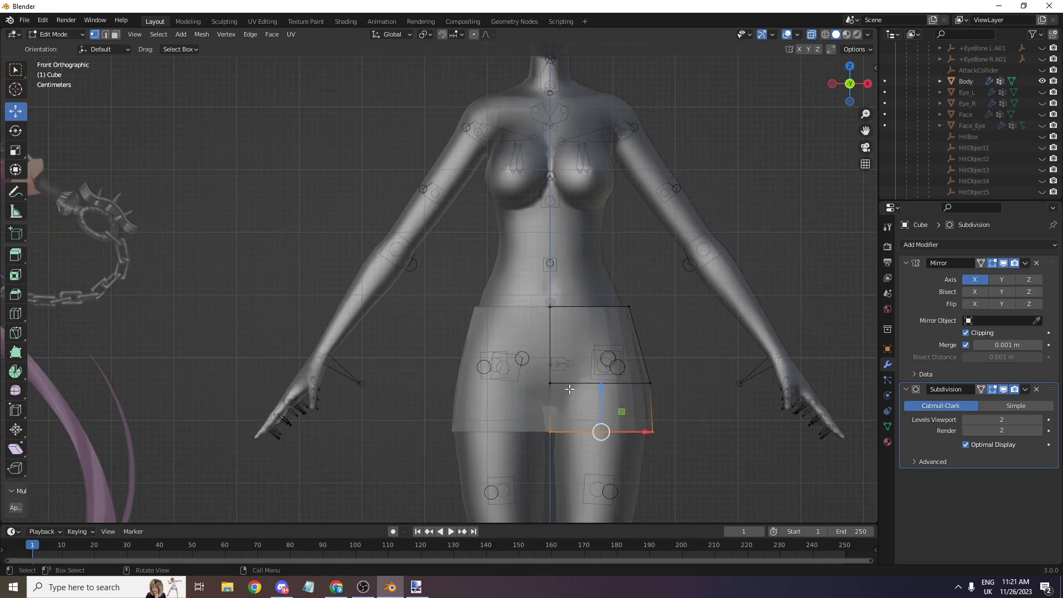
- Lower the skirt's bottom edge slightly and nudge the mesh's top outer corner inward at the hip line
left_click_drag(605, 405, 605, 411)
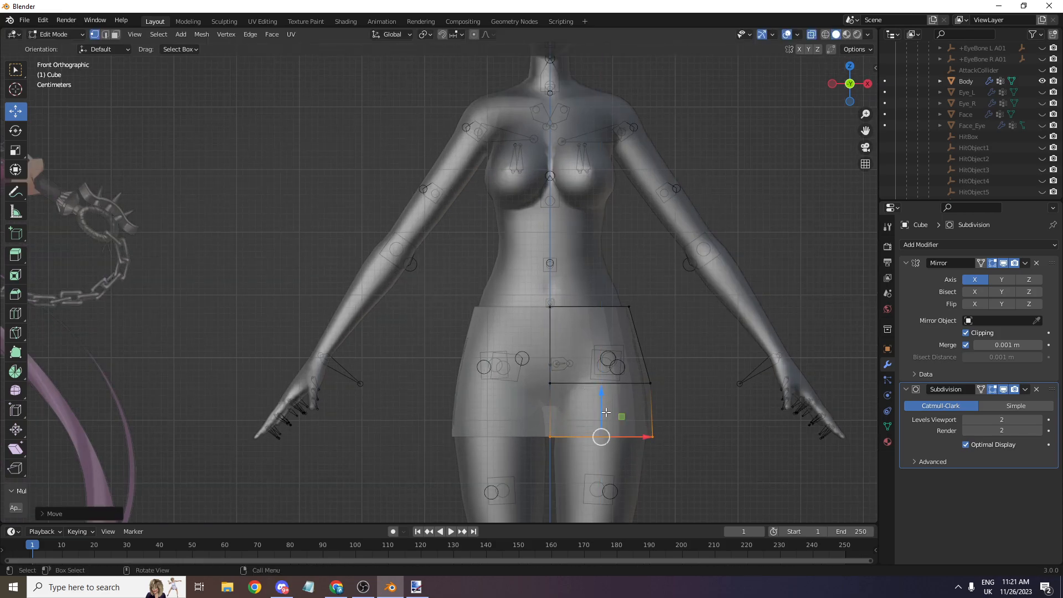
scroll(541, 290, "up", 2)
left_click(711, 334, "alt")
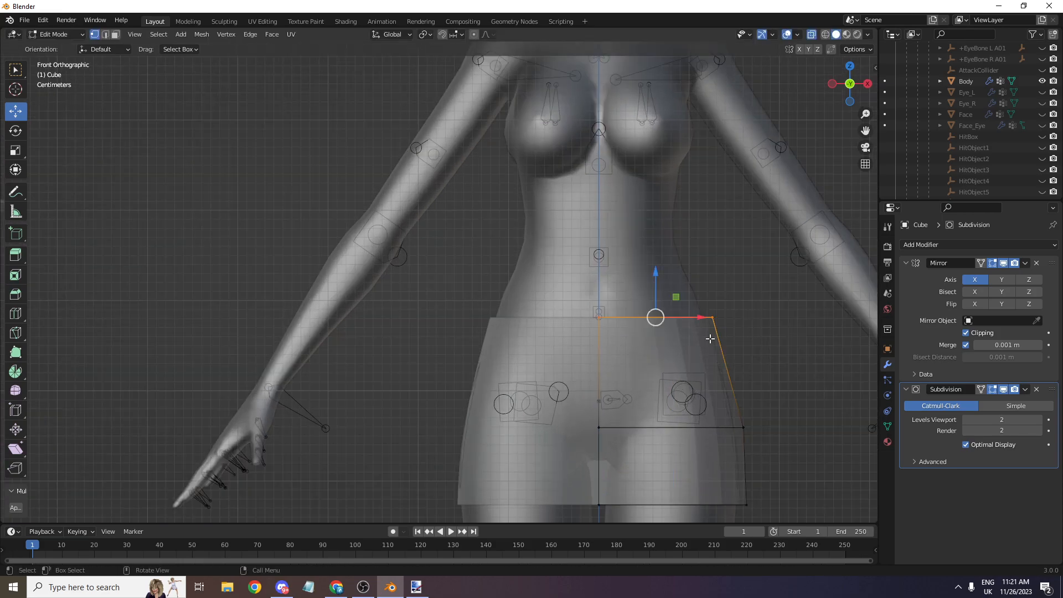
left_click(712, 317)
left_click_drag(751, 316, 748, 314)
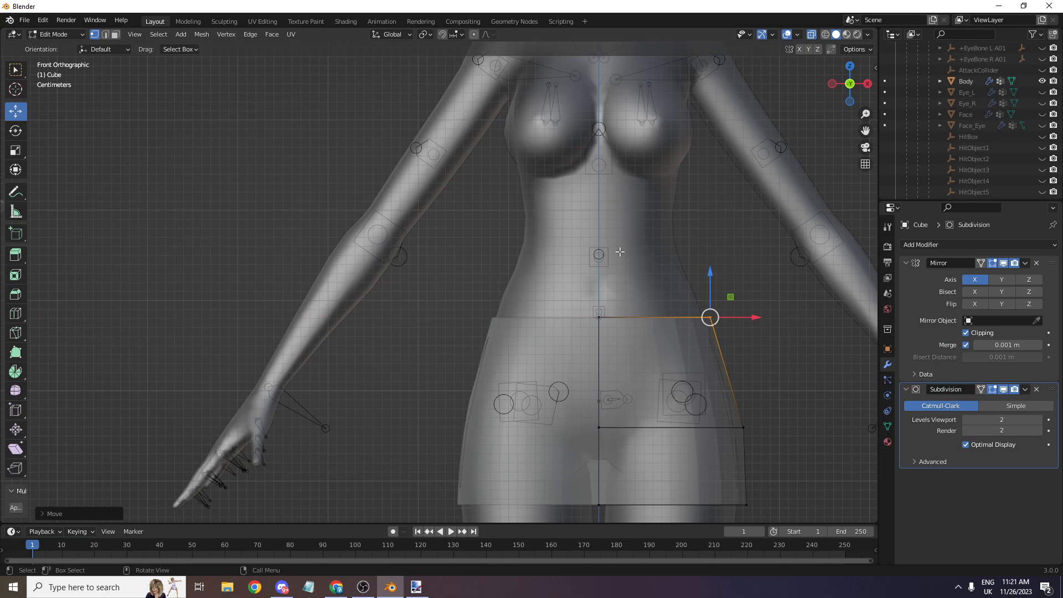
- Extrude the mesh's top edge upward in three sections from the hip line to just below the bust, following the waist contour
left_click_drag(588, 256, 745, 352)
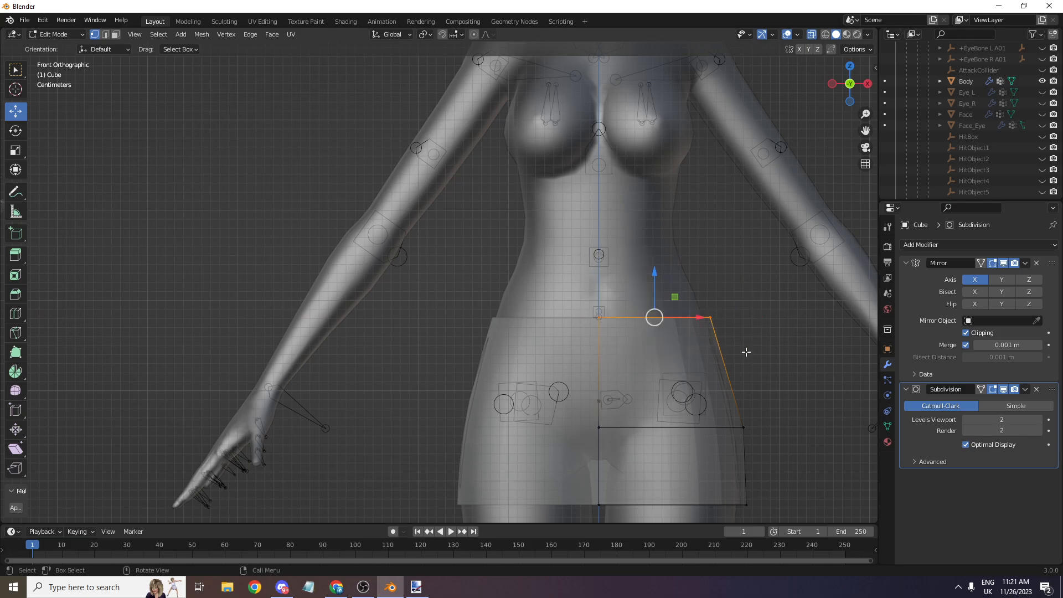
scroll(745, 352, "down", 1)
key("g")
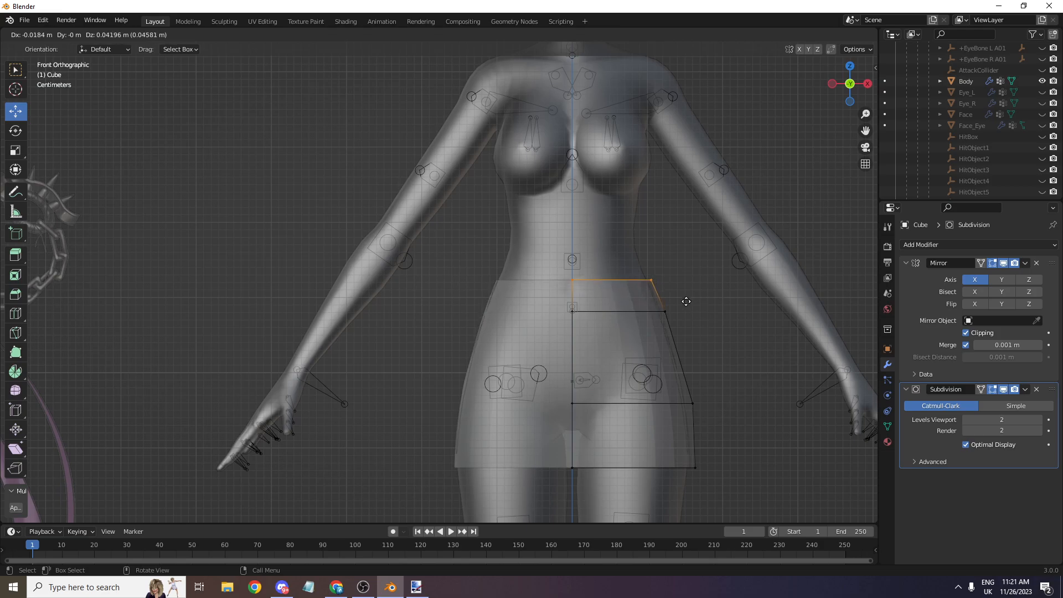
left_click(684, 299)
key("e")
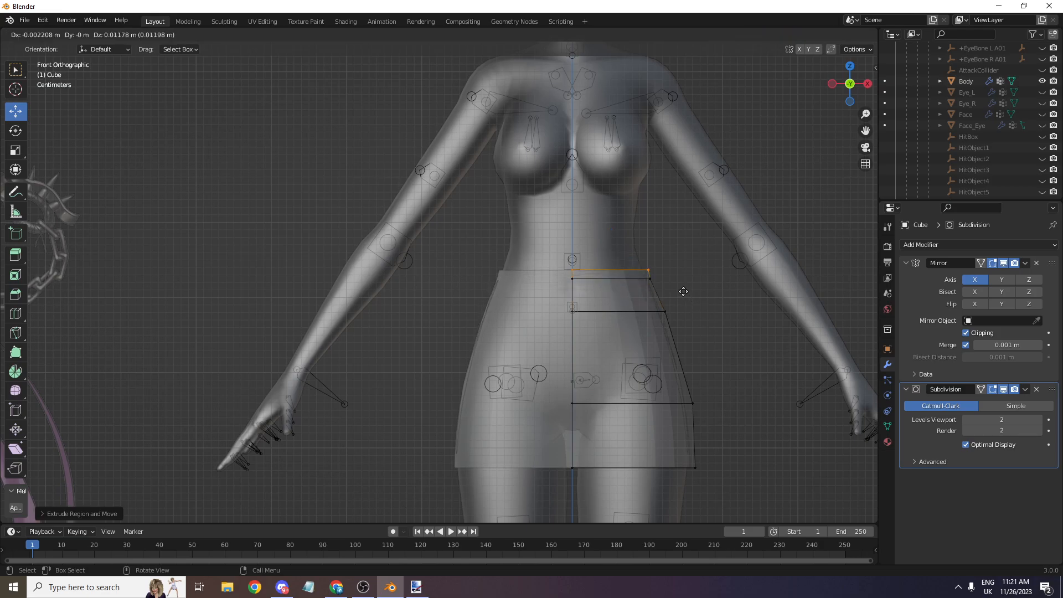
left_click(673, 265)
key("e")
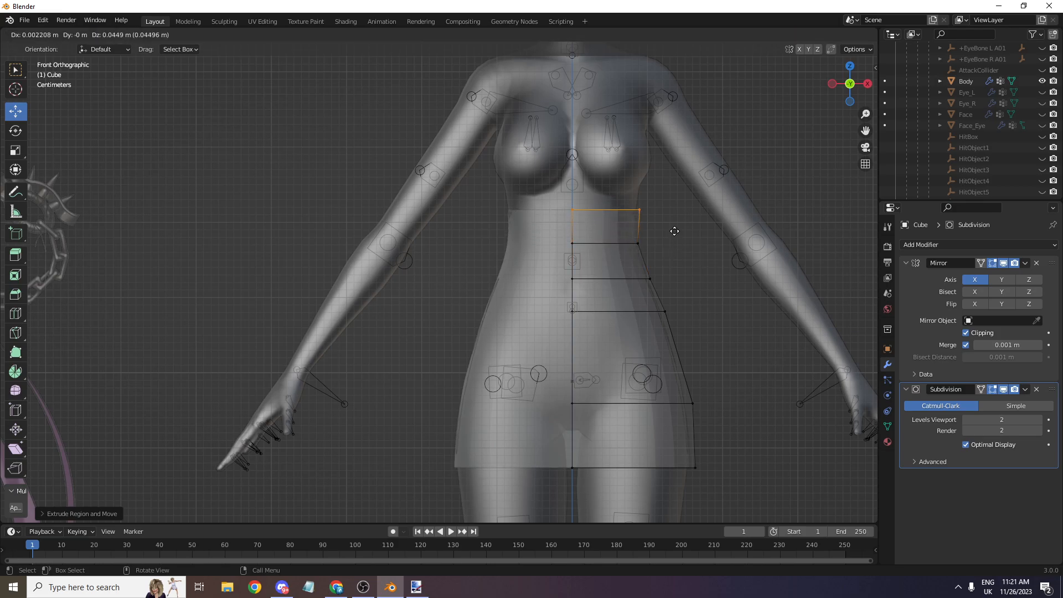
left_click(674, 231)
- Extrude the mesh's top edge in three more sections up to the upper bust, widening it along the ribcage
scroll(192, 253, "down", 3)
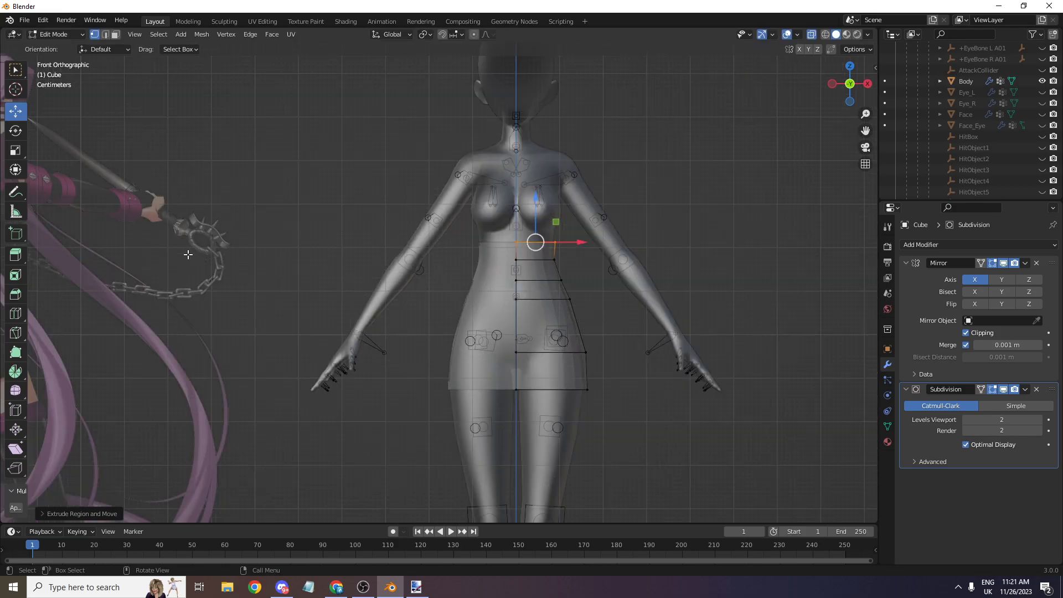
scroll(171, 292, "down", 3)
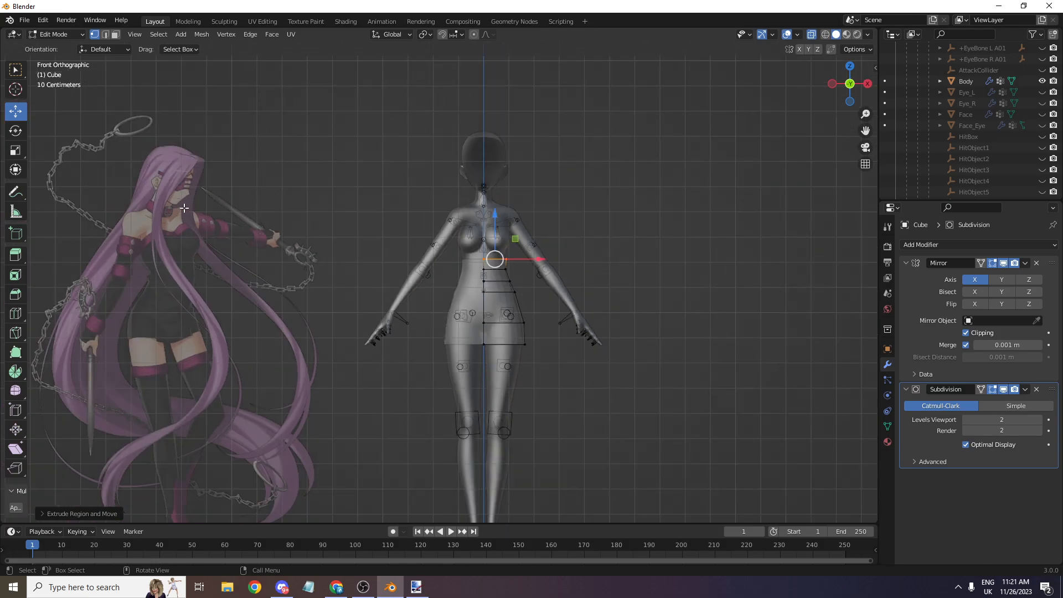
scroll(397, 249, "up", 4)
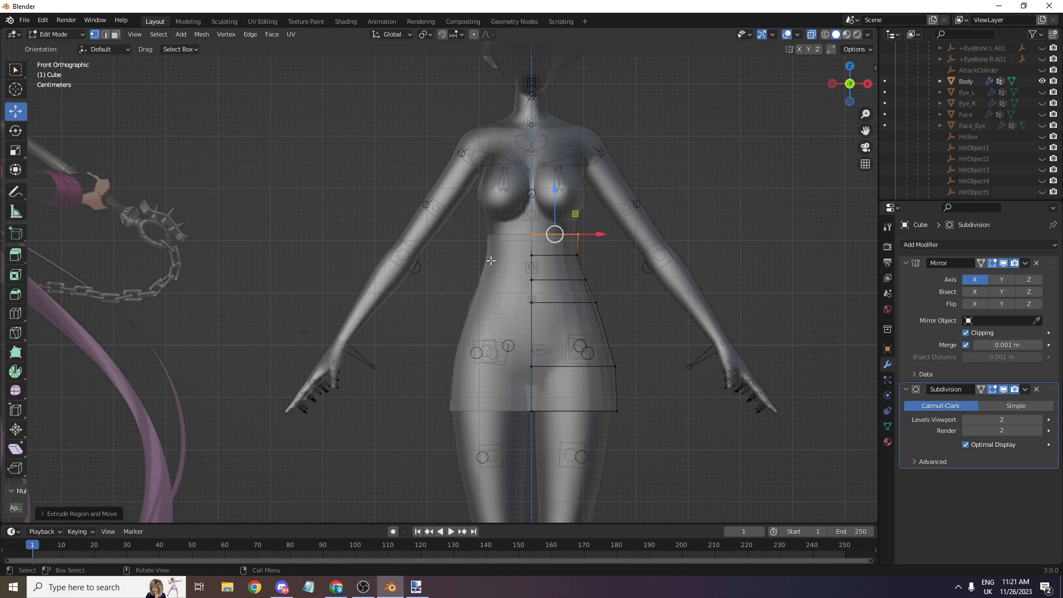
scroll(582, 365, "up", 4)
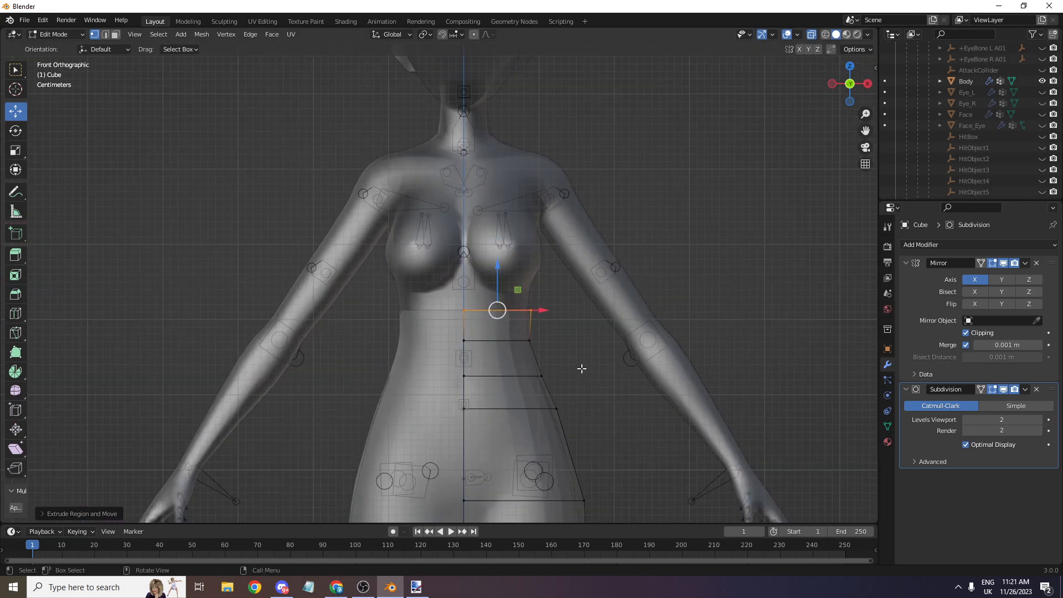
key("e")
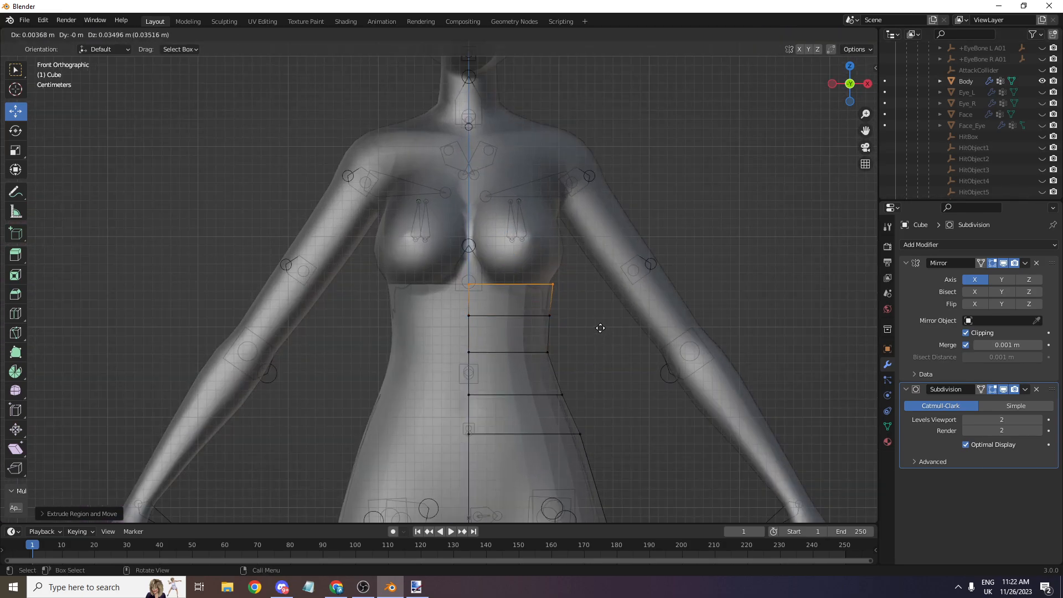
left_click(605, 322)
key("e")
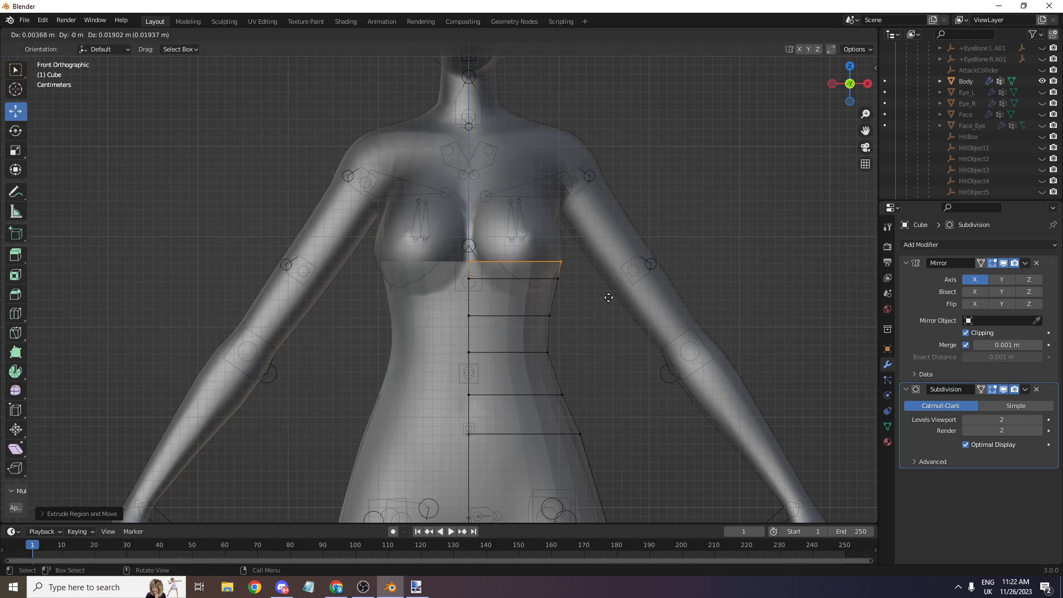
left_click(610, 276)
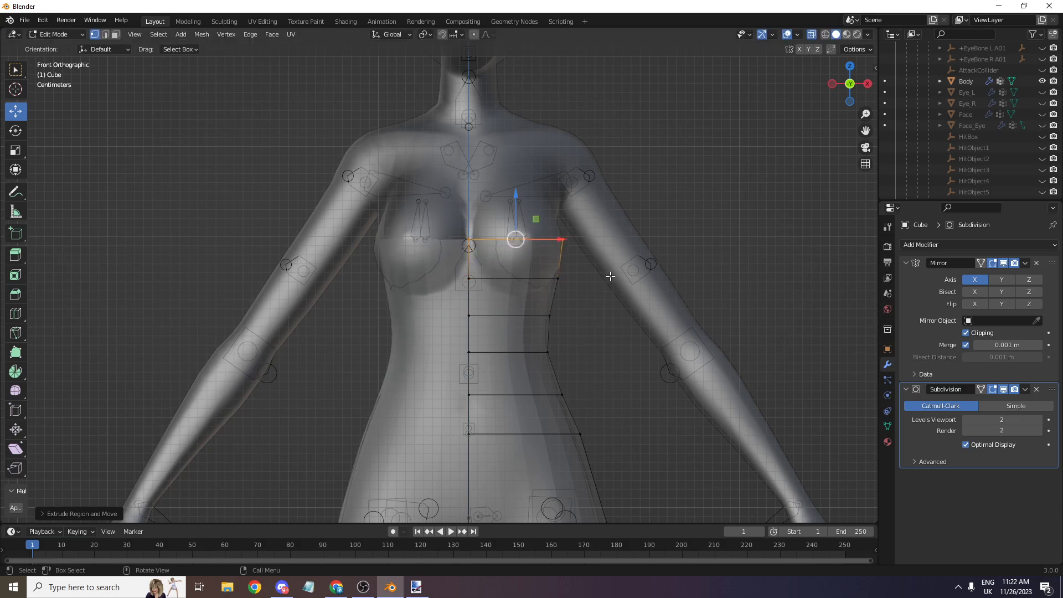
key("e")
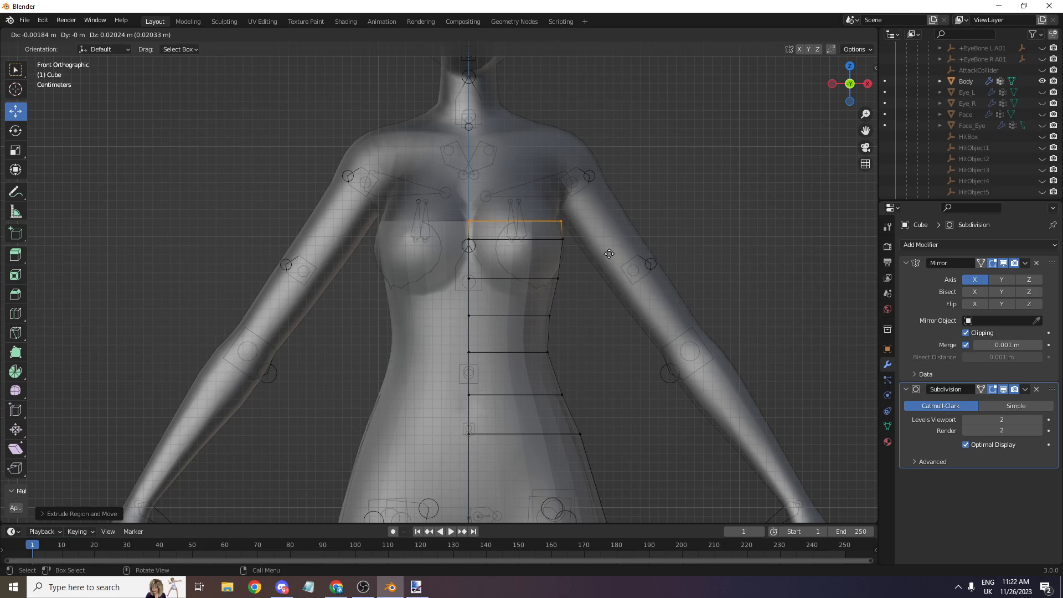
left_click(609, 255)
- Move the skirt's bottom front vertices back along Y to the front of the thighs in the right side view
scroll(819, 106, "down", 3)
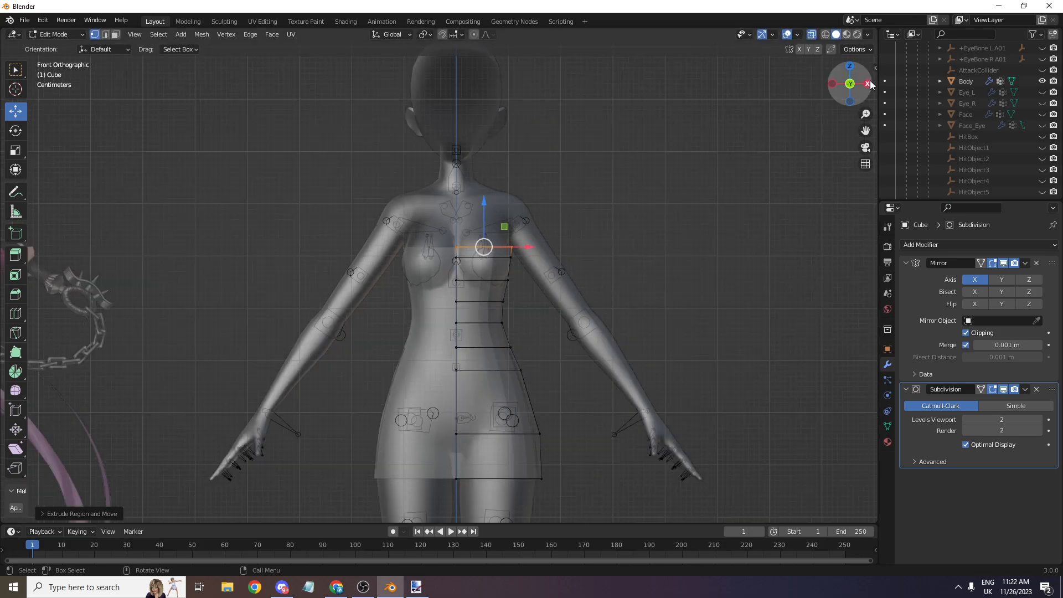
left_click(868, 83)
left_click_drag(862, 132, 914, 45)
scroll(567, 332, "up", 3)
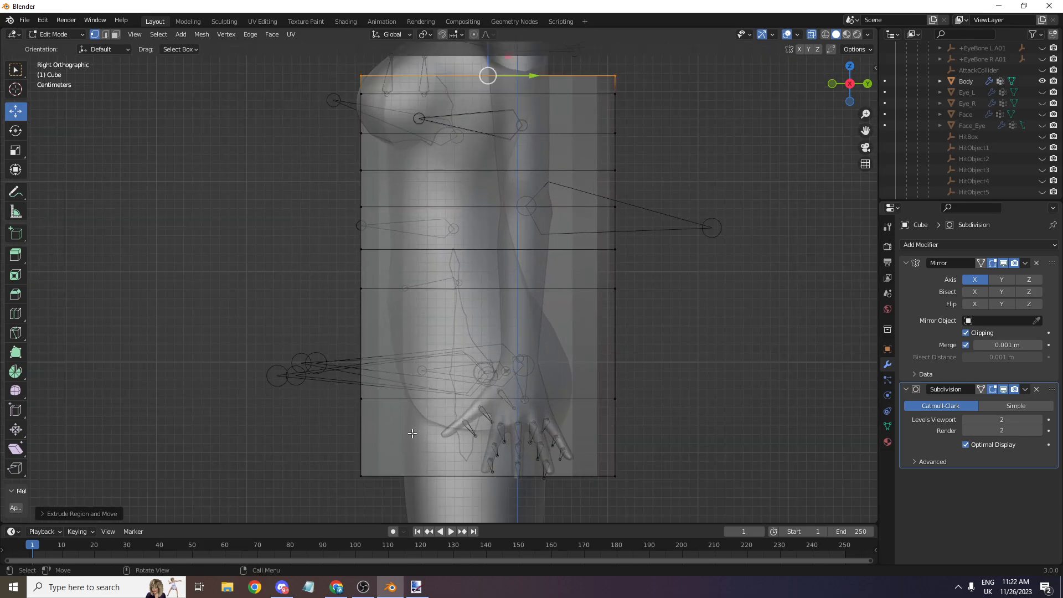
left_click_drag(404, 441, 355, 479)
key("g")
key("y")
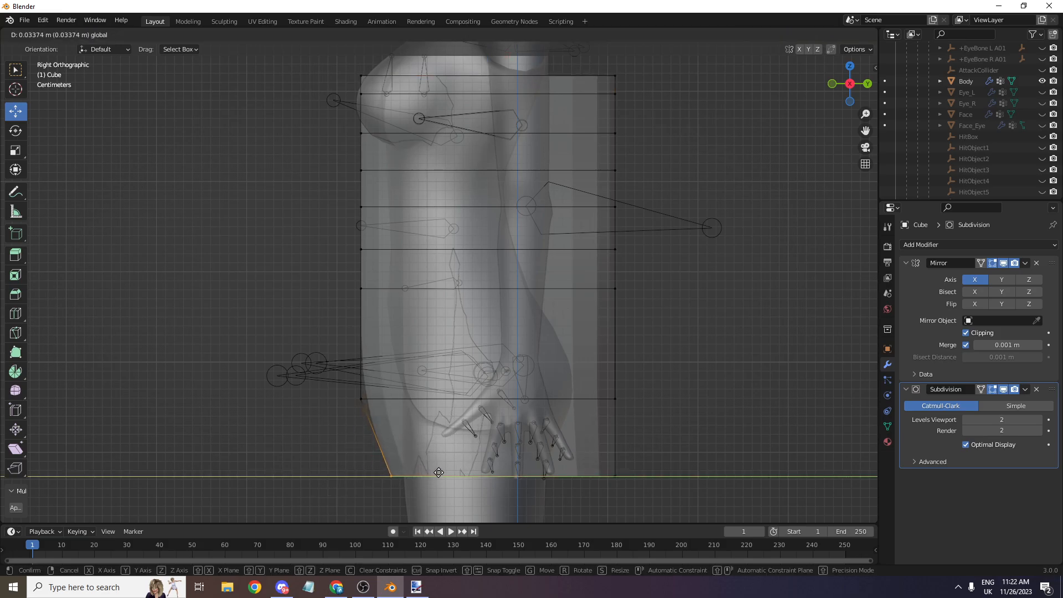
left_click_drag(439, 472, 444, 472)
- Fit the front vertices of the hip, waist and ribcage rows to the belly, and move the bust row forward over the chest
left_click_drag(387, 387, 304, 410)
left_click_drag(410, 400, 446, 387)
left_click_drag(390, 277, 431, 284)
left_click_drag(389, 236, 426, 242)
left_click_drag(373, 194, 426, 200)
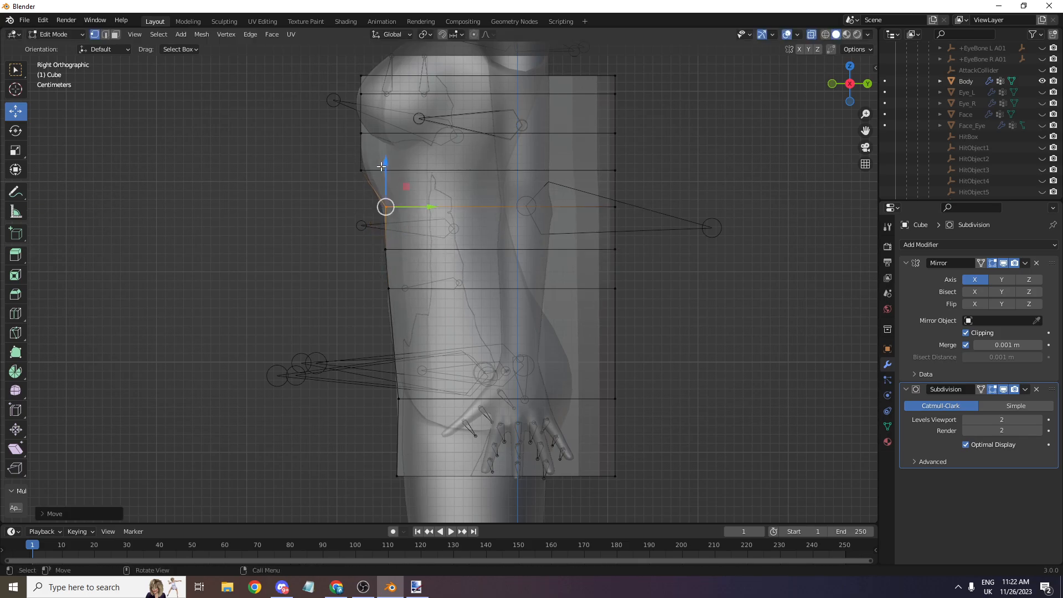
left_click_drag(374, 160, 422, 168)
mouse_move(372, 84)
left_mouse_down()
mouse_move(351, 107)
mouse_move(382, 99)
left_mouse_up()
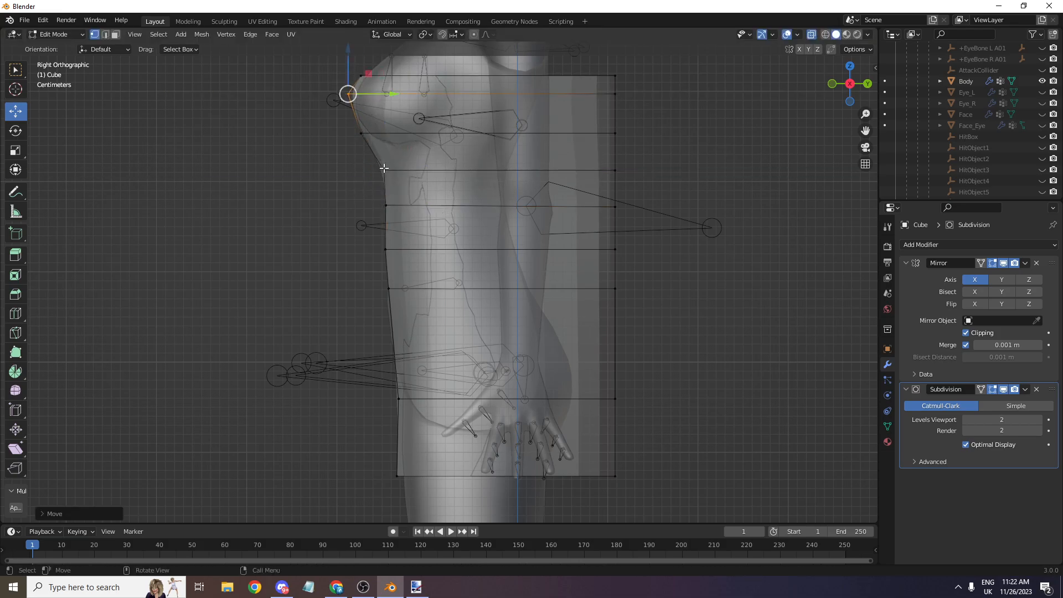
- Move the back vertices of the skirt's bottom, buttock and hip-line rows forward along Y to follow the body's rear profile
scroll(581, 383, "down", 1)
left_click_drag(600, 426, 581, 440)
left_click(585, 380)
left_click_drag(631, 378, 589, 337)
left_click(578, 304)
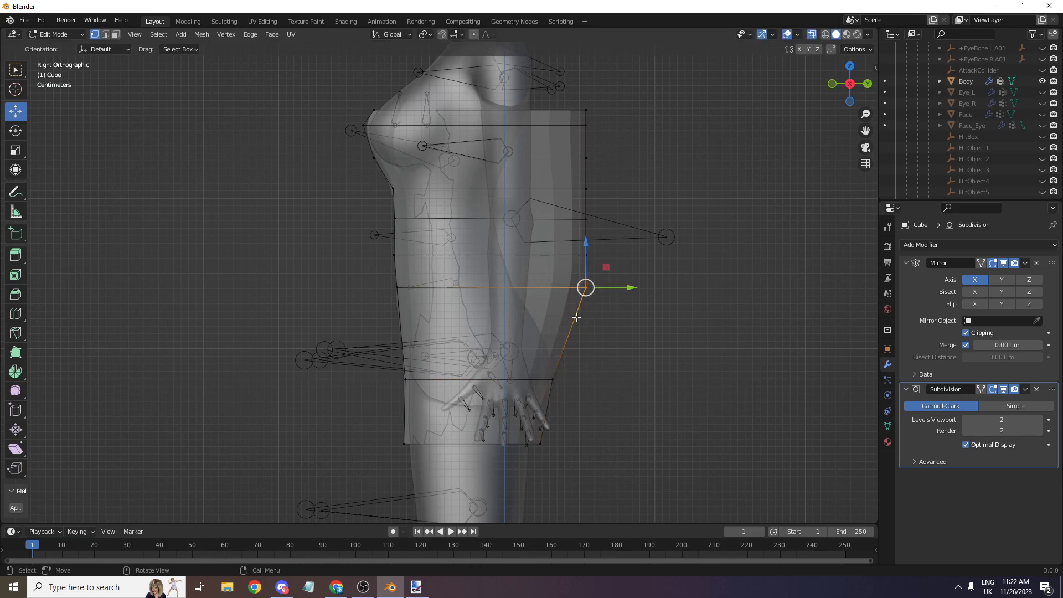
left_click_drag(627, 292, 554, 298)
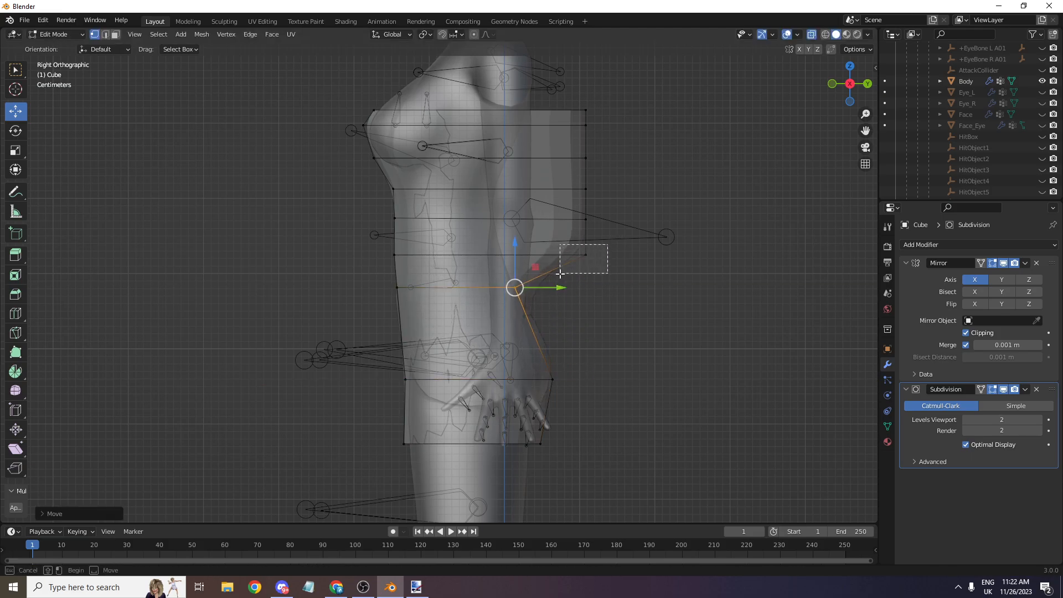
- Move the back vertices of the two waist rows forward along Y to the curve of the lower back
left_click(586, 256)
left_click_drag(630, 255, 505, 252)
left_click(586, 218)
left_click_drag(630, 219, 527, 212)
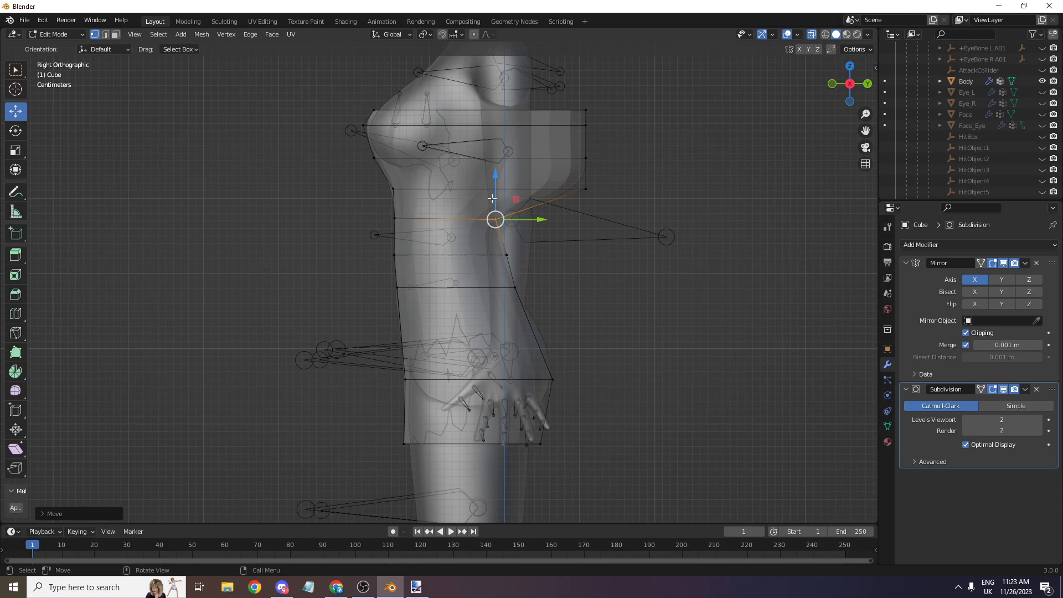
- Try to extrude the mesh's top edge up to shoulder level in the front view and adjust its outer corner
left_click(832, 84)
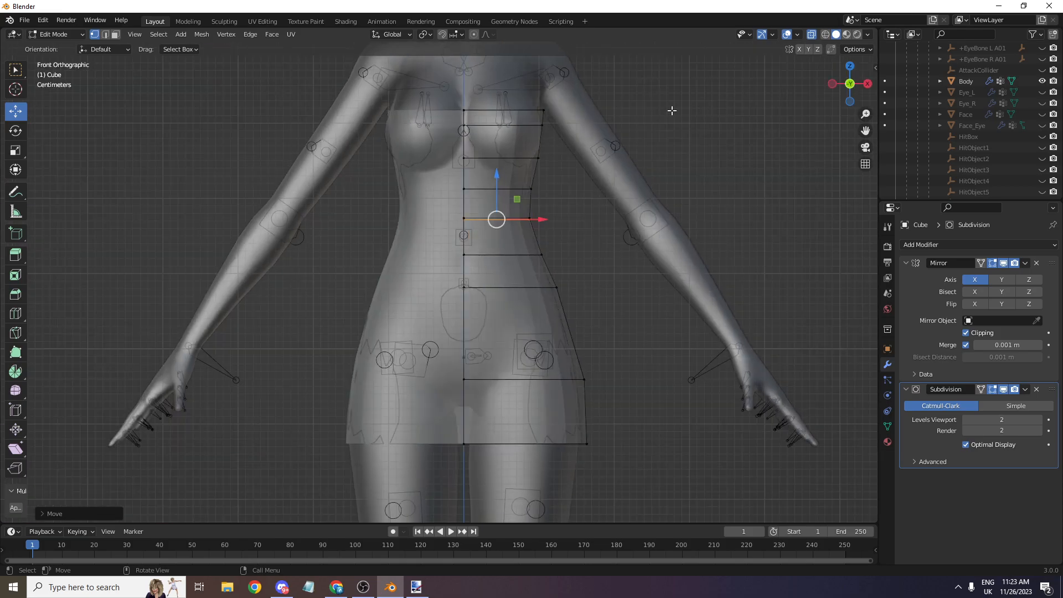
left_click_drag(448, 106, 561, 140)
key("e")
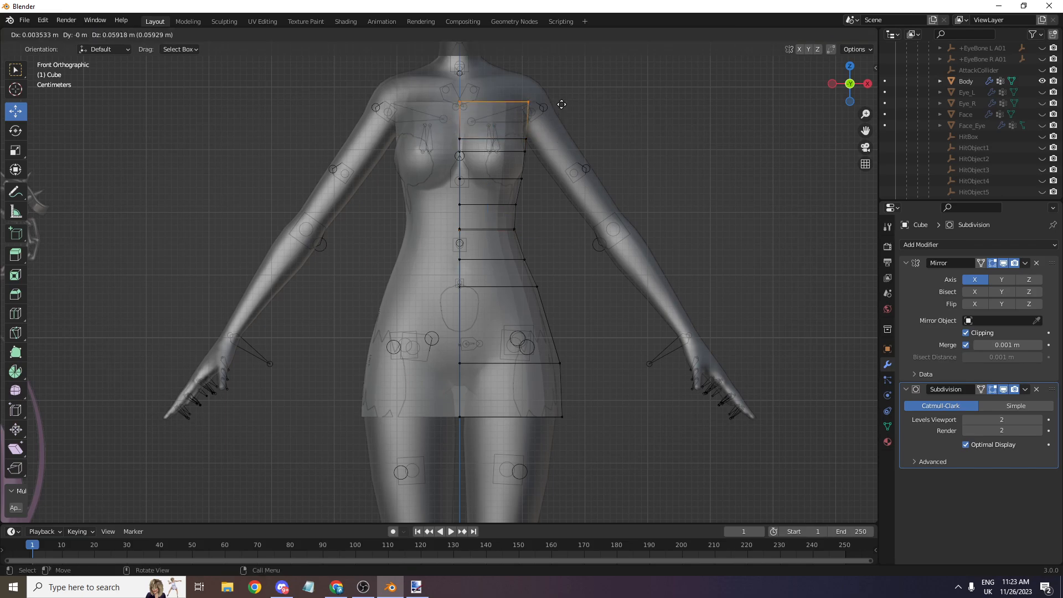
left_click(561, 104)
left_click_drag(566, 86, 566, 113)
key("ctrl+z")
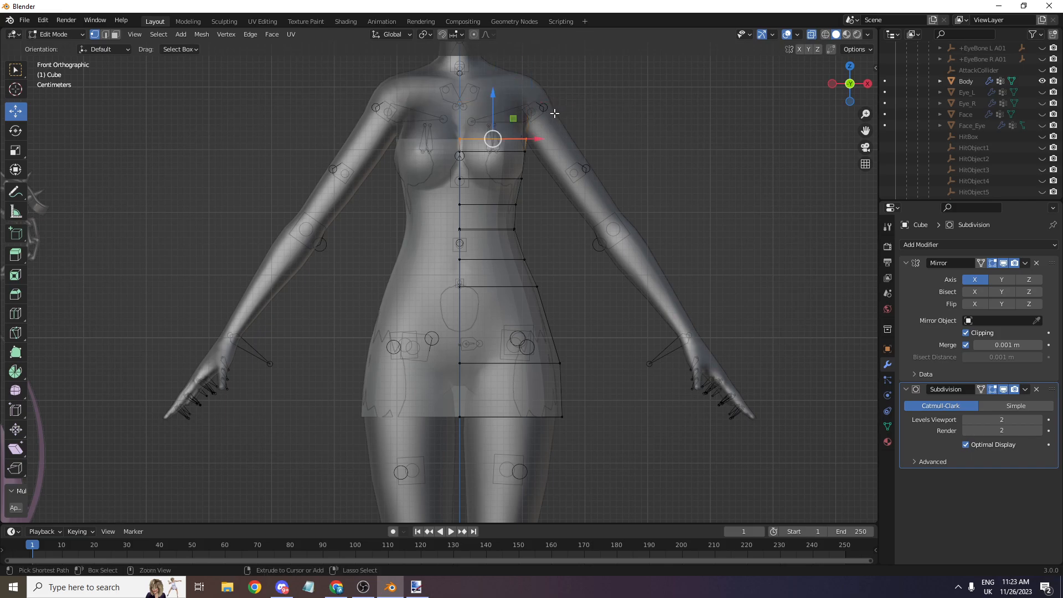
key("ctrl+shift+z")
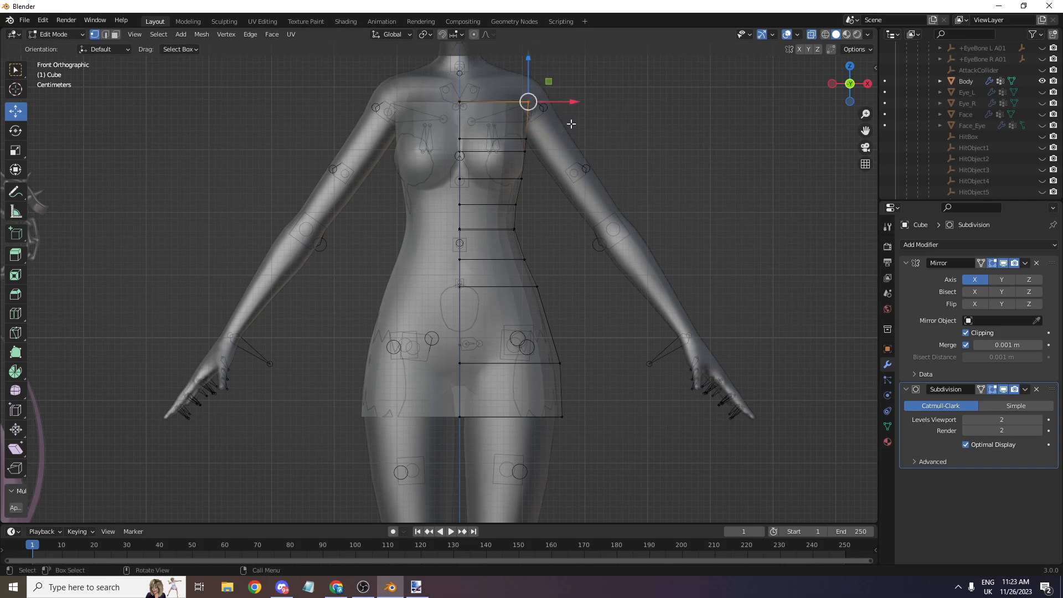
key("ctrl+z")
key("ctrl+z")
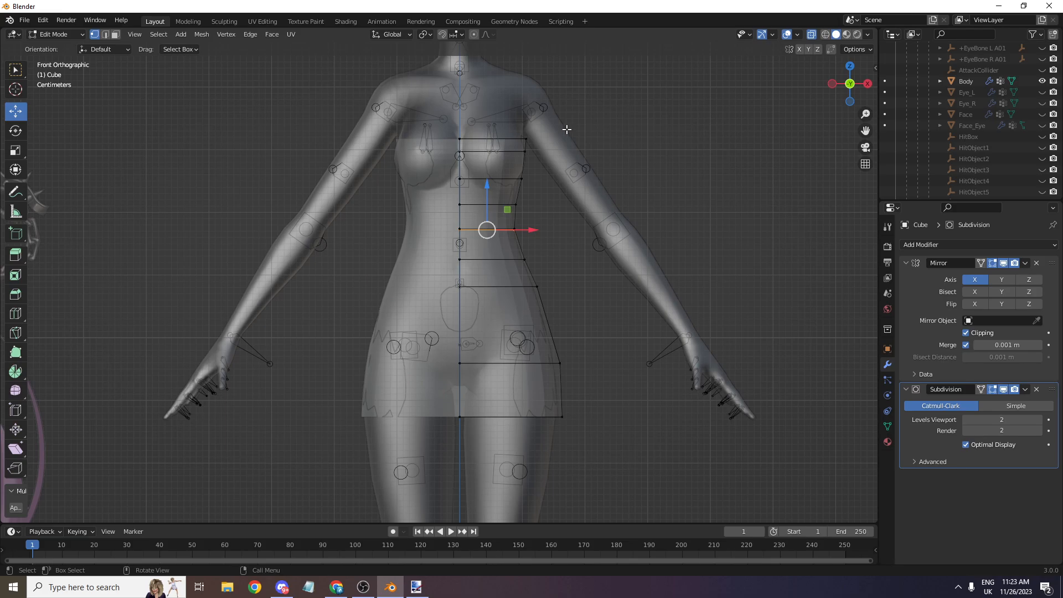
- Move the back vertices of the ribcage and bust rows forward along Y to fit the upper back in the right side view
key("alt+shift")
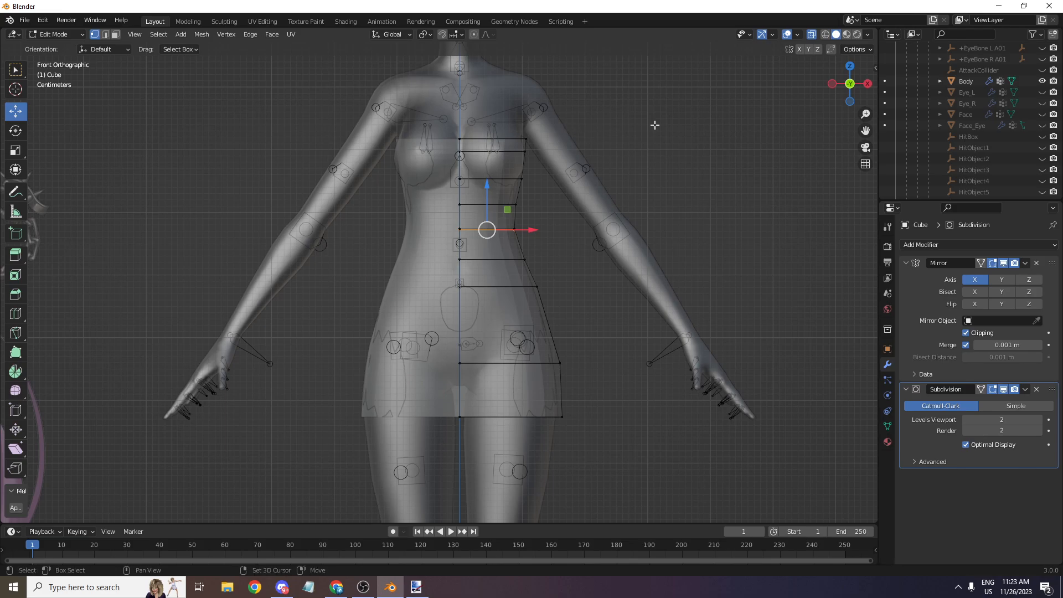
left_click(868, 87)
scroll(605, 178, "up", 2)
left_click(629, 163)
left_click_drag(667, 170, 565, 172)
left_click_drag(635, 129, 589, 162)
left_click_drag(655, 133, 560, 147)
left_click_drag(624, 88, 572, 110)
left_click(615, 76)
left_click_drag(648, 75, 585, 76)
scroll(531, 373, "up", 1)
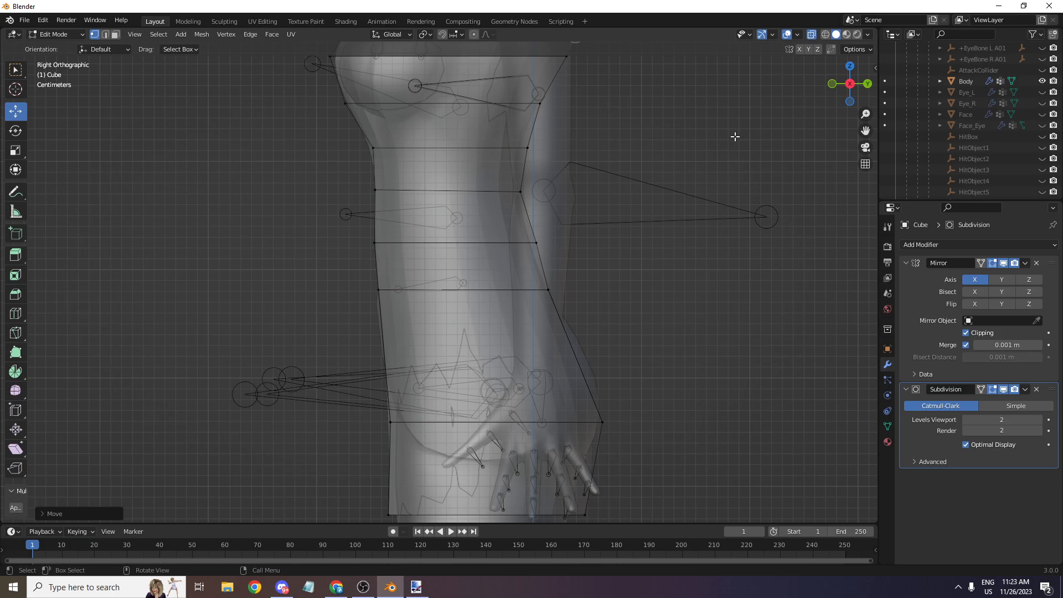
- Add a horizontal loop cut across the hips of the dress, between the hip-line and buttock rows
left_click(833, 83)
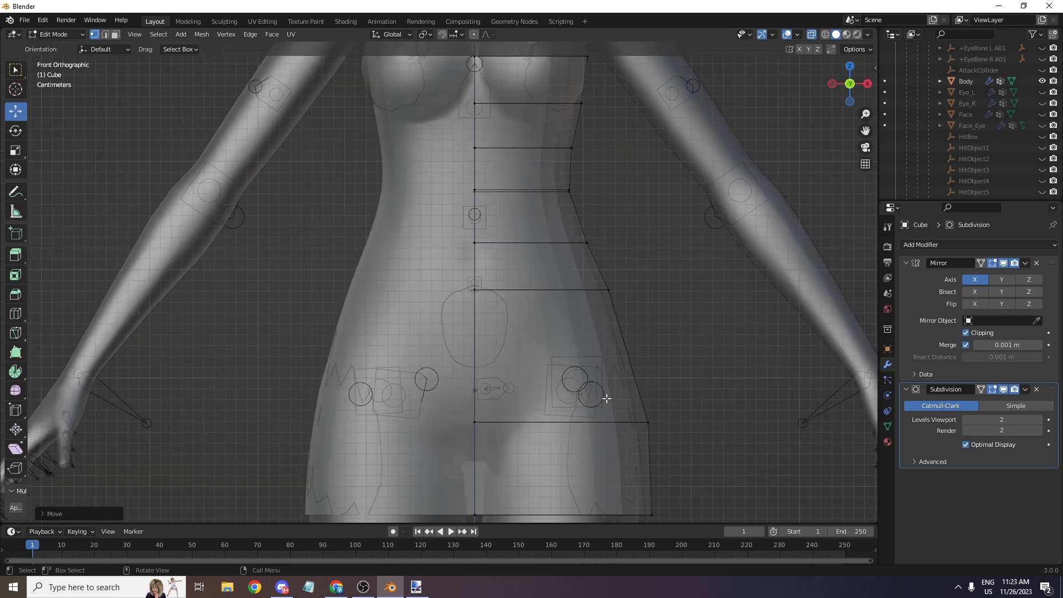
key("ctrl+r")
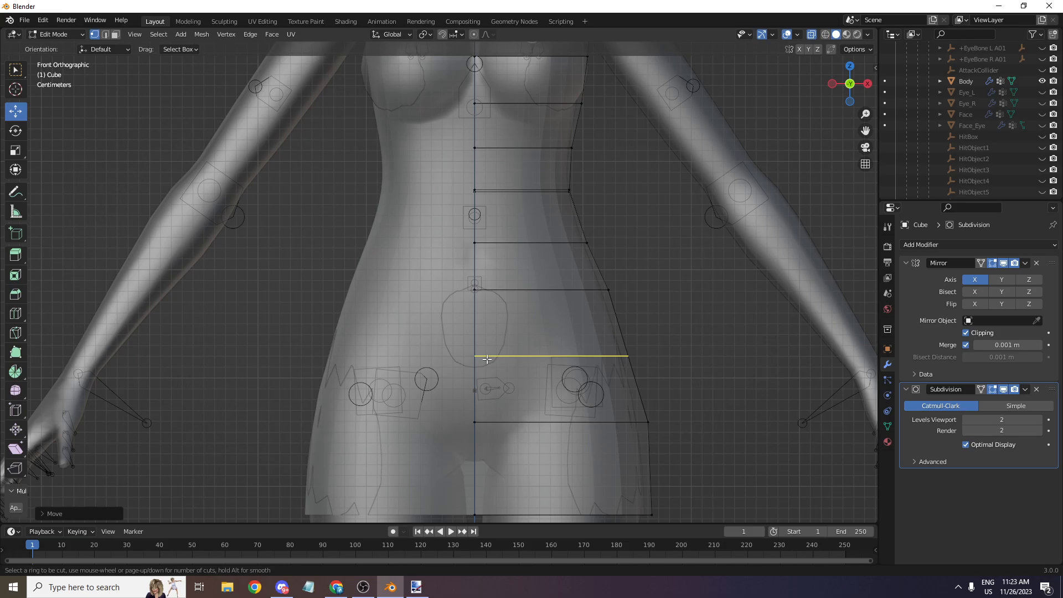
left_click(486, 359)
left_click(487, 358)
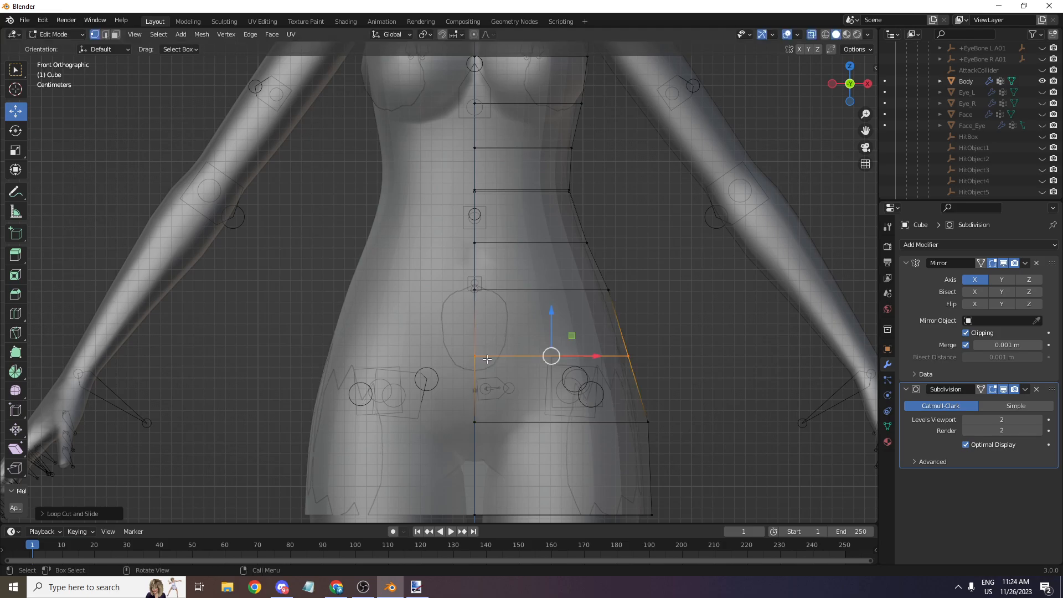
- Move the back vertices of the new hip row backward along Y to follow the buttocks in the right side view
left_click_drag(850, 84, 845, 85)
left_click(847, 83)
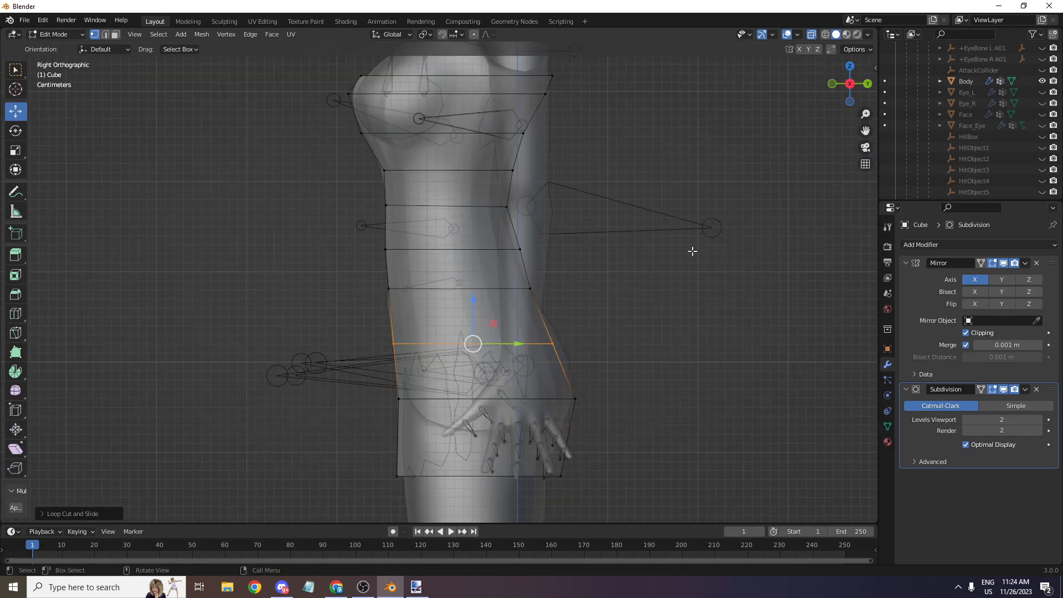
scroll(715, 227, "up", 1)
left_click(602, 343)
left_click_drag(625, 357, 643, 360)
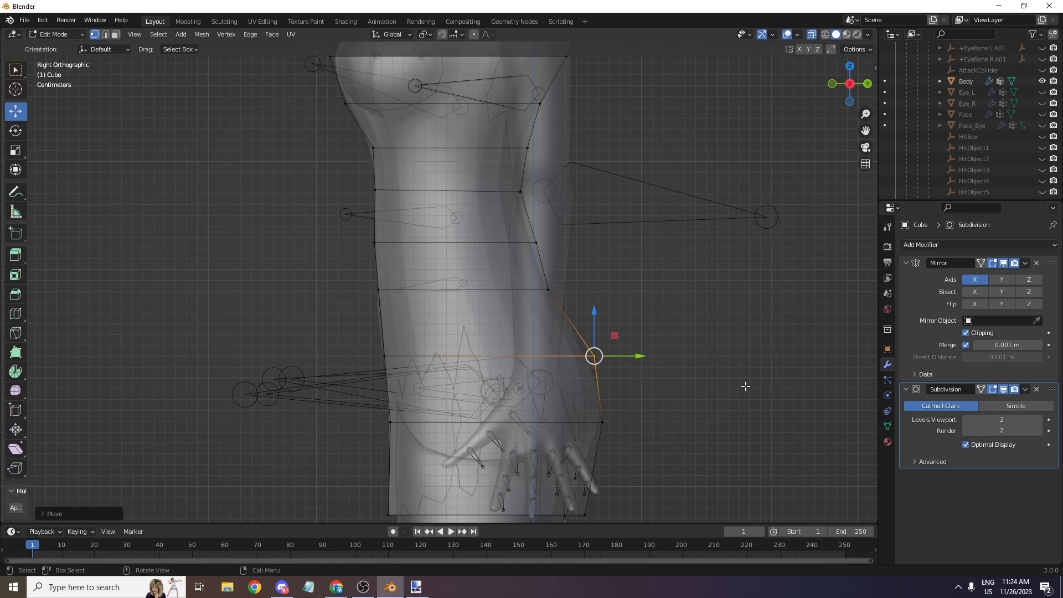
- Turn off X-ray and examine the dress's shape from the rear side with the overlays temporarily hidden
left_click_drag(848, 84, 820, 44)
scroll(819, 72, "up", 2)
left_click(811, 35)
left_click(784, 35)
scroll(824, 78, "down", 3)
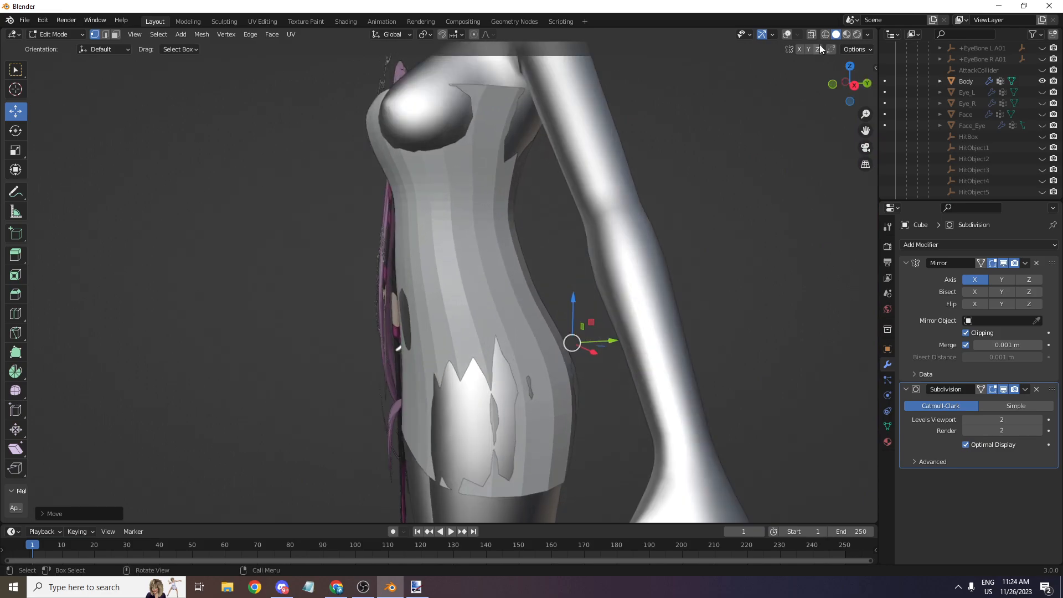
left_click(784, 34)
- Try to move a back vertex at the waist to adjust the dress's fit
scroll(833, 86, "down", 1)
left_click_drag(834, 87, 825, 104)
scroll(833, 88, "up", 2)
left_click(568, 306)
left_click_drag(599, 317, 564, 311)
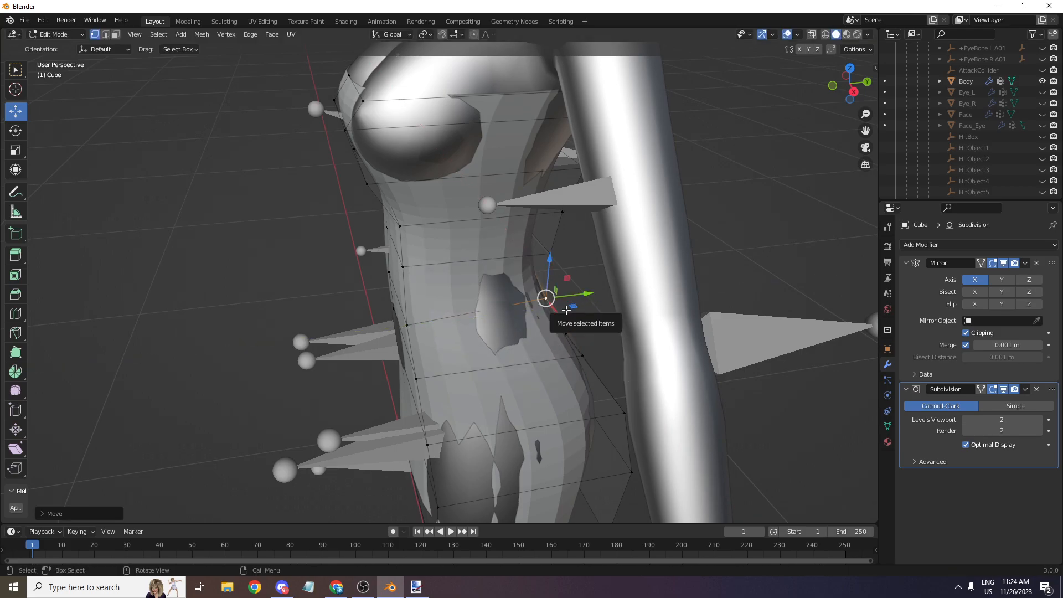
key("z")
left_click(566, 311)
scroll(554, 313, "down", 4)
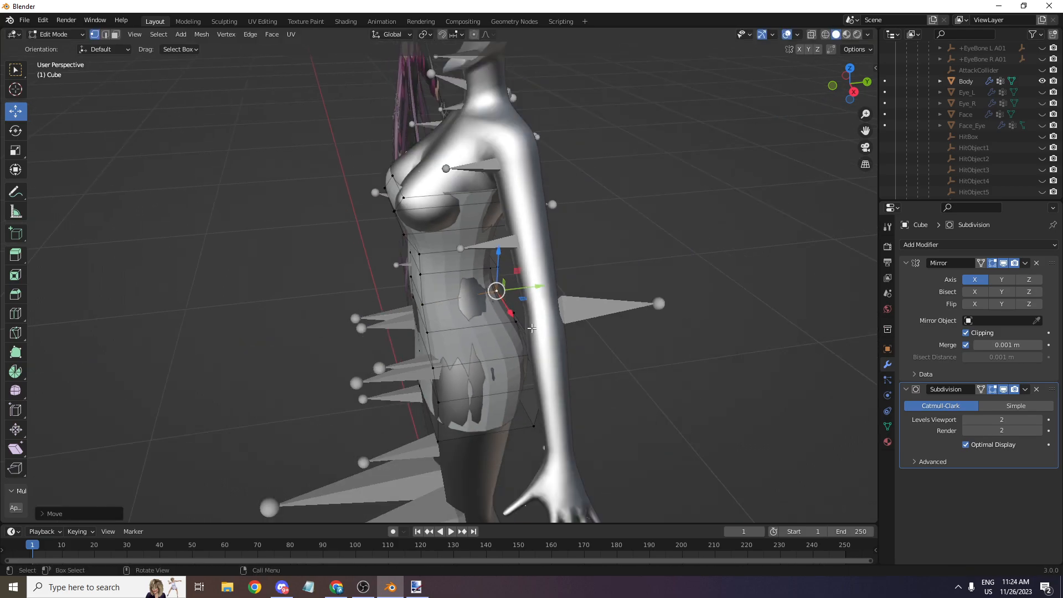
- Add one vertical loop cut each down the side, the front half and the back half of the dress
scroll(458, 347, "up", 3)
key("ctrl+r")
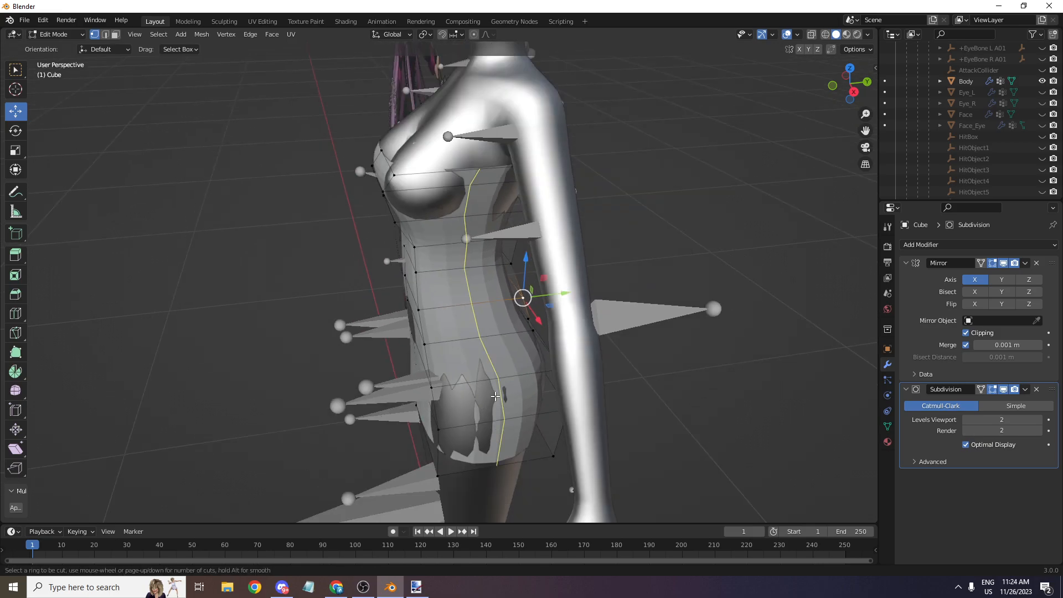
left_click(495, 396)
left_click(494, 396)
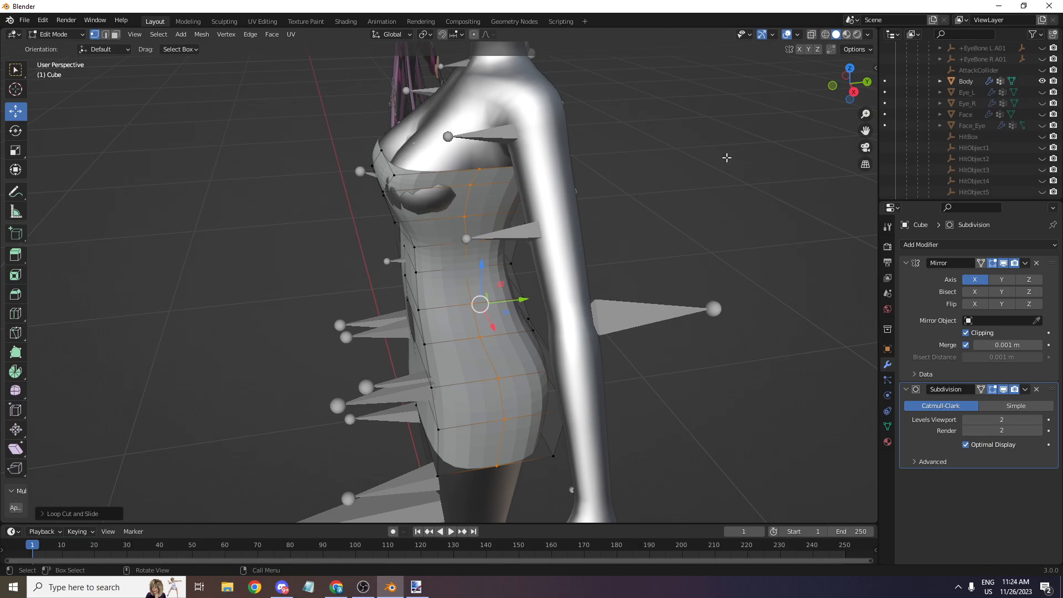
left_click_drag(843, 81, 944, 81)
key("ctrl+r")
left_click(500, 388)
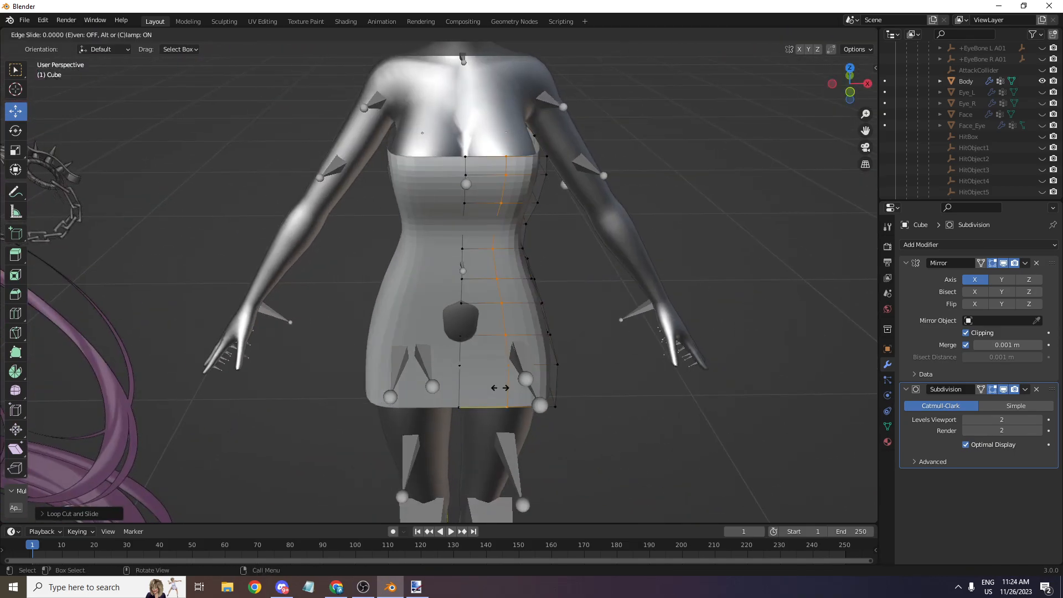
left_click(499, 388)
left_click_drag(865, 82, 763, 147)
key("ctrl+r")
left_click(427, 416)
left_click(427, 416)
scroll(790, 114, "down", 1)
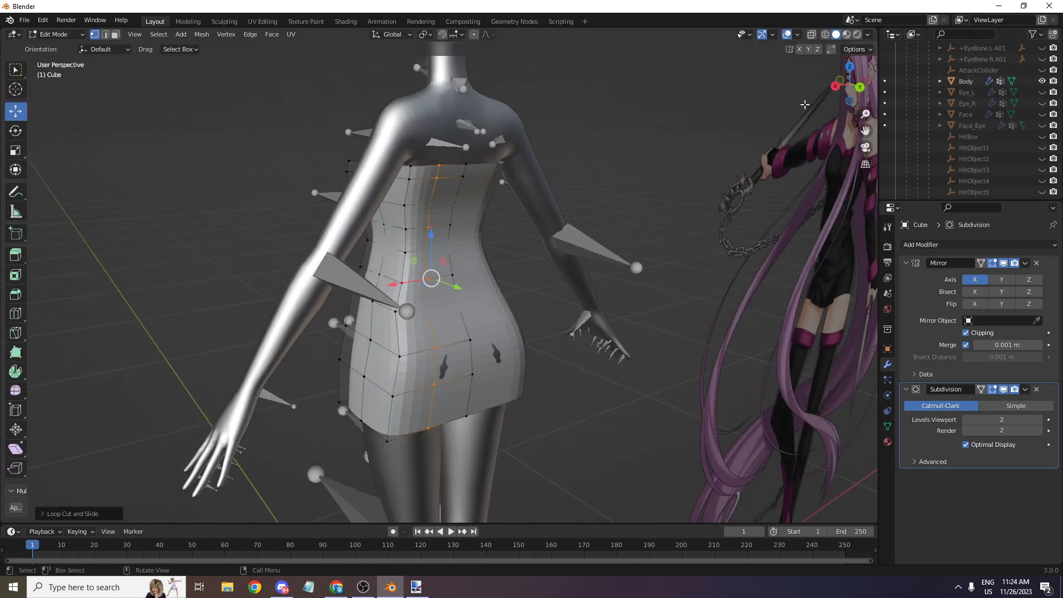
- Move the front corner edge loop inward by about -0.014 m in X and 0.024 m in Y to round the dress
left_click_drag(857, 85, 956, 106)
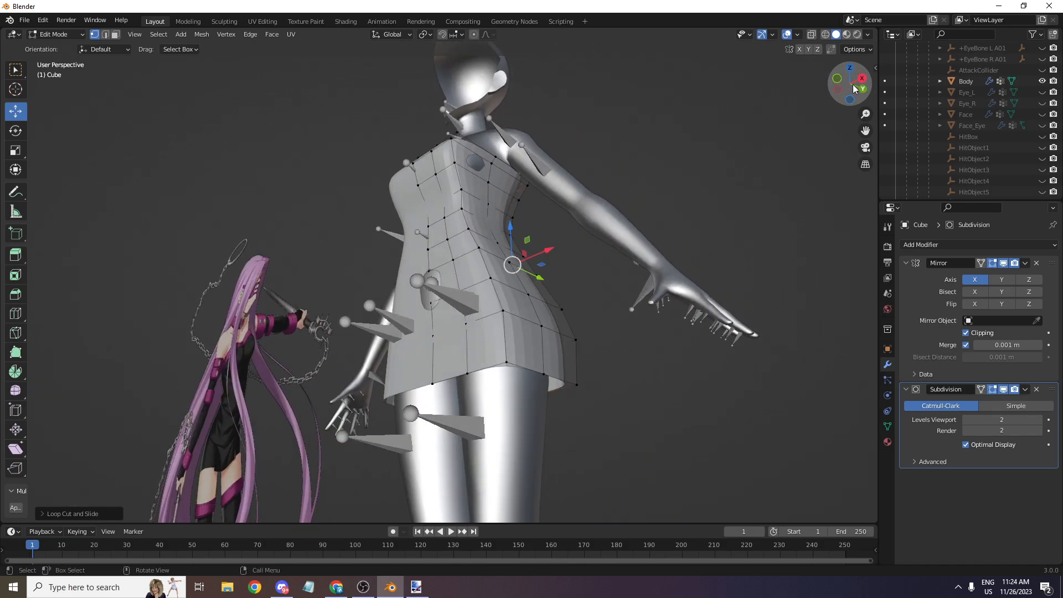
scroll(855, 89, "up", 1)
left_click_drag(855, 90, 856, 184)
scroll(556, 380, "up", 1)
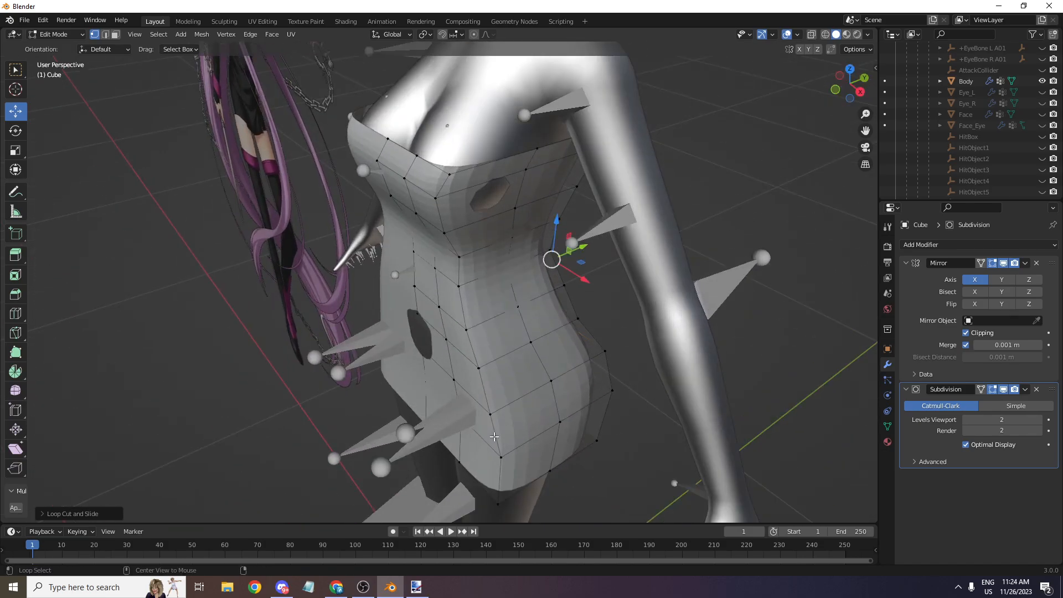
left_click(494, 437, "alt")
key("g")
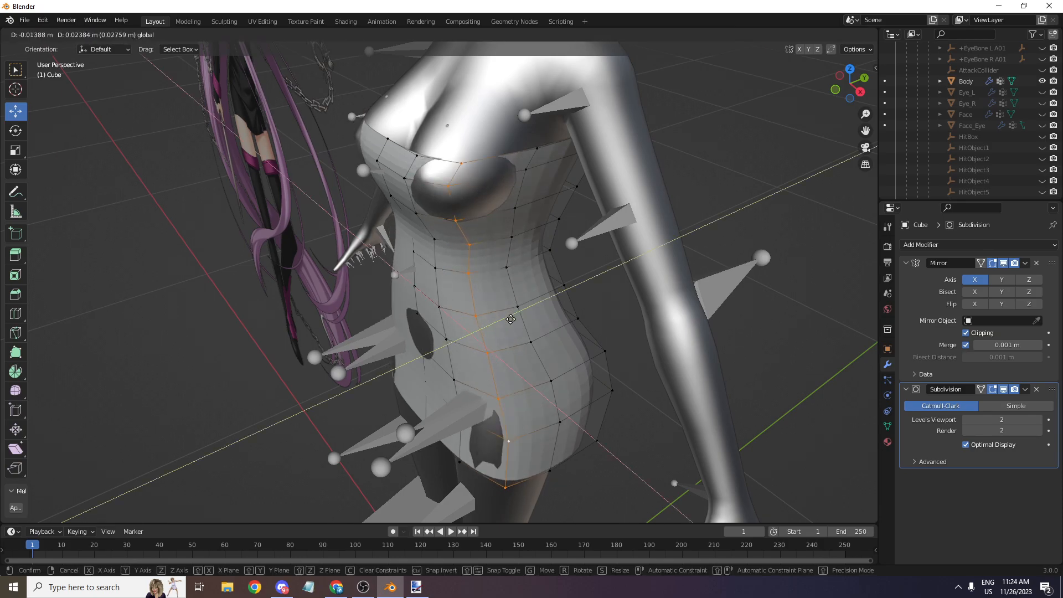
left_click(510, 319)
- Move the front corner vertices at and below the bust outward on the X-Y plane to cover the breast
left_click(455, 221)
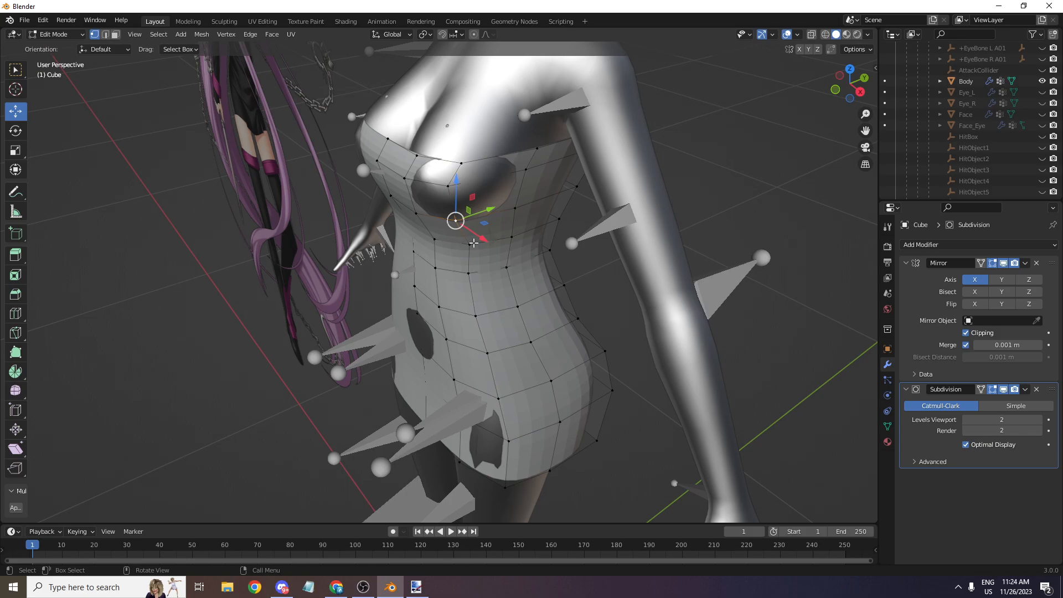
key("g")
left_click(490, 233)
left_click(448, 186)
key("g")
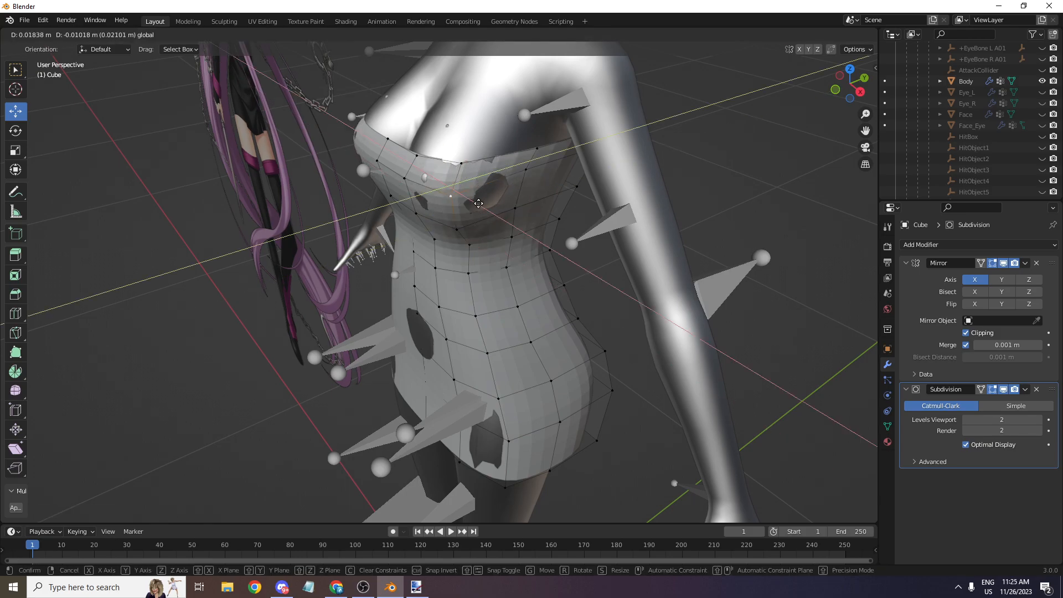
left_click(479, 205)
- Adjust the outer vertex of the upper-hip row along X to the body's outline in the front view, with X-ray and proportional editing enabled
left_click_drag(849, 83, 843, 98)
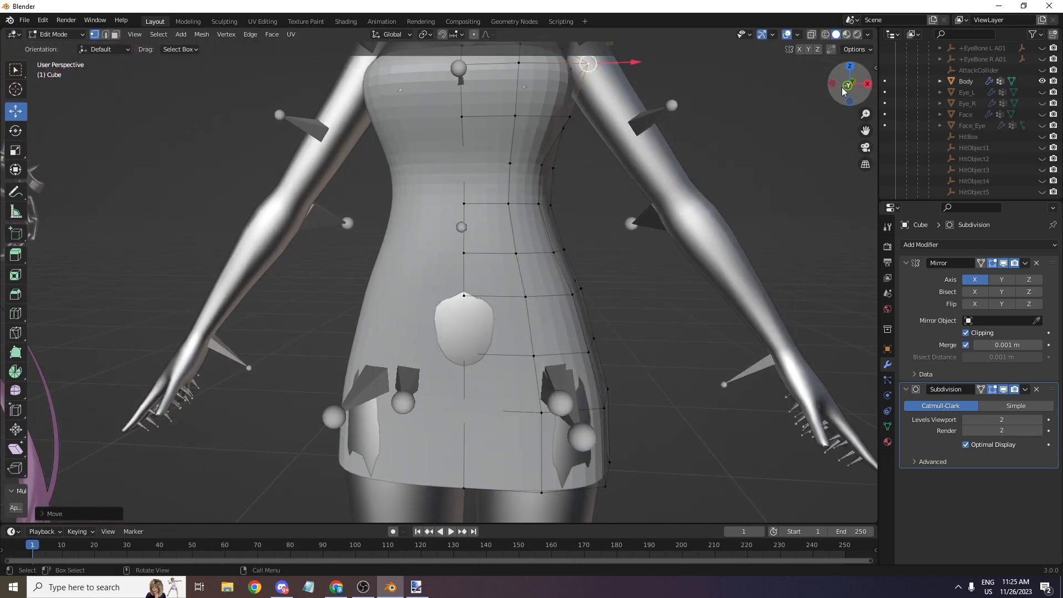
left_click(846, 86)
left_click(811, 35)
scroll(719, 189, "up", 2)
left_click_drag(674, 273, 624, 303)
key("g")
key("x")
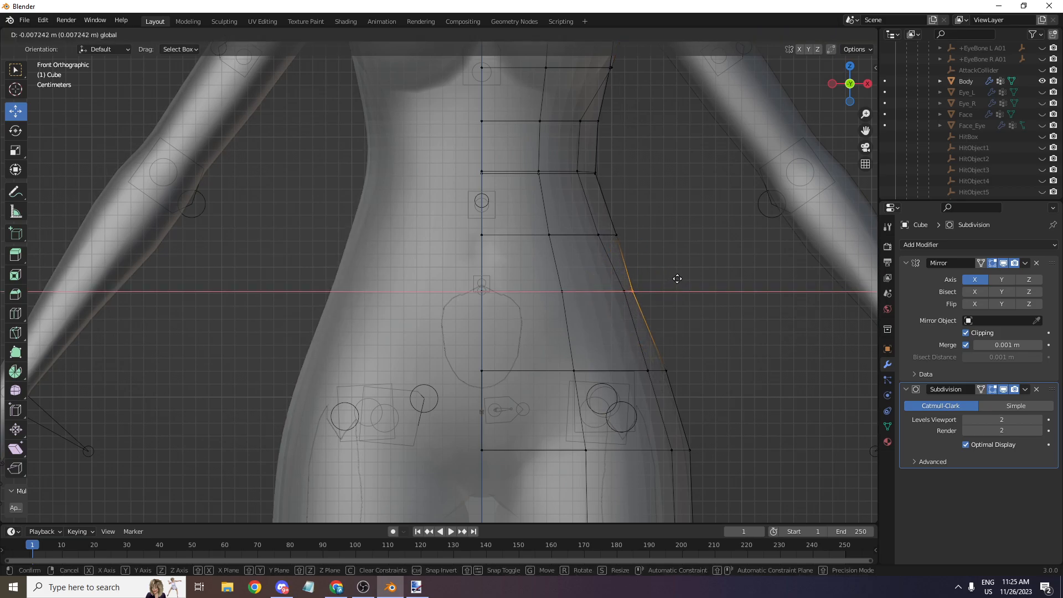
left_click(688, 279)
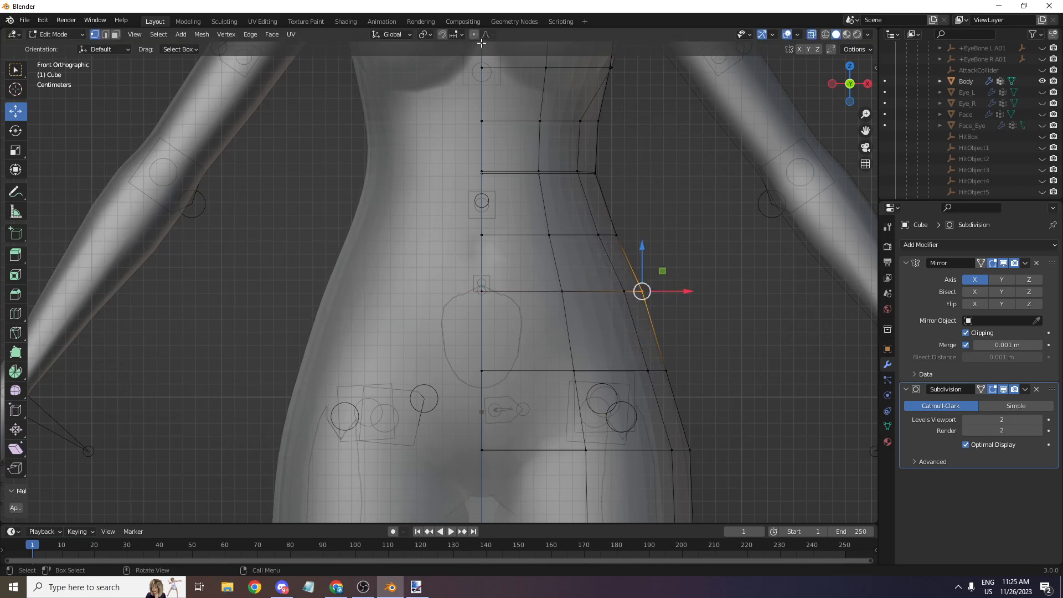
left_click_drag(692, 291, 675, 291)
scroll(669, 291, "up", 5)
scroll(674, 291, "up", 4)
scroll(676, 291, "down", 2)
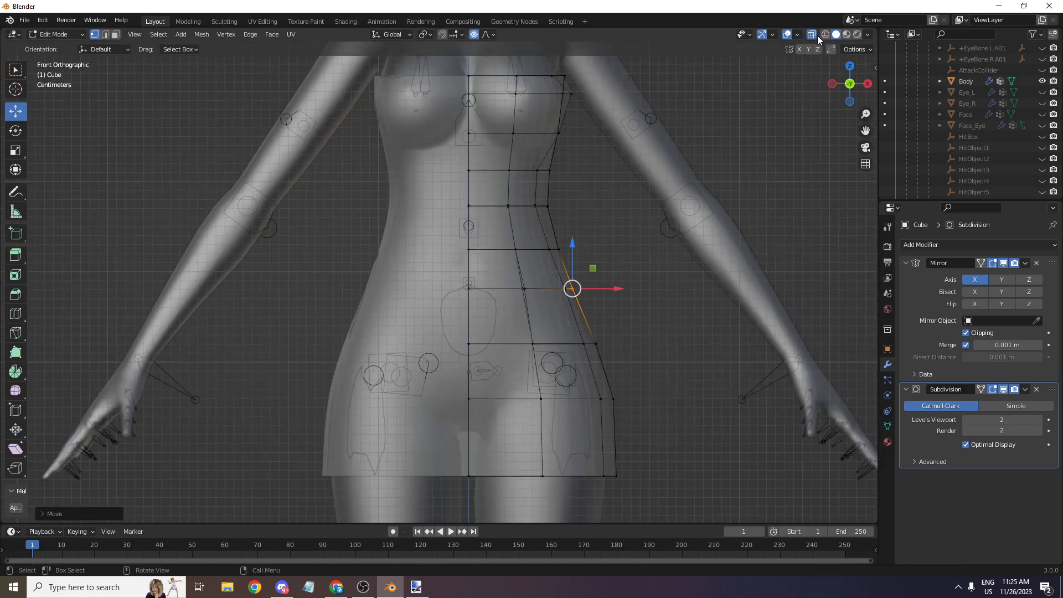
- Turn off X-ray and move the rear corner edge loop inward on the X-Y plane, easing it slightly back outward
left_click(812, 34)
scroll(673, 177, "down", 7)
scroll(673, 176, "up", 4)
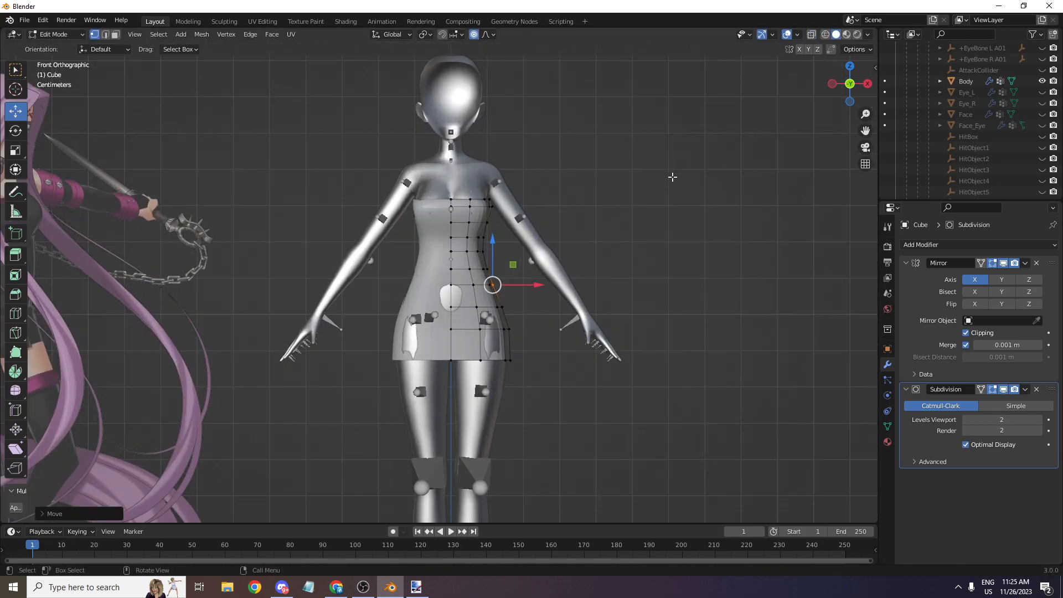
left_click_drag(850, 84, 842, 32)
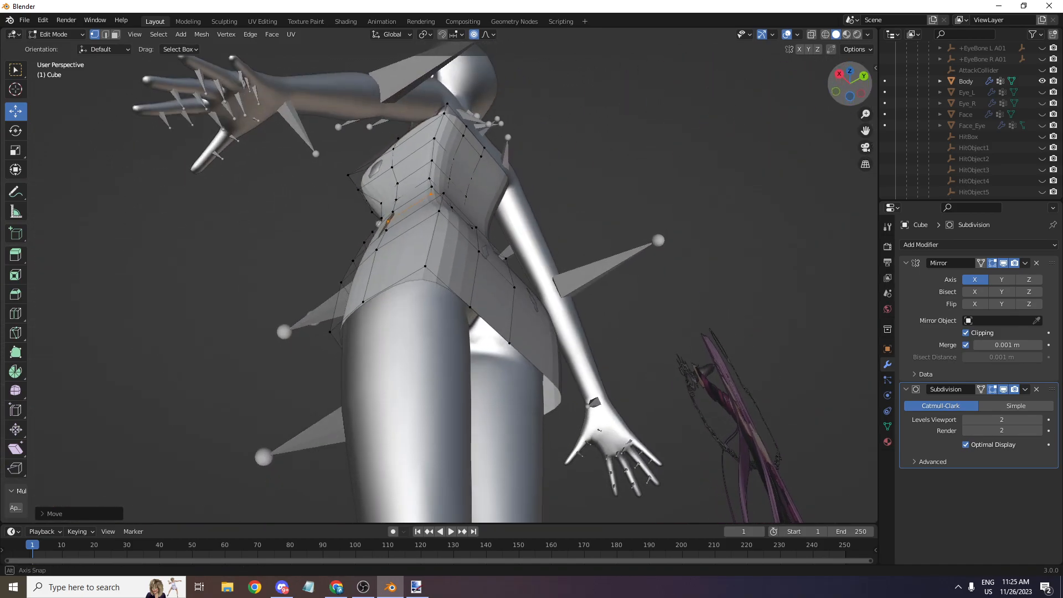
left_click(434, 242, "alt")
scroll(436, 235, "up", 1)
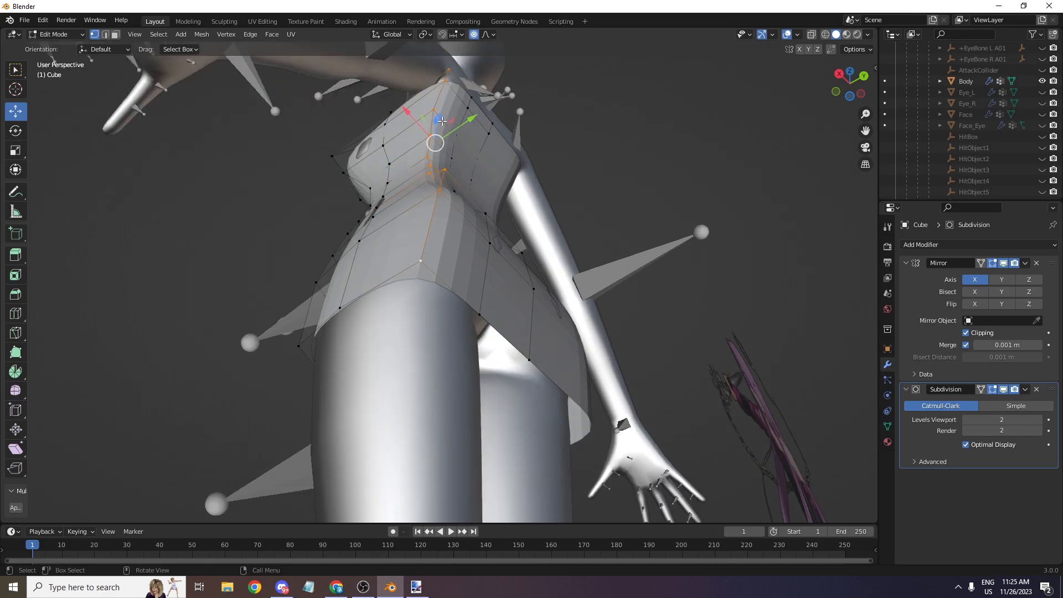
left_click_drag(442, 120, 446, 145)
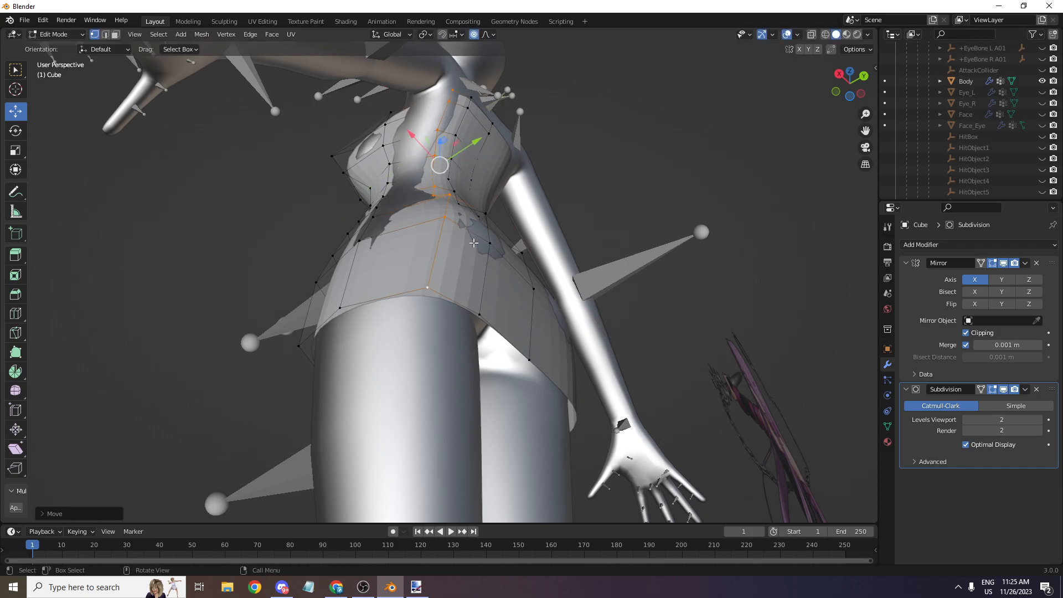
left_click_drag(841, 103, 911, 187)
left_click_drag(552, 288, 408, 309)
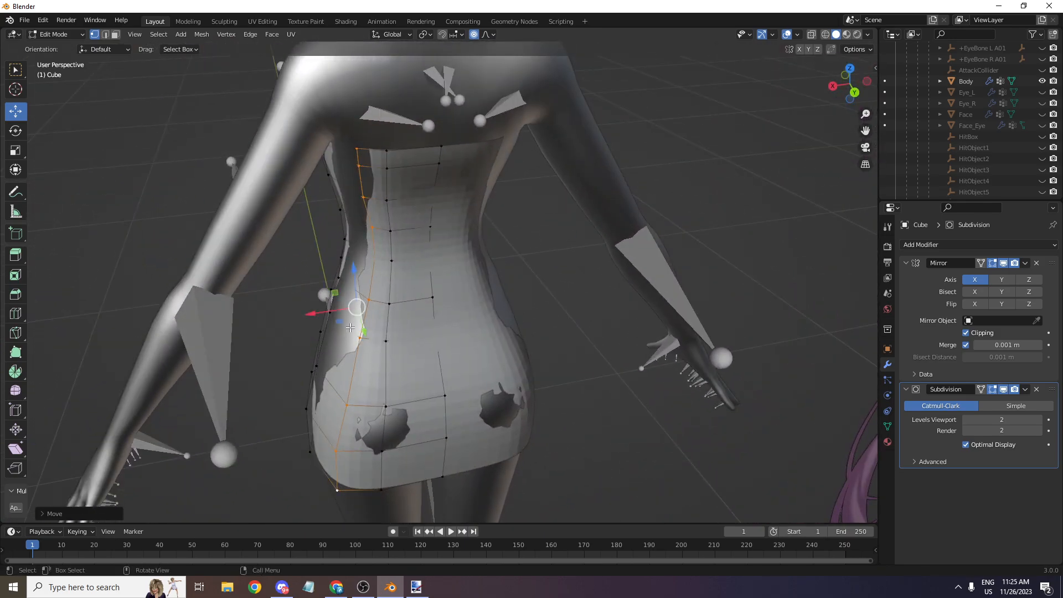
left_click_drag(338, 319, 327, 318)
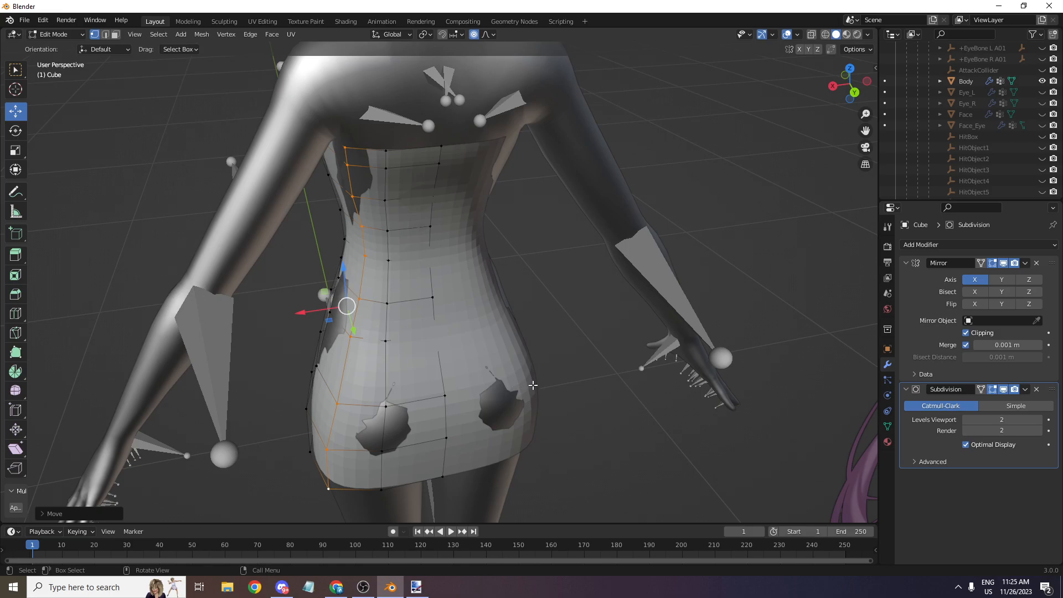
- Move the rear corner vertices of the ribcage and bust rows outward on the X-Y plane to cover the back
left_click_drag(849, 83, 418, 189)
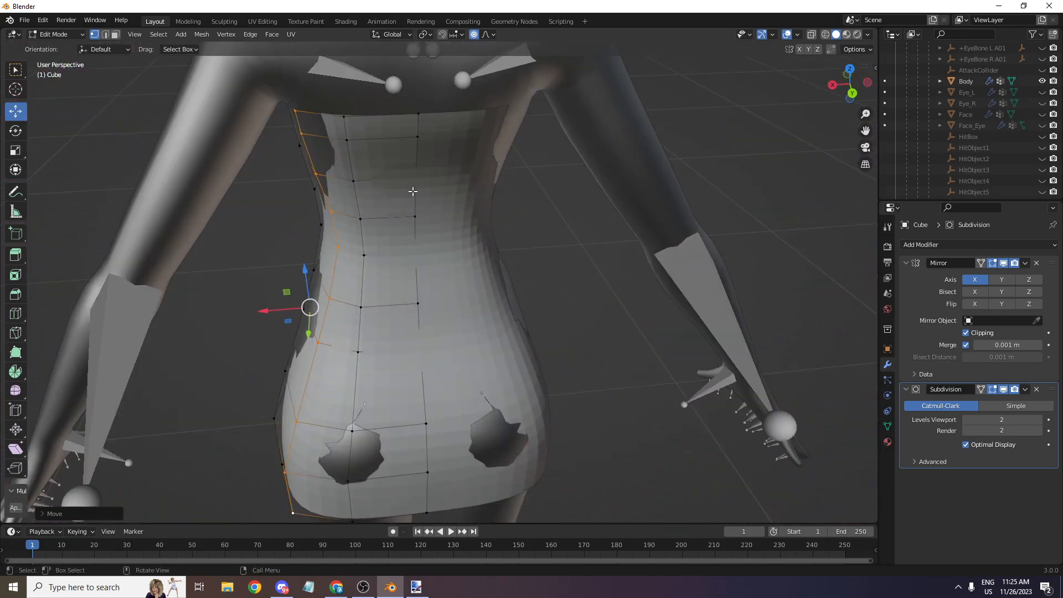
left_click(316, 175)
left_click_drag(293, 182, 285, 188)
left_click(299, 146)
left_click(304, 133)
left_click_drag(280, 144, 265, 125)
left_click(292, 112)
scroll(639, 81, "down", 1)
- Move two rear vertices around the hips outward on the X-Y plane so the body stays inside the dress
left_click_drag(844, 83, 867, 19)
scroll(439, 267, "up", 3)
left_click(453, 263)
left_click_drag(479, 250, 485, 247)
left_click(445, 354)
left_click_drag(469, 338, 480, 332)
- Move the side vertices of the upper-hip and lower-waist rows outward along X to cover the body's side
scroll(667, 132, "down", 1)
left_click_drag(837, 96, 978, 152)
scroll(574, 354, "up", 1)
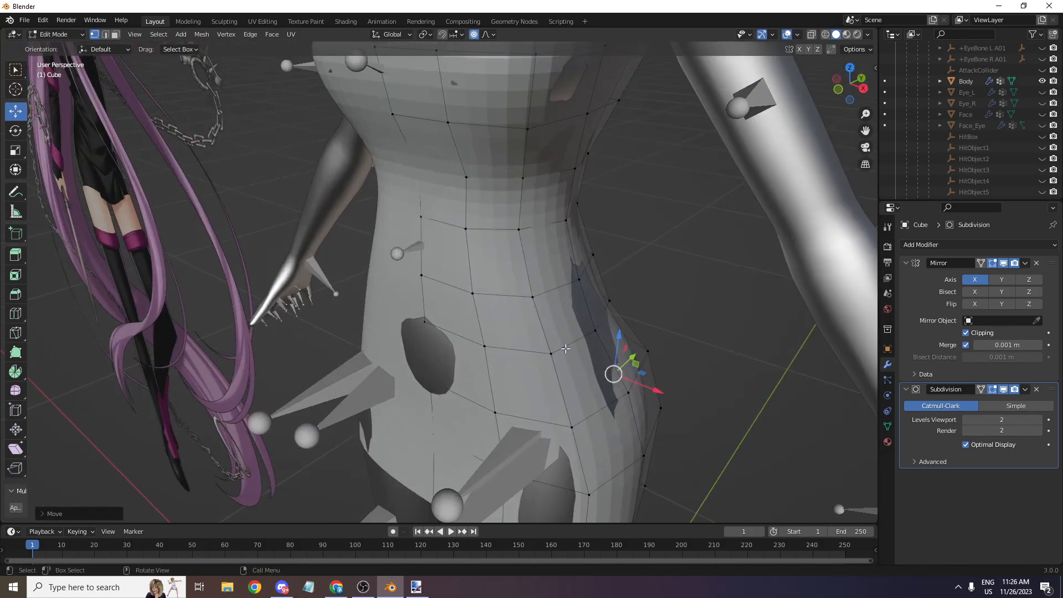
left_click(600, 330)
left_click_drag(645, 348, 653, 347)
left_click(573, 284)
left_click_drag(606, 293, 617, 293)
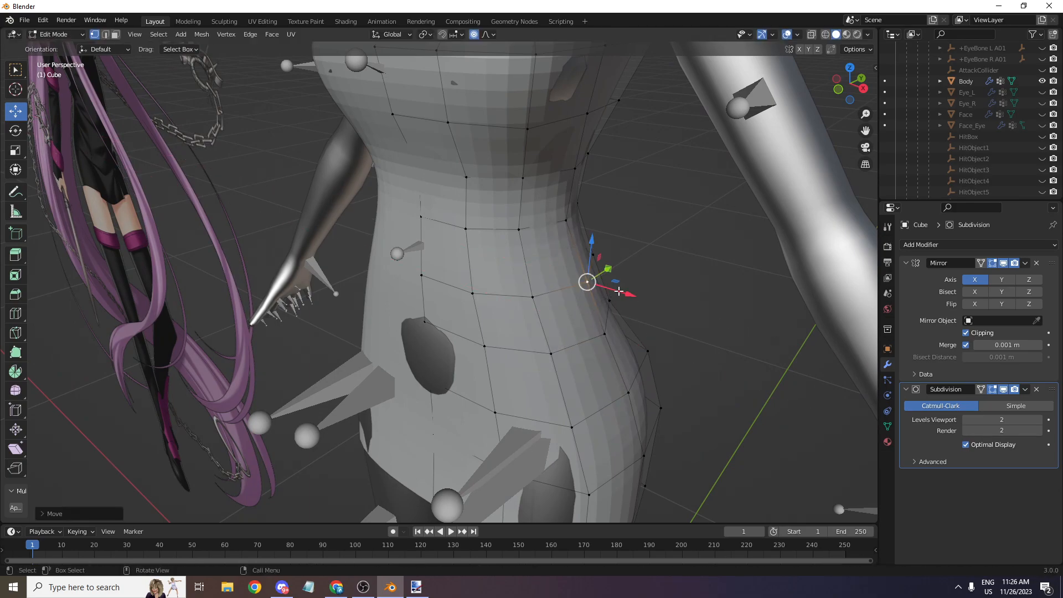
- Move three centre-front vertices around the belly forward along Y to cover the lower abdomen
scroll(714, 238, "down", 4)
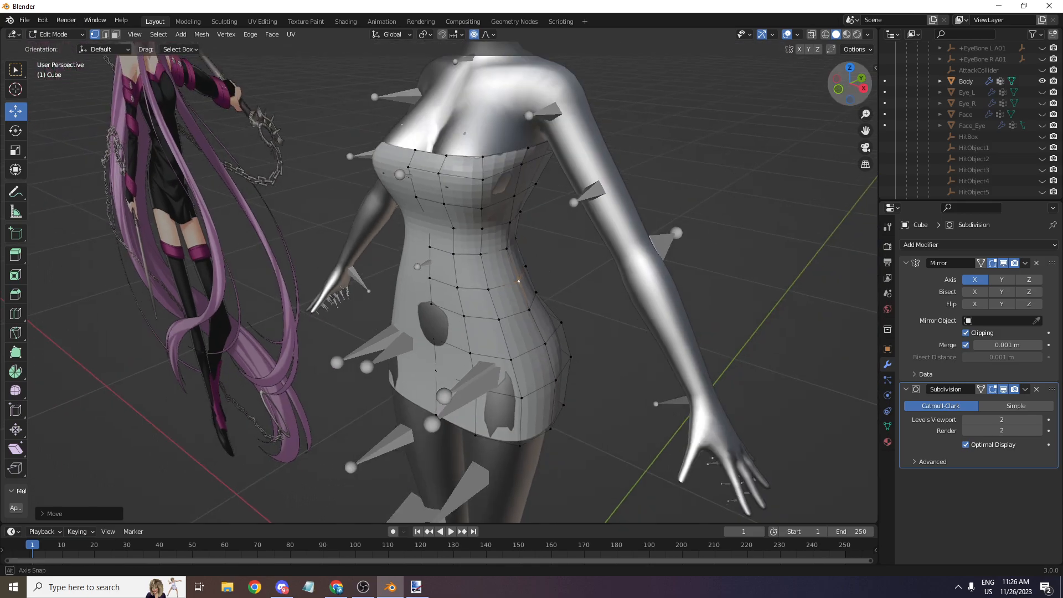
left_click_drag(847, 96, 885, 52)
scroll(443, 320, "up", 1)
left_click(443, 320)
left_click_drag(847, 96, 787, 137)
scroll(434, 337, "up", 1)
left_click_drag(448, 348, 443, 348)
left_click(409, 306)
left_click_drag(442, 302, 436, 304)
left_click(412, 360)
left_click_drag(442, 348, 437, 351)
- Examine the fit of the dress on the body from several angles
scroll(691, 191, "down", 2)
mouse_move(850, 87)
left_mouse_down()
mouse_move(777, 89)
mouse_move(923, 98)
mouse_move(847, 88)
mouse_move(901, 78)
mouse_move(803, 84)
mouse_move(883, 64)
mouse_move(847, 84)
left_mouse_up()
scroll(850, 87, "down", 3)
scroll(853, 88, "up", 3)
scroll(853, 85, "down", 2)
scroll(852, 83, "down", 3)
scroll(855, 95, "up", 1)
left_click_drag(865, 130, 956, 197)
scroll(855, 87, "up", 1)
left_click_drag(855, 87, 846, 1)
scroll(855, 88, "up", 2)
scroll(782, 132, "down", 1)
scroll(849, 109, "up", 1)
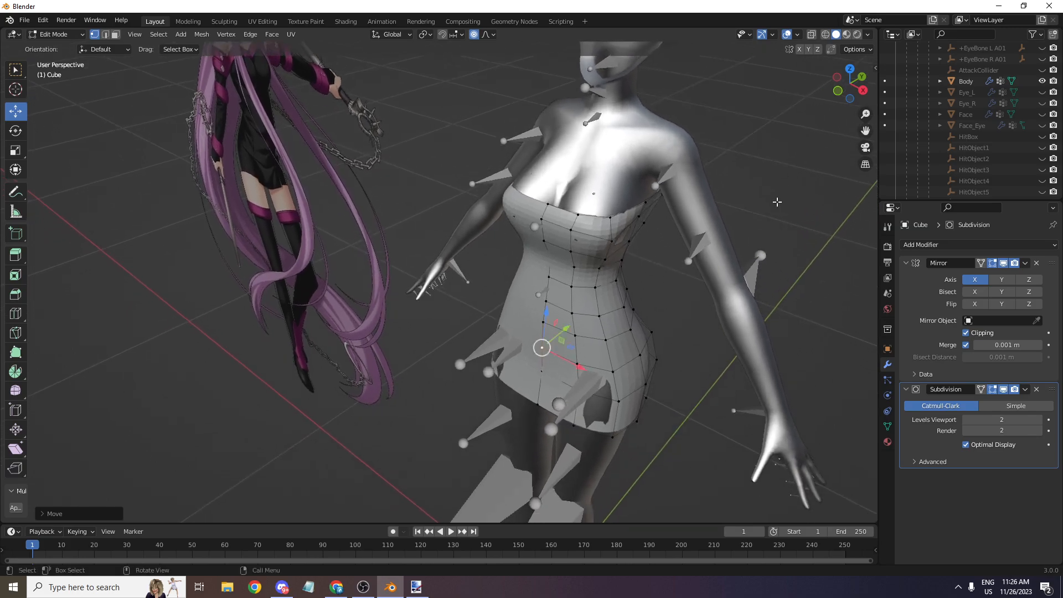
- Add a vertical loop cut down the dress's front, next to the centre line
scroll(792, 176, "up", 2)
key("super+t")
key("Escape")
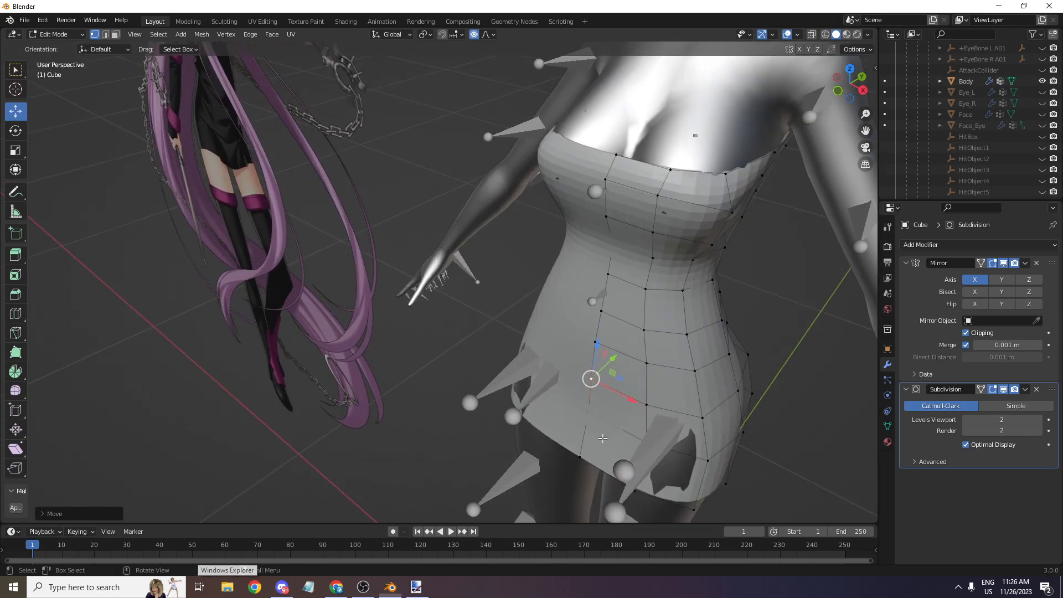
key("ctrl+r")
left_click(602, 437)
left_click(602, 437)
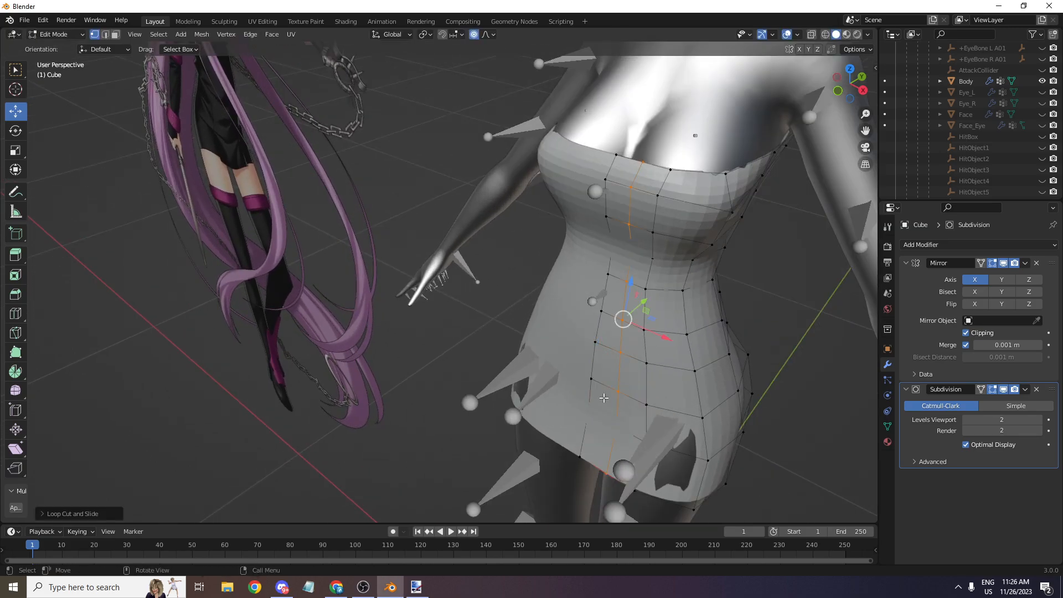
- Move the centre-front bust vertices inward so the top of the dress sinks between the breasts
left_click(616, 155)
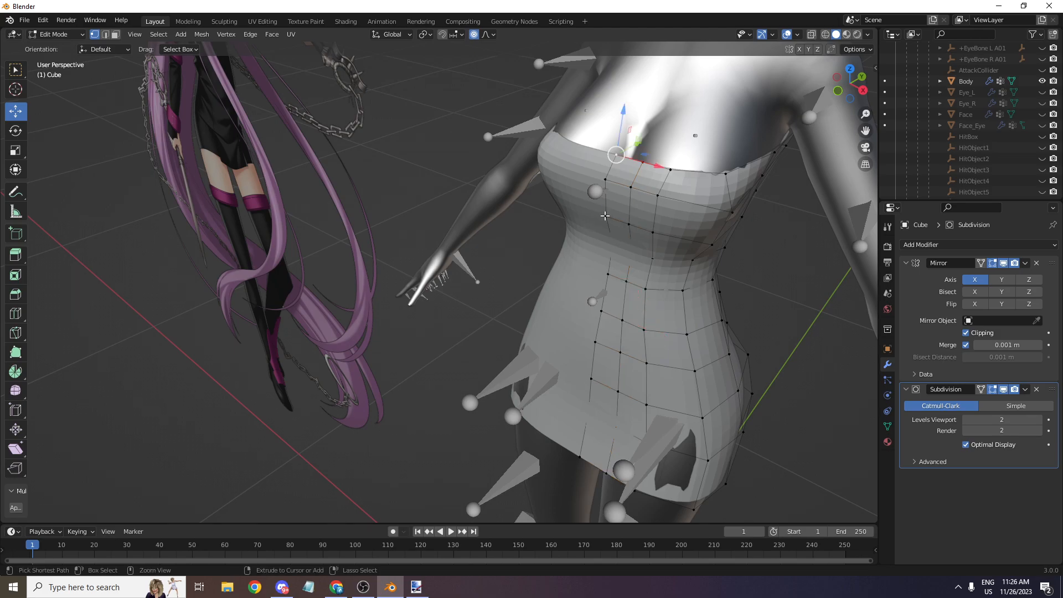
left_click(606, 215, "ctrl")
key("g")
left_click(641, 169)
middle_click_drag(688, 224, 648, 239)
scroll(647, 239, "up", 1)
left_click_drag(579, 251, 614, 250)
scroll(615, 251, "down", 5)
- Try an edge crease on the centre-front bust edges and undo it
key("shift+e")
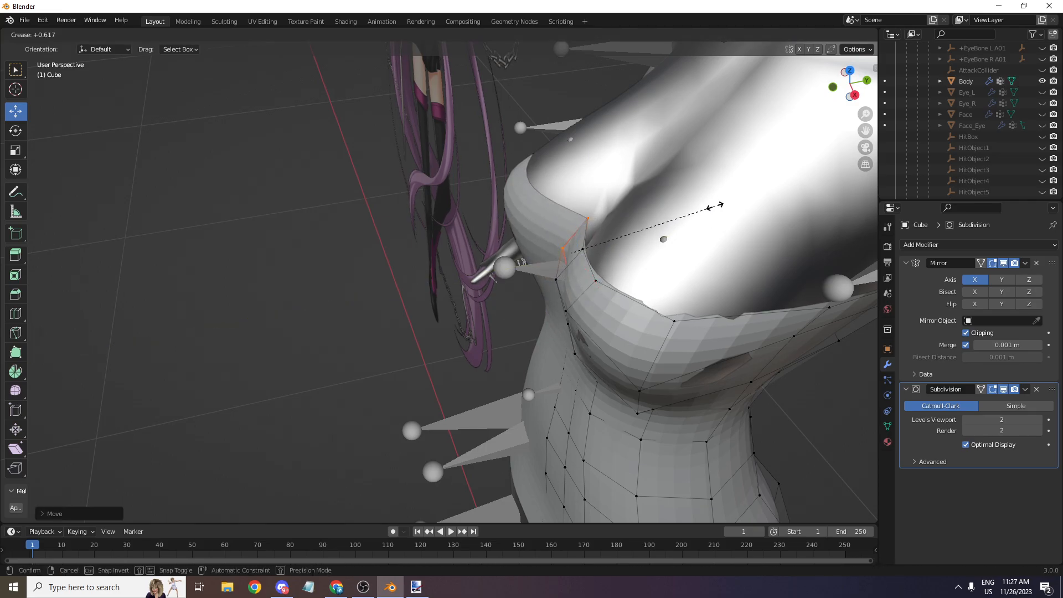
left_click(689, 212)
middle_click_drag(858, 92, 891, 74)
key("ctrl+z")
- Apply an edge crease to the selected centre-front edges between the breasts
key("shift+e")
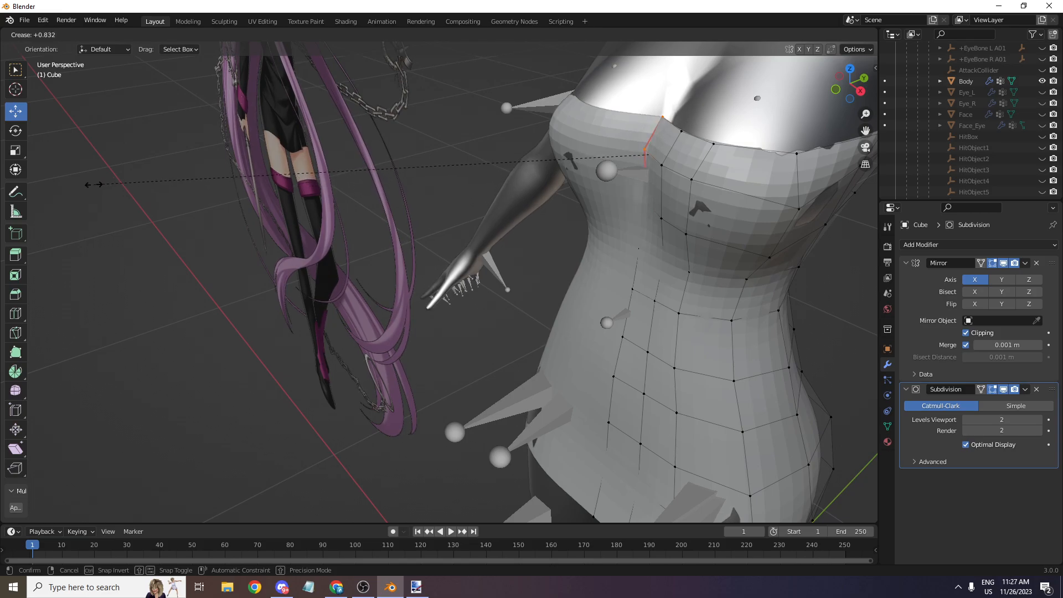
left_click(217, 184)
scroll(216, 184, "down", 1)
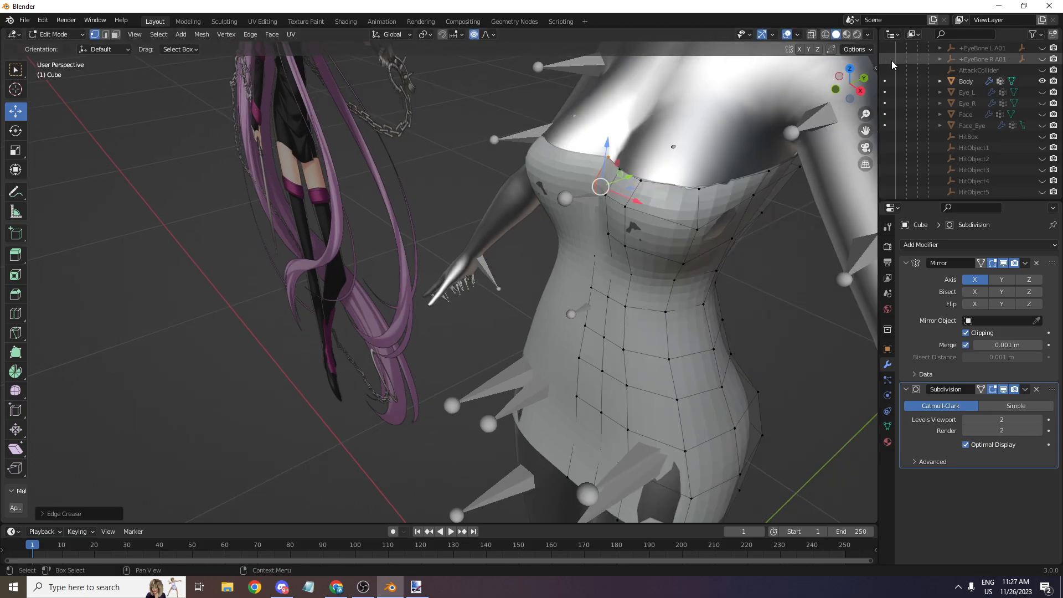
- Try to raise the neckline's front bust vertex with proportional editing and undo the move
left_click(853, 92)
scroll(773, 148, "down", 4)
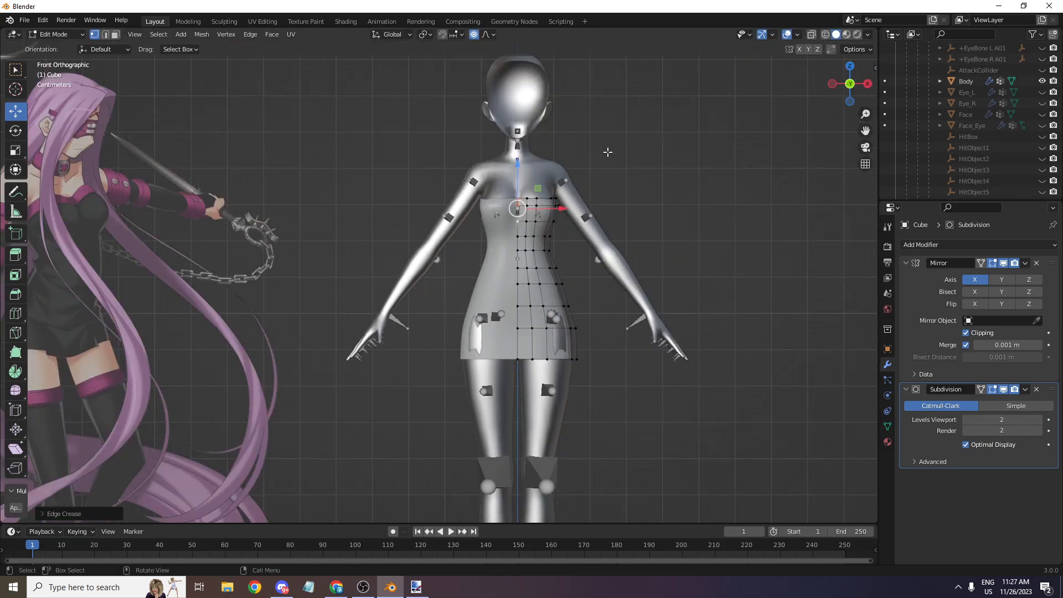
left_click_drag(837, 93, 768, 148)
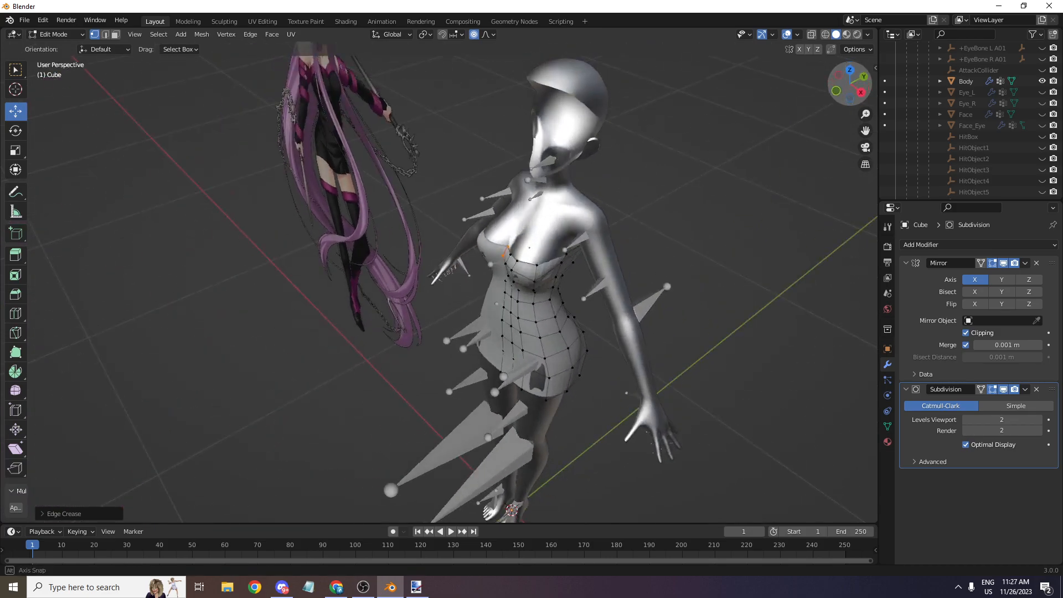
scroll(646, 197, "up", 3)
key("g")
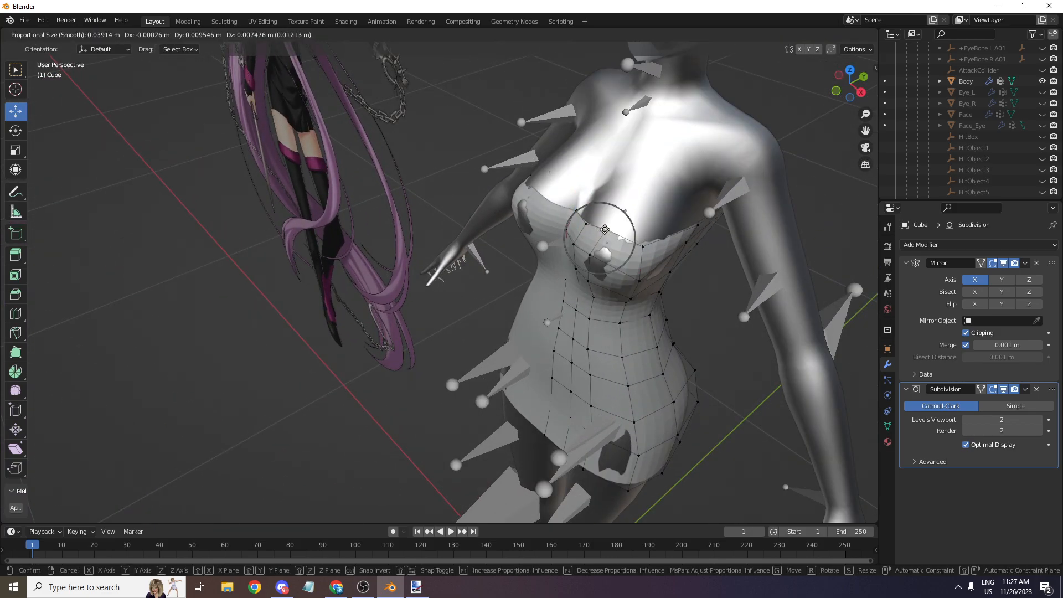
left_click(617, 216)
left_click_drag(841, 98, 821, 92)
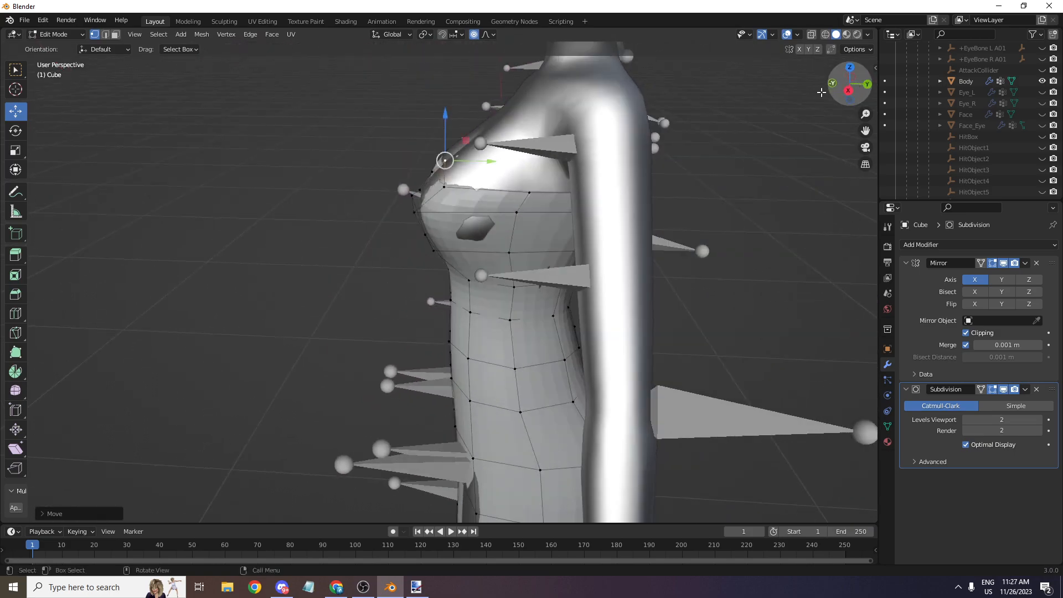
left_click(850, 100)
left_click(857, 84)
left_click(868, 84)
left_click_drag(866, 130, 900, 314)
scroll(571, 270, "up", 4)
key("ctrl+z")
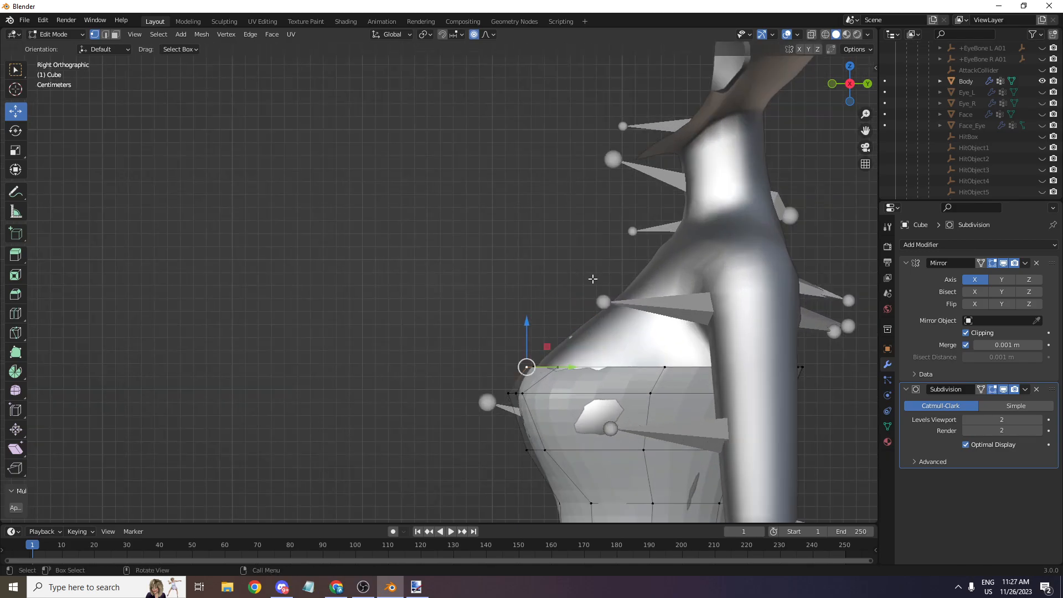
- Raise two upper-bust neckline vertices up and back in the side view to follow the chest's slope
scroll(777, 173, "down", 1)
left_click_drag(850, 95, 790, 93)
scroll(854, 90, "up", 1)
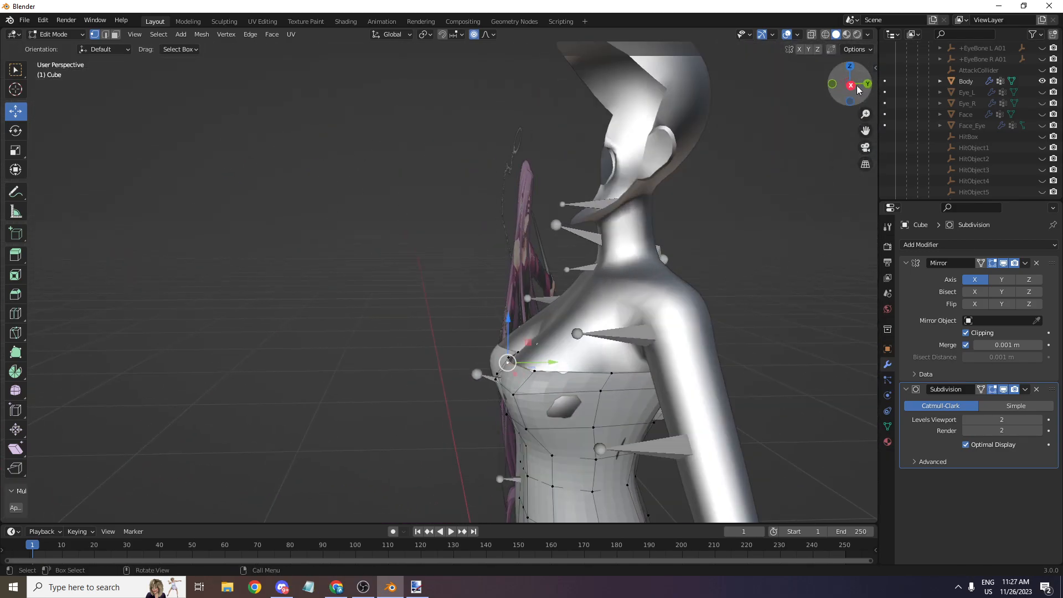
left_click(854, 87)
scroll(555, 329, "up", 4)
left_click_drag(526, 367, 602, 278)
left_click(559, 366)
left_click_drag(563, 358, 606, 303)
middle_click_drag(606, 303, 845, 207)
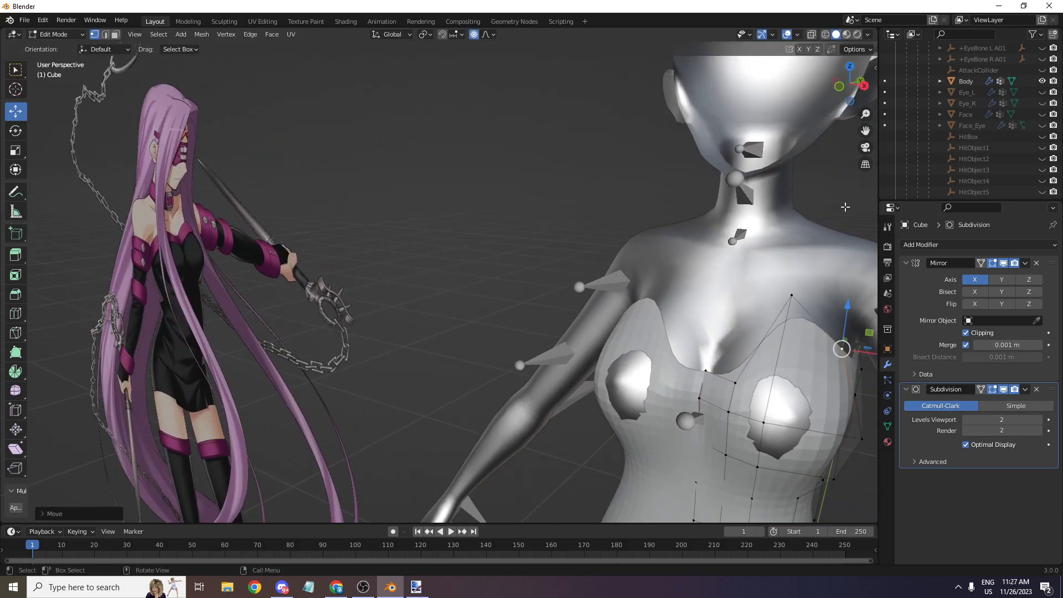
- Raise the neckline vertex beside the centre and fine-tune the positions of the neckline vertices against the chest
left_click(735, 382)
left_click_drag(735, 382, 779, 311)
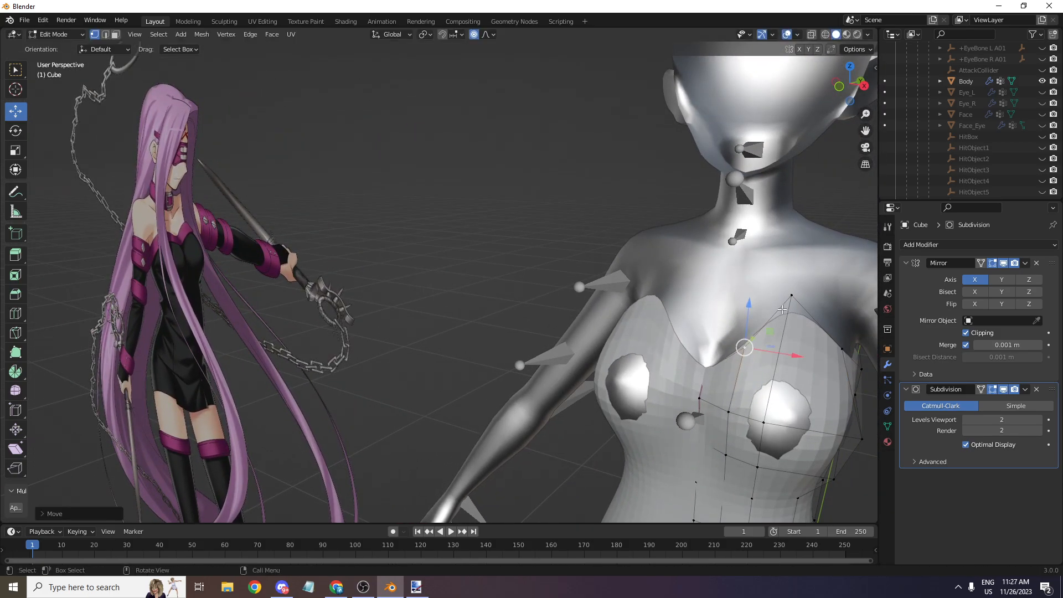
left_click_drag(850, 69, 853, 66)
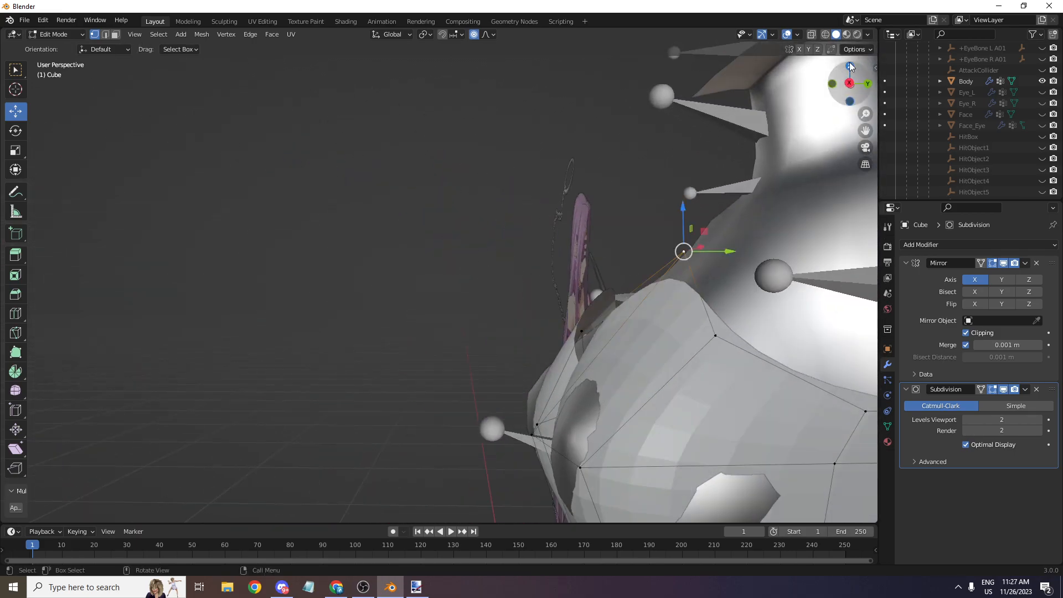
left_click(852, 79)
key("g")
key("g")
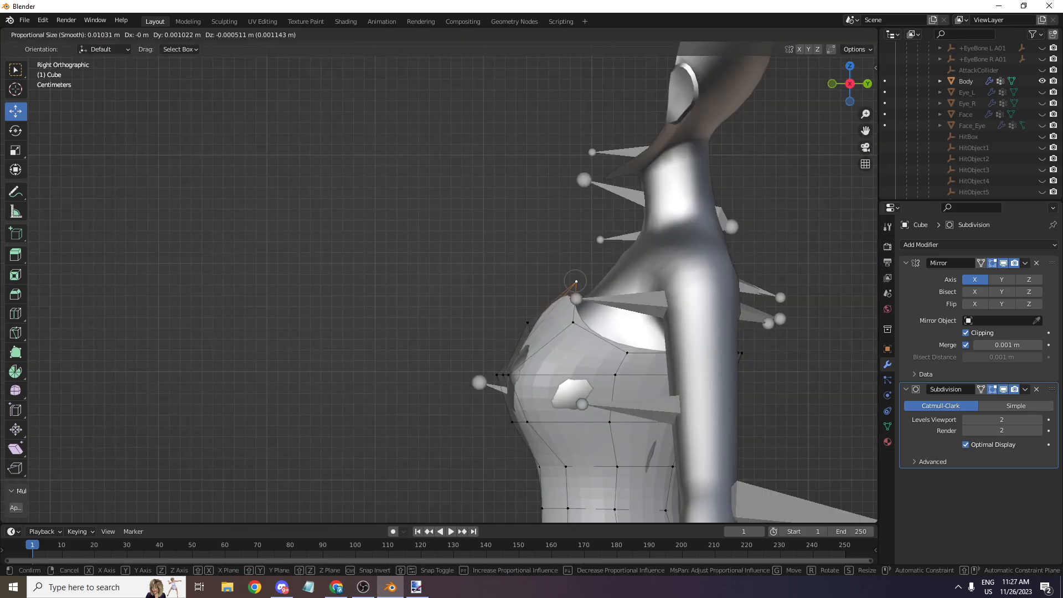
left_click(705, 173)
left_click_drag(570, 296, 575, 308)
left_click_drag(837, 91, 938, 60)
left_click(732, 321)
left_click_drag(722, 291, 729, 307)
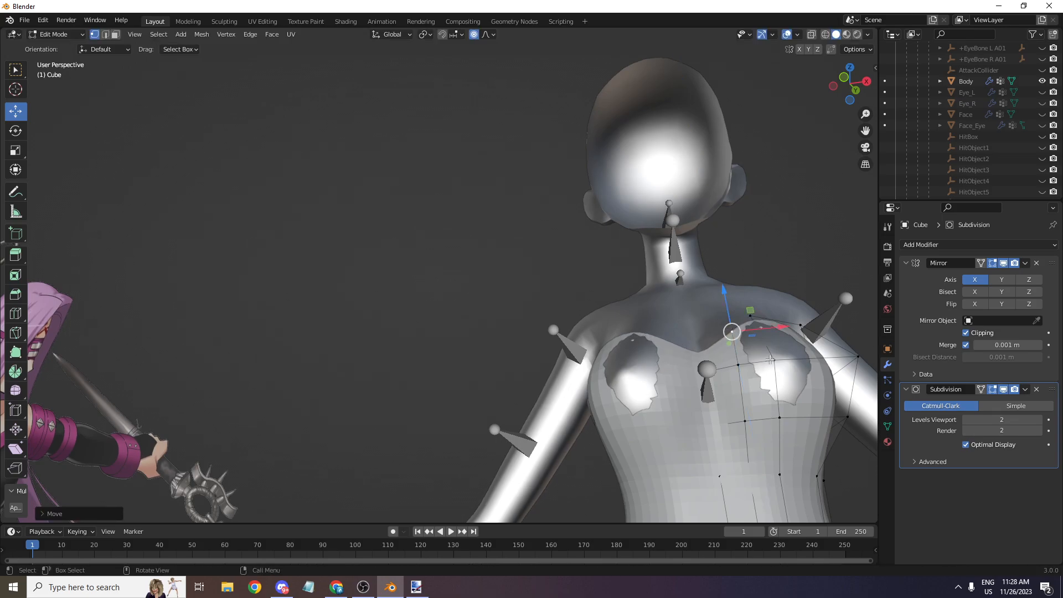
- Move the front bust vertex forward in the side view to cover the breast
left_click(770, 359)
scroll(807, 292, "down", 2)
left_click_drag(850, 84, 780, 74)
scroll(709, 254, "up", 2)
left_click_drag(688, 255, 678, 250)
left_click_drag(833, 103, 846, 86)
left_click(859, 84)
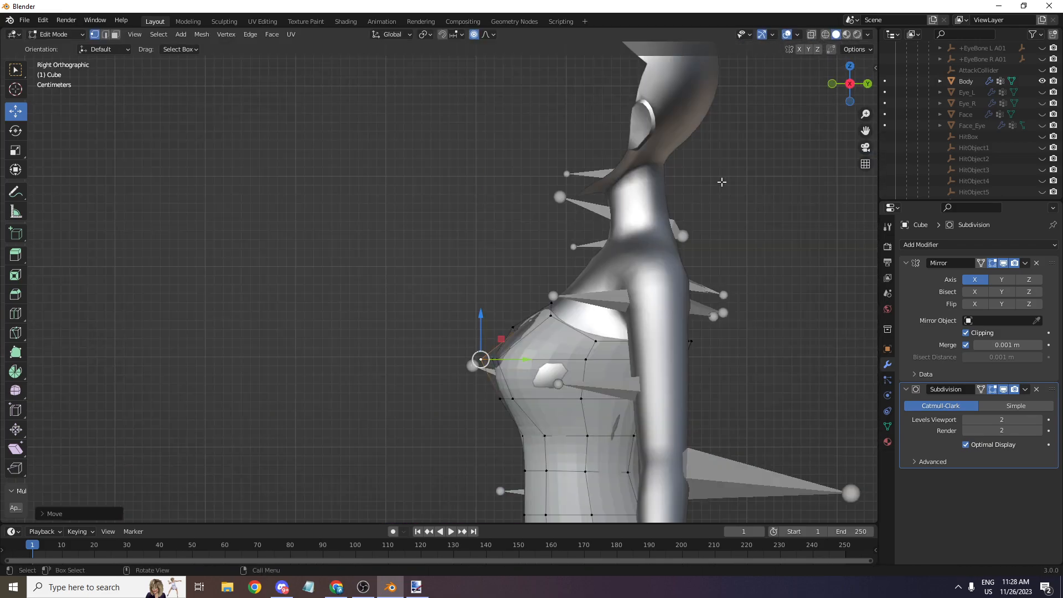
left_click_drag(517, 372, 505, 334)
left_click_drag(859, 94, 642, 113)
scroll(858, 93, "down", 3)
scroll(857, 95, "up", 2)
scroll(857, 96, "up", 3)
- Shift another front bust vertex outward to cover the skin still poking through the breast area
left_click(744, 352)
scroll(766, 326, "up", 3)
scroll(607, 328, "down", 2)
left_click_drag(846, 85, 891, 119)
scroll(594, 288, "up", 2)
left_click_drag(594, 281, 554, 250)
- Move the neckline's peak vertex slightly to refine the top edge above the breast
left_click(619, 191)
left_click_drag(612, 149, 618, 149)
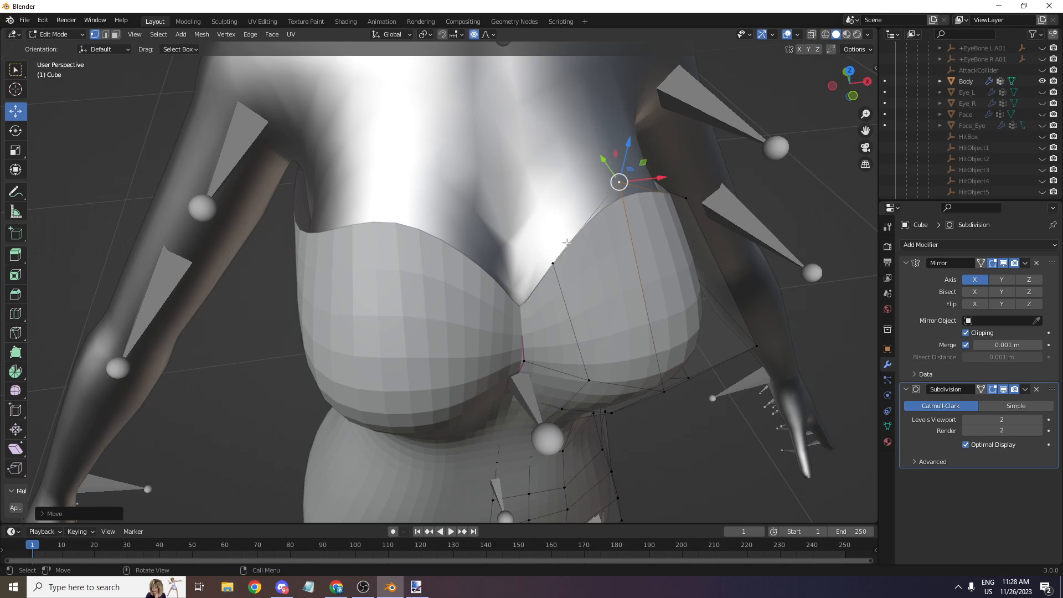
left_click(363, 587)
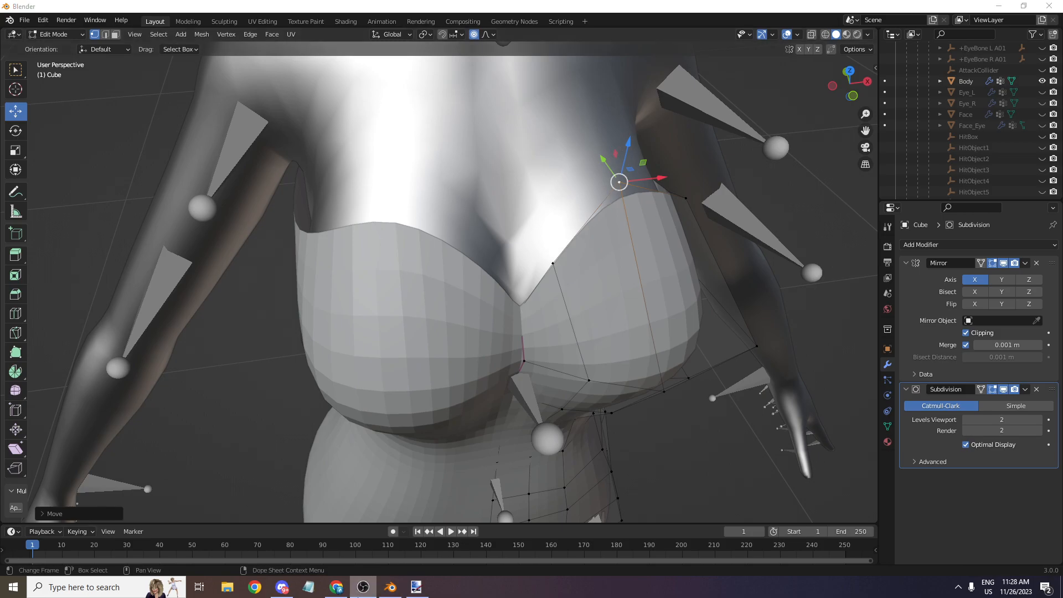
left_click(391, 587)
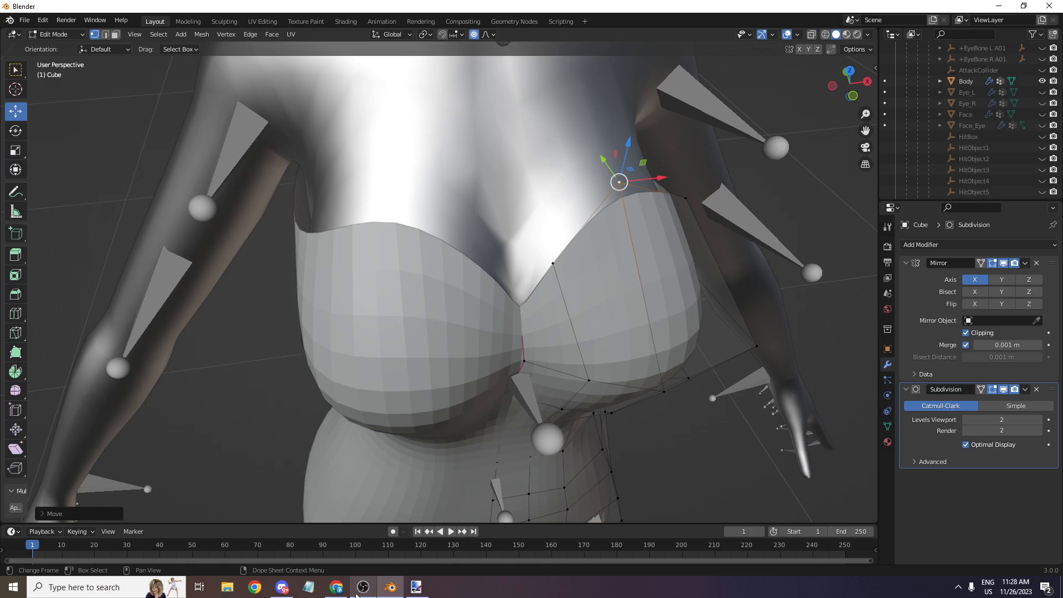
- Pull the front hip vertex just above the hem outward to cover the upper thigh
left_click_drag(832, 67, 865, 87)
scroll(836, 83, "down", 4)
scroll(834, 82, "down", 4)
scroll(835, 83, "down", 3)
scroll(835, 83, "down", 3)
scroll(575, 391, "up", 4)
left_click(533, 479)
scroll(764, 140, "down", 2)
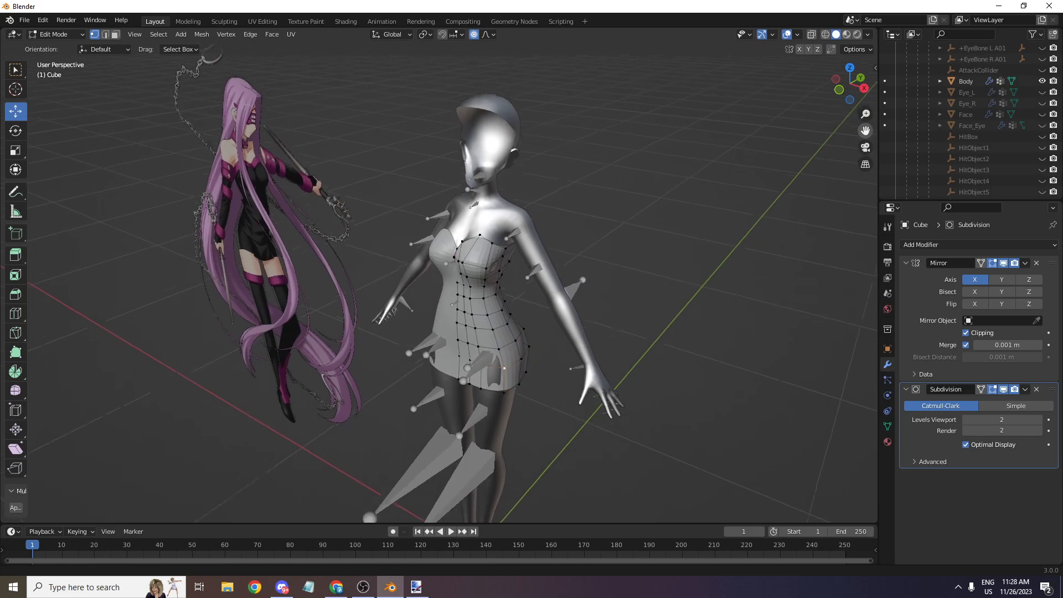
scroll(573, 387, "up", 5)
mouse_move(573, 403)
left_mouse_down()
mouse_move(564, 406)
mouse_move(576, 401)
left_mouse_up()
scroll(564, 406, "down", 7)
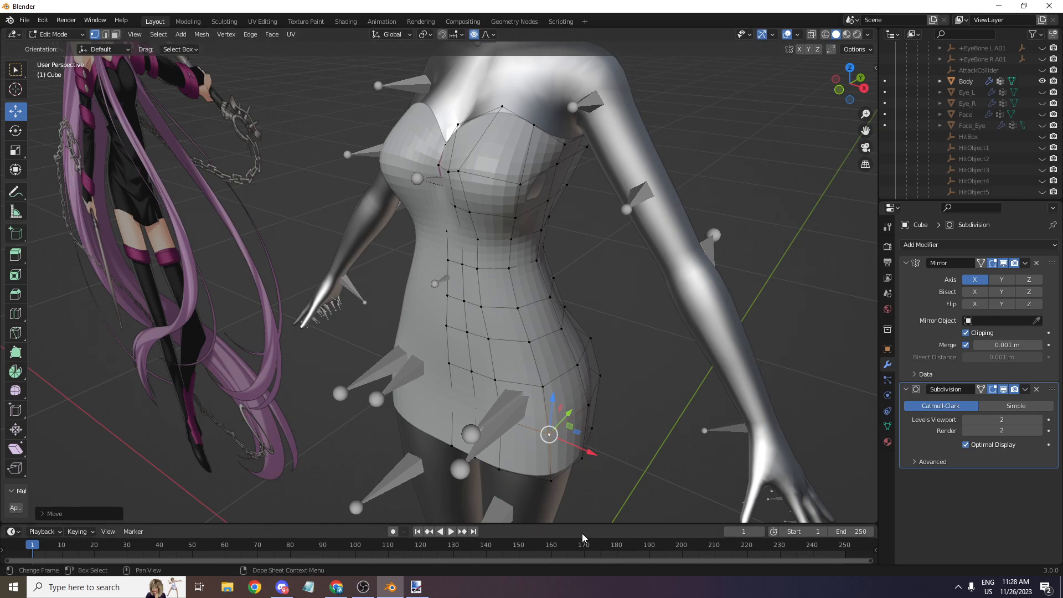
- Add a Shrinkwrap modifier to the dress and set its target to Body
left_click(931, 245)
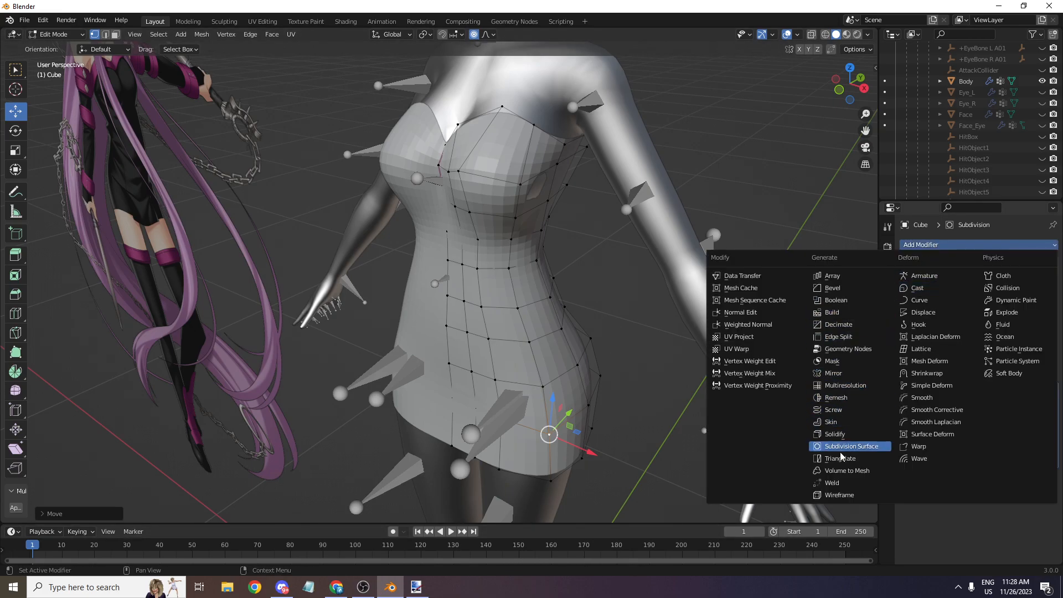
left_click(923, 375)
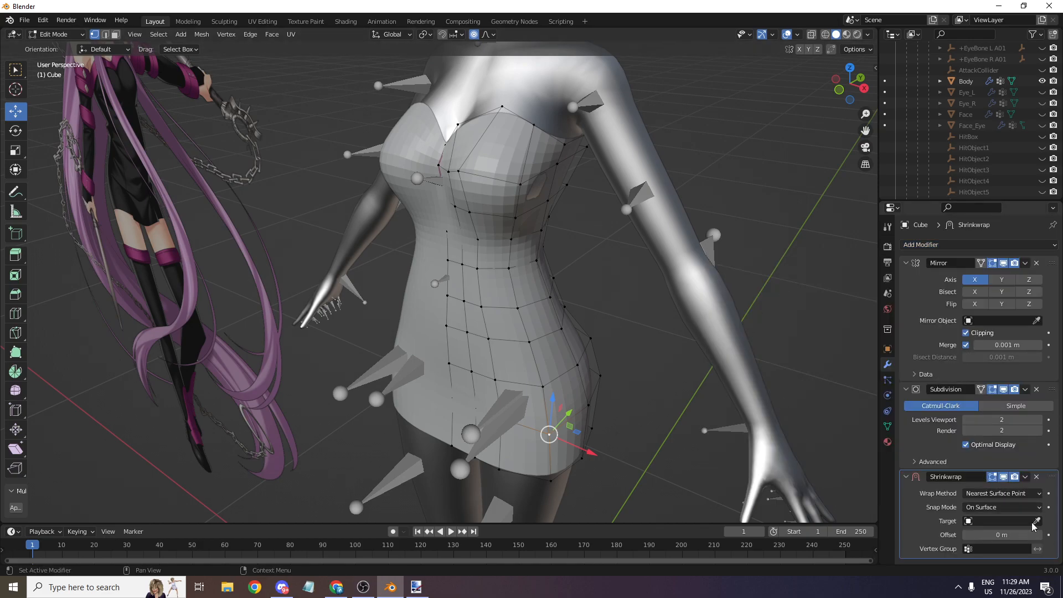
scroll(775, 222, "down", 4)
mouse_move(850, 83)
left_mouse_down()
mouse_move(819, 85)
mouse_move(847, 83)
left_mouse_up()
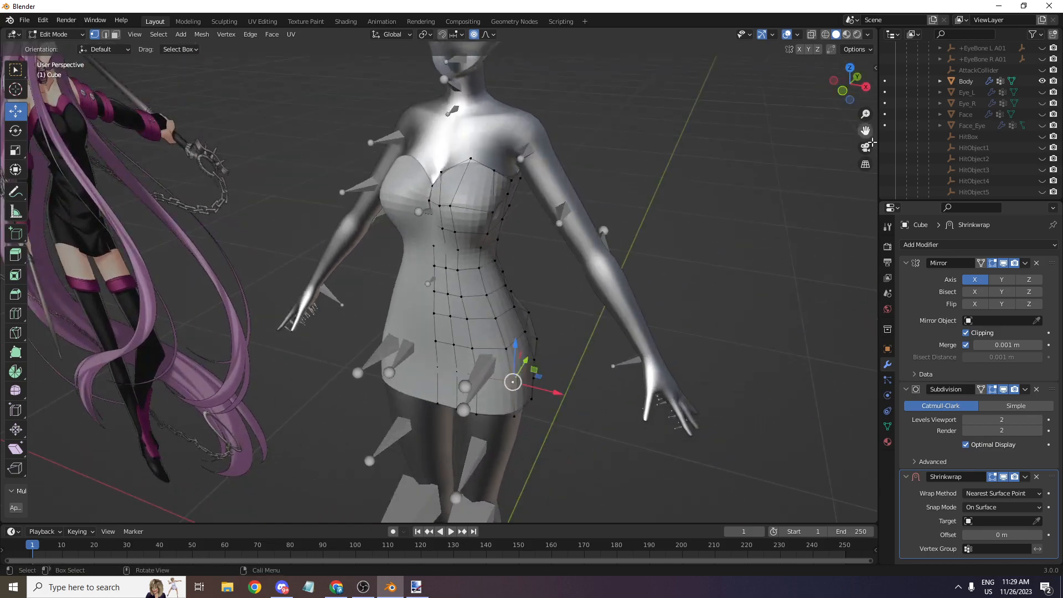
left_click(1037, 521)
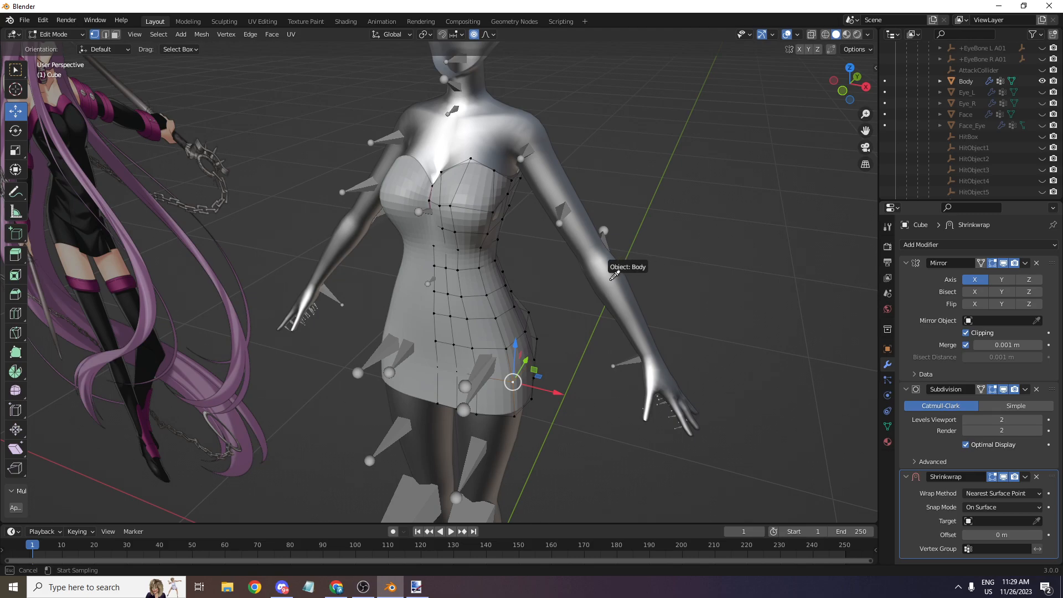
left_click(614, 276)
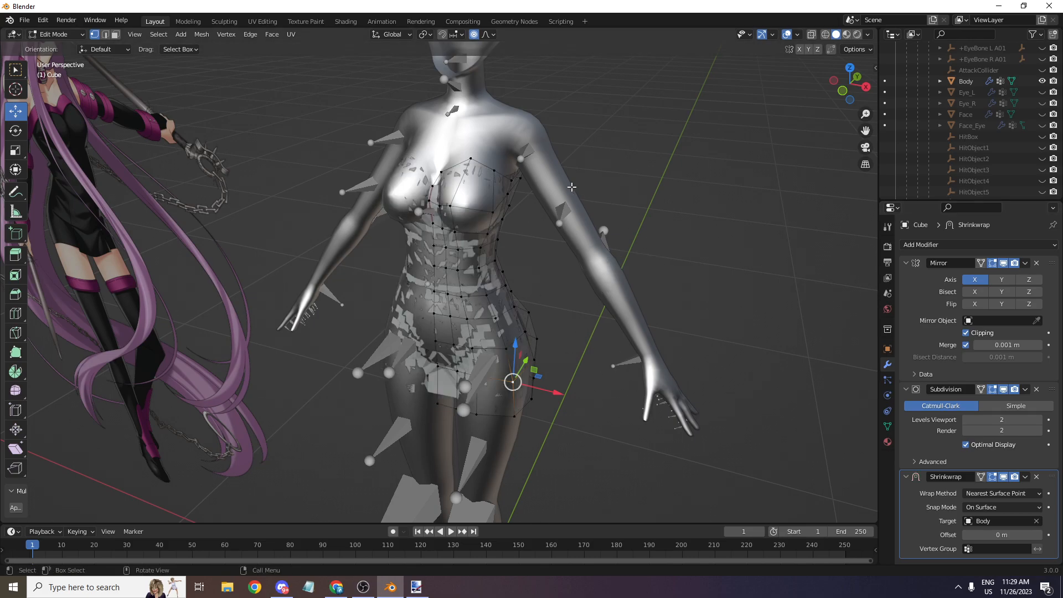
- Set the Shrinkwrap's wrap method to Target Normal Project and its snap mode to Outside Surface
left_click_drag(846, 89, 837, 99)
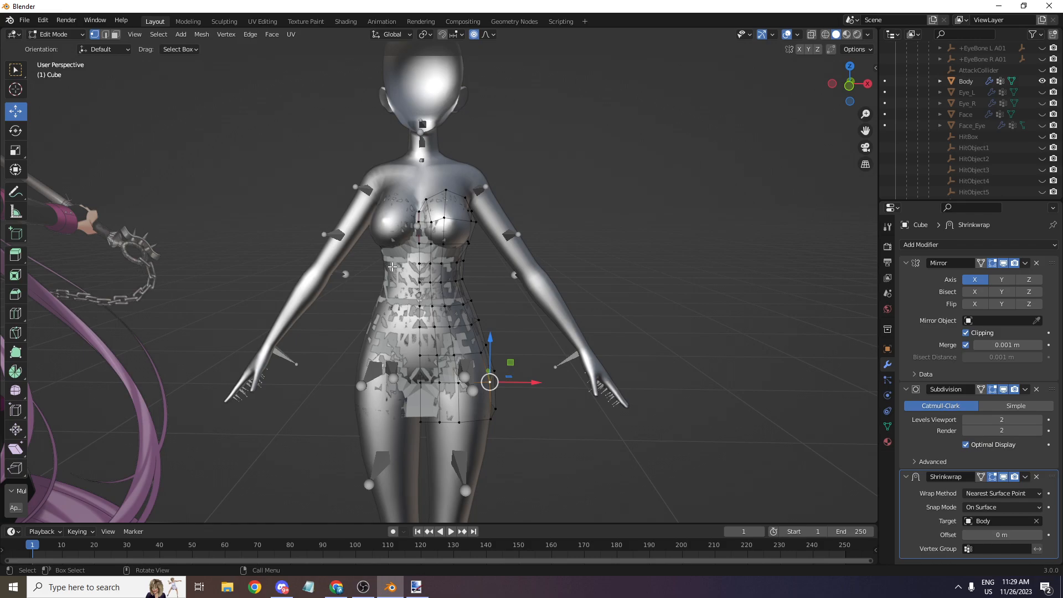
left_click(986, 493)
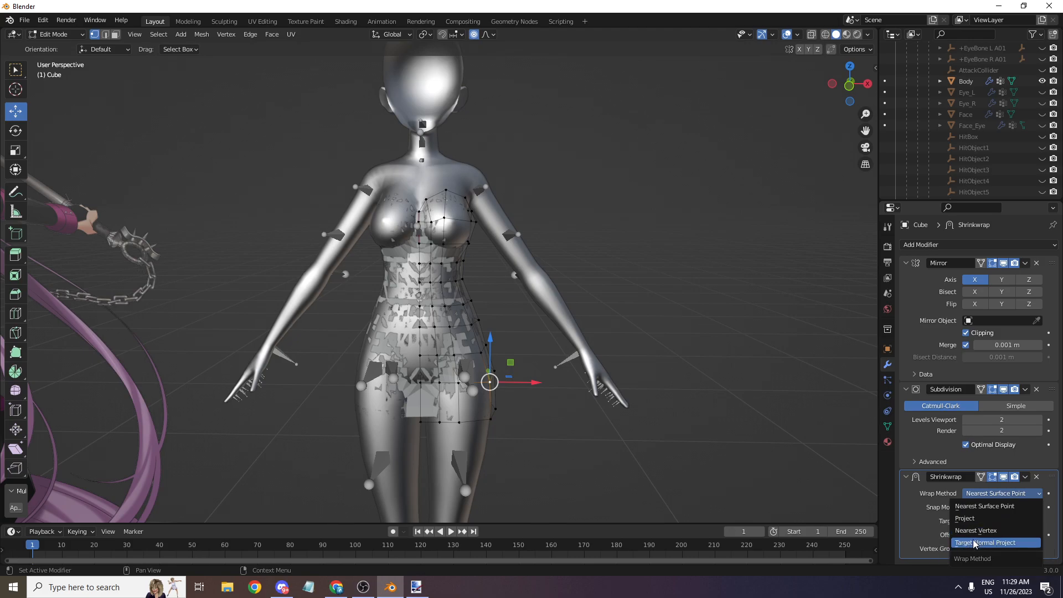
left_click(974, 544)
left_click(989, 506)
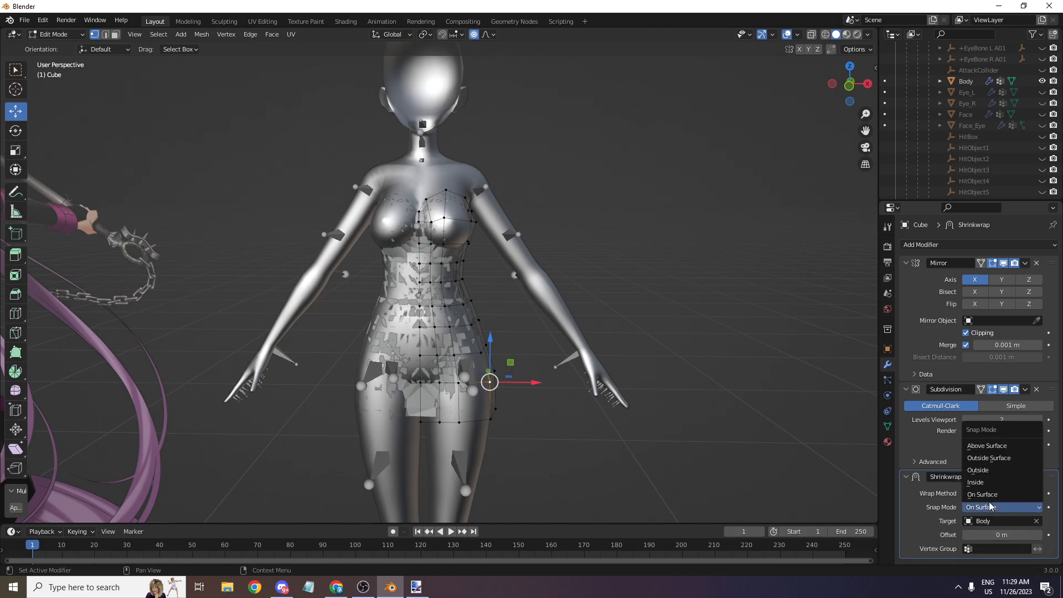
left_click(987, 460)
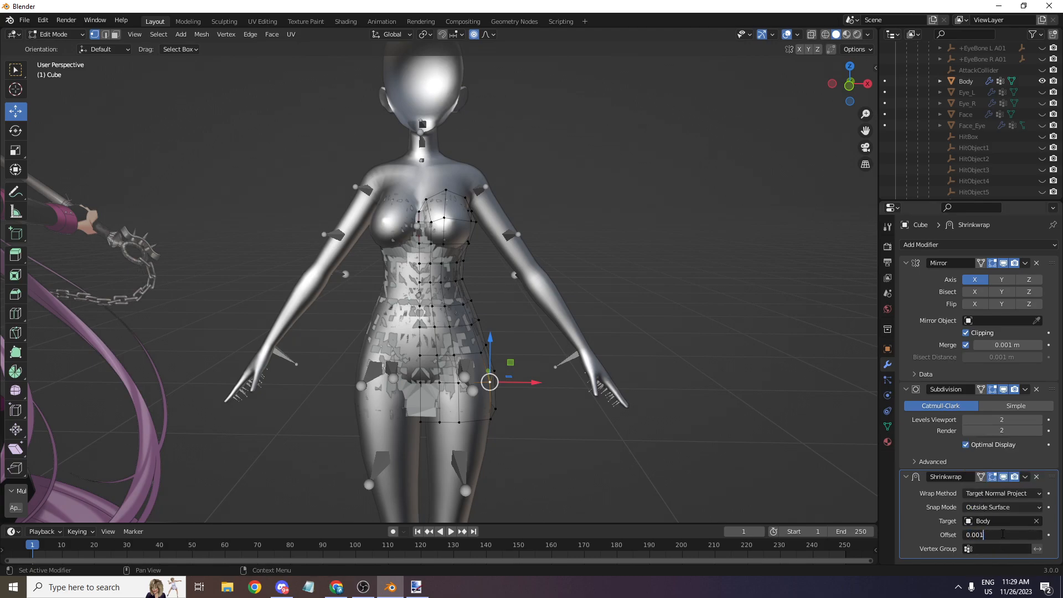
- Set the Shrinkwrap offset to 0.001 m and check the fit from the side
key("Return")
scroll(680, 317, "up", 2)
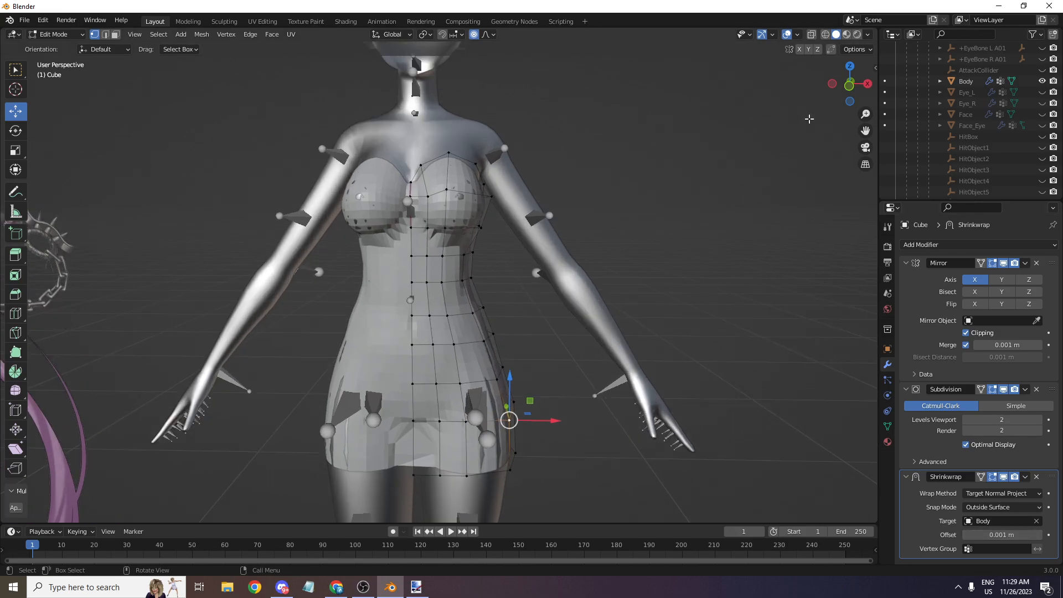
scroll(809, 119, "down", 1)
left_click_drag(849, 83, 725, 83)
scroll(863, 218, "up", 1)
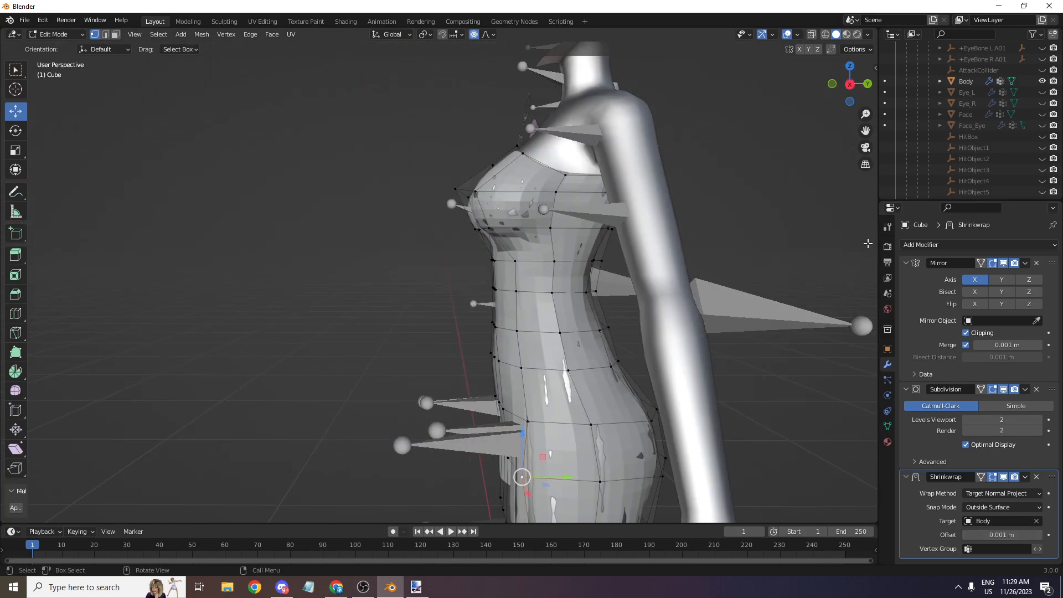
- Set the Shrinkwrap offset to 0.002 m and check how the dress fits the body
double_click(978, 533)
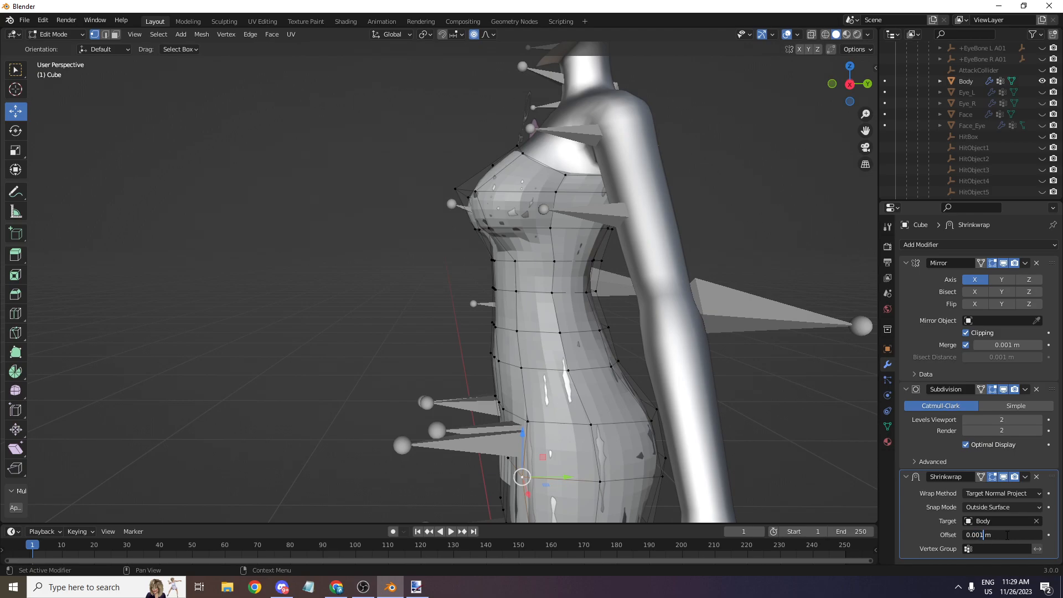
key("BackSpace")
type("2")
key("Return")
mouse_move(853, 83)
left_mouse_down()
mouse_move(841, 84)
mouse_move(847, 133)
mouse_move(849, 98)
left_mouse_up()
scroll(854, 102, "up", 2)
scroll(854, 101, "up", 1)
scroll(850, 103, "down", 2)
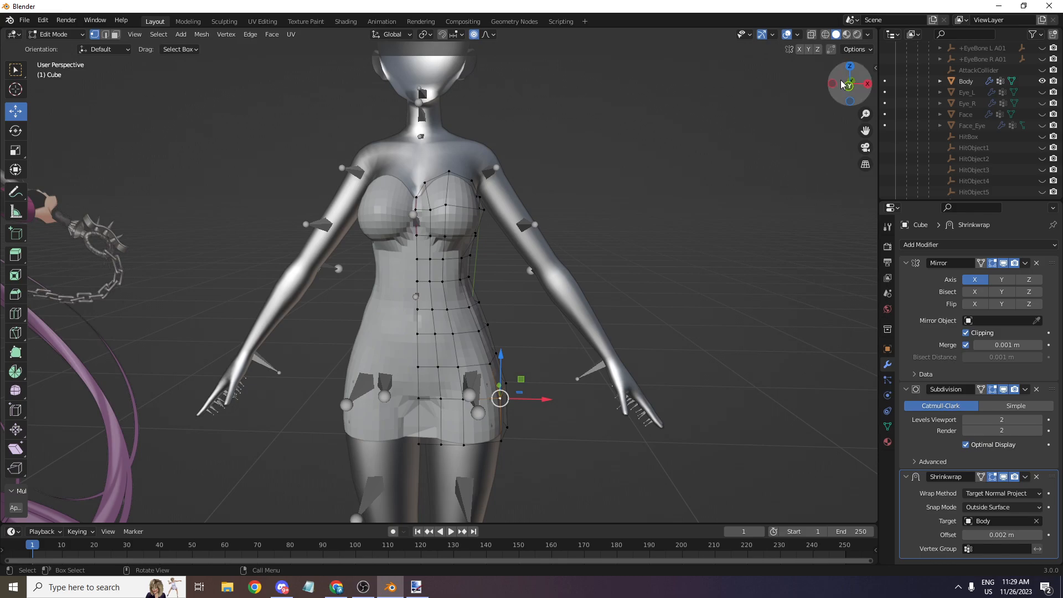
- Select the whole dress mesh, enter Weight Paint mode and fill it with full weight using a weight gradient
left_click(847, 83)
middle_click_drag(674, 235, 709, 175, "shift")
scroll(614, 165, "up", 2)
key("a")
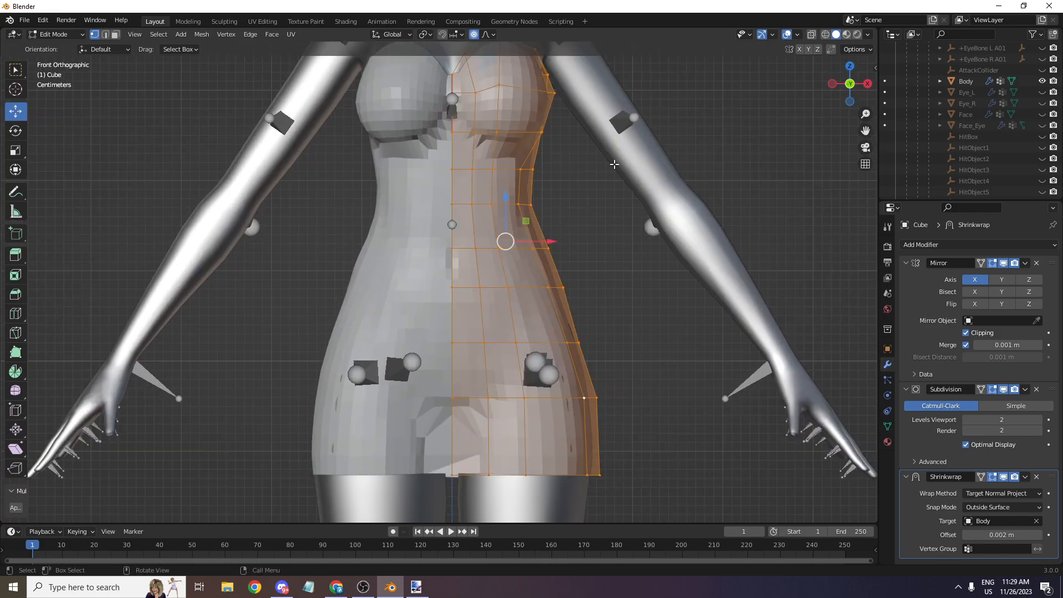
left_click(55, 34)
left_click(73, 97)
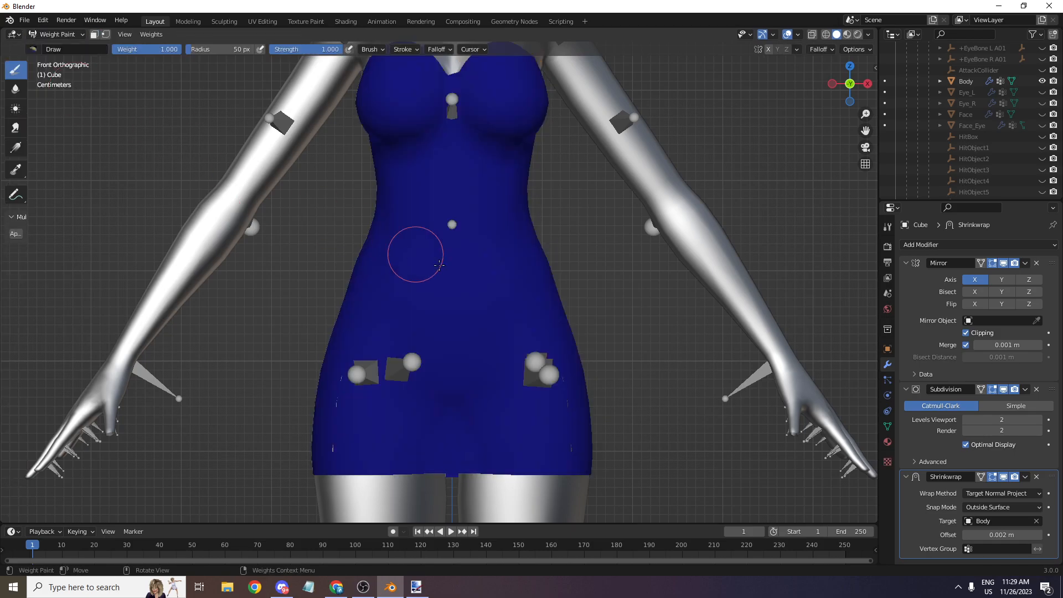
left_click(369, 49)
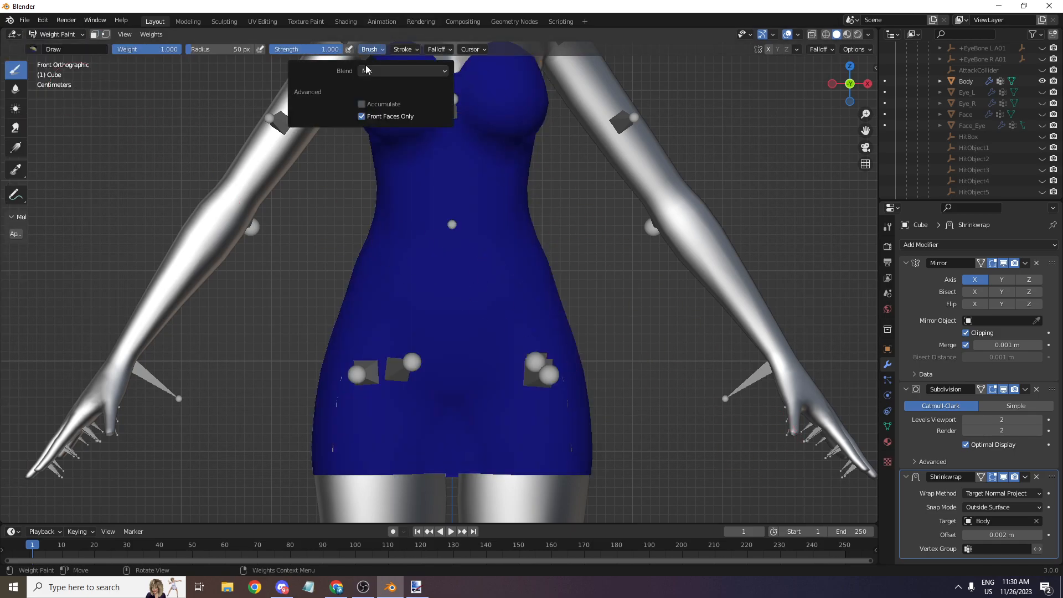
scroll(735, 237, "down", 3)
left_click_drag(539, 234, 553, 238, "alt")
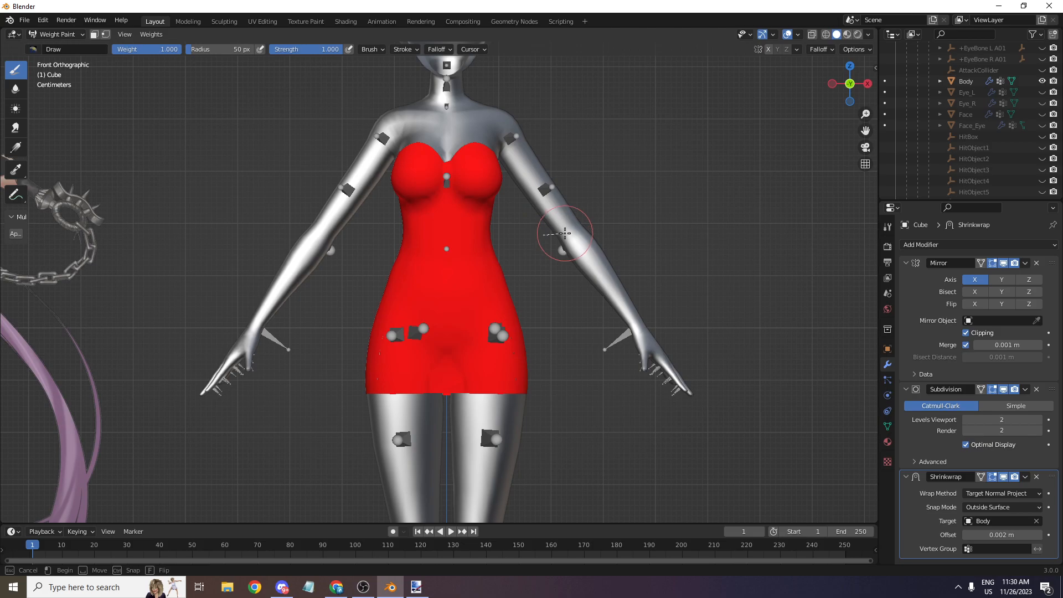
- Fade the weights towards the skirt's hem and towards the front of the bust with two weight gradients
scroll(426, 66, "up", 2)
left_click(369, 49)
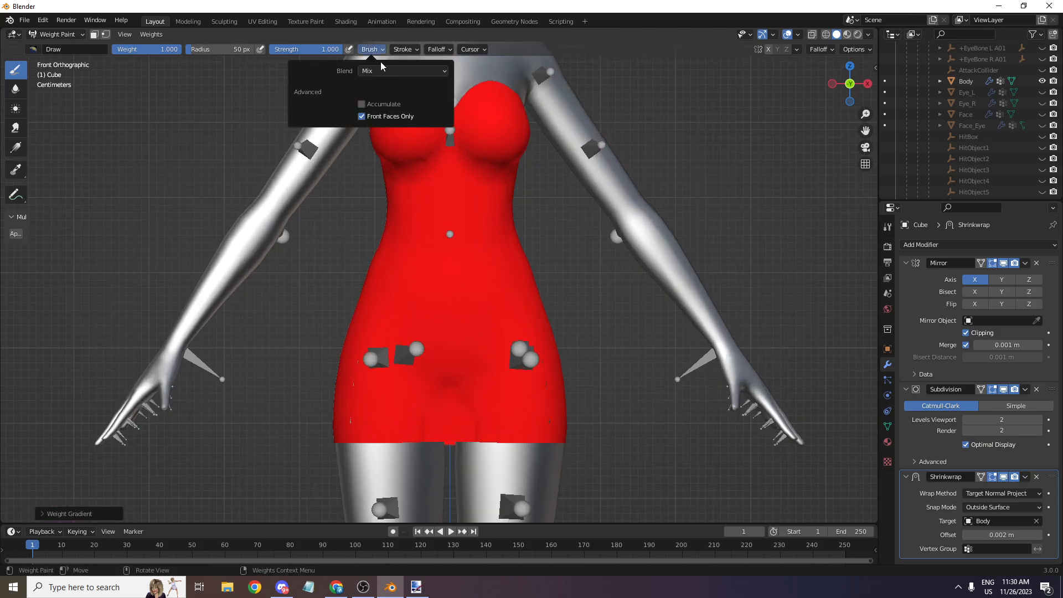
left_click(402, 68)
left_click_drag(456, 425, 456, 293, "alt")
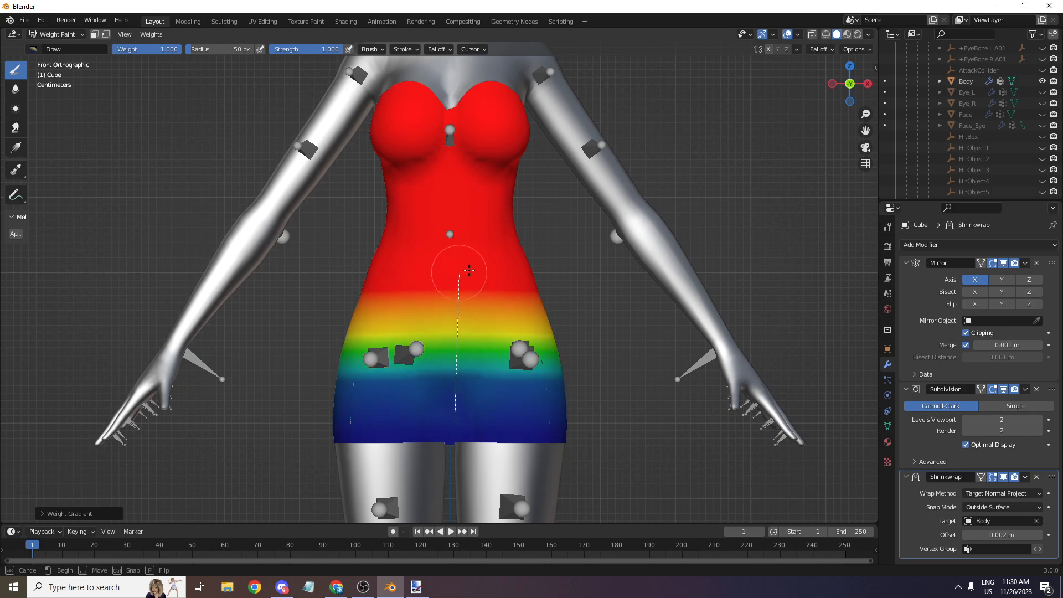
left_click(867, 83)
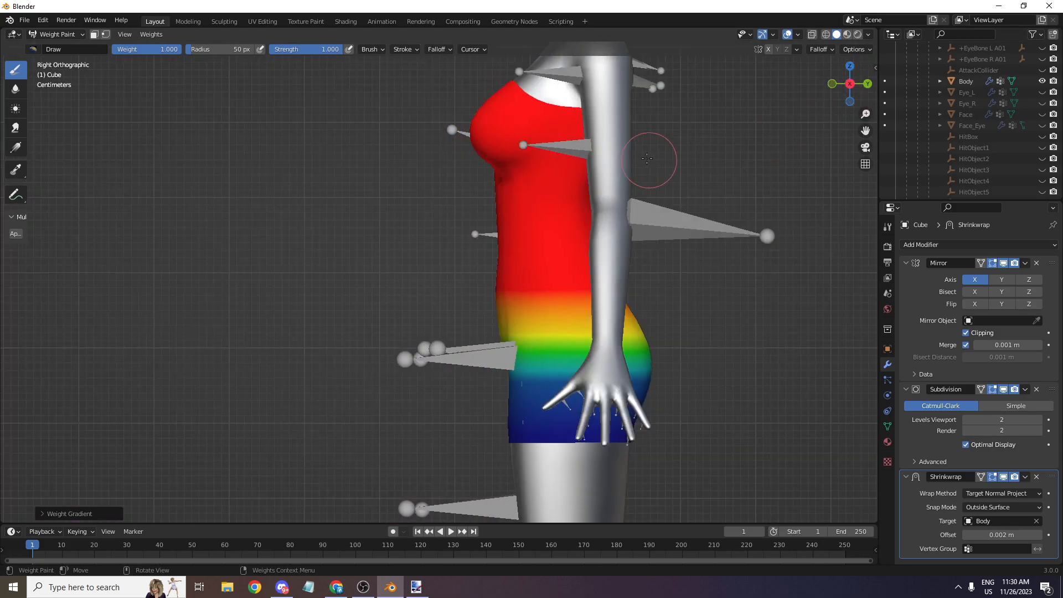
left_click_drag(472, 123, 541, 152)
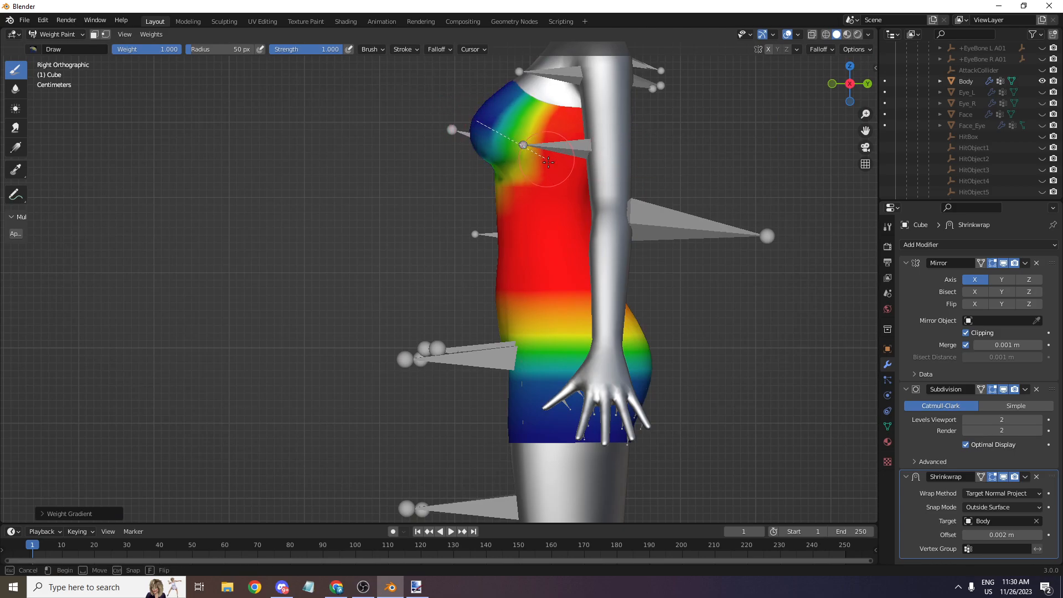
- Return to Object Mode and assign the vertex group Group to the Shrinkwrap modifier
left_click(33, 33)
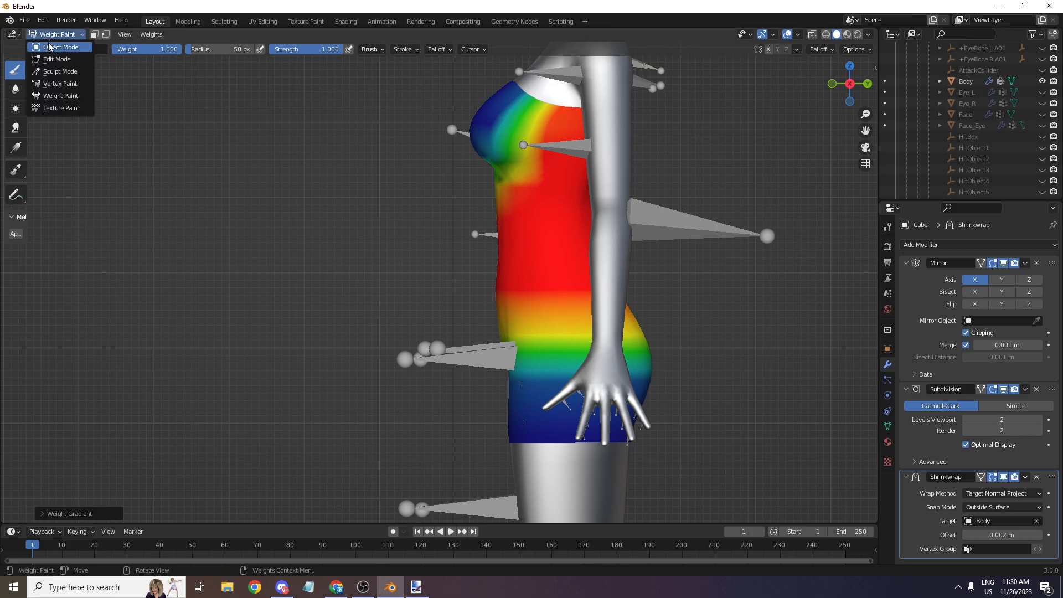
left_click(51, 47)
left_click(832, 84)
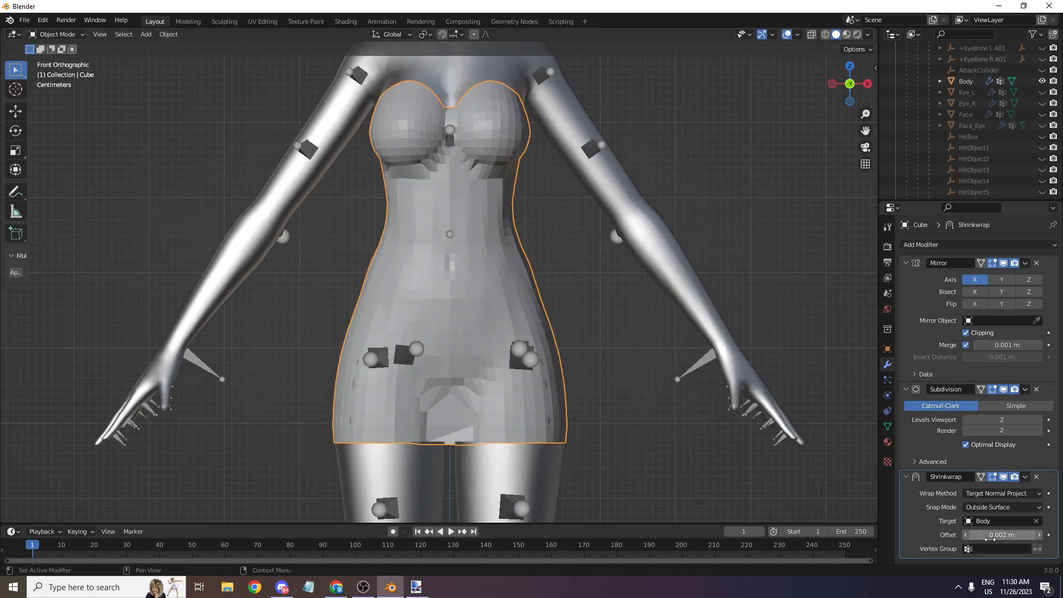
left_click(991, 549)
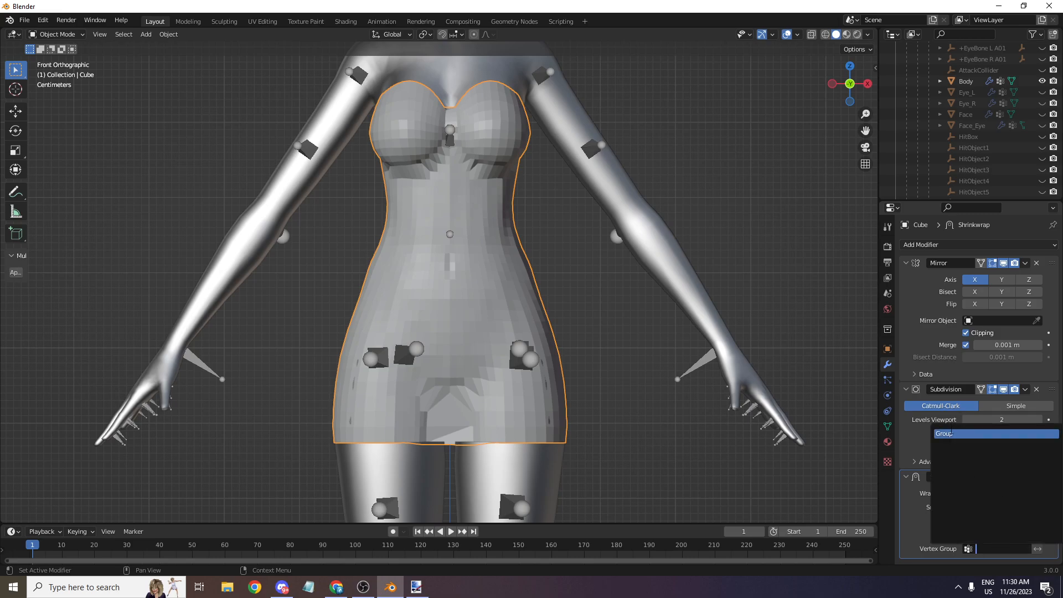
left_click(951, 433)
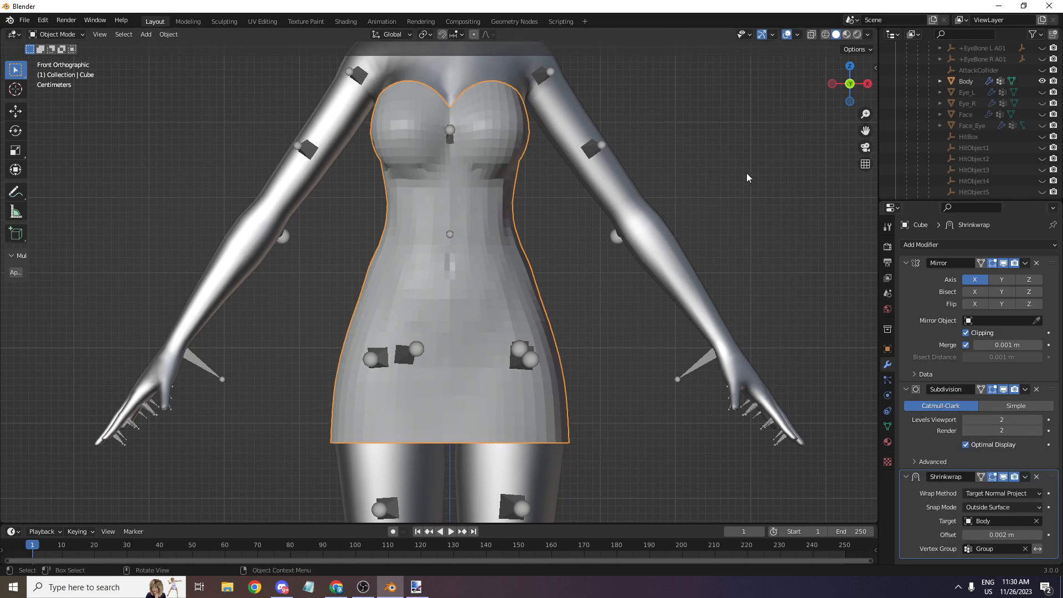
- Examine how the dress fits the body at the back, from the top edge to the hem
left_click_drag(850, 83, 631, 89)
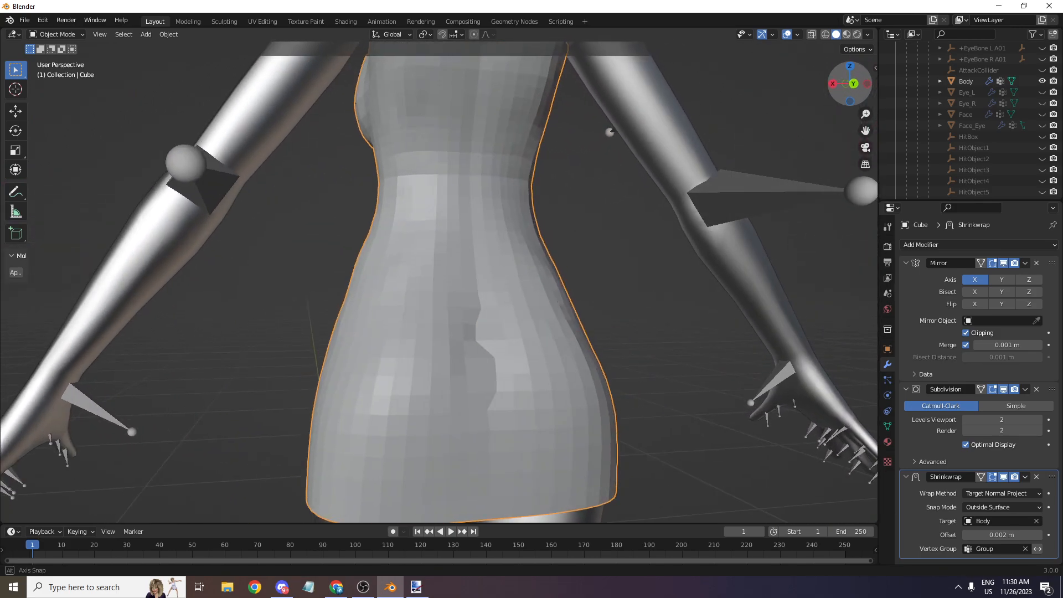
scroll(849, 76, "down", 3)
mouse_move(849, 76)
left_mouse_down()
mouse_move(1040, 92)
mouse_move(852, 92)
left_mouse_up()
scroll(852, 91, "up", 1)
left_click(852, 93)
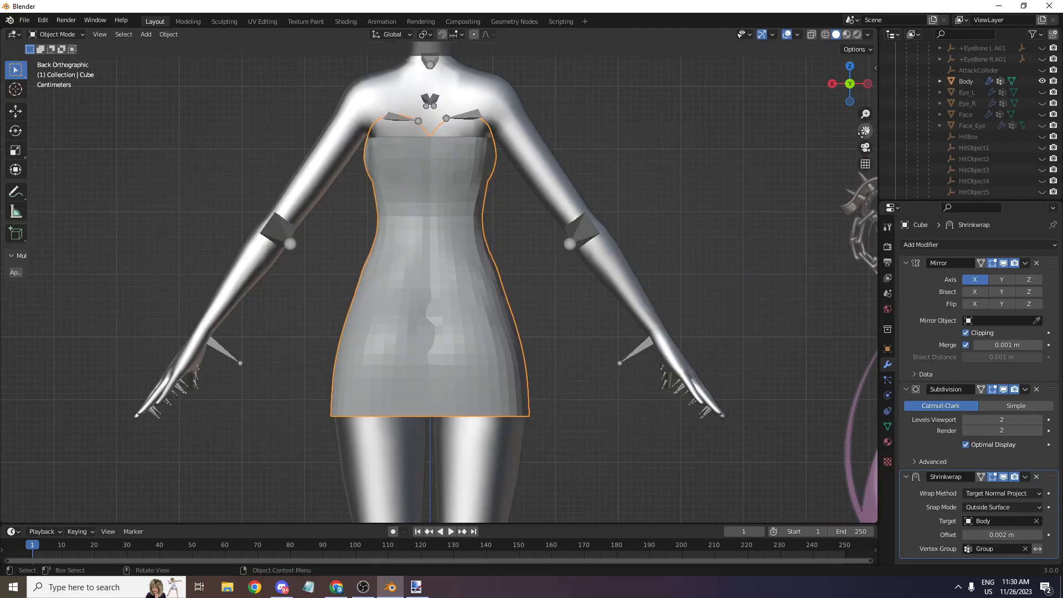
scroll(862, 131, "down", 5)
left_click_drag(865, 130, 875, 548)
scroll(866, 131, "down", 10)
left_click_drag(865, 130, 747, 117)
scroll(865, 131, "up", 6)
scroll(865, 131, "up", 3)
left_click_drag(865, 131, 493, 133)
scroll(577, 221, "up", 4)
scroll(578, 222, "up", 4)
- In Edit Mode, set the transform orientation to Normal and lower the centre-back vertex of the dress's top edge
left_click(57, 34)
left_click(57, 59)
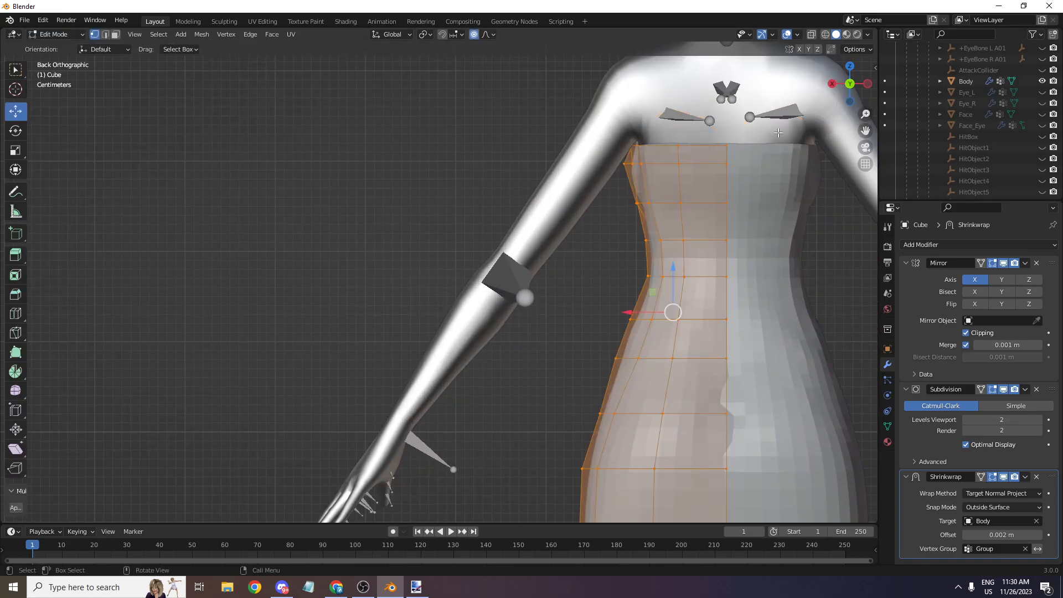
left_click_drag(866, 129, 693, 244)
scroll(855, 67, "up", 3)
mouse_move(855, 67)
left_mouse_down()
mouse_move(856, 45)
mouse_move(856, 84)
left_mouse_up()
left_click(638, 165)
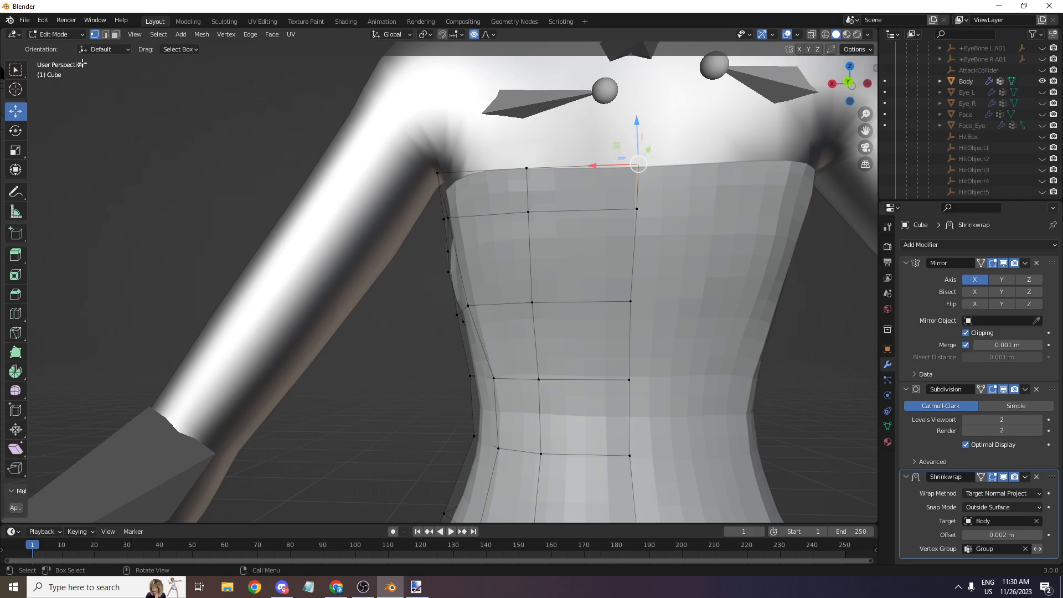
left_click(97, 49)
left_click(105, 104)
left_click_drag(638, 134, 636, 203)
- Lower the top-edge vertex beneath the armpit at the back of the dress
scroll(636, 161, "down", 11)
mouse_move(865, 77)
left_mouse_down()
mouse_move(980, 77)
mouse_move(857, 84)
left_mouse_up()
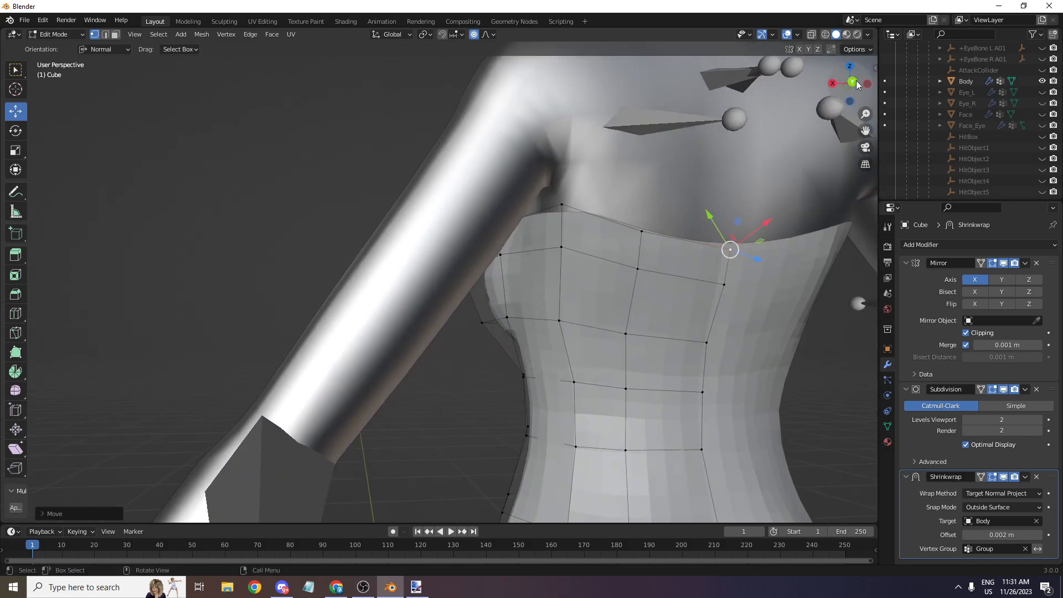
left_click(564, 205)
left_click(105, 49)
left_click(102, 48)
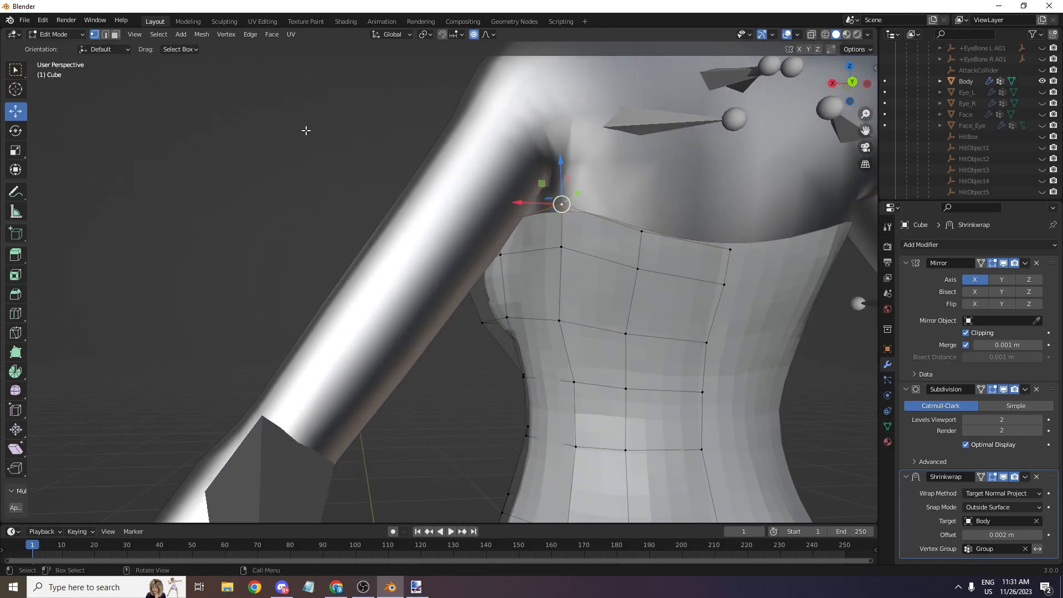
left_click_drag(556, 166, 565, 201)
- Compare the dress's front silhouette and neckline with the reference artwork
scroll(557, 172, "up", 5)
scroll(565, 201, "down", 2)
left_click_drag(845, 90, 927, 92)
scroll(852, 112, "up", 2)
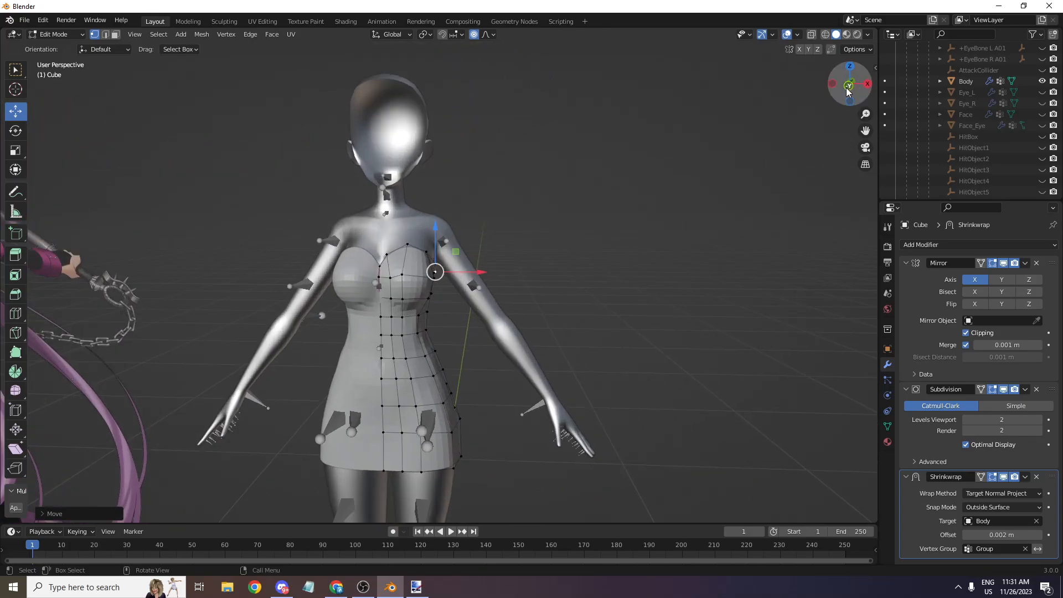
left_click(848, 85)
left_click_drag(866, 131, 1052, 126)
scroll(451, 289, "down", 6)
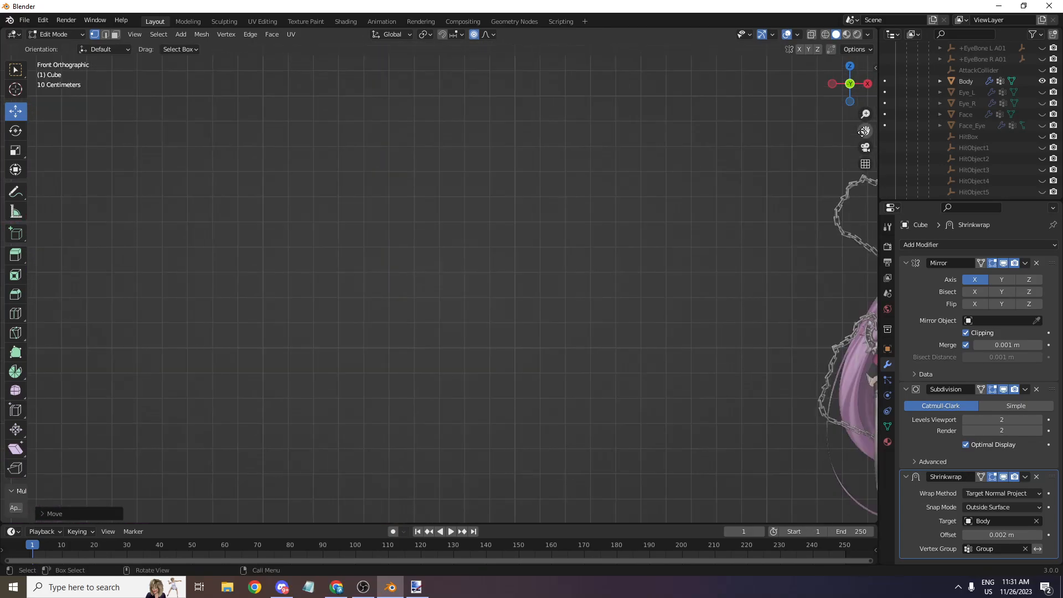
left_click_drag(865, 130, 443, 120)
scroll(861, 132, "up", 3)
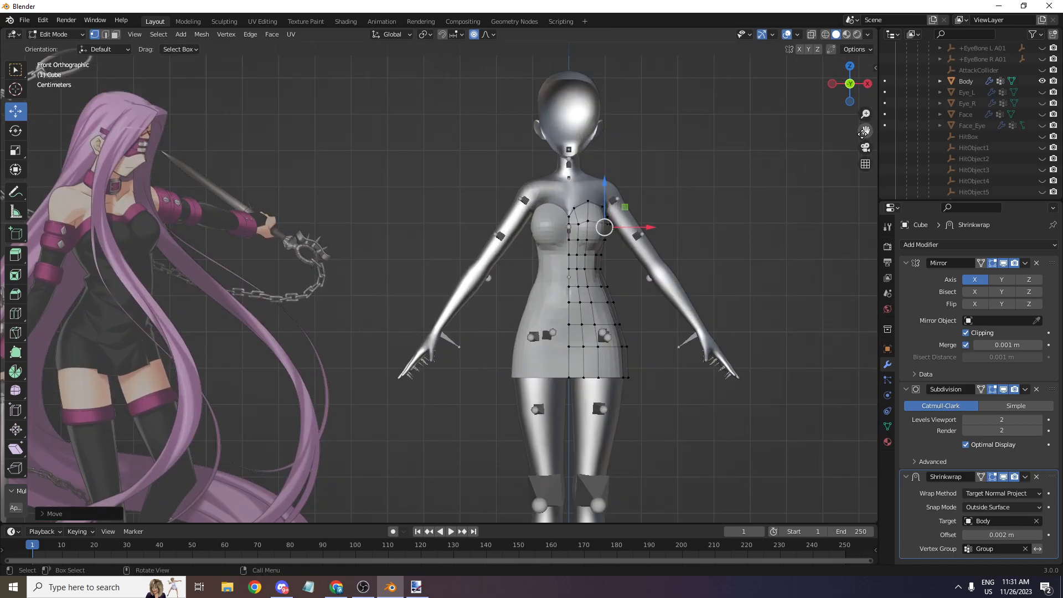
- Slide the peak vertex of the bust neckline slightly down along its edge with Vertex Slide
left_click_drag(849, 88, 839, 111)
scroll(612, 226, "up", 5)
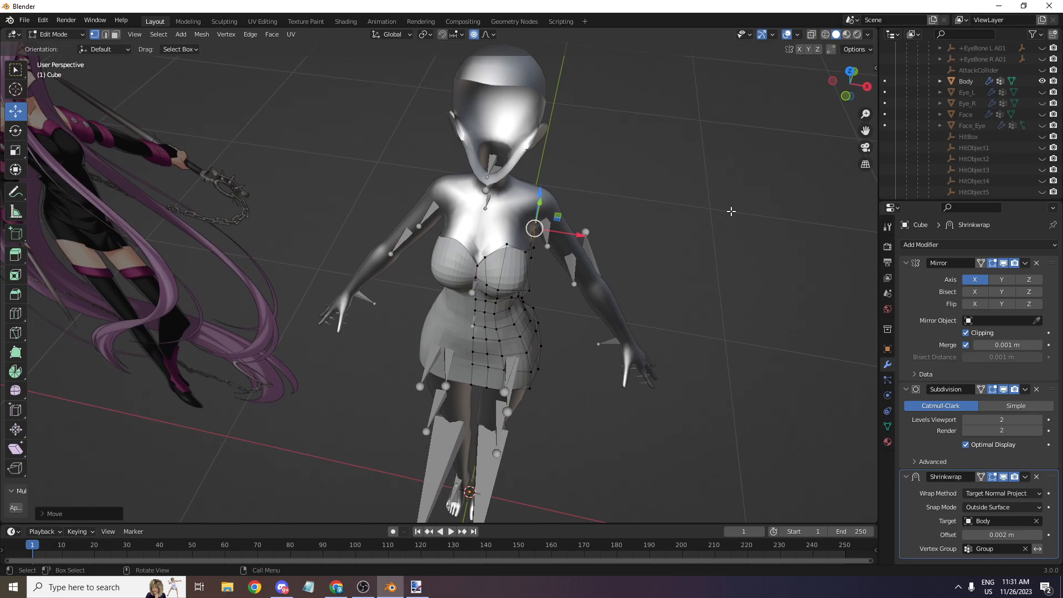
left_click(602, 191)
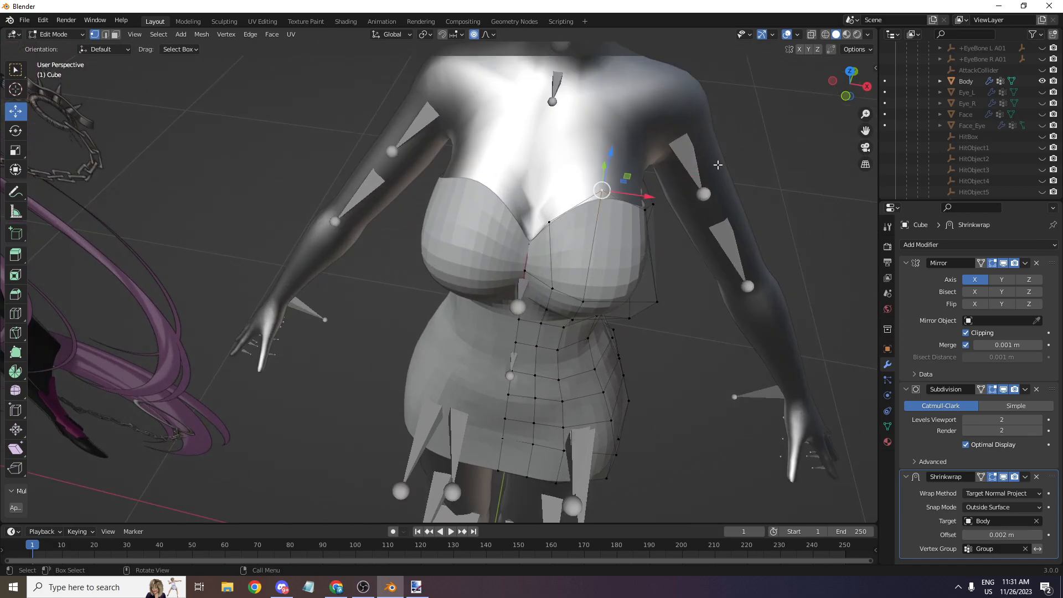
key("shift+v")
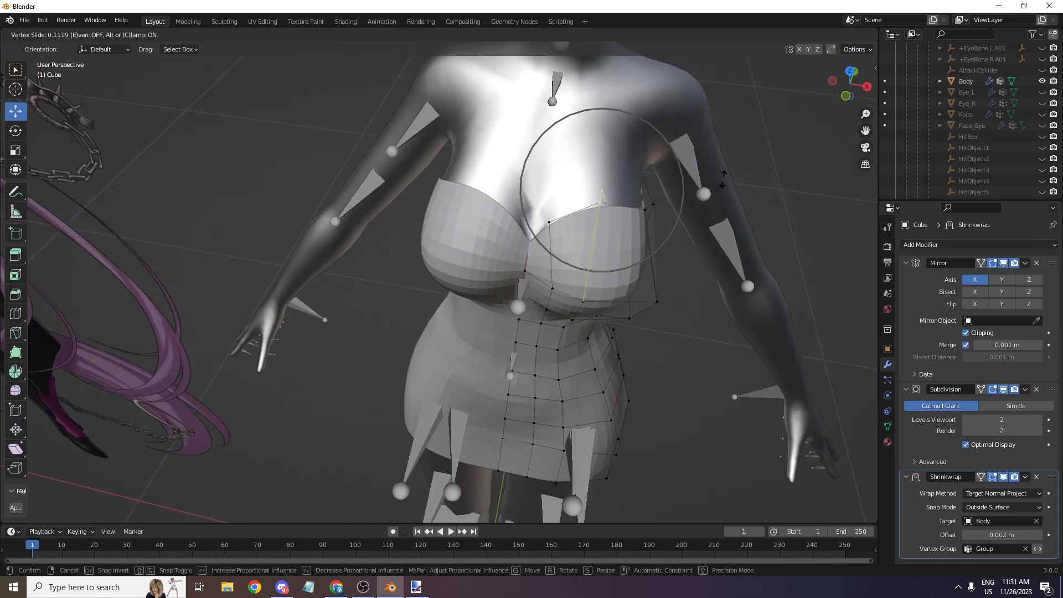
left_click(722, 179)
- Examine the neckline trim and overall shape of the dress in the reference artwork
left_click(848, 96)
left_click(850, 67)
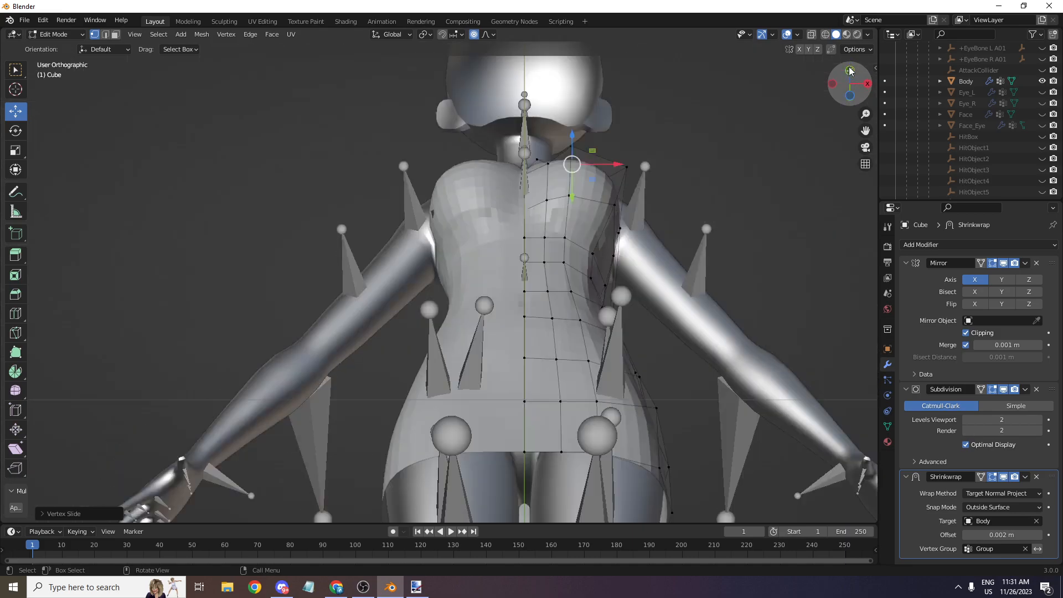
left_click_drag(850, 69, 466, 155)
scroll(837, 101, "down", 3)
scroll(505, 239, "up", 4)
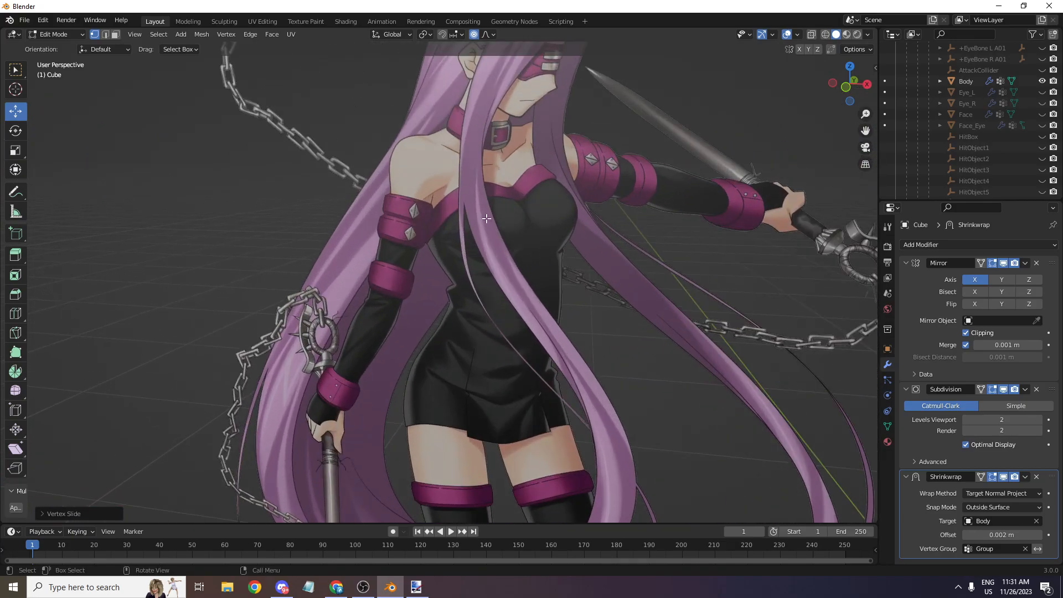
scroll(491, 222, "up", 3)
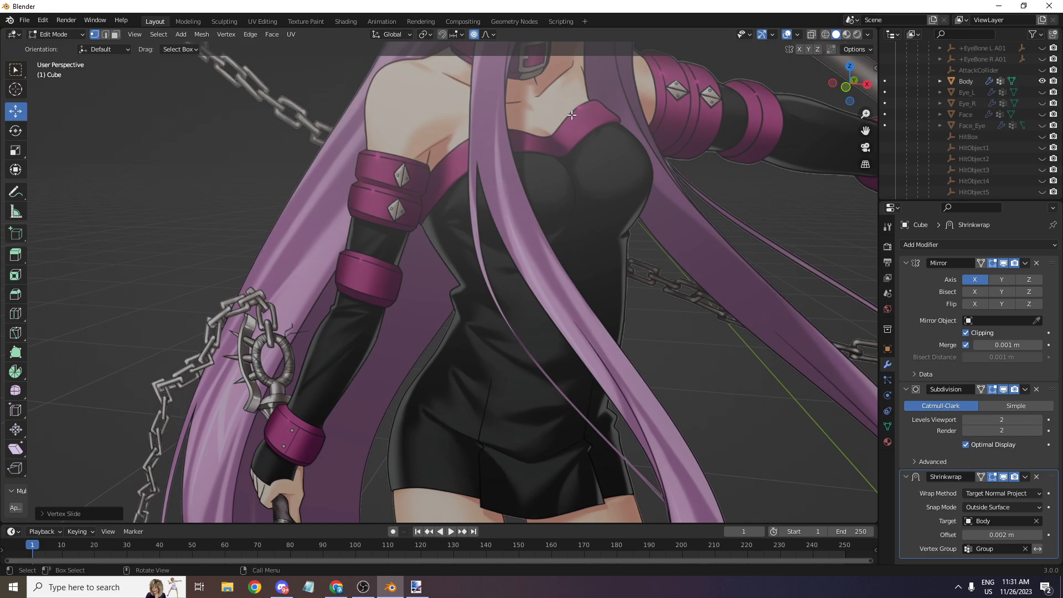
scroll(668, 117, "down", 10)
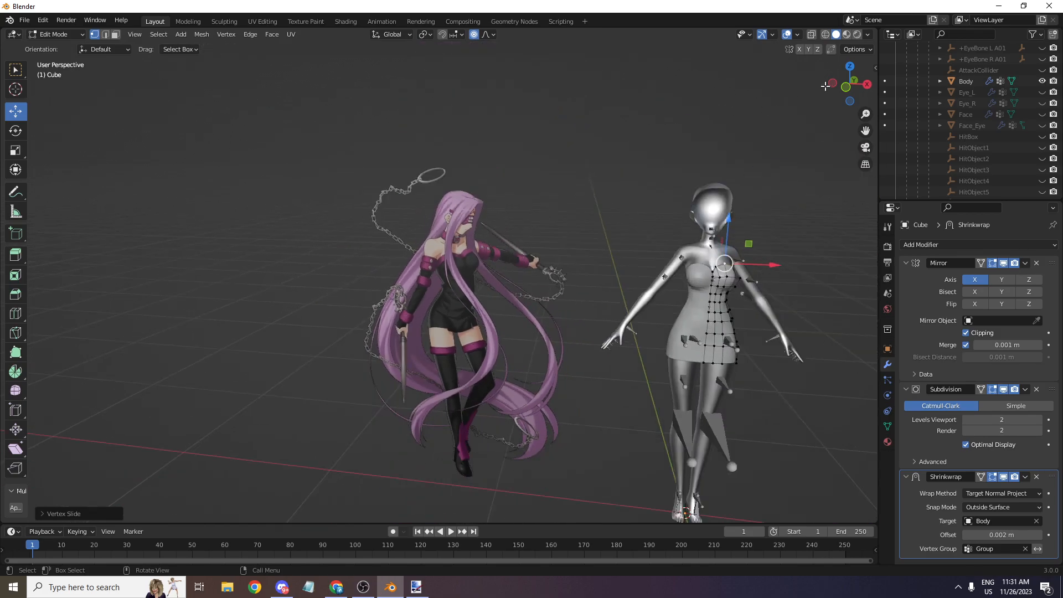
- Try to fade the weights along the dress's upper back edge with a weight gradient, and return to Object Mode
left_click(847, 87)
left_click_drag(866, 131, 736, 108)
left_click_drag(866, 114, 722, 87)
key("a")
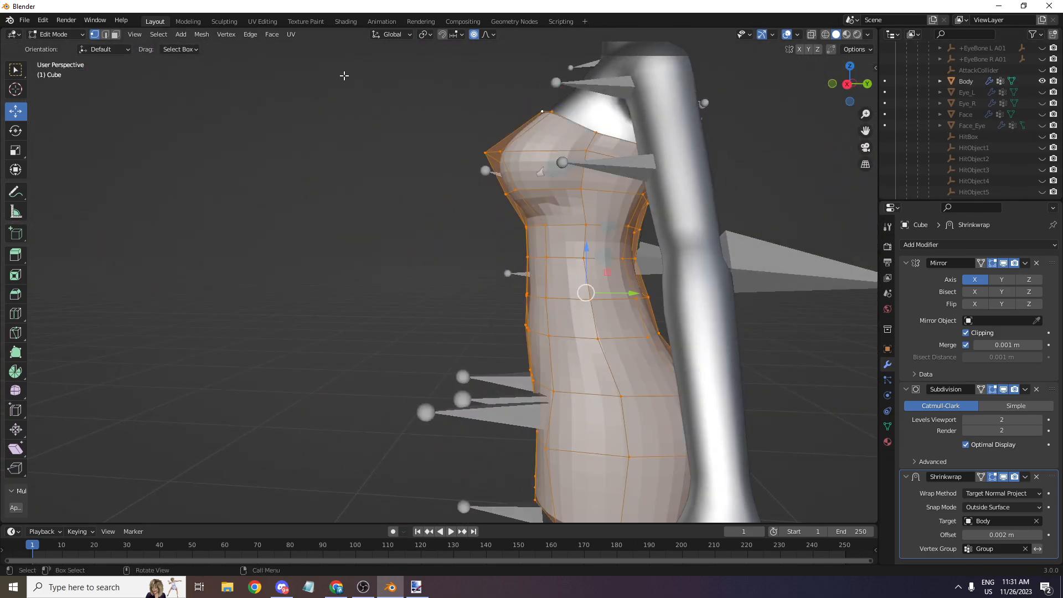
left_click(40, 37)
left_click(56, 97)
left_click_drag(856, 86, 835, 83)
scroll(266, 89, "up", 4)
left_click(369, 51)
scroll(82, 172, "down", 2)
mouse_move(223, 109)
left_mouse_down("alt")
mouse_move(209, 141)
mouse_move(214, 169)
left_mouse_up("alt")
left_click(56, 34)
left_click(63, 51)
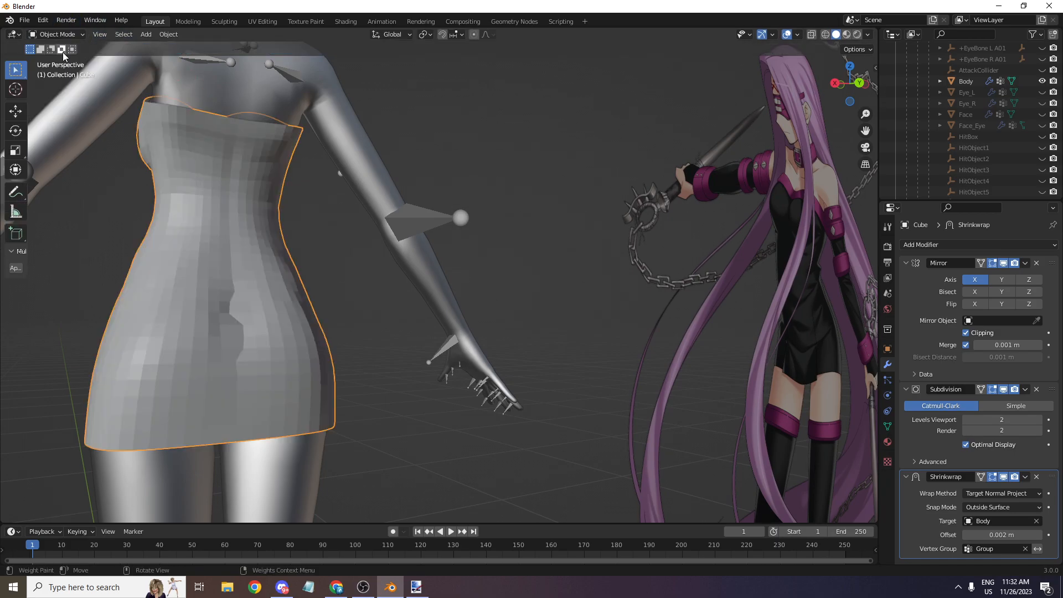
- Check the upper back edge up close and undo the last weight gradient
left_click_drag(849, 84, 806, 108)
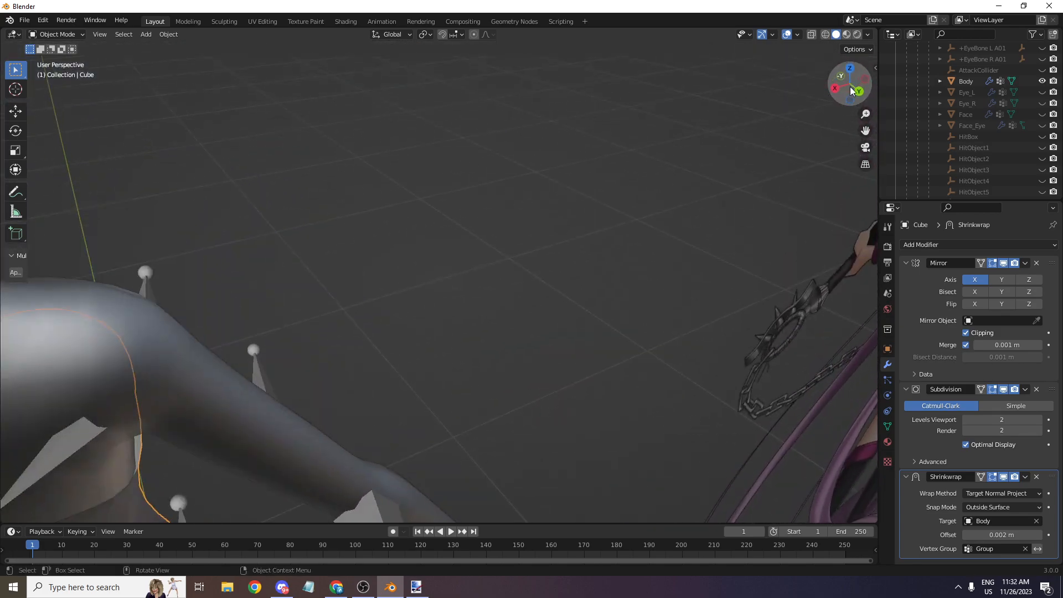
left_click_drag(865, 131, 362, 111)
scroll(644, 208, "up", 5)
scroll(644, 208, "up", 6)
key("ctrl+z")
key("ctrl+z")
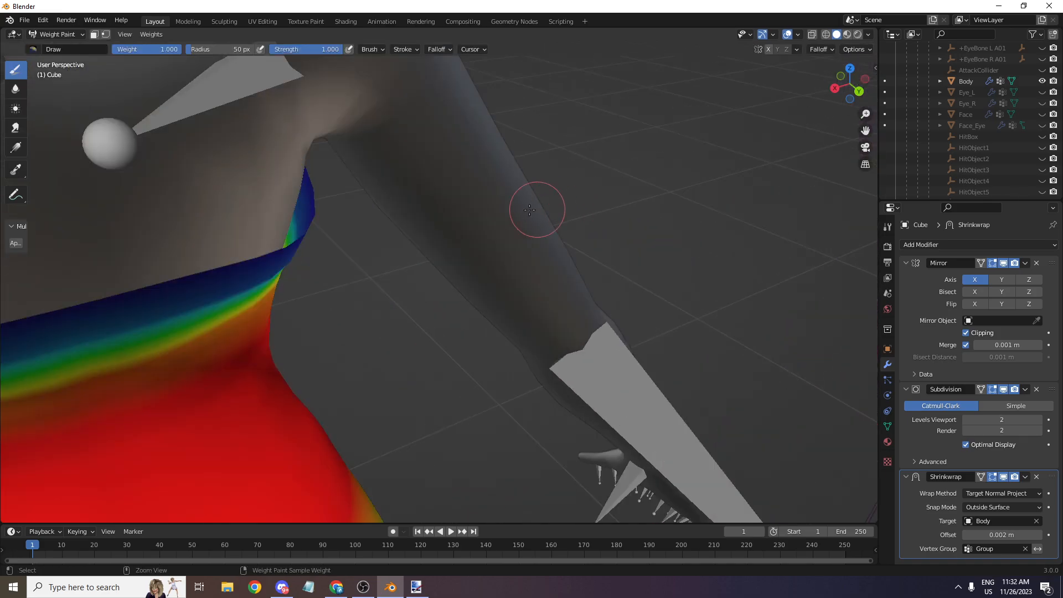
scroll(588, 227, "down", 4)
- Try to apply one of the dress's modifiers in Object Mode, and undo it
left_click(67, 35)
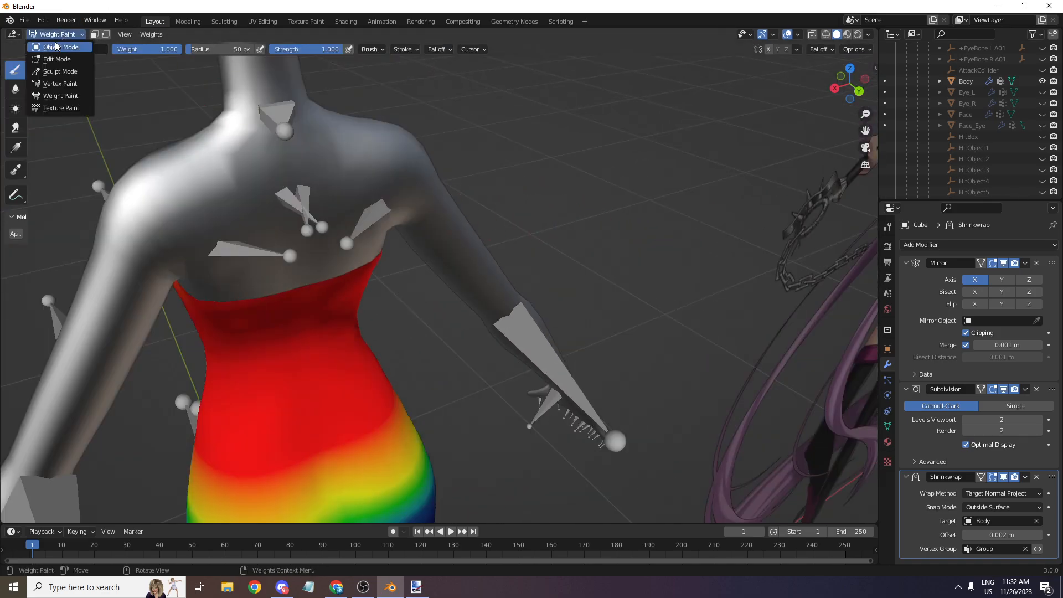
left_click(55, 47)
key("ctrl+a")
key("ctrl+z")
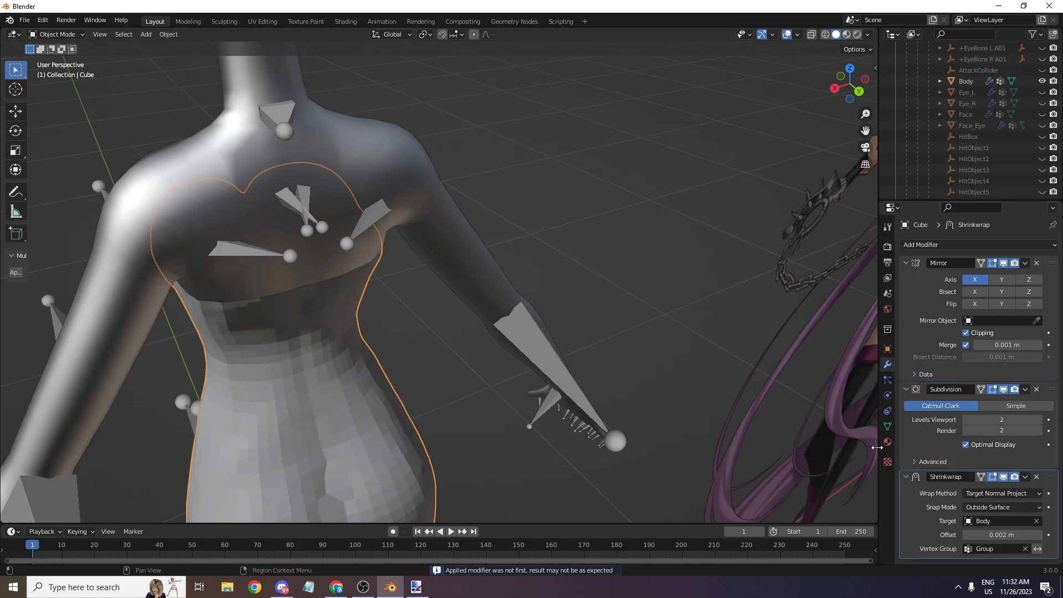
key("ctrl+shift+z")
- In Weight Paint mode, fade the weights along the dress's upper back edge with a weight gradient
left_click(56, 34)
left_click(66, 36)
left_click(56, 95)
mouse_move(849, 82)
left_mouse_down()
mouse_move(854, 115)
mouse_move(1051, 126)
left_mouse_up()
scroll(864, 127, "down", 3)
left_click_drag(864, 127, 572, 174)
scroll(818, 142, "up", 5)
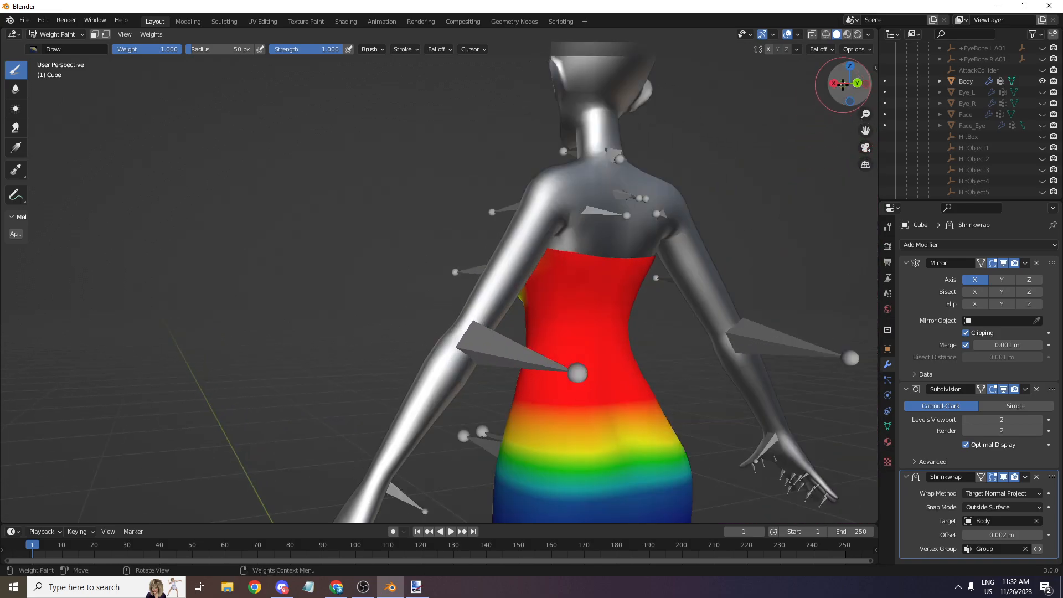
left_click_drag(849, 84, 857, 76)
left_click_drag(595, 180, 599, 303, "alt")
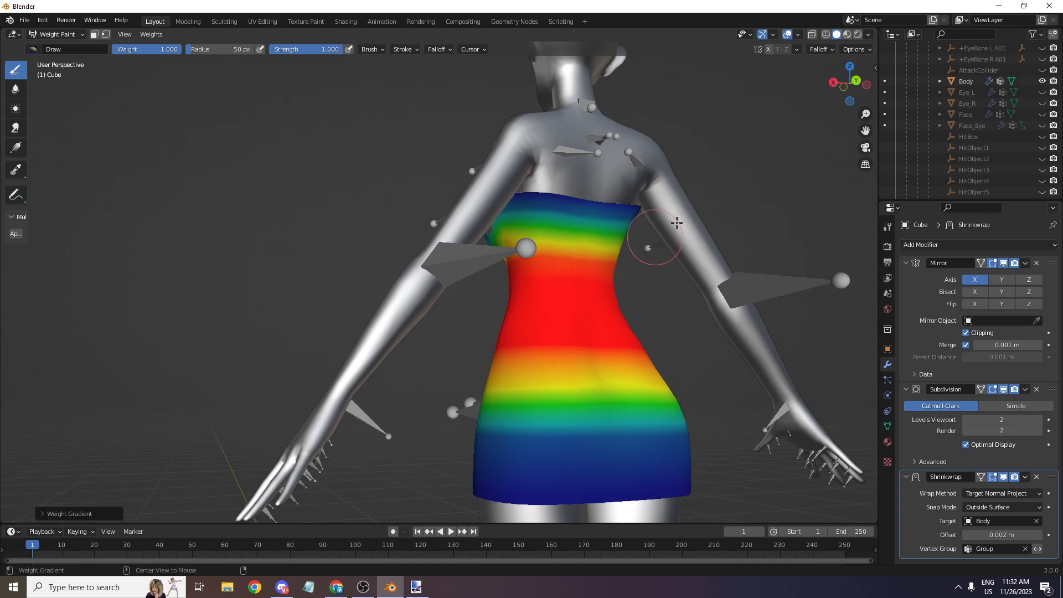
left_click_drag(843, 78, 838, 82)
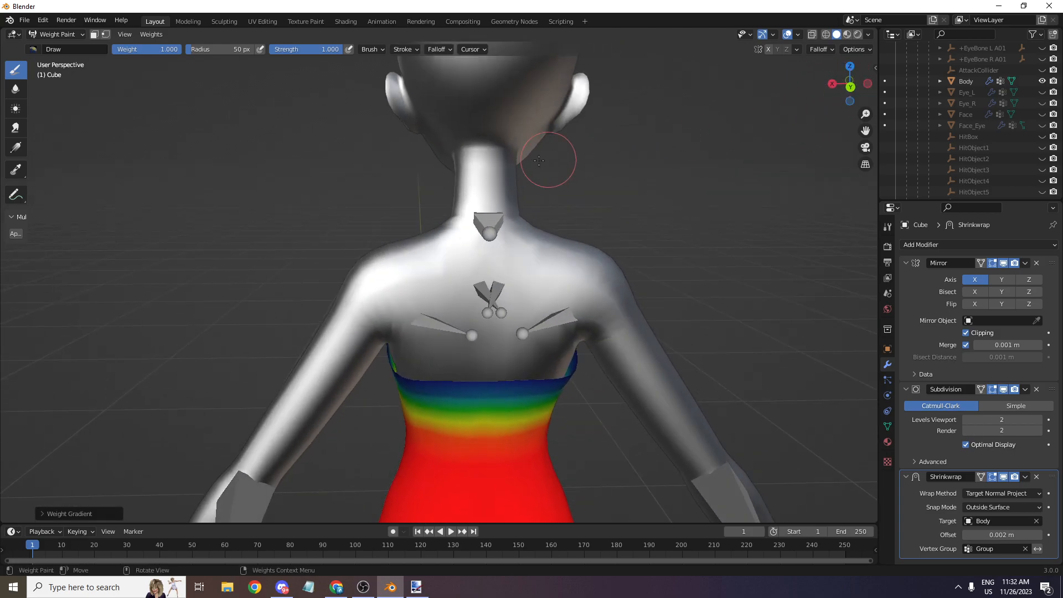
- In Edit Mode, reposition the upper-edge vertex below the armpit at the dress's back, using proportional editing
scroll(366, 170, "up", 2)
left_click(85, 32)
left_click(64, 58)
scroll(489, 199, "down", 3)
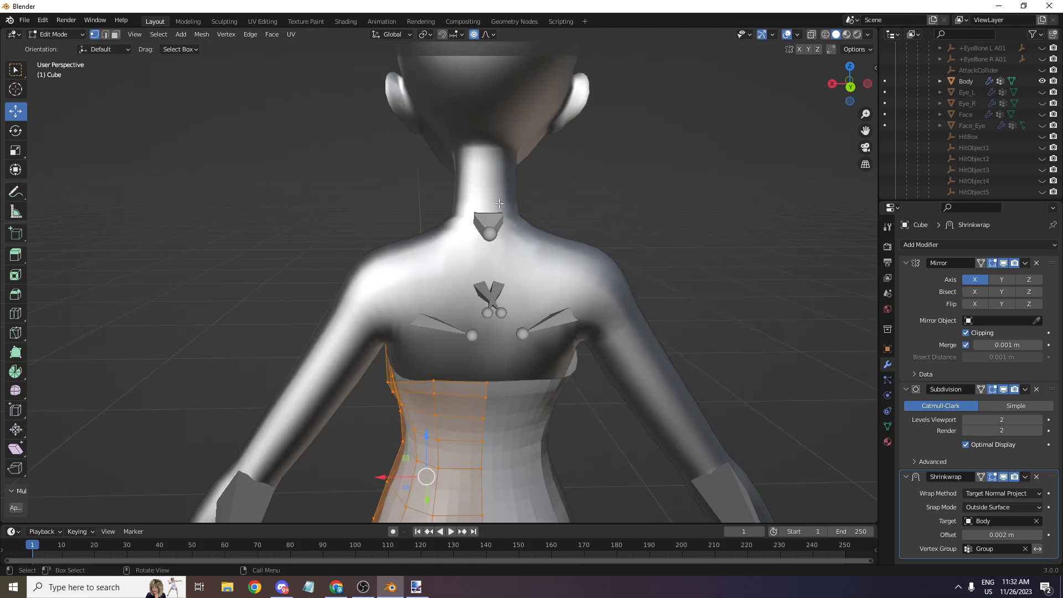
left_click_drag(850, 92, 862, 177)
left_click_drag(867, 129, 742, 138)
scroll(714, 225, "up", 12)
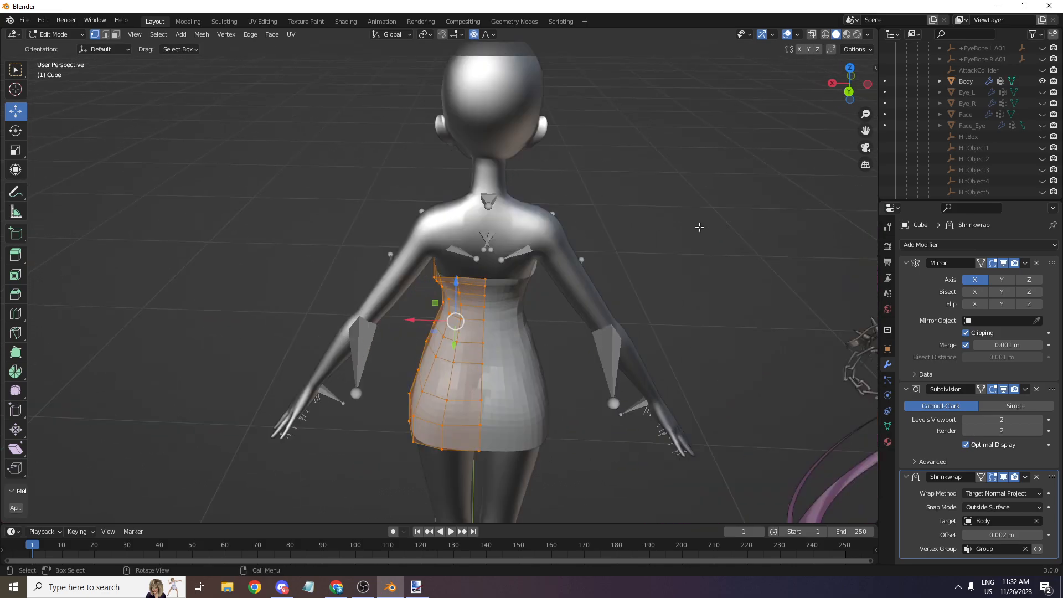
left_click(437, 268)
scroll(418, 266, "up", 6)
key("g")
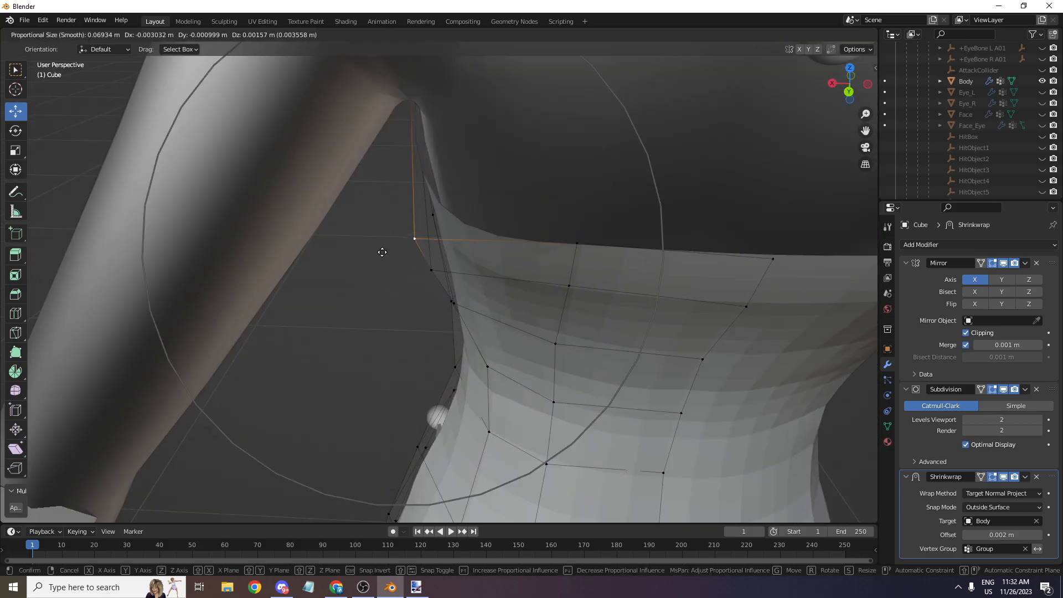
left_click(390, 226)
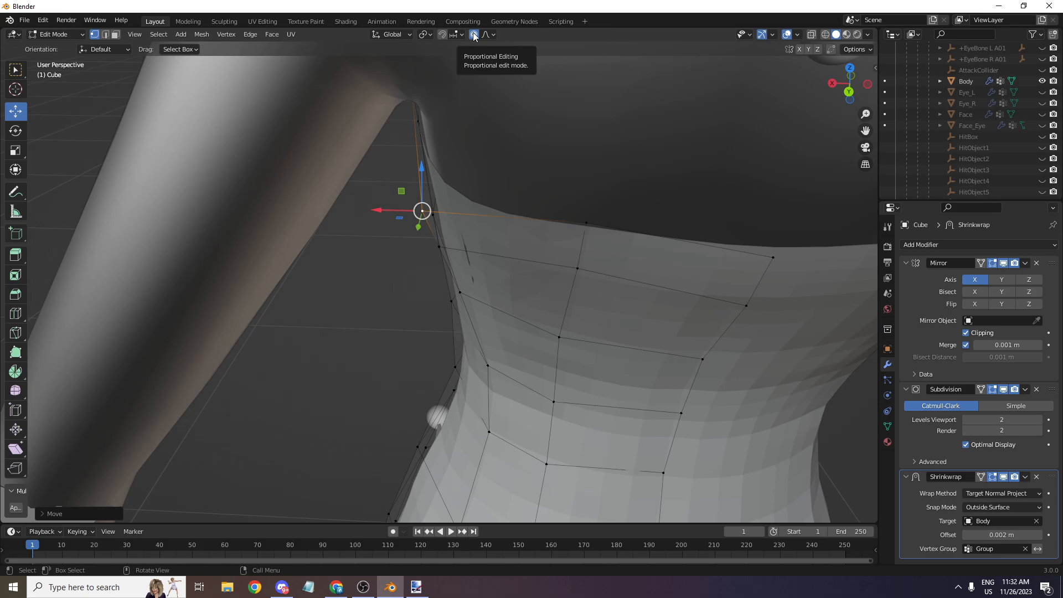
- Move the upper edge's center back vertex toward the body along Y and a side vertex below the armpit slightly outward along X
scroll(610, 274, "down", 2)
left_click(617, 272)
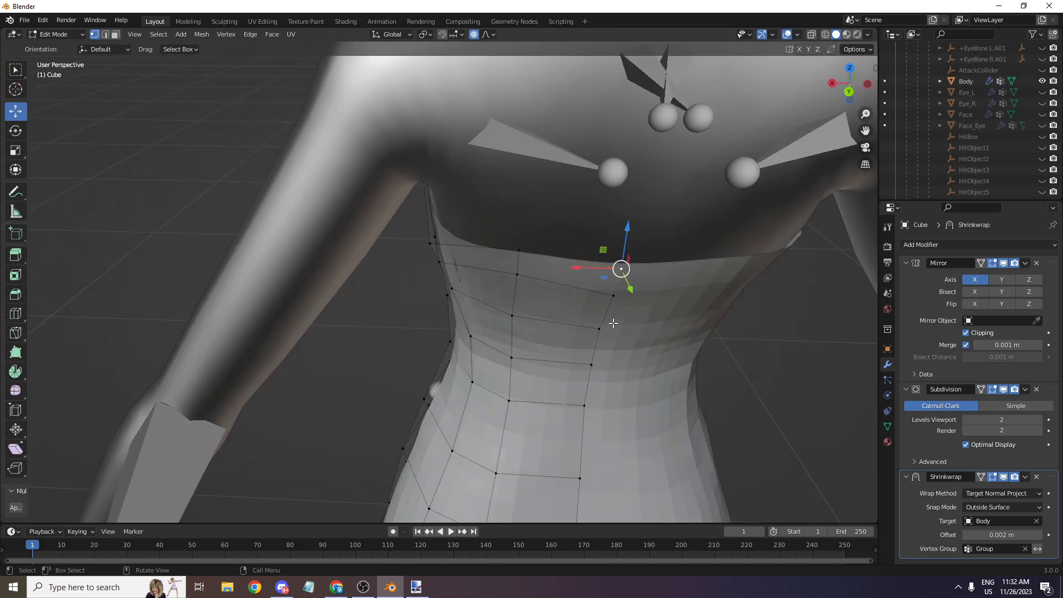
mouse_move(629, 289)
left_mouse_down()
mouse_move(626, 267)
mouse_move(626, 278)
left_mouse_up()
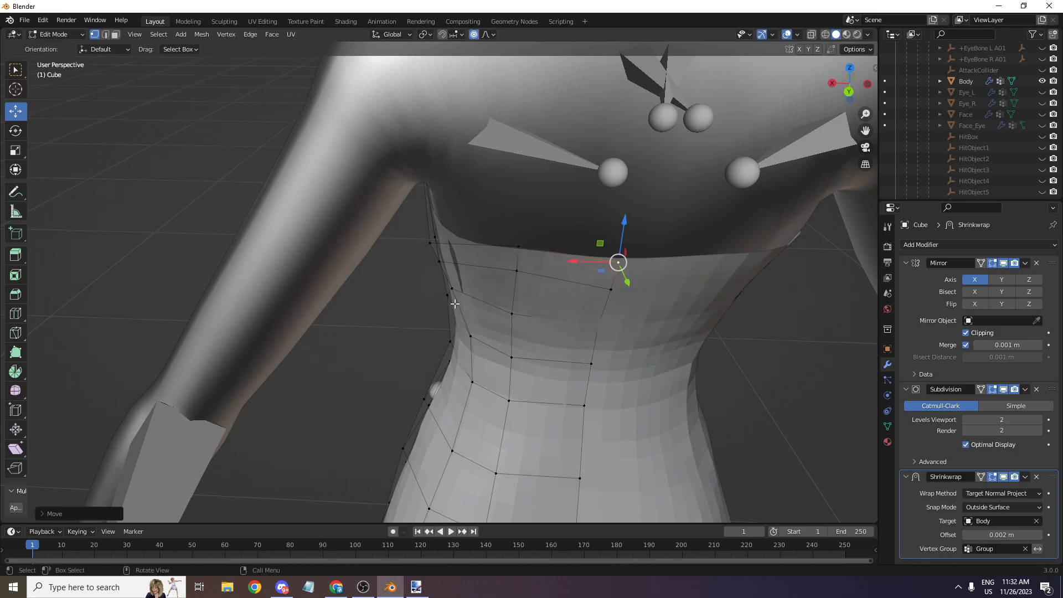
left_click(447, 285)
left_click_drag(426, 298, 423, 299)
- From the back view, slide the second-row vertex of the column beside the back's center line down along its edge
scroll(827, 79, "down", 2)
left_click_drag(831, 80, 851, 93)
left_click(851, 87)
scroll(516, 295, "up", 3)
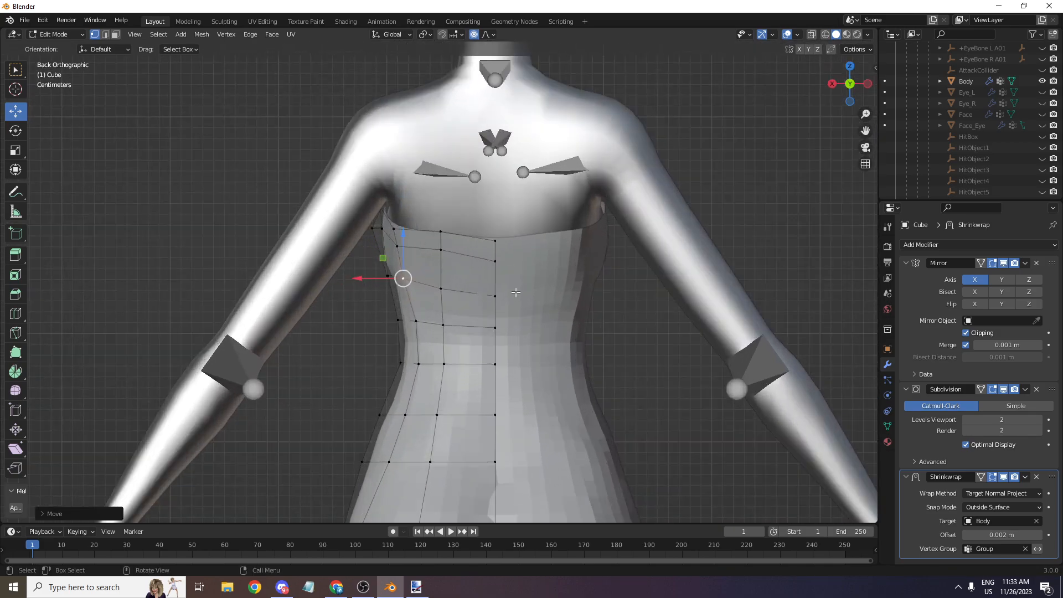
scroll(516, 295, "up", 2)
left_click(440, 250)
scroll(440, 250, "up", 3)
key("shift+v")
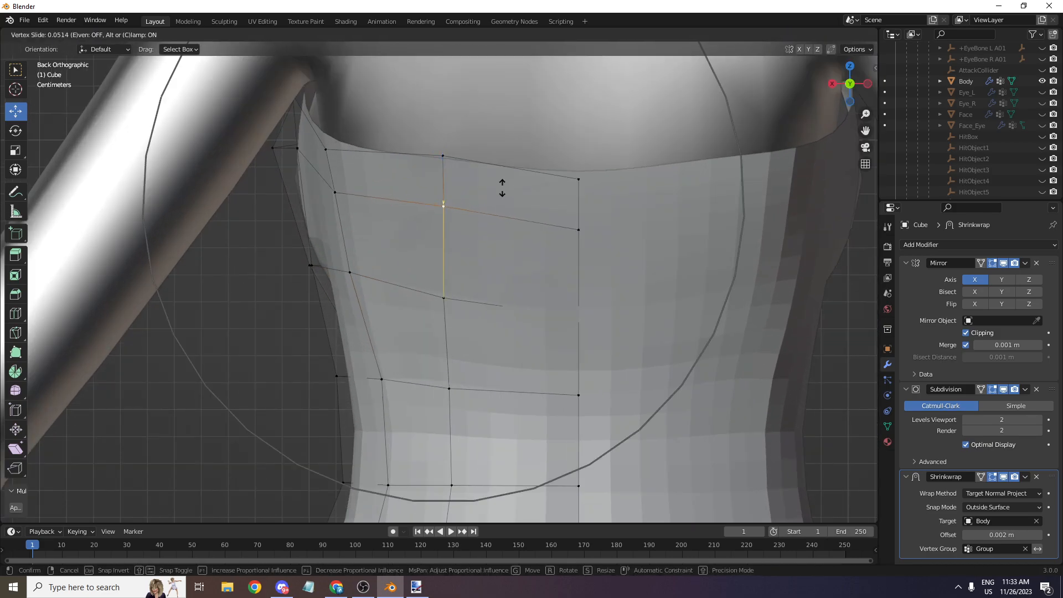
left_click(499, 197)
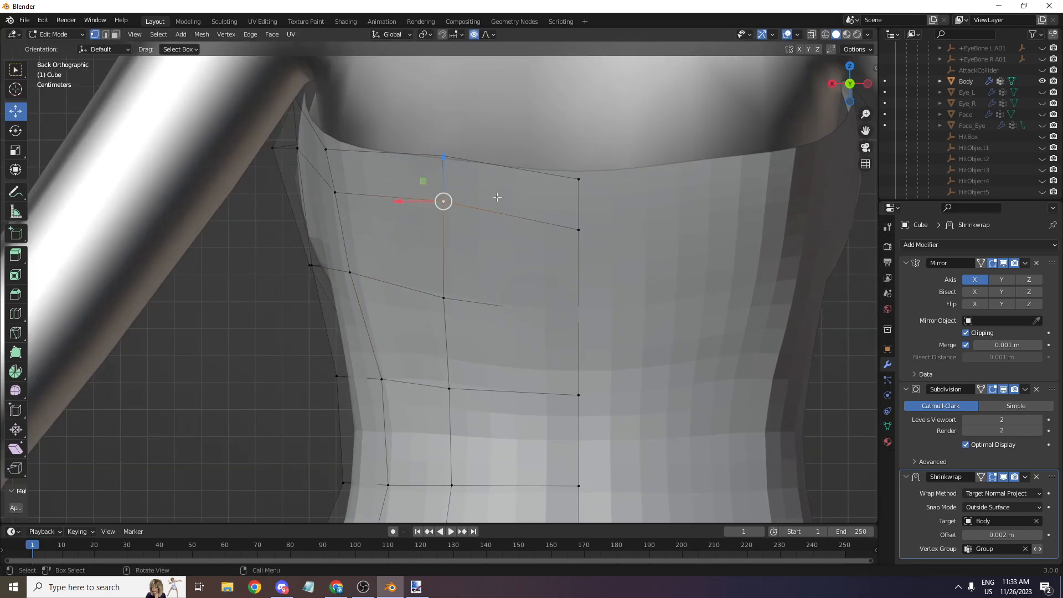
key("shift+v")
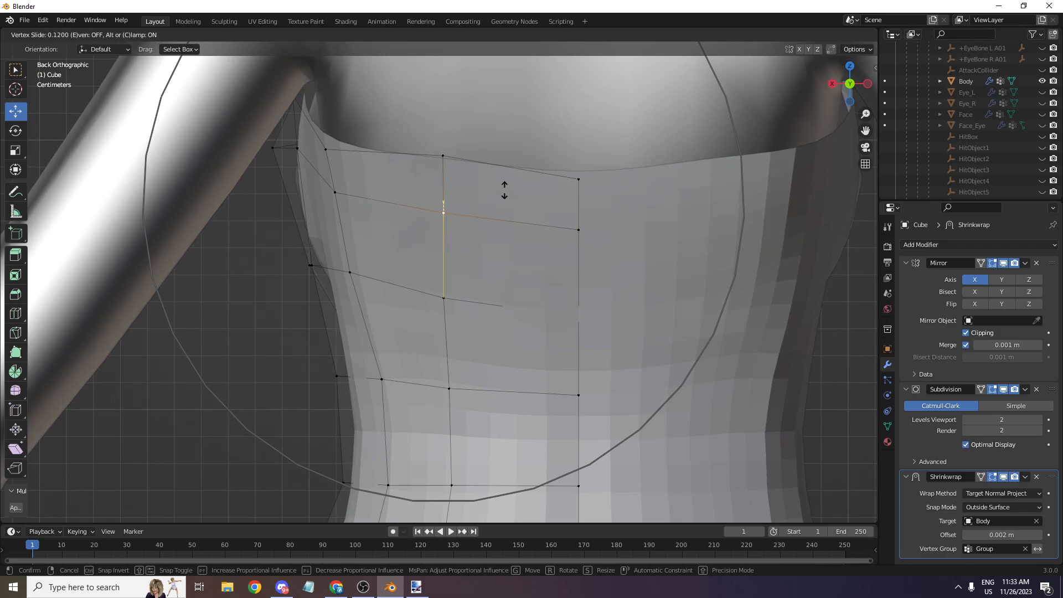
left_click(504, 189)
- Slide the upper-edge vertex of the same back column slightly down to smooth the dress's back edge
left_click(443, 156)
key("shift+v")
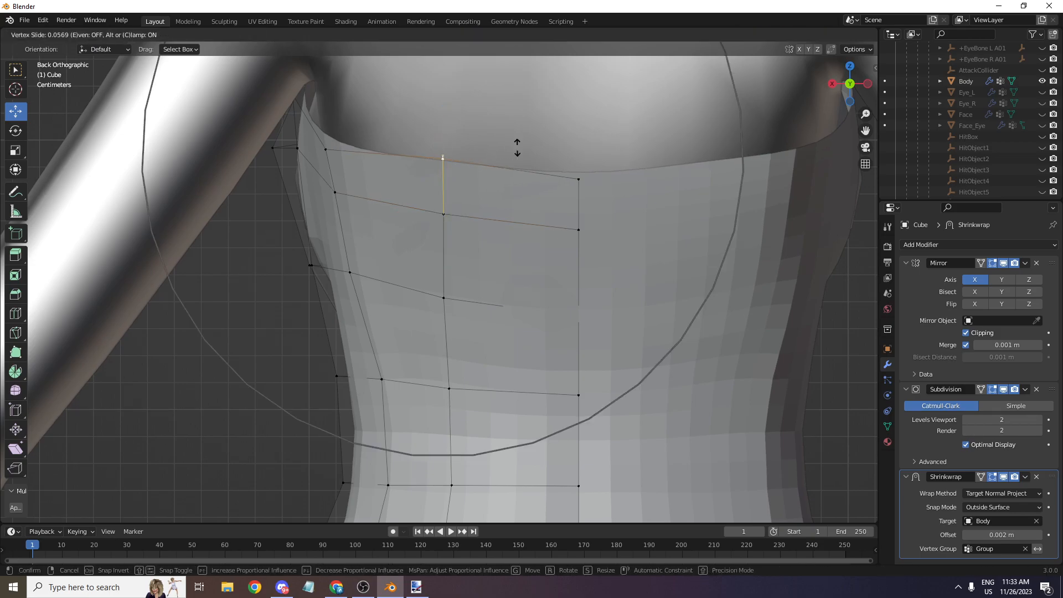
left_click(516, 152)
- Add a loop cut just above the second edge row below the dress's upper edge and mark it as a seam
key("ctrl+r")
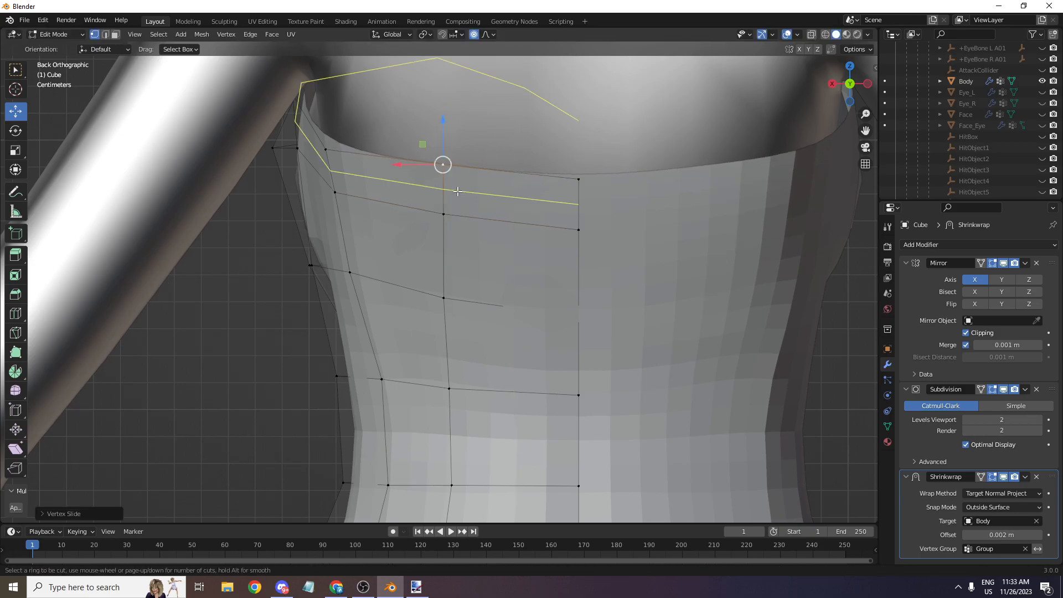
left_click(451, 188)
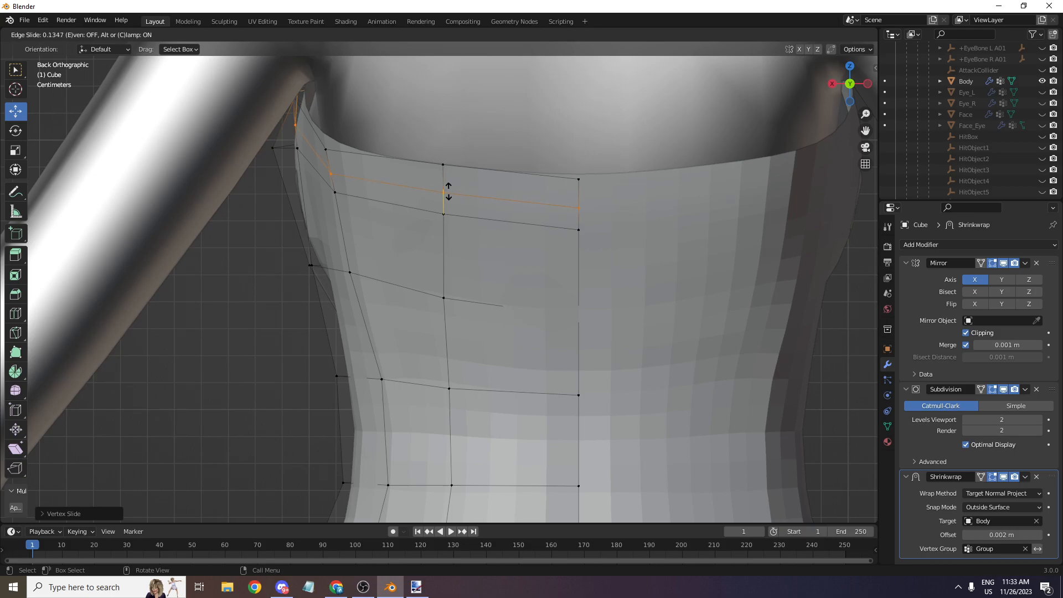
left_click(447, 200)
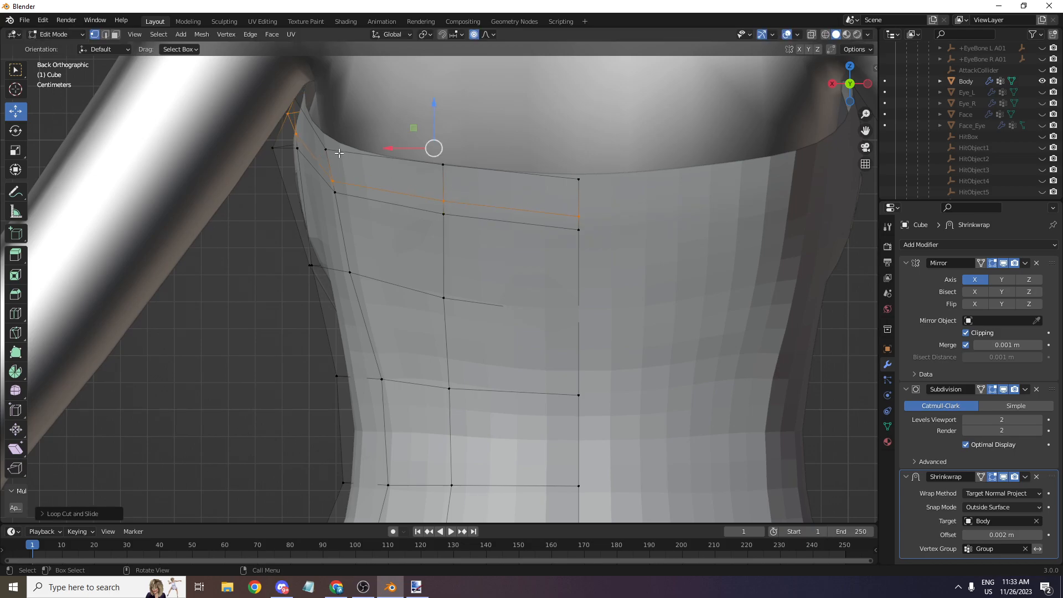
left_click(254, 37)
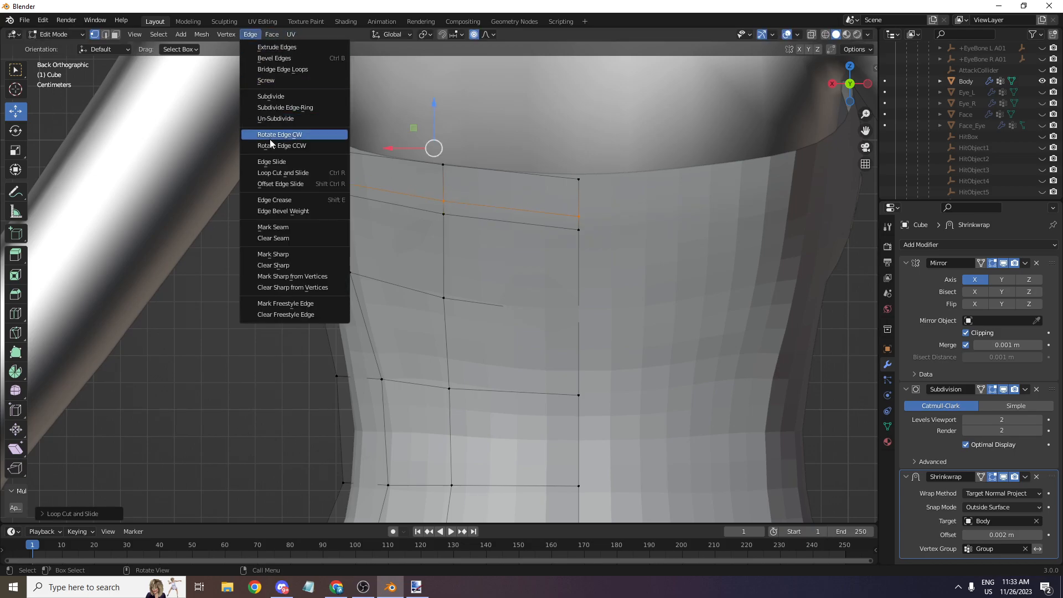
left_click(277, 229)
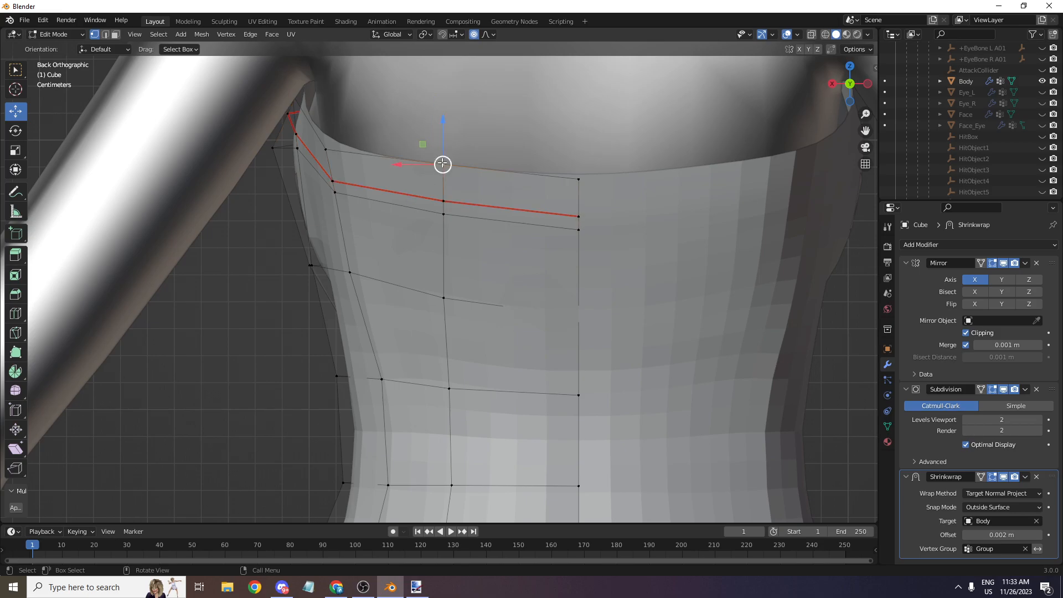
- Select the trim strip above the seam with a linked selection delimited by Seam
scroll(464, 177, "up", 1)
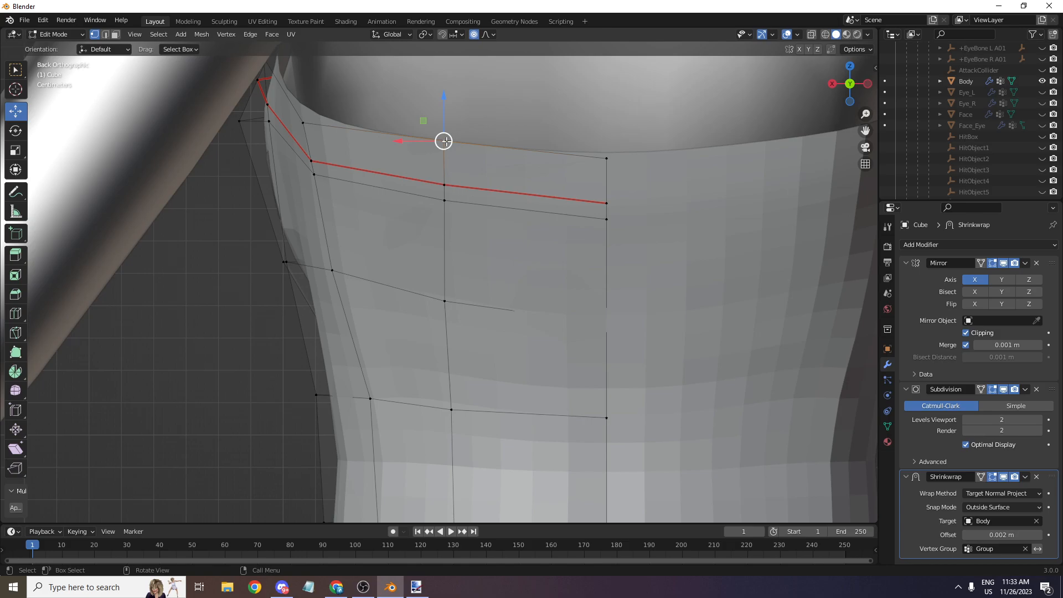
key("l")
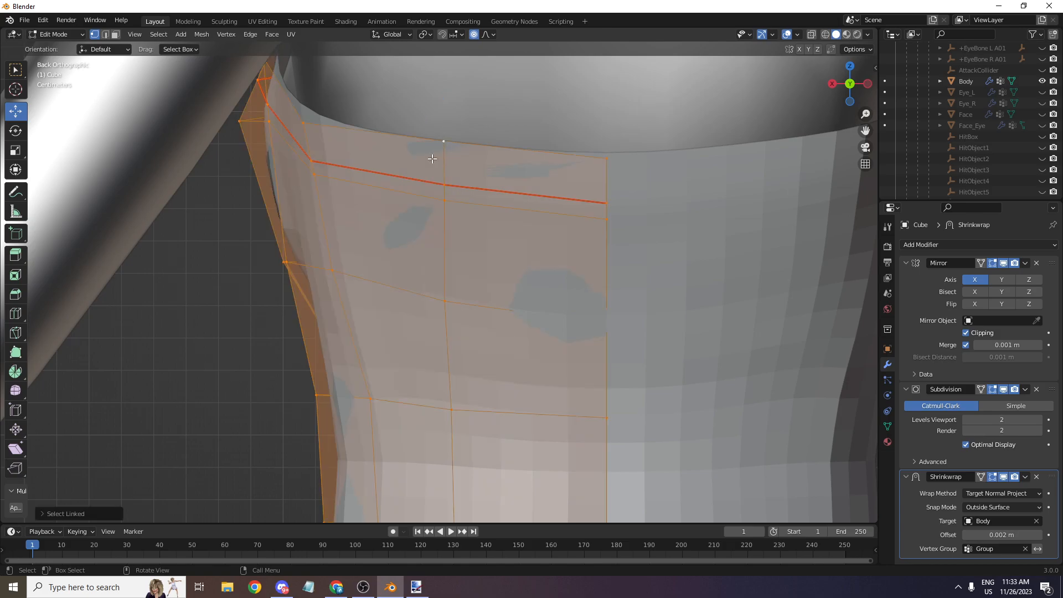
left_click(81, 513)
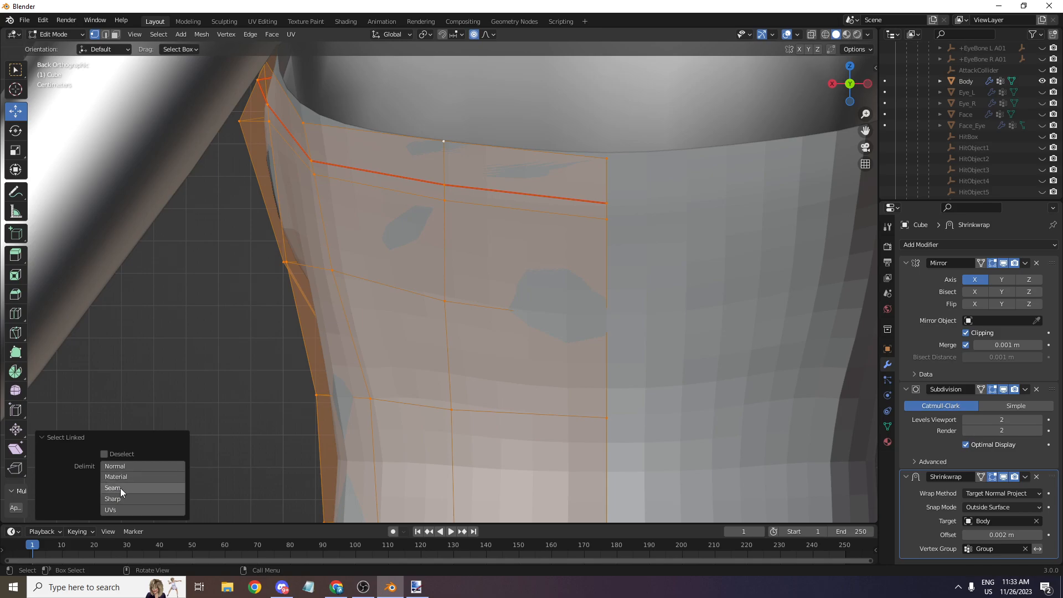
left_click(123, 495)
left_click(120, 487)
- Try Solidify Faces on the selected trim strip with a thickness of -0.001 m
scroll(222, 277, "down", 2)
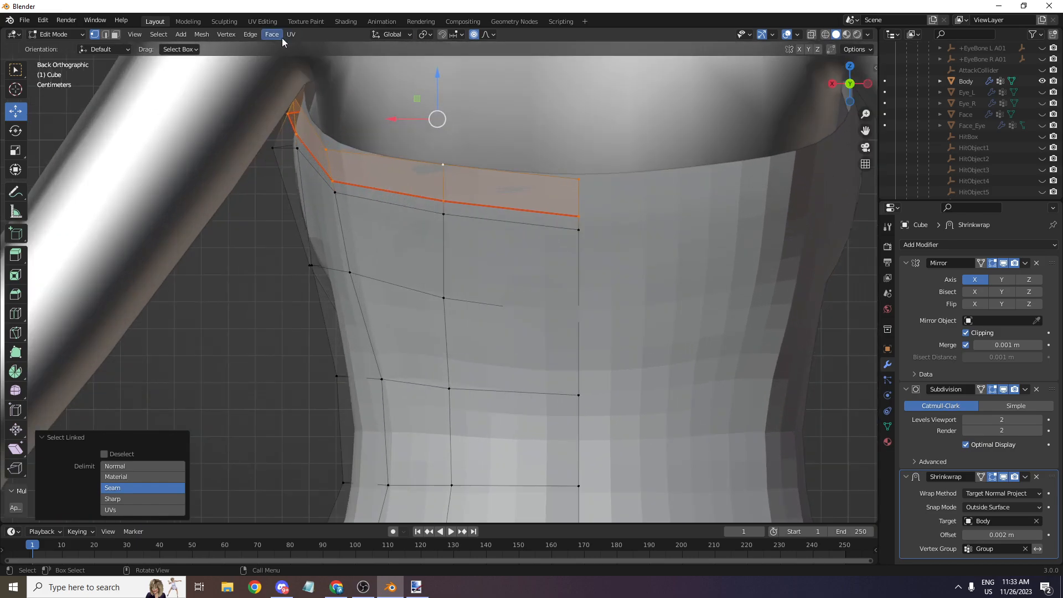
left_click(272, 34)
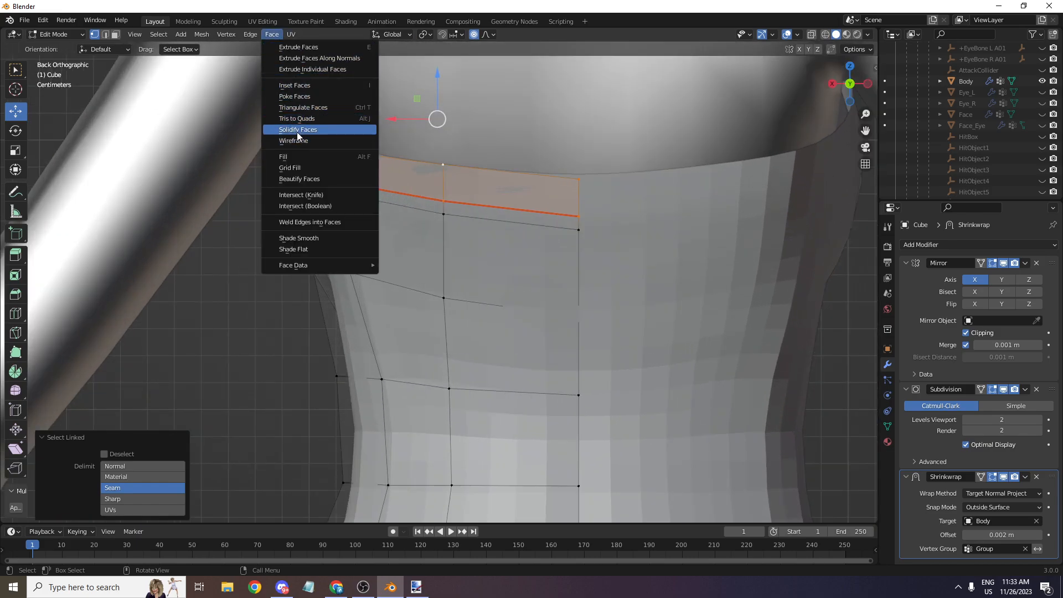
left_click(272, 36)
left_click(314, 132)
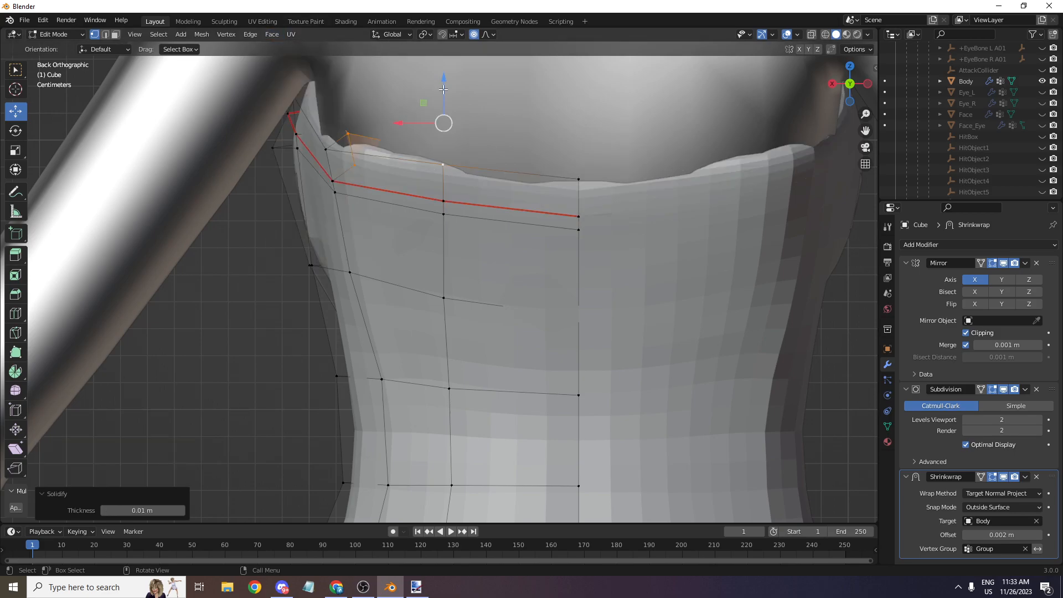
left_click(161, 508)
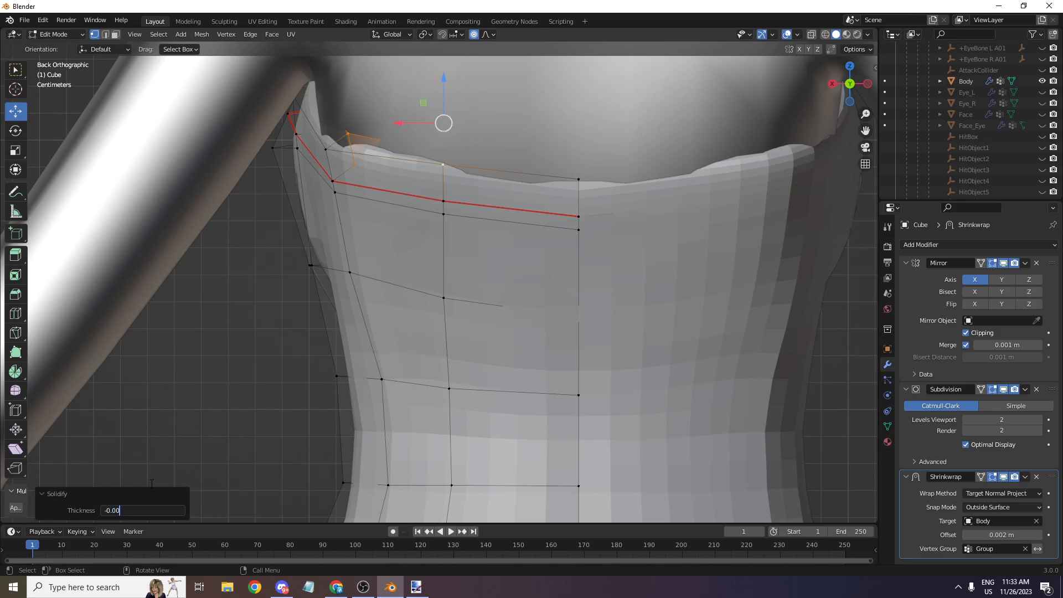
key("Return")
- Set the trim strip's Solidify thickness to -0.003 m
scroll(749, 185, "down", 1)
left_click_drag(838, 75, 843, 89)
scroll(850, 85, "down", 4)
left_click(1038, 488)
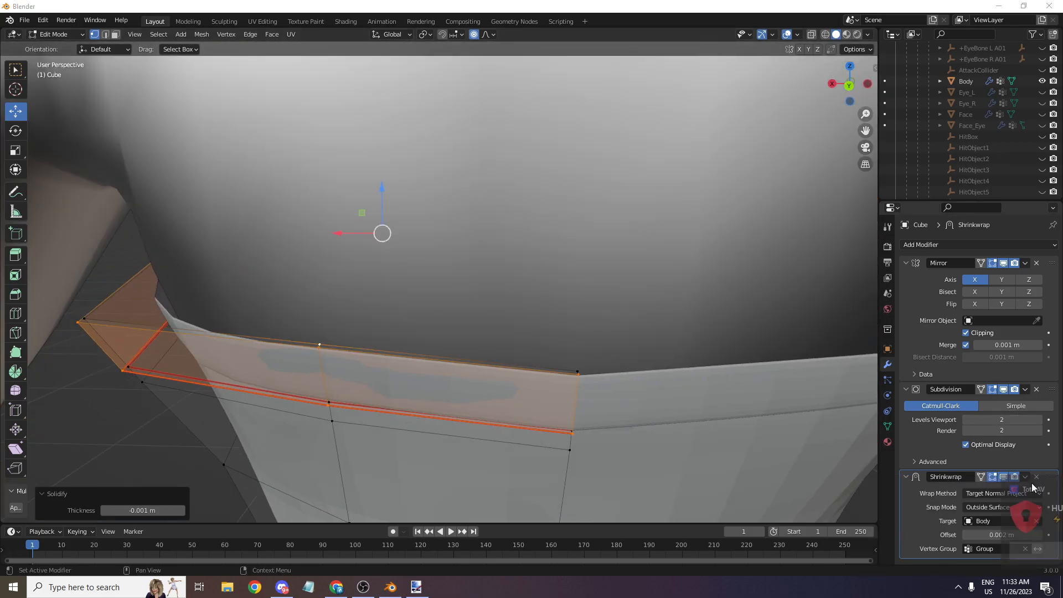
left_click(142, 512)
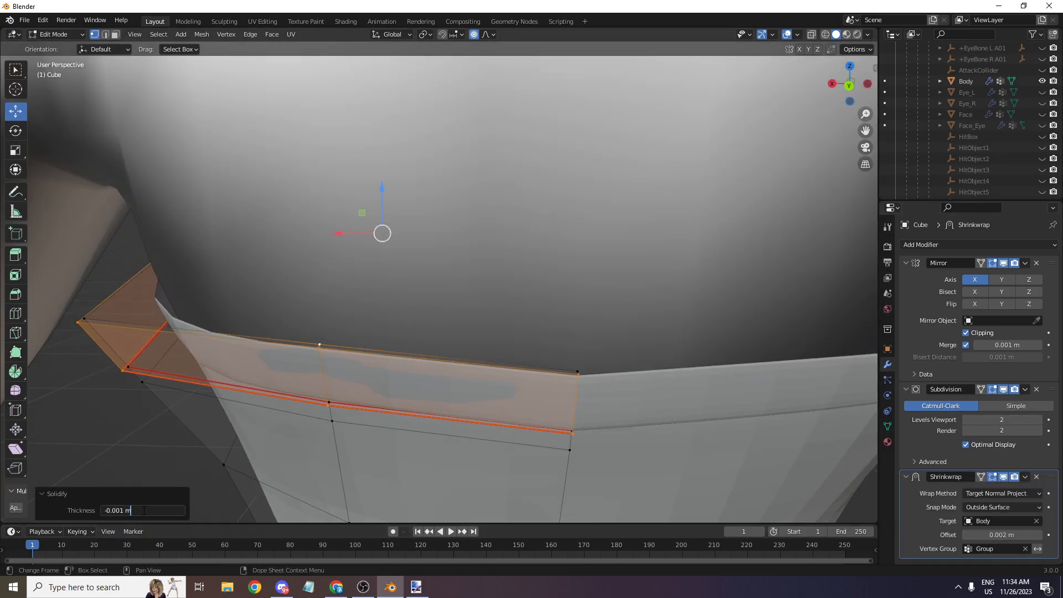
type("-0.003")
key("Return")
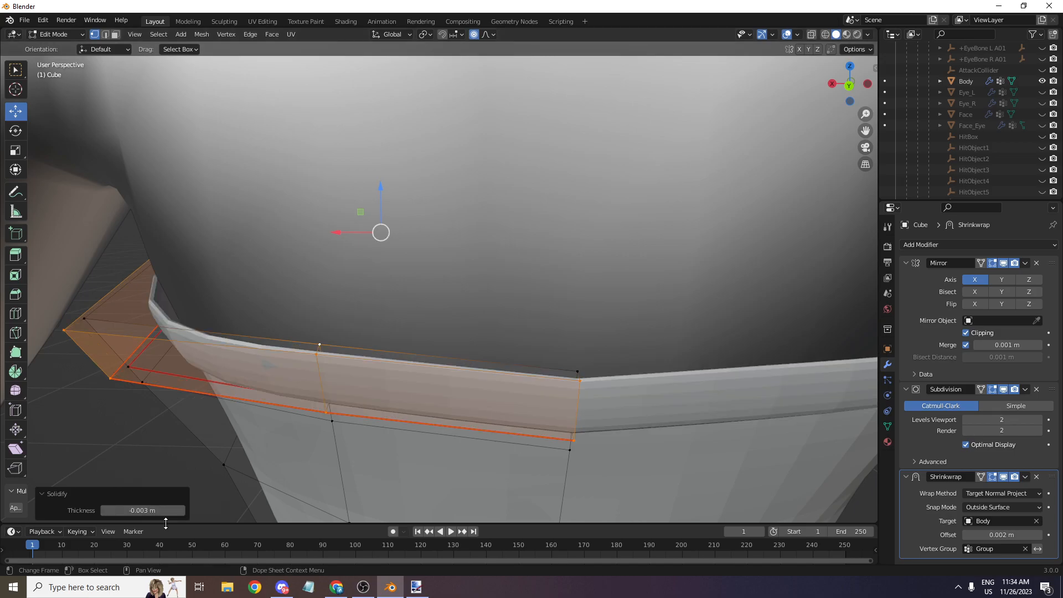
- Switch to face selection and examine the solidified trim around the back, bust and side of the dress
scroll(326, 324, "down", 5)
scroll(578, 171, "up", 8)
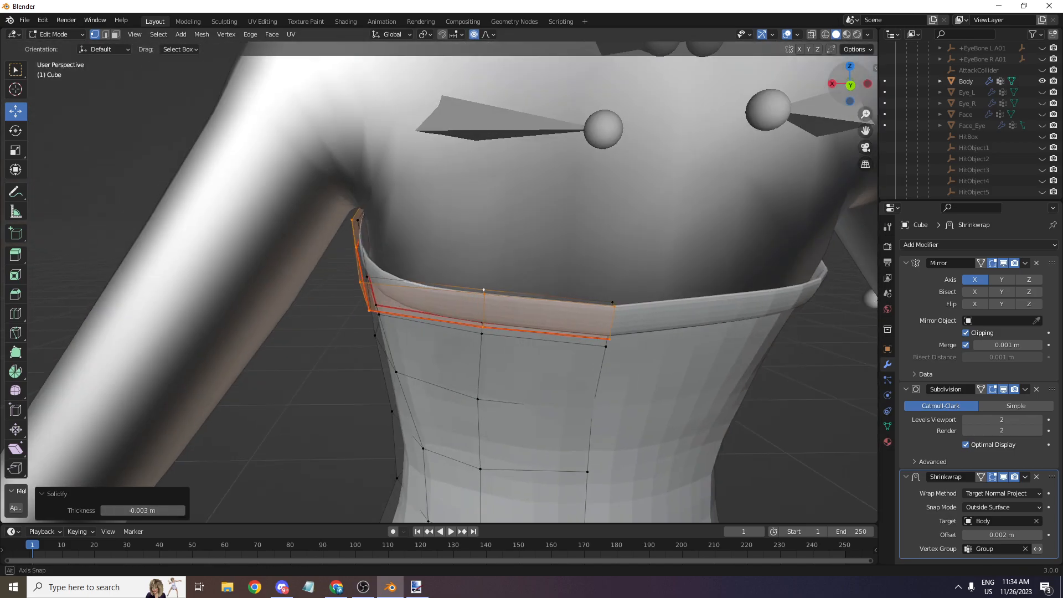
scroll(425, 176, "down", 3)
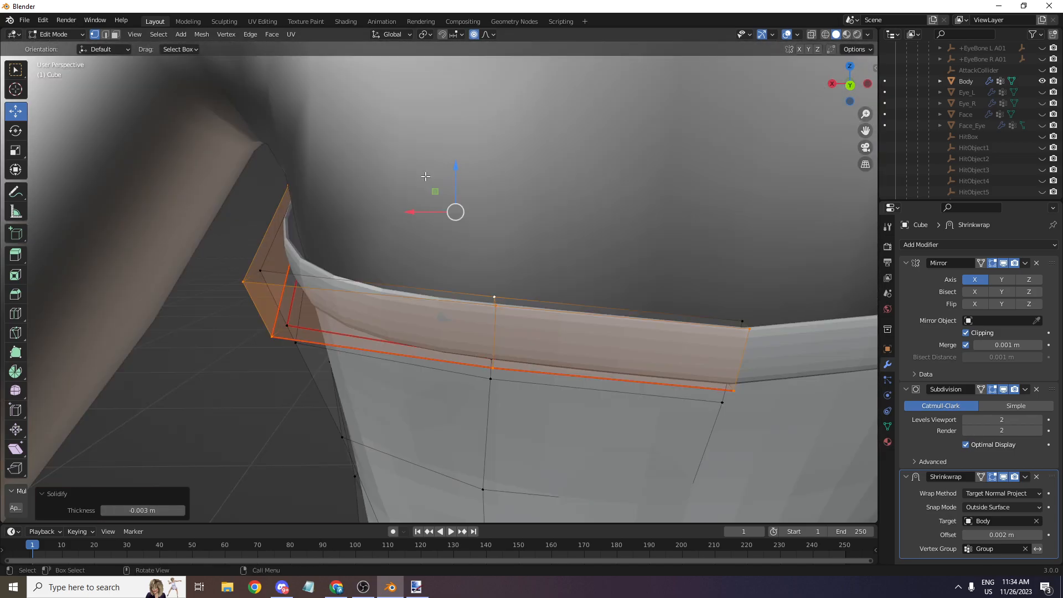
left_click(116, 34)
scroll(767, 68, "down", 4)
mouse_move(848, 74)
left_mouse_down()
mouse_move(856, 102)
mouse_move(850, 53)
left_mouse_up()
scroll(855, 102, "down", 8)
left_click_drag(850, 95, 998, 191)
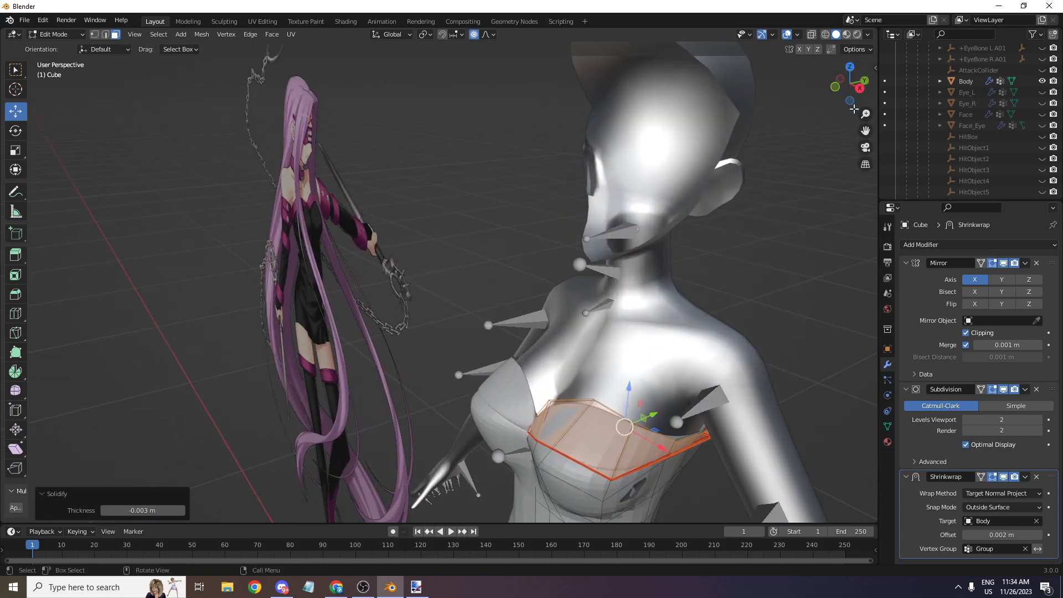
left_click_drag(866, 130, 742, 11)
scroll(865, 130, "down", 4)
left_click_drag(866, 131, 855, 324)
scroll(865, 130, "up", 3)
left_click_drag(846, 94, 839, 28)
mouse_move(841, 74)
left_mouse_down()
mouse_move(844, 102)
mouse_move(831, 83)
left_mouse_up()
scroll(552, 165, "up", 1)
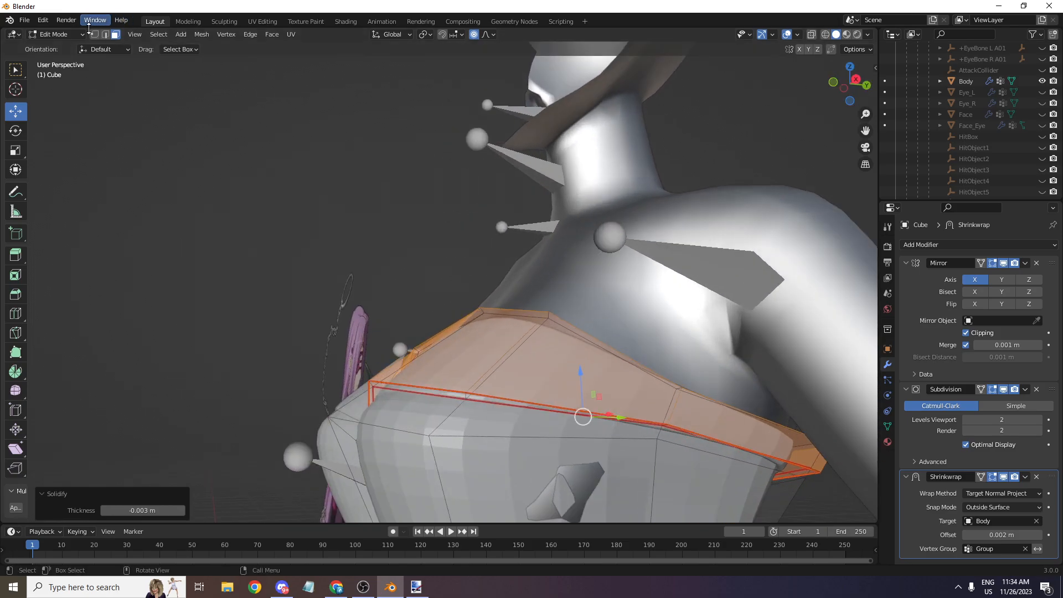
- Undo the switch to face selection and the Solidify operation on the trim strip
key("ctrl+z")
key("ctrl+z")
key("ctrl+shift+z")
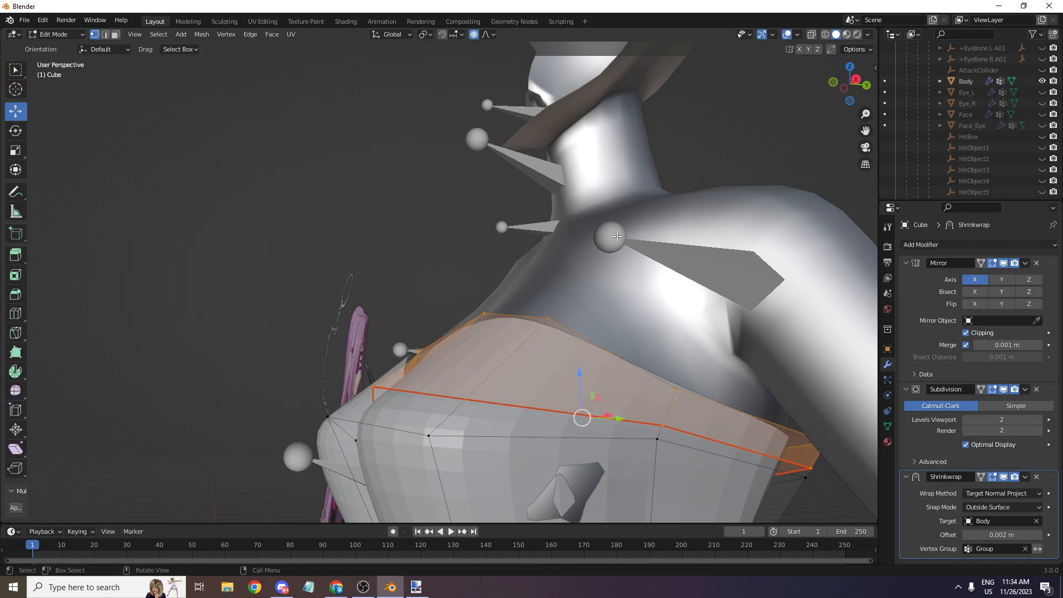
left_click_drag(835, 93, 533, 277)
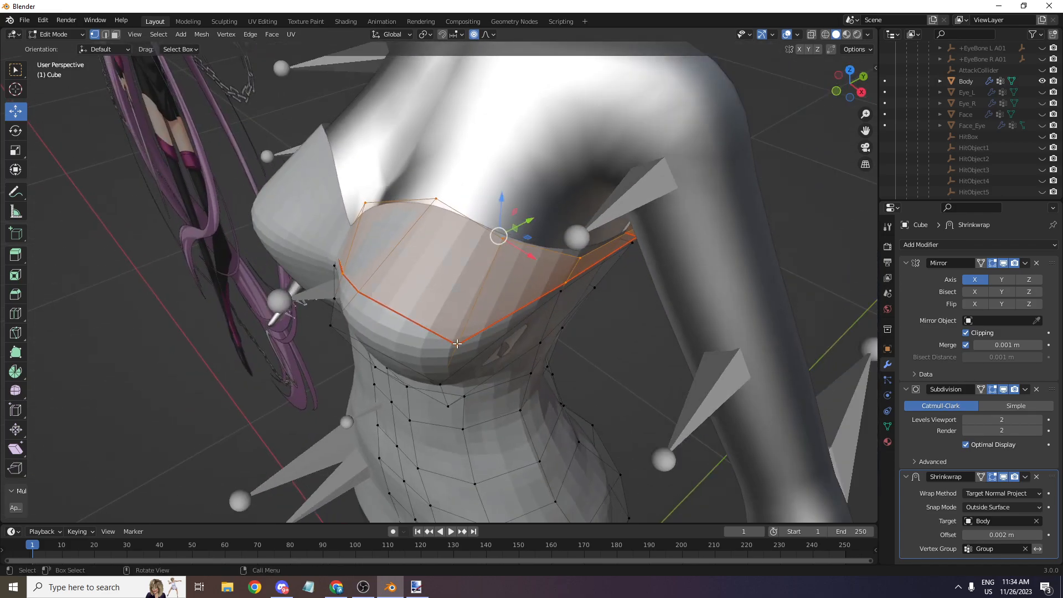
- Slide the trim seam vertex beneath the outer bust upward along its edge by a factor of about 0.53
key("h")
key("alt+h")
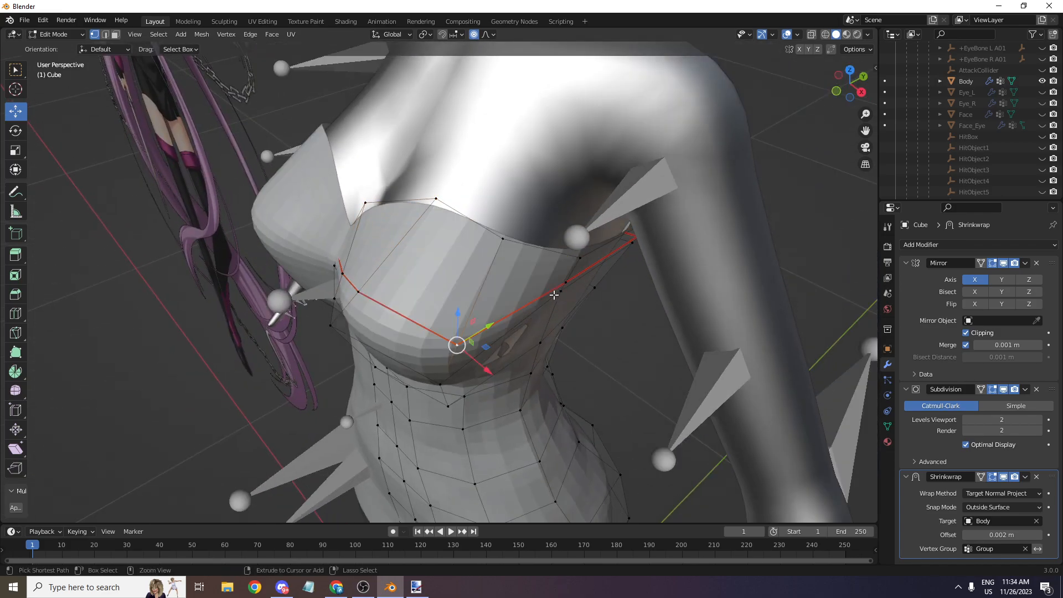
key("shift+v")
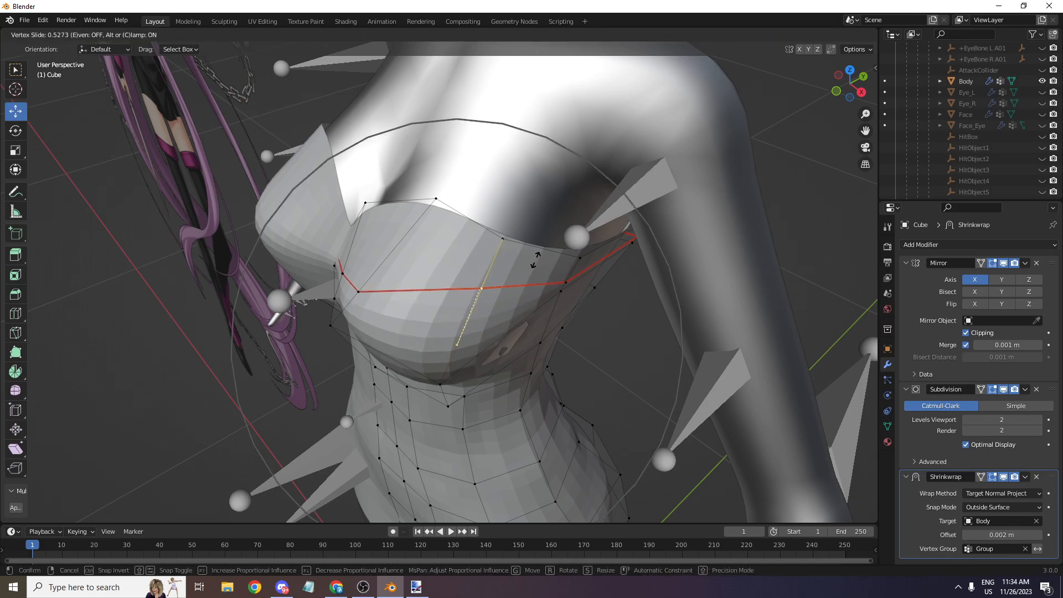
left_click(416, 291)
- Slide the seam vertex at the middle of the bust upward along its edge by a factor of about 0.5
left_click(360, 291)
left_click_drag(844, 83, 911, 92)
key("shift+v")
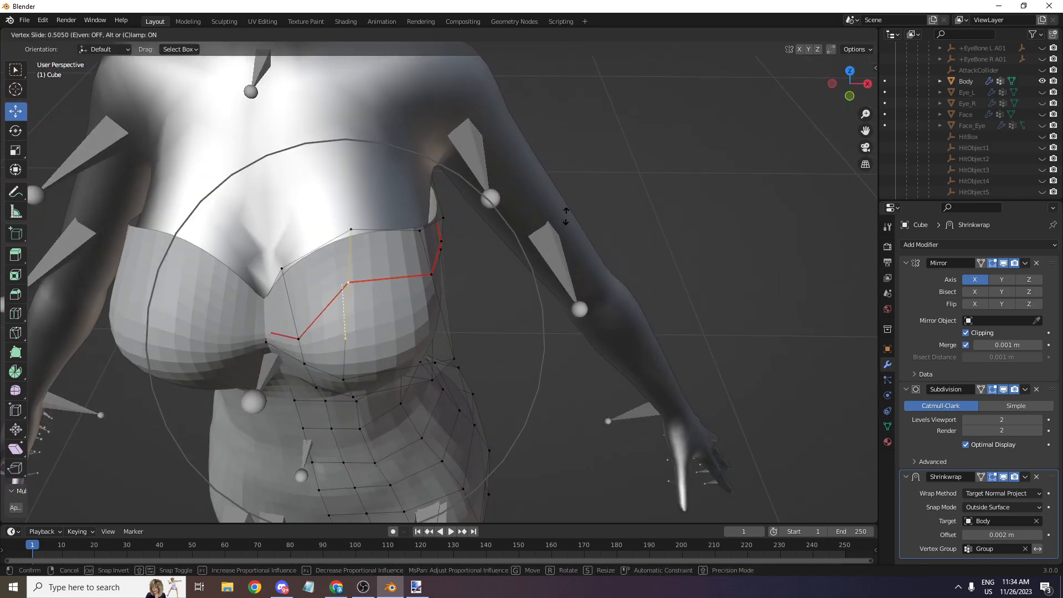
left_click(563, 218)
- Slide the seam vertex nearest the cleavage upward along its edge by a factor of 0.427
left_click(299, 338)
key("shift+v")
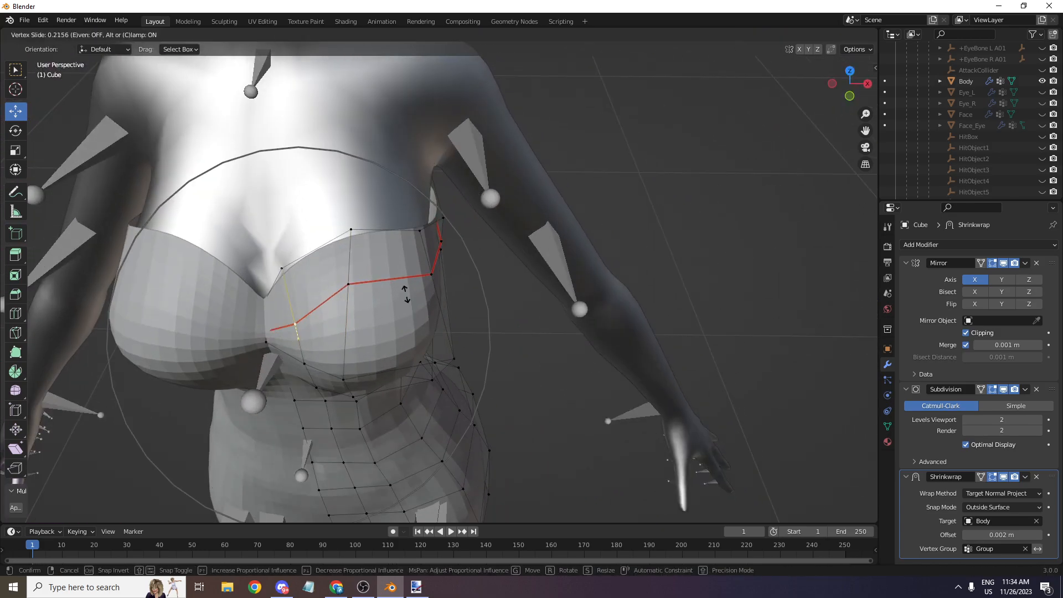
left_click(402, 282)
scroll(420, 277, "down", 6)
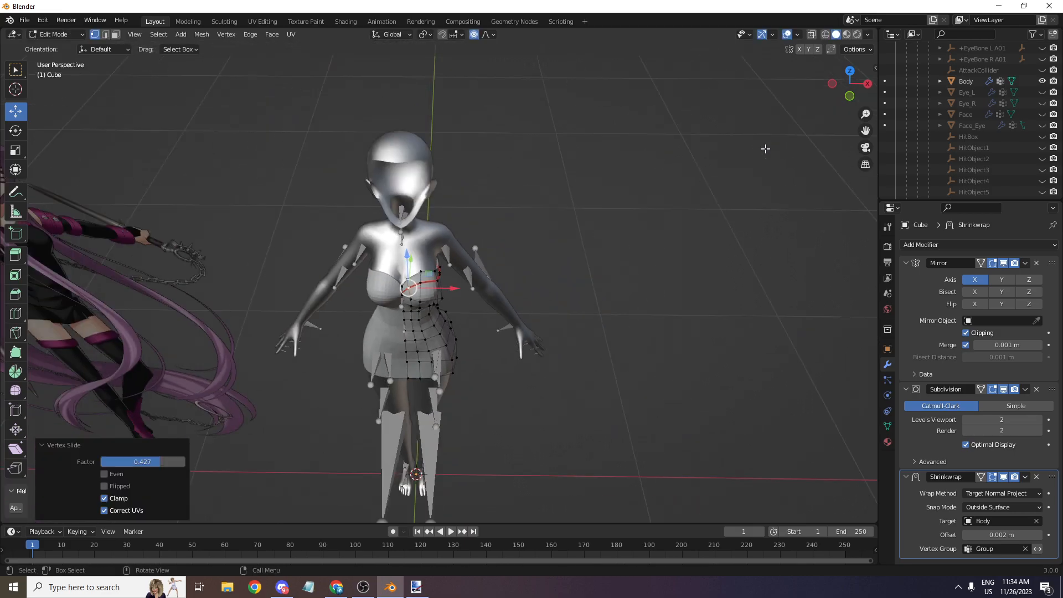
- Slide the inner-bust seam vertex farther toward the neckline by a factor of 0.165 to narrow the trim
scroll(855, 98, "up", 2)
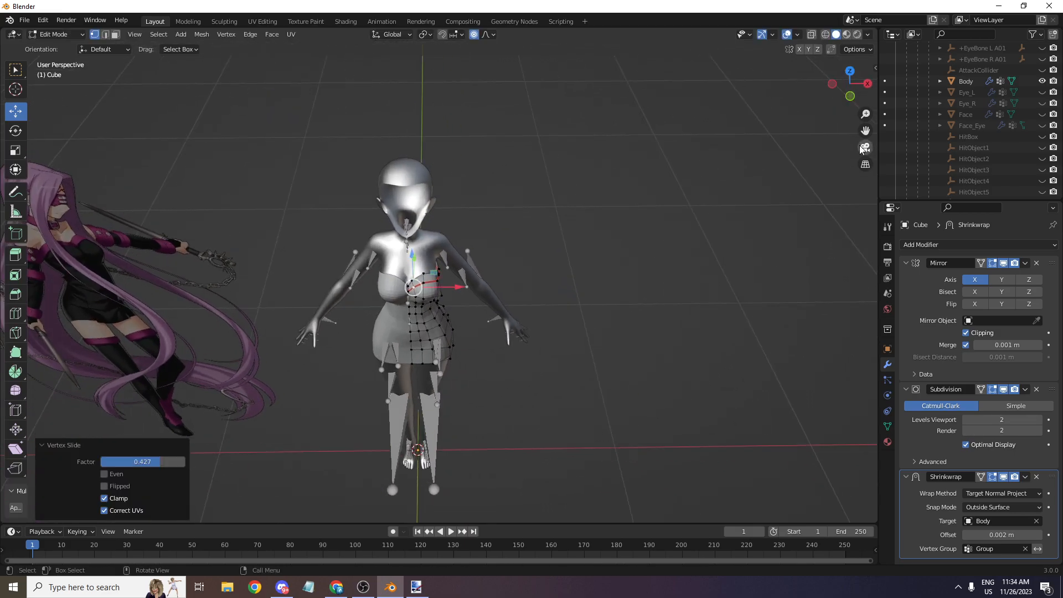
scroll(868, 154, "up", 4)
scroll(610, 240, "up", 5)
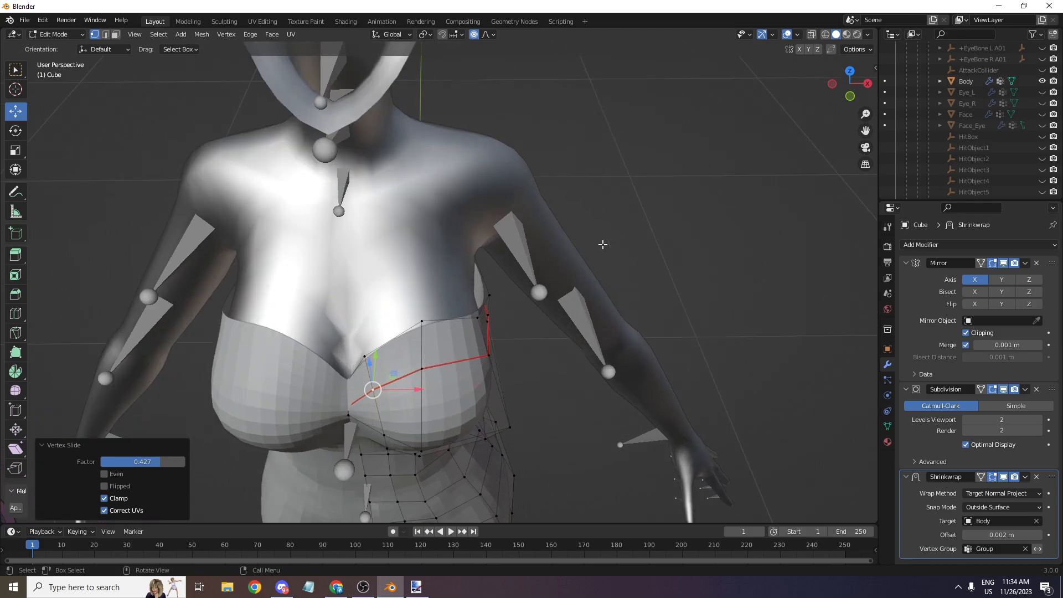
key("shift+v")
left_click(534, 344)
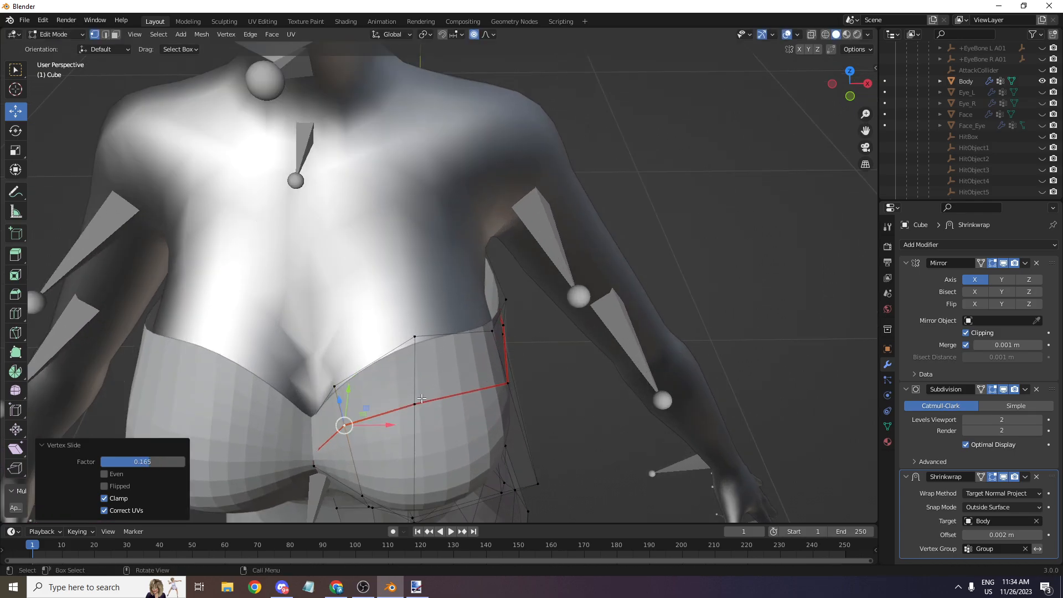
- Slide the mid-bust seam vertex closer to the dress's upper edge by a factor of 0.220
left_click(417, 401)
key("g")
key("g")
left_click(531, 369)
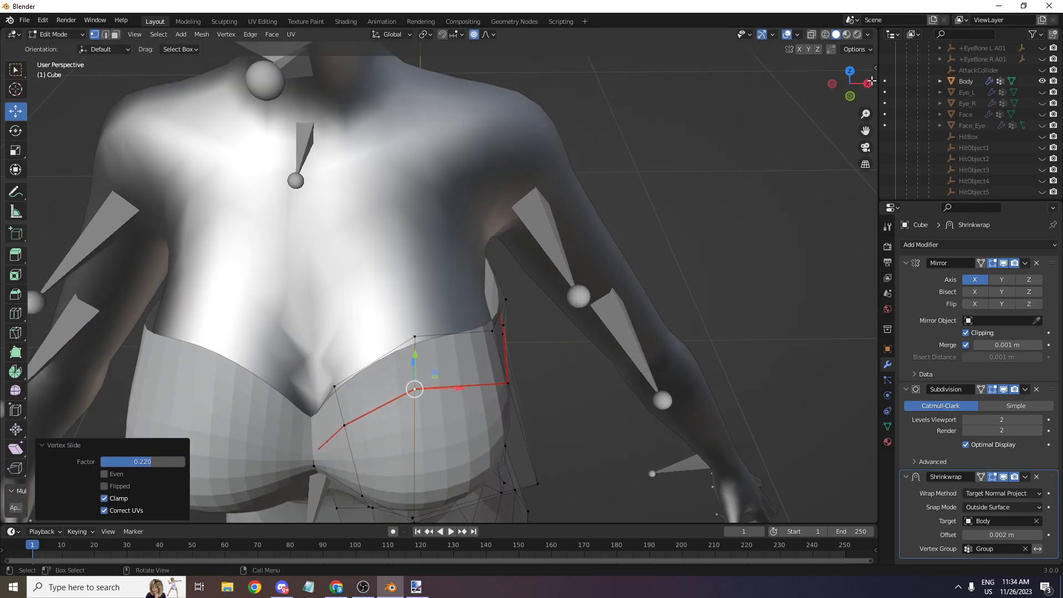
- Slide the outer-bust seam vertex closer to the upper edge by a factor of about 0.19
left_click_drag(850, 83, 563, 322)
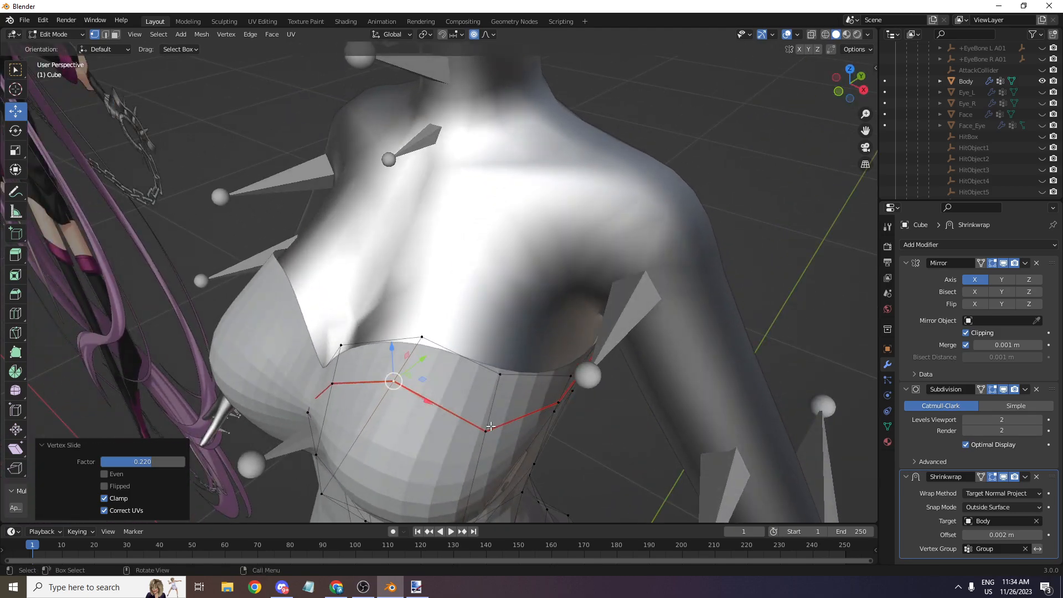
left_click(491, 426)
key("g")
key("g")
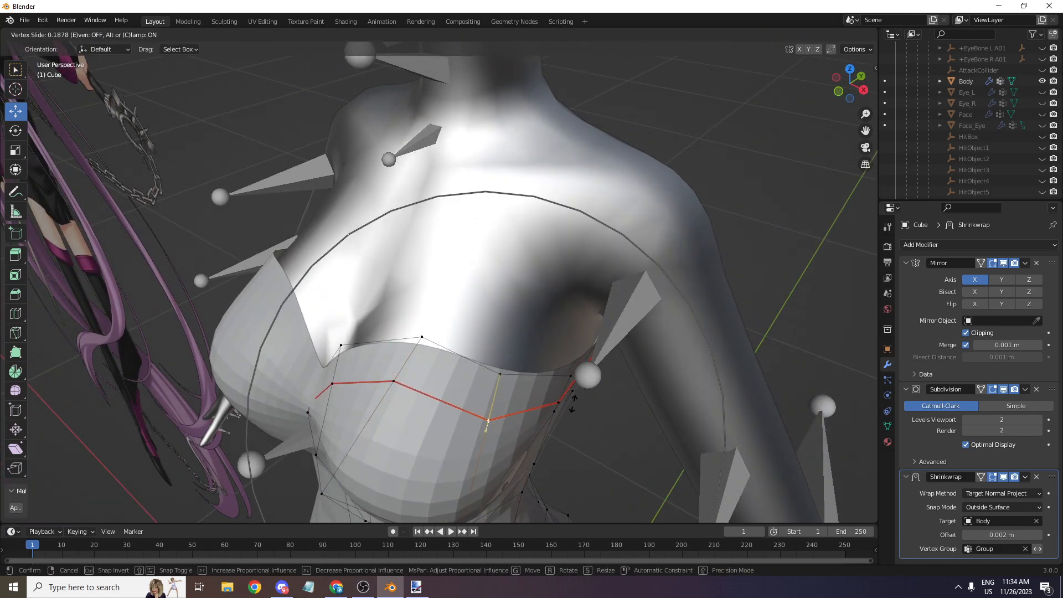
left_click(573, 408)
- Select the trim strip bounded by the seam and apply Solidify Faces with a thickness of -0.003 m
middle_click_drag(573, 408, 444, 322)
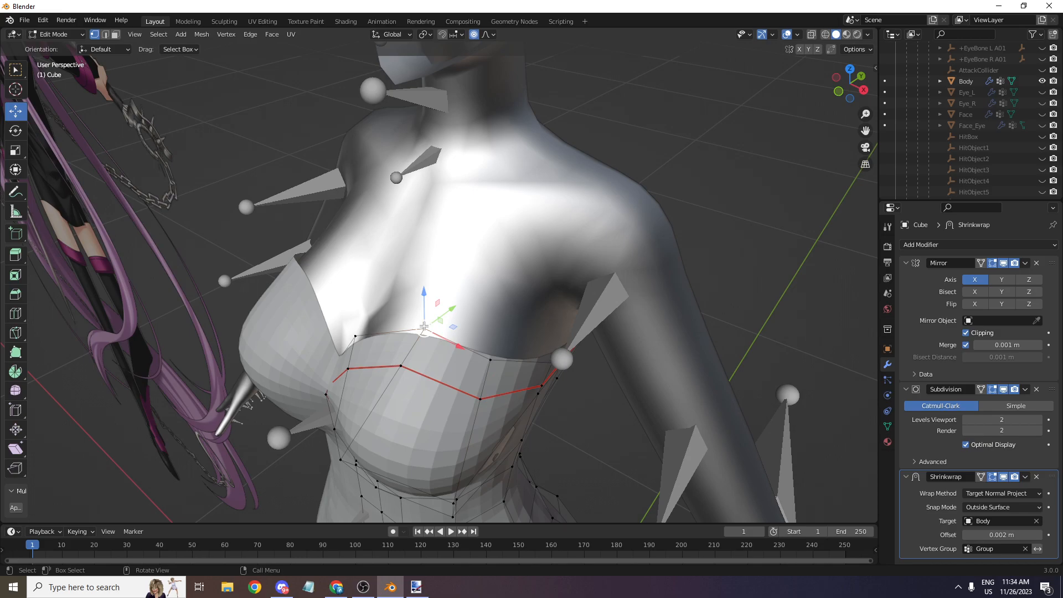
key("l")
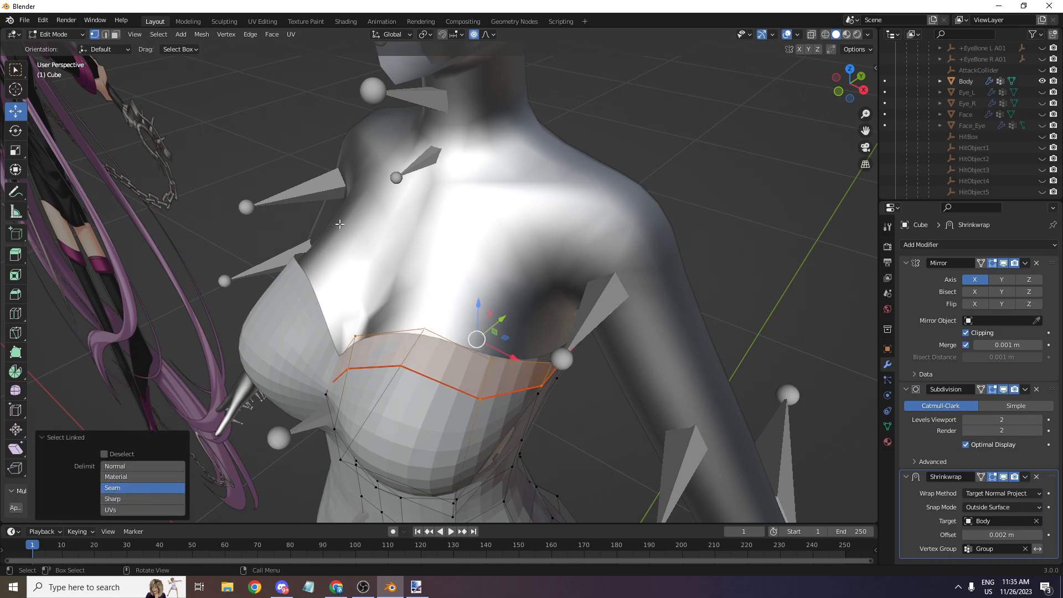
left_click(272, 34)
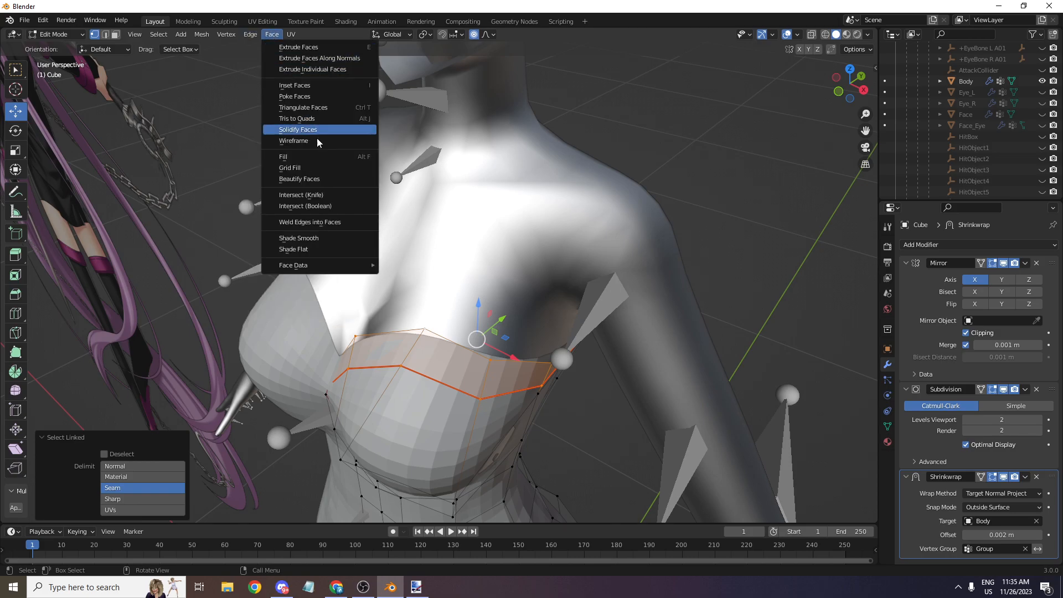
left_click(334, 130)
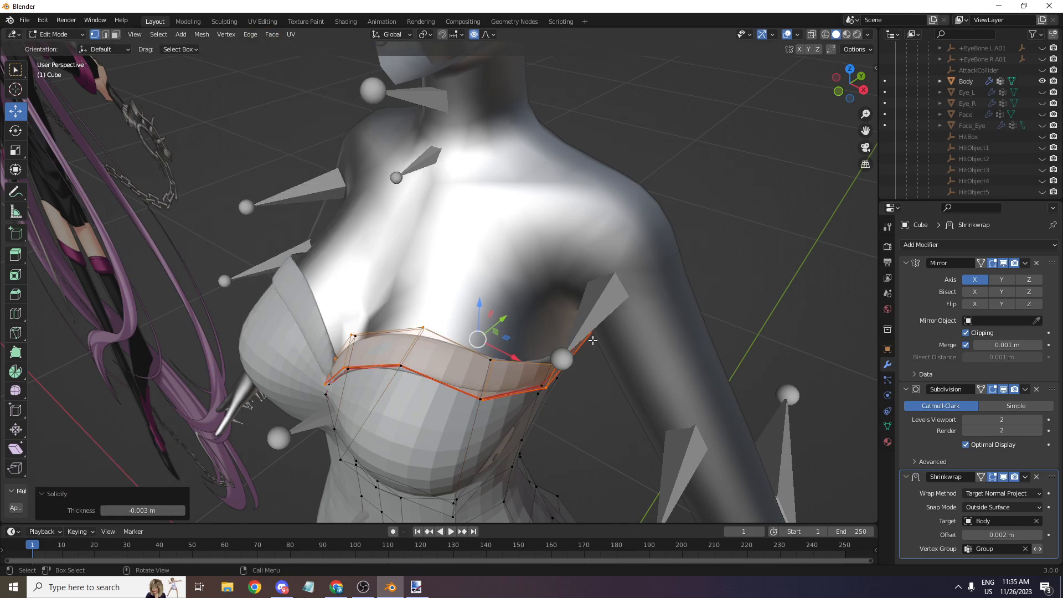
- Turn off proportional editing and move the solidified trim's stray centre-front vertices 0.0024 m along X toward the mirror line
scroll(578, 349, "up", 1)
left_click_drag(852, 84, 44, 501)
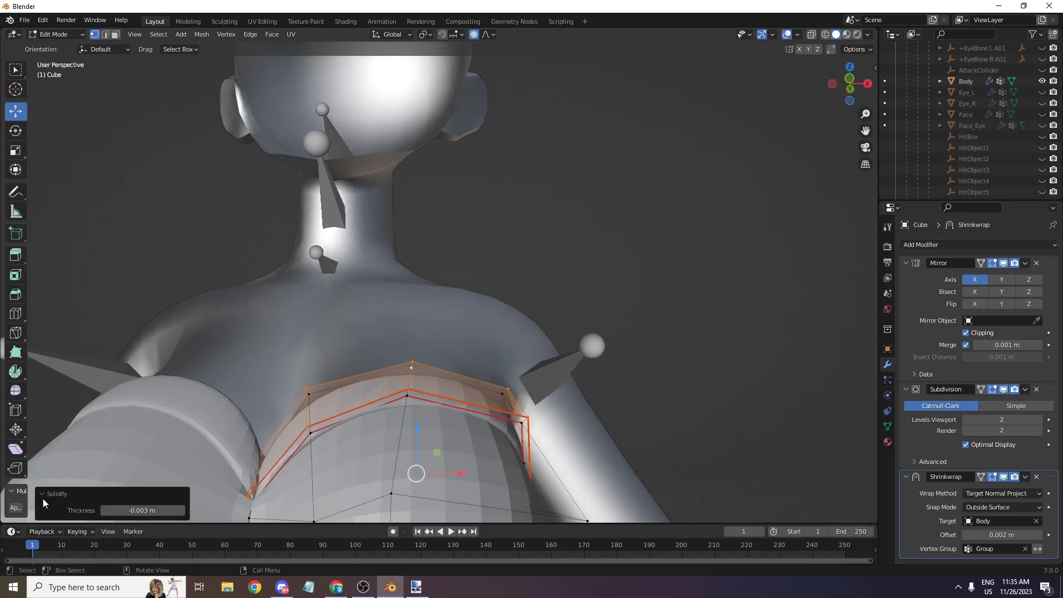
scroll(452, 299, "down", 1)
left_click_drag(848, 83, 999, 0)
scroll(835, 137, "up", 2)
scroll(866, 130, "down", 4)
left_click_drag(865, 130, 889, 258)
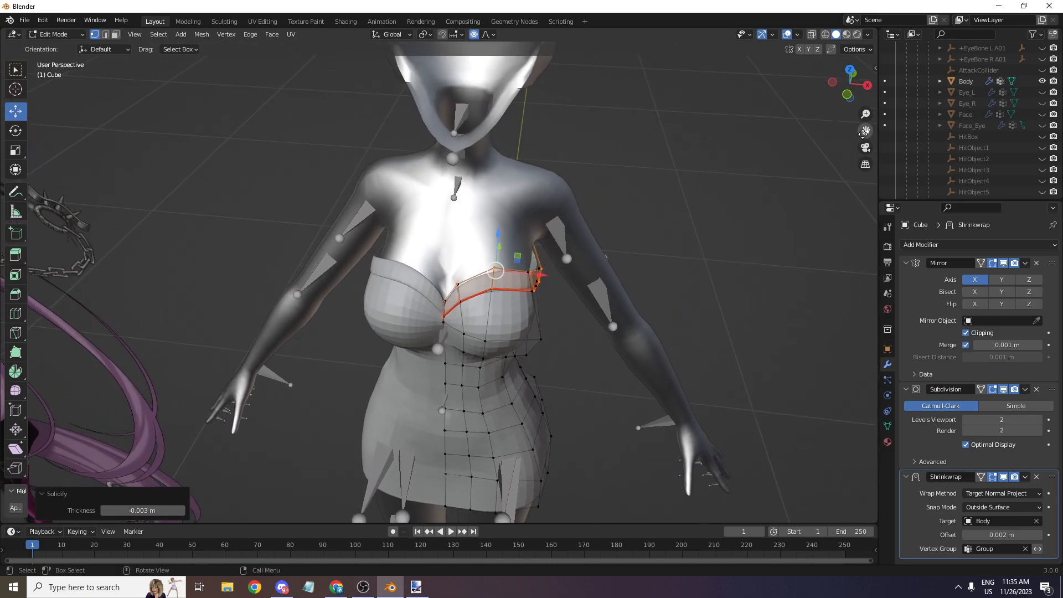
scroll(416, 388, "up", 8)
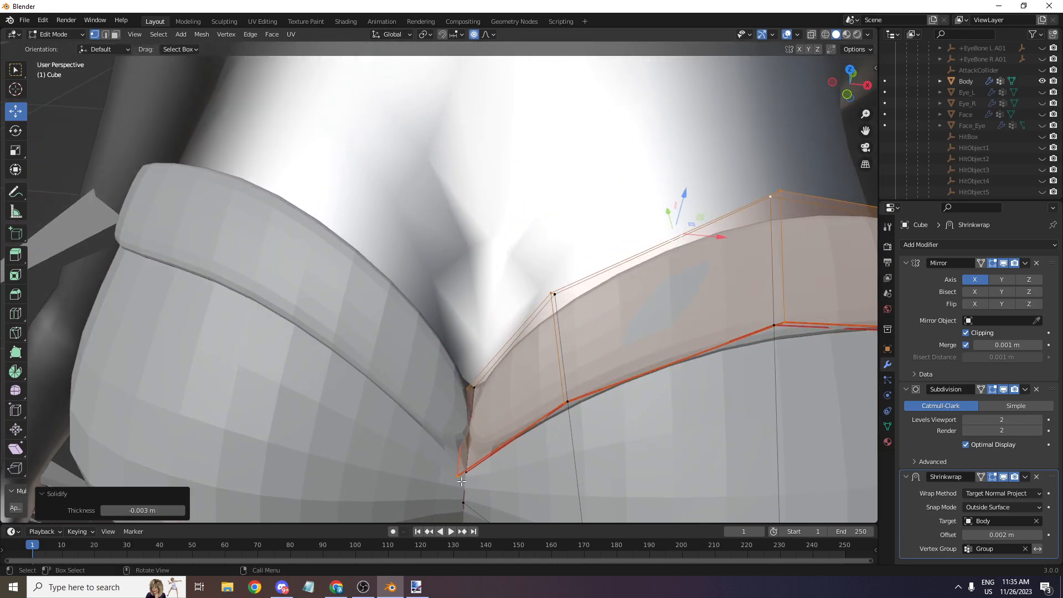
left_click(454, 476)
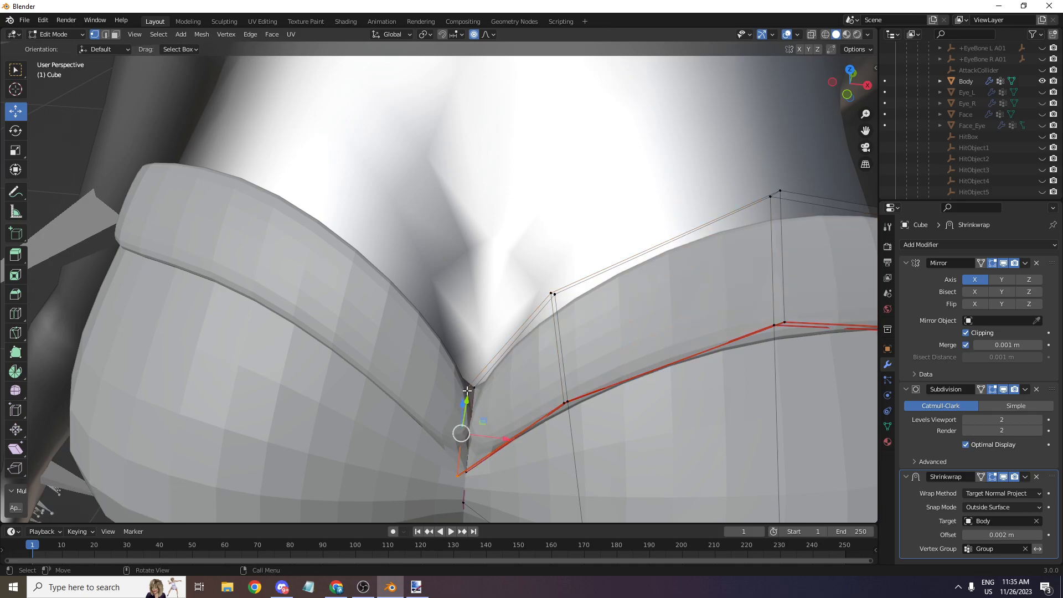
left_click(473, 35)
left_click_drag(502, 437, 513, 441)
- Examine the solidified trim around the back, the bust and the underside of the dress
scroll(467, 434, "down", 5)
left_click_drag(838, 103, 586, 72)
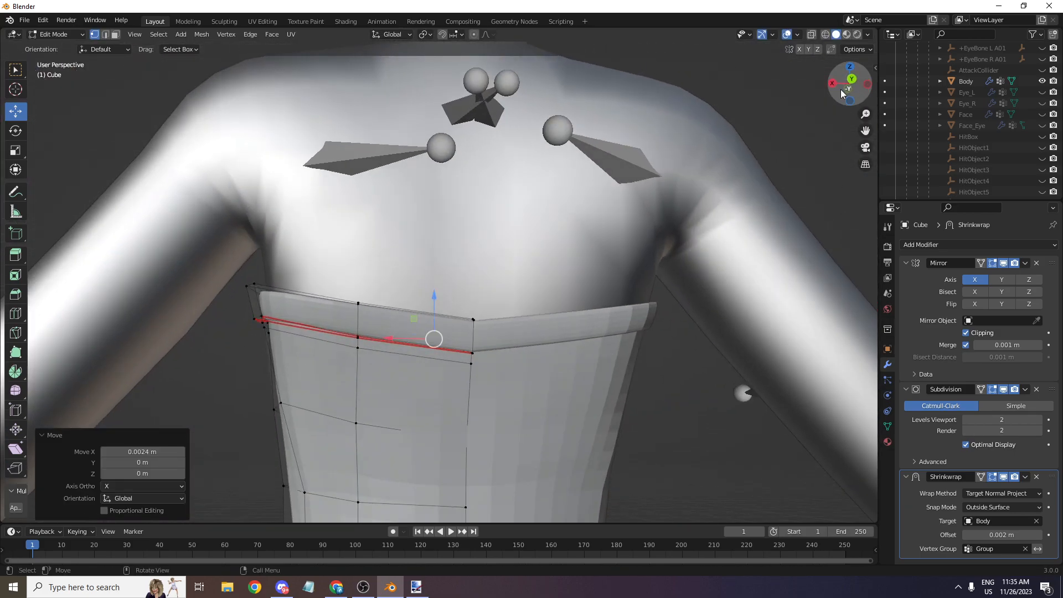
scroll(844, 92, "up", 4)
left_click_drag(844, 92, 604, 89)
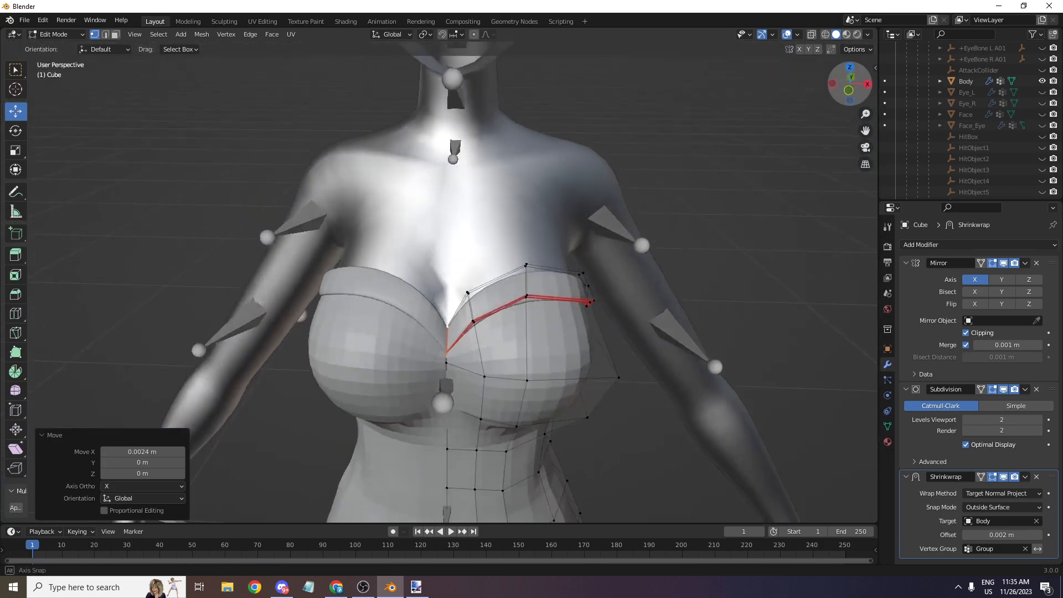
scroll(844, 96, "up", 2)
left_click_drag(844, 96, 830, 50)
scroll(847, 95, "down", 1)
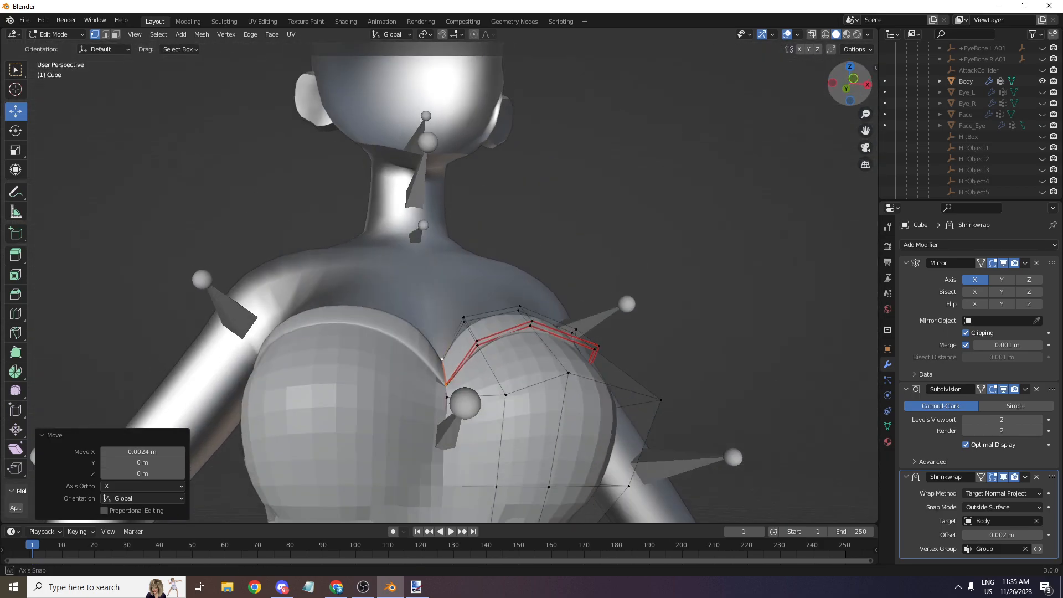
- Compare the whole dress with the character reference image from front and perspective views
scroll(847, 94, "down", 8)
left_click_drag(846, 95, 1062, 83)
scroll(864, 116, "up", 1)
left_click_drag(865, 131, 880, 113)
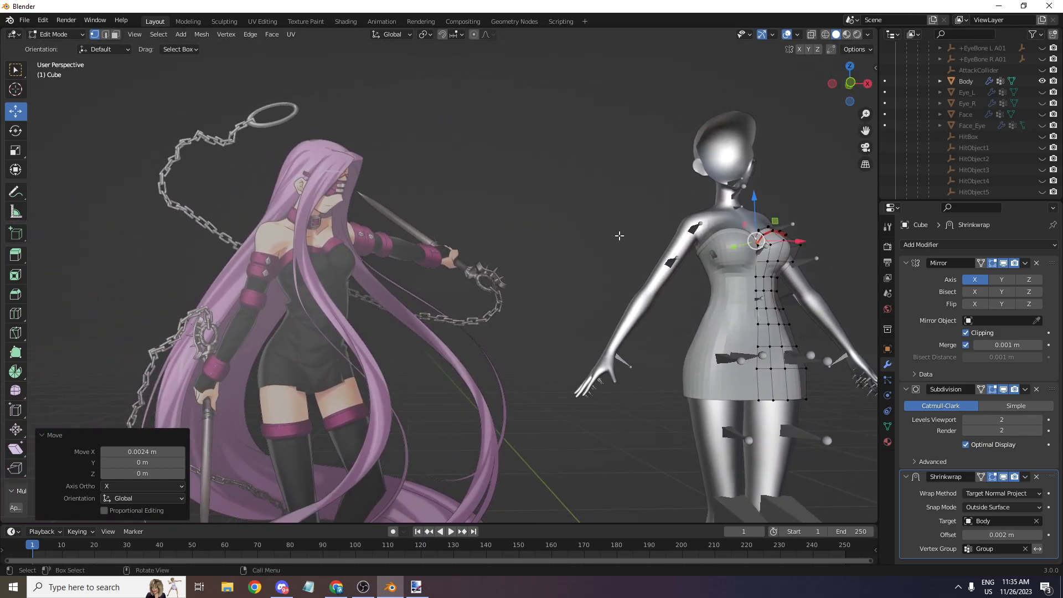
scroll(446, 209, "up", 3)
scroll(478, 222, "down", 2)
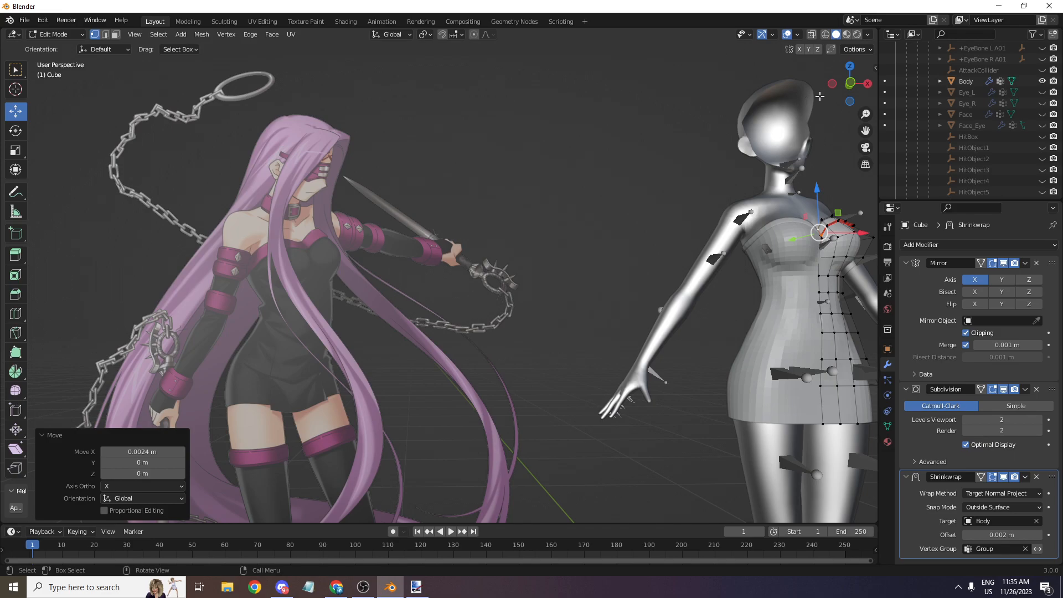
left_click(850, 83)
scroll(844, 99, "down", 1)
left_click_drag(865, 130, 684, 123)
scroll(524, 203, "up", 2)
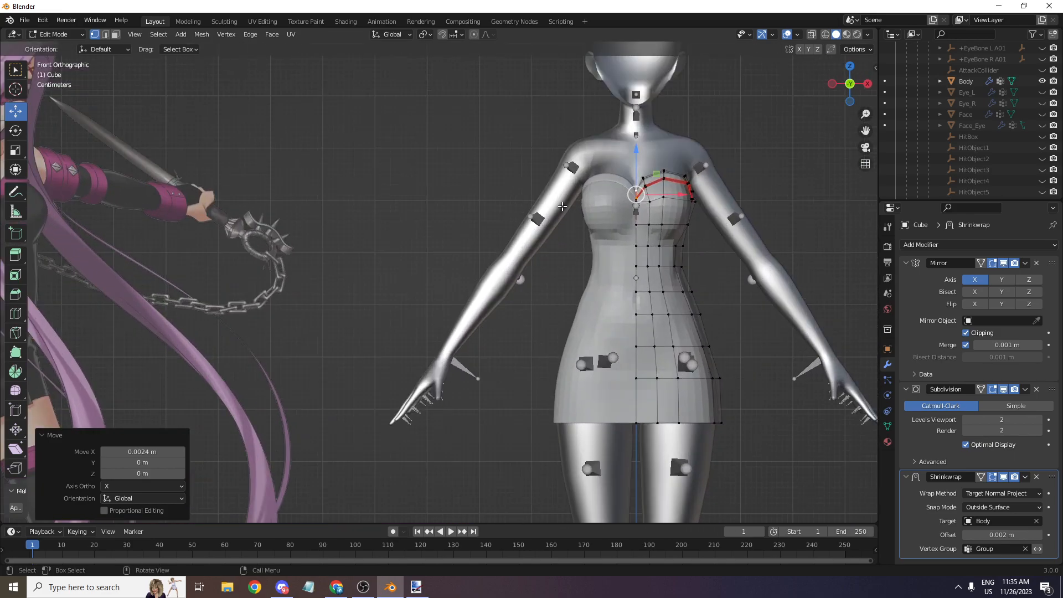
scroll(530, 249, "down", 4)
scroll(714, 178, "down", 1)
left_click_drag(858, 95, 848, 74)
scroll(835, 91, "up", 2)
scroll(970, 109, "up", 3)
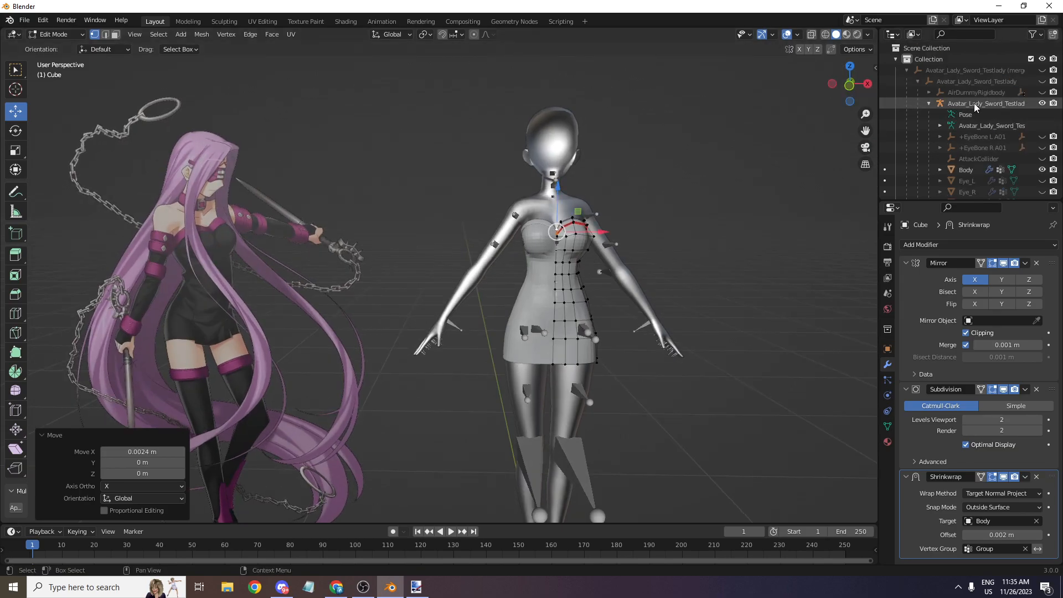
- Leave the dress's Edit Mode for Object Mode and select the Body mesh
left_click(978, 108)
scroll(503, 164, "up", 5)
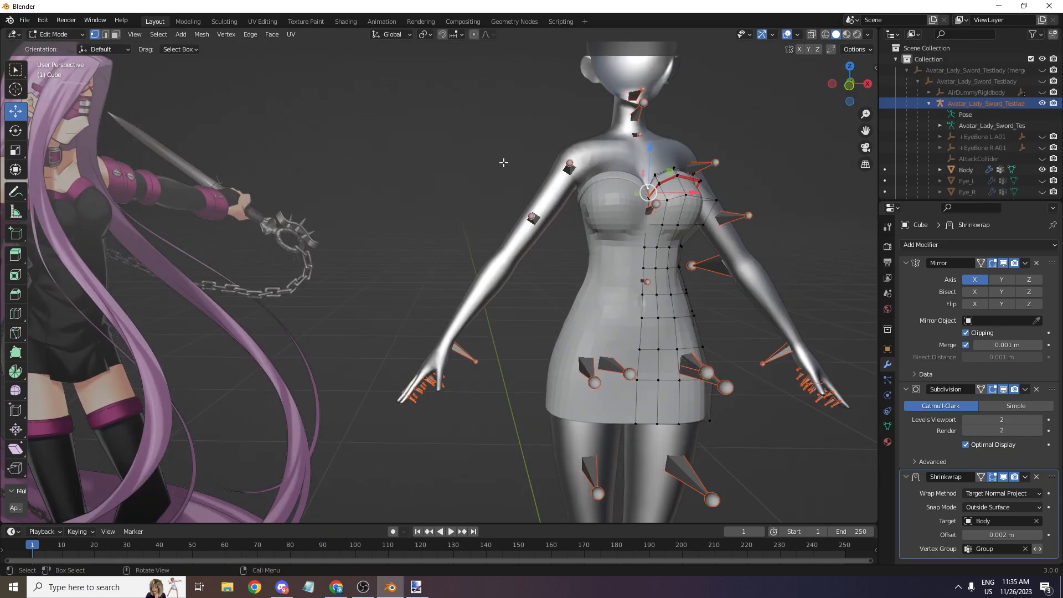
left_click(58, 36)
left_click(53, 45)
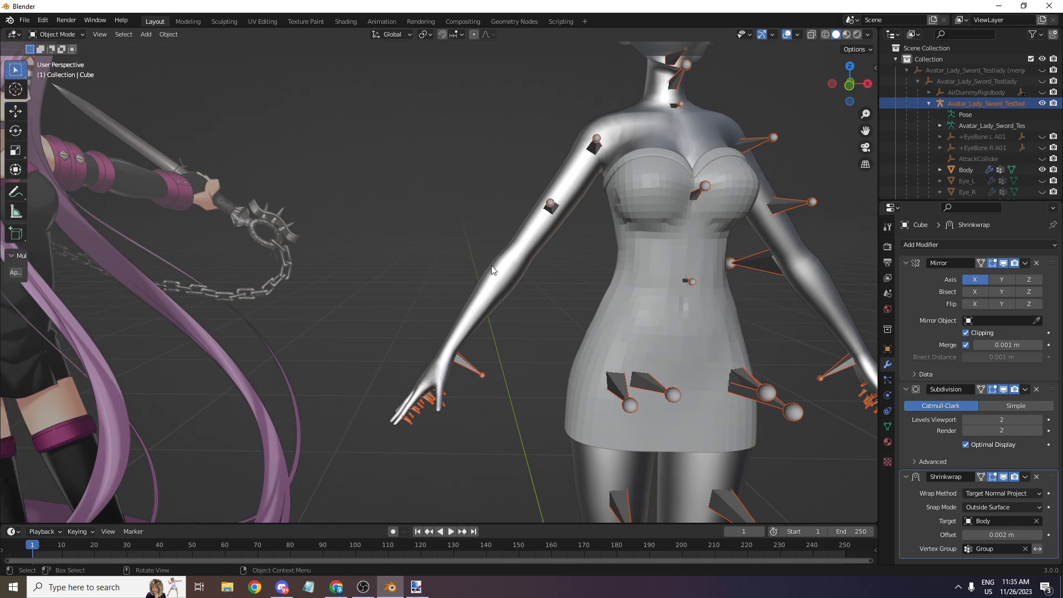
left_click(490, 264)
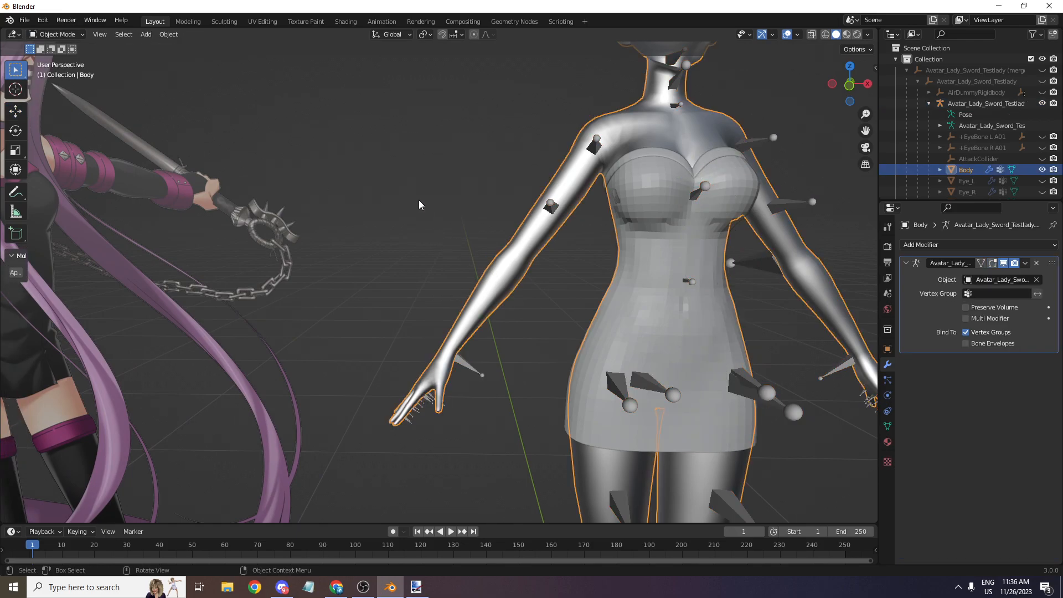
- Compare the Body with the reference outfit and enter Edit Mode on the Body mesh
scroll(170, 267, "down", 3)
scroll(101, 234, "down", 3)
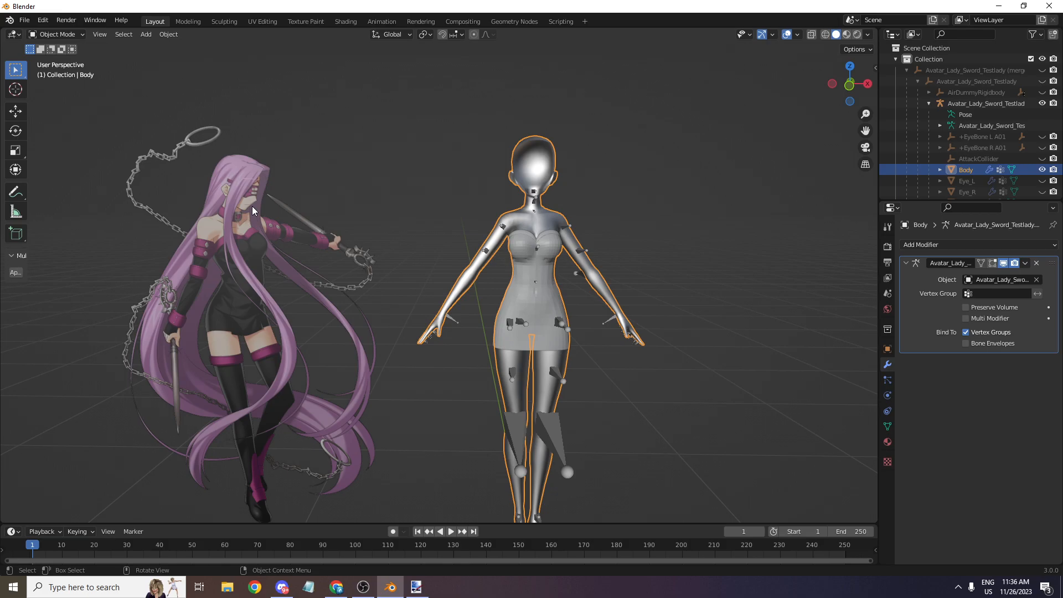
scroll(537, 233, "up", 5)
left_click(55, 35)
left_click(50, 57)
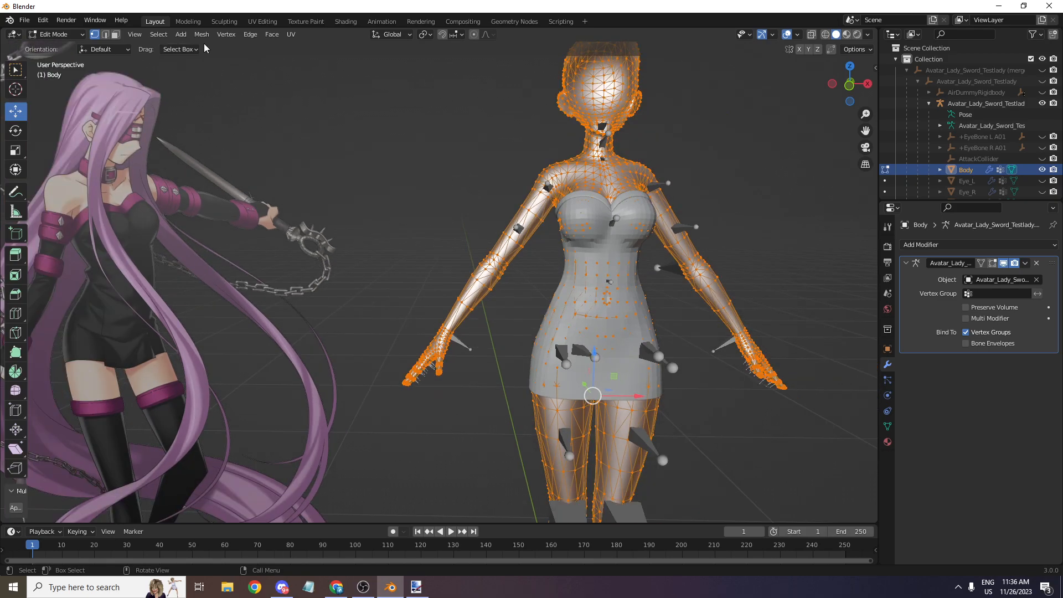
- Convert the Body mesh's triangles into quads with Tris to Quads
left_click(202, 34)
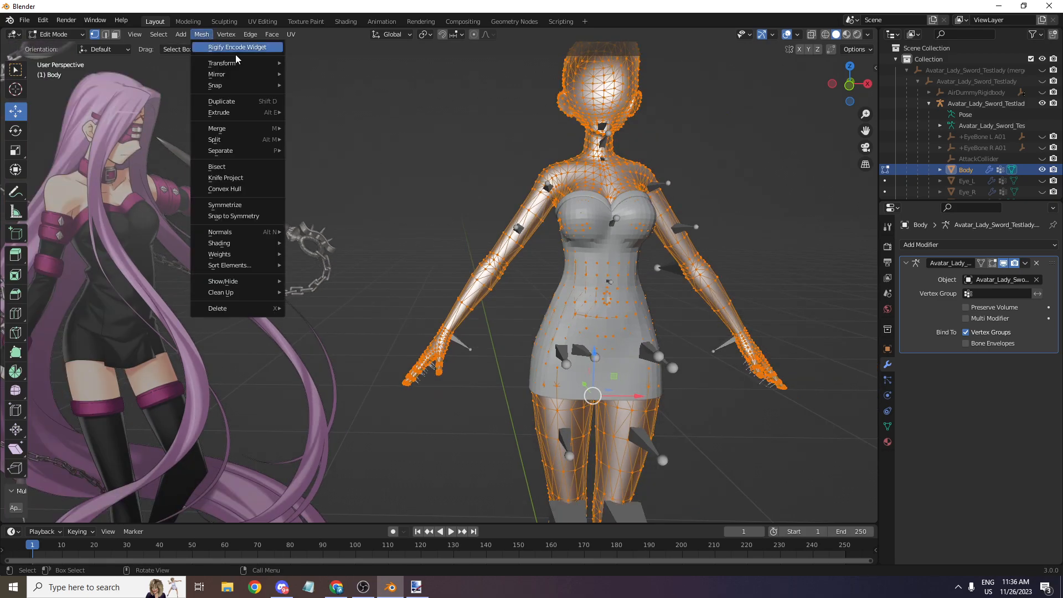
scroll(576, 170, "up", 4)
scroll(575, 170, "up", 1)
scroll(451, 173, "down", 7)
middle_click_drag(290, 195, 305, 224)
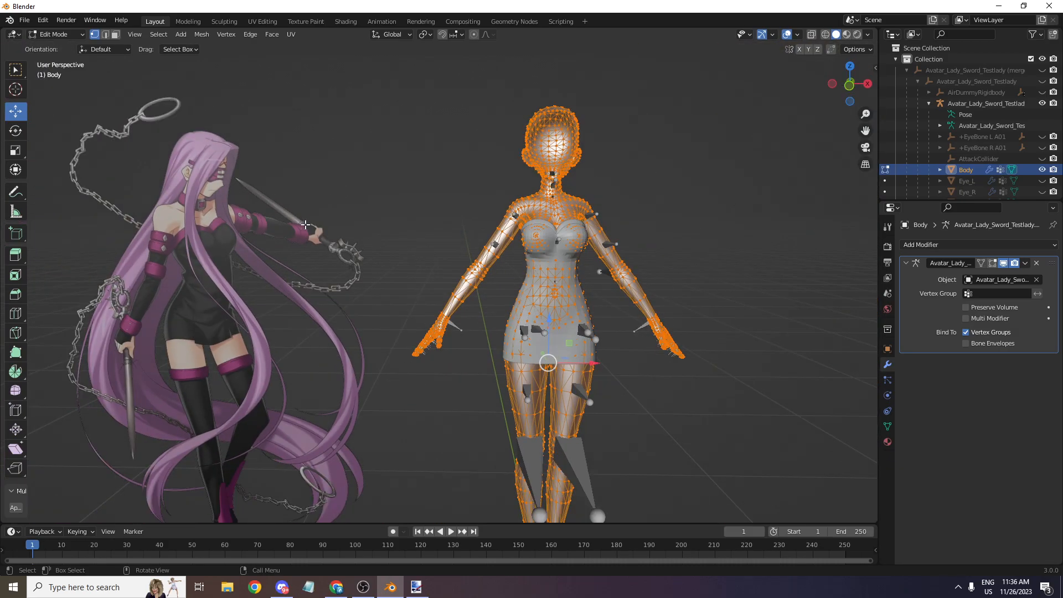
scroll(318, 205, "up", 4)
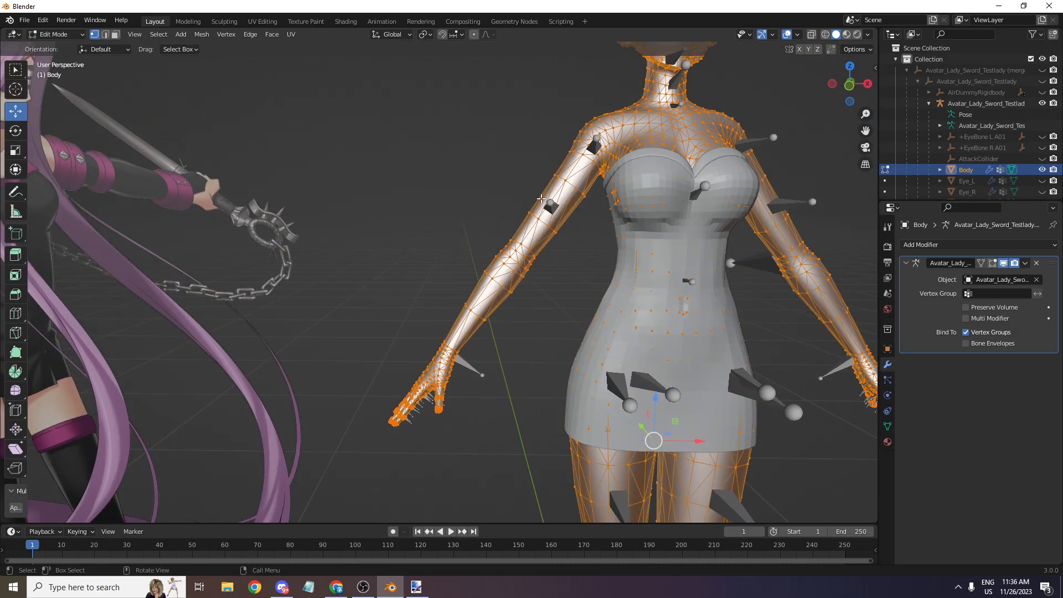
left_click(201, 34)
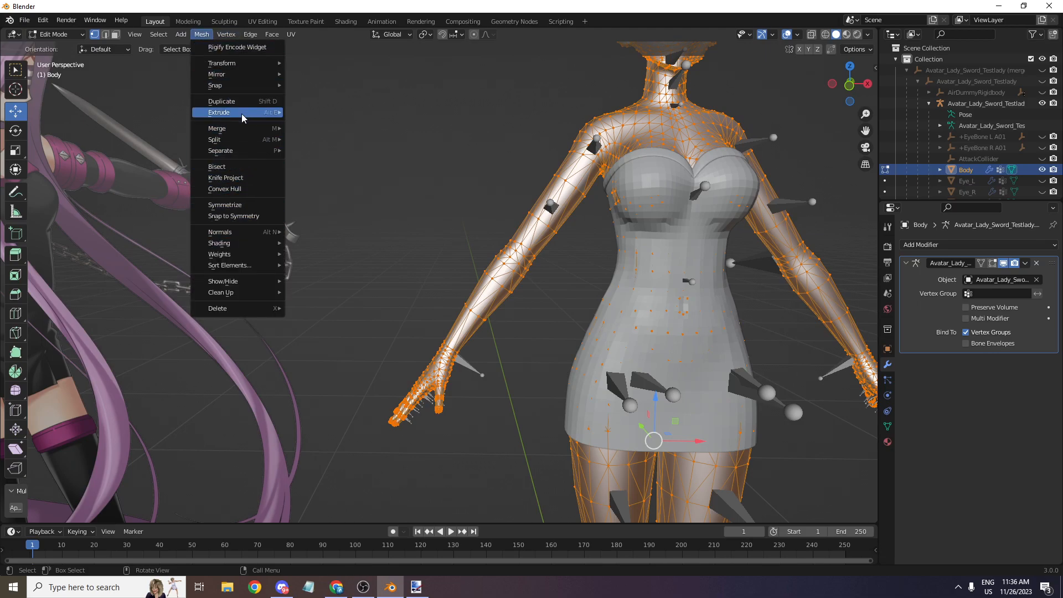
left_click(272, 34)
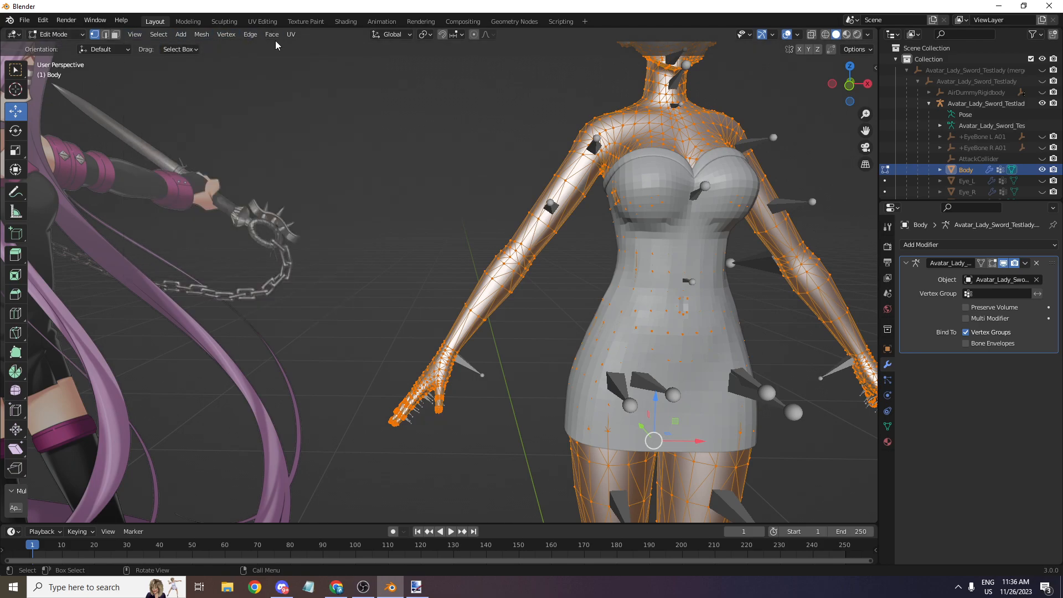
left_click(272, 35)
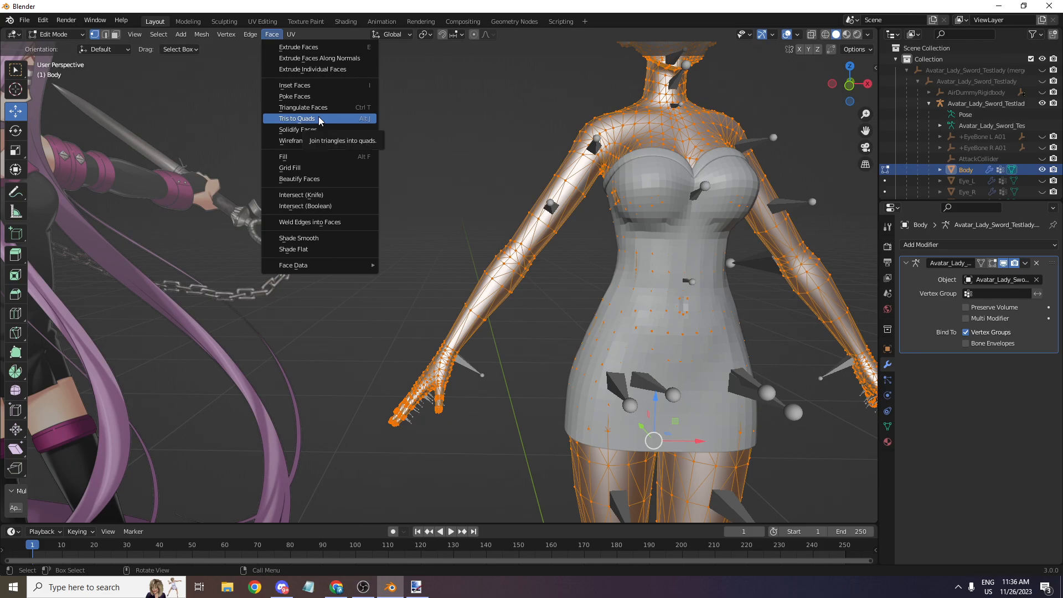
left_click(357, 120)
- Examine the Body's quad topology along the arms and compare it with the sleeves in the reference image
scroll(641, 185, "down", 5)
scroll(641, 184, "up", 4)
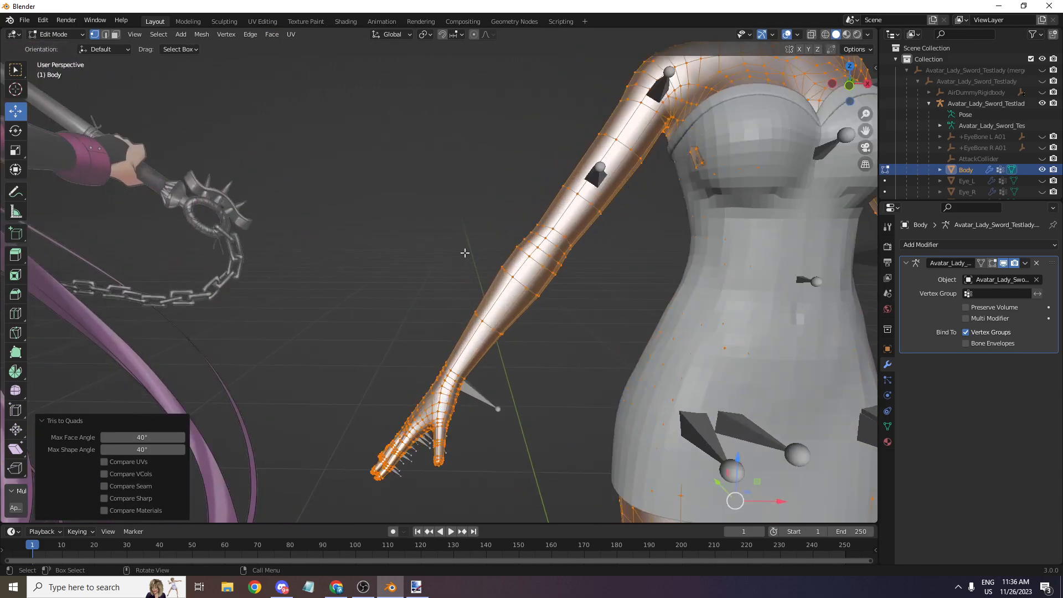
scroll(641, 184, "down", 2)
scroll(719, 155, "up", 2)
left_click(851, 85)
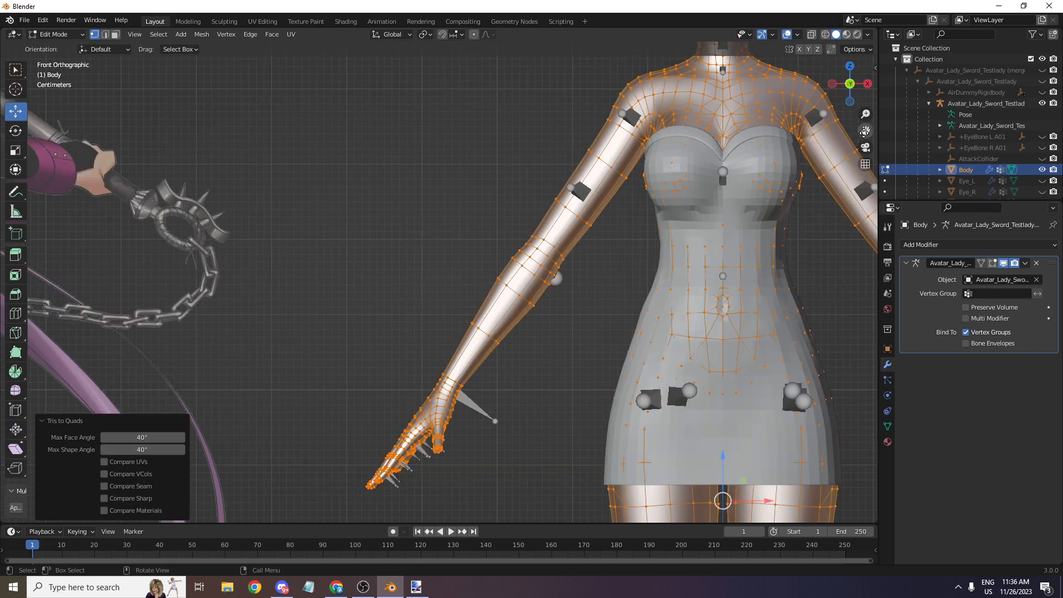
scroll(570, 286, "up", 4)
scroll(548, 285, "down", 4)
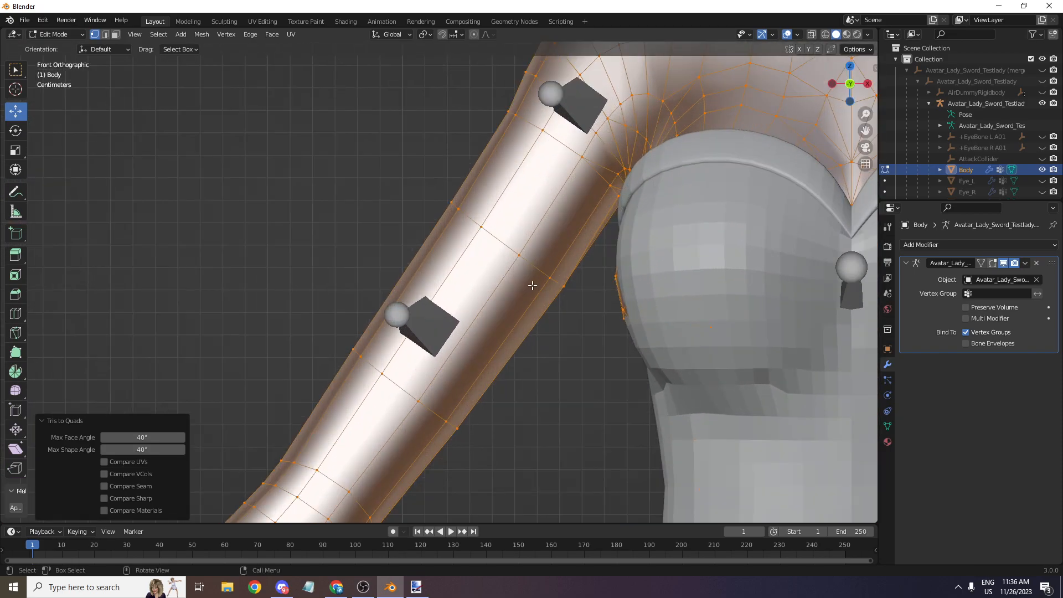
scroll(505, 266, "down", 7)
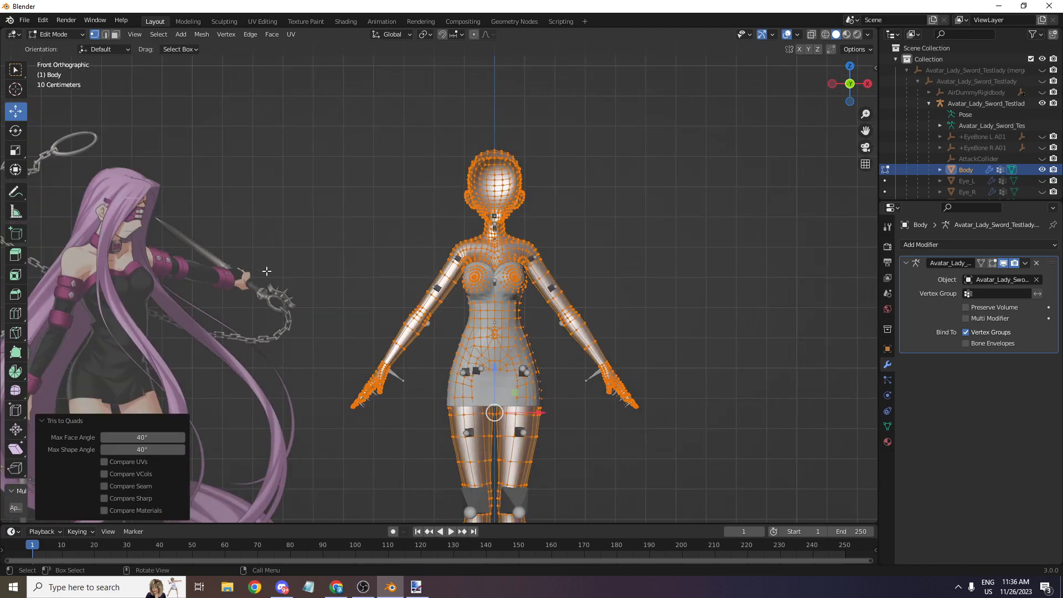
- In X-ray mode, select the character's right arm from the upper-arm edge loop below the shoulder down to the forearm
scroll(443, 285, "up", 8)
left_click(496, 275, "alt")
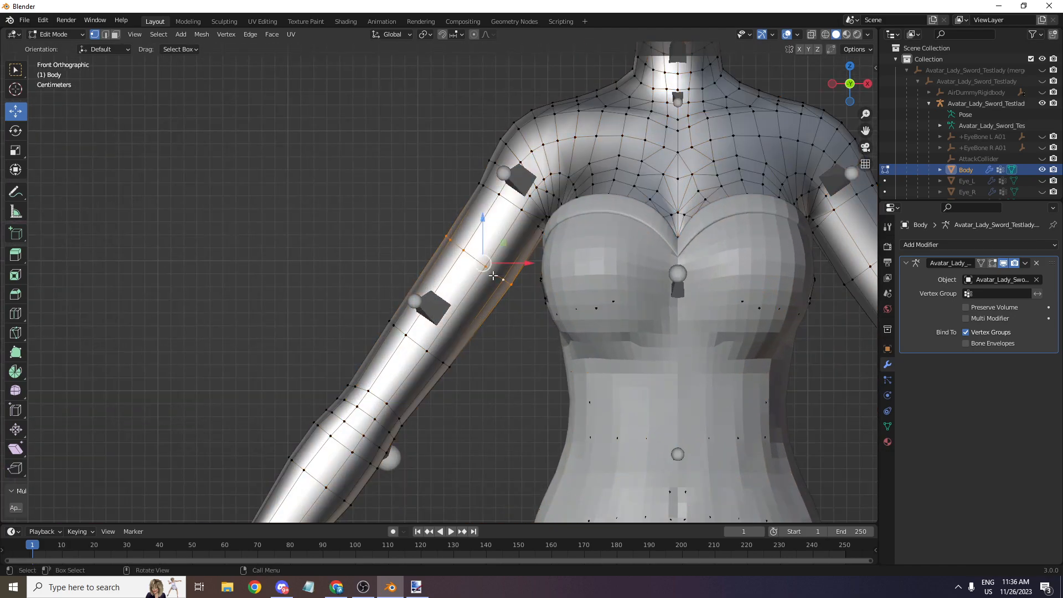
scroll(495, 274, "down", 9)
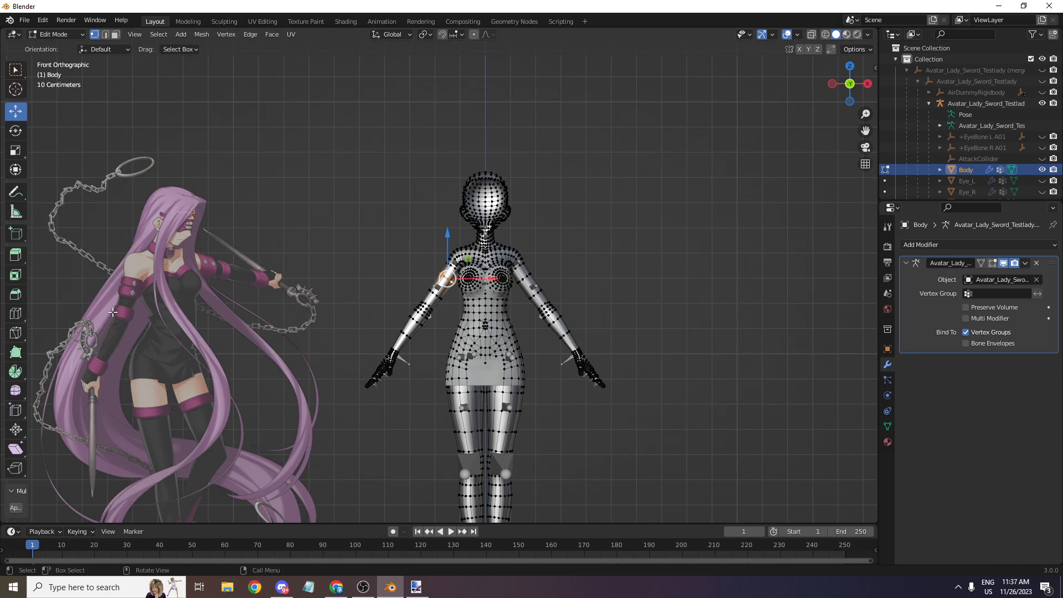
scroll(352, 339, "up", 4)
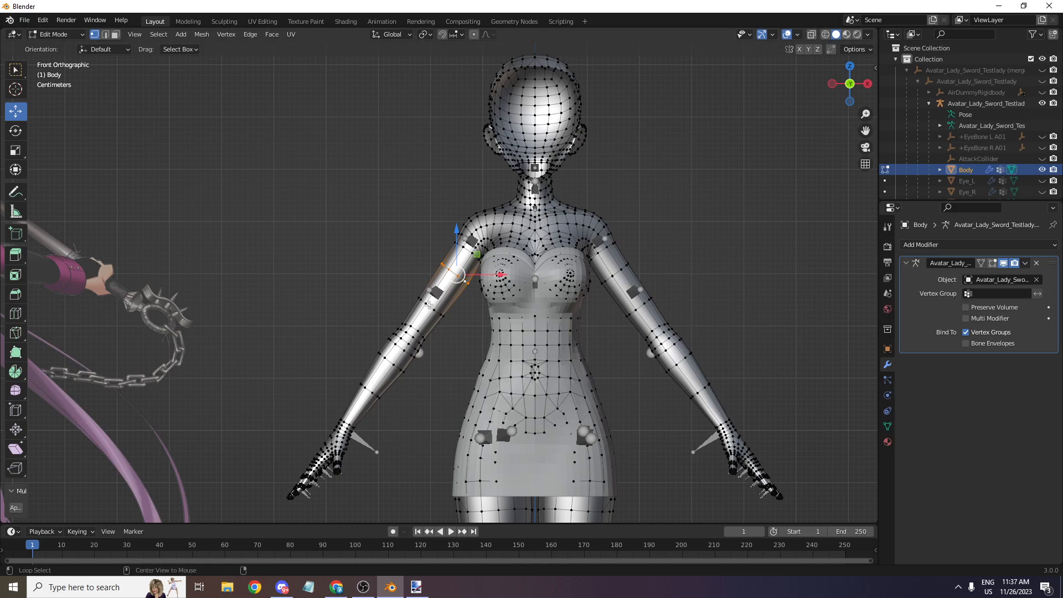
left_click(812, 35)
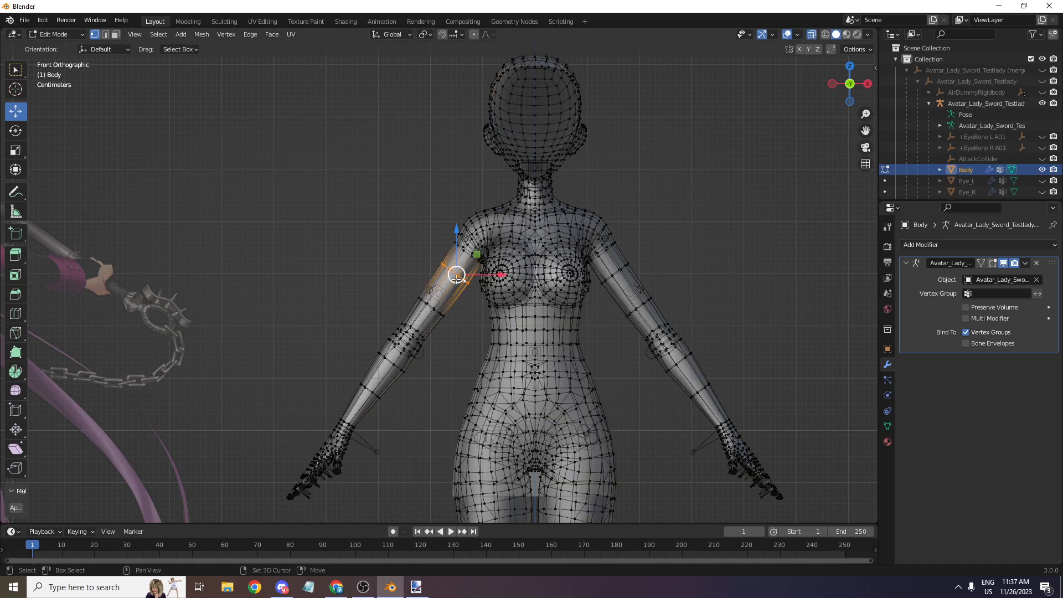
left_click_drag(352, 270, 341, 348)
key("w")
key("w")
mouse_move(347, 276)
left_mouse_down()
mouse_move(349, 415)
mouse_move(374, 427)
mouse_move(427, 398)
mouse_move(452, 354)
mouse_move(463, 318)
mouse_move(437, 271)
left_mouse_up()
- Extend the right arm selection down the forearm to the first edge loops at the wrist
scroll(751, 125, "down", 2)
left_click_drag(854, 81, 52, 154)
scroll(102, 158, "up", 2)
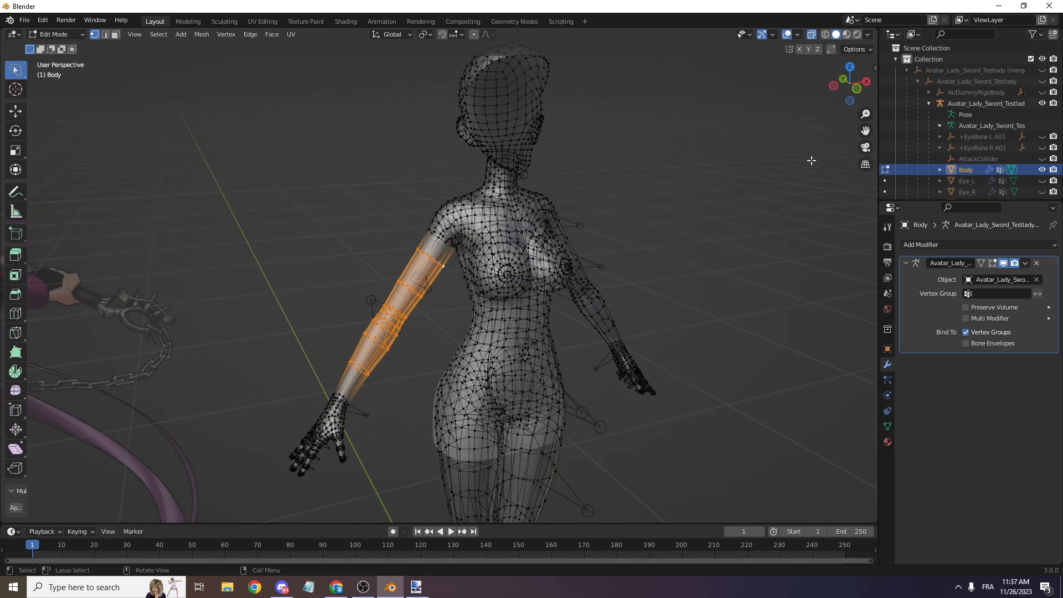
left_click_drag(865, 131, 922, 104)
scroll(863, 127, "down", 4)
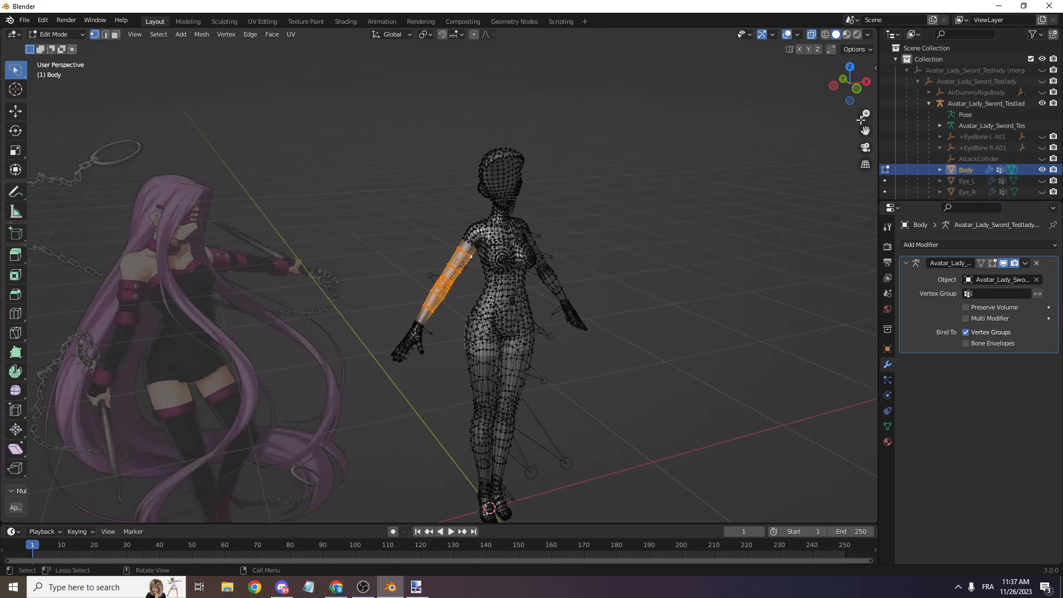
left_click_drag(850, 83, 864, 91)
scroll(861, 124, "up", 4)
left_click_drag(865, 131, 859, 111)
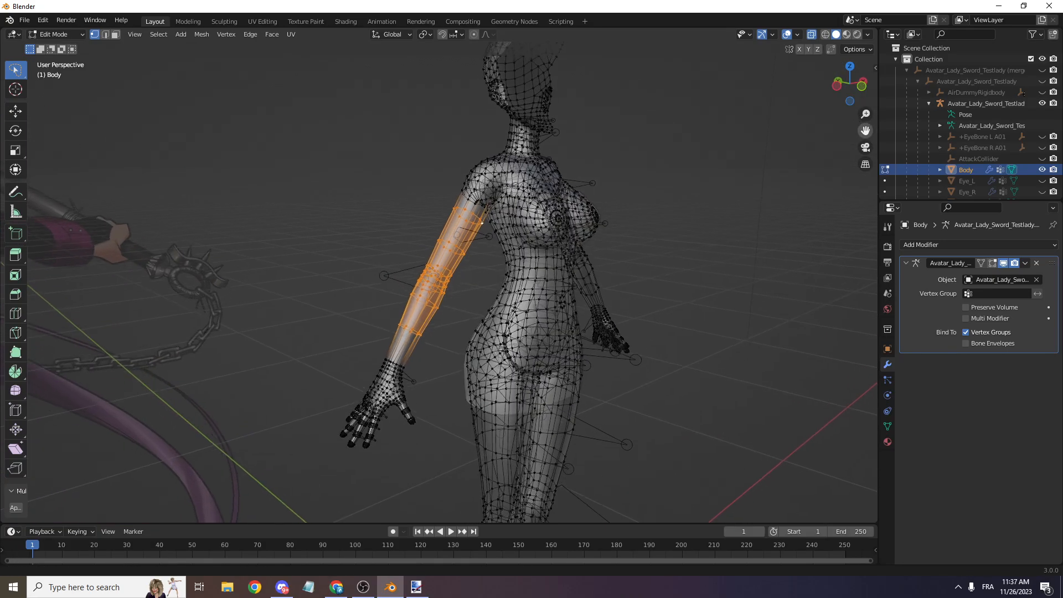
scroll(742, 175, "up", 6)
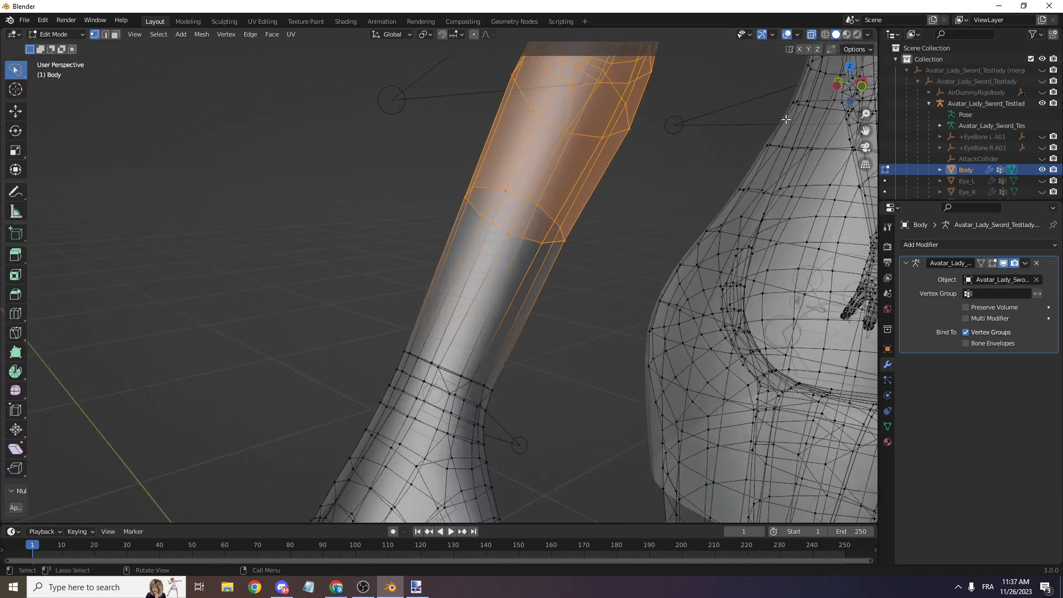
left_click(861, 86)
scroll(549, 381, "down", 3)
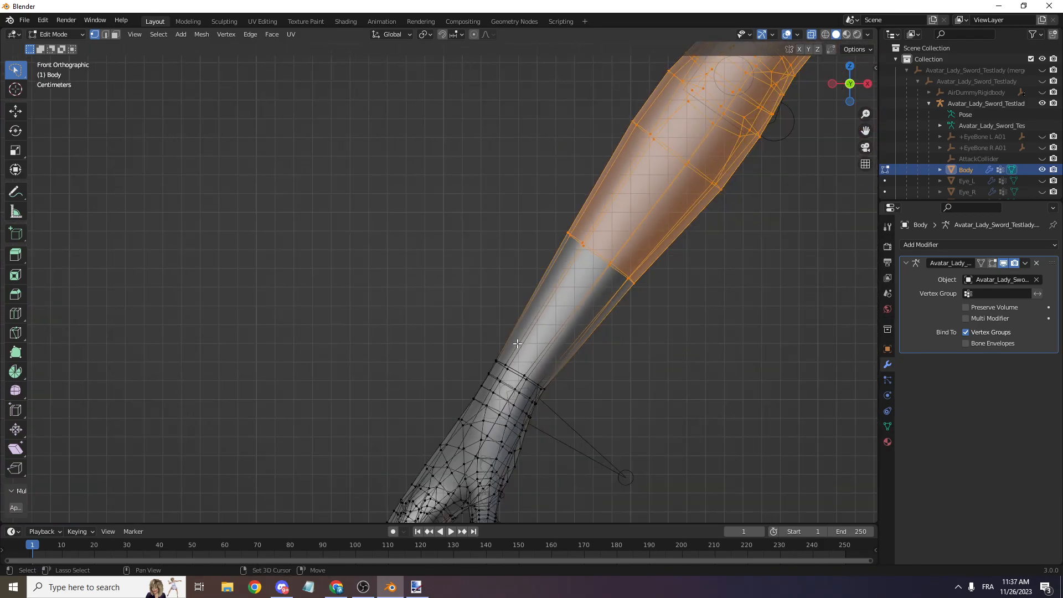
left_click_drag(513, 401, 626, 337, "shift")
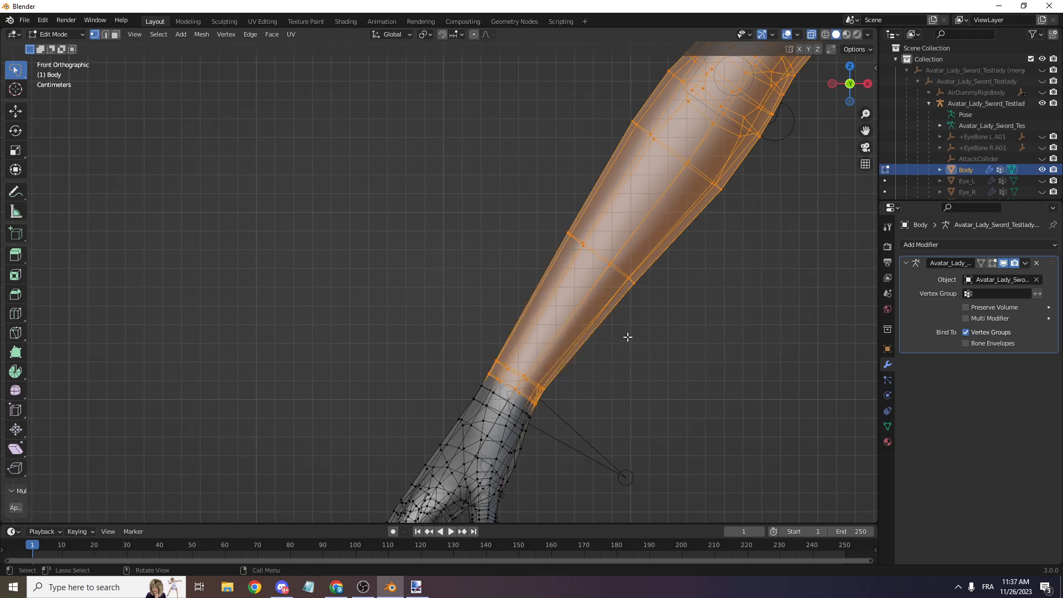
- Add the next edge loops below the right wrist to the sleeve selection from the front view
scroll(661, 279, "down", 5)
scroll(763, 181, "up", 1)
left_click_drag(839, 73, 843, 86)
left_click(844, 86)
scroll(690, 157, "down", 7)
key("KP_Decimal")
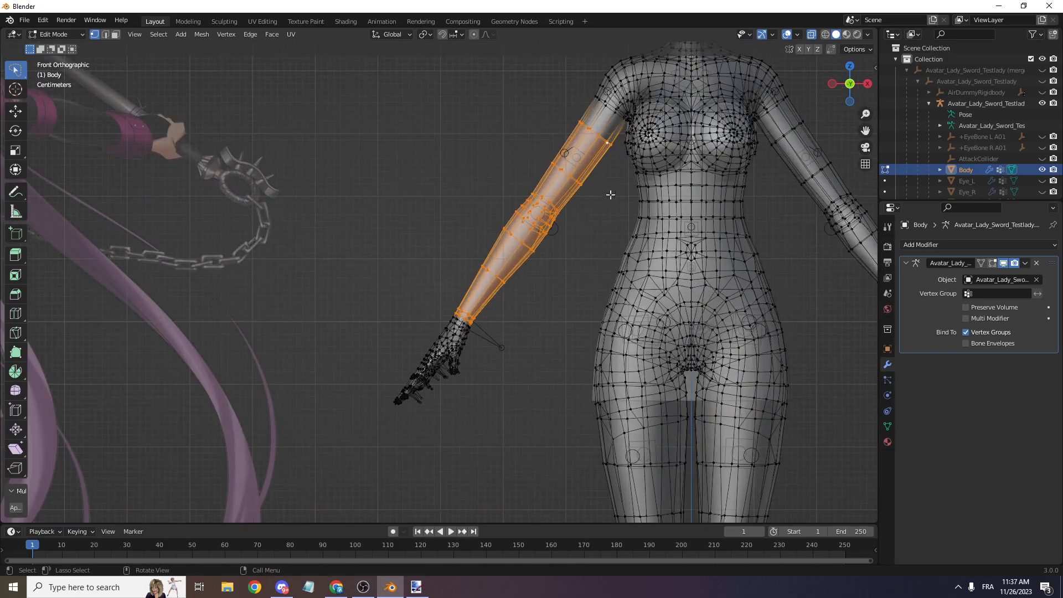
left_click(811, 36)
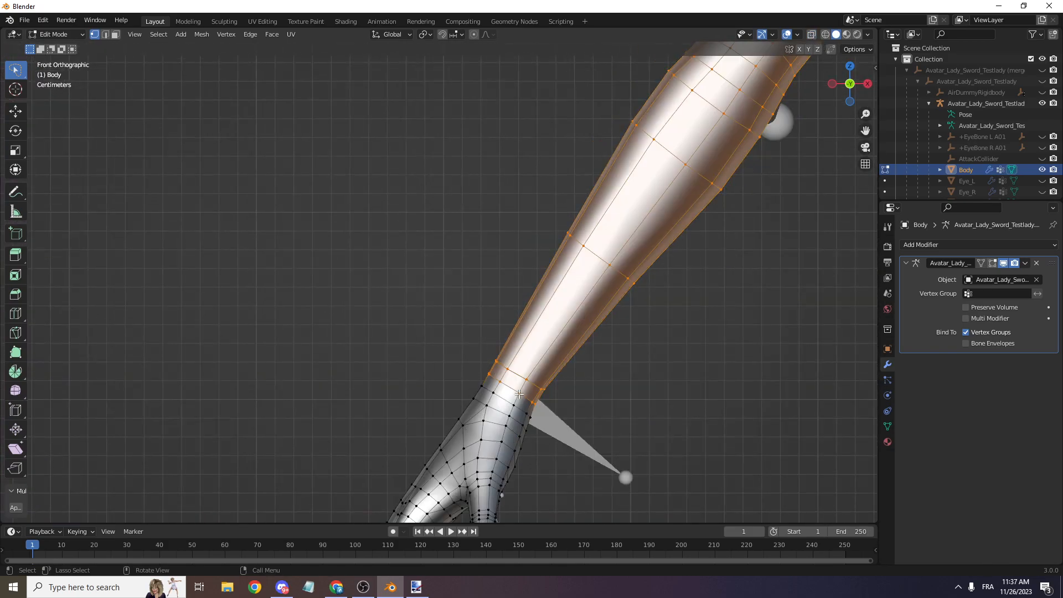
left_click(813, 35)
mouse_move(471, 377)
left_mouse_down("shift")
mouse_move(486, 414)
mouse_move(537, 430)
mouse_move(612, 332)
left_mouse_up("shift")
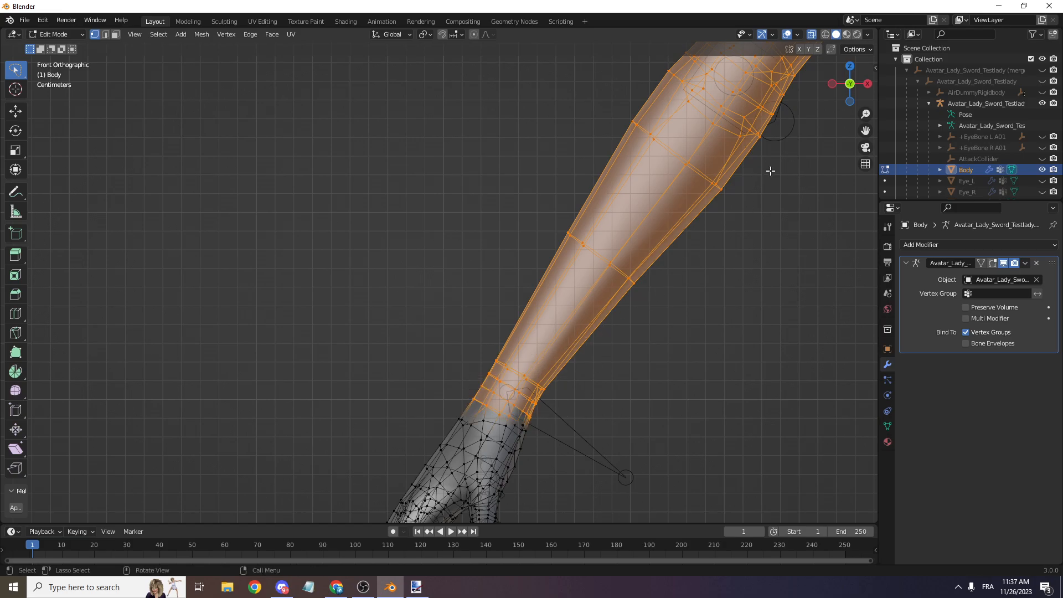
- Include the remaining vertices around the right wrist in the selection and turn off X-ray mode
scroll(756, 191, "down", 1)
left_click_drag(850, 83, 725, 28)
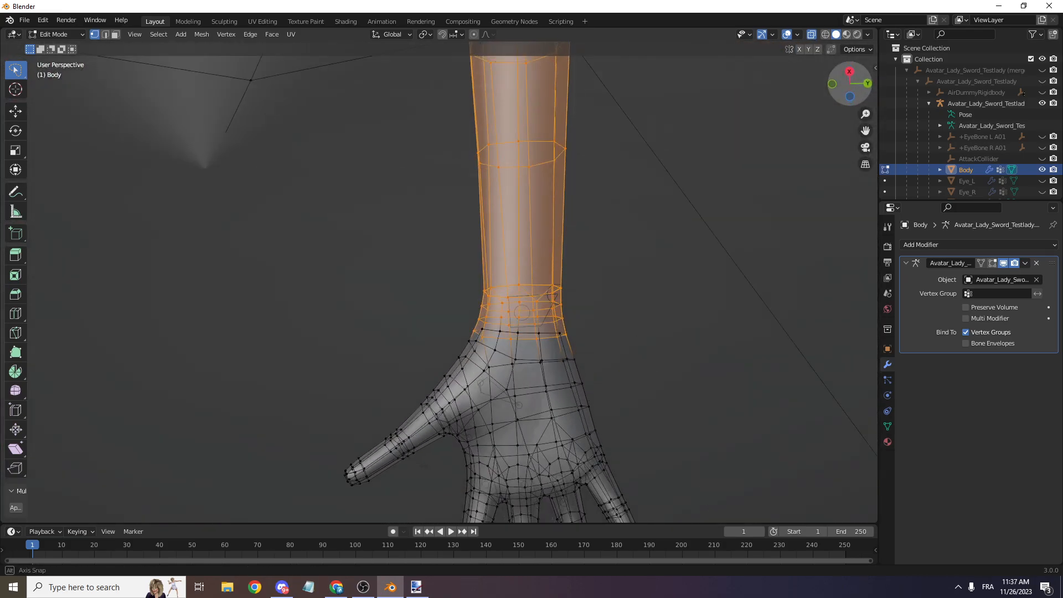
scroll(697, 290, "up", 1)
mouse_move(526, 303)
left_mouse_down("shift")
mouse_move(506, 311)
mouse_move(678, 341)
left_mouse_up("shift")
scroll(711, 254, "down", 4)
left_click(831, 85)
scroll(783, 138, "up", 2)
left_click_drag(835, 84, 818, 42)
left_click(812, 37)
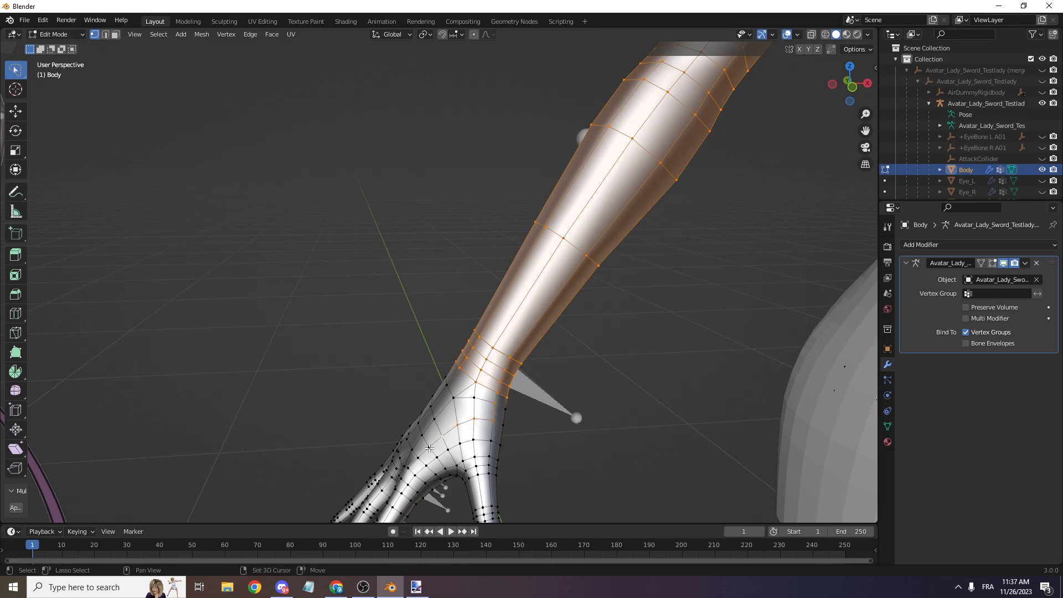
- Add vertex paths across the back and outer side of the right hand to the selection with Pick Shortest Path
scroll(664, 249, "down", 5)
left_click_drag(836, 85, 1062, 83)
scroll(857, 134, "up", 2)
scroll(857, 135, "up", 1)
scroll(865, 130, "down", 1)
left_click_drag(865, 131, 388, 205)
scroll(585, 310, "down", 2)
middle_click_drag(635, 318, 559, 304, "shift")
scroll(585, 310, "up", 3)
scroll(570, 308, "up", 4)
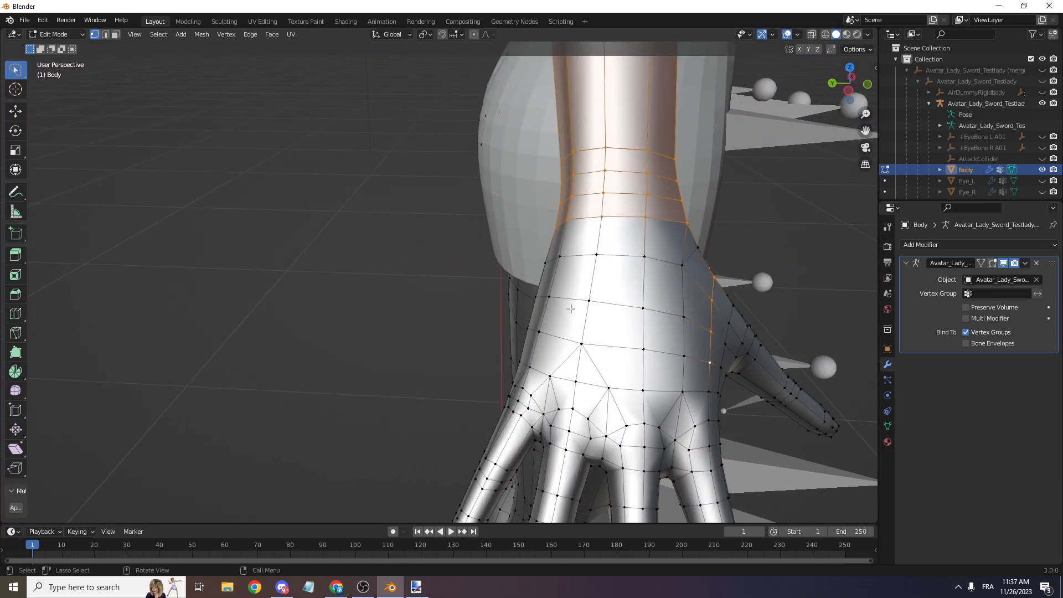
left_click(541, 334, "ctrl")
scroll(719, 250, "down", 2)
left_click_drag(852, 90, 1051, 92)
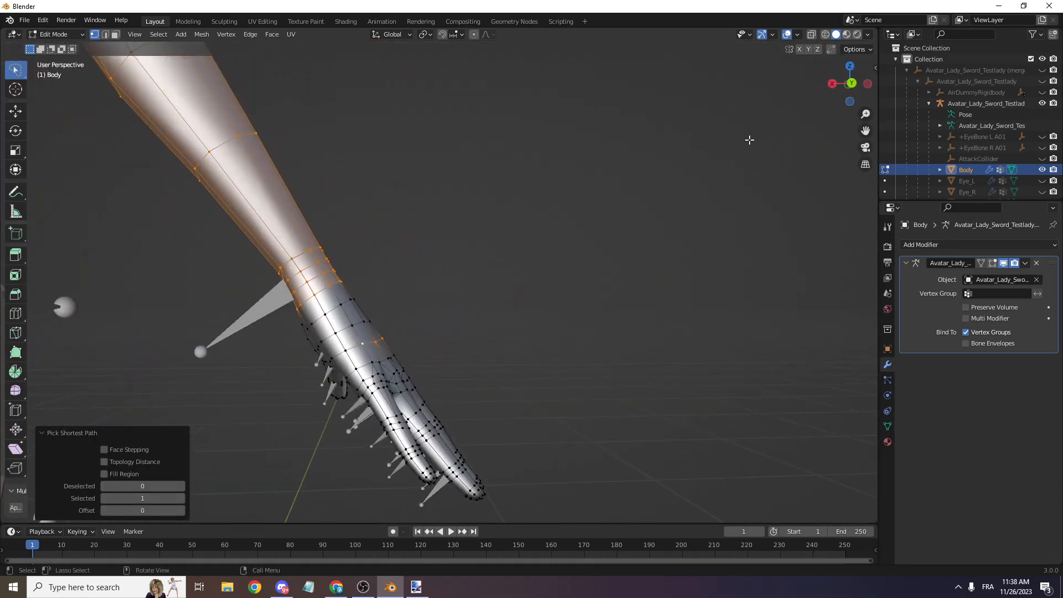
scroll(348, 365, "up", 2)
left_click(303, 378, "shift")
left_click(280, 327, "ctrl")
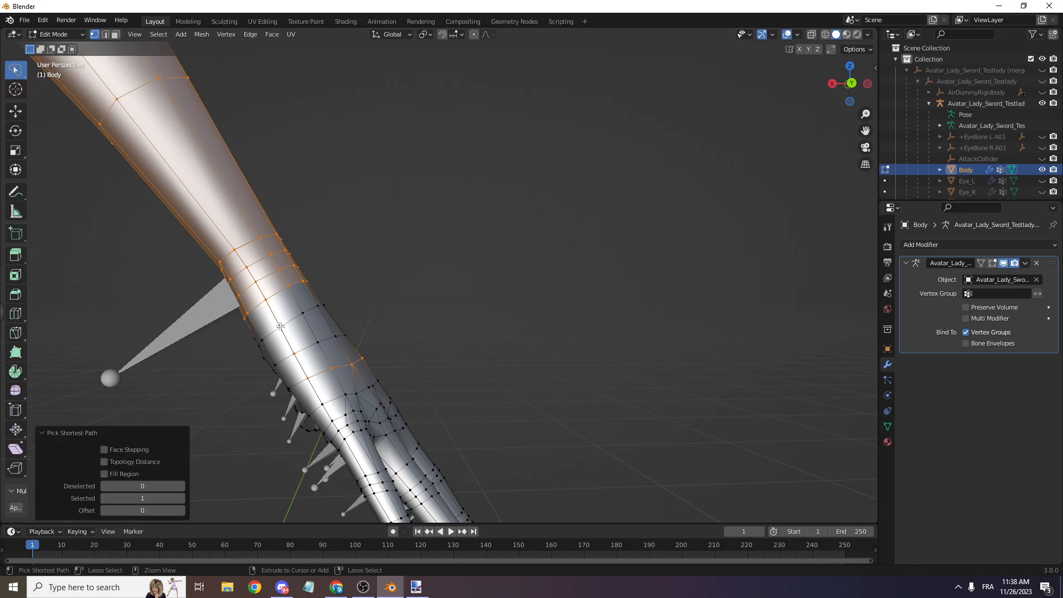
- Add the back of the right hand between the wrist and the knuckles to the sleeve selection
scroll(541, 266, "down", 3)
scroll(808, 117, "up", 3)
left_click_drag(849, 84, 709, 139)
scroll(684, 216, "up", 2)
mouse_move(582, 224)
left_mouse_down("shift")
mouse_move(545, 260)
mouse_move(614, 311)
mouse_move(699, 271)
mouse_move(694, 236)
left_mouse_up("shift")
scroll(795, 192, "down", 9)
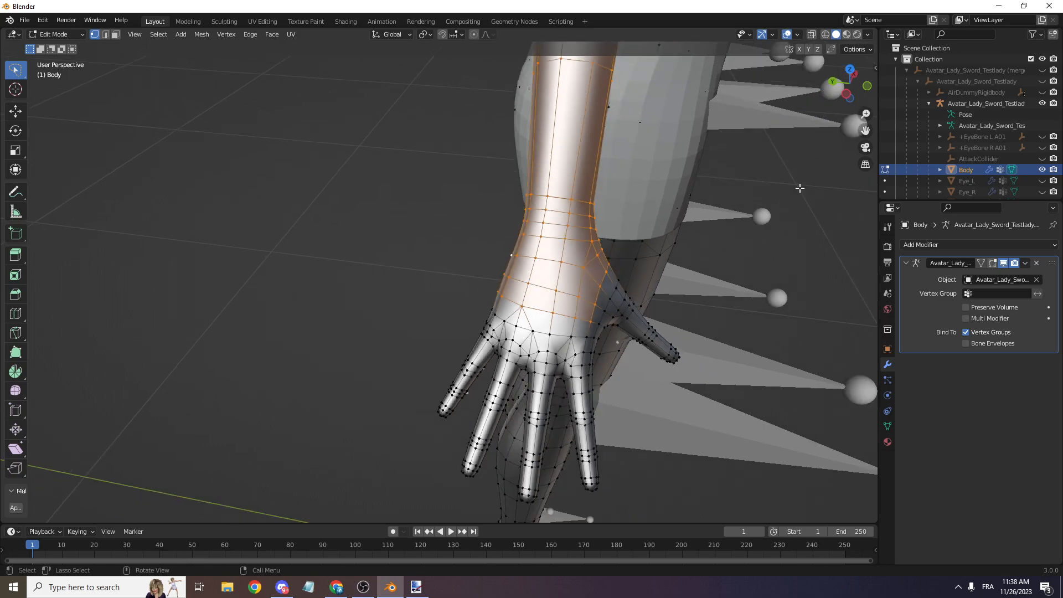
- In X-ray mode, add the character's left arm from the upper arm to the forearm to the selection
mouse_move(859, 92)
left_mouse_down()
mouse_move(742, 96)
mouse_move(867, 97)
left_mouse_up()
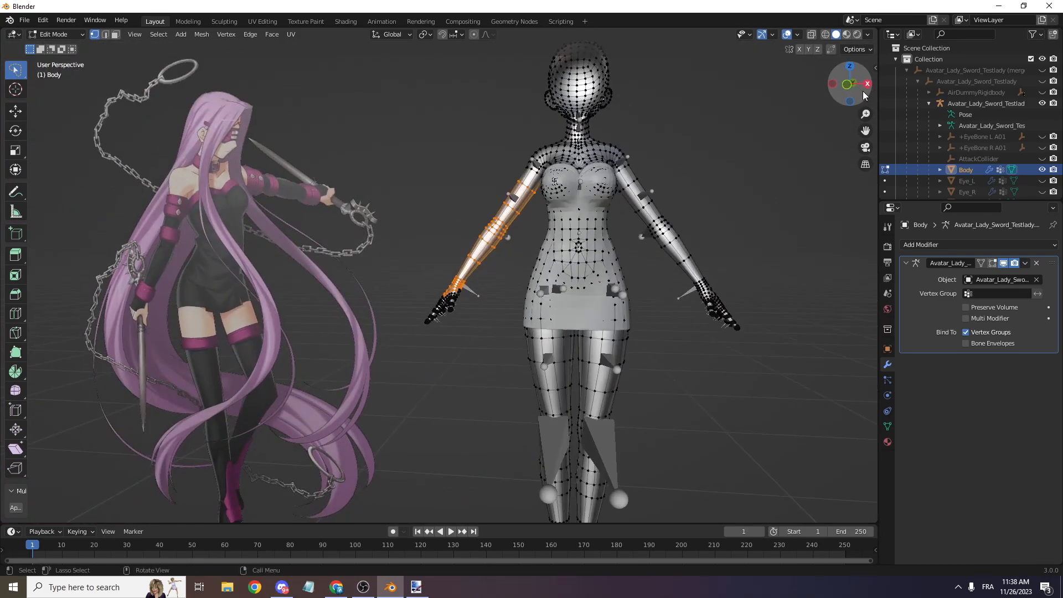
left_click(848, 85)
scroll(772, 107, "up", 5)
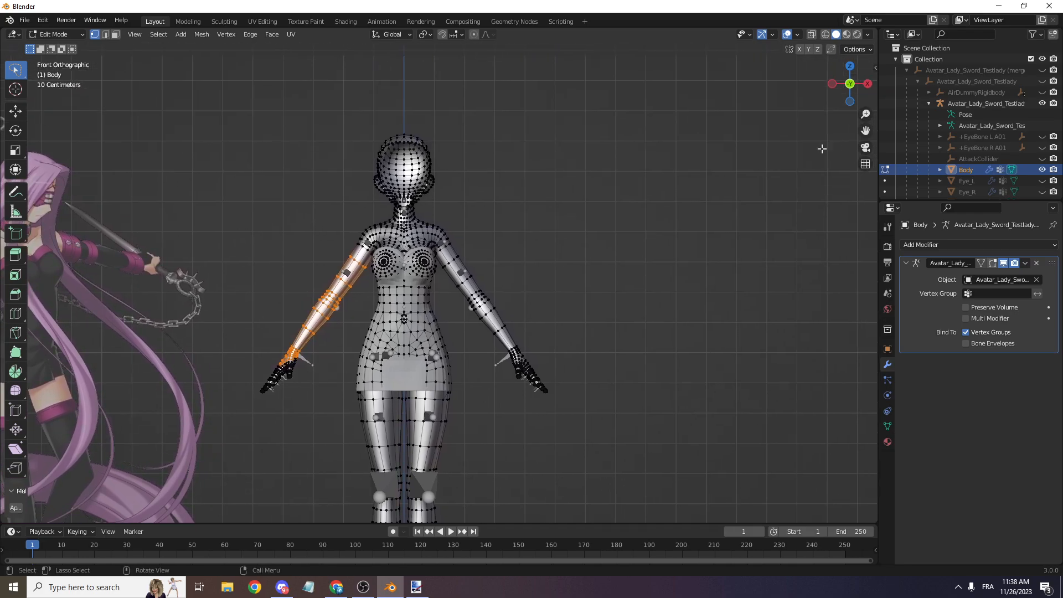
left_click(810, 34)
mouse_move(475, 226)
left_mouse_down("shift")
mouse_move(463, 234)
mouse_move(454, 306)
mouse_move(515, 409)
mouse_move(587, 422)
mouse_move(620, 382)
left_mouse_up("shift")
- Extend the left arm selection to the wrist edge loops and turn off X-ray mode
left_click_drag(865, 131, 738, 0)
scroll(533, 359, "up", 7)
mouse_move(576, 247)
left_mouse_down("shift")
mouse_move(554, 250)
mouse_move(501, 391)
mouse_move(617, 312)
left_mouse_up("shift")
scroll(633, 278, "down", 3)
scroll(740, 136, "down", 1)
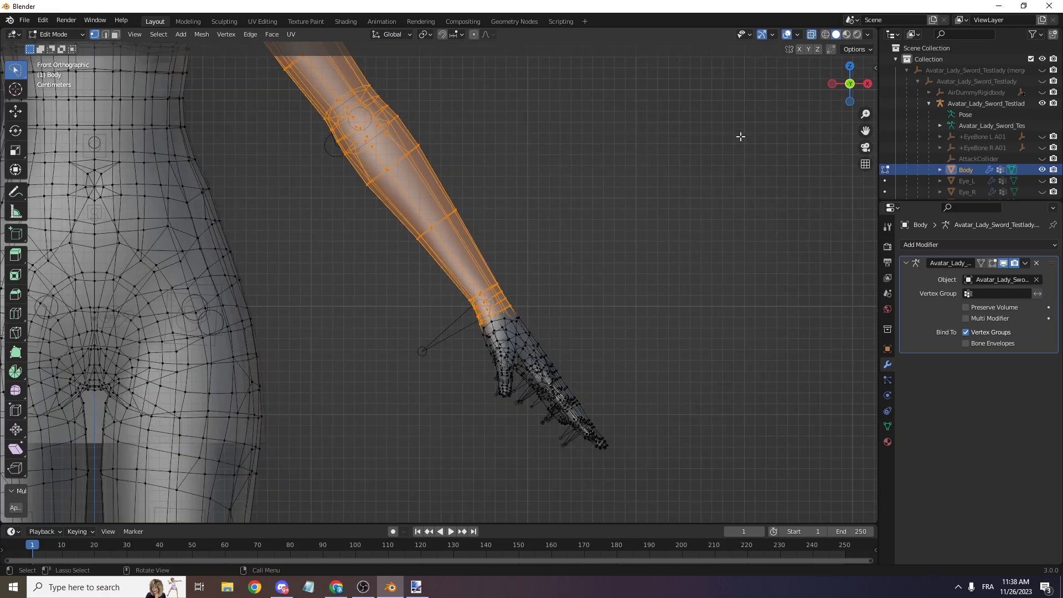
scroll(782, 150, "up", 1)
left_click_drag(842, 86, 818, 15)
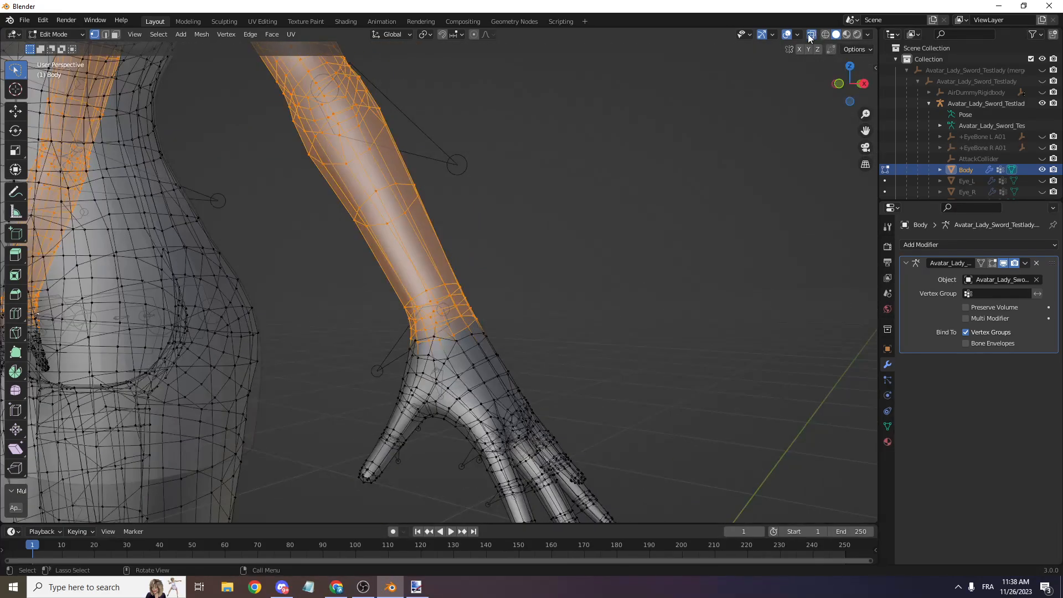
left_click(809, 35)
- Examine the left arm and wrist selection from perspective and front views
left_click_drag(844, 85, 876, 84)
scroll(584, 303, "up", 2)
scroll(520, 395, "down", 6)
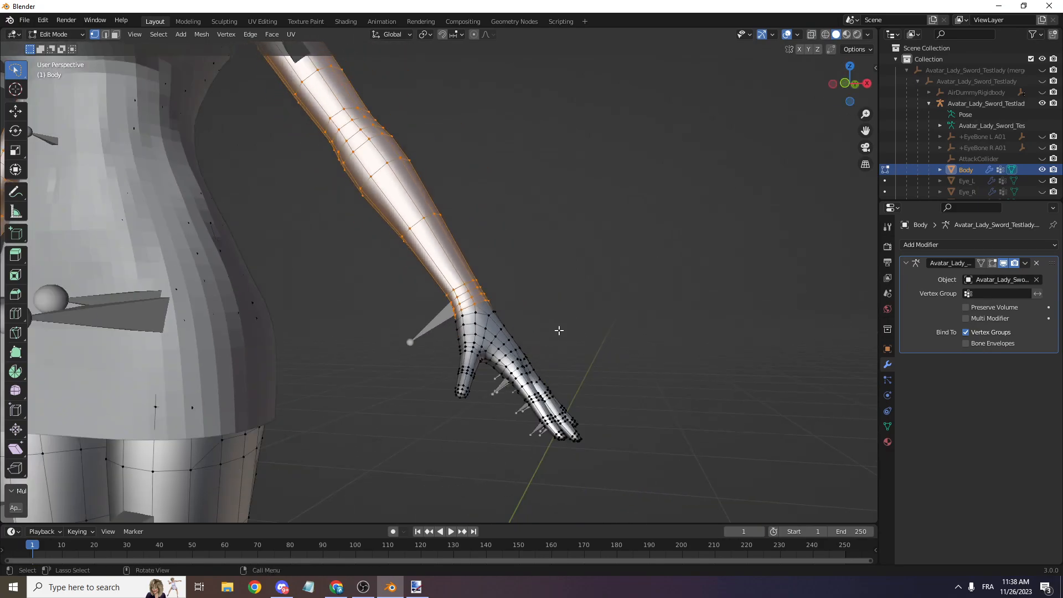
left_click(848, 84)
left_click_drag(861, 129, 1062, 126)
scroll(861, 129, "up", 5)
left_click_drag(861, 129, 401, 126)
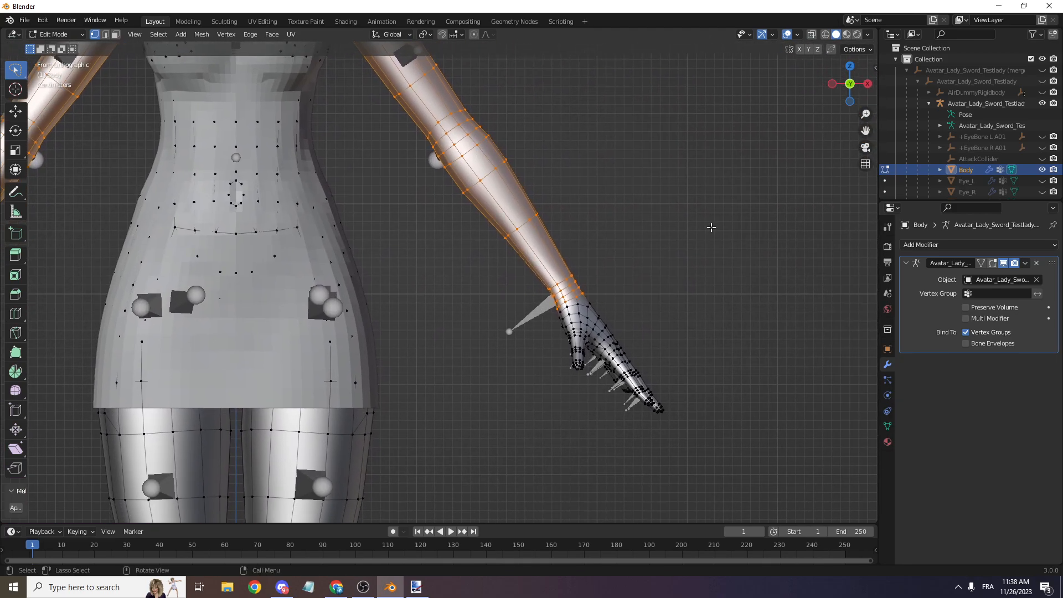
- Compare the left wrist's selection boundary with the finished selection on the right hand in front view
scroll(654, 311, "up", 3)
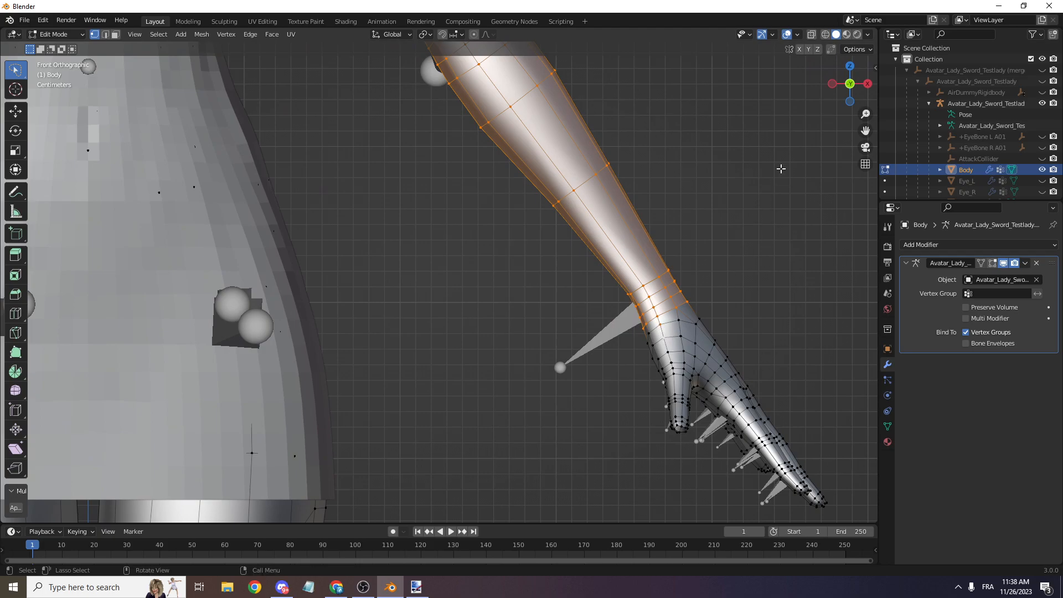
scroll(781, 171, "down", 8)
left_click_drag(866, 131, 1062, 114)
scroll(866, 131, "down", 2)
left_click_drag(866, 131, 435, 115)
scroll(604, 295, "up", 10)
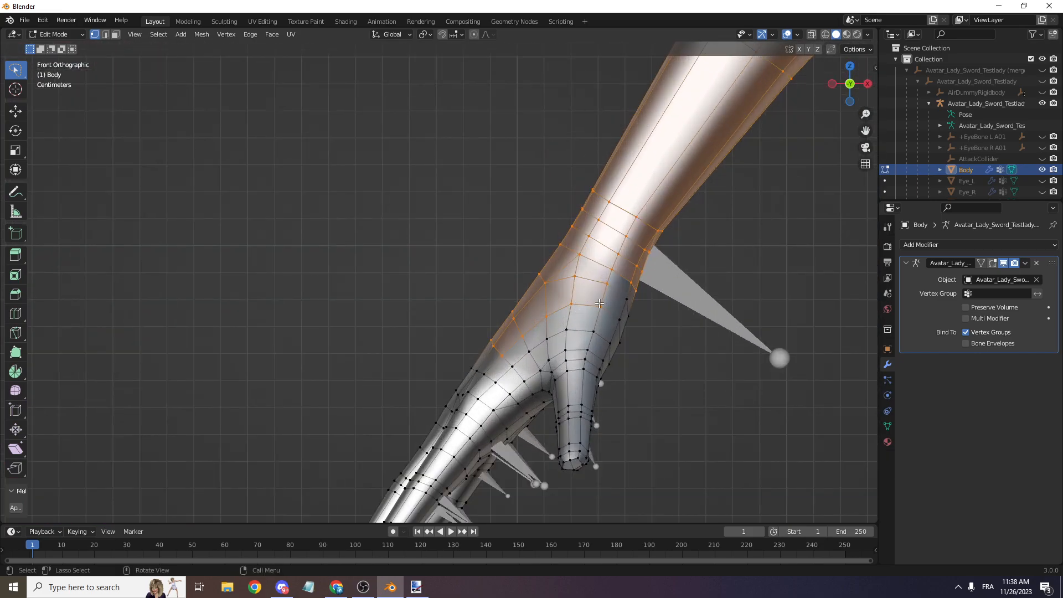
scroll(831, 133, "down", 7)
left_click_drag(865, 130, 300, 111)
- Select the sleeve's pointed lower boundary on the left hand, from the thumb side across the back to the little-finger side
scroll(699, 209, "up", 6)
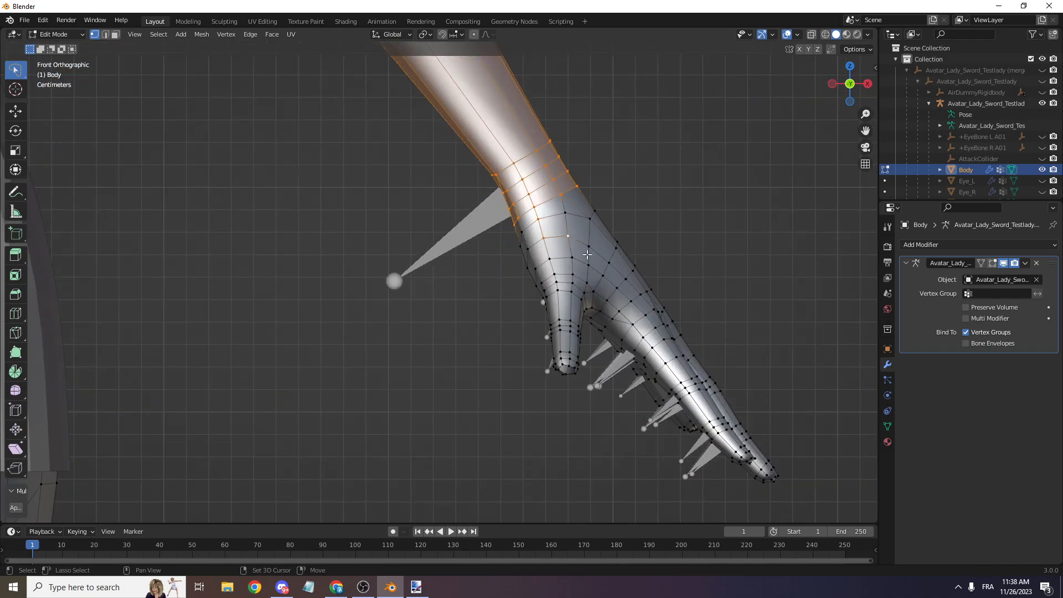
scroll(742, 182, "down", 2)
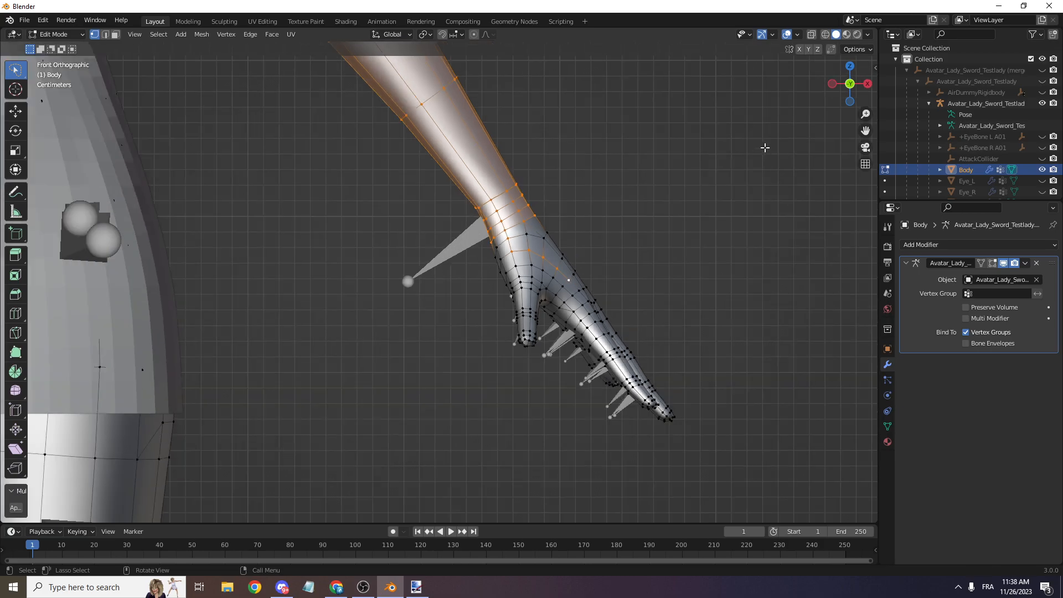
left_click_drag(861, 90, 762, 111)
middle_click_drag(392, 150, 334, 283)
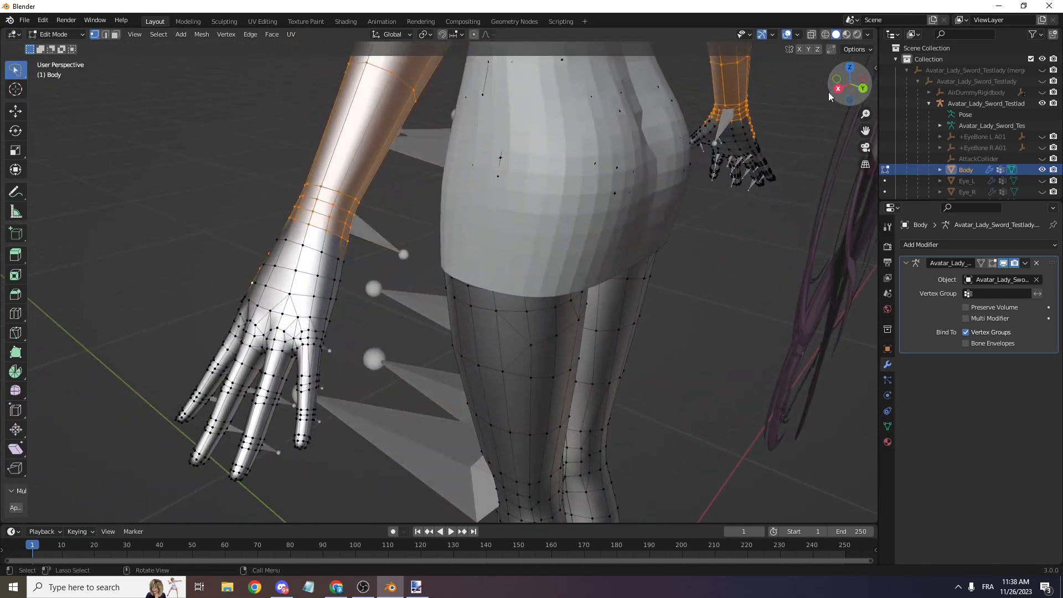
left_click(331, 280, "ctrl")
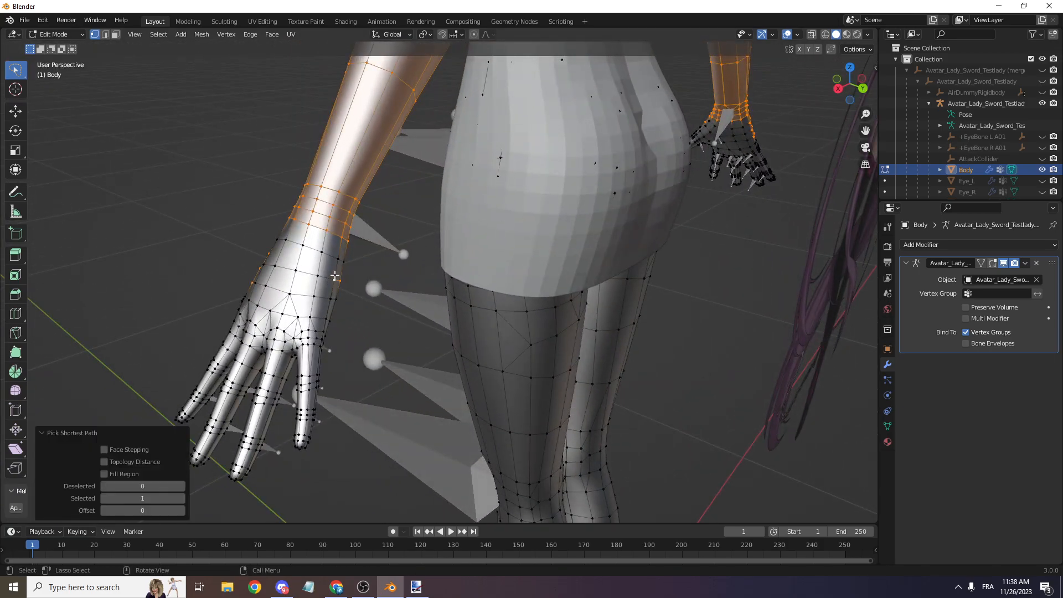
left_click(334, 276, "ctrl")
key("ctrl+z")
key("ctrl+z")
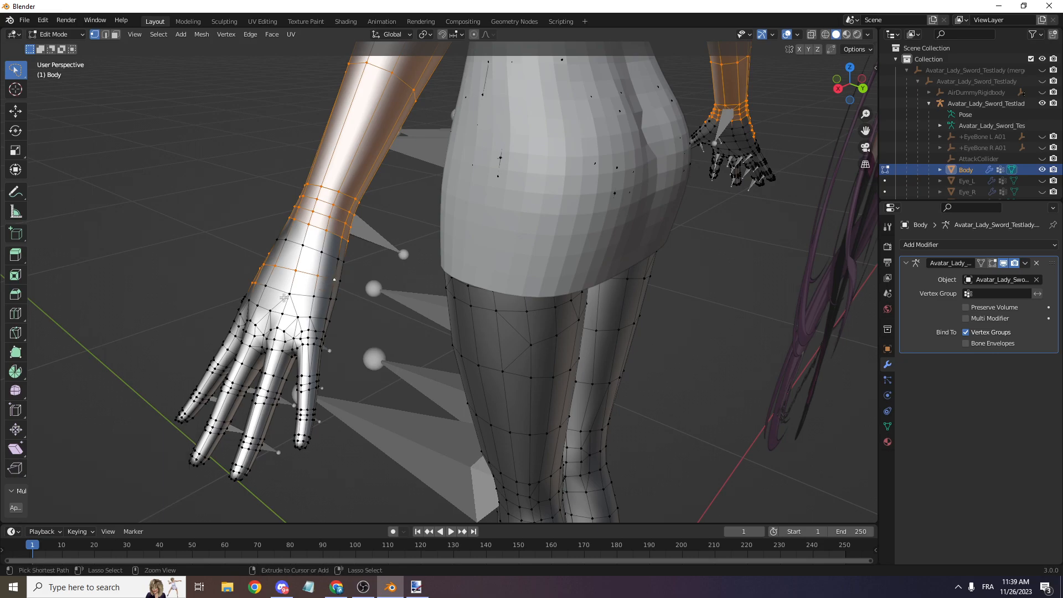
left_click(316, 299, "ctrl")
left_click(335, 299, "shift")
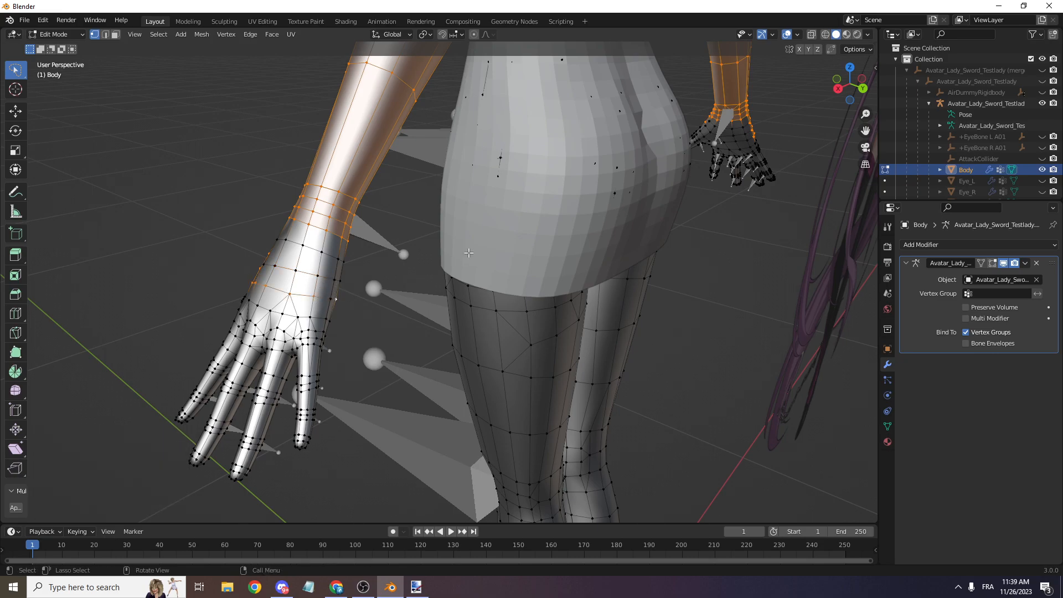
- Add the remaining vertices on the back of the left hand between the wrist loops and the lower boundary
scroll(334, 299, "up", 3)
left_click_drag(847, 102, 833, 103)
middle_click_drag(457, 203, 443, 198)
scroll(443, 198, "up", 2)
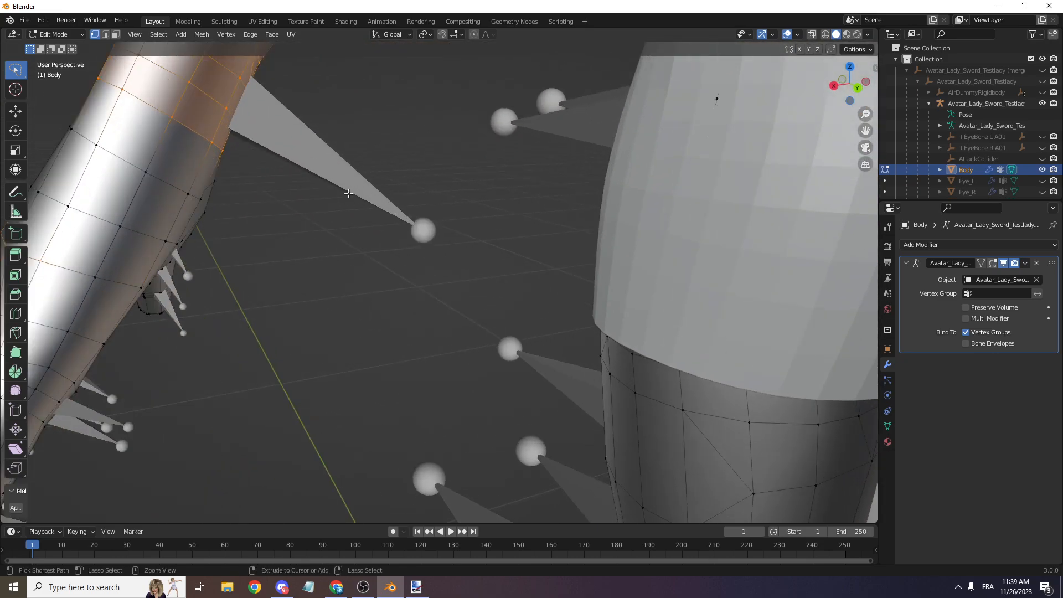
middle_click_drag(113, 263, 149, 231)
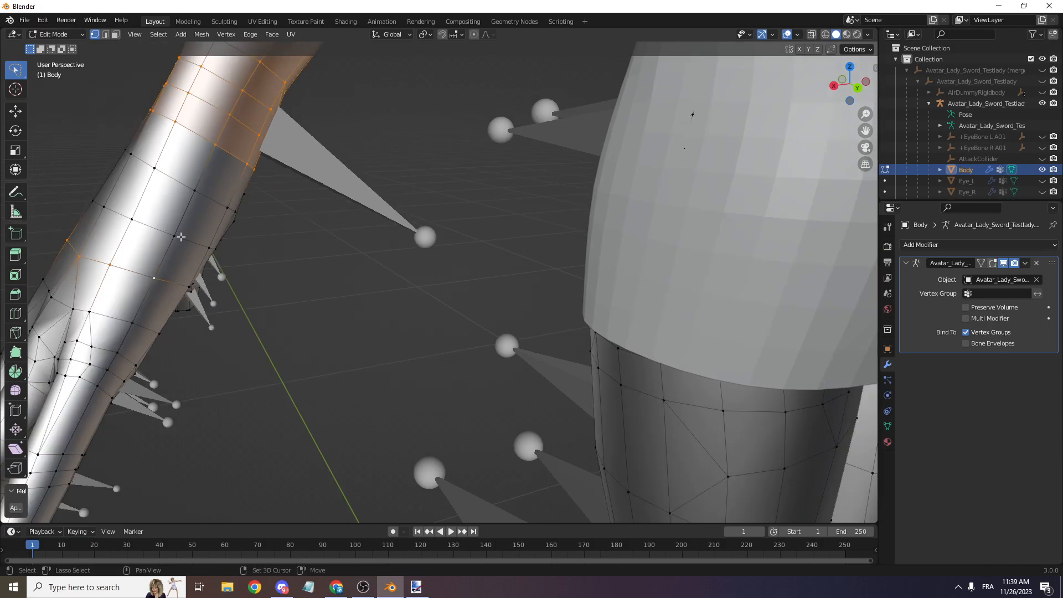
left_click(200, 189, "ctrl")
scroll(287, 187, "down", 2)
left_click_drag(838, 92, 948, 97)
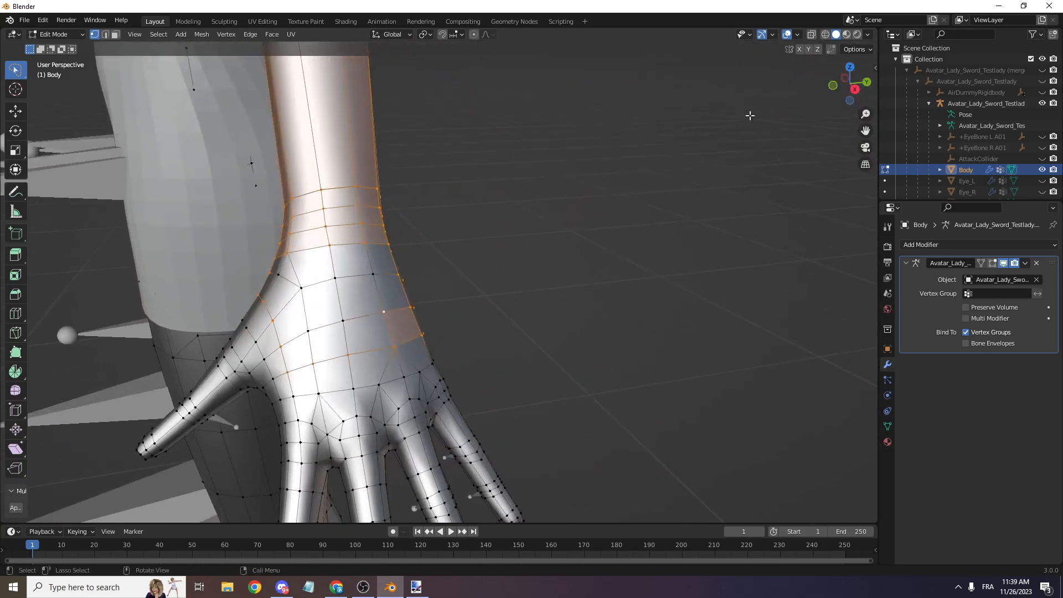
left_click(354, 278, "shift")
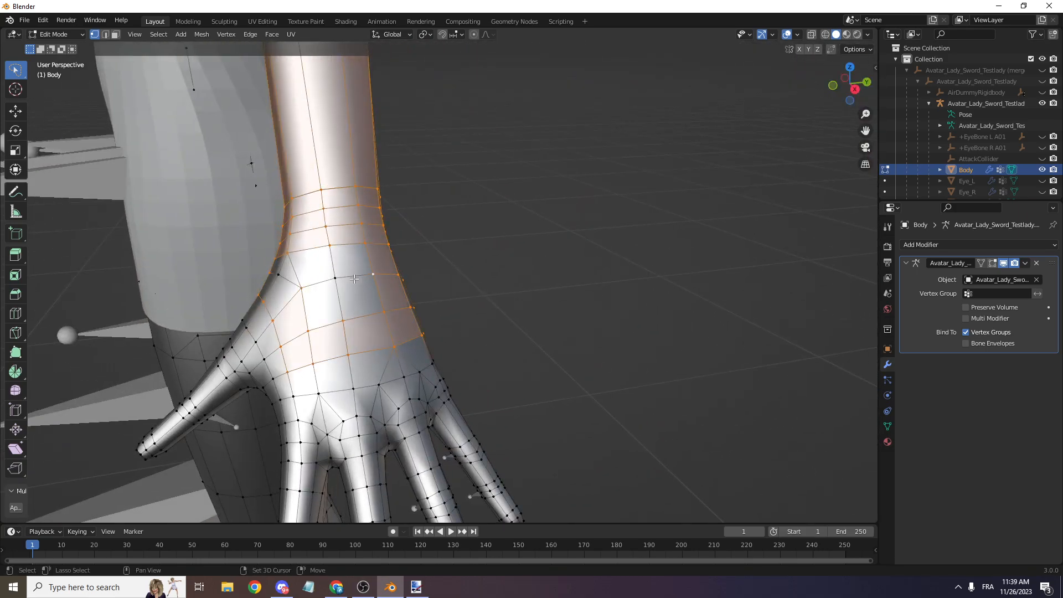
mouse_move(342, 274)
left_mouse_down("shift")
mouse_move(272, 270)
mouse_move(357, 289)
left_mouse_up("shift")
- In X-ray mode, lasso the remaining vertices along the left hand's outer side into the selection and turn X-ray off
scroll(370, 275, "down", 9)
mouse_move(838, 89)
left_mouse_down()
mouse_move(1054, 88)
mouse_move(485, 89)
mouse_move(504, 88)
left_mouse_up()
mouse_move(851, 83)
left_mouse_down()
mouse_move(947, 92)
mouse_move(851, 109)
mouse_move(847, 83)
left_mouse_up()
scroll(686, 132, "up", 5)
left_click(811, 34)
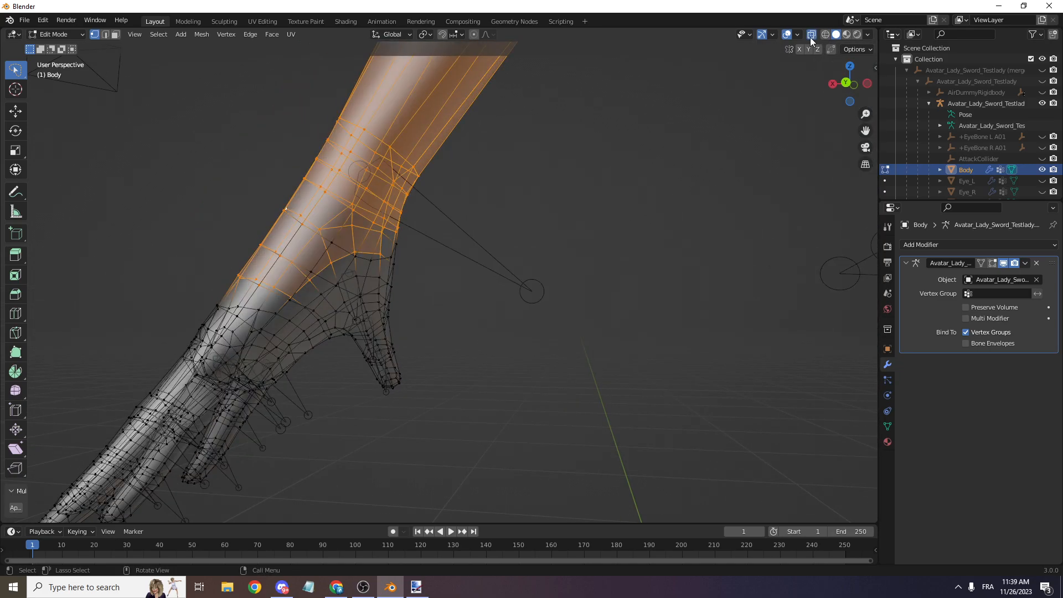
left_click_drag(858, 100, 847, 87)
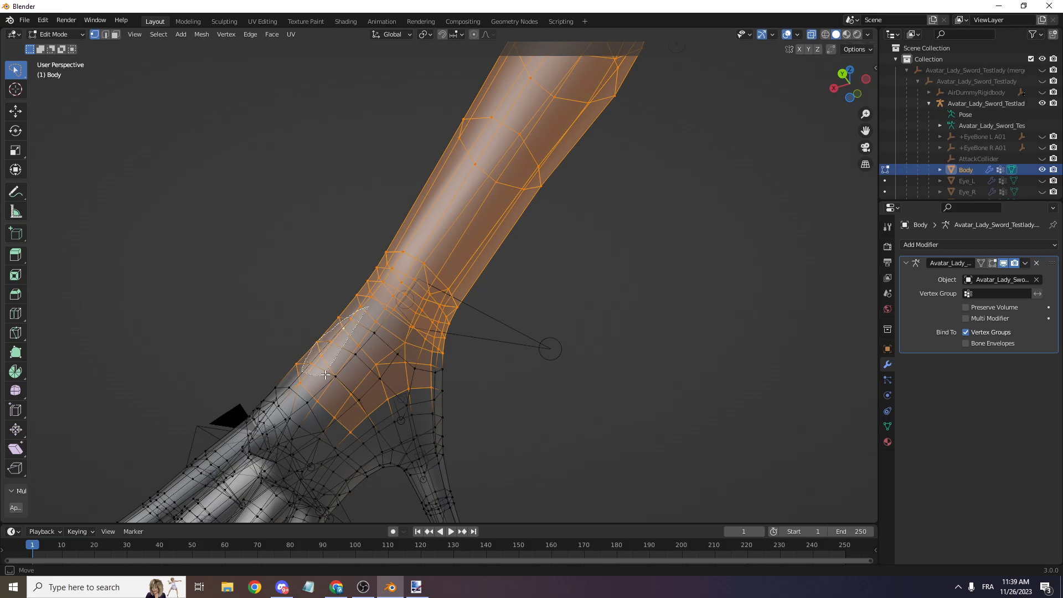
scroll(349, 346, "down", 6)
left_click(811, 35)
- Duplicate the selected arm and hand geometry in place and separate the duplicate into its own object
left_click_drag(847, 80, 635, 175)
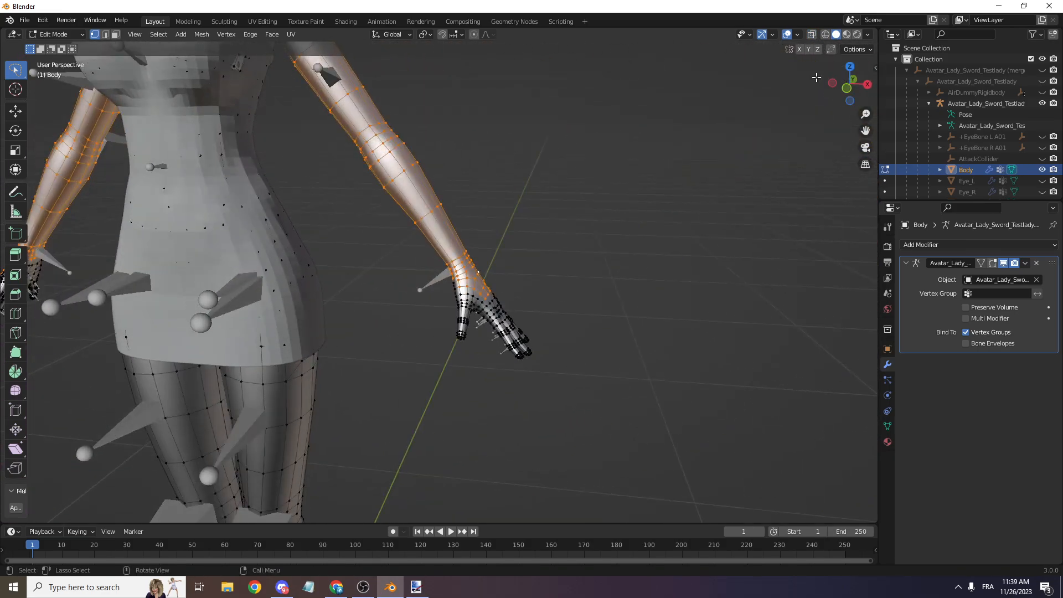
scroll(635, 175, "up", 2)
scroll(787, 108, "up", 2)
left_click(847, 90)
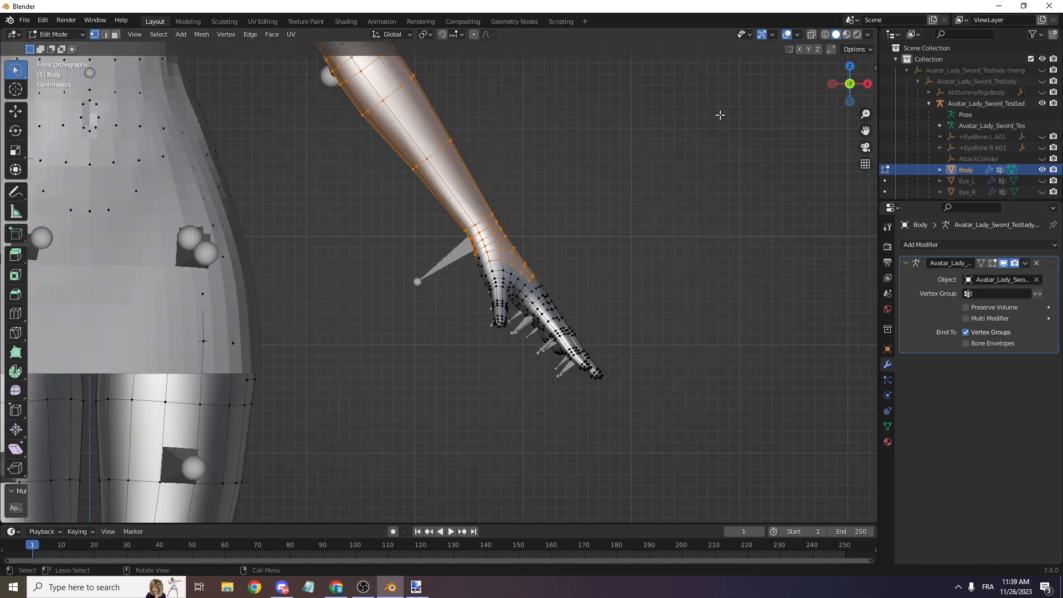
scroll(692, 130, "down", 1)
scroll(609, 142, "down", 2)
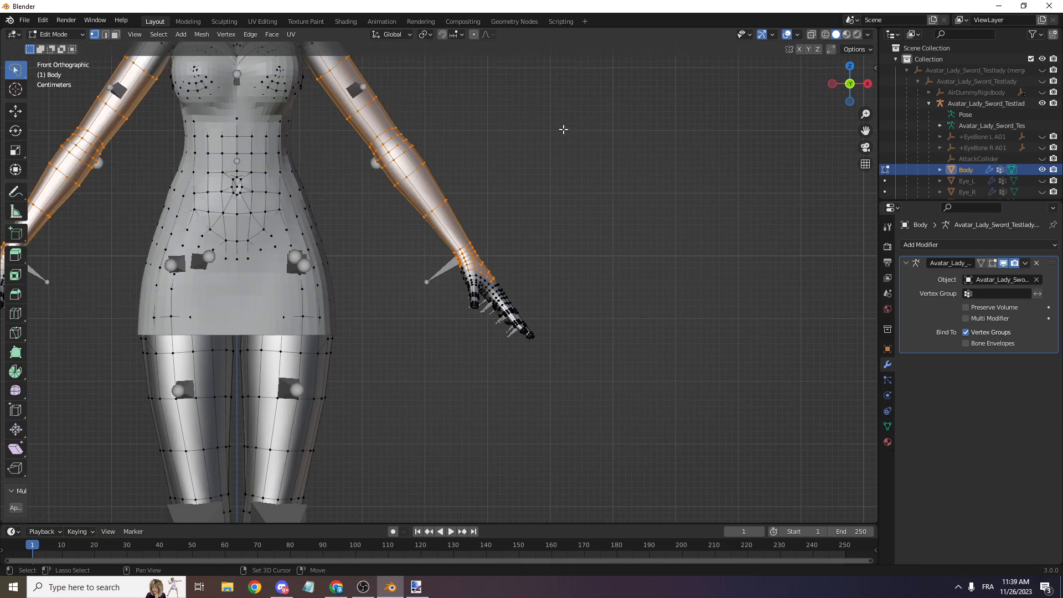
key("shift+d")
key("Escape")
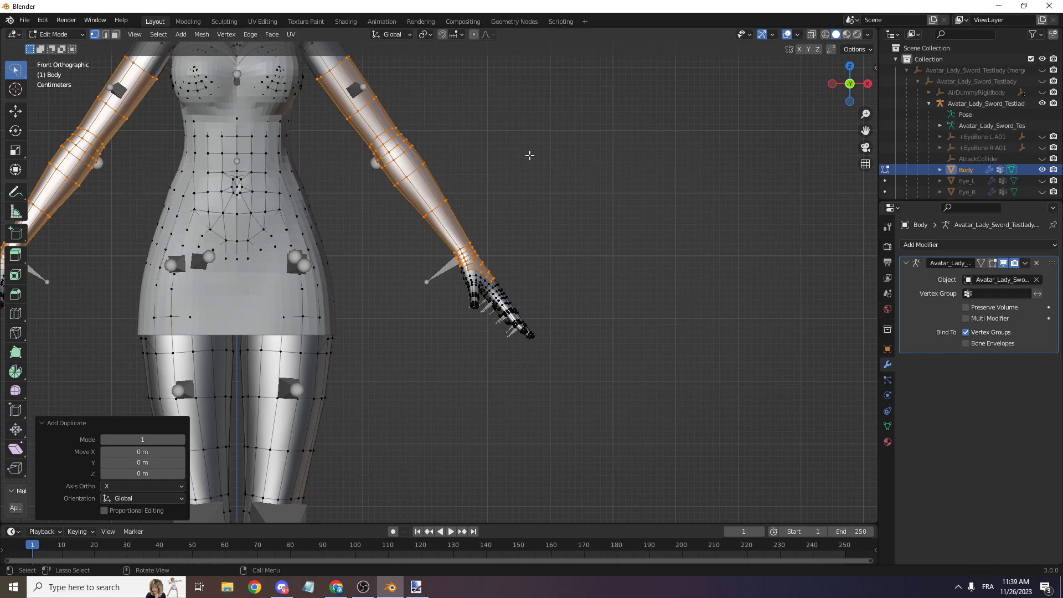
key("p")
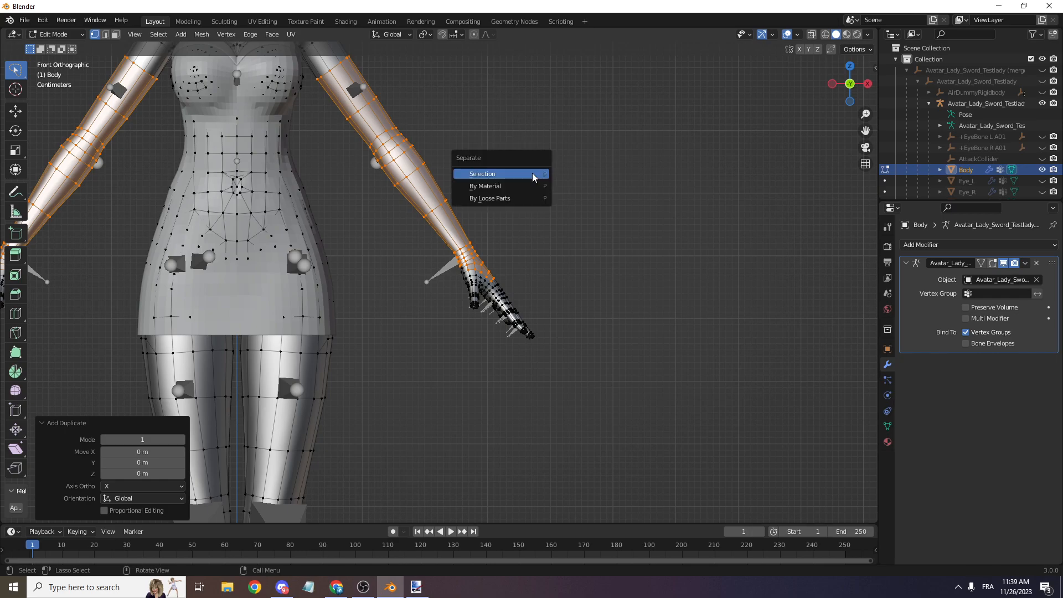
left_click(512, 174)
- Switch to Object Mode, select the separated sleeves object and open it in Edit Mode
scroll(387, 133, "up", 1)
left_click(63, 35)
left_click(61, 47)
left_click(404, 131)
scroll(421, 144, "down", 2)
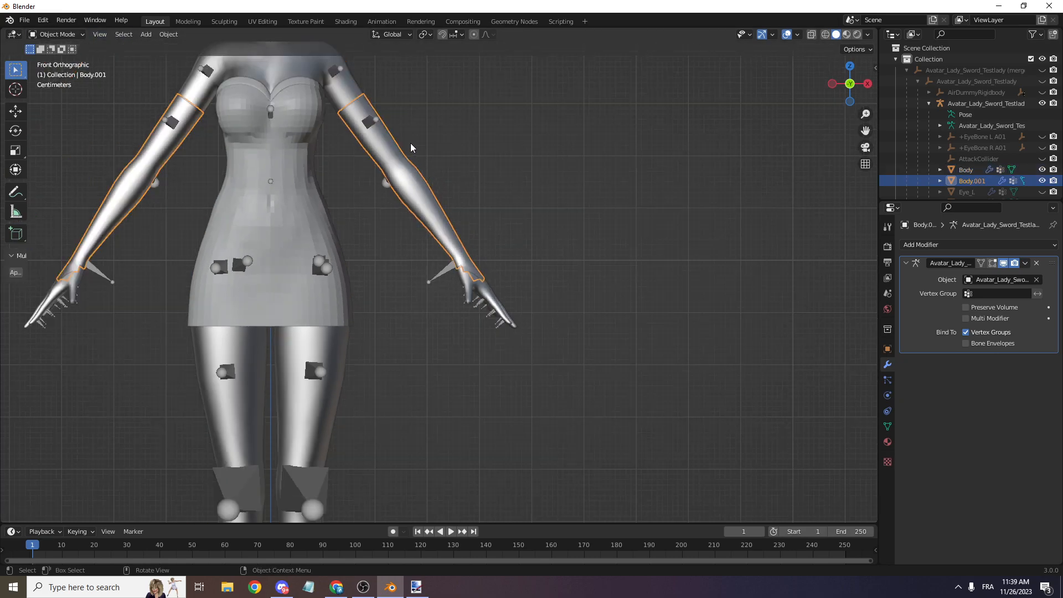
scroll(260, 89, "up", 2)
left_click(72, 36)
left_click(58, 59)
- Select the entire sleeve mesh and fatten it outward with Shrink/Fatten by 0.000447 m
scroll(517, 185, "down", 5)
scroll(540, 164, "up", 8)
key("a")
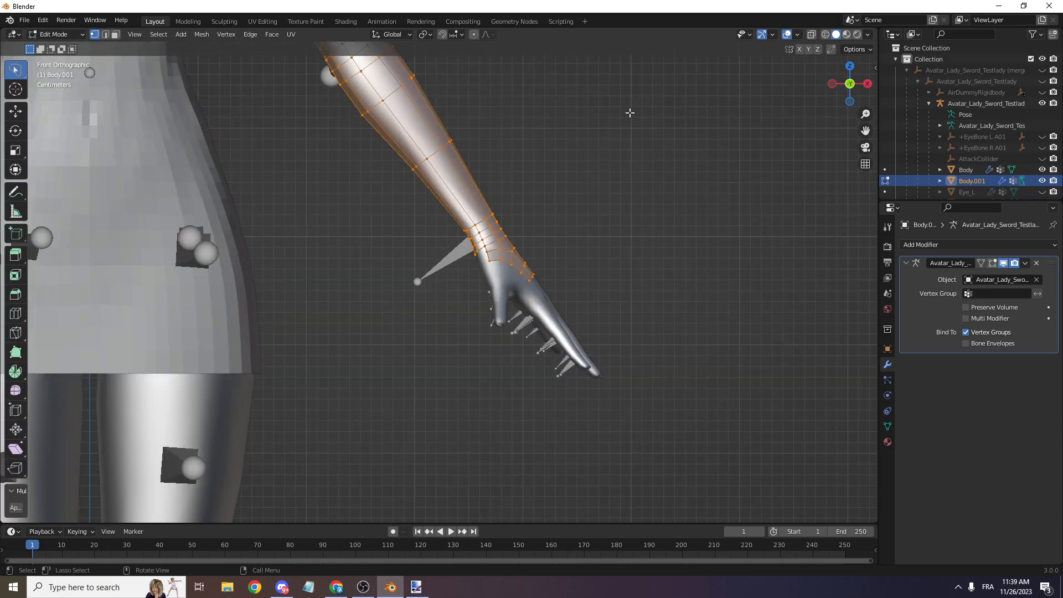
left_click_drag(850, 83, 787, 100)
scroll(783, 135, "up", 3)
scroll(612, 179, "down", 8)
scroll(598, 181, "up", 8)
key("alt+s")
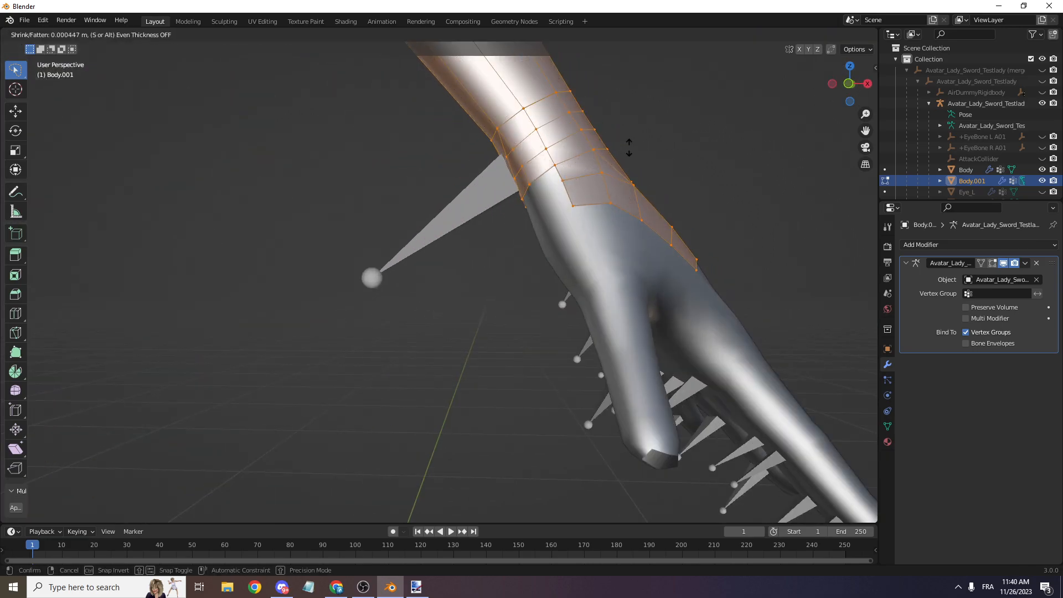
left_click(629, 148)
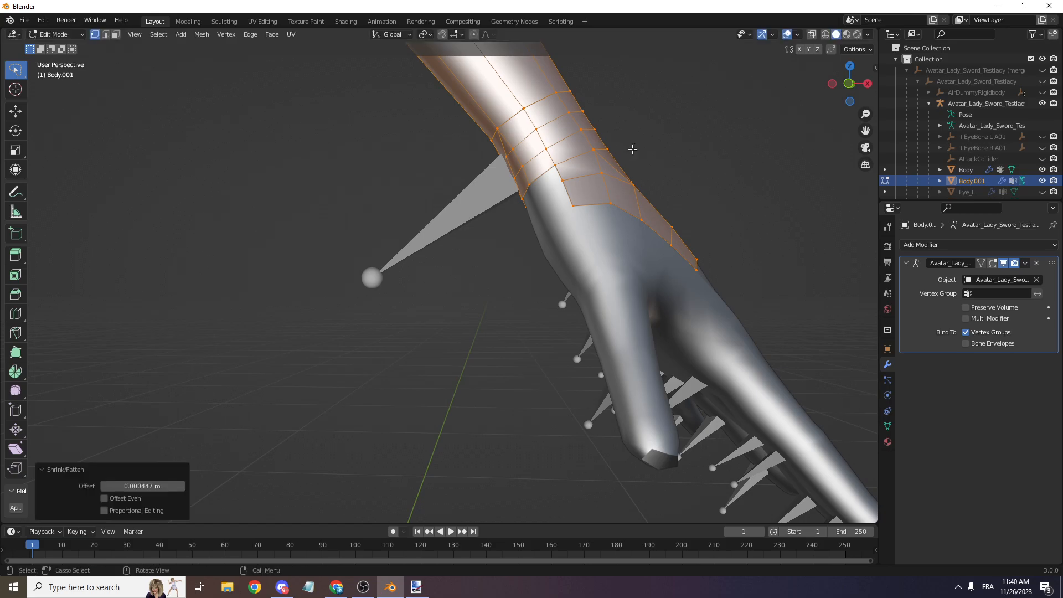
- Set the Shrink/Fatten offset of the arm sleeve mesh to 0.001 m
left_click(132, 485)
double_click(135, 486)
key("BackSpace")
key("BackSpace")
type("1")
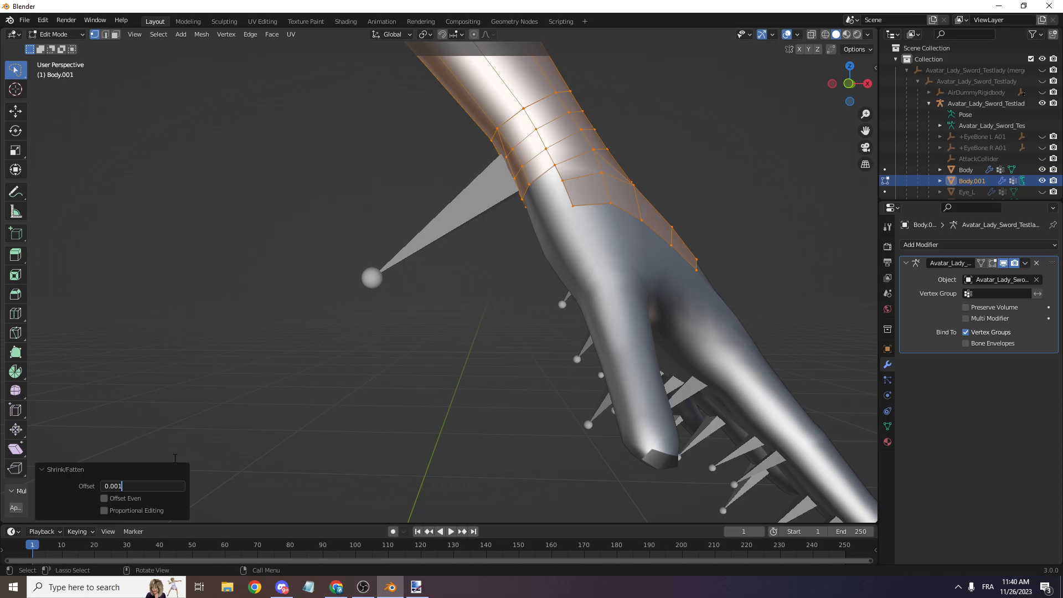
key("Return")
scroll(435, 301, "down", 6)
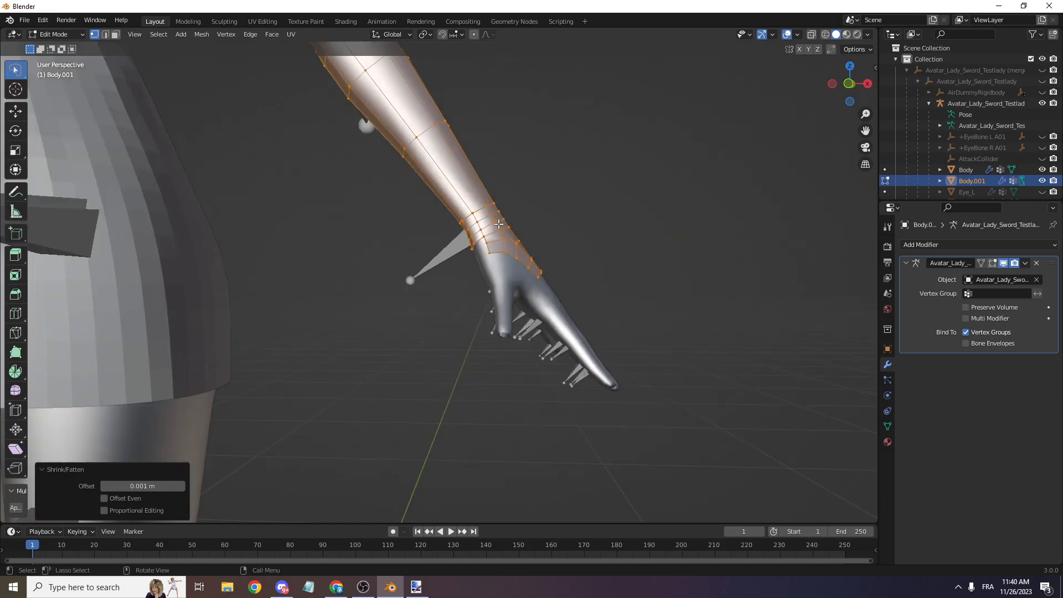
- Inspect the arm sleeves from the front with the viewport overlays hidden, and show the overlays again
left_click(852, 88)
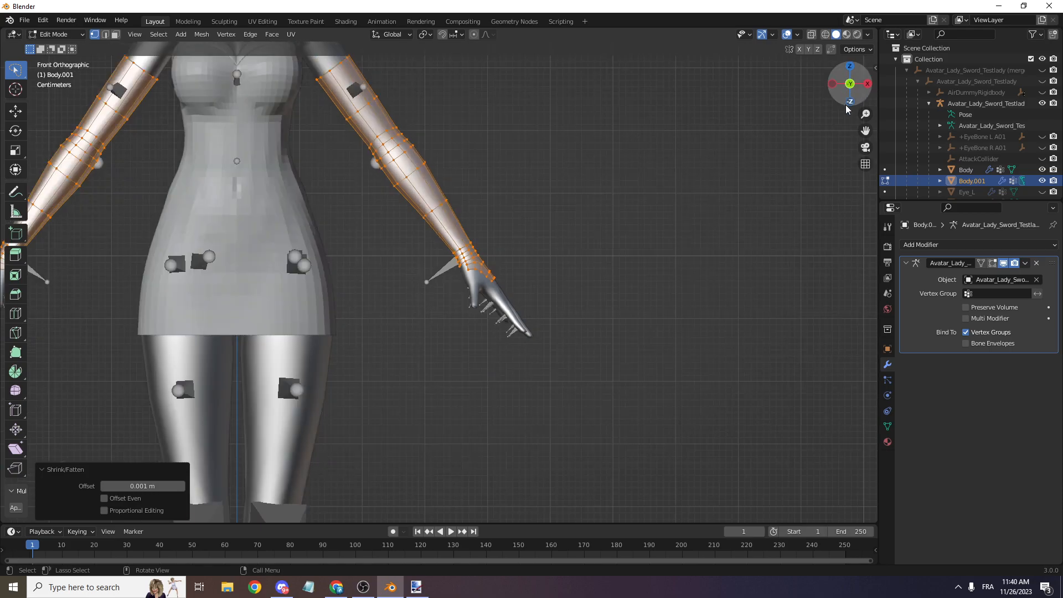
left_click_drag(865, 131, 1000, 237)
scroll(670, 183, "up", 2)
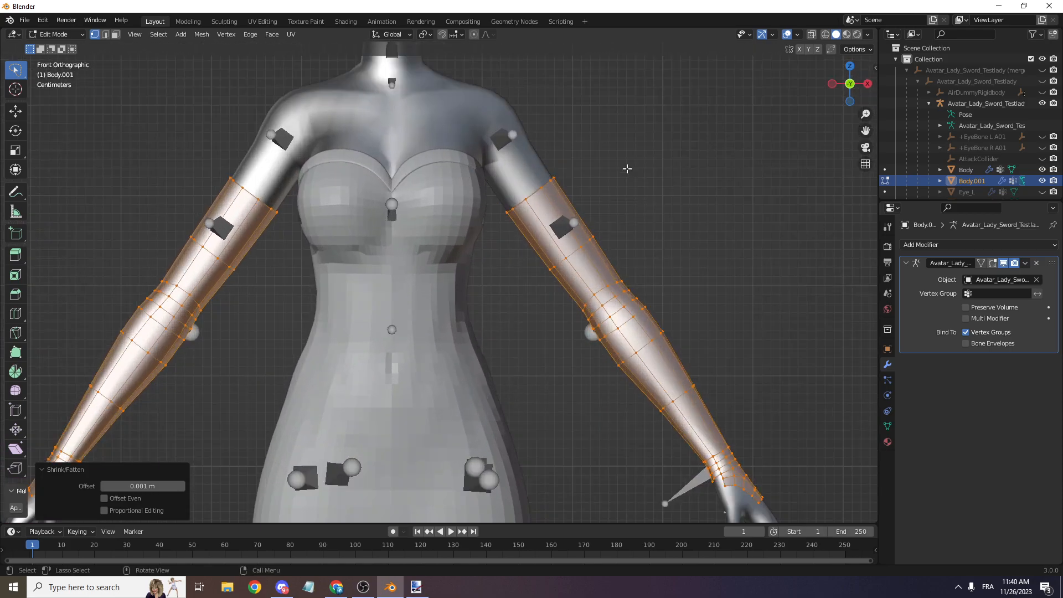
scroll(695, 83, "down", 4)
scroll(695, 83, "up", 2)
left_click(789, 38)
mouse_move(837, 75)
left_mouse_down()
mouse_move(780, 119)
mouse_move(836, 75)
left_mouse_up()
scroll(836, 74, "up", 8)
scroll(836, 75, "down", 8)
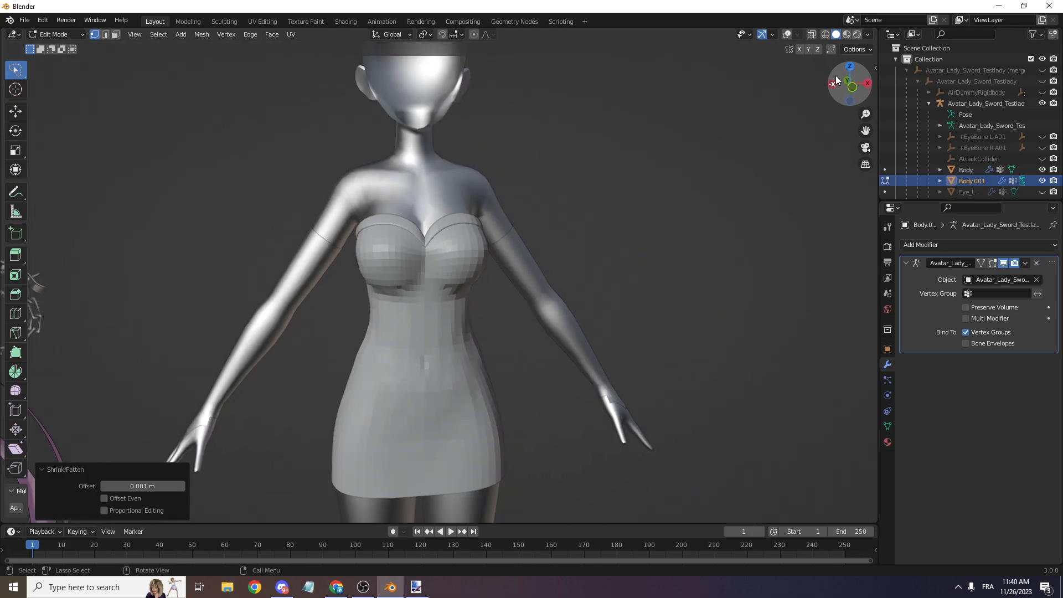
left_click(851, 86)
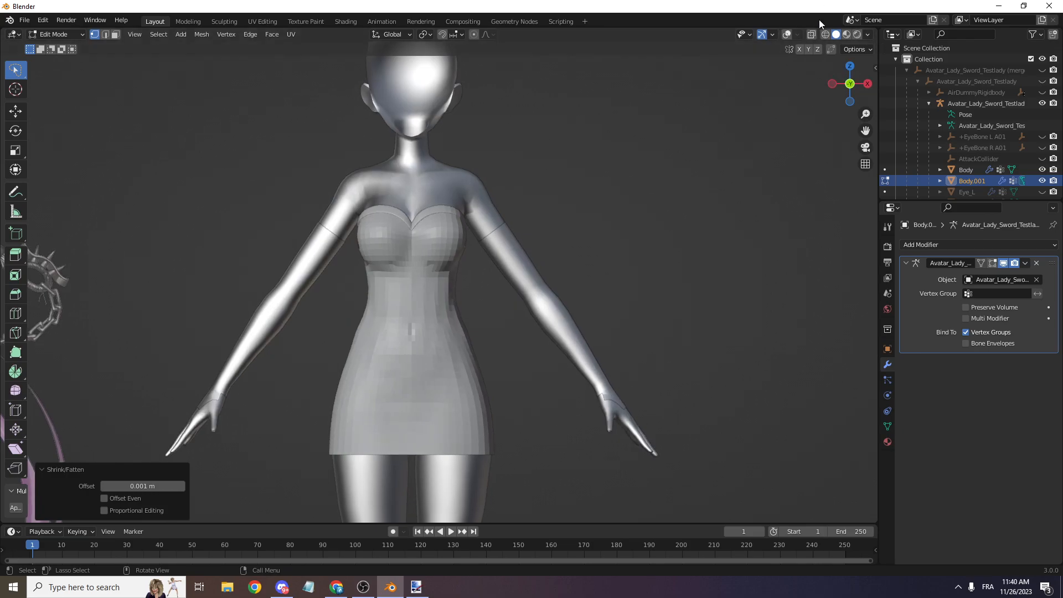
left_click(787, 34)
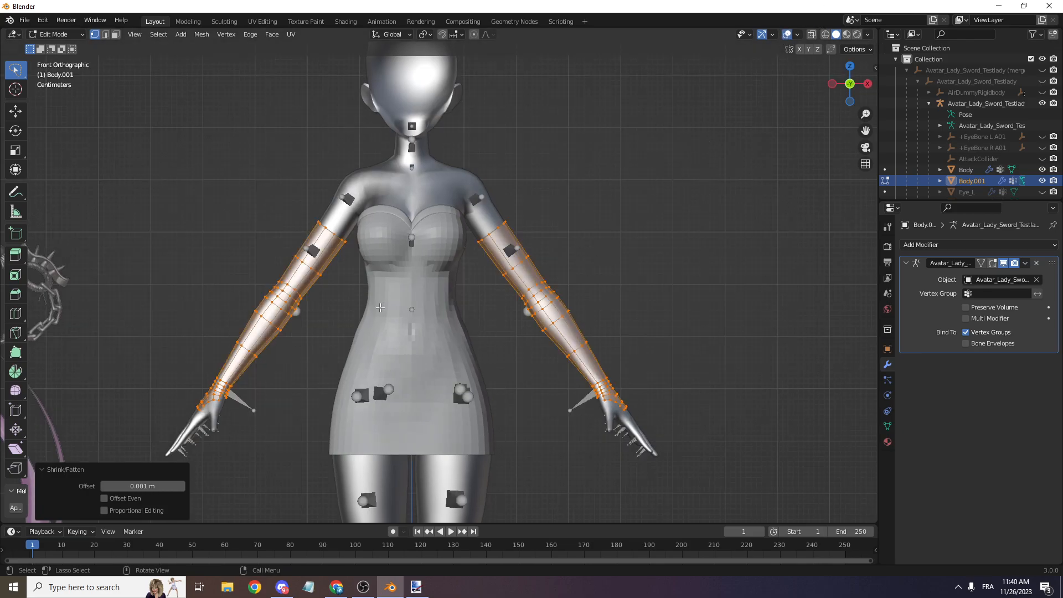
- Compare the avatar's front view with the reference illustration, focusing on the thigh-high stockings and the legs
scroll(414, 286, "up", 4)
scroll(655, 311, "down", 5)
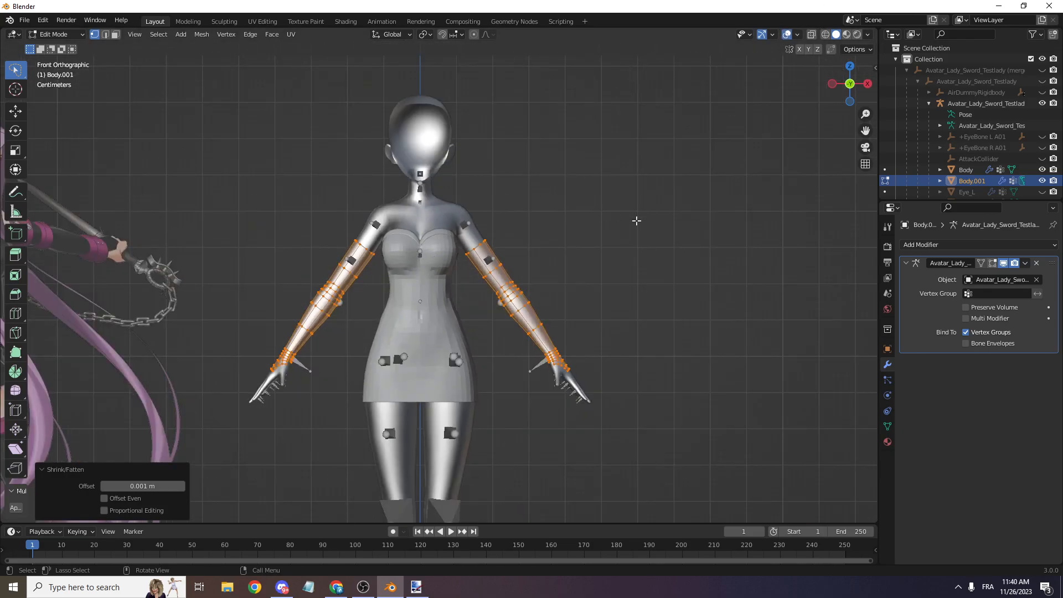
scroll(969, 138, "down", 2)
left_click_drag(865, 130, 841, 54)
scroll(862, 134, "down", 1)
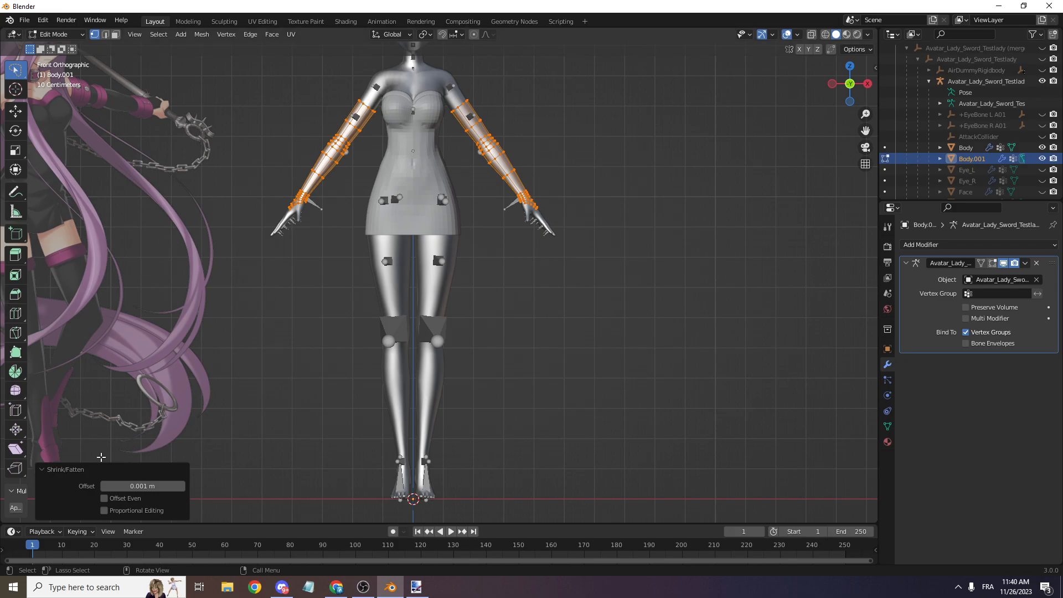
scroll(158, 337, "down", 2)
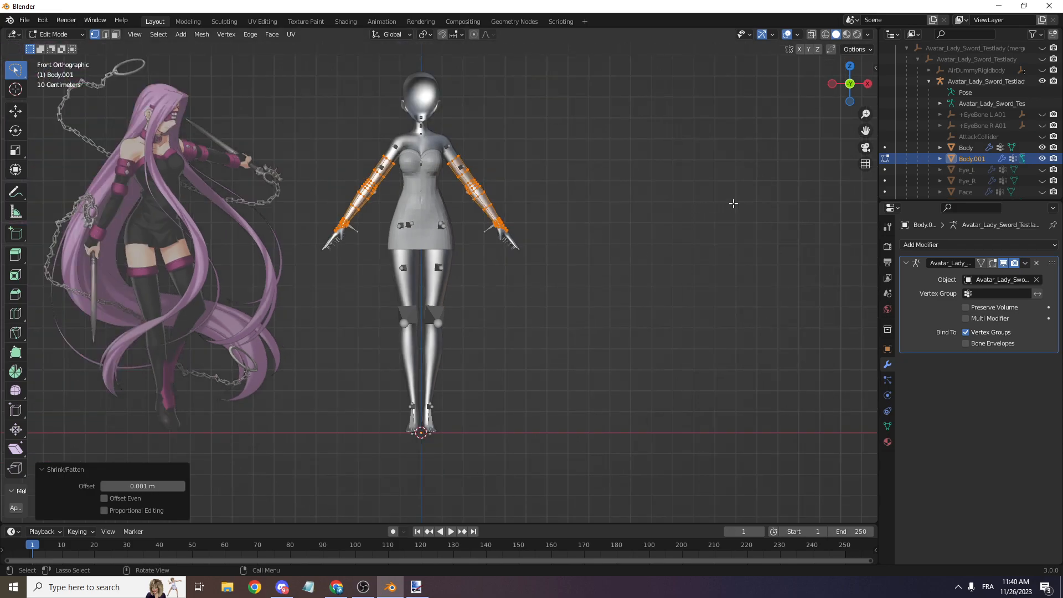
scroll(722, 206, "up", 3)
left_click_drag(865, 131, 924, 117)
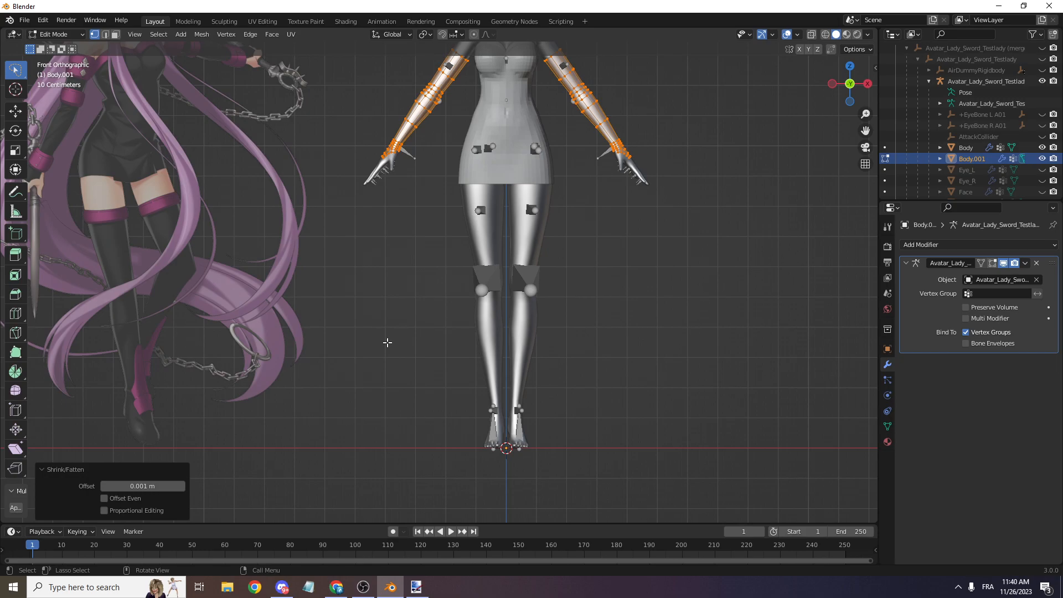
- Leave editing of the sleeve mesh and enter Edit Mode on the Body object
left_click(56, 35)
left_click(52, 37)
scroll(504, 216, "up", 2)
left_click(504, 216)
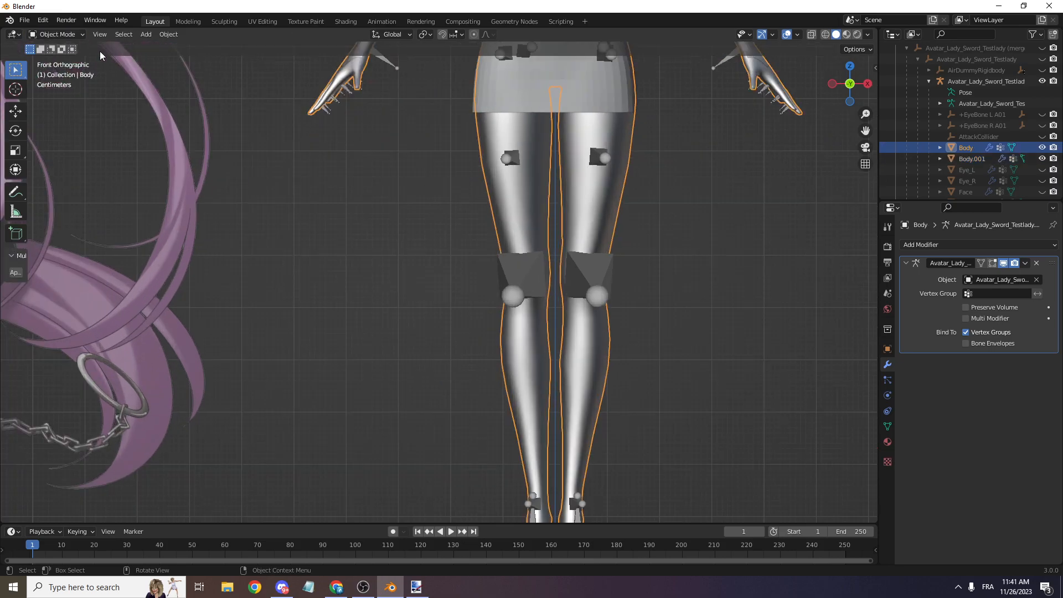
left_click(55, 35)
left_click(56, 58)
- Turn on X-Ray and box-select the vertices of both legs from mid-thigh down to just above the ankles
scroll(502, 189, "down", 4)
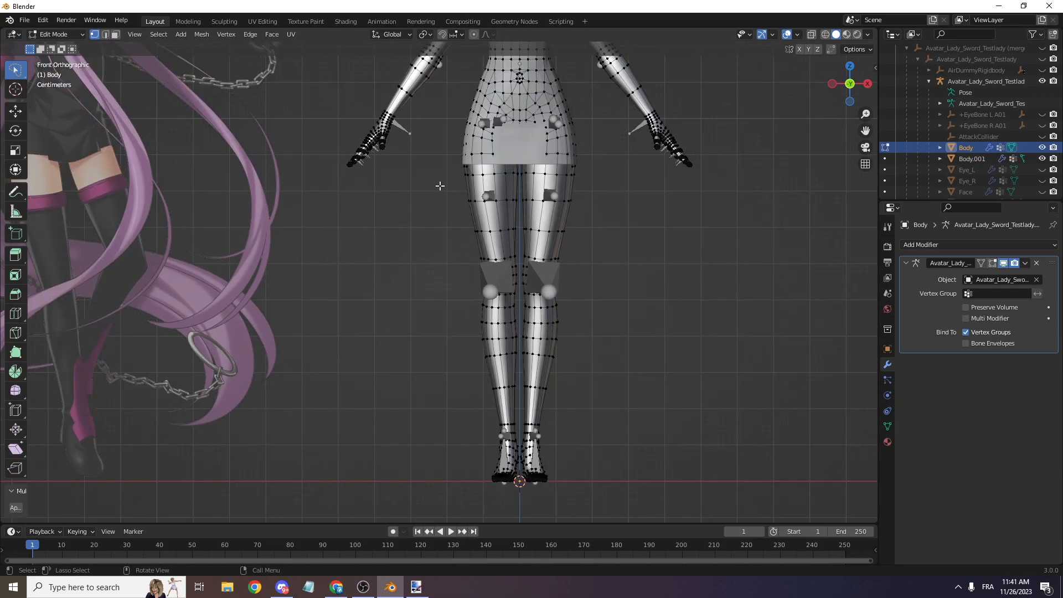
scroll(453, 198, "up", 1)
left_click(811, 34)
left_click(459, 193)
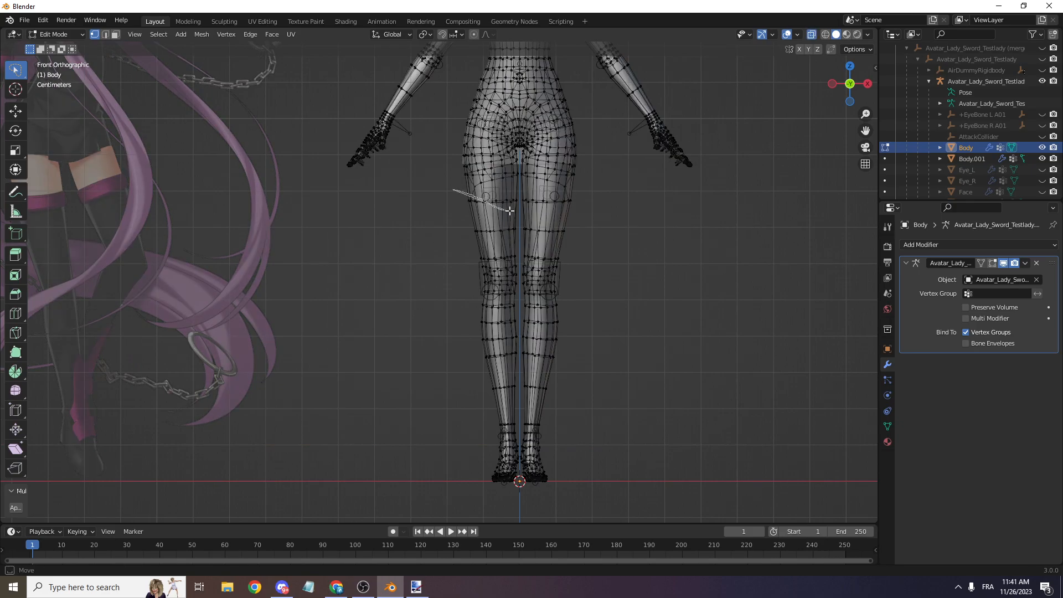
key("w")
key("w")
key("w")
key("w")
key("w")
key("w")
key("w")
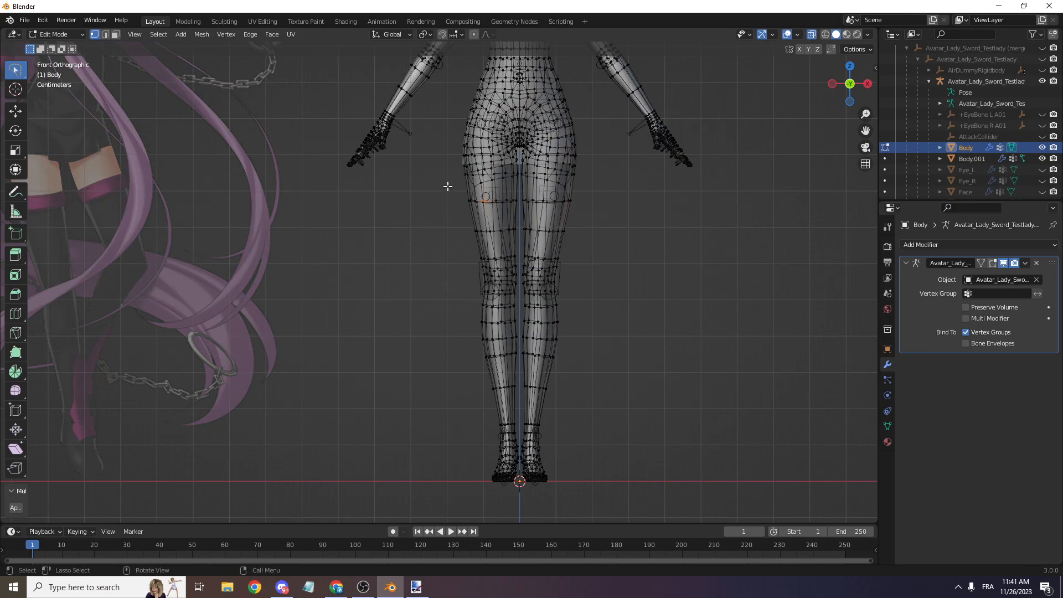
key("w")
left_click_drag(447, 188, 633, 435)
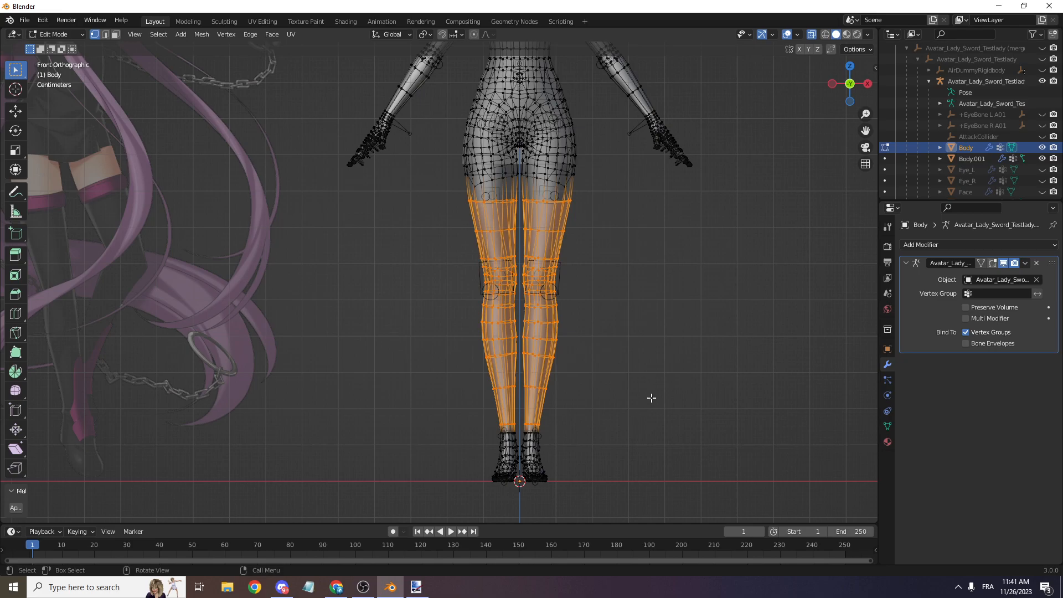
- Turn off X-Ray, duplicate the selected leg geometry in place and separate the copy into its own object
left_click_drag(864, 129, 866, 432)
scroll(865, 131, "down", 3)
scroll(724, 192, "up", 9)
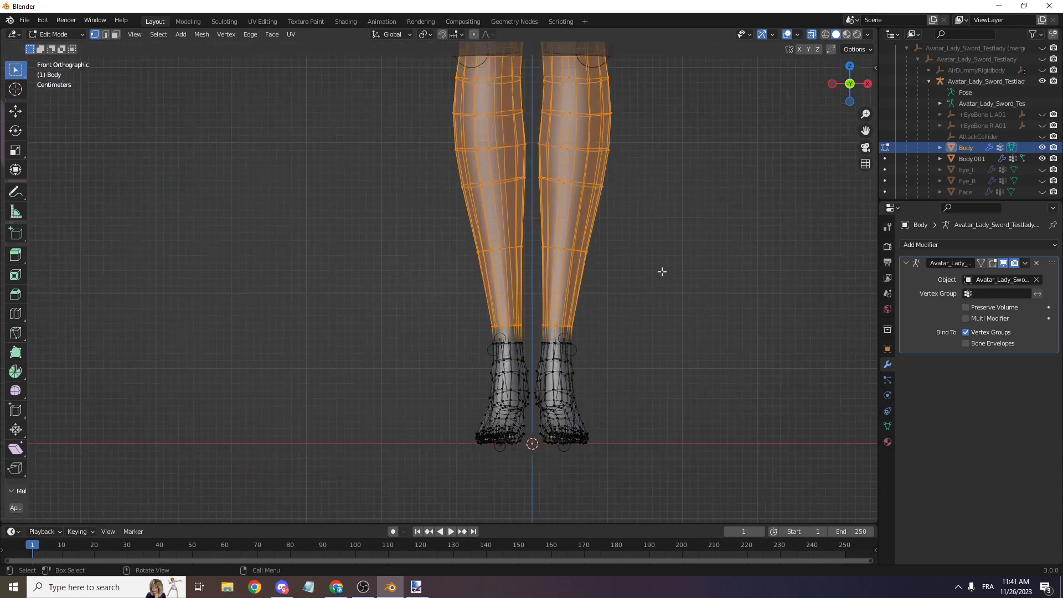
left_click(812, 35)
scroll(513, 331, "down", 2)
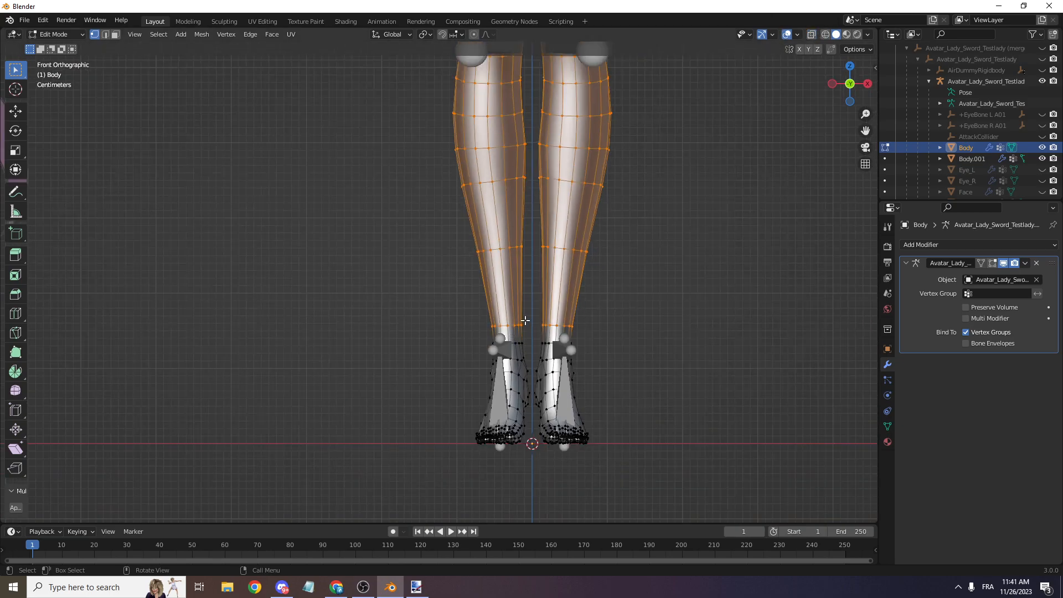
key("p")
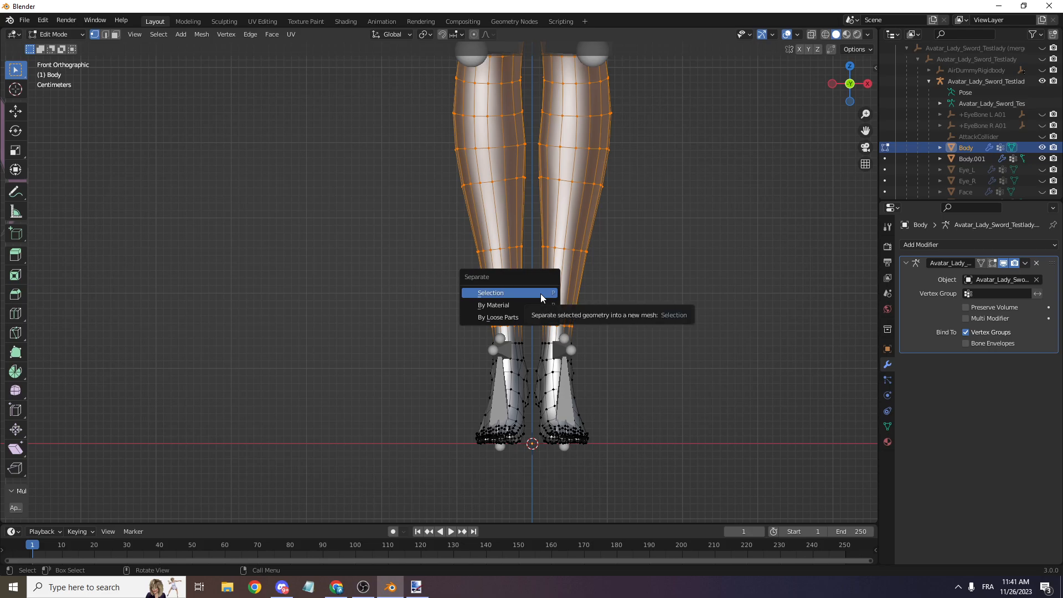
key("shift+d")
right_click(714, 221)
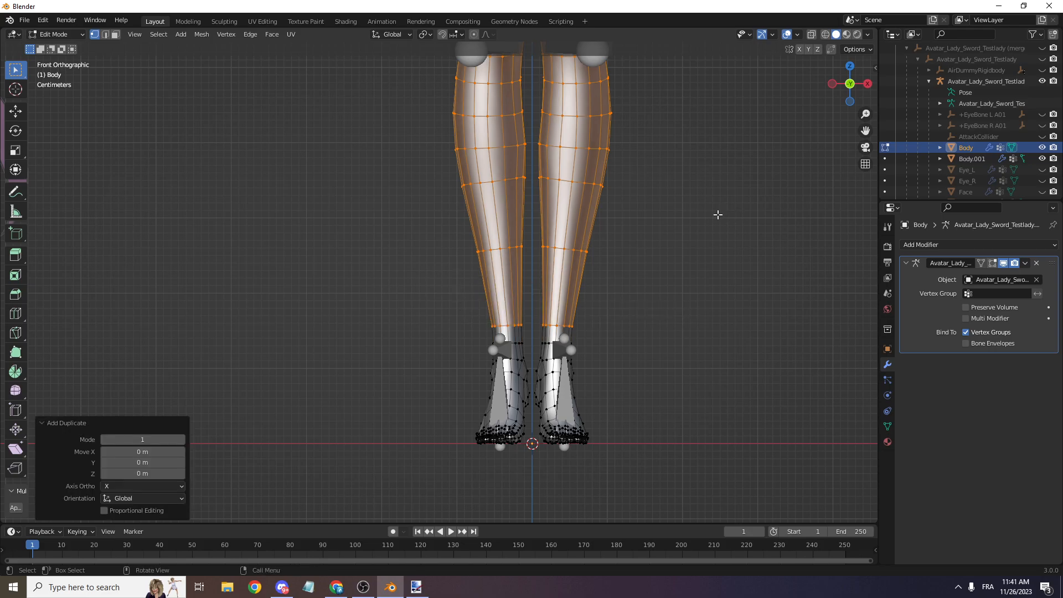
key("p")
left_click(689, 225)
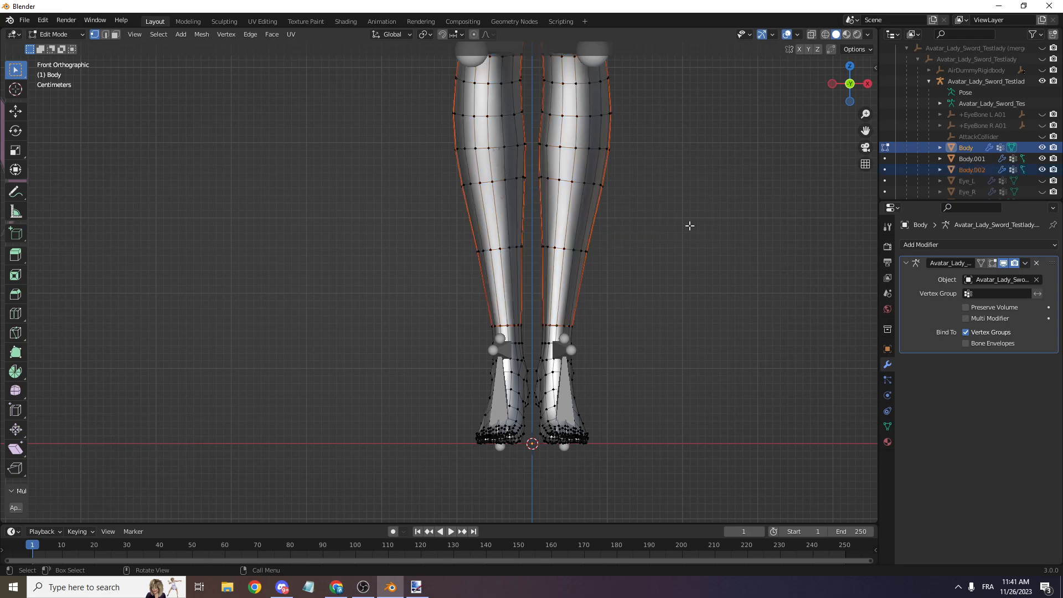
- Return to Object Mode, select only the separated leg mesh and enter Edit Mode on it
left_click(56, 34)
left_click(55, 47)
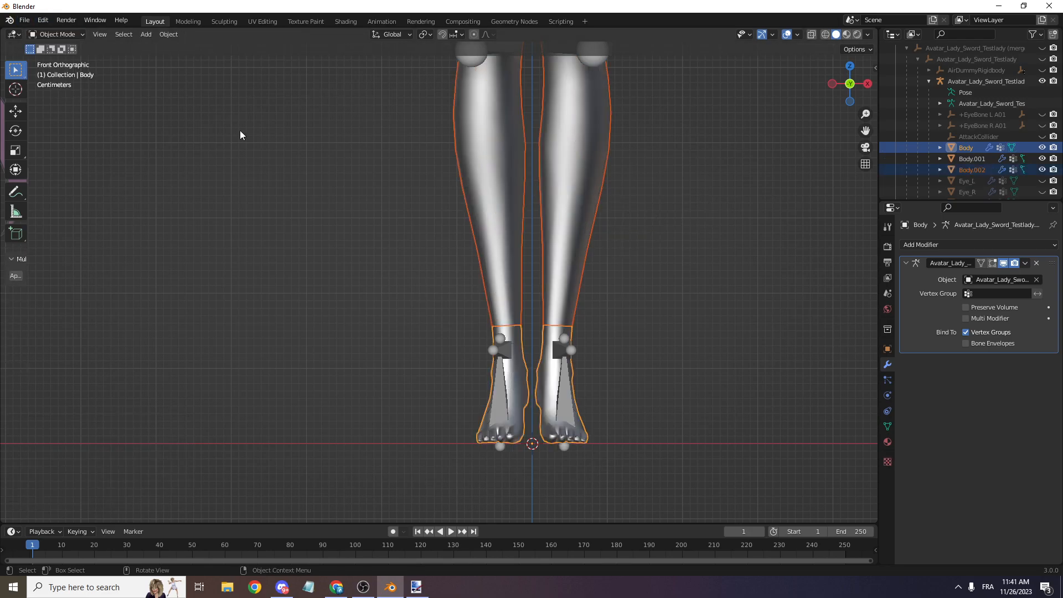
left_click(496, 224)
left_click(70, 38)
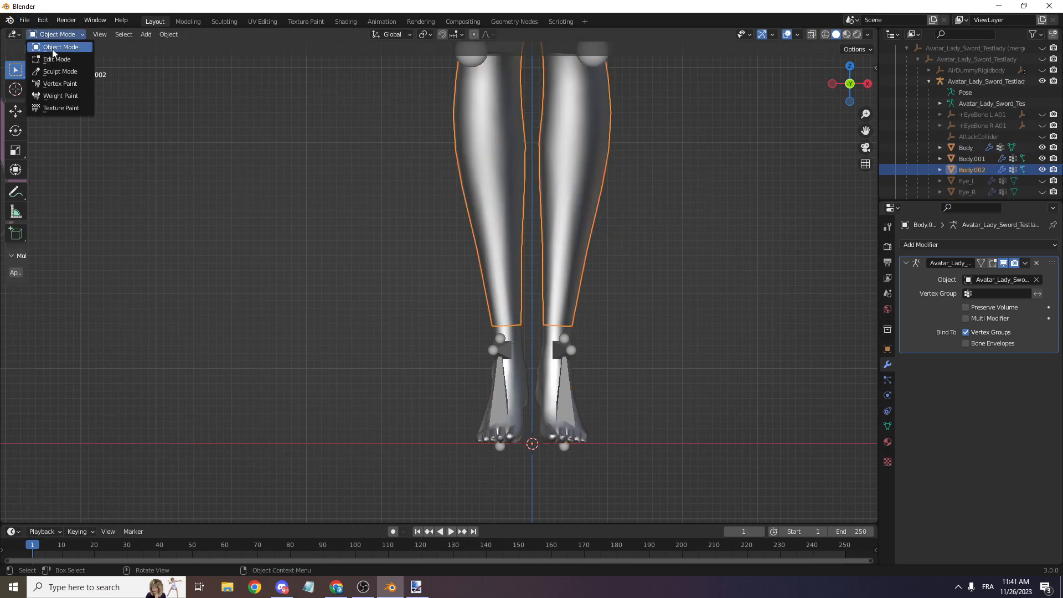
left_click(55, 59)
- Fatten the stocking mesh on both legs with a Shrink/Fatten offset of 0.001 m
scroll(724, 161, "down", 2)
scroll(724, 162, "down", 1)
scroll(699, 157, "up", 5)
scroll(794, 162, "down", 1)
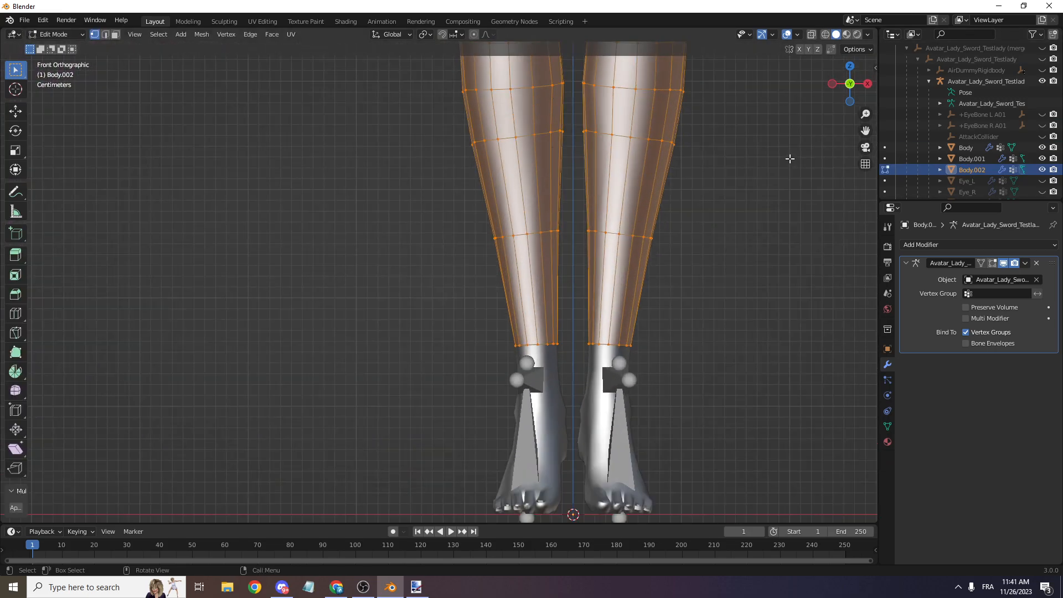
key("alt+s")
left_click(791, 157)
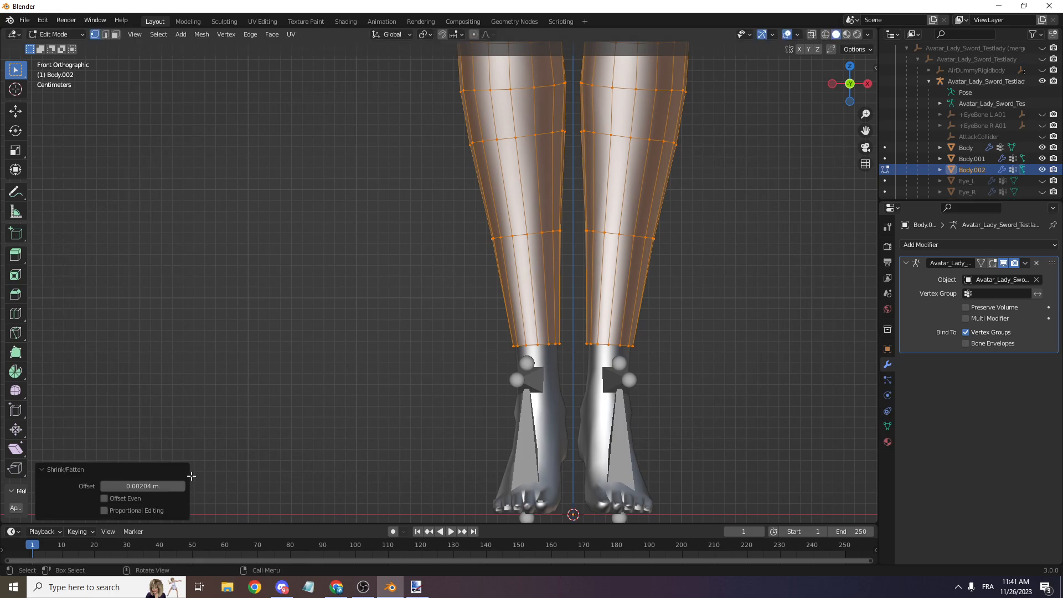
left_click(145, 486)
left_click_drag(144, 486, 120, 486)
type("1")
key("Return")
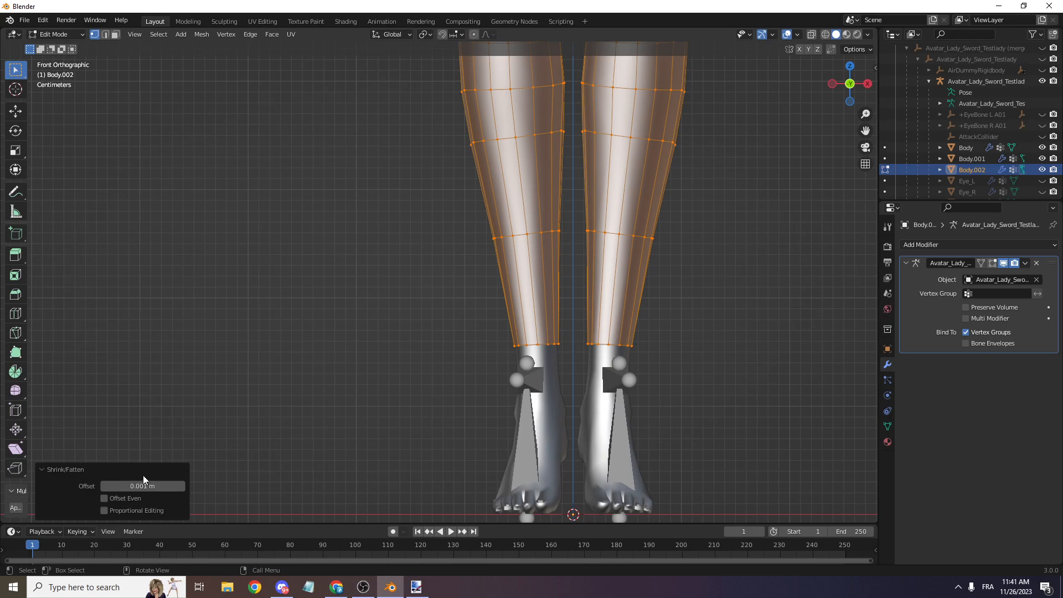
- Examine the stocking mesh from several angles, ending on a close right-side view of the ankle and foot
scroll(814, 154, "down", 5)
left_click_drag(842, 97, 945, 96)
scroll(843, 95, "up", 1)
mouse_move(843, 95)
left_mouse_down()
mouse_move(884, 78)
mouse_move(791, 84)
mouse_move(877, 131)
mouse_move(936, 132)
mouse_move(867, 130)
mouse_move(822, 91)
mouse_move(835, 98)
left_mouse_up()
scroll(842, 91, "down", 4)
scroll(840, 92, "up", 4)
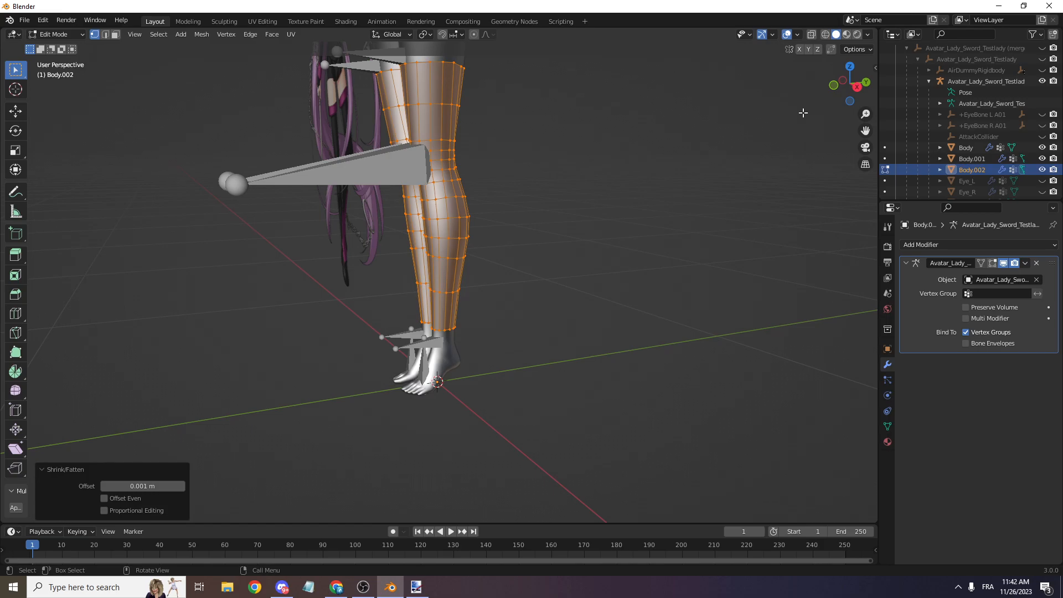
left_click(857, 87)
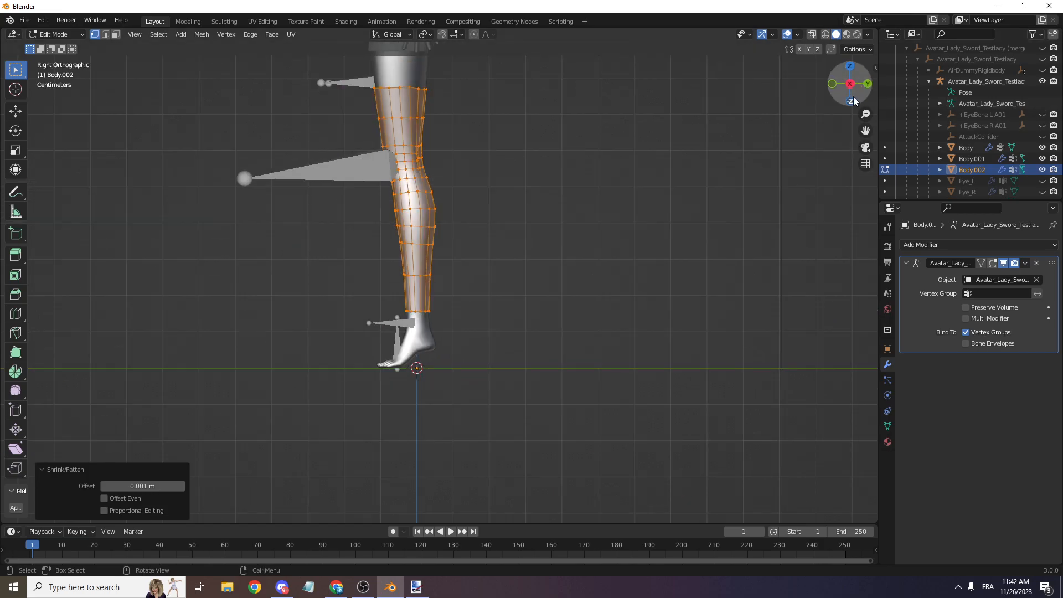
left_click_drag(866, 114, 533, 123)
scroll(807, 139, "up", 3)
scroll(807, 139, "up", 2)
left_click_drag(867, 133, 830, 135)
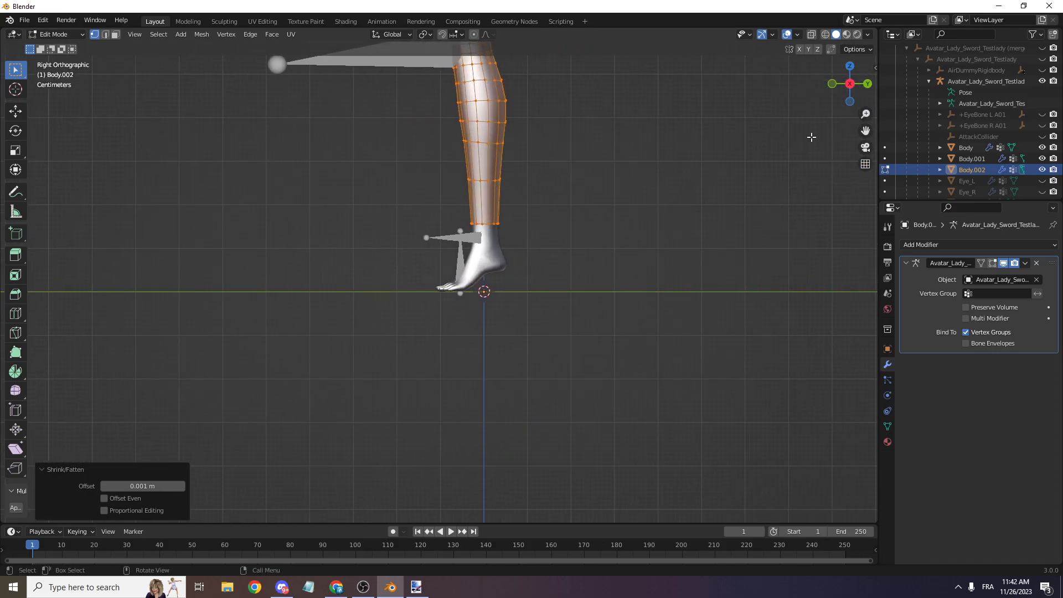
scroll(498, 222, "up", 3)
- Switch the stocking mesh back to Object Mode and add a plane mesh at the world origin
left_click(55, 34)
left_click(55, 45)
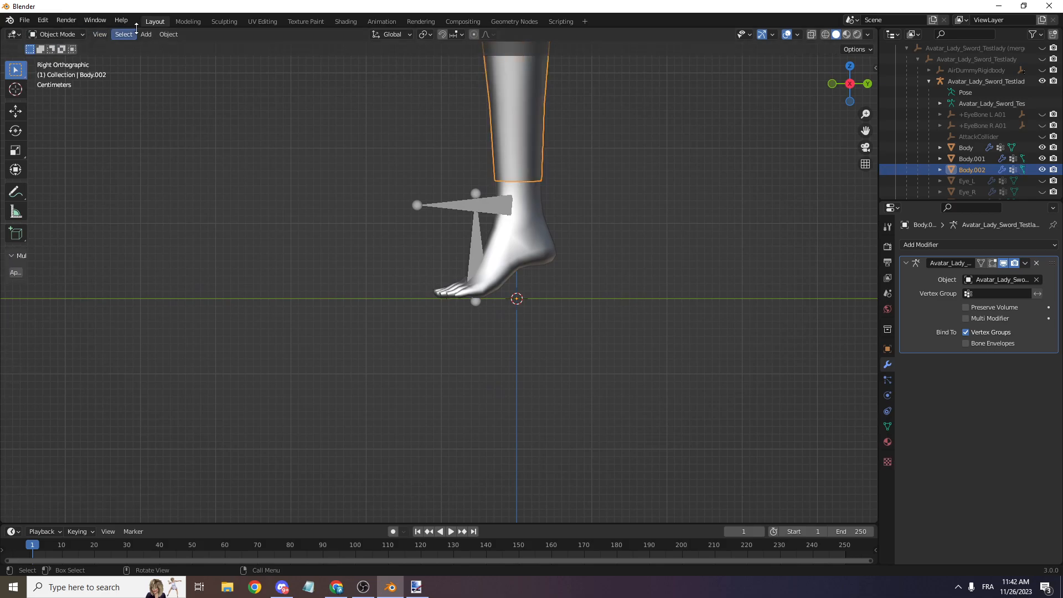
left_click(146, 34)
mouse_move(157, 49)
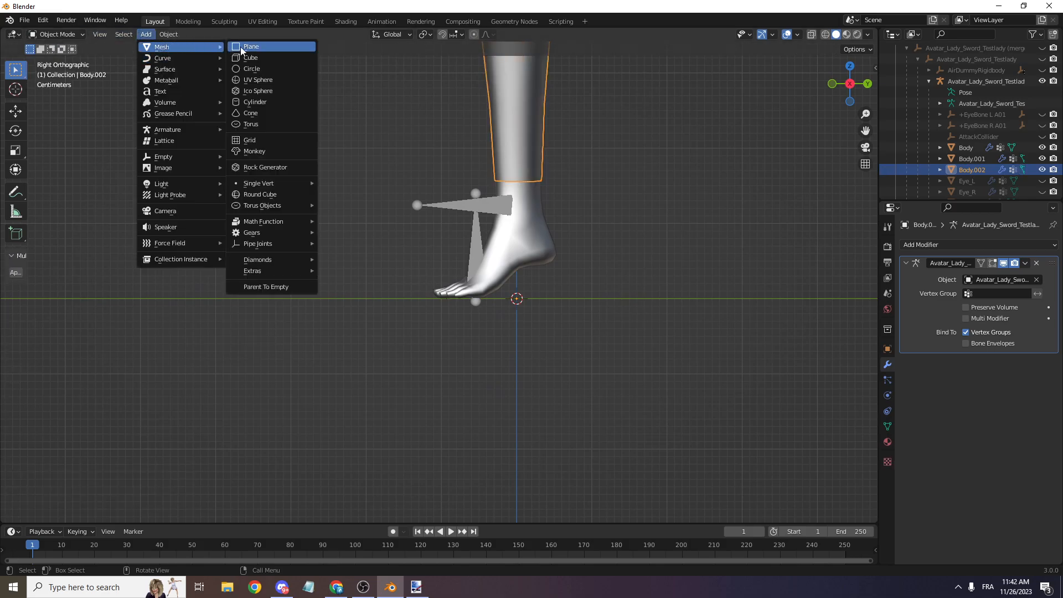
left_click(240, 46)
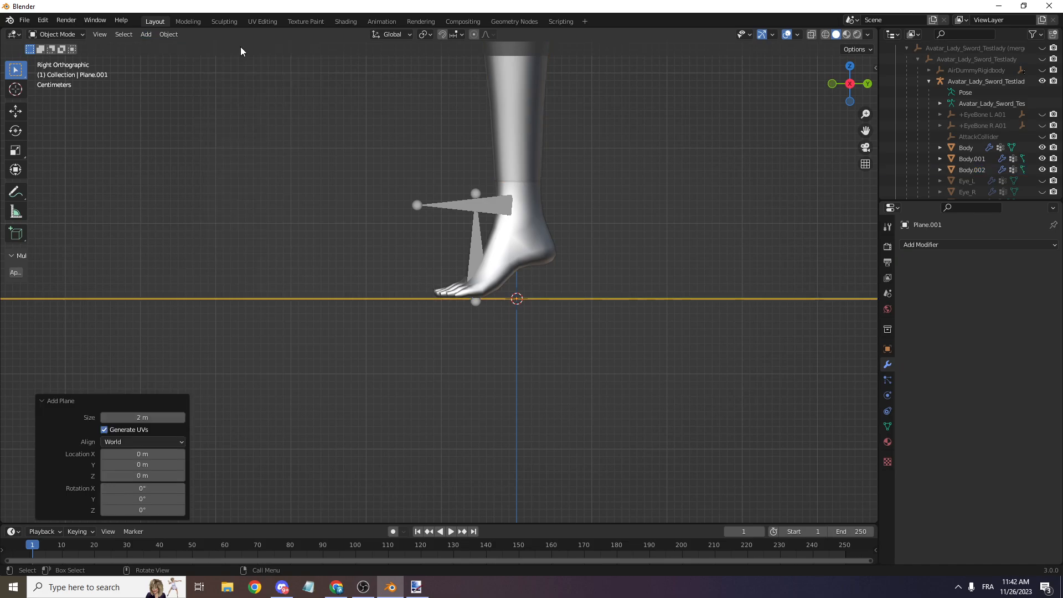
- Enter Edit Mode on the new plane and scale it down to about 0.054 beneath the feet
scroll(287, 66, "down", 9)
mouse_move(831, 74)
left_mouse_down()
mouse_move(850, 86)
mouse_move(1062, 90)
mouse_move(1018, 98)
mouse_move(823, 79)
left_mouse_up()
scroll(823, 79, "up", 2)
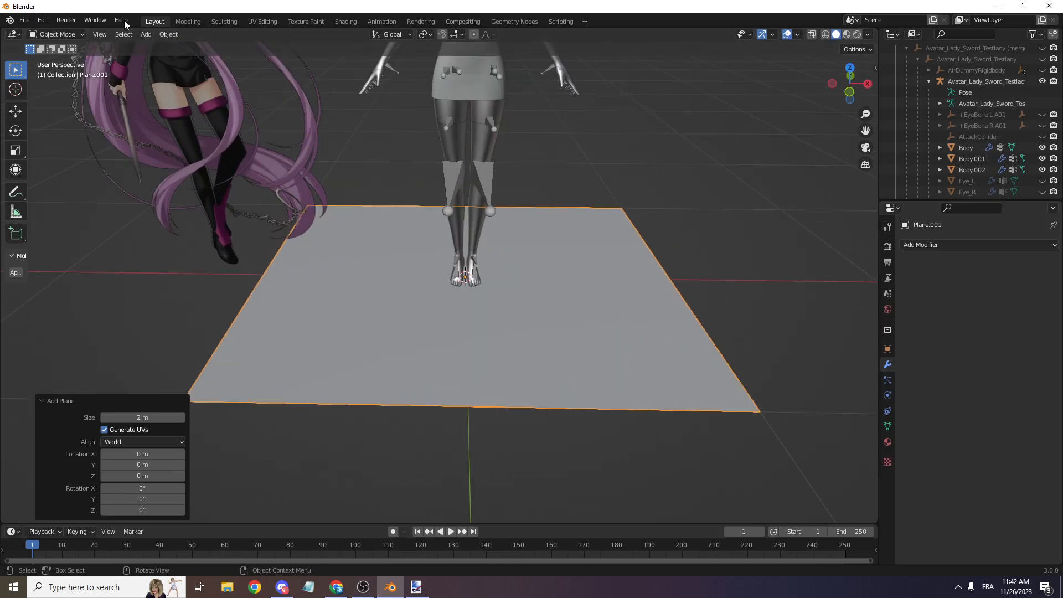
left_click(55, 34)
left_click(65, 58)
key("s")
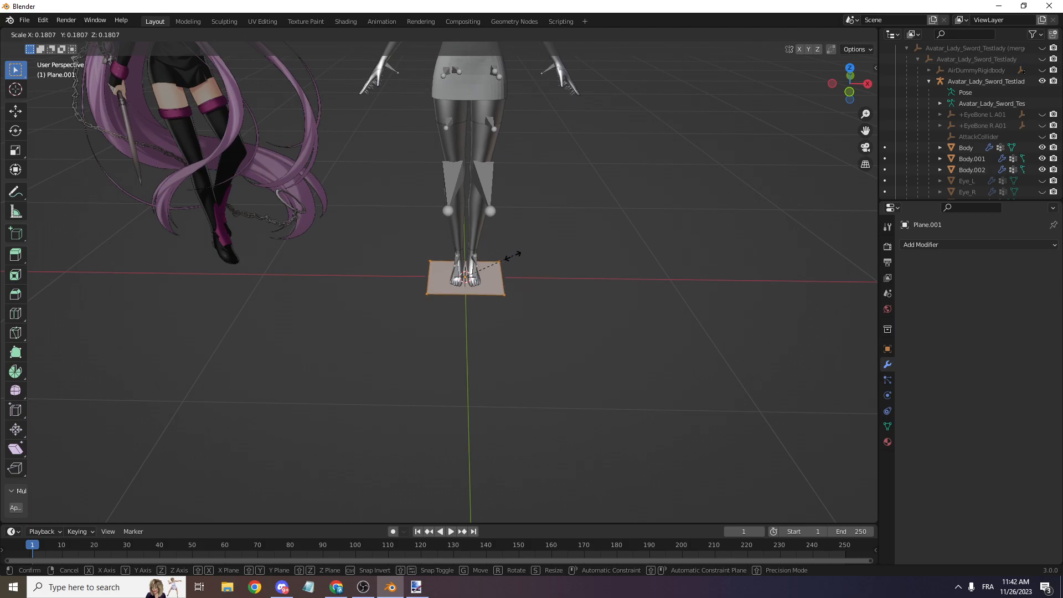
left_click(477, 267)
scroll(830, 94, "up", 1)
left_click_drag(850, 81, 747, 114)
scroll(550, 302, "up", 3)
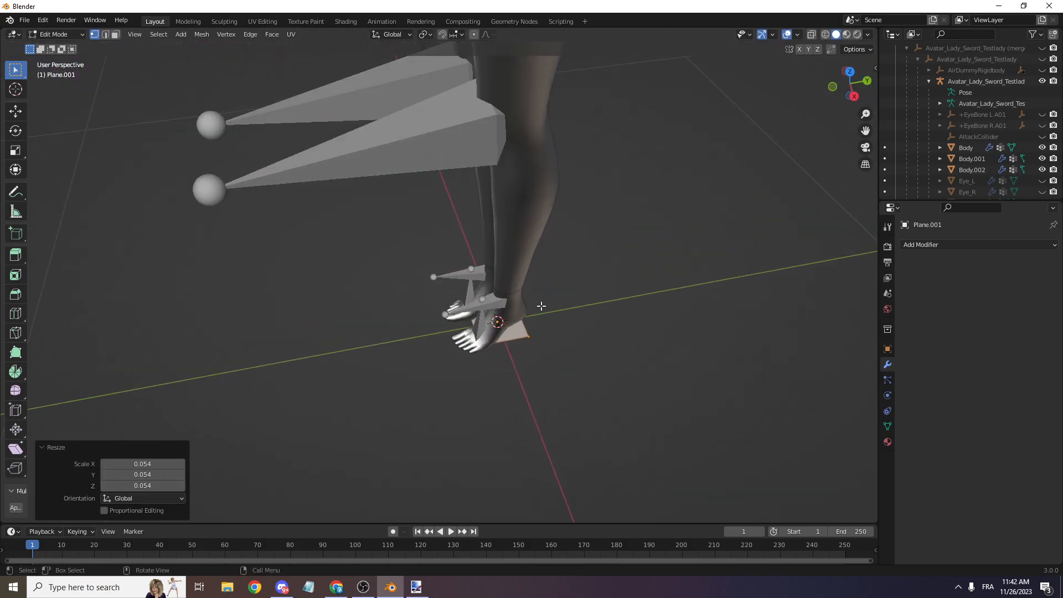
- Move the plane under the front of the right-hand foot, about 0.049 m in X and -0.070 m in Y, and scale it to 0.699
left_click(16, 112)
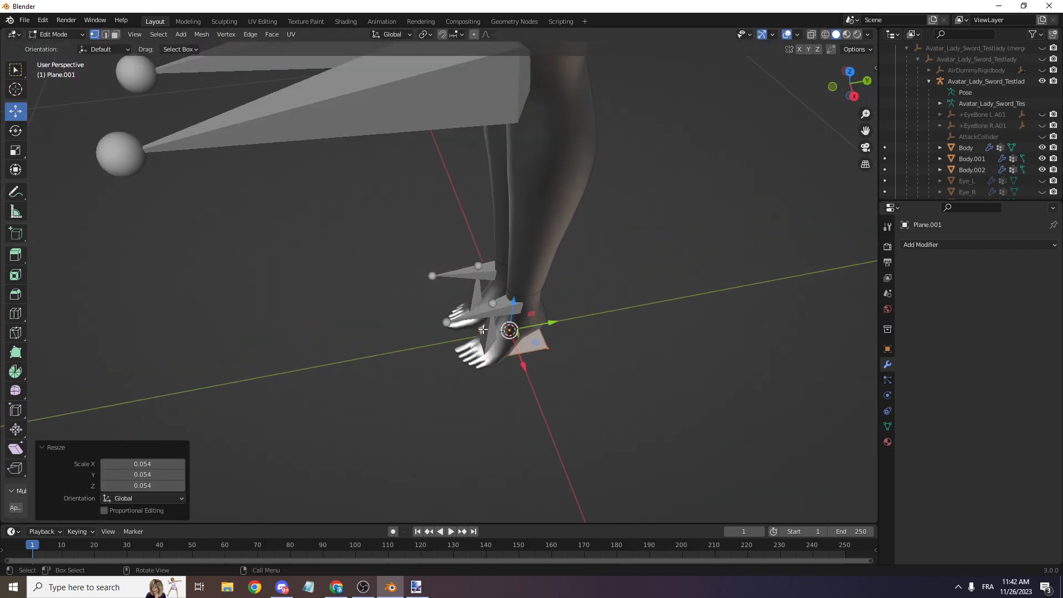
left_click_drag(540, 345, 510, 373)
scroll(510, 374, "up", 2)
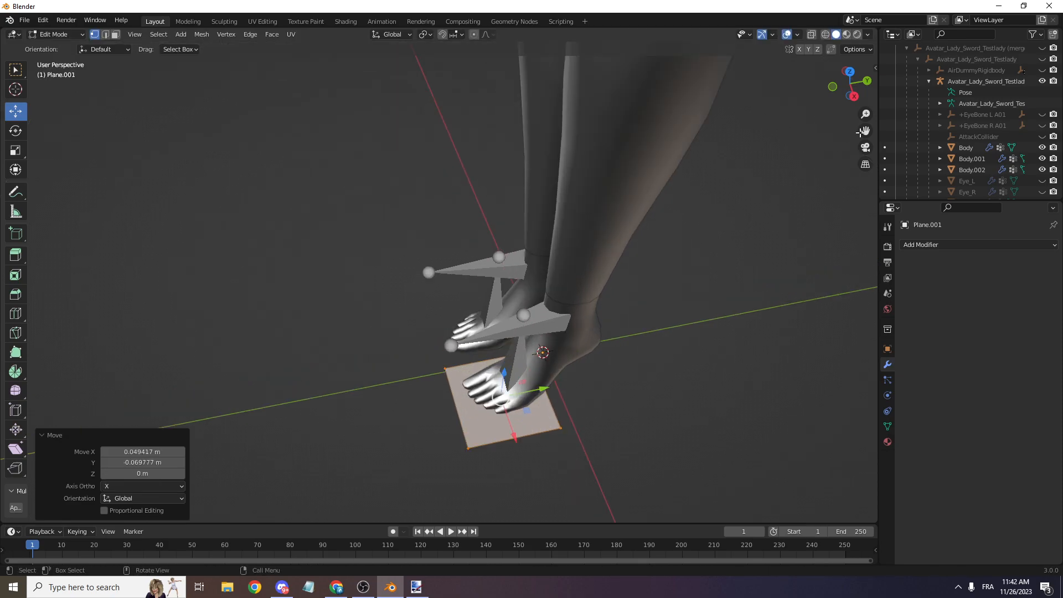
left_click_drag(865, 131, 786, 31)
scroll(718, 192, "up", 5)
key("s")
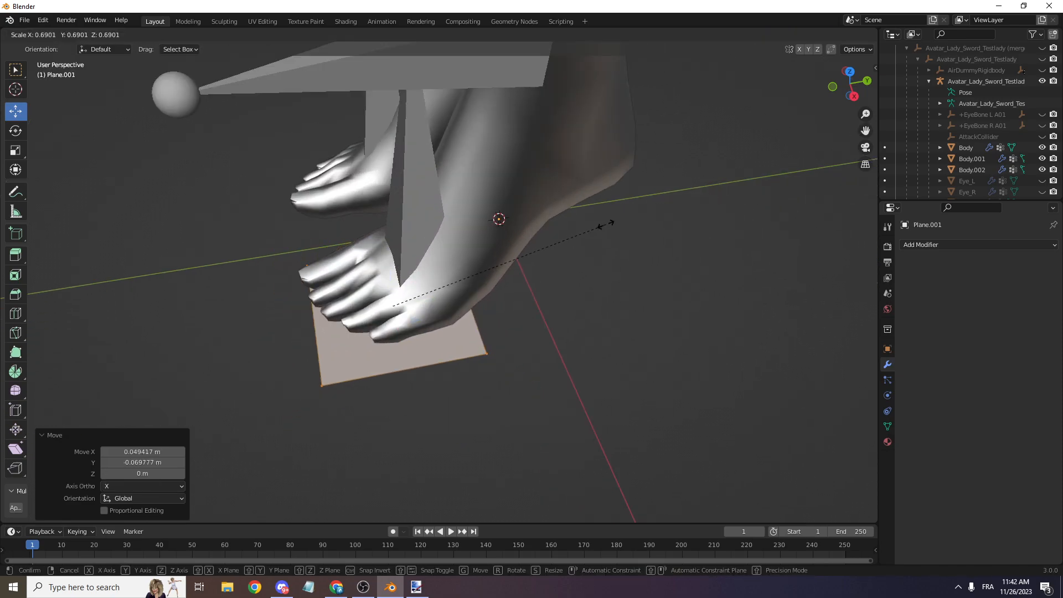
left_click(616, 221)
- Add a Subdivision Surface modifier to the plane and move its toe-end edge about 0.006 m forward along negative Y
left_click(964, 245)
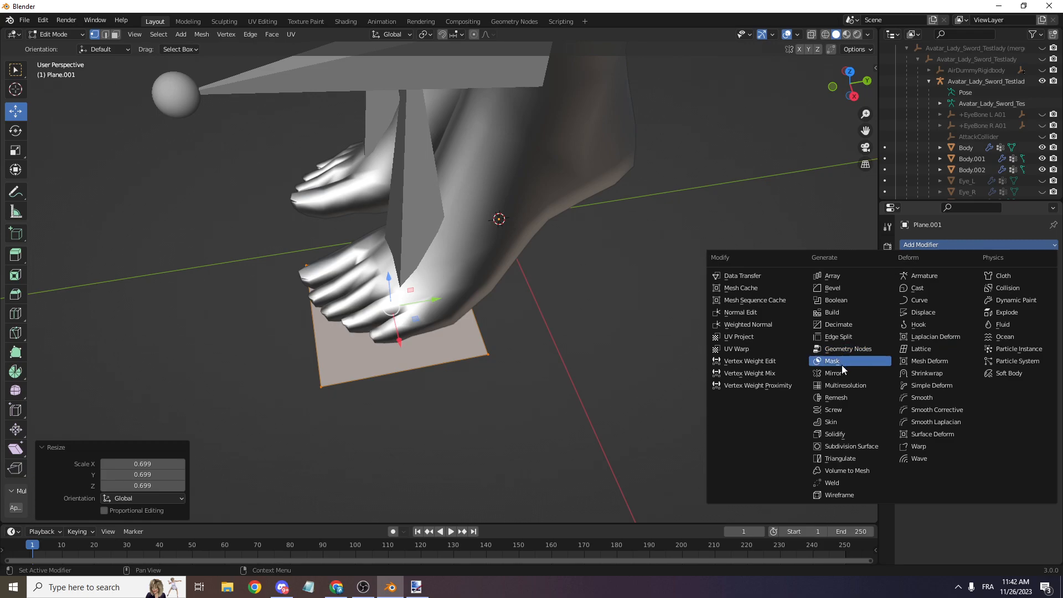
left_click(853, 446)
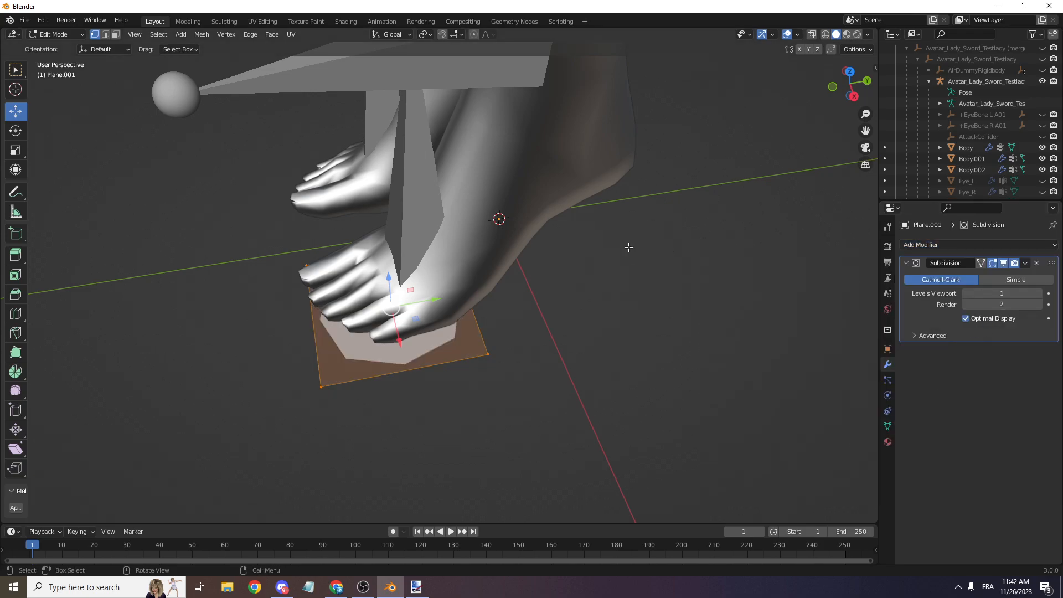
middle_click_drag(686, 130, 795, 63)
left_click(811, 35)
left_click_drag(297, 261, 387, 374)
left_click_drag(378, 304, 372, 306)
- Extrude the plane's rear edge about 0.083 m along Y toward the heel, with the X and Z offsets set to 0
scroll(683, 147, "down", 6)
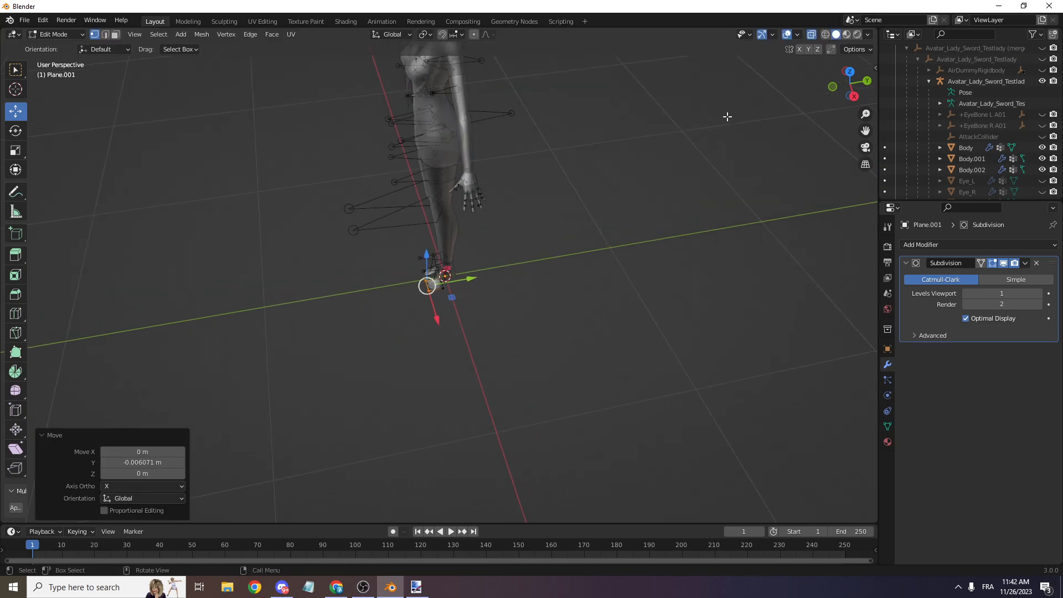
left_click_drag(849, 103, 912, 108)
scroll(737, 214, "up", 11)
left_click_drag(861, 87, 821, 111)
left_click(520, 327)
left_click(456, 242, "shift")
scroll(818, 96, "down", 3)
scroll(639, 275, "up", 4)
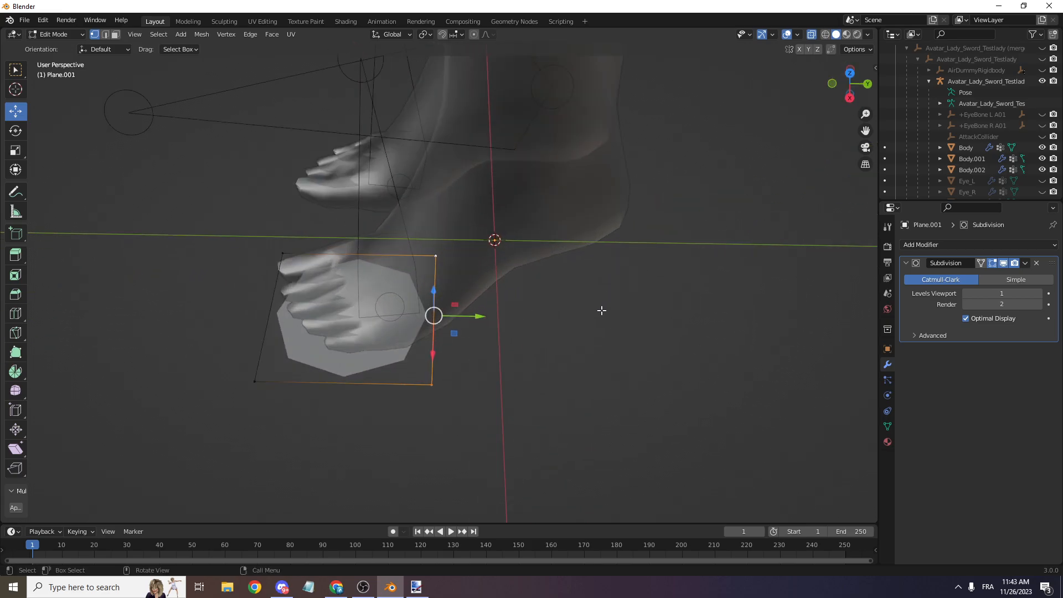
key("e")
left_click(758, 310)
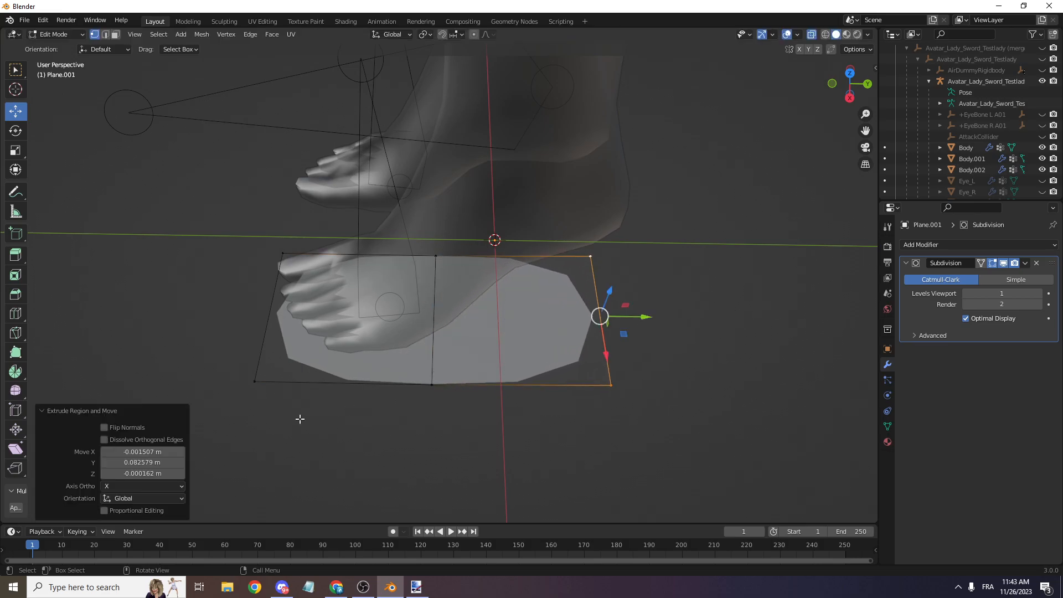
left_click(145, 472)
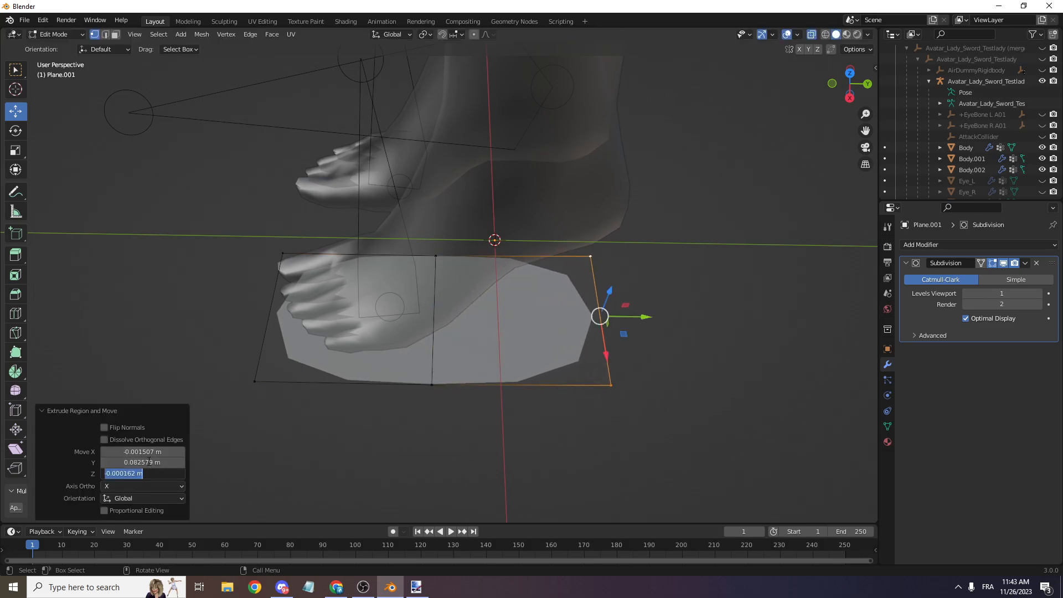
type("0")
key("Return")
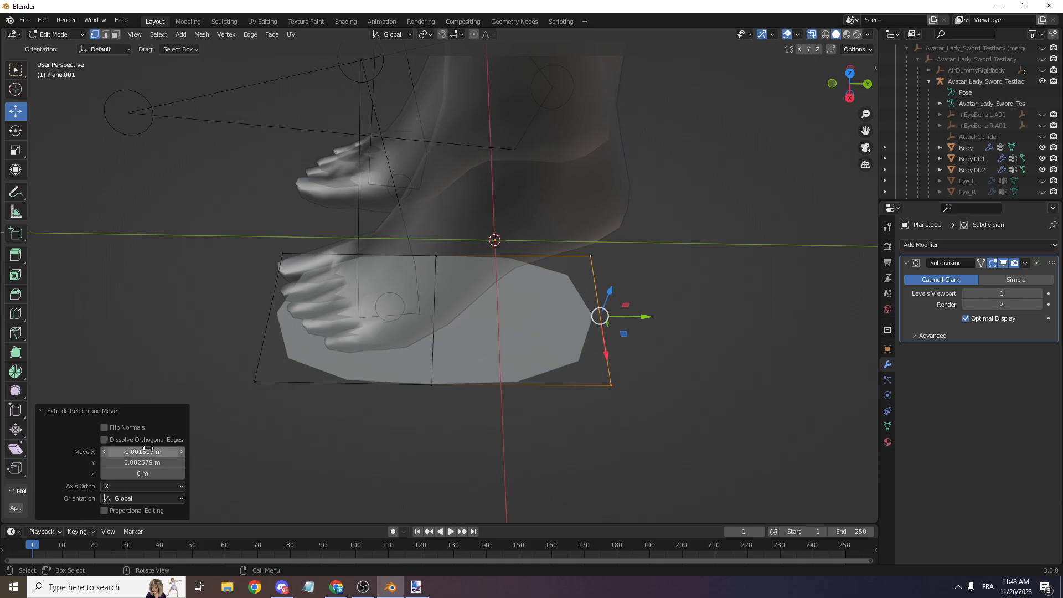
type("0")
key("Return")
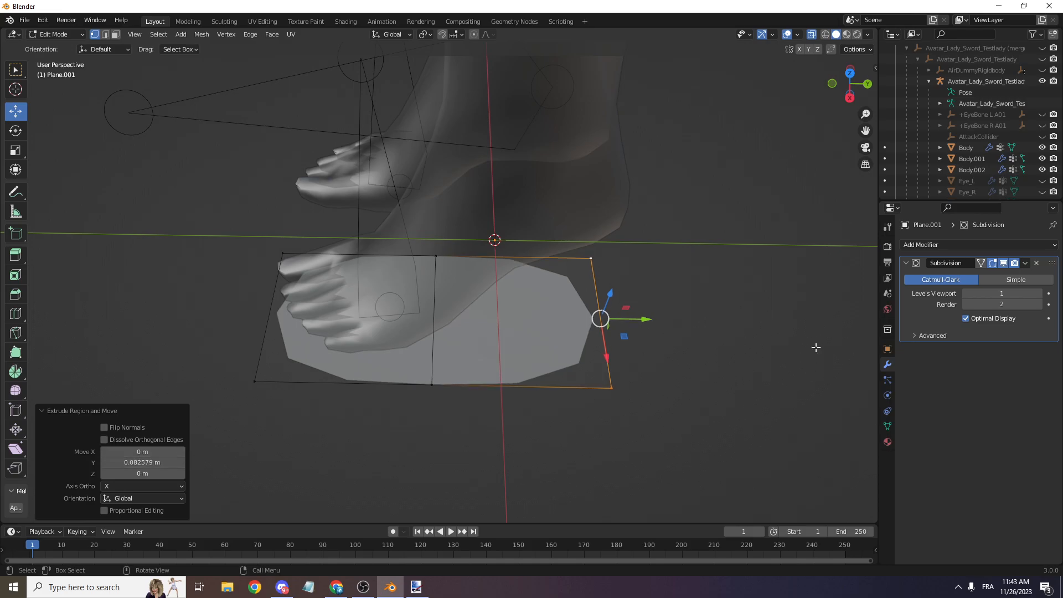
- Scale the extruded edge to about 0.745 in X, pull it slightly toward the toes and shift it about -0.008 m in X
middle_click_drag(815, 355, 740, 268)
key("s")
key("x")
left_click(688, 275)
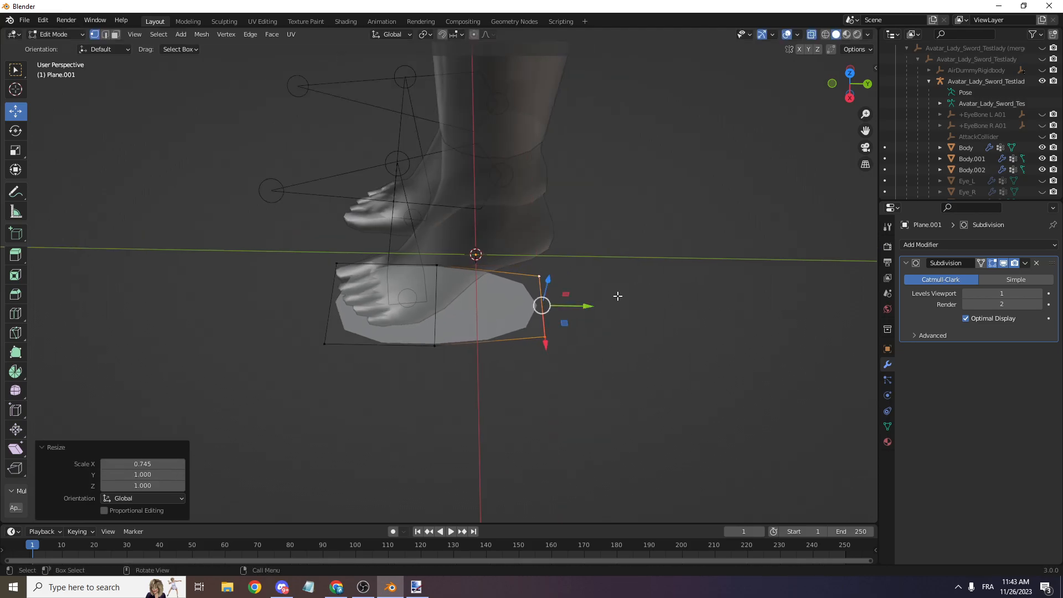
left_click_drag(591, 305, 564, 306)
left_click_drag(517, 331, 518, 333)
- Extrude the rear edge again about 0.042 m along Y for the heel, with the X and Z offsets set to 0
key("e")
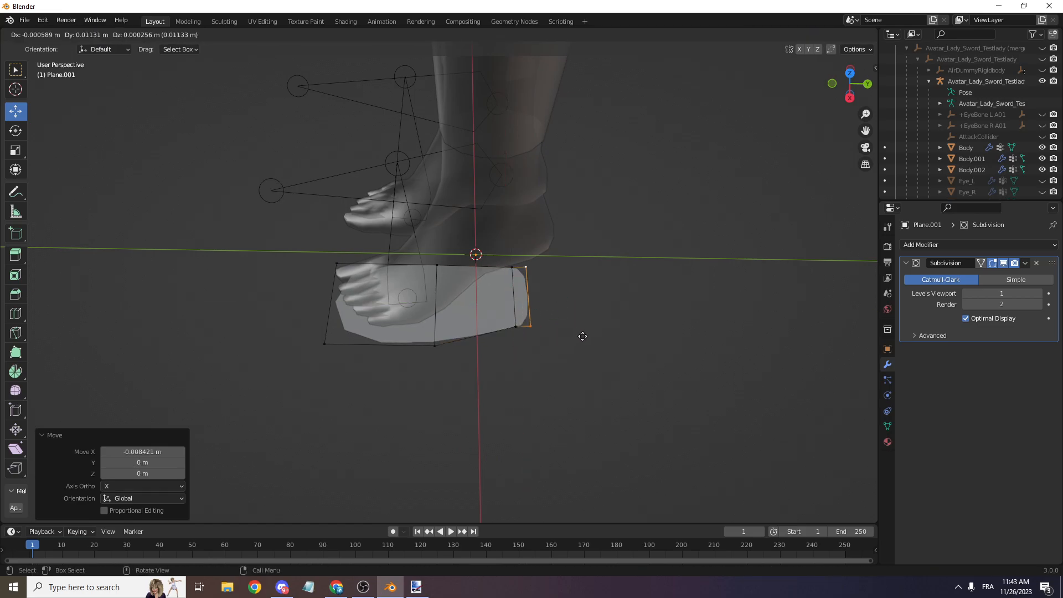
left_click(620, 335)
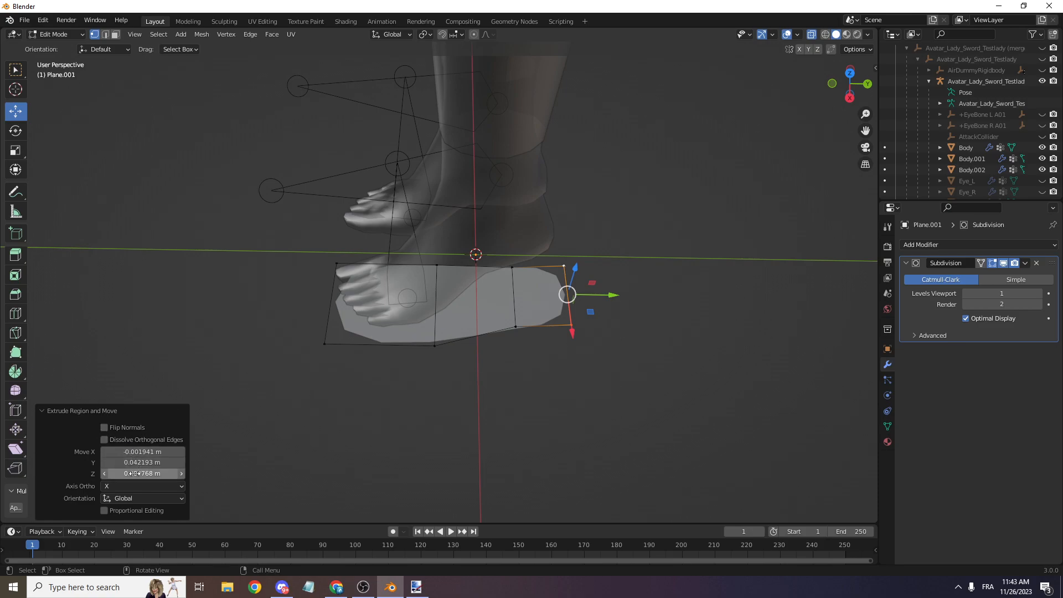
key("Return")
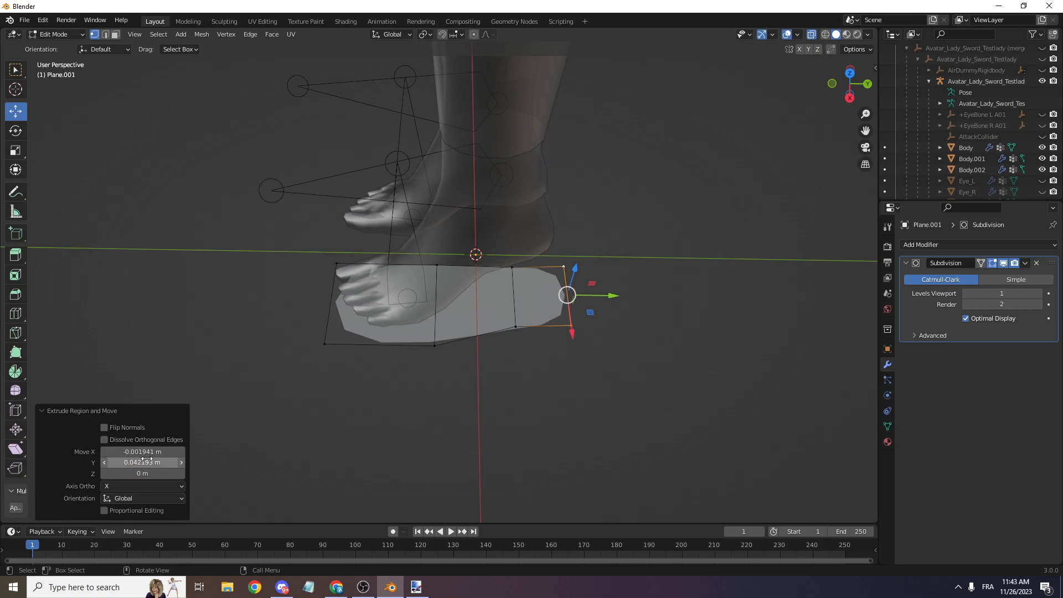
type("0")
key("Return")
- Widen the heel-end edge of the sole and shift it about 0.007 m along X
key("s")
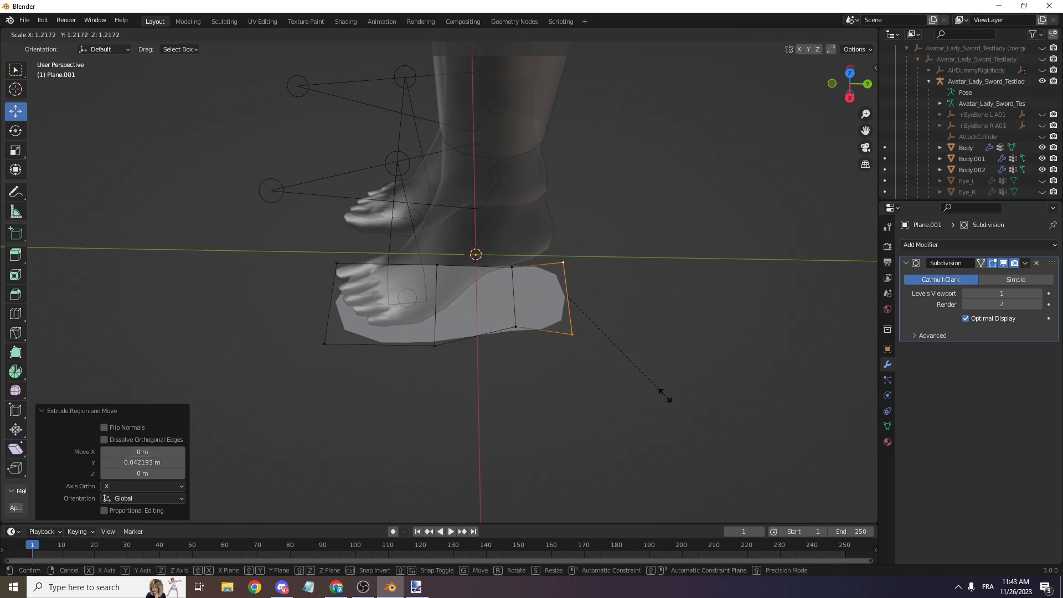
left_click(661, 389)
left_click_drag(574, 331, 579, 339)
- Select the entire sole in right orthographic view and extrude it upward by about 0.006 m
scroll(591, 318, "down", 3)
mouse_move(839, 94)
left_mouse_down()
mouse_move(761, 67)
mouse_move(868, 81)
mouse_move(853, 77)
mouse_move(878, 67)
mouse_move(956, 84)
mouse_move(748, 89)
mouse_move(974, 89)
mouse_move(750, 86)
mouse_move(841, 74)
mouse_move(860, 93)
left_mouse_up()
scroll(853, 86, "down", 4)
scroll(839, 88, "down", 1)
scroll(849, 82, "up", 1)
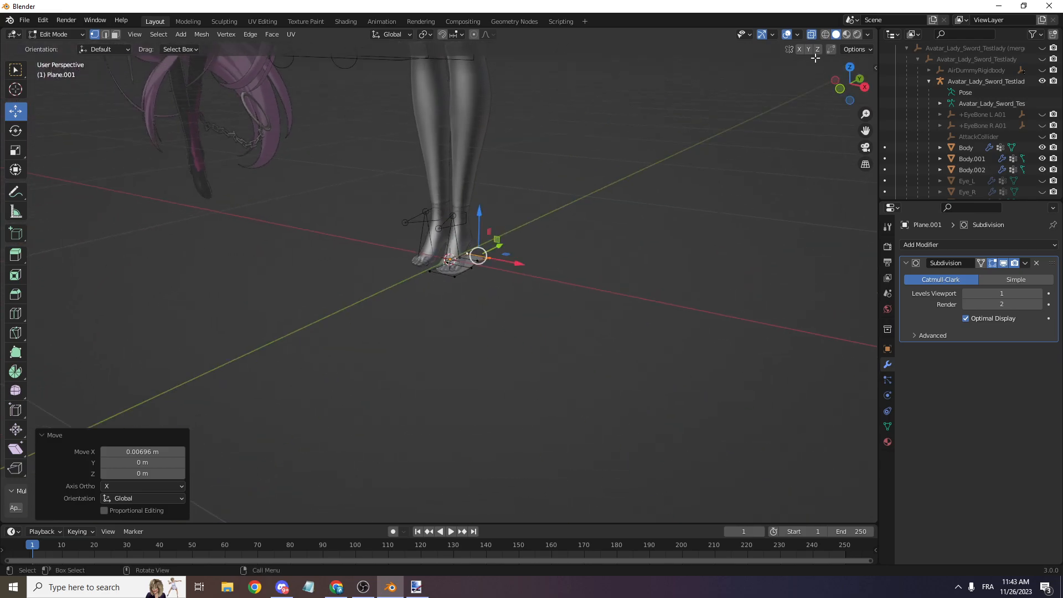
left_click(864, 88)
scroll(550, 192, "up", 3)
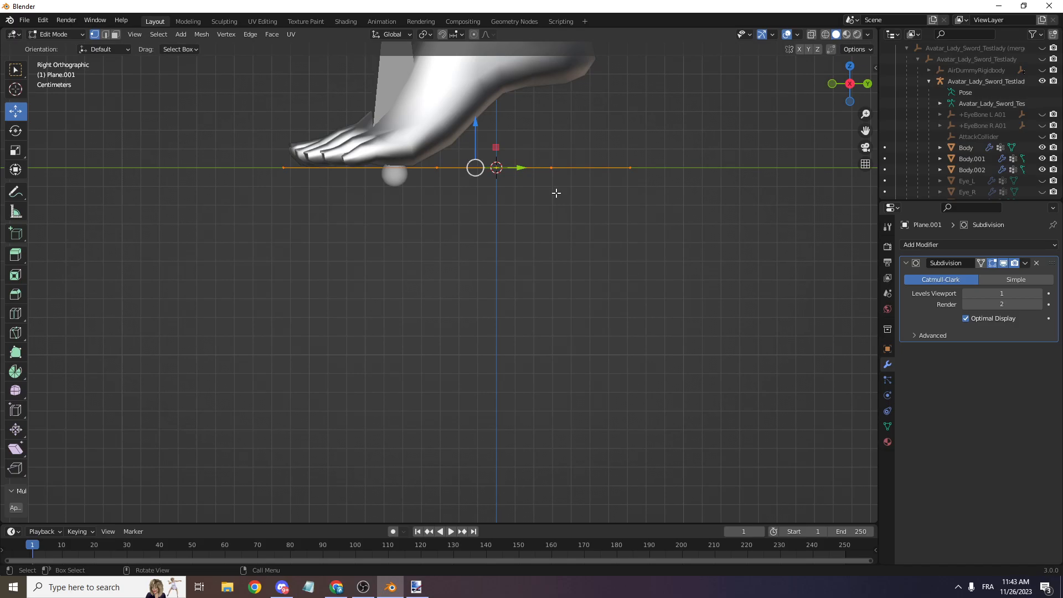
key("e")
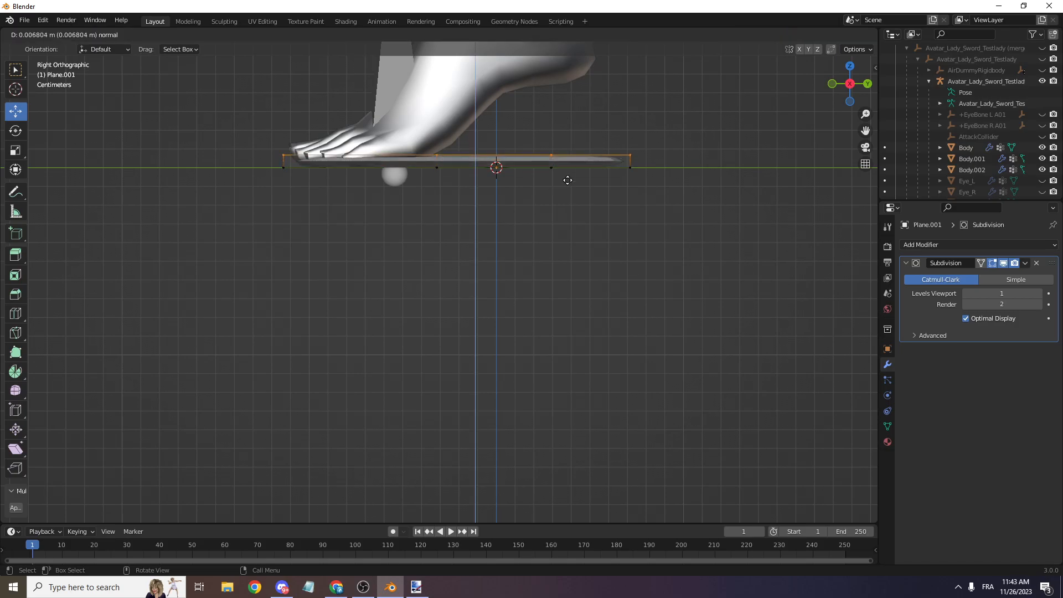
left_click(561, 181)
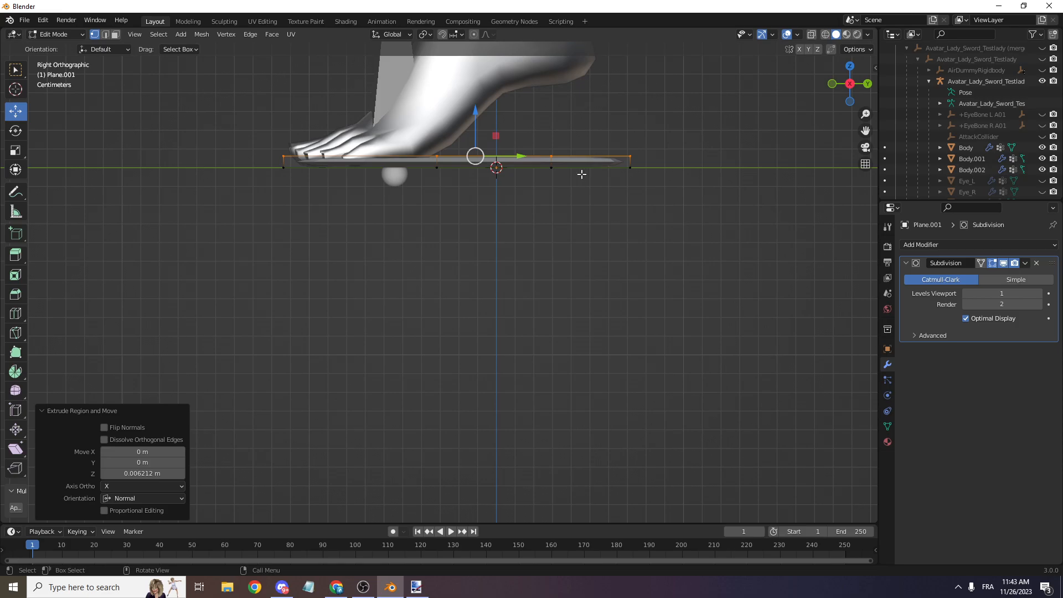
- Examine the reference character's black boot up close for the shape of its sole and toe
scroll(729, 121, "down", 7)
left_click_drag(858, 82, 807, 116)
left_click_drag(849, 83, 1062, 138)
scroll(842, 89, "up", 2)
scroll(741, 171, "up", 5)
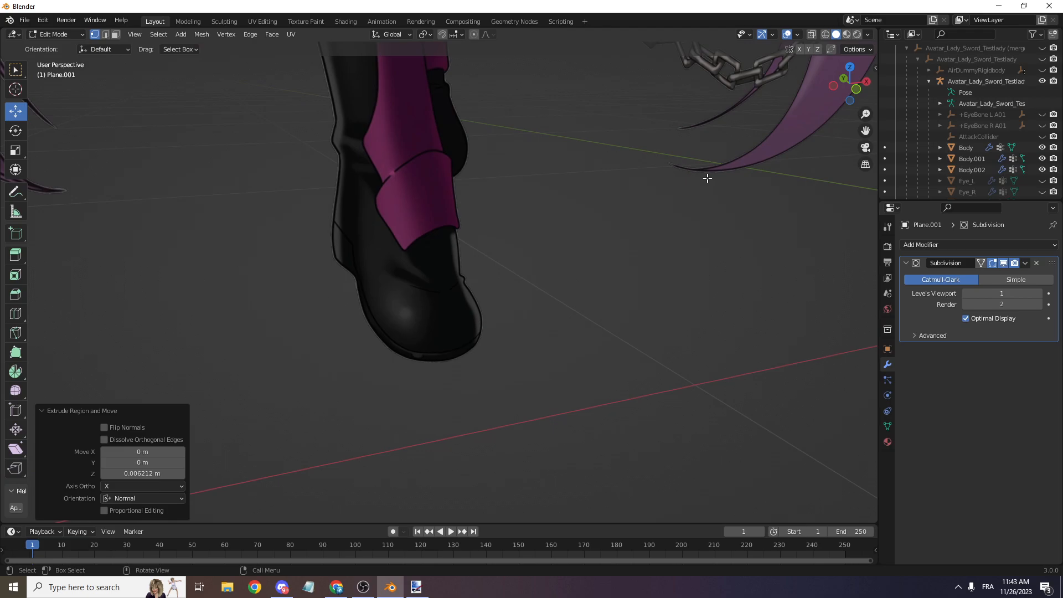
scroll(387, 292, "up", 4)
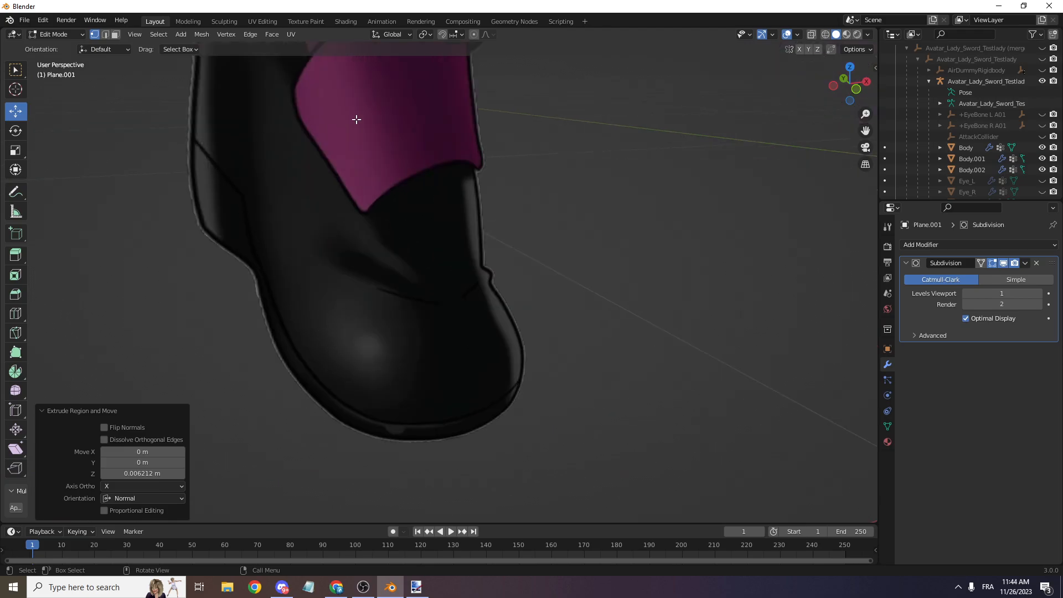
scroll(326, 126, "down", 7)
left_click_drag(857, 88, 836, 85)
- Raise the top vertices at the heel end of the sole along Z toward the foot's heel in right view
left_click(861, 85)
left_click_drag(865, 130, 999, 160)
scroll(714, 226, "up", 10)
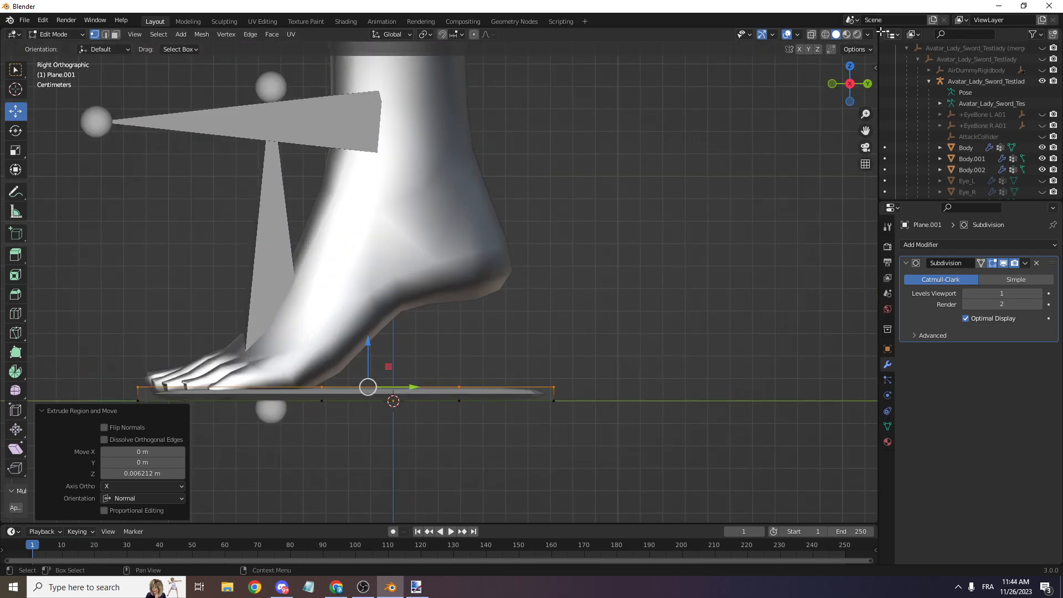
scroll(574, 412, "up", 2)
left_click_drag(575, 413, 637, 450)
key("g")
key("z")
left_click(609, 336)
- Raise the next row of top vertices in front of the heel end by about 0.025 m along Z
left_click_drag(445, 399, 482, 441)
key("g")
key("z")
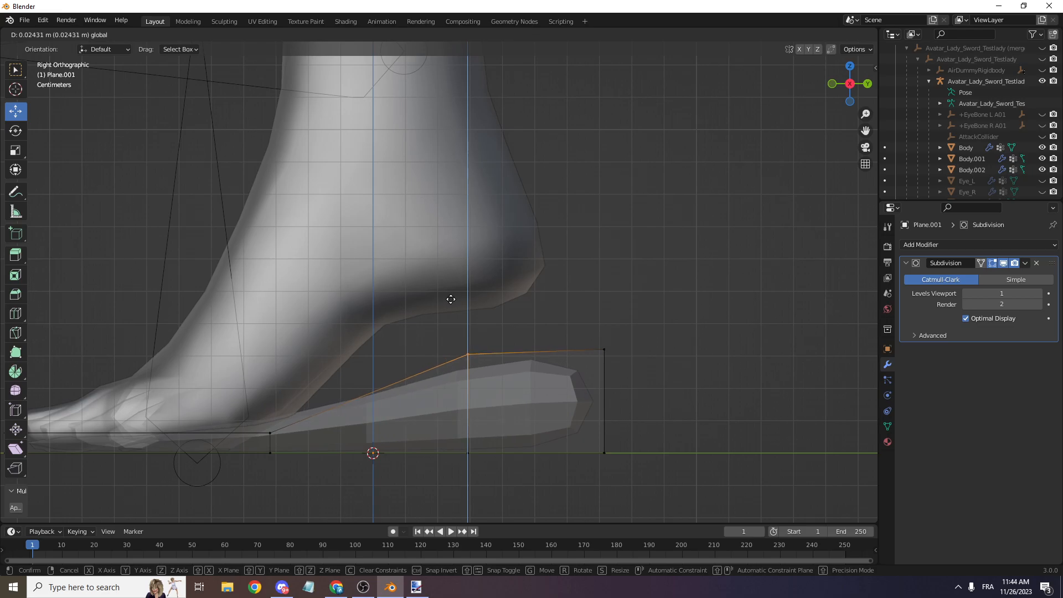
left_click(452, 297)
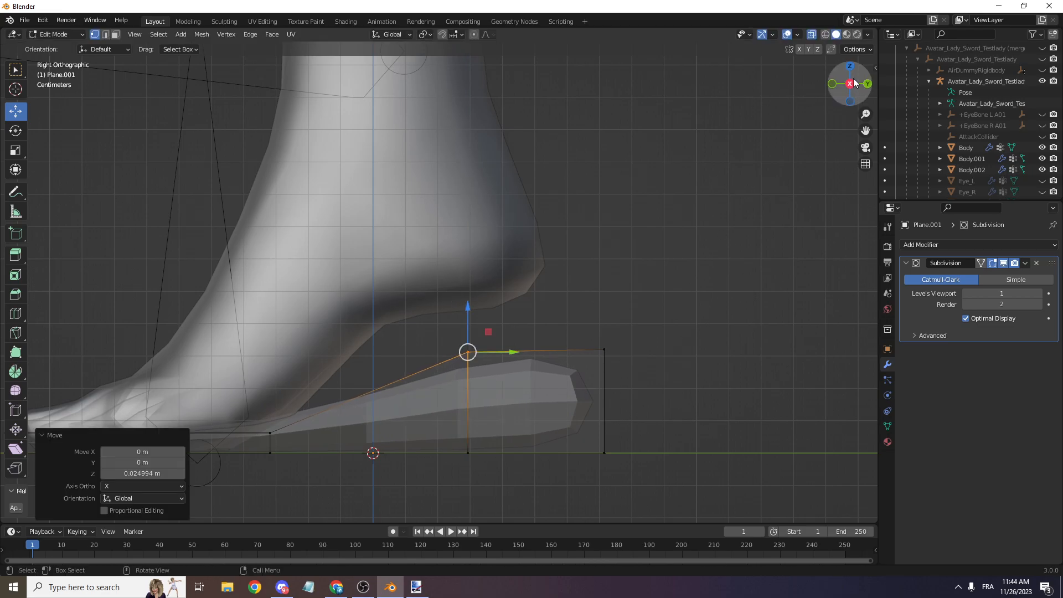
- Select all top vertices of the sole and inset the top faces by about 0.0018 m
scroll(847, 83, "down", 2)
left_click(809, 35)
scroll(846, 83, "down", 6)
mouse_move(848, 84)
left_mouse_down()
mouse_move(879, 96)
mouse_move(824, 98)
mouse_move(846, 94)
left_mouse_up()
left_click(848, 83)
left_click(811, 35)
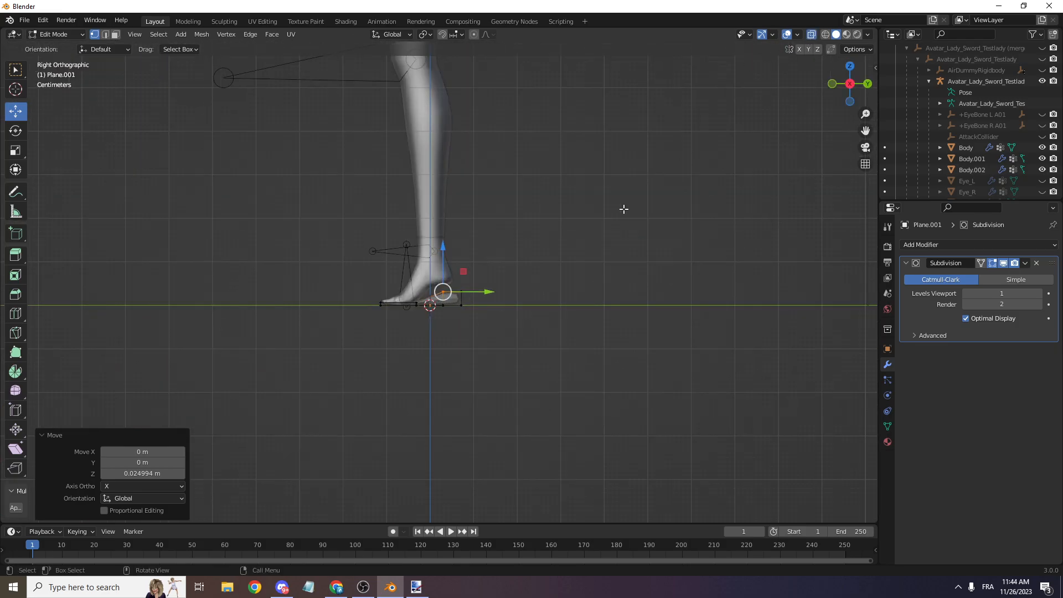
scroll(333, 310, "up", 6)
left_click_drag(159, 330, 394, 376, "shift")
left_click_drag(565, 294, 492, 332, "shift")
left_click_drag(848, 89, 850, 91)
left_click_drag(864, 131, 864, 131)
scroll(733, 230, "up", 8)
scroll(696, 227, "down", 2)
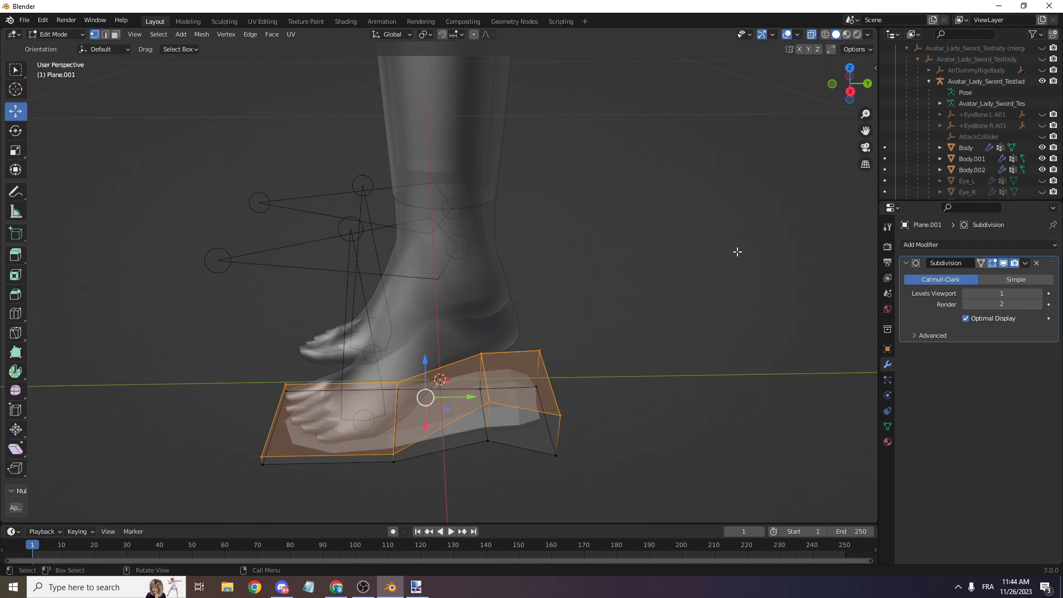
key("i")
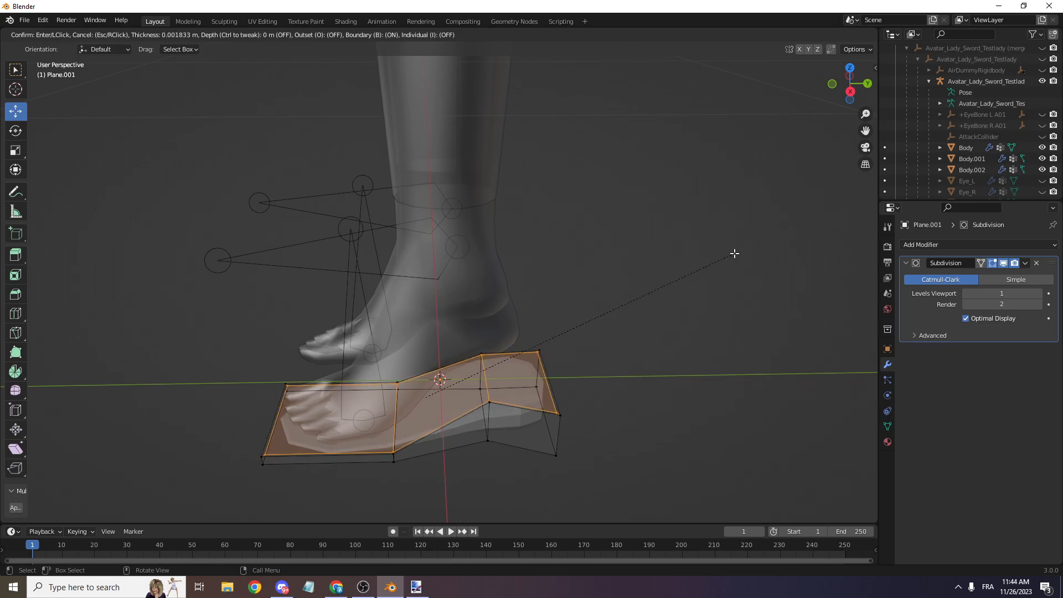
left_click(734, 253)
- Examine the inset sole and its surroundings from several angles and distances
scroll(668, 316, "up", 5)
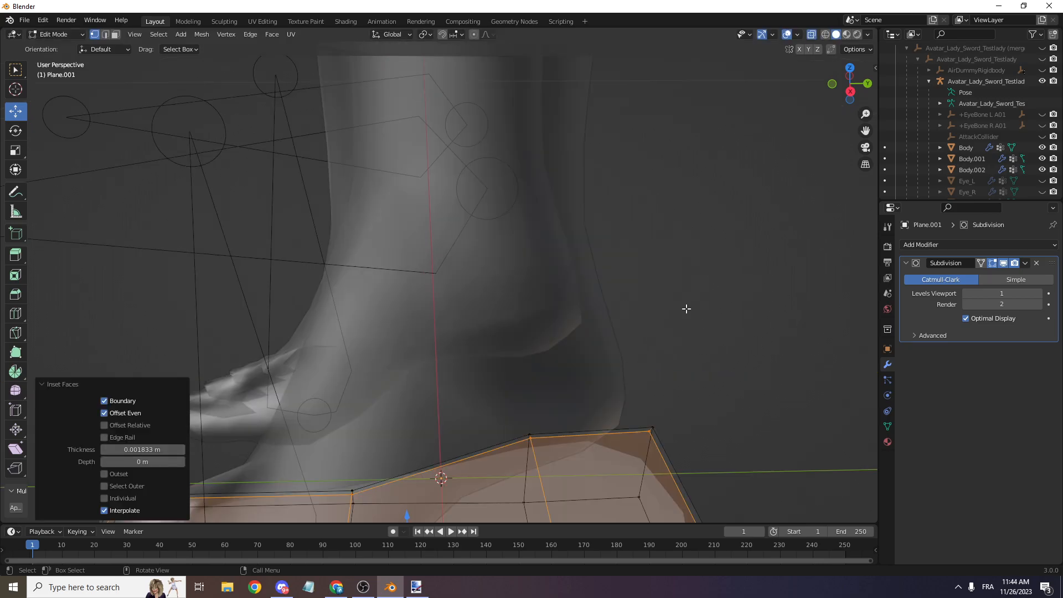
left_click_drag(861, 94, 664, 122)
scroll(699, 185, "down", 5)
scroll(699, 185, "down", 7)
scroll(836, 90, "down", 1)
left_click_drag(836, 90, 514, 83)
scroll(834, 87, "up", 2)
left_click_drag(835, 87, 840, 67)
scroll(834, 88, "up", 6)
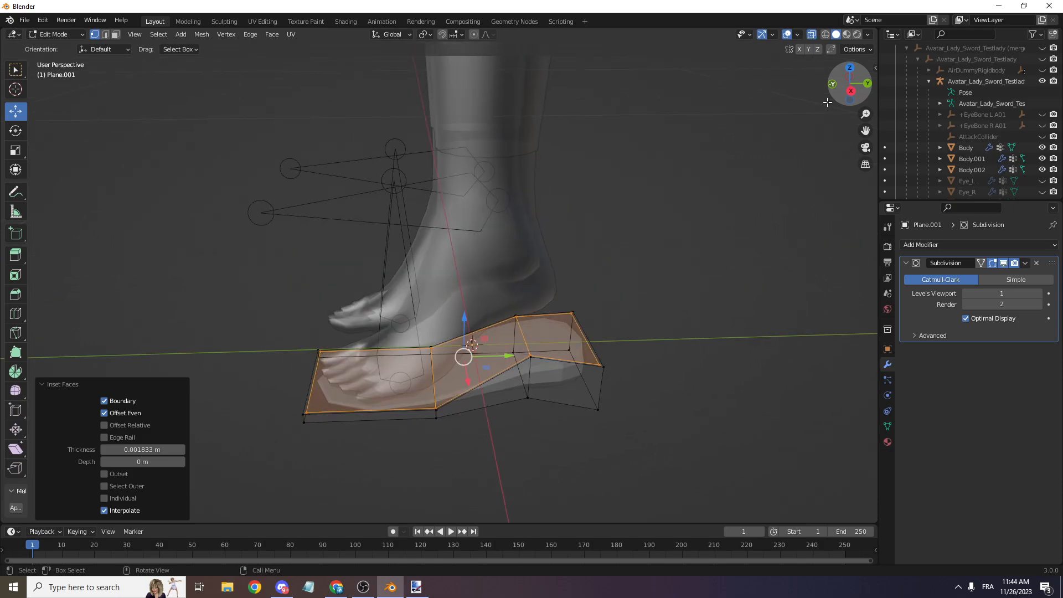
- Crease the outer edge loop around the top of the sole
scroll(477, 409, "down", 2)
left_click(464, 397, "alt")
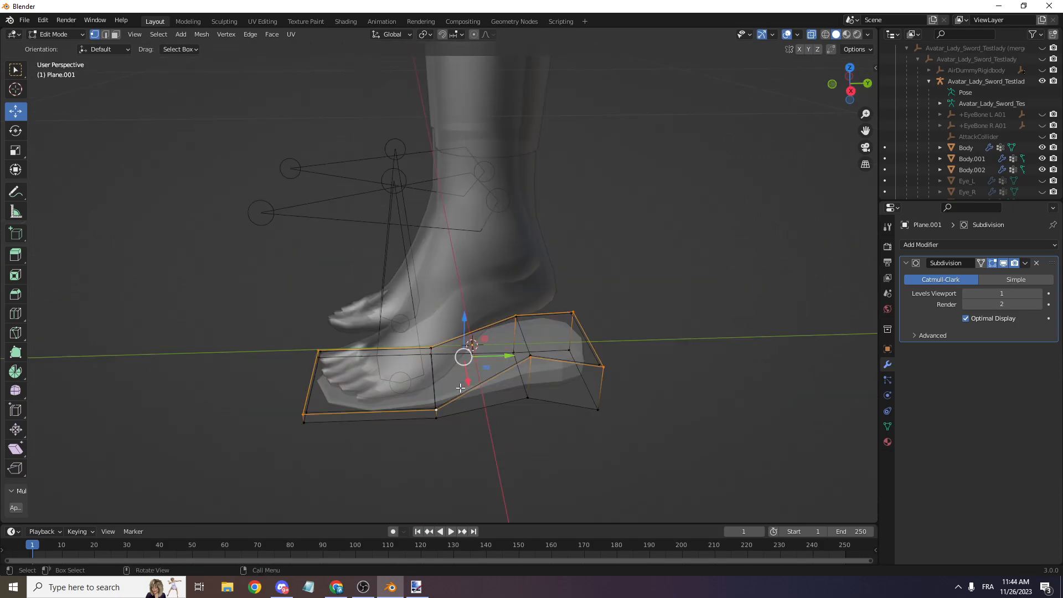
key("shift+e")
left_click(839, 425)
- Try an edge crease of 1.000 on the inner inset loop of the sole's top, and undo it
left_click(482, 374, "alt")
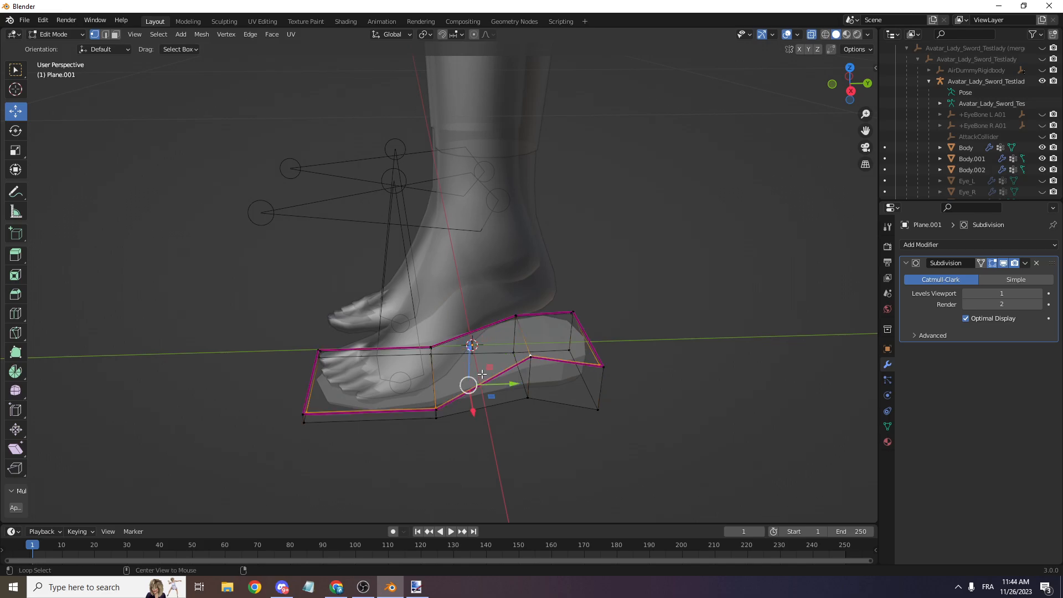
key("shift+e")
left_click(806, 486)
scroll(778, 148, "up", 3)
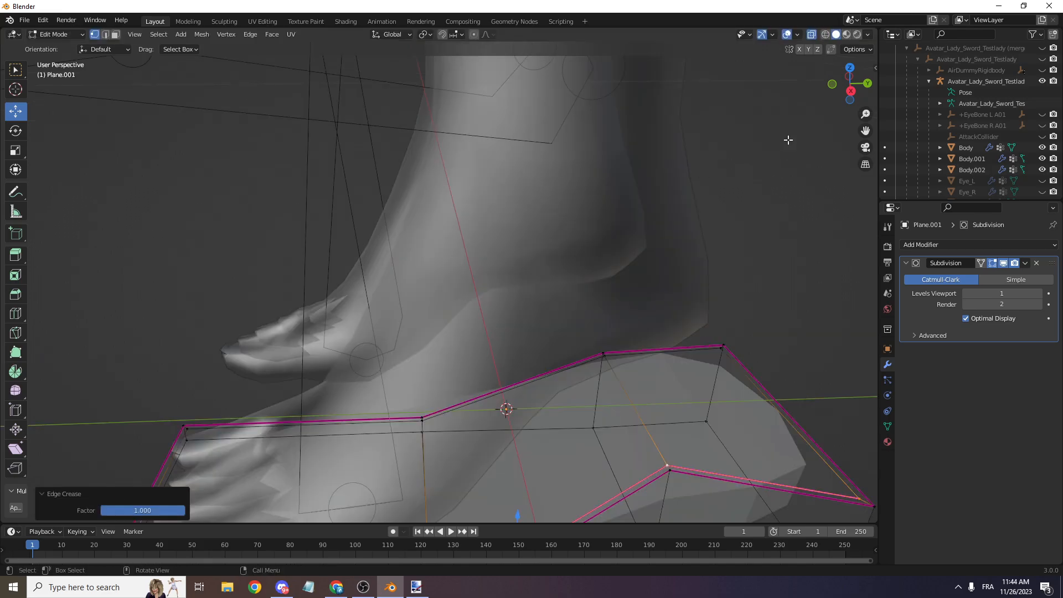
left_click_drag(855, 90, 842, 95)
scroll(528, 427, "up", 2)
scroll(528, 429, "down", 2)
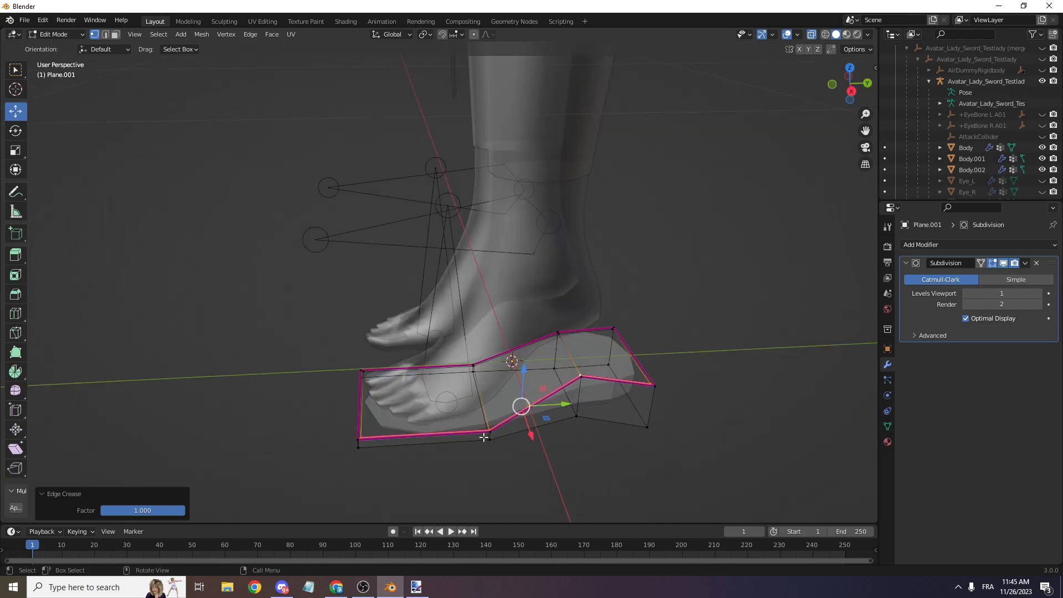
key("ctrl+z")
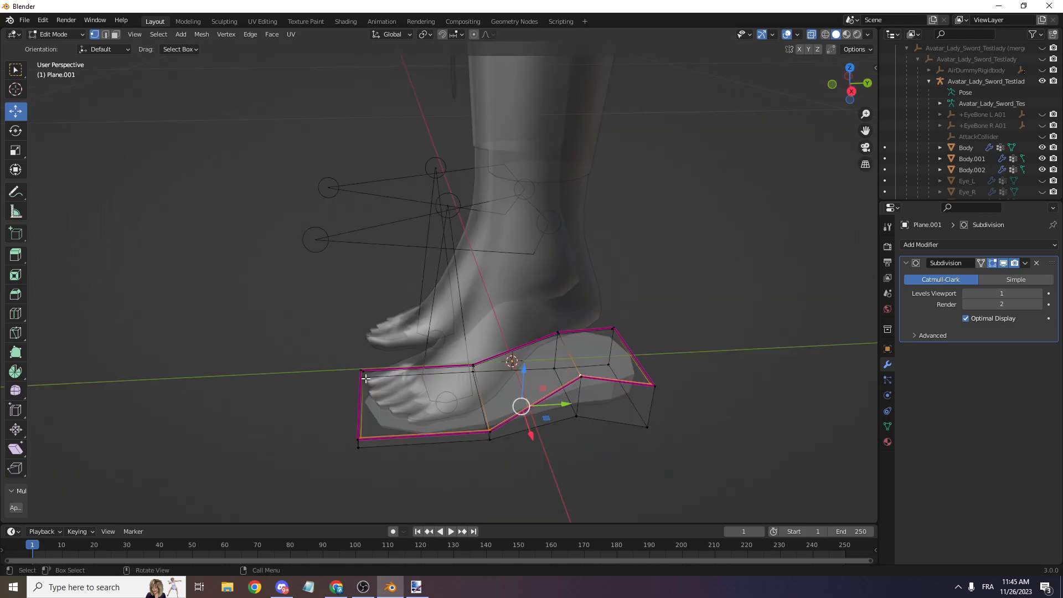
- Apply an edge crease of 1.000 to the inner inset loop of the sole's top, leaving out the cross edges
left_click(390, 375, "alt+shift")
key("ctrl+z")
left_click(388, 369, "alt+shift")
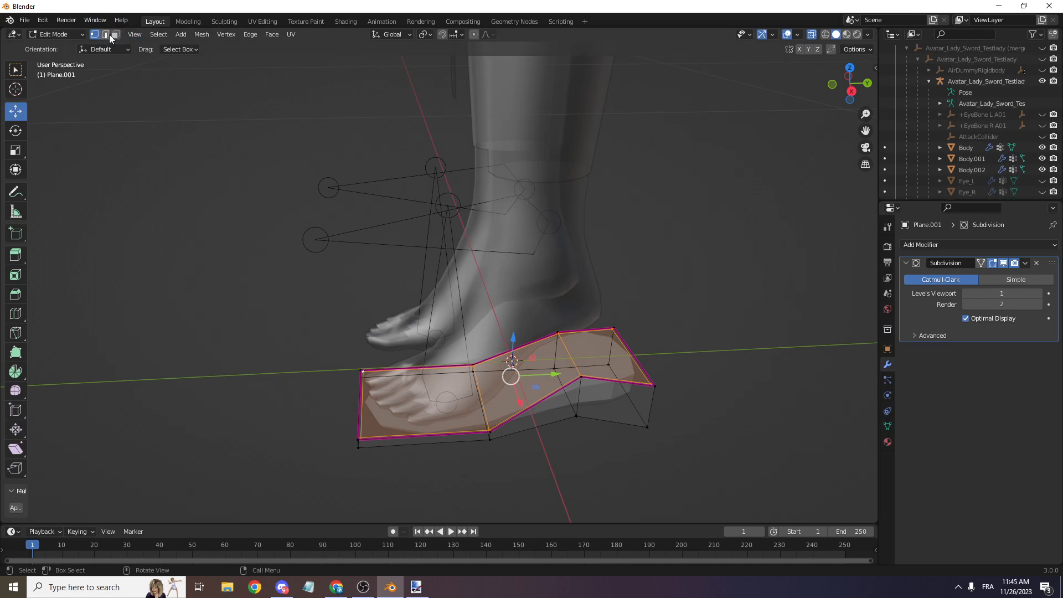
left_click_drag(491, 395, 466, 396, "ctrl")
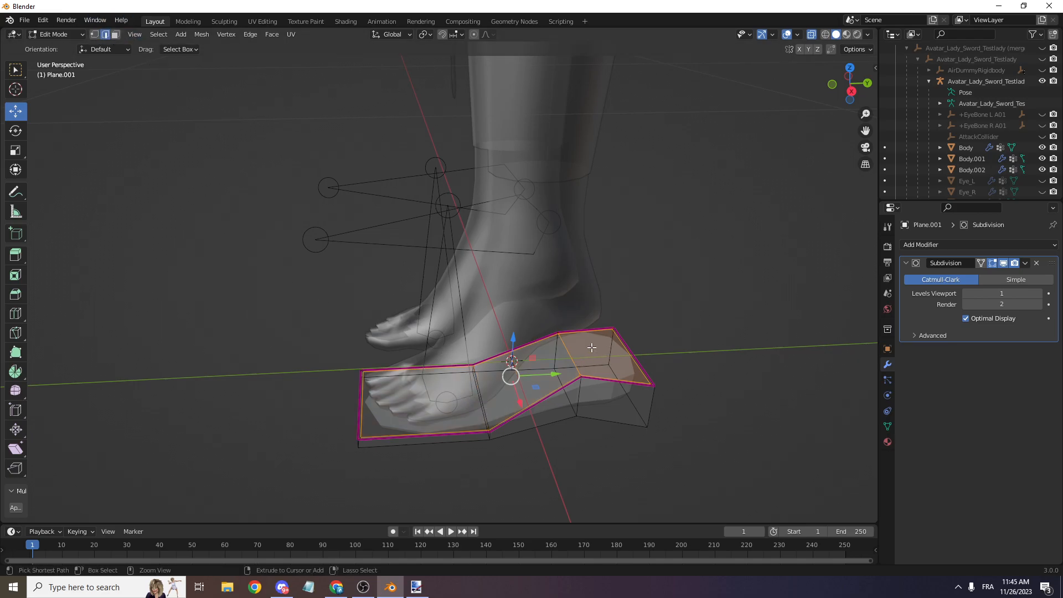
key("shift+e")
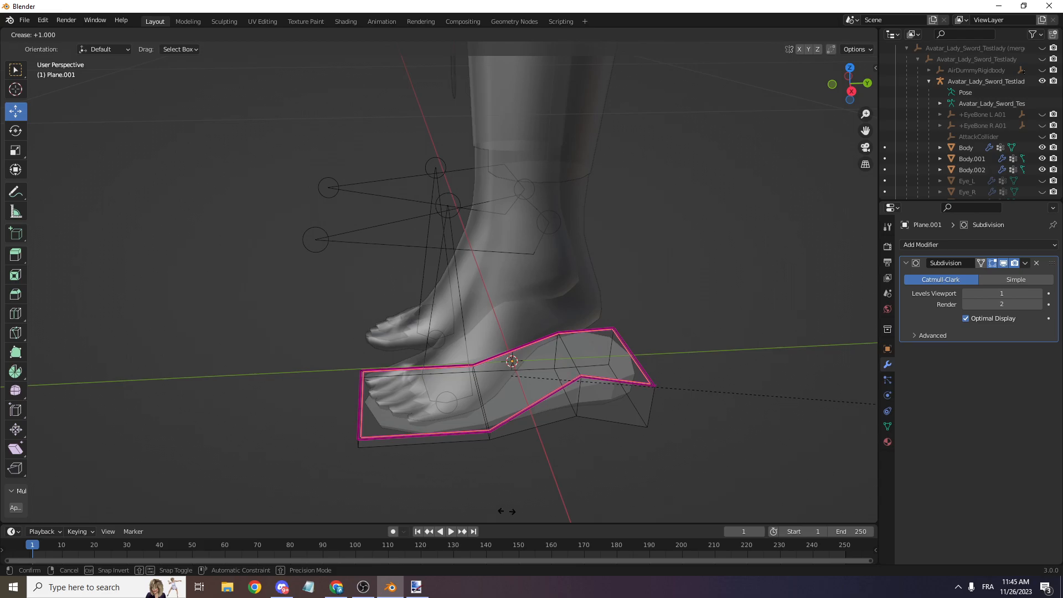
left_click(506, 512)
scroll(548, 289, "up", 1)
scroll(767, 75, "down", 1)
- From the right orthographic view, extrude the sole's inner top loop straight up by about 0.0186 m
left_click(851, 90)
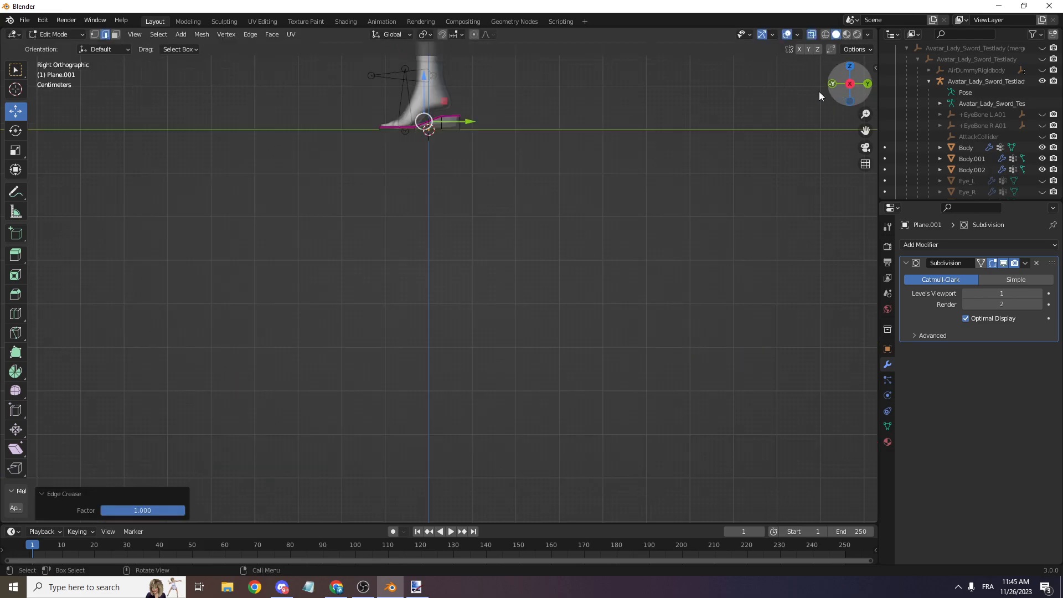
scroll(800, 120, "up", 1)
left_click_drag(867, 128, 886, 344)
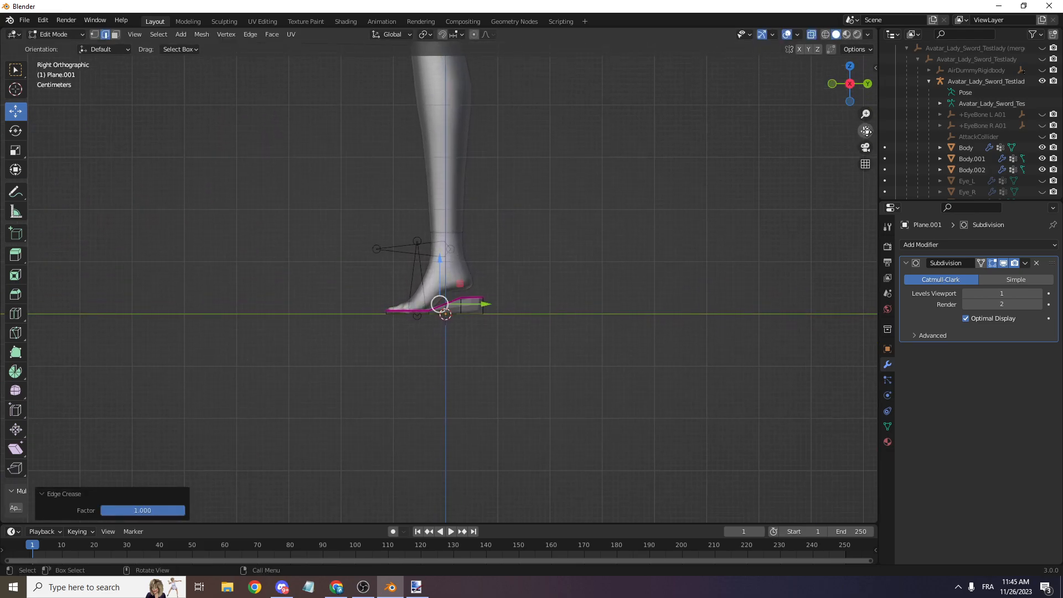
scroll(626, 230, "up", 7)
key("e")
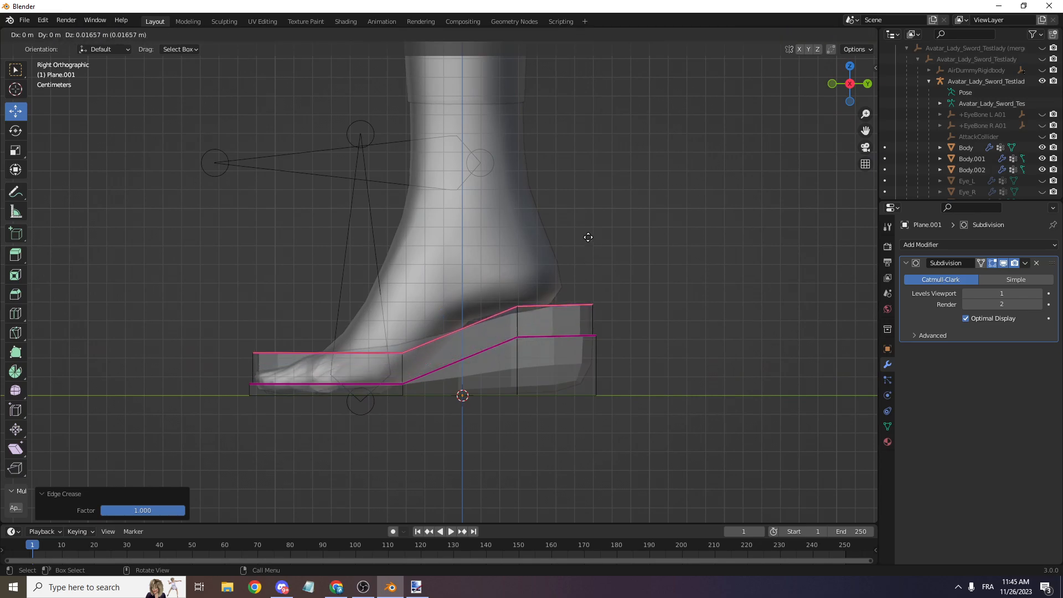
left_click(587, 235)
- Remove the crease from the newly extruded top loop with a crease factor of -1.000
scroll(653, 153, "down", 1)
left_click_drag(838, 83, 830, 78)
scroll(831, 79, "down", 7)
key("shift+e")
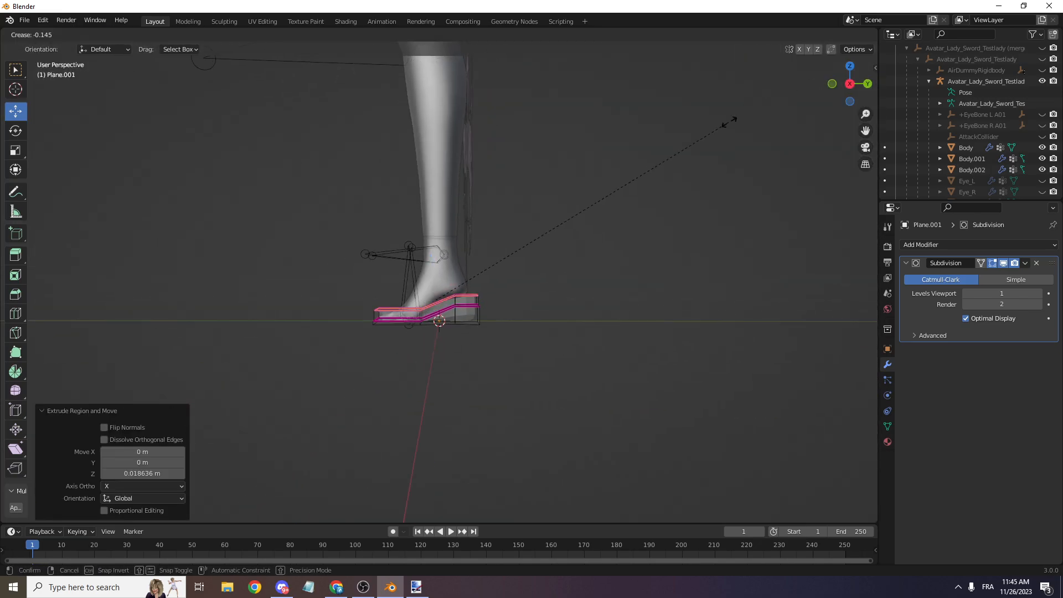
left_click(437, 299)
left_click_drag(144, 512, 56, 483)
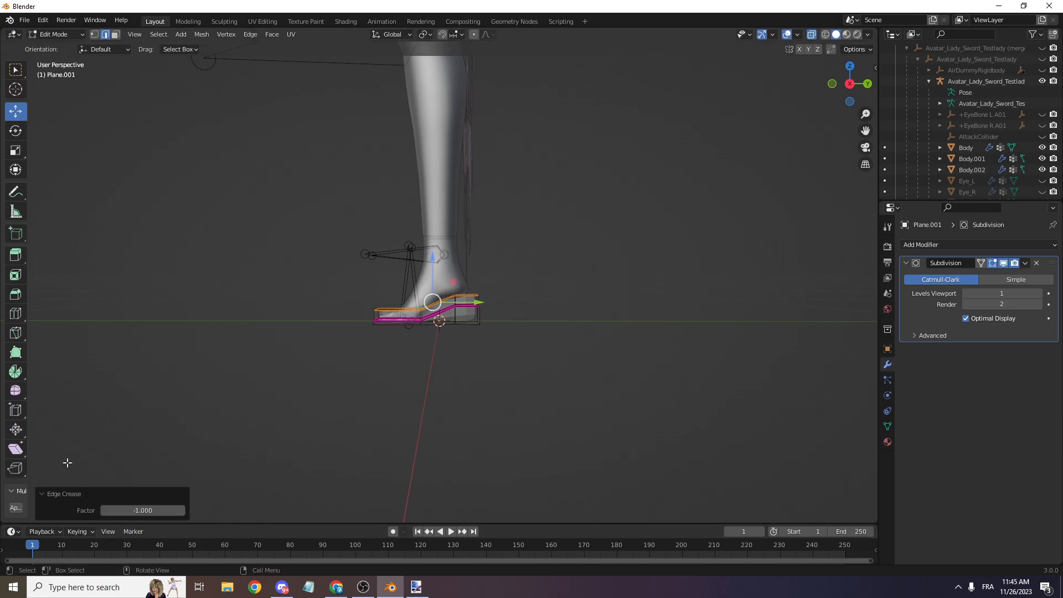
- Select the toe-section vertices of the sole's lower two rows in side view and lower them slightly along Z
scroll(668, 159, "up", 2)
left_click(849, 85)
scroll(841, 95, "up", 2)
scroll(556, 259, "up", 8)
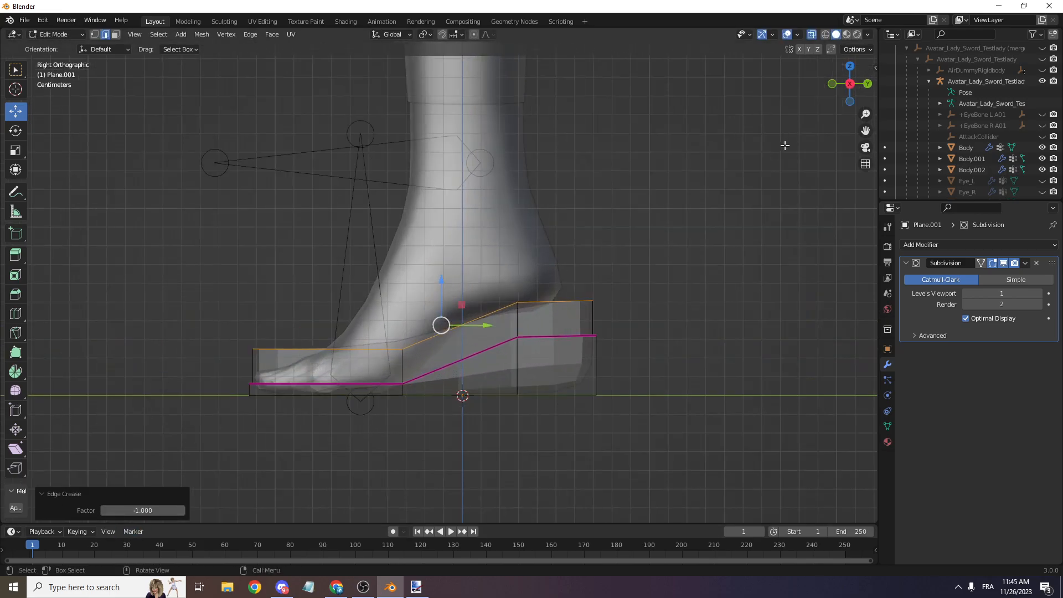
scroll(232, 393, "down", 1)
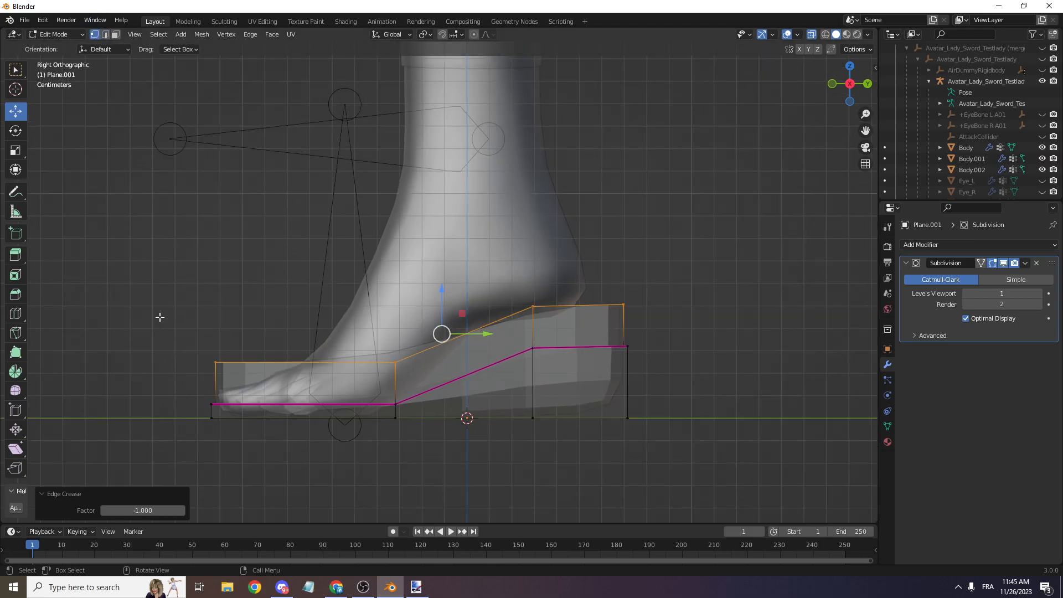
left_click_drag(177, 395, 440, 458)
left_click_drag(305, 370, 305, 383)
- Lower the bottom heel vertices of the sole along Z to level with the toe's underside
left_click_drag(494, 407, 618, 439)
left_click_drag(667, 405, 612, 426)
left_click(529, 414, "shift")
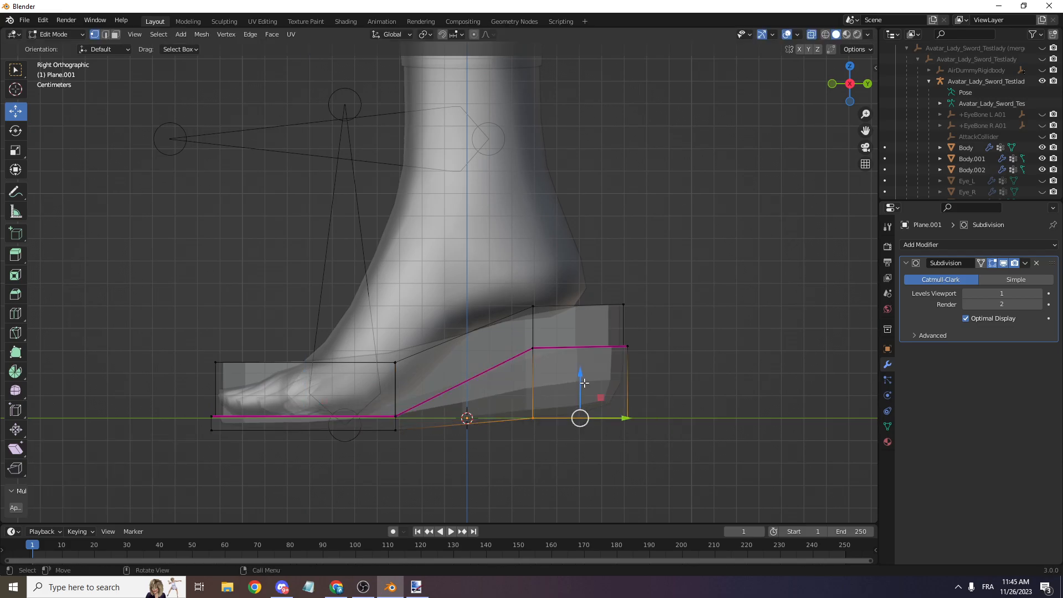
key("g")
key("z")
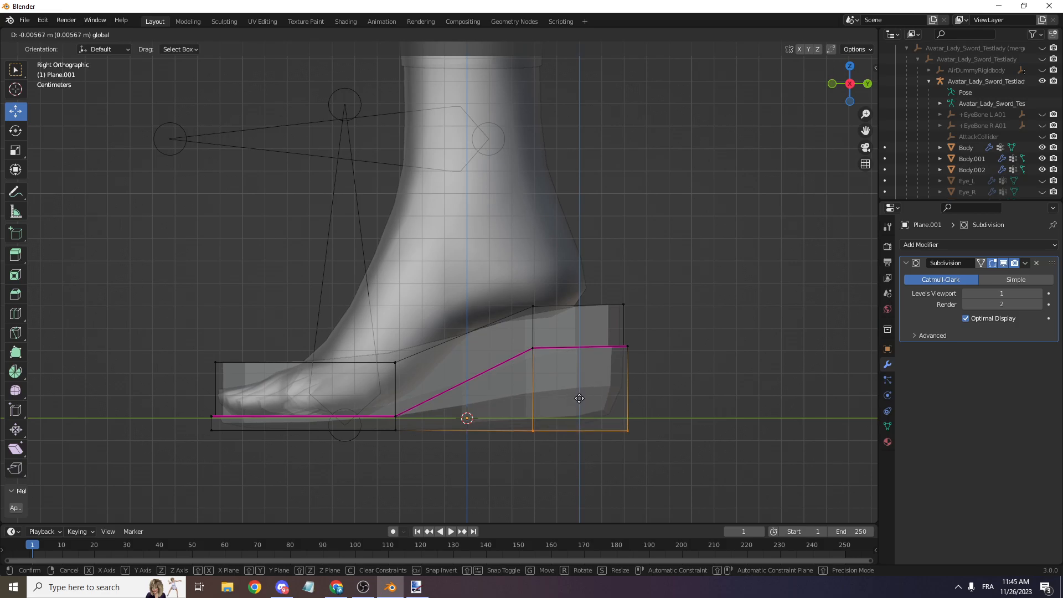
left_click(534, 383)
- Extrude the boot's top loop by about -0.016 m in Y and 0.038 m in Z
left_click_drag(175, 331, 433, 367)
left_click_drag(476, 277, 642, 314, "shift")
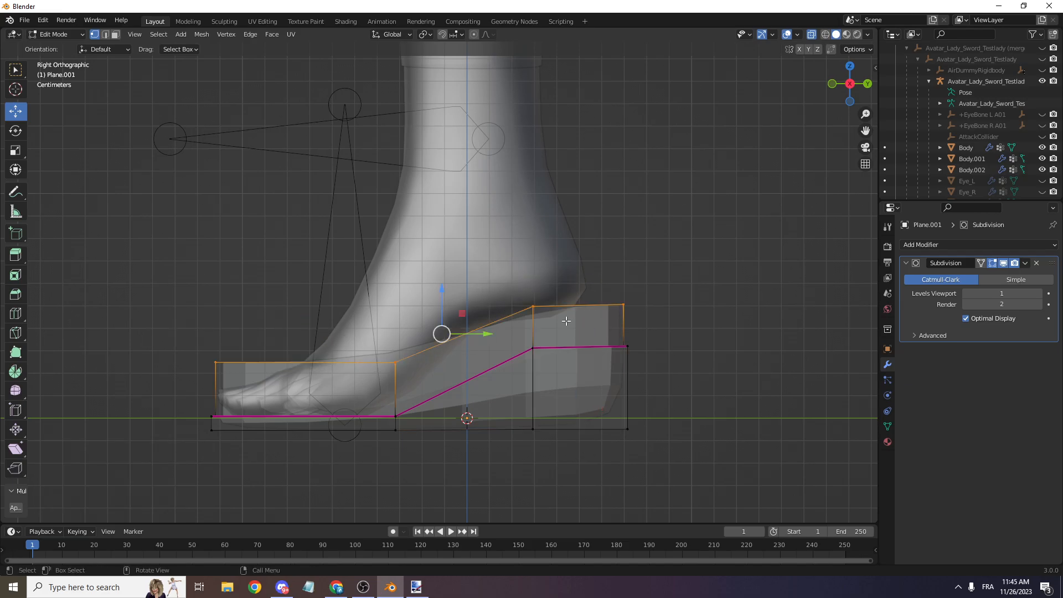
key("g")
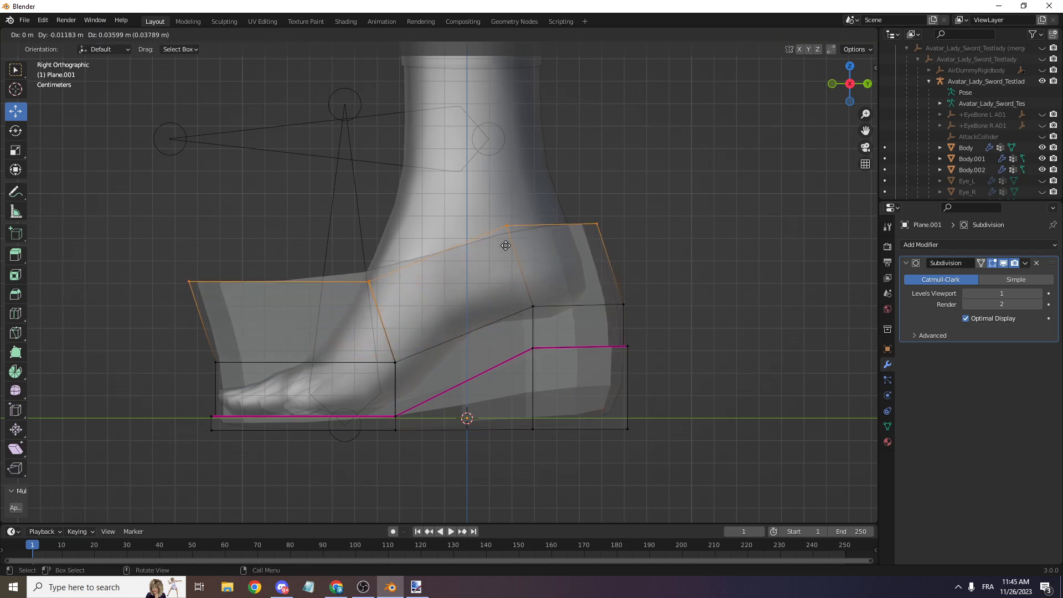
left_click(497, 242)
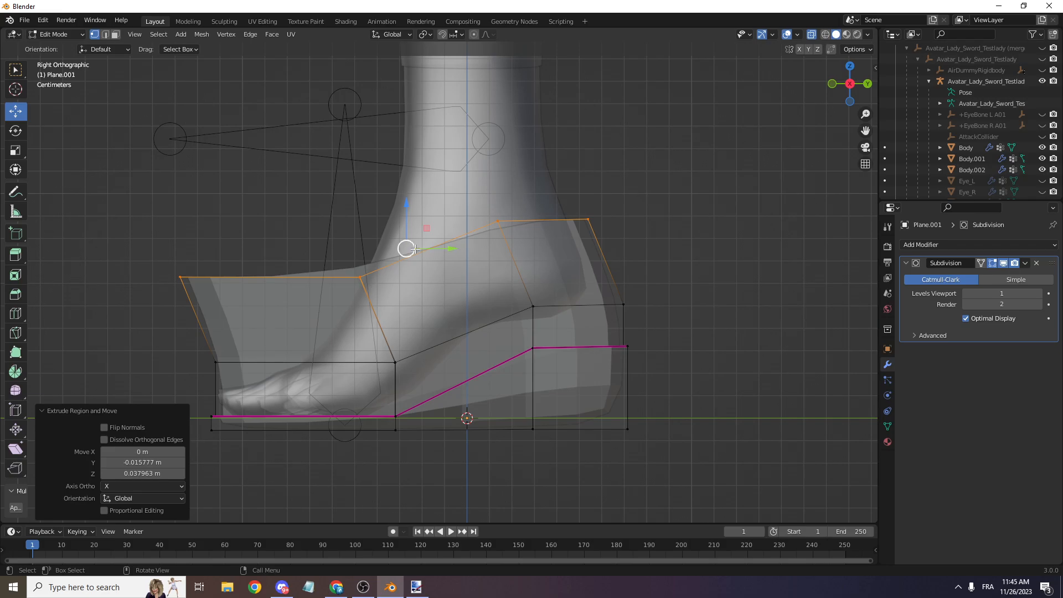
- Extrude the boot's top loop twice more, raising it about 0.033 m and about 0.034 m in Z
key("e")
left_click(382, 175)
scroll(399, 185, "down", 2)
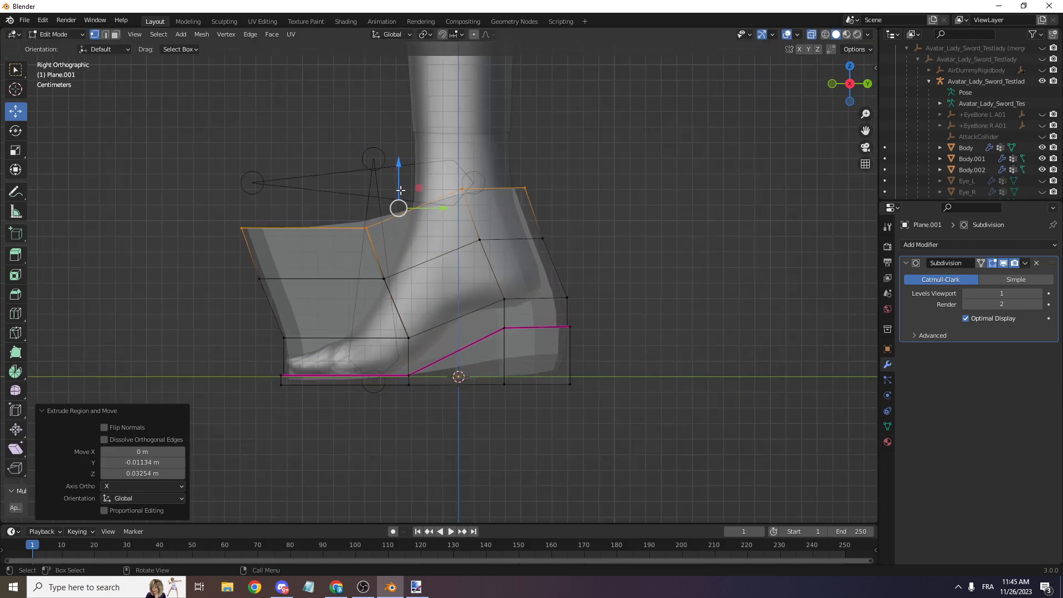
scroll(400, 185, "down", 1)
key("g")
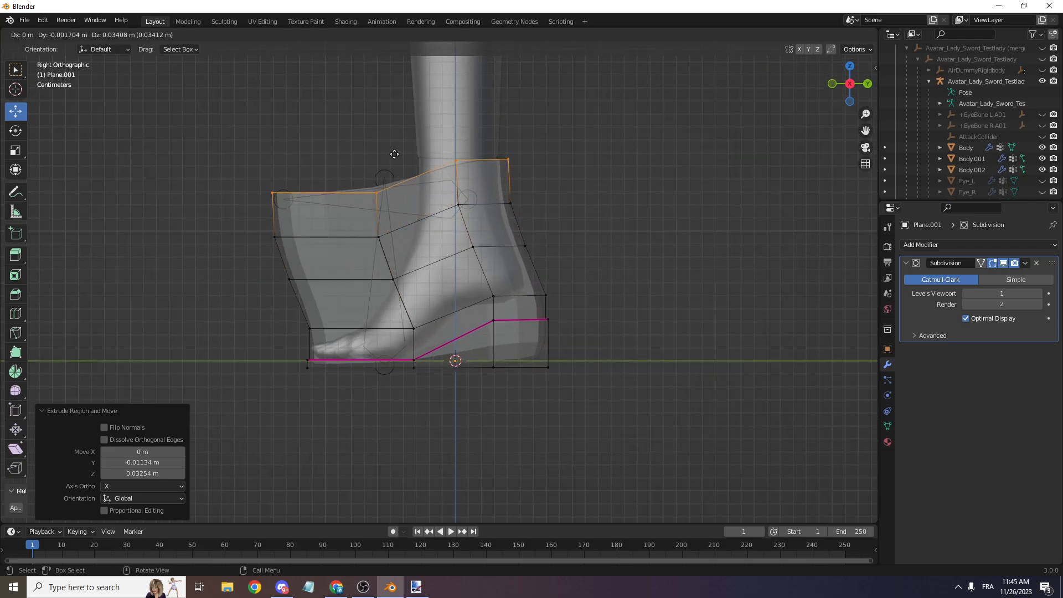
left_click(394, 154)
- Shift the lowest shaft row's front-side vertices and the three shaft rows' rear-side vertices toward the heel along Y
scroll(257, 282, "up", 3)
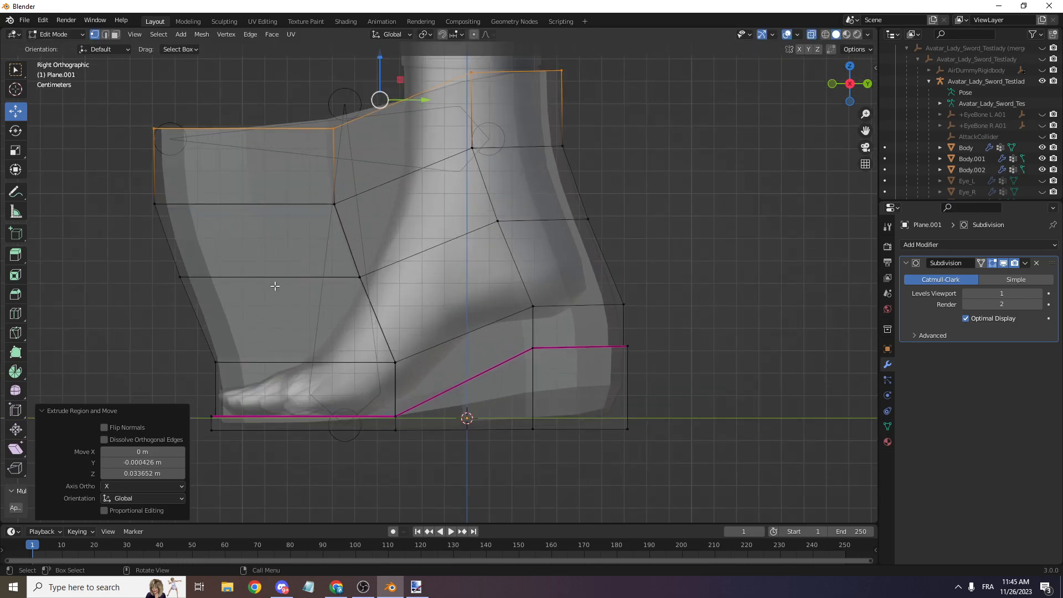
left_click(359, 277)
key("g")
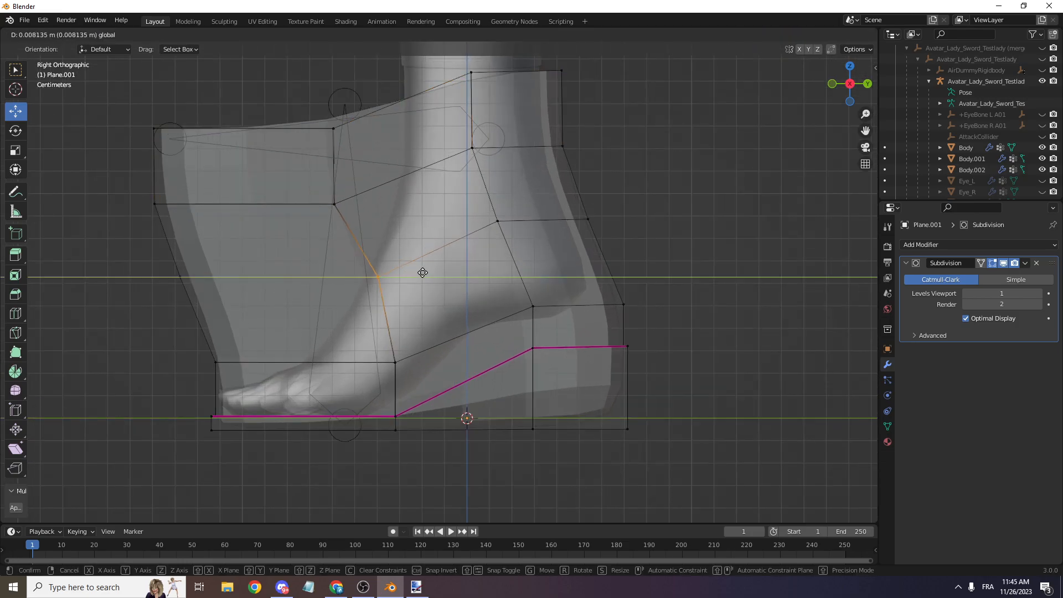
left_click(457, 277)
left_click(334, 204)
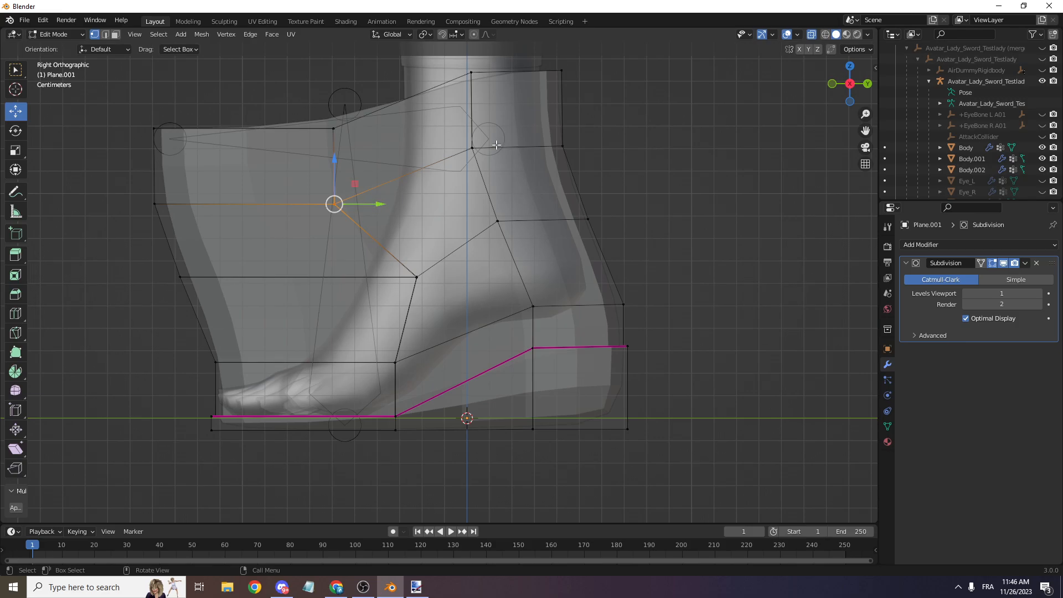
left_click_drag(487, 230, 561, 224)
left_click_drag(510, 136, 553, 148)
left_click_drag(518, 58, 450, 89)
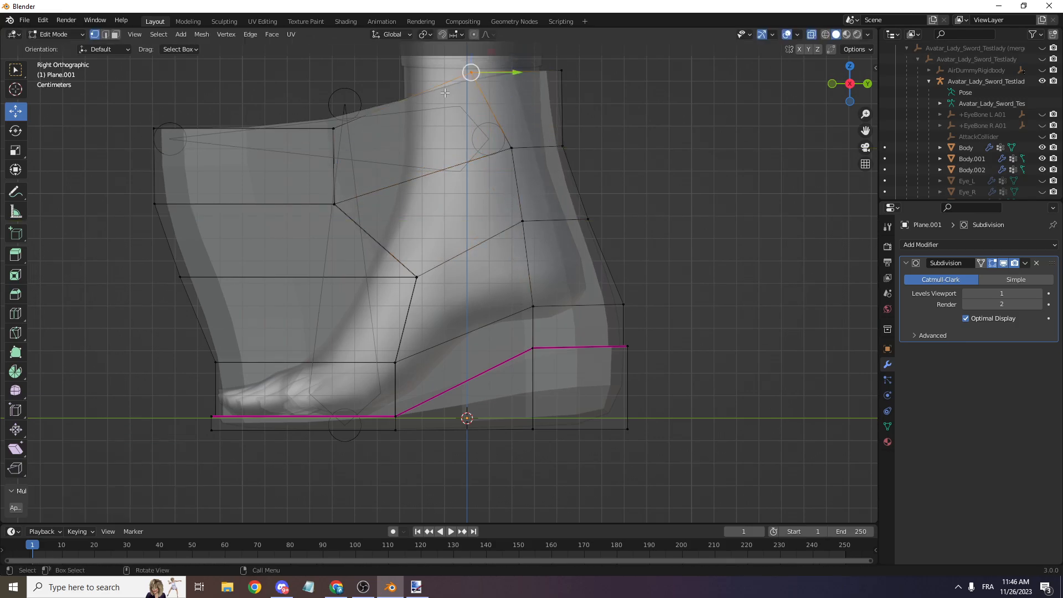
mouse_move(515, 72)
left_mouse_down()
mouse_move(559, 73)
mouse_move(517, 72)
left_mouse_up()
- Vertex-slide the front-side vertices of the top shaft row by 0.675 and of the row below by 0.644 toward the ankle
left_click_drag(354, 113, 320, 164)
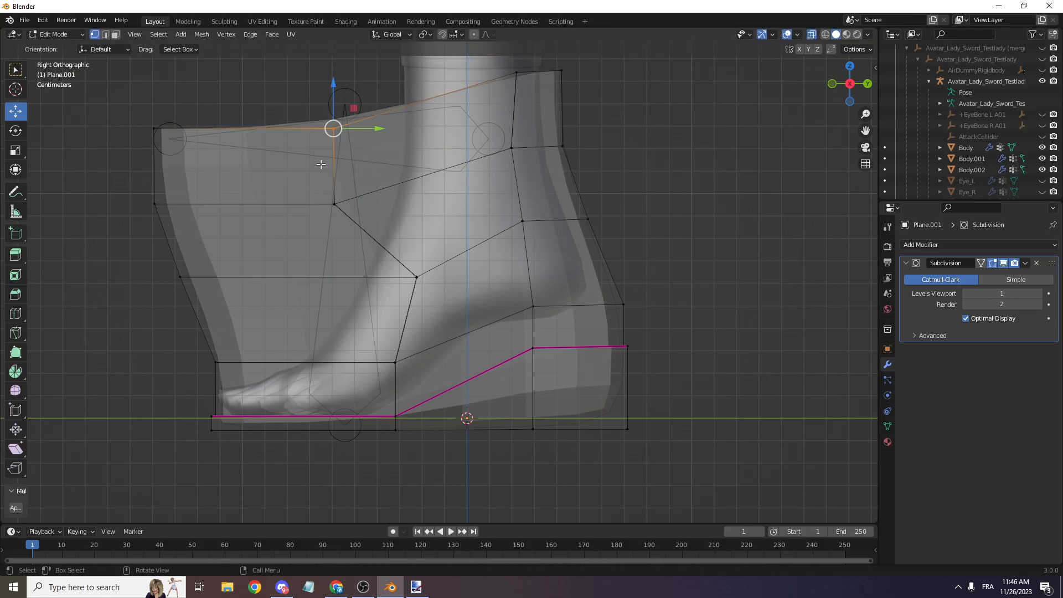
key("g")
key("g")
left_click(526, 103)
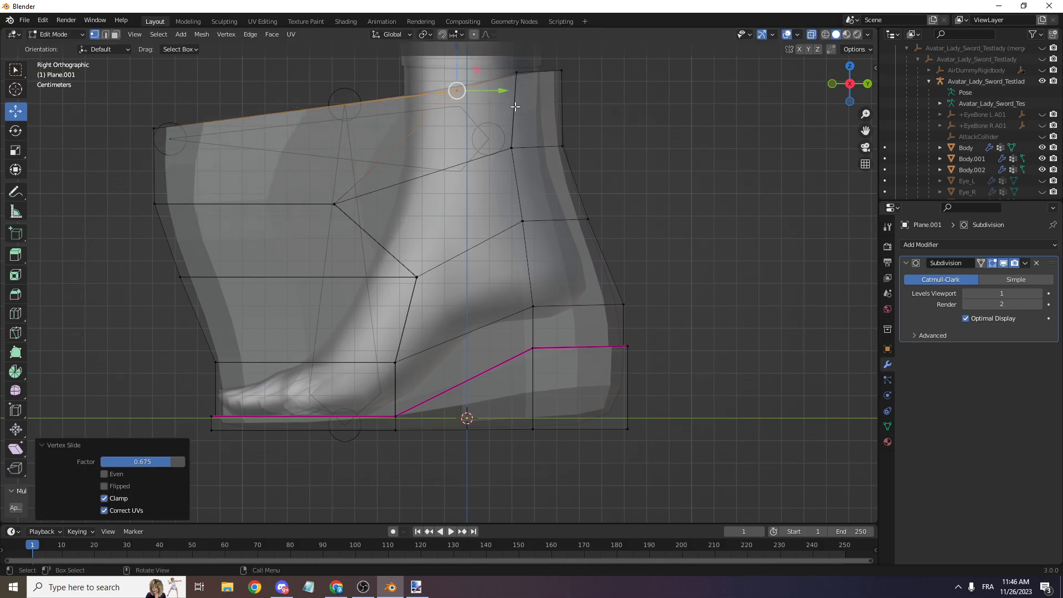
left_click_drag(325, 209, 326, 210)
key("g")
key("g")
left_click(433, 252)
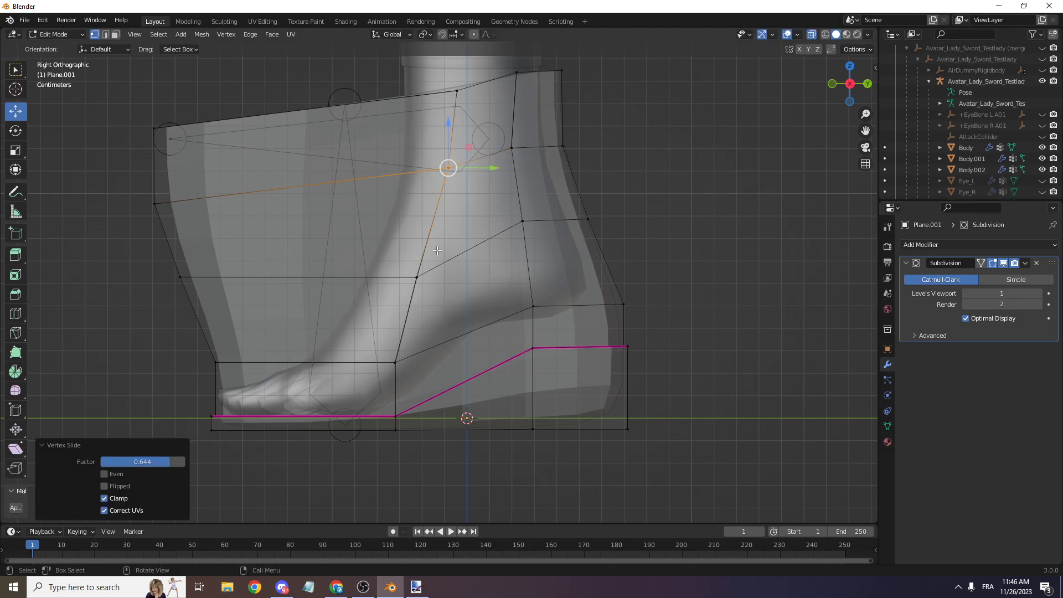
- Move the front vertices of the two lower shaft rows back onto the foot, following the instep and shin
left_click_drag(213, 261, 172, 288)
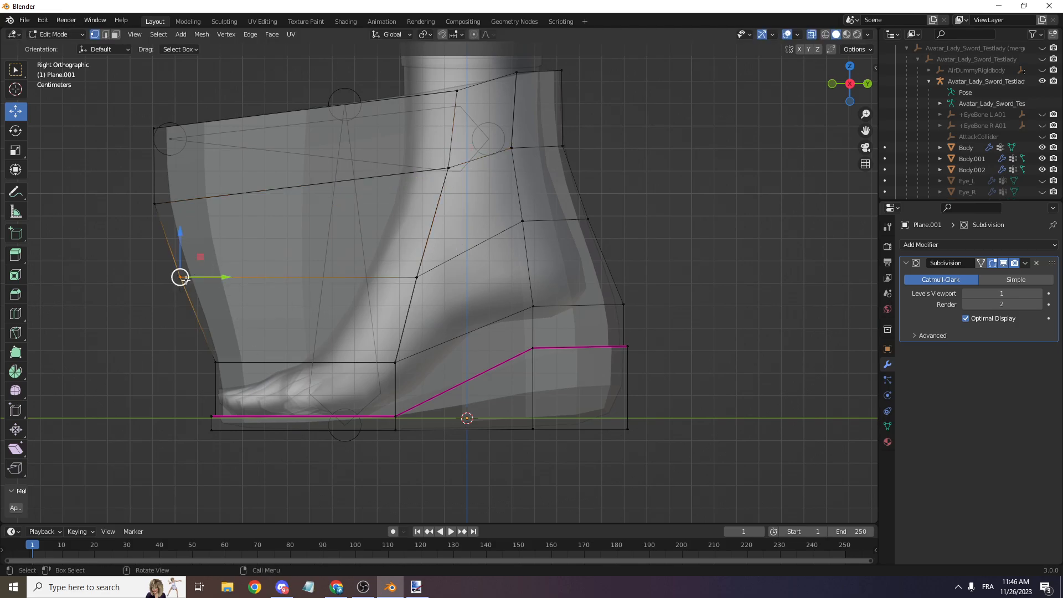
key("g")
left_click(367, 349)
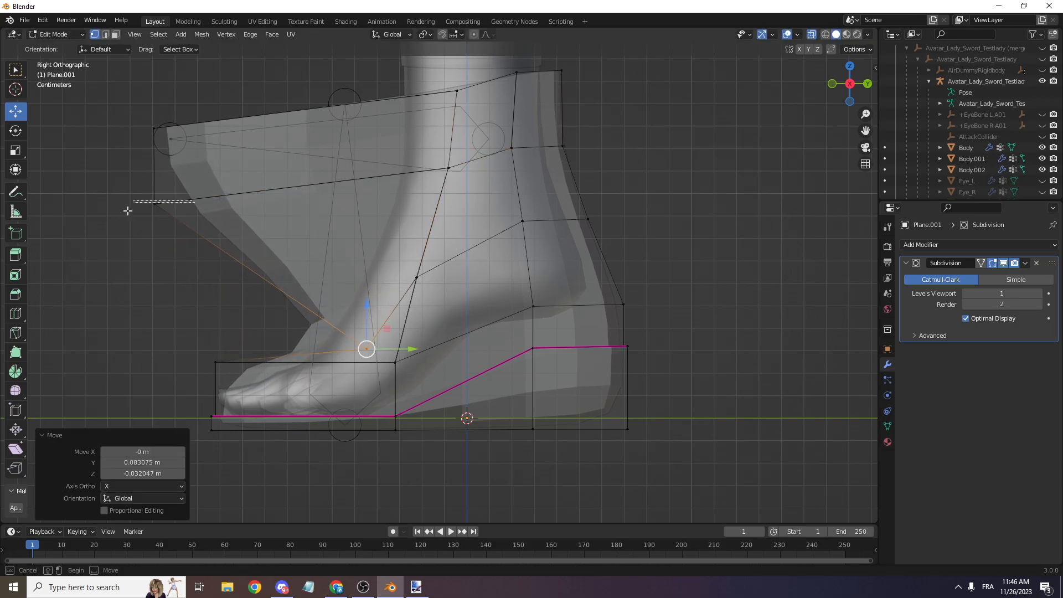
left_click_drag(136, 199, 151, 205)
key("g")
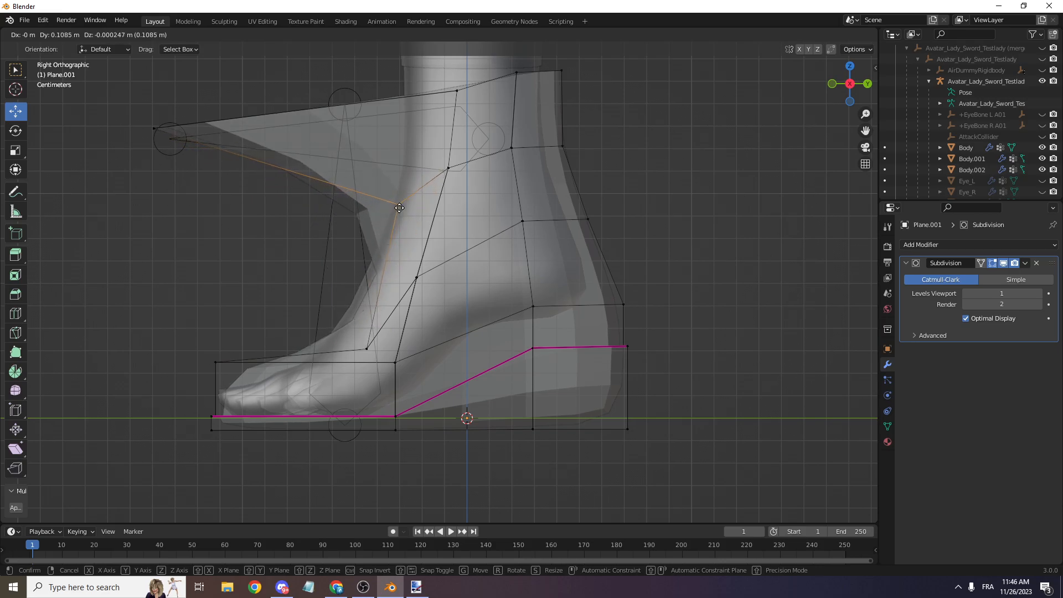
left_click(398, 204)
left_click(367, 349)
key("g")
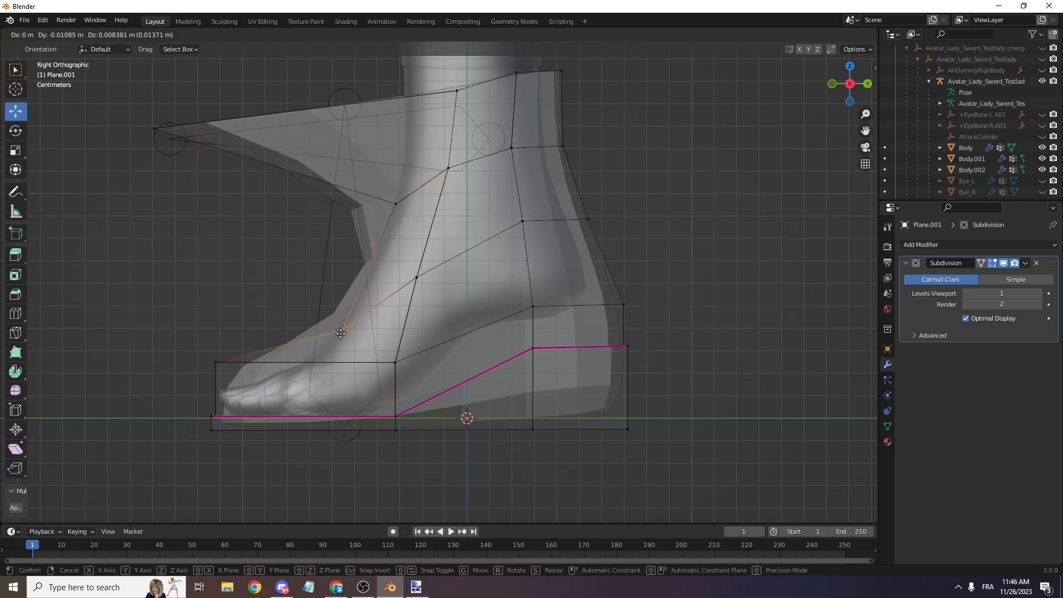
left_click(341, 334)
- Move the top row's front vertices back about 0.10 m along Y and raise them against the front of the shin
left_click(155, 128)
key("g")
key("y")
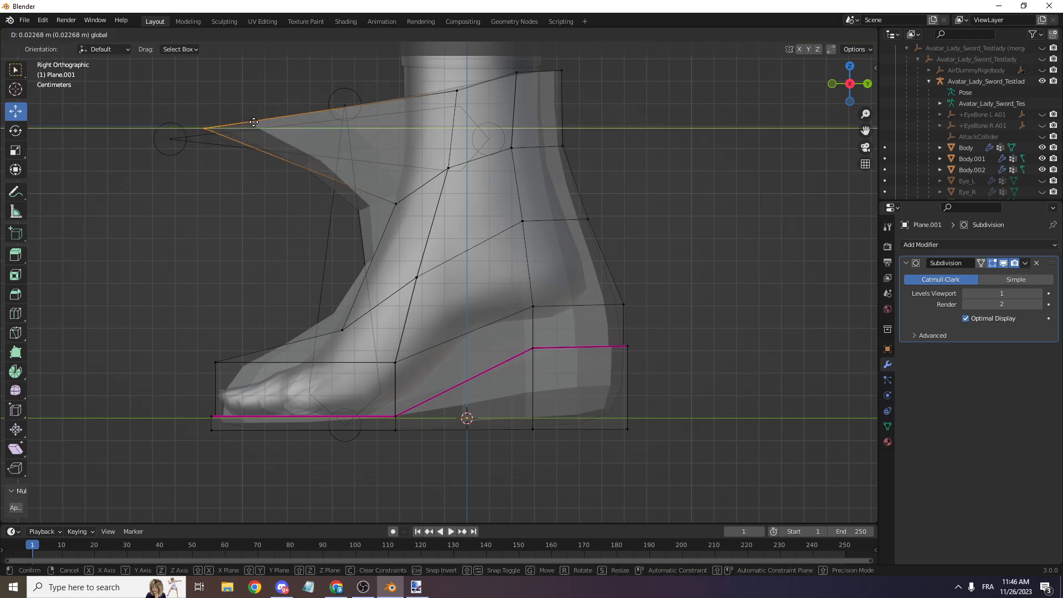
left_click(380, 128)
key("g")
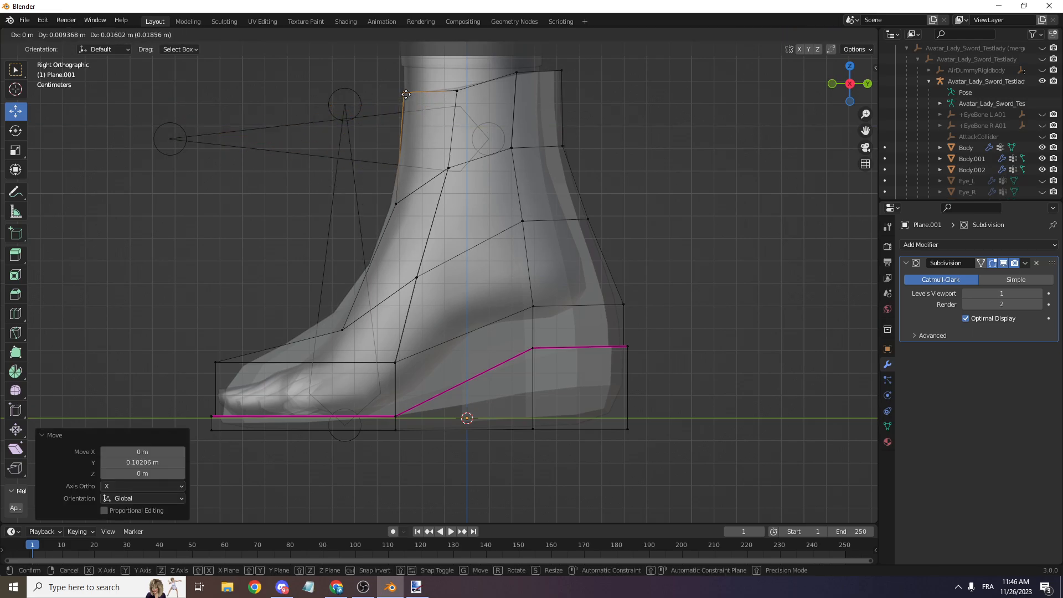
left_click(405, 95)
- Adjust the position of the upper front vertices at the boot's toe in side view
scroll(250, 338, "down", 1)
left_click(247, 353)
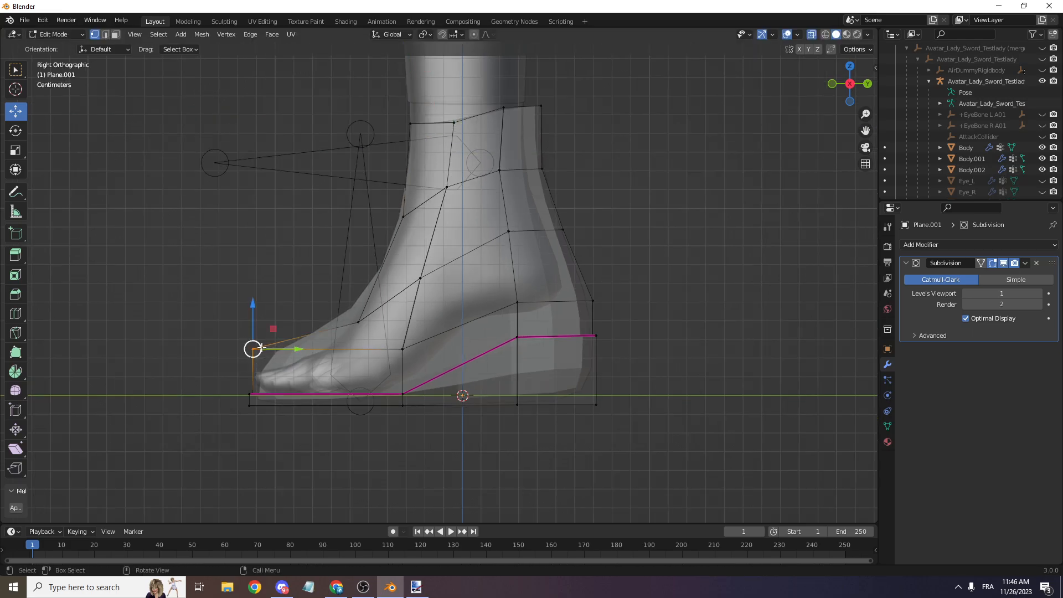
key("g")
left_click(244, 353)
- Turn off X-ray and examine the boot's fit around the foot from several angles
left_click(815, 31)
left_click(815, 31)
left_click(815, 31)
scroll(852, 83, "down", 1)
left_click_drag(854, 81, 678, 68)
scroll(850, 80, "down", 1)
scroll(850, 83, "up", 3)
left_click_drag(851, 83, 897, 83)
scroll(851, 83, "down", 2)
left_click_drag(868, 128, 526, 83)
scroll(800, 240, "up", 7)
- Select the whole boot mesh, shift it slightly along X and rotate it 3.02° around Z to align with the foot
key("a")
scroll(624, 393, "down", 4)
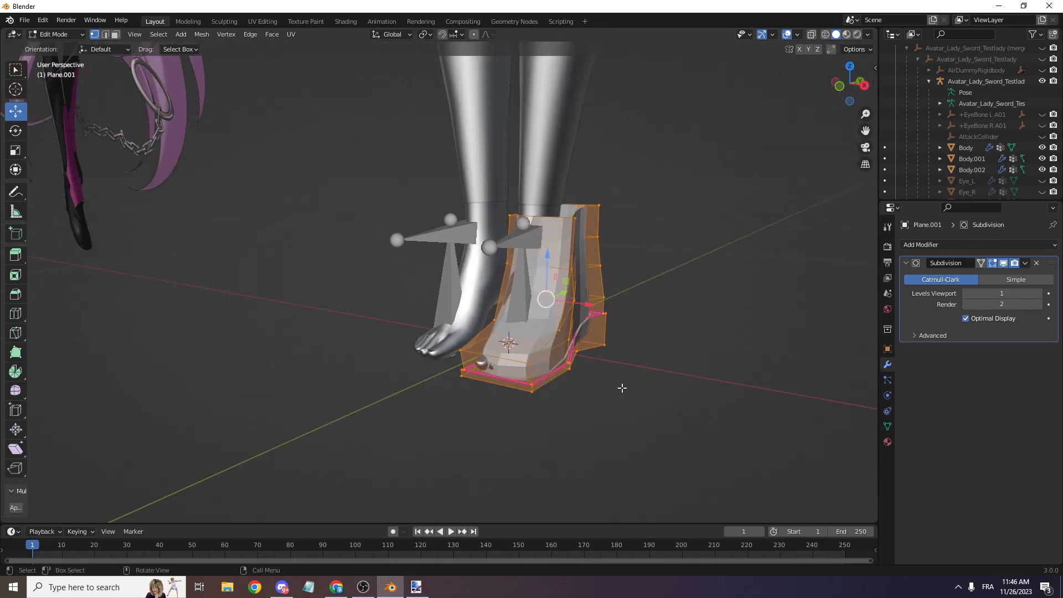
left_click_drag(585, 304, 572, 304)
key("r")
key("z")
left_click(695, 282)
- Try to shift the inner front vertex column of the boot's shaft, and undo the move
left_click_drag(842, 84, 830, 87)
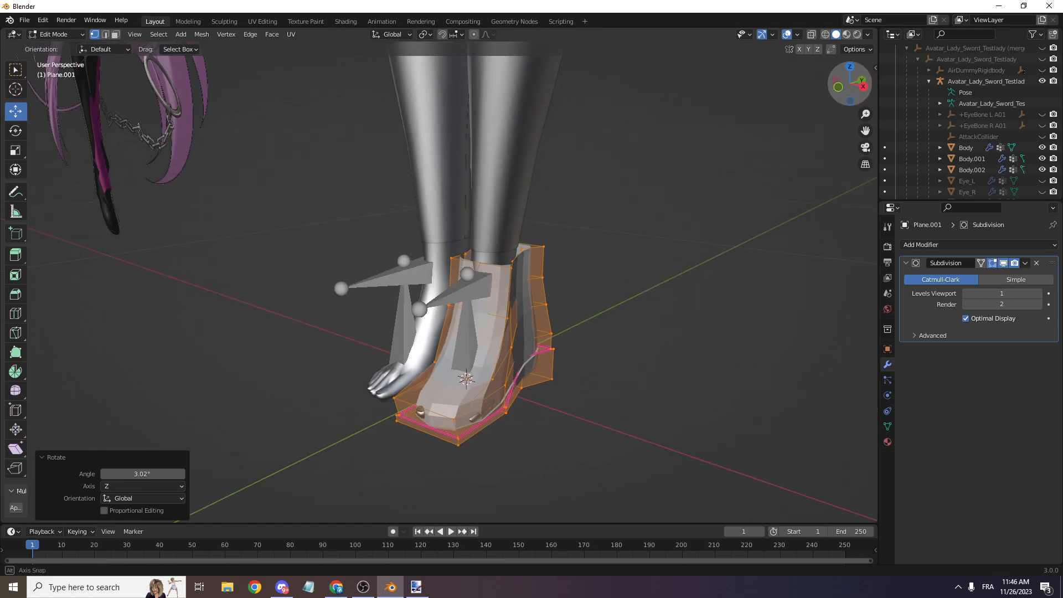
scroll(793, 139, "up", 3)
scroll(531, 228, "up", 3)
left_click(429, 255)
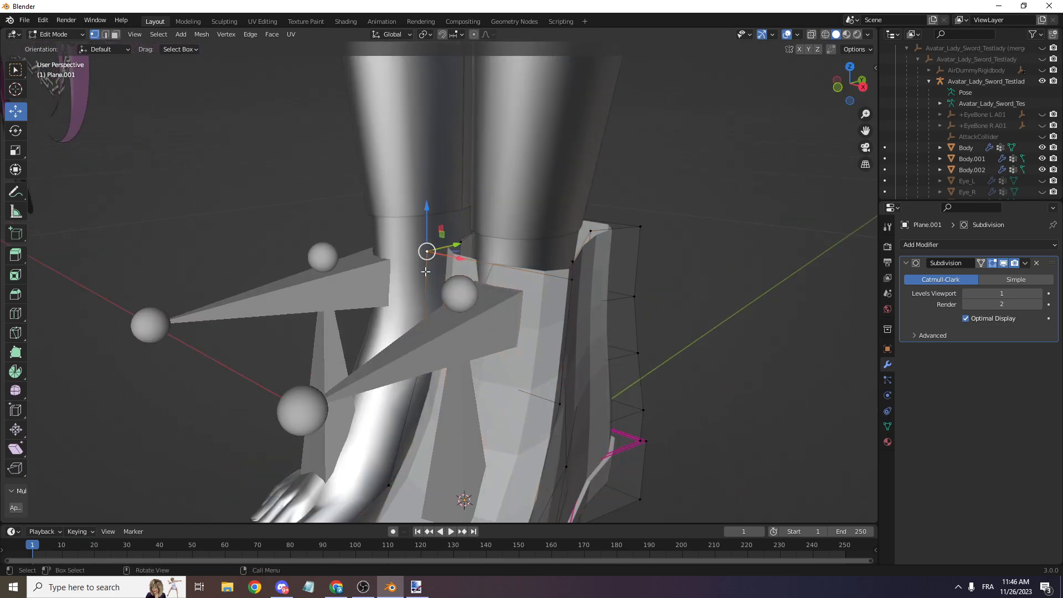
scroll(405, 379, "down", 2)
left_click(406, 411, "ctrl")
left_click_drag(456, 332, 473, 339)
key("ctrl+z")
- Move the outer rear vertex column of the boot's shaft inward by about -0.018 m in X and -0.011 m in Y
left_click_drag(848, 78, 818, 86)
left_click(315, 354)
left_click(367, 402, "ctrl")
left_click_drag(359, 391, 335, 385)
scroll(334, 386, "down", 3)
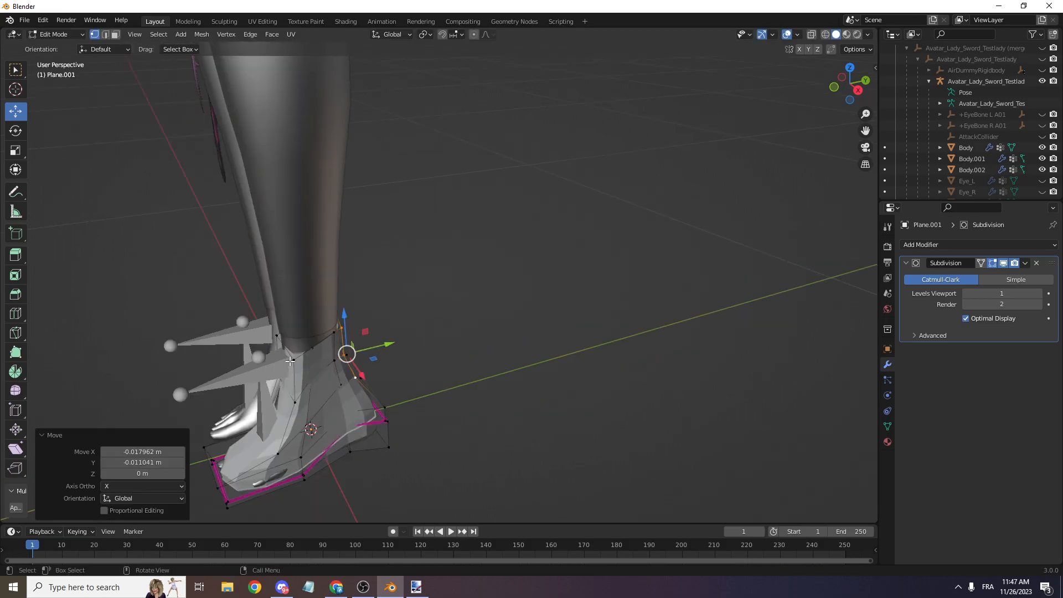
- Move the boot's outer front vertex column about -0.021 m in X and its inner heel column about 0.013 m in X and -0.011 m in Y
left_click(292, 360)
left_click_drag(320, 386, 315, 376)
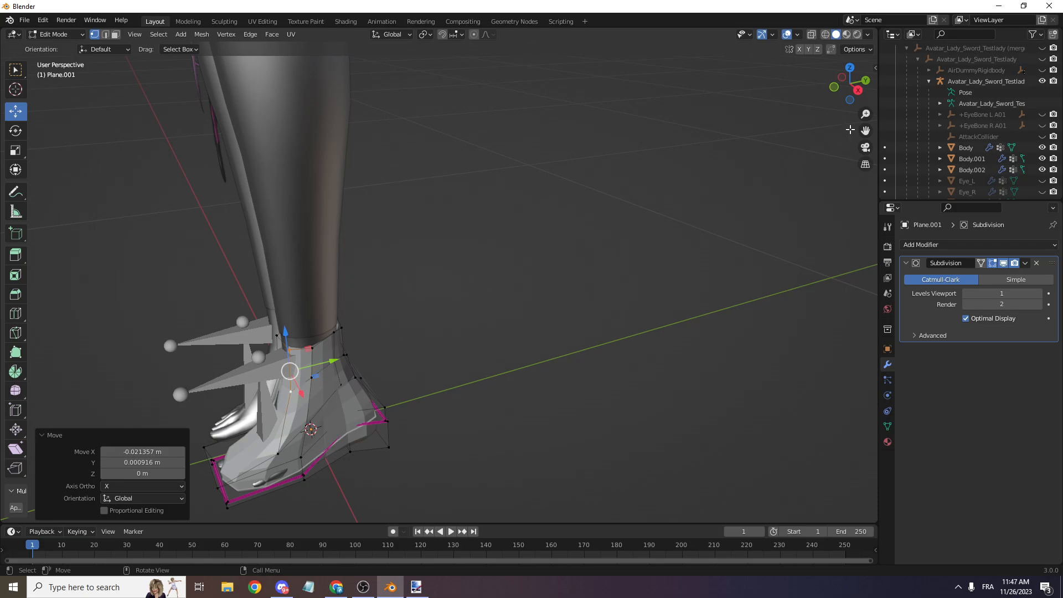
mouse_move(852, 83)
left_mouse_down()
mouse_move(717, 74)
mouse_move(862, 123)
mouse_move(930, 173)
mouse_move(1062, 235)
mouse_move(855, 84)
mouse_move(827, 84)
mouse_move(863, 94)
left_mouse_up()
scroll(848, 84, "up", 3)
left_click(849, 85)
scroll(613, 213, "up", 1)
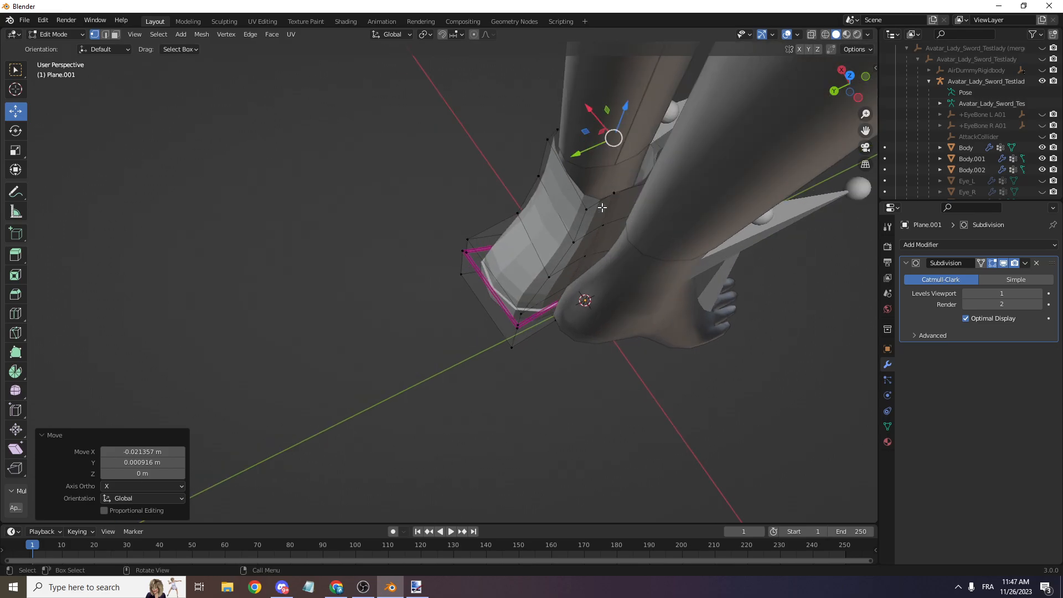
left_click(589, 213)
left_click(511, 345, "ctrl")
mouse_move(511, 294)
left_mouse_down()
mouse_move(523, 267)
mouse_move(515, 280)
left_mouse_up()
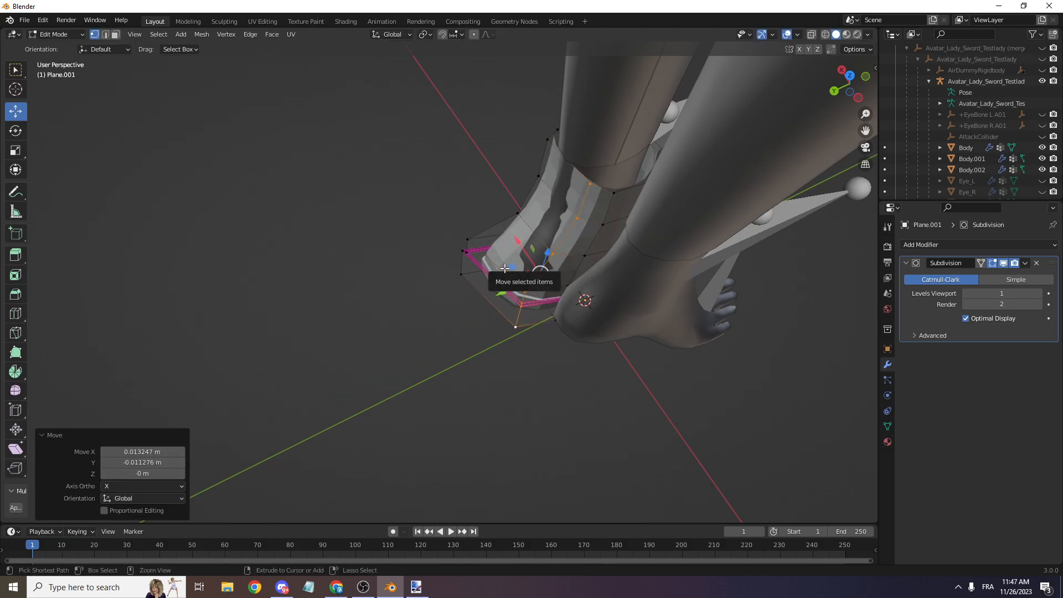
- Add one centred loop cut lengthwise through the boot's sole, splitting the heel edge at its middle
left_click(502, 273)
right_click(502, 273)
key("ctrl+r")
left_click(490, 287)
right_click(489, 287)
- Knife a cut from the new midpoint on the heel's sole edge up to the vertex on the upper heel
scroll(493, 285, "up", 7)
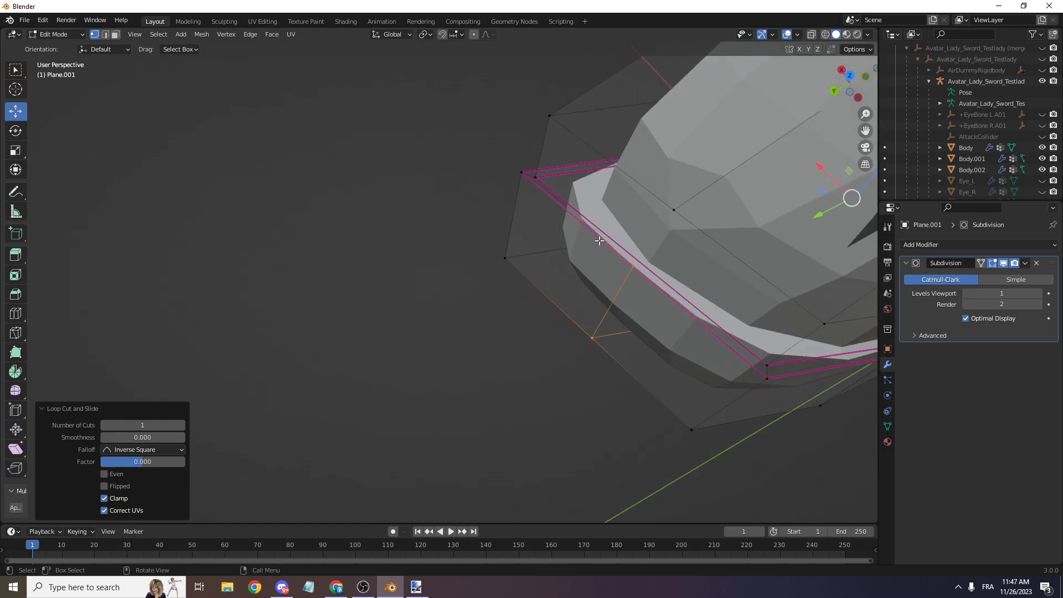
key("k")
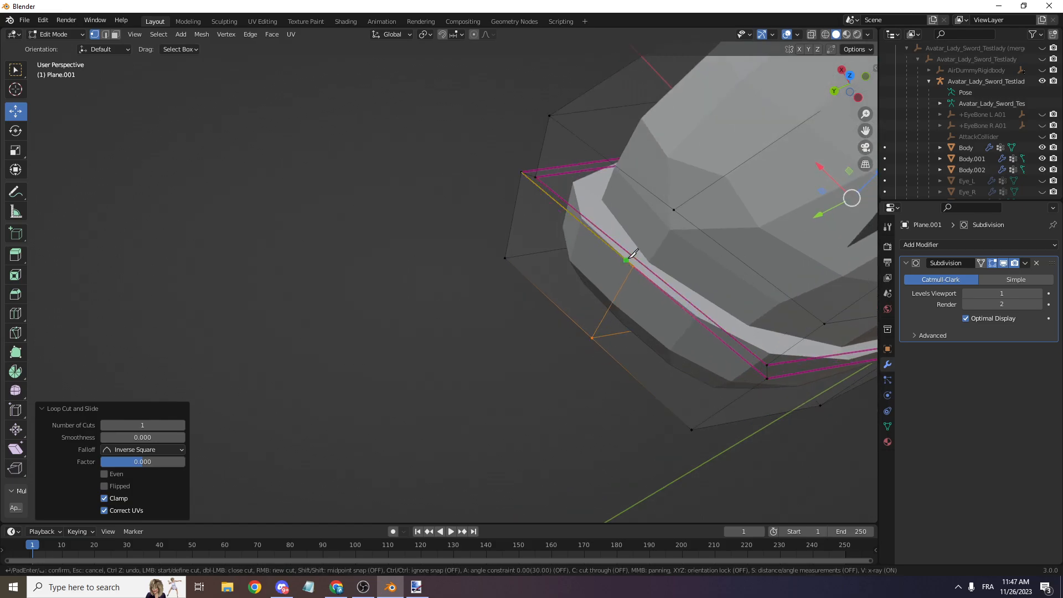
left_click(674, 209)
key("Return")
- Move the vertices on the outer side of the boot's shaft about -0.013 m in X and -0.021 m in Y
scroll(667, 219, "down", 6)
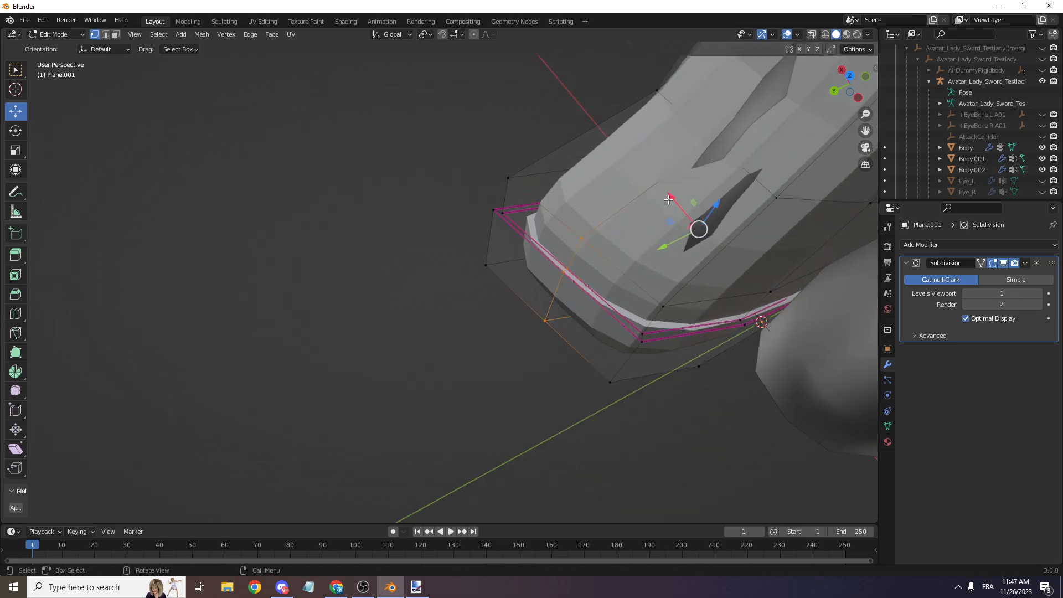
left_click_drag(847, 84, 876, 100)
left_click(438, 196)
left_click(436, 232, "ctrl")
left_click_drag(409, 220, 459, 204)
- Try to shift the sole's outer toe corner vertices within the horizontal plane, and undo the move
scroll(638, 125, "down", 3)
mouse_move(832, 75)
left_mouse_down()
mouse_move(747, 44)
mouse_move(678, 61)
mouse_move(831, 79)
left_mouse_up()
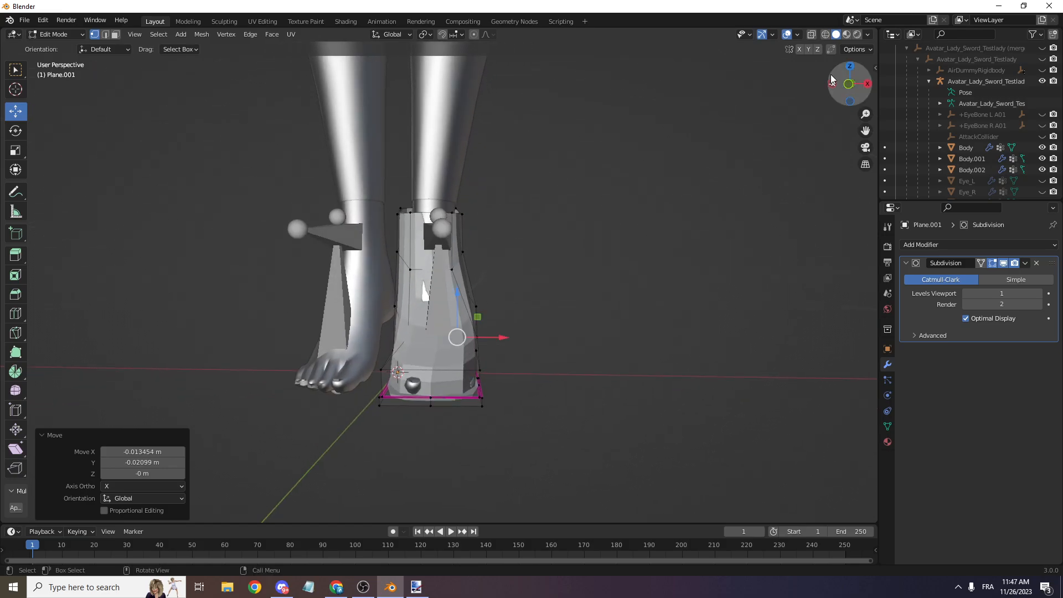
scroll(832, 75, "up", 4)
left_click_drag(858, 134, 891, 3)
scroll(841, 106, "up", 2)
scroll(833, 94, "down", 4)
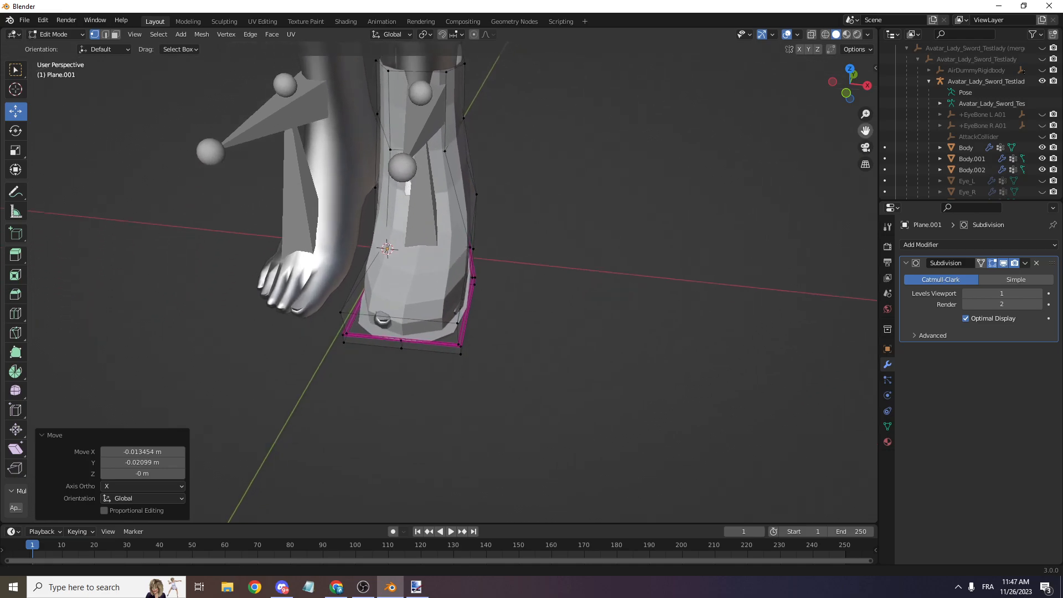
scroll(660, 291, "up", 5)
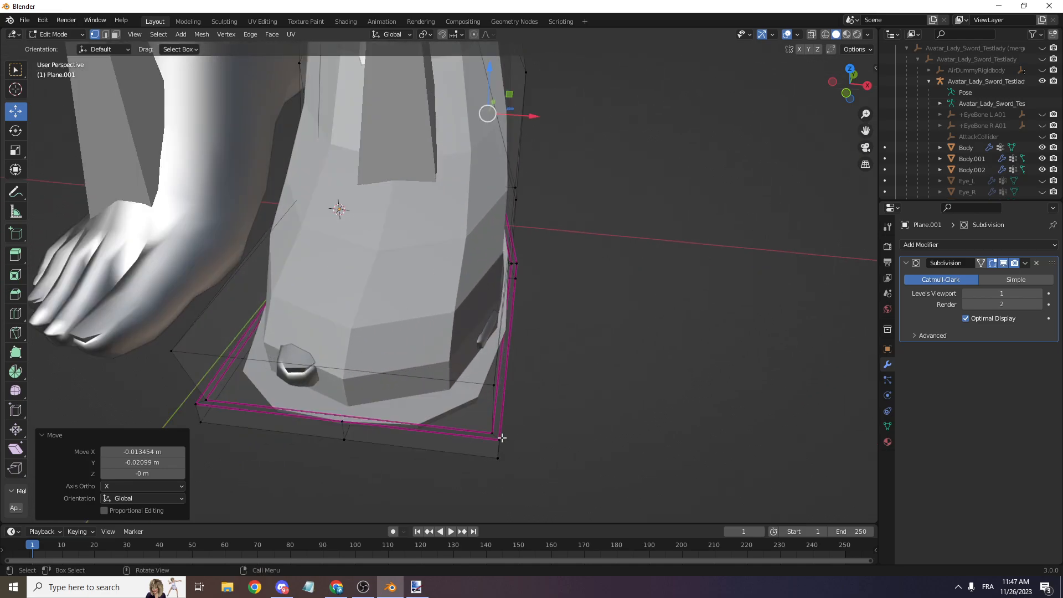
left_click_drag(833, 101, 877, 125)
left_click(323, 353, "ctrl")
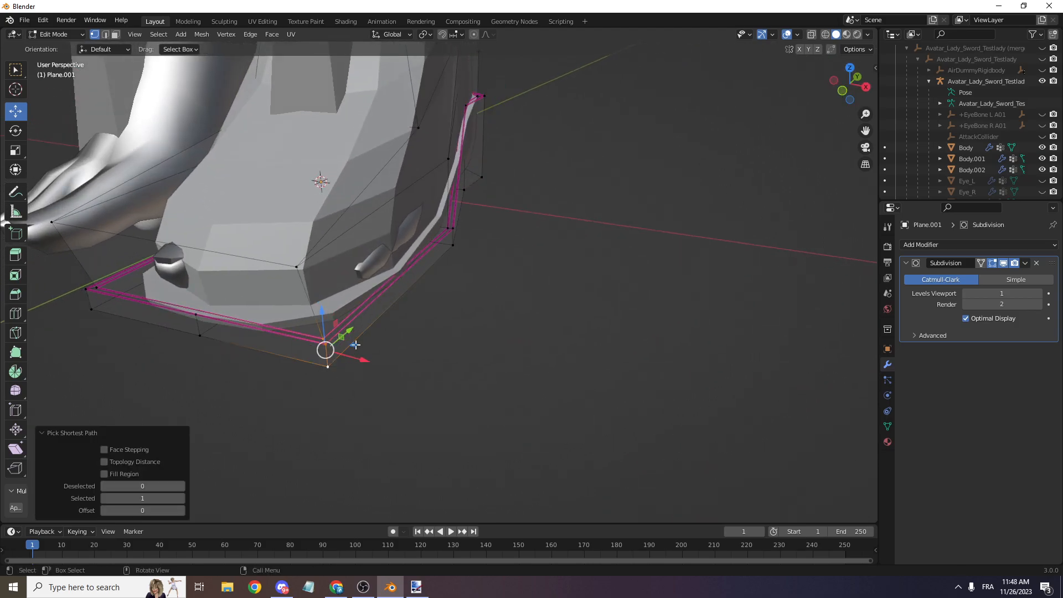
key("g")
key("shift+z")
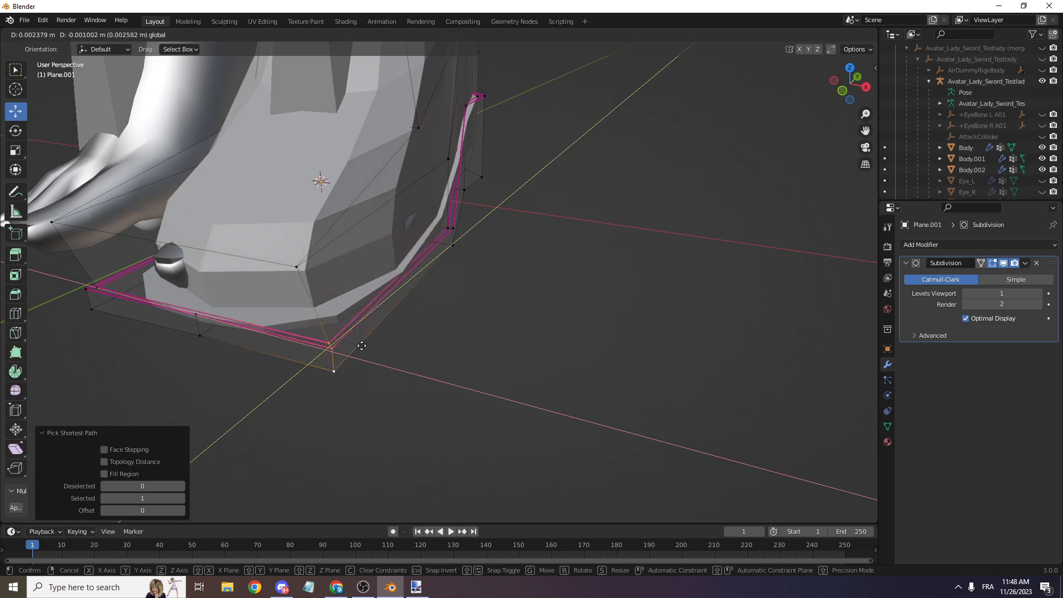
left_click(363, 342)
left_click_drag(350, 335, 307, 331)
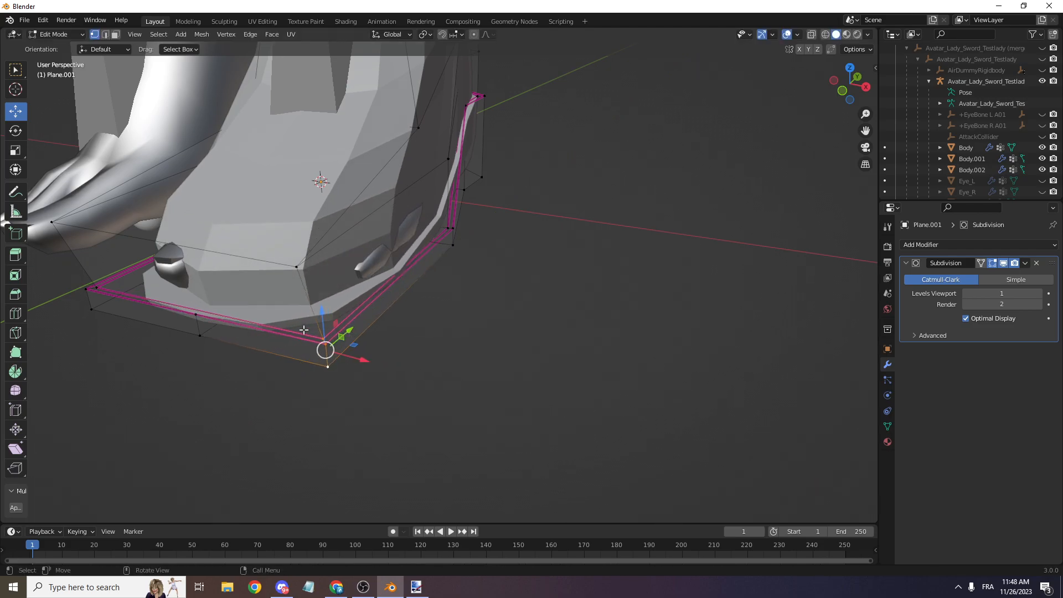
- Knife a cut from the midpoint of the toe's sole edge up to the upper toe edge
left_click(195, 310)
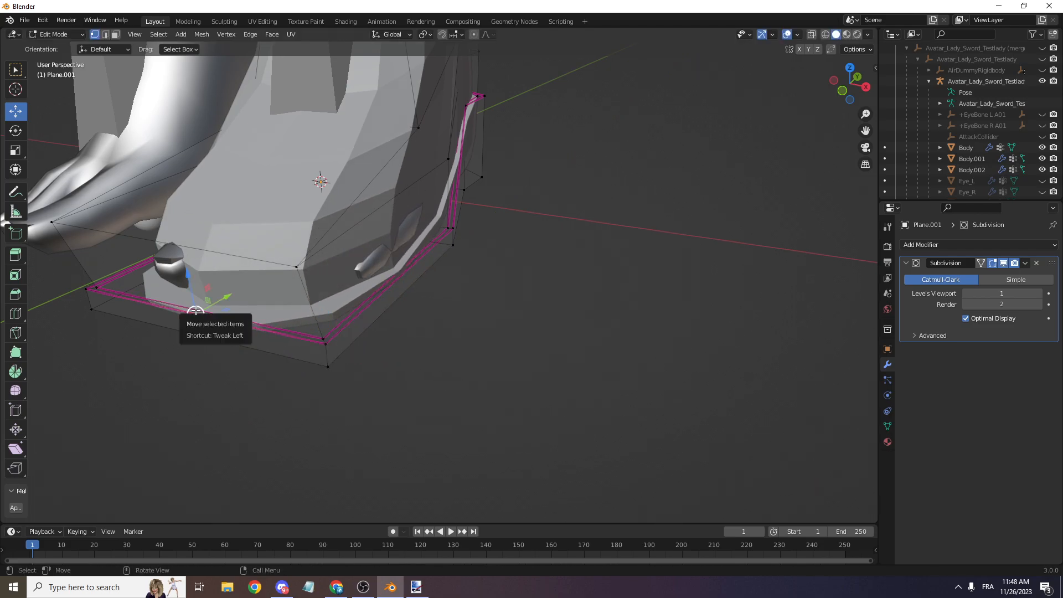
key("k")
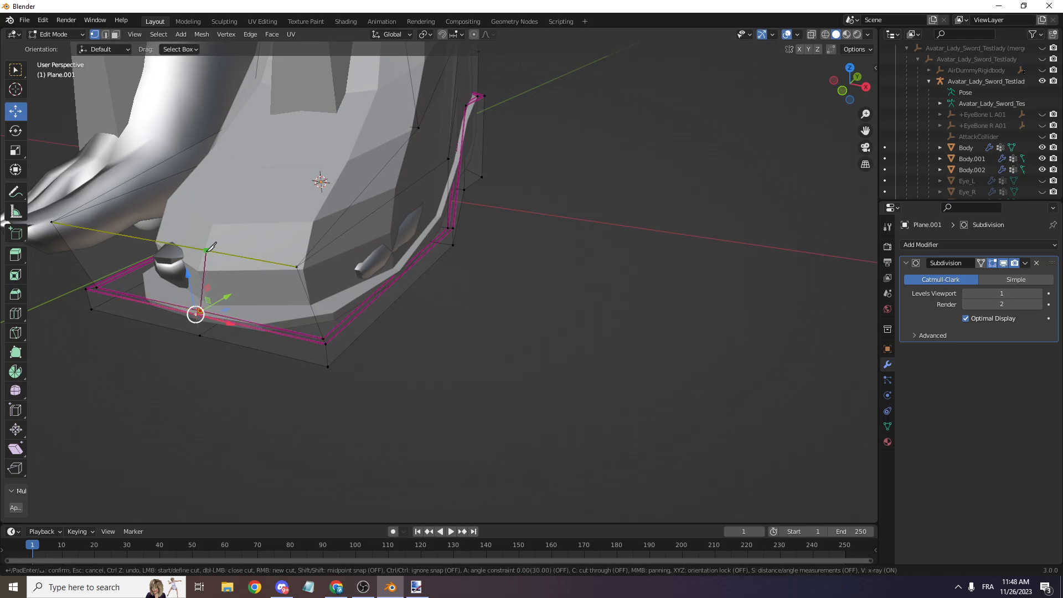
key("Return")
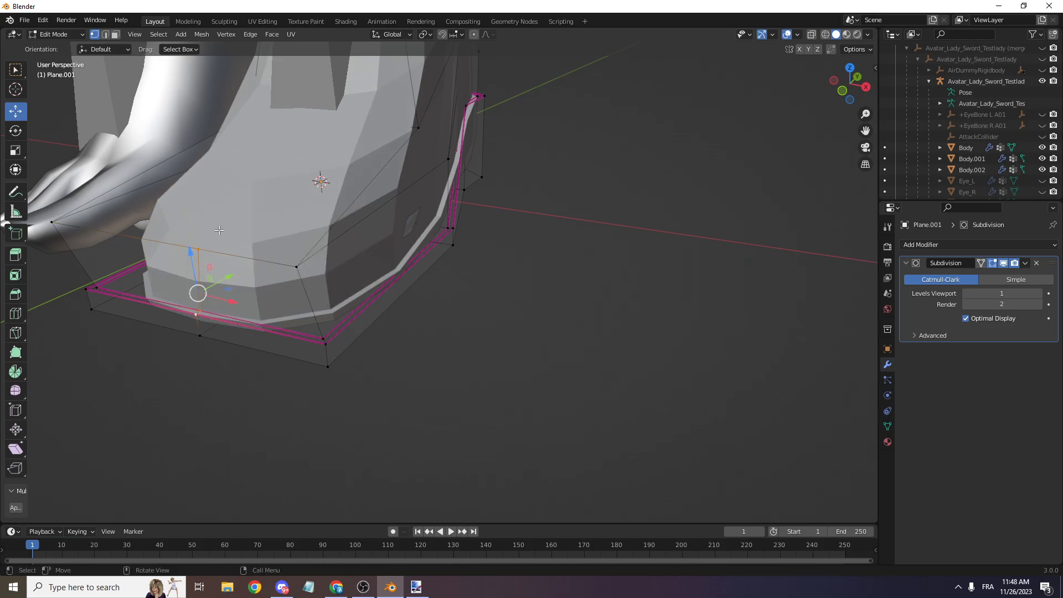
- Add a centred loop cut on the front of the boot's shaft and knife-cut the instep to join it to the upper toe's midpoint
scroll(288, 193, "down", 2)
left_click(356, 149)
right_click(355, 154)
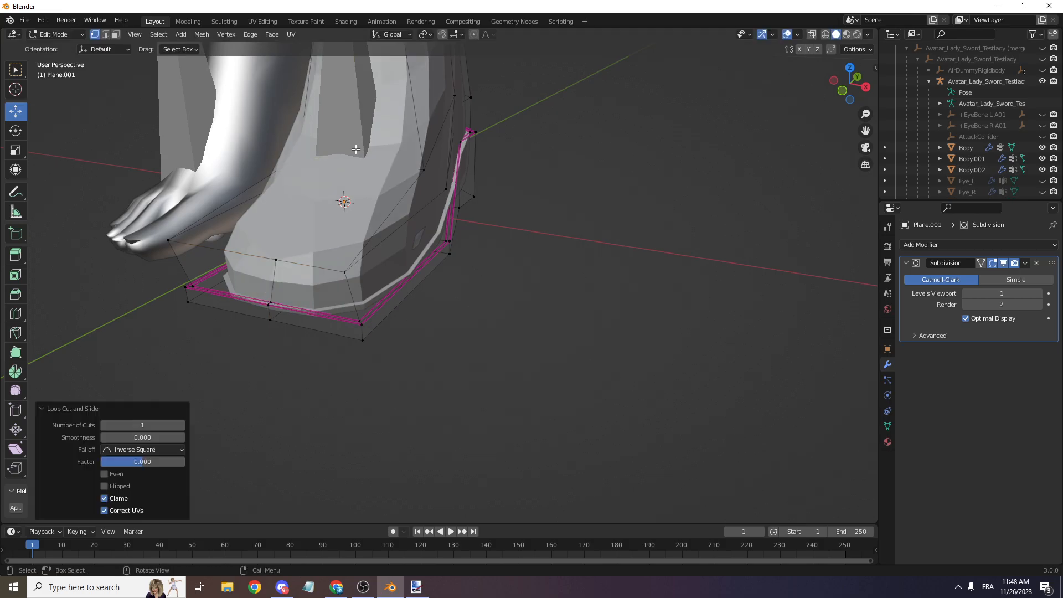
key("k")
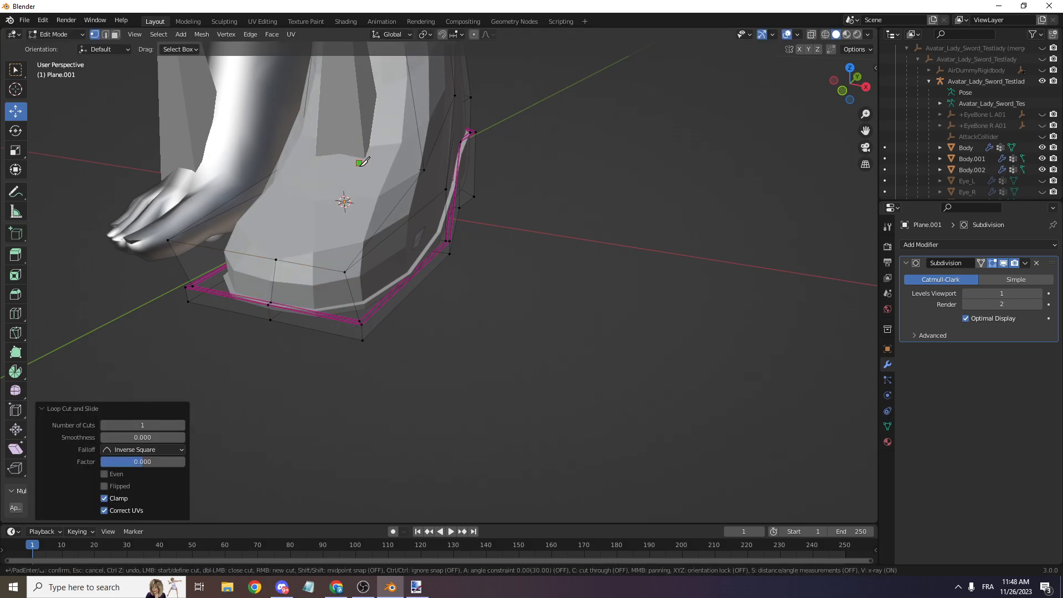
key("Return")
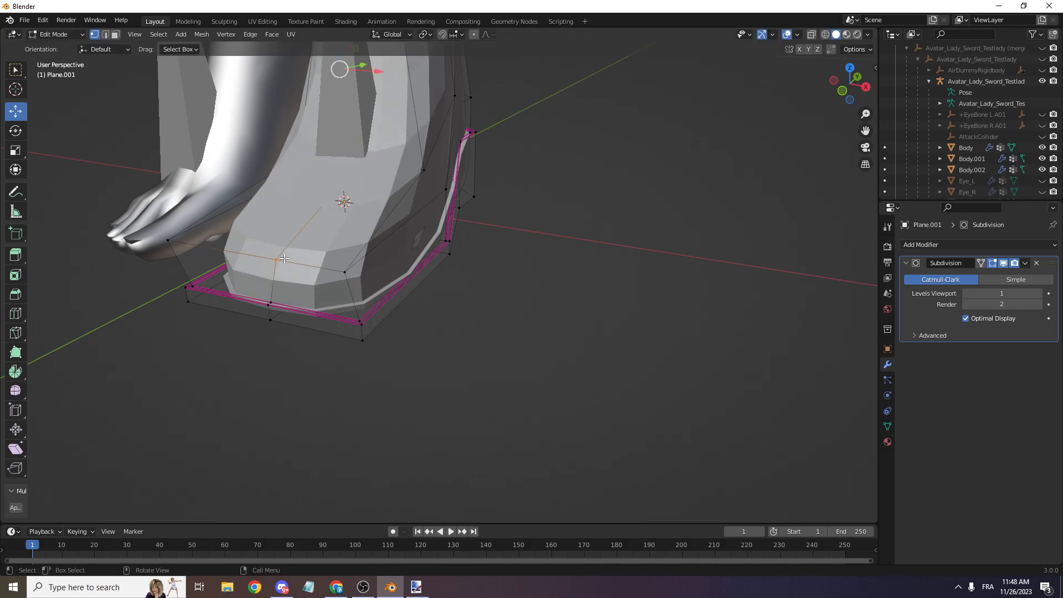
- Move the inner rear vertex column of the boot about 0.001 m in X and 0.0006 m in Y
scroll(617, 169, "down", 3)
left_click_drag(830, 89, 800, 101)
scroll(530, 146, "up", 2)
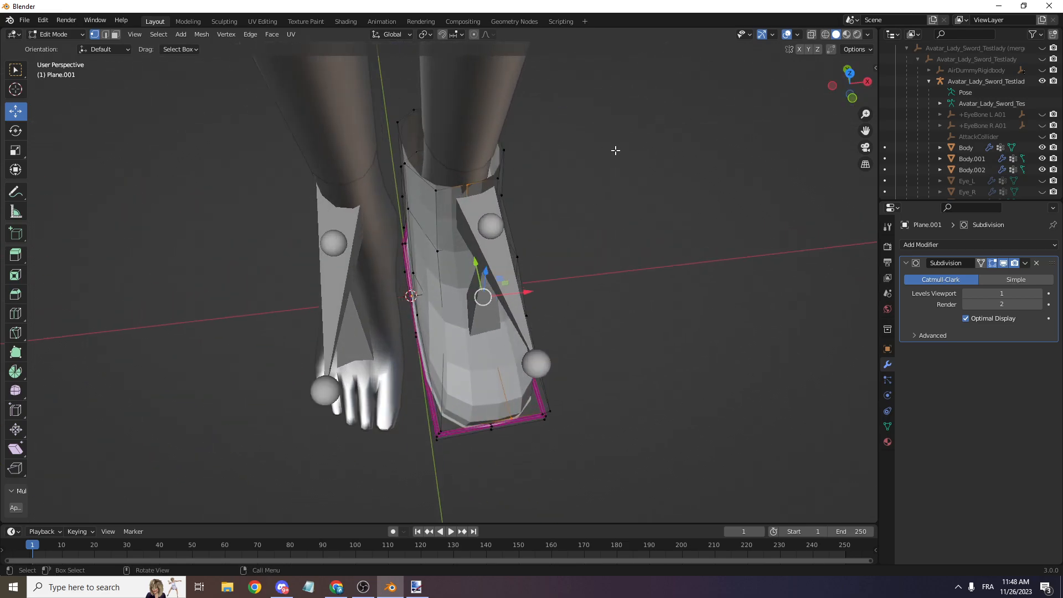
left_click_drag(846, 87, 529, 97)
scroll(616, 149, "up", 1)
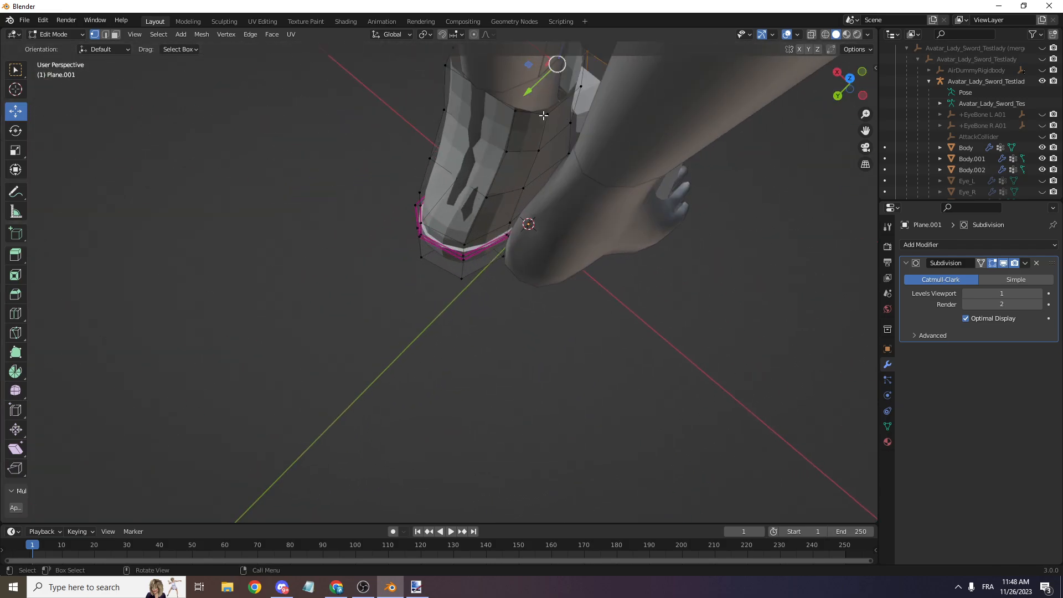
left_click(508, 258, "ctrl")
left_click_drag(488, 207, 490, 206)
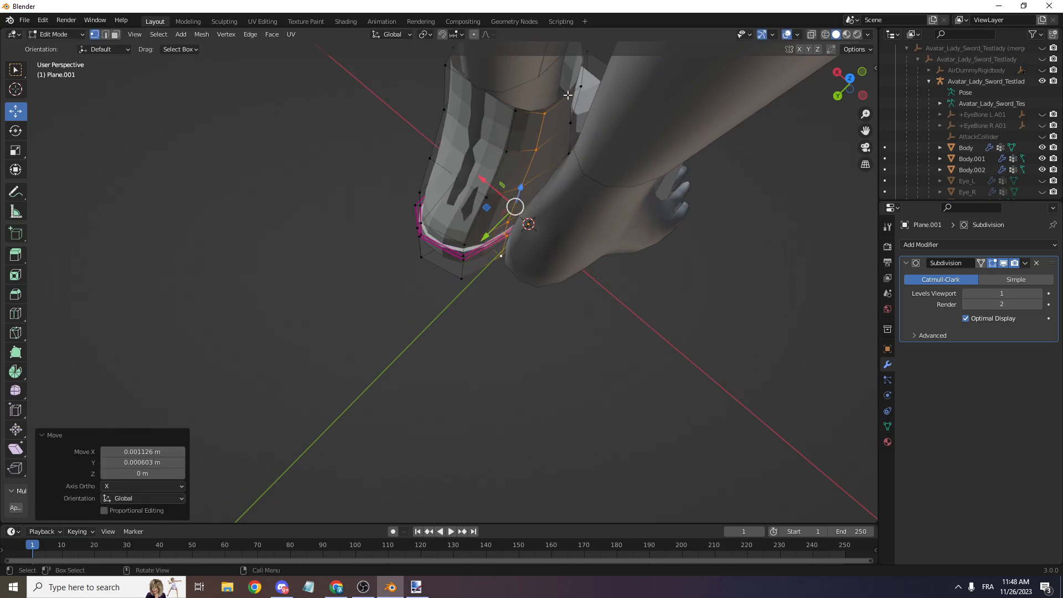
- Try to move a single vertex on the boot's upper rim, and undo the move
left_click(545, 113)
left_click_drag(848, 84, 664, 79)
left_click_drag(849, 83, 456, 164)
left_click_drag(397, 184, 435, 194)
key("ctrl+z")
- Turn on proportional editing and move the upper rim vertex about 0.003 m in X with an influence size of 0.032
left_click(474, 34)
scroll(434, 191, "up", 1)
key("ctrl+z")
left_click_drag(446, 301, 462, 267)
left_click(407, 278)
- Shift a vertex at the back of the ankle, and move the rear rim vertex about 0.0067 m in Y with an influence size of 0.018
left_click_drag(836, 90, 895, 292)
scroll(550, 297, "up", 2)
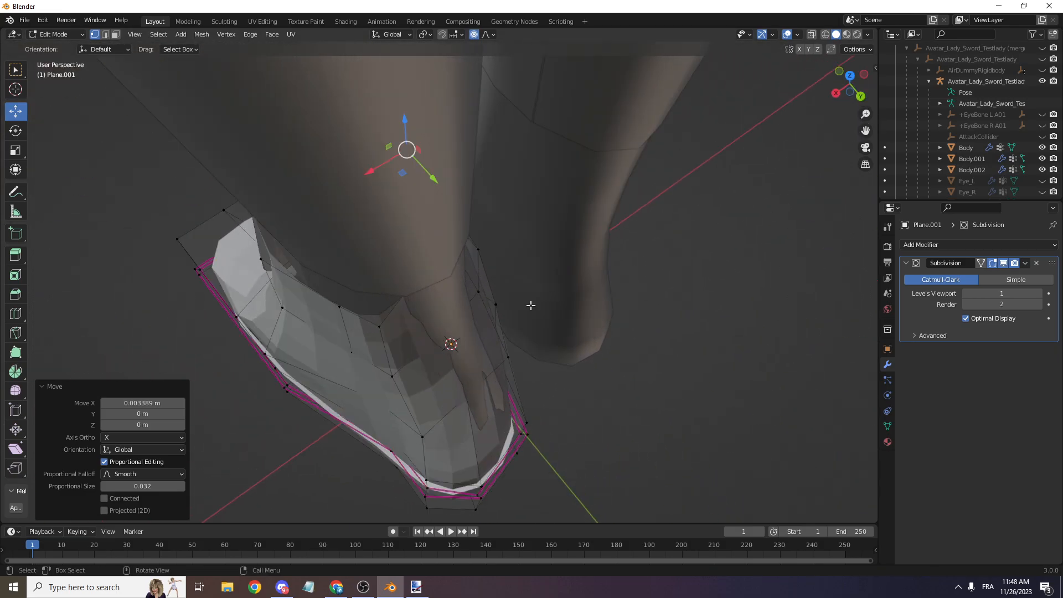
left_click(463, 345)
left_click_drag(462, 358, 474, 373)
scroll(476, 373, "up", 1)
left_click(418, 280)
left_click_drag(444, 312, 456, 328)
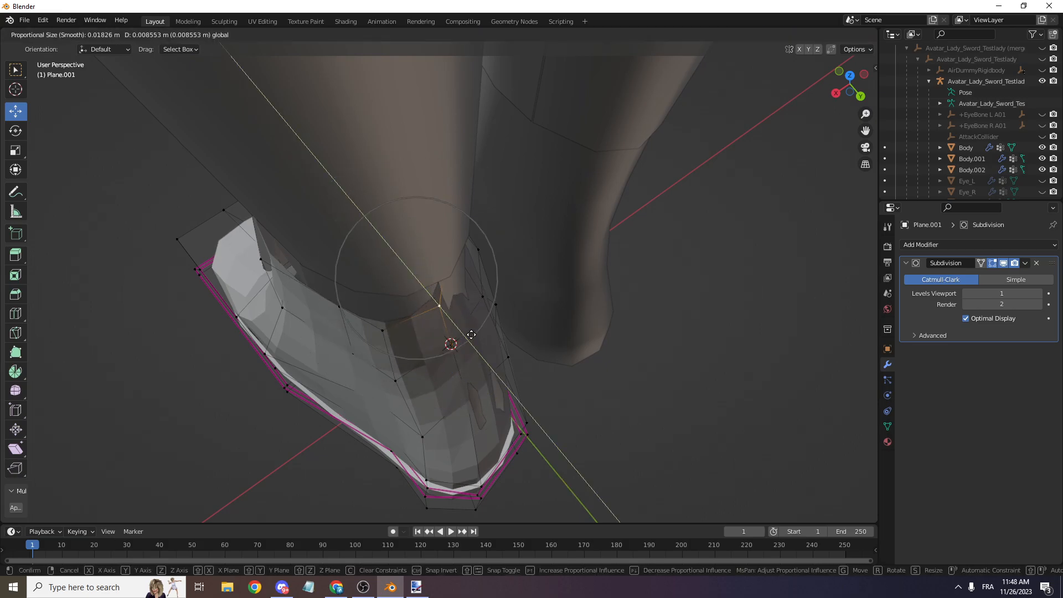
left_click(458, 331)
- Pull the inner rear rim vertex and the mid-heel vertex backward so the boot covers the leg mesh
middle_click_drag(526, 290, 413, 184)
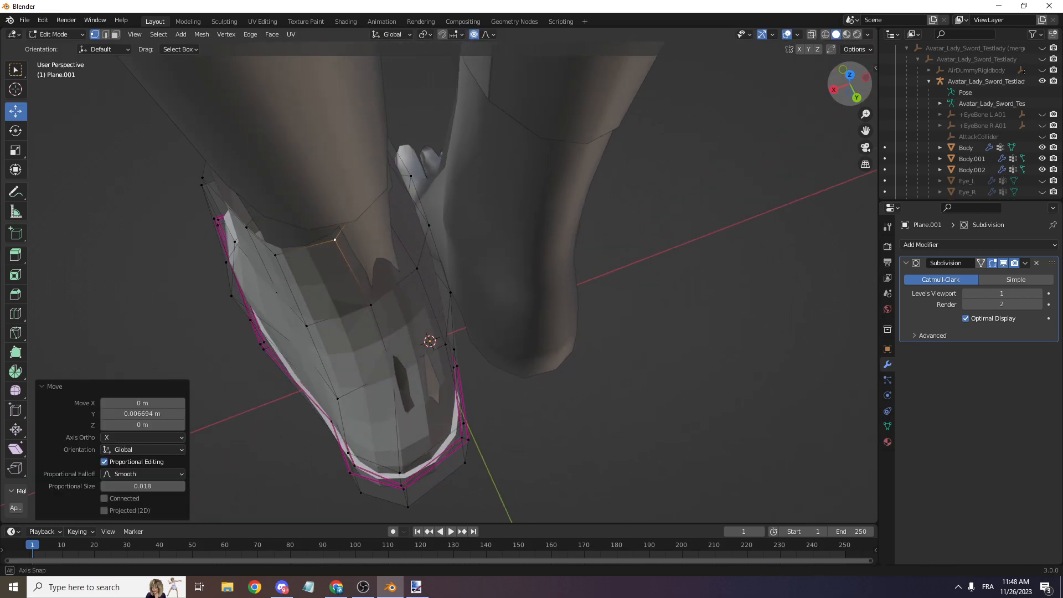
left_click(366, 189)
left_click_drag(357, 212, 386, 227)
left_click(400, 381)
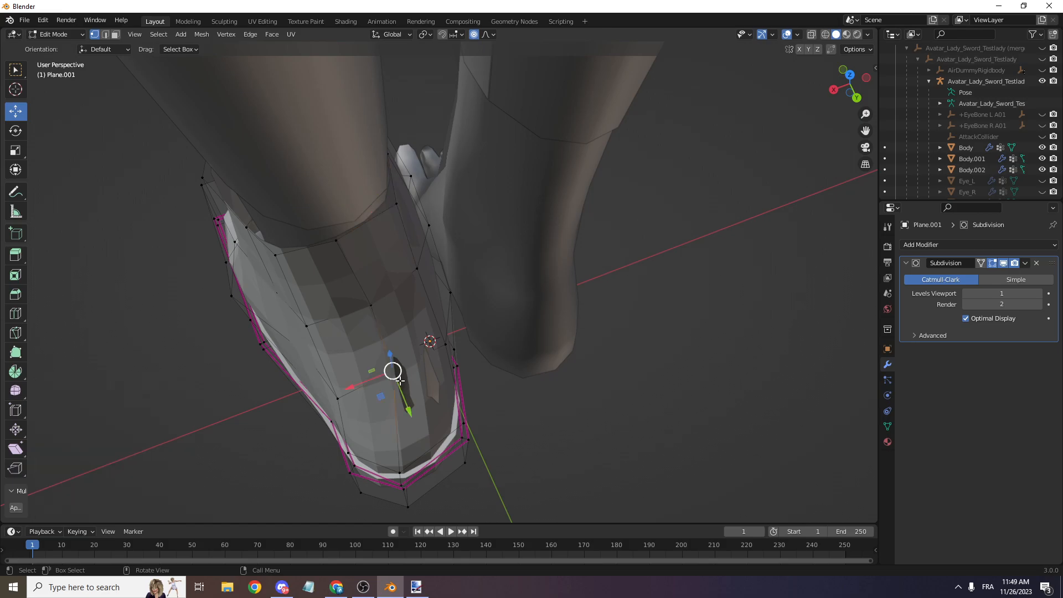
left_click_drag(411, 410, 418, 417)
- Reposition the outer ankle rim vertex freely with a proportional influence size of about 0.022
left_click(277, 268)
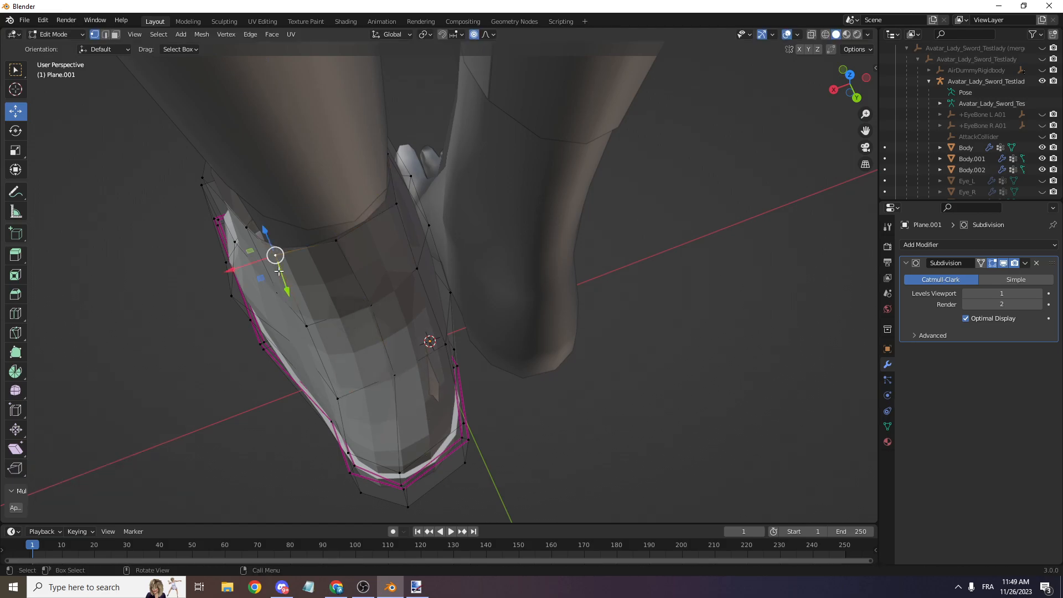
key("g")
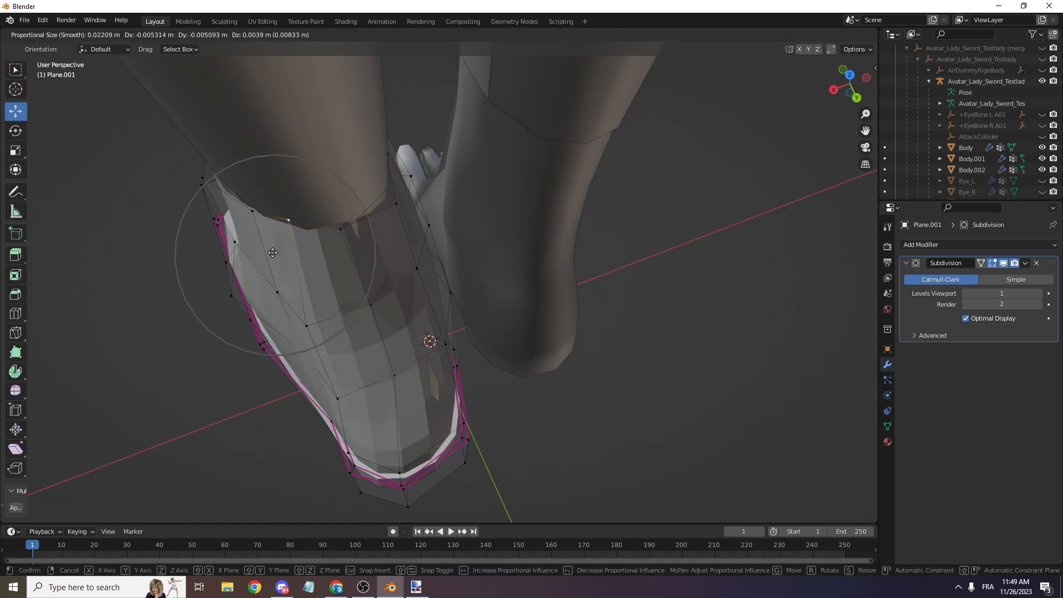
left_click(268, 270)
- Move the outer front rim vertex about -0.005 m in X and 0.0016 m in Y with an influence size of 0.043
scroll(786, 87, "down", 1)
mouse_move(835, 87)
left_mouse_down()
mouse_move(715, 51)
mouse_move(577, 84)
mouse_move(494, 77)
mouse_move(422, 44)
mouse_move(829, 88)
left_mouse_up()
scroll(849, 88, "up", 3)
left_click(260, 169)
left_click_drag(263, 191, 291, 174)
scroll(297, 172, "down", 5)
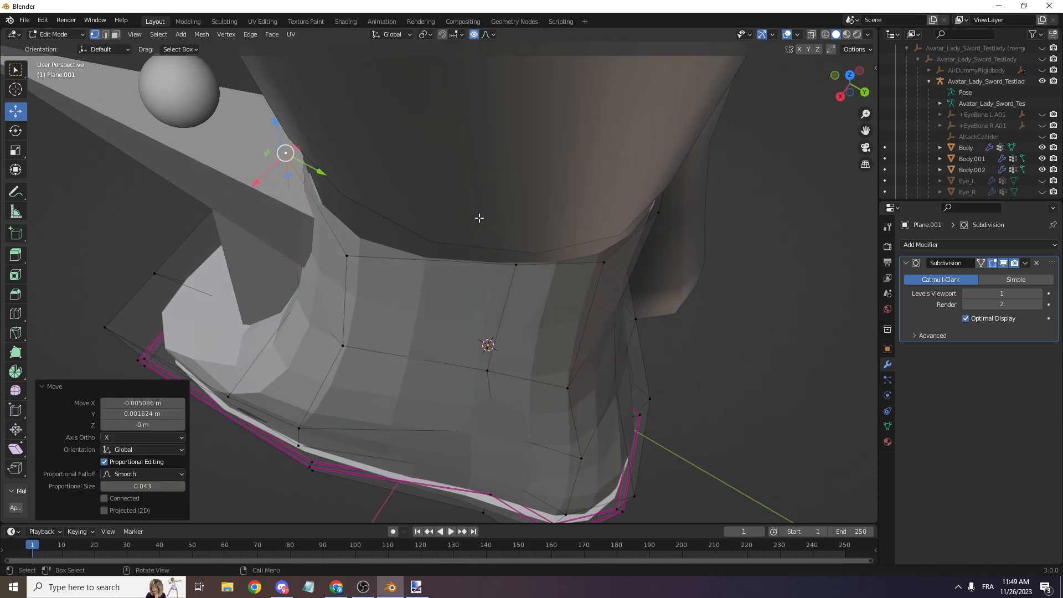
- Try to pull the sole's outer toe corner vertices back in the horizontal plane with proportional editing, and undo the move
left_click_drag(852, 93, 711, 116)
scroll(616, 354, "up", 2)
left_click(437, 421)
left_click(446, 452, "ctrl")
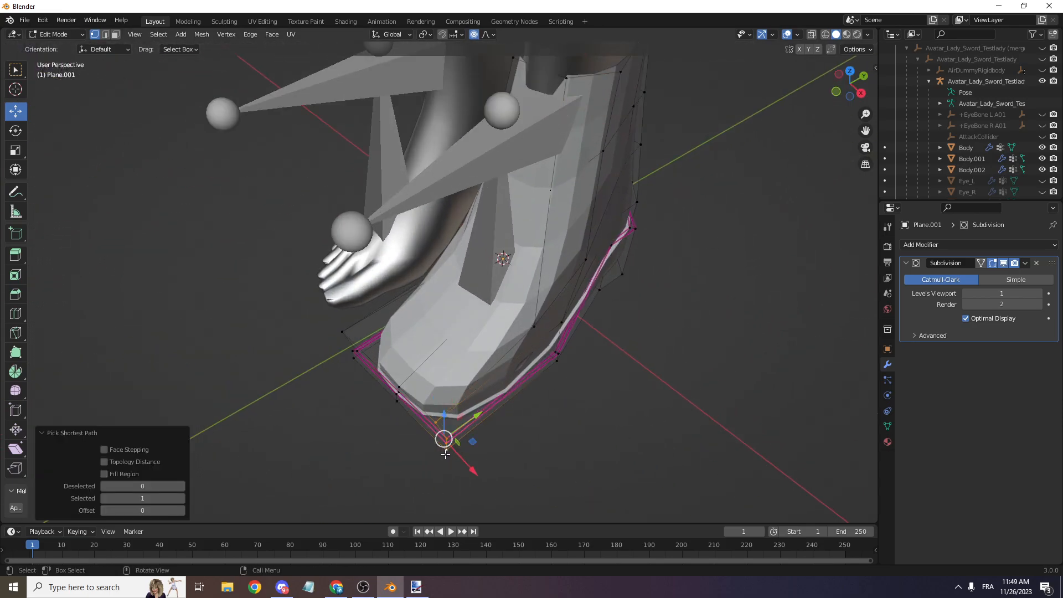
key("g")
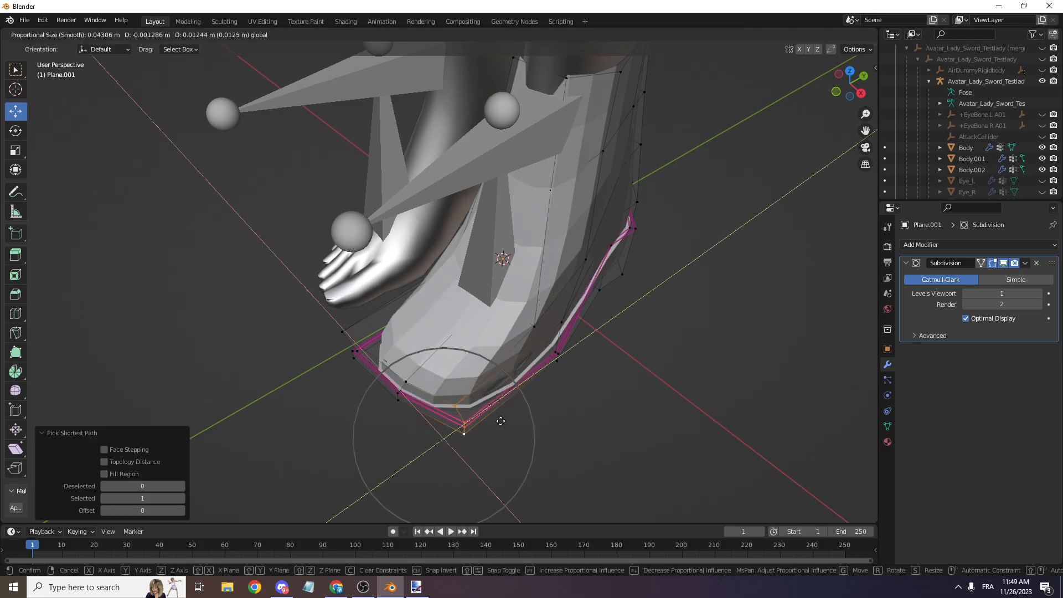
left_click(469, 405)
left_click(342, 331)
left_click(353, 357, "ctrl")
key("ctrl+z")
key("ctrl+z")
key("ctrl+z")
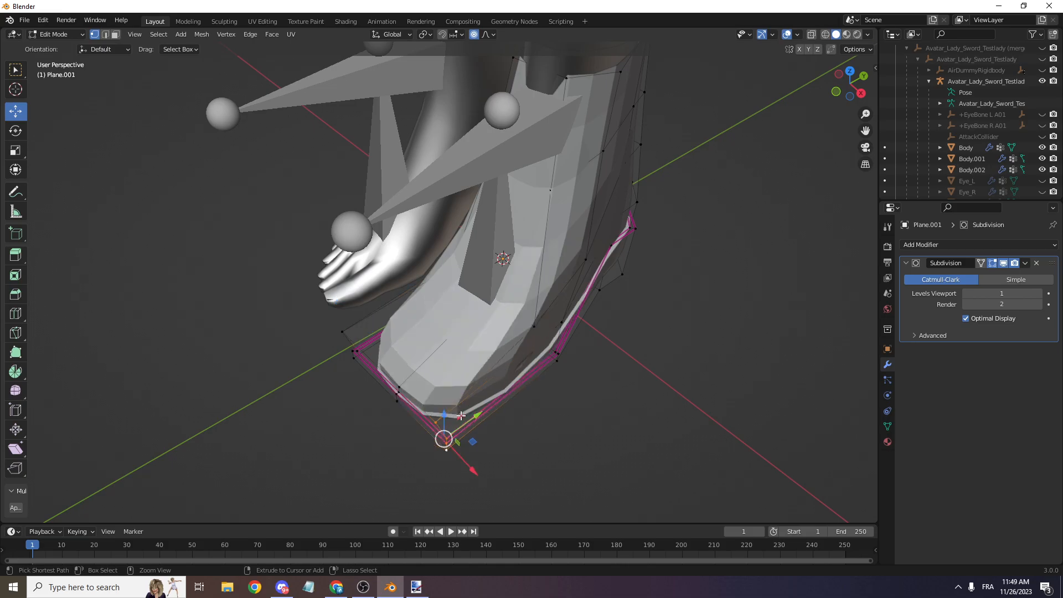
- Move the middle vertices of the toe's sole edge forward in the horizontal plane to round the toe
left_click(395, 400, "ctrl")
key("g")
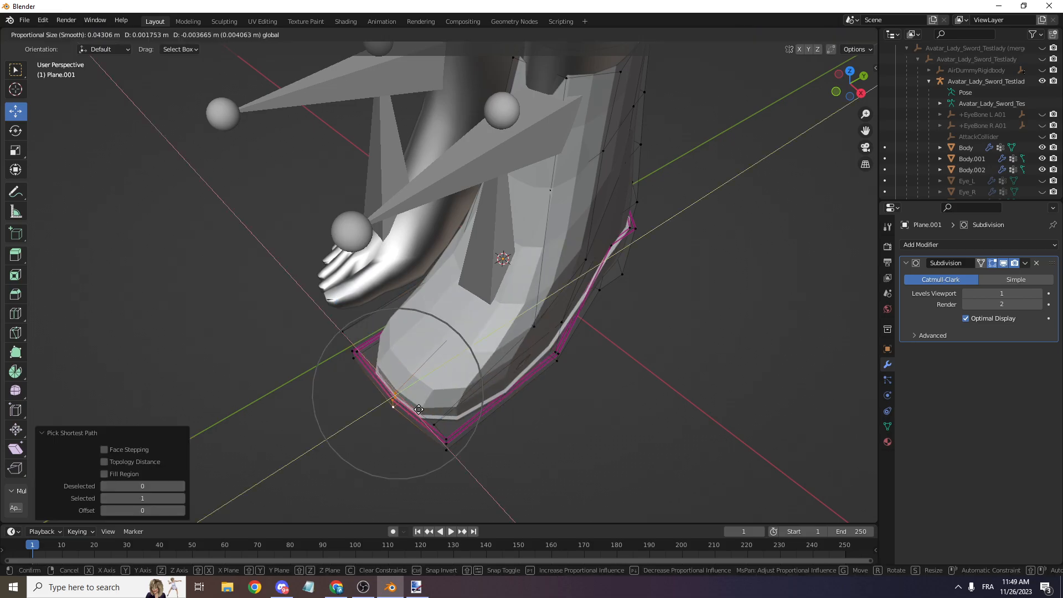
left_click(388, 416)
- Select the whole boot mesh and apply smooth shading to its faces
key("a")
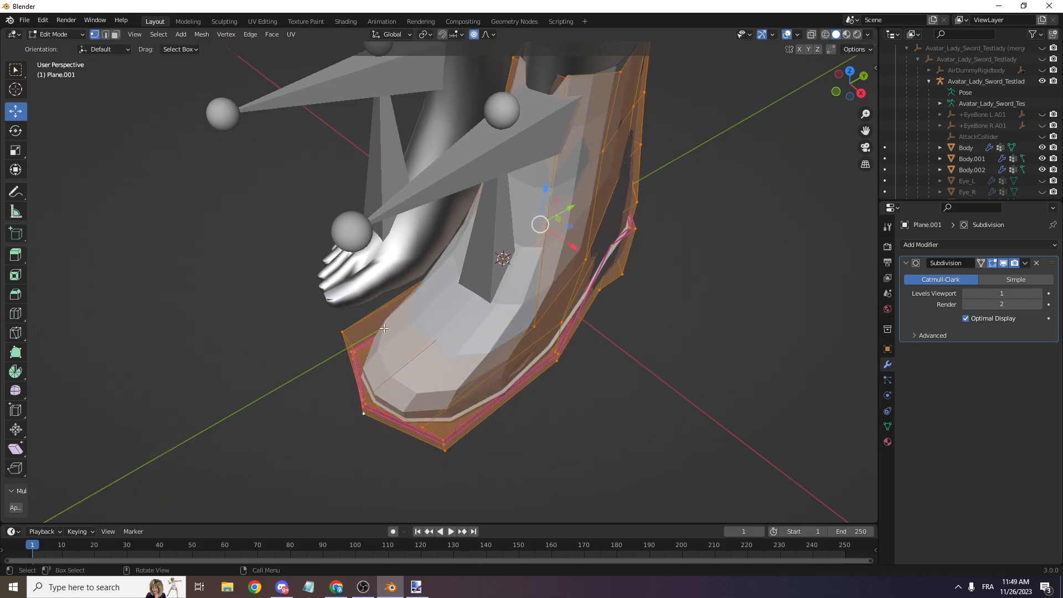
left_click(204, 34)
mouse_move(243, 243)
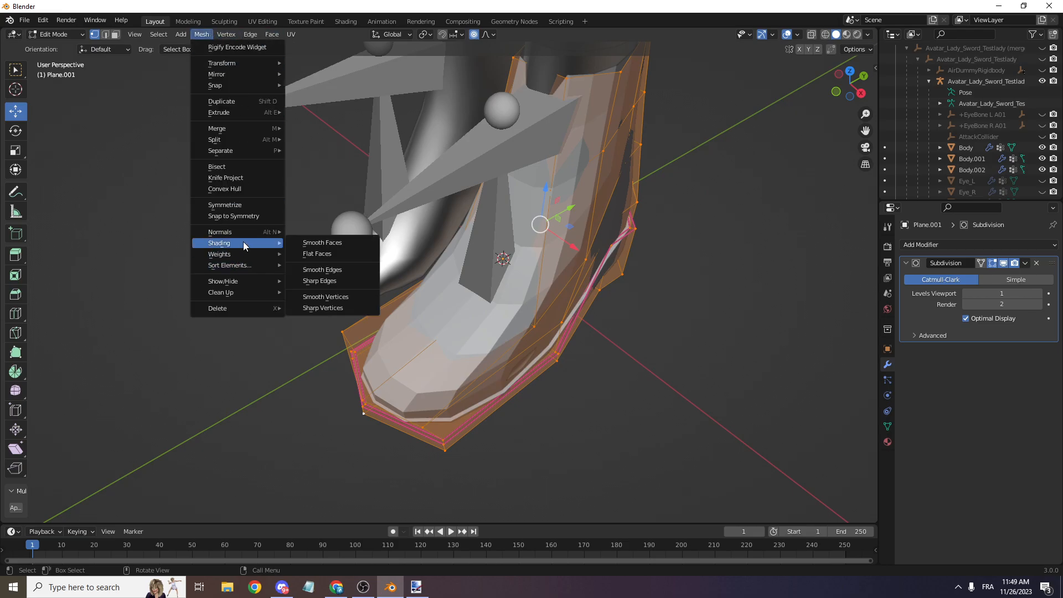
left_click(323, 243)
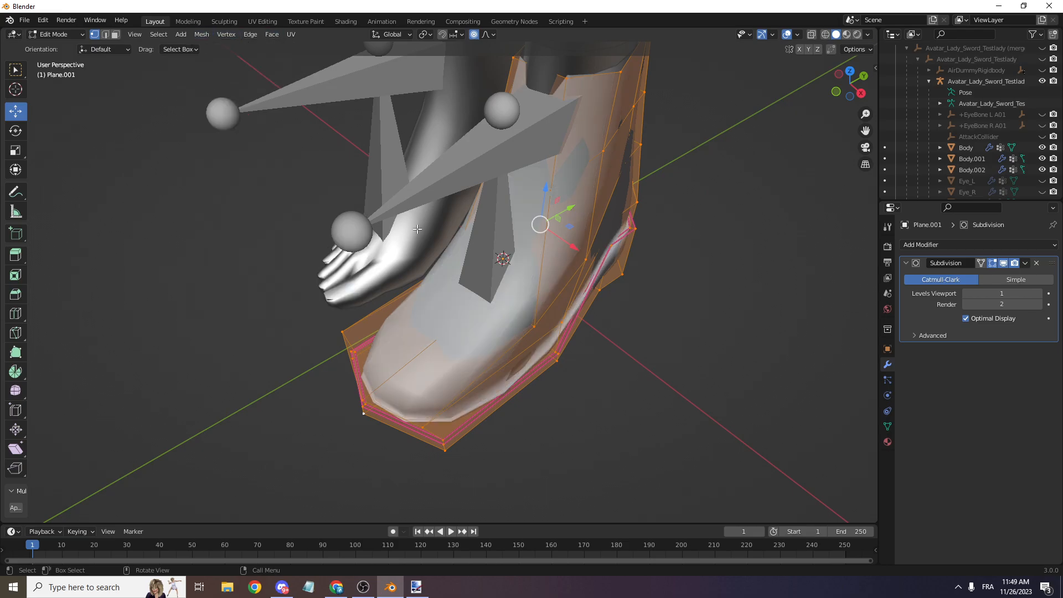
- Inspect the smoothed boot's shape from several sides with the viewport overlays hidden
scroll(690, 193, "down", 2)
left_click(690, 193)
scroll(752, 88, "up", 2)
left_click(786, 35)
scroll(829, 85, "down", 1)
left_click_drag(829, 86, 745, 44)
scroll(860, 84, "down", 5)
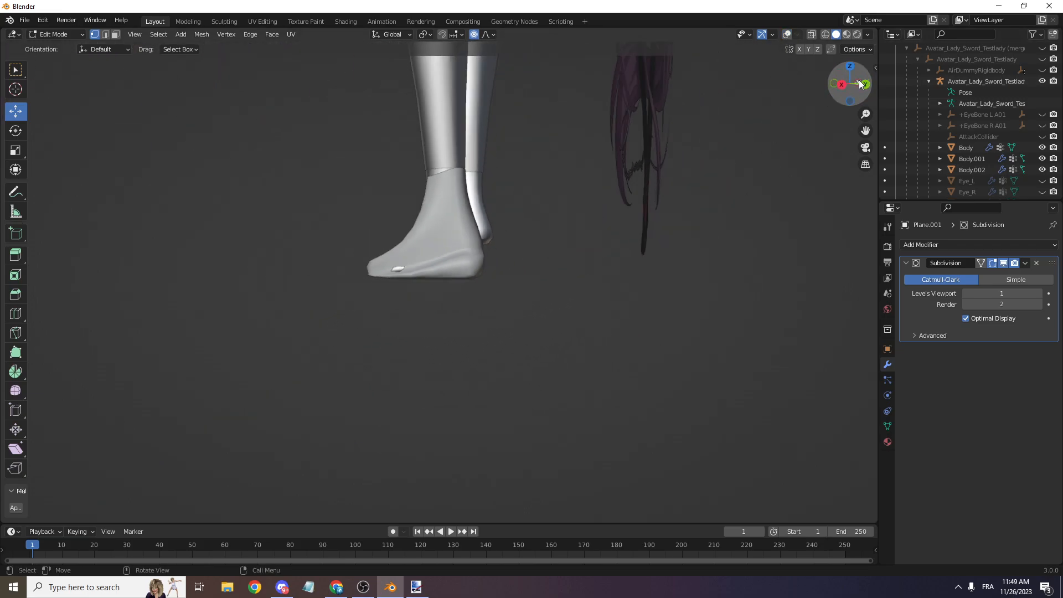
left_click_drag(851, 83, 276, 57)
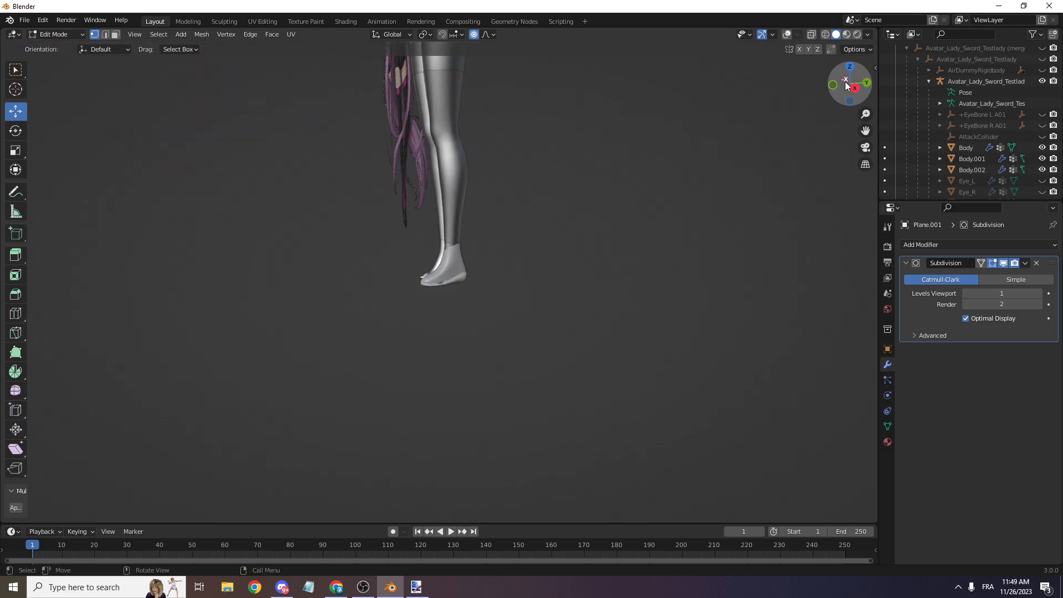
scroll(835, 83, "up", 5)
scroll(827, 85, "up", 5)
left_click(786, 35)
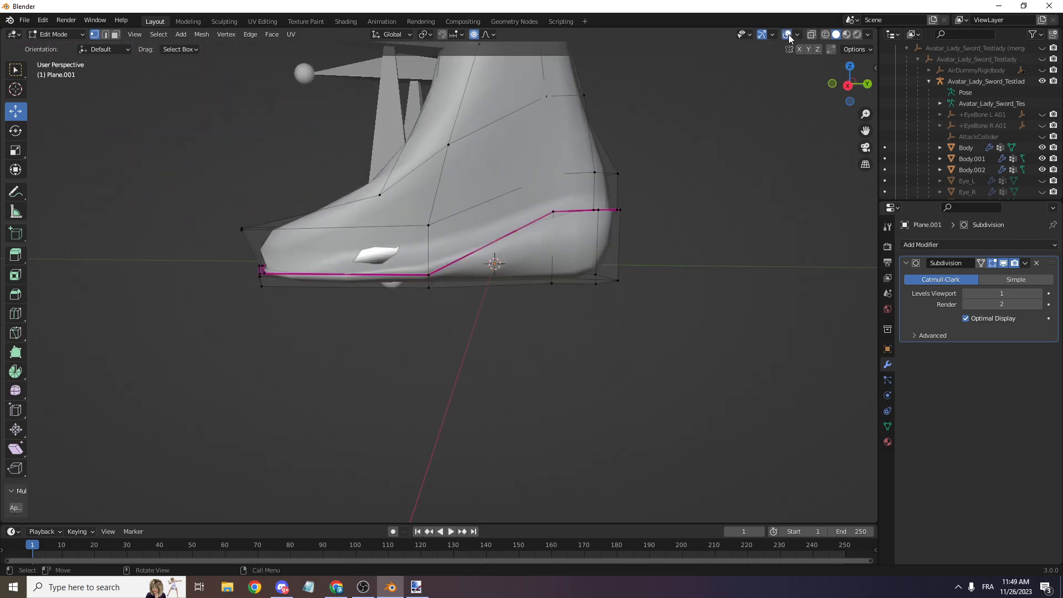
- Crease the outer outline edges of the boot sole's underside, leaving its middle vertices out of the selection
scroll(547, 251, "up", 3)
left_click(500, 295, "alt")
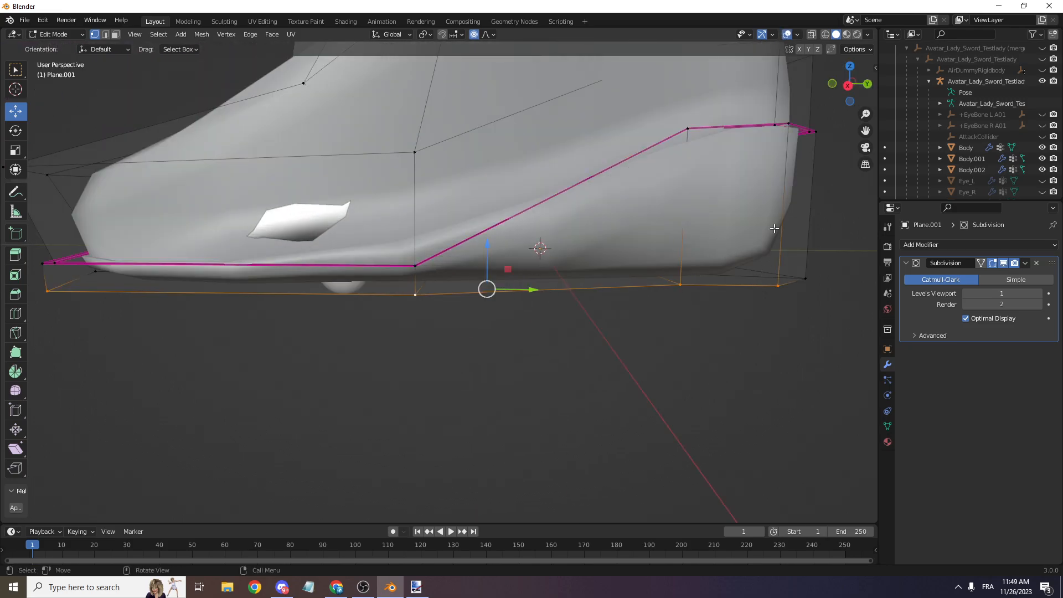
left_click(812, 35)
left_click(847, 86)
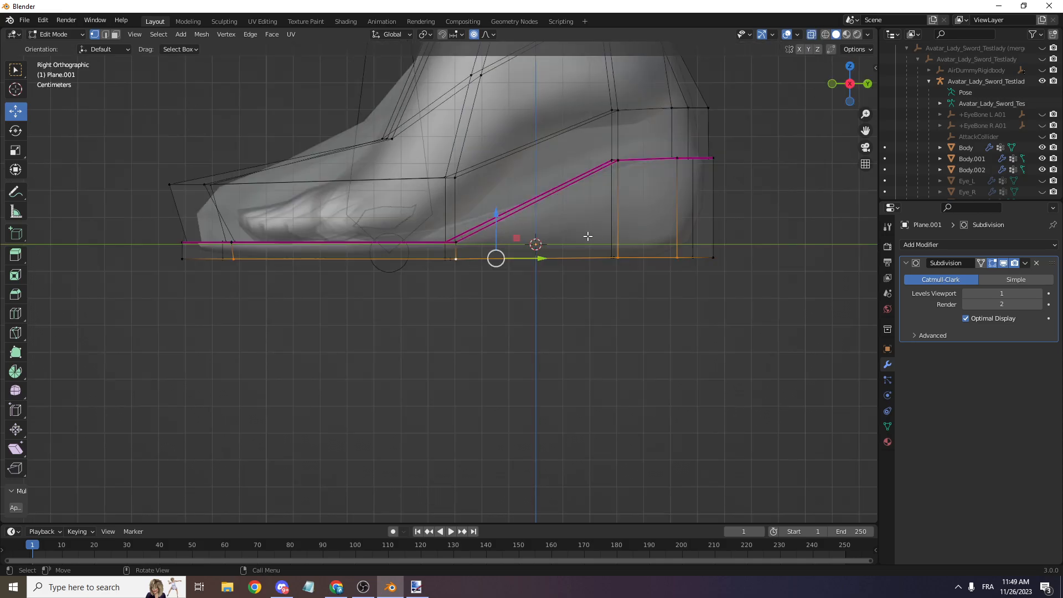
left_click_drag(156, 252, 328, 280, "shift")
left_click_drag(849, 83, 819, 101)
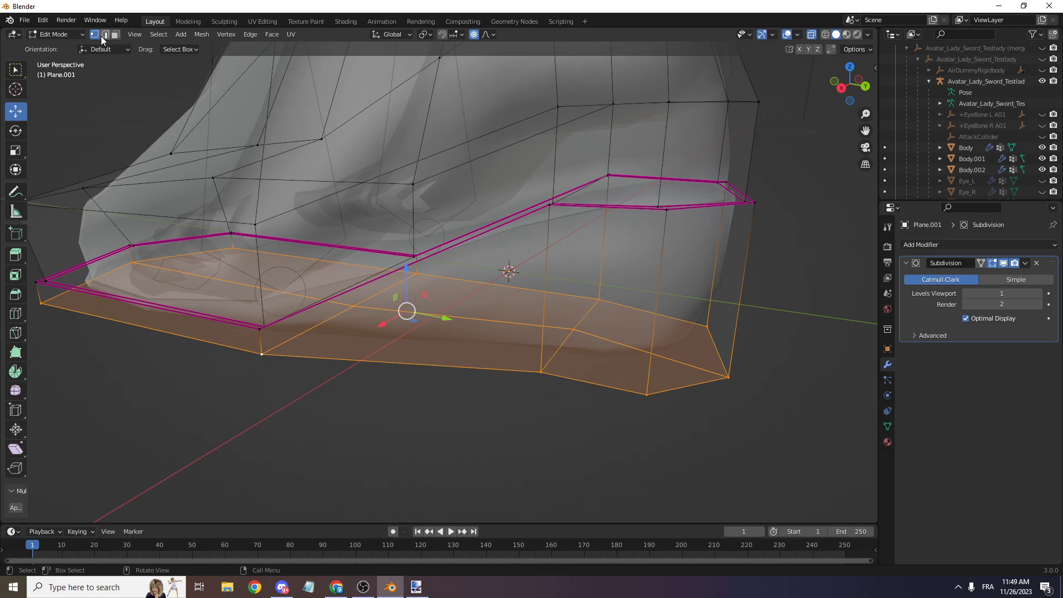
left_click(353, 306, "shift")
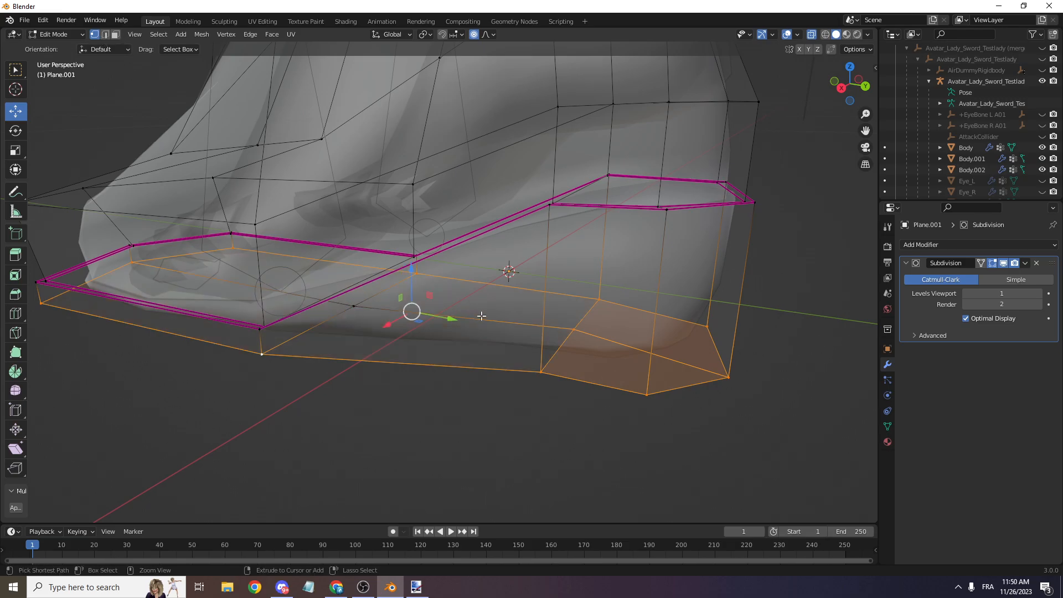
left_click(573, 328, "shift")
key("shift+e")
left_click(869, 459)
- Move the rear heel vertex of the sole's bottom edge 0.004554 m in Y with proportional editing
left_click(798, 35)
left_click(811, 35)
scroll(830, 67, "down", 3)
left_click_drag(842, 75, 867, 71)
scroll(723, 235, "up", 1)
left_click(695, 328)
left_click_drag(736, 332, 759, 330)
scroll(752, 173, "down", 4)
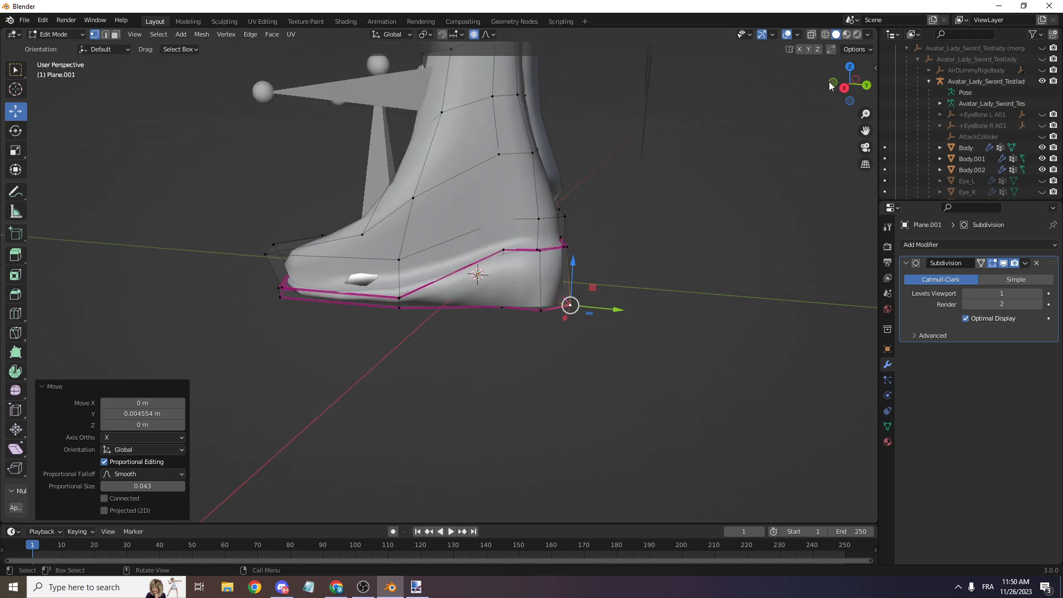
- Move the front vertex of the boot's top rim -0.001748 m in Y with proportional editing
left_click_drag(839, 80, 868, 82)
left_click(468, 69)
left_click_drag(509, 69, 504, 69)
- Add a Shrinkwrap modifier to the boot with the Body mesh as its target
left_click(952, 245)
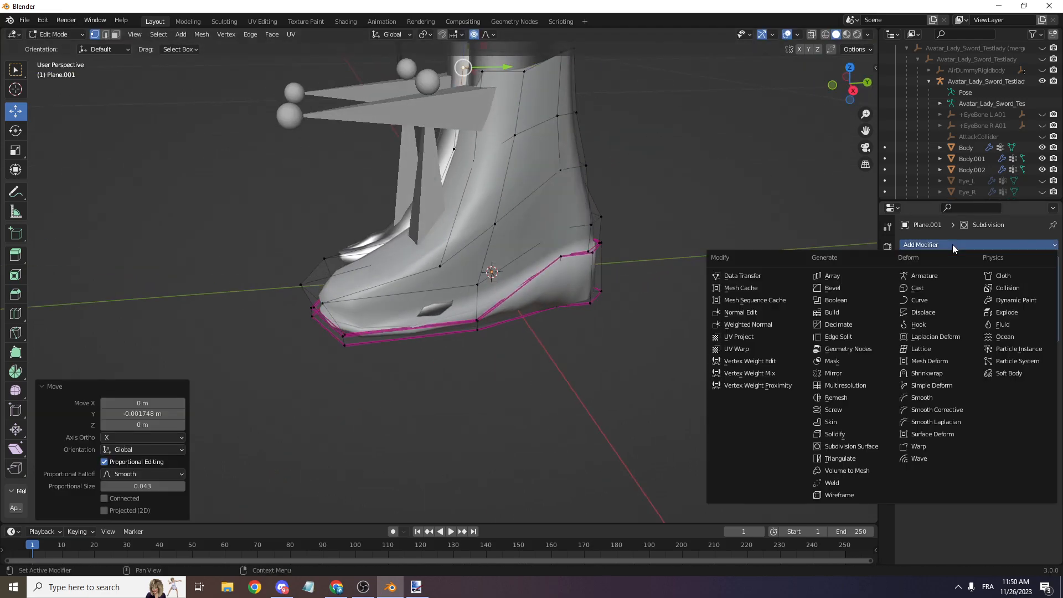
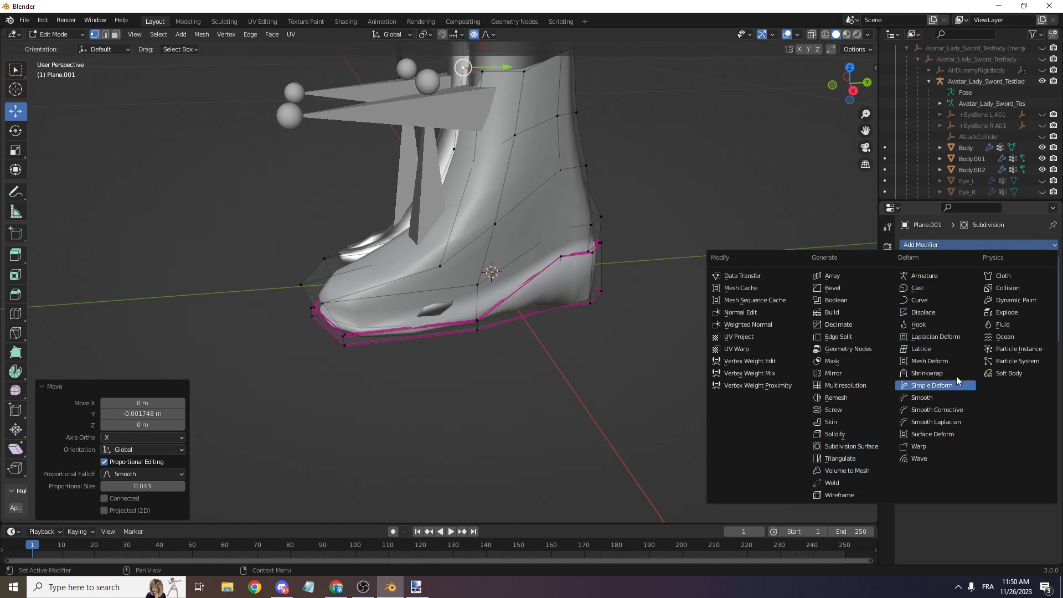
left_click(928, 372)
left_click(1036, 394)
left_click(540, 104)
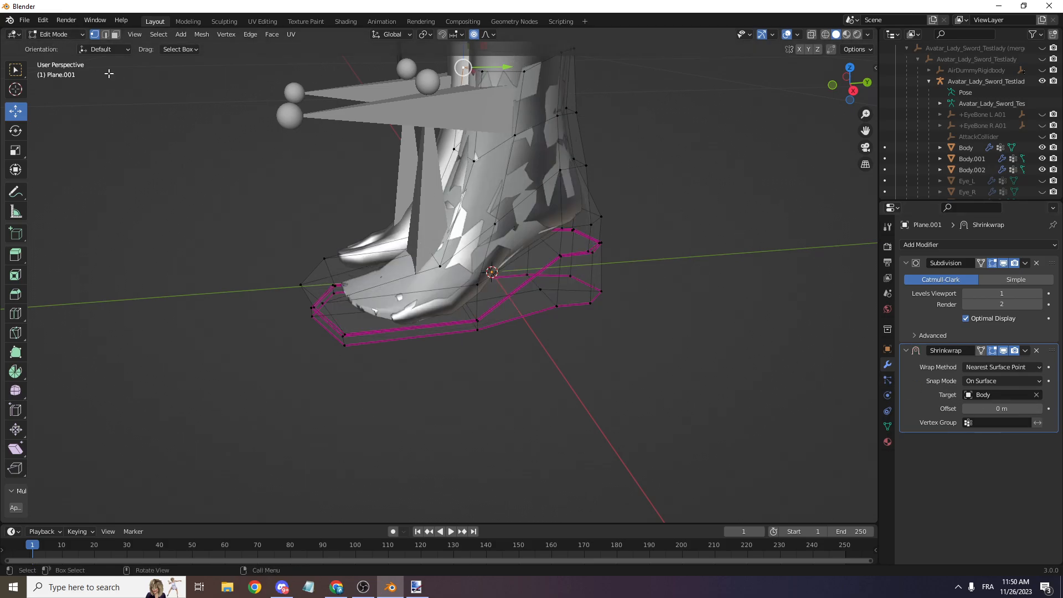
- Switch the boot to Weight Paint mode and disable the Shrinkwrap modifier's viewport display
left_click(65, 34)
left_click(55, 95)
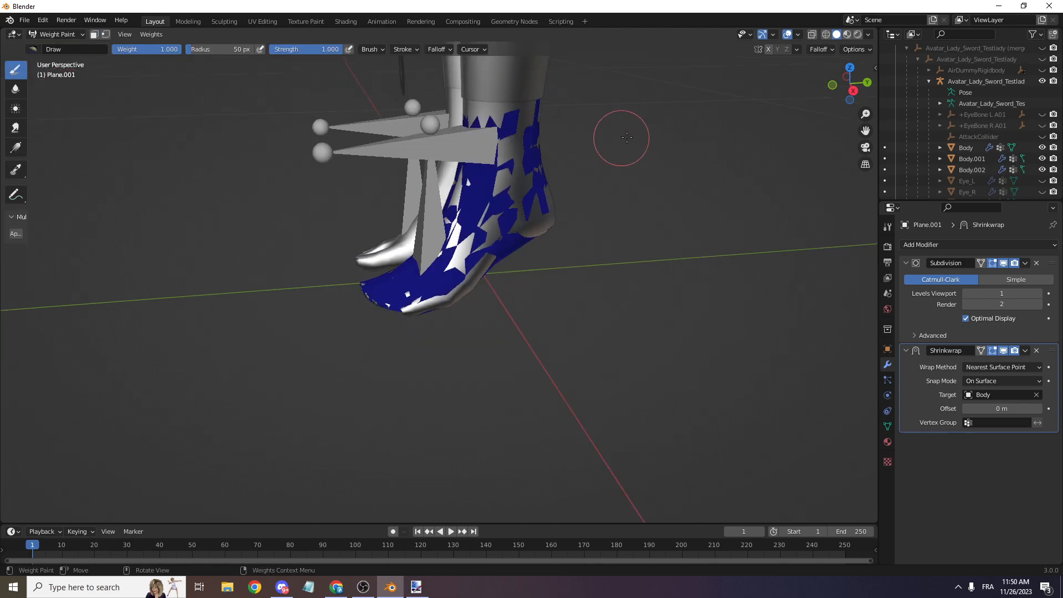
left_click(1004, 350)
scroll(672, 211, "up", 2)
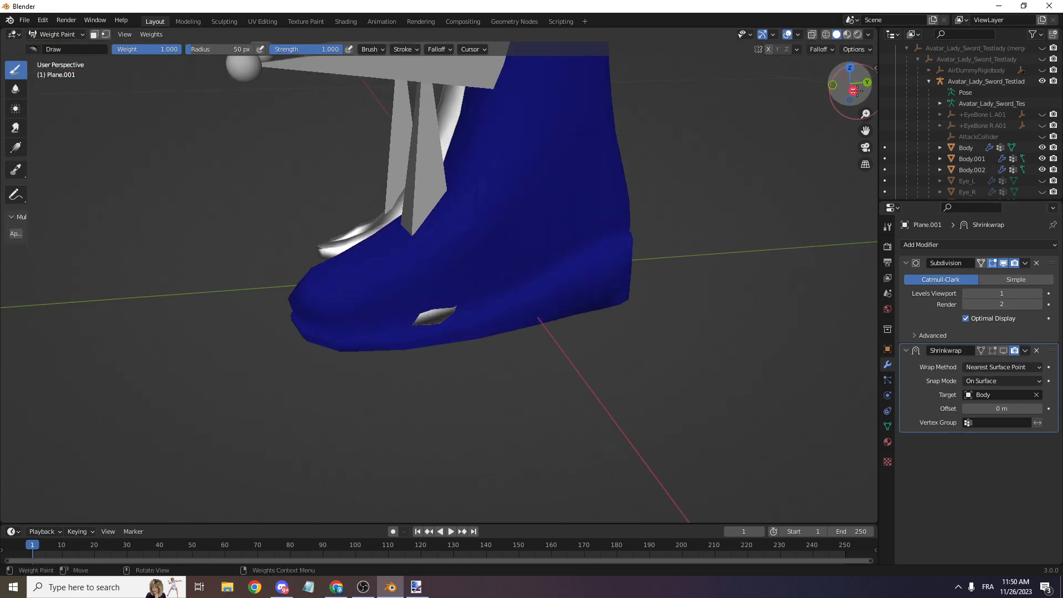
- Set the brush blending to Add and paint a linear weight gradient from full weight at the ankle fading toward the sole
left_click(853, 90)
left_click(371, 50)
left_click(396, 71)
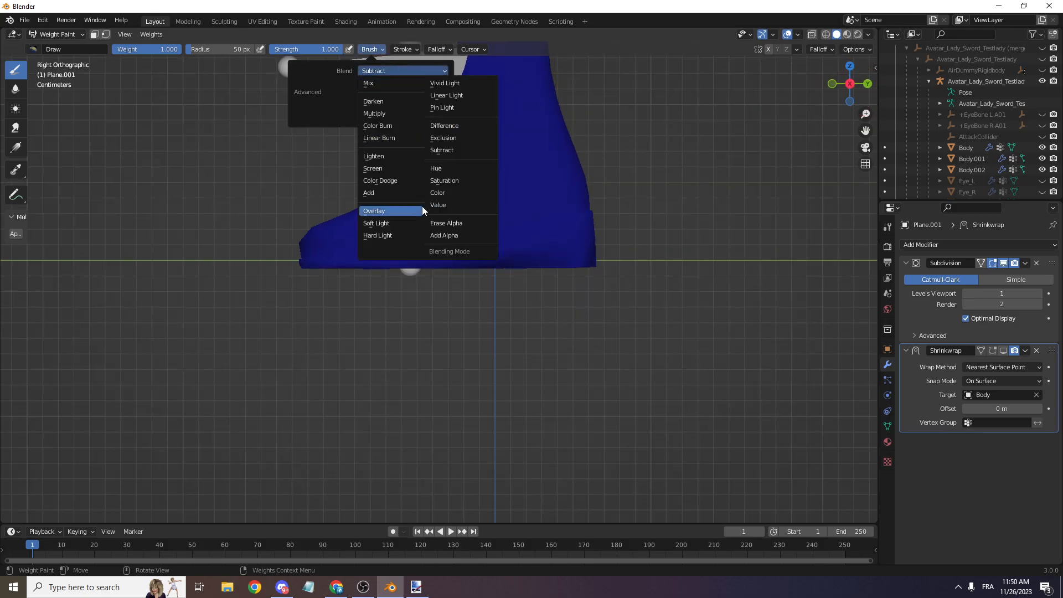
left_click(410, 192)
scroll(511, 205, "down", 2)
left_click_drag(485, 184, 500, 253, "alt")
scroll(387, 166, "up", 3)
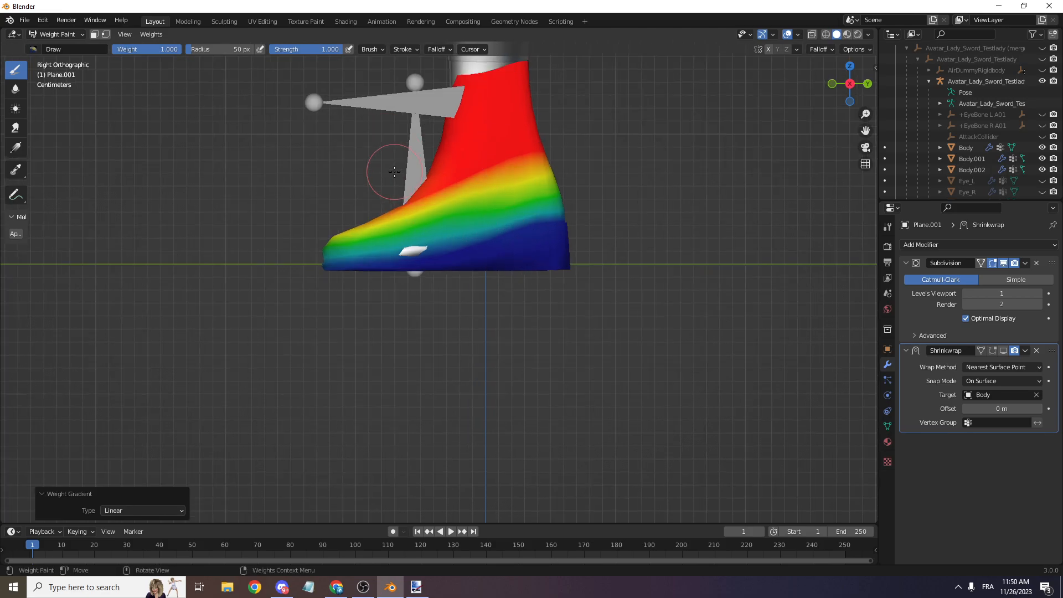
- In Object Mode, set the Shrinkwrap to Outside Surface and Target Normal Project, enable its viewport display, and set the offset to 0.001 m
left_click(76, 35)
left_click(48, 45)
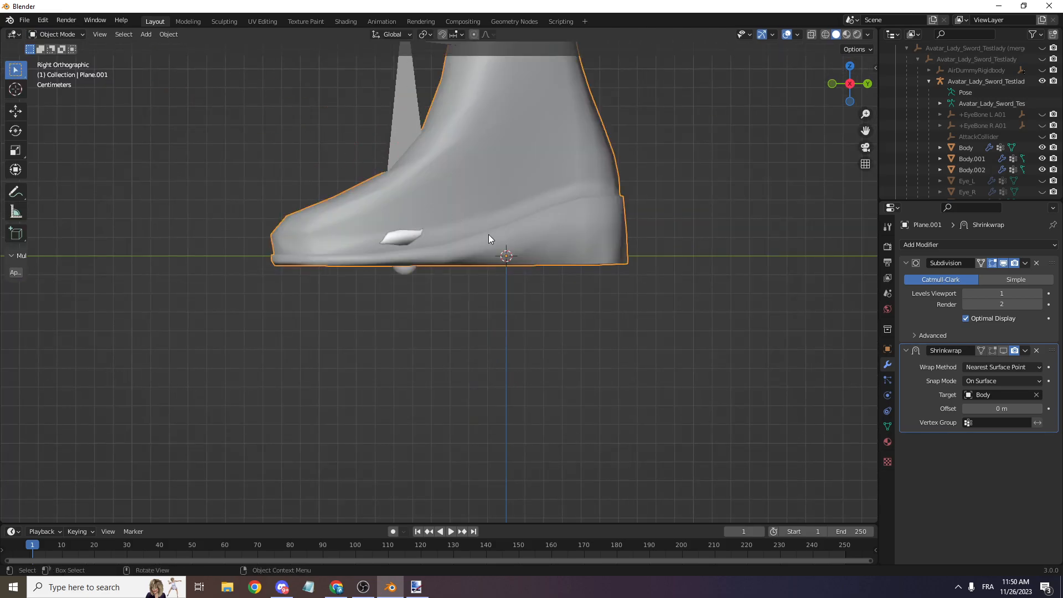
left_click(989, 382)
left_click(994, 430)
left_click(996, 367)
left_click(988, 417)
left_click(1003, 350)
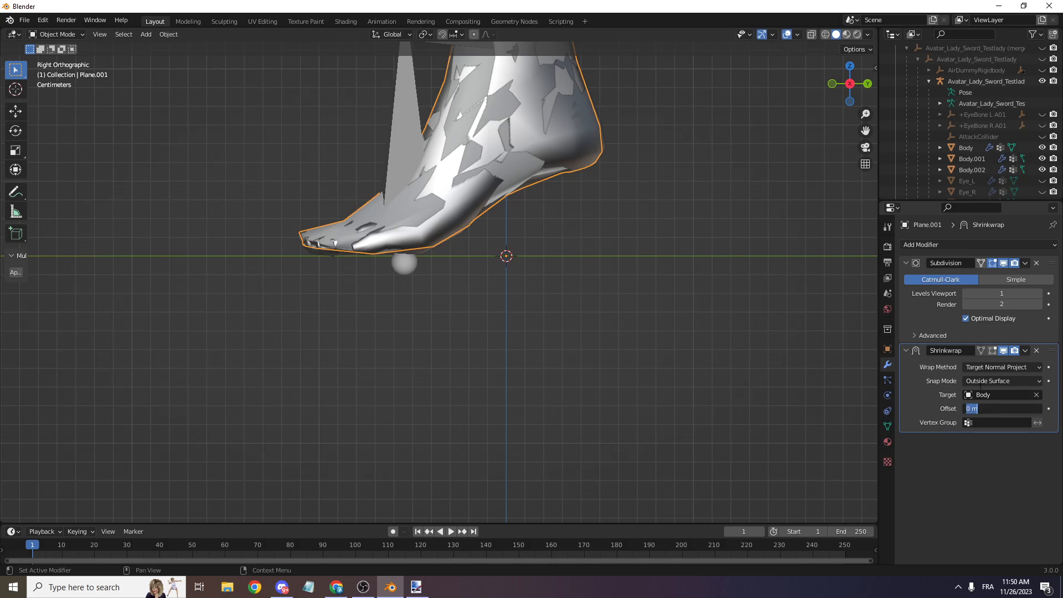
key("Return")
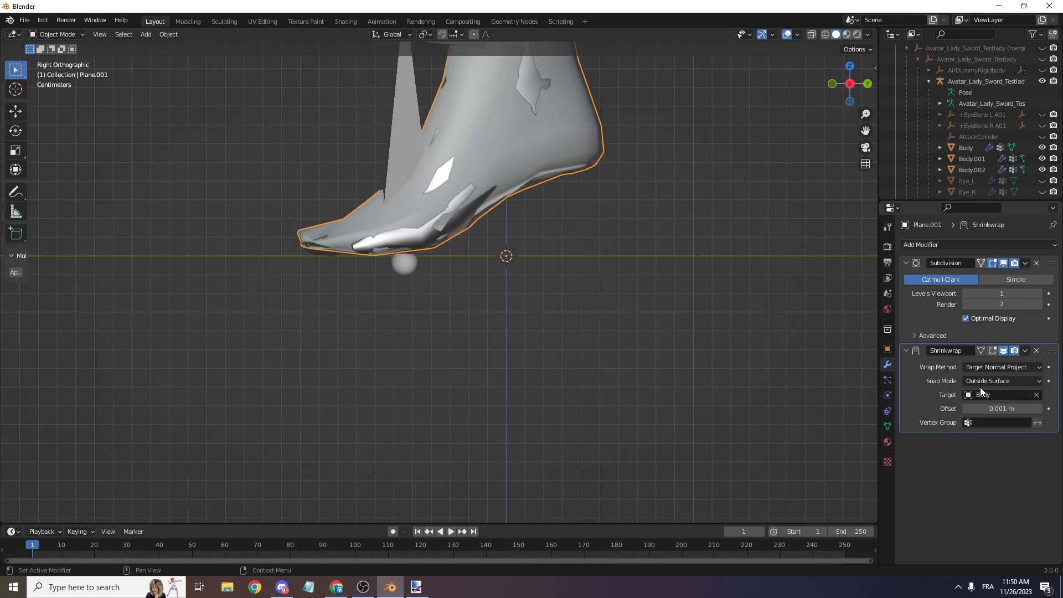
- Limit the Shrinkwrap modifier to the painted vertex group named Group and check the boot from the side
left_click(989, 422)
left_click(991, 438)
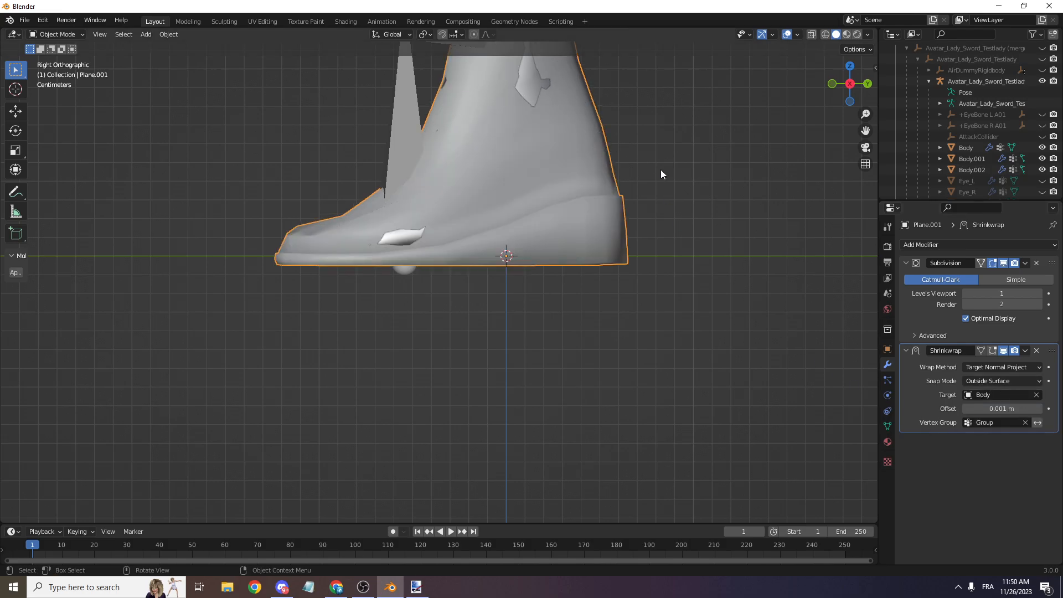
mouse_move(834, 85)
left_mouse_down()
mouse_move(955, 119)
mouse_move(975, 108)
mouse_move(836, 87)
left_mouse_up()
left_click(847, 87)
left_click_drag(865, 131, 853, 107)
scroll(864, 131, "up", 1)
scroll(735, 81, "up", 1)
- Select all vertices of the boot's top rim in Edit Mode and flatten them by scaling to 0 in Z
left_click(66, 34)
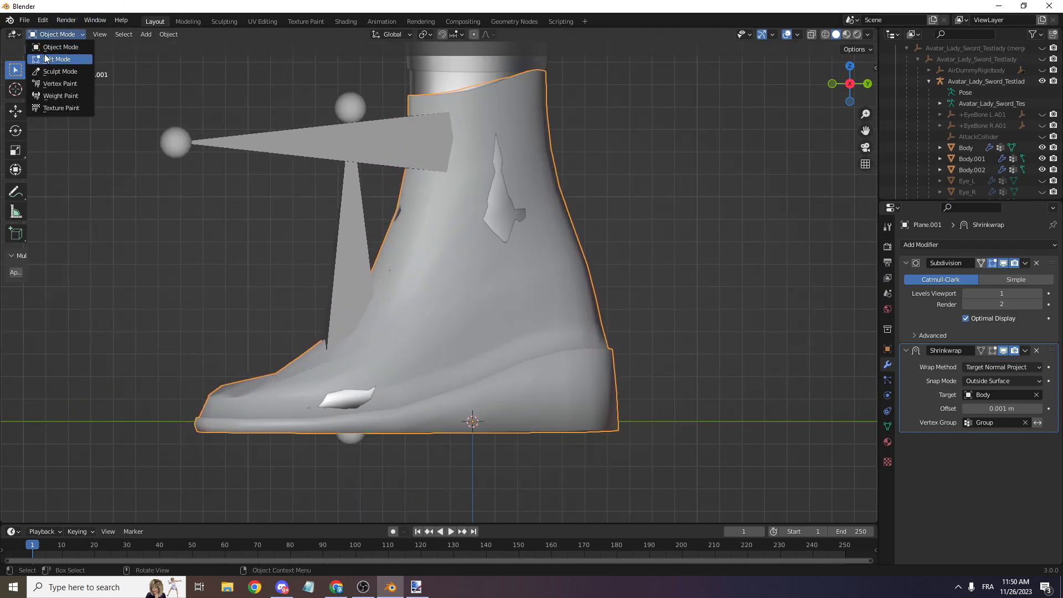
left_click(56, 57)
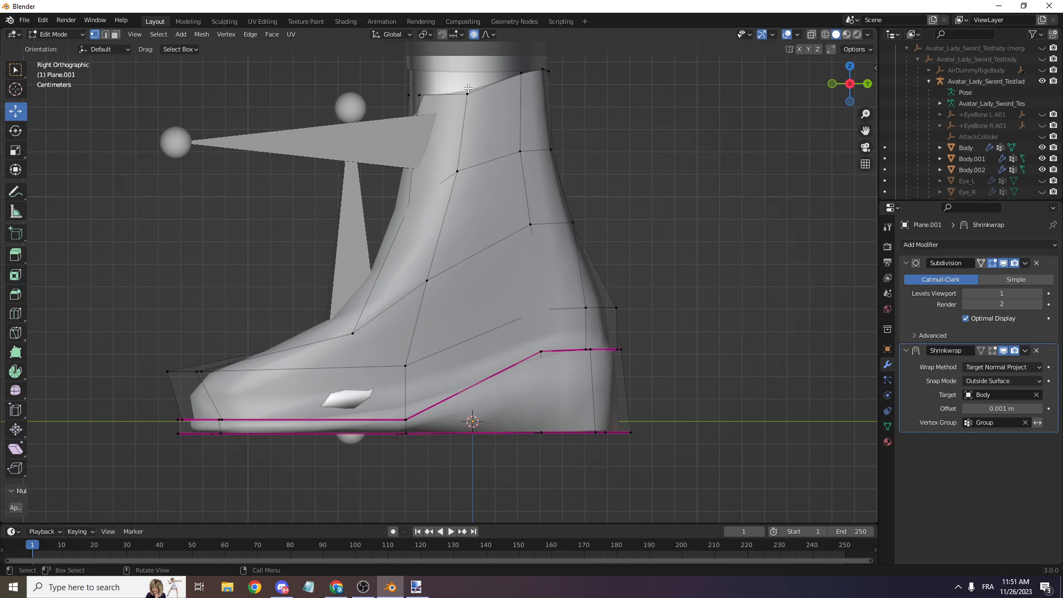
left_click(810, 34)
scroll(560, 105, "down", 2)
left_click_drag(332, 94, 657, 164)
key("g")
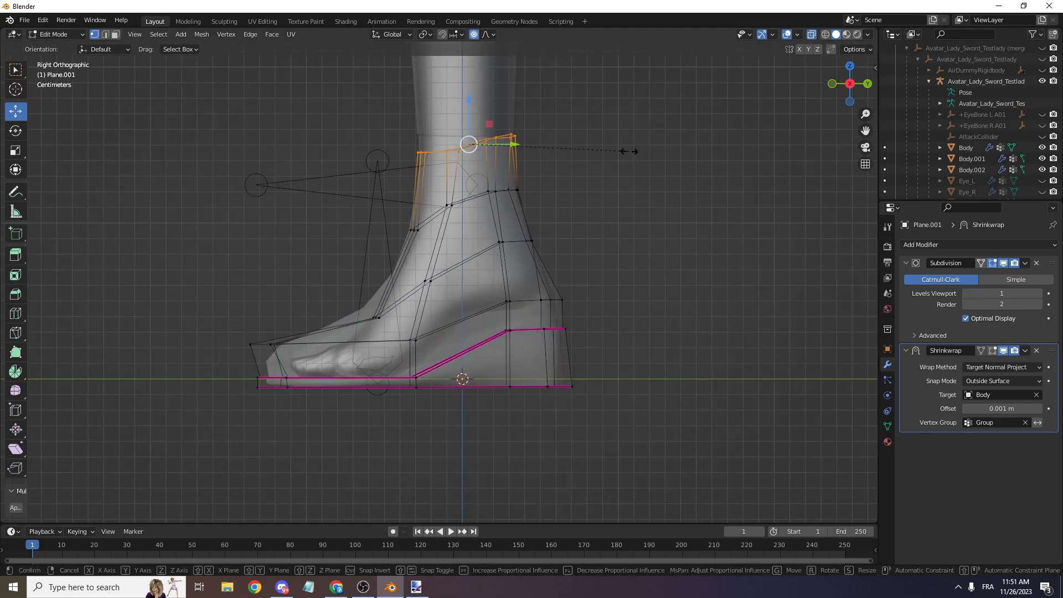
key("z")
key("0")
key("Return")
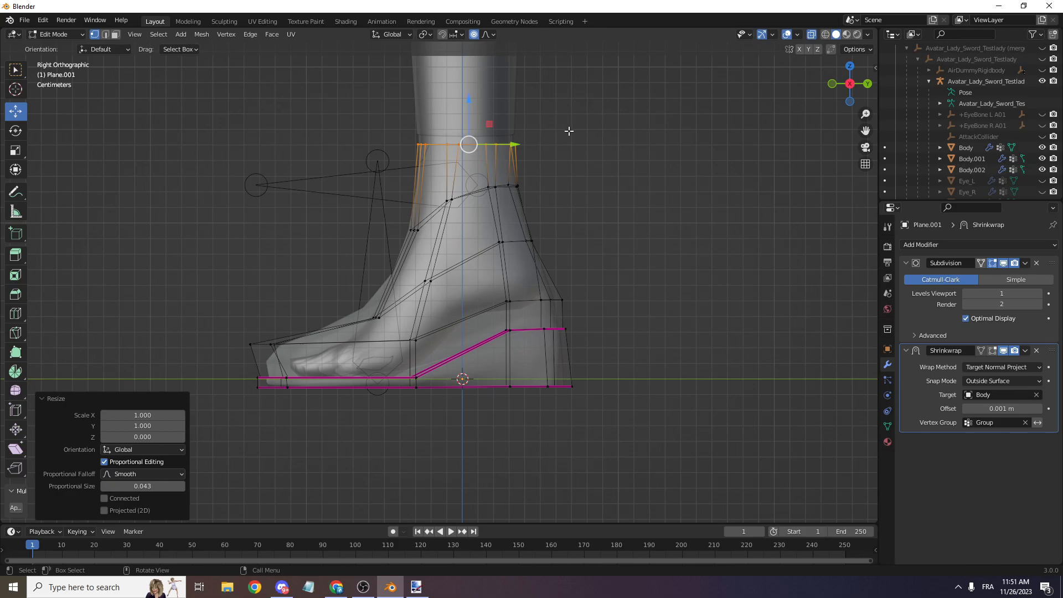
- Raise the flattened top rim 0.00426 m in Z with a proportional influence size of 0.036
key("g")
scroll(465, 106, "up", 2)
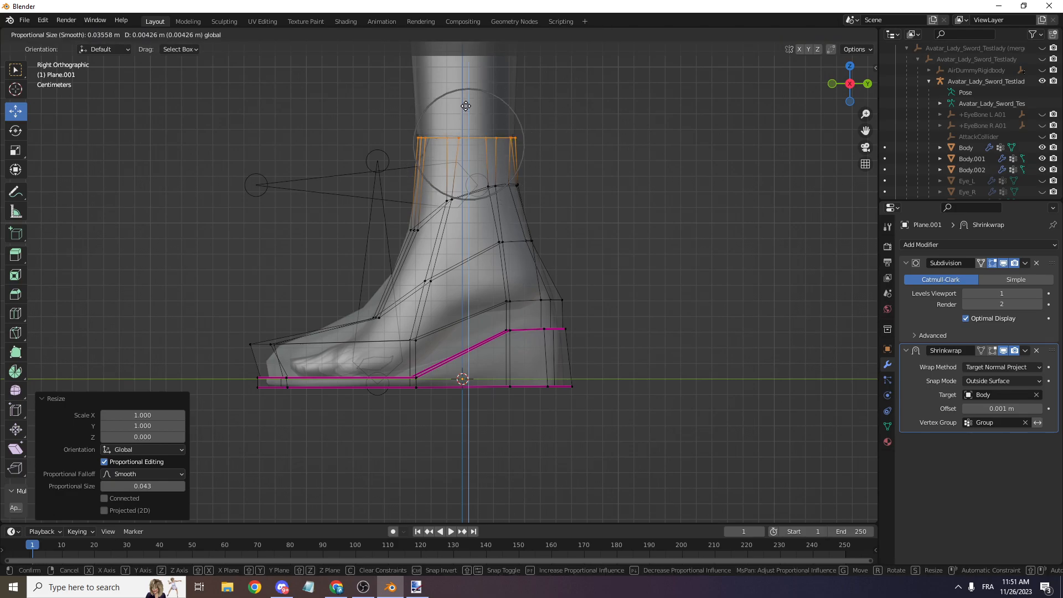
left_click(467, 105)
middle_click_drag(789, 93, 787, 161, "shift")
scroll(483, 149, "down", 6)
scroll(431, 225, "up", 10)
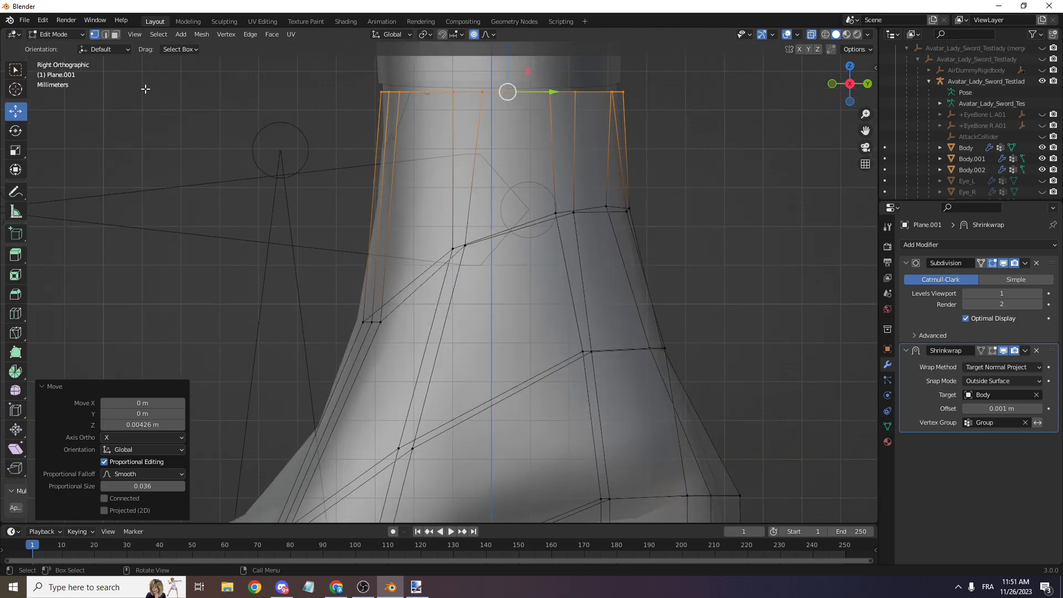
- Return the boot to Object Mode and apply its Subdivision and Shrinkwrap modifiers
left_click(79, 37)
left_click(61, 46)
scroll(325, 200, "down", 8)
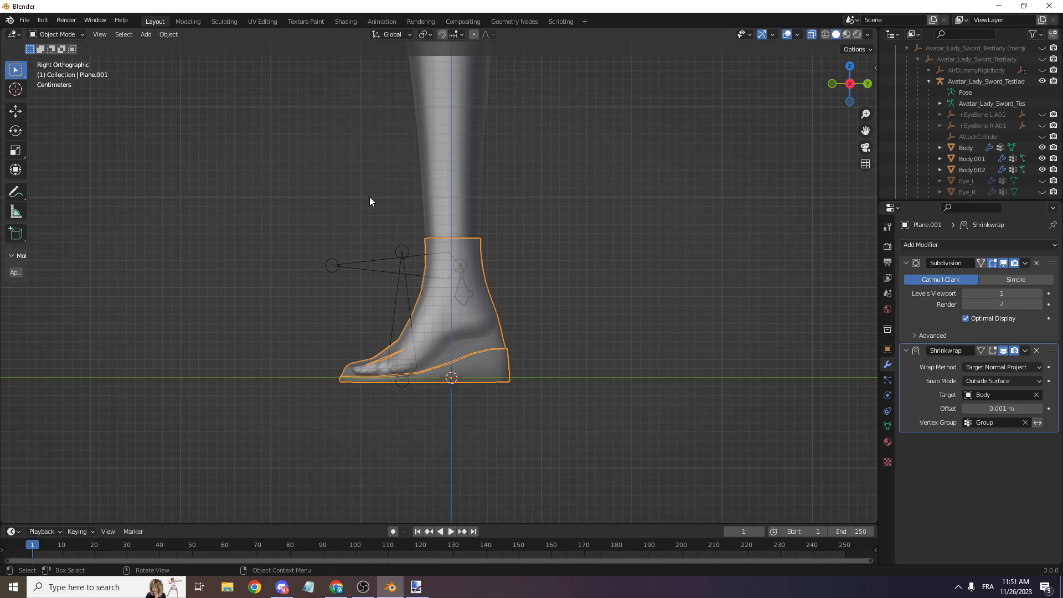
scroll(576, 227, "up", 4)
scroll(554, 208, "up", 2)
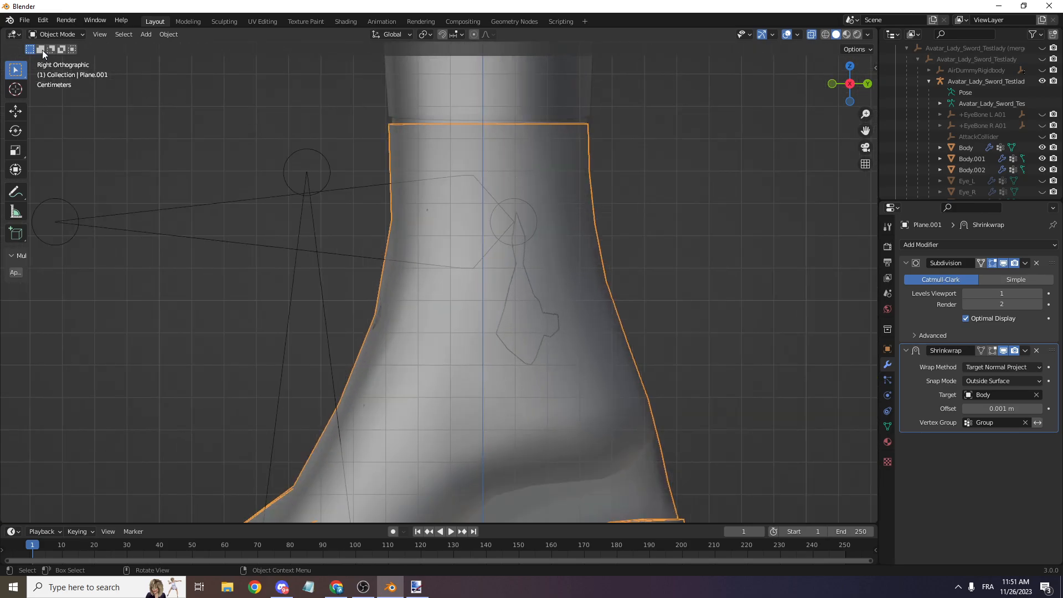
left_click(66, 34)
left_click(57, 59)
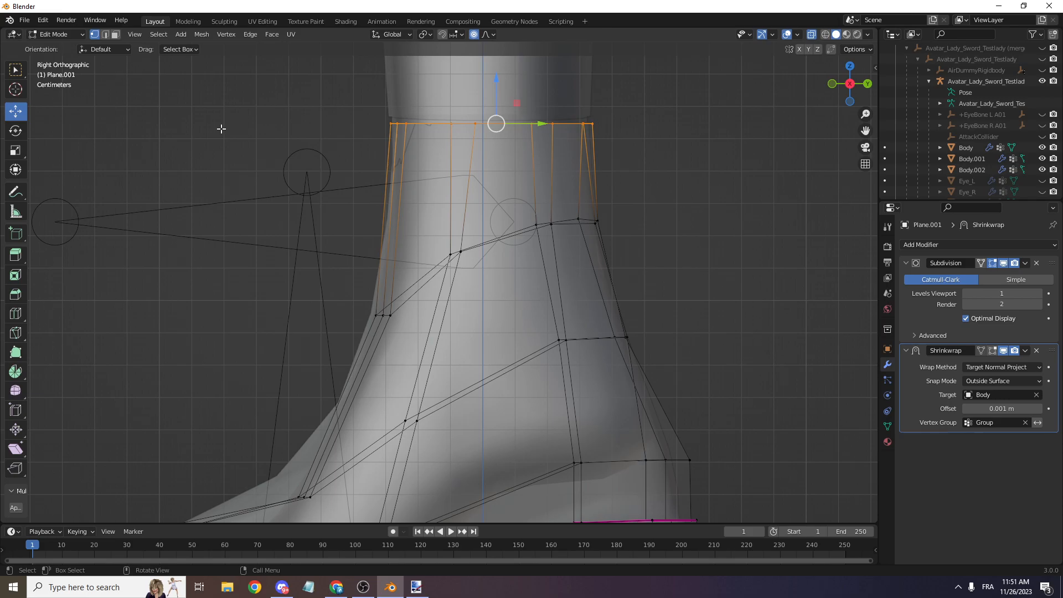
left_click(60, 34)
left_click(73, 35)
left_click(52, 34)
left_click(48, 47)
key("ctrl+a")
key("ctrl+a")
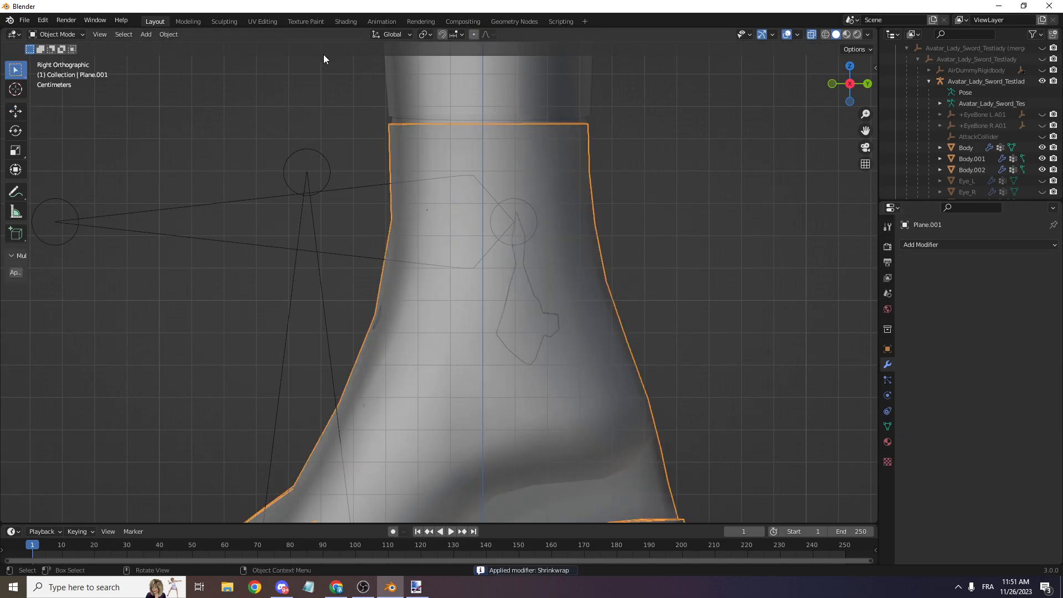
- Rename the boot's UV map to UV0, matching the stocking mesh's UV map
scroll(436, 91, "down", 1)
left_click(418, 104)
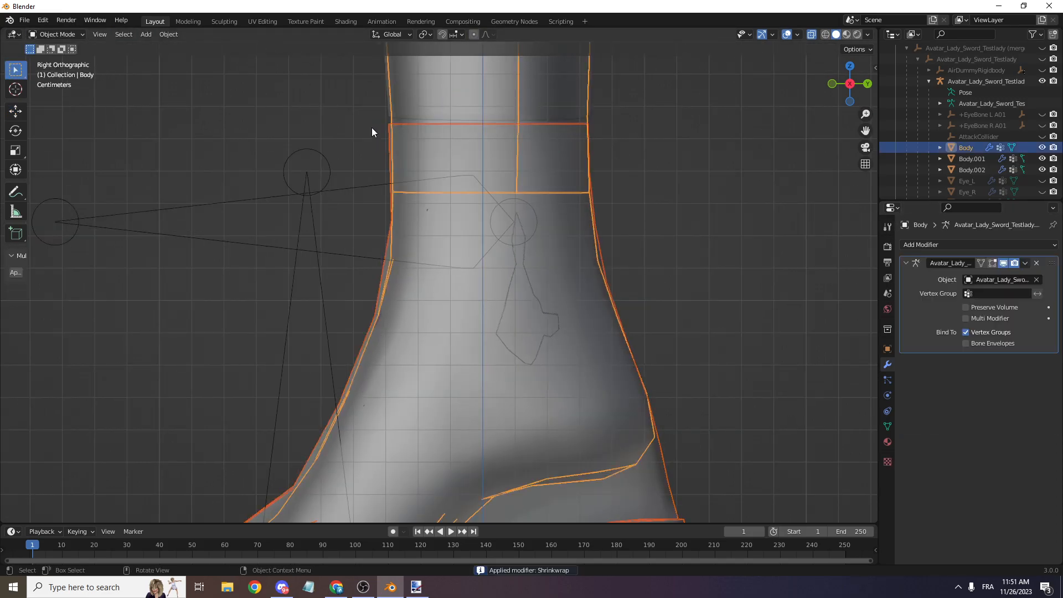
left_click(386, 151)
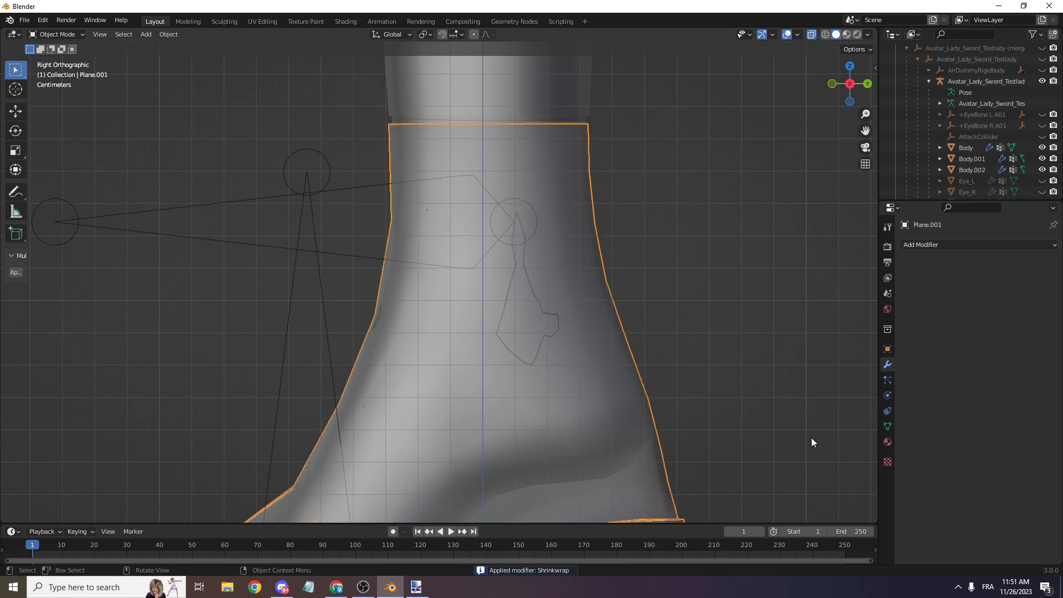
left_click(887, 426)
double_click(936, 440)
key("Return")
left_click(588, 112)
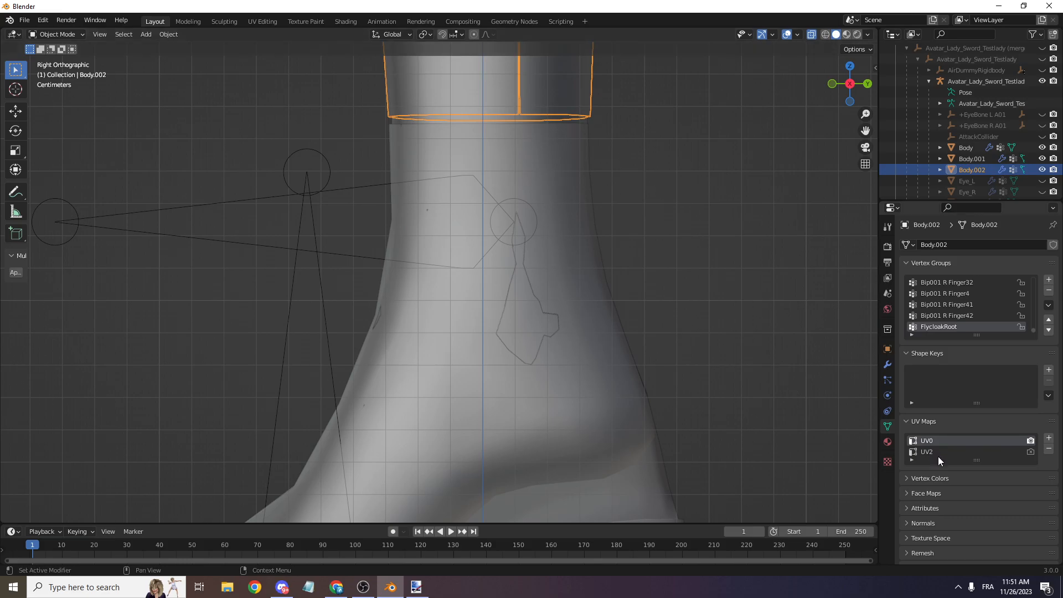
key("ctrl+z")
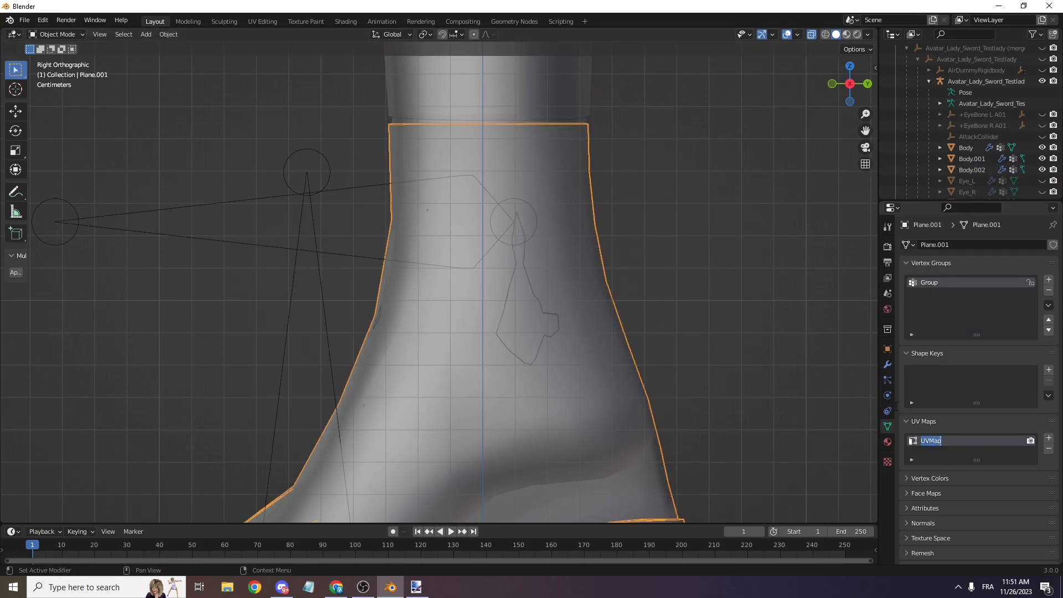
- Join the boot into the stocking mesh Body.002 and open the combined mesh in Edit Mode at the ankle
left_click(593, 110, "shift")
key("ctrl+j")
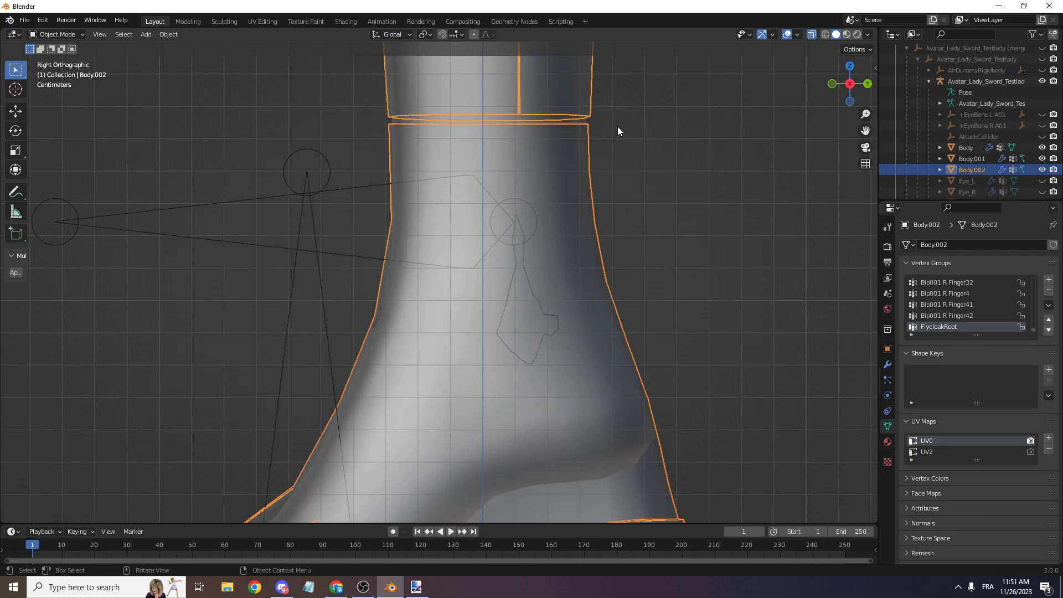
scroll(673, 161, "up", 2)
scroll(498, 162, "up", 4)
left_click(56, 34)
left_click(57, 59)
left_click_drag(846, 87, 925, 82)
scroll(599, 220, "up", 3)
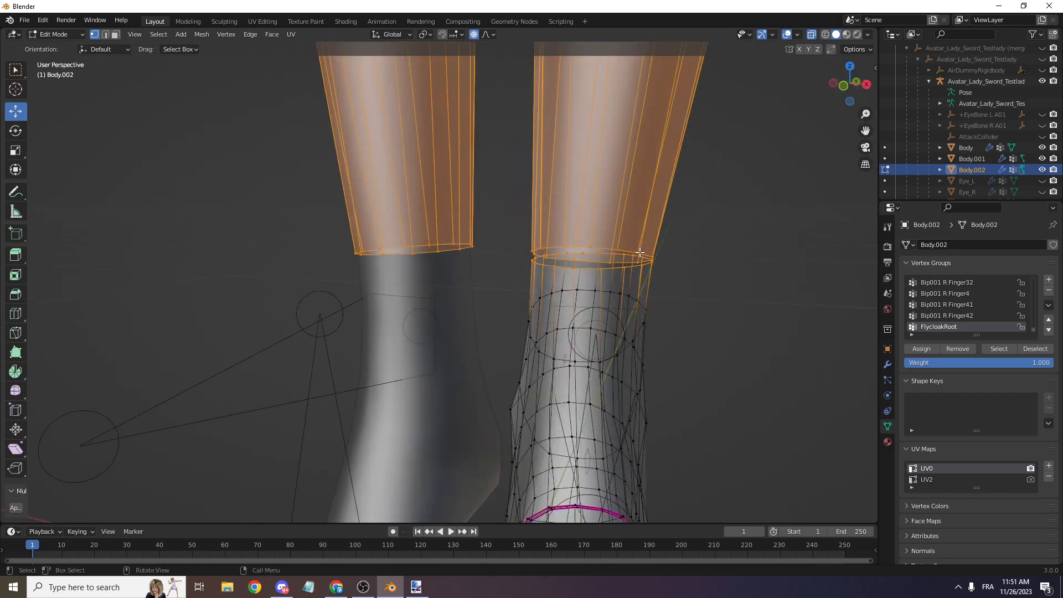
- Try to snap a front vertex of the boot's top rim up to the stocking's lower edge in front view
scroll(626, 231, "up", 1)
left_click(843, 86)
scroll(865, 130, "down", 1)
left_click_drag(865, 130, 686, 145)
scroll(835, 125, "up", 3)
mouse_move(848, 85)
left_mouse_down()
mouse_move(814, 99)
mouse_move(846, 84)
left_mouse_up()
left_click(847, 85)
scroll(740, 134, "up", 2)
left_click(499, 233)
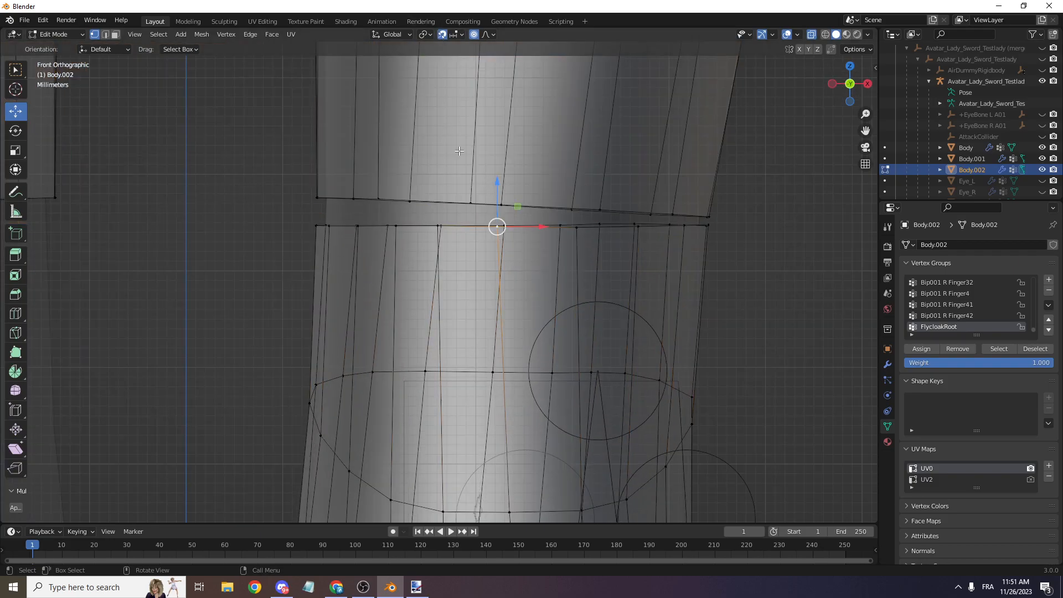
scroll(485, 211, "up", 1)
left_click_drag(508, 219, 507, 202)
key("ctrl+z")
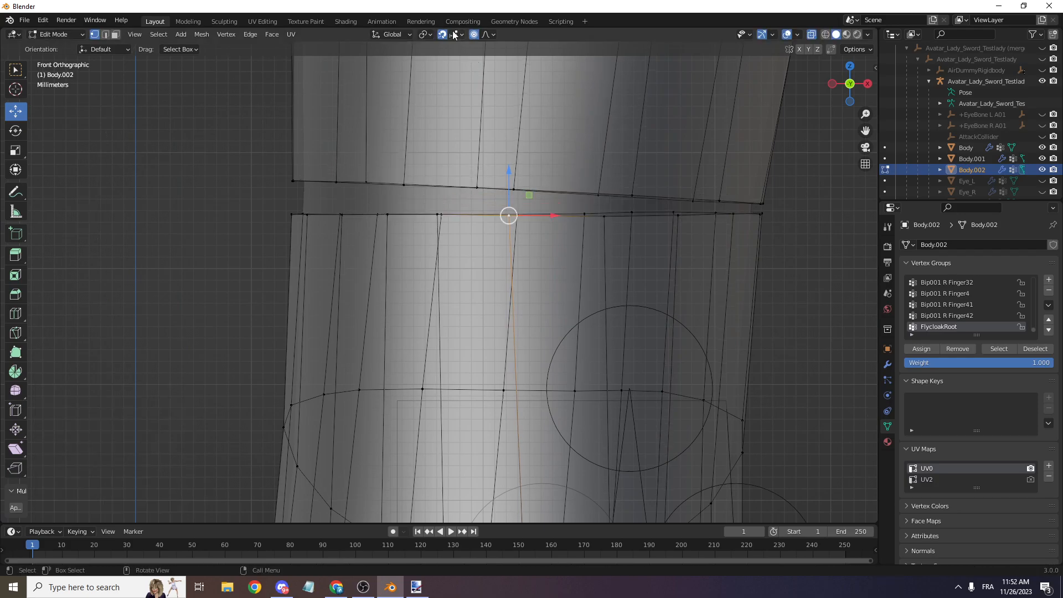
- Set the snap target to Vertex and turn off proportional editing for the rim vertex moves
left_click(452, 37)
left_click(426, 73)
left_click_drag(509, 215, 514, 189)
scroll(508, 204, "up", 5)
key("ctrl+z")
left_click(475, 36)
- Snap the first front and inner-side vertices of the boot's top rim onto the matching vertices of the stocking's lower edge
left_click_drag(843, 86, 842, 108)
left_click(409, 220)
left_click_drag(410, 221, 428, 192)
left_click(372, 227)
left_click_drag(373, 227, 367, 201)
left_click_drag(850, 83, 917, 68)
scroll(854, 83, "up", 3)
scroll(854, 84, "down", 1)
left_click_drag(849, 83, 849, 85)
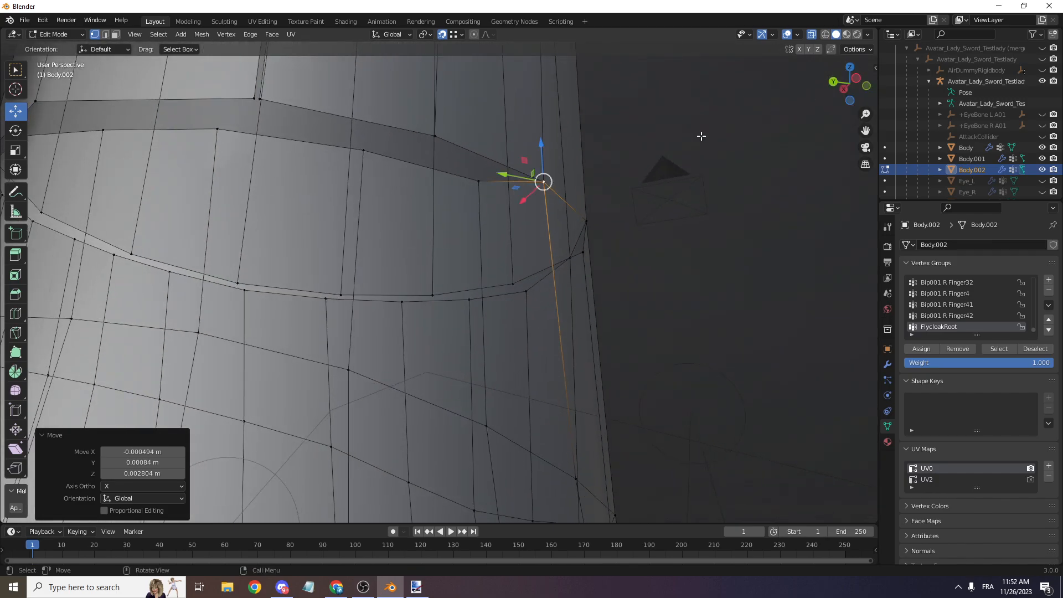
key("g")
left_click(475, 121)
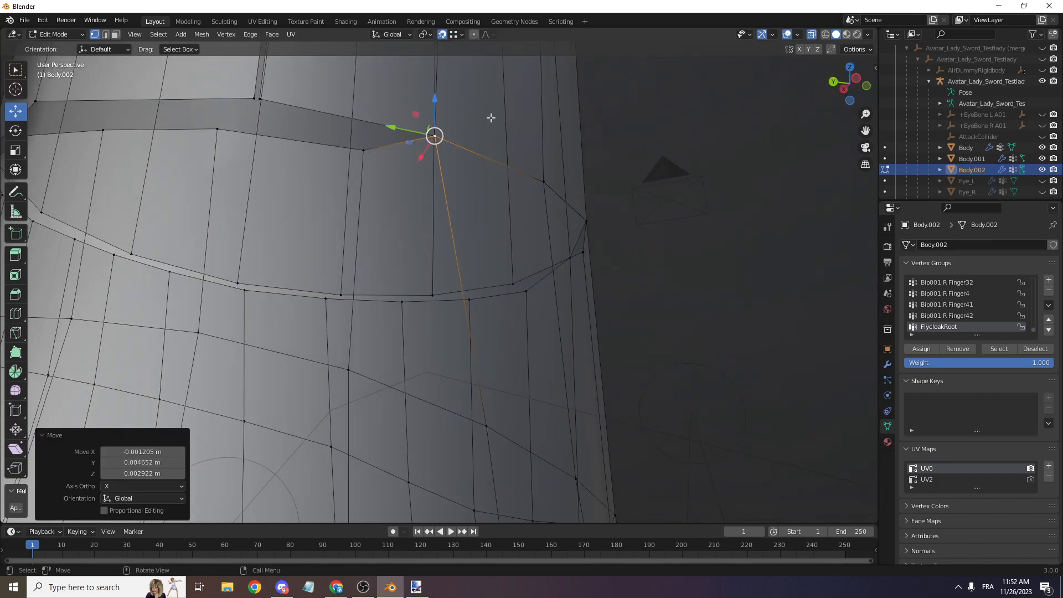
- Snap the next two inner-side vertices of the boot rim onto the paired stocking edge vertices above them
scroll(721, 95, "down", 2)
scroll(721, 95, "down", 2)
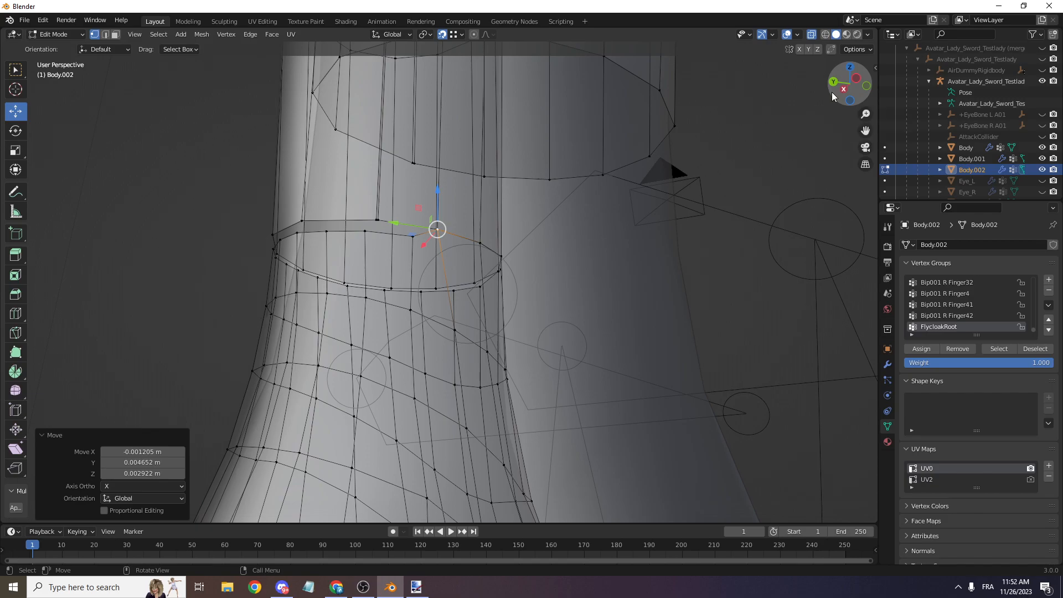
mouse_move(833, 98)
left_mouse_down()
mouse_move(855, 103)
mouse_move(816, 103)
left_mouse_up()
scroll(843, 100, "up", 2)
left_click_drag(865, 131, 955, 140)
scroll(769, 118, "up", 2)
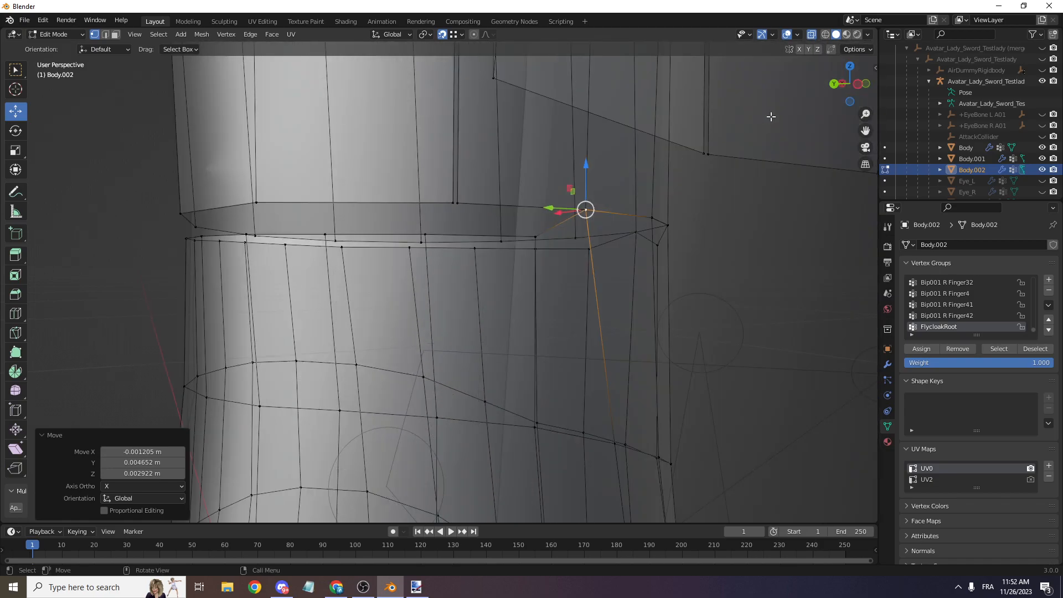
left_click_drag(855, 81, 845, 92)
scroll(719, 133, "up", 1)
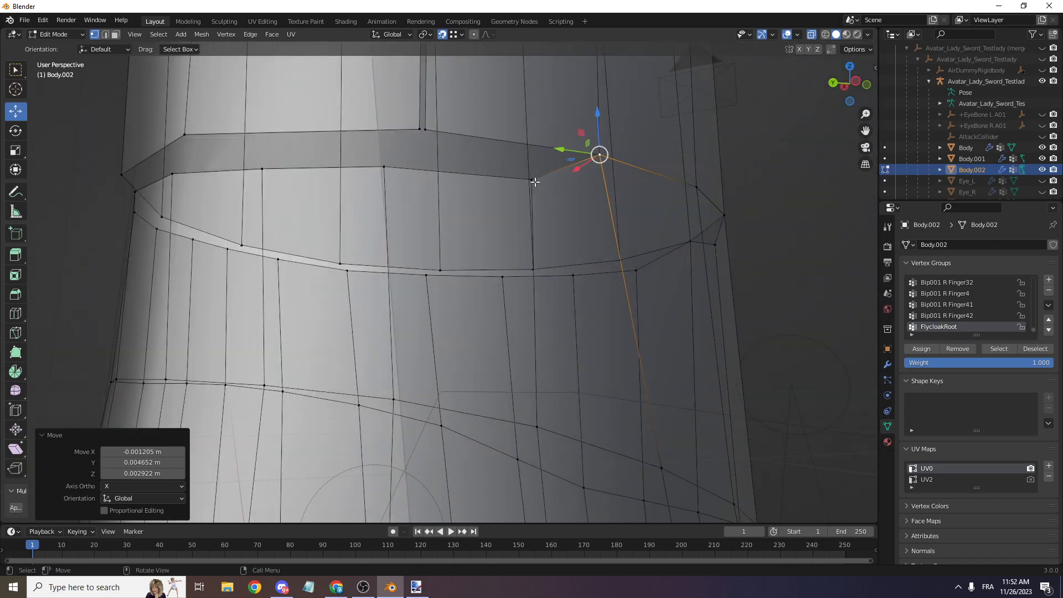
left_click(529, 179)
left_click_drag(531, 181, 425, 129)
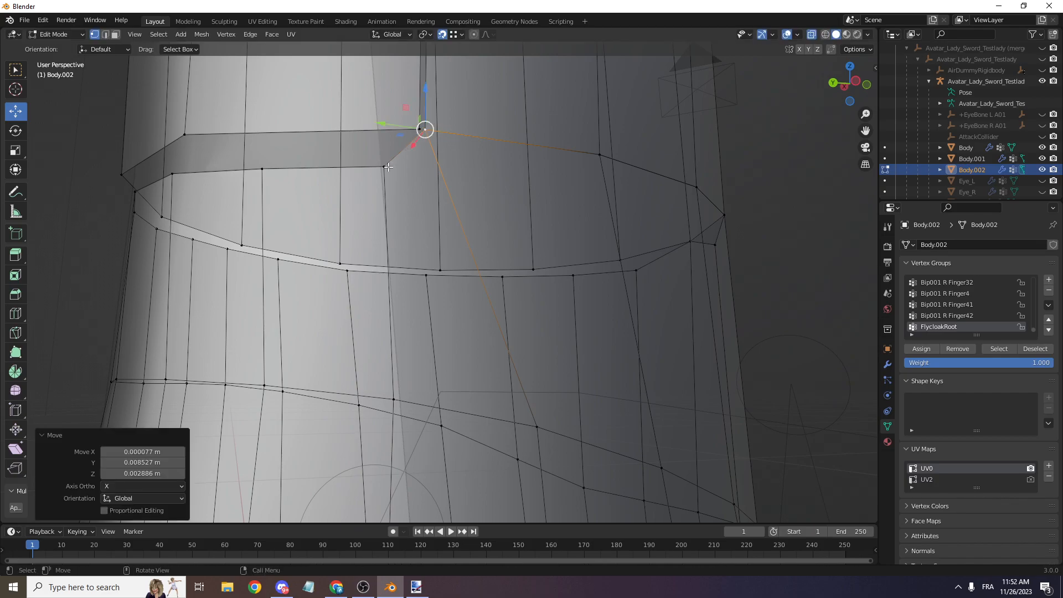
left_click_drag(383, 165, 420, 129)
- Continue around to the back of the ankle, snapping two more boot rim vertices onto the stocking's lower edge
scroll(807, 94, "down", 1)
left_click_drag(848, 86, 826, 84)
scroll(575, 157, "down", 1)
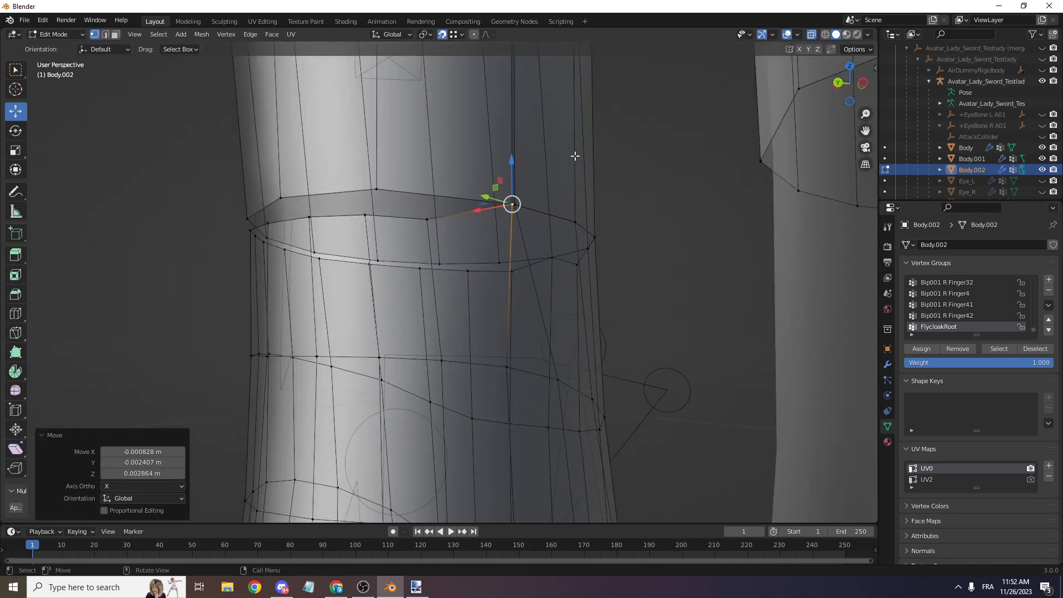
left_click(426, 219)
left_click_drag(427, 219, 376, 186)
scroll(621, 145, "down", 1)
mouse_move(862, 85)
left_mouse_down()
mouse_move(950, 86)
mouse_move(847, 83)
left_mouse_up()
scroll(438, 282, "up", 1)
left_click(390, 195)
left_click(454, 194)
key("g")
left_click(419, 171)
- Snap three rear vertices of the boot rim onto the nearest vertices of the stocking's lower edge
left_click(389, 195)
key("g")
left_click(415, 171)
left_click(339, 201)
key("g")
left_click(329, 185)
left_click(313, 209)
key("g")
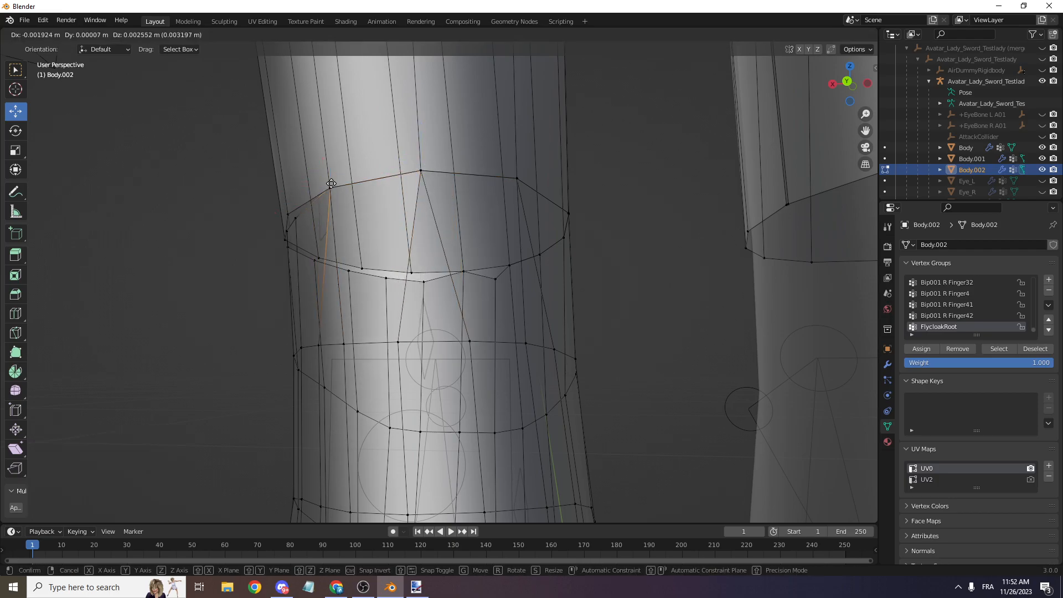
left_click(331, 184)
- Snap two boot rim vertices at the back outer corner of the ankle onto the same stocking edge vertex
left_click_drag(852, 84, 836, 84)
left_click(446, 187)
key("g")
left_click(430, 180)
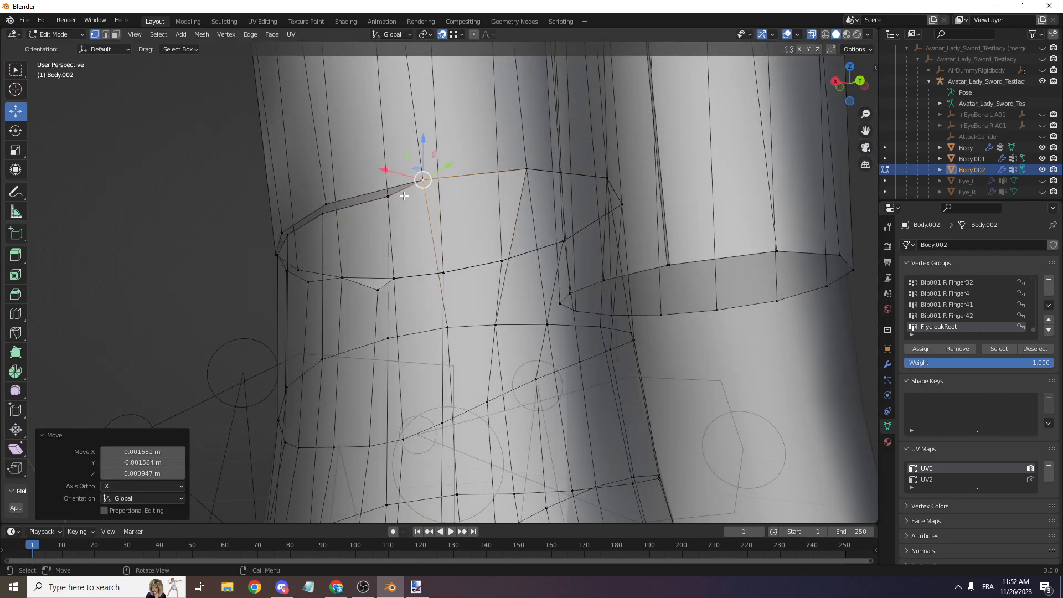
left_click(389, 196)
key("g")
left_click(472, 180)
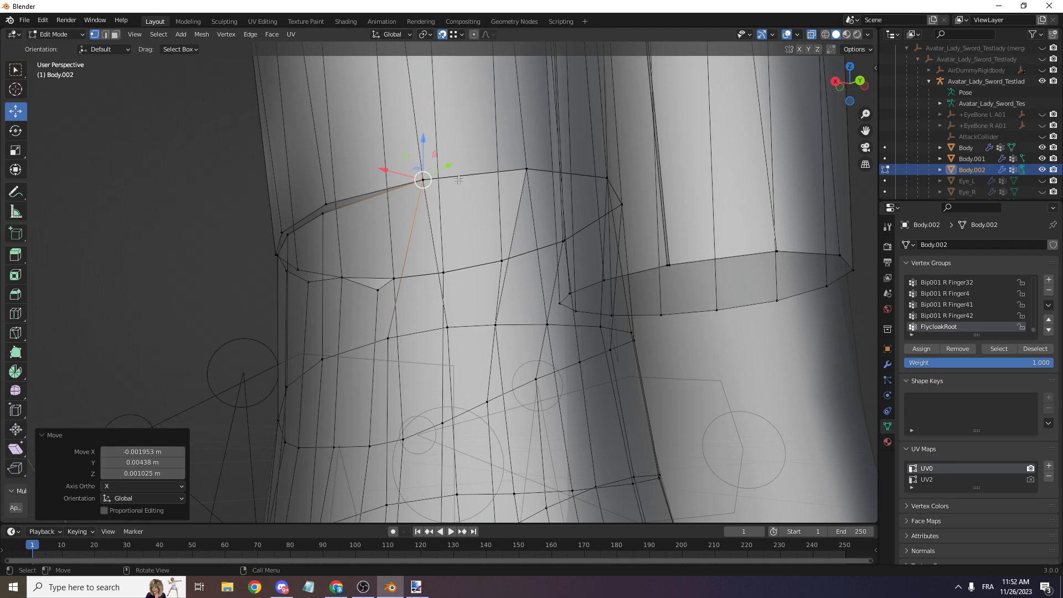
- Snap two outer-side vertices of the boot rim onto the matching stocking edge vertices
scroll(626, 130, "down", 1)
mouse_move(849, 83)
left_mouse_down()
mouse_move(902, 83)
mouse_move(853, 85)
left_mouse_up()
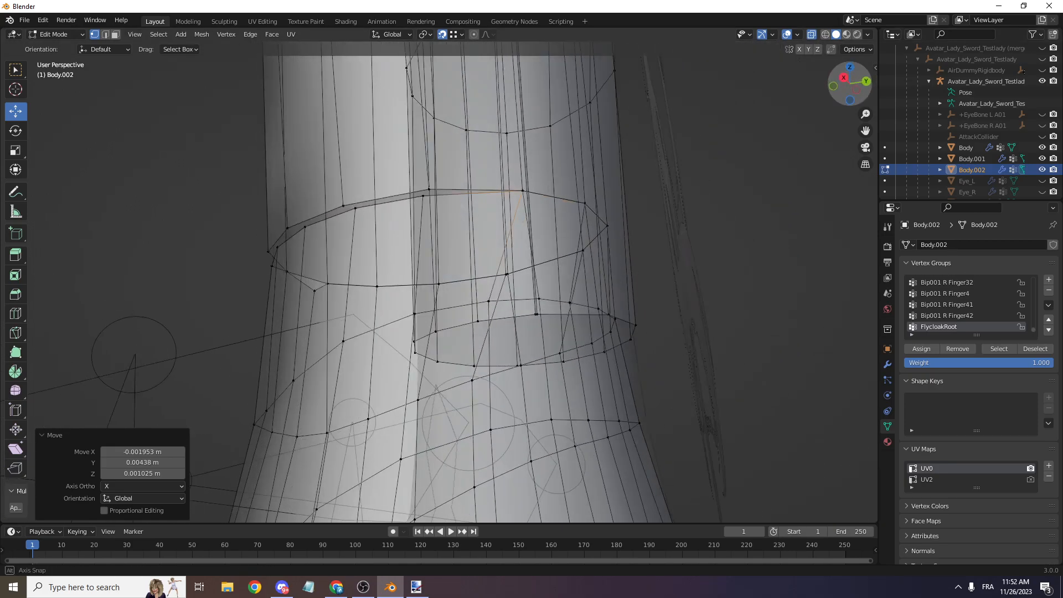
left_click(422, 195)
key("g")
left_click(435, 183)
left_click(356, 207)
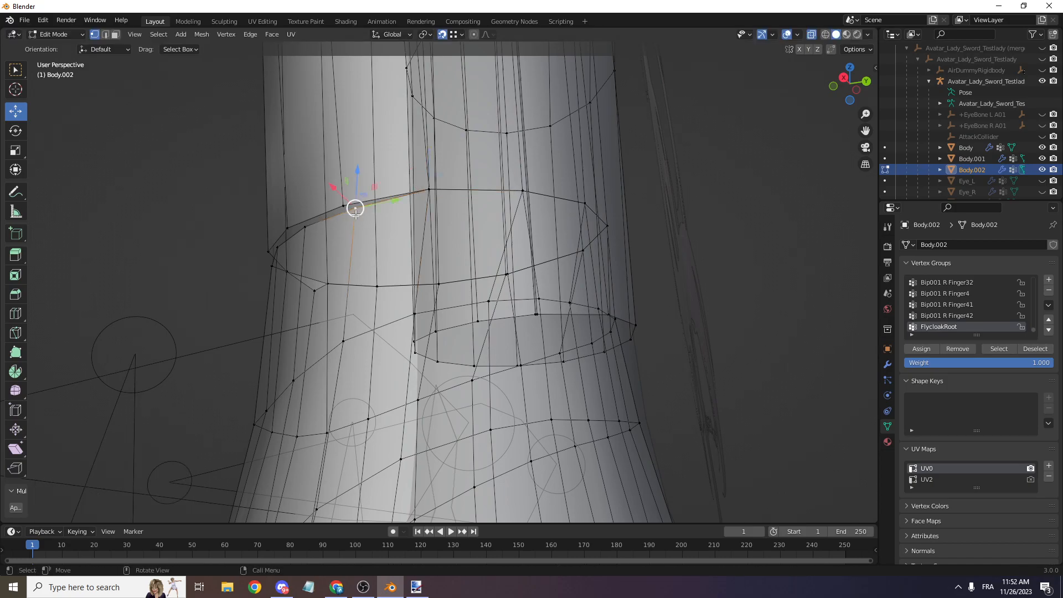
key("g")
left_click(340, 206)
- Snap the next two boot rim vertices, toward the front of the outer side, onto the stocking's lower edge
left_click(307, 225)
key("g")
left_click(284, 224)
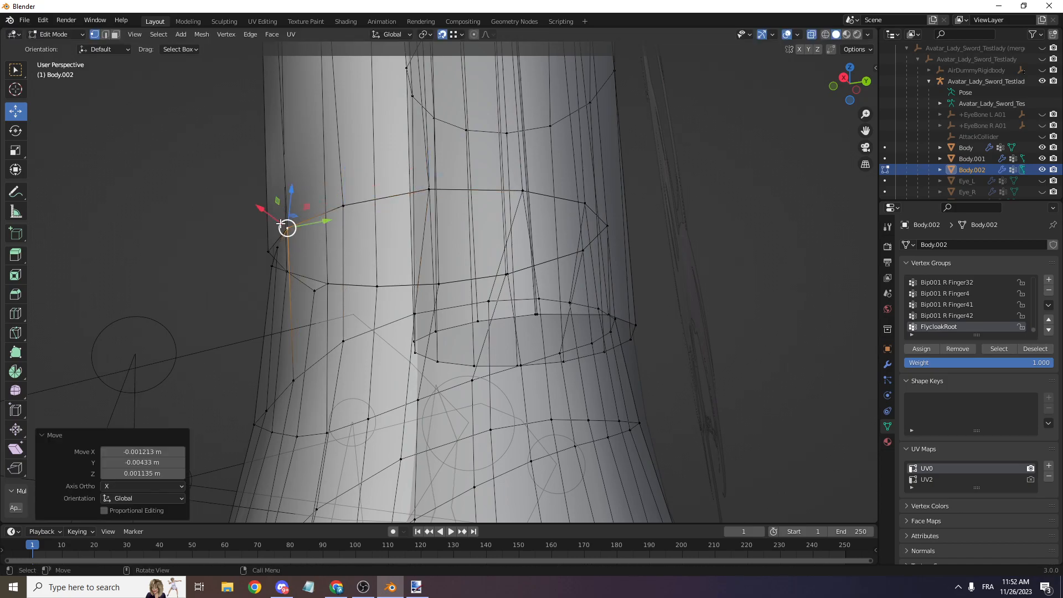
left_click(275, 259)
key("g")
left_click(268, 251)
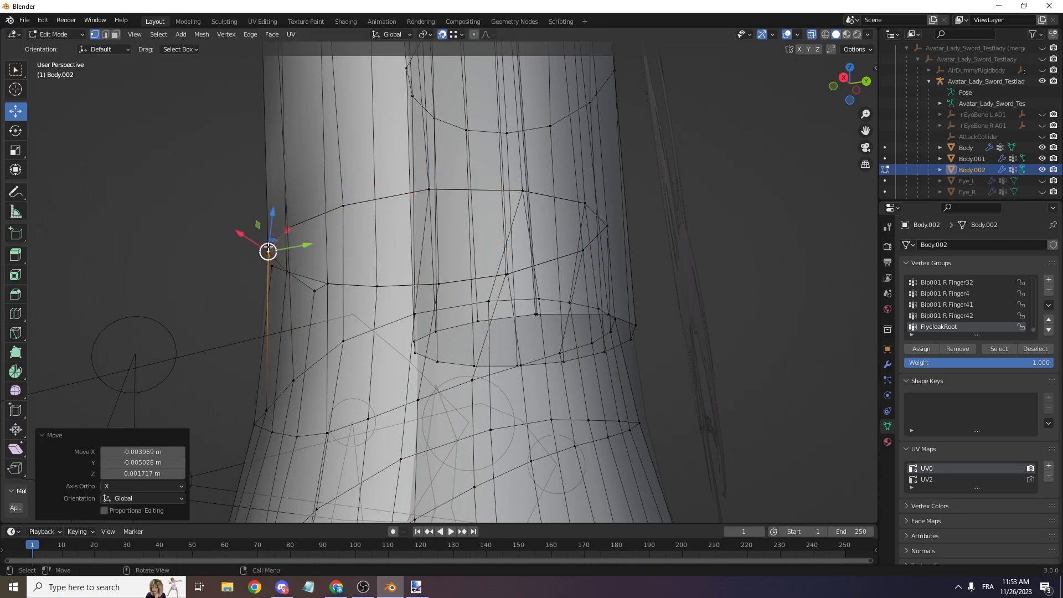
- Snap the remaining loose front vertices of the boot rim onto the stocking's lower edge to close the gaps
left_click_drag(838, 100, 780, 88)
scroll(505, 185, "up", 1)
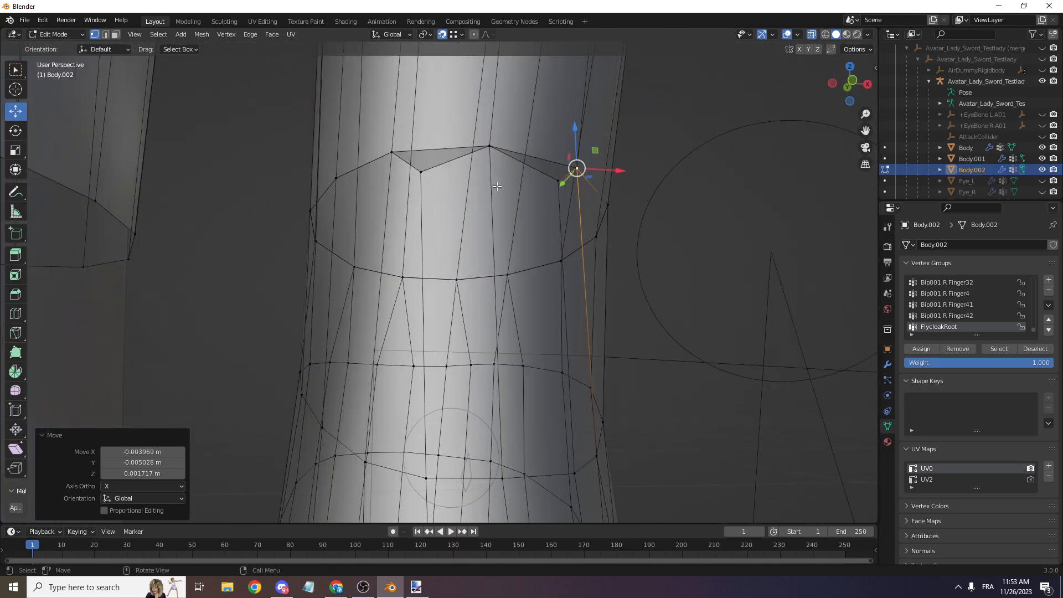
left_click(414, 159)
scroll(421, 169, "up", 1)
left_click_drag(410, 152, 374, 105)
scroll(417, 170, "down", 1)
left_click_drag(419, 170, 390, 150)
left_click(558, 179)
left_click_drag(557, 179, 576, 167)
- Select all vertices along the boot and stocking junction in front view and merge them by distance
scroll(836, 84, "down", 1)
left_click_drag(836, 84, 844, 78)
left_click(850, 83)
scroll(367, 220, "up", 2)
left_click_drag(248, 192, 733, 260)
scroll(628, 240, "down", 2)
key("m")
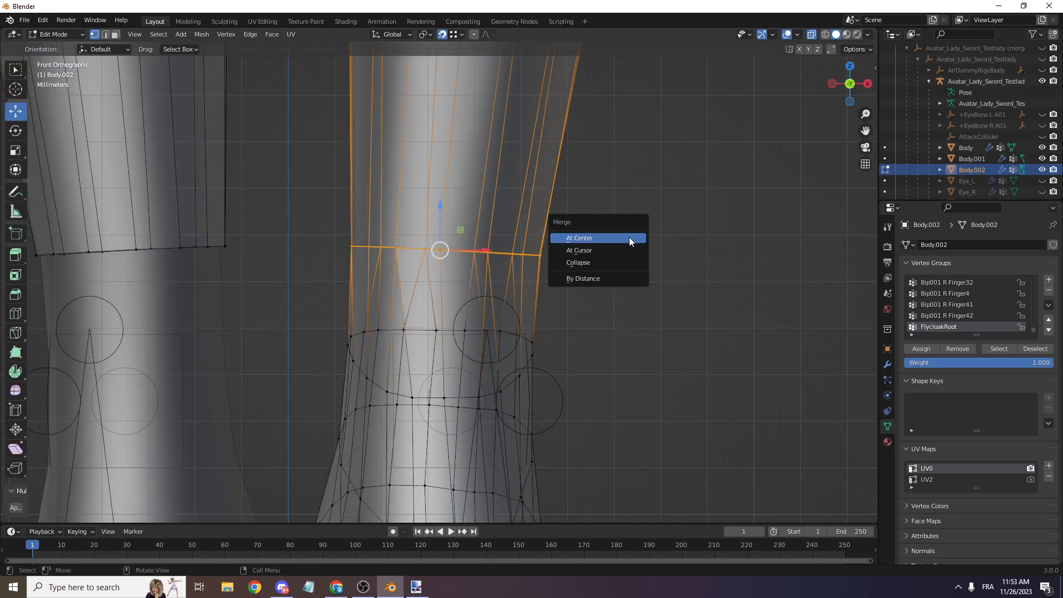
left_click(606, 278)
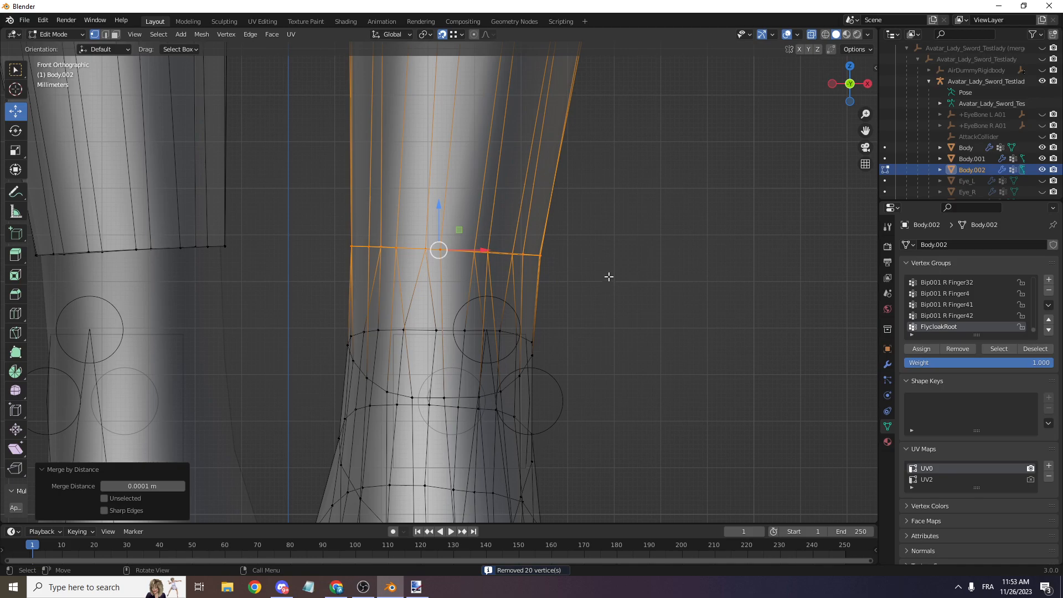
- Nudge the merged ankle loop to test the join, and undo the move
left_click_drag(844, 94, 852, 89)
left_click_drag(439, 250, 440, 254)
key("ctrl+z")
- Mark the merged ankle edge loop as a UV seam and turn off X-ray display
left_click(249, 34)
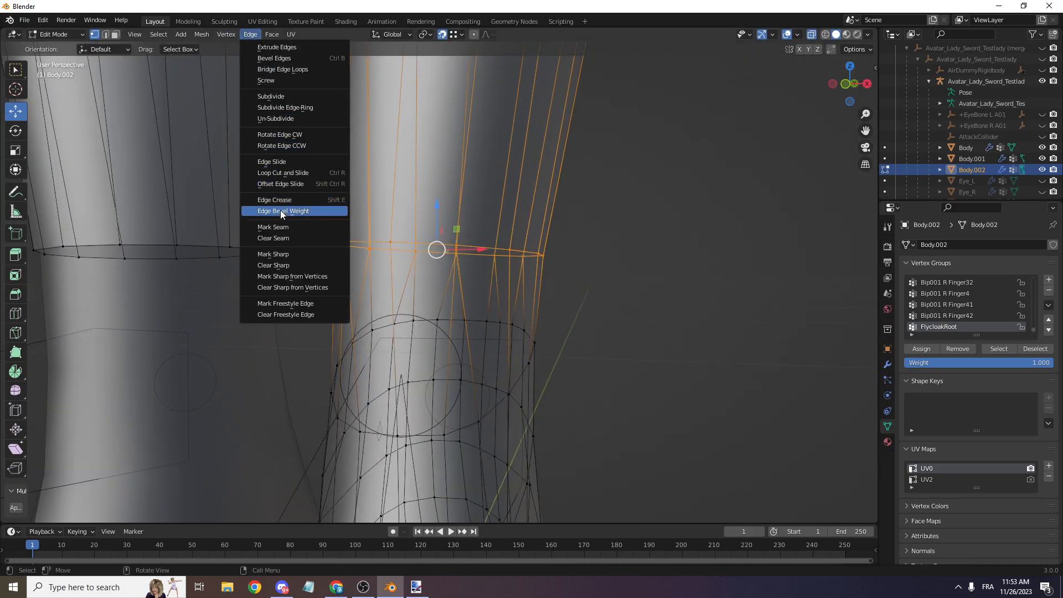
left_click(277, 233)
scroll(383, 268, "down", 4)
scroll(383, 268, "down", 3)
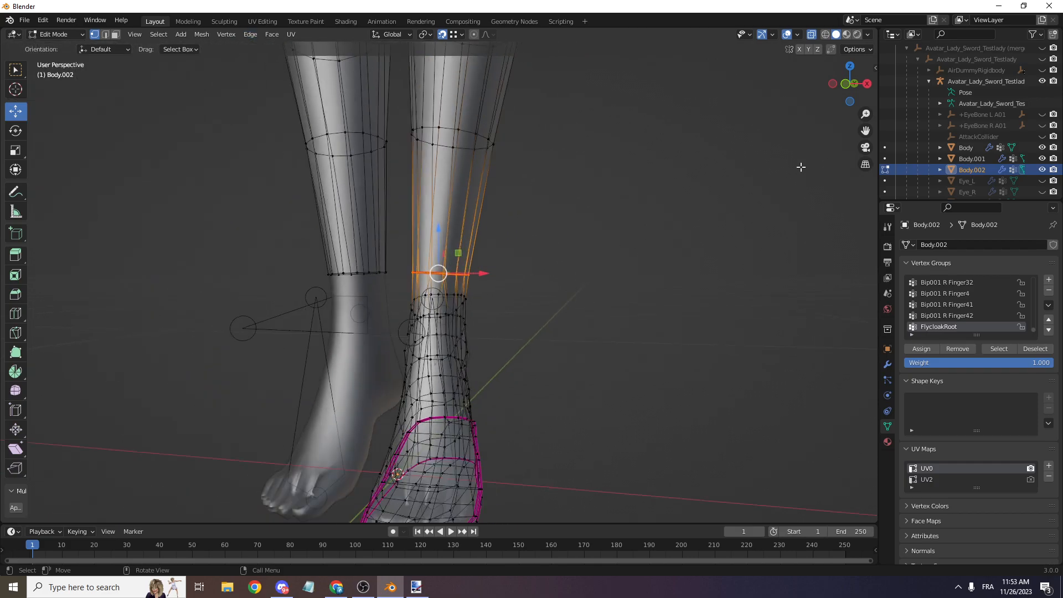
left_click_drag(843, 85, 865, 88)
left_click(811, 35)
- Examine the cuffs on the thighs and arms in the reference artwork and compare them with the avatar
scroll(842, 85, "down", 2)
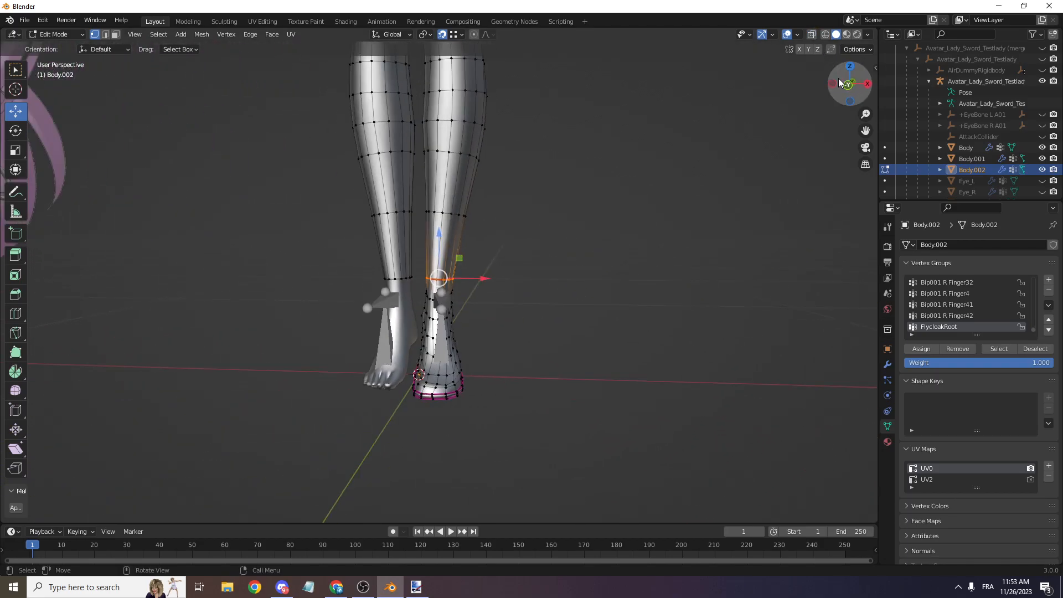
scroll(605, 114, "down", 3)
left_click_drag(864, 130, 1062, 270)
scroll(589, 172, "up", 6)
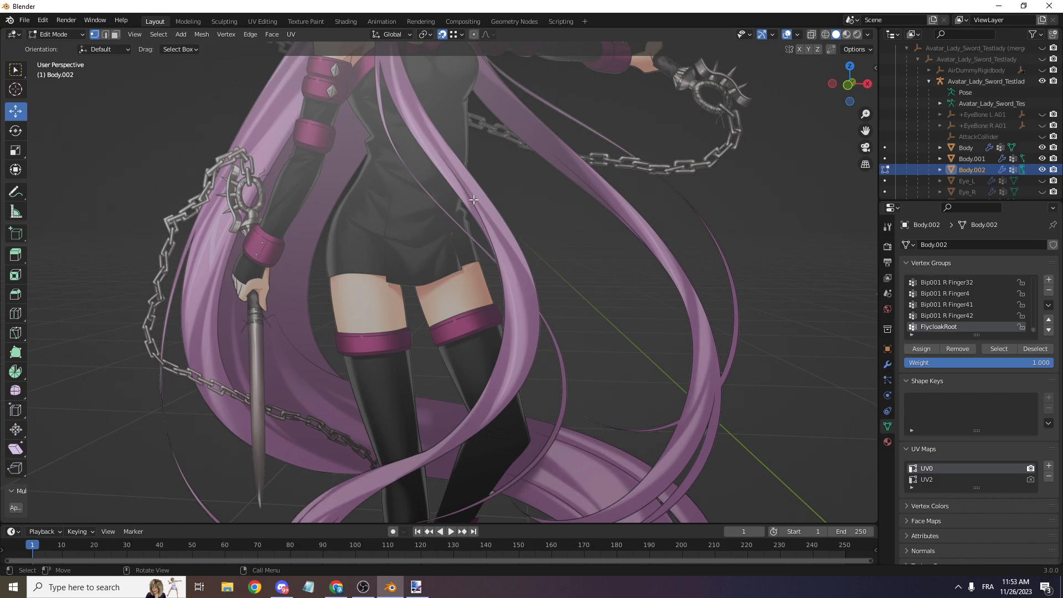
scroll(257, 244, "up", 3)
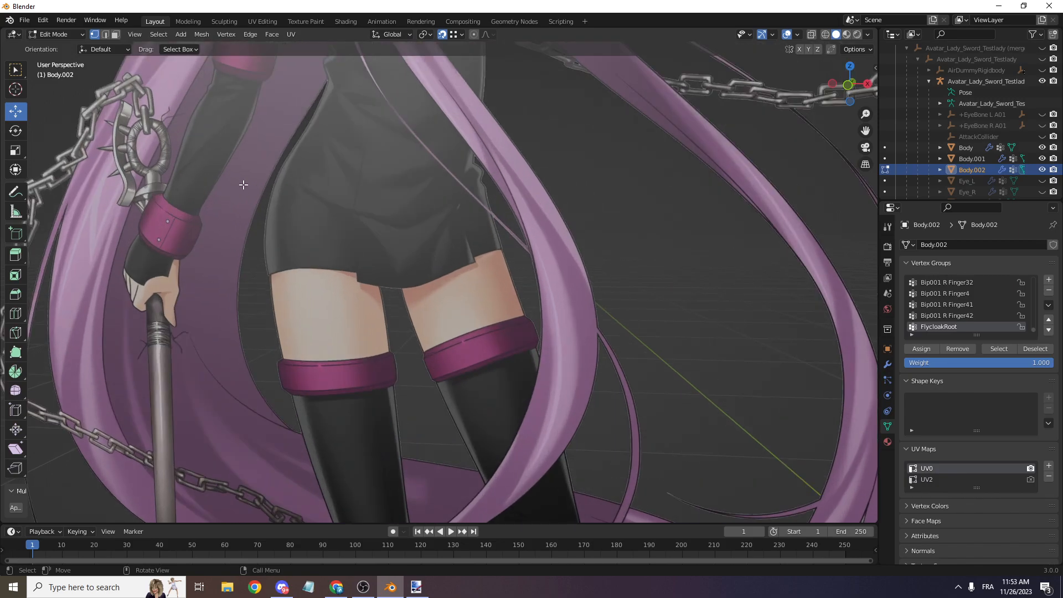
scroll(316, 199, "down", 3)
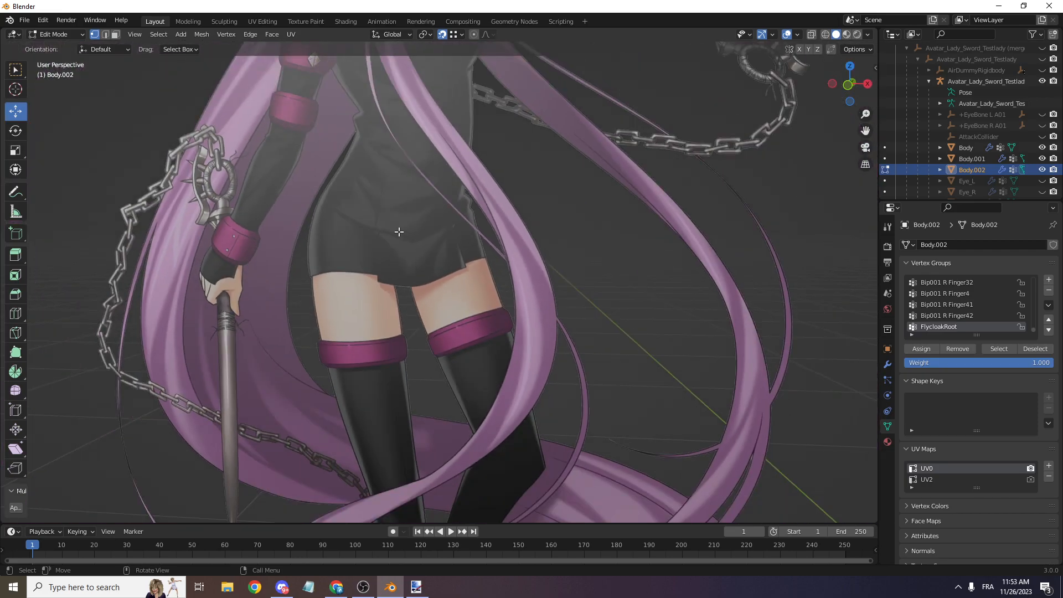
scroll(630, 203, "down", 2)
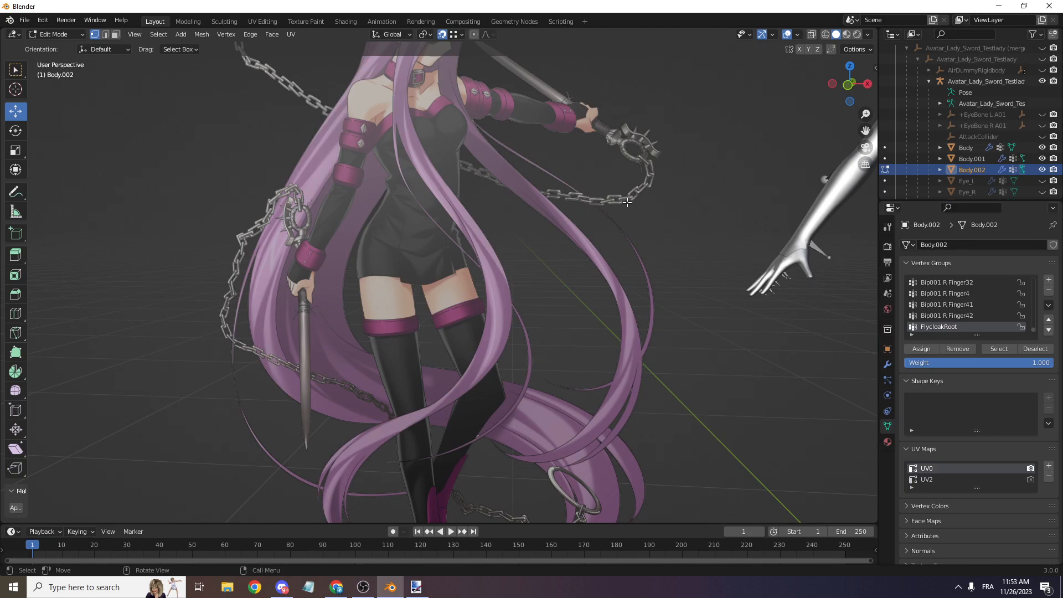
scroll(330, 145, "up", 3)
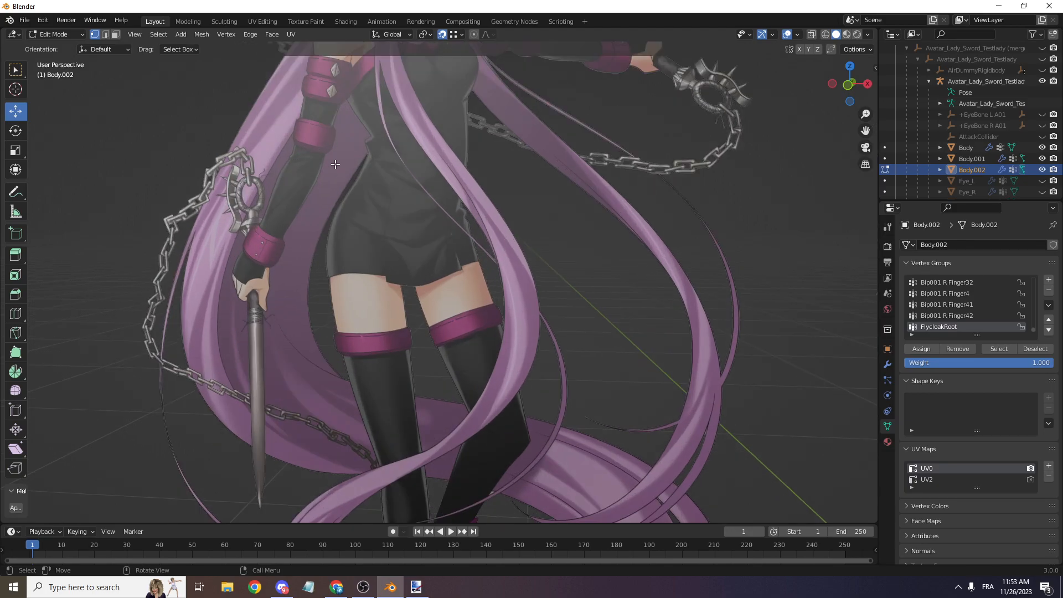
scroll(486, 102, "down", 3)
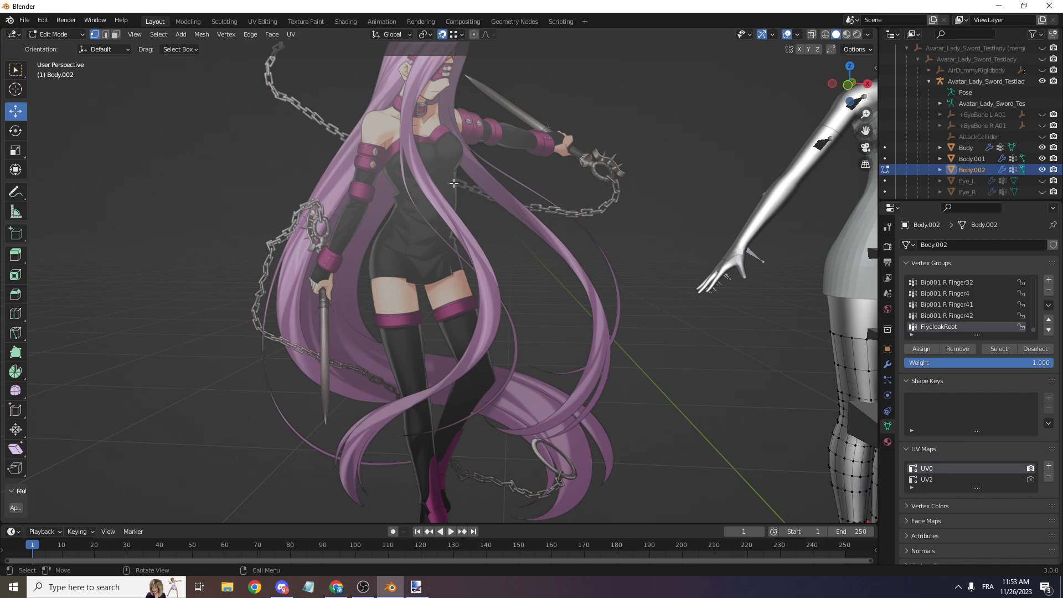
scroll(744, 131, "down", 3)
left_click_drag(864, 130, 660, 103)
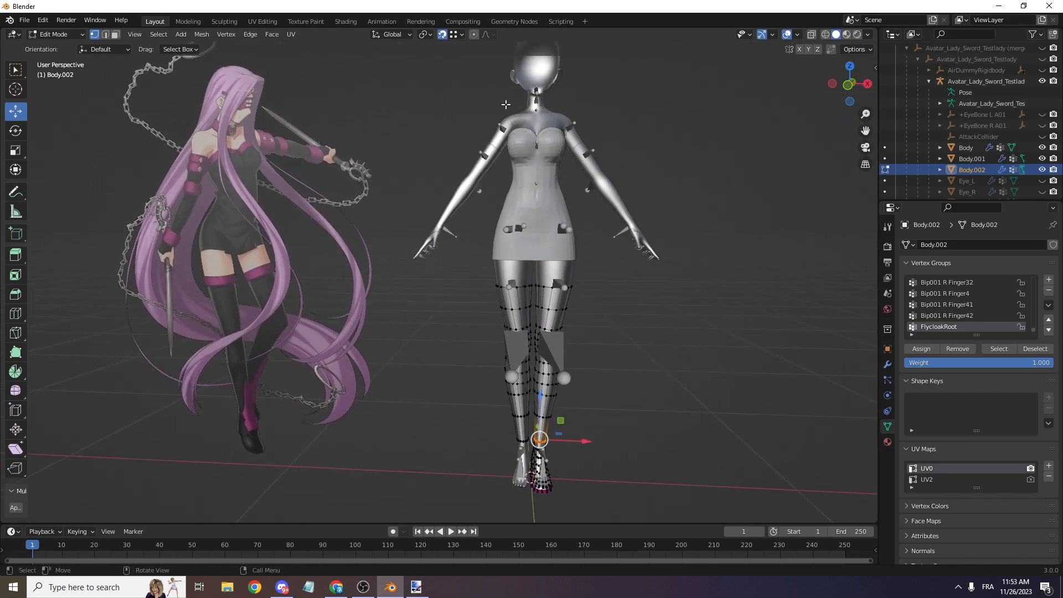
scroll(252, 57, "up", 3)
- Return to Object Mode and add a mesh circle with 24 vertices
left_click(60, 34)
left_click(60, 47)
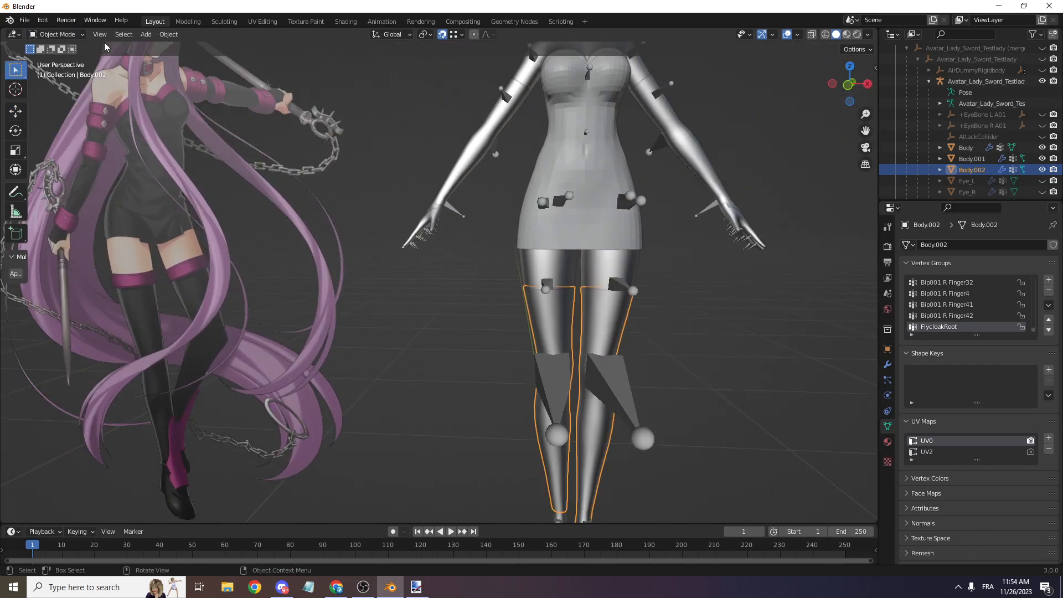
left_click(146, 35)
mouse_move(152, 49)
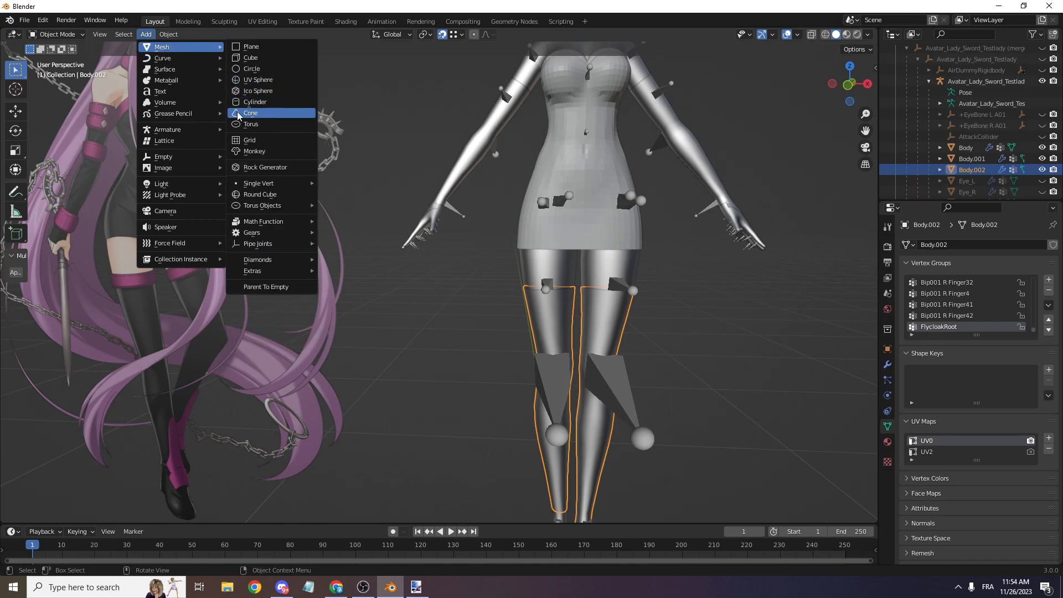
left_click(281, 69)
scroll(394, 362, "down", 5)
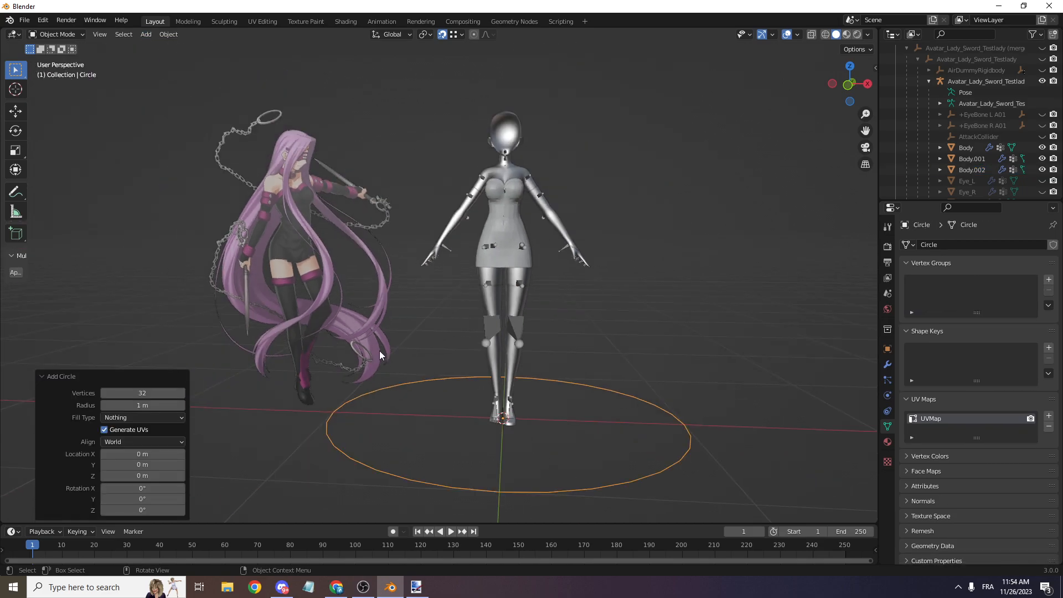
scroll(380, 350, "up", 3)
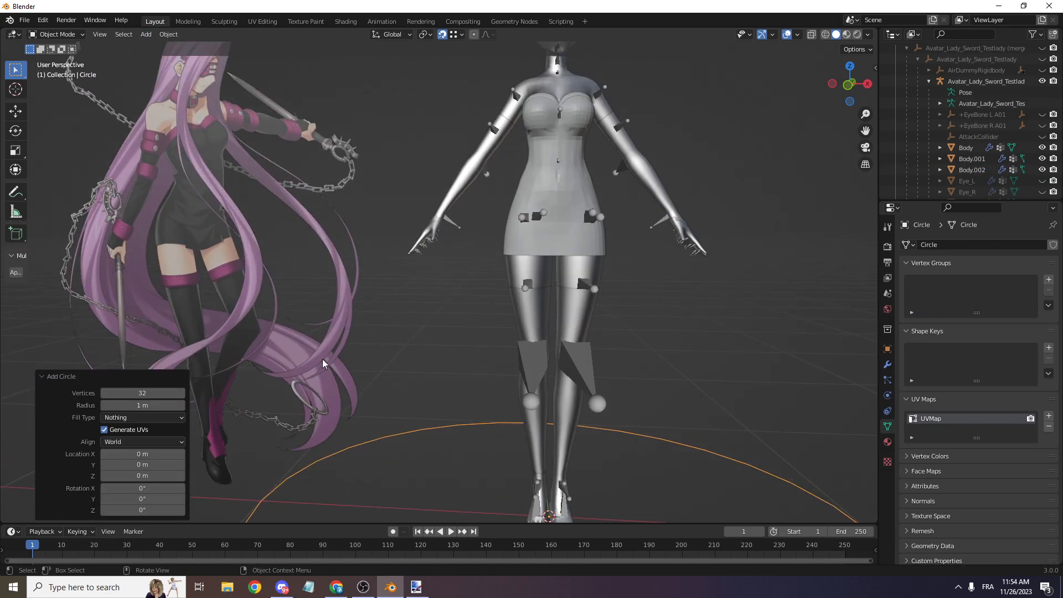
left_click(141, 391)
type("24")
key("Return")
- Open the new circle in Edit Mode and show it in front orthographic view
scroll(290, 220, "down", 3)
left_click(61, 34)
left_click(55, 57)
left_click_drag(850, 84, 849, 95)
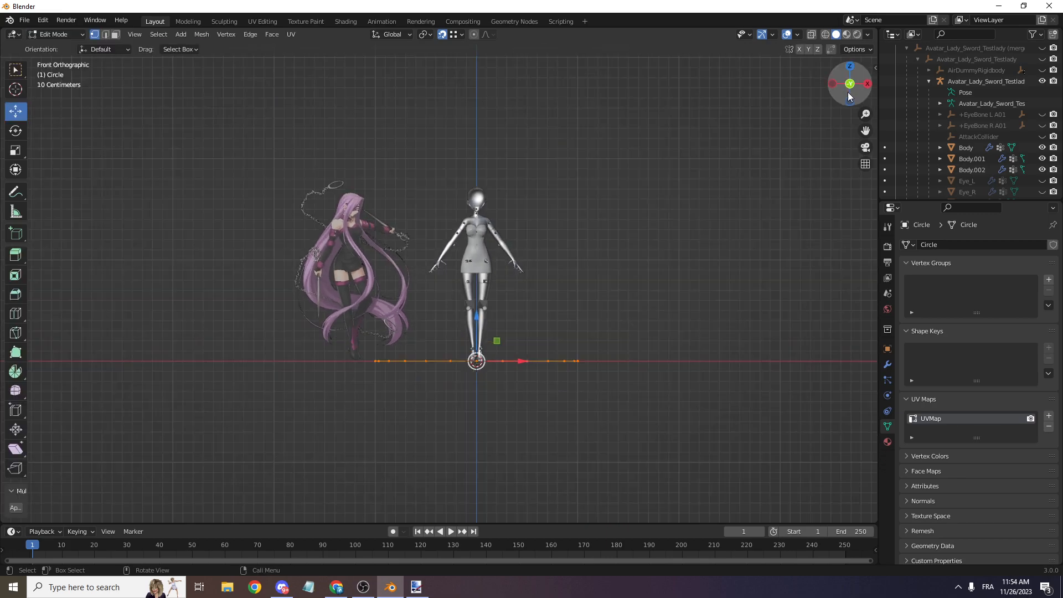
key("KP_1")
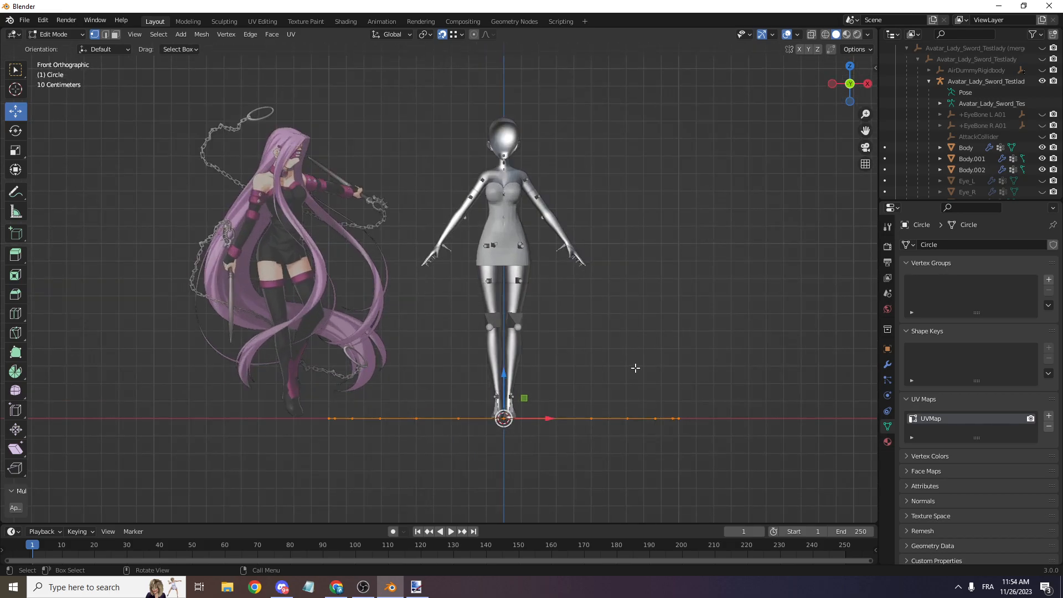
- Extrude the circle upward about 0.88 m along Z, setting the X offset to 0 m
key("g")
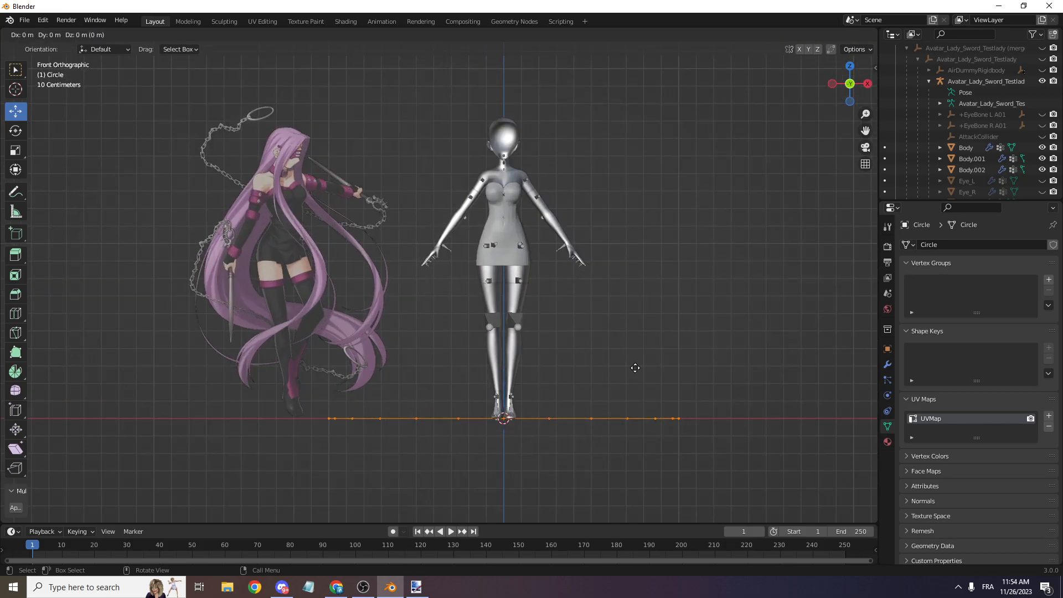
left_click(634, 217)
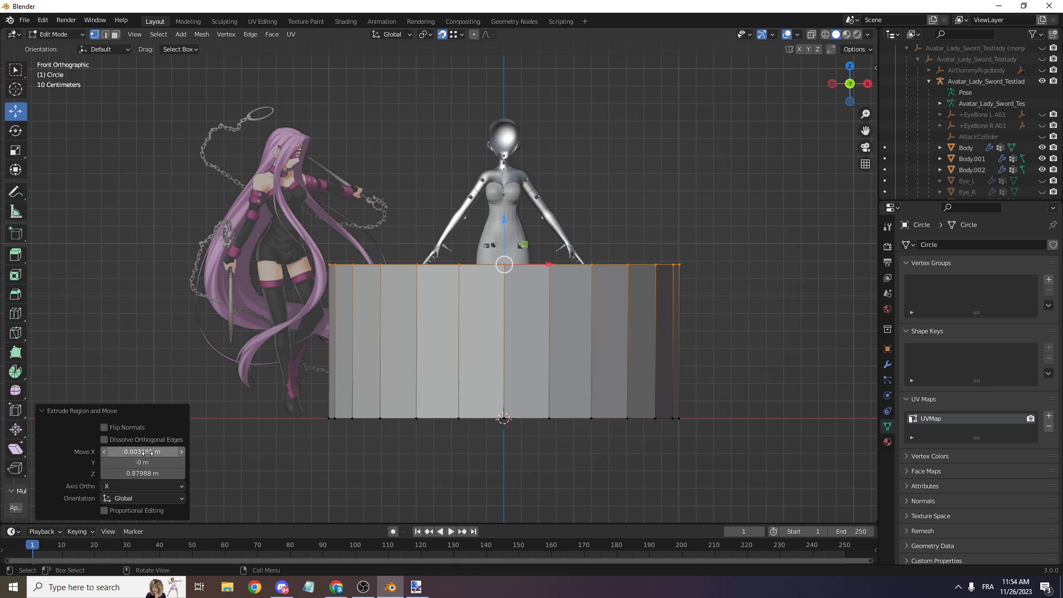
left_click(33, 434)
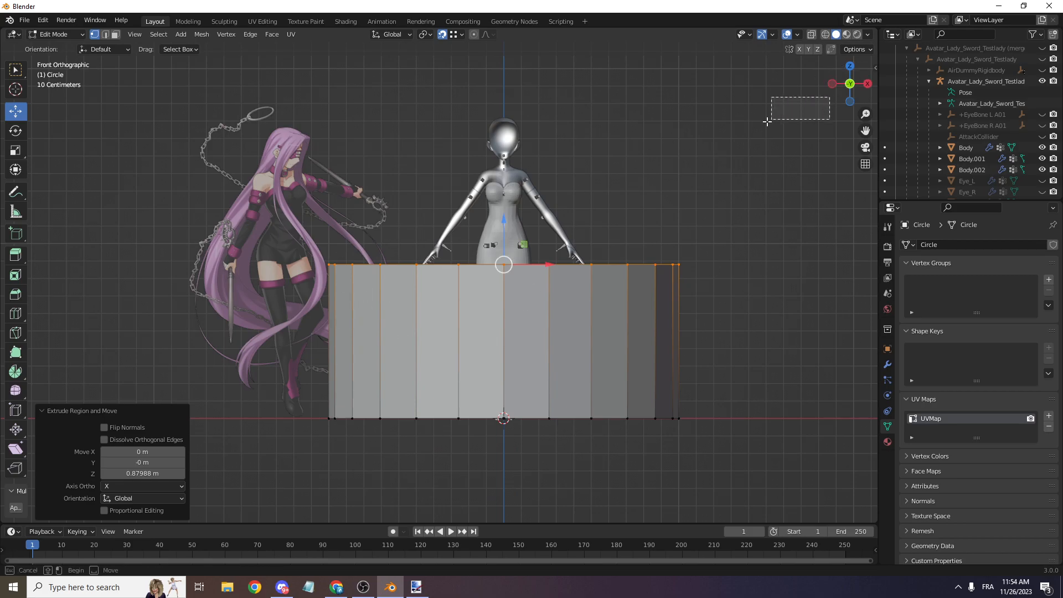
- Select the whole extruded wall and solidify its faces with a thickness of 0.2 m
left_click_drag(839, 89, 843, 100)
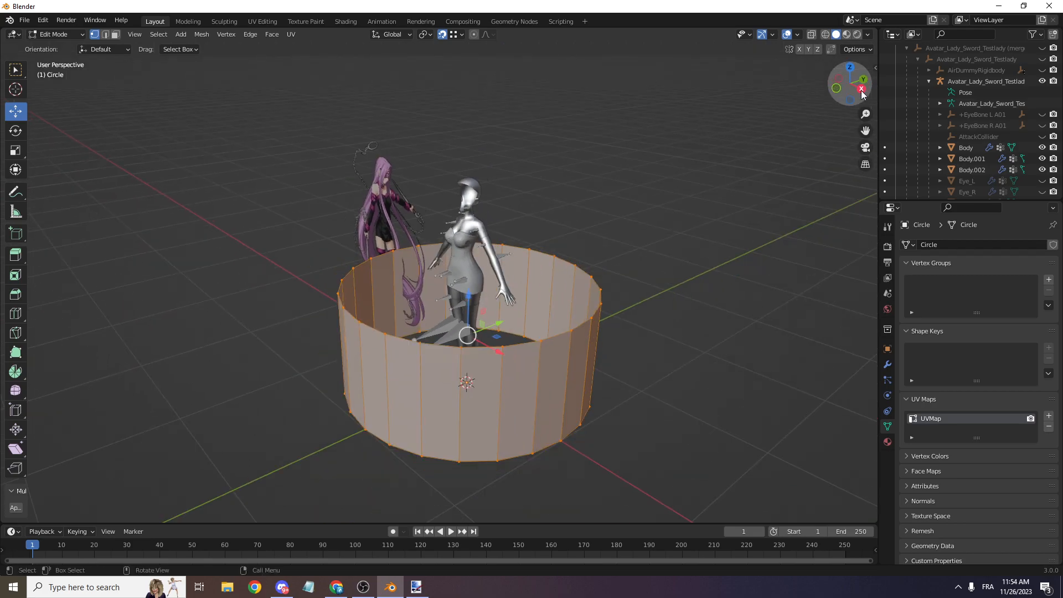
left_click(861, 90)
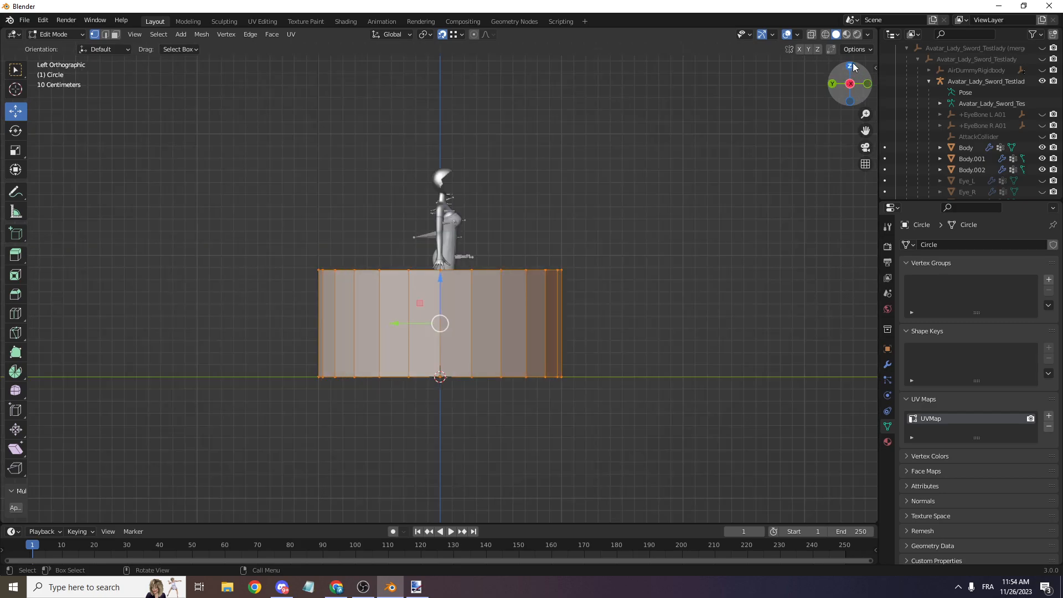
left_click(850, 66)
left_click(272, 35)
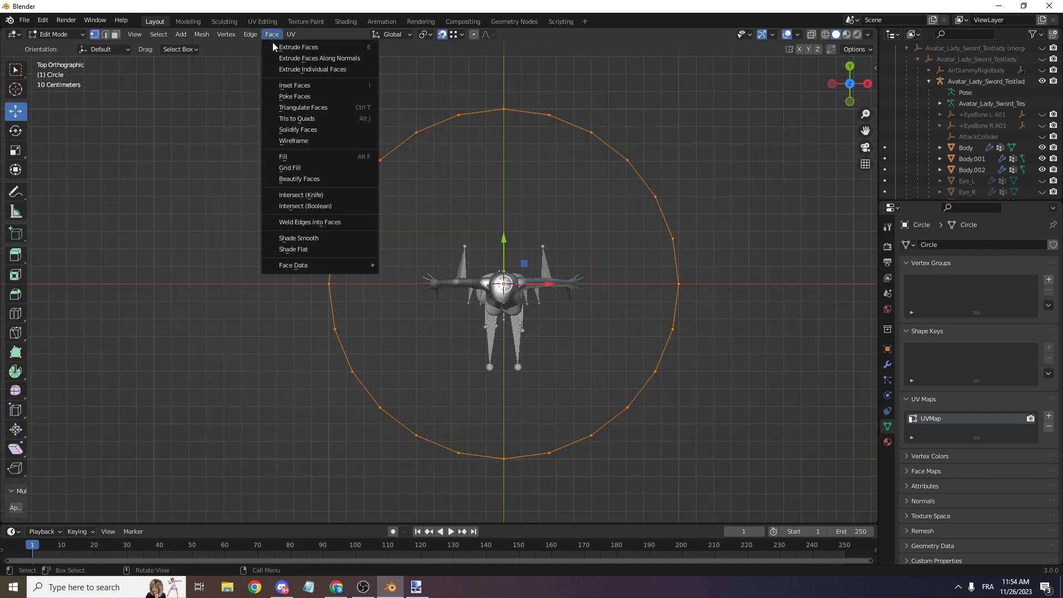
left_click(302, 130)
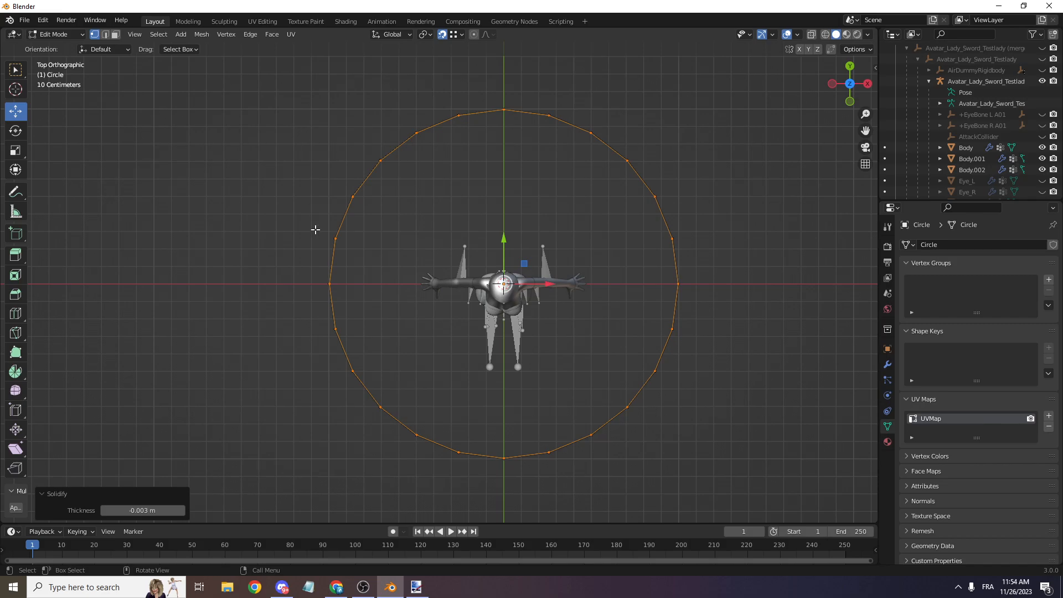
left_click(118, 509)
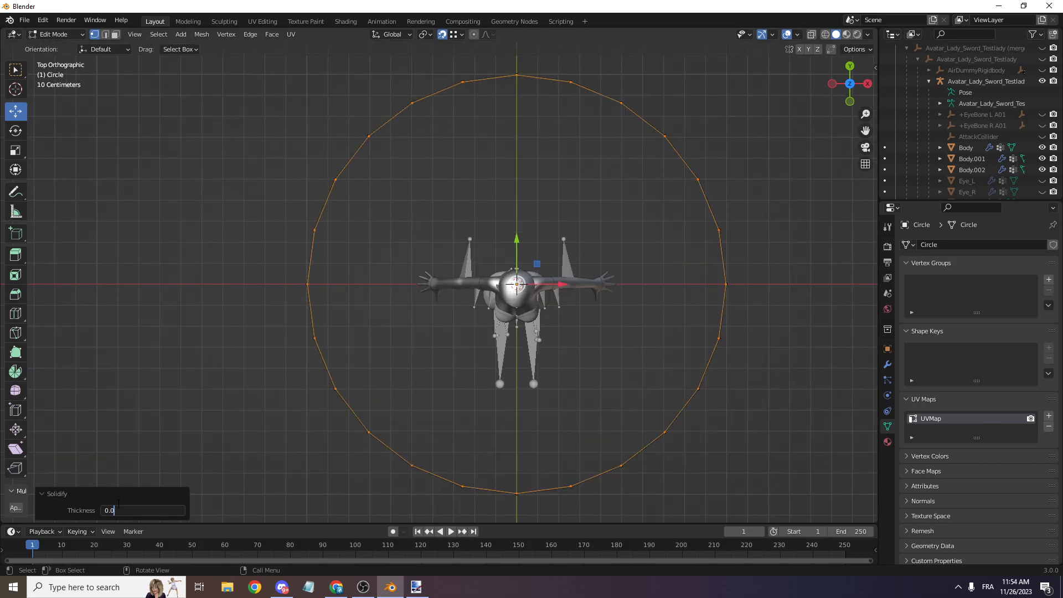
key("Return")
left_click(130, 510)
left_click_drag(130, 510, 110, 510)
key("Return")
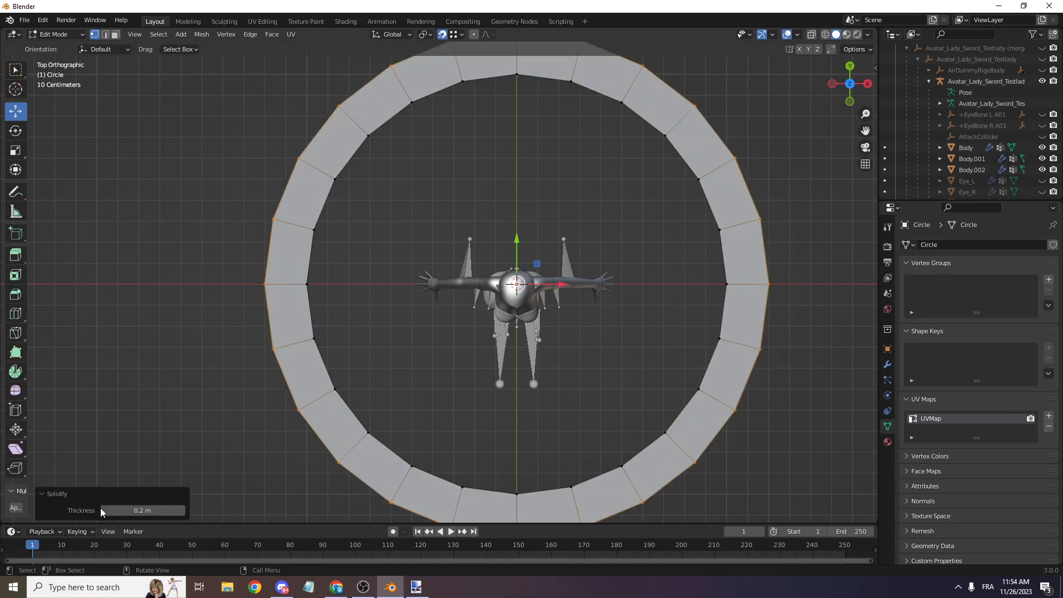
- Try to bevel all edges of the solidified ring at once, and undo it
scroll(535, 184, "down", 4)
left_click_drag(848, 102, 879, 103)
scroll(848, 102, "up", 2)
scroll(266, 85, "up", 1)
left_click(268, 36)
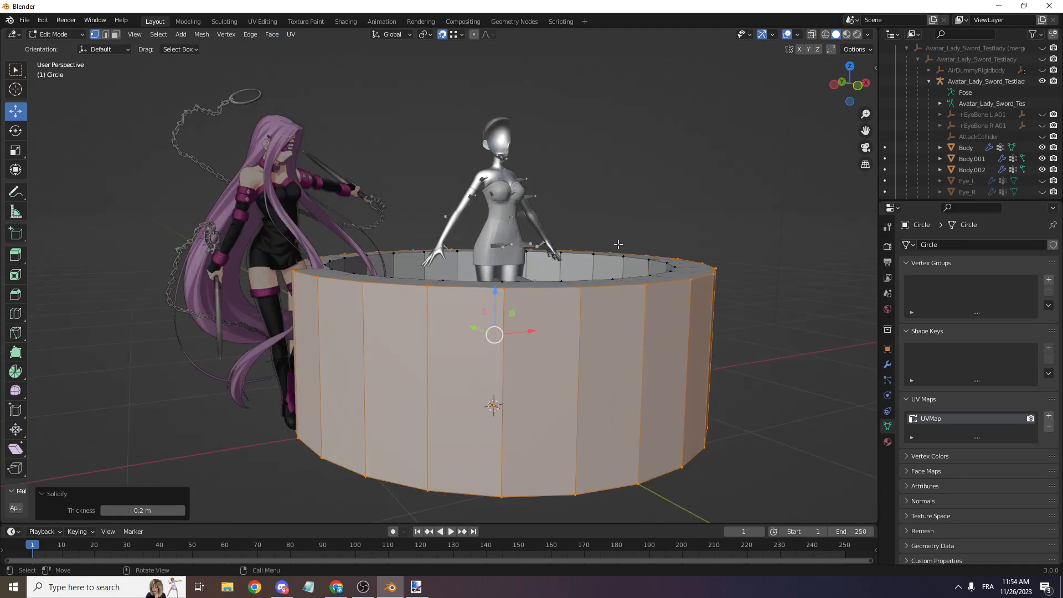
scroll(618, 244, "up", 3)
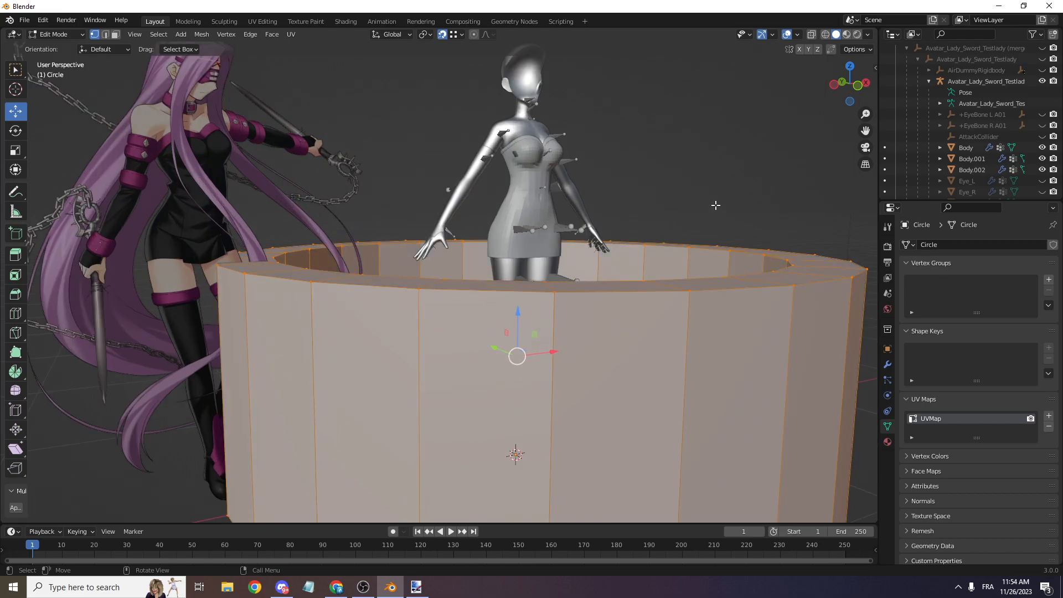
scroll(786, 232, "down", 4)
key("ctrl+b")
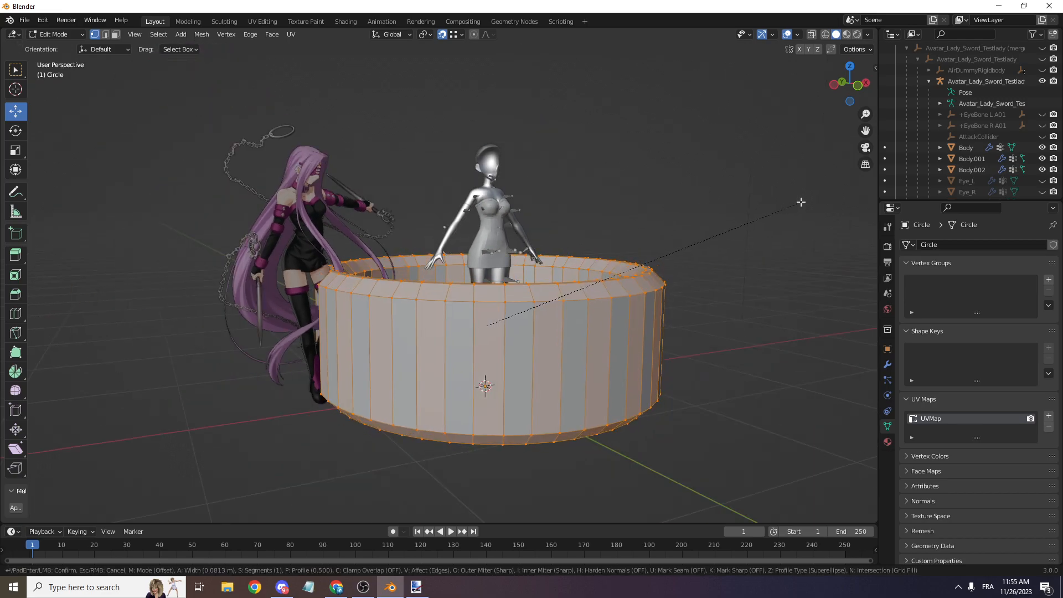
left_click(796, 201)
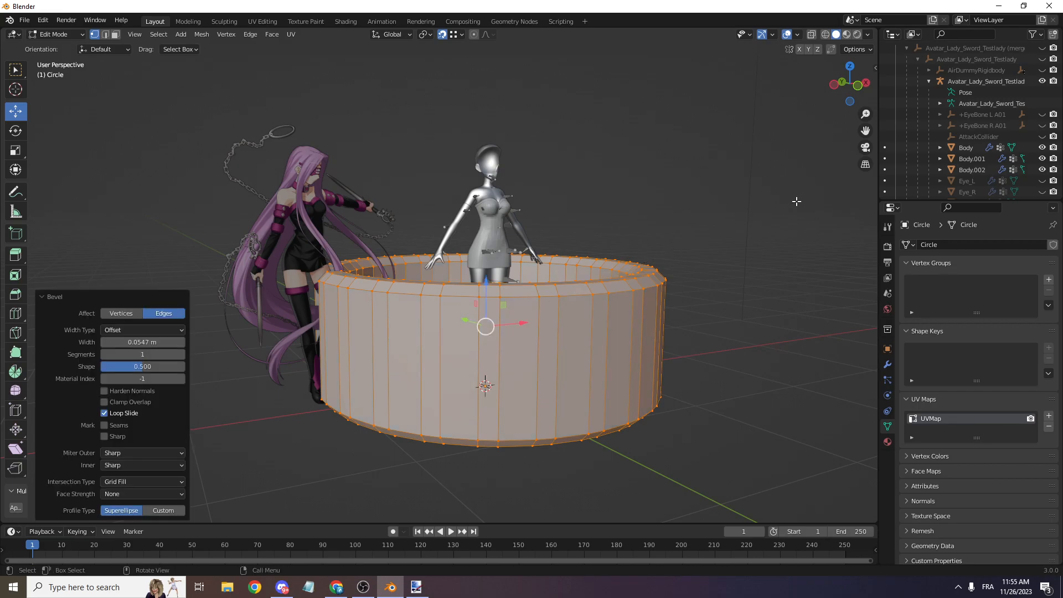
key("ctrl+z")
- Select the inner and outer rim edge loops at both ends of the ring and bevel them about 0.075 m with 2 segments
scroll(441, 230, "up", 2)
left_click(105, 36)
left_click(531, 292, "alt")
left_click_drag(851, 104, 850, 30)
left_click(524, 315, "alt+shift")
scroll(851, 106, "down", 1)
left_click(498, 234, "alt+shift")
left_click(490, 265, "alt+shift")
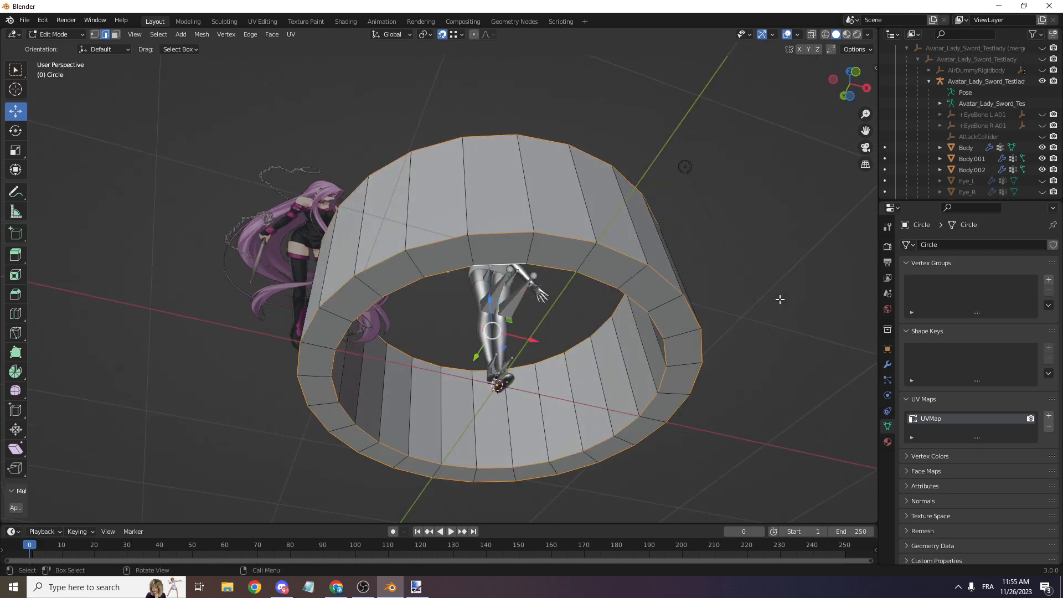
scroll(789, 256, "down", 1)
key("ctrl+b")
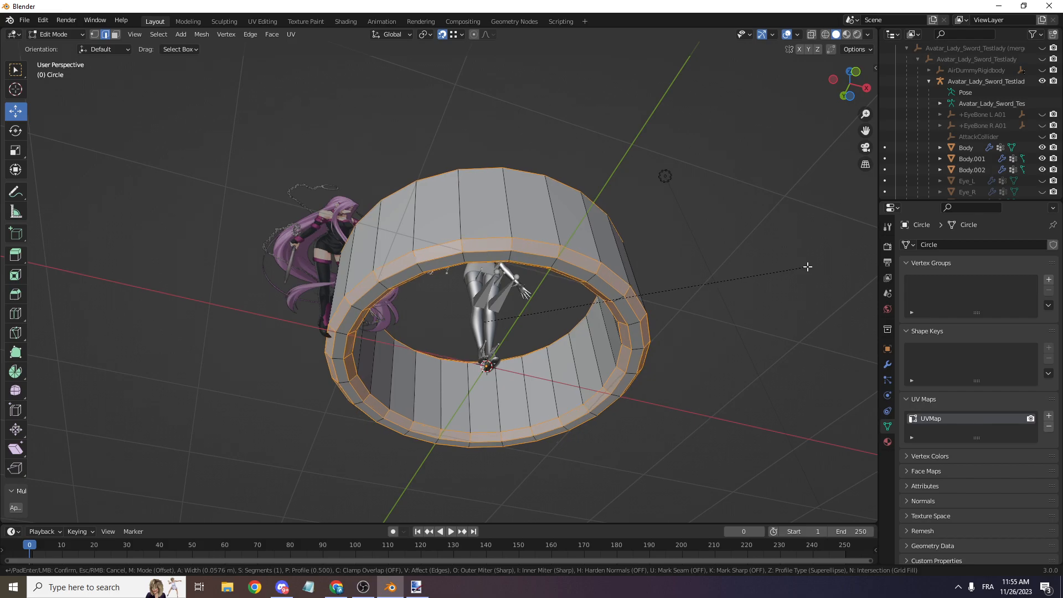
left_click(808, 266)
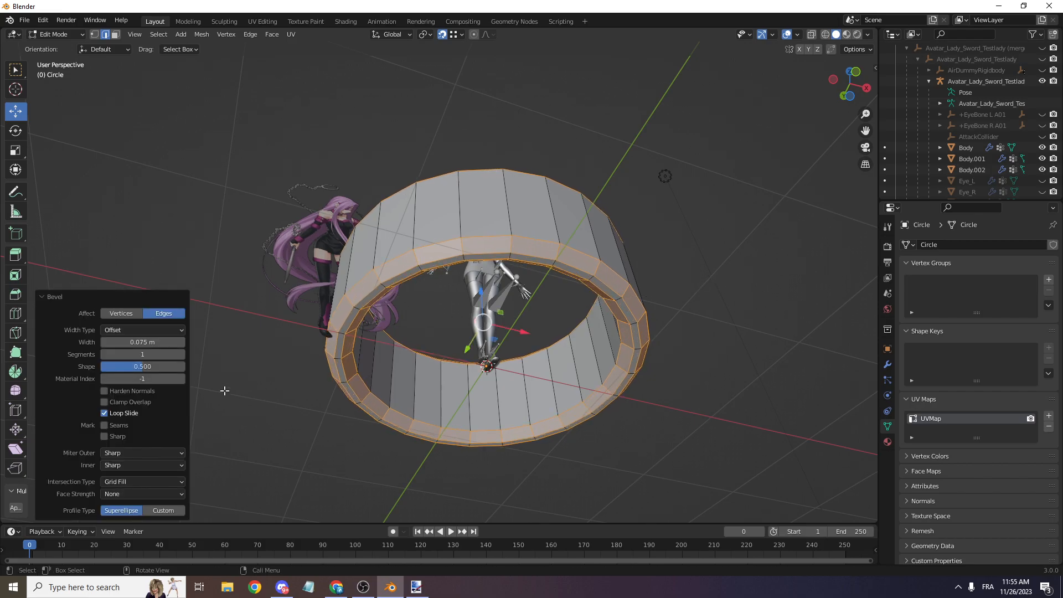
left_click(181, 354)
- Show the ring in front orthographic view, clear the selection and switch the keyboard input language to English (UK)
left_click_drag(852, 84, 838, 102)
scroll(855, 93, "up", 2)
scroll(851, 94, "up", 1)
scroll(851, 97, "up", 1)
scroll(850, 98, "down", 3)
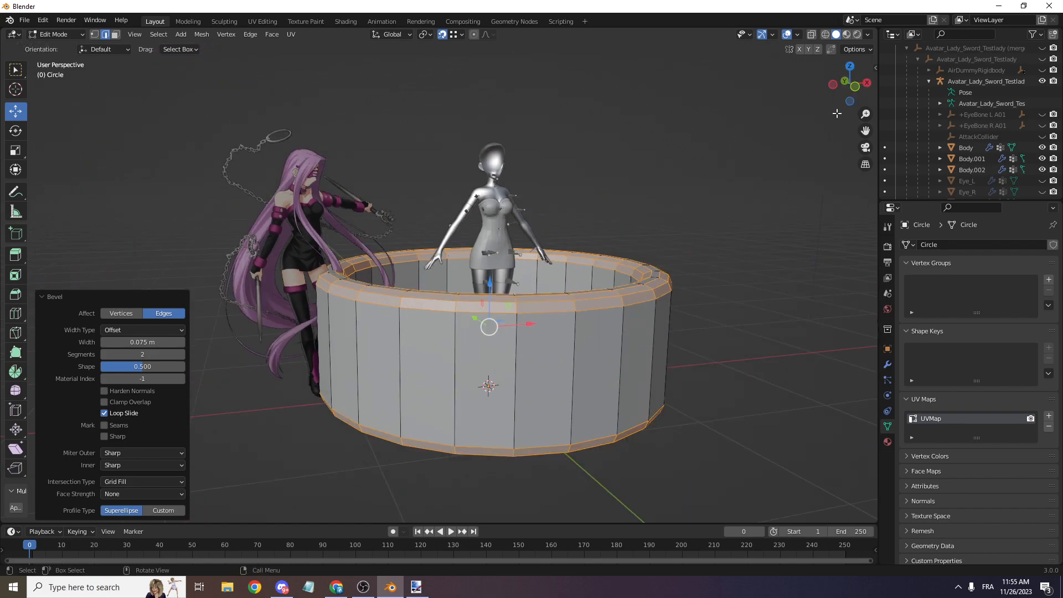
left_click(855, 87)
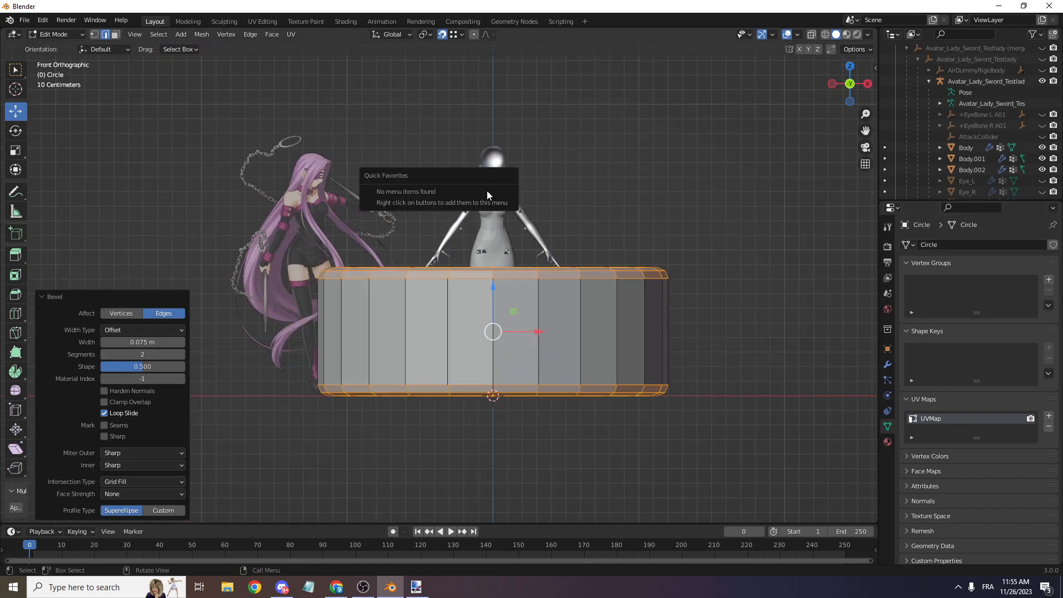
left_click(16, 71)
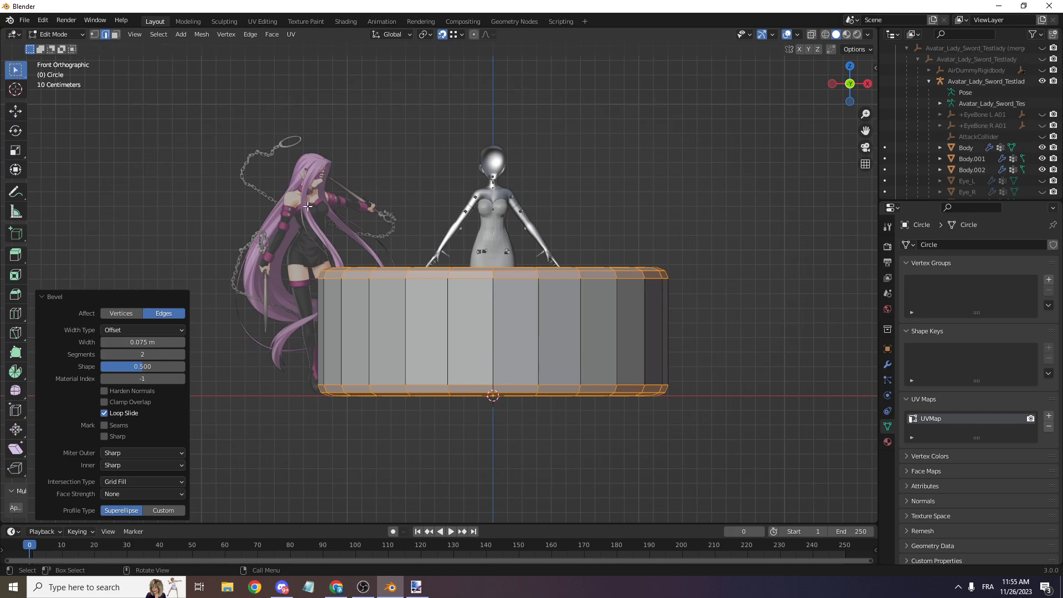
left_click(480, 272)
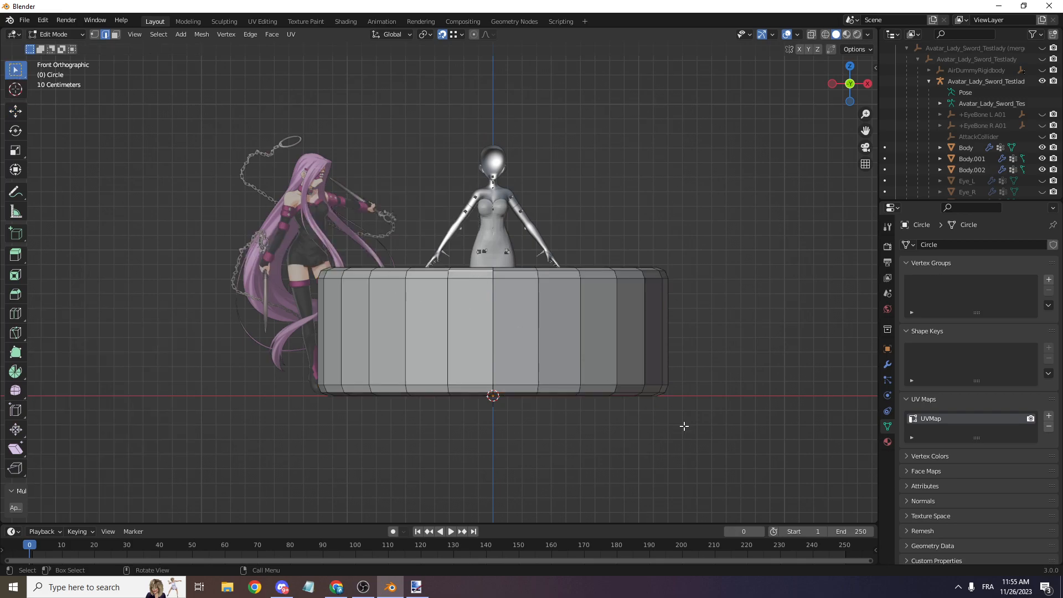
left_click(988, 586)
left_click(947, 388)
- Scale the whole ring uniformly to about 0.195 and move it up beside the avatar's right upper arm
key("a")
key("s")
left_click(539, 326)
scroll(491, 337, "up", 4)
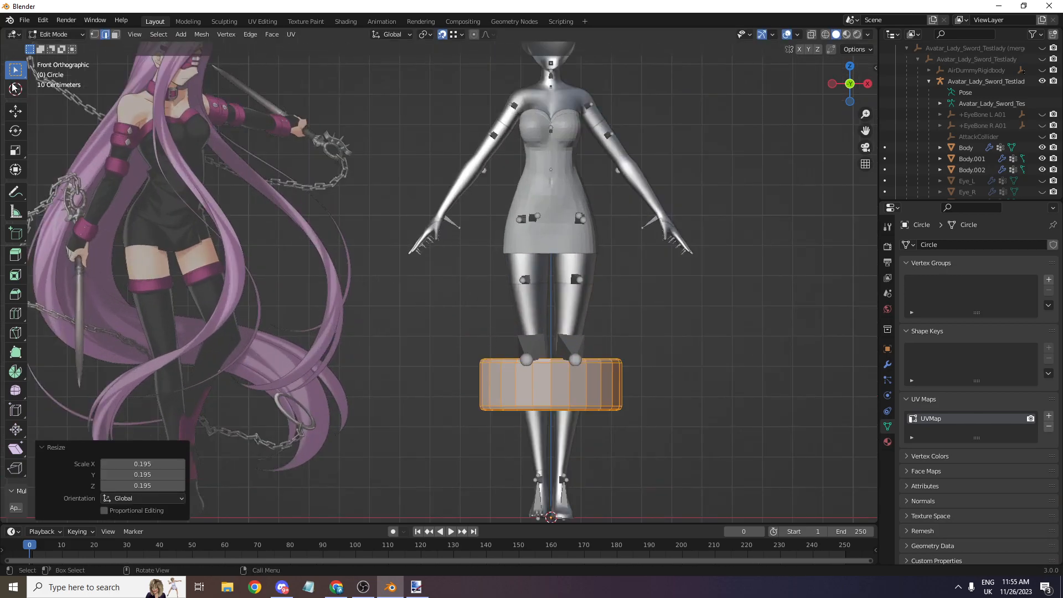
left_click_drag(555, 383, 458, 120)
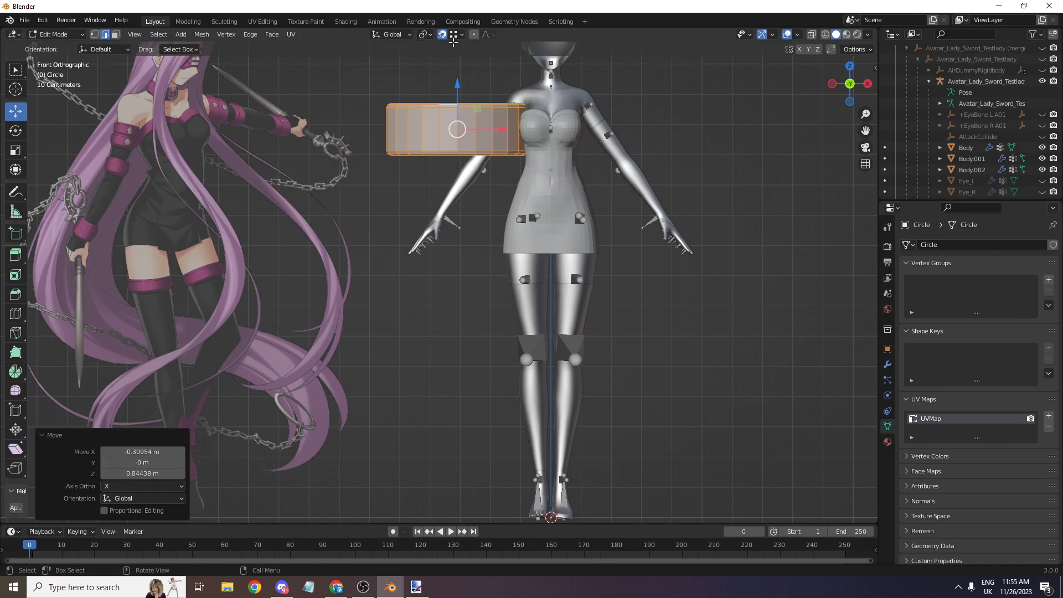
- Scale the ring down uniformly to about 0.159 so it approaches the arm's thickness
scroll(908, 127, "up", 1)
middle_click_drag(550, 60, 536, 138, "shift")
scroll(535, 139, "up", 1)
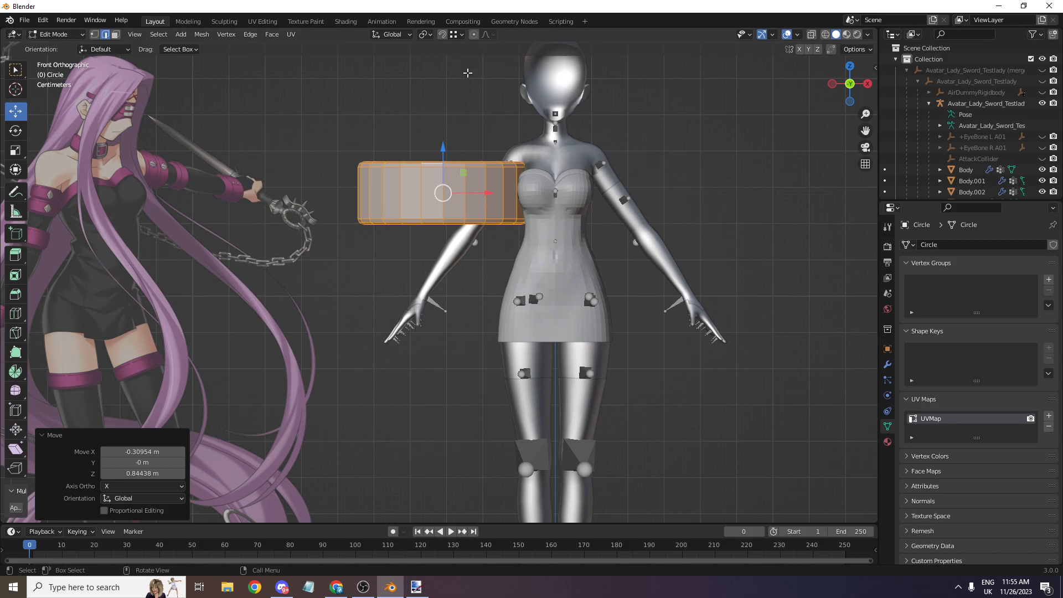
scroll(722, 97, "up", 2)
left_click_drag(861, 132, 851, 177)
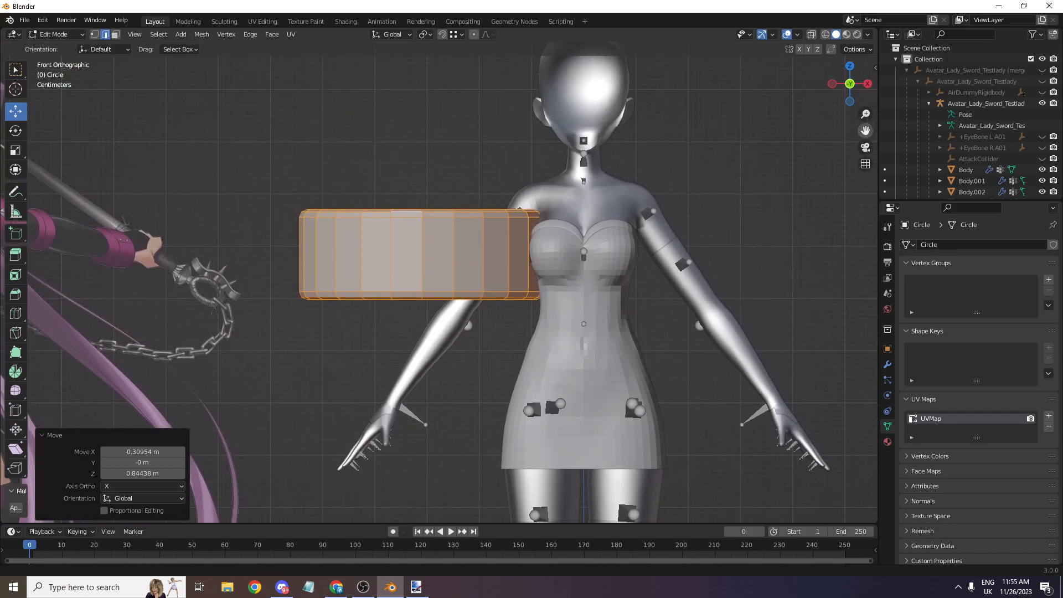
scroll(692, 182, "up", 2)
key("s")
left_click(455, 214)
scroll(299, 221, "down", 5)
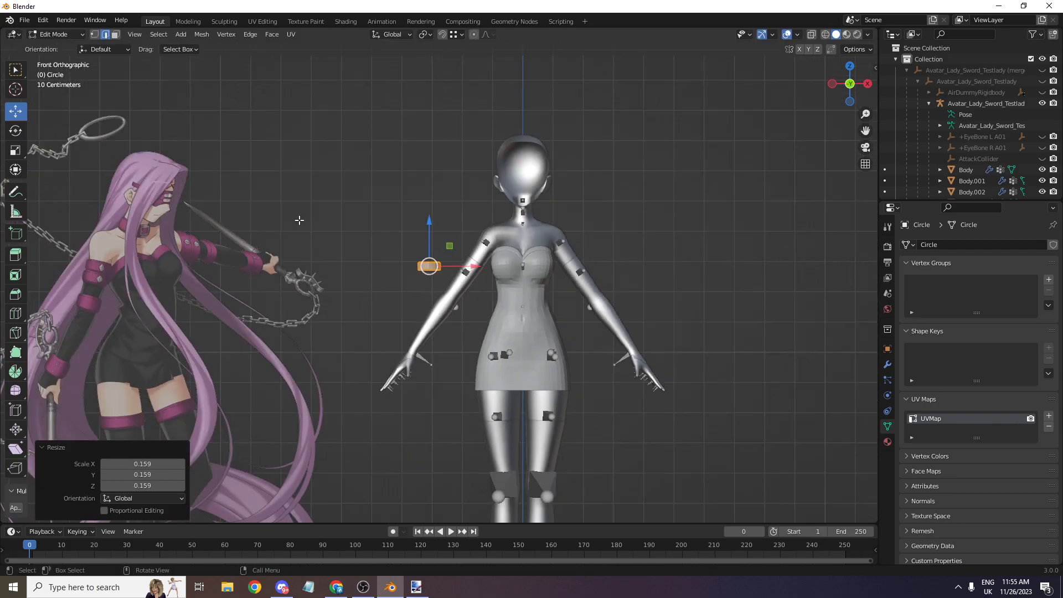
- Stretch the small ring along Z by a factor of about 1.216
scroll(388, 216, "up", 3)
scroll(484, 193, "up", 3)
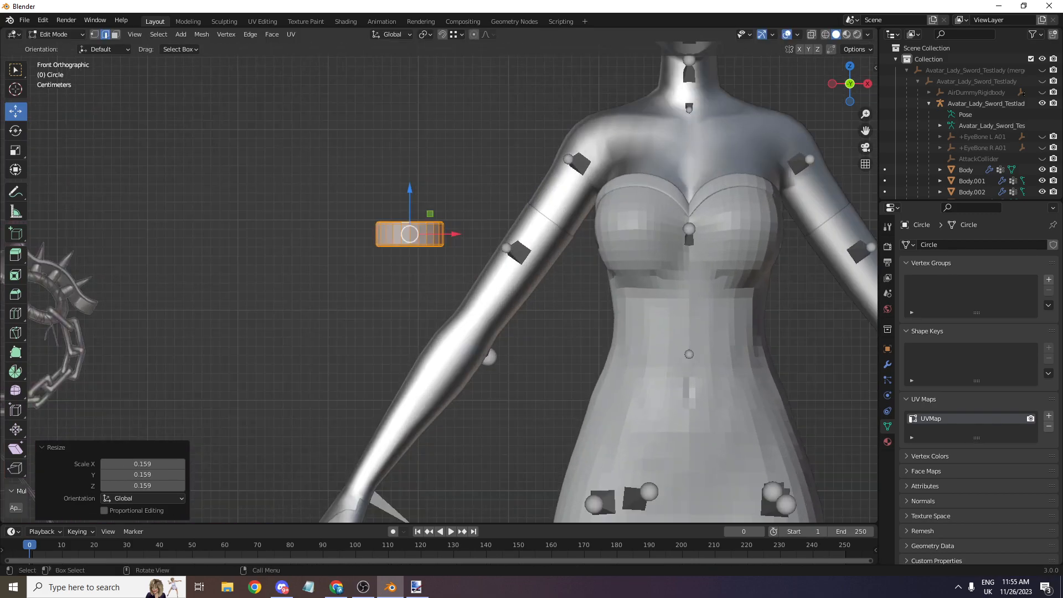
key("s")
key("z")
left_click(575, 179)
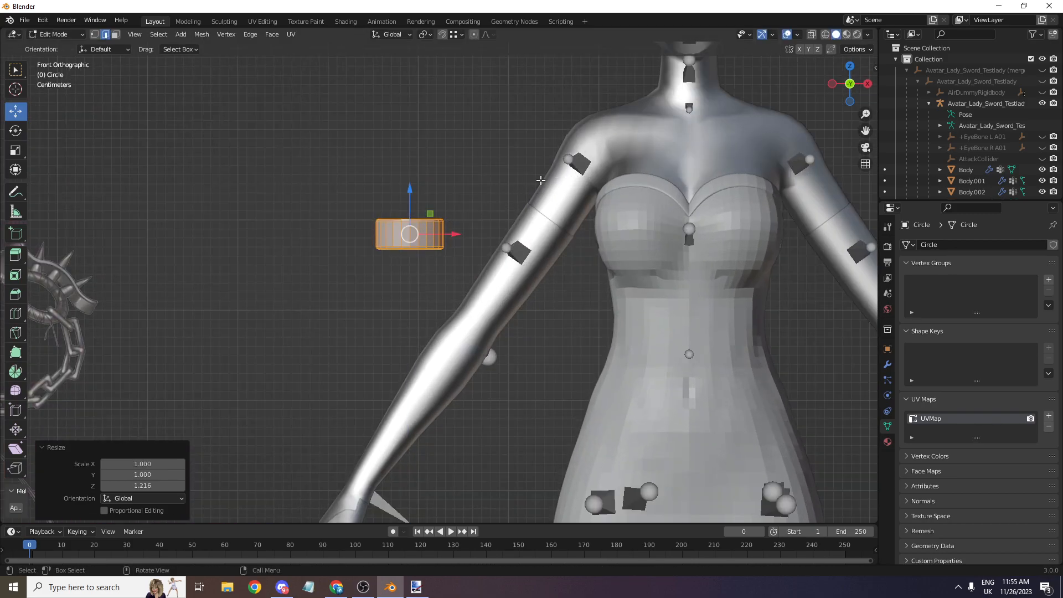
scroll(496, 224, "down", 4)
scroll(493, 228, "up", 3)
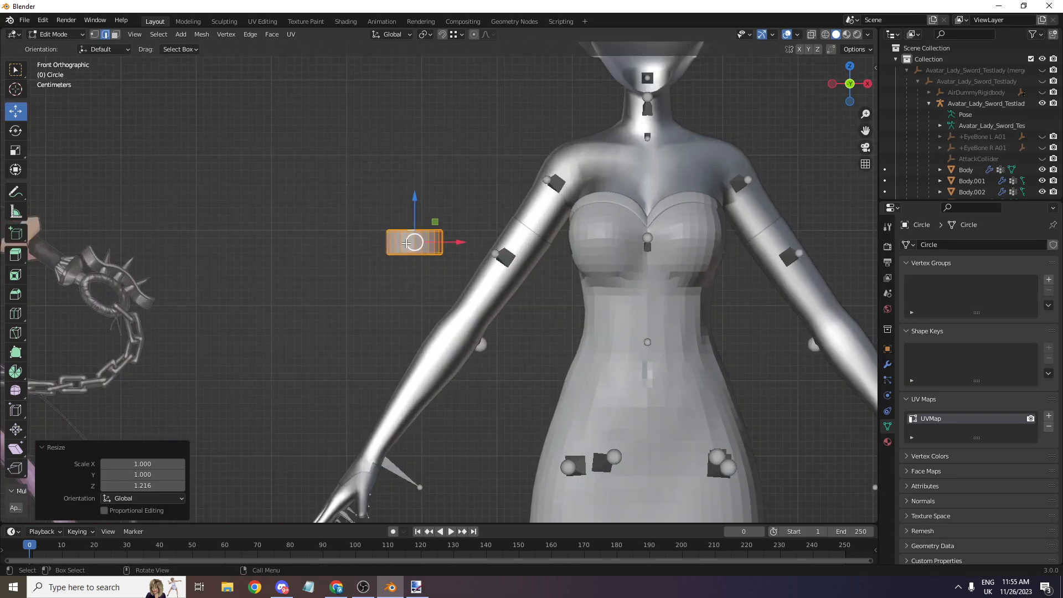
- Compare the ring with the reference artwork and try to move it about 0.18 m along X toward the arm, then undo the move
mouse_move(849, 84)
left_mouse_down()
mouse_move(857, 93)
mouse_move(842, 83)
mouse_move(836, 95)
left_mouse_up()
scroll(842, 83, "down", 4)
scroll(841, 86, "down", 4)
scroll(836, 91, "up", 2)
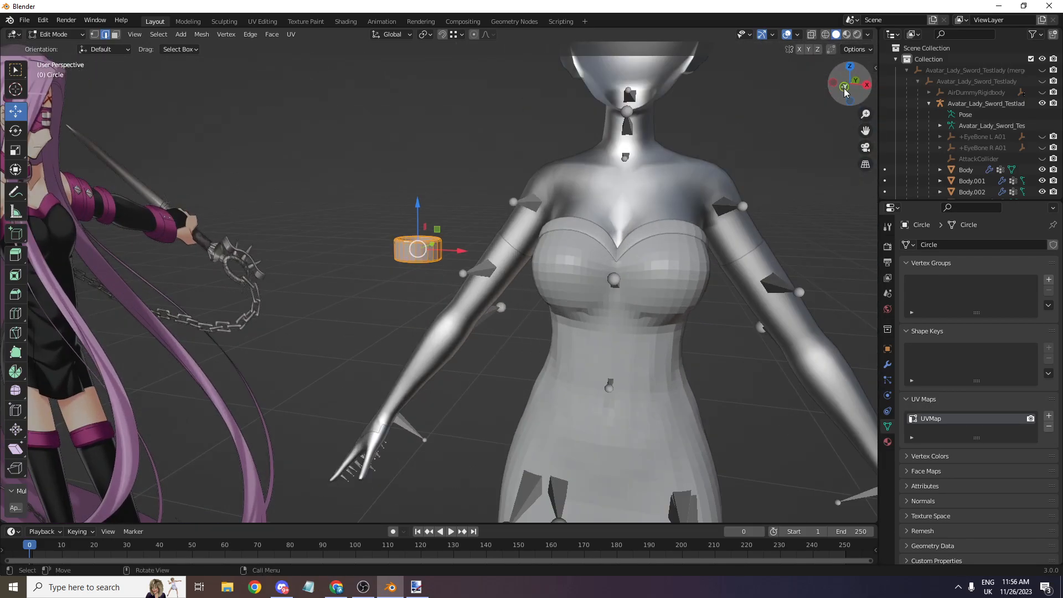
left_click(844, 87)
scroll(516, 201, "up", 2)
left_click_drag(409, 238, 580, 228)
scroll(580, 228, "down", 4)
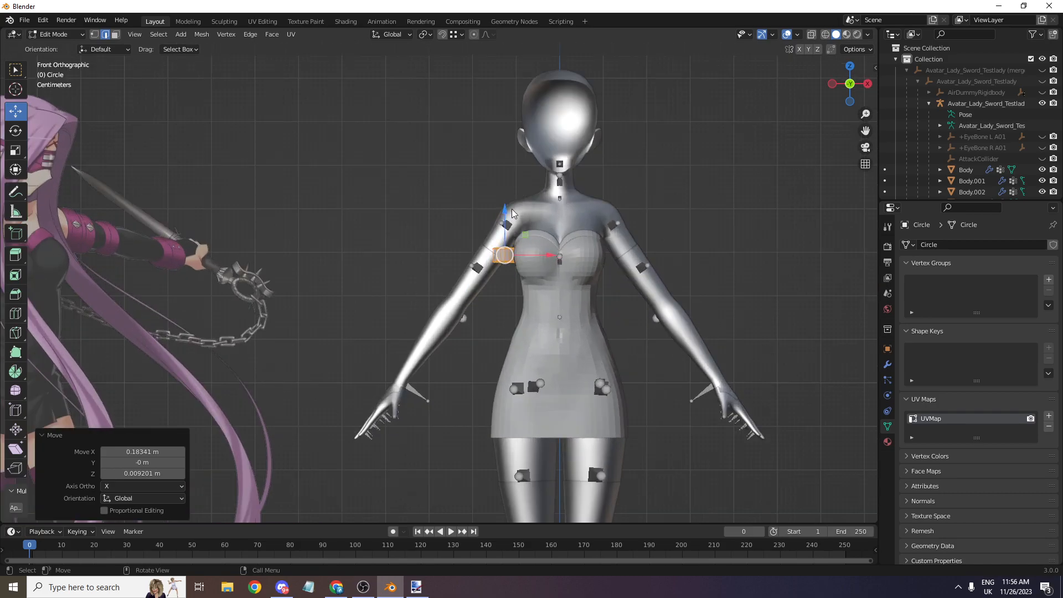
key("ctrl+z")
- Adjust the ring's height along Z, then place it on the avatar's right upper arm and rotate it to the arm's angle
key("s")
key("z")
left_click(514, 210)
scroll(437, 227, "down", 3)
scroll(436, 226, "up", 7)
key("g")
left_click(500, 238)
key("r")
left_click(540, 300)
- Scale and nudge the tilted ring in front view until it fits closely around the right upper arm
key("s")
left_click(556, 290)
key("g")
left_click(565, 292)
key("s")
left_click(553, 287)
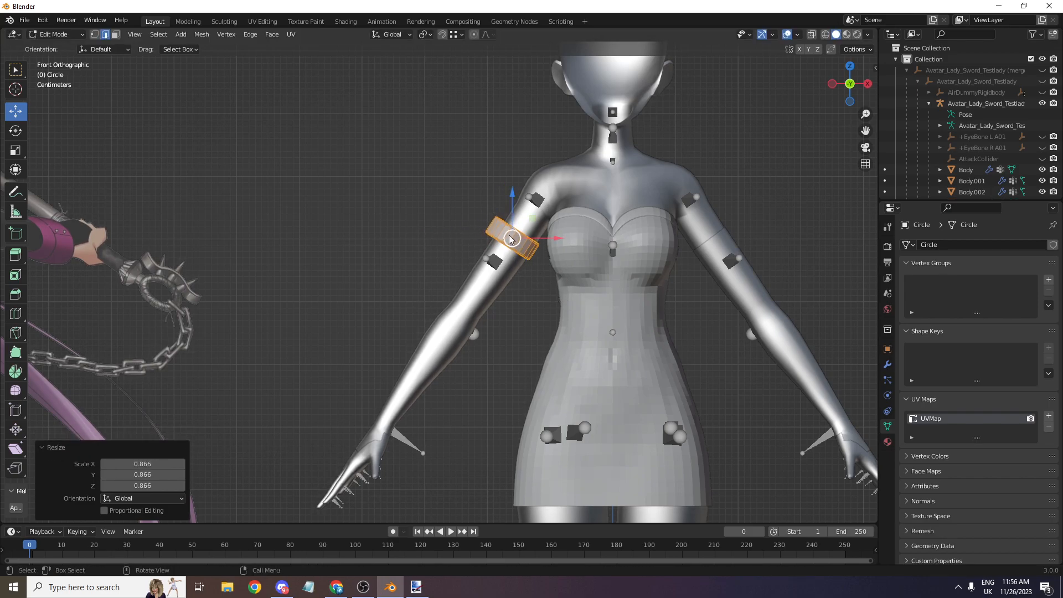
key("g")
left_click(513, 239)
key("s")
left_click(542, 280)
- Center the cuff around the arm in depth, moving it about 0.0045 m along Y and then nudging it slightly back
middle_click_drag(543, 279, 515, 172)
middle_click_drag(786, 185, 679, 176)
scroll(314, 336, "up", 4)
left_click_drag(301, 335, 301, 340)
left_click_drag(851, 95, 672, 305)
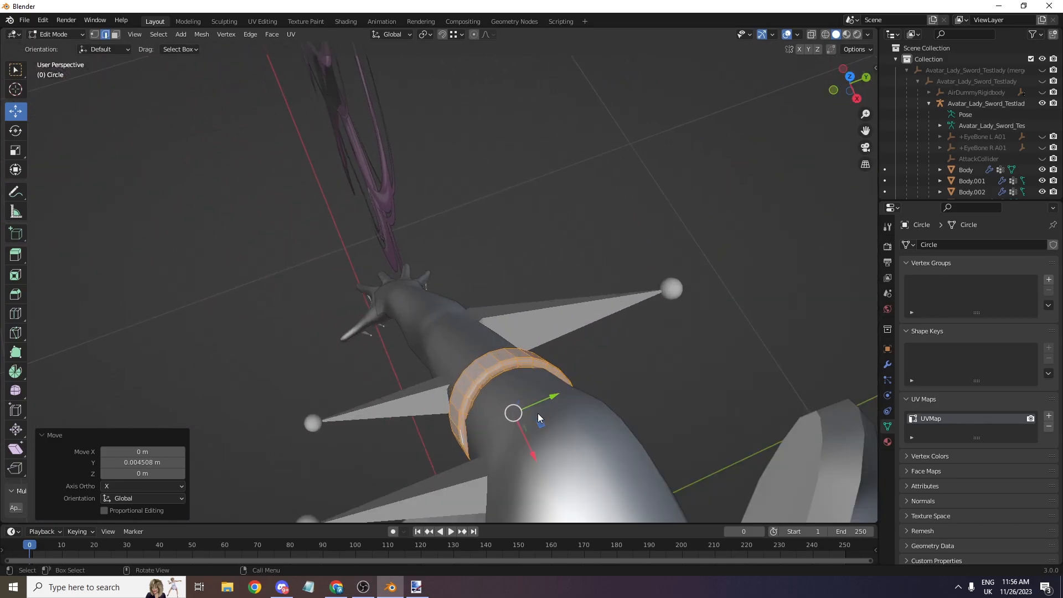
left_click_drag(511, 416, 506, 415)
- Inspect the cuff's placement on the upper arm against the reference artwork in front orthographic view
left_click_drag(846, 91, 918, 19)
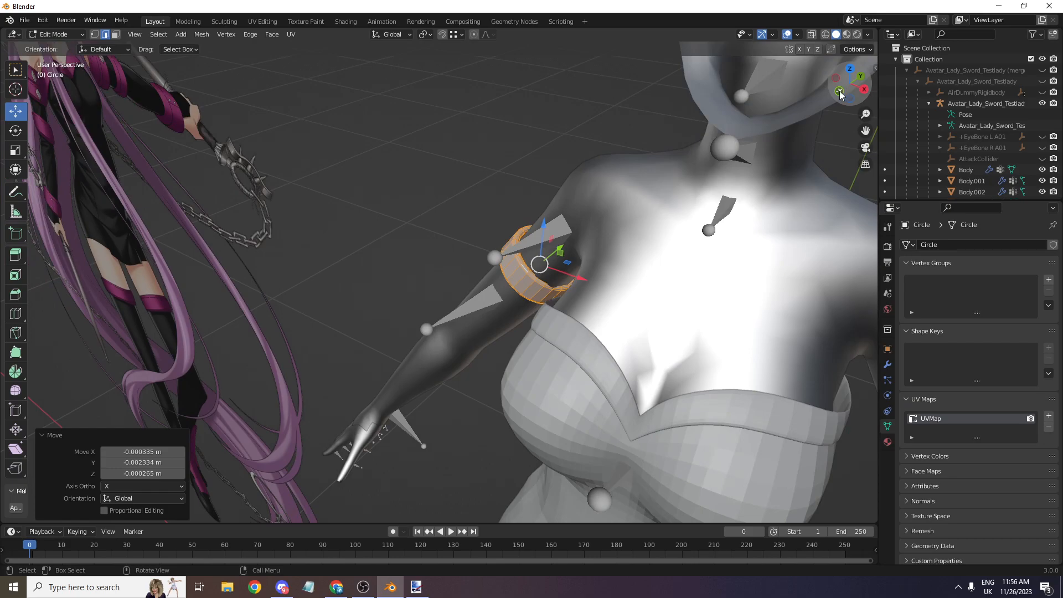
left_click(839, 92)
scroll(708, 161, "down", 7)
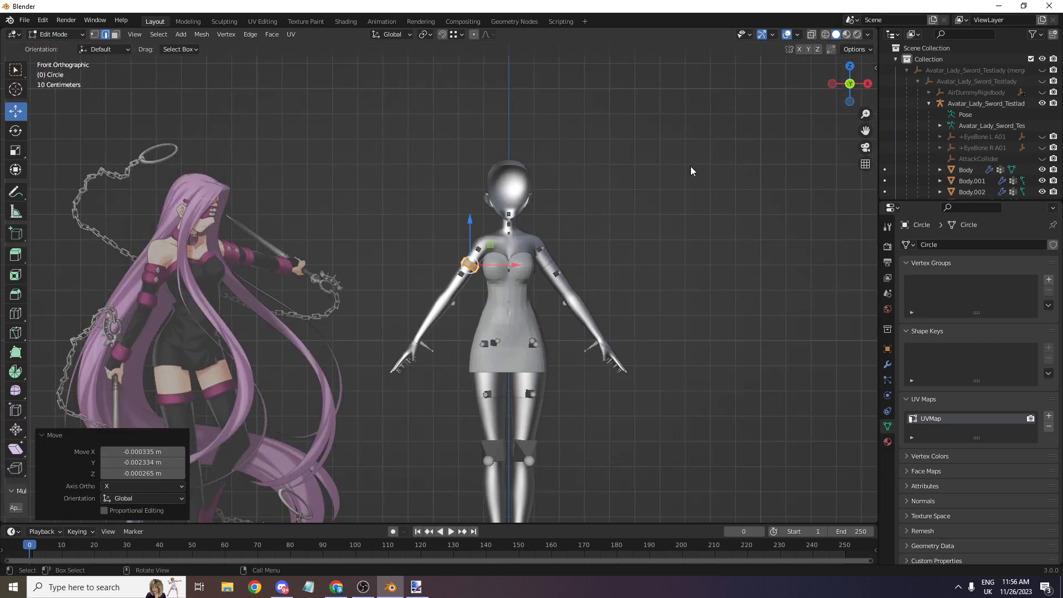
scroll(580, 202, "up", 7)
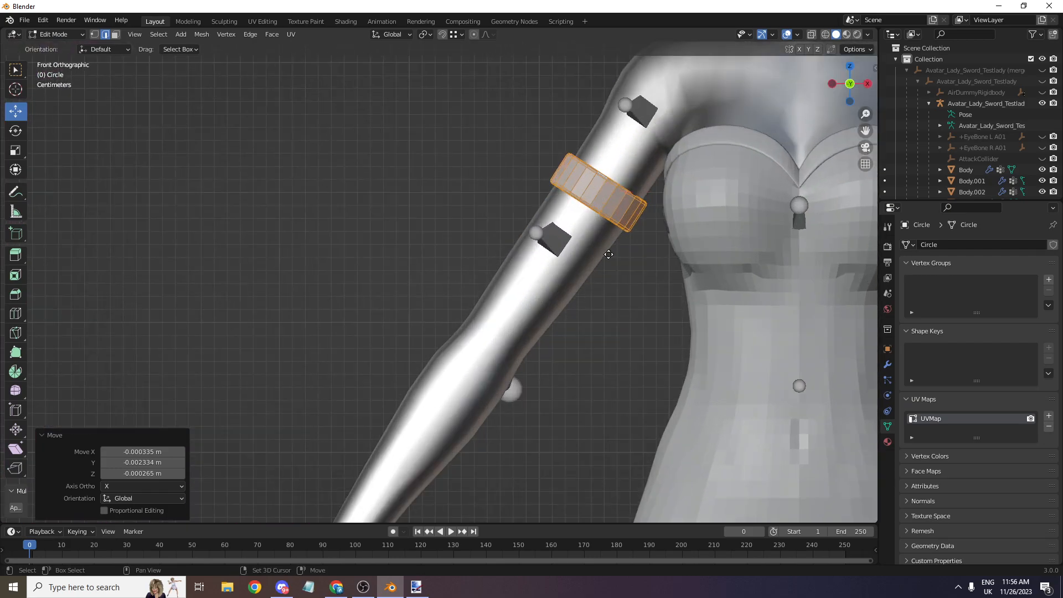
- Duplicate the arm cuff directly below the original, then place another copy about 0.044 m along X and 0.056 m along Z farther down the arm
key("shift+d")
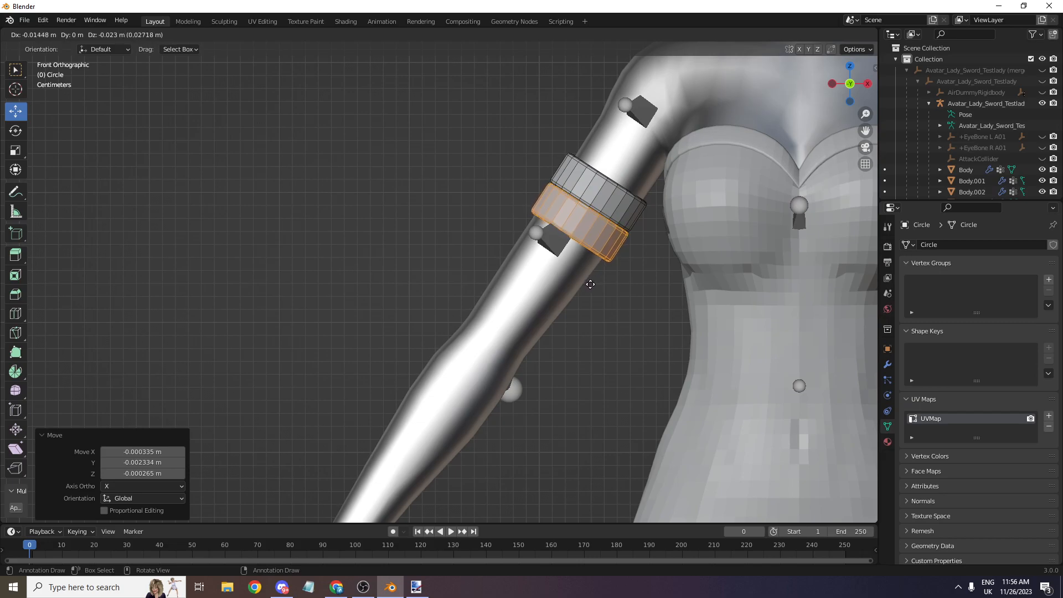
left_click(590, 284)
scroll(590, 283, "down", 6)
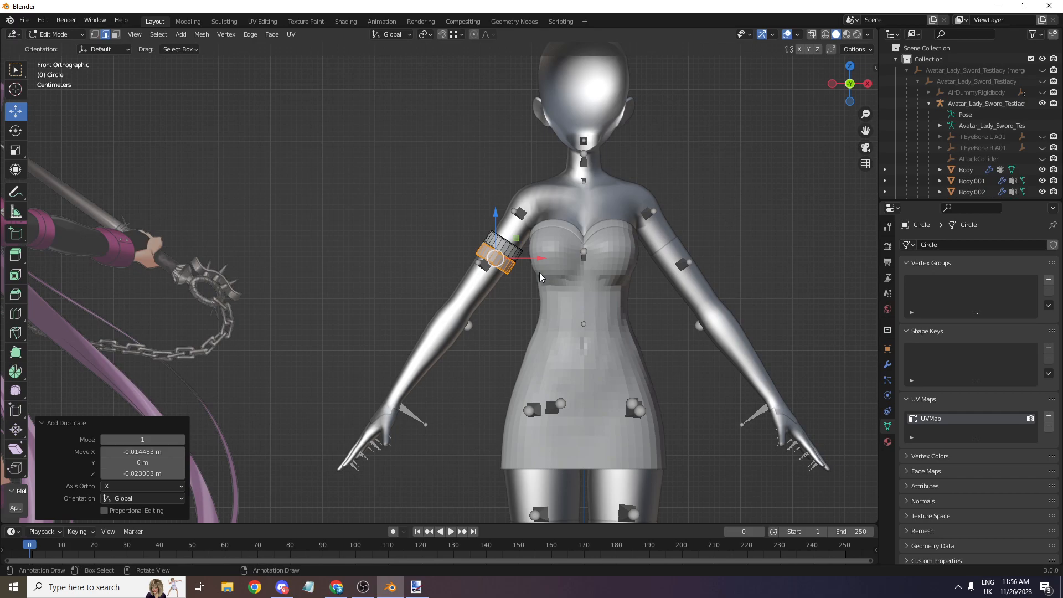
scroll(539, 273, "down", 5)
scroll(530, 277, "up", 10)
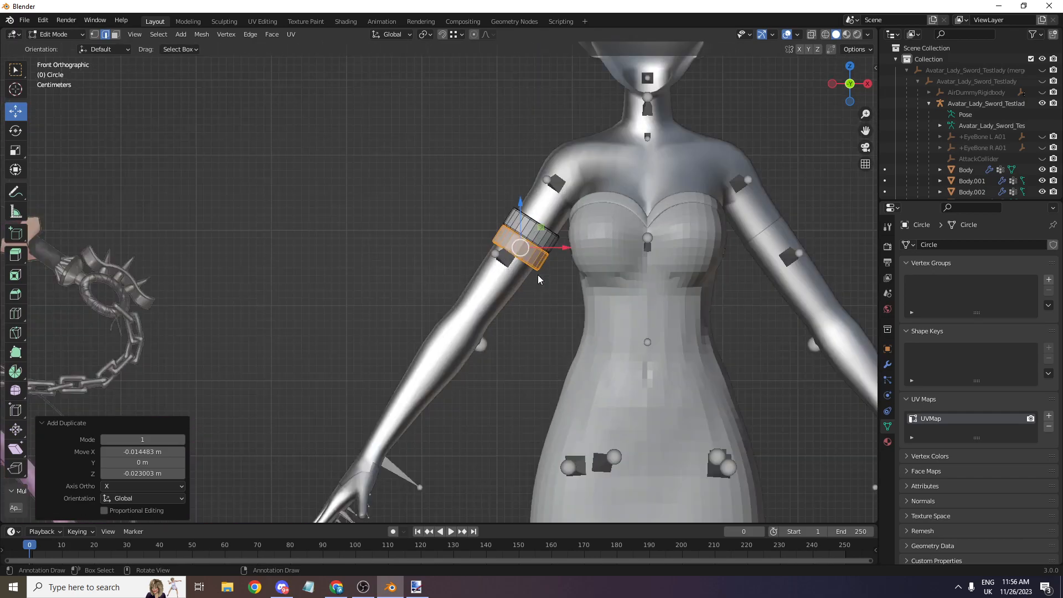
key("shift+d")
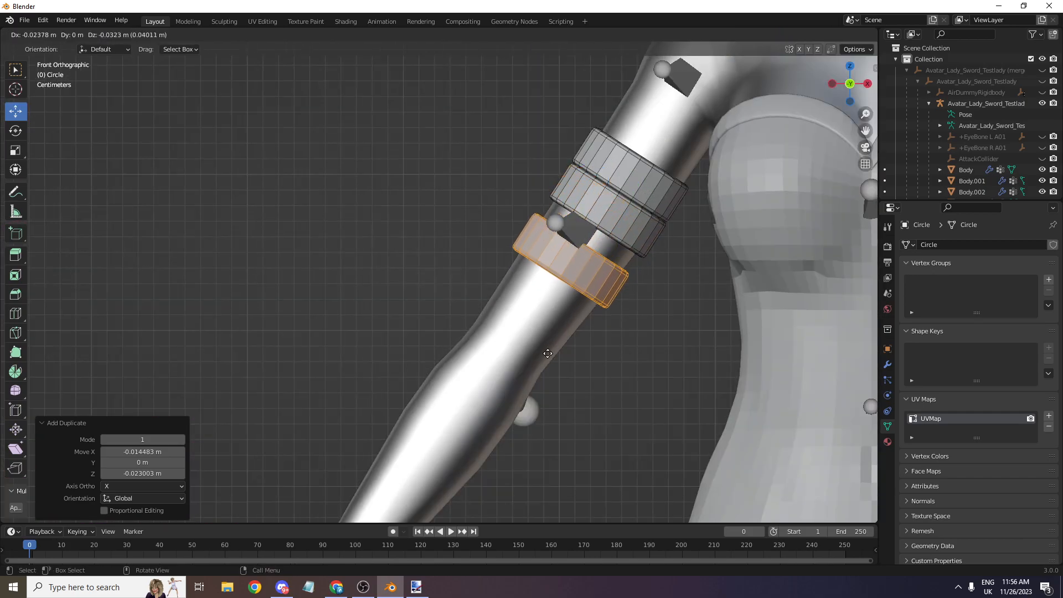
left_click(519, 394)
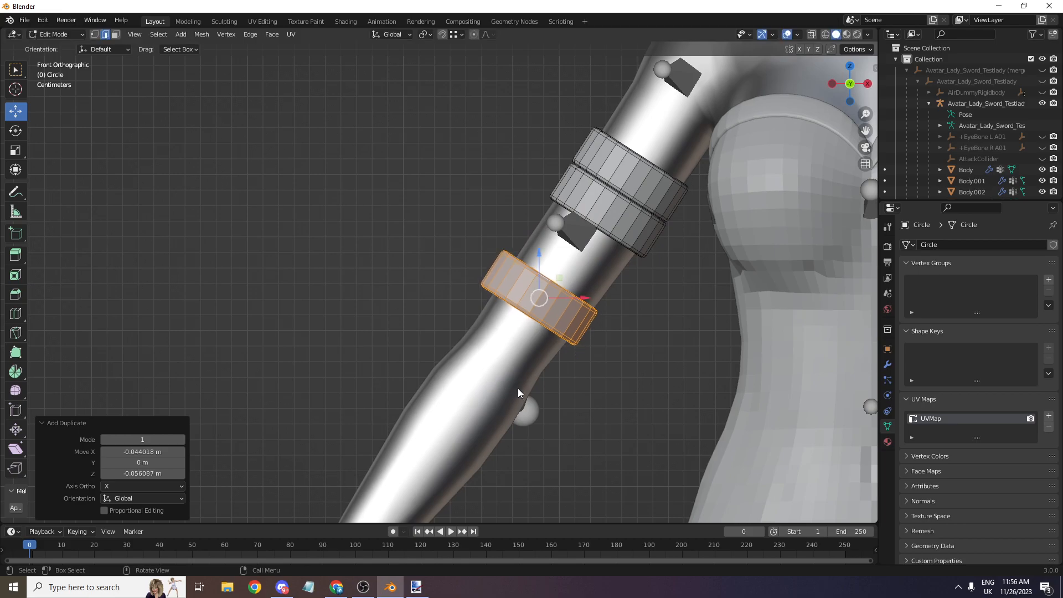
- Try to scale the lowest cuff's band faces using the Normal orientation, then undo the scaling
left_click(11, 147)
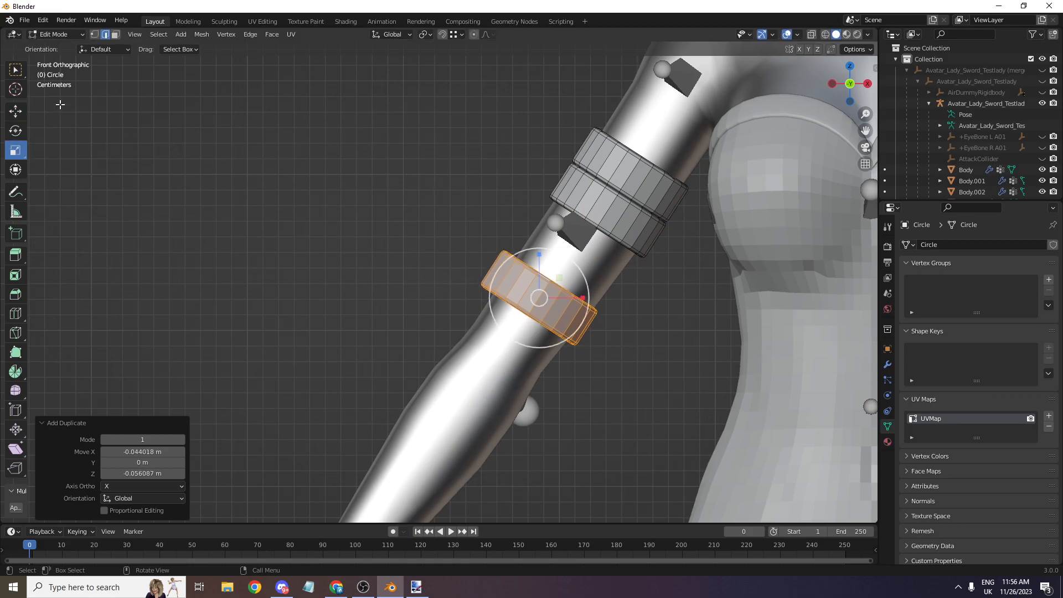
left_click(115, 51)
left_click(102, 101)
scroll(354, 184, "up", 2)
left_click(115, 34)
left_click(547, 290)
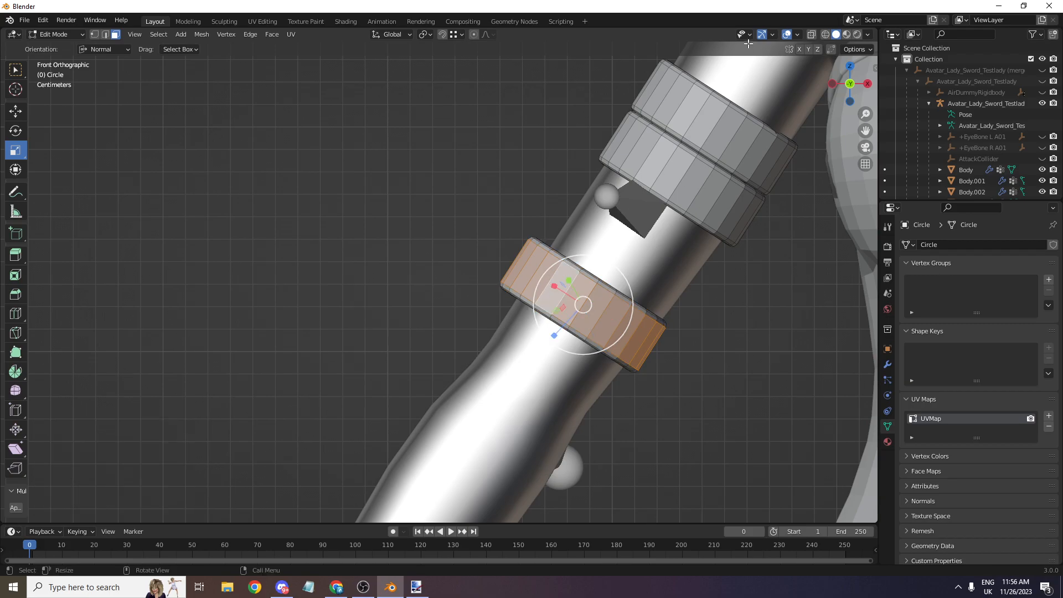
left_click(811, 34)
scroll(624, 304, "up", 2)
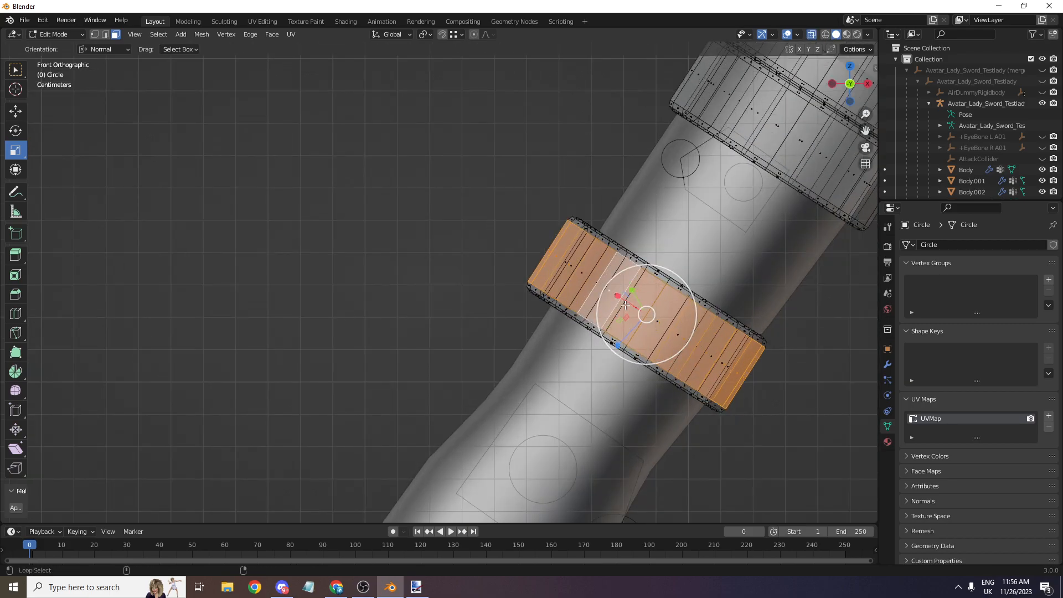
scroll(606, 223, "down", 3)
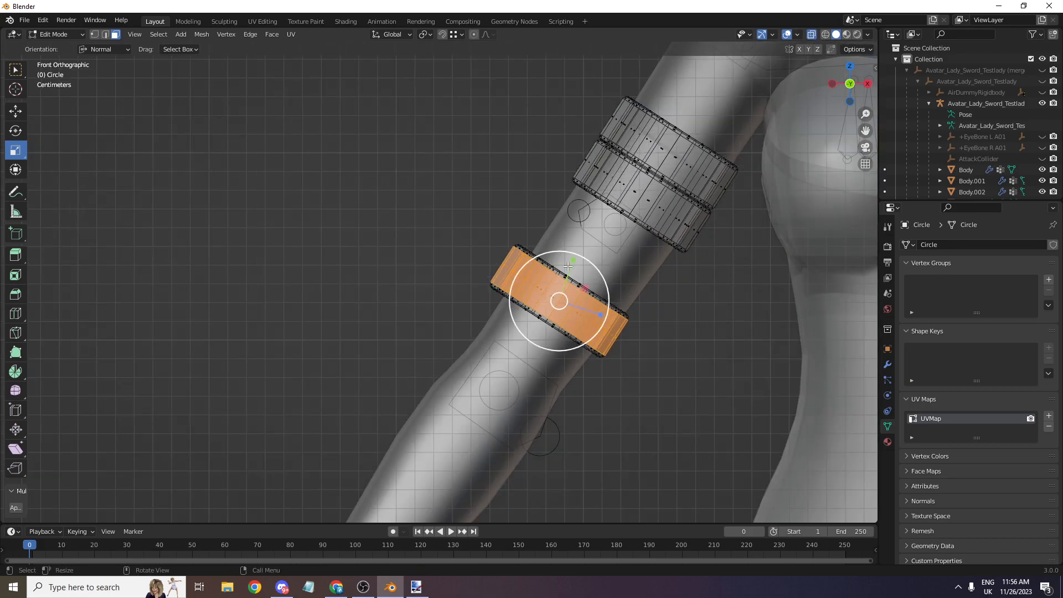
mouse_move(572, 261)
left_mouse_down()
mouse_move(569, 269)
mouse_move(572, 259)
left_mouse_up()
key("ctrl+z")
left_click(474, 35)
key("ctrl+z")
- Rotate the lowest cuff by -32.4° in front orthographic view to bring it level
scroll(607, 190, "down", 6)
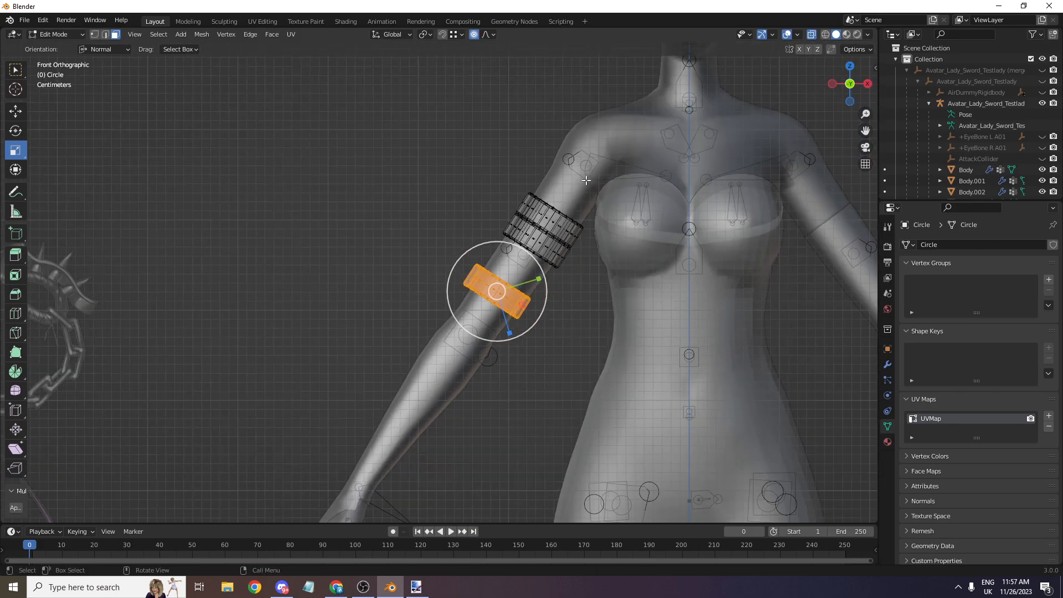
scroll(520, 189, "down", 1)
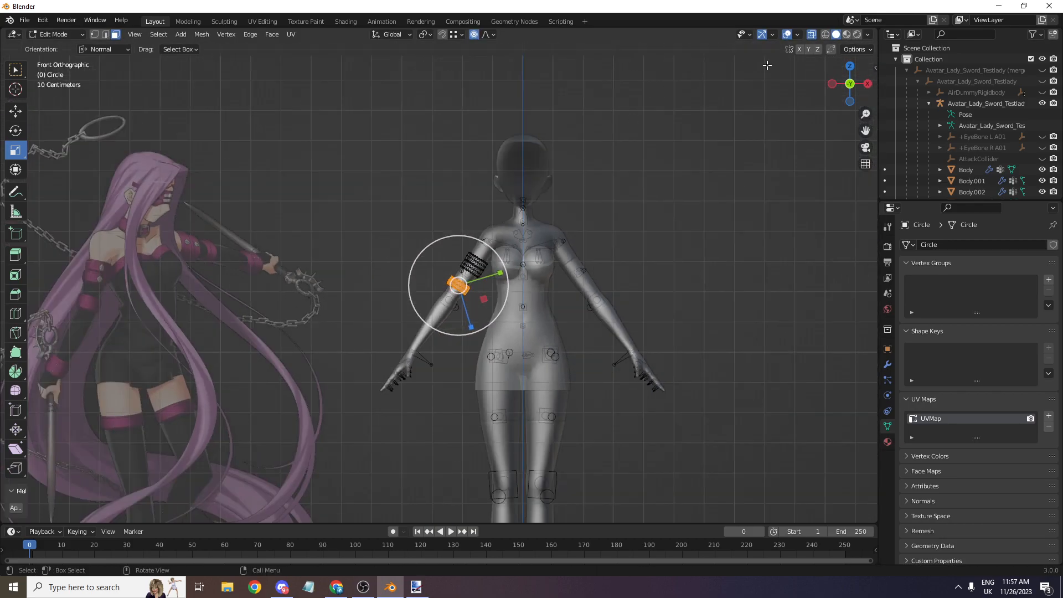
left_click(810, 34)
scroll(847, 82, "up", 1)
left_click_drag(847, 82, 847, 83)
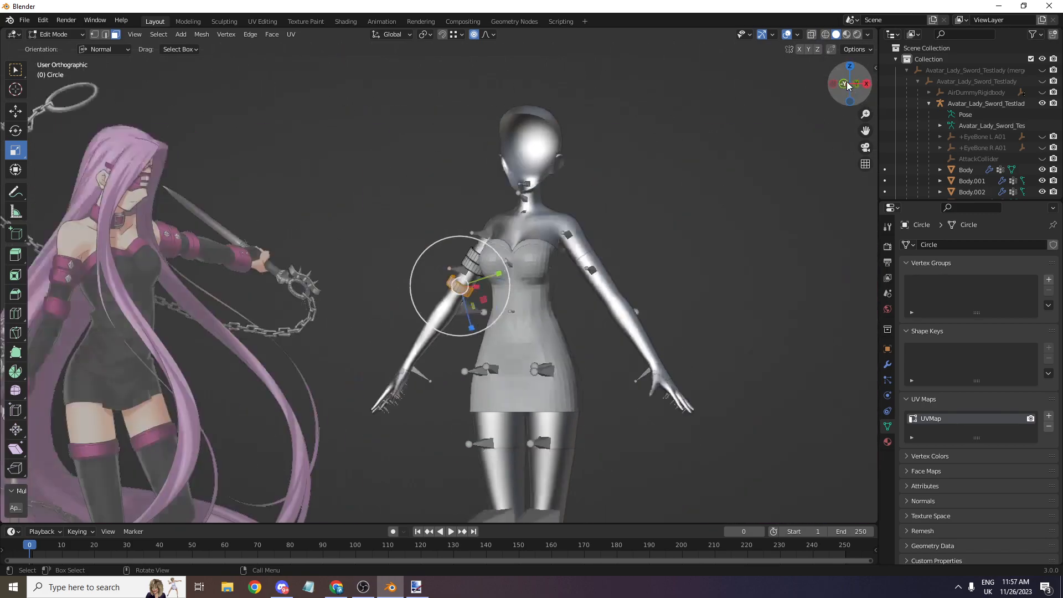
left_click(846, 83)
scroll(209, 316, "up", 7)
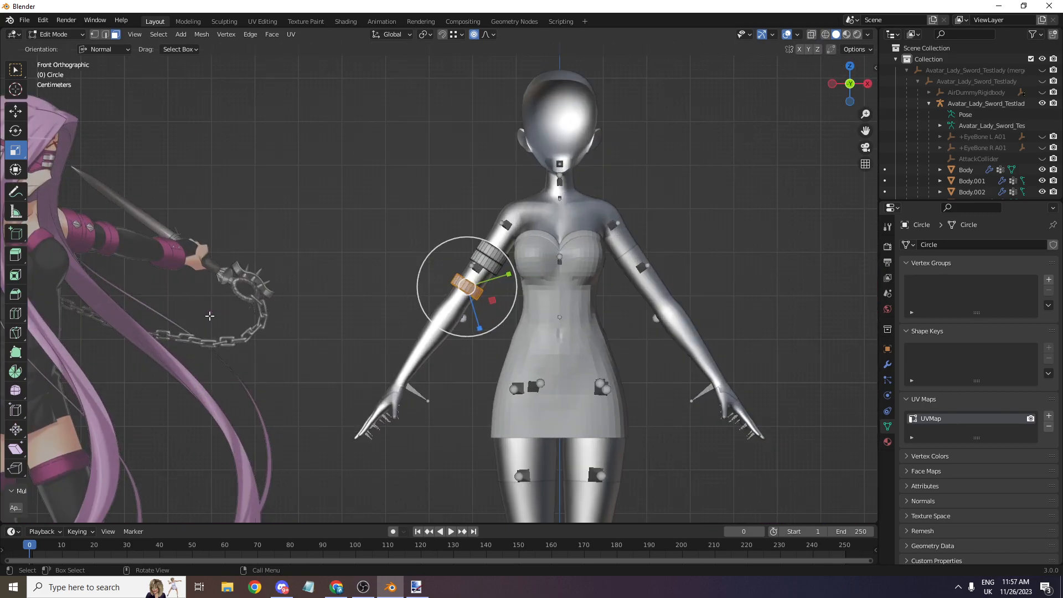
key("r")
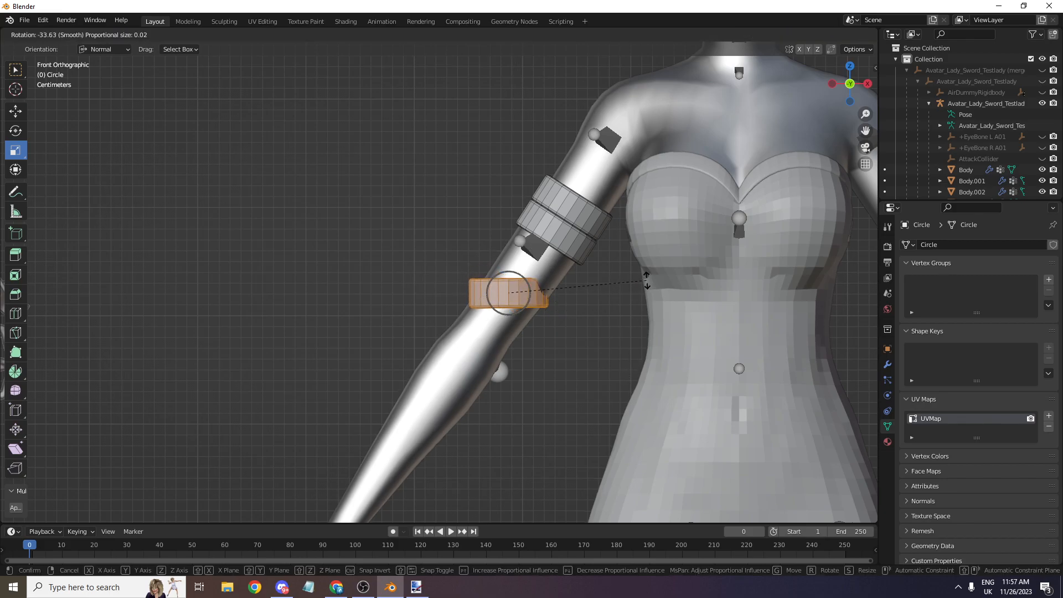
left_click(664, 282)
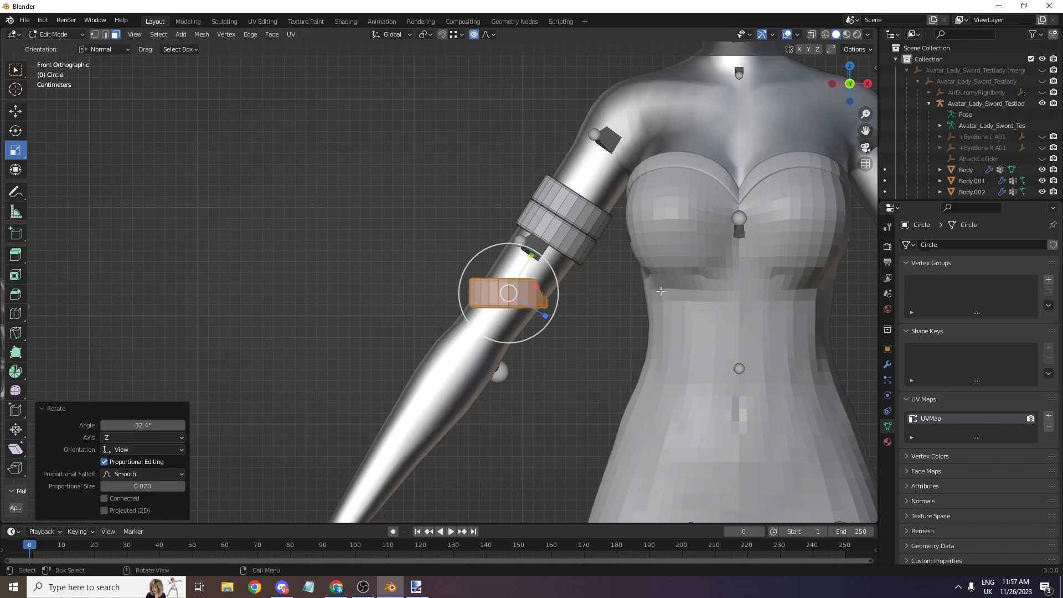
- Fine-tune the lowest cuff's level alignment in X-ray display with a further rotation of -0.423°
scroll(808, 299, "up", 5)
scroll(857, 136, "up", 1)
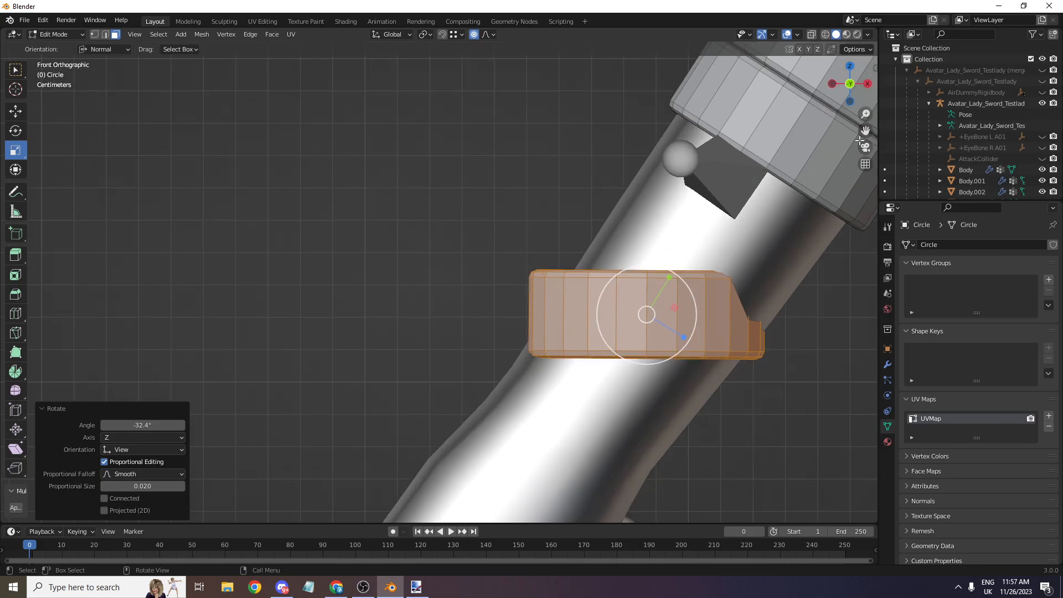
left_click_drag(865, 131, 674, 108)
scroll(839, 89, "up", 1)
left_click(811, 33)
scroll(778, 197, "up", 3)
key("r")
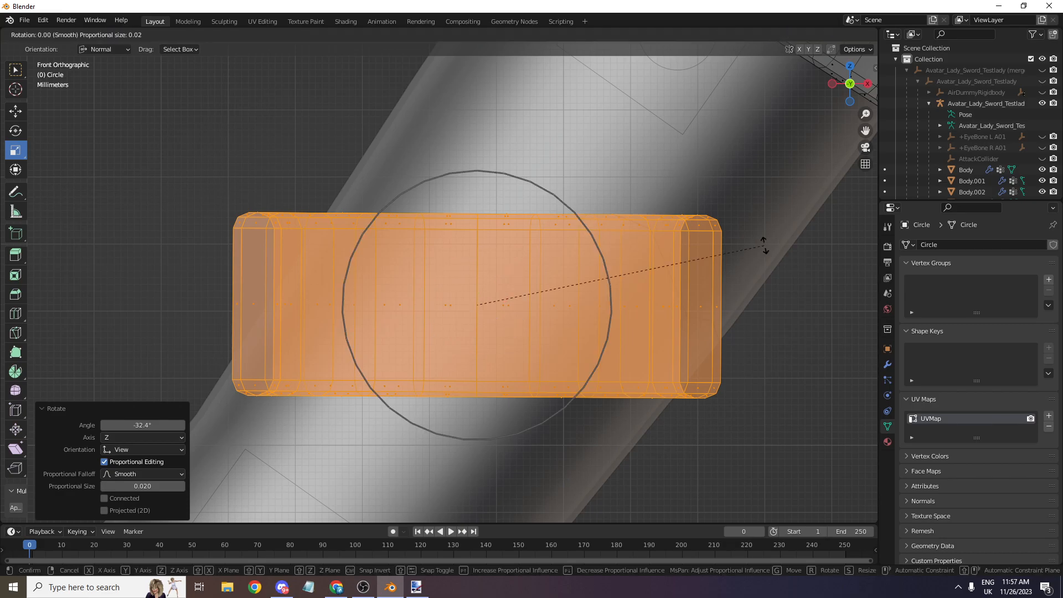
left_click(765, 244)
- Scale the leveled cuff by 1.344 along Z, then rotate it 36.4° back to the arm's angle in solid display
scroll(764, 242, "down", 2)
key("s")
key("z")
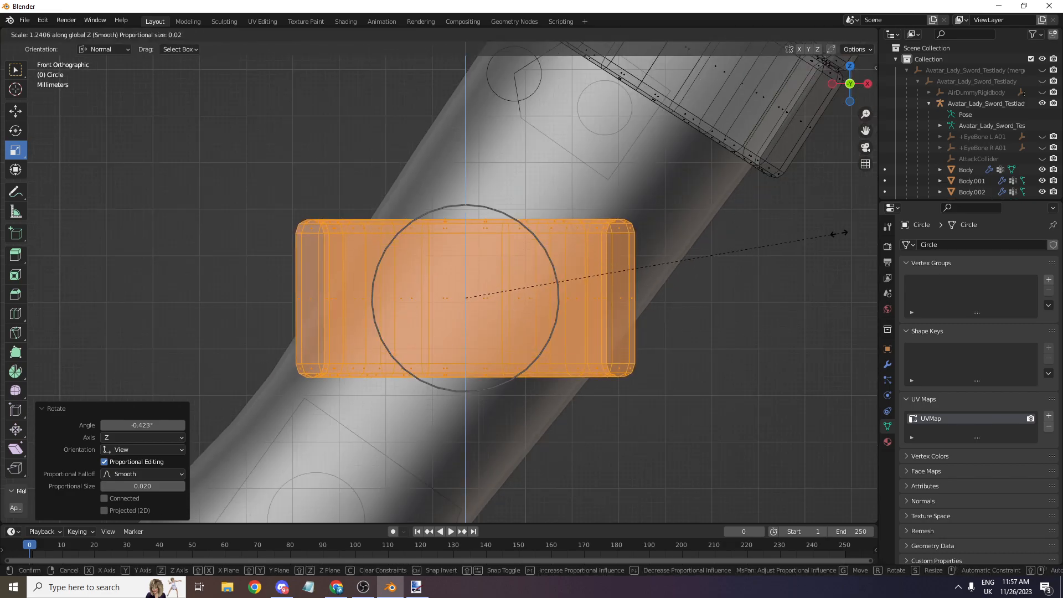
left_click(869, 223)
scroll(695, 256, "down", 3)
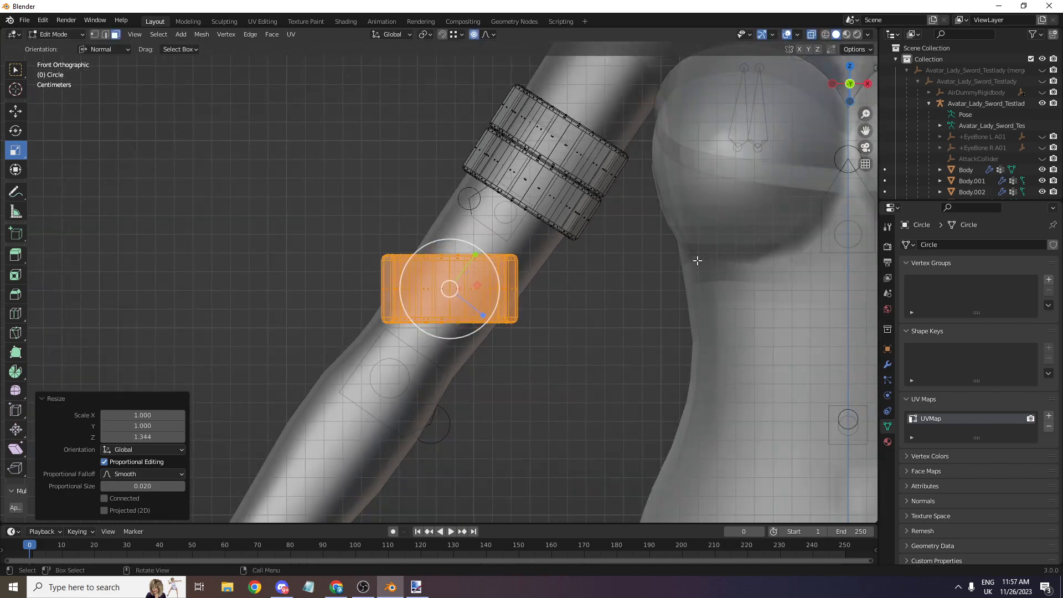
key("r")
left_click(629, 393)
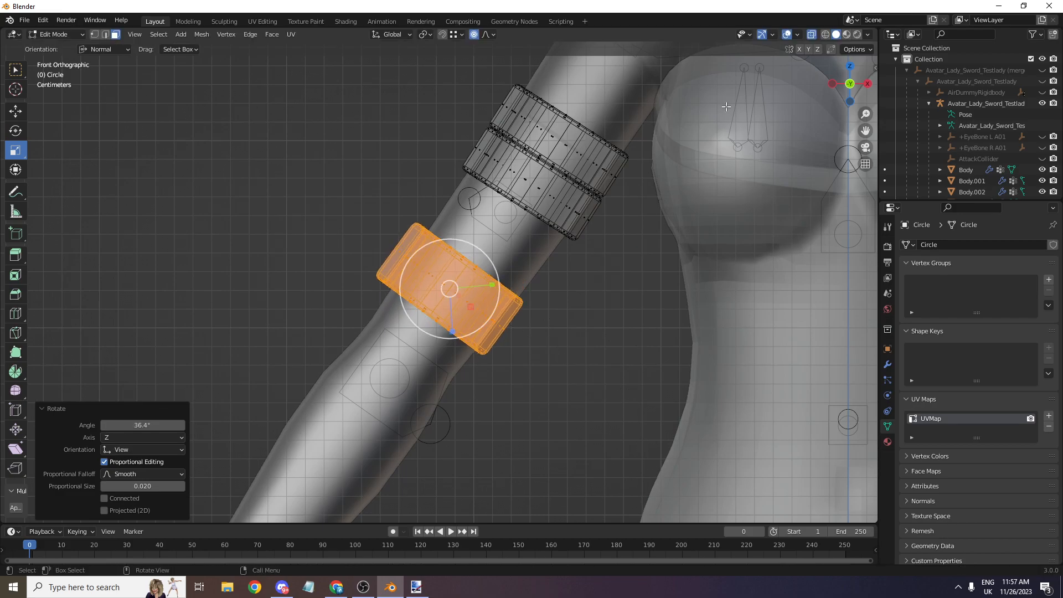
left_click(811, 35)
- Shift the taller cuff about 0.0032 m along X and 0.0011 m along Z to center it on the arm
left_click(14, 115)
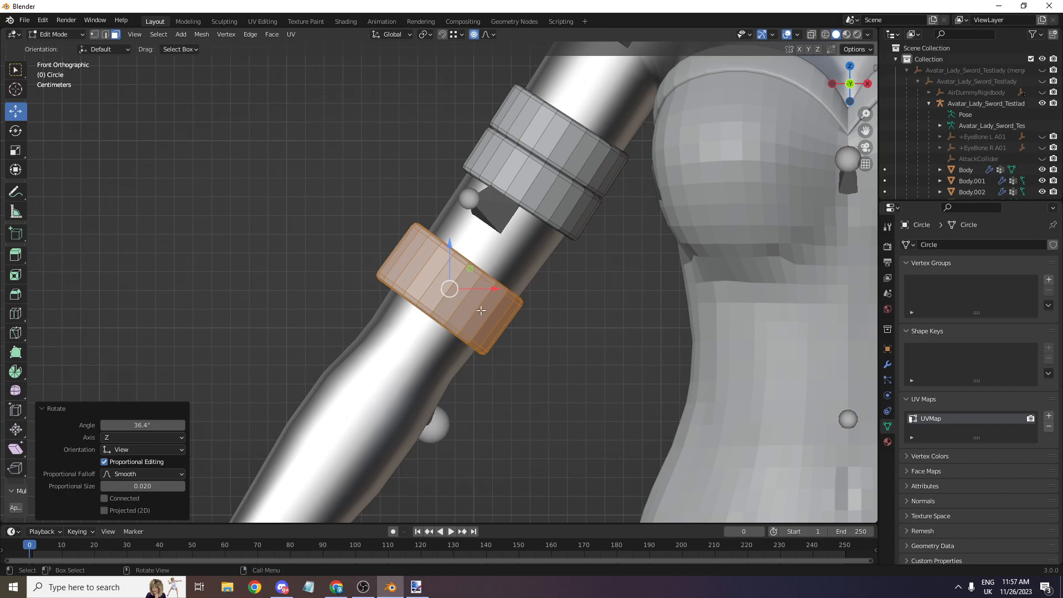
scroll(463, 193, "down", 8)
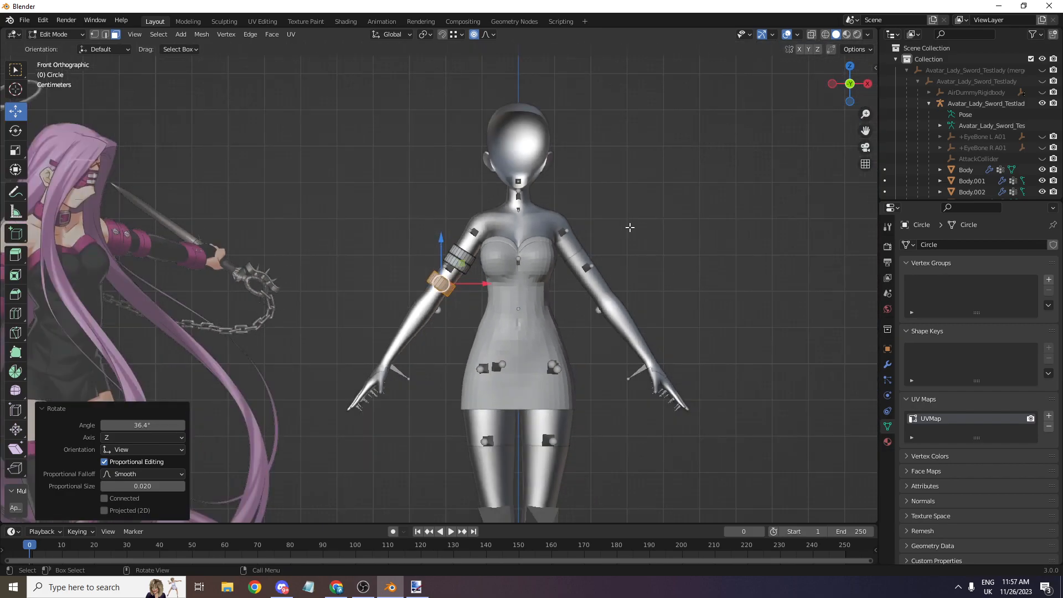
scroll(467, 270, "up", 2)
left_click_drag(468, 268, 467, 263)
- Duplicate the taller cuff onto the right wrist, offset about -0.137 m in X and -0.194 m in Z
scroll(832, 158, "down", 3)
left_click_drag(865, 131, 885, 125)
scroll(651, 218, "up", 2)
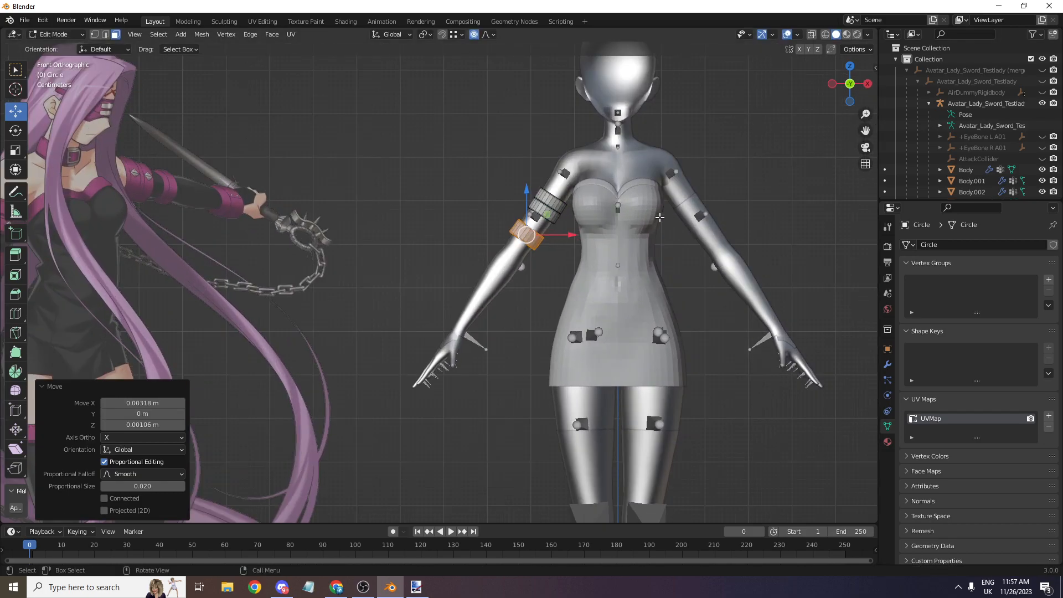
scroll(651, 218, "down", 1)
scroll(328, 266, "down", 1)
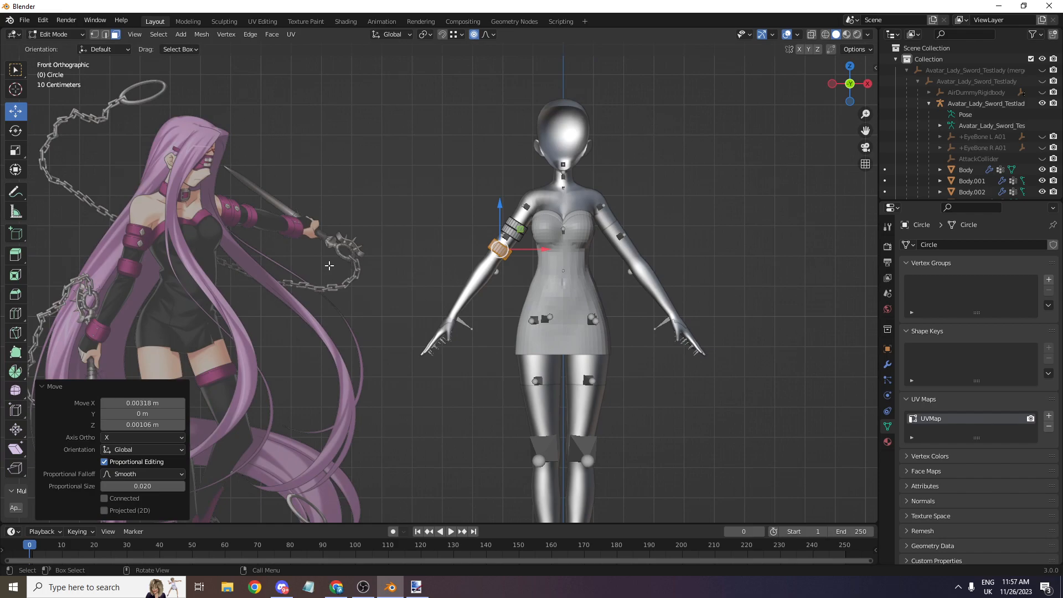
scroll(447, 256, "up", 6)
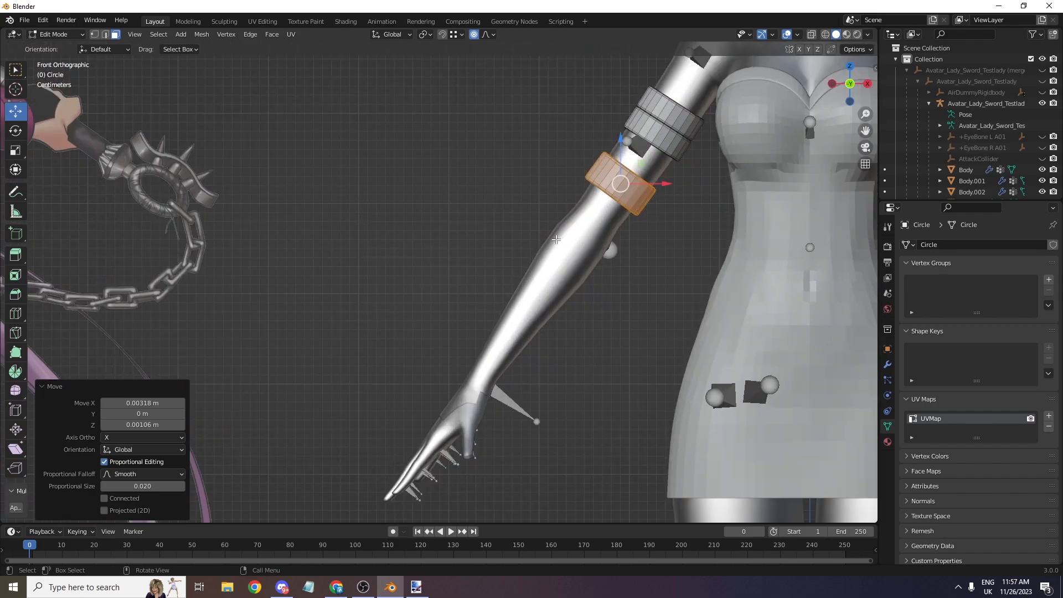
key("g")
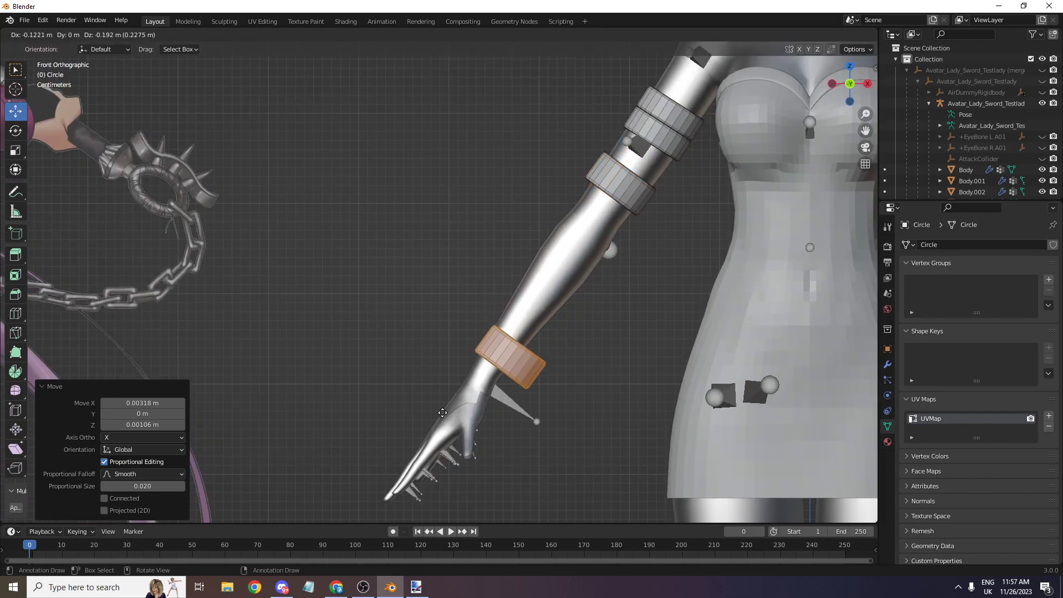
left_click(433, 414)
- Scale the wrist cuff uniformly by 0.797 to bring it closer to the wrist
scroll(609, 249, "down", 2)
key("ctrl+KP_1")
scroll(808, 114, "down", 2)
scroll(808, 114, "down", 2)
left_click(850, 84)
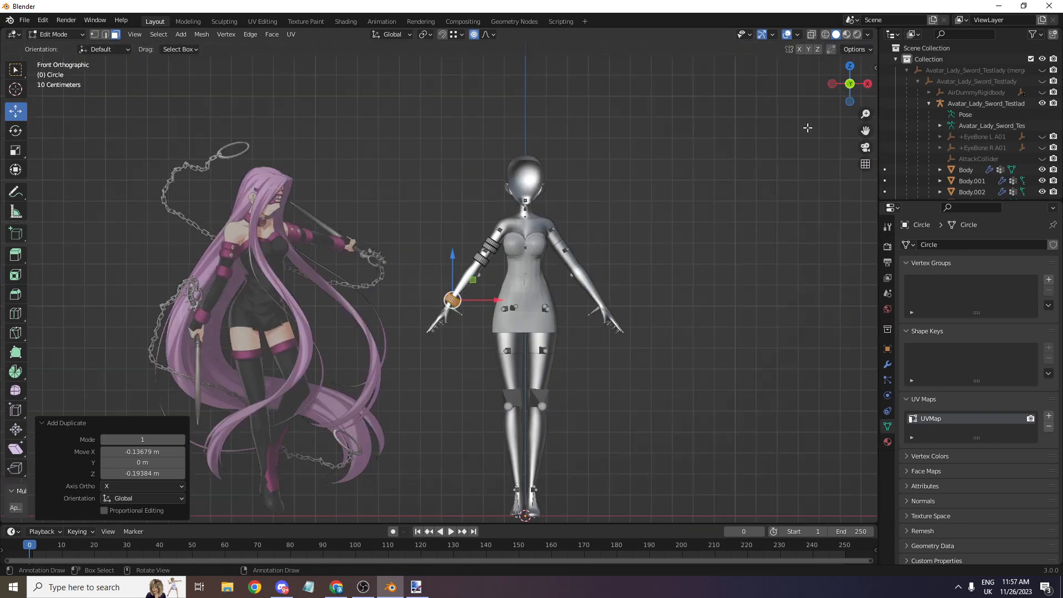
scroll(694, 236, "up", 5)
scroll(693, 236, "up", 2)
left_click_drag(863, 89, 827, 136)
scroll(827, 137, "up", 3)
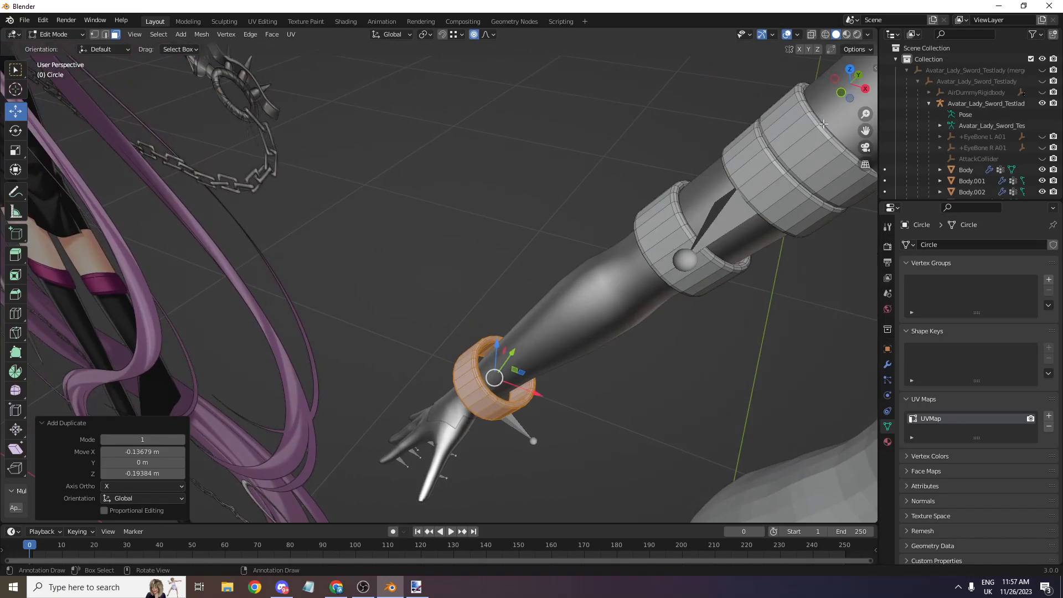
scroll(720, 194, "up", 5)
key("s")
left_click(667, 237)
scroll(800, 72, "up", 2)
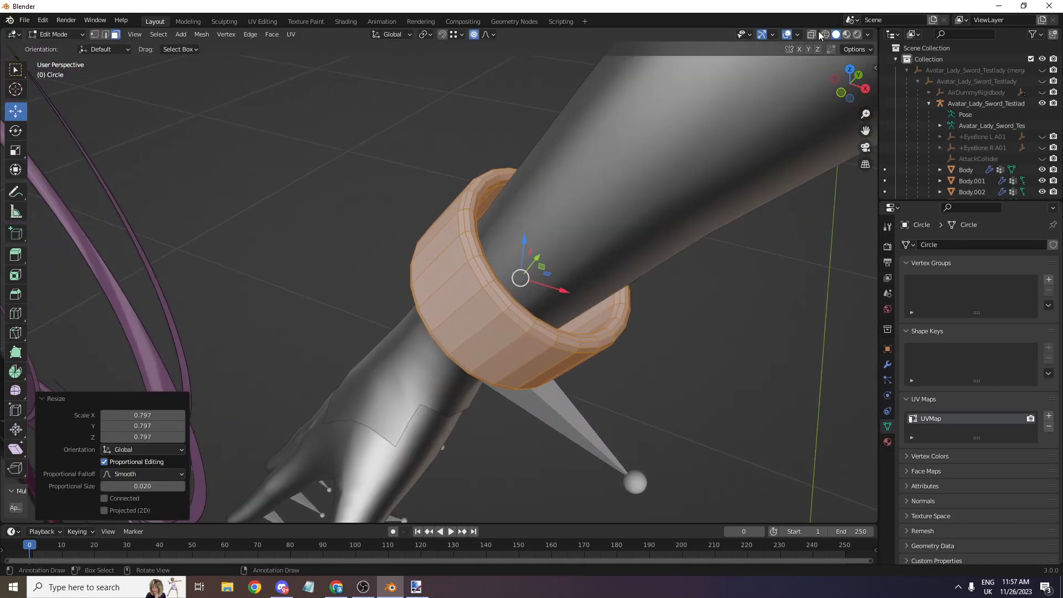
- Thicken the wrist cuff with Shrink/Fatten using an offset of about 0.0035 m
key("alt+s")
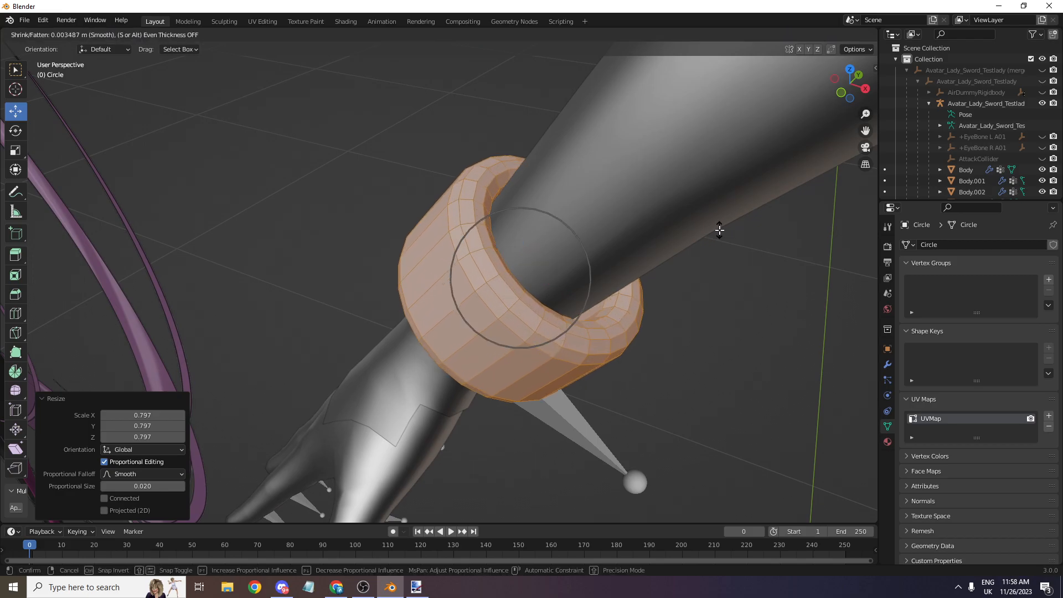
left_click(719, 229)
scroll(719, 229, "down", 10)
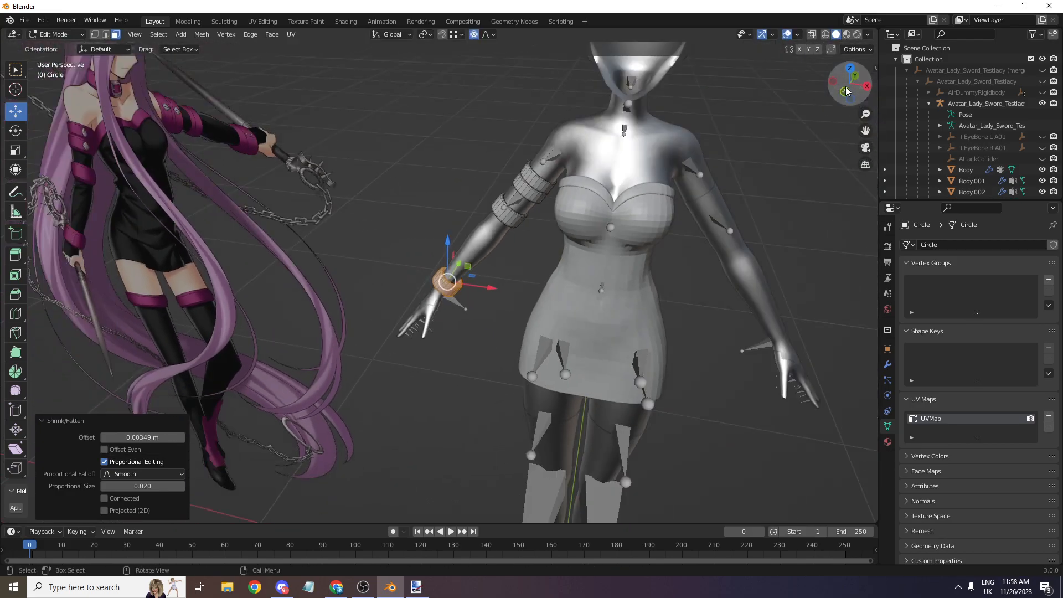
- Resize and reposition the thickened cuff around the wrist, moving it about 0.0038 m along Y
left_click_drag(845, 91, 841, 92)
scroll(731, 248, "up", 10)
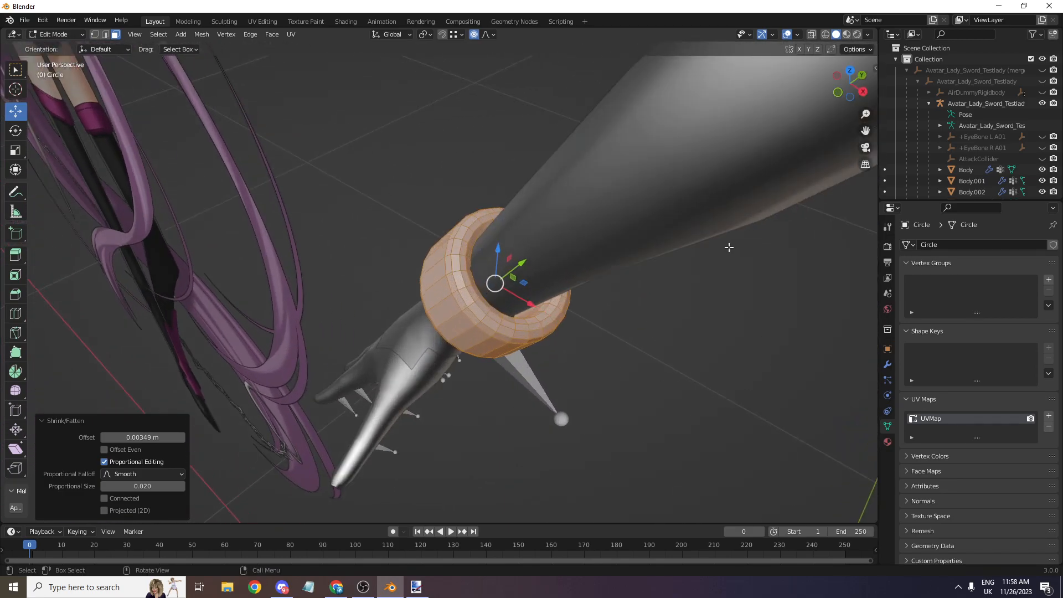
key("s")
left_click(677, 255)
left_click_drag(523, 262, 522, 265)
left_click_drag(847, 89, 792, 84)
left_click_drag(535, 321, 553, 324)
- Stretch the wrist cuff along Y by a factor of about 1.15
key("s")
key("y")
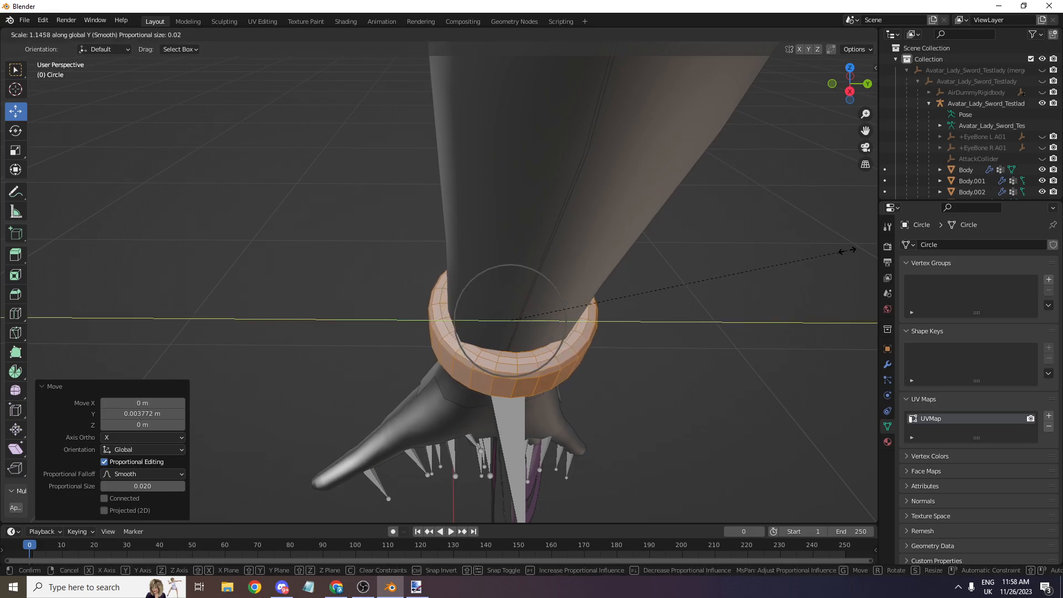
left_click(848, 249)
- Refine the wrist cuff's fit in back view by scaling it 1.027, nudging it into place and scaling it 1.028
mouse_move(849, 83)
left_mouse_down()
mouse_move(809, 100)
mouse_move(855, 92)
left_mouse_up()
scroll(855, 91, "up", 1)
left_click(859, 96)
key("s")
left_click(801, 149)
key("s")
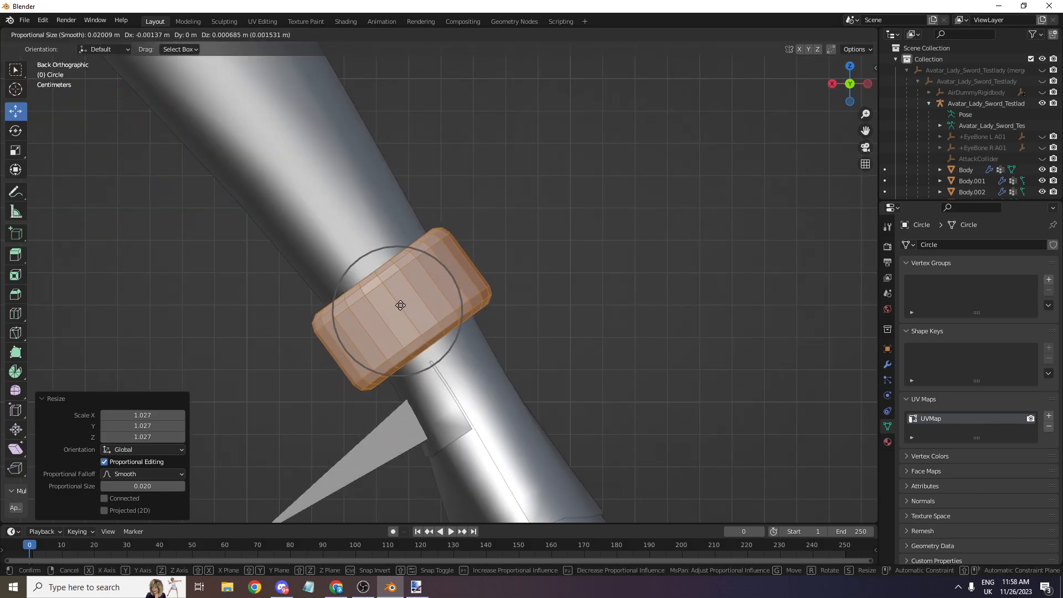
left_click(603, 258)
left_click_drag(849, 83, 830, 74)
scroll(829, 75, "down", 3)
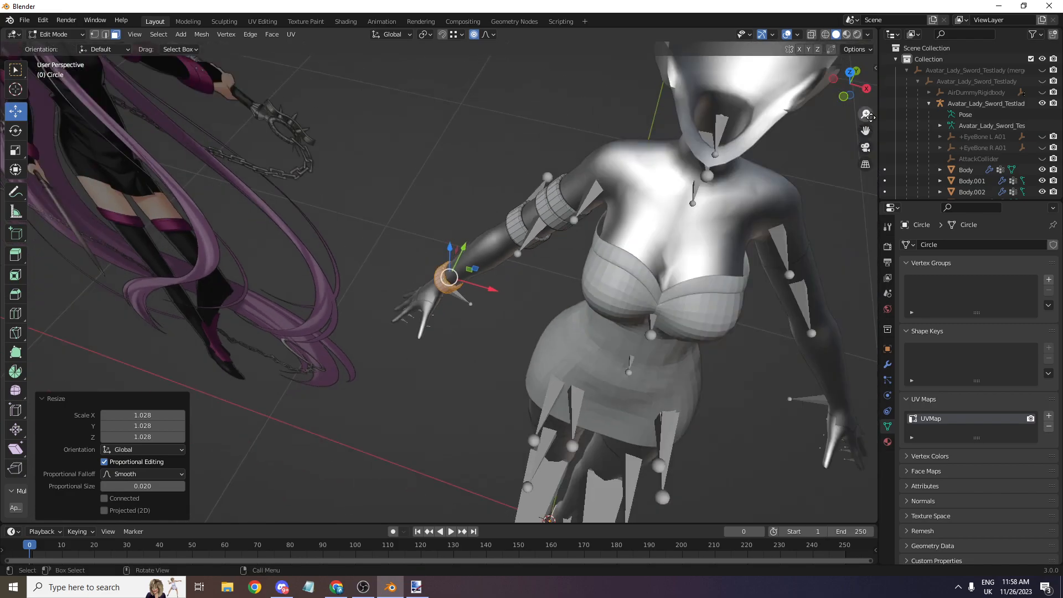
- Select all the cuffs on the right arm and symmetrize them from -X to +X onto the other arm
left_click(843, 96)
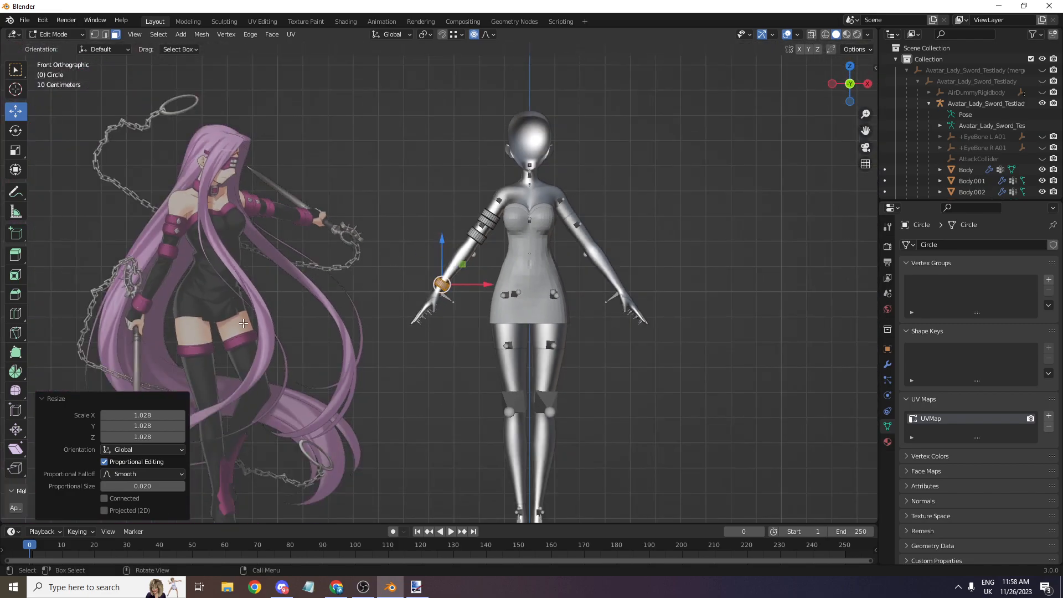
scroll(206, 345, "down", 2)
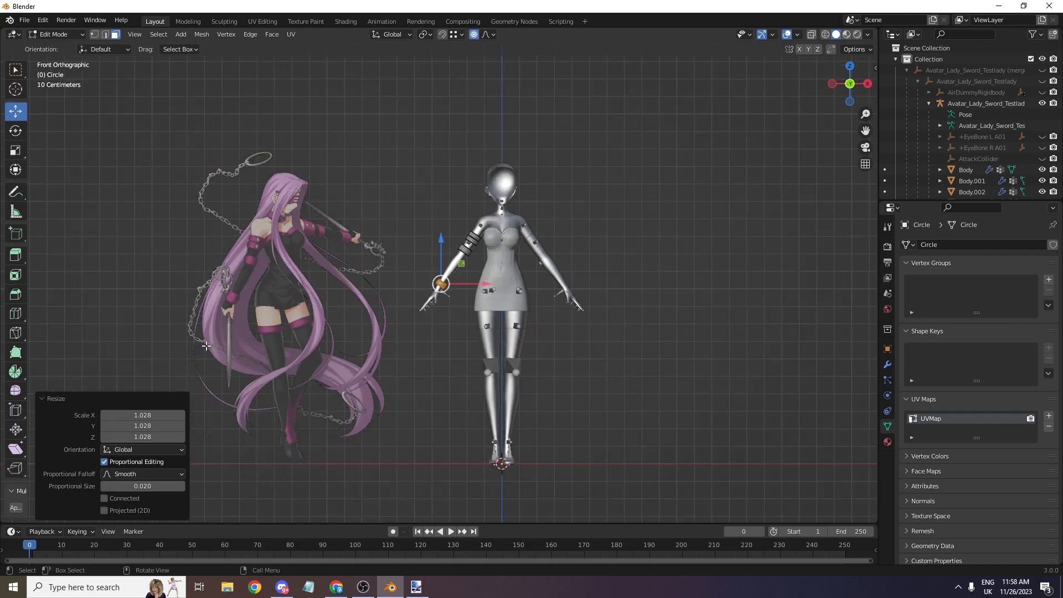
scroll(353, 262, "up", 6)
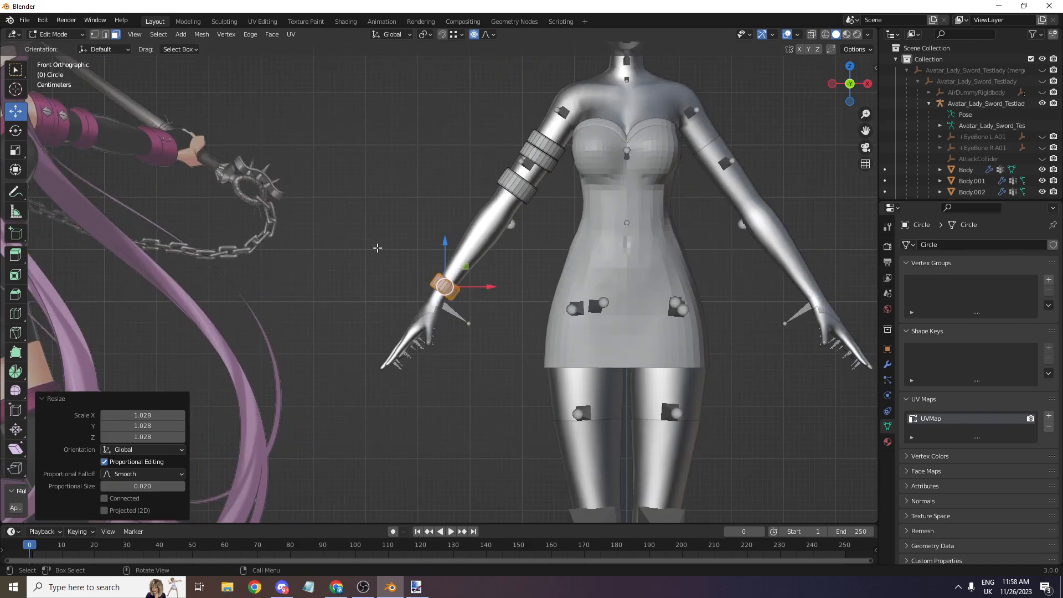
key("l")
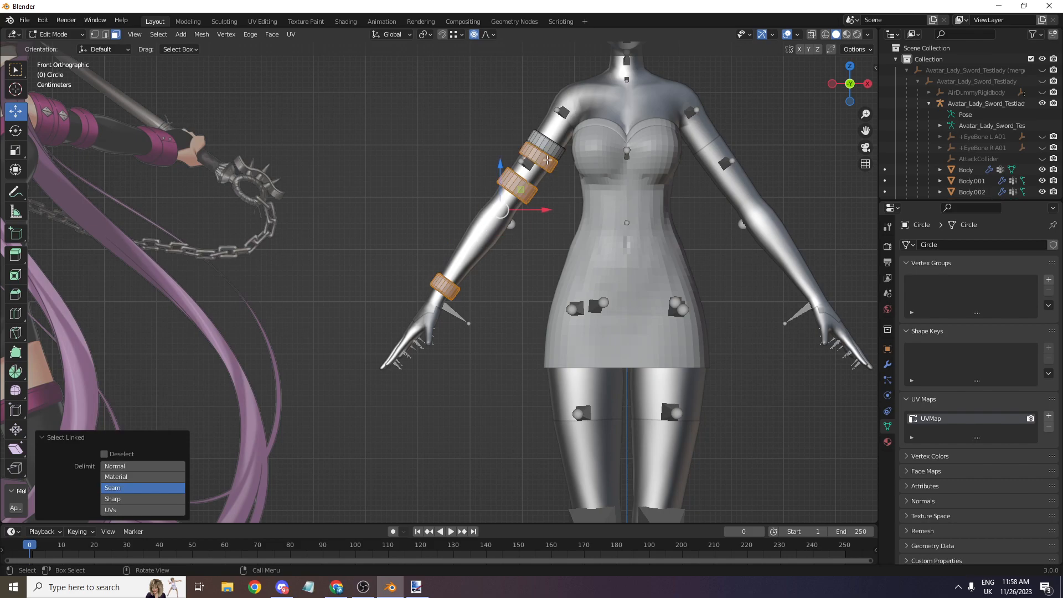
scroll(176, 187, "down", 3)
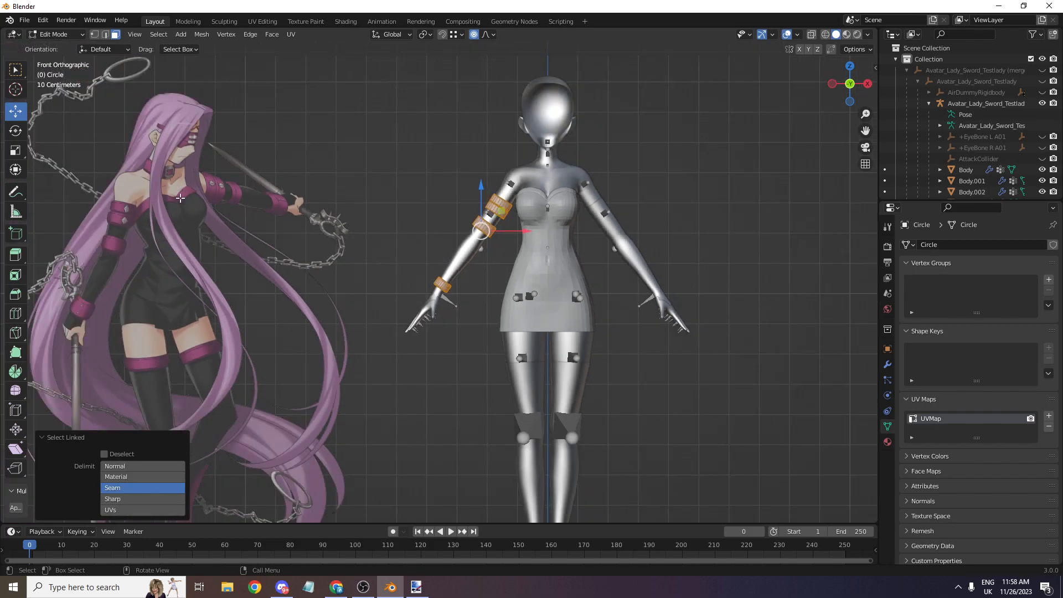
scroll(443, 266, "up", 2)
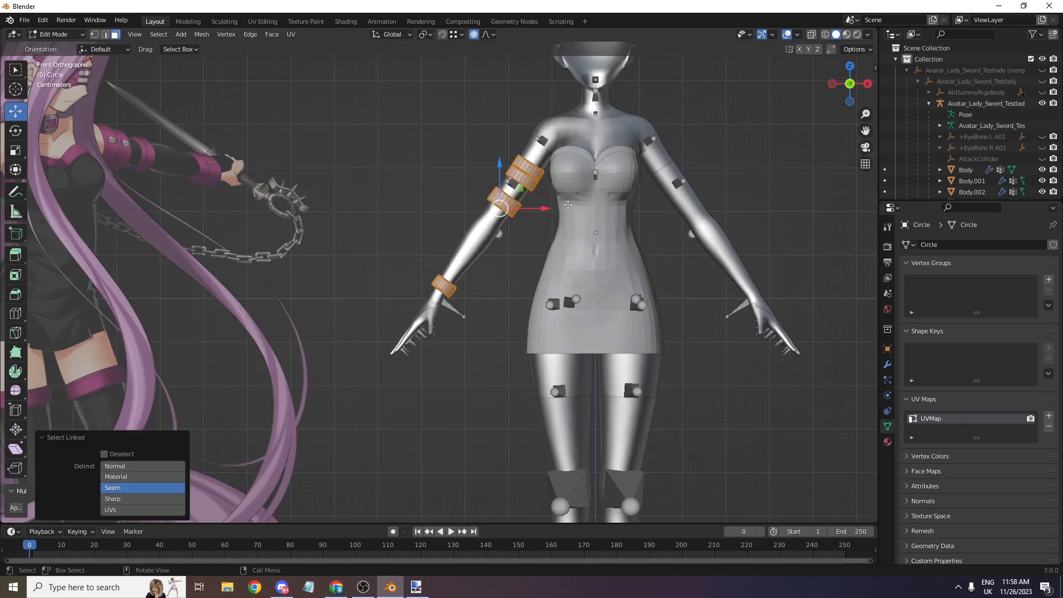
left_click(202, 35)
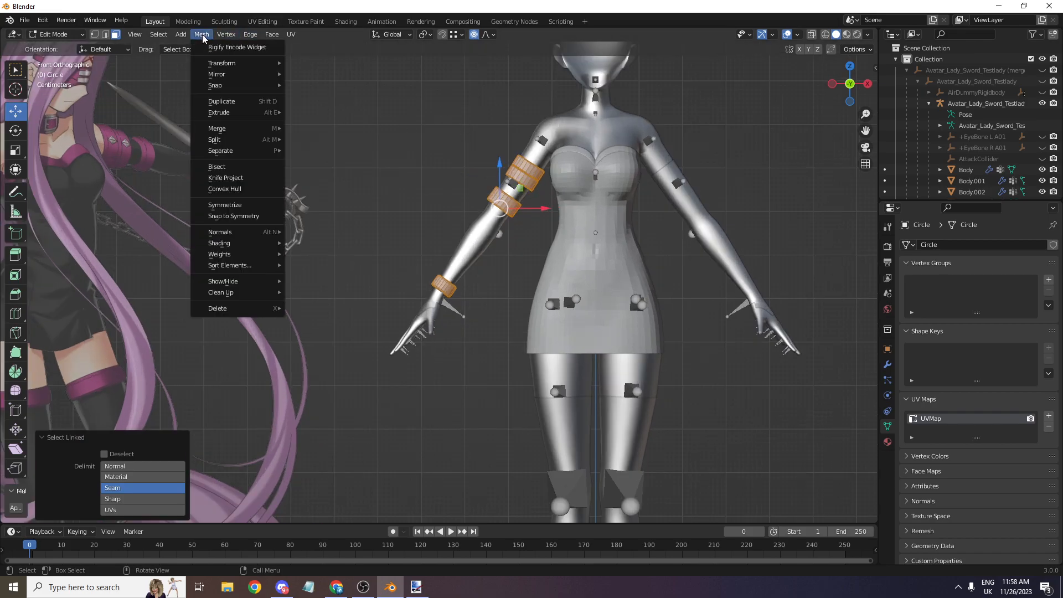
left_click(225, 205)
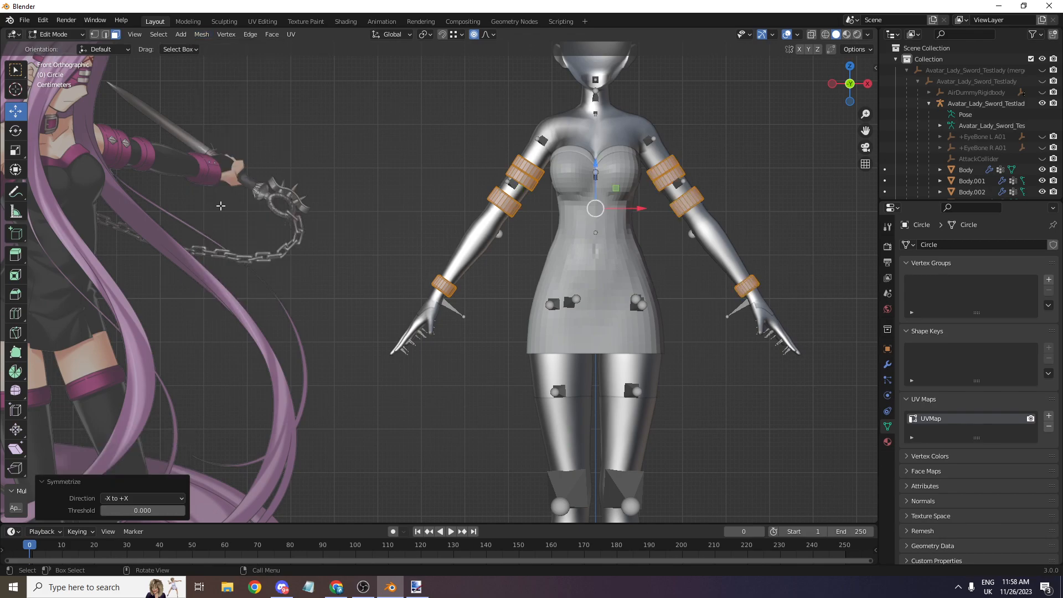
- Duplicate the lower of the two upper-arm bands and move the copy between the thighs, about 0.125 m along X and -0.513 m along Z
left_click_drag(848, 98, 863, 83)
middle_click_drag(532, 282, 482, 310)
left_click_drag(852, 86, 974, 47)
scroll(853, 86, "down", 3)
left_click(853, 86)
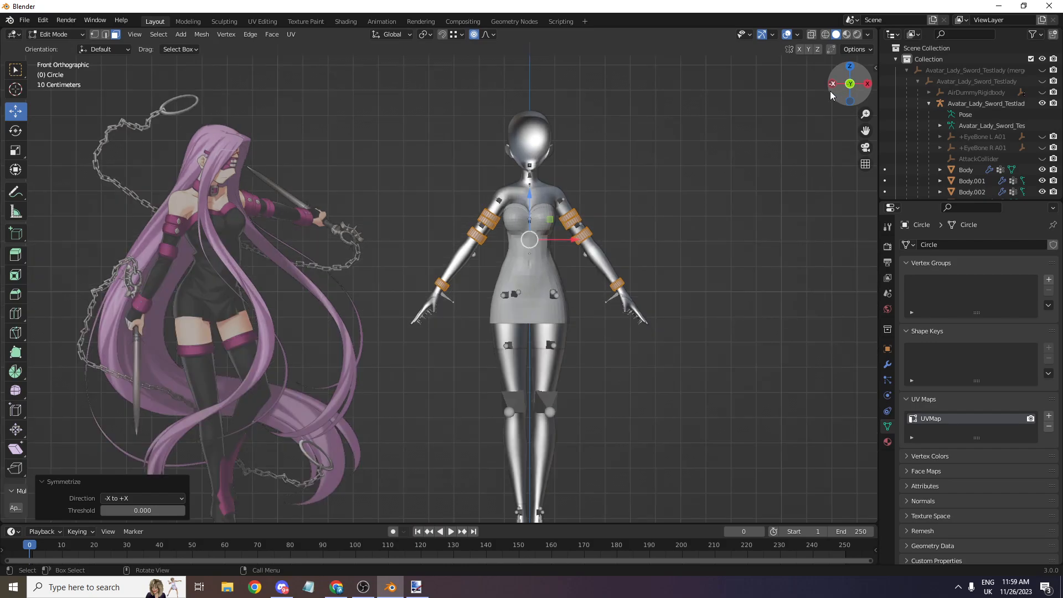
scroll(801, 131, "up", 3)
left_click_drag(865, 130, 824, 128)
scroll(457, 174, "up", 4)
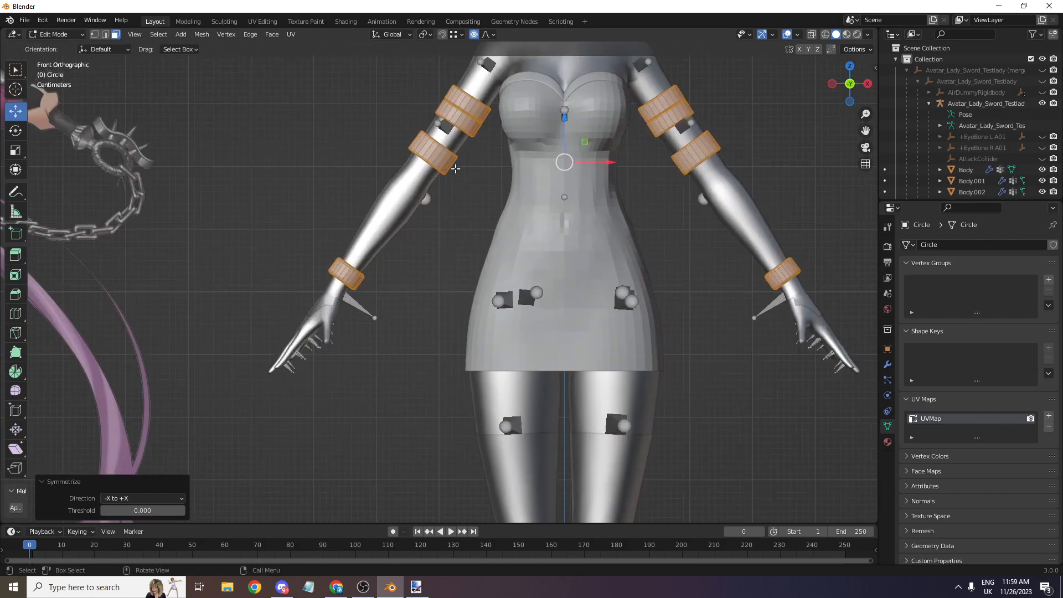
key("alt+a")
key("l")
key("shift+d")
left_click(547, 452)
- Rotate the duplicated band by about -32.1° in front view and scale it by about 1.871
key("r")
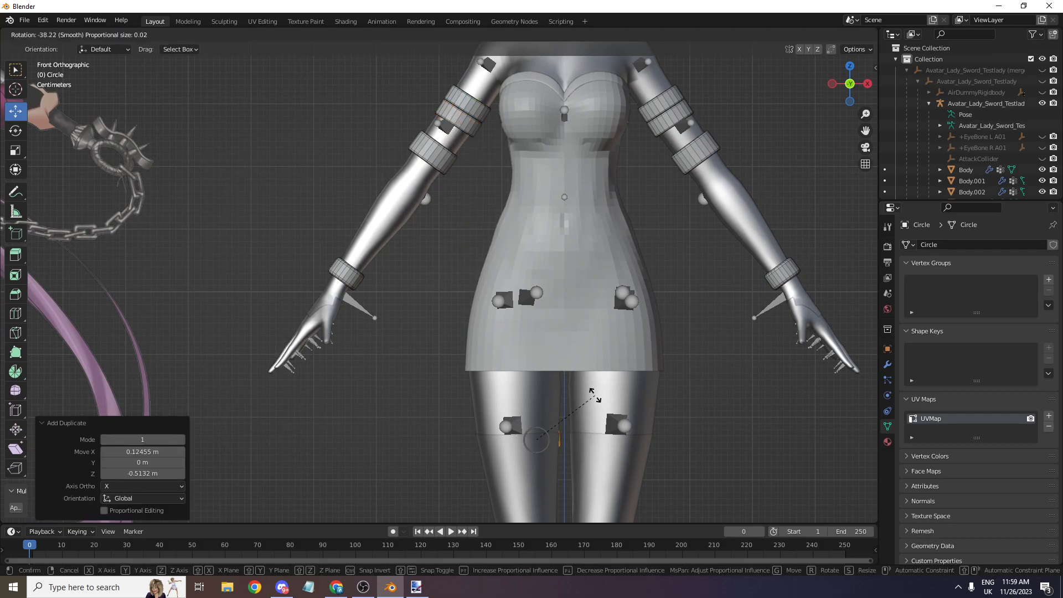
left_click(595, 394)
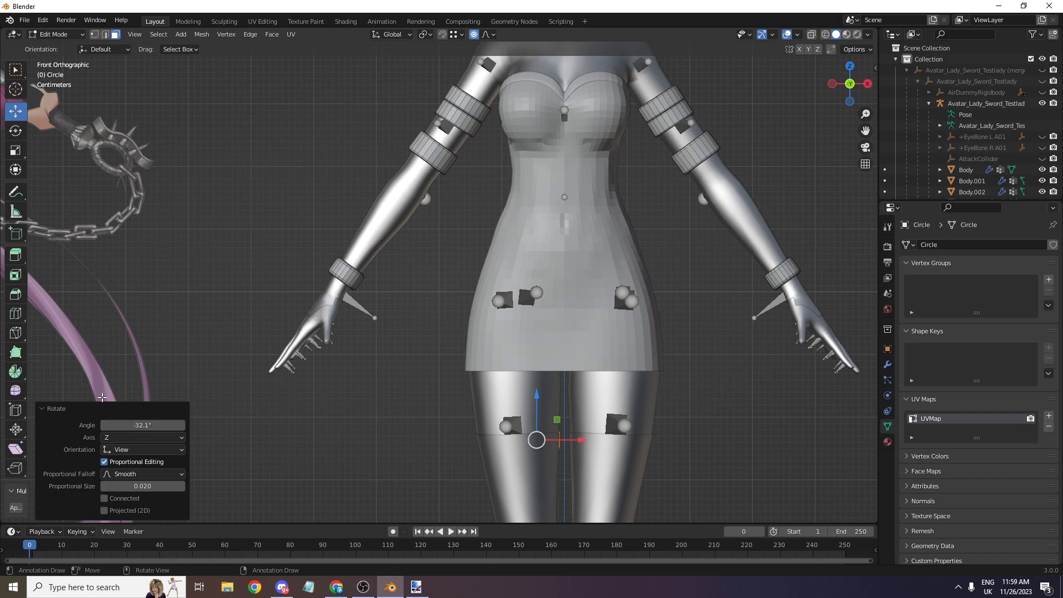
key("s")
left_click(837, 425)
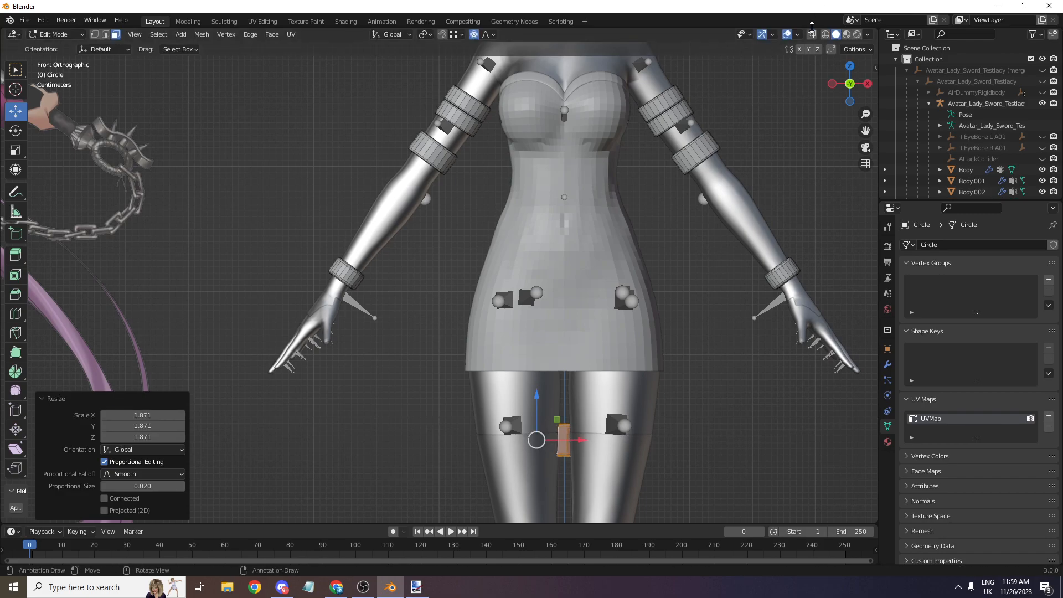
- Using X-ray, position the enlarged band around the right thigh, moving it about -0.025 m along X and -0.058 m along Y
left_click(811, 34)
middle_click_drag(581, 388, 594, 398)
left_click_drag(847, 91, 818, 111)
scroll(607, 421, "up", 1)
left_click_drag(556, 432, 527, 445)
scroll(809, 159, "up", 1)
left_click(837, 89)
left_click(811, 35)
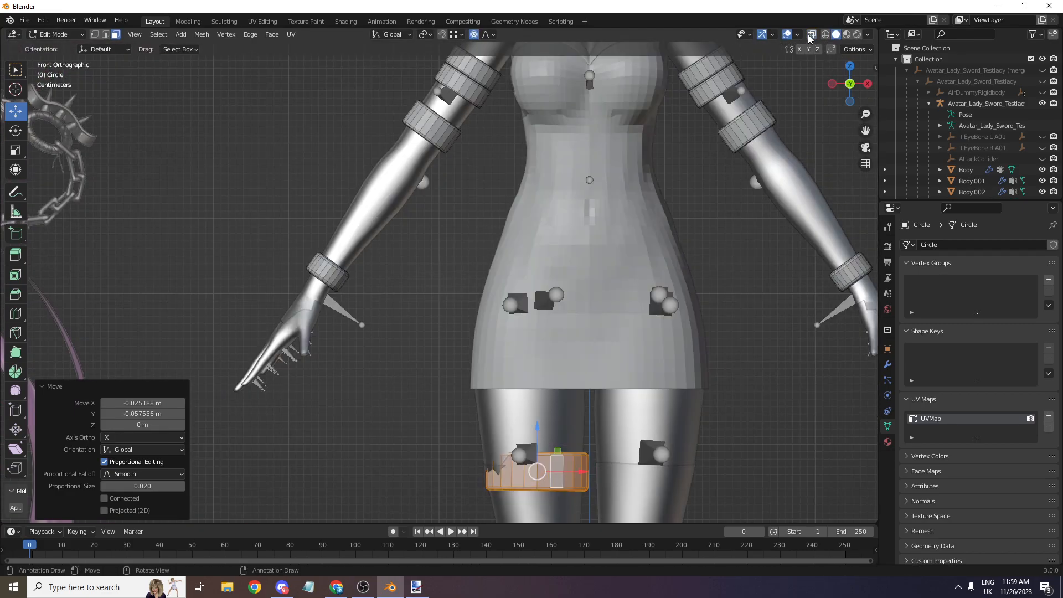
- Scale the thigh band by about 1.044 and stretch it along Y by about 1.118 in side view
scroll(733, 346, "down", 2)
key("s")
left_click(743, 344)
left_click_drag(865, 130, 834, 11)
mouse_move(850, 84)
left_mouse_down()
mouse_move(811, 114)
mouse_move(734, 119)
mouse_move(856, 90)
left_mouse_up()
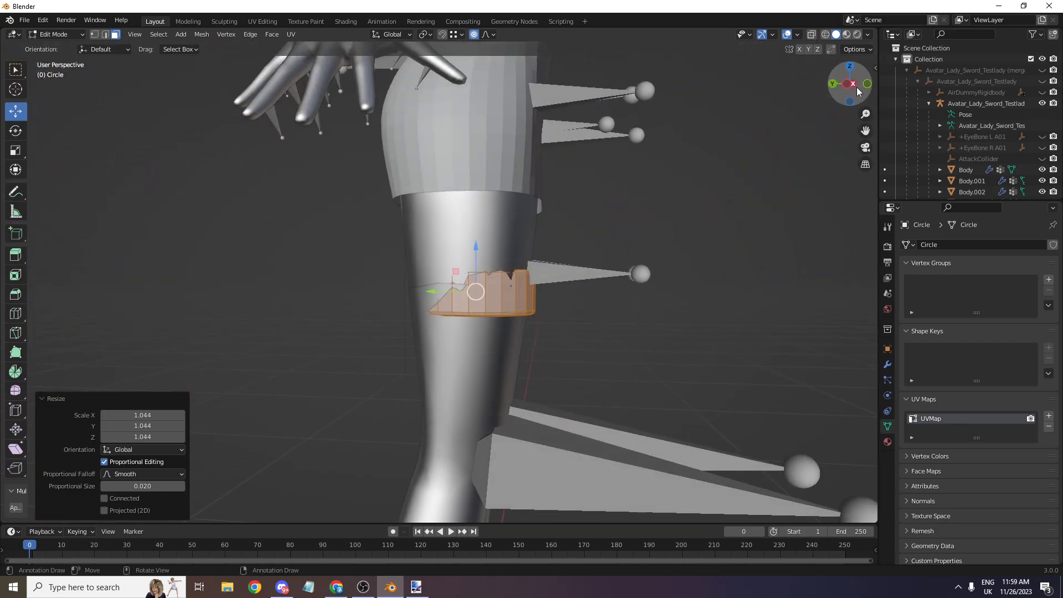
left_click(853, 85)
left_click(811, 34)
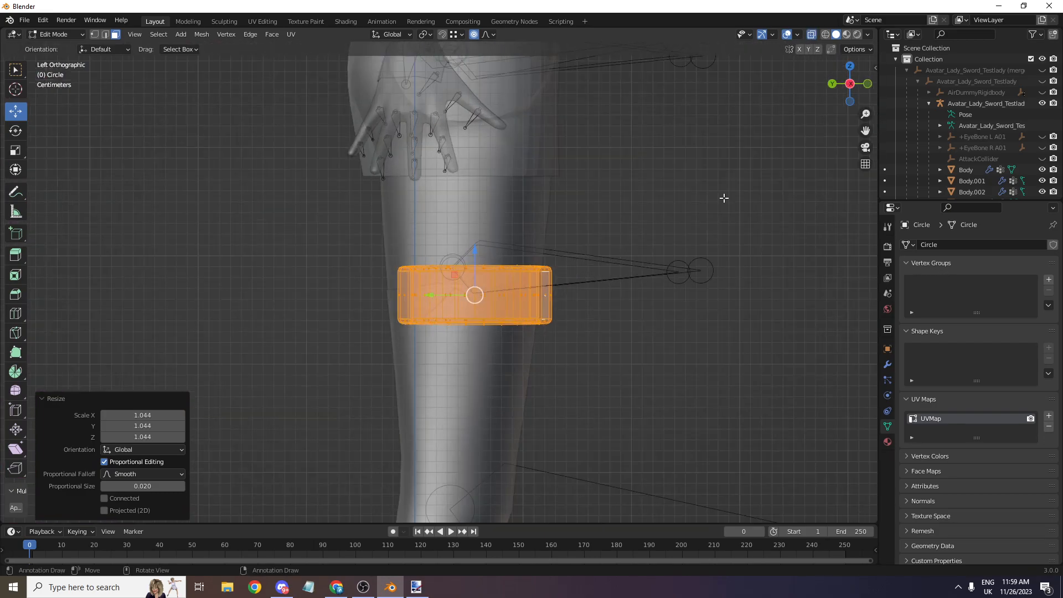
key("s")
key("y")
left_click(754, 189)
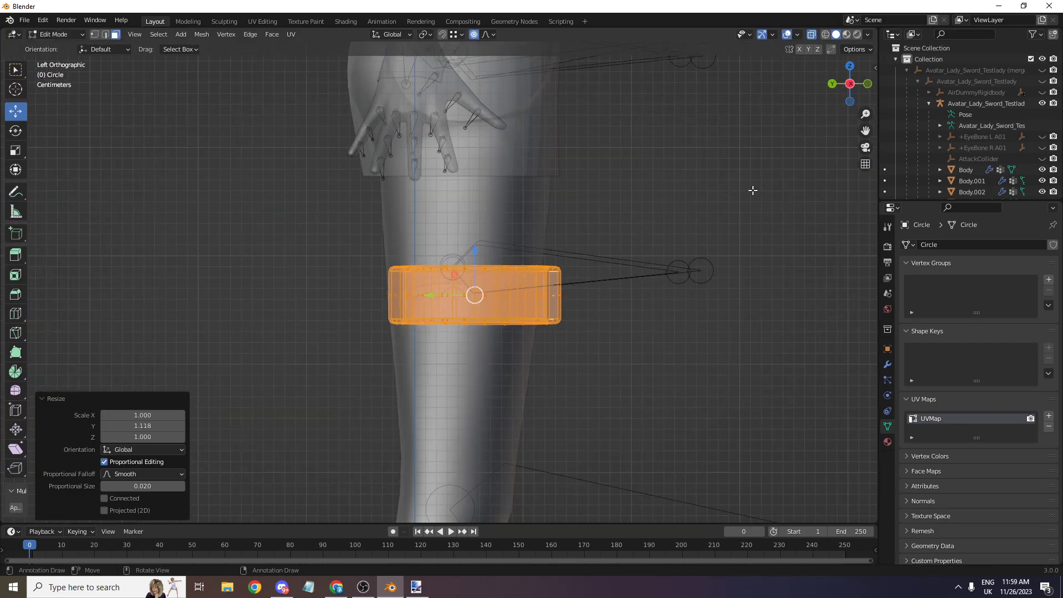
- Center the band around the thigh by shifting it about 0.011 m along Y, resizing it and nudging it into place
left_click_drag(439, 298, 423, 297)
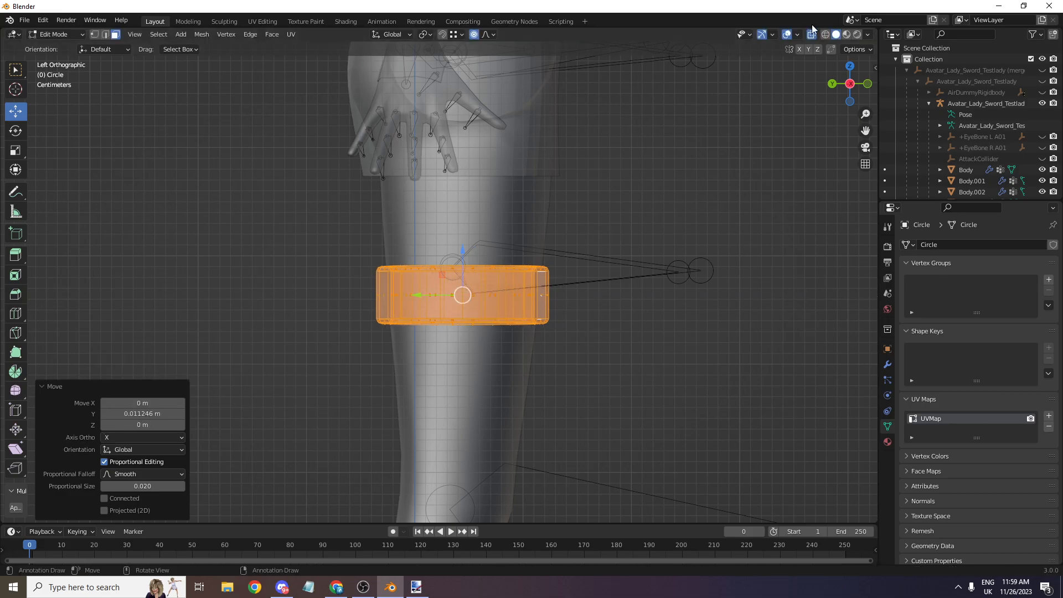
left_click(812, 34)
mouse_move(850, 83)
left_mouse_down()
mouse_move(849, 99)
mouse_move(773, 102)
left_mouse_up()
key("s")
left_click(835, 114)
left_click_drag(532, 292, 518, 297)
left_click_drag(849, 100, 786, 101)
scroll(598, 265, "up", 1)
left_click_drag(522, 335, 529, 334)
left_click_drag(860, 100, 471, 39)
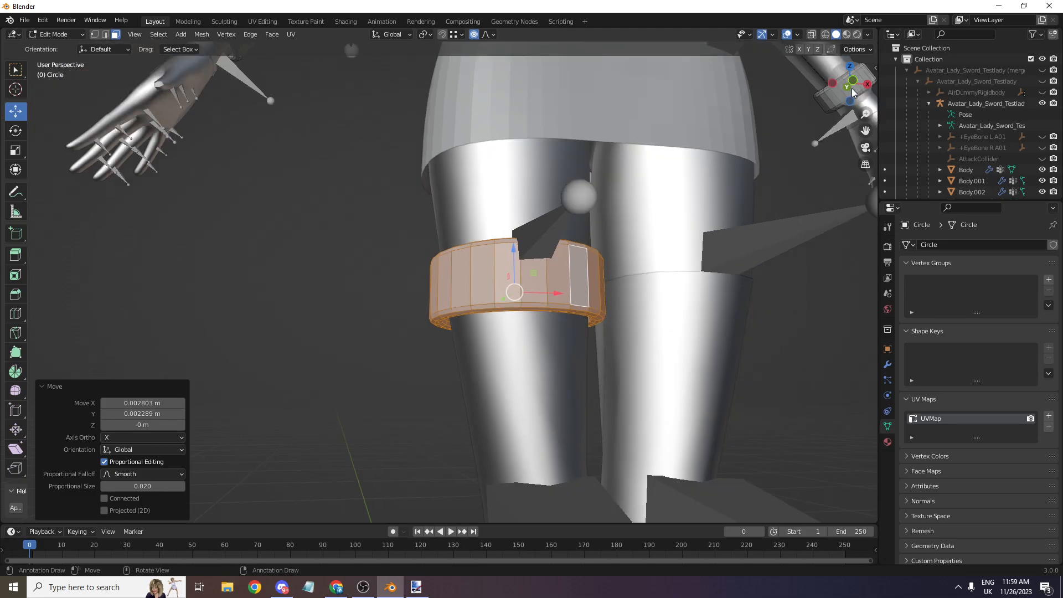
- Adjust the thigh band's height by scaling it along Z by about 0.616 and again by about 1.161
left_click(862, 73)
scroll(773, 178, "up", 1)
key("s")
key("z")
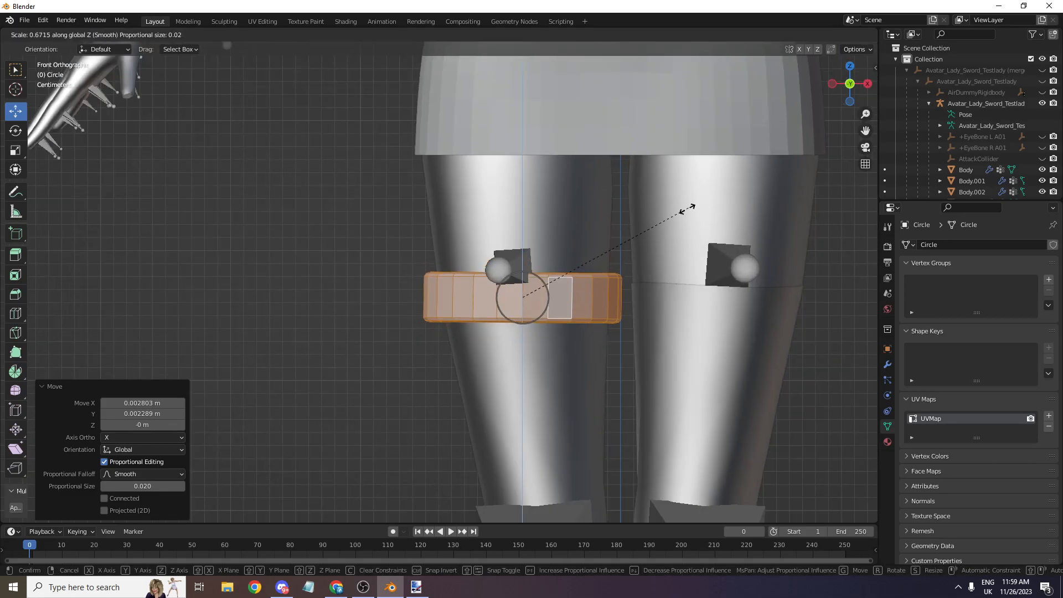
left_click(687, 210)
scroll(387, 277, "down", 8)
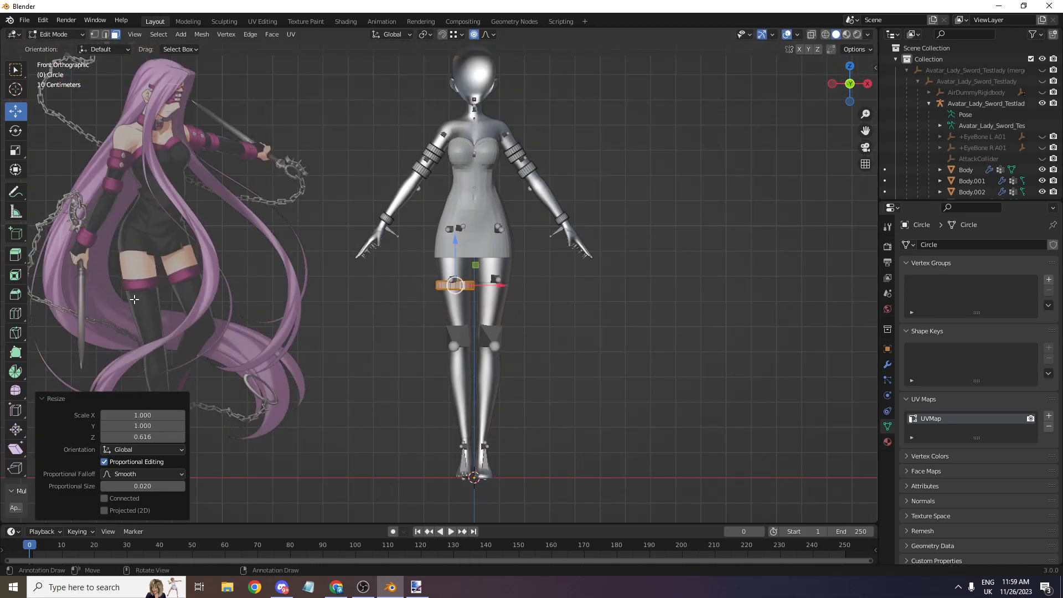
scroll(657, 289, "up", 2)
scroll(688, 266, "up", 3)
key("s")
key("z")
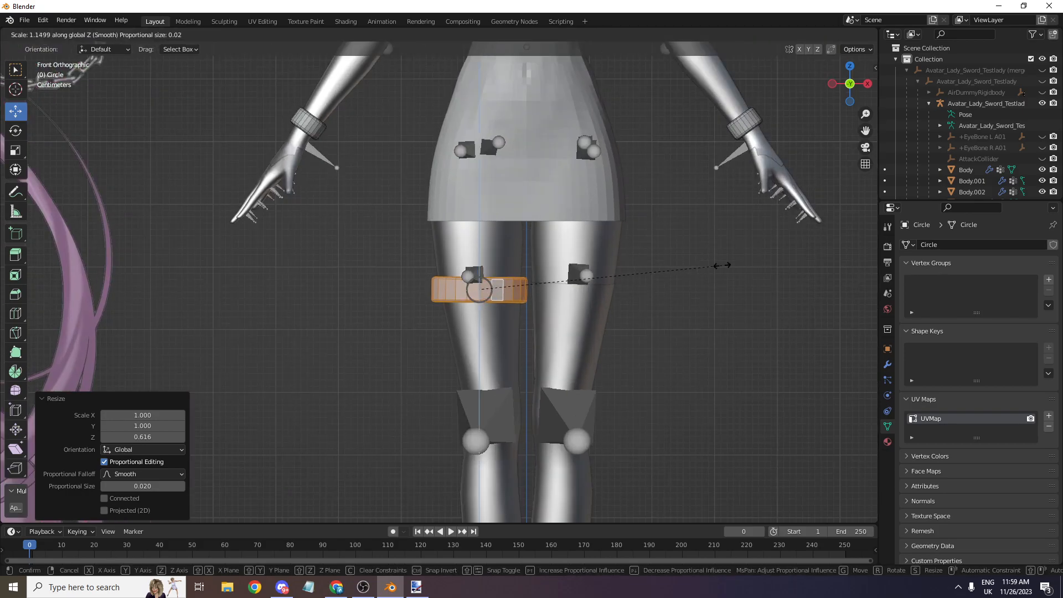
left_click(721, 265)
- Raise the thigh band about 0.008 m along Z to match the stocking top in the reference
scroll(538, 285, "up", 4)
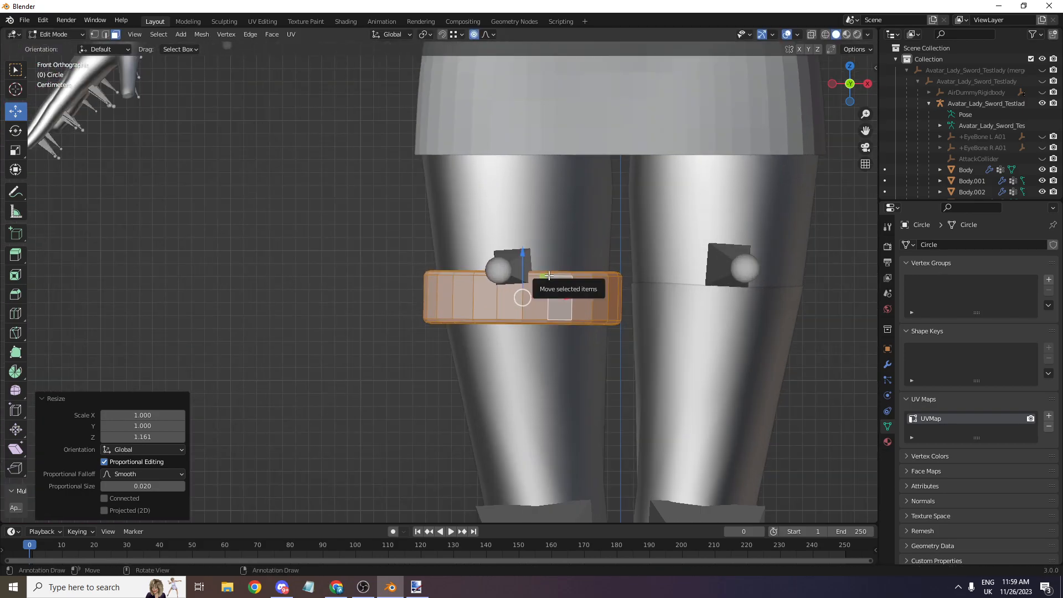
key("g")
left_click(539, 283)
scroll(401, 293, "down", 6)
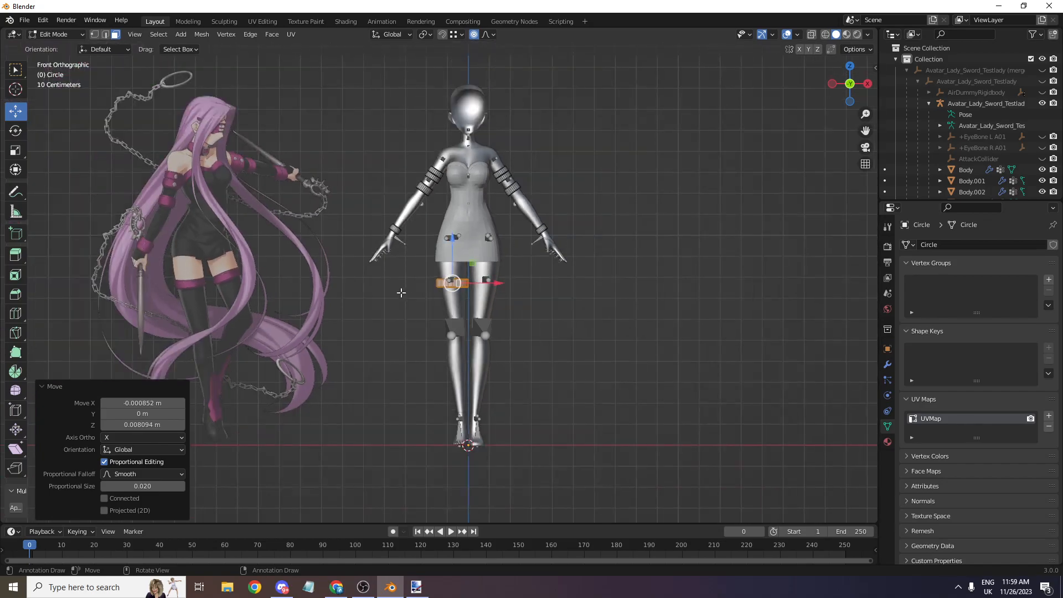
- Adjust the thigh band's thickness with Shrink/Fatten, finishing with an offset of about -0.0032 m
scroll(401, 292, "up", 6)
middle_click_drag(401, 292, 421, 283)
mouse_move(837, 89)
left_mouse_down()
mouse_move(834, 108)
mouse_move(839, 79)
mouse_move(860, 70)
mouse_move(846, 78)
left_mouse_up()
key("alt+s")
left_click(822, 111)
scroll(849, 80, "up", 3)
key("alt+s")
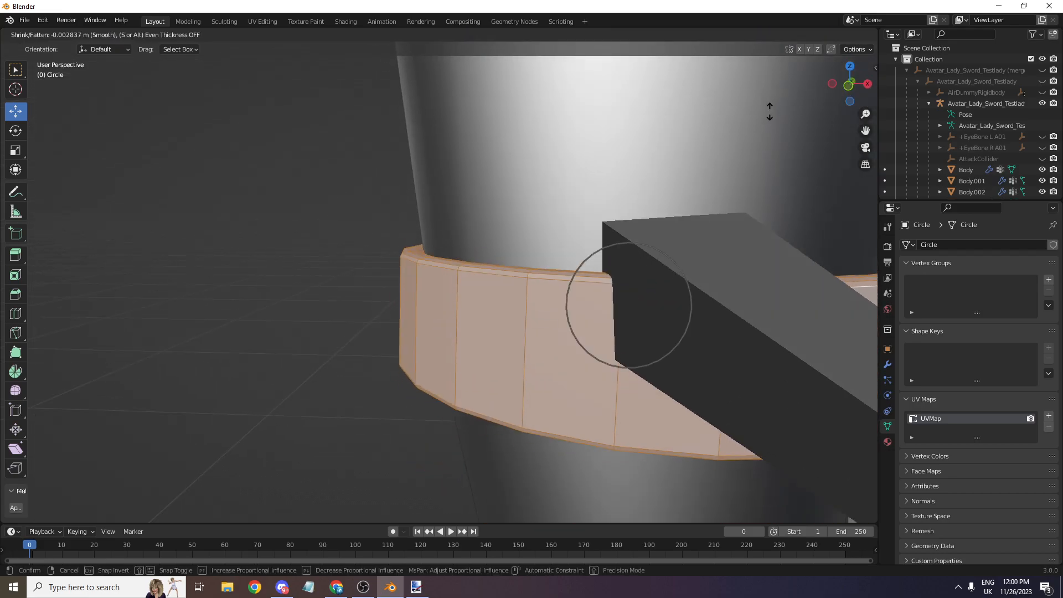
left_click(769, 113)
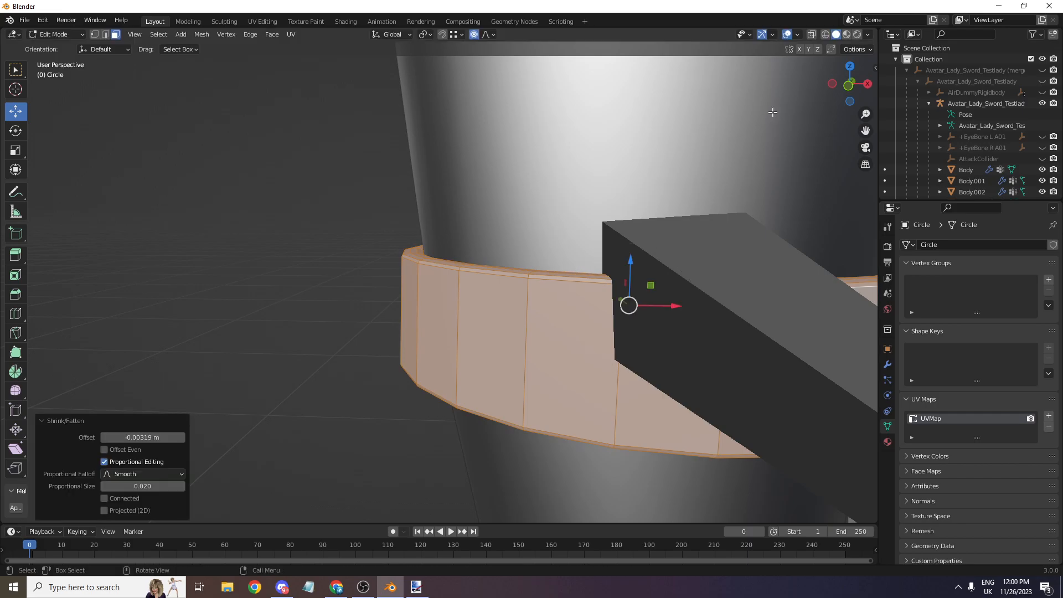
scroll(772, 116, "down", 8)
scroll(779, 126, "down", 4)
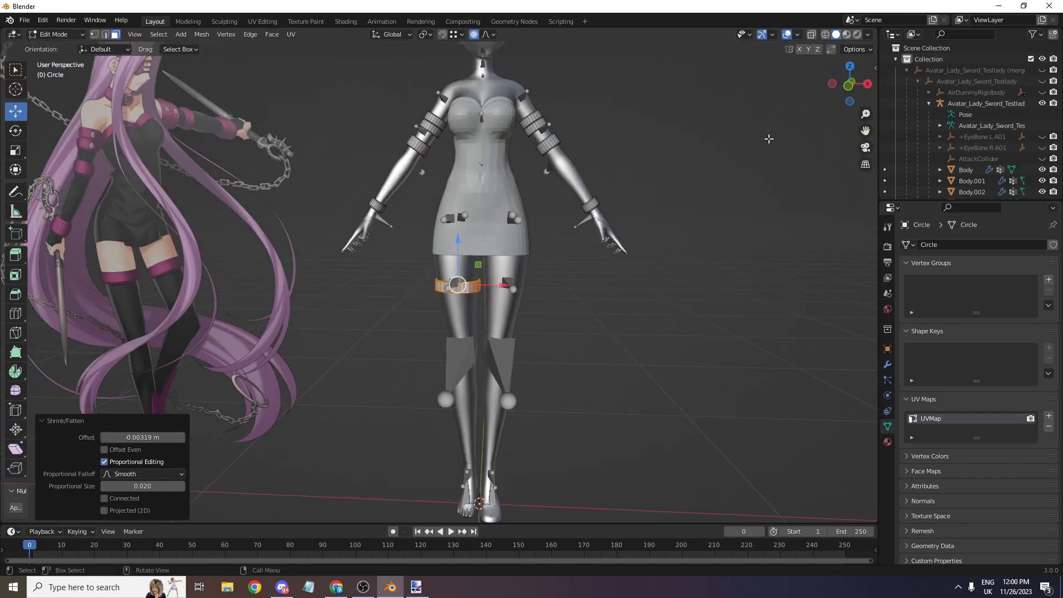
- Tilt the thigh band by about -3.2° in front view, nudge it about 0.003 m along X and scale it by 0.955
scroll(761, 143, "up", 12)
scroll(826, 102, "down", 3)
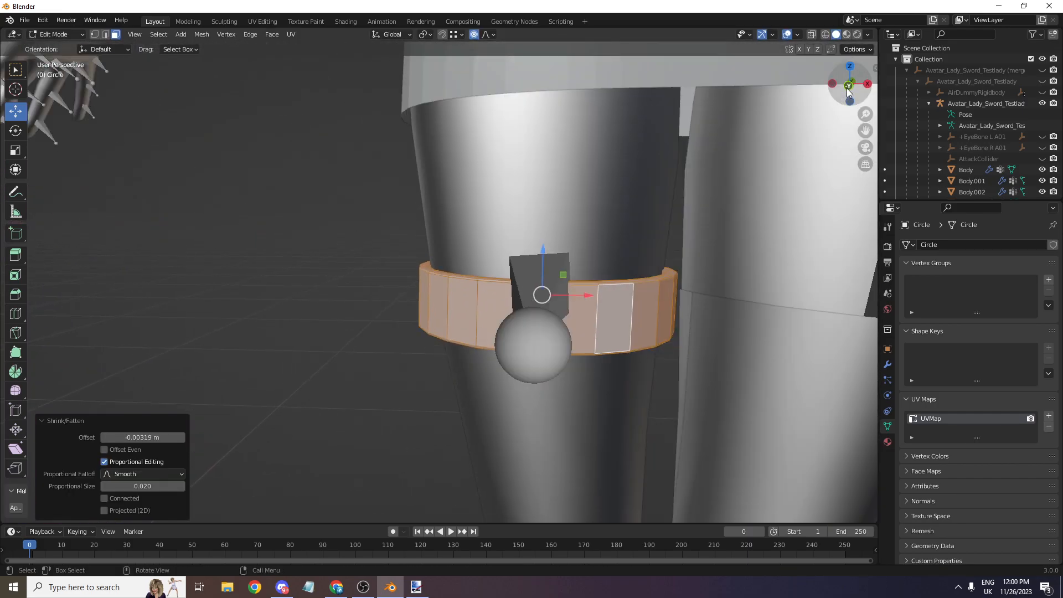
left_click(847, 88)
key("r")
left_click(619, 258)
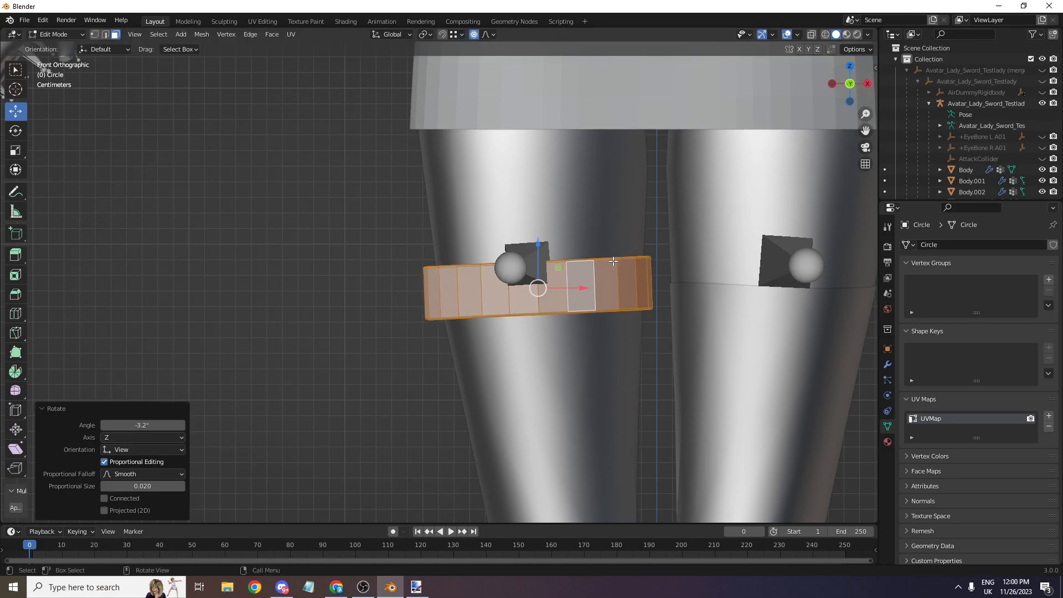
left_click_drag(535, 299, 542, 298)
key("s")
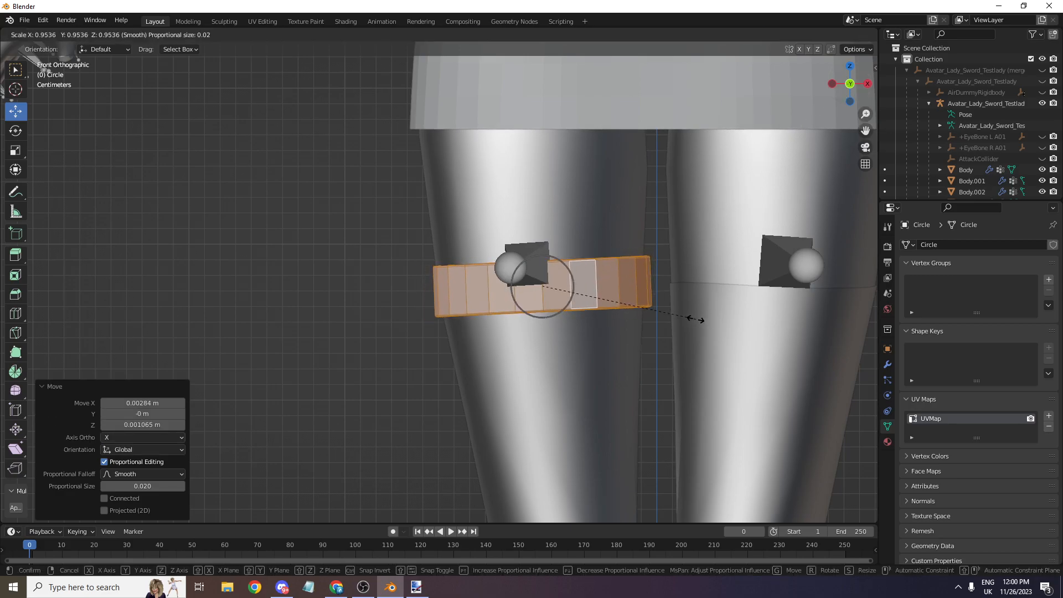
left_click(696, 318)
- Pull two lower-edge faces of the thigh band about 0.006 m along Y with proportional editing at size 0.102
left_click_drag(851, 86, 630, 111)
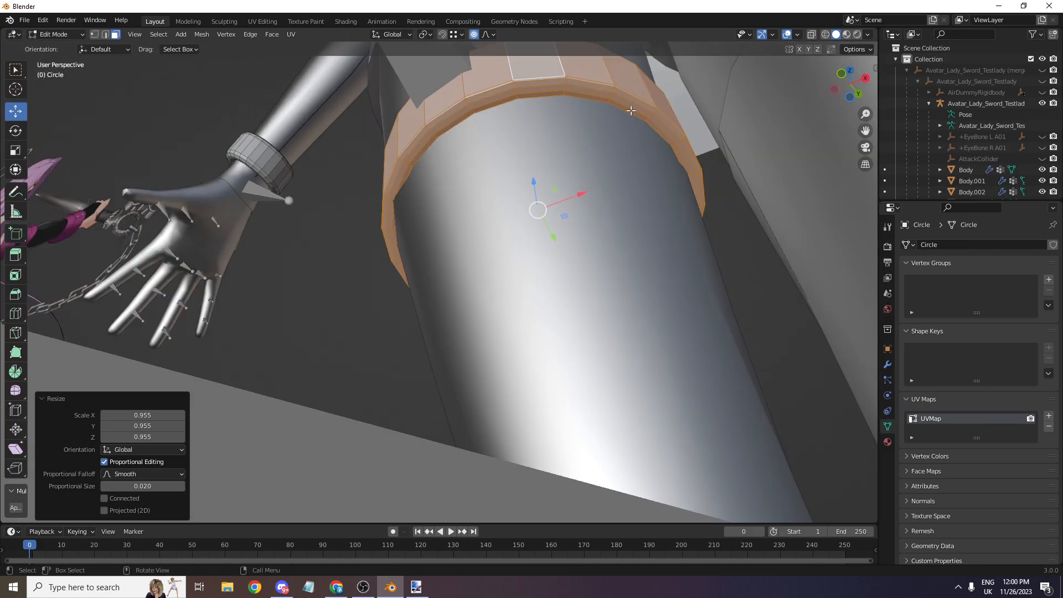
left_click(606, 87)
left_click(590, 98, "ctrl")
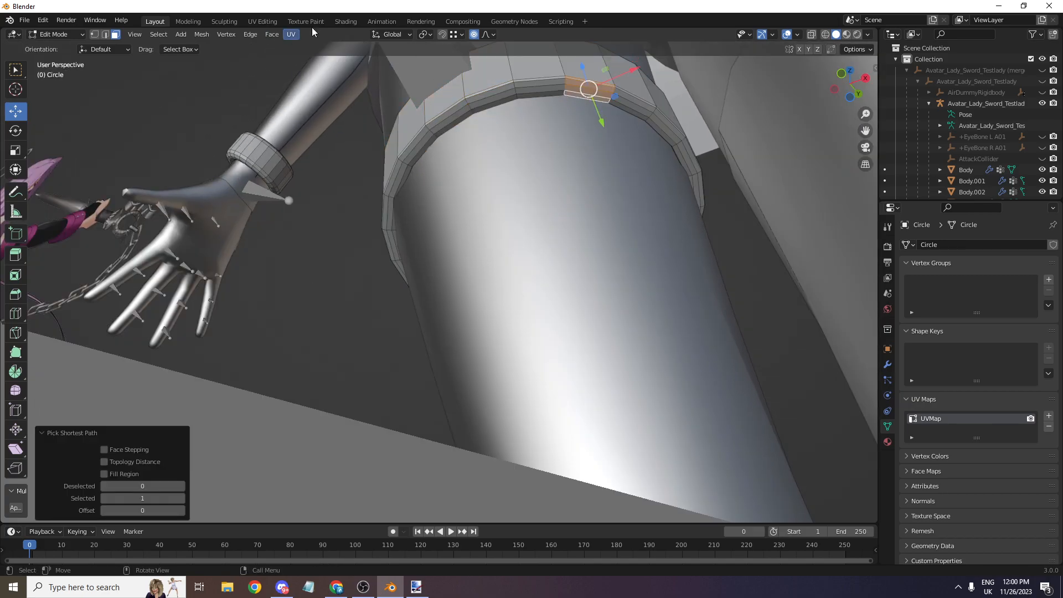
left_click_drag(616, 103, 617, 119)
scroll(612, 108, "down", 3)
scroll(610, 114, "down", 1)
left_click_drag(833, 92, 870, 147)
scroll(761, 81, "up", 3)
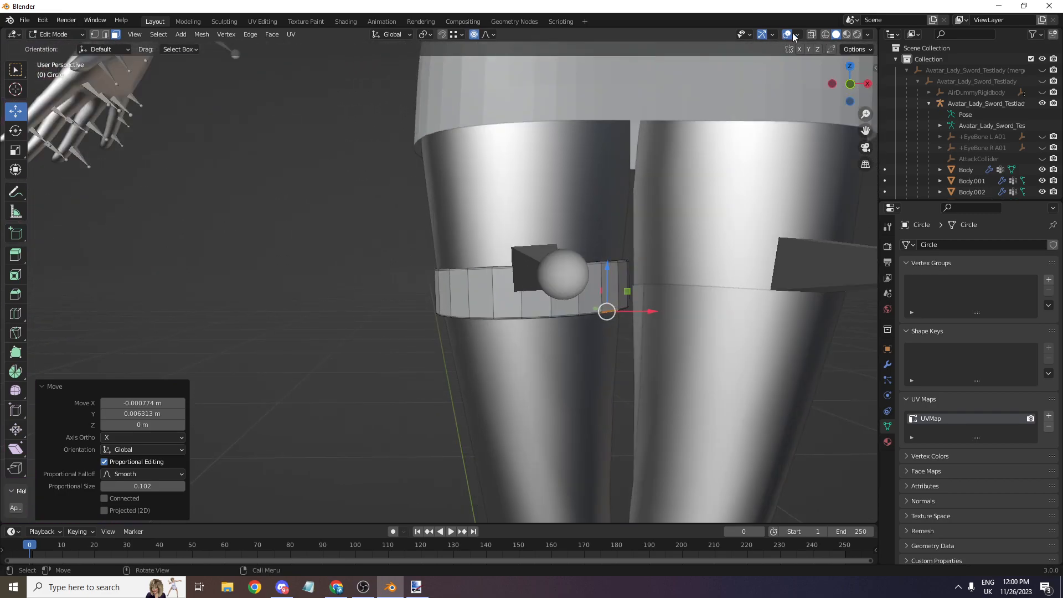
- Select the whole linked thigh band and symmetrize it from -X to +X onto the other leg
scroll(712, 131, "down", 8)
scroll(631, 149, "up", 9)
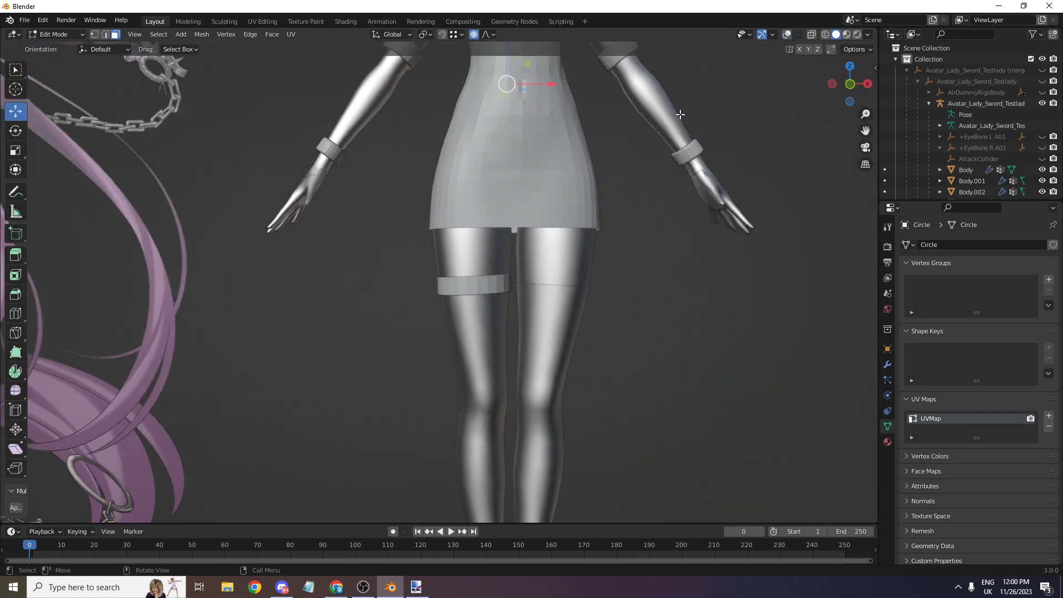
left_click(786, 35)
scroll(631, 111, "down", 3)
scroll(632, 111, "up", 4)
left_click(507, 266)
key("l")
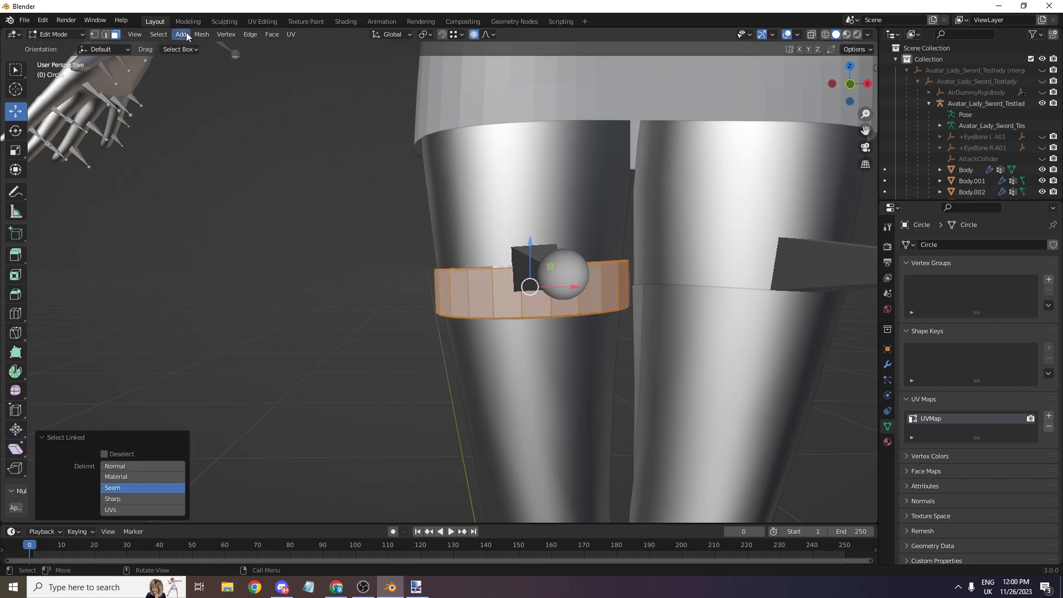
left_click(201, 34)
left_click(251, 205)
scroll(251, 205, "down", 7)
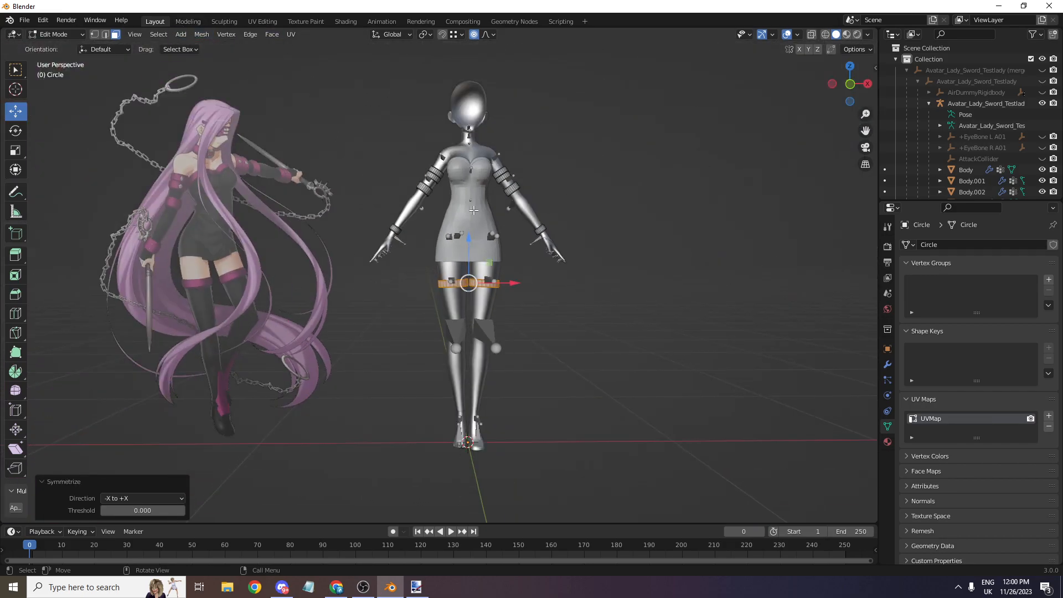
scroll(251, 204, "up", 5)
left_click(211, 35)
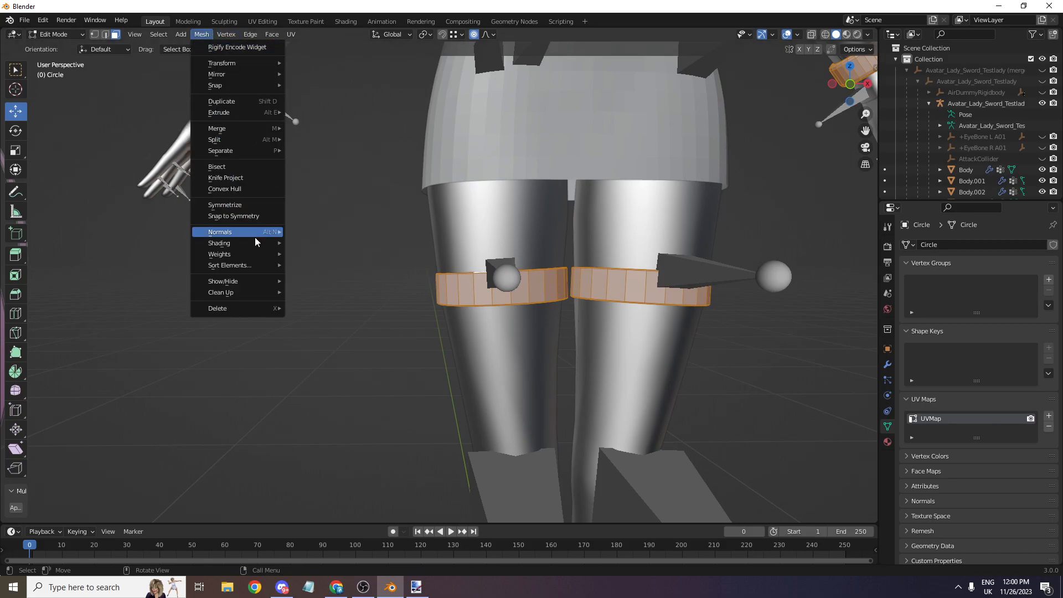
- Inspect the mirrored bands on the arms and thighs from several angles with the viewport overlays hidden
scroll(720, 84, "down", 2)
scroll(720, 84, "down", 2)
left_click(787, 36)
scroll(809, 83, "down", 2)
left_click_drag(847, 84, 1002, 72)
scroll(834, 88, "up", 1)
scroll(835, 92, "up", 1)
scroll(797, 156, "up", 4)
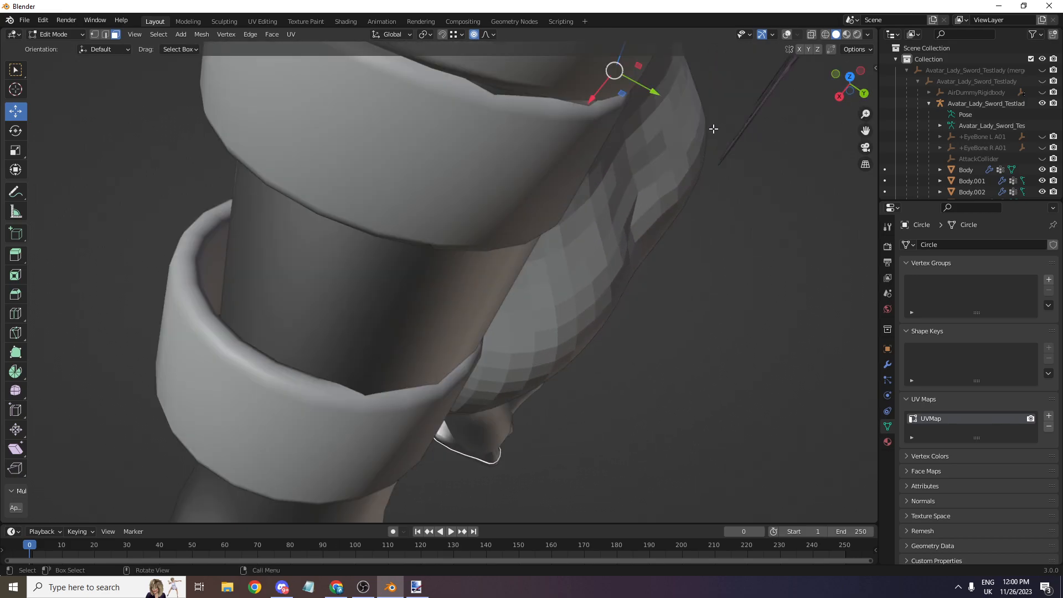
left_click(786, 34)
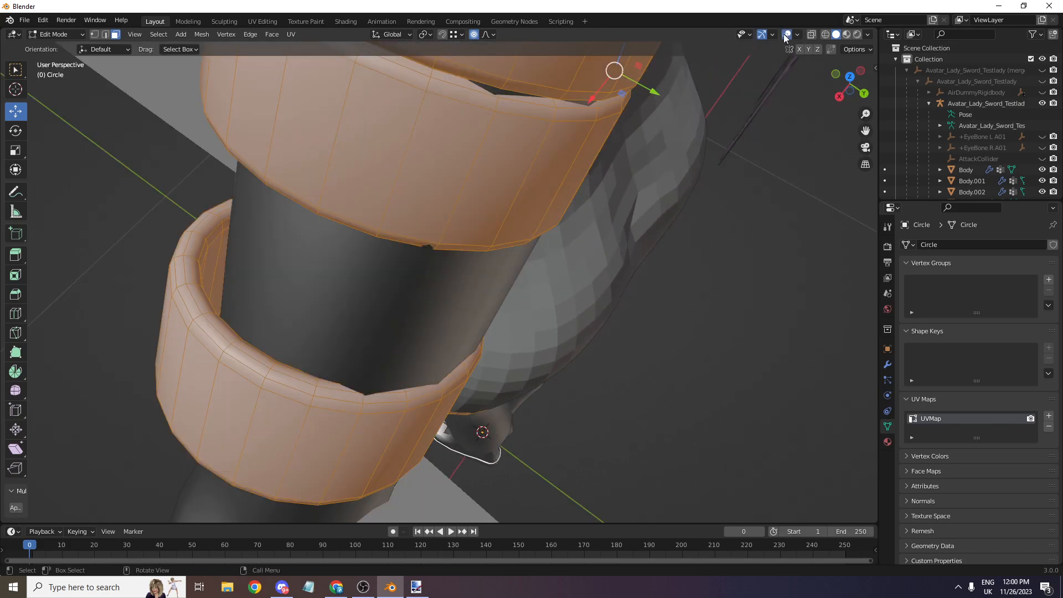
- Turn on X-axis mirror editing and select the geometry of all the arm and thigh bands
left_click(177, 259, "alt")
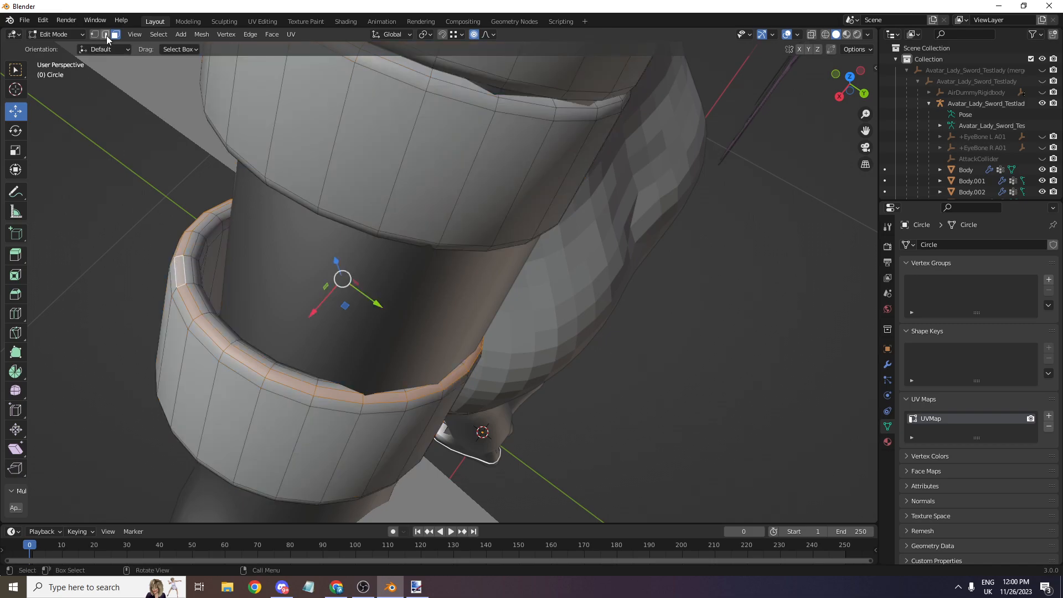
left_click(179, 255, "alt")
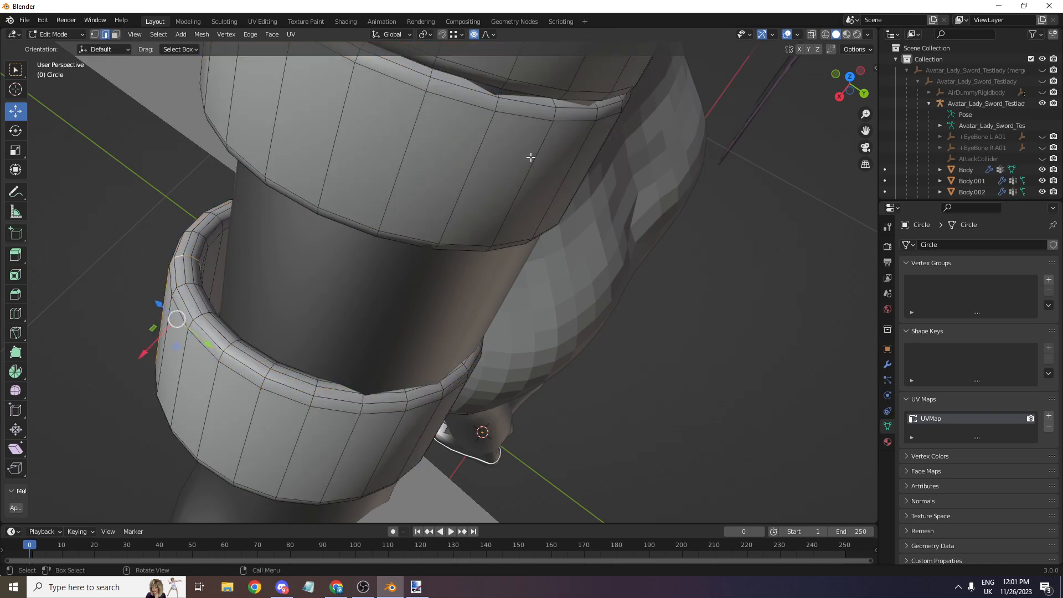
left_click(800, 50)
left_click_drag(186, 327, 214, 334)
scroll(795, 114, "down", 10)
left_click_drag(841, 96, 878, 210)
key("a")
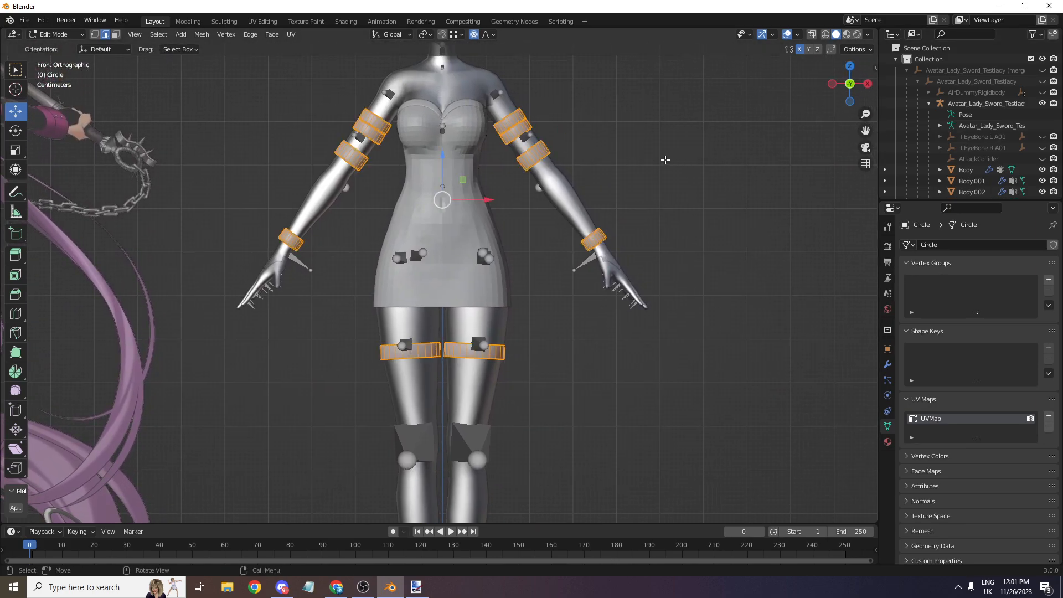
- Examine the diamond-shaped studs on the upper arm bands in the reference image
scroll(600, 166, "down", 6)
scroll(527, 177, "up", 4)
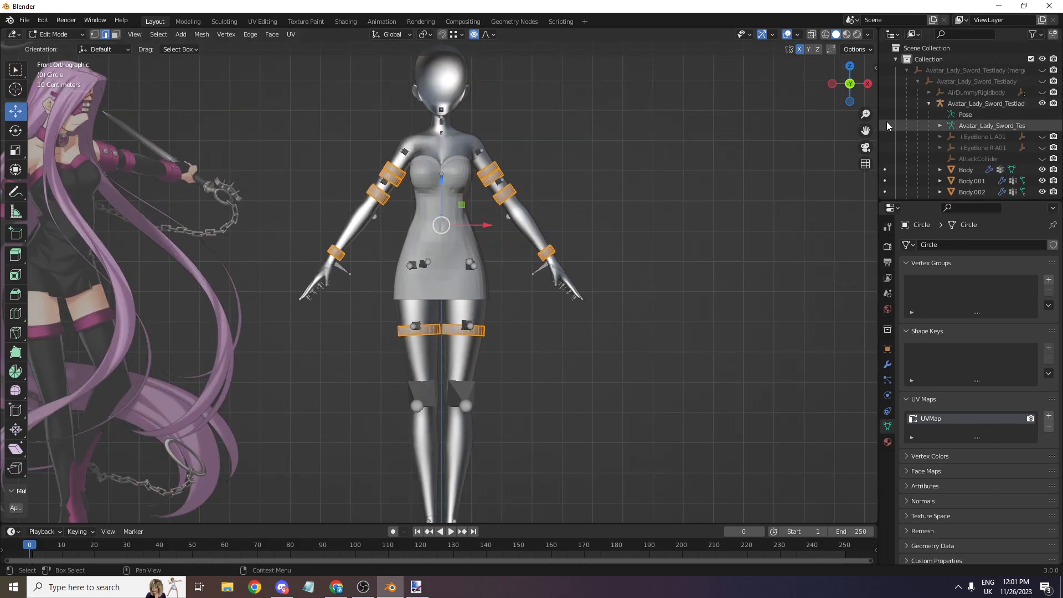
left_click_drag(866, 130, 874, 161)
scroll(475, 110, "up", 6)
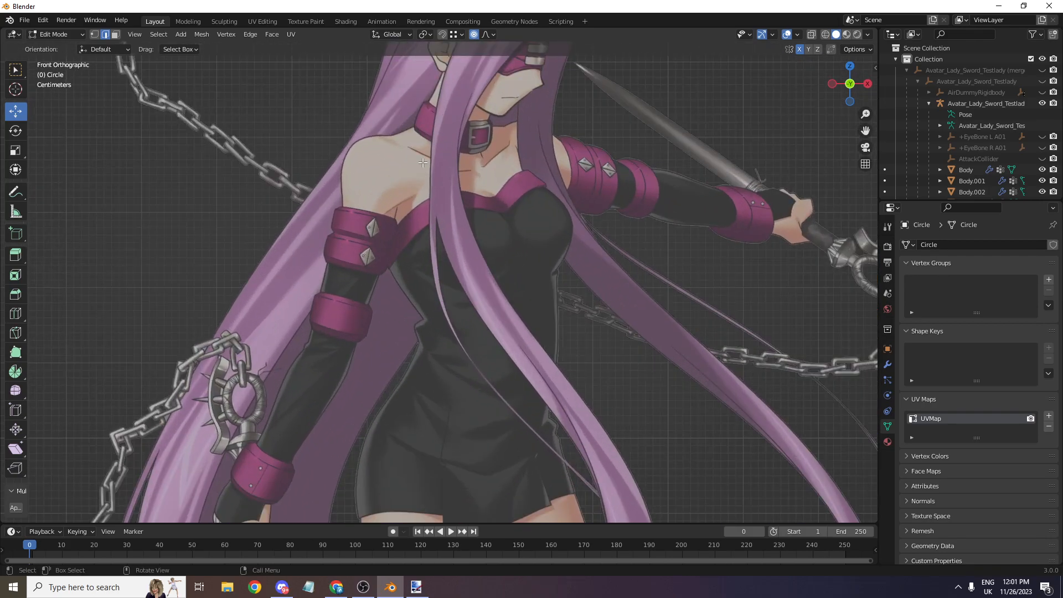
scroll(347, 220, "up", 2)
scroll(314, 189, "up", 2)
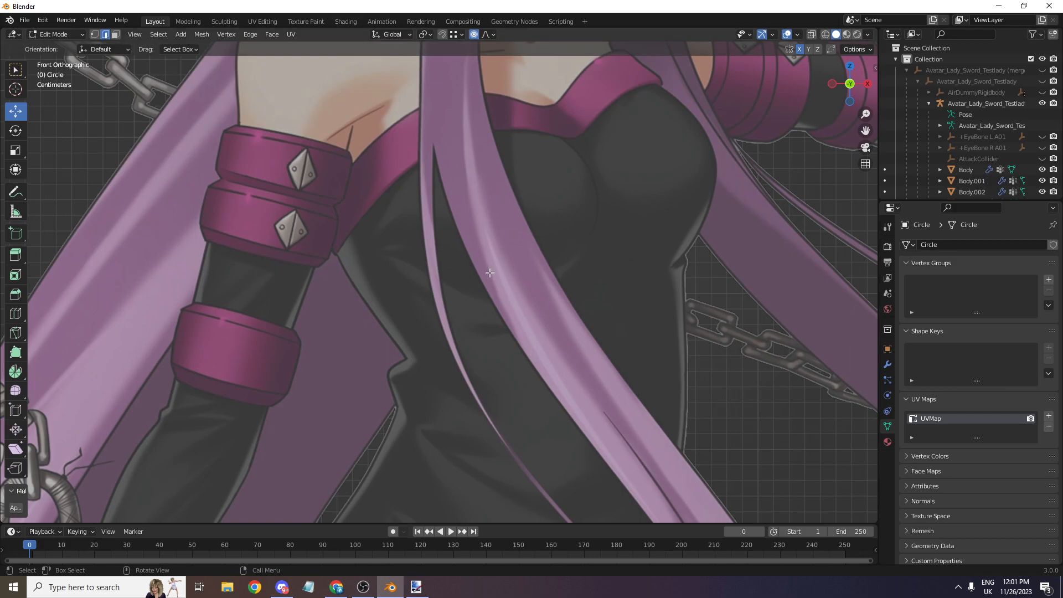
scroll(826, 169, "down", 10)
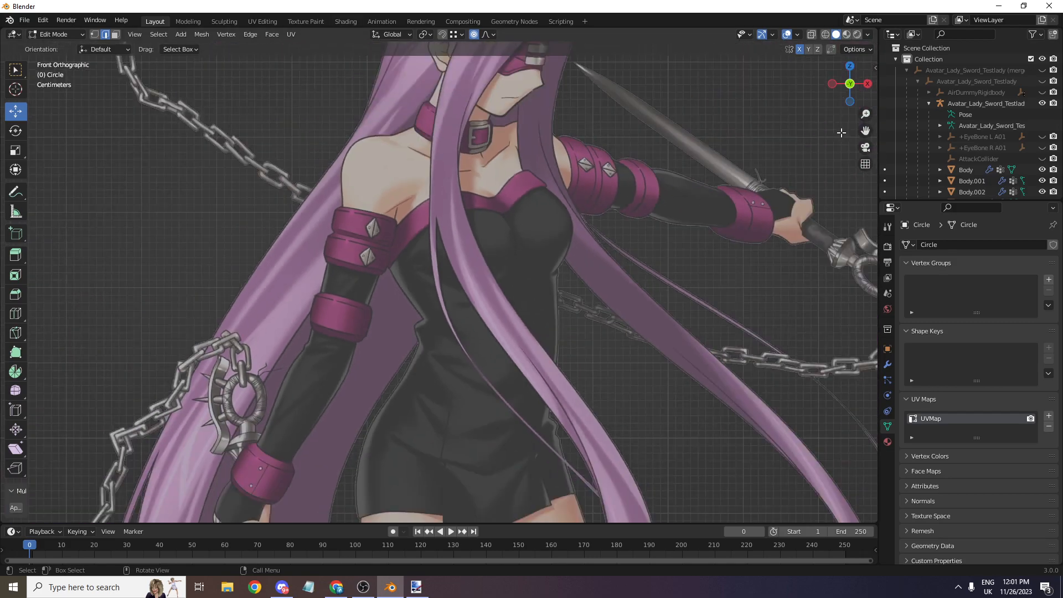
left_click_drag(865, 131, 608, 0)
- Add a 2 m plane to the mesh and triangulate it with the Beauty quad method
scroll(296, 48, "up", 2)
left_click(180, 36)
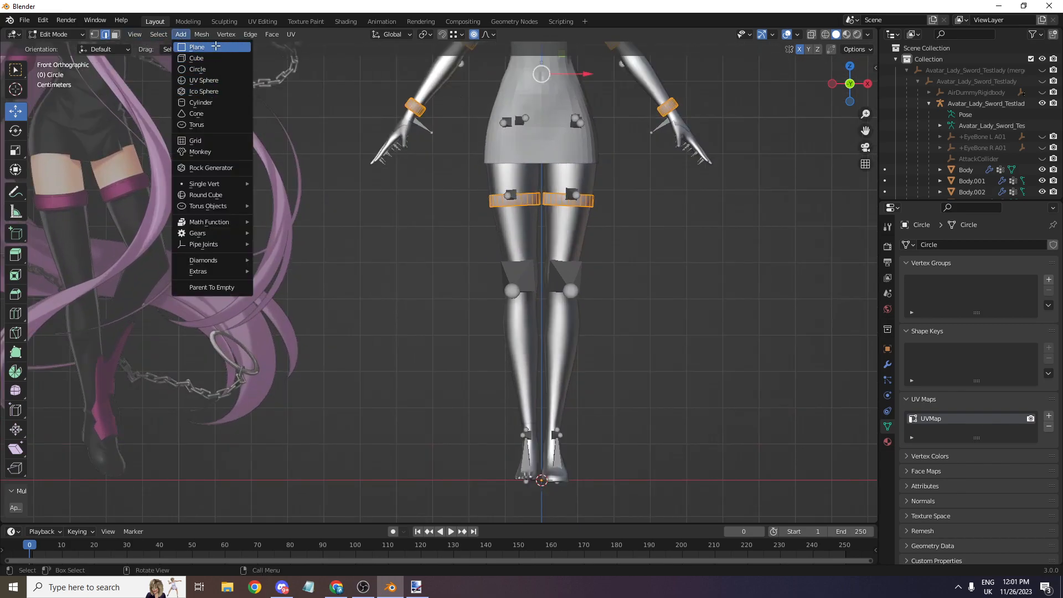
left_click(216, 48)
scroll(684, 151, "down", 5)
left_click(850, 67)
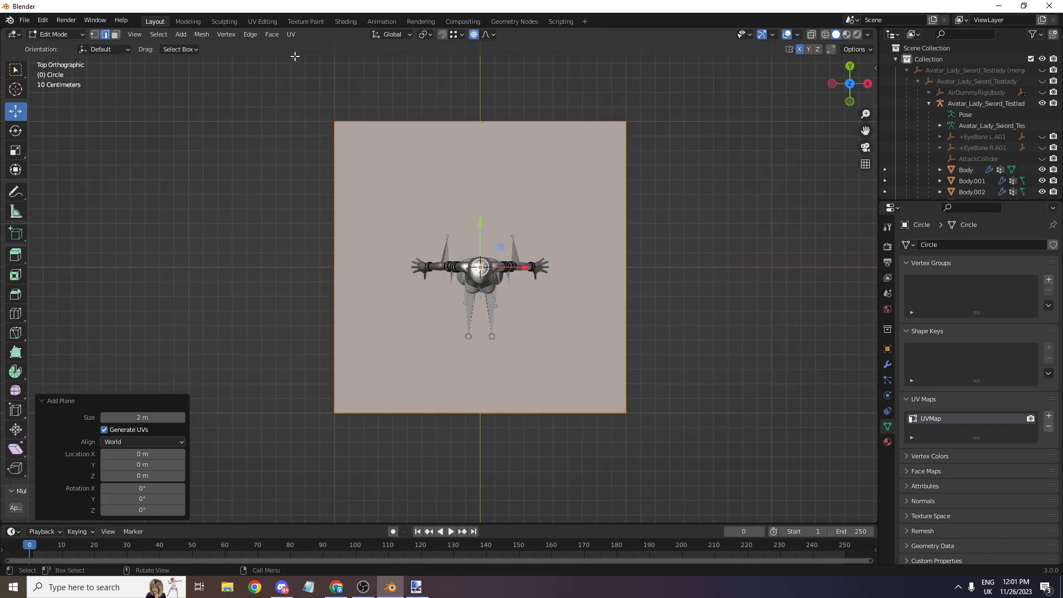
scroll(300, 57, "up", 1)
left_click(270, 34)
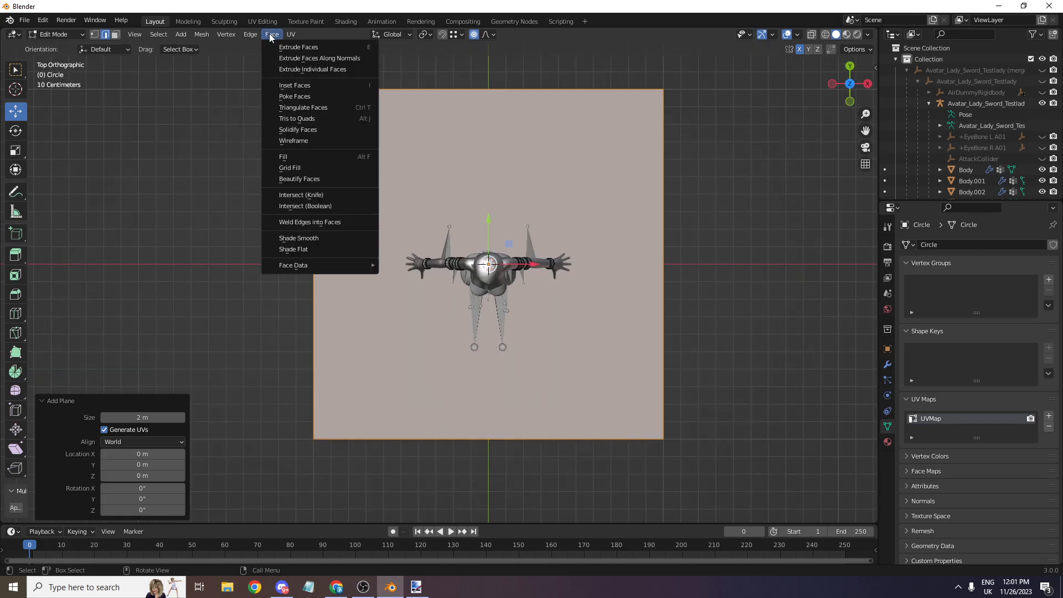
left_click(327, 107)
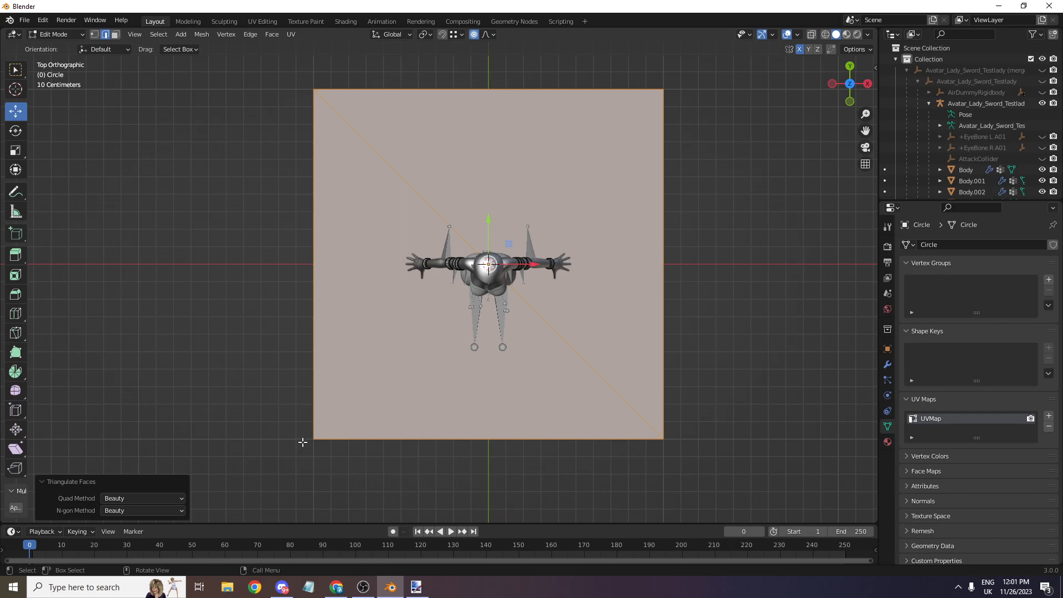
- Delete one of the plane's two triangular halves, keeping the other triangle
left_click(410, 315)
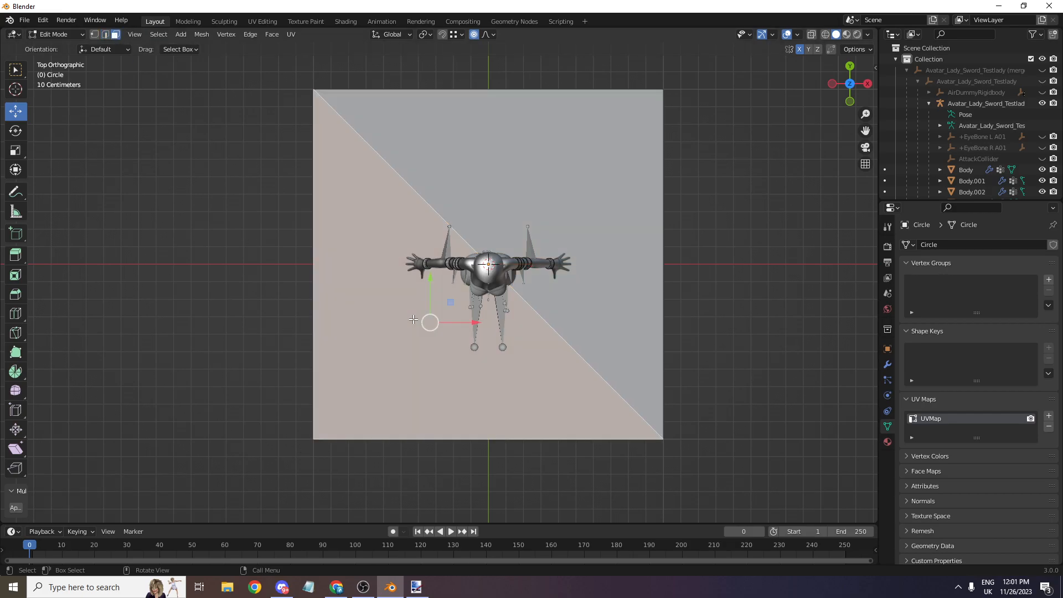
key("x")
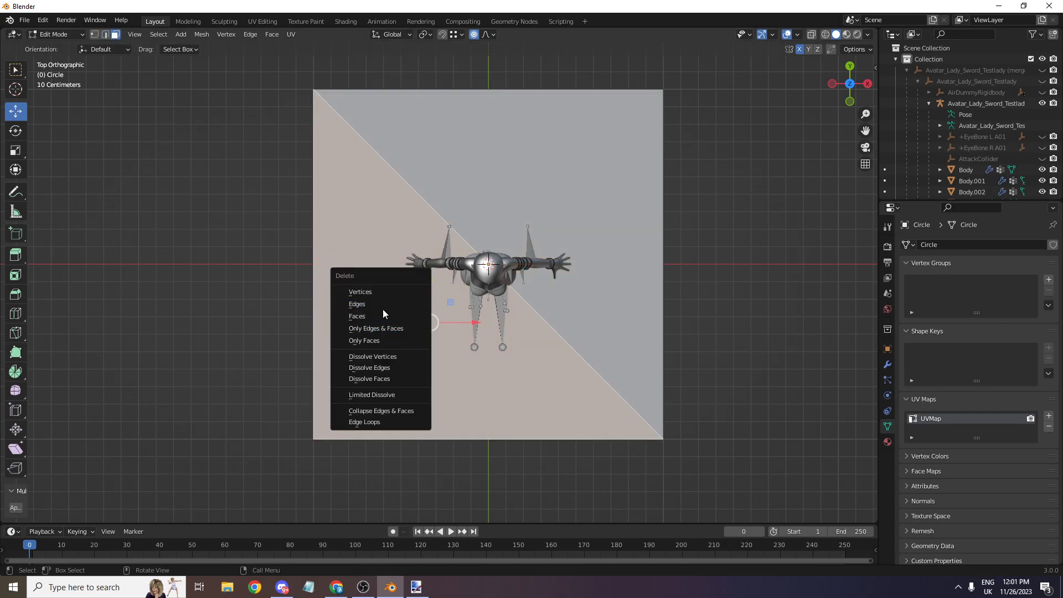
scroll(821, 126, "down", 3)
scroll(446, 303, "up", 3)
key("x")
left_click(438, 303)
scroll(833, 103, "down", 2)
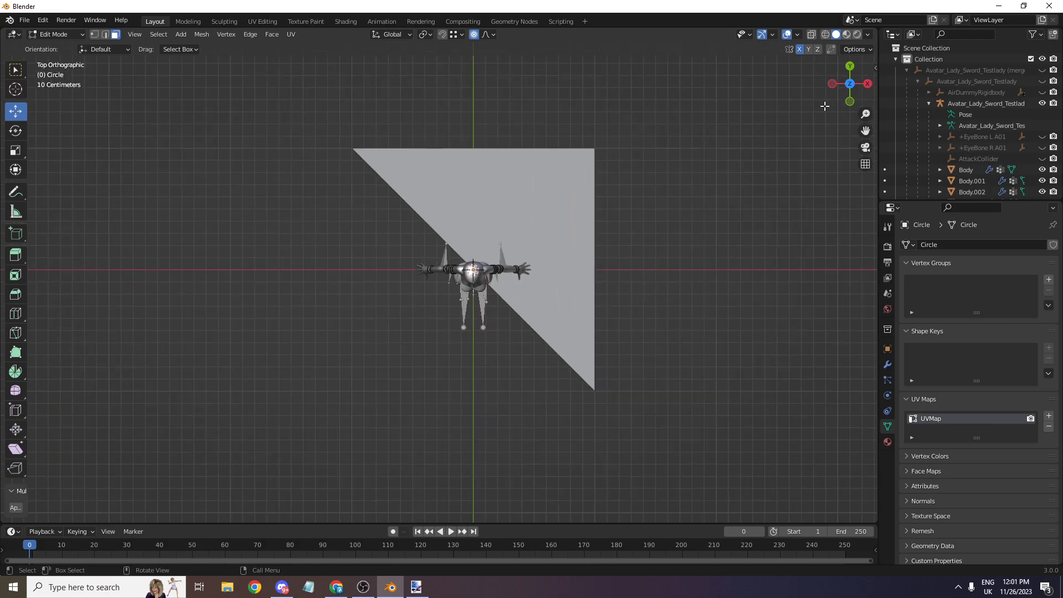
- Rotate the remaining triangle 90° about X and move it about -0.536 m along Y and 1.816 m along Z
left_click(582, 237)
scroll(799, 103, "down", 1)
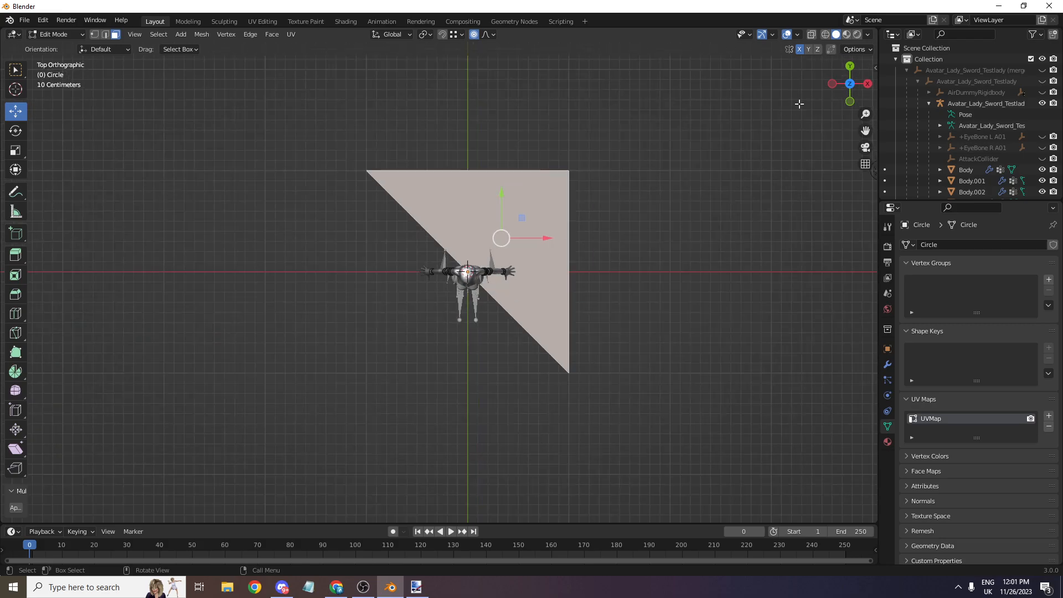
left_click(865, 83)
type("rx90")
key("Return")
left_click_drag(490, 339, 488, 336)
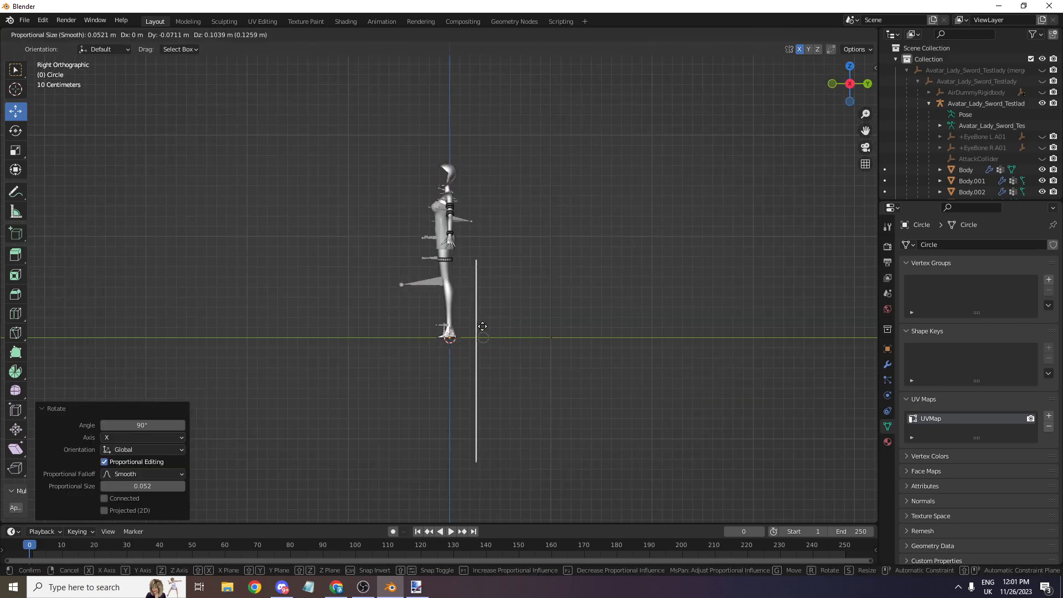
left_click(439, 157)
scroll(439, 157, "up", 4)
left_click(786, 35)
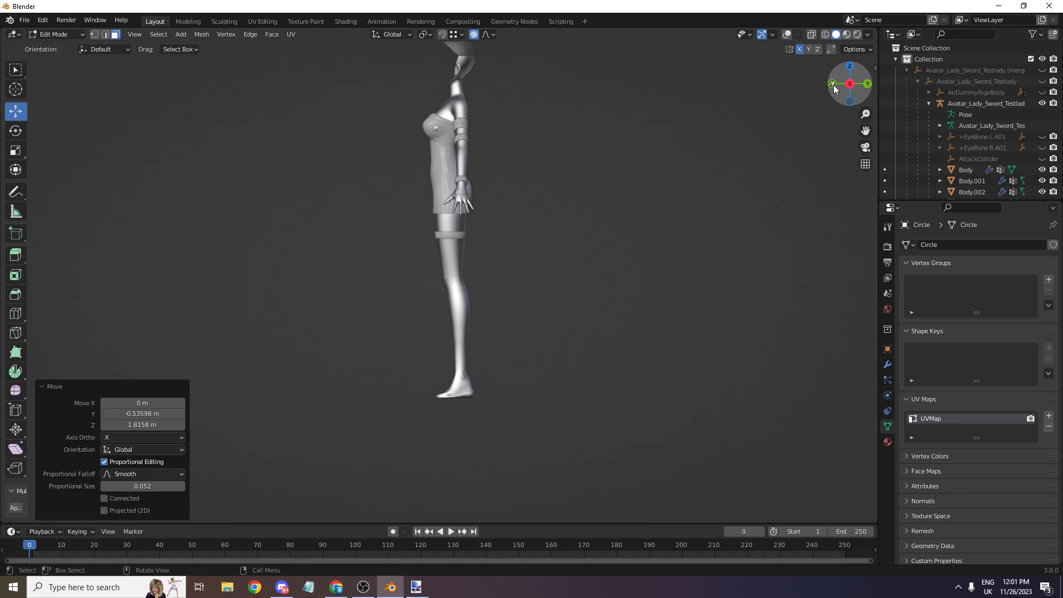
left_click(833, 85)
left_click(786, 34)
key("s")
left_click(595, 88)
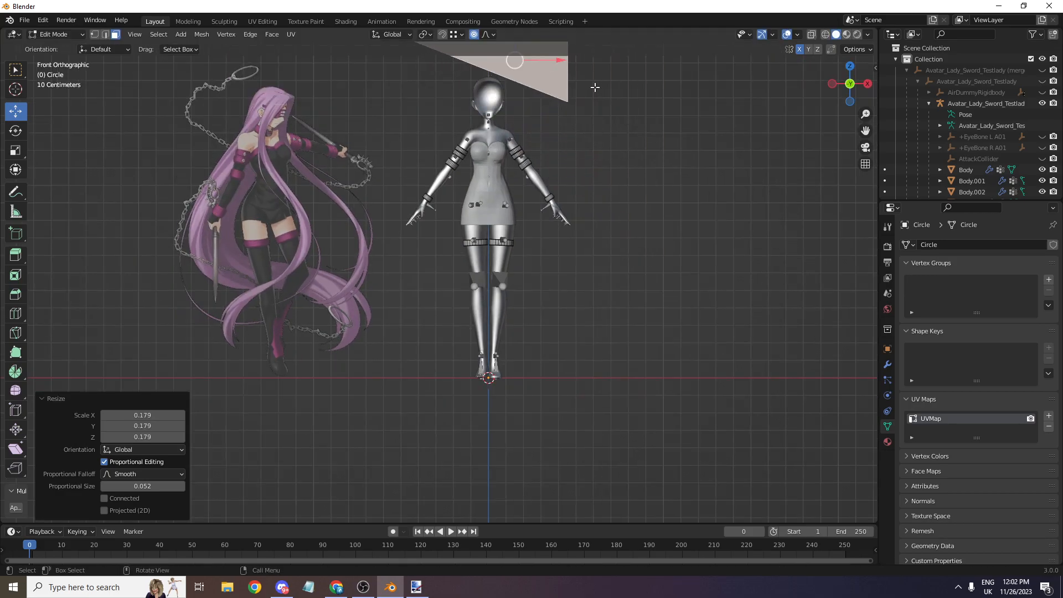
left_click_drag(865, 130, 824, 133)
key("ctrl+z")
key("s")
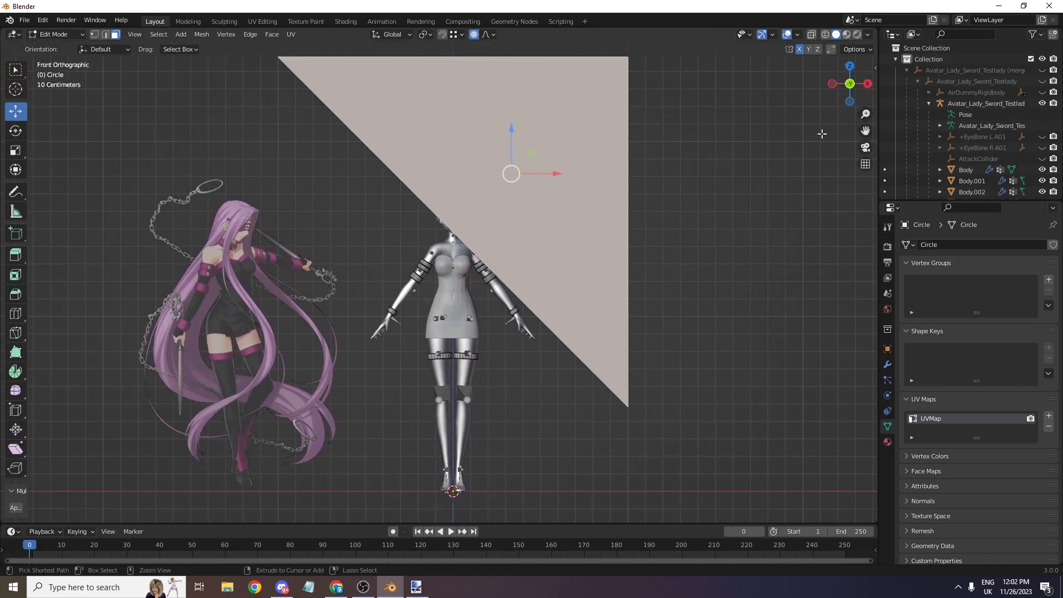
left_click(541, 143)
key("ctrl+z")
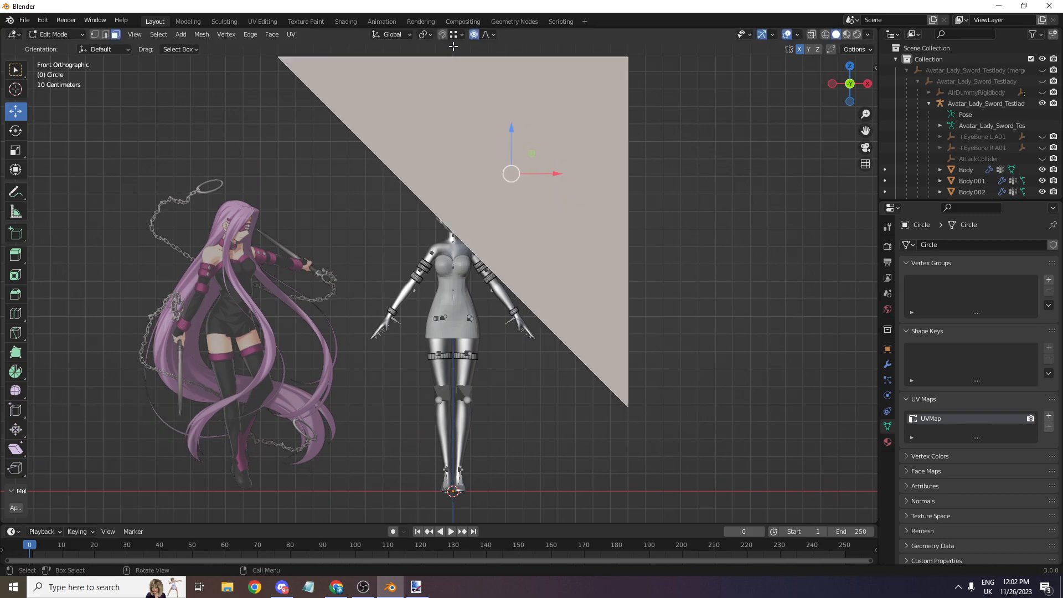
left_click_drag(854, 78, 833, 83)
key("s")
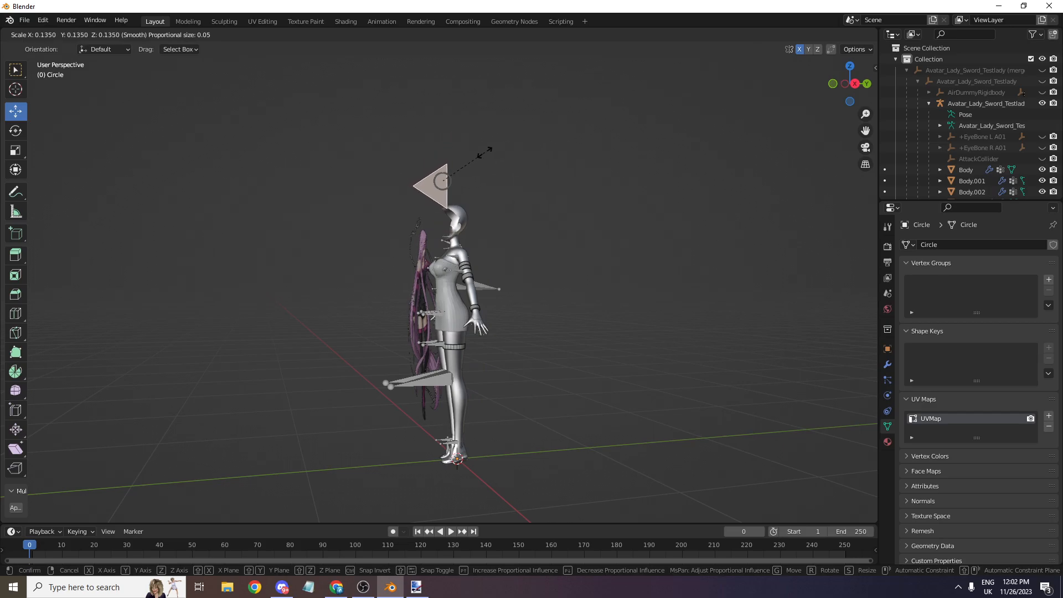
left_click(462, 156)
- Scale the triangle by 0.241 and move it about -0.141 m along X and -0.481 m along Z in front view
key("s")
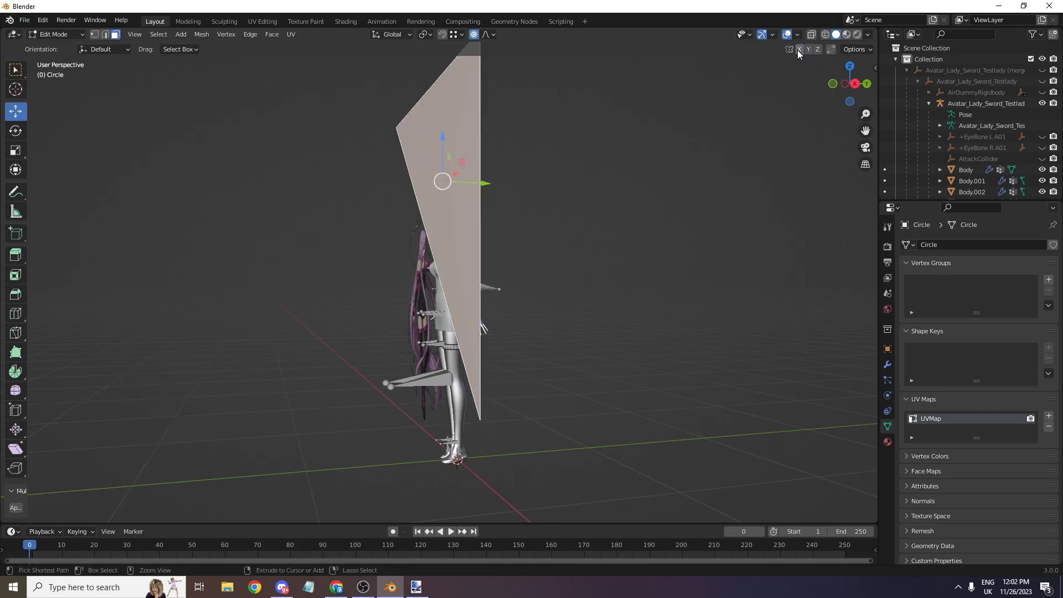
key("KP_1")
left_click(548, 164)
scroll(547, 165, "up", 3)
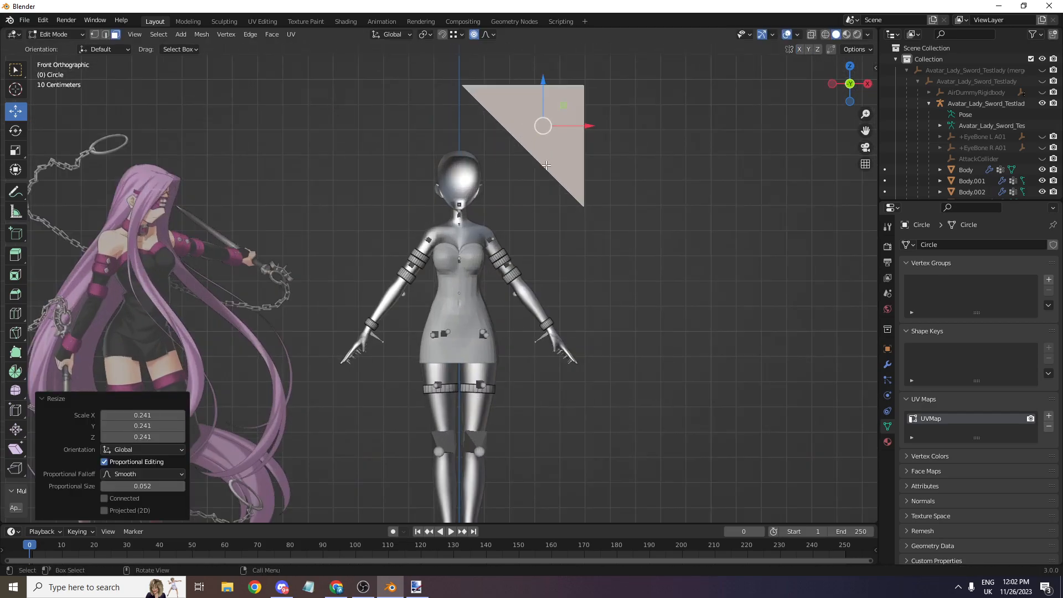
key("g")
left_click(508, 252)
scroll(598, 302, "up", 1)
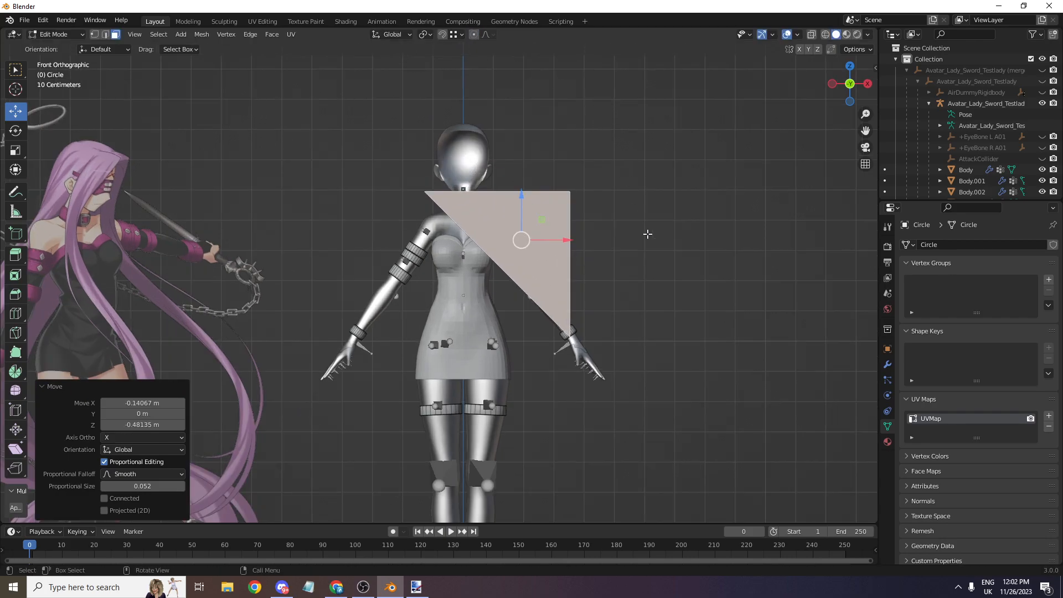
- Rotate the triangle in front view so its tip points down toward the arm bands, and scale it by 0.185
scroll(737, 311, "up", 2)
key("r")
left_click(692, 375)
key("s")
left_click(599, 241)
scroll(752, 189, "up", 4)
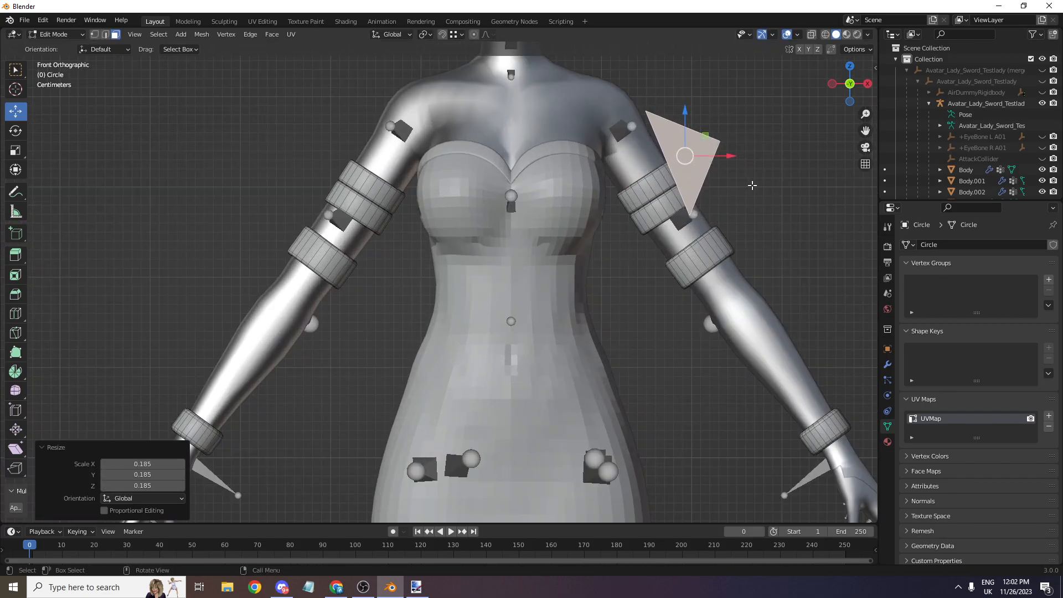
- Shrink the triangle further and move it about -0.028 m along X and -0.029 m along Z over the upper arm band
scroll(752, 185, "up", 1)
left_click_drag(866, 130, 508, 350)
scroll(730, 319, "up", 3)
key("s")
left_click(583, 277)
scroll(555, 265, "up", 3)
scroll(747, 139, "up", 1)
scroll(853, 82, "down", 1)
- Move the triangle about 0.169 m along Y so it sits at the front of the uppermost arm band
left_click_drag(855, 83, 777, 87)
scroll(855, 85, "down", 4)
left_click_drag(857, 85, 833, 86)
scroll(723, 151, "up", 2)
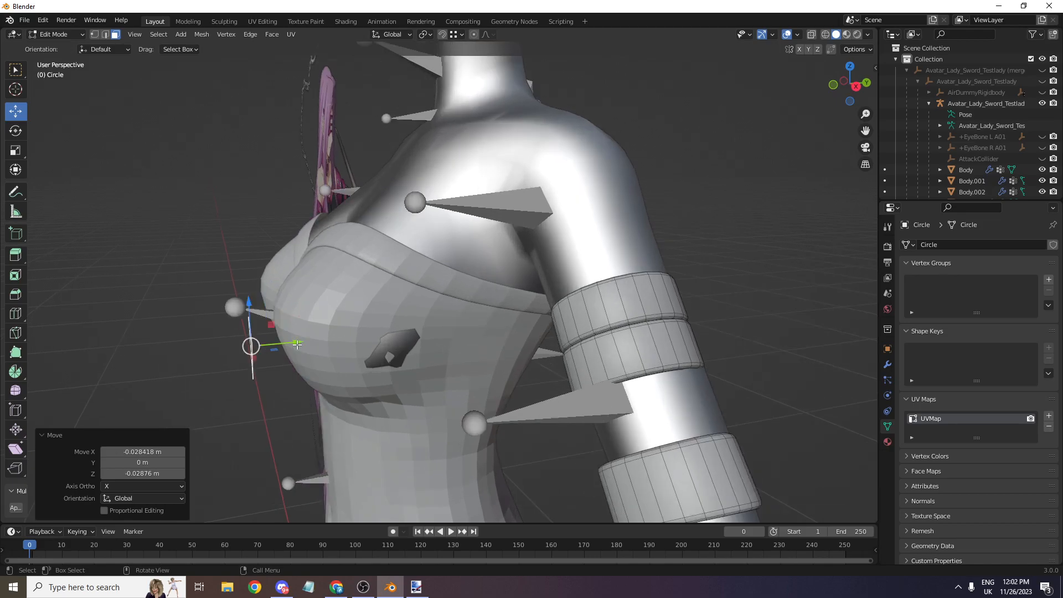
left_click_drag(285, 346, 547, 309)
left_click_drag(631, 297, 631, 297)
scroll(828, 96, "up", 2)
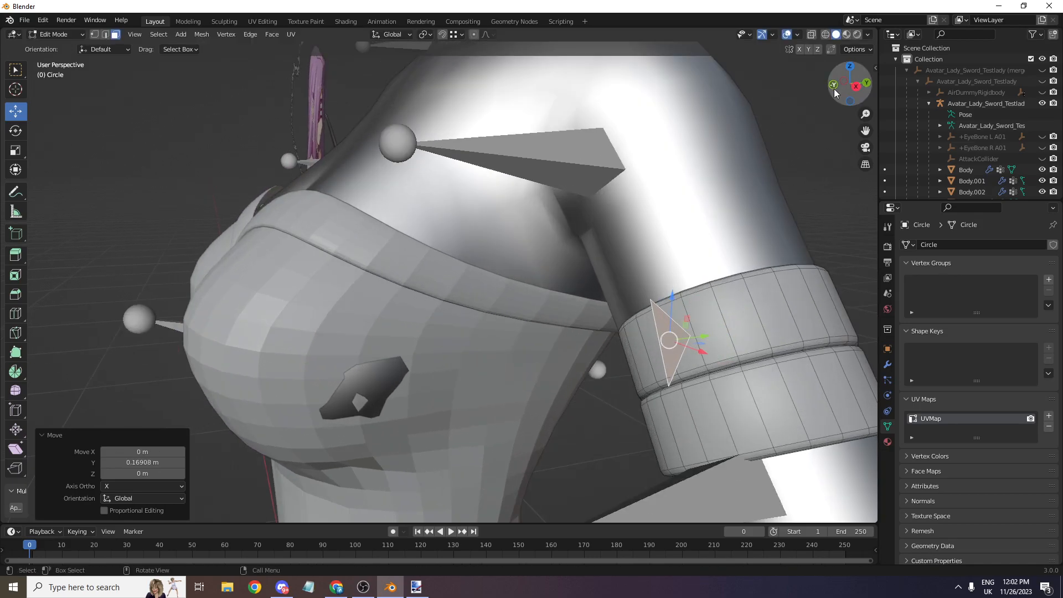
- Scale the triangle on the uppermost arm band by 0.683 in front view
key("KP_1")
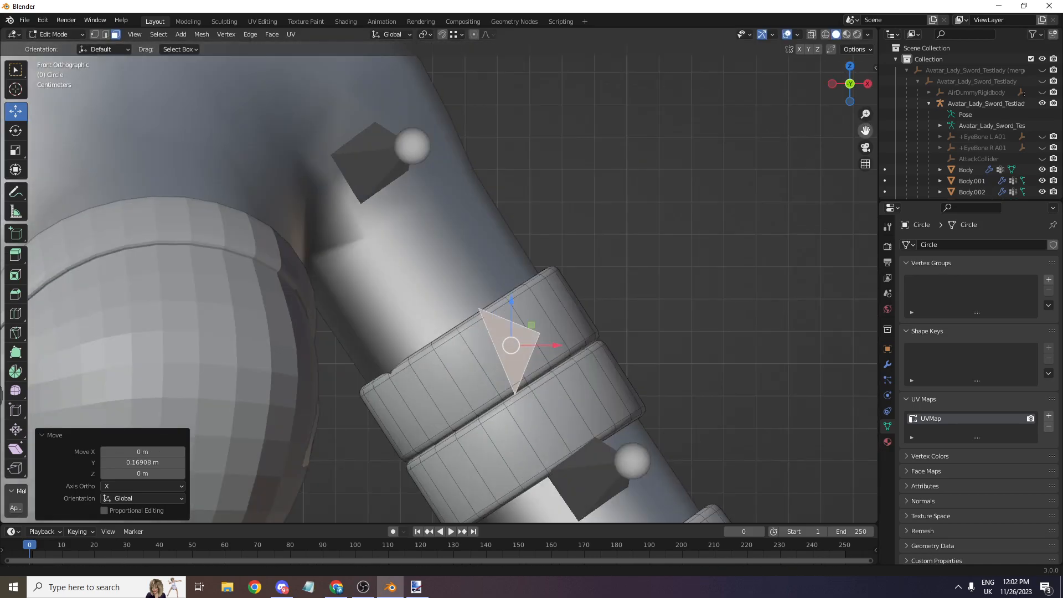
scroll(797, 122, "up", 3)
key("s")
left_click(600, 302)
- Move the triangle about -0.002 m along X and -0.001 m along Z, and rotate it about -12° to follow the band's slant
key("g")
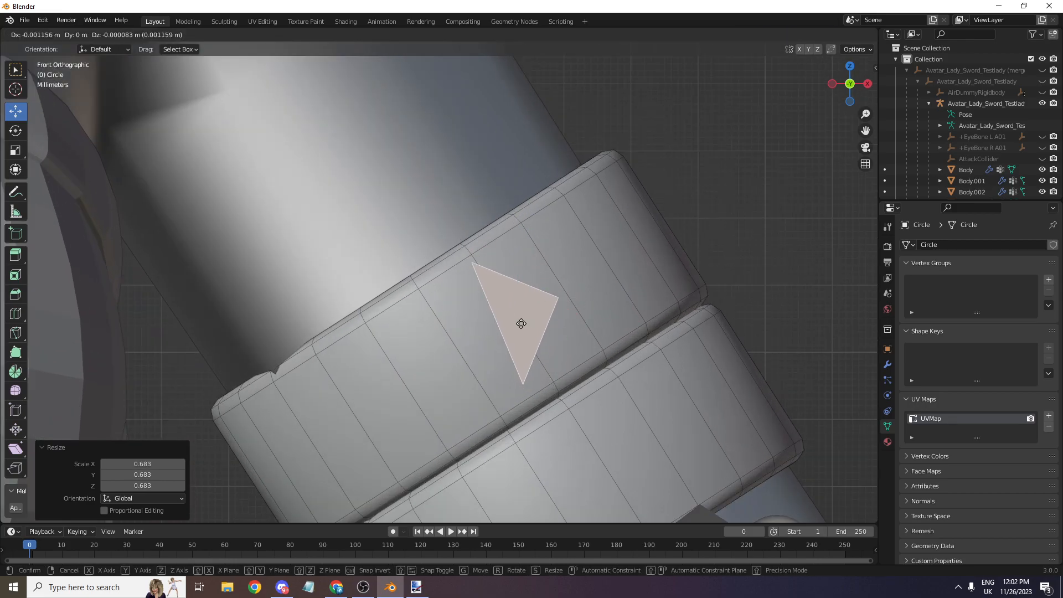
left_click(507, 332)
key("r")
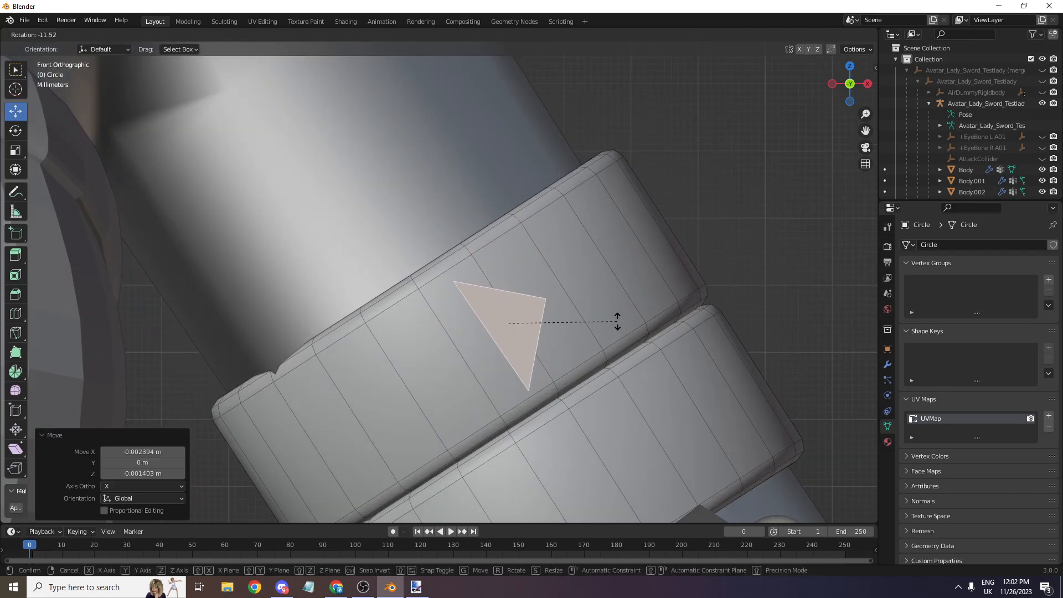
left_click(617, 319)
- Duplicate the triangle in place and flip the copy by scaling it -1 on all axes
scroll(753, 155, "down", 4)
scroll(582, 299, "up", 2)
key("shift+d")
right_click(550, 310)
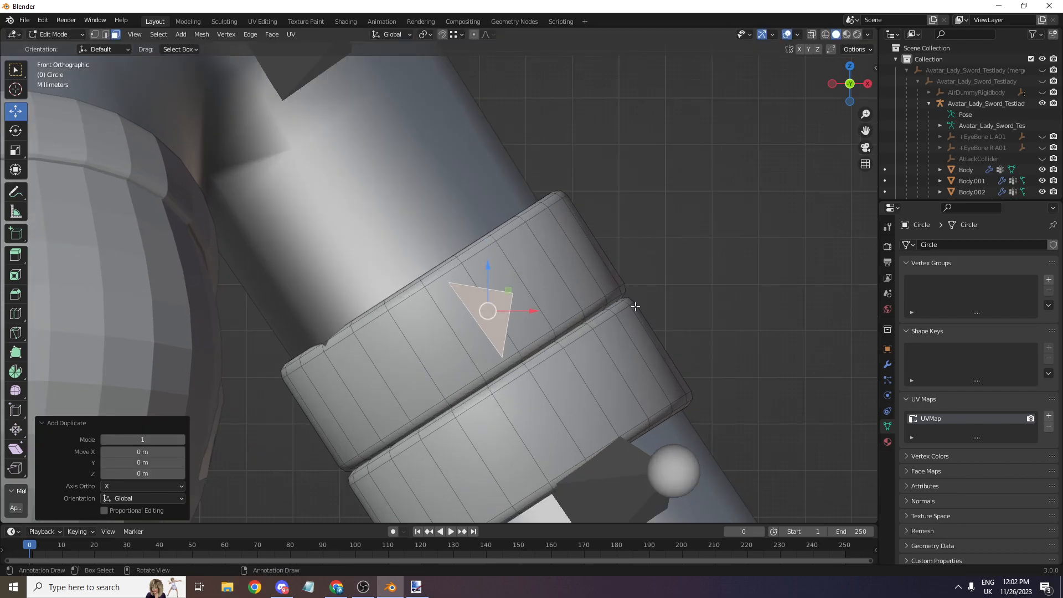
key("s")
left_click(336, 245)
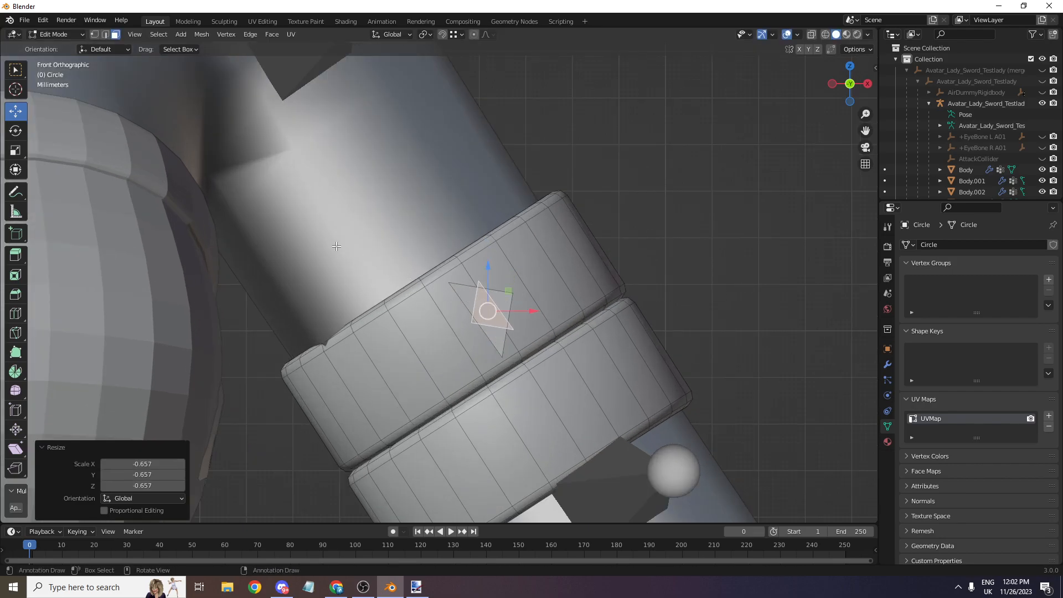
left_click(157, 463)
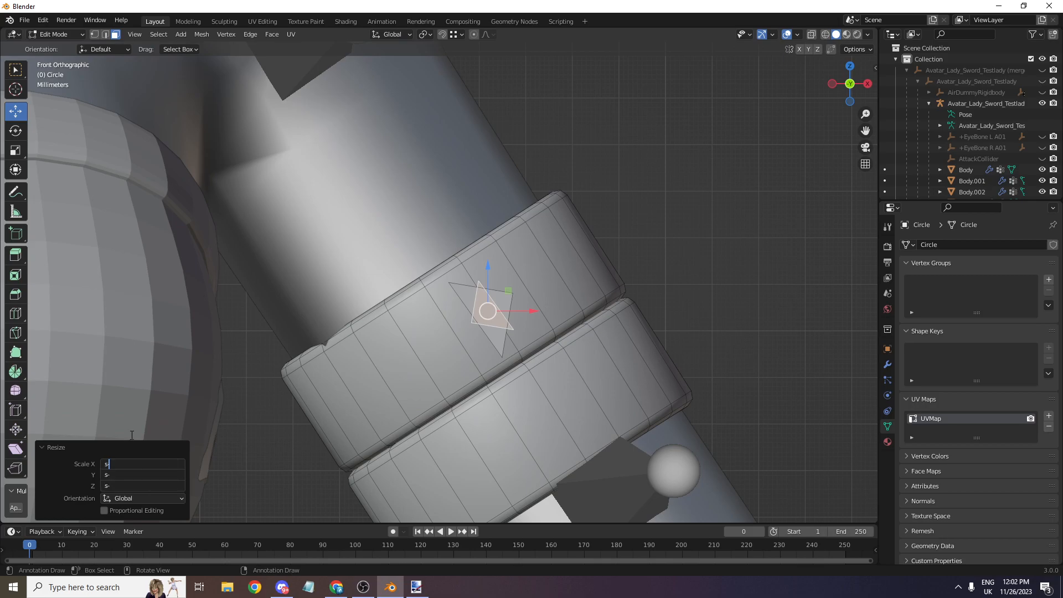
type("s")
key("Return")
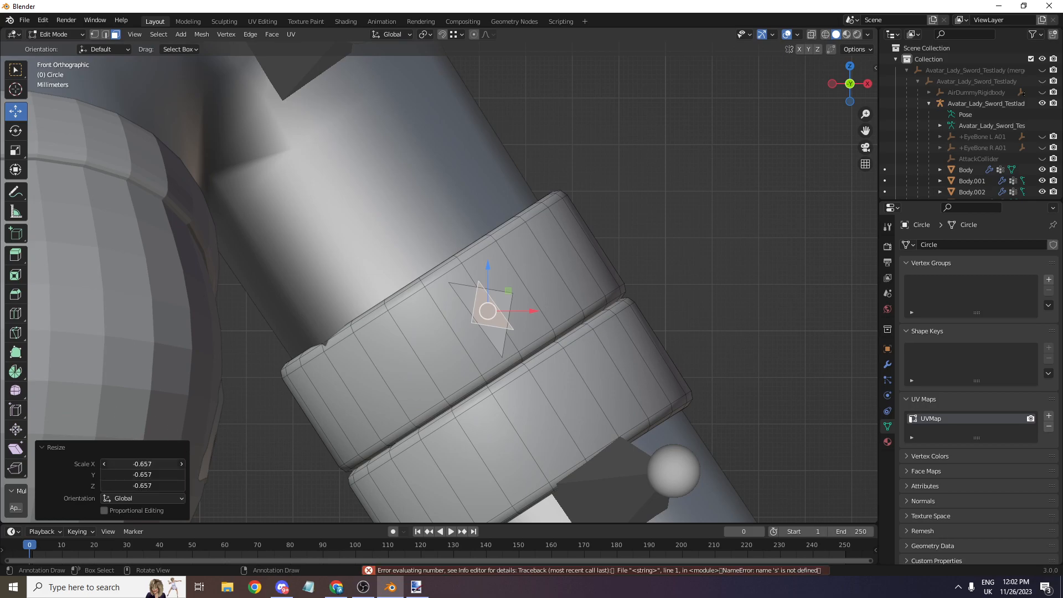
type("-1")
key("Return")
- Move the flipped triangle about -0.005 m along X and -0.004 m along Z so its long edge meets the original's and forms a diamond
scroll(468, 347, "up", 2)
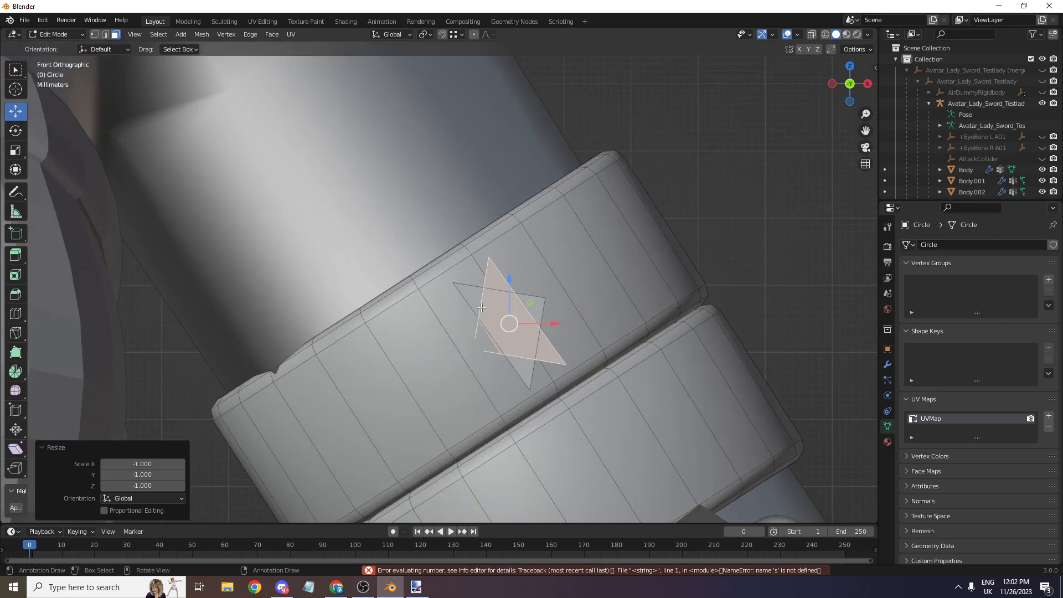
key("g")
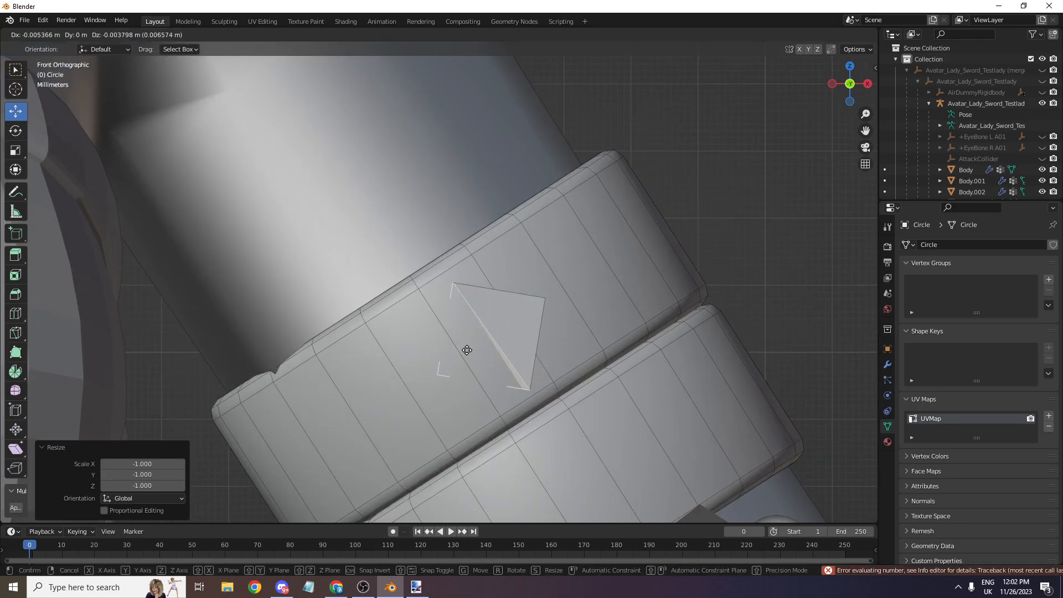
left_click(466, 350)
- Add the original triangle to the selection and rotate both diamond halves together to match the band's surface
scroll(762, 168, "down", 3)
left_click_drag(837, 95, 813, 102)
scroll(577, 255, "up", 2)
scroll(577, 254, "up", 1)
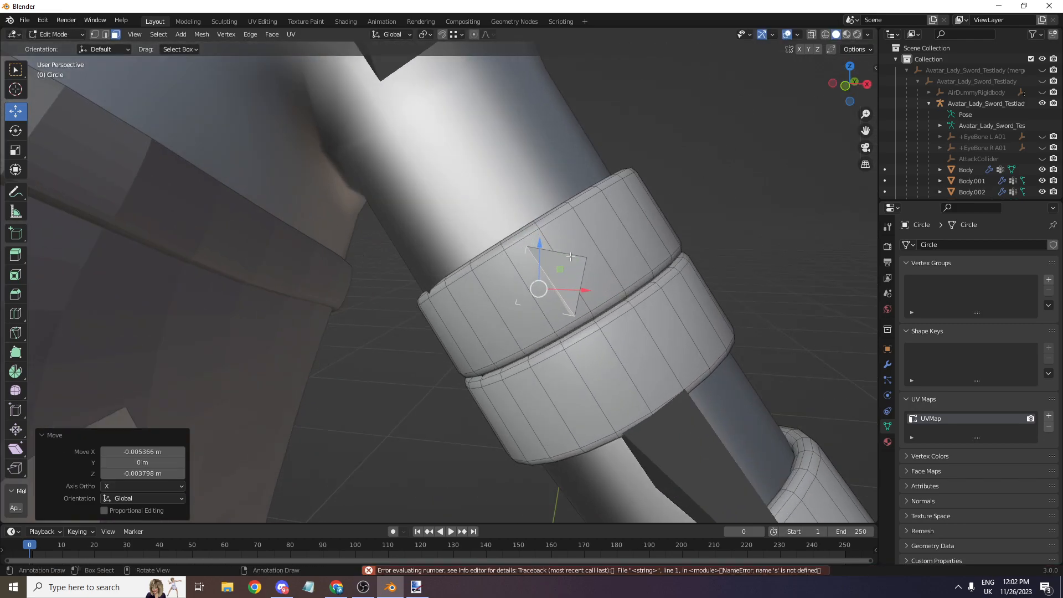
key("l")
key("r")
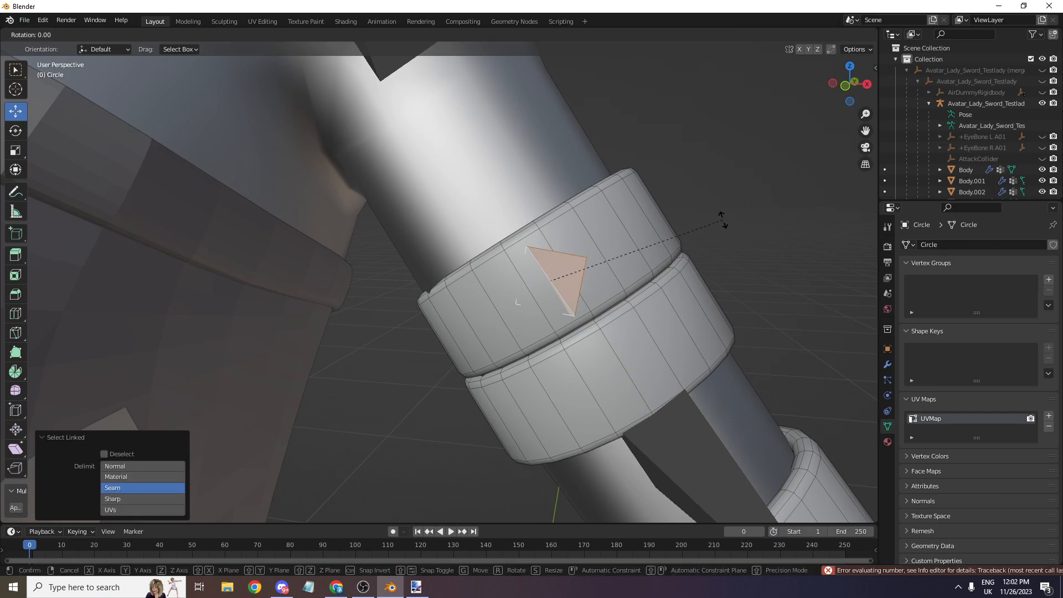
- Rotate the flat square piece and nudge it so that it lies against the front of the upper arm band
left_click(759, 176)
key("ctrl+z")
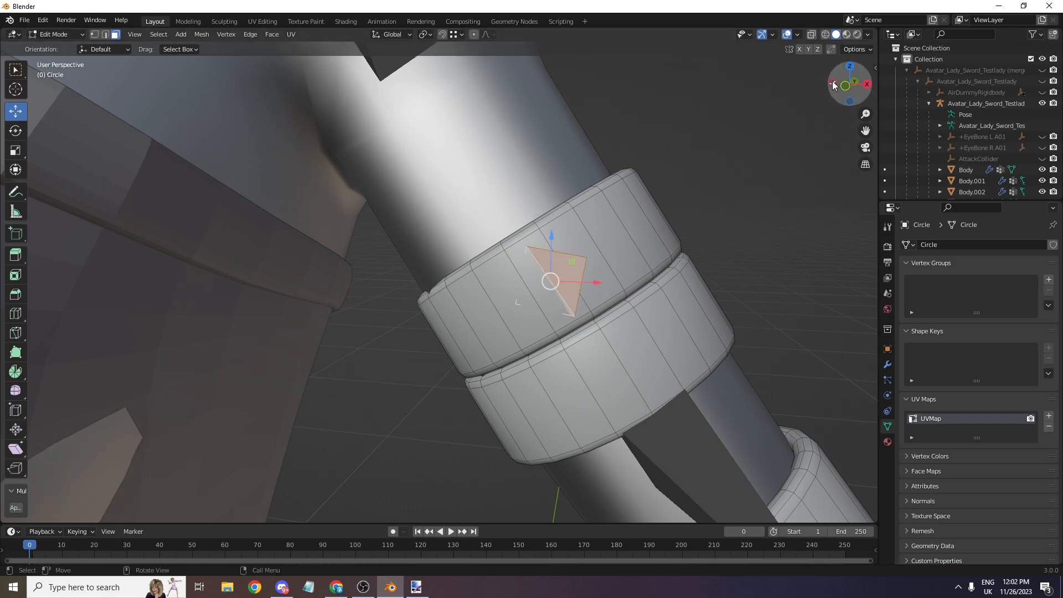
left_click_drag(833, 85, 719, 60)
scroll(857, 86, "down", 3)
left_click_drag(858, 86, 861, 168)
key("r")
left_click(832, 211)
key("r")
left_click(784, 308)
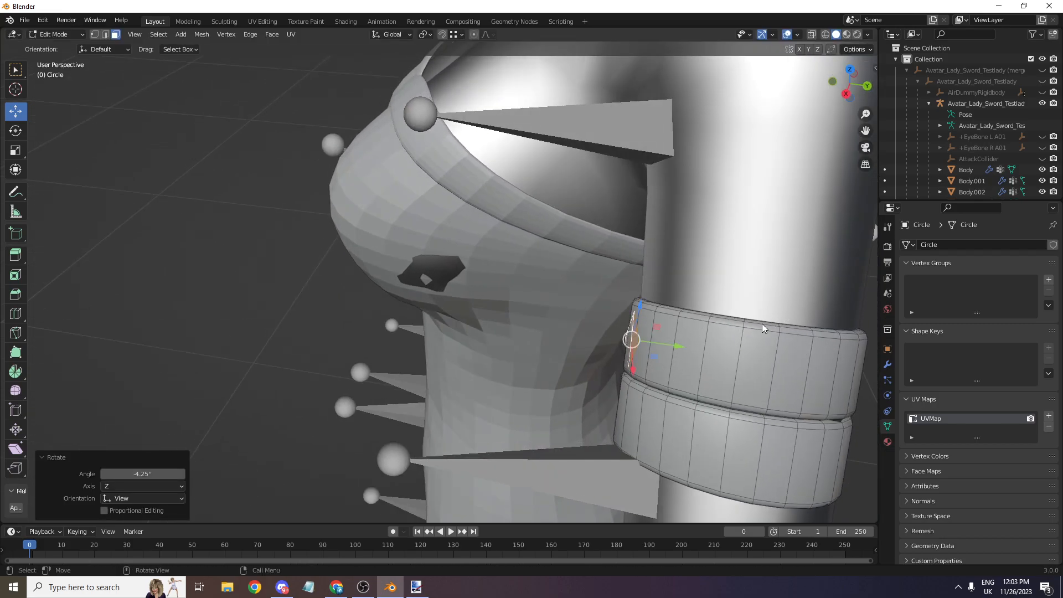
left_click_drag(634, 339, 627, 333)
- Extrude the square piece outward along its normal by about 0.0011 m to give it thickness
left_click_drag(848, 85, 883, 16)
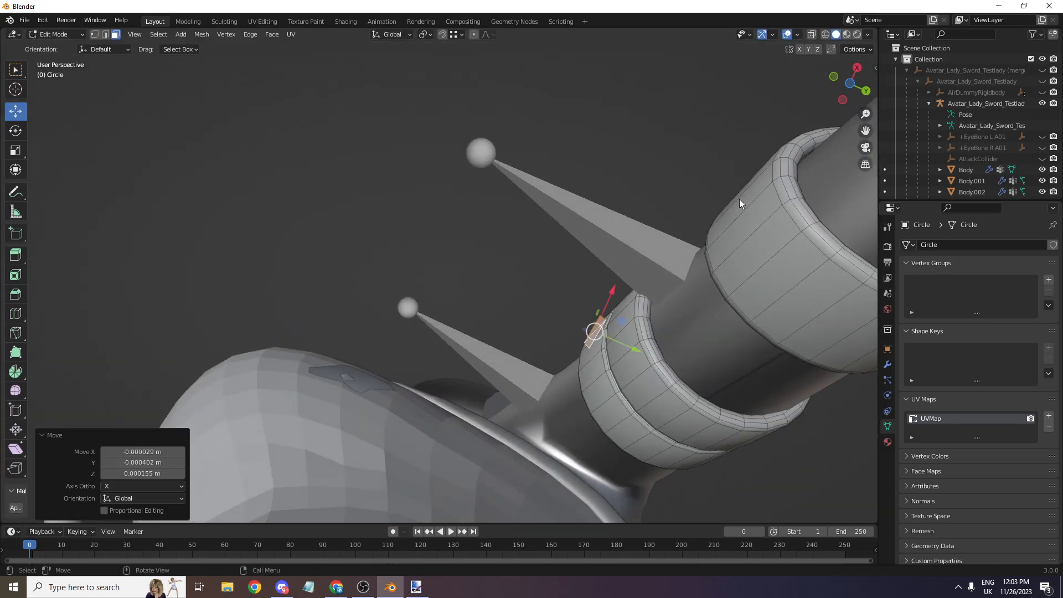
scroll(748, 187, "up", 3)
key("e")
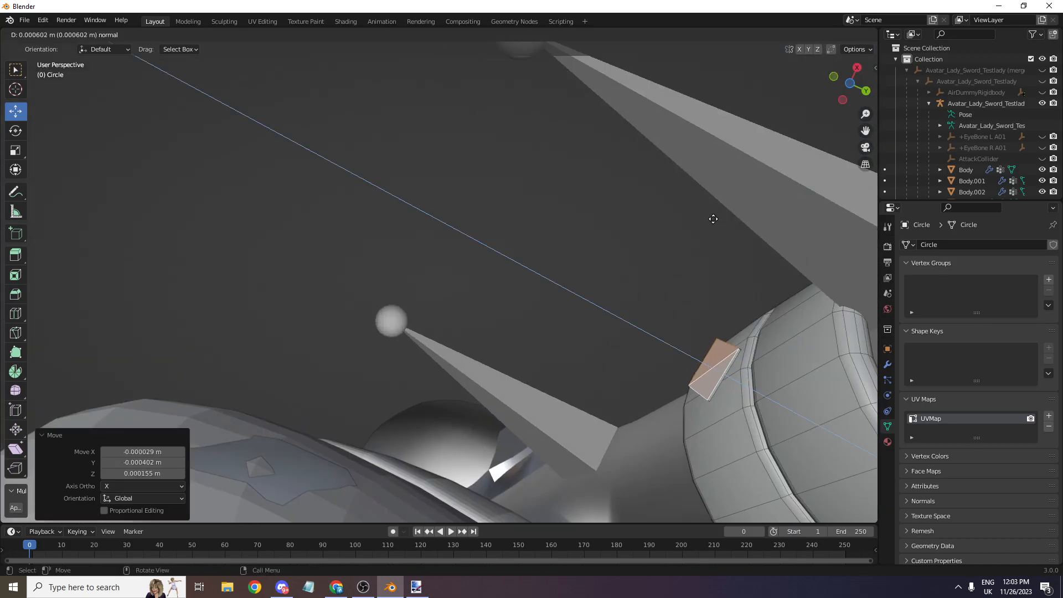
left_click(712, 218)
- Duplicate the whole square stud onto the second arm band, offset about 0.0107 m in X and -0.0258 m in Z
scroll(764, 160, "down", 3)
left_click_drag(848, 84, 824, 194)
scroll(822, 82, "up", 2)
left_click(833, 77)
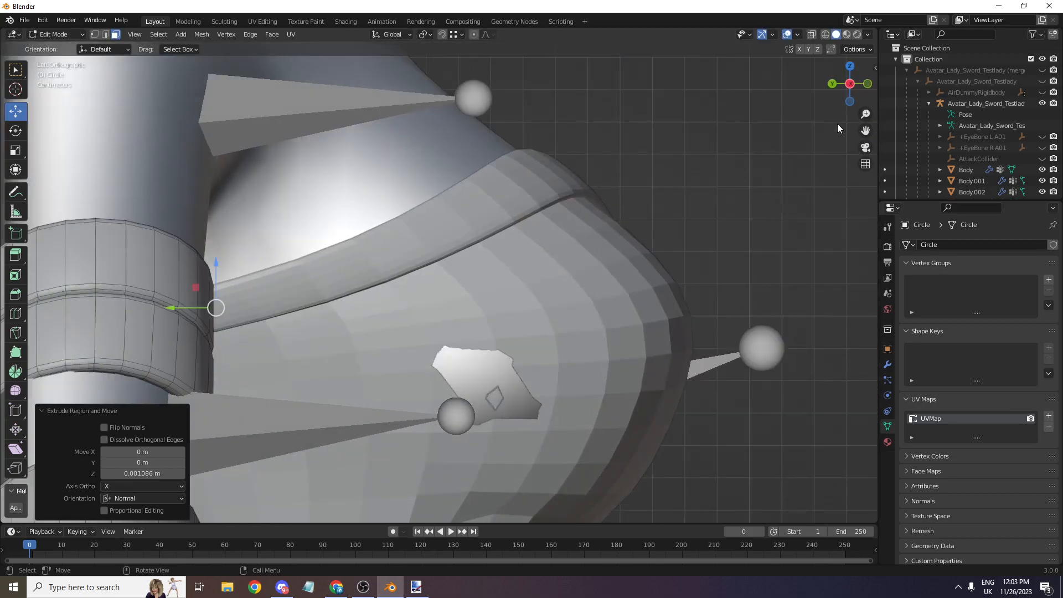
left_click(866, 84)
scroll(490, 325, "up", 3)
key("l")
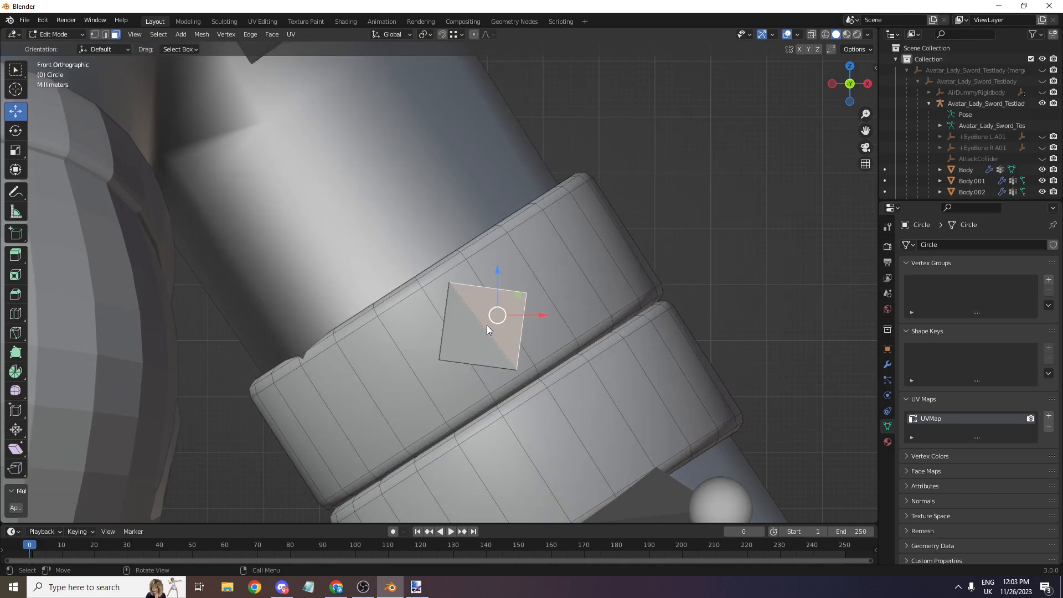
key("shift+d")
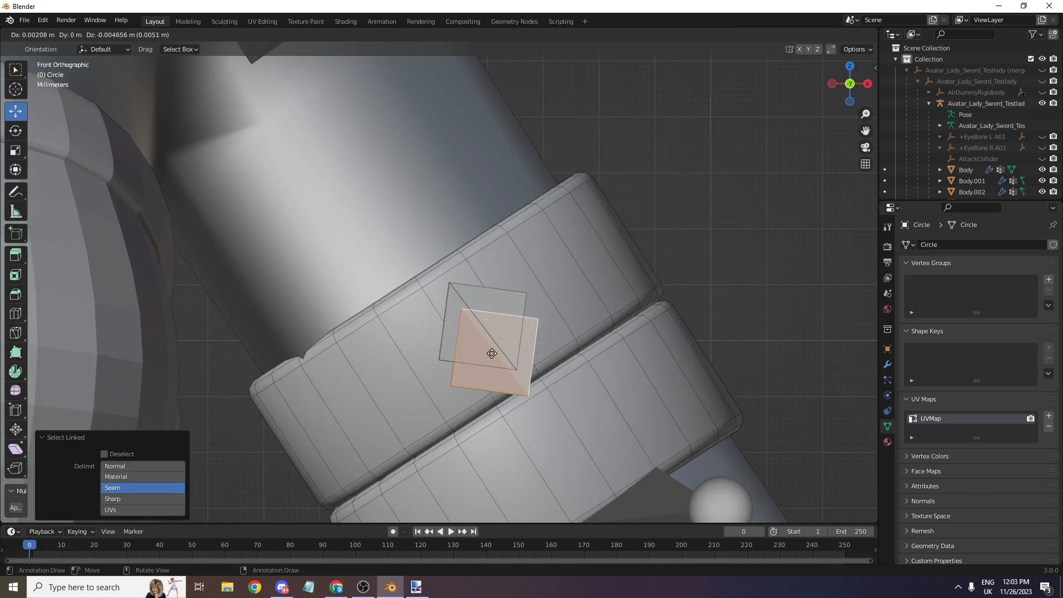
left_click(538, 470)
- Symmetrize both square studs to the opposite arm with direction +X to -X
scroll(517, 441, "down", 6)
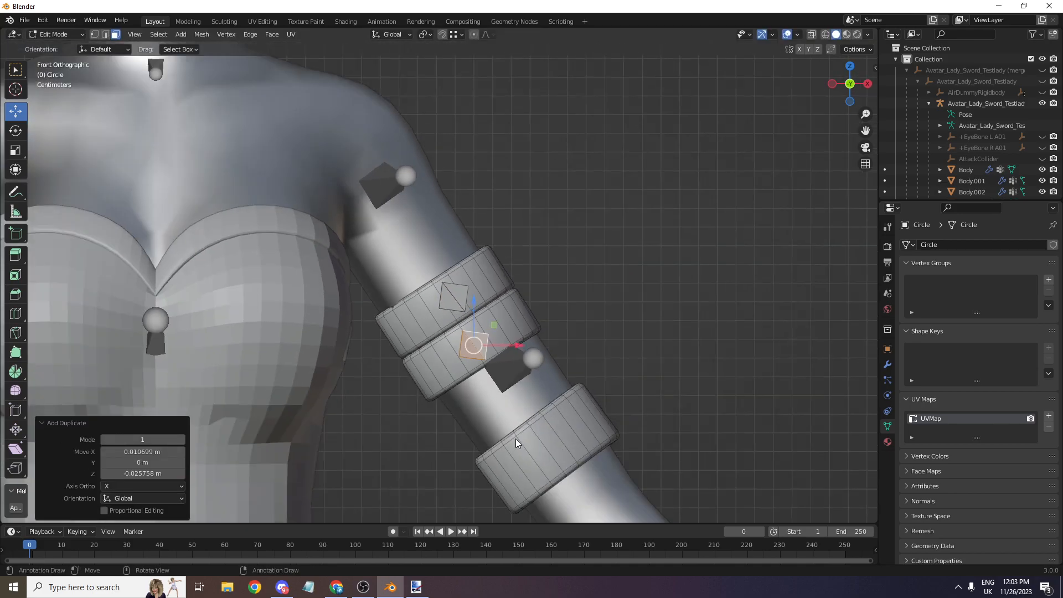
scroll(454, 284, "up", 2)
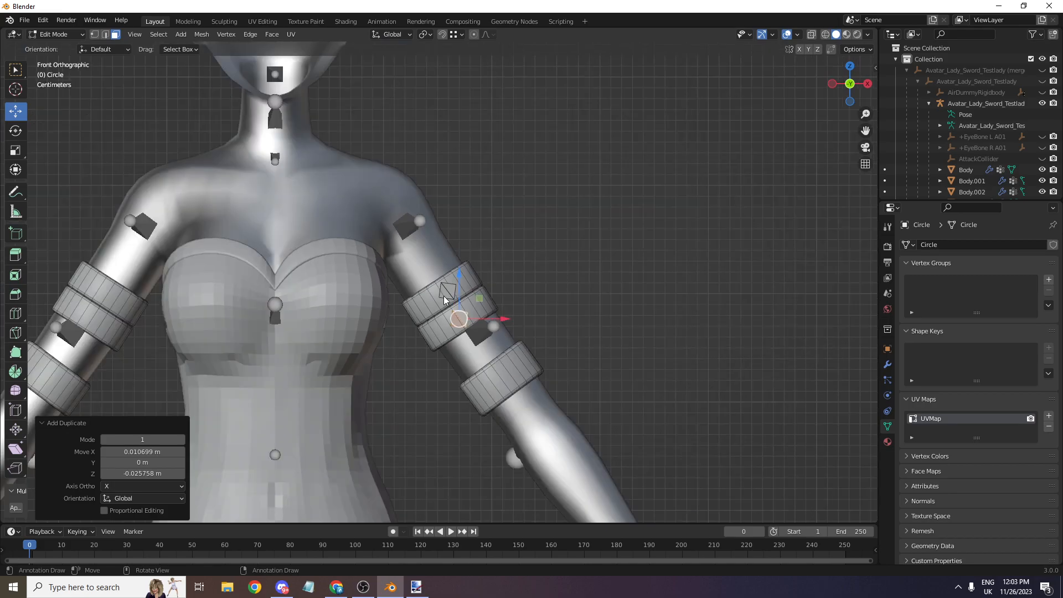
key("l")
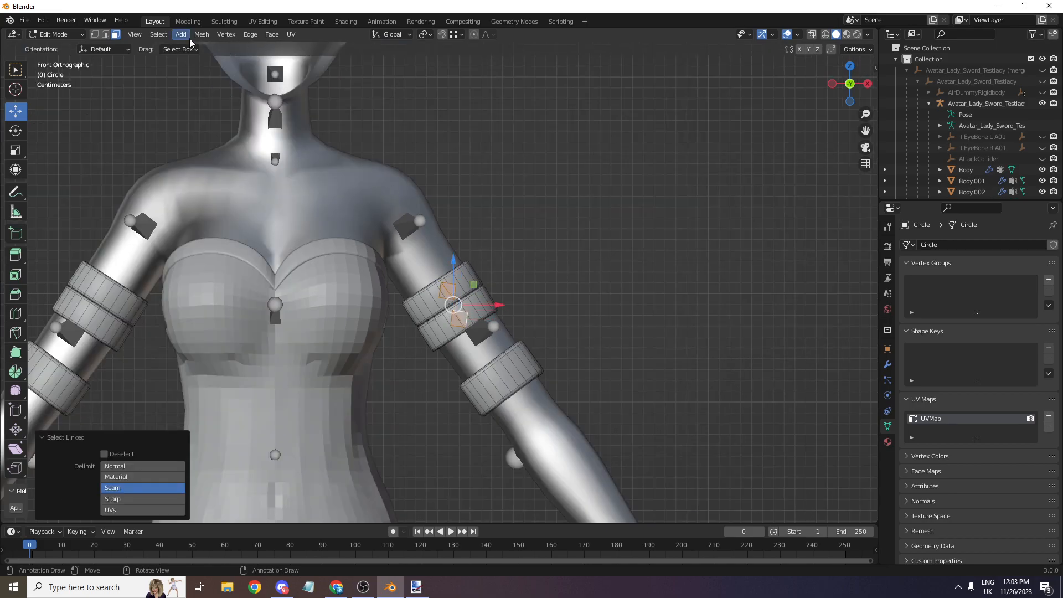
left_click(201, 35)
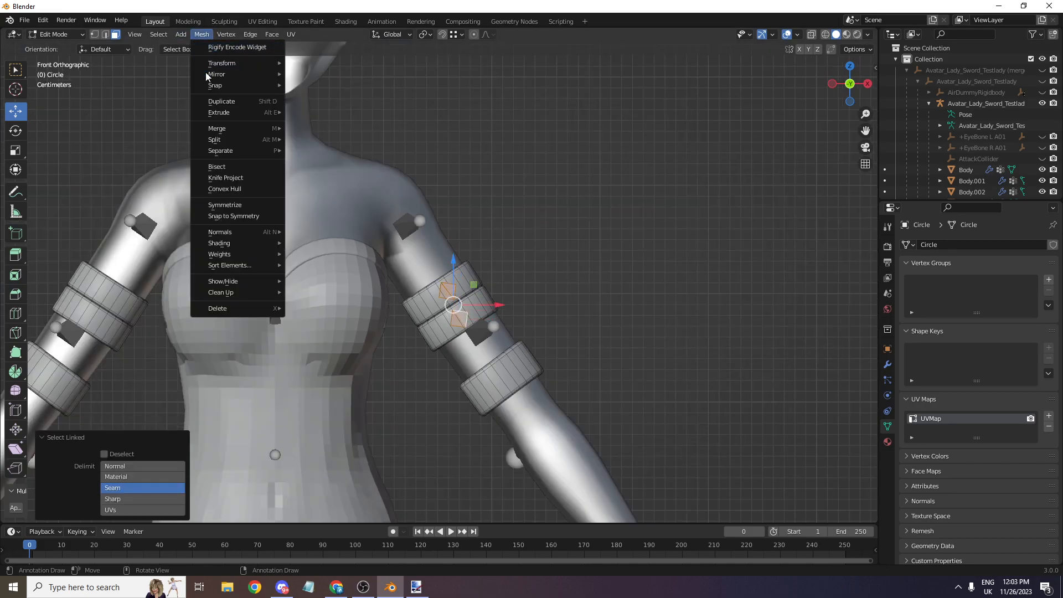
left_click(230, 204)
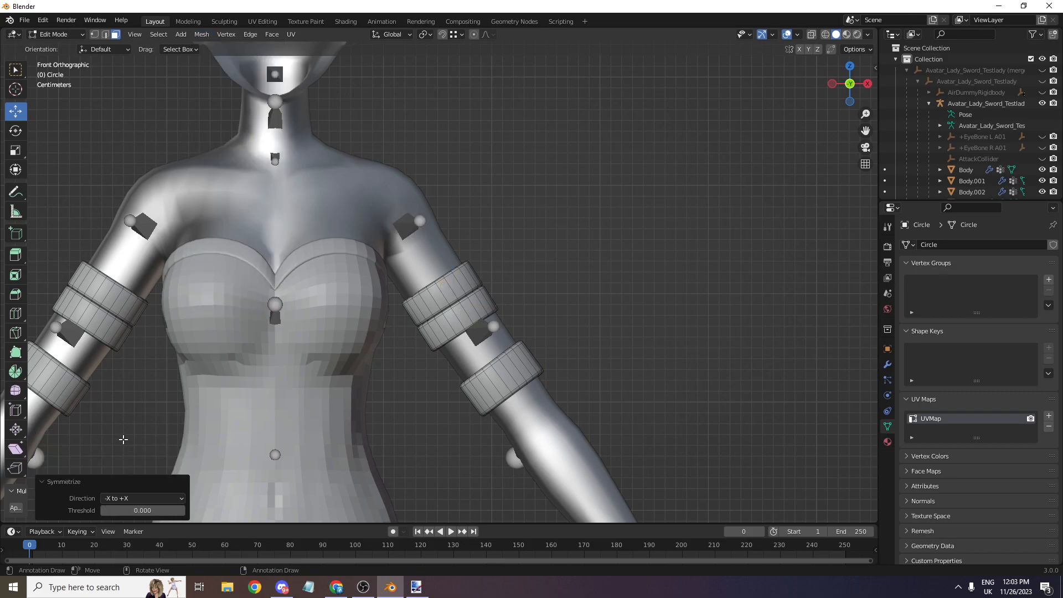
left_click(135, 500)
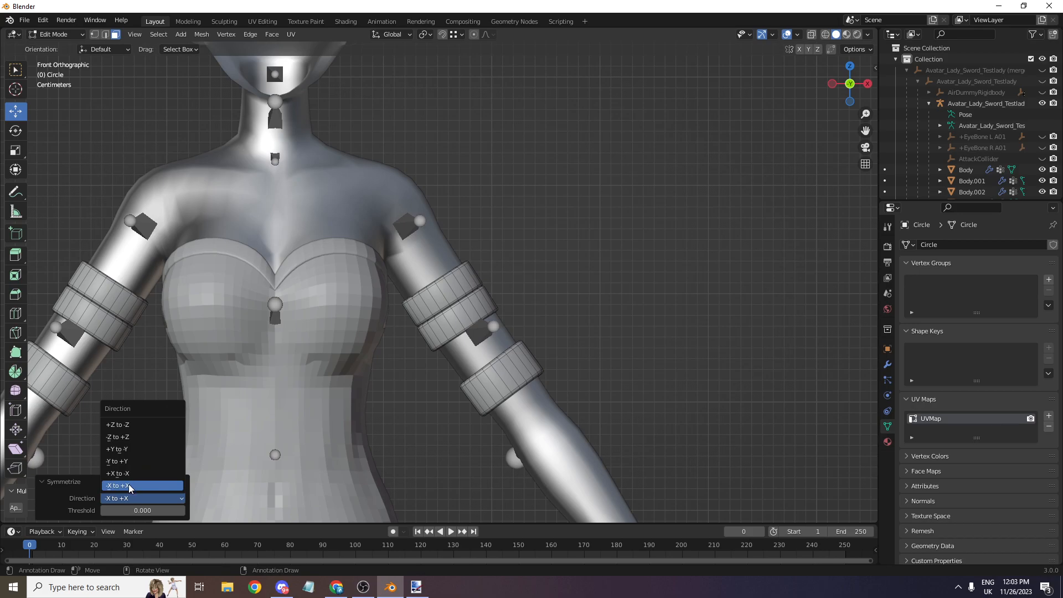
left_click(132, 475)
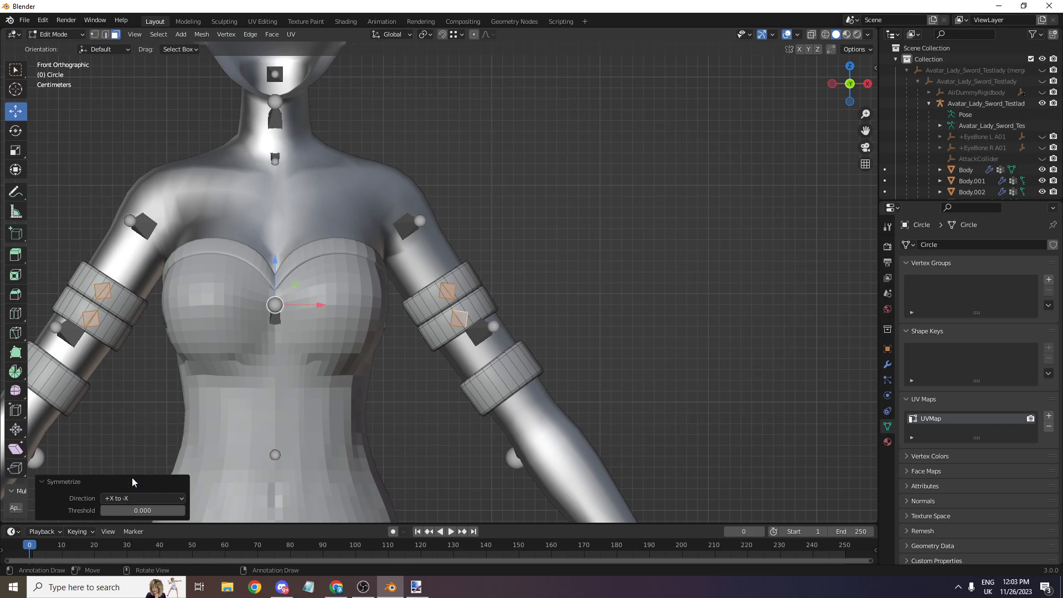
- With X mirroring enabled, reposition the stud on the second arm band and rotate it about 2.47° in the front view
scroll(459, 318, "up", 5)
scroll(459, 319, "down", 3)
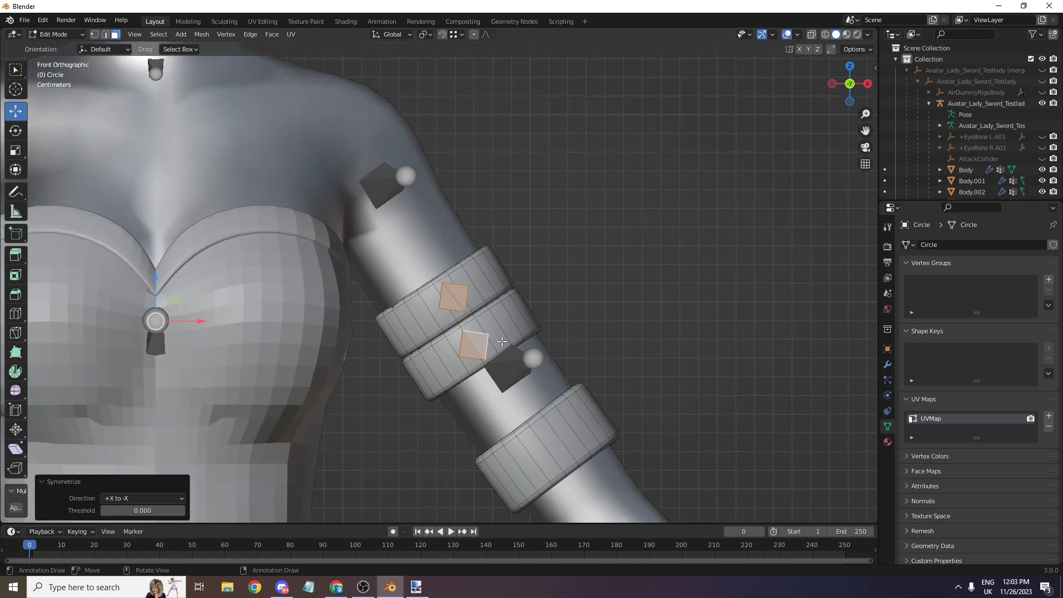
left_click(462, 353)
key("l")
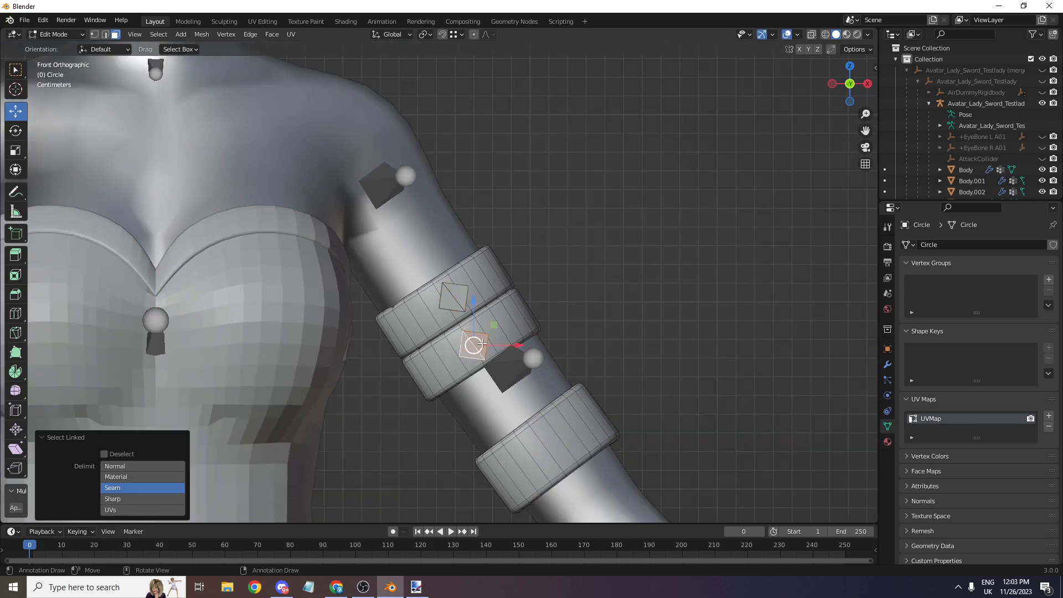
scroll(772, 98, "up", 1)
left_click(800, 50)
scroll(574, 348, "up", 2)
left_click_drag(505, 392, 512, 381)
key("r")
left_click(609, 399)
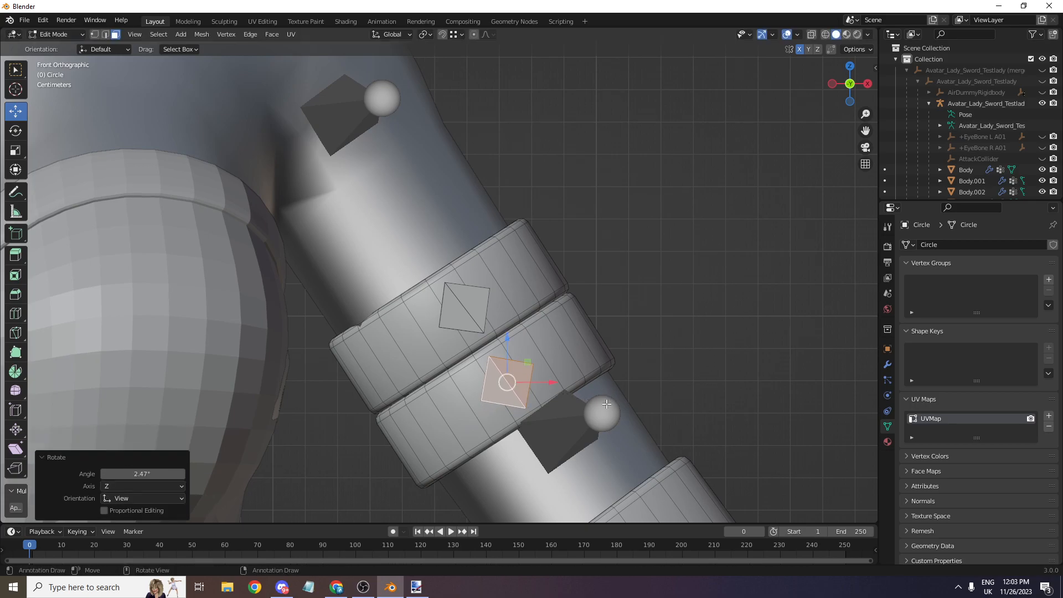
- Duplicate the lowest upper-arm band to the neck and rotate the copy about 38.9° so it sits level as a collar
scroll(581, 352, "down", 8)
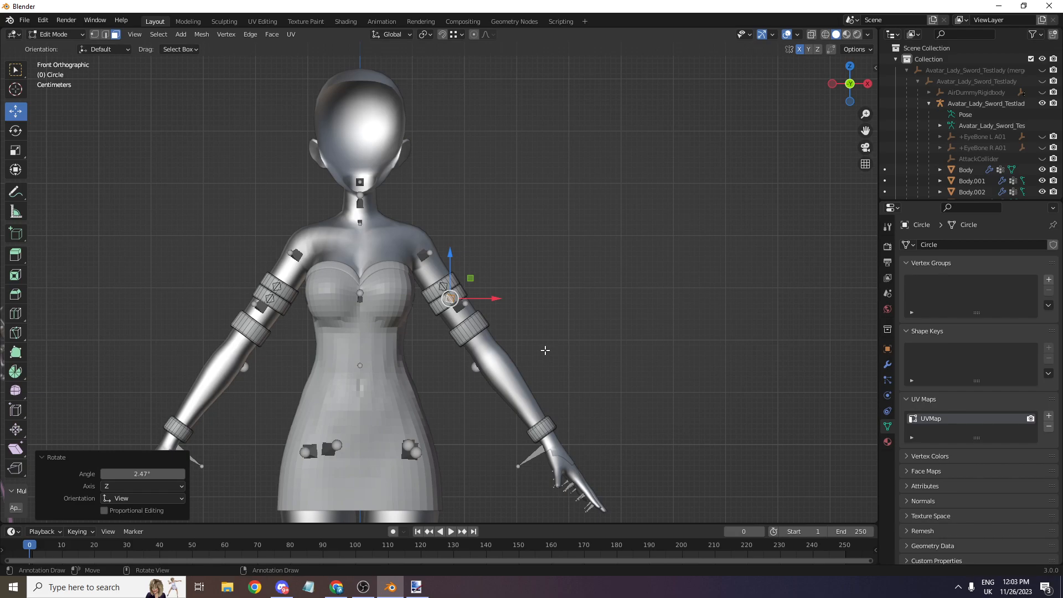
scroll(478, 278, "down", 6)
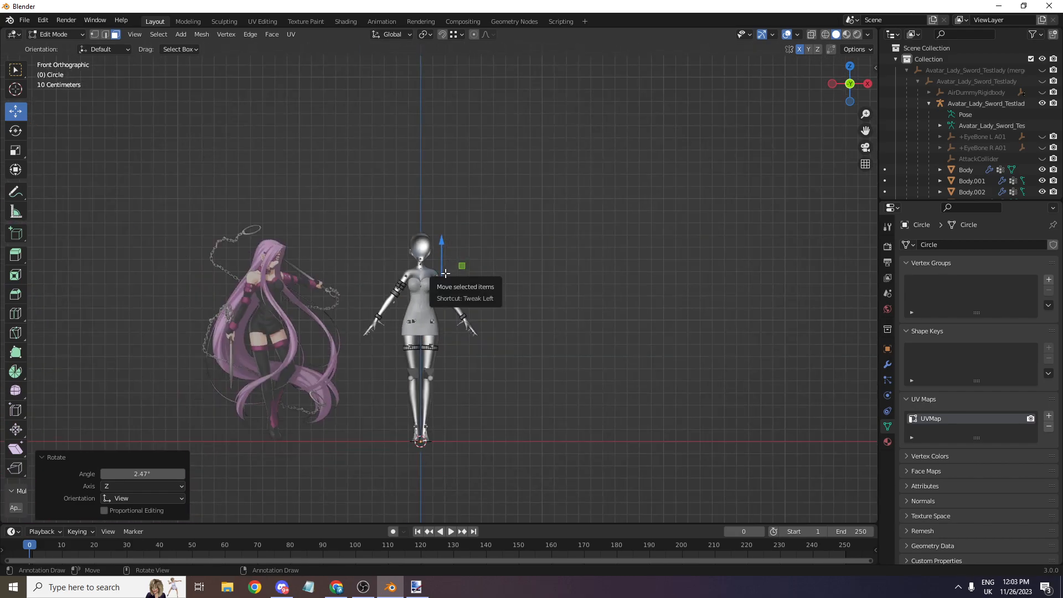
scroll(319, 211, "up", 8)
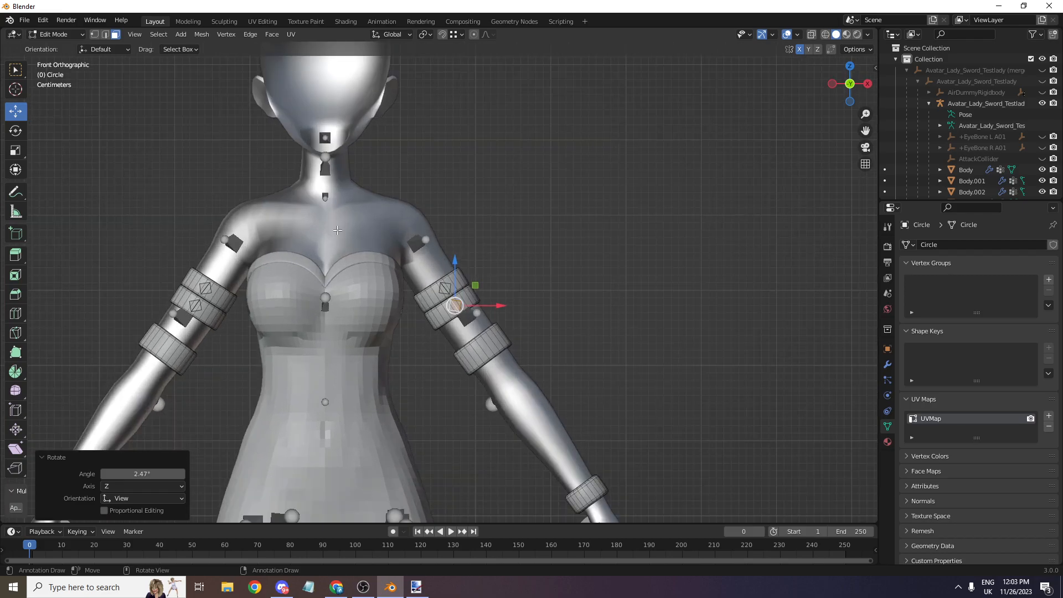
scroll(471, 332, "up", 5)
left_click(556, 439)
key("l")
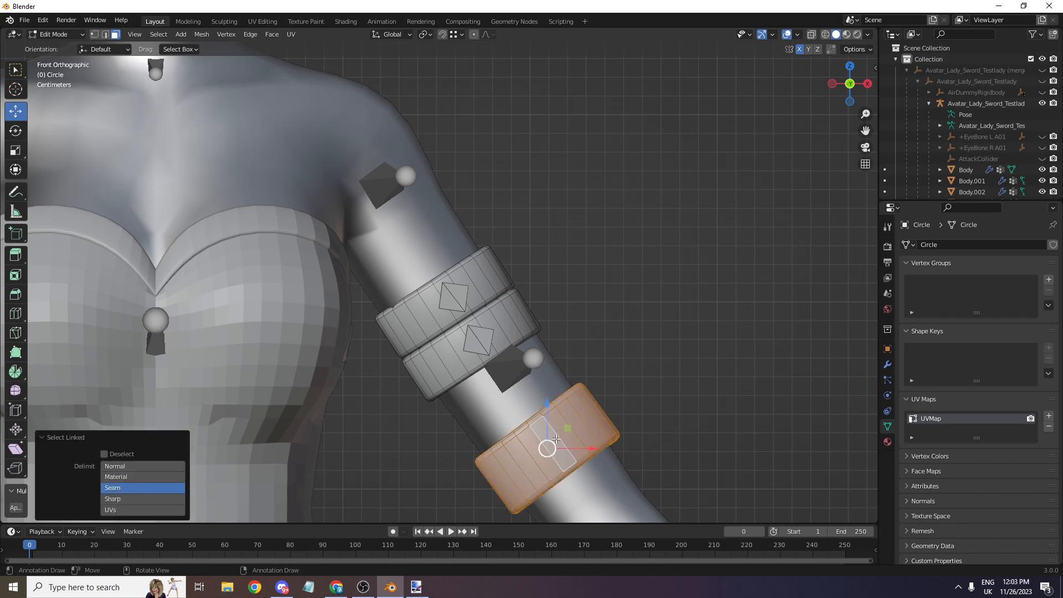
scroll(555, 439, "down", 3)
key("shift+d")
left_click(412, 163)
key("r")
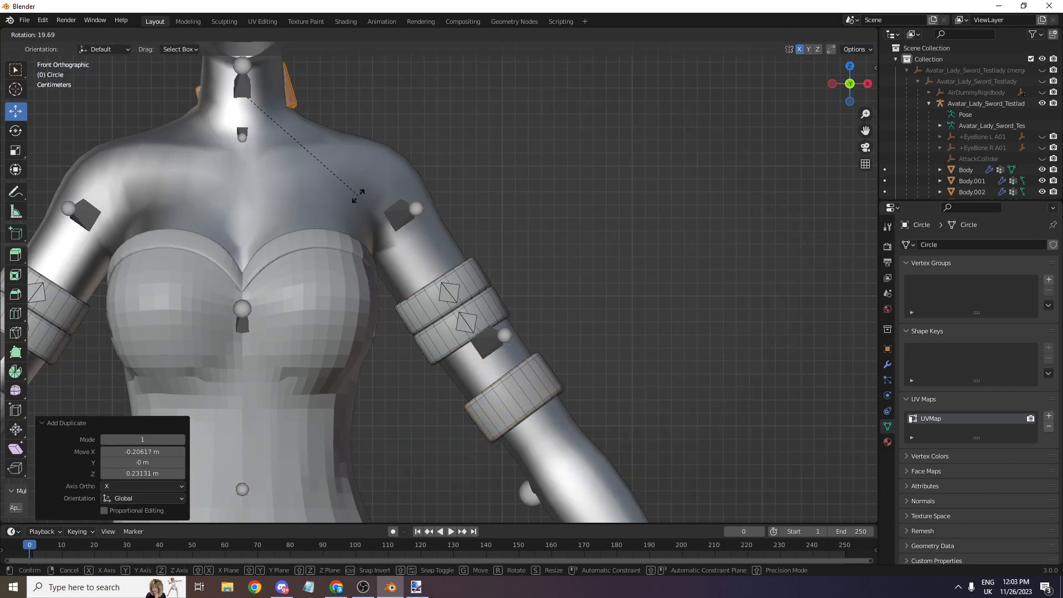
left_click(308, 205)
- Move the collar about -0.021 m along Y to position it around the neck
scroll(309, 204, "down", 4)
left_click_drag(856, 94, 642, 116)
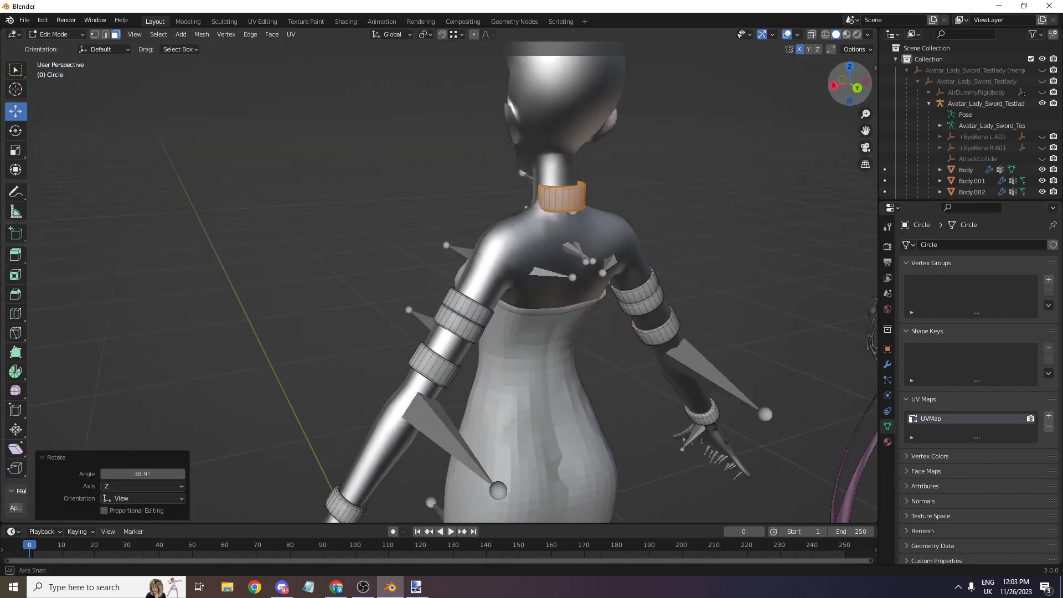
scroll(709, 156, "up", 2)
left_click_drag(653, 155, 619, 158)
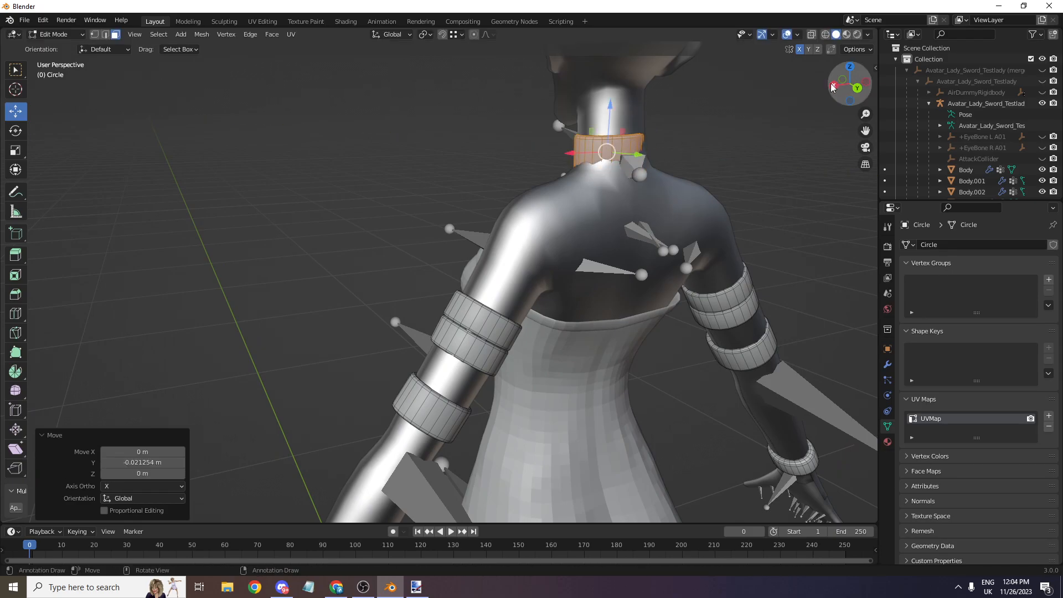
- Scale the collar to fit the neck, adjusting its overall size and its height along Z
left_click(833, 86)
key("s")
left_click(709, 133)
key("s")
key("z")
left_click(653, 129)
- Select only the collar and tilt it about -9.53° in the side view to follow the neck's angle
key("a")
key("a")
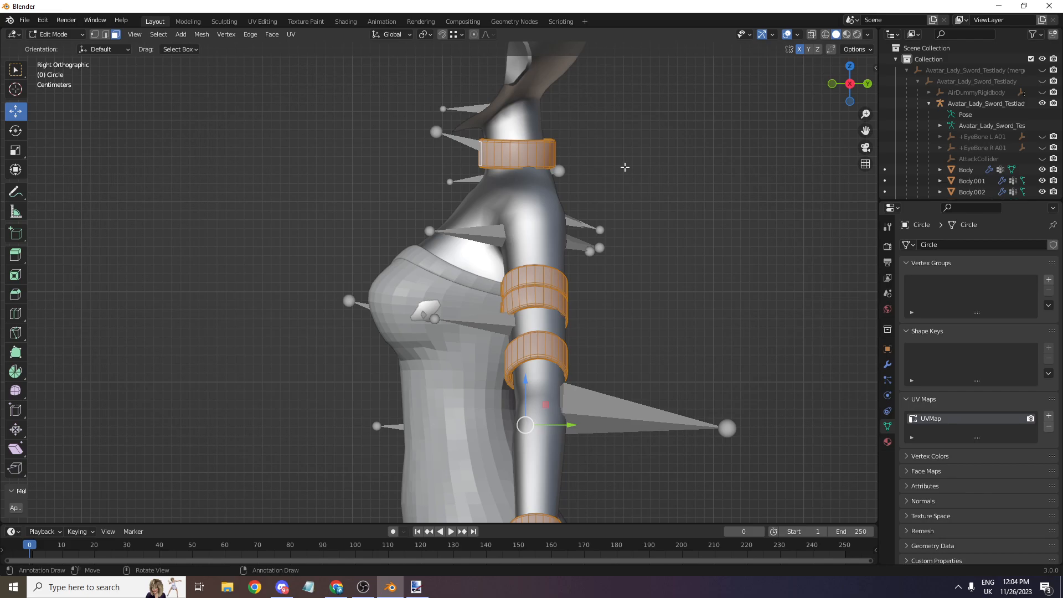
left_click(547, 155)
key("ctrl+l")
key("r")
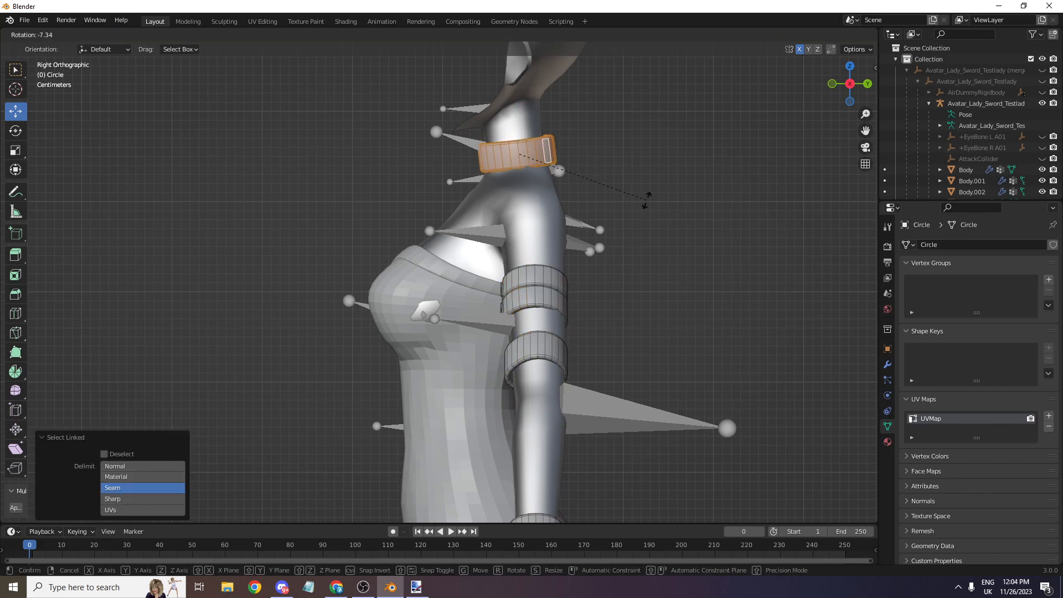
left_click(653, 192)
- Shift the collar about -0.0043 m along X to center it, and scale it to 0.85 along X
left_click_drag(849, 84, 1010, 115)
left_click(853, 95)
scroll(432, 233, "up", 8)
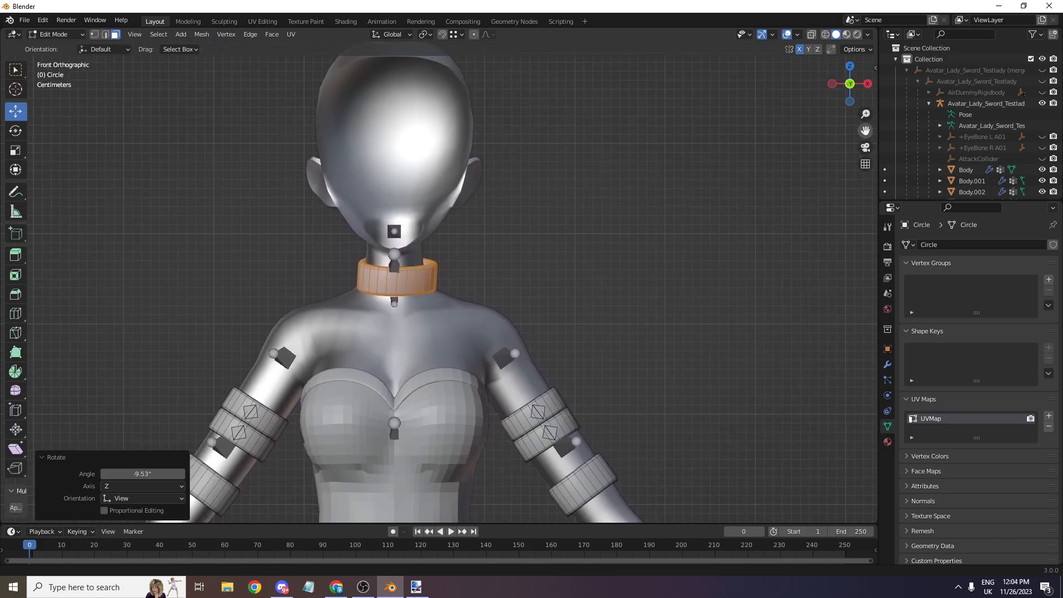
left_click_drag(394, 260, 383, 259)
key("s")
key("x")
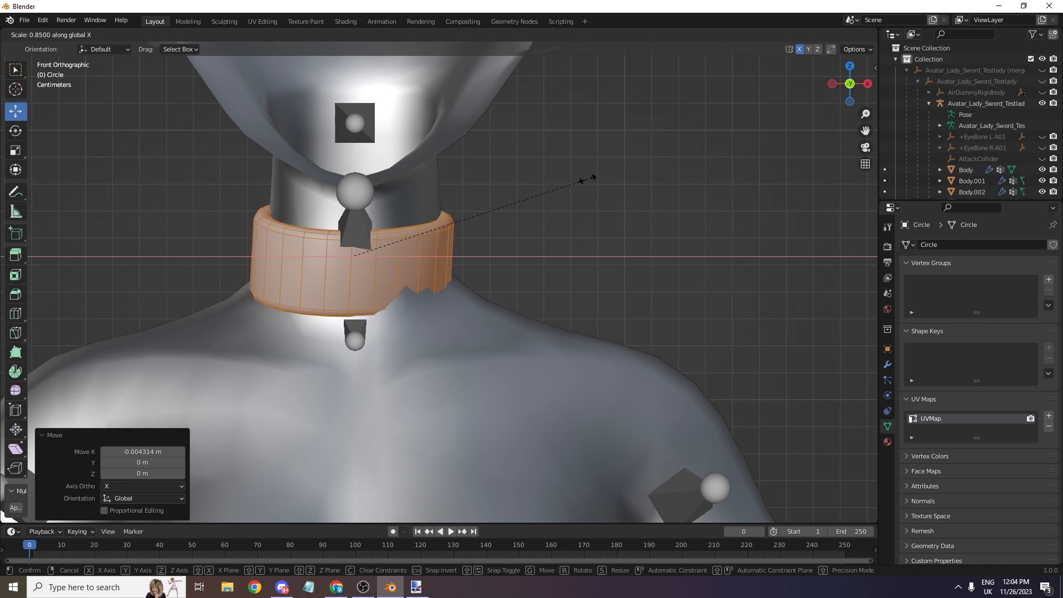
left_click(586, 177)
- With smooth proportional editing, move a collar face about 0.0032 m in X and -0.0022 m in Y
left_click_drag(830, 88, 791, 147)
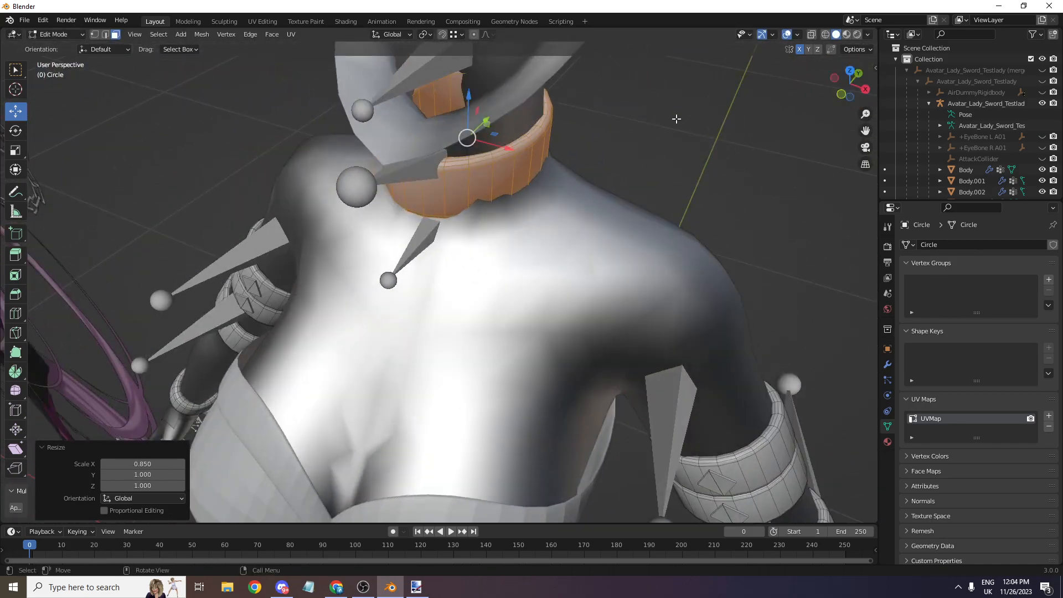
scroll(699, 114, "up", 2)
left_click(525, 142)
left_click_drag(548, 147, 563, 149)
scroll(664, 111, "down", 2)
- Reshape the collar's front proportionally by moving a front face about 0.0044 m along Y and adjusting it in the YZ plane
left_click_drag(844, 83, 767, 58)
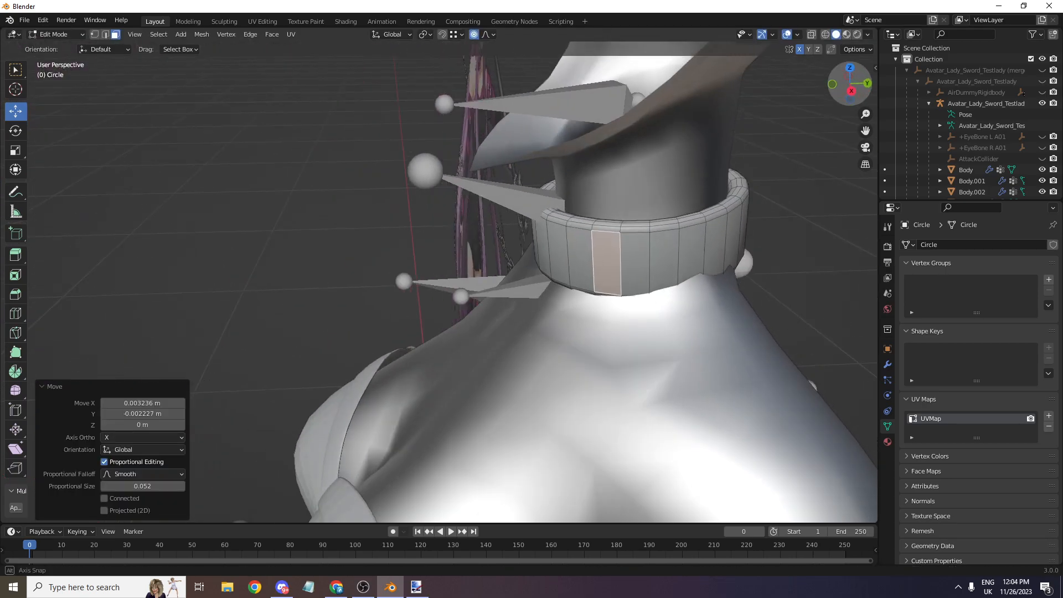
scroll(626, 173, "up", 2)
left_click(564, 213)
left_click_drag(605, 218, 617, 186)
key("g")
key("shift+x")
scroll(609, 188, "down", 3)
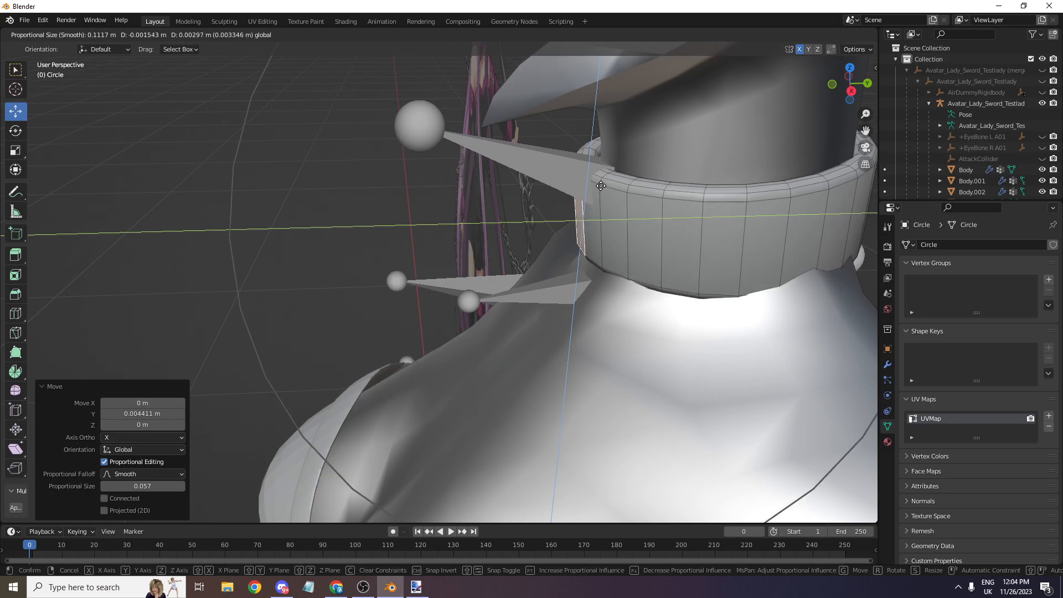
left_click(601, 186)
- Try to raise the collar's side along Z by proportionally moving one side face
scroll(638, 163, "down", 5)
left_click_drag(842, 84, 886, 84)
scroll(672, 316, "down", 3)
scroll(673, 316, "up", 4)
left_click(674, 315)
left_click(657, 303)
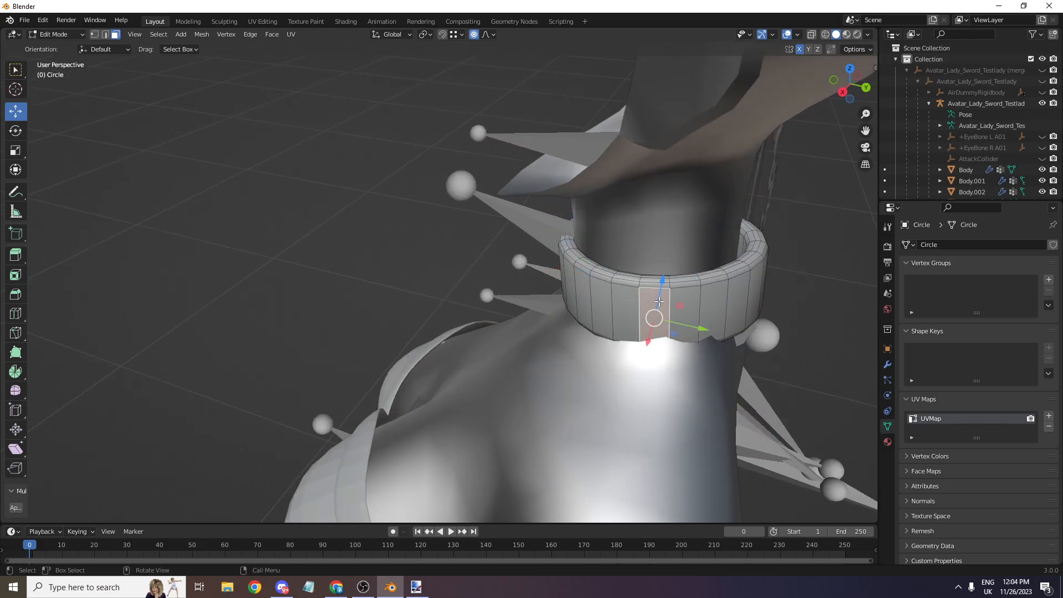
key("g")
key("z")
scroll(667, 269, "up", 3)
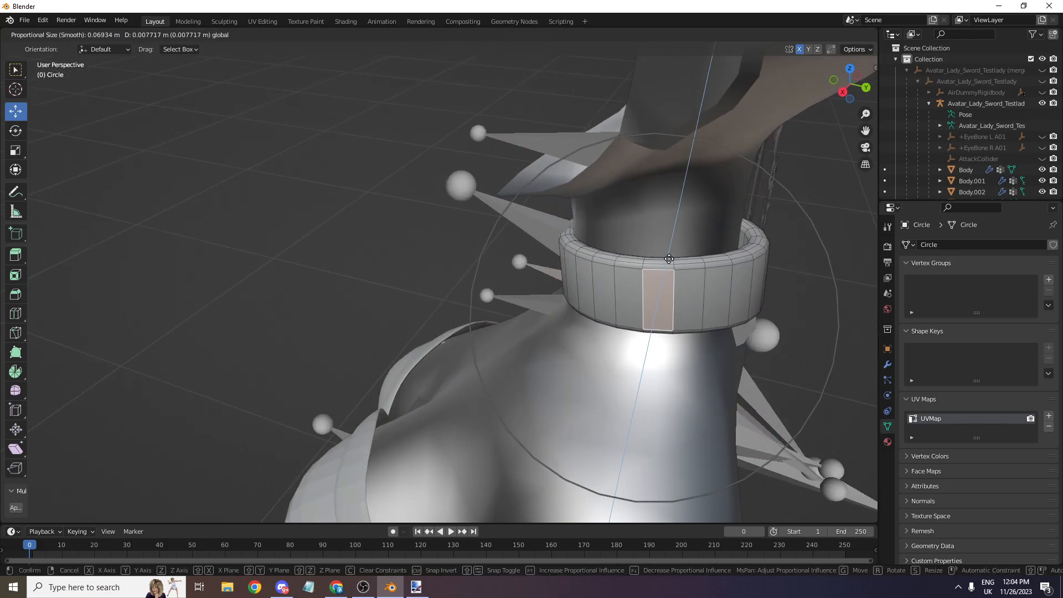
left_click(670, 264)
left_click_drag(840, 95, 736, 84)
key("ctrl+z")
- In the back view, select the whole collar mesh from one of its linked faces
left_click(848, 89)
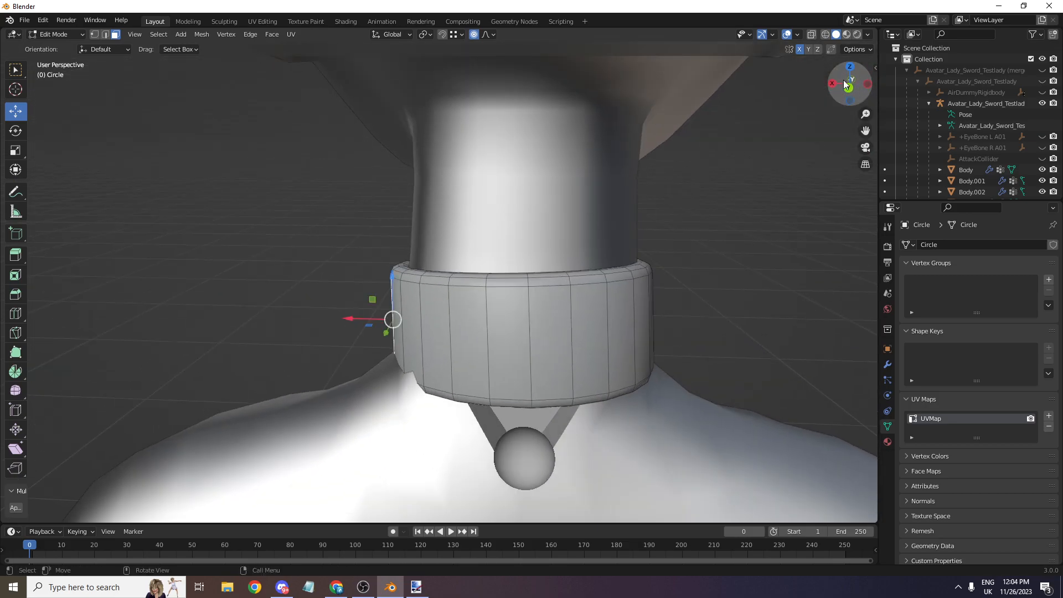
scroll(696, 167, "down", 3)
scroll(695, 167, "up", 2)
left_click(613, 212)
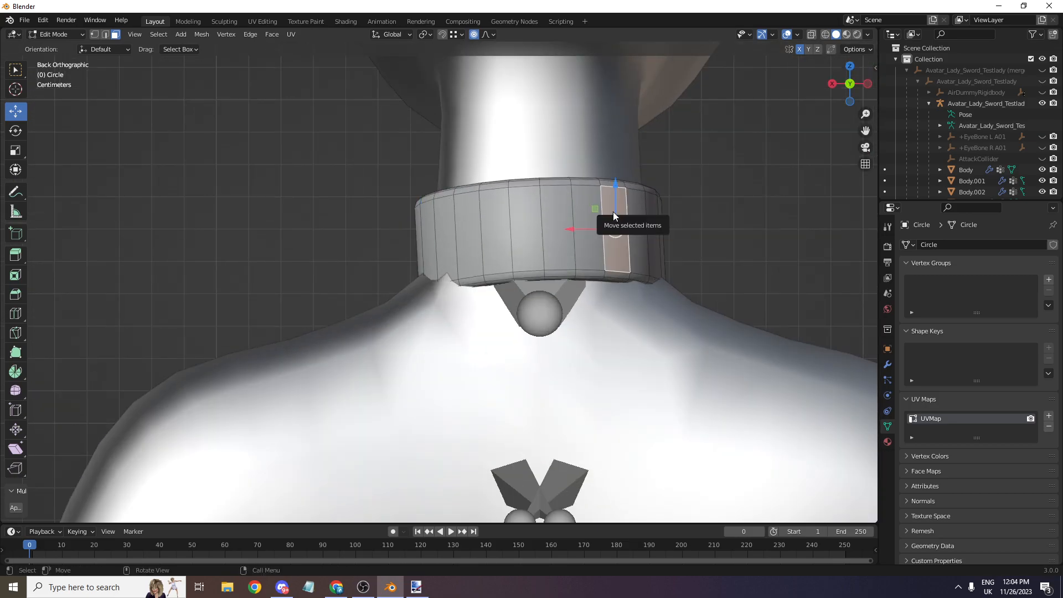
key("ctrl+l")
- Try to level the collar by rotating it 4.13° with proportional editing, moving it slightly, and rotating it again without proportional editing
key("r")
left_click(690, 230)
key("g")
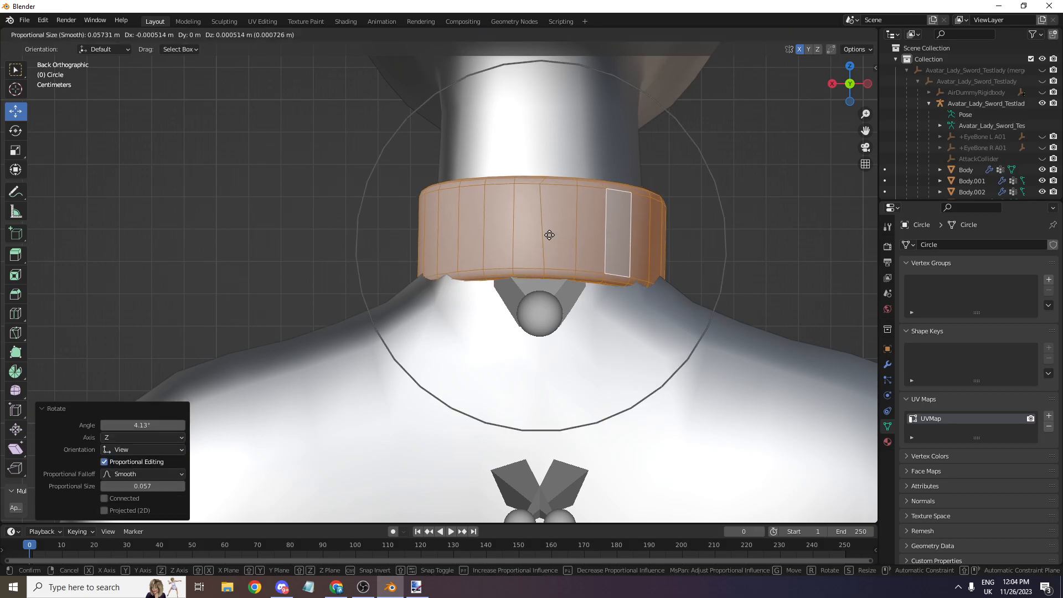
left_click(551, 221)
key("ctrl+z")
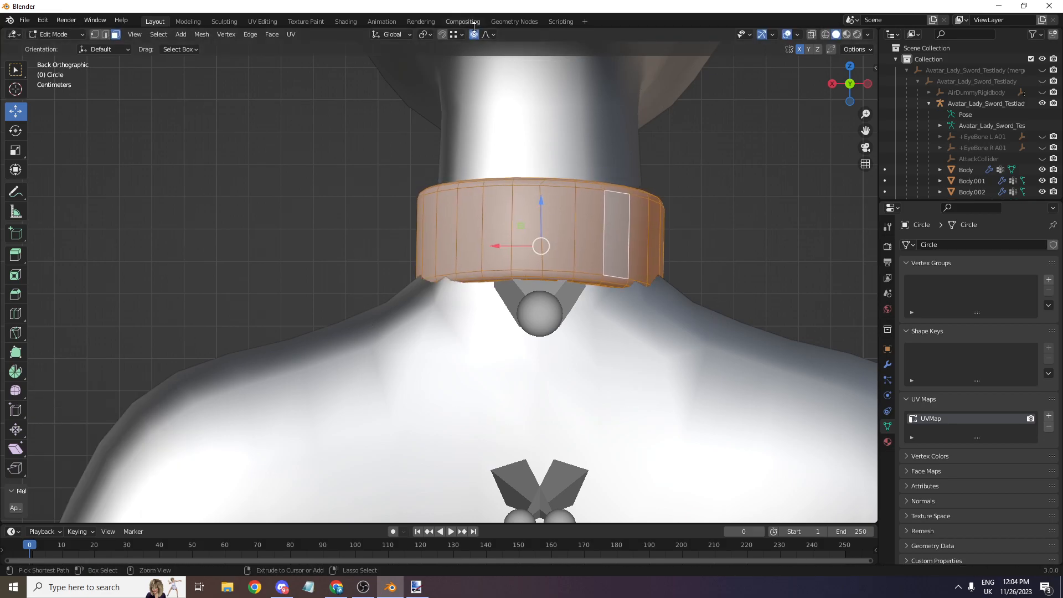
key("r")
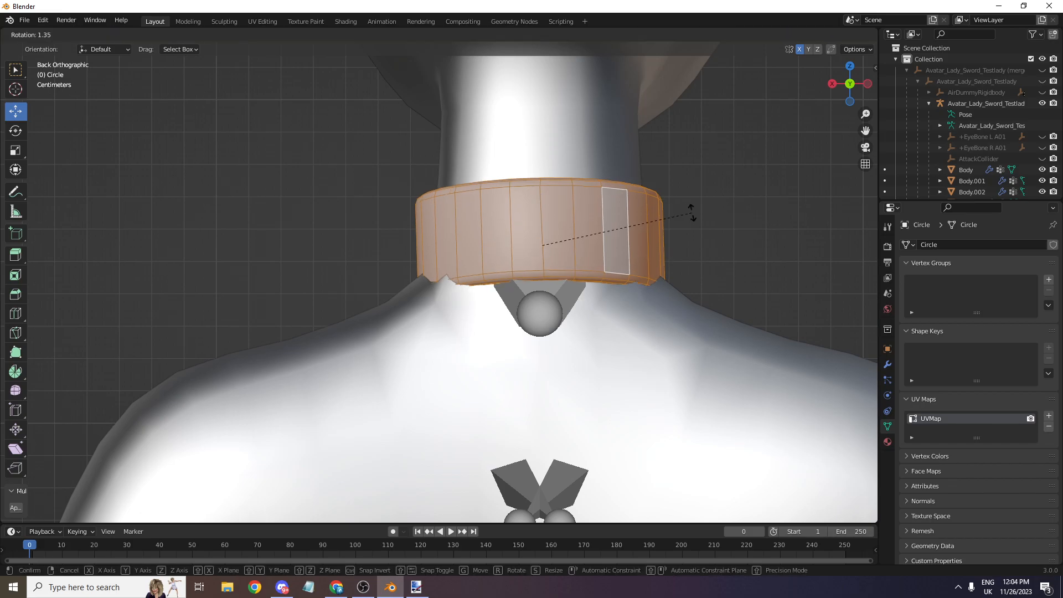
left_click(692, 215)
key("ctrl+z")
- With proportional editing off, rotate the collar 2.46° in the back view, raise it about 0.003 m, and rotate it another 1.39°
key("r")
left_click(757, 164)
key("g")
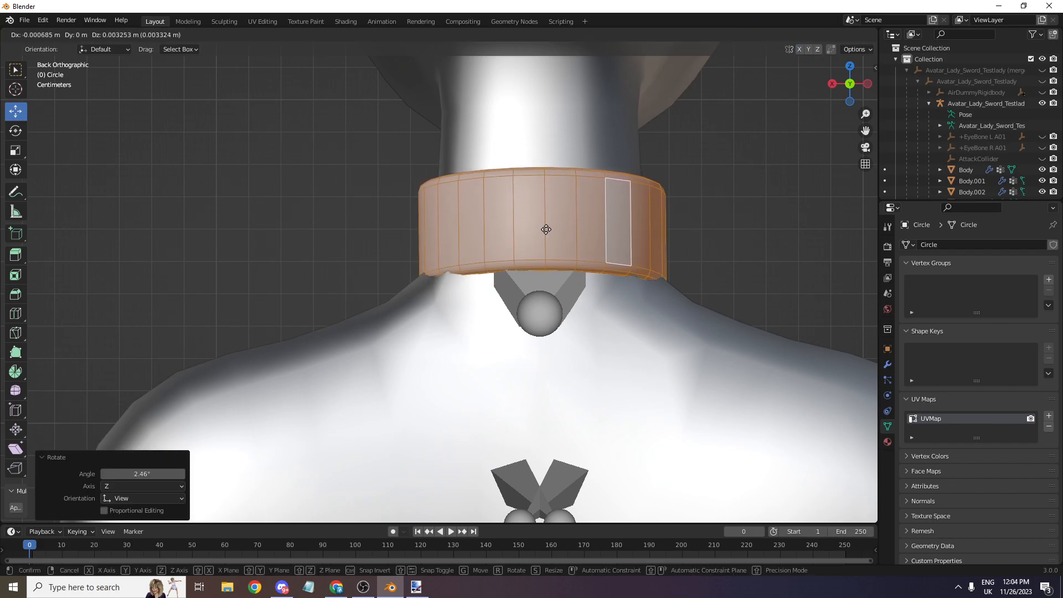
left_click(543, 231)
key("r")
left_click(717, 237)
- Compare the fitted collar and arm bands with the collar and bands in the reference illustration
scroll(811, 119, "down", 2)
left_click_drag(845, 97, 686, 132)
scroll(689, 133, "down", 6)
left_click_drag(854, 92, 755, 92)
scroll(559, 164, "down", 4)
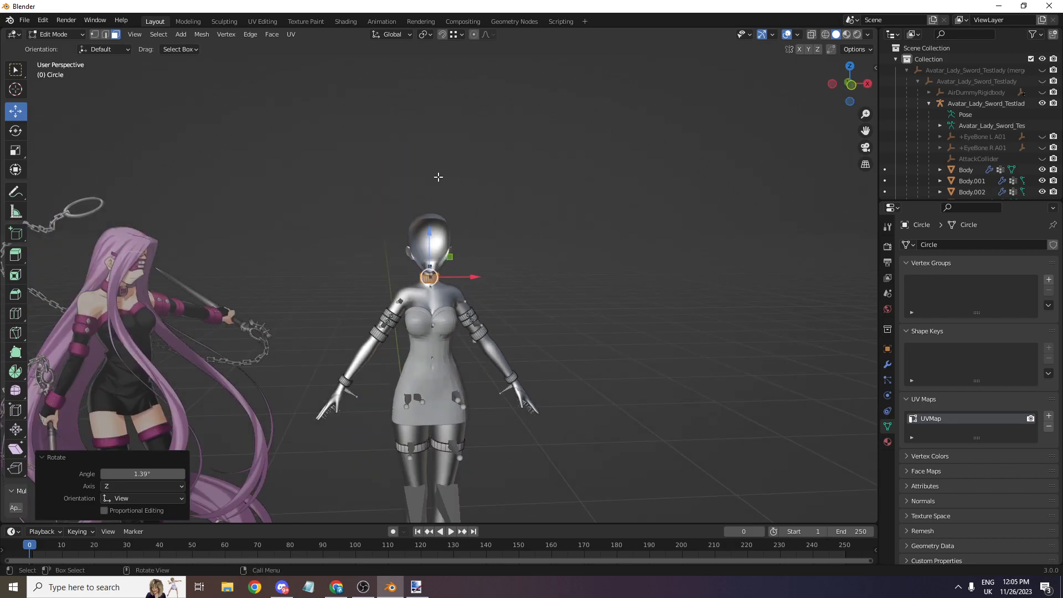
scroll(219, 253, "up", 1)
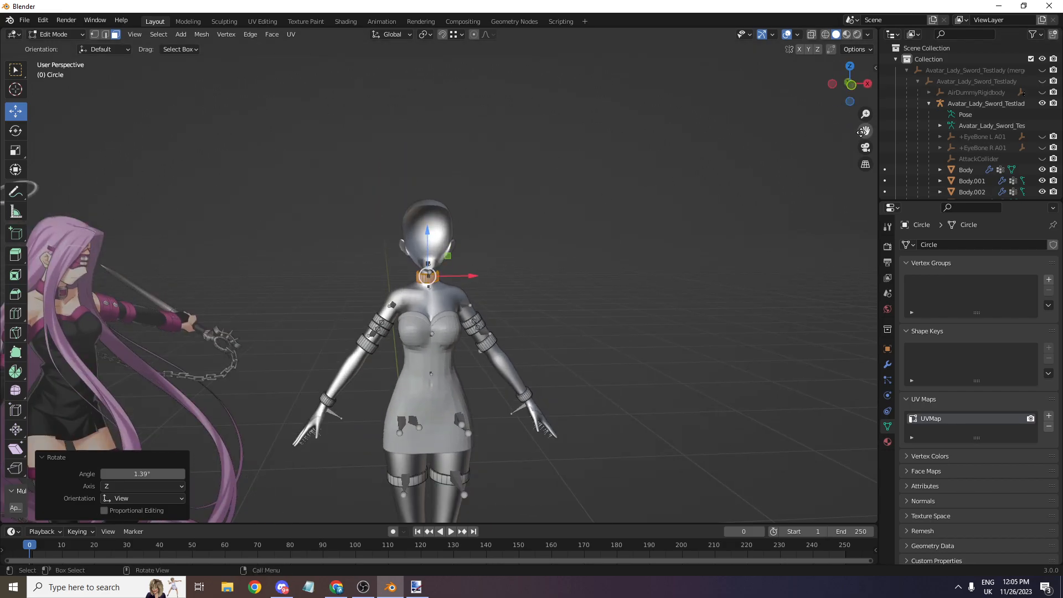
scroll(856, 131, "down", 2)
left_click_drag(864, 131, 1062, 74)
scroll(865, 131, "up", 2)
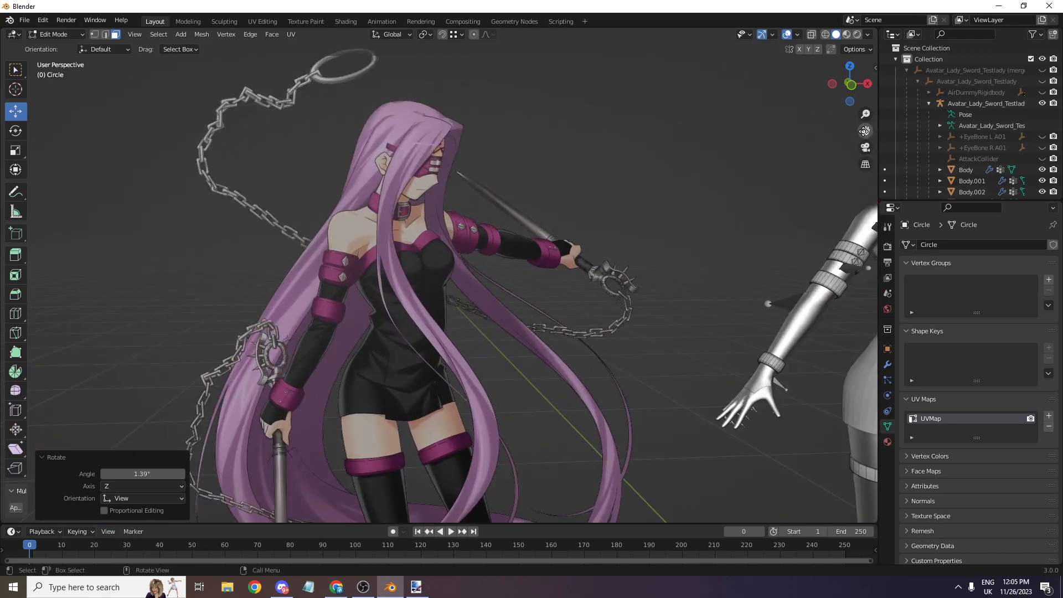
scroll(864, 131, "up", 1)
left_click_drag(865, 131, 724, 165)
scroll(865, 131, "down", 2)
scroll(864, 131, "down", 1)
scroll(730, 126, "up", 3)
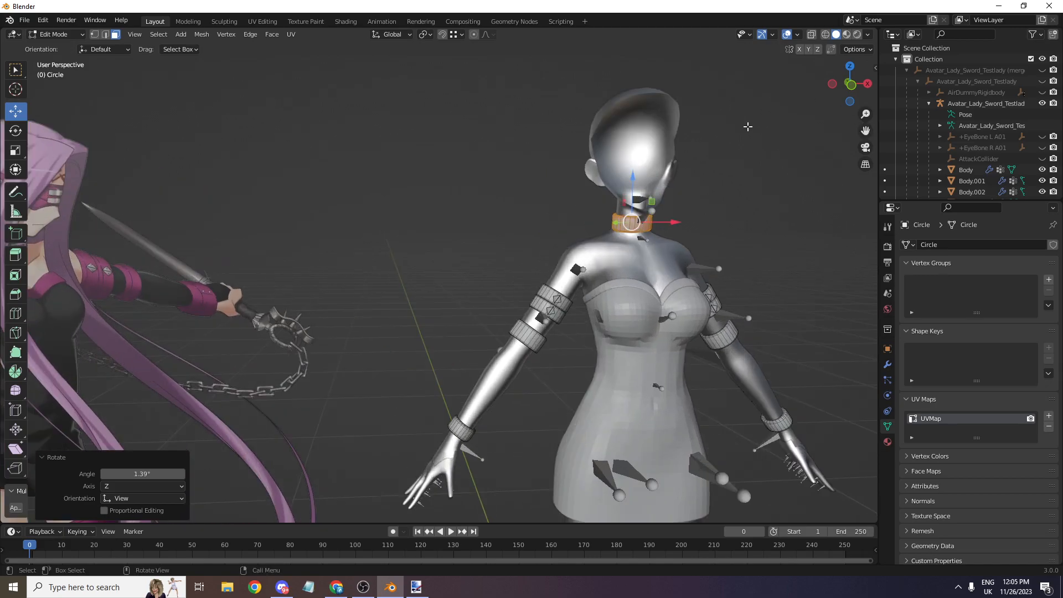
scroll(730, 126, "up", 1)
scroll(784, 114, "up", 1)
left_click_drag(840, 107, 619, 192)
scroll(839, 102, "down", 1)
scroll(855, 104, "up", 2)
scroll(503, 218, "up", 3)
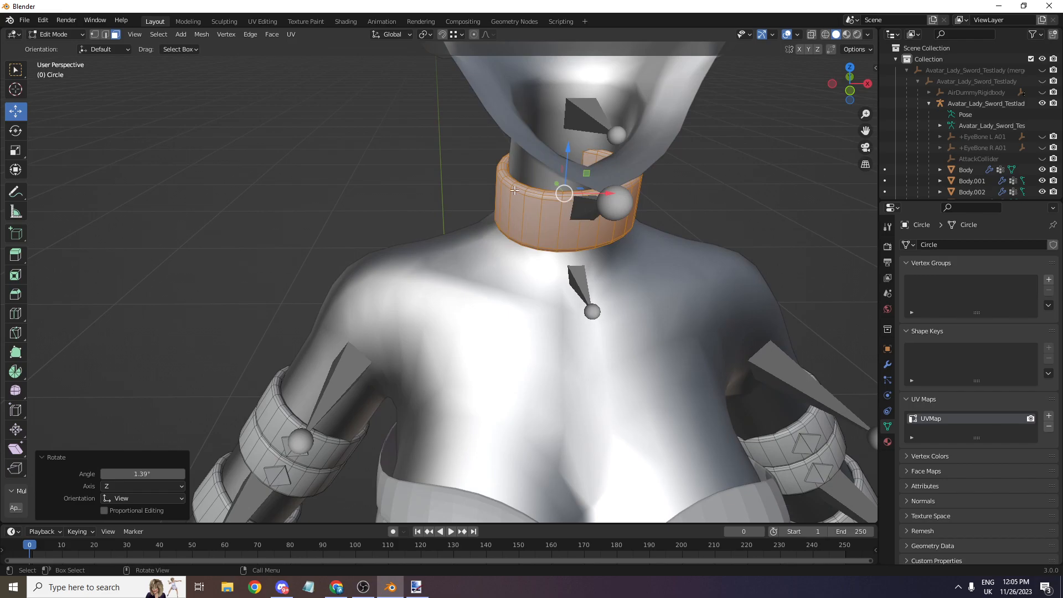
scroll(539, 135, "up", 4)
scroll(570, 162, "down", 6)
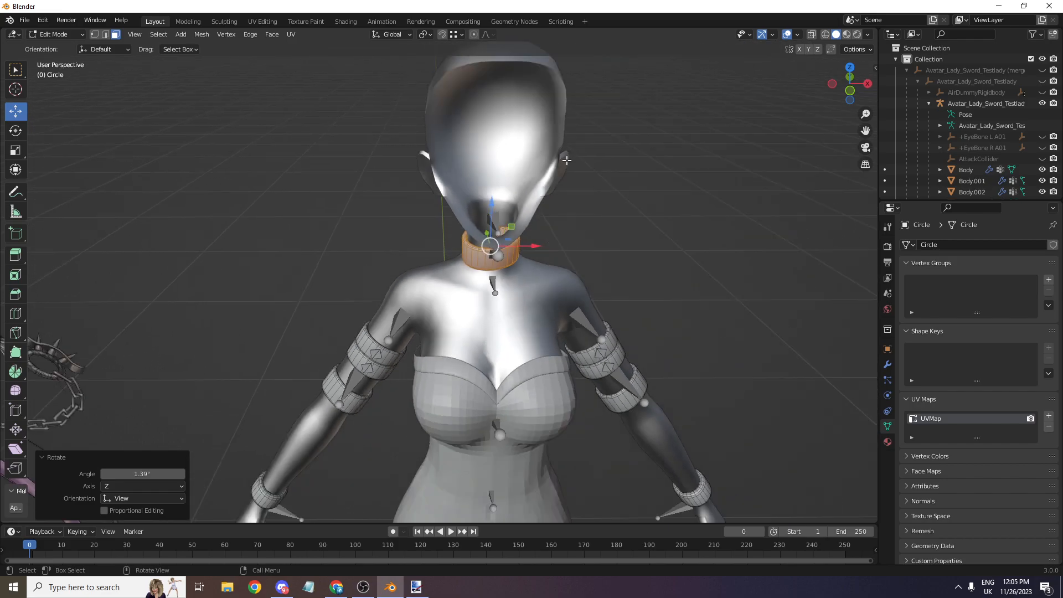
- Select all the collar and band geometry, and create a new collection named "bands"
scroll(557, 162, "up", 2)
scroll(405, 390, "up", 1)
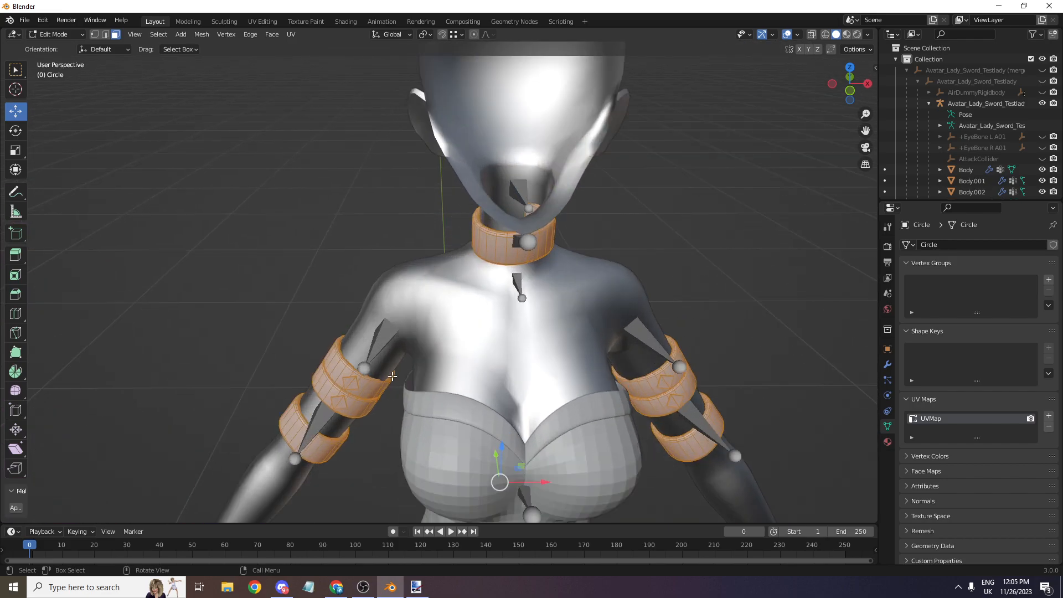
scroll(369, 388, "up", 2)
scroll(645, 321, "down", 4)
scroll(928, 147, "down", 10)
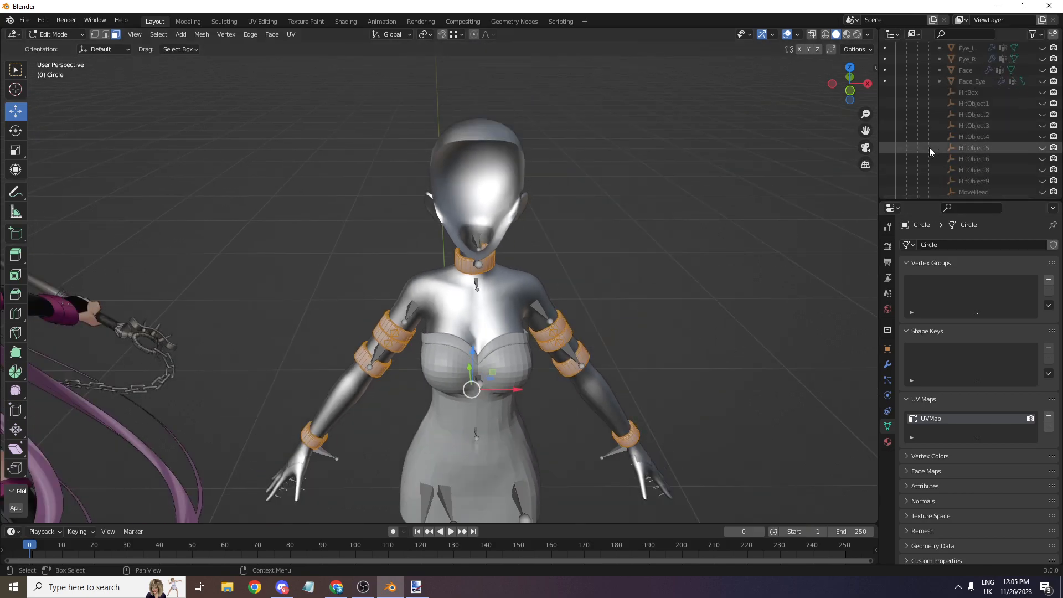
scroll(907, 99, "up", 10)
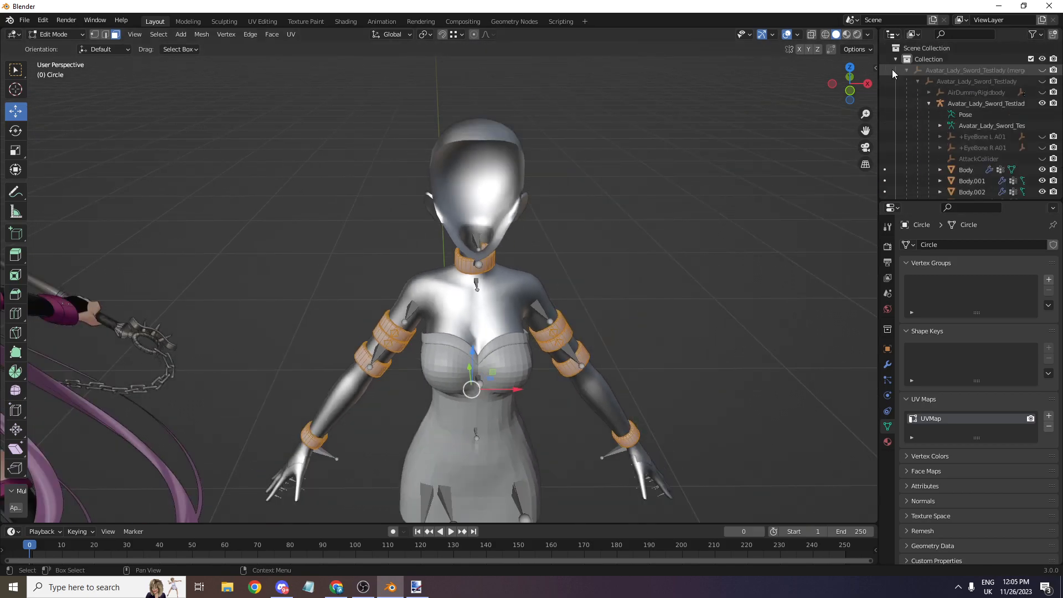
left_click(895, 59)
right_click(914, 101)
left_click(905, 106)
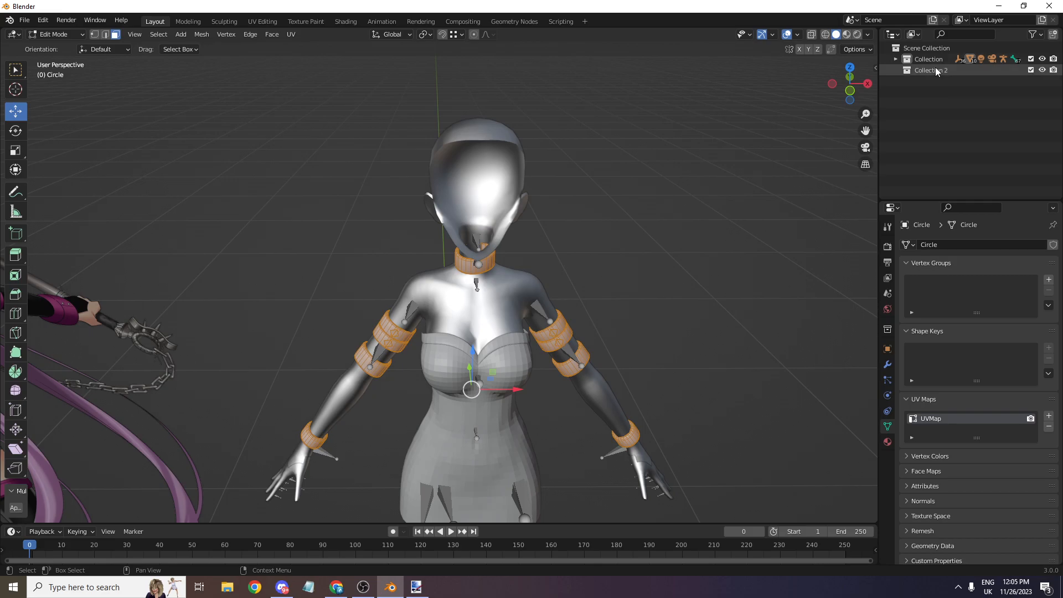
key("Return")
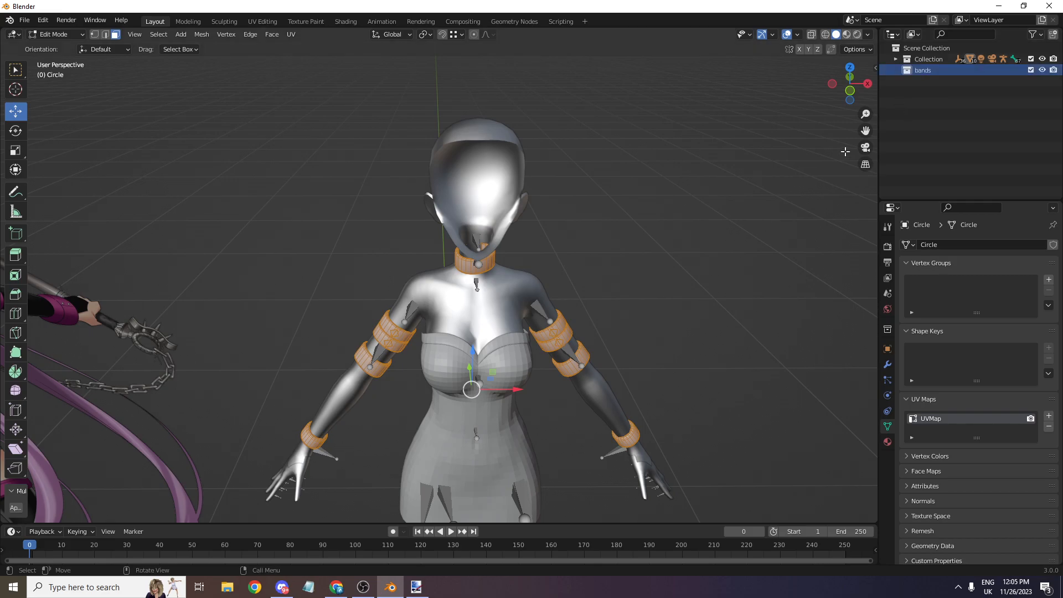
- Move the Circle object from Collection into the bands collection
left_click(895, 58)
scroll(903, 73, "down", 3)
scroll(907, 73, "down", 6)
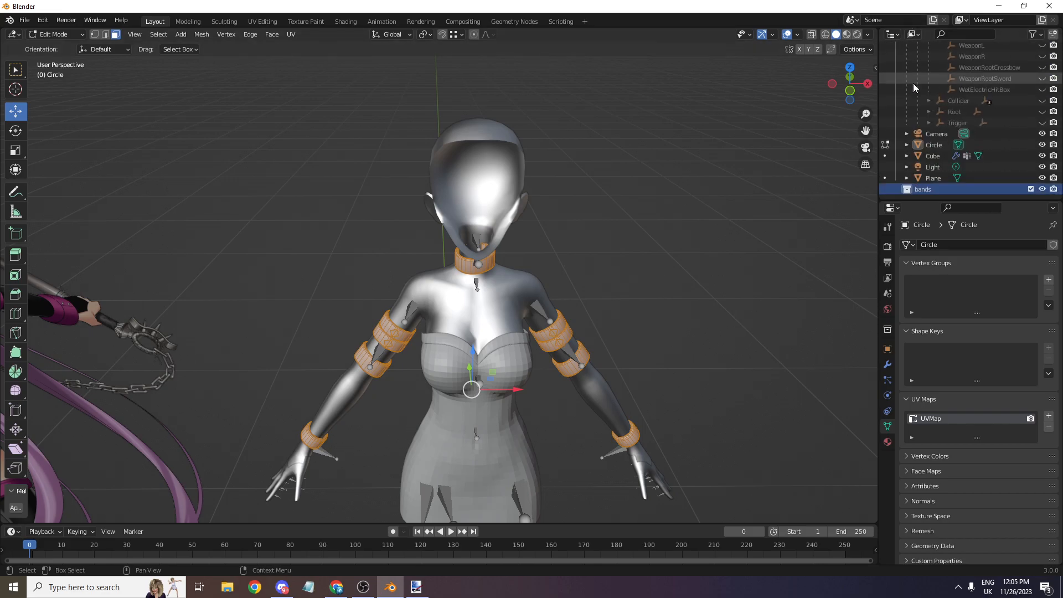
left_click_drag(929, 178, 924, 188)
scroll(939, 47, "up", 10)
left_click(897, 59)
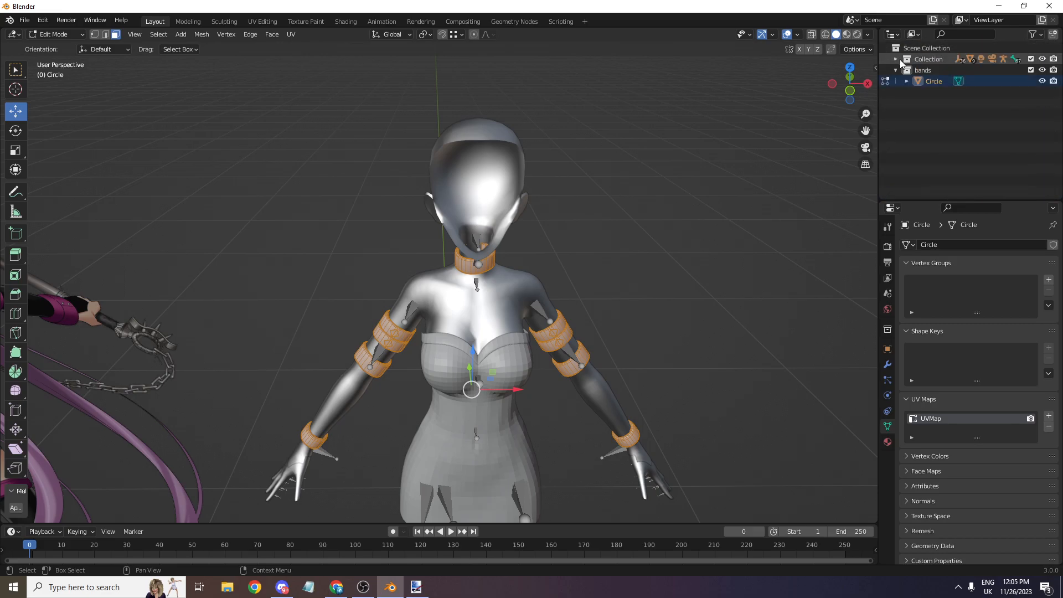
- Separate the selected collar, bands and studs of the Circle mesh into individual objects by loose parts
scroll(598, 198, "up", 2)
scroll(598, 198, "down", 5)
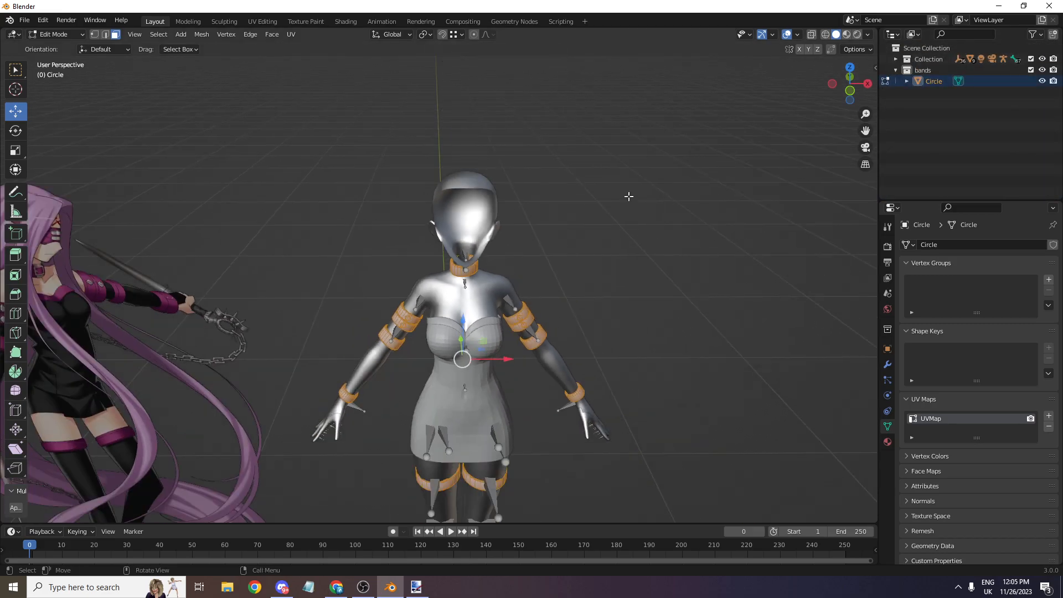
scroll(609, 238, "up", 2)
scroll(614, 237, "up", 2)
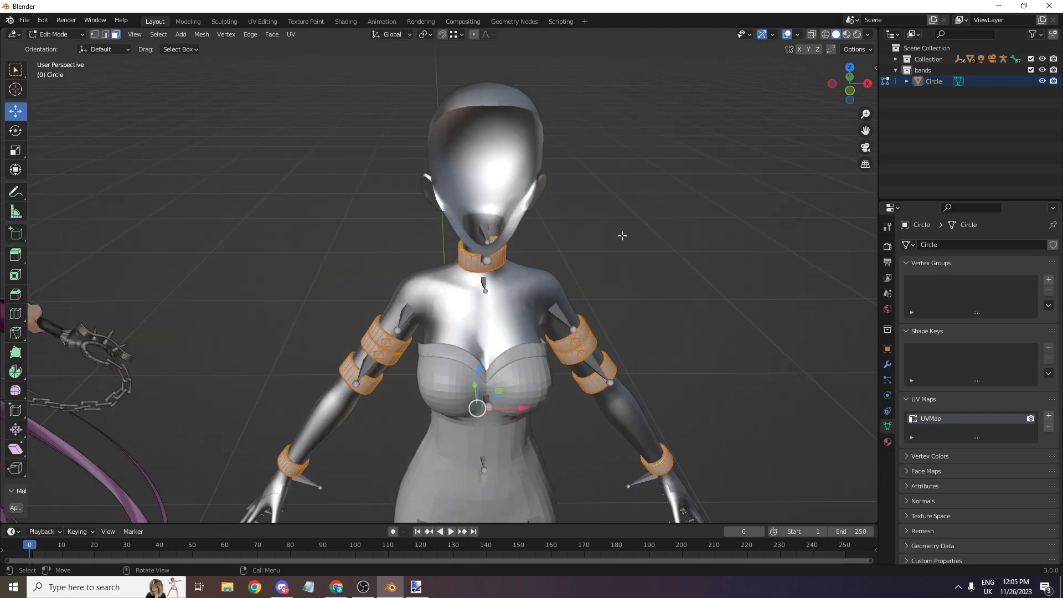
key("p")
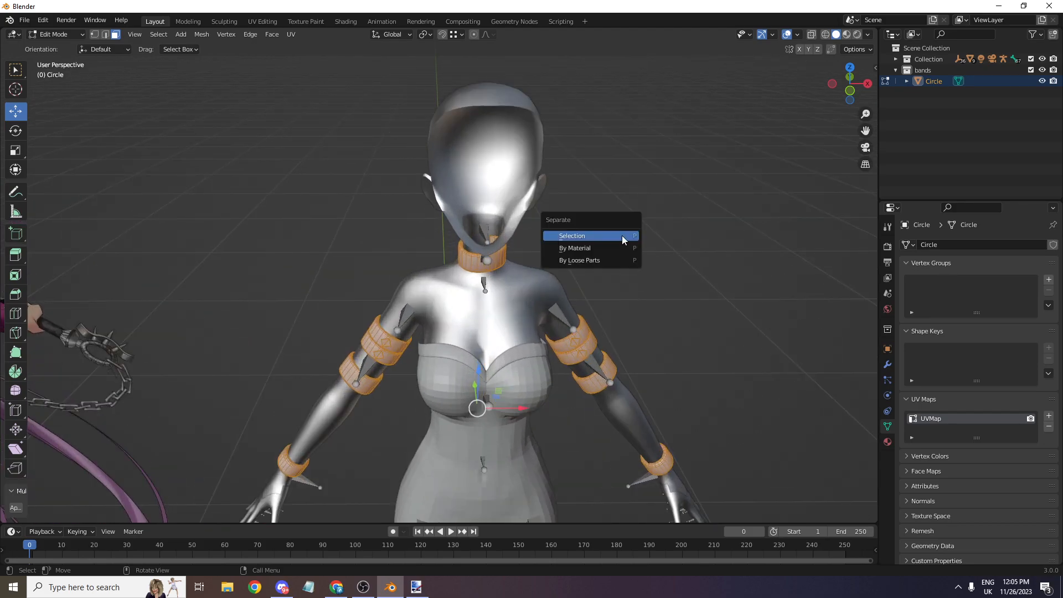
left_click(591, 258)
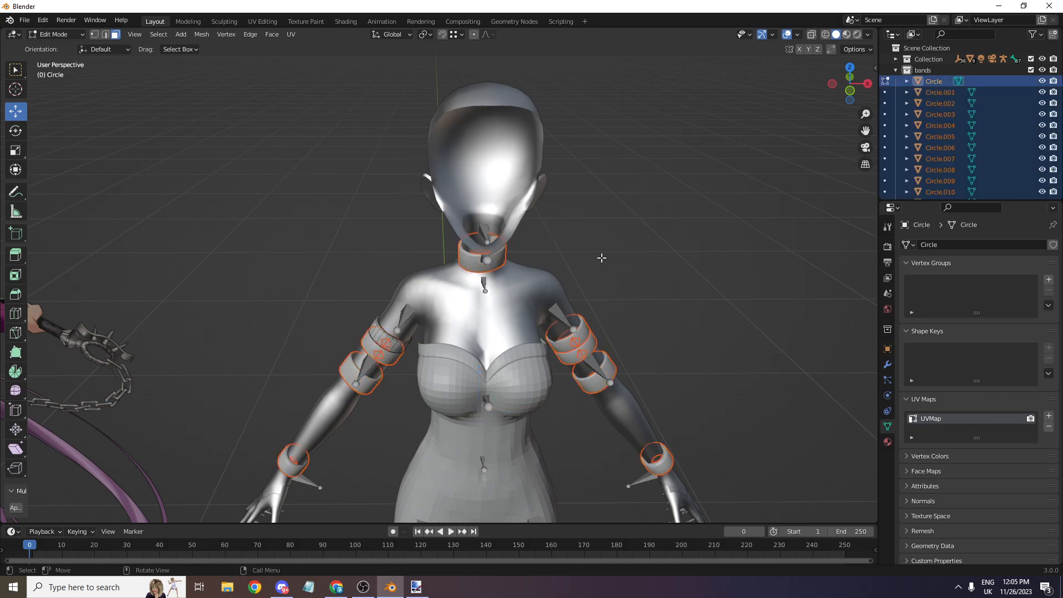
scroll(932, 142, "down", 2)
scroll(643, 178, "down", 4)
scroll(593, 213, "up", 6)
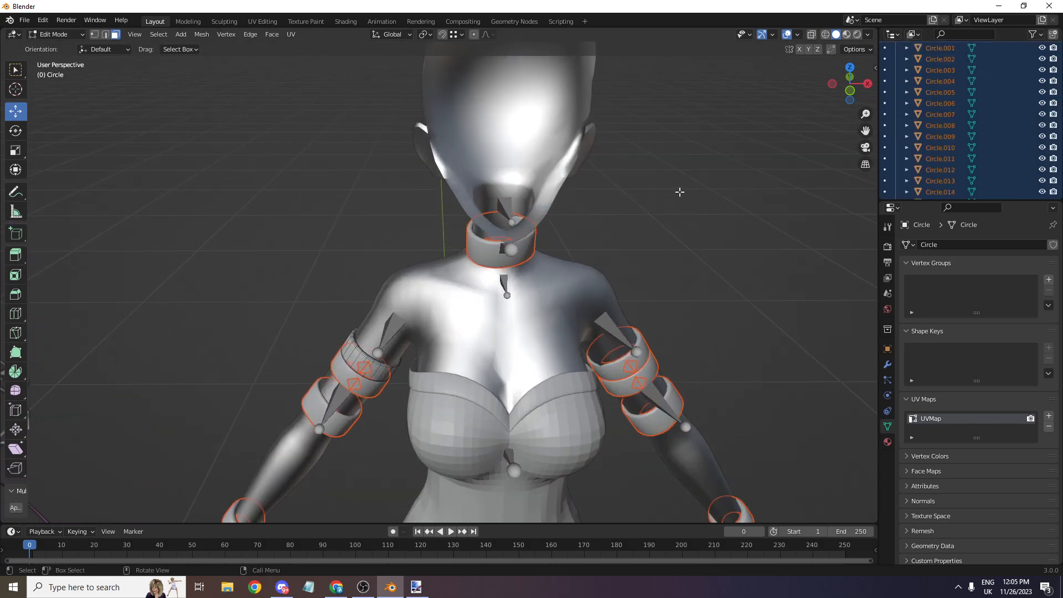
scroll(528, 196, "up", 2)
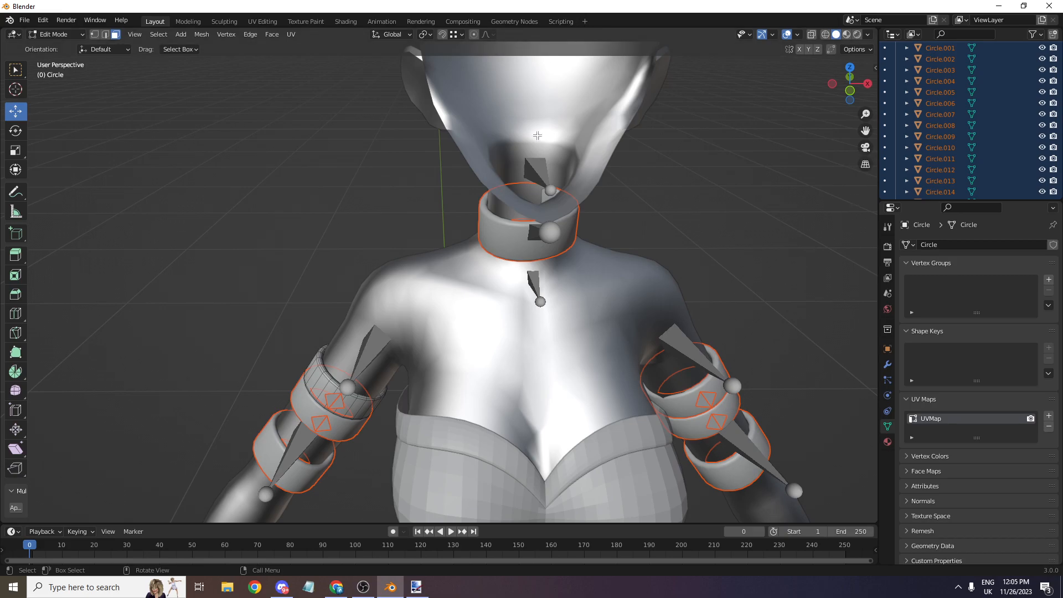
- Switch to Object Mode and hide the diamond stud pieces on the character's right arm bands
left_click(55, 34)
left_click(55, 48)
scroll(288, 433, "up", 2)
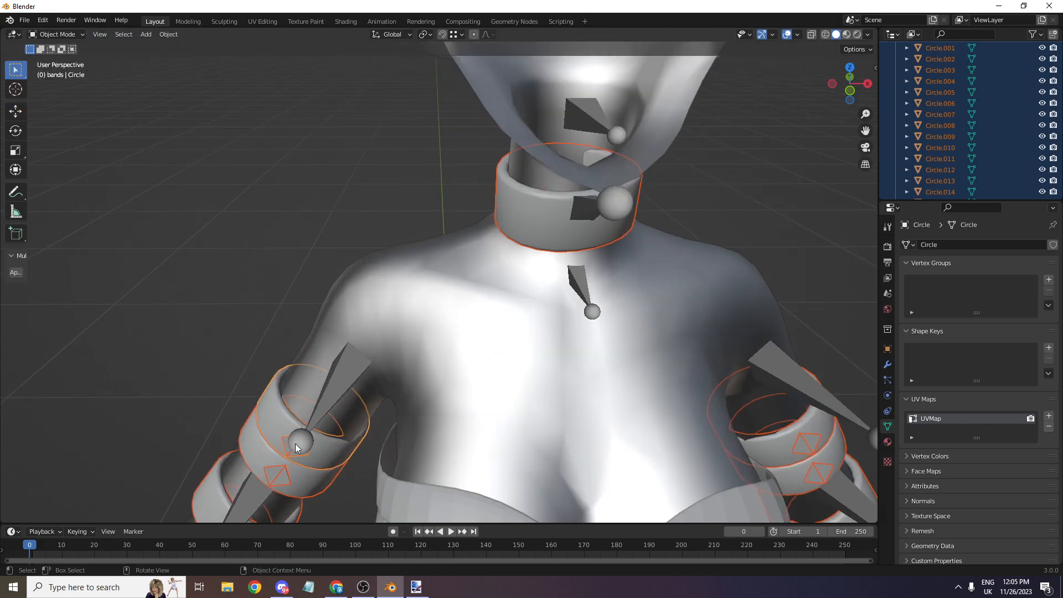
left_click(284, 442)
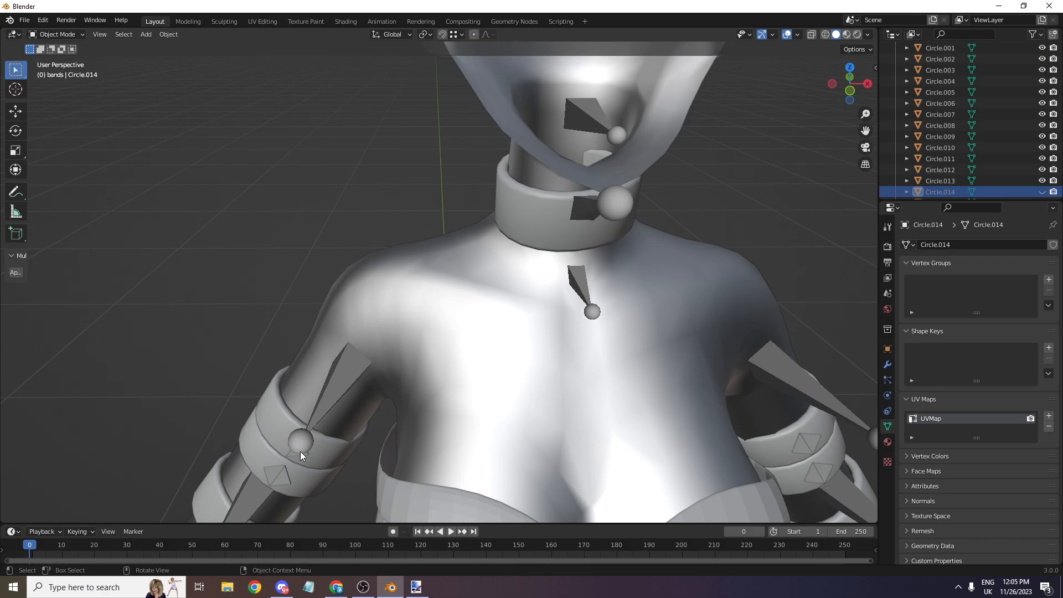
left_click(300, 450)
left_click(301, 455)
key("h")
left_click(282, 482)
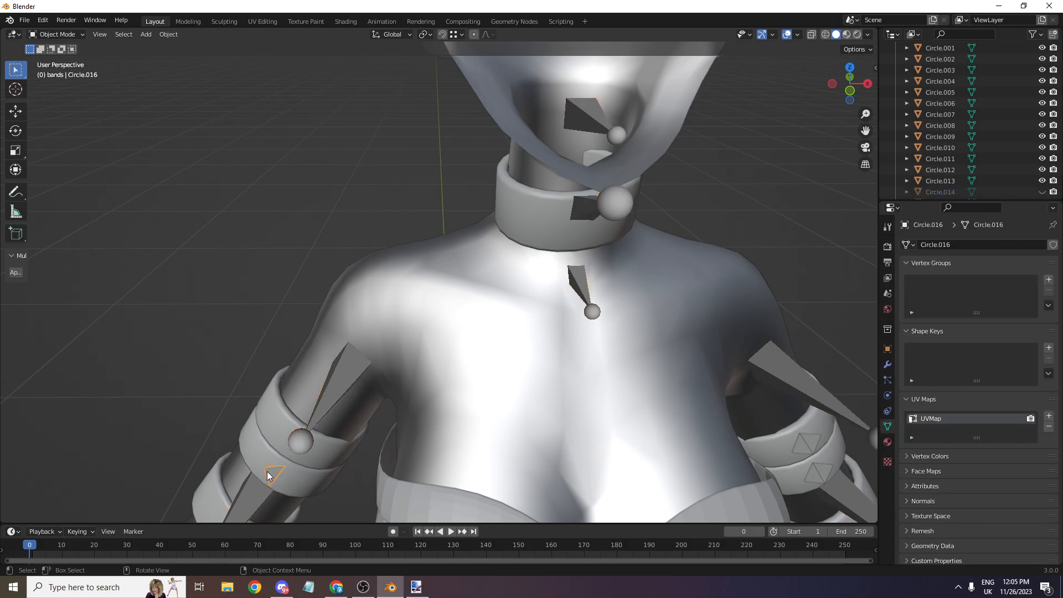
- Hide the diamond stud pieces on the character's left arm bands
left_click(799, 446)
key("h")
left_click(811, 447)
key("h")
left_click(815, 471)
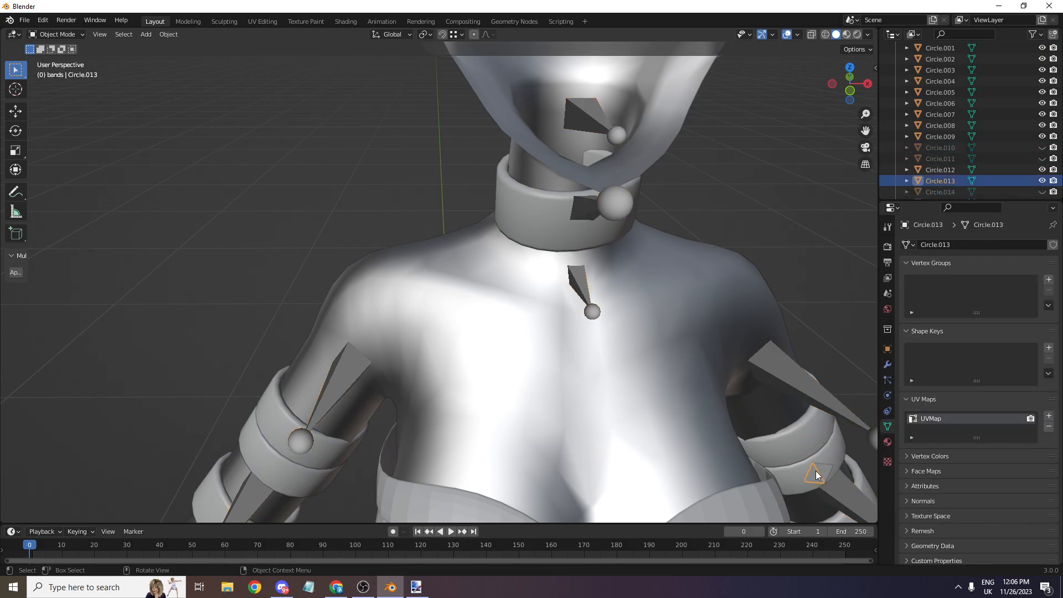
key("h")
left_click(823, 469)
key("h")
- Open the collar object in Edit Mode with edge selection active
left_click(536, 208)
middle_click_drag(604, 142, 747, 149)
left_click_drag(849, 83, 982, 38)
scroll(327, 81, "up", 3)
left_click(69, 35)
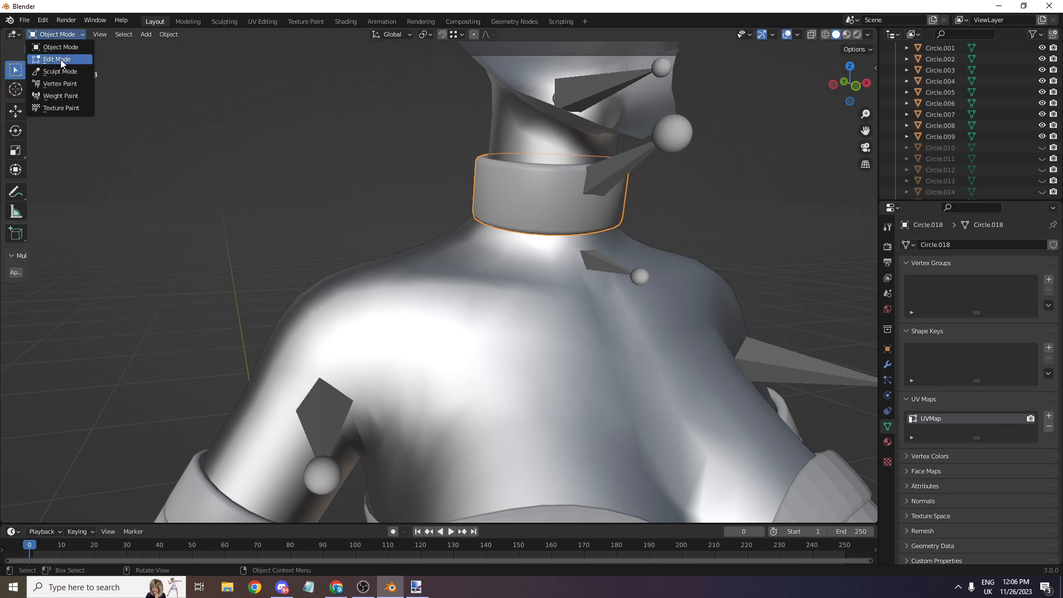
left_click(60, 59)
left_click(522, 196)
scroll(522, 196, "up", 3)
left_click(105, 35)
- Select the edge loops around the collar's upper and lower rims and mark them as seams
left_click(538, 114, "alt")
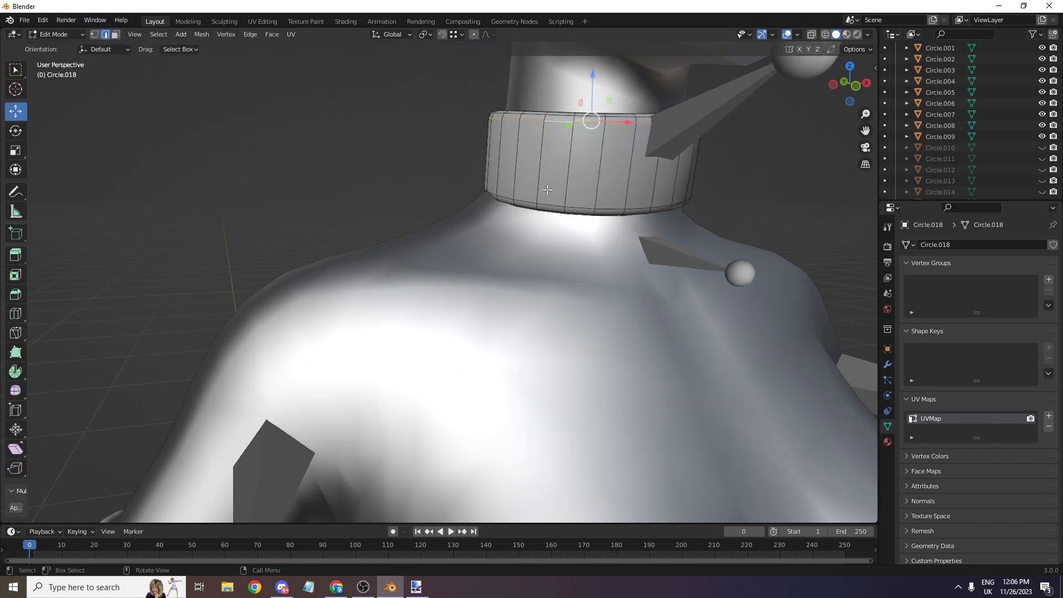
scroll(557, 215, "up", 3)
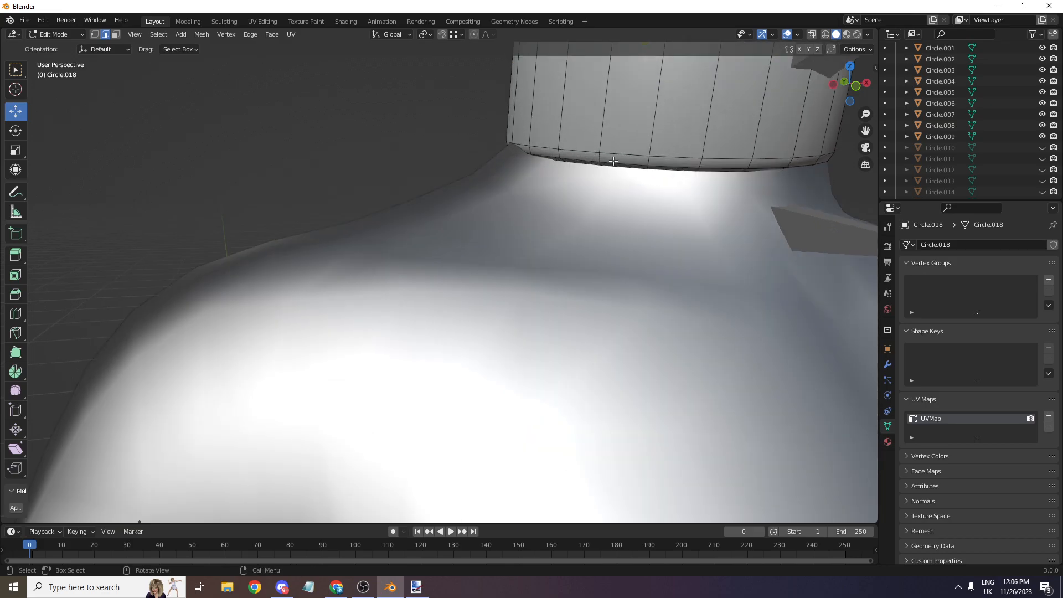
left_click(624, 166, "alt")
scroll(623, 166, "down", 5)
left_click(530, 185, "alt+shift")
scroll(496, 155, "up", 2)
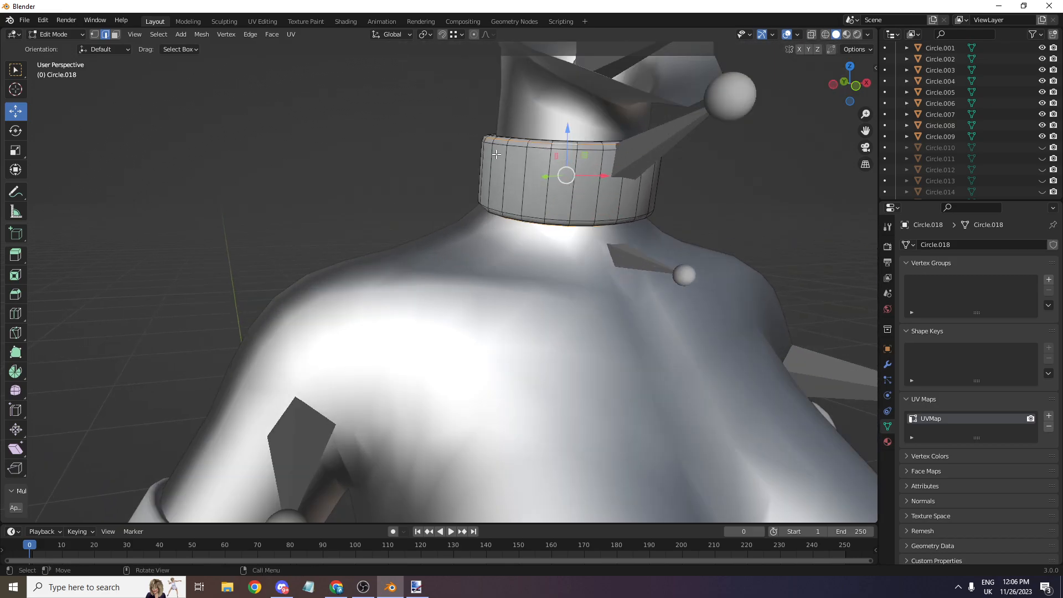
left_click(249, 35)
left_click(266, 227)
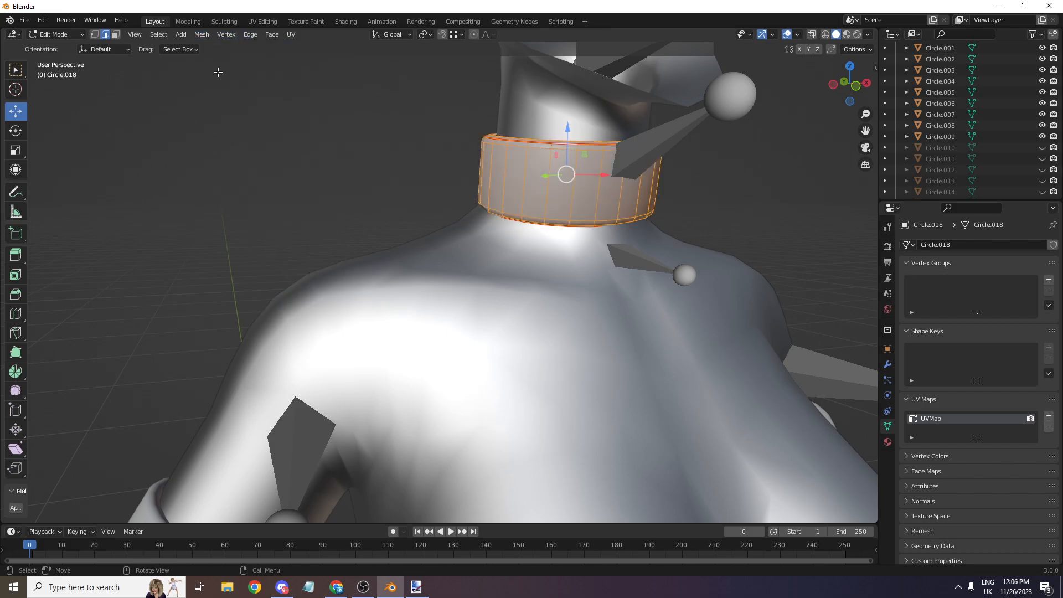
- Unwrap the entire selected collar in the UV Editing workspace
left_click(270, 24)
right_click(291, 191)
left_click(285, 191)
scroll(257, 227, "up", 4)
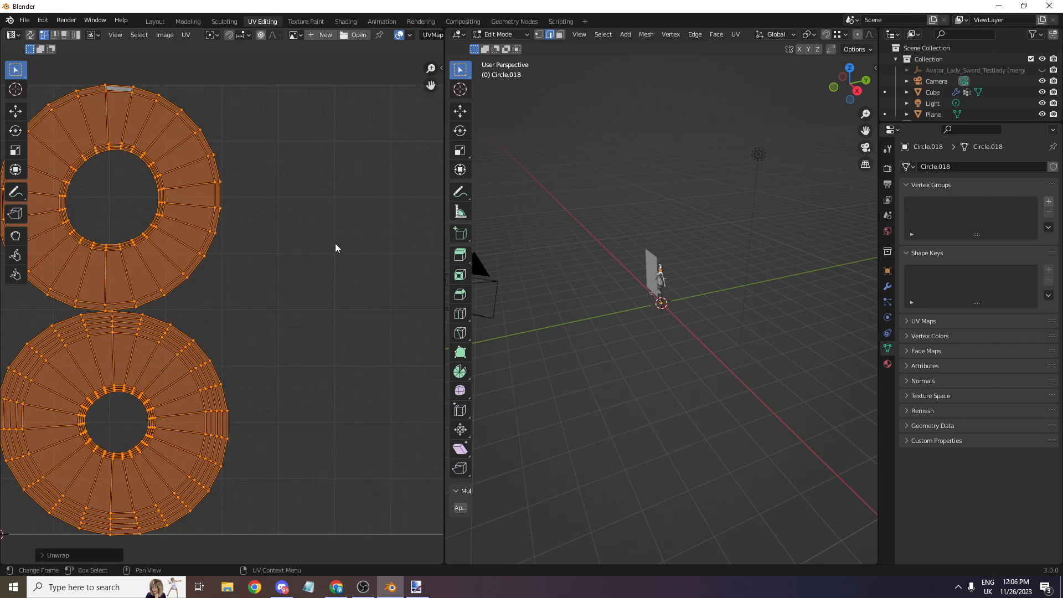
- Reopen the collar in Edit Mode in the Layout workspace and mark a vertical edge cut across its band as a seam
left_click(156, 22)
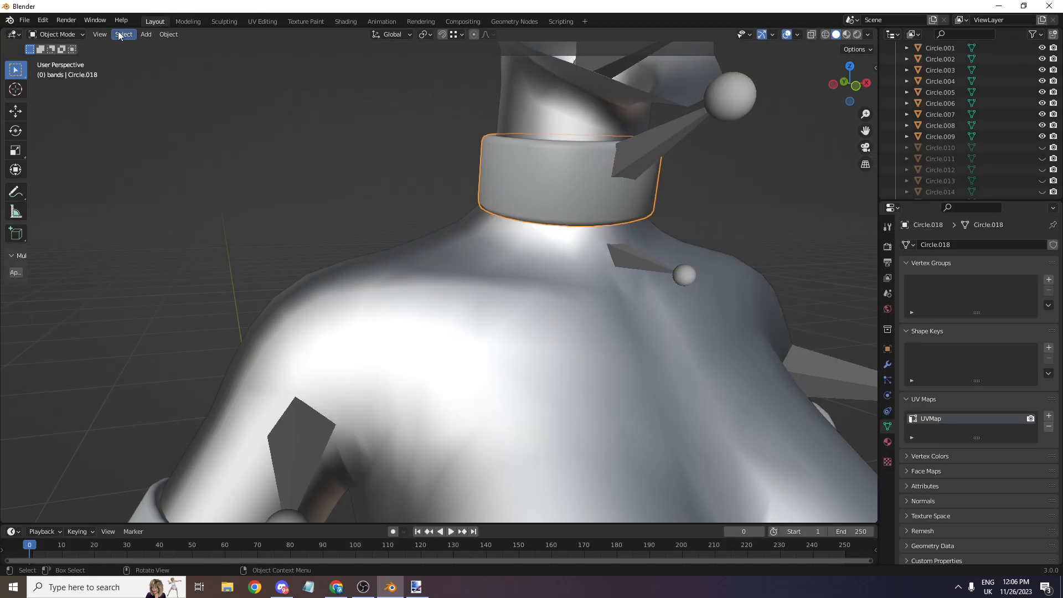
left_click(60, 36)
left_click(66, 62)
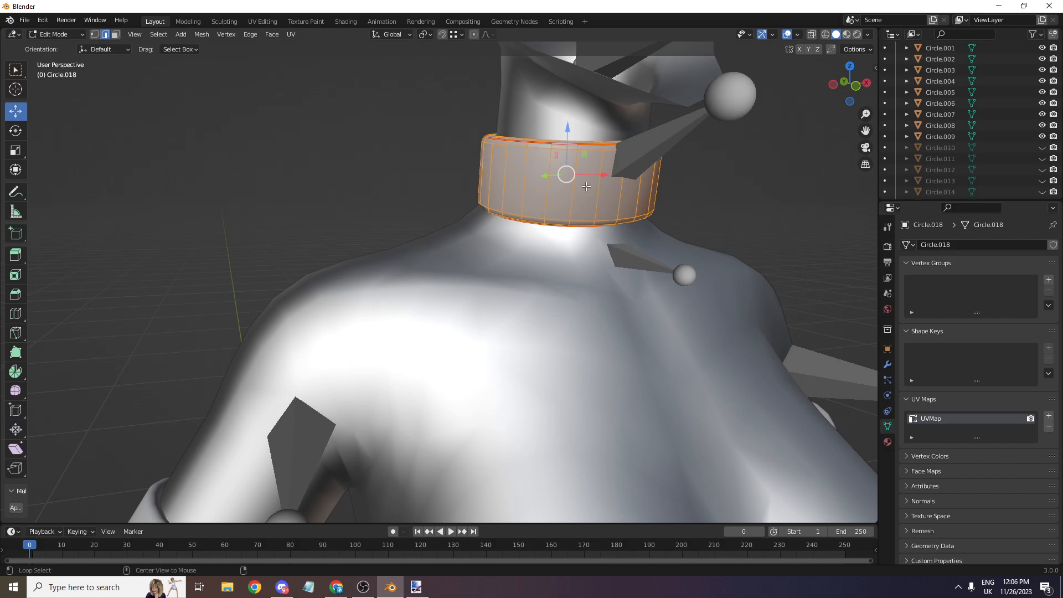
left_click(251, 34)
left_click(300, 223)
- Select the entire collar mesh and unwrap it again with the new seam in the UV Editing workspace
key("a")
left_click(262, 21)
right_click(207, 227)
left_click(208, 227)
scroll(310, 269, "up", 3)
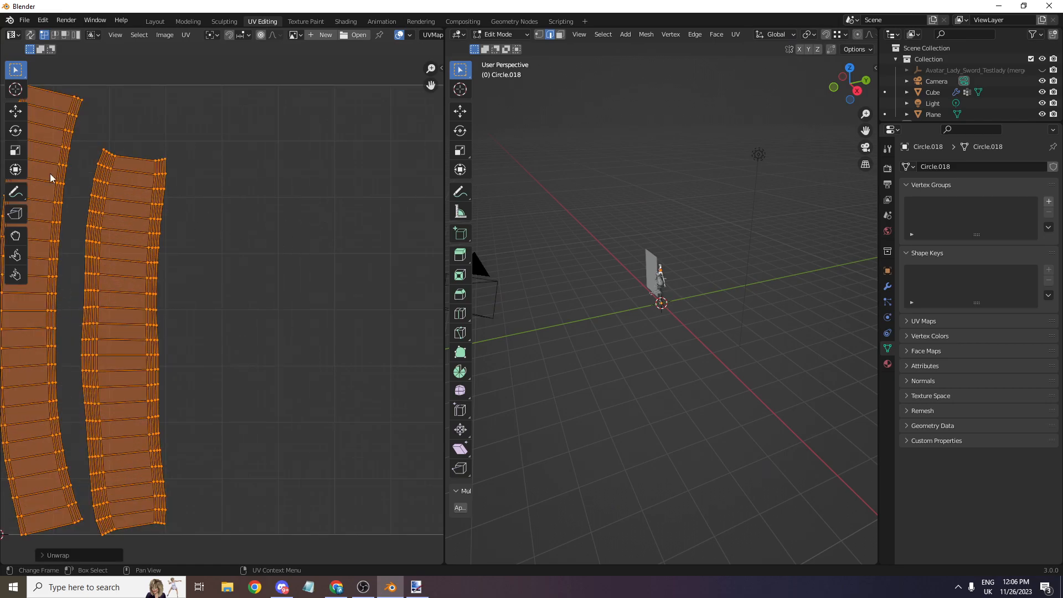
scroll(246, 49, "down", 3)
- Return to the Layout workspace and select the band objects Circle through Circle.009, keeping the collar as the active object
left_click(150, 21)
scroll(589, 133, "down", 6)
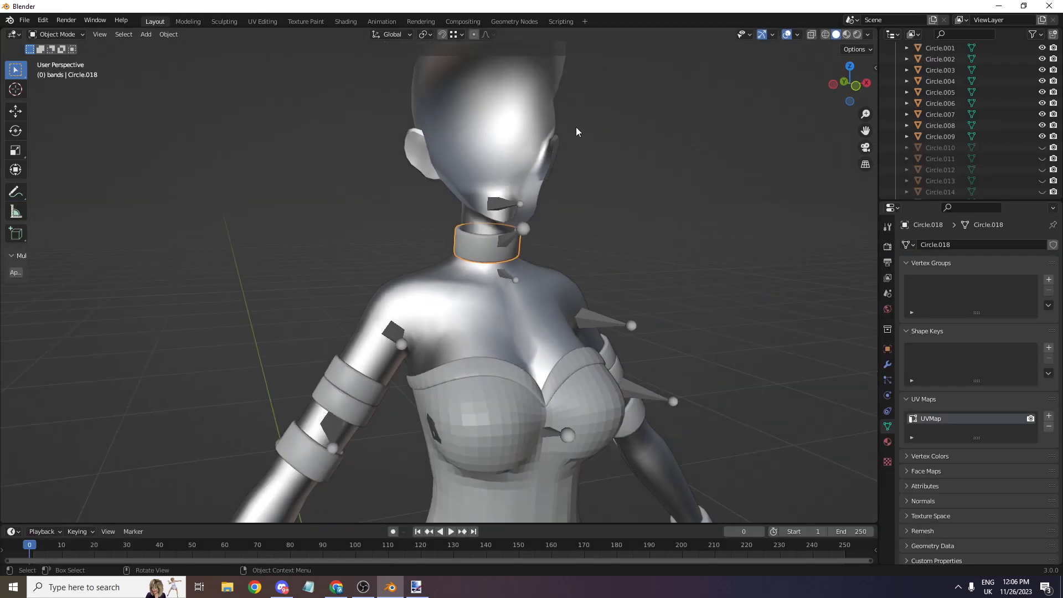
scroll(532, 219, "down", 2)
scroll(923, 102, "down", 3)
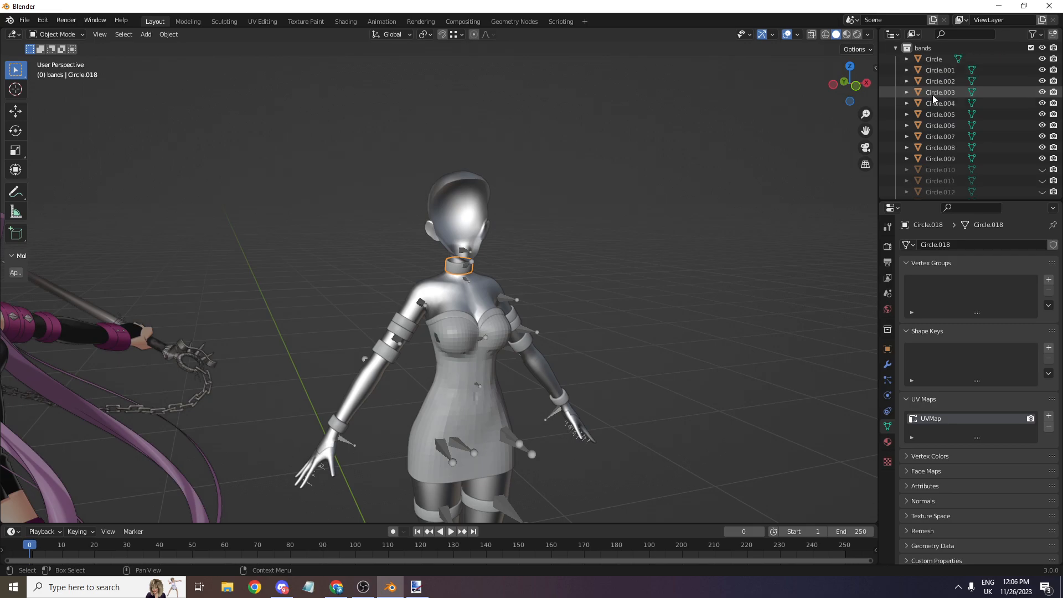
scroll(935, 125, "up", 5)
left_click_drag(890, 76, 961, 178)
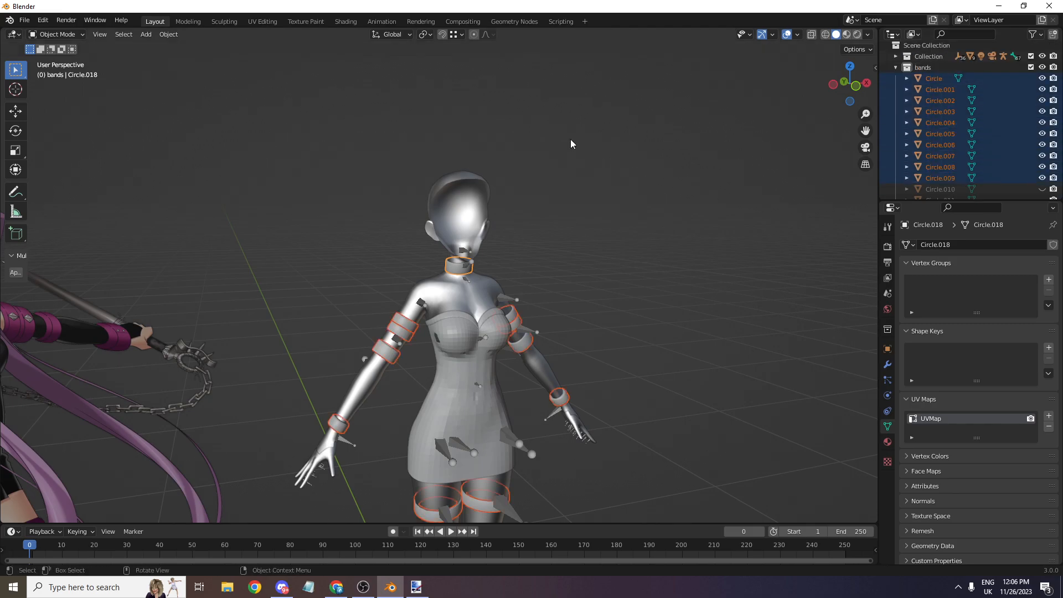
- Copy the collar's UV map to all the selected arm, wrist and thigh bands
scroll(629, 203, "up", 2)
scroll(629, 208, "down", 4)
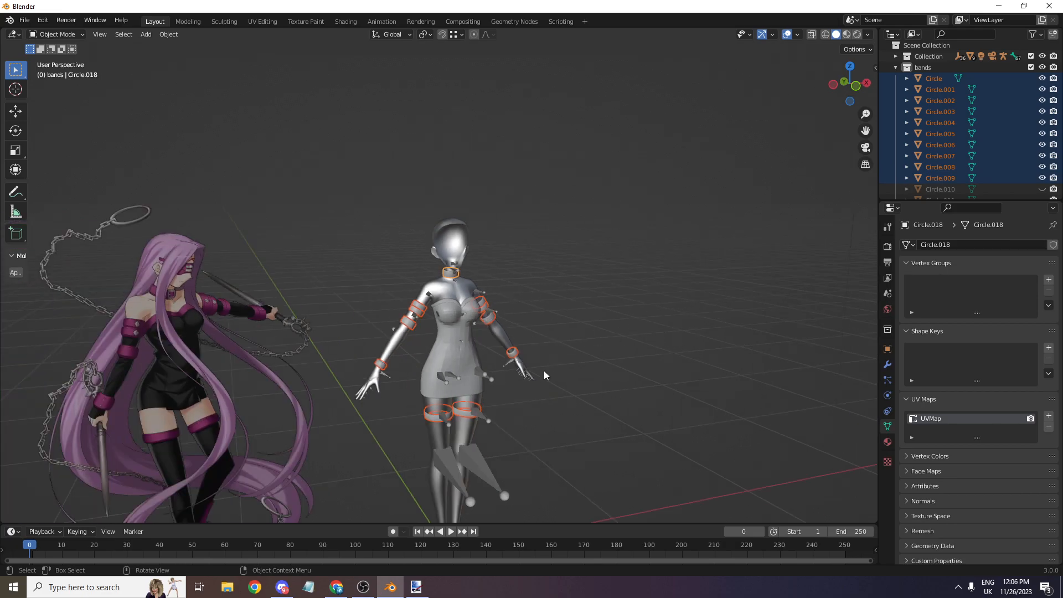
scroll(477, 274, "up", 5)
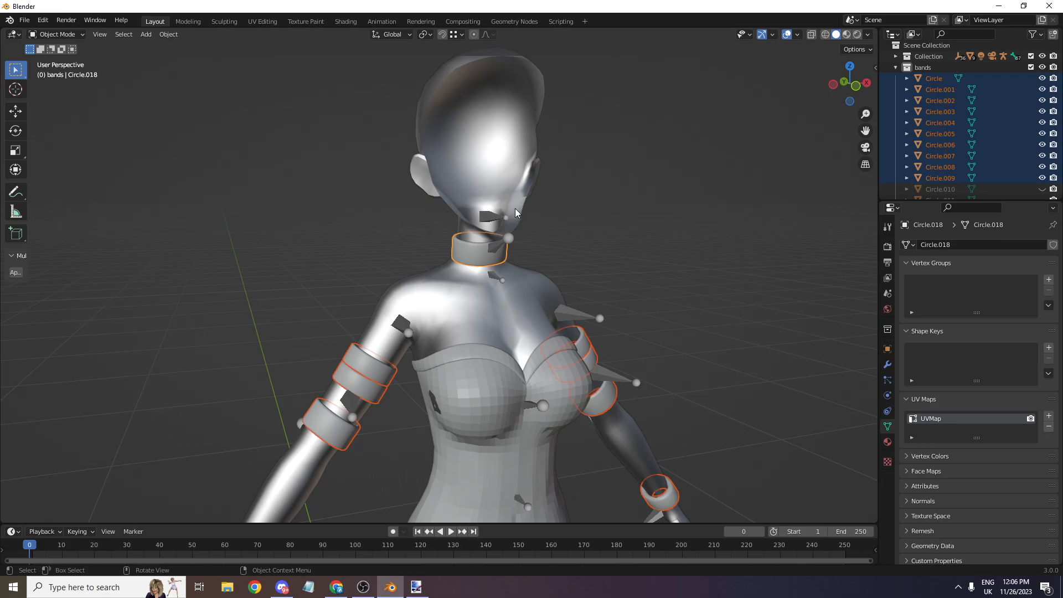
scroll(499, 321, "up", 4)
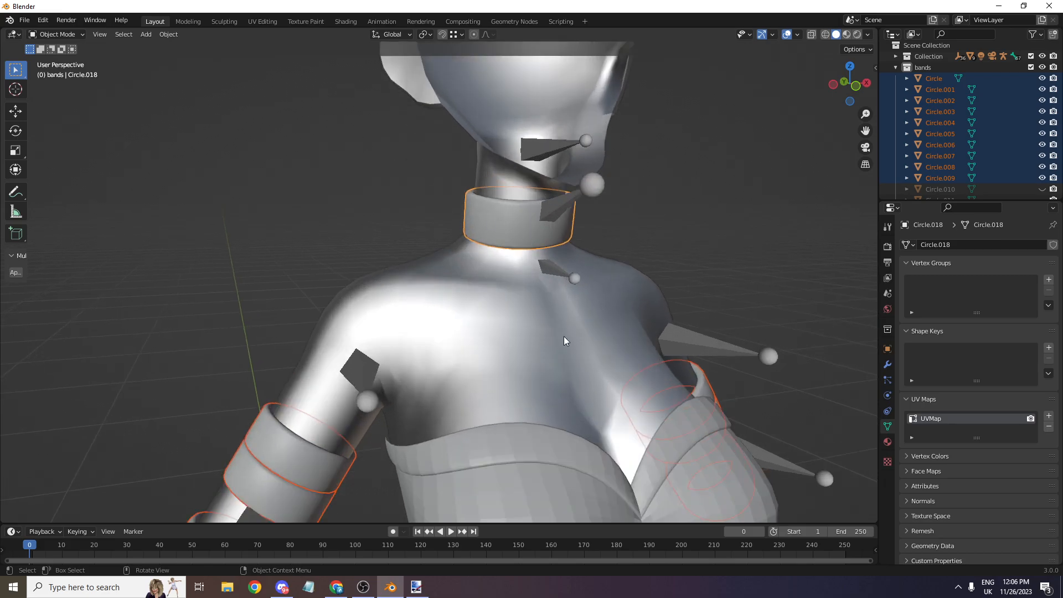
scroll(499, 321, "down", 5)
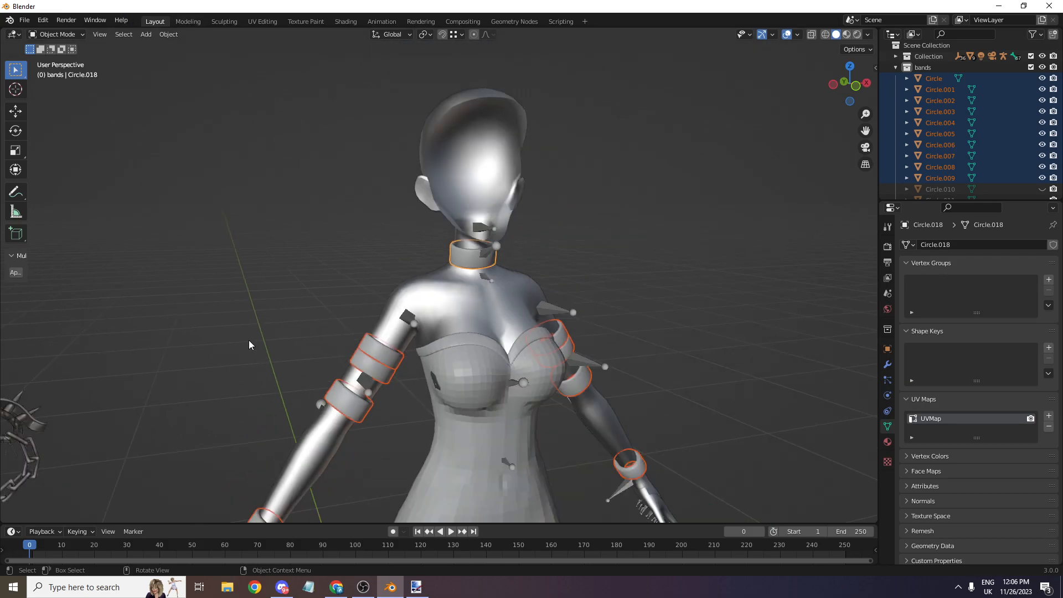
left_click(168, 33)
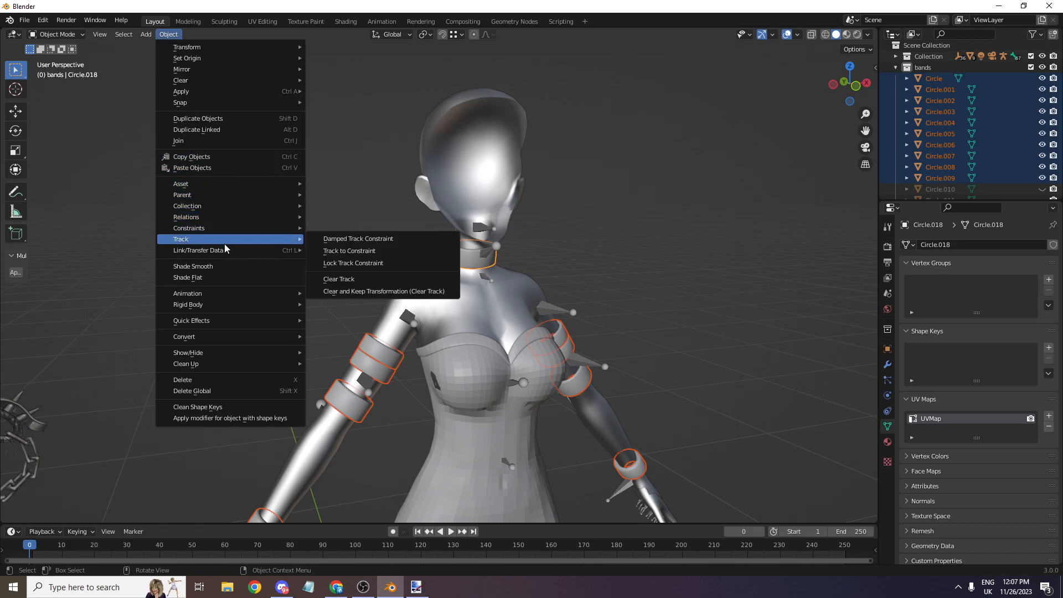
mouse_move(201, 179)
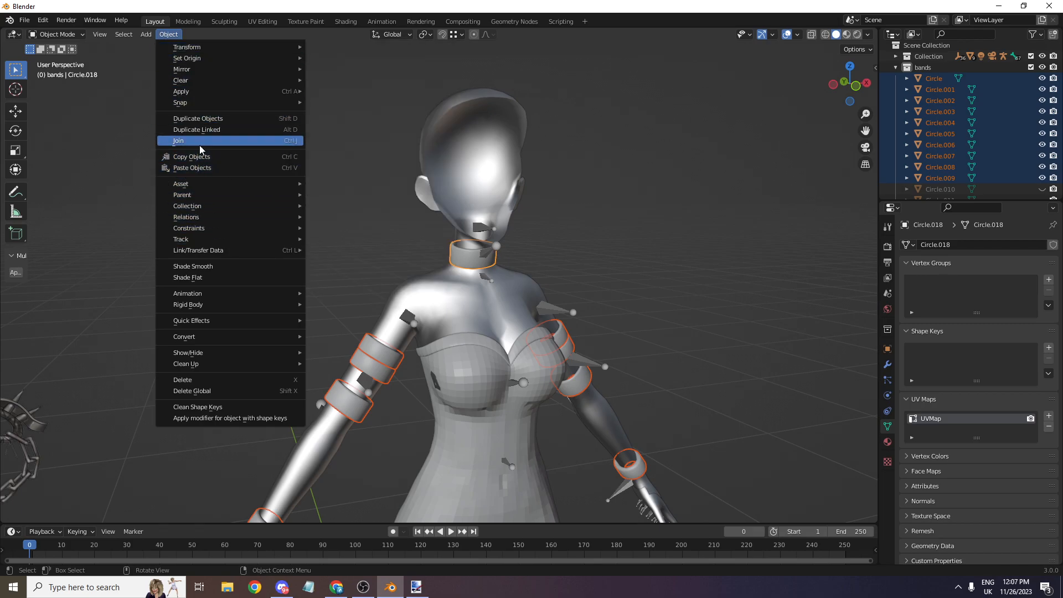
mouse_move(209, 294)
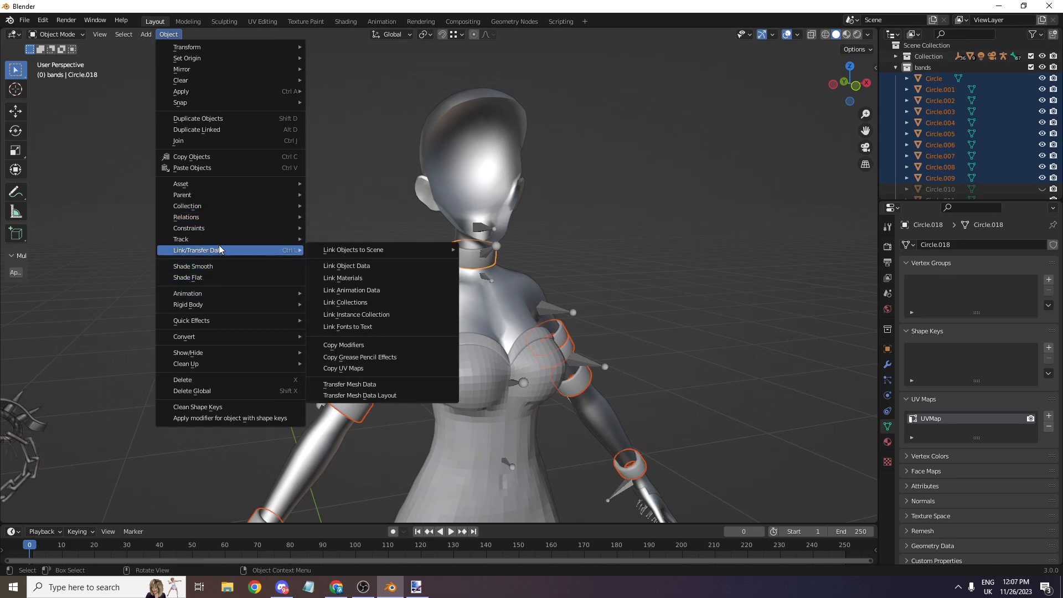
mouse_move(223, 251)
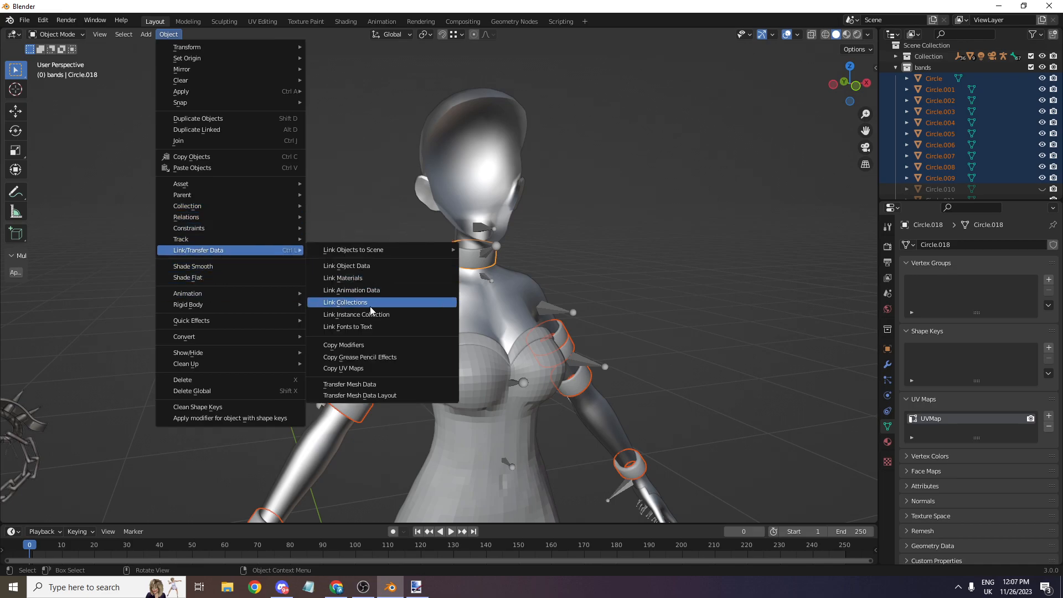
left_click(356, 368)
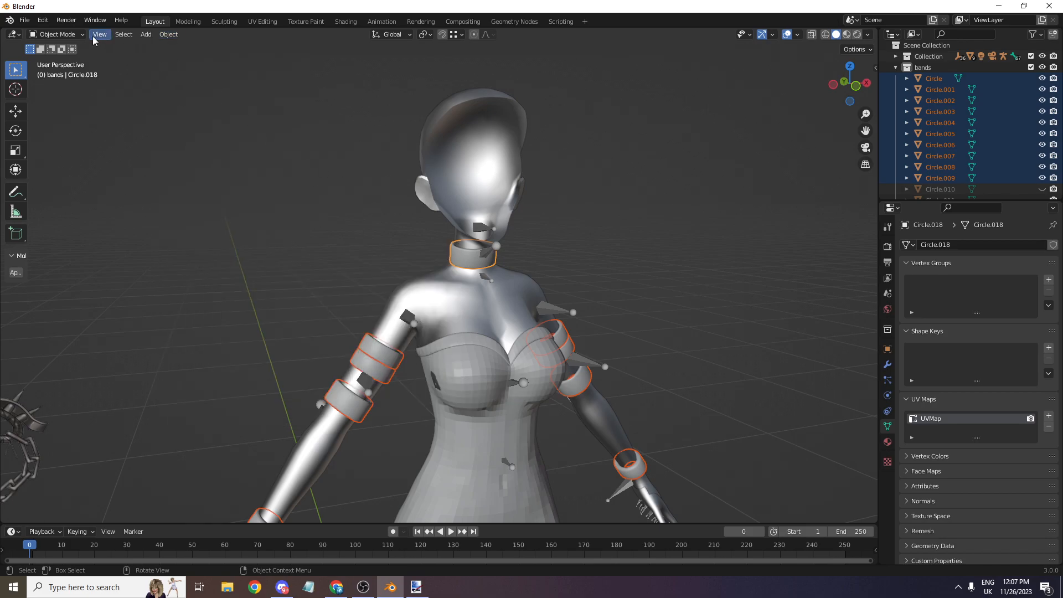
- Open all the selected bands in Edit Mode and examine their copied UV layouts in the UV Editing workspace
left_click(62, 33)
left_click(55, 59)
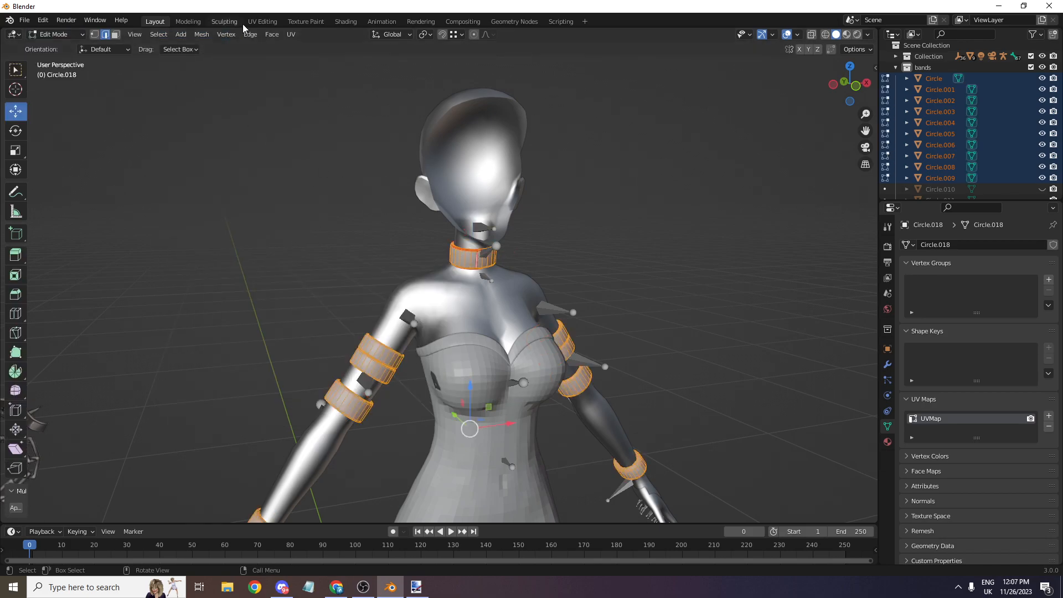
left_click(261, 21)
scroll(183, 206, "down", 2)
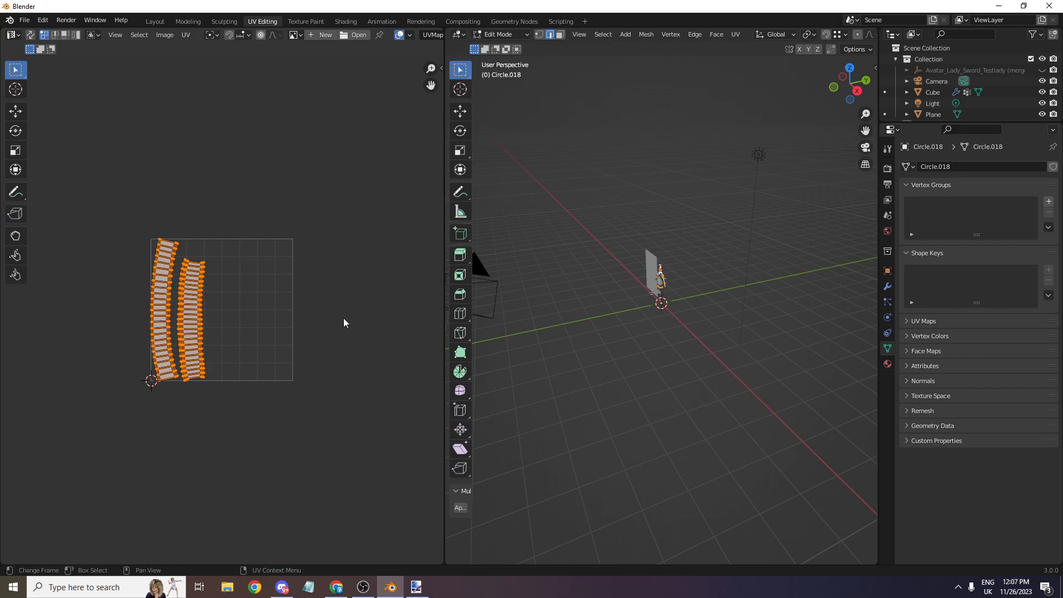
scroll(776, 321, "up", 6)
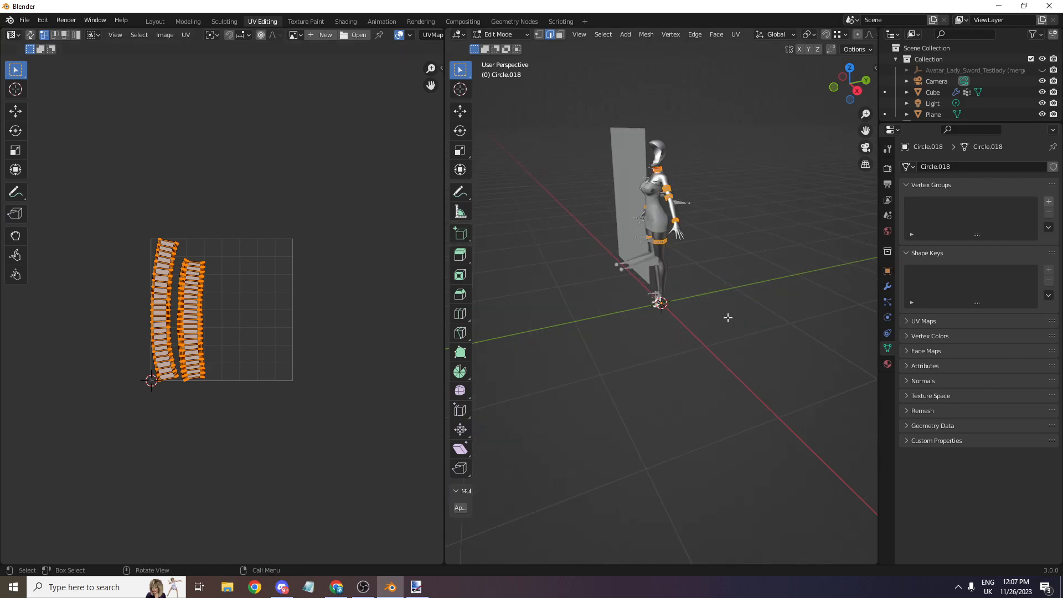
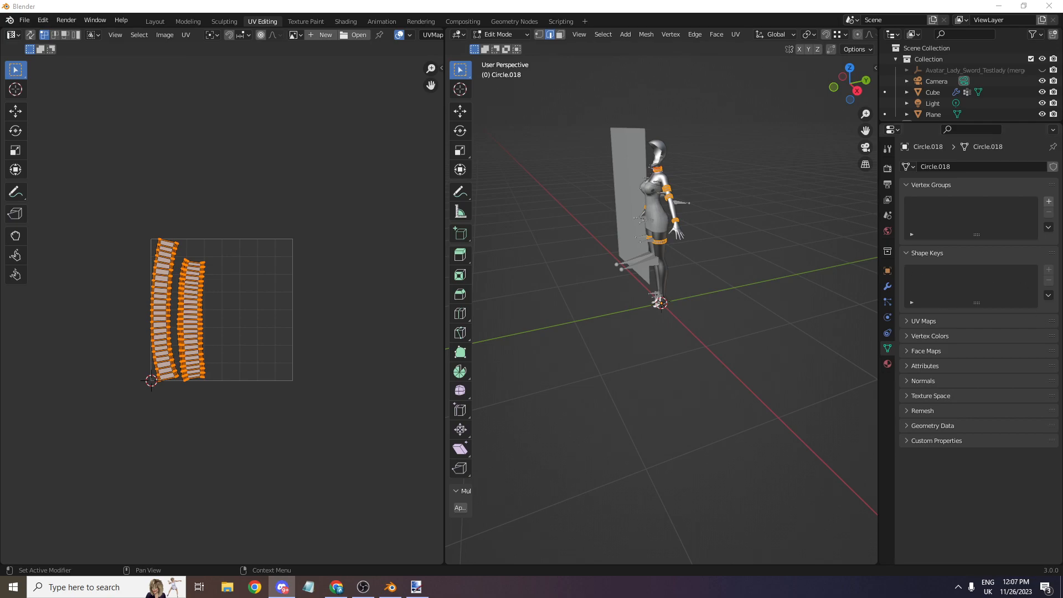
scroll(719, 218, "up", 4)
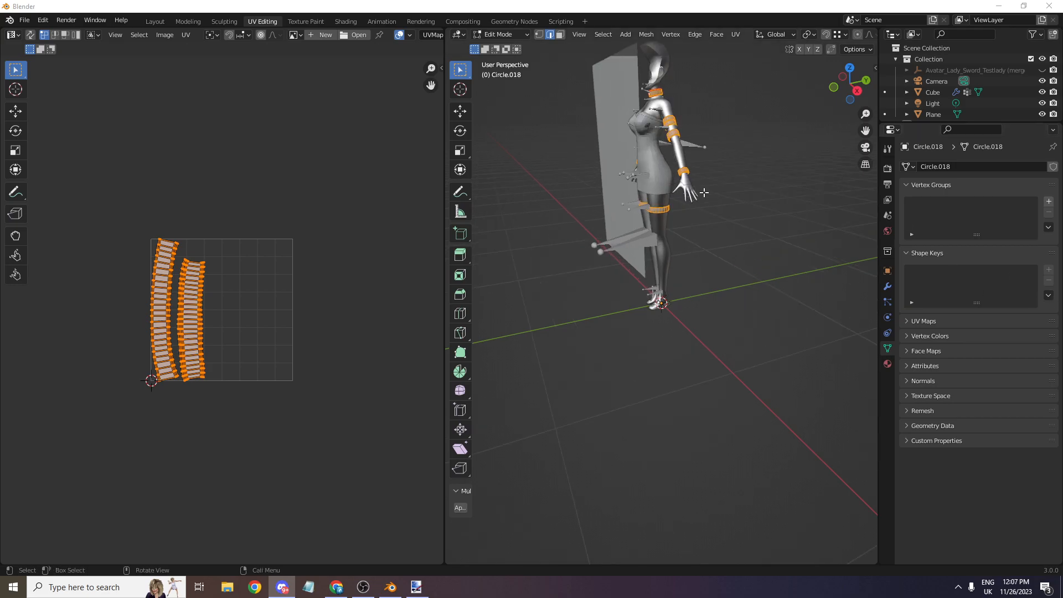
- Join the selected bands with the collar into one object and unhide the stud pieces Circle.010 through Circle.017
left_click(155, 22)
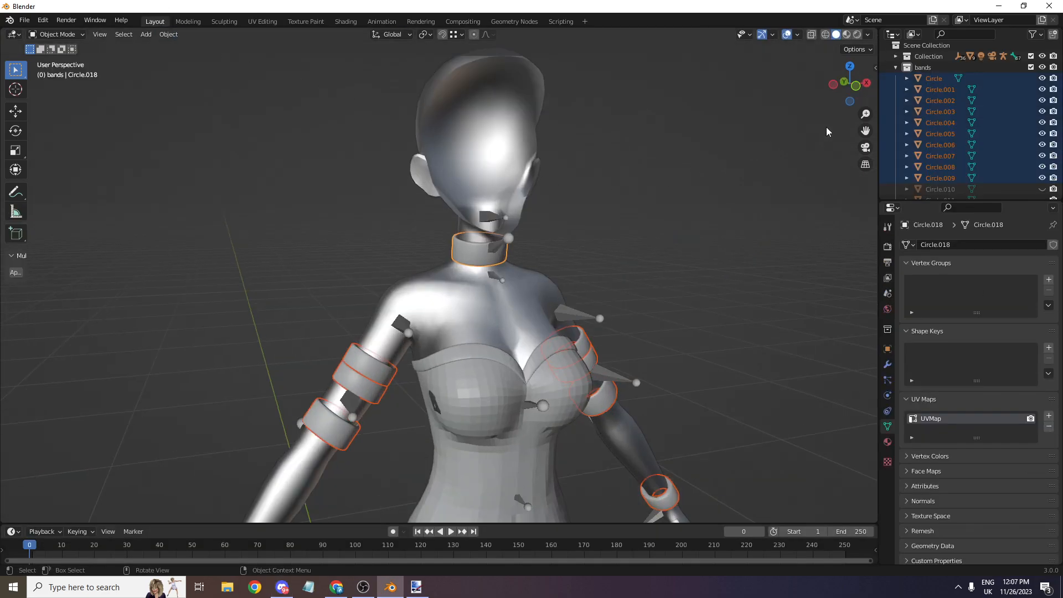
left_click(846, 95)
scroll(501, 181, "down", 5)
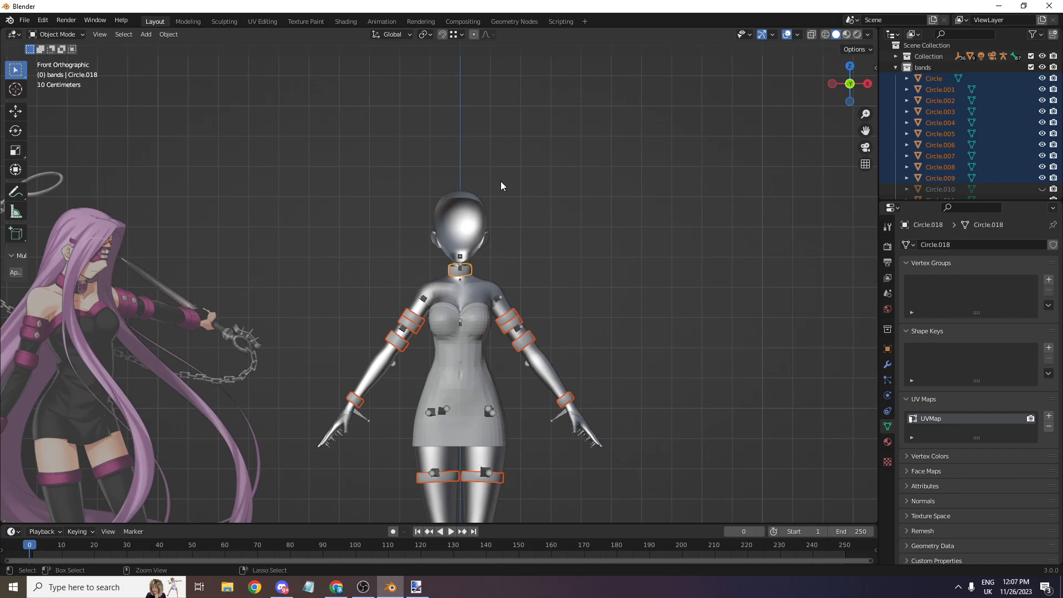
scroll(1032, 160, "up", 1)
left_click_drag(1042, 158, 1042, 92)
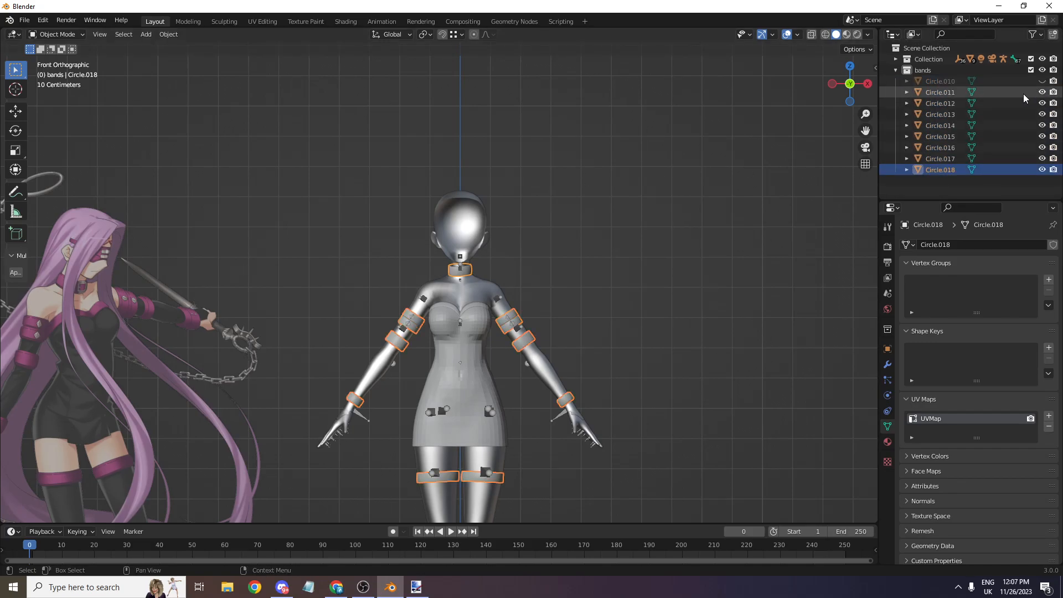
left_click(1043, 81)
- Try to join the stud pieces Circle.010 through Circle.017 with the bands object, and undo the join
left_click(939, 82)
left_click(939, 158, "shift")
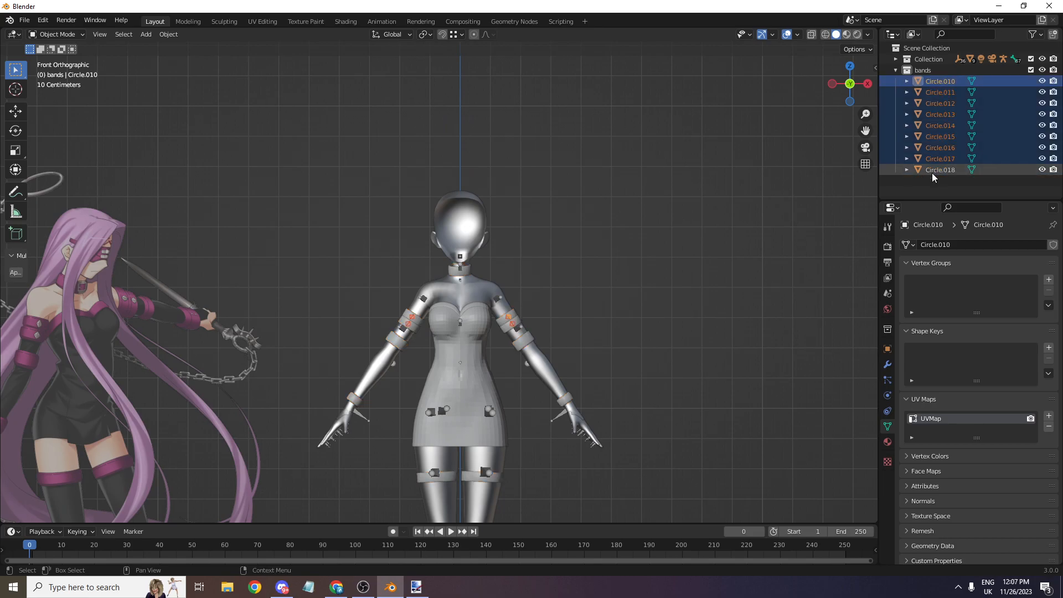
left_click(932, 170, "ctrl")
key("ctrl+j")
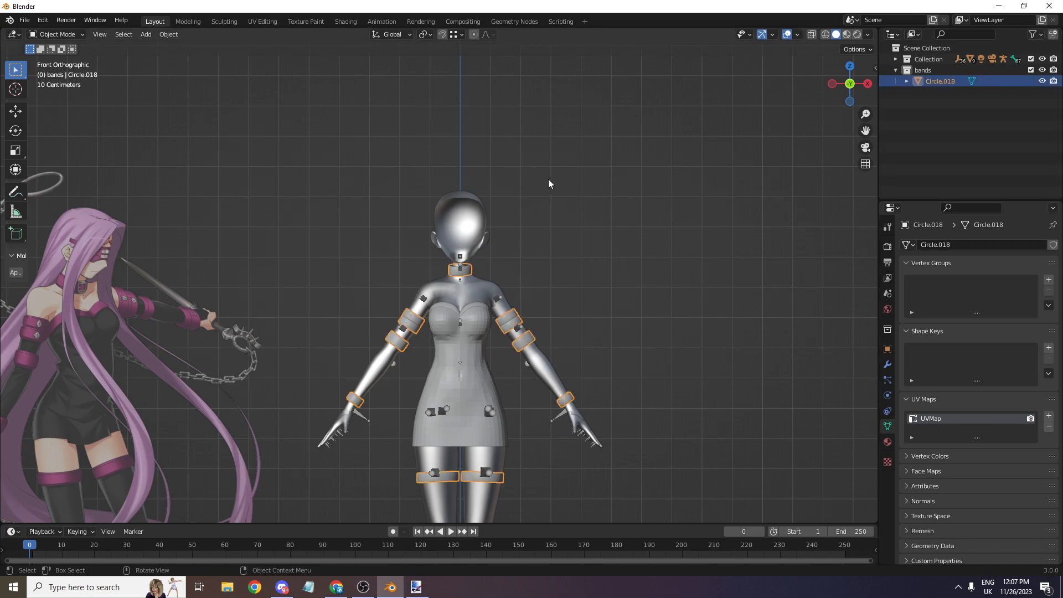
scroll(553, 180, "up", 2)
key("ctrl+z")
key("ctrl+z")
key("ctrl+z")
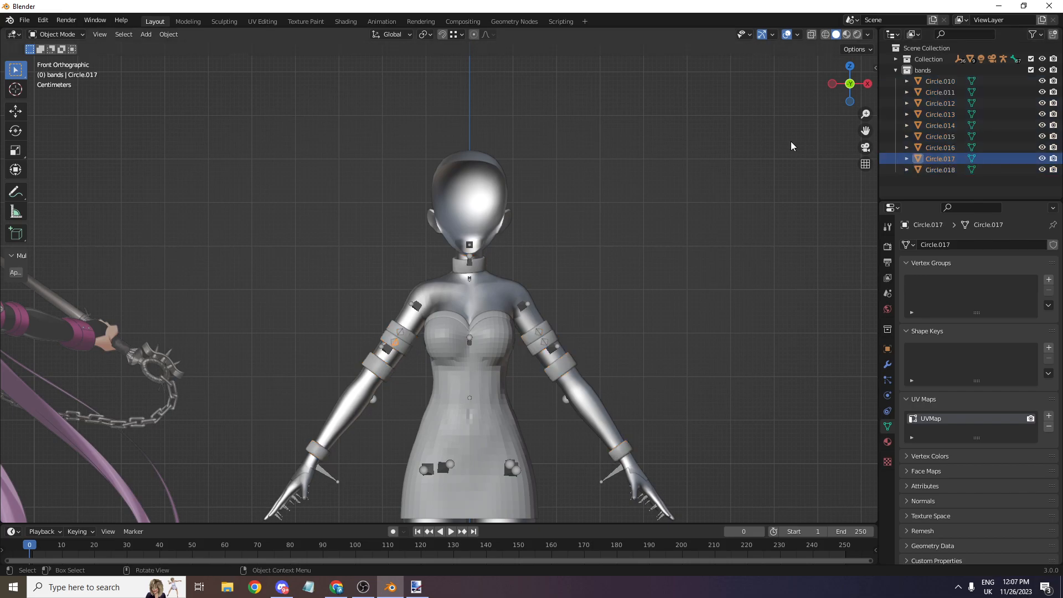
- Open the stud piece Circle.017 on the character's right arm in Edit Mode and try to unwrap it
scroll(798, 147, "up", 2)
left_click_drag(865, 129, 961, 27)
scroll(650, 140, "up", 11)
left_click(59, 35)
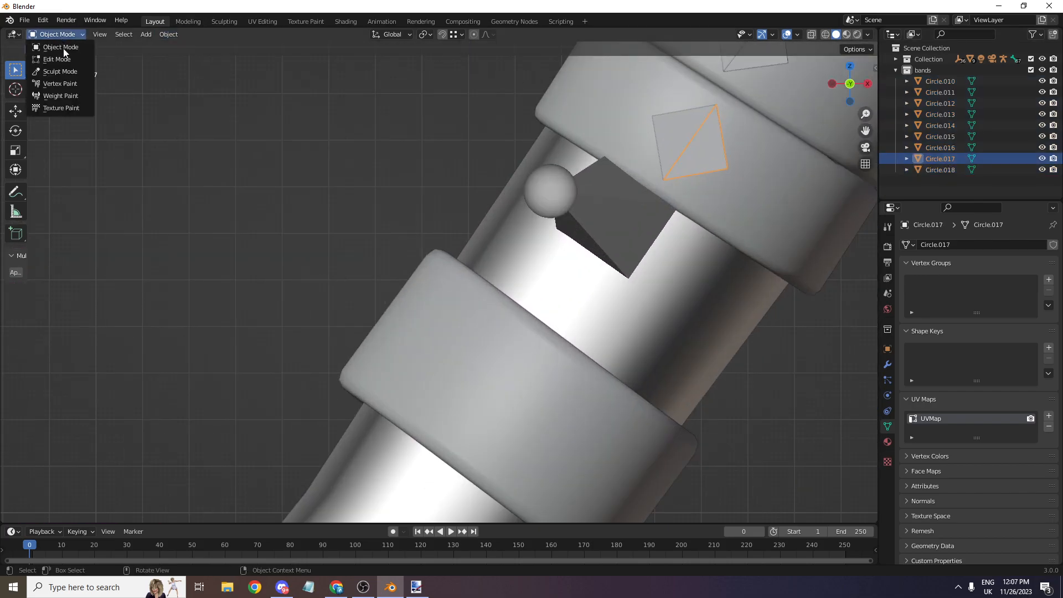
left_click(72, 58)
left_click(264, 22)
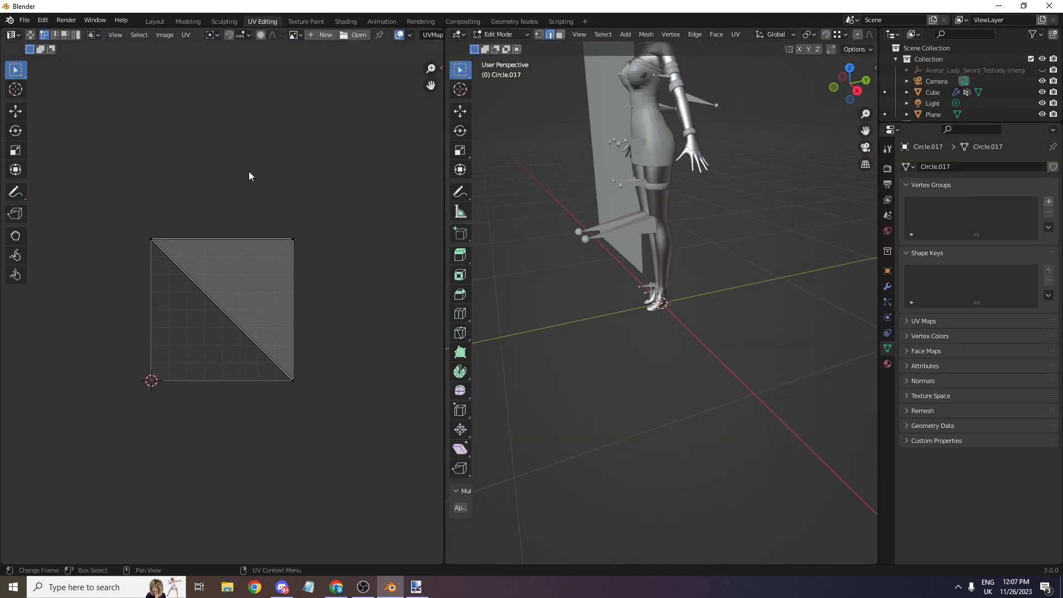
key("a")
key("u")
left_click(323, 180)
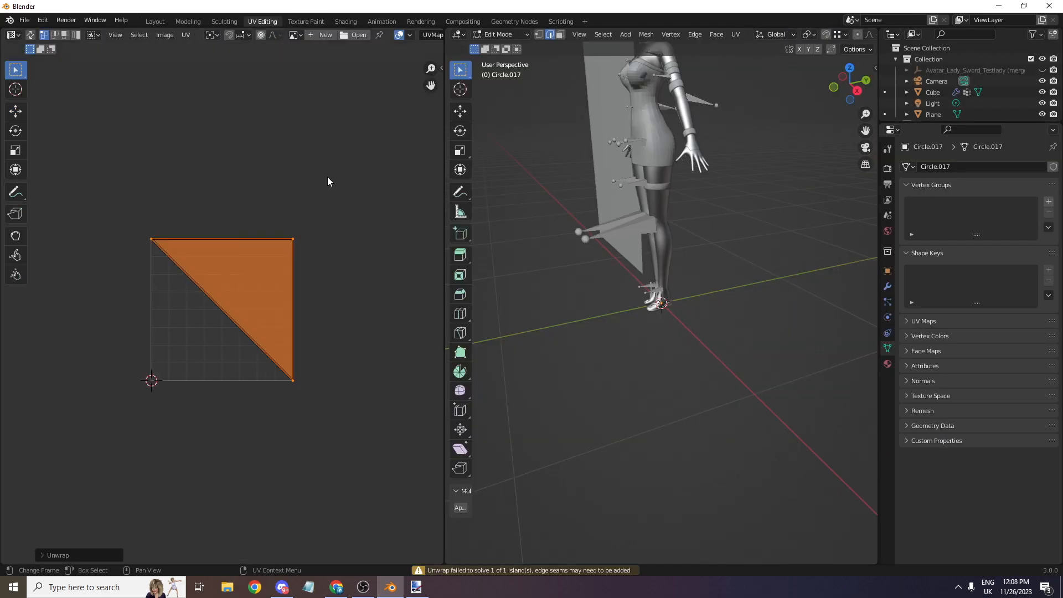
- Select all four triangular stud pieces on the character's right upper arm bands in Object Mode
left_click(158, 22)
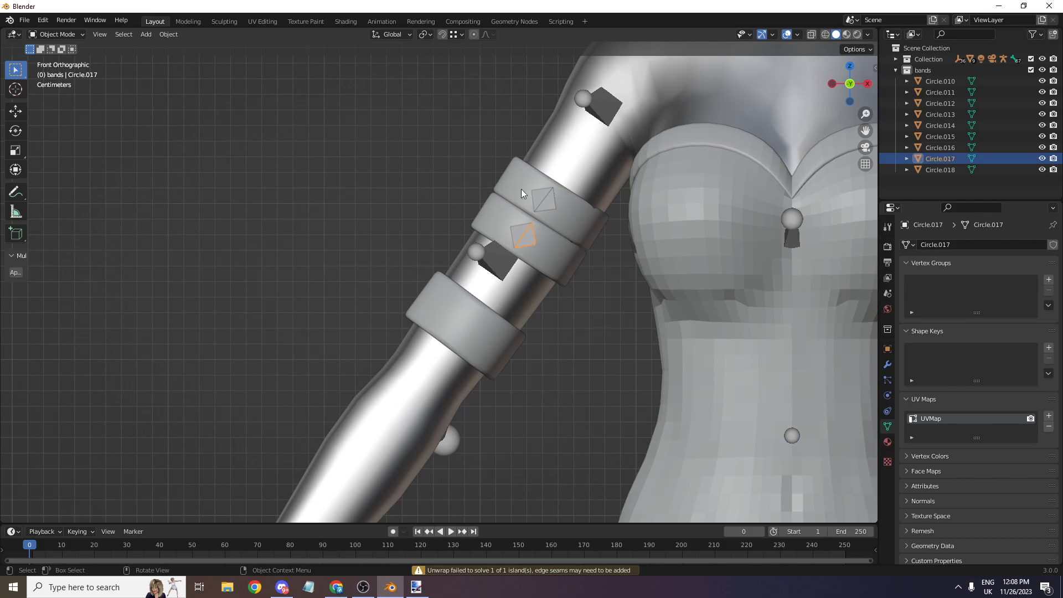
left_click(518, 231, "shift")
left_click(539, 197, "shift")
left_click(548, 204, "shift")
scroll(713, 195, "down", 3)
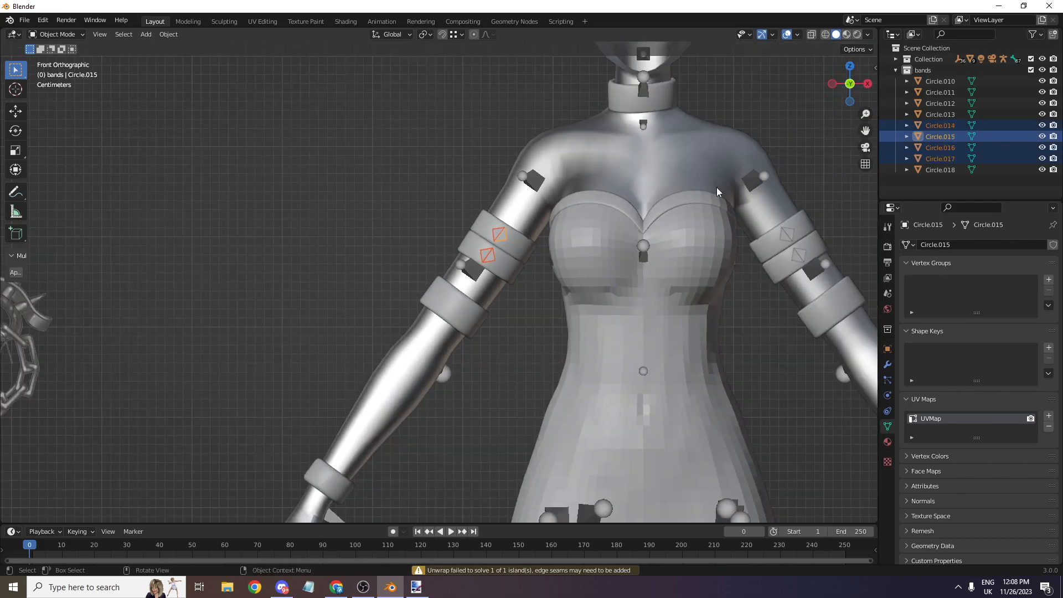
- Add the four stud pieces on the character's left arm bands to the selection and join all the studs into one object
left_click_drag(865, 129, 623, 151)
scroll(684, 195, "up", 5)
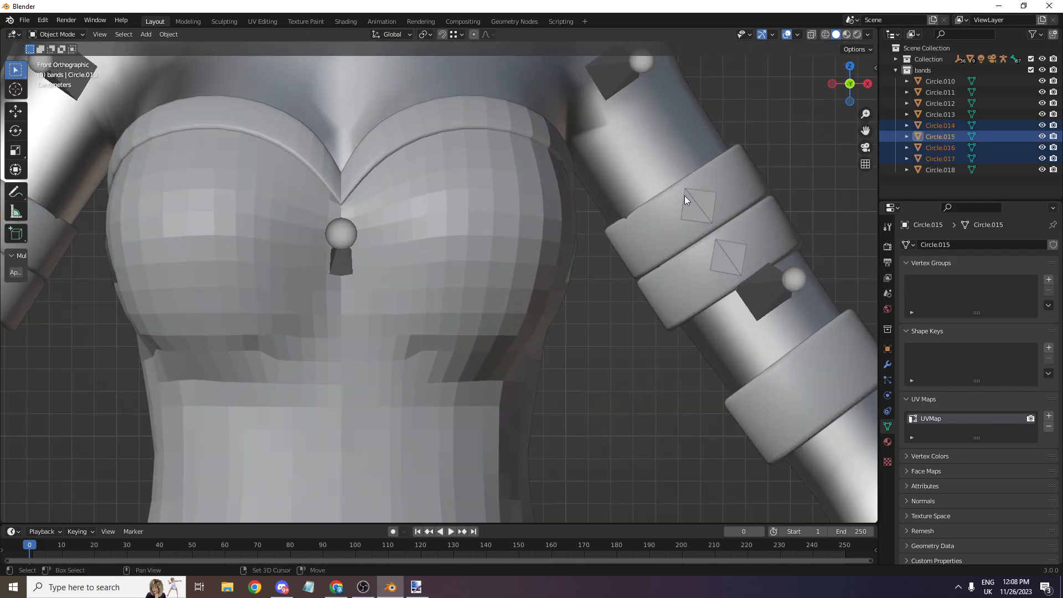
left_click(686, 198, "shift")
left_click(709, 188, "shift")
key("ctrl+z")
left_click(710, 202, "shift")
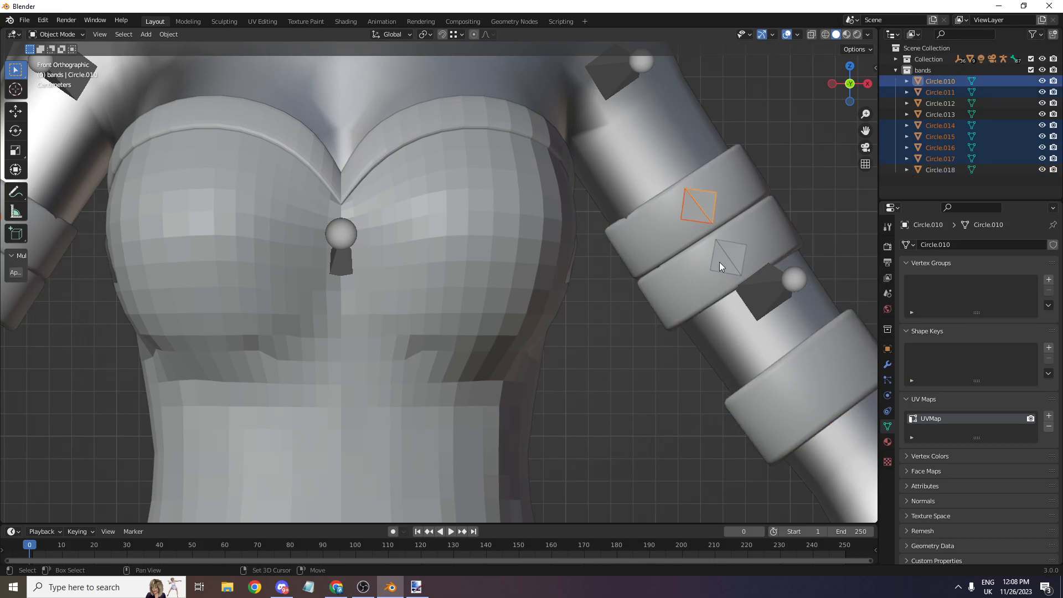
left_click(719, 261, "shift")
key("ctrl+j")
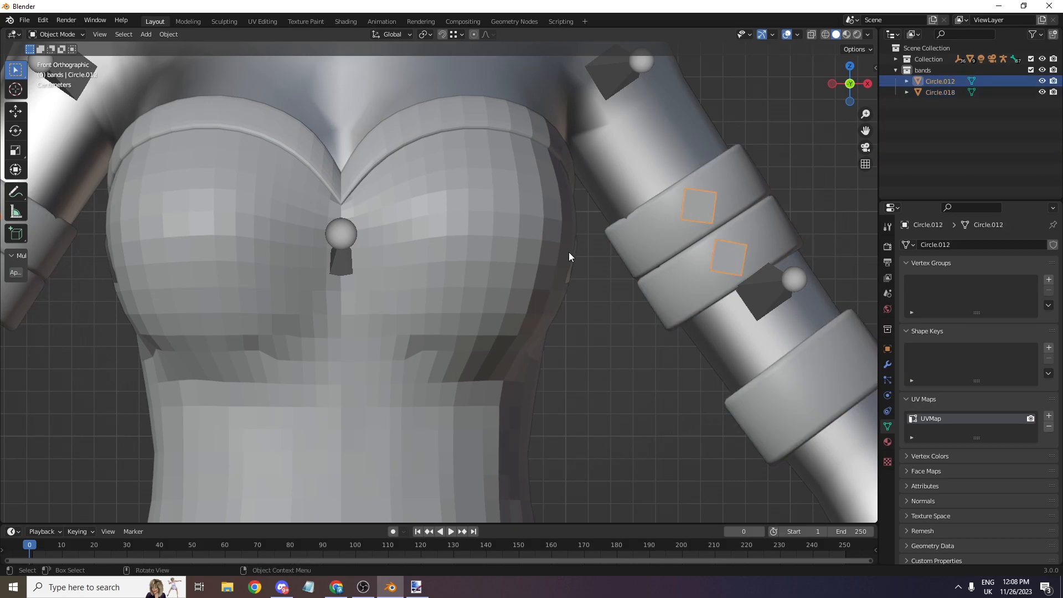
- Add the bands object to the selected studs and join everything into one object
left_click(698, 284, "shift")
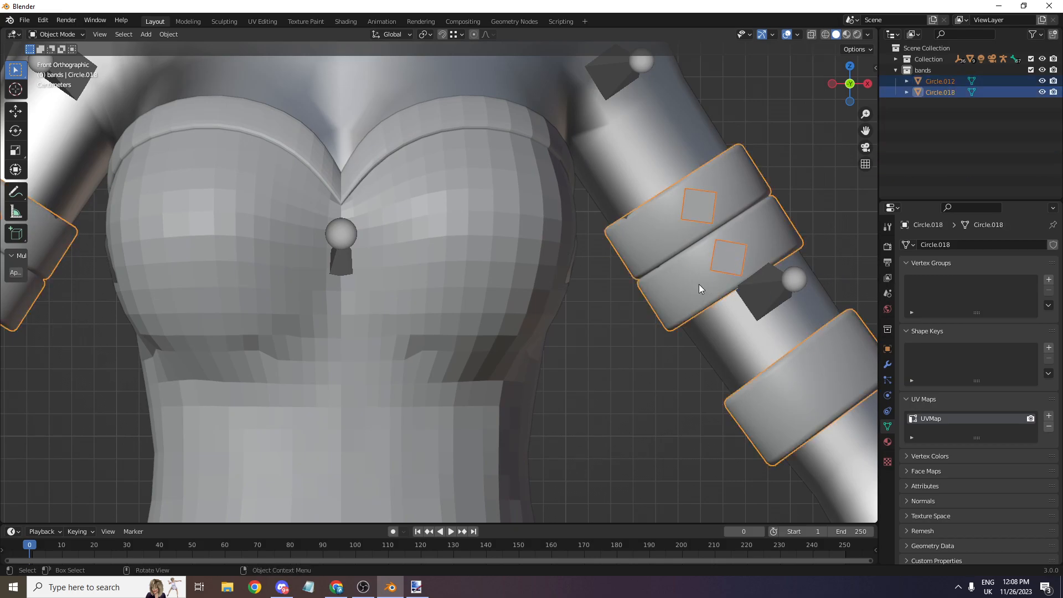
key("ctrl+j")
scroll(690, 277, "down", 8)
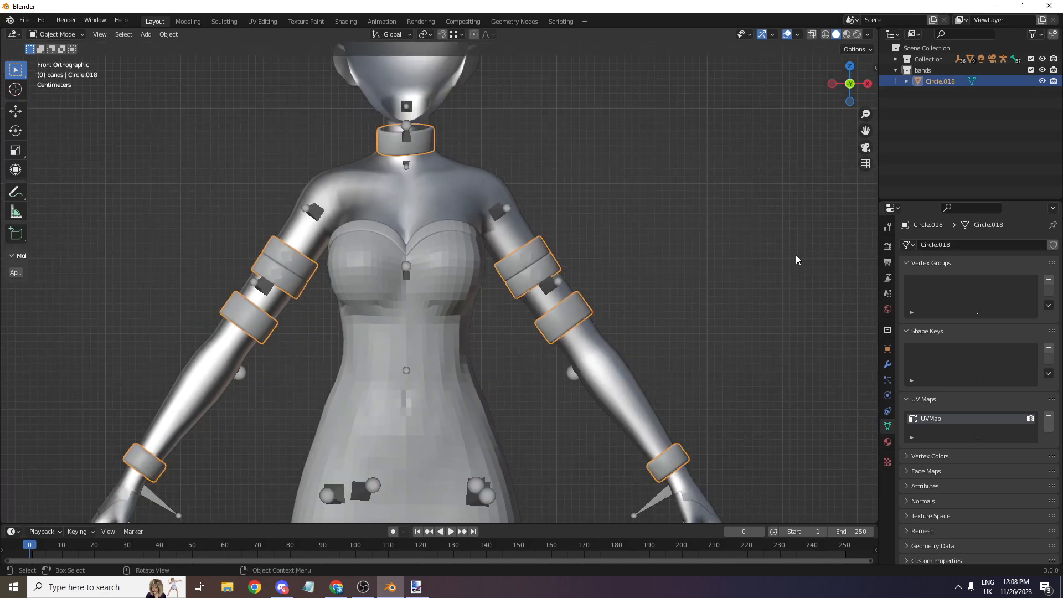
scroll(396, 310, "up", 2)
scroll(107, 301, "down", 3)
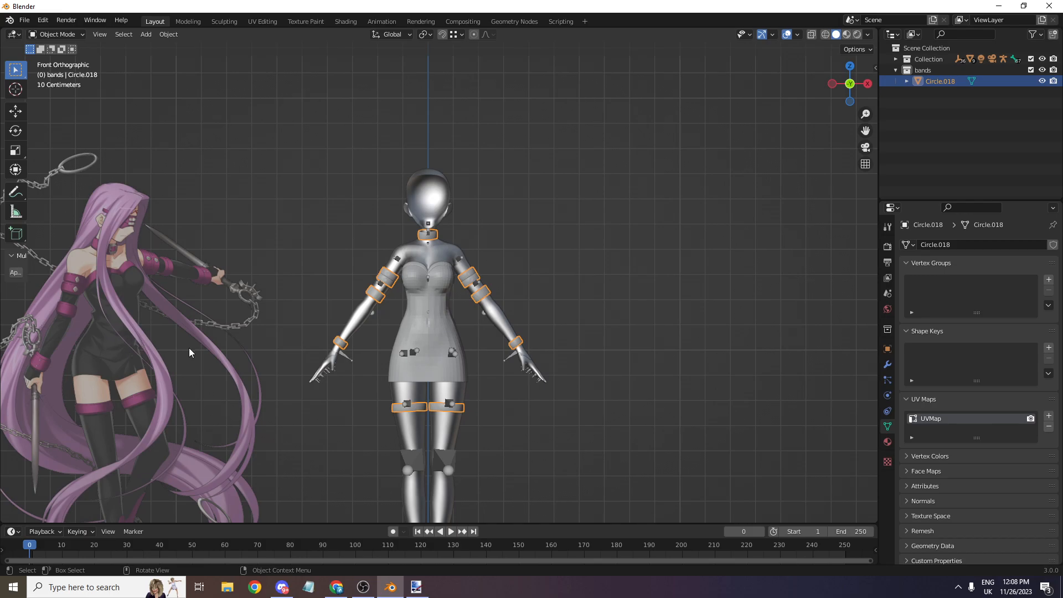
- Open the lower-leg mesh Body.002 in Edit Mode and examine its UV layout alongside the leg and foot geometry
scroll(453, 330, "up", 3)
left_click(528, 326)
scroll(432, 487, "down", 2)
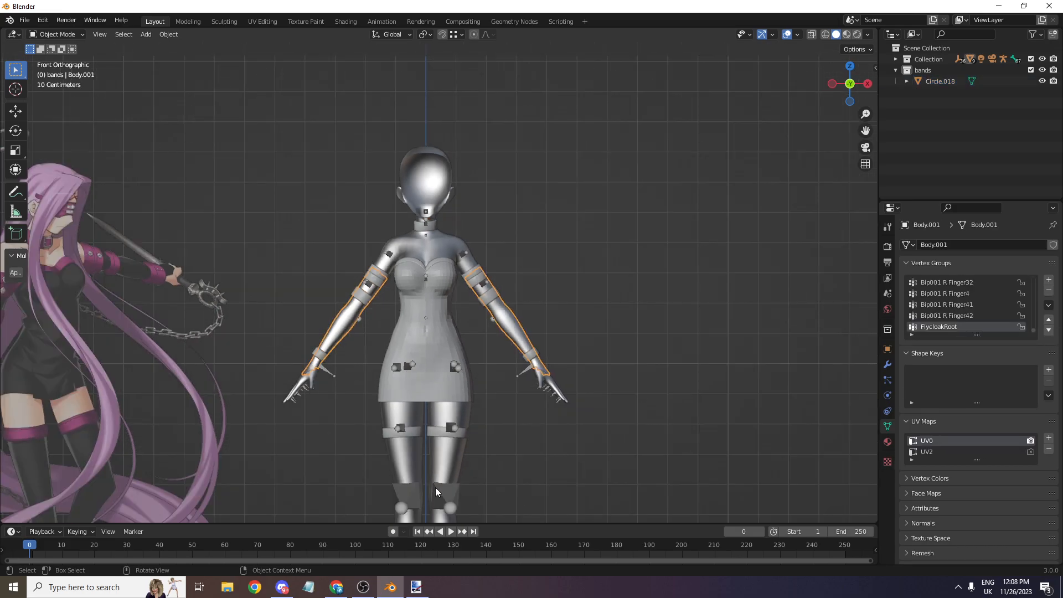
left_click(439, 447)
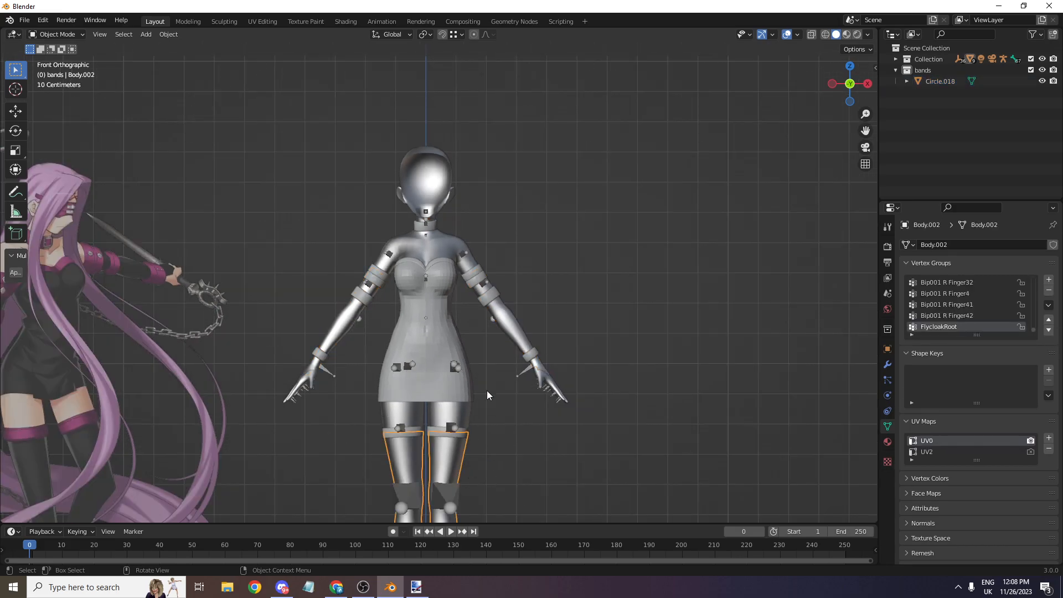
left_click(57, 34)
left_click(52, 50)
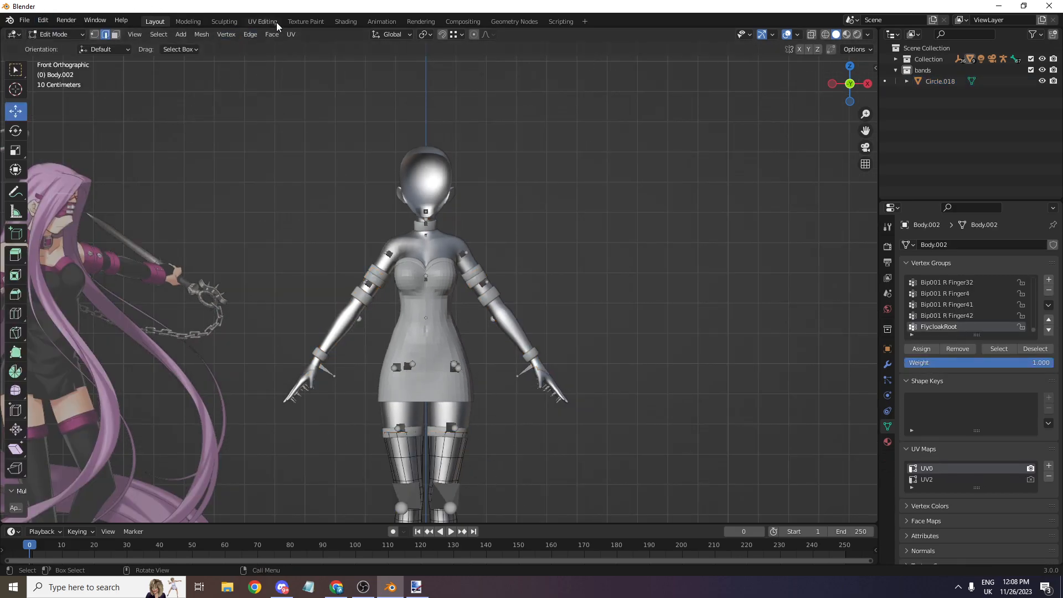
left_click(266, 22)
key("a")
scroll(322, 261, "up", 2)
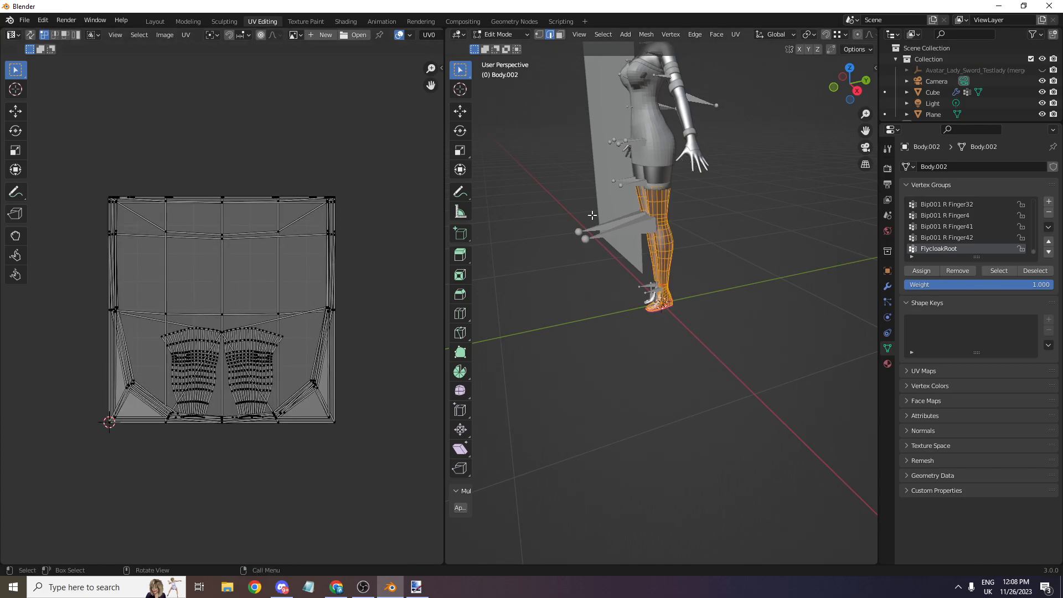
scroll(592, 215, "up", 3)
scroll(202, 304, "up", 4)
scroll(202, 304, "down", 3)
scroll(618, 285, "up", 2)
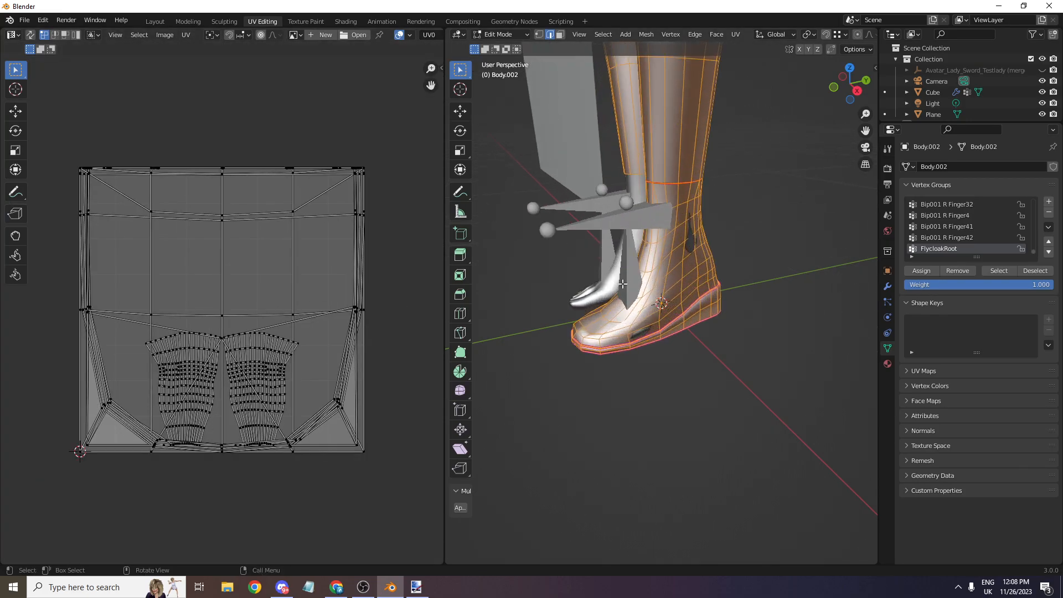
scroll(617, 286, "up", 2)
- Return to the Layout workspace, open the dress in Edit Mode and shade its faces smooth
left_click(155, 21)
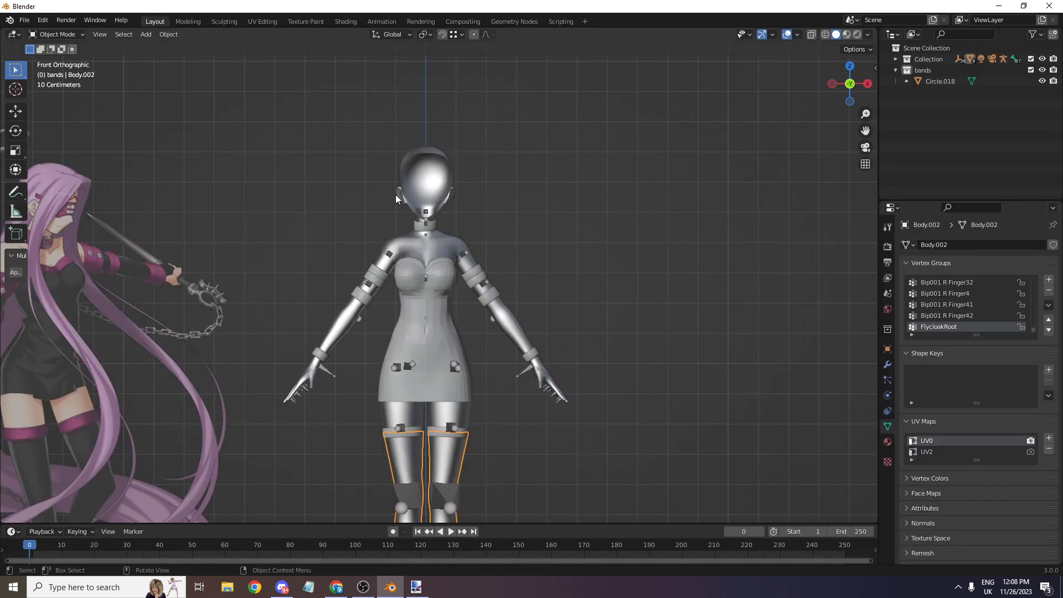
scroll(397, 198, "up", 3)
left_click(336, 252)
left_click(58, 35)
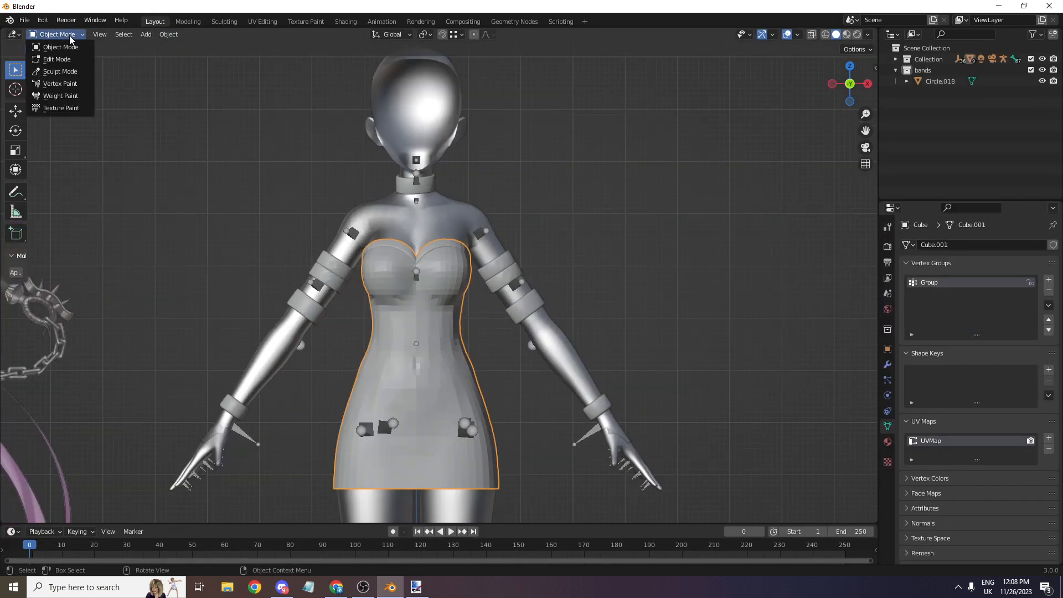
left_click(53, 46)
scroll(363, 205, "up", 3)
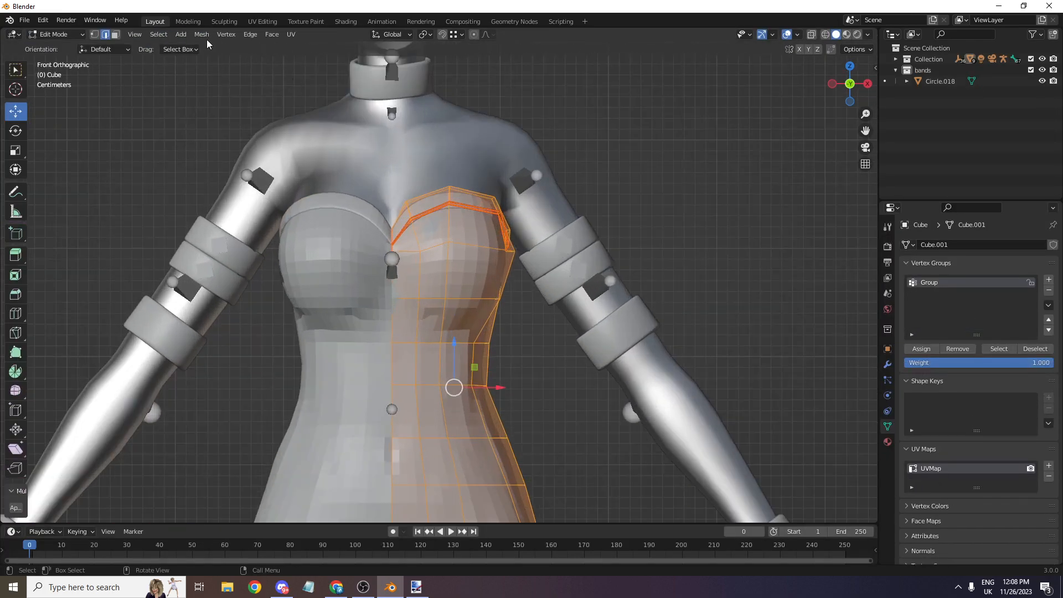
left_click(202, 34)
mouse_move(258, 243)
left_click(321, 242)
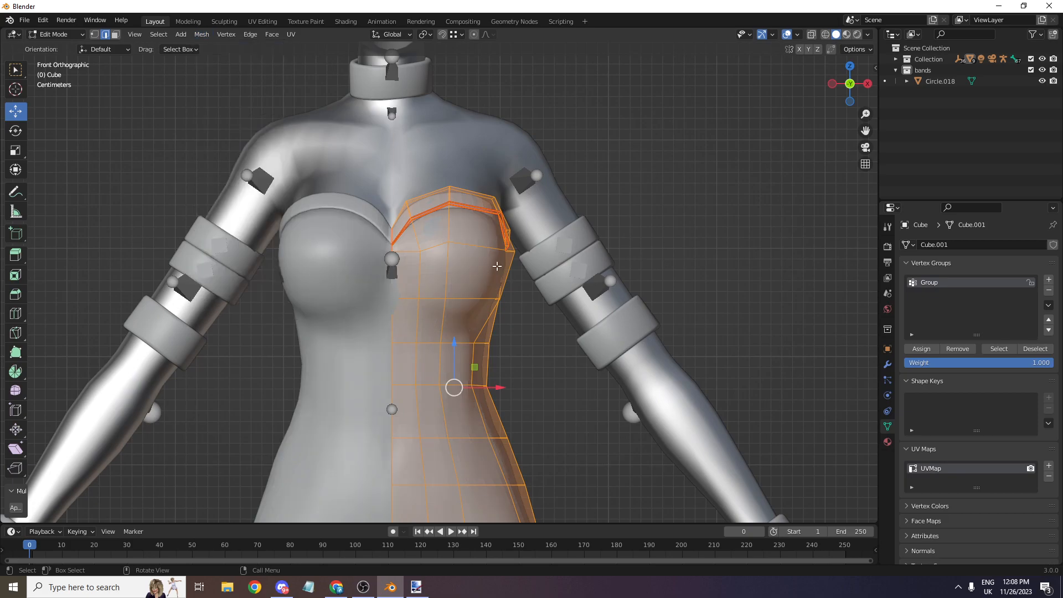
- Clear the selection and select the vertical edge loop running down the side of the dress
left_click(667, 233)
scroll(667, 232, "down", 4)
left_click_drag(842, 88, 442, 76)
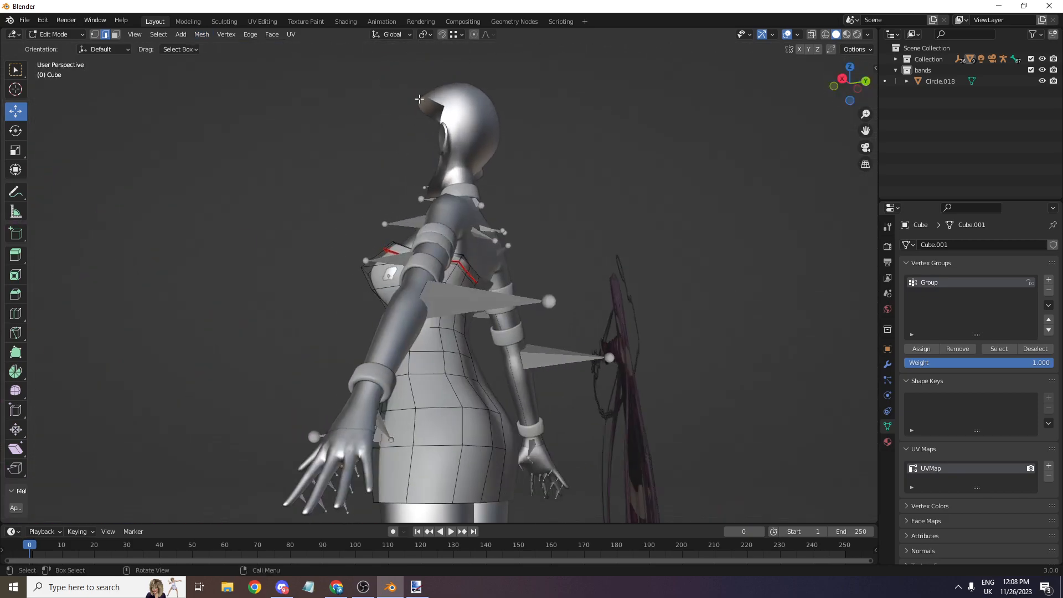
left_click_drag(839, 80, 646, 91)
left_click_drag(835, 91, 266, 88)
scroll(830, 122, "up", 1)
left_click_drag(847, 89, 722, 89)
scroll(542, 367, "down", 1)
left_click(483, 391, "alt")
scroll(431, 228, "up", 3)
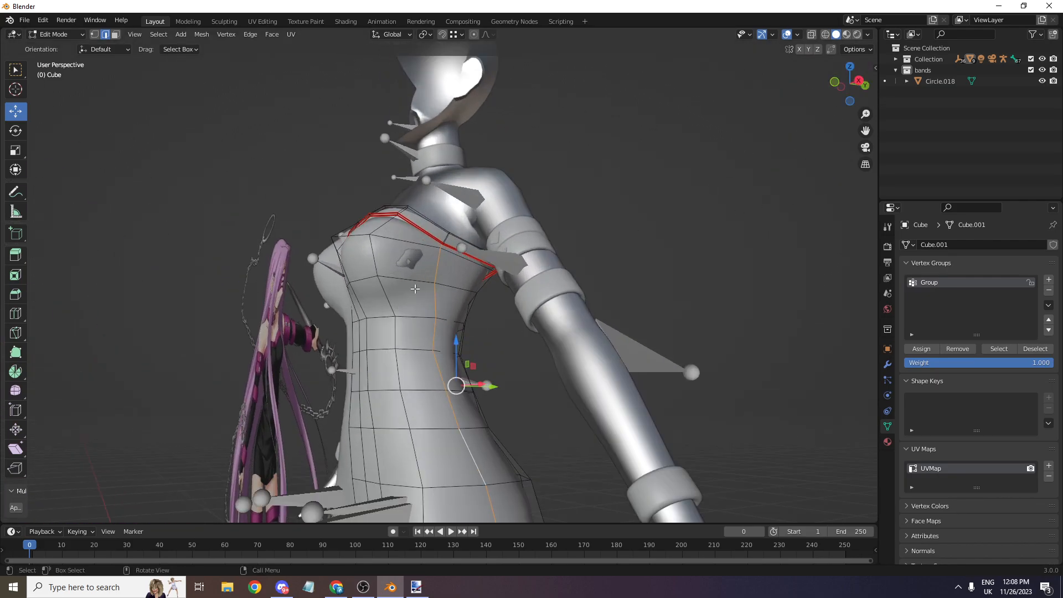
- Check the bodice from several angles and mark the dress's selected side edge loop as a seam
scroll(431, 229, "up", 4)
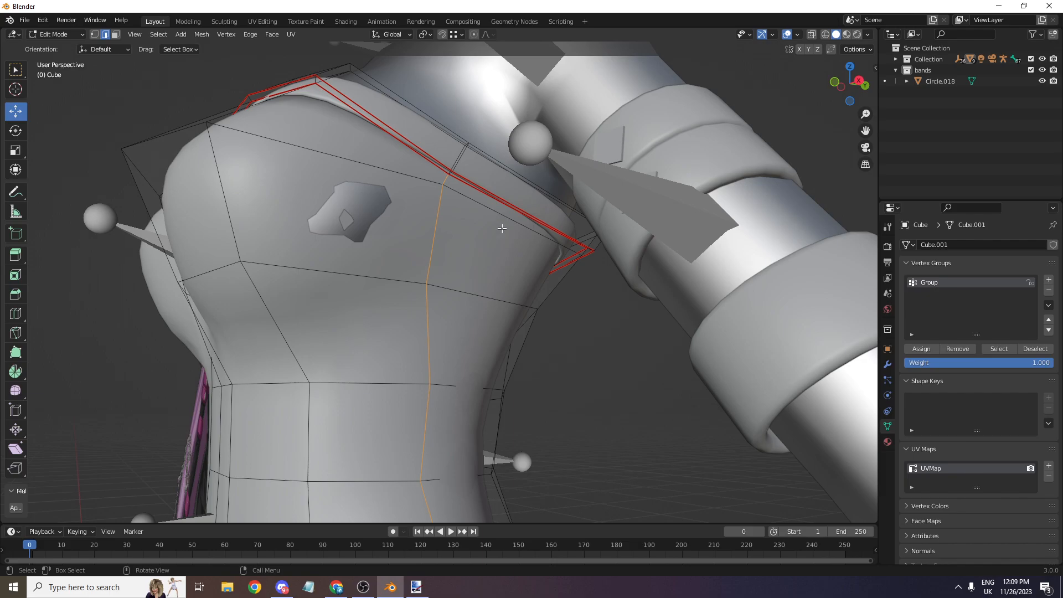
scroll(497, 211, "down", 3)
left_click_drag(853, 84, 829, 88)
scroll(555, 164, "up", 1)
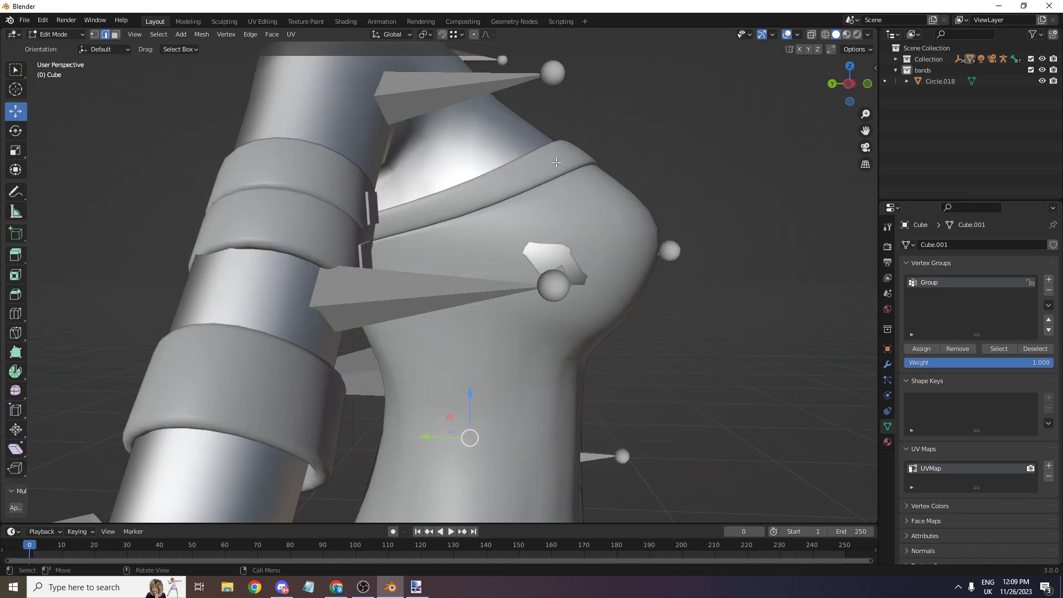
left_click_drag(847, 84, 751, 82)
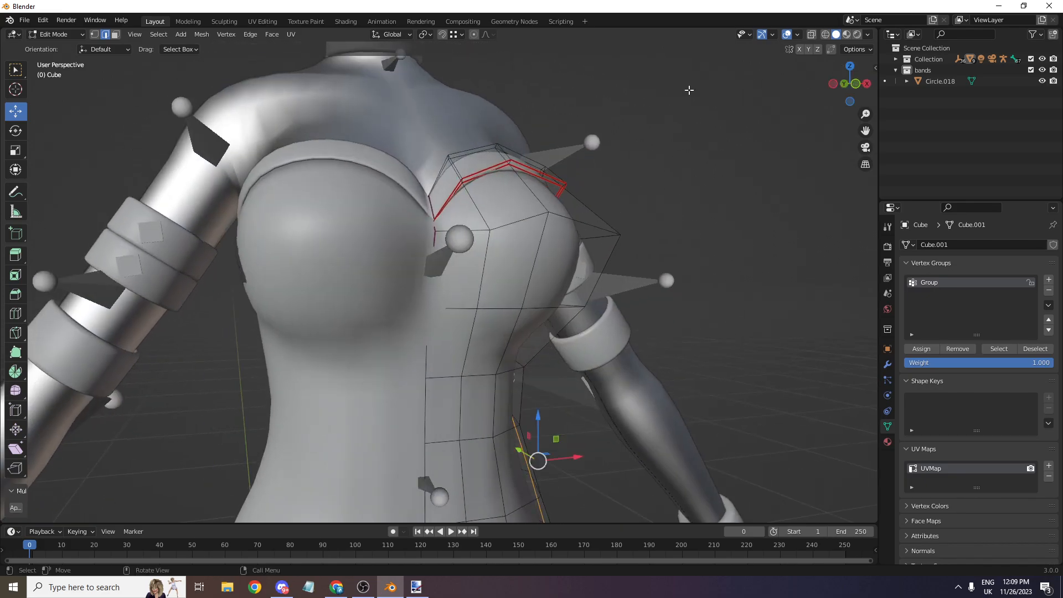
left_click_drag(844, 87, 733, 64)
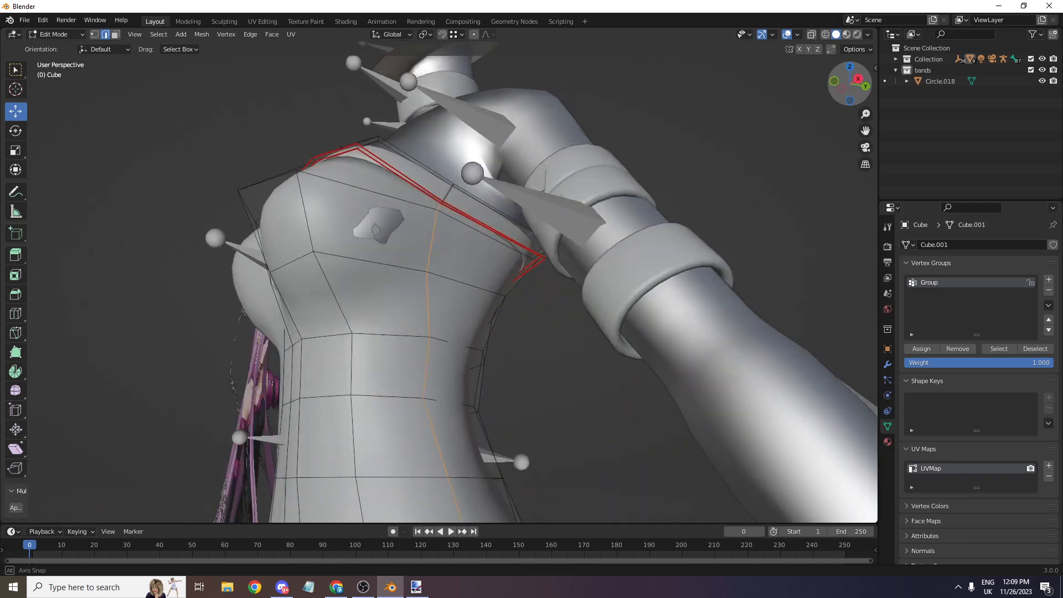
scroll(554, 281, "down", 4)
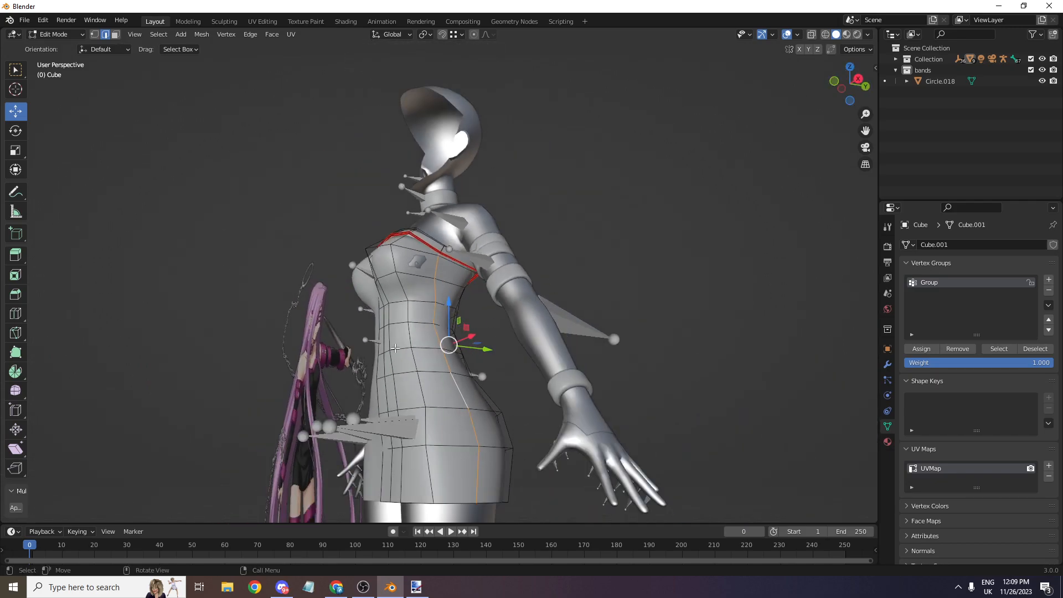
left_click(263, 21)
left_click(155, 21)
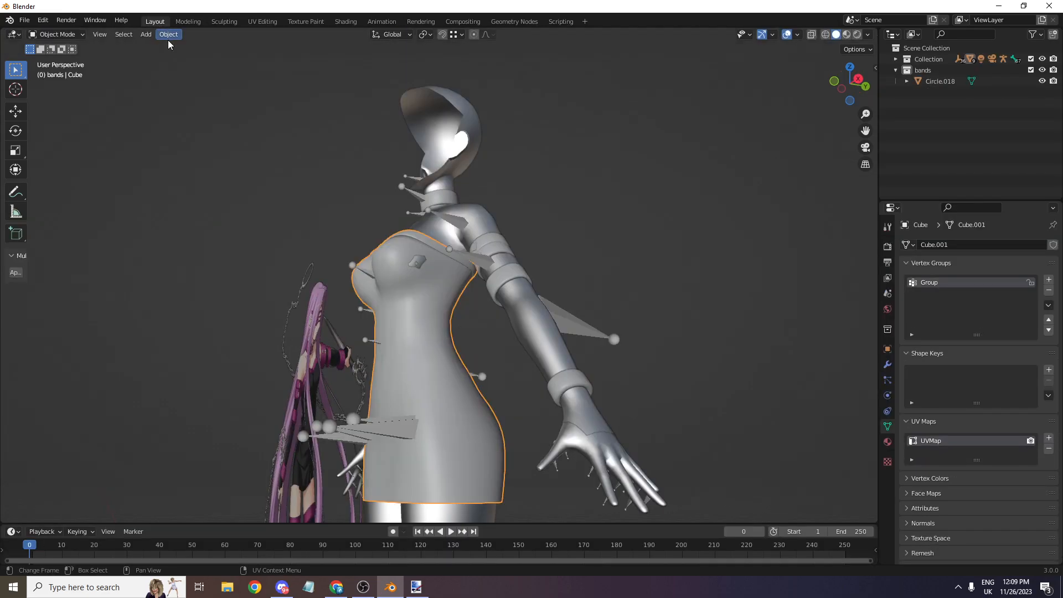
left_click(56, 35)
left_click(52, 55)
left_click(202, 34)
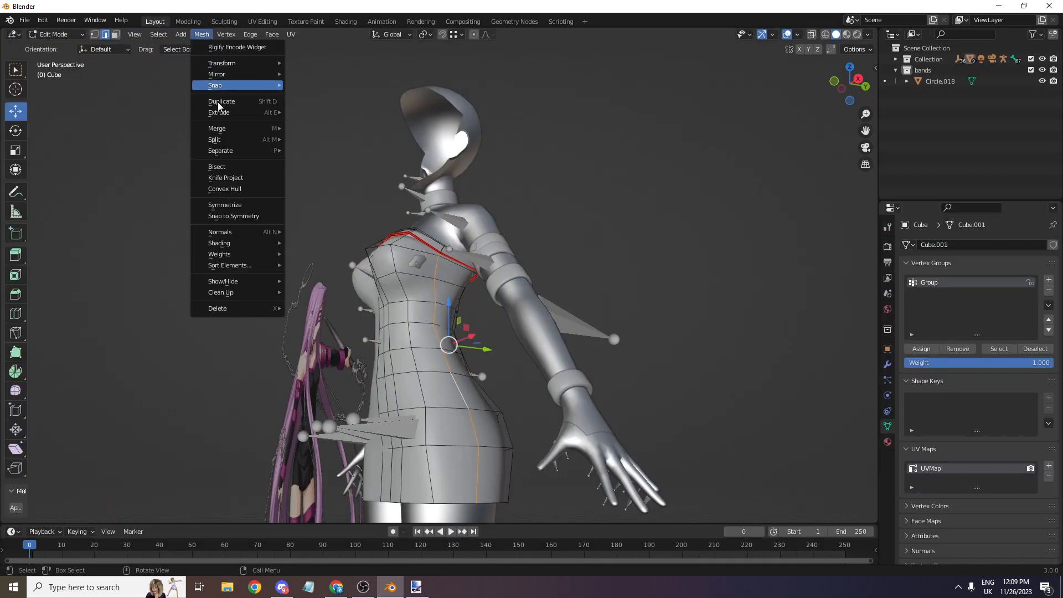
left_click(246, 34)
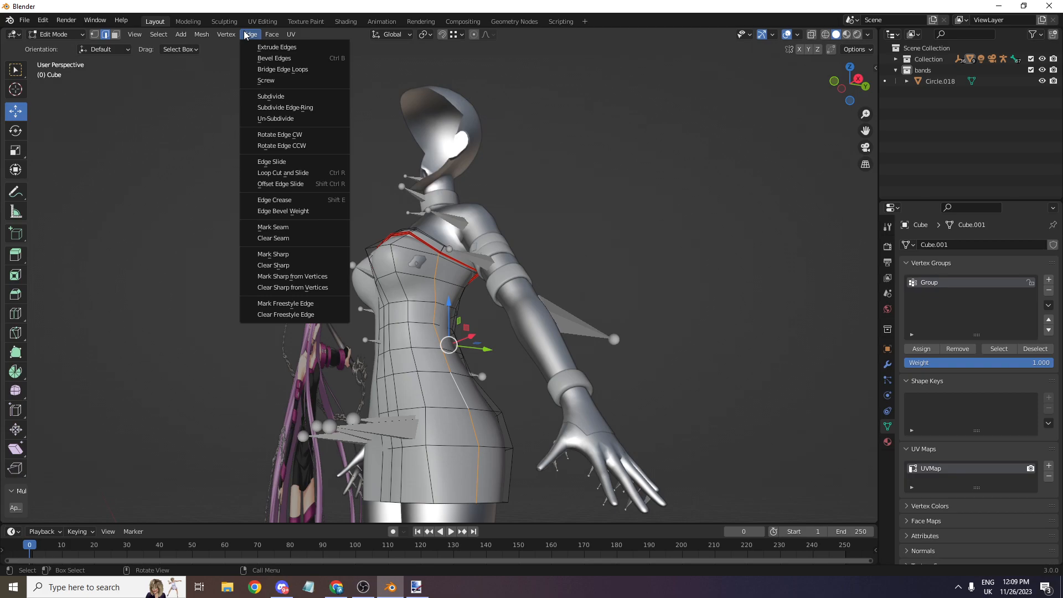
left_click(273, 227)
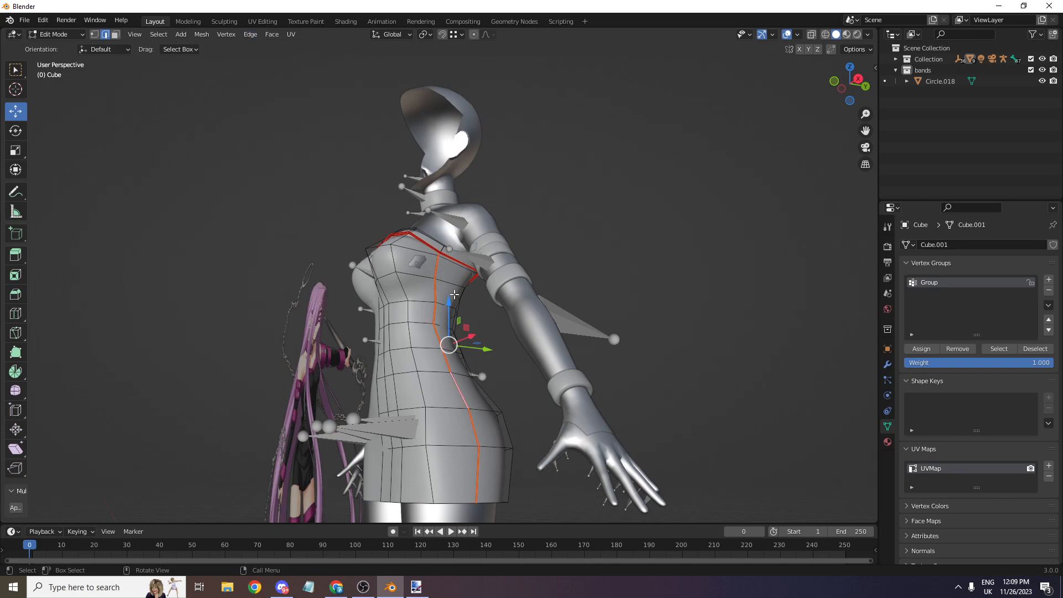
- Select the whole dress mesh and unwrap it in the UV Editing workspace
key("a")
left_click(262, 21)
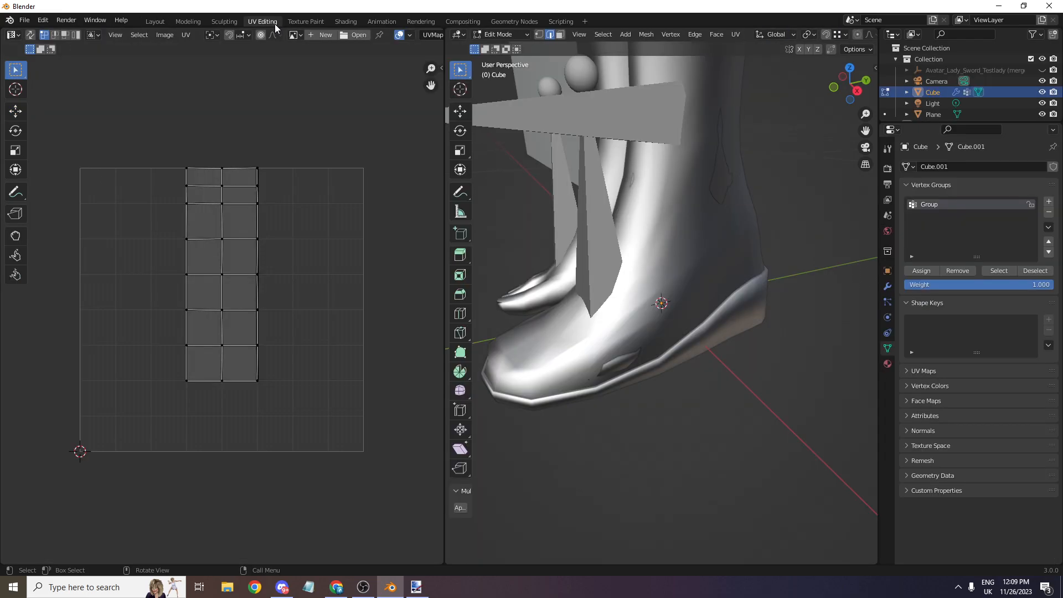
key("a")
scroll(282, 233, "down", 6)
key("u")
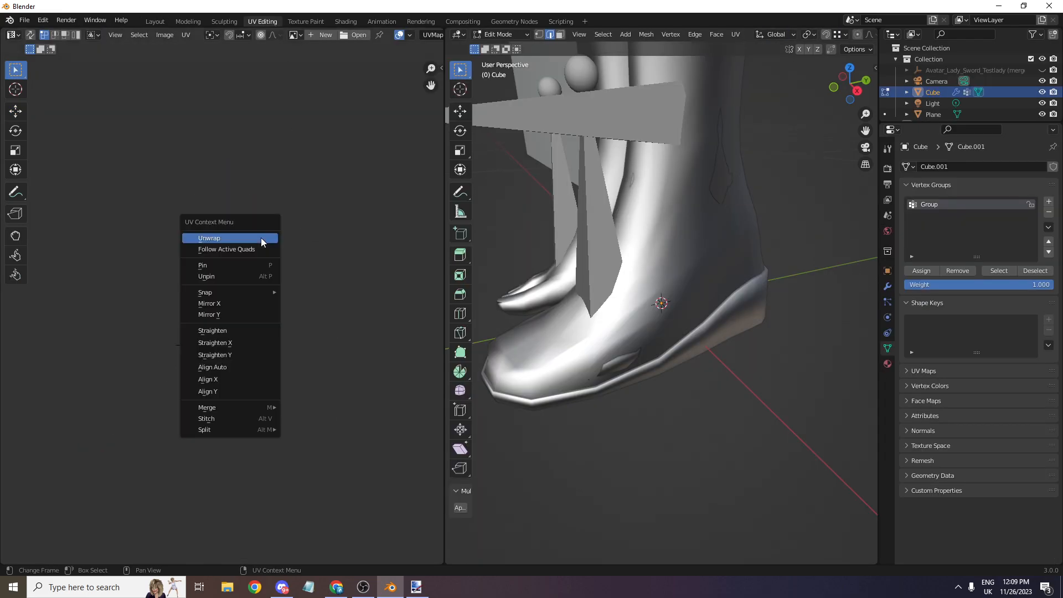
left_click(260, 238)
scroll(290, 270, "up", 6)
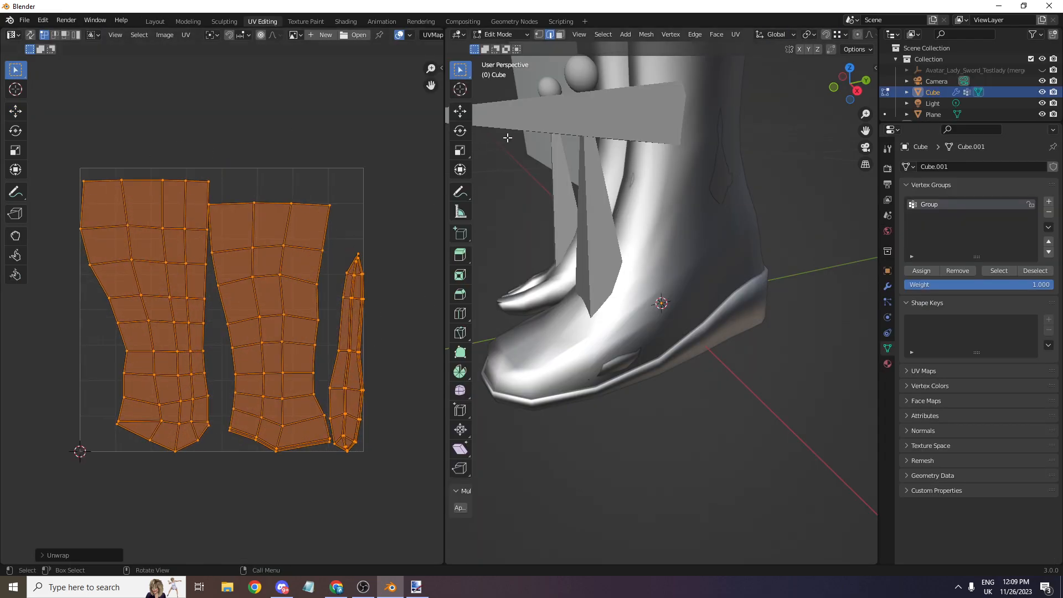
- Show the dress from the front, turn on UV Sync Selection and select the narrow linked UV island
scroll(719, 194, "down", 10)
left_click(833, 86)
left_click_drag(865, 129, 835, 286)
scroll(404, 353, "up", 2)
left_click(426, 377)
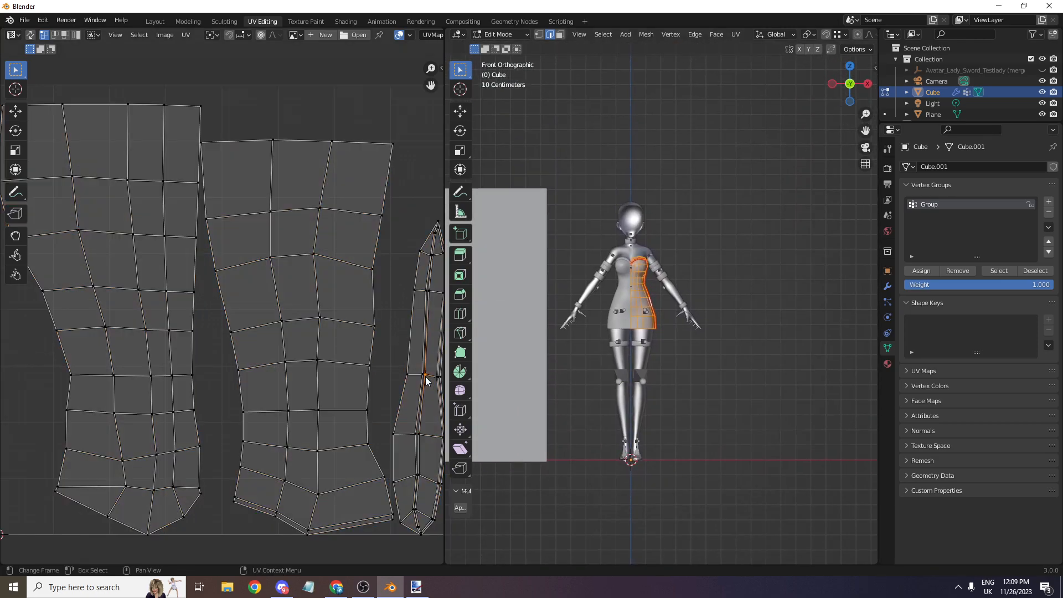
key("l")
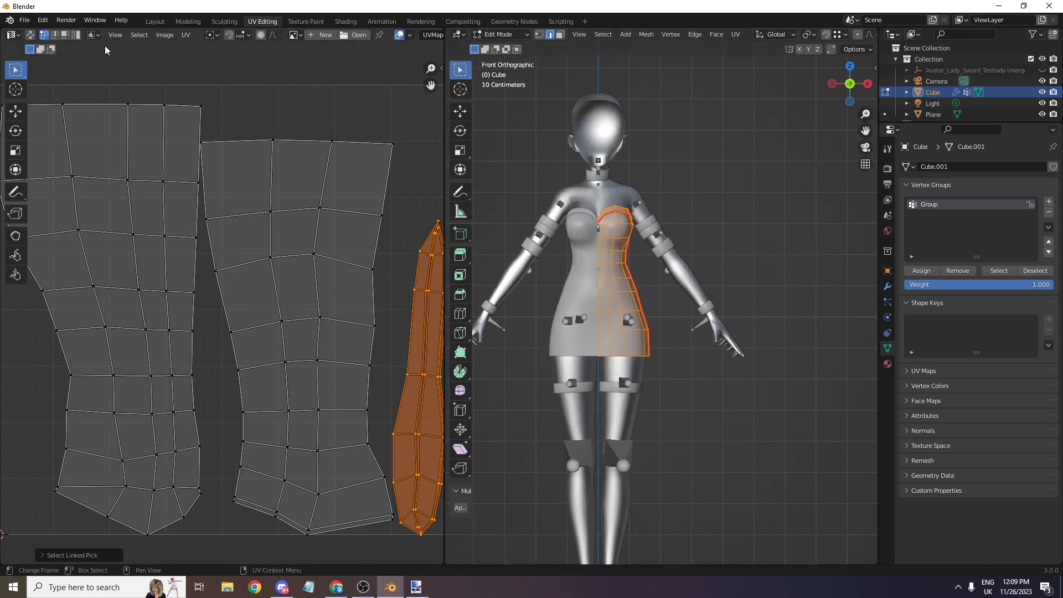
left_click(31, 35)
left_click(420, 322)
key("l")
scroll(660, 302, "up", 2)
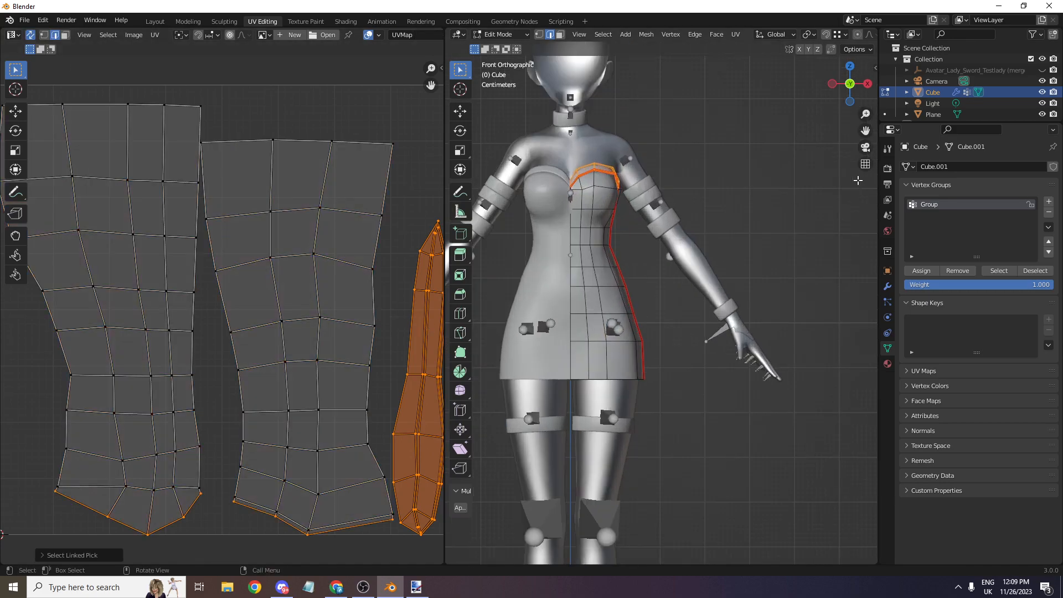
- Box-select the lower tip of the narrow UV island to locate its matching faces on the bodice trim
left_click_drag(864, 134, 904, 268)
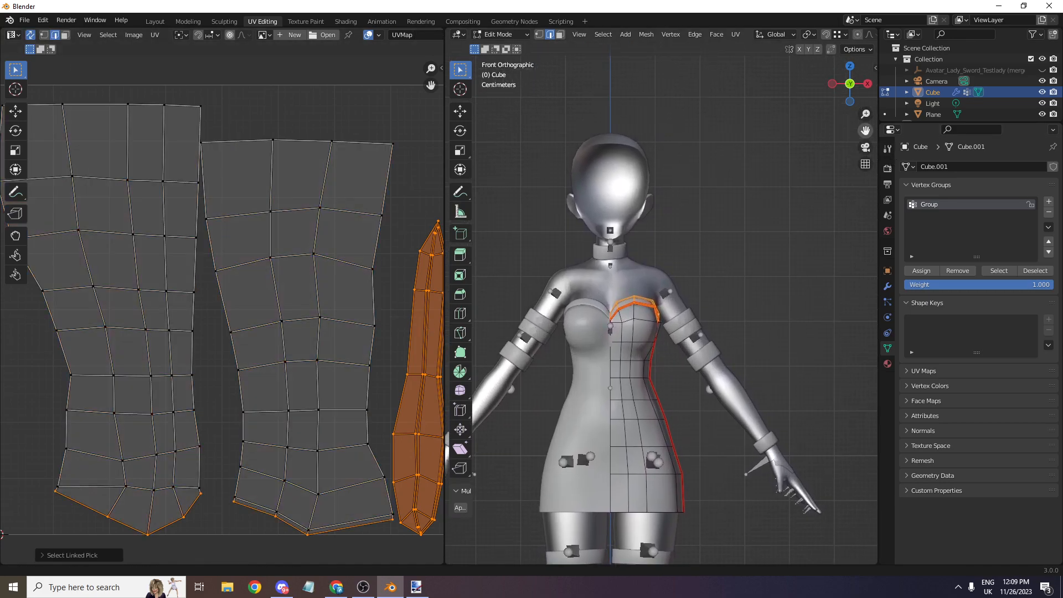
scroll(799, 145, "up", 4)
scroll(799, 143, "up", 2)
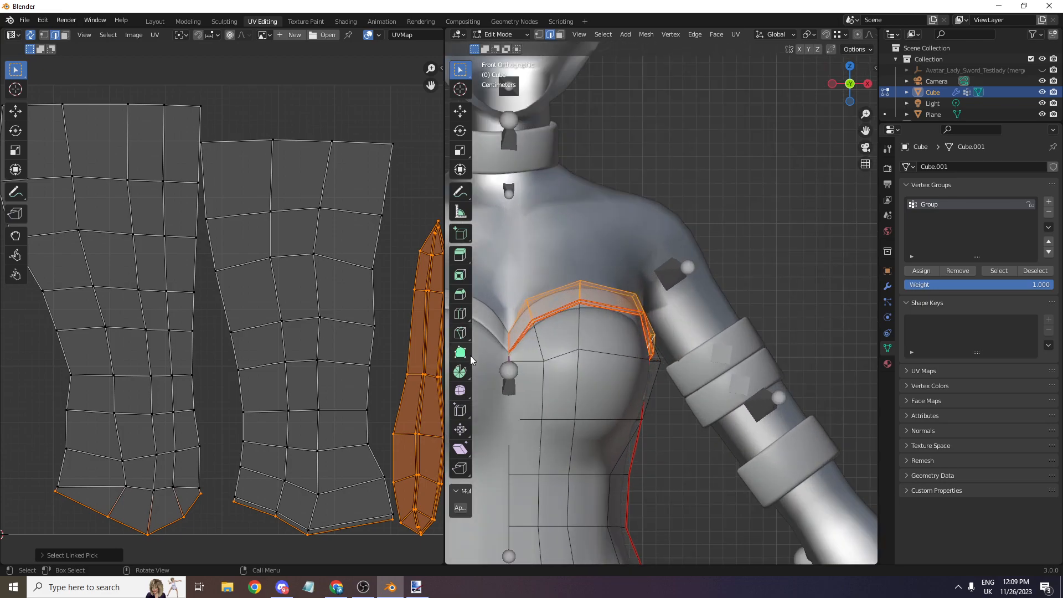
scroll(434, 420, "up", 1)
key("Home")
left_click_drag(333, 427, 383, 472)
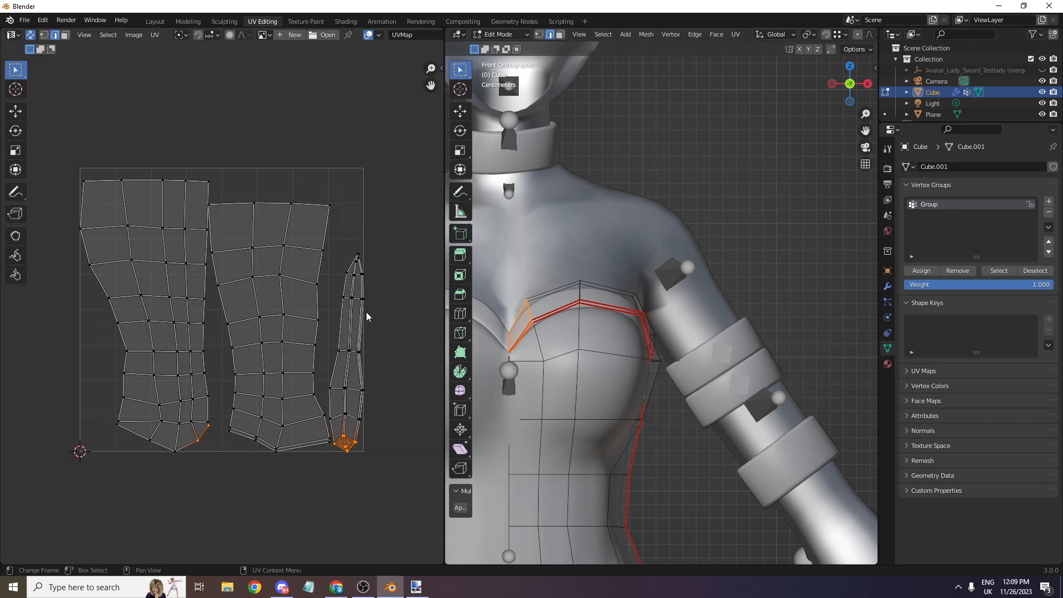
- Deselect everything, widen the 3D viewport and turn on X-ray to inspect the bodice seams from above
key("alt+a")
left_click_drag(850, 83, 839, 43)
left_click_drag(445, 224, 249, 210)
left_click(811, 35)
scroll(815, 72, "down", 3)
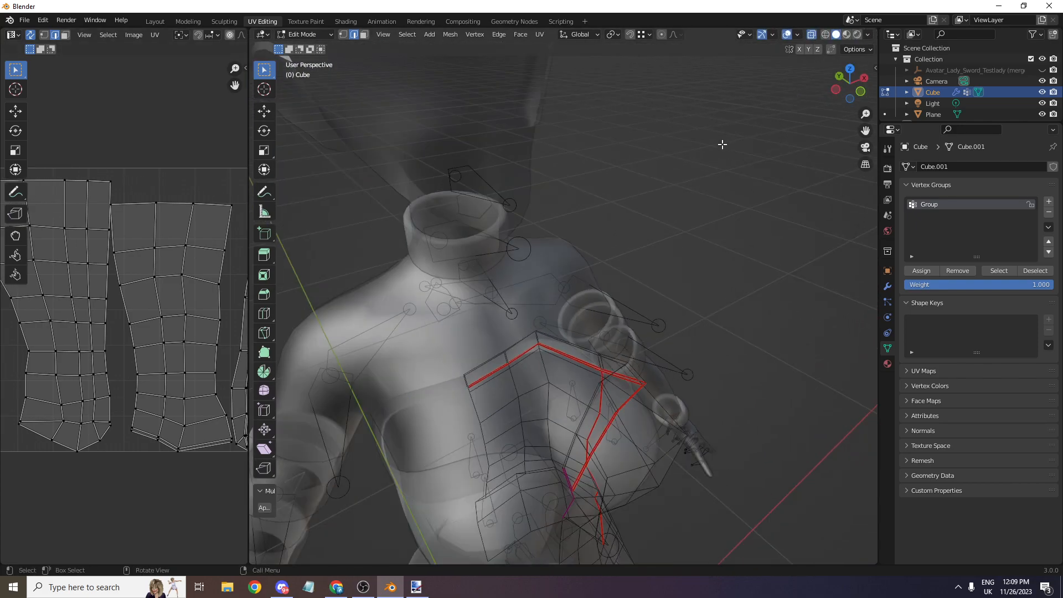
scroll(243, 315, "up", 1)
scroll(224, 102, "down", 1)
- Switch to vertex selection and box-select the narrow UV island's lower tip to locate its matching vertices on the bodice trim
left_click_drag(232, 79, 0, 34)
left_click_drag(238, 88, 240, 132)
scroll(239, 89, "up", 2)
scroll(202, 183, "up", 3)
left_click_drag(235, 85, 221, 22)
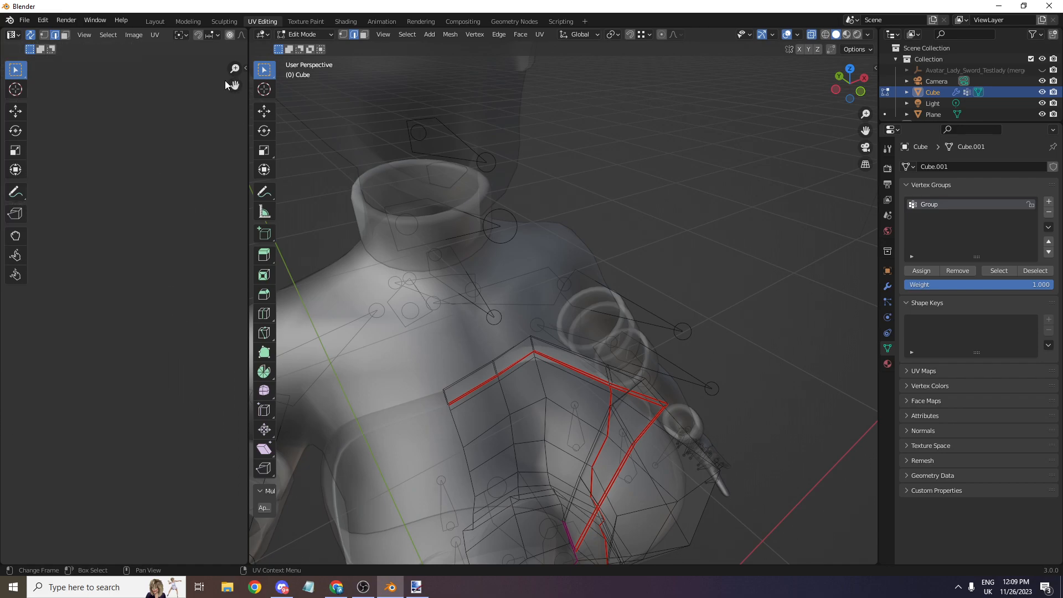
left_click_drag(235, 84, 238, 108)
scroll(235, 83, "up", 3)
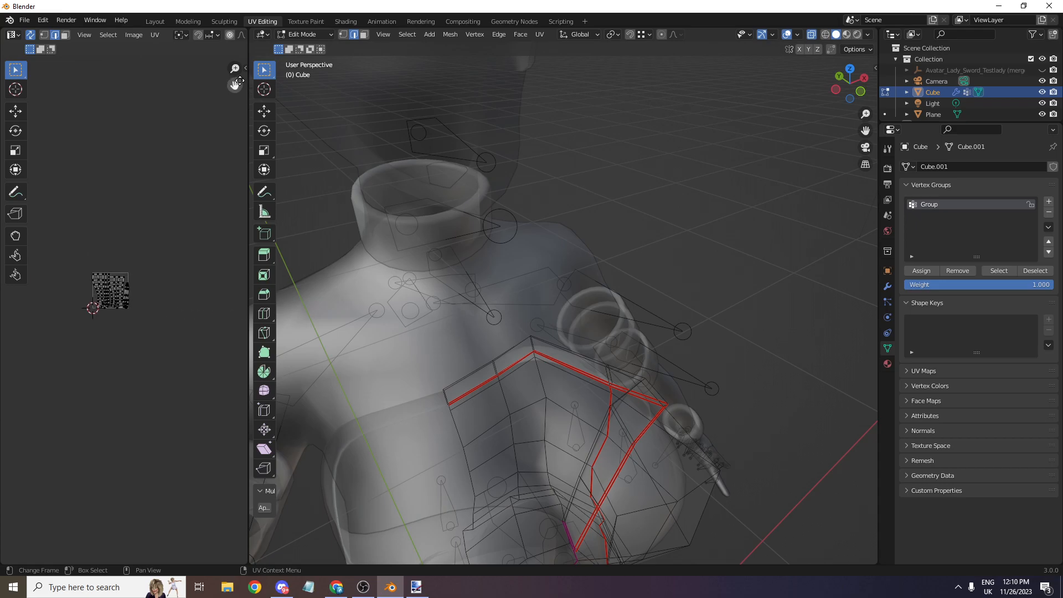
scroll(239, 80, "up", 4)
scroll(239, 80, "up", 7)
left_click_drag(133, 264, 138, 272)
left_click(152, 254)
left_click_drag(150, 253, 127, 280)
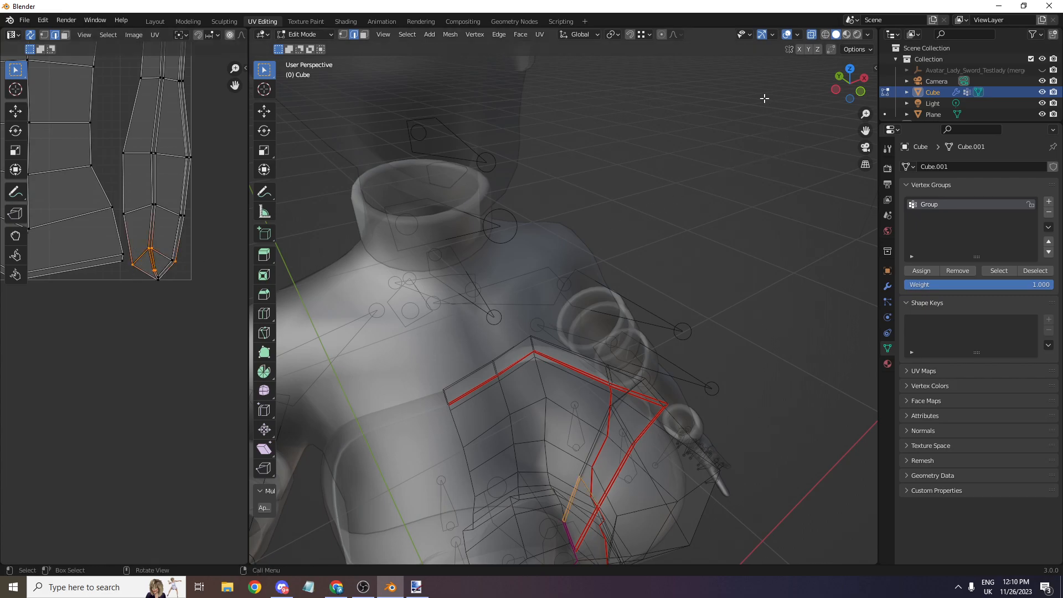
left_click(343, 34)
left_click_drag(124, 257, 141, 280)
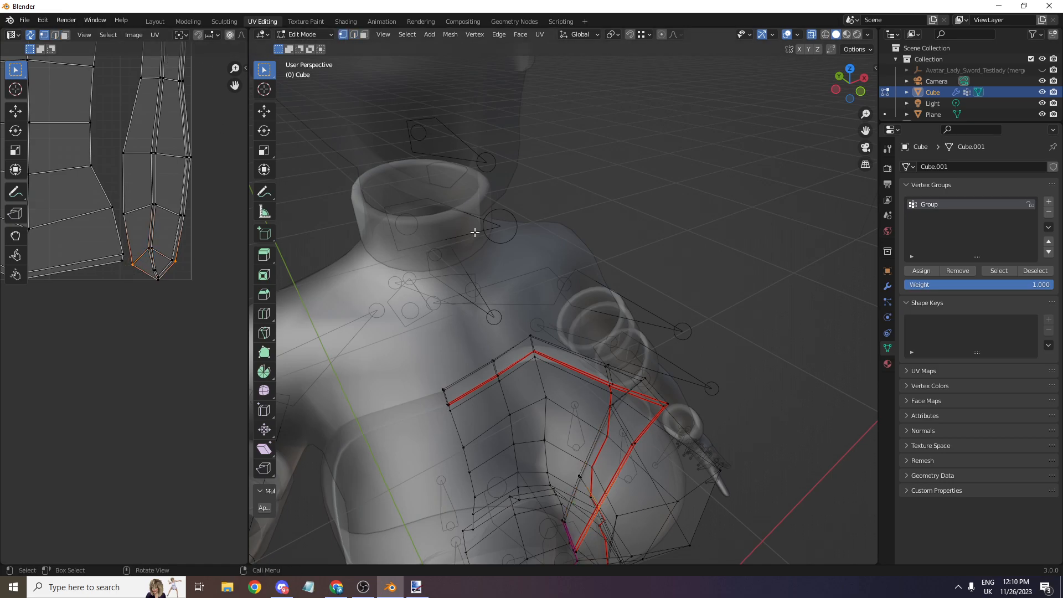
- Examine the bodice trim from the front in X-ray and select everything linked to its peak vertex
left_click_drag(834, 104, 853, 83)
scroll(858, 82, "up", 4)
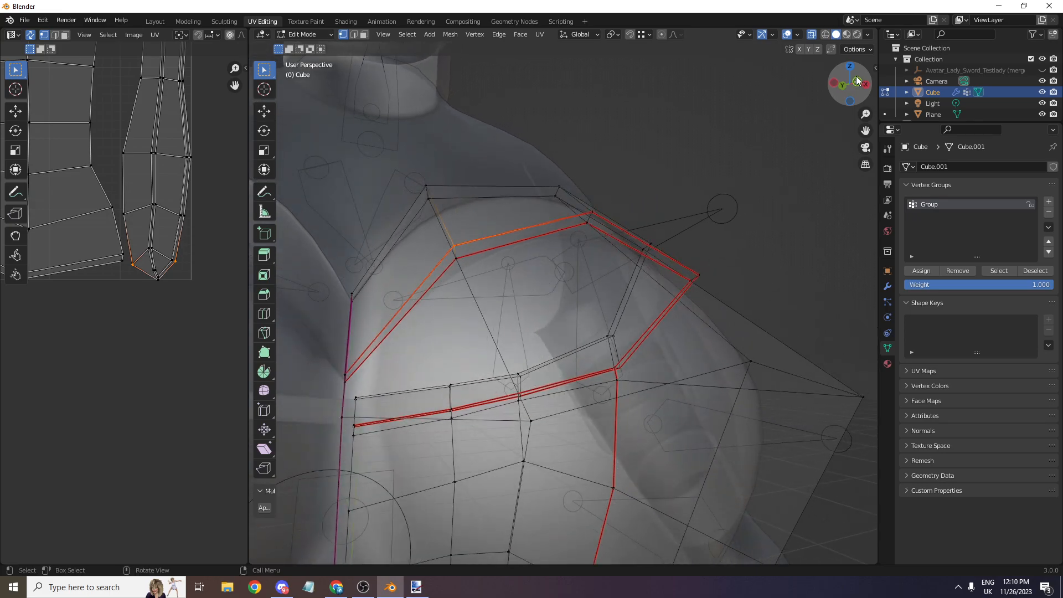
left_click(815, 36)
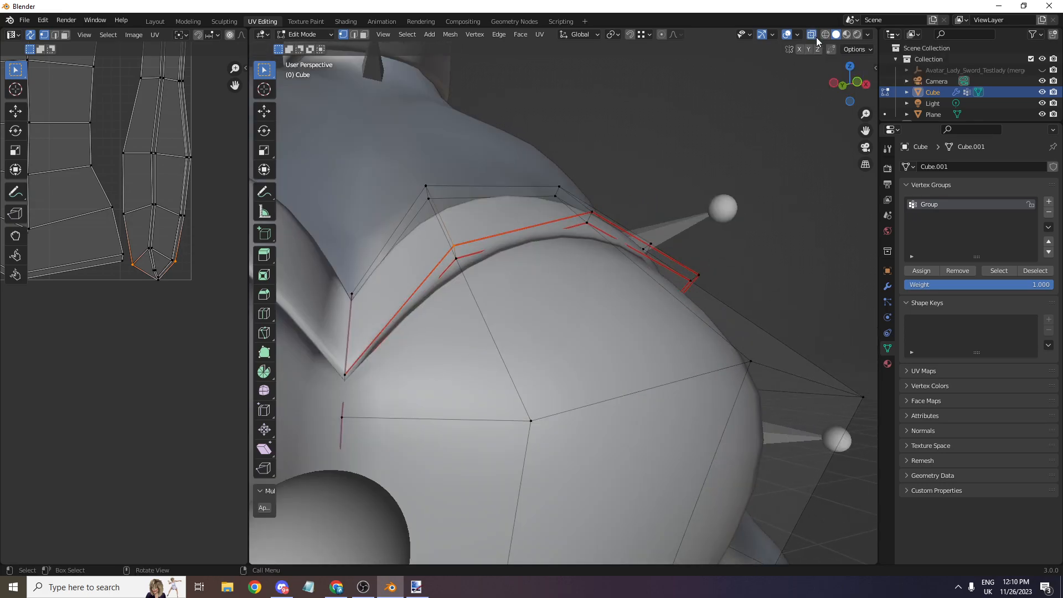
left_click(814, 36)
left_click(815, 36)
left_click(815, 36)
left_click_drag(850, 83, 875, 103)
scroll(695, 160, "down", 2)
left_click(463, 184)
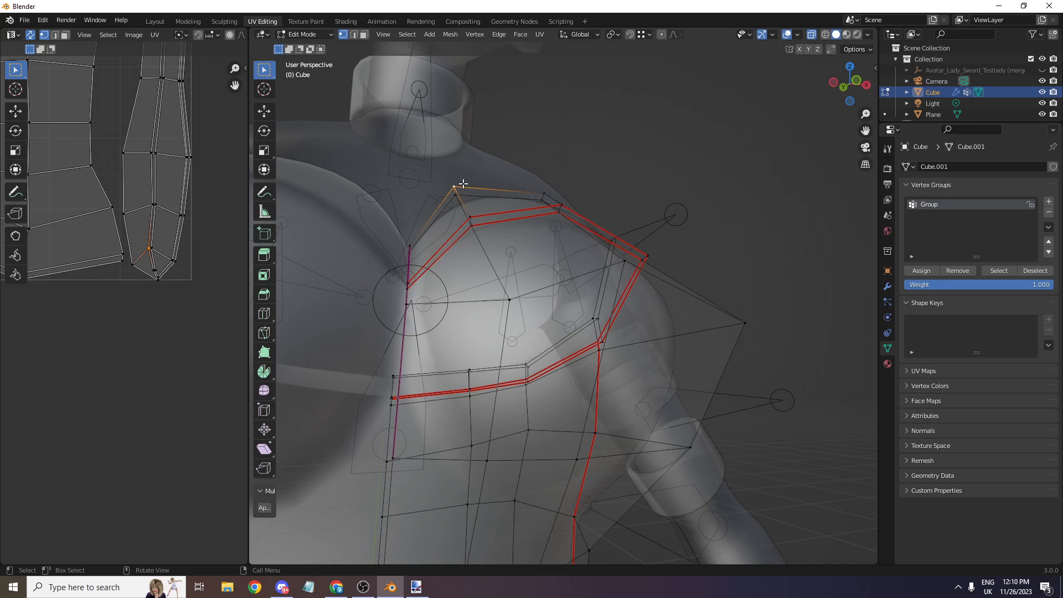
key("ctrl+l")
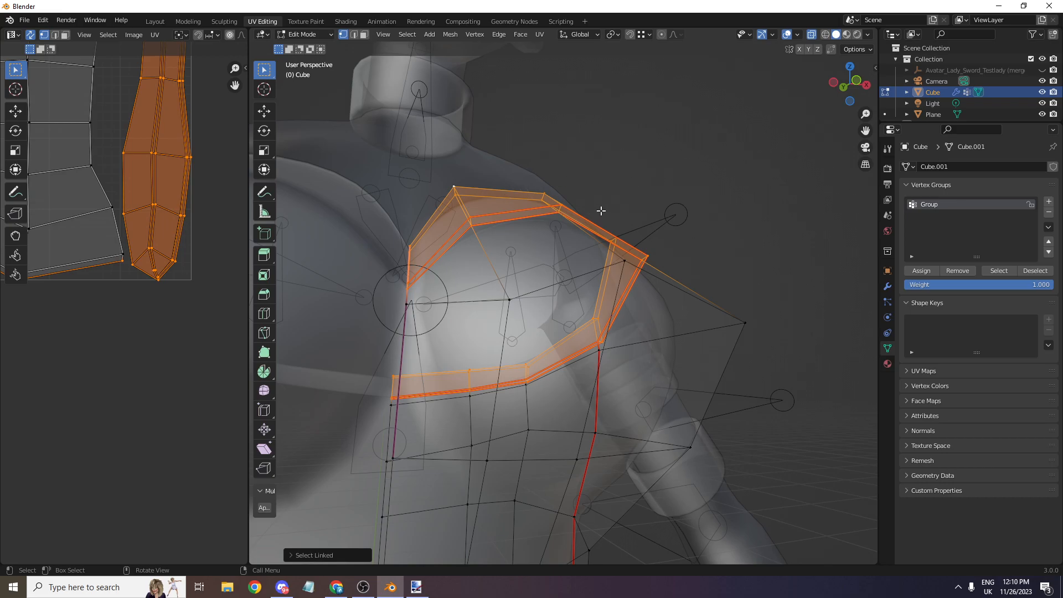
- Select the short vertical edge at the trim's underarm corner and mark it as a seam
scroll(618, 260, "up", 5)
left_click(651, 350)
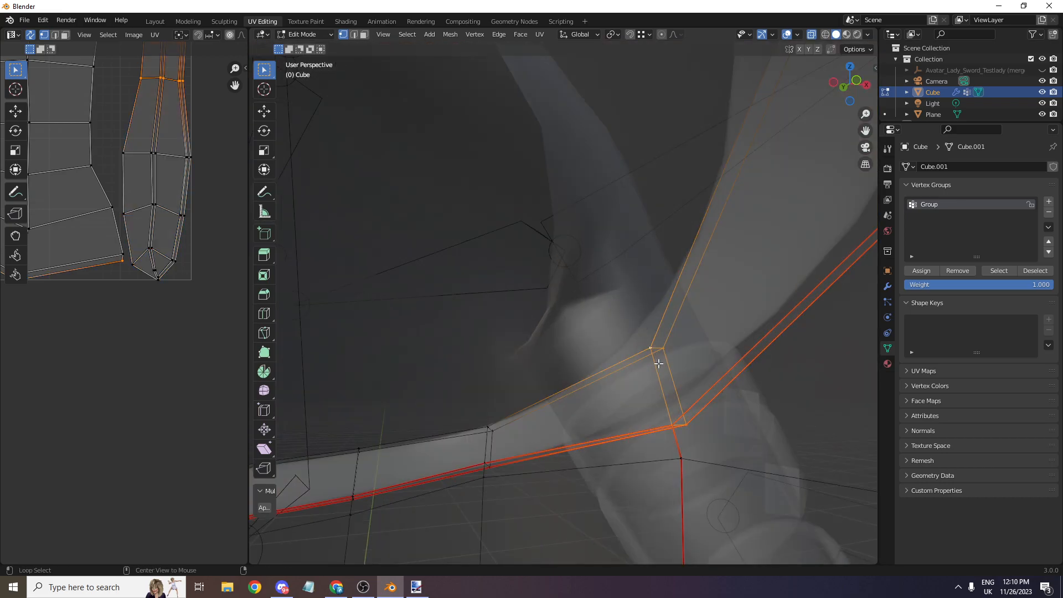
scroll(541, 208, "down", 5)
left_click(500, 35)
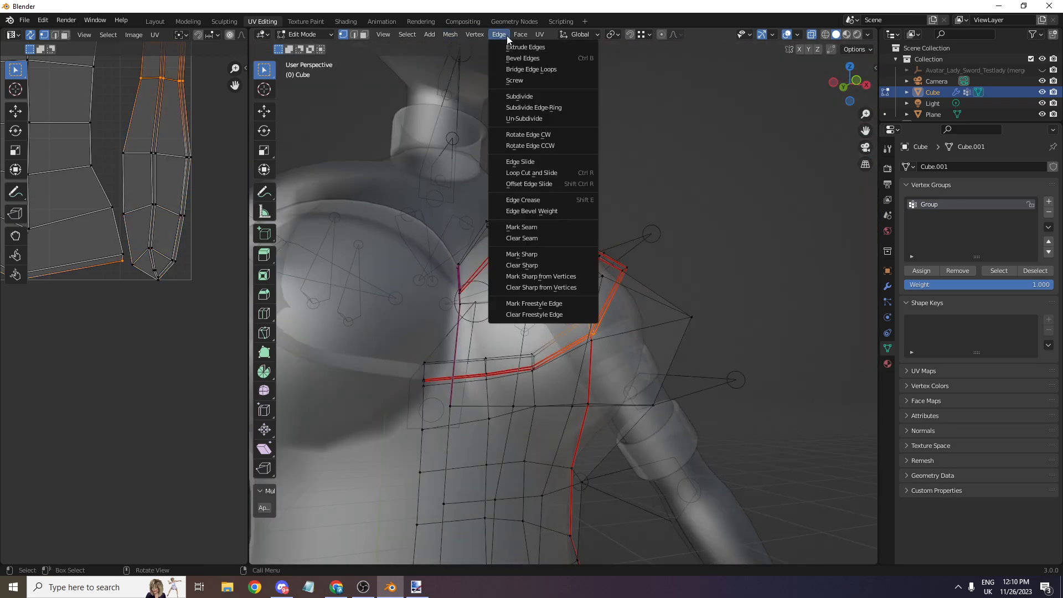
left_click(521, 226)
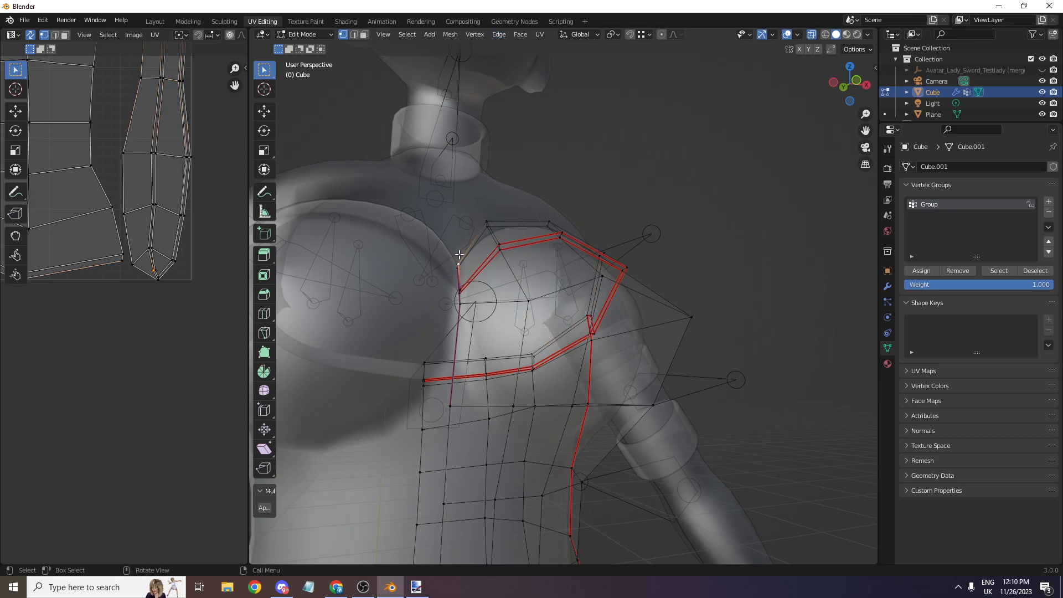
- Try unwrapping the linked bodice trim, then undo the unwrap
key("l")
right_click(150, 223)
left_click(150, 223)
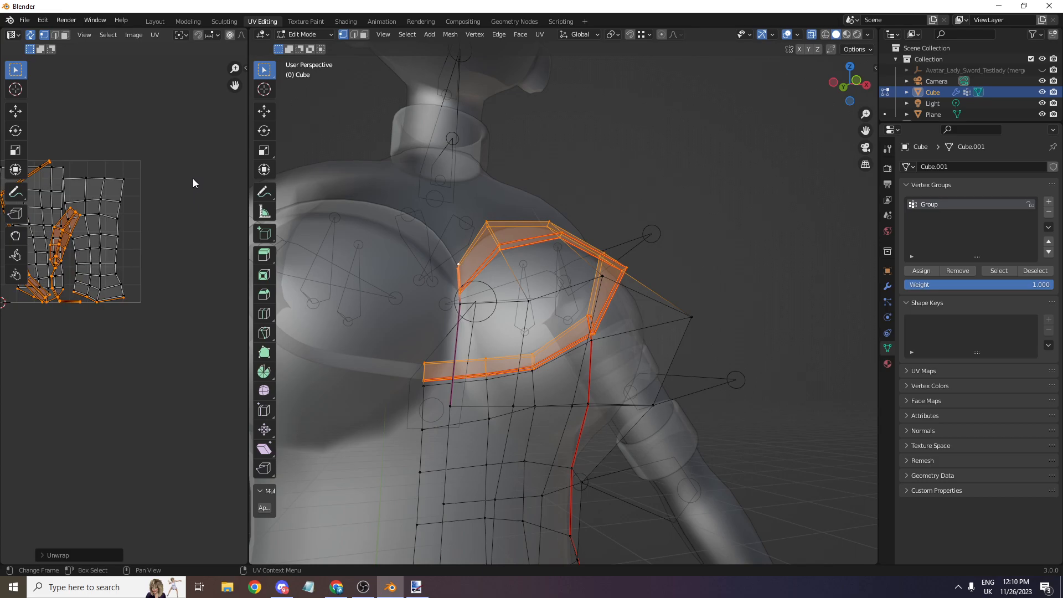
key("ctrl+z")
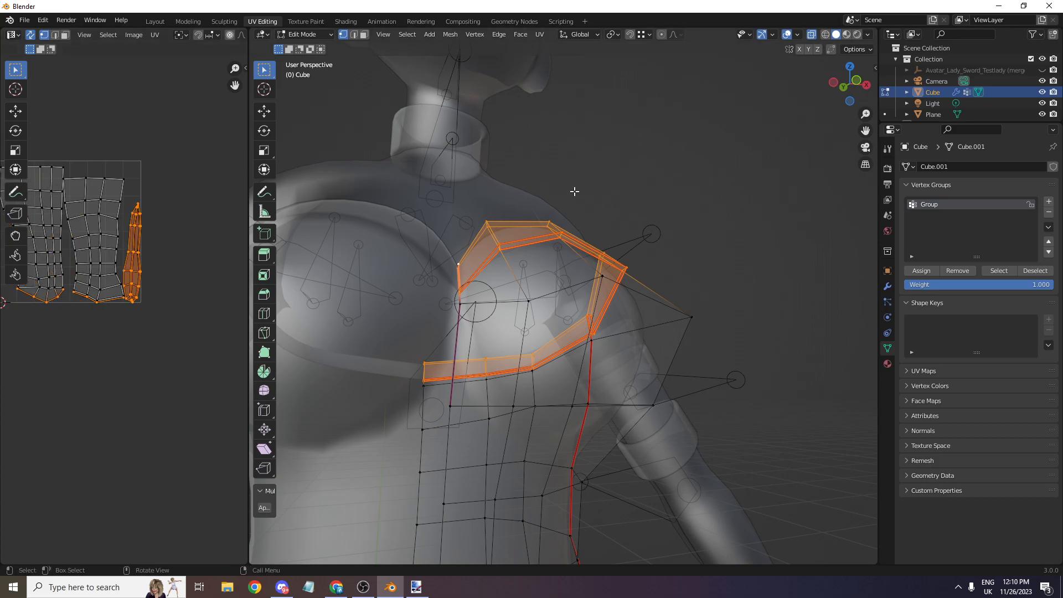
- Return to Object Mode, turn off X-ray and show the whole character from the front
left_click(313, 34)
left_click(305, 104)
scroll(617, 118, "down", 5)
left_click(303, 36)
left_click(310, 46)
scroll(696, 60, "down", 3)
left_click(811, 35)
scroll(836, 61, "down", 4)
left_click(856, 81)
- Select the boot mesh at the feet and enter Edit Mode on it
left_click_drag(865, 130, 878, 0)
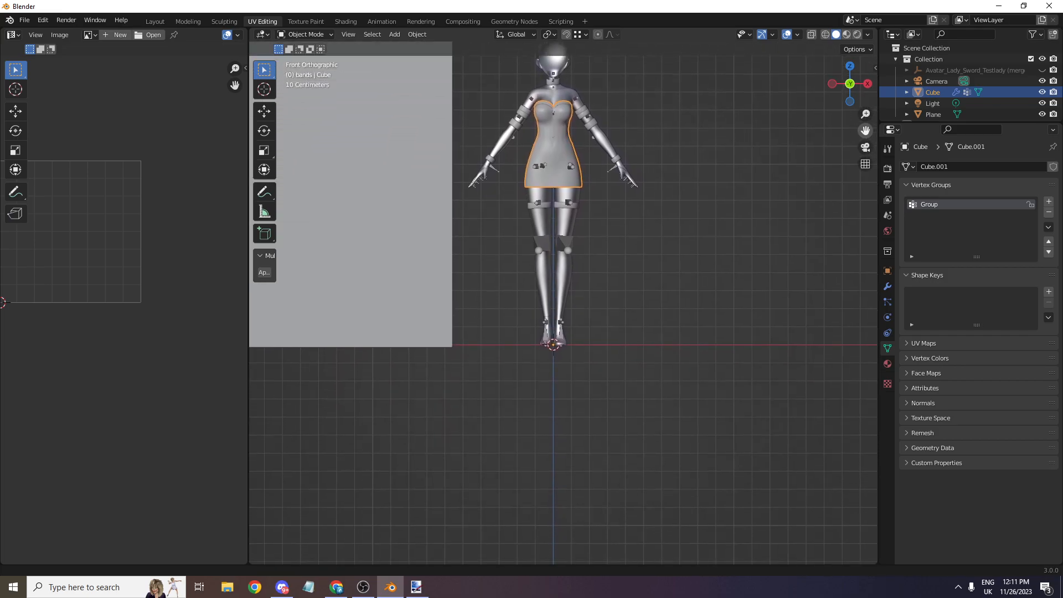
scroll(855, 157, "up", 5)
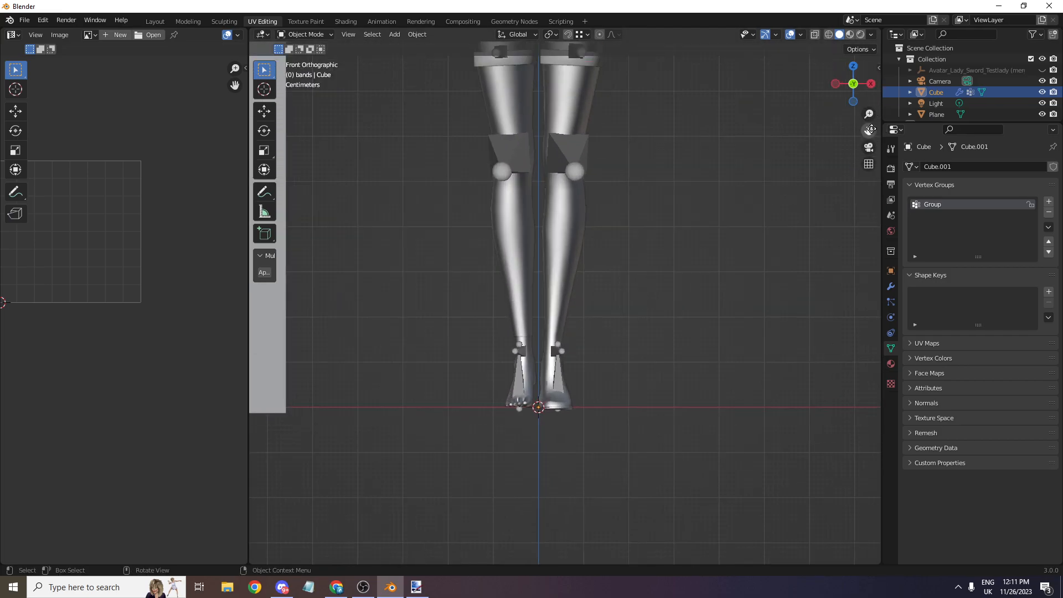
left_click_drag(870, 129, 878, 46)
scroll(645, 310, "up", 6)
left_click(540, 333)
scroll(193, 110, "up", 1)
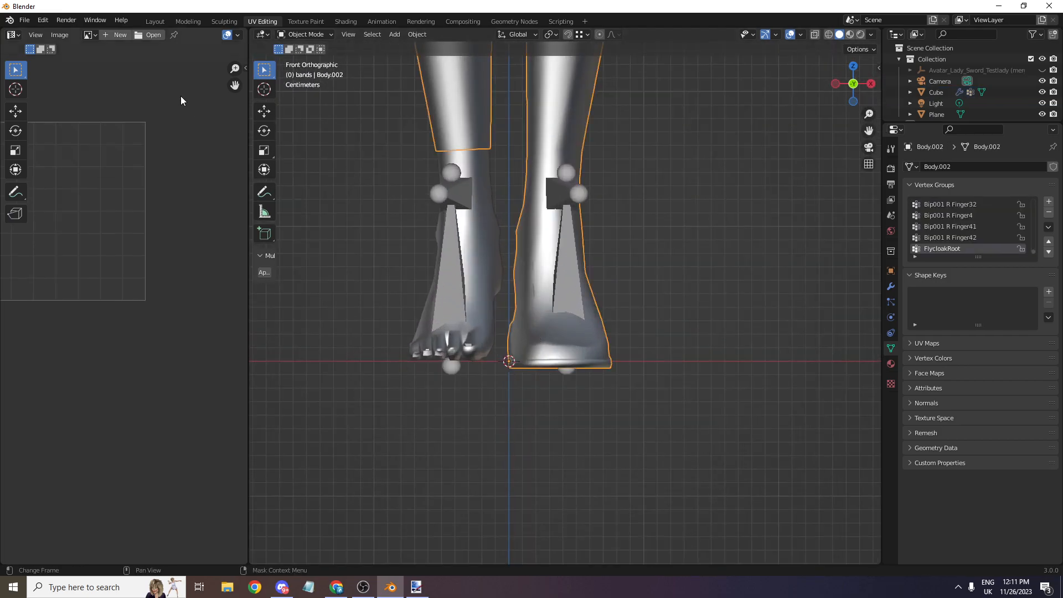
left_click(304, 34)
left_click(302, 59)
left_click_drag(855, 86, 871, 83)
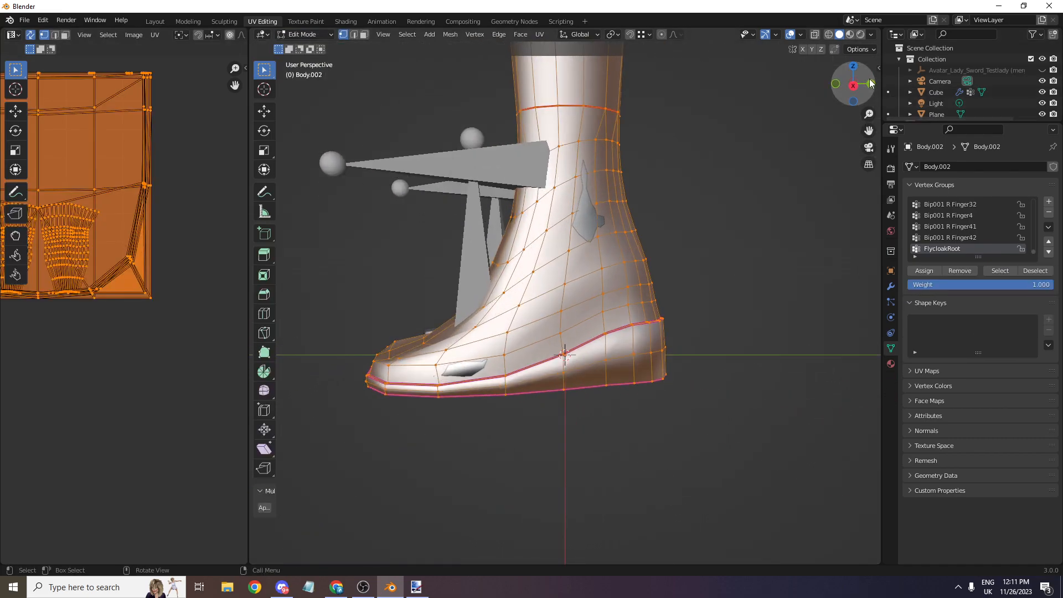
- Select the vertical edge path down the back of the boot from the ankle seam to the bottom of the heel
left_click(854, 86)
left_click(814, 35)
left_click(814, 36)
left_click_drag(854, 84, 737, 94)
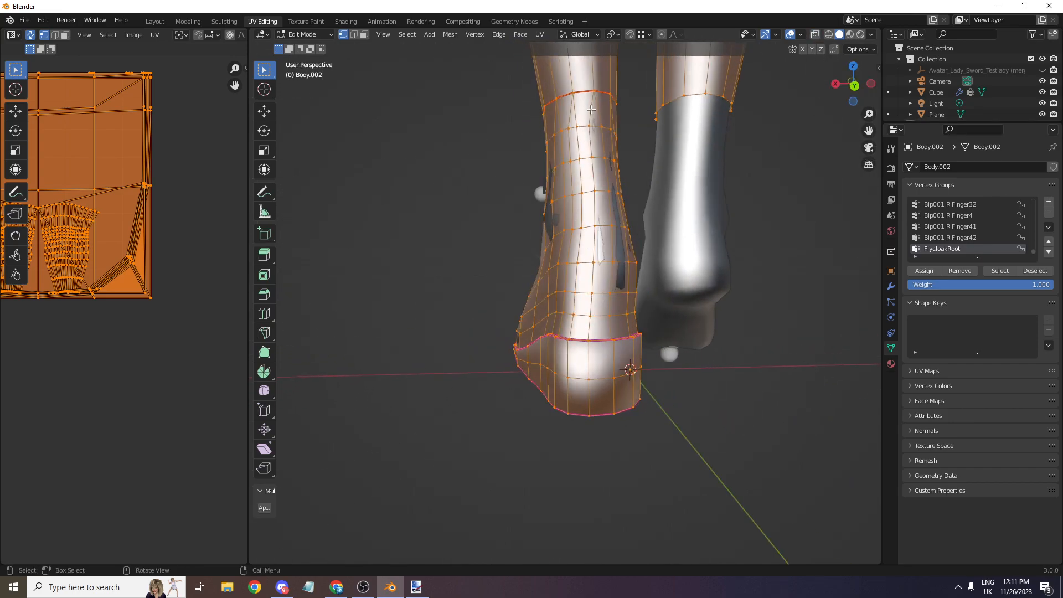
left_click(596, 90, "ctrl")
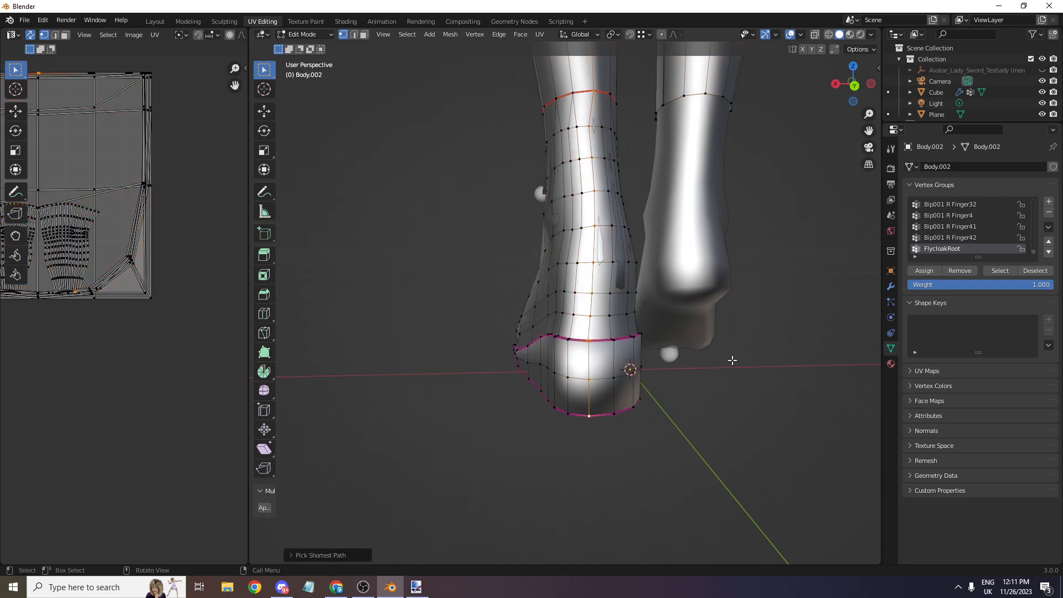
left_click_drag(840, 96, 909, 137)
scroll(657, 206, "up", 2)
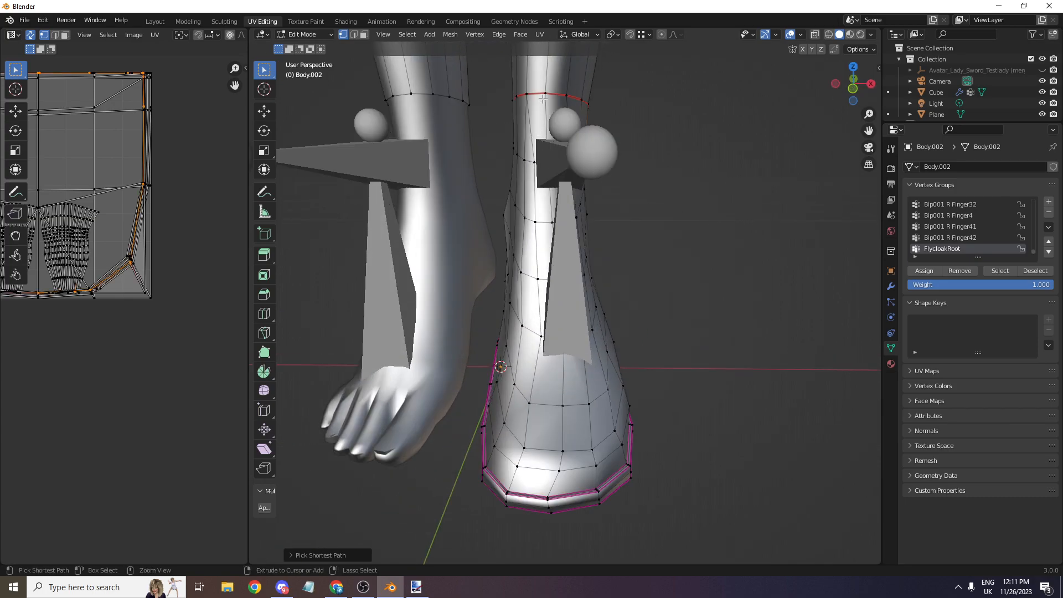
- Add the centre edge path down the boot's front and over the toe, and mark the selected paths as seams
scroll(779, 105, "down", 1)
mouse_move(853, 84)
left_mouse_down()
mouse_move(837, 85)
mouse_move(841, 75)
left_mouse_up()
key("ctrl+z")
left_click(550, 368, "ctrl")
key("ctrl+z")
left_click(550, 369, "ctrl")
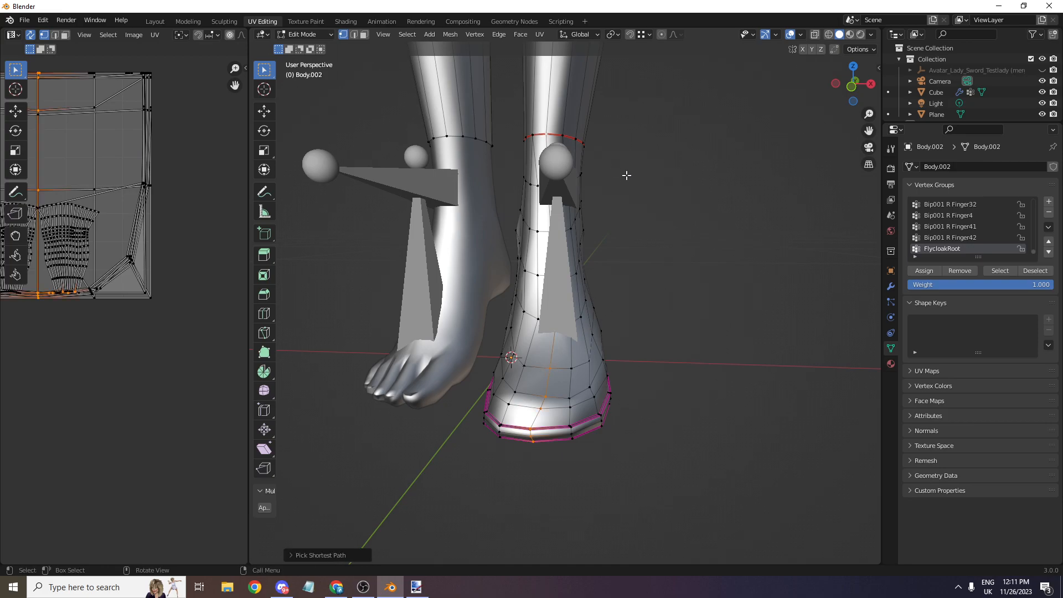
left_click_drag(847, 86, 725, 87)
scroll(664, 110, "up", 2)
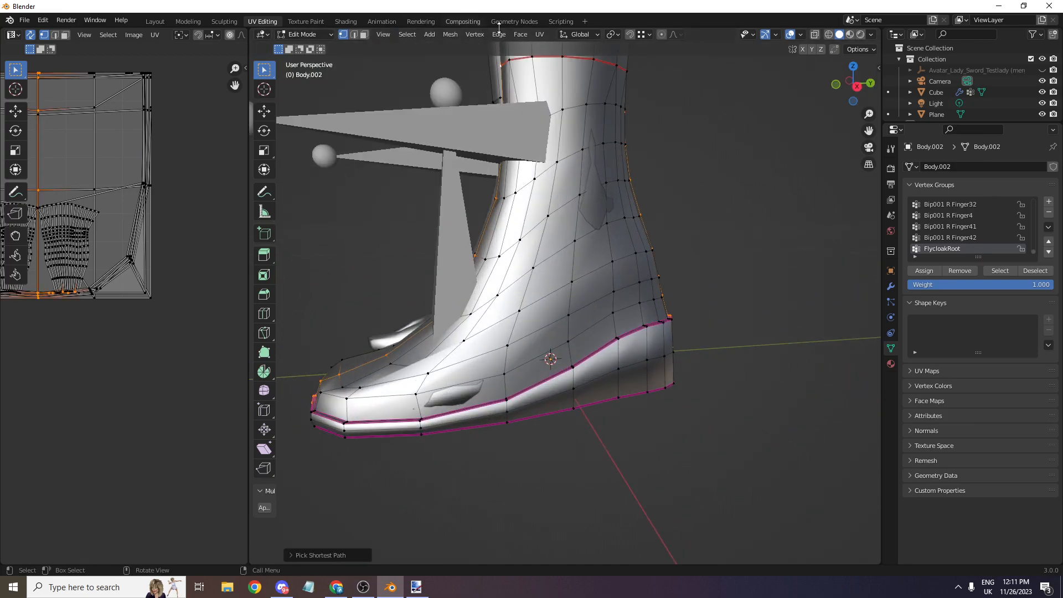
left_click(498, 36)
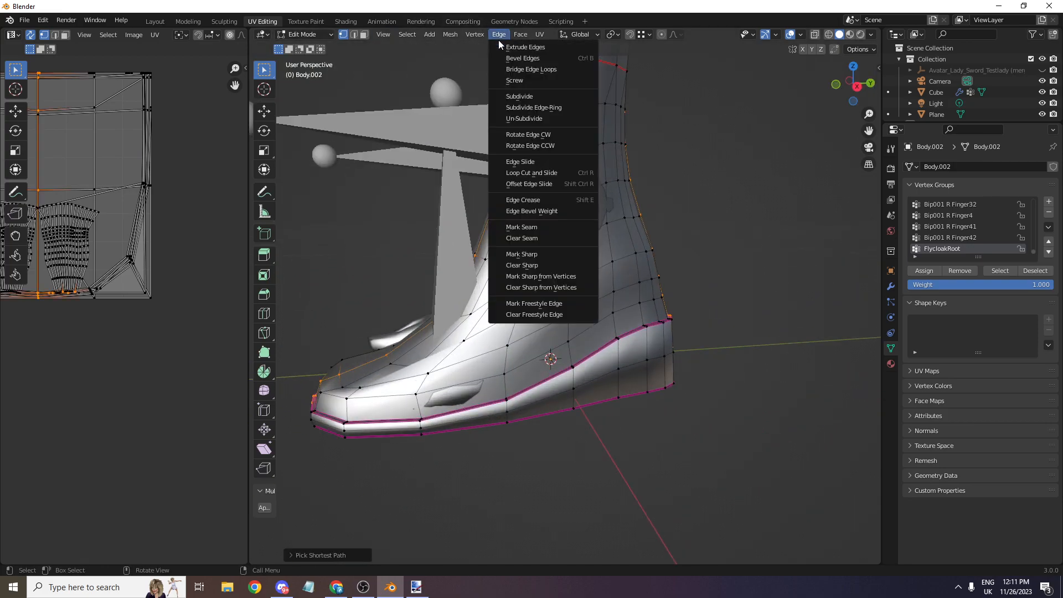
left_click(531, 230)
- Select the linked boot geometry, unwrap it and examine the resulting UV islands
key("l")
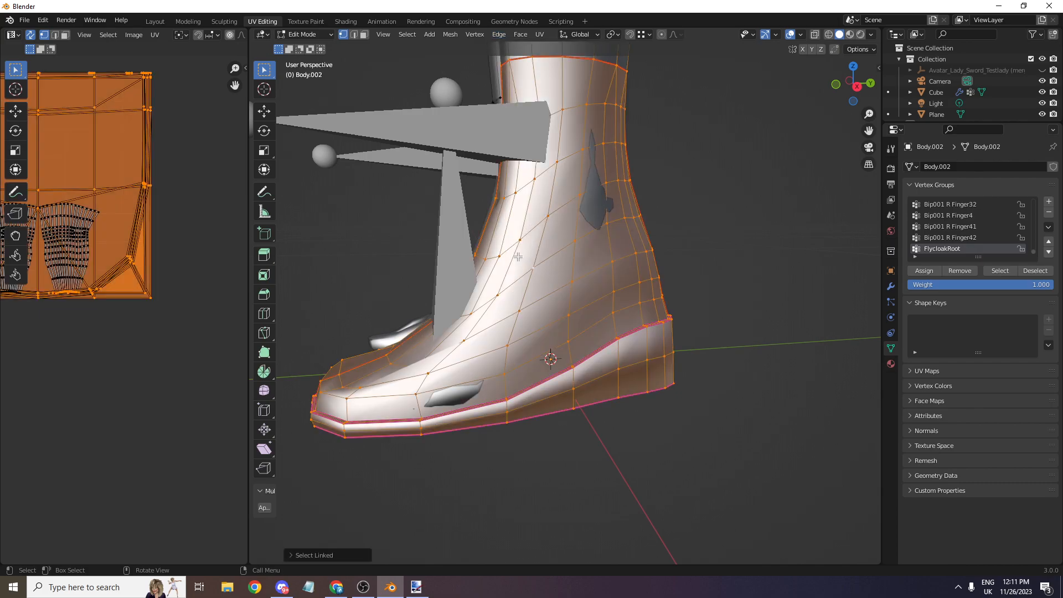
key("u")
left_click(151, 251)
scroll(188, 263, "down", 3)
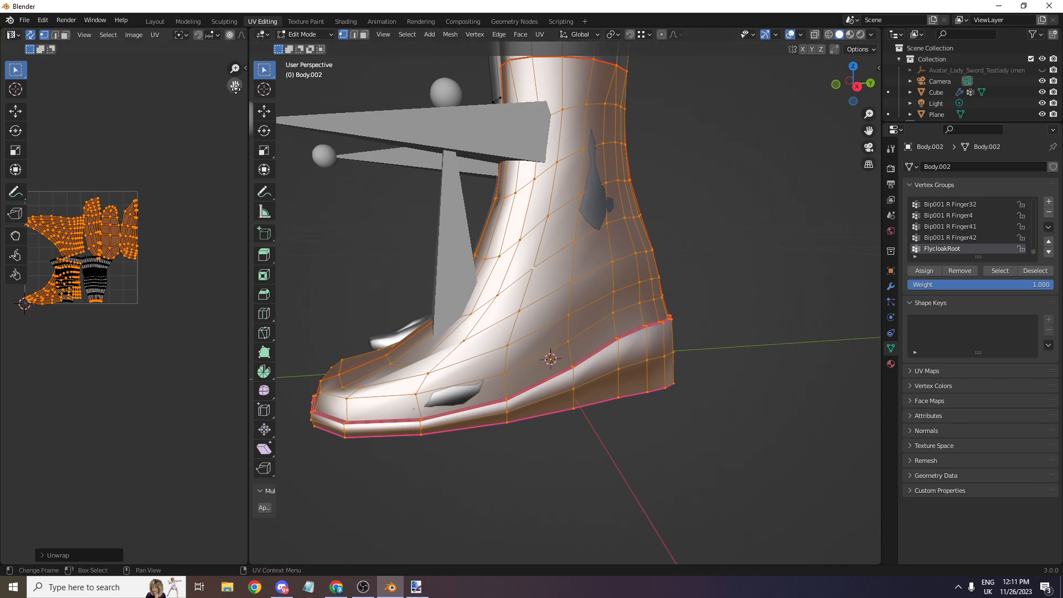
left_click_drag(235, 87, 261, 147)
scroll(123, 303, "up", 4)
middle_click_drag(123, 303, 142, 323)
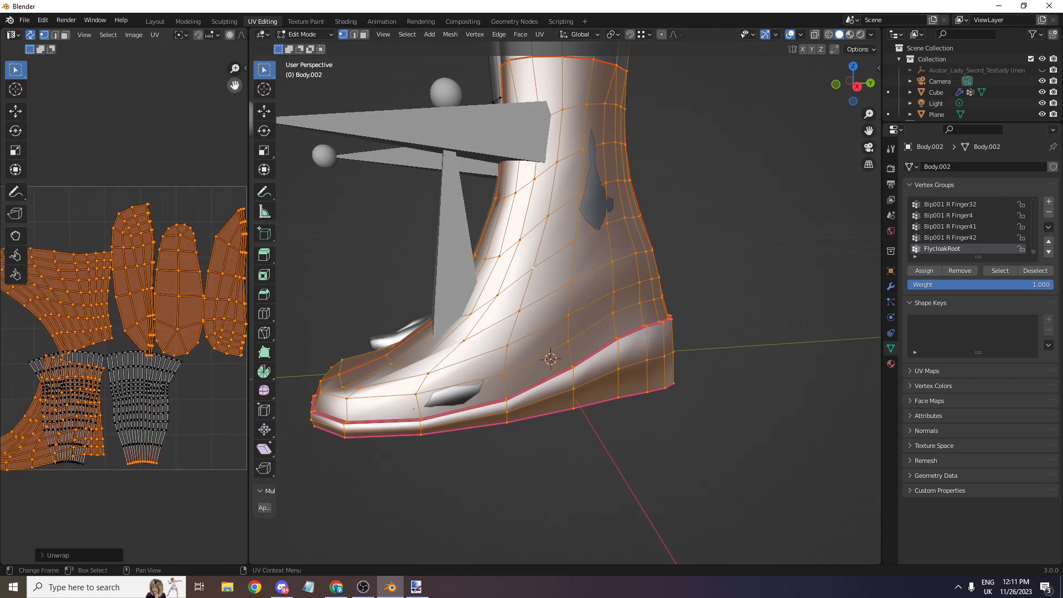
- Symmetrize the selected boot onto the bare foot and show both boots from the front
left_click_drag(853, 83, 916, 85)
scroll(853, 83, "down", 3)
left_click_drag(852, 83, 814, 83)
scroll(603, 66, "up", 1)
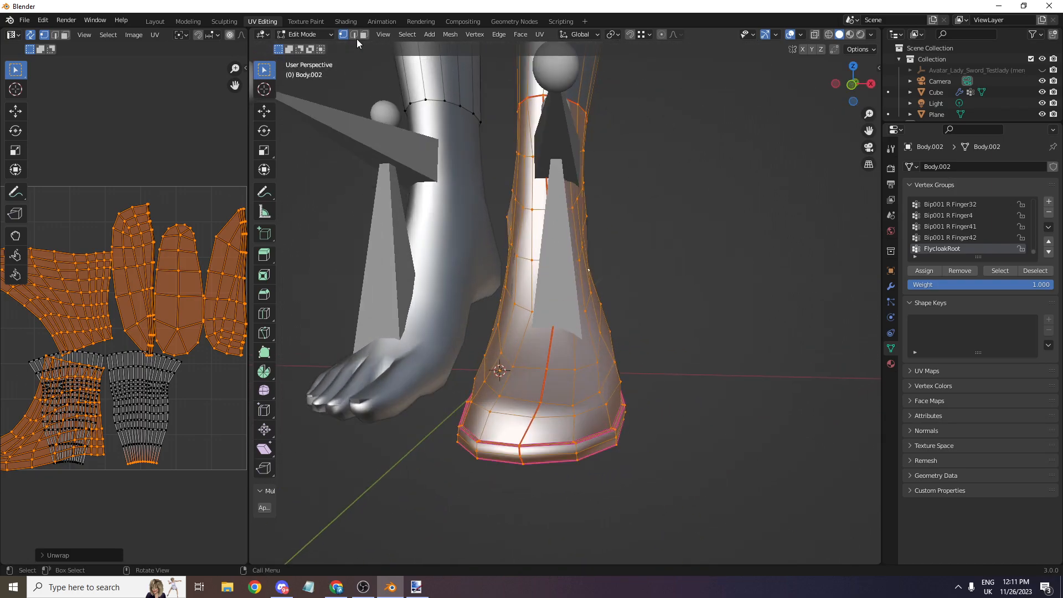
left_click(457, 33)
left_click(483, 204)
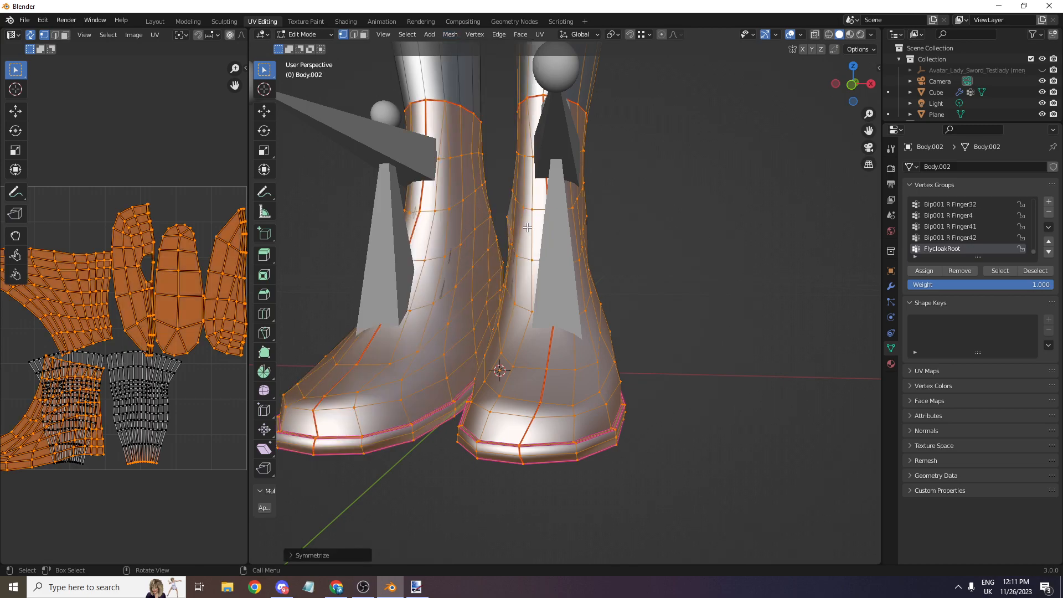
key("KP_1")
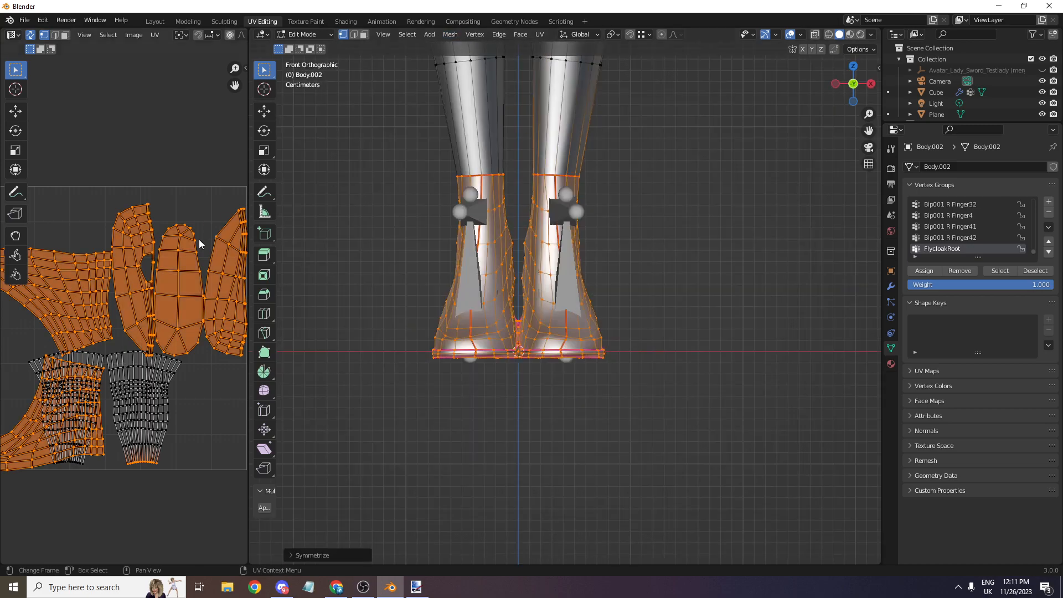
- Turn off UV Sync Selection, scale the boot's UV islands to about half size and move them clear of the other islands
scroll(191, 321, "down", 3)
scroll(213, 345, "down", 1)
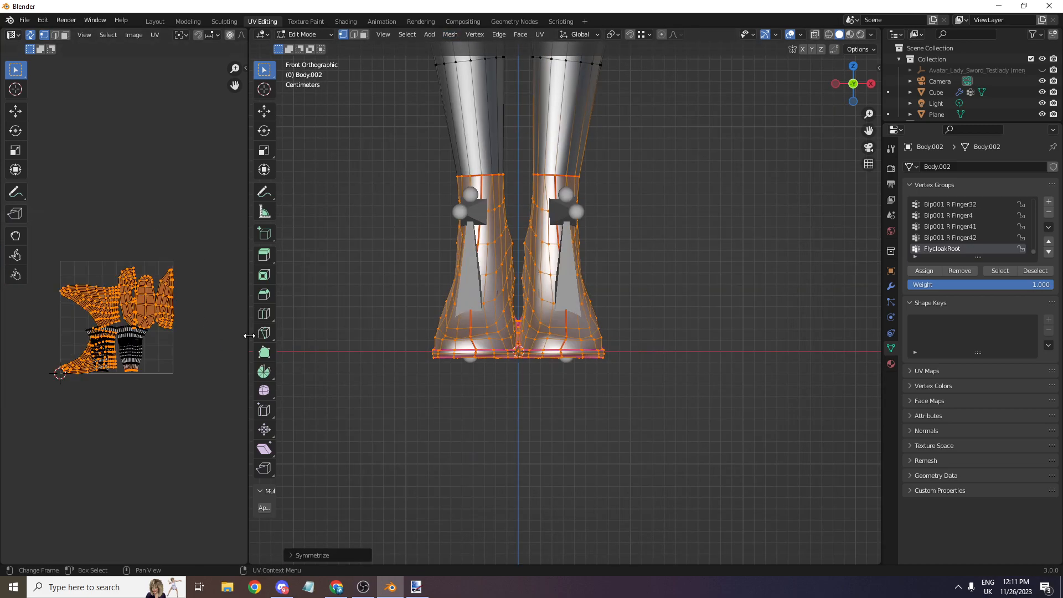
left_click(30, 35)
key("a")
key("s")
left_click(81, 279)
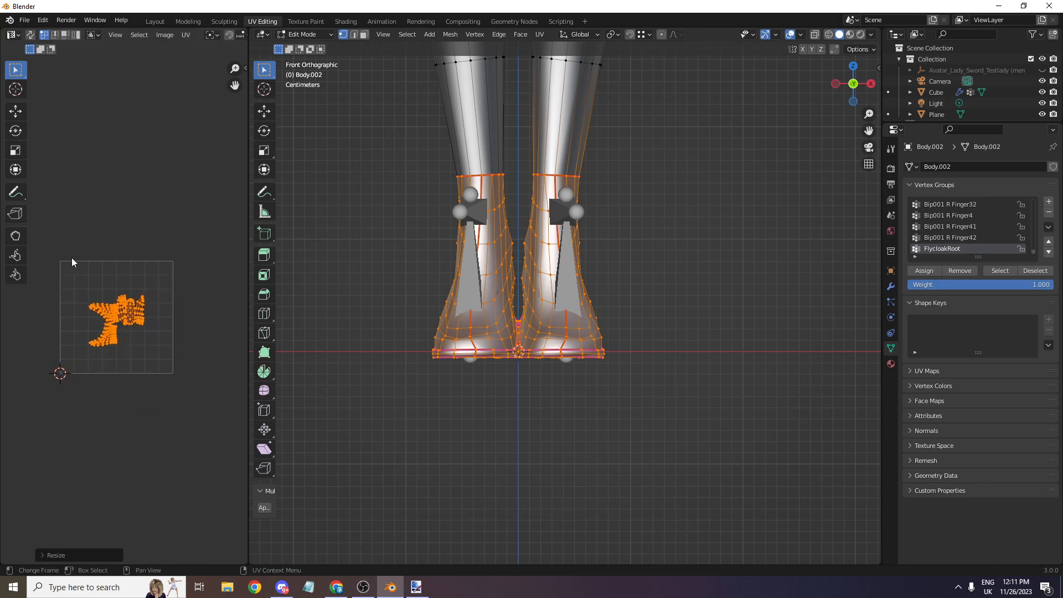
left_click(12, 115)
left_click_drag(120, 322, 105, 291)
key("a")
scroll(167, 296, "up", 3)
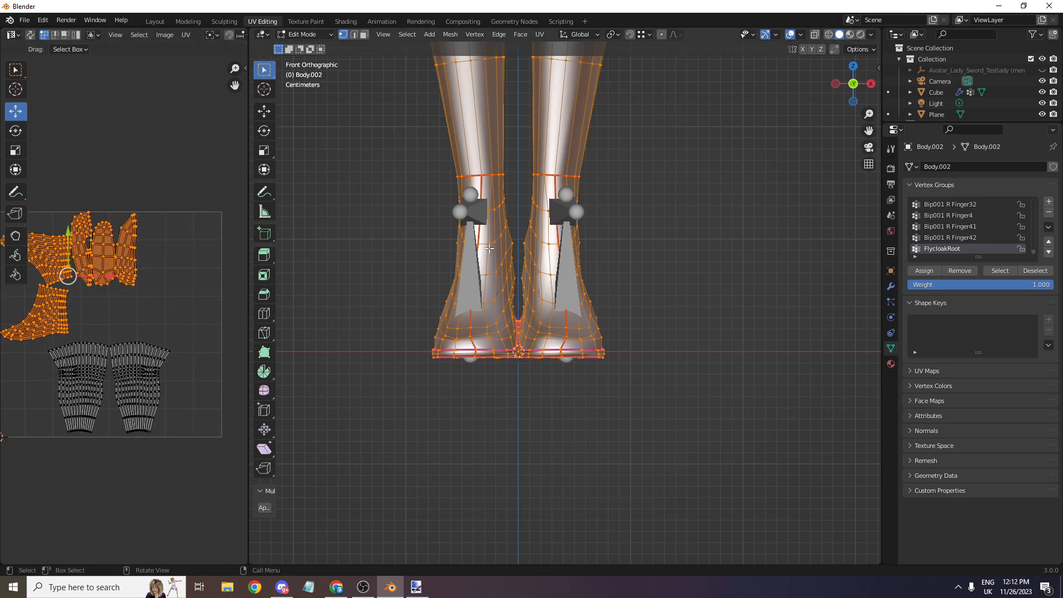
- Leave Edit Mode on the boots and set the solid viewport lighting to Flat
scroll(834, 114, "down", 5)
scroll(842, 116, "down", 3)
left_click_drag(868, 130, 238, 239)
scroll(867, 130, "down", 3)
left_click(867, 130)
scroll(867, 130, "down", 3)
left_click_drag(867, 130, 783, 144)
scroll(867, 130, "up", 2)
scroll(772, 159, "up", 8)
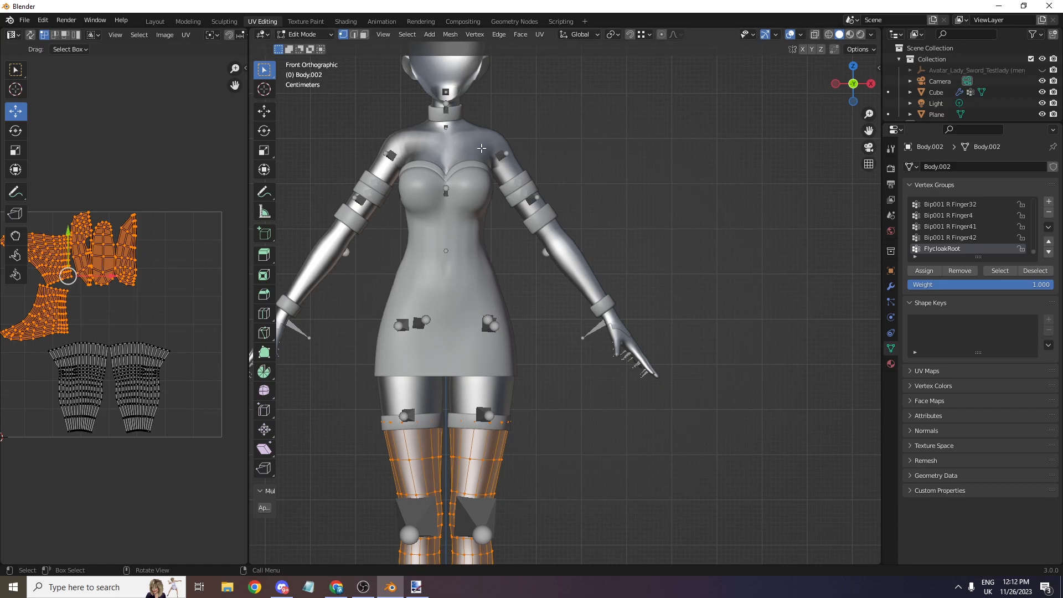
left_click(306, 37)
left_click(302, 34)
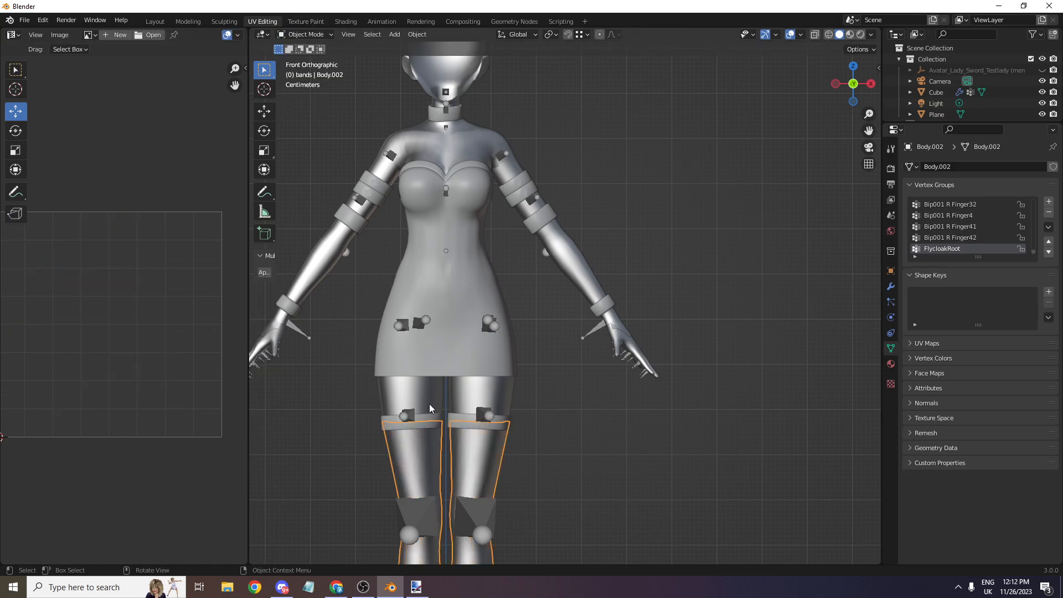
left_click(871, 35)
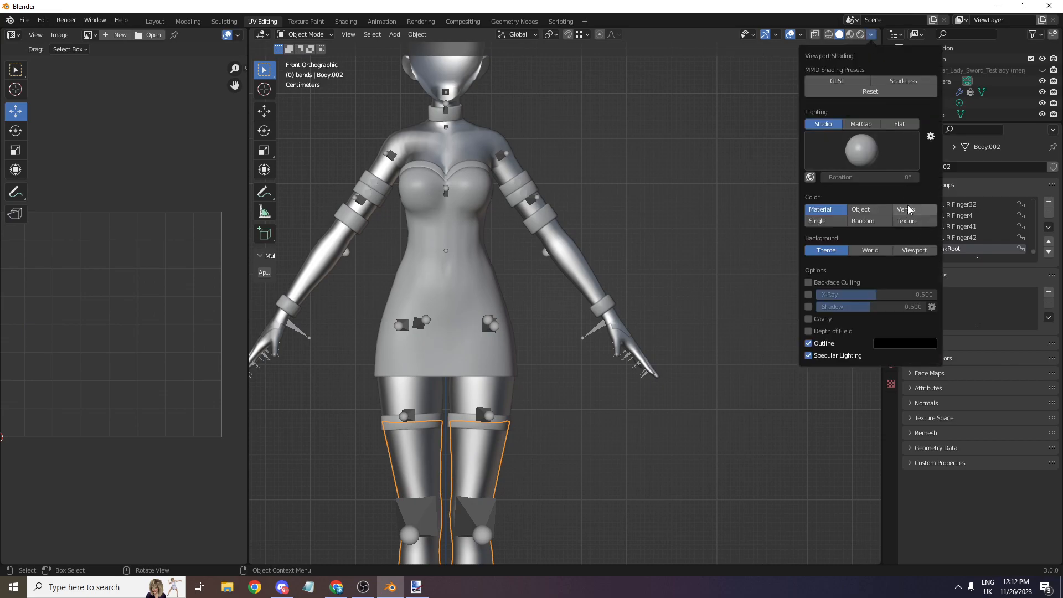
left_click(894, 122)
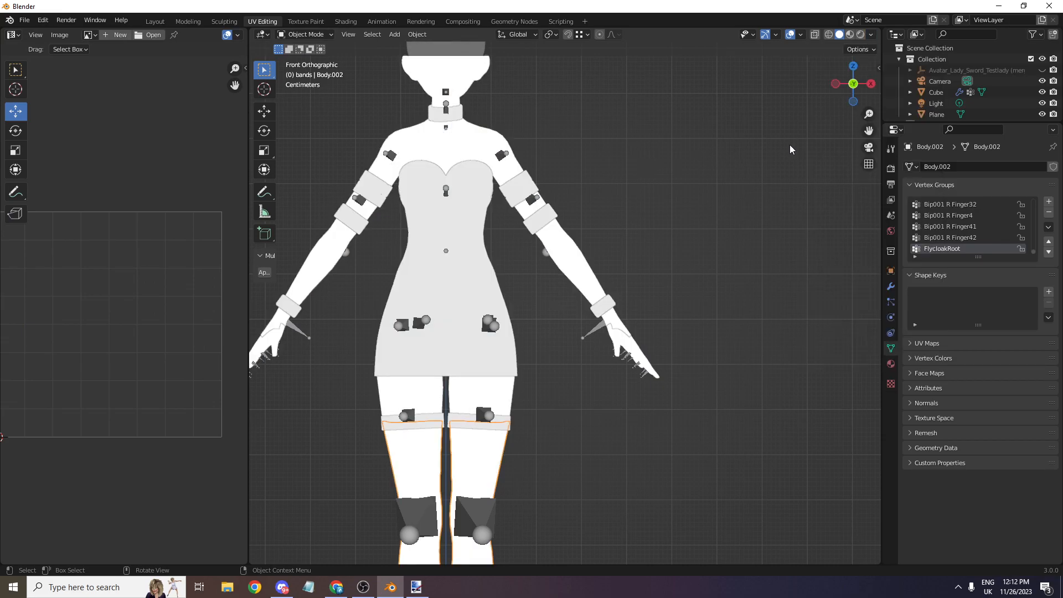
- Save the project in the Downloads folder as medusamod.blend
left_click_drag(869, 130, 653, 240)
scroll(652, 240, "up", 3)
left_click(24, 20)
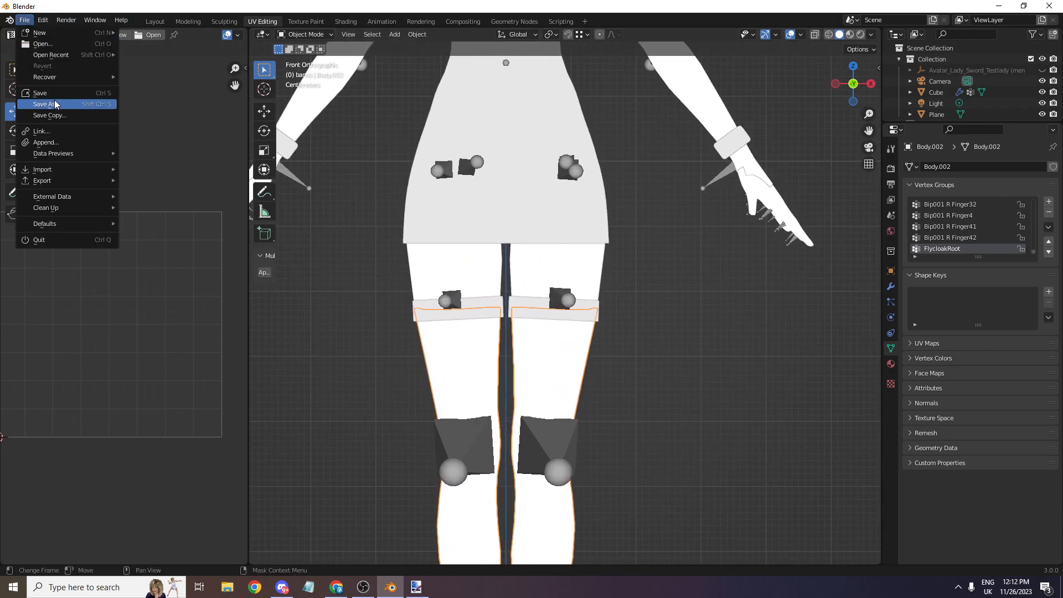
left_click(56, 104)
left_click(390, 408)
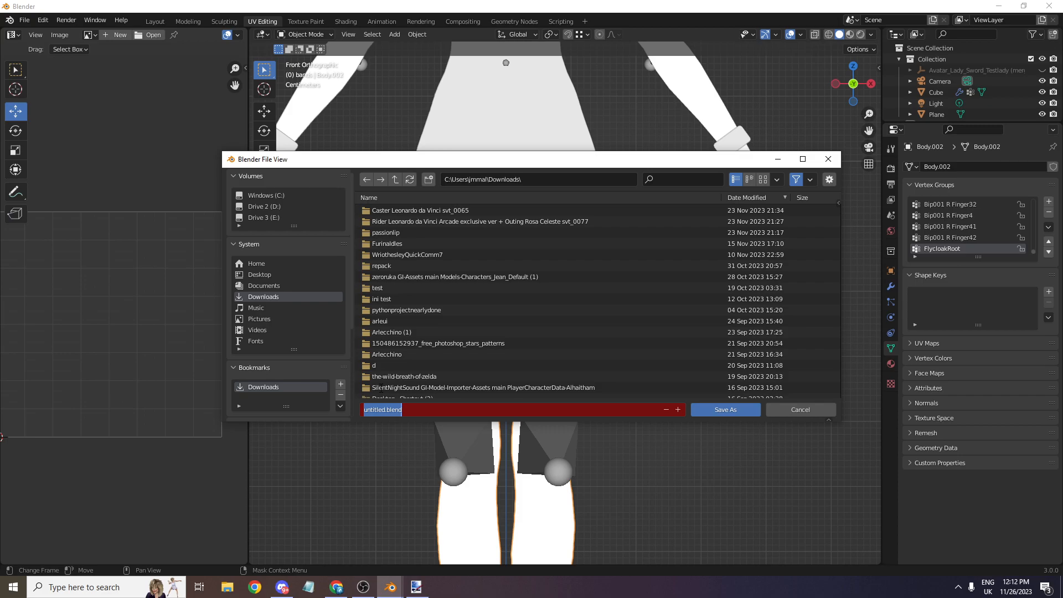
type("medu")
left_click(714, 410)
- Select the bands object and check which existing materials are available for it
scroll(495, 279, "up", 4)
left_click(490, 332)
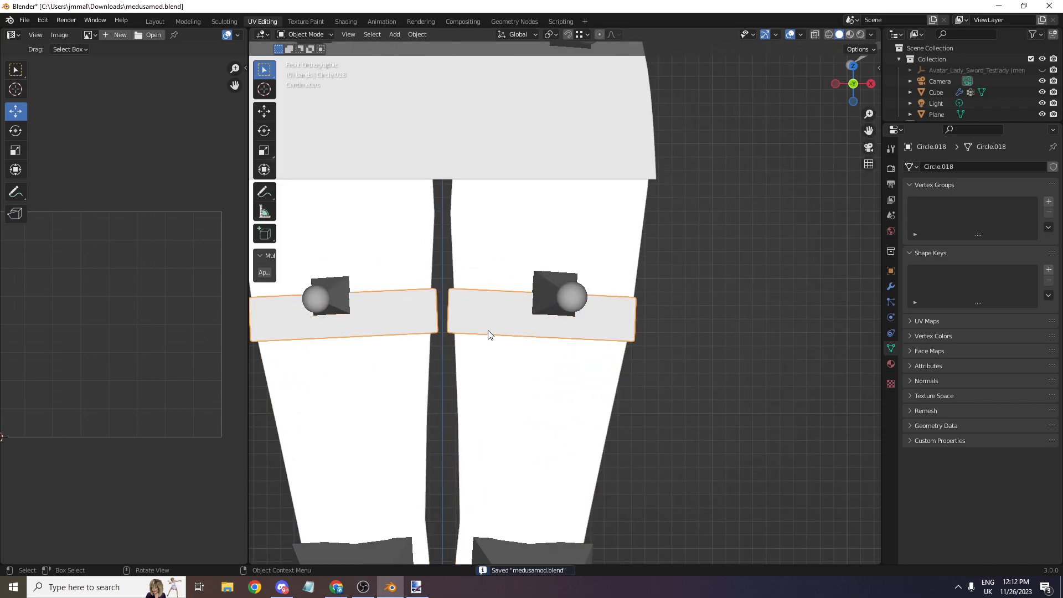
left_click(890, 363)
scroll(817, 224, "down", 8)
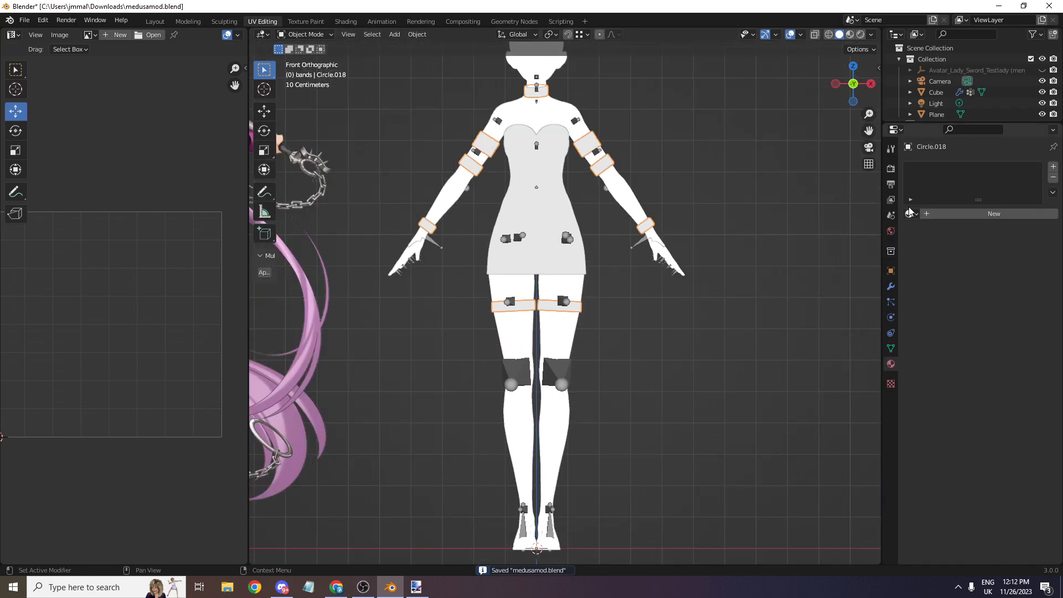
left_click(910, 213)
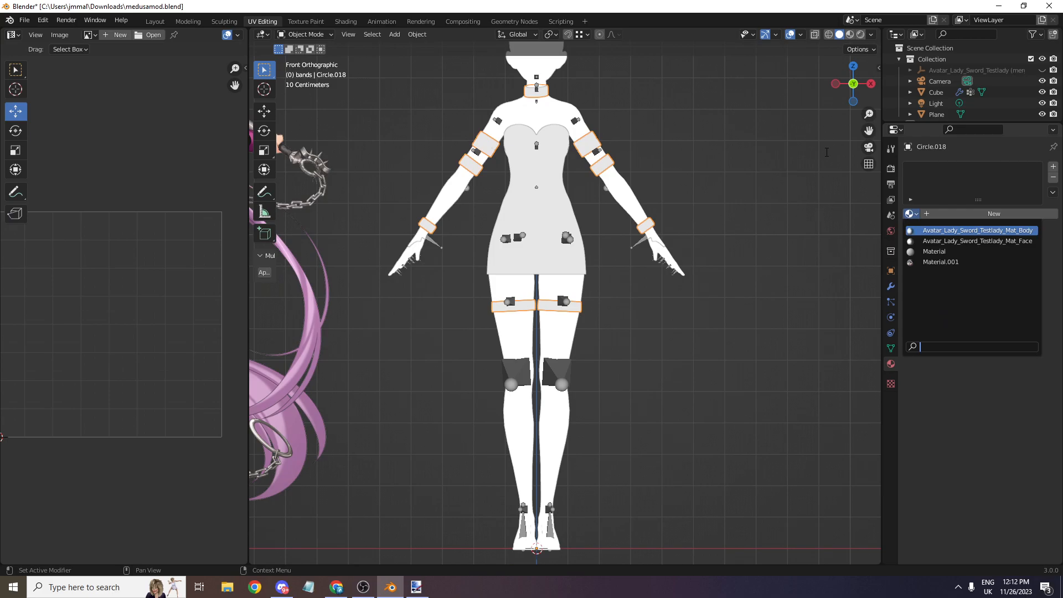
left_click_drag(869, 131, 850, 271)
- In Edit Mode, select the linked diamond studs on the upper bands of both arms and all of their UVs
scroll(627, 254, "up", 11)
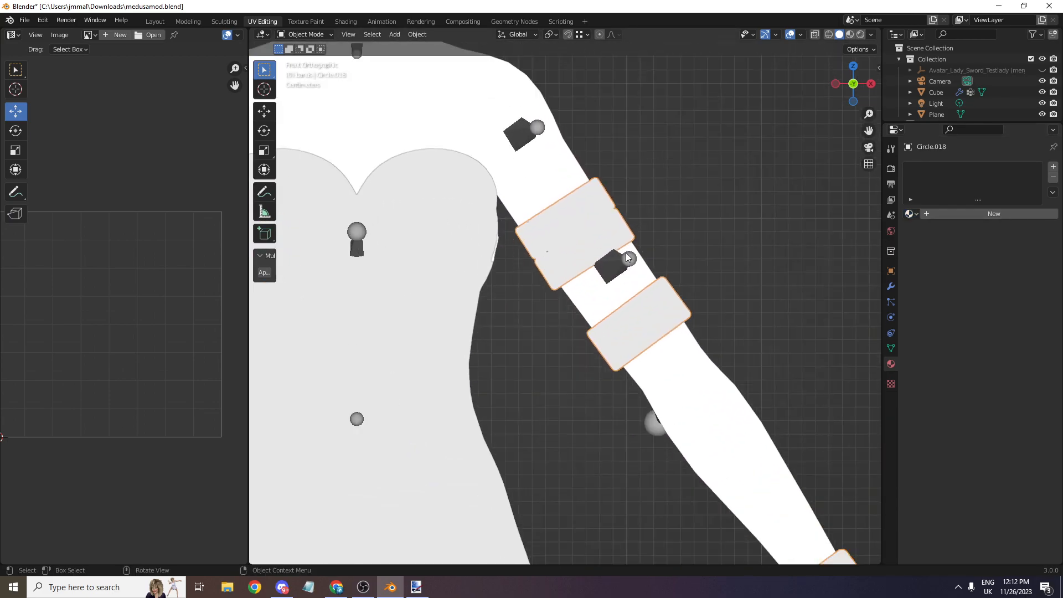
left_click(555, 197)
left_click(553, 169)
left_click(304, 34)
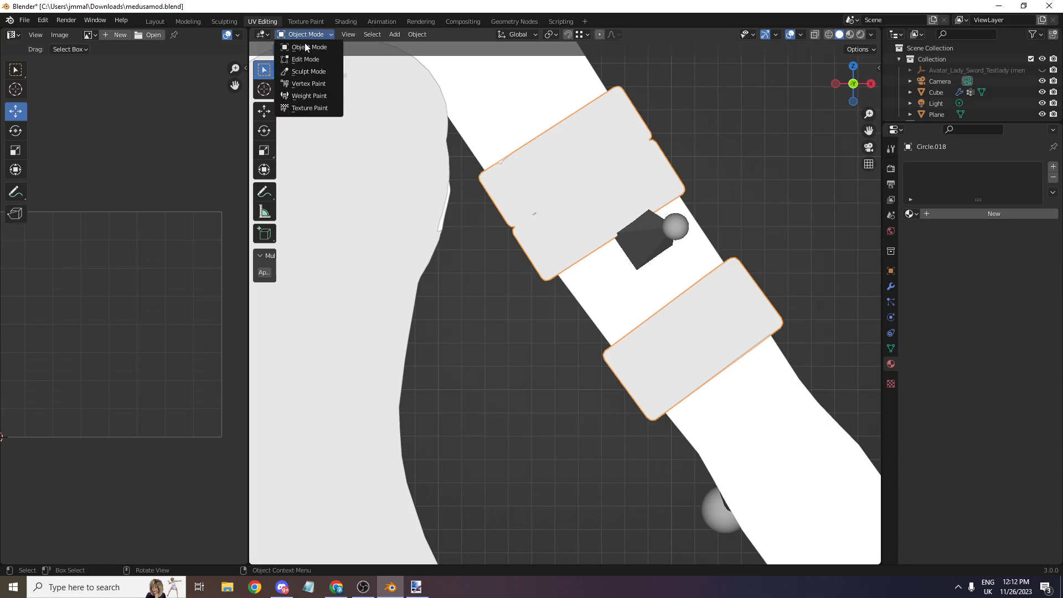
left_click(308, 57)
key("alt+a")
key("l")
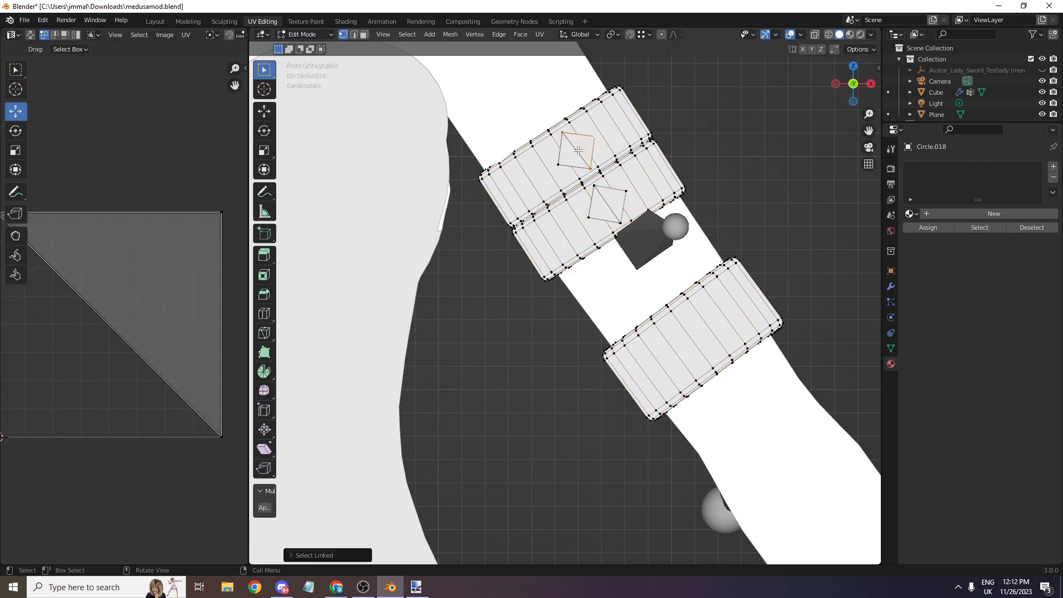
key("l")
scroll(601, 216, "down", 9)
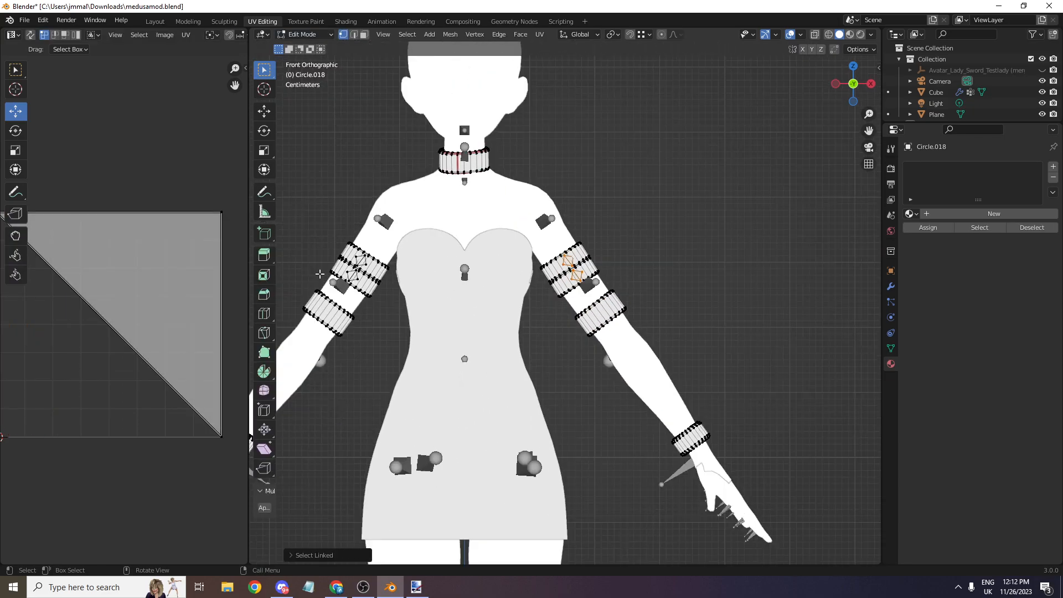
key("a")
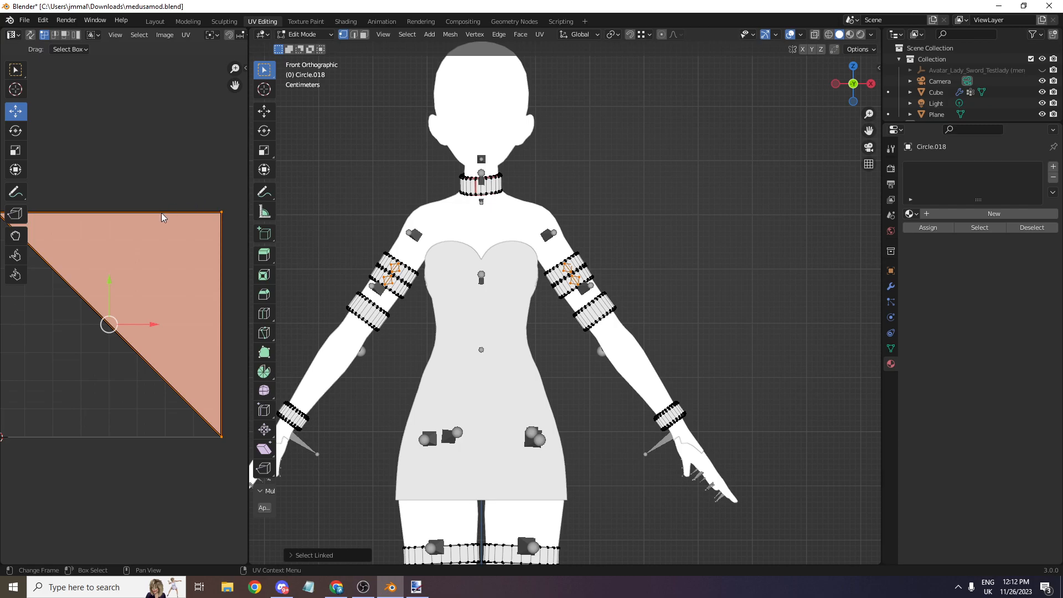
scroll(183, 283, "down", 2)
key("s")
left_click(150, 352)
key("ctrl+z")
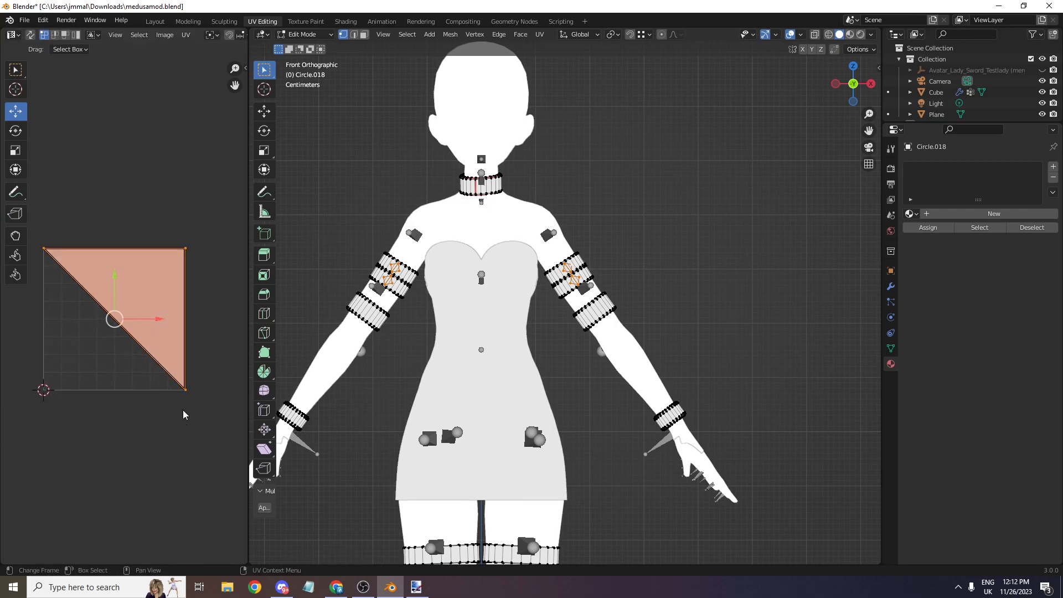
- Shrink the studs' UV triangle, rotate it to point right, place it inside the UV square's right edge, and return to Object Mode
scroll(183, 408, "down", 1)
key("s")
left_click(134, 364)
key("r")
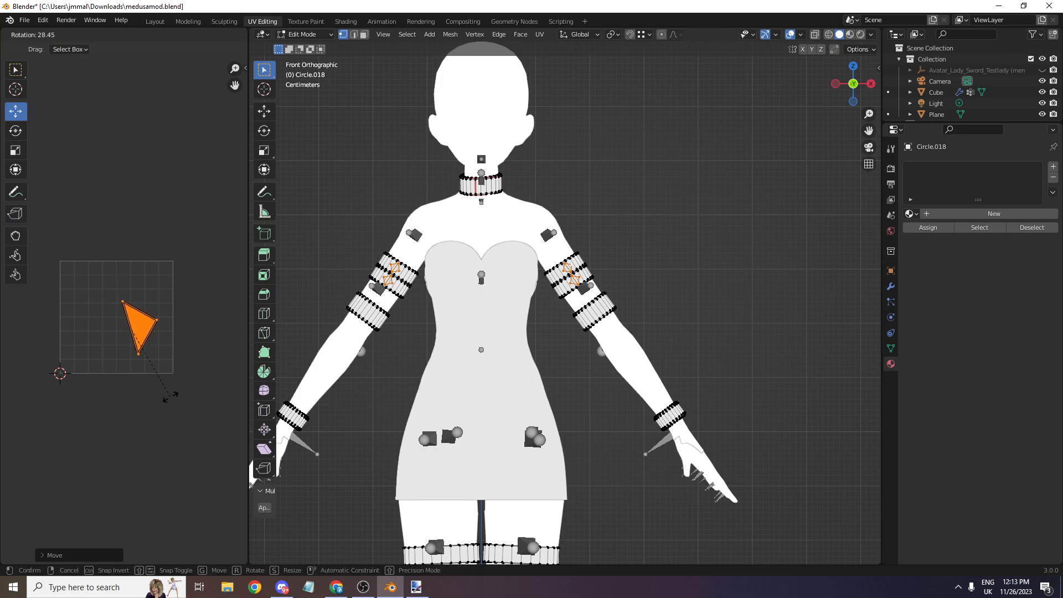
left_click(176, 397)
key("s")
left_click(186, 414)
left_click_drag(151, 328, 161, 331)
scroll(475, 206, "up", 1)
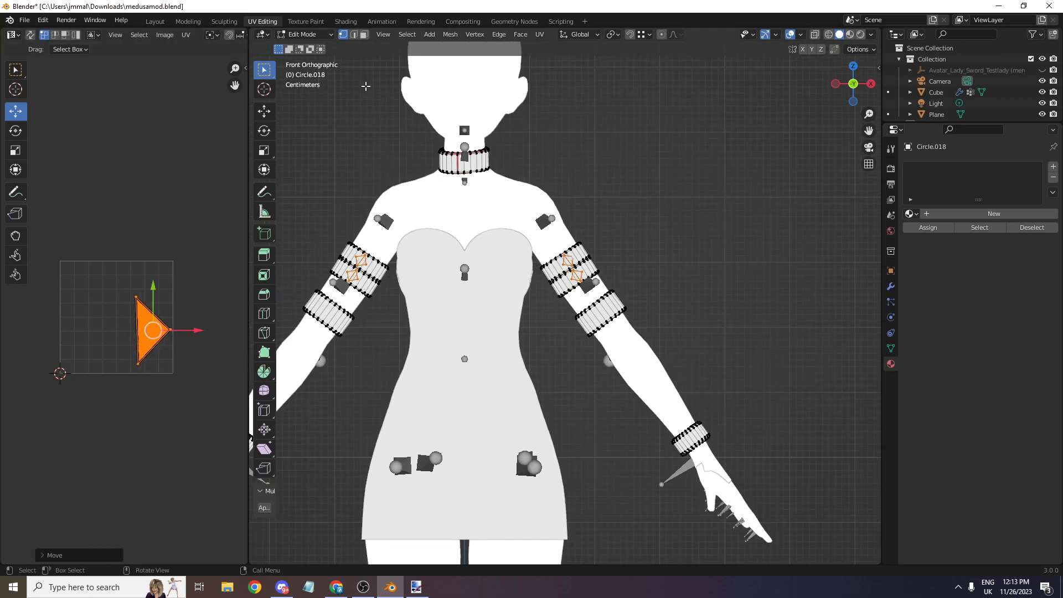
left_click(316, 36)
left_click(311, 48)
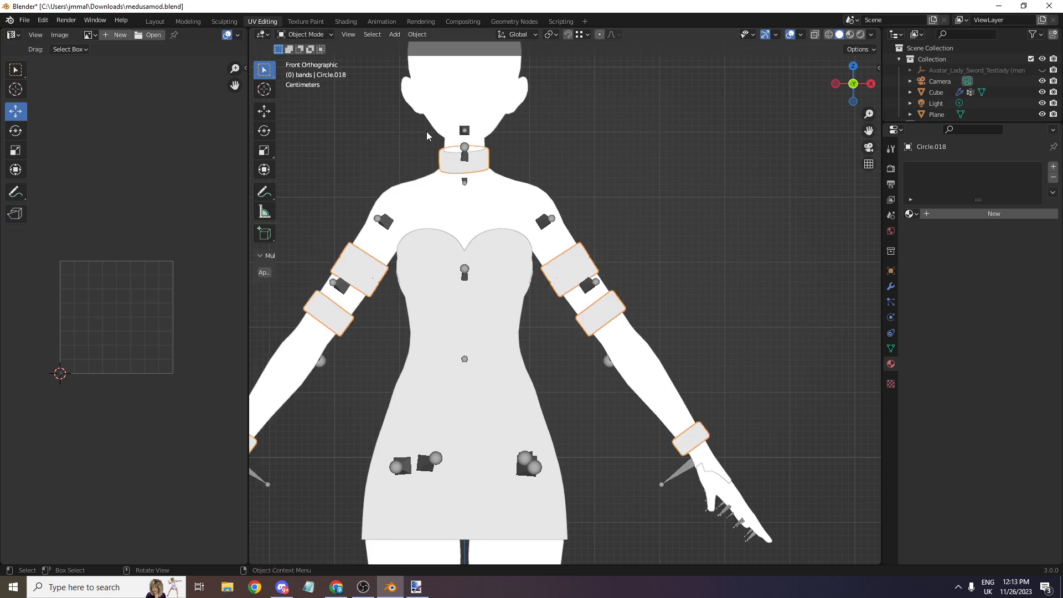
- Switch to Chrome to check the band colours on the Medusa reference image, and return to Blender
scroll(524, 168, "down", 2)
left_click_drag(865, 130, 887, 12)
key("alt+Tab")
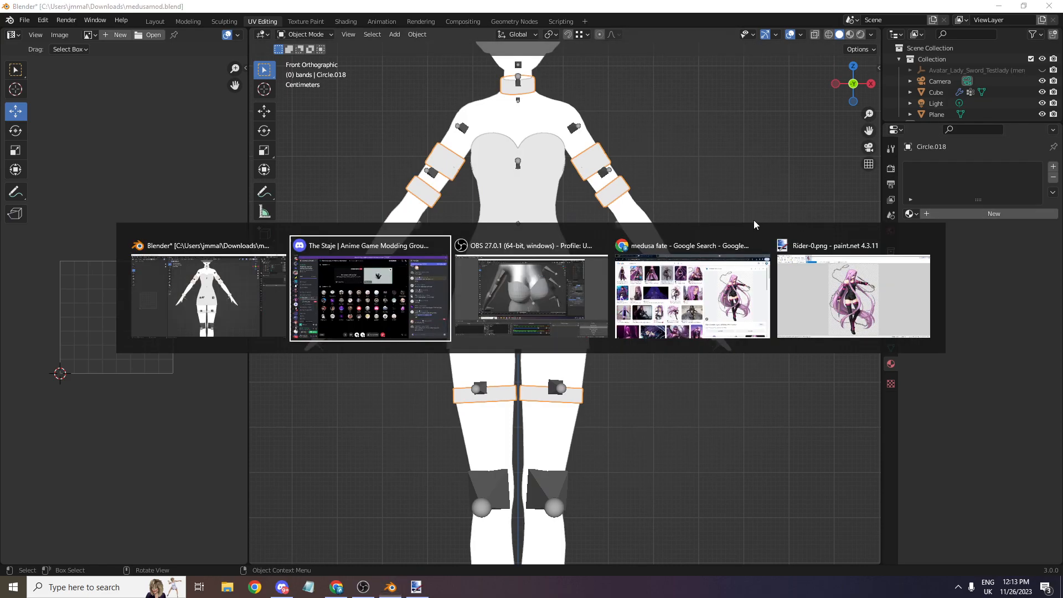
left_click(644, 330)
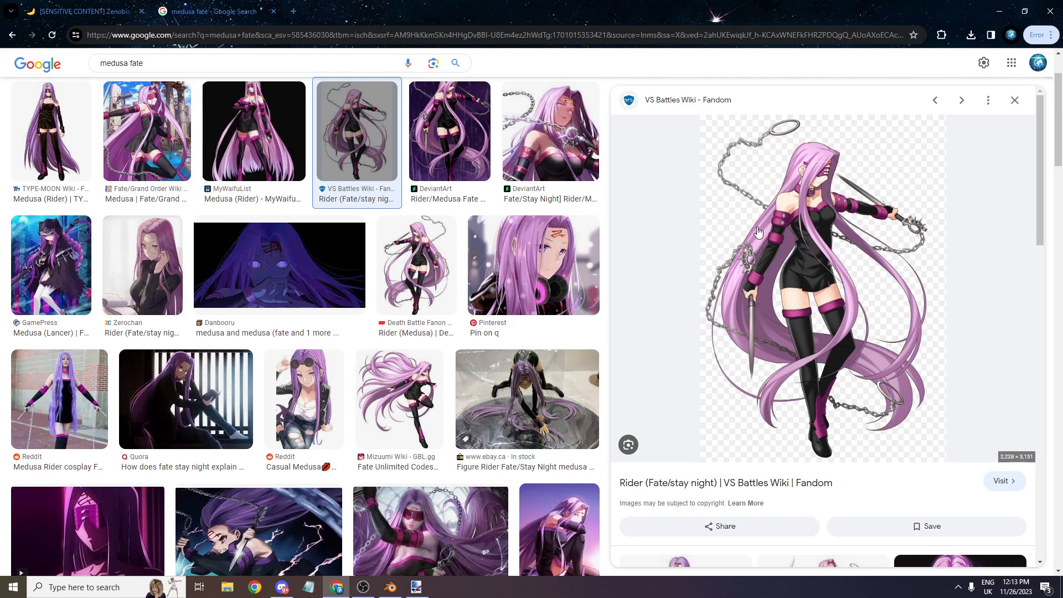
key("alt+Tab")
- Create a new material for the bands and use an Image Texture as its Base Color
scroll(743, 219, "up", 2)
left_click(909, 214)
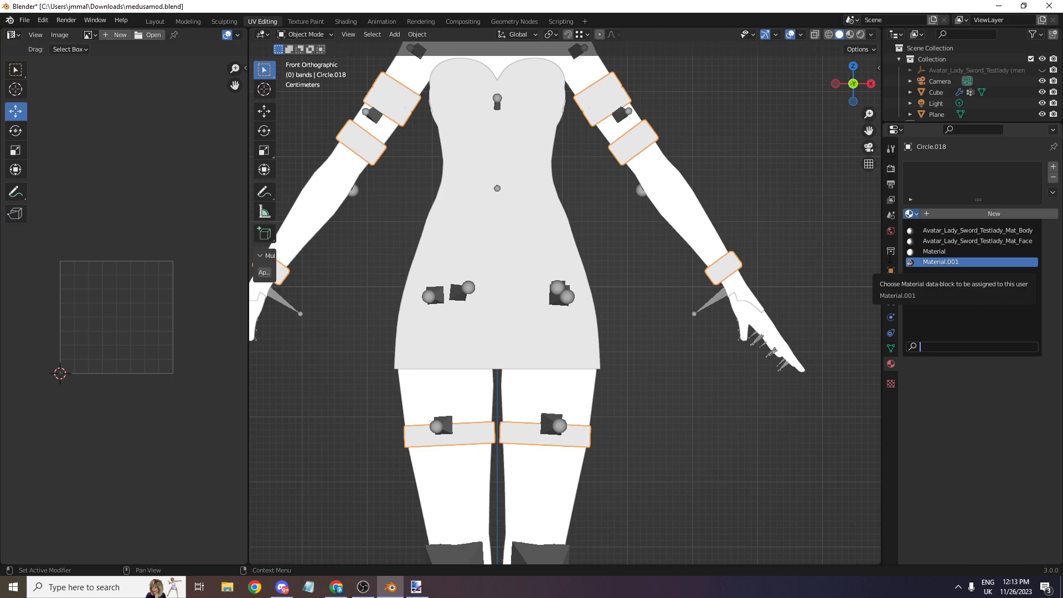
left_click(932, 215)
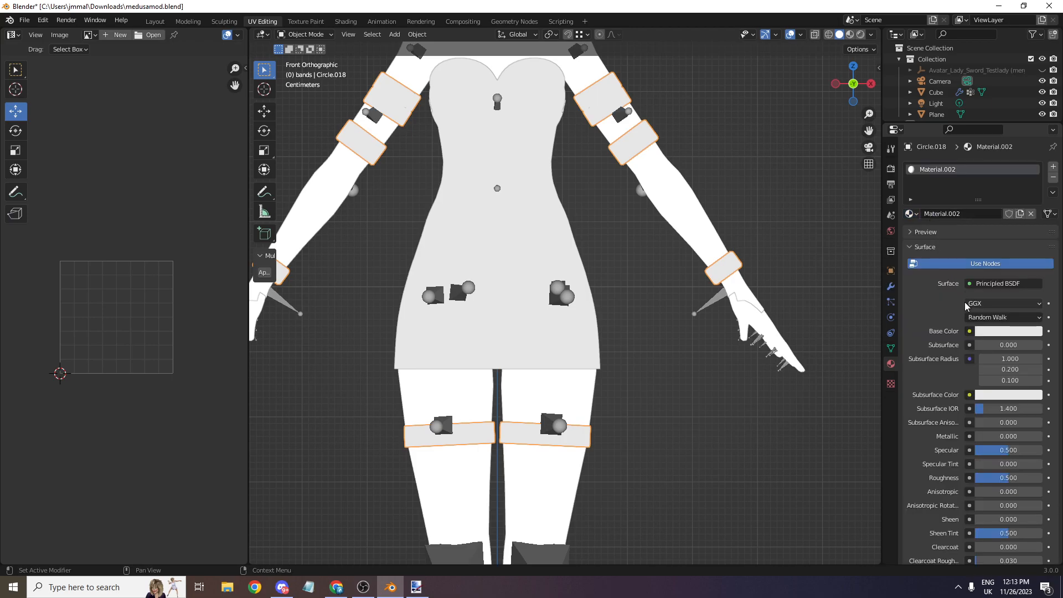
left_click(969, 331)
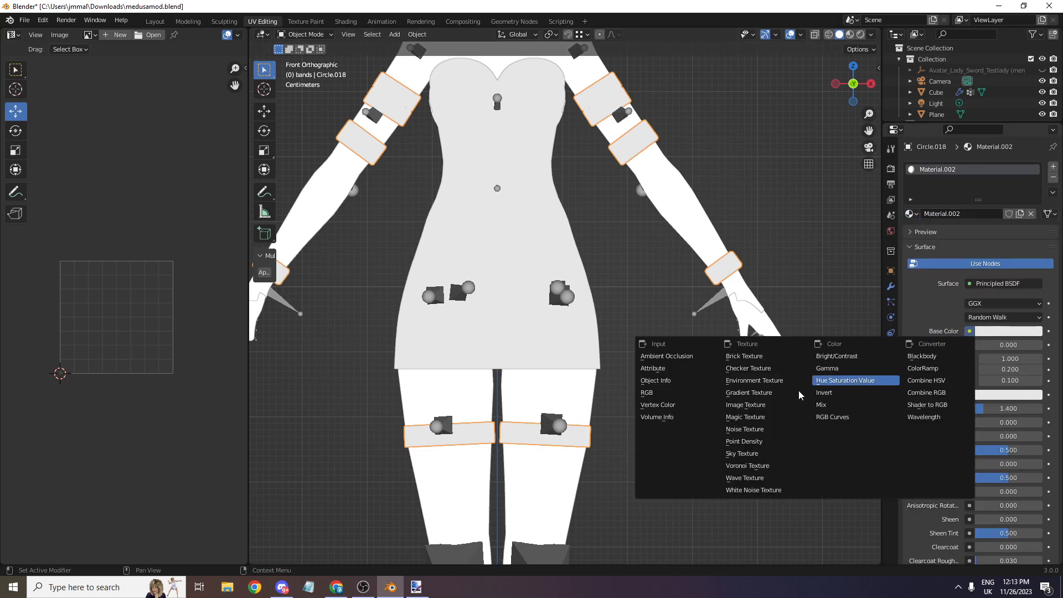
left_click(758, 408)
- Create a blank 512 × 512 px image filled with bright magenta for the bands' Base Color texture
left_click(961, 345)
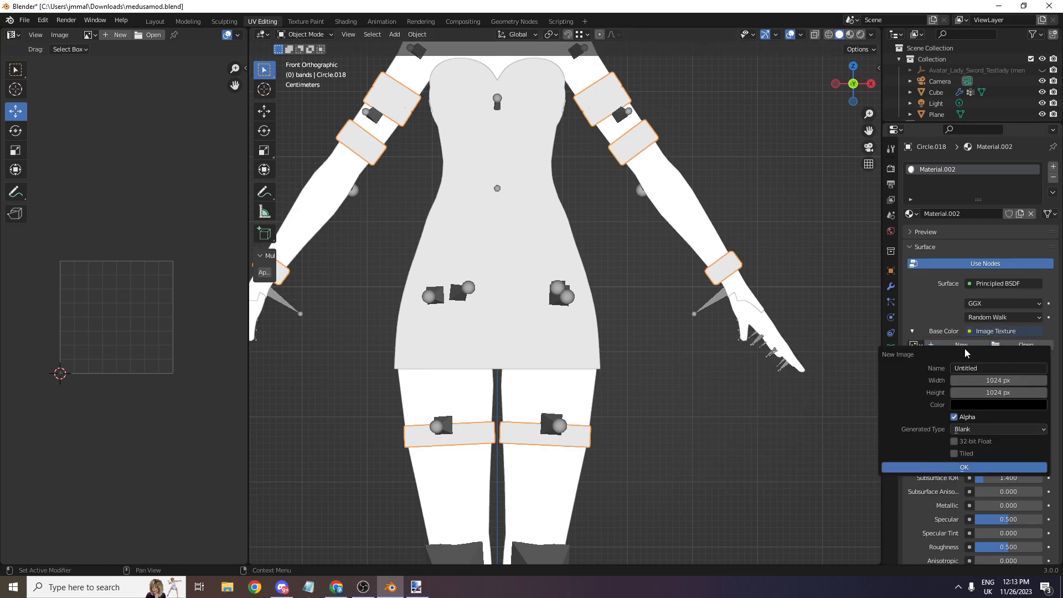
left_click(970, 404)
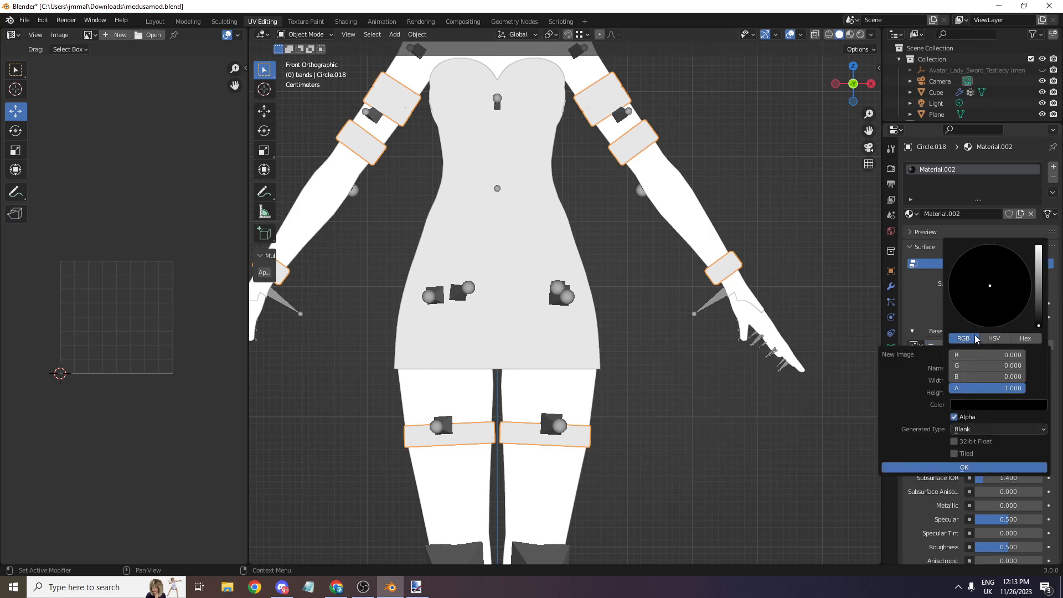
left_click_drag(1036, 296, 1011, 309)
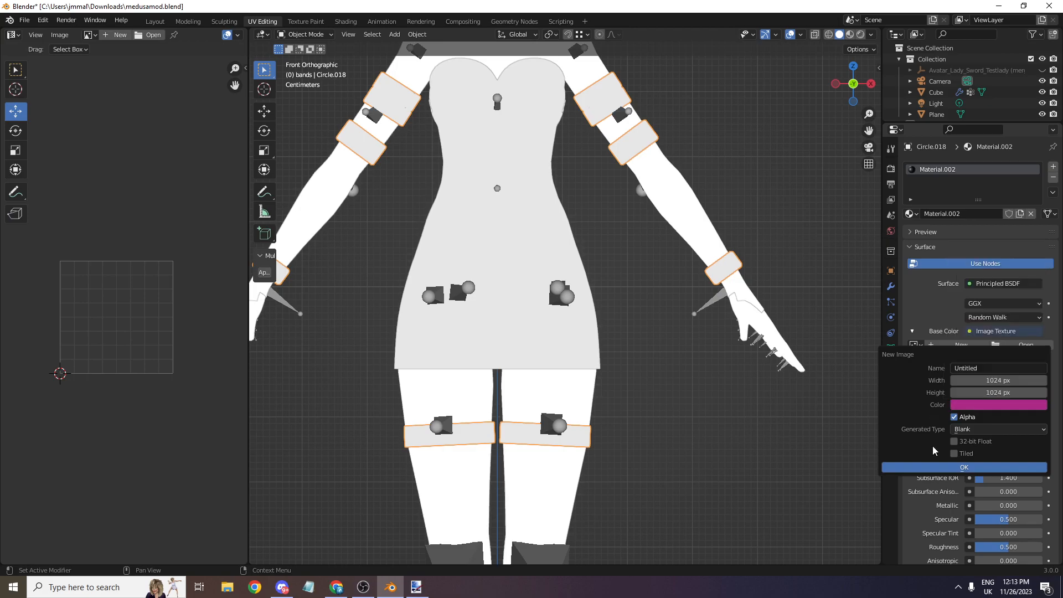
left_click(975, 405)
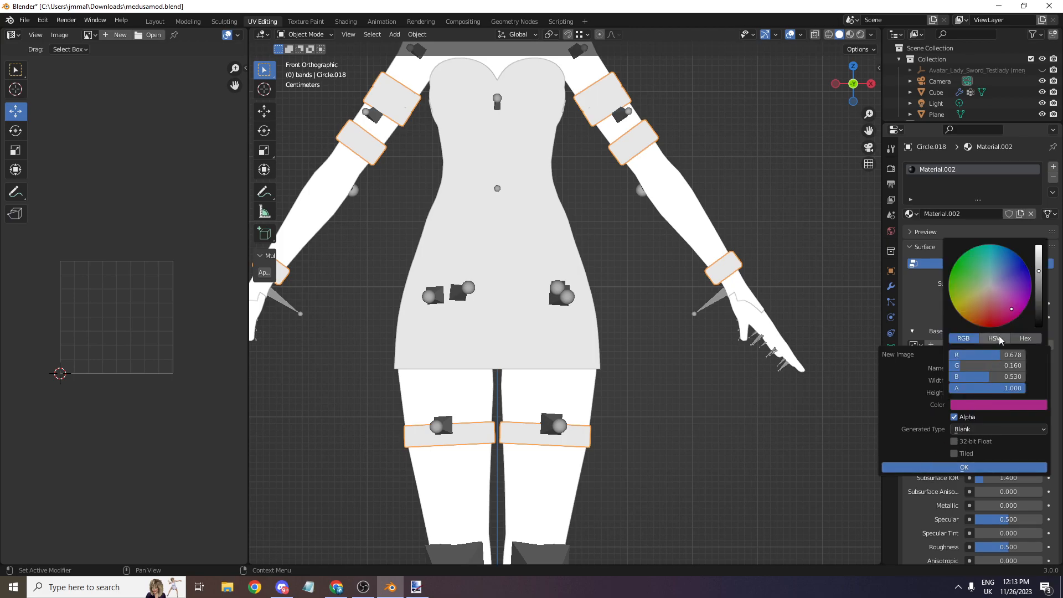
left_click_drag(1038, 256, 1039, 262)
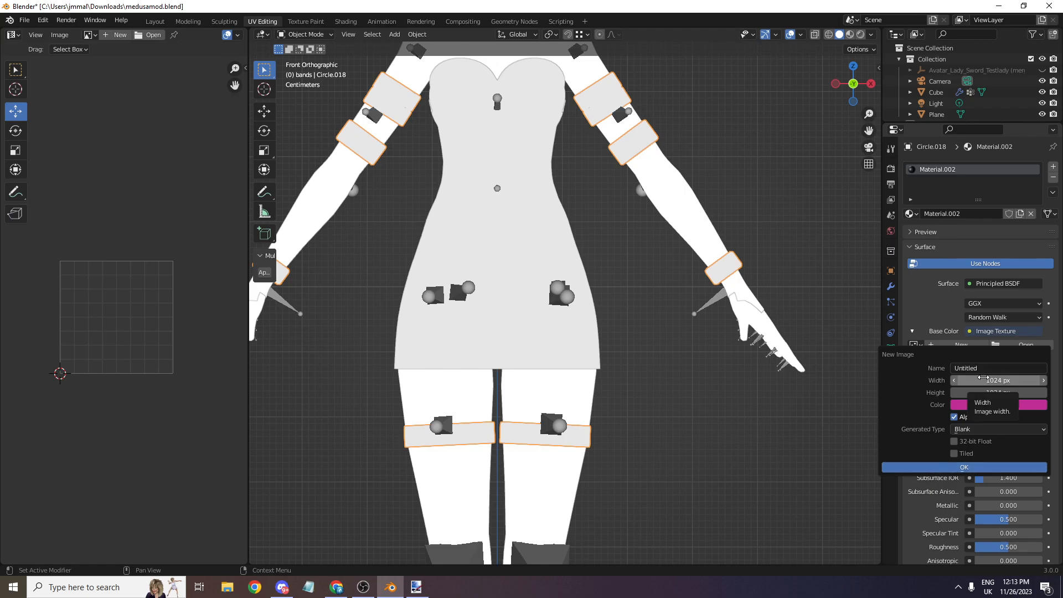
left_click(982, 377)
type("512")
key("Return")
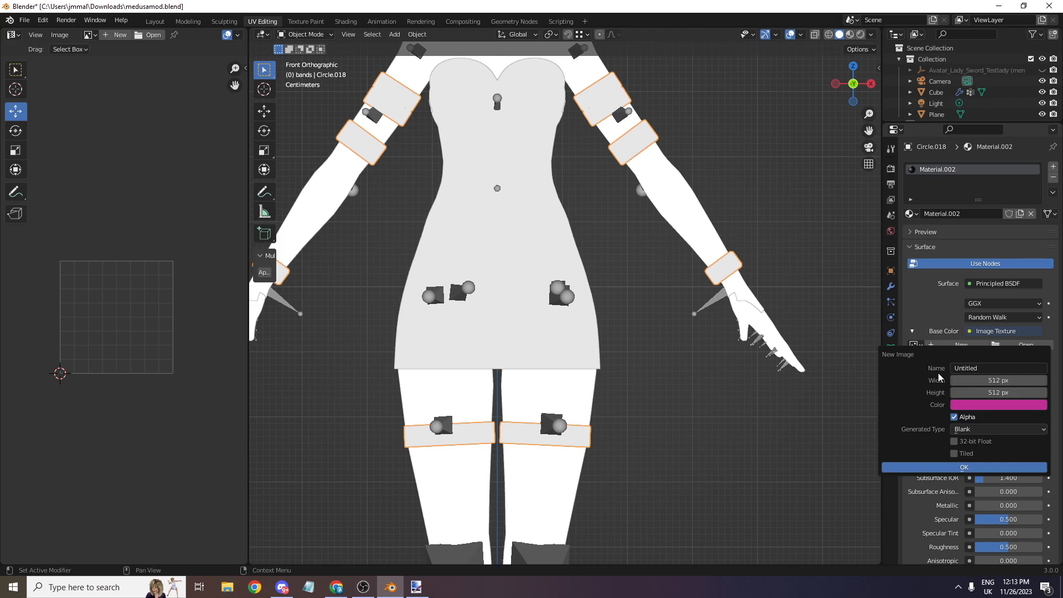
left_click(950, 466)
scroll(789, 181, "up", 1)
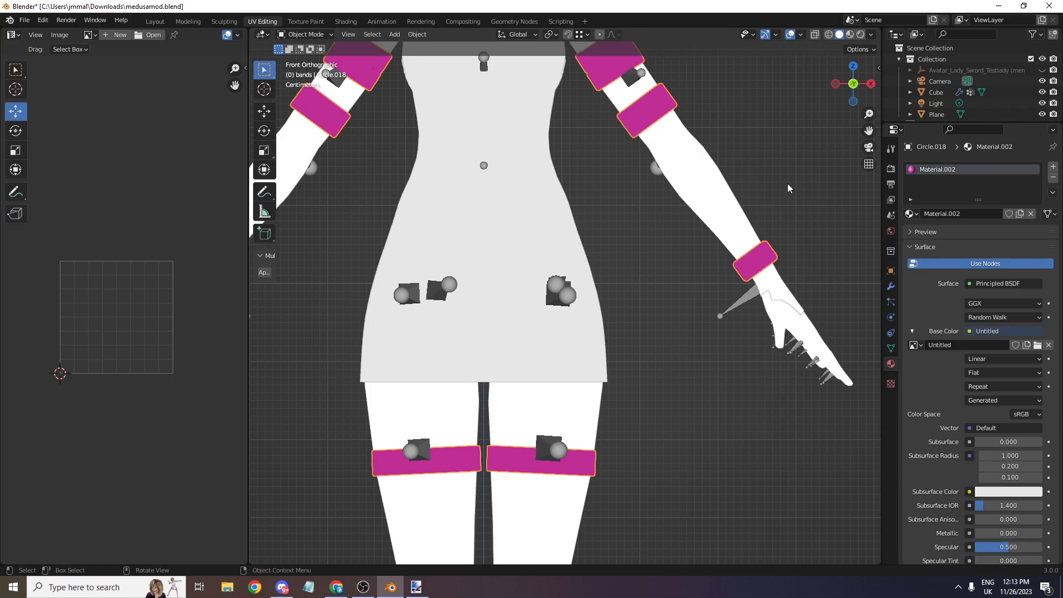
- Enter Edit Mode on the bands and select all their geometry to show the UV islands over the magenta texture
scroll(788, 188, "down", 3)
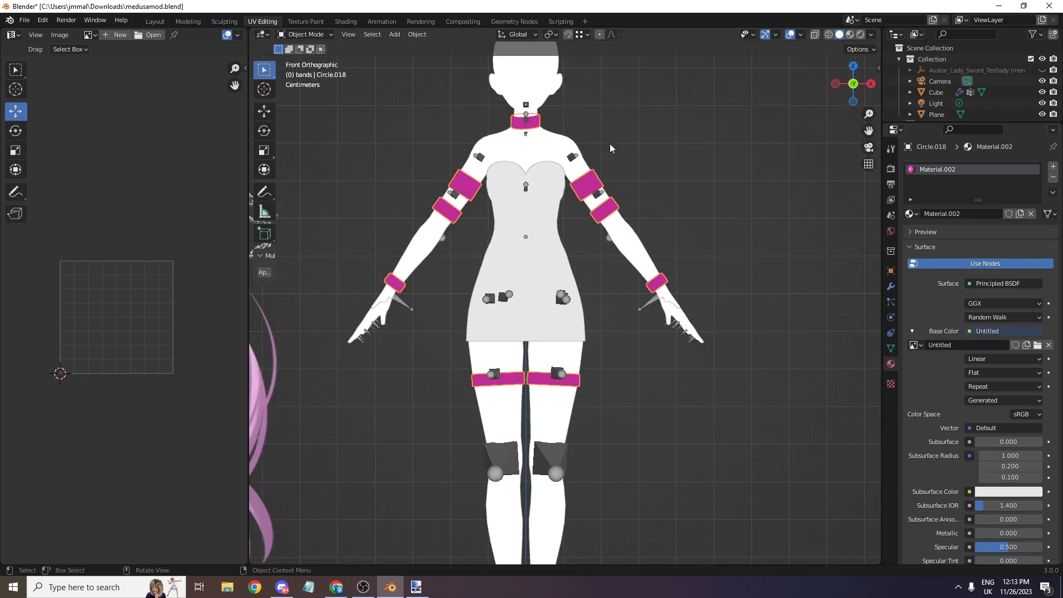
left_click(306, 35)
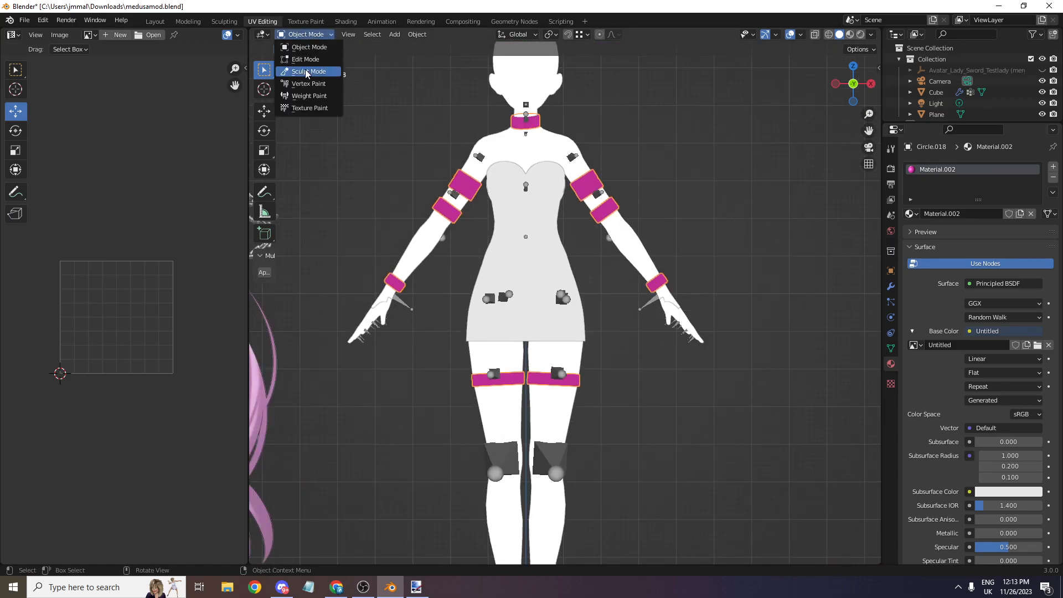
left_click(302, 59)
key("a")
scroll(130, 299, "down", 1)
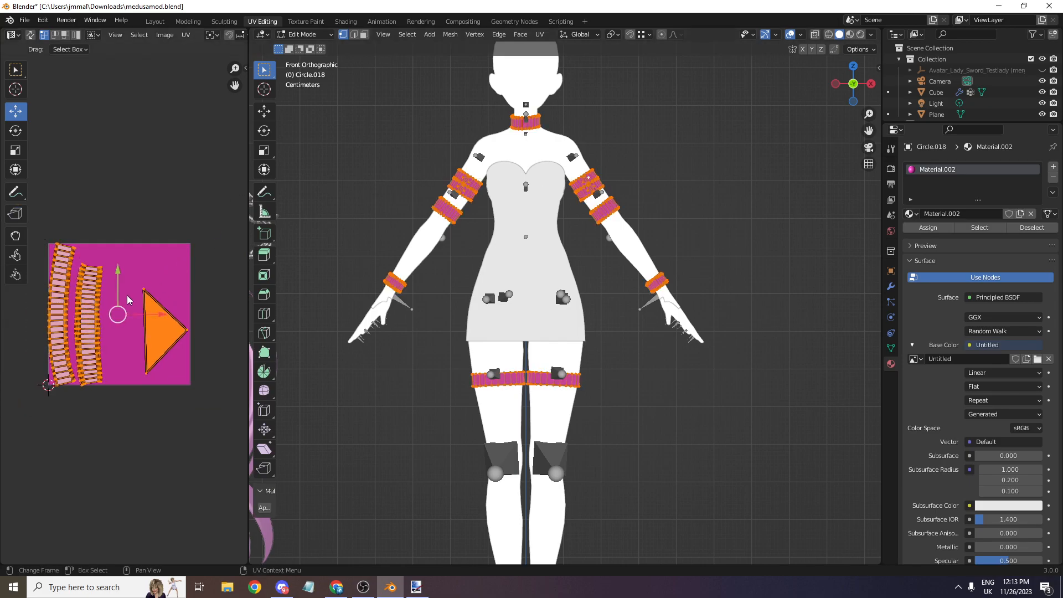
- Select the two curved band strips' UV islands, widen them along X and shift them right within the texture square
left_click_drag(34, 235, 126, 429)
key("s")
left_click(350, 381)
key("s")
key("x")
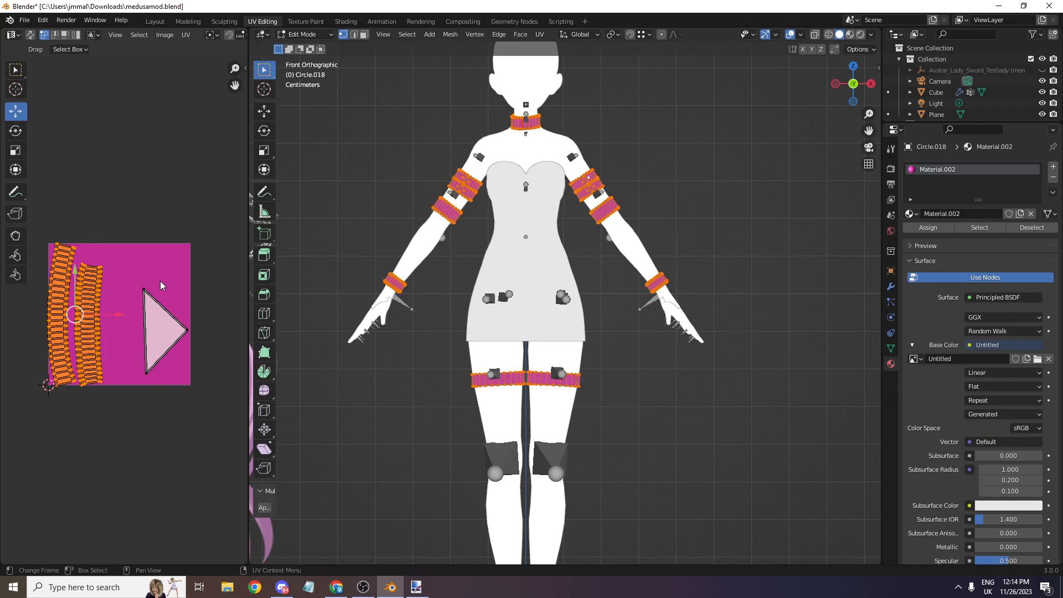
left_click(124, 313)
left_click_drag(124, 313, 142, 312)
scroll(394, 59, "up", 1)
left_click(304, 34)
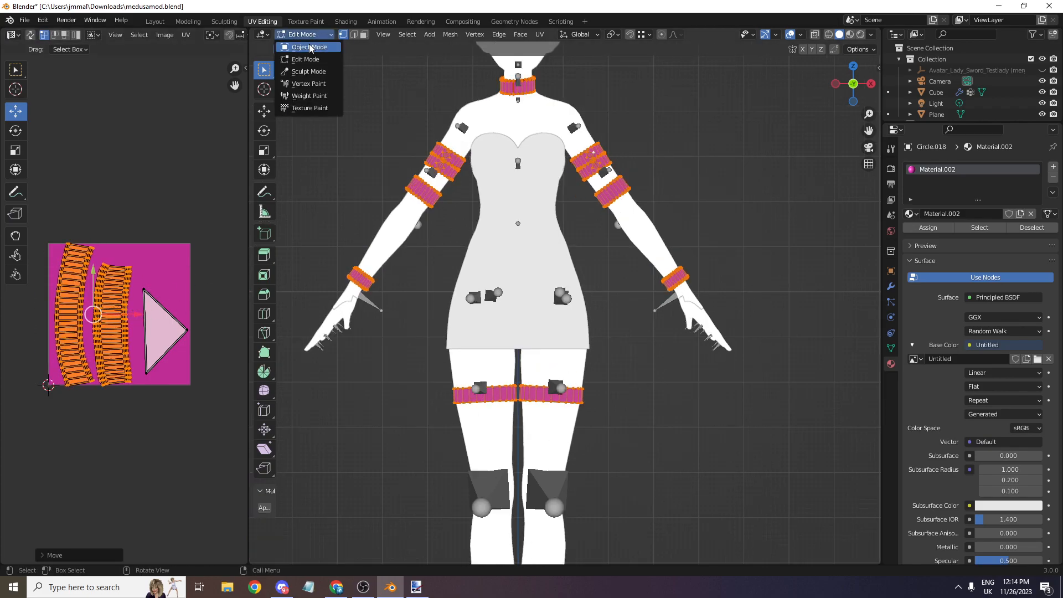
- In face select mode, select only the two narrow rim face loops along the edges of the uppermost arm band
left_click(304, 48)
scroll(834, 111, "up", 1)
left_click_drag(870, 129, 822, 307)
scroll(663, 140, "up", 5)
scroll(663, 146, "up", 3)
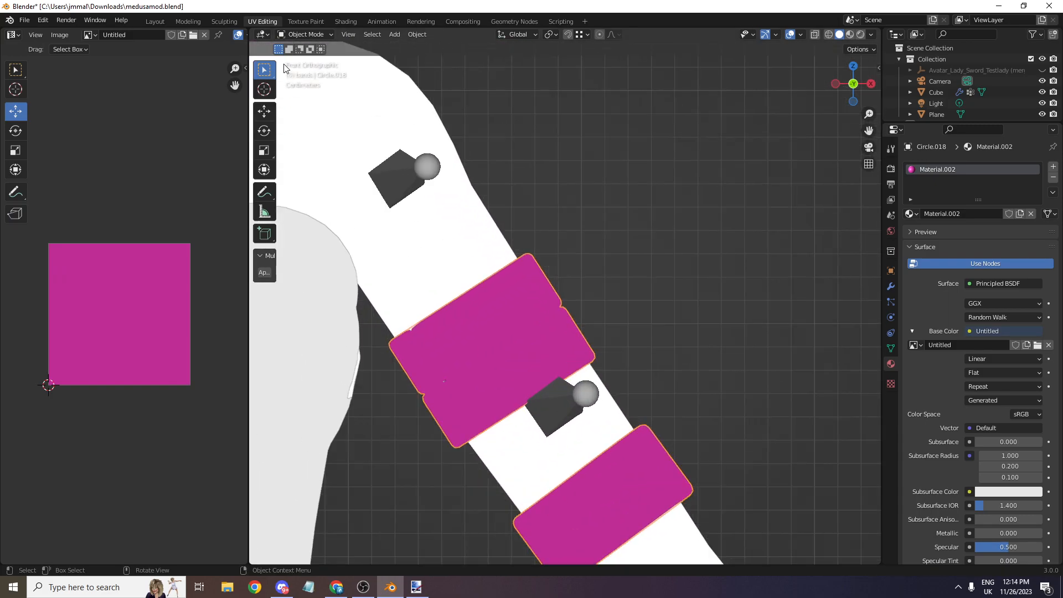
left_click(309, 35)
left_click(305, 59)
scroll(410, 169, "up", 4)
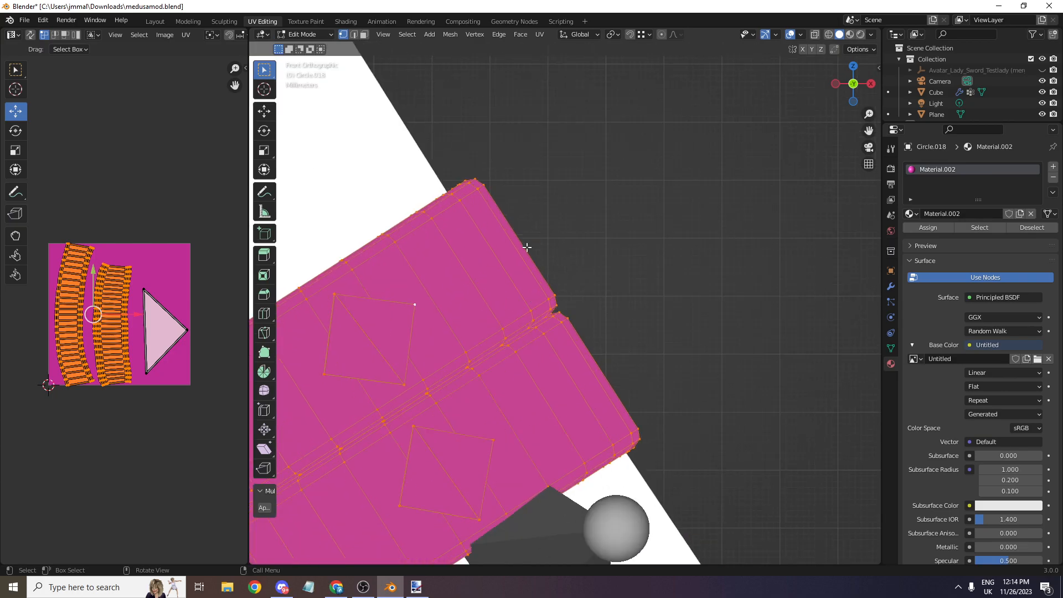
left_click(364, 34)
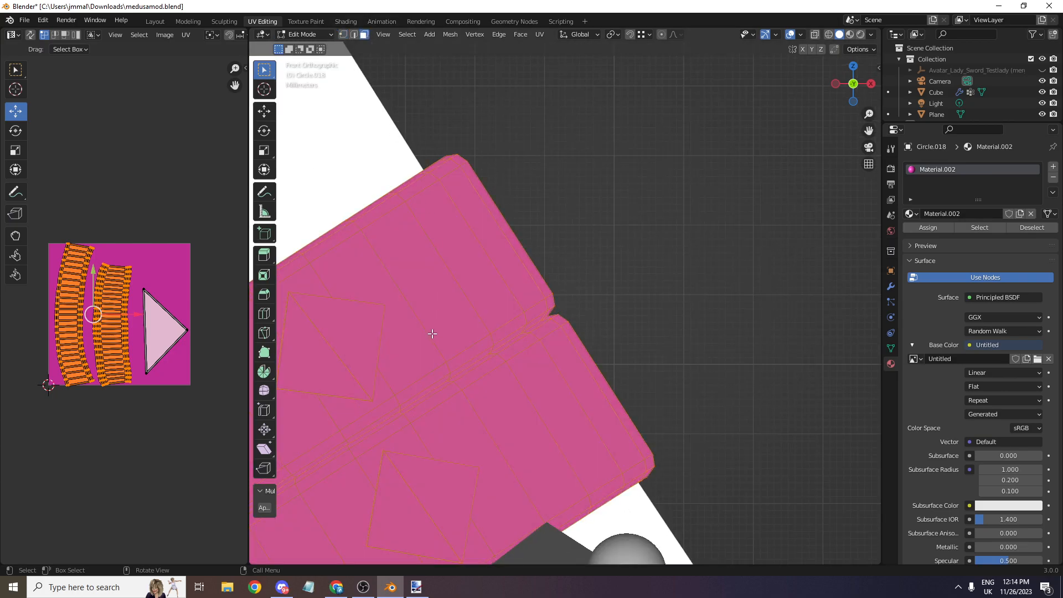
left_click(448, 363)
middle_click_drag(449, 362, 409, 242)
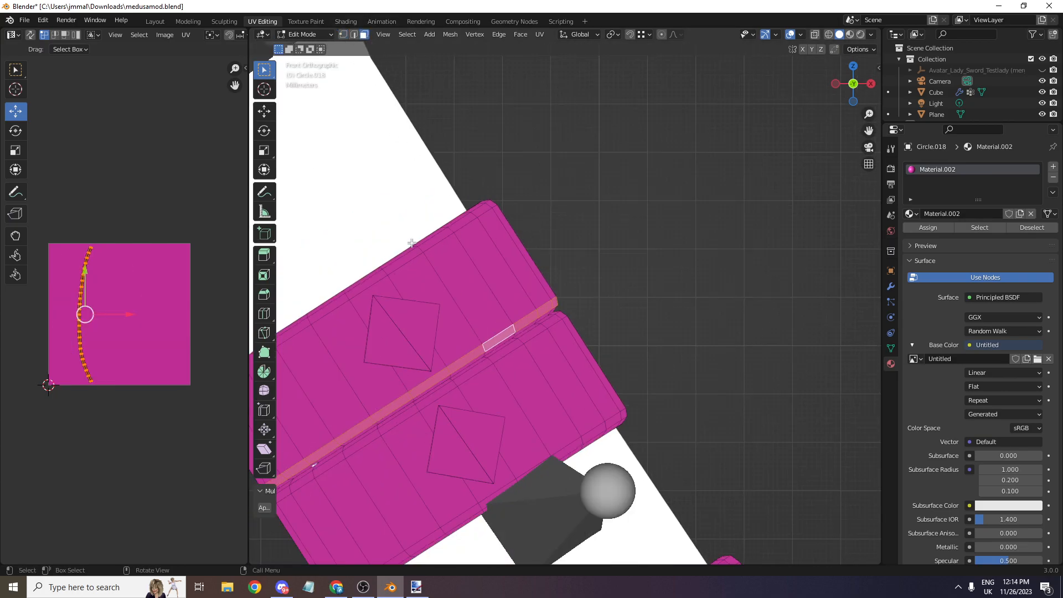
left_click(423, 251, "alt+shift")
scroll(475, 272, "down", 2)
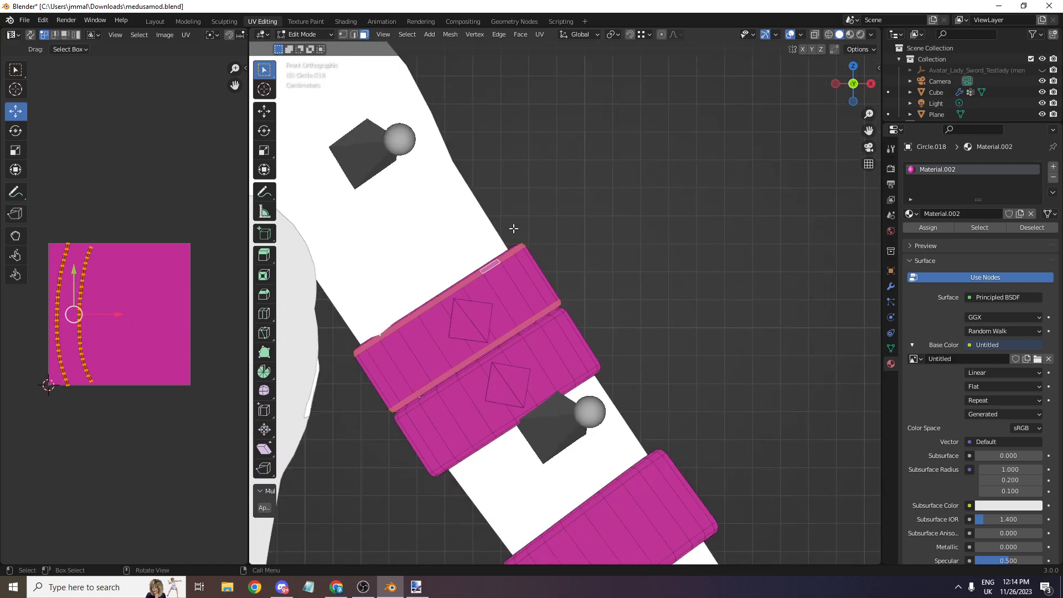
- Examine the reference art in the browser and in Blender for the shading of the arm band rims
key("alt+Tab")
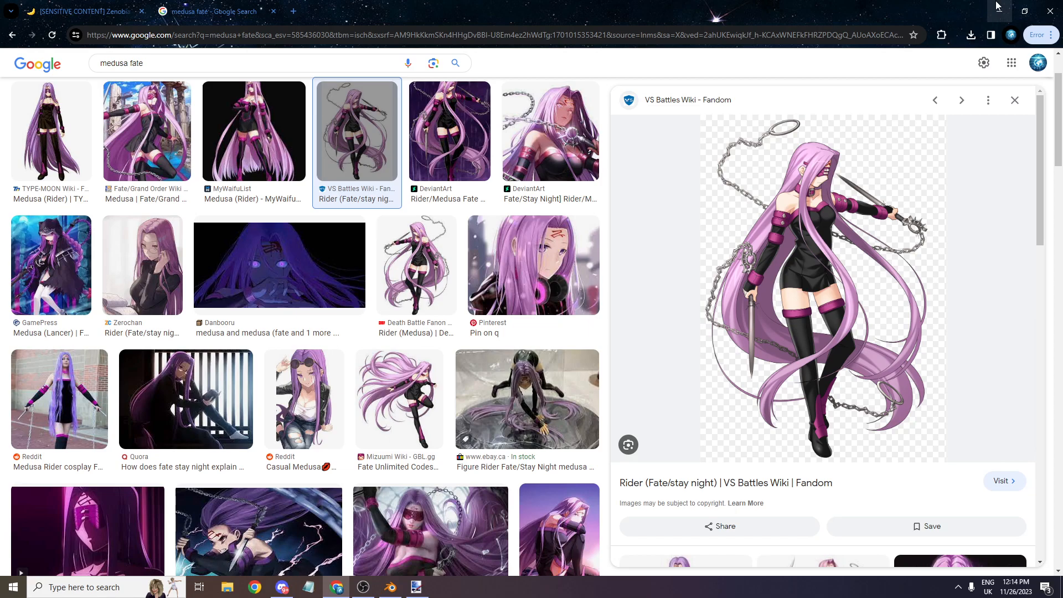
key("alt+Tab")
left_click_drag(869, 130, 1002, 152)
scroll(631, 210, "up", 8)
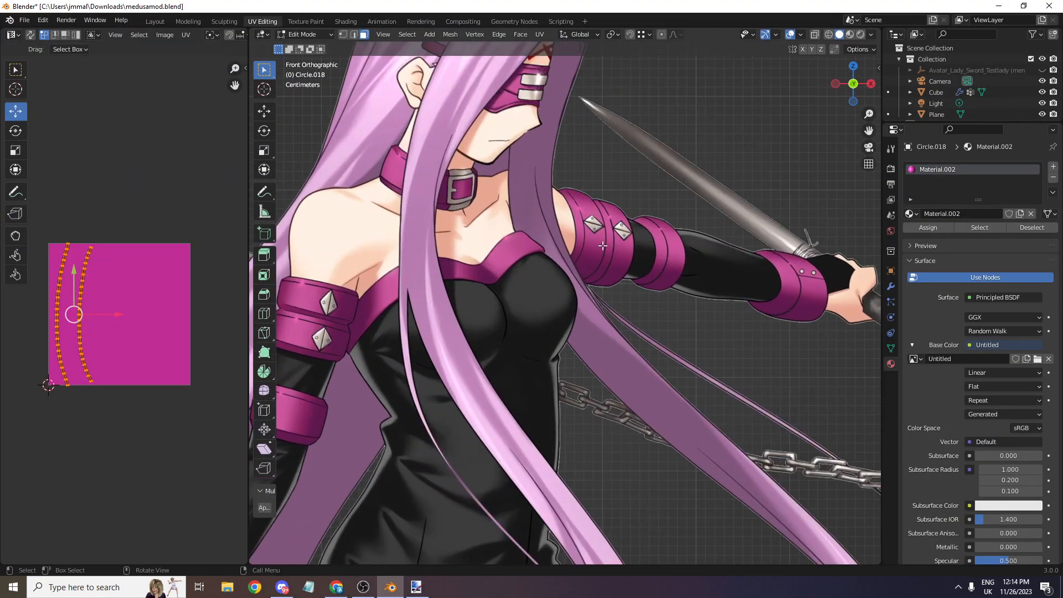
middle_click_drag(631, 210, 564, 135, "shift")
scroll(624, 57, "down", 6)
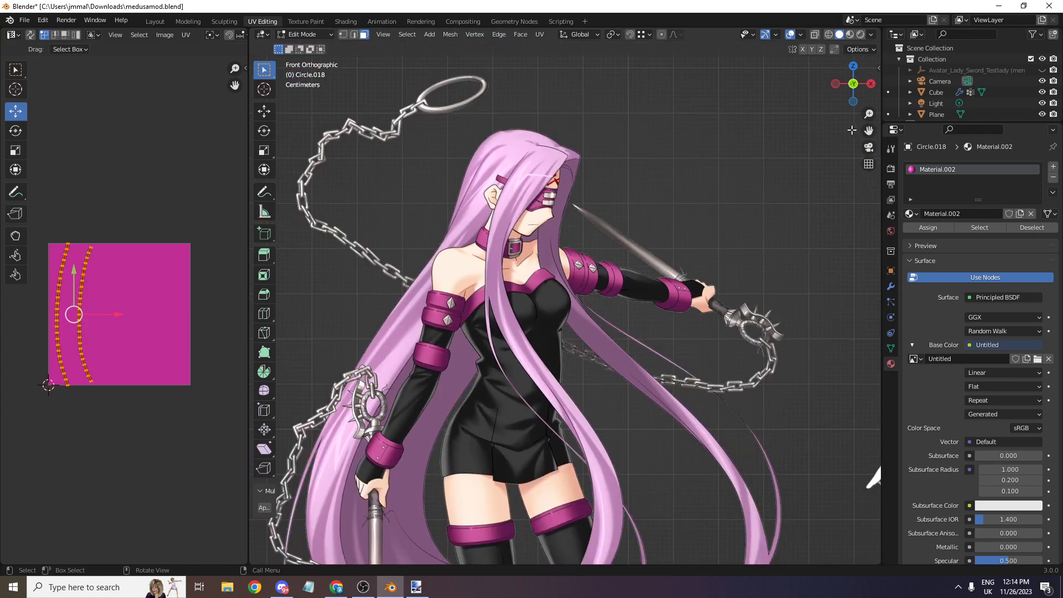
left_click_drag(872, 130, 3, 108)
scroll(871, 126, "down", 6)
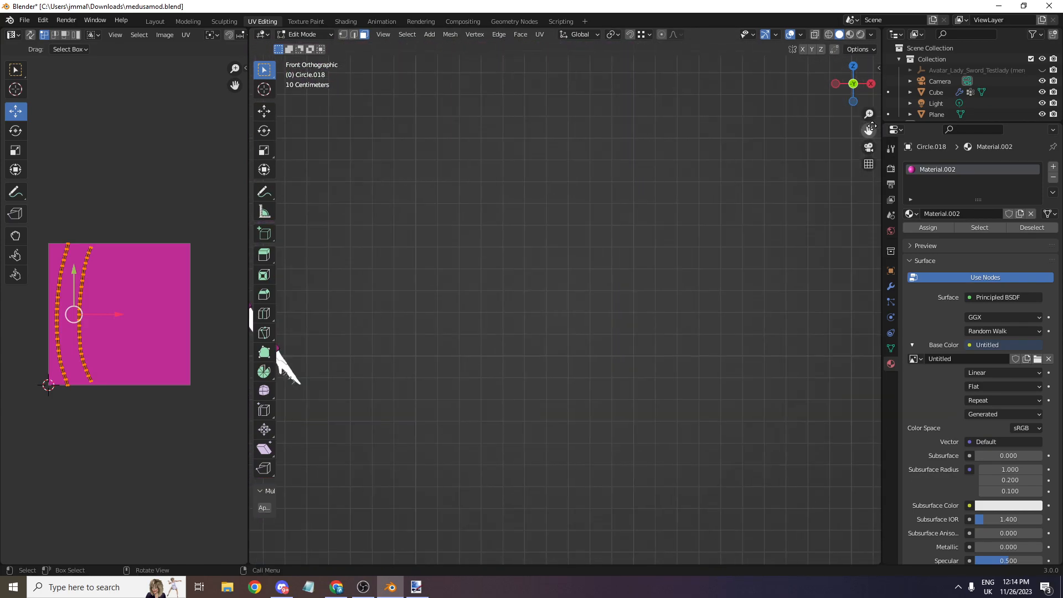
left_click_drag(871, 126, 1013, 144)
scroll(871, 126, "up", 4)
left_click_drag(871, 126, 905, 122)
scroll(871, 126, "up", 3)
scroll(498, 135, "up", 8)
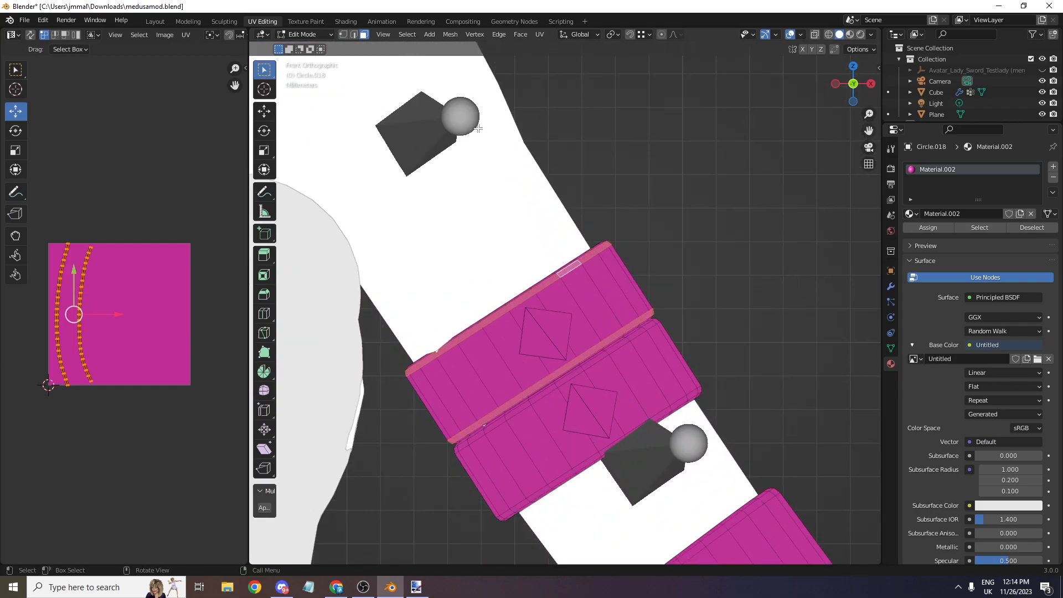
- Switch the bands to Texture Paint mode and enable face selection masking so only the selected rims can be painted
left_click(318, 35)
left_click(304, 108)
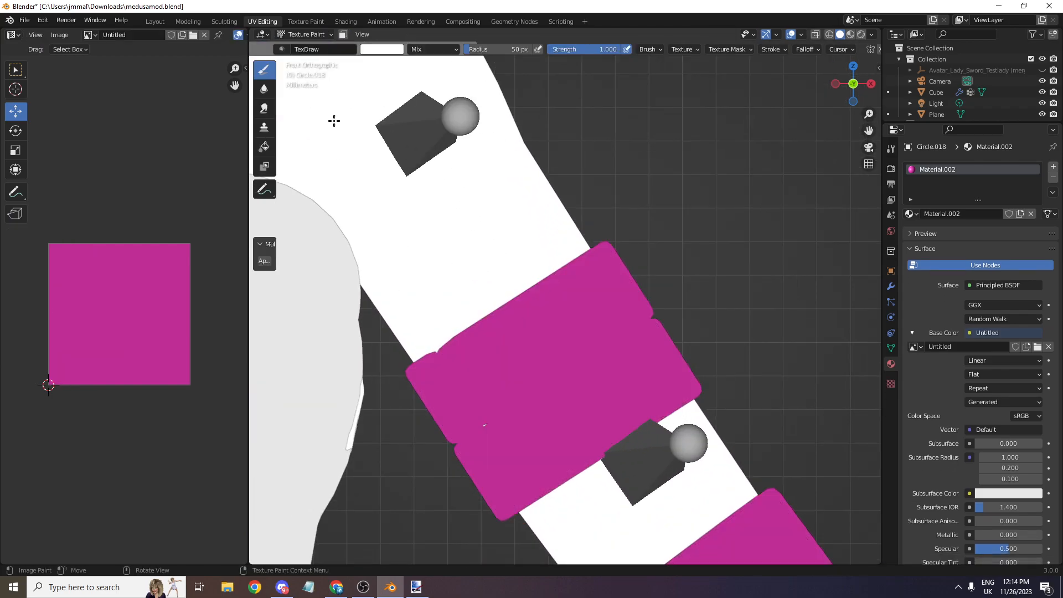
scroll(321, 59, "up", 2)
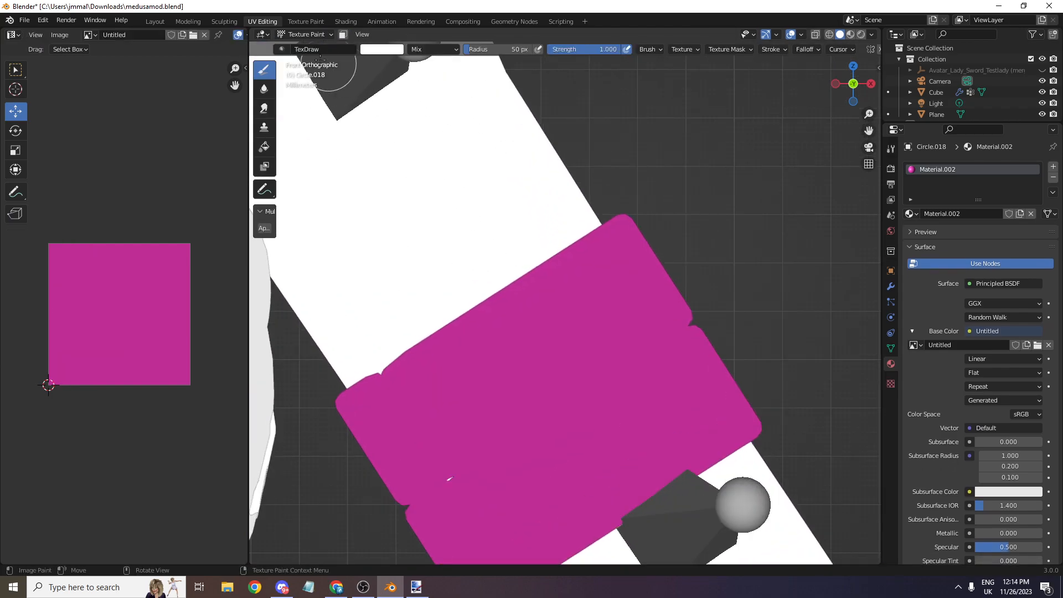
left_click(342, 35)
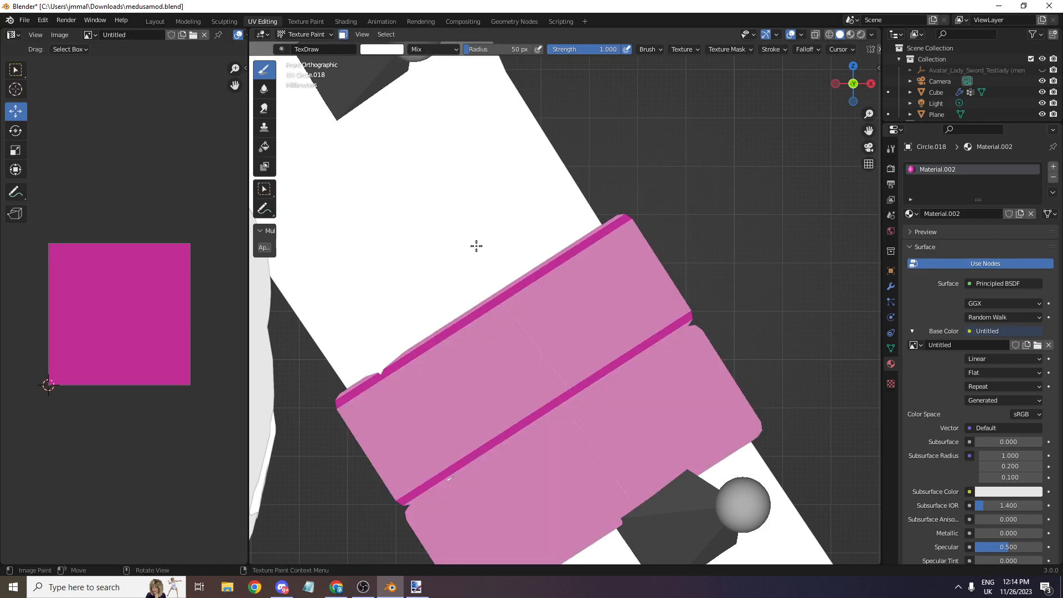
scroll(581, 238, "down", 3)
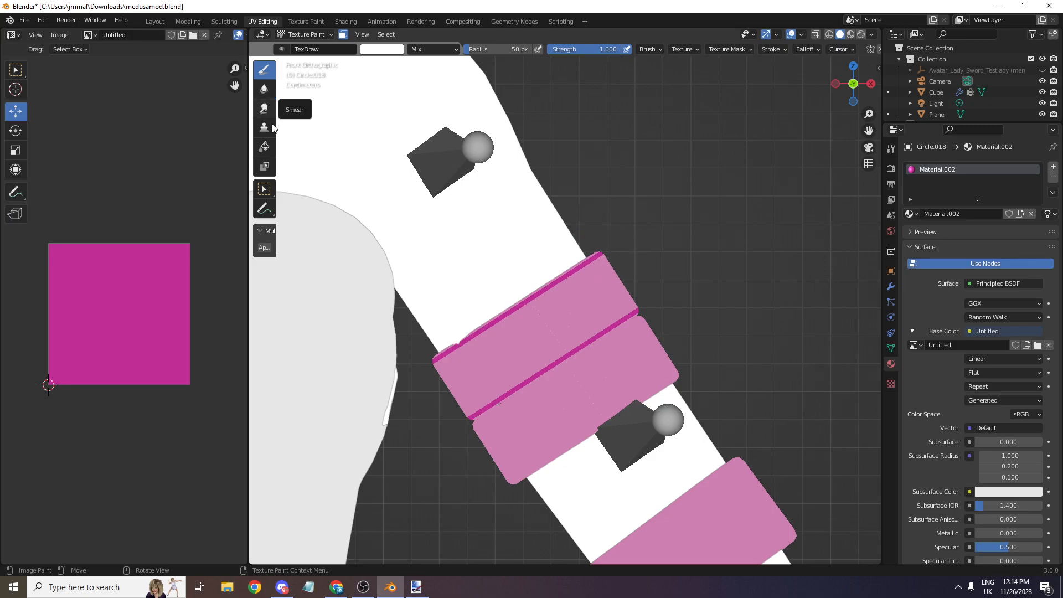
- Sample the band's magenta as the Draw brush colour and darken it to R 0.400, G 0.094, B 0.314
left_click(381, 50)
left_click(453, 169)
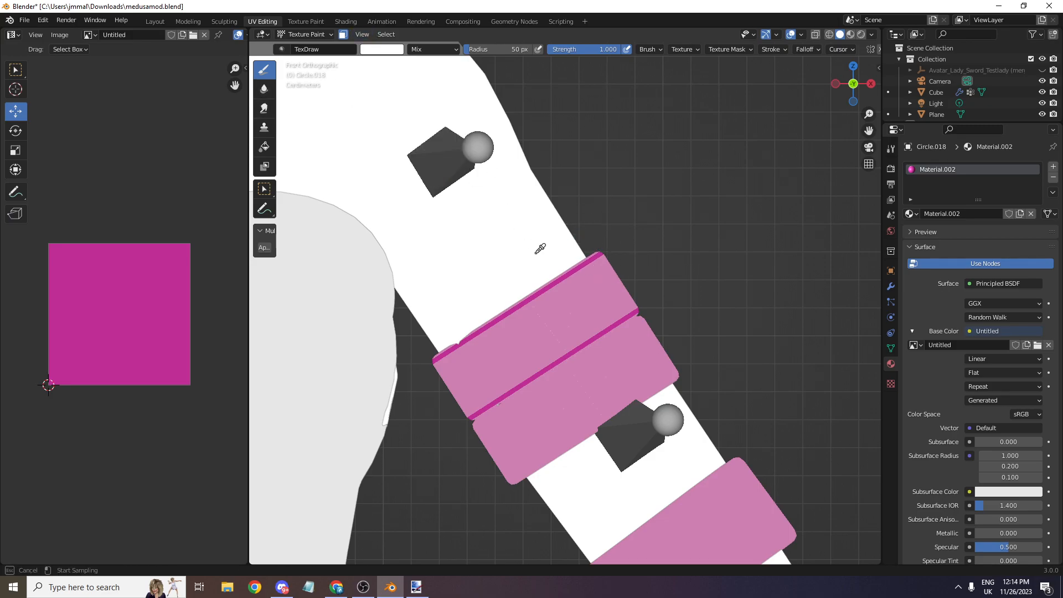
left_click(548, 286)
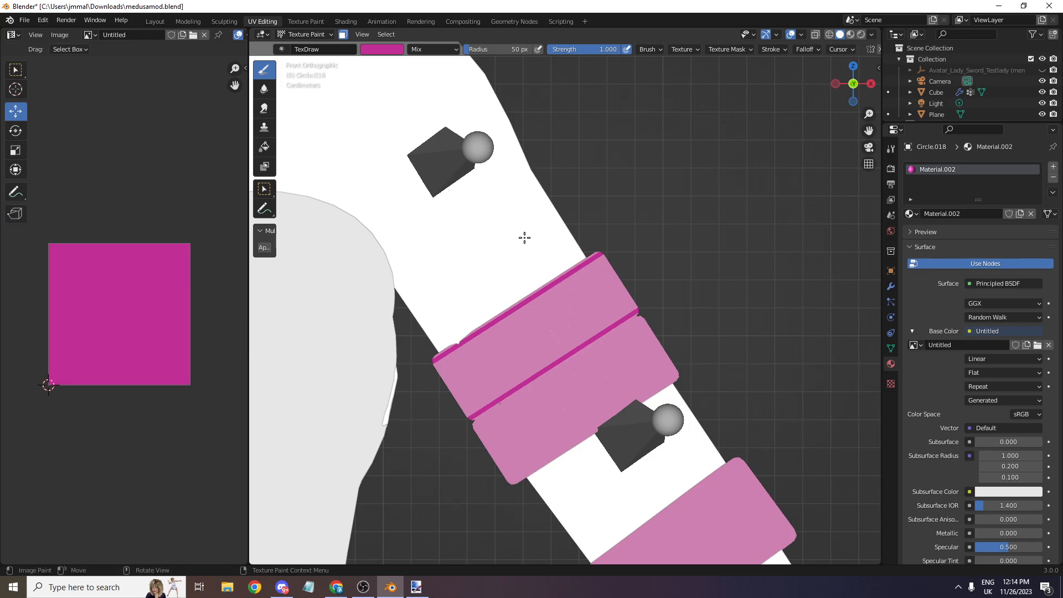
left_click(389, 51)
left_click(456, 109)
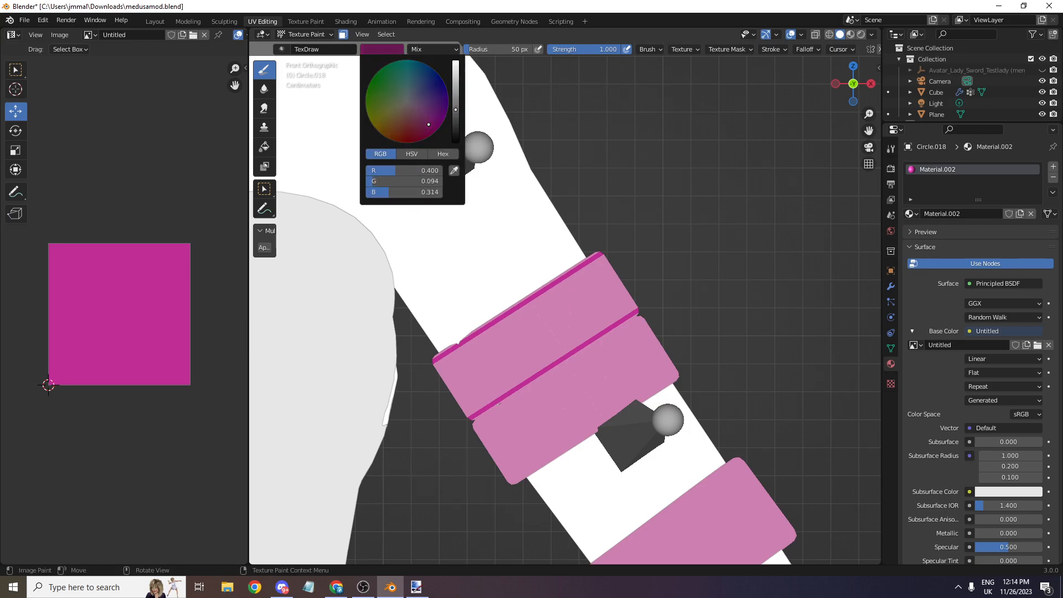
- With the Fill brush, sample the band's magenta, darken it to R 0.360, G 0.085, B 0.283, and fill the masked rim faces
left_click(264, 147)
left_click(390, 49)
left_click(455, 168)
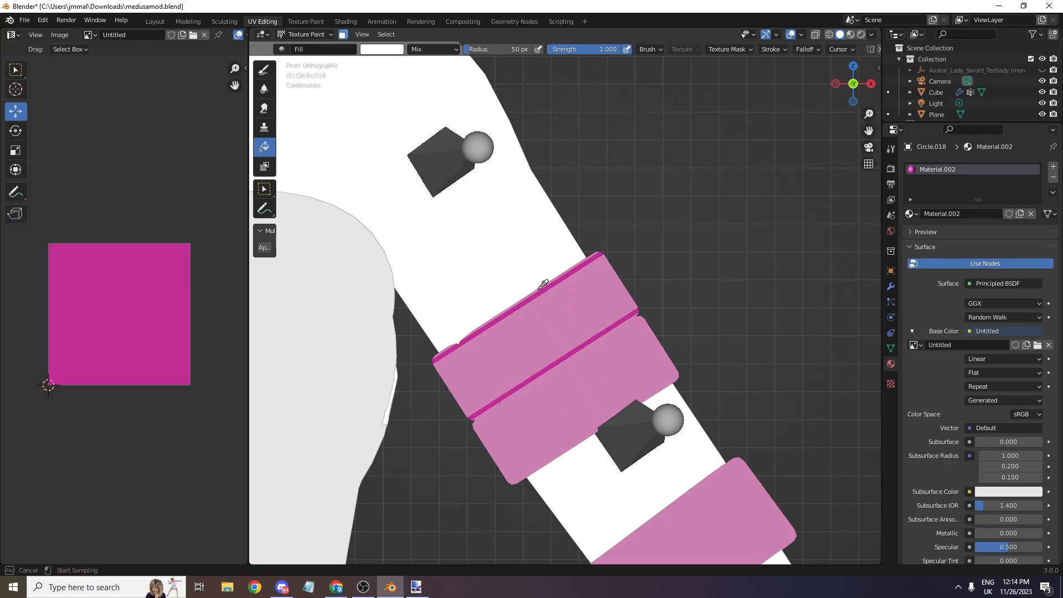
left_click(538, 294)
left_click(393, 52)
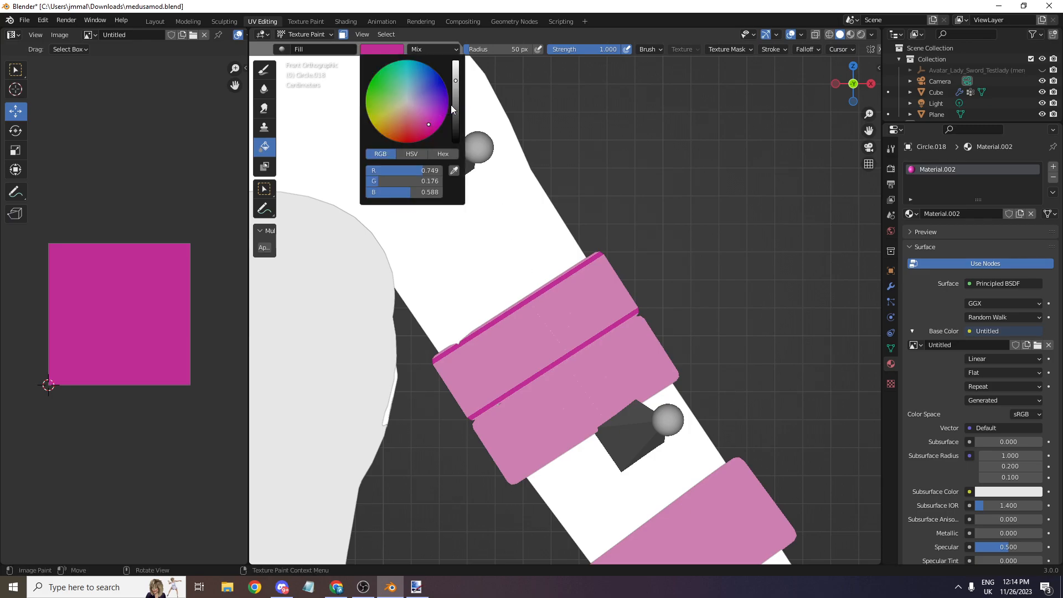
left_click_drag(452, 109, 456, 113)
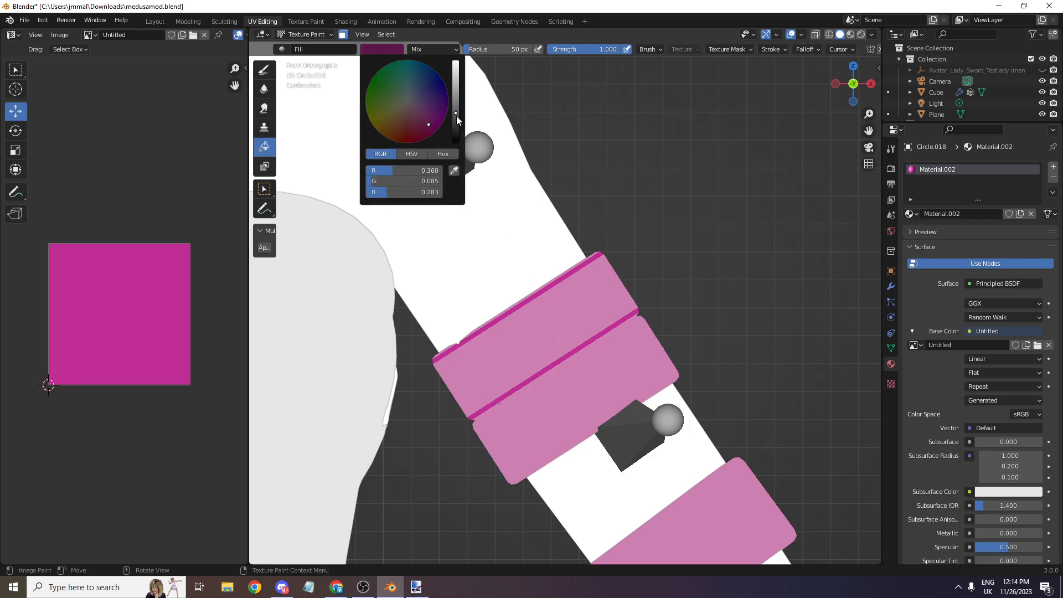
scroll(534, 292, "up", 2)
left_click(524, 290)
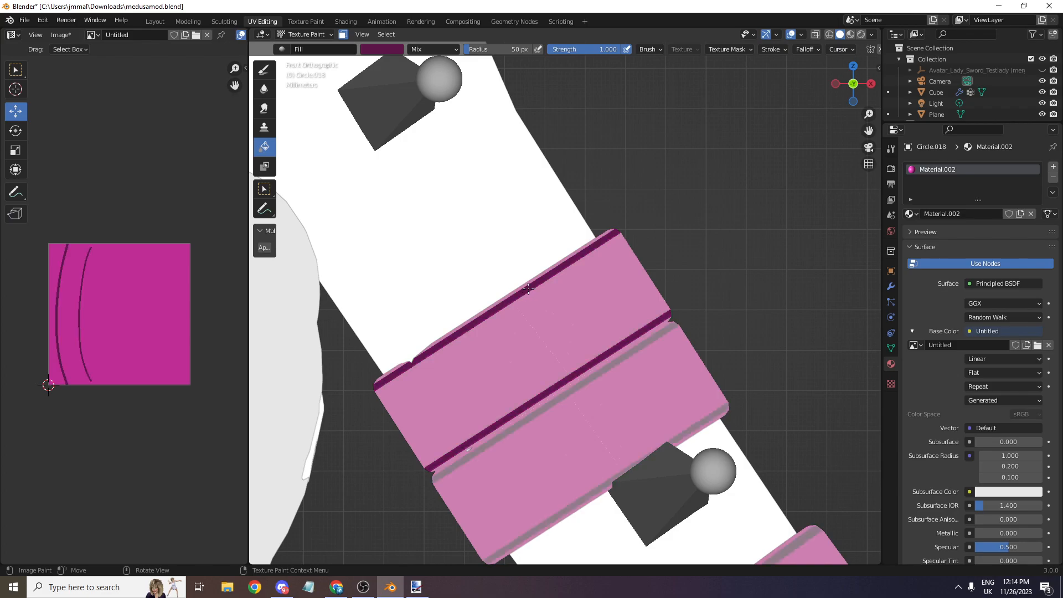
- Hide the viewport overlays and inspect the dark rims on the collar and on the bands of both arms
scroll(603, 236, "down", 5)
left_click(794, 33)
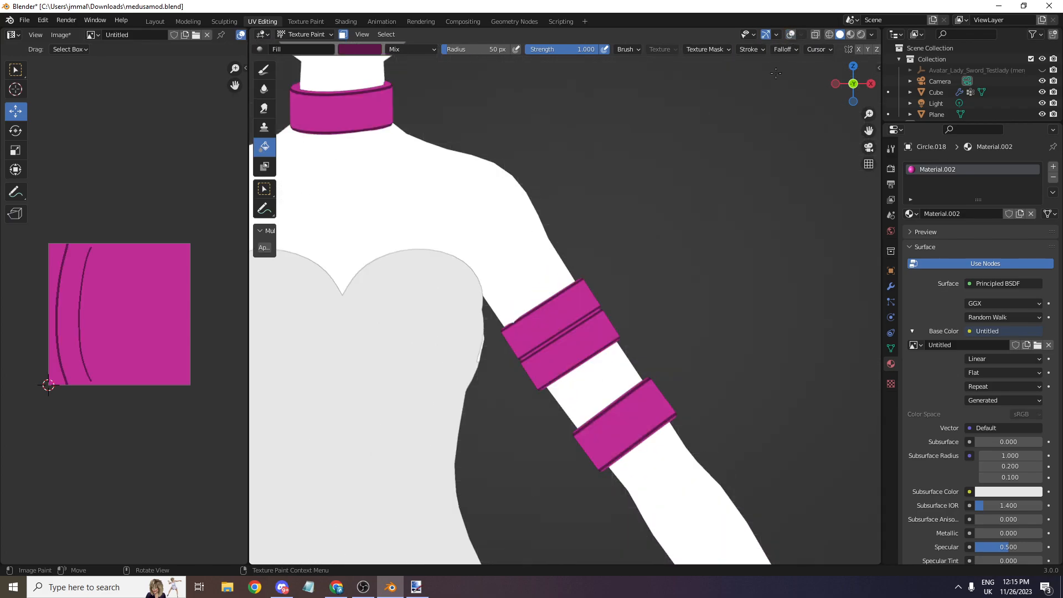
scroll(810, 83, "down", 3)
mouse_move(839, 93)
left_mouse_down()
mouse_move(739, 104)
mouse_move(833, 95)
mouse_move(780, 119)
mouse_move(845, 92)
mouse_move(850, 58)
mouse_move(872, 92)
mouse_move(888, 93)
mouse_move(664, 93)
mouse_move(847, 66)
mouse_move(880, 92)
mouse_move(813, 93)
mouse_move(861, 92)
mouse_move(837, 92)
left_mouse_up()
scroll(838, 93, "down", 4)
scroll(838, 91, "up", 4)
scroll(838, 91, "up", 3)
scroll(838, 91, "down", 3)
scroll(837, 92, "up", 5)
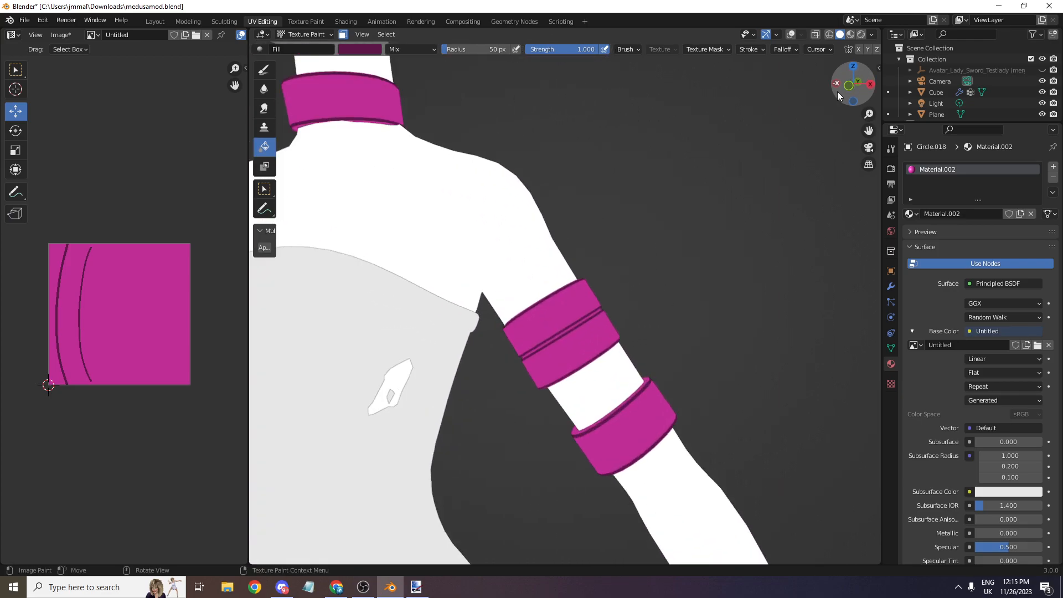
scroll(621, 194, "down", 5)
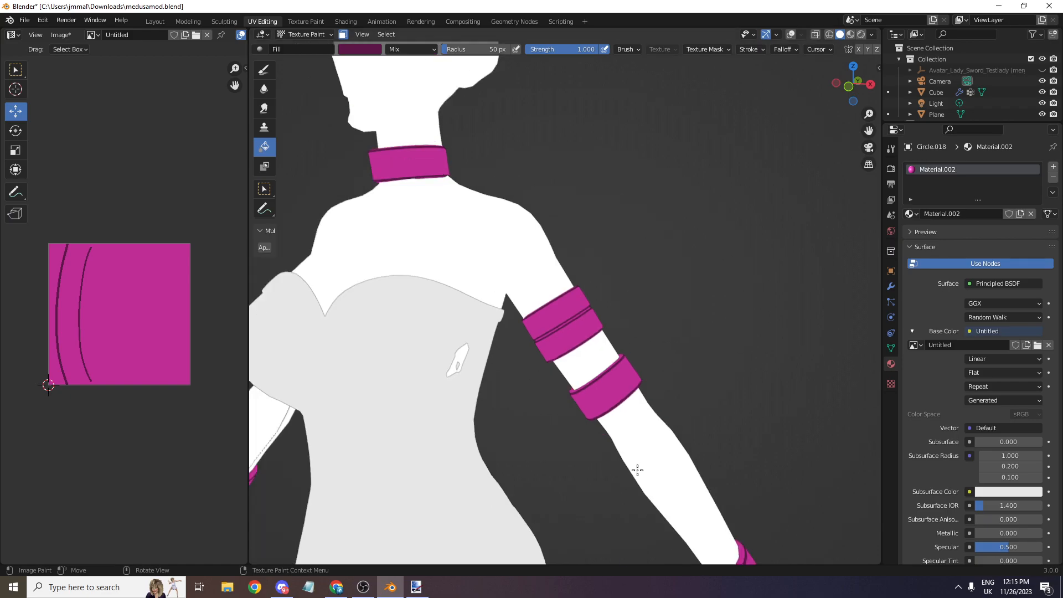
left_click_drag(869, 130, 1036, 87)
scroll(565, 310, "up", 2)
- Return to Edit Mode with overlays shown, then select and delete all bands on the character's right arm
left_click(324, 36)
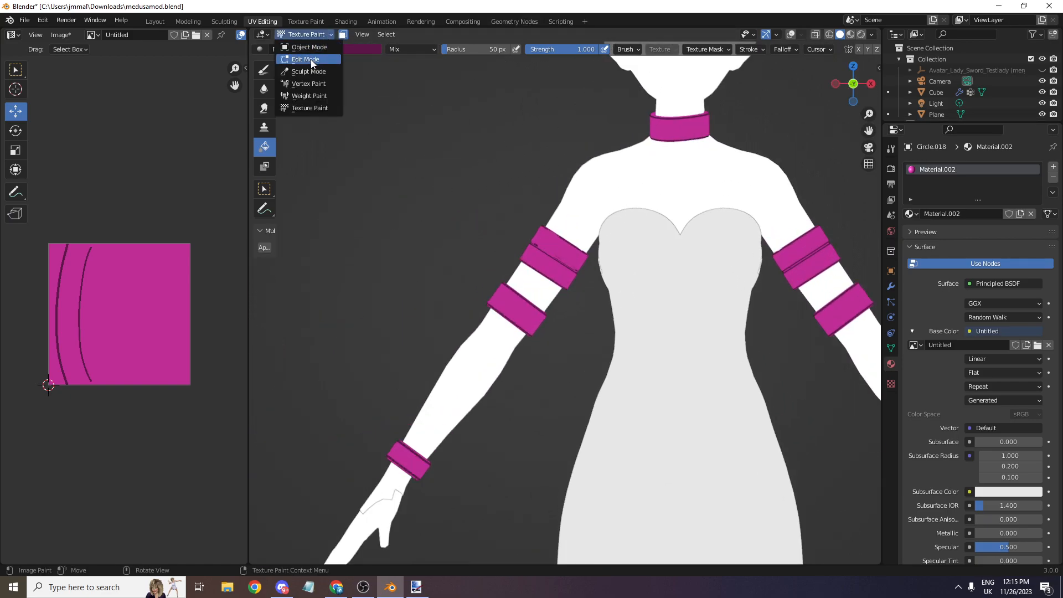
left_click(306, 59)
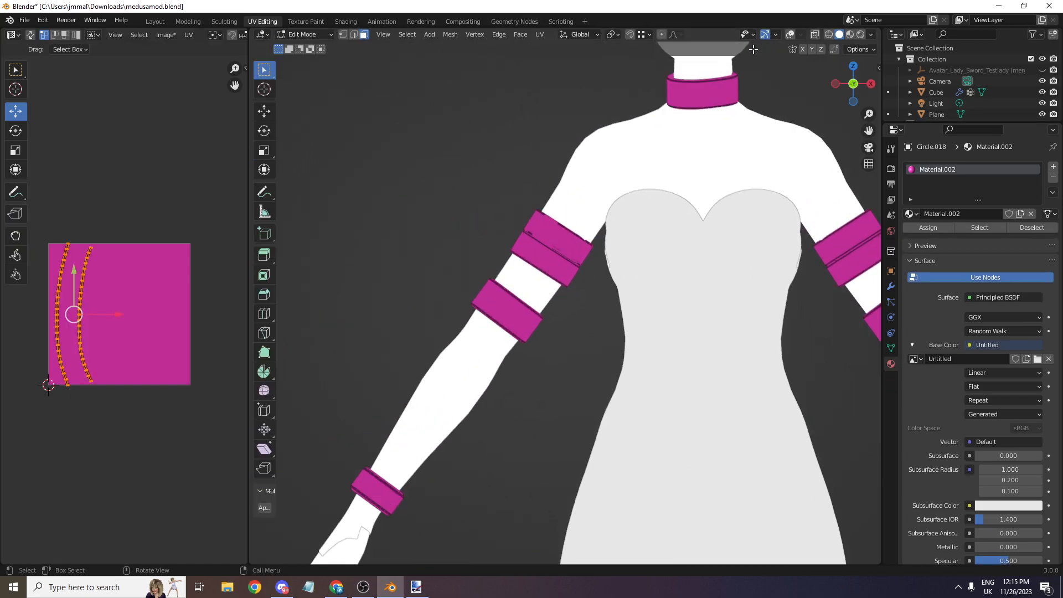
left_click(792, 35)
left_click(561, 278)
key("l")
key("l")
key("l")
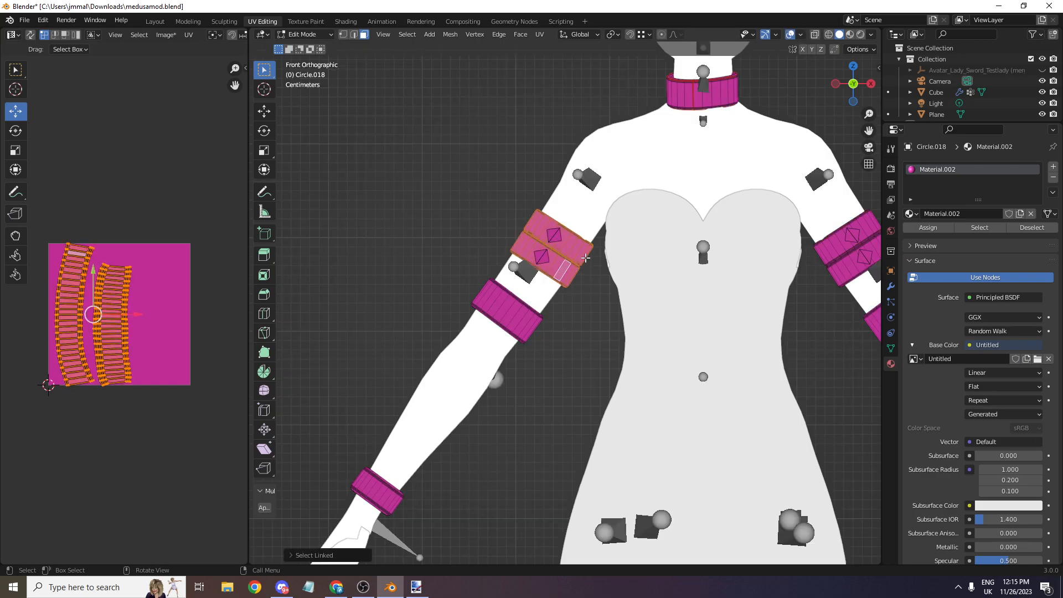
scroll(455, 365, "down", 2)
key("l")
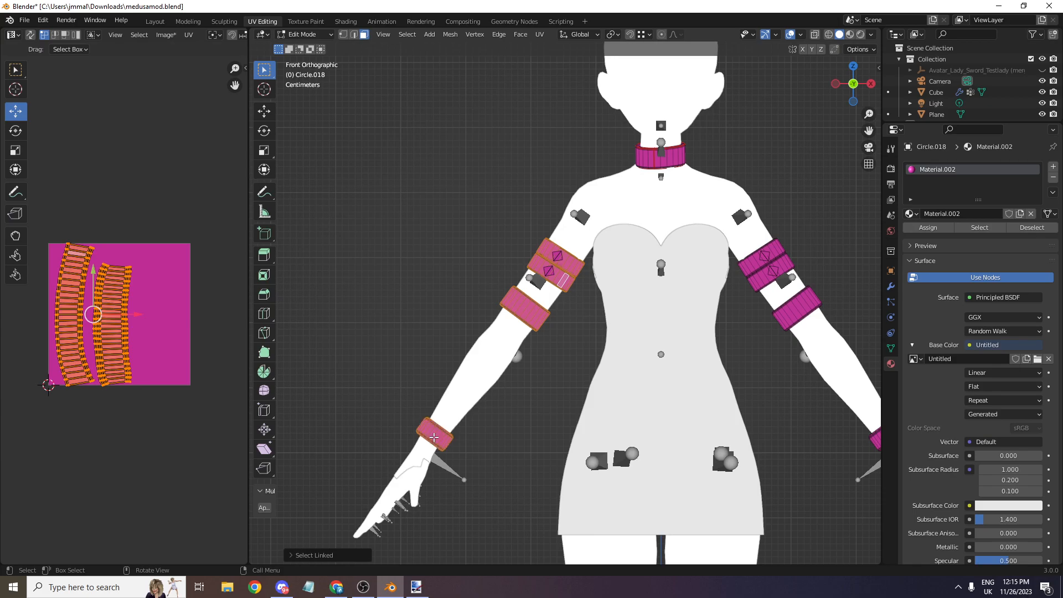
key("x")
left_click(432, 416)
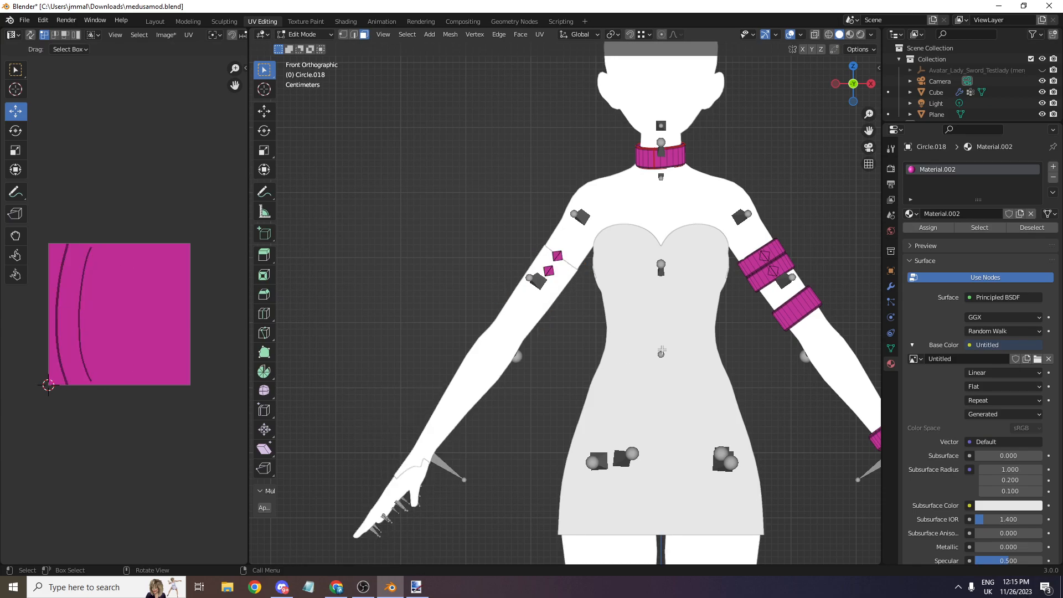
- Select all remaining bands on the character's left arm and symmetrize them onto the right arm
key("l")
key("l")
key("l")
key("l")
scroll(781, 337, "down", 1)
key("l")
scroll(825, 415, "up", 1)
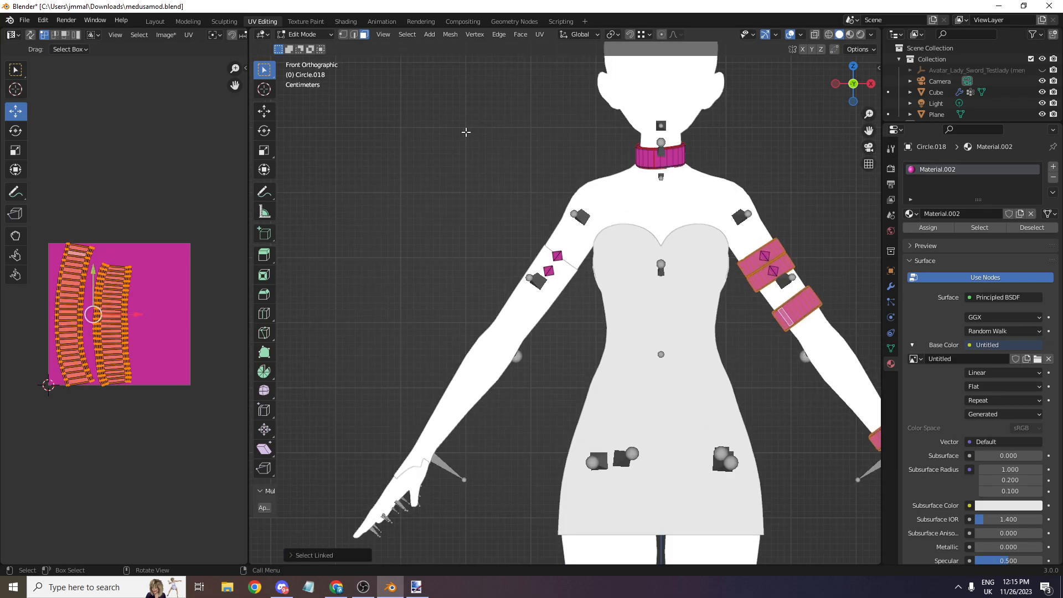
left_click(452, 35)
left_click(491, 204)
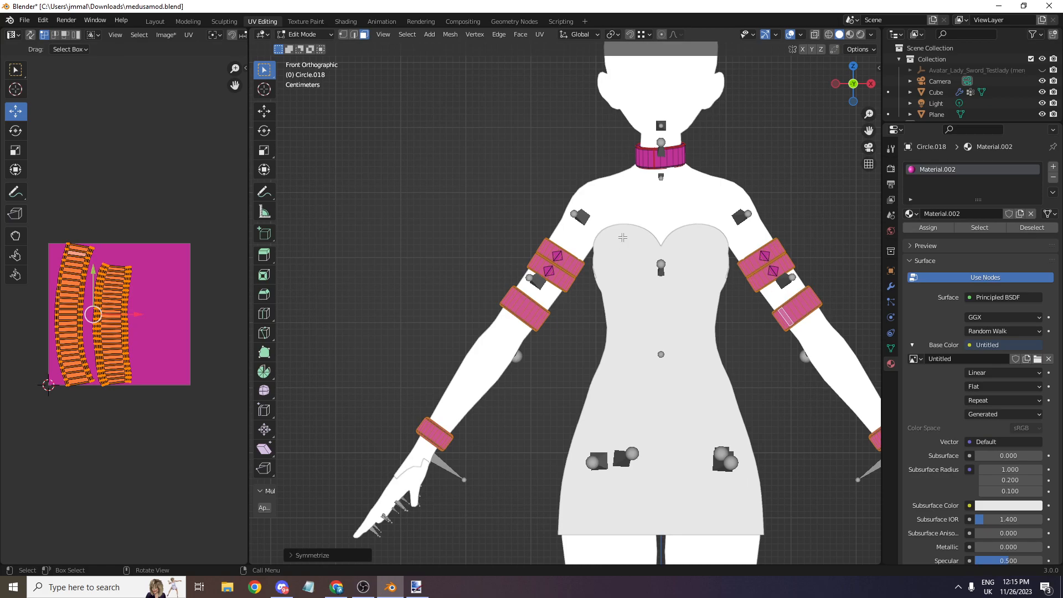
- Deselect the bands, inspect both arms from several angles and compare them with the reference art in the browser
scroll(623, 238, "up", 9)
left_click(691, 296)
scroll(583, 280, "down", 5)
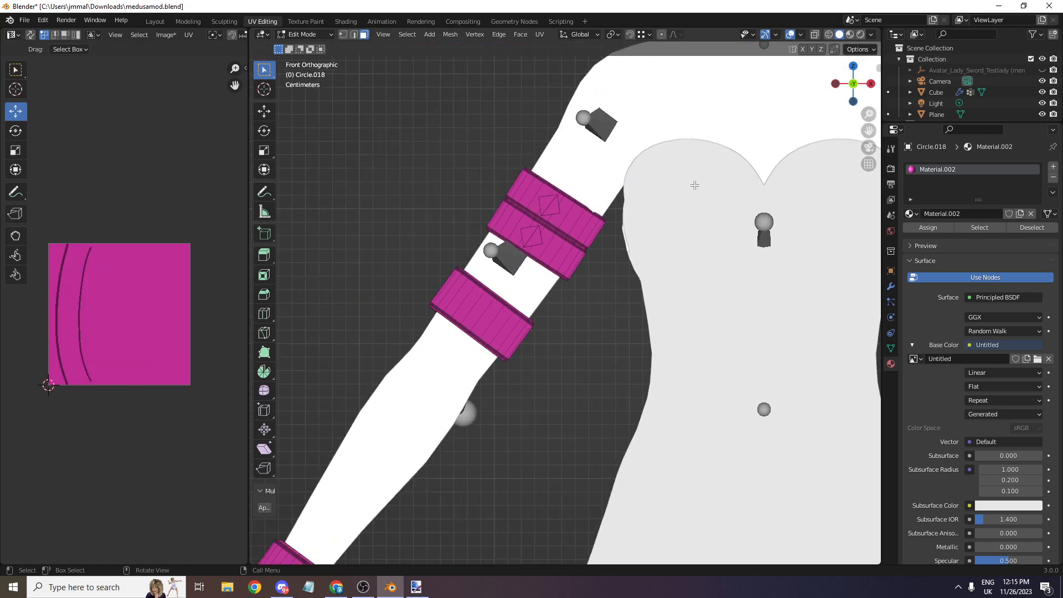
scroll(694, 185, "down", 5)
middle_click_drag(764, 238, 472, 180, "shift")
scroll(553, 243, "up", 2)
left_click_drag(854, 88, 966, 154)
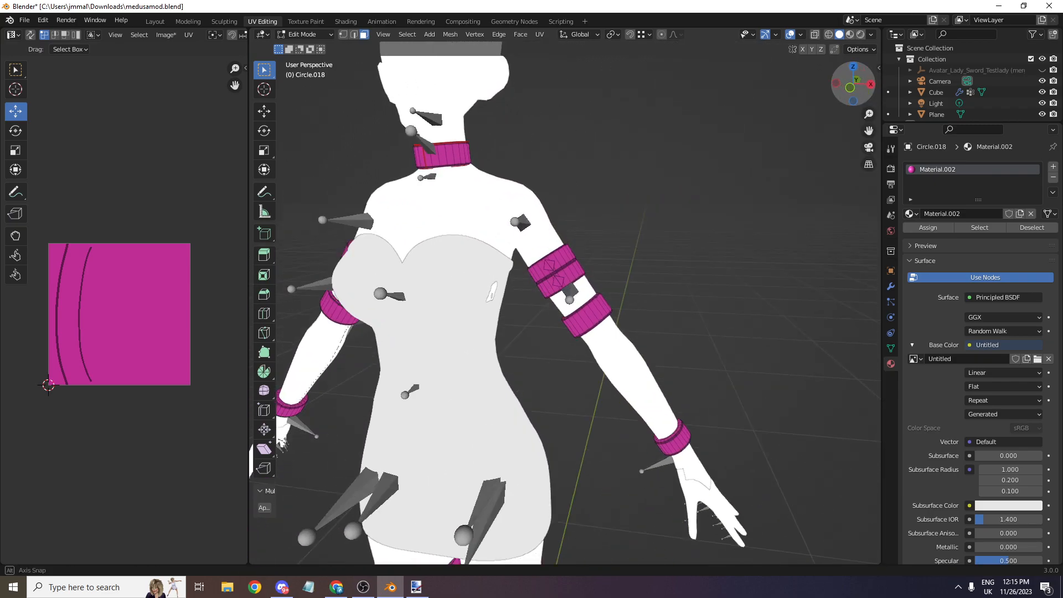
scroll(854, 90, "down", 1)
left_click_drag(854, 90, 869, 92)
scroll(828, 83, "up", 4)
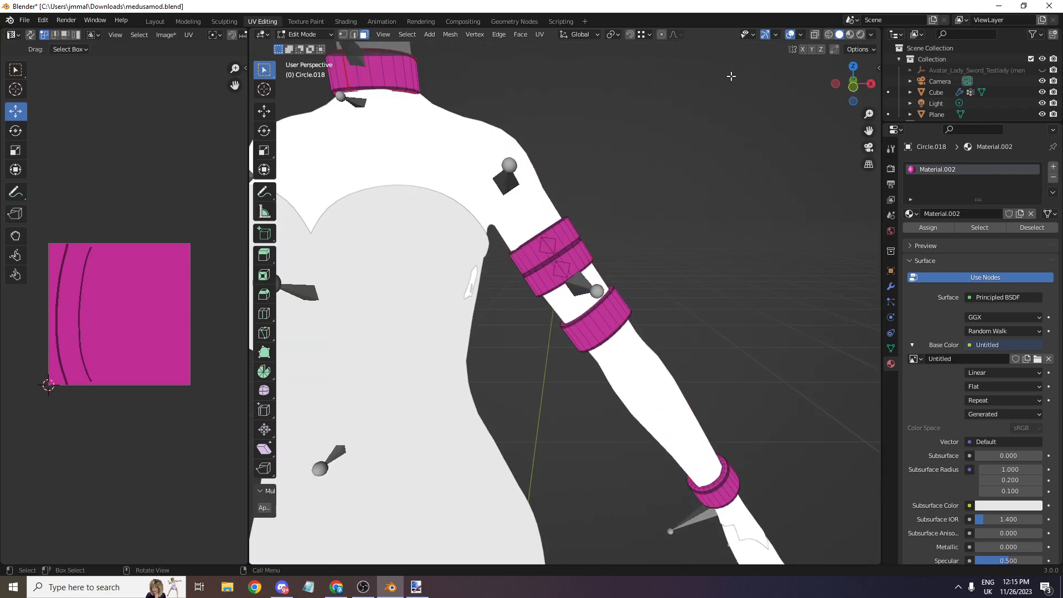
key("alt+Tab")
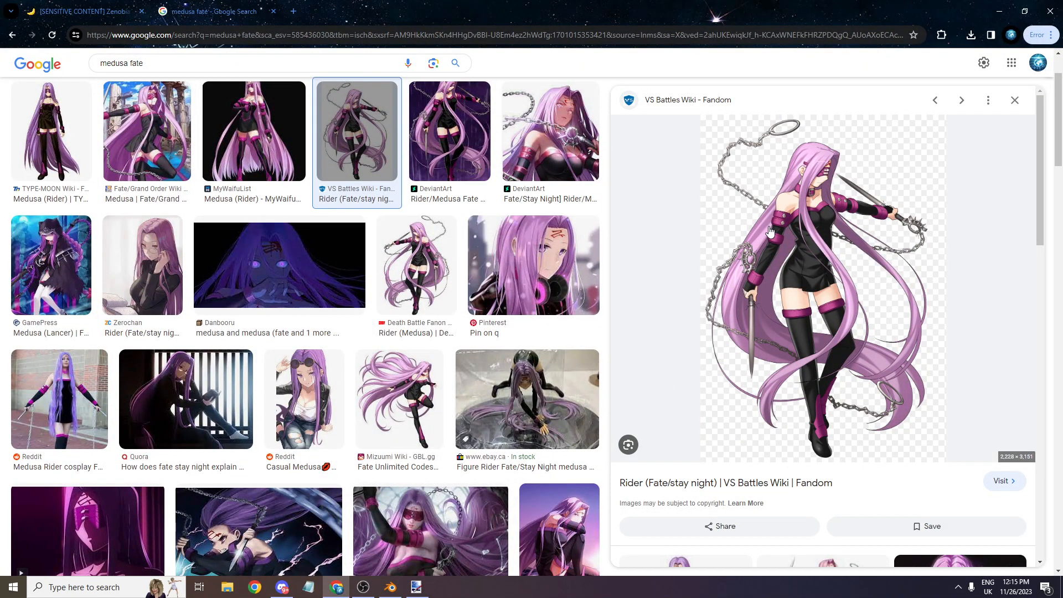
- Switch back to Blender, select the whole lower band on the character's left upper arm and enter Texture Paint mode
left_click(999, 11)
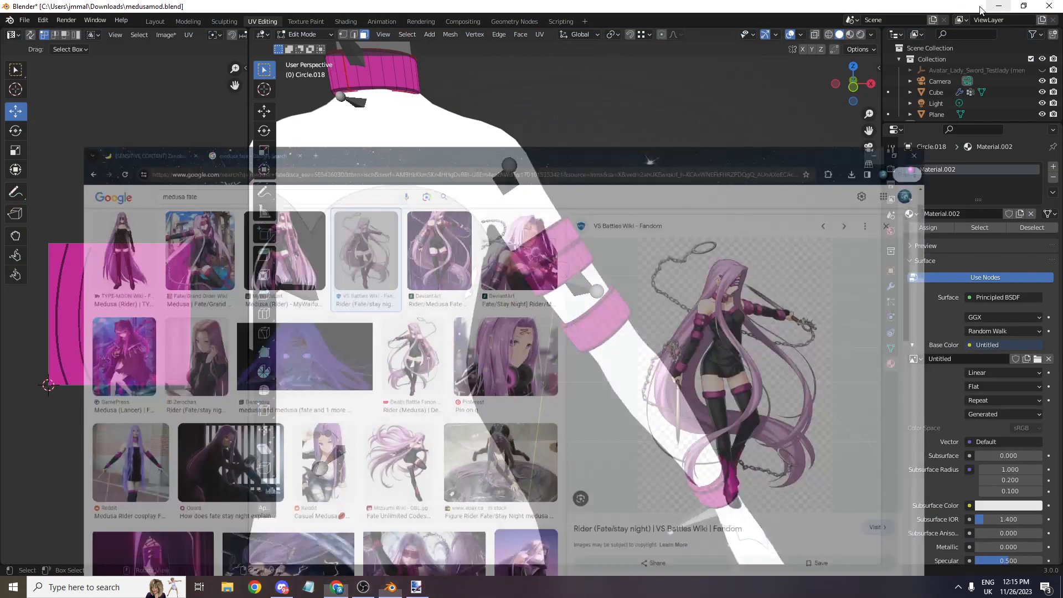
scroll(597, 211, "up", 2)
left_click(596, 210)
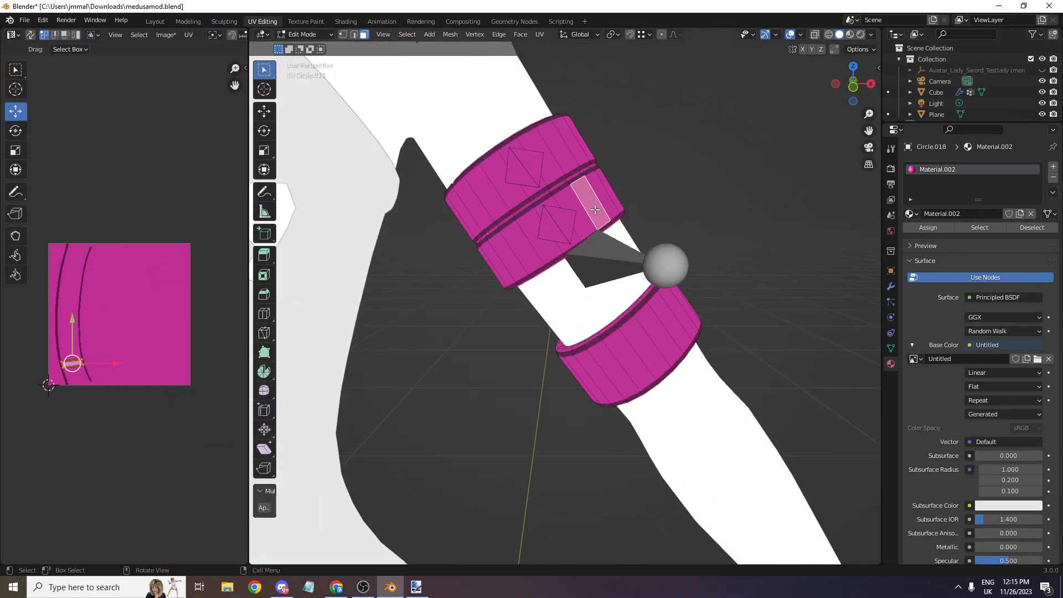
key("ctrl+l")
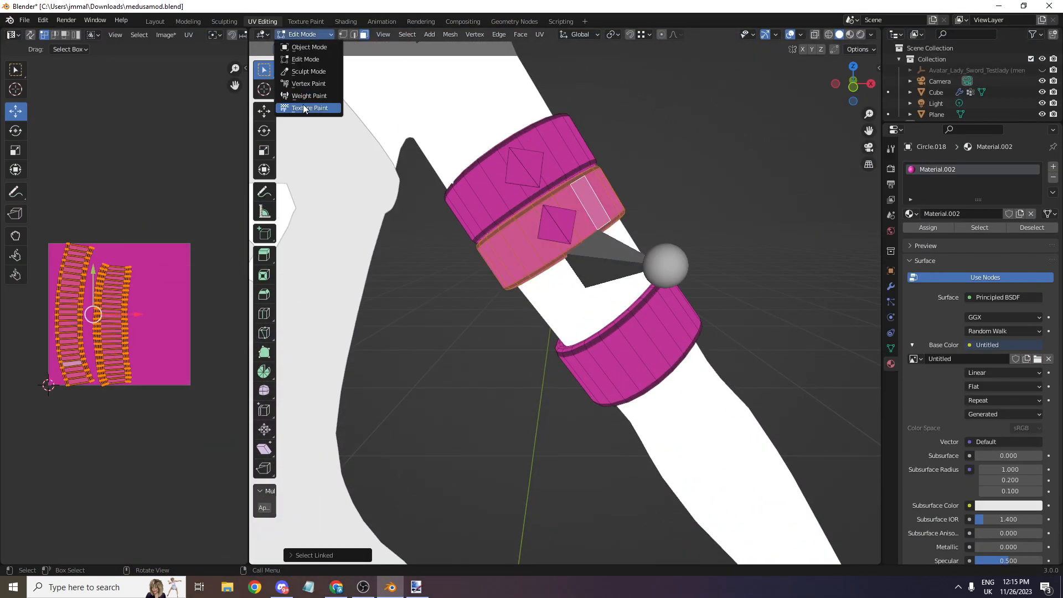
left_click(303, 107)
- Set the brush radius to 94 px, activate the Draw brush and make its color pure white
scroll(565, 221, "down", 4)
left_click_drag(868, 86, 791, 99)
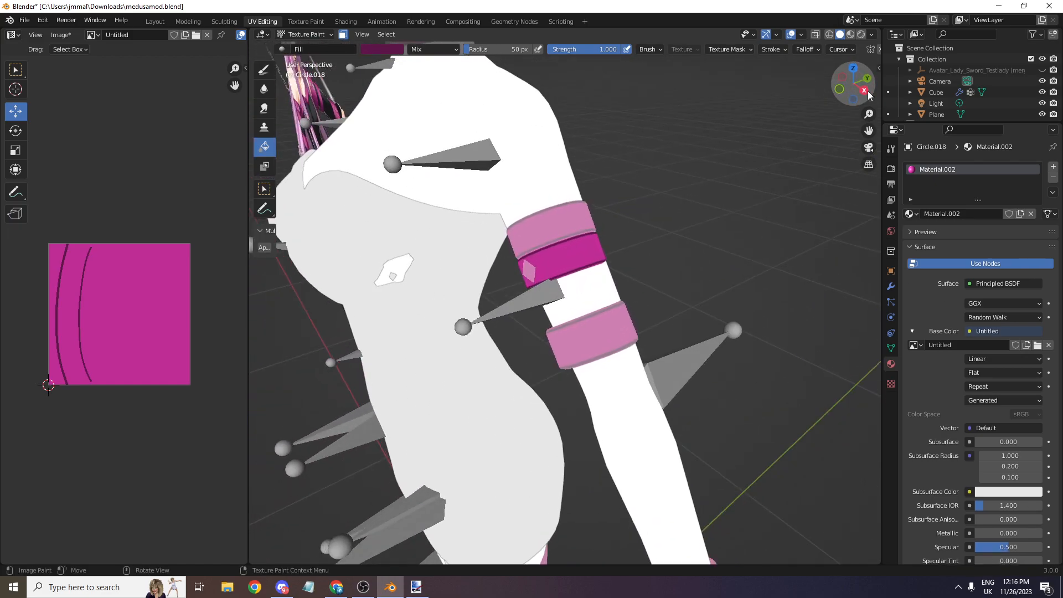
left_click_drag(868, 88, 875, 95)
key("f")
left_click(810, 181)
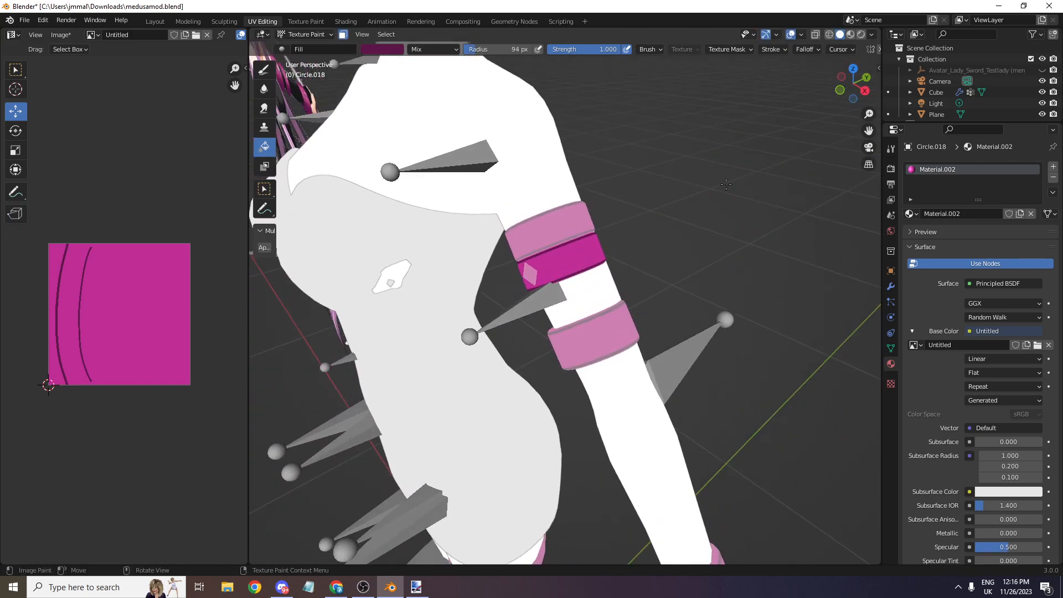
left_click(270, 75)
left_click(366, 50)
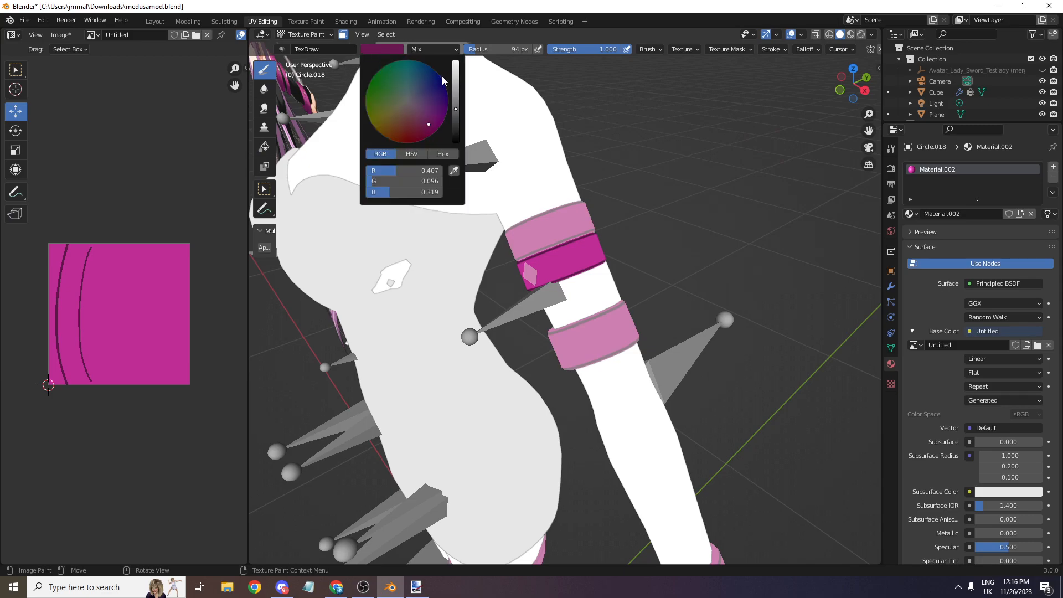
left_click(454, 66)
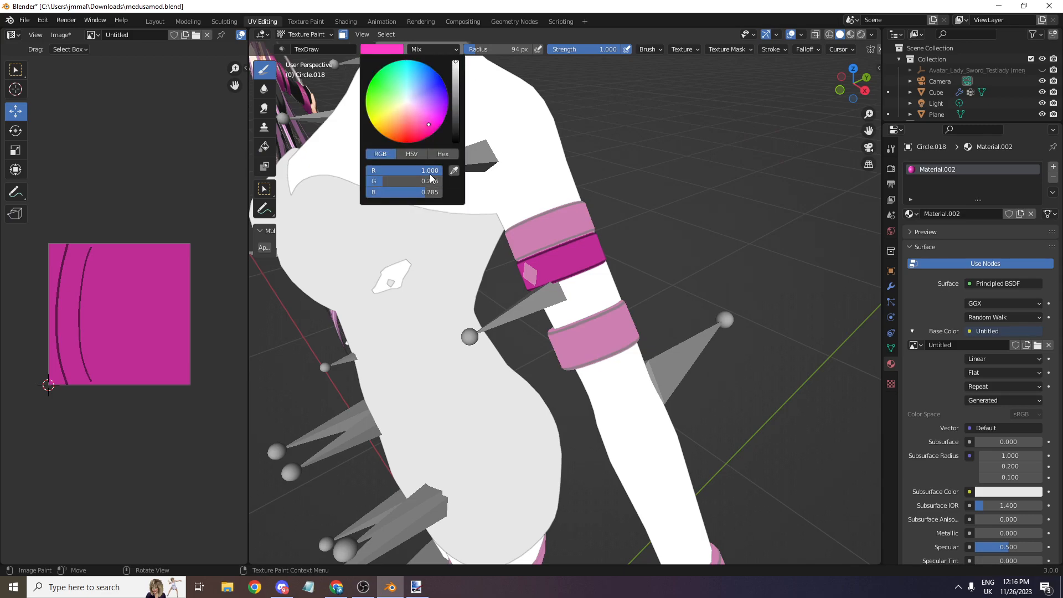
left_click(413, 153)
left_click_drag(428, 181, 365, 181)
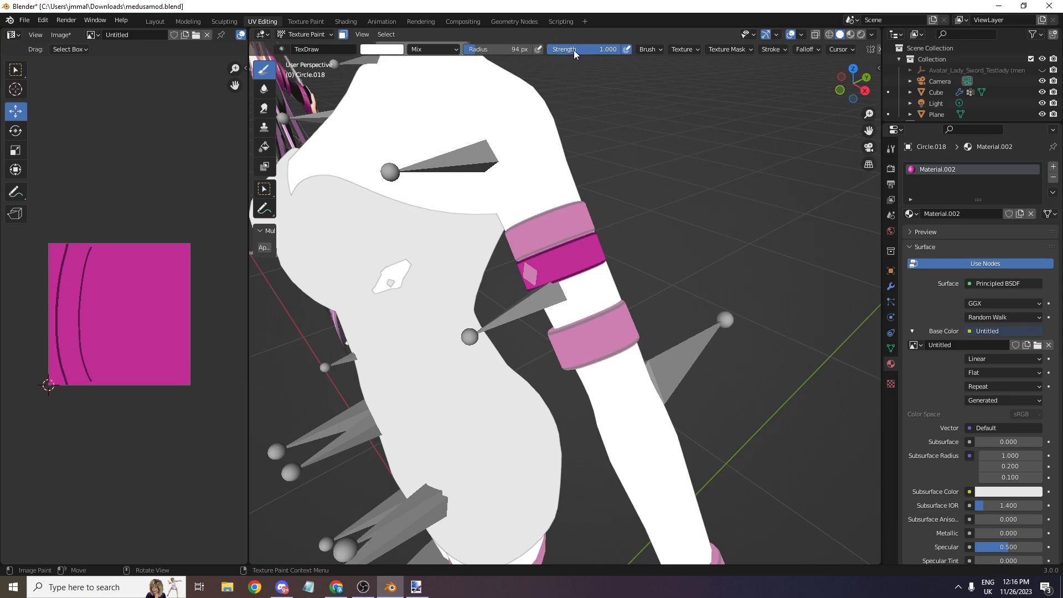
- Set the brush strength to 0.2 and soften its custom falloff by lowering the curve's upper point
type("0.2")
key("Return")
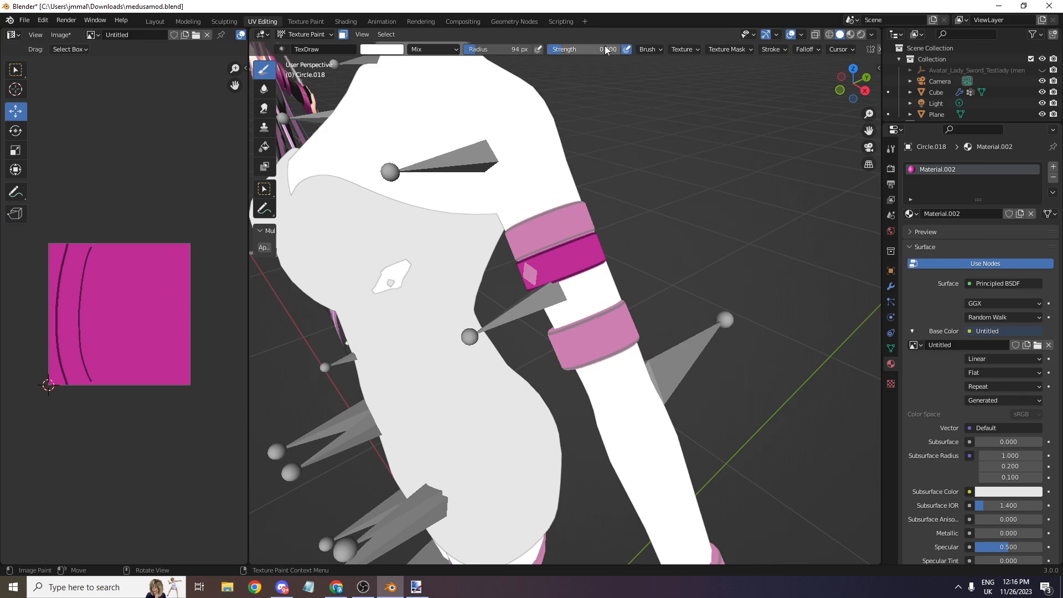
left_click(804, 49)
left_click(784, 103)
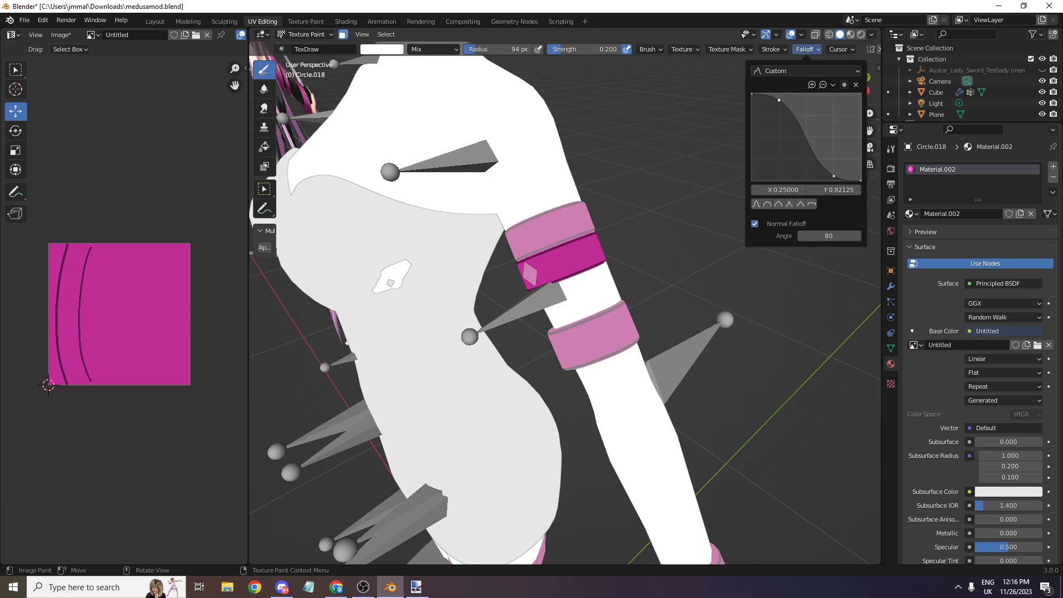
left_click_drag(783, 104, 778, 145)
- Try several soft white highlight strokes on the front of the selected armband and undo them
left_click_drag(553, 231, 565, 281)
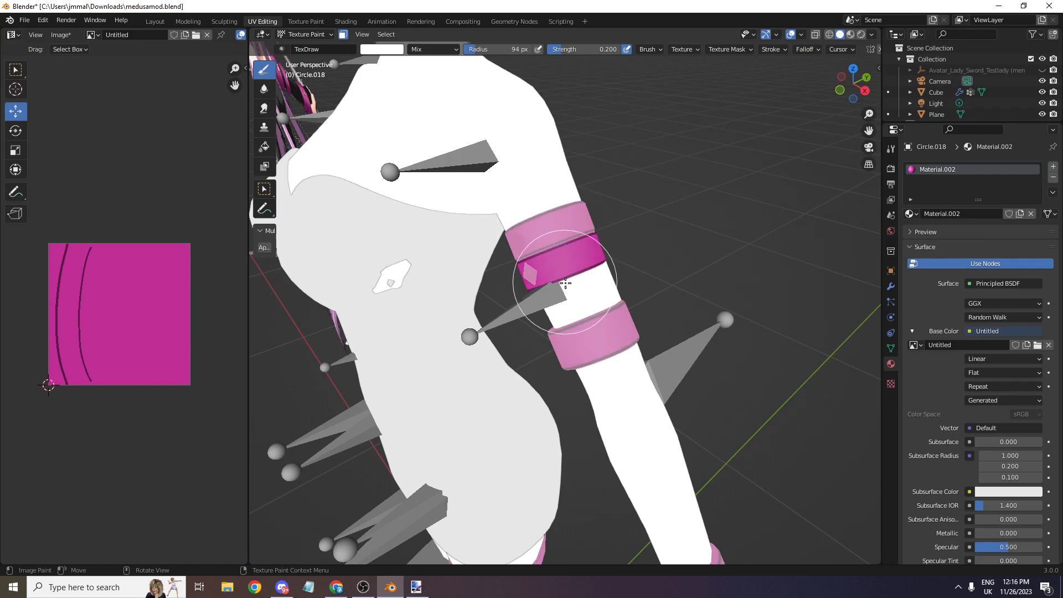
mouse_move(585, 317)
left_mouse_down()
mouse_move(559, 250)
mouse_move(592, 241)
left_mouse_up()
mouse_move(848, 89)
left_mouse_down()
mouse_move(786, 84)
mouse_move(836, 85)
left_mouse_up()
key("ctrl+z")
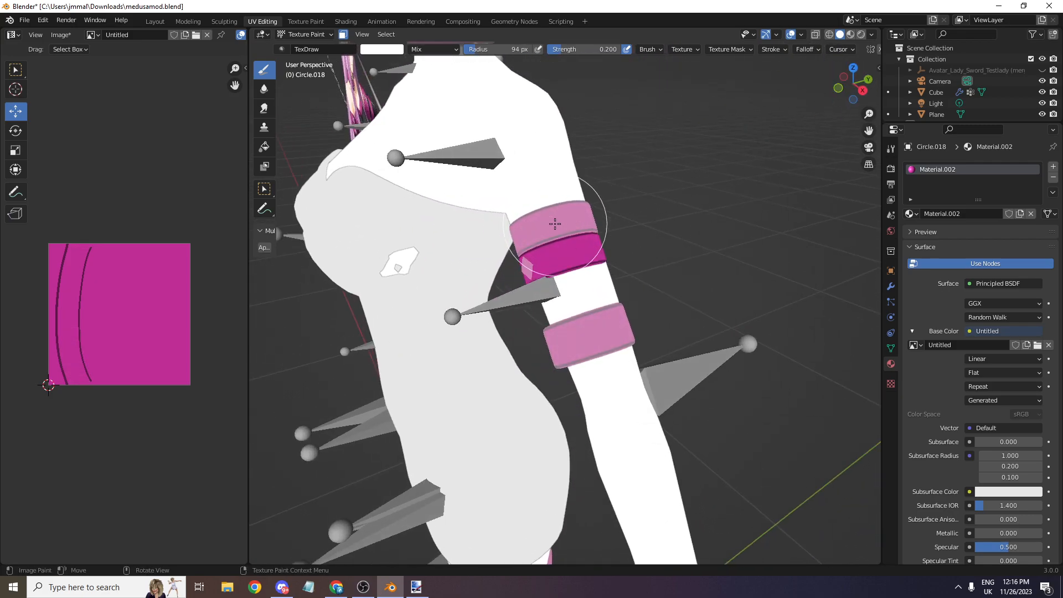
left_click_drag(571, 284, 588, 260)
mouse_move(851, 95)
left_mouse_down()
mouse_move(775, 91)
mouse_move(786, 102)
mouse_move(853, 98)
mouse_move(917, 72)
mouse_move(983, 93)
left_mouse_up()
key("ctrl+z")
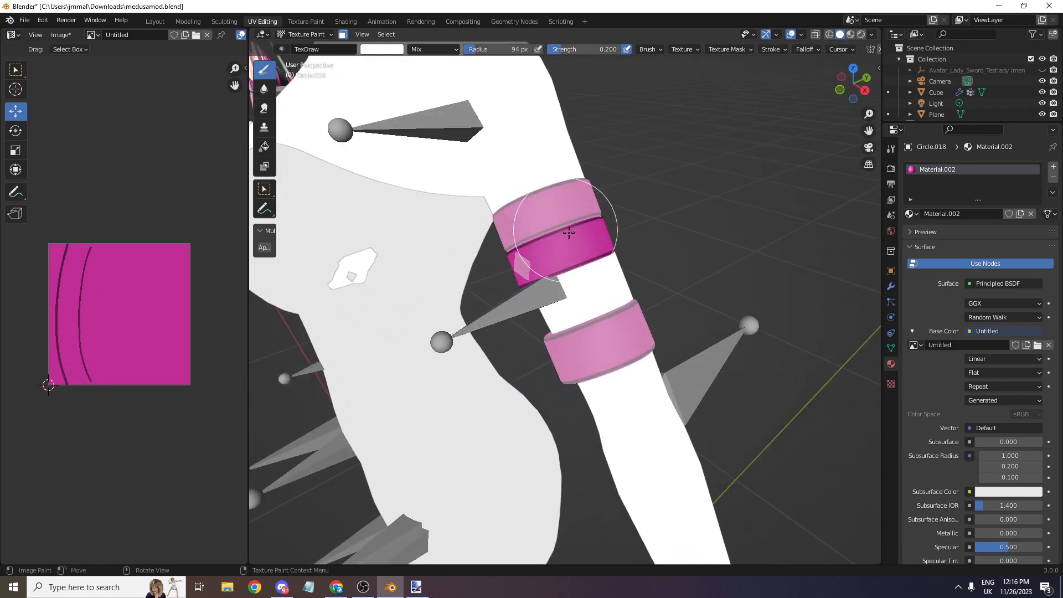
key("ctrl+z")
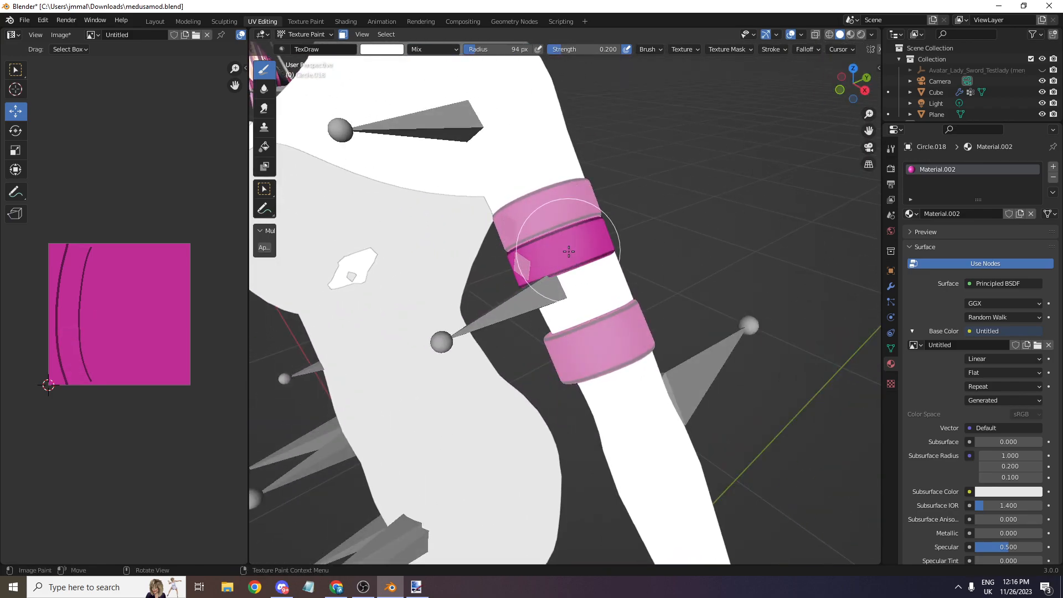
- Paint a soft white highlight across the front of the selected armband and bring its back into view
left_click_drag(568, 249, 620, 266)
left_click_drag(848, 94, 399, 97)
scroll(849, 97, "up", 1)
mouse_move(851, 97)
left_mouse_down()
mouse_move(797, 117)
mouse_move(598, 98)
left_mouse_up()
- Change the brush color to black and paint a soft shadow across the back of the selected armband
left_click(381, 50)
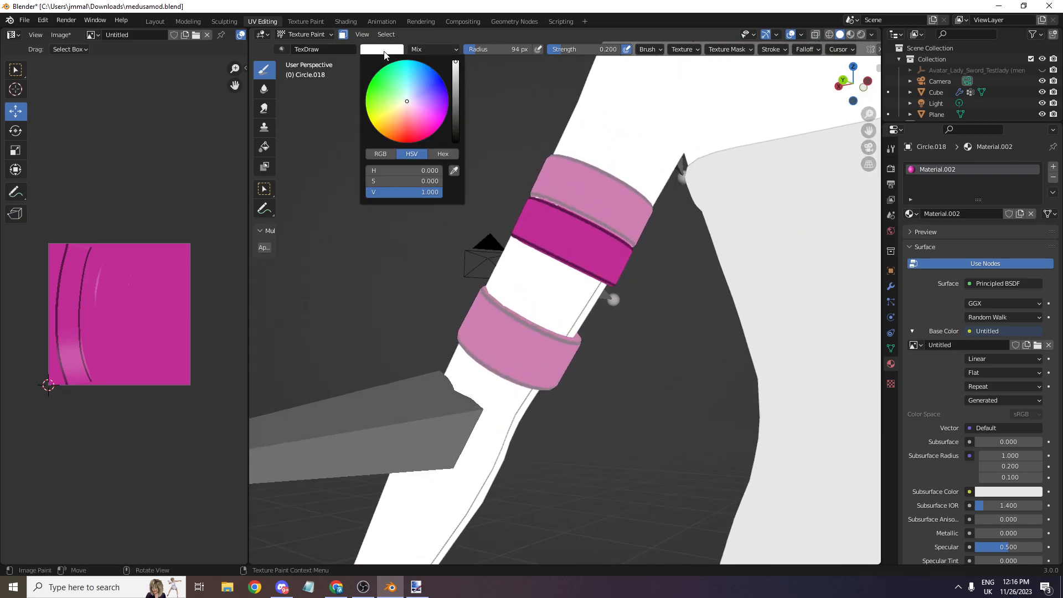
left_click(456, 136)
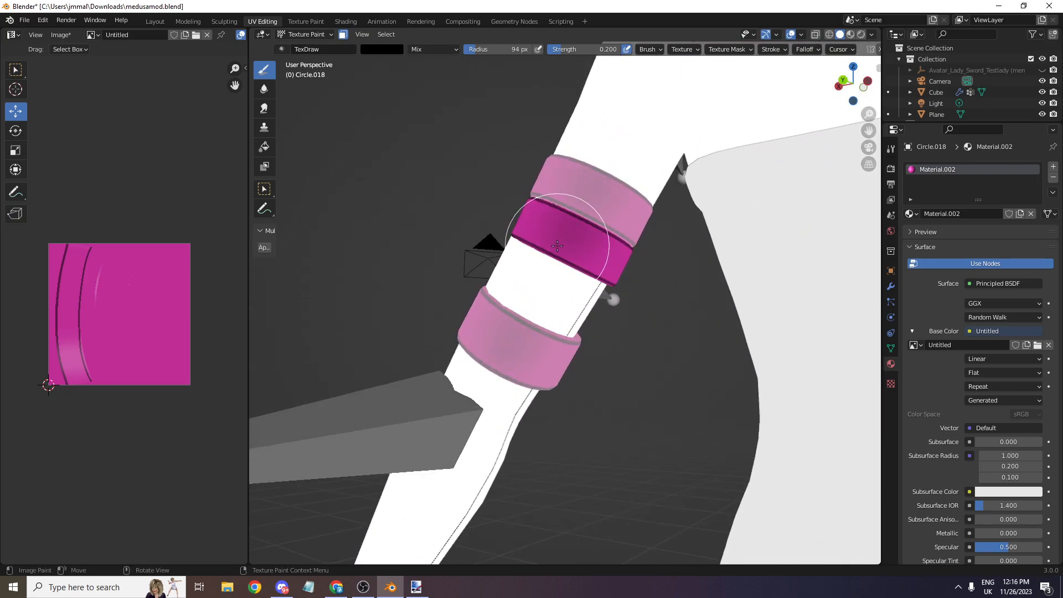
left_click_drag(536, 266, 566, 197)
scroll(759, 135, "down", 2)
- Hide the viewport overlays and inspect the highlight and shadow on the arm bands from the front and back
mouse_move(851, 83)
left_mouse_down()
mouse_move(913, 113)
mouse_move(875, 85)
mouse_move(974, 87)
mouse_move(922, 94)
left_mouse_up()
scroll(667, 58, "up", 2)
left_click(790, 37)
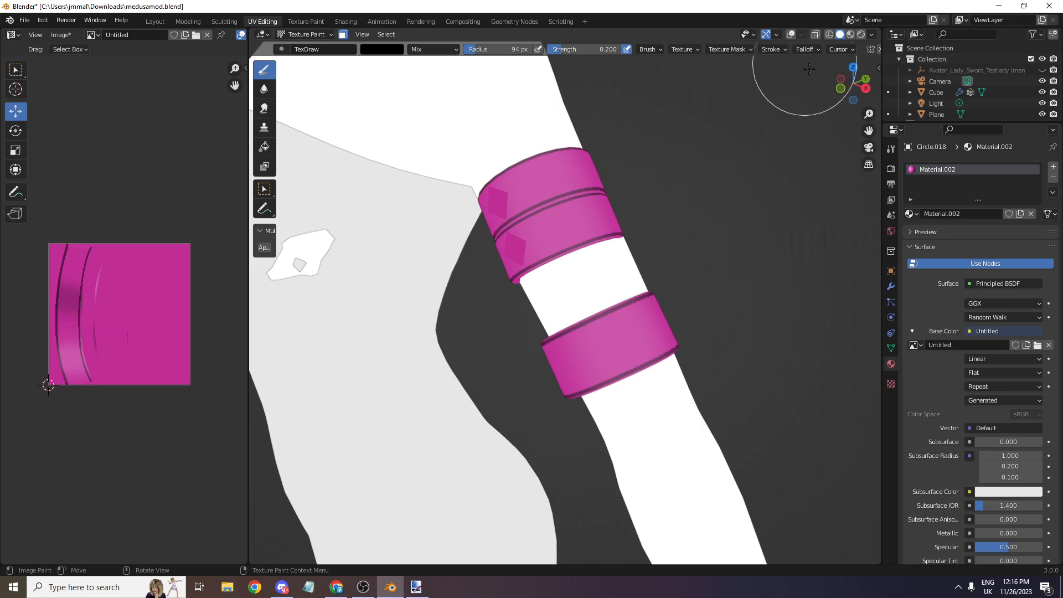
scroll(835, 96, "down", 5)
left_click_drag(846, 88, 603, 91)
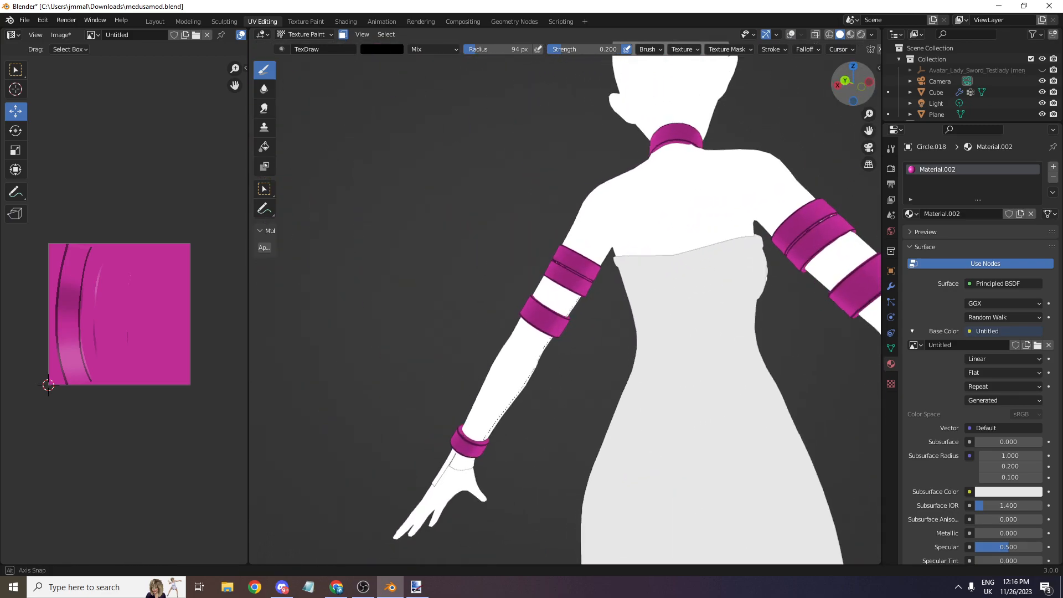
scroll(847, 88, "down", 1)
left_click_drag(848, 87, 841, 73)
scroll(847, 87, "up", 1)
scroll(830, 86, "up", 4)
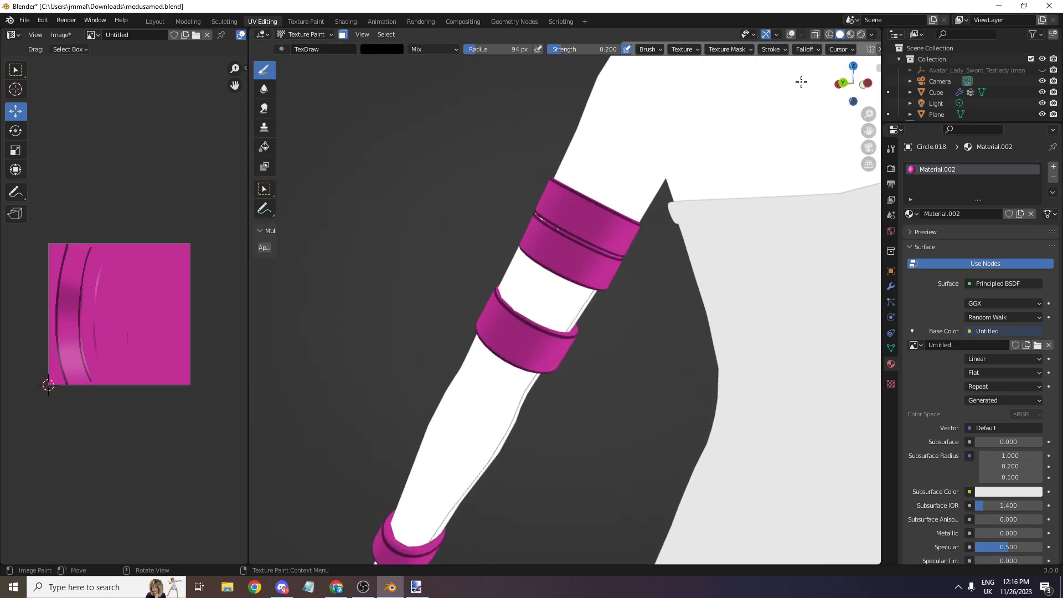
- Show the overlays again, sample the band's magenta as brush color and set the blending mode to Multiply
left_click(791, 37)
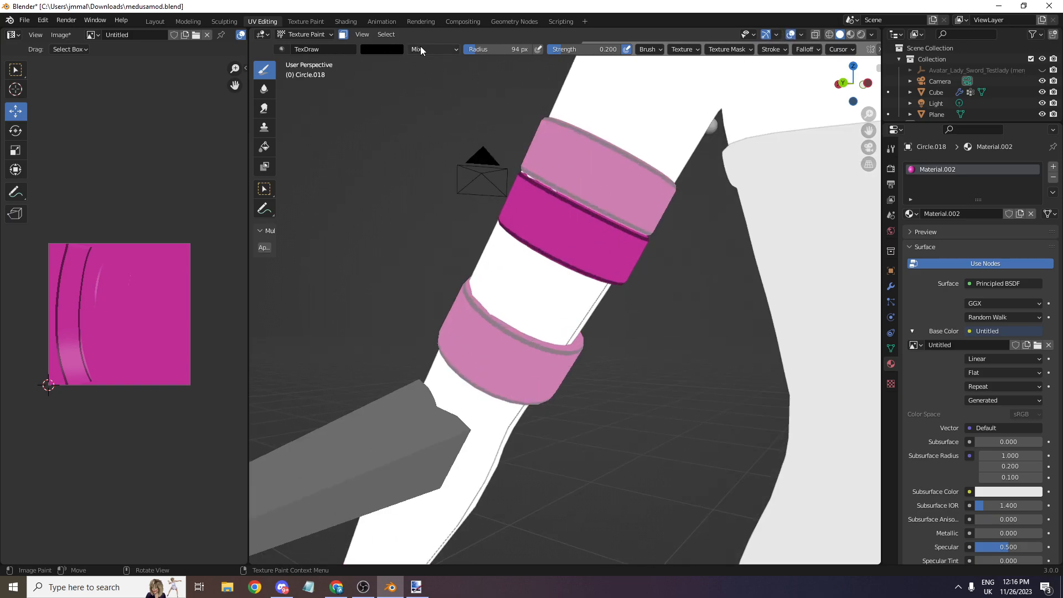
left_click(398, 49)
left_click(449, 158)
left_click(507, 186)
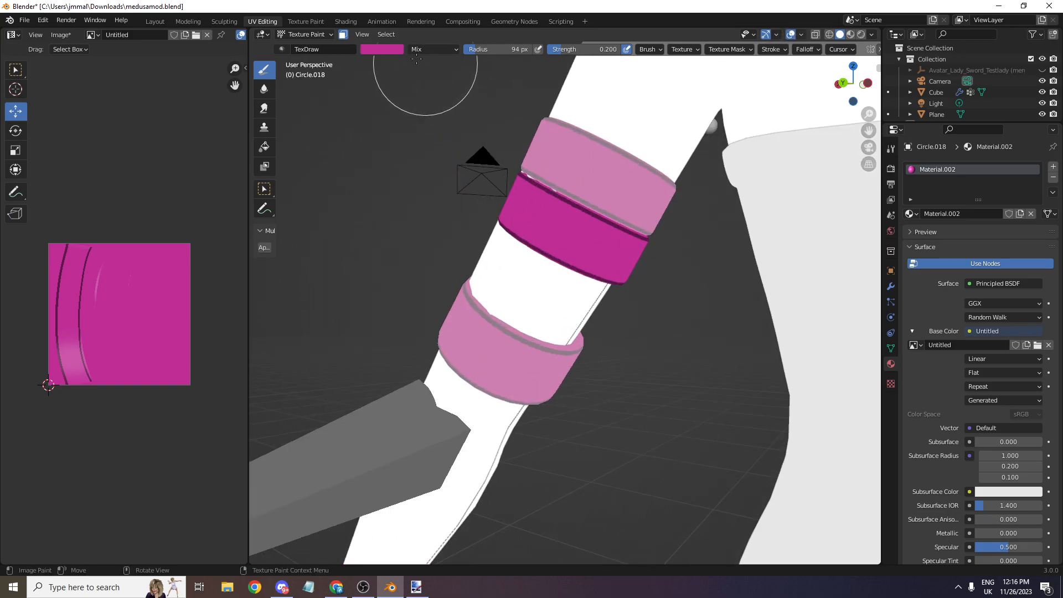
left_click(431, 49)
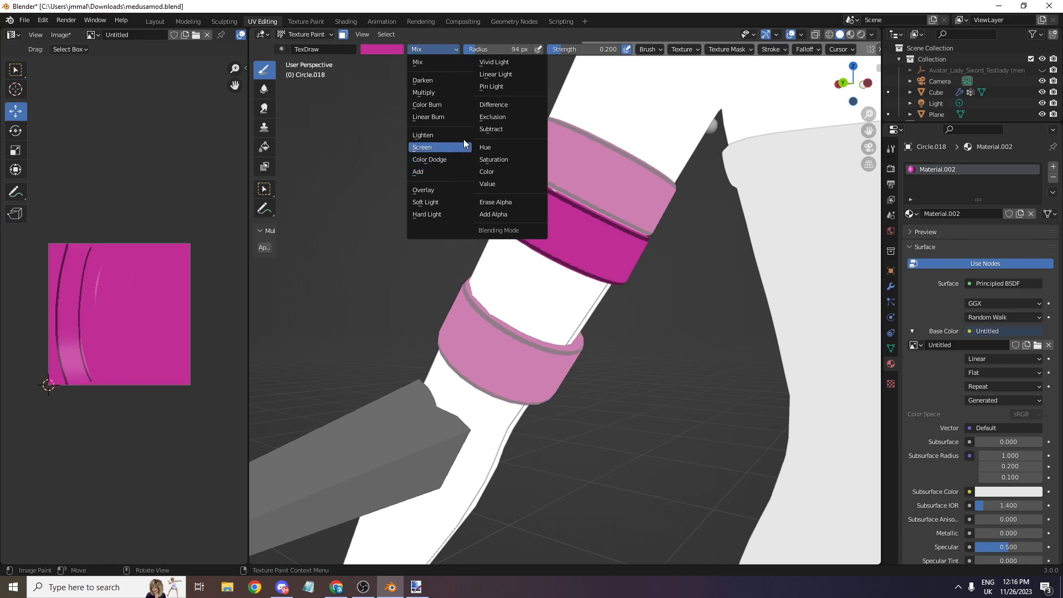
left_click(444, 93)
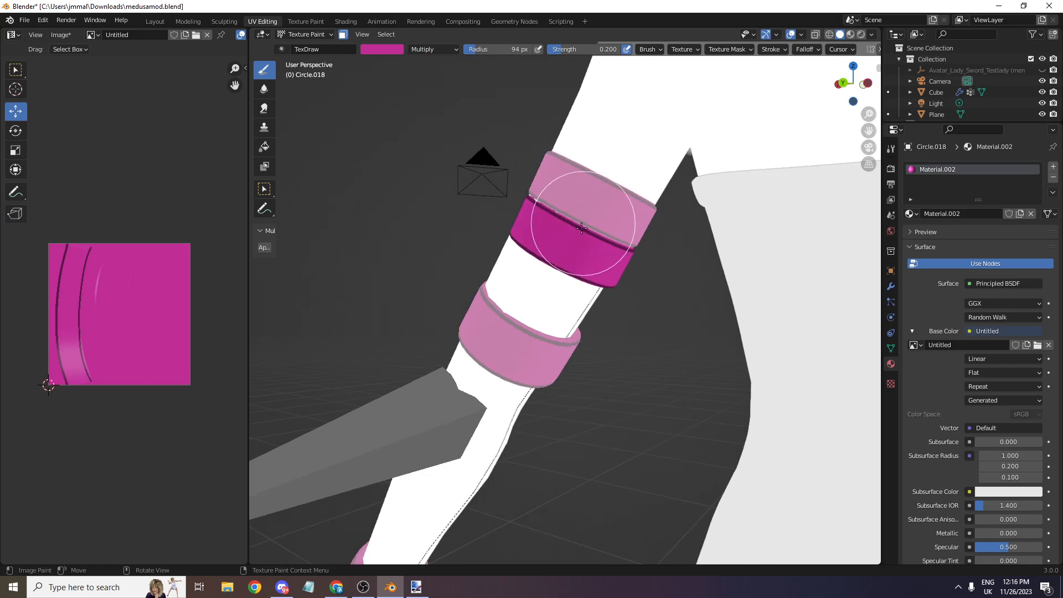
- Set the brush strength to 0.4 and paint a magenta shadow across the back of the selected armband
scroll(556, 260, "down", 3)
scroll(542, 238, "up", 5)
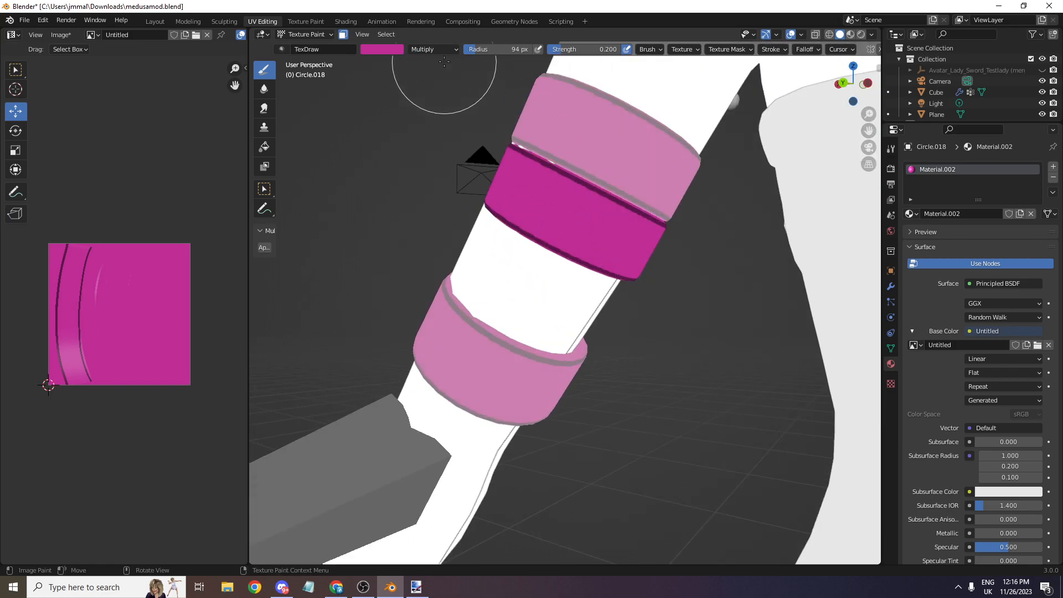
type("4")
key("Return")
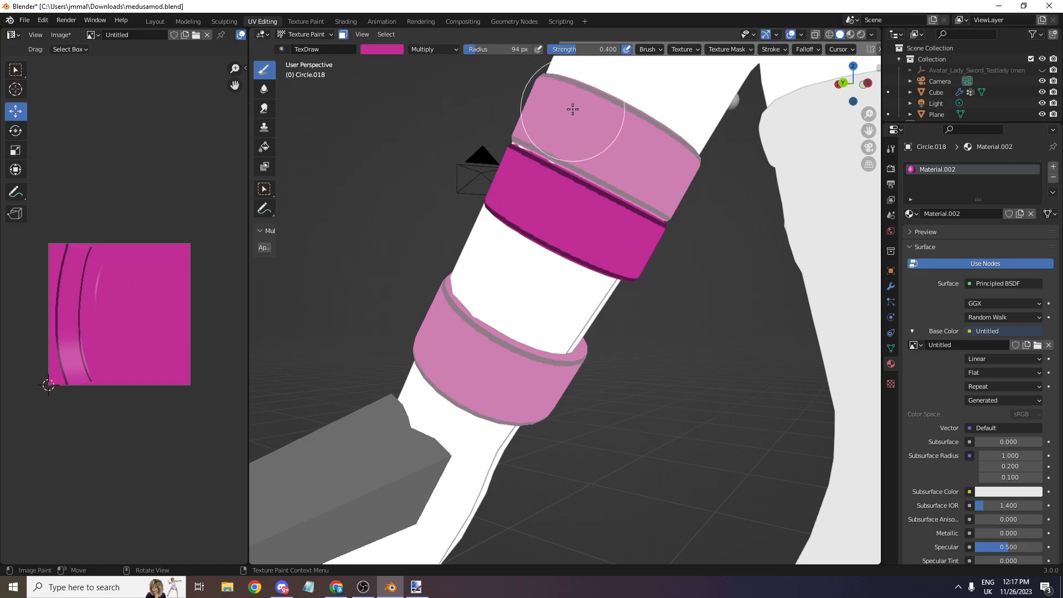
scroll(581, 188, "down", 6)
scroll(577, 207, "up", 5)
mouse_move(588, 172)
left_mouse_down()
mouse_move(536, 277)
mouse_move(598, 188)
mouse_move(548, 223)
mouse_move(581, 204)
left_mouse_up()
scroll(627, 180, "down", 1)
- Hide the viewport overlays and examine the shaded bands on both arms from several angles
left_click(790, 35)
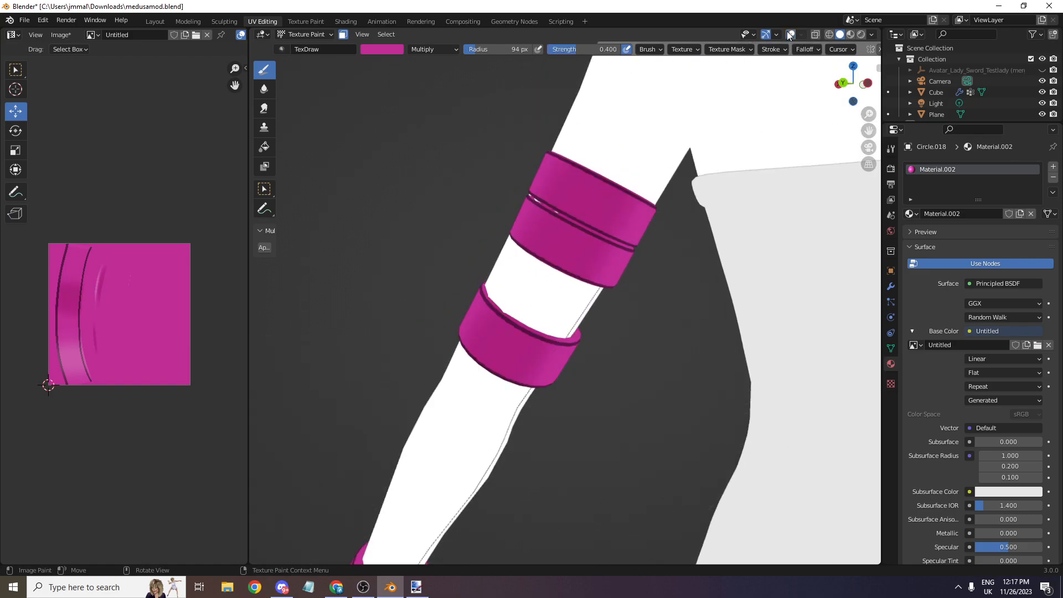
scroll(839, 80, "down", 5)
left_click_drag(848, 95, 913, 95)
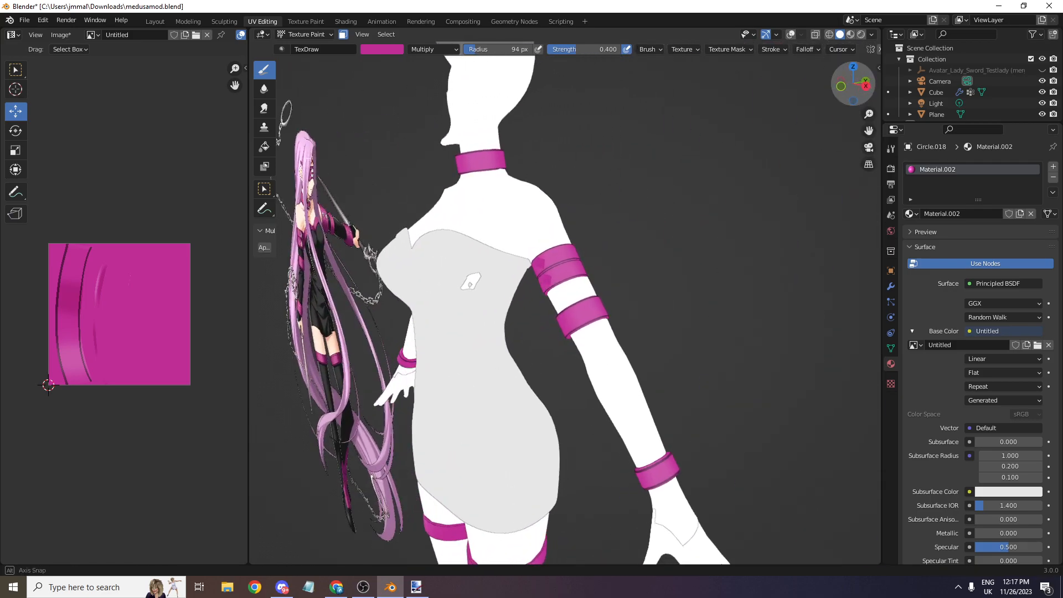
scroll(848, 88, "up", 3)
mouse_move(844, 90)
left_mouse_down()
mouse_move(868, 99)
mouse_move(826, 91)
left_mouse_up()
scroll(844, 90, "down", 1)
scroll(844, 89, "down", 2)
scroll(797, 107, "up", 3)
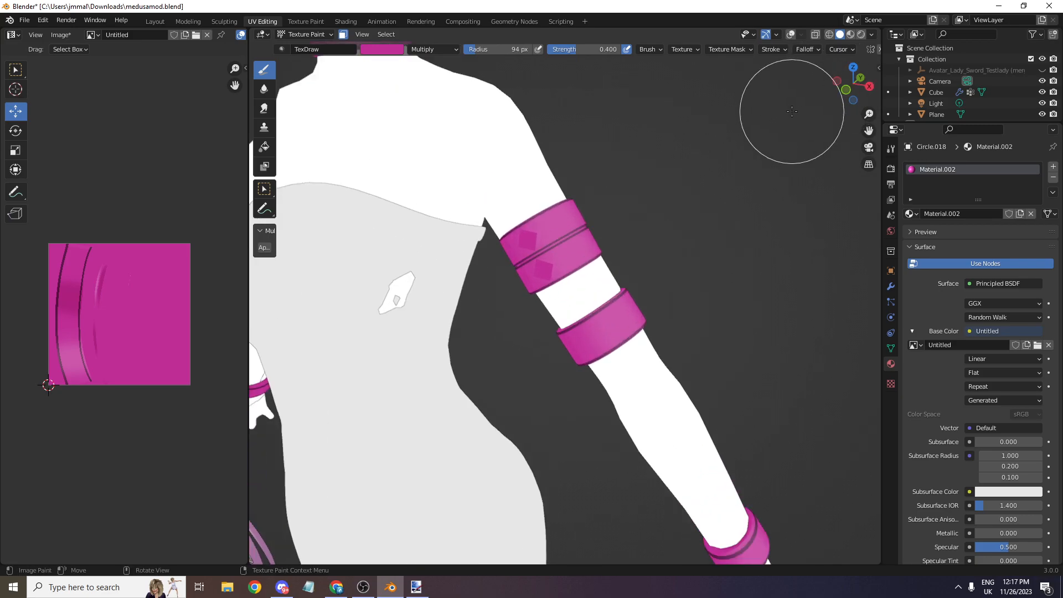
- In Edit Mode, select the triangular face of the diamond ornament on the upper armband, then return to Texture Paint mode
scroll(593, 170, "up", 5)
left_click(309, 34)
left_click(304, 58)
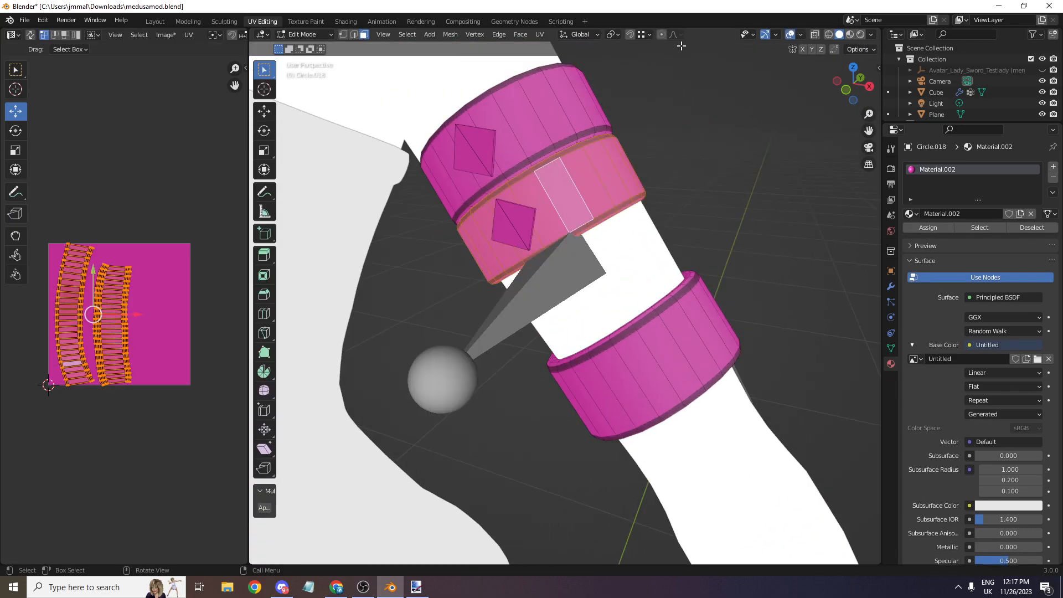
left_click(485, 145)
key("l")
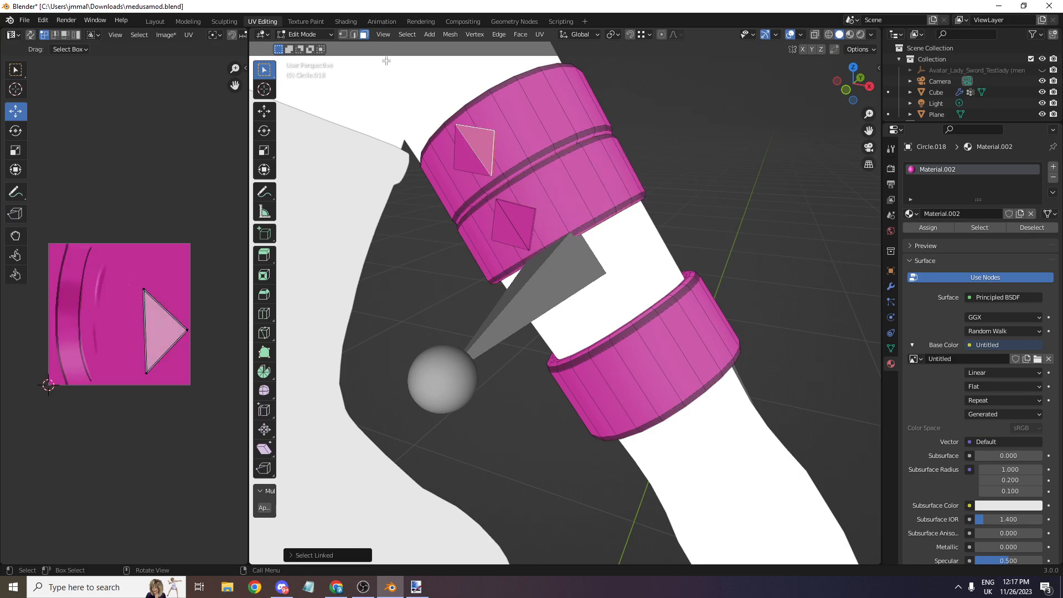
left_click(299, 34)
left_click(311, 108)
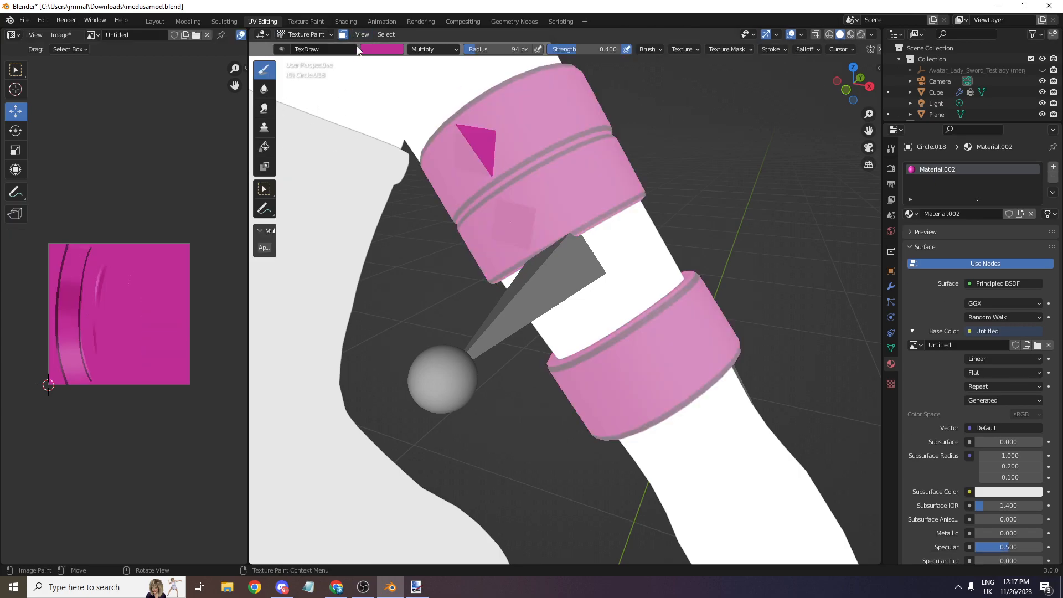
- Fill the selected diamond face with light grey using the Fill tool, with saturation 0 and value about 0.773
left_click(264, 146)
left_click(388, 49)
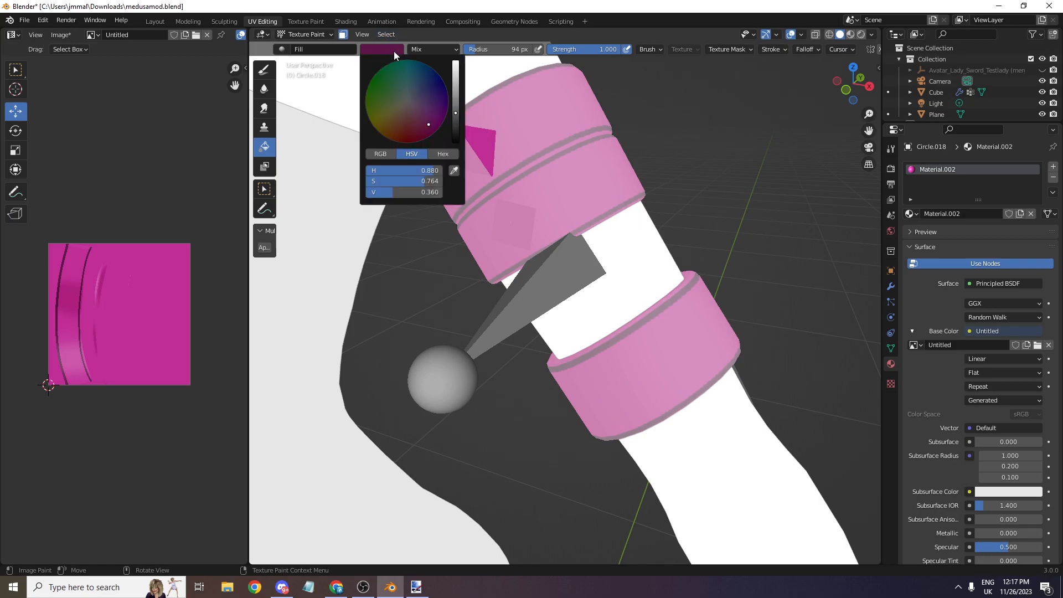
left_click_drag(413, 178, 364, 173)
left_click(380, 59)
key("ctrl+z")
left_click(385, 49)
left_click_drag(414, 181, 367, 181)
left_click_drag(455, 113, 455, 79)
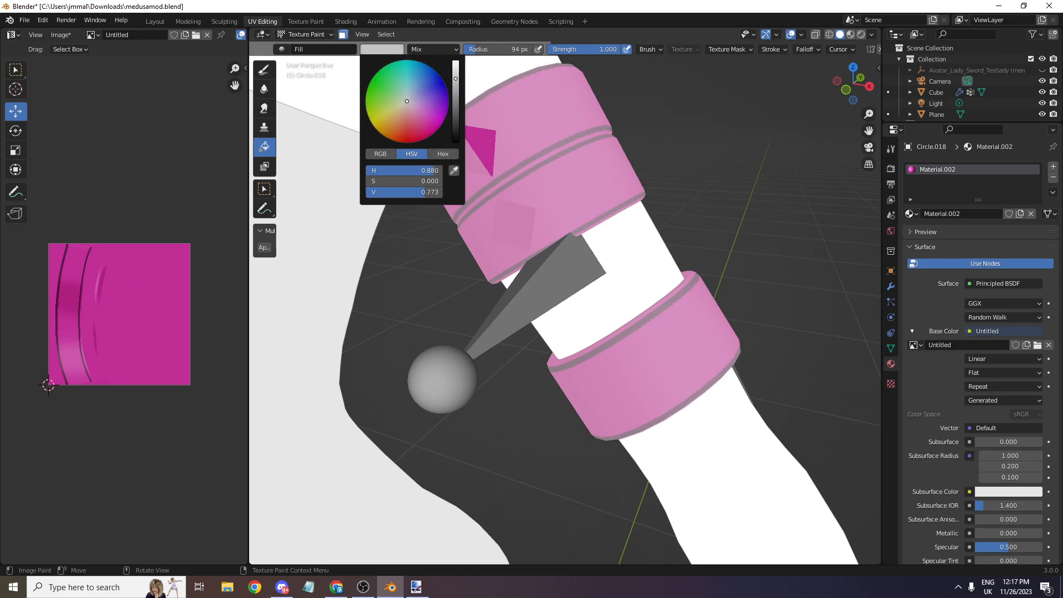
left_click(387, 50)
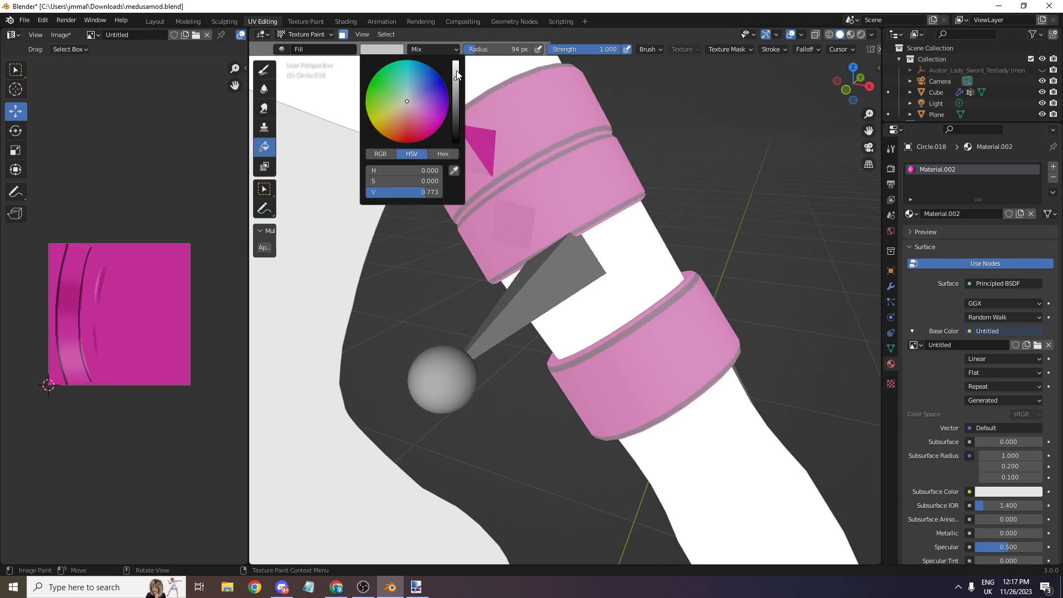
left_click(483, 147)
- Turn off the face selection paint mask and view the grey diamonds on the whole character
middle_click_drag(576, 124, 508, 73)
left_click(343, 35)
scroll(515, 163, "down", 5)
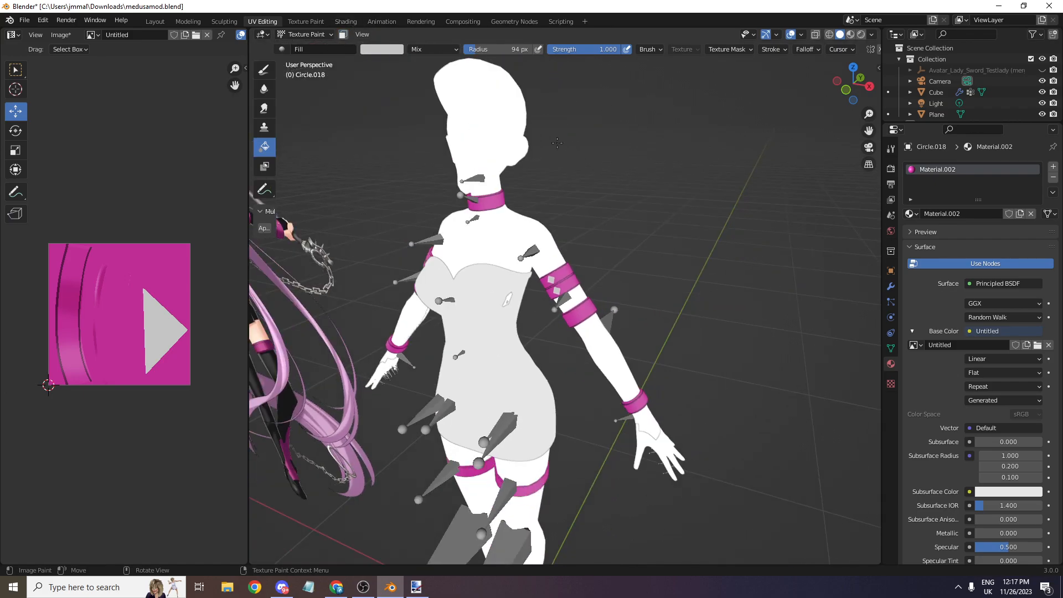
- Examine the magenta bands and grey diamonds on the character from several angles and compare them with the reference art
scroll(628, 244, "up", 7)
left_click_drag(851, 89, 786, 89)
scroll(850, 89, "down", 3)
scroll(851, 88, "down", 4)
mouse_move(850, 89)
left_mouse_down()
mouse_move(664, 88)
mouse_move(868, 95)
left_mouse_up()
left_click_drag(868, 131, 1052, 105)
scroll(869, 131, "down", 5)
left_click_drag(868, 131, 600, 73)
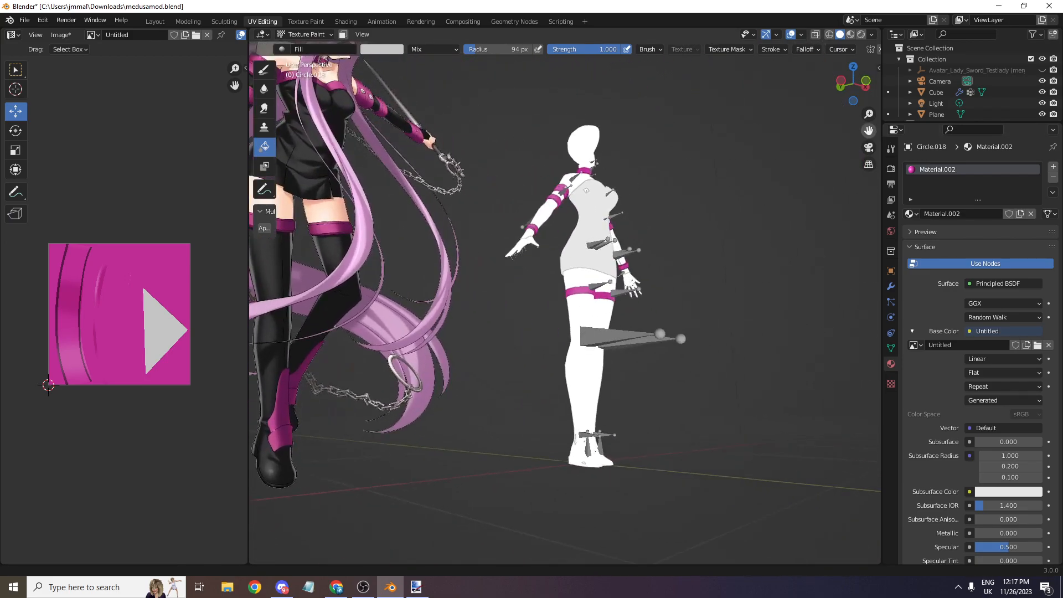
- In Edit Mode, try deleting the whole linked thigh band on one leg
scroll(853, 89, "up", 2)
mouse_move(852, 83)
left_mouse_down()
mouse_move(803, 84)
mouse_move(872, 84)
left_mouse_up()
scroll(852, 83, "up", 4)
scroll(636, 205, "up", 3)
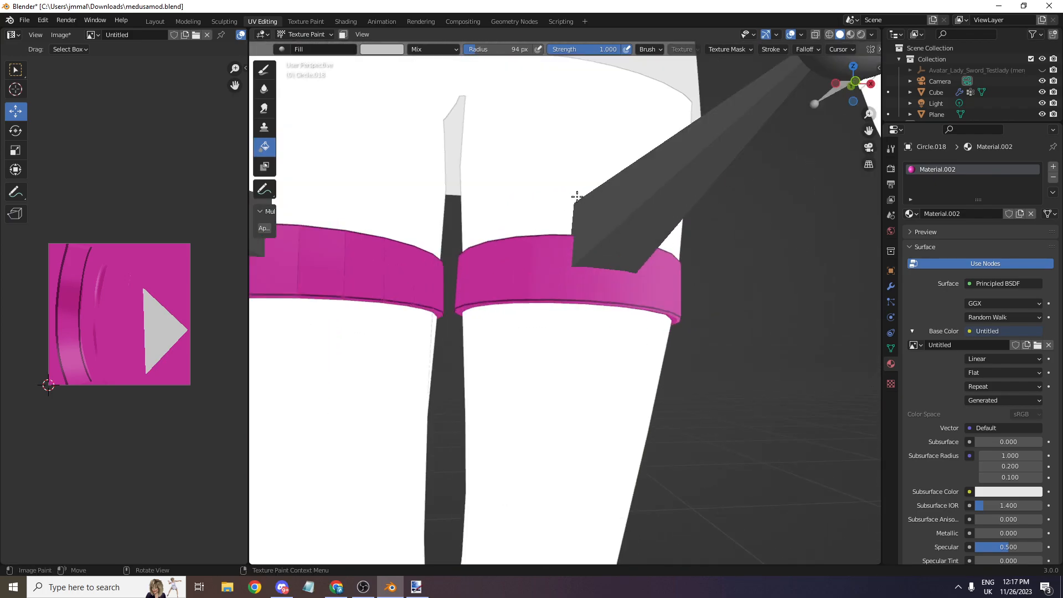
left_click(306, 35)
left_click(310, 57)
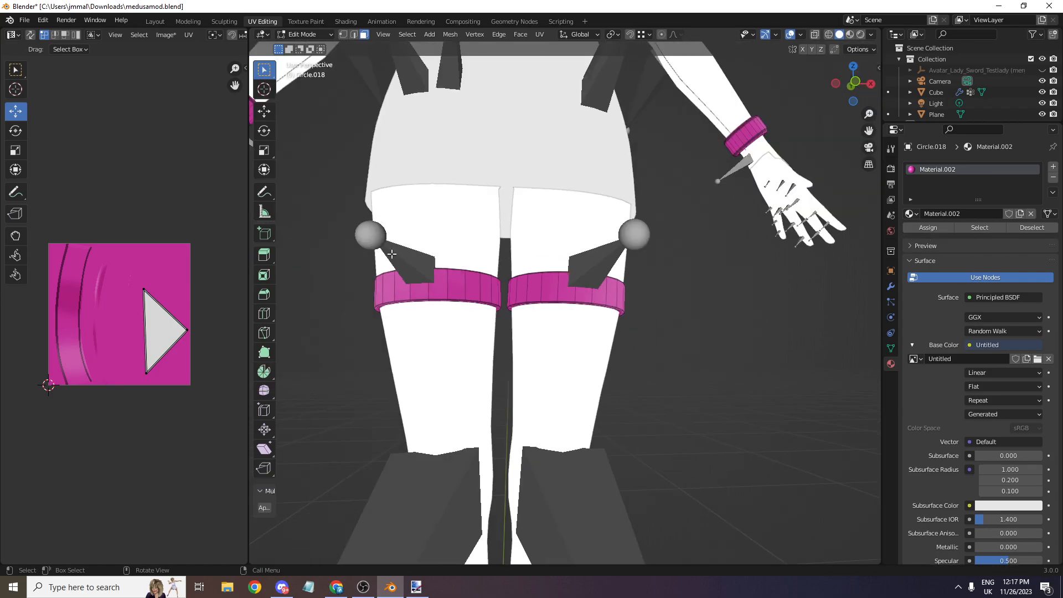
left_click(415, 286)
scroll(415, 286, "up", 2)
key("l")
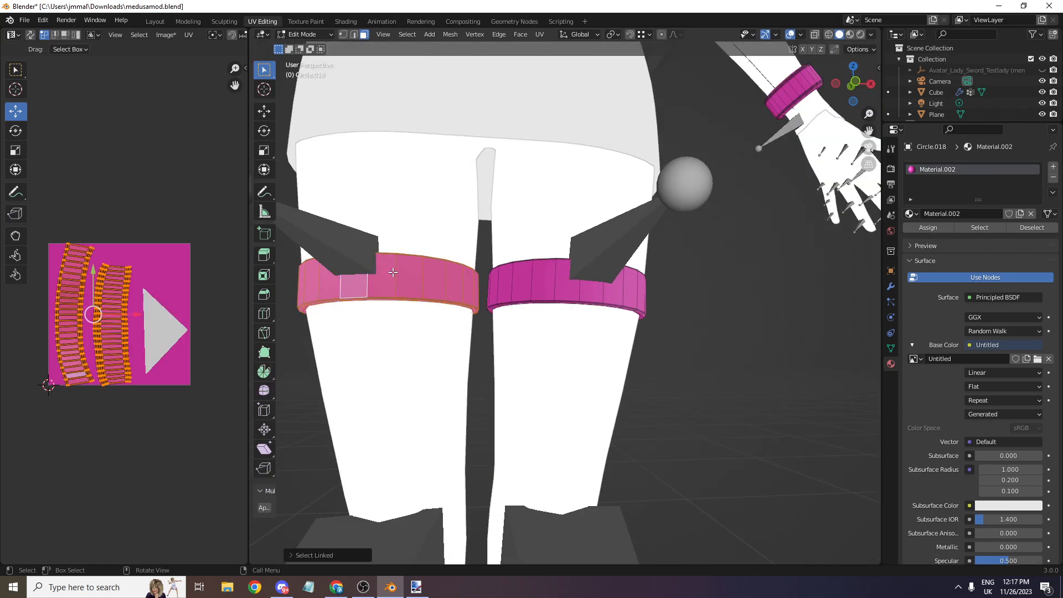
key("x")
left_click(393, 266)
- Select all linked faces of the remaining thigh band and open the mesh operations for it
left_click(518, 285)
key("ctrl+l")
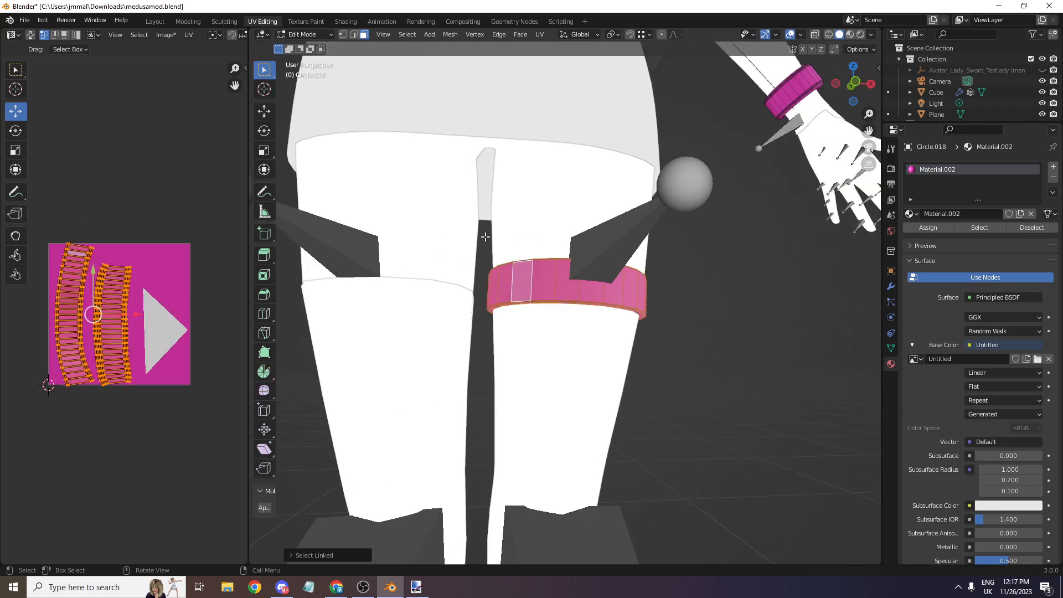
left_click(450, 34)
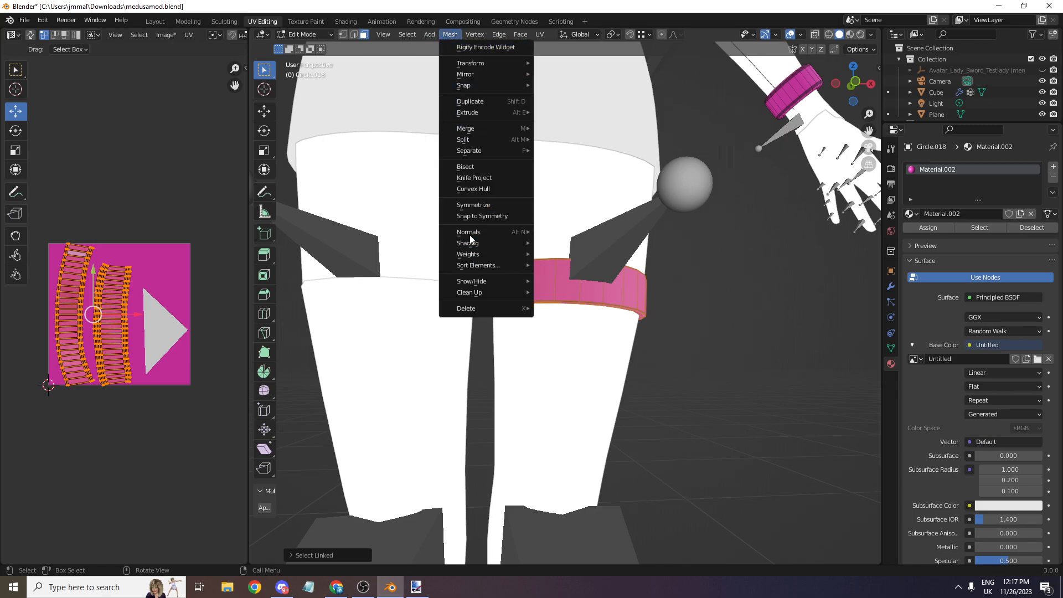
mouse_move(476, 247)
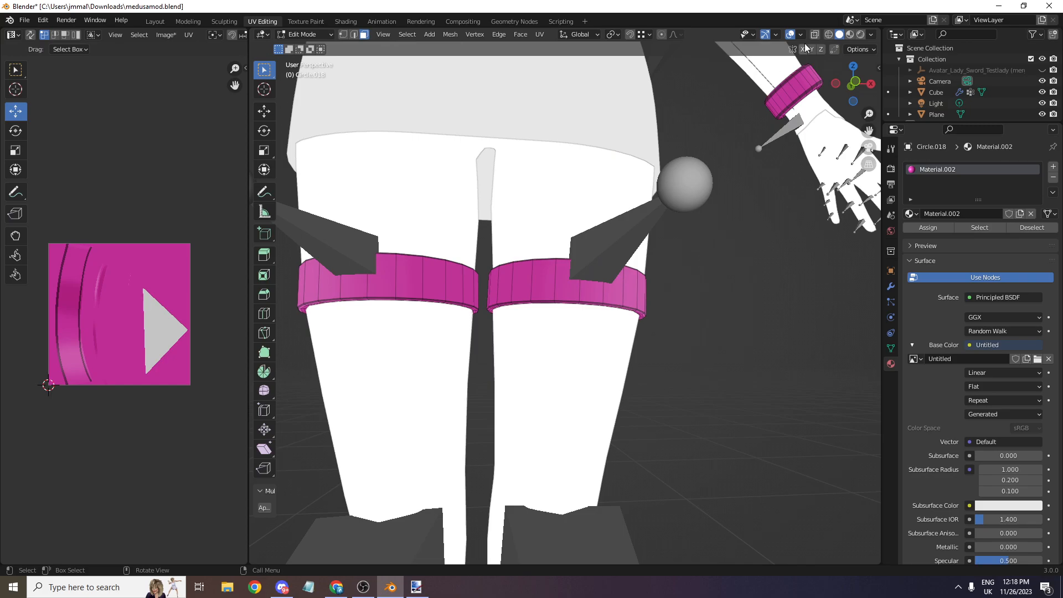
- Hide the viewport overlays, view the whole character from the front, and check the Medusa reference image in the browser
left_click(790, 35)
scroll(846, 283, "down", 4)
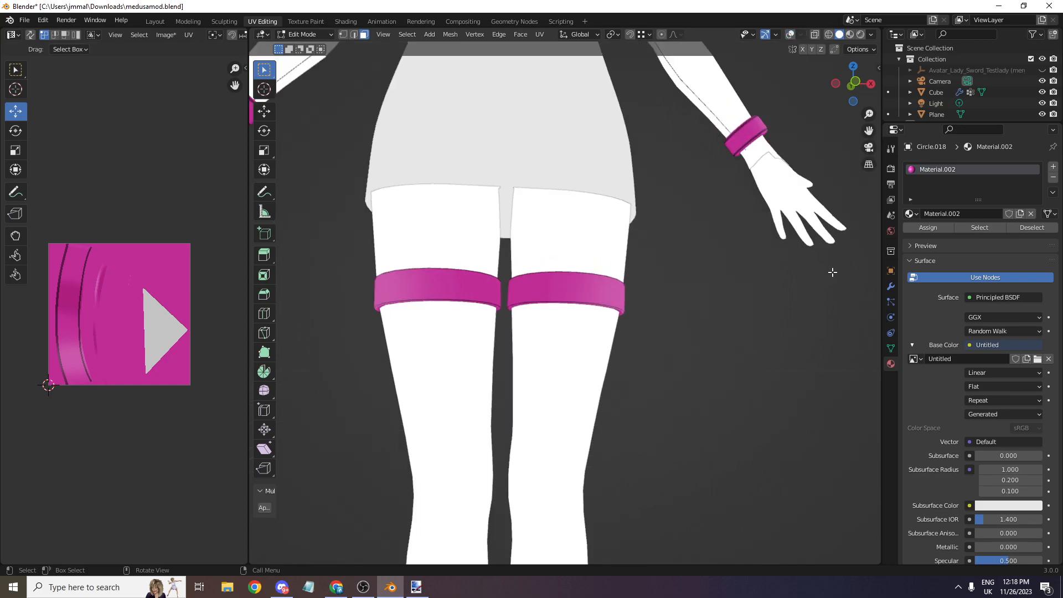
left_click_drag(843, 96, 899, 108)
scroll(842, 97, "down", 4)
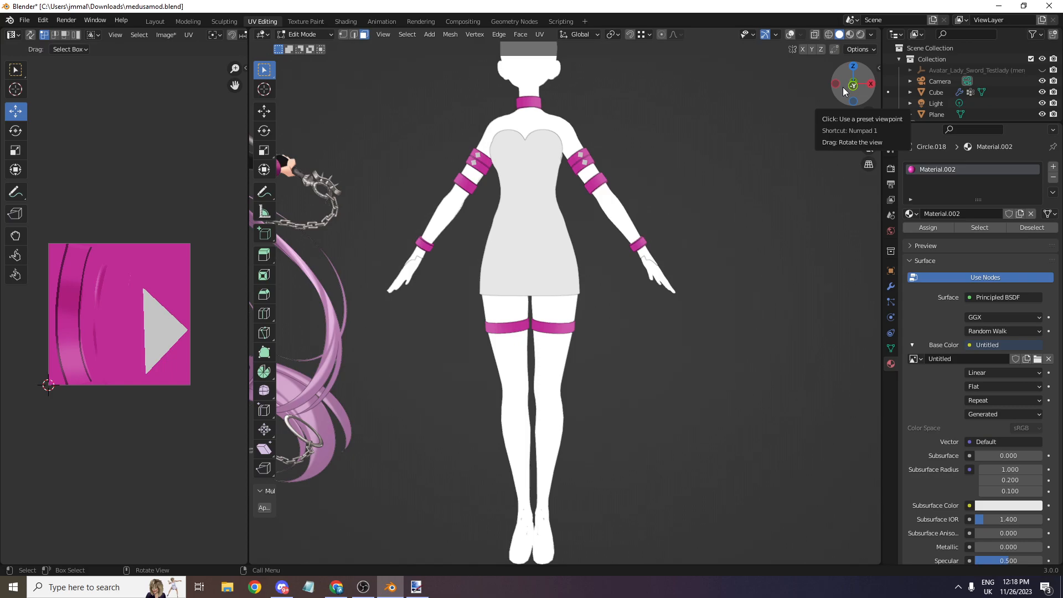
key("alt+Tab")
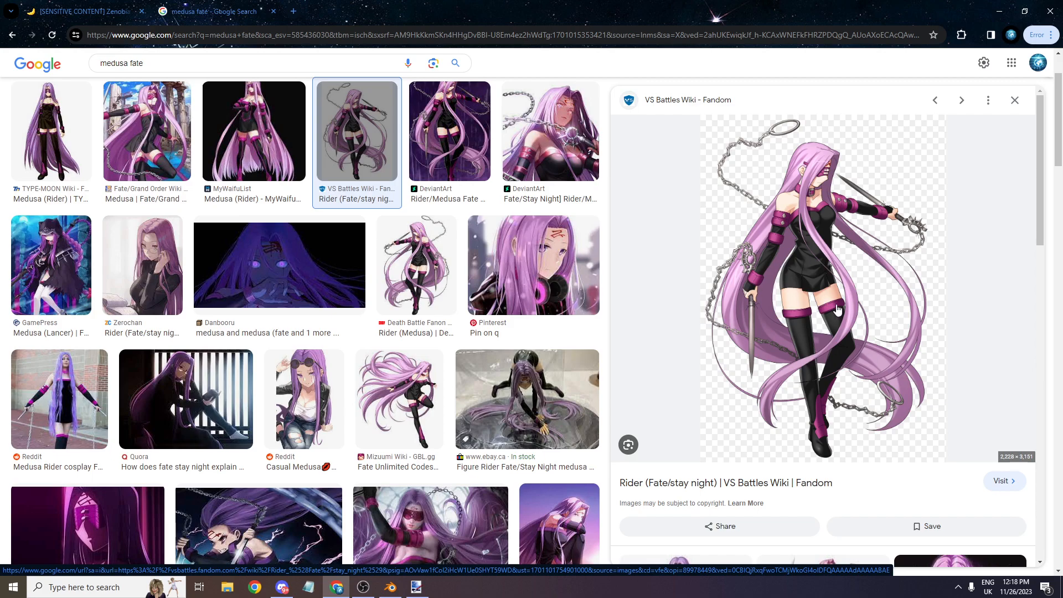
left_click(997, 10)
- Return to Object Mode, select the leg mesh below the thigh bands, and show the viewport overlays again
scroll(825, 102, "down", 1)
mouse_move(855, 83)
left_mouse_down()
mouse_move(888, 83)
mouse_move(866, 83)
left_mouse_up()
scroll(605, 116, "up", 2)
scroll(846, 131, "up", 1)
left_click_drag(868, 131, 869, 52)
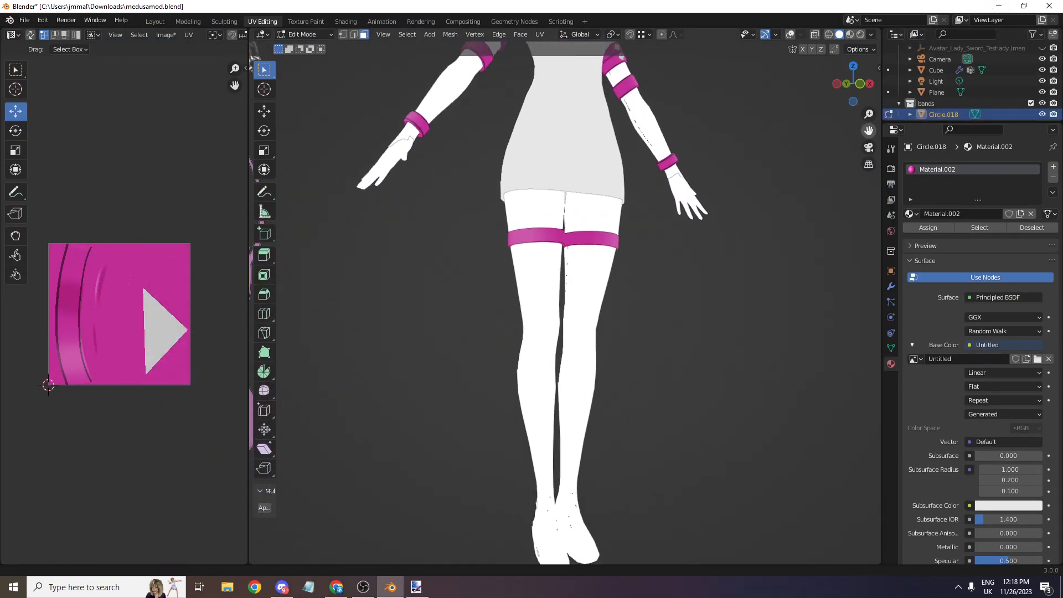
scroll(310, 75, "up", 1)
left_click(300, 34)
left_click(314, 48)
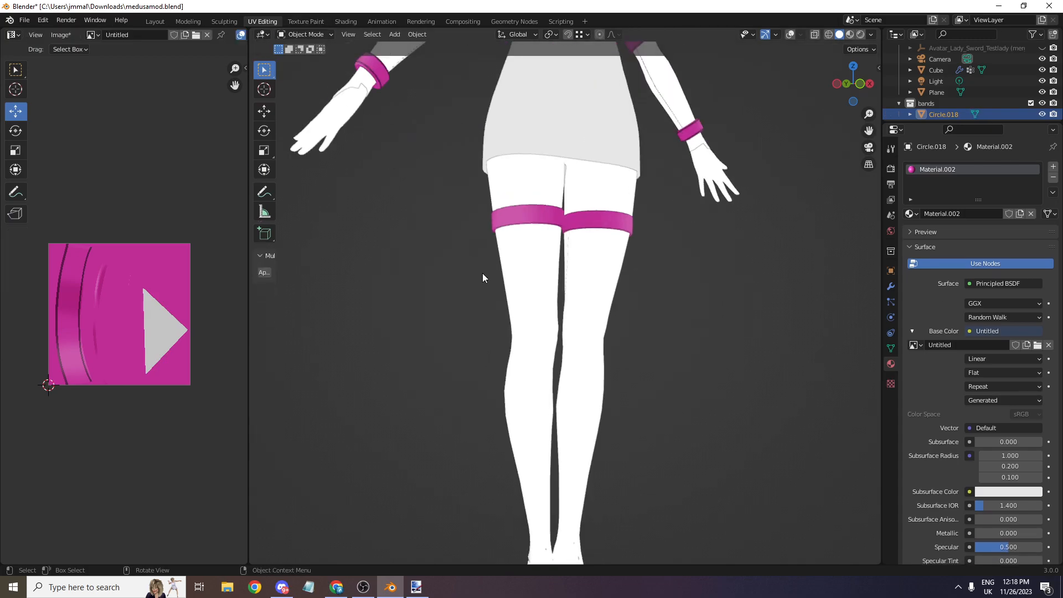
left_click(565, 245)
scroll(564, 244, "up", 2)
left_click(791, 34)
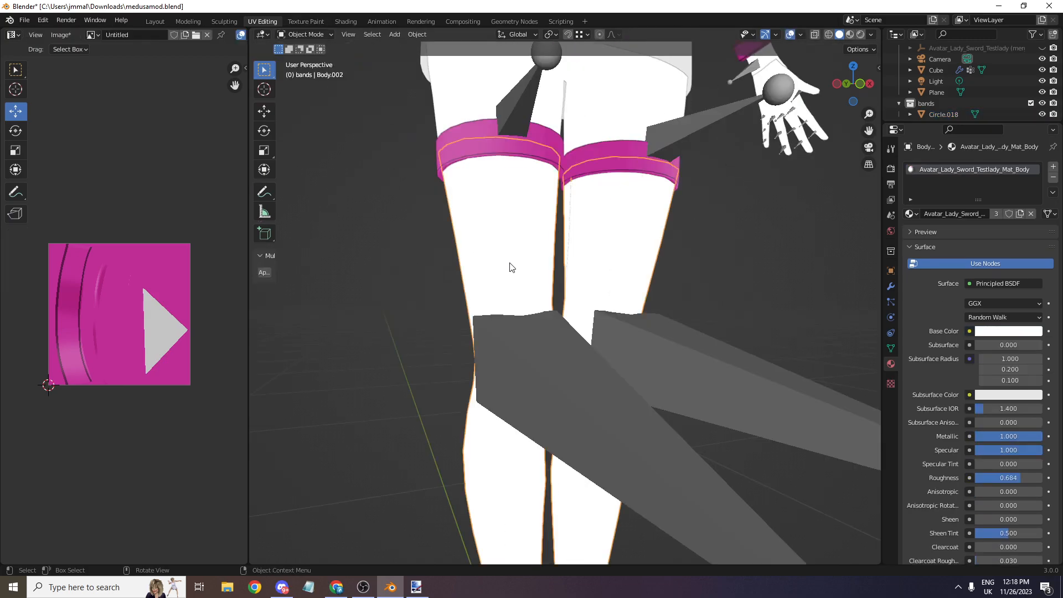
- Try adding an Image Texture with a new blank 512 x 512 px near-black image, saturation 0, to the shared body material's Base Color
scroll(510, 264, "down", 5)
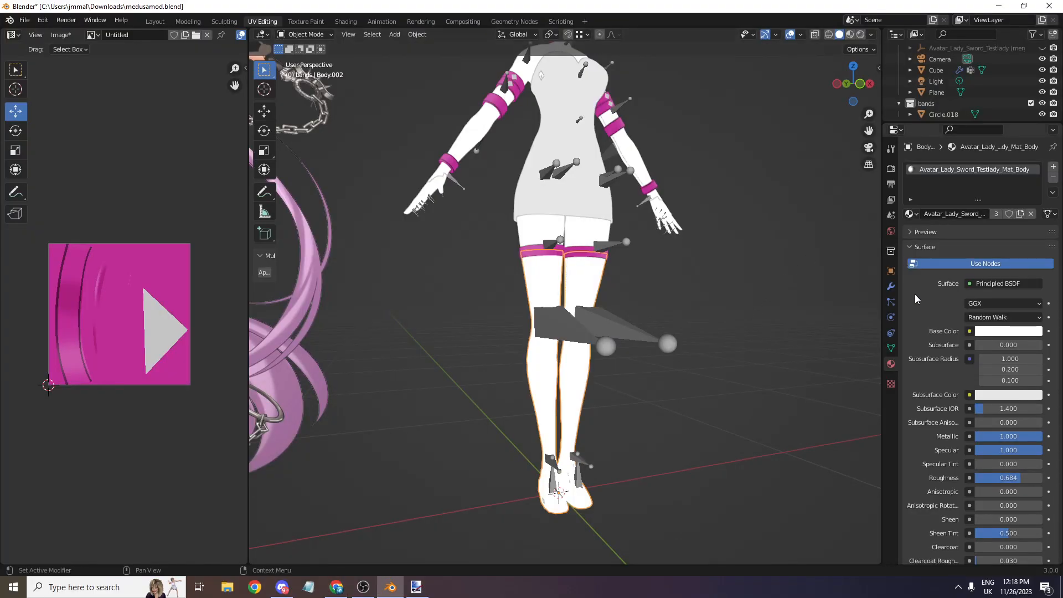
left_click(969, 330)
left_click(764, 409)
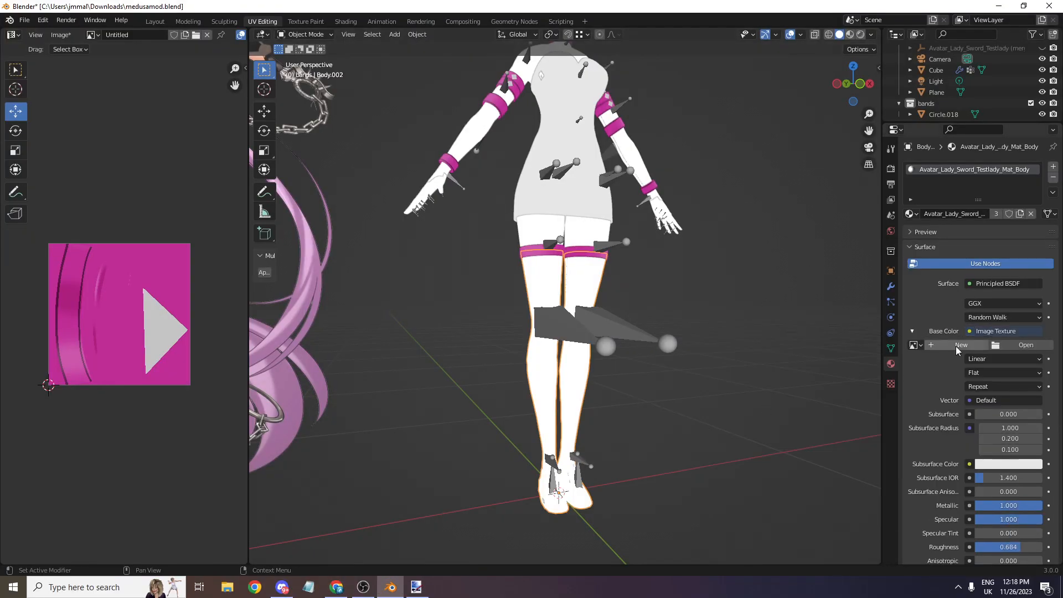
left_click(953, 346)
left_click(962, 400)
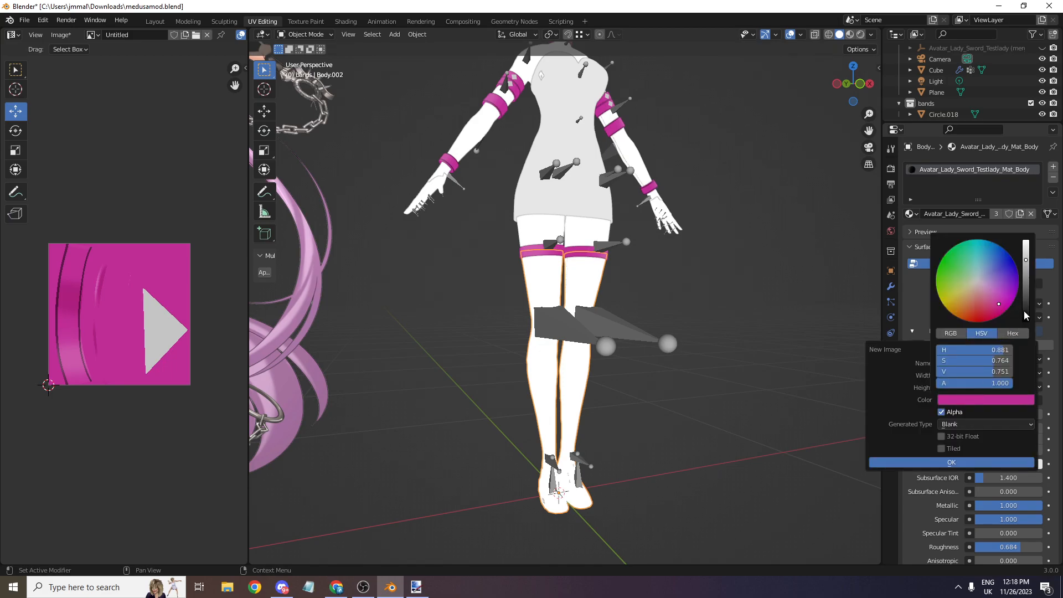
left_click_drag(1025, 304, 1026, 314)
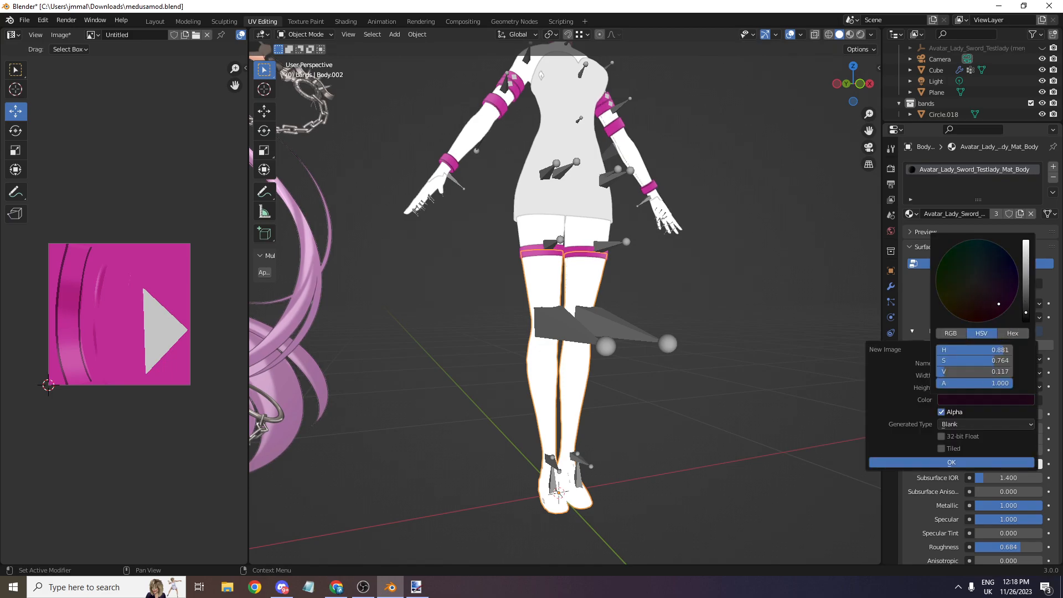
left_click_drag(988, 361, 944, 371)
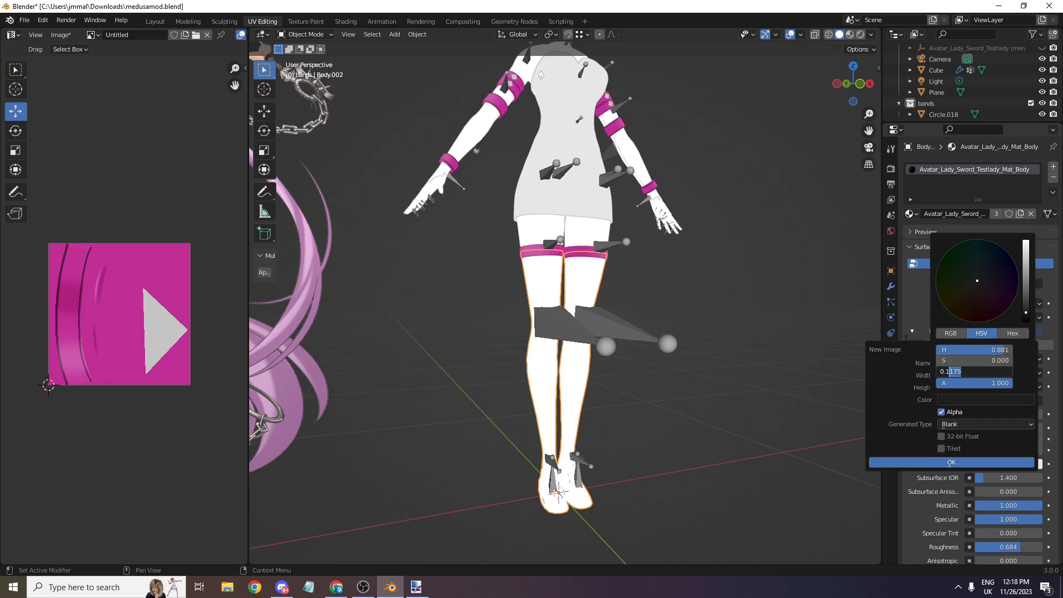
key("Return")
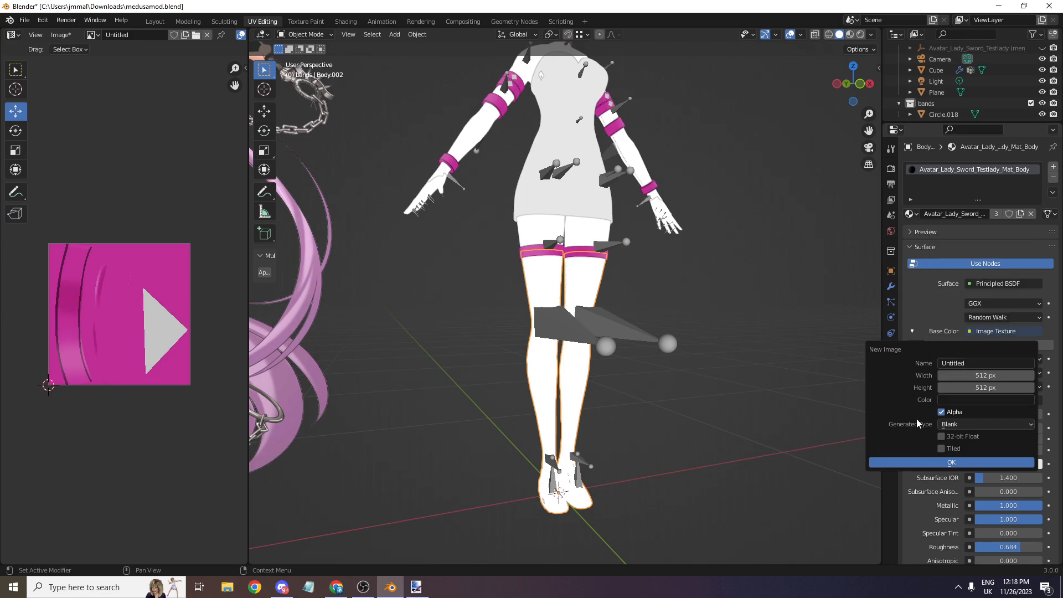
left_click(918, 461)
- Inspect the blackened body and undo the image texture added to the shared material
scroll(674, 336, "up", 4)
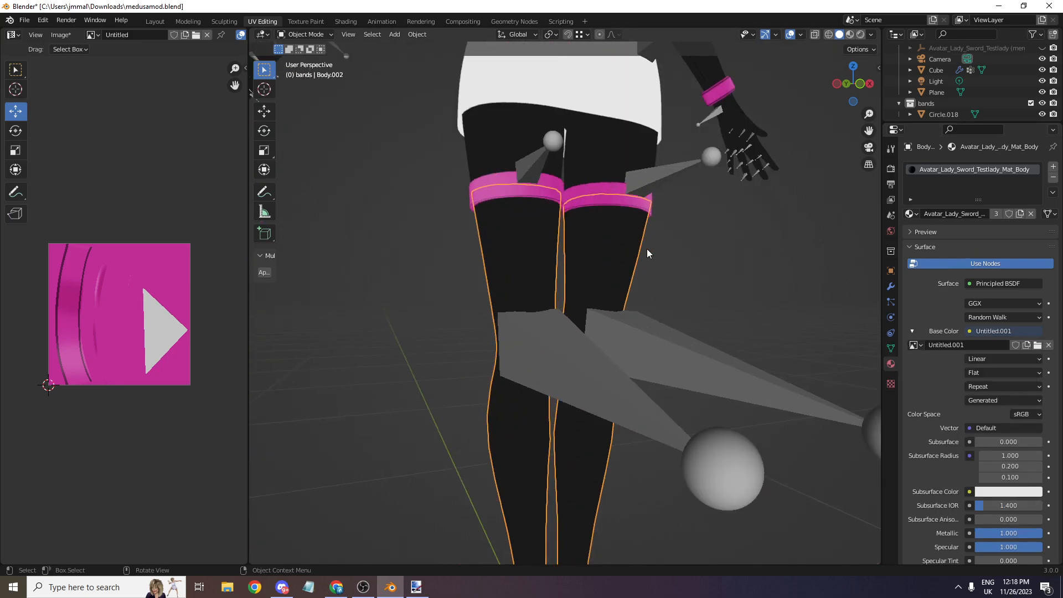
left_click_drag(853, 84, 819, 86)
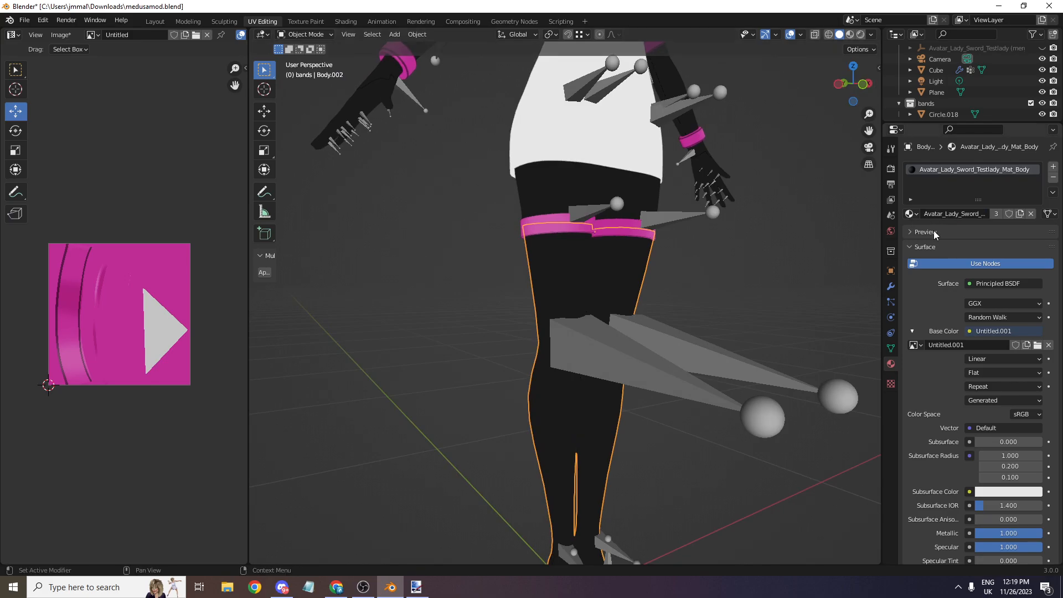
key("ctrl+z")
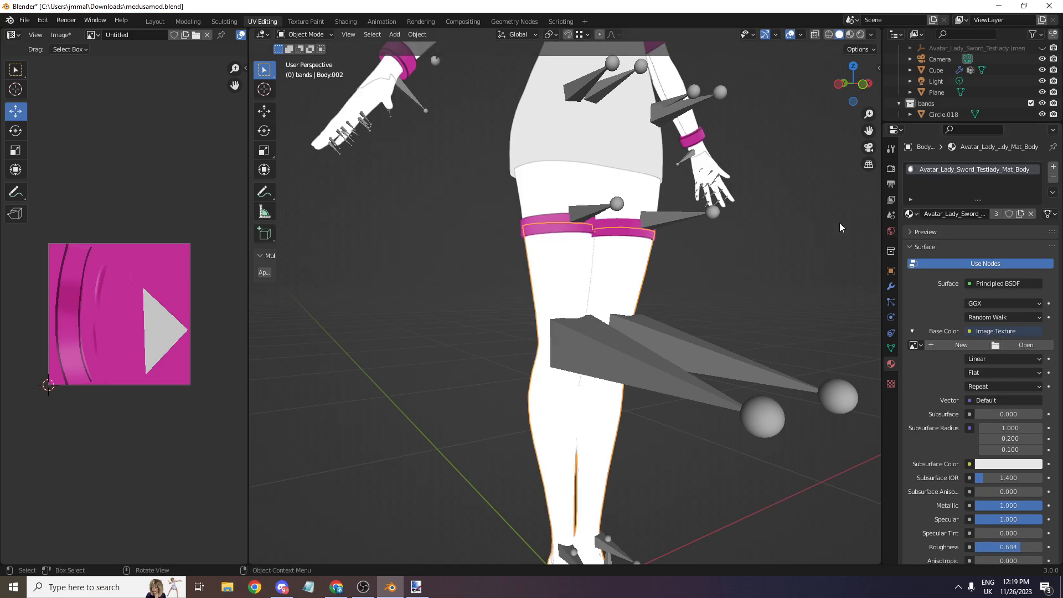
key("ctrl+z")
- Make the leg mesh's material a single-user copy and rename it leg
left_click(1019, 214)
type("leg")
key("Return")
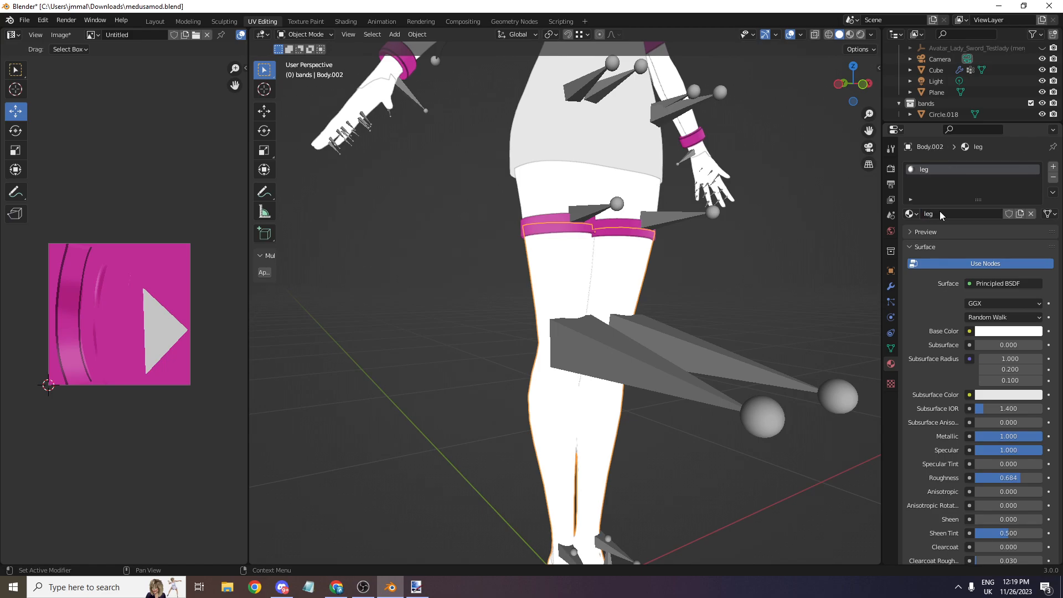
- Add an Image Texture to the leg material's Base Color using a new blank near-black image
left_click(969, 331)
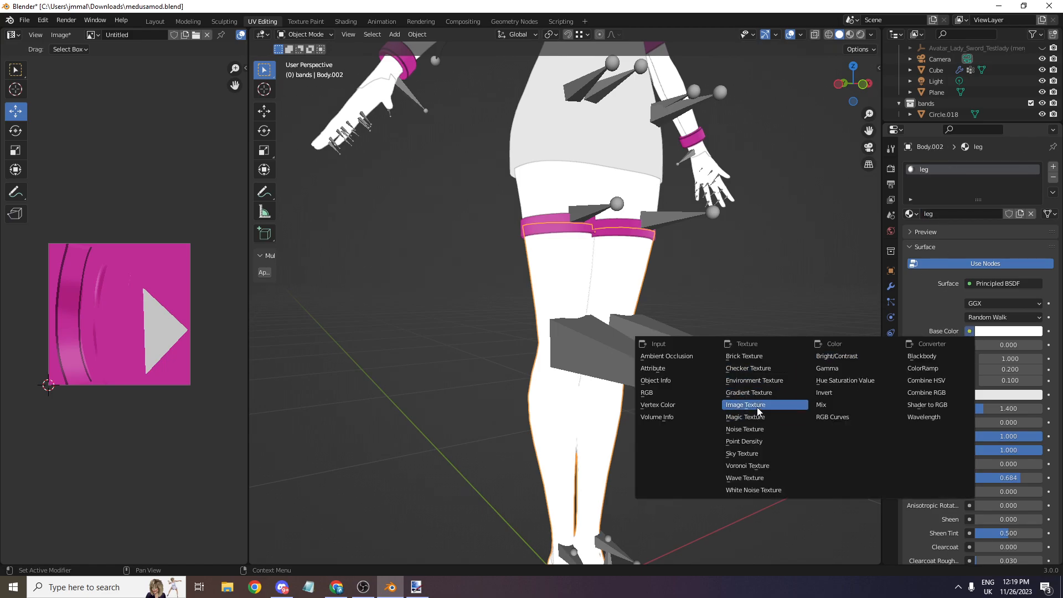
left_click(759, 409)
left_click(968, 348)
left_click(970, 464)
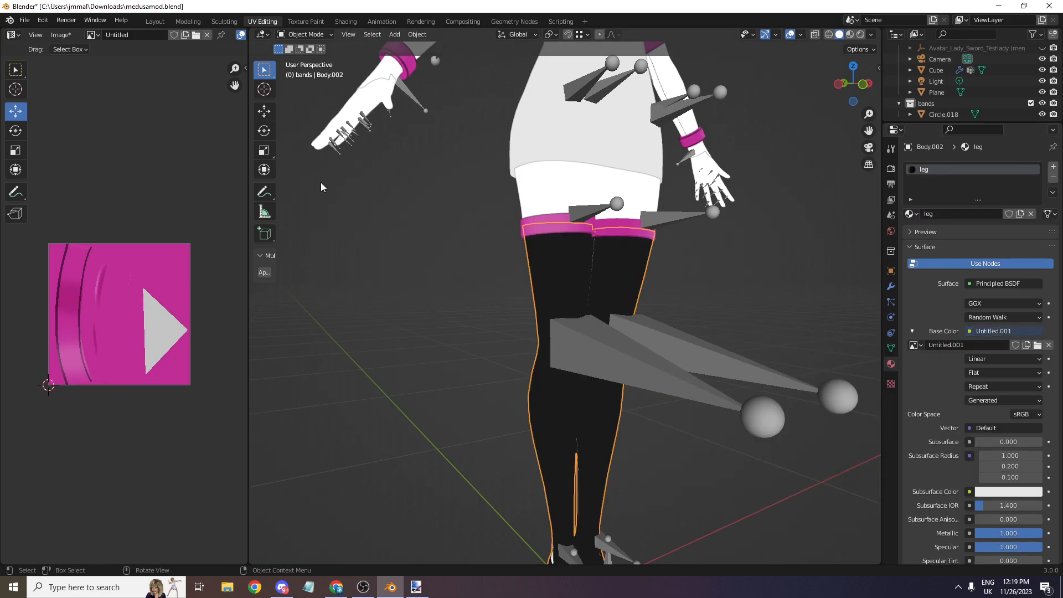
- Check the black legs against the reference art and put the leg mesh into Texture Paint mode
left_click_drag(847, 88, 751, 93)
scroll(857, 96, "up", 4)
scroll(857, 96, "down", 5)
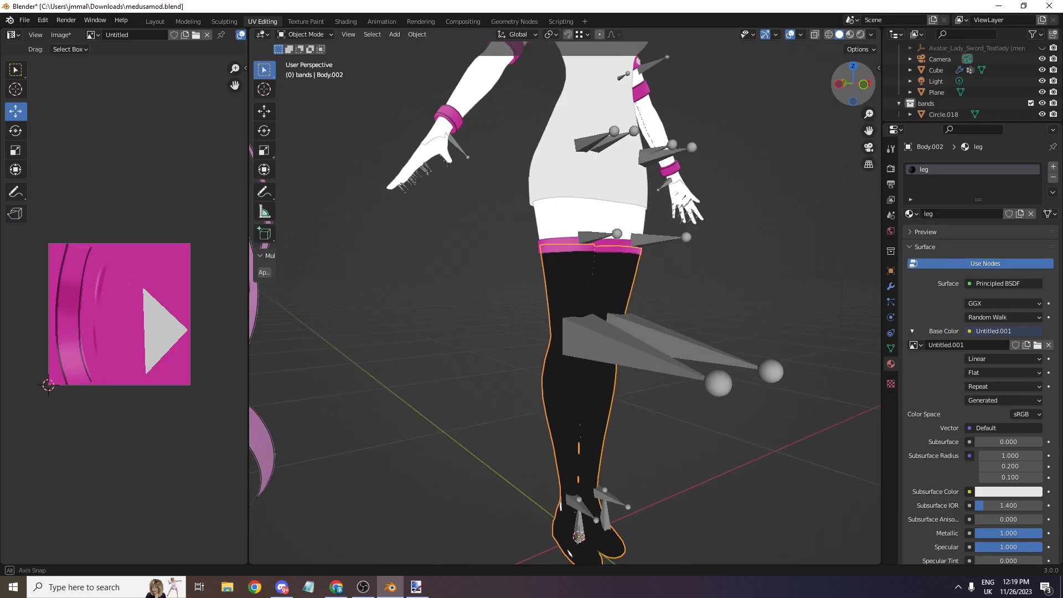
key("alt+Tab")
key("alt+Tab")
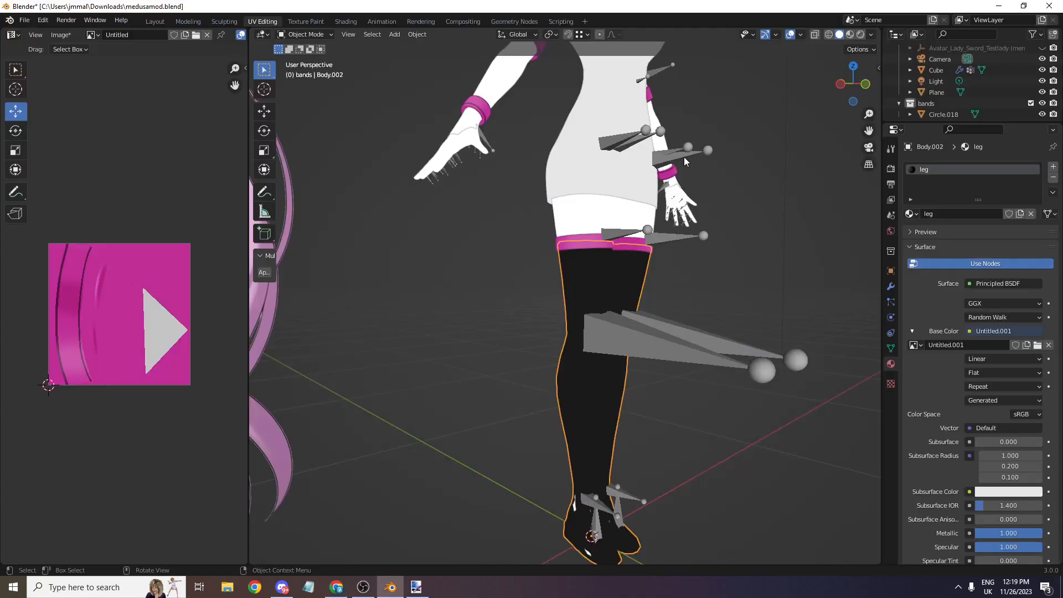
scroll(691, 152, "up", 2)
left_click(317, 34)
left_click(295, 108)
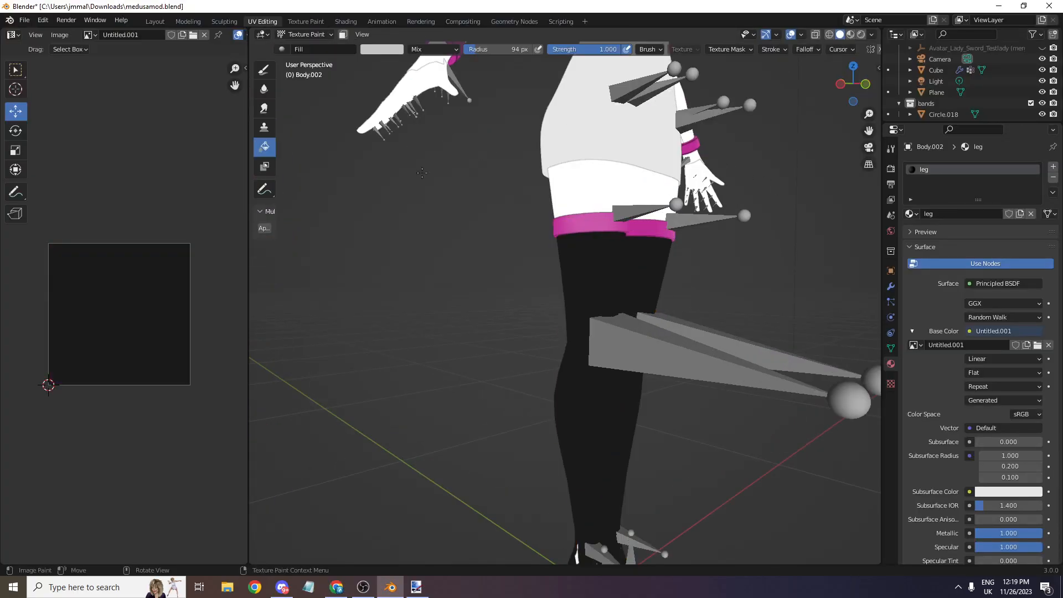
left_click(332, 61)
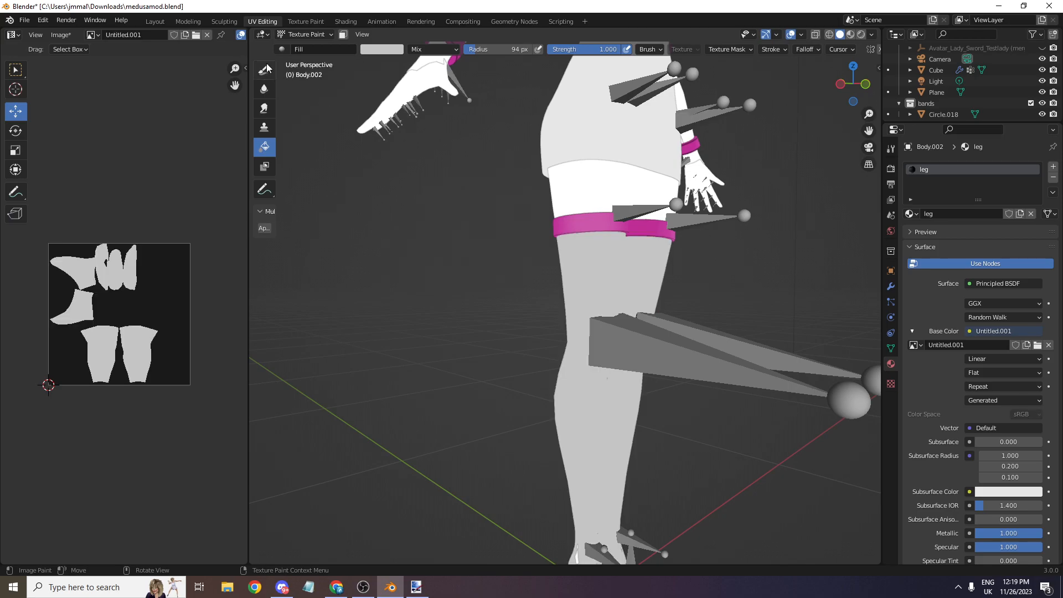
key("ctrl+z")
- Set up the Draw brush with a light grey color of saturation 0, strength 0.200 and Mix blending
left_click(266, 69)
left_click(381, 50)
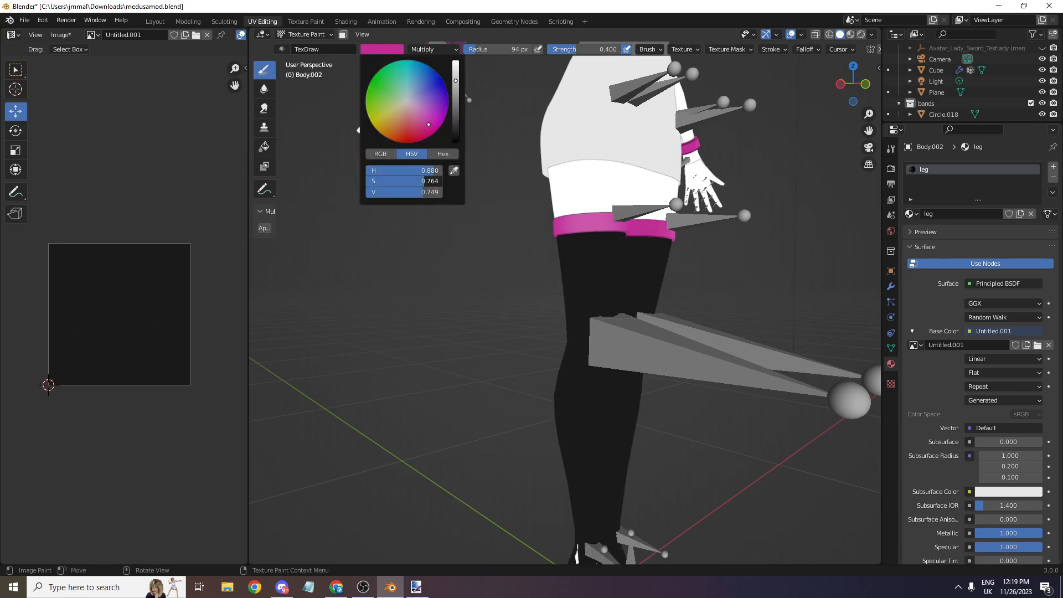
left_click_drag(433, 181, 366, 181)
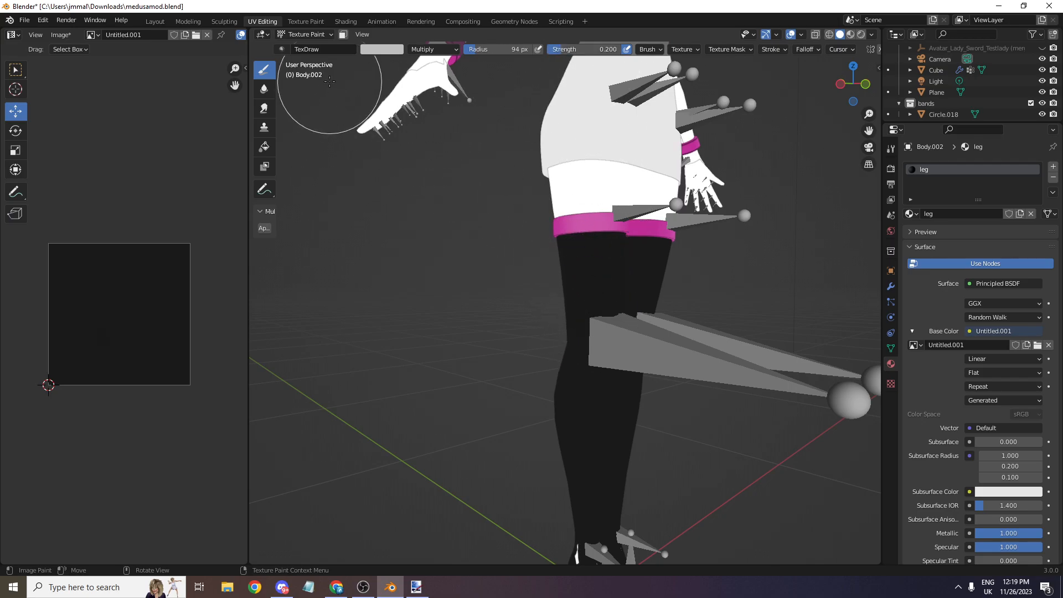
scroll(421, 77, "up", 2)
left_click(439, 49)
left_click(417, 62)
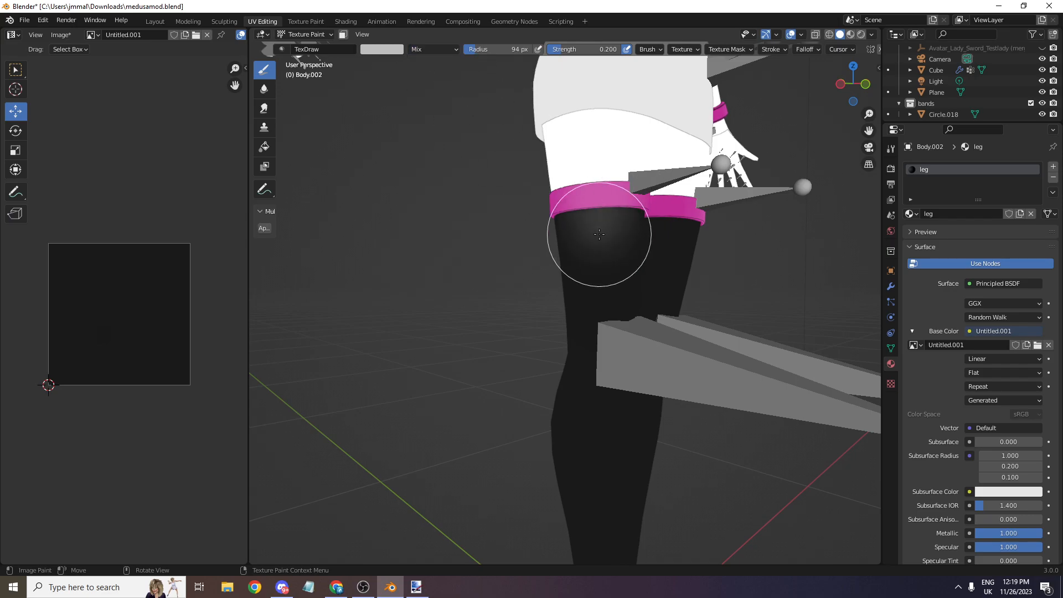
- Paint a light grey highlight down the length of the black leg with a 58 px brush radius and strength 0.500
left_click_drag(593, 333, 599, 326)
key("ctrl+z")
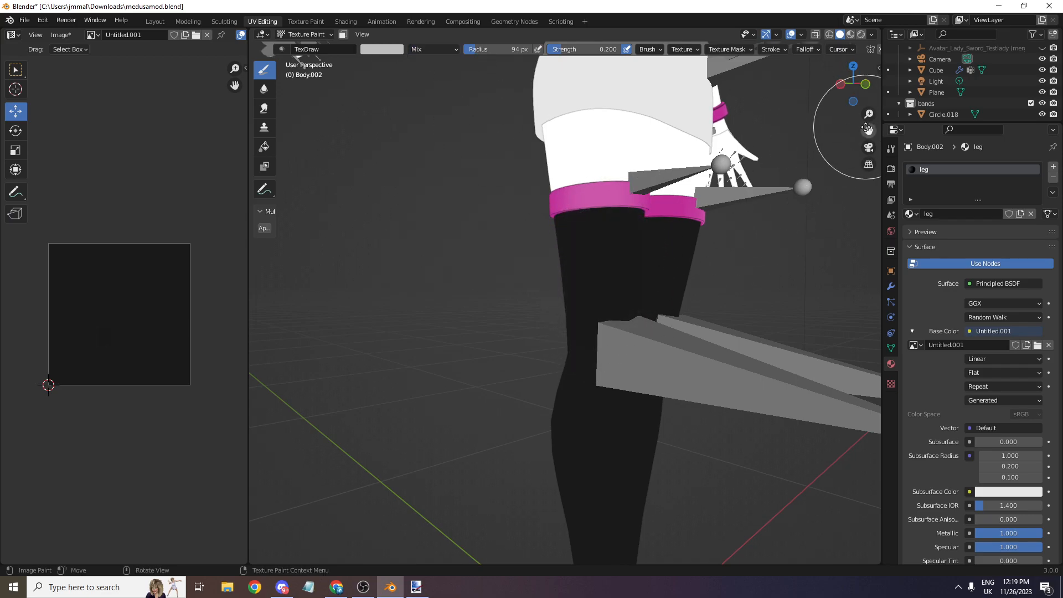
left_click_drag(866, 129, 839, 99)
key("f")
left_click(680, 207)
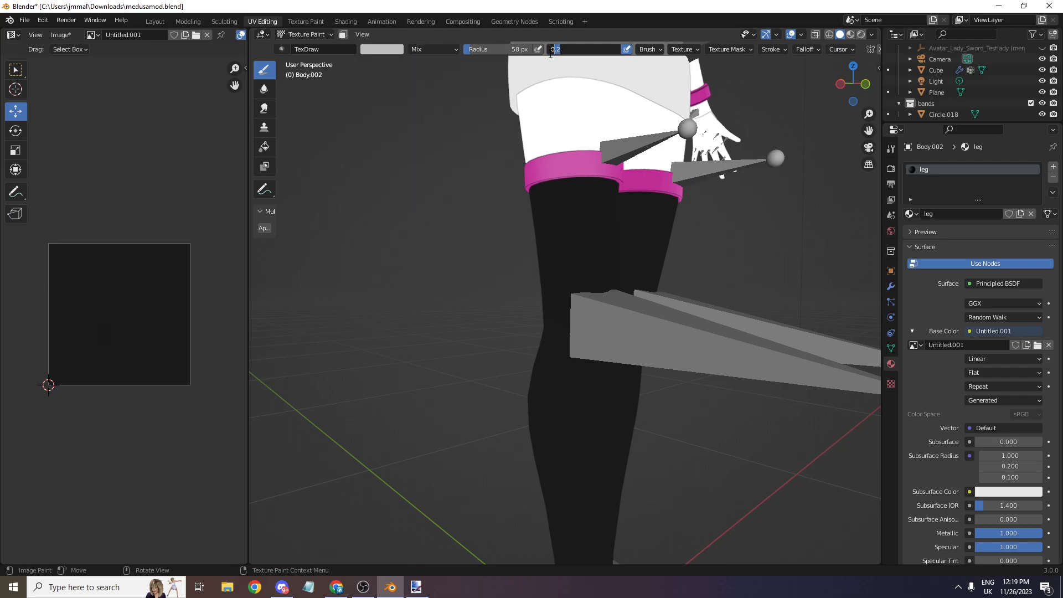
mouse_move(575, 131)
left_mouse_down()
mouse_move(564, 451)
mouse_move(575, 543)
left_mouse_up()
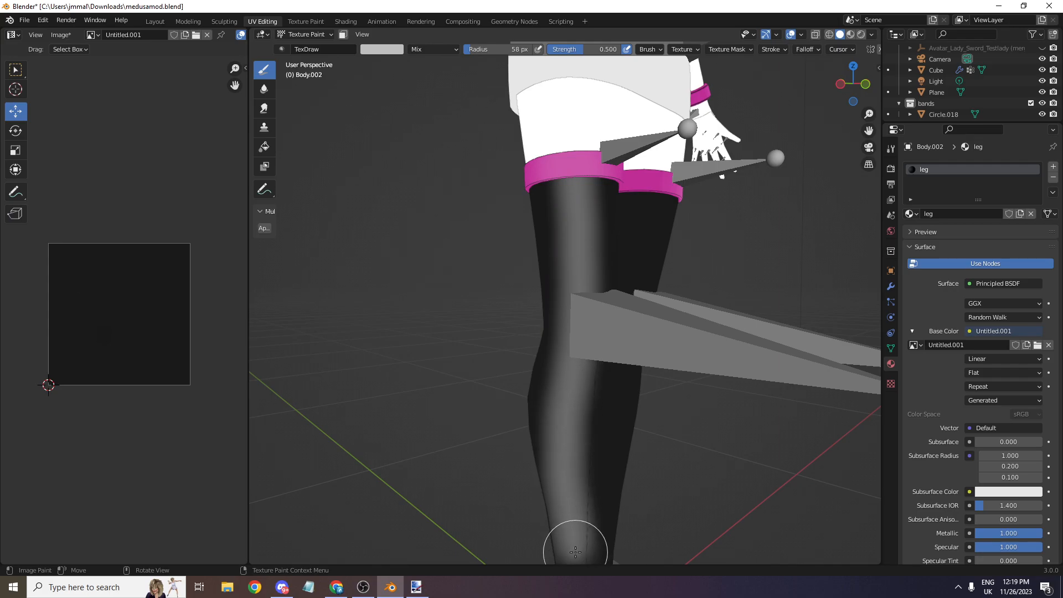
- Undo the light grey highlight painted down the black leg
scroll(665, 330, "down", 5)
key("ctrl+z")
scroll(664, 249, "up", 6)
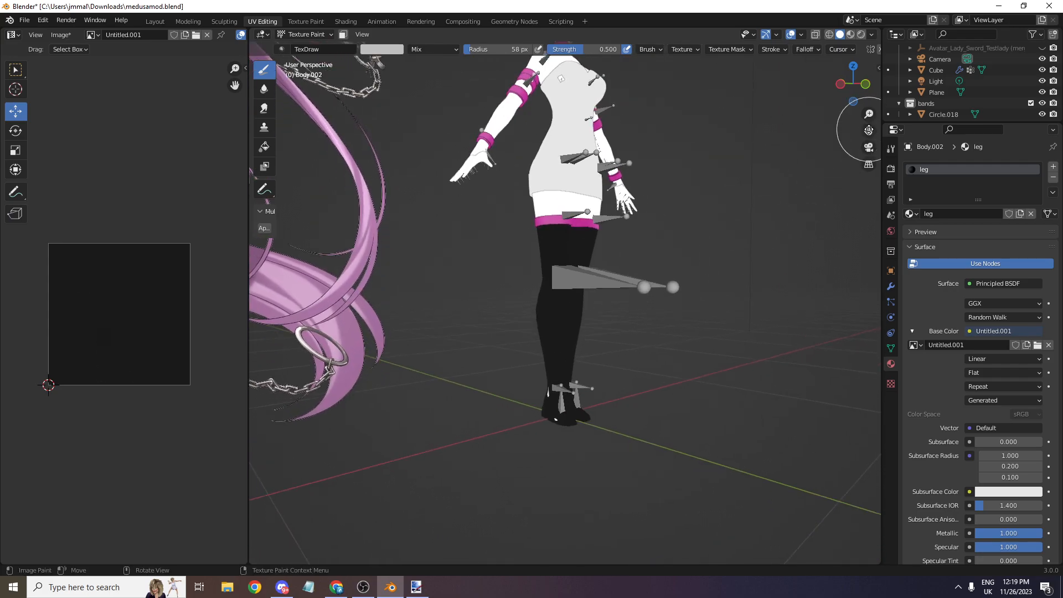
- Reshape the brush's custom falloff curve with a point at X 0.22000, Y 0.44625, trying it out with undone strokes on the thigh
left_click(803, 49)
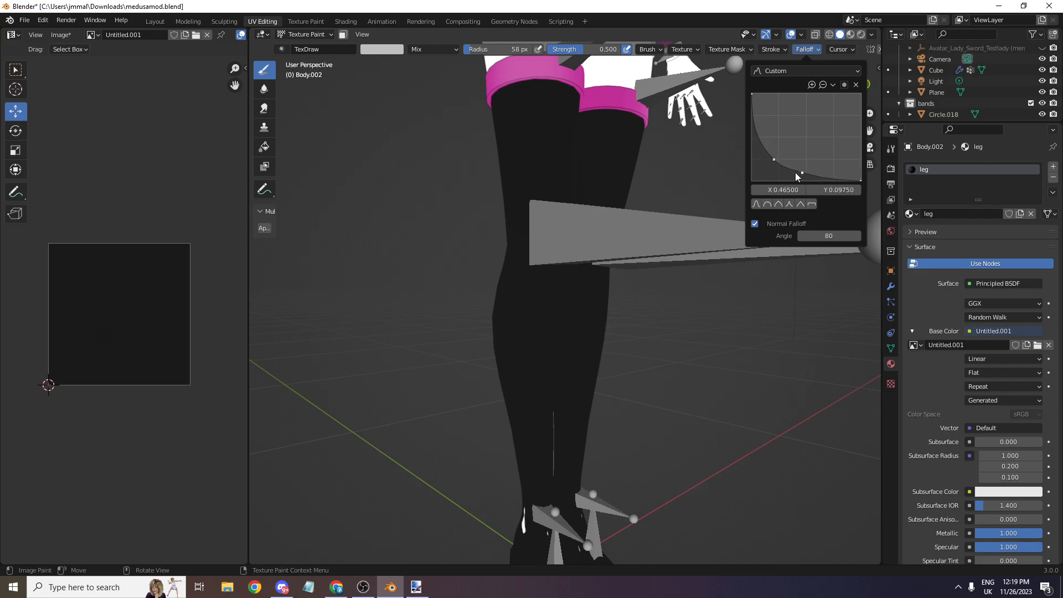
mouse_move(523, 72)
left_mouse_down()
mouse_move(536, 209)
mouse_move(570, 206)
left_mouse_up()
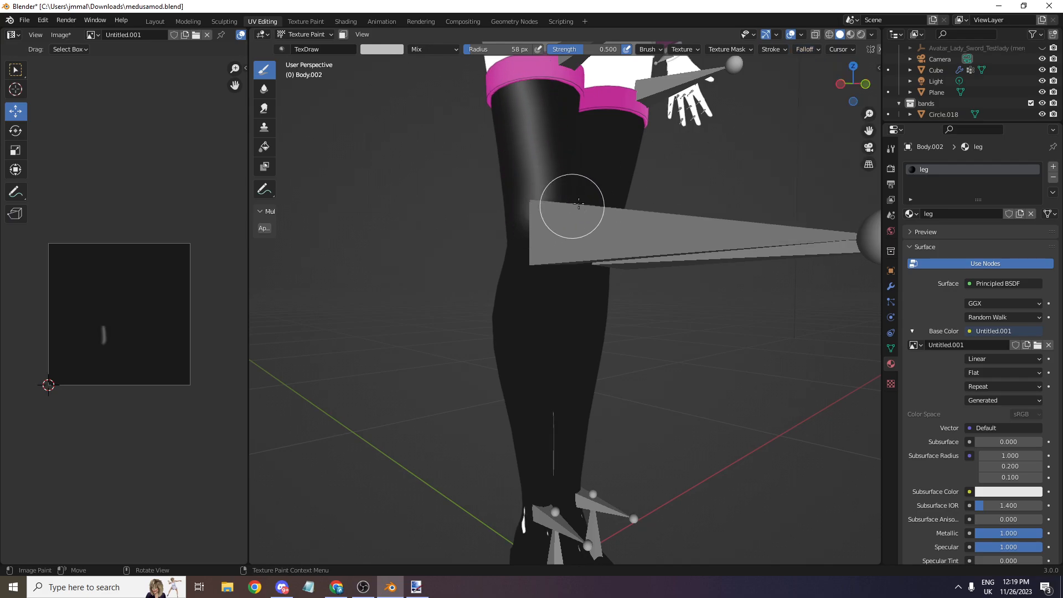
key("ctrl+z")
left_click(804, 48)
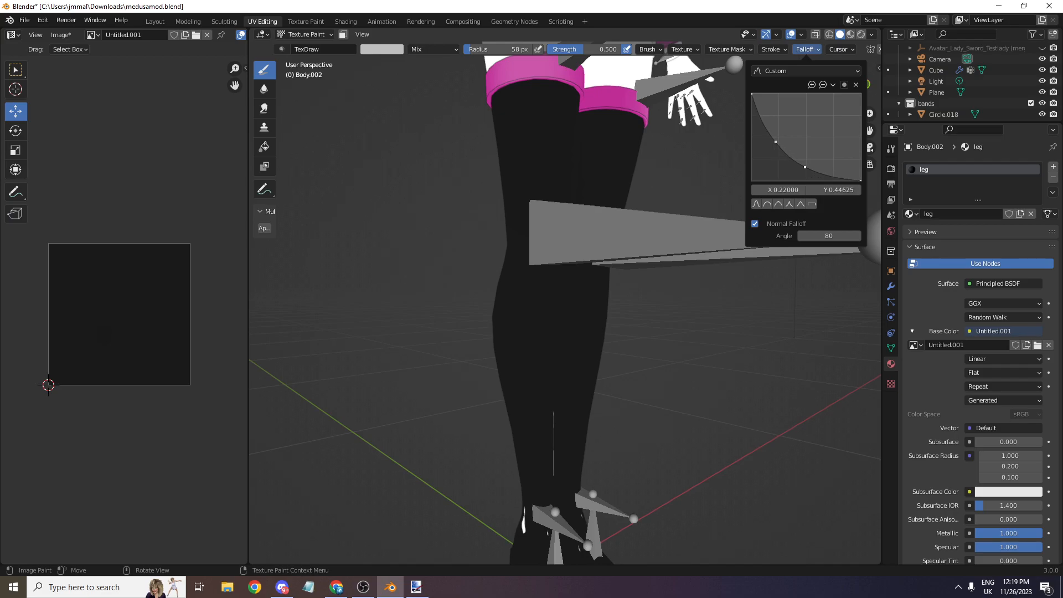
left_click_drag(538, 69, 534, 183)
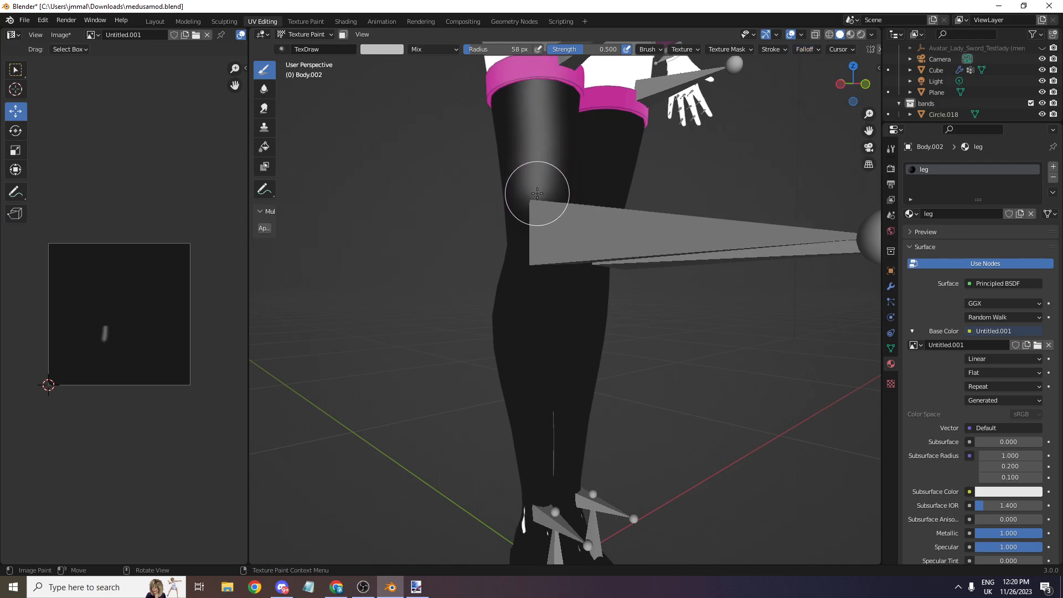
key("ctrl+z")
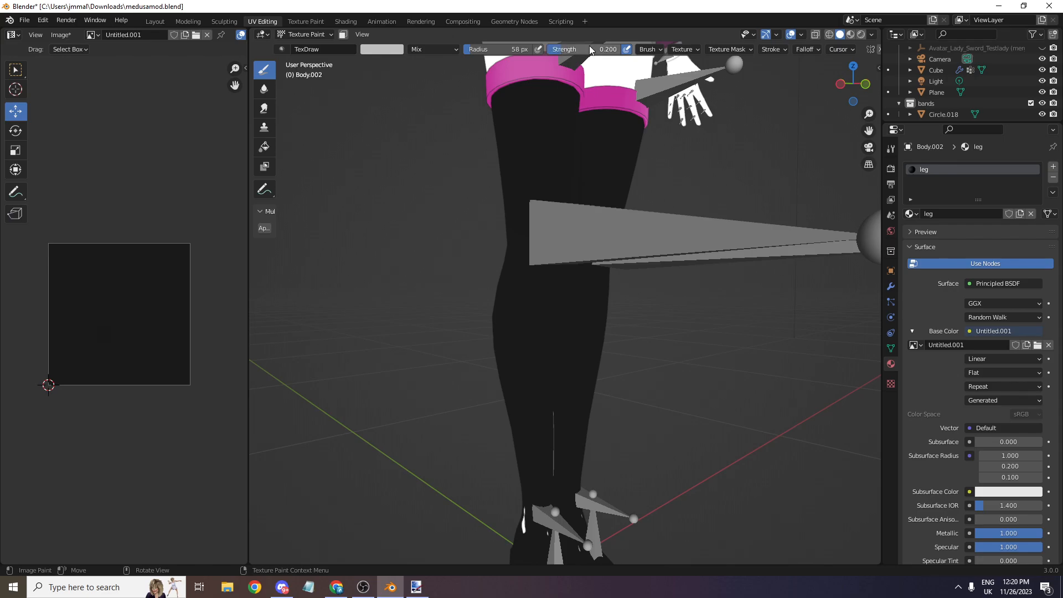
- Paint a faint grey highlight down the full length of the leg at strength 0.200 with a 91 px brush radius
key("f")
left_click(599, 148)
key("f")
left_click(621, 148)
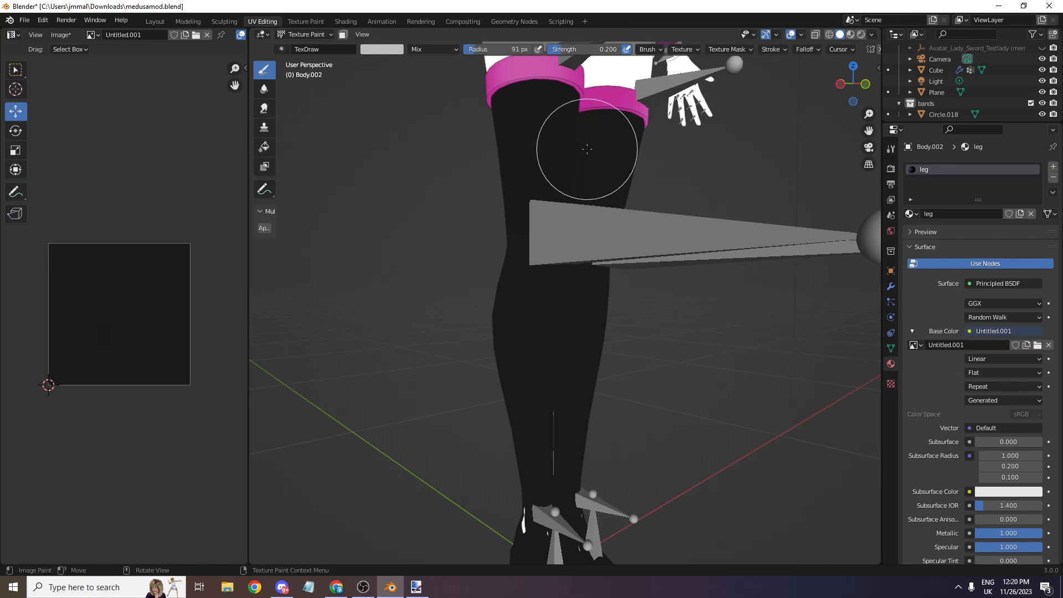
left_click_drag(531, 83, 531, 534)
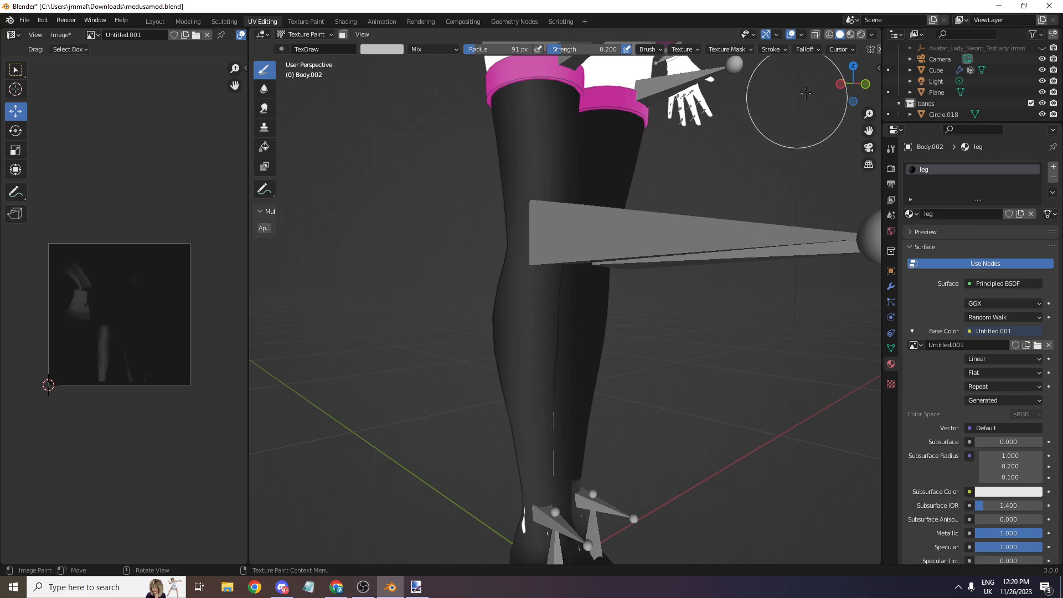
- Soften the highlight's edges around the back of the leg using the Soften brush at 91 px radius and strength 1.000
mouse_move(863, 106)
left_mouse_down()
mouse_move(769, 111)
mouse_move(874, 97)
left_mouse_up()
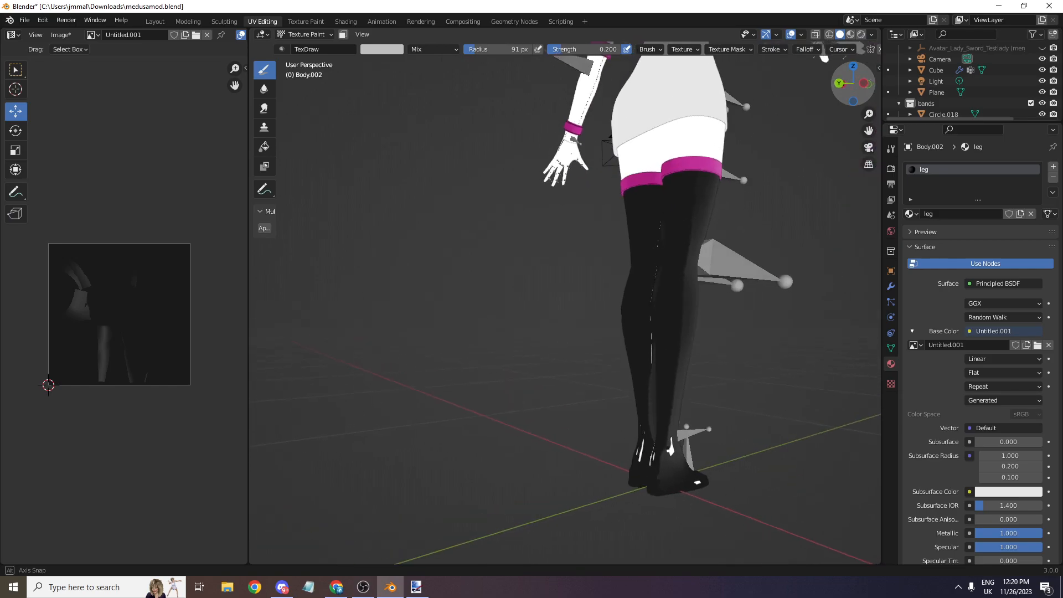
left_click_drag(869, 134, 795, 52)
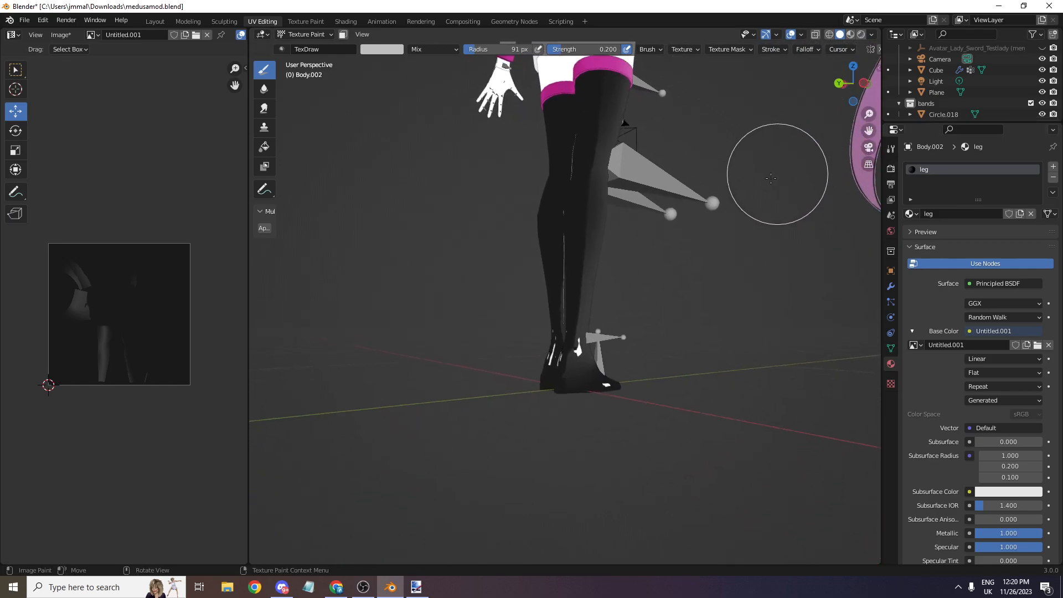
scroll(783, 169, "up", 2)
left_click_drag(819, 105, 811, 110)
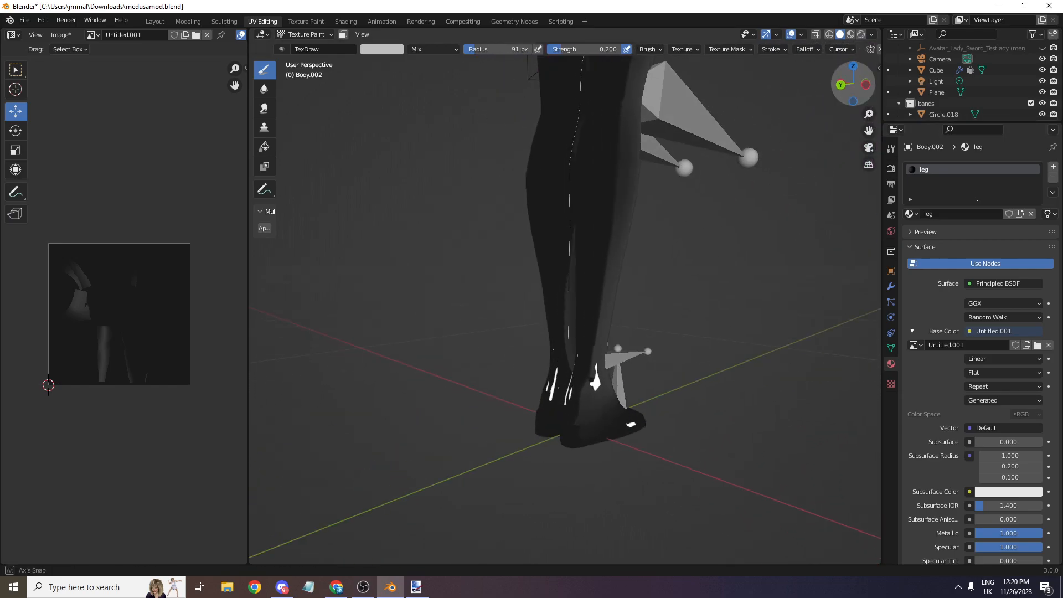
left_click(264, 88)
middle_click_drag(554, 365, 574, 379)
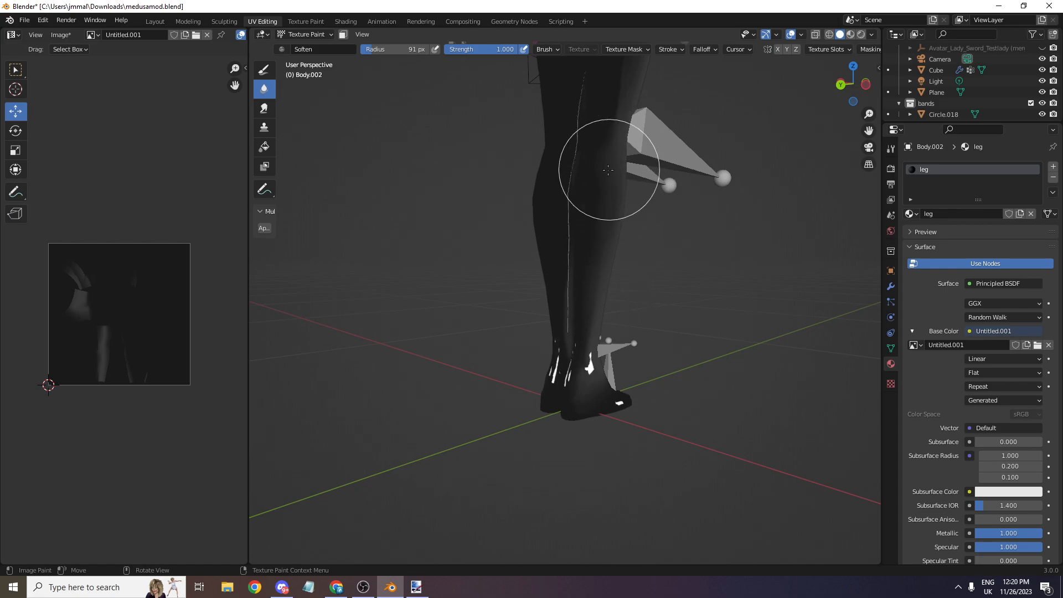
scroll(792, 272, "down", 1)
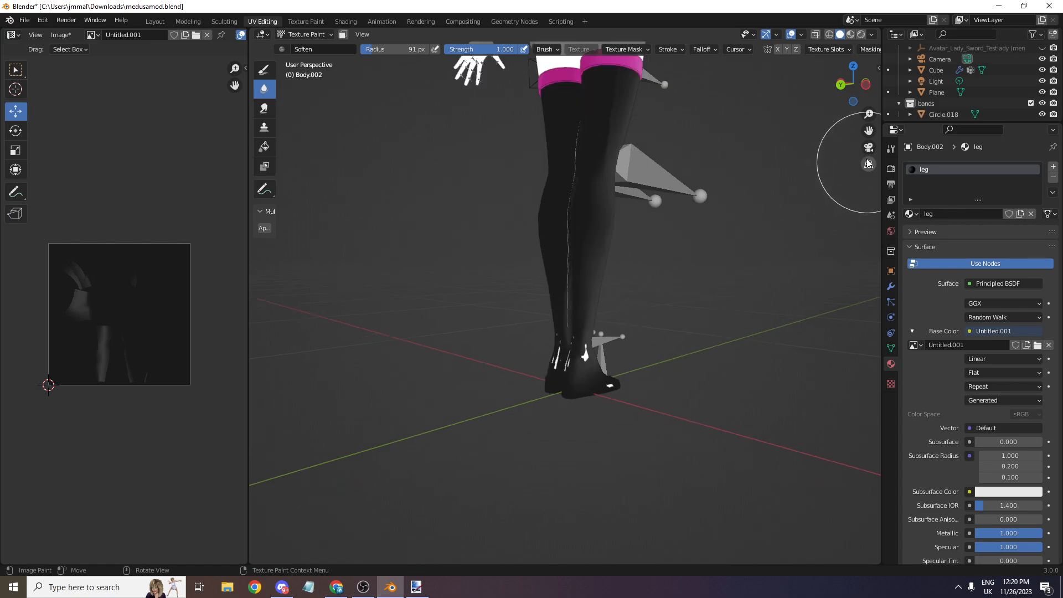
left_click_drag(868, 132, 847, 227)
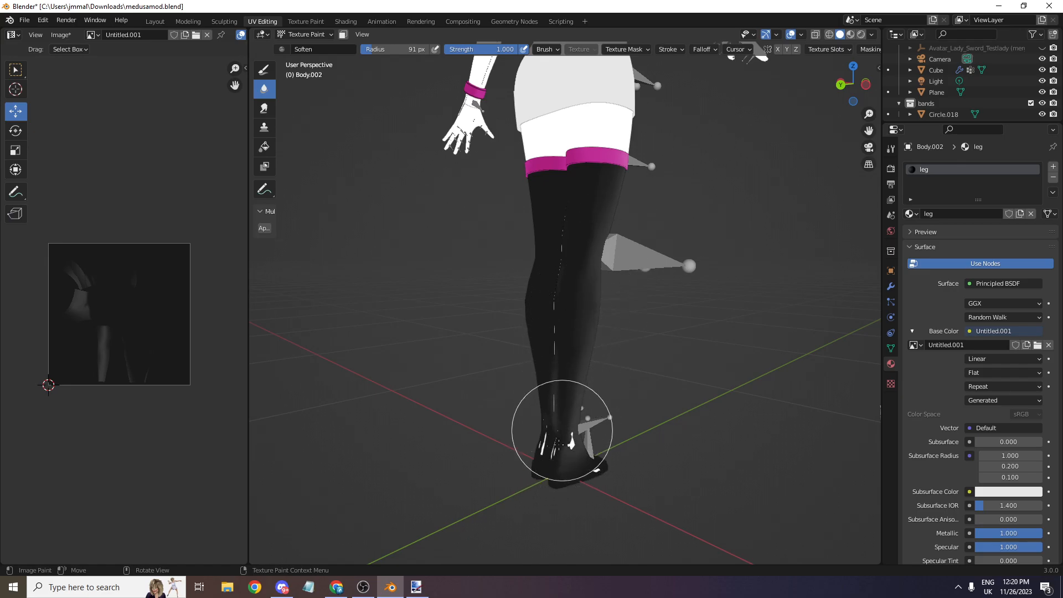
- Reduce the Soften brush radius to 62 px for working on the front of the legs
mouse_move(856, 84)
left_mouse_down()
mouse_move(870, 83)
mouse_move(769, 83)
left_mouse_up()
scroll(836, 93, "up", 2)
left_click_drag(838, 92, 797, 91)
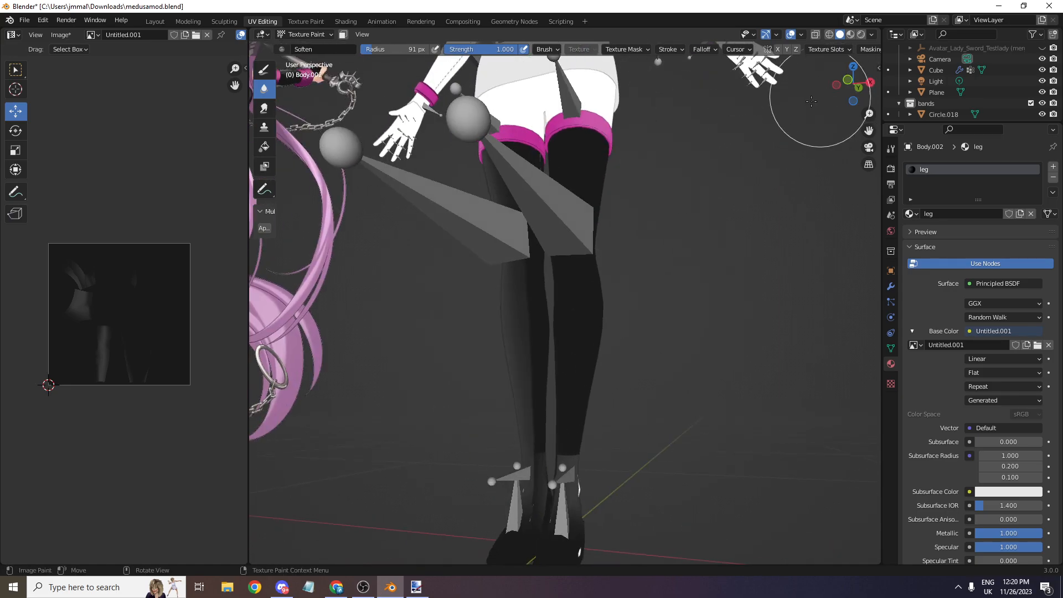
scroll(559, 241, "up", 1)
key("f")
left_click(583, 229)
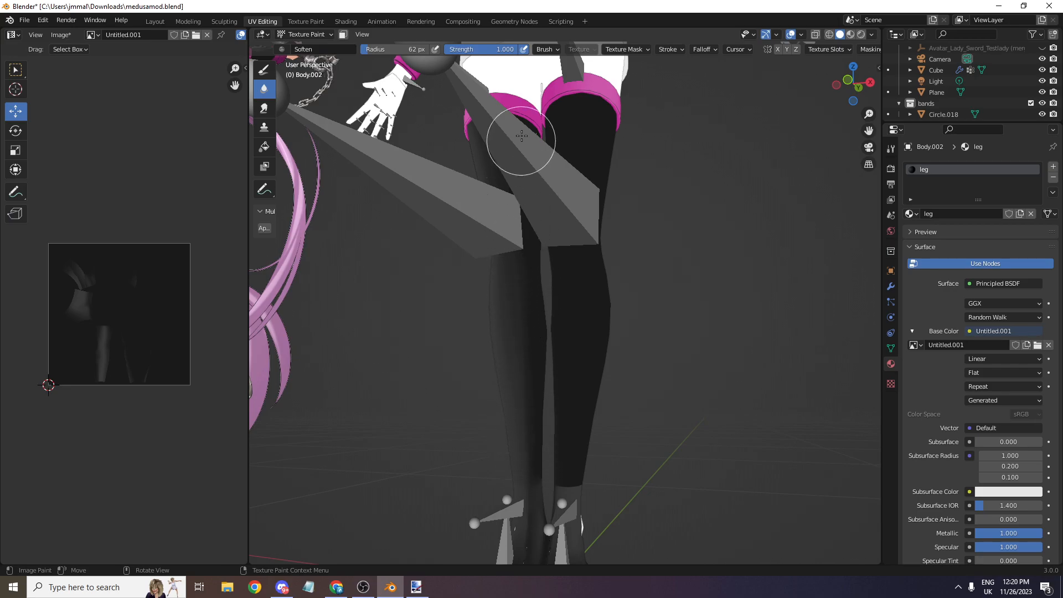
- Examine the painted shading on both legs from the front and side
scroll(685, 207, "down", 2)
left_click_drag(853, 83, 964, 83)
scroll(854, 87, "down", 1)
left_click_drag(854, 86, 932, 79)
scroll(852, 86, "up", 3)
scroll(769, 139, "down", 3)
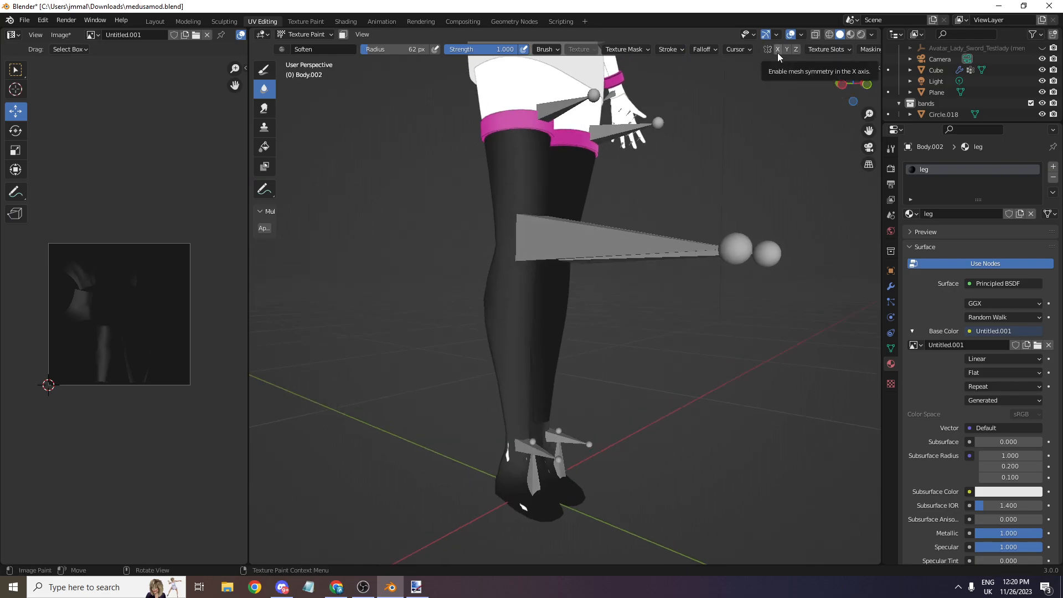
left_click_drag(853, 83, 821, 84)
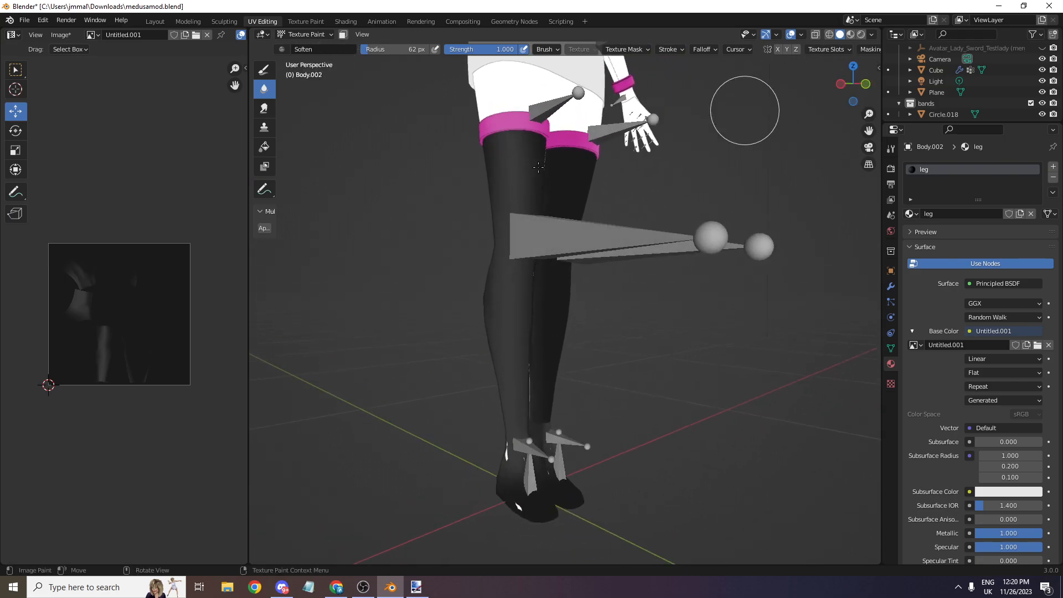
scroll(276, 246, "up", 3)
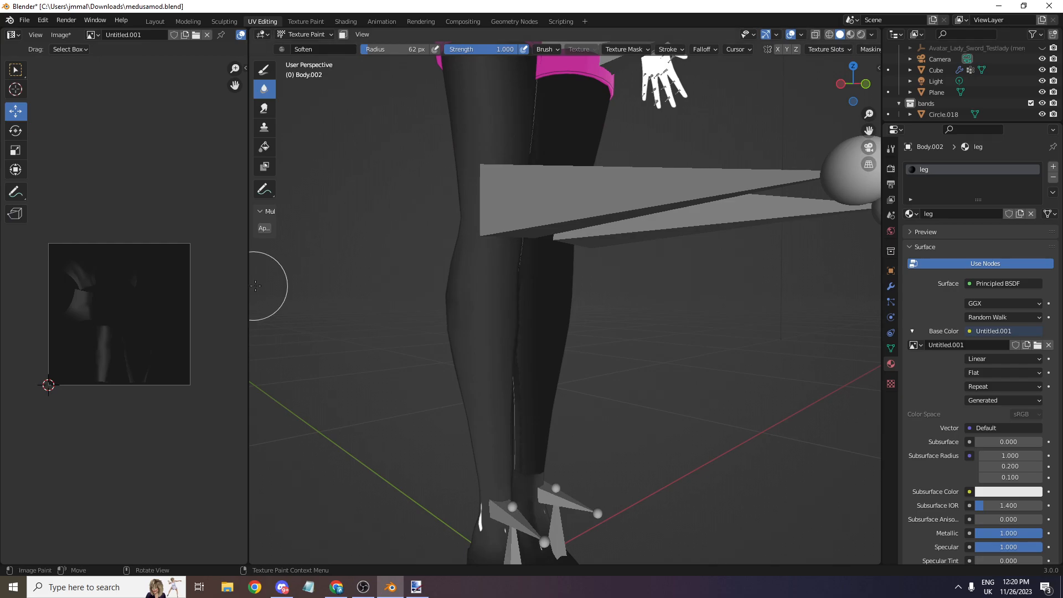
scroll(465, 255, "down", 4)
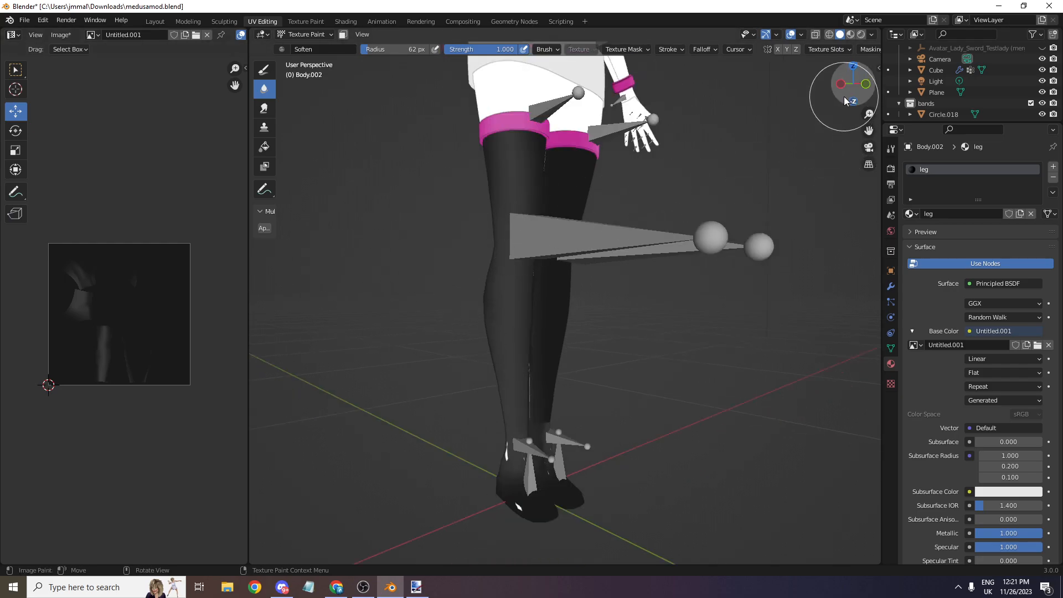
- Put the leg mesh into Edit Mode and select all linked faces of the unpainted leg
left_click_drag(844, 95, 820, 94)
scroll(670, 105, "up", 4)
left_click(327, 35)
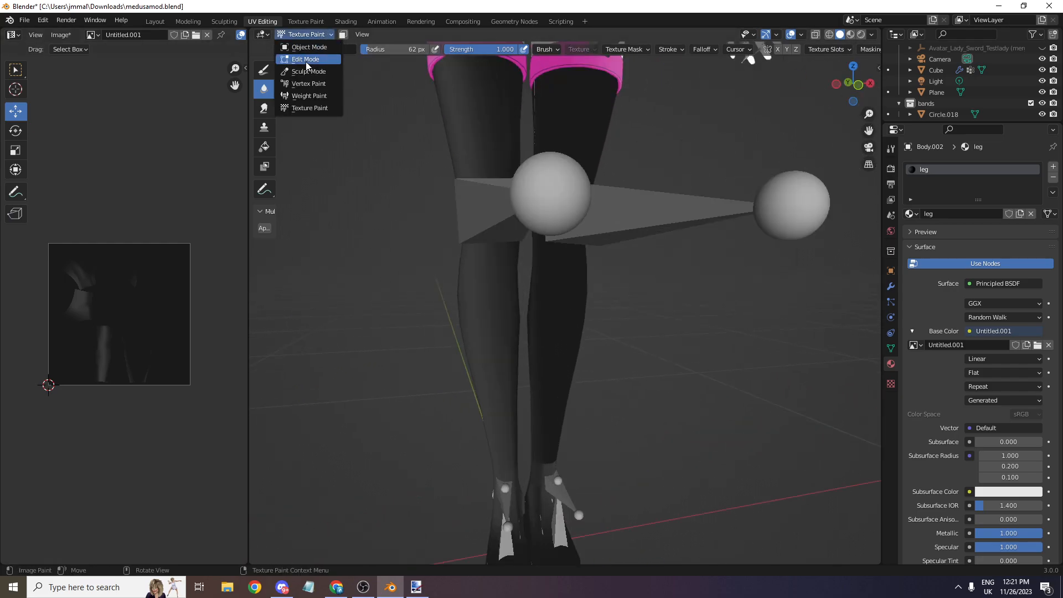
left_click(308, 57)
left_click(550, 268)
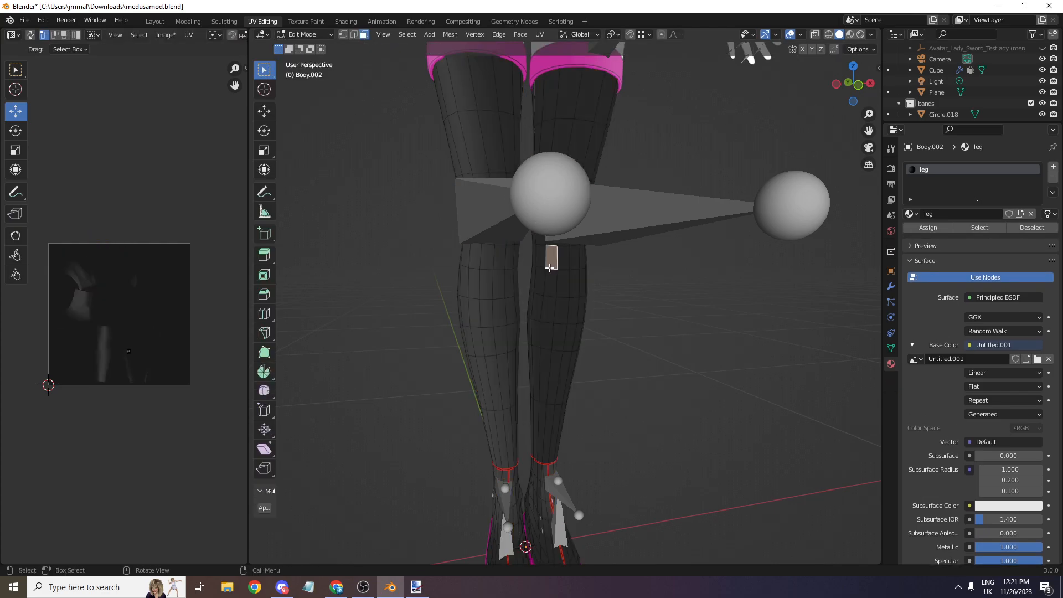
key("ctrl+l")
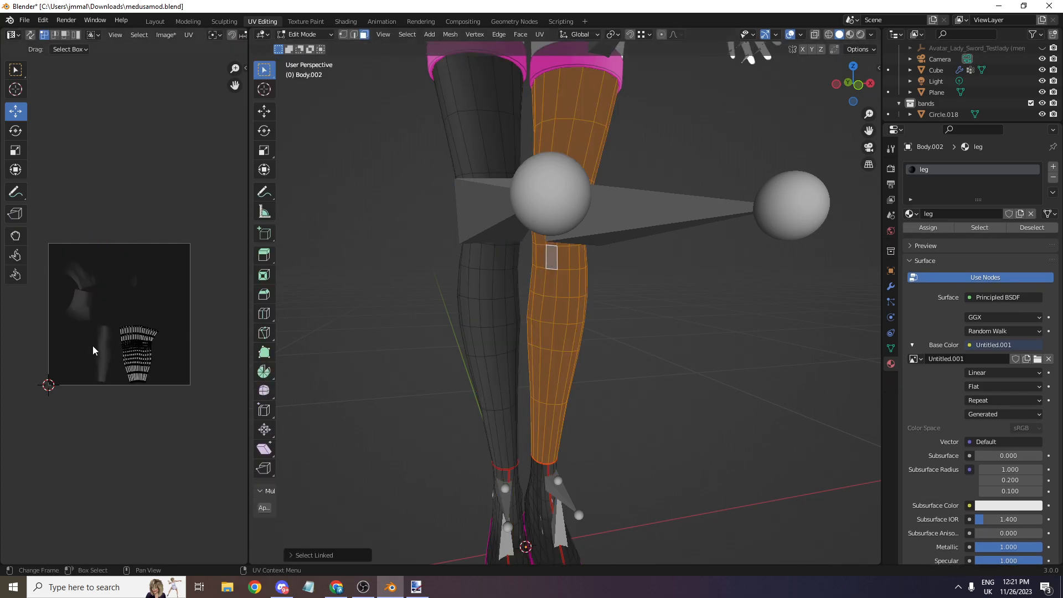
- Select the unpainted leg's UV island in an enlarged UV editor and add the other leg's faces to the mesh selection
scroll(124, 310, "up", 1)
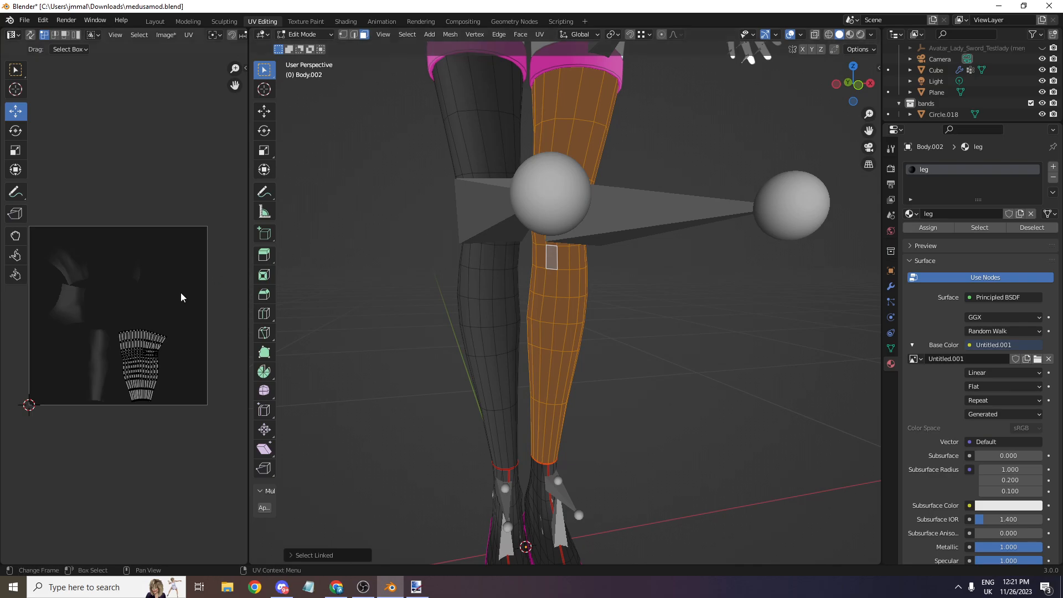
key("a")
left_click_drag(249, 225, 623, 221)
scroll(481, 261, "up", 2)
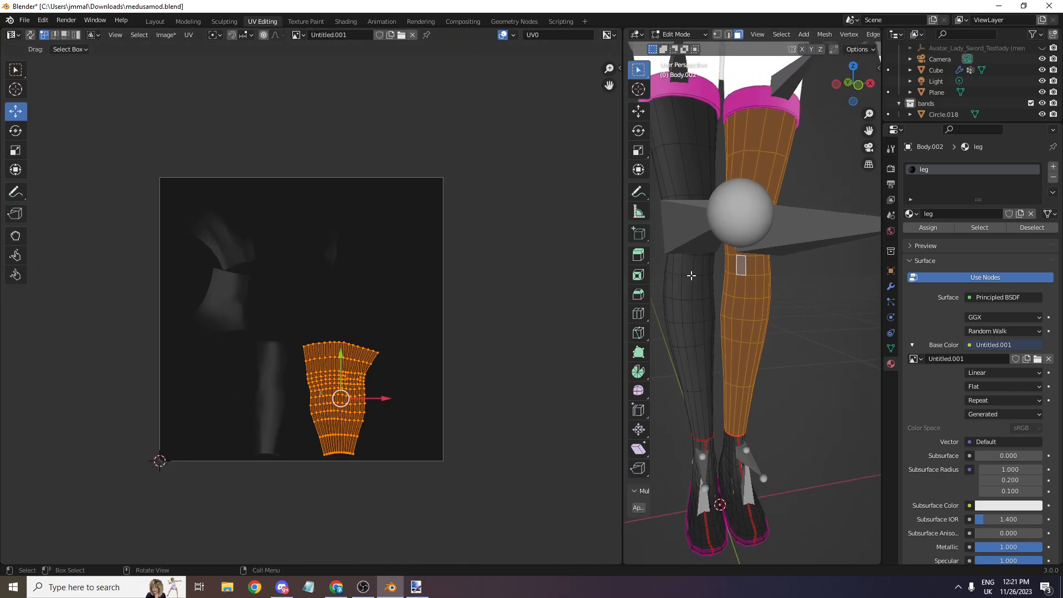
key("l")
scroll(375, 375, "up", 1)
- Mirror the selected leg UV island horizontally with an X scale of -1.000
key("s")
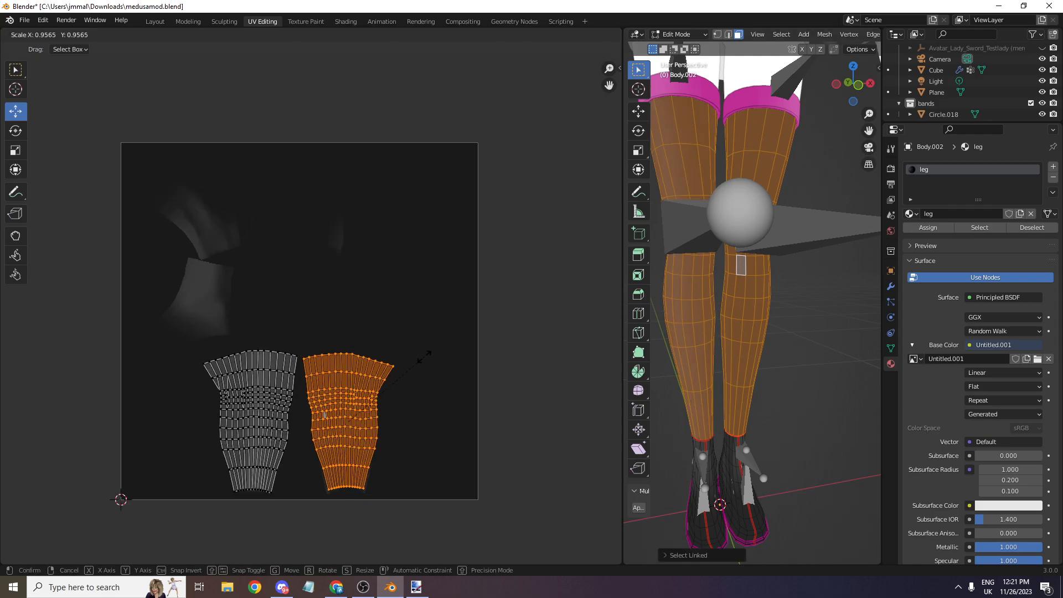
key("x")
left_click(311, 448)
left_click(89, 558)
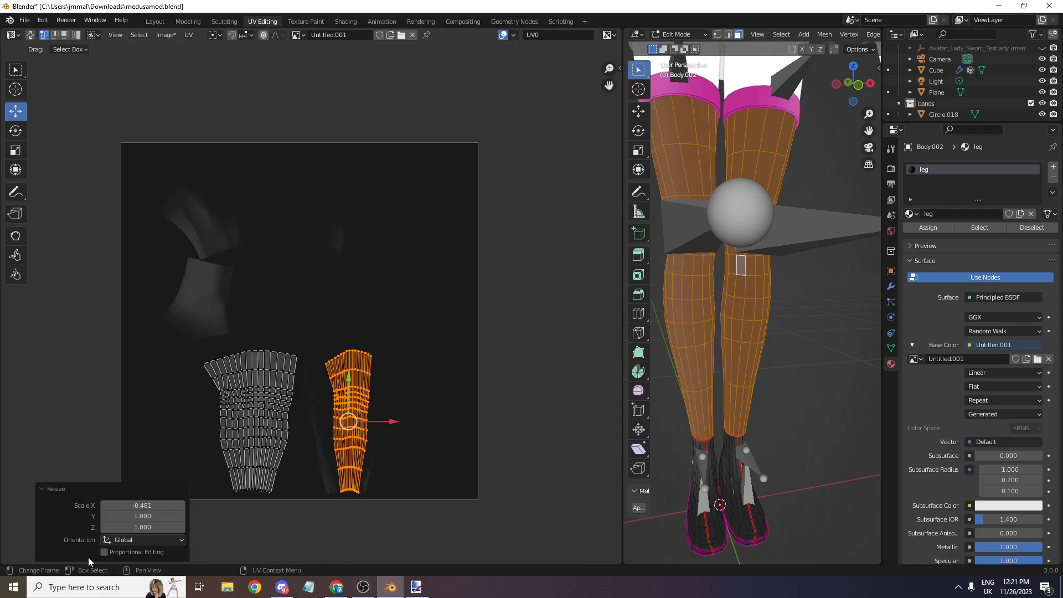
type("-1")
key("Return")
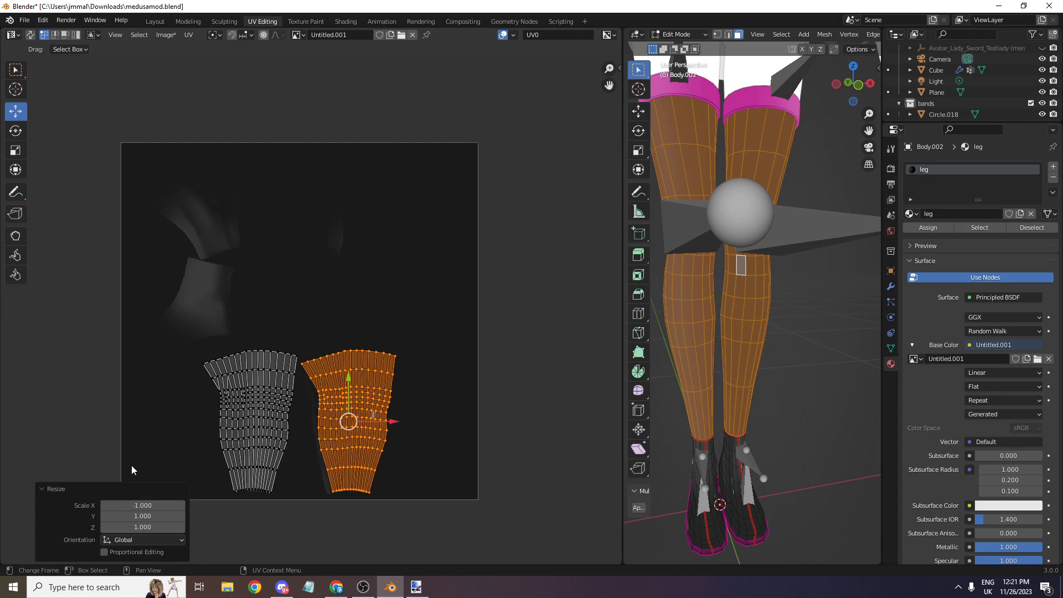
- Try to move the mirrored UV island freely over the other leg's island
key("g")
key("x")
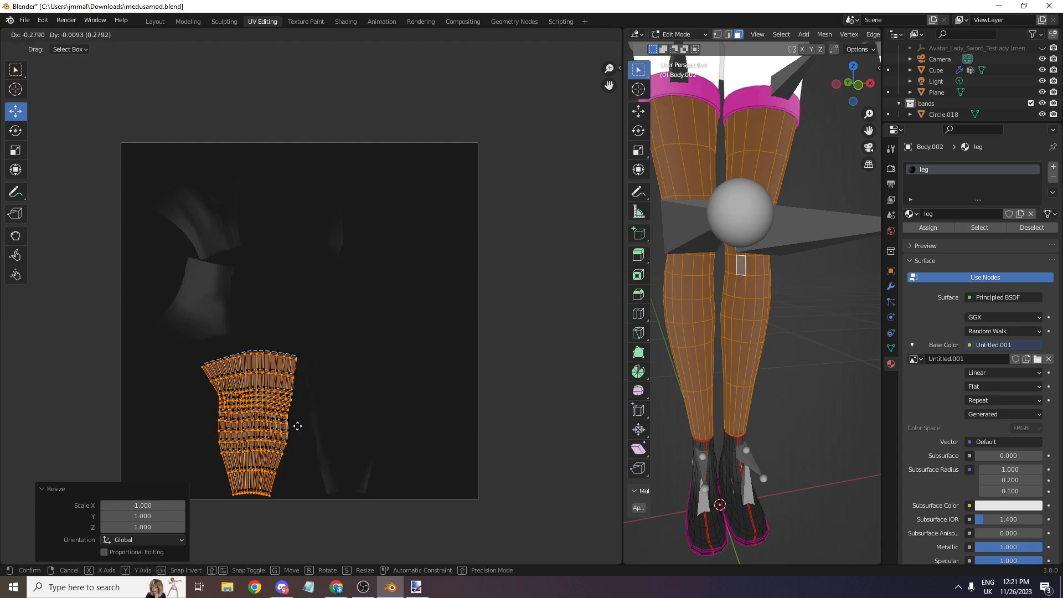
left_click(300, 424)
key("ctrl+z")
- Move the mirrored UV island -0.27438 m along X so it overlaps the painted leg's island
key("g")
key("x")
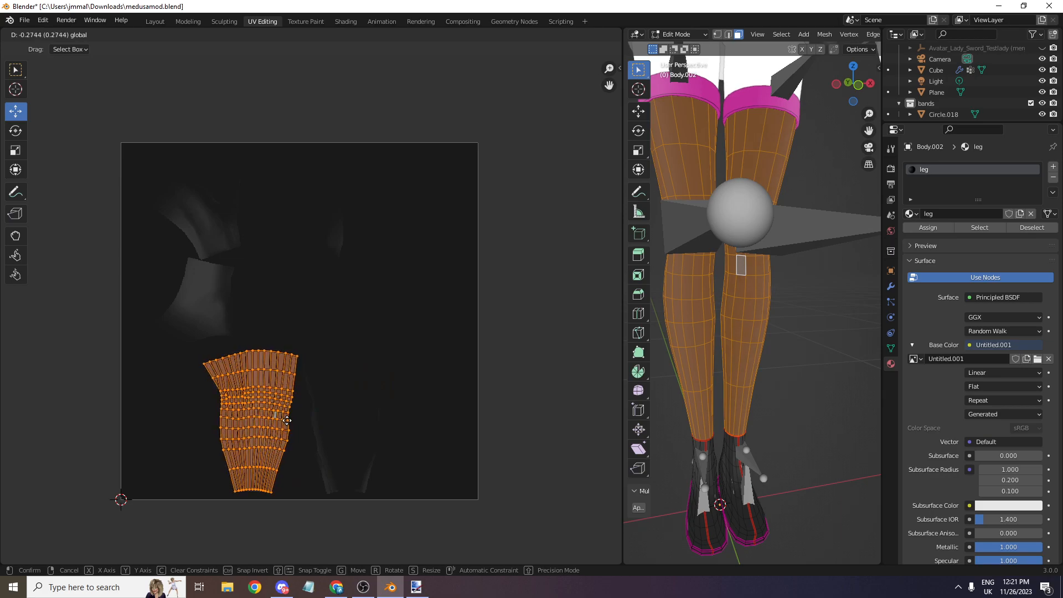
left_click(287, 421)
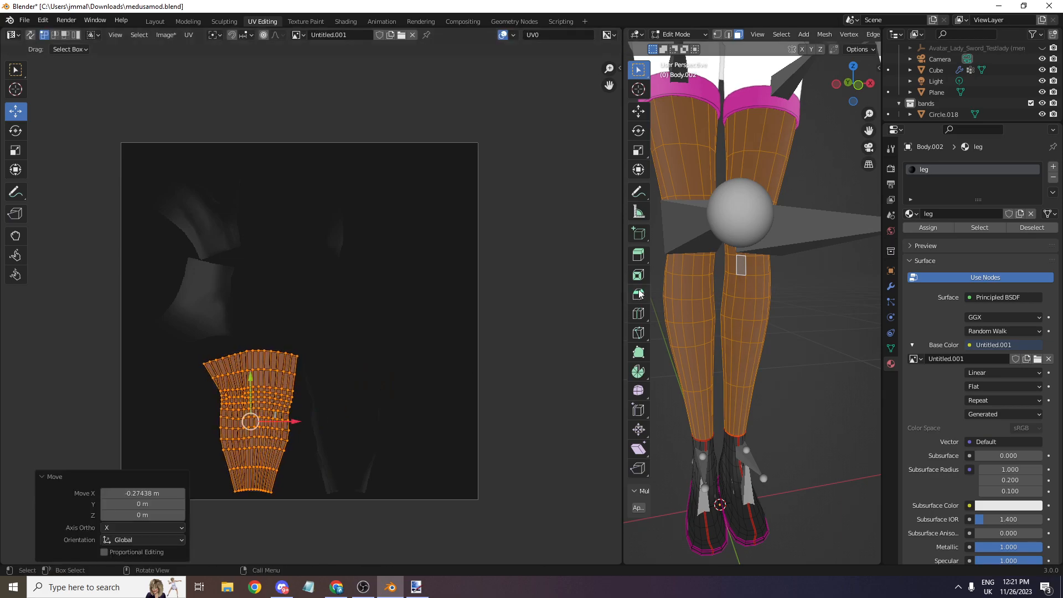
- Deselect the leg UVs, enlarge the 3D viewport and hide its overlays
left_click(615, 271)
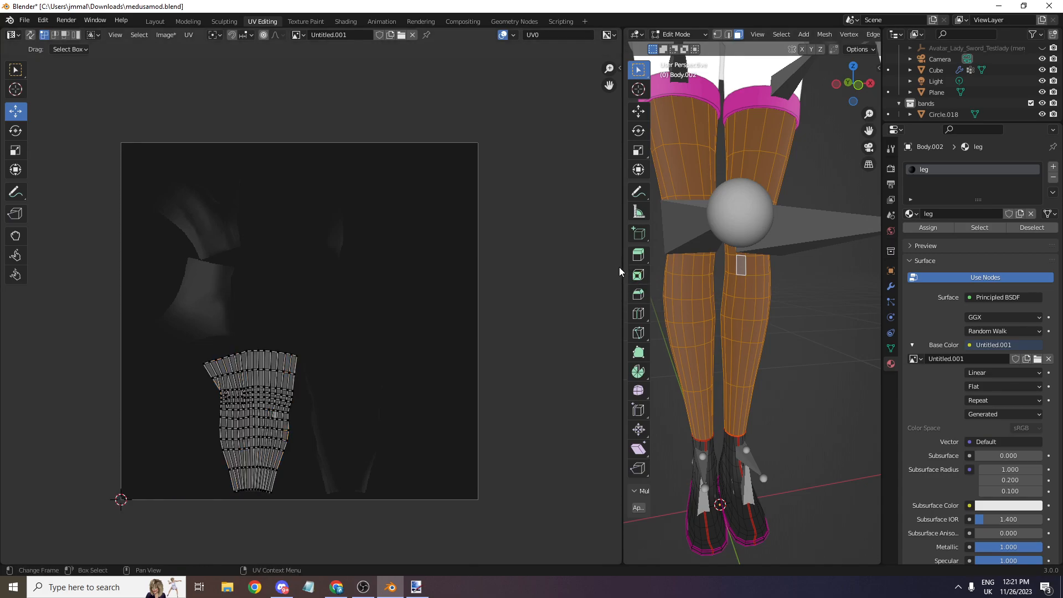
left_click_drag(620, 266, 232, 265)
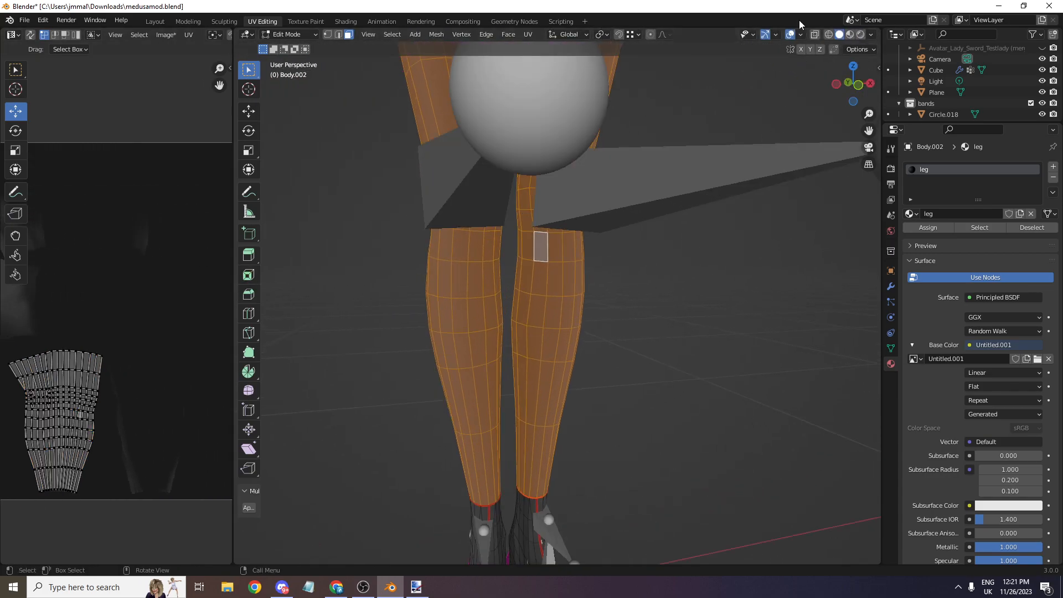
left_click(790, 35)
- Check the shading on the back of both legs and compare it with the Medusa reference art in the browser
scroll(849, 83, "down", 1)
left_click_drag(850, 83, 1030, 83)
scroll(849, 83, "down", 3)
key("alt+Tab")
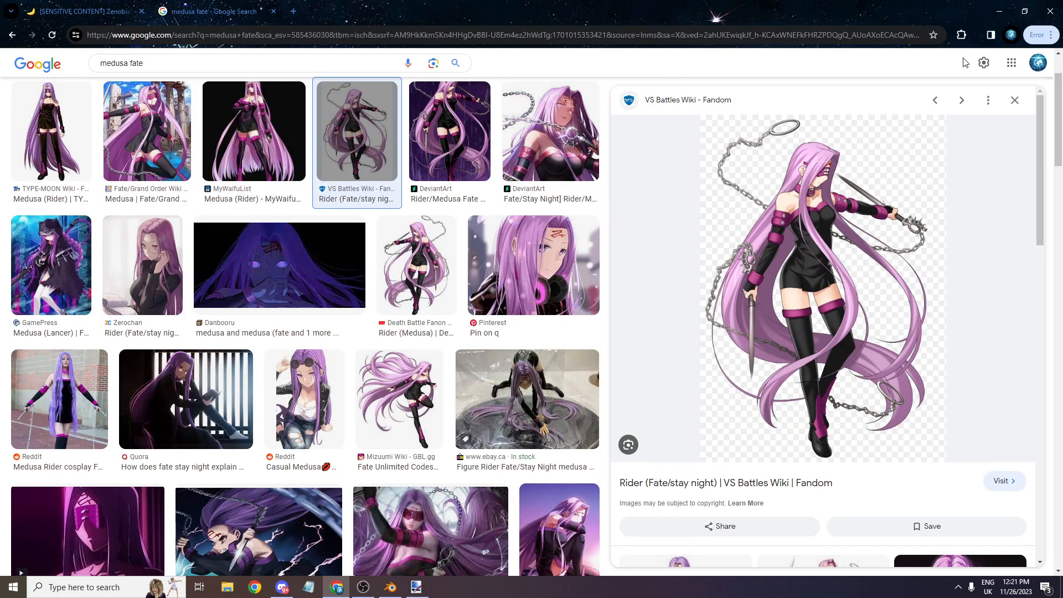
left_click(999, 11)
scroll(736, 182, "up", 2)
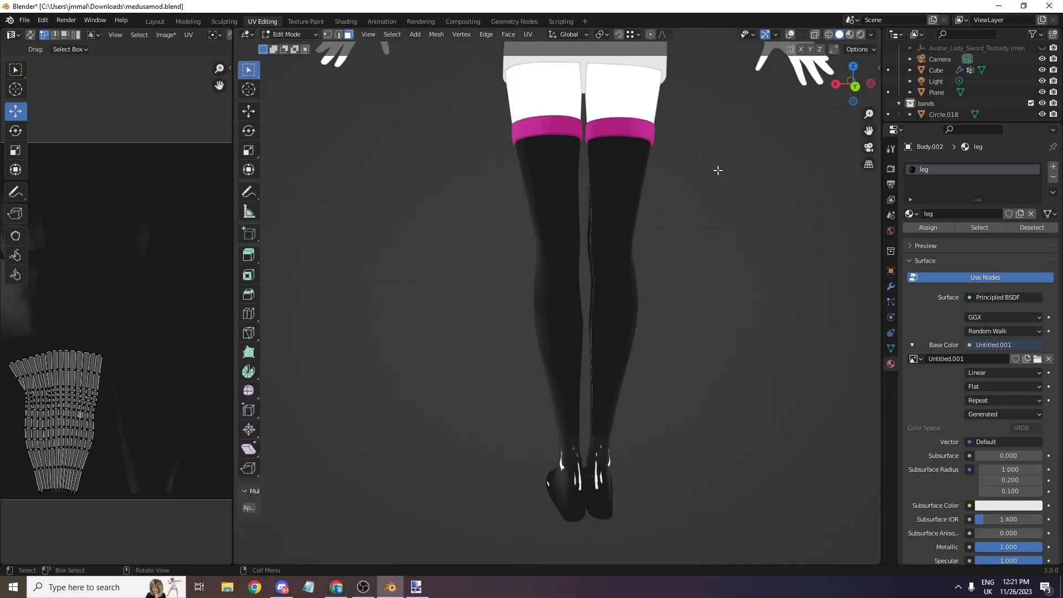
- Switch the body to Texture Paint mode and set the Draw brush's colour to black
scroll(718, 171, "up", 2)
scroll(288, 67, "up", 1)
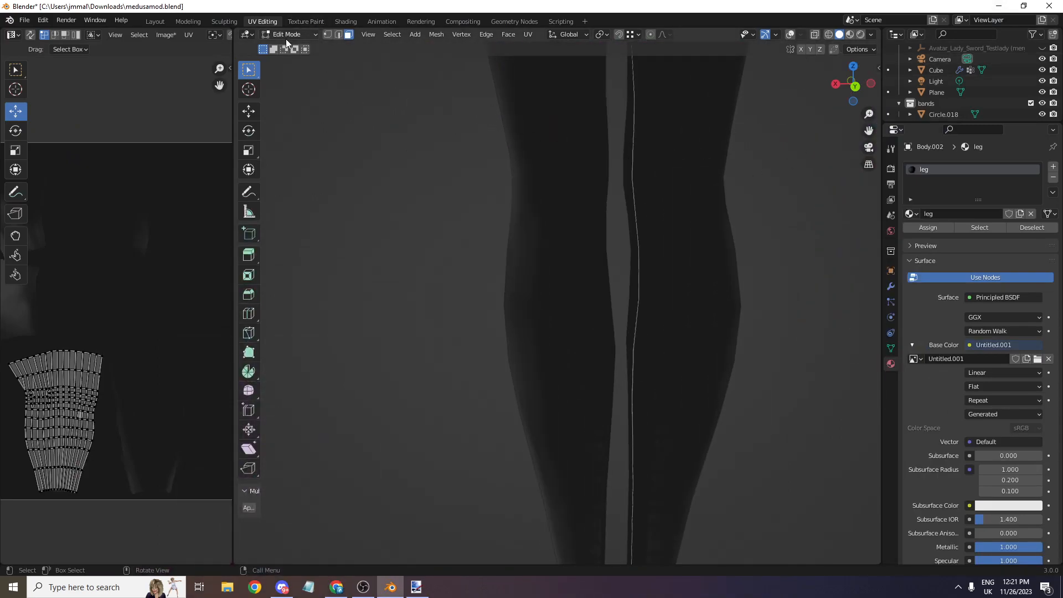
left_click(286, 34)
left_click(284, 110)
scroll(397, 61, "up", 1)
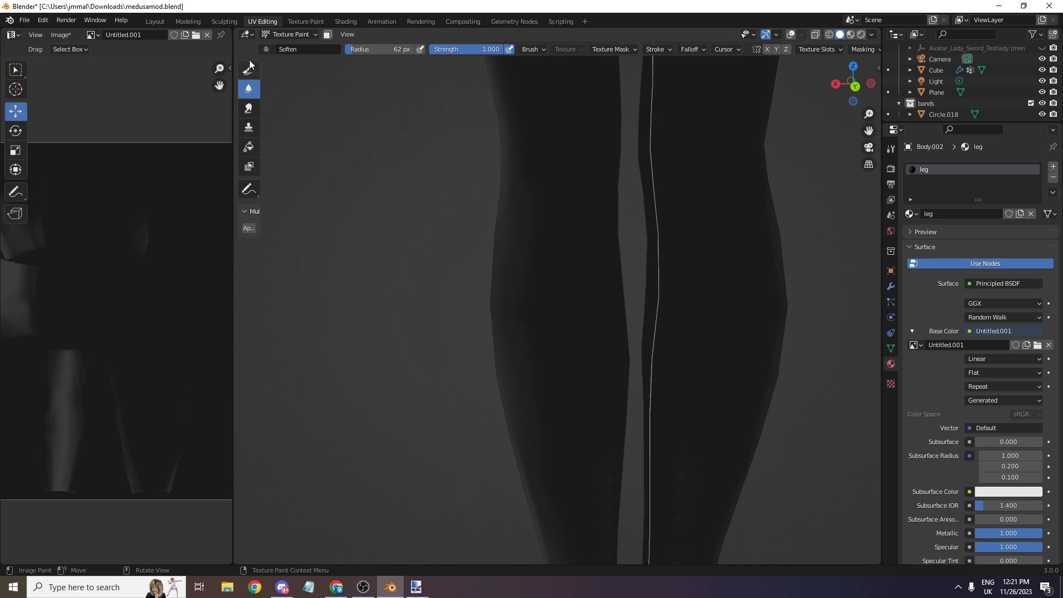
left_click(249, 69)
left_click(370, 50)
left_click(437, 140)
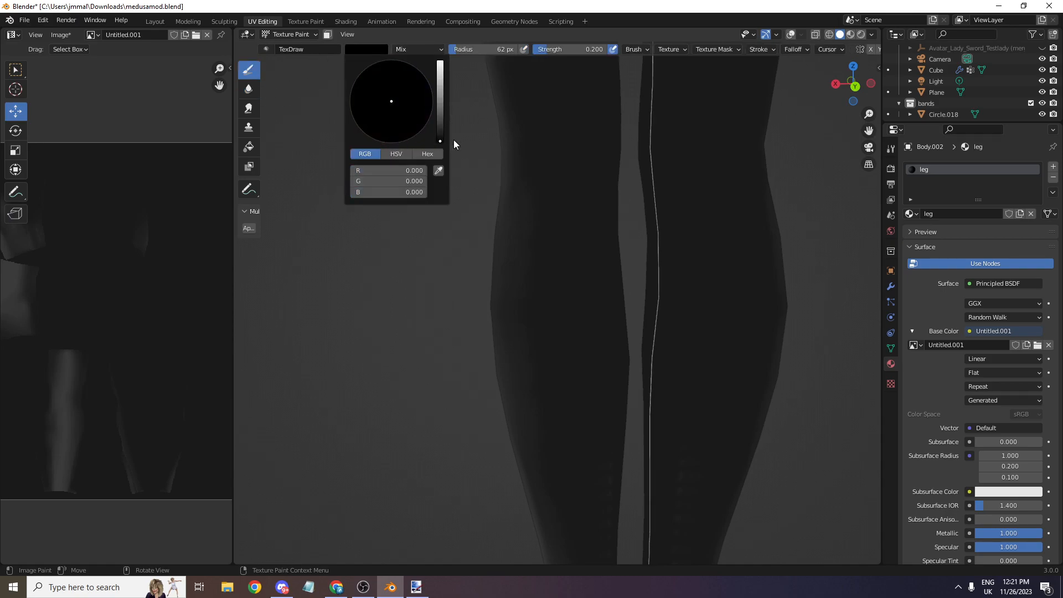
- Reduce the brush radius to 12 px and reshape its custom falloff curve by moving the outer point
key("f")
left_click(560, 105)
left_click(795, 49)
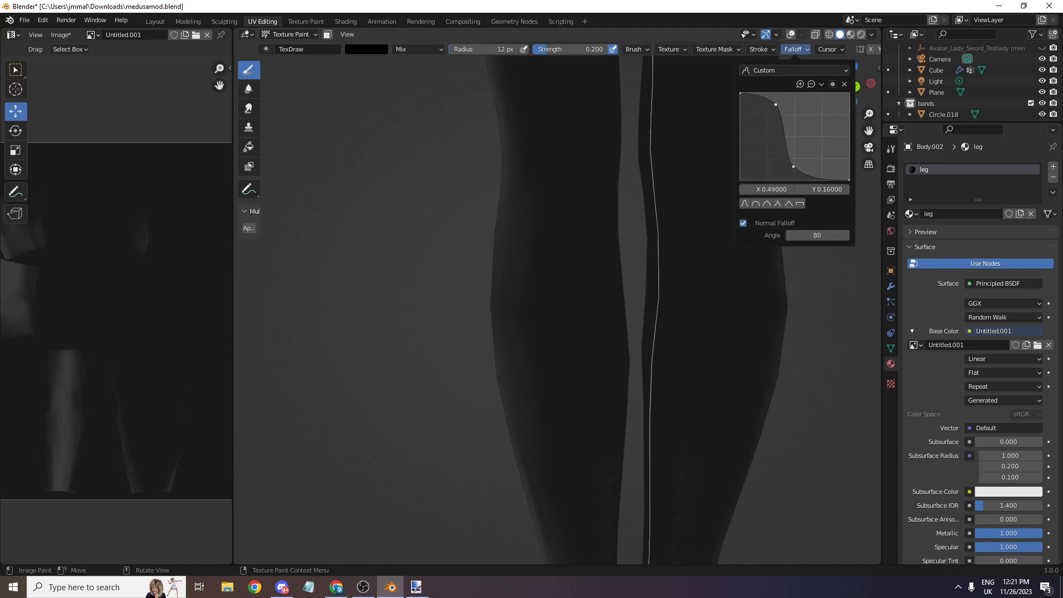
left_click_drag(792, 166, 818, 137)
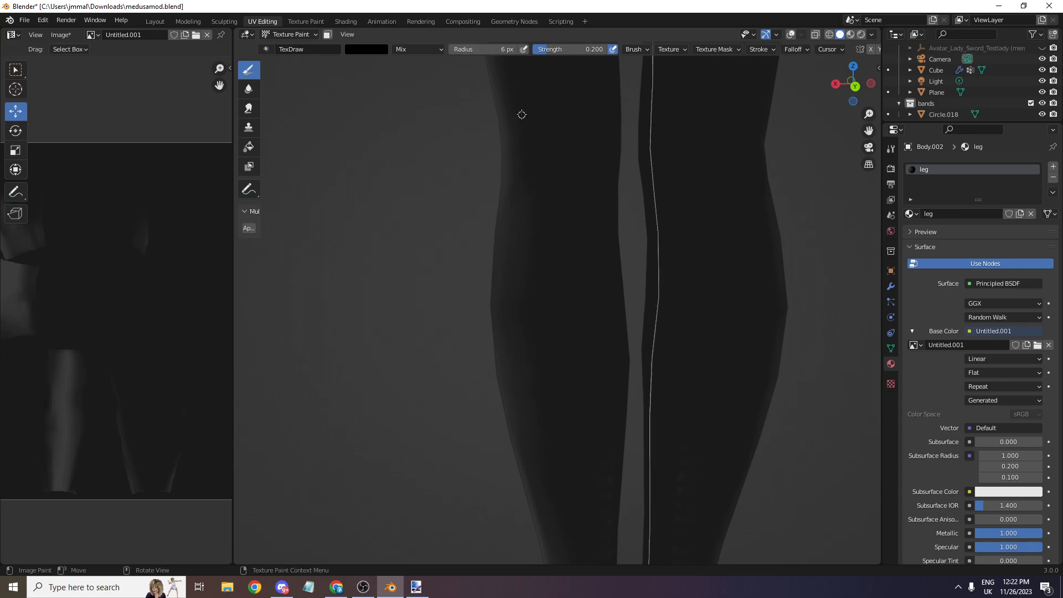
- Enable stroke stabilization and paint thin black crease lines behind the knees with a 6 px brush
left_click(766, 51)
left_click(751, 194)
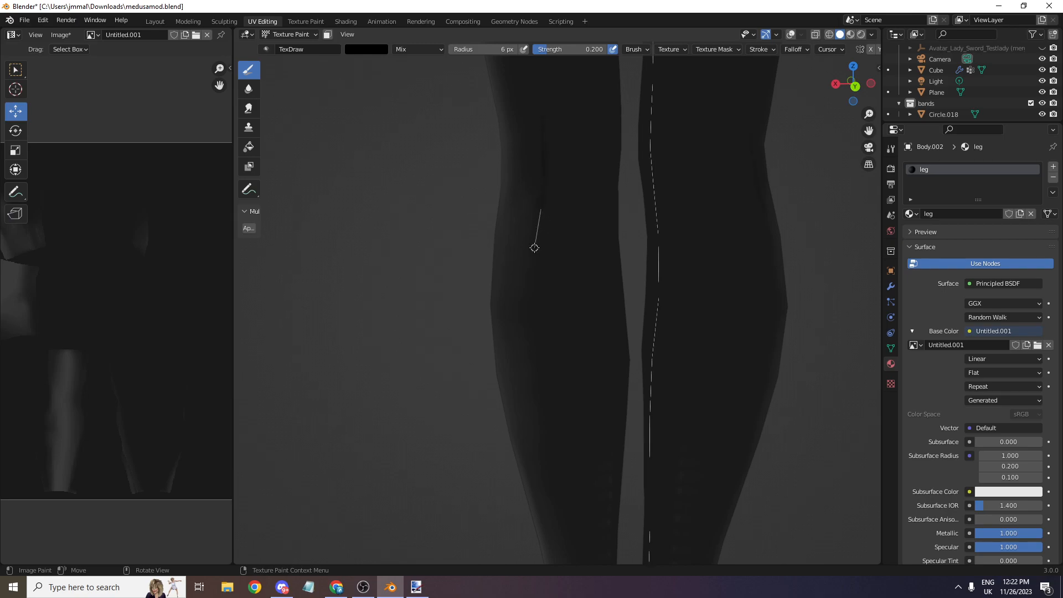
middle_click_drag(629, 228, 651, 207)
left_click_drag(854, 84, 788, 86)
scroll(734, 163, "up", 4)
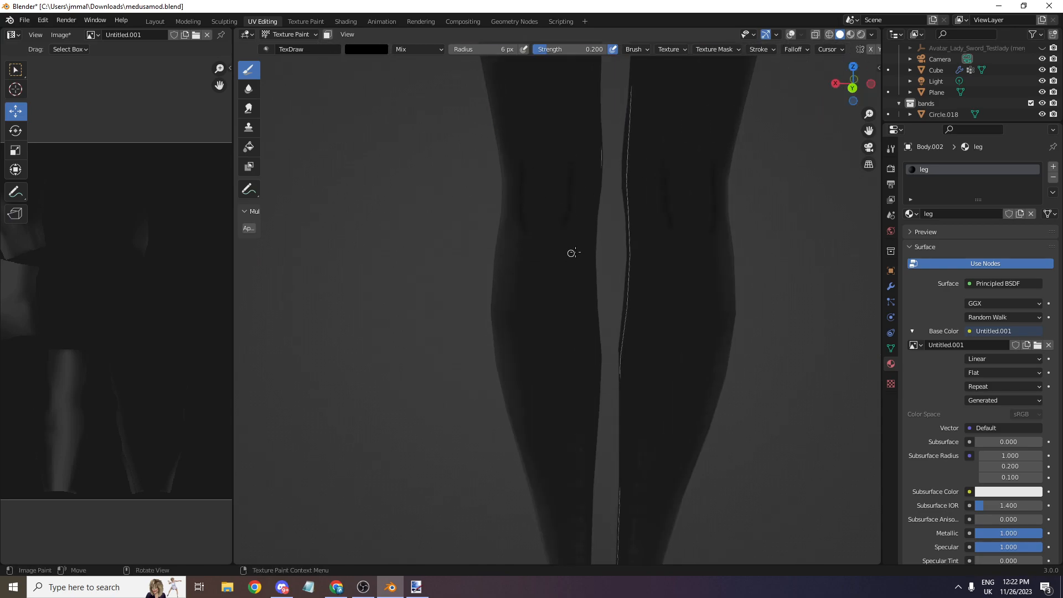
scroll(567, 255, "down", 5)
left_click_drag(853, 87, 857, 99)
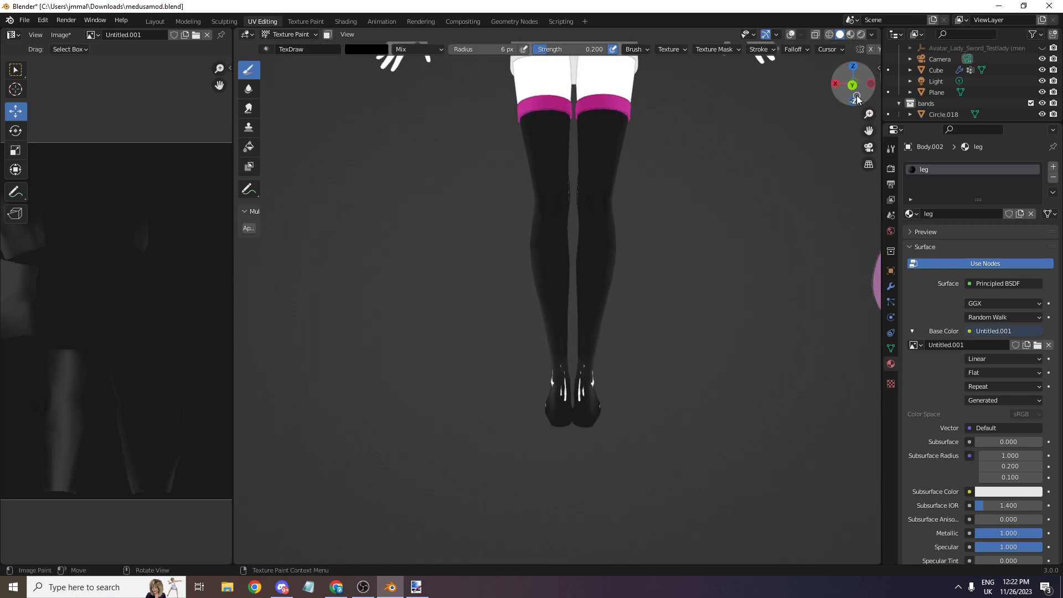
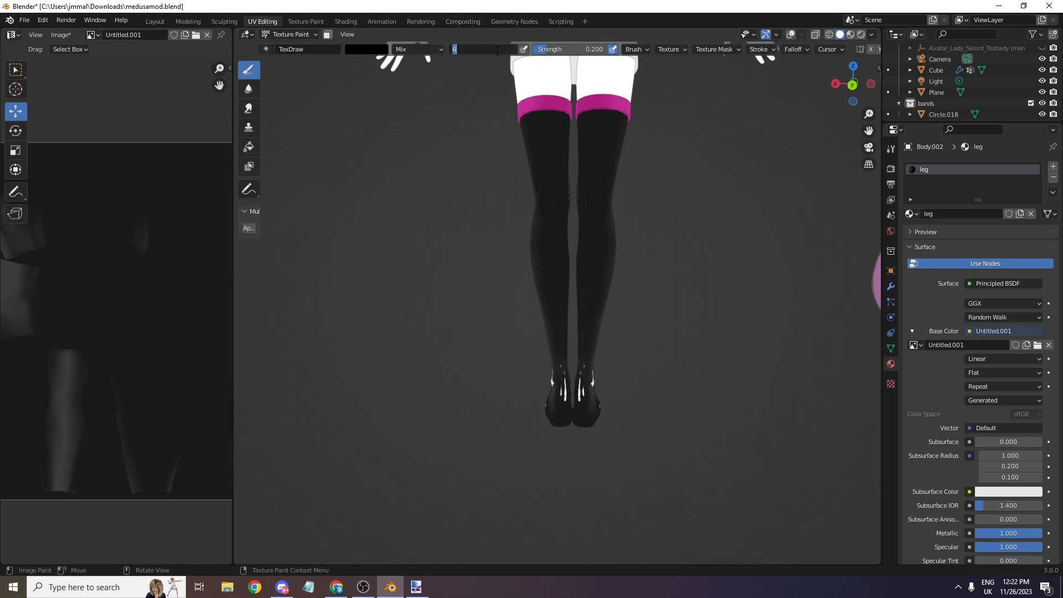
- Set the brush strength to 0.05 and radius to 36 px, and paint a soft black stroke down the back of one leg
key("Return")
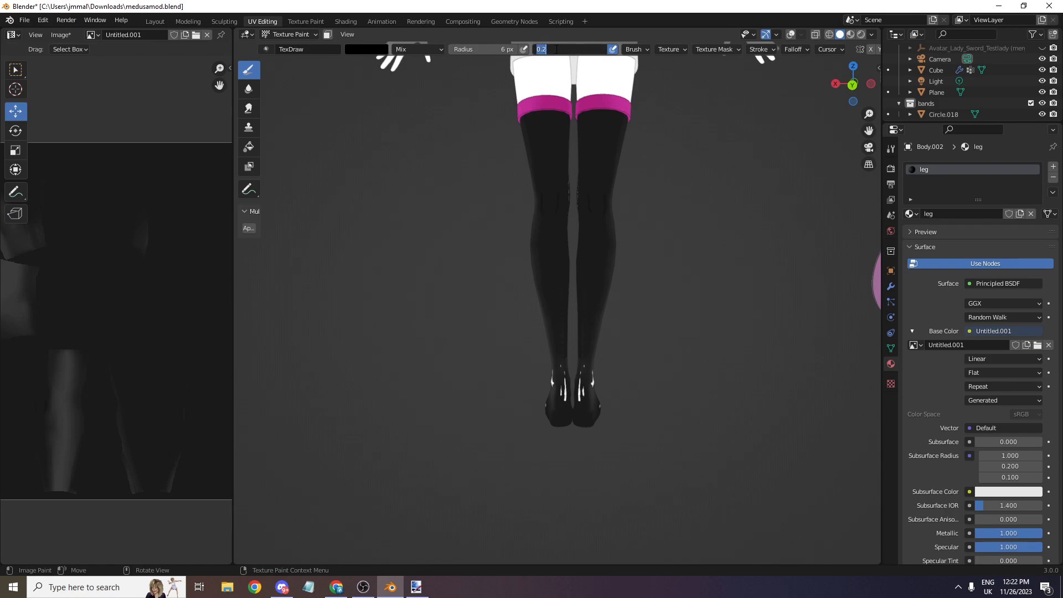
left_click(556, 49)
type("0.05")
key("Return")
key("f")
left_click(612, 144)
mouse_move(602, 122)
left_mouse_down()
mouse_move(588, 366)
mouse_move(605, 410)
left_mouse_up()
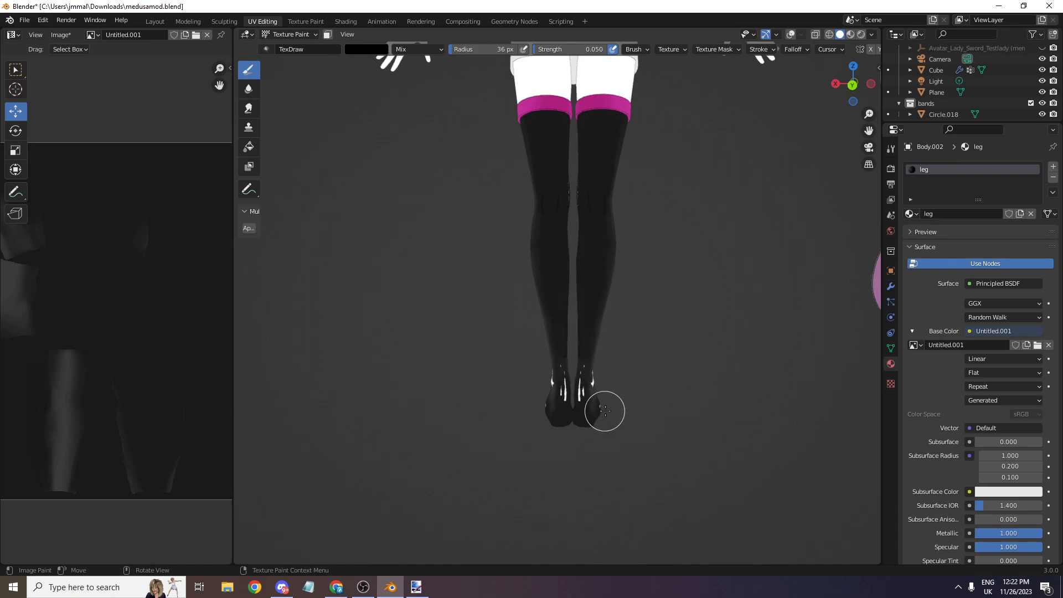
scroll(605, 410, "up", 5)
scroll(731, 303, "down", 2)
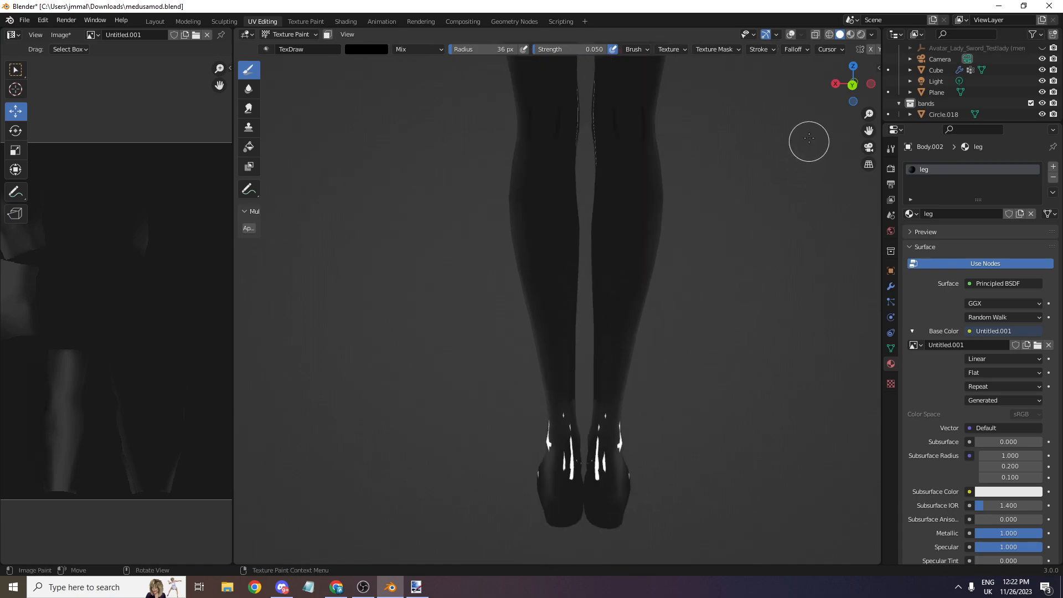
- Lower the brush's falloff curve into a steep concave shape with a point at X 0.31, Y 0.2525
left_click(792, 49)
left_click_drag(777, 105, 804, 178)
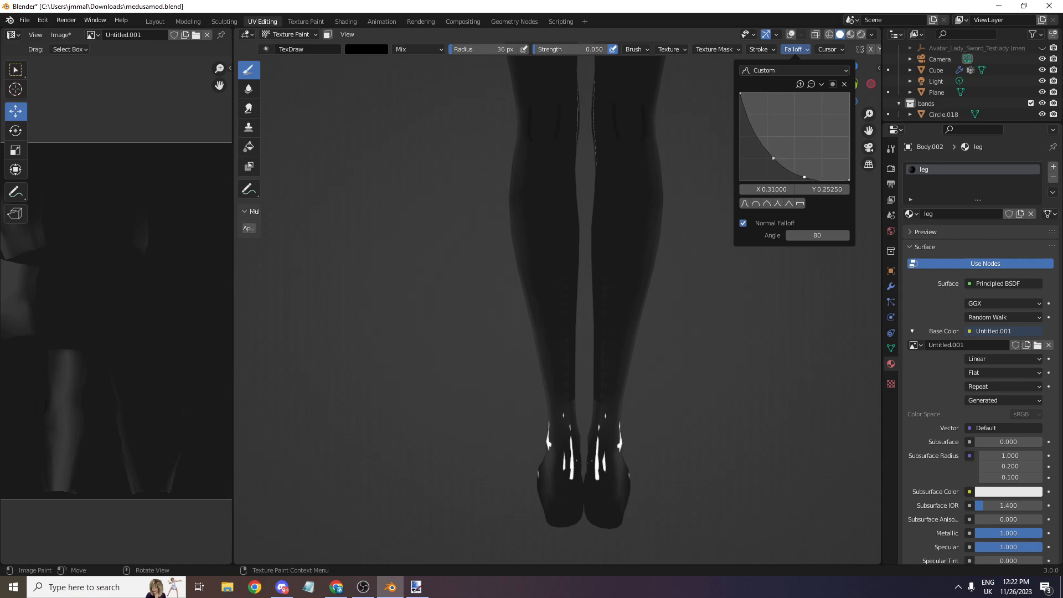
scroll(645, 95, "down", 1)
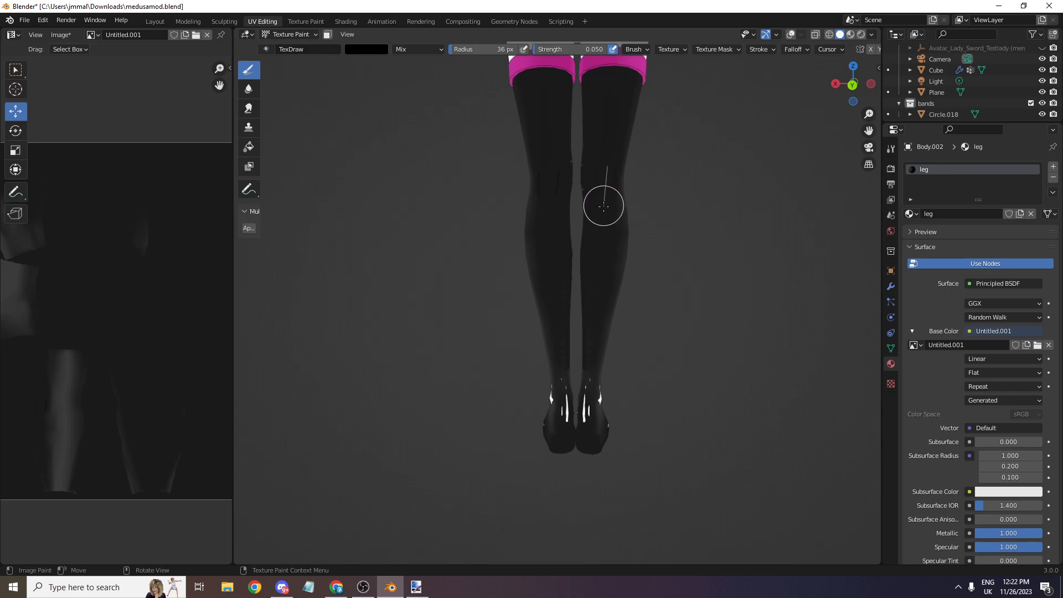
- Inspect the shading of the black stockings from the back and front, comparing it with the Medusa reference image in Chrome
scroll(600, 199, "down", 2)
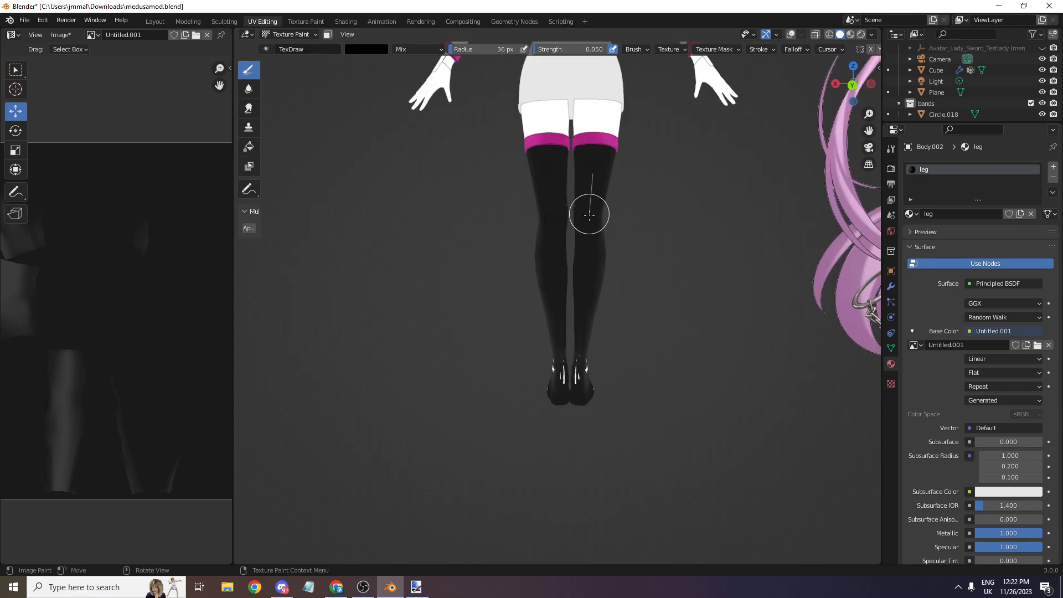
scroll(572, 411, "up", 5)
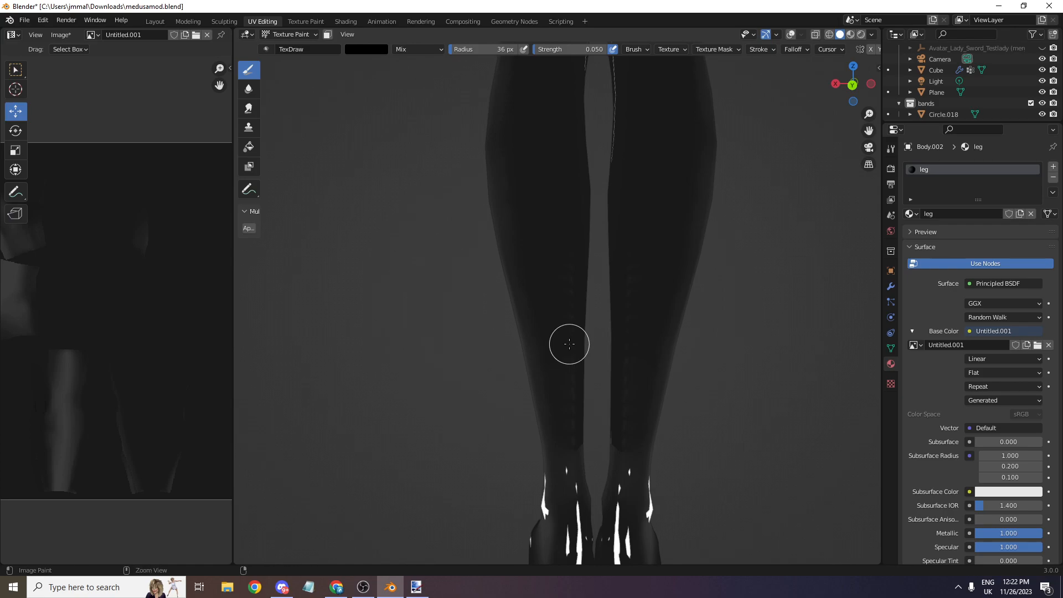
scroll(698, 234, "up", 4)
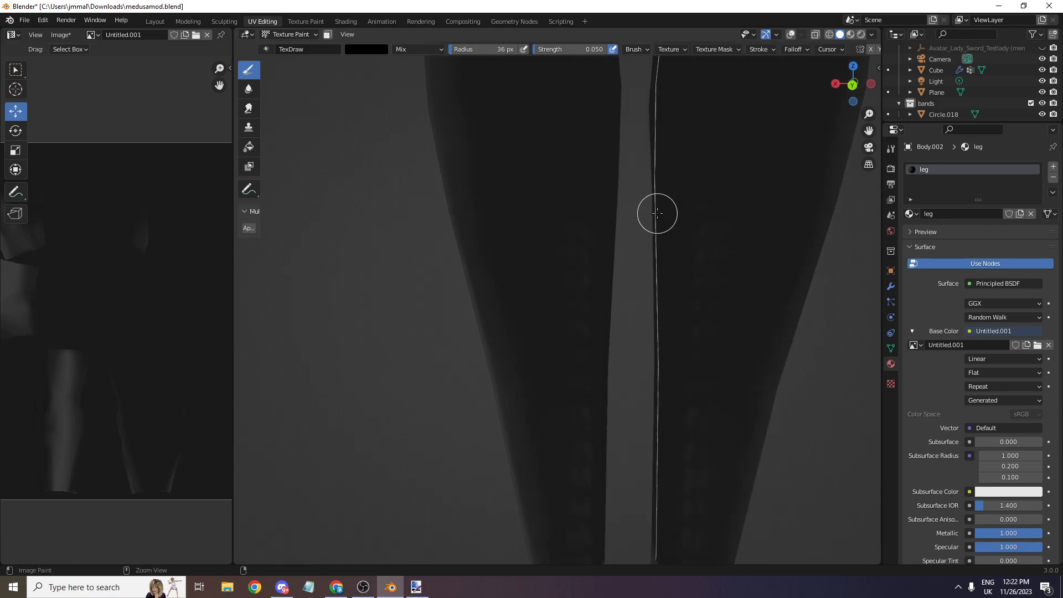
scroll(656, 213, "down", 6)
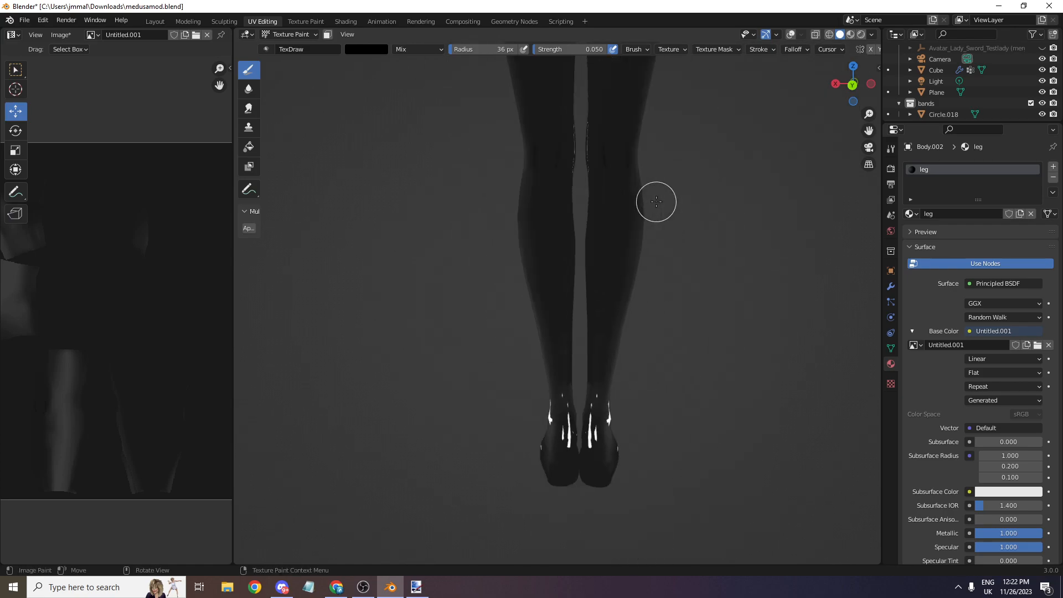
scroll(687, 189, "down", 3)
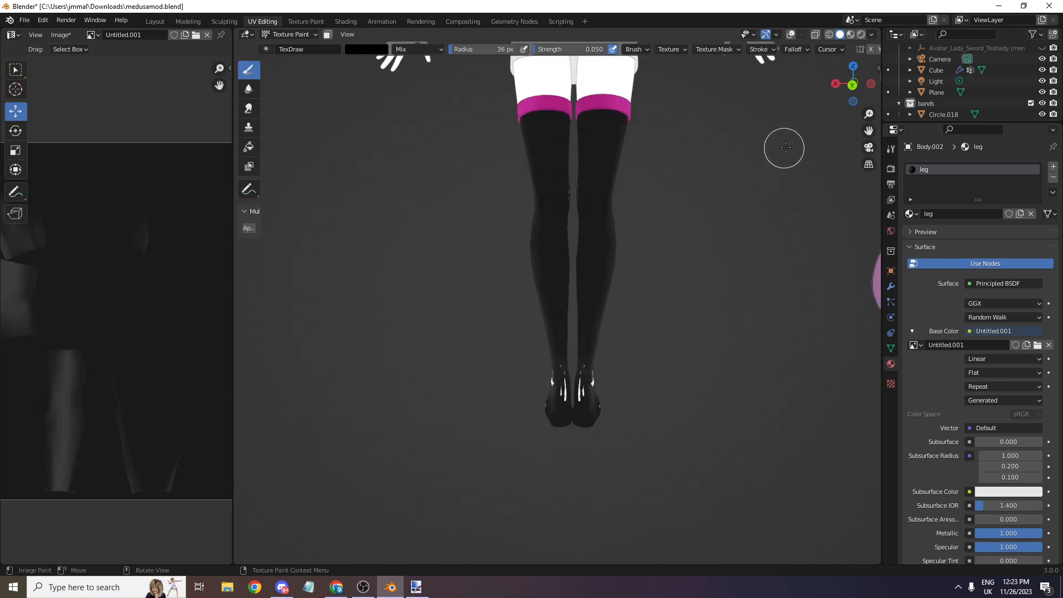
left_click_drag(850, 85, 766, 96)
scroll(593, 165, "down", 2)
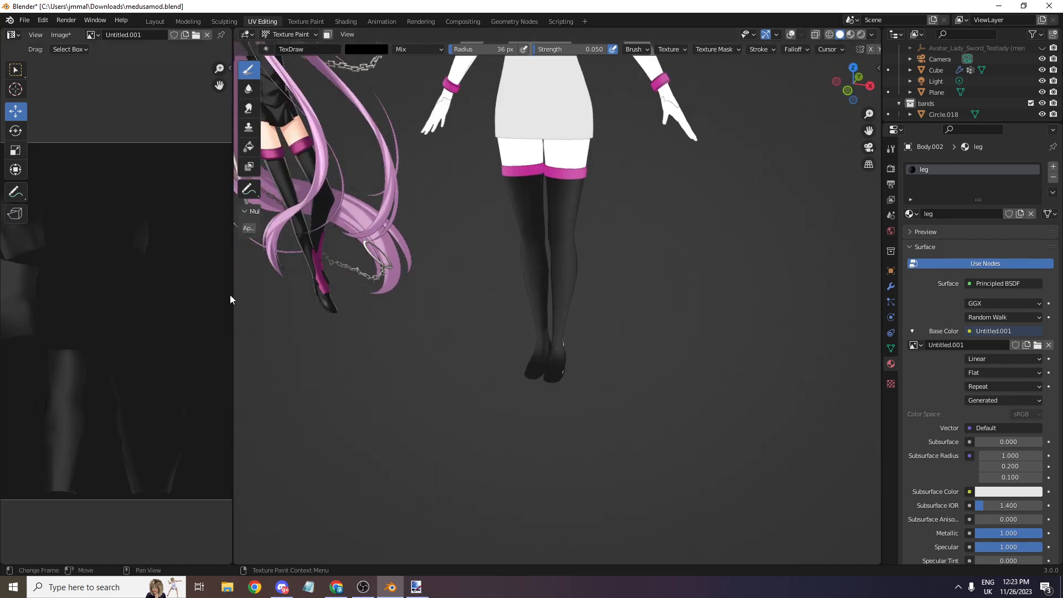
key("alt+Tab")
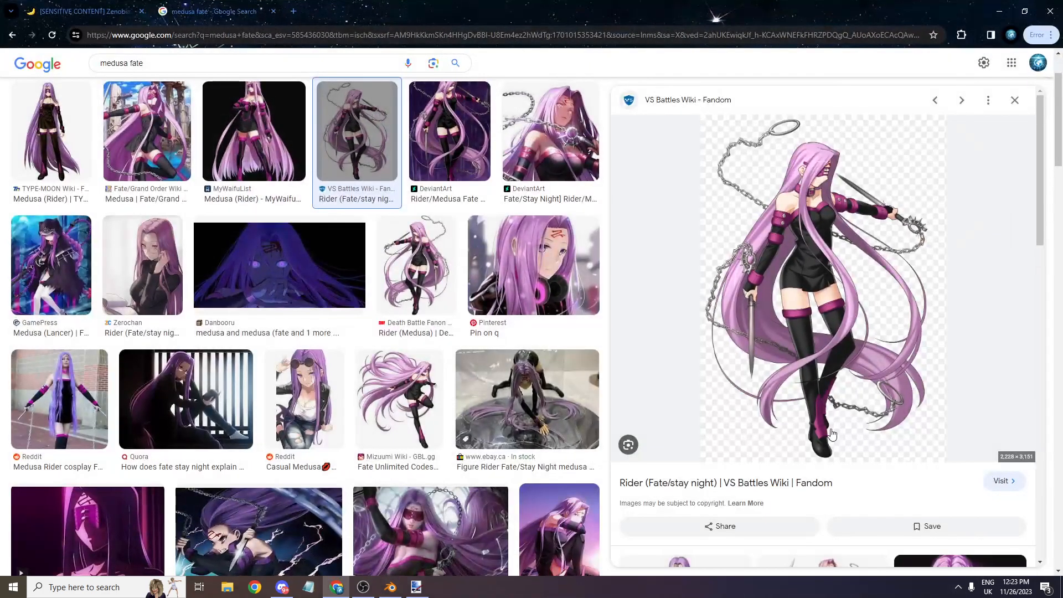
key("alt+Tab")
scroll(802, 149, "up", 3)
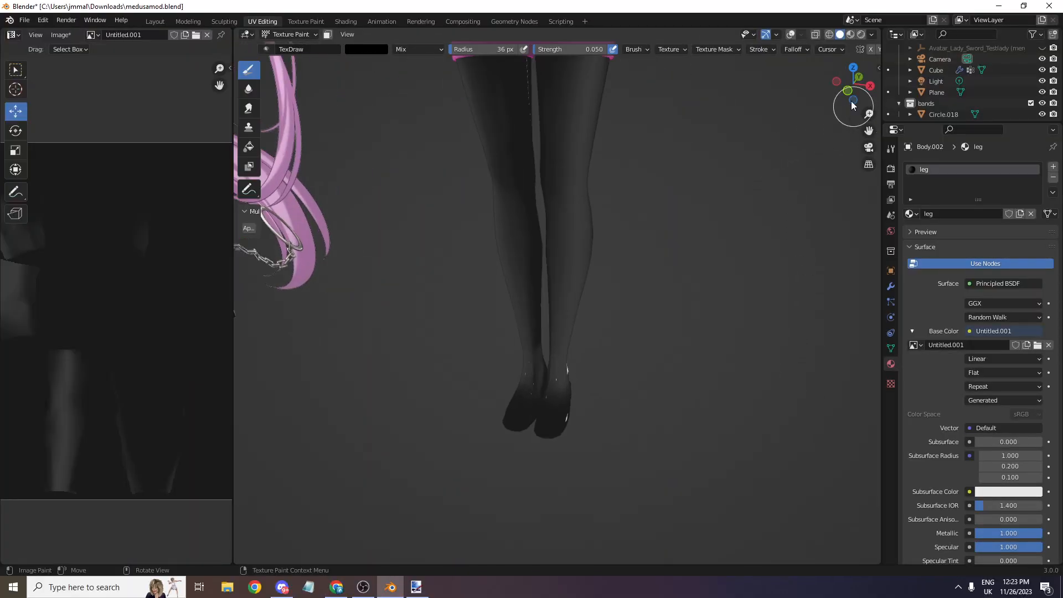
left_click_drag(857, 98, 887, 130)
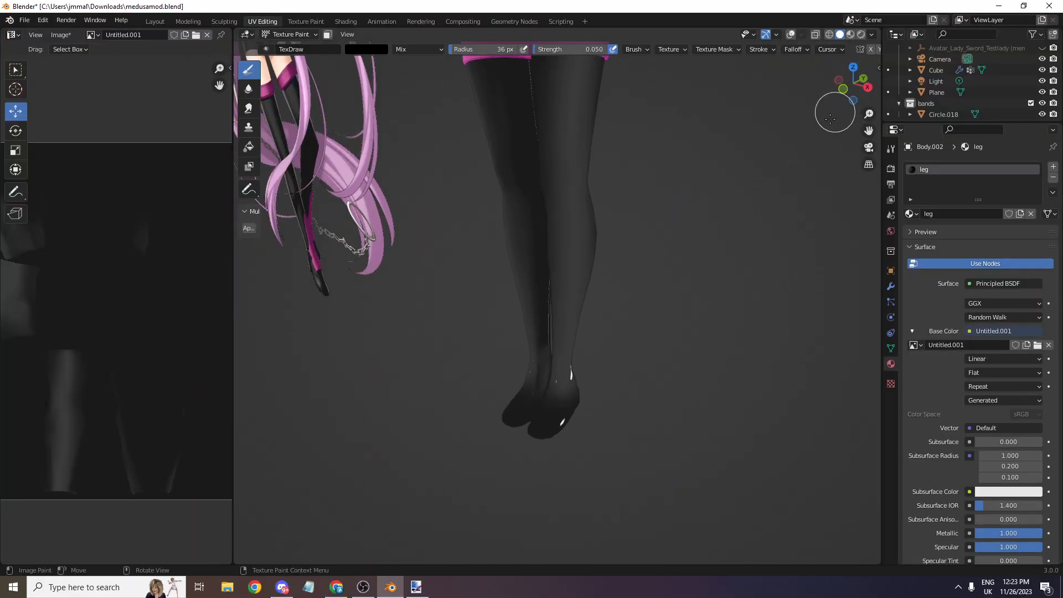
scroll(267, 109, "up", 2)
left_click(249, 88)
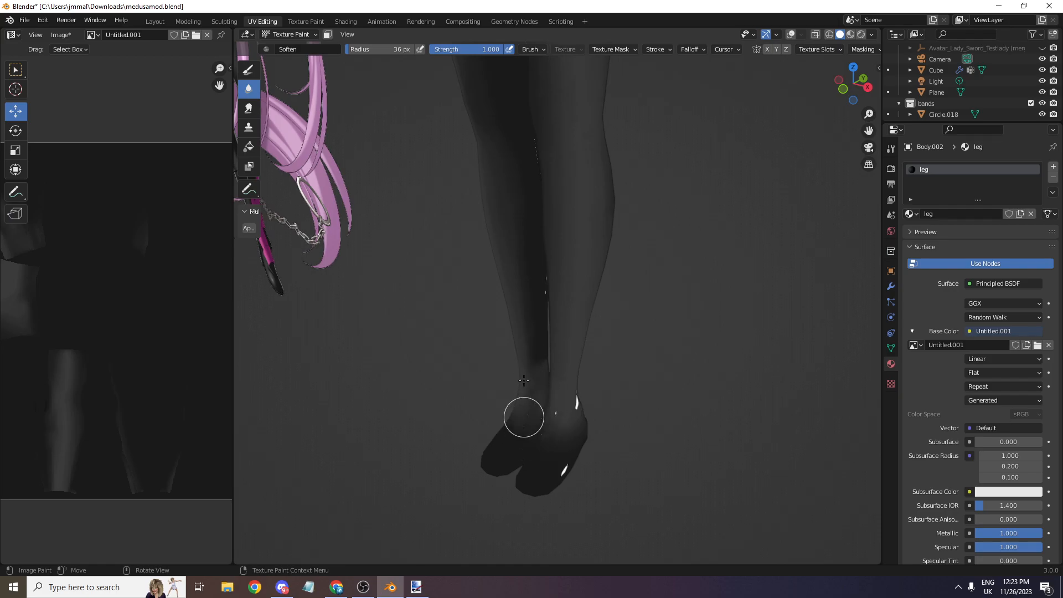
scroll(720, 249, "down", 2)
mouse_move(867, 79)
left_mouse_down()
mouse_move(845, 82)
mouse_move(859, 84)
left_mouse_up()
scroll(645, 218, "down", 1)
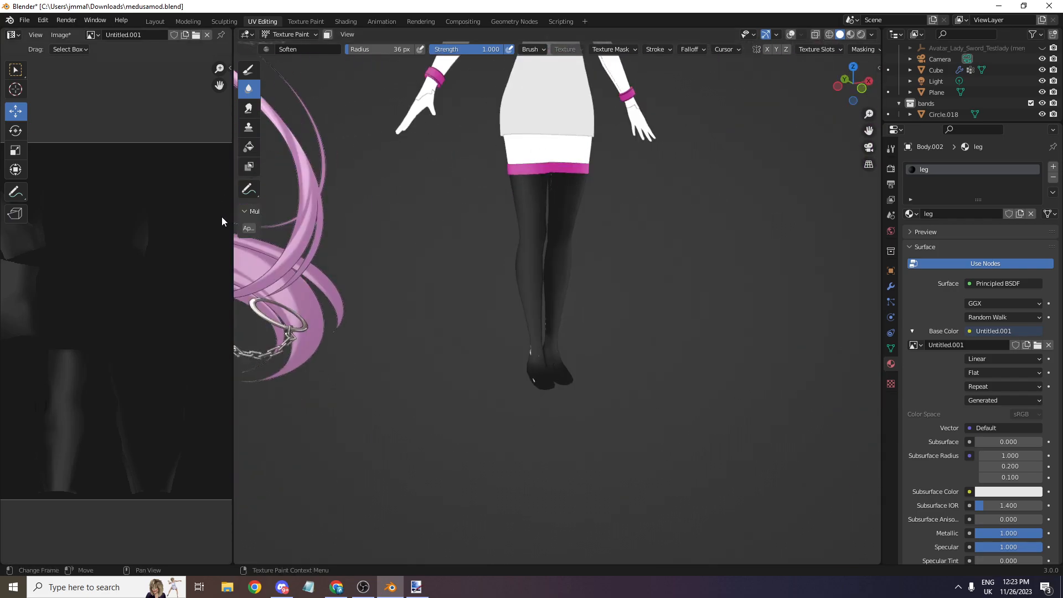
- Save the painted stocking texture Untitled.001 as a PNG named after the leg in the Downloads folder
left_click_drag(233, 219, 438, 241)
left_click(60, 35)
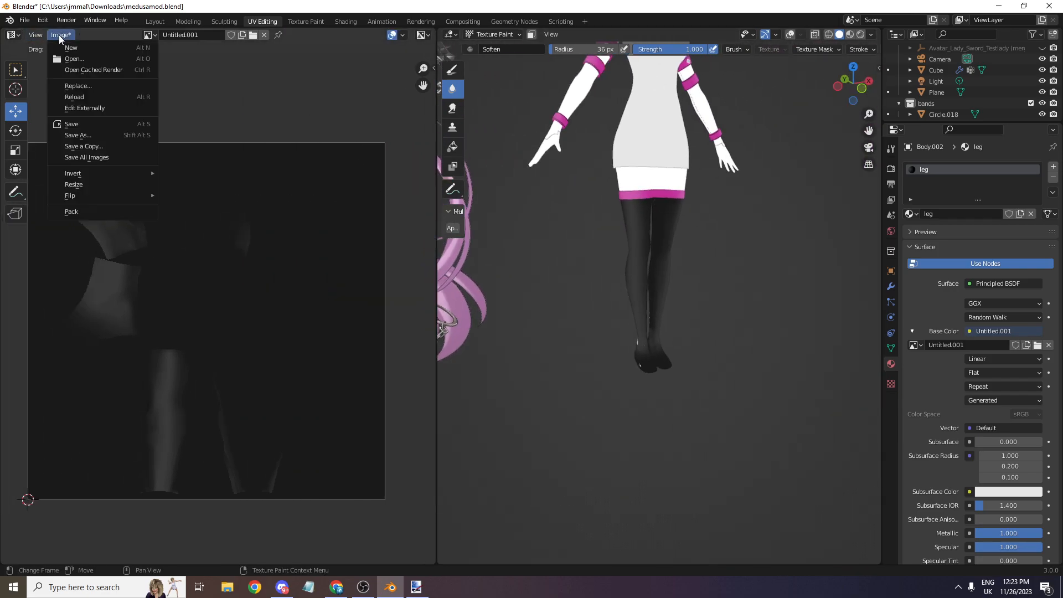
left_click(80, 138)
left_click(399, 410)
left_click_drag(387, 409, 351, 409)
type("le")
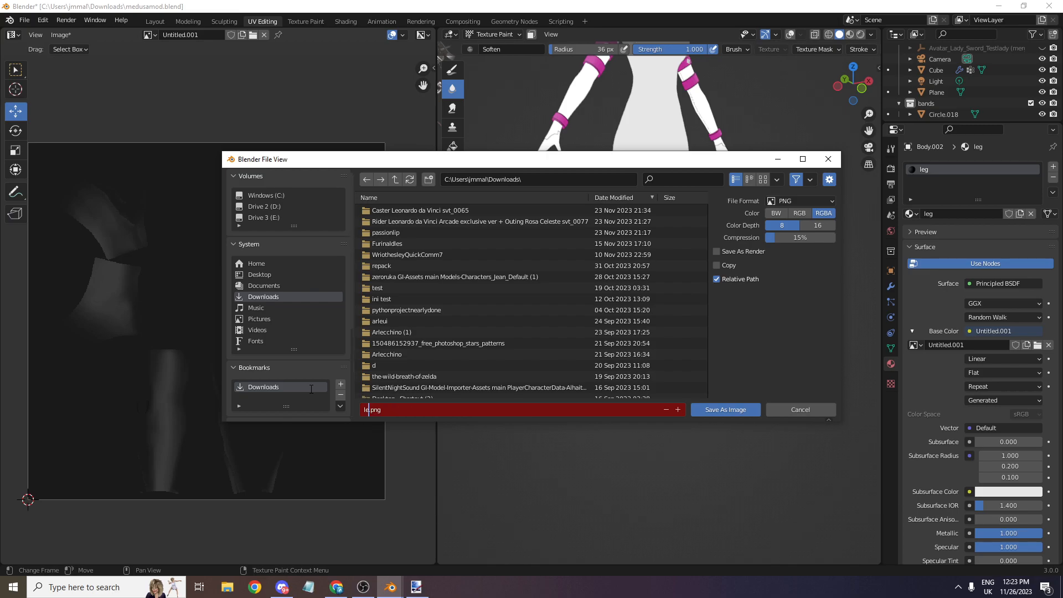
left_click(722, 413)
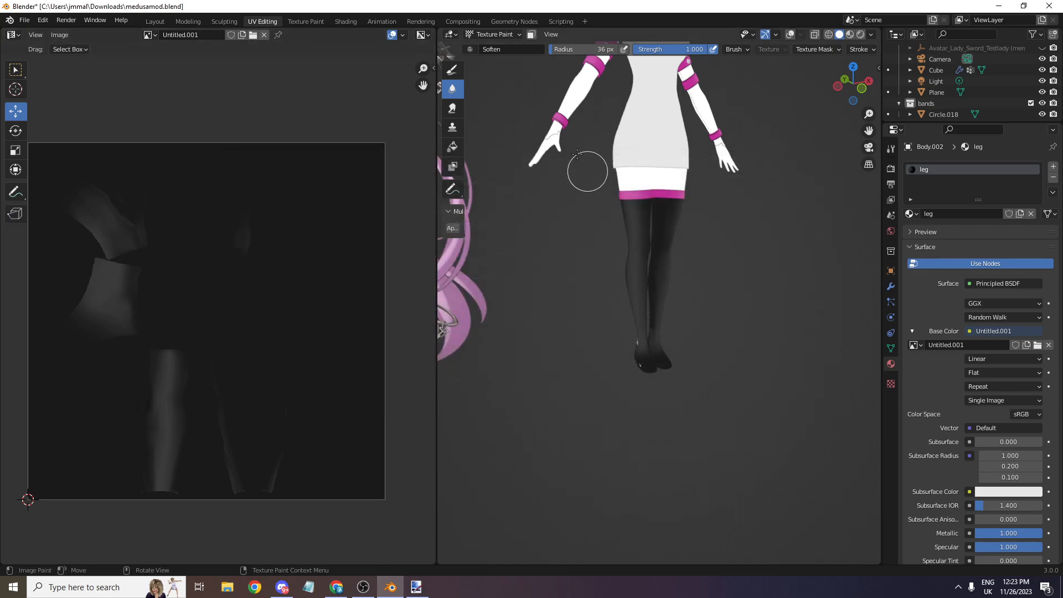
- Leave Texture Paint for Object Mode and show the viewport overlays
scroll(625, 178, "up", 2)
left_click(485, 35)
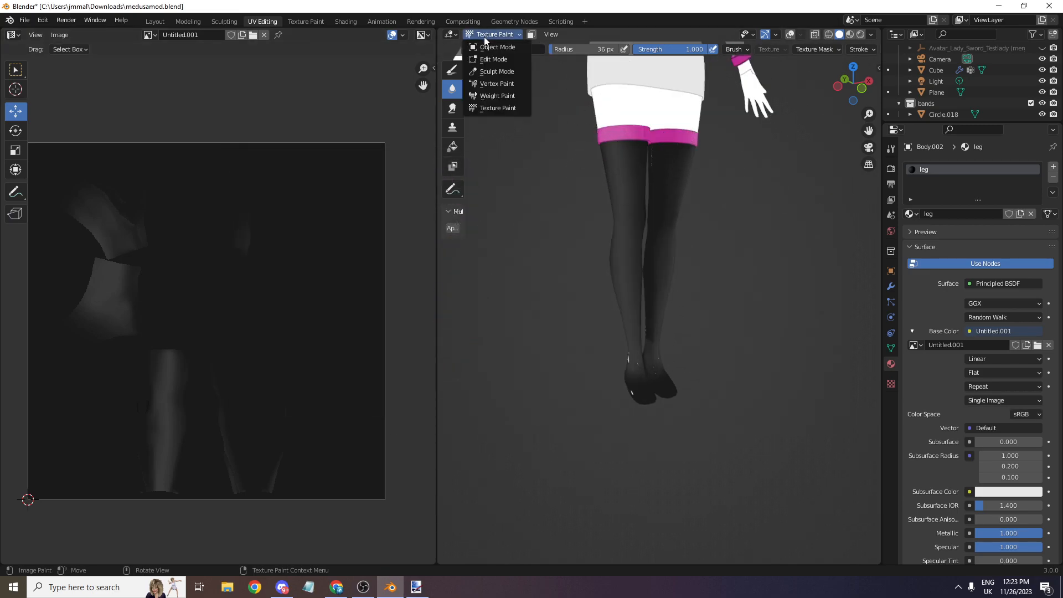
left_click(488, 46)
scroll(642, 222, "down", 2)
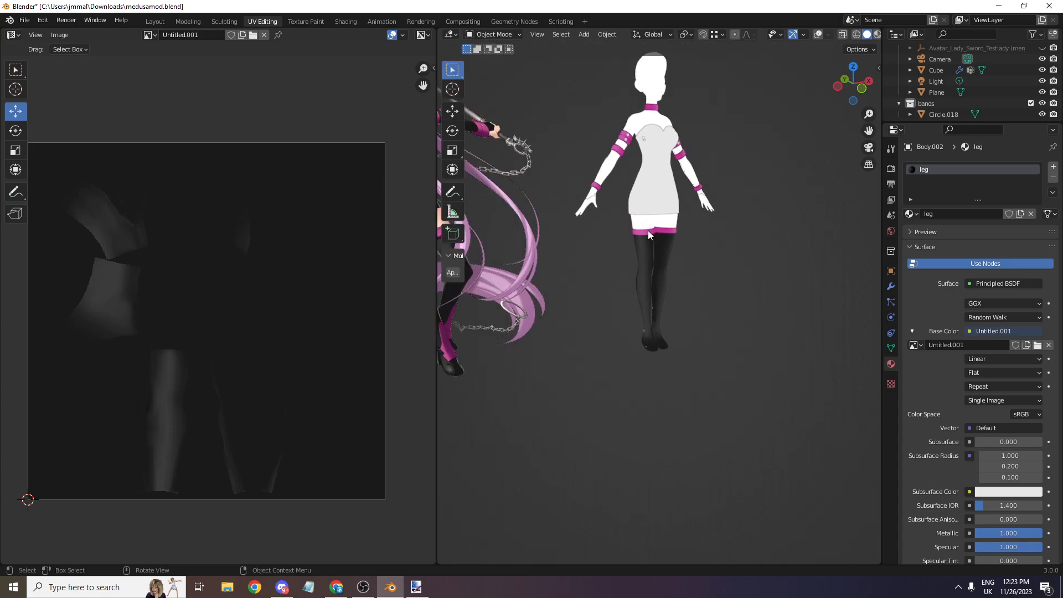
left_click(648, 231)
scroll(647, 230, "up", 3)
left_click(817, 34)
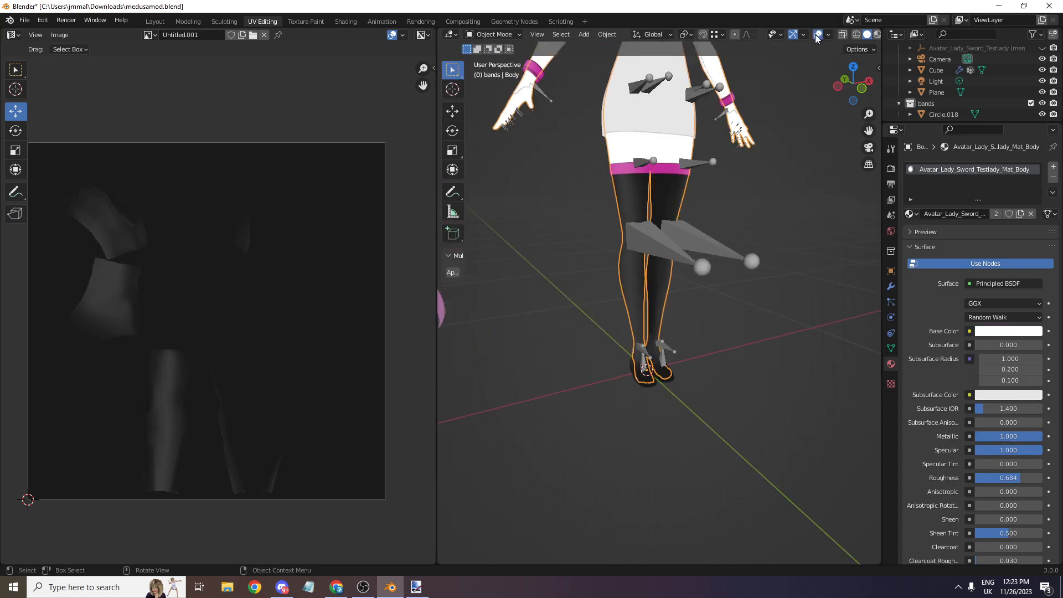
- Load the magenta bands' Untitled texture into the image editor and save it as a PNG named bands in Downloads
left_click(633, 176)
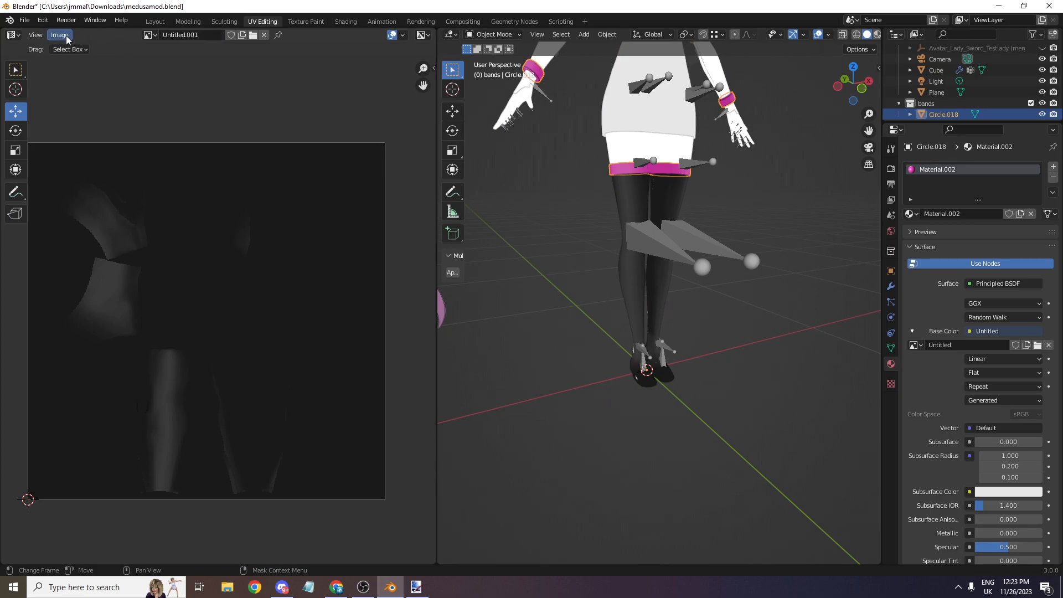
left_click(149, 34)
left_click(171, 85)
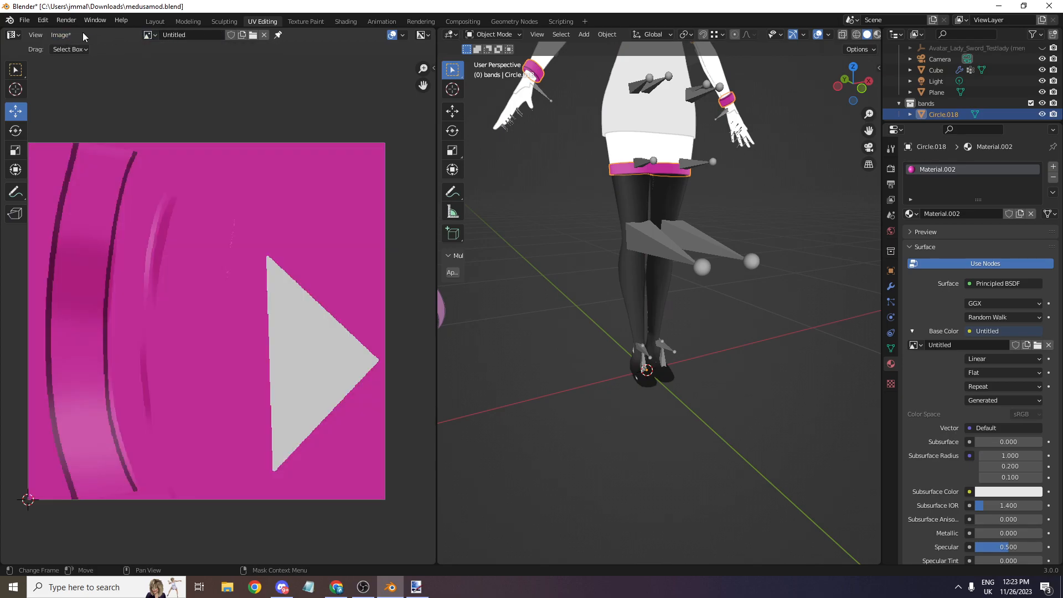
left_click(61, 35)
left_click(83, 132)
left_click(431, 410)
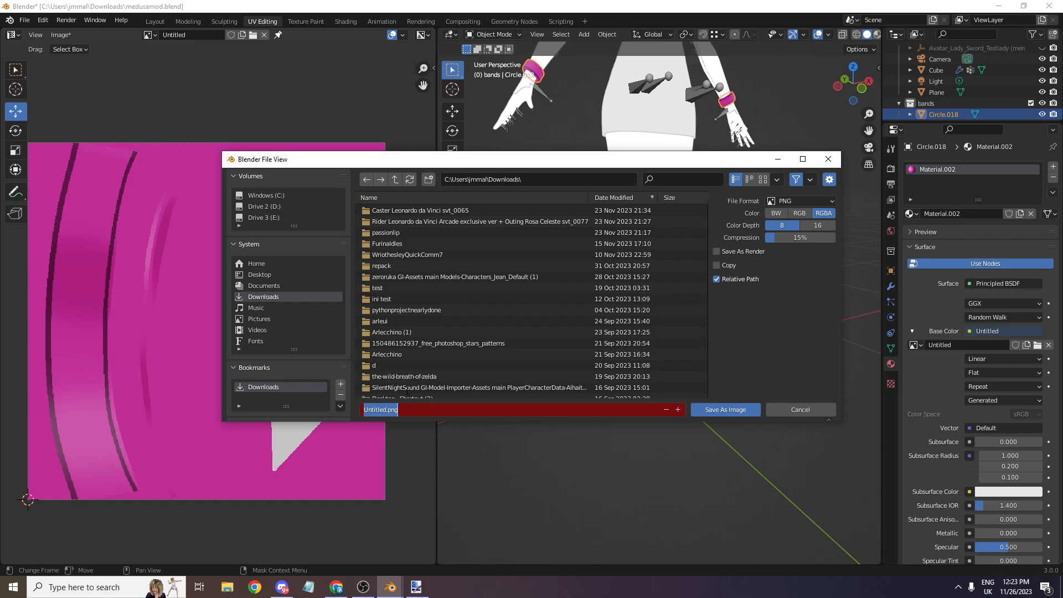
type("bands")
key("Return")
left_click(716, 410)
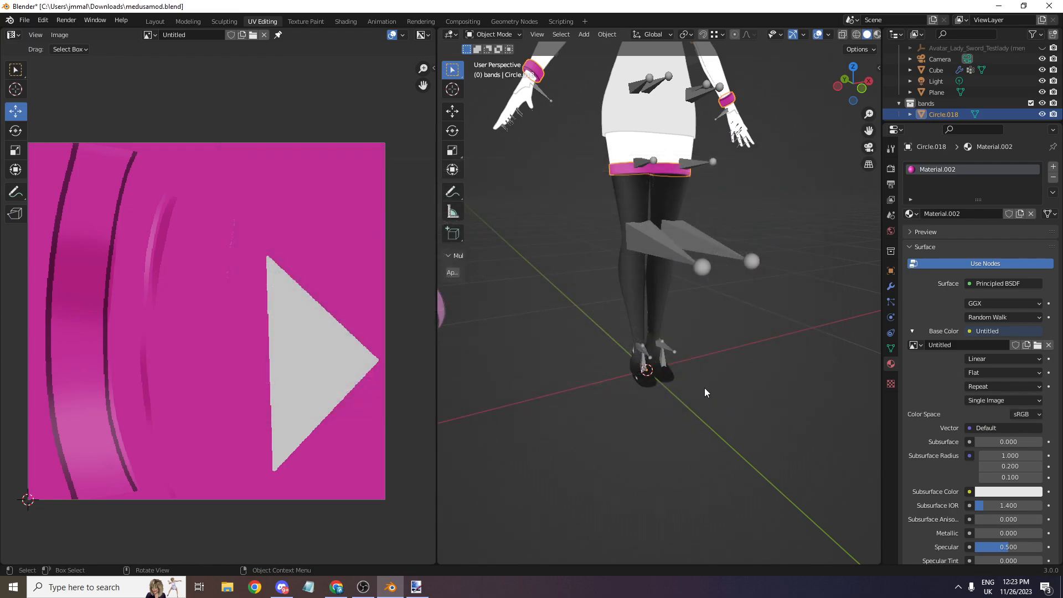
- View the whole character from the front and study the outfit in the Rider-0.png reference in paint.net
scroll(687, 332, "up", 3)
scroll(682, 323, "down", 5)
left_click(856, 95)
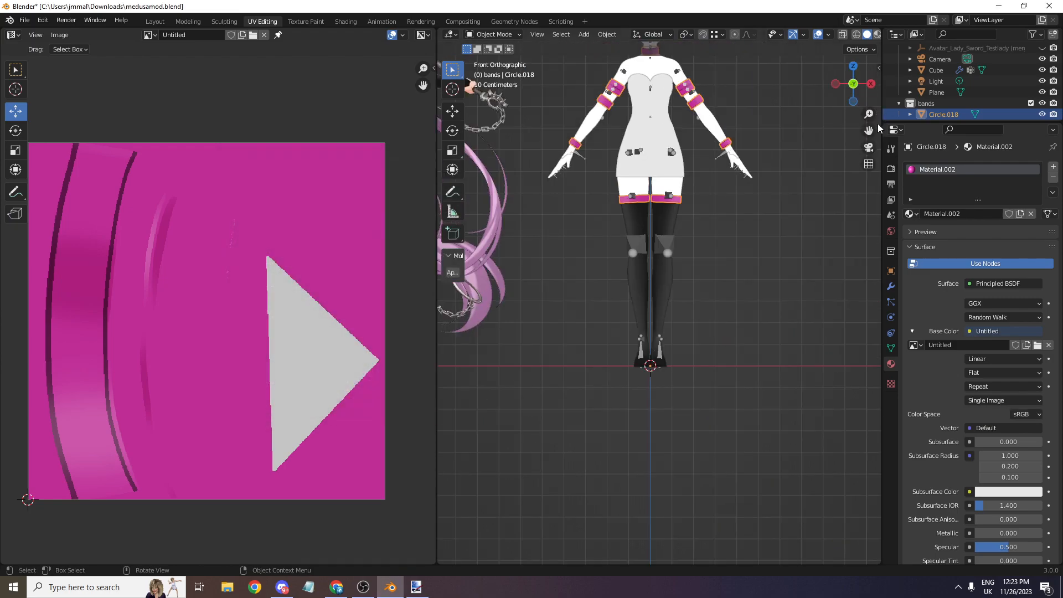
scroll(849, 166, "up", 3)
key("alt+Tab")
key("Tab")
key("Tab")
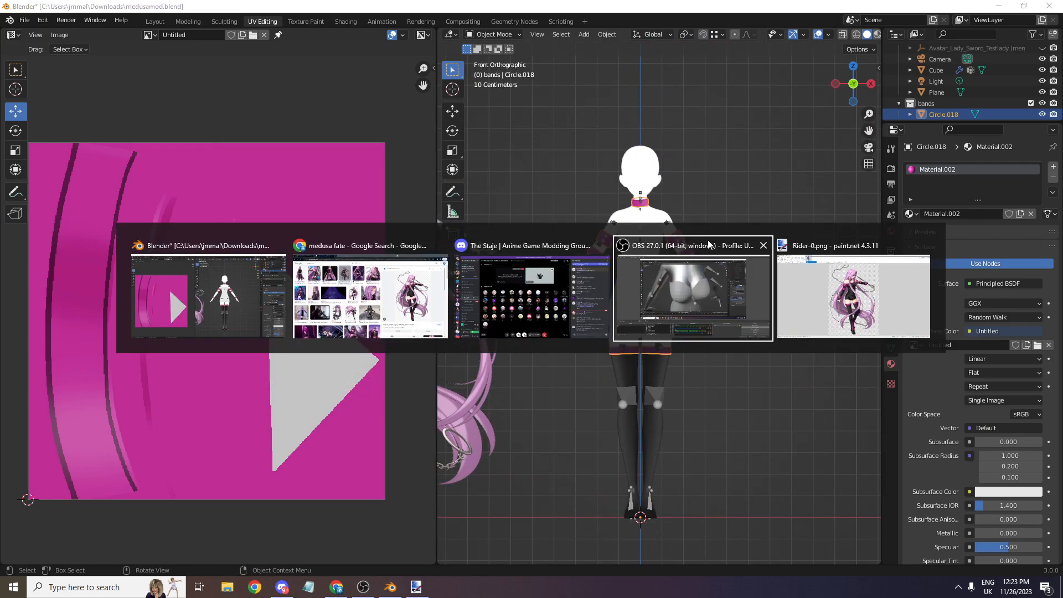
key("alt+Tab")
key("alt+Tab")
key("alt+Tab")
key("alt+Tab")
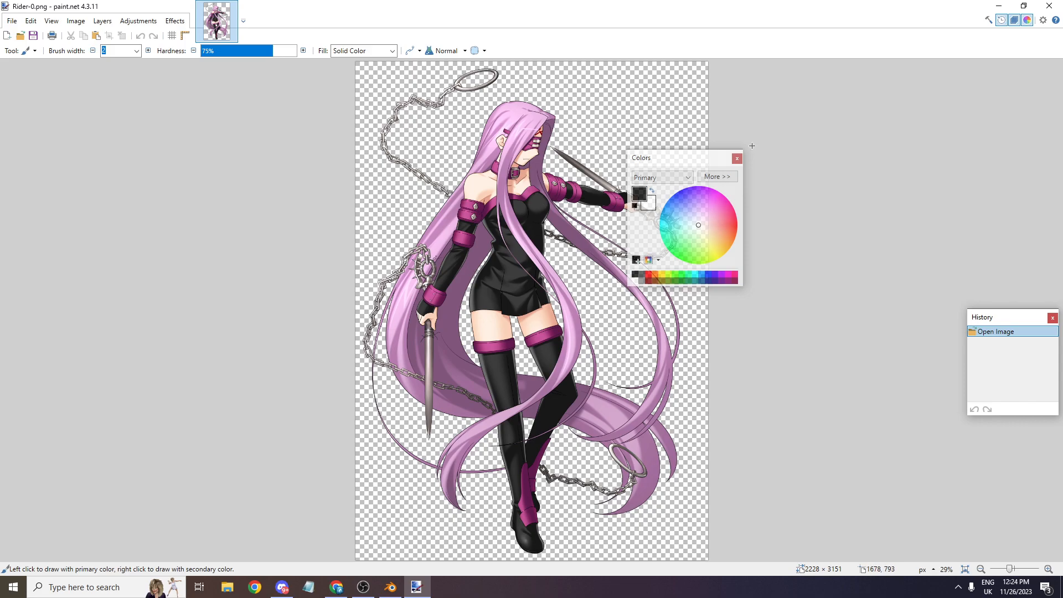
left_click(998, 5)
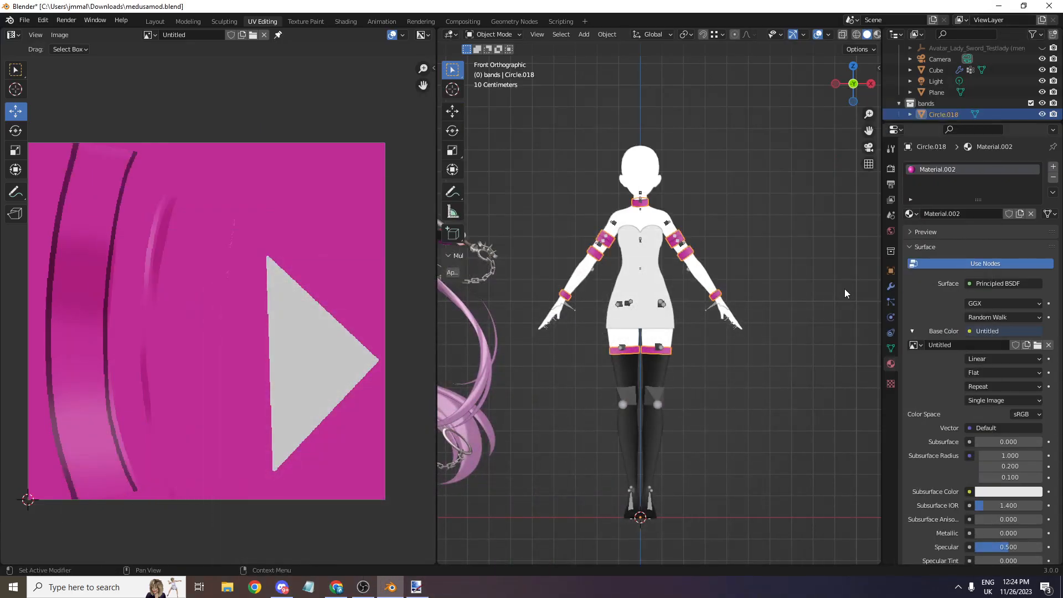
- Add a new material to the dress and use an Image Texture as its base color
scroll(653, 254, "up", 6)
left_click(665, 281)
left_click(939, 213)
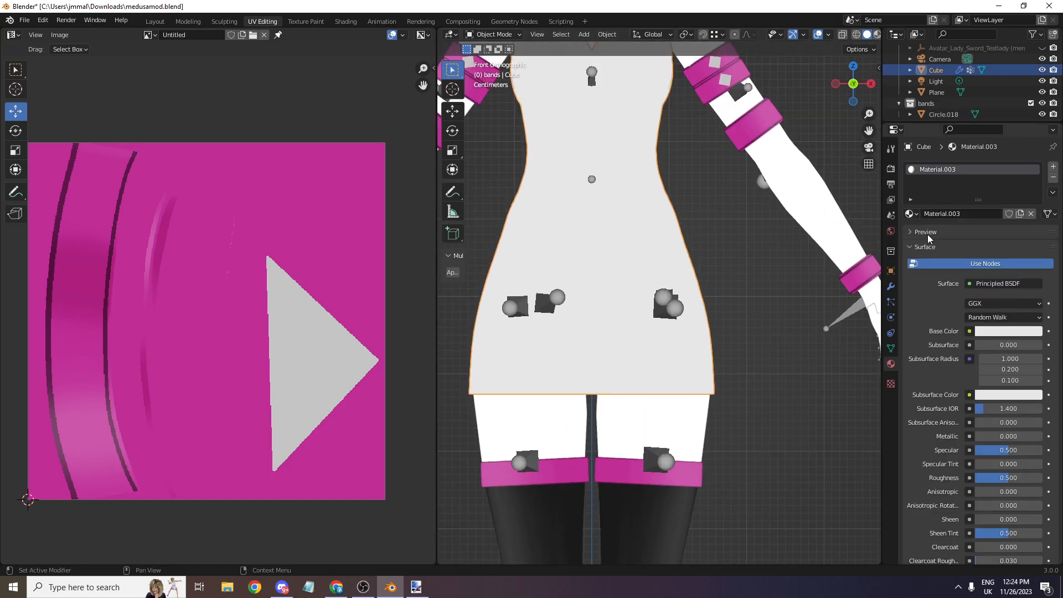
left_click(970, 331)
left_click(745, 404)
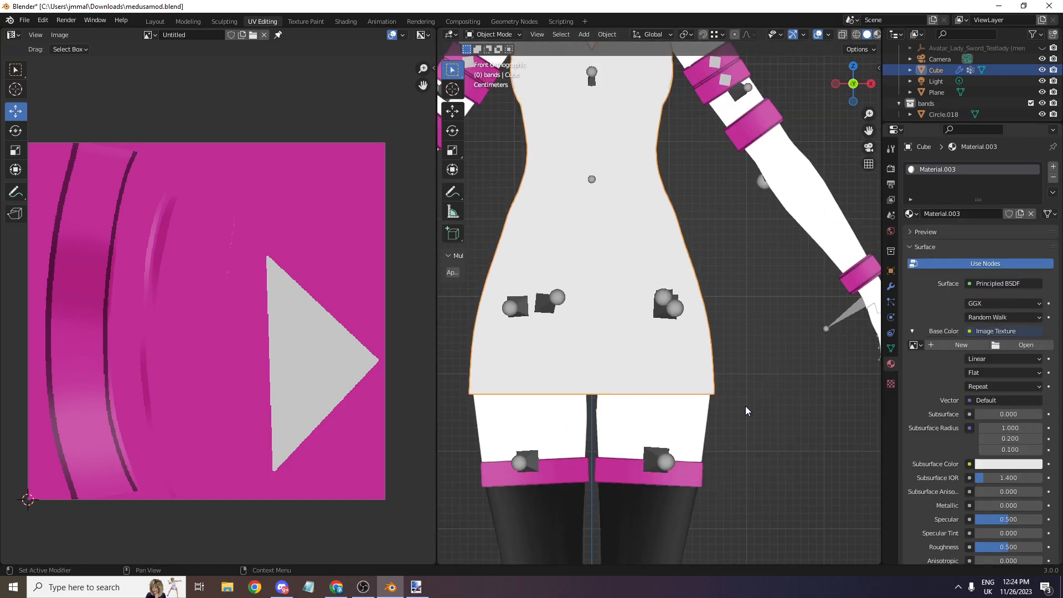
- Create a new 1024 × 1024 px image named chest for the dress's base color
left_click(958, 345)
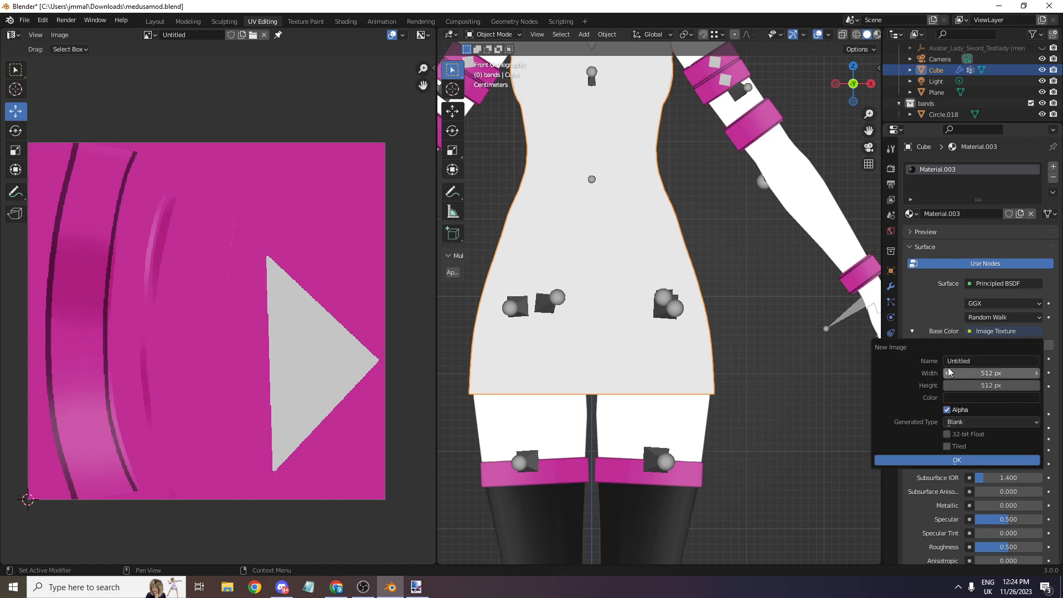
left_click(962, 371)
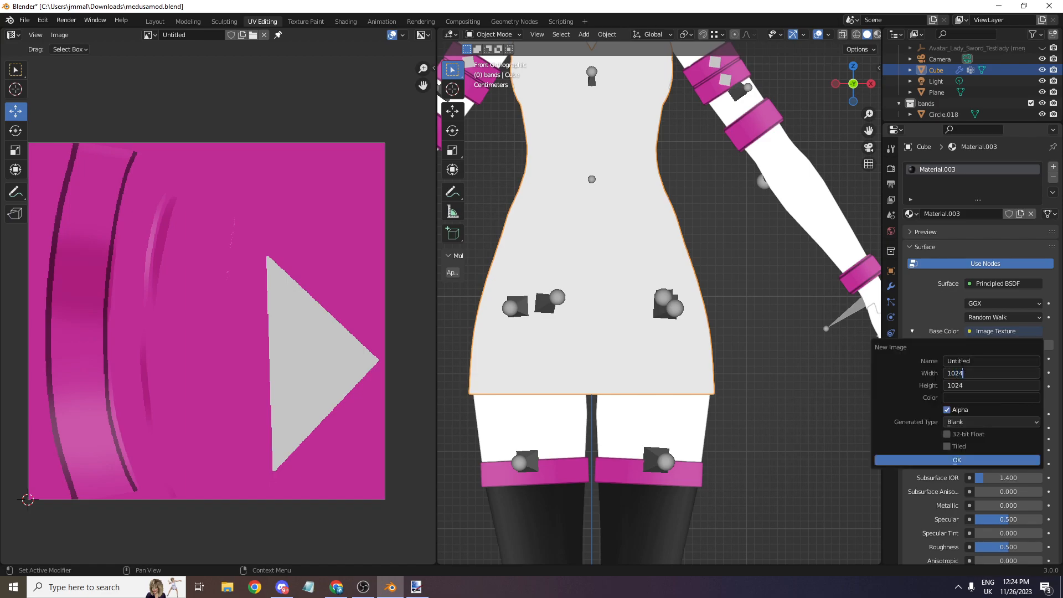
key("Return")
left_click(957, 361)
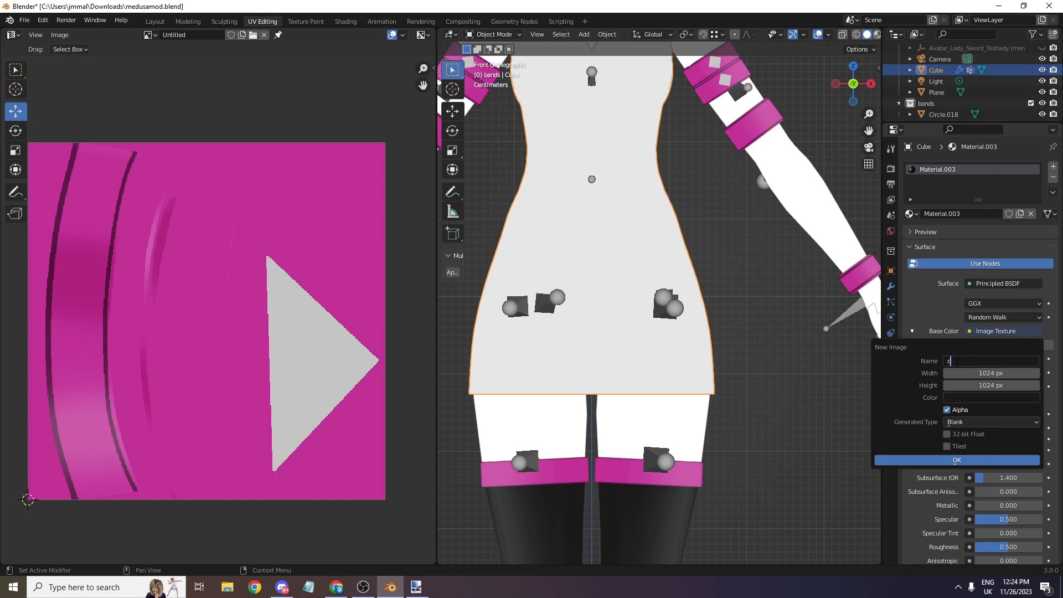
key("Return")
left_click(906, 461)
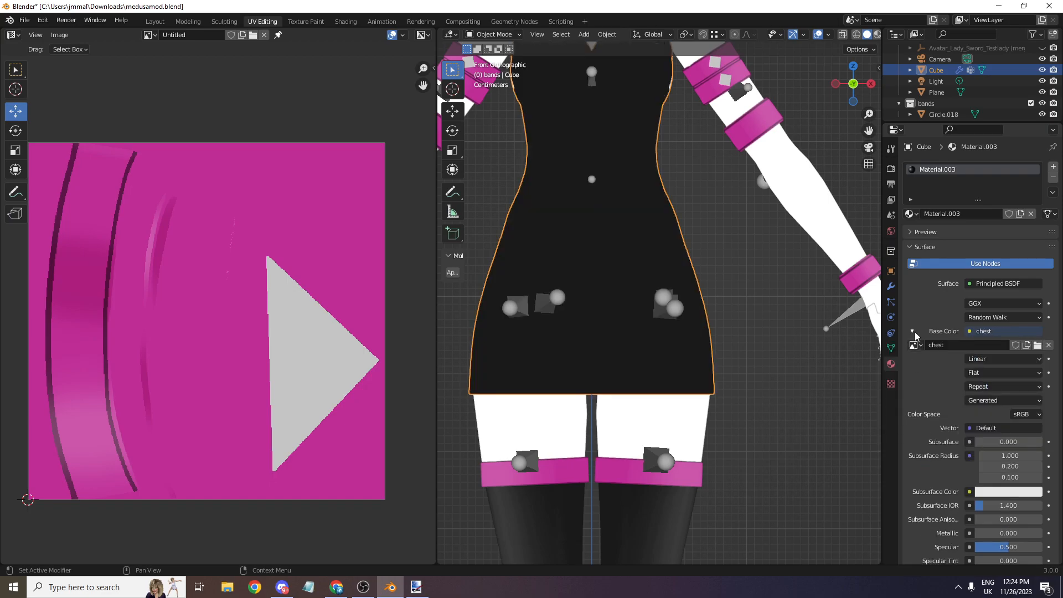
- Rename the dress's material to chest
double_click(928, 214)
type("chest")
key("Return")
- Compare the dress on the model with the Rider-0.png reference in paint.net
scroll(754, 166, "down", 3)
mouse_move(868, 130)
left_mouse_down()
mouse_move(871, 182)
mouse_move(852, 118)
left_mouse_up()
key("alt+Tab")
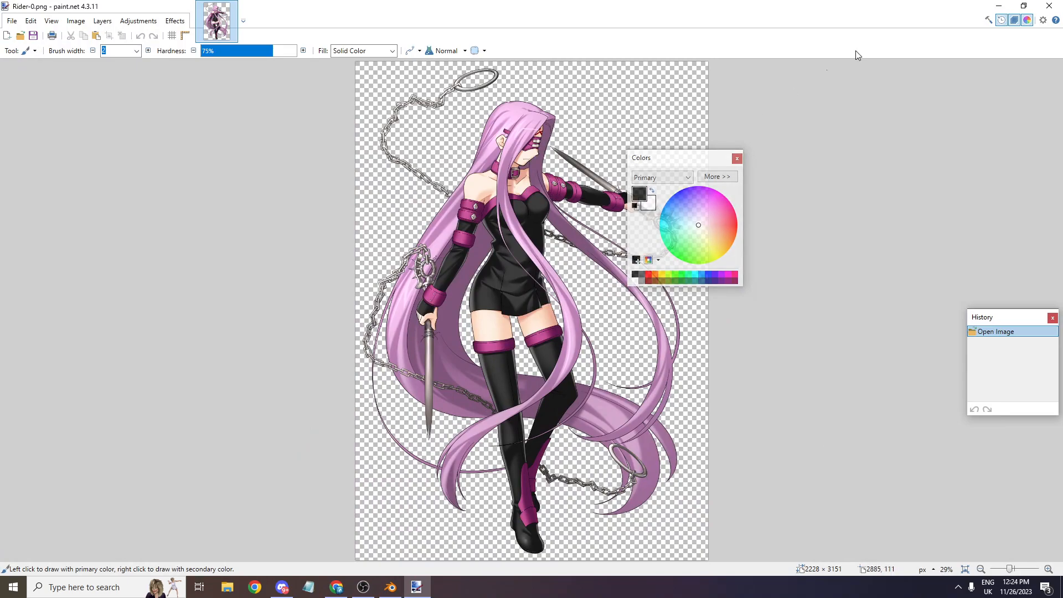
left_click(999, 5)
middle_click_drag(755, 132, 847, 113, "shift")
key("alt+Tab")
key("alt+Tab")
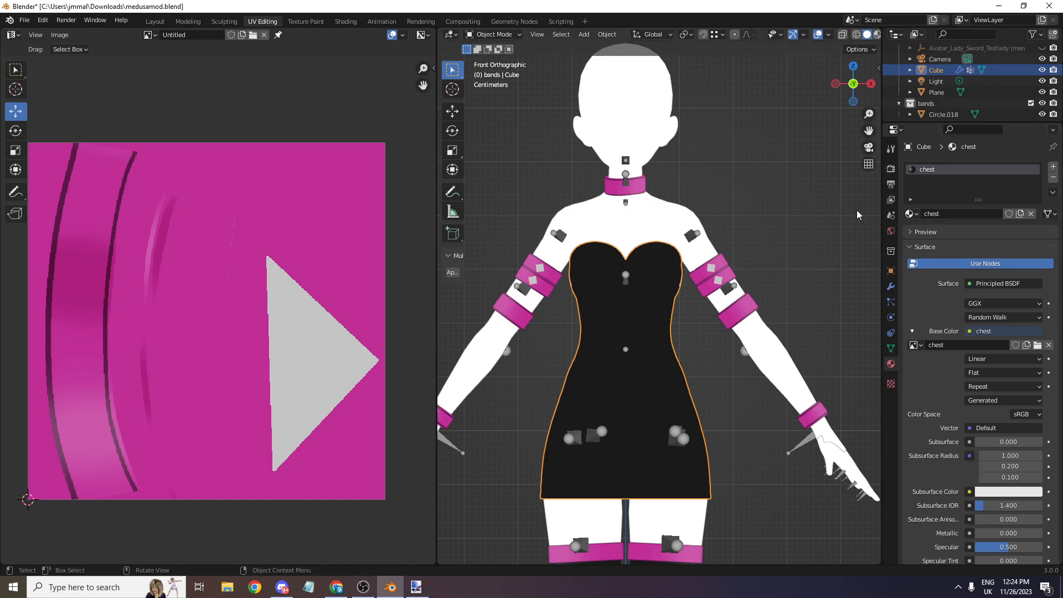
scroll(707, 223, "up", 2)
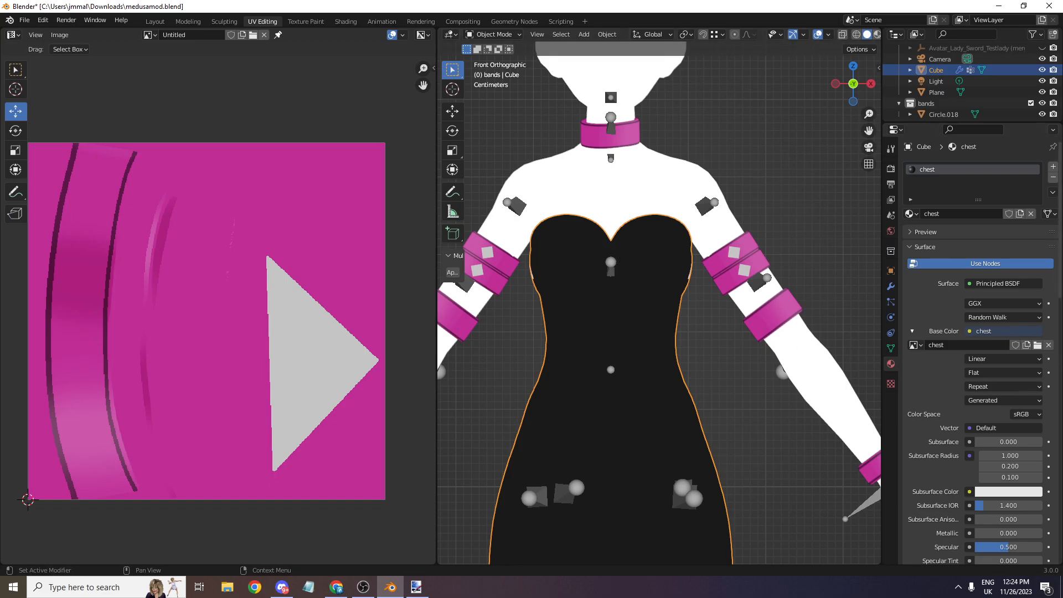
scroll(756, 389, "down", 6)
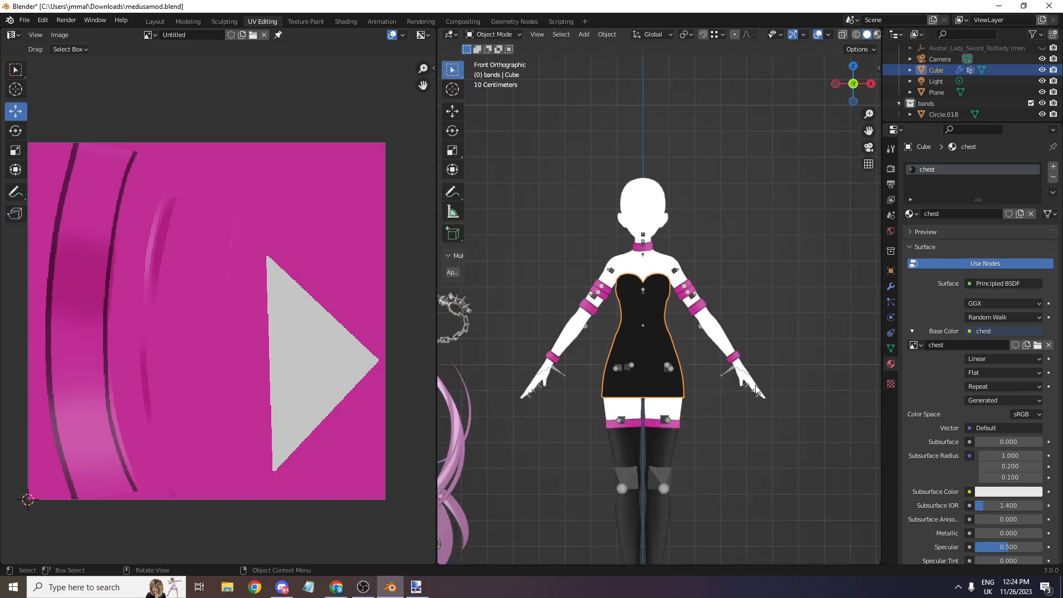
- Replace the dress's base color image with a new blank image in a slightly lighter black
scroll(755, 389, "up", 6)
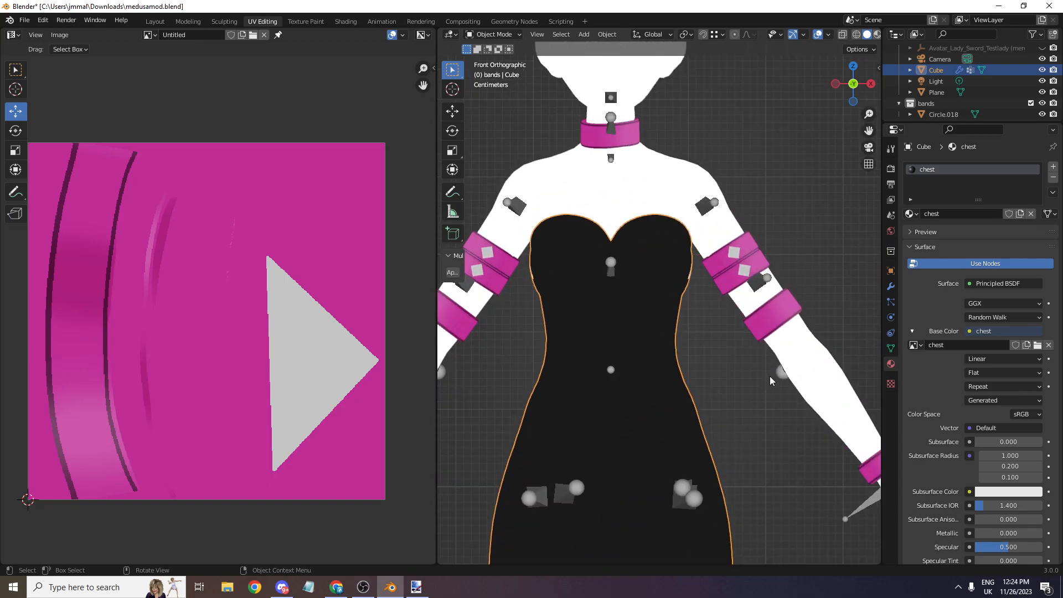
left_click(1048, 345)
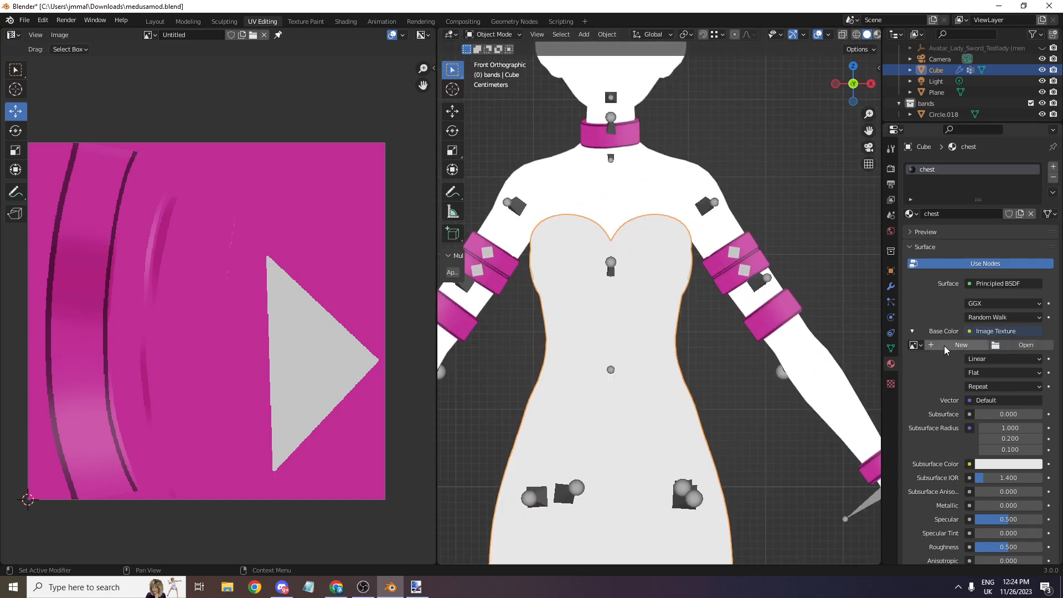
left_click(949, 345)
left_click(947, 403)
left_click(972, 374)
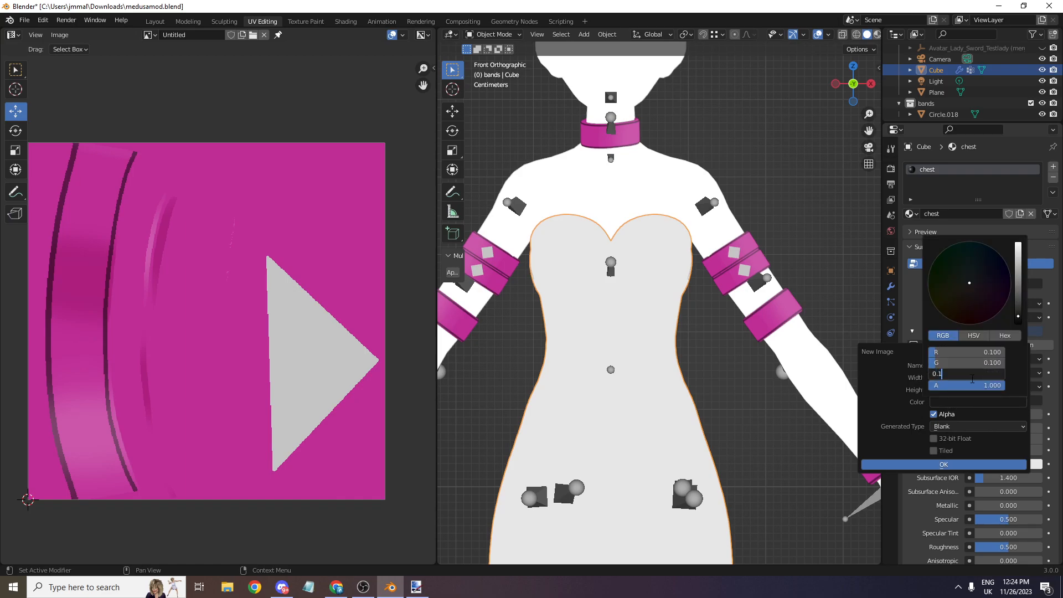
key("Return")
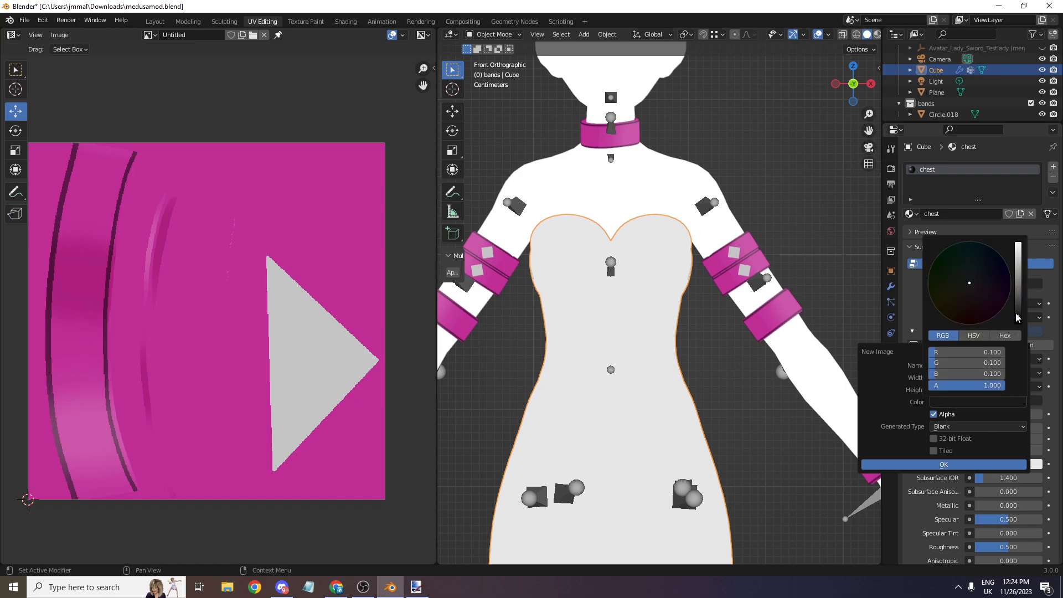
left_click_drag(959, 373, 959, 352)
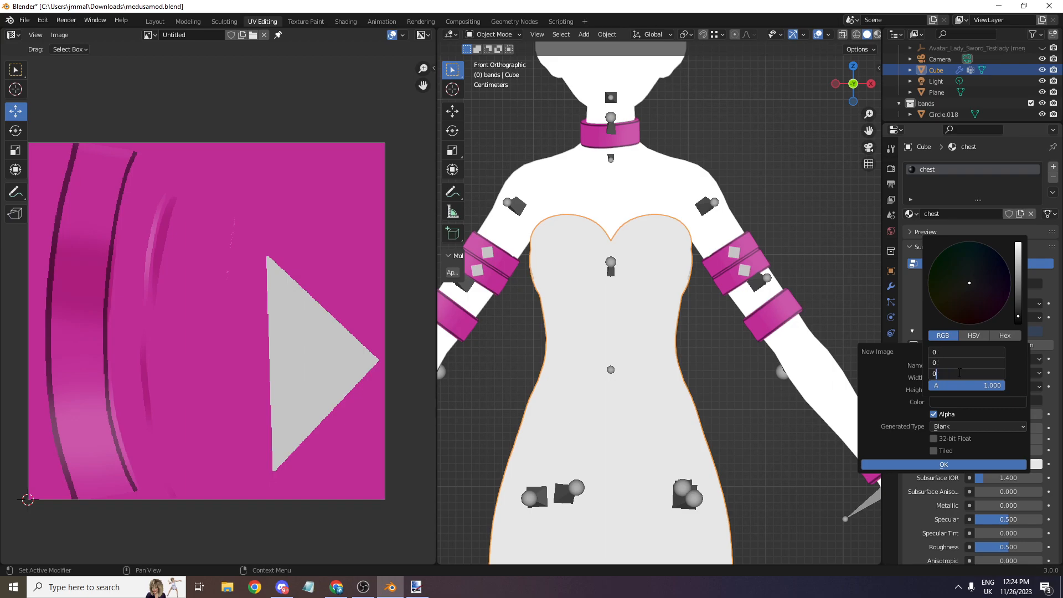
key("Return")
left_click(943, 465)
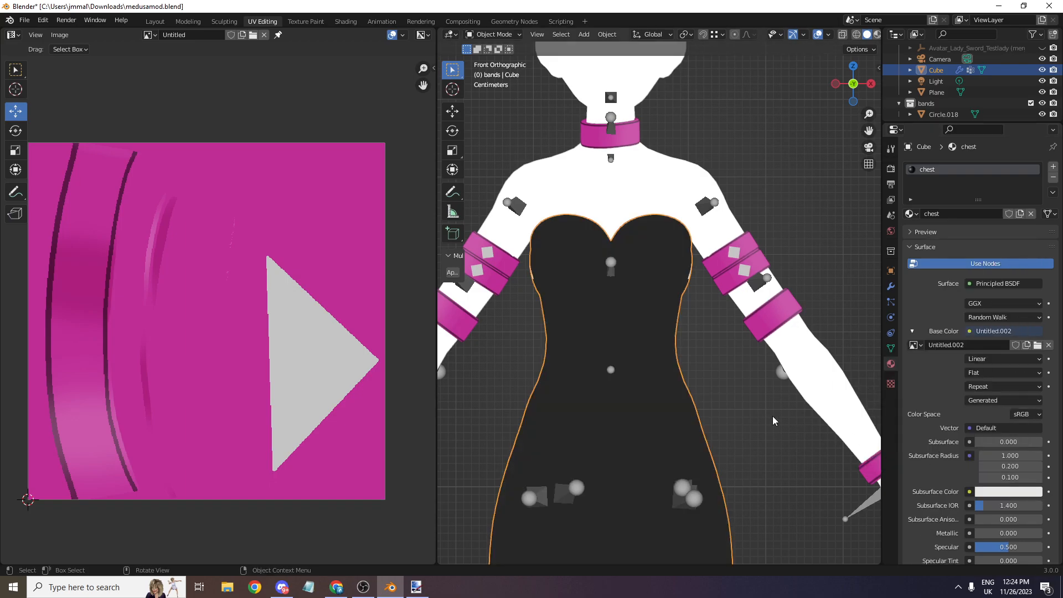
- Select the dress and switch it to Texture Paint mode
scroll(782, 285, "down", 5)
left_click(783, 285)
scroll(775, 320, "up", 2)
left_click_drag(853, 83, 826, 106)
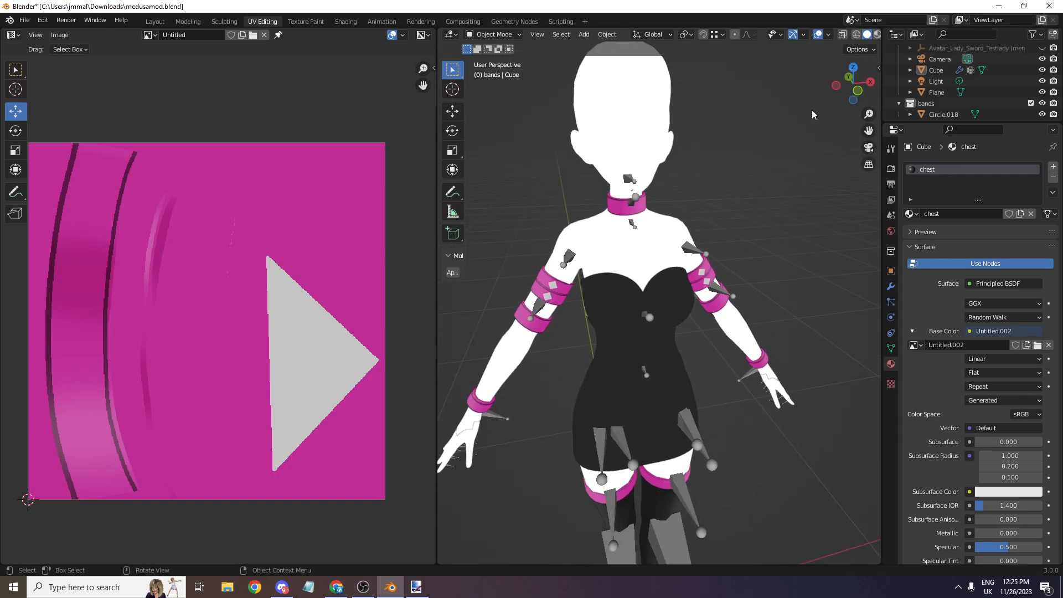
scroll(649, 241, "up", 4)
left_click(649, 241)
left_click(493, 34)
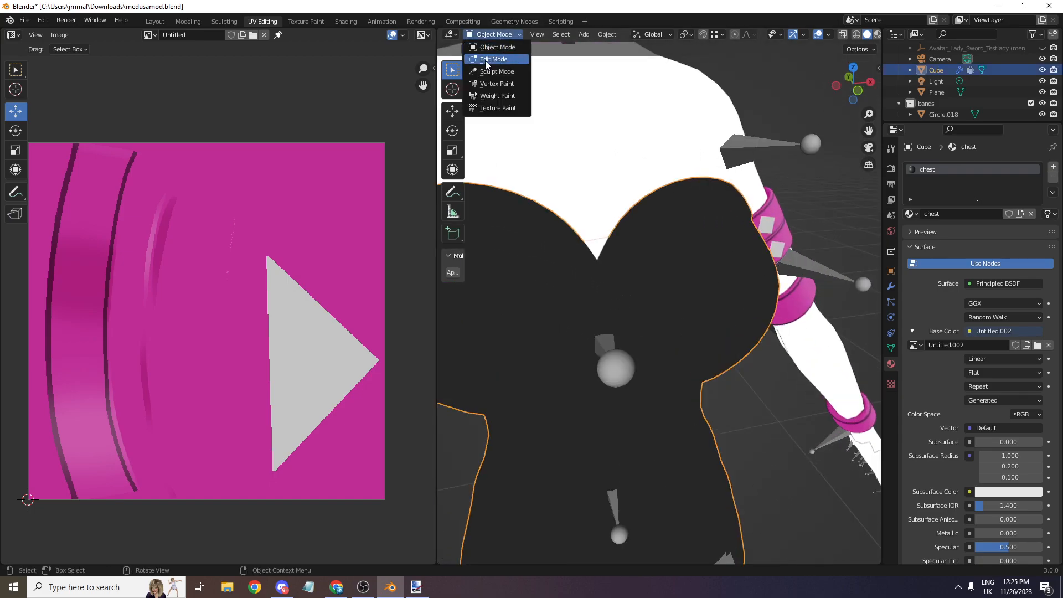
left_click(488, 59)
left_click(501, 34)
left_click(481, 108)
left_click(452, 88)
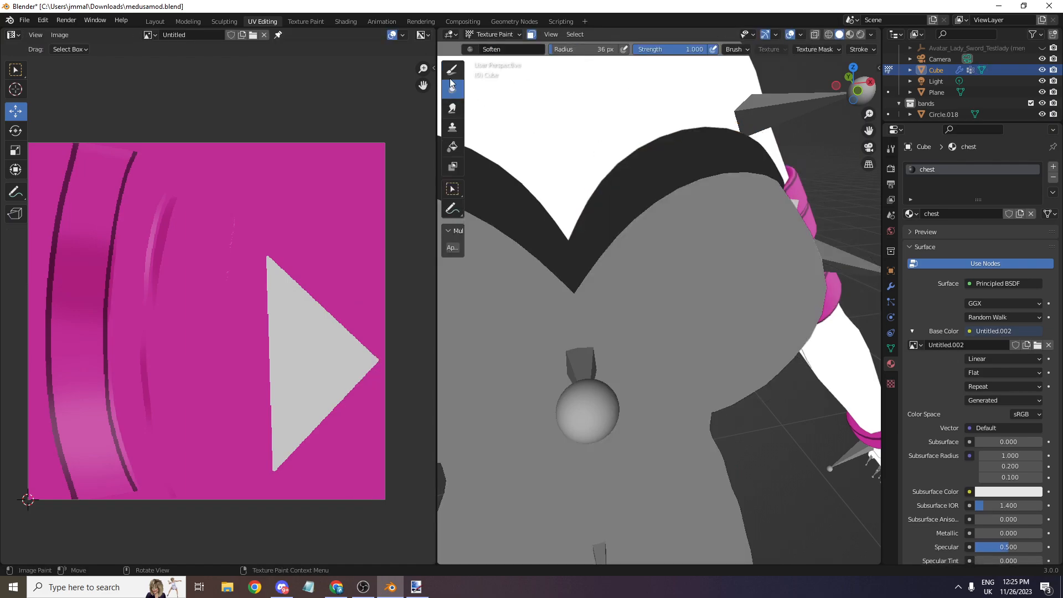
- Fill the masked trim along the dress's top edge with the pink sampled from the arm band
left_click(452, 70)
scroll(473, 99, "down", 5)
left_click(452, 147)
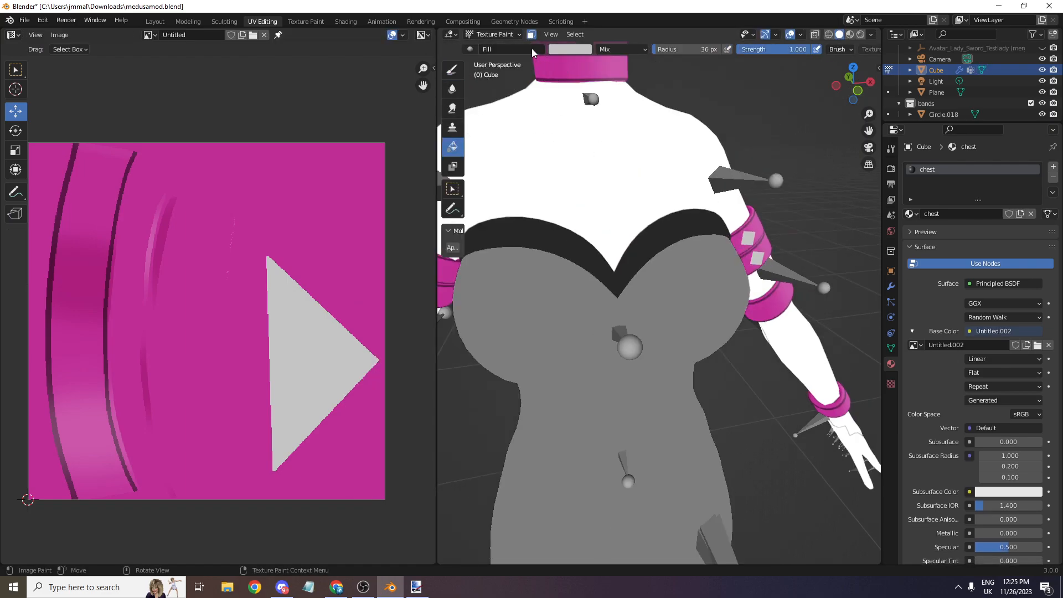
left_click(571, 49)
left_click(642, 170)
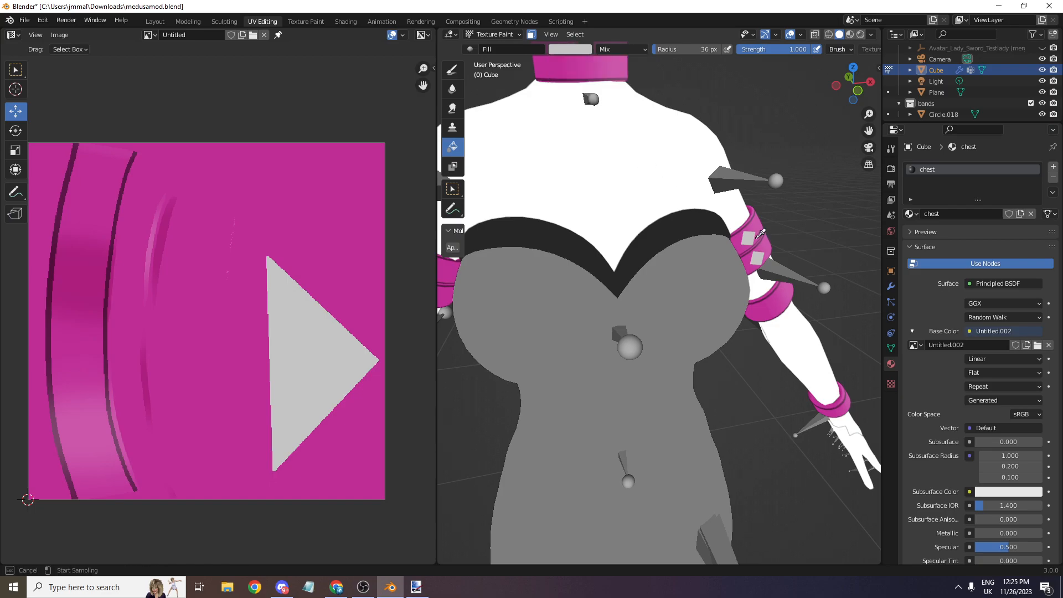
left_click(740, 238)
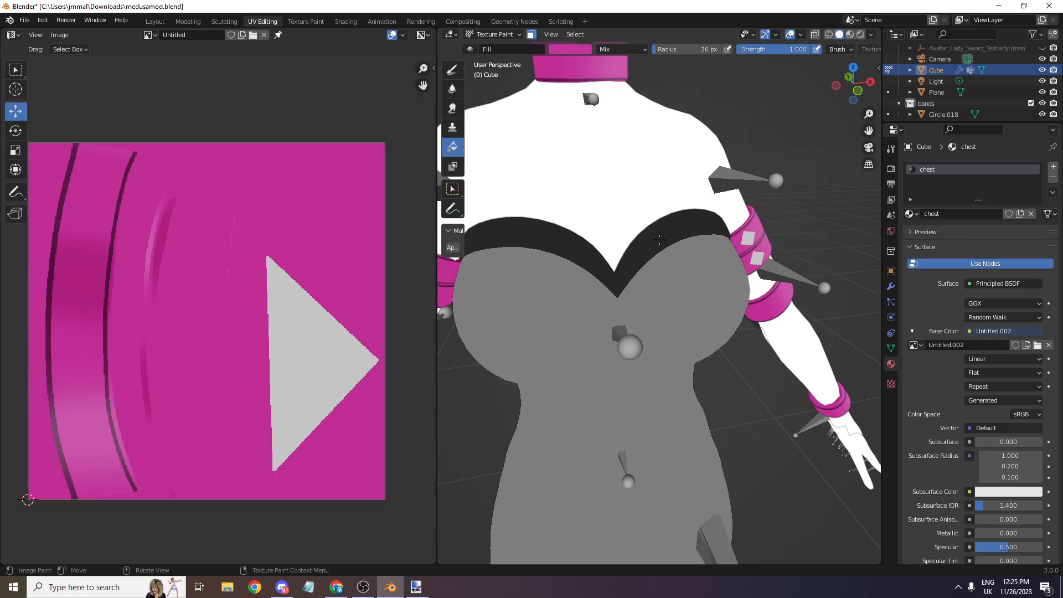
left_click(659, 240)
- Hide the viewport overlays and check the dress's pink trim from the back and the front
scroll(699, 221, "down", 3)
left_click(790, 35)
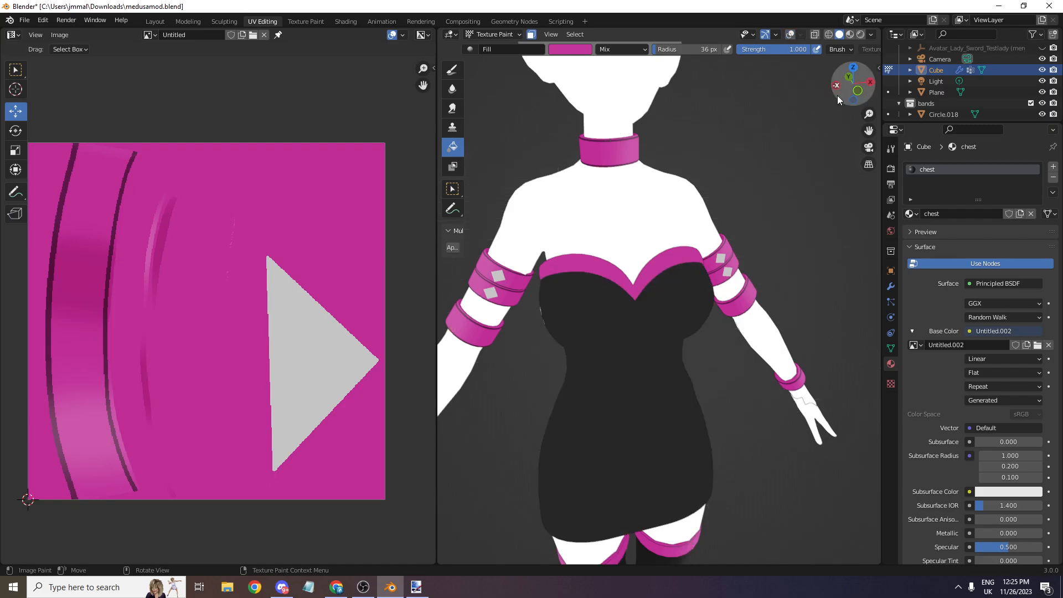
scroll(836, 99, "down", 1)
left_click_drag(861, 90, 618, 88)
scroll(666, 188, "up", 2)
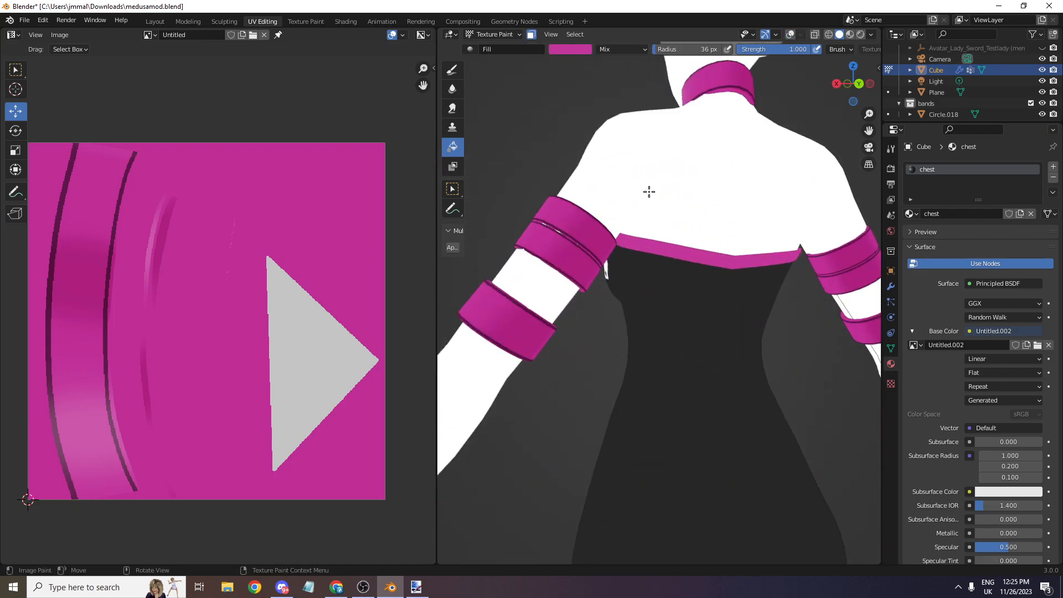
left_click_drag(855, 89, 1060, 89)
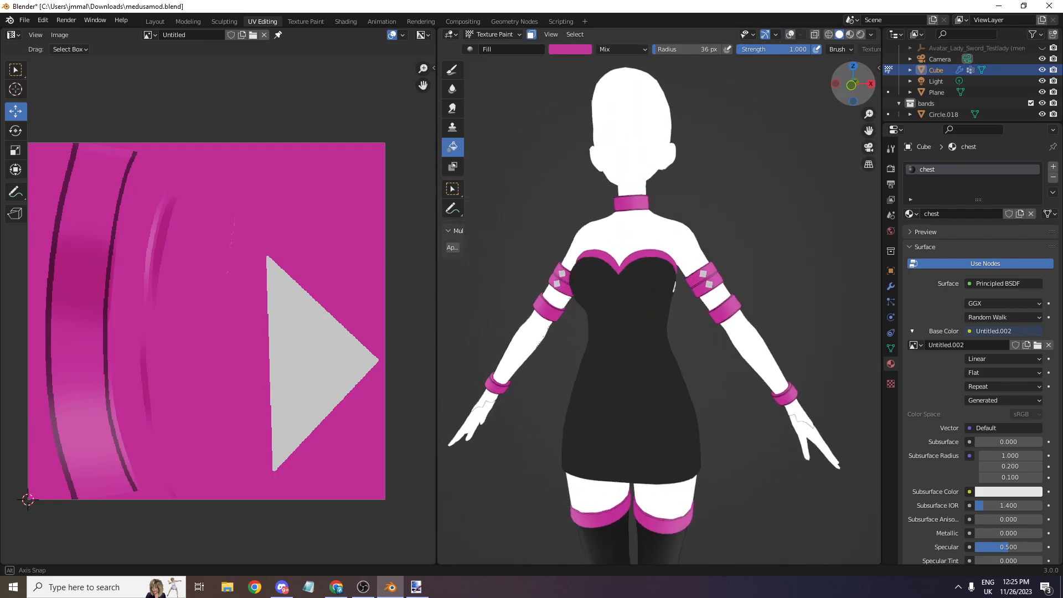
scroll(809, 202, "up", 3)
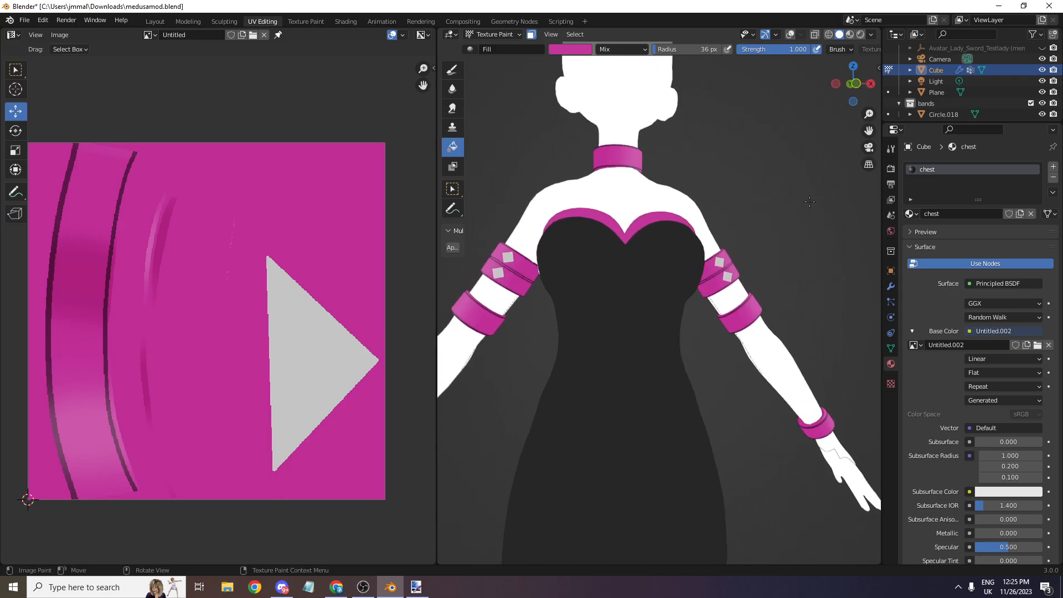
- Switch to the Draw brush and set its strength to 0.2
scroll(815, 175, "up", 2)
left_click(452, 69)
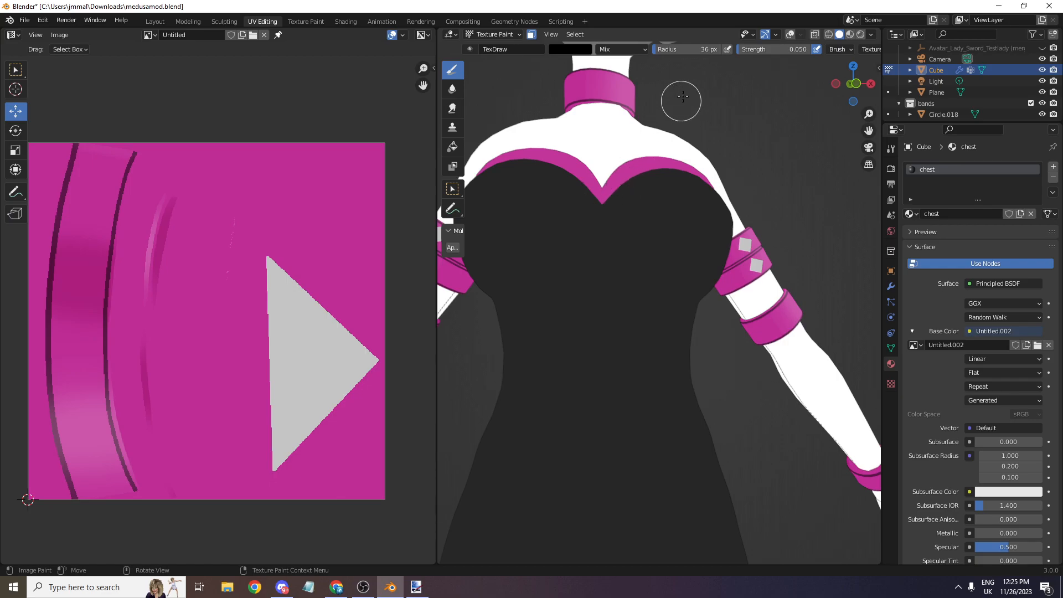
double_click(754, 49)
type("0.2")
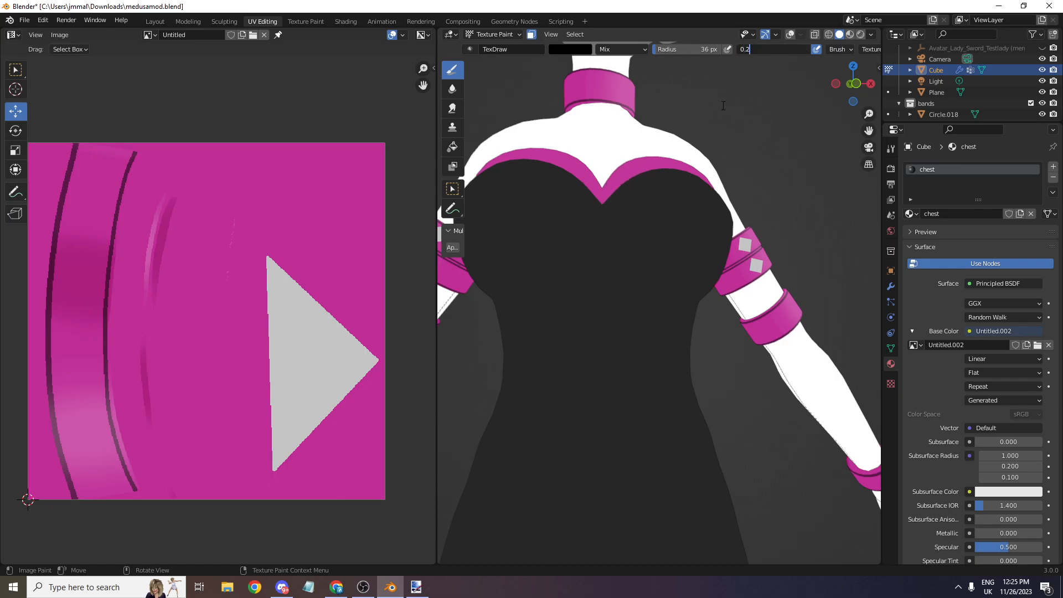
type("5")
key("BackSpace")
key("Return")
scroll(698, 88, "up", 2)
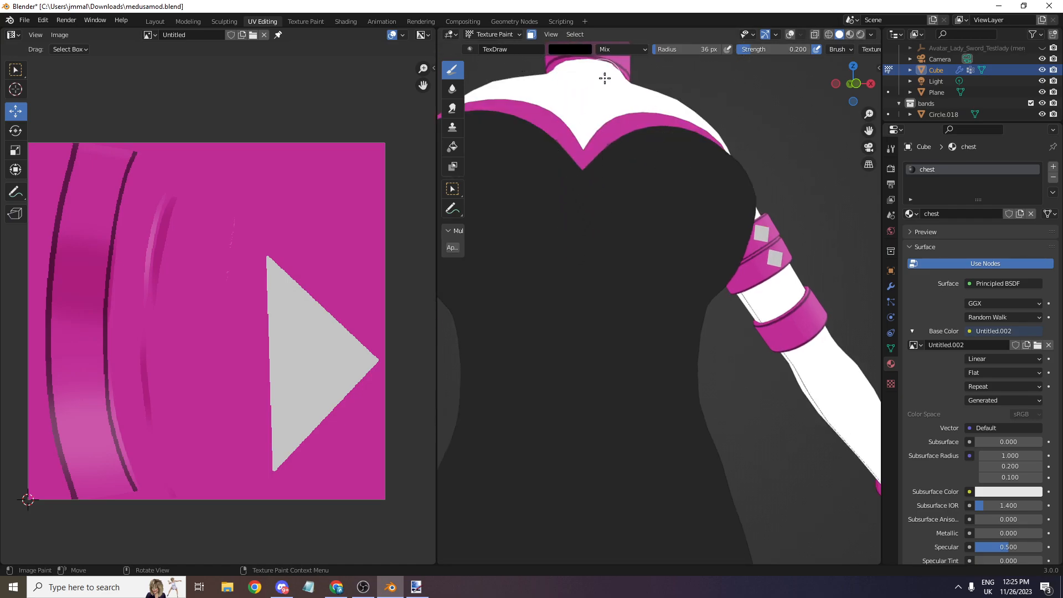
- Turn off the face-selection paint mask and try a black stroke below the dress's neckline
left_click(531, 35)
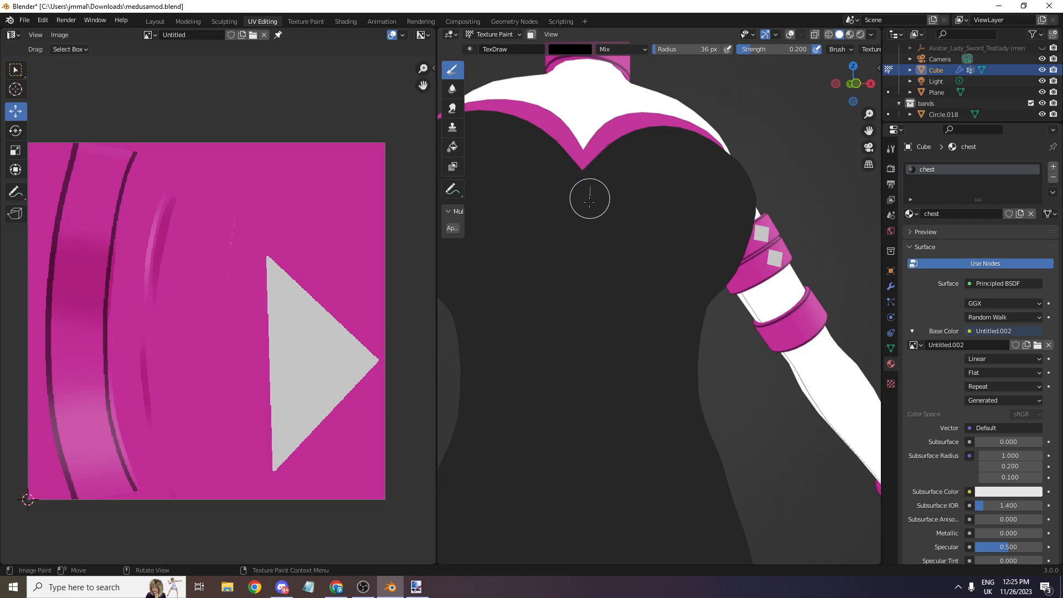
left_click_drag(588, 242, 595, 258)
key("ctrl+z")
- Widen the 3D viewport and raise both points of the brush's custom falloff curve, placing the lower one at X 0.79, Y 0.39125
left_click_drag(435, 193, 255, 193)
left_click(812, 49)
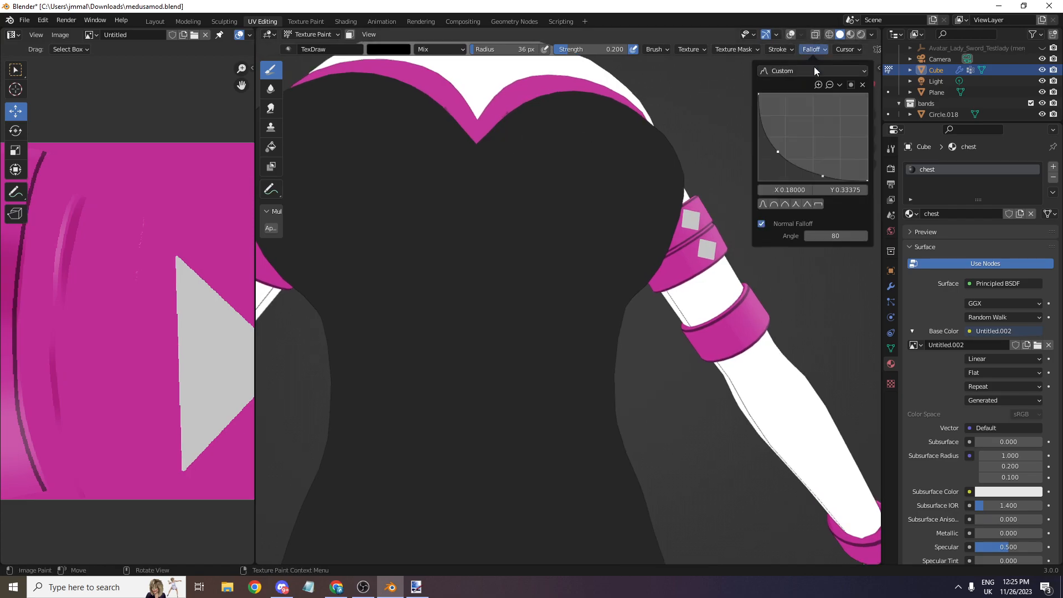
left_click_drag(785, 155, 792, 113)
left_click_drag(823, 177, 845, 144)
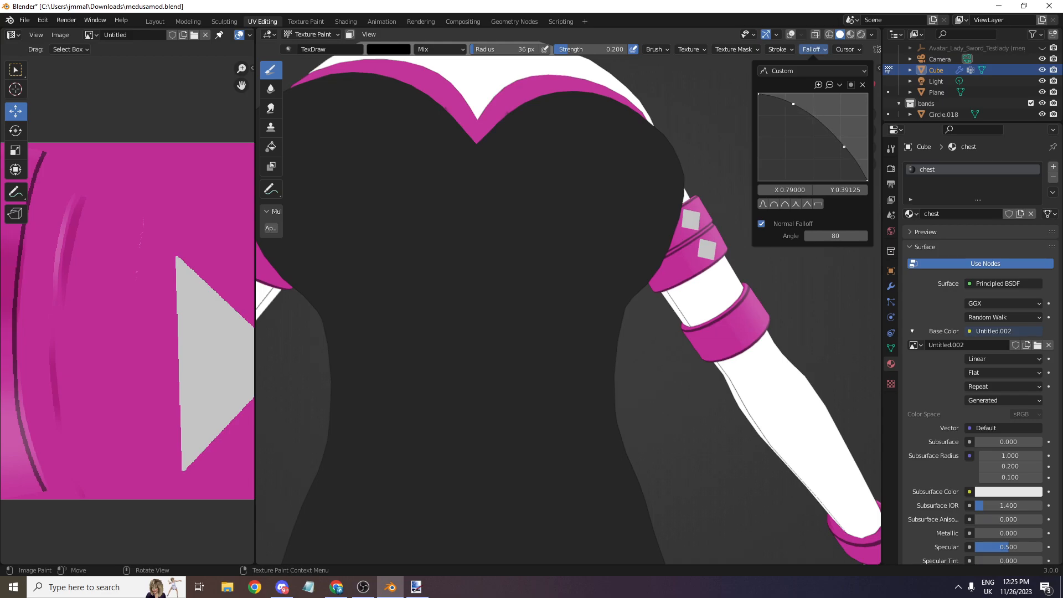
scroll(486, 166, "down", 2)
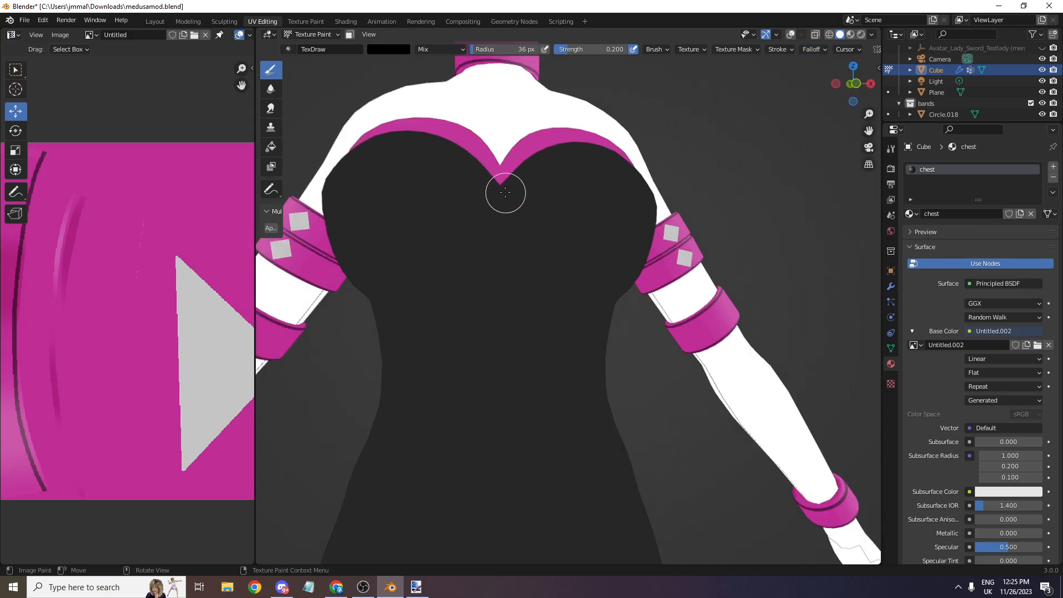
- Try black shading between and beneath the bust of the dress at 0.2 brush strength
scroll(506, 197, "up", 1)
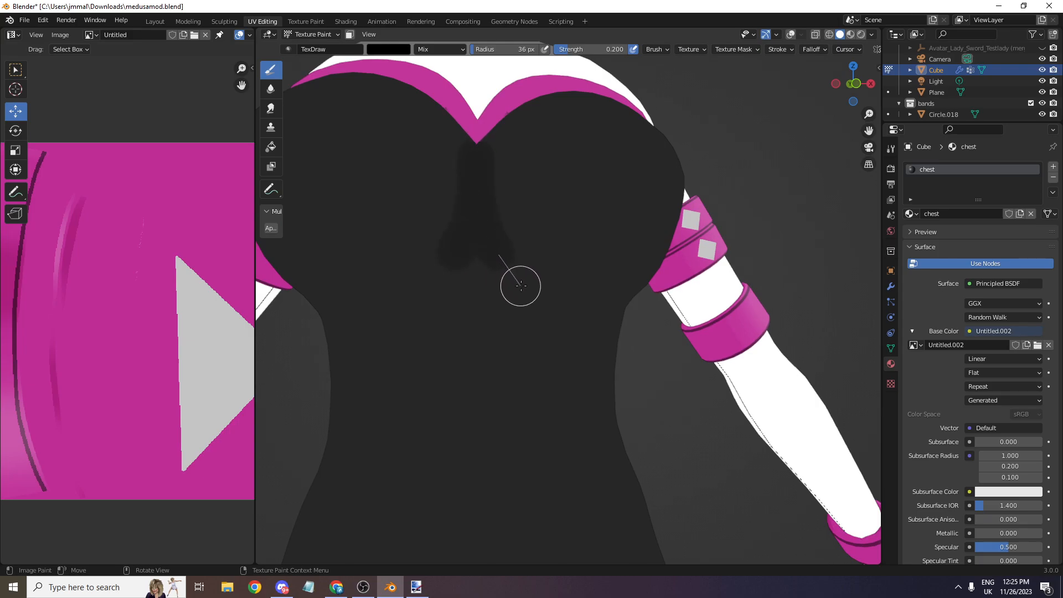
left_click_drag(629, 303, 631, 302)
left_click_drag(857, 85, 780, 84)
scroll(537, 272, "down", 2)
left_click_drag(857, 84, 727, 92)
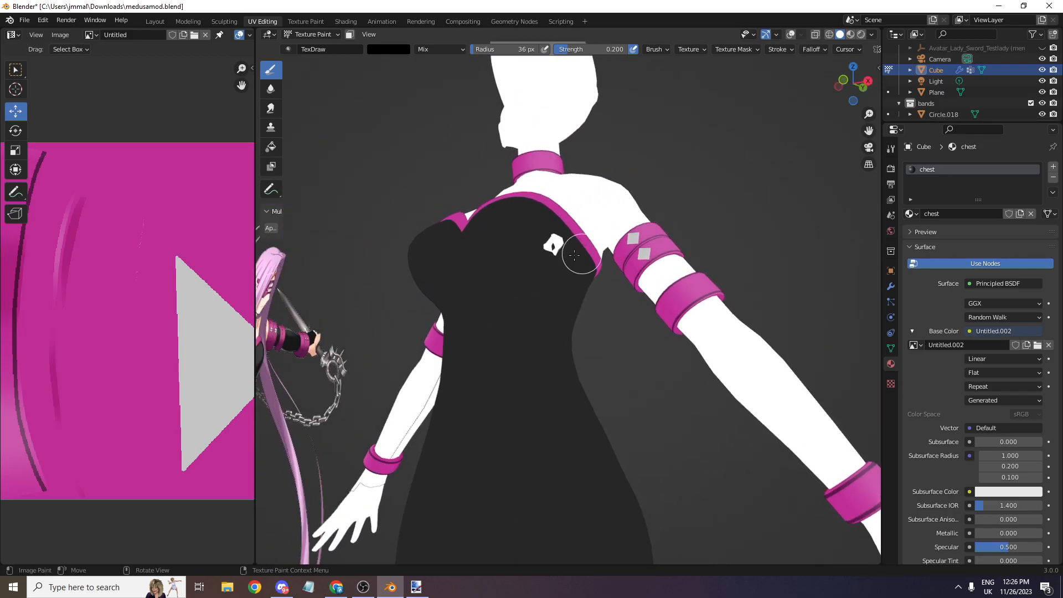
left_click_drag(544, 291, 527, 302)
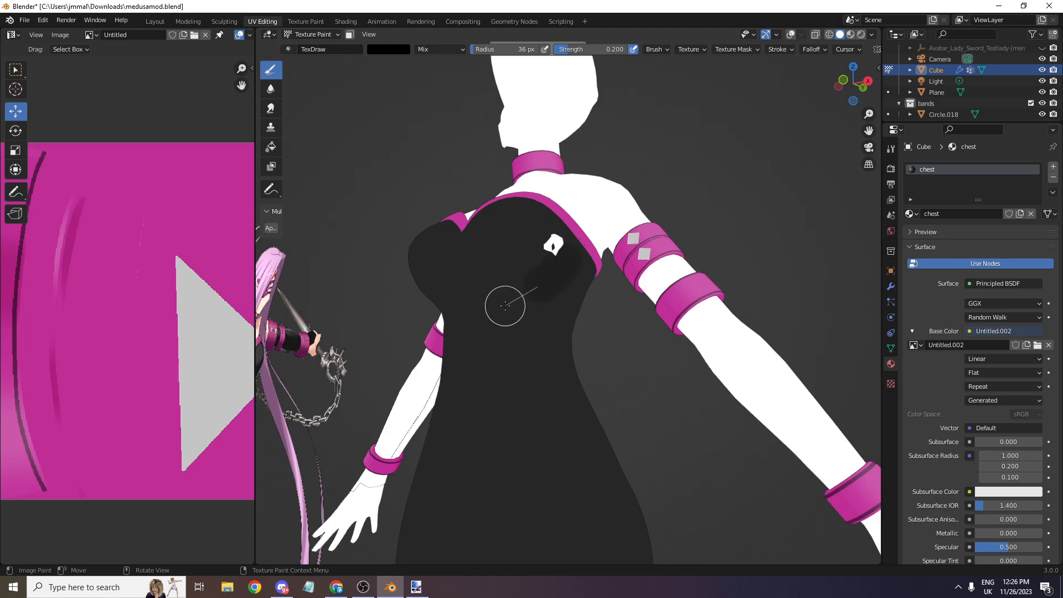
left_click_drag(847, 77, 855, 84)
scroll(483, 229, "up", 1)
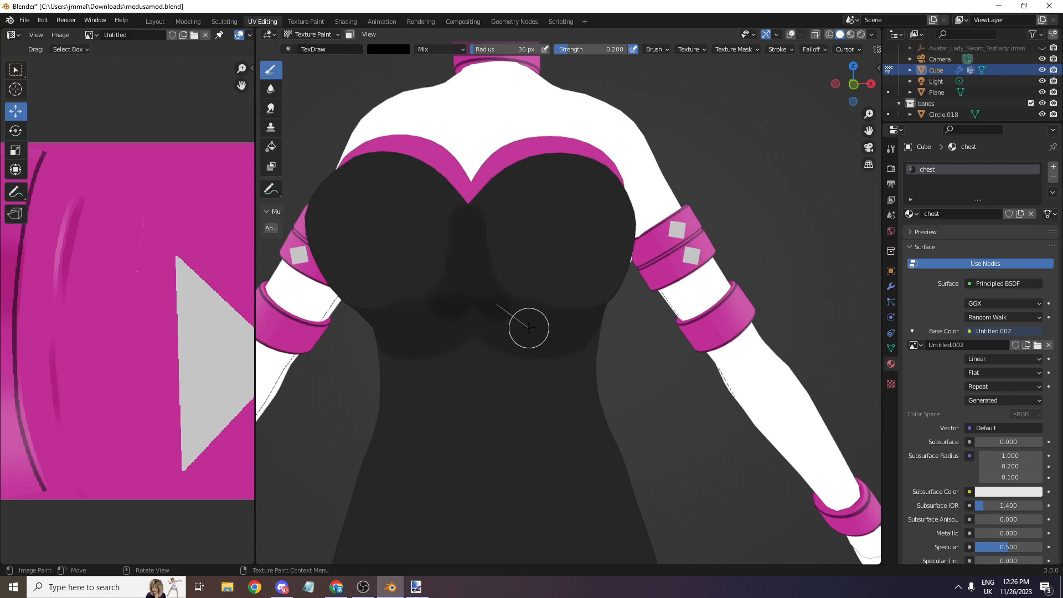
left_click_drag(553, 324, 517, 304)
scroll(476, 288, "up", 1)
key("ctrl+z")
- Set the brush strength to 0.4 and paint black shading beneath the bust across the dress's front and side
left_click(598, 49)
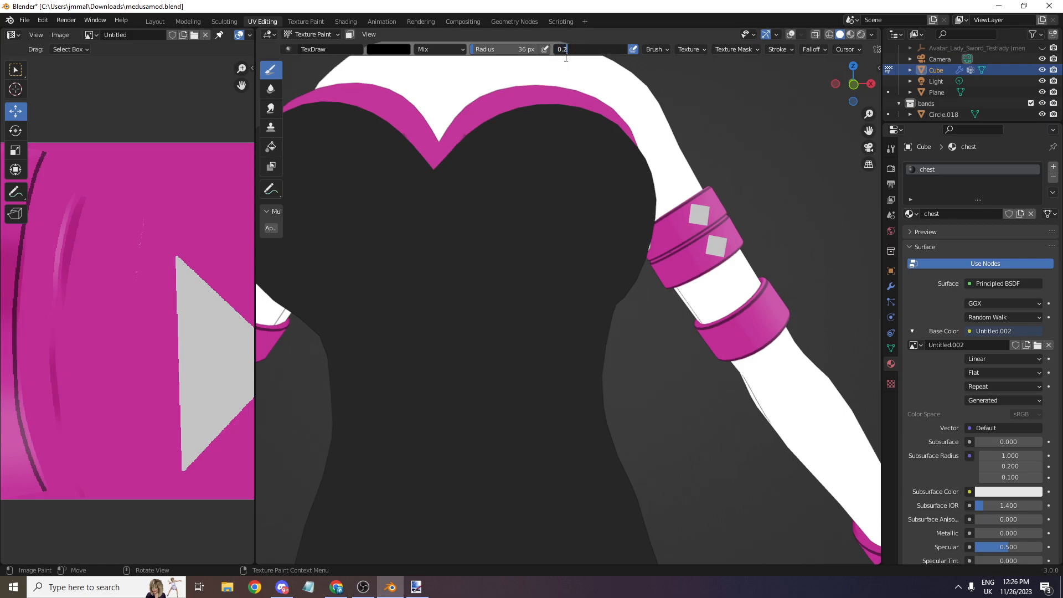
key("Return")
mouse_move(433, 177)
left_mouse_down()
mouse_move(434, 261)
mouse_move(463, 306)
mouse_move(560, 343)
left_mouse_up()
scroll(576, 327, "down", 1)
left_click_drag(851, 89, 796, 85)
scroll(490, 276, "down", 1)
key("ctrl+z")
mouse_move(557, 242)
left_mouse_down()
mouse_move(517, 290)
mouse_move(425, 287)
mouse_move(405, 258)
left_mouse_up()
left_click_drag(848, 83, 913, 88)
scroll(532, 213, "up", 1)
- Try to extend the shading up the middle of the bust toward the neckline's point
left_click_drag(499, 225, 483, 198)
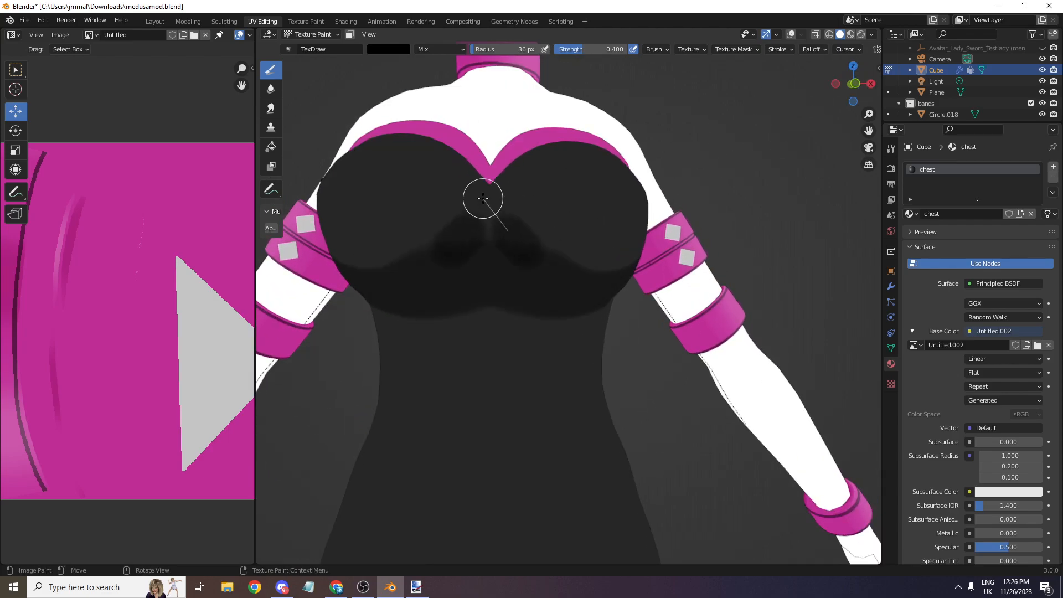
key("ctrl+z")
scroll(485, 199, "up", 1)
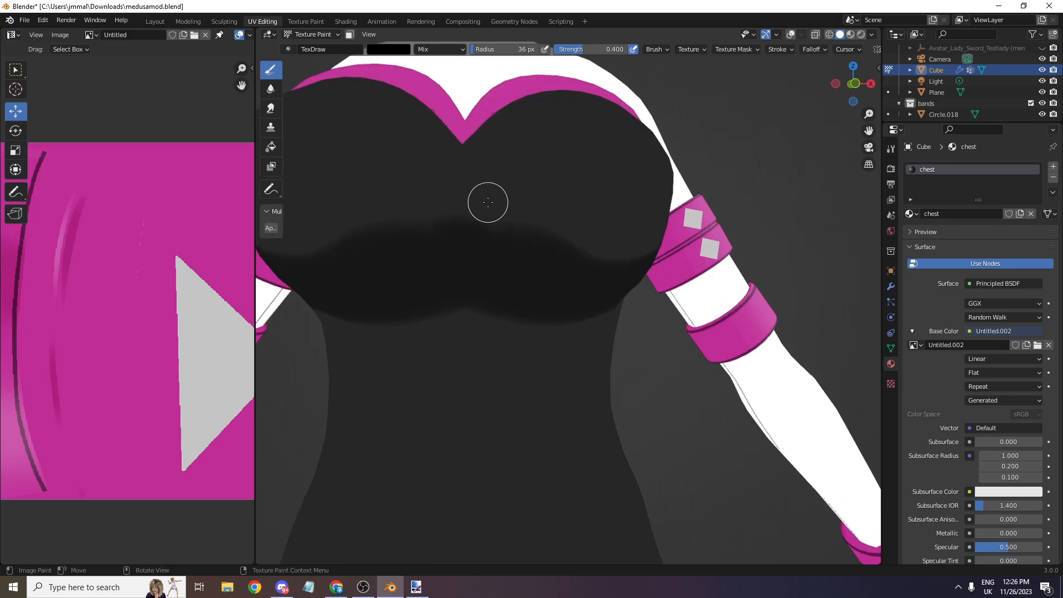
- Sample the dark shade beneath the bust as the brush color and set the brush strength to 1
left_click(394, 49)
left_click(461, 173)
left_click(509, 257)
left_click_drag(591, 48, 635, 49)
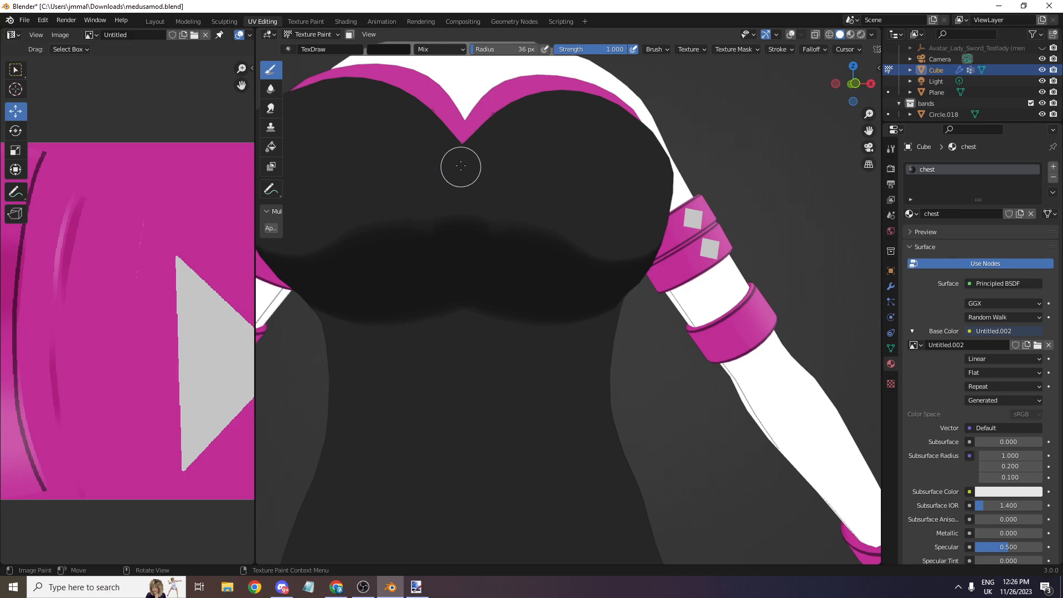
- Try full-strength shading from the neckline's point down both inner curves of the bust
mouse_move(464, 168)
left_mouse_down()
mouse_move(474, 204)
mouse_move(568, 260)
left_mouse_up()
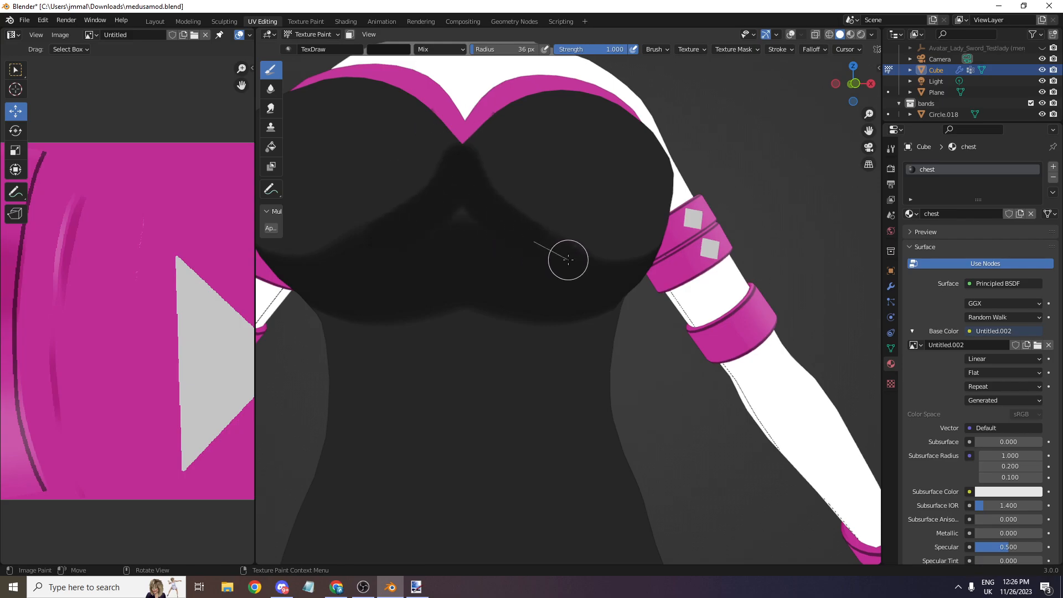
left_click_drag(609, 293, 424, 191)
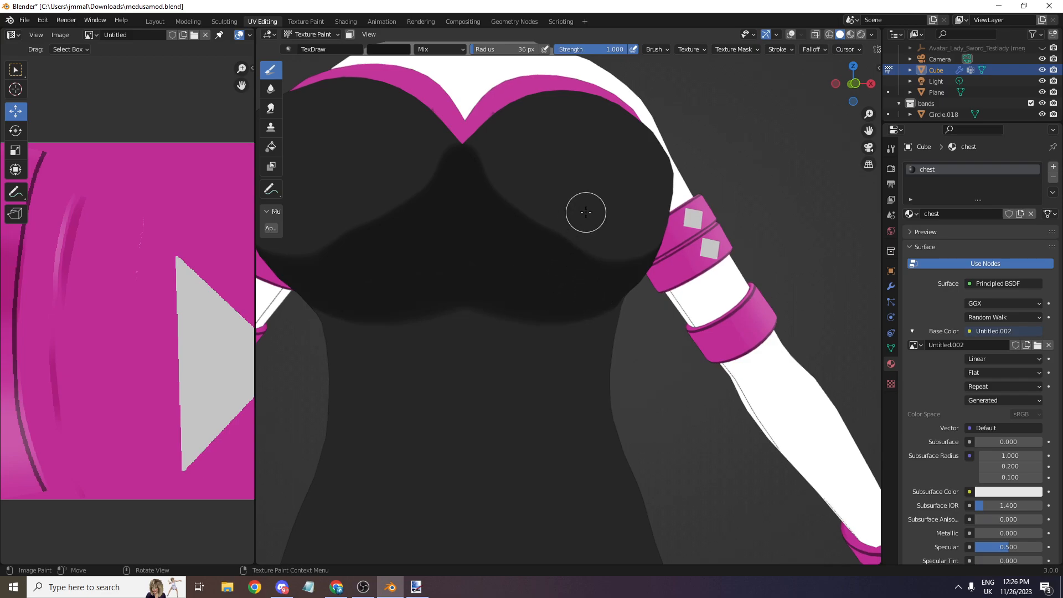
key("ctrl+z")
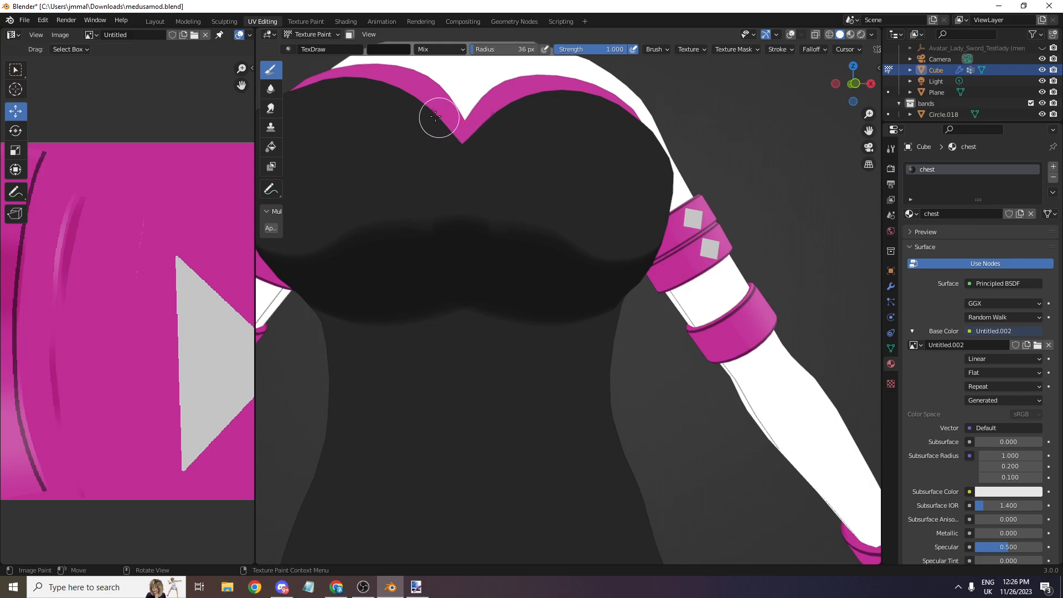
- Sample the dark shade beneath the bust as the brush color and paint it up between the breasts toward the neckline's point
left_click(381, 52)
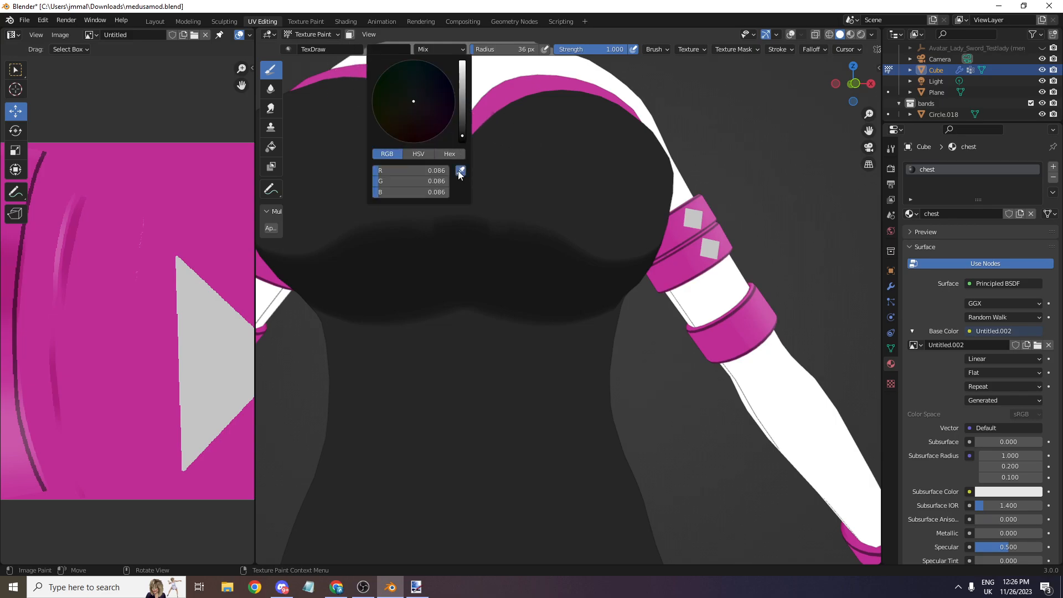
left_click(460, 171)
left_click(496, 271)
left_click(448, 51)
left_click_drag(483, 211, 445, 147)
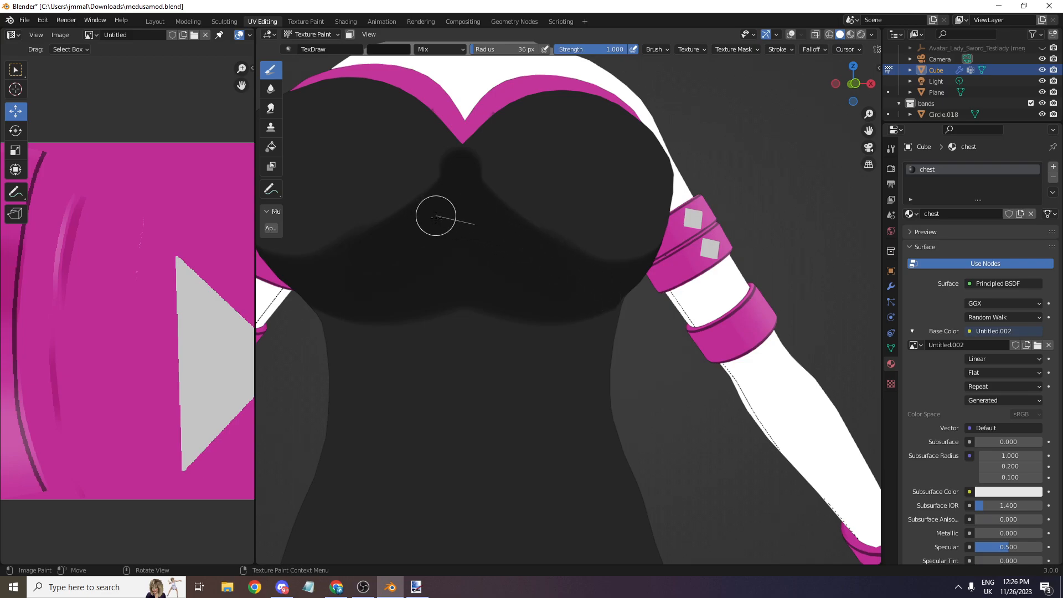
left_click(270, 88)
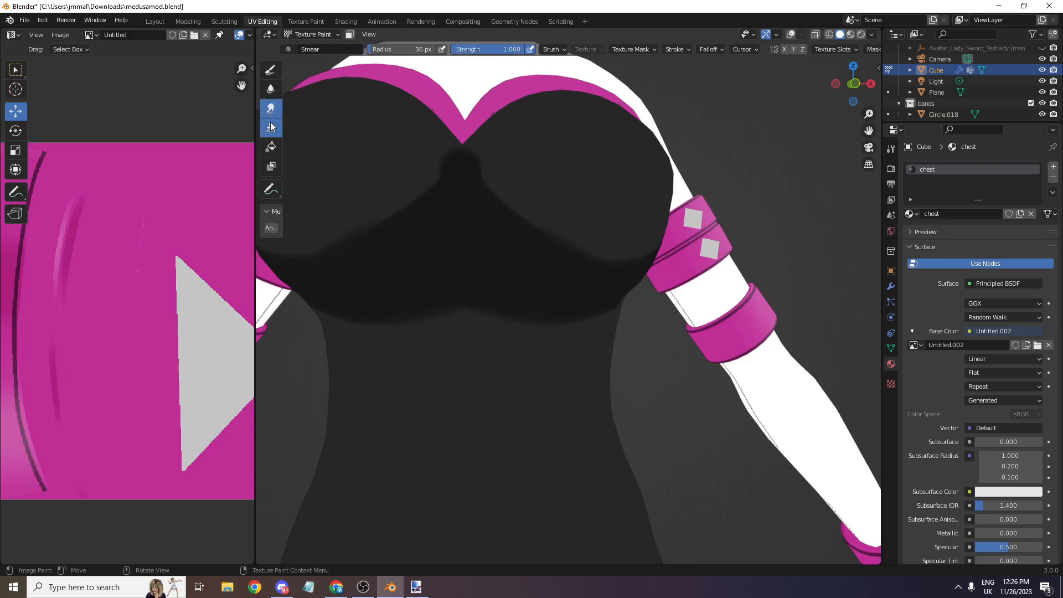
scroll(437, 271, "down", 3)
scroll(437, 272, "up", 1)
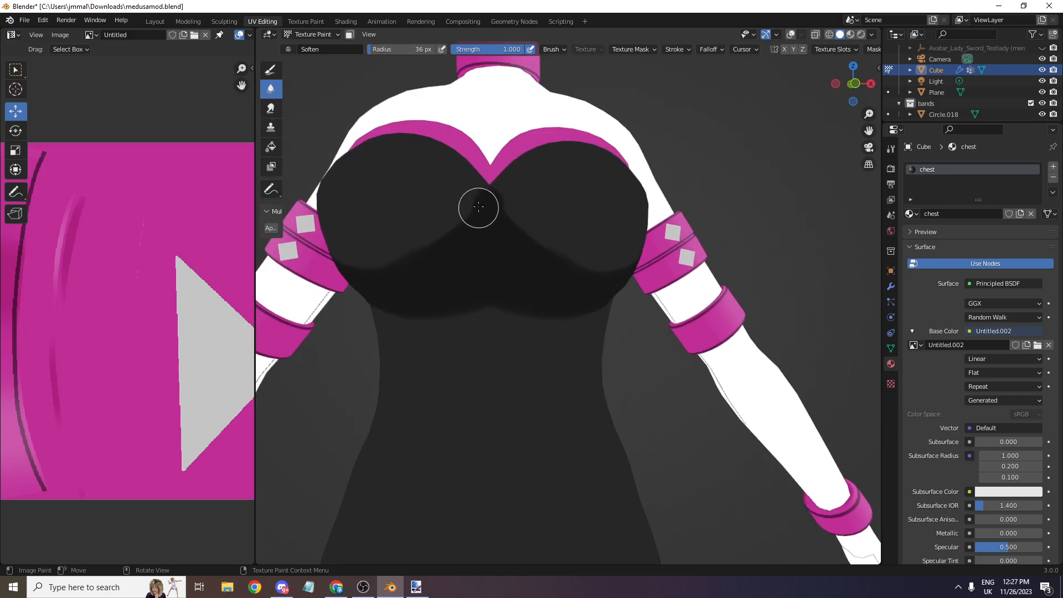
scroll(451, 166, "up", 2)
scroll(831, 93, "down", 1)
left_click_drag(836, 93, 849, 95)
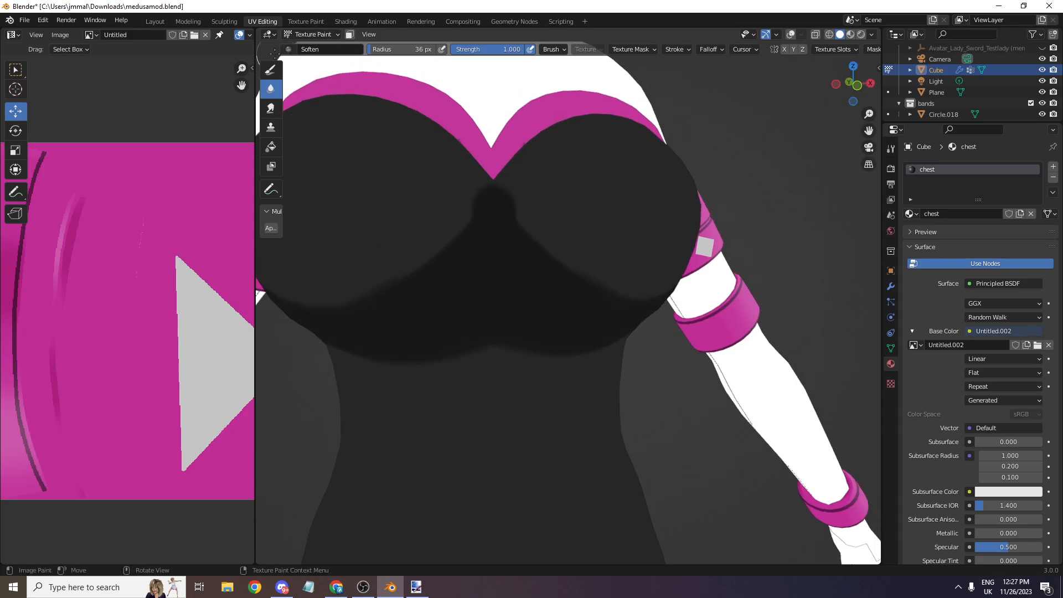
- Sample the dress's lighter base gray and trim the shading between the breasts into a pointed peak at the neckline
left_click(270, 69)
left_click(396, 49)
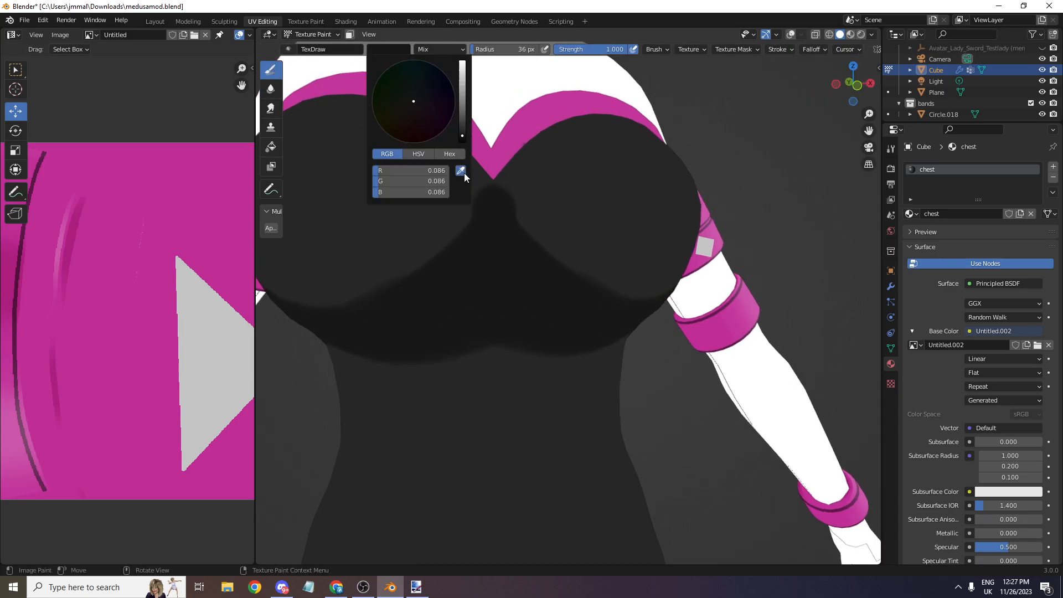
scroll(439, 190, "up", 2)
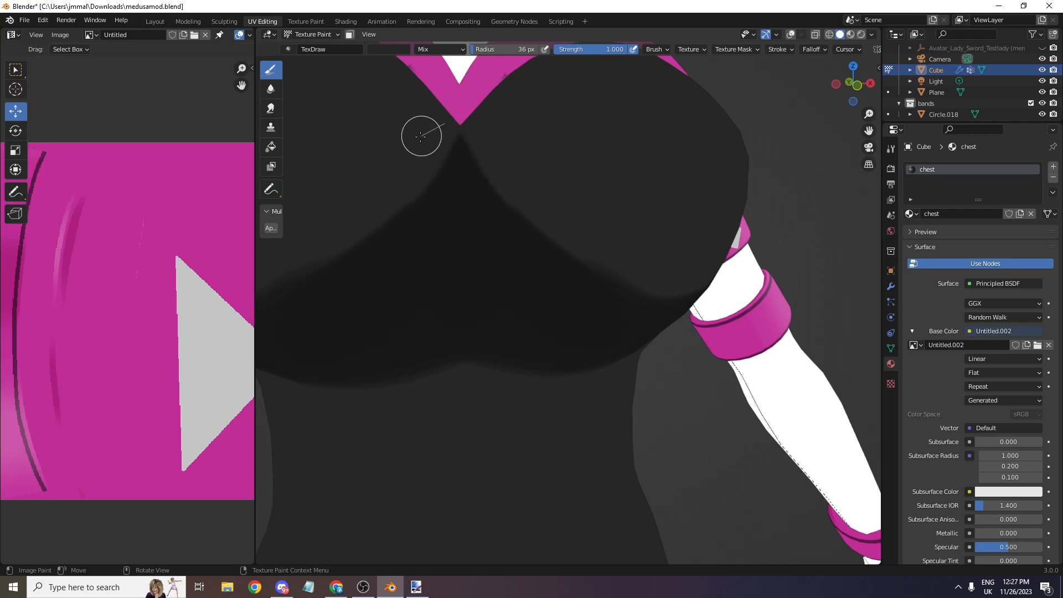
left_click_drag(377, 224, 275, 286)
- Clean up the shading's upper edge with base gray along the breast's underside, working from the side
scroll(851, 81, "down", 3)
left_click_drag(851, 80, 875, 81)
scroll(781, 120, "up", 2)
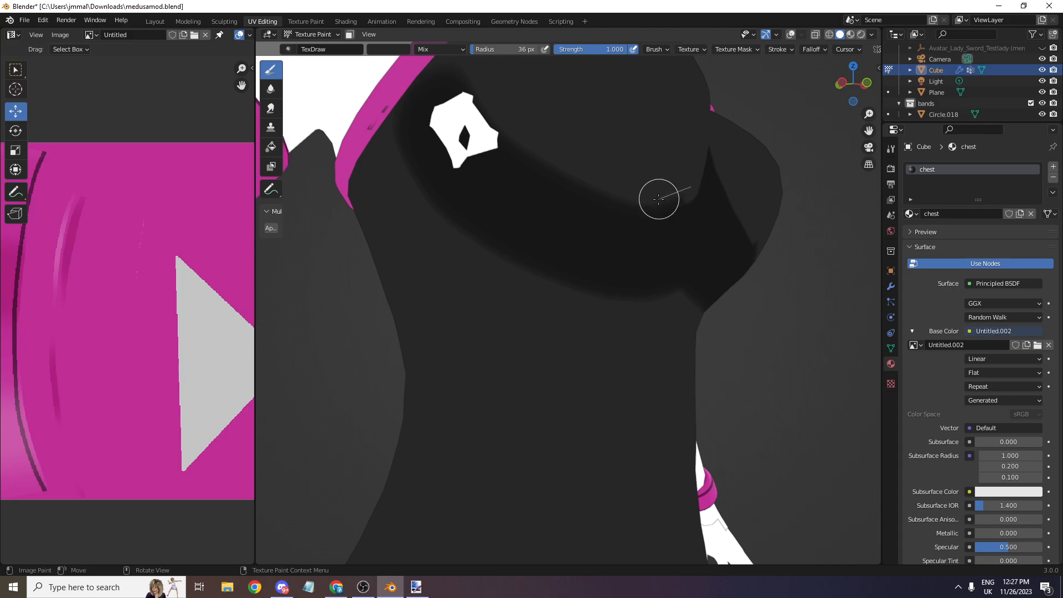
scroll(897, 82, "up", 1)
left_click_drag(856, 79, 838, 79)
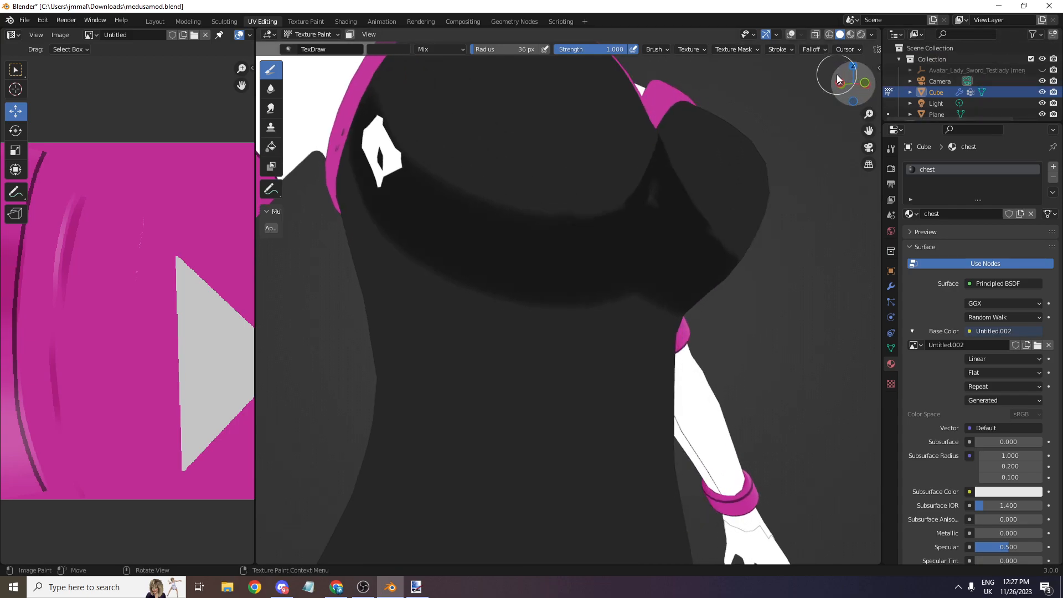
scroll(837, 79, "up", 2)
mouse_move(647, 126)
left_mouse_down()
mouse_move(590, 152)
mouse_move(493, 154)
mouse_move(353, 109)
mouse_move(313, 75)
left_mouse_up()
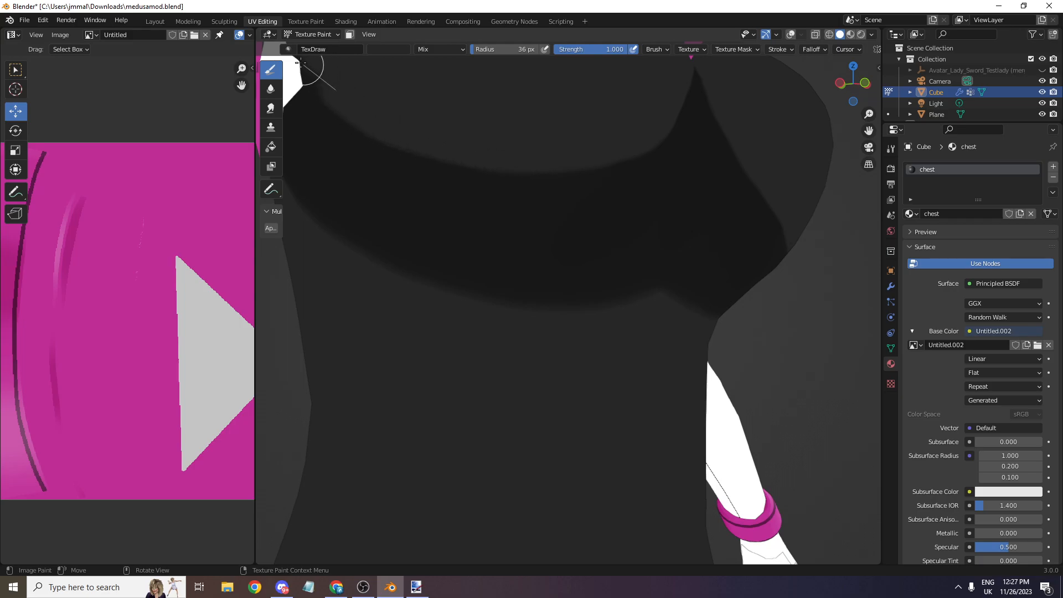
- Paint base gray around the shading's outer end near the armpit to shorten it beside the white gap
scroll(852, 83, "down", 2)
left_click_drag(852, 83, 872, 83)
scroll(576, 150, "up", 2)
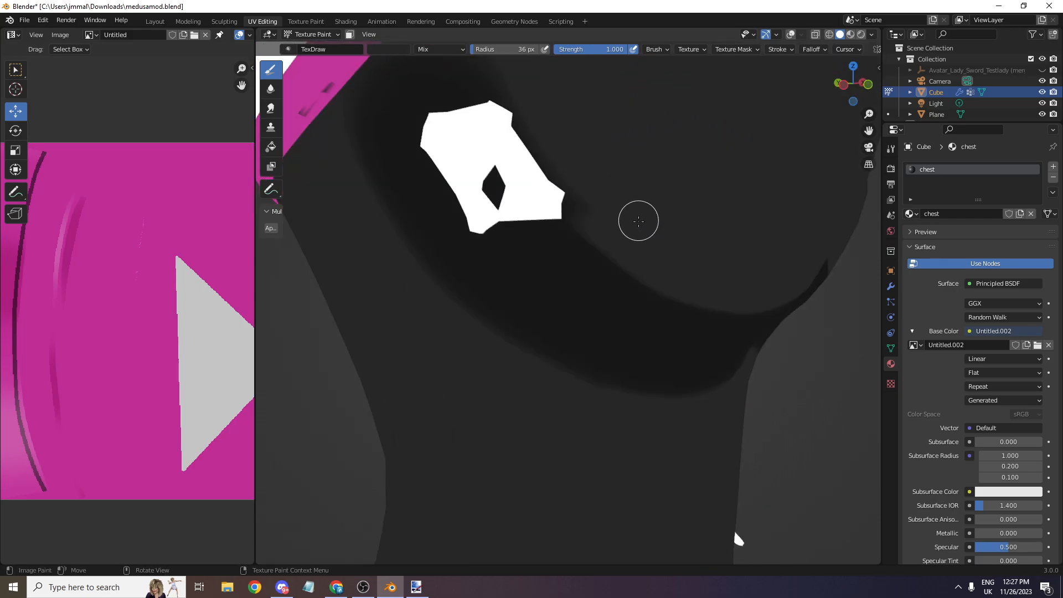
left_click_drag(464, 111, 391, 48)
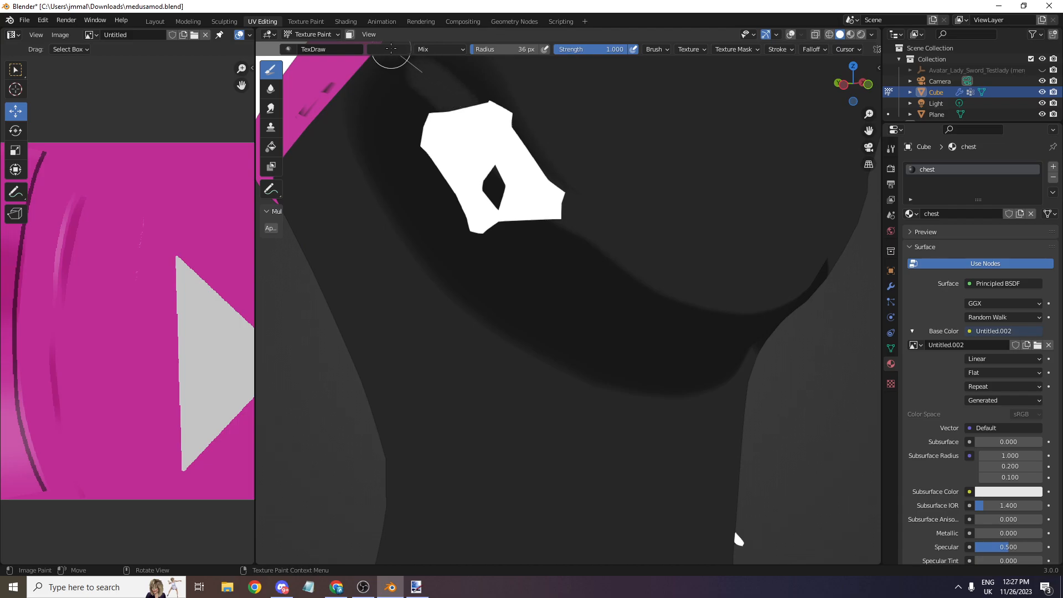
left_click_drag(353, 92, 314, 139)
scroll(429, 142, "down", 3)
mouse_move(566, 210)
left_mouse_down()
mouse_move(481, 144)
mouse_move(448, 133)
mouse_move(423, 150)
left_mouse_up()
scroll(443, 165, "up", 1)
scroll(440, 166, "down", 1)
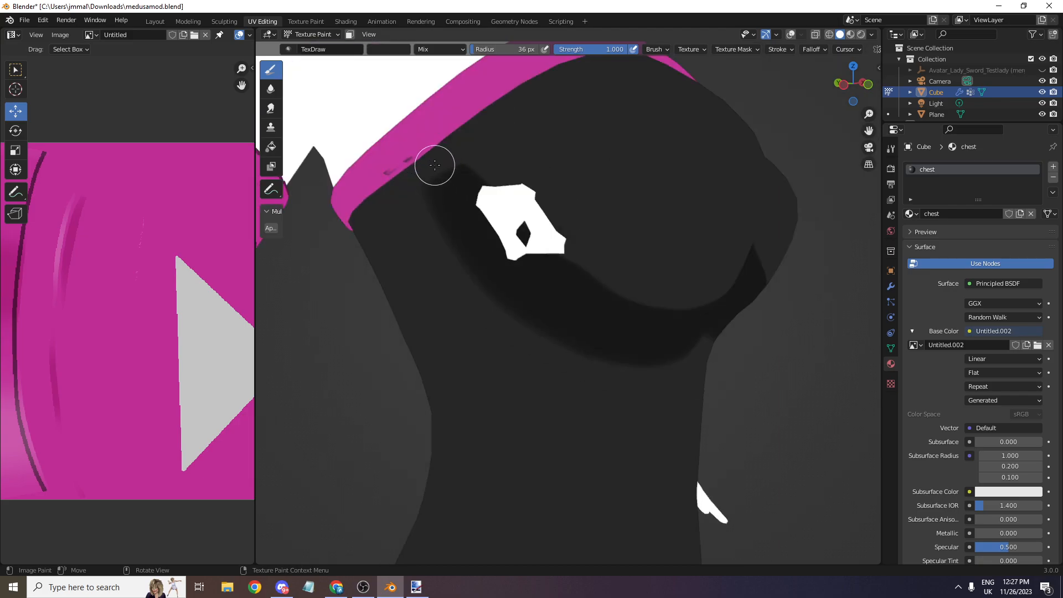
- Enlarge the brush radius to 68 px and trim the shading's lower edge along the dress's side with base gray
scroll(441, 165, "up", 2)
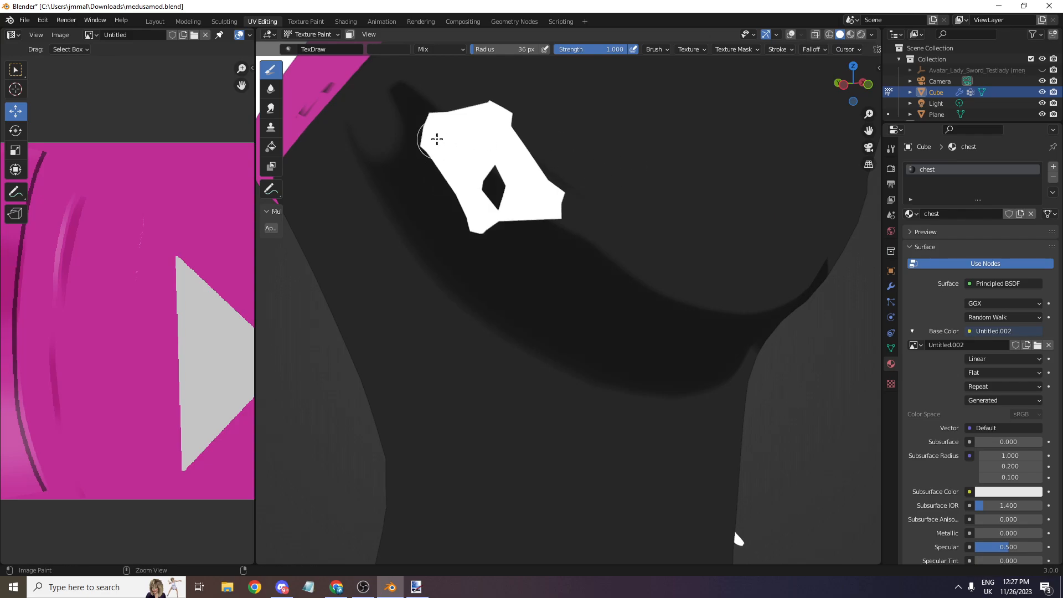
key("f")
left_click(398, 149)
mouse_move(367, 103)
left_mouse_down()
mouse_move(391, 179)
mouse_move(479, 287)
mouse_move(617, 382)
mouse_move(740, 439)
left_mouse_up()
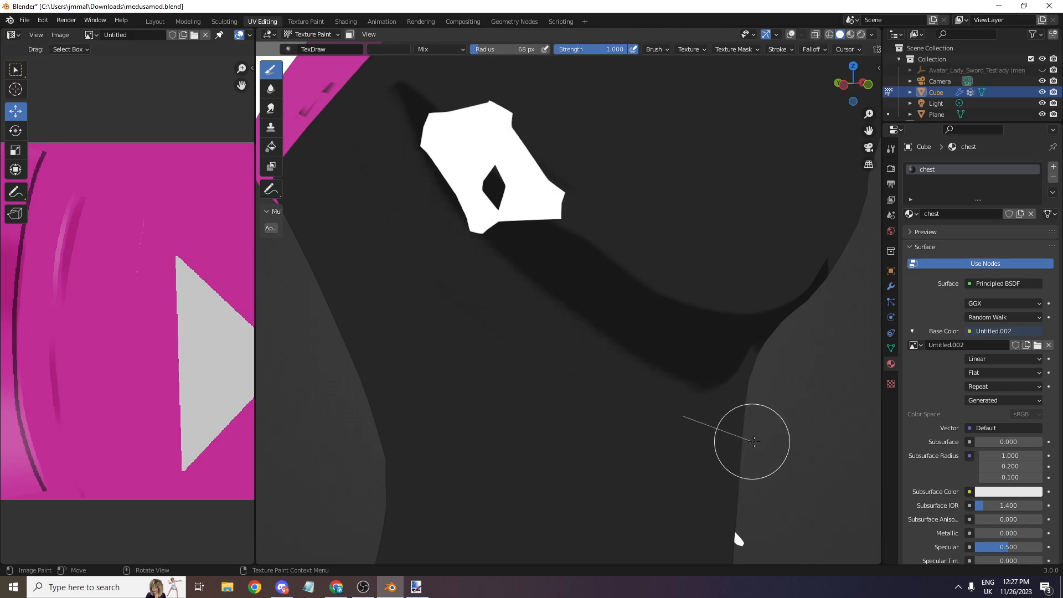
mouse_move(378, 91)
left_mouse_down()
mouse_move(439, 231)
mouse_move(600, 391)
mouse_move(706, 425)
left_mouse_up()
scroll(843, 258, "down", 3)
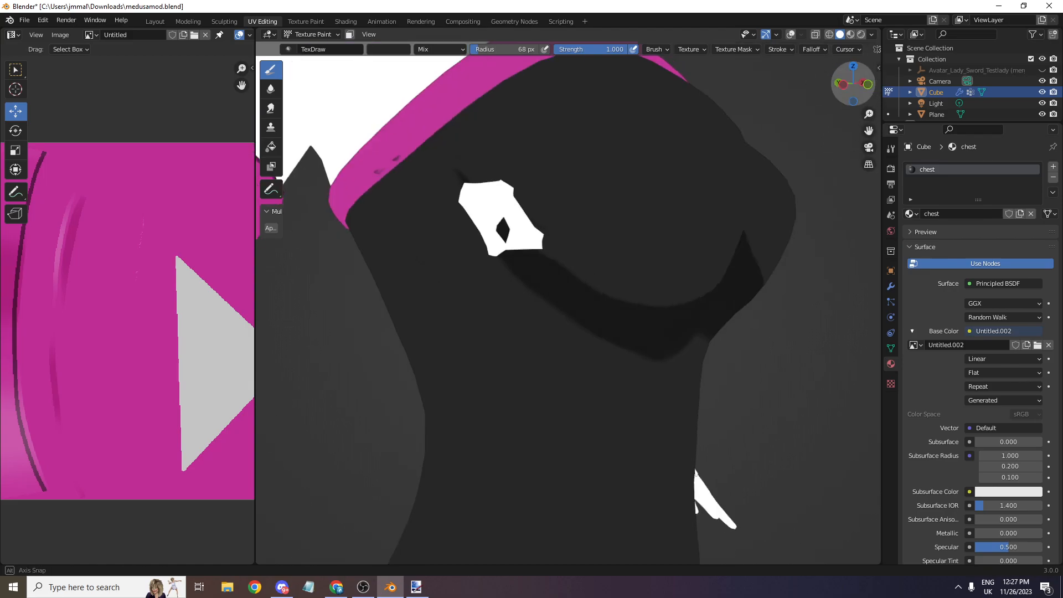
- Try a base gray stroke across the shading on the dress's front
left_click_drag(852, 83, 781, 85)
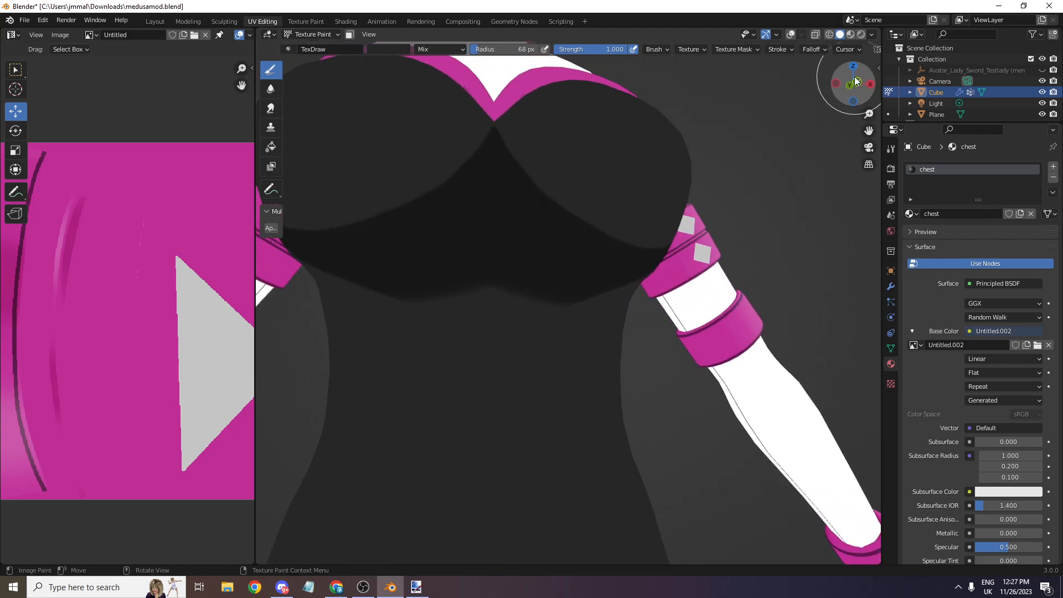
left_click_drag(855, 83, 836, 85)
mouse_move(319, 205)
left_mouse_down()
mouse_move(408, 238)
mouse_move(611, 230)
left_mouse_up()
key("ctrl+z")
- Narrow the shading beneath the near breast by painting base gray along its lower edge
left_click_drag(869, 130, 917, 143)
scroll(388, 244, "up", 1)
left_click_drag(852, 83, 864, 85)
mouse_move(362, 196)
left_mouse_down()
mouse_move(506, 225)
mouse_move(756, 227)
mouse_move(648, 266)
mouse_move(472, 260)
left_mouse_up()
scroll(693, 213, "down", 1)
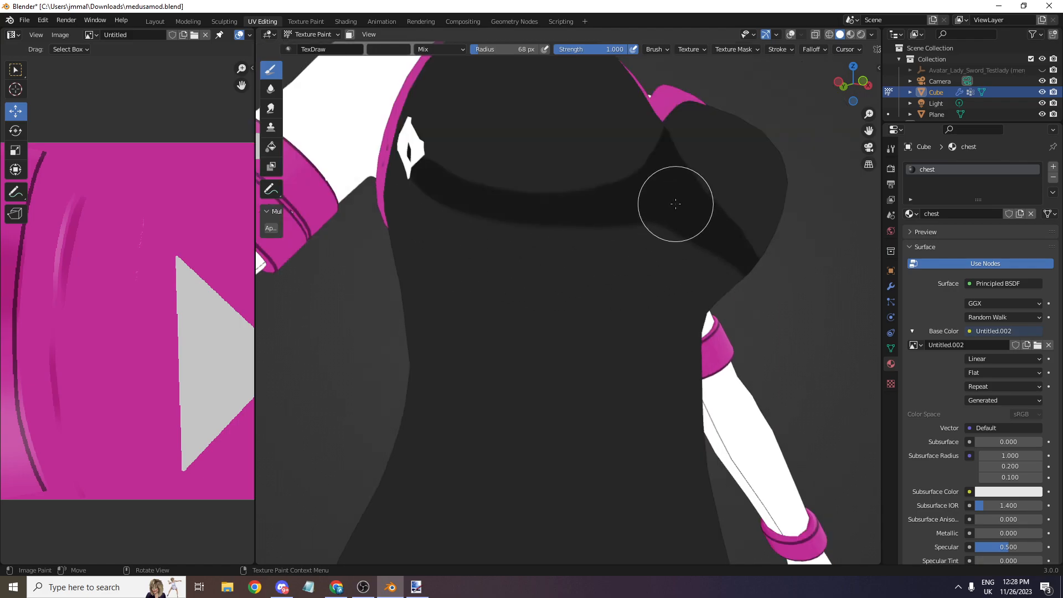
- Trim the shading's lower edge across the dress's front with base gray
scroll(672, 178, "up", 1)
left_click_drag(854, 84, 830, 92)
mouse_move(343, 299)
left_mouse_down()
mouse_move(474, 277)
mouse_move(560, 246)
mouse_move(631, 190)
mouse_move(636, 199)
left_mouse_up()
scroll(795, 161, "down", 3)
left_click_drag(850, 86, 842, 87)
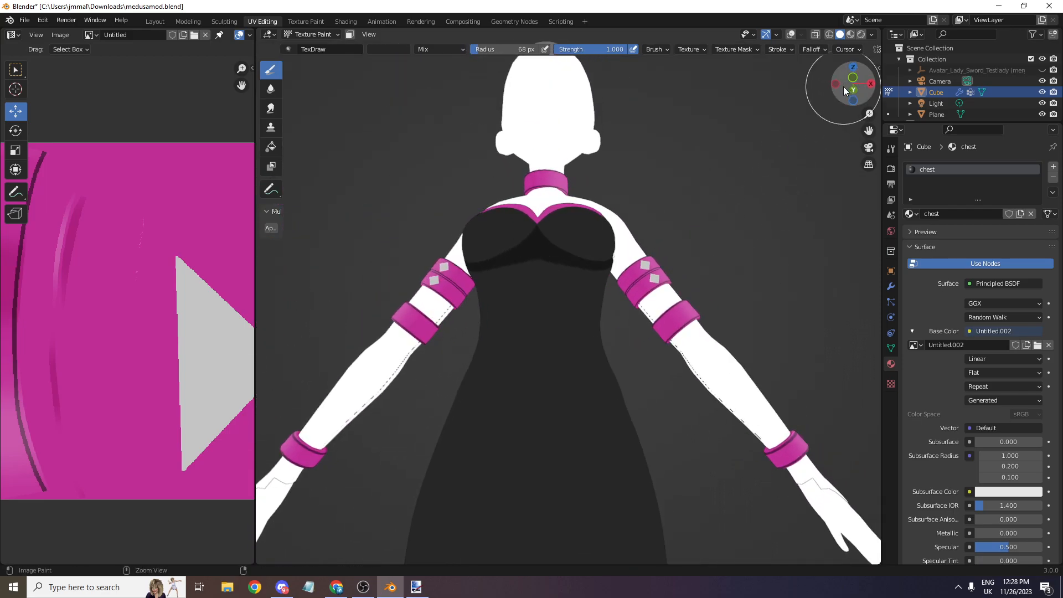
- Rework the lower edge of the front shading with base gray, thinning the band and raising it at the center
scroll(551, 287, "up", 3)
scroll(550, 286, "up", 4)
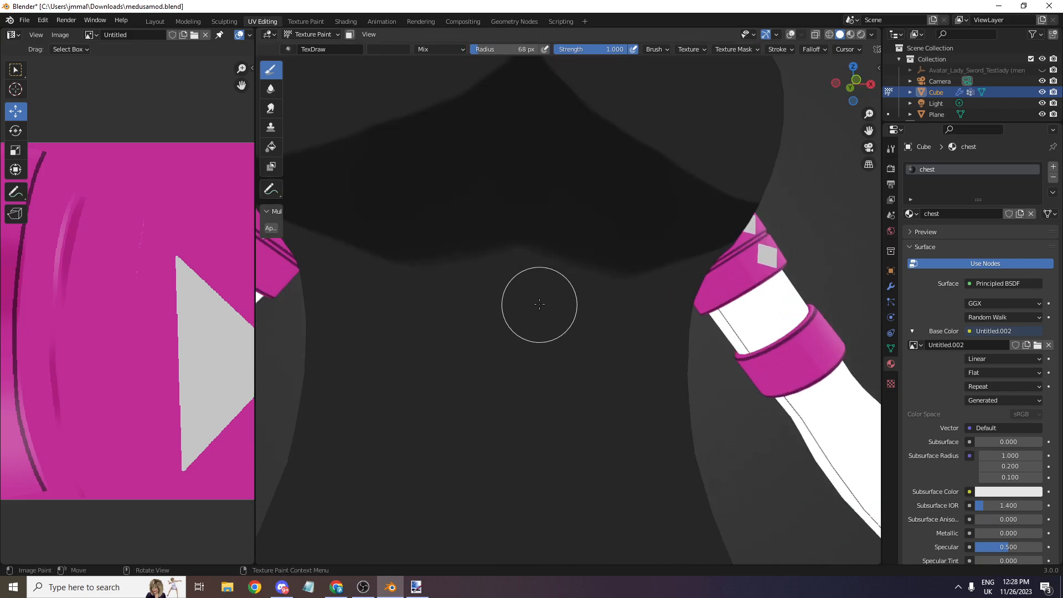
mouse_move(524, 138)
left_mouse_down()
mouse_move(443, 221)
mouse_move(272, 284)
mouse_move(484, 258)
mouse_move(517, 178)
mouse_move(443, 171)
mouse_move(498, 182)
left_mouse_up()
scroll(553, 194, "down", 5)
middle_click_drag(756, 175, 789, 155, "ctrl")
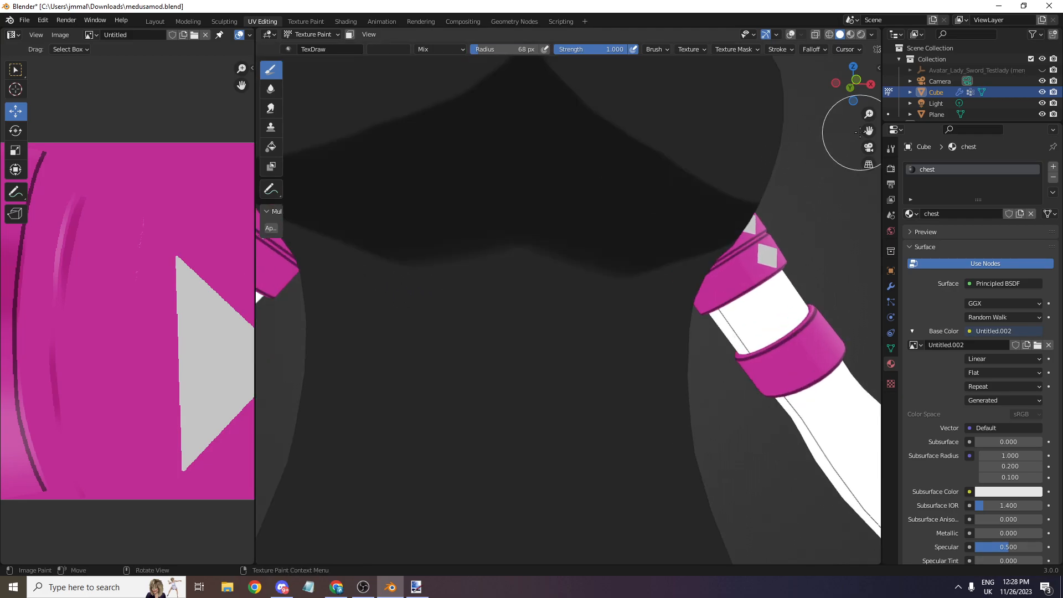
left_click_drag(868, 131, 905, 173)
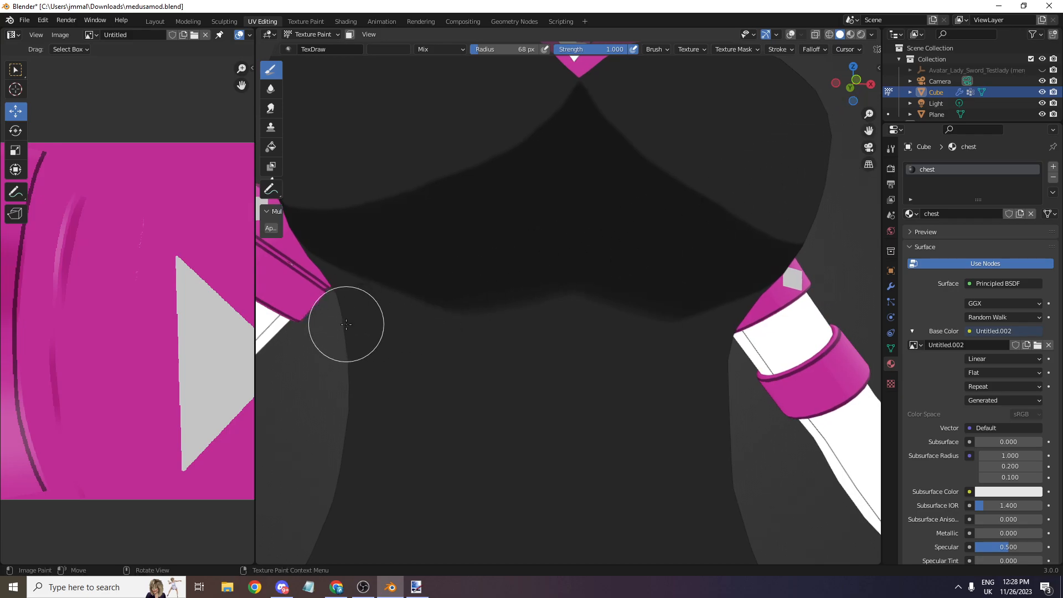
mouse_move(321, 304)
left_mouse_down()
mouse_move(462, 311)
mouse_move(589, 248)
left_mouse_up()
key("ctrl+z")
mouse_move(372, 311)
left_mouse_down()
mouse_move(460, 304)
mouse_move(644, 210)
left_mouse_up()
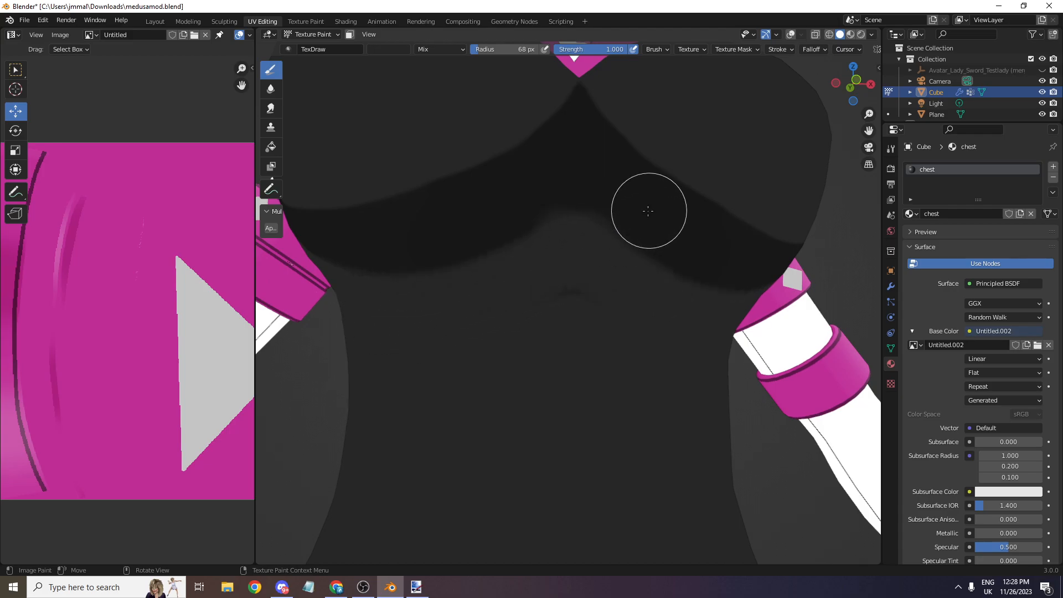
key("ctrl+z")
mouse_move(304, 261)
left_mouse_down()
mouse_move(384, 312)
mouse_move(541, 278)
mouse_move(630, 244)
left_mouse_up()
- Switch the dress mesh to Edit Mode and turn on the viewport overlays around the white gap at its side
scroll(817, 212, "down", 3)
left_click_drag(865, 92, 837, 87)
scroll(848, 85, "up", 3)
scroll(841, 87, "up", 2)
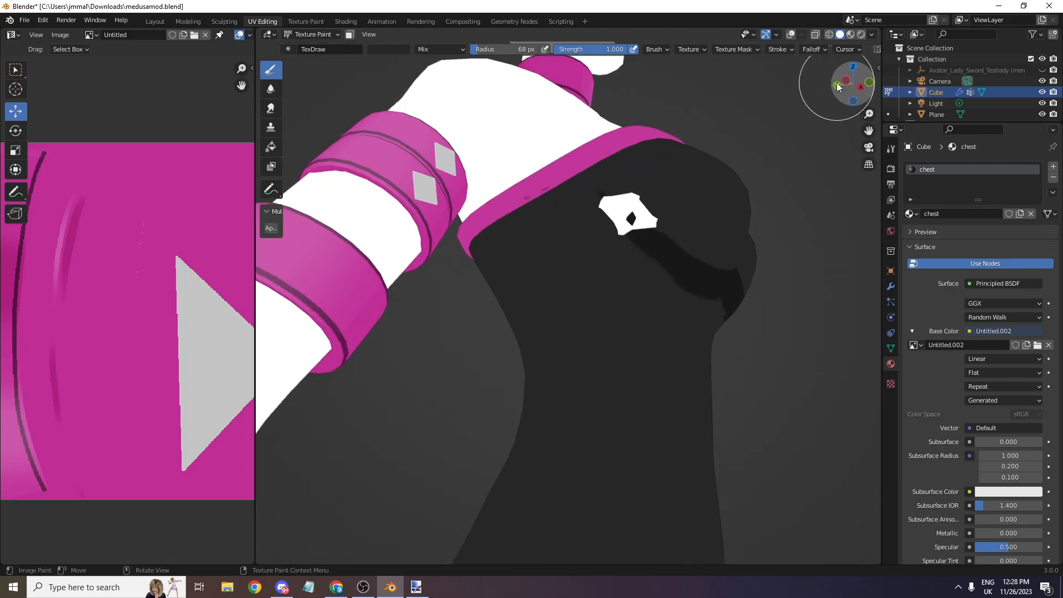
scroll(775, 117, "up", 2)
left_click(312, 34)
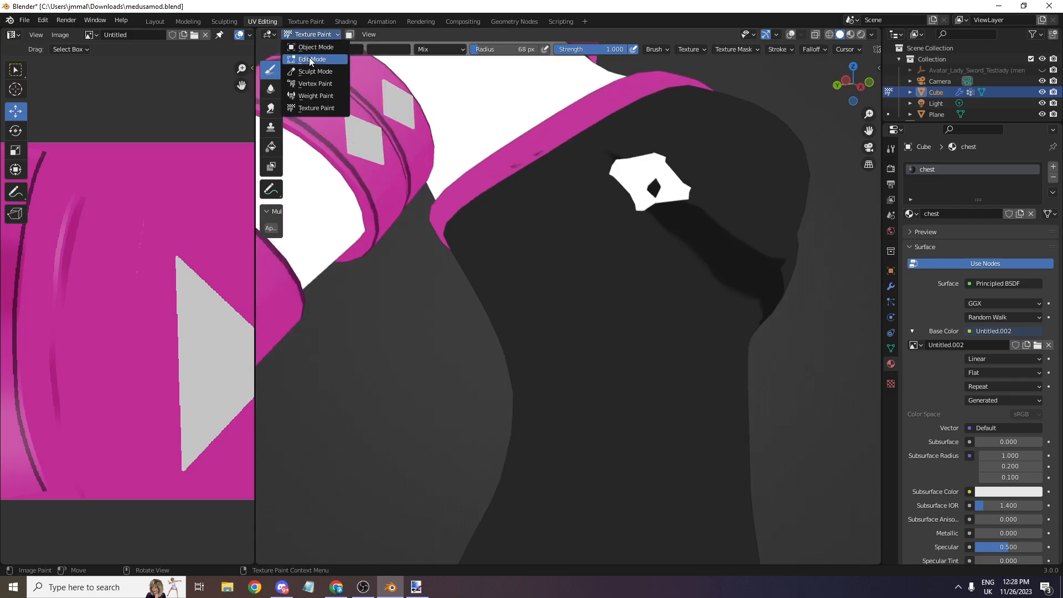
left_click(310, 61)
scroll(714, 101, "up", 2)
left_click(790, 34)
scroll(808, 100, "down", 4)
left_click_drag(844, 89, 700, 88)
- Add a vertical loop cut down the dress's side, passing beside the white gap
scroll(612, 159, "up", 1)
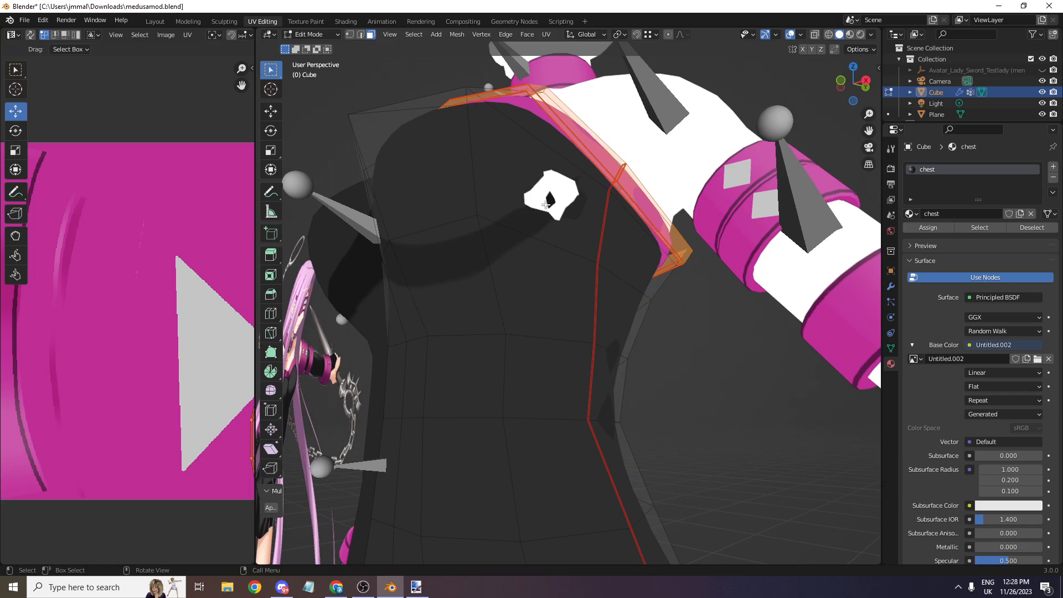
key("ctrl+r")
left_click(558, 177)
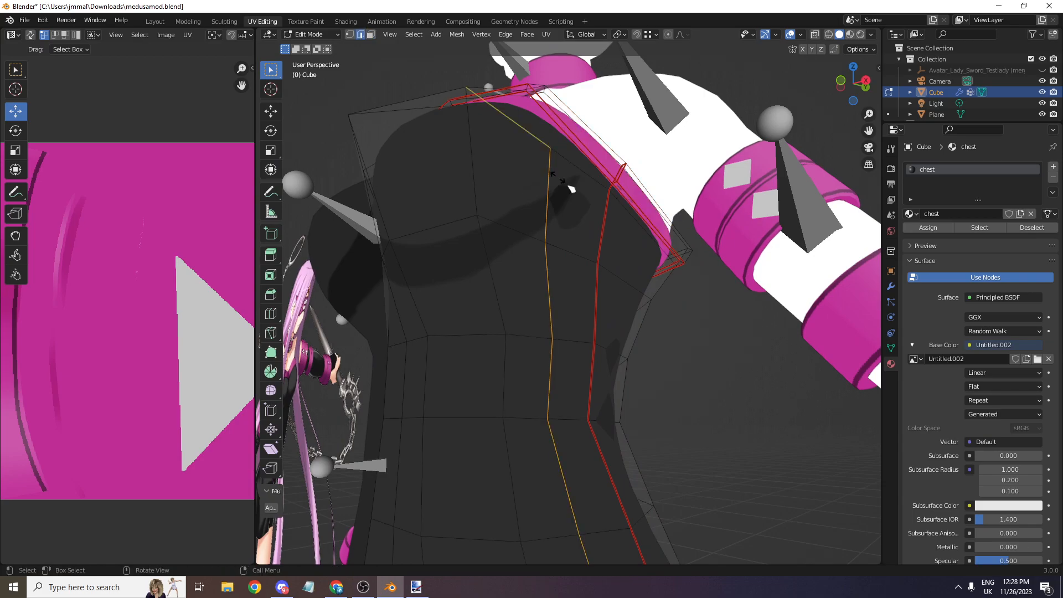
- In vertex selection, move the new loop's uppermost side vertex slightly along X to cover the white gap
left_click_drag(853, 84, 868, 111)
scroll(330, 60, "up", 1)
left_click(336, 34)
left_click(349, 34)
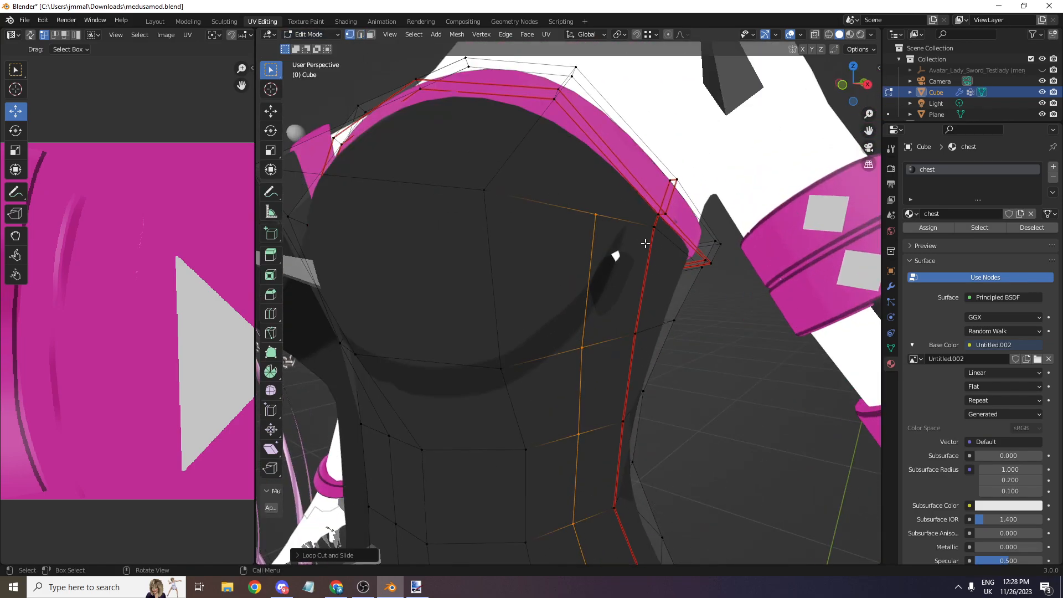
left_click(271, 113)
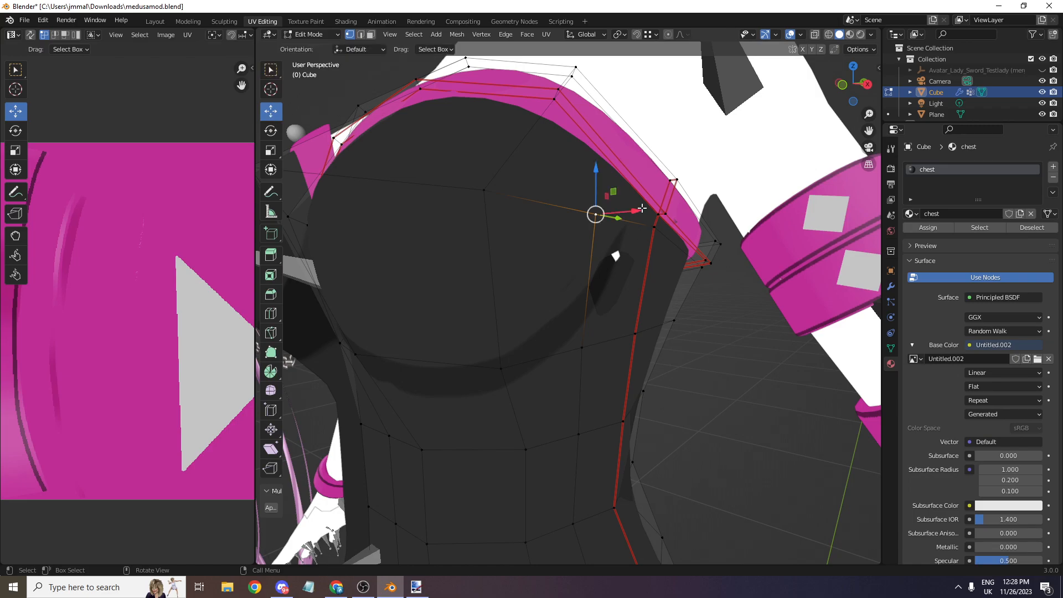
left_click_drag(642, 209, 645, 214)
- Return to Texture Paint and reshape the shading's outer end on the dress's side into a taper toward the armpit
mouse_move(859, 105)
left_mouse_down()
mouse_move(851, 160)
mouse_move(881, 296)
left_mouse_up()
left_click(310, 34)
left_click(316, 108)
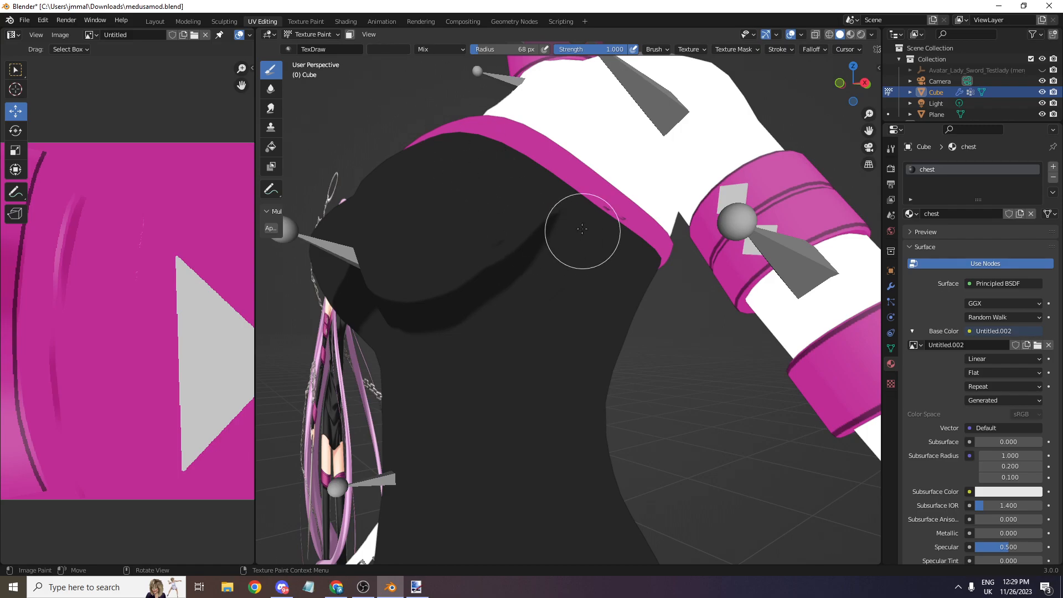
key("ctrl+z")
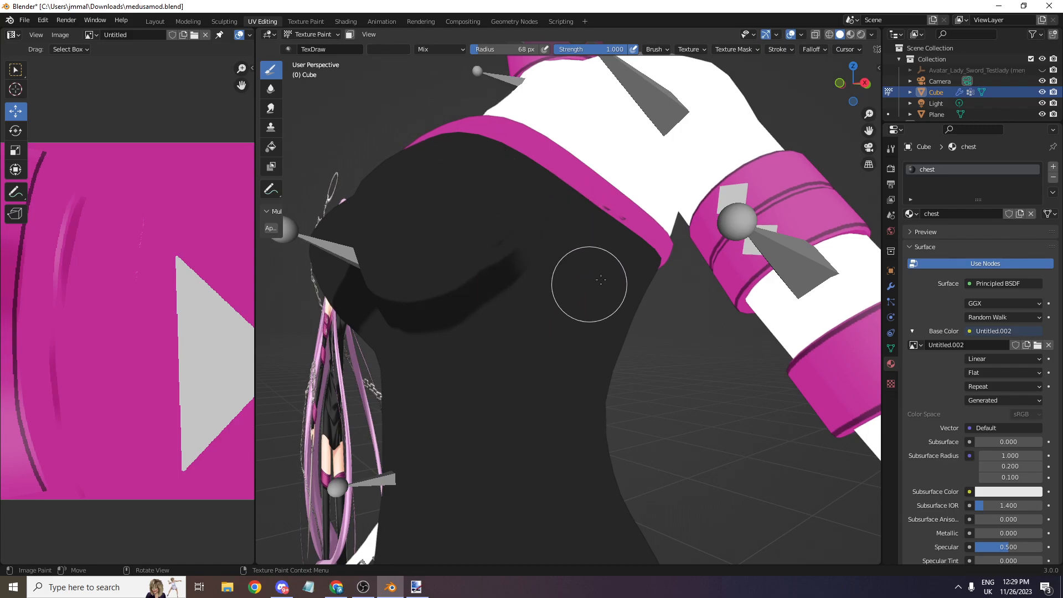
scroll(562, 294, "up", 3)
left_click_drag(490, 208, 556, 136)
middle_click_drag(556, 135, 483, 379)
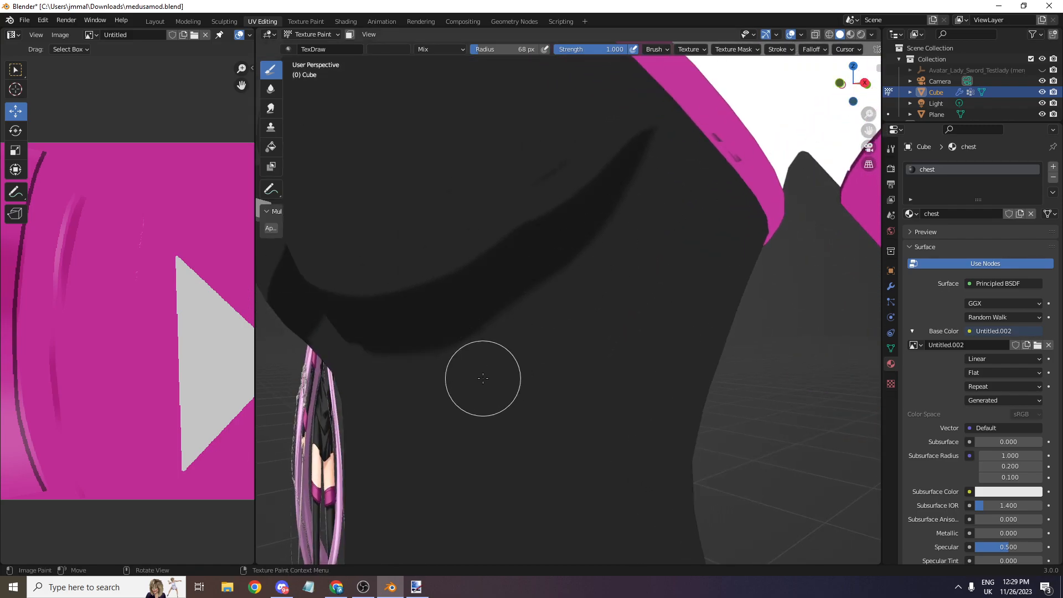
mouse_move(454, 383)
left_mouse_down()
mouse_move(536, 310)
mouse_move(612, 216)
mouse_move(667, 75)
left_mouse_up()
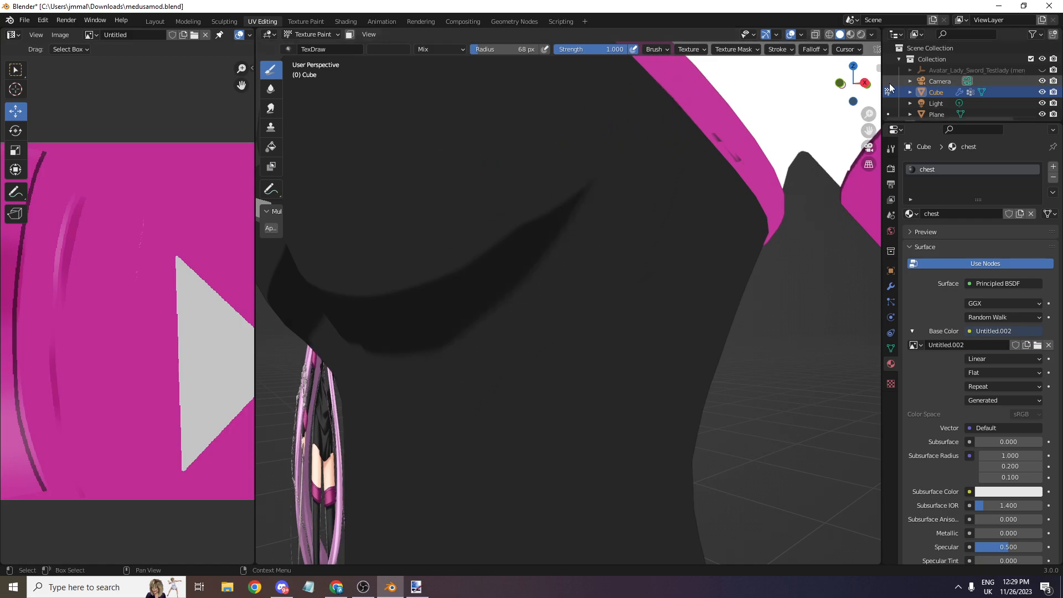
- Blur the lower edge of the dark shading under the bust with the Soften brush
scroll(969, 83, "down", 2)
left_click_drag(859, 76, 786, 92)
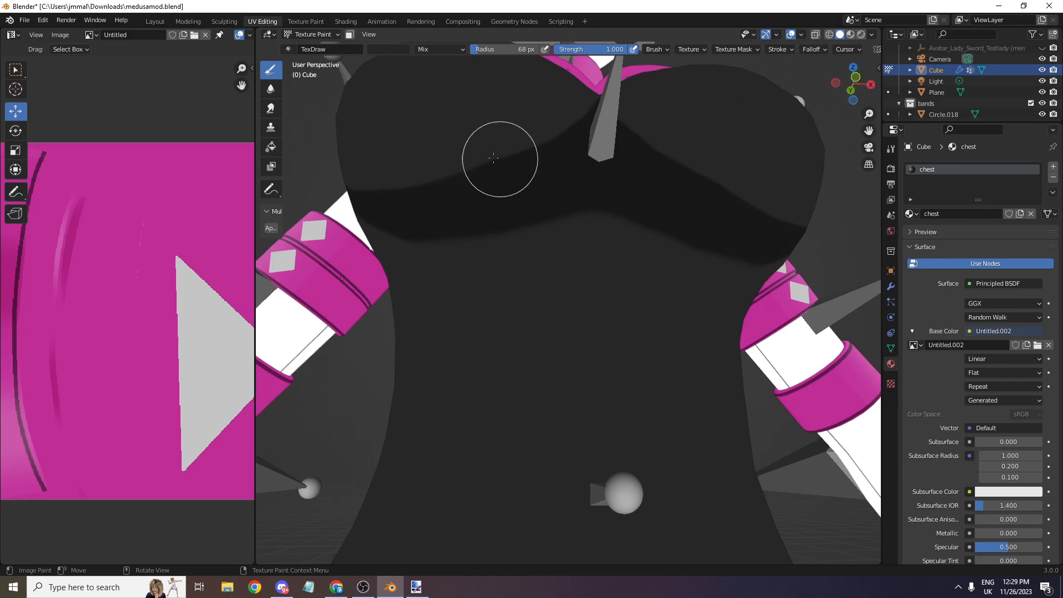
left_click(271, 94)
scroll(412, 255, "down", 1)
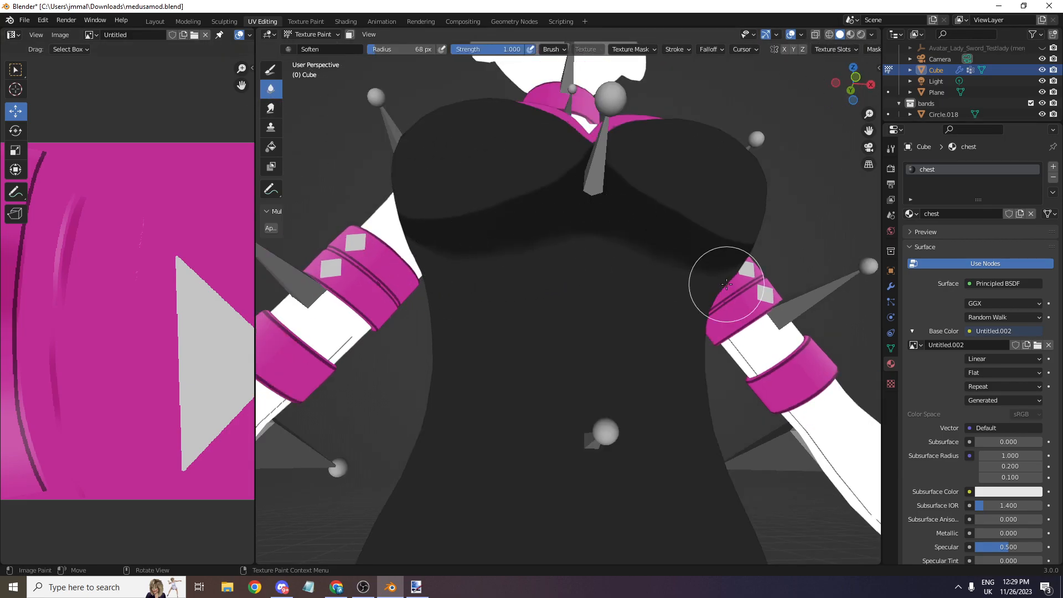
mouse_move(855, 83)
left_mouse_down()
mouse_move(831, 108)
mouse_move(795, 105)
mouse_move(842, 78)
mouse_move(838, 94)
mouse_move(799, 97)
mouse_move(922, 81)
left_mouse_up()
scroll(844, 100, "down", 2)
scroll(840, 98, "down", 2)
scroll(838, 94, "down", 1)
scroll(810, 87, "up", 2)
left_click_drag(839, 95, 864, 101)
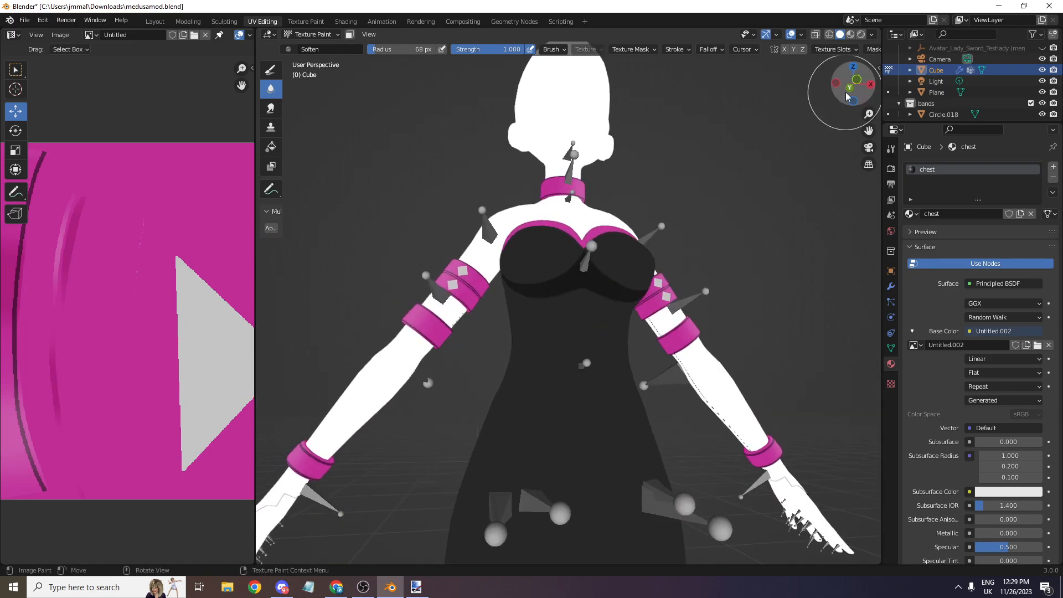
- With the draw brush set to grey 0.121, paint a lighter shadow band across the dress directly beneath the bust shading
scroll(809, 90, "up", 2)
left_click(270, 70)
scroll(355, 95, "up", 3)
left_click(385, 51)
left_click(387, 50)
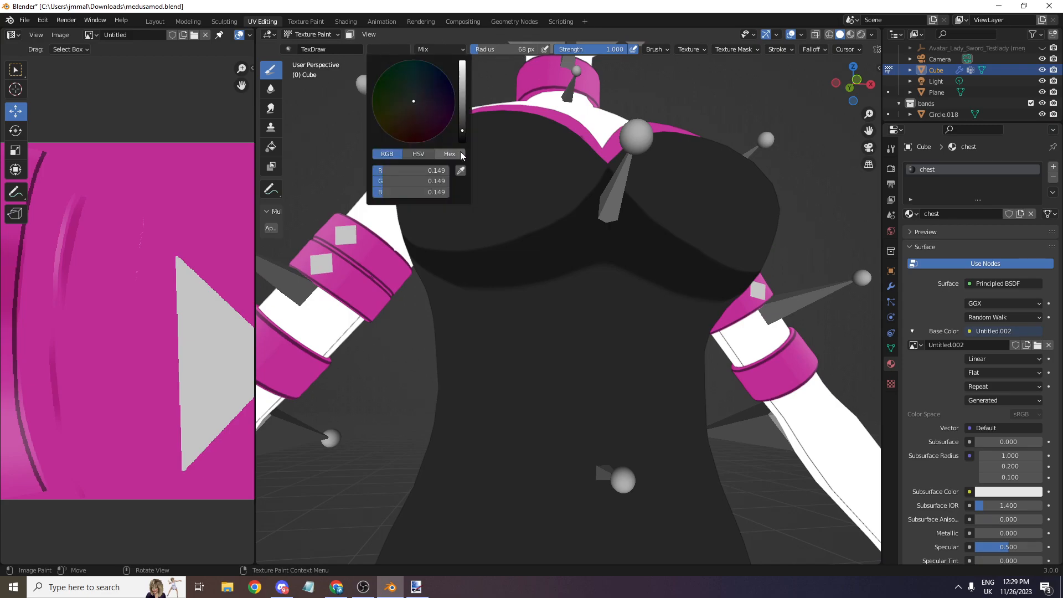
left_click(394, 50)
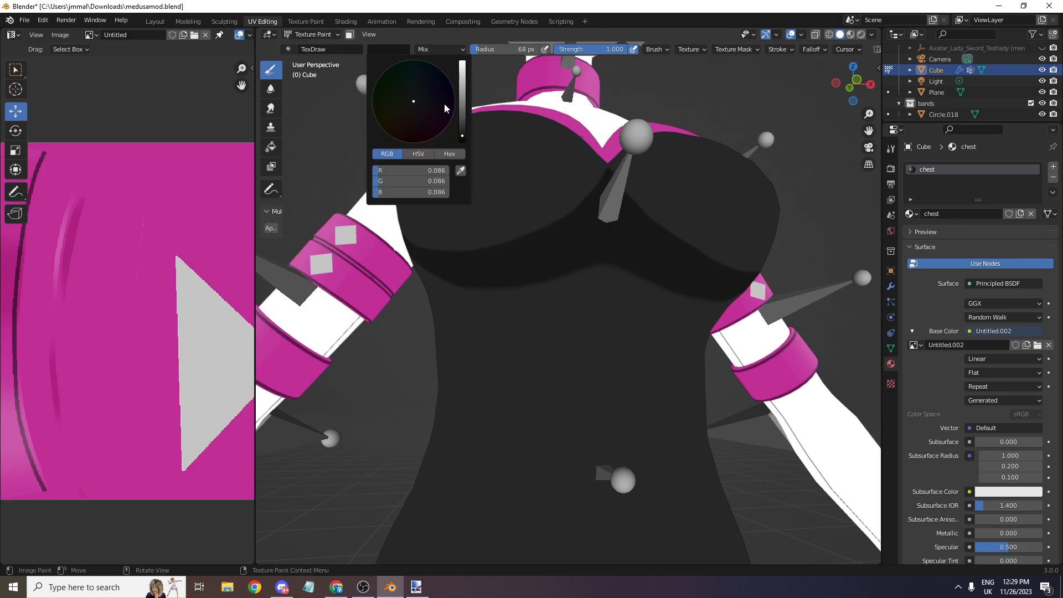
left_click_drag(435, 171, 434, 192)
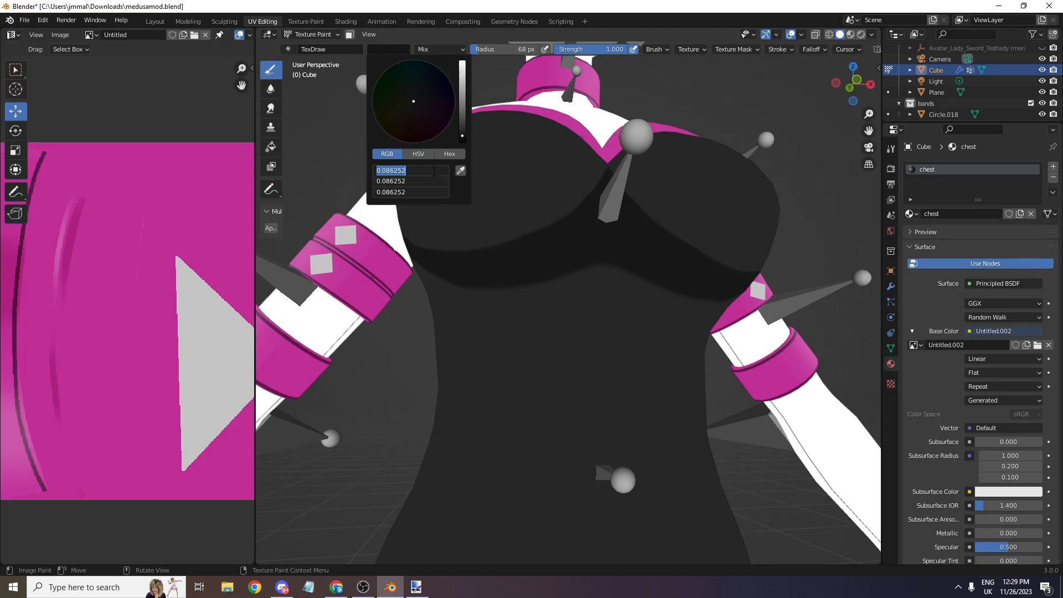
key("Return")
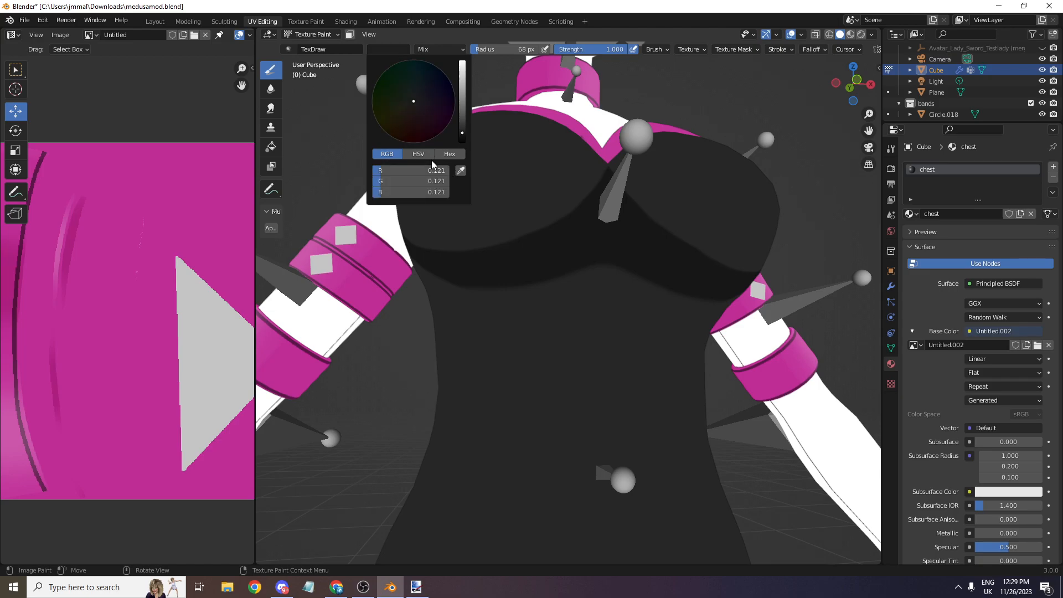
scroll(628, 257, "up", 1)
left_click_drag(863, 101, 852, 105)
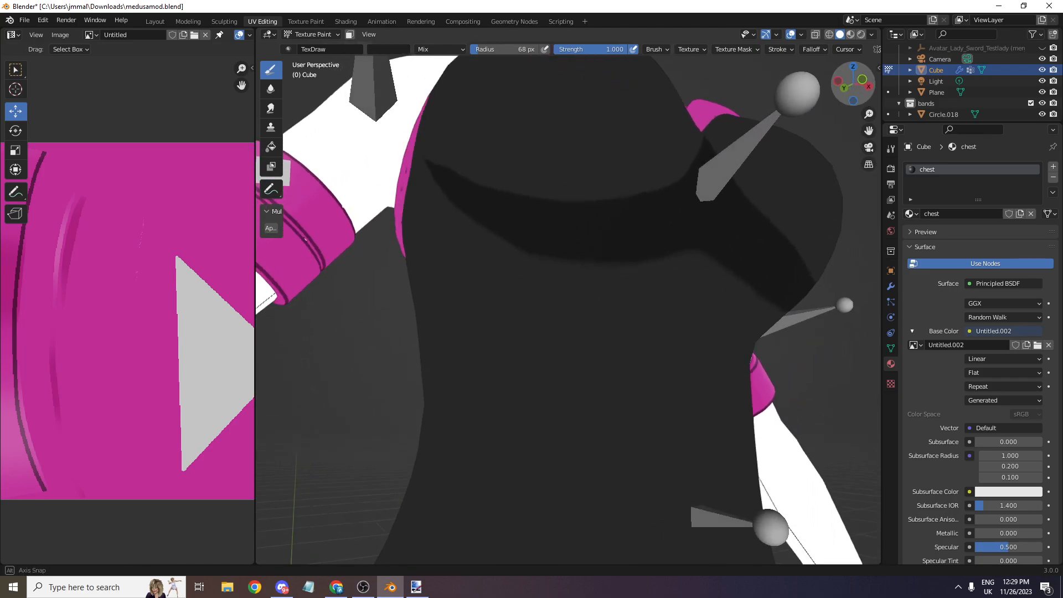
mouse_move(434, 209)
left_mouse_down()
mouse_move(458, 257)
mouse_move(543, 289)
mouse_move(638, 291)
mouse_move(769, 258)
left_mouse_up()
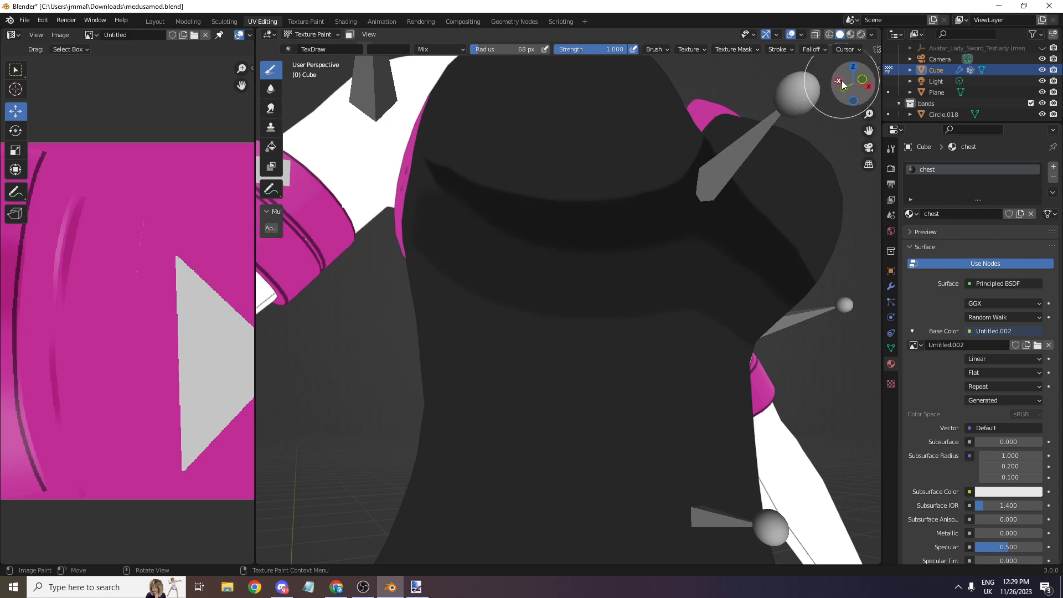
- Sample the dress's base grey and paint over the new band's lower edge and outer end to taper it
left_click_drag(857, 83, 866, 84)
left_click(386, 49)
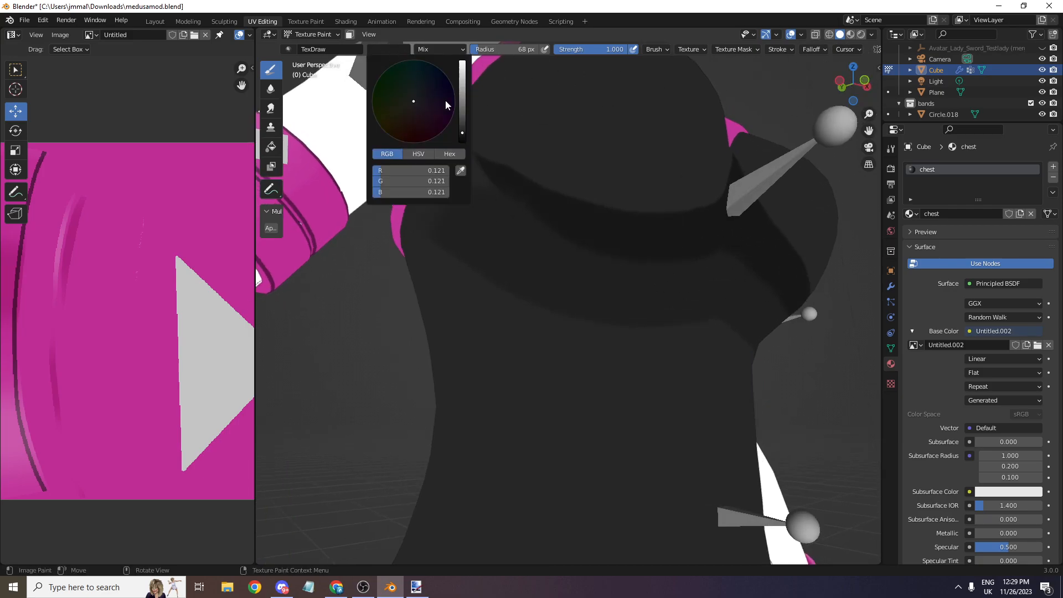
left_click(460, 171)
left_click(456, 162)
mouse_move(448, 161)
left_mouse_down()
mouse_move(472, 260)
mouse_move(527, 304)
mouse_move(570, 321)
mouse_move(778, 349)
left_mouse_up()
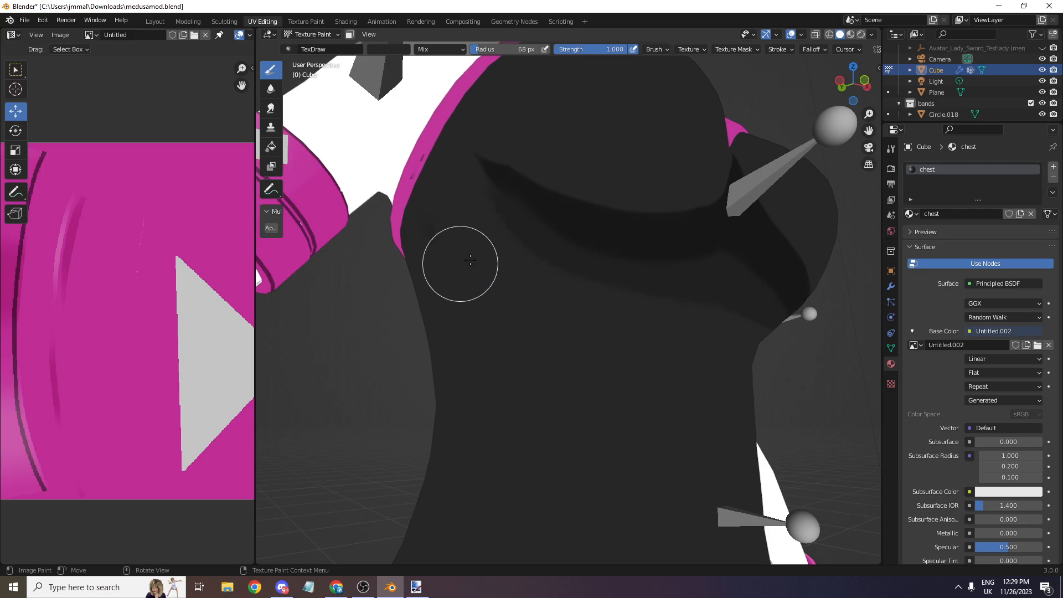
- Examine the bust shading on the whole dress and compare it with the reference image Rider-0.png in paint.net
middle_click_drag(654, 218, 789, 120)
mouse_move(854, 92)
left_mouse_down()
mouse_move(791, 83)
mouse_move(864, 74)
left_mouse_up()
scroll(856, 93, "down", 2)
scroll(855, 93, "down", 2)
scroll(794, 123, "up", 2)
scroll(852, 83, "down", 3)
scroll(852, 76, "up", 2)
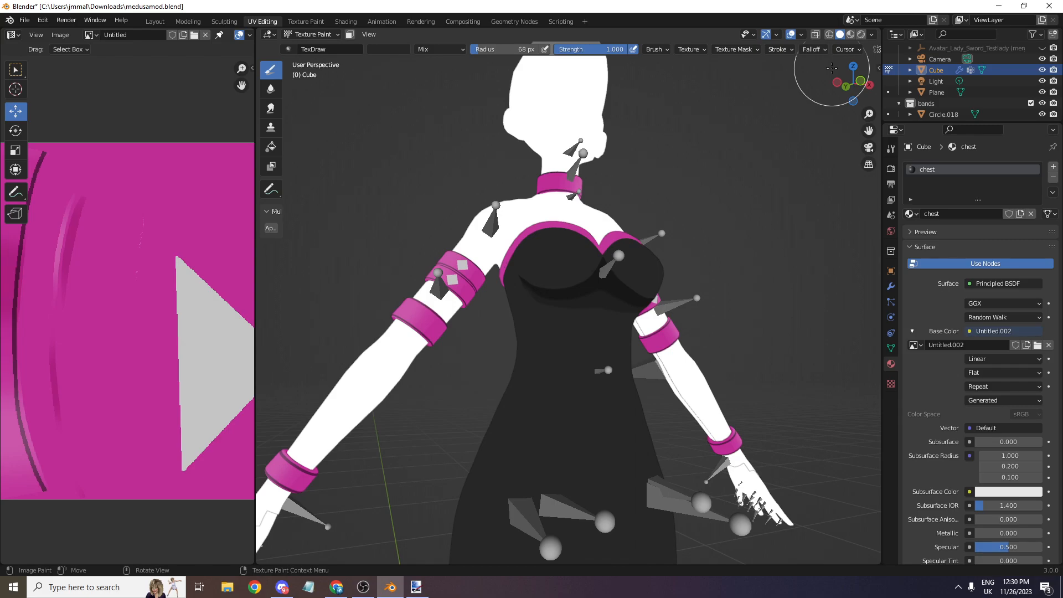
key("alt+Tab")
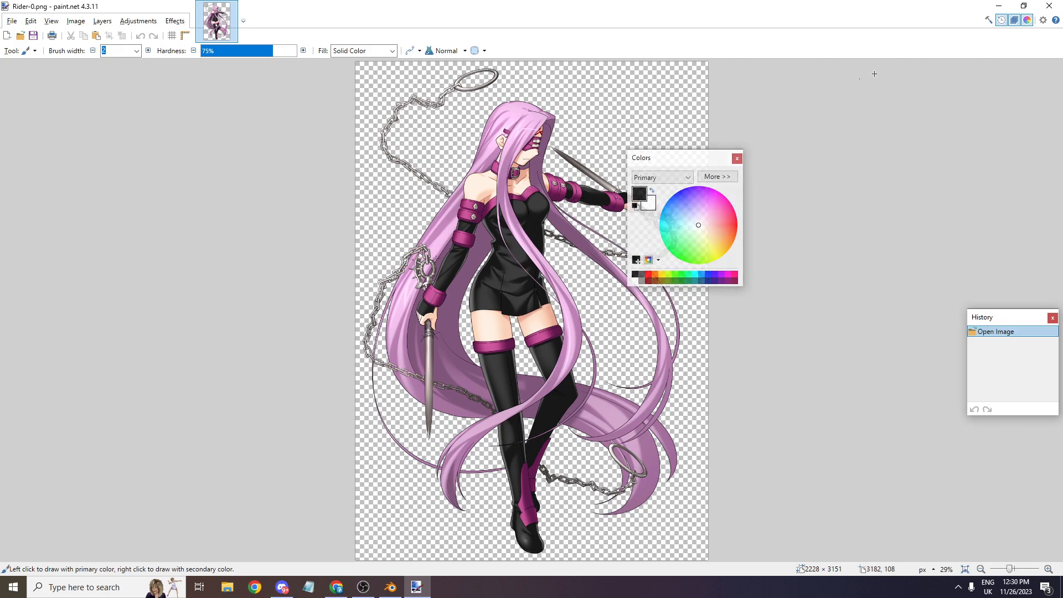
left_click(999, 5)
- Back in Blender, paint a diagonal near-black shadow on the dress's side at the waist with strength 0.400 and radius 34 px
left_click_drag(853, 80, 758, 77)
scroll(853, 82, "up", 1)
left_click_drag(853, 81, 862, 81)
scroll(854, 81, "up", 1)
left_click(398, 49)
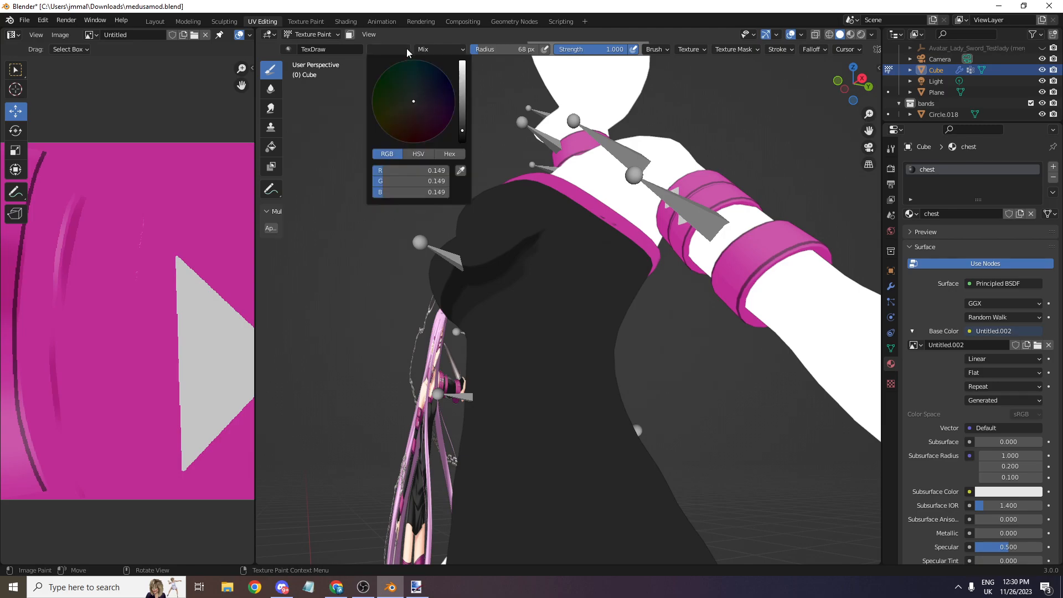
left_click(403, 49)
left_click(461, 136)
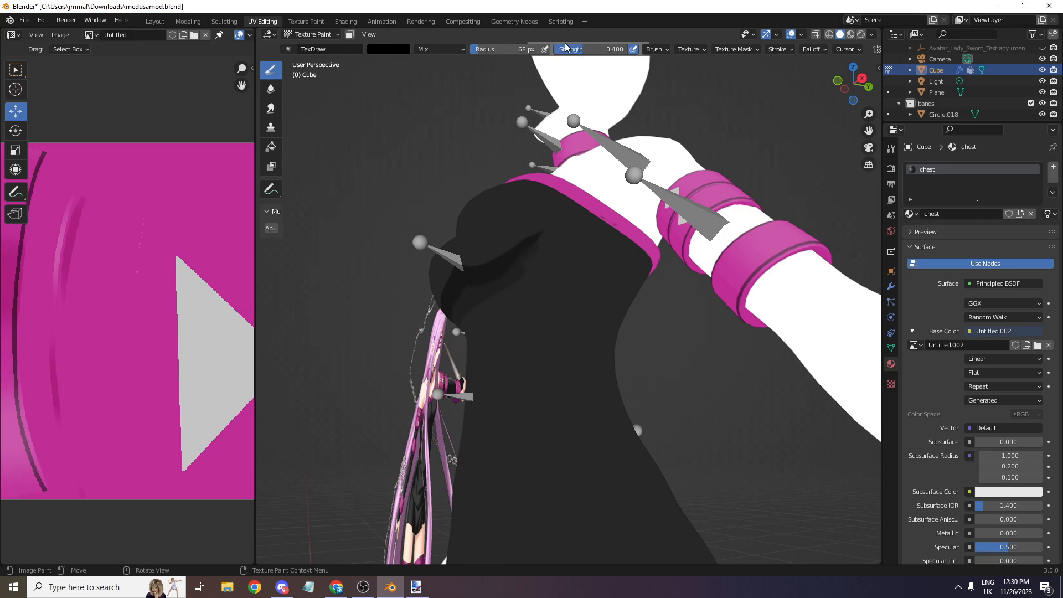
mouse_move(589, 324)
left_mouse_down()
mouse_move(483, 428)
mouse_move(586, 334)
left_mouse_up()
key("ctrl+z")
key("f")
left_click(580, 322)
middle_click_drag(618, 358, 611, 404)
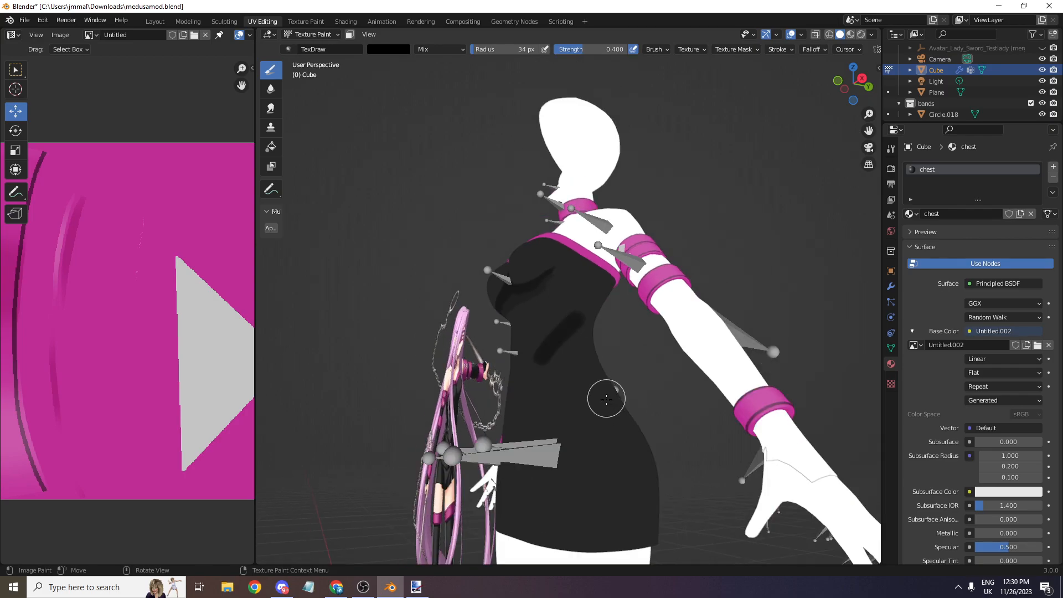
- In front view, paint a curved dark band across the dress's lower abdomen, consulting the paint.net reference image
left_click(837, 81)
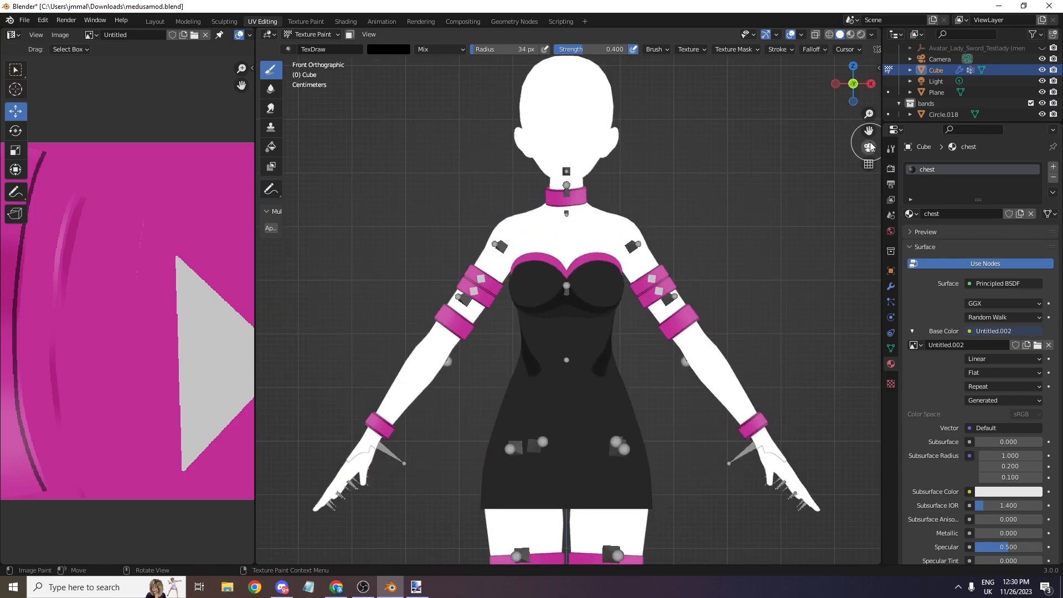
left_click_drag(868, 131, 850, 66)
scroll(657, 307, "up", 3)
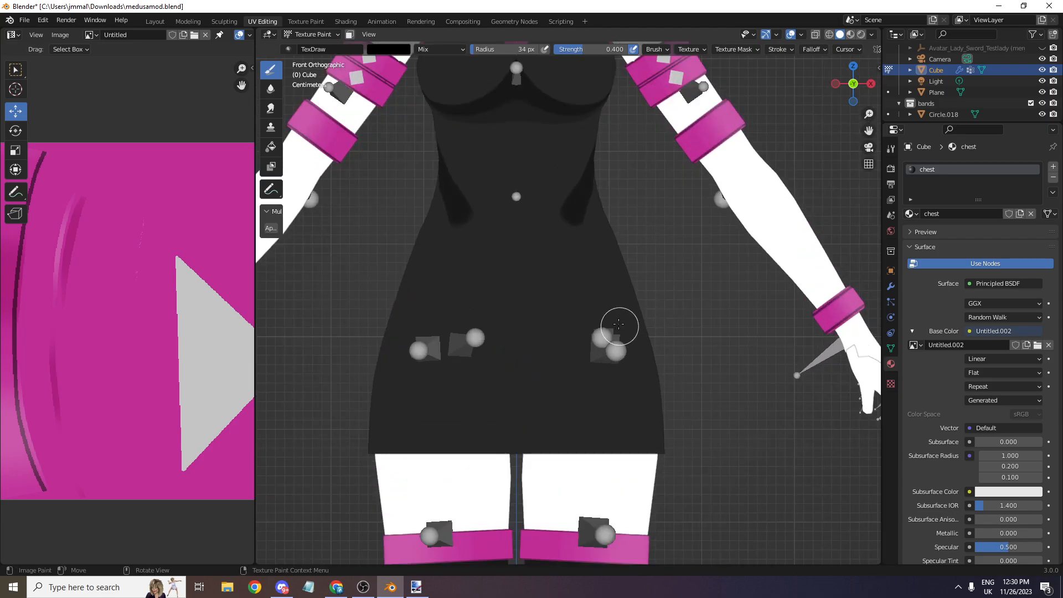
mouse_move(619, 332)
left_mouse_down()
mouse_move(553, 370)
mouse_move(476, 374)
left_mouse_up()
key("alt+Tab")
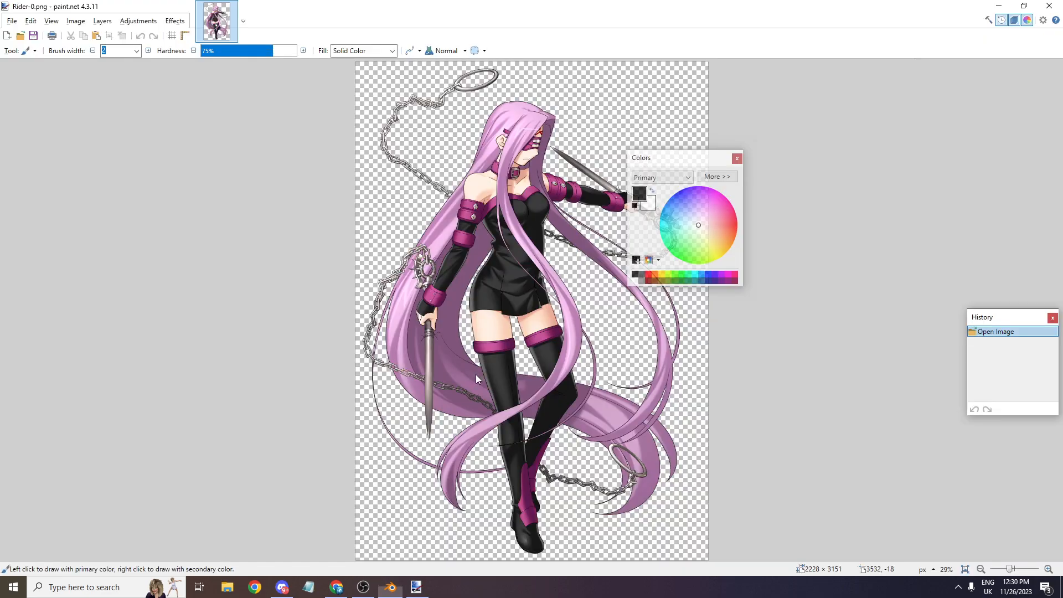
key("alt+Tab")
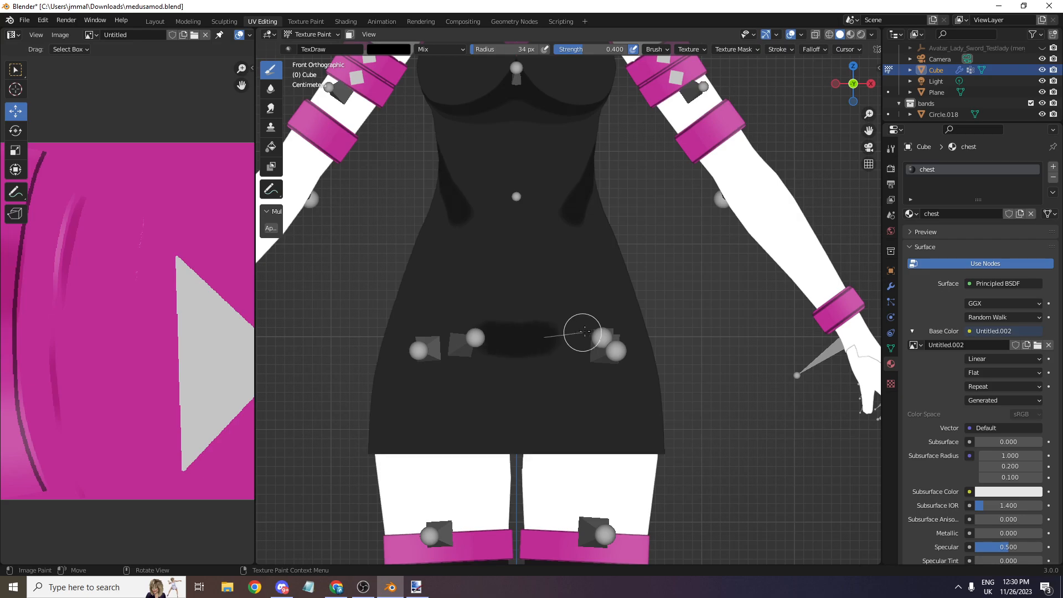
left_click_drag(631, 319, 644, 313)
- Sample the dress's base grey and, at strength 1.000, trim the abdomen band into a thin curved crease with tapered ends
scroll(506, 196, "up", 2)
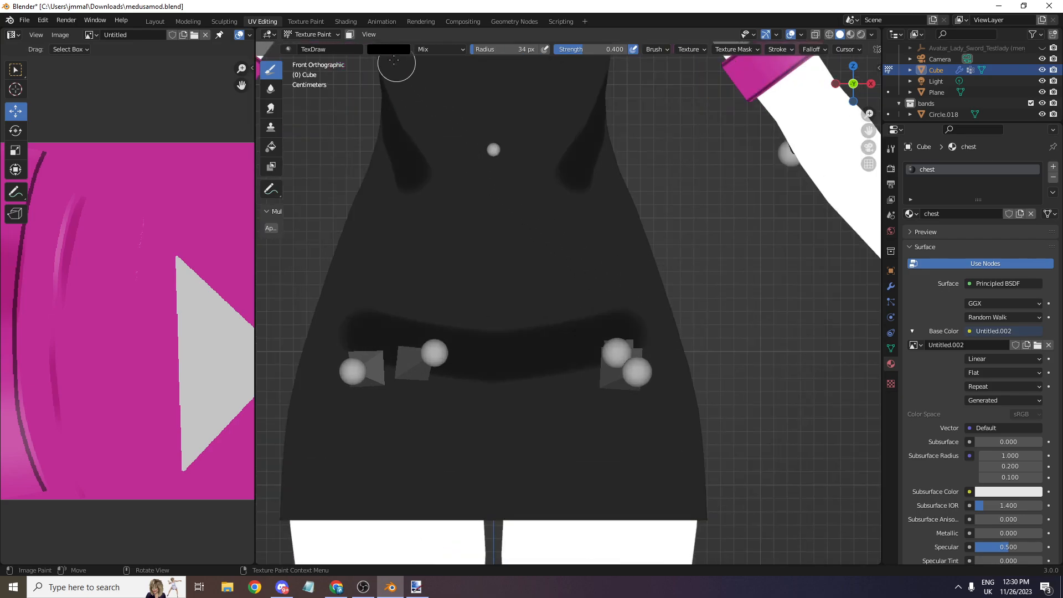
left_click(390, 50)
left_click(461, 171)
left_click(398, 237)
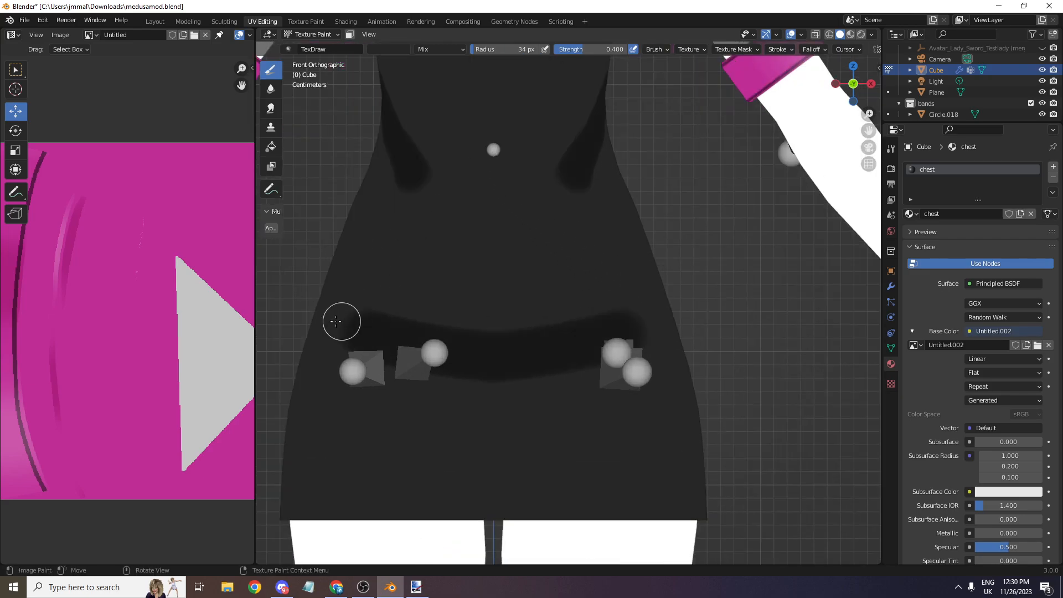
left_click_drag(314, 316, 382, 352)
left_click_drag(482, 365, 447, 353)
scroll(447, 353, "down", 3)
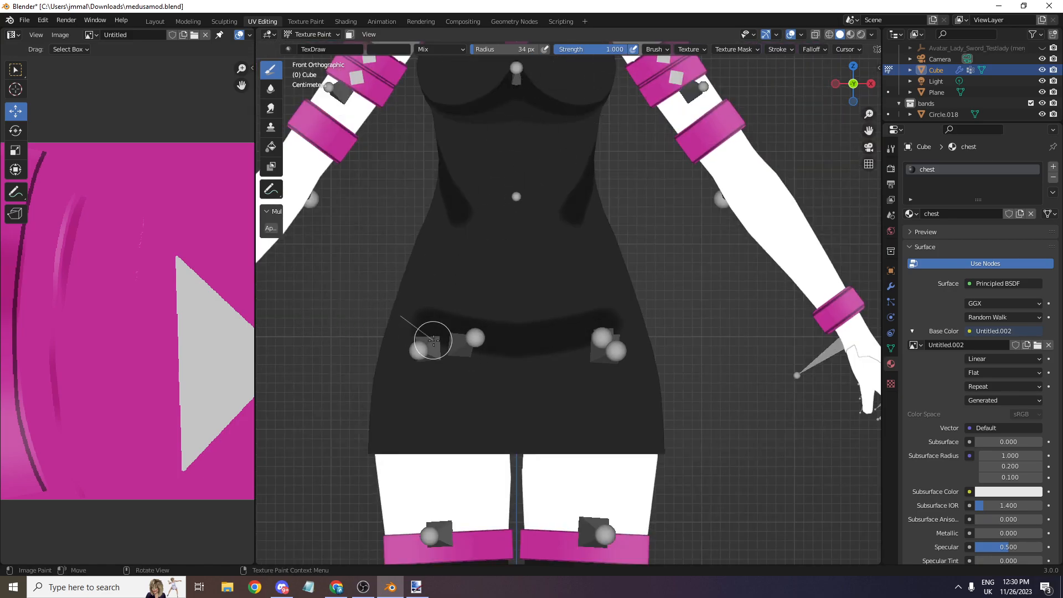
mouse_move(409, 324)
left_mouse_down()
mouse_move(467, 347)
mouse_move(576, 364)
mouse_move(609, 355)
left_mouse_up()
- Try to trim the diagonal waist shadow into a thin crease with the base grey
scroll(593, 188, "down", 1)
left_click_drag(853, 74, 777, 100)
left_click_drag(580, 156, 563, 192)
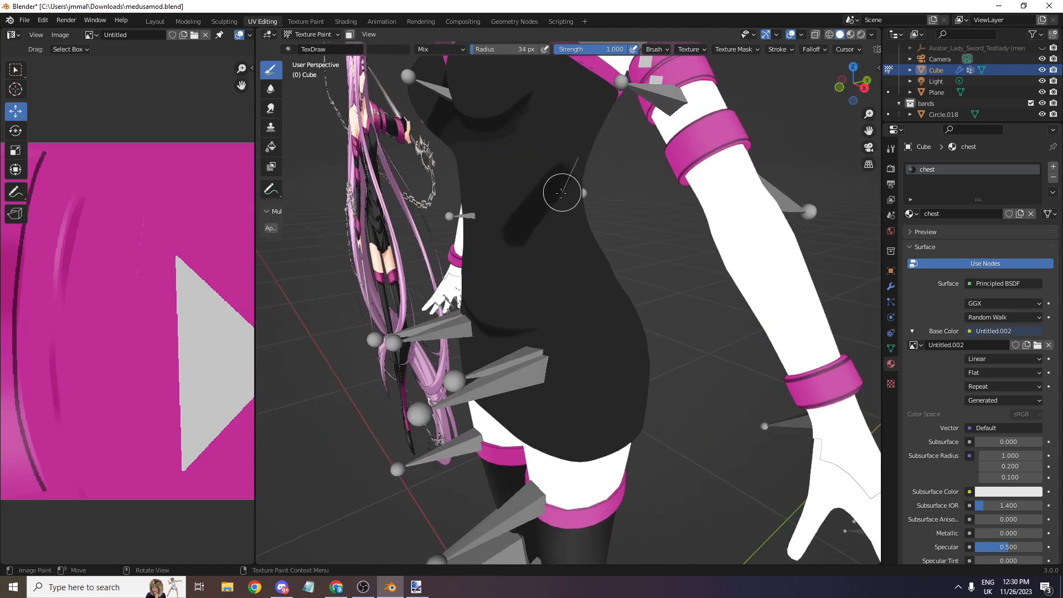
mouse_move(540, 231)
left_mouse_down()
mouse_move(474, 261)
mouse_move(501, 244)
left_mouse_up()
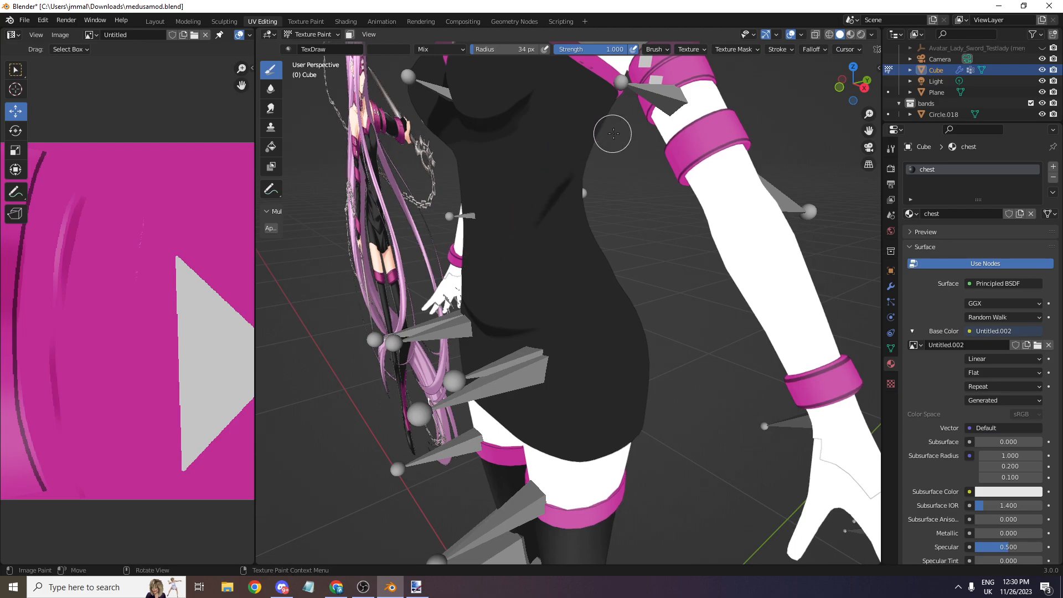
left_click_drag(853, 81, 846, 75)
key("ctrl+z")
- Paint base grey over the diagonal waist shadow, leaving two thin, parallel creases on the dress's side
scroll(570, 166, "up", 3)
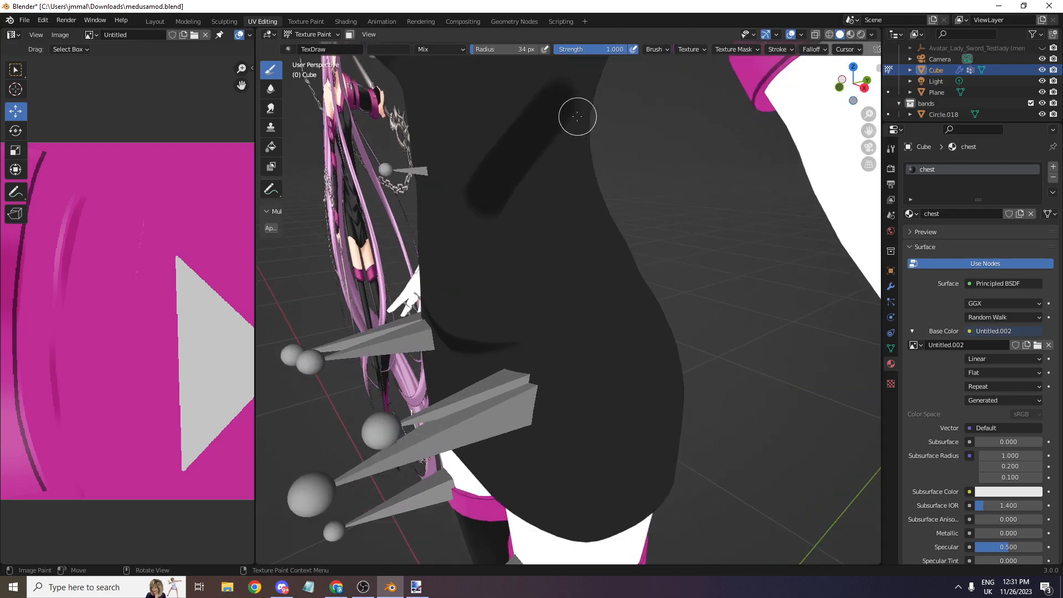
left_click_drag(486, 216, 575, 99)
scroll(713, 109, "down", 3)
scroll(620, 148, "up", 3)
left_click_drag(495, 221, 541, 119)
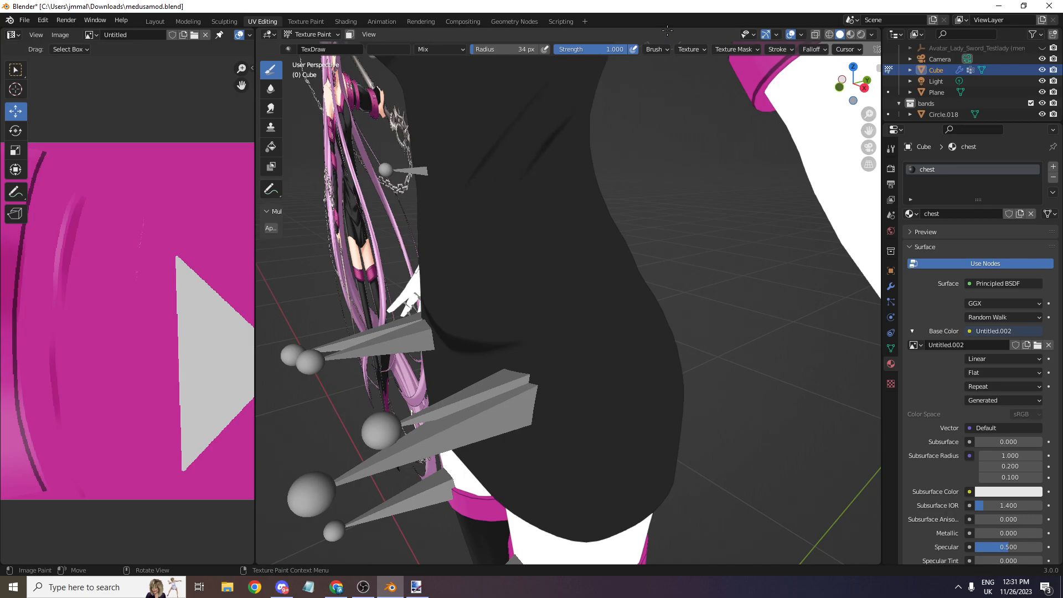
scroll(497, 180, "down", 2)
left_click_drag(845, 86, 866, 86)
scroll(845, 86, "down", 2)
scroll(739, 134, "up", 5)
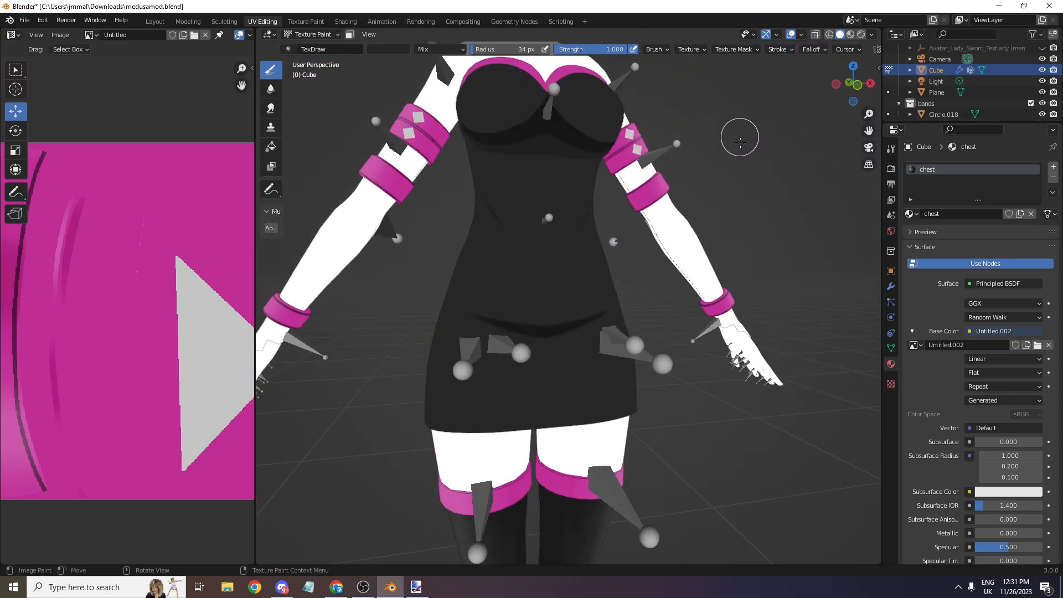
- Return to the front view of the abdomen and set the draw brush's colour to near-black grey 0.060
scroll(758, 186, "up", 2)
left_click(858, 85)
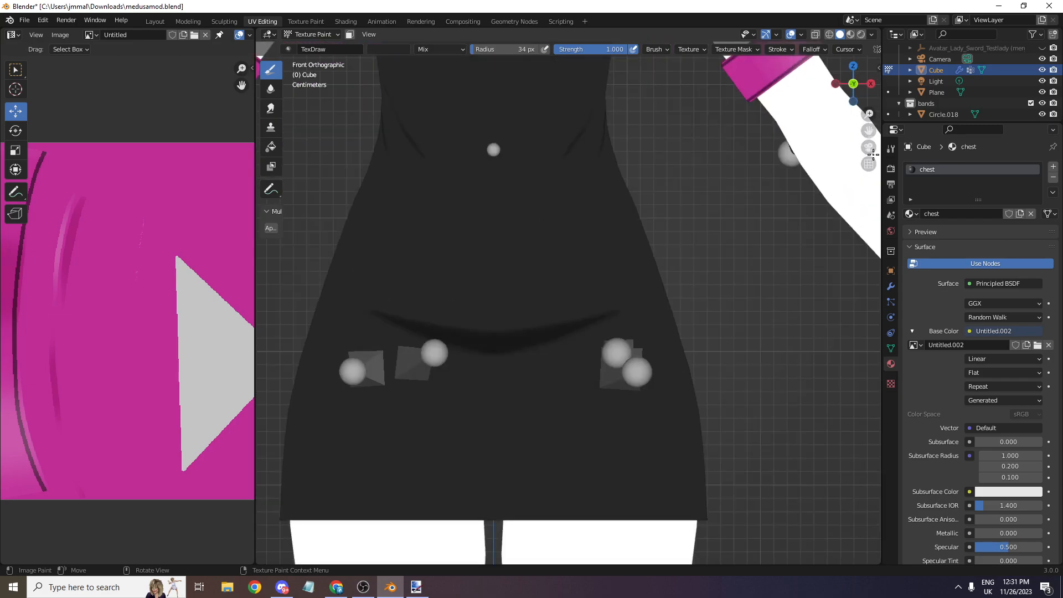
scroll(867, 129, "down", 1)
left_click_drag(868, 129, 929, 164)
scroll(379, 132, "up", 2)
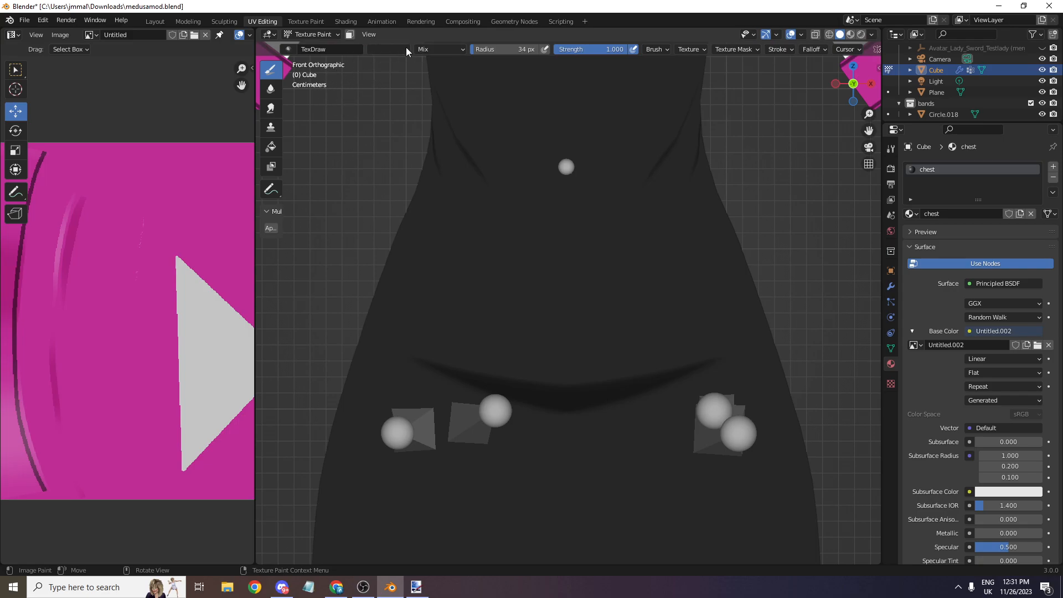
left_click(408, 49)
left_click_drag(463, 136, 462, 143)
scroll(786, 87, "down", 2)
mouse_move(845, 84)
left_mouse_down()
mouse_move(729, 87)
mouse_move(843, 87)
left_mouse_up()
scroll(843, 87, "up", 1)
left_click(845, 92)
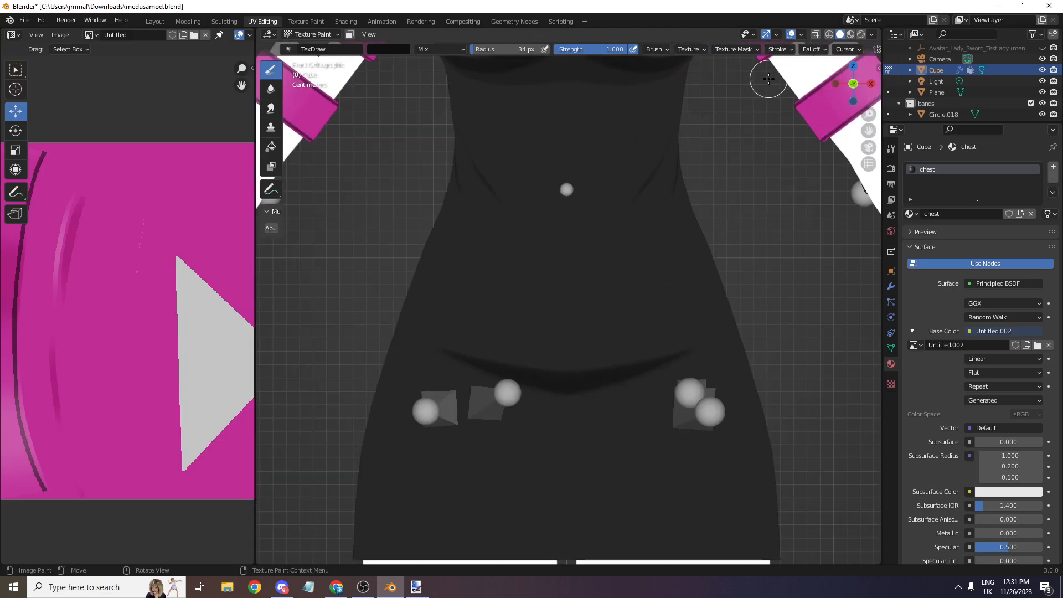
left_click(816, 35)
left_click(816, 34)
- With radius 19 px and strength 0.200, paint a faint vertical shadow down the middle of the dress's abdomen
scroll(557, 124, "up", 1)
scroll(557, 124, "up", 1)
key("f")
left_click(564, 135)
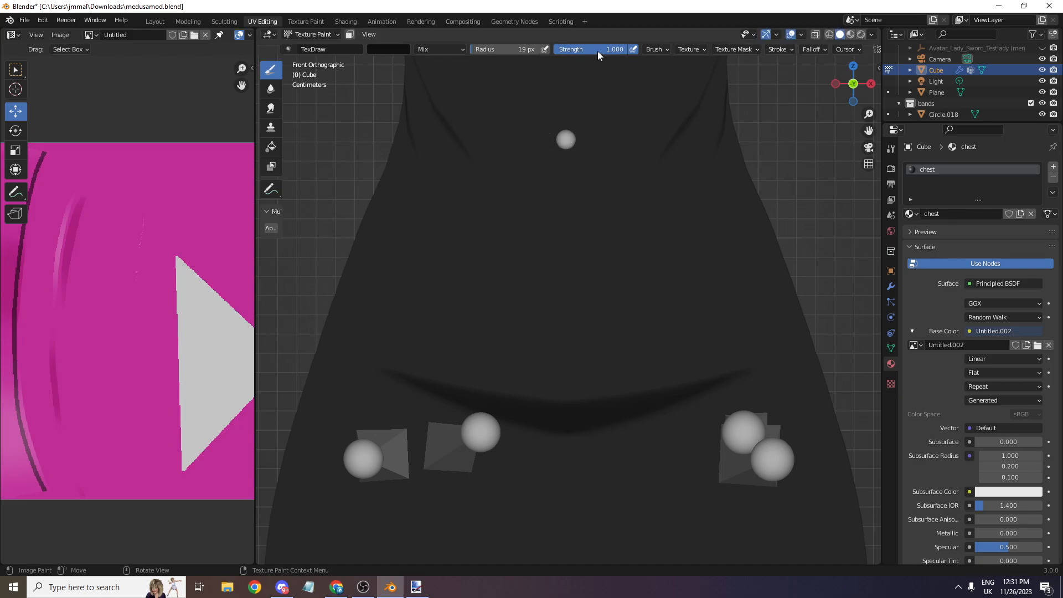
type("0.2")
key("Return")
left_click_drag(566, 139, 568, 189)
- With the dress's base grey at strength 1.000, paint along the abdomen's vertical shadow to taper it
left_click(380, 48)
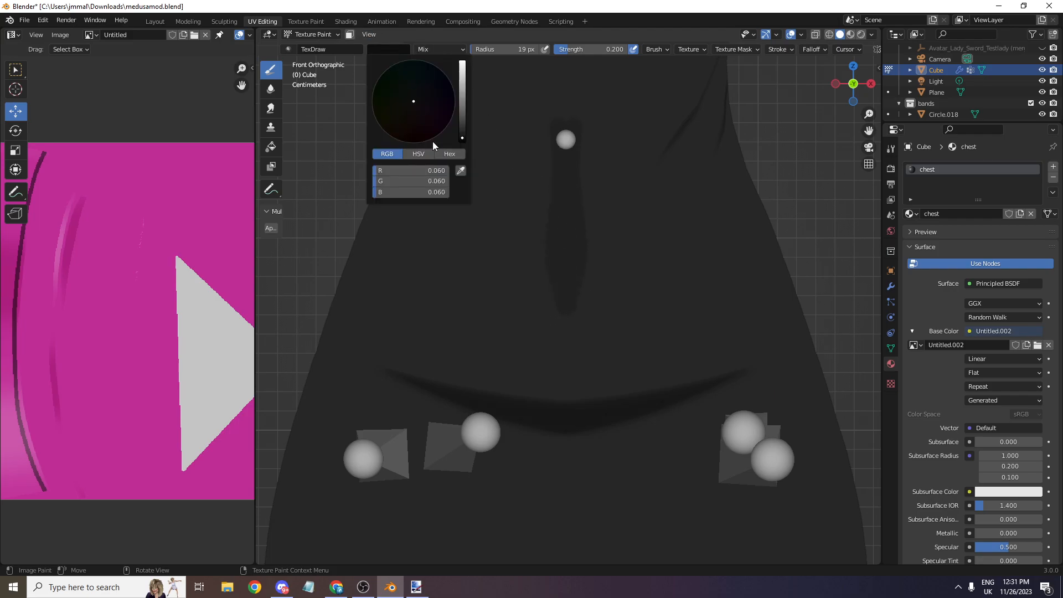
scroll(551, 168, "down", 2)
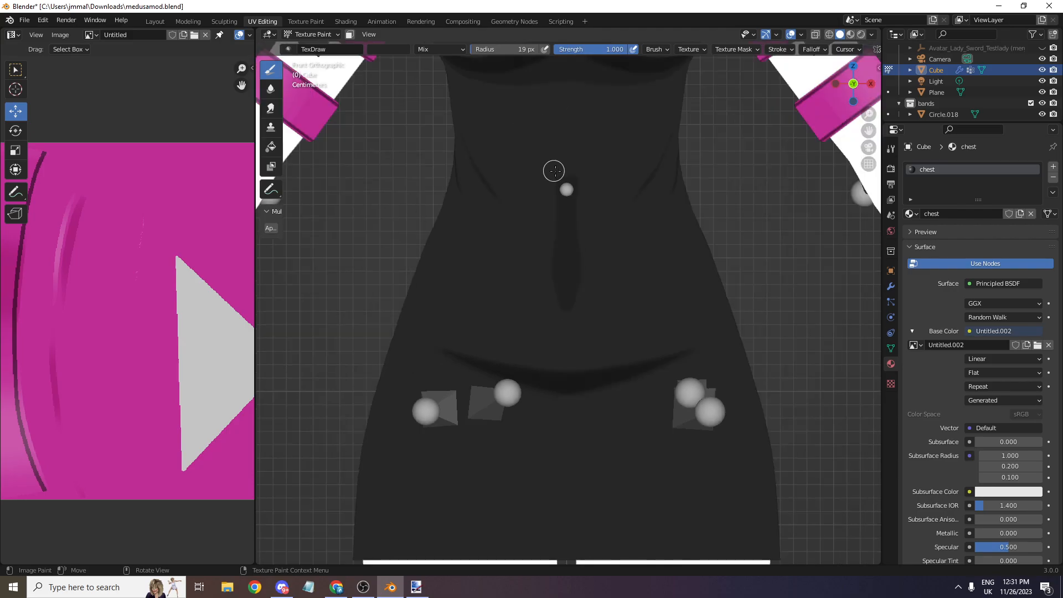
left_click_drag(575, 184, 573, 224)
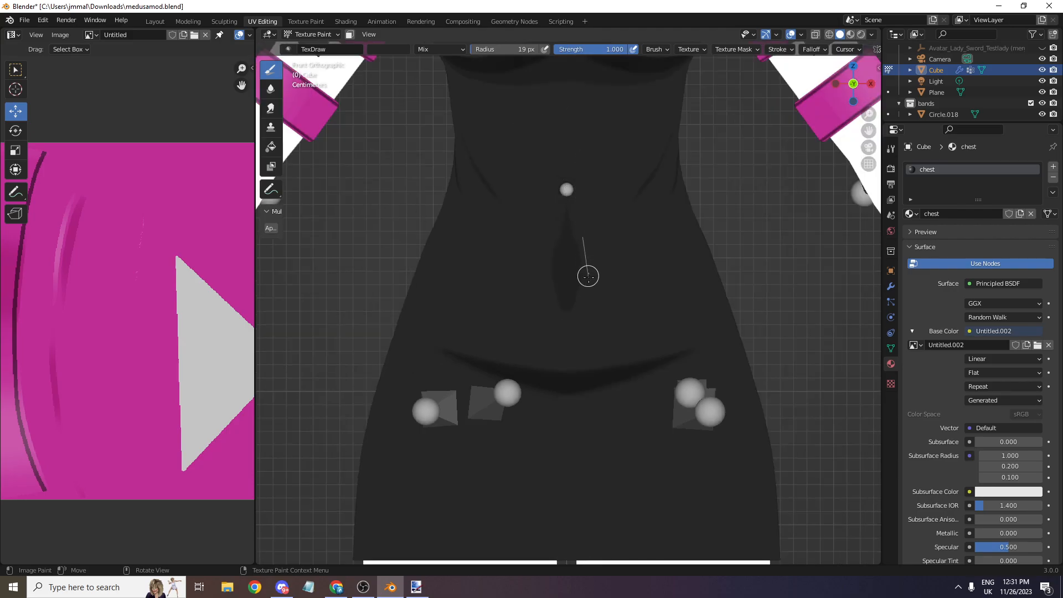
left_click_drag(536, 391, 555, 356)
- Check the Rider-0.png reference in paint.net, then return to the dress's back in Blender
scroll(610, 326, "down", 4)
left_click_drag(852, 84, 655, 84)
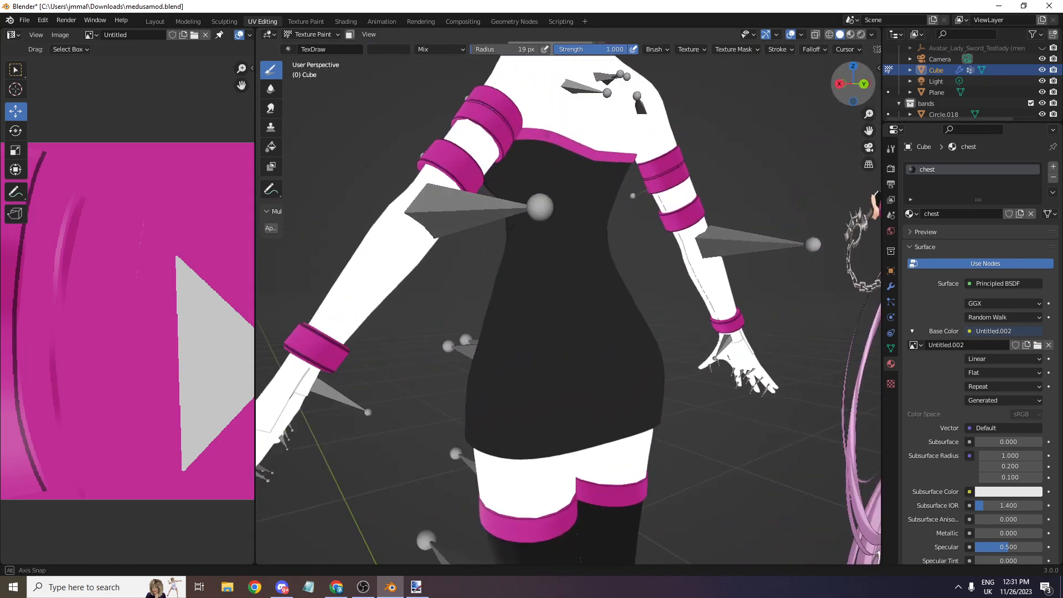
key("alt+Tab")
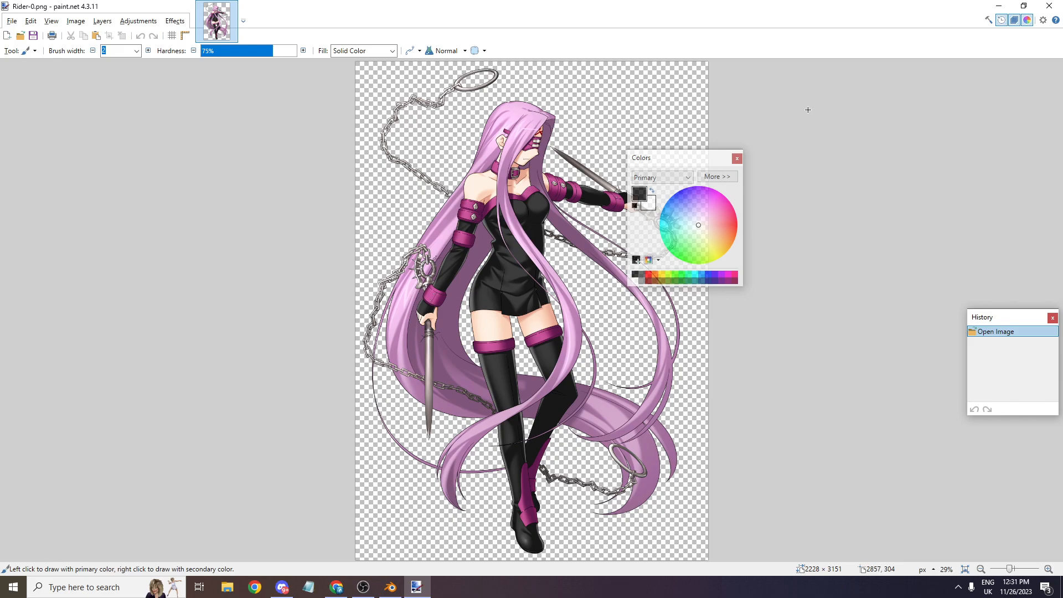
key("alt+Tab")
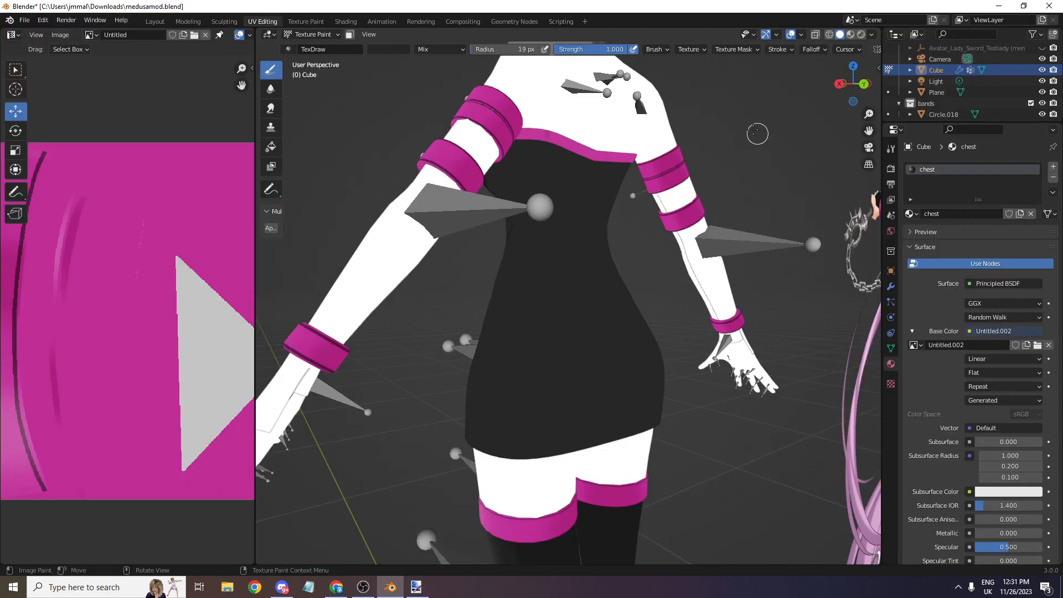
- Face the dress from straight behind and set the draw brush to black, strength 0.200 and radius 83 px
left_click(838, 77)
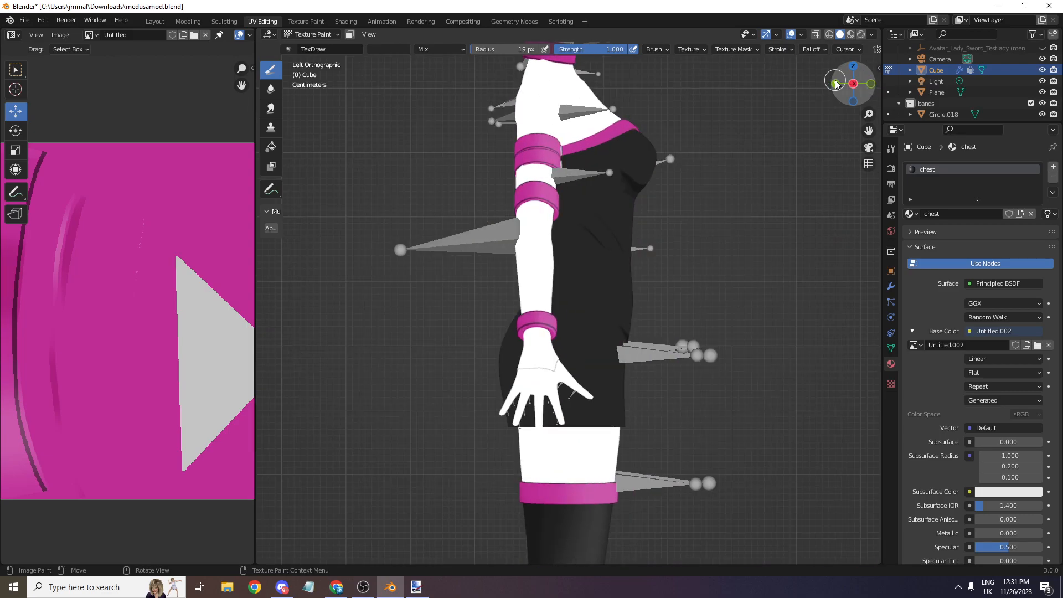
left_click(835, 83)
left_click_drag(835, 83, 835, 42)
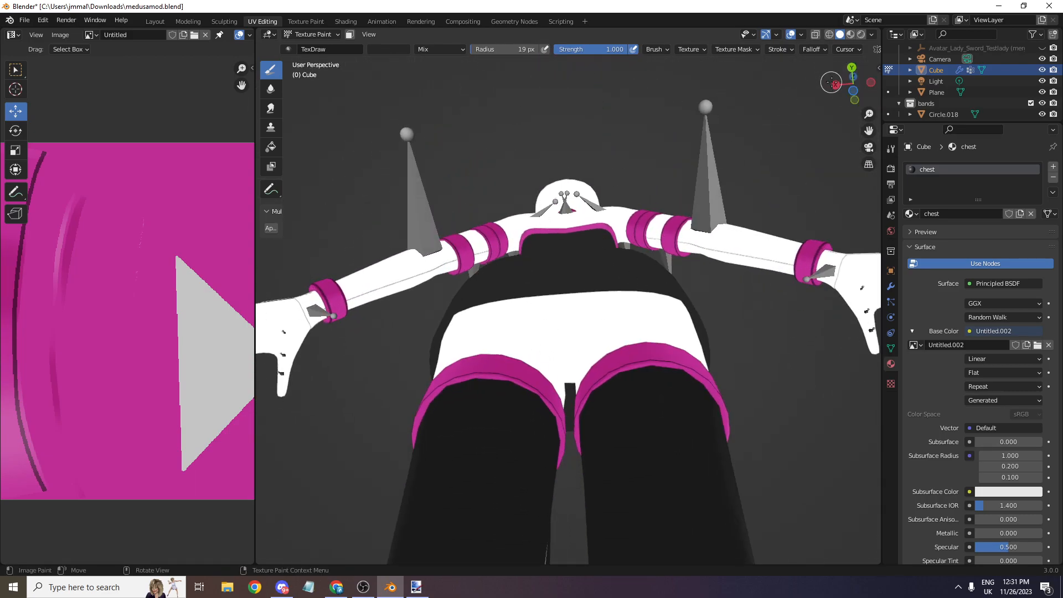
left_click_drag(831, 80, 836, 85)
left_click(852, 69)
scroll(288, 89, "up", 4)
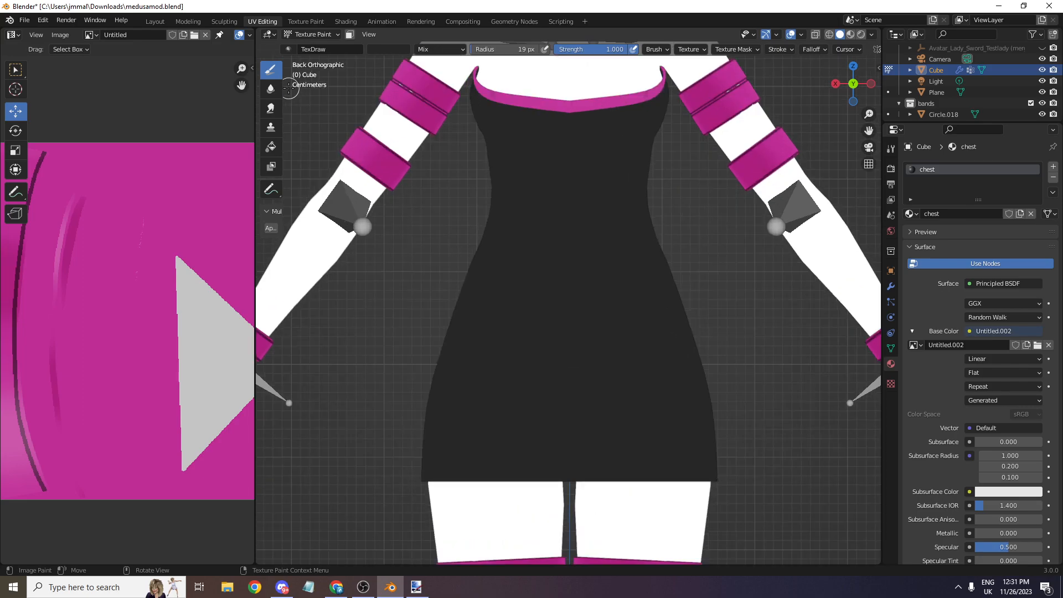
left_click(387, 51)
left_click(462, 134)
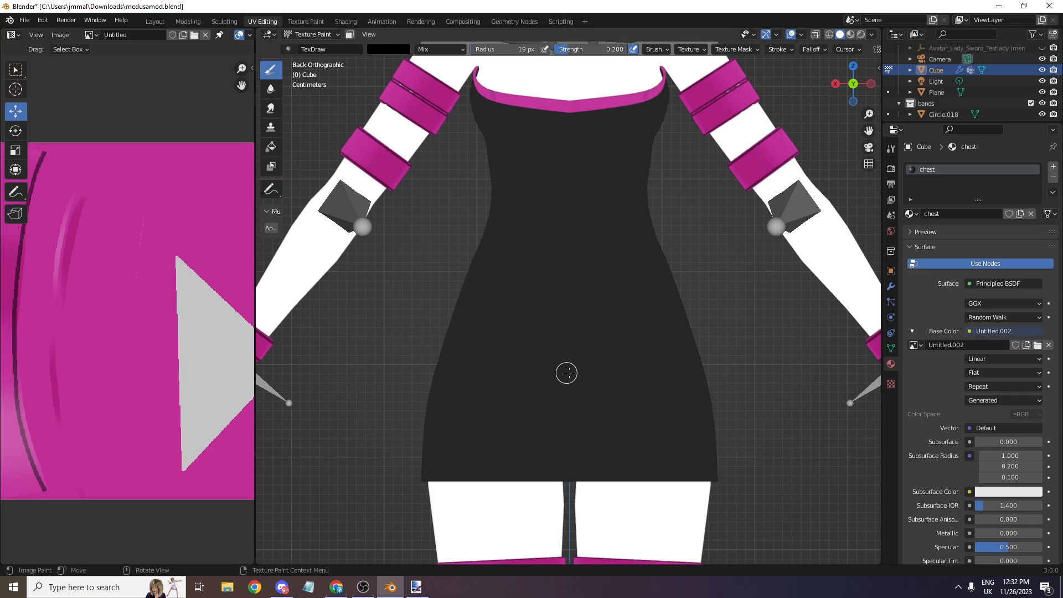
key("f")
left_click(611, 372)
- Soften the brush's custom falloff curve and paint a wide, faint vertical shadow down the middle of the skirt's back
scroll(595, 370, "down", 5)
left_click(812, 51)
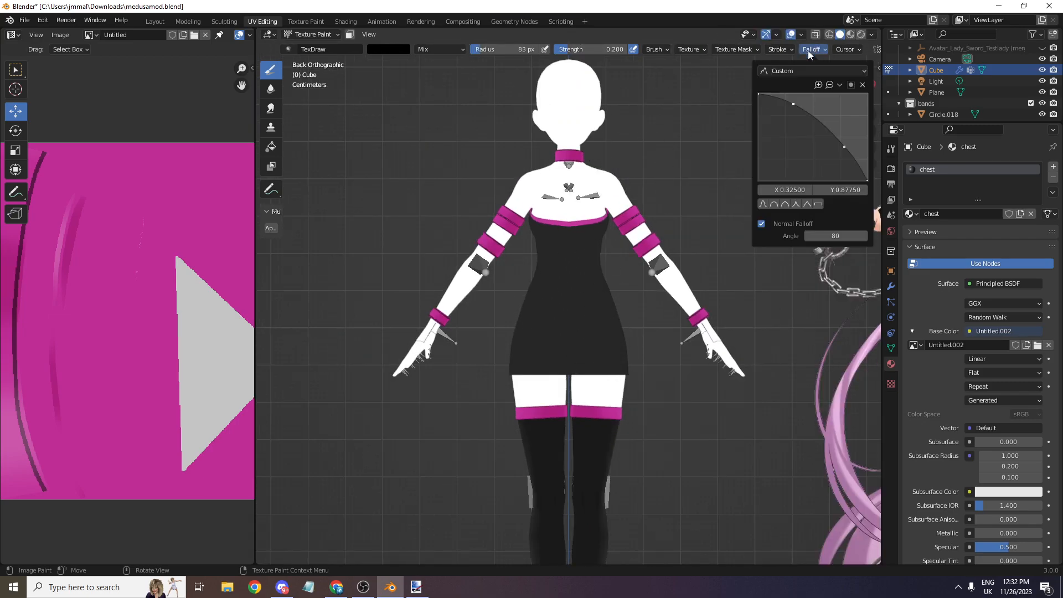
left_click_drag(792, 106, 814, 168)
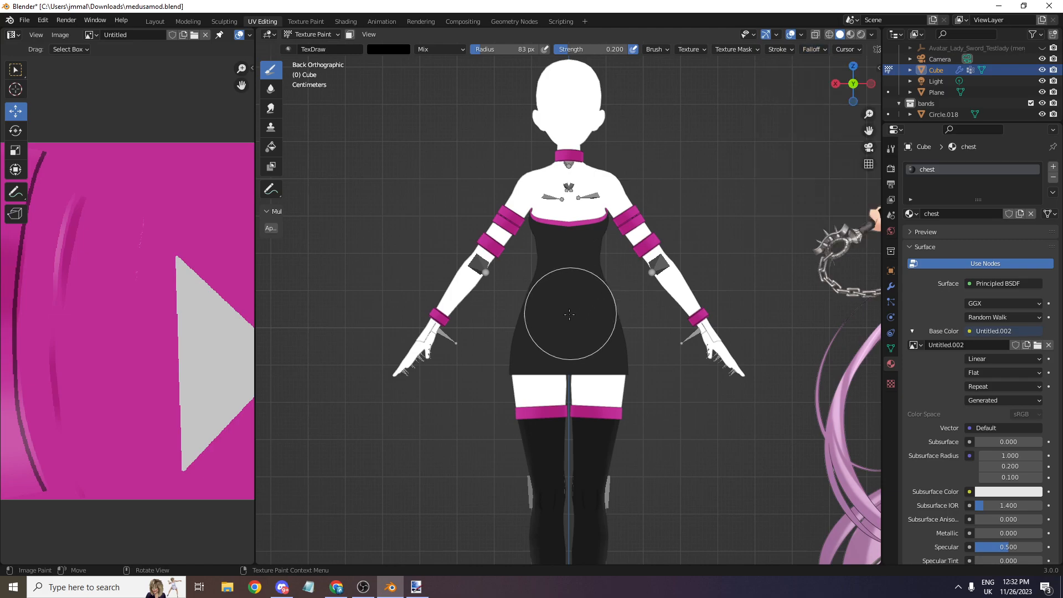
scroll(569, 382, "up", 1)
left_click_drag(568, 386, 570, 493)
scroll(778, 175, "up", 1)
scroll(778, 175, "up", 1)
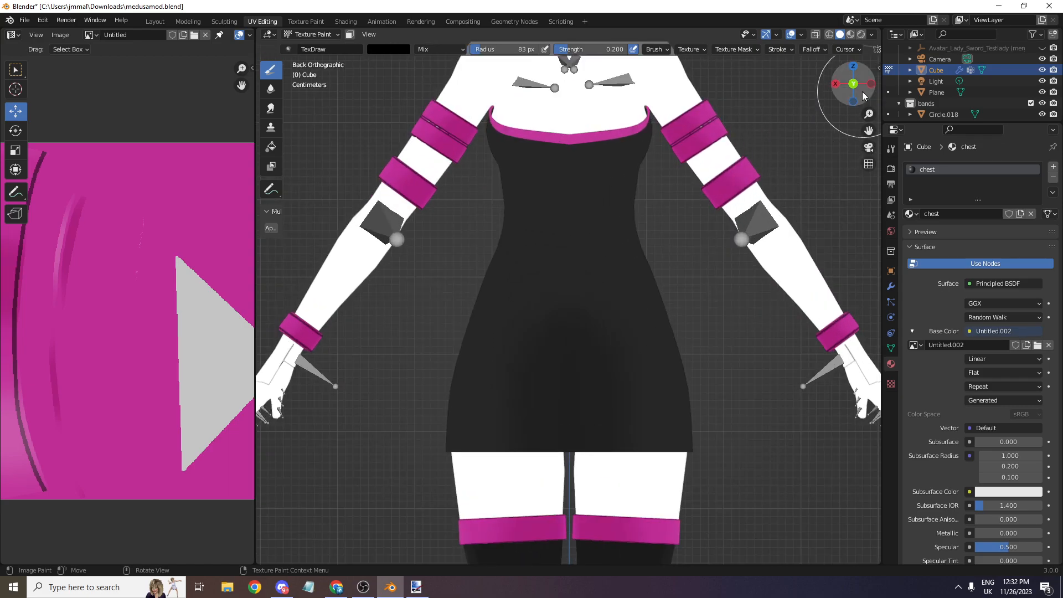
- Set the brush strength to 0.400 and reshape the custom falloff into a fuller, more gradual curve
left_click_drag(852, 89, 785, 94)
scroll(849, 92, "down", 1)
left_click_drag(852, 92, 866, 110)
middle_click_drag(352, 125, 386, 125)
scroll(387, 125, "up", 1)
left_click(590, 51)
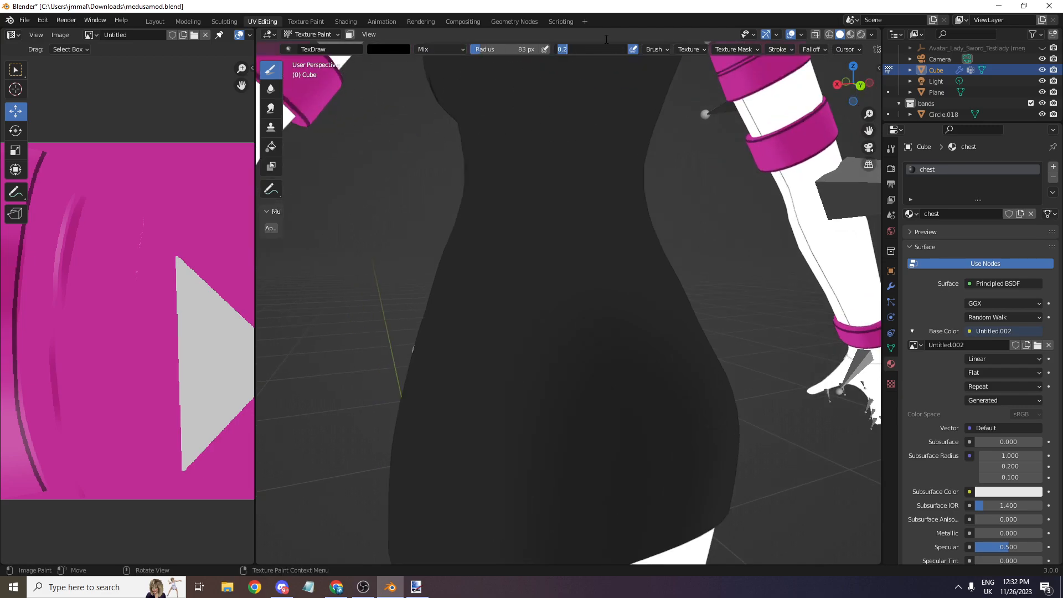
type("0.4")
key("Return")
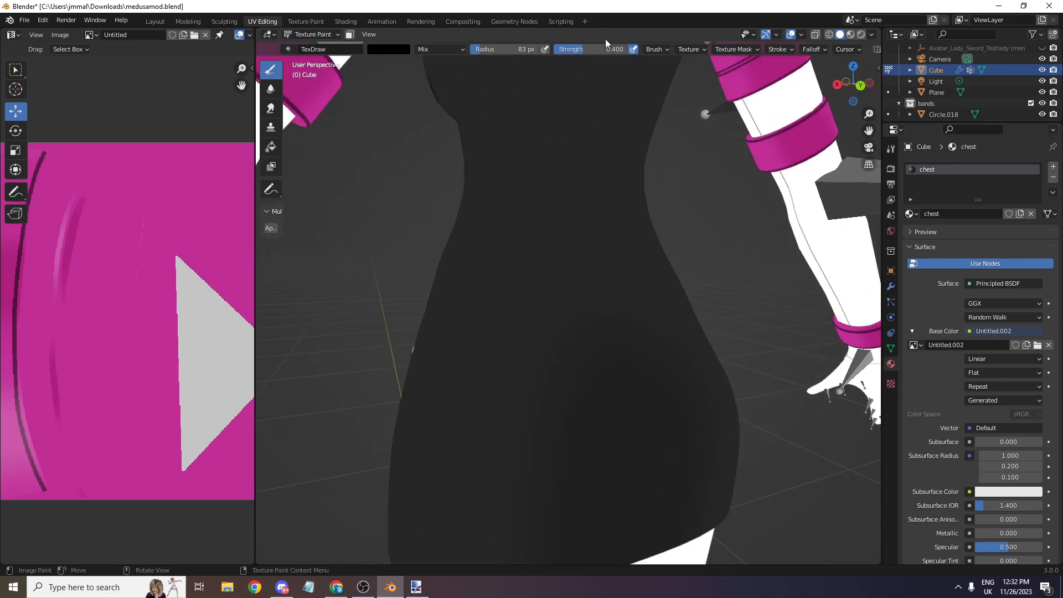
left_click(814, 49)
left_click_drag(782, 143, 795, 106)
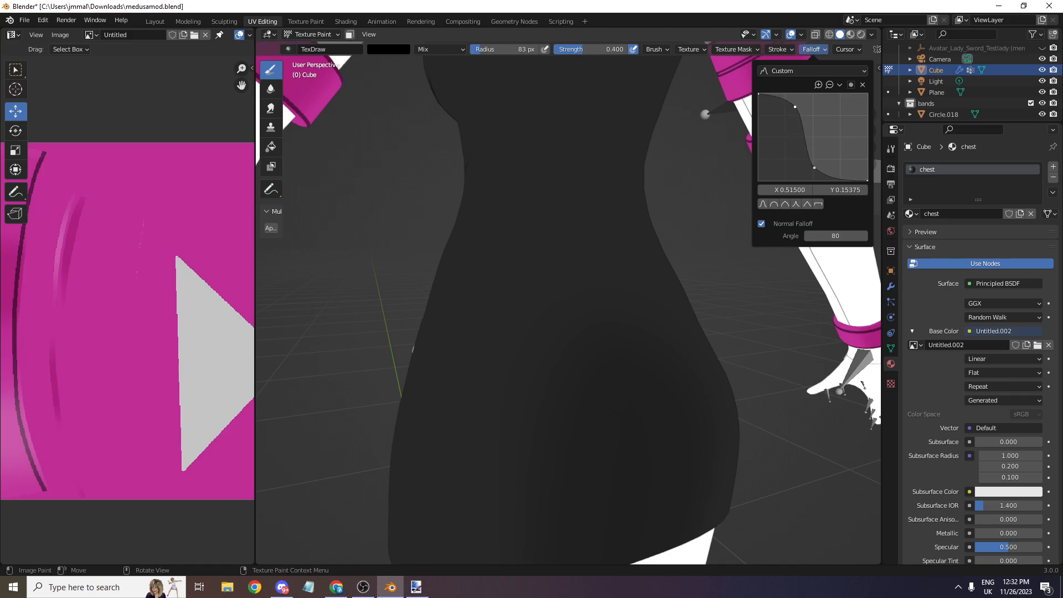
left_click_drag(819, 164, 840, 145)
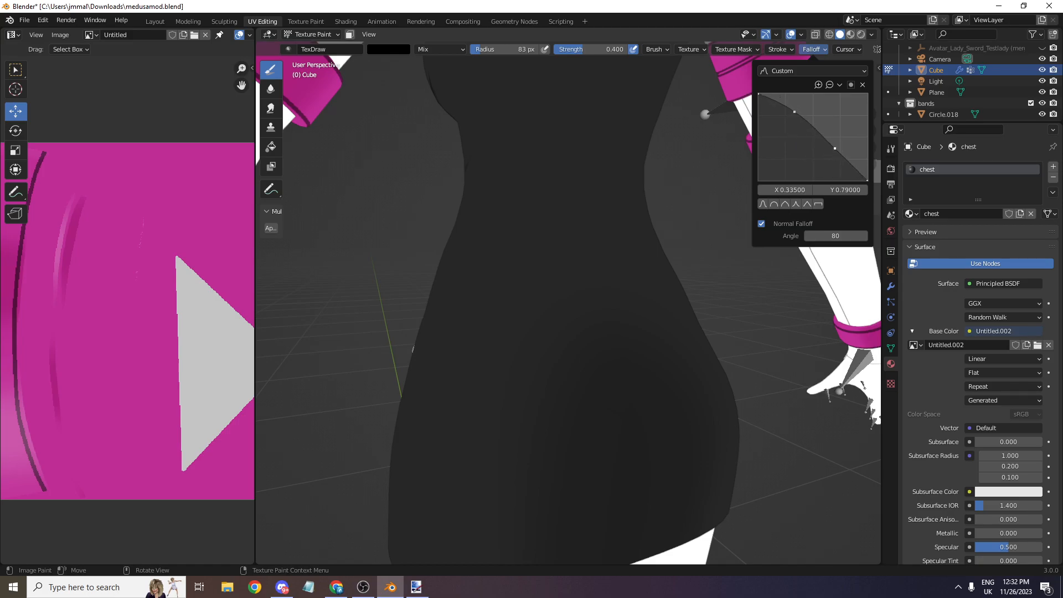
- Reduce the brush radius to 30 px for painting creases on the dress's back
scroll(717, 96, "down", 1)
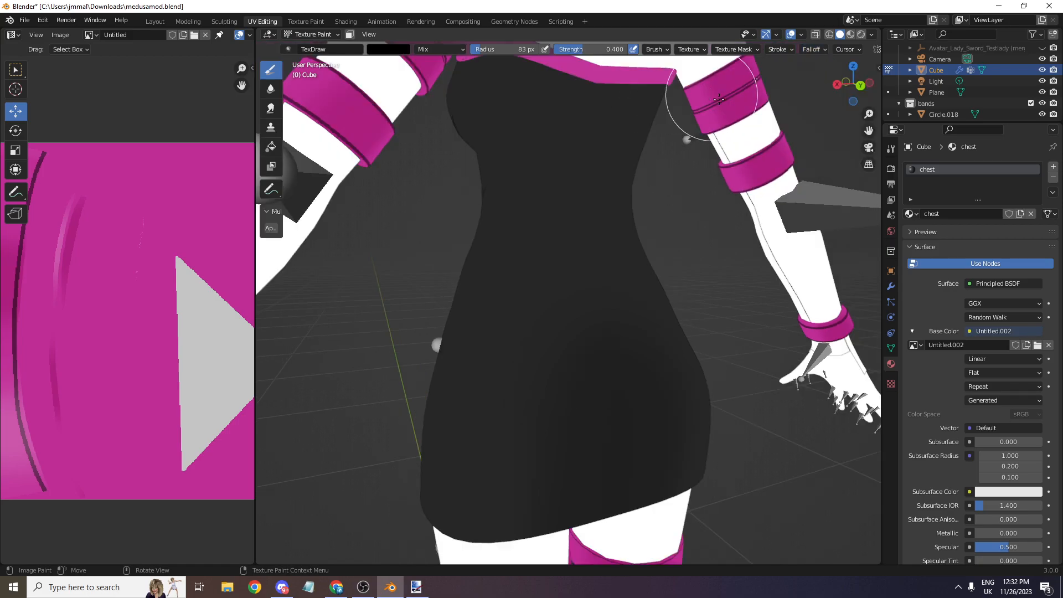
left_click_drag(869, 130, 853, 172)
key("f")
left_click(560, 280)
scroll(463, 247, "up", 2)
key("f")
left_click(453, 241)
- Try painting diagonal shadow strokes across the back of the dress's waist and bodice
mouse_move(439, 227)
left_mouse_down()
mouse_move(483, 268)
mouse_move(563, 285)
left_mouse_up()
scroll(809, 135, "down", 1)
left_click_drag(850, 84, 856, 84)
left_click_drag(452, 122, 529, 188)
mouse_move(852, 83)
left_mouse_down()
mouse_move(1040, 80)
mouse_move(831, 89)
mouse_move(839, 98)
left_mouse_up()
key("ctrl+z")
key("ctrl+z")
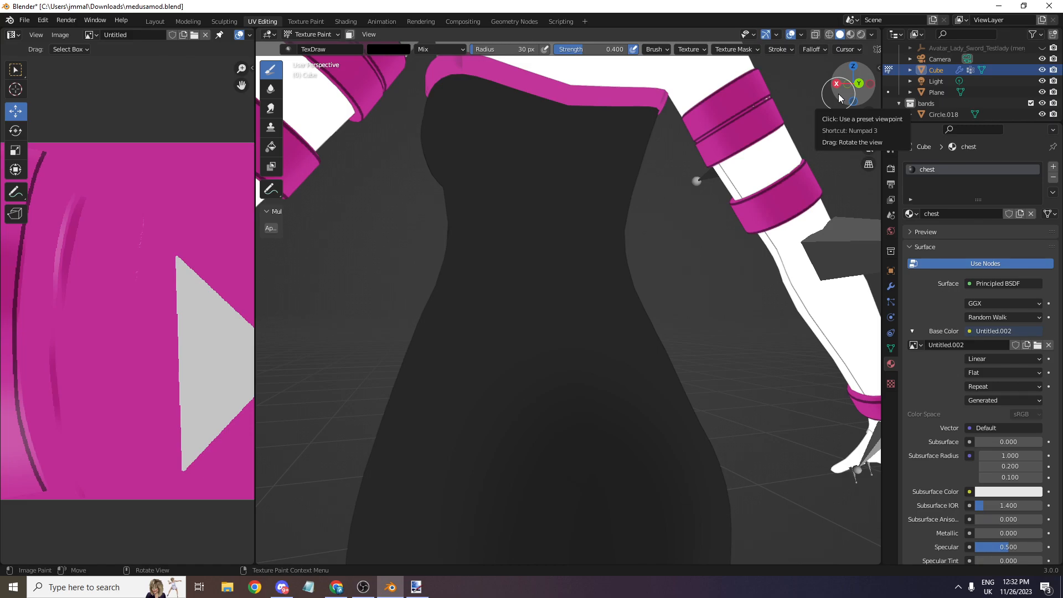
- Paint a dark slanted shadow on the back of the waist and two diagonal shadows on the dress's hip
scroll(477, 200, "up", 3)
mouse_move(430, 146)
left_mouse_down()
mouse_move(467, 256)
mouse_move(492, 288)
left_mouse_up()
mouse_move(581, 263)
middle_mouse_down()
mouse_move(592, 294)
mouse_move(716, 164)
mouse_move(609, 312)
middle_mouse_up()
mouse_move(566, 328)
left_mouse_down()
mouse_move(586, 353)
mouse_move(689, 413)
left_mouse_up()
scroll(644, 386, "down", 2)
left_click_drag(591, 416, 650, 471)
scroll(793, 476, "up", 1)
- Sample the dress's base grey from its side as the brush colour and raise the strength to 1.000
left_click_drag(861, 87, 756, 79)
left_click(387, 50)
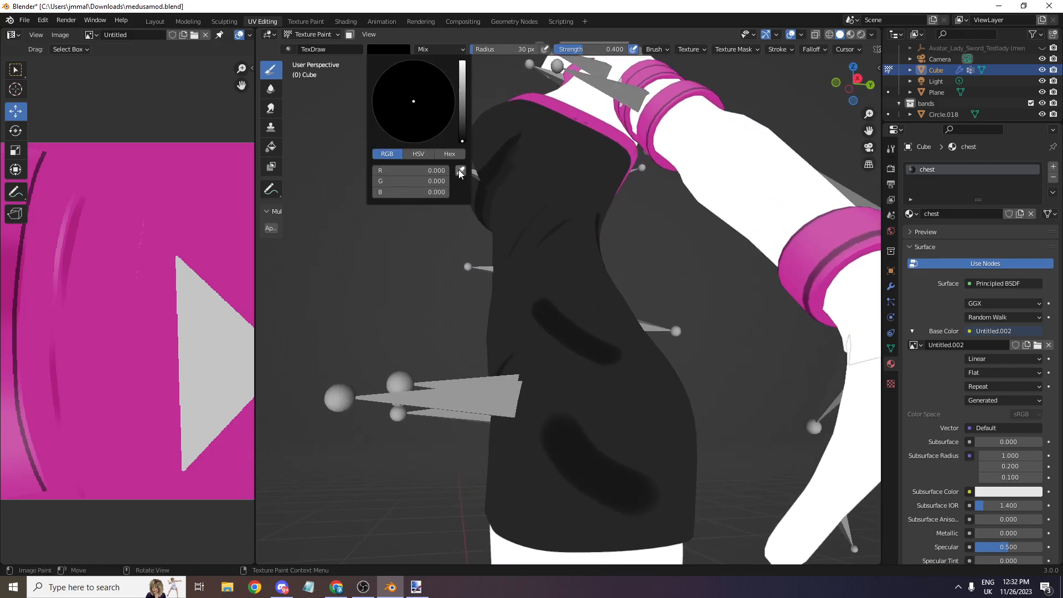
left_click(459, 171)
left_click(576, 400)
scroll(505, 320, "down", 3)
scroll(548, 367, "up", 1)
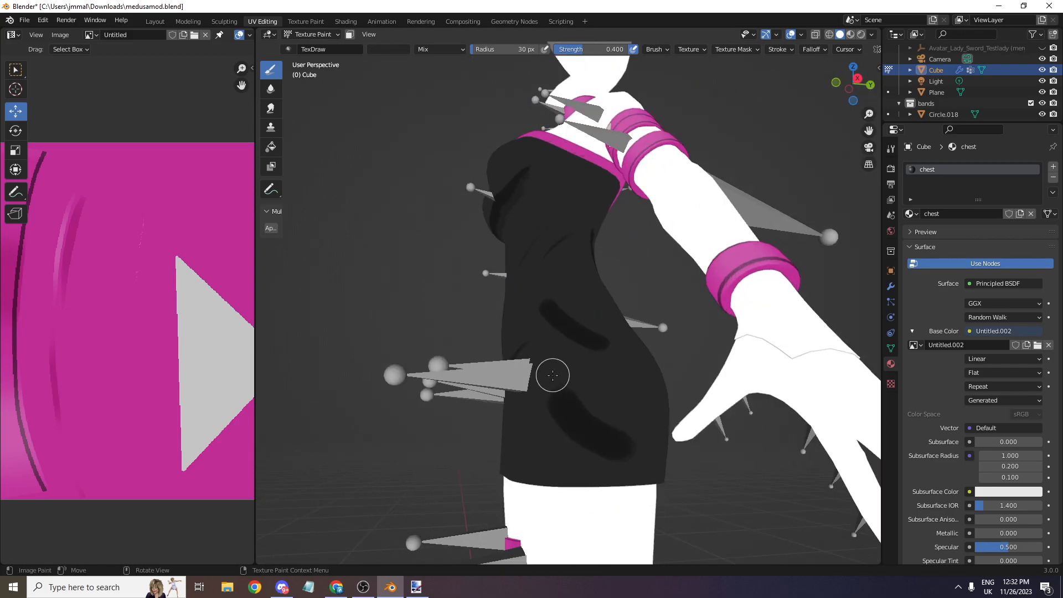
scroll(548, 382, "up", 1)
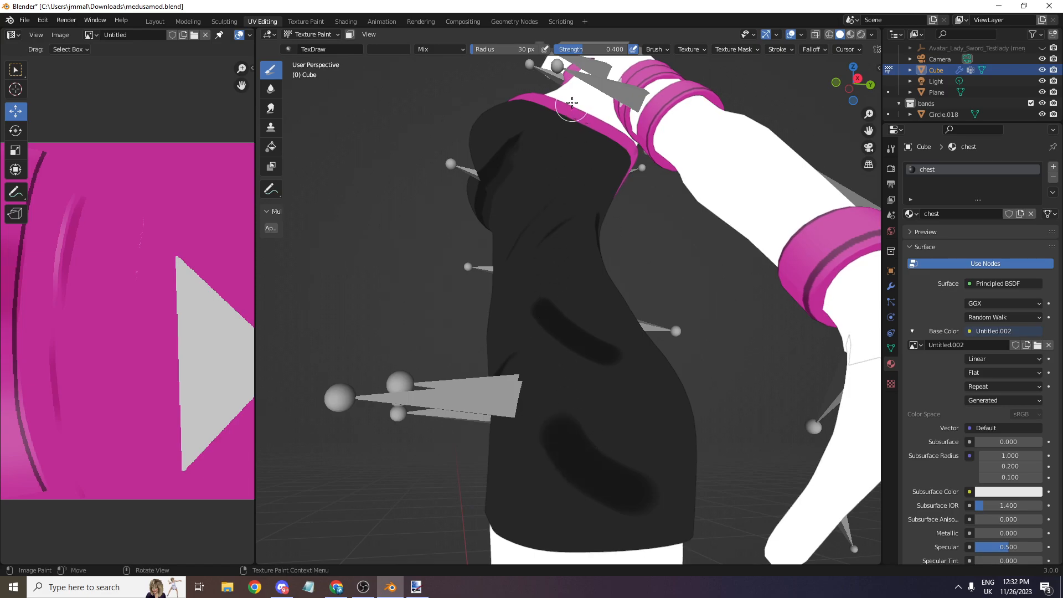
left_click_drag(585, 49, 631, 49)
- Paint base grey over the diagonal hip shadows, trimming them into thin creases on the dress's side
scroll(533, 314, "down", 1)
mouse_move(553, 378)
left_mouse_down()
mouse_move(562, 418)
mouse_move(667, 473)
left_mouse_up()
scroll(536, 321, "up", 3)
scroll(487, 281, "up", 1)
mouse_move(479, 275)
left_mouse_down()
mouse_move(598, 403)
mouse_move(742, 446)
mouse_move(569, 373)
mouse_move(499, 297)
mouse_move(488, 268)
left_mouse_up()
left_click_drag(496, 322, 531, 354)
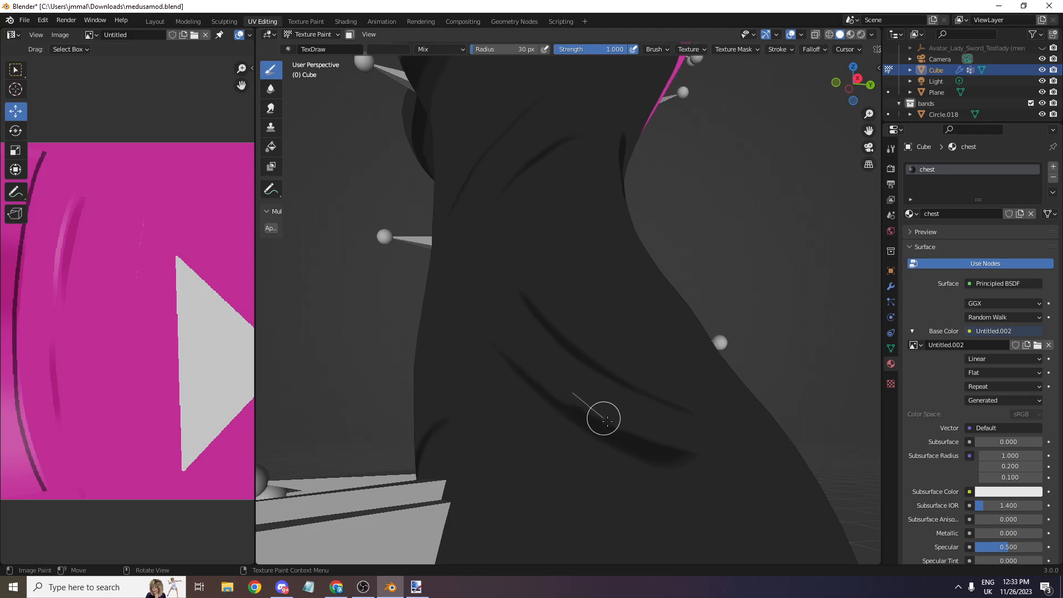
- Trim the slanted shadow on the back of the waist into a thin crease with the base grey
left_click_drag(853, 83, 791, 88)
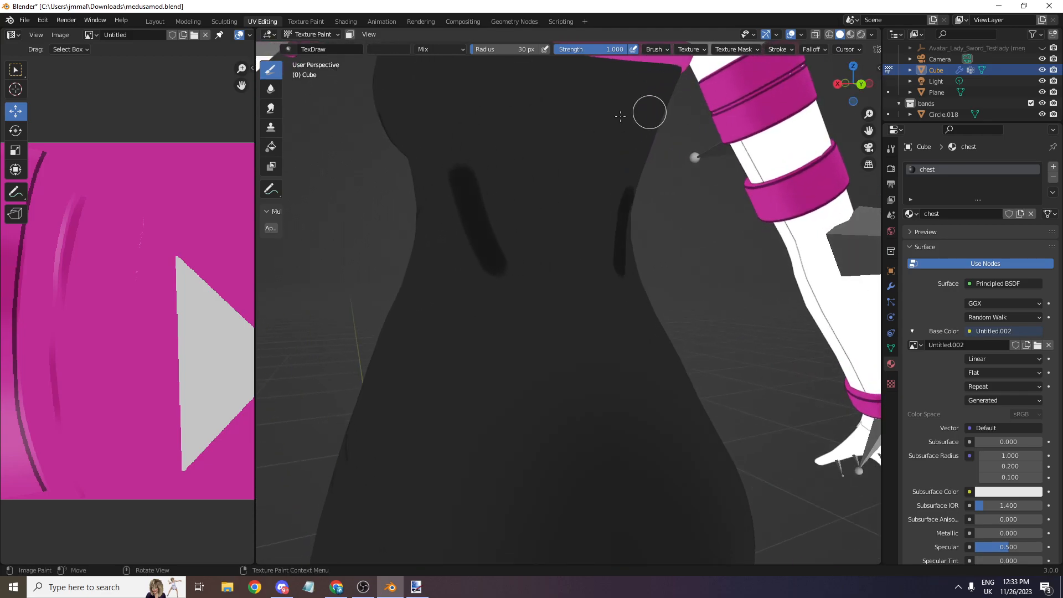
scroll(587, 130, "down", 1)
mouse_move(476, 153)
left_mouse_down()
mouse_move(530, 308)
mouse_move(513, 223)
left_mouse_up()
scroll(653, 171, "down", 3)
- With black at strength 0.400, paint a diagonal shadow across the upper back of the dress, above the waist crease
left_click_drag(862, 68, 880, 72)
scroll(858, 70, "down", 1)
scroll(866, 71, "up", 2)
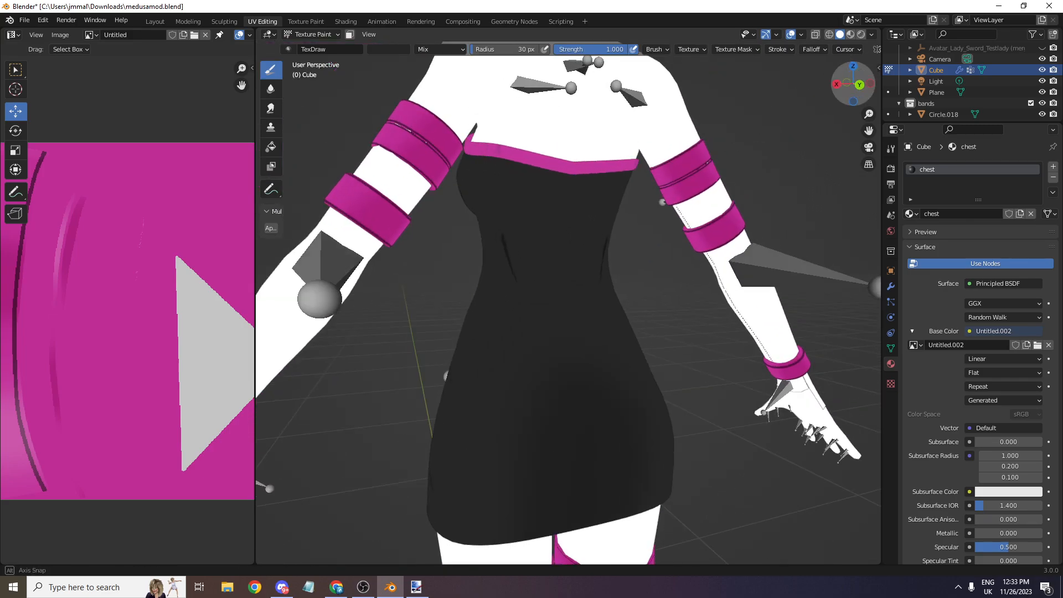
scroll(299, 72, "up", 2)
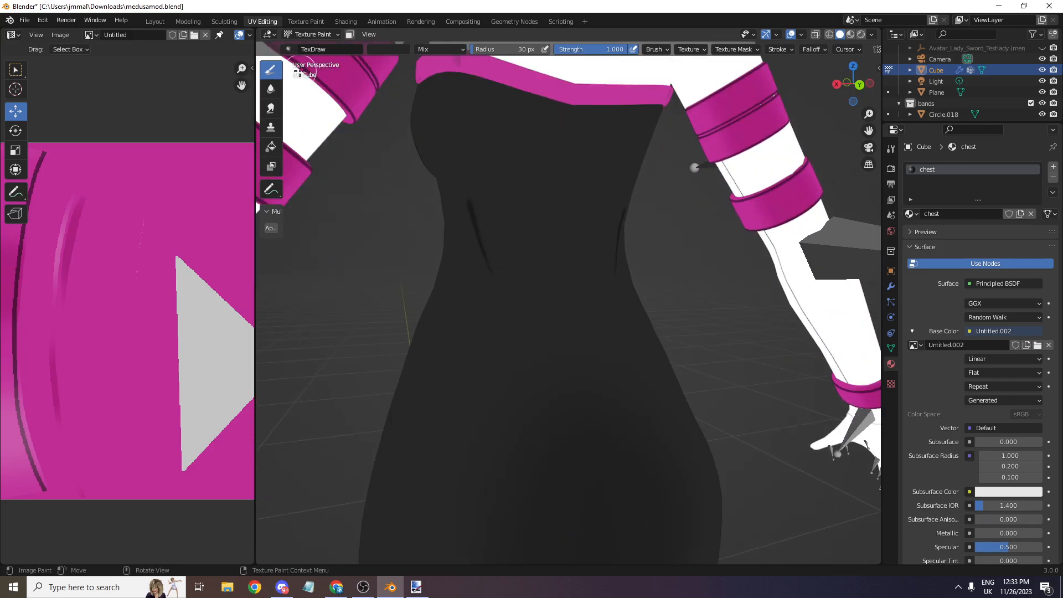
left_click(387, 48)
left_click(462, 142)
left_click(569, 47)
type("0.4")
key("Return")
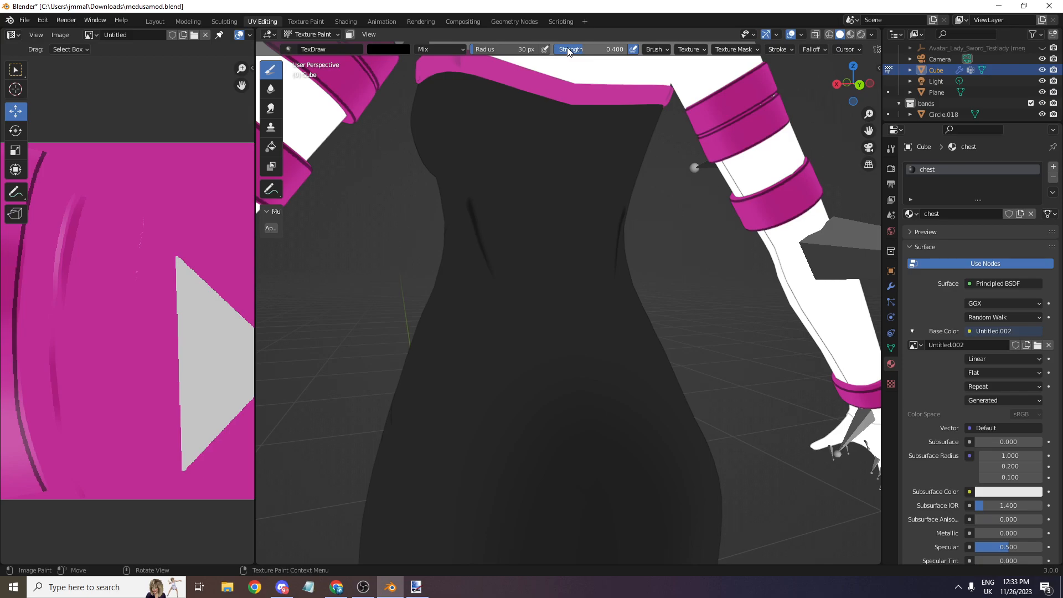
left_click_drag(452, 129, 505, 177)
scroll(395, 60, "up", 1)
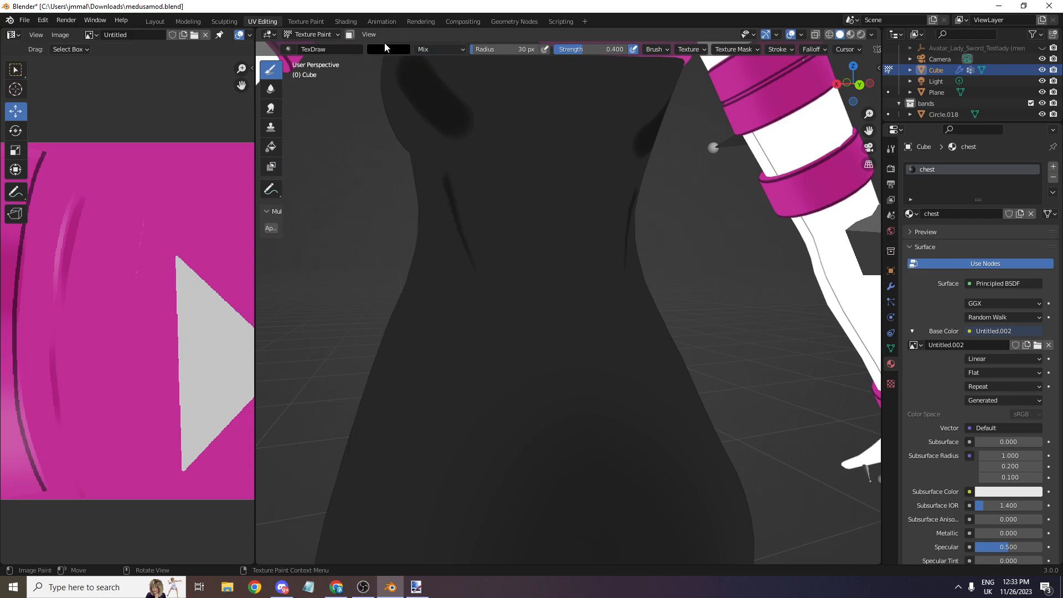
- Sample the base grey and, at strength 1.000, paint along the upper back's diagonal shadow to trim it
left_click(393, 51)
left_click(460, 171)
left_click(547, 155)
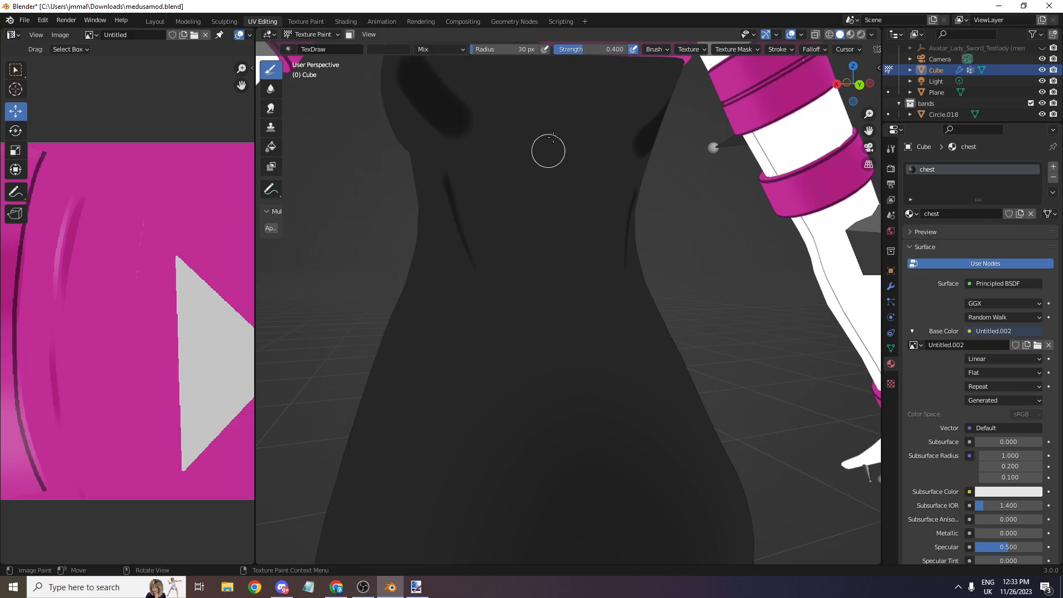
left_click_drag(577, 49, 636, 49)
scroll(444, 106, "down", 3)
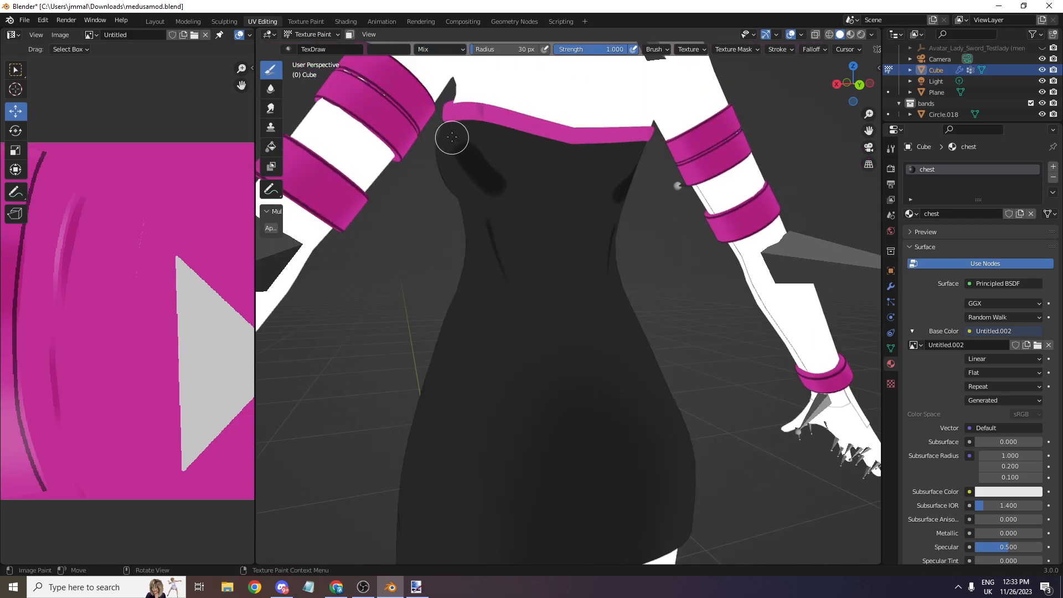
mouse_move(428, 95)
left_mouse_down()
mouse_move(451, 133)
mouse_move(539, 201)
left_mouse_up()
- Display the Untitled.002 dress texture in the image editor
scroll(592, 183, "down", 3)
left_click_drag(851, 79, 819, 83)
scroll(691, 90, "up", 3)
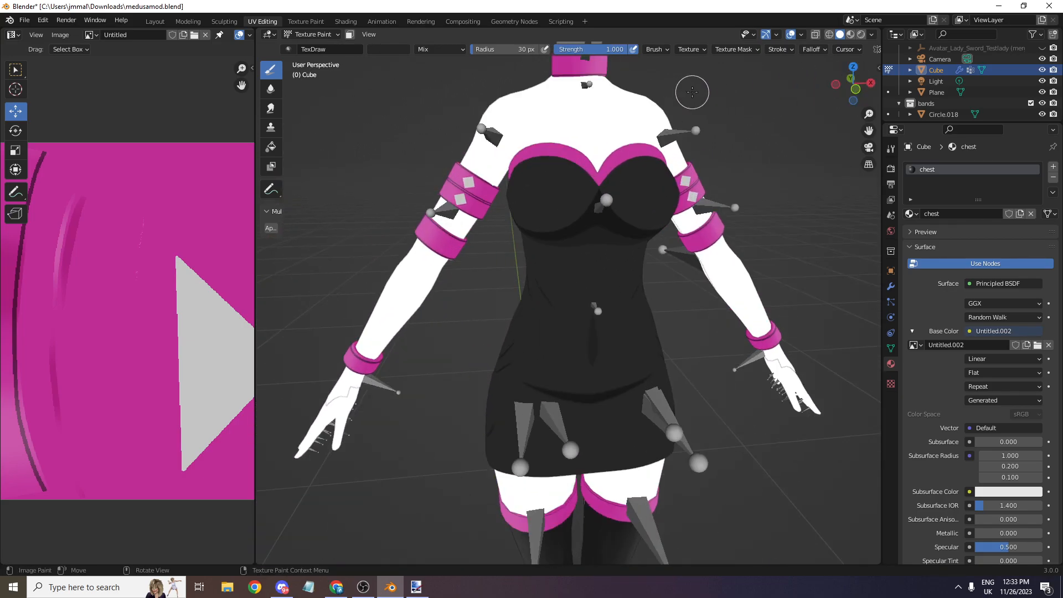
scroll(471, 113, "up", 2)
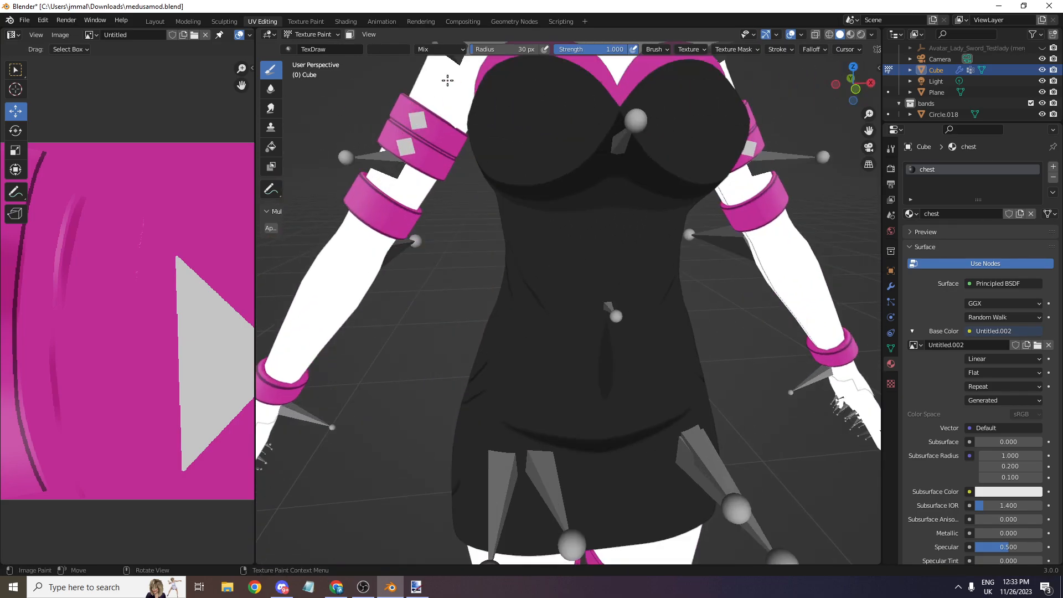
left_click(89, 34)
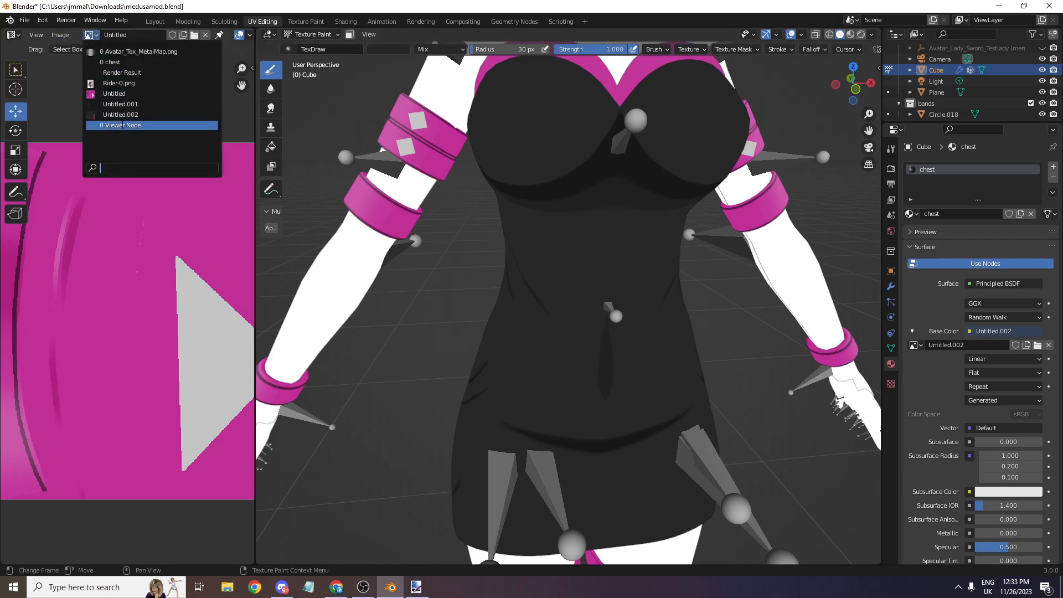
left_click(138, 115)
scroll(104, 106, "down", 3)
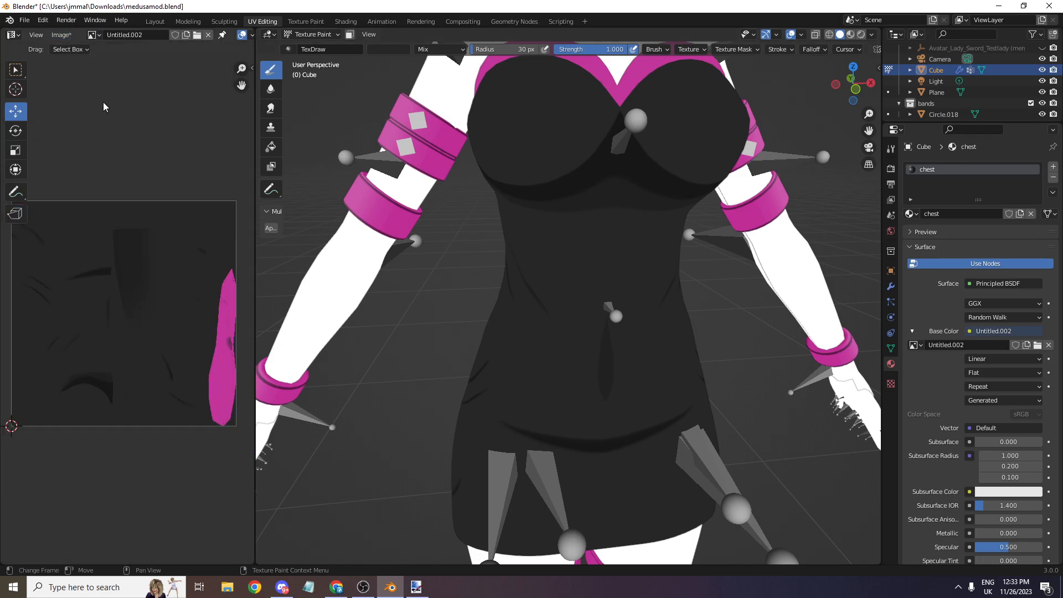
- Save the Untitled.002 texture as chest.png in the Downloads folder
left_click(63, 35)
left_click(92, 141)
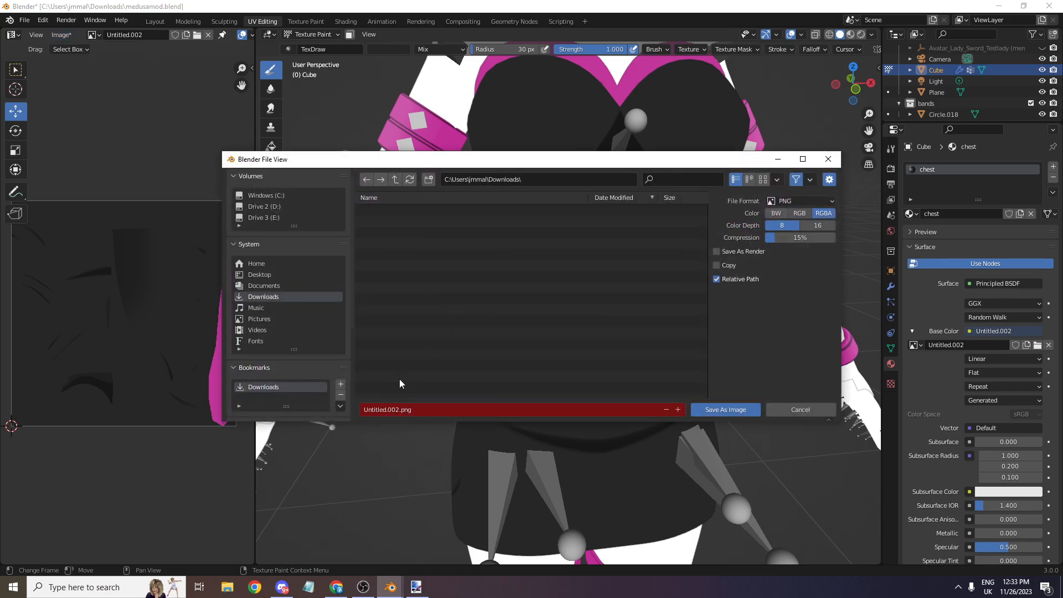
type("c")
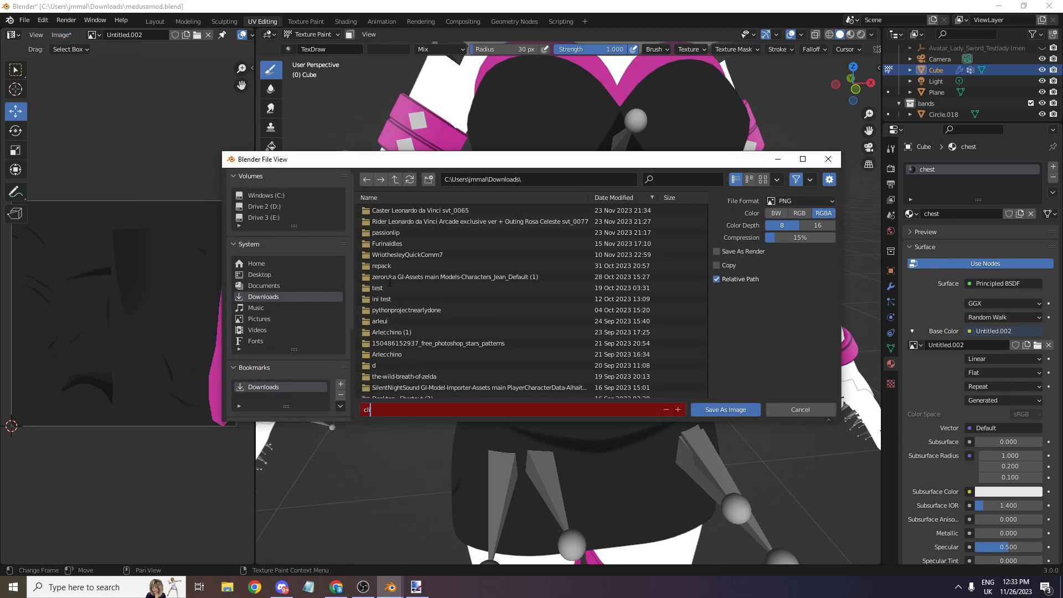
type("hest")
key("Return")
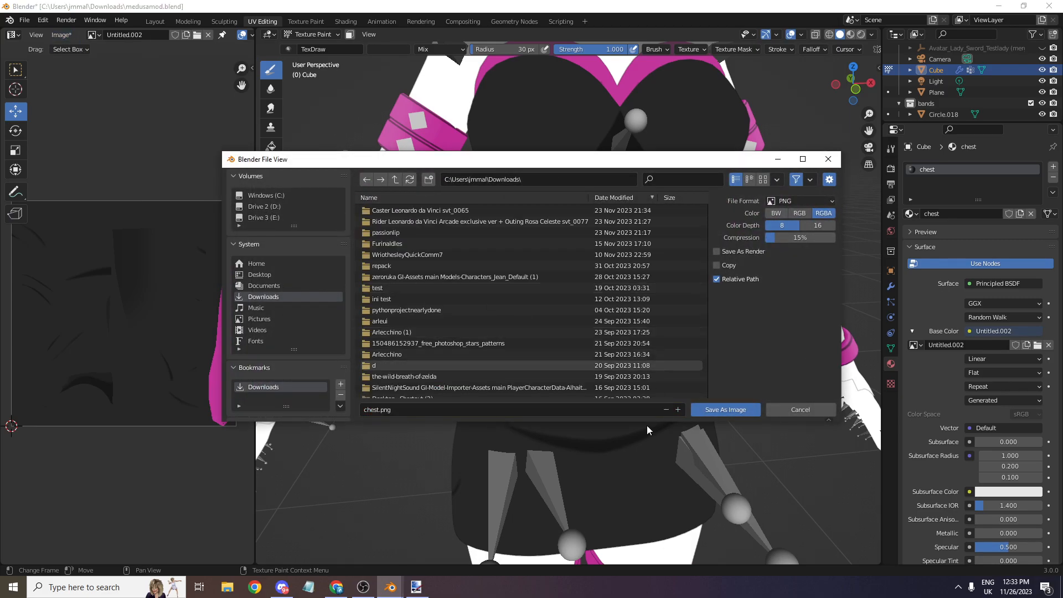
left_click(724, 411)
- Switch to paint.net and close the window holding the Rider-0.png reference
scroll(608, 238, "down", 4)
scroll(809, 178, "up", 1)
left_click_drag(853, 83, 783, 116)
scroll(728, 236, "up", 1)
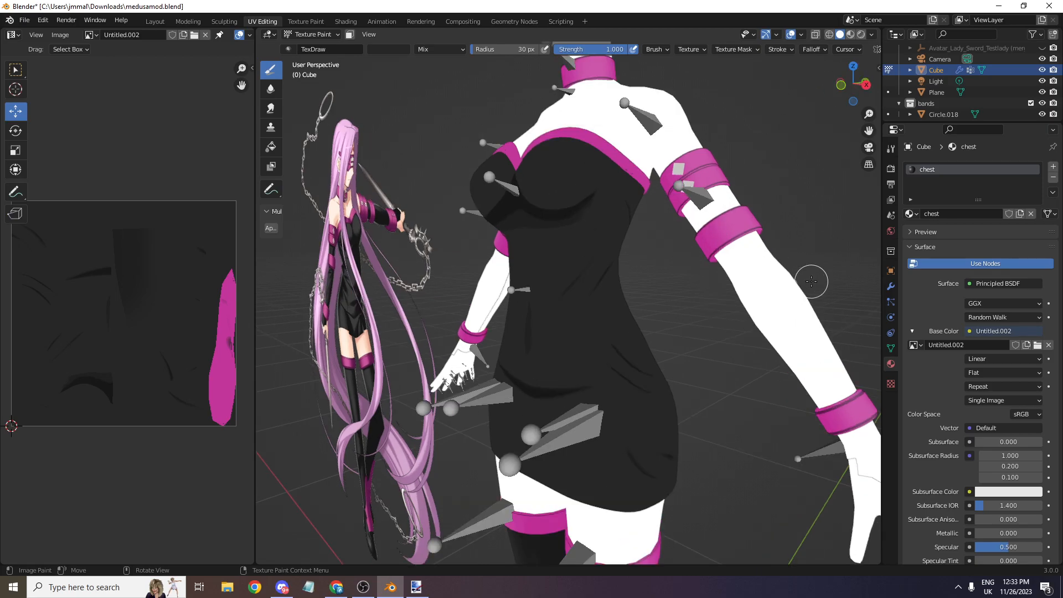
key("alt+Tab")
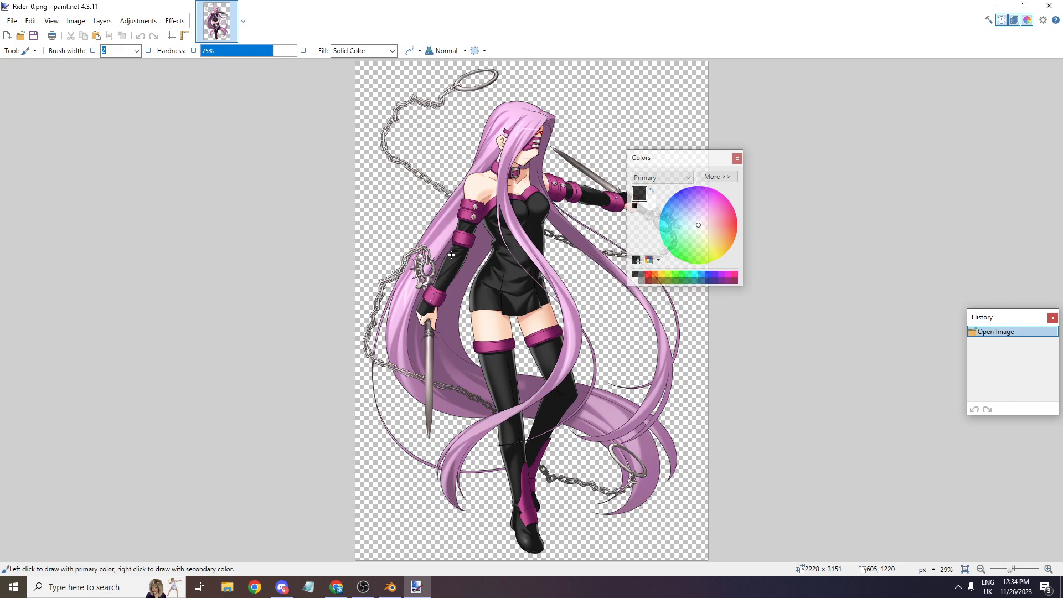
left_click(1051, 6)
- From the front view, leave texture painting for Object Mode and add a Bezier curve to the scene
scroll(740, 107, "down", 6)
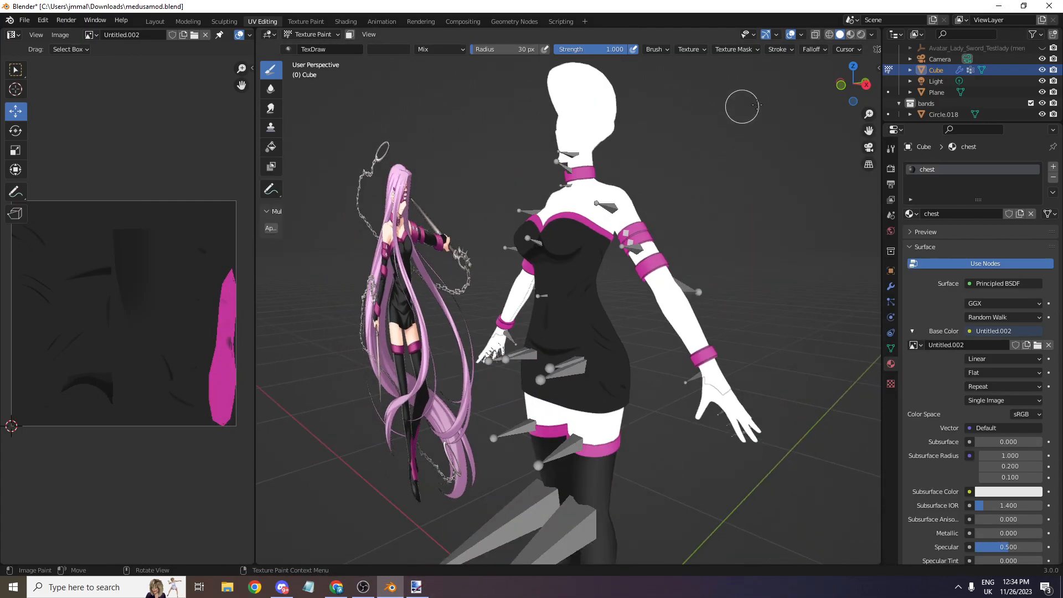
left_click_drag(852, 85, 844, 95)
left_click(851, 101)
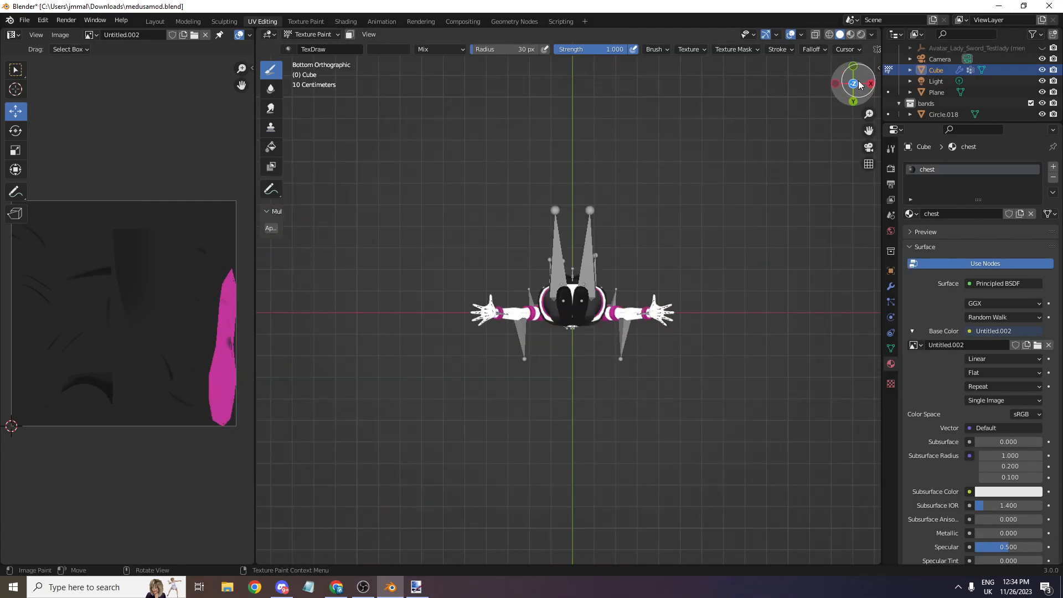
left_click(853, 84)
left_click_drag(868, 130, 968, 142)
scroll(515, 182, "up", 3)
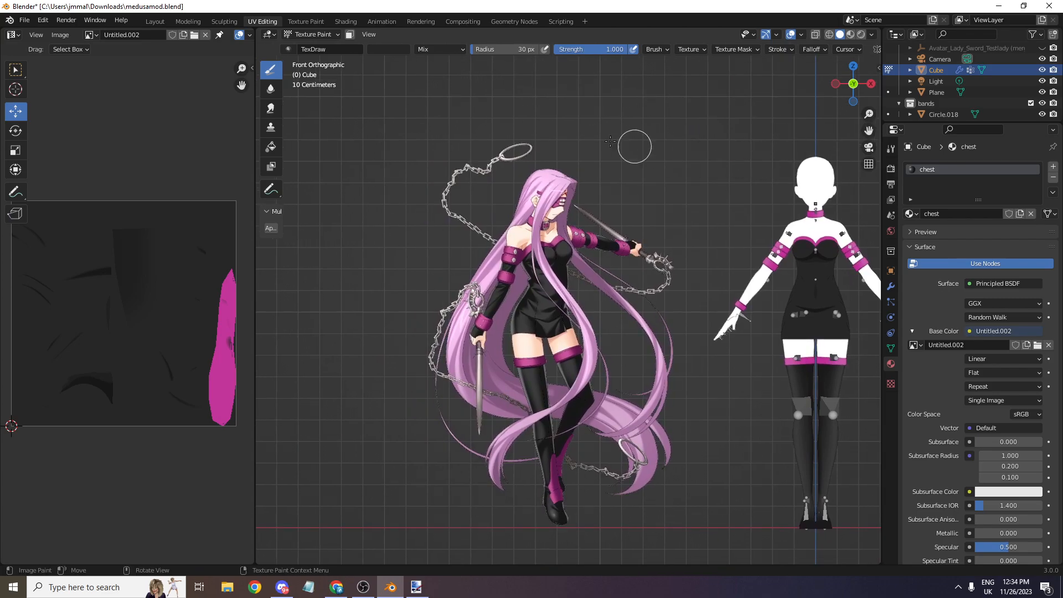
left_click(313, 35)
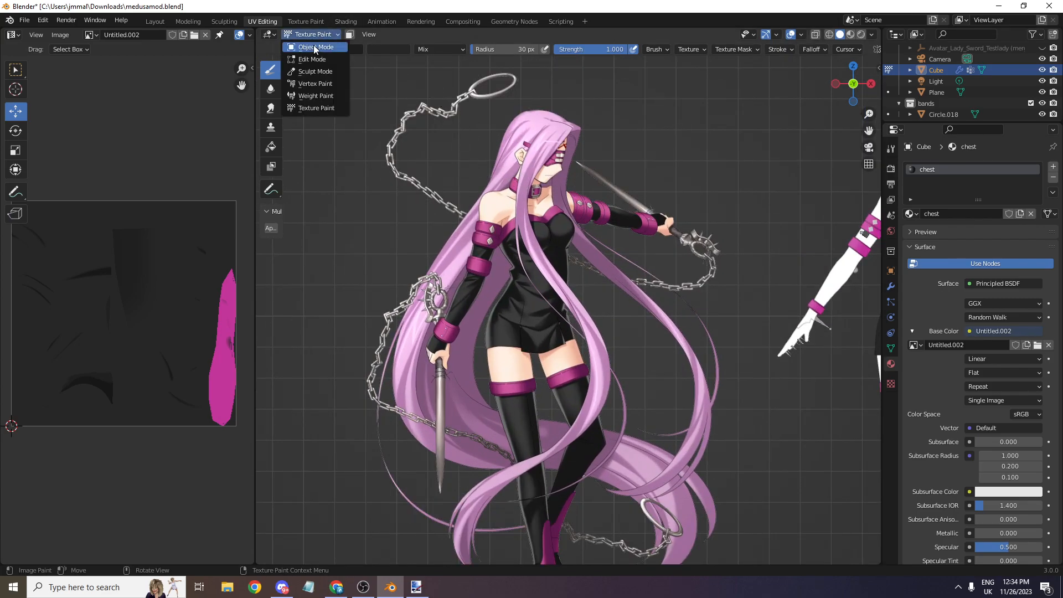
left_click(310, 47)
scroll(410, 72, "down", 6)
left_click(402, 35)
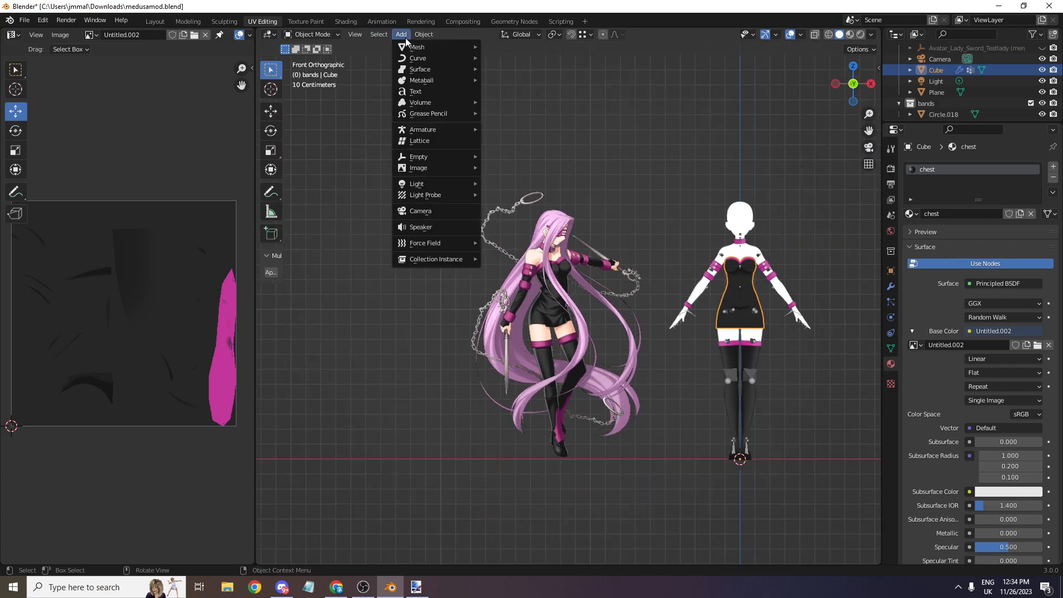
mouse_move(437, 58)
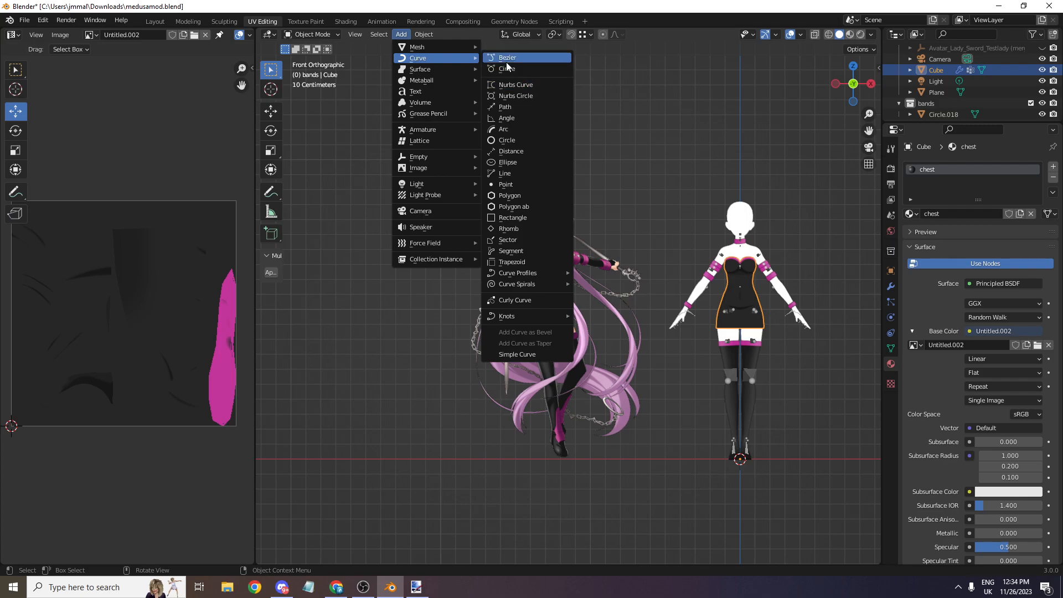
left_click(506, 60)
scroll(799, 87, "down", 2)
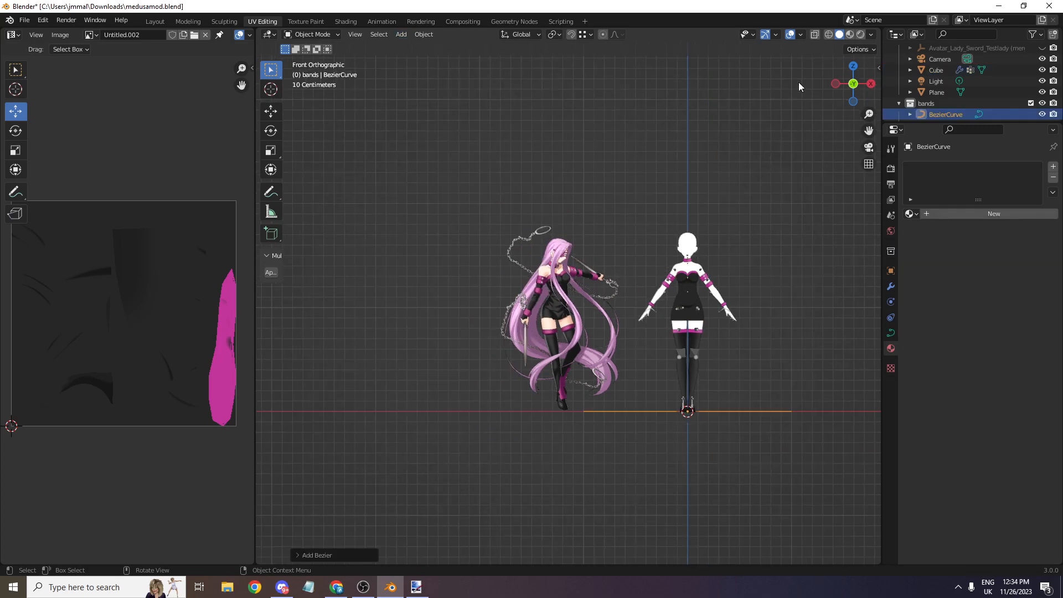
- In Edit Mode from the top view, rotate the Bezier curve's end point on the positive X side to bend the curve
left_click(850, 61)
left_click(853, 66)
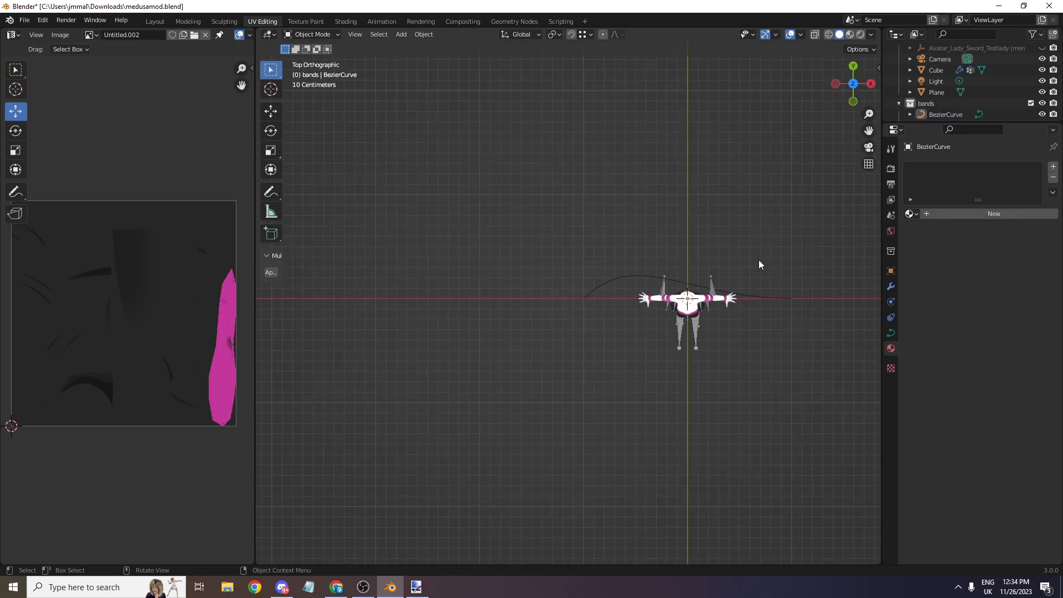
left_click(788, 299)
left_click(310, 34)
left_click(319, 55)
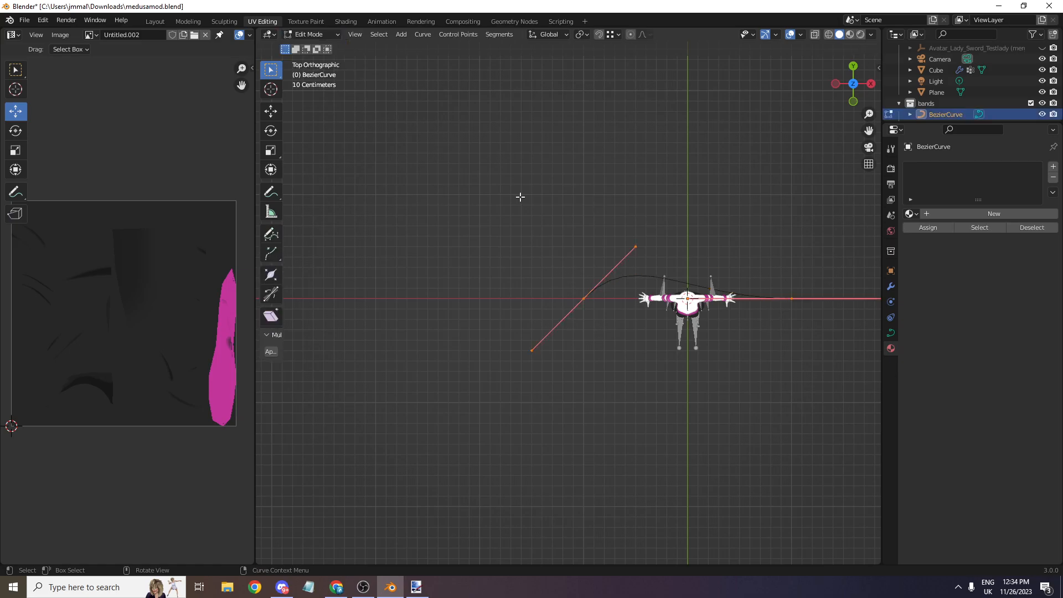
key("r")
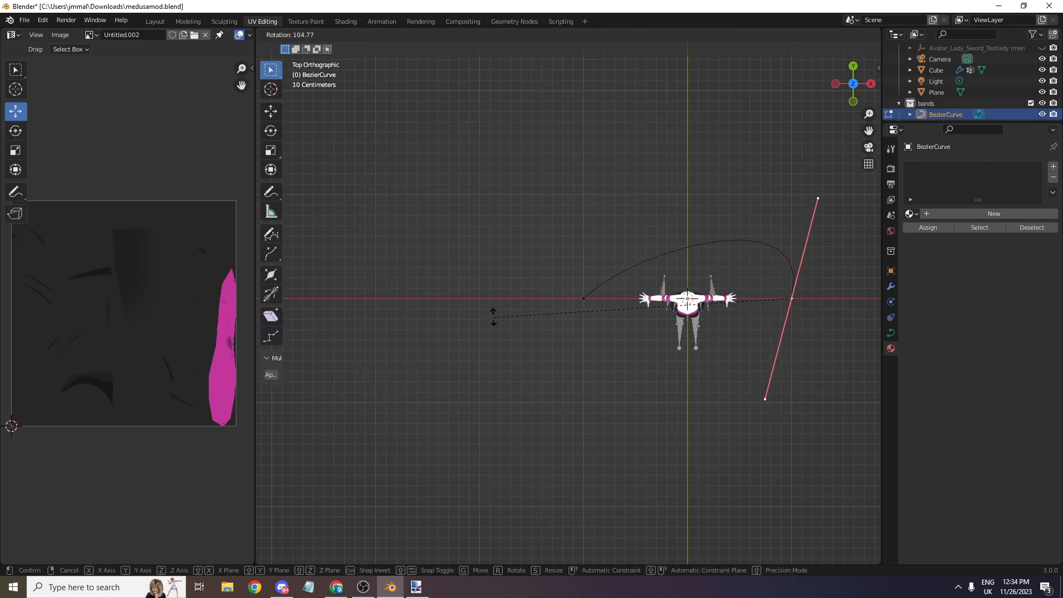
left_click(514, 191)
- Extrude a new control point from the curve's opposite end, rotate its handles and move it slightly farther outward
key("e")
left_click(349, 338)
key("r")
left_click(344, 399)
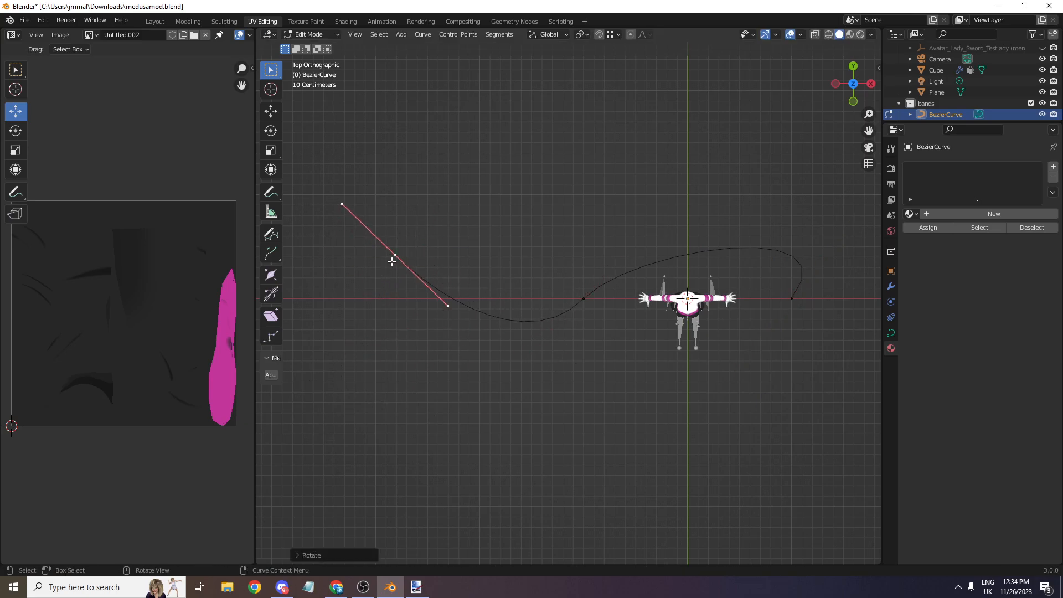
scroll(454, 232, "up", 2)
left_click(274, 116)
scroll(356, 264, "down", 1)
left_click_drag(366, 254, 350, 239)
scroll(407, 287, "down", 1)
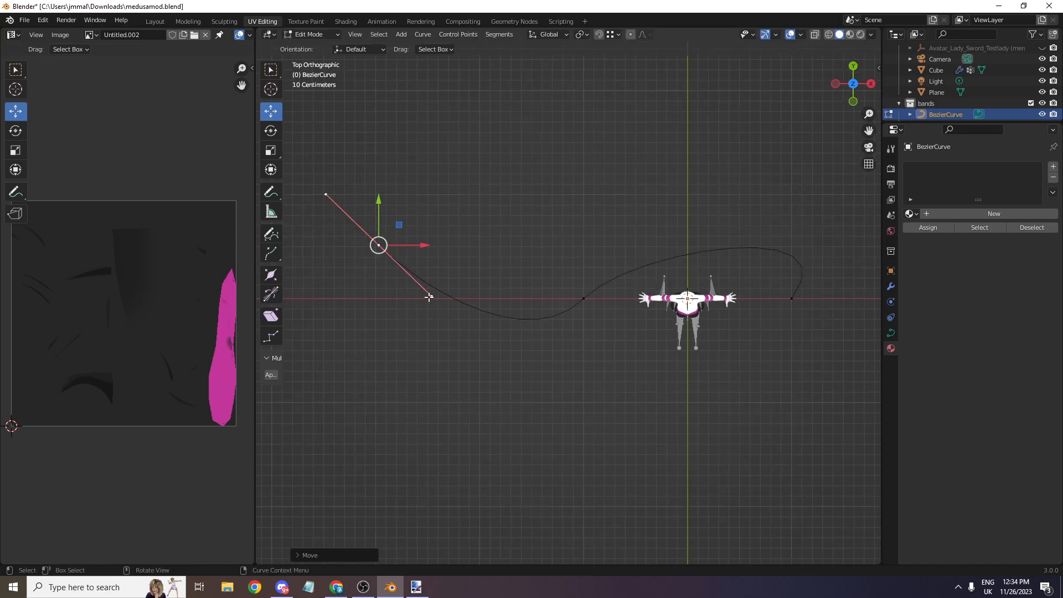
- Reposition the inner handle of the new end point to reshape the curve's outer bend
left_click(448, 310)
left_click(378, 245)
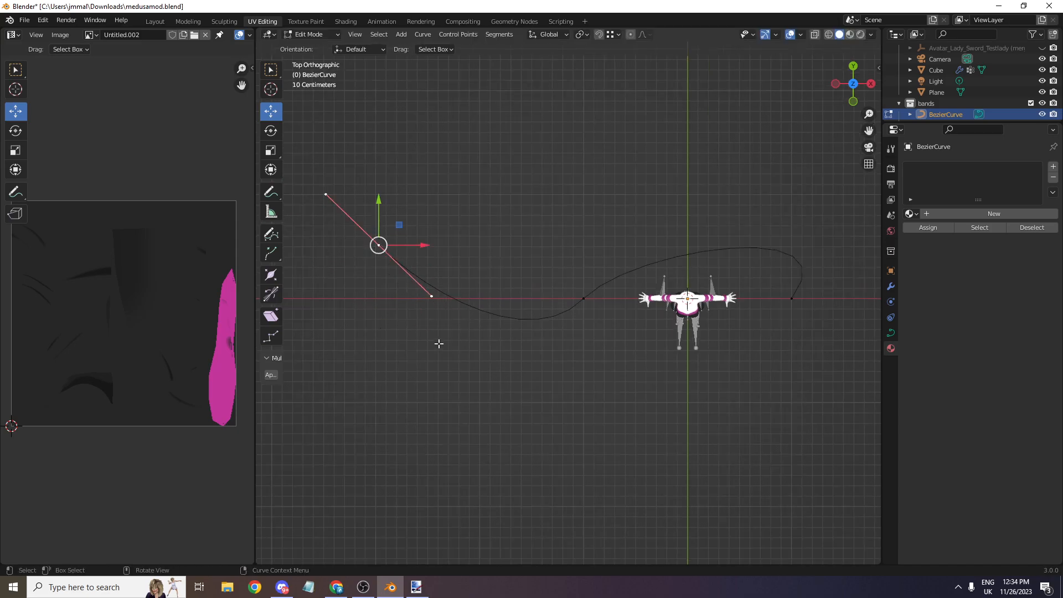
left_click(434, 307)
left_click(380, 247)
left_click(428, 297)
left_click_drag(433, 296, 402, 317)
- Select all the curve's control points and rotate them 90° about the X axis
scroll(570, 290, "down", 3)
scroll(800, 122, "up", 1)
left_click_drag(855, 84, 847, 5)
scroll(591, 338, "up", 4)
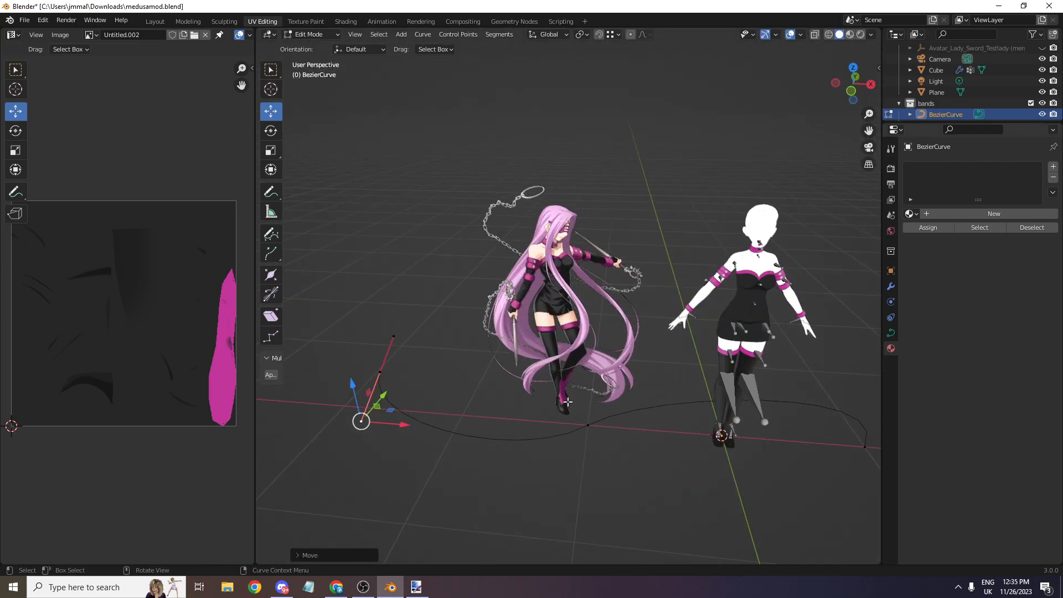
left_click(592, 410)
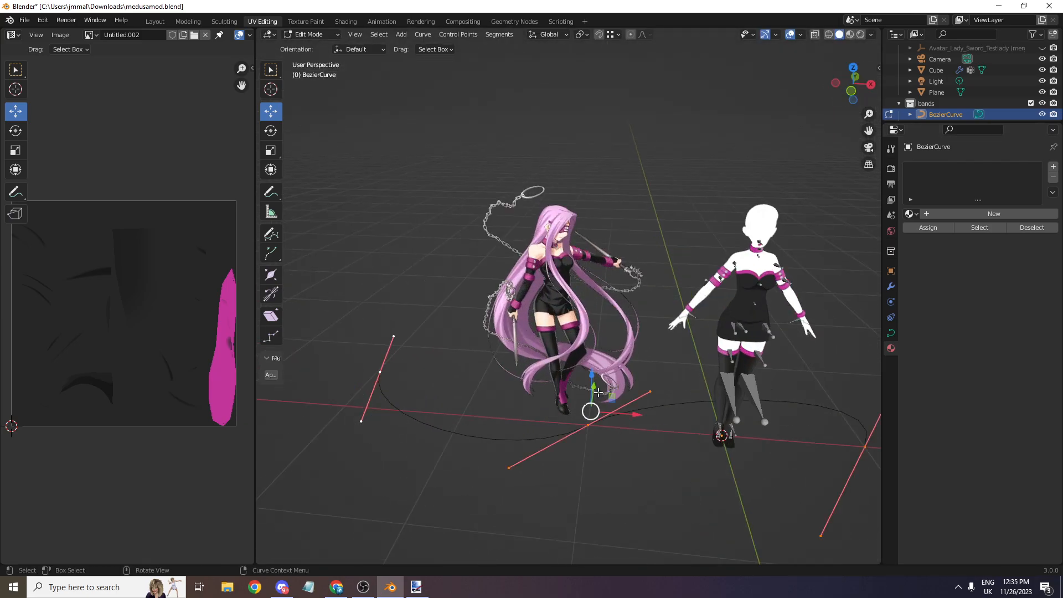
left_click(851, 92)
scroll(767, 242, "down", 1)
type("rx90")
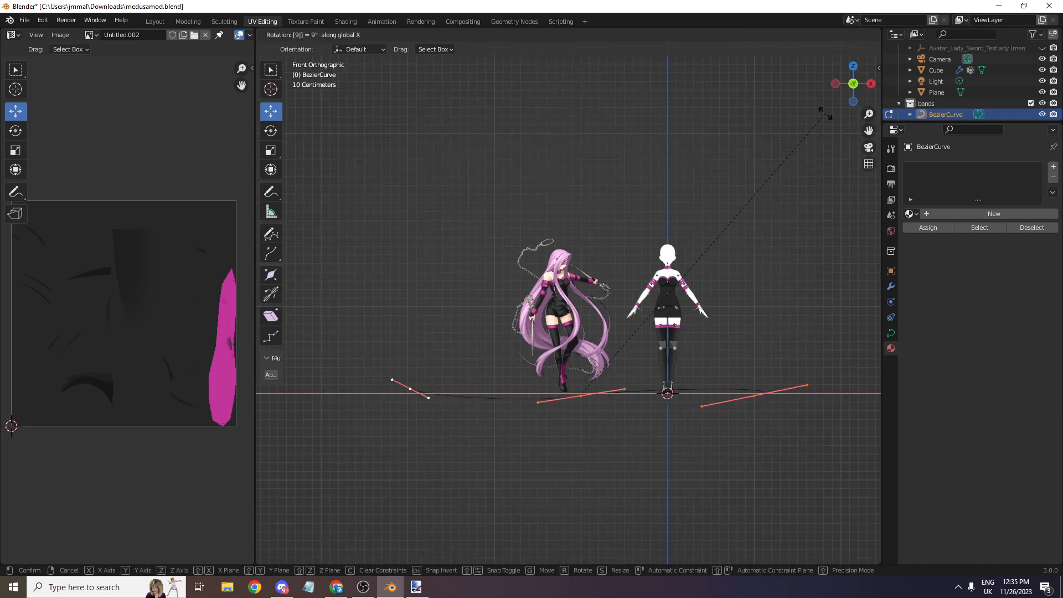
key("Return")
- Shrink the whole curve and move it up beside the reference character's chain
left_click_drag(582, 390, 557, 266)
key("s")
left_click(565, 302)
scroll(565, 302, "down", 3)
scroll(565, 302, "up", 5)
key("g")
left_click(415, 271)
key("s")
left_click(561, 335)
- Return to Object Mode and add a plane mesh to the scene
left_click_drag(861, 103, 878, 172)
left_click_drag(869, 131, 1062, 132)
scroll(868, 130, "down", 3)
left_click_drag(868, 131, 421, 111)
scroll(686, 183, "up", 4)
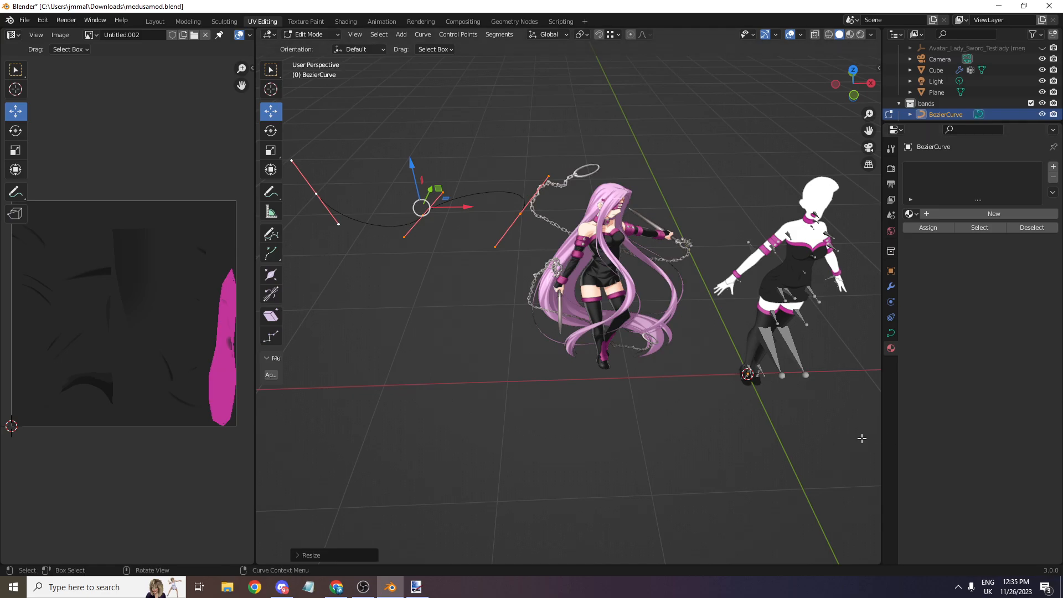
scroll(447, 154, "down", 1)
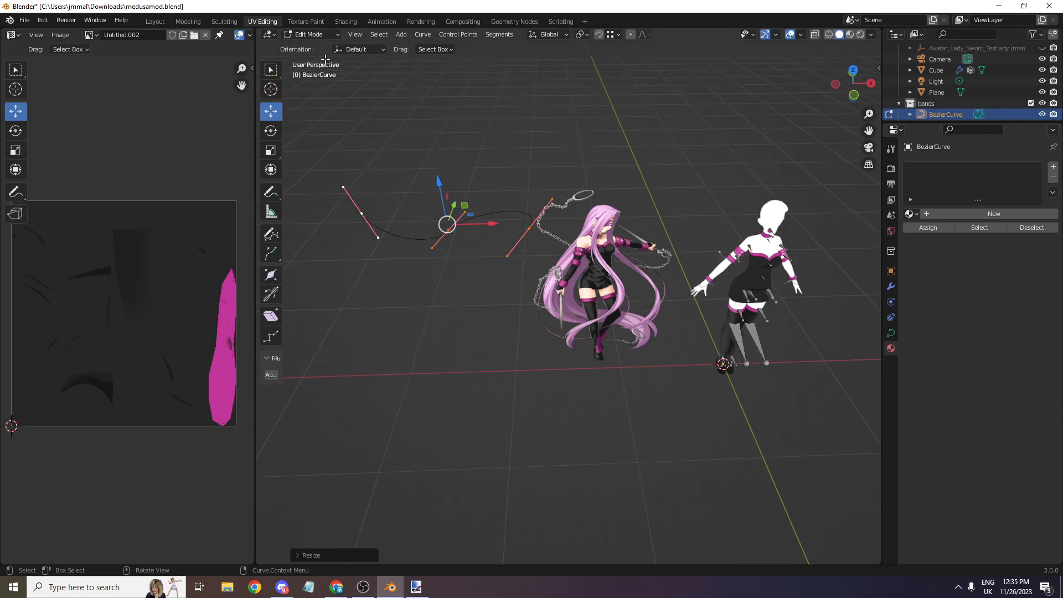
left_click(319, 35)
left_click(313, 44)
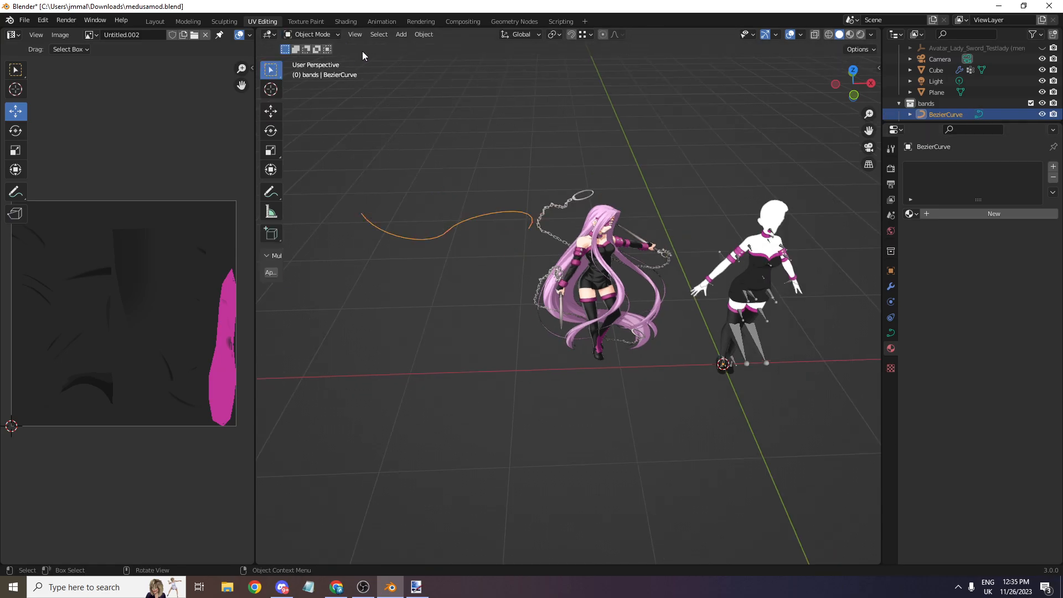
left_click(399, 37)
mouse_move(432, 54)
left_click(402, 35)
mouse_move(433, 47)
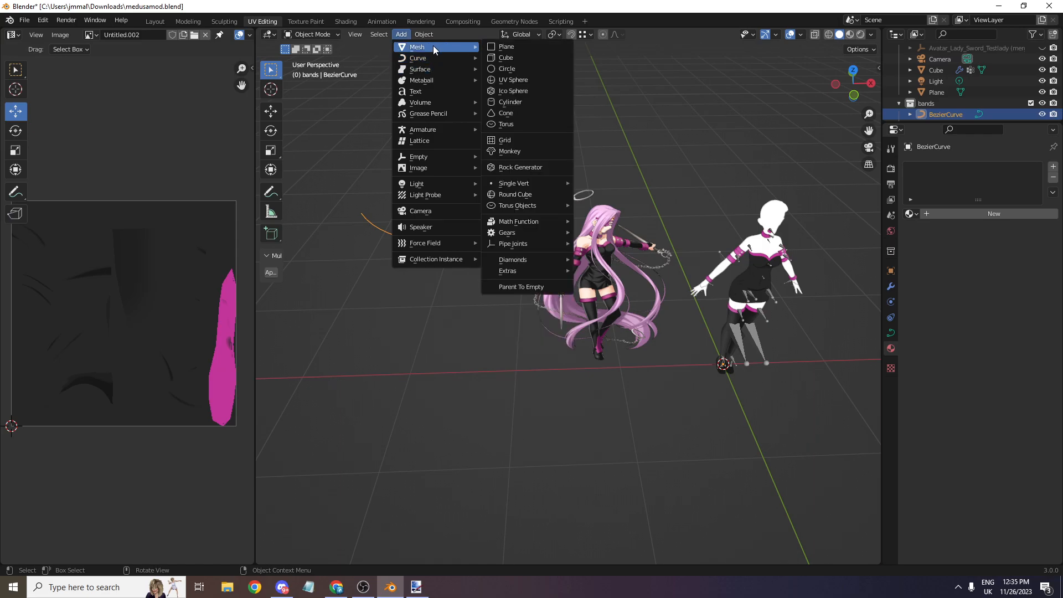
left_click(490, 47)
scroll(542, 92, "up", 2)
- In Edit Mode from the top view, stretch the plane along the X axis into a rectangle
left_click(310, 34)
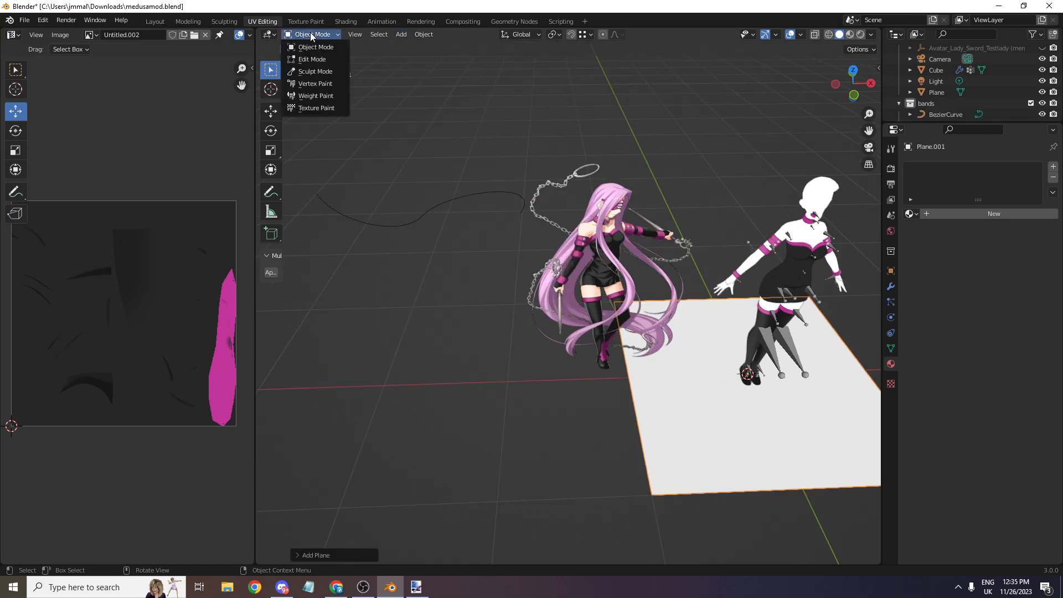
left_click(311, 59)
scroll(807, 142, "down", 3)
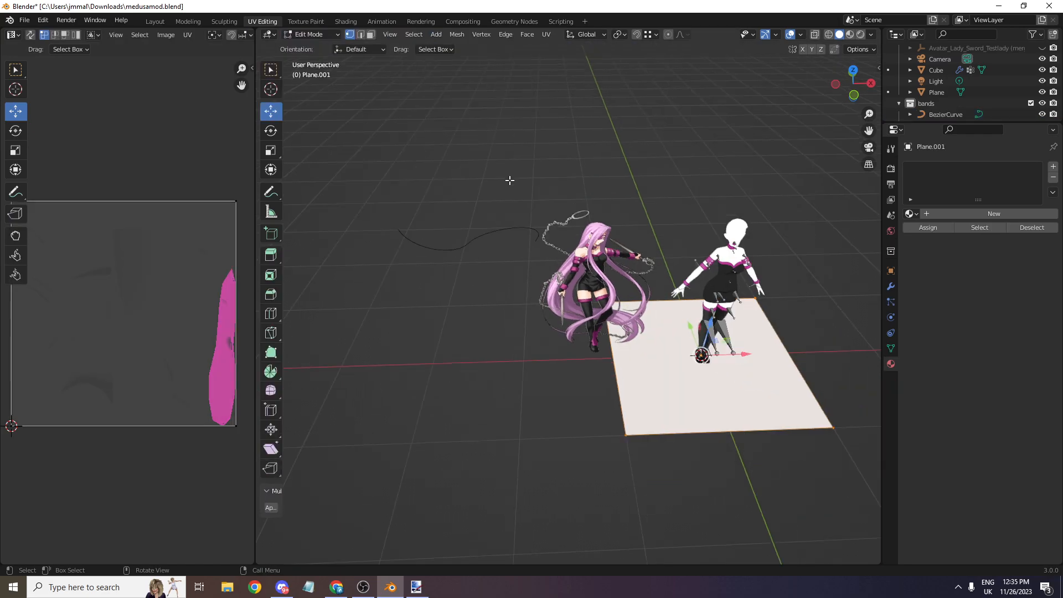
left_click(853, 67)
key("s")
key("x")
key("Return")
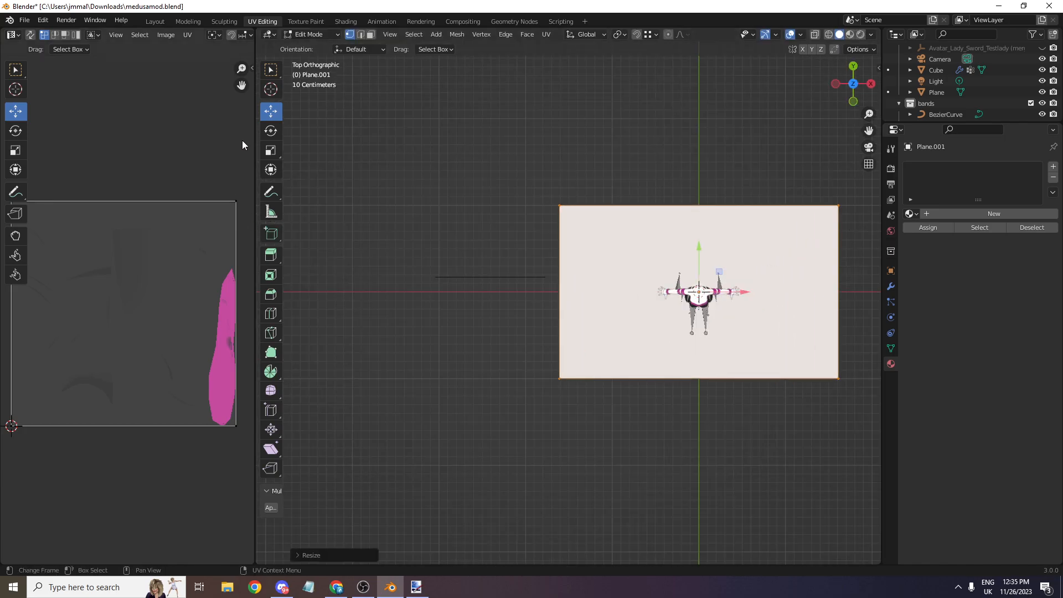
- Try insetting the rectangular plane's face, and undo the inset
key("i")
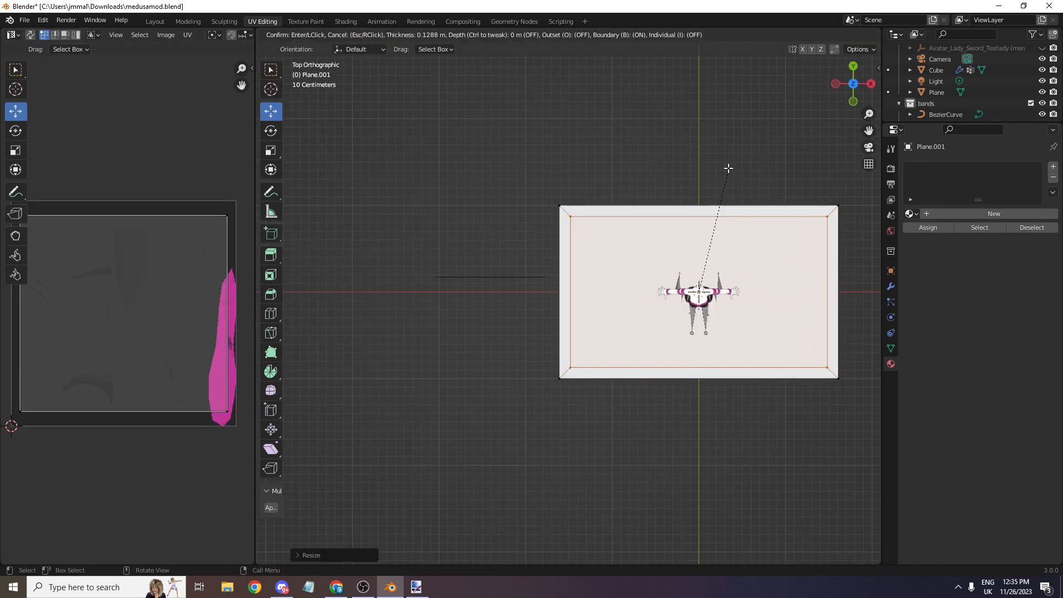
left_click(717, 181)
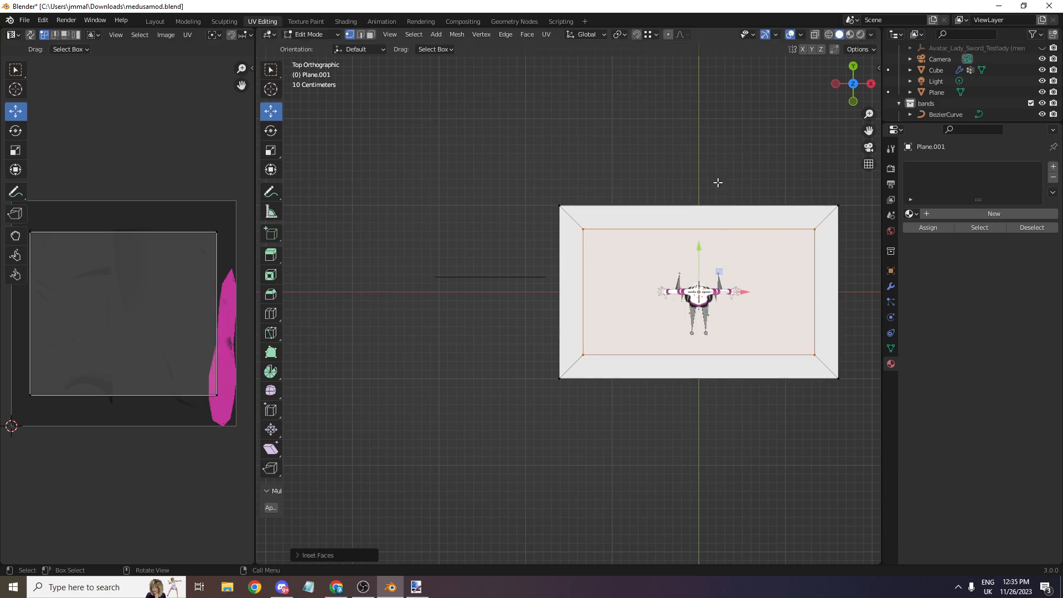
key("ctrl+z")
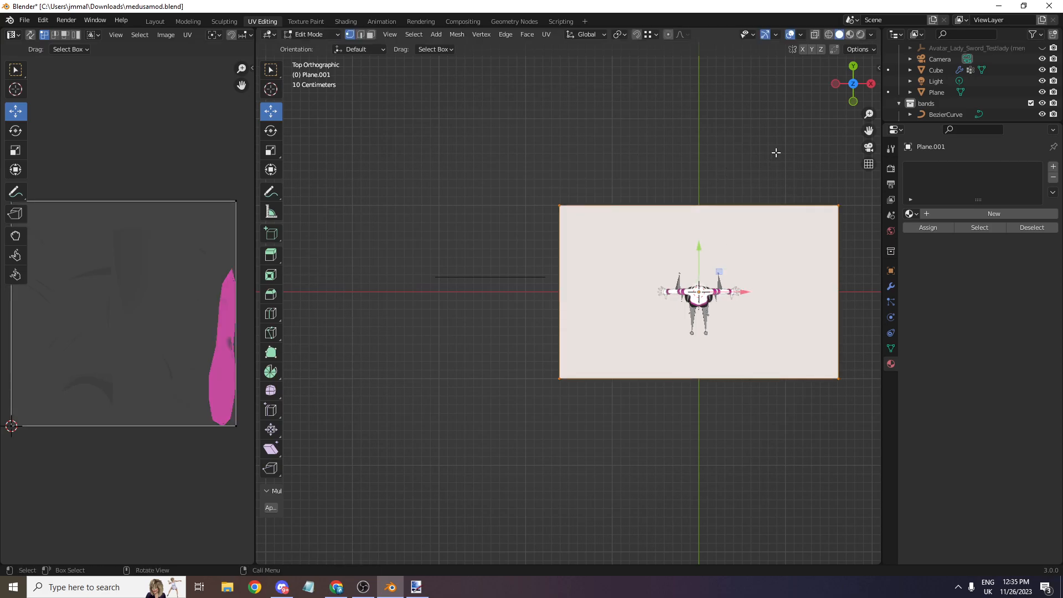
- Inset the rectangular plane's face and delete the inner face to leave an open frame
key("i")
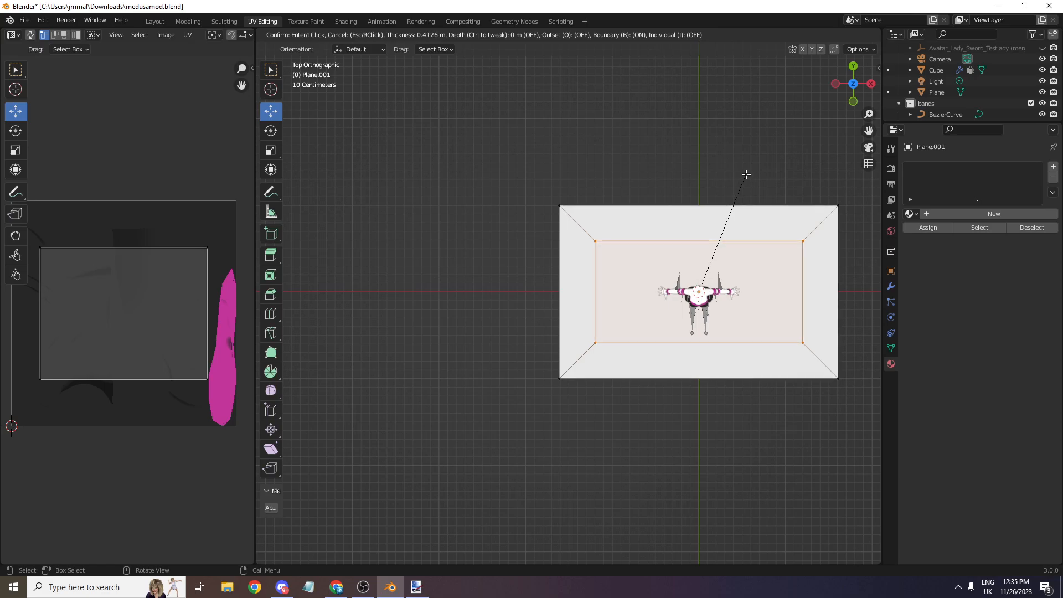
left_click(682, 205)
key("x")
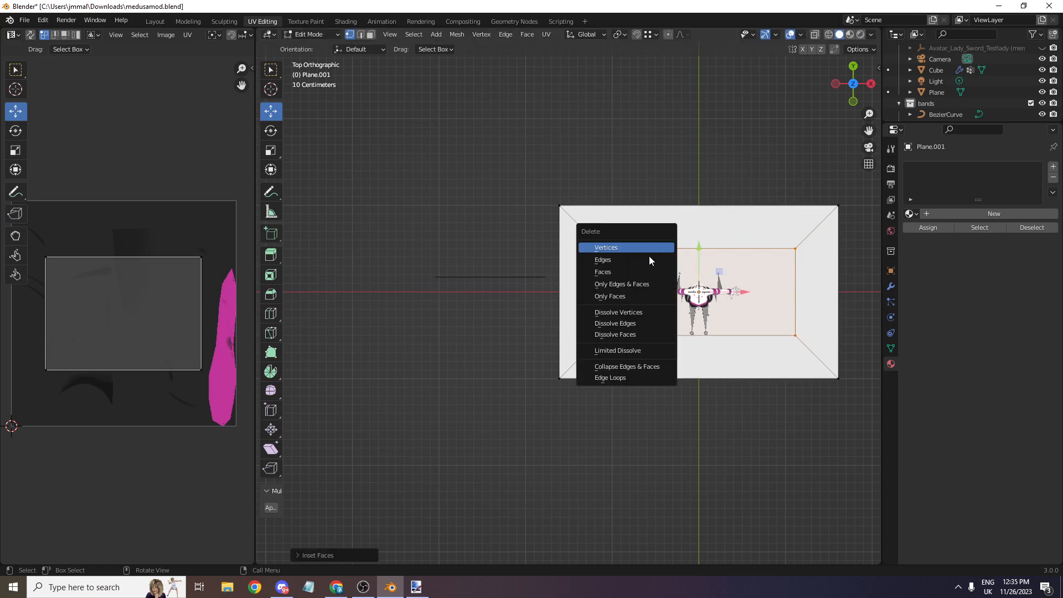
left_click(651, 270)
- Select the whole frame and extrude it upward in front view to give it thickness
left_click(853, 102)
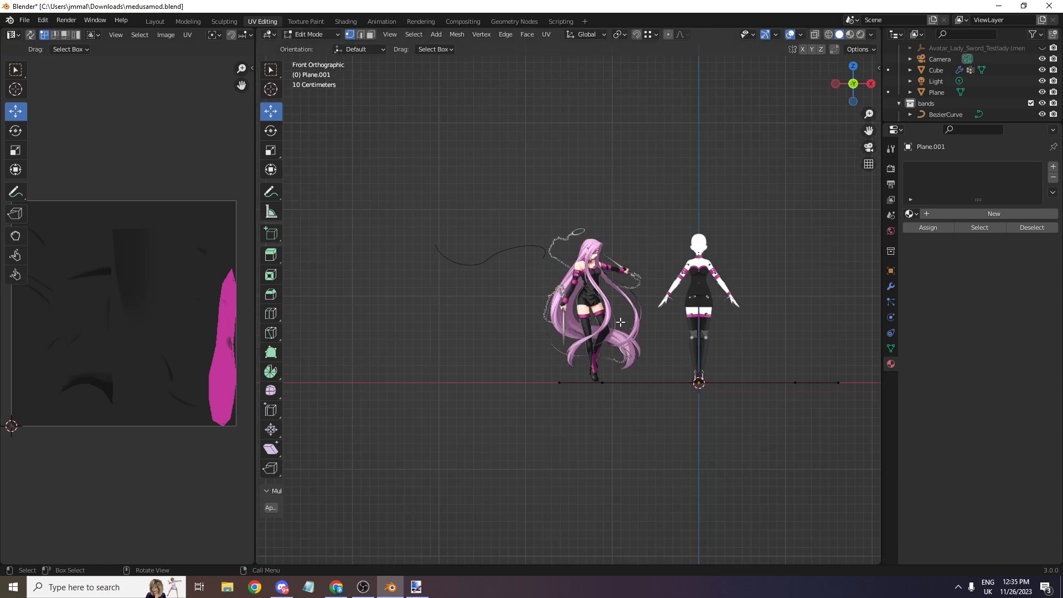
key("l")
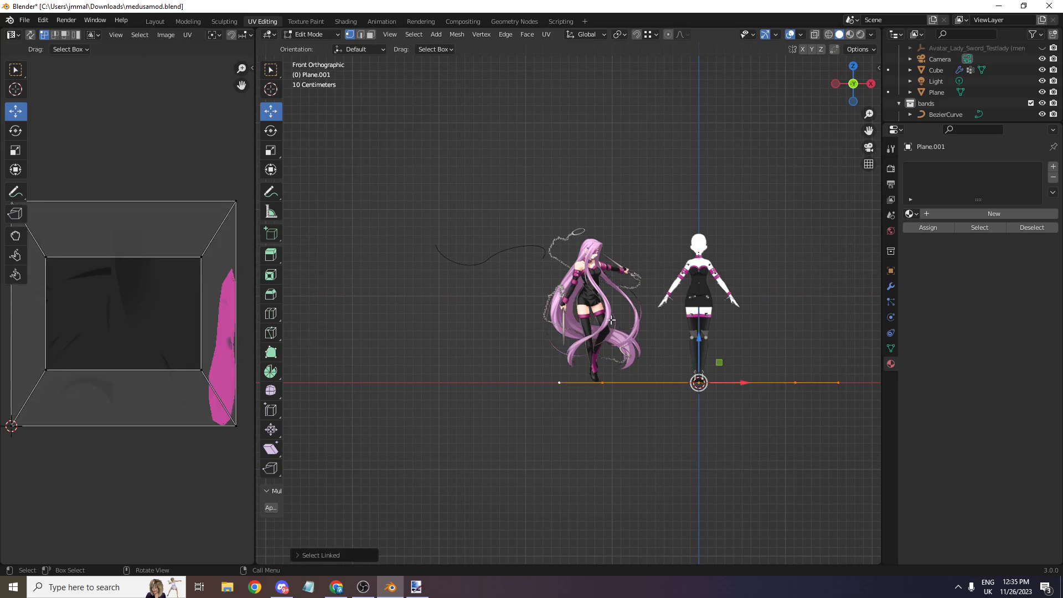
key("e")
left_click(620, 256)
- Bevel all edges of the extruded frame with a width of about 0.199 m and 1 segment
left_click_drag(861, 90, 843, 112)
key("alt+a")
key("ctrl+l")
key("ctrl+b")
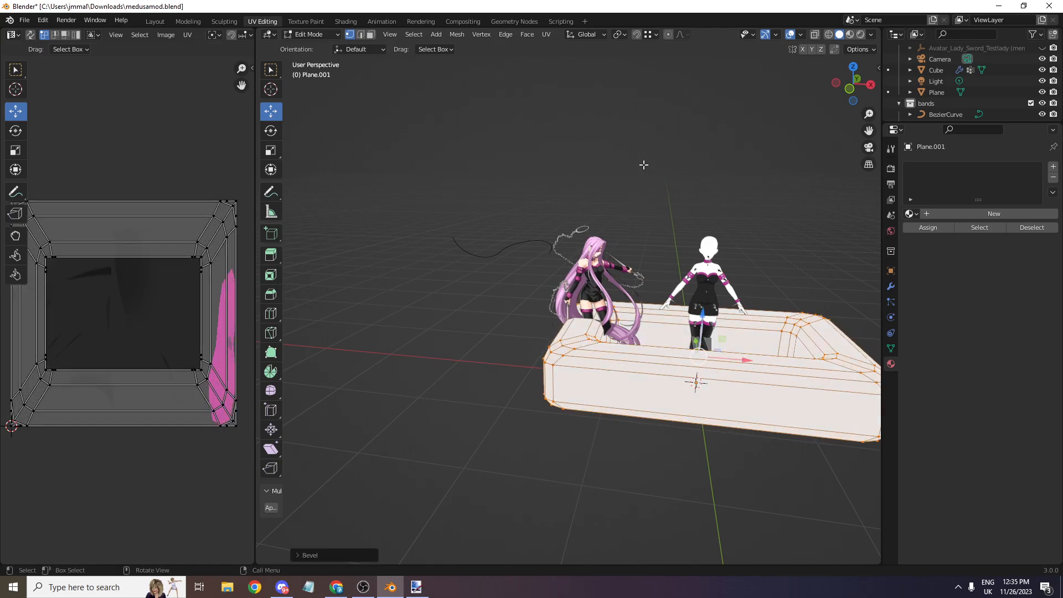
key("Escape")
key("ctrl+b")
scroll(686, 166, "up", 2)
left_click(681, 157)
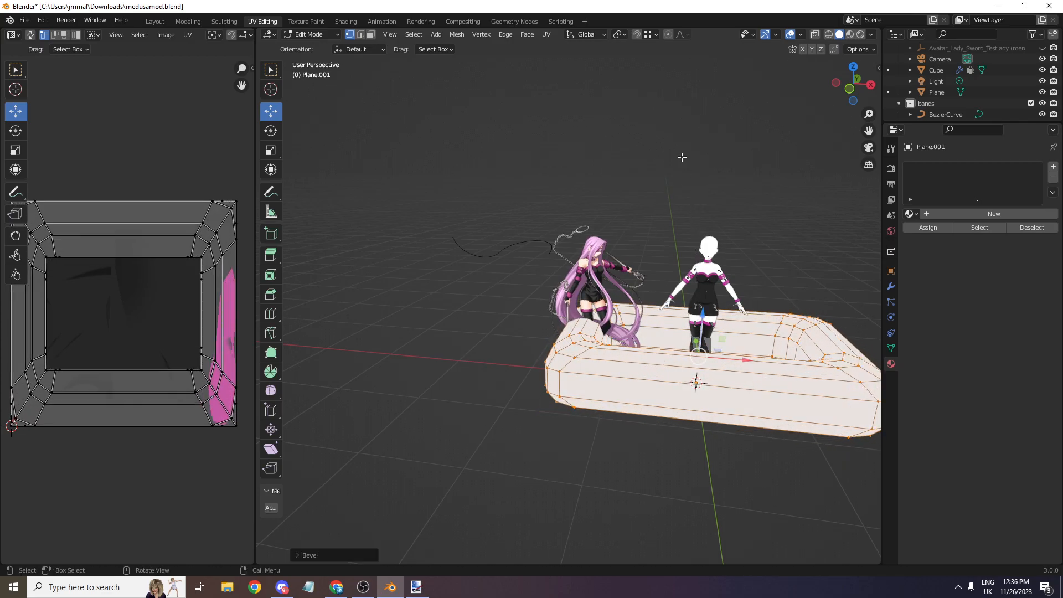
left_click(313, 554)
left_click(359, 395)
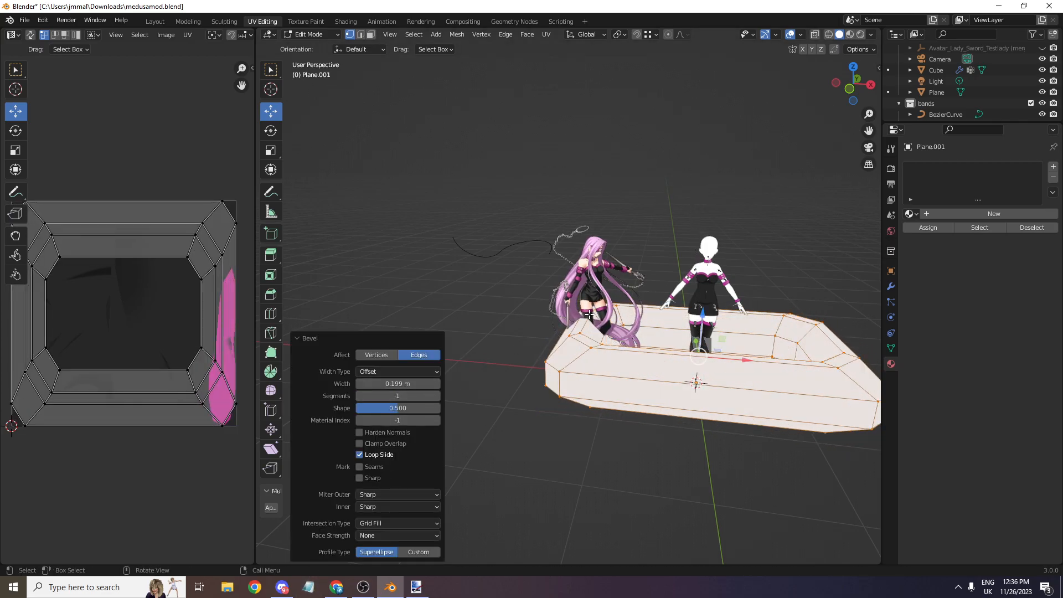
scroll(754, 216, "down", 1)
scroll(764, 191, "up", 1)
left_click_drag(853, 97, 811, 92)
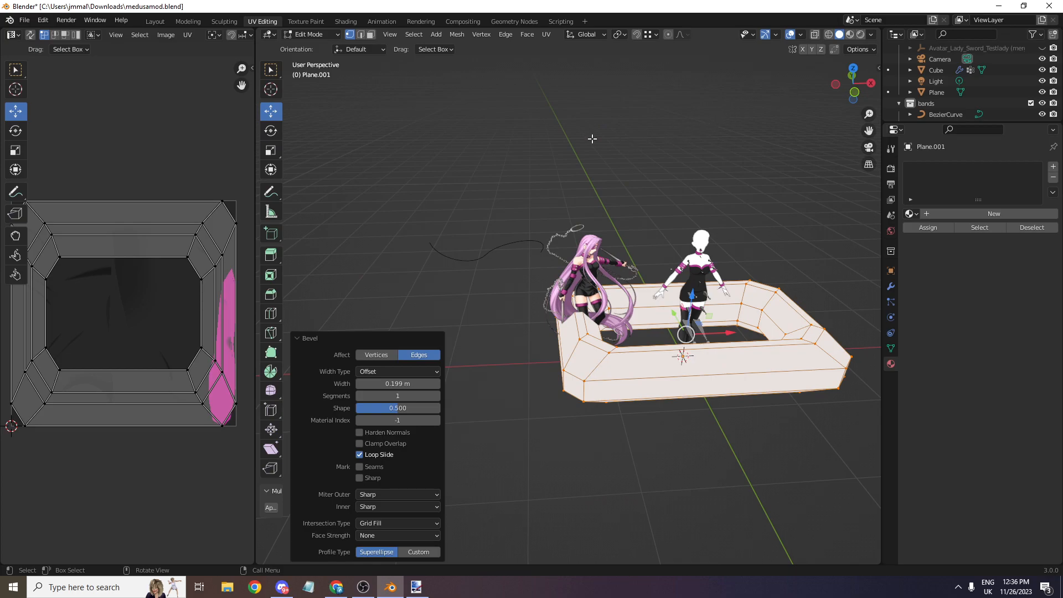
scroll(608, 140, "up", 1)
left_click(310, 35)
left_click(301, 45)
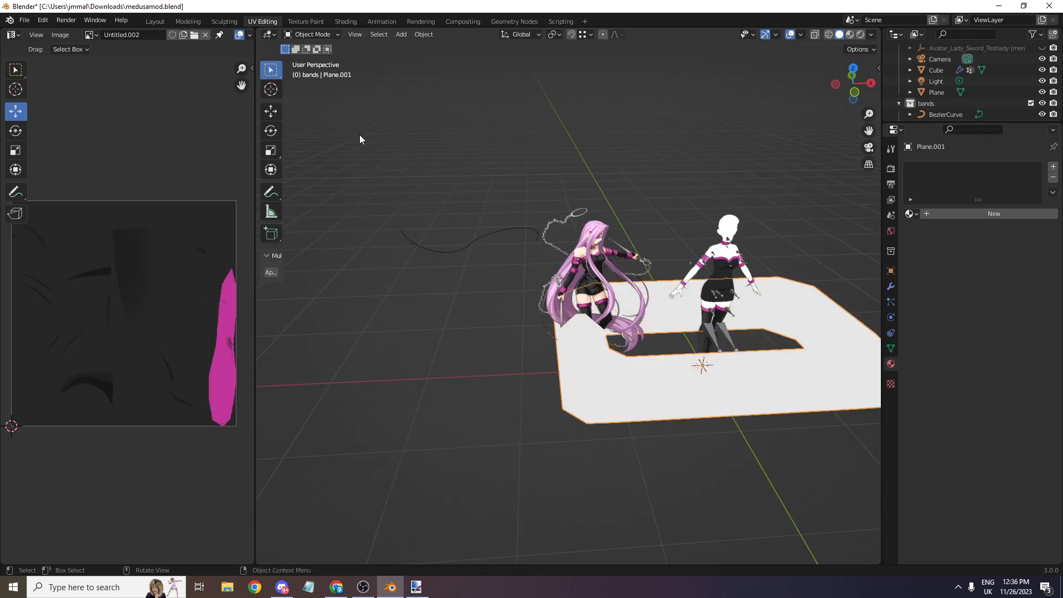
scroll(515, 268, "up", 4)
scroll(520, 255, "down", 5)
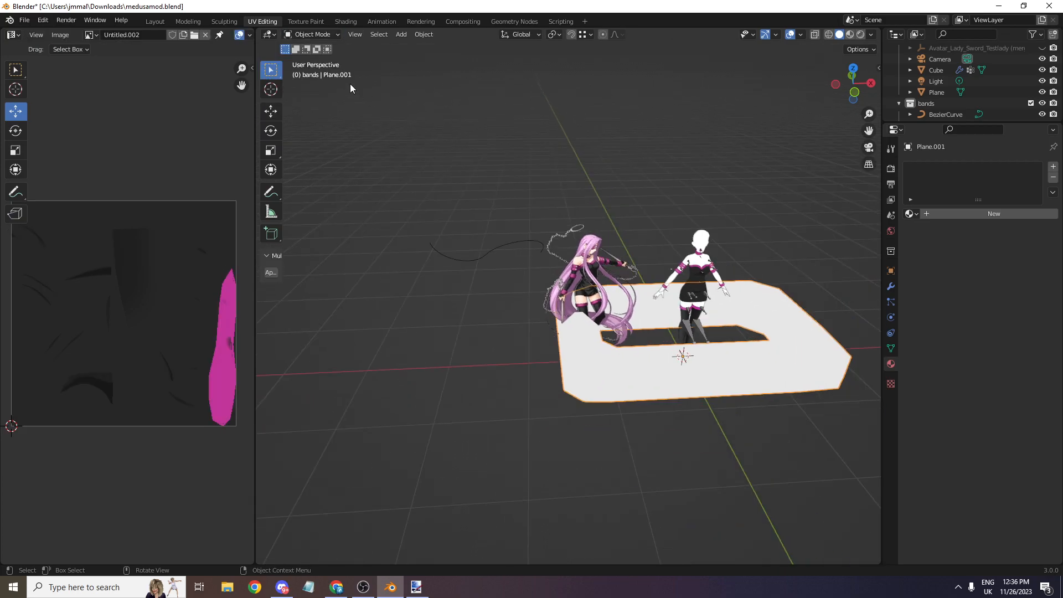
left_click(319, 34)
left_click(303, 55)
left_click(317, 32)
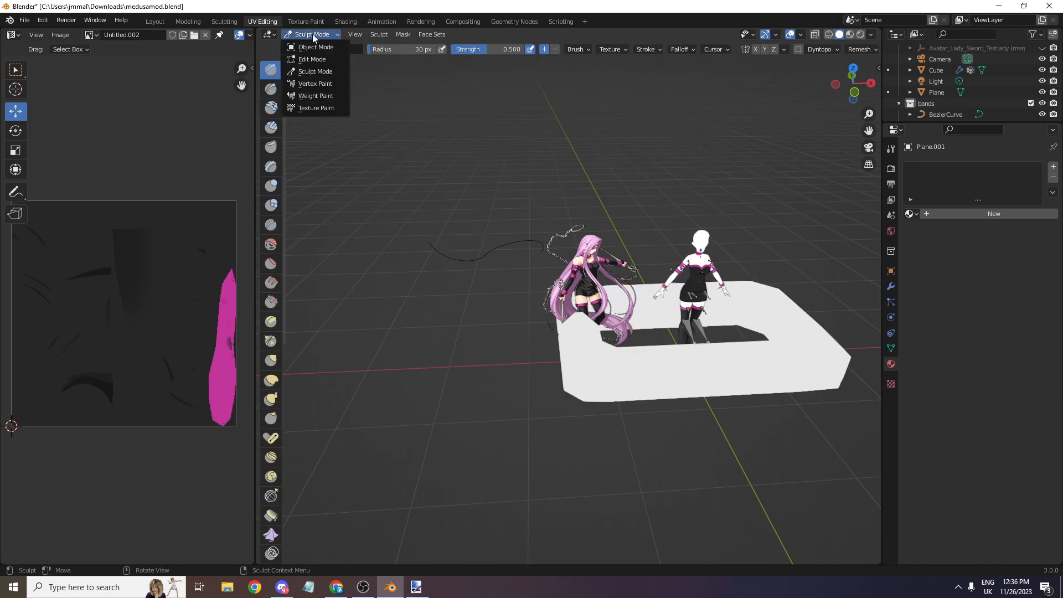
scroll(471, 61, "up", 1)
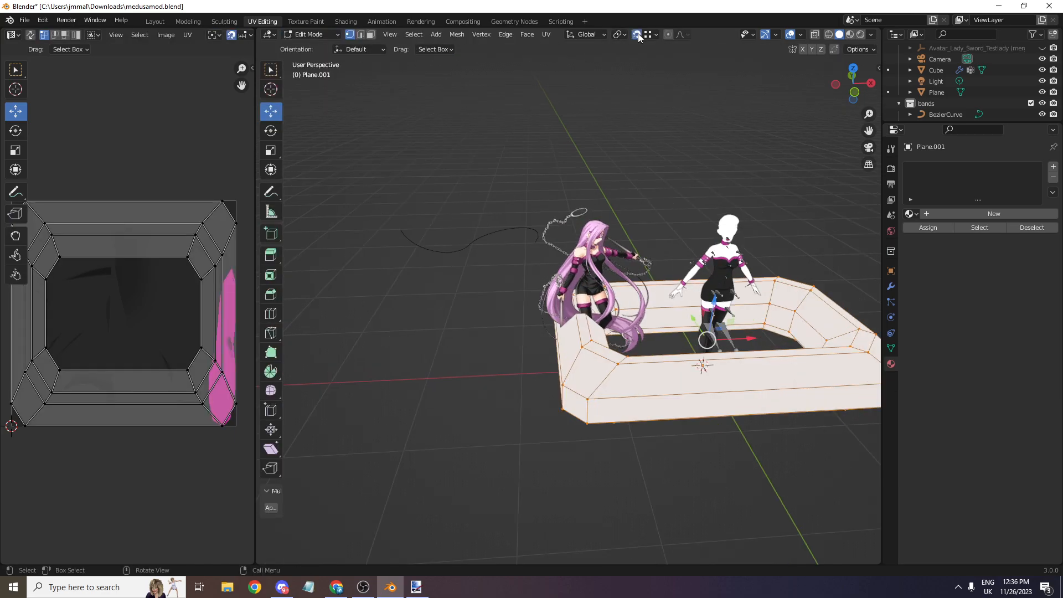
- Set the transform pivot point to the 3D Cursor and scale the link down to about 0.021 in front view
left_click(621, 35)
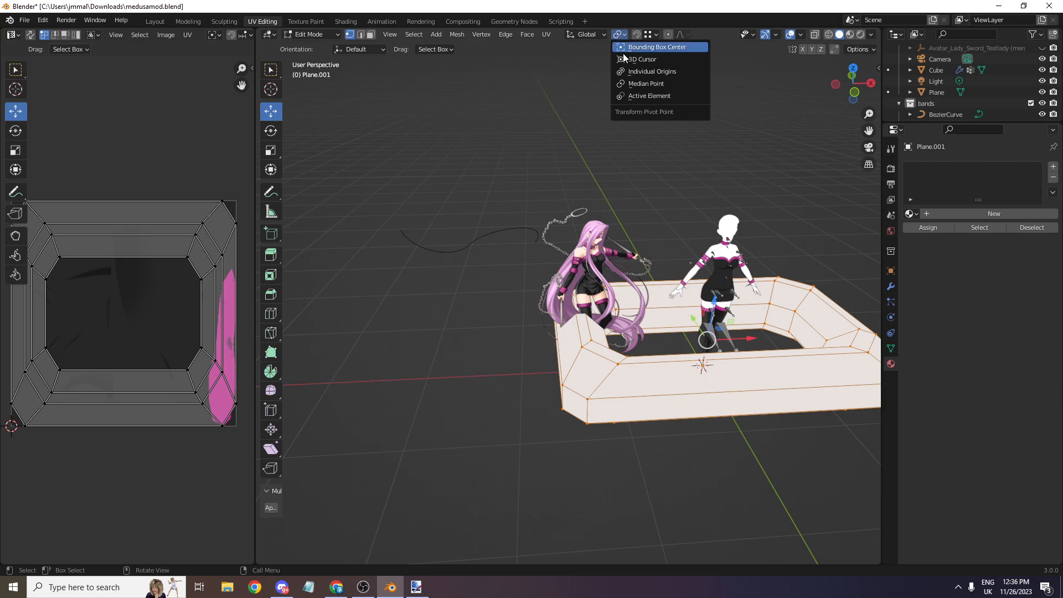
left_click(640, 60)
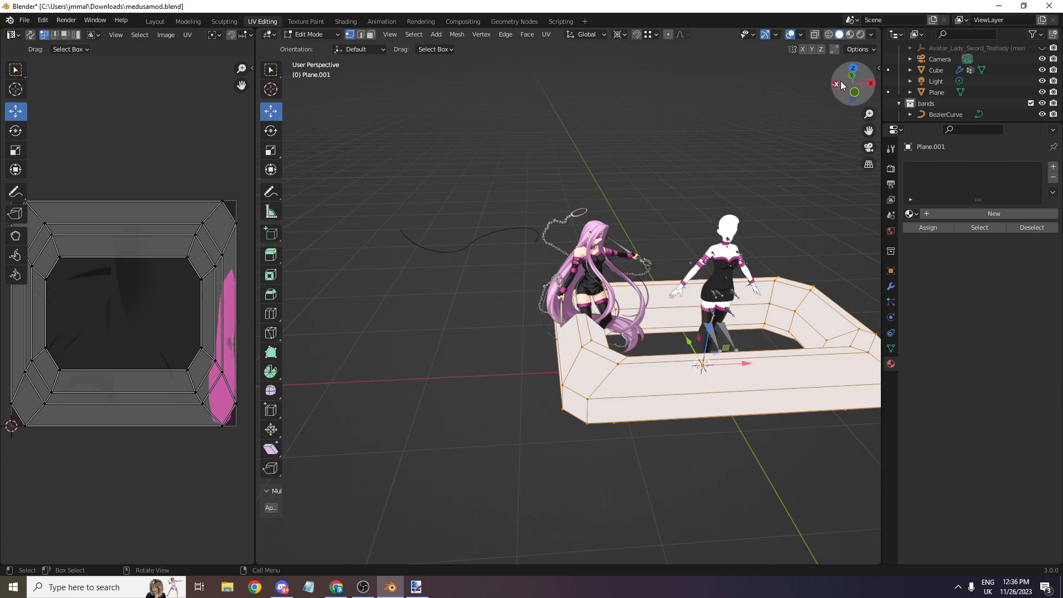
key("KP_1")
key("s")
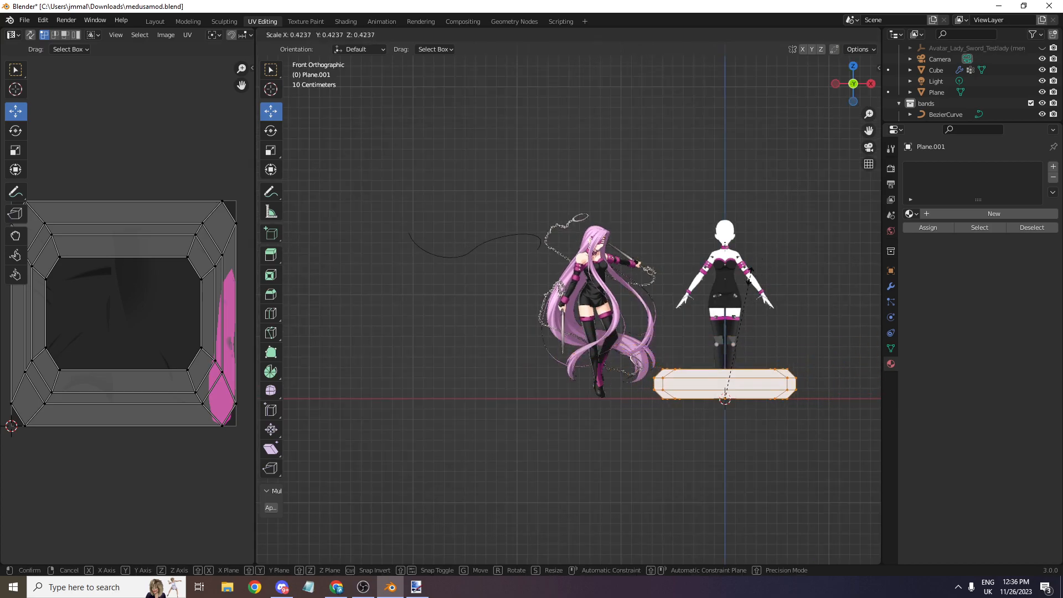
left_click(727, 386)
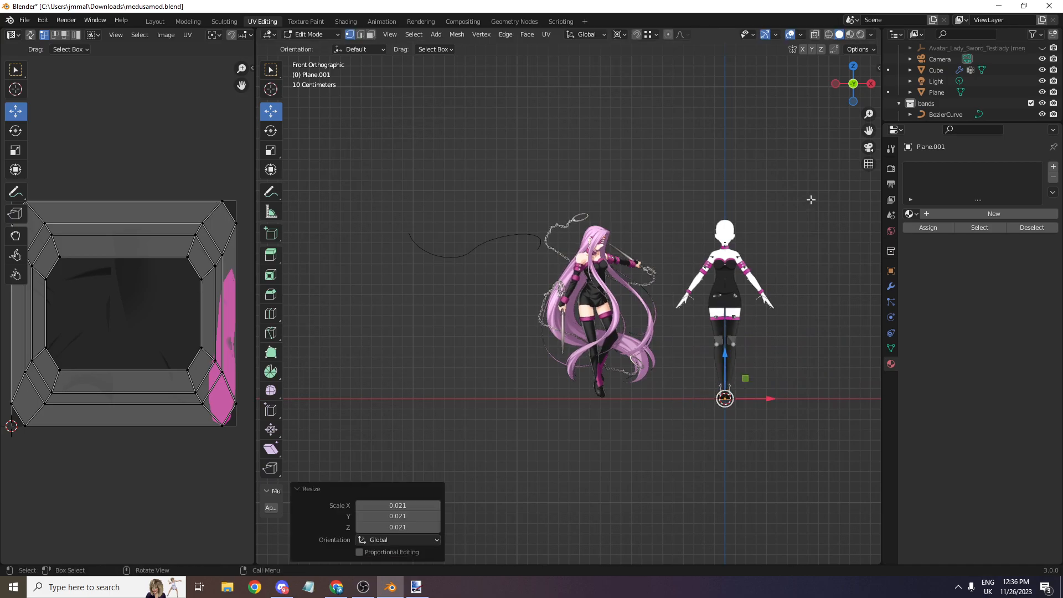
- Shrink the link further by factors of about 0.763 and 0.554, turning on X-ray to see it between the feet
scroll(802, 204, "up", 1)
middle_click_drag(845, 138, 635, 37, "shift")
scroll(557, 370, "up", 11)
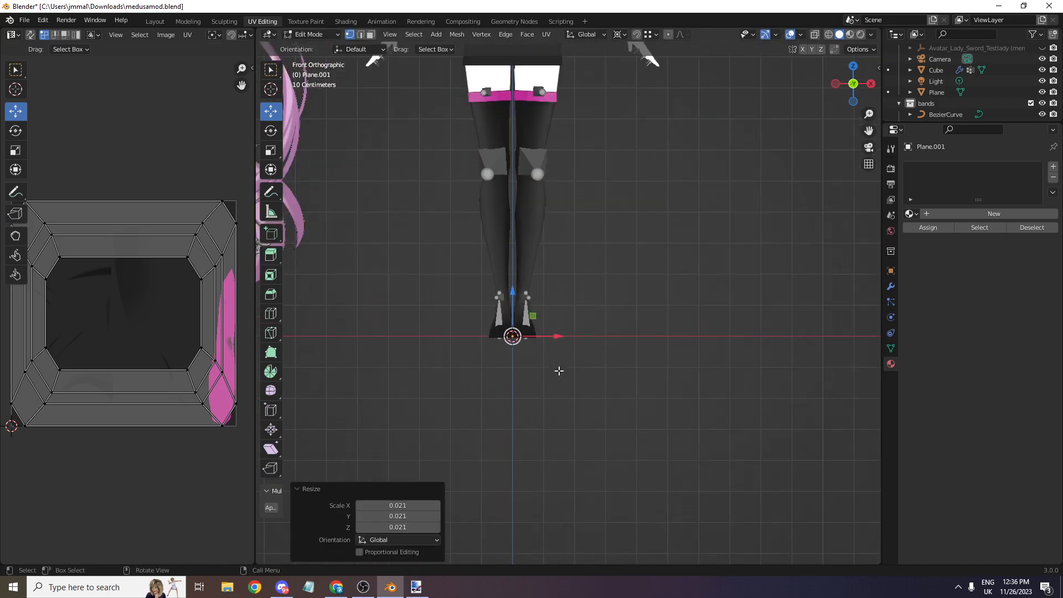
key("s")
left_click(572, 316)
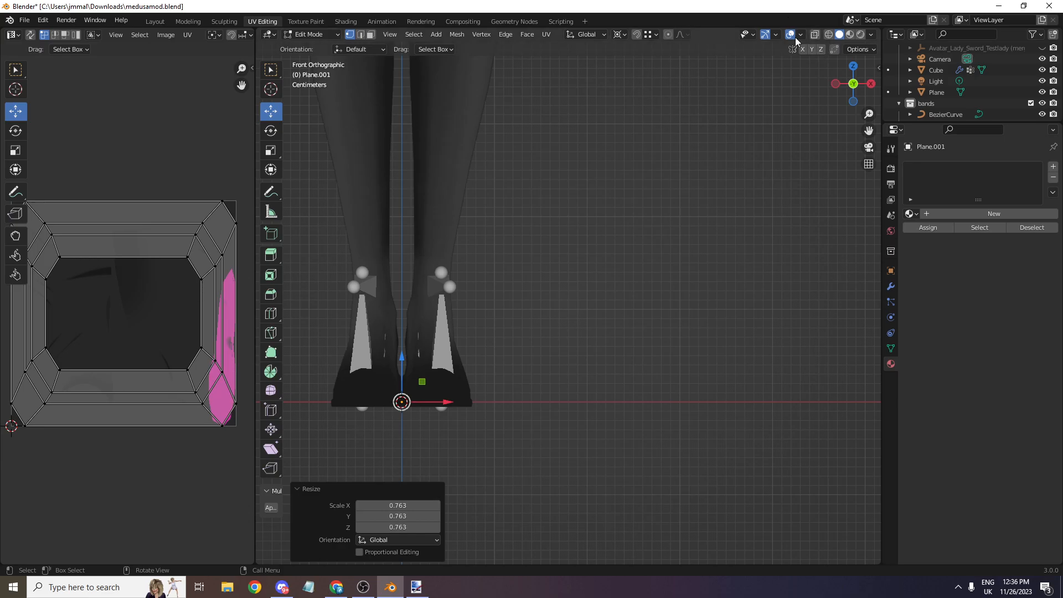
left_click(815, 35)
key("s")
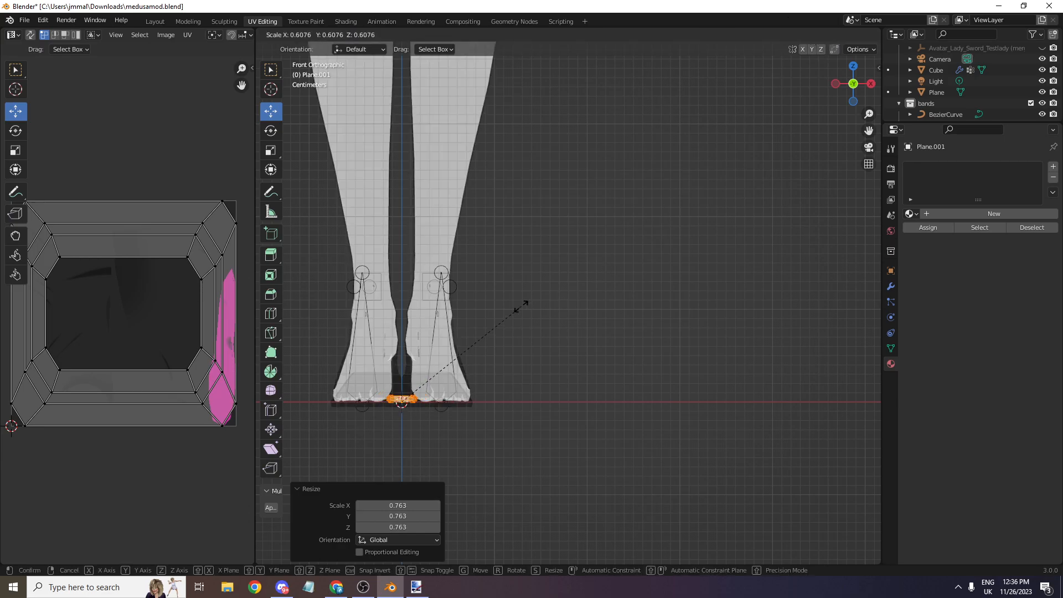
left_click(509, 313)
- Compare the link with the reference character's chain and scale it by about 0.740
scroll(509, 314, "down", 8)
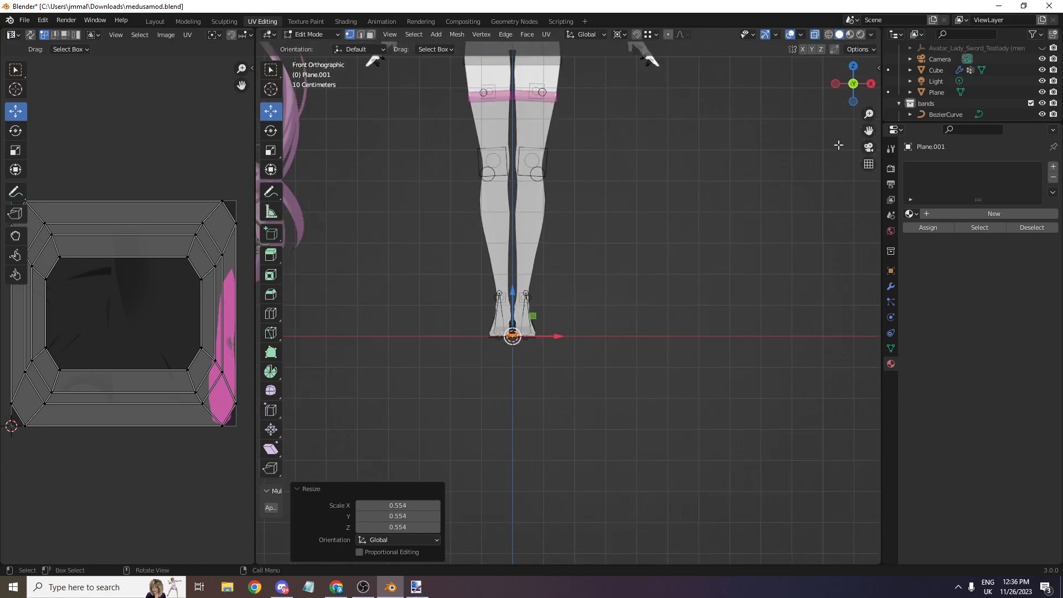
left_click_drag(868, 130, 1040, 134)
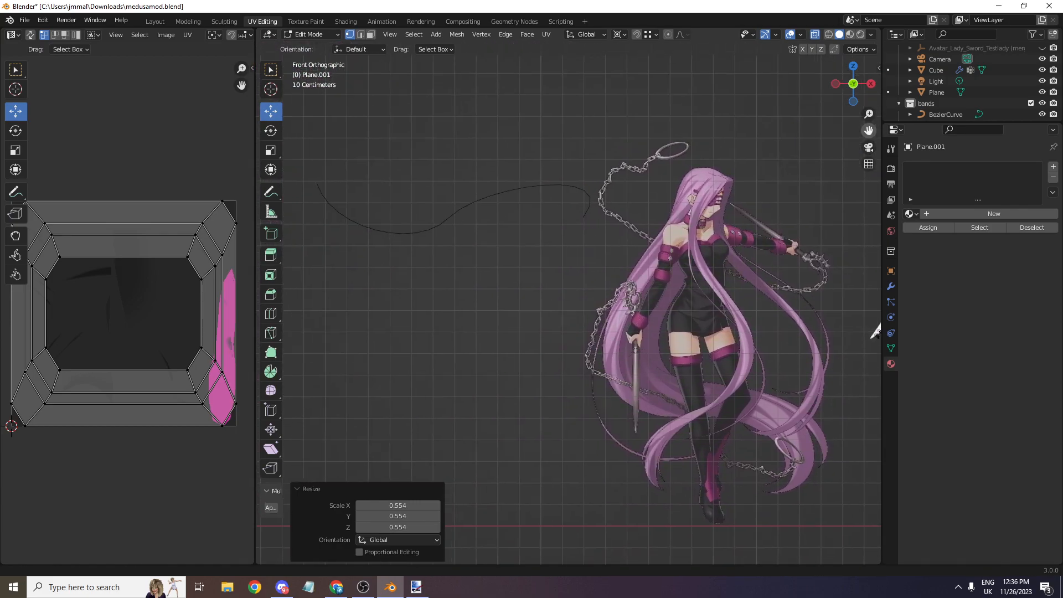
scroll(336, 97, "up", 1)
scroll(412, 100, "down", 3)
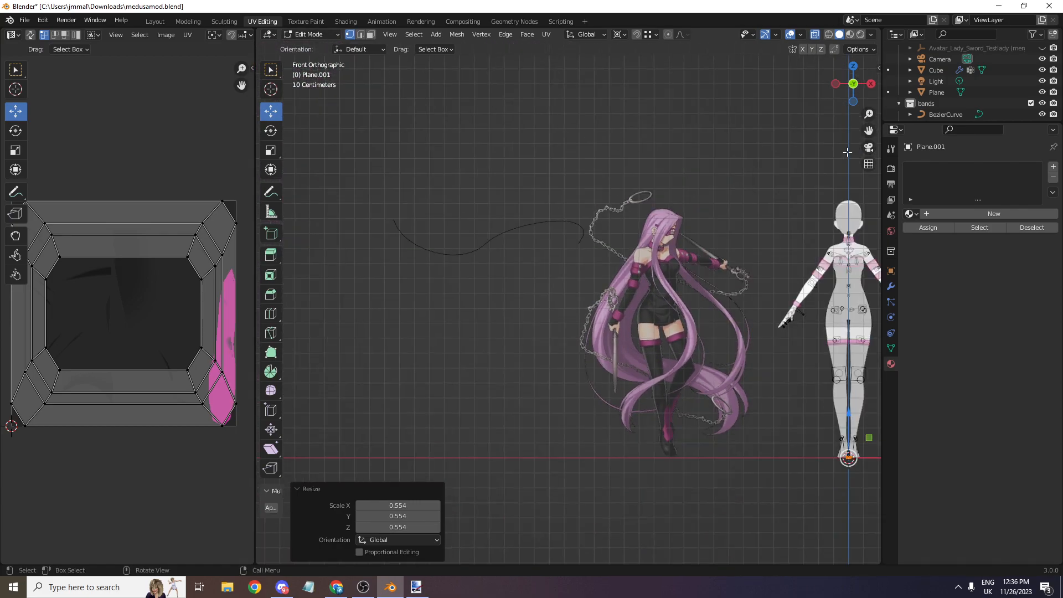
left_click_drag(868, 131, 591, 132)
scroll(775, 218, "up", 6)
key("s")
left_click(695, 267)
- In Object Mode, add an Array modifier to the link with Fit Type set to Fit Curve and BezierCurve as the curve
left_click(313, 36)
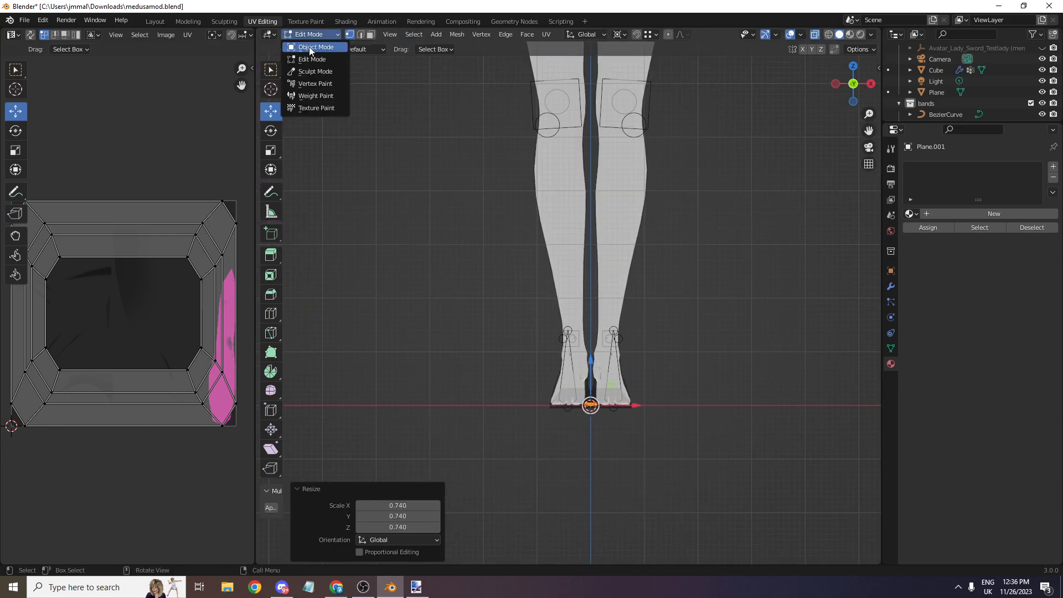
left_click(309, 46)
left_click(890, 286)
left_click(935, 167)
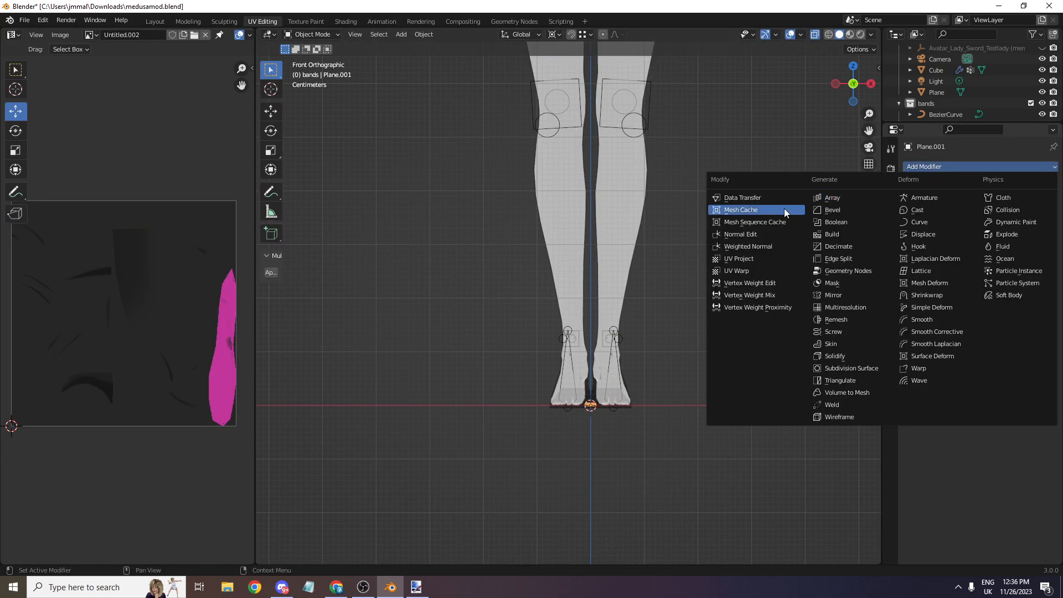
left_click(862, 196)
left_click(978, 201)
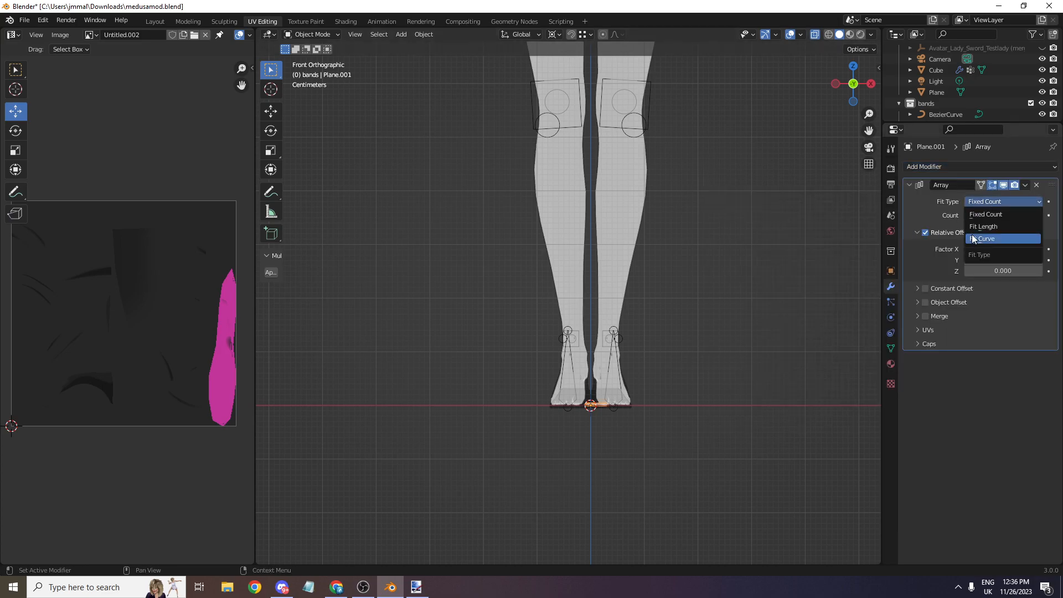
left_click(984, 237)
left_click(996, 216)
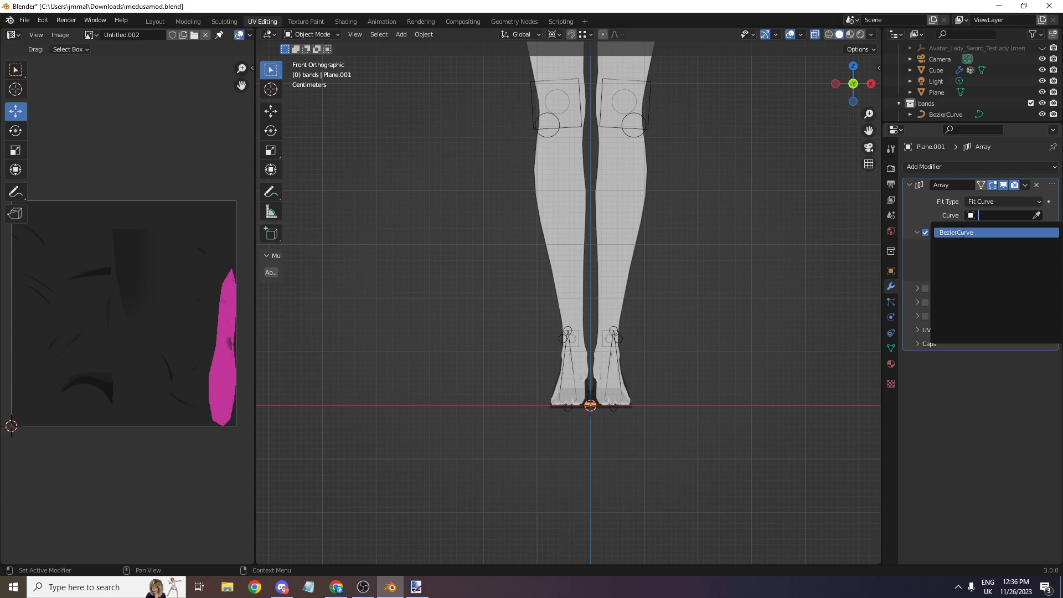
left_click(990, 231)
- Turn off X-ray and add a Curve modifier to the link array with BezierCurve as its curve object
scroll(755, 264, "down", 4)
scroll(757, 265, "down", 4)
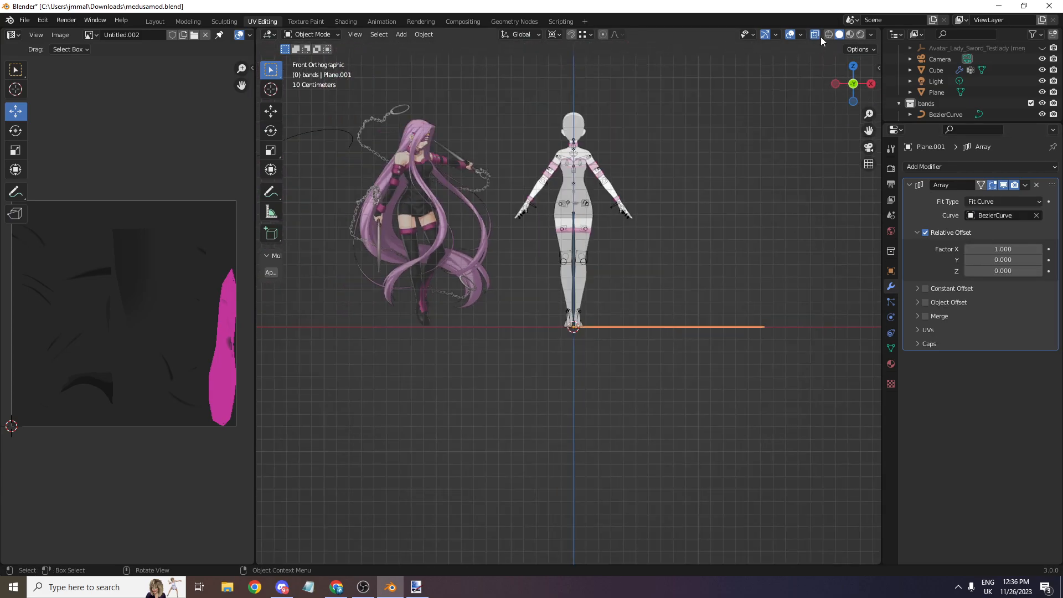
left_click(812, 34)
left_click_drag(856, 77, 833, 97)
left_click(841, 89)
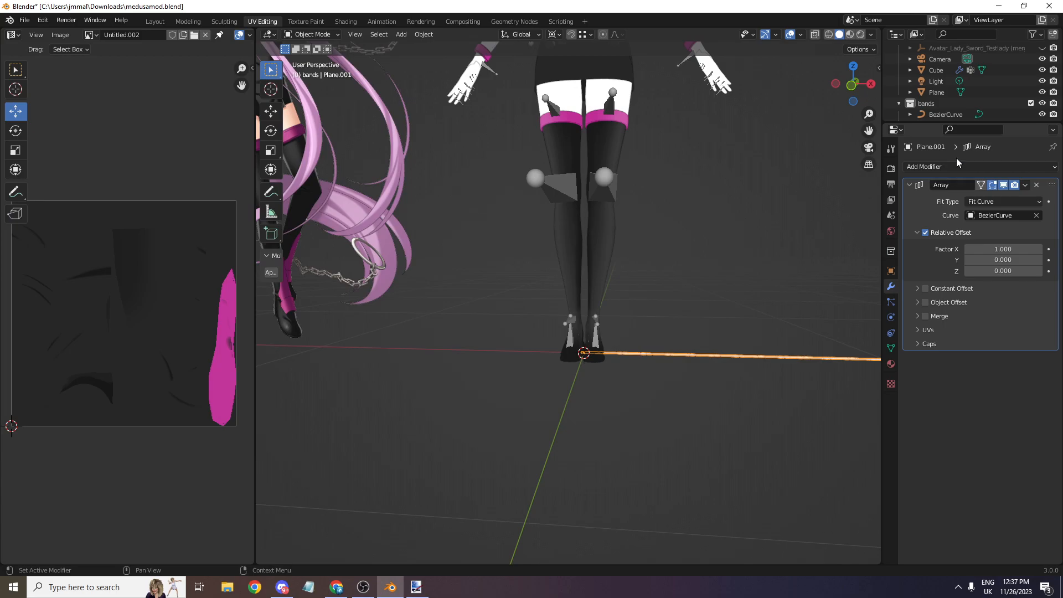
left_click(942, 167)
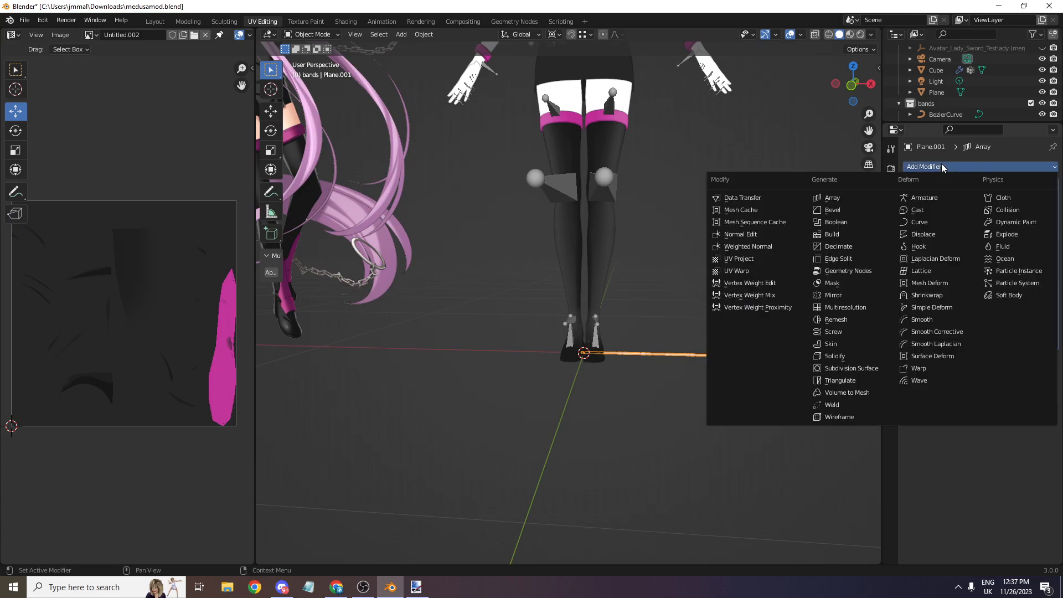
left_click(915, 226)
scroll(695, 290, "down", 5)
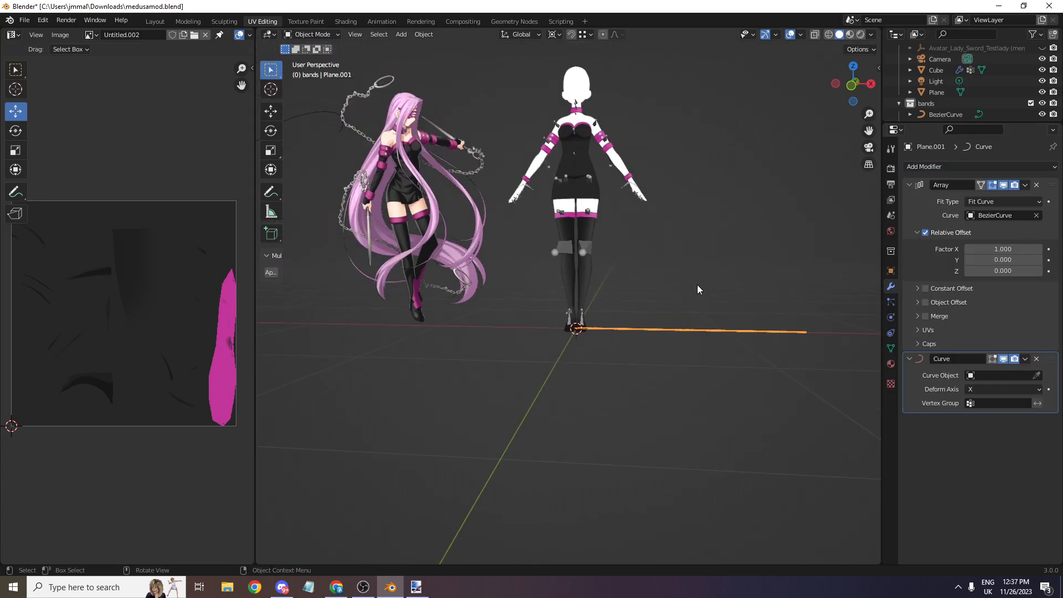
left_click(1036, 375)
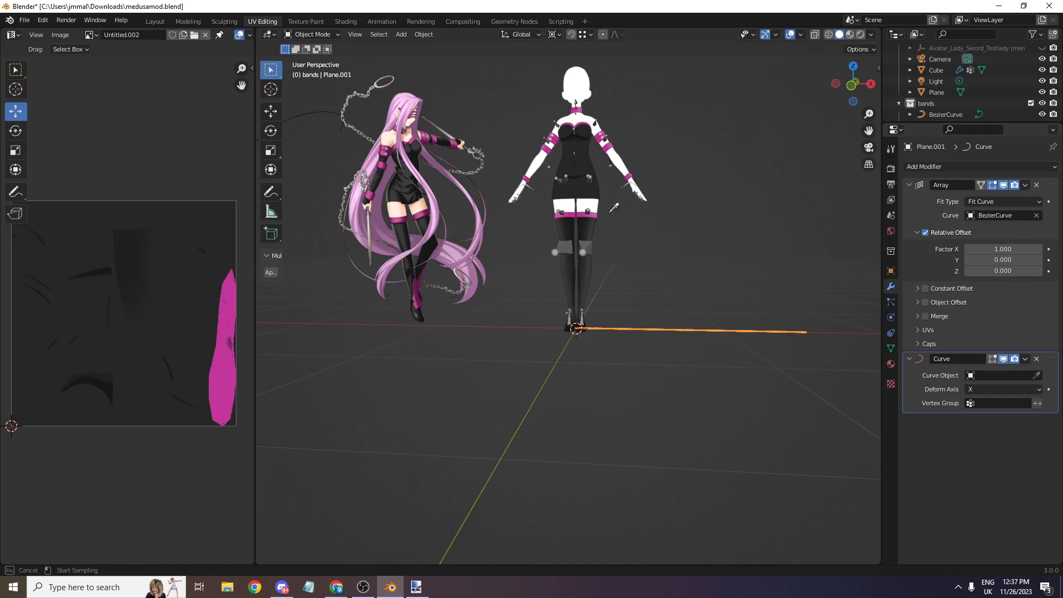
left_click(321, 114)
- Examine the shape and spacing of the links along the curve up close
scroll(775, 100, "down", 2)
left_click_drag(869, 129, 748, 91)
scroll(826, 87, "down", 4)
left_click_drag(839, 86, 694, 86)
scroll(842, 88, "up", 2)
left_click_drag(841, 87, 865, 89)
scroll(840, 88, "up", 4)
scroll(840, 91, "down", 5)
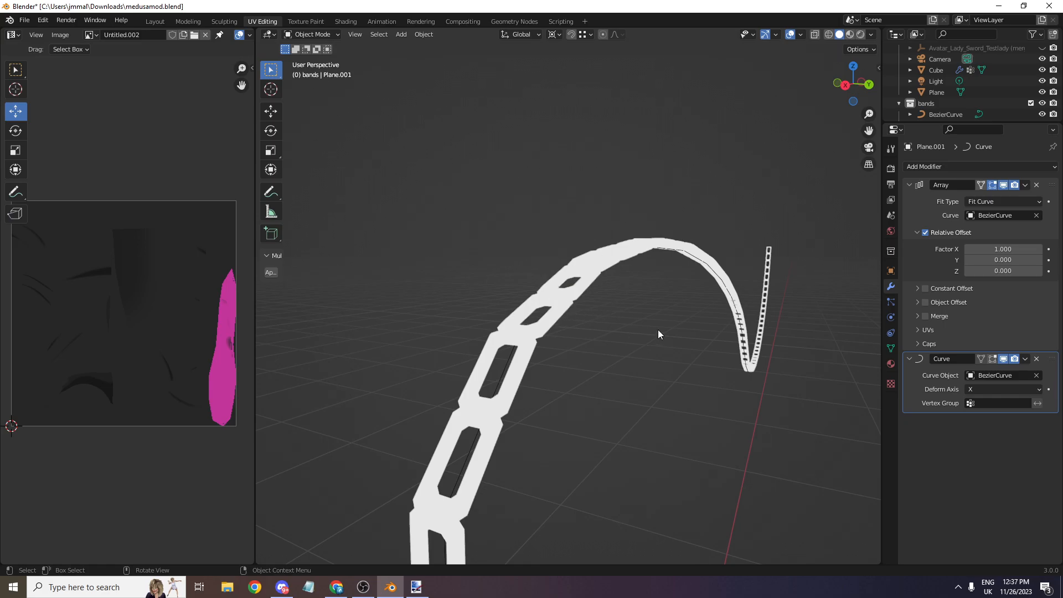
- Add a Plain Axes empty at the world origin and rotate it 90° about the X axis
left_click(917, 303)
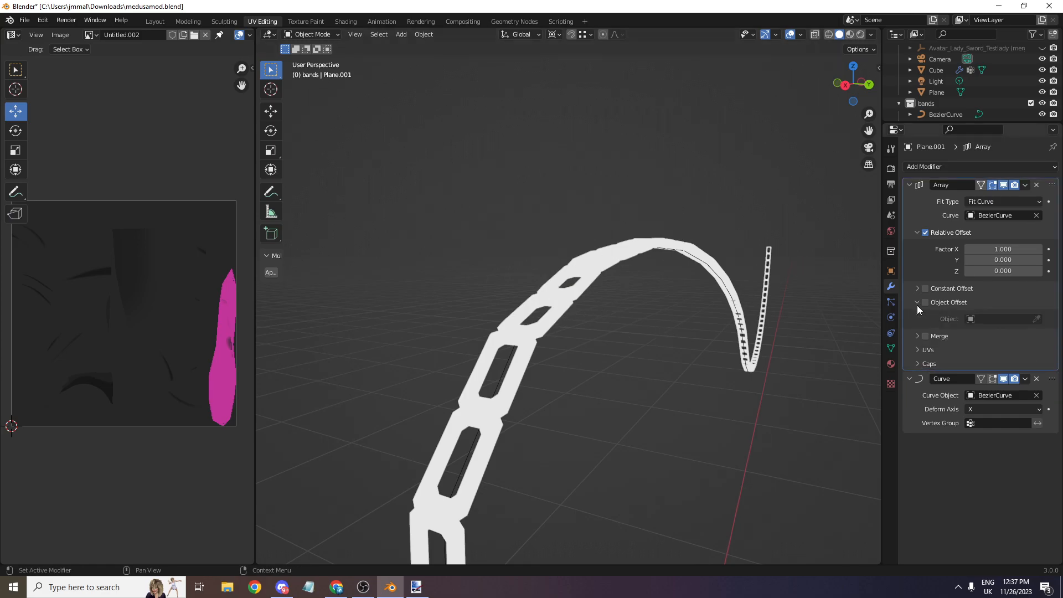
left_click(544, 332)
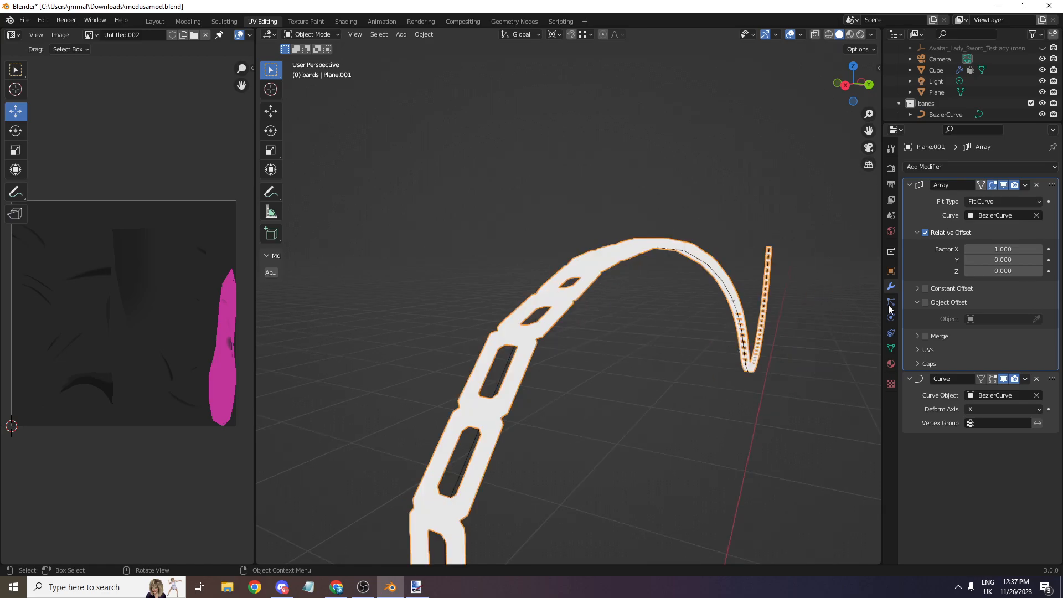
left_click(915, 289)
left_click(917, 288)
left_click(403, 35)
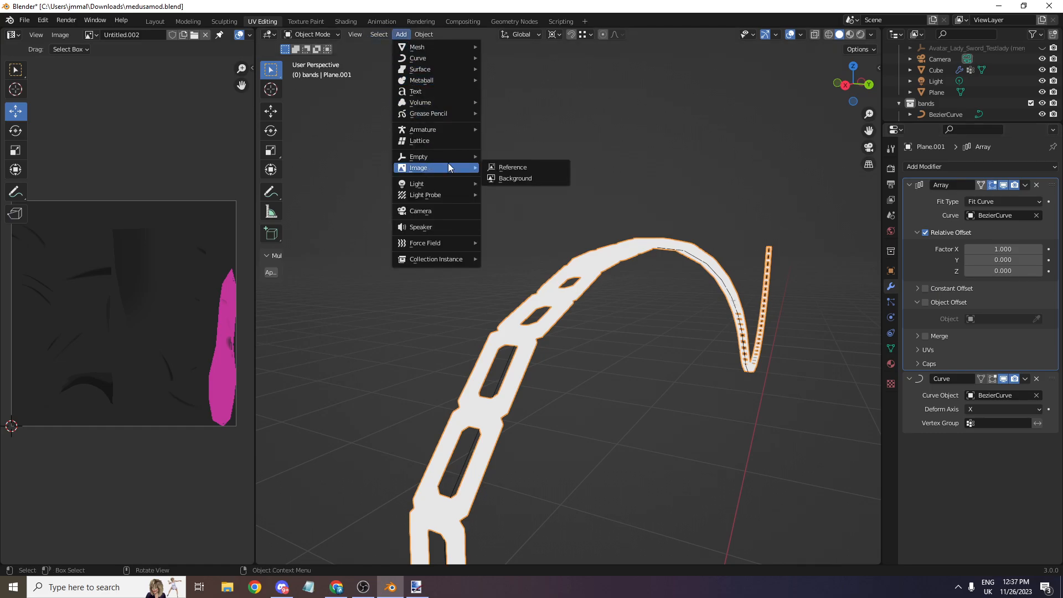
mouse_move(444, 157)
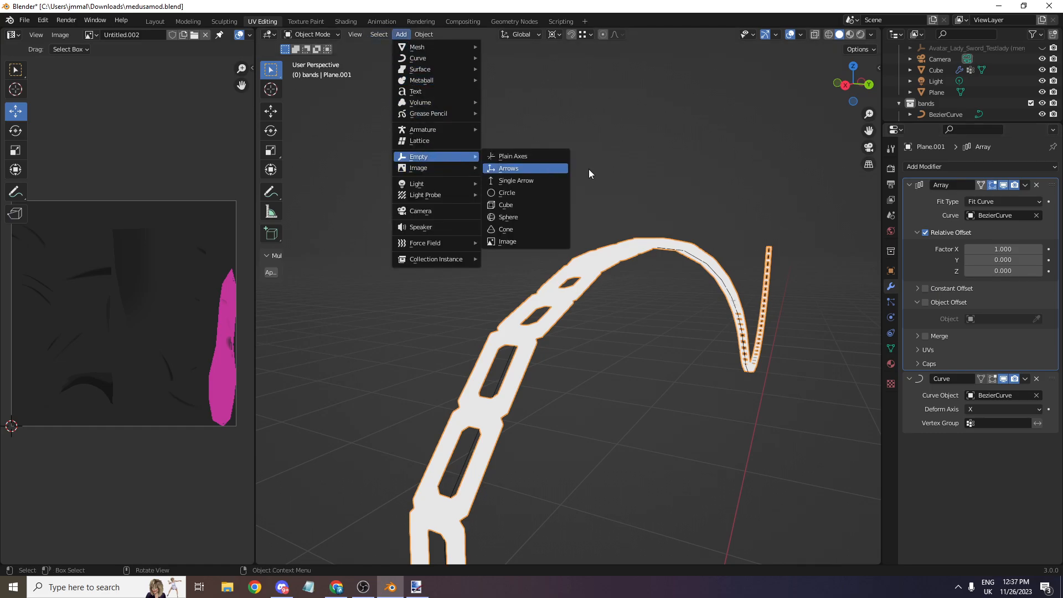
left_click(505, 156)
scroll(669, 148, "down", 3)
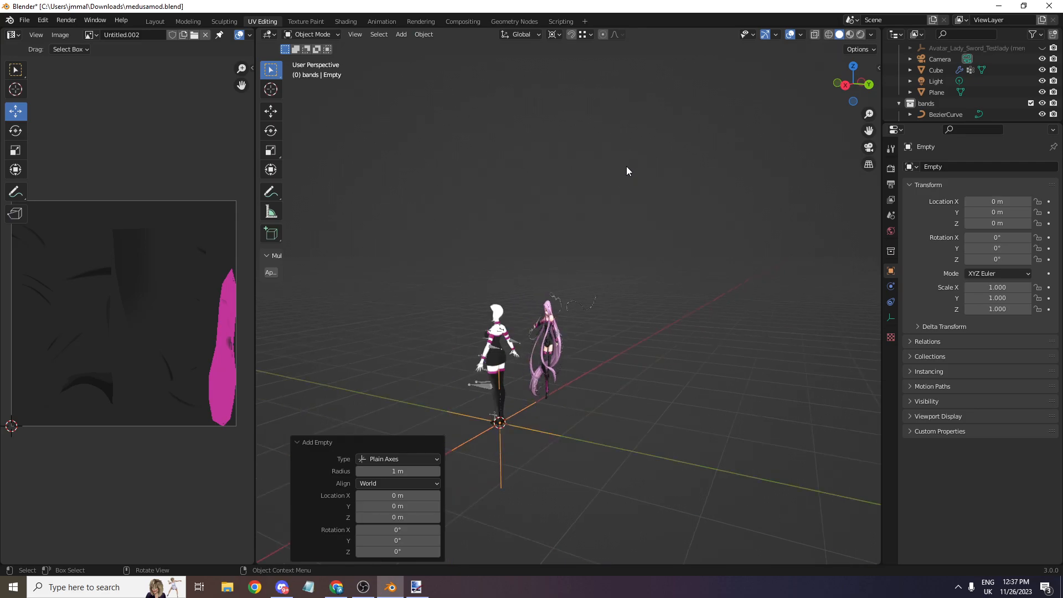
type("rx90")
key("Return")
- Enable Object Offset in the chain's Array modifier and assign Empty as the offset object
scroll(669, 233, "up", 10)
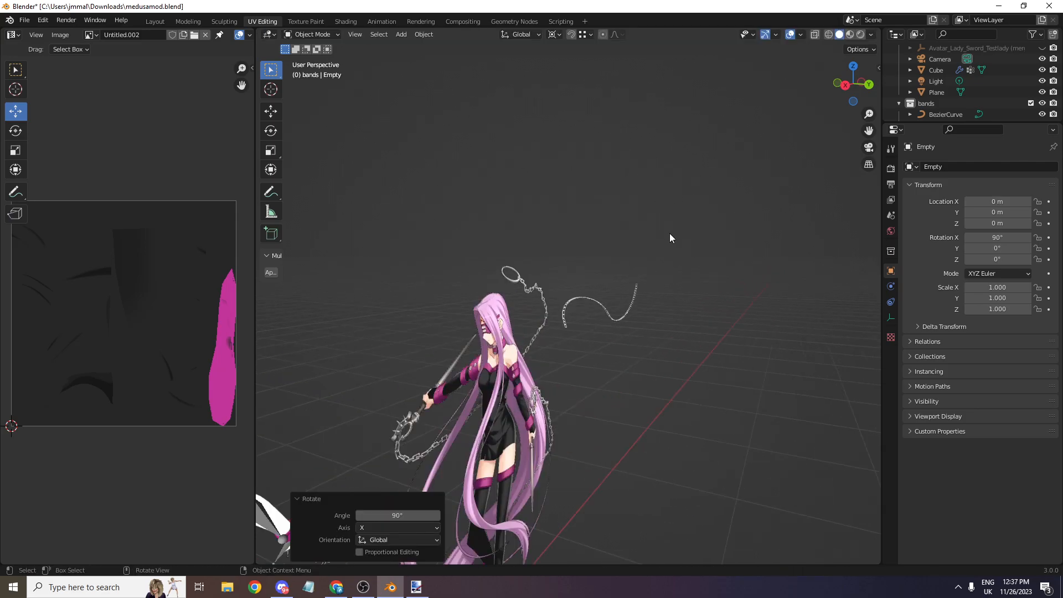
left_click(582, 284)
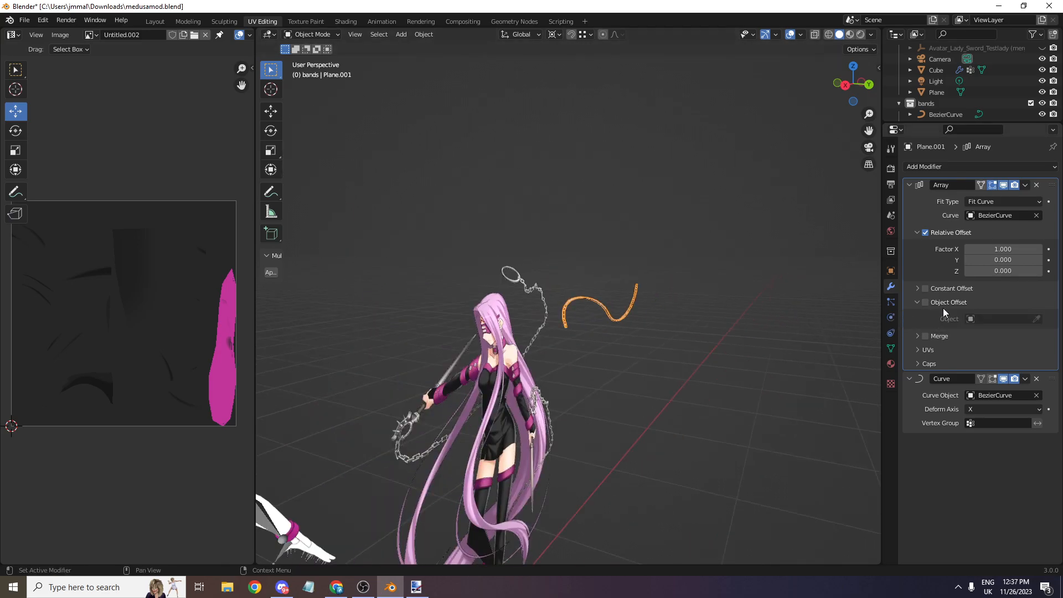
left_click(926, 303)
left_click(991, 320)
type("emp")
key("Down")
key("Return")
scroll(601, 239, "up", 8)
left_click_drag(841, 70, 848, 89)
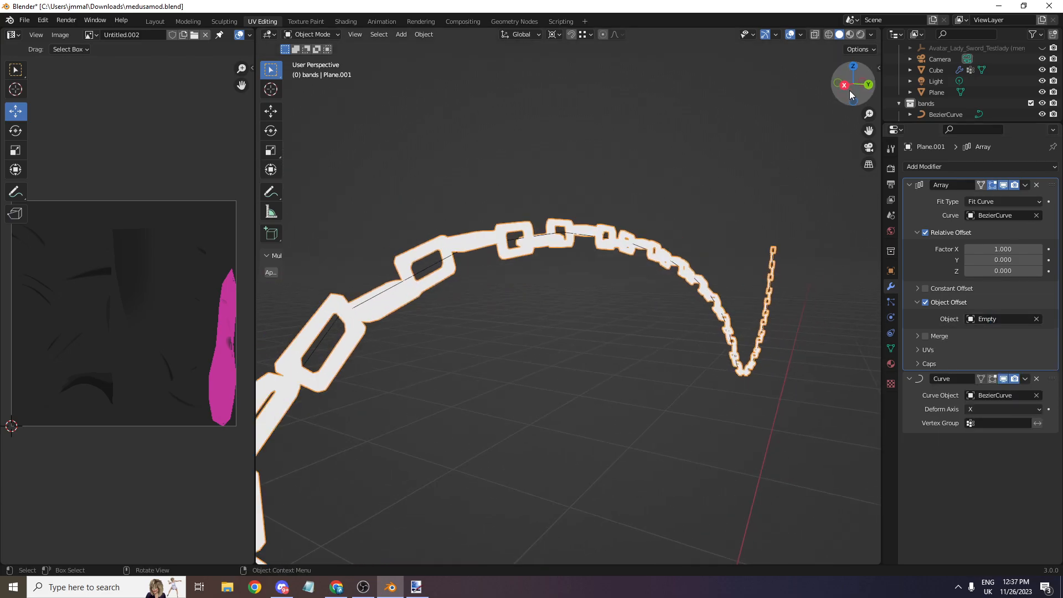
- Set the chain array's Relative Offset Factor X to 0.8 and check how the links interlock
left_click(1003, 249)
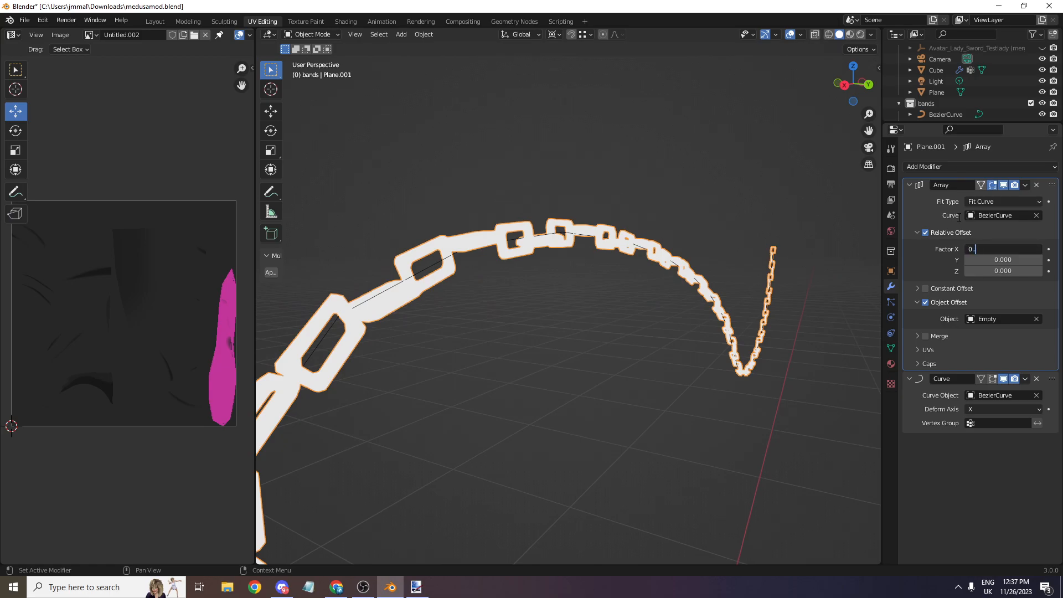
key("Return")
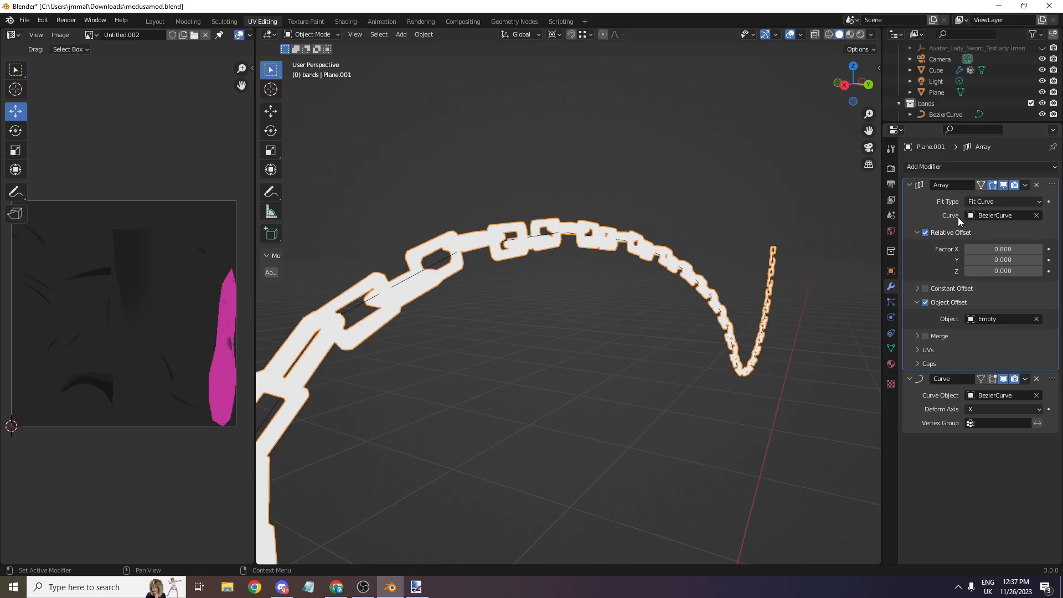
left_click_drag(847, 83, 848, 93)
scroll(848, 92, "up", 2)
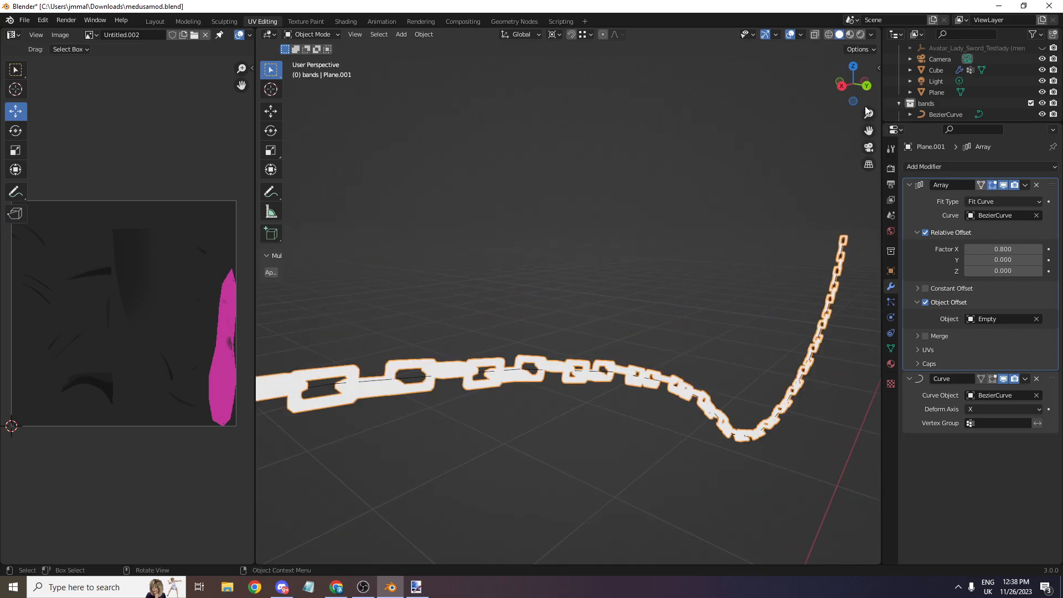
- Find the chain's original link at the character's feet in the back view and enter Edit Mode with X-ray on
scroll(864, 107, "down", 5)
left_click(870, 85)
scroll(858, 127, "down", 1)
left_click_drag(866, 129, 1062, 83)
scroll(867, 127, "down", 2)
left_click_drag(866, 128, 587, 49)
scroll(663, 256, "up", 5)
middle_click_drag(662, 256, 716, 227, "shift")
scroll(715, 227, "up", 8)
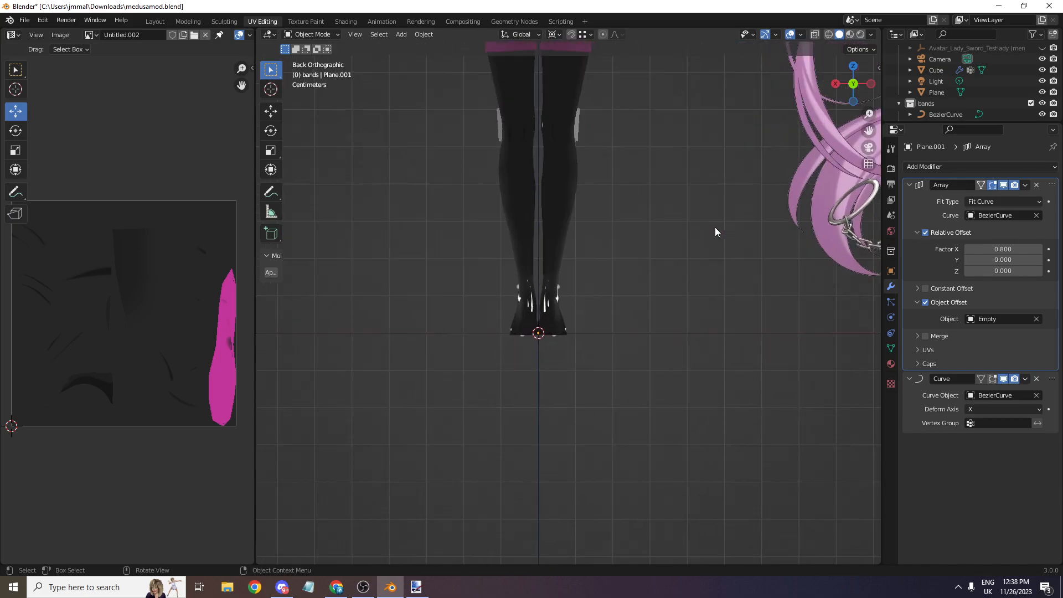
left_click(314, 35)
left_click(312, 52)
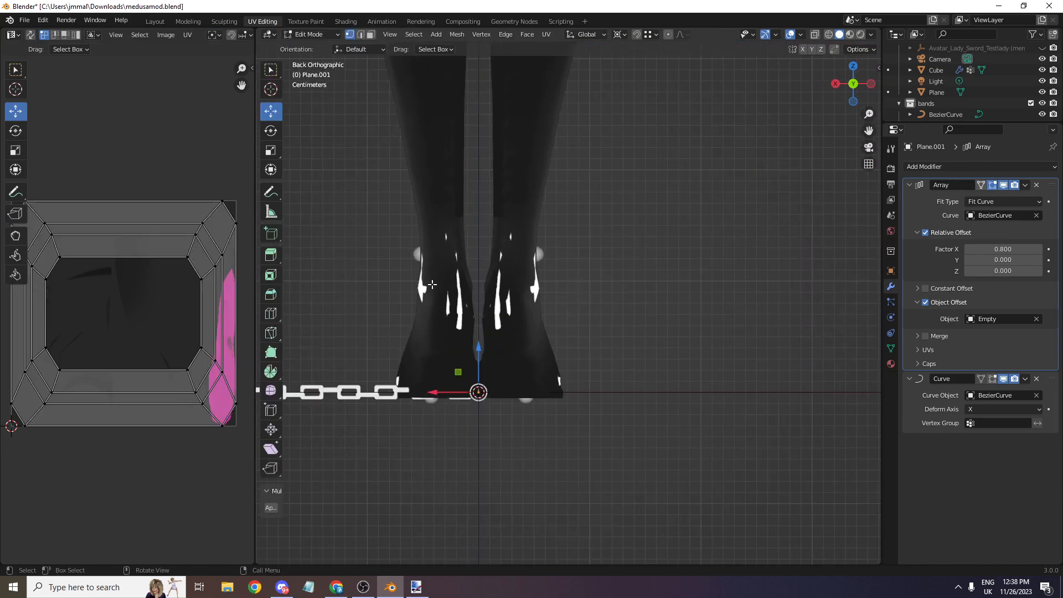
left_click(818, 34)
scroll(842, 265, "up", 2)
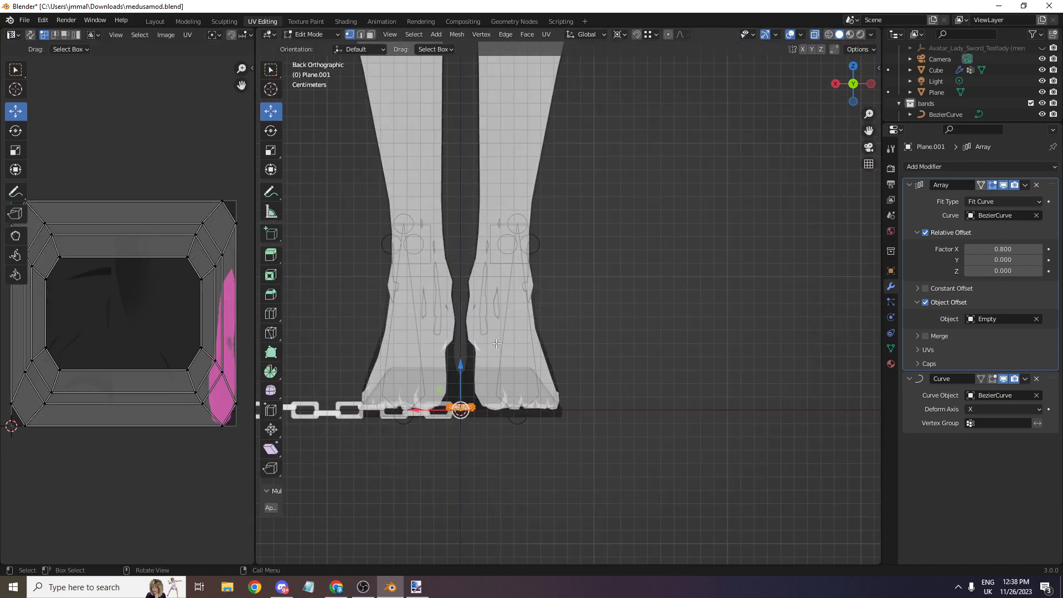
- Move the original link's mesh down about 0.002 m along Z and return to Object Mode
left_click_drag(869, 131, 1062, 66)
scroll(869, 130, "down", 3)
left_click_drag(869, 131, 584, 101)
scroll(664, 310, "up", 10)
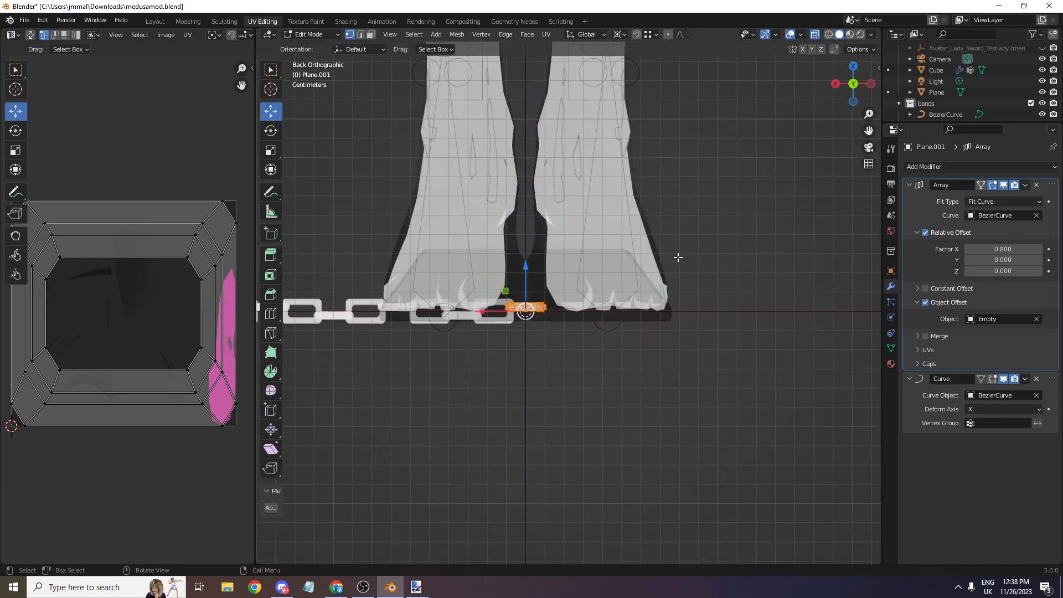
left_click_drag(386, 299, 371, 320)
scroll(439, 242, "down", 8)
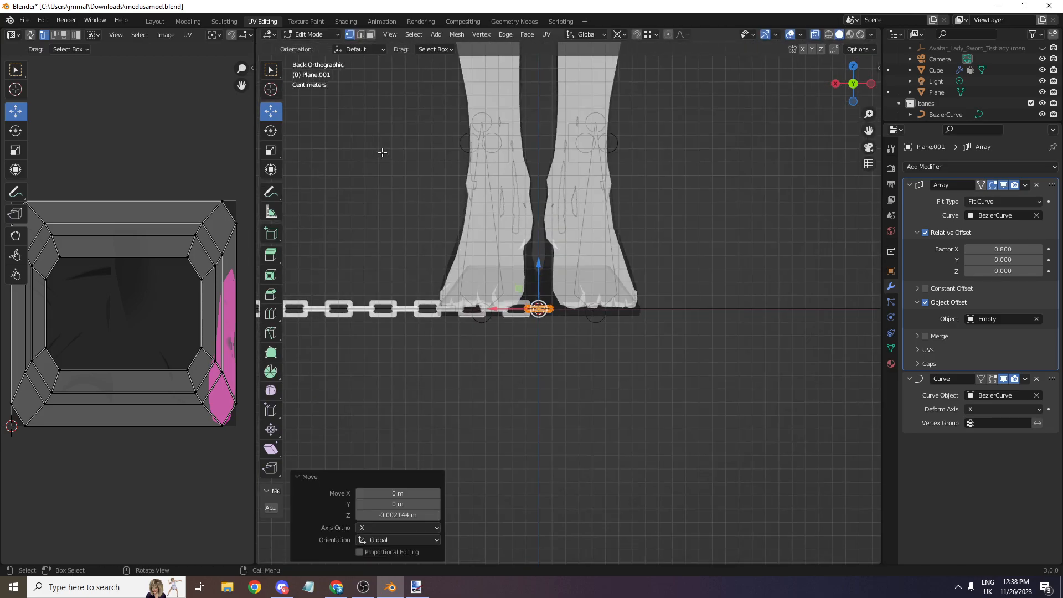
left_click(310, 34)
left_click(317, 47)
scroll(730, 113, "down", 6)
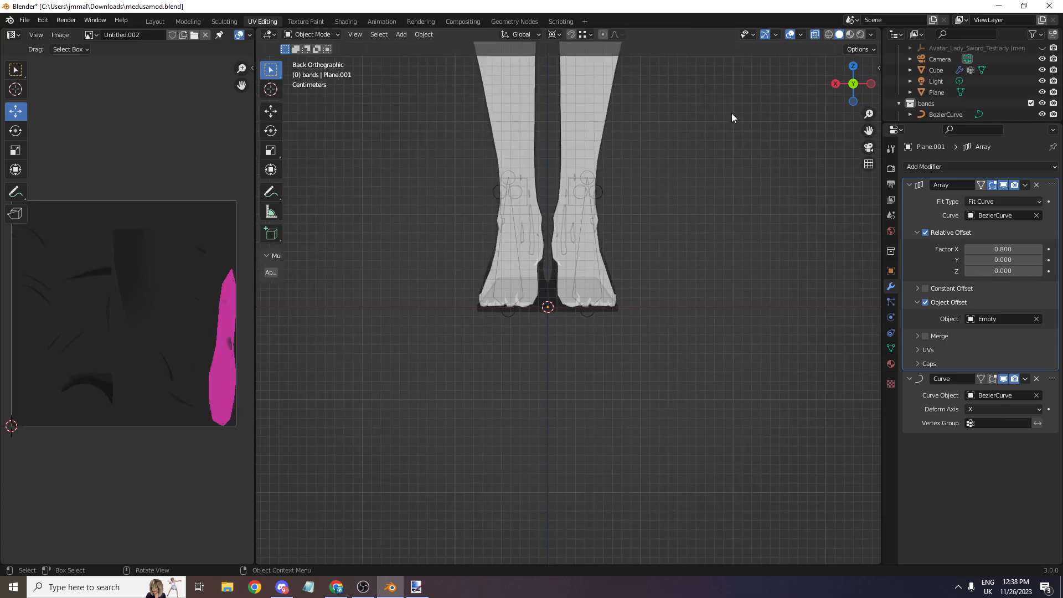
- Set the chain array's Relative Offset Factor X to 0.7 and turn off X-ray
scroll(868, 130, "down", 1)
left_click_drag(868, 130, 563, 290)
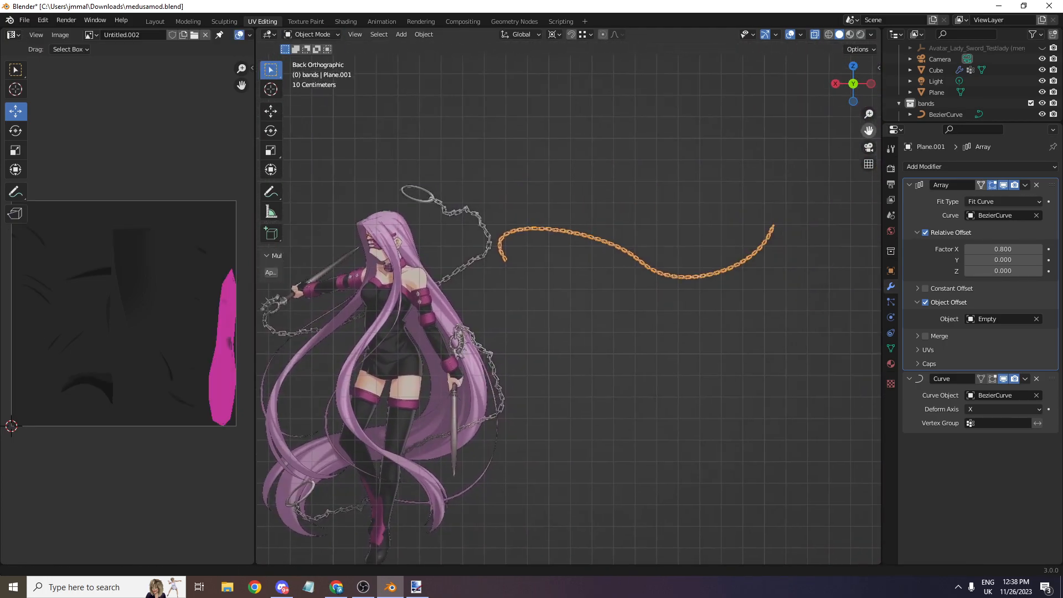
scroll(864, 85, "up", 5)
left_click_drag(851, 72, 843, 67)
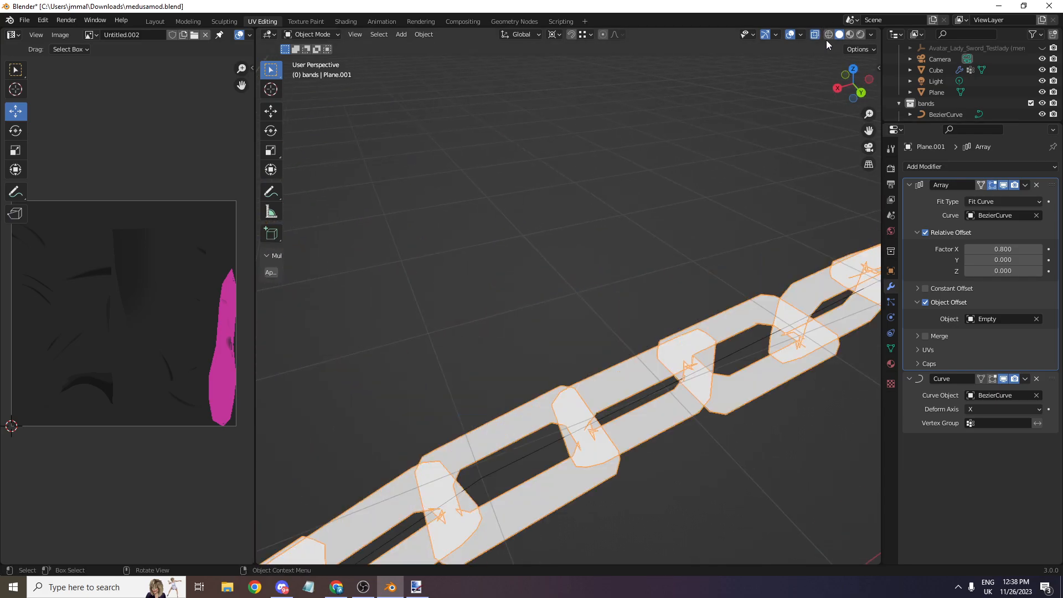
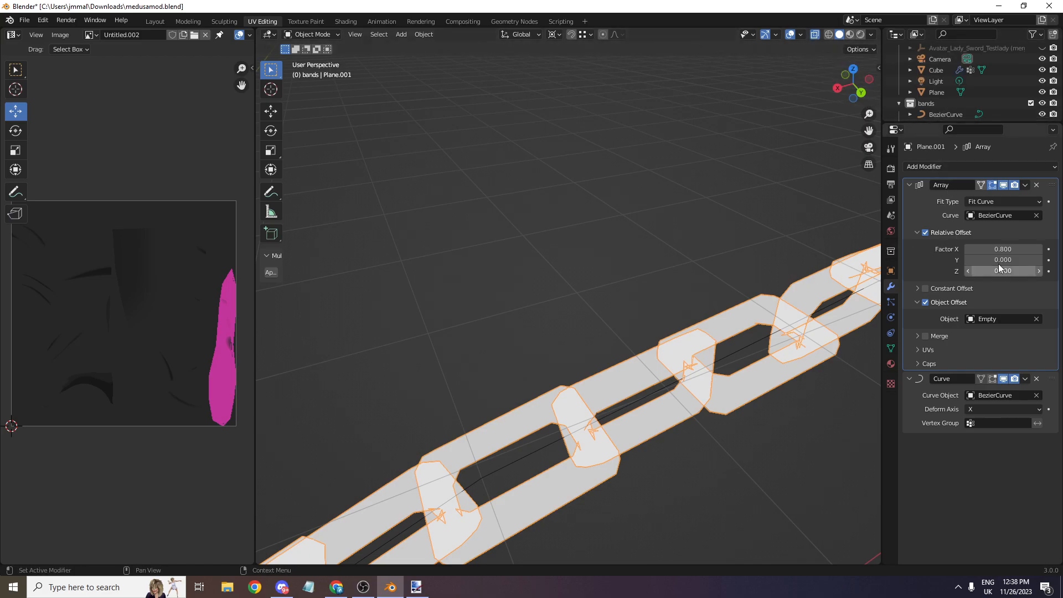
double_click(979, 249)
type("7")
key("Return")
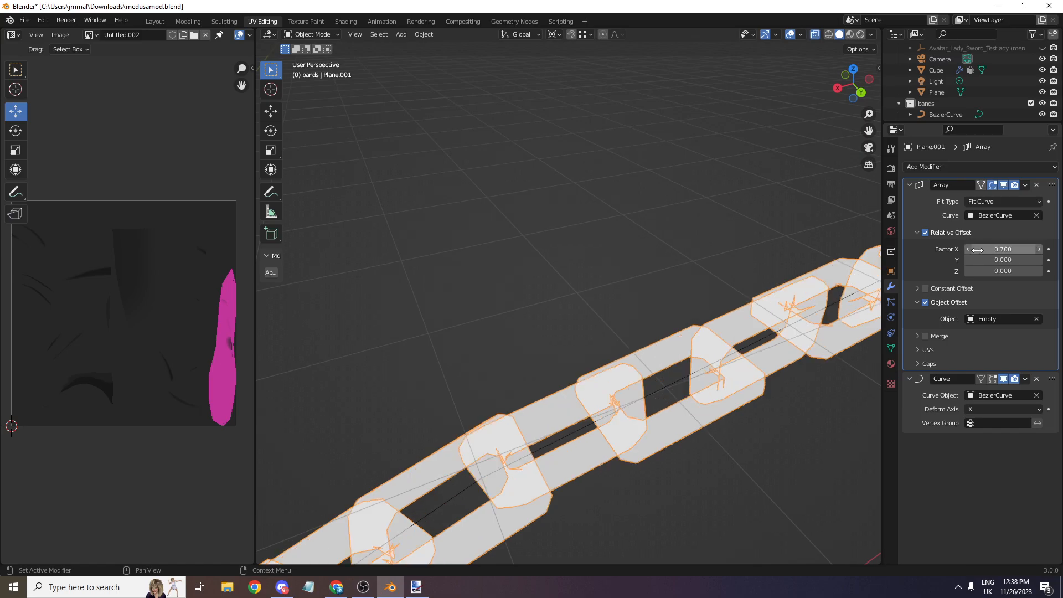
left_click(817, 36)
scroll(635, 226, "down", 5)
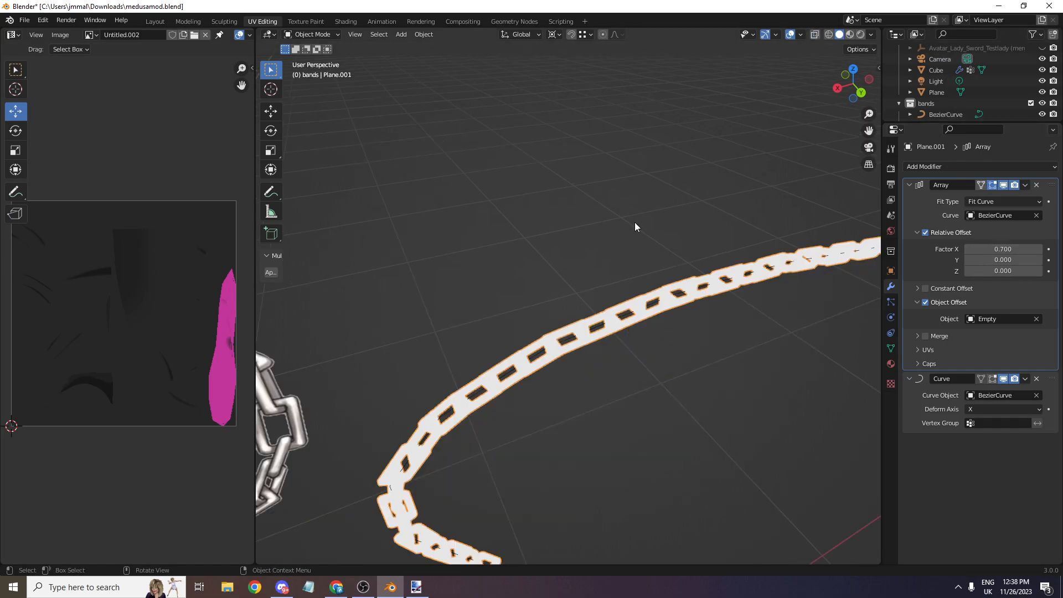
- Shade the viewport with Studio lighting and Material color and examine the chain along the curve
left_click(870, 35)
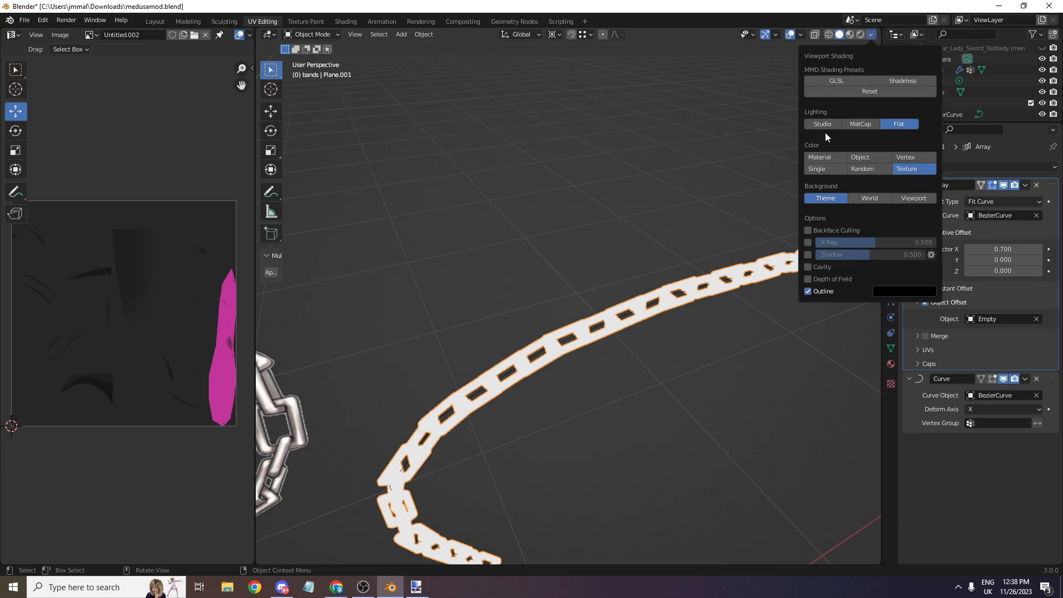
left_click(818, 157)
left_click(822, 124)
scroll(659, 295, "up", 5)
scroll(654, 290, "down", 10)
left_click_drag(856, 72, 787, 72)
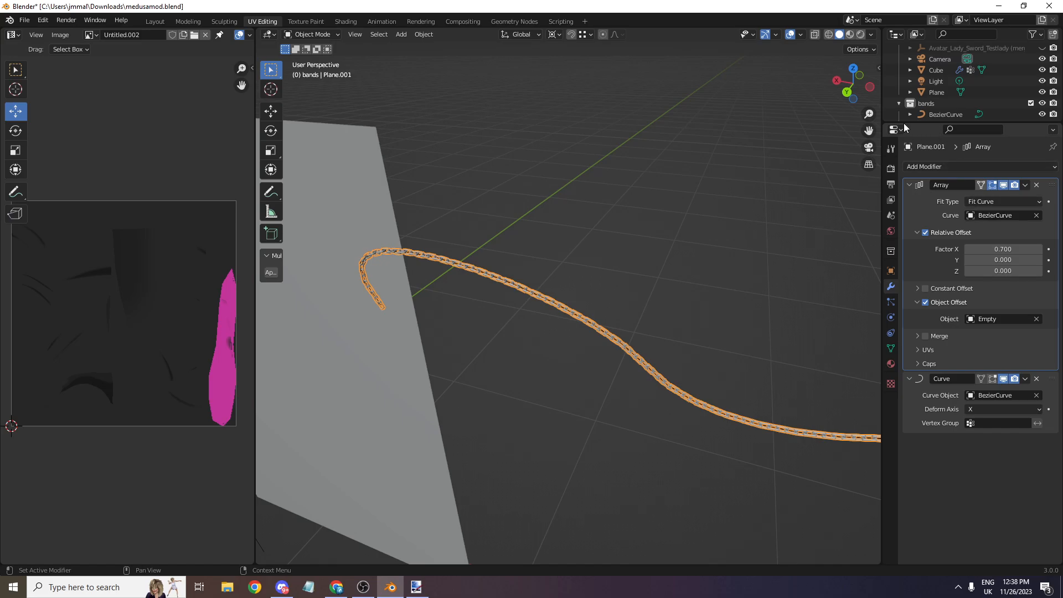
- Select the chain together with its Bezier curve and hide both
scroll(754, 127, "up", 2)
left_click_drag(679, 179, 616, 383)
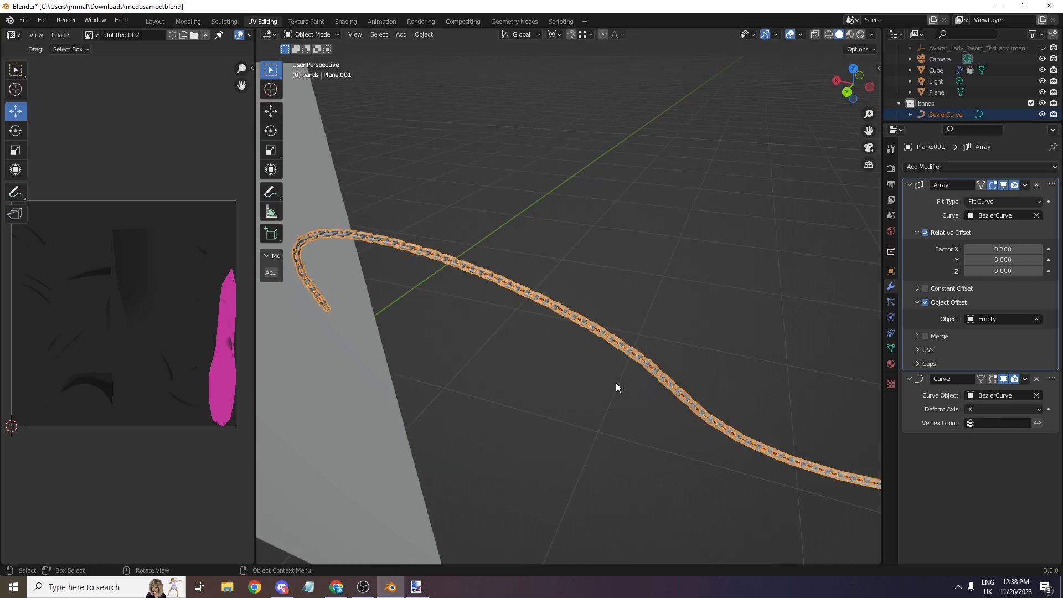
key("h")
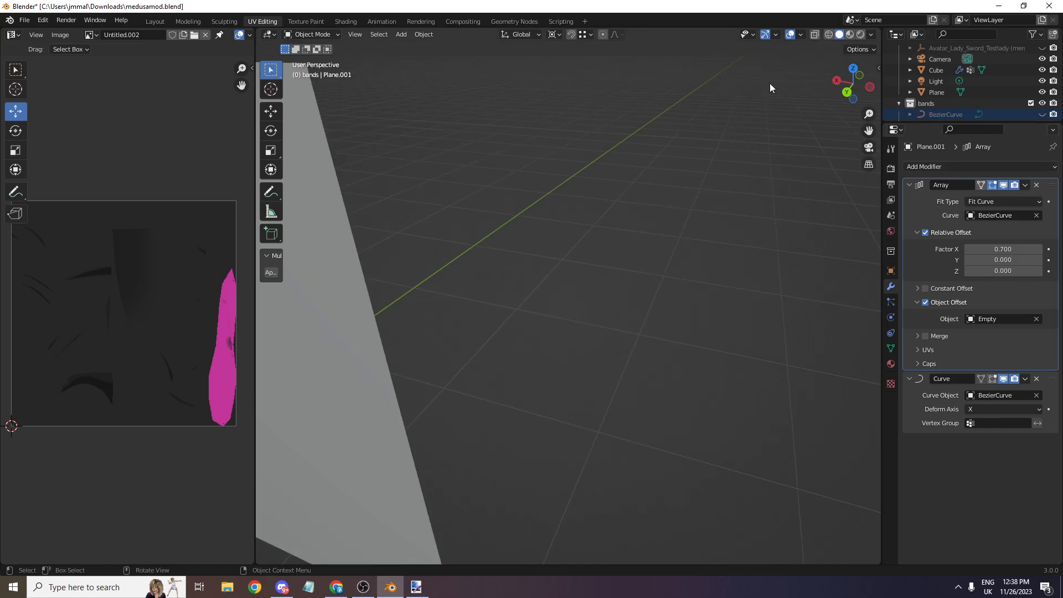
- Show the dressed character from the front and set viewport shading to Flat lighting with Texture color
key("Home")
left_click(859, 74)
middle_click_drag(864, 129, 622, 92, "shift")
scroll(678, 188, "up", 4)
middle_click_drag(679, 188, 634, 216, "shift")
scroll(634, 216, "up", 3)
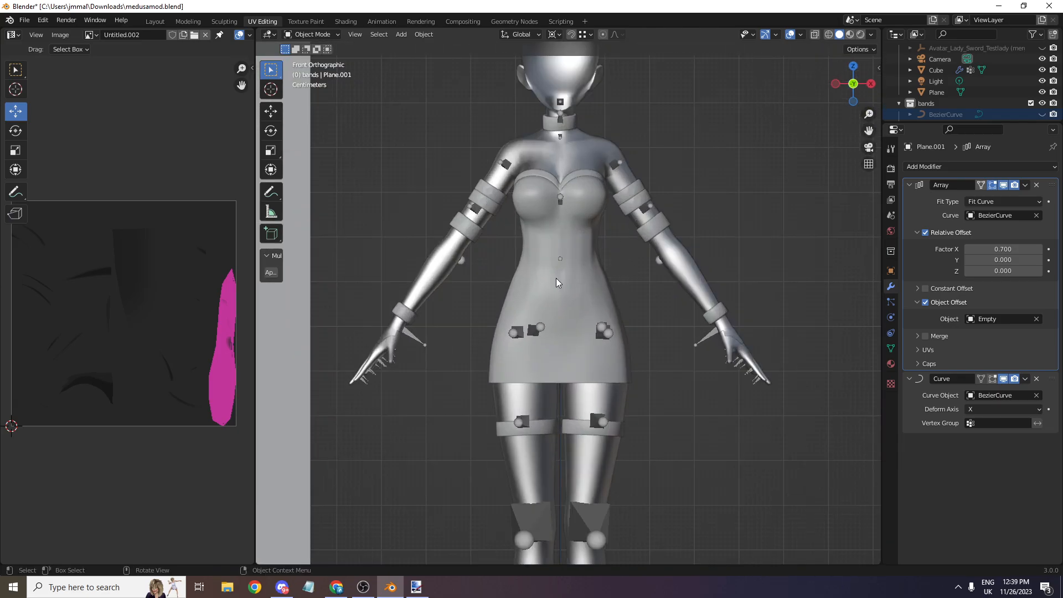
left_click(557, 282)
left_click(871, 35)
left_click(899, 124)
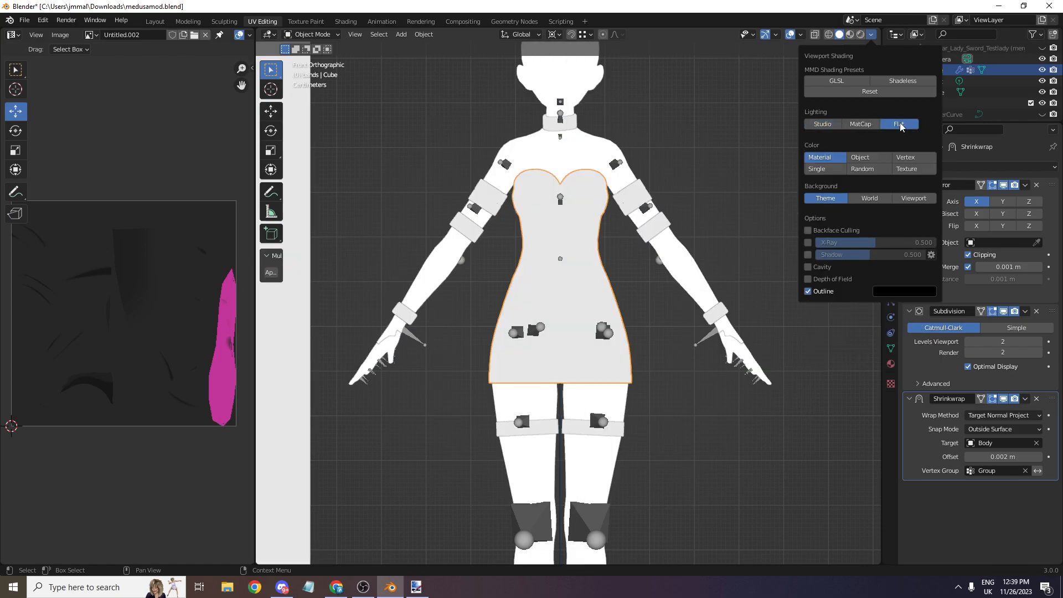
left_click(905, 168)
- Give the arm mesh its own single-user copy of the body material and rename it arms
left_click(681, 250)
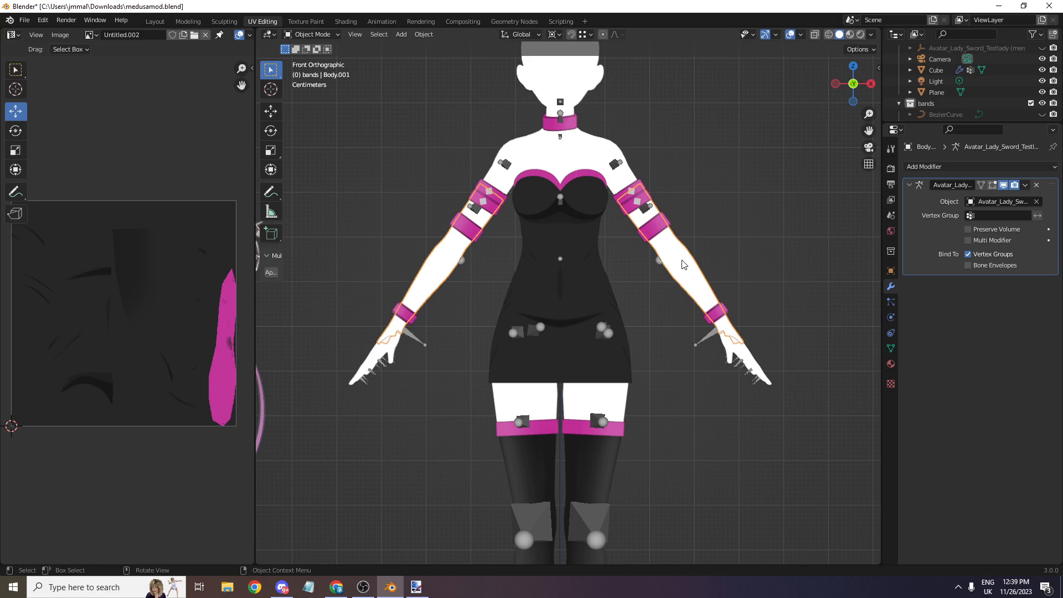
scroll(771, 292, "up", 1)
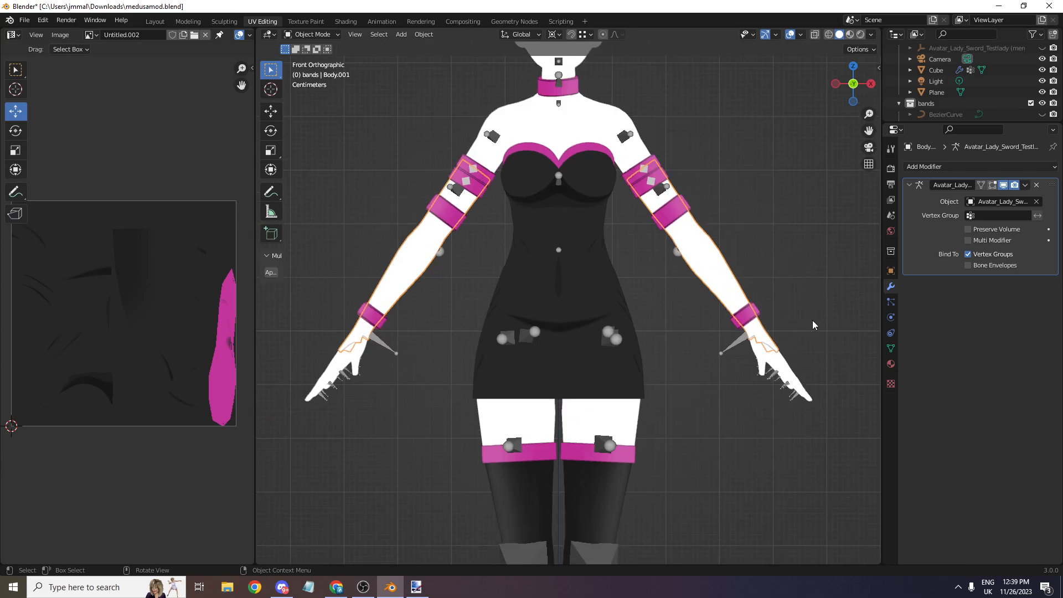
left_click(890, 363)
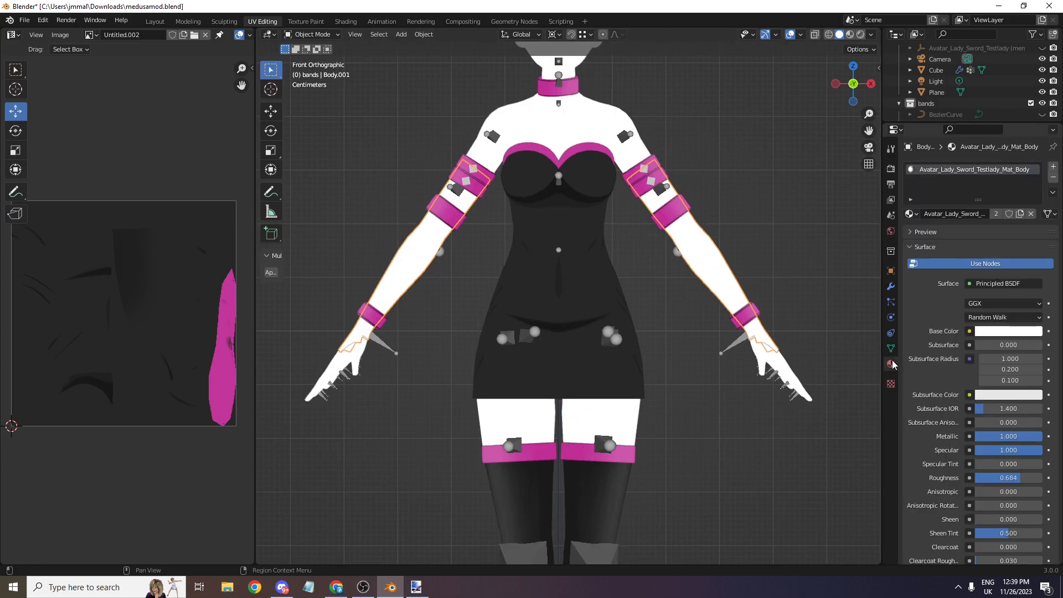
left_click(1015, 215)
double_click(958, 214)
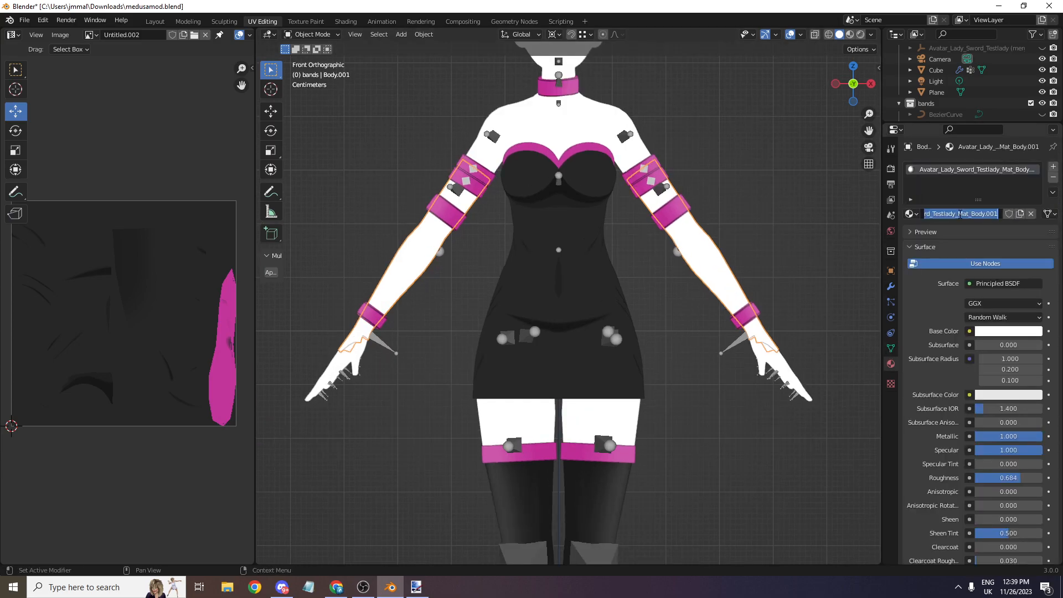
type("arms")
key("Return")
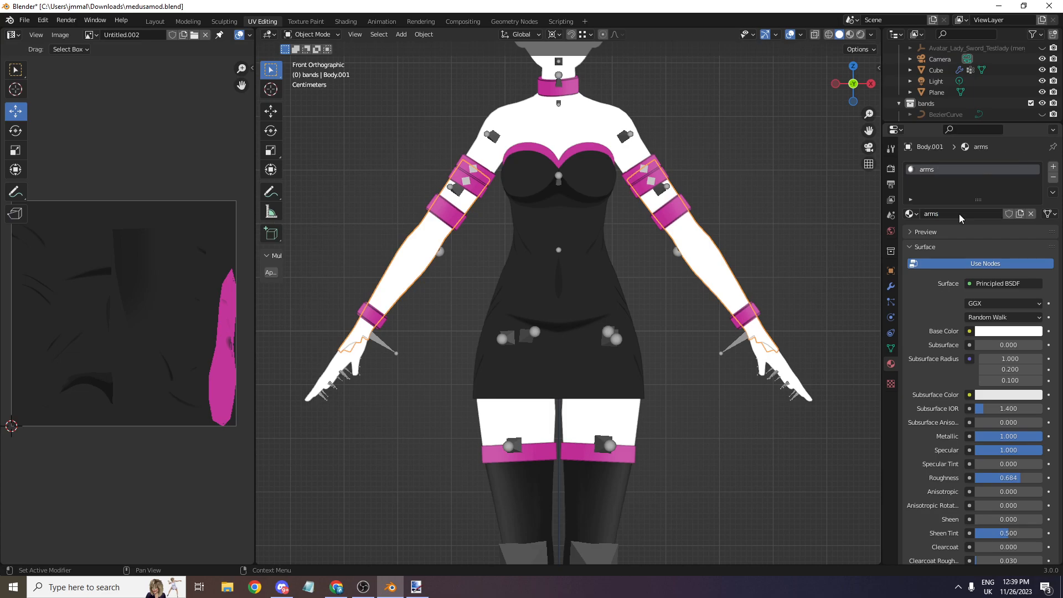
- Give the arms material's base color a new dark grey 512 × 512 px image texture named arms
left_click(969, 330)
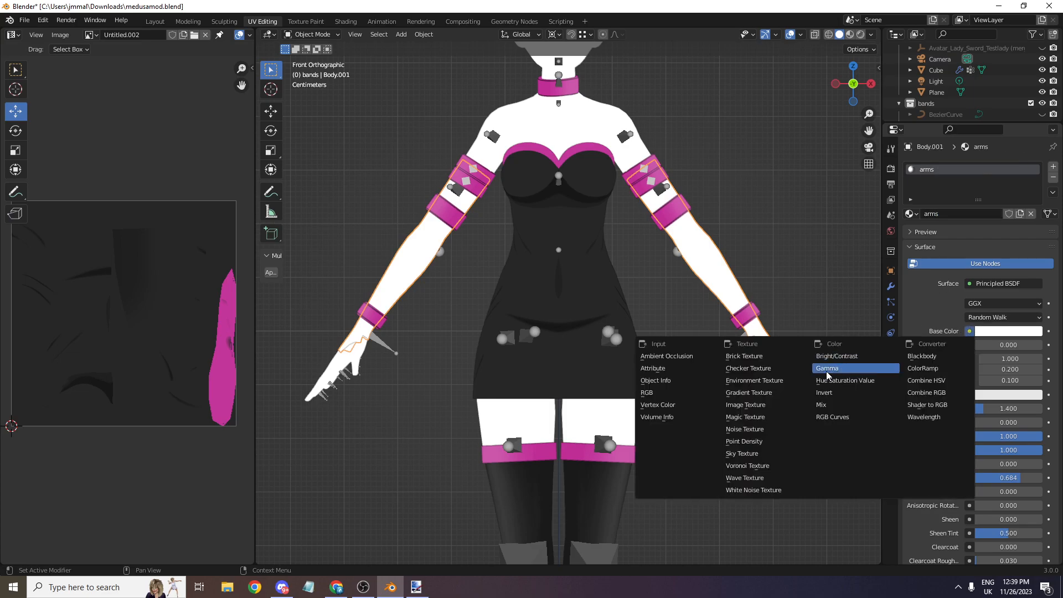
left_click(744, 407)
left_click(948, 345)
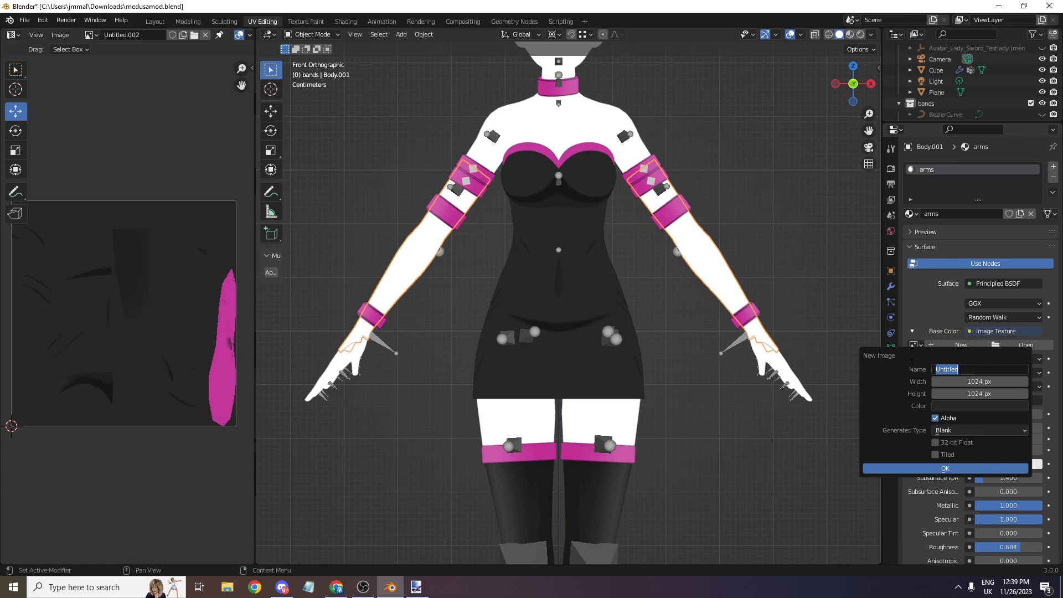
type("5")
key("Return")
key("Return")
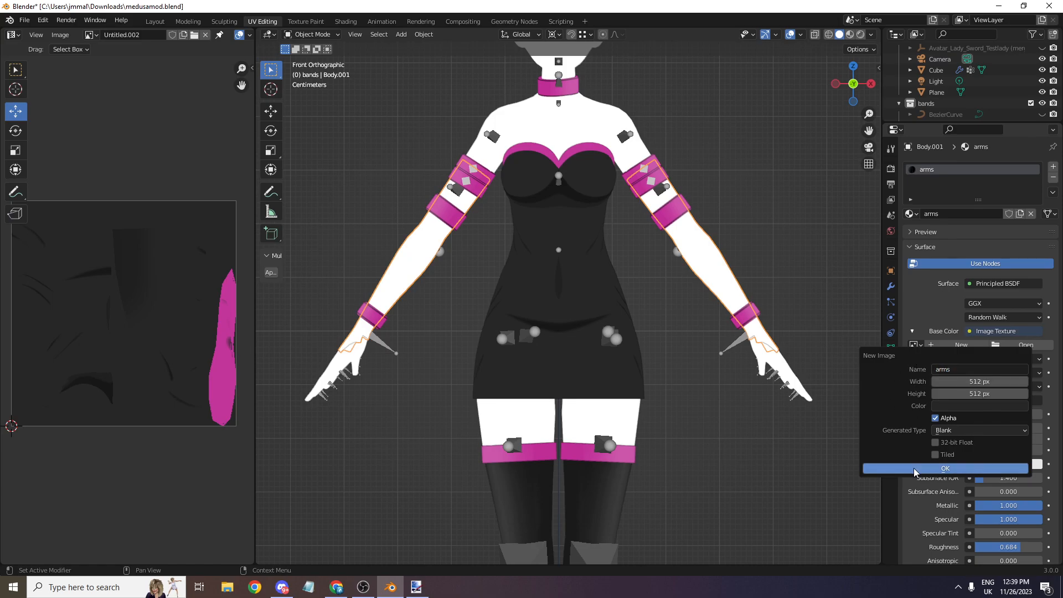
left_click(966, 412)
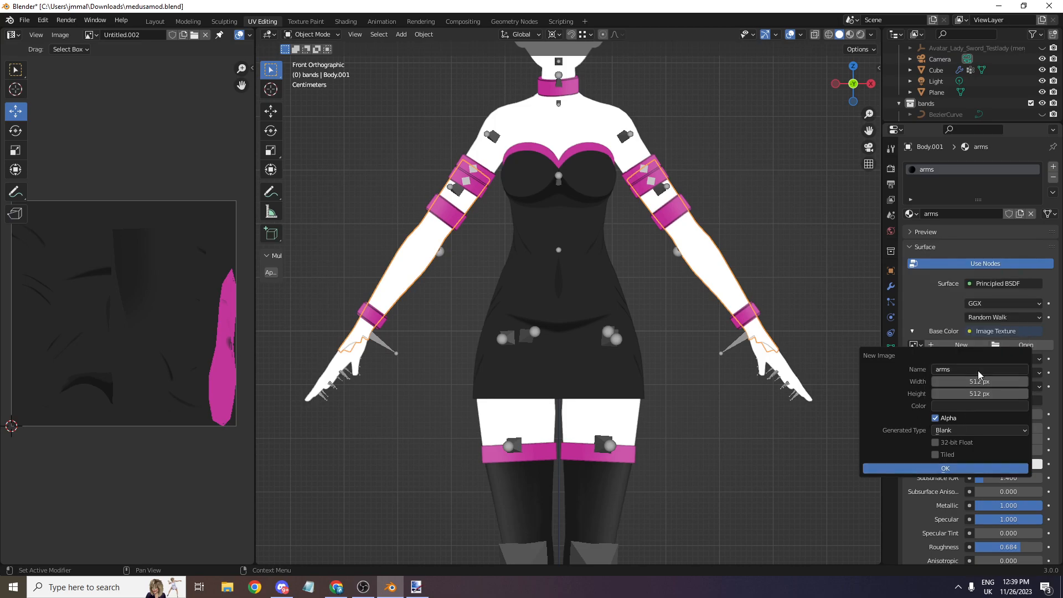
left_click(964, 412)
left_click(945, 468)
- Put the arm mesh in Edit Mode and widen the UV editor to give room for its UV islands
scroll(775, 166, "down", 1)
left_click_drag(850, 99, 782, 111)
scroll(850, 100, "up", 1)
left_click_drag(868, 130, 776, 151)
scroll(663, 87, "up", 3)
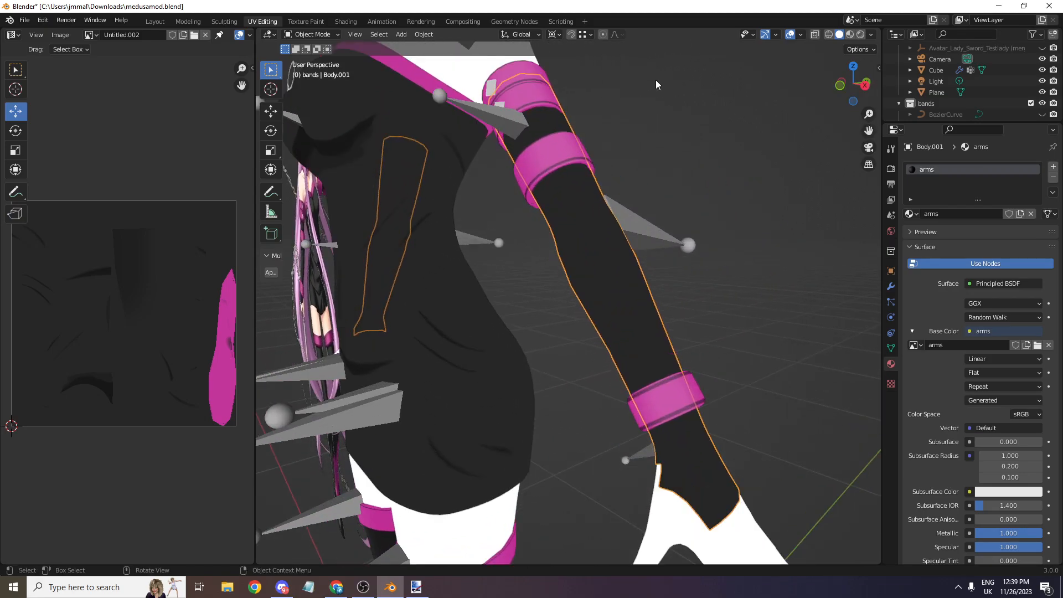
left_click(321, 35)
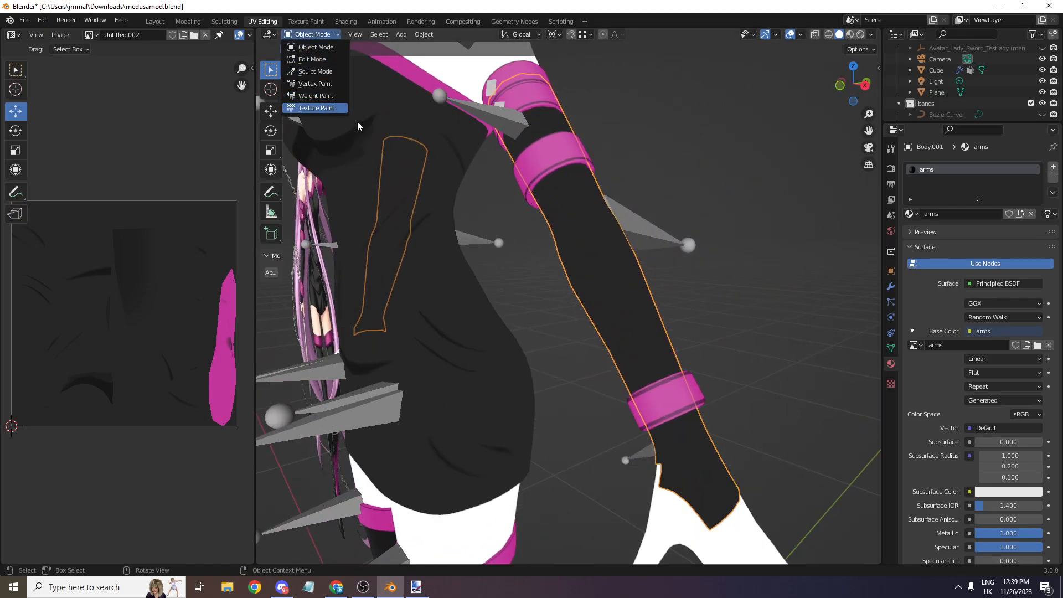
left_click(312, 35)
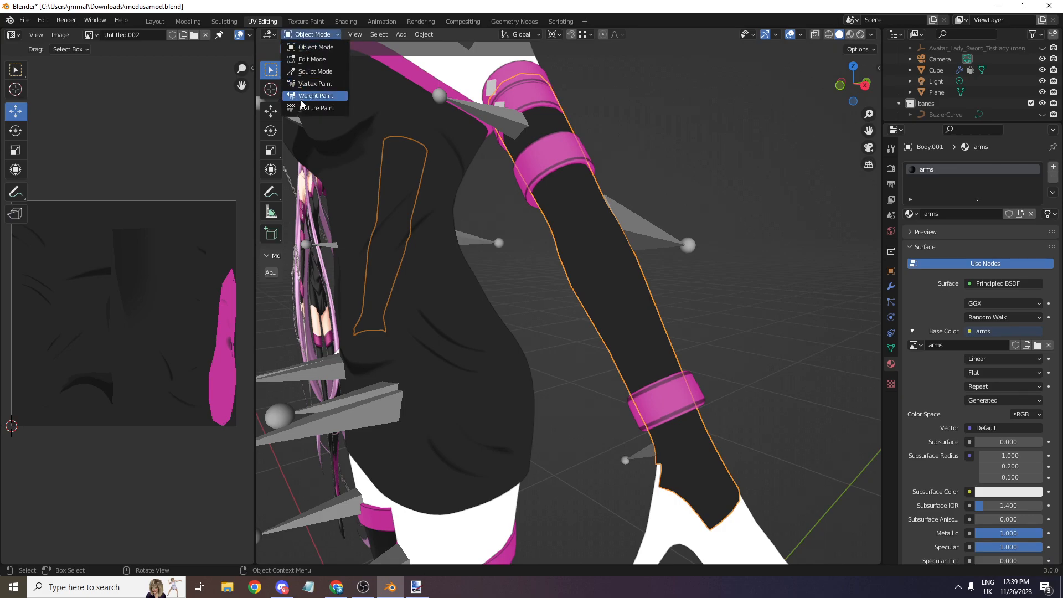
left_click(301, 108)
left_click(326, 35)
left_click(307, 55)
scroll(178, 239, "down", 1)
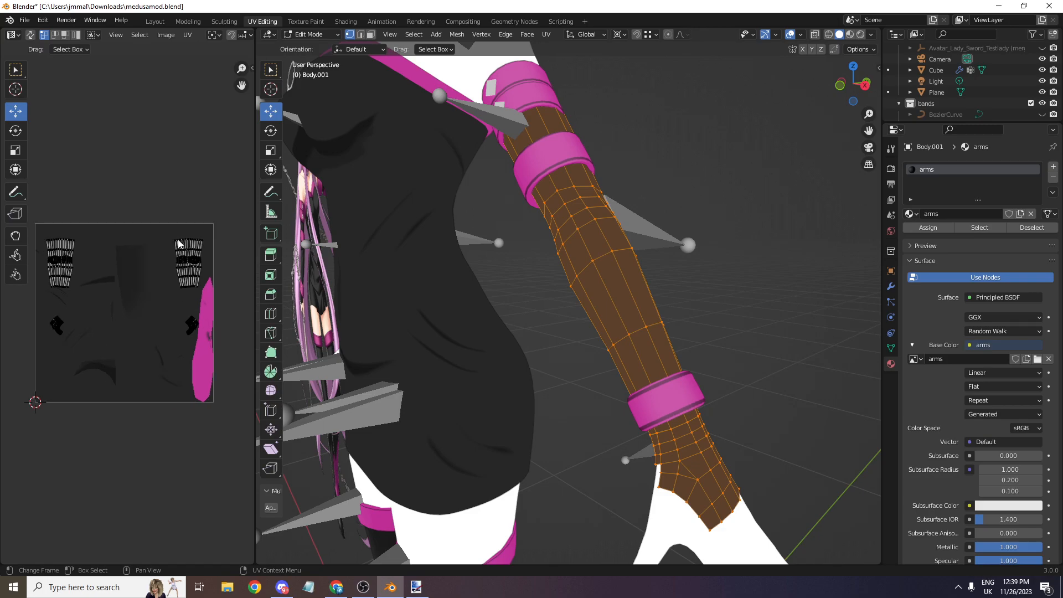
scroll(178, 239, "up", 2)
left_click_drag(258, 234, 781, 234)
- Select all four arm UV islands and scale them up by about 2.3 around their individual origins
key("l")
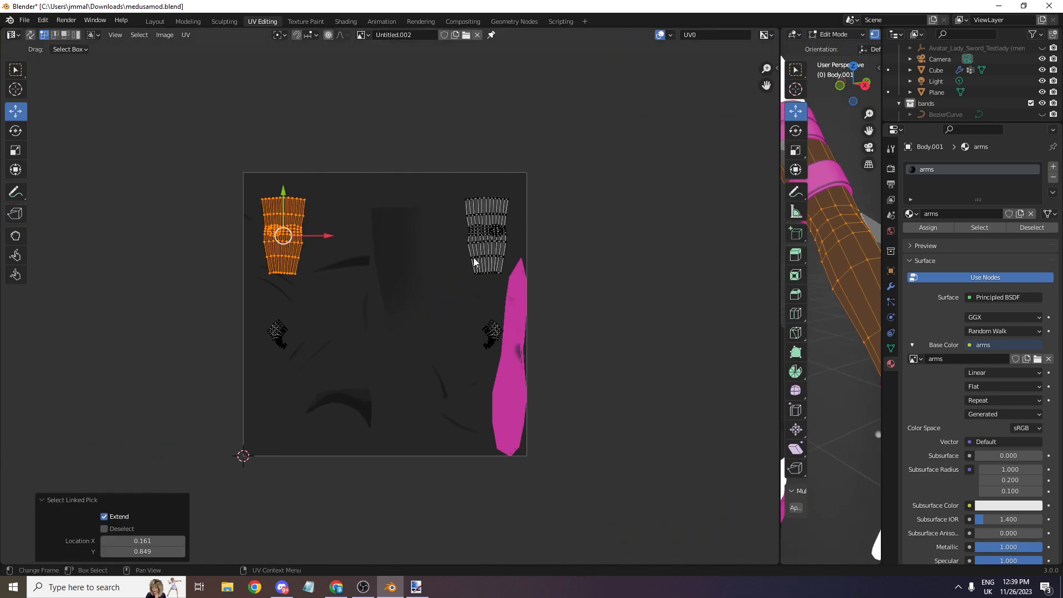
key("l")
key("l")
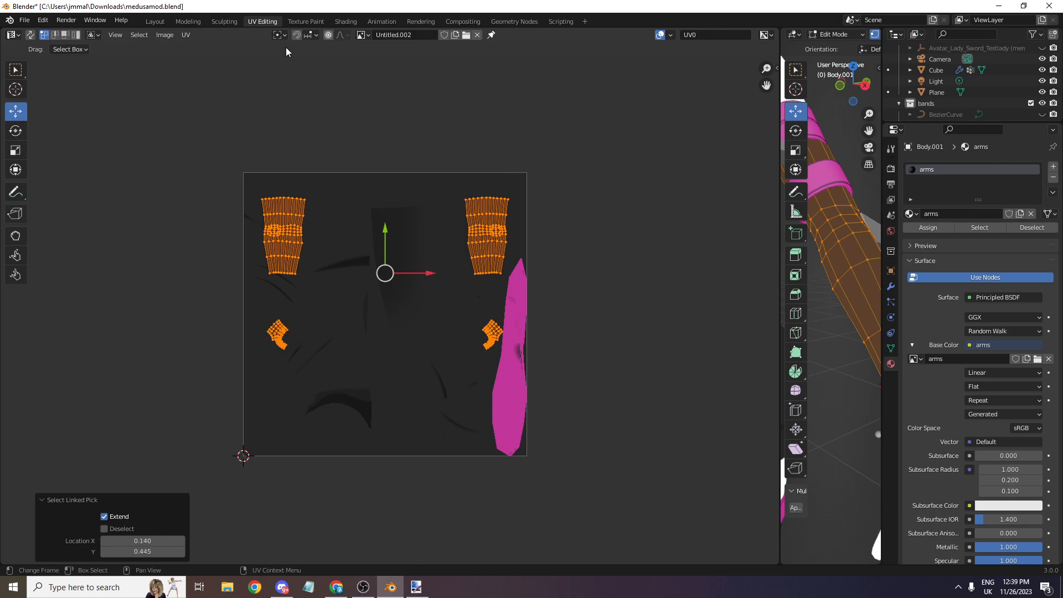
left_click(284, 37)
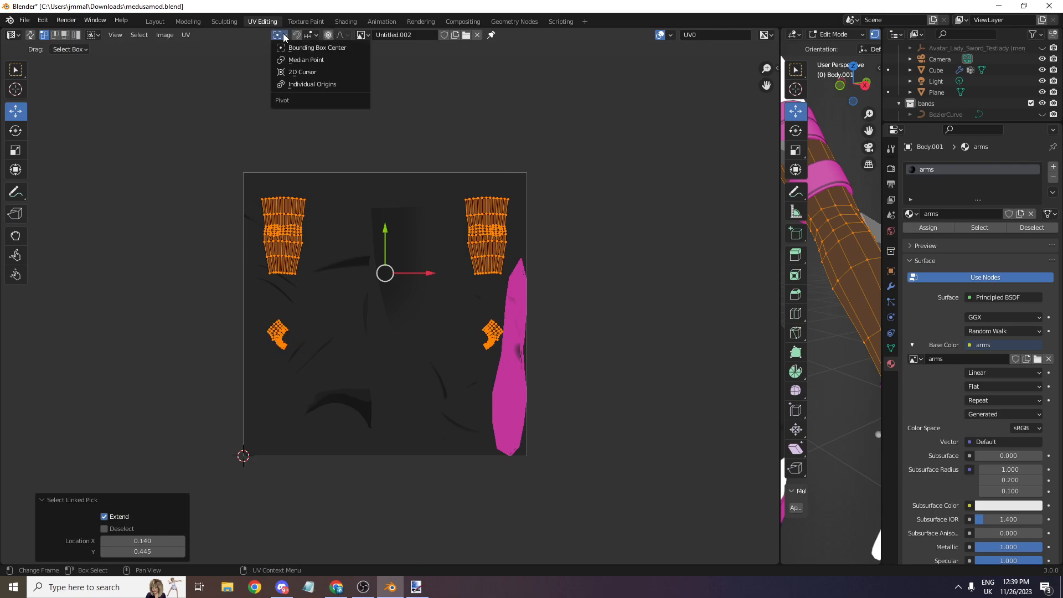
left_click(302, 84)
key("s")
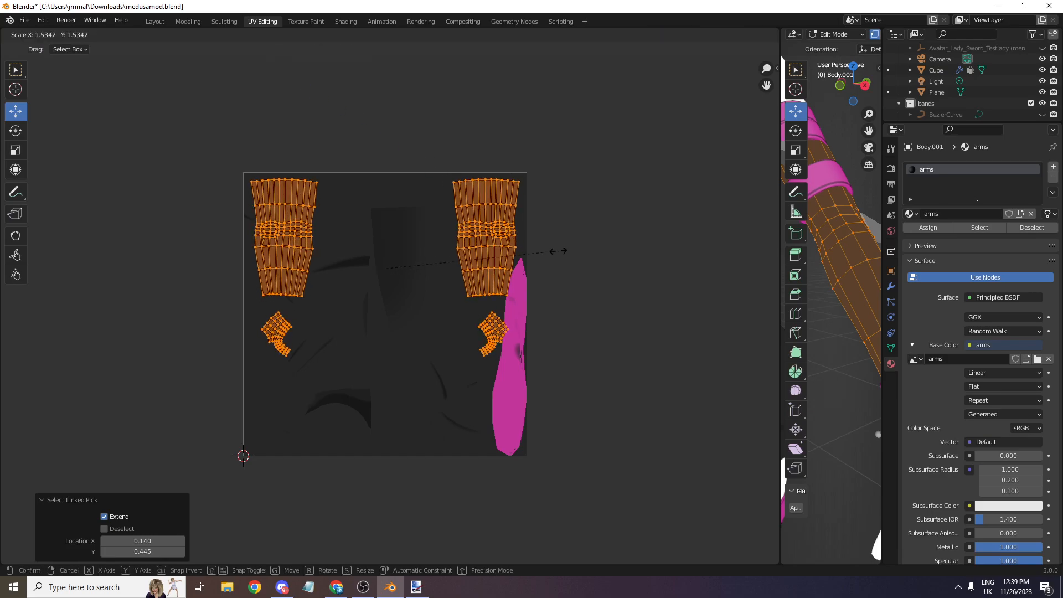
left_click(642, 240)
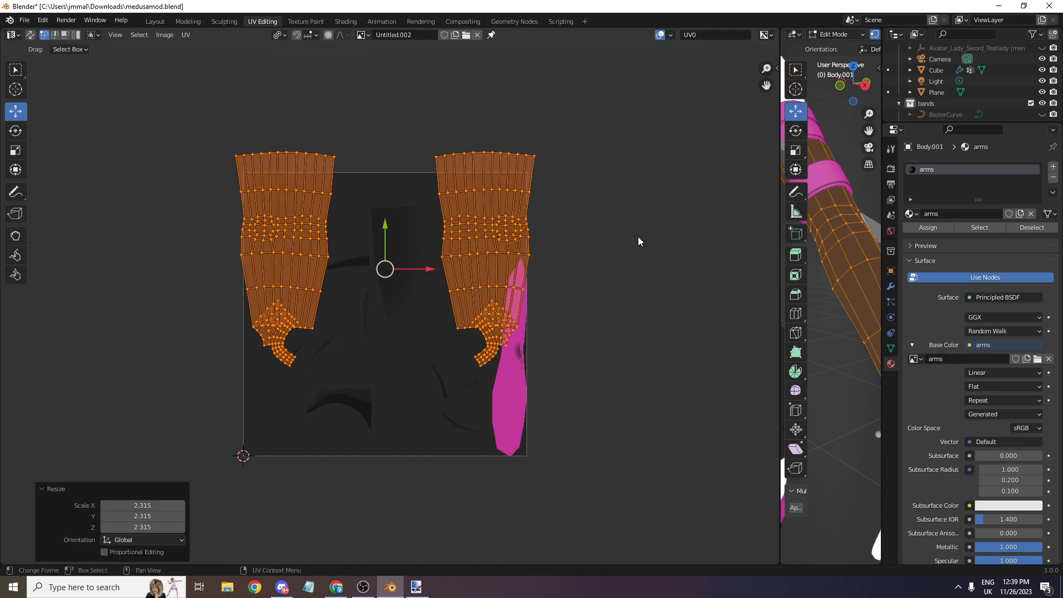
- Rotate the right-hand large arm UV island by about 90° and place it horizontally in the lower part of the UV square
key("alt+a")
key("l")
key("g")
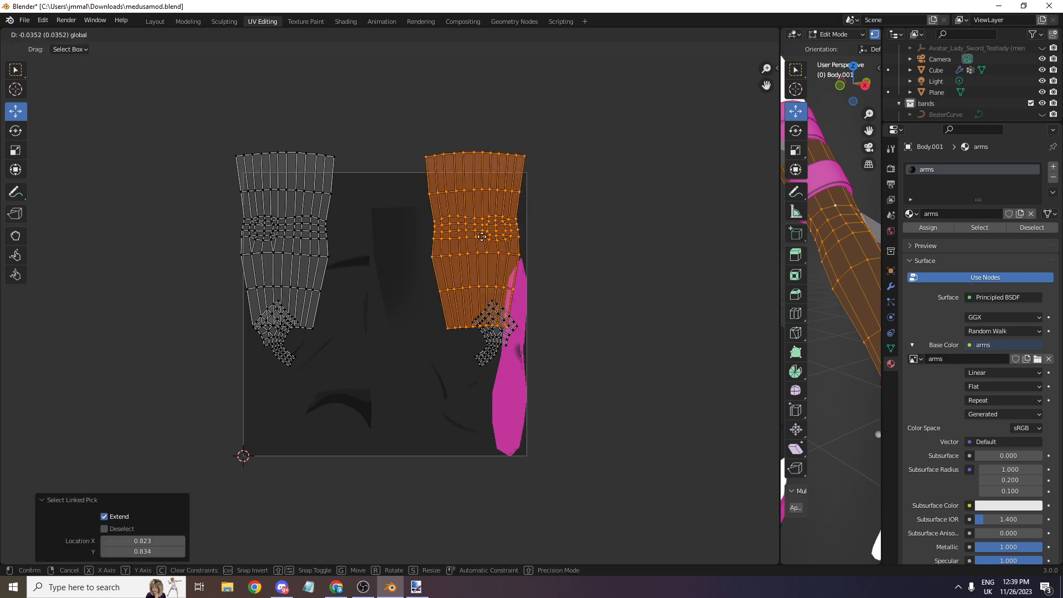
left_click(448, 230)
key("g")
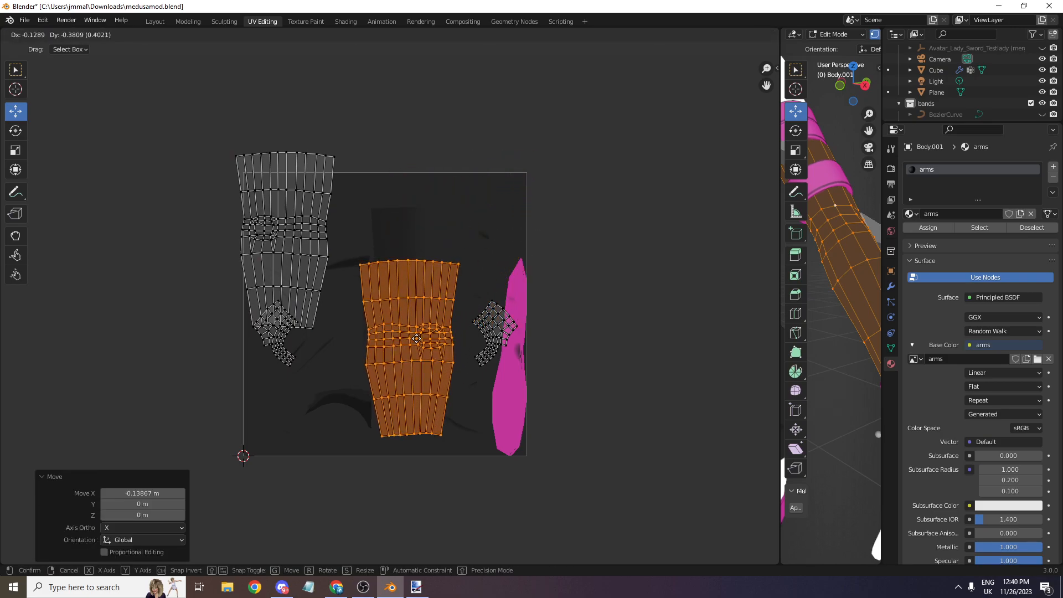
left_click(416, 339)
key("r")
left_click(403, 344)
key("g")
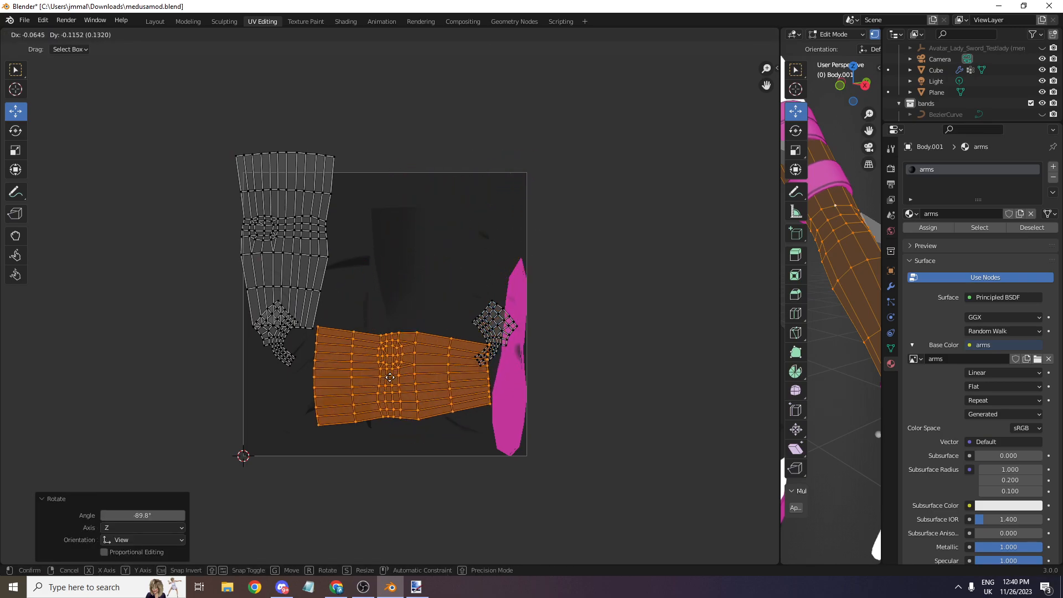
left_click(370, 399)
- Rotate the other large arm UV island to horizontal and place it above the first within the UV square
key("alt+a")
key("l")
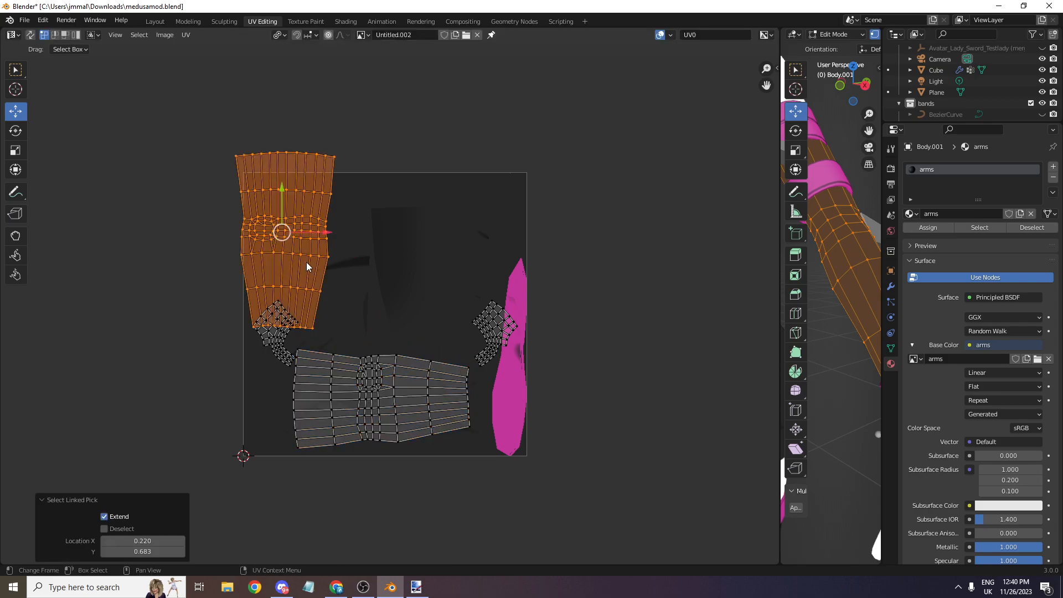
key("g")
left_click(402, 241)
key("r")
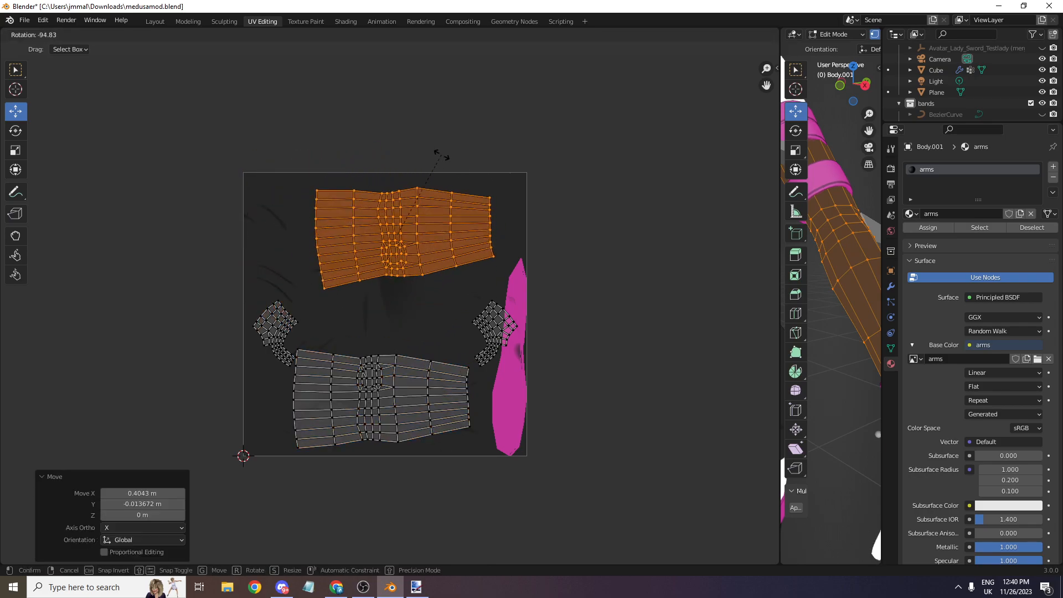
left_click(451, 165)
left_click_drag(397, 236, 390, 260)
key("r")
left_click(432, 304)
- Switch to the Layout workspace, put the arm mesh in Texture Paint mode and shade the viewport with Flat lighting
left_click(155, 21)
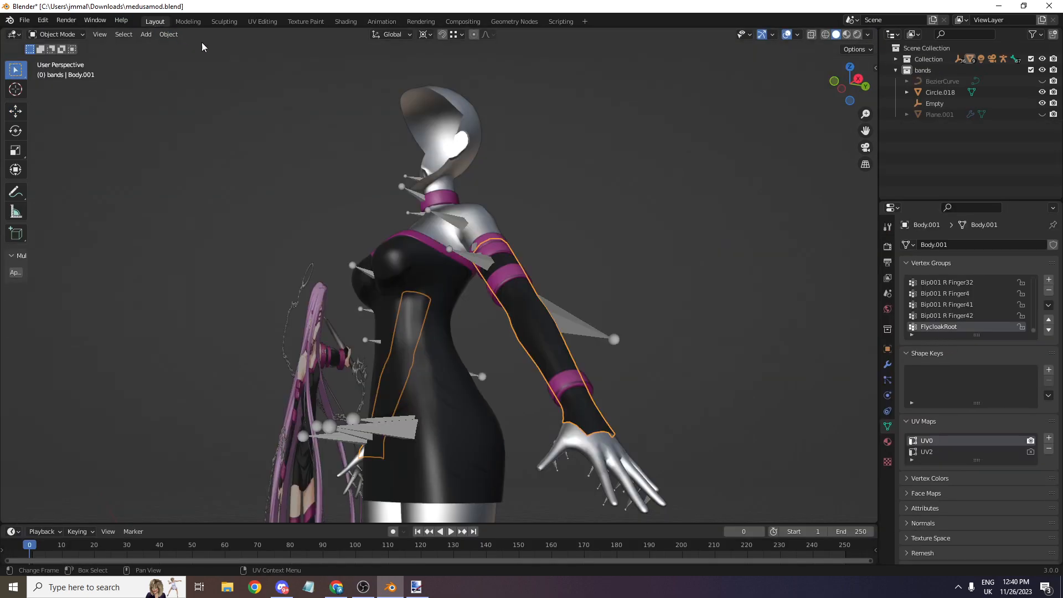
left_click(57, 34)
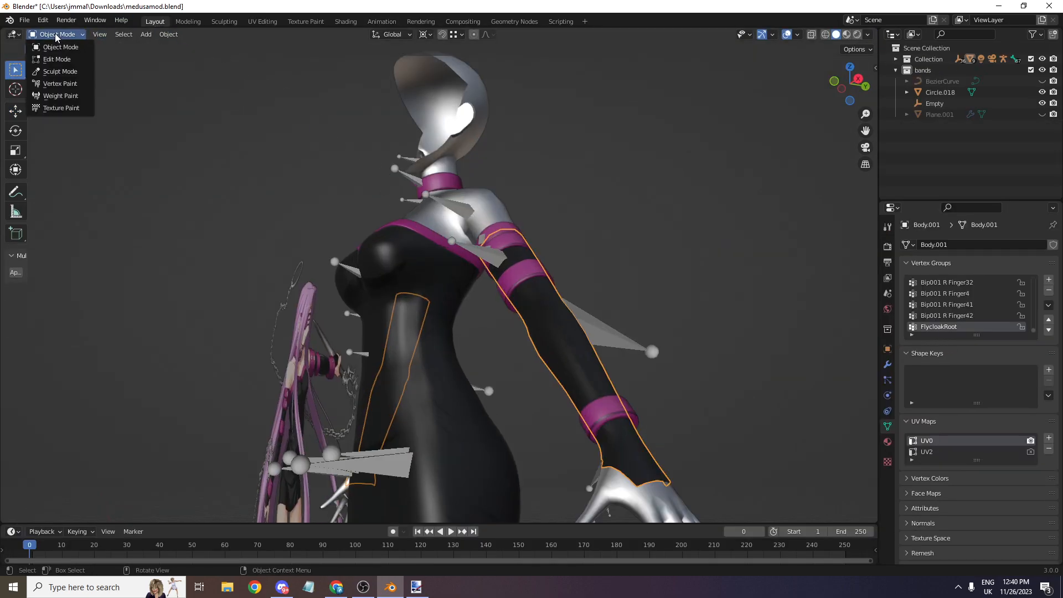
left_click(61, 109)
left_click(867, 35)
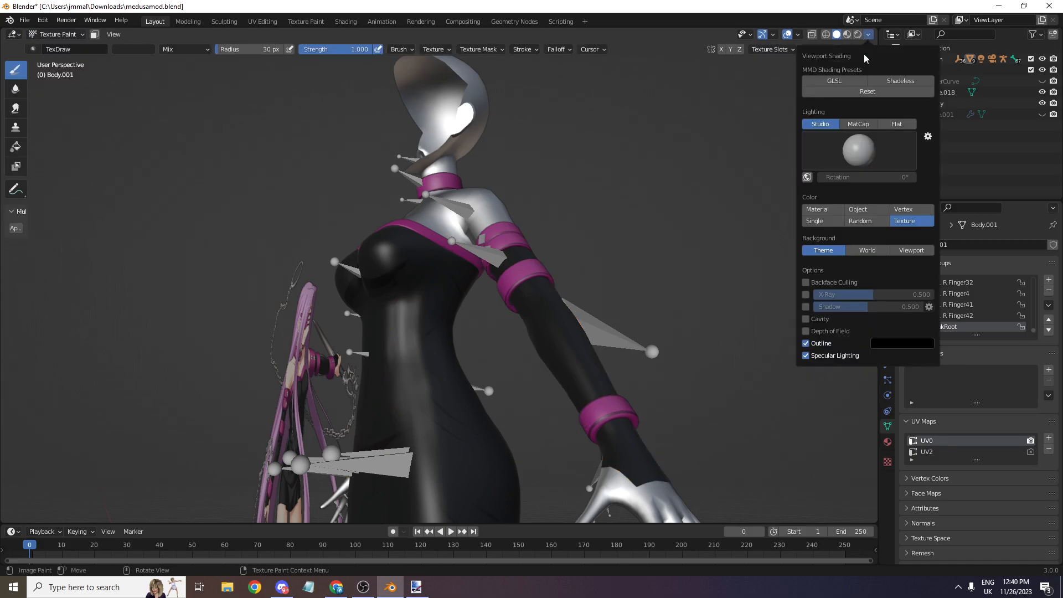
left_click(896, 124)
- View the arm from the front and set the paint brush to black, strength 0.400 and radius 4 px
middle_click_drag(783, 100, 786, 103)
left_click_drag(850, 83, 934, 125)
left_click_drag(865, 132, 780, 43)
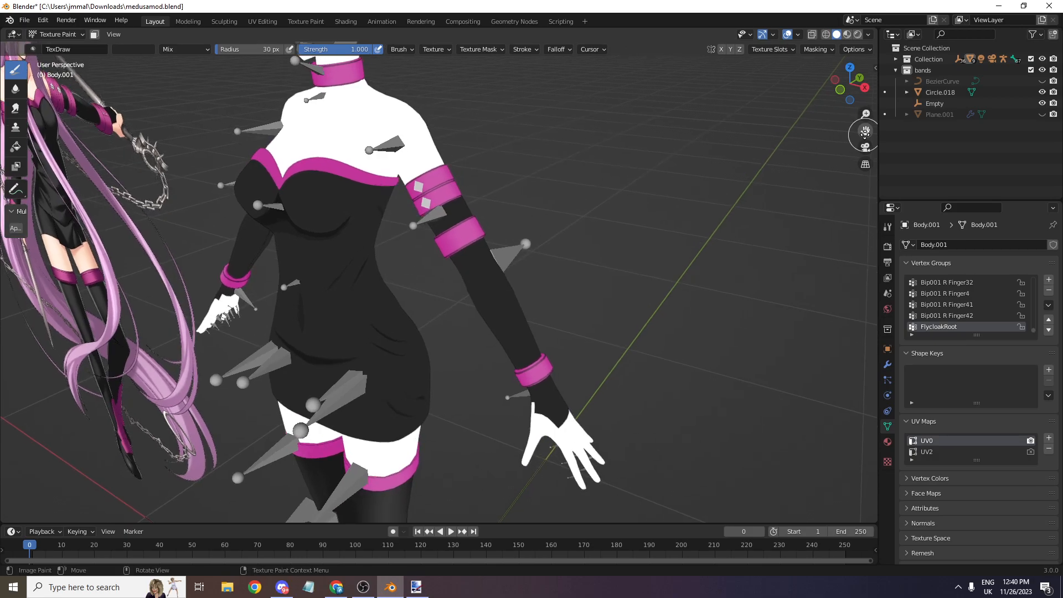
scroll(864, 132, "up", 3)
left_click(839, 89)
scroll(698, 145, "up", 3)
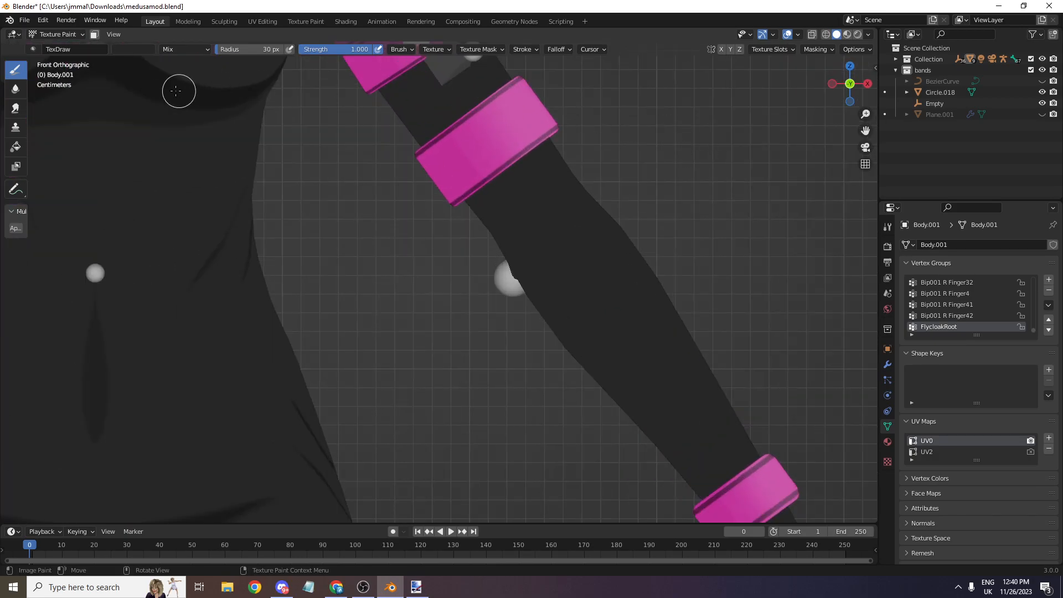
left_click(131, 51)
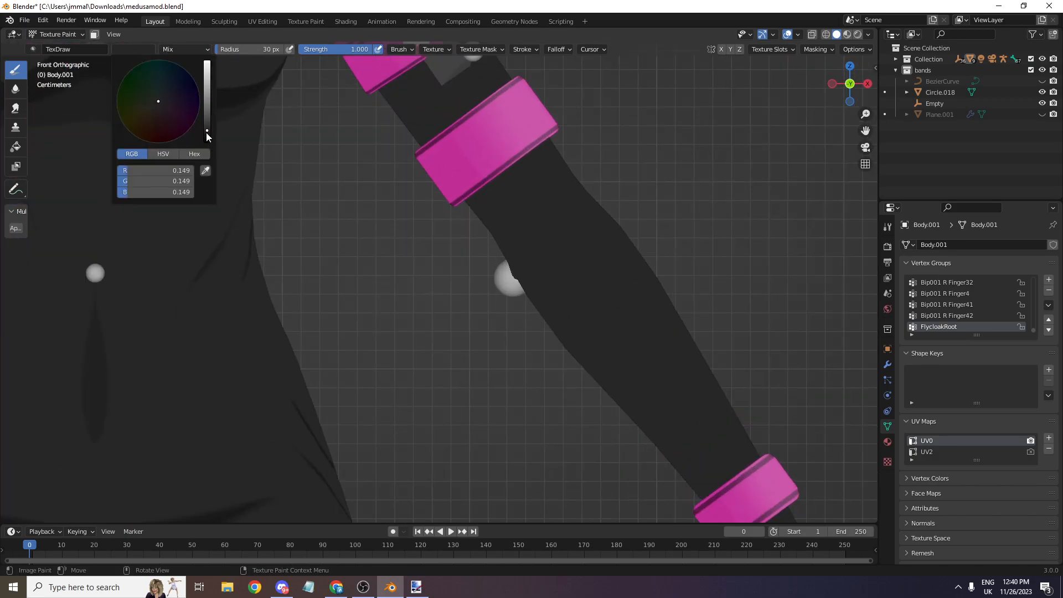
left_click_drag(206, 134, 207, 142)
left_click(332, 48)
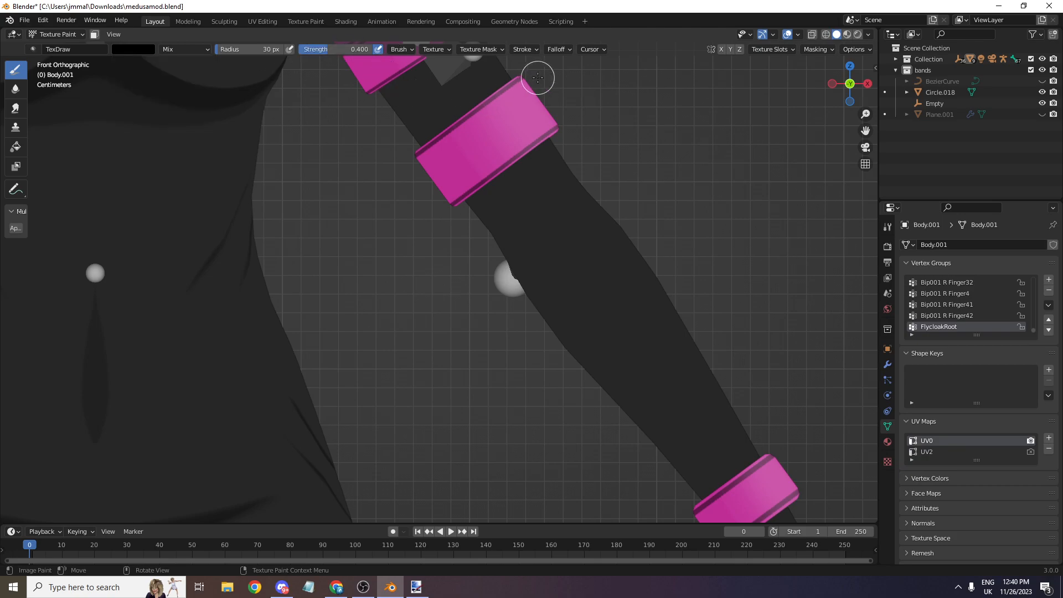
left_click(568, 50)
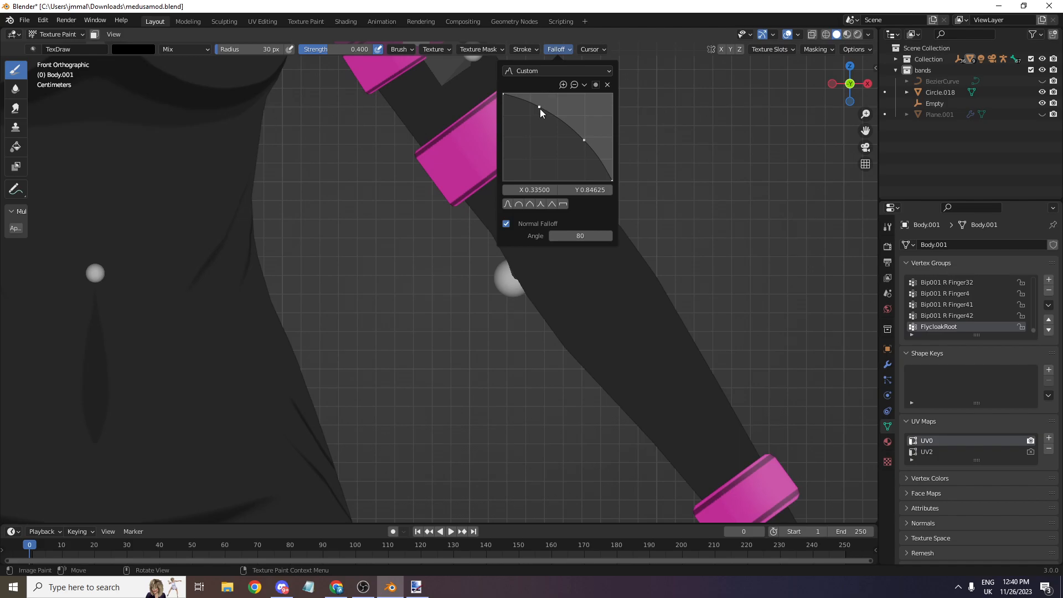
key("f")
left_click(489, 176)
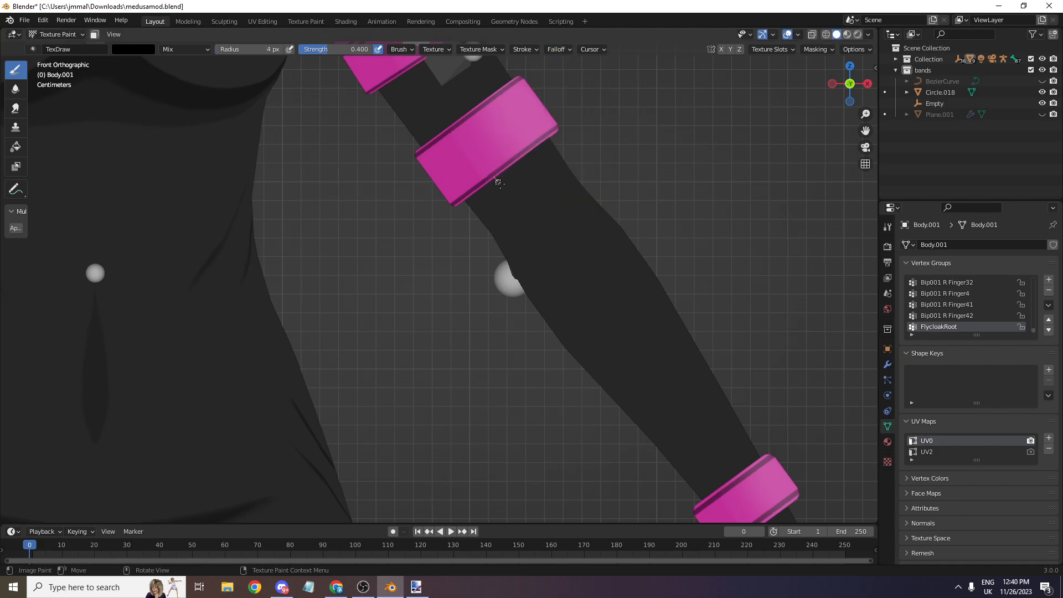
- Paint thin dark fold lines on the sleeve just below the pink band above the elbow, front and back
scroll(541, 199, "down", 1)
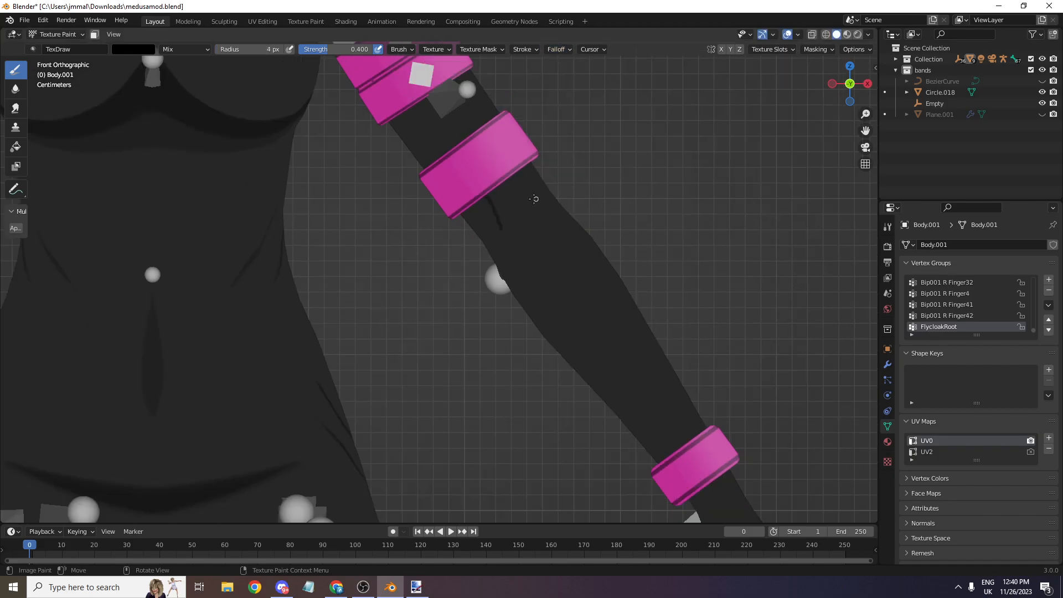
left_click_drag(520, 264, 520, 266)
scroll(520, 266, "down", 1)
mouse_move(836, 87)
left_mouse_down()
mouse_move(759, 113)
mouse_move(726, 105)
mouse_move(765, 114)
mouse_move(837, 94)
left_mouse_up()
left_click(843, 89)
left_click(849, 84)
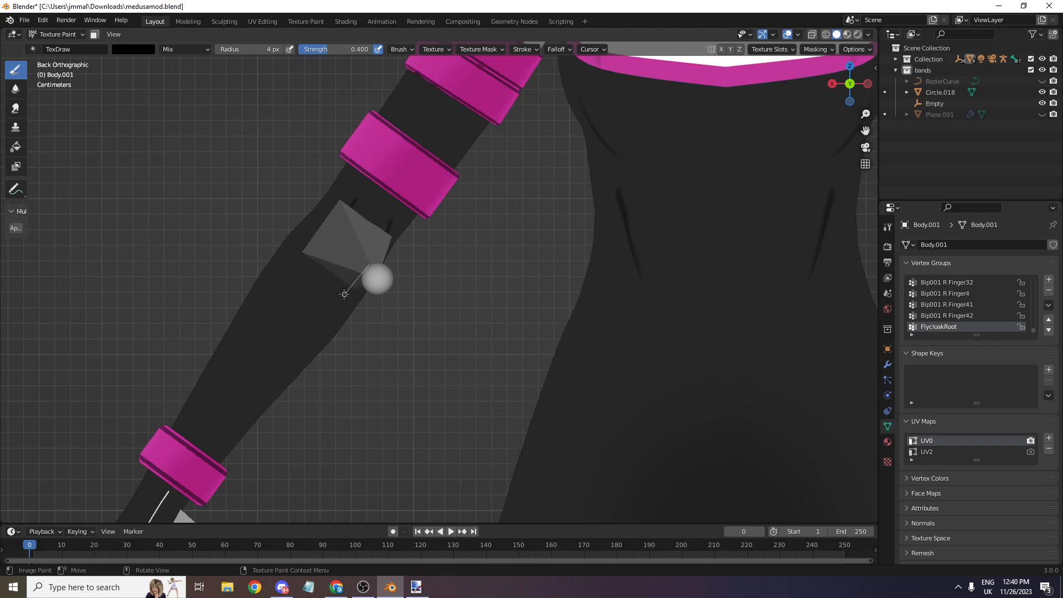
- Hide the character's armature and turn the view back to the front of the arm
left_click(896, 59)
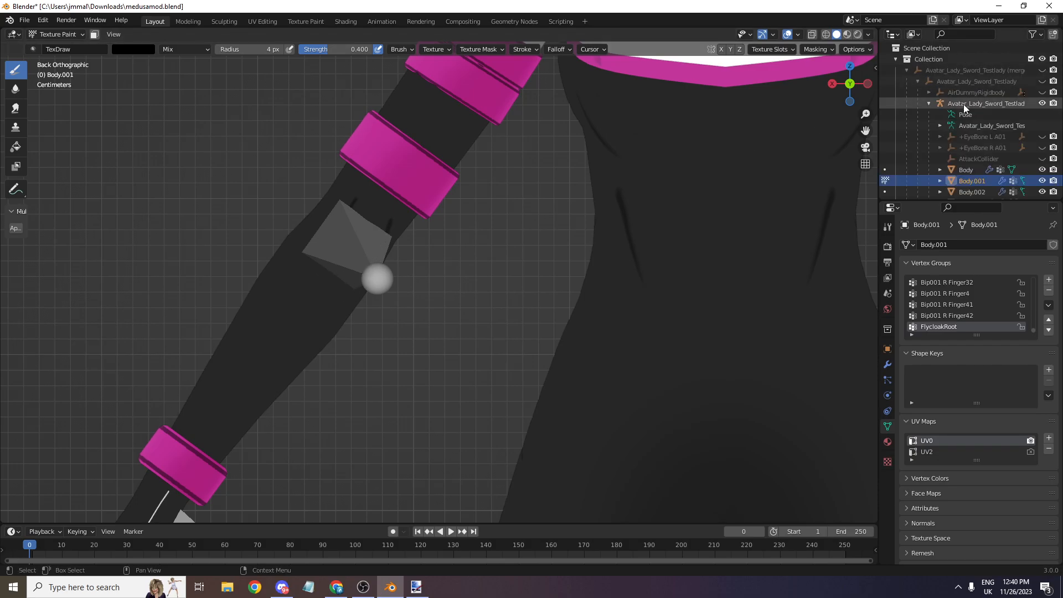
left_click(849, 85)
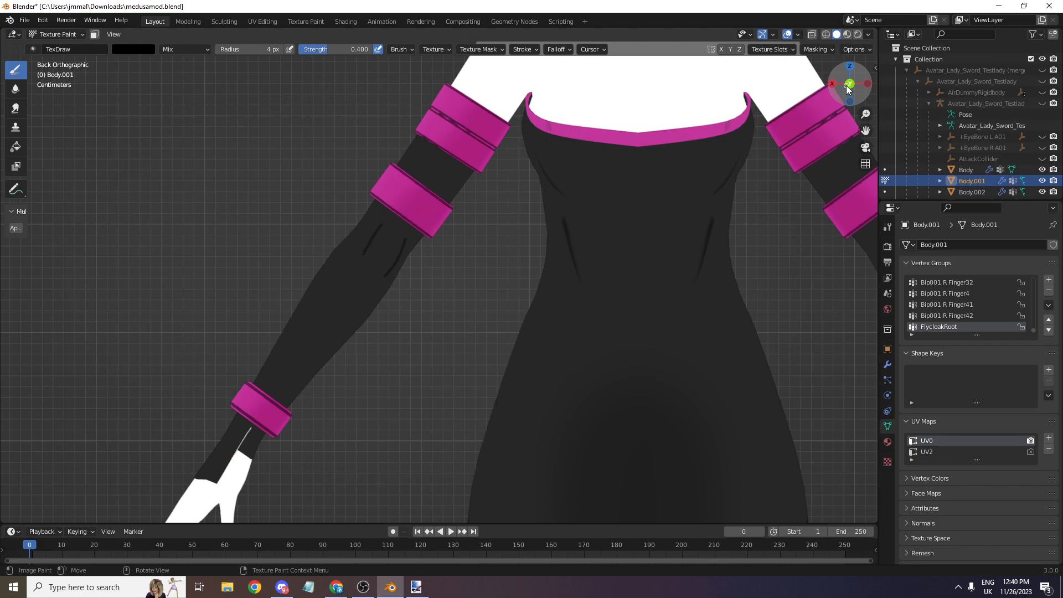
left_click_drag(846, 89, 828, 85)
scroll(776, 113, "up", 1)
- Enlarge the paint brush radius to 43 px
key("f")
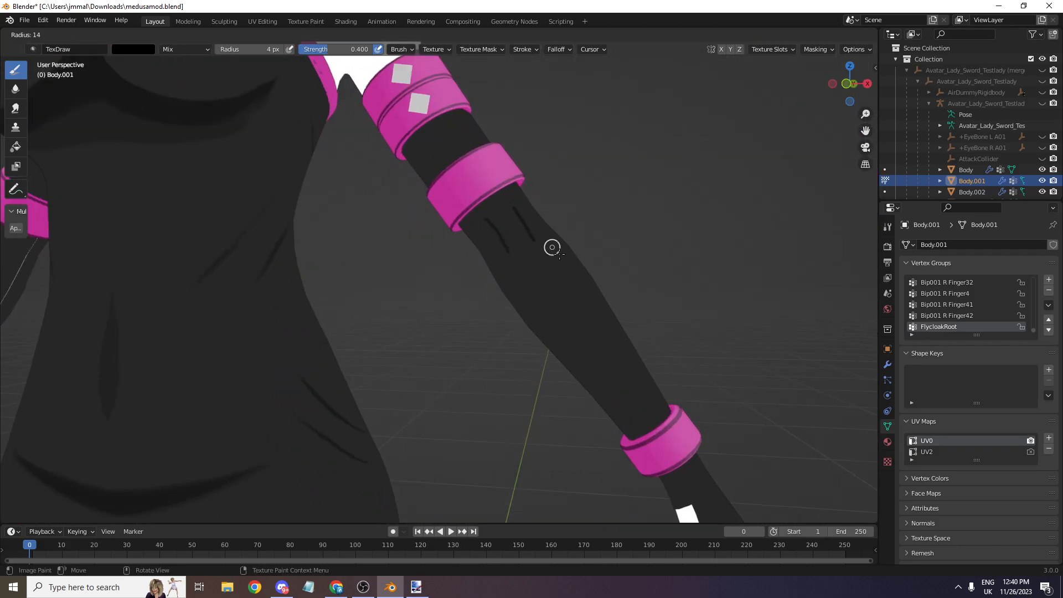
left_click(574, 255)
scroll(573, 275, "up", 1)
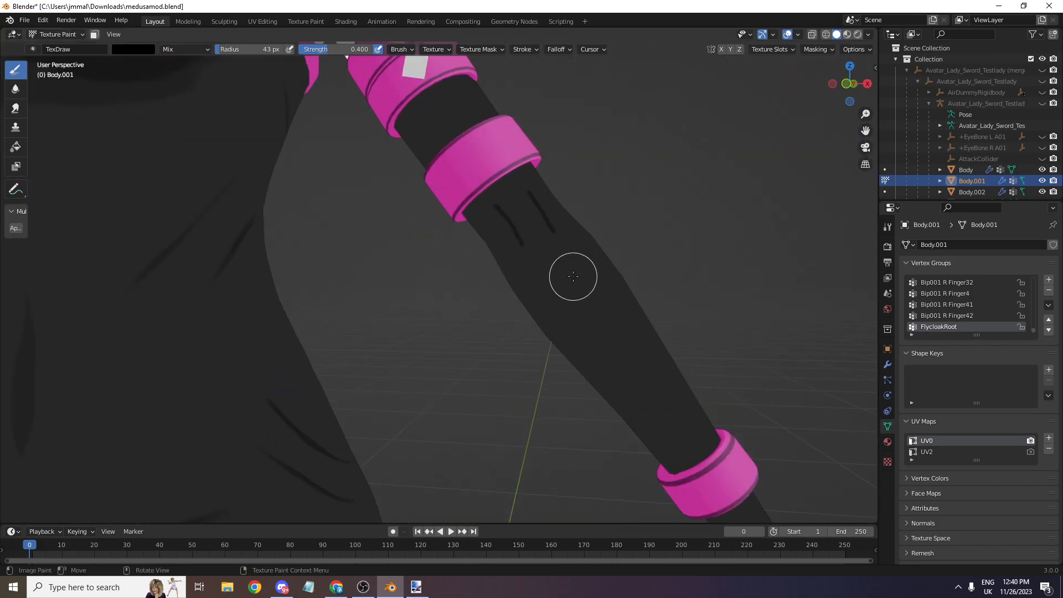
- Try a broad dark shading stroke down the forearm and undo it
mouse_move(577, 254)
left_mouse_down()
mouse_move(596, 326)
mouse_move(642, 404)
left_mouse_up()
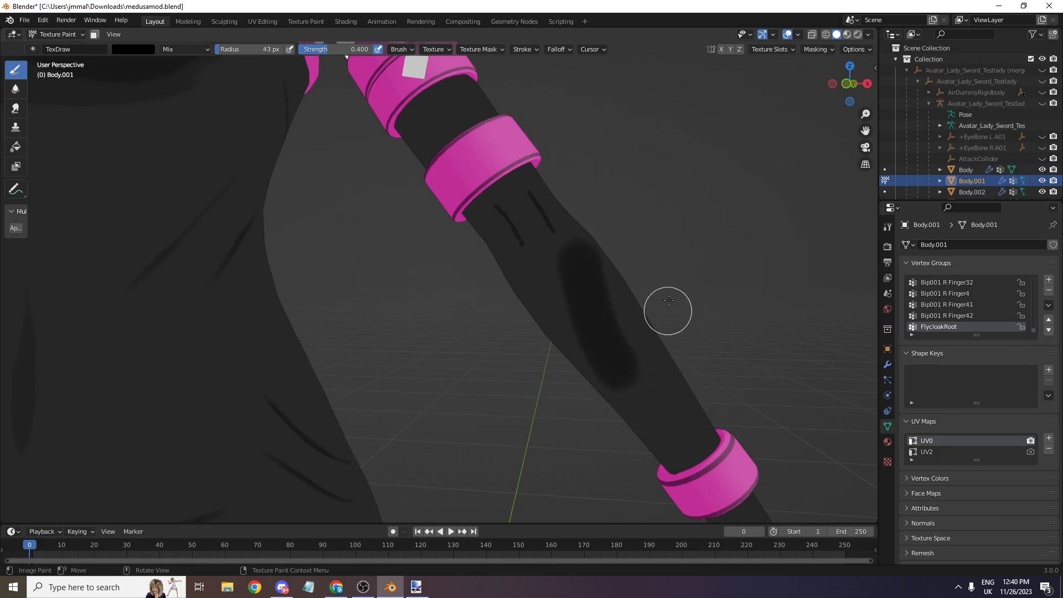
key("ctrl+z")
scroll(785, 167, "down", 1)
left_click_drag(848, 88, 803, 88)
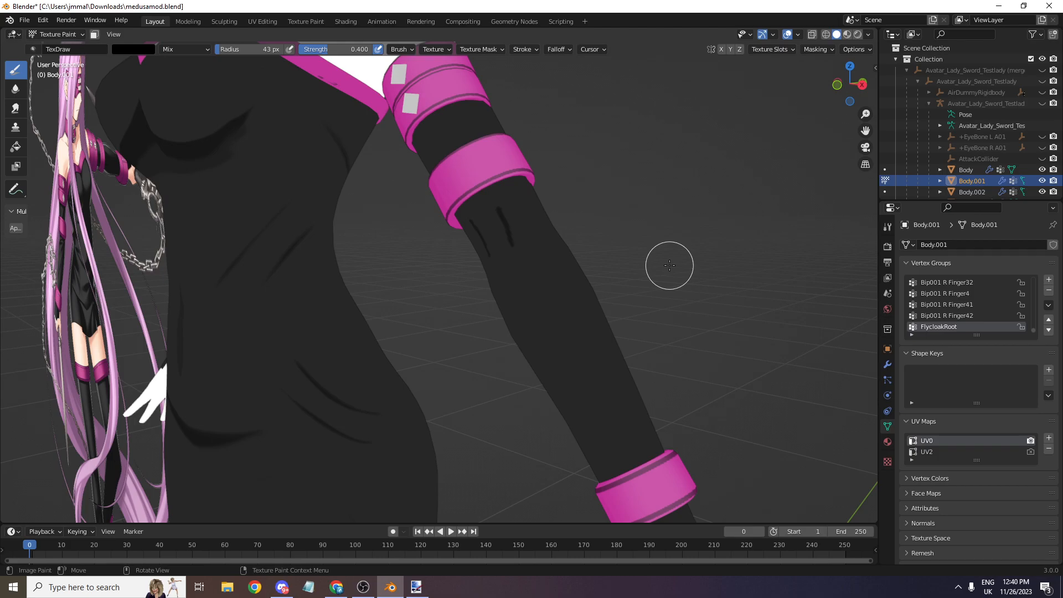
- Paint a broad black shading stroke along the forearm sleeve on both its front and its back
left_click_drag(612, 447, 533, 206)
left_click_drag(850, 84, 741, 82)
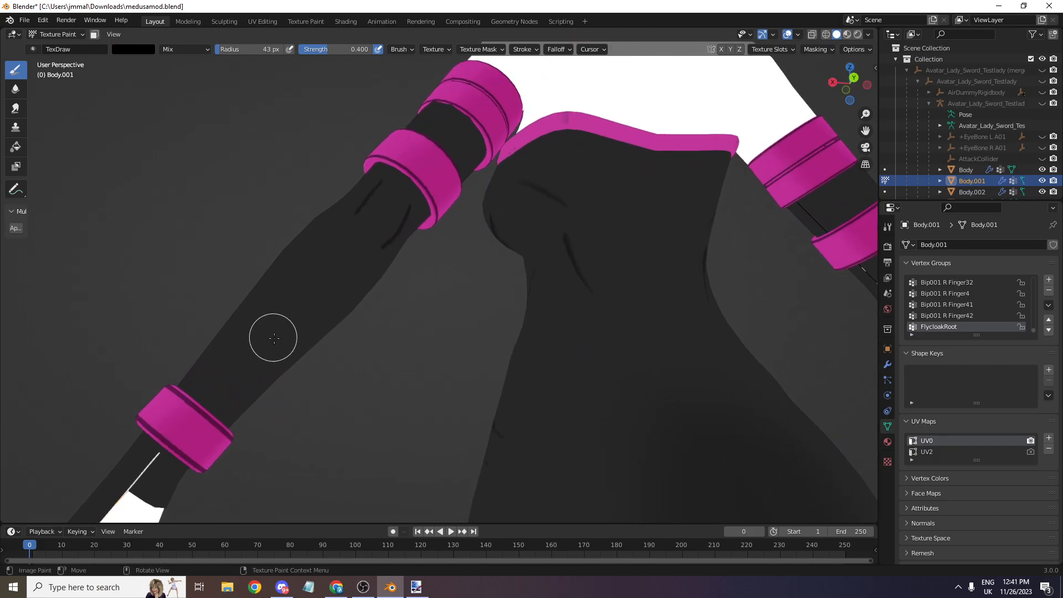
mouse_move(237, 377)
left_mouse_down()
mouse_move(320, 239)
mouse_move(332, 199)
left_mouse_up()
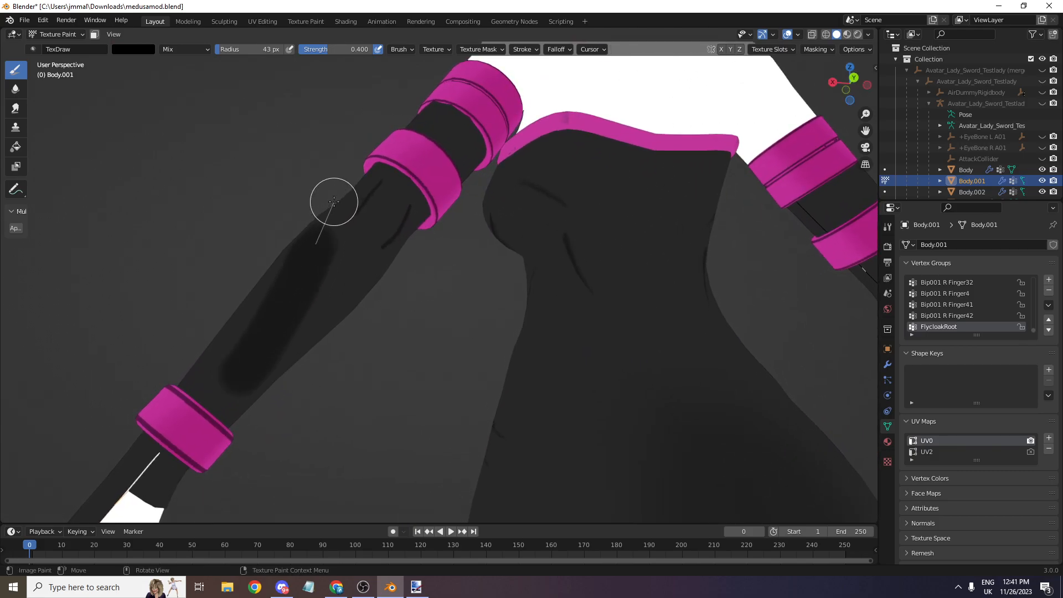
mouse_move(849, 84)
left_mouse_down()
mouse_move(808, 83)
mouse_move(862, 84)
left_mouse_up()
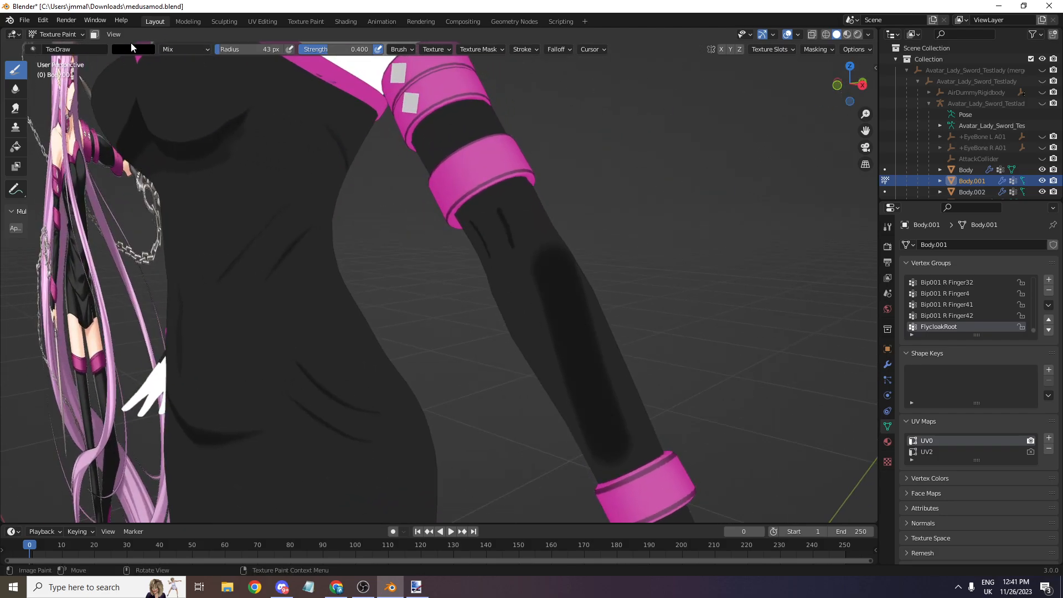
- Sample the sleeve's base colour and, at brush strength 1.000, paint over the front forearm shading to narrow it into a fold
left_click(136, 51)
left_click(205, 173)
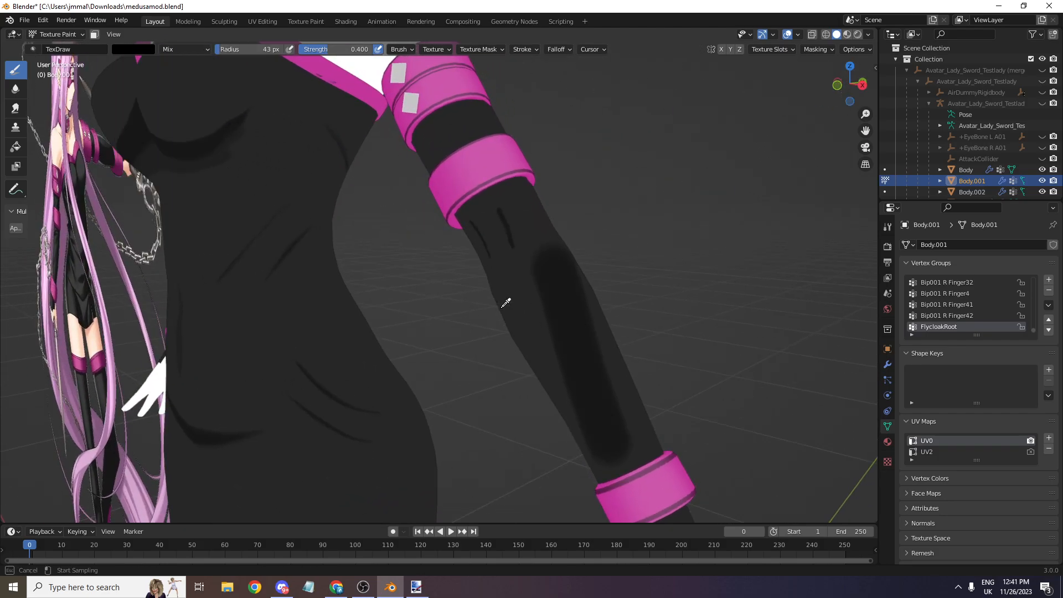
left_click(501, 303)
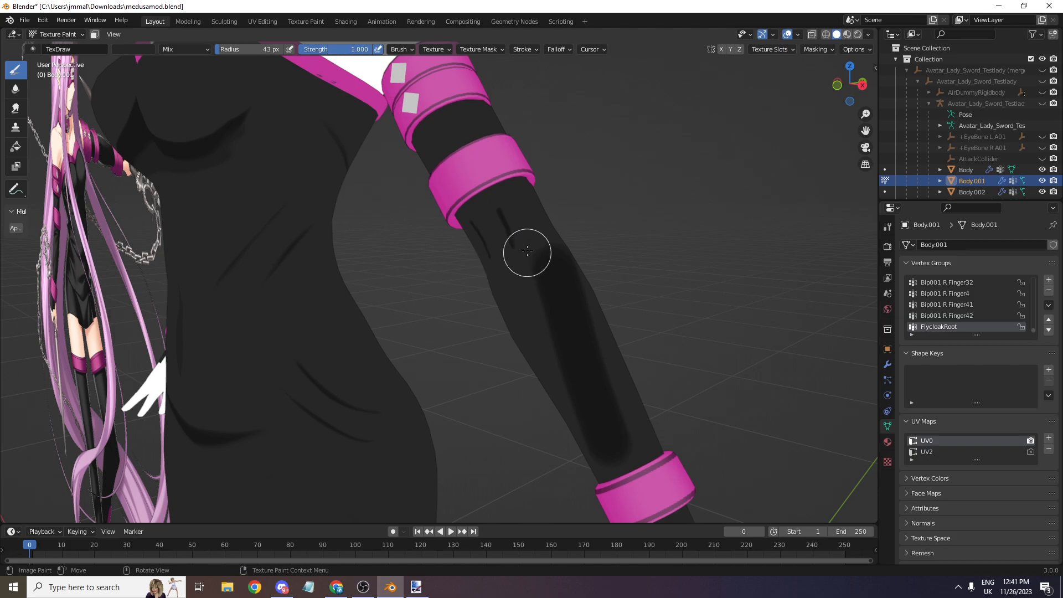
mouse_move(535, 247)
left_mouse_down()
mouse_move(543, 338)
mouse_move(603, 498)
left_mouse_up()
left_click_drag(851, 79, 813, 95)
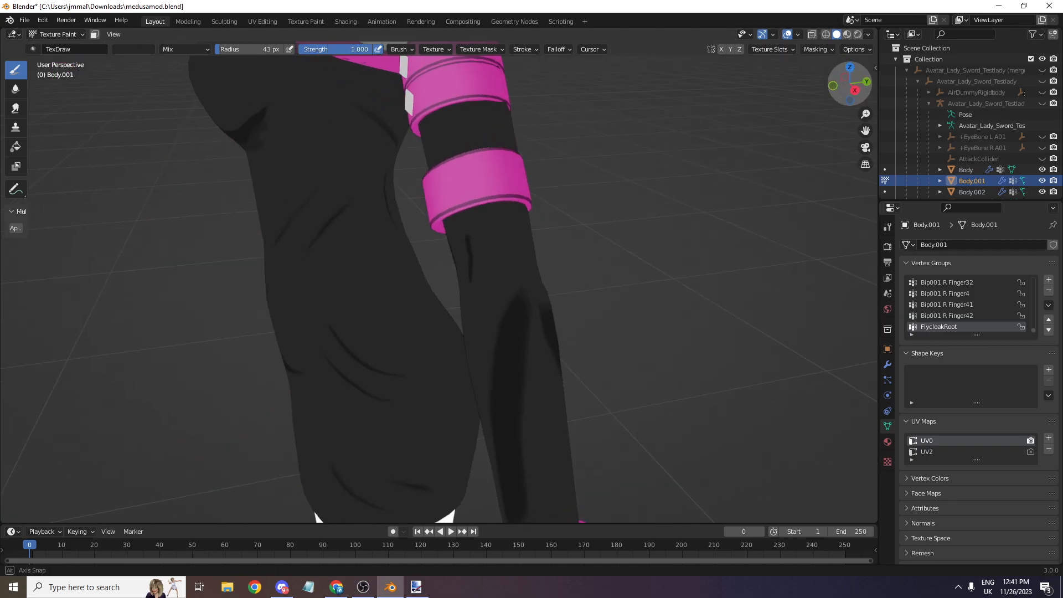
scroll(651, 302, "down", 1)
left_click_drag(515, 503, 504, 230)
- Trim the shading on the back of the forearm into a thin curved fold using the sleeve's base colour
left_click_drag(844, 106, 850, 83)
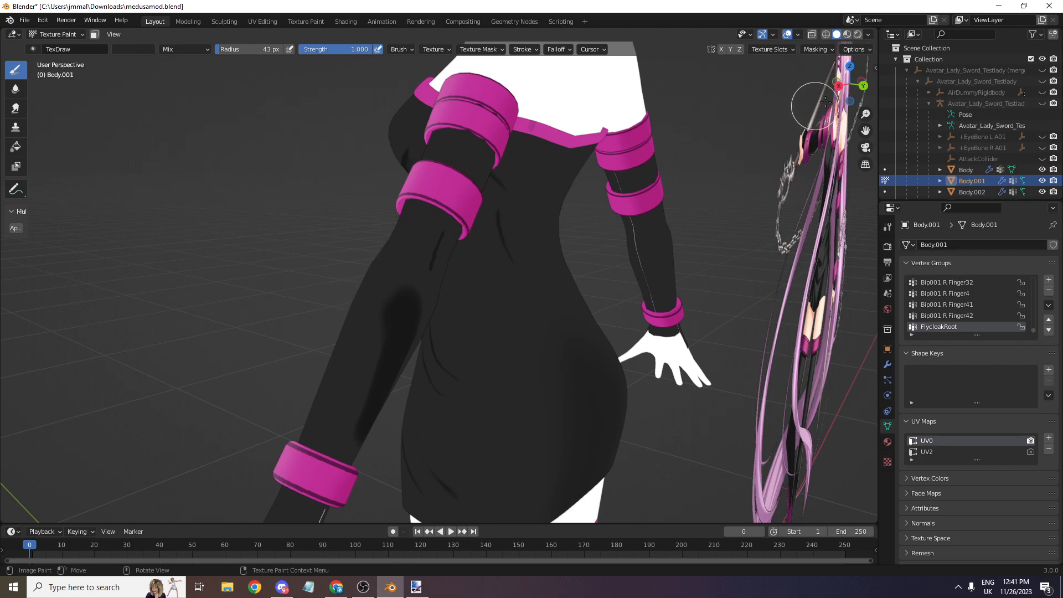
left_click(861, 82)
left_click(832, 83)
mouse_move(860, 132)
left_mouse_down()
mouse_move(965, 127)
mouse_move(1062, 104)
left_mouse_up()
scroll(719, 182, "up", 2)
mouse_move(626, 204)
left_mouse_down()
mouse_move(598, 294)
mouse_move(500, 426)
mouse_move(551, 436)
mouse_move(626, 349)
mouse_move(662, 244)
mouse_move(648, 178)
left_mouse_up()
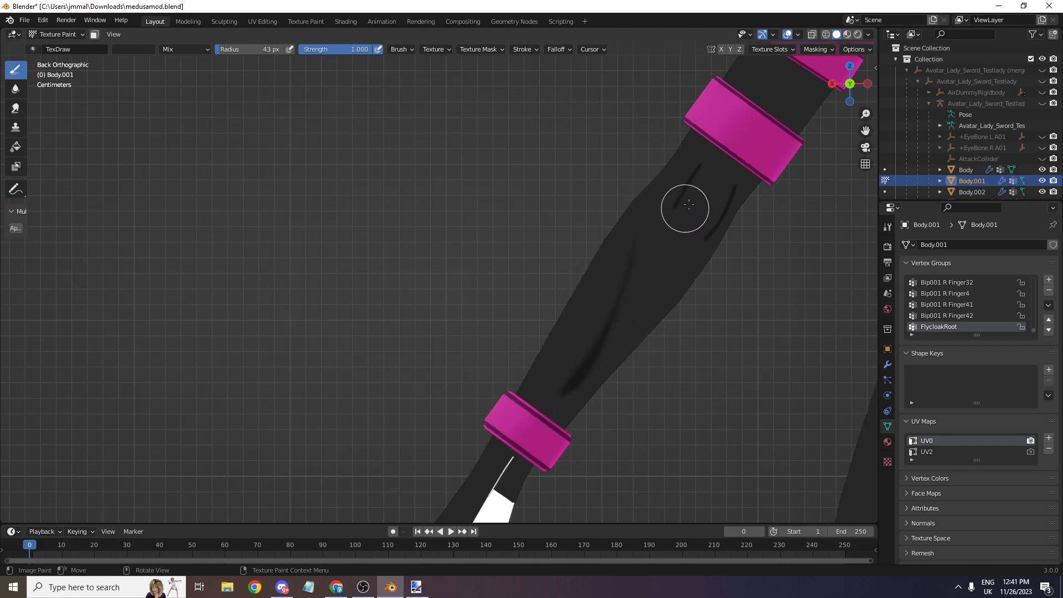
- Set the paint brush to black at strength 0.4 for shading the outer side of the sleeve near the elbow
scroll(682, 210, "down", 2)
left_click_drag(849, 83, 545, 89)
left_click_drag(865, 129, 1016, 241)
left_click_drag(850, 84, 766, 90)
scroll(368, 99, "up", 2)
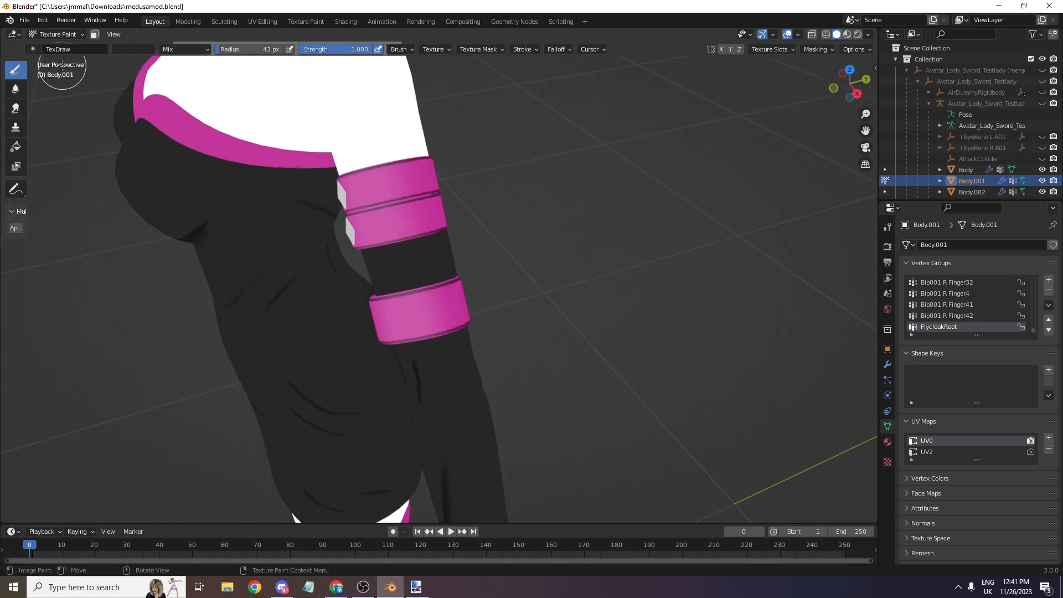
scroll(429, 305, "up", 1)
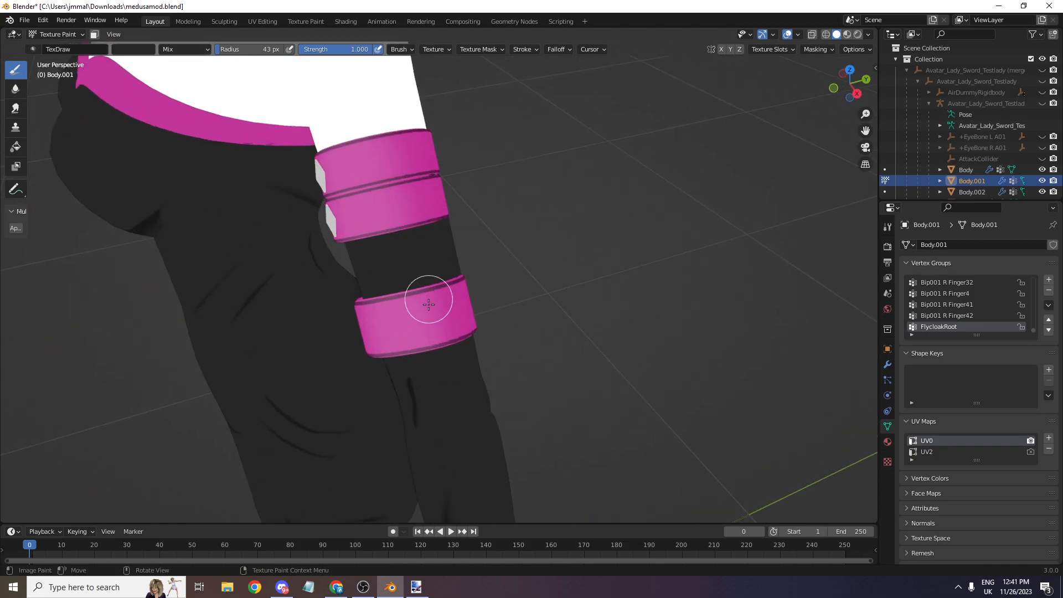
left_click(133, 49)
left_click_drag(204, 136, 206, 141)
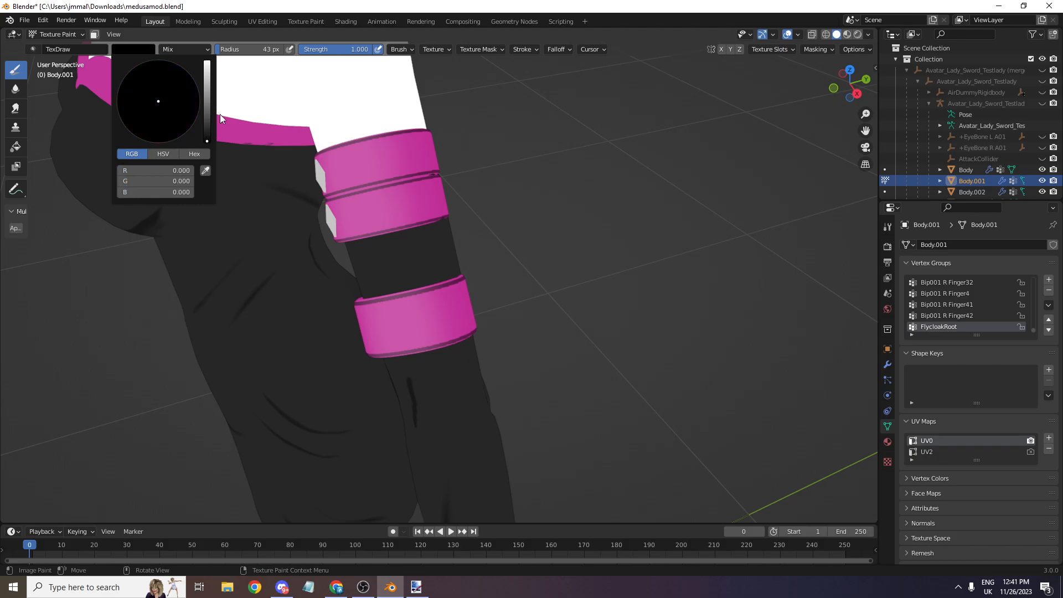
left_click(303, 50)
type("0.4")
key("Return")
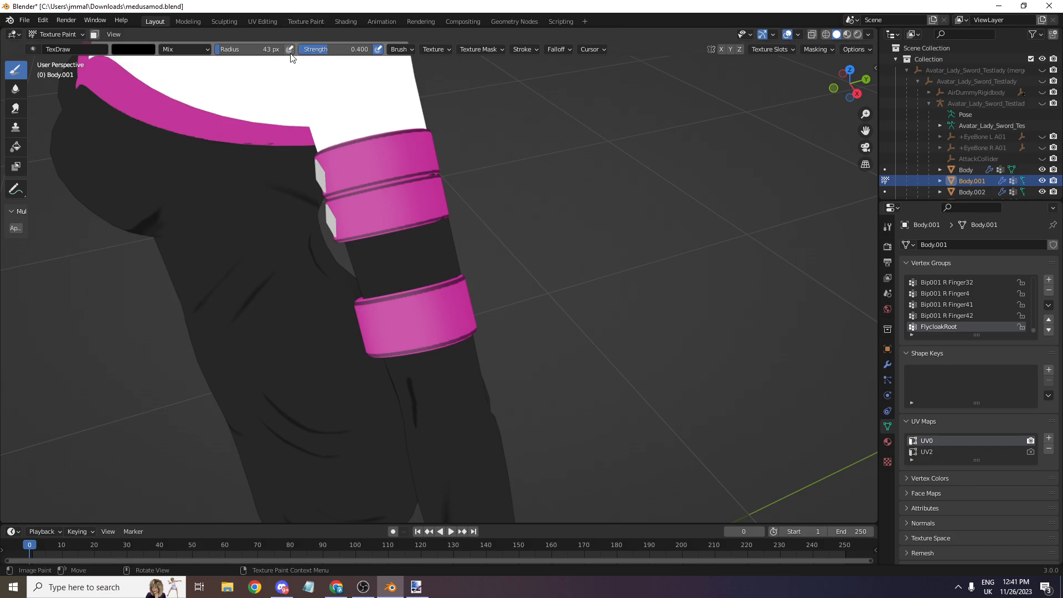
- Try a dark stroke below the pink elbow band, trimmed with the sampled sleeve colour, and undo it
mouse_move(430, 330)
left_mouse_down()
mouse_move(458, 399)
mouse_move(459, 465)
left_mouse_up()
left_click(129, 49)
left_click(204, 172)
left_click(483, 474)
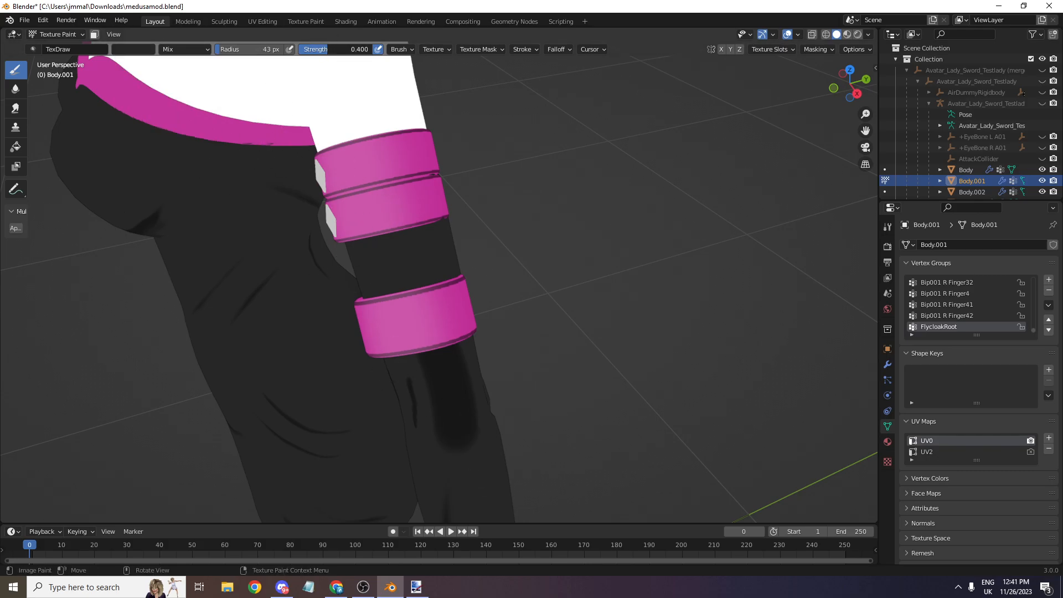
left_click_drag(464, 428, 450, 343)
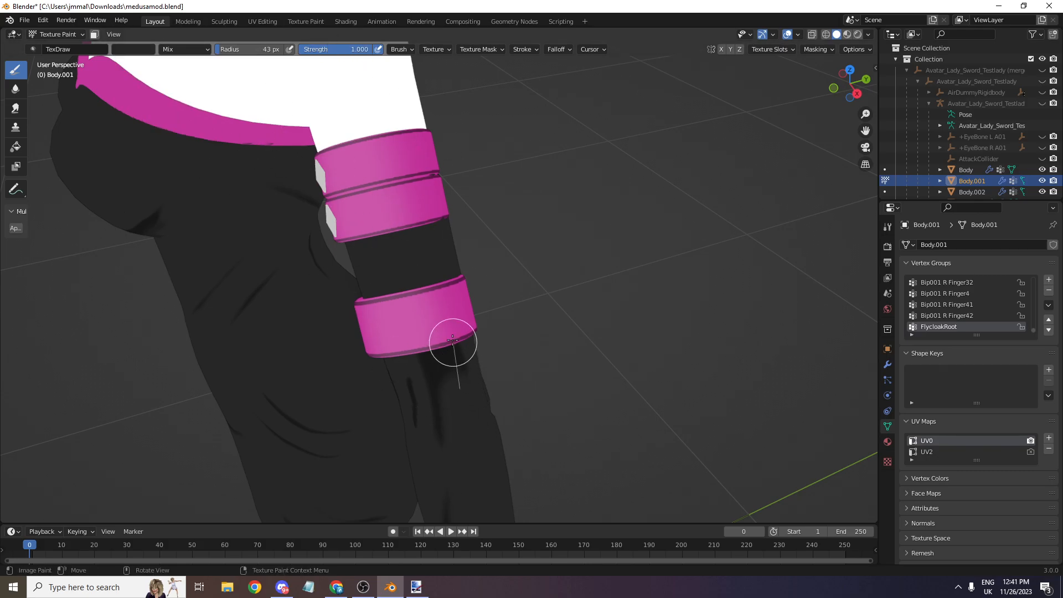
key("ctrl+z")
- Paint a dark stroke down the sleeve's outer side below the elbow band and trim its edge with a 23 px base-colour brush
mouse_move(405, 294)
left_mouse_down()
mouse_move(439, 387)
mouse_move(437, 467)
mouse_move(476, 468)
left_mouse_up()
mouse_move(474, 419)
left_mouse_down()
mouse_move(472, 372)
mouse_move(472, 410)
mouse_move(487, 421)
mouse_move(477, 365)
mouse_move(442, 286)
left_mouse_up()
key("ctrl+z")
key("f")
left_click(414, 259)
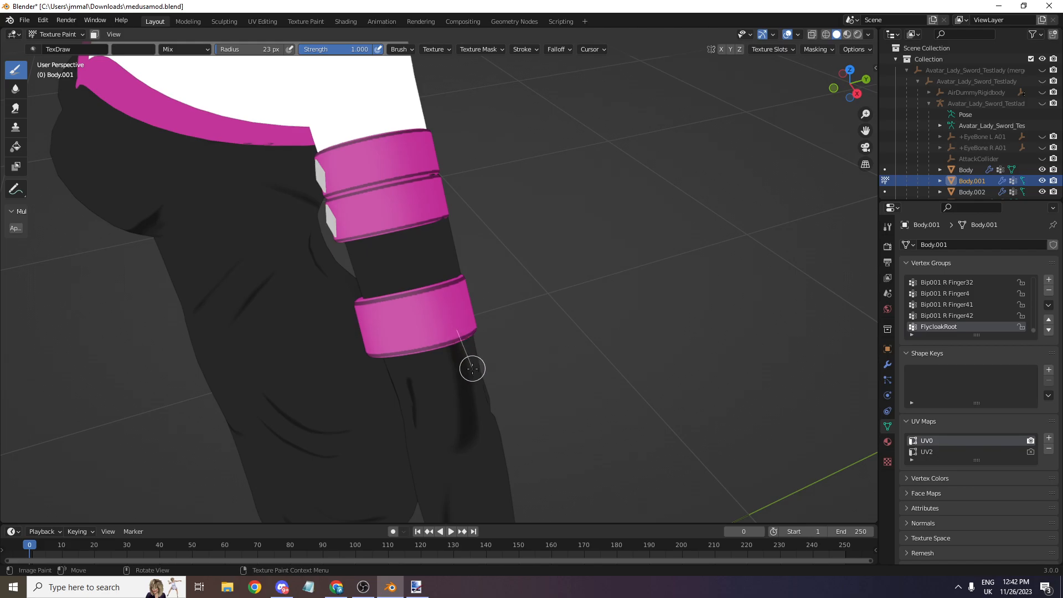
left_click_drag(477, 407, 475, 470)
mouse_move(848, 84)
left_mouse_down()
mouse_move(867, 80)
mouse_move(856, 78)
left_mouse_up()
scroll(614, 80, "up", 1)
- Open the arms image in the Texture Paint workspace and save it as medusarms.png in the Downloads folder
left_click(291, 22)
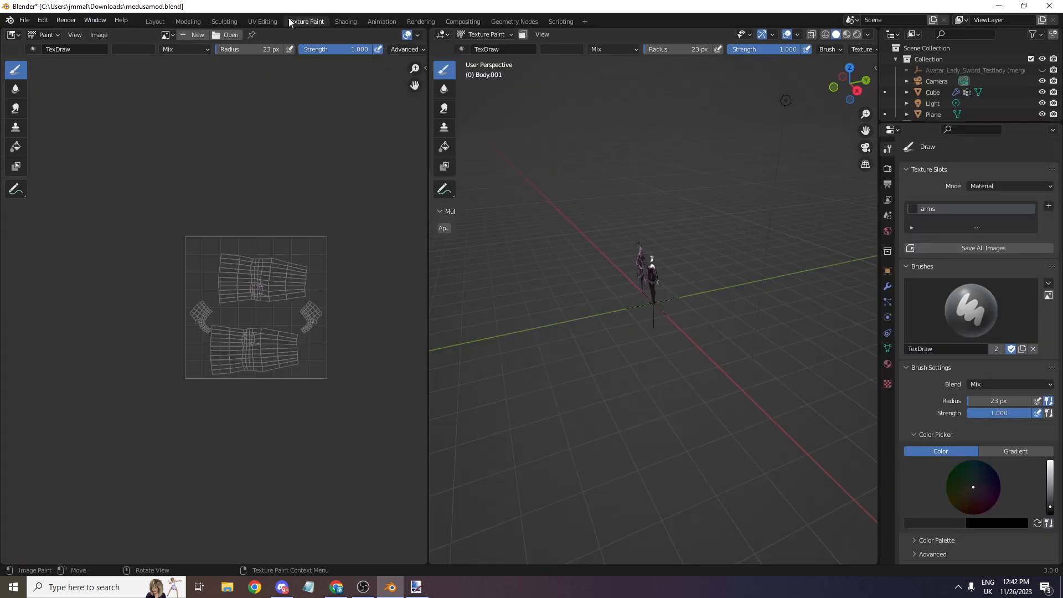
scroll(101, 58, "up", 1)
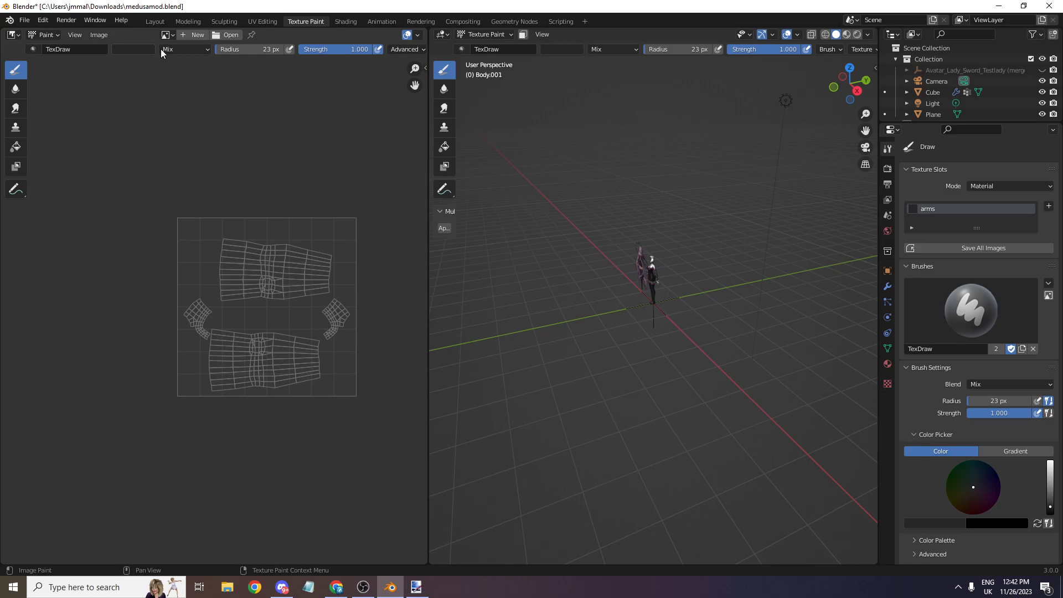
left_click(167, 34)
type("ar")
left_click(98, 34)
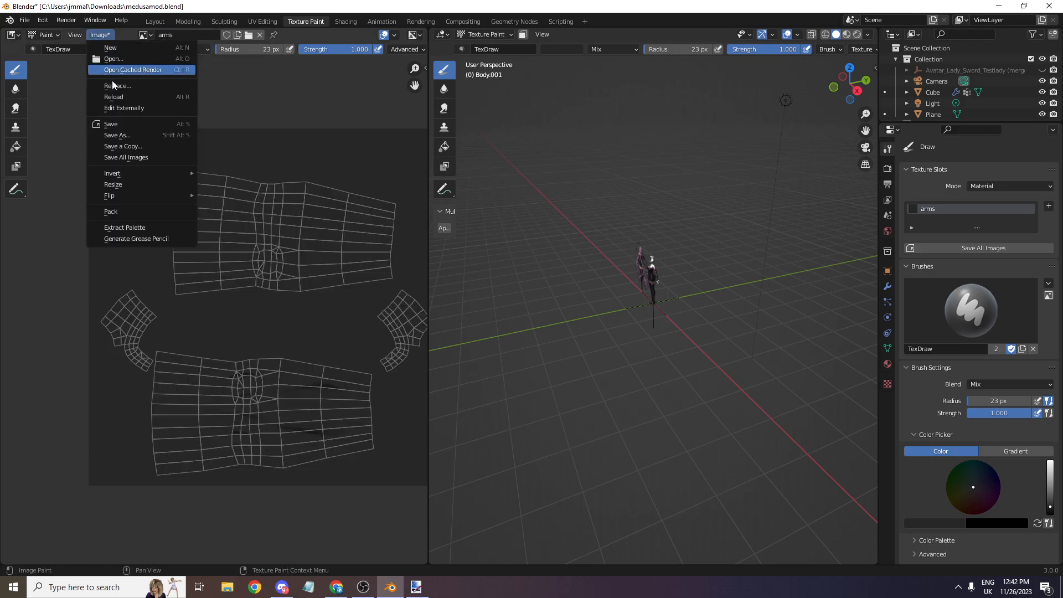
left_click(121, 138)
type("medusamod")
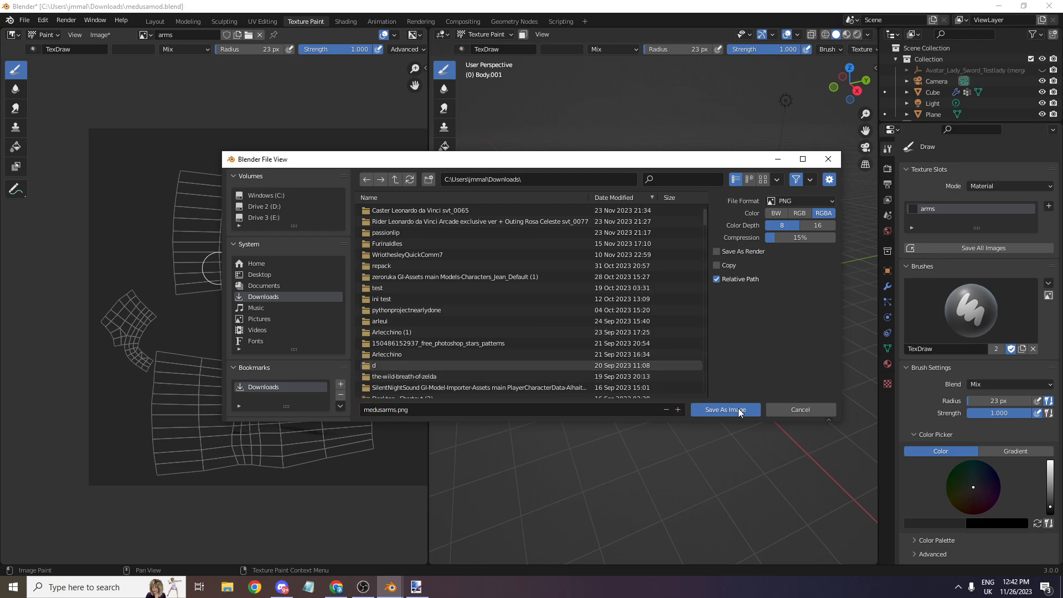
left_click(725, 409)
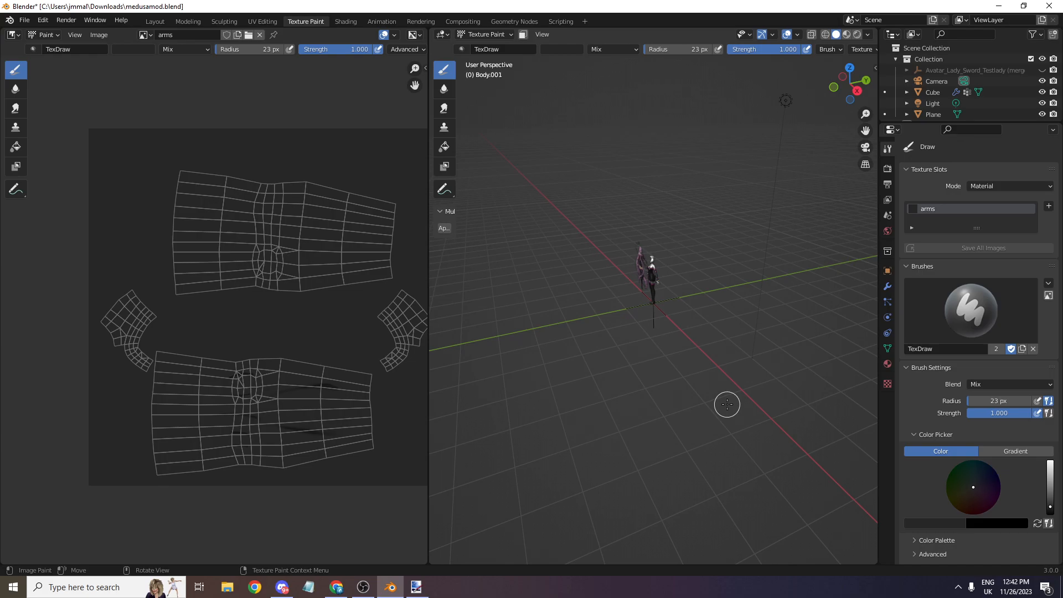
- Return to the Layout workspace and assign an Image Texture to the base colour of the Body mesh's material
scroll(692, 243, "up", 5)
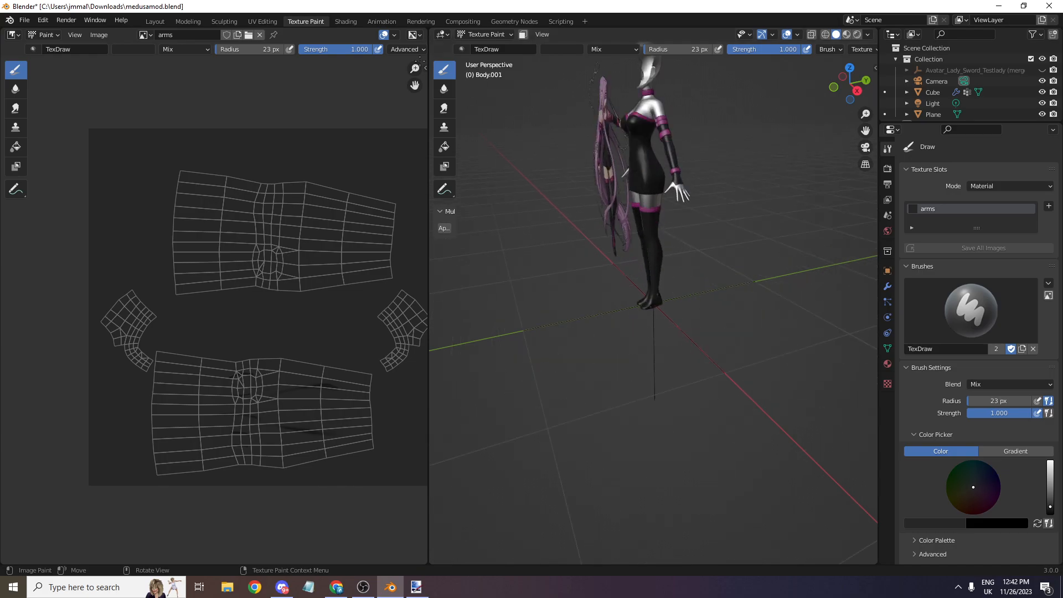
left_click(156, 22)
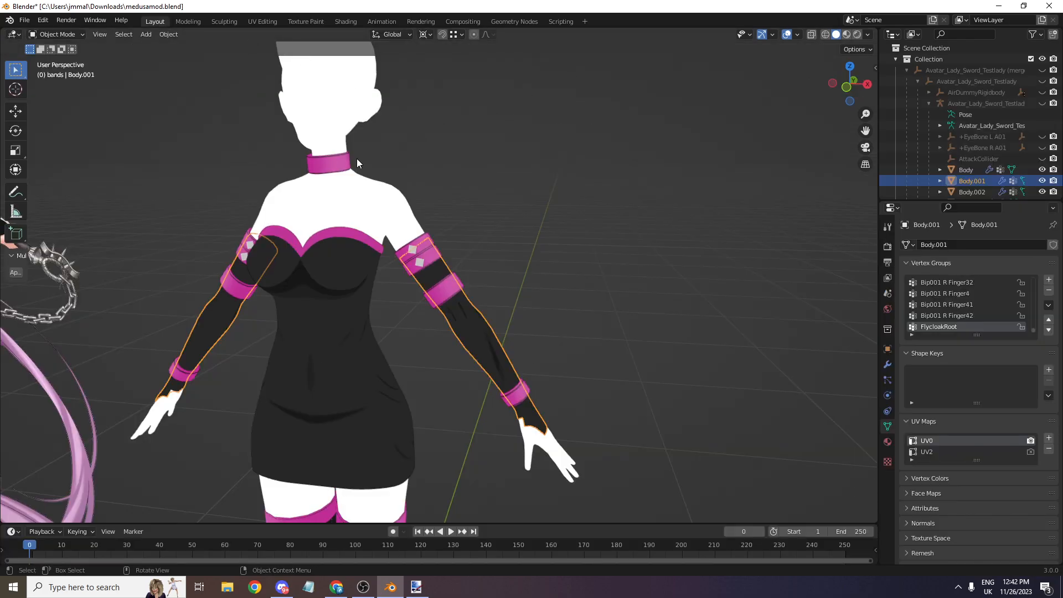
left_click(341, 191)
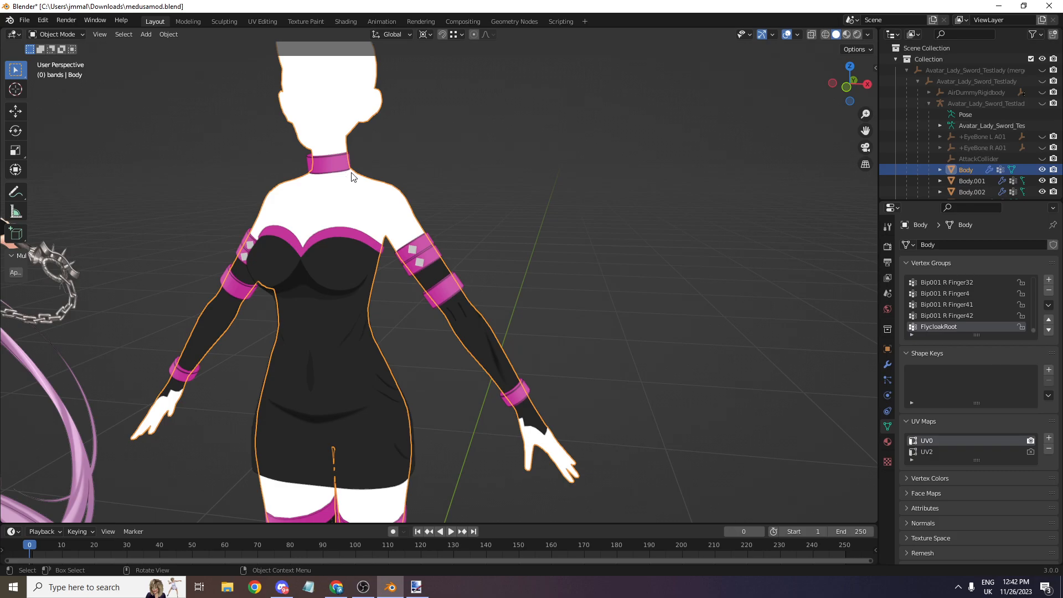
left_click(887, 442)
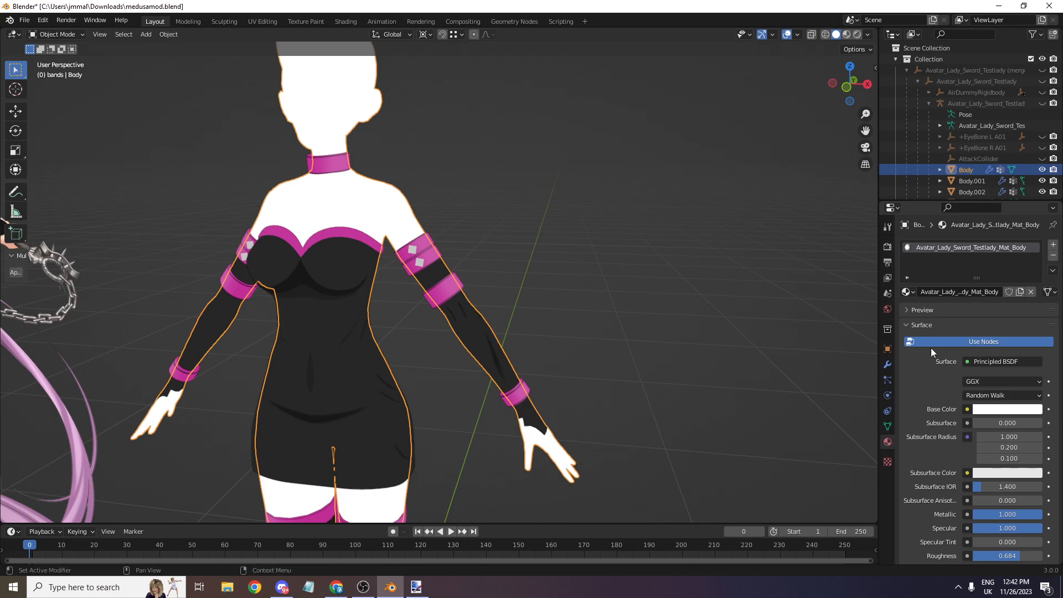
left_click(968, 410)
left_click(754, 315)
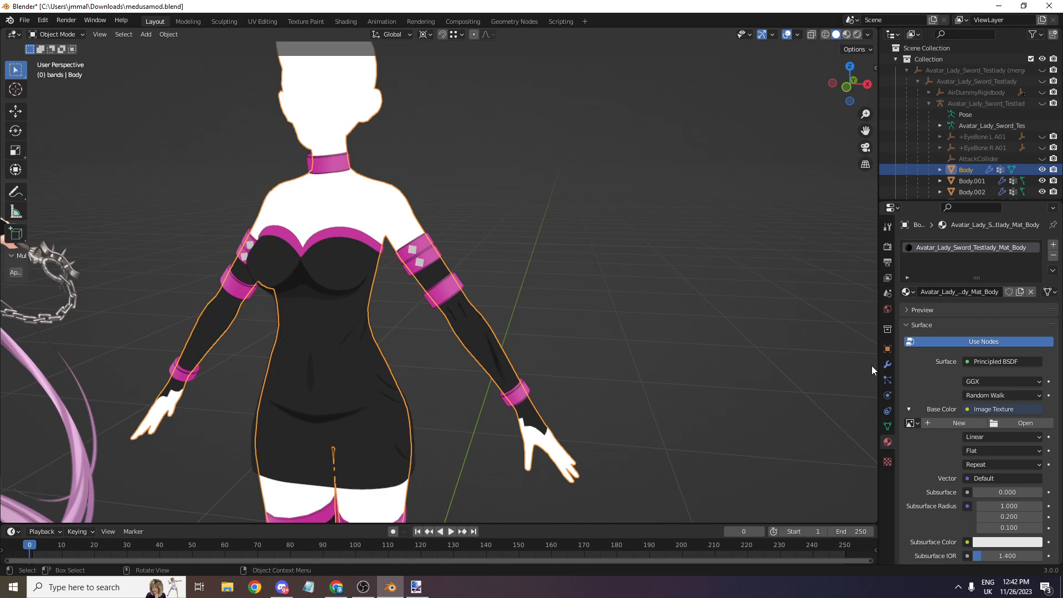
- Examine the Body mesh's UV layout in the UV Editing and Texture Paint workspaces
left_click(55, 34)
left_click(50, 57)
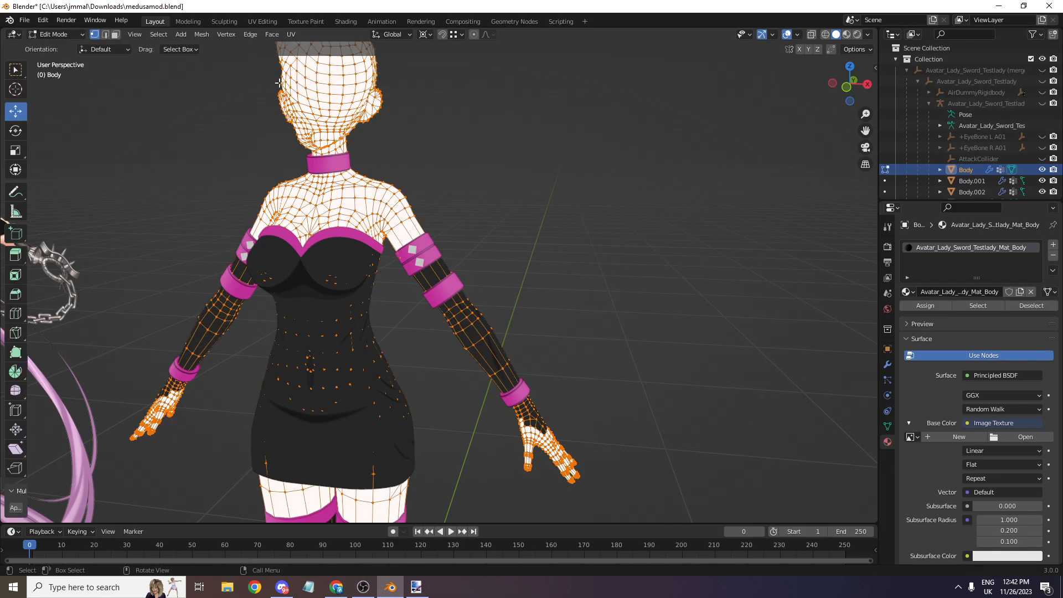
left_click(256, 21)
left_click(294, 21)
scroll(157, 180, "up", 5)
left_click(155, 21)
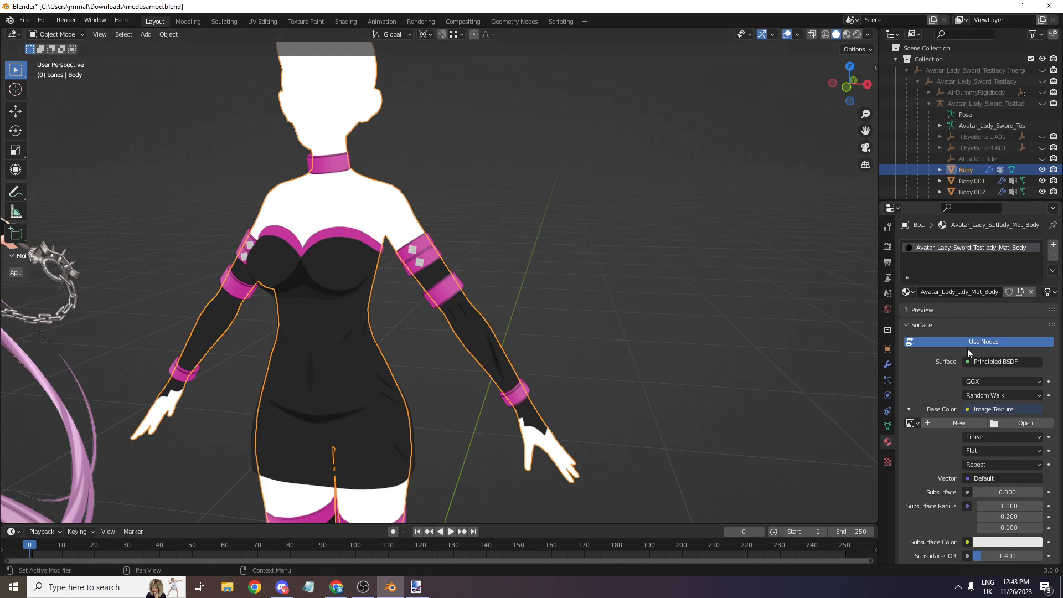
- Load Avatar_NudeHeroine_T1_Tex_Body_Diffuse.png from the Avatar_Lady_Sword_Testlady folder as the body material's base colour texture
left_click(1008, 421)
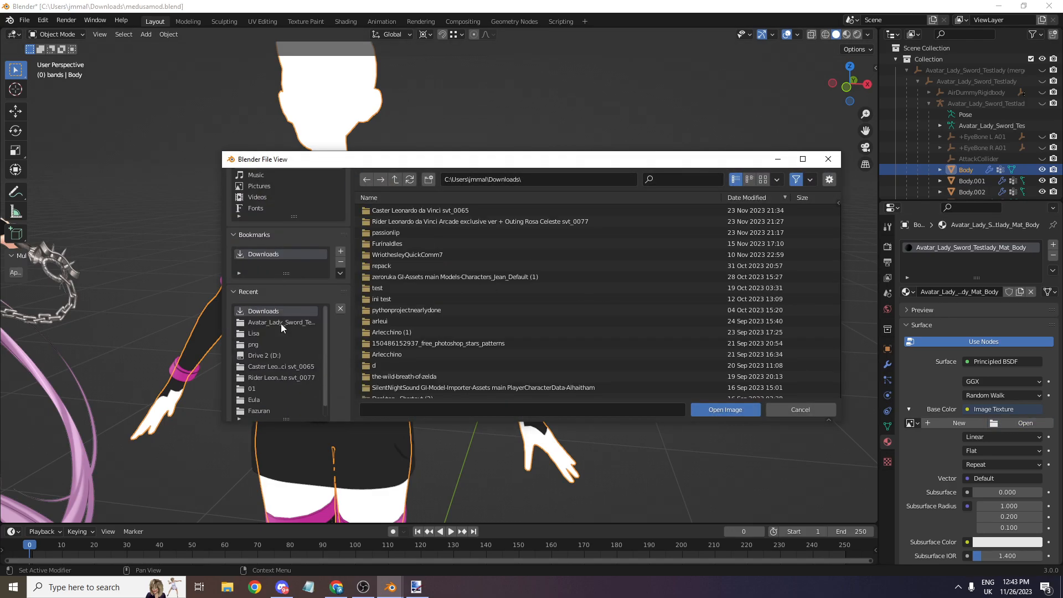
left_click(278, 324)
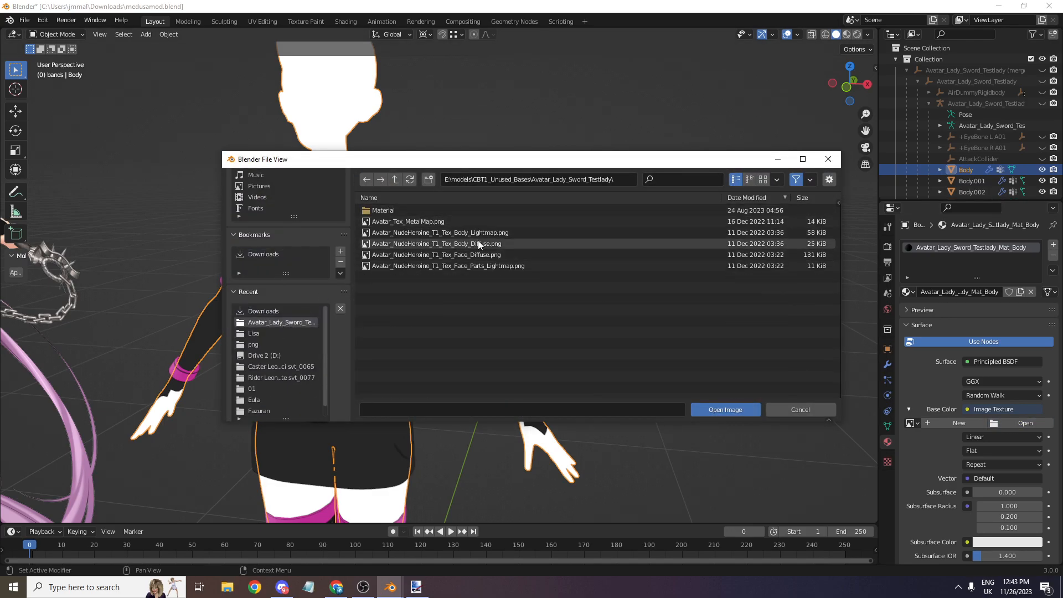
double_click(462, 243)
scroll(500, 236, "down", 5)
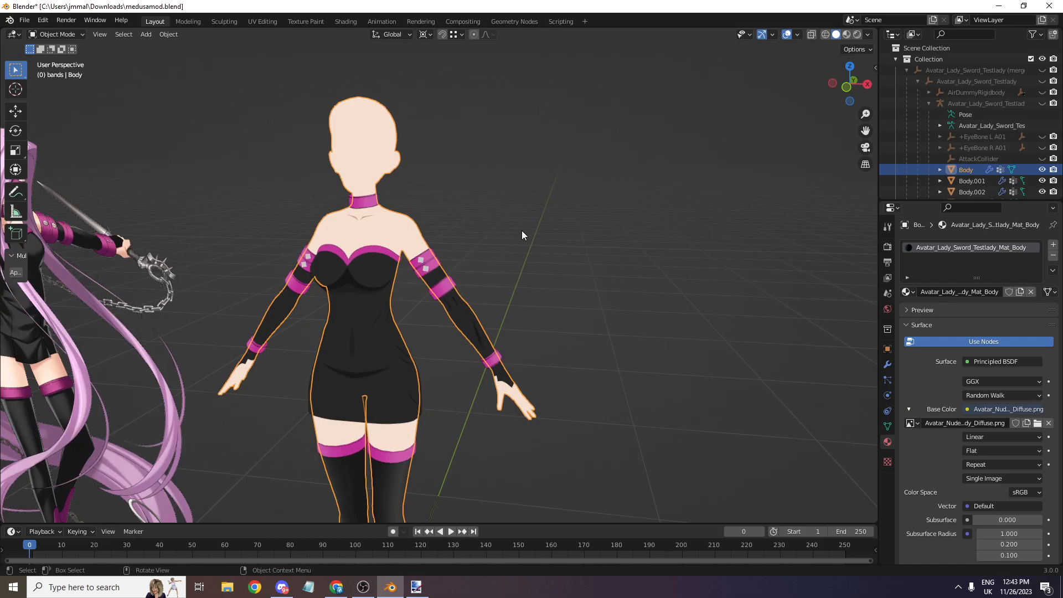
- Select the linked geometry of the skull cap on the Body mesh in Edit Mode
left_click_drag(862, 77, 718, 79)
left_click(410, 184)
scroll(410, 184, "up", 2)
left_click(56, 35)
left_click(52, 58)
left_click(360, 102)
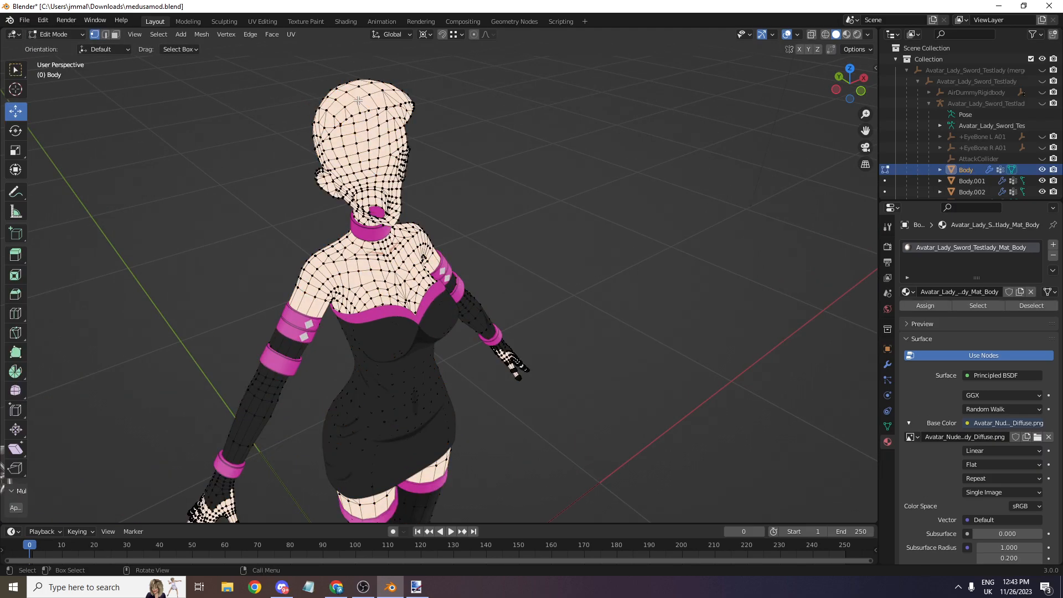
key("l")
key("p")
left_click(356, 102)
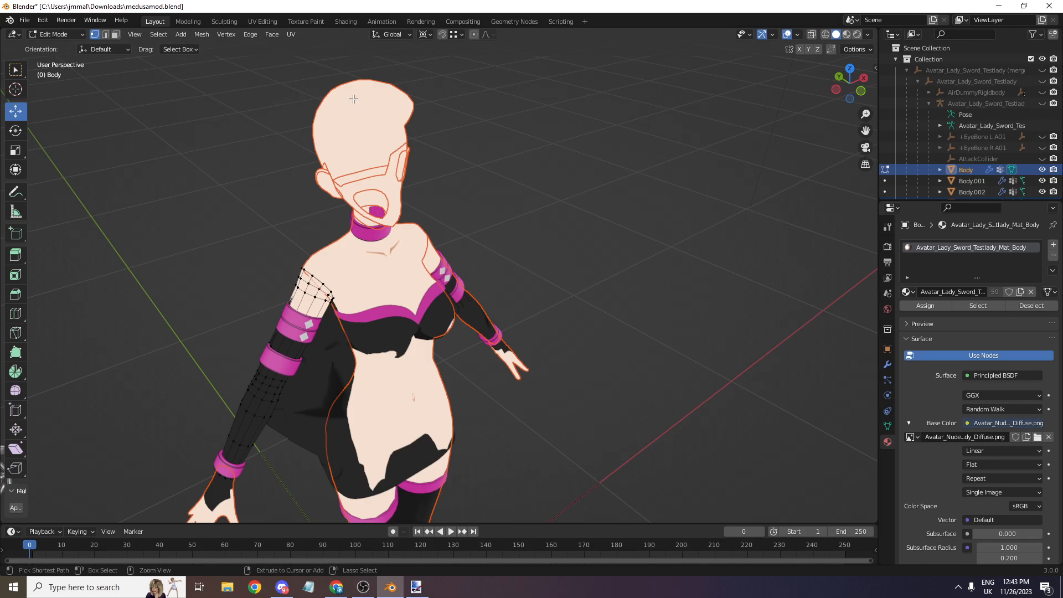
key("ctrl+z")
- Separate the selected skull cap into its own object and hide it in Object Mode
key("p")
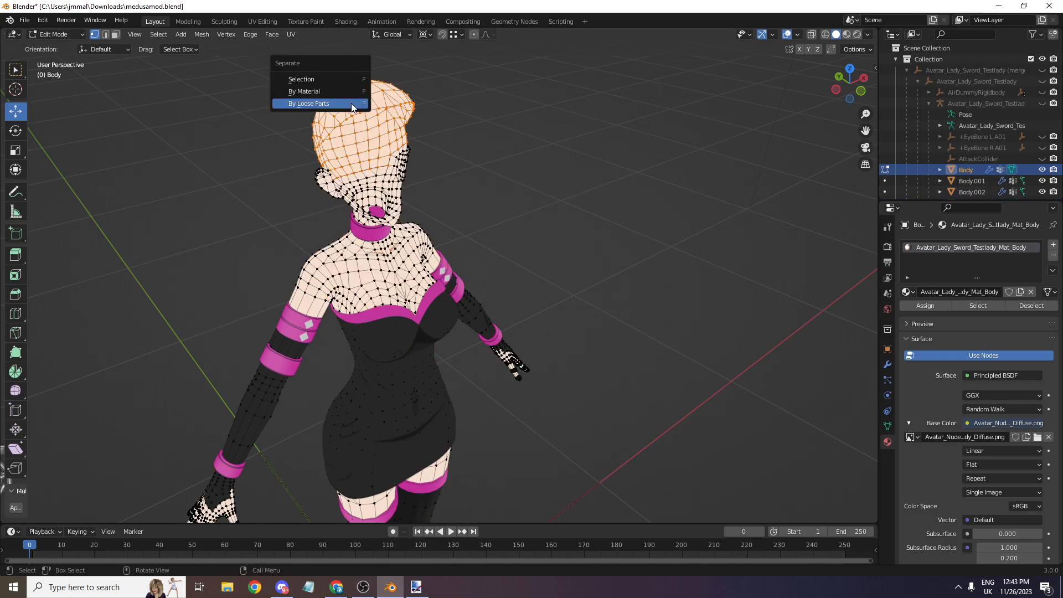
left_click(344, 80)
left_click(46, 36)
left_click(59, 47)
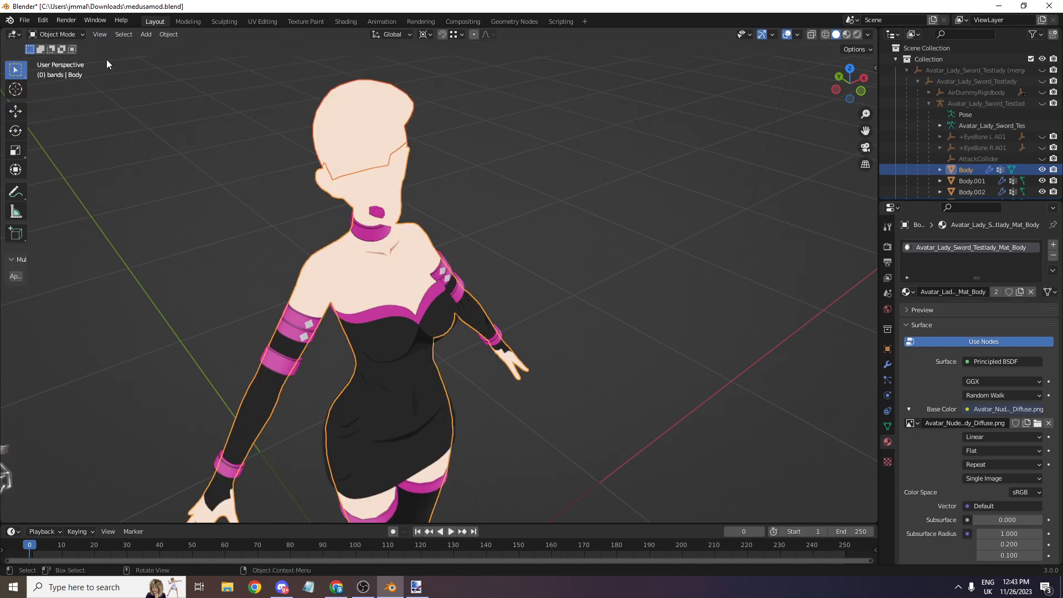
left_click(331, 111)
key("h")
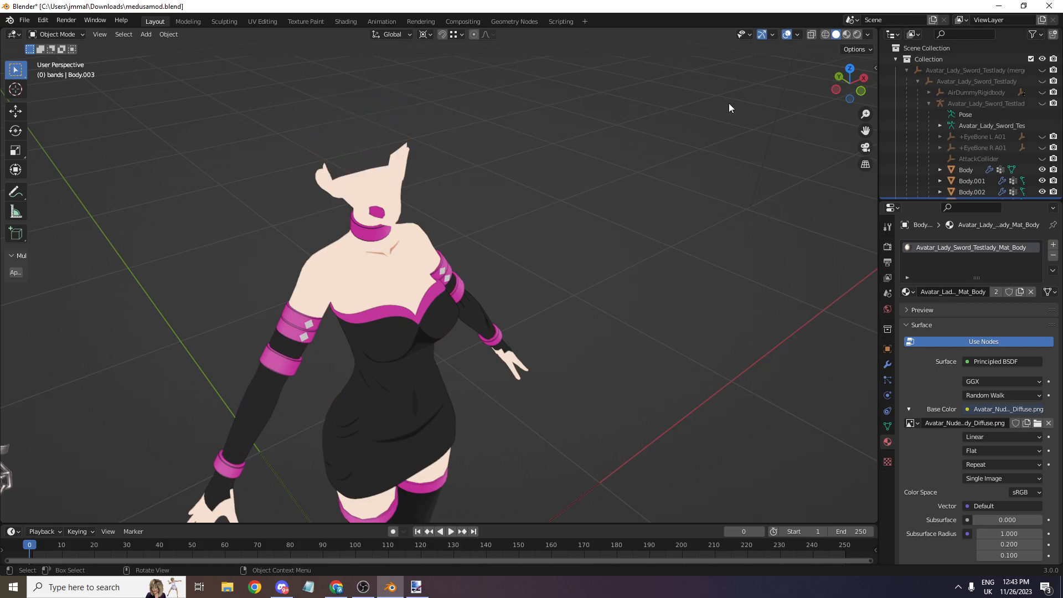
- Unhide the Avatar_Lady_Sword_Testlady armature and select it in the viewport
scroll(709, 106, "down", 1)
left_click(859, 91)
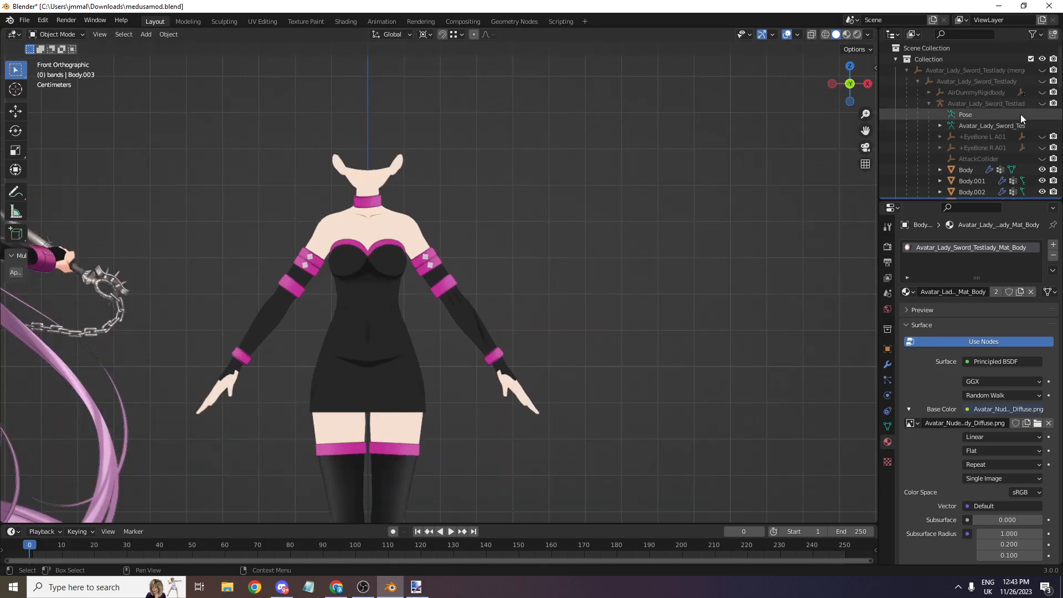
left_click(1041, 103)
middle_click_drag(853, 133, 397, 396)
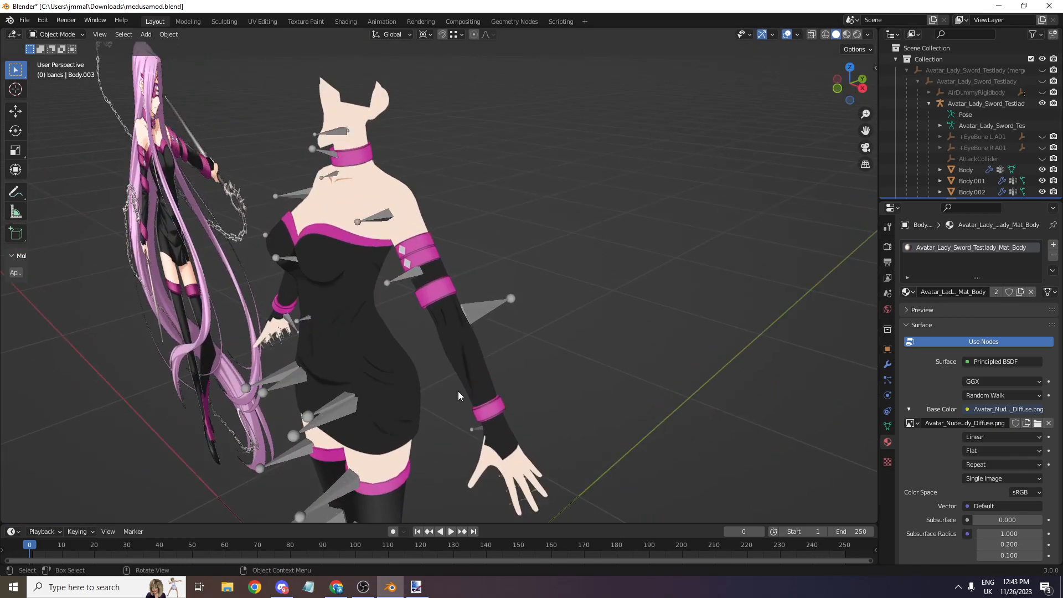
left_click(486, 310)
scroll(474, 313, "up", 2)
scroll(703, 118, "down", 3)
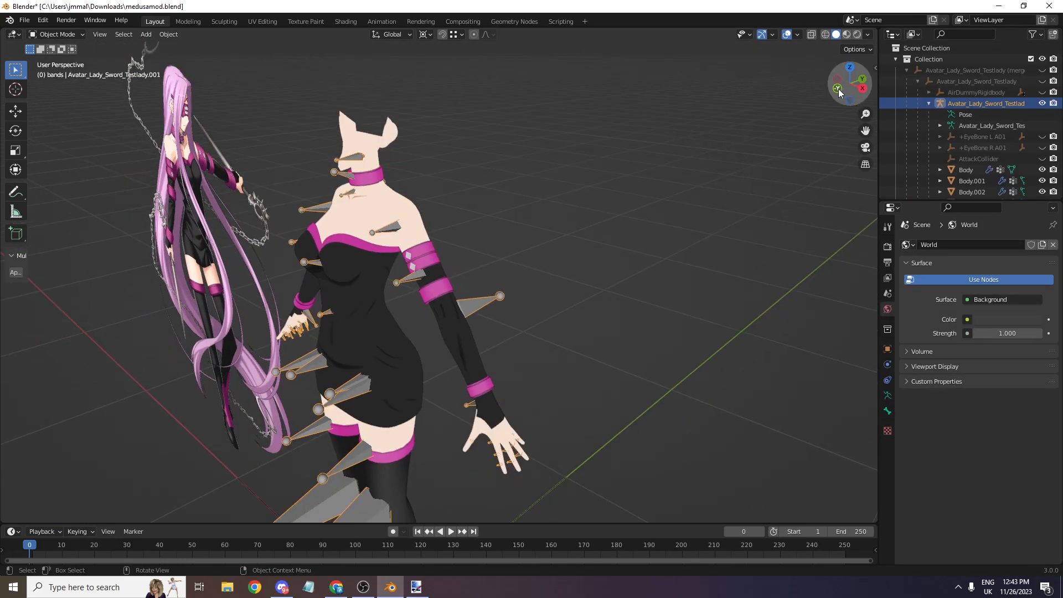
- Select the +ThighTwist R A02 and +ThighTwist L A02 bones of the armature in Edit Mode
left_click(838, 89)
scroll(841, 128, "down", 2)
mouse_move(865, 130)
left_mouse_down()
mouse_move(900, 115)
mouse_move(924, 134)
mouse_move(859, 134)
left_mouse_up()
scroll(859, 125, "up", 2)
left_click_drag(849, 85, 889, 32)
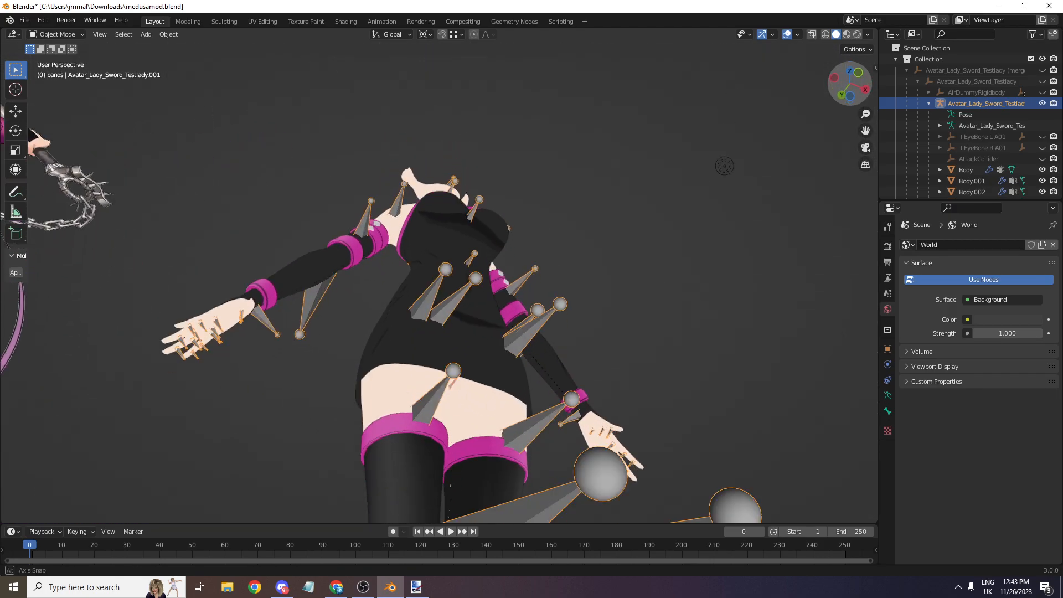
scroll(173, 94, "down", 7)
scroll(182, 114, "up", 6)
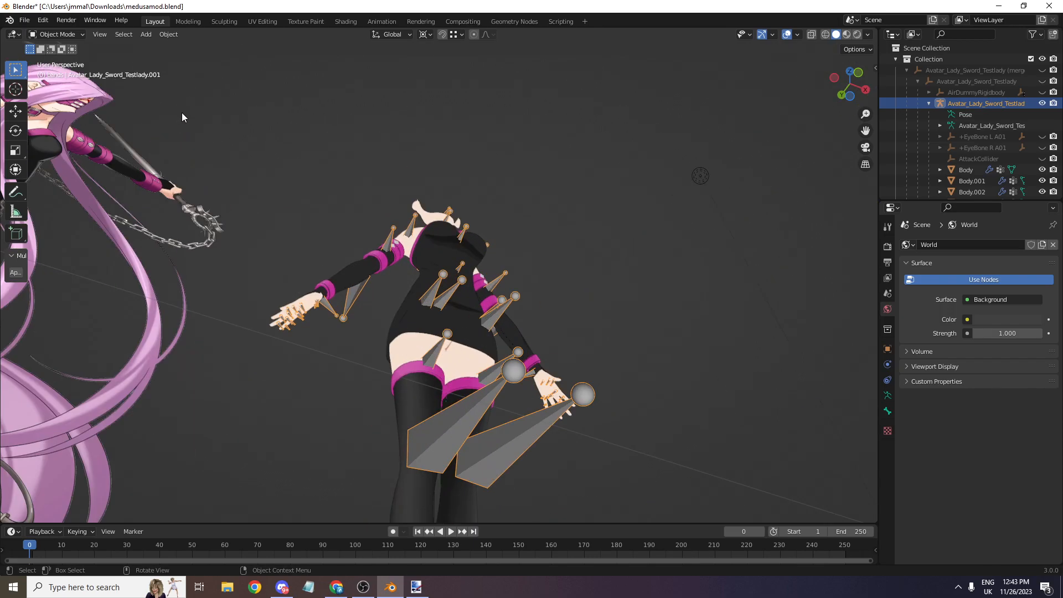
scroll(183, 112, "up", 2)
left_click(57, 34)
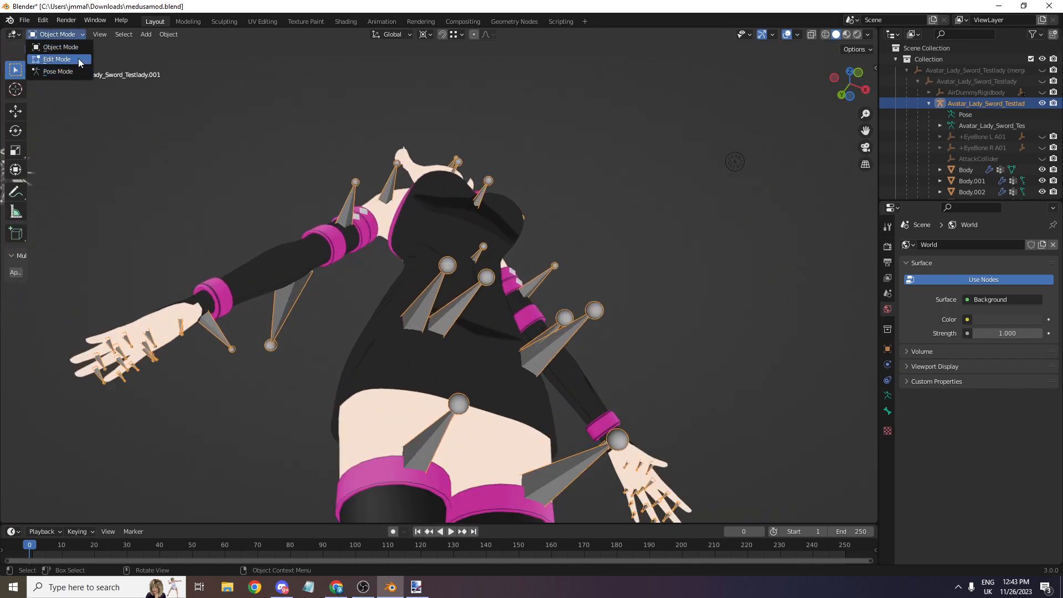
left_click(52, 59)
left_click(429, 432)
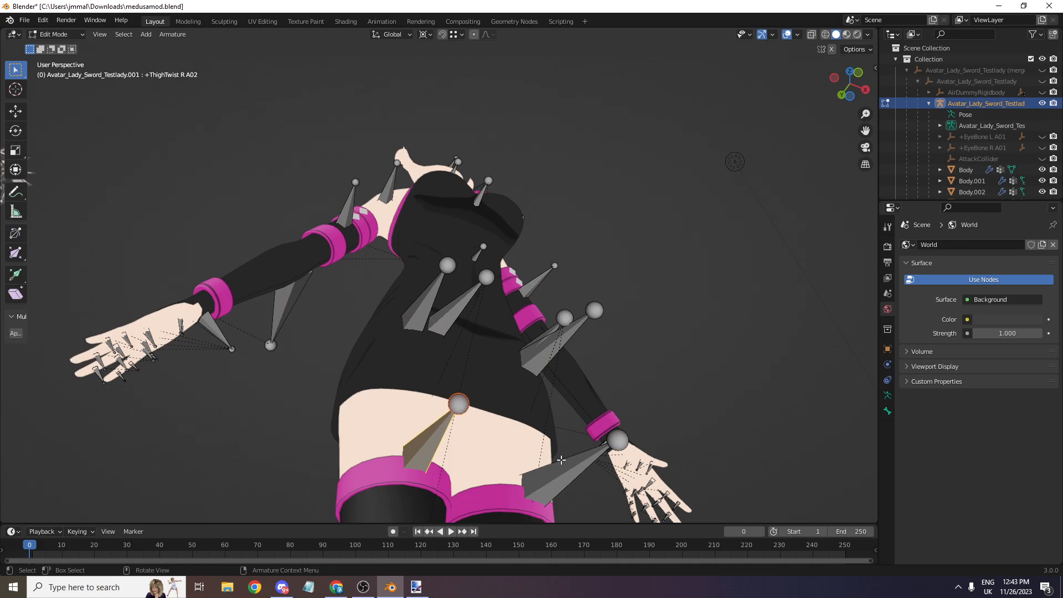
left_click(565, 468, "shift")
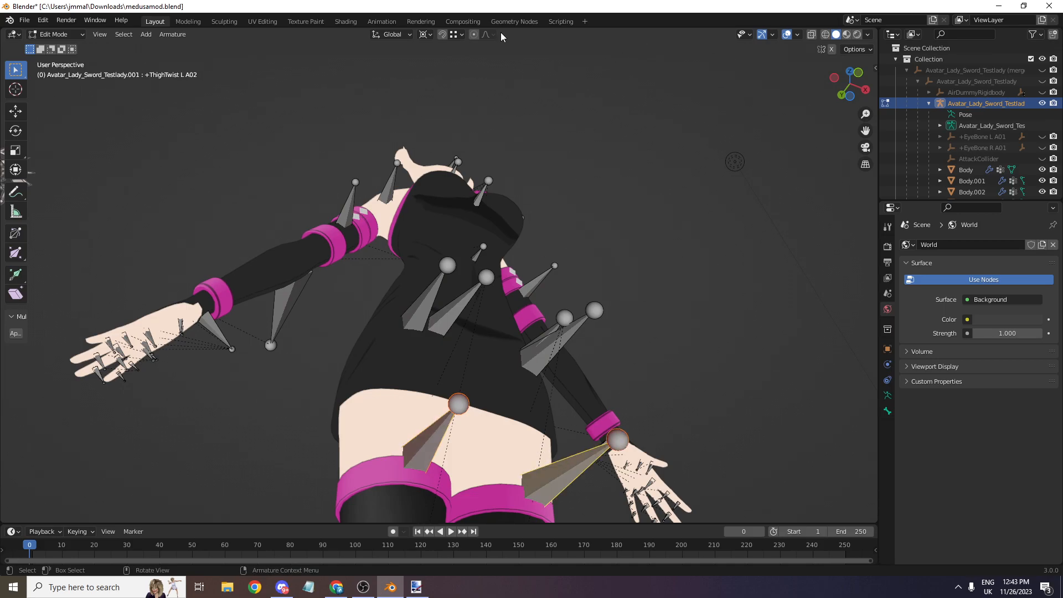
- Open the Scripting workspace and copy the full blender_bone_deletion_script.txt code from the GI-Model-Importer GitHub repository in Chrome
left_click(557, 21)
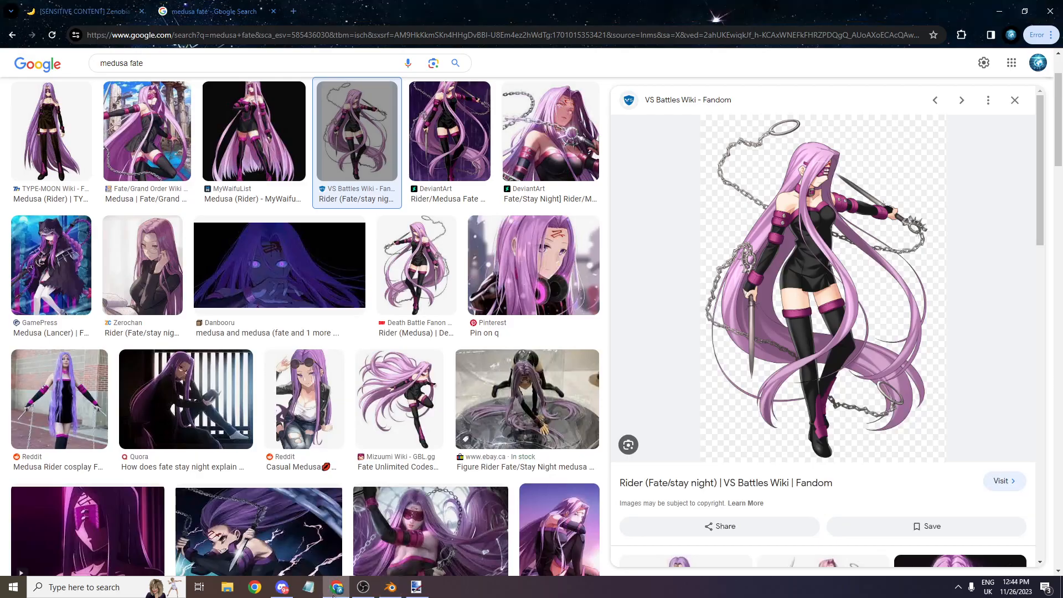
left_click(337, 586)
left_click(465, 38)
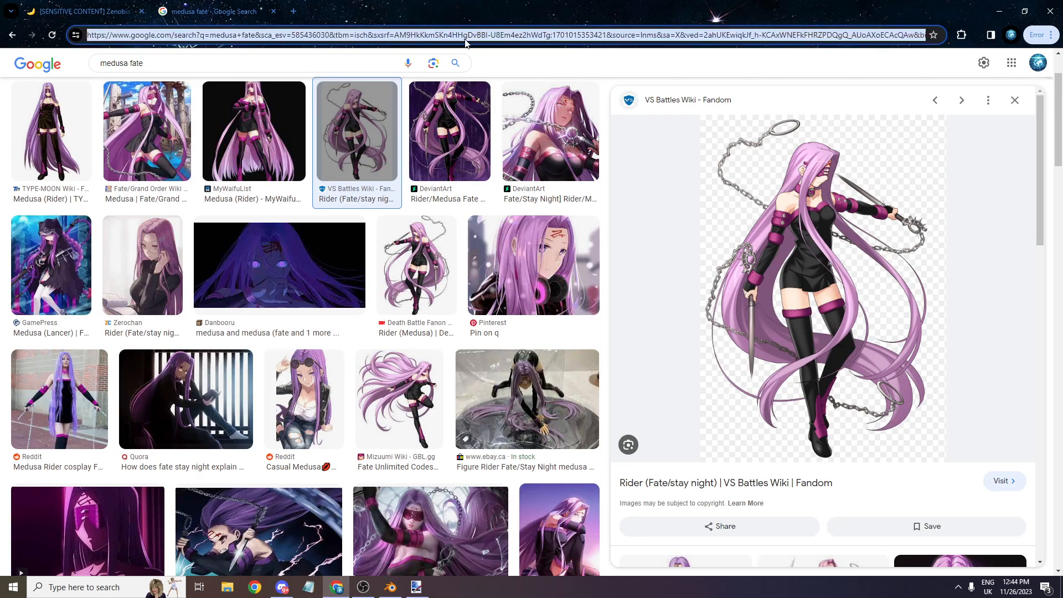
type("unus")
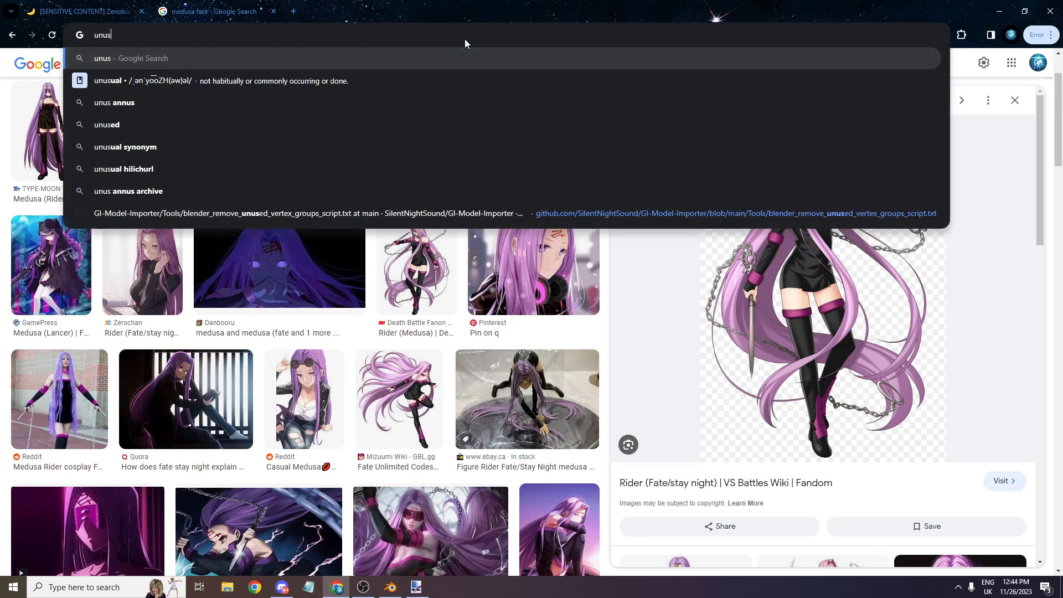
key("Escape")
left_click(464, 39)
type("bone")
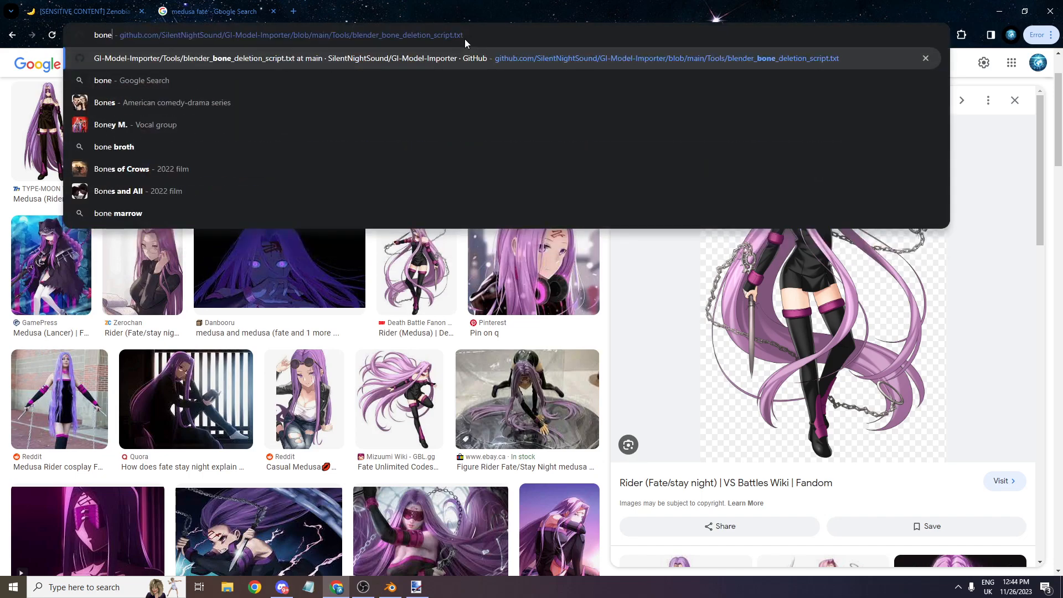
key("Return")
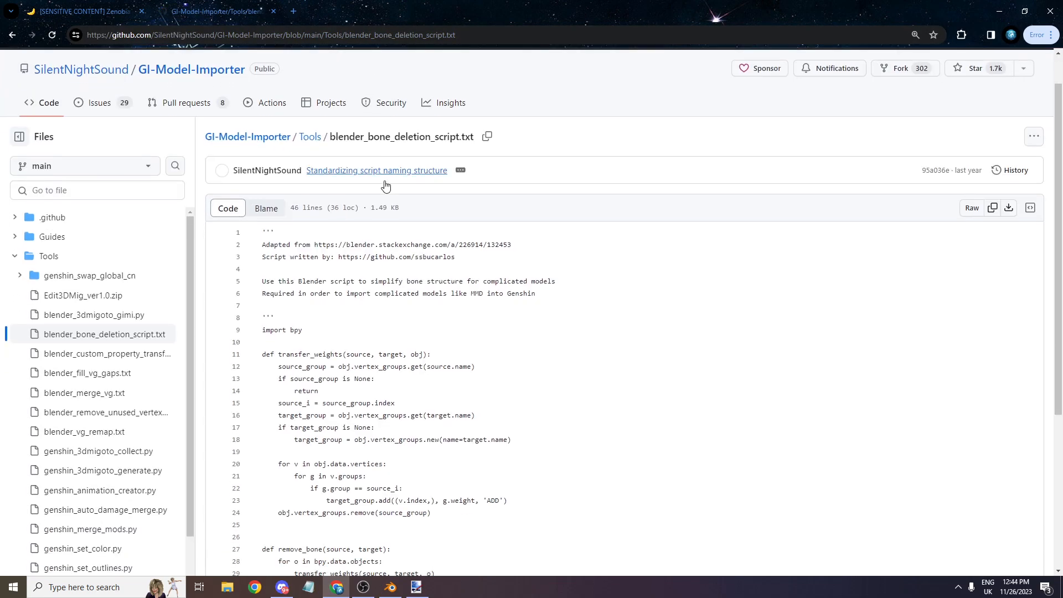
scroll(386, 186, "down", 5)
left_click_drag(332, 529, 262, 189)
key("ctrl+c")
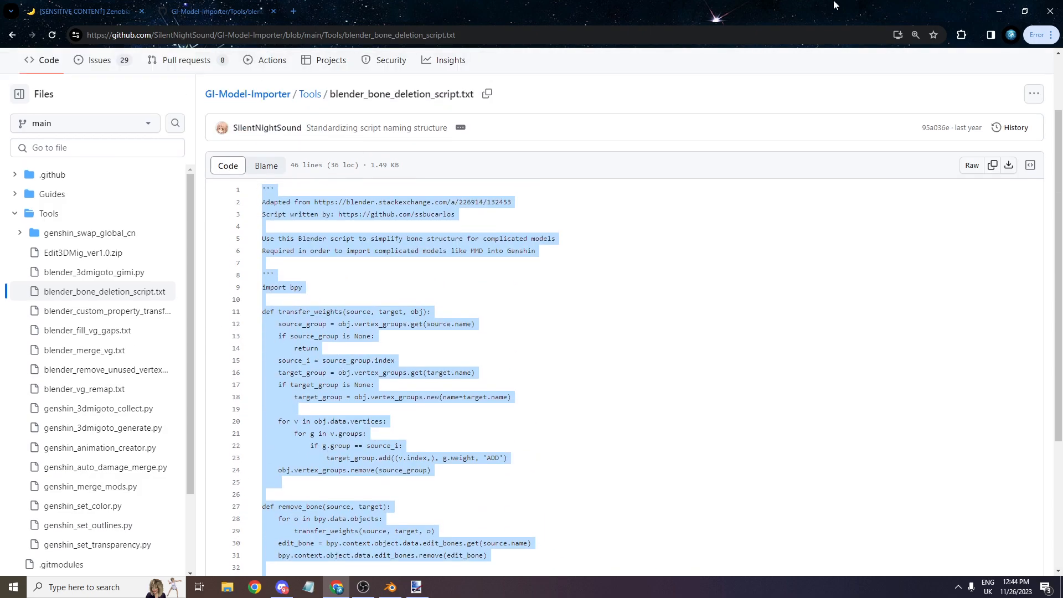
- Paste the bone deletion script into Blender's text editor, run it on the two selected thigh twist bones and return to the Layout workspace
left_click(999, 11)
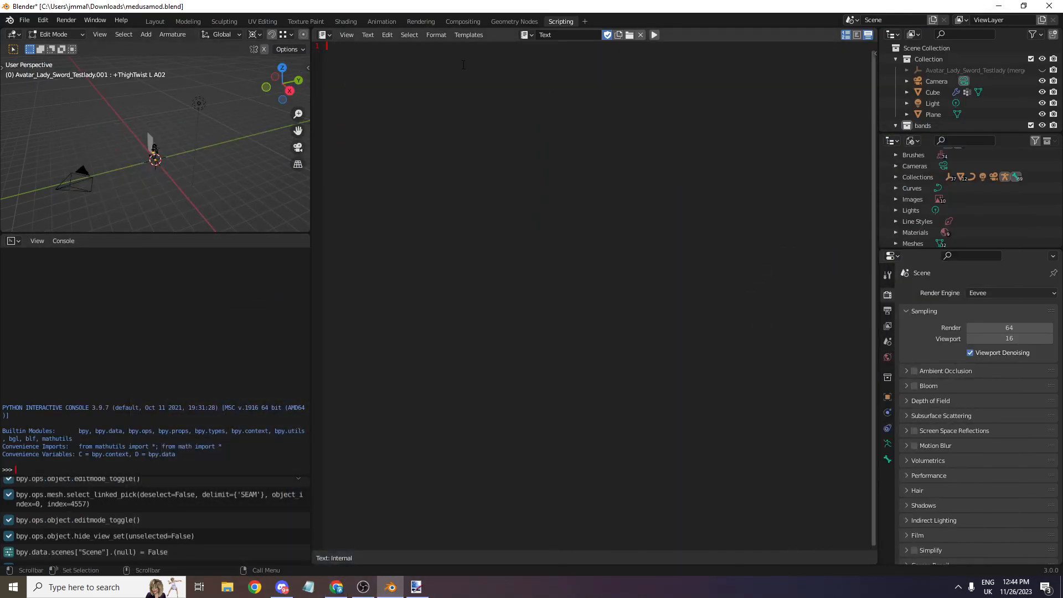
key("ctrl+v")
left_click(654, 34)
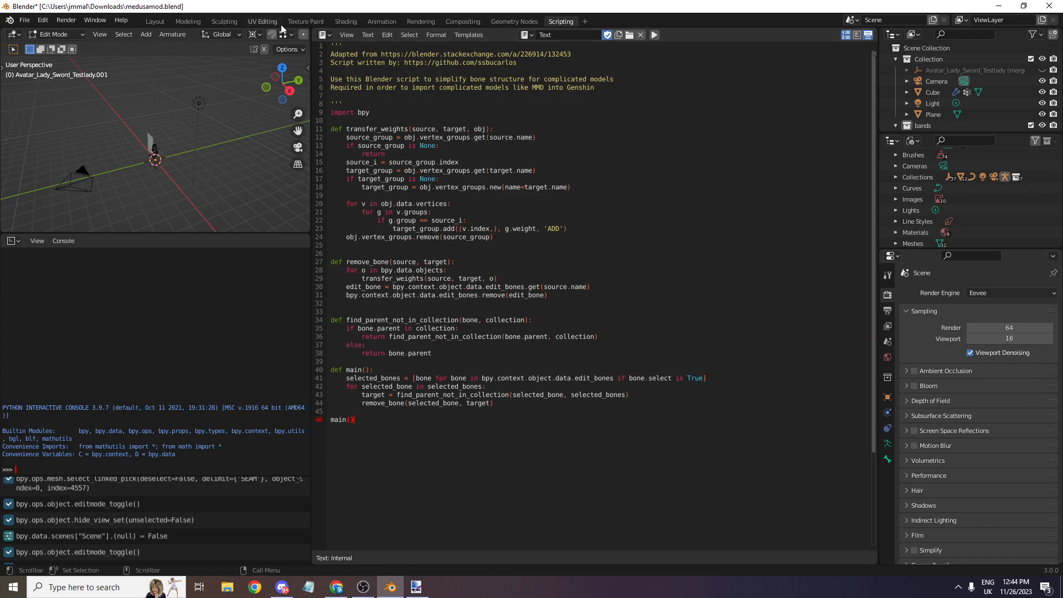
left_click(155, 21)
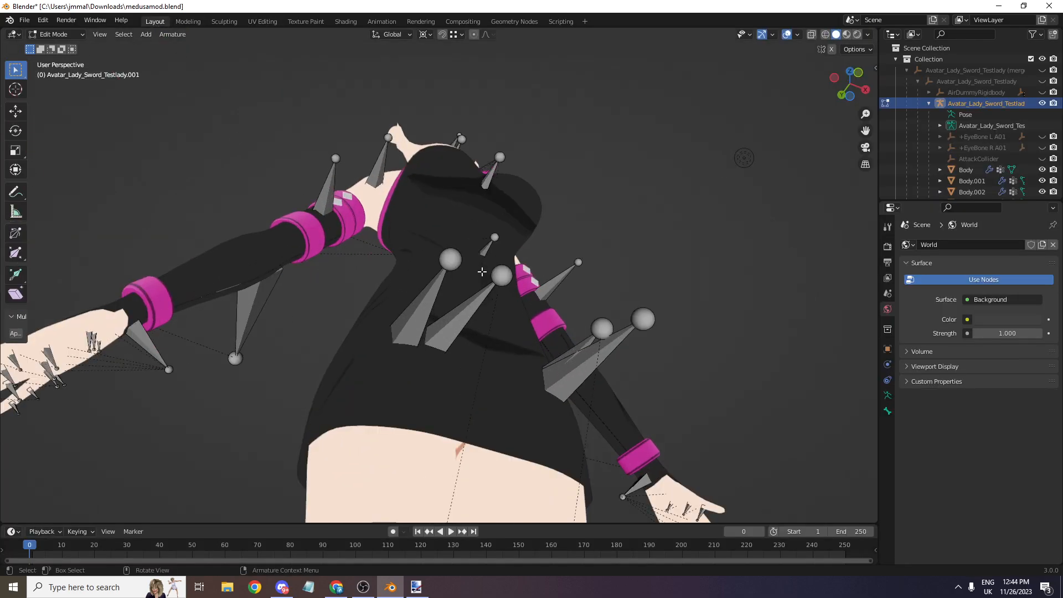
scroll(478, 275, "down", 1)
left_click_drag(849, 84, 818, 62)
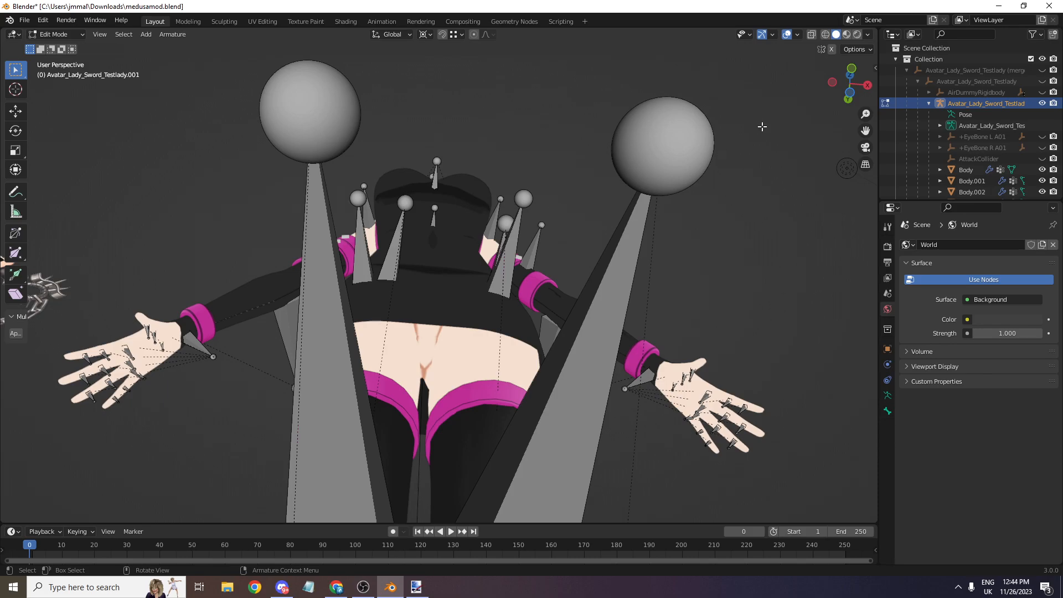
left_click(852, 69)
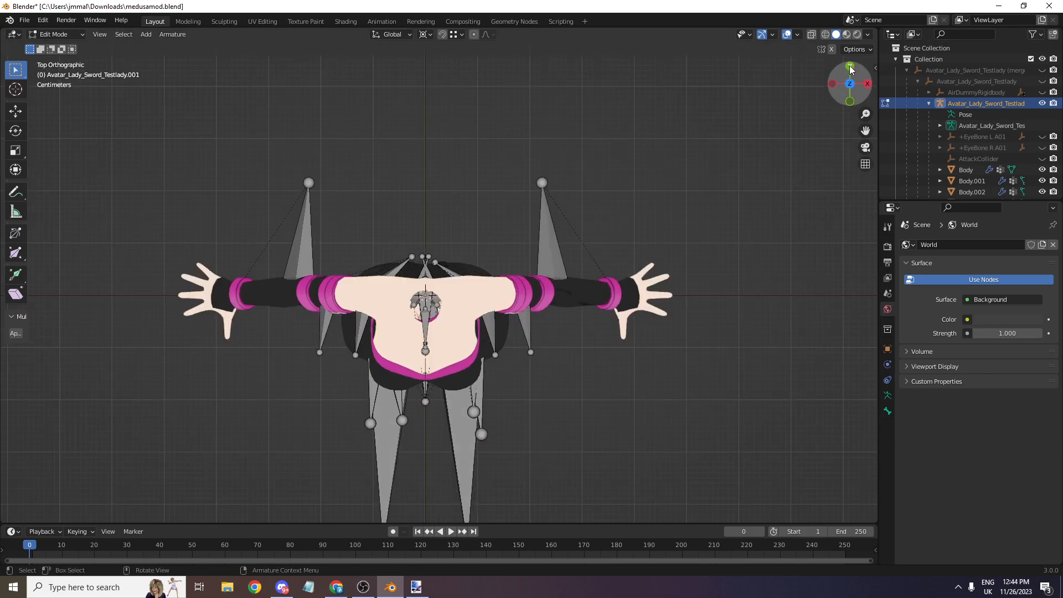
left_click(849, 102)
scroll(608, 247, "up", 4)
- Snap the medusamod.blend window to the left half of the desktop and launch a second Blender instance
left_click_drag(704, 8, 1, 299)
left_click(119, 586)
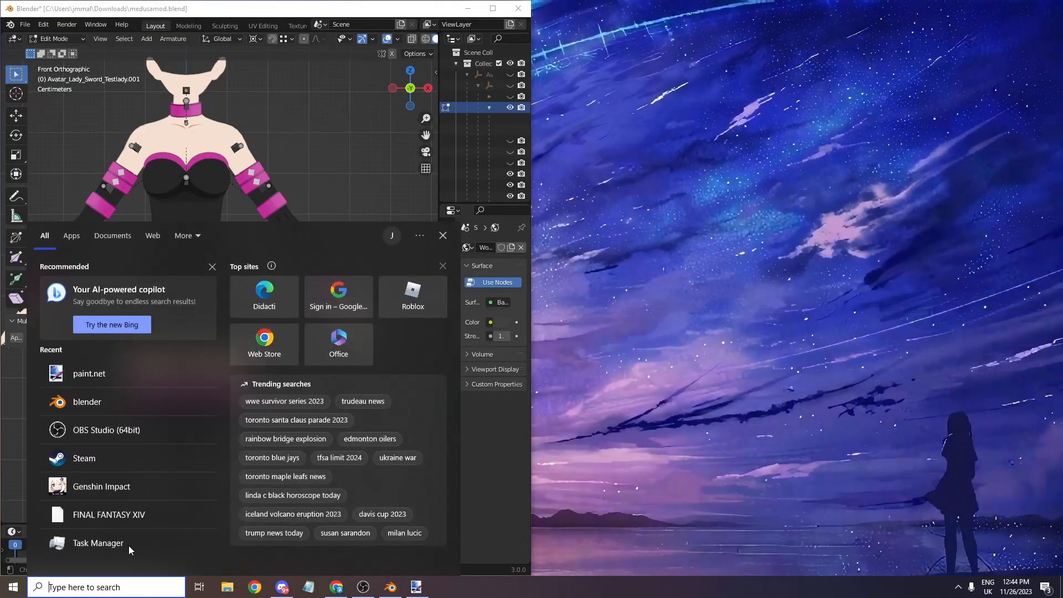
type("blender")
key("Return")
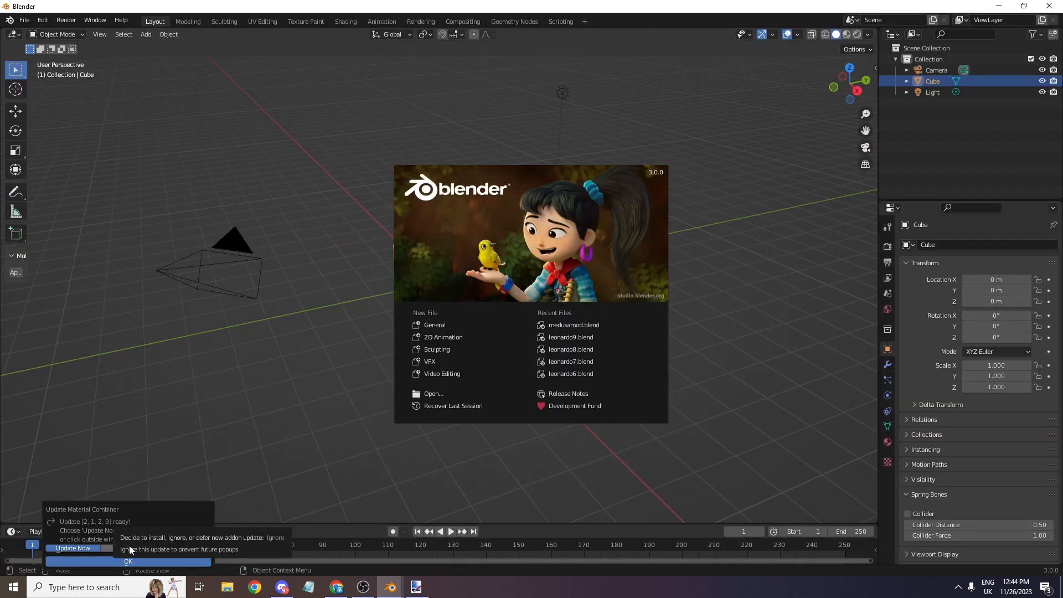
- Dismiss the splash screen and start a 3DMigoto frame analysis import in the new scene
left_click(16, 19)
left_click(18, 19)
left_click(22, 19)
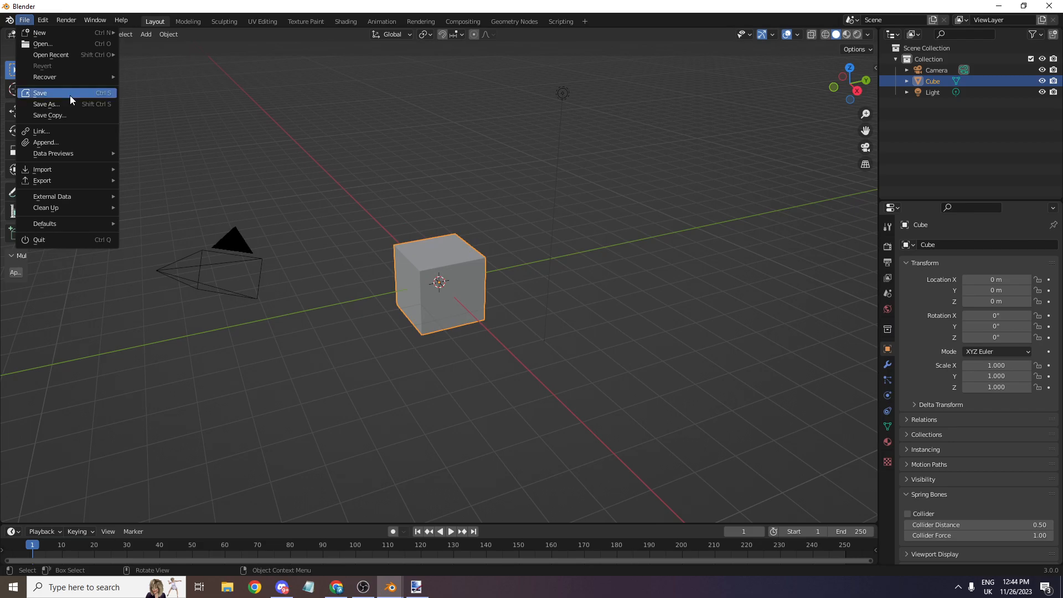
mouse_move(74, 170)
left_click(260, 390)
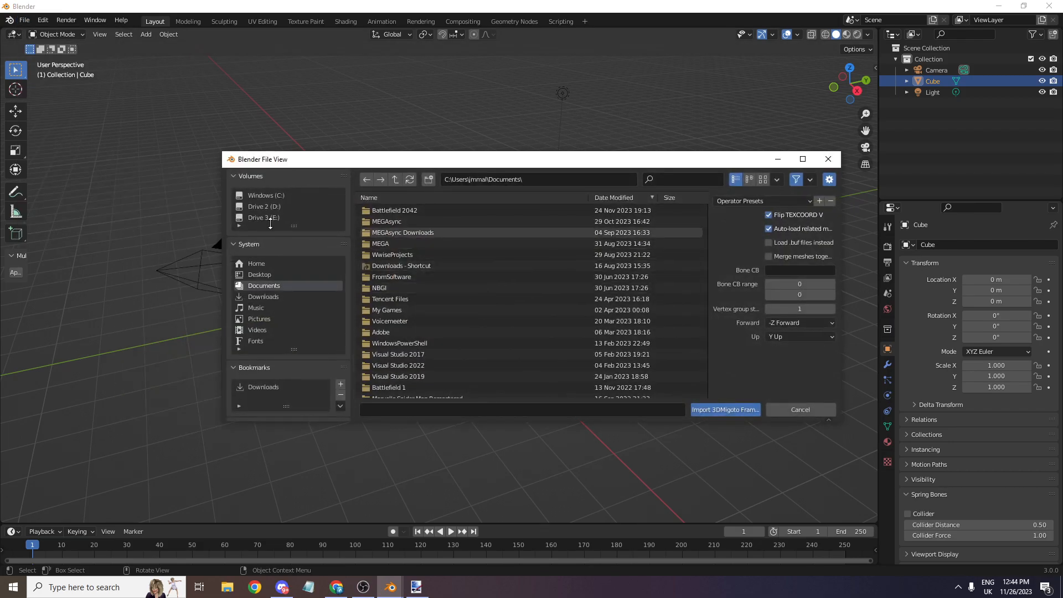
- Import all of Yelan's model dump files from the PlayerCharacterData folder and delete the default cube
left_click(268, 377)
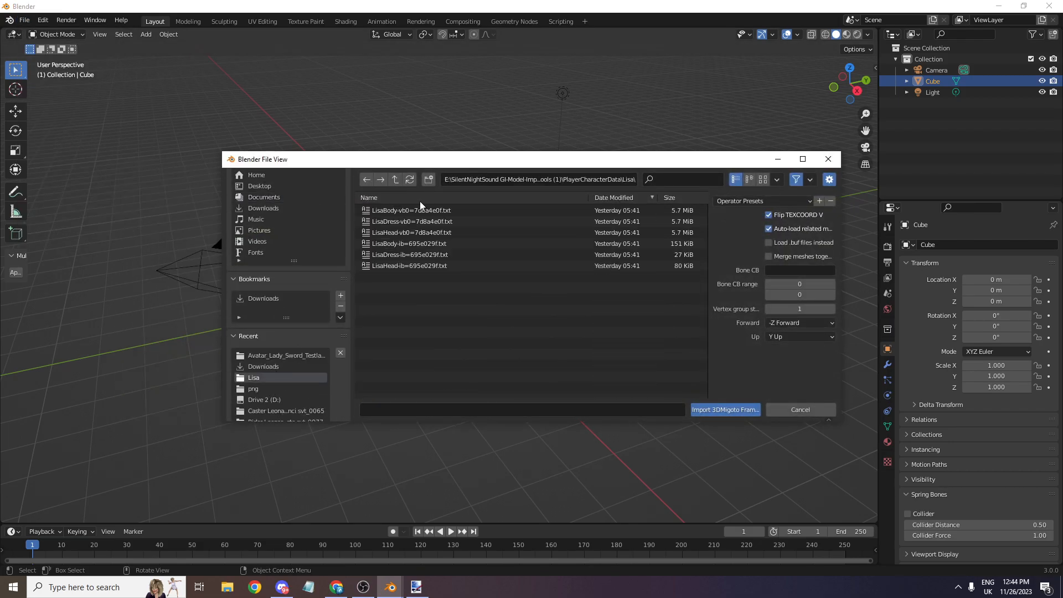
left_click(395, 179)
type("yelan")
double_click(490, 208)
key("a")
left_click(699, 410)
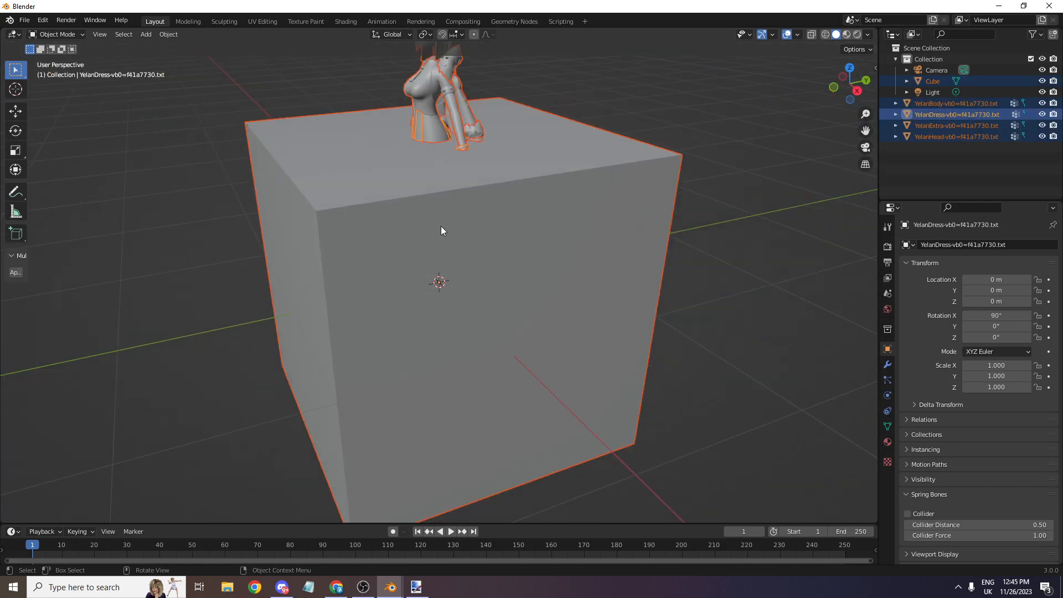
left_click(391, 228)
key("Delete")
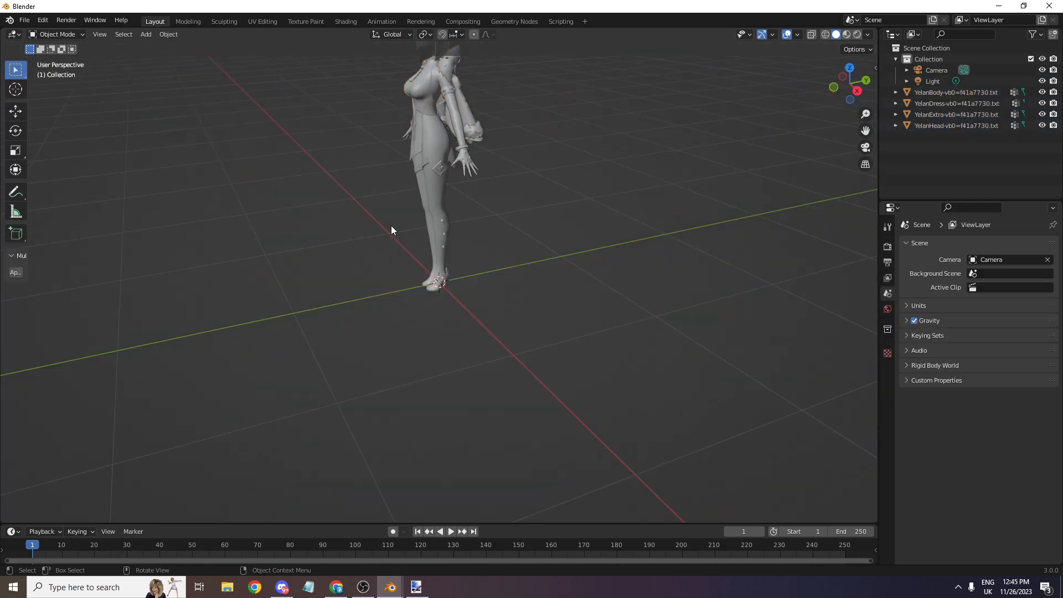
- Arrange the Yelan scene side by side with the medusamod.blend window and show Yelan from the front
left_click_drag(583, 5, 1057, 130)
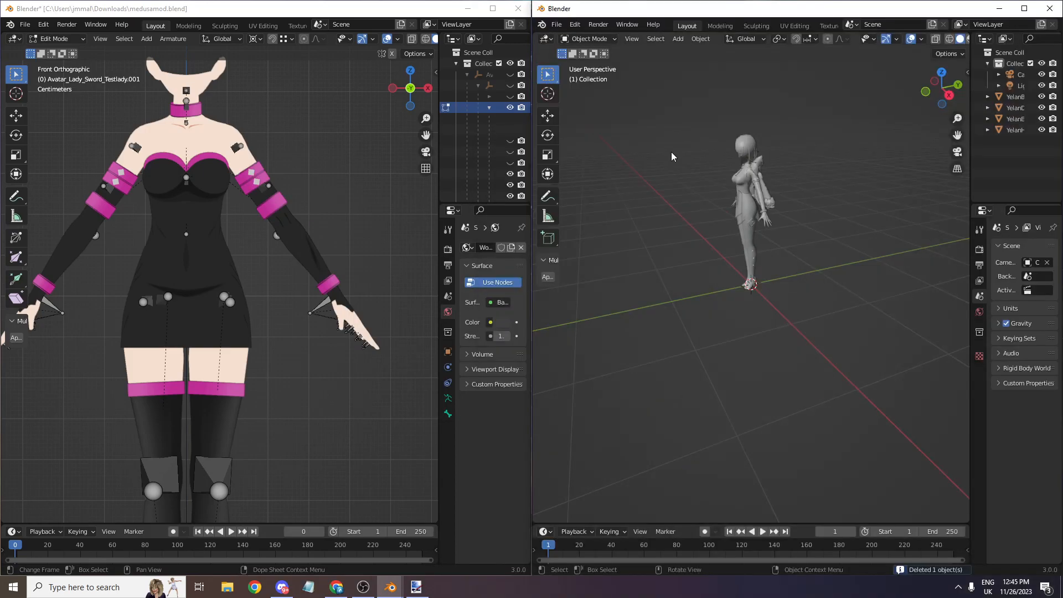
left_click_drag(532, 238, 646, 238)
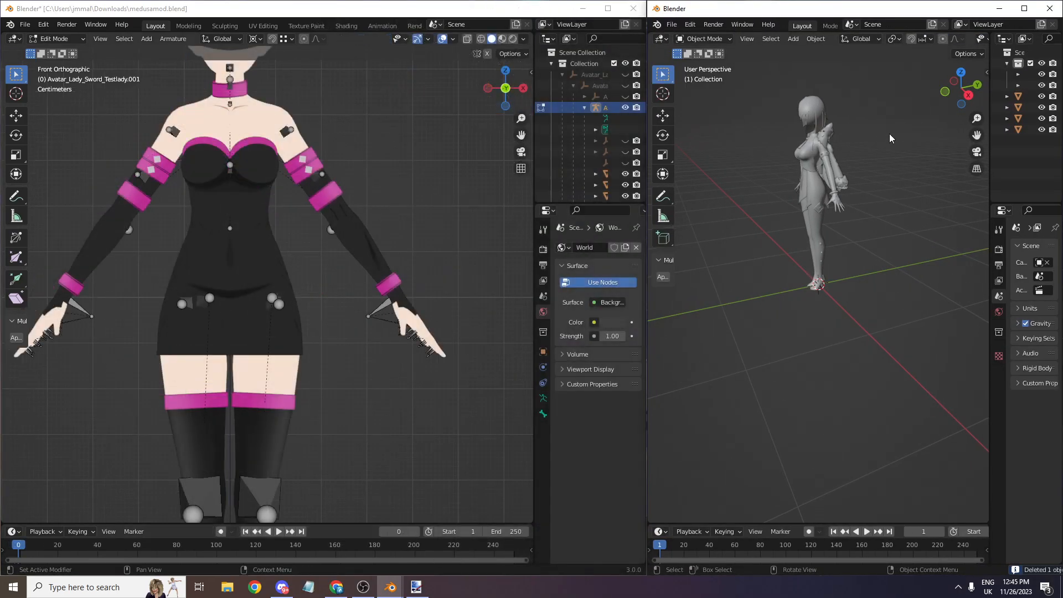
left_click(944, 92)
left_click_drag(976, 135, 989, 218)
scroll(826, 318, "up", 4)
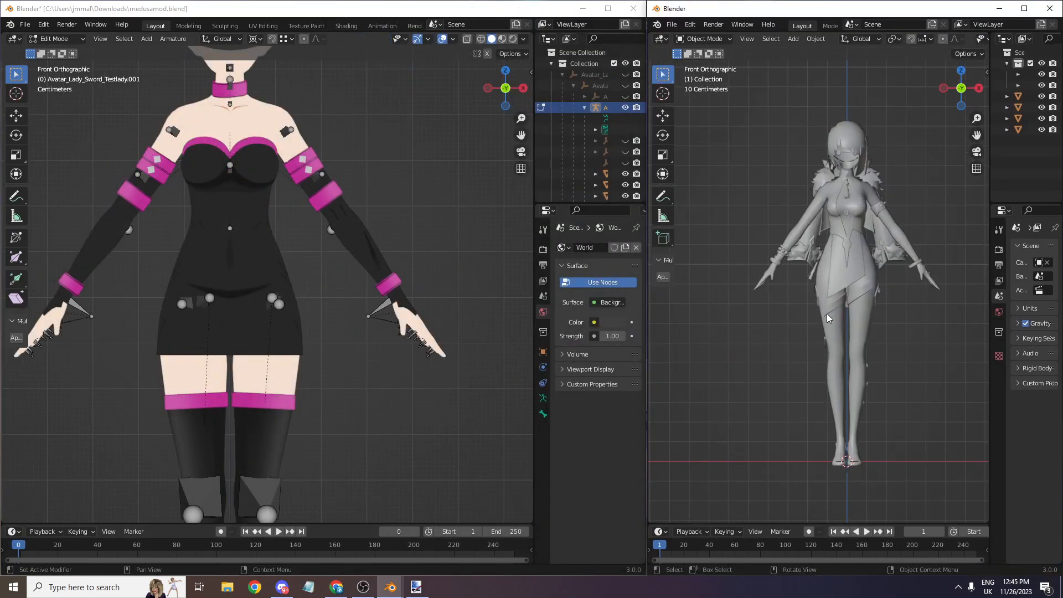
- Hide the YelanDress mesh and switch the YelanBody mesh to Weight Paint mode
scroll(828, 317, "up", 3)
left_click(857, 261)
left_click(856, 261)
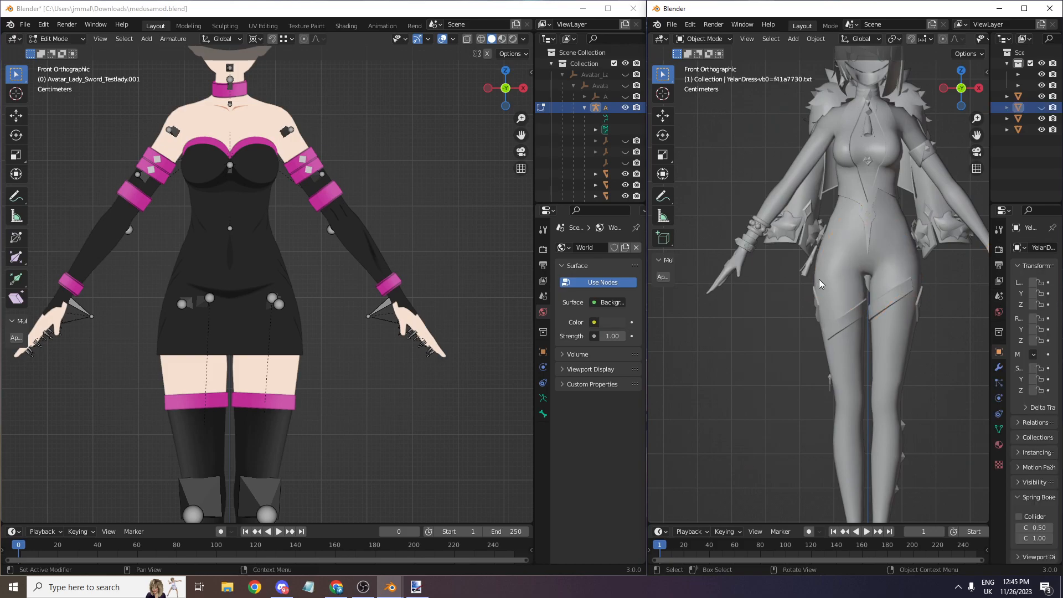
scroll(852, 261, "up", 3)
left_click(703, 38)
left_click(697, 100)
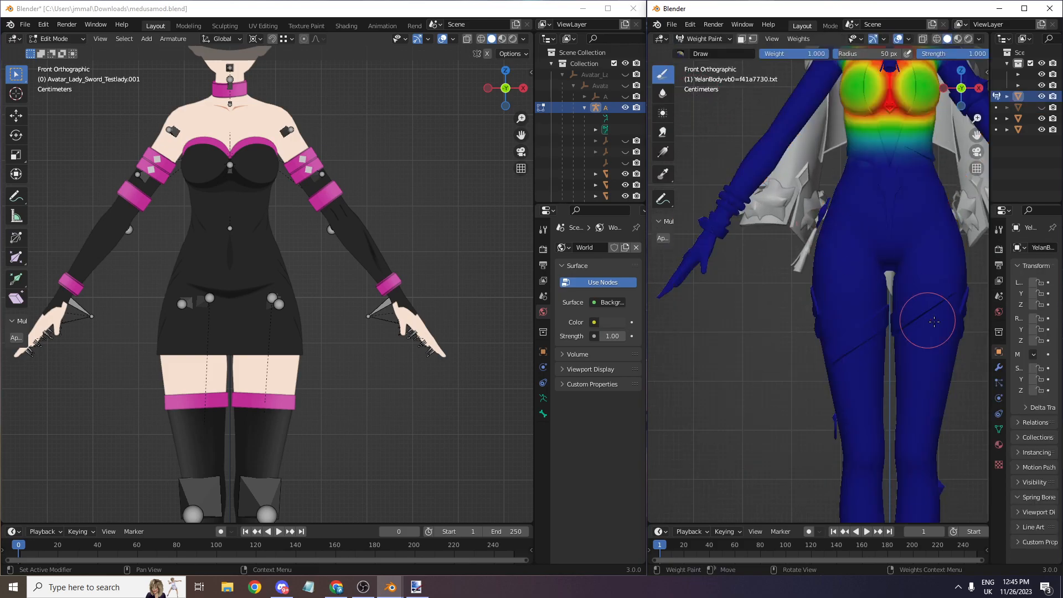
- Display the YelanBody vertex groups and step through their weights from group 0 to group 14
left_click_drag(991, 410, 923, 421)
left_click(932, 430)
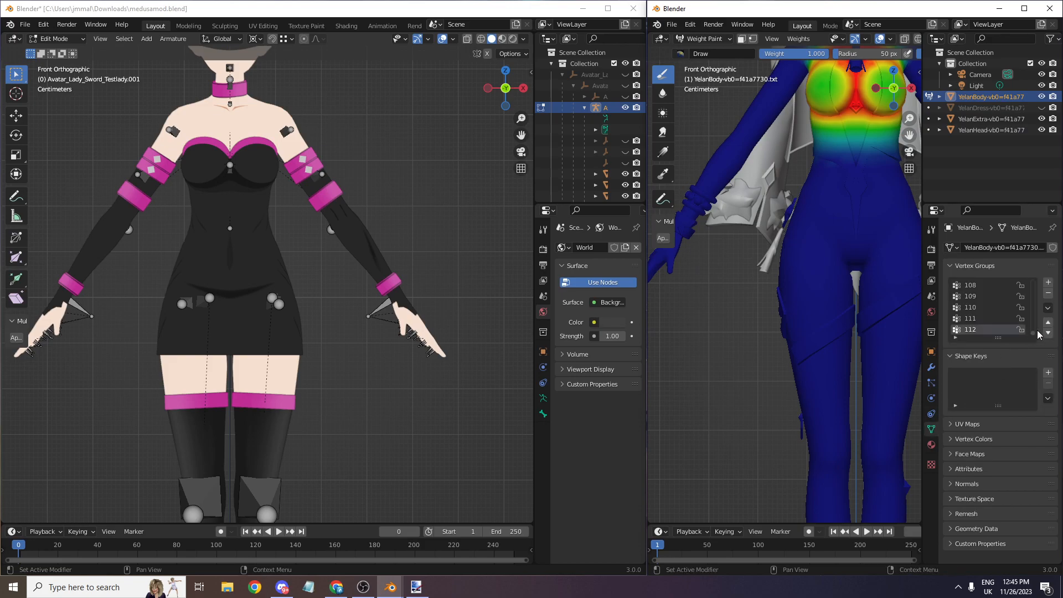
left_click_drag(1032, 331, 1025, 266)
left_click(977, 285)
scroll(854, 199, "down", 4)
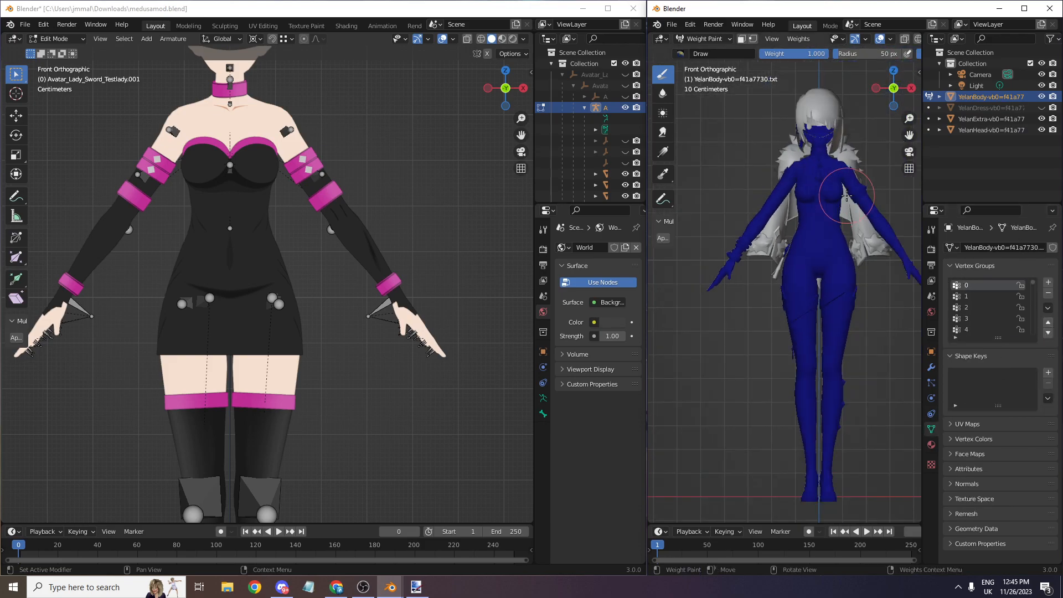
left_click(977, 297)
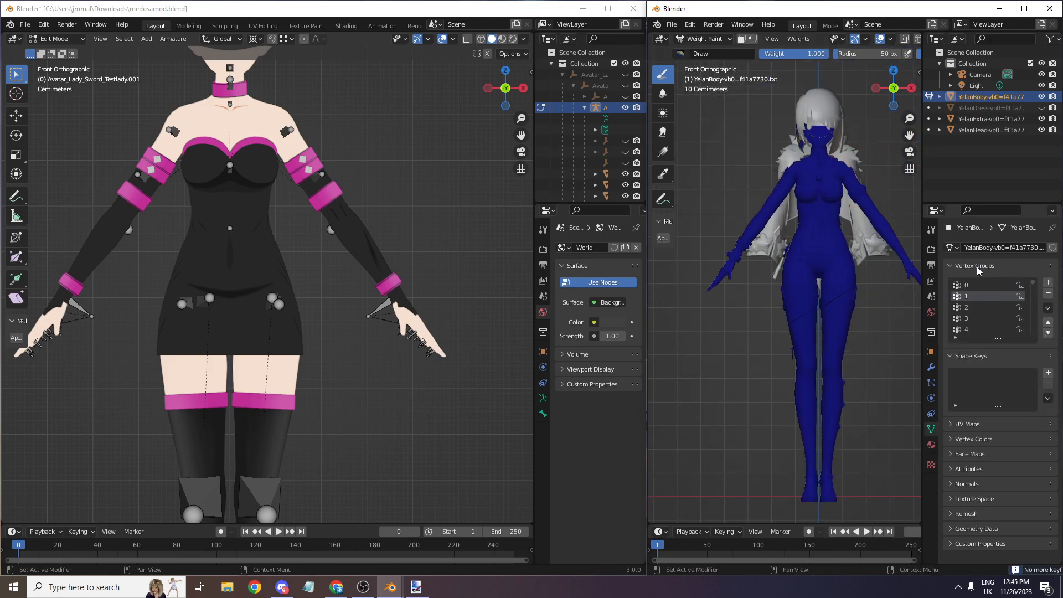
left_click(993, 308)
scroll(995, 316, "down", 15, "ctrl")
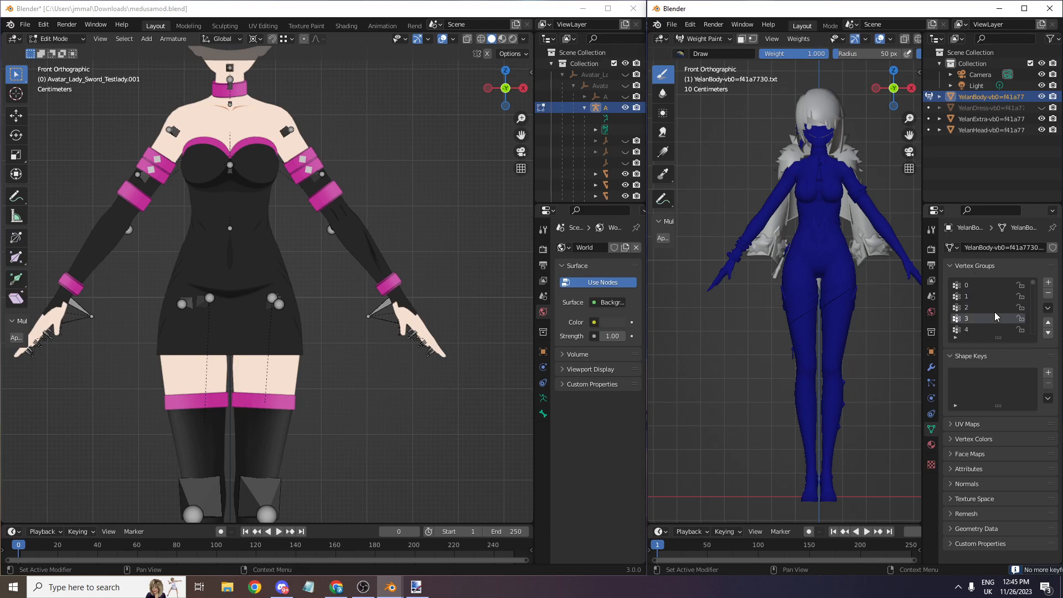
scroll(995, 316, "up", 3, "ctrl")
- Turn on X-ray in the medusamod scene and view the chest bones up close at an angle
scroll(384, 126, "up", 4)
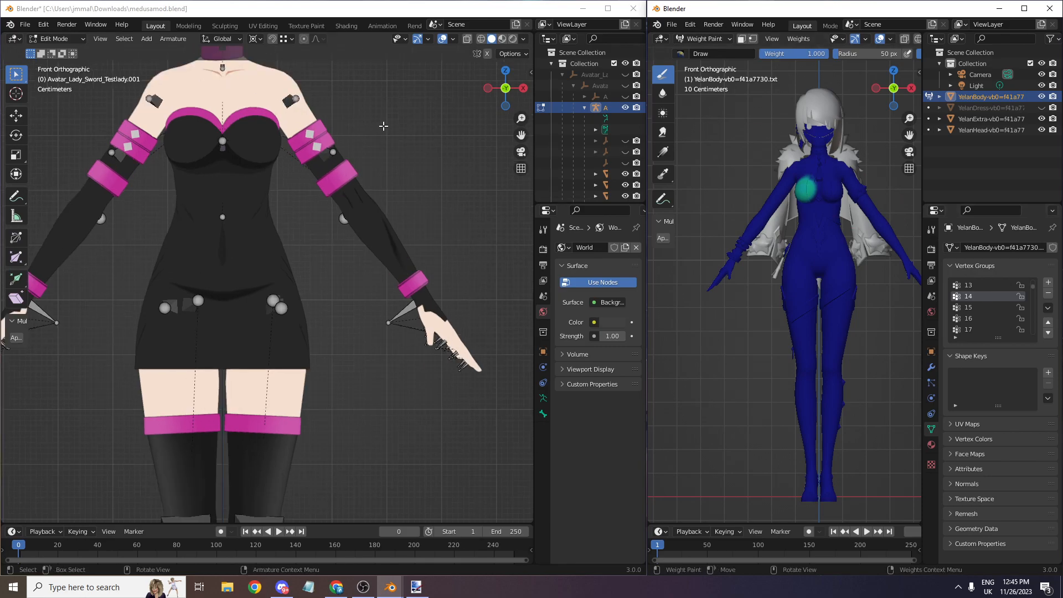
scroll(469, 133, "down", 2)
left_click(469, 39)
left_click_drag(501, 83, 570, 118)
scroll(267, 283, "up", 2)
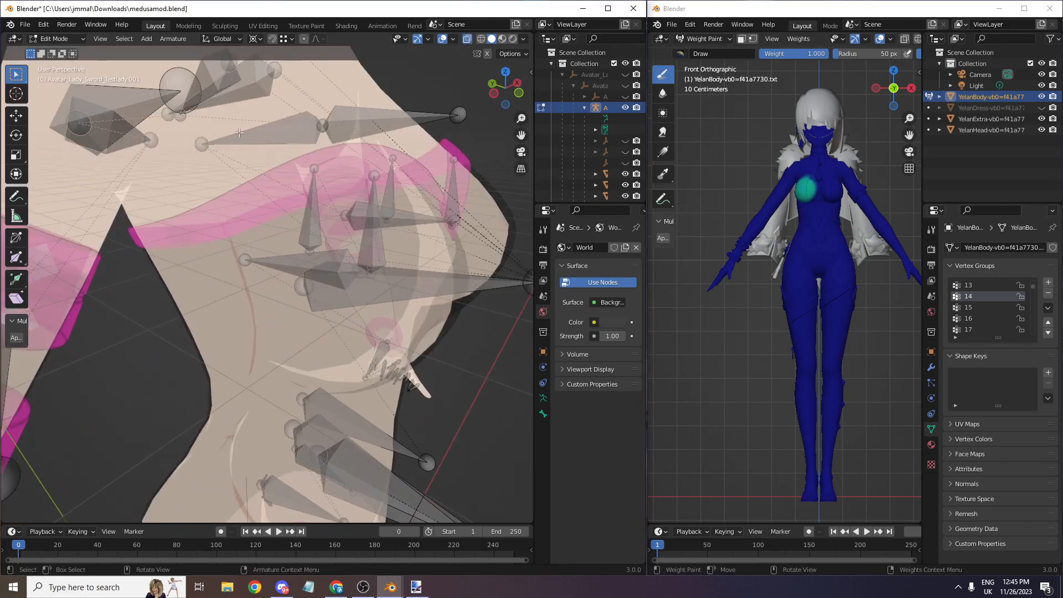
- Leave armature editing, select the medusamod Body mesh and switch it to Weight Paint mode
left_click(45, 39)
left_click(49, 52)
left_click(191, 143)
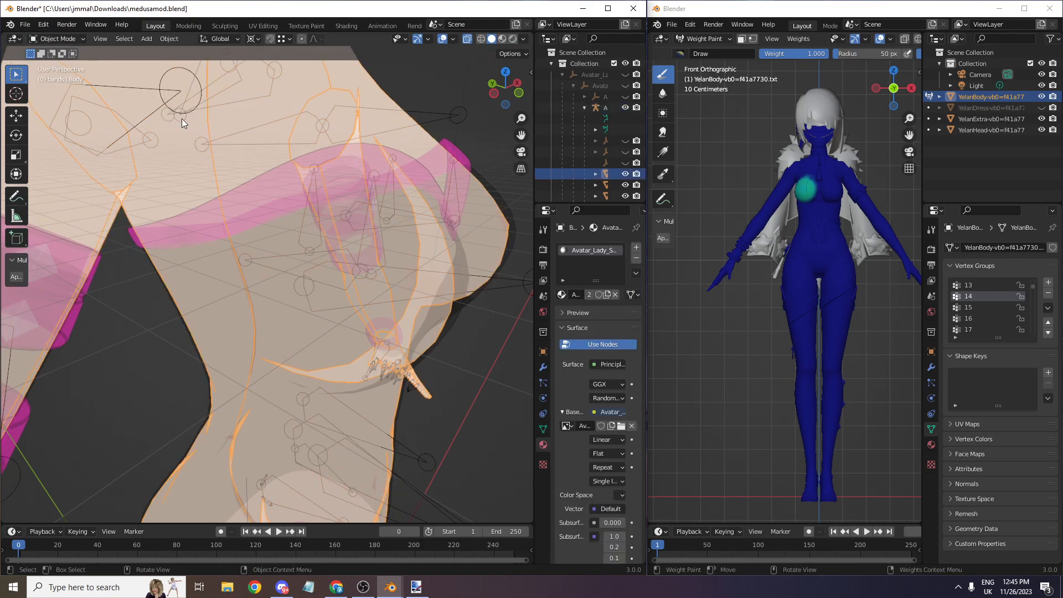
left_click(57, 39)
left_click(61, 100)
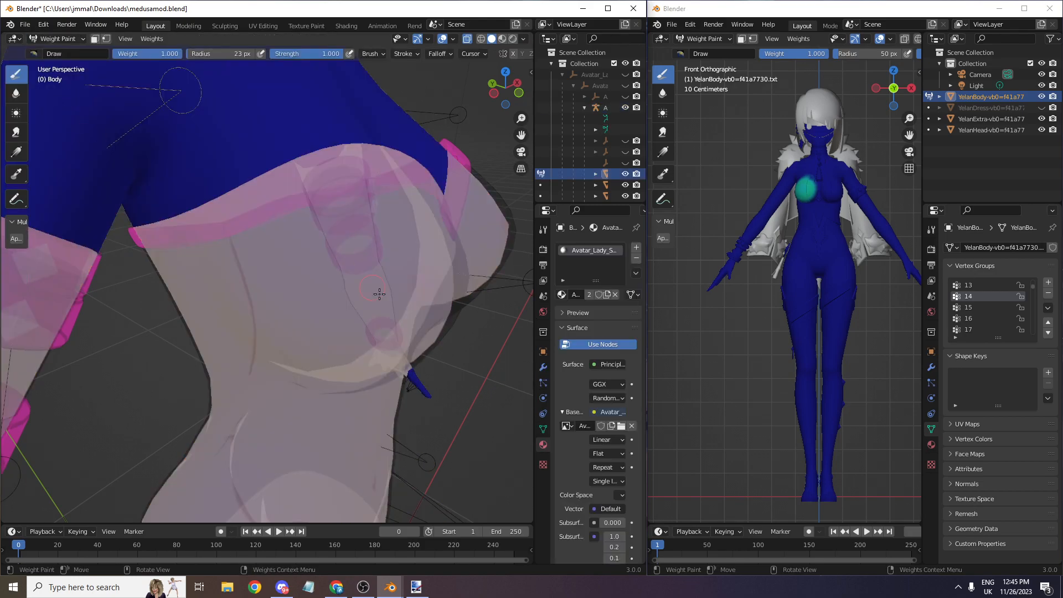
- Display the Body mesh's vertex groups and examine the weights of +Breast R A01 and +Breast R A02
left_click(543, 429)
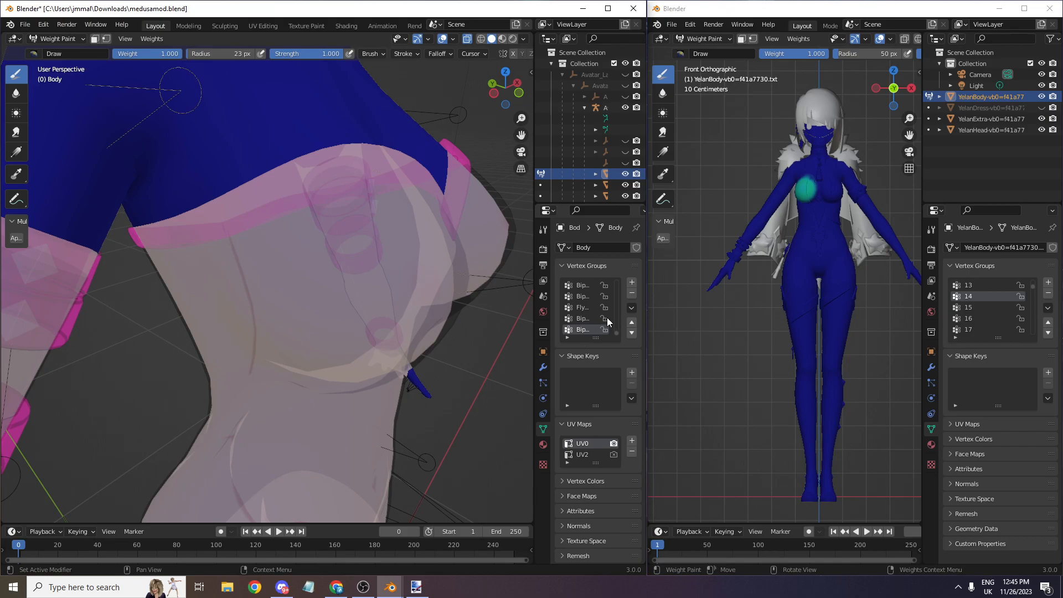
left_click_drag(534, 302, 375, 301)
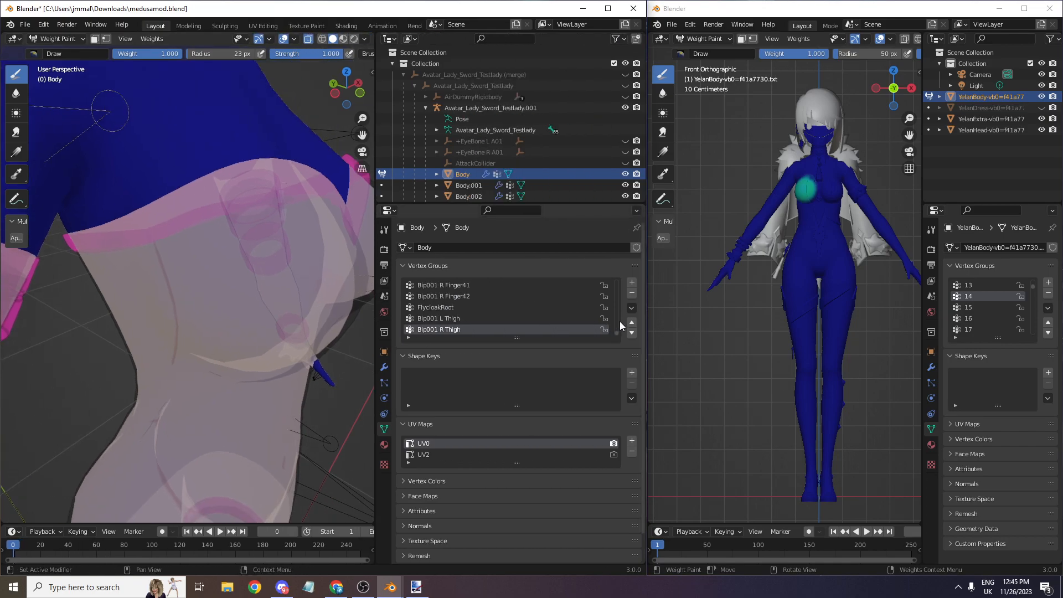
left_click_drag(617, 331, 616, 303)
scroll(546, 287, "down", 8)
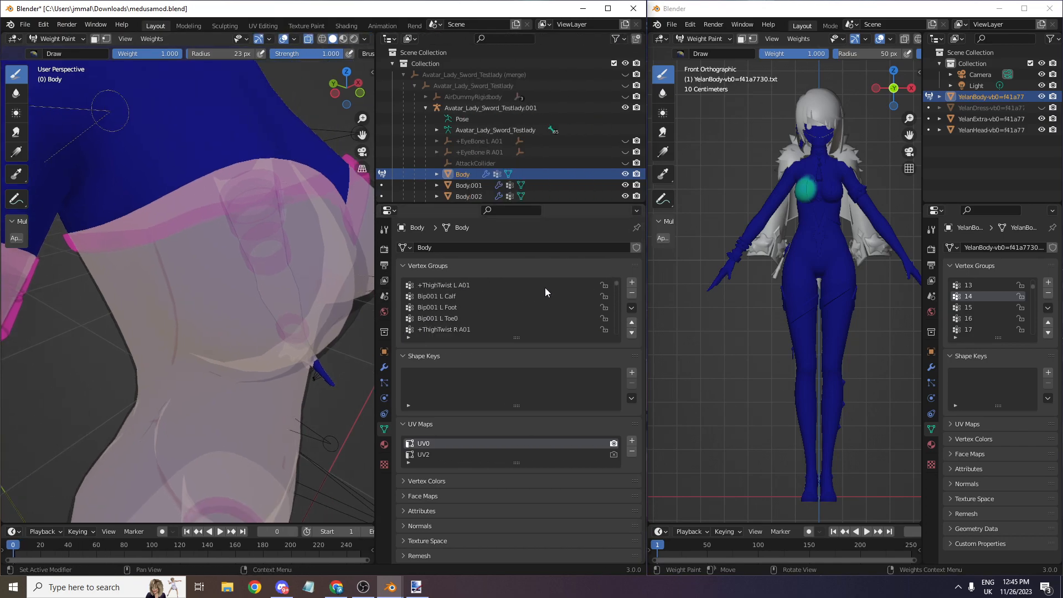
scroll(499, 286, "up", 1)
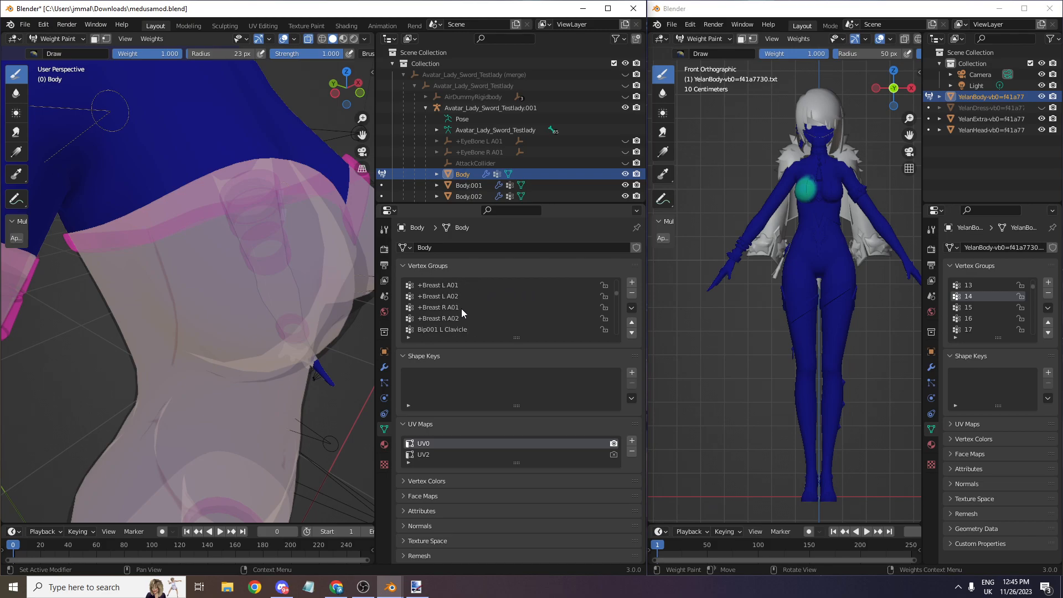
left_click(460, 307)
left_click(450, 317)
- Leave weight painting and put the Avatar_Lady_Sword_Testlady.001 armature into Edit Mode
left_click(64, 39)
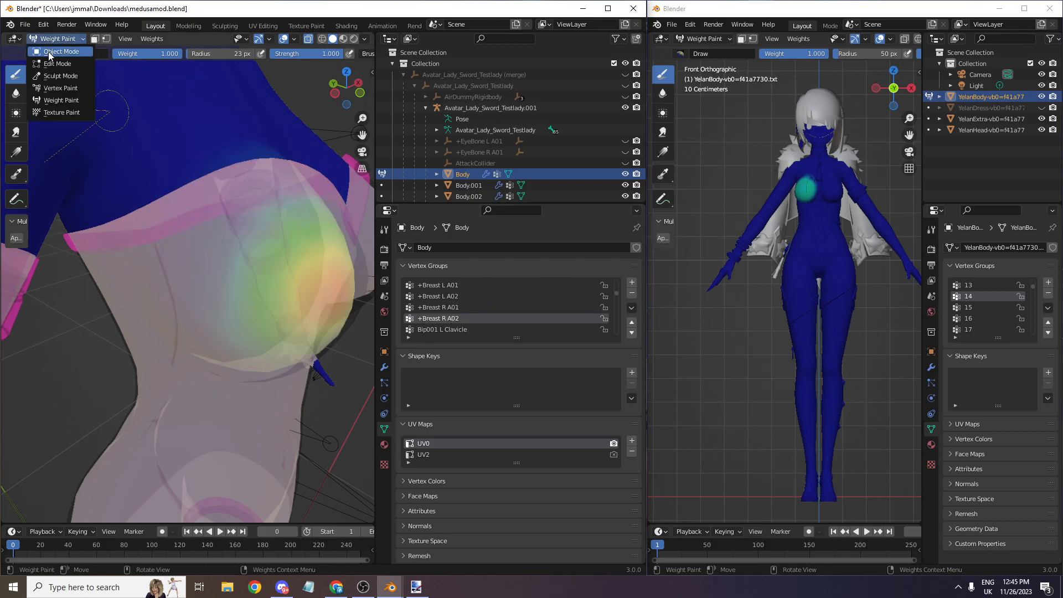
left_click(55, 50)
scroll(199, 232, "down", 5)
left_click(203, 248)
left_click(205, 246)
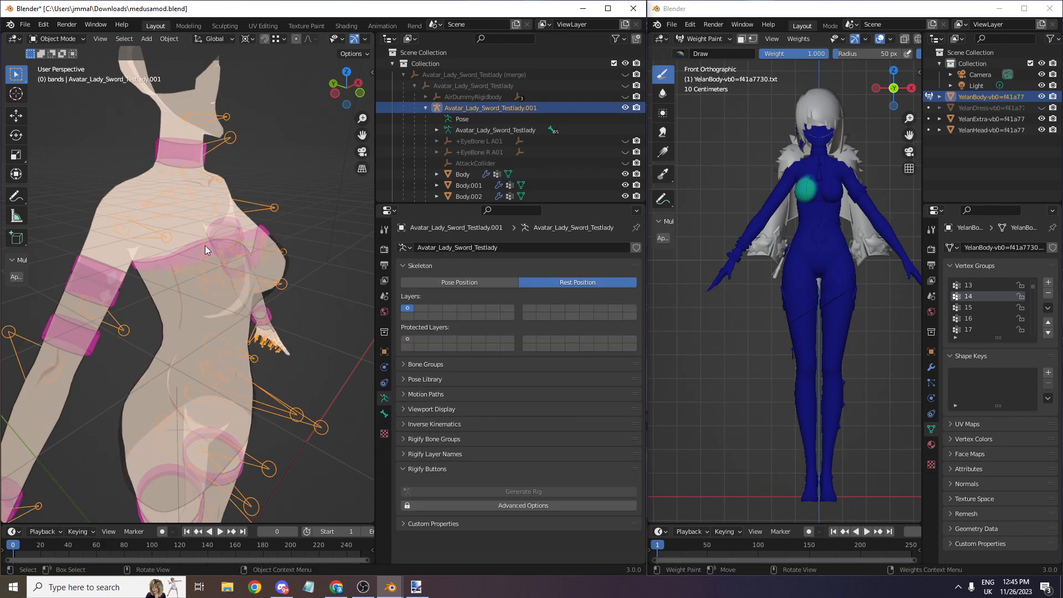
scroll(169, 191, "up", 5)
left_click(65, 38)
left_click(52, 64)
- Rename the +Breast R A01 bone as 14 to match Yelan's vertex group
left_click(232, 220)
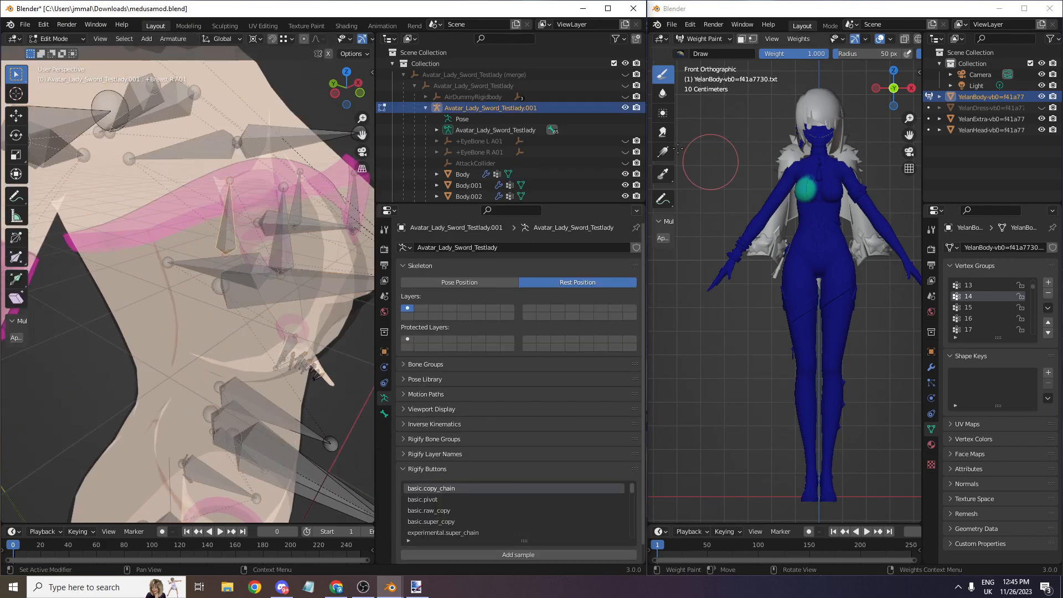
left_click(974, 287)
left_click(978, 294)
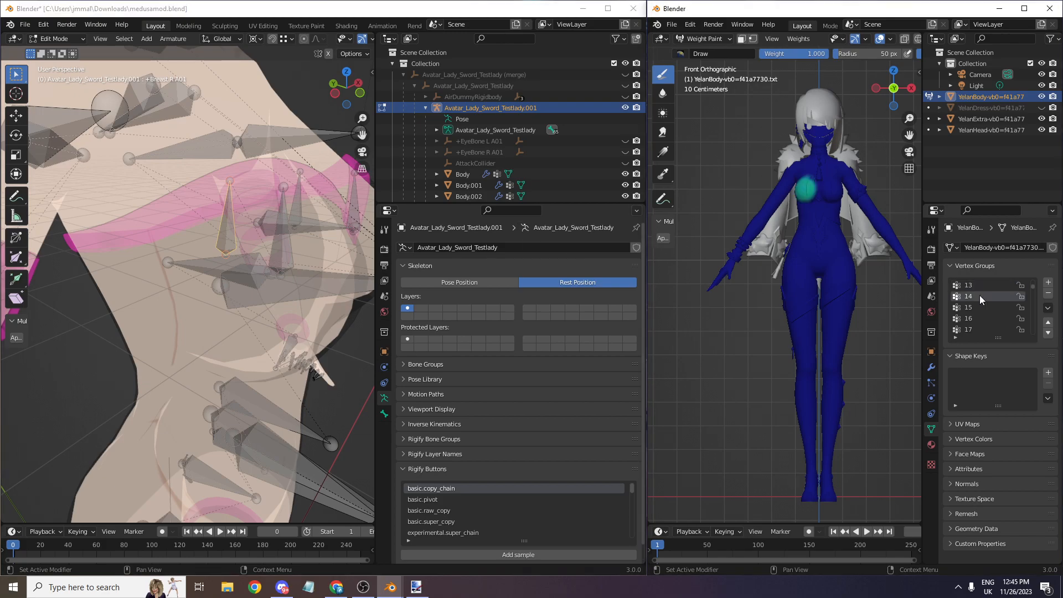
left_click(383, 414)
left_click(488, 247)
type("14")
key("Return")
- Rename the +Breast R A02 bone as 15
left_click(275, 232)
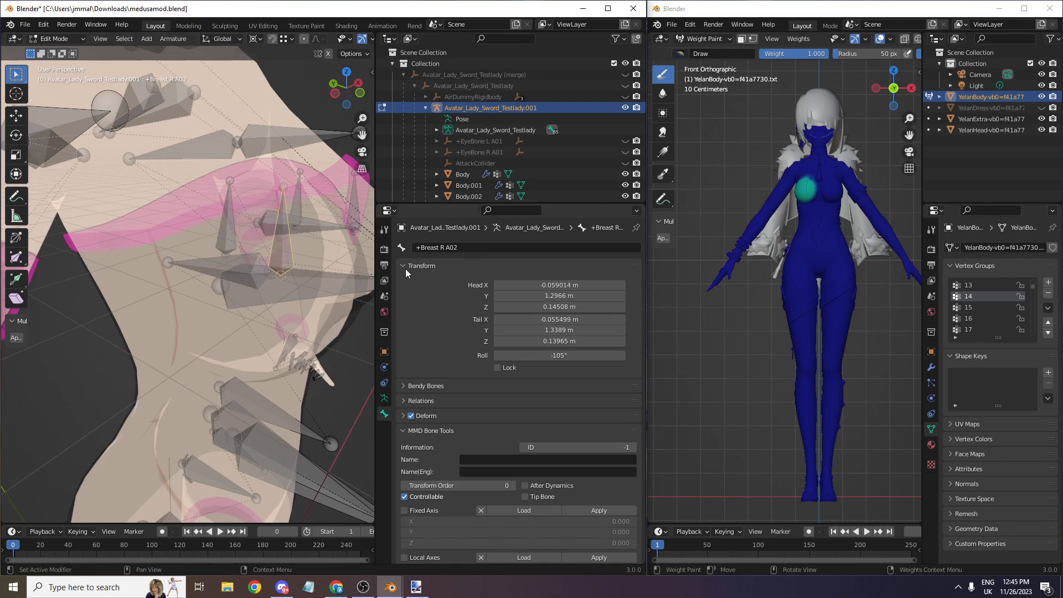
left_click(489, 248)
type("15")
key("Return")
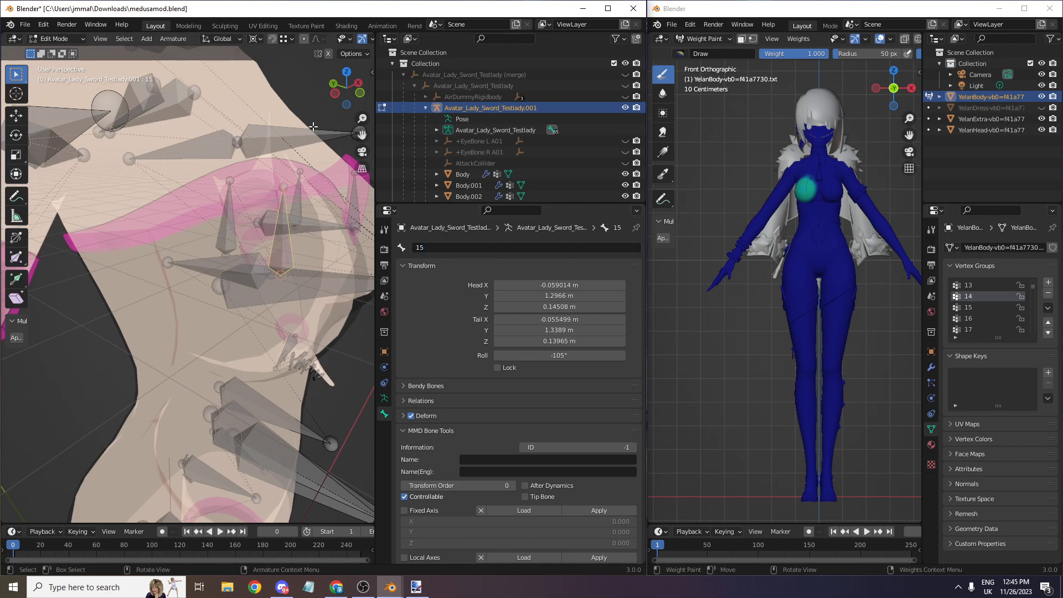
- Check Yelan's vertex groups 15 and 16, and rename the left breast's first bone as 16
middle_click_drag(313, 127, 312, 119)
left_click_drag(341, 82, 338, 71)
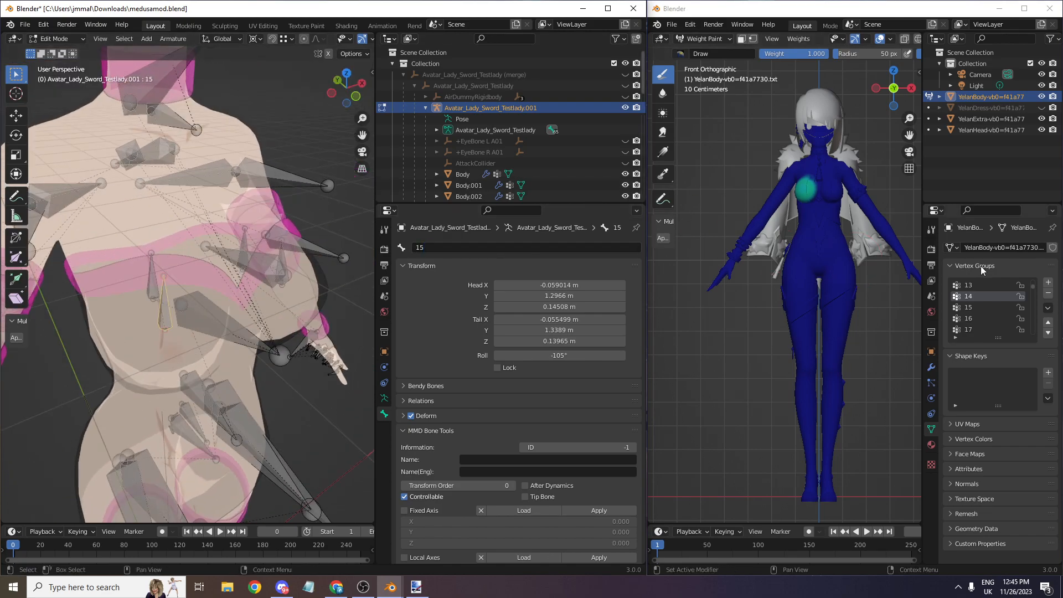
left_click(968, 307)
left_click(966, 318)
scroll(300, 196, "up", 3)
left_click(298, 199)
left_click(487, 250)
type("16")
key("Return")
- Rename the left breast's second bone as 17 and display Yelan's vertex group 17 for comparison
scroll(322, 252, "down", 2)
left_click(318, 264)
left_click(486, 249)
type("17")
key("Return")
left_click(1001, 328)
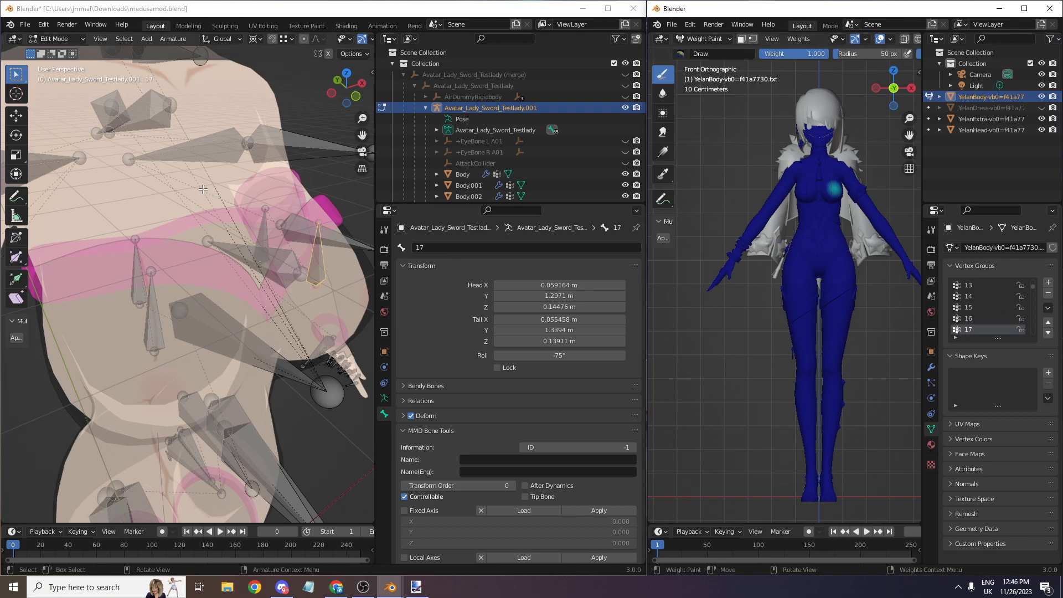
- Step through the YelanBody vertex groups from 17 to 53 to find the next body weight area to match with a bone
left_click_drag(347, 107, 358, 98)
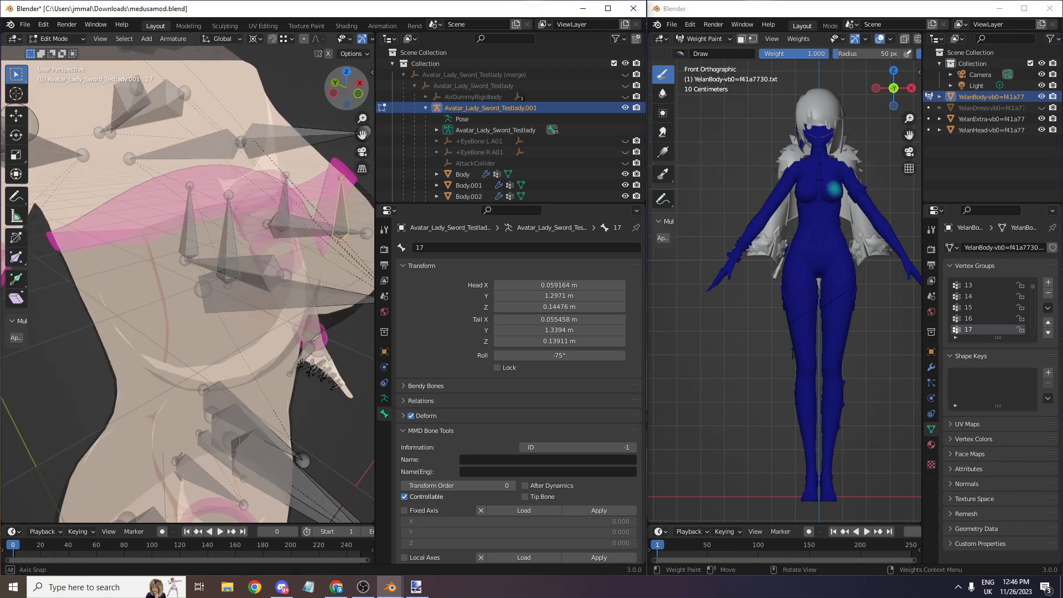
scroll(978, 322, "down", 2)
left_click(976, 320)
key("Down")
key("Down")
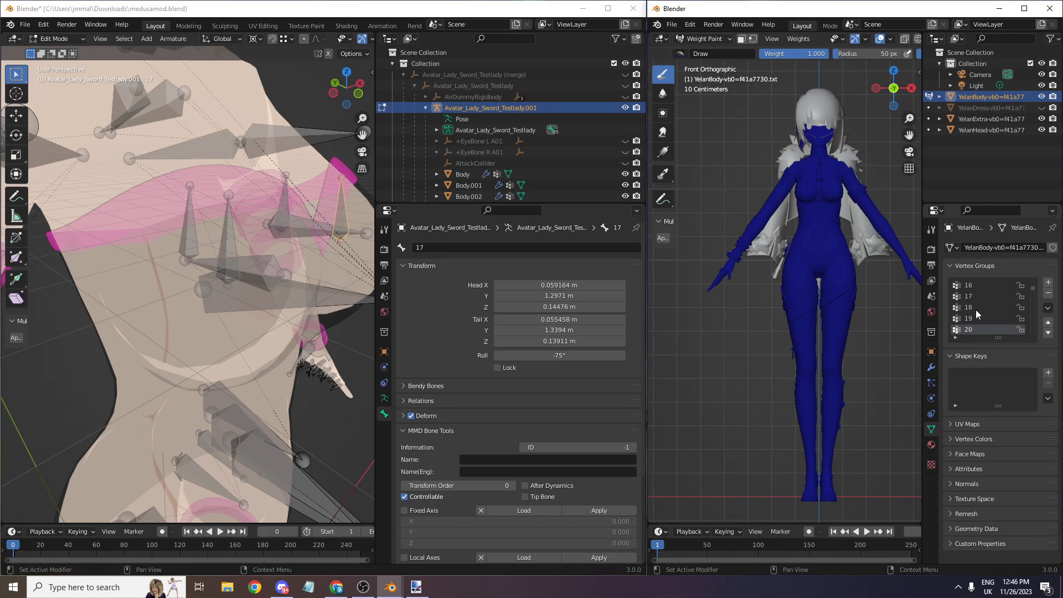
key("Down")
key("Down")
key("Down")
key("Down")
key("Down")
key("Down")
key("Down")
key("Down")
key("Down")
key("Down")
key("Down")
key("Down")
key("Down")
key("Down")
key("Down")
key("Down")
key("Down")
key("Down")
key("Down")
key("Down")
key("Up")
key("Up")
key("Up")
key("Up")
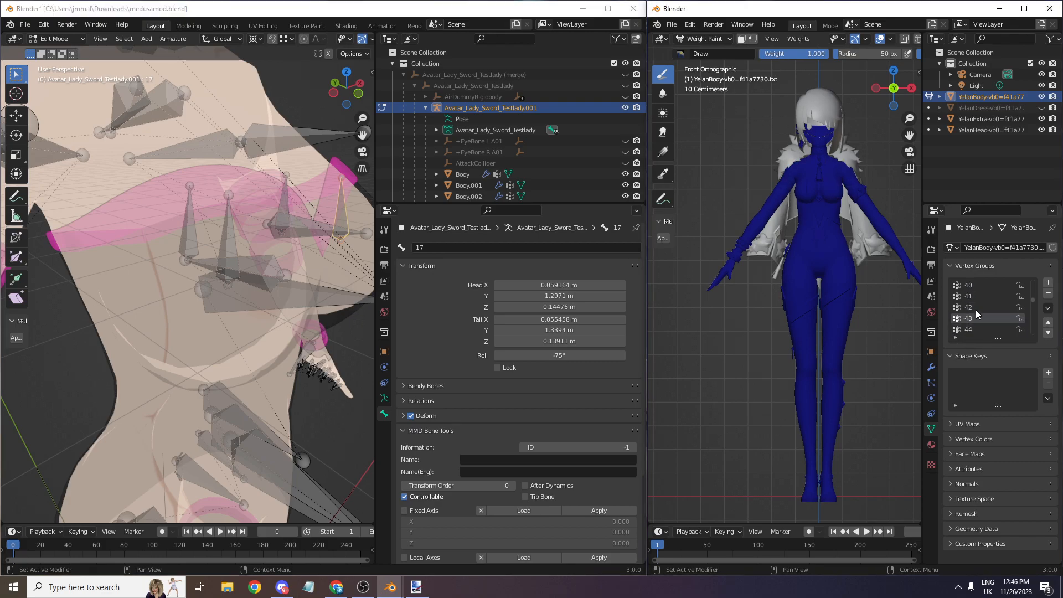
key("Down")
key("Down")
key("Down")
key("Down")
key("Down")
key("Down")
key("Down")
key("Down")
key("Down")
key("Down")
key("Down")
key("Down")
key("Down")
key("Down")
key("Down")
key("Down")
key("Down")
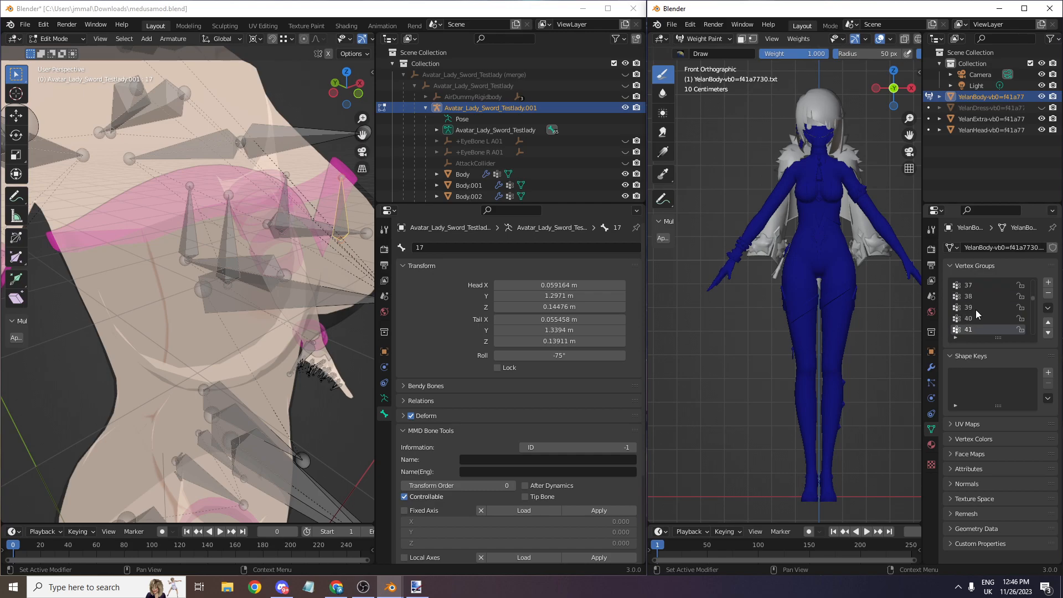
key("Down")
key("Up")
key("Up")
key("Up")
key("Up")
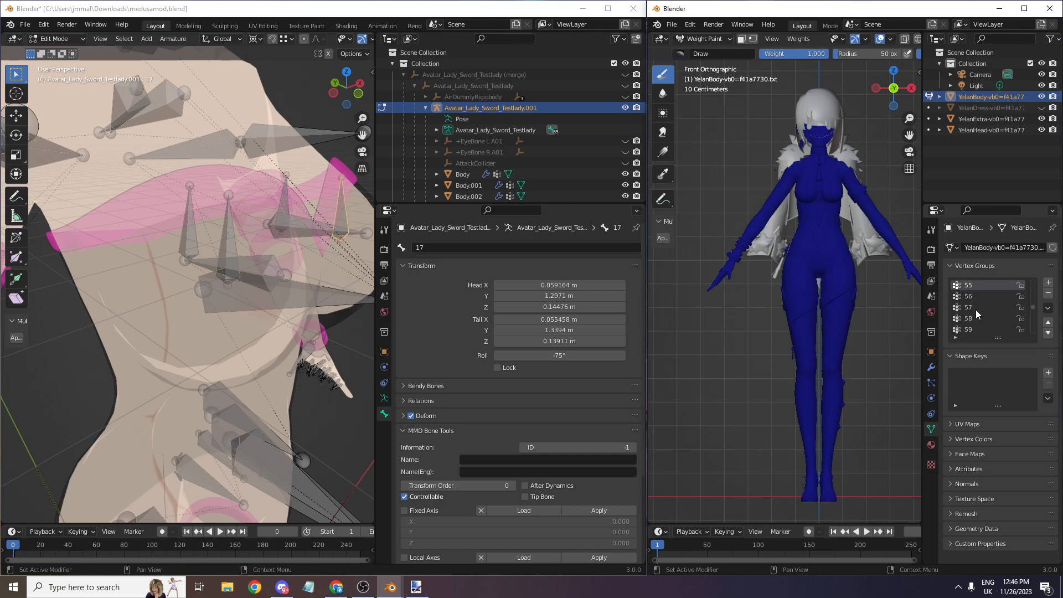
key("Down")
scroll(257, 237, "down", 4)
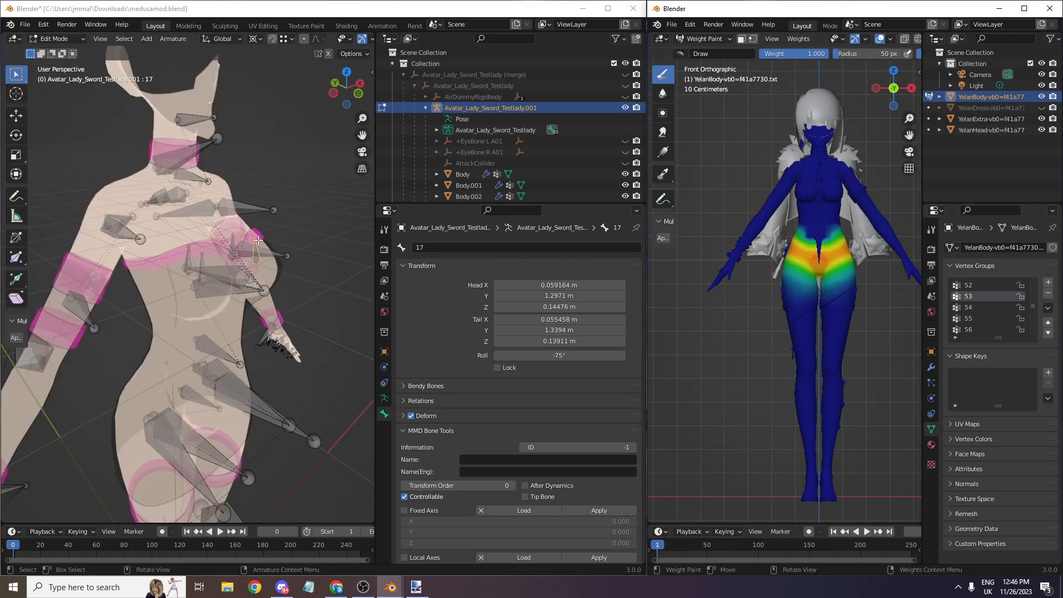
left_click_drag(335, 105, 305, 39)
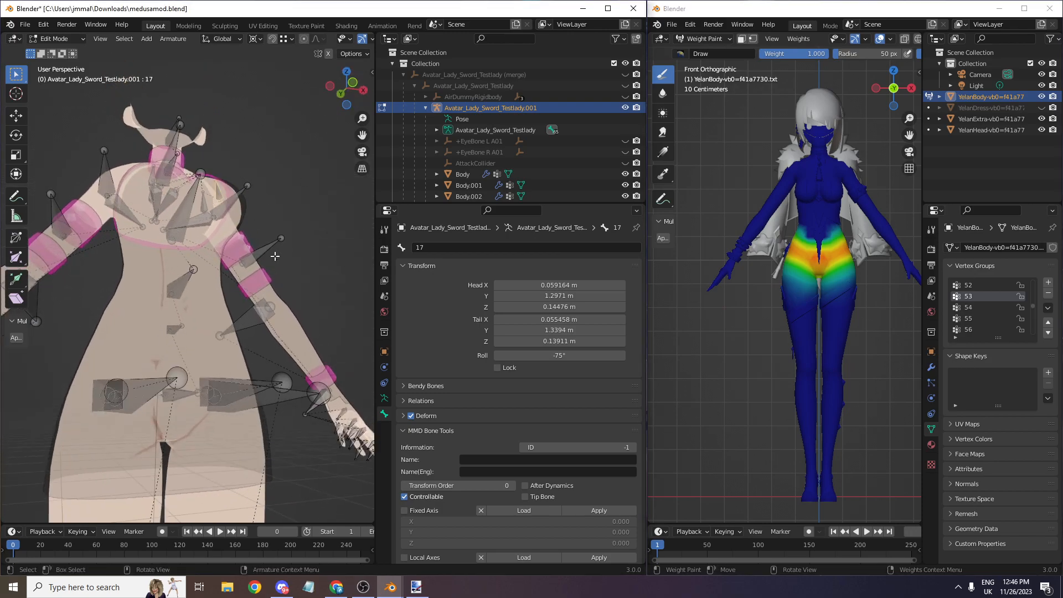
- Rename the +PelvisTwist CF A01 bone at the hips as 53
scroll(190, 413, "up", 1)
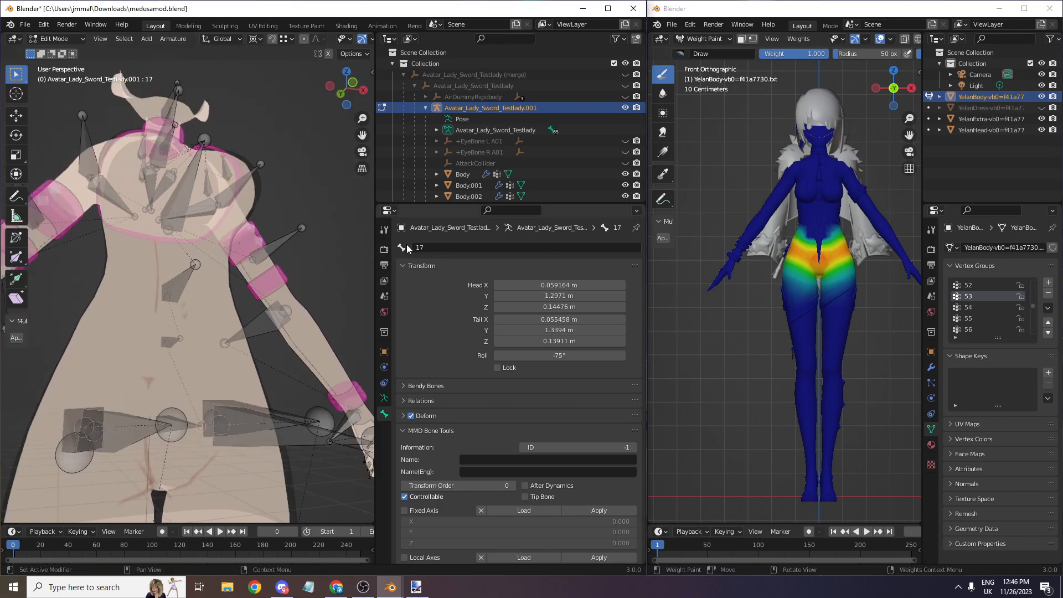
left_click_drag(351, 107, 349, 74)
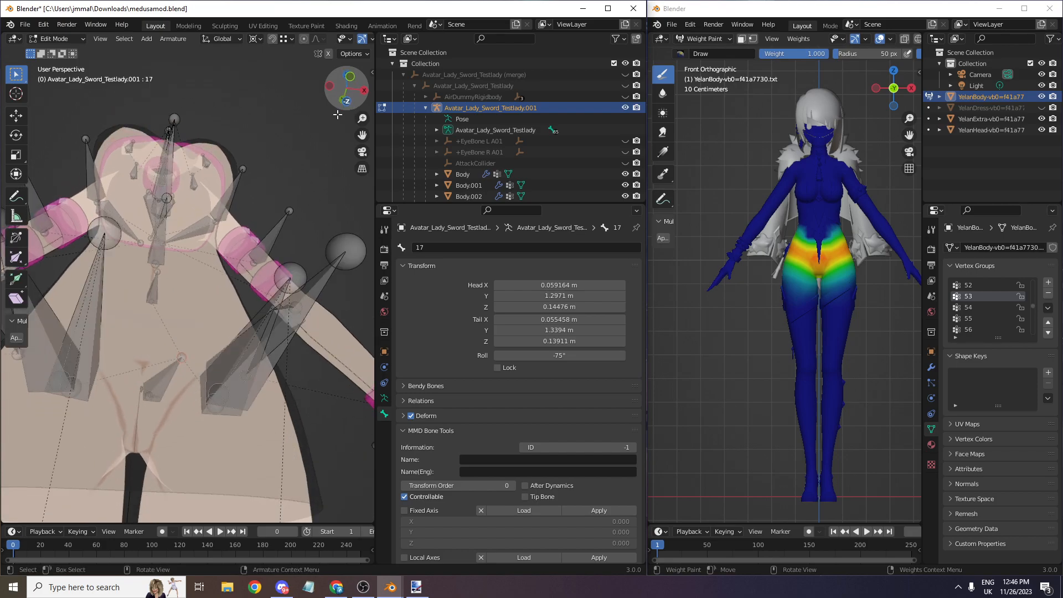
scroll(146, 420, "up", 1)
left_click(132, 424)
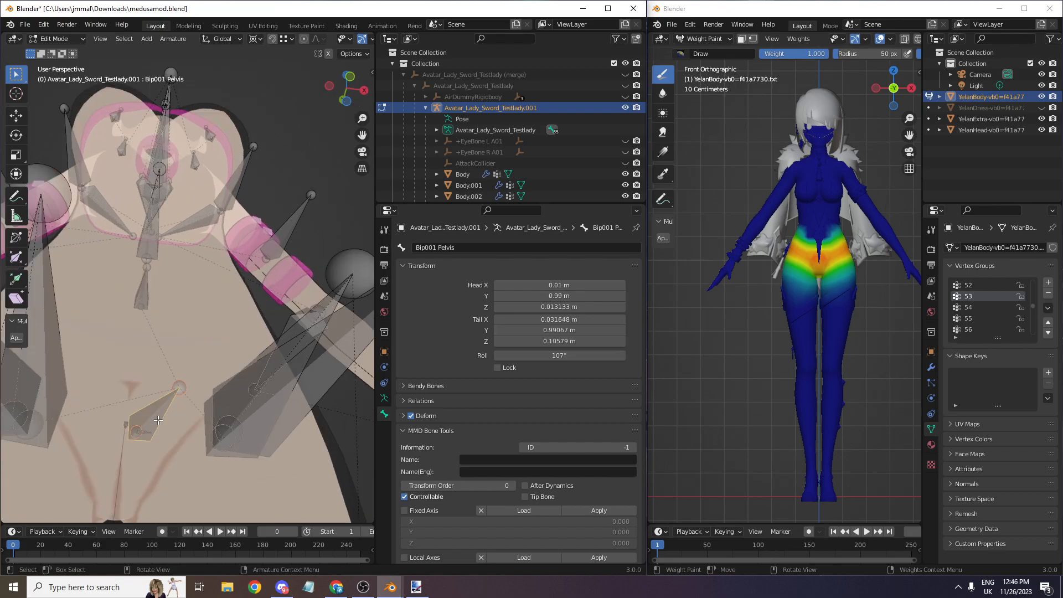
left_click(158, 420)
left_click(433, 248)
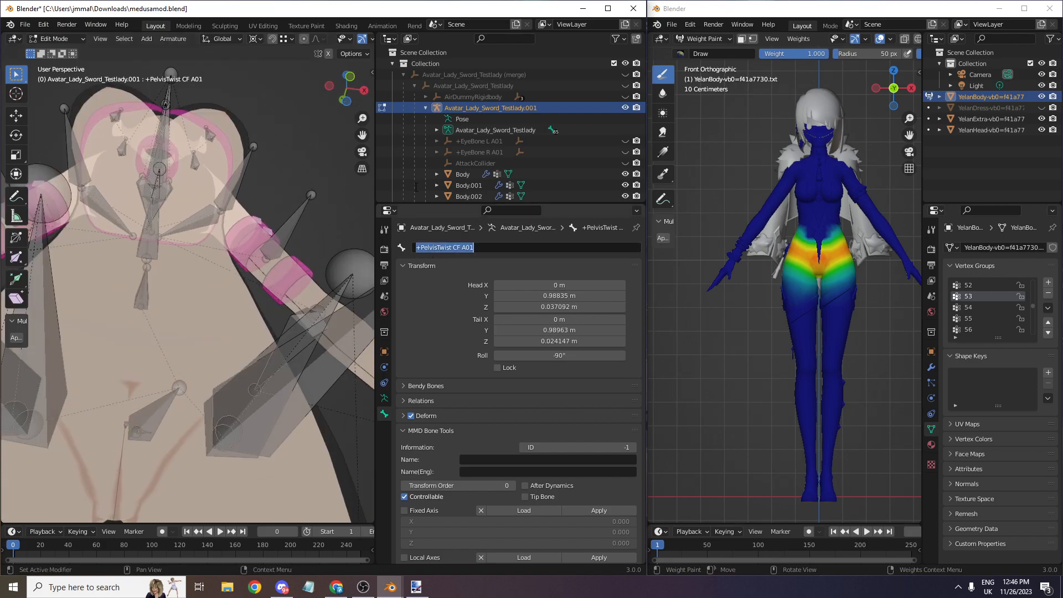
type("53")
key("Return")
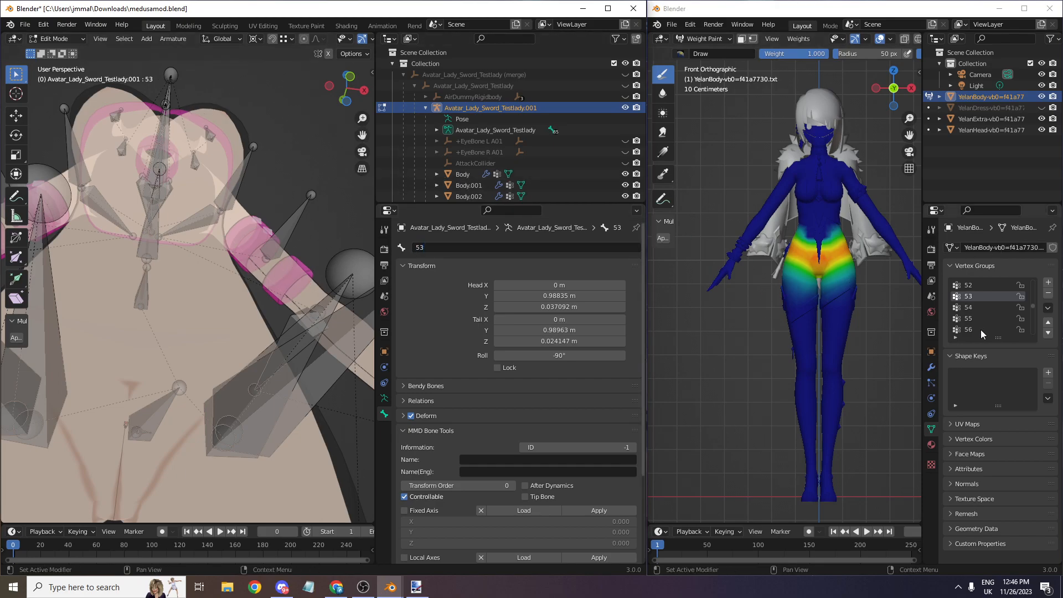
- Step through the YelanBody vertex groups from 54 to 58 to find the next weight area to match with a bone
left_click(969, 307)
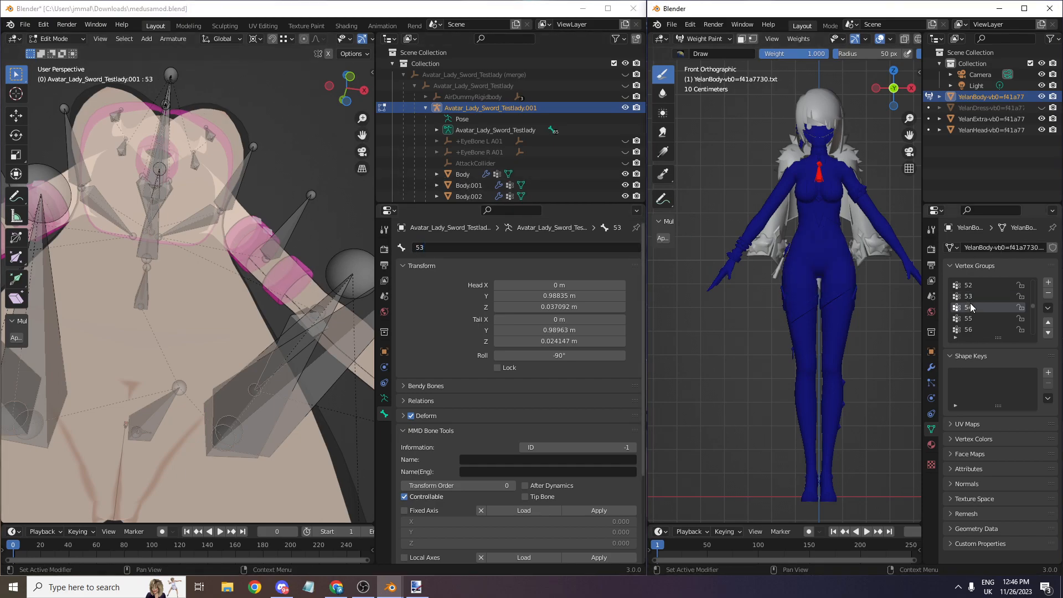
left_click(1002, 319)
key("Down")
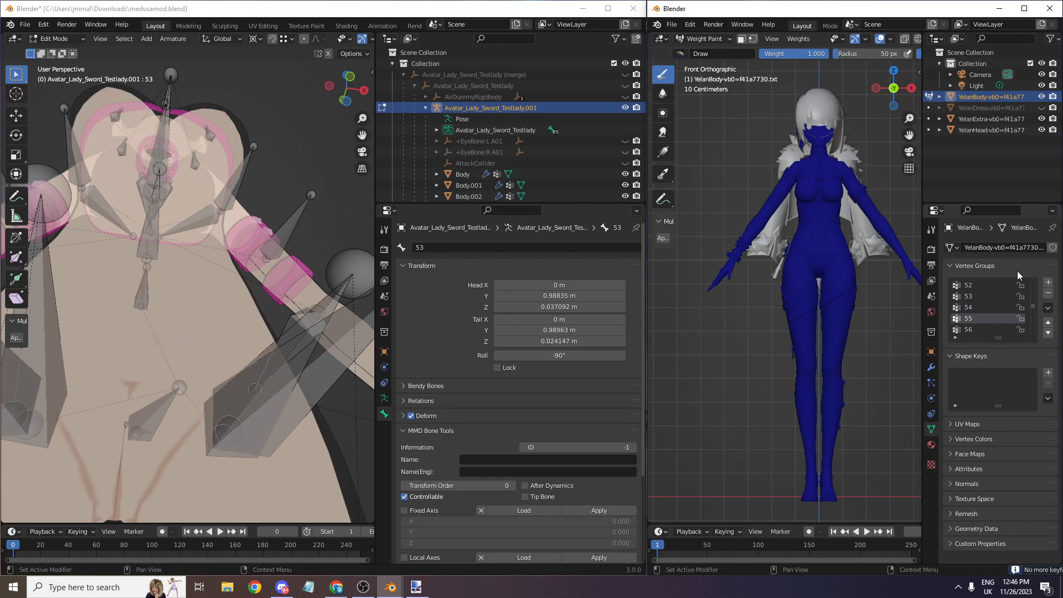
key("Down")
key("Down")
key("Down")
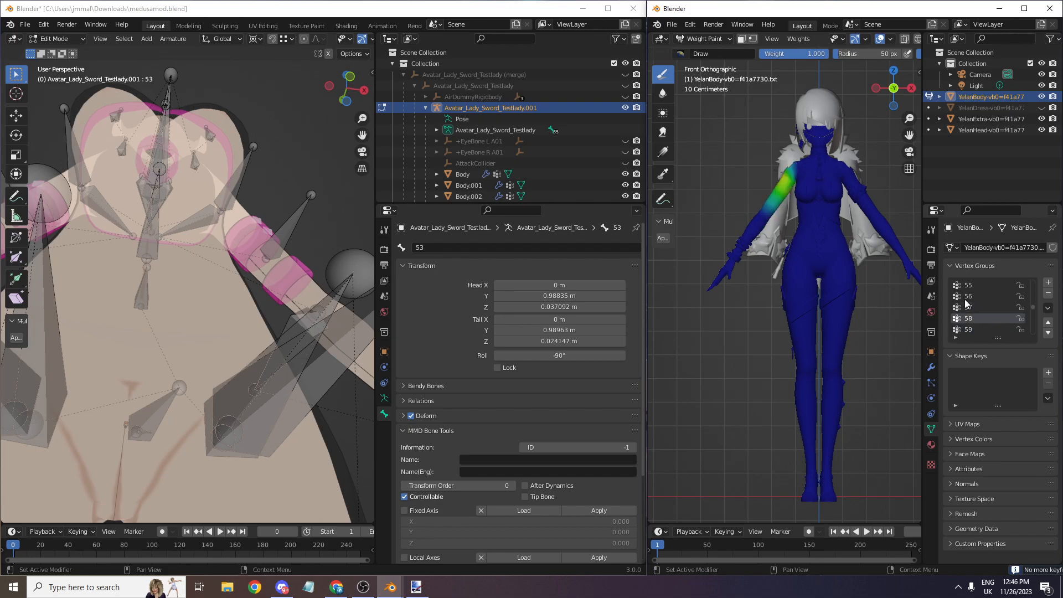
- Rename the +UpperArmTwist R A01 bone at the right shoulder as 58, using the front view
left_click(352, 77)
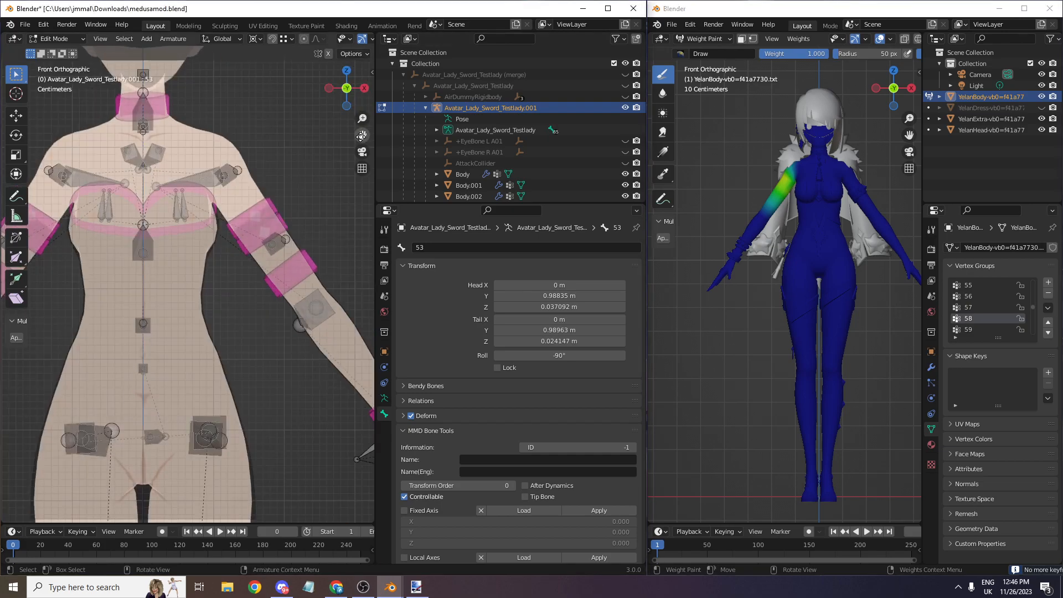
middle_click_drag(177, 180, 323, 206, "shift")
scroll(323, 205, "up", 2)
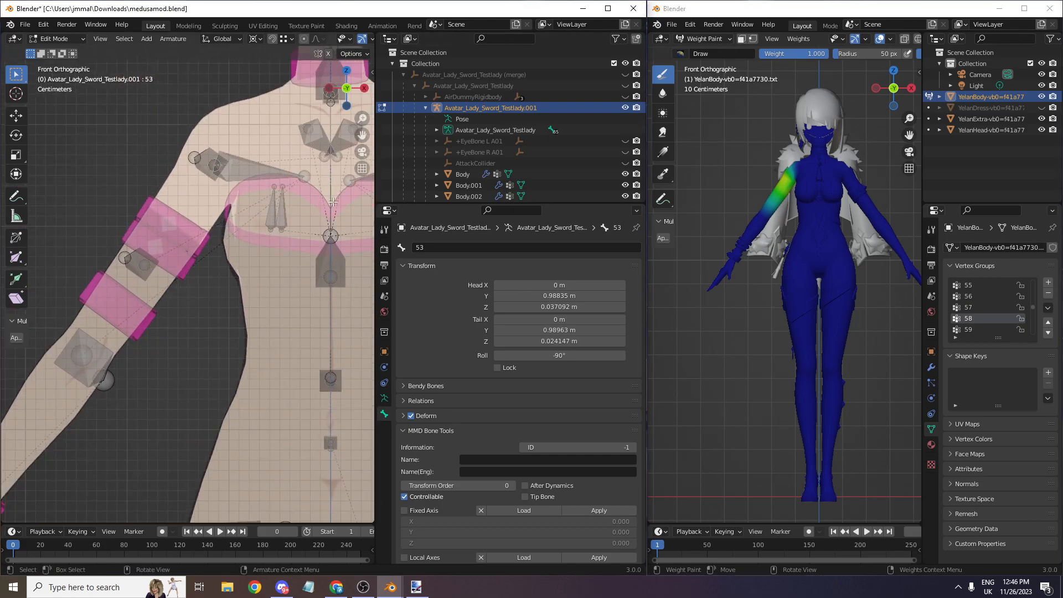
left_click(214, 173)
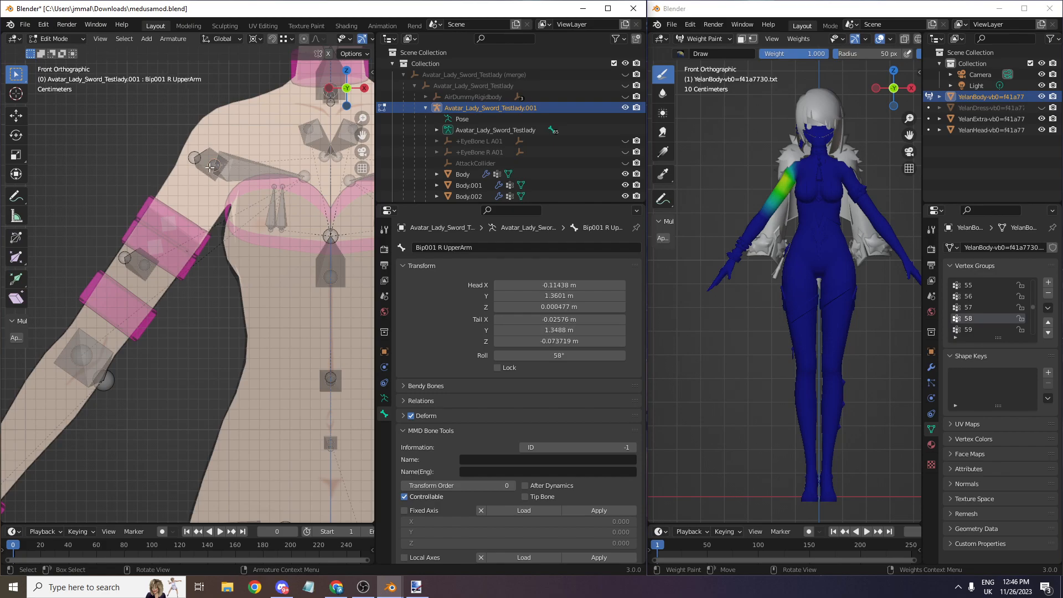
left_click(196, 160)
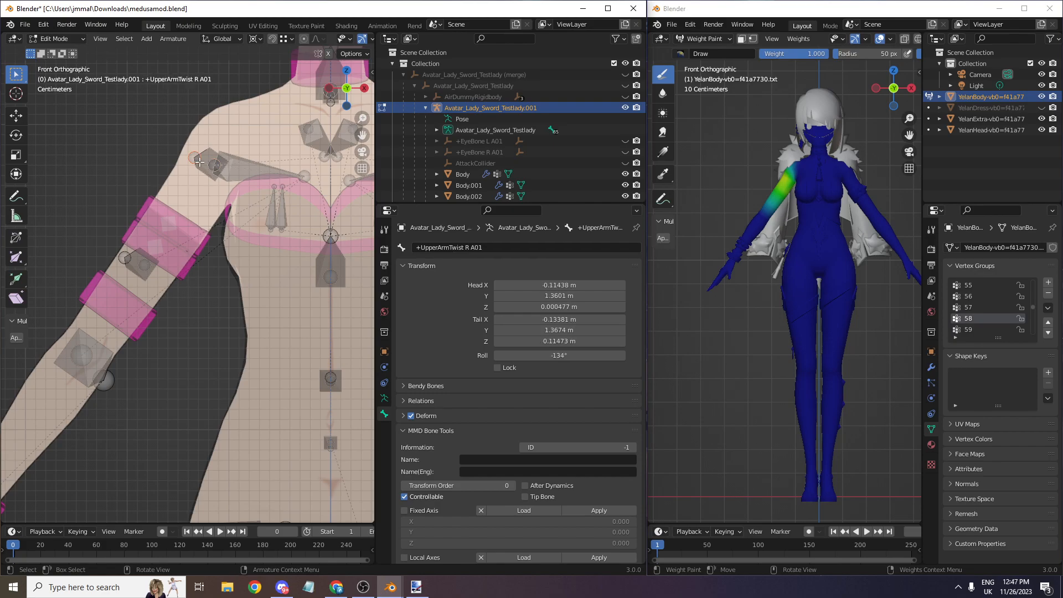
left_click(457, 247)
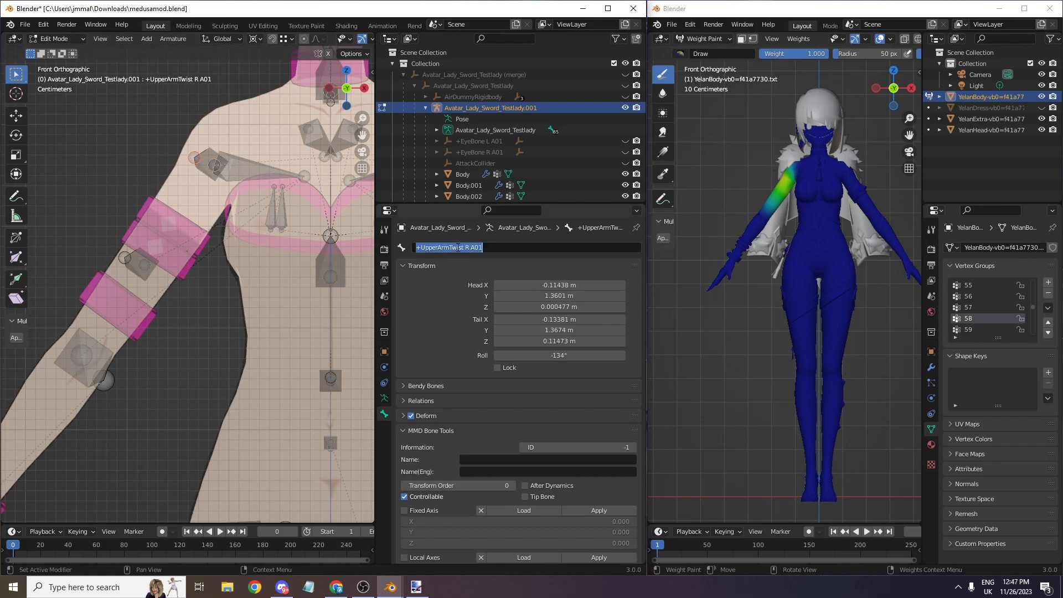
type("58")
key("Return")
- Display Yelan's vertex group 59 and rename the lower twist bone of the right upper arm as 59
left_click(974, 329)
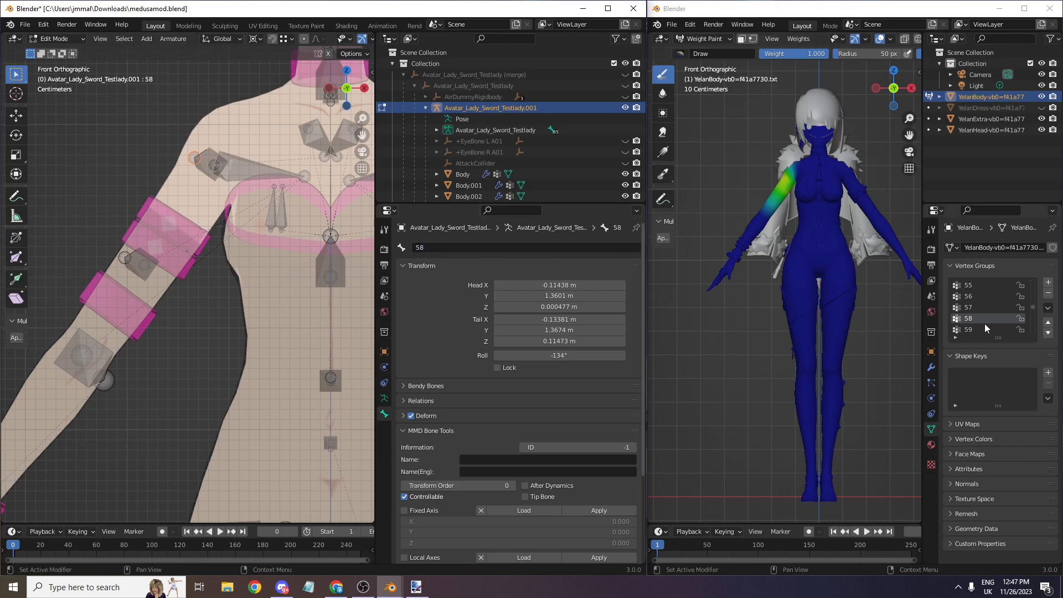
left_click(145, 265)
left_click(499, 247)
type("59")
key("Return")
- Display Yelan's vertex group 60 and rename the +UpperArmTwist L A01 bone at the left shoulder as 60
scroll(972, 323, "down", 2)
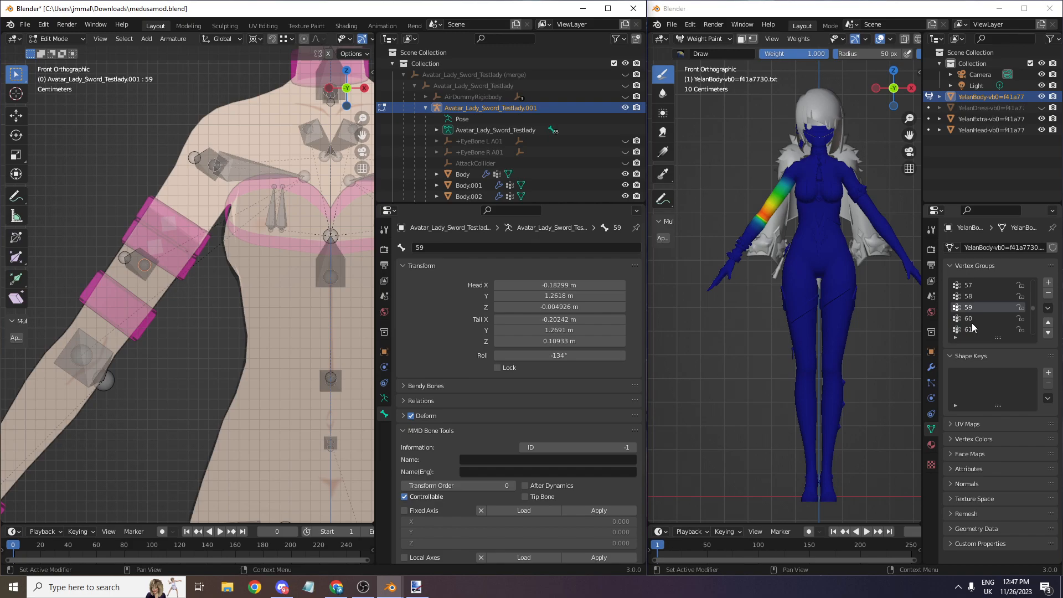
left_click(969, 318)
scroll(366, 155, "down", 3)
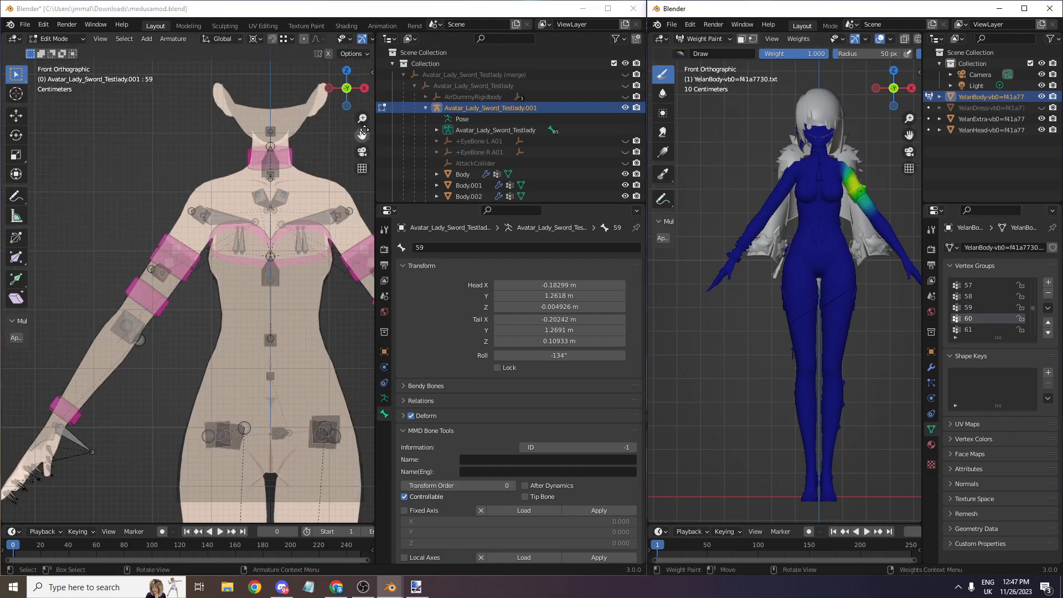
left_click_drag(362, 134, 298, 173)
scroll(337, 253, "up", 2)
left_click(326, 238)
left_click(498, 247)
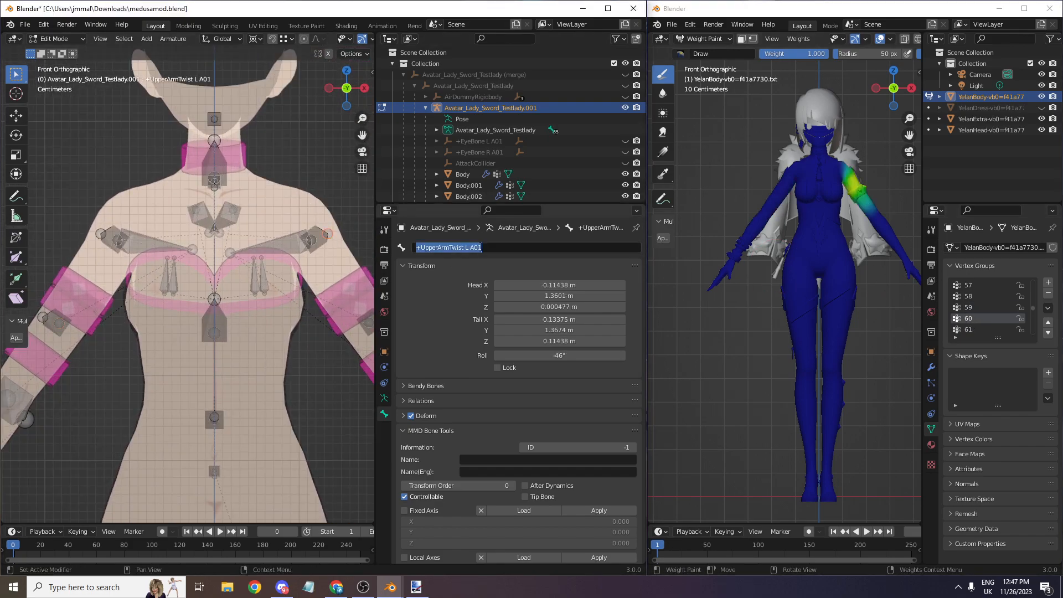
type("0")
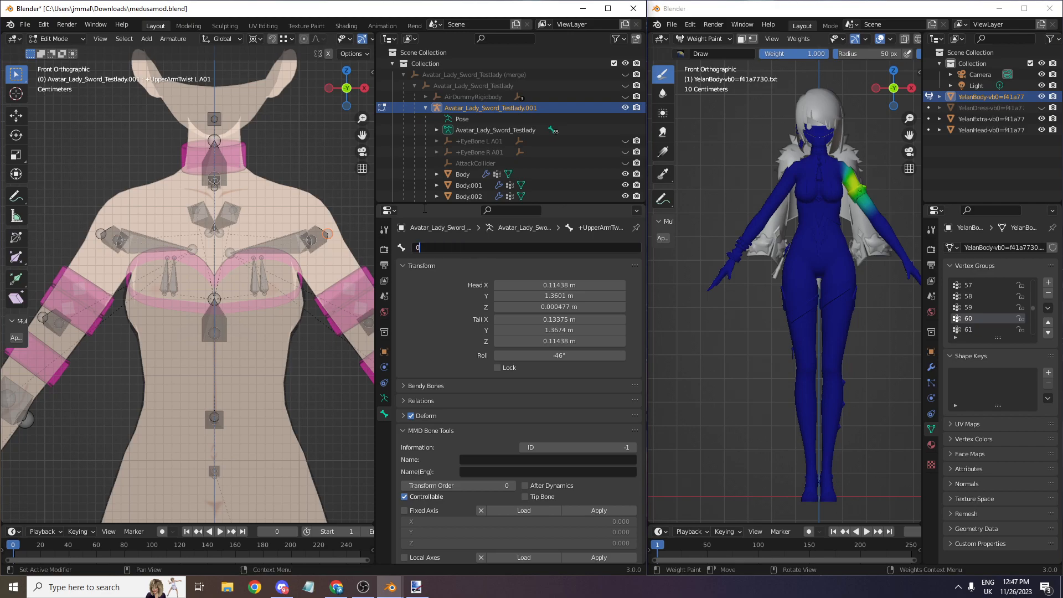
key("Return")
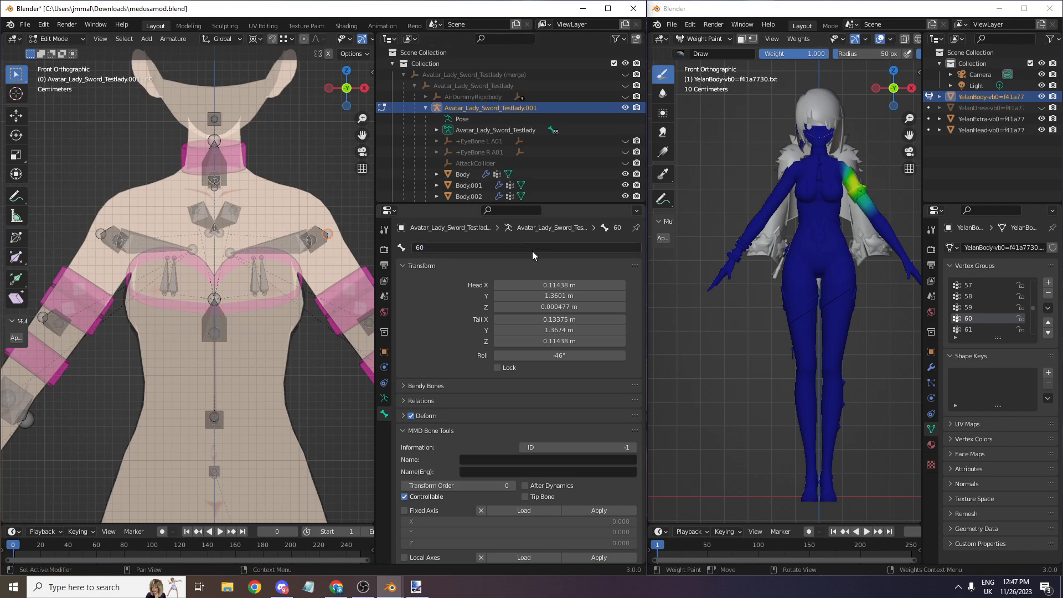
- Display Yelan's vertex group 61 and rename the lower twist bone of the left upper arm as 61
scroll(332, 265, "down", 1)
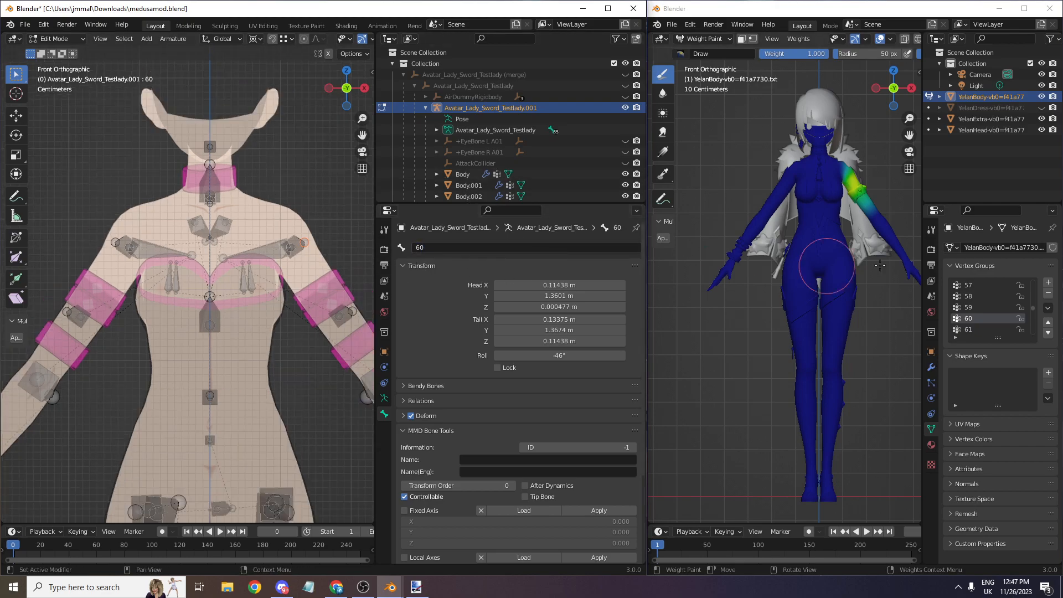
left_click(968, 330)
left_click(351, 314)
left_click(485, 249)
type("61")
key("Return")
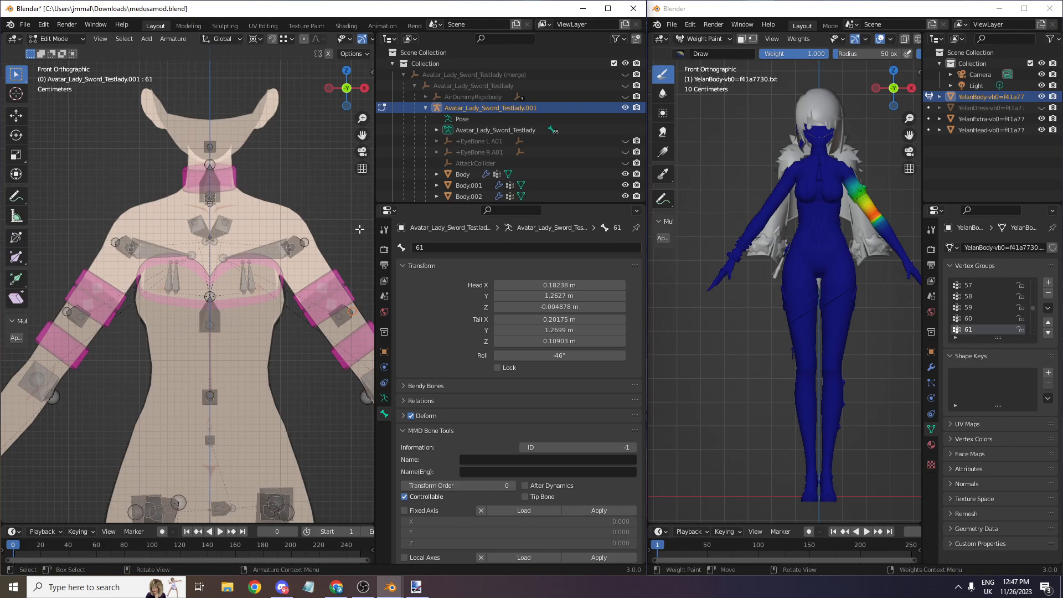
key("F2")
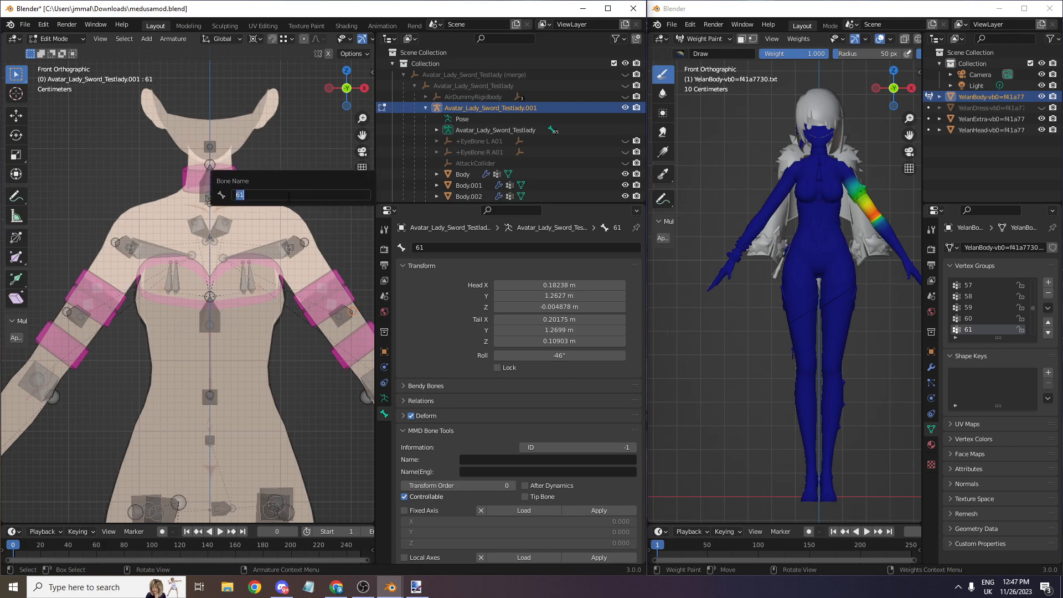
key("Return")
- Step through the YelanBody vertex groups from 62 to 65 and go back to 64 to examine its weight area
scroll(318, 334, "down", 3)
left_click_drag(362, 135, 333, 113)
scroll(187, 283, "up", 1)
scroll(977, 317, "down", 1)
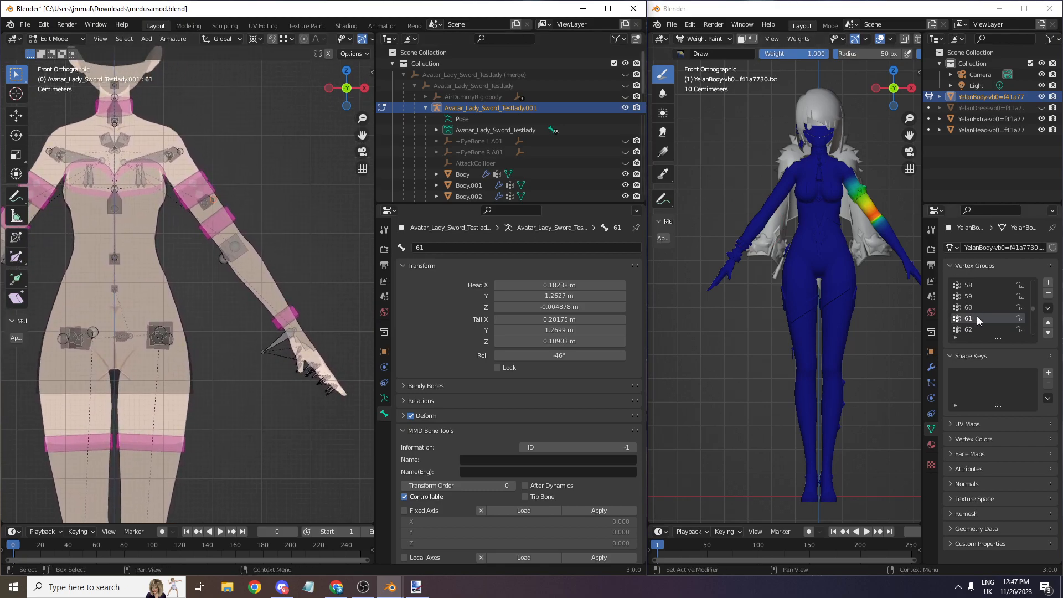
left_click(968, 329)
scroll(972, 310, "down", 4, "ctrl")
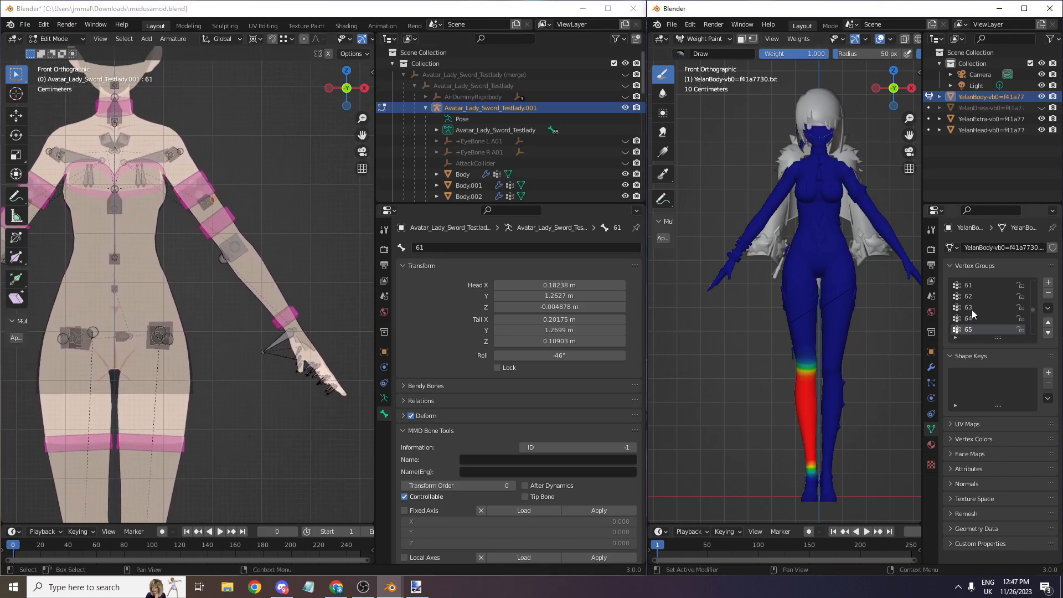
scroll(971, 310, "up", 3, "ctrl")
scroll(972, 310, "down", 1, "ctrl")
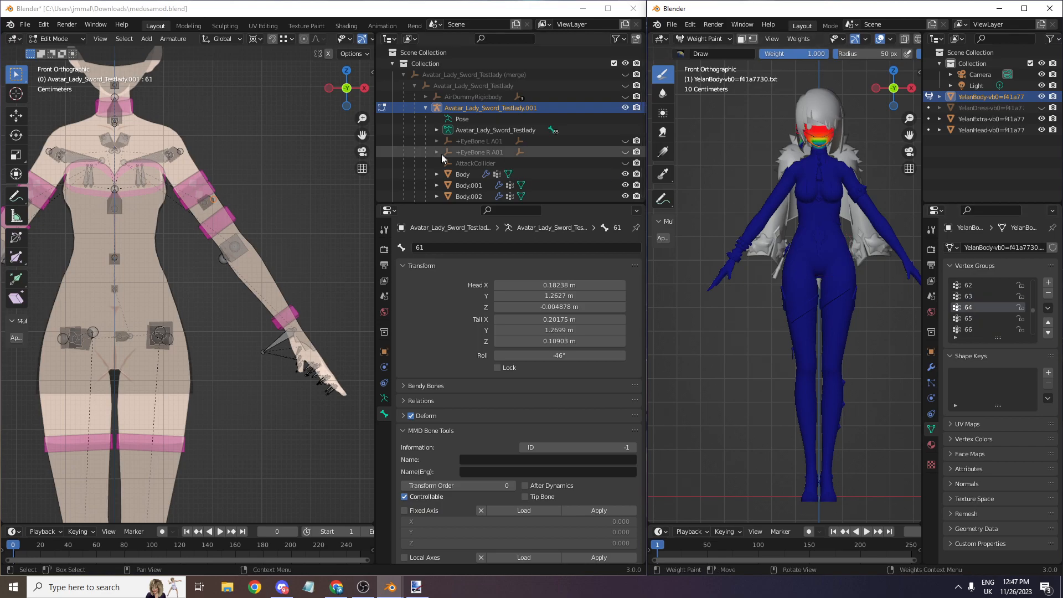
- Rename the Bip001 Neck bone as 64 in the front view
left_click(362, 151)
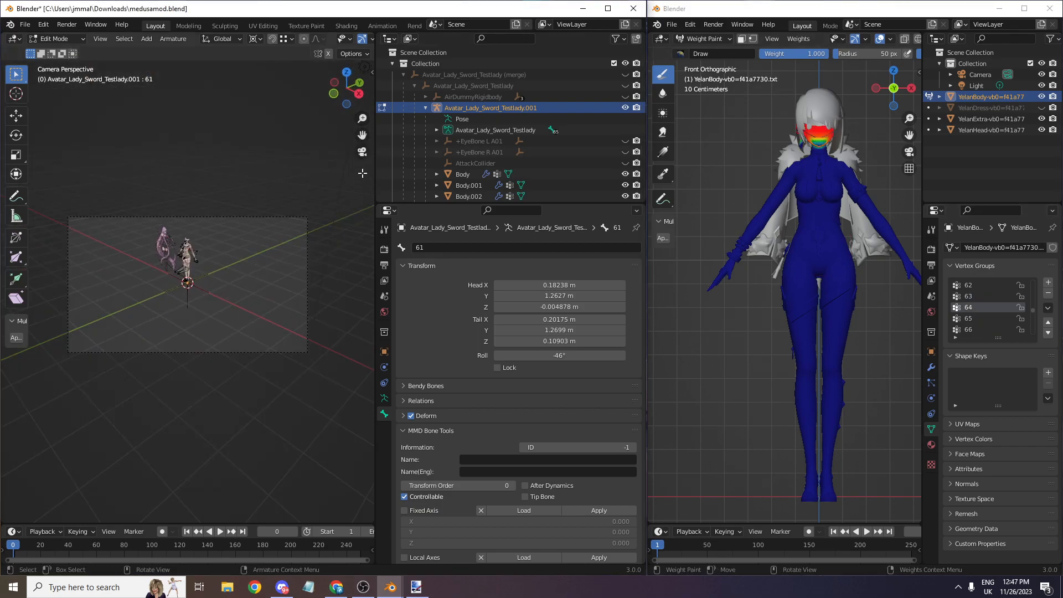
key("KP_1")
left_click_drag(362, 135, 383, 201)
scroll(119, 122, "up", 3)
left_click(149, 229)
left_click(149, 216)
key("F2")
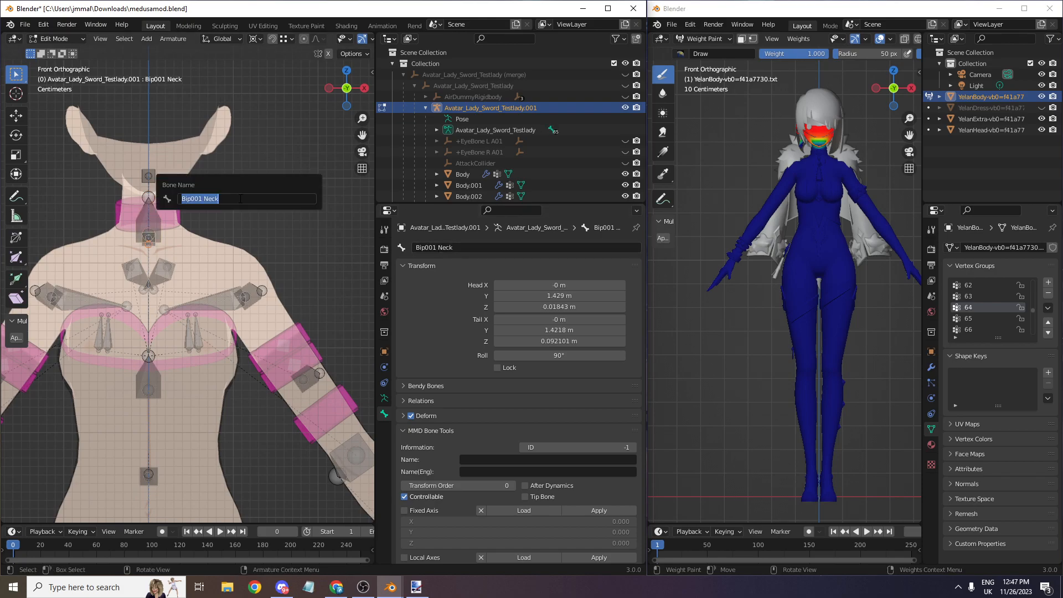
type("64")
key("Return")
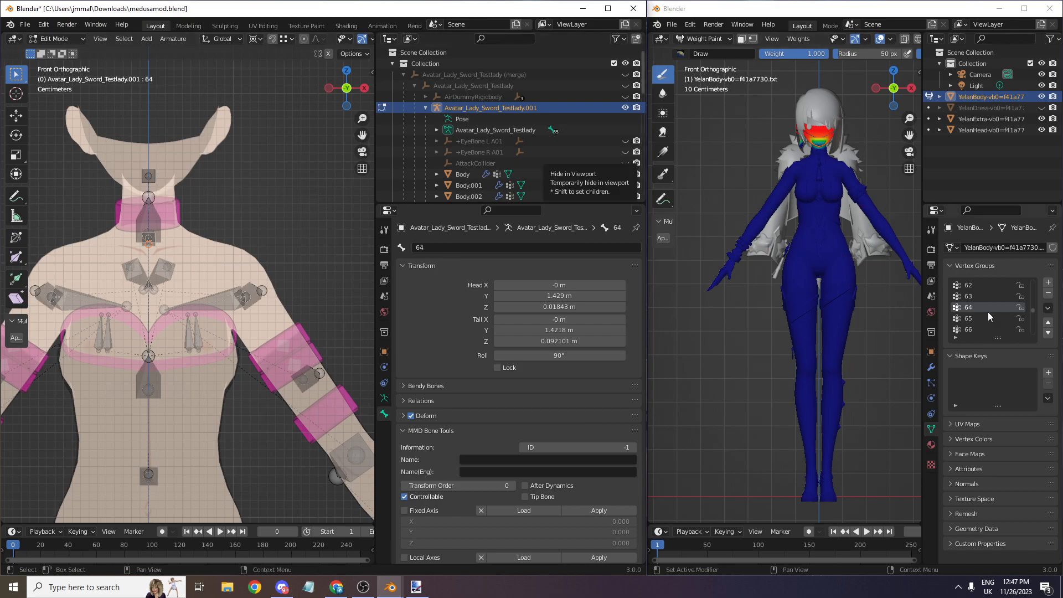
- Compare Yelan's vertex groups 65 and 64, and rename the Bip001 Head bone as 64
left_click(979, 318)
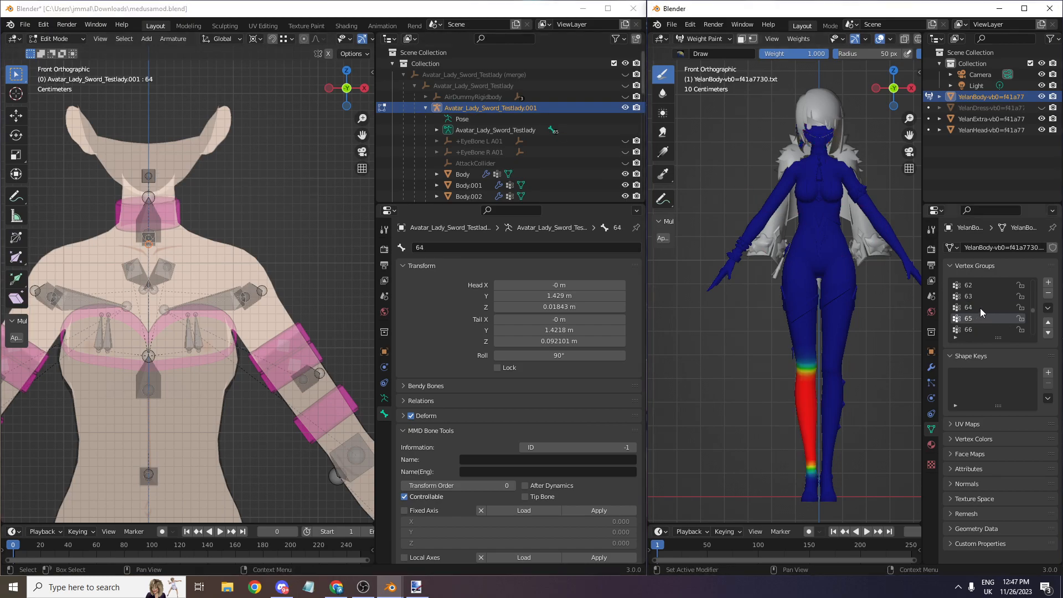
left_click(980, 307)
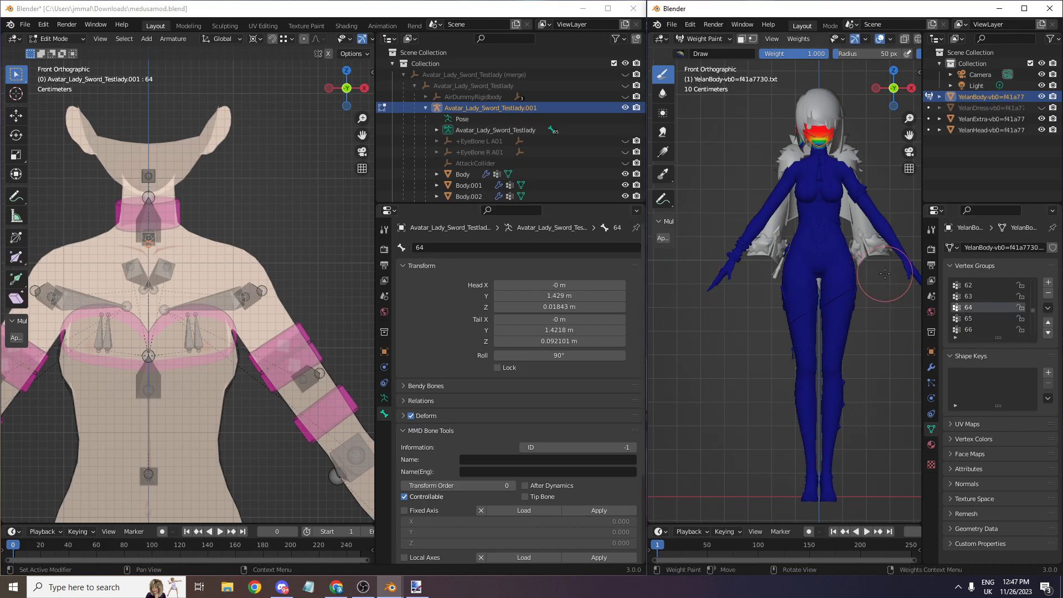
scroll(160, 177, "up", 1)
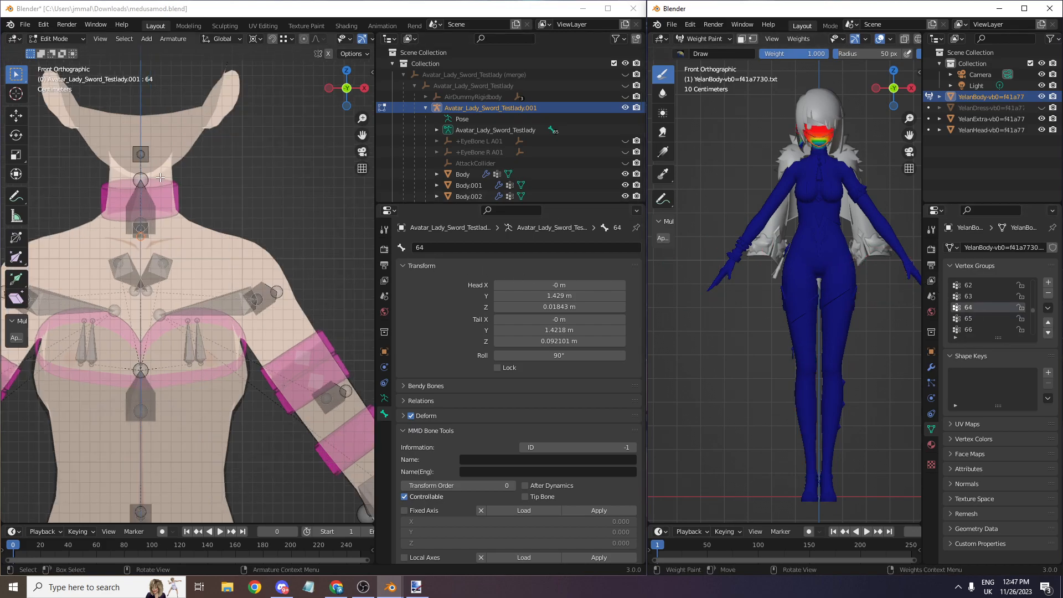
left_click(142, 153)
key("F2")
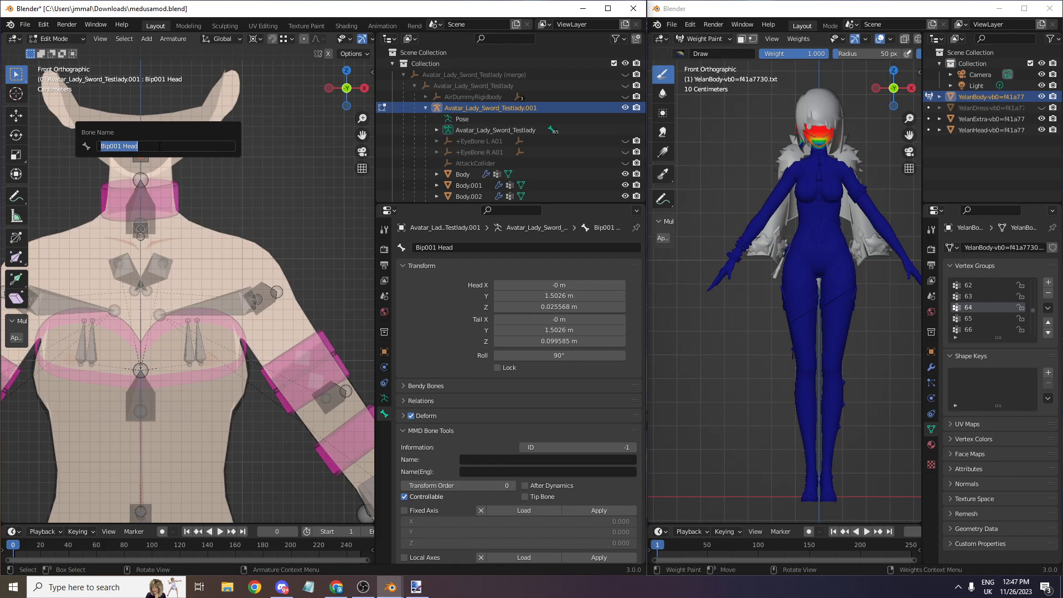
type("64")
key("Return")
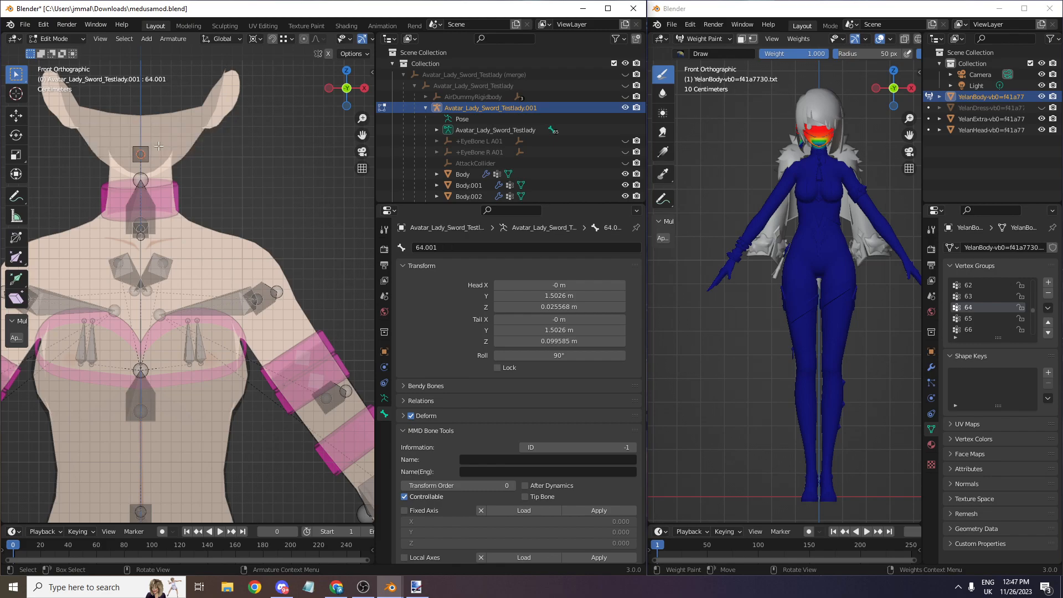
- Display Yelan's vertex group 65 and rename the Bip001 R Calf bone as 65
left_click(978, 316)
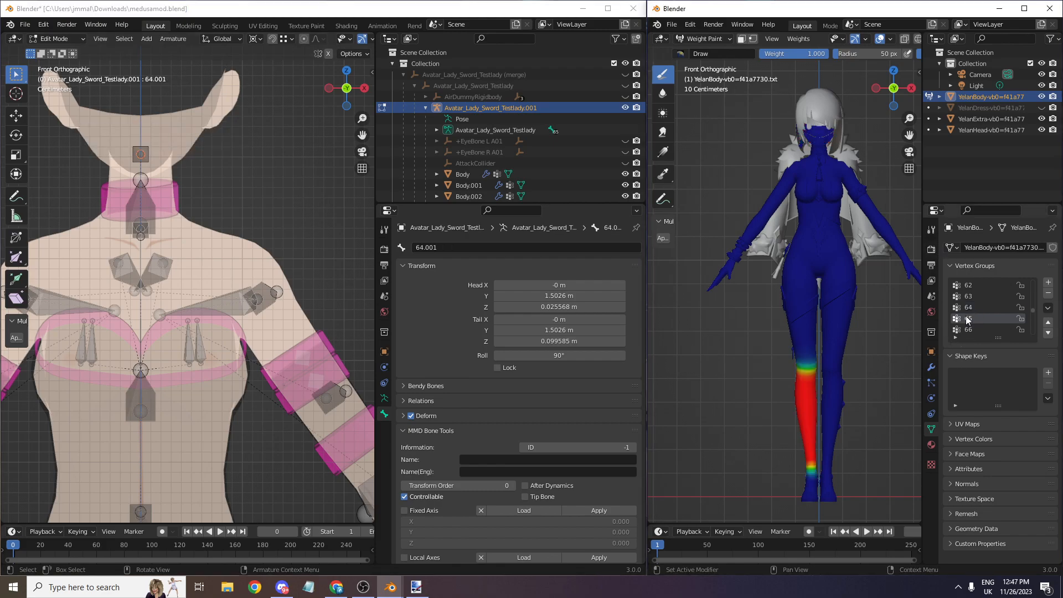
scroll(337, 158, "down", 5)
scroll(338, 157, "down", 3)
middle_click_drag(337, 261, 305, 144, "shift")
scroll(355, 137, "down", 4)
scroll(320, 260, "up", 3)
middle_click_drag(320, 260, 268, 243, "shift")
scroll(260, 293, "up", 4)
left_click(275, 239)
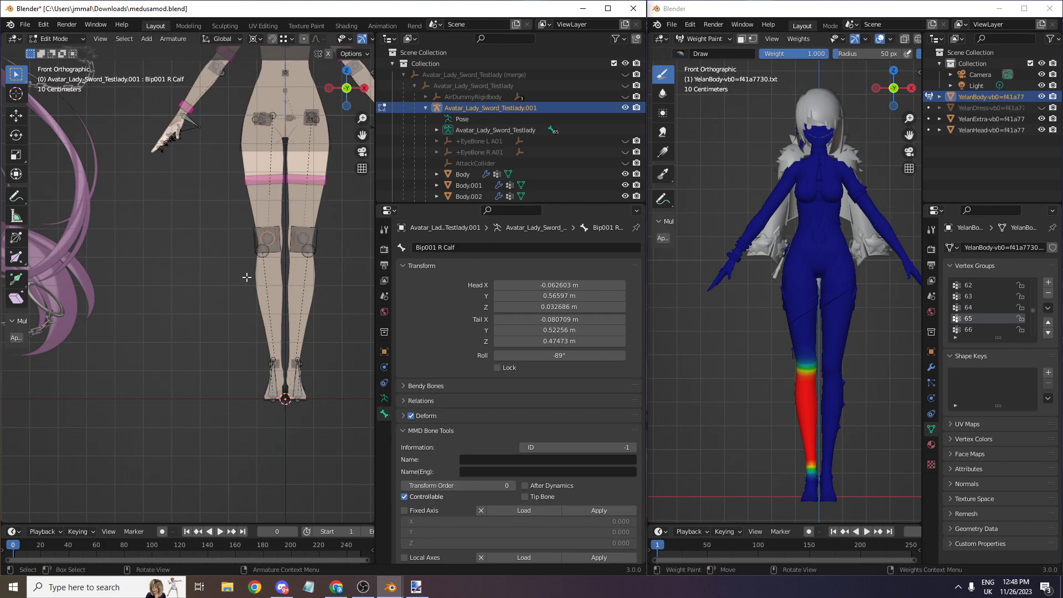
key("F2")
type("6")
key("Return")
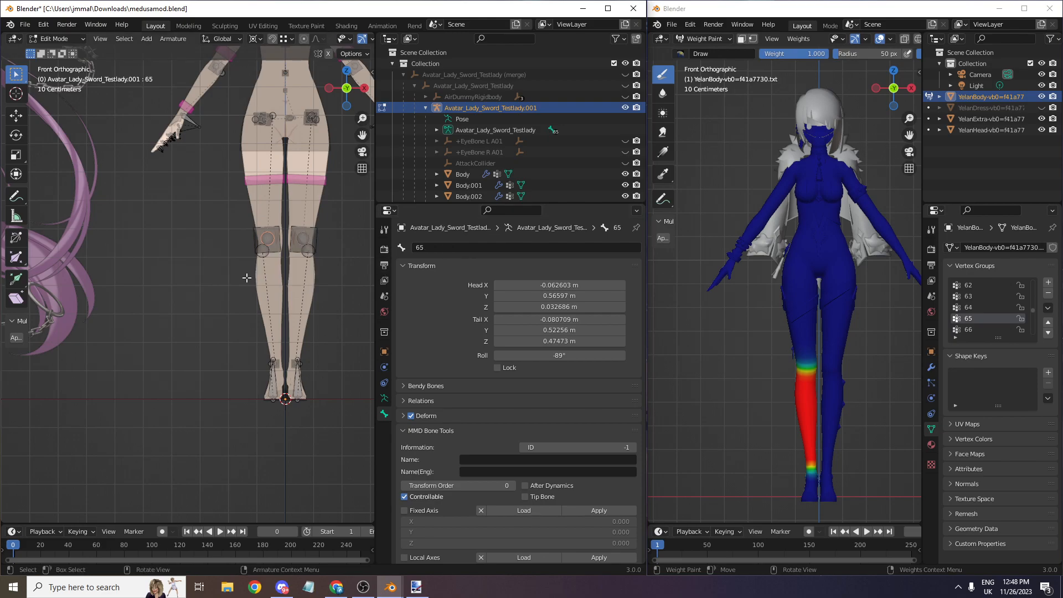
- Display Yelan's vertex group 66 and rename the Bip001 R Clavicle bone as 66
left_click(976, 332)
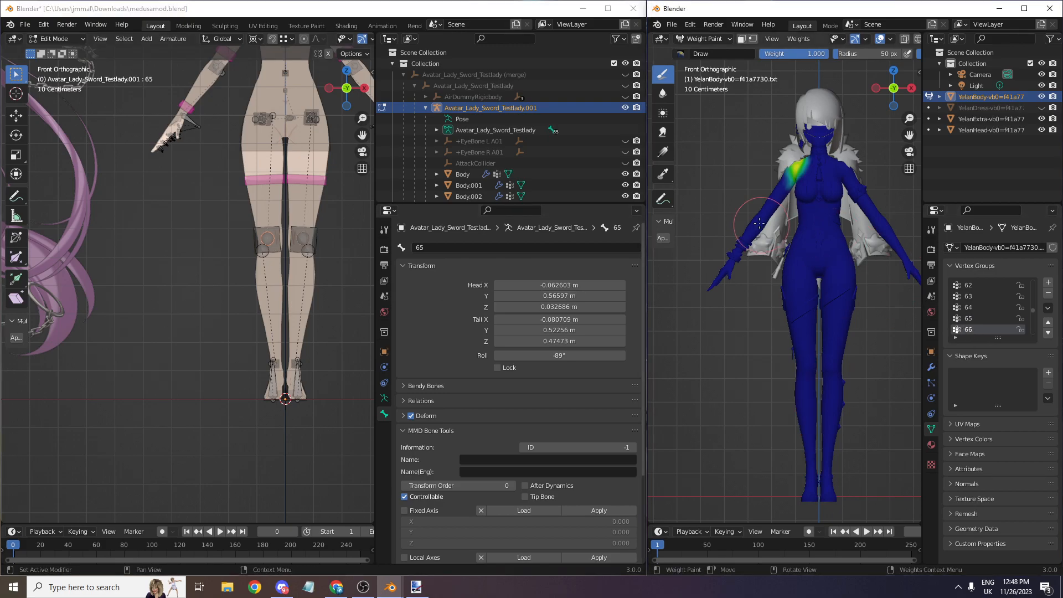
scroll(498, 103, "down", 2)
scroll(319, 104, "down", 3)
scroll(279, 246, "up", 6)
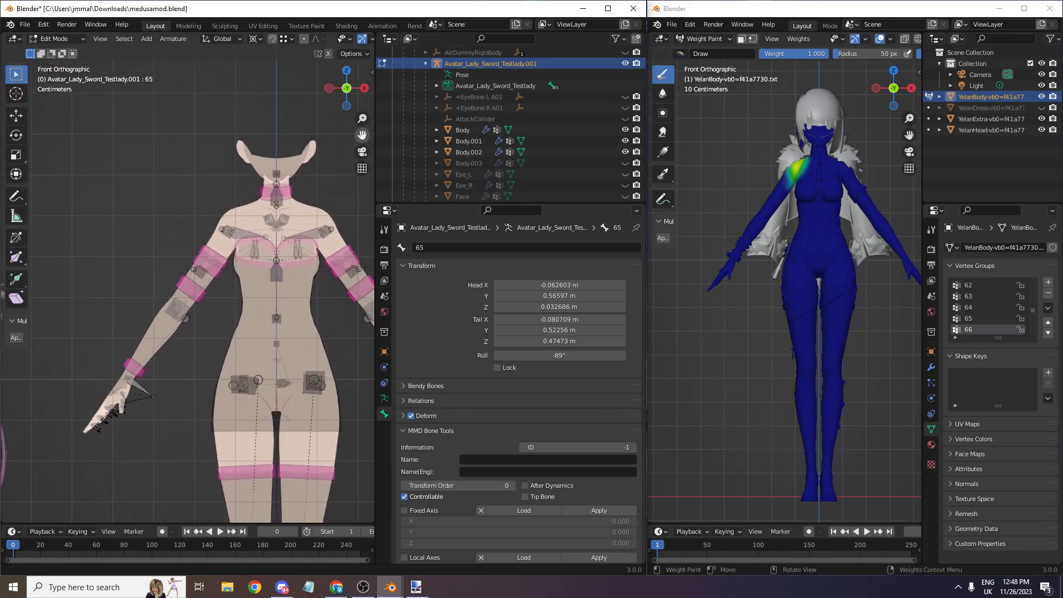
left_click(278, 247)
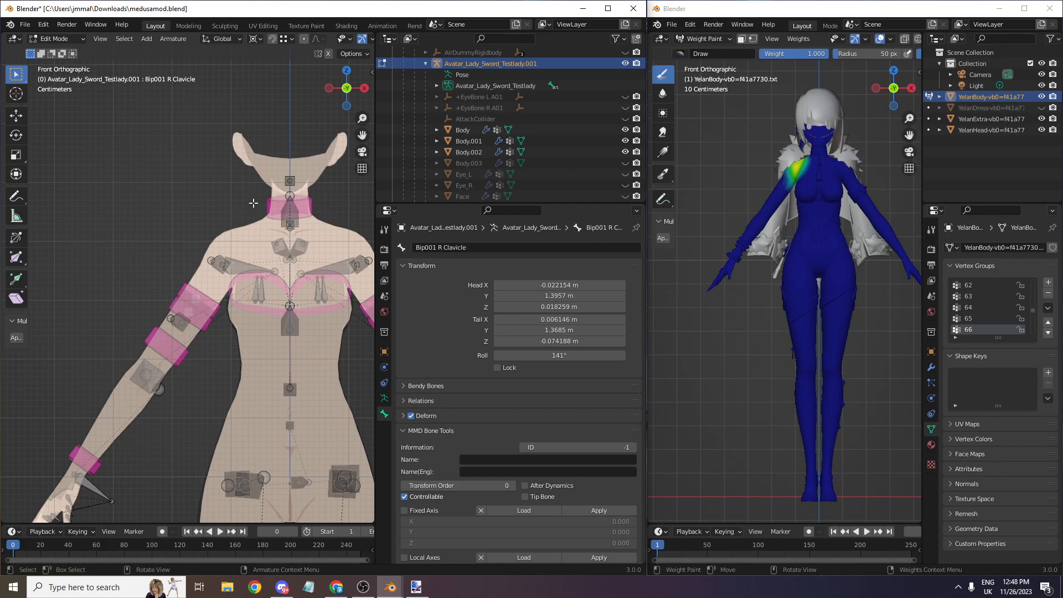
key("F2")
type("66")
key("Return")
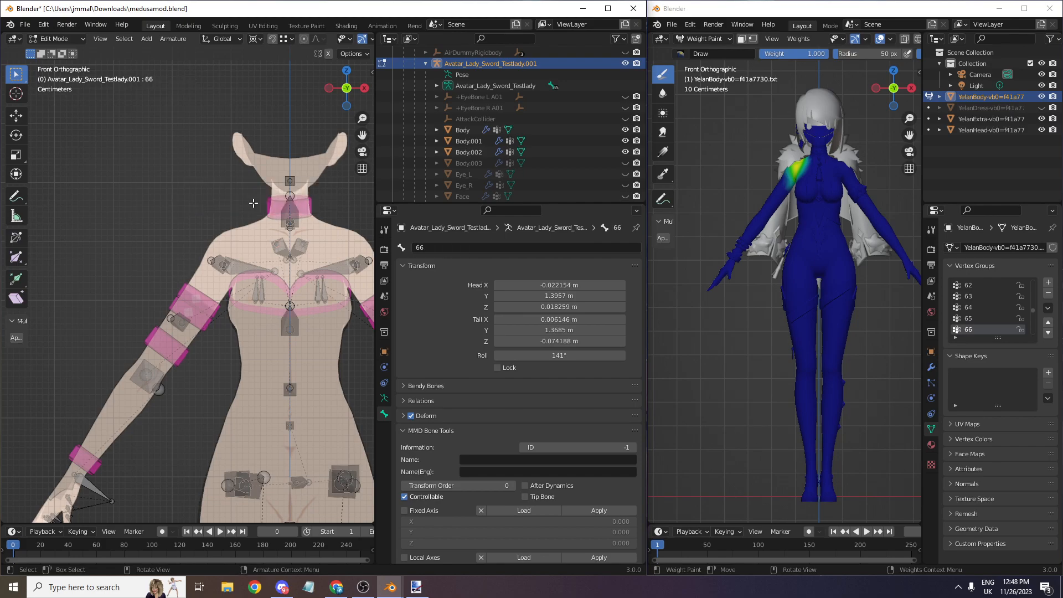
- Display Yelan's vertex group 67 and rename the Bip001 R Finger0 bone at the base of the right thumb as 67
scroll(977, 334, "down", 1)
left_click(976, 330)
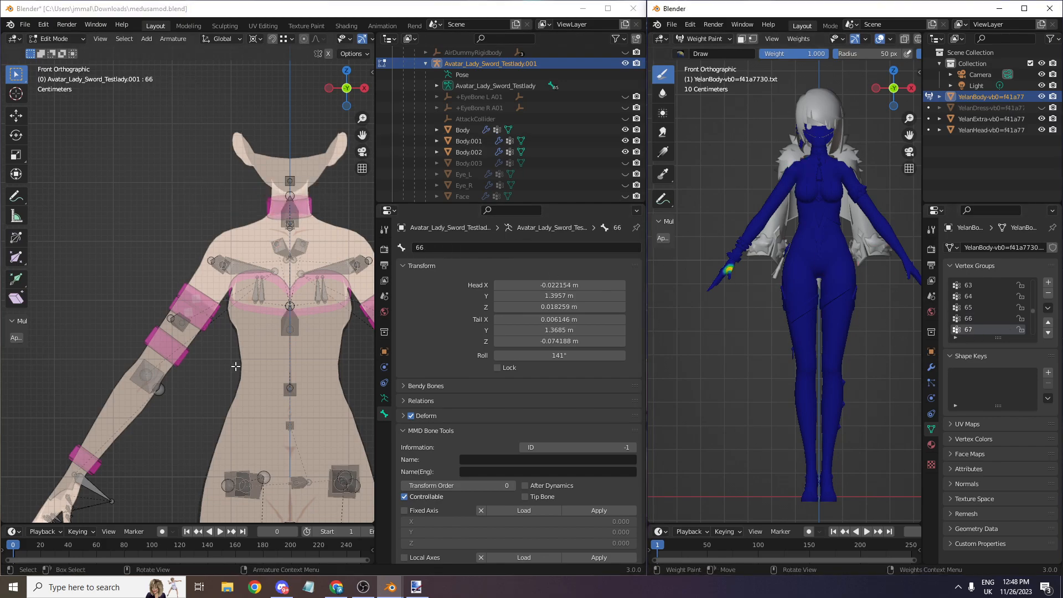
left_click_drag(362, 135, 374, 233)
scroll(362, 135, "up", 2)
left_click_drag(347, 91, 434, 185)
scroll(200, 245, "up", 2)
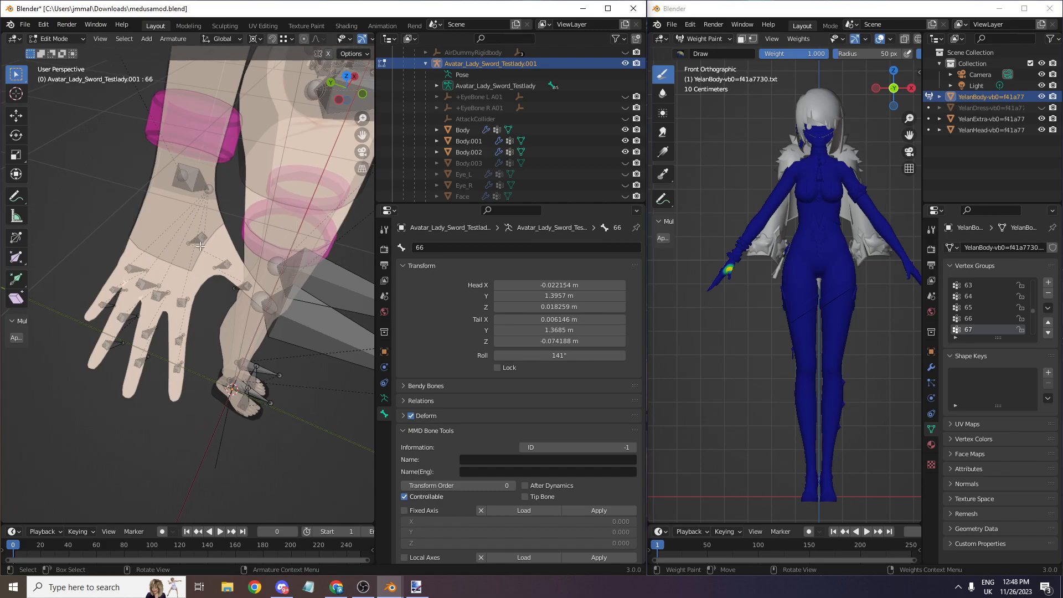
left_click(193, 242)
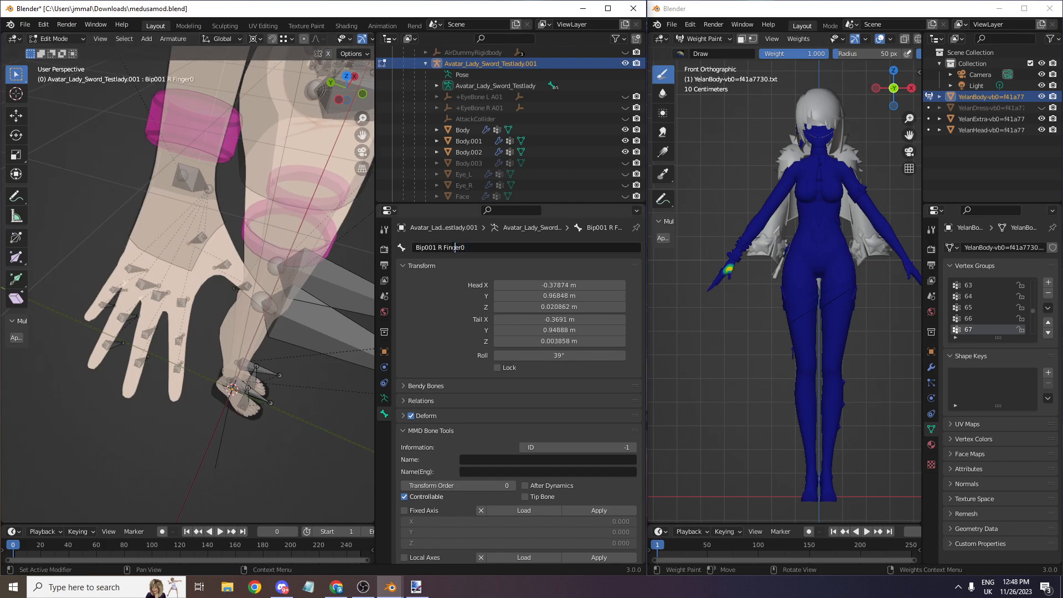
- Rename the Bip001 R Finger01 bone as 68 and the tip bone of the right thumb as 69
left_click(221, 264)
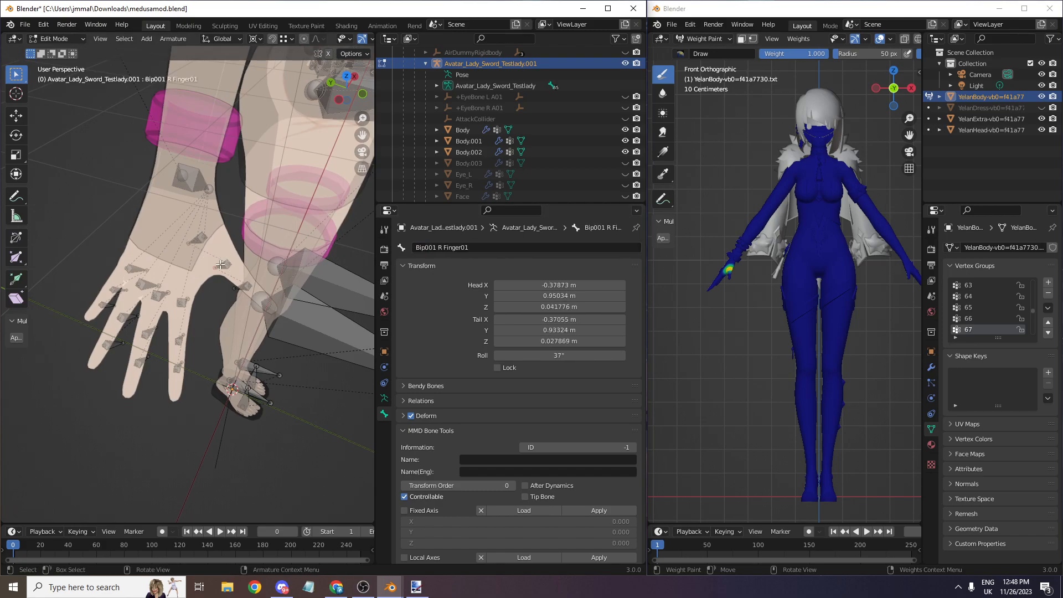
left_click(442, 245)
type("68")
key("Return")
left_click(247, 287)
left_click(448, 247)
type("69")
key("Return")
- Rename the base bone of the right index finger as 70
left_click(182, 302)
left_click(449, 248)
type("70")
key("Return")
- Display Yelan's vertex groups 68 and 69, and rename the Bip001 R Finger11 bone as 71
left_click(177, 338)
scroll(976, 315, "down", 1)
left_click(968, 328)
scroll(966, 331, "down", 1)
left_click(966, 331)
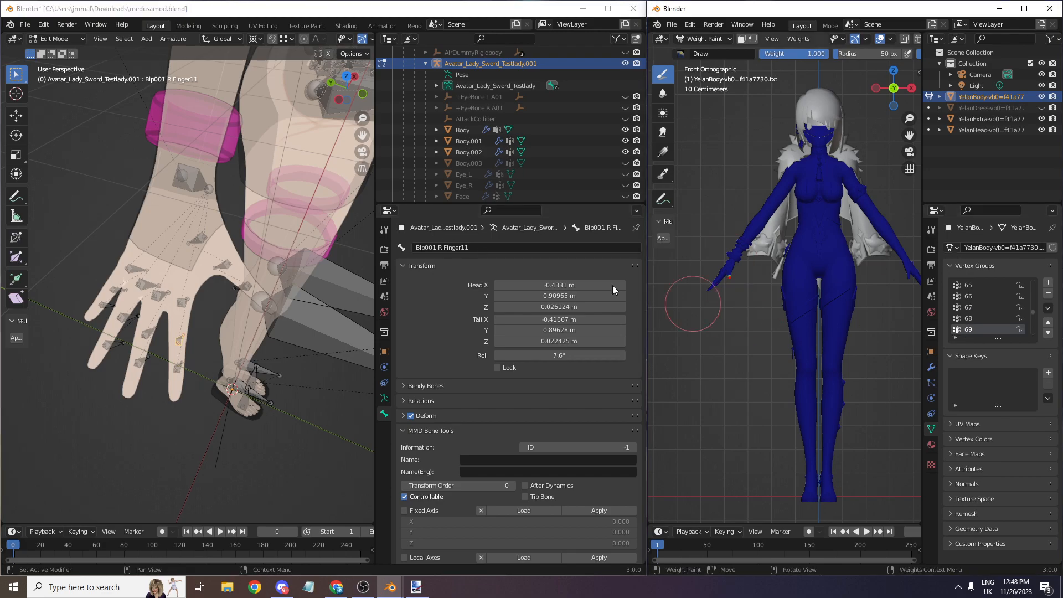
scroll(261, 303, "up", 2)
left_click(454, 250)
type("71")
key("Return")
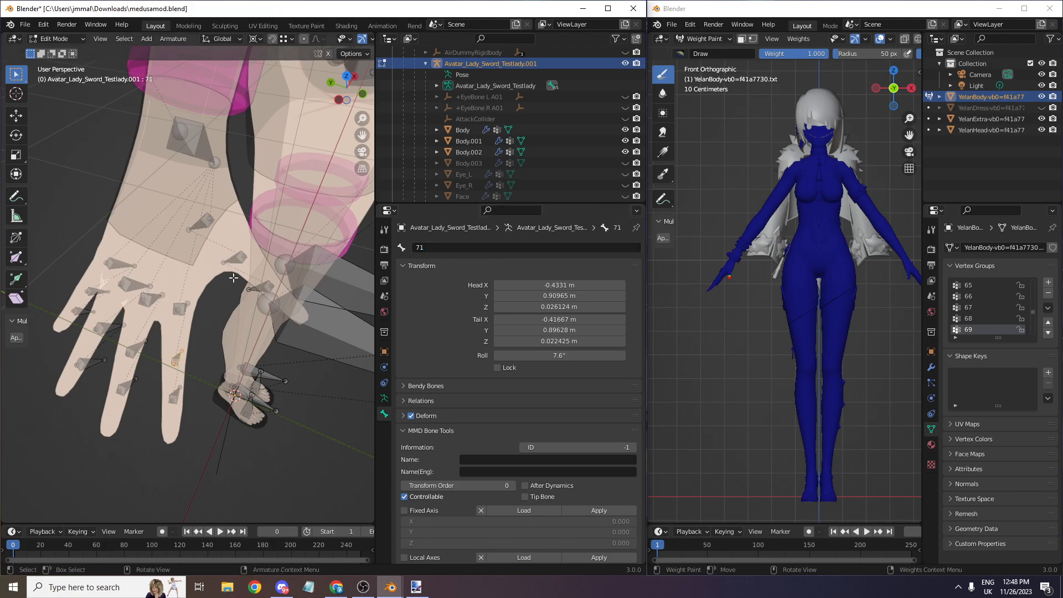
- Rename the tip bone of the right index finger as 72
left_click(182, 310)
left_click(174, 399)
left_click(478, 249)
type("72")
key("Return")
- Rename the base and middle bones of the right middle finger as 73 and 74, and select its tip bone, Bip001 R Finger22
left_click(148, 299)
left_click(448, 252)
type("73")
key("Return")
left_click(132, 352)
left_click(440, 250)
type("74")
key("Return")
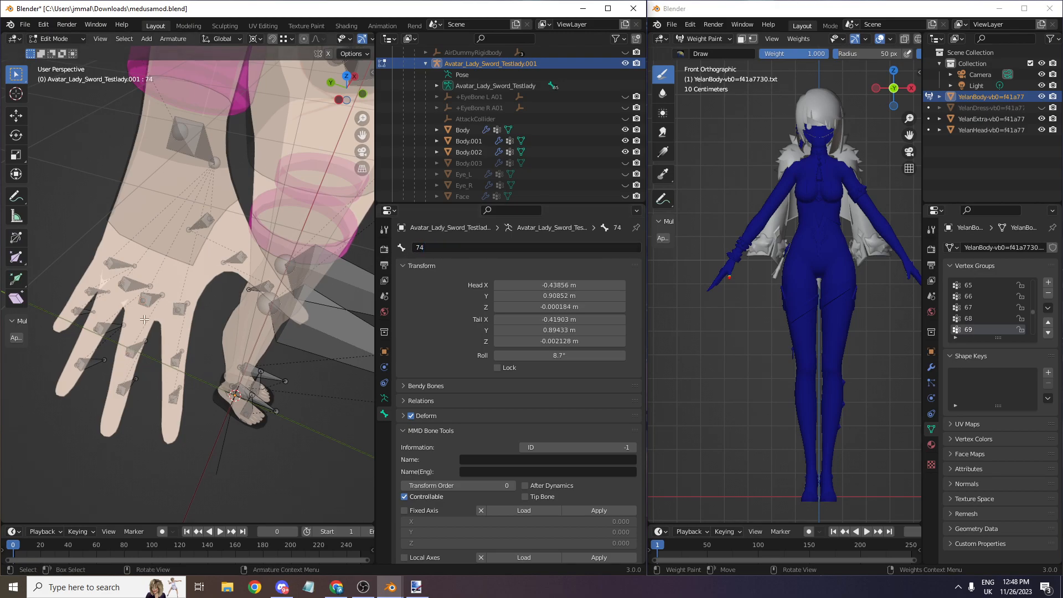
key("ctrl+z")
key("ctrl+z")
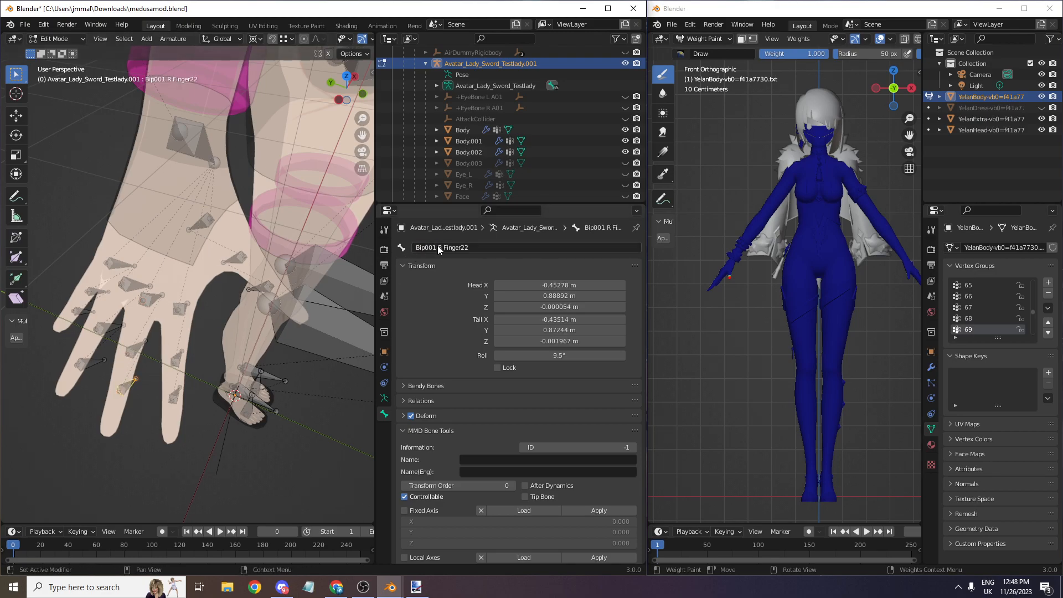
- Rename the base and middle bones of the right ring finger as 76 and 77
left_click(140, 289)
left_click(475, 248)
type("76")
key("Return")
left_click(106, 333)
left_click(442, 249)
type("77")
key("Return")
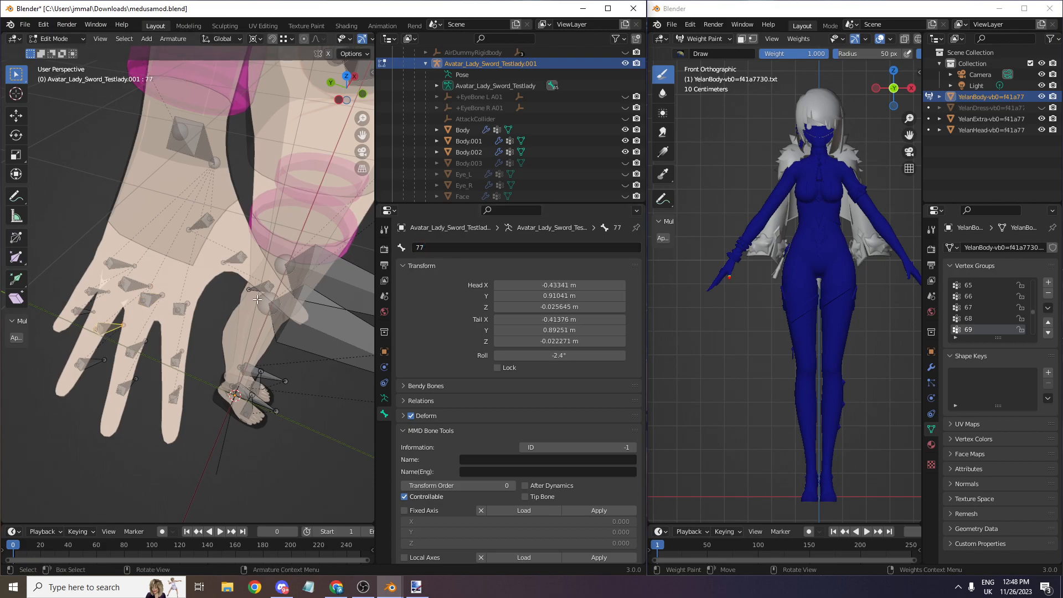
- Rename the tip bone of the right ring finger as 78 and the base bone of the little finger as 79
left_click(105, 362)
left_click(442, 248)
type("78")
key("Return")
left_click(125, 261)
type("9")
key("Return")
- Rename the middle bone of the right little finger as 80 and its tip bone, Bip001 R Finger42, as 81
left_click(96, 295)
left_click(427, 249)
type("80")
key("Return")
left_click(81, 318)
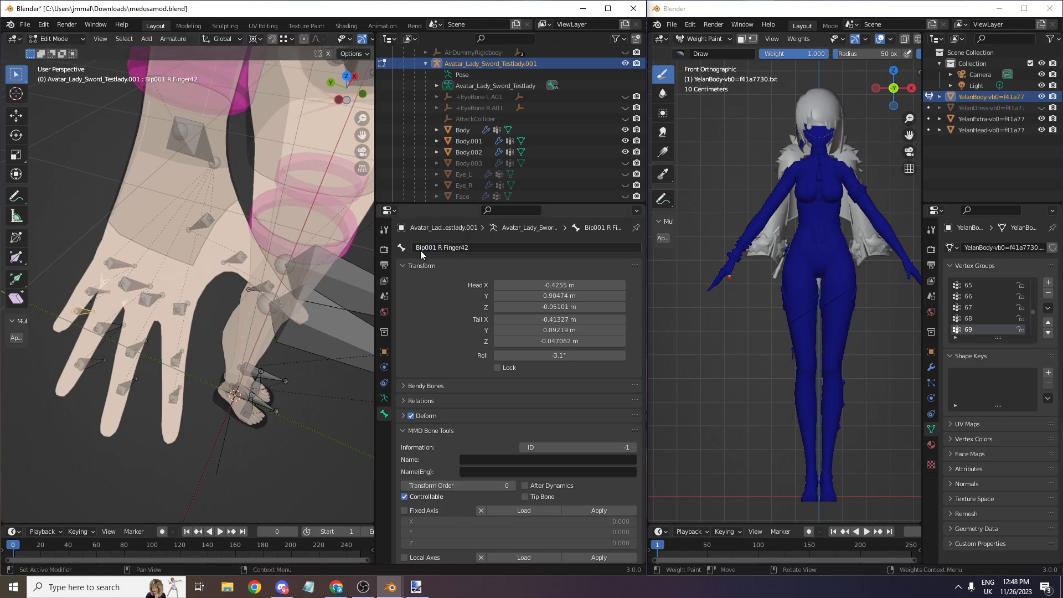
left_click(436, 247)
type("81")
key("Return")
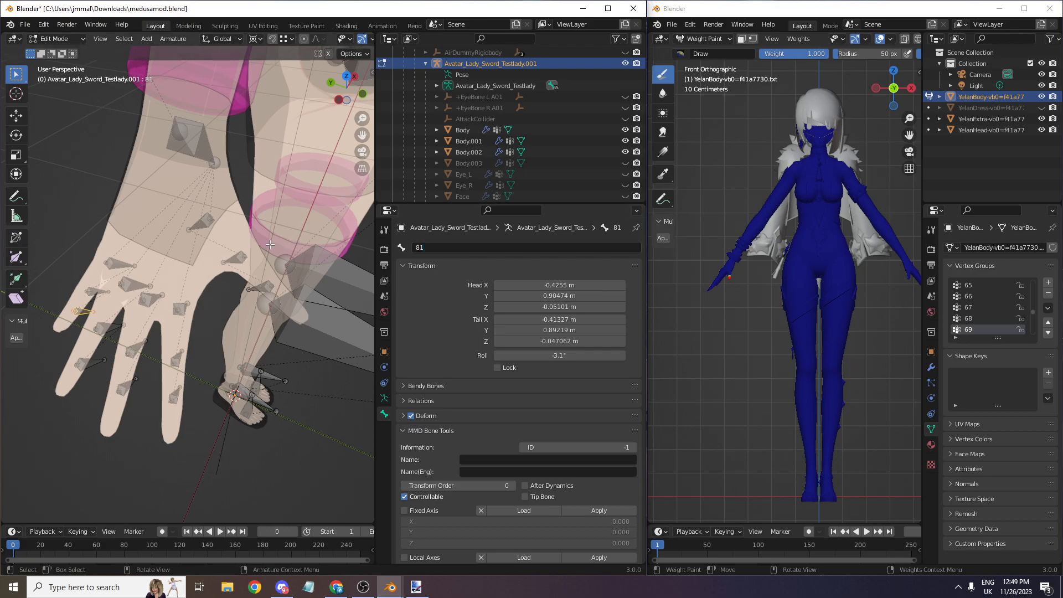
- Display Yelan's vertex group 82 and rename the Bip001 R Foot bone as 82
scroll(324, 132, "down", 2)
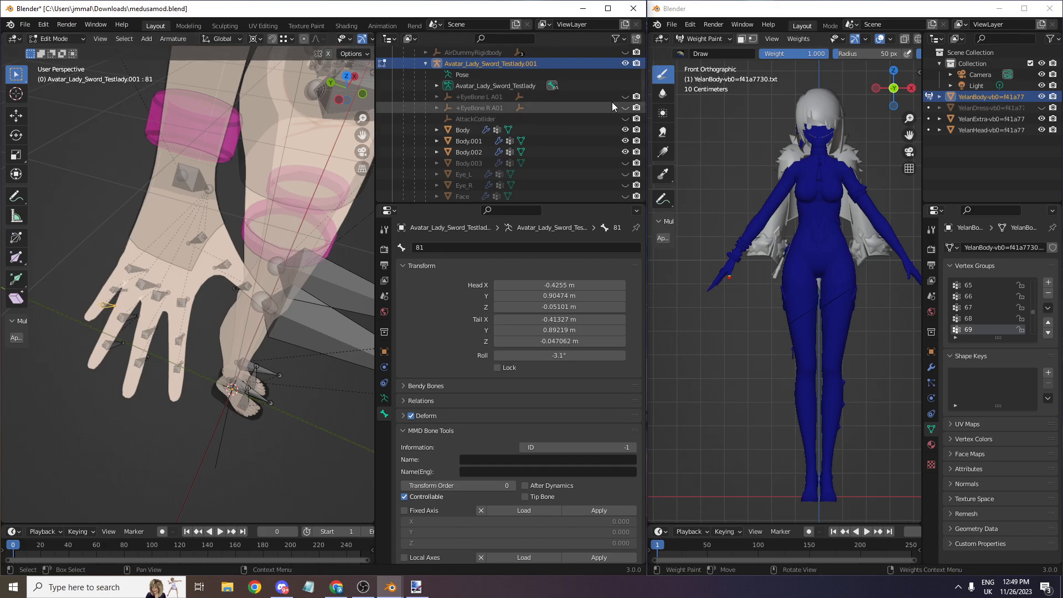
scroll(977, 327, "down", 10)
scroll(975, 322, "down", 4)
left_click(973, 304)
scroll(973, 304, "down", 2, "ctrl")
scroll(973, 304, "up", 1, "ctrl")
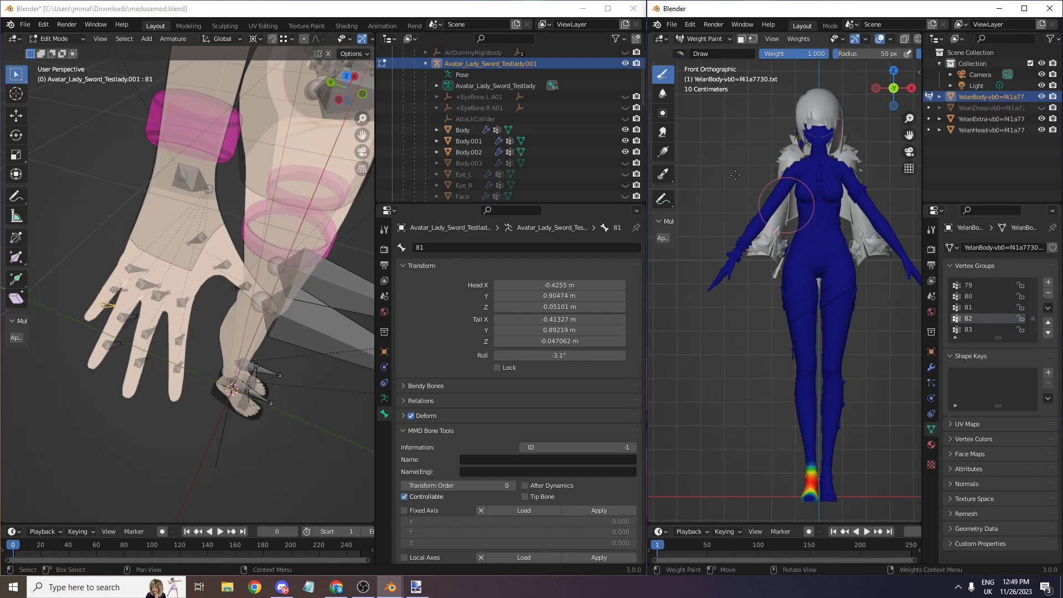
scroll(274, 327, "down", 5)
scroll(274, 327, "up", 2)
left_click(266, 386)
left_click(471, 246)
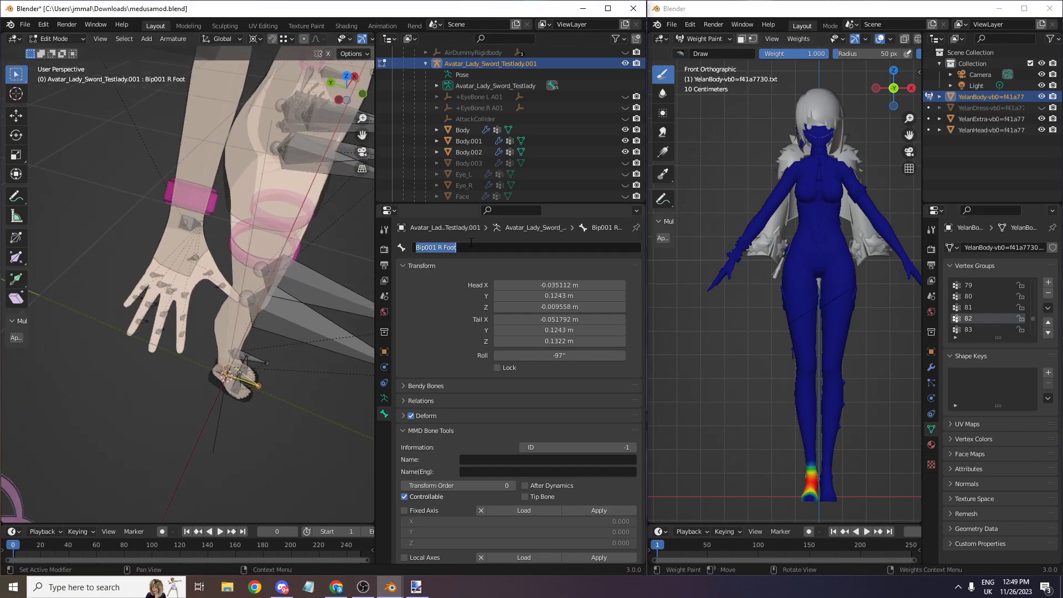
type("82")
key("Return")
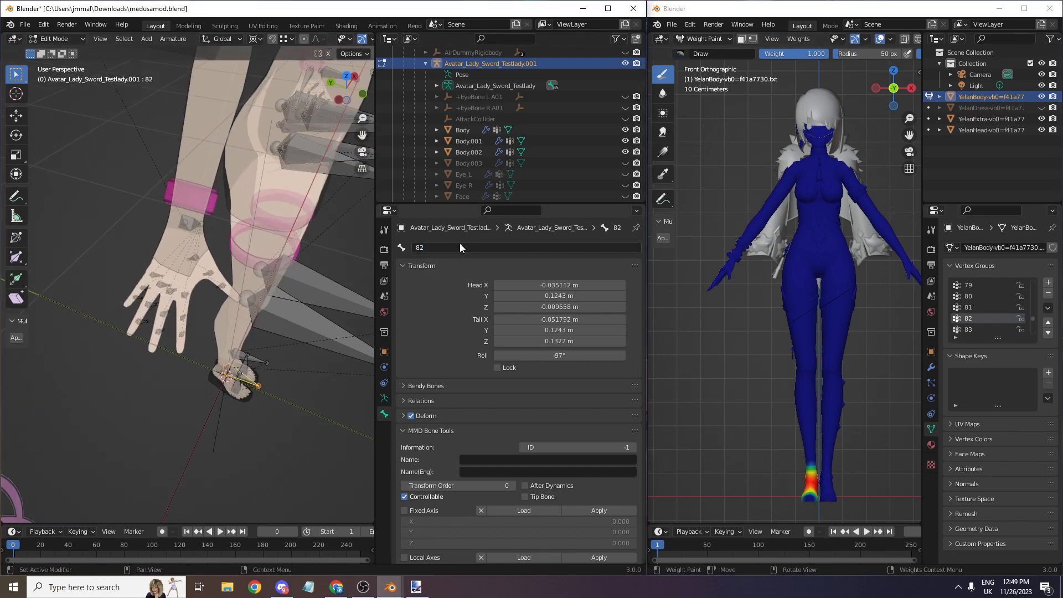
- Display Yelan's vertex group 83 and rename the Bip001 R Forearm bone as 83
scroll(992, 318, "down", 1)
left_click(974, 318)
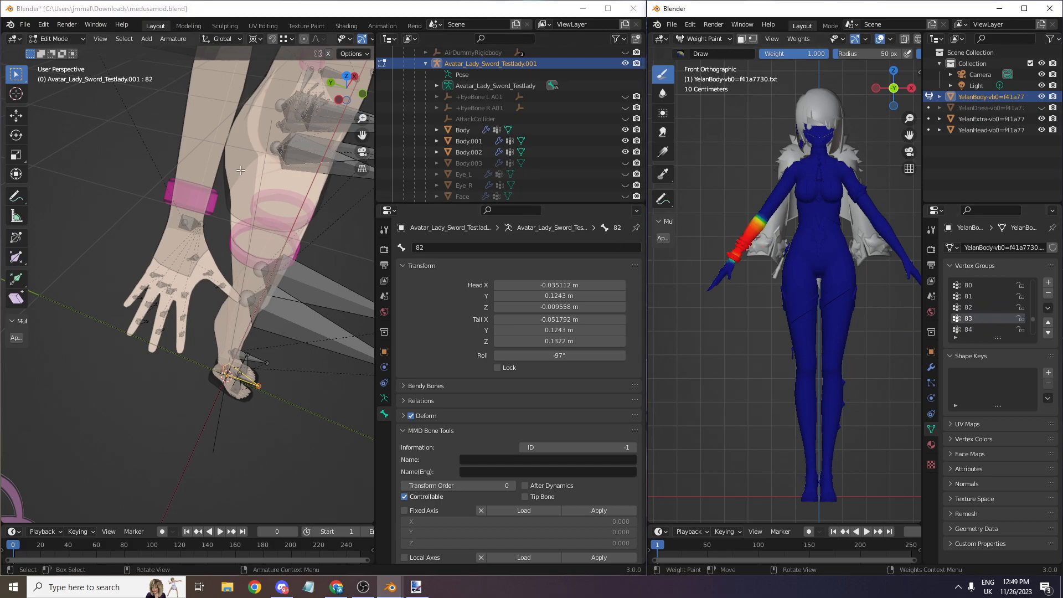
scroll(188, 277, "down", 2)
left_click(166, 127)
left_click(447, 247)
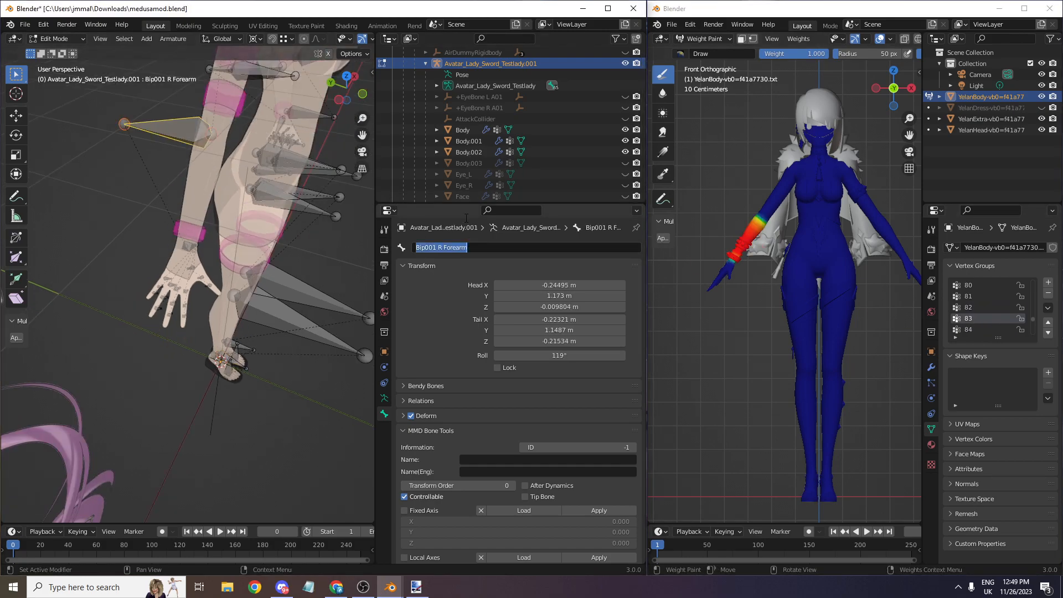
type("83")
key("Return")
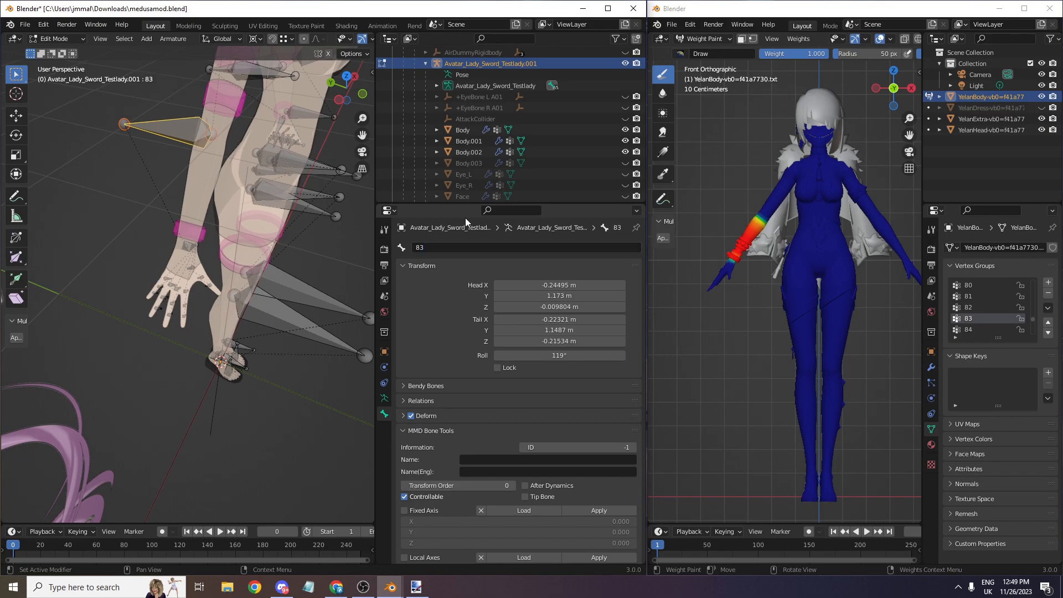
- Rename the Bip001 R Hand bone as 84 and display Yelan's vertex group 84
scroll(186, 196, "up", 3)
left_click(186, 200)
left_click(435, 249)
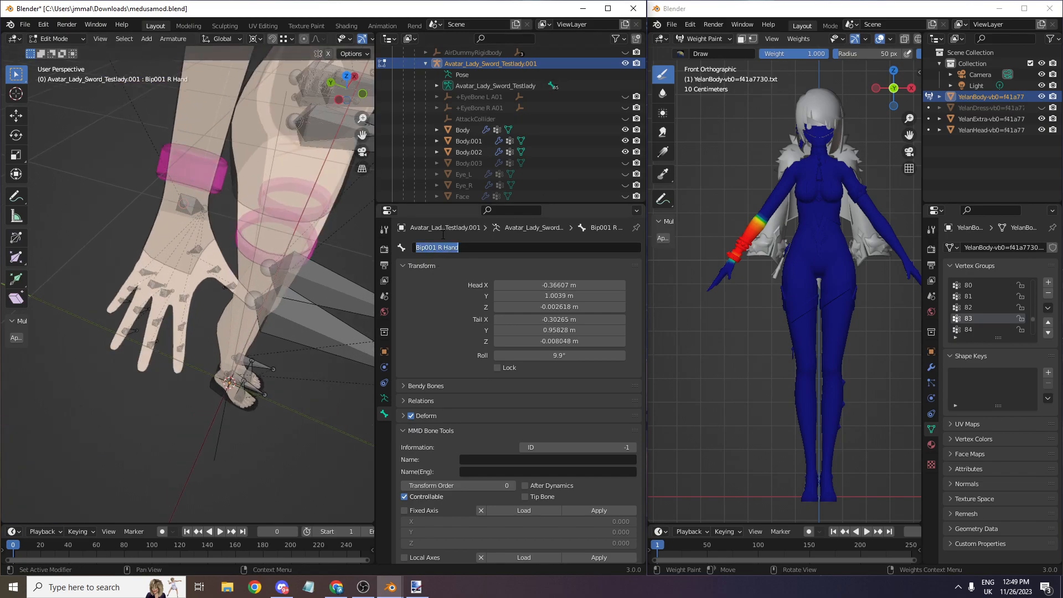
type("84")
key("Return")
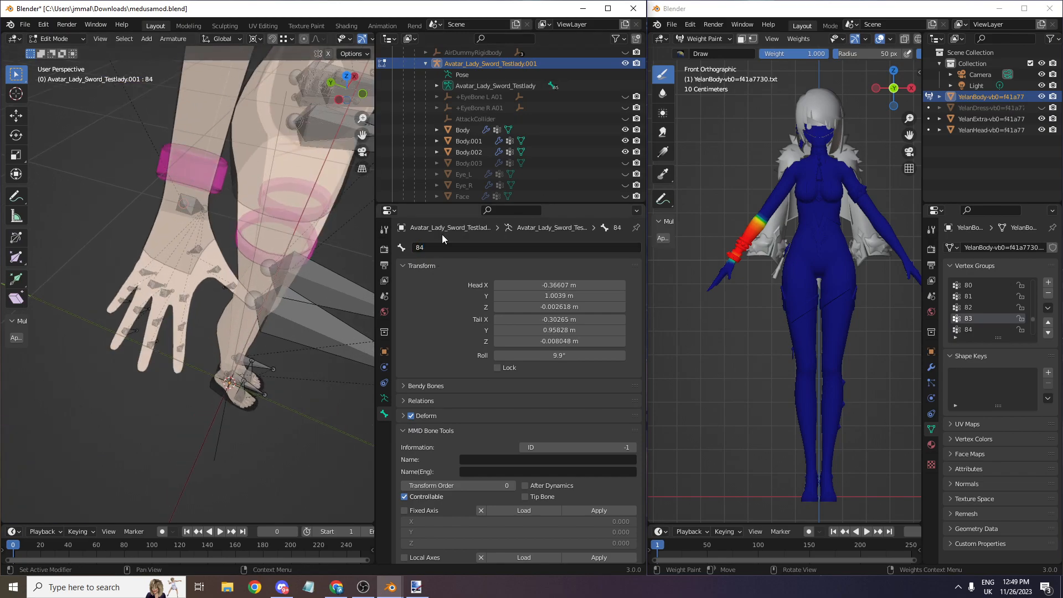
left_click(967, 330)
- Display Yelan's vertex group 85 and rename the right thigh bone as 85 in the front view
scroll(968, 332, "down", 1)
left_click(980, 330)
scroll(304, 115, "down", 3)
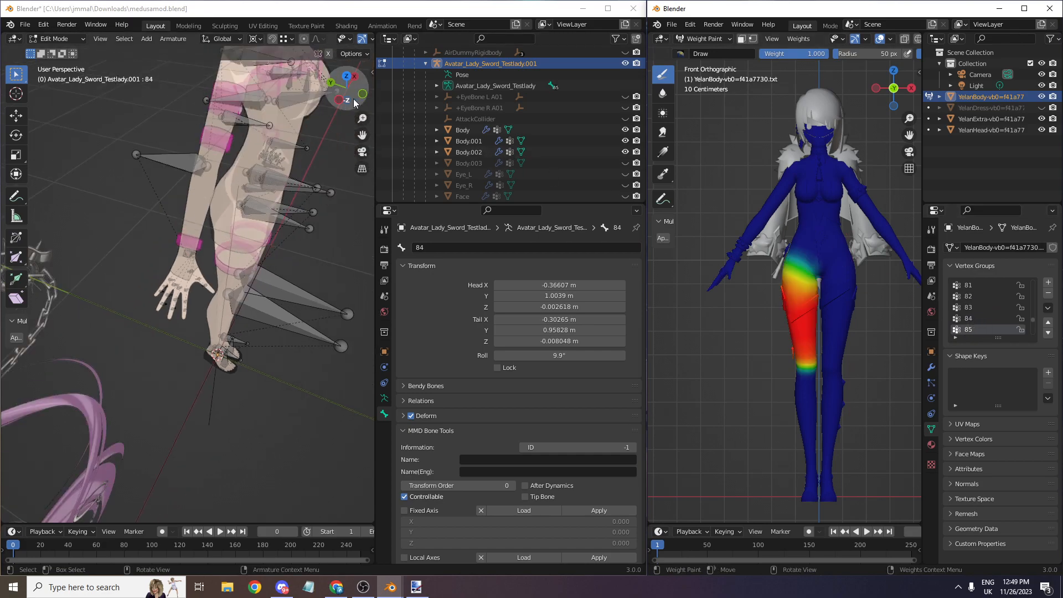
left_click(362, 94)
scroll(339, 133, "up", 5)
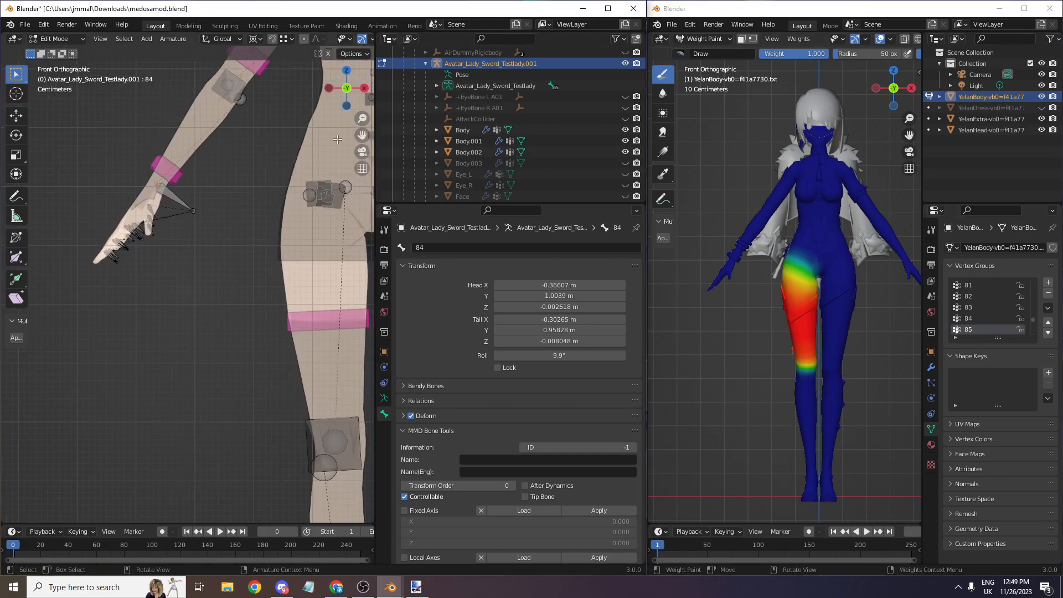
left_click(310, 194)
key("F2")
type("85")
key("Return")
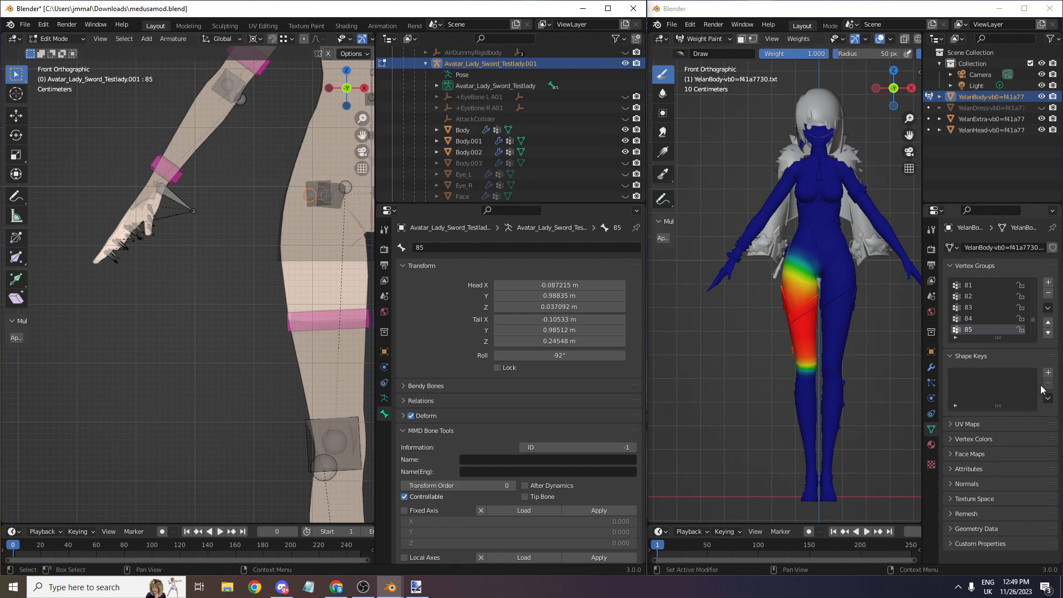
- Display Yelan's vertex group 86 and rename the Bip001 R Toe0 bone as 86
scroll(981, 321, "down", 1)
left_click(973, 333)
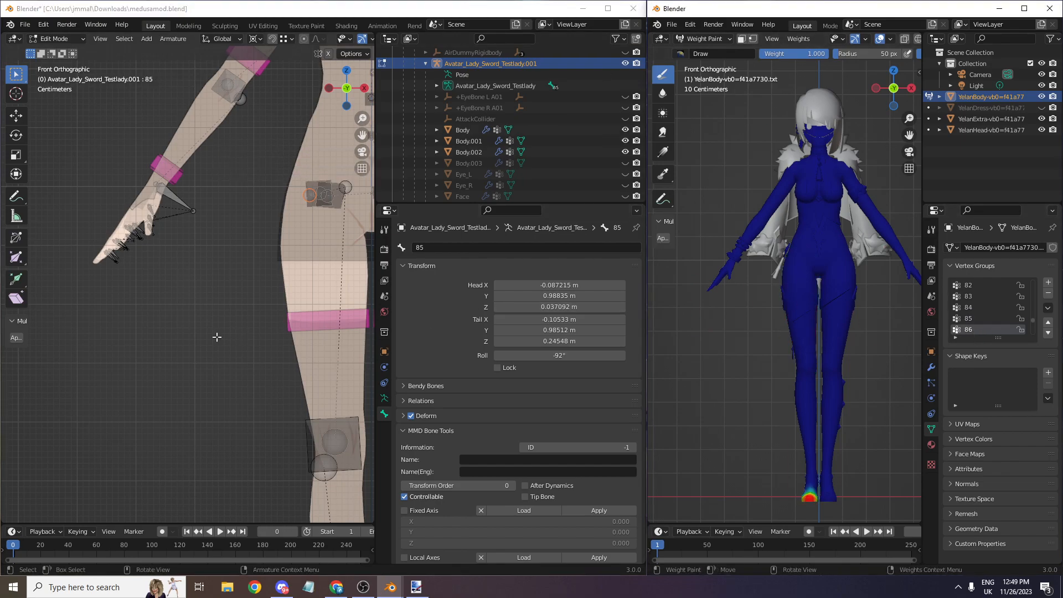
scroll(218, 372, "down", 6)
left_click(264, 501)
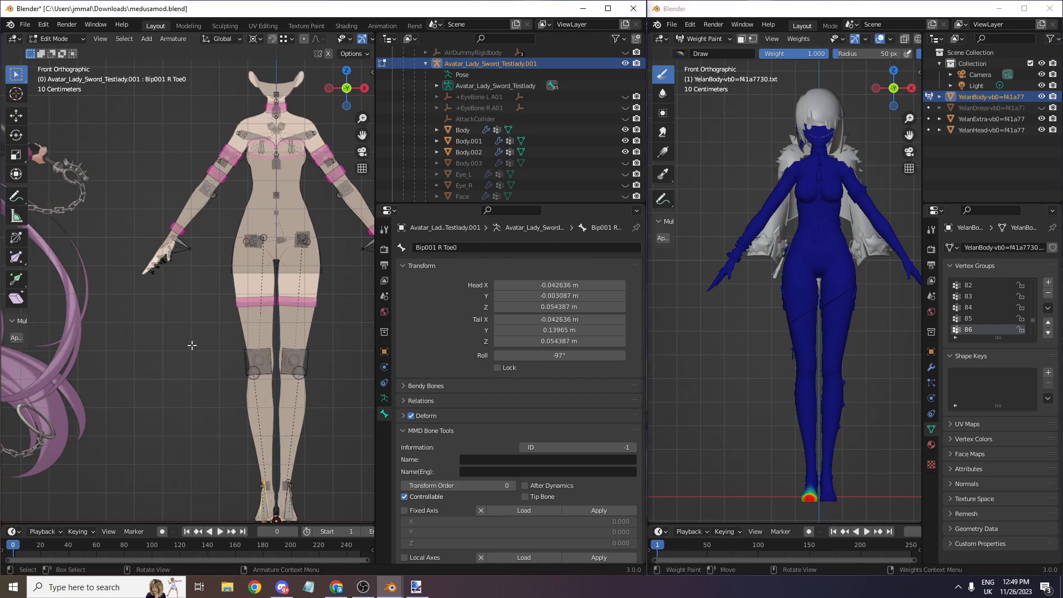
key("F2")
type("86")
key("Return")
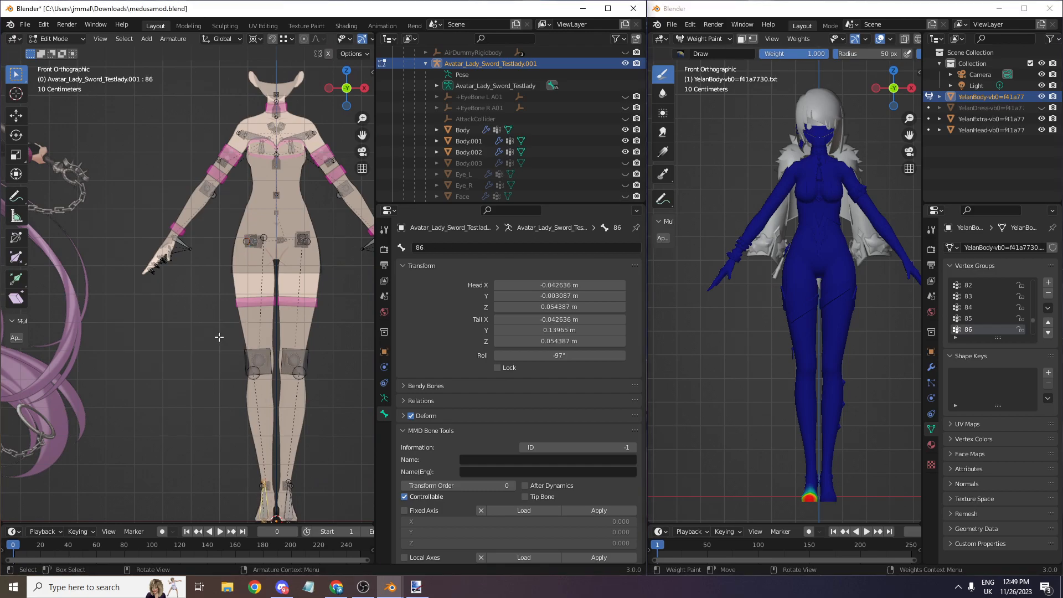
- Display Yelan's vertex group 87 and open the Medusa armature's neck bone name for editing
scroll(981, 322, "down", 1)
left_click(973, 331)
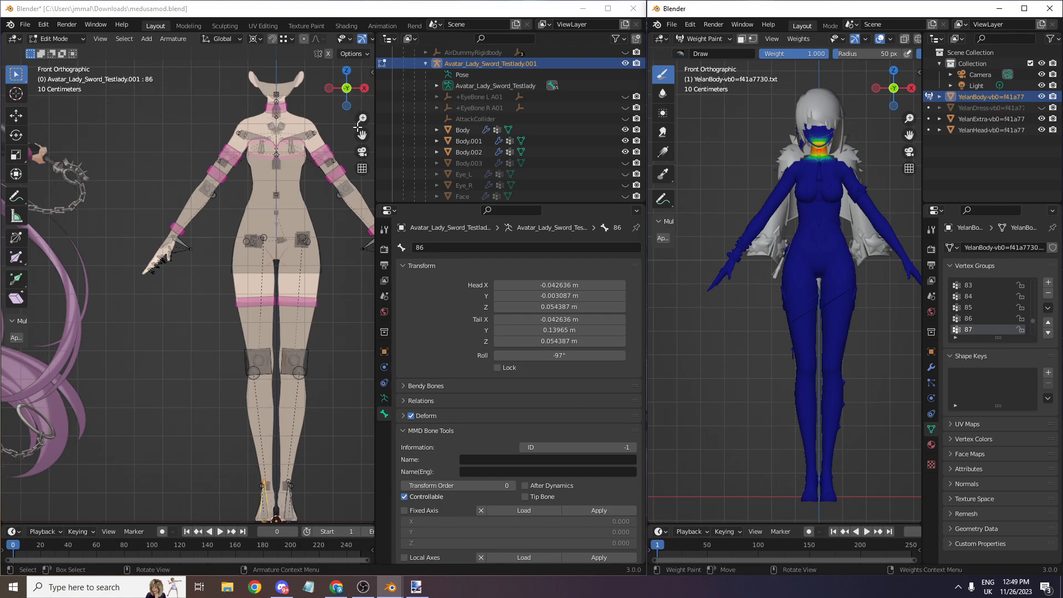
left_click_drag(361, 135, 338, 277)
scroll(298, 192, "up", 2)
scroll(298, 192, "up", 5)
left_click(297, 292)
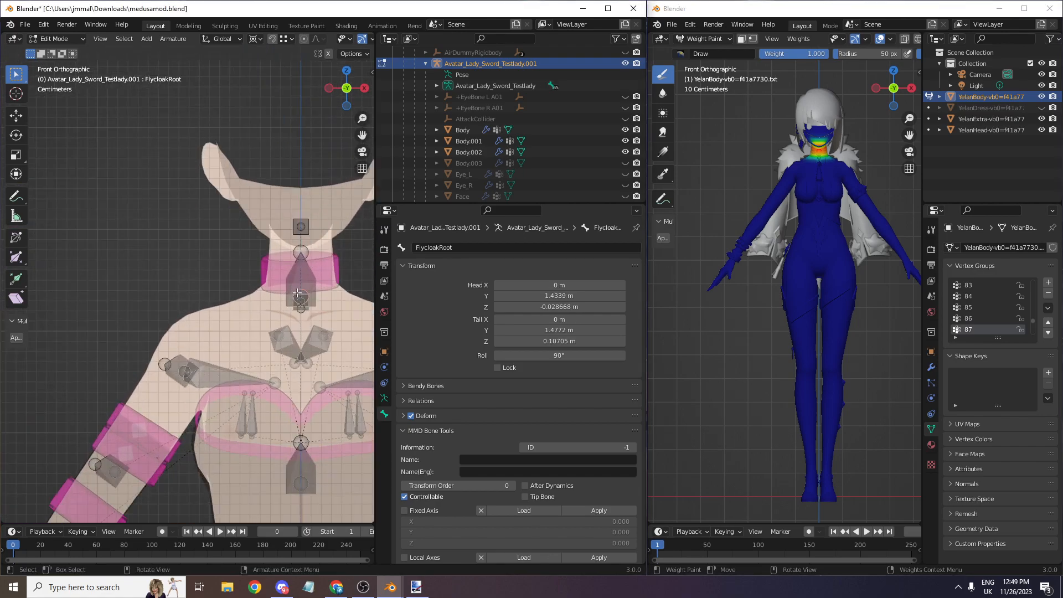
left_click(300, 312)
double_click(451, 248)
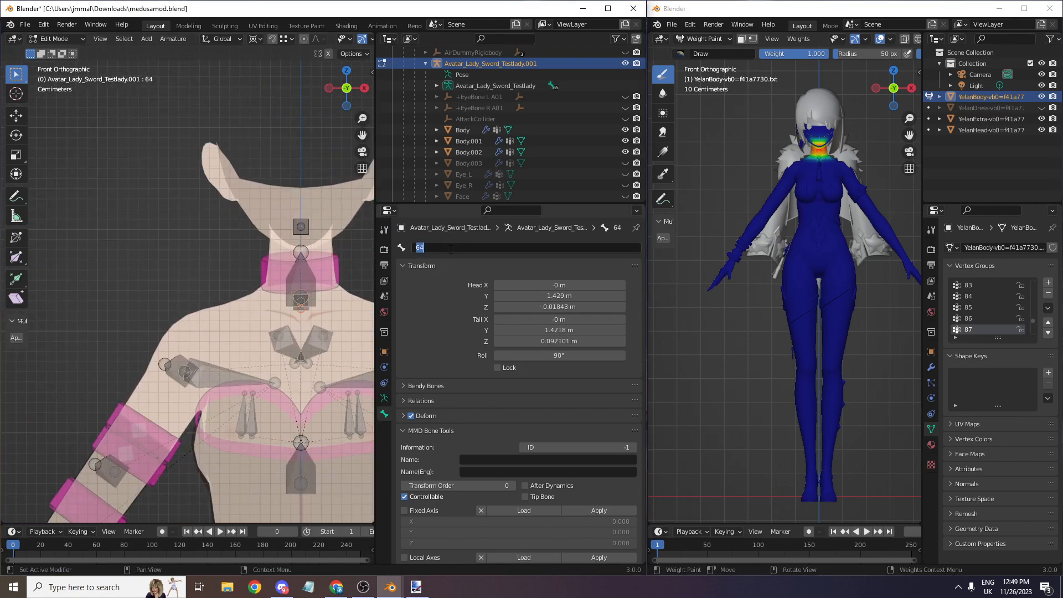
left_click(343, 236)
- Rename the Medusa armature's head bone, just above the neck bone, as 64
left_click(301, 227)
double_click(432, 248)
type("64")
key("Return")
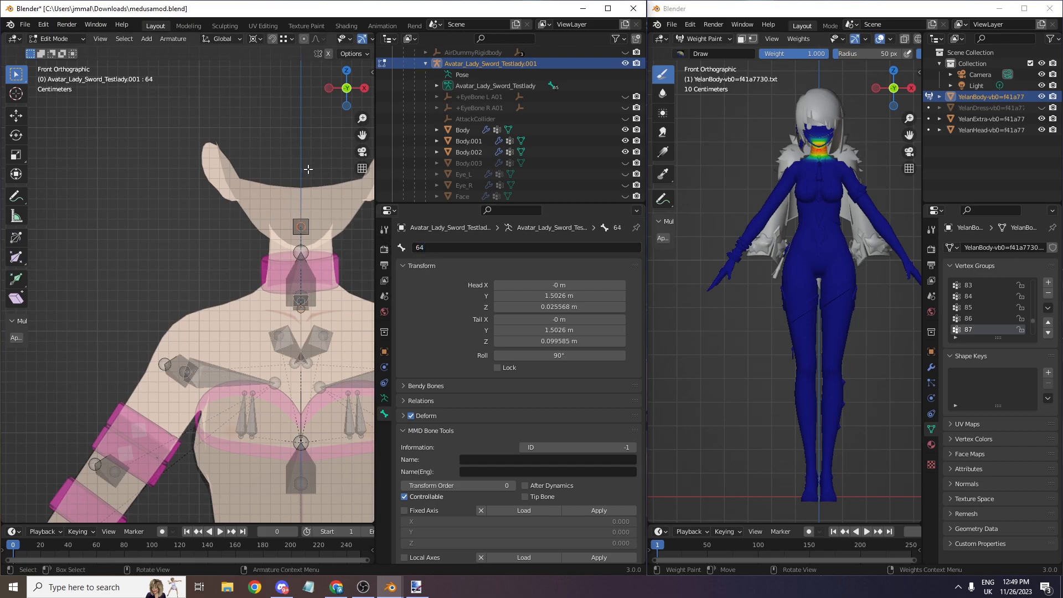
- Display Yelan's vertex group 88 and rename the left calf bone at the knee as 88
scroll(301, 159, "down", 5)
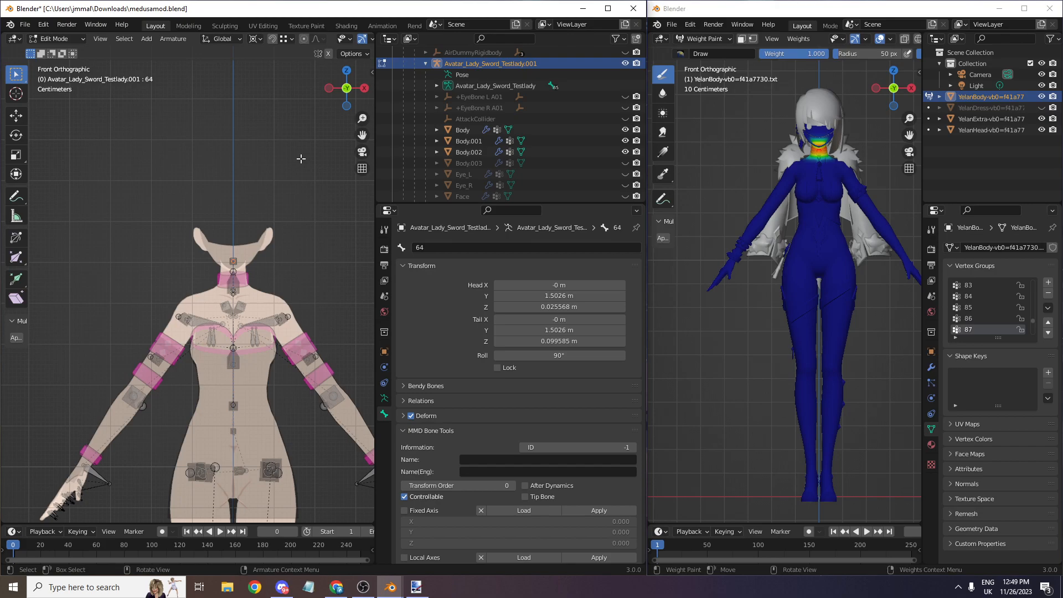
scroll(966, 313, "down", 2)
left_click(970, 319)
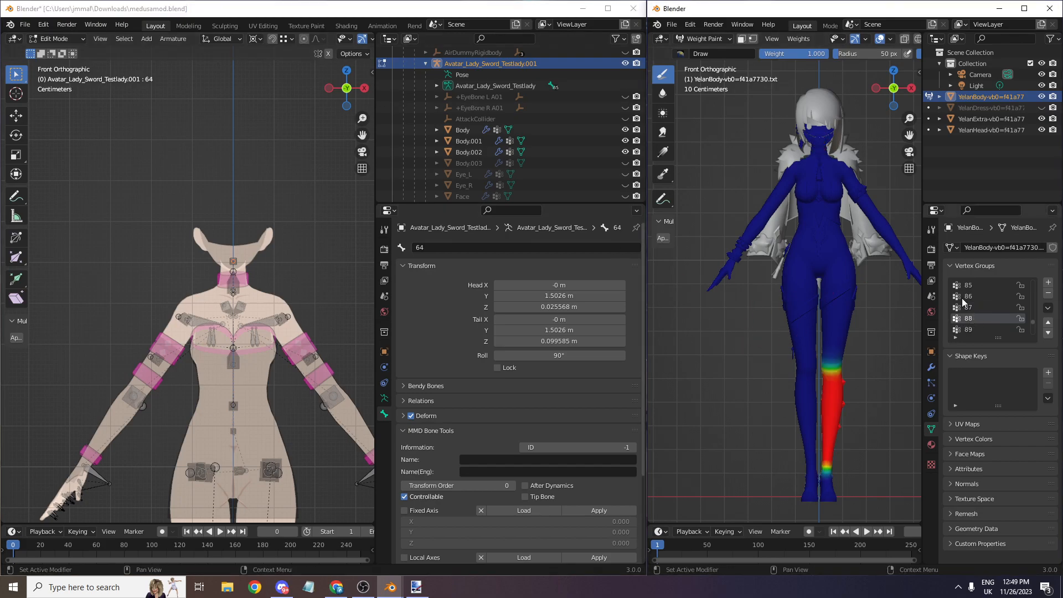
scroll(154, 213, "down", 2)
left_click_drag(362, 135, 791, 222)
scroll(363, 136, "down", 4)
left_click_drag(363, 136, 193, 155)
scroll(275, 218, "up", 6)
left_click(232, 237)
key("F2")
type("88")
key("Return")
- Display Yelan's vertex group 89 and rename the Bip001 L Clavicle bone as 89
left_click(968, 330)
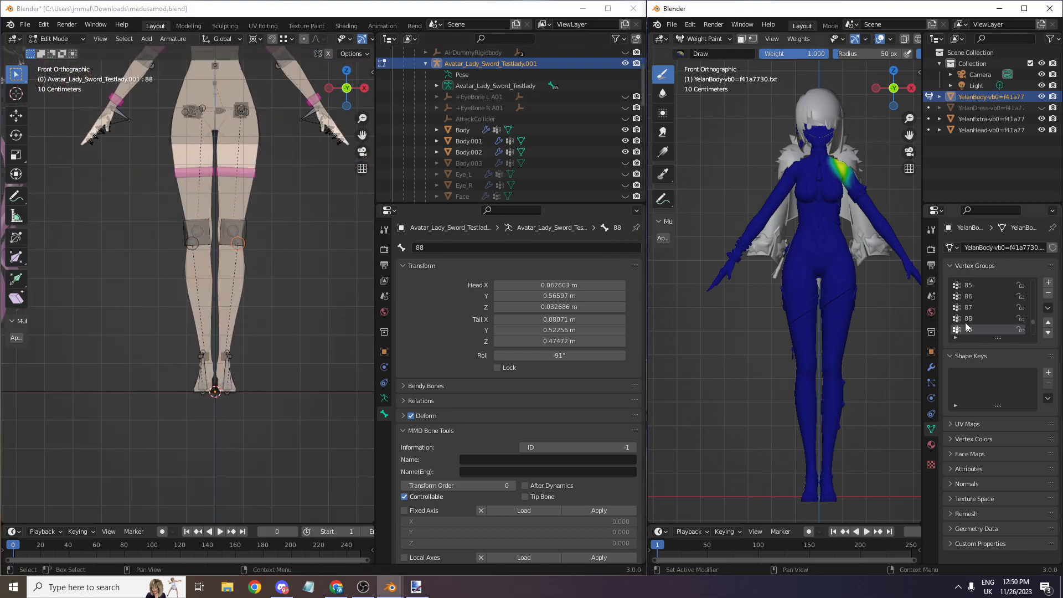
scroll(394, 108, "down", 1)
middle_click_drag(282, 89, 249, 328, "shift")
scroll(250, 169, "up", 4)
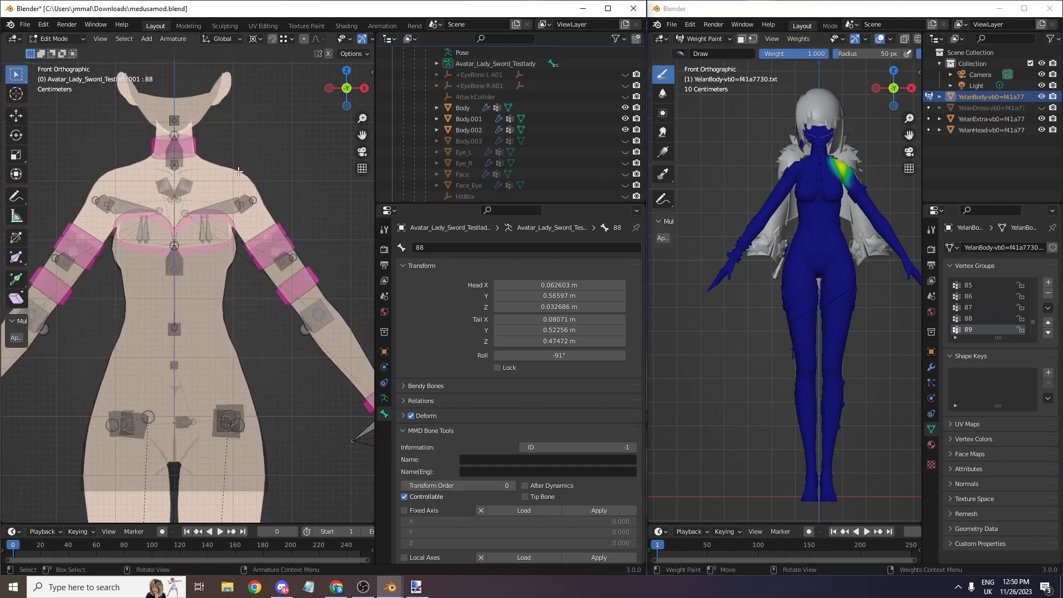
scroll(250, 169, "up", 1)
left_click(187, 168)
key("F2")
type("8")
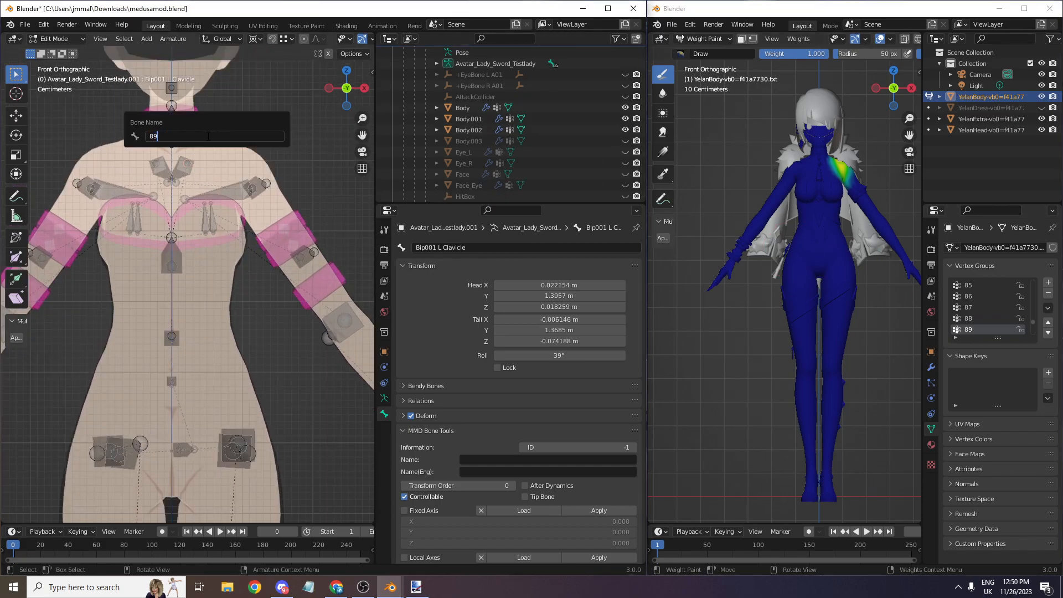
type("9")
key("Return")
- Display Yelan's vertex group 90 and rename the base bone of the left thumb as 90
scroll(985, 321, "down", 1)
left_click(968, 329)
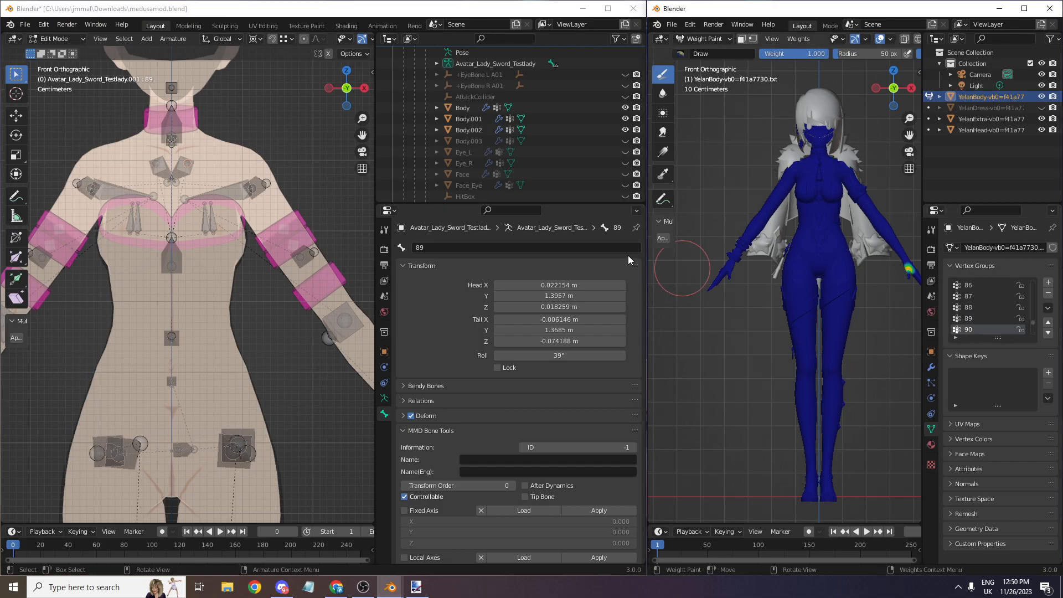
scroll(339, 181, "down", 3)
left_click_drag(362, 134, 367, 494)
left_click_drag(347, 88, 301, 161)
scroll(188, 268, "up", 4)
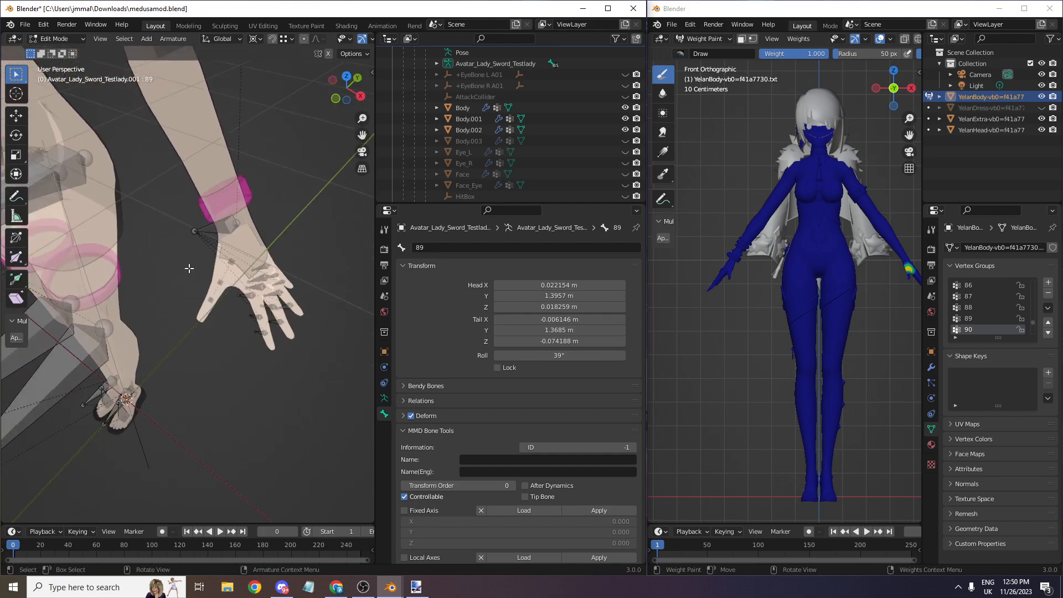
left_click(269, 239)
left_click(465, 247)
type("90")
key("Return")
- Rename the left thumb bones Bip001 L Finger01 as 91 and Bip001 L Finger02 as 92
left_click(245, 280)
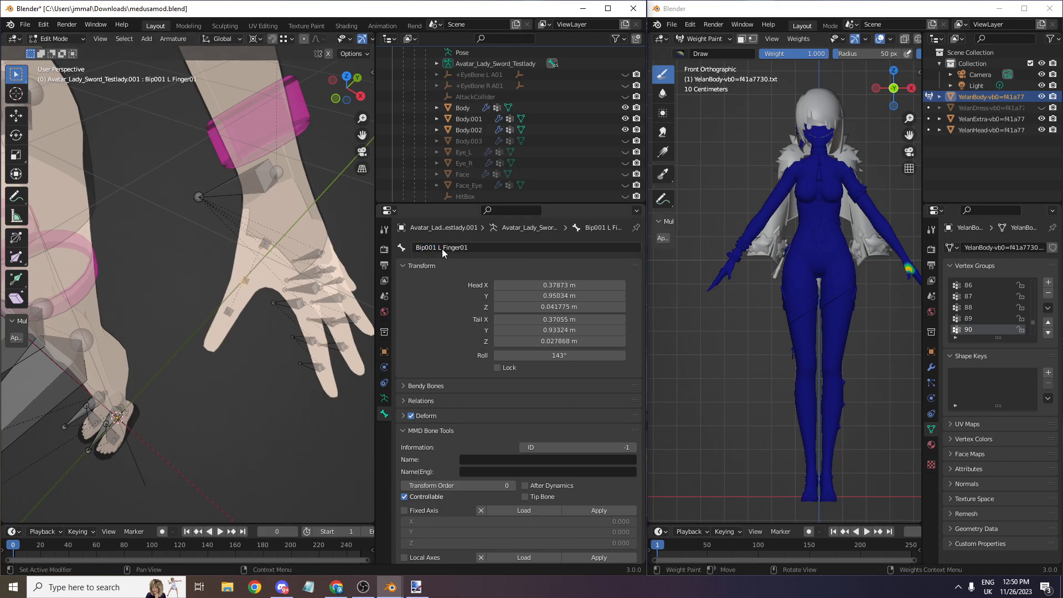
left_click(449, 250)
type("91")
key("Return")
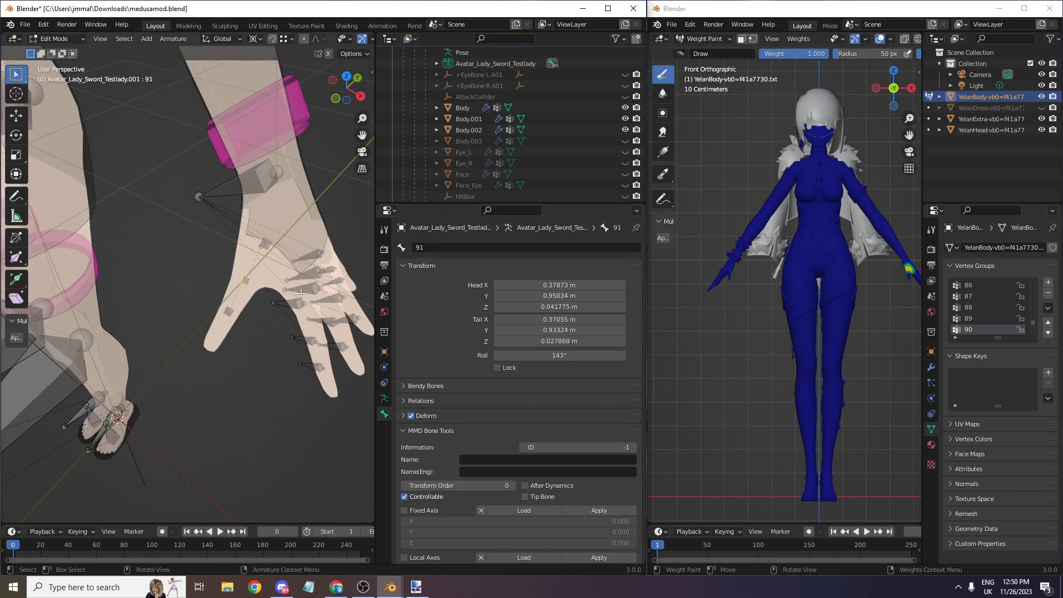
left_click(228, 313)
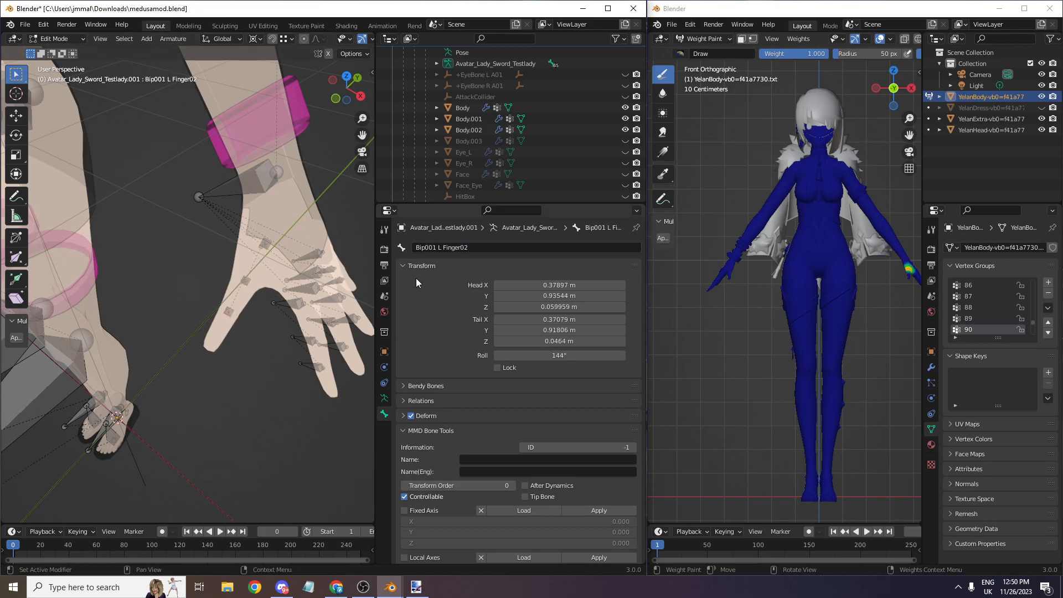
left_click(474, 247)
type("9")
type("2")
key("Return")
- Rename the left index finger's base bone as 93 and its Bip001 L Finger11 bone as 94
left_click(477, 247)
type("93")
key("Return")
left_click(313, 337)
left_click(457, 249)
type("83")
key("BackSpace")
key("BackSpace")
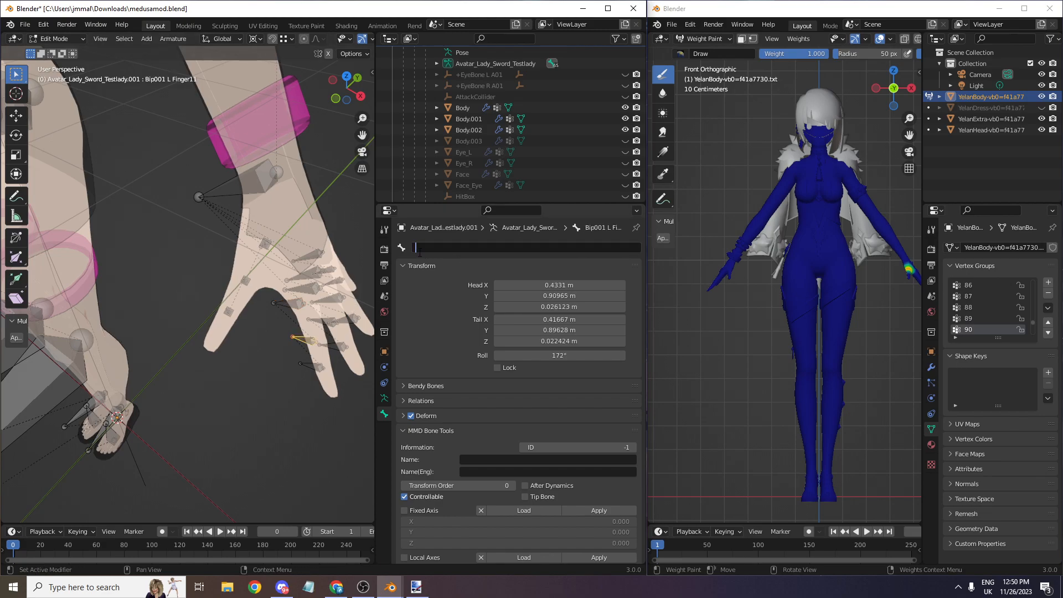
type("9")
key("Return")
- Rename the left index fingertip bone as 95 and the middle finger's base bone as 96
left_click(310, 366)
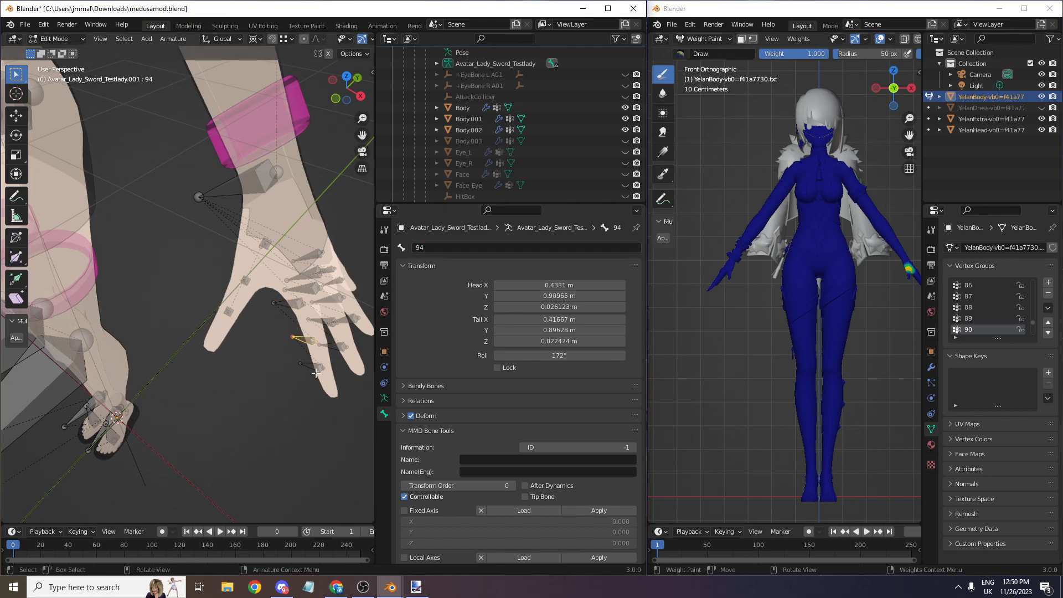
left_click(503, 246)
type("95")
key("Return")
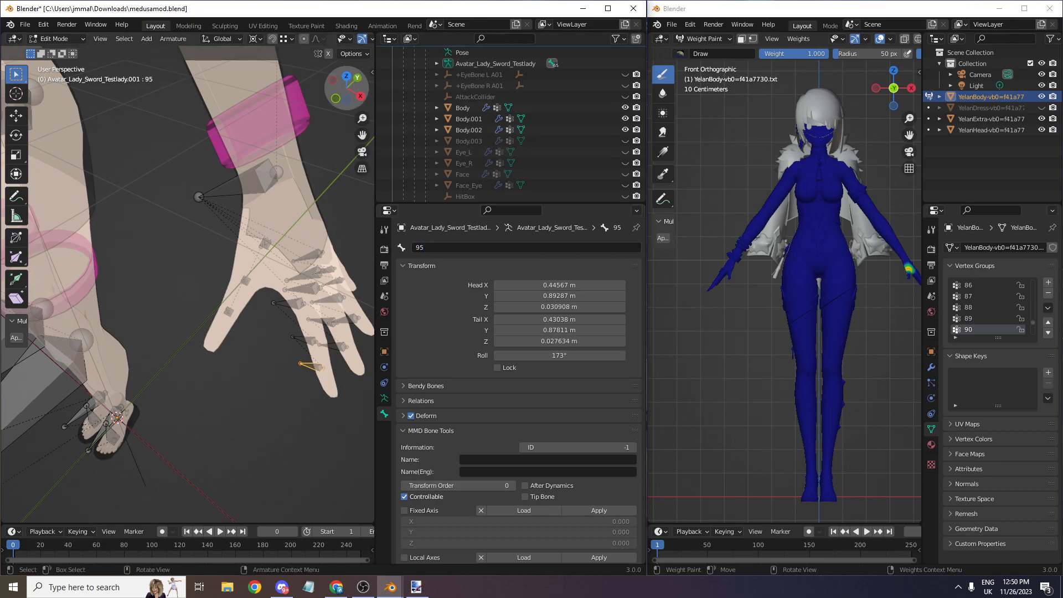
scroll(275, 317, "up", 2)
left_click(275, 317)
left_click(503, 247)
type("96")
key("Return")
- Rename the left ring finger's base bone as 99 and its middle bone as 100
left_click(331, 404)
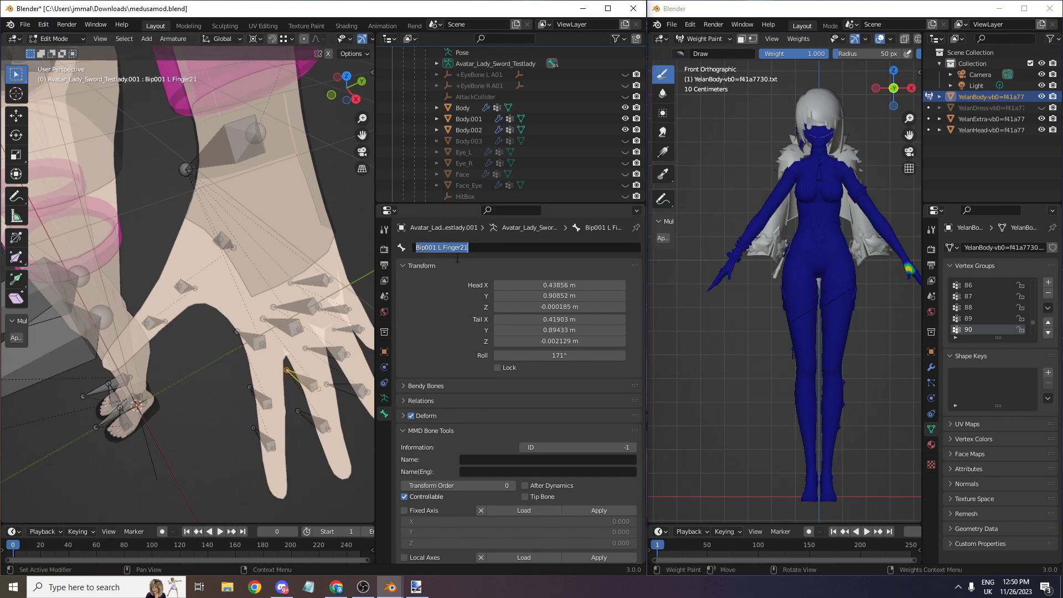
left_click(294, 307)
left_click(443, 247)
type("99")
key("Return")
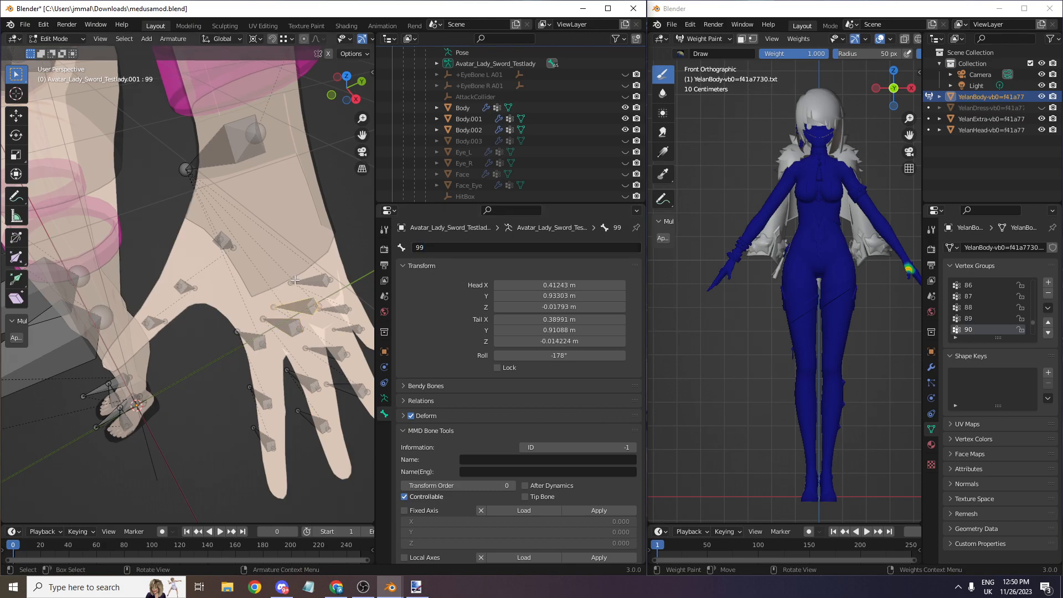
left_click(317, 347)
left_click(506, 247)
type("100")
key("Return")
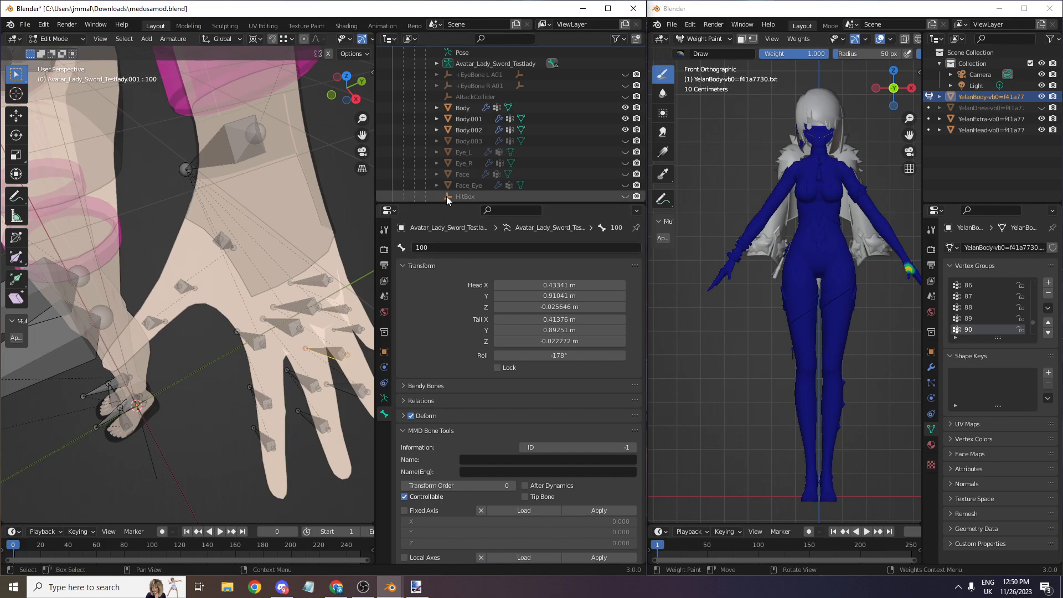
- Rename the left ring fingertip bone as 101 and the little finger's base bone as 102
left_click(355, 388)
left_click(495, 247)
type("101")
key("Return")
left_click(312, 282)
left_click(485, 250)
type("102")
key("Return")
- Rename the left little finger's middle bone as 103 and its tip bone as 104
left_click(344, 308)
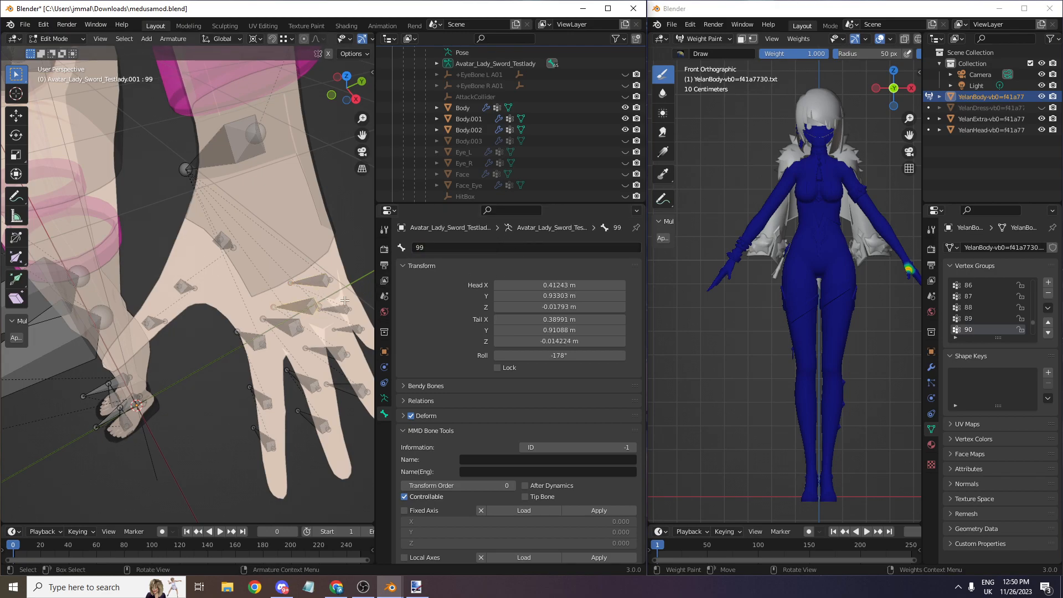
left_click(489, 247)
type("103")
key("Return")
left_click(353, 328)
left_click(458, 247)
type("104")
key("Return")
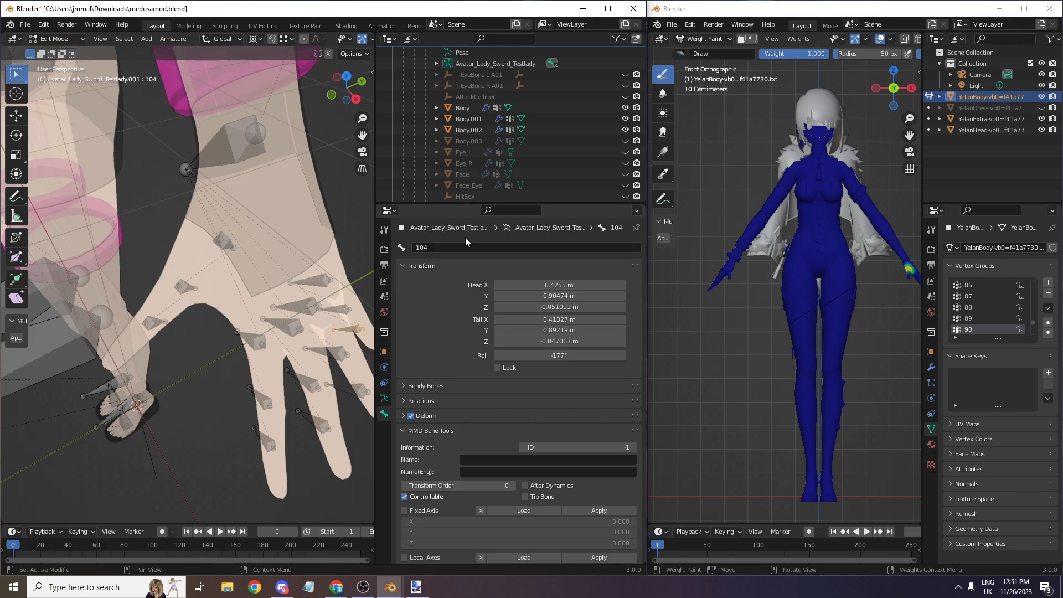
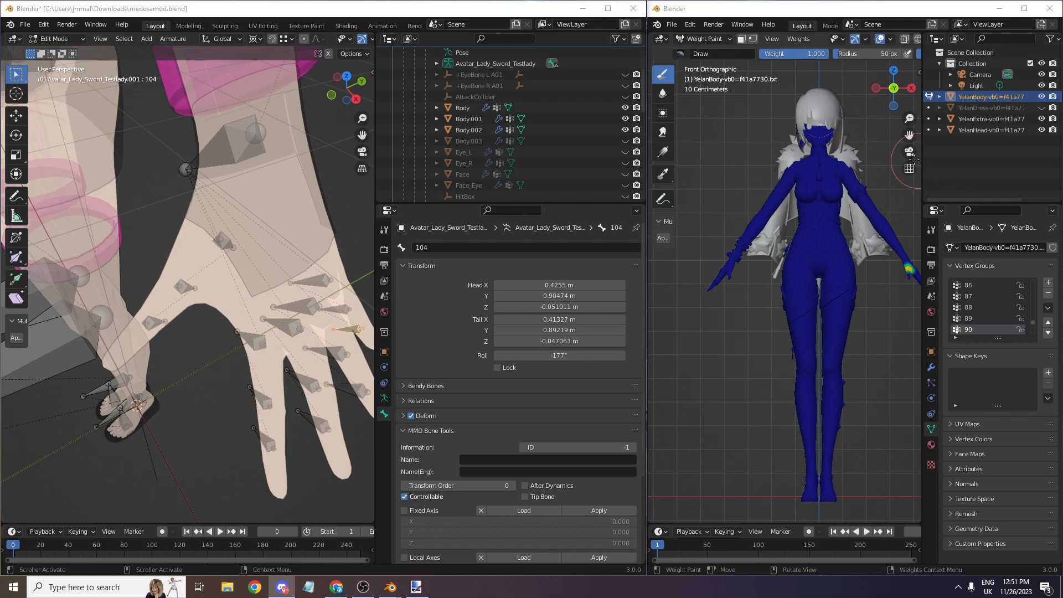
- Return the Medusa armature to the front view and display Yelan's vertex group 105
scroll(234, 248, "down", 4)
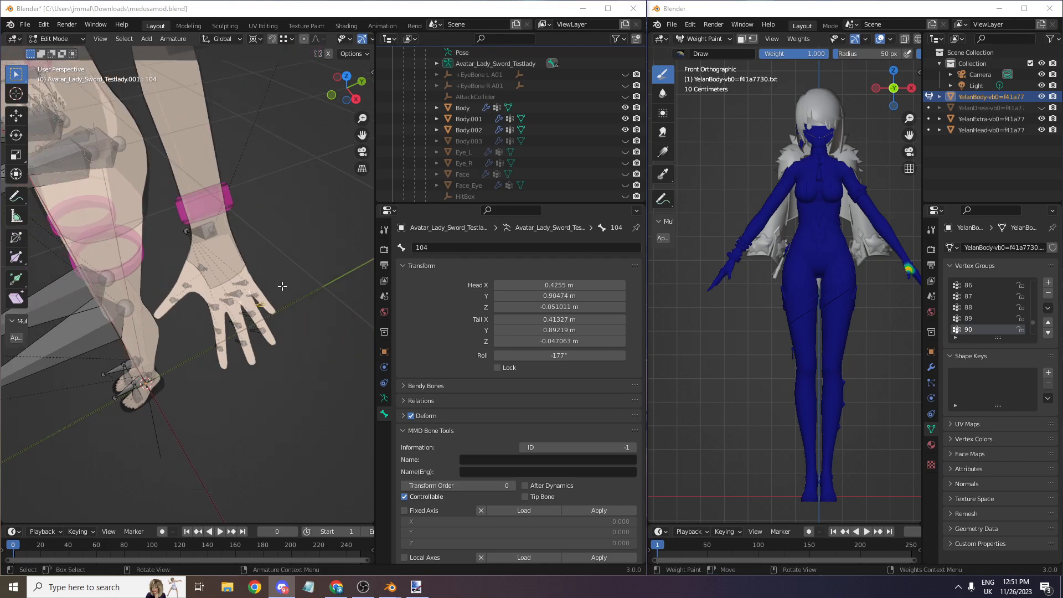
scroll(327, 280, "up", 1)
scroll(275, 165, "down", 2)
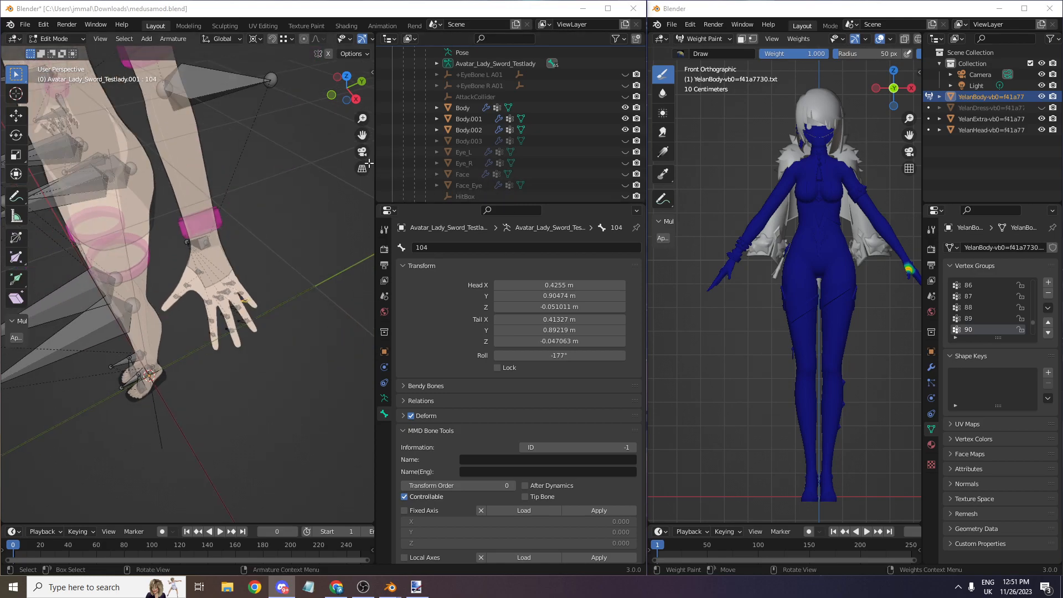
left_click_drag(346, 86, 334, 100)
left_click(334, 96)
left_click_drag(362, 135, 437, 206)
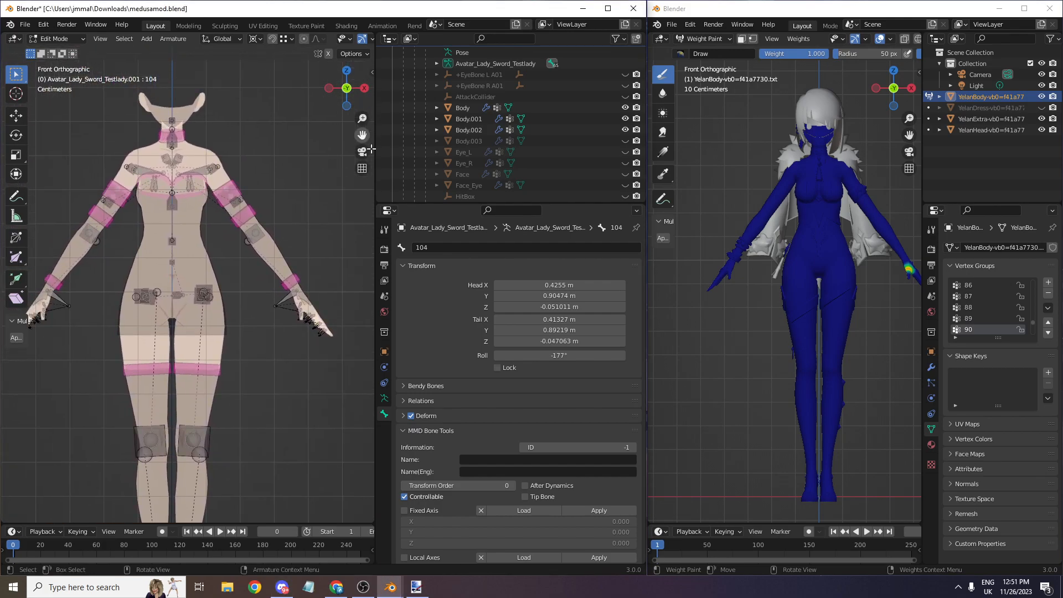
scroll(974, 328, "down", 12)
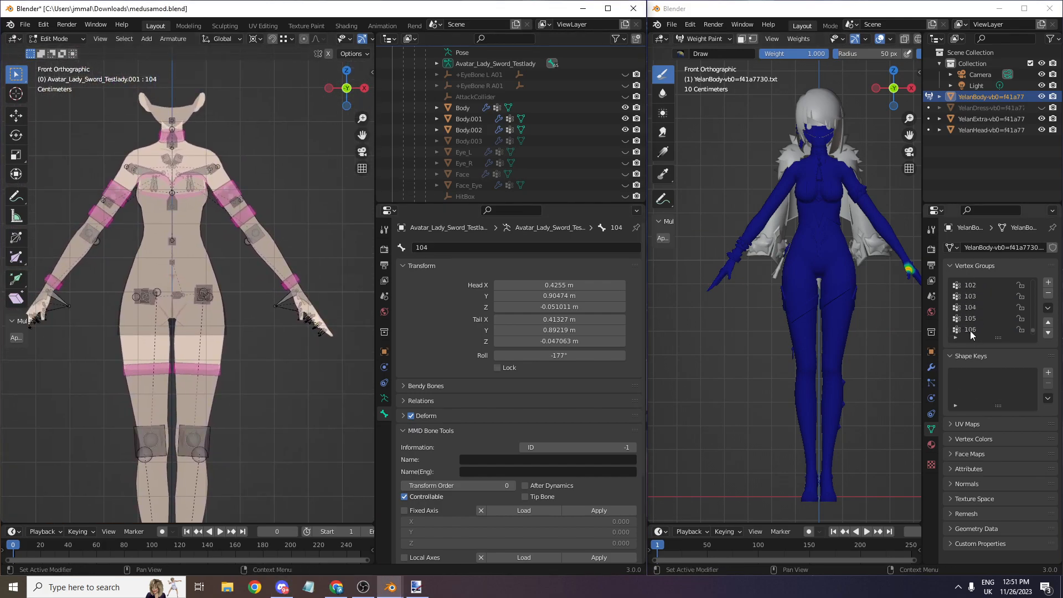
left_click(966, 312)
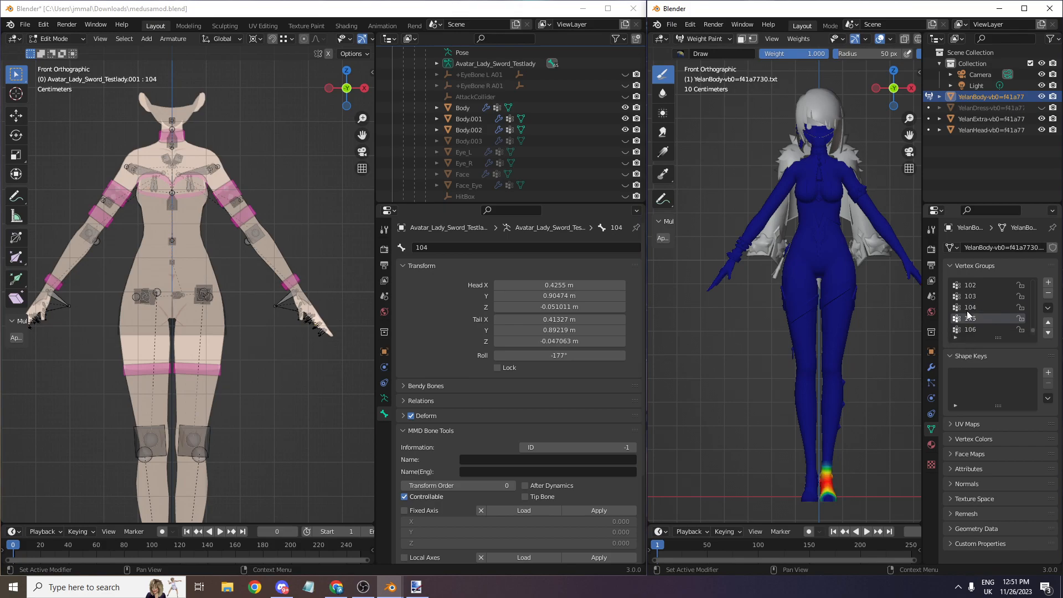
- Rename the Bip001 L Foot bone as 105
scroll(257, 413, "down", 2)
left_click_drag(362, 135, 393, 66)
scroll(285, 334, "up", 5)
left_click(278, 443)
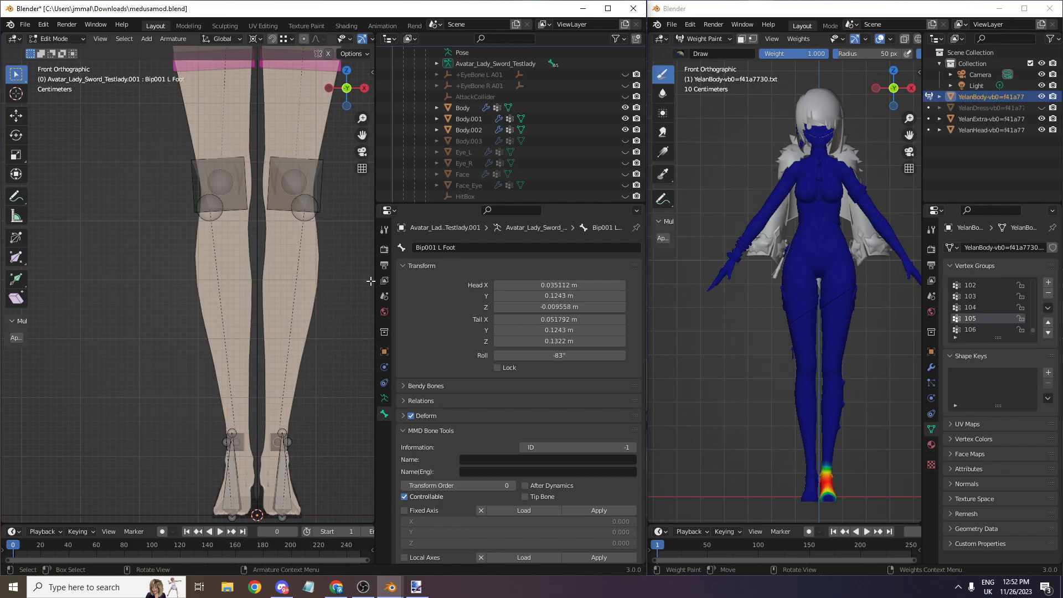
left_click(434, 247)
type("105")
key("Return")
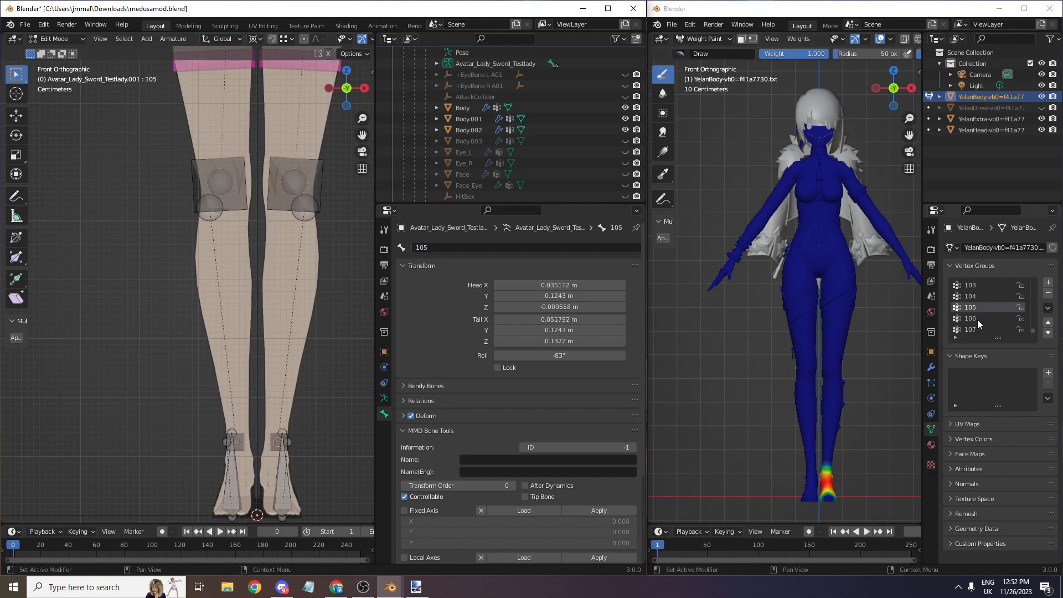
- Display Yelan's vertex group 106 and rename the left forearm bone at the elbow as 106
left_click(972, 327)
scroll(257, 250, "down", 4)
left_click_drag(362, 134, 351, 302)
scroll(289, 302, "up", 2)
left_click(305, 213)
left_click(447, 248)
type("106")
key("Return")
- Display Yelan's vertex group 107 and rename the left hand bone at the wrist as 107
left_click(979, 329)
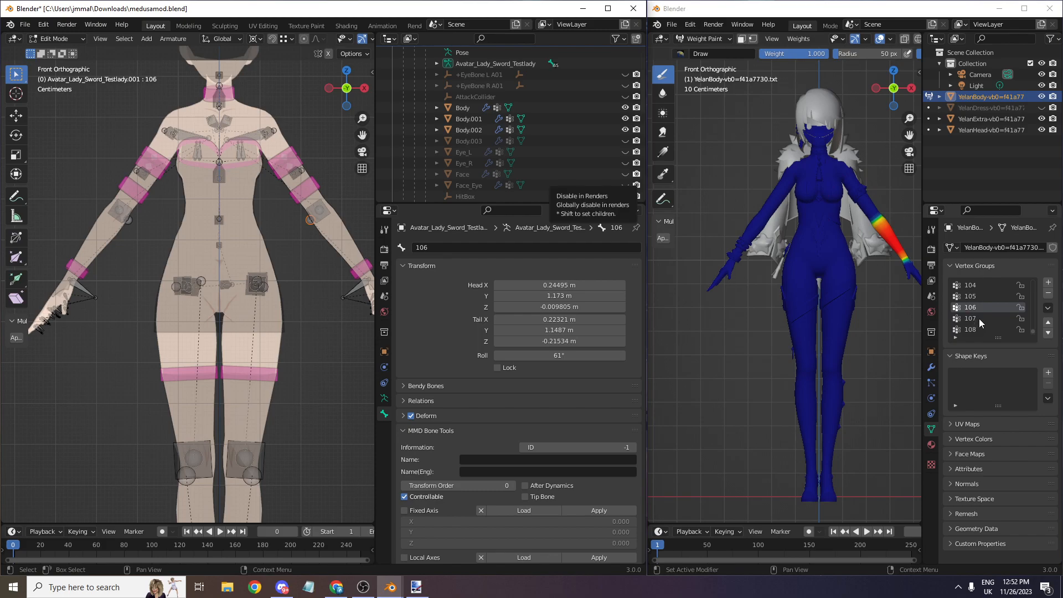
scroll(307, 277, "down", 1)
left_click(327, 289)
left_click(473, 246)
type("107")
key("Return")
- Display Yelan's vertex group 108 and rename the left thigh bone at the hip as 108
left_click(979, 329)
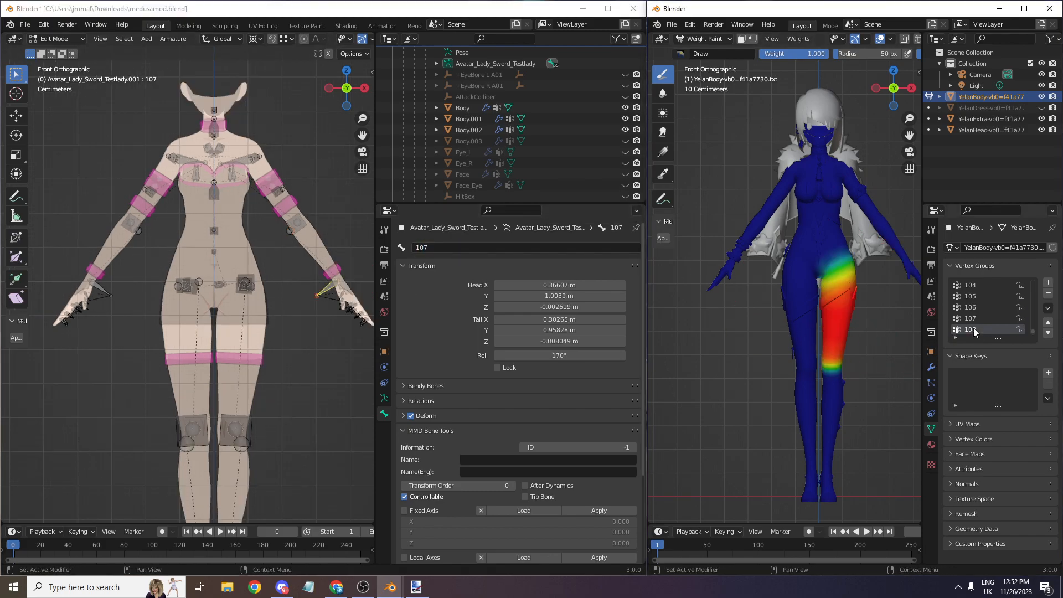
scroll(240, 286, "down", 1)
left_click(239, 285)
left_click(484, 247)
type("108")
key("Return")
- Display Yelan's vertex group 109 and rename the Bip001 L Toe0 bone as 109
scroll(982, 332, "down", 1)
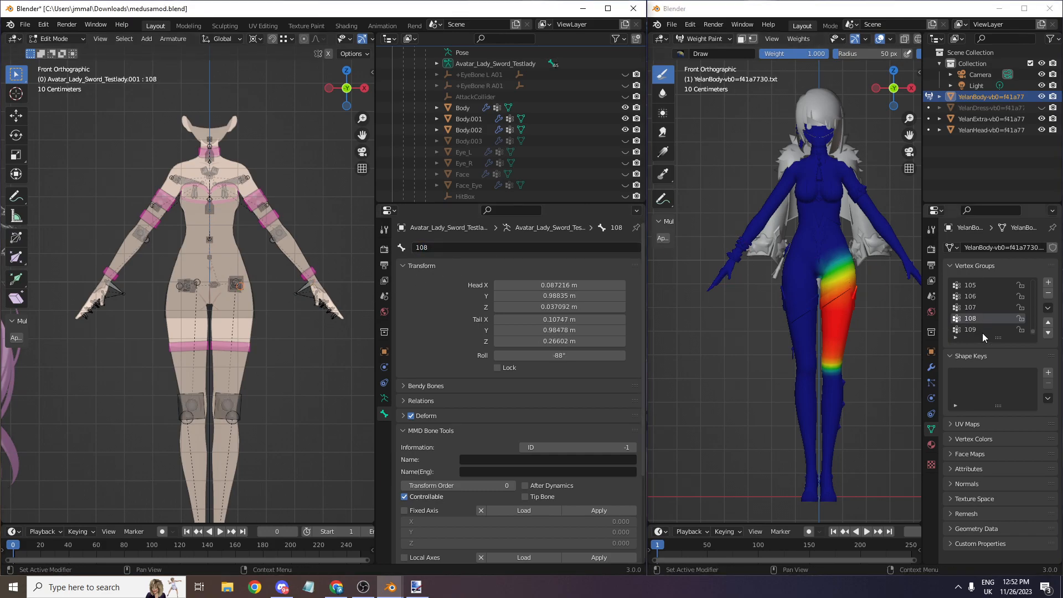
left_click(984, 326)
scroll(219, 375, "down", 1)
left_click(217, 481)
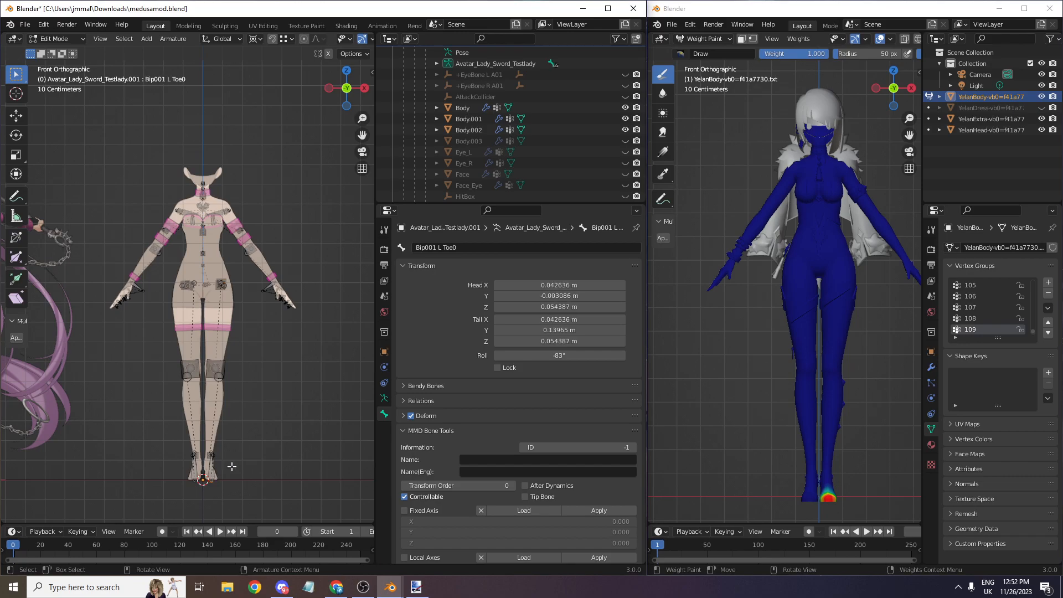
left_click(471, 244)
type("109")
key("Return")
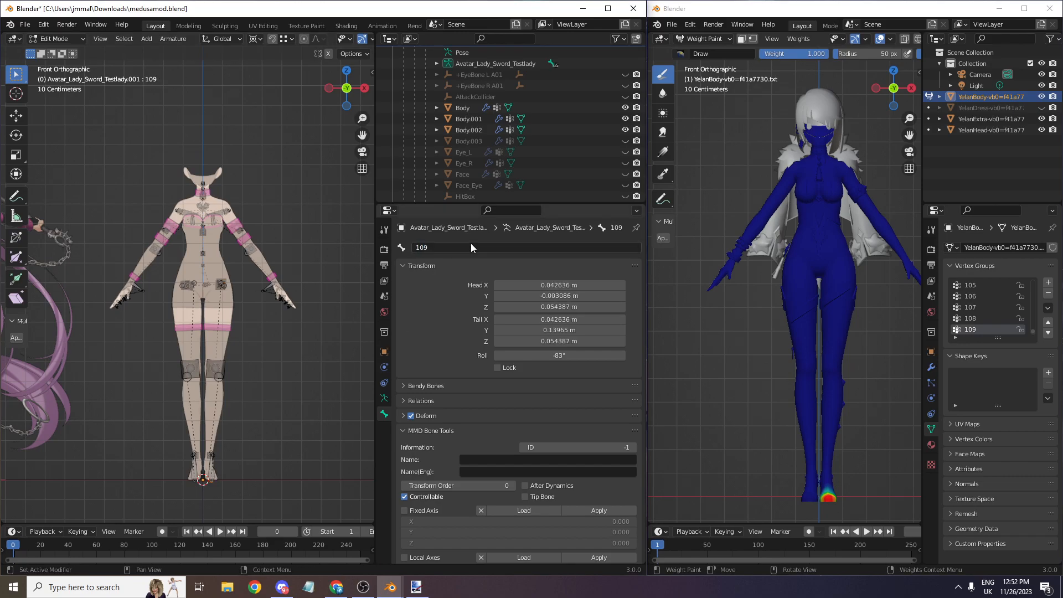
- Display Yelan's vertex group 110 and rename the lowest spine bone above the pelvis as 110
scroll(981, 301, "down", 3)
left_click(980, 309)
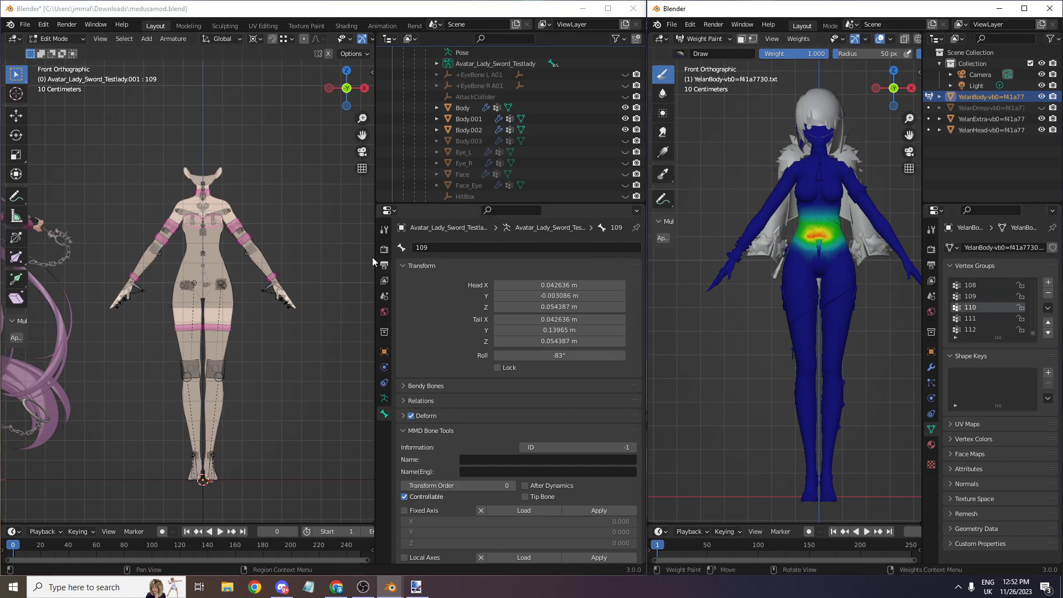
scroll(253, 233, "up", 8)
left_click(253, 203)
left_click(437, 246)
type("110")
key("Return")
- Rename the middle spine bone at the waist as 111
left_click(256, 153)
left_click(443, 247)
type("111")
key("Return")
- Rename the upper spine bone below the chest as 112 and display Yelan's vertex group 112 for comparison
left_click(254, 72)
left_click(432, 247)
type("112")
key("Return")
left_click(980, 328)
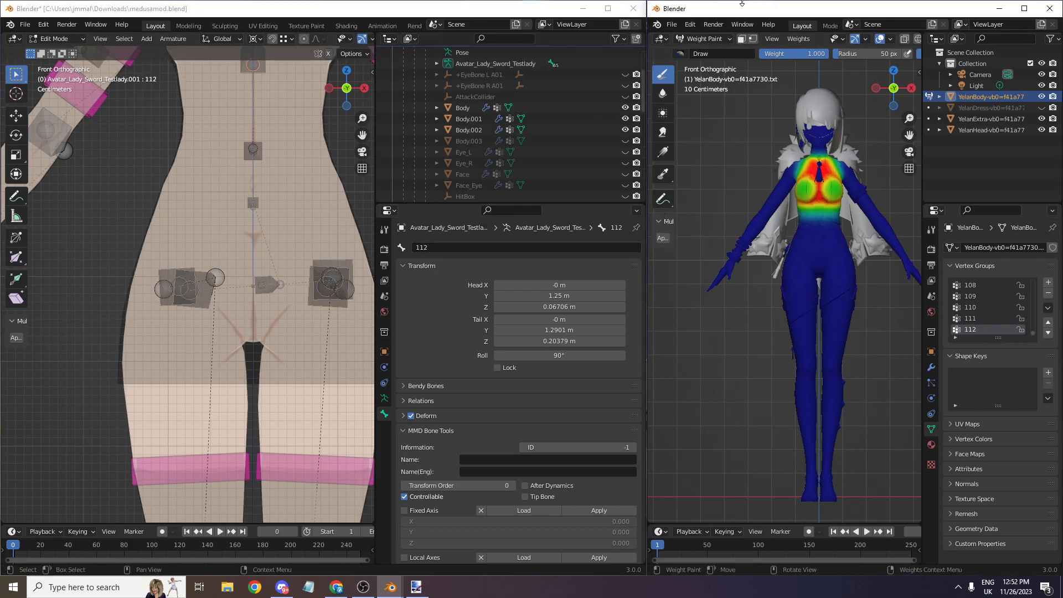
- Enlarge the Medusa scene's window and bring up the Body mesh's vertex group list in Object Mode
left_click(607, 8)
scroll(292, 98, "up", 2)
left_click(60, 34)
left_click(59, 48)
left_click(296, 380)
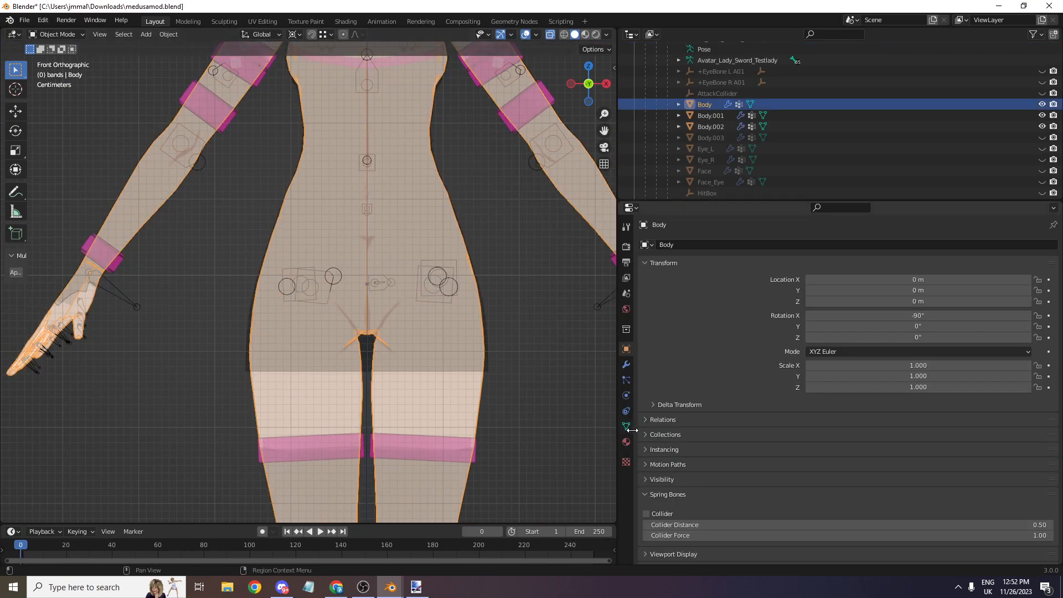
left_click(629, 426)
left_click(626, 309)
left_click(628, 411)
left_click(626, 426)
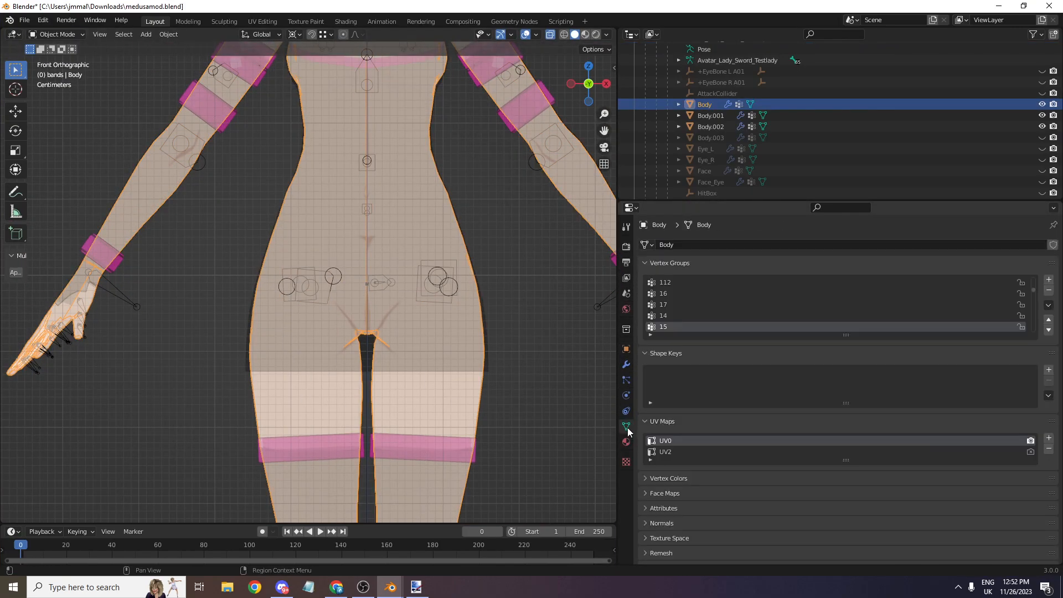
- Display the Body mesh's Bip001 L Finger1 vertex group weights on the left hand in Weight Paint mode
left_click_drag(1033, 280, 1029, 303)
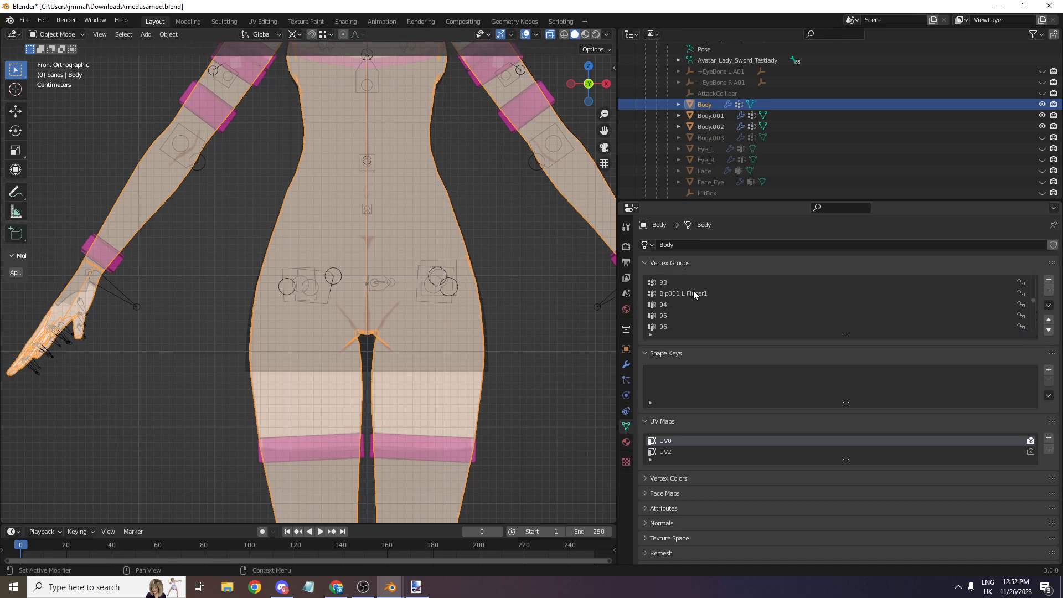
left_click(700, 293)
scroll(219, 166, "down", 2)
left_click(62, 34)
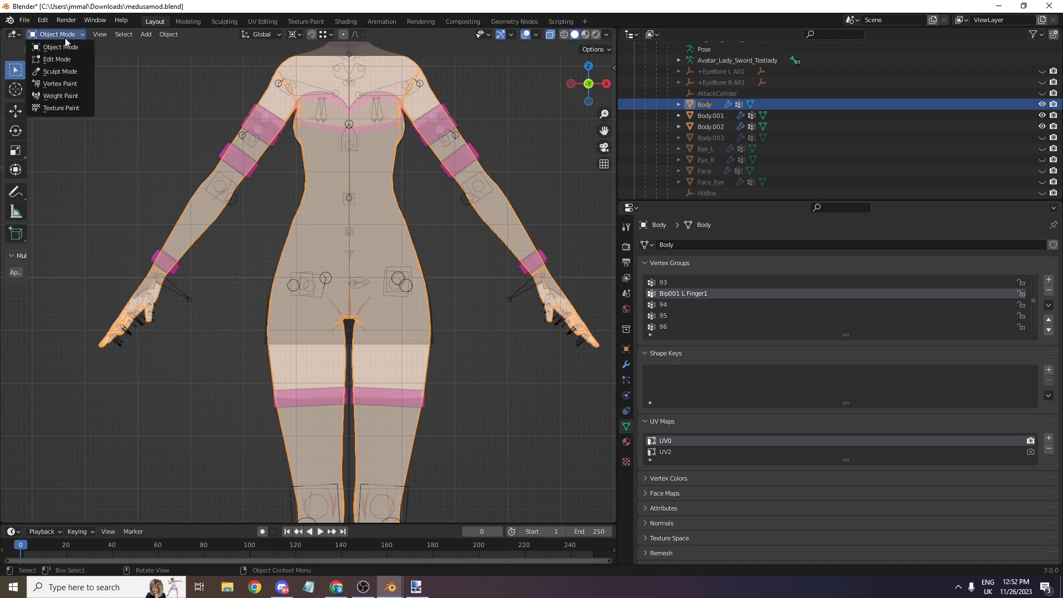
left_click(61, 95)
mouse_move(585, 86)
left_mouse_down()
mouse_move(595, 83)
mouse_move(548, 83)
left_mouse_up()
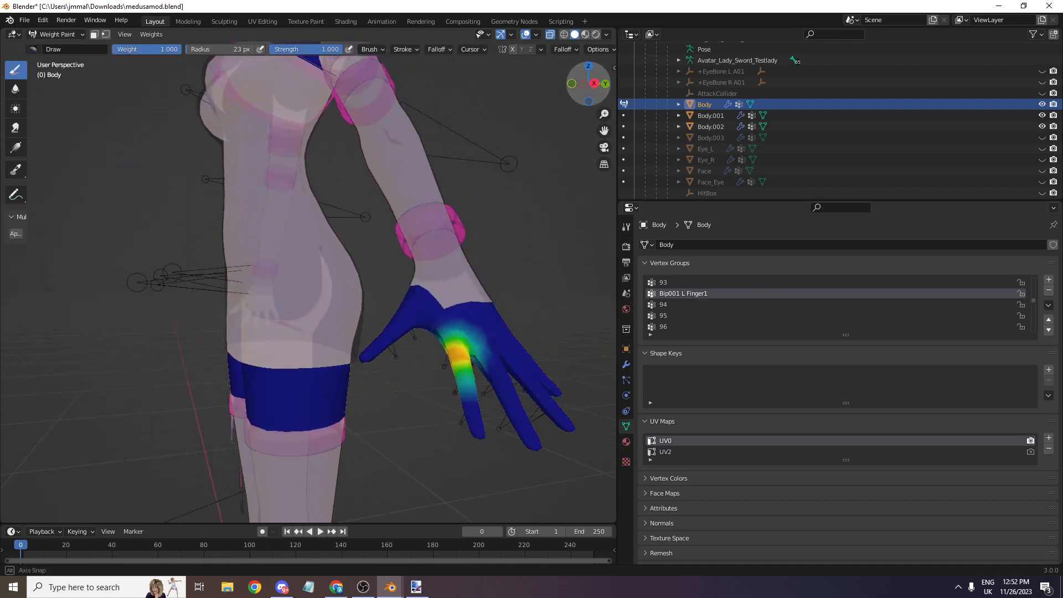
scroll(355, 166, "up", 2)
- Return to editing the armature and rename the Bip001 L Finger1 bone as 93
left_click(56, 34)
left_click(55, 47)
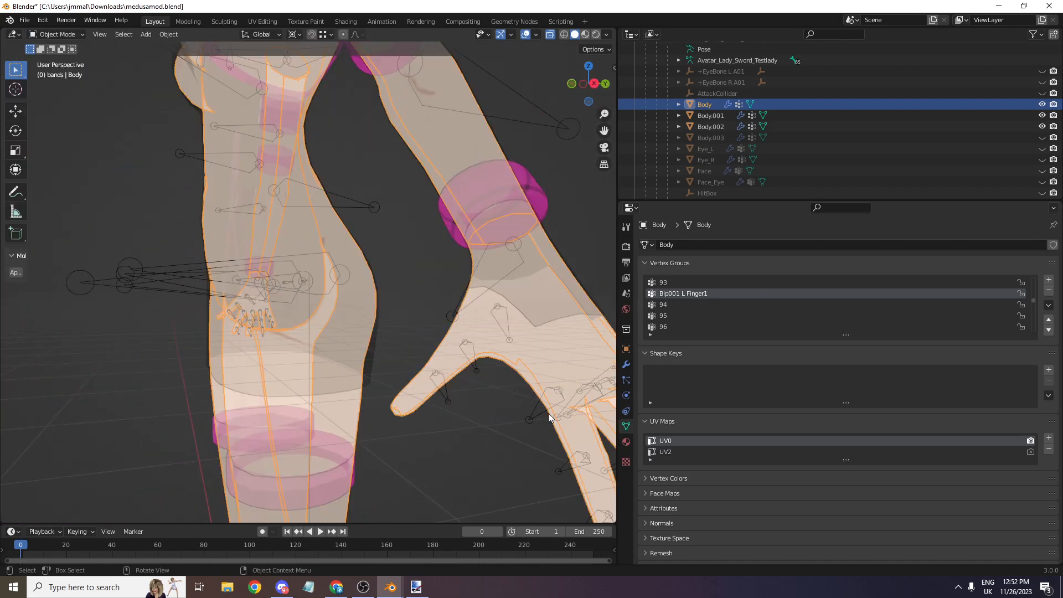
left_click(538, 408)
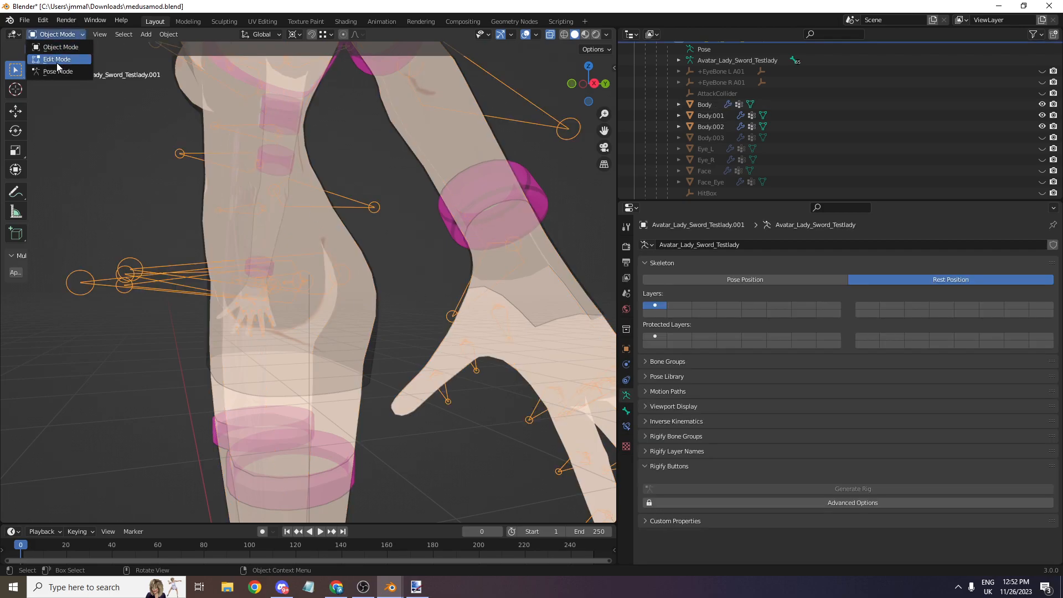
left_click(56, 59)
left_click(537, 414)
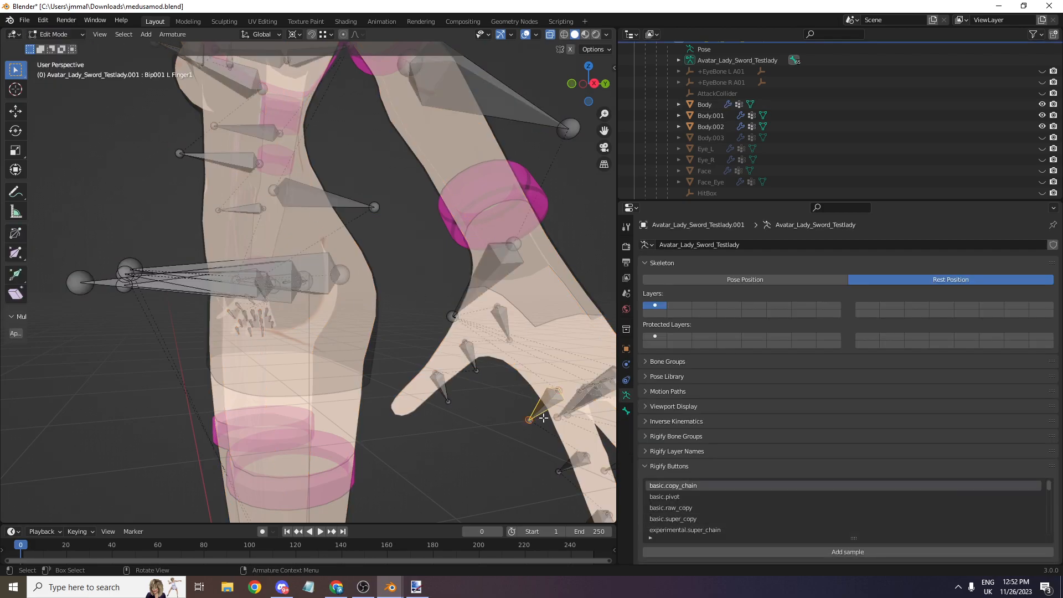
left_click(626, 410)
left_click(703, 245)
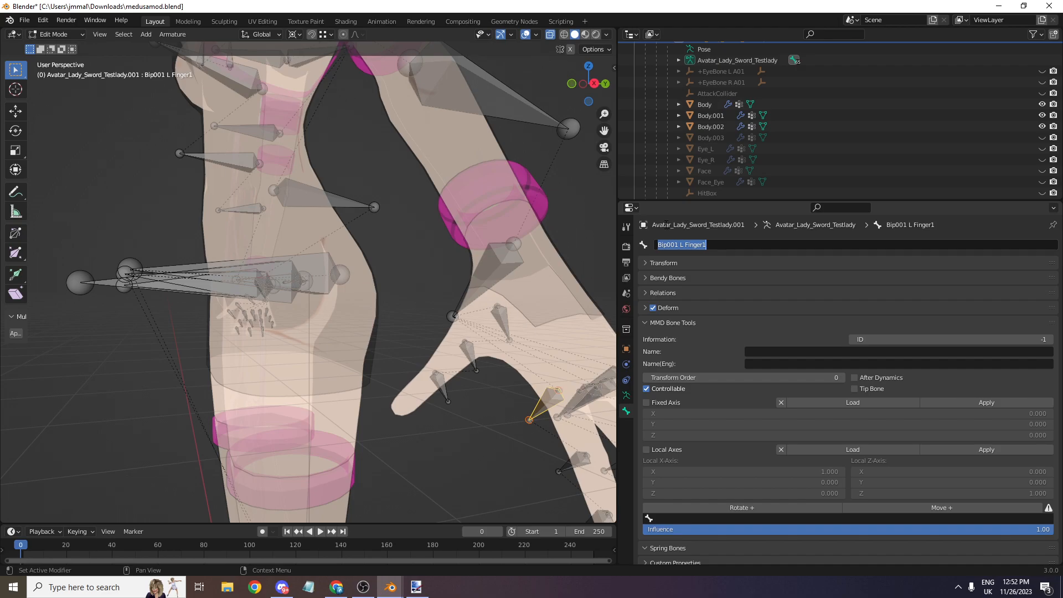
type("93")
key("Return")
scroll(402, 324, "down", 2)
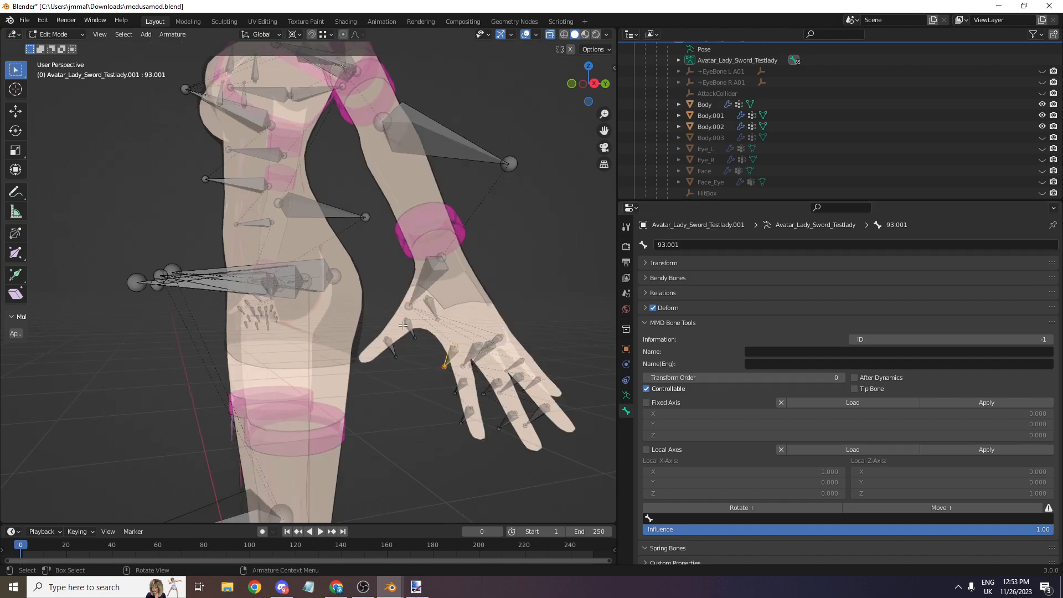
- Select the left thumb's outer bone and compare it with Yelan's vertex groups 93 and 90
left_click(397, 347)
key("alt+Tab")
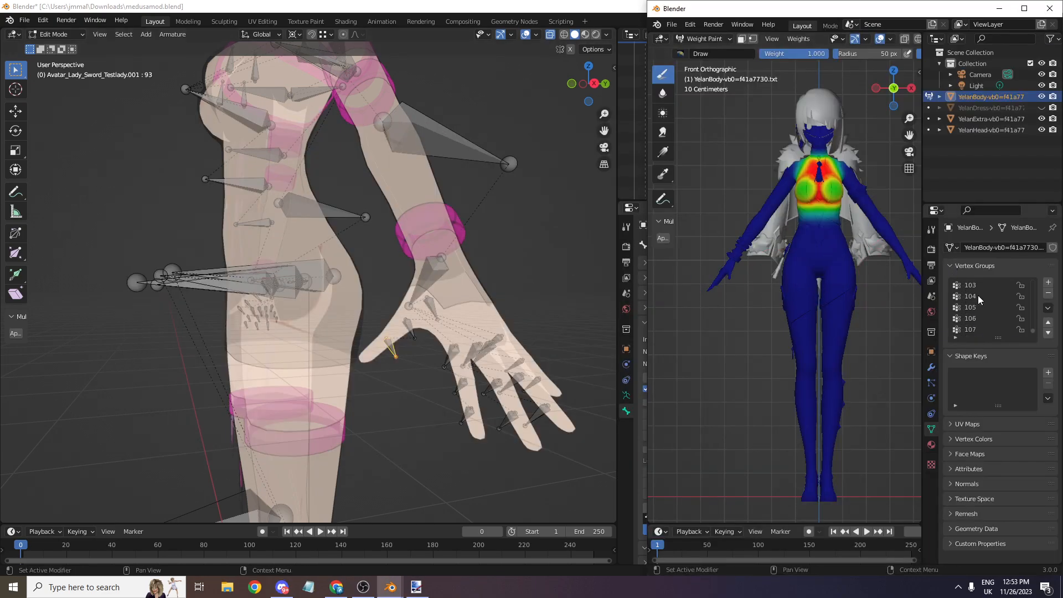
scroll(974, 315, "down", 1)
left_click(973, 315)
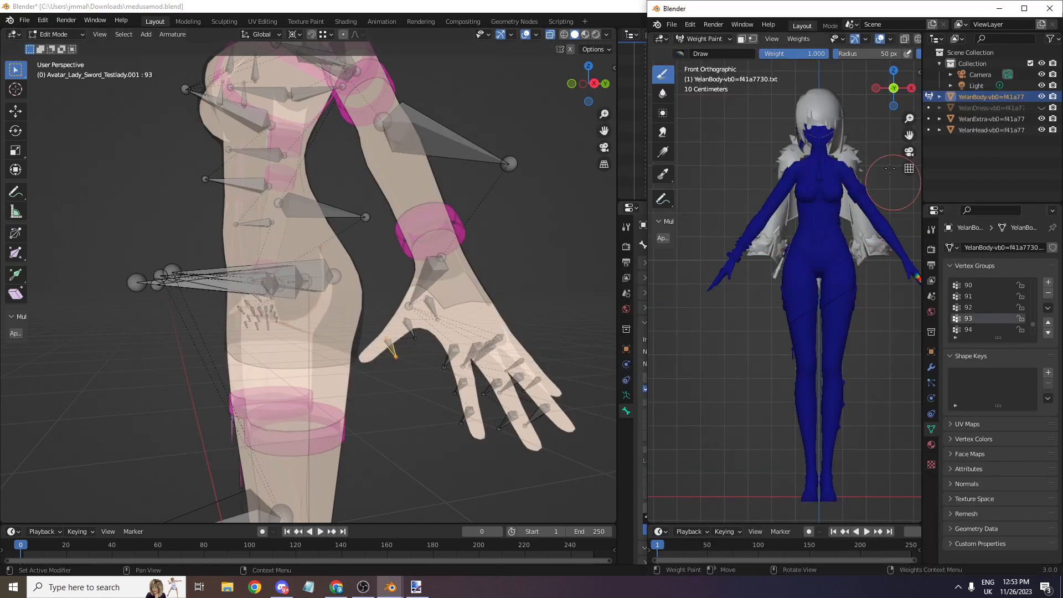
left_click(981, 287)
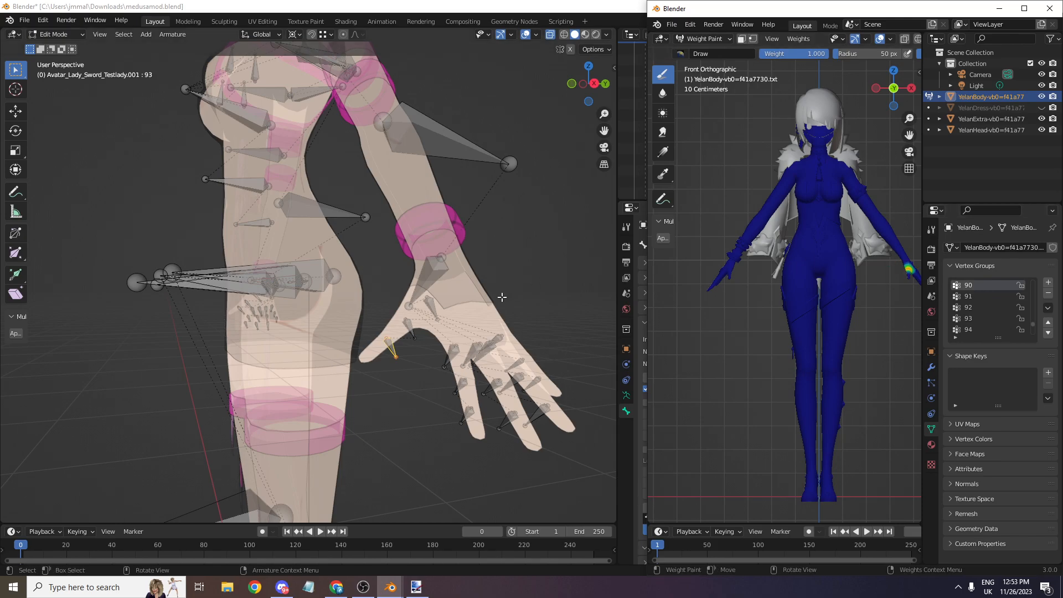
- Rename the left thumb's outer bone as 92 and the left index finger's base bone as 93
left_click(432, 306)
left_click(411, 328)
left_click(692, 244)
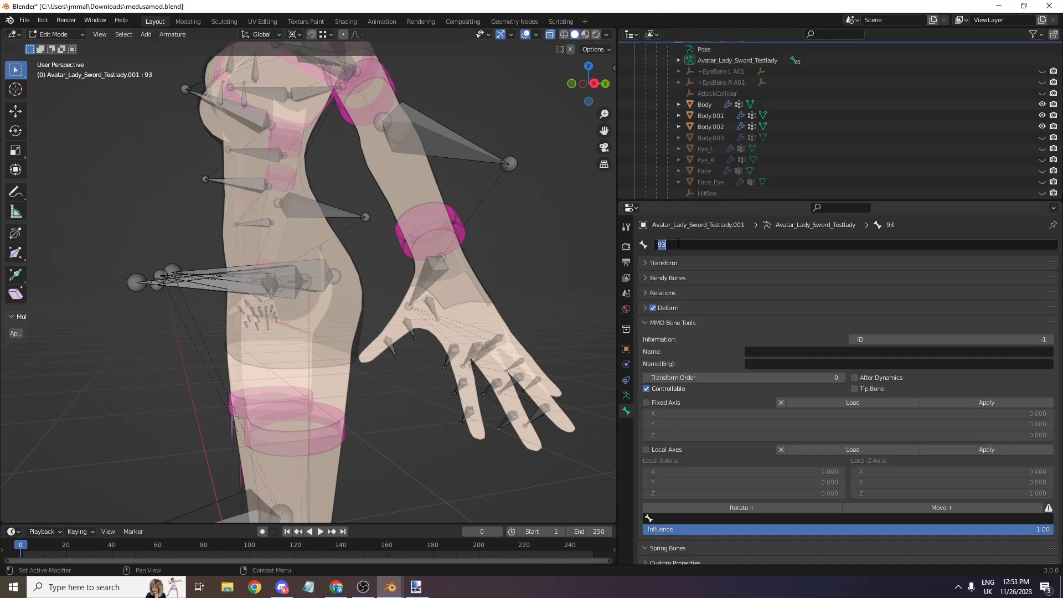
type("92")
key("Return")
left_click(459, 353)
left_click(700, 246)
type("93")
key("Return")
- Leave armature editing and put the Body mesh into Weight Paint mode
scroll(440, 143, "up", 1)
scroll(334, 98, "down", 2)
left_click_drag(587, 90, 570, 88)
key("Tab")
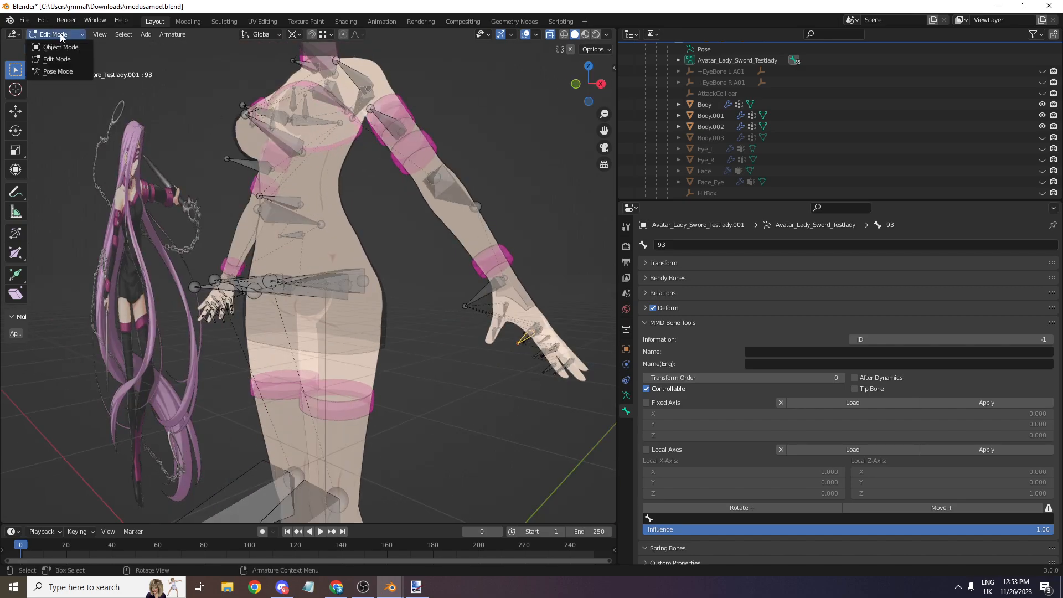
left_click(348, 331)
left_click(358, 380)
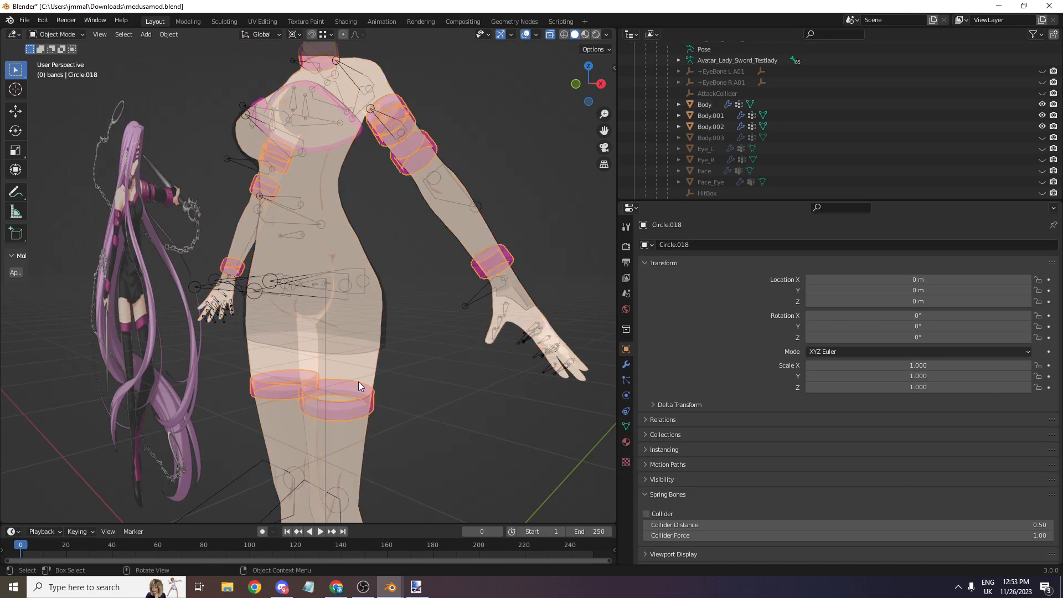
left_click(332, 368)
left_click(58, 34)
left_click(56, 96)
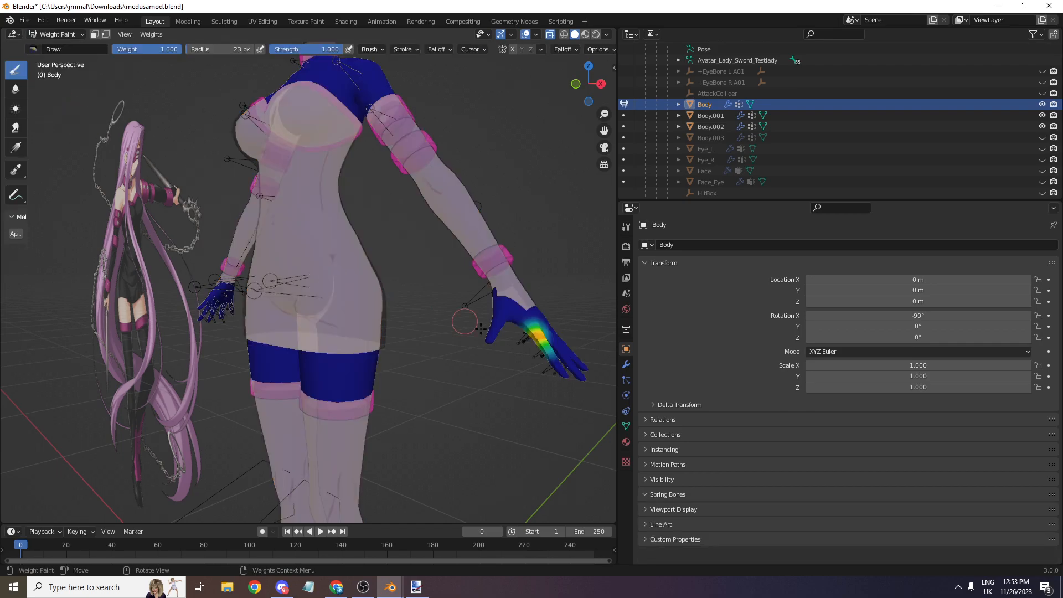
- Step through the Body mesh's vertex groups from 93 down to Bip001 L Thigh, checking the weights and names
left_click(627, 426)
key("Down")
key("Down")
key("Down")
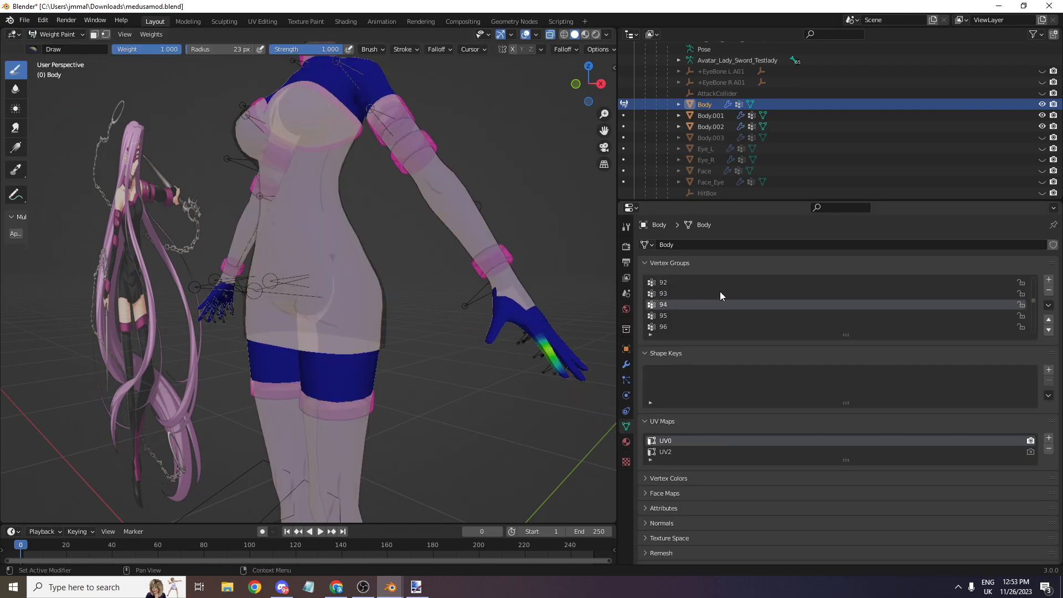
key("Down")
key("Down")
key("Down")
key("Down")
key("Down")
key("Down")
key("Down")
key("Down")
key("Down")
key("Down")
key("Down")
key("Down")
key("Down")
key("Down")
key("Down")
key("Down")
key("Down")
key("Down")
key("Down")
key("Down")
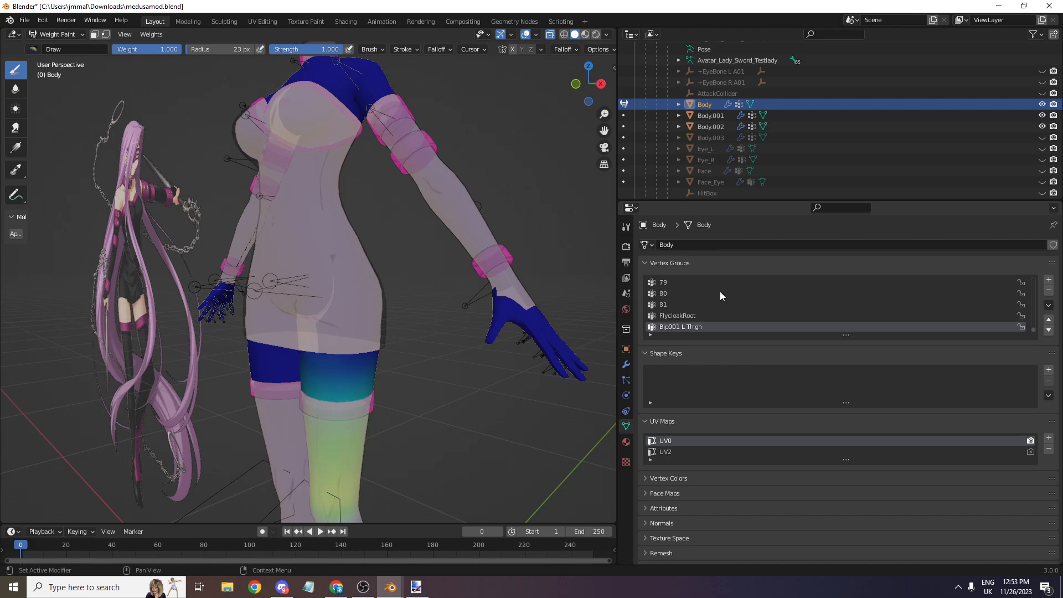
key("Up")
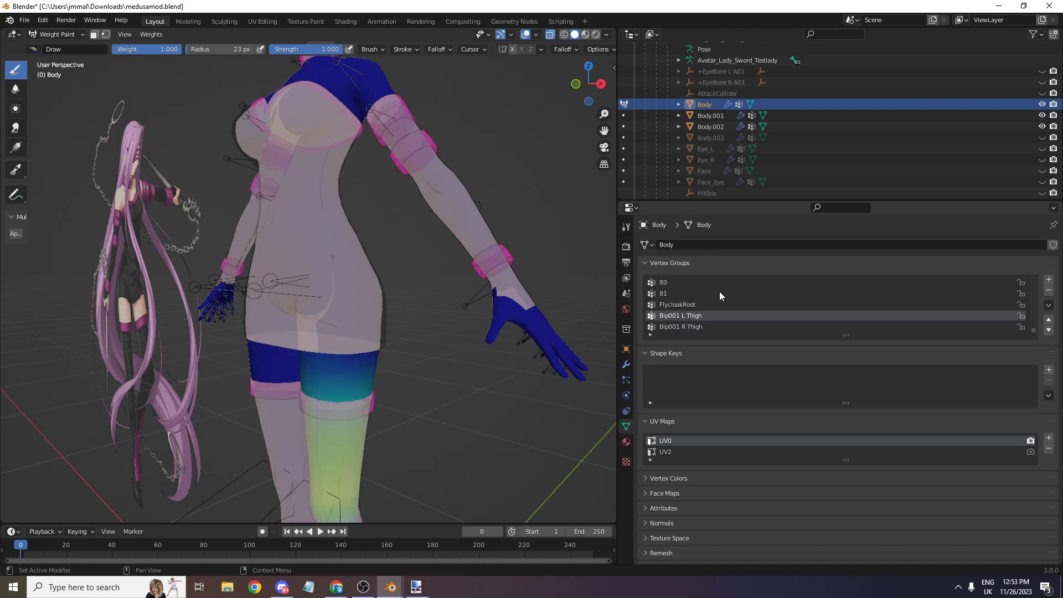
- Examine the armature's bone hierarchy under Bip001 Pelvis, including the left and right thigh bones and bone 110
scroll(575, 194, "up", 2)
left_click_drag(589, 84, 589, 105)
scroll(688, 110, "up", 5)
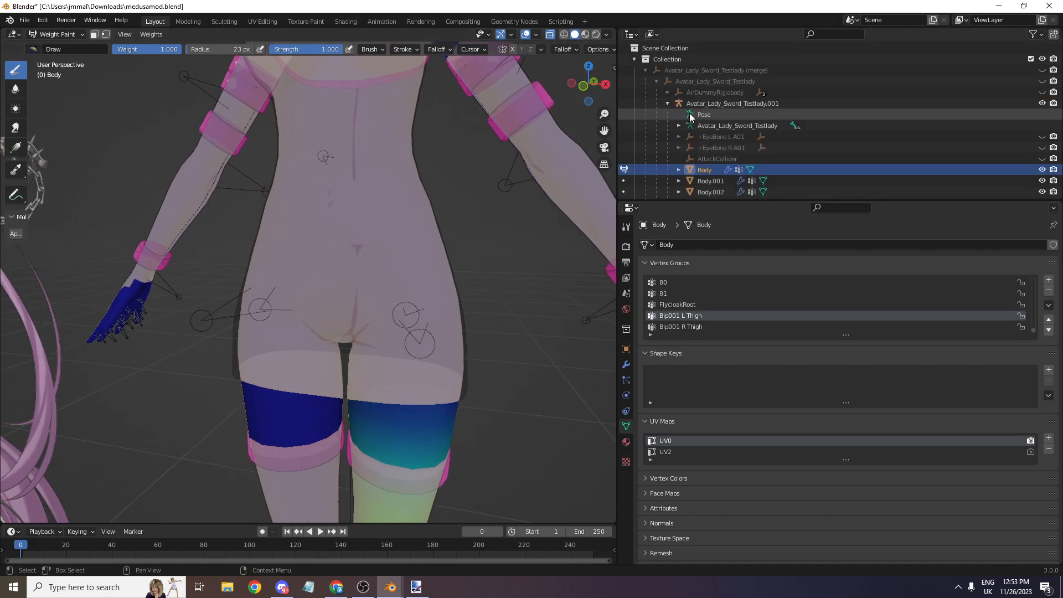
left_click(679, 126)
left_click(689, 137)
left_click(720, 159)
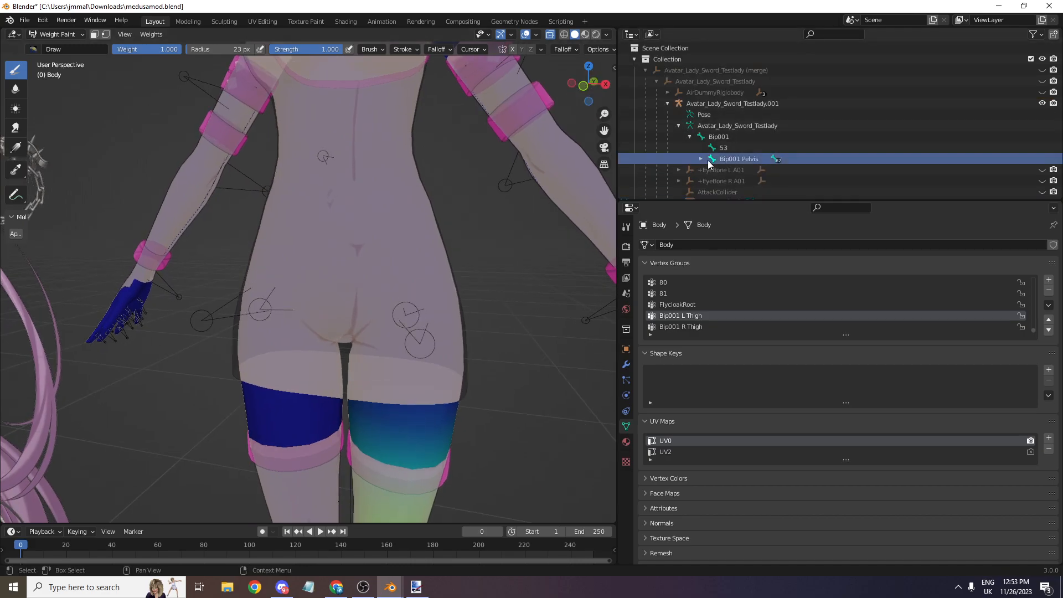
left_click(701, 159)
scroll(706, 161, "down", 1)
left_click(711, 149)
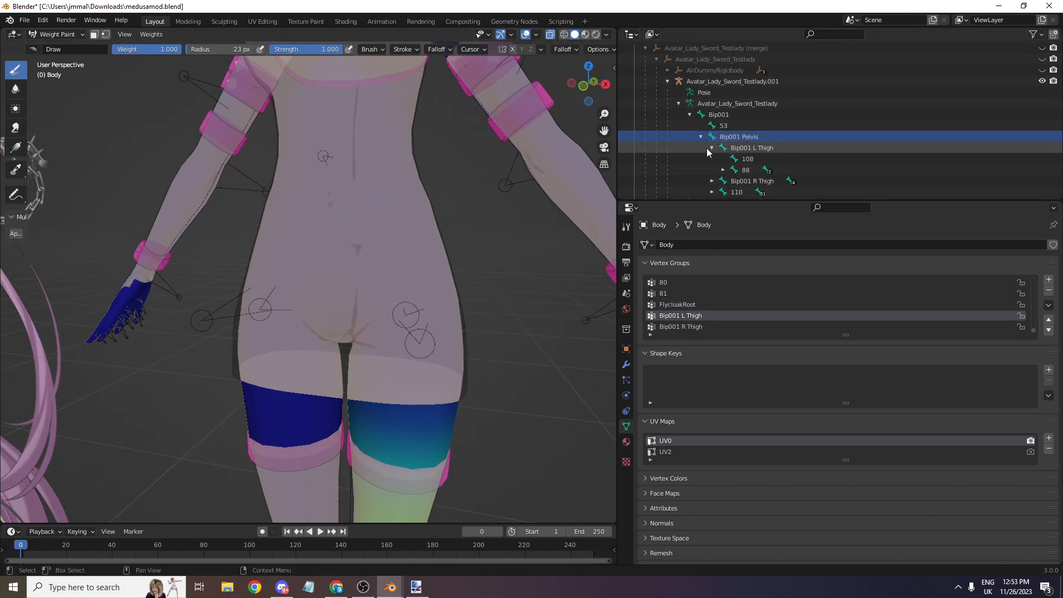
left_click(717, 180)
left_click(724, 170)
scroll(725, 171, "down", 2)
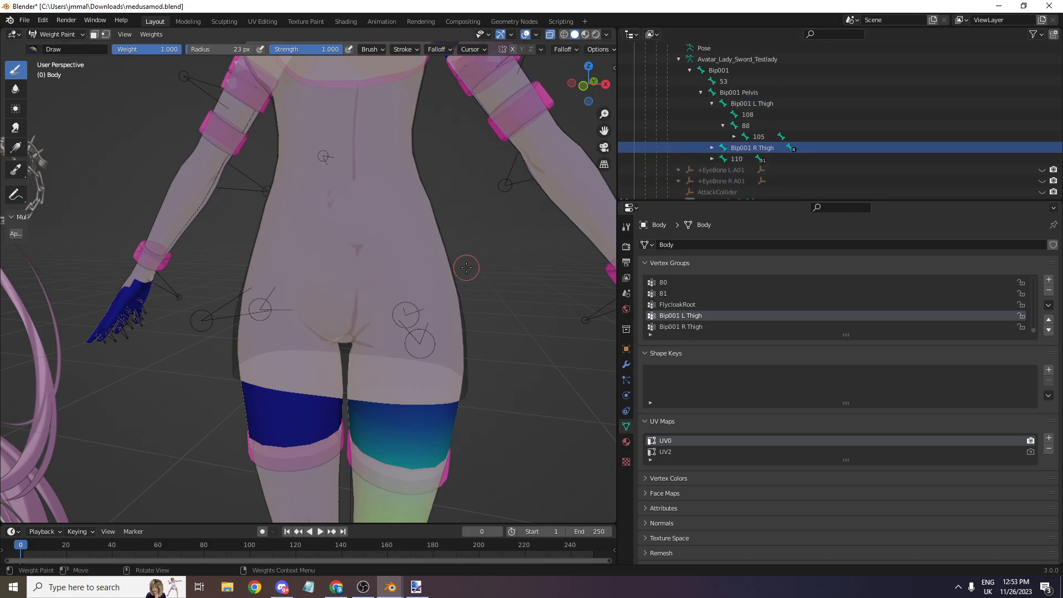
left_click(711, 158)
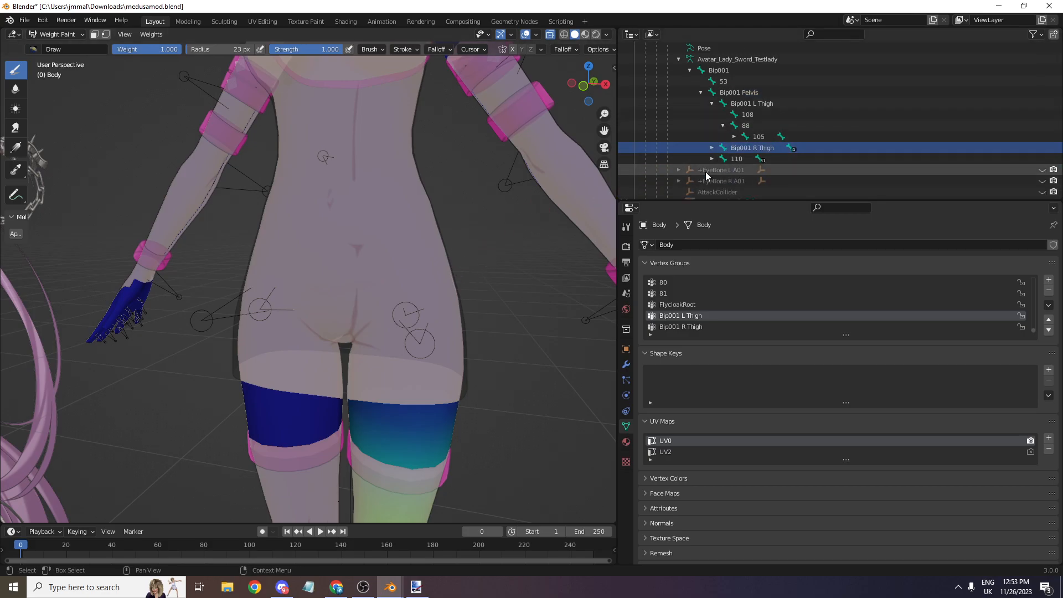
scroll(718, 126, "up", 1)
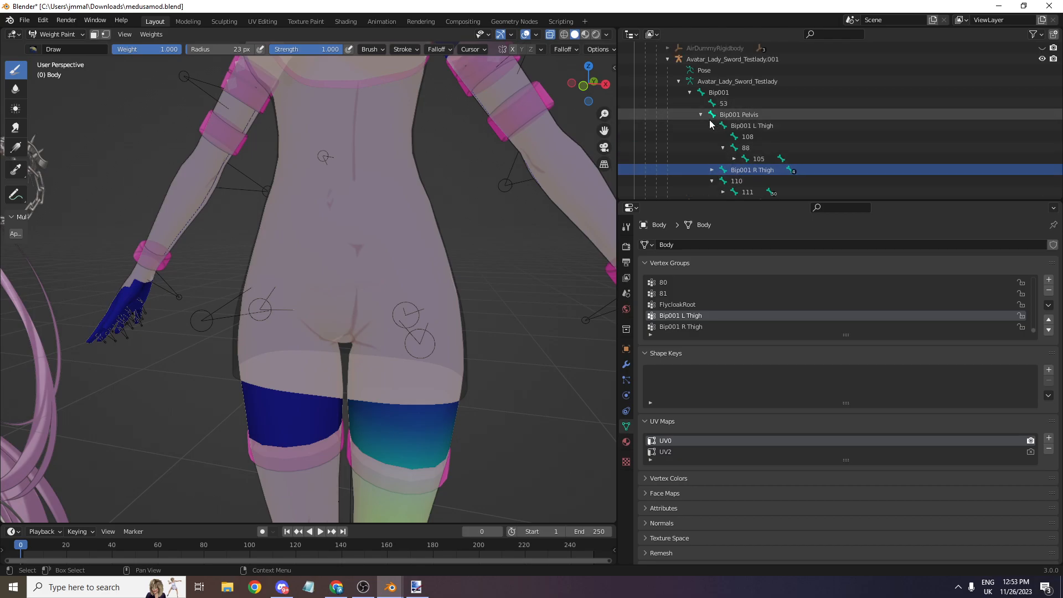
- Switch from the Body mesh to the armature in Edit Mode and select the right hip bone's outer end
scroll(380, 144, "up", 2)
left_click(57, 34)
left_click(71, 51)
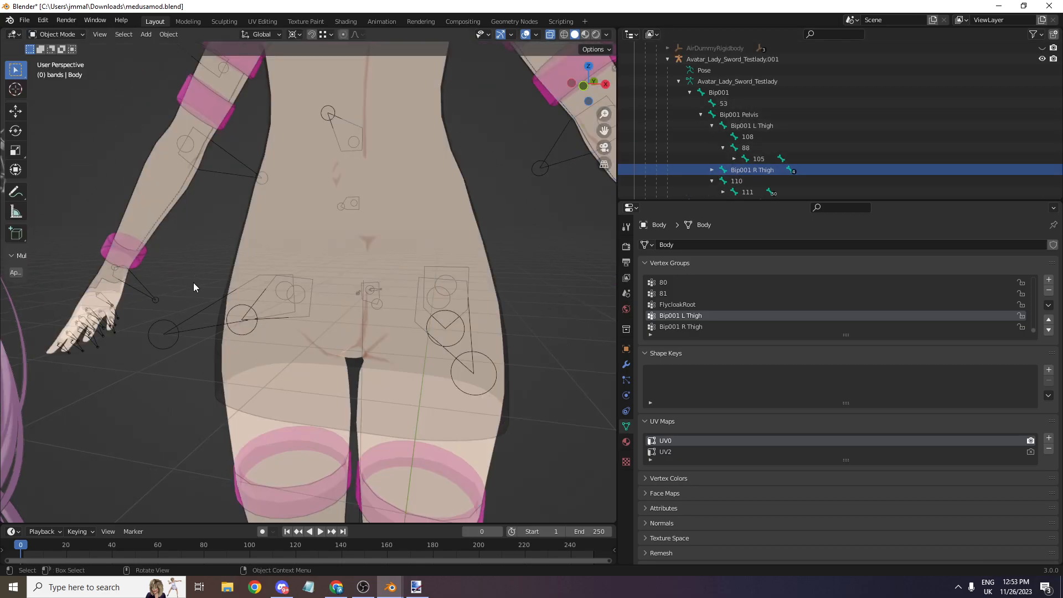
left_click(198, 314)
left_click(57, 35)
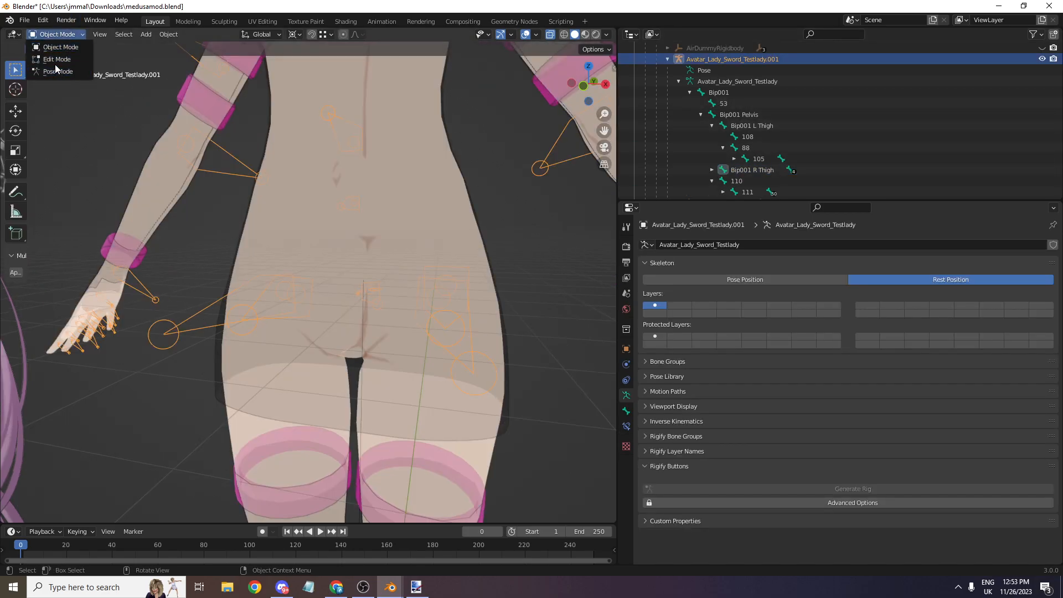
left_click(56, 58)
left_click(163, 334)
- Show the selected right hip bone's relations to check which bone is its parent
left_click(626, 411)
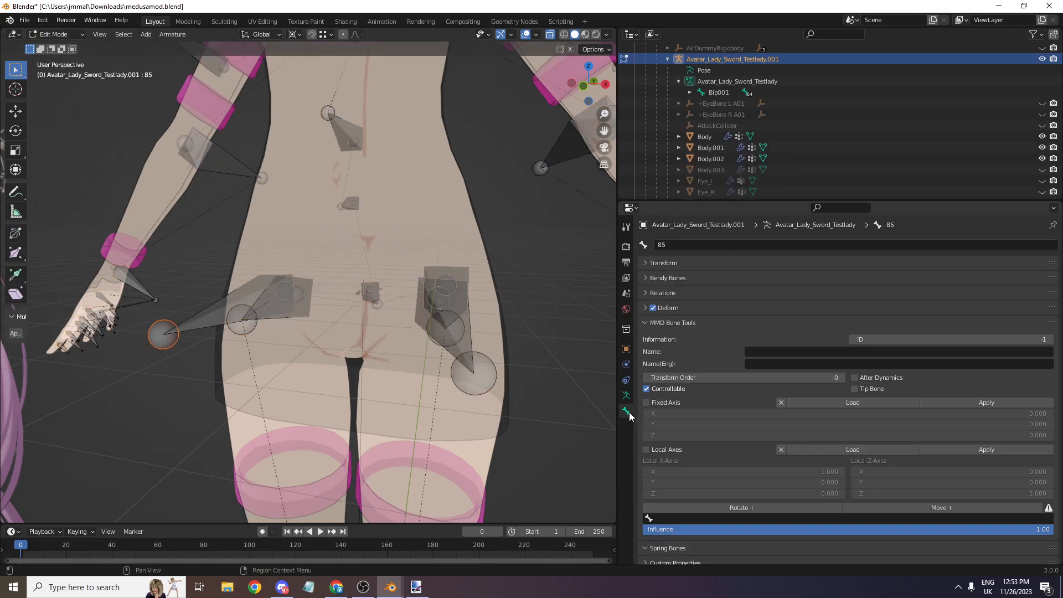
left_click(626, 395)
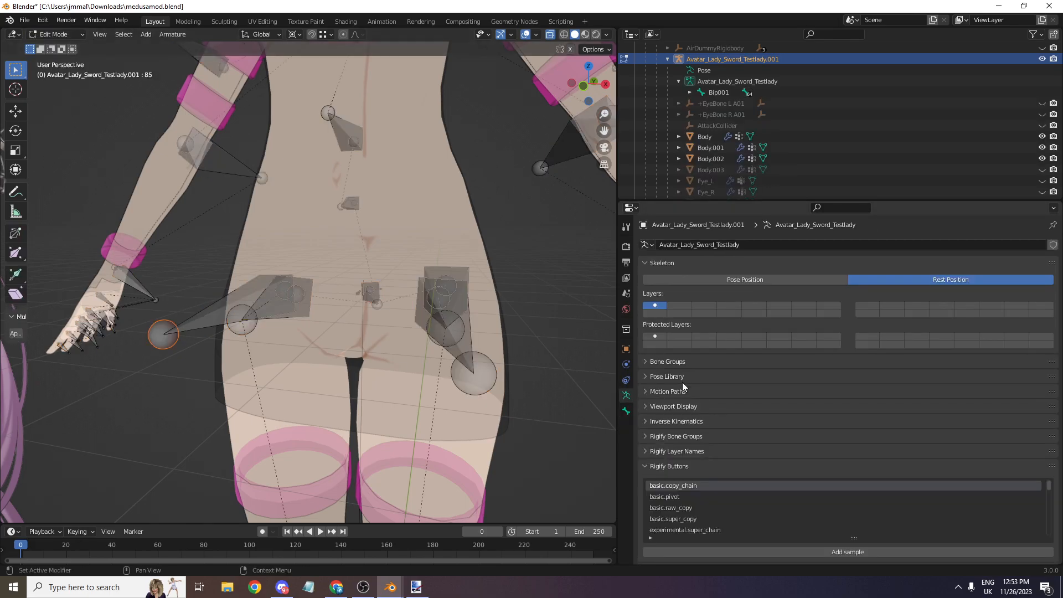
left_click(626, 411)
left_click(688, 296)
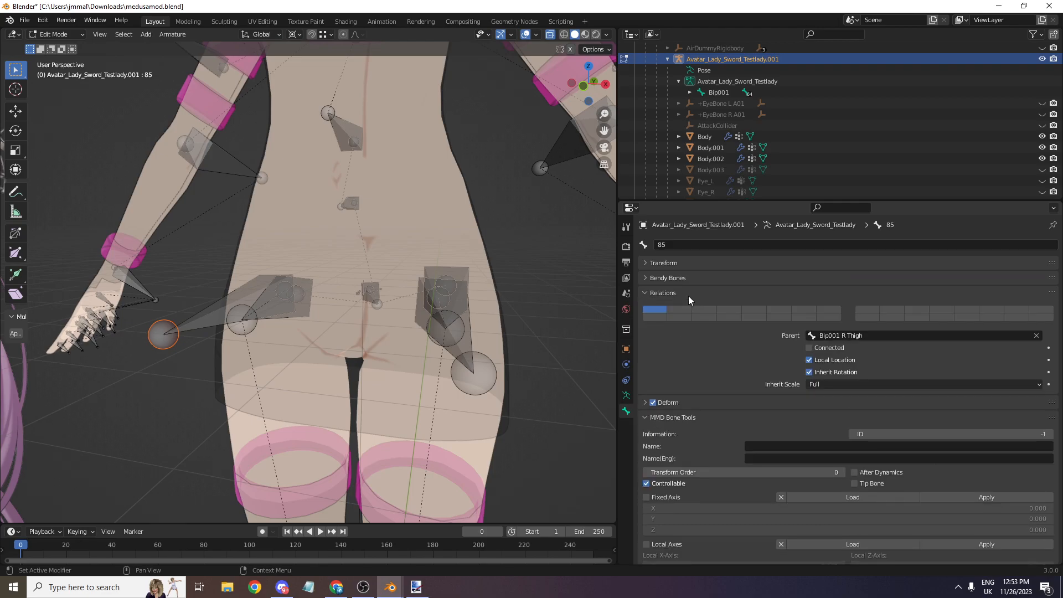
- Select the left and right hip bones and run the bone-simplifying script to merge their weights into their parents
left_click(468, 344)
left_click(239, 322, "shift")
left_click(560, 21)
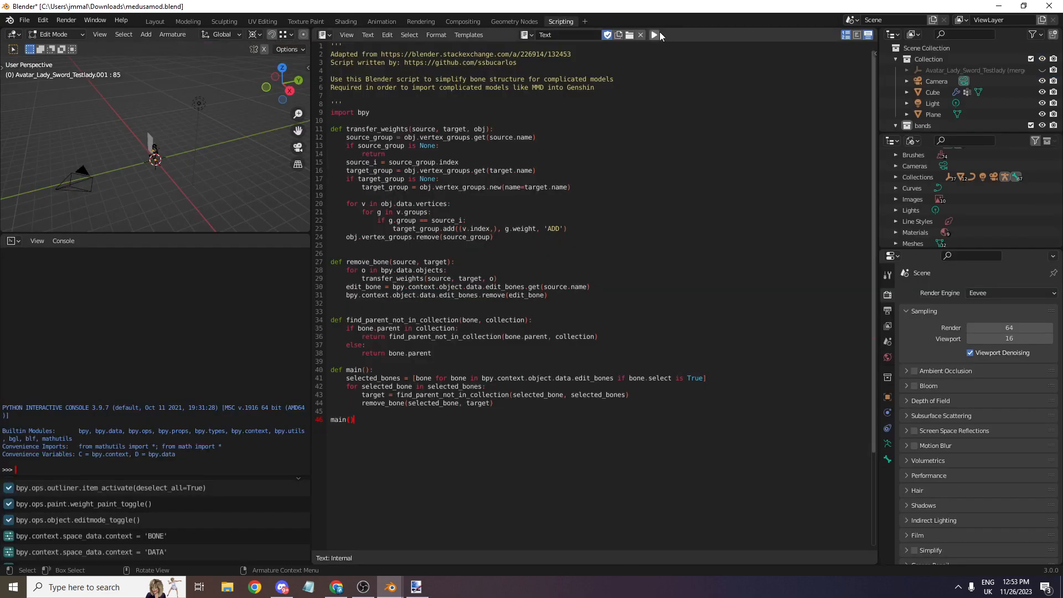
left_click(655, 35)
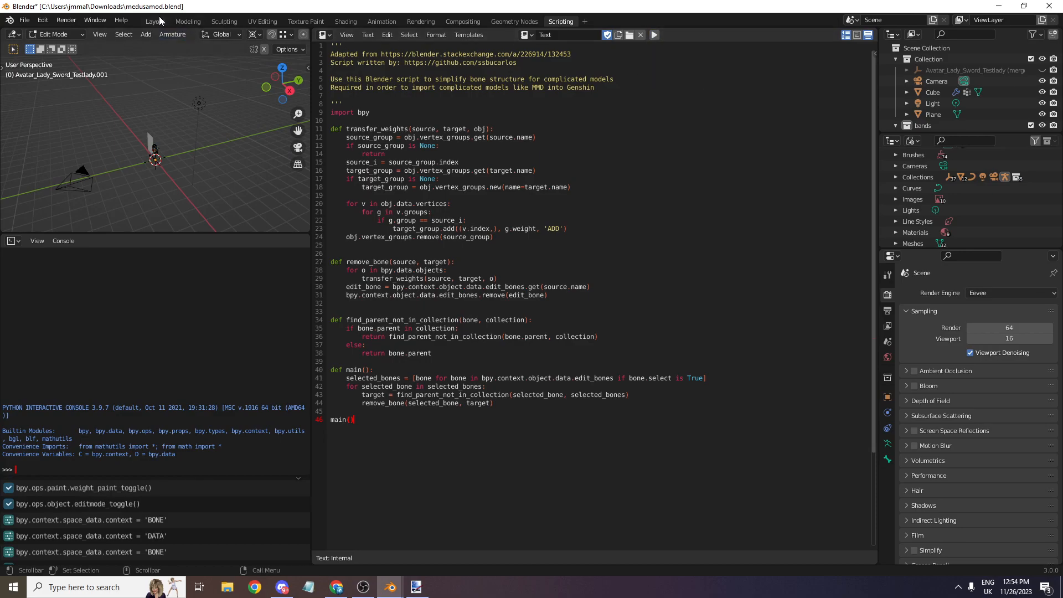
- Find Yelan's right-thigh weight group beside the Medusa armature and rename the armature's right thigh bone to 85
left_click(159, 21)
key("super+Left")
scroll(1004, 316, "up", 16, "ctrl")
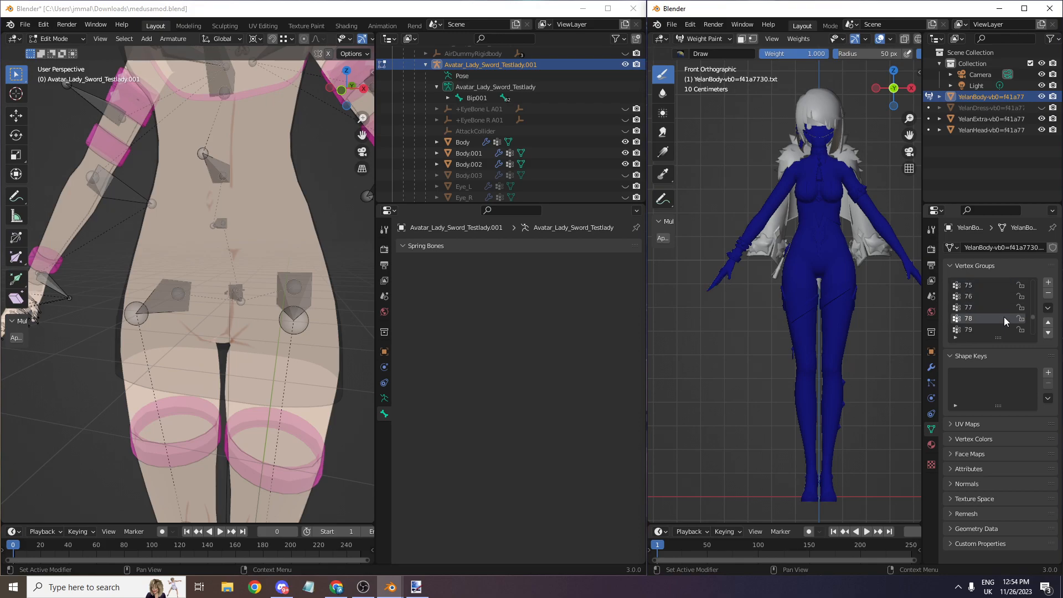
scroll(1004, 316, "down", 7, "ctrl")
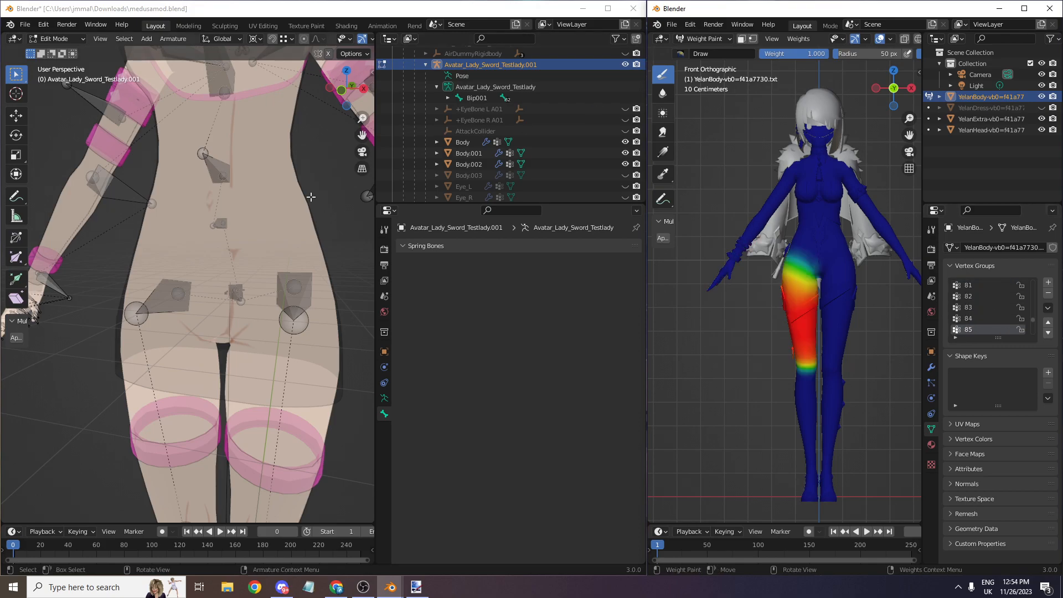
left_click(177, 293)
left_click(472, 249)
type("85")
key("Return")
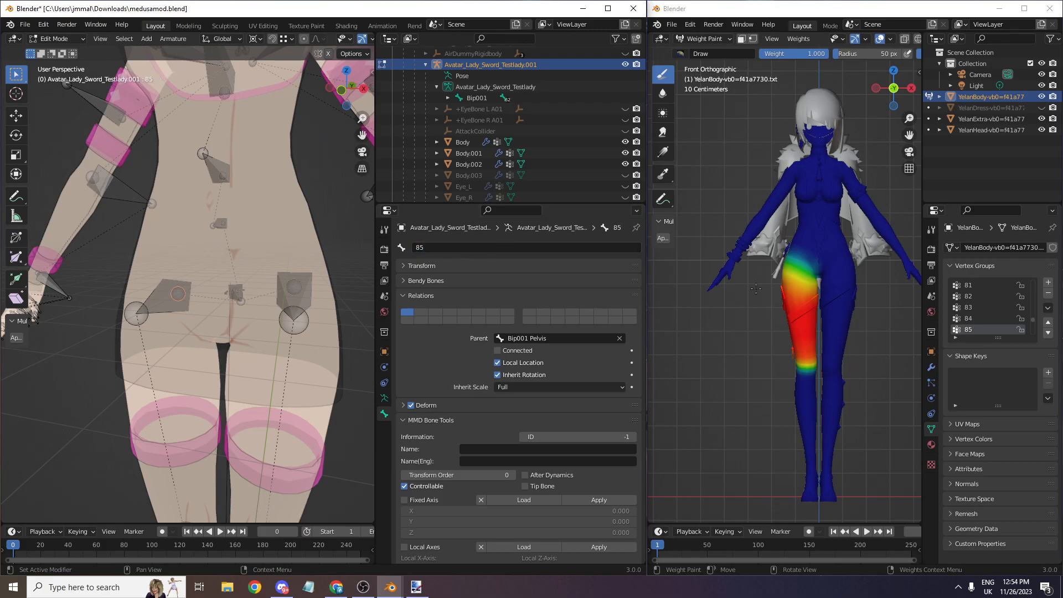
- Find Yelan's left-thigh weight group and rename the armature's left thigh bone to 108
scroll(979, 318, "down", 9, "ctrl")
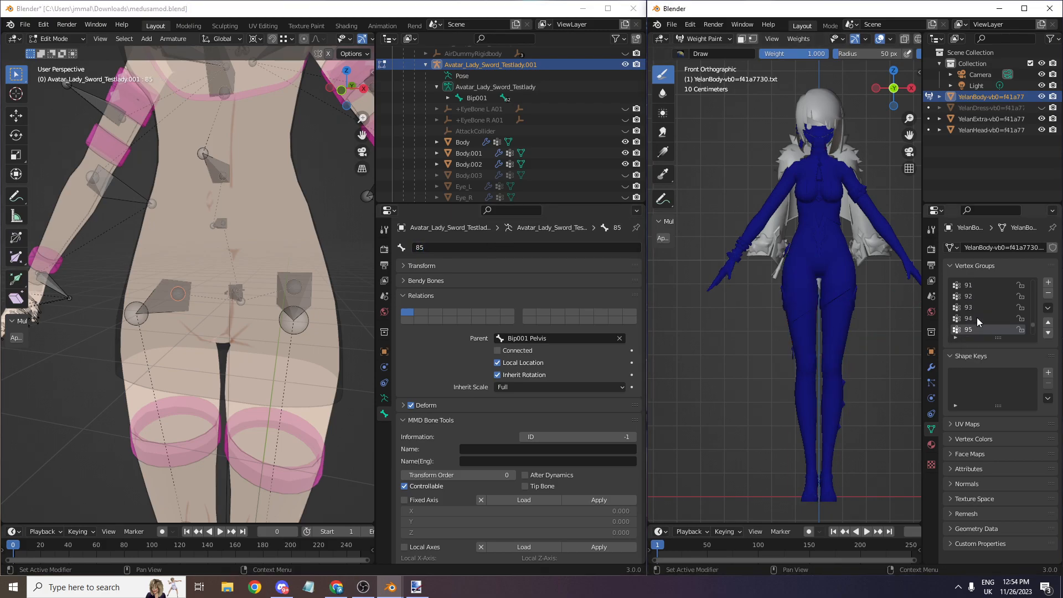
scroll(976, 317, "down", 8, "ctrl")
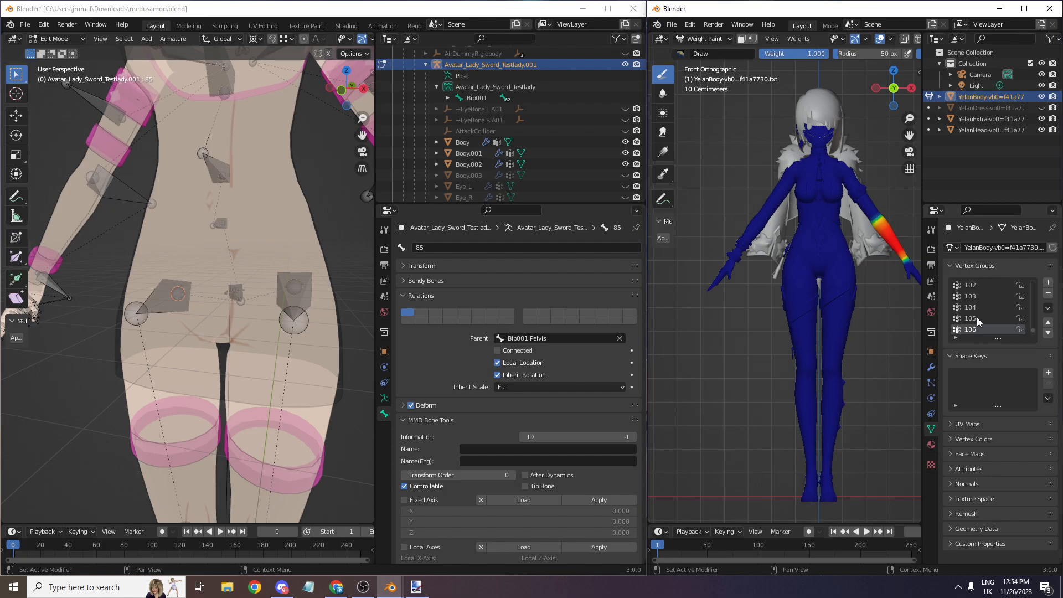
scroll(977, 317, "down", 3, "ctrl")
scroll(977, 317, "up", 1, "ctrl")
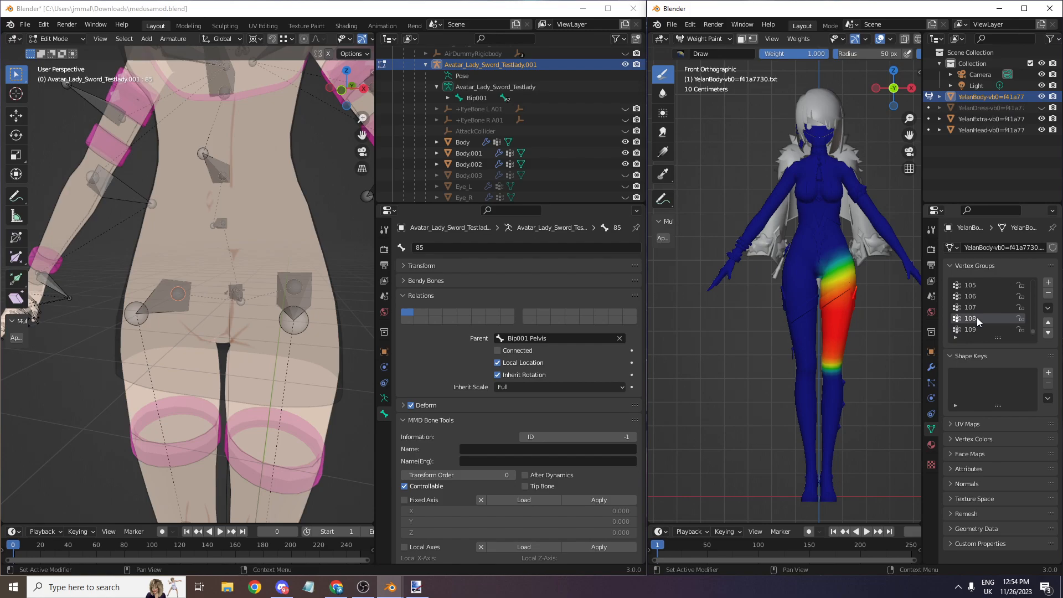
left_click(293, 289)
left_click(443, 248)
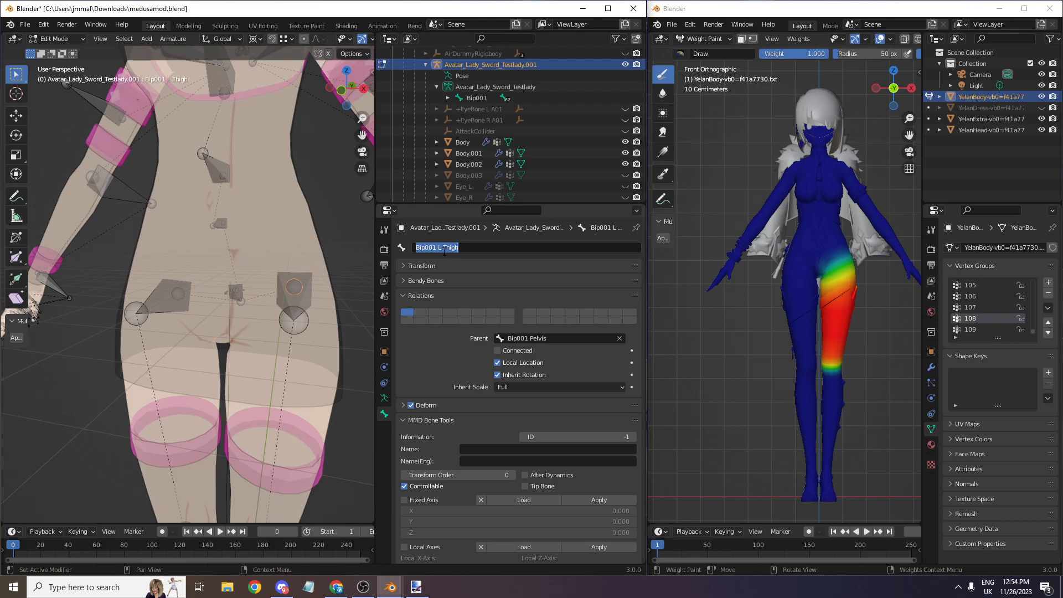
type("108")
key("Return")
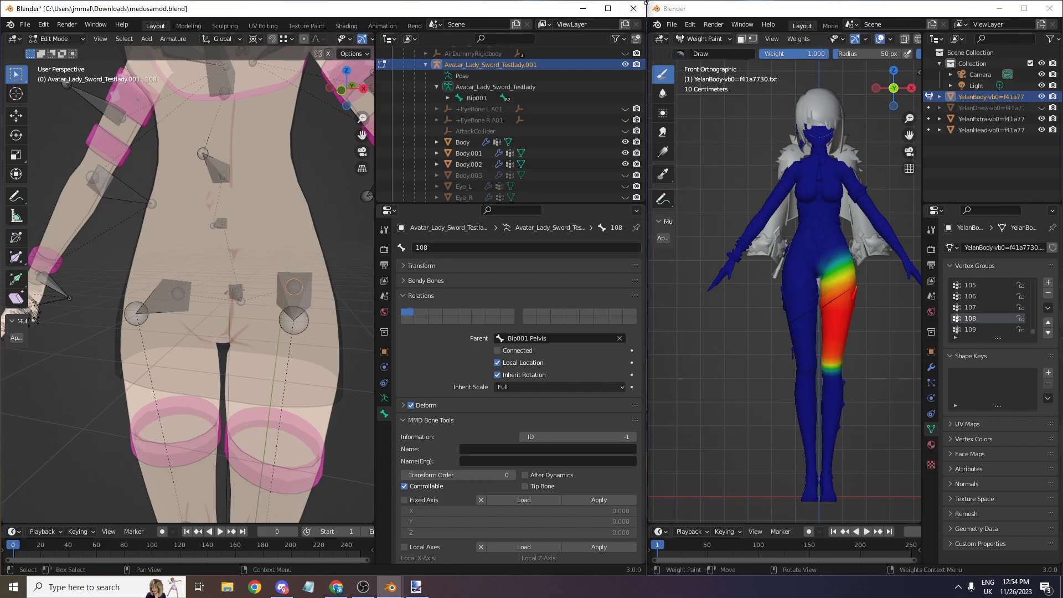
- Enlarge the Medusa project window, leave the armature's Edit Mode and put the Body mesh into Weight Paint mode
left_click(607, 8)
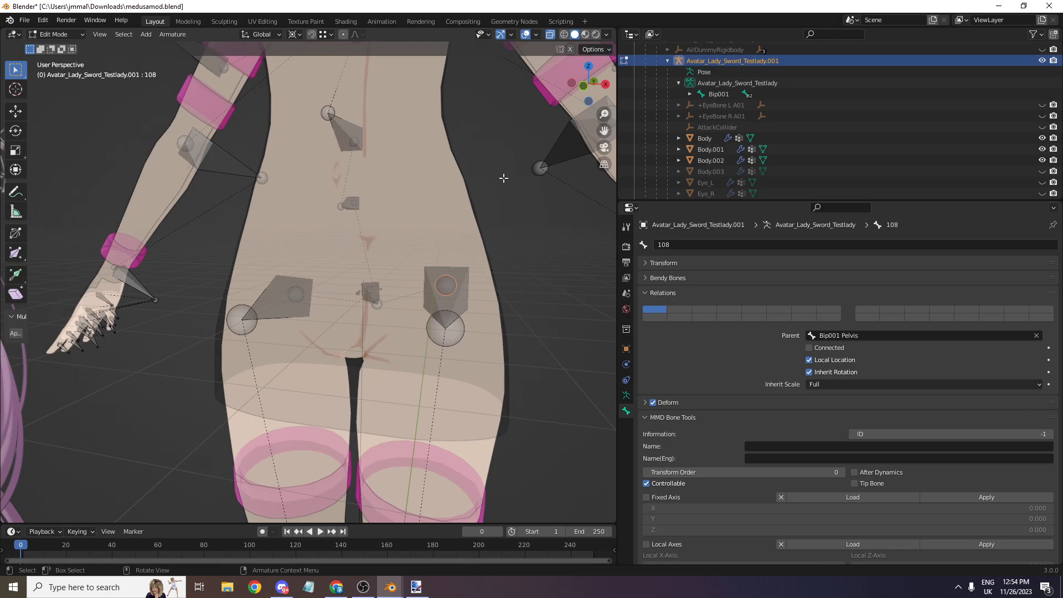
scroll(458, 138, "down", 2)
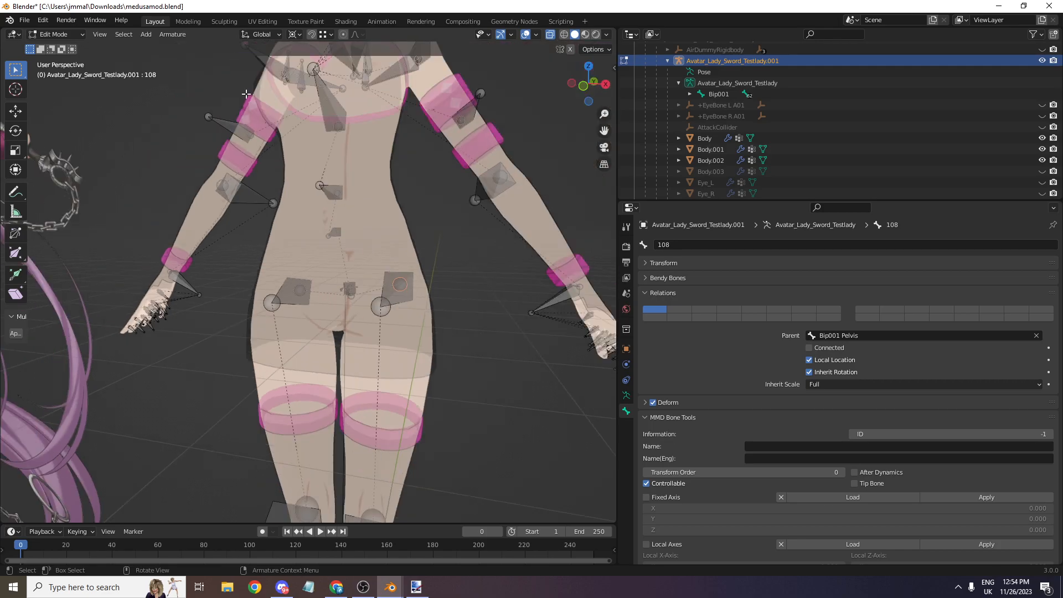
left_click(55, 34)
left_click(61, 47)
left_click(310, 201)
left_click(287, 383)
left_click(263, 381)
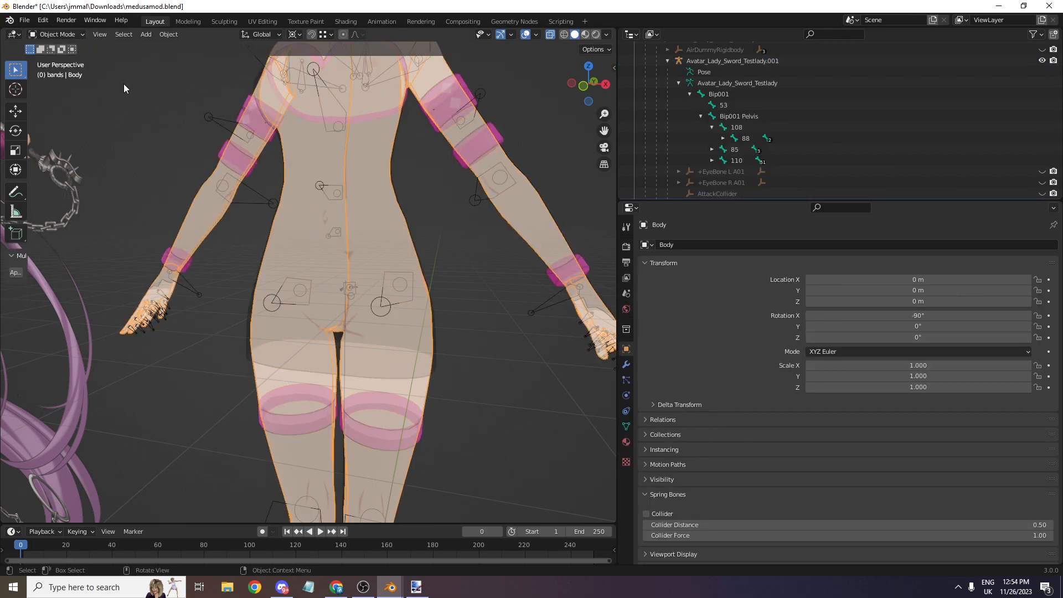
left_click(71, 35)
left_click(55, 95)
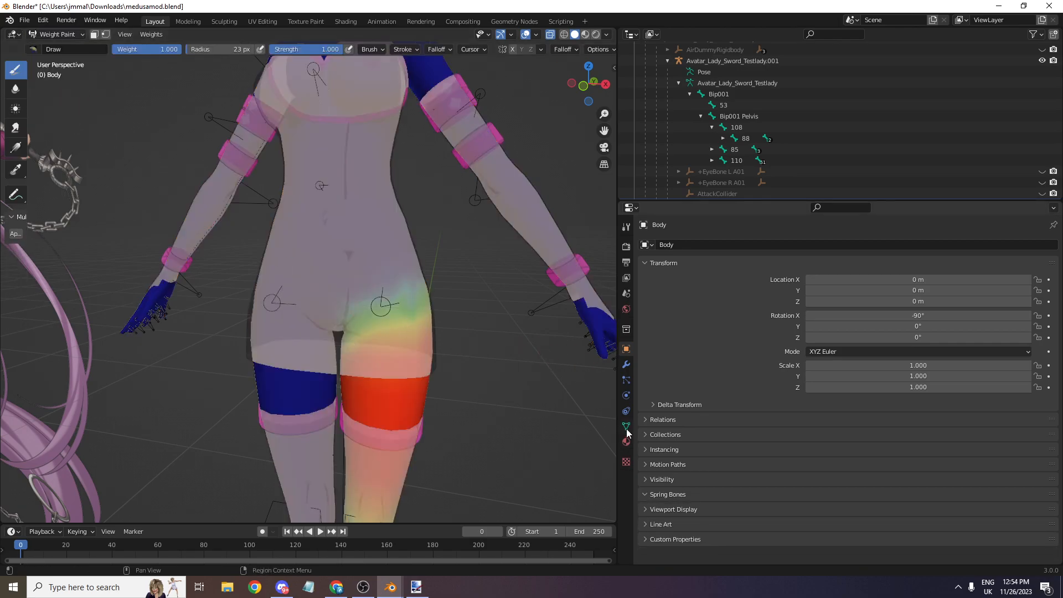
- Display the Body mesh's FlycloakRoot vertex group and examine its weights around the neck and upper back
left_click(626, 426)
left_click(678, 304)
scroll(443, 202, "down", 3)
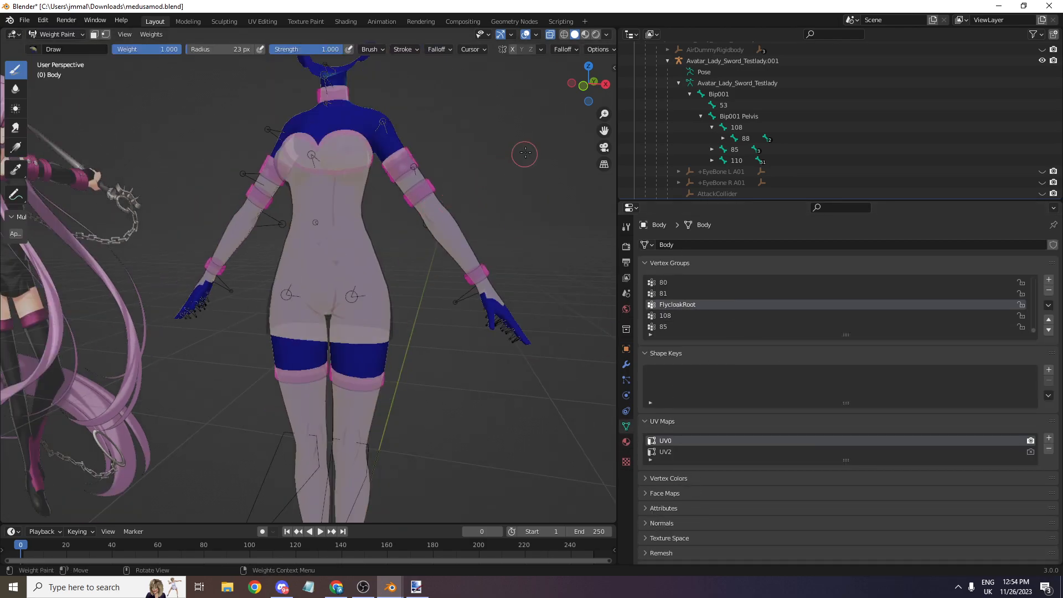
left_click_drag(586, 83, 551, 86)
left_click_drag(604, 130, 639, 340)
scroll(555, 116, "up", 4)
scroll(555, 117, "up", 3)
- Switch from the Body mesh to the armature in Edit Mode and select the FlycloakRoot bone
left_click(55, 34)
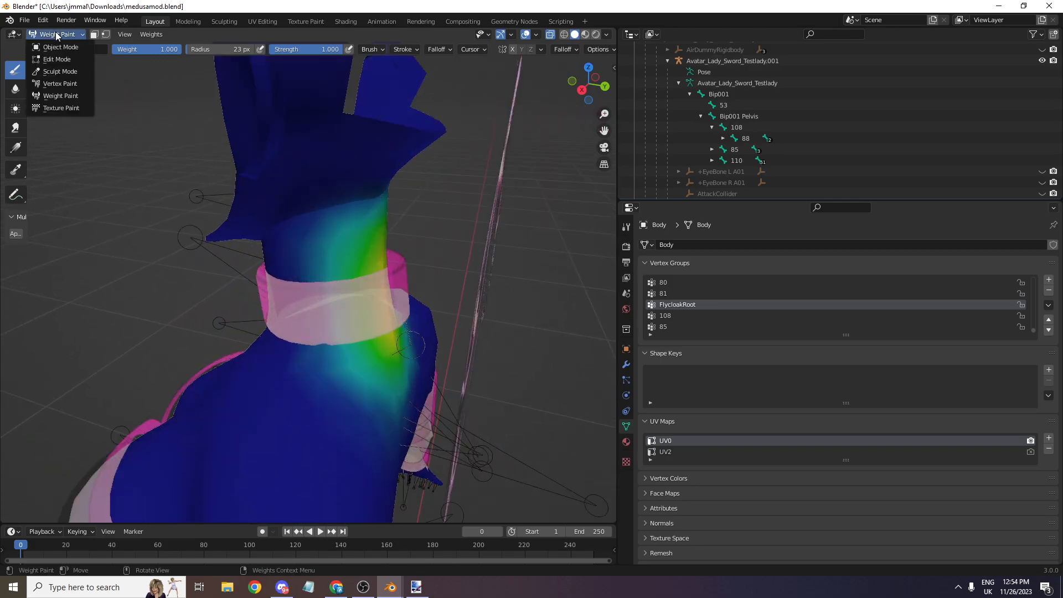
left_click(52, 49)
left_click(56, 34)
left_click(53, 47)
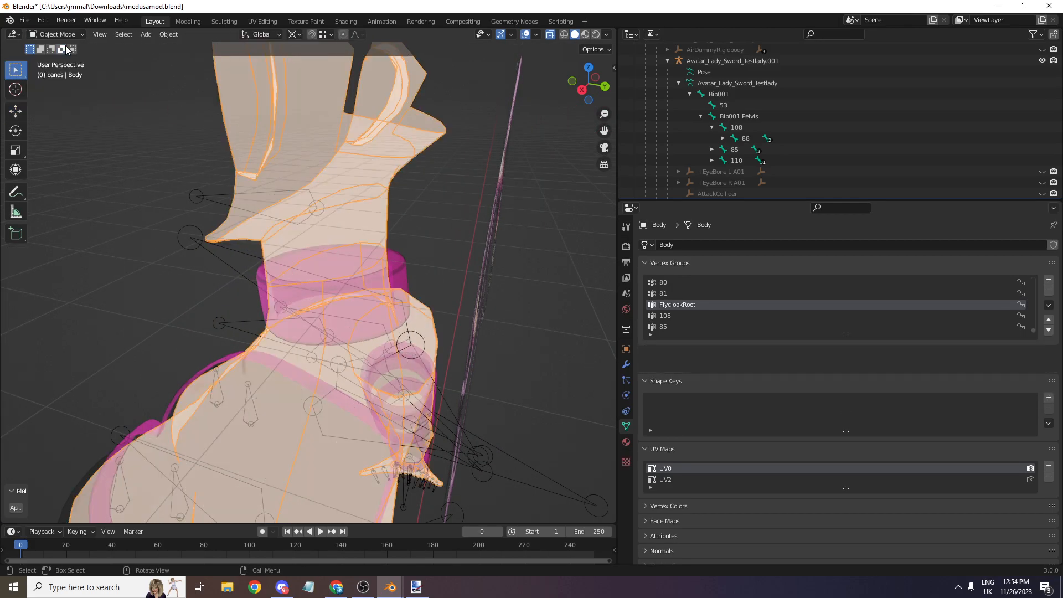
left_click(220, 323)
left_click(55, 35)
left_click(57, 59)
left_click(229, 313)
left_click(250, 317)
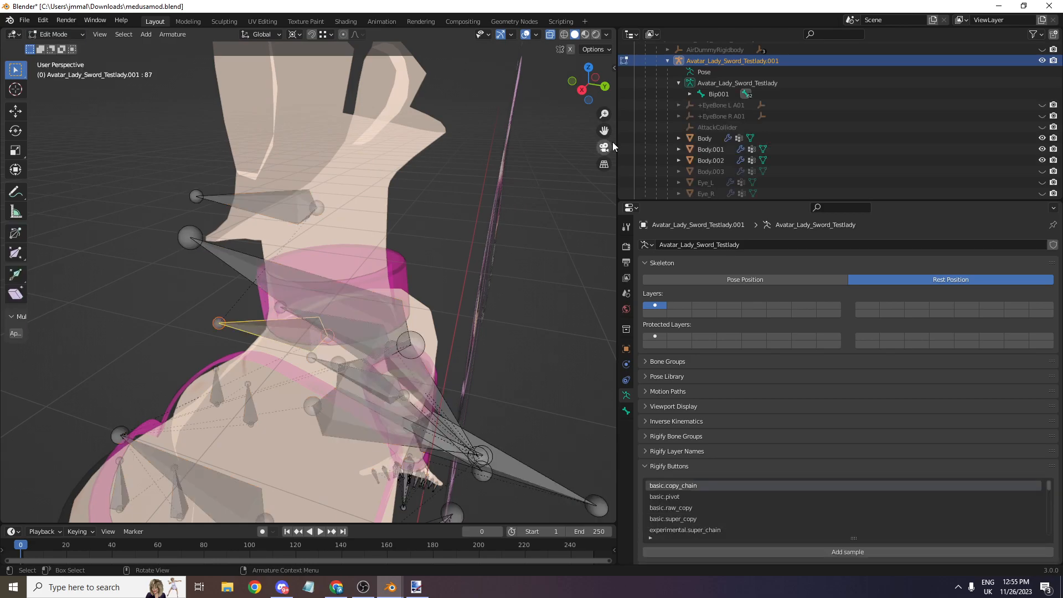
left_click(349, 335)
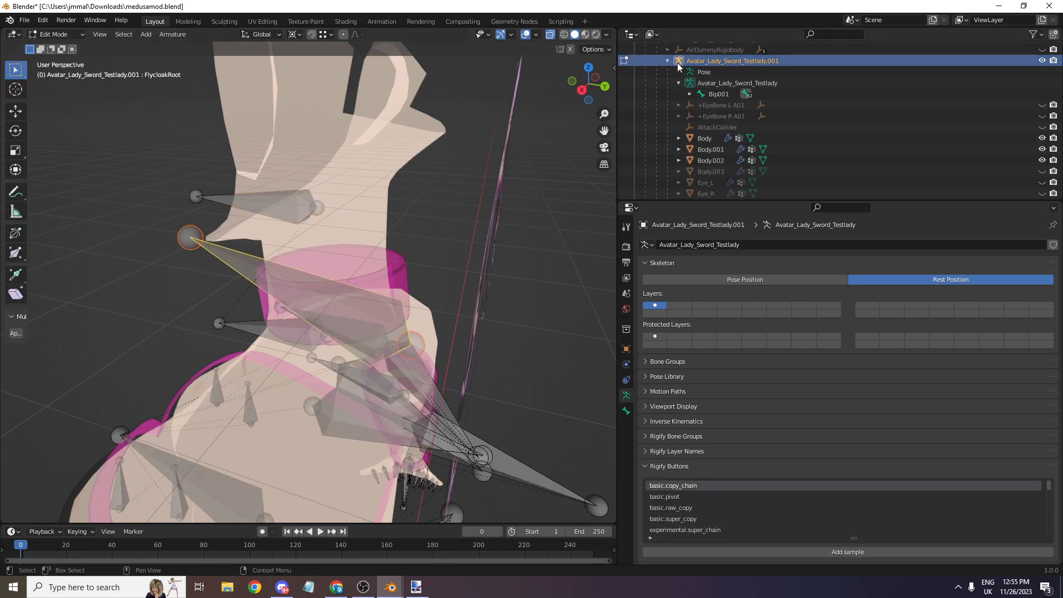
- Expand the armature's bone hierarchy through Bip001 Pelvis, 110, 111 and 112 to find the FlycloakRoot bone's parent
left_click(684, 83)
left_click(691, 94)
left_click(701, 116)
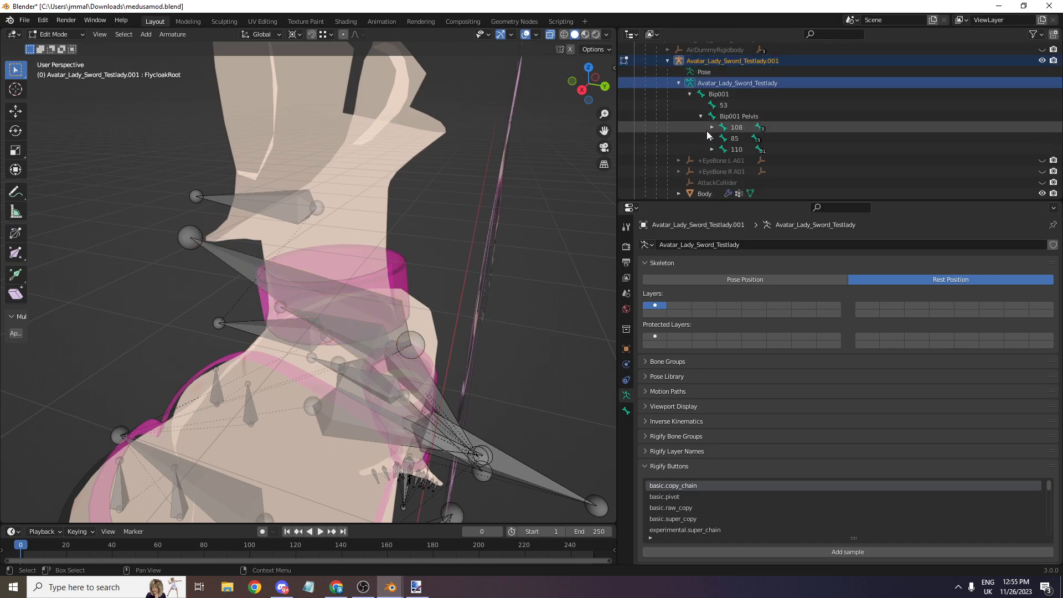
left_click(326, 295)
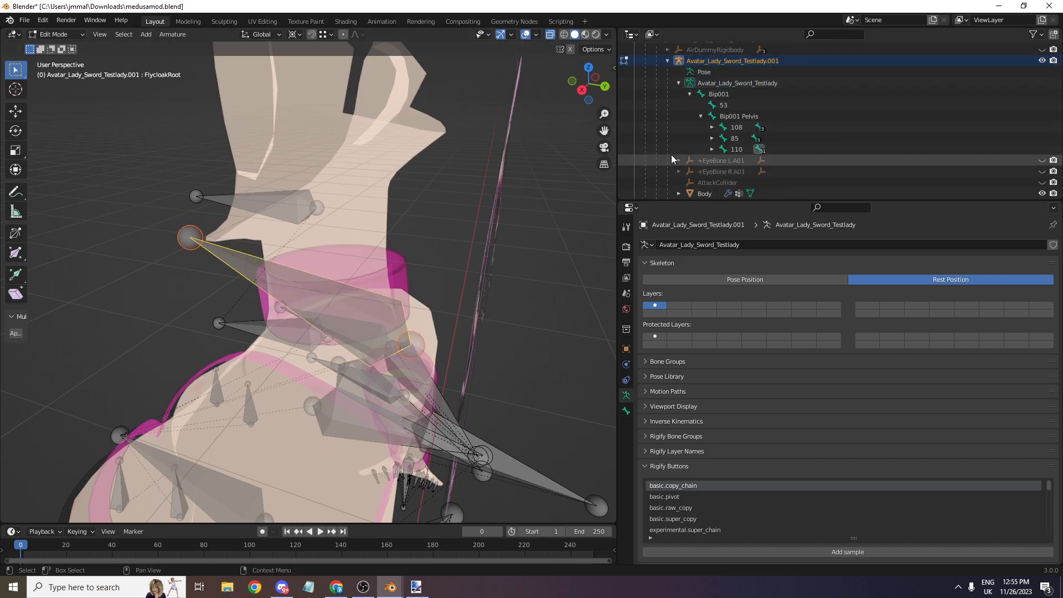
left_click(712, 150)
left_click(723, 161)
left_click(733, 172)
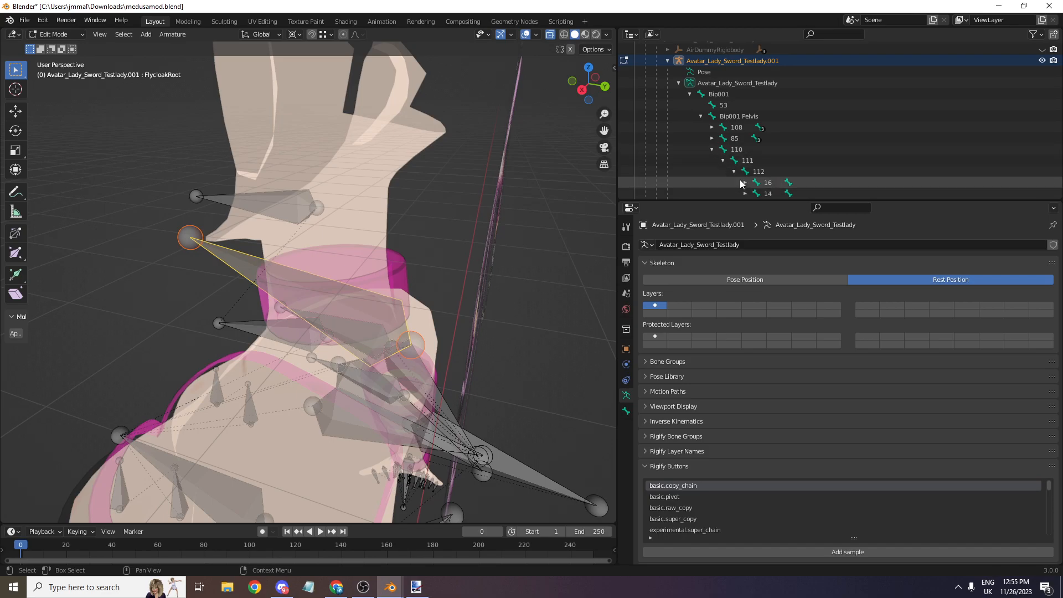
scroll(752, 159, "down", 4)
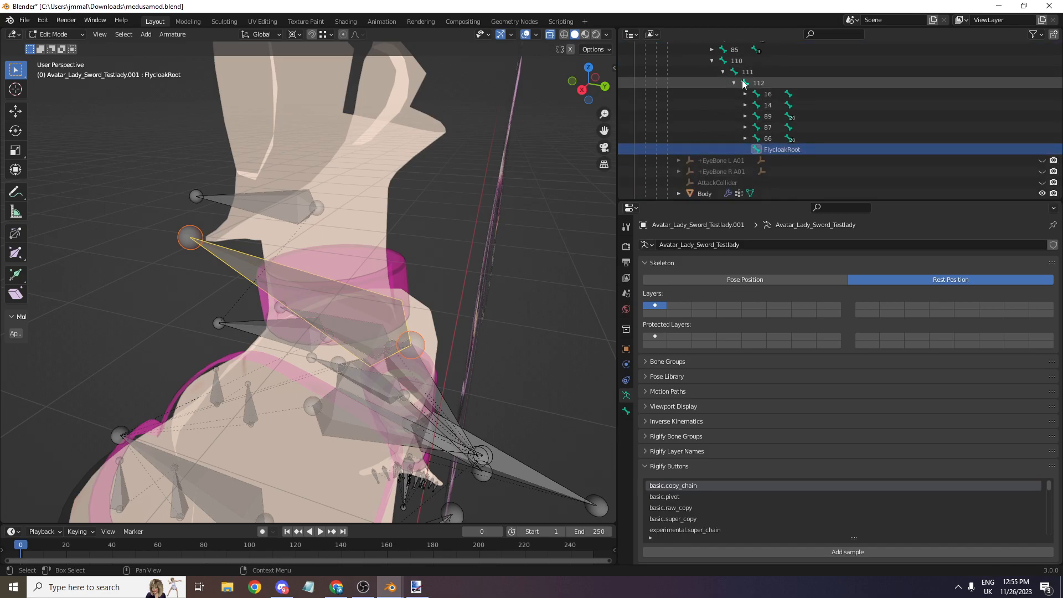
- Run the bone-simplifying script to merge FlycloakRoot's weights into its parent bone, and return the armature to Object Mode
left_click_drag(589, 83, 554, 86)
left_click(560, 21)
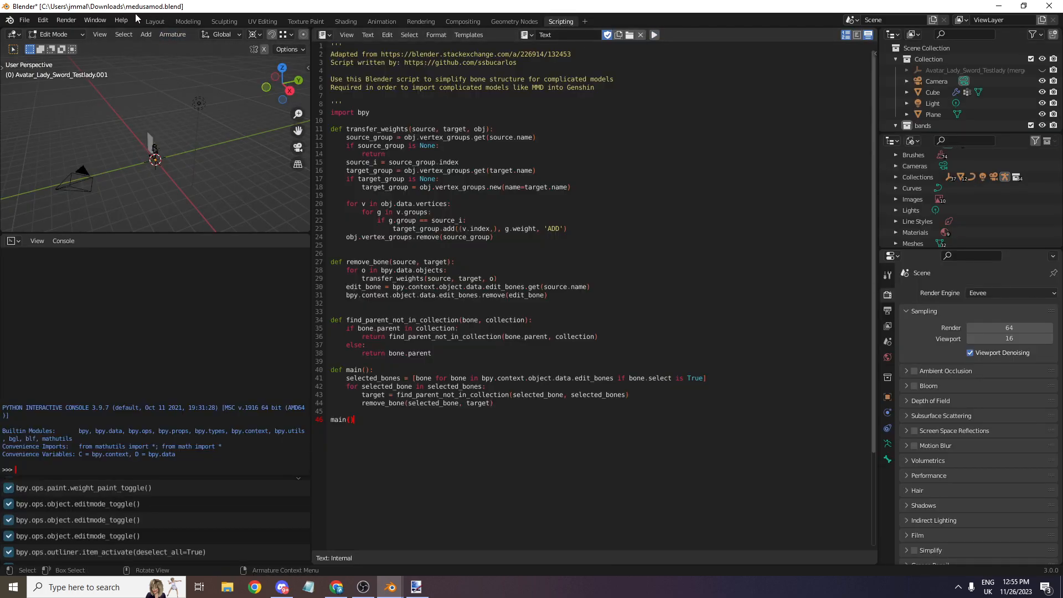
left_click(154, 21)
scroll(287, 85, "up", 2)
left_click(52, 34)
left_click(56, 48)
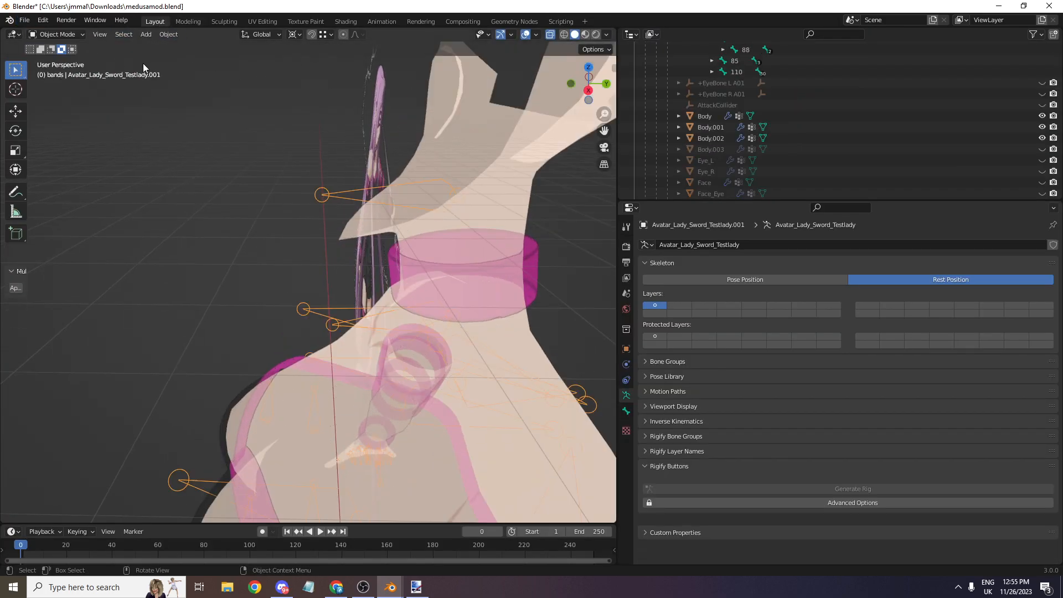
- Show the whole model in front orthographic view with X-ray display turned off
scroll(500, 127, "down", 5)
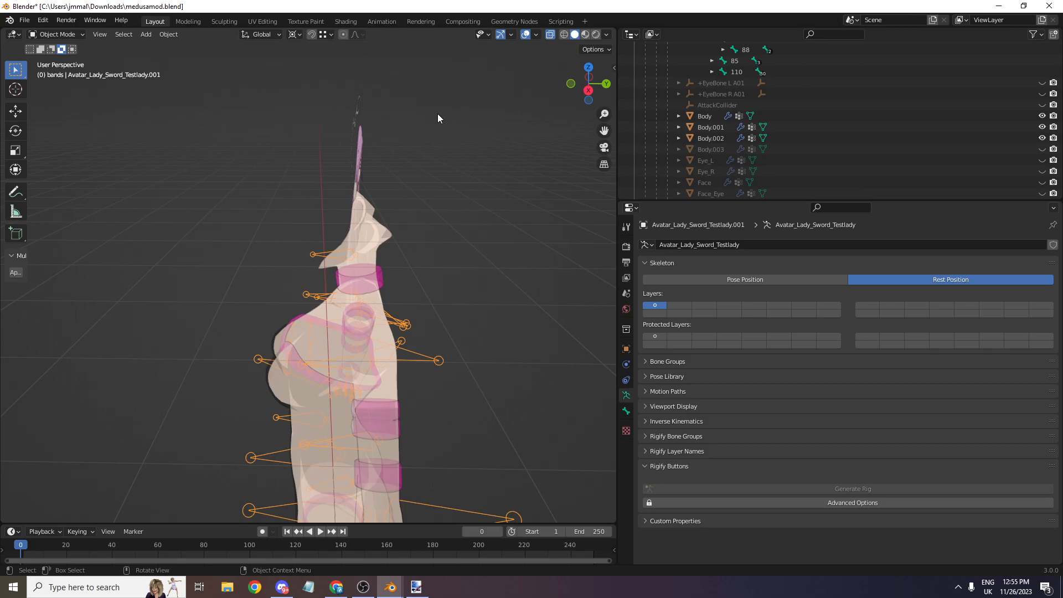
left_click(571, 84)
scroll(457, 174, "up", 2)
left_click(549, 34)
scroll(573, 111, "down", 3)
left_click_drag(604, 130, 567, 49)
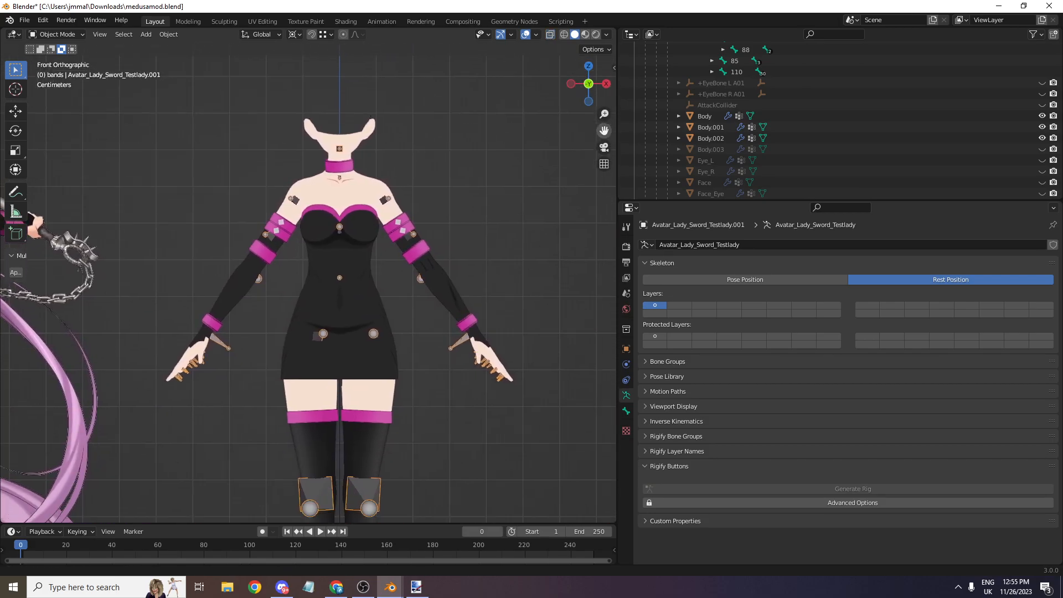
- Compare the UV maps of the dress and sleeves, and rename the dress mesh's UV map to TEXCOORD.xy
scroll(378, 278, "up", 3)
left_click(377, 277)
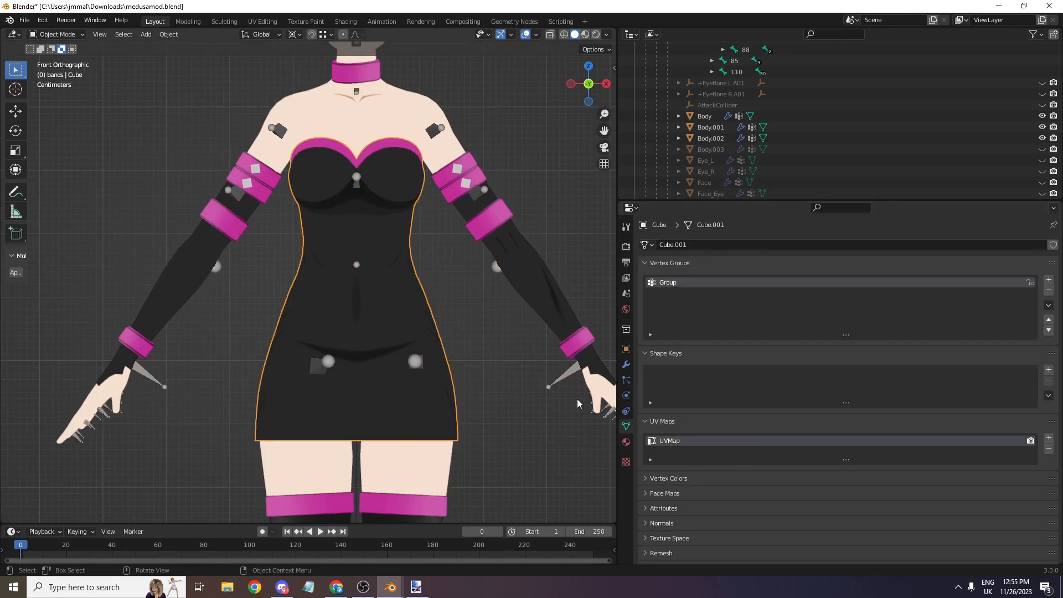
left_click(467, 237)
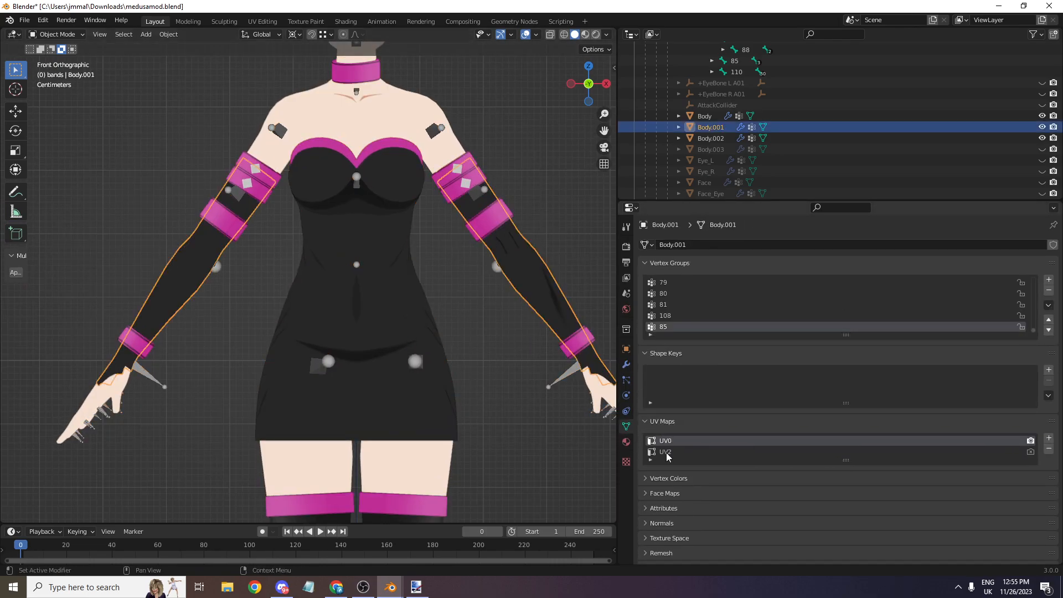
left_click(398, 321)
double_click(704, 441)
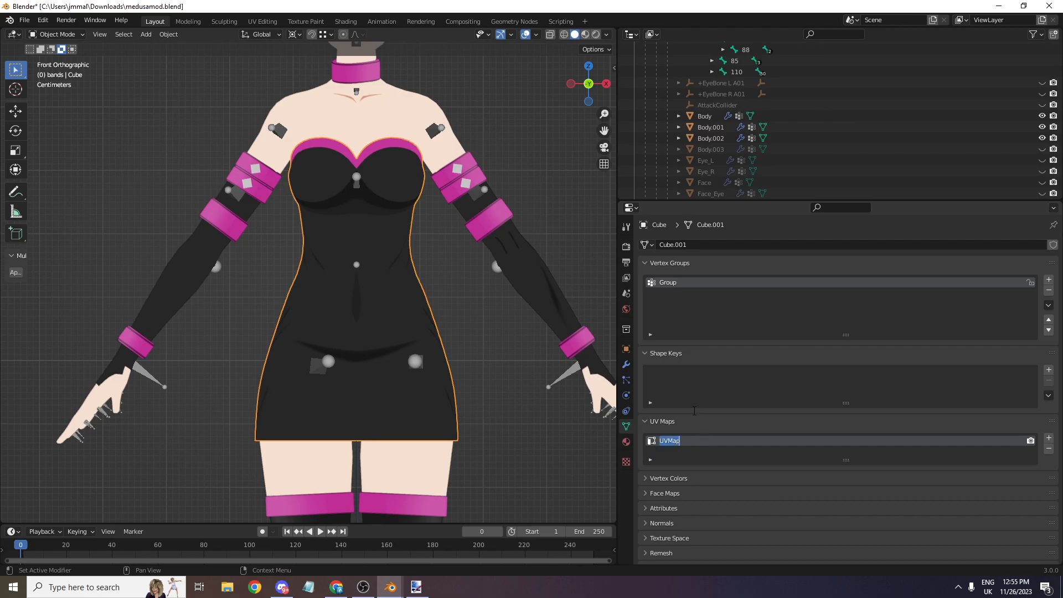
type("T")
left_click(658, 414)
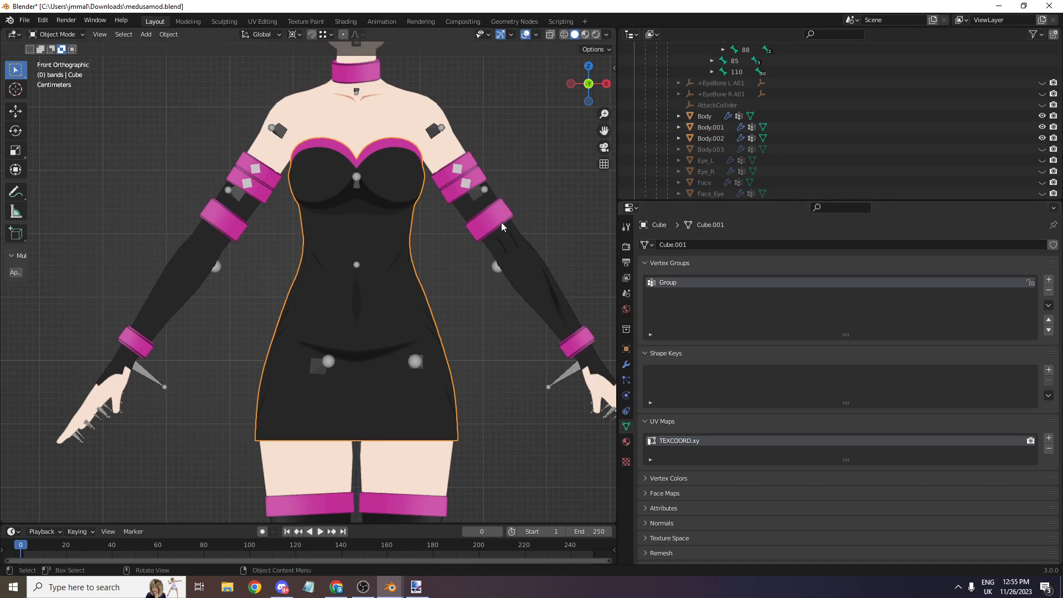
- Check the UV map names of the bands and stockings, and rename the Body.001 sleeves' first UV map to TEXCOORD.xy
left_click(498, 220)
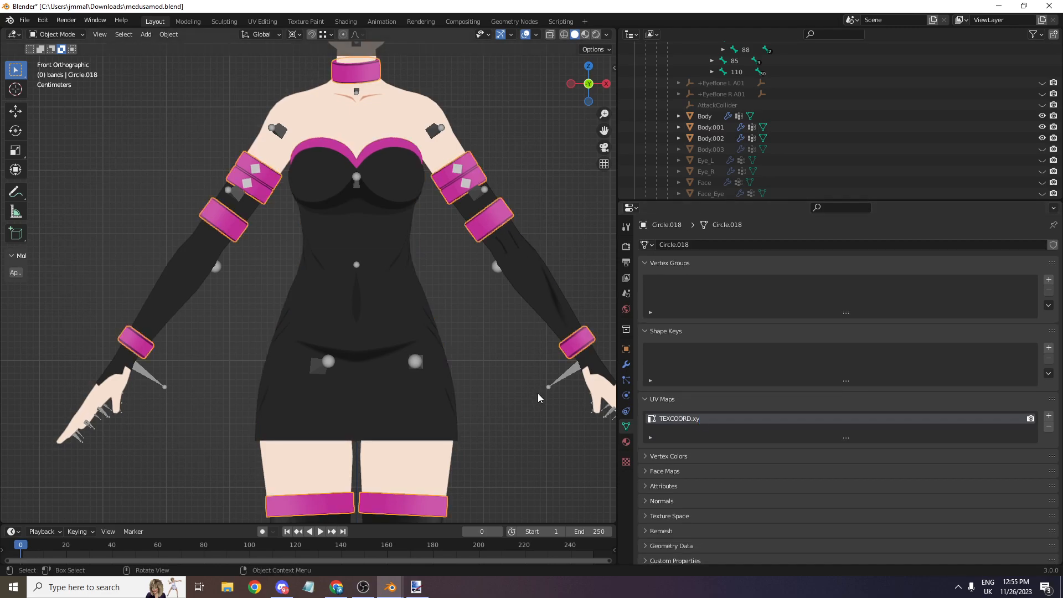
scroll(367, 503, "down", 2)
left_click(366, 503)
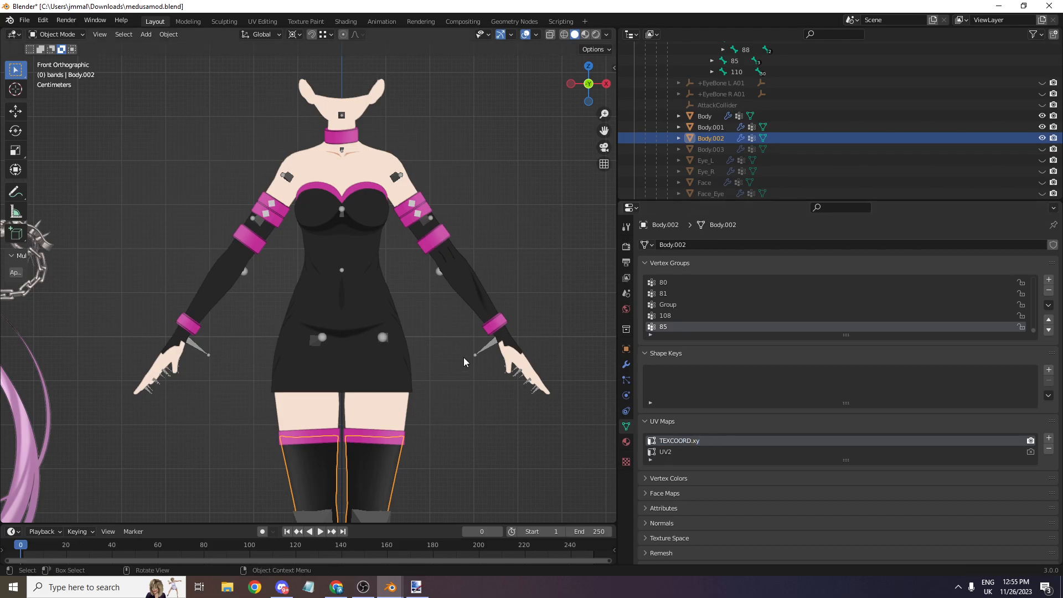
left_click(469, 300)
double_click(697, 441)
type("TEXCOORD.xy")
key("Return")
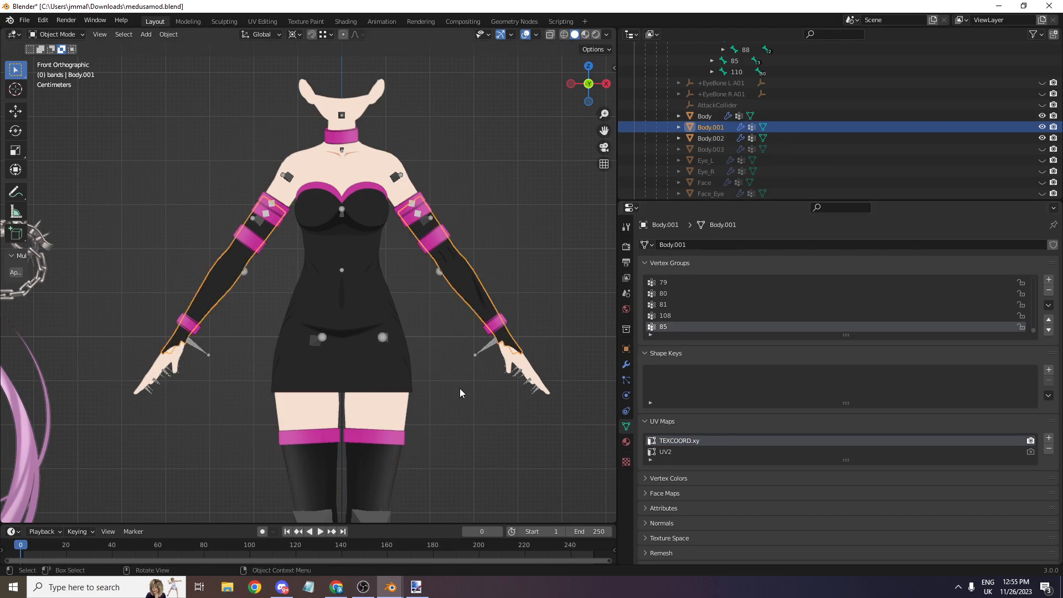
- Select the sleeves, stockings, bands and dress together, and check the modifiers, ending on the Body mesh's Armature modifier
scroll(496, 402, "up", 3)
scroll(470, 377, "down", 4)
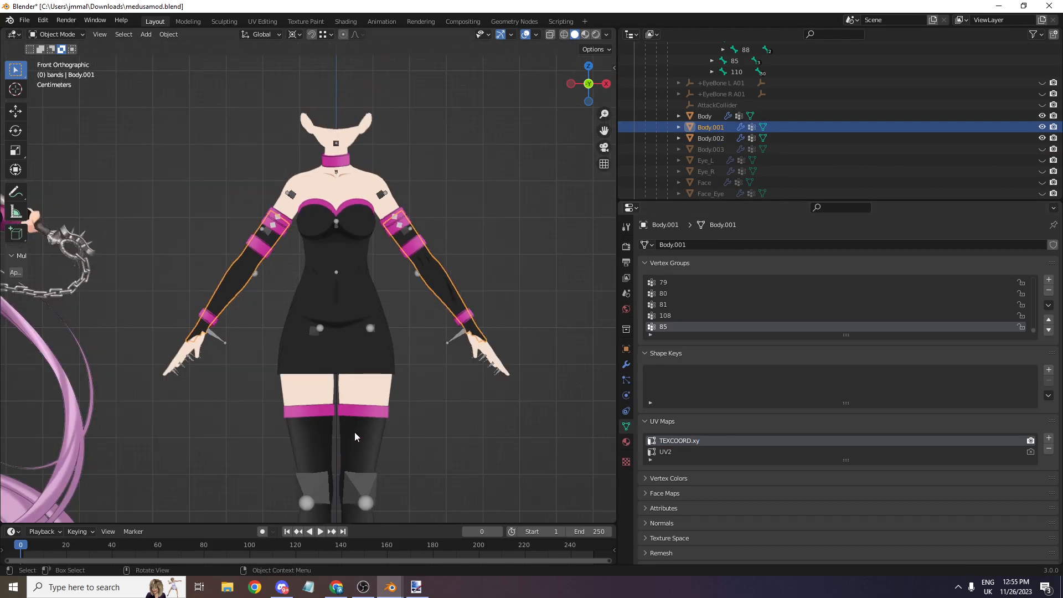
left_click(356, 432, "shift")
left_click(363, 414, "shift")
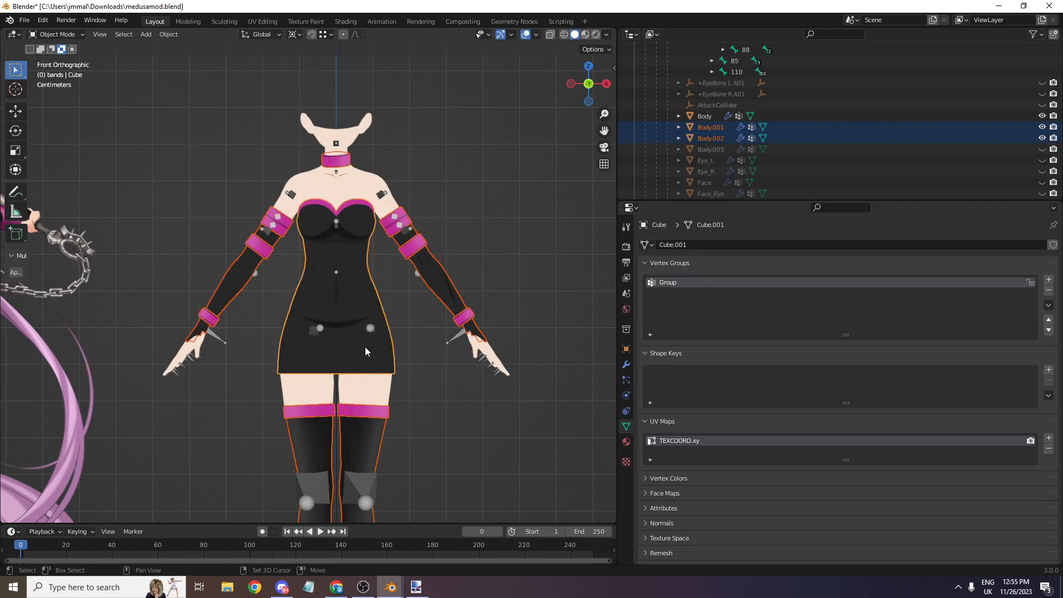
scroll(368, 330, "up", 2)
scroll(368, 331, "up", 1)
left_click(626, 364)
left_click(377, 303)
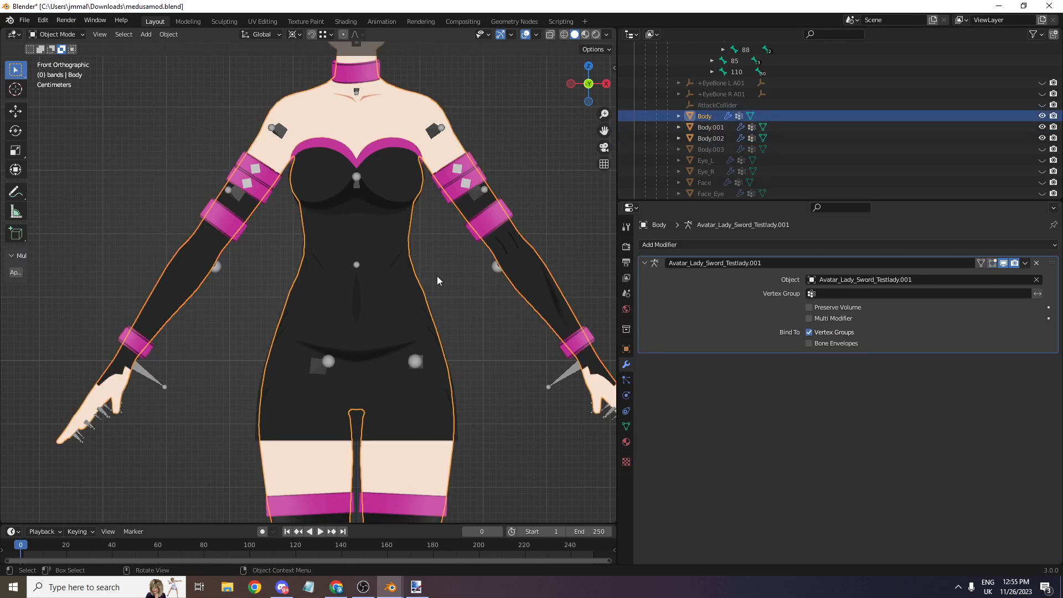
scroll(387, 277, "down", 3)
left_click(414, 254, "shift")
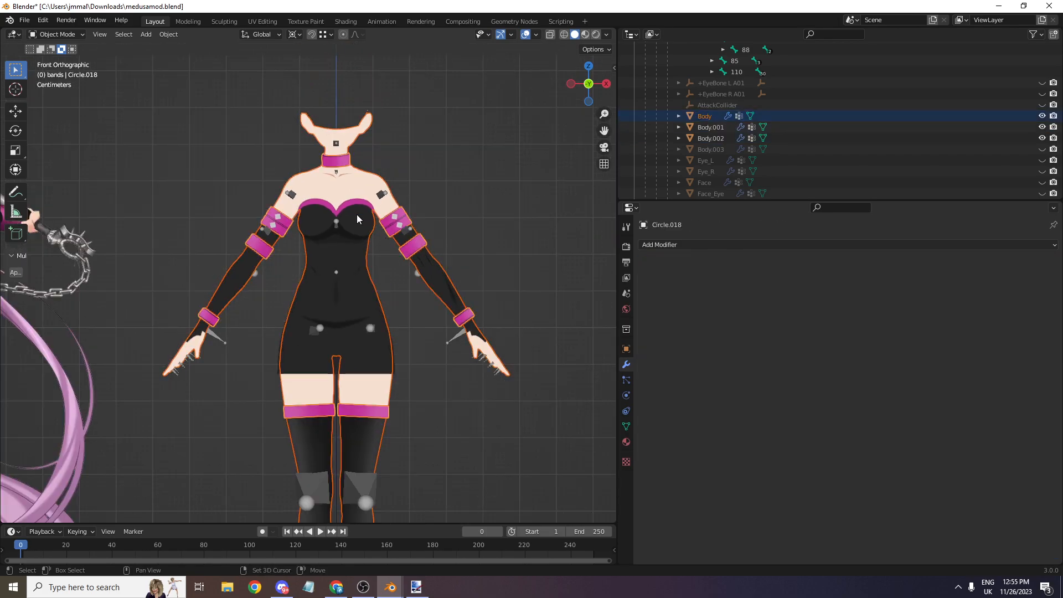
scroll(345, 192, "up", 2)
scroll(357, 387, "down", 1)
scroll(344, 420, "down", 2)
scroll(326, 396, "up", 2)
scroll(309, 371, "up", 3)
left_click_drag(587, 83, 575, 86)
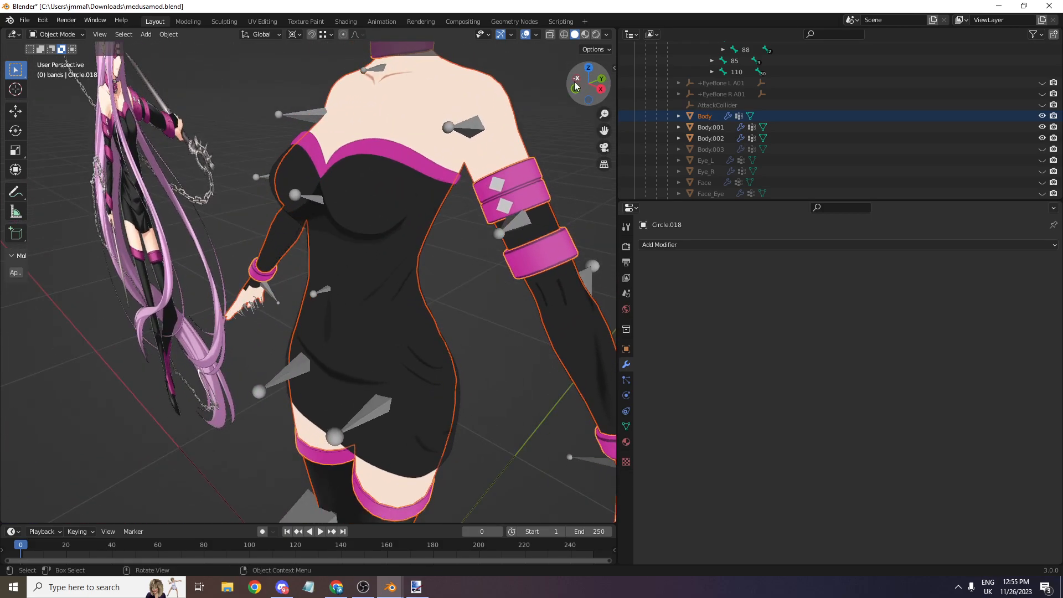
- Select the bands, sleeves, stockings and dress together and duplicate them in place
left_click(487, 202)
left_click(485, 207)
left_click(552, 291, "shift")
scroll(432, 365, "down", 1)
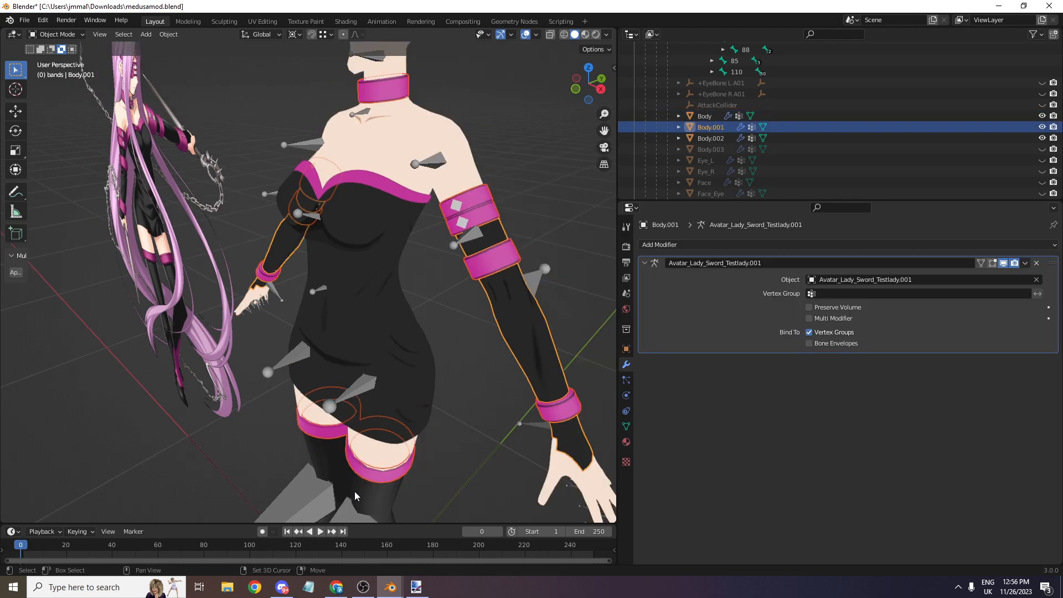
left_click(356, 494, "shift")
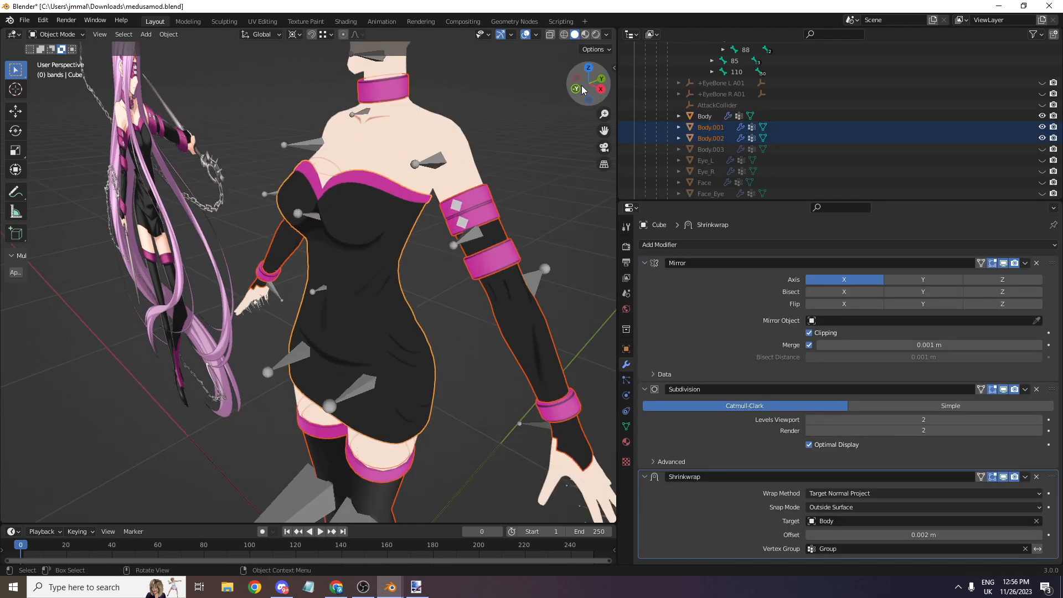
left_click(582, 86)
key("shift+d")
right_click(545, 187)
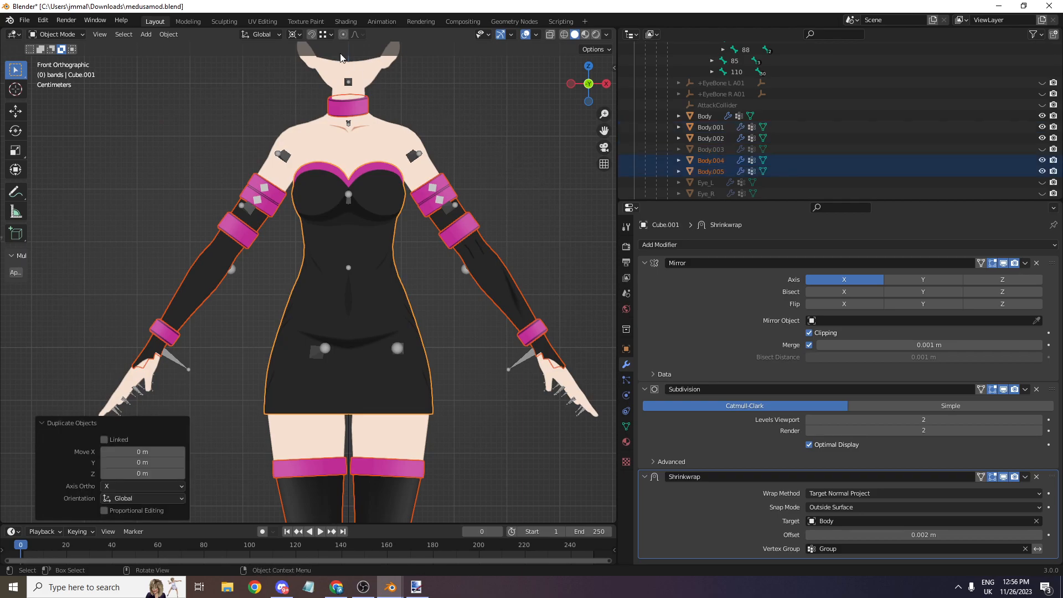
- Convert the duplicated outfit pieces to plain meshes and join them into a single object
left_click(170, 34)
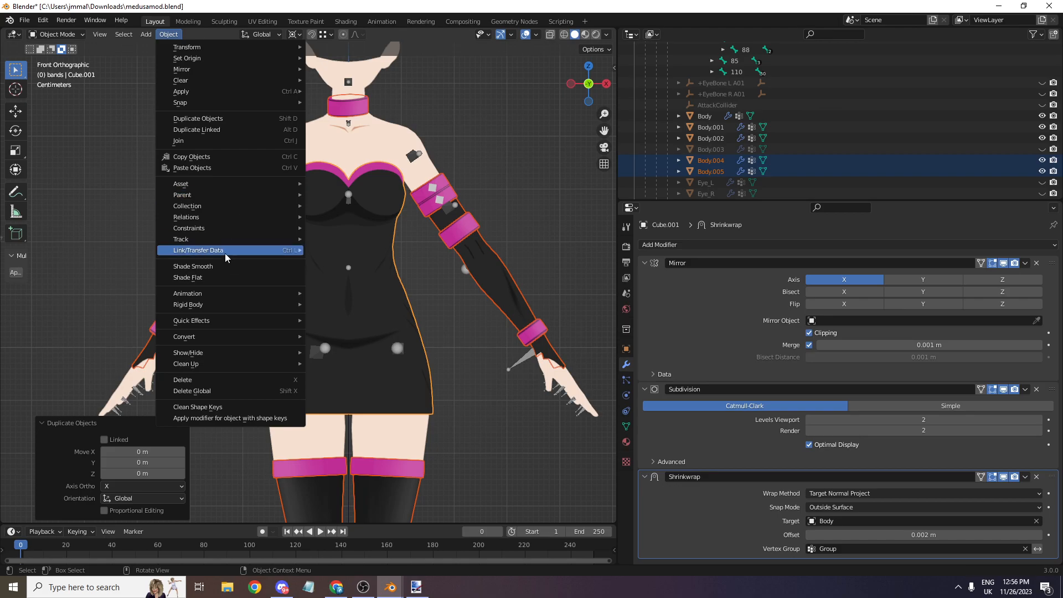
mouse_move(217, 303)
mouse_move(249, 337)
left_click(357, 347)
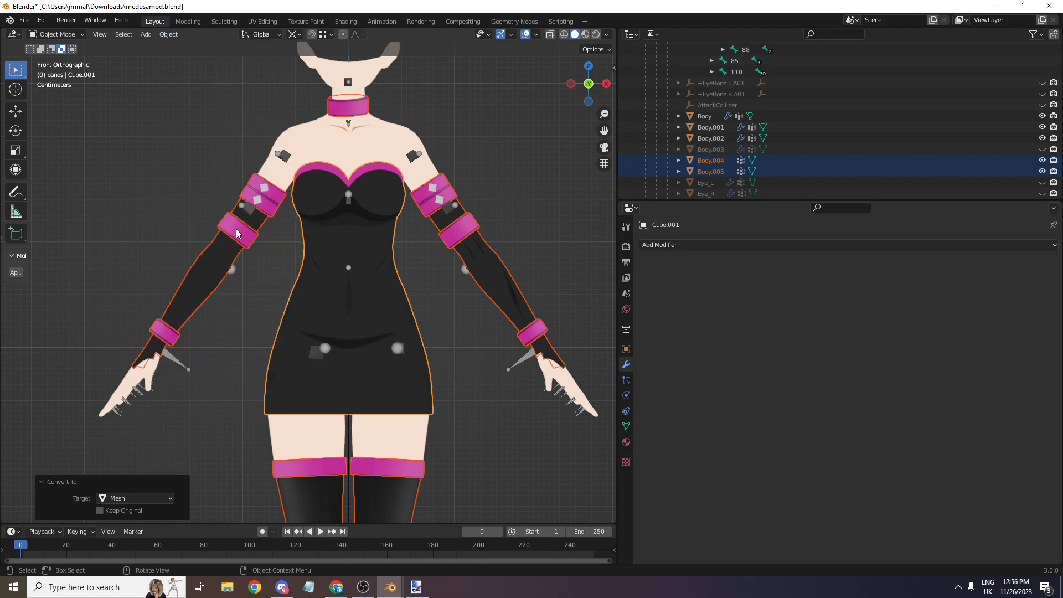
key("ctrl+j")
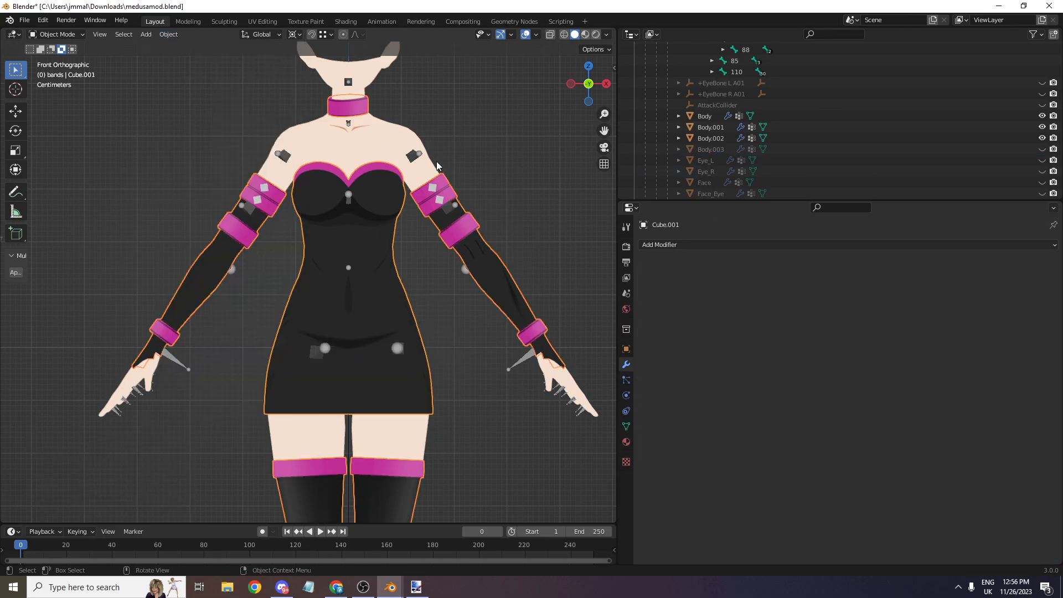
left_click_drag(586, 83, 592, 329)
scroll(532, 200, "up", 1)
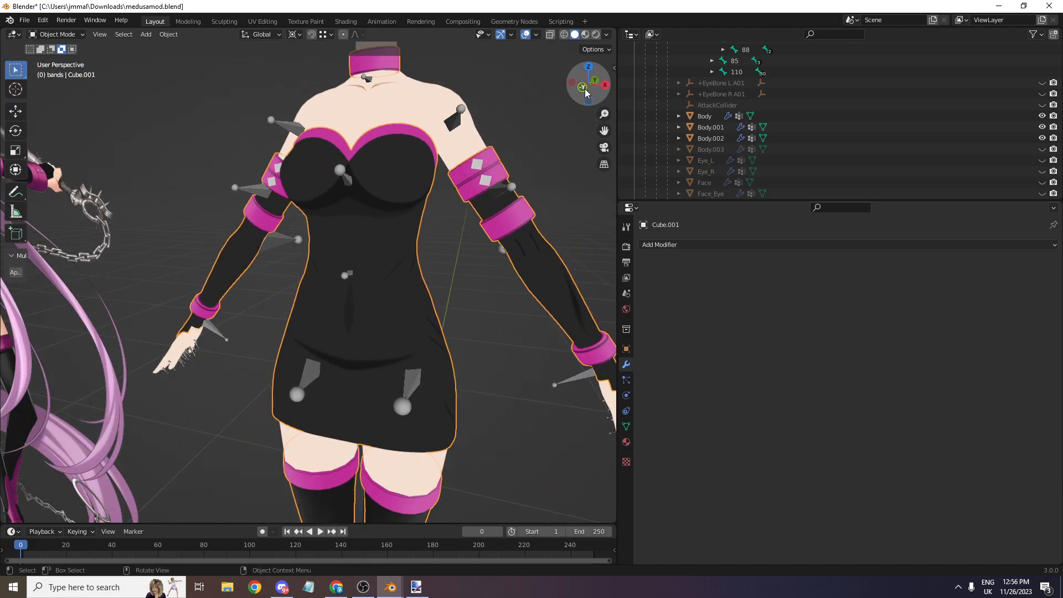
- Sort the joined outfit mesh's vertex groups by name and look through the resulting list
left_click(585, 92)
left_click(626, 426)
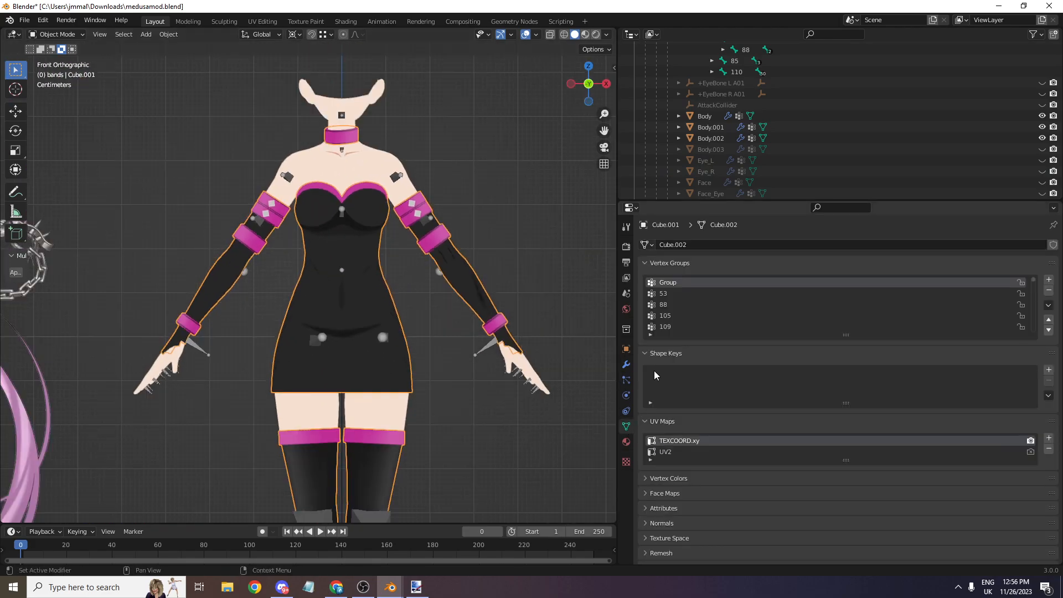
left_click(1048, 306)
left_click(991, 316)
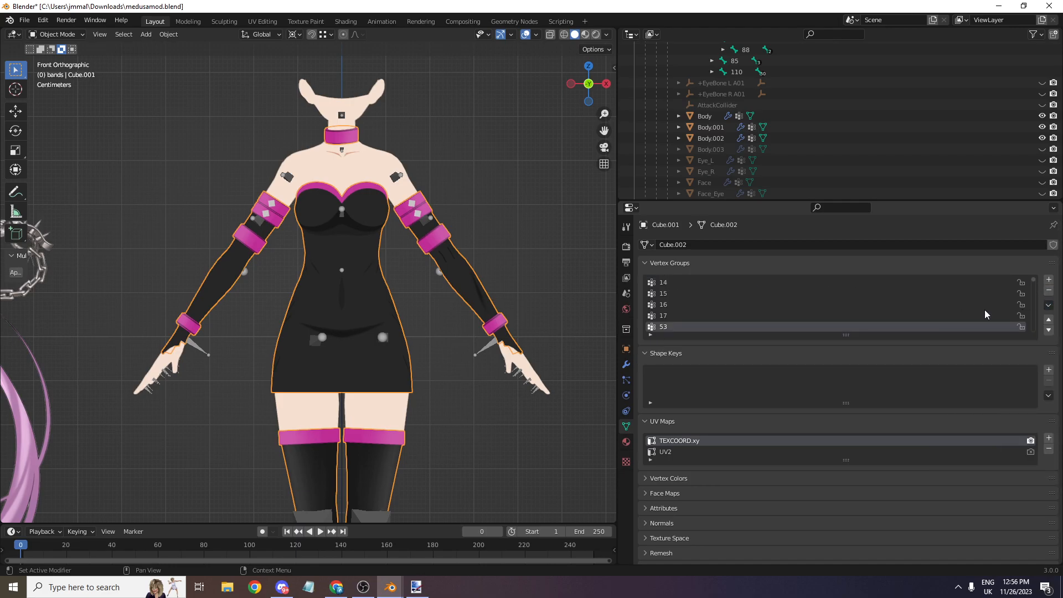
left_click(1046, 305)
left_click(895, 313)
scroll(793, 301, "down", 3)
scroll(792, 301, "down", 1)
scroll(502, 46, "up", 1)
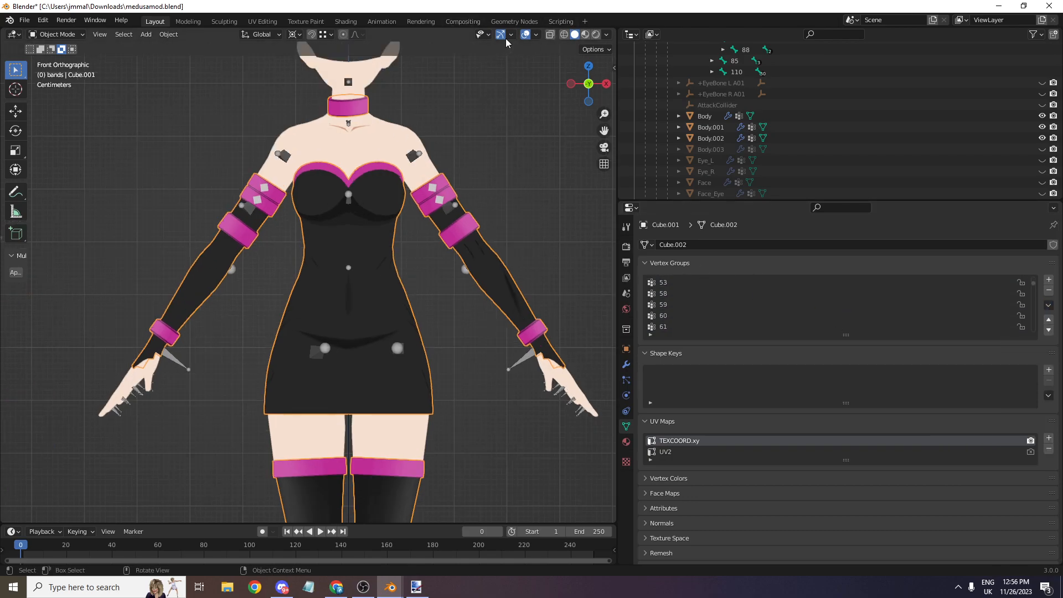
- Open the Scripting workspace and create a new empty text block for another script
left_click(559, 23)
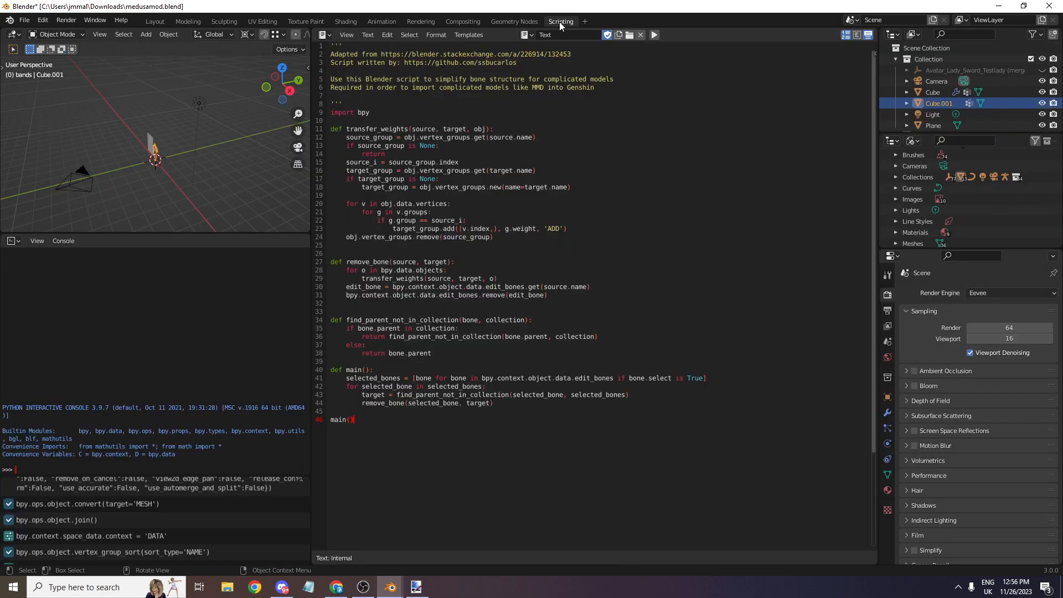
left_click(524, 35)
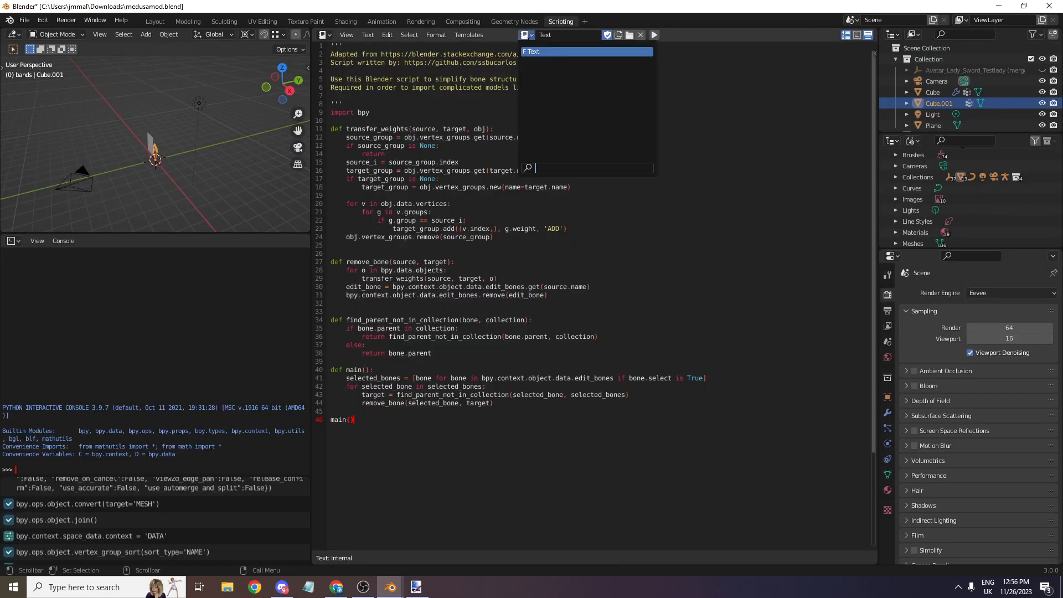
left_click(368, 34)
left_click(382, 47)
- Switch to the browser, open the GI-Model-Importer script blender_fill_vg_gaps.txt and copy its entire code
key("alt+Tab")
key("alt+Tab")
key("alt+Tab")
left_click(490, 31)
type("f")
key("Down")
key("Down")
key("Down")
key("Down")
key("Return")
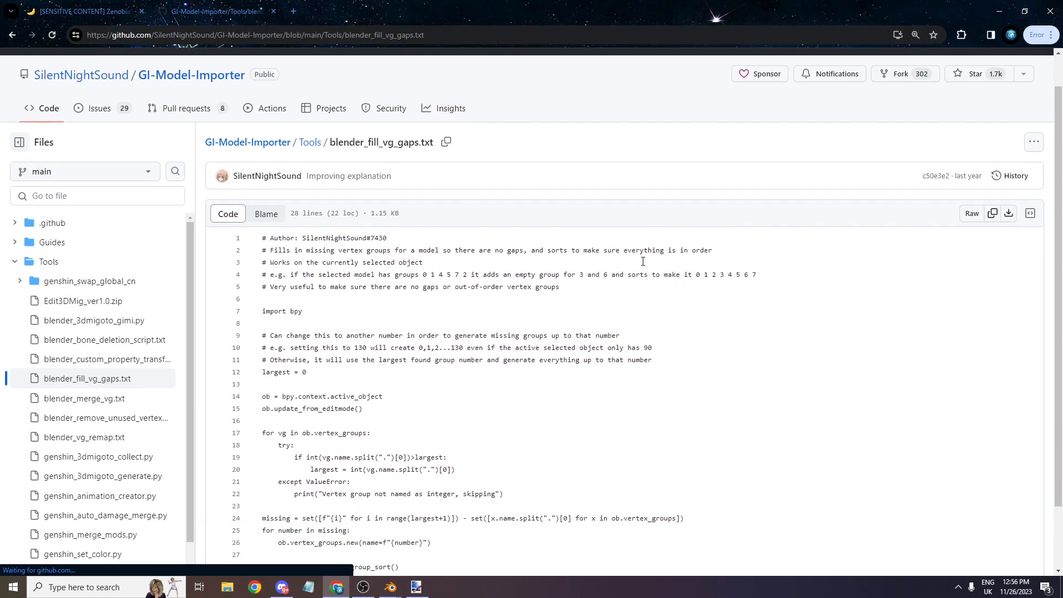
key("ctrl+a")
key("ctrl+c")
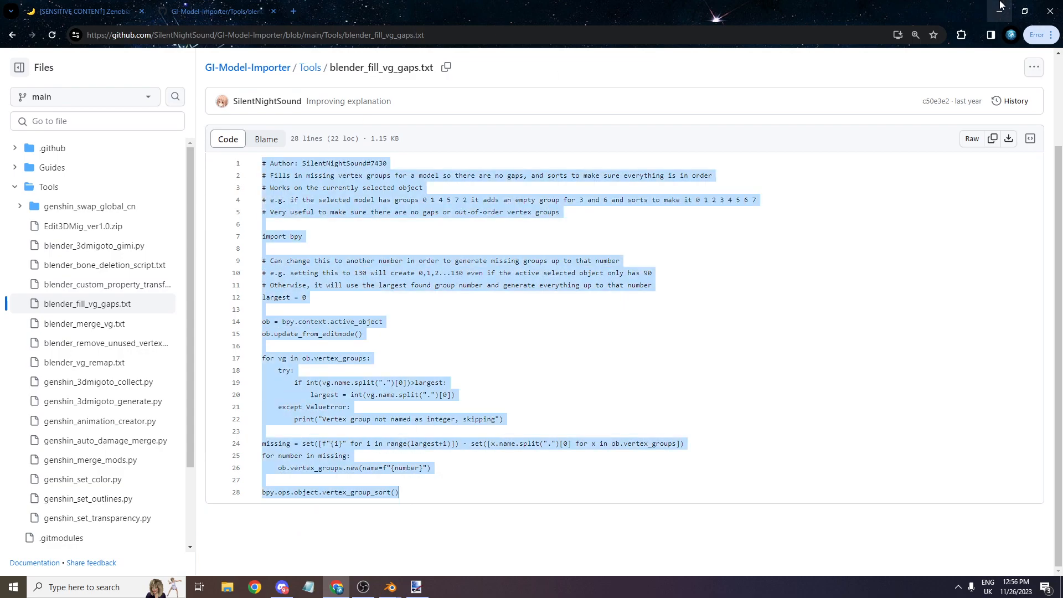
- Back in Blender, paste the gap-filling script into the new text block, run it, and return to the Layout workspace
left_click(1000, 9)
key("ctrl+v")
left_click(654, 36)
left_click(155, 21)
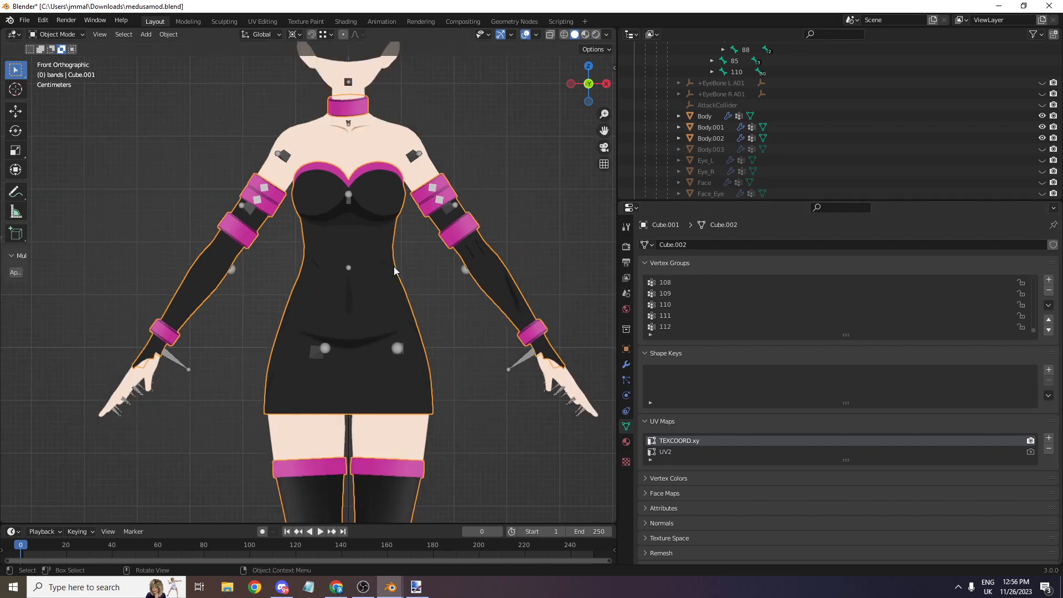
- Add a Data Transfer modifier to the joined outfit mesh with the Body mesh as its source
left_click(626, 367)
left_click(693, 244)
left_click(678, 276)
left_click(1025, 280)
left_click(377, 407)
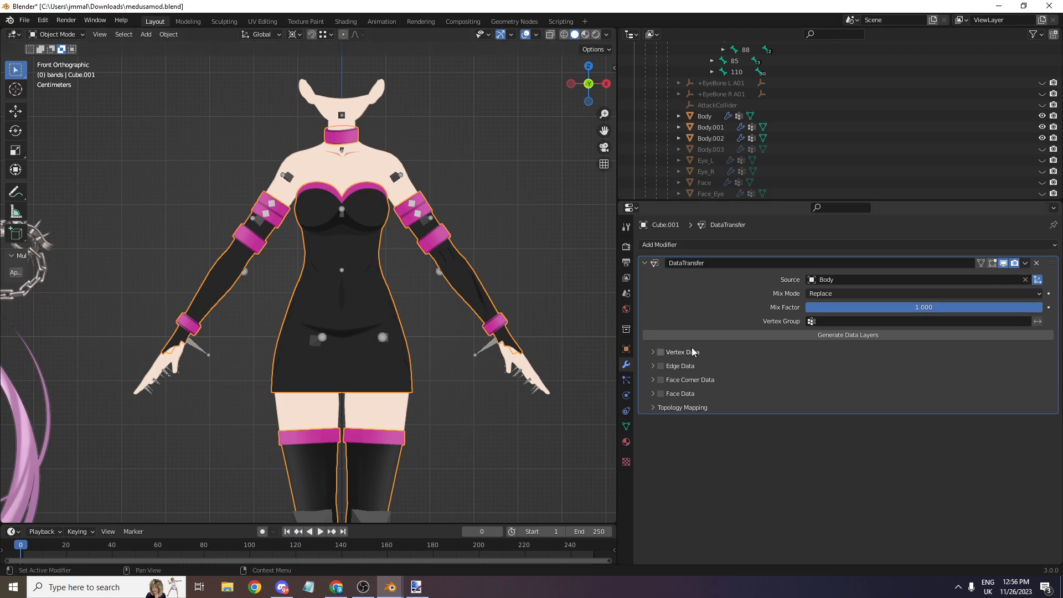
- Set the modifier to transfer vertex groups with Nearest Face Interpolated mapping, and apply it
left_click(658, 352)
left_click(818, 383)
left_click(853, 383)
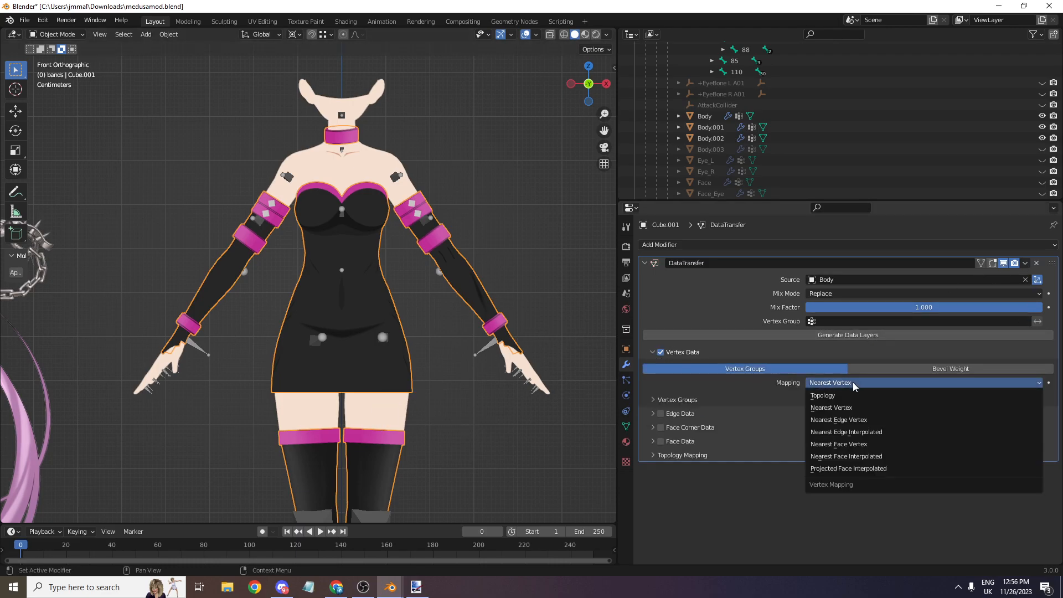
left_click(872, 457)
key("ctrl+a")
scroll(280, 268, "up", 5)
scroll(178, 137, "down", 4)
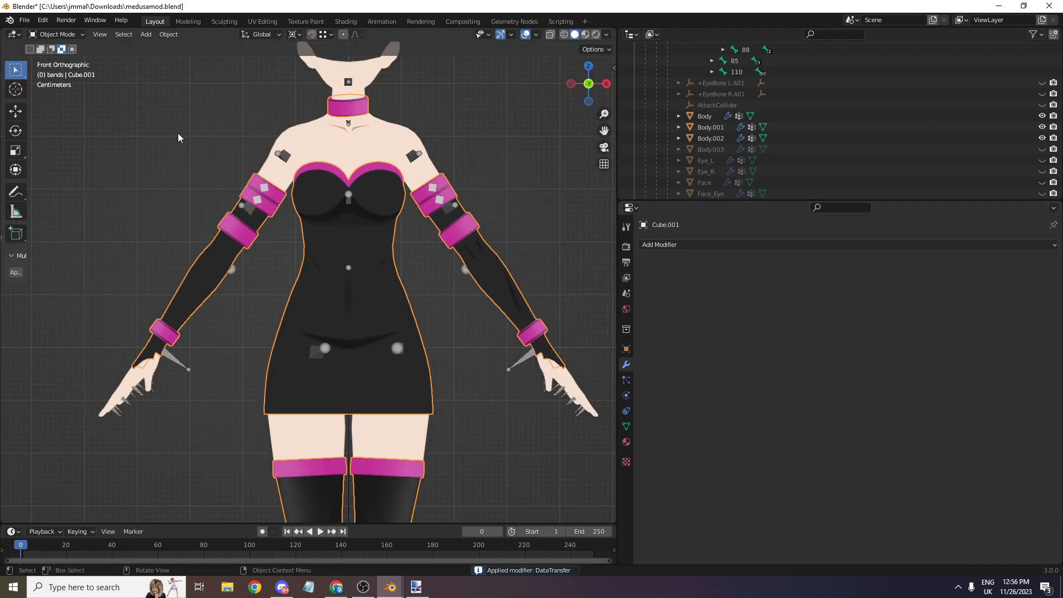
- Check the outfit mesh's transferred weights group by group in Weight Paint mode, and return to Object Mode
left_click(55, 34)
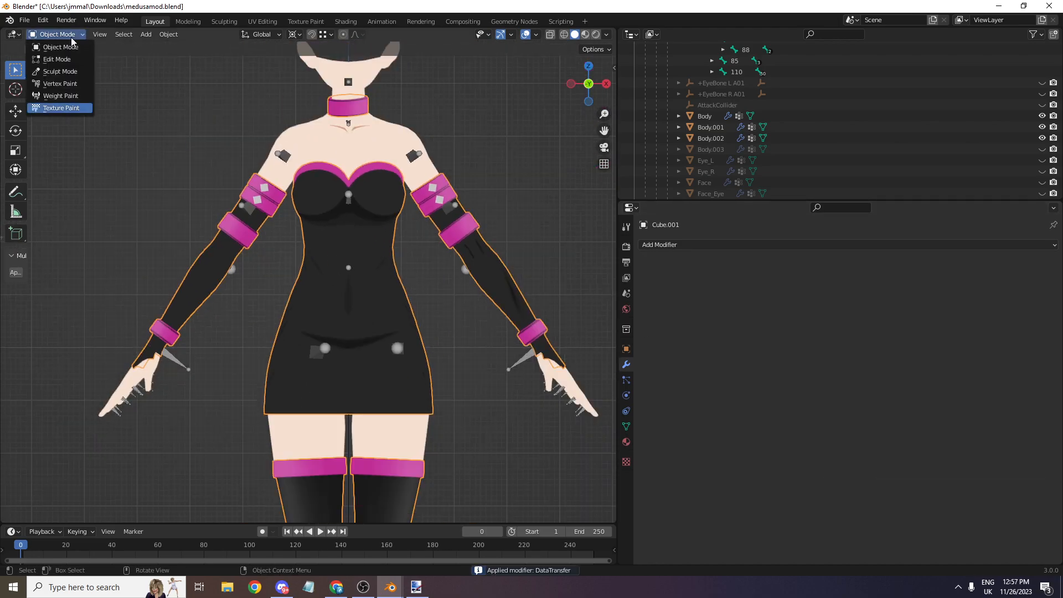
left_click(61, 96)
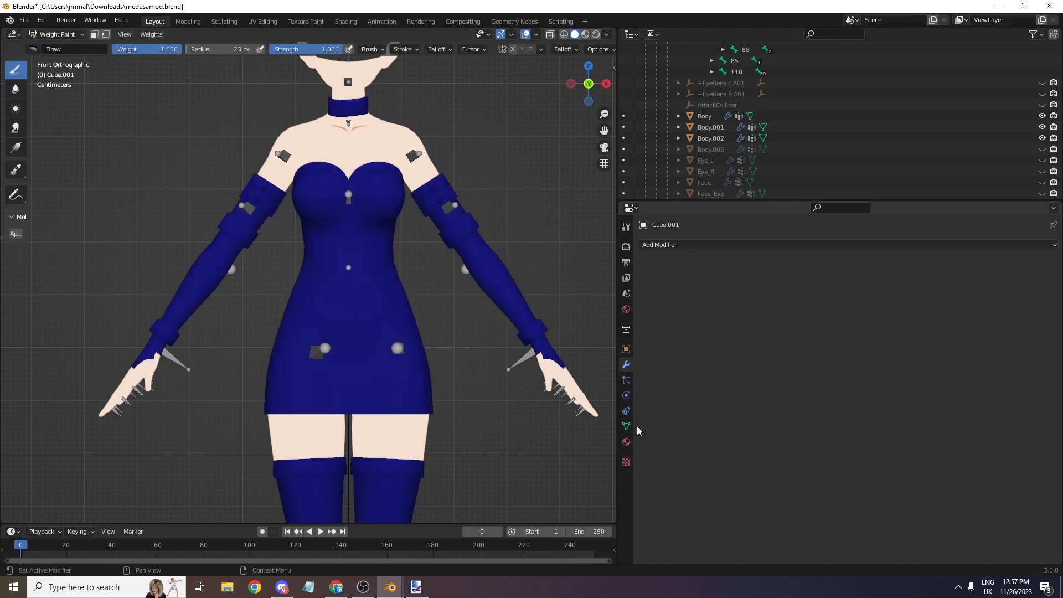
left_click(626, 426)
scroll(724, 310, "up", 1, "ctrl")
scroll(724, 311, "down", 4, "ctrl")
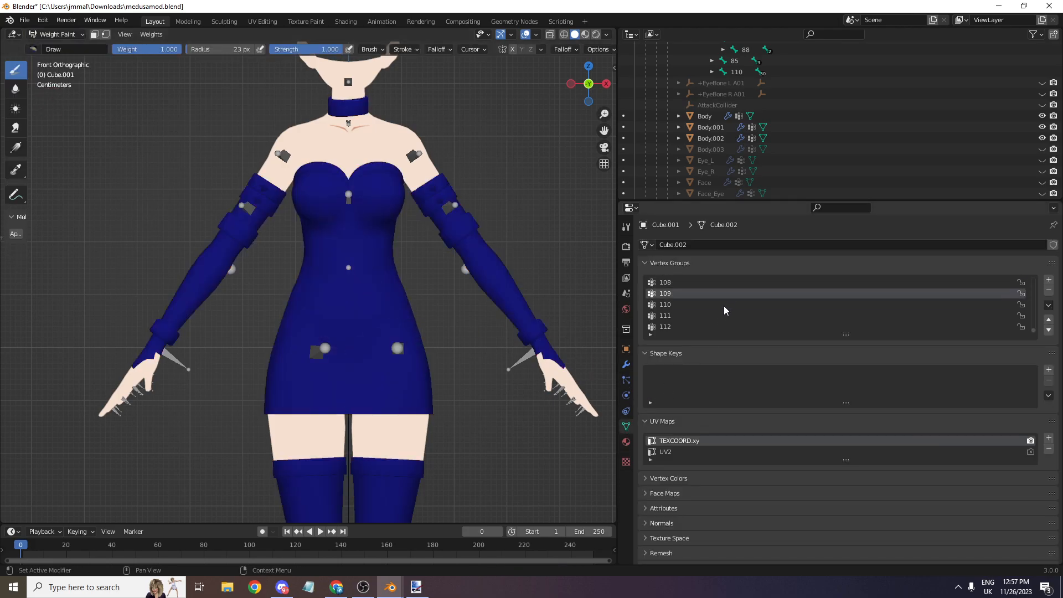
scroll(724, 310, "up", 2, "ctrl")
scroll(724, 311, "up", 1, "ctrl")
scroll(724, 311, "down", 3, "ctrl")
scroll(724, 310, "up", 4, "ctrl")
scroll(723, 310, "up", 20, "ctrl")
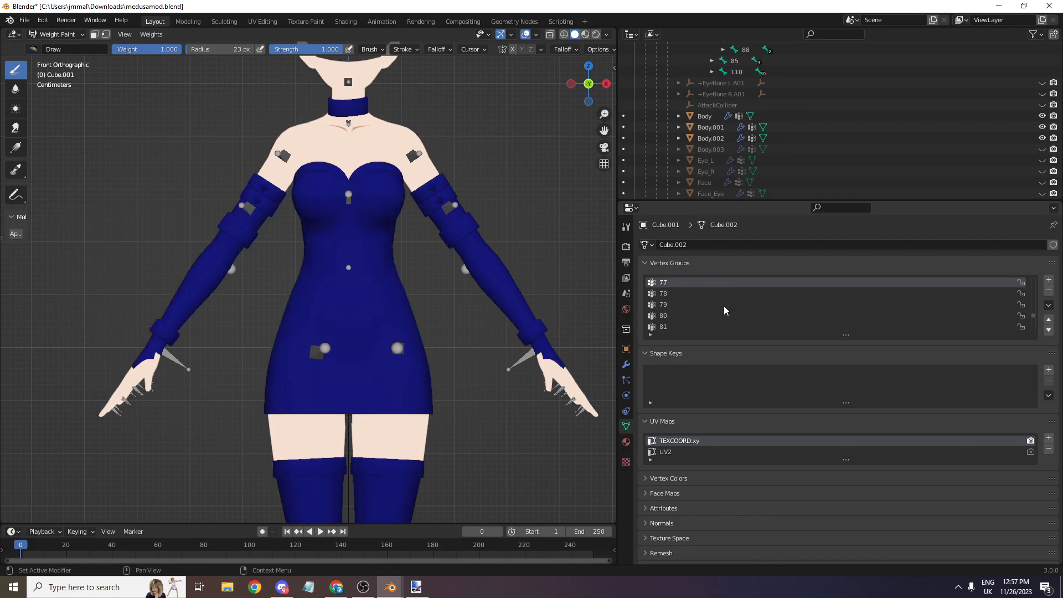
scroll(724, 310, "down", 4, "ctrl")
scroll(724, 311, "down", 2, "ctrl")
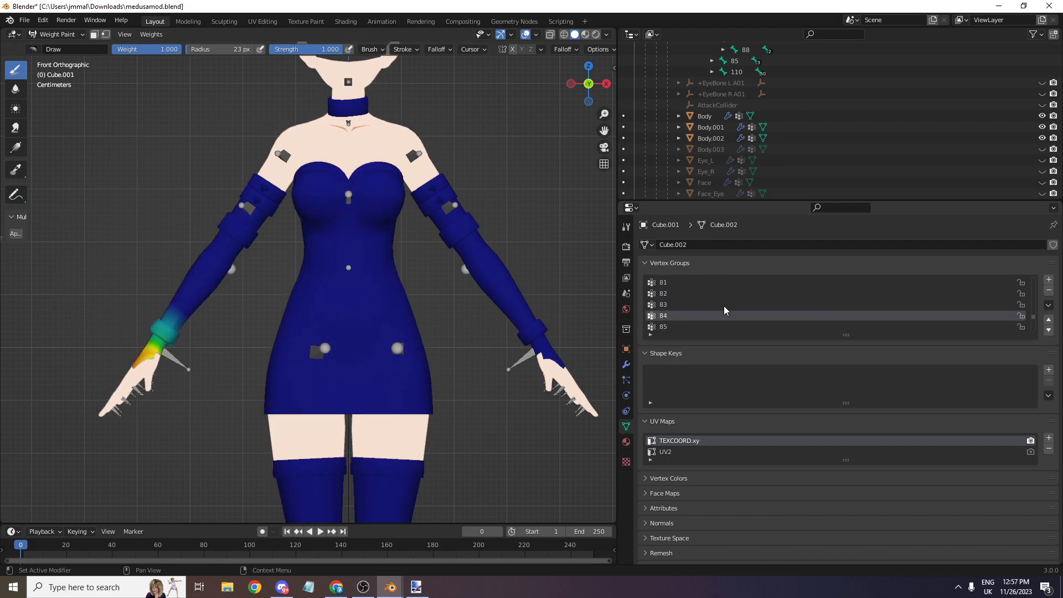
left_click(55, 35)
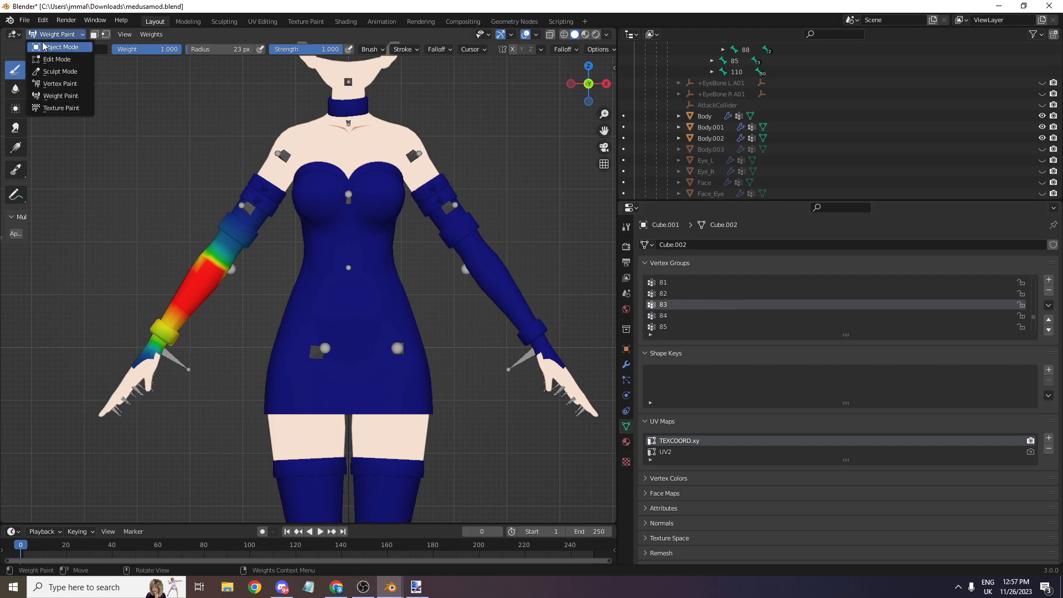
left_click(52, 49)
scroll(199, 243, "down", 2)
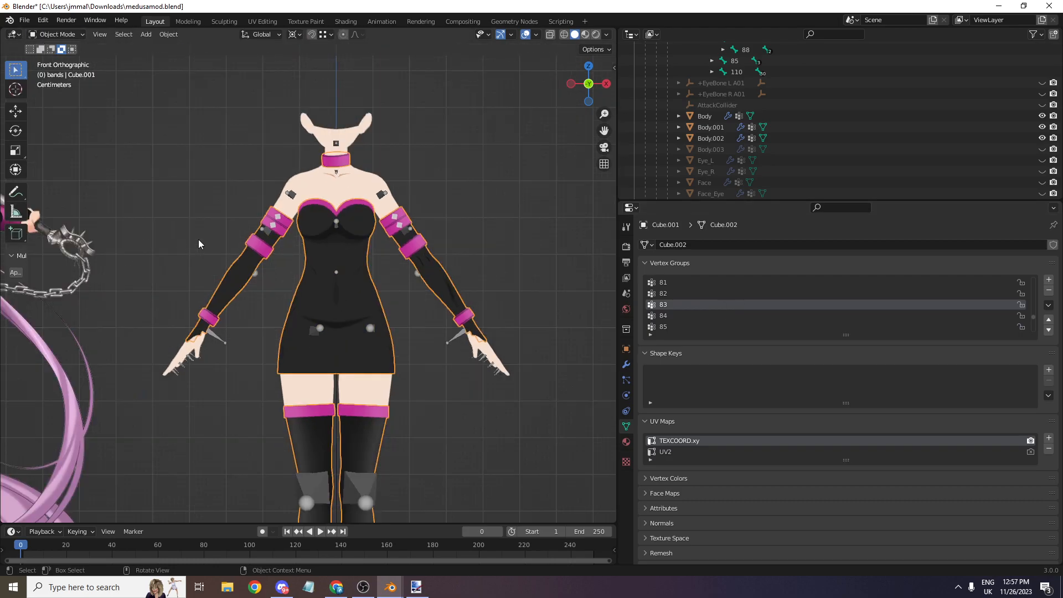
- Examine the outfit's material slots and select the geometry using Material.002 in Edit Mode, returning to Object Mode
left_click(626, 364)
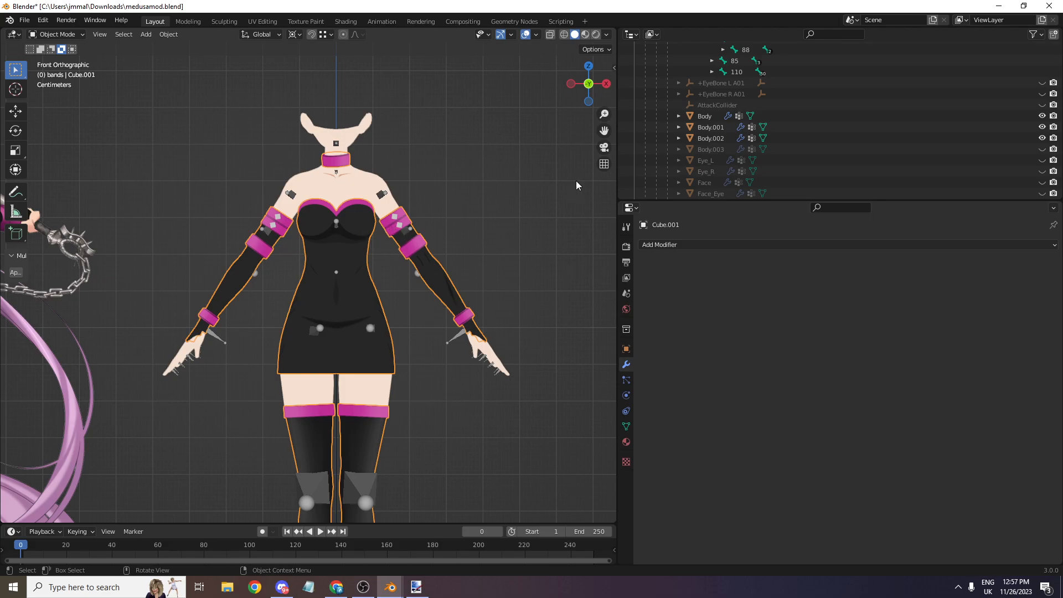
key("n")
left_click(626, 441)
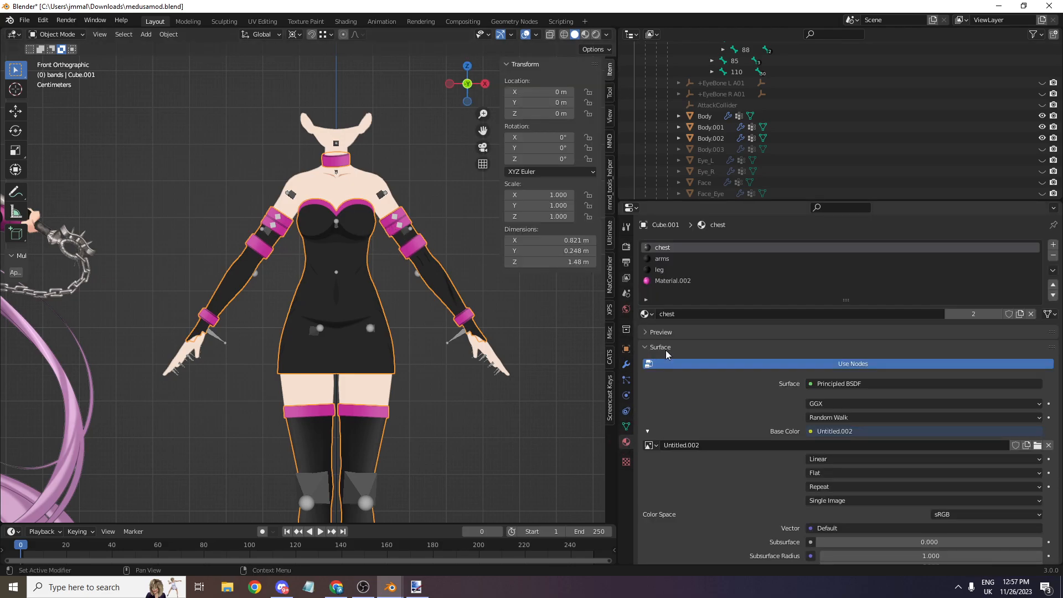
left_click(662, 280)
scroll(520, 303, "up", 3)
left_click(55, 35)
left_click(55, 58)
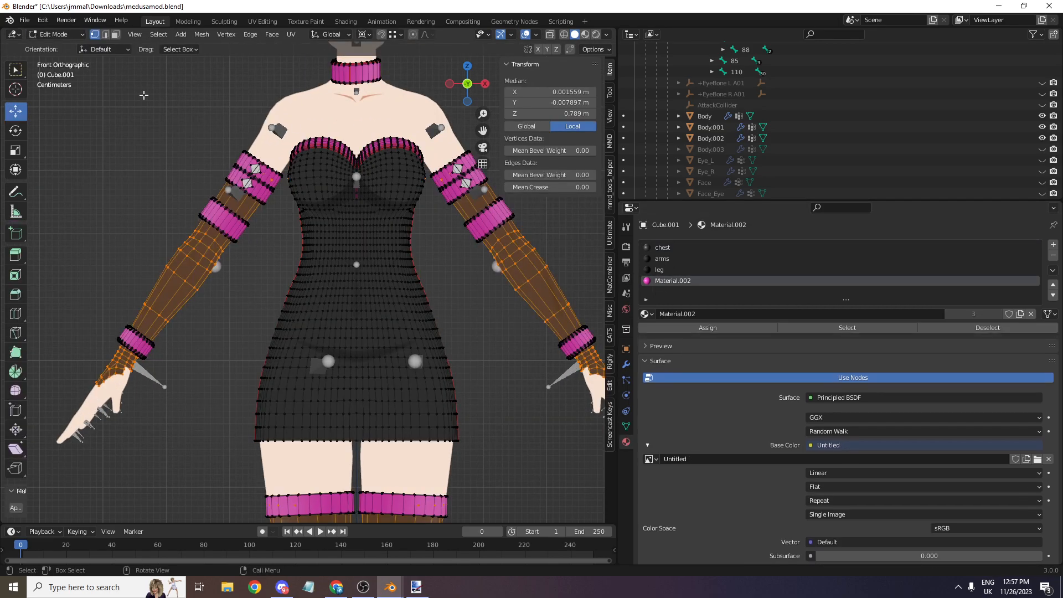
left_click(847, 327)
left_click(56, 34)
left_click(55, 46)
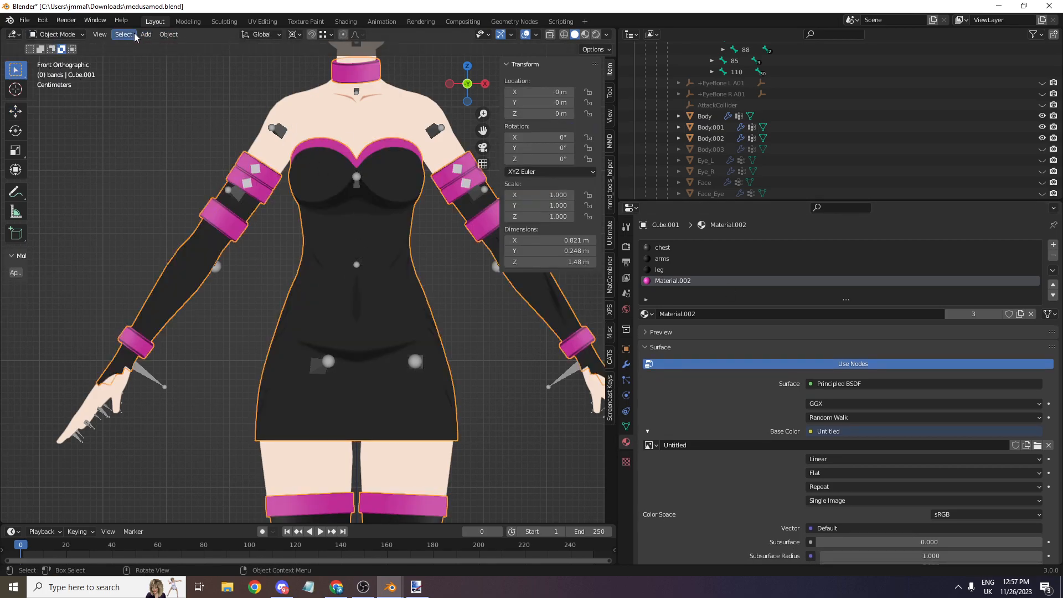
- Generate the Material Combiner's material list and exclude the materials not wanted in the combined atlas
left_click(609, 274)
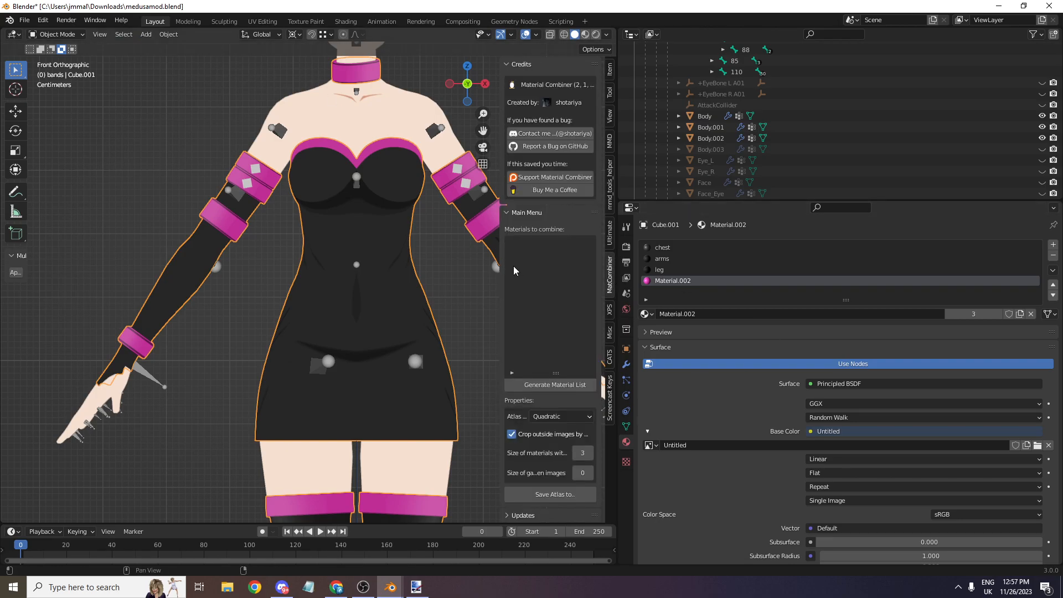
left_click(547, 386)
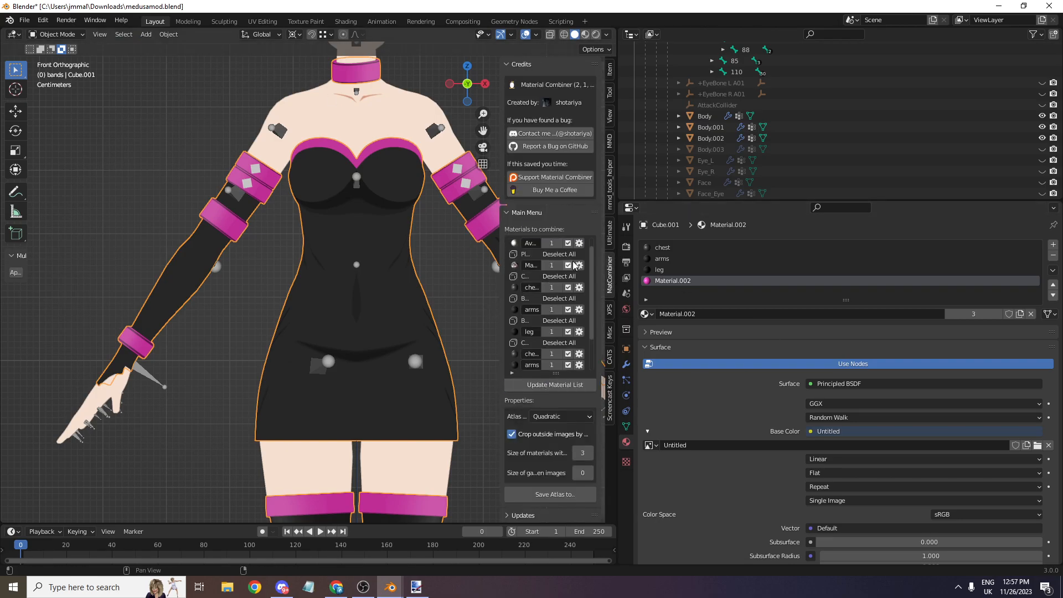
left_click(569, 266)
left_click(568, 333)
scroll(569, 336, "down", 4)
left_click(567, 365)
- Combine the included materials into a texture atlas saved in the Downloads folder
left_click(545, 495)
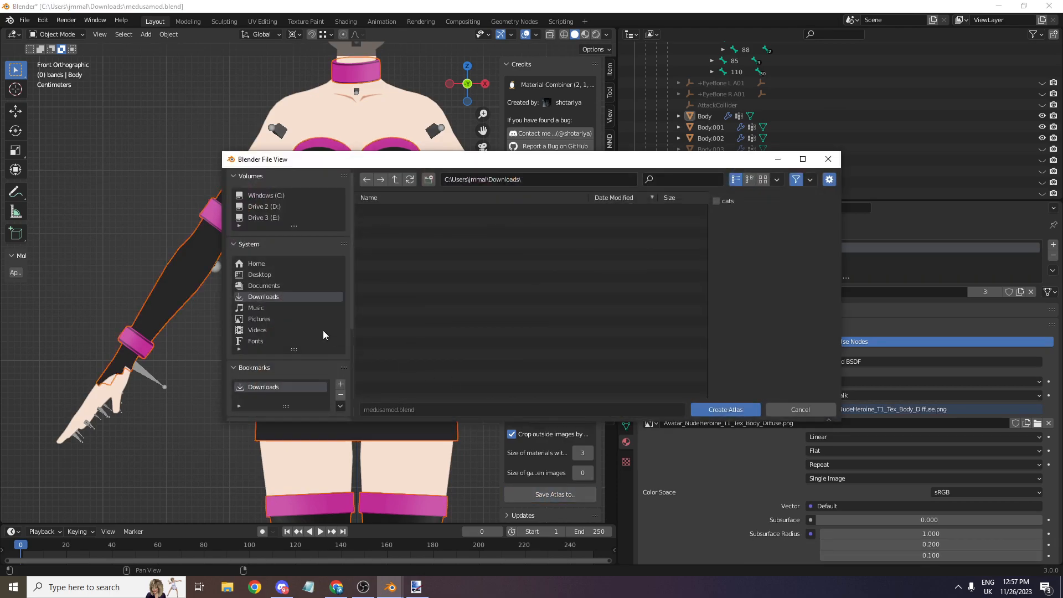
scroll(298, 333, "down", 4)
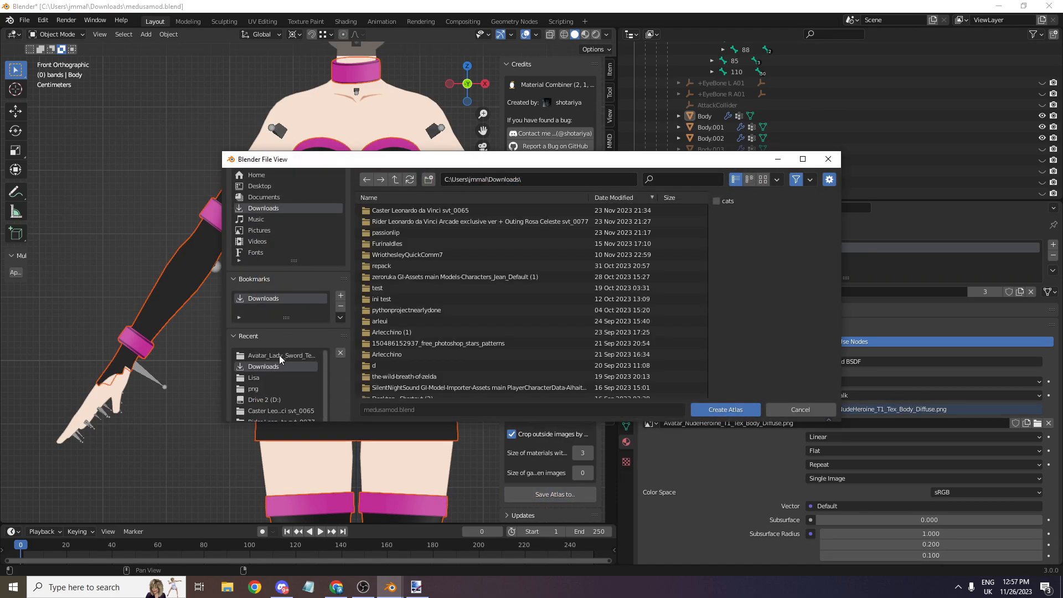
left_click(722, 411)
scroll(339, 335, "up", 1)
left_click(396, 290)
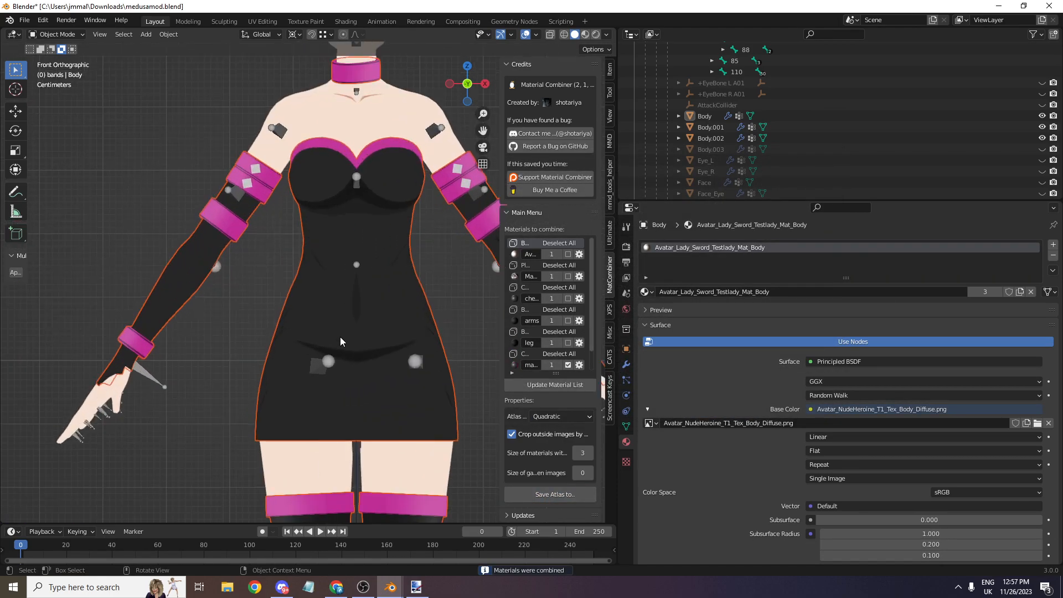
- Select the Body mesh and remove its UV2 map, keeping only TEXCOORD.xy
scroll(324, 422, "down", 1)
left_click(300, 396)
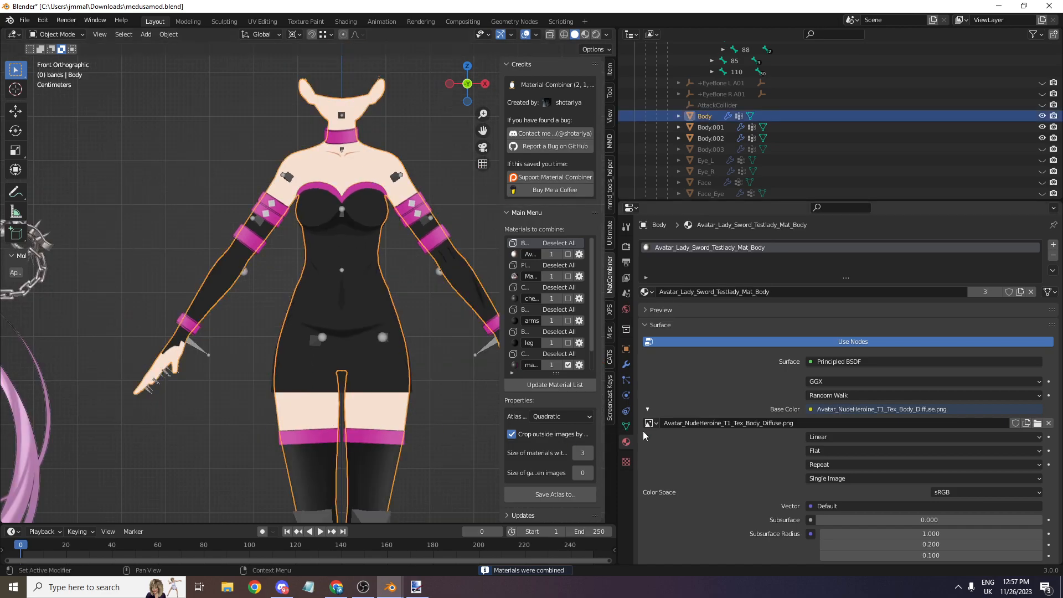
left_click(626, 426)
type("TEXCOORD.xy")
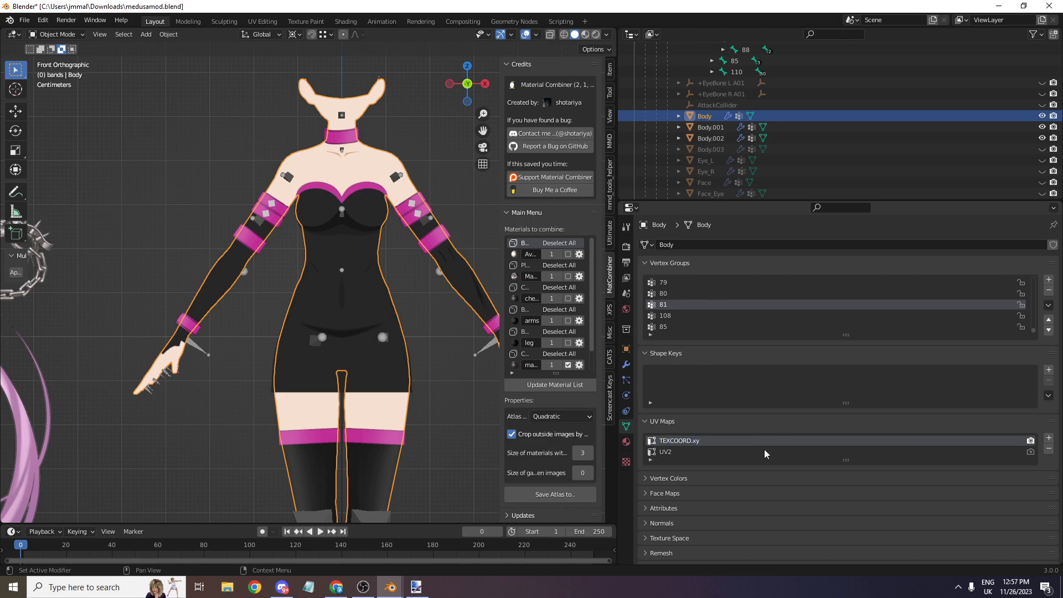
left_click(764, 452)
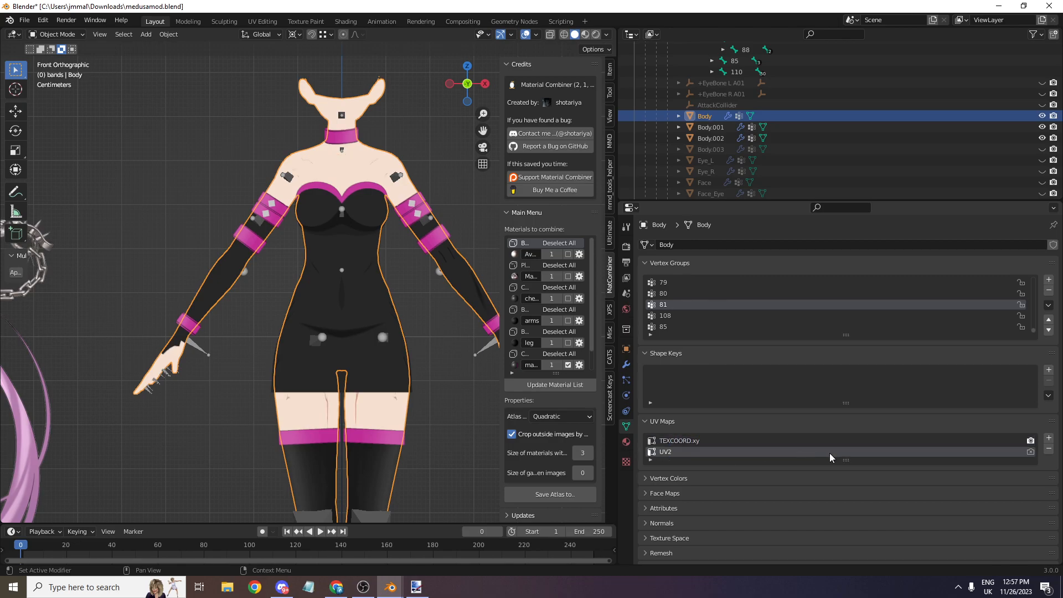
left_click(1047, 449)
- Try joining the Body mesh and the selected outfit parts into the Cube dress mesh, and undo the join
scroll(391, 259, "up", 1)
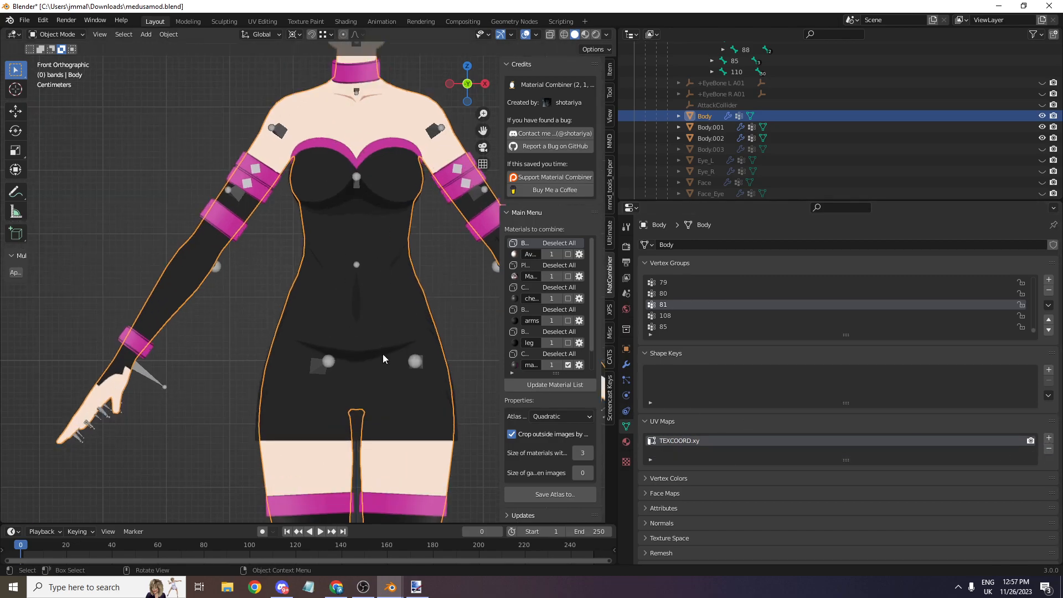
scroll(381, 351, "up", 1)
left_click(398, 397)
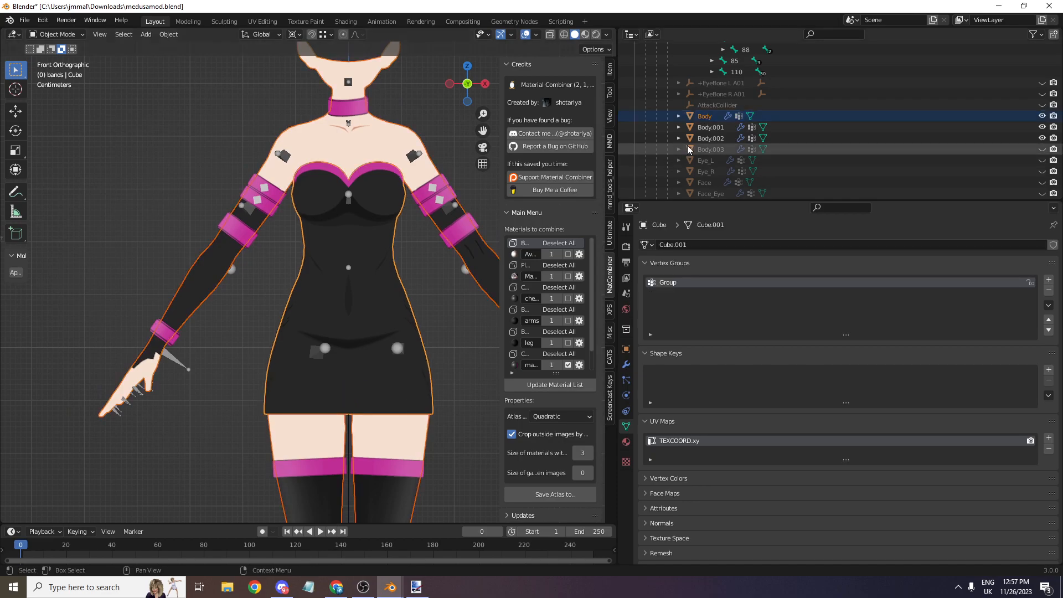
scroll(690, 148, "down", 4)
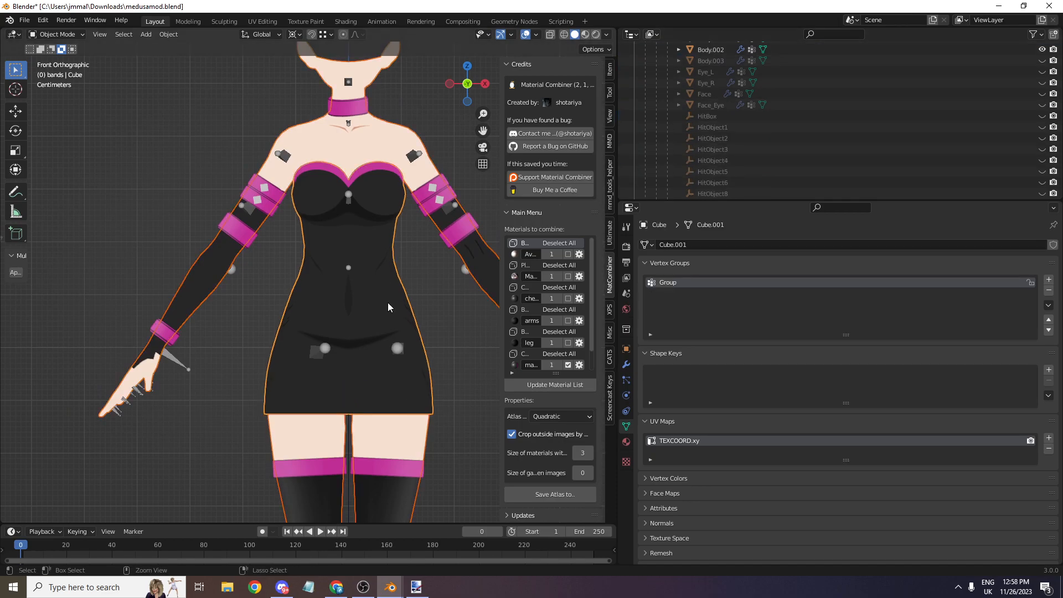
key("ctrl+j")
scroll(389, 288, "down", 2)
scroll(389, 288, "up", 2)
scroll(377, 280, "down", 2)
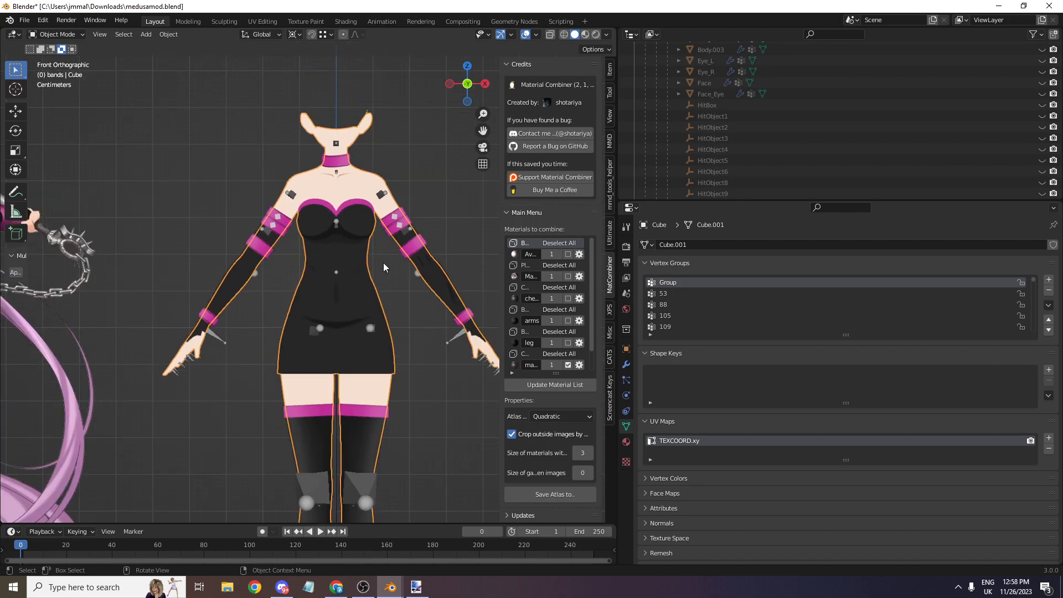
scroll(354, 260, "up", 3)
key("ctrl+z")
- Save the project as a new file named medusamod2.blend in the Downloads folder
left_click(25, 21)
left_click(55, 107)
left_click(397, 410)
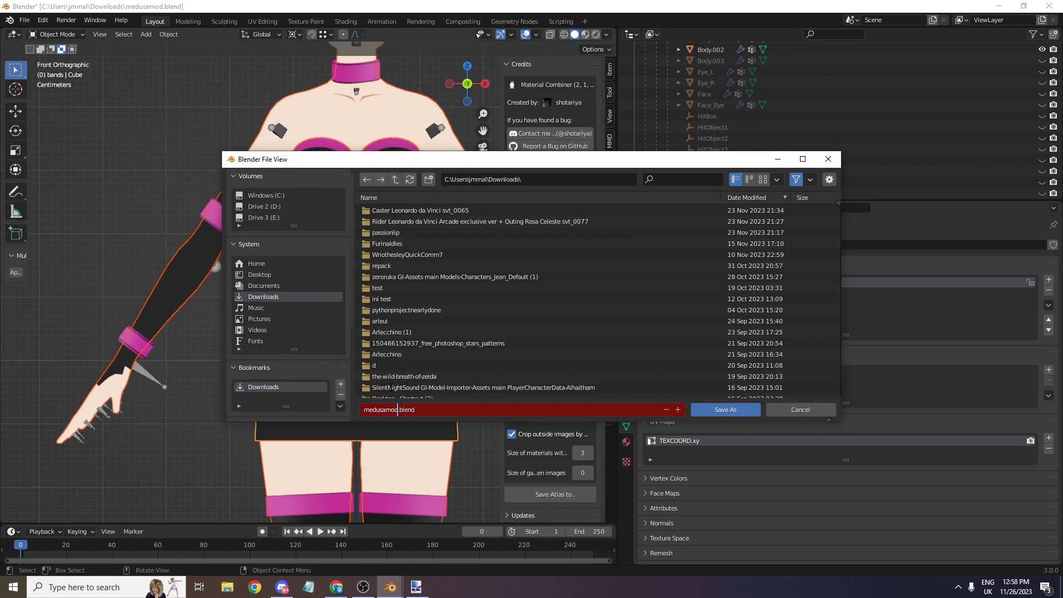
type("2")
left_click(742, 409)
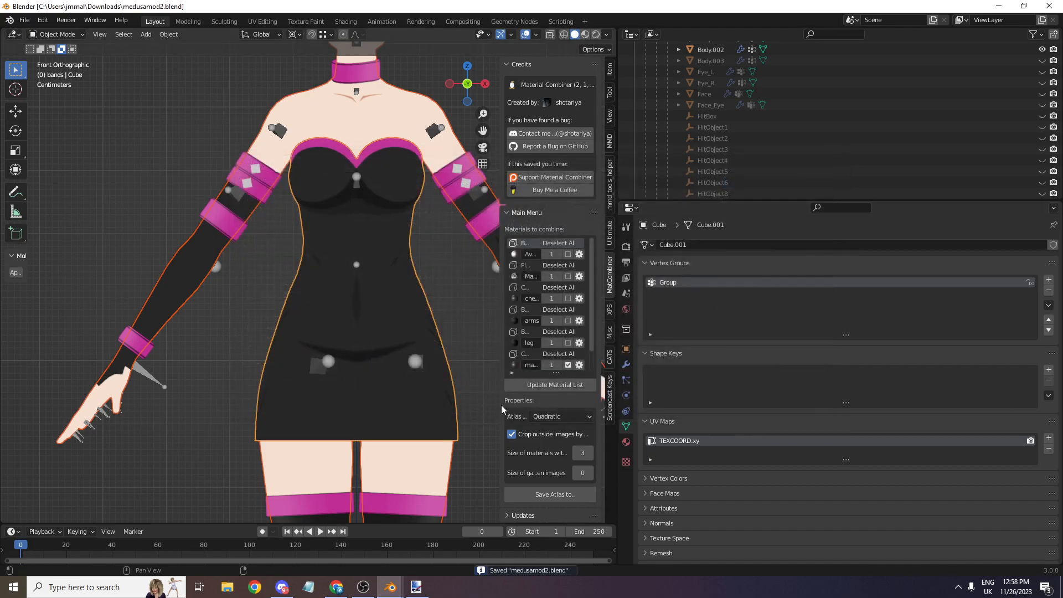
- Join the body and outfit meshes with Cube.001 as the active object
key("ctrl+j")
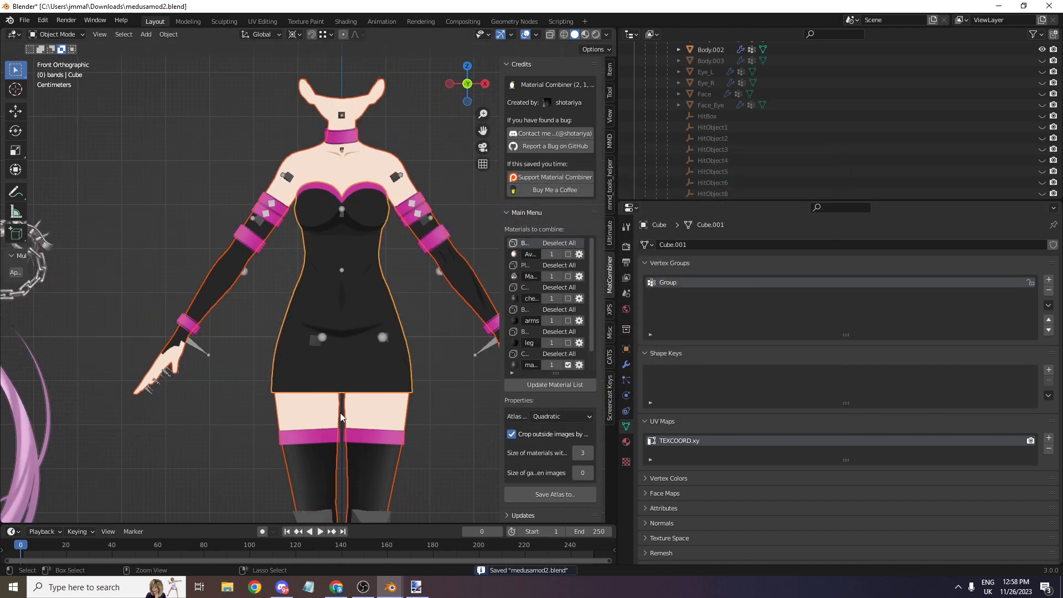
key("ctrl+z")
scroll(365, 400, "down", 2)
left_click(360, 389)
scroll(360, 378, "up", 1)
scroll(388, 410, "up", 1)
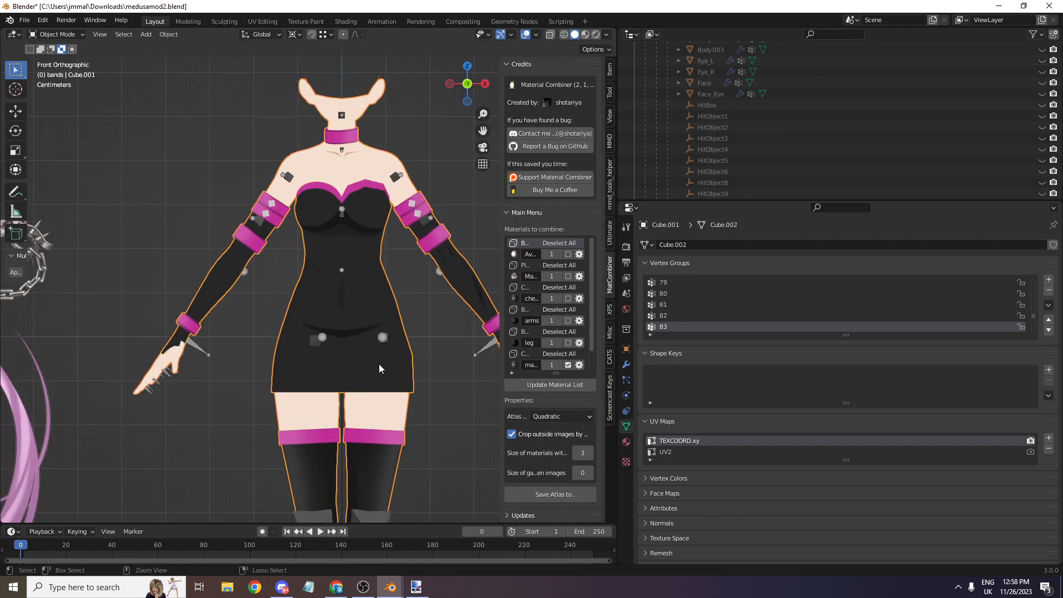
scroll(379, 363, "up", 3)
scroll(408, 254, "down", 4)
scroll(408, 254, "up", 3)
- Separate the geometry assigned to the chest material from Cube.001 in Edit Mode, and return to Object Mode
left_click(626, 440)
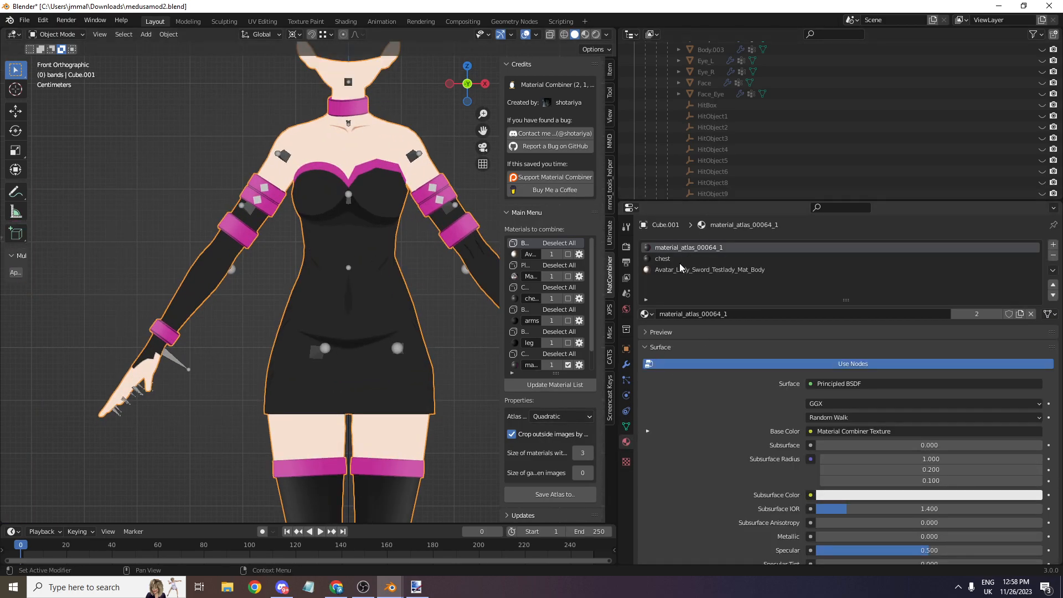
scroll(549, 312, "down", 1)
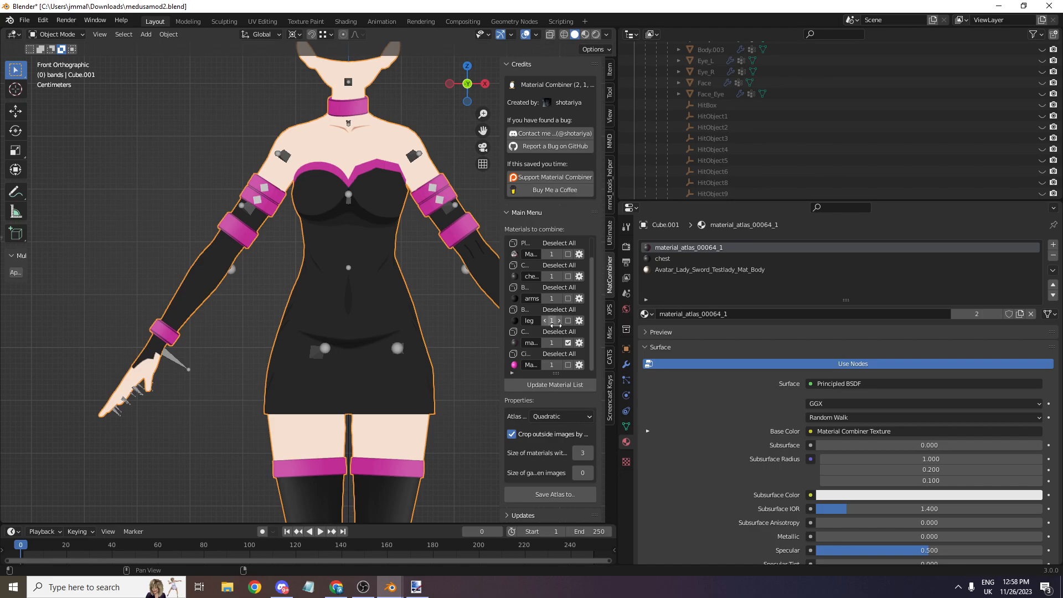
left_click(663, 258)
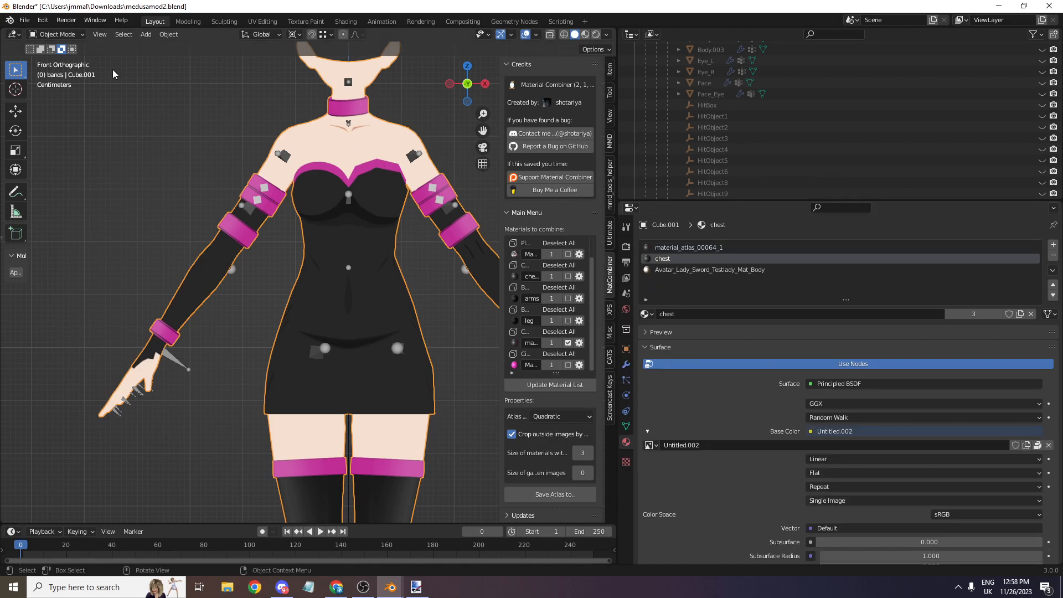
left_click(55, 34)
left_click(55, 60)
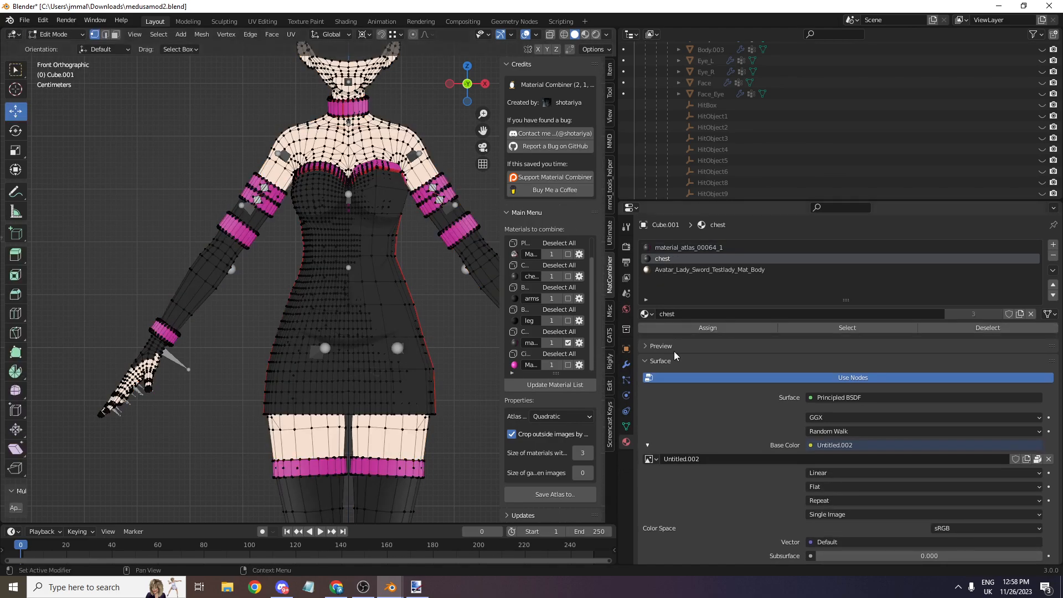
left_click(832, 330)
scroll(463, 83, "up", 1)
left_click_drag(460, 80, 397, 166)
scroll(394, 167, "down", 2)
key("p")
left_click(394, 169)
scroll(394, 169, "up", 2)
left_click(61, 33)
left_click(45, 27)
- Hide the separated dress piece and select the remaining joined mesh to check its front
left_click(359, 252)
key("h")
left_click(339, 255)
scroll(444, 128, "down", 2)
left_click_drag(460, 91, 507, 55)
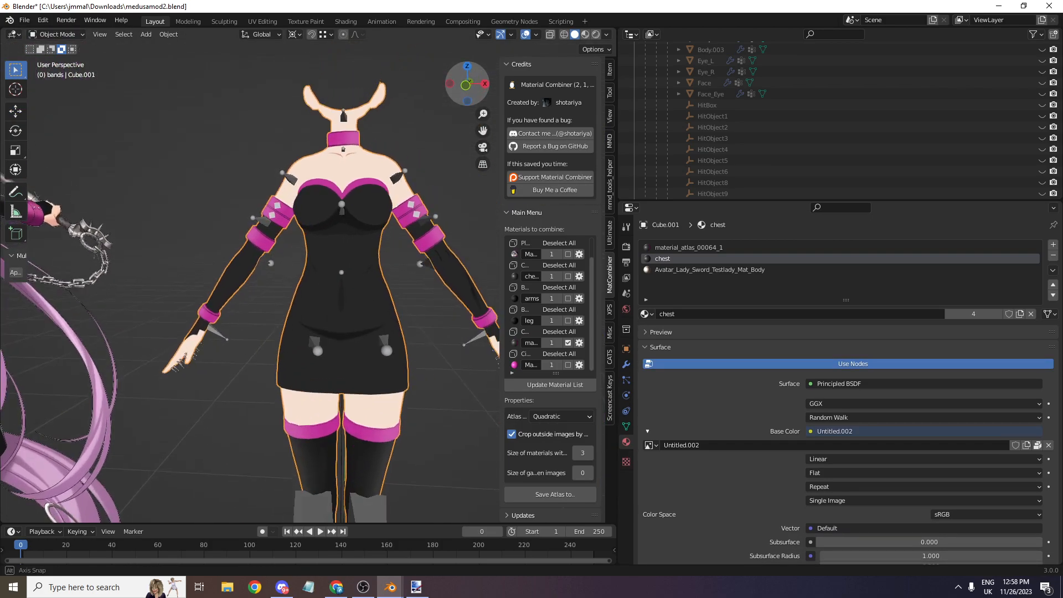
scroll(312, 187, "up", 2)
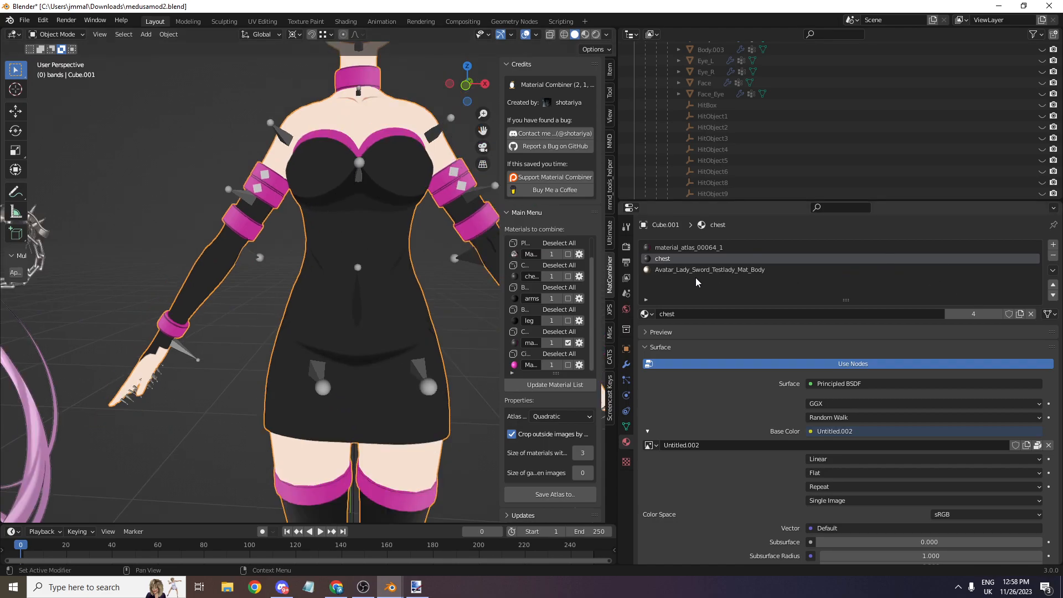
- Enlarge the outliner, reveal Cube.002 to check its shape and modifiers, and hide it again
scroll(783, 135, "down", 6)
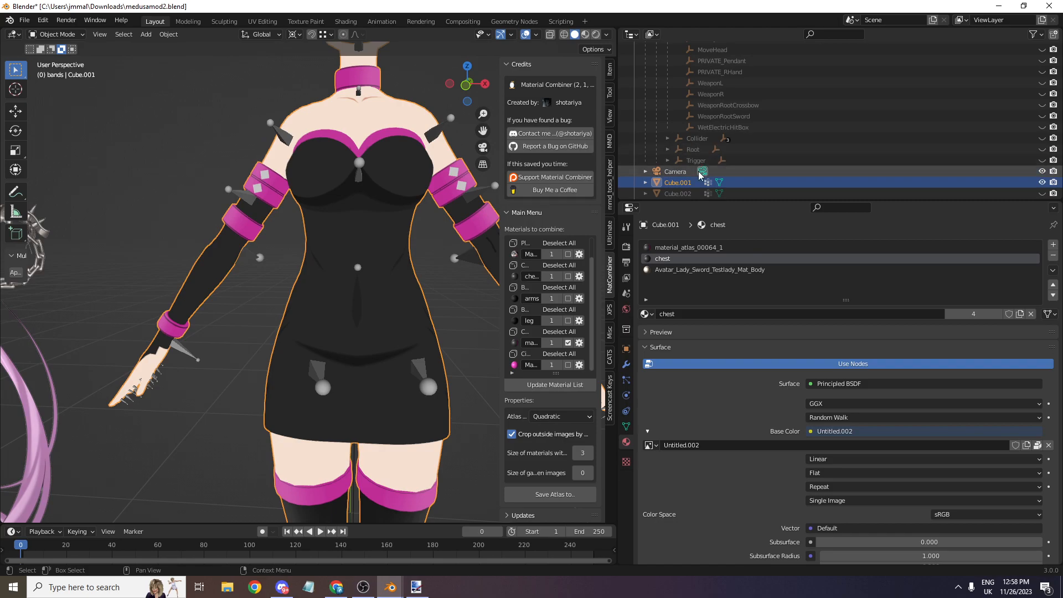
left_click_drag(706, 201, 719, 398)
scroll(743, 220, "up", 10)
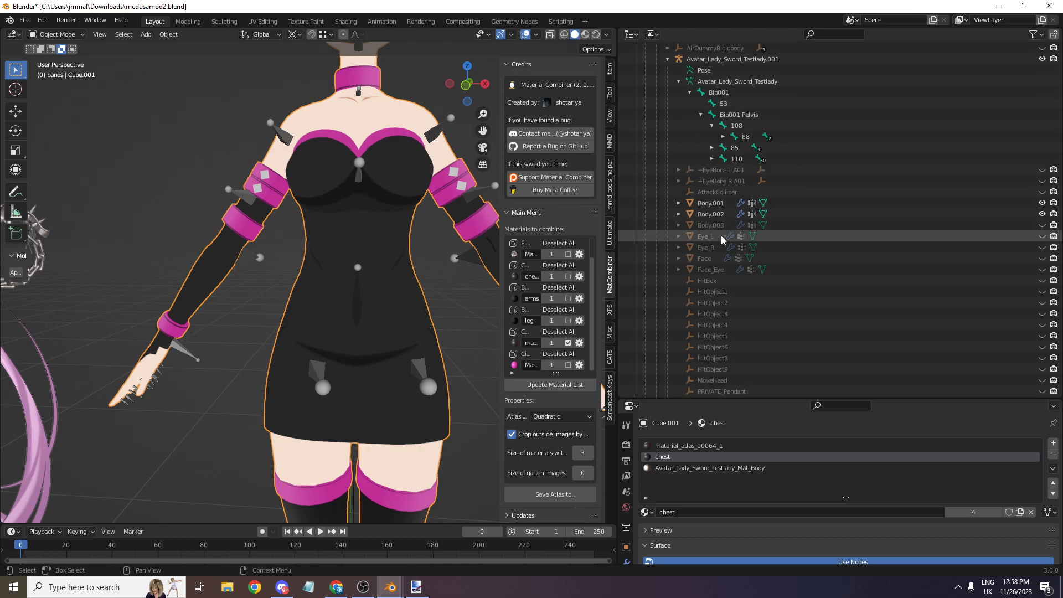
scroll(699, 274, "down", 10)
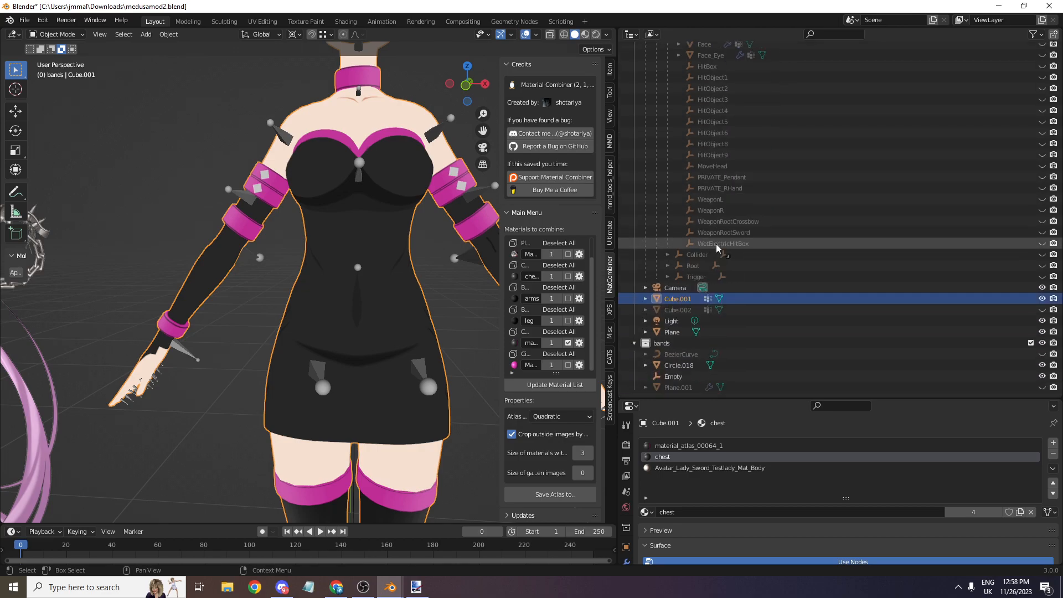
left_click(1042, 309)
left_click(681, 310)
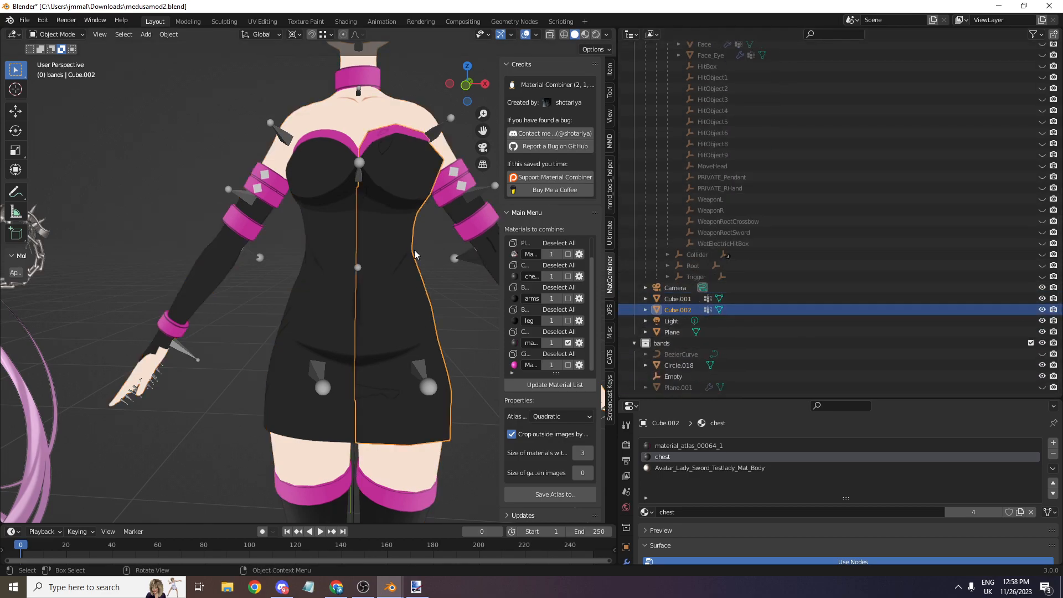
left_click(626, 561)
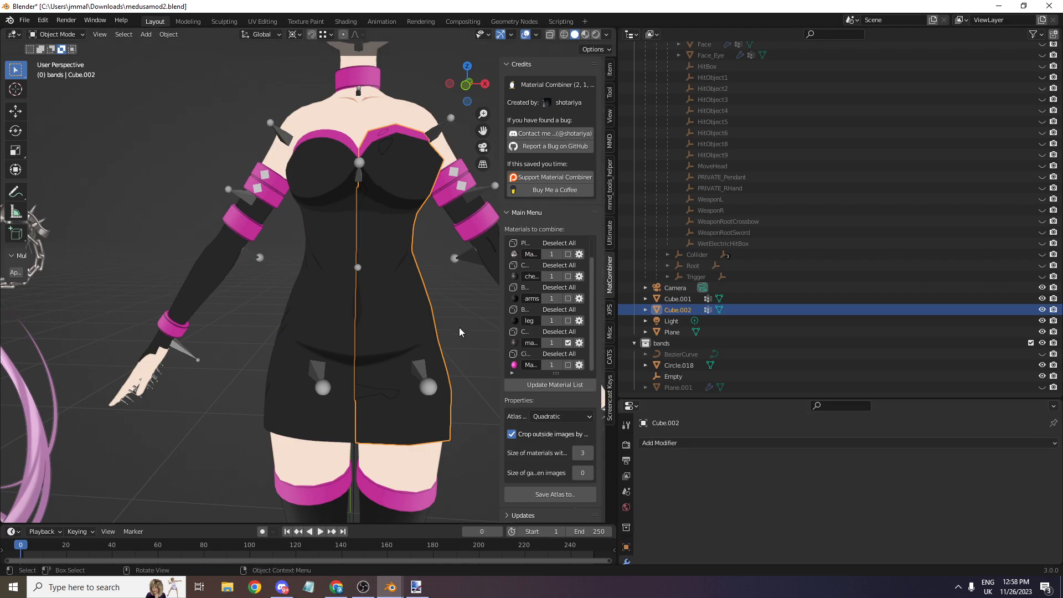
left_click(1042, 309)
- Select Cube.001 and remove its chest material slot, keeping the atlas and body materials
left_click_drag(477, 75, 374, 214)
left_click(365, 223)
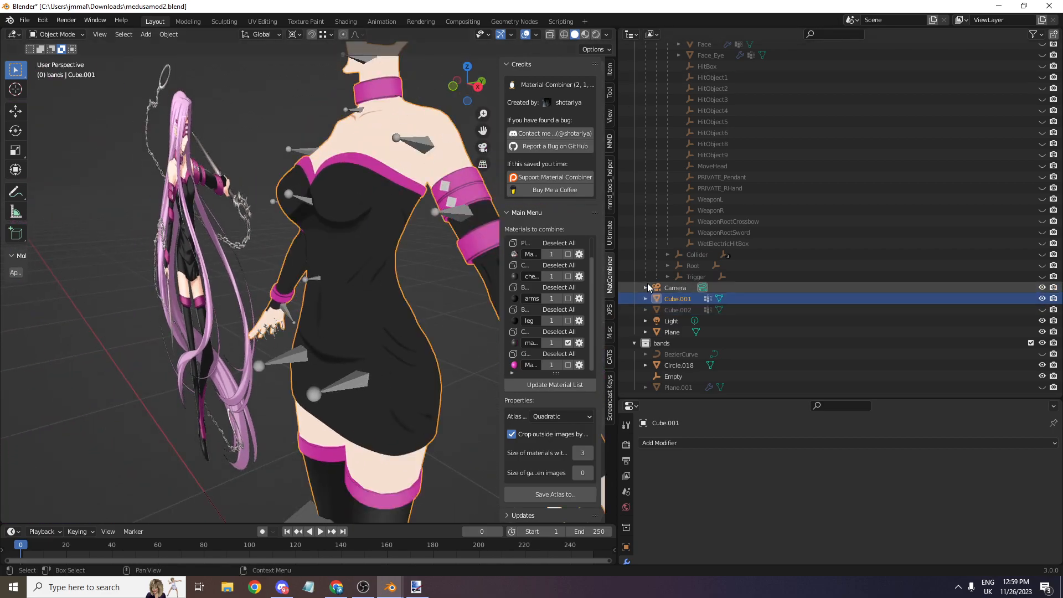
left_click_drag(451, 83, 483, 306)
scroll(626, 498, "down", 3)
left_click(626, 531)
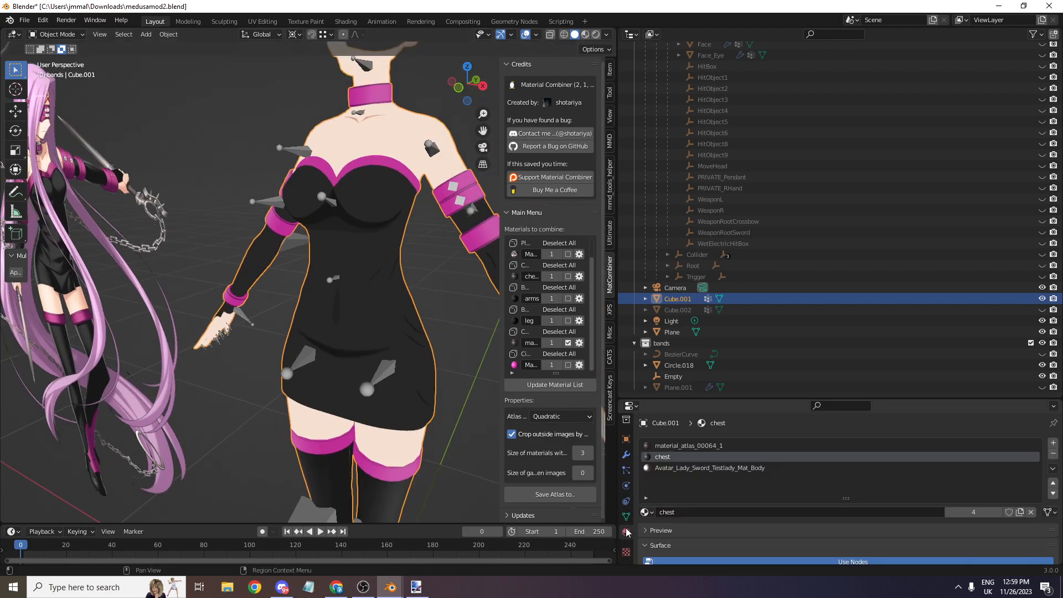
left_click(689, 446)
left_click(814, 457)
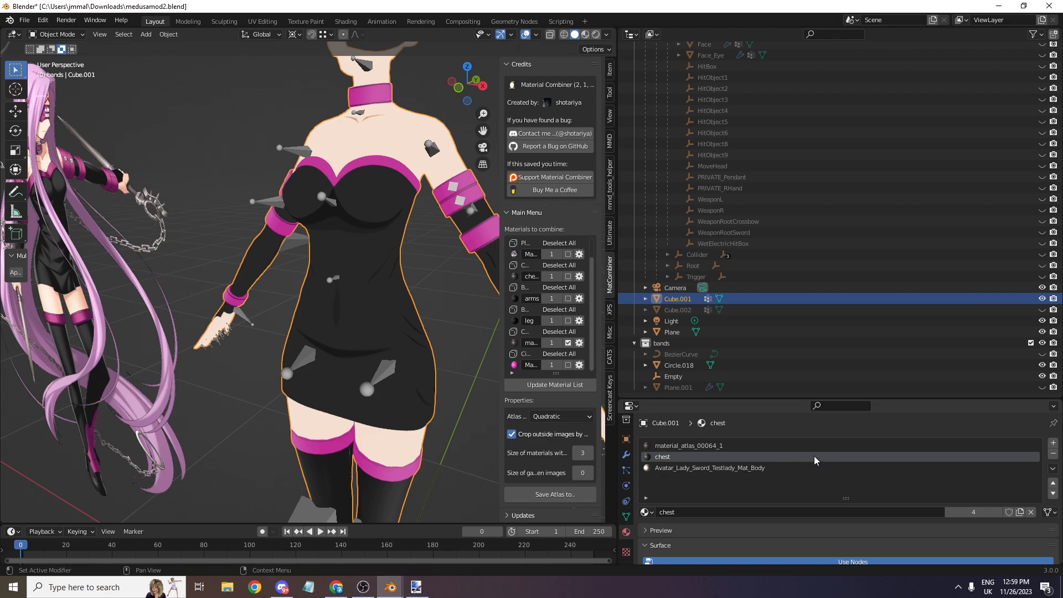
left_click(1053, 454)
scroll(314, 294, "up", 2)
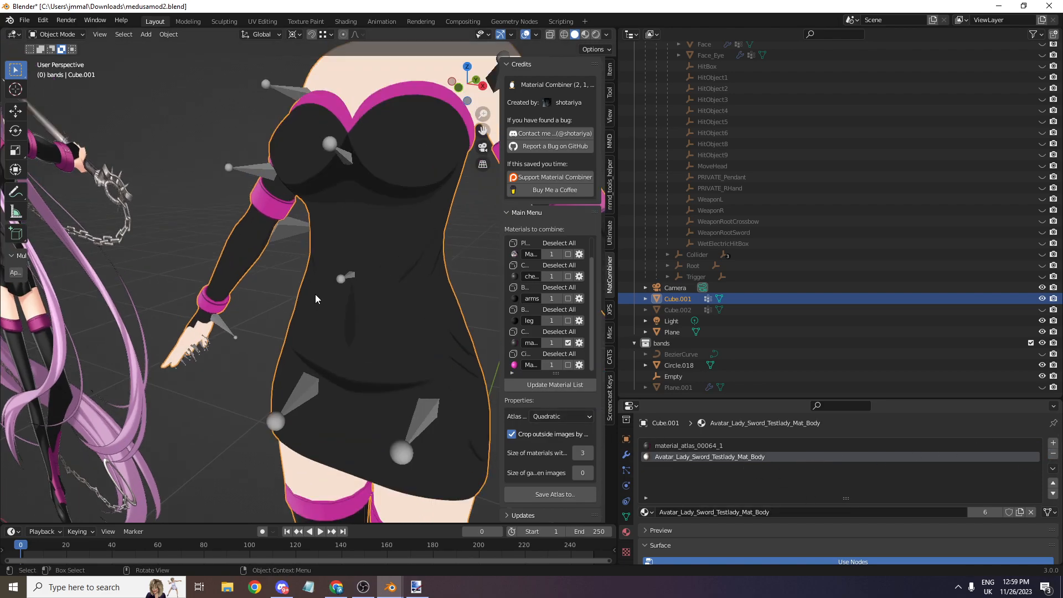
- Switch to paint.net and open Atlas_00064.png from the Downloads folder as a separate image
left_click(416, 587)
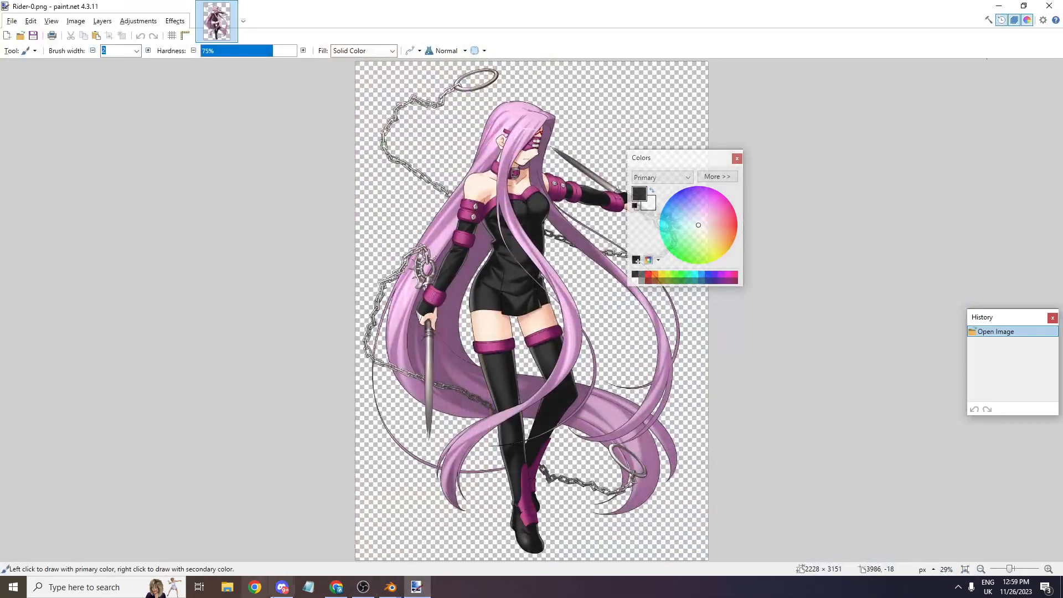
left_click(227, 586)
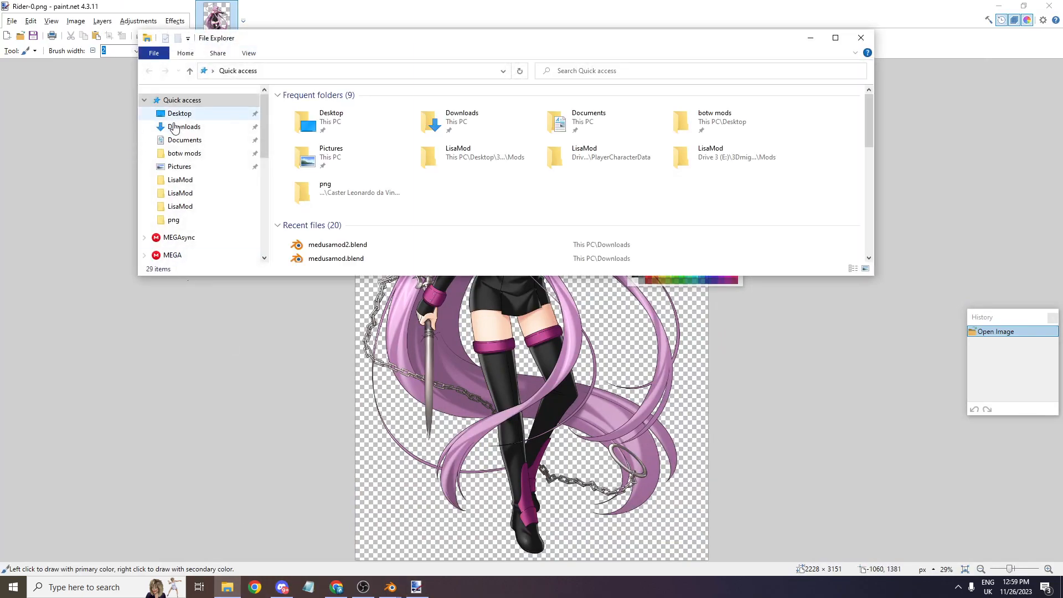
left_click(233, 127)
left_click(316, 151)
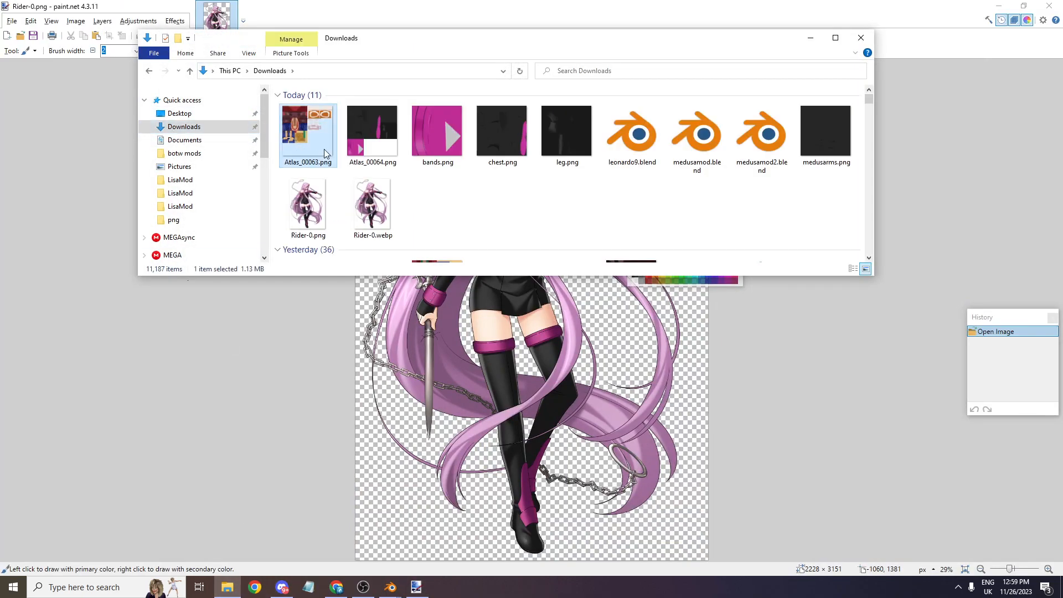
left_click_drag(365, 153, 265, 355)
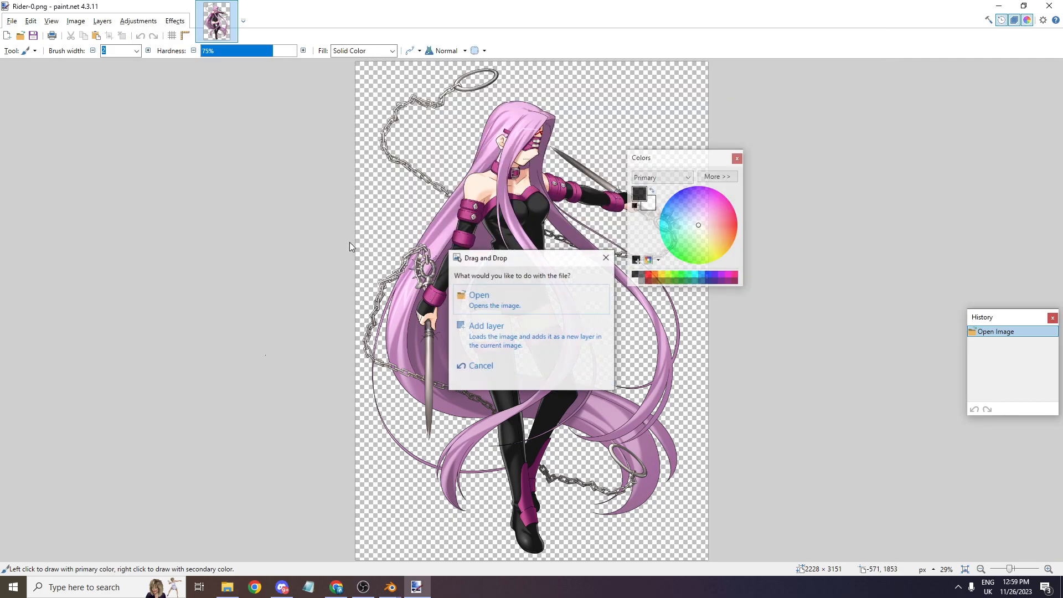
left_click(493, 302)
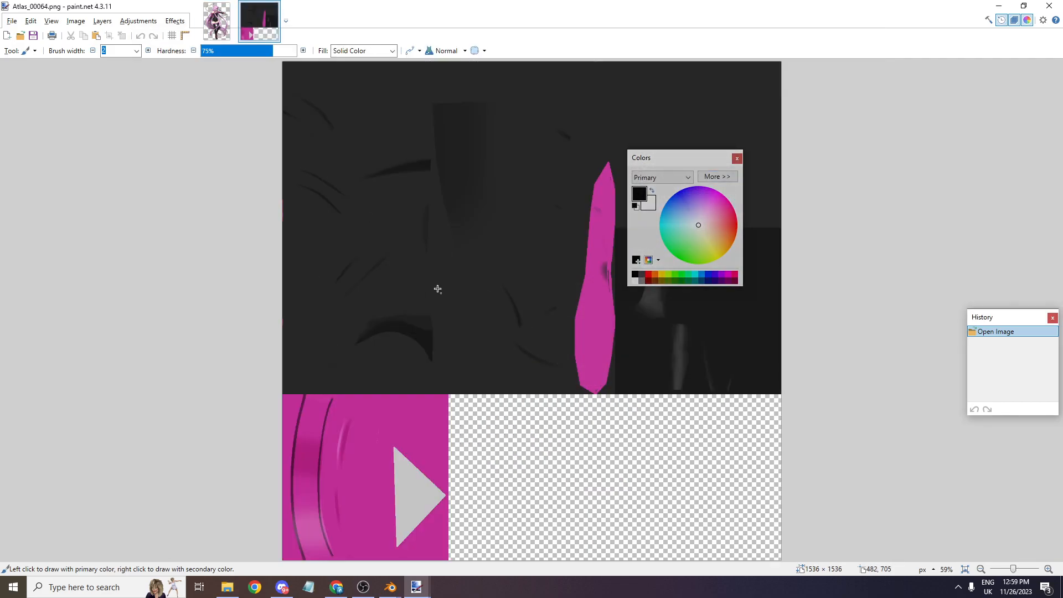
key("alt+Tab")
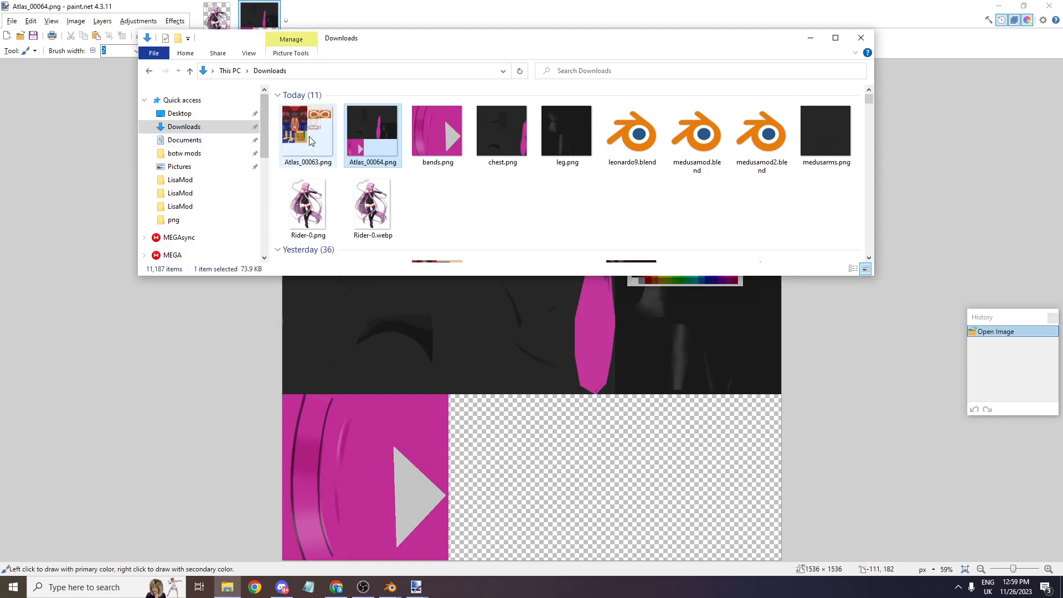
- Open the models folder on Drive 3 (E:) in File Explorer, moving the Colors window clear of the atlas image
key("alt+Tab")
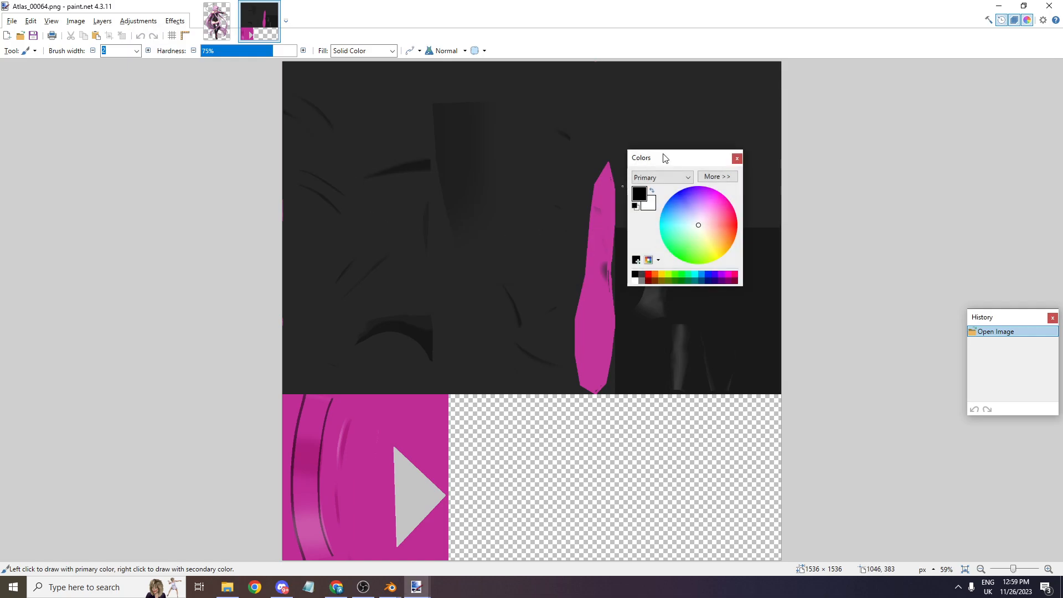
left_click_drag(673, 161, 117, 164)
left_click(227, 587)
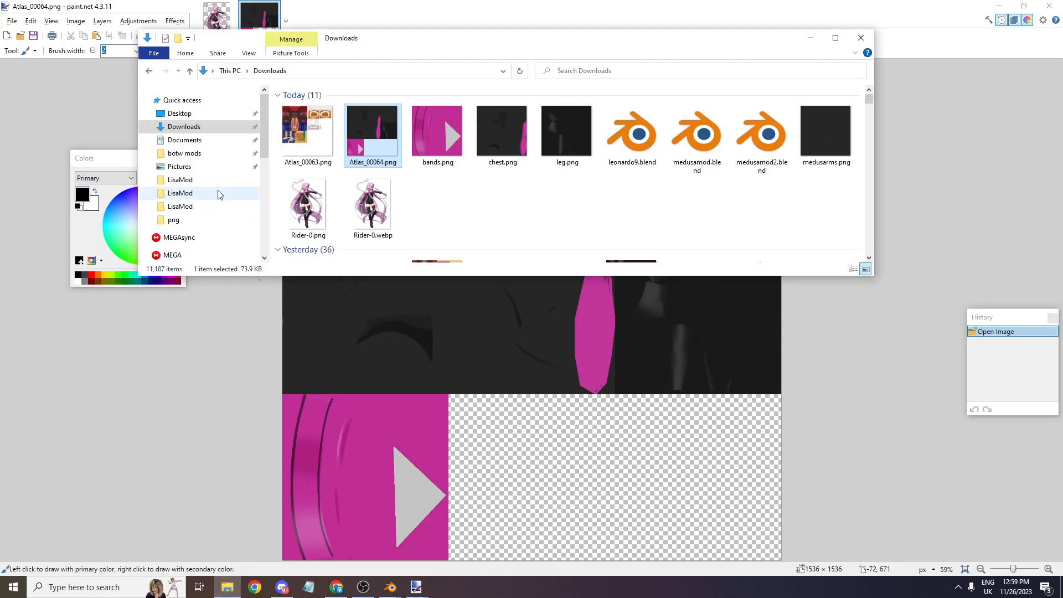
scroll(188, 194, "up", 5)
scroll(185, 193, "down", 3)
left_click(182, 228)
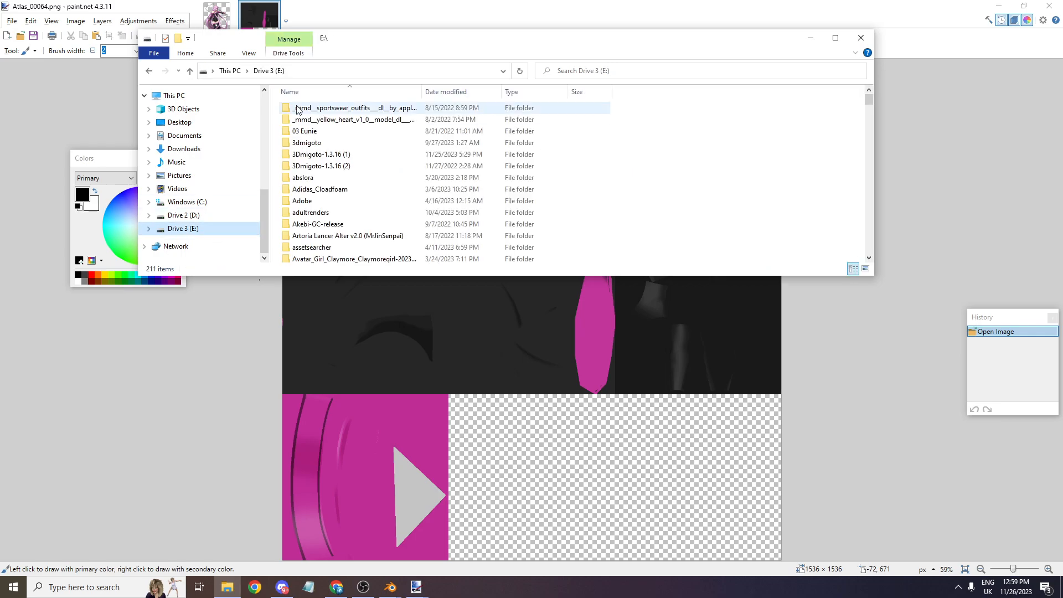
scroll(355, 144, "down", 1)
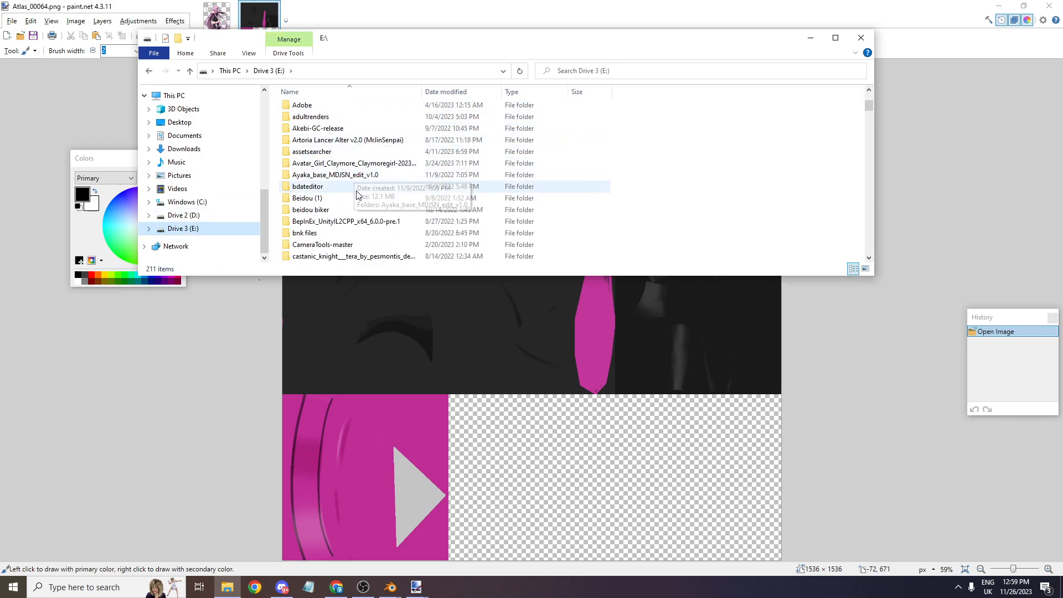
scroll(359, 201, "down", 6)
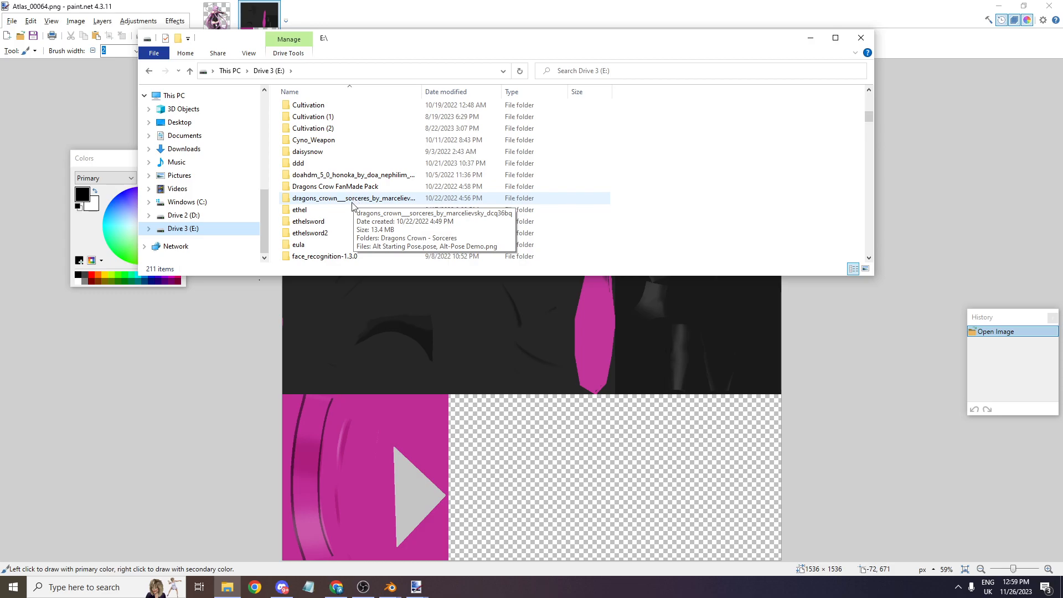
scroll(345, 214, "down", 2)
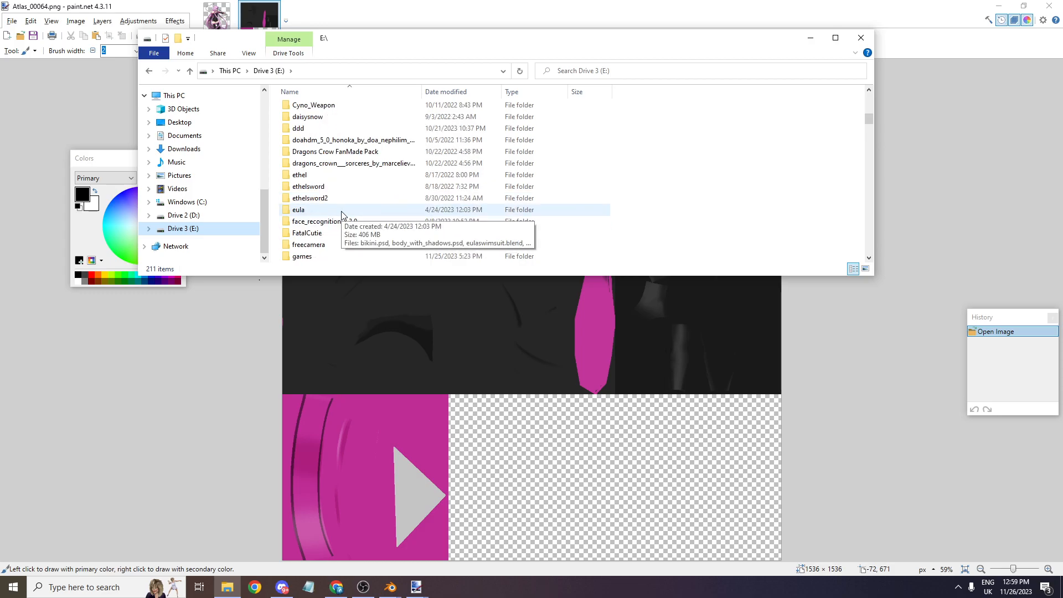
scroll(339, 218, "up", 5)
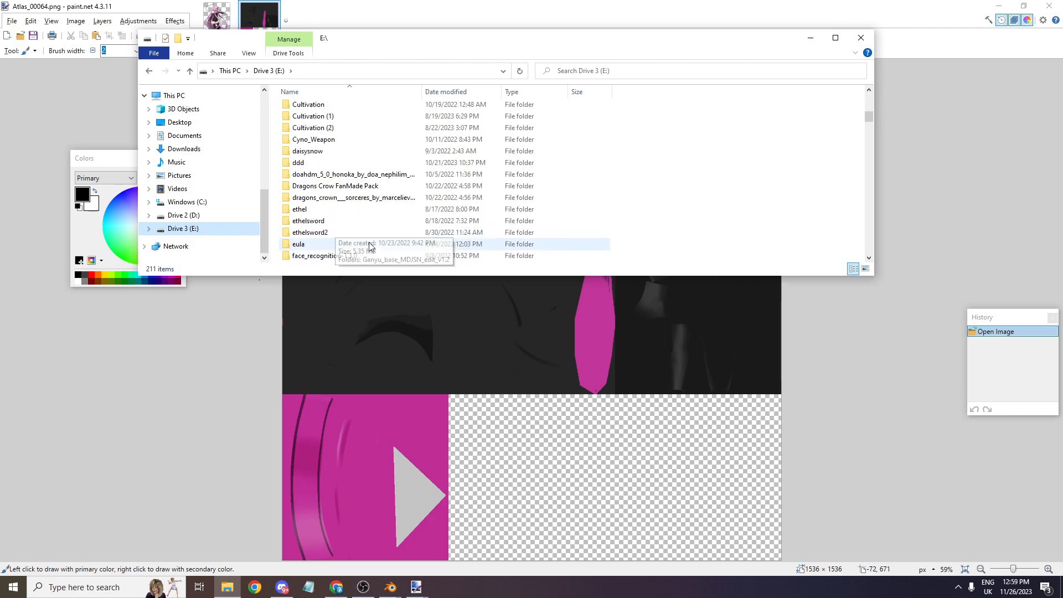
scroll(375, 140, "down", 16)
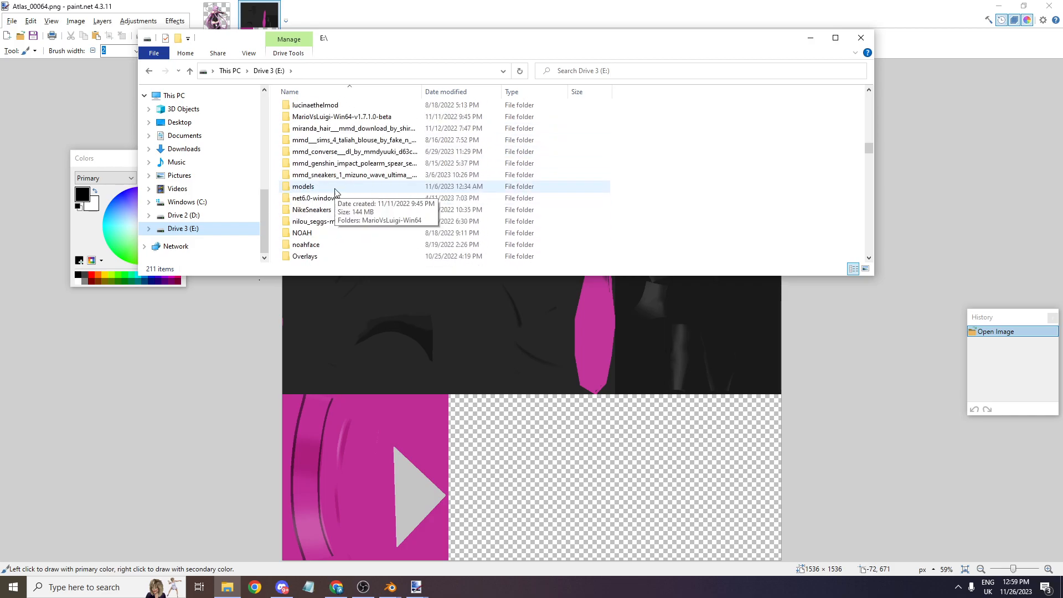
double_click(331, 188)
- Sort the models folder by modification date and search it for "cbt"
scroll(390, 139, "down", 3)
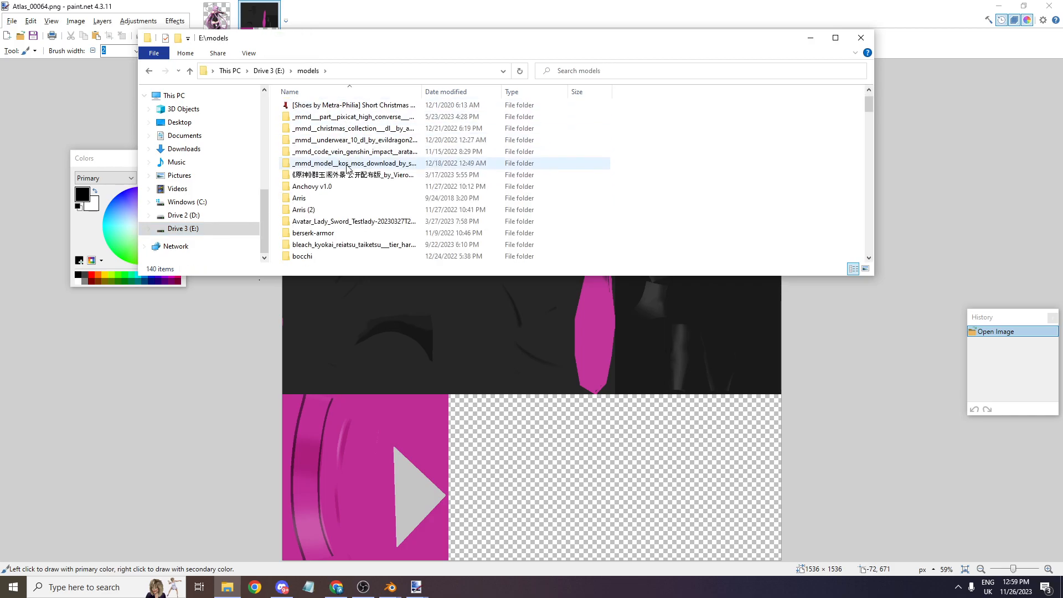
scroll(390, 139, "up", 3)
left_click(446, 91)
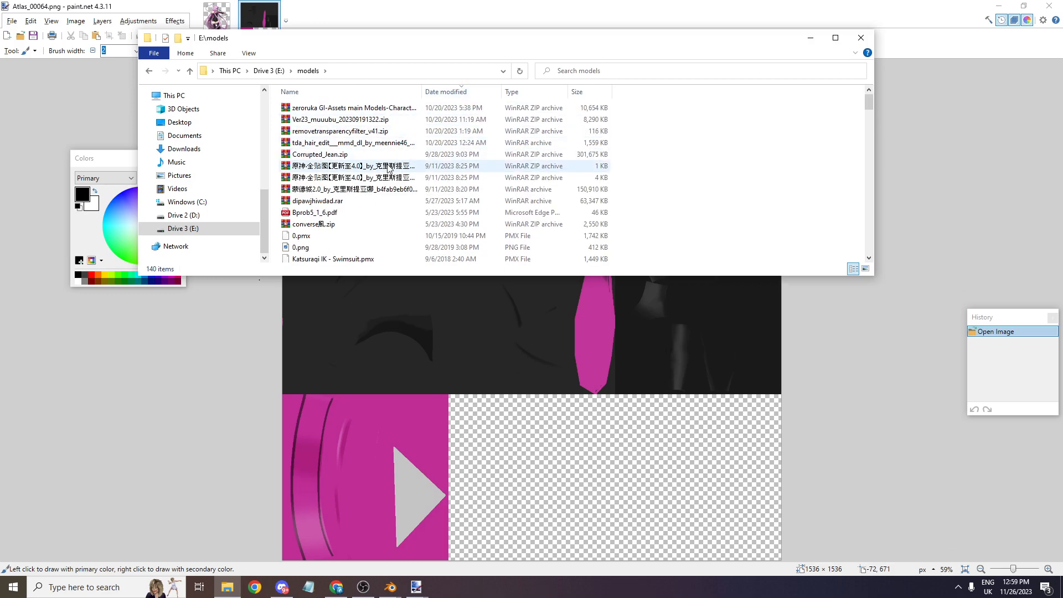
scroll(343, 166, "down", 5)
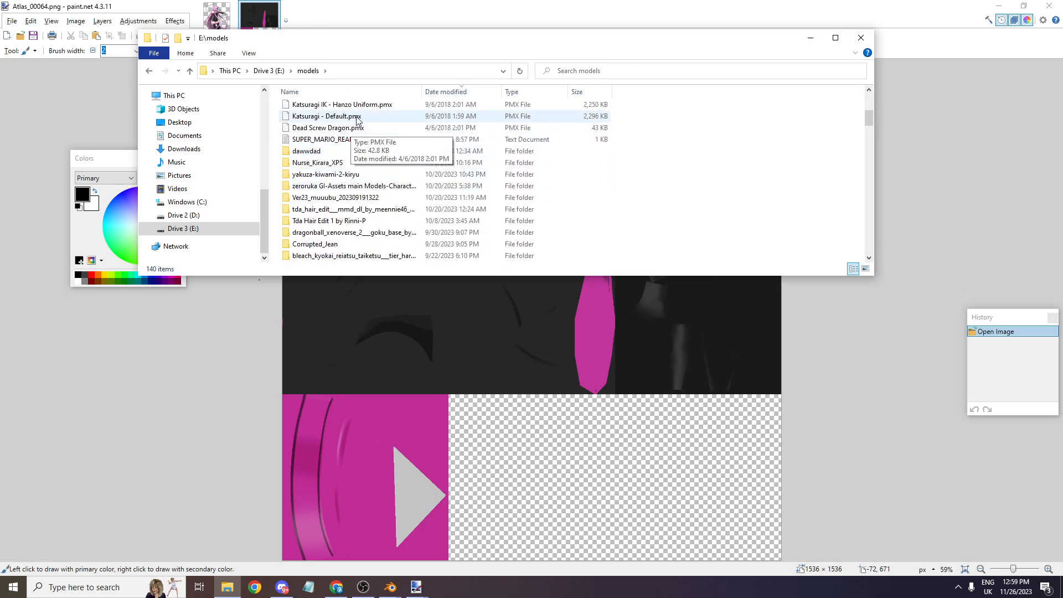
scroll(459, 119, "up", 5)
type("cbt")
key("Return")
- Open Avatar_NudeHeroine_T1_Tex_Body_Diffuse.png from CBT1_Unused_Bases > Avatar_Lady_Sword_Testlady as a separate image in paint.net
left_click(352, 101)
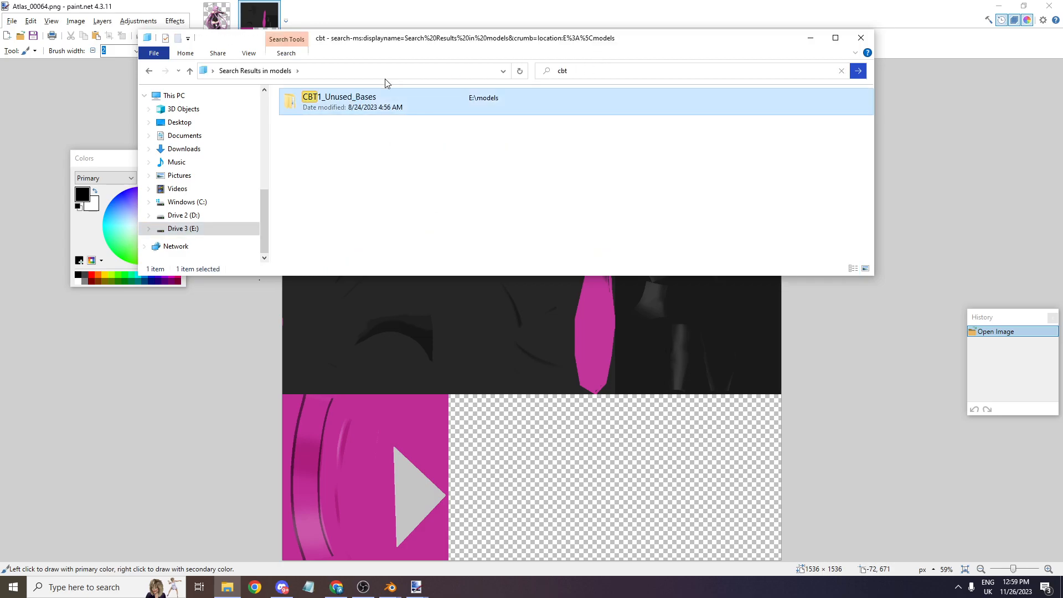
double_click(336, 108)
double_click(348, 131)
left_click(416, 126)
left_click_drag(415, 122, 376, 304)
left_click(512, 296)
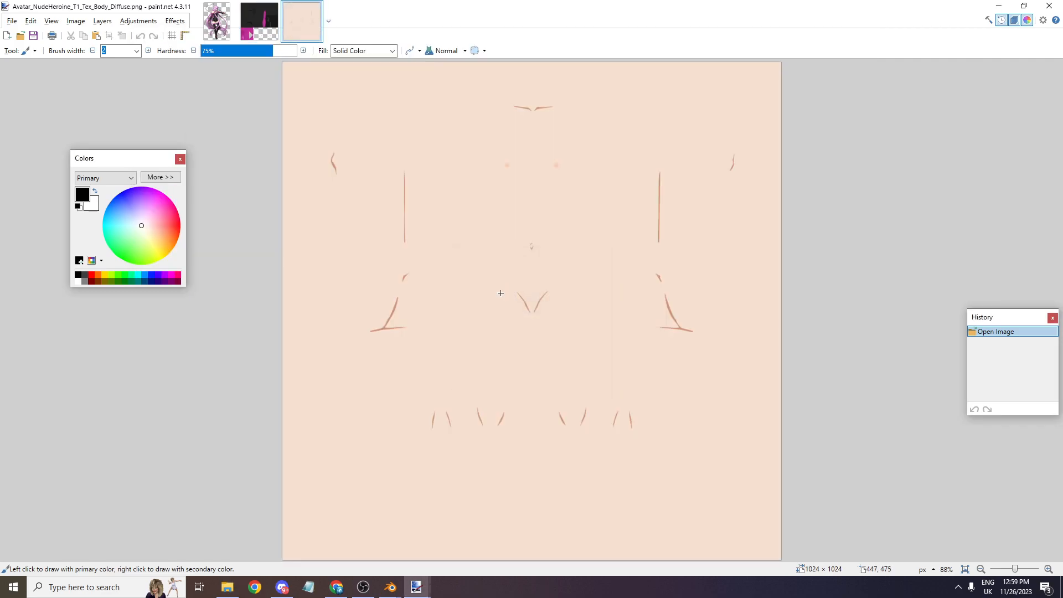
- Try to paste a full-size copy of the skin texture into the atlas image
key("ctrl+c")
key("ctrl+Tab")
key("ctrl+Tab")
key("ctrl+v")
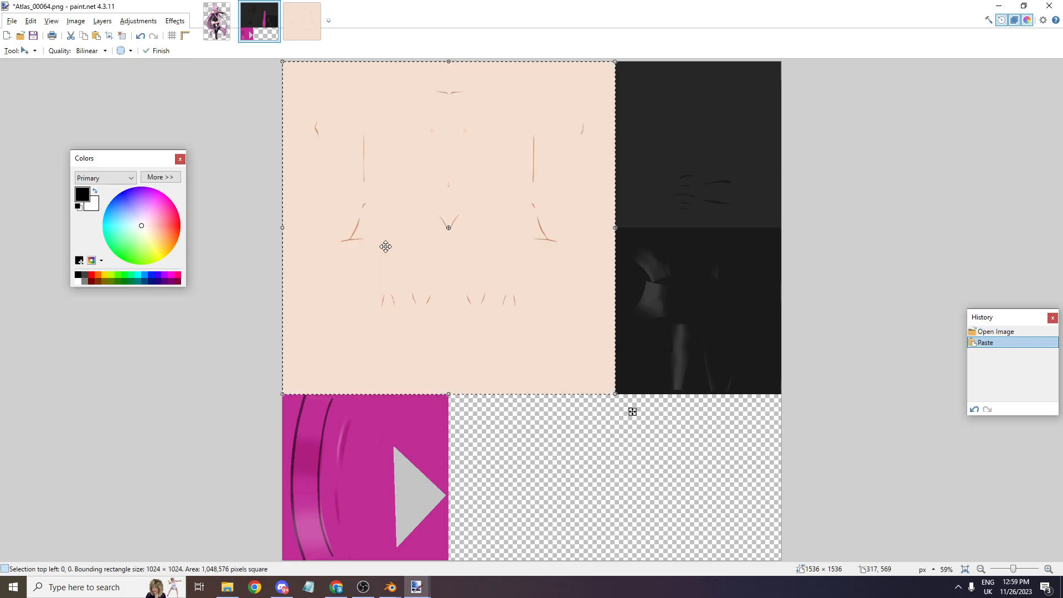
- Resize the skin texture image to a width of 512 pixels, keeping its aspect ratio
key("ctrl+Tab")
left_click(76, 20)
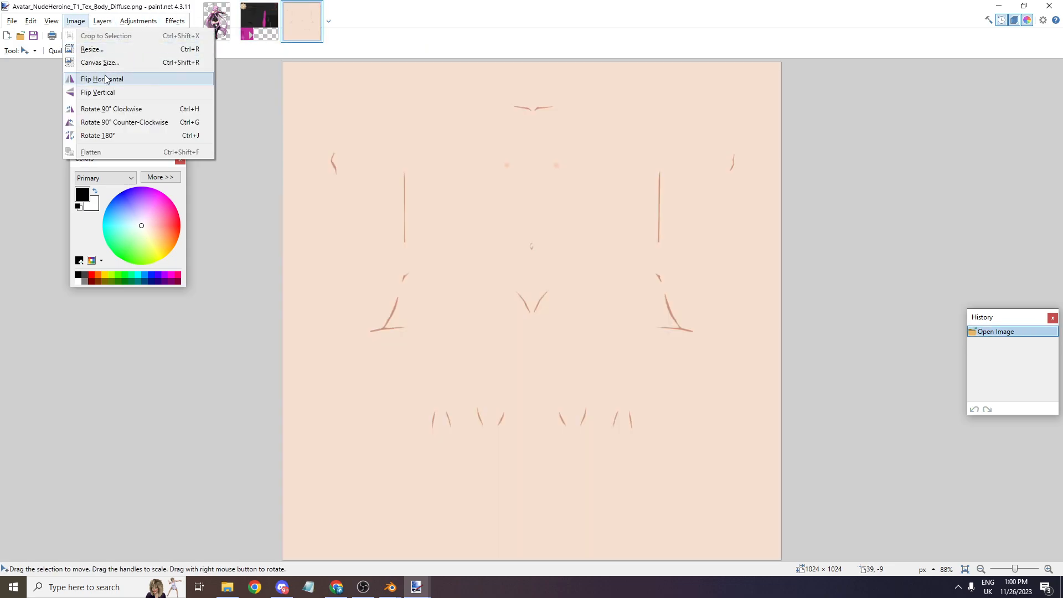
left_click(125, 49)
type("512")
key("Return")
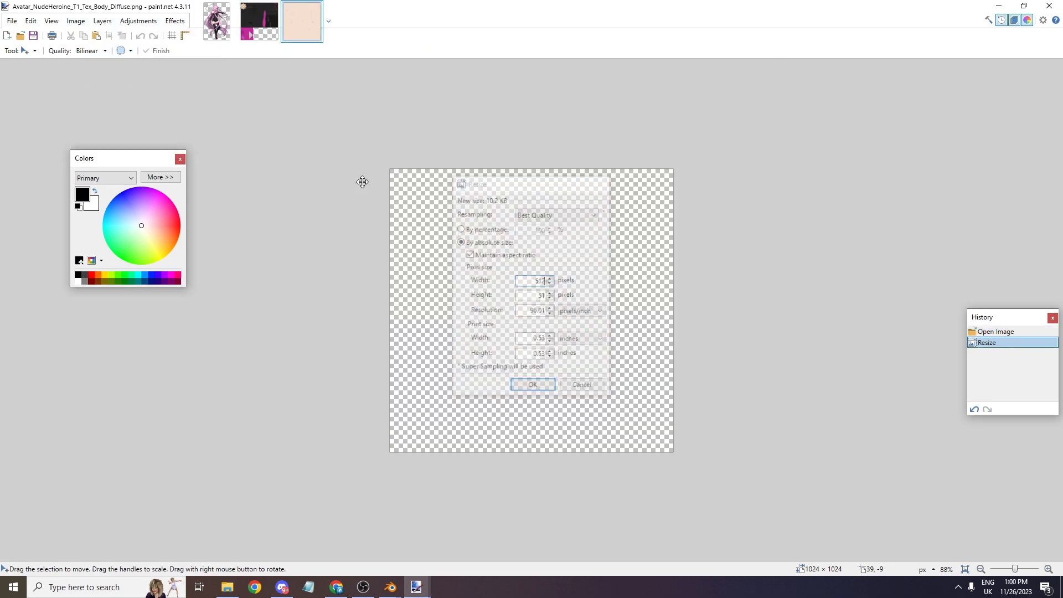
- Undo the full-size paste in the atlas and place the 512-pixel skin texture in its empty lower-right corner instead
key("ctrl+Tab")
key("ctrl+Tab")
key("ctrl+z")
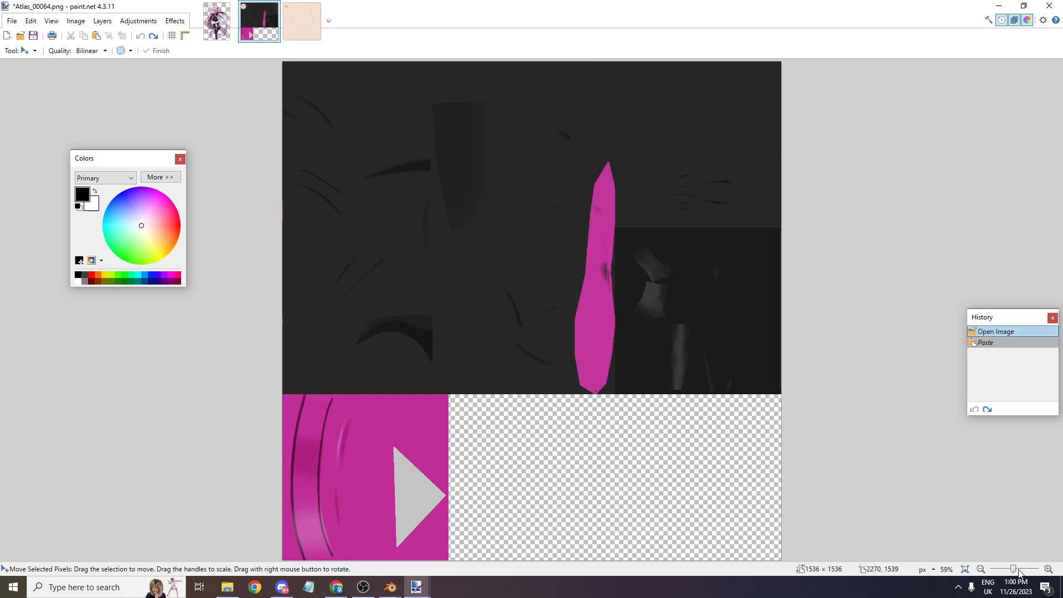
left_click(1018, 569)
scroll(975, 498, "down", 8)
left_click_drag(600, 558, 959, 548)
key("ctrl+v")
left_click(1010, 570)
left_click(1010, 570)
- Save the edited atlas as a new PNG named Atlas_00064_2.png in Downloads, keeping the default save settings
left_click(11, 21)
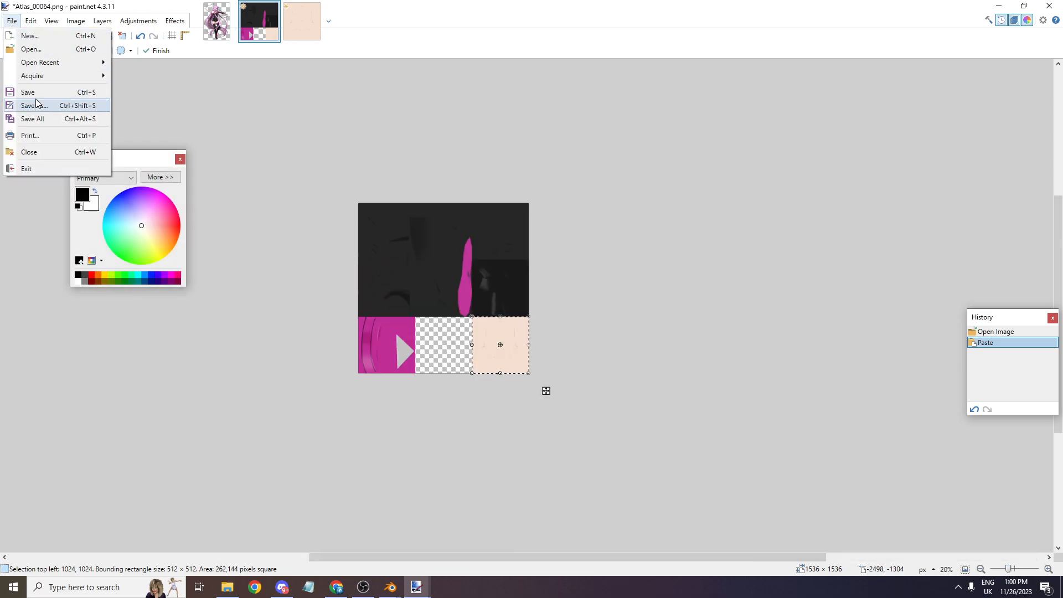
left_click(35, 101)
left_click(112, 518)
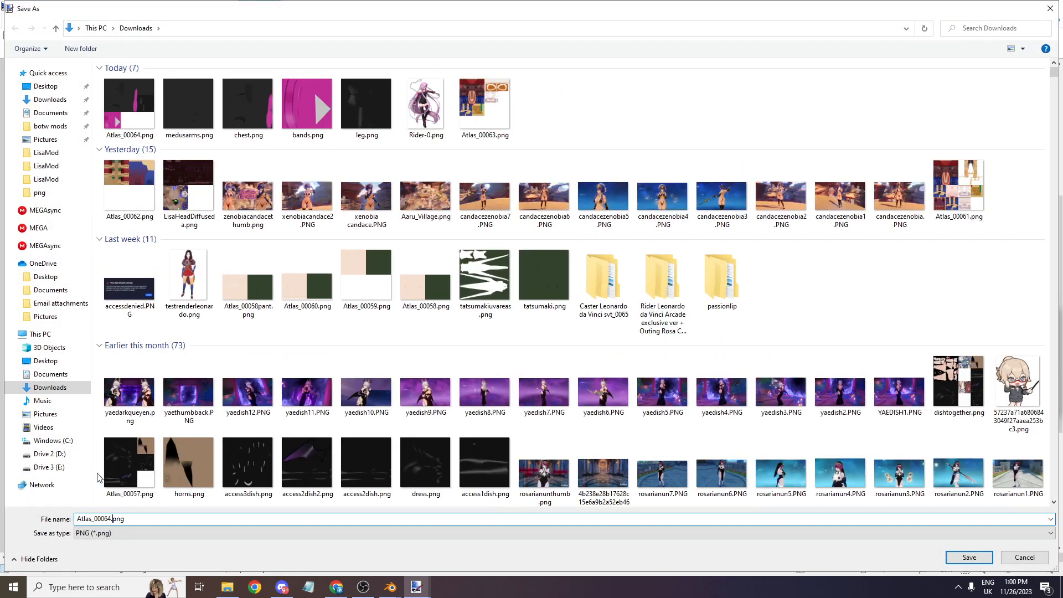
key("Return")
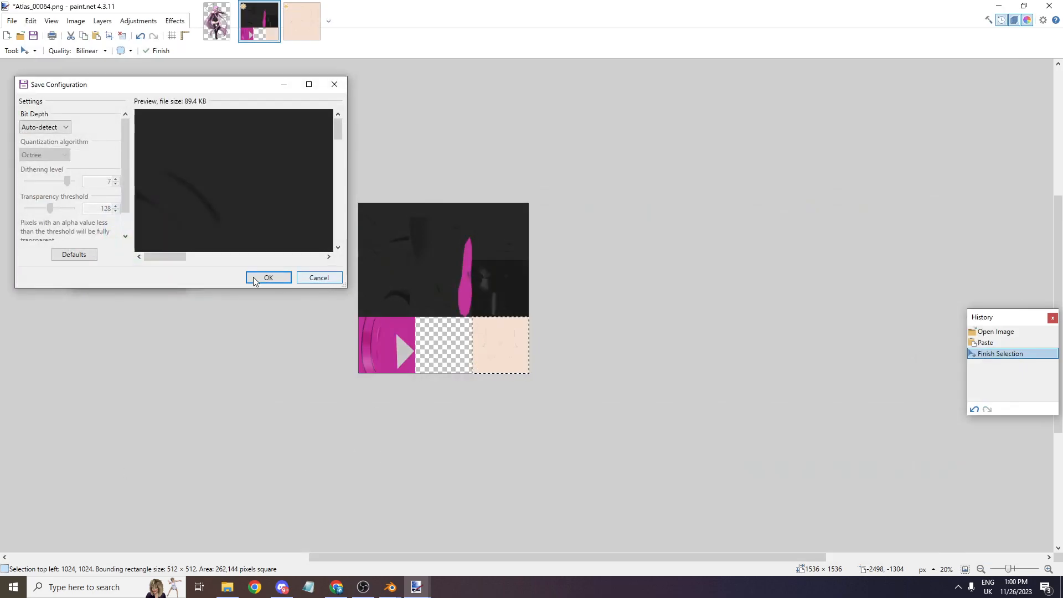
left_click(253, 277)
- Switch to Blender and replace the base color image of Cube.001's Avatar_Lady_Sword_Testlady_Mat_Body material with Atlas_00064_2.png from Downloads
key("alt+Tab")
key("alt+Tab")
key("Tab")
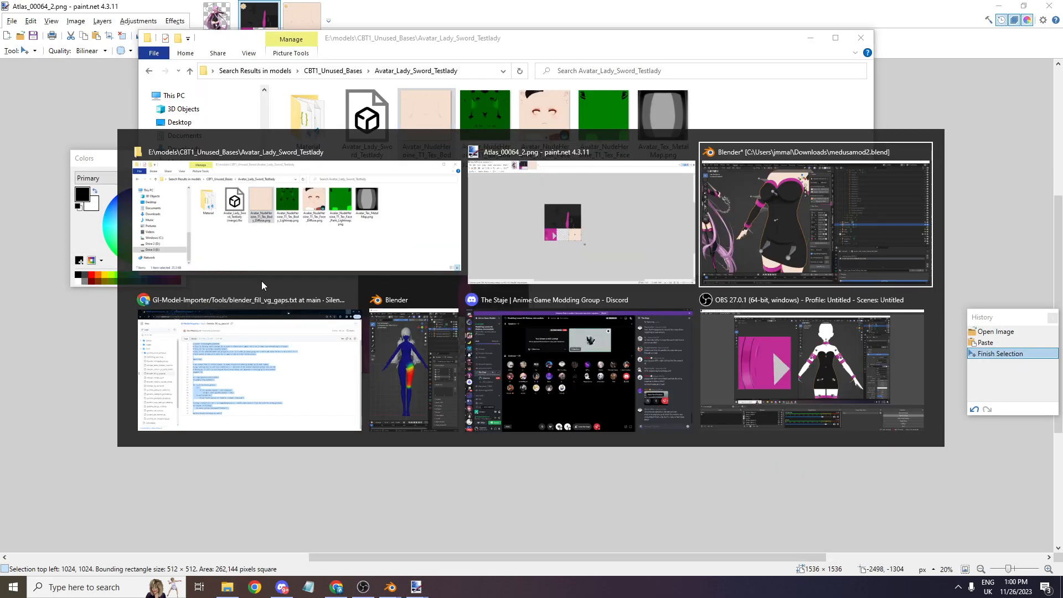
middle_click_drag(394, 357, 404, 420)
left_click(413, 477)
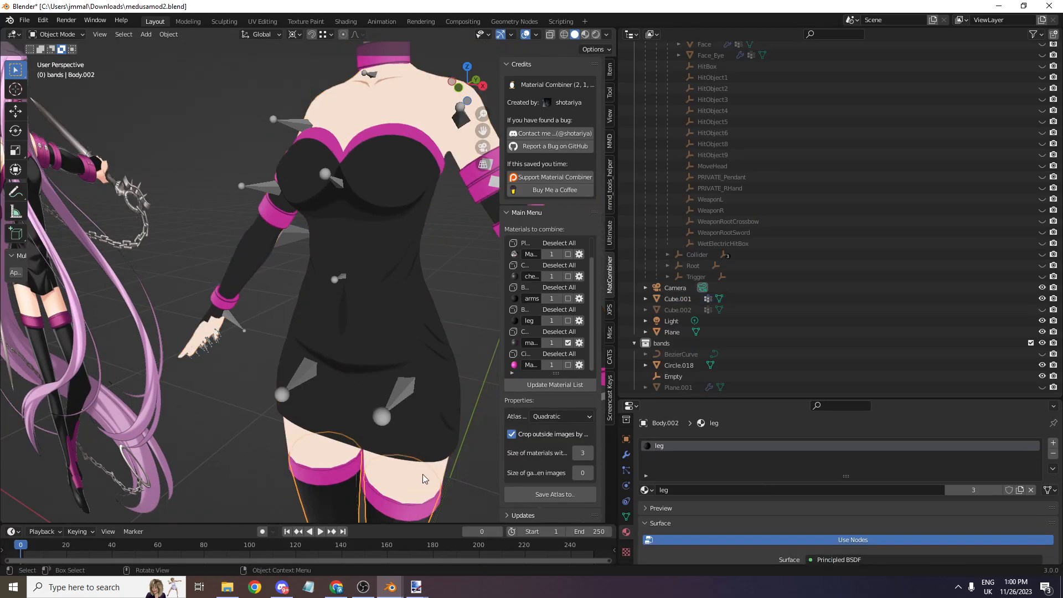
left_click(397, 477)
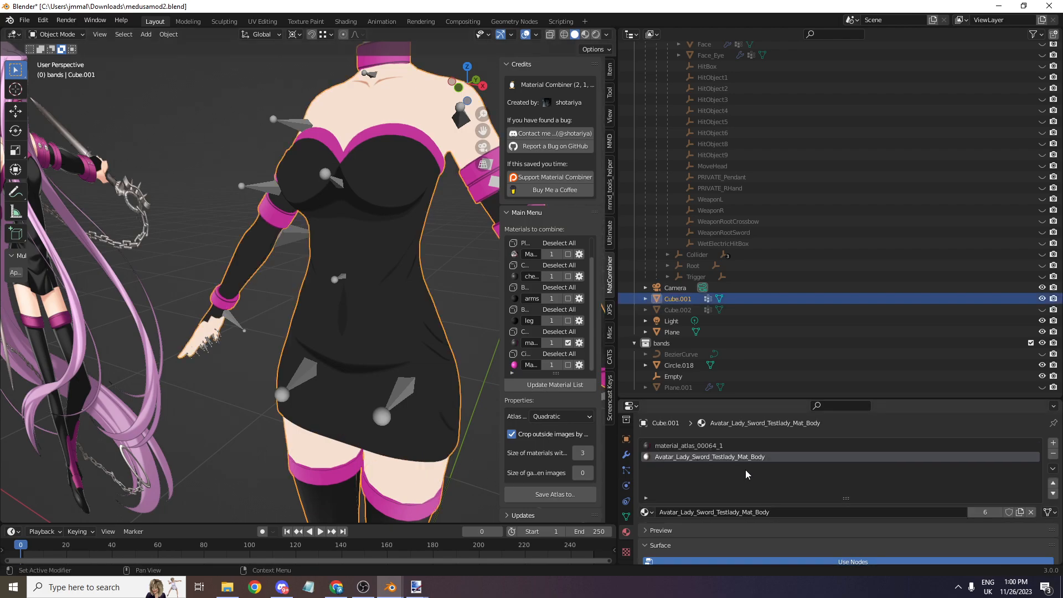
scroll(726, 466, "down", 7)
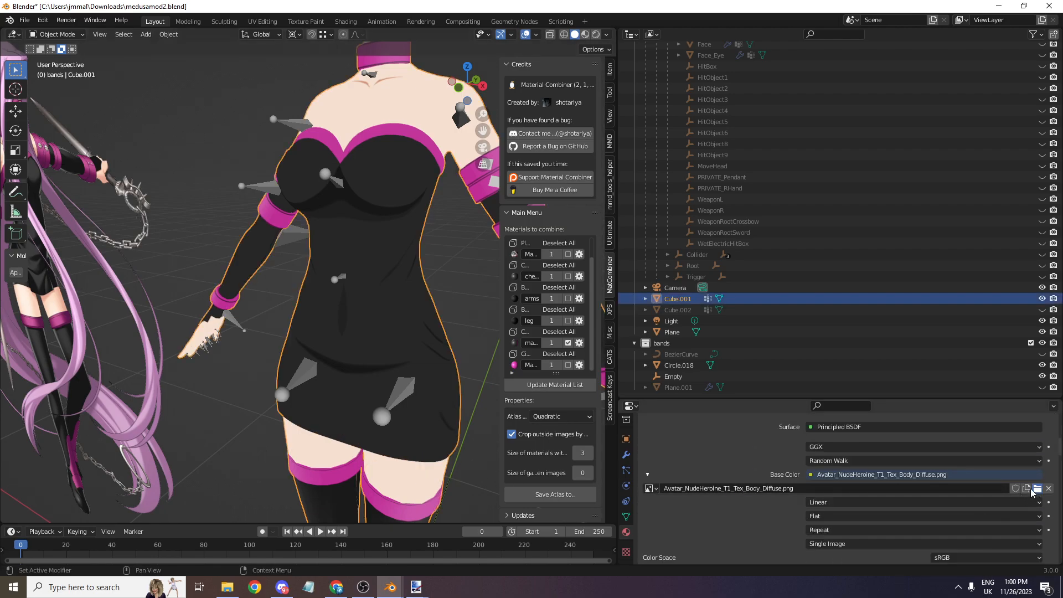
left_click(1036, 489)
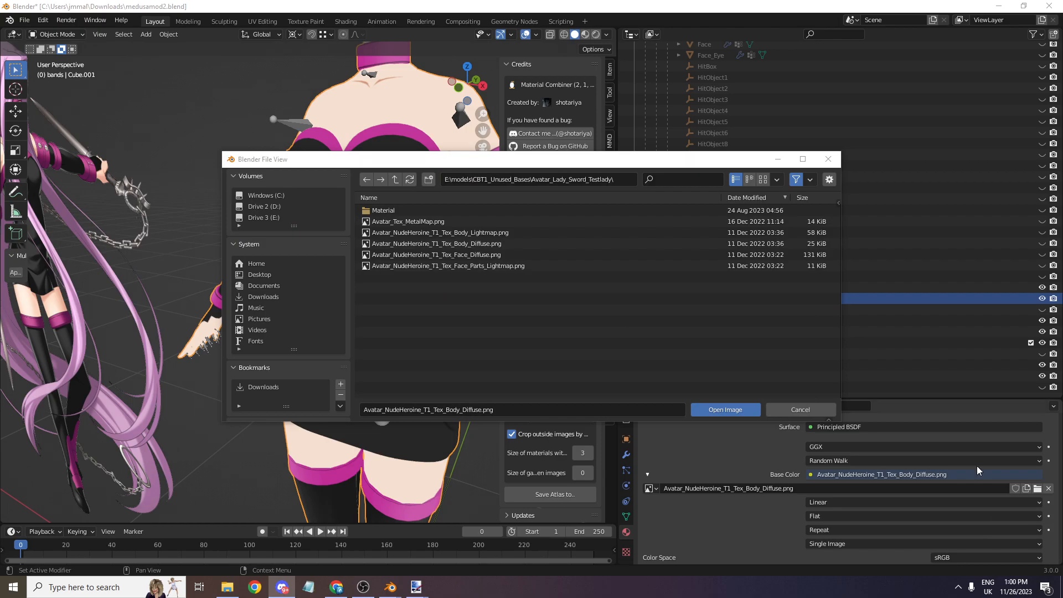
left_click(265, 296)
left_click(656, 180)
type("atlas00")
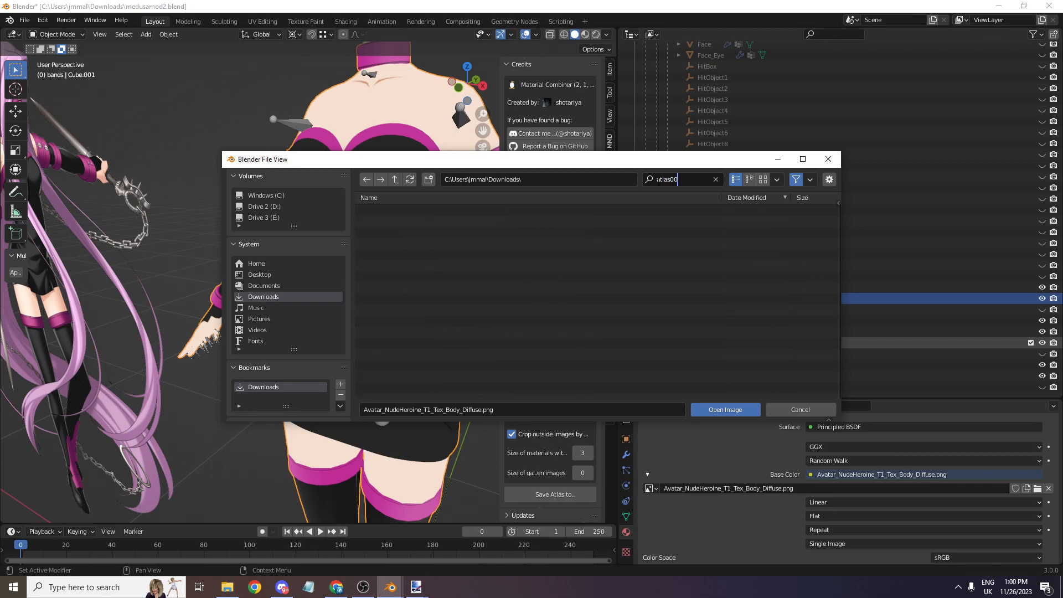
double_click(471, 213)
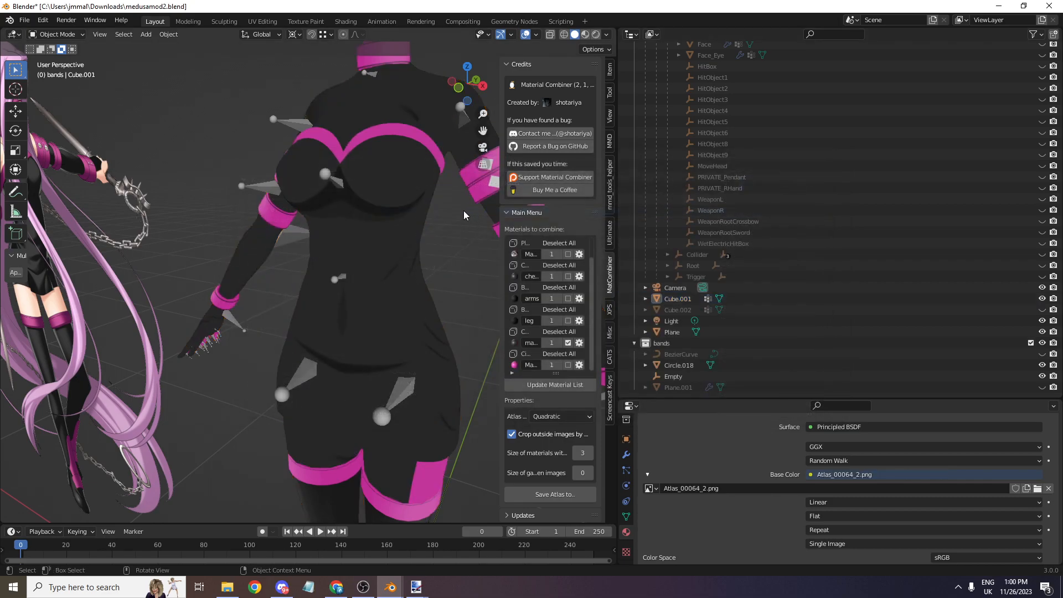
- Select the Cube.001 faces assigned to the body material in Edit Mode and select all their UVs in the UV Editing workspace
scroll(393, 320, "down", 2)
left_click(383, 417)
scroll(384, 416, "up", 2)
left_click(61, 38)
left_click(56, 50)
scroll(876, 510, "up", 3)
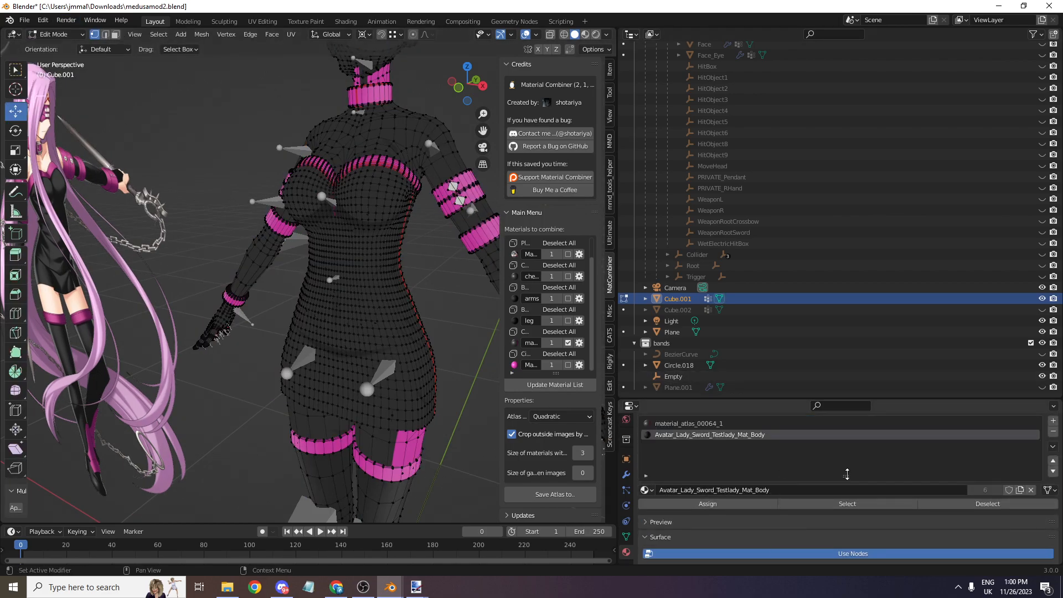
left_click(877, 508)
left_click(263, 21)
key("a")
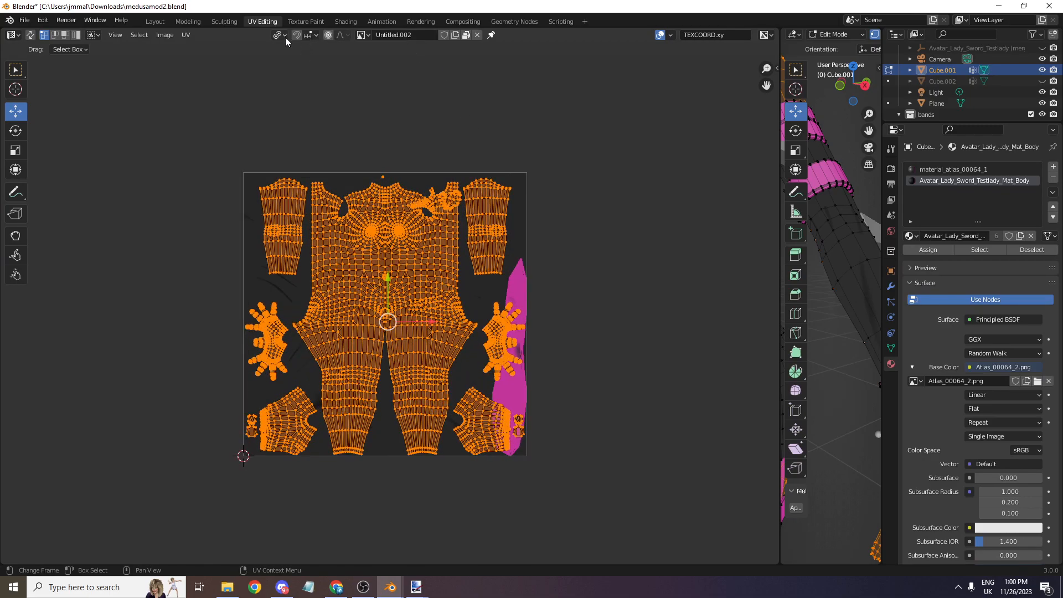
- Set the UV pivot point to the 2D cursor and the cursor's X location to 1
left_click(280, 35)
left_click(299, 70)
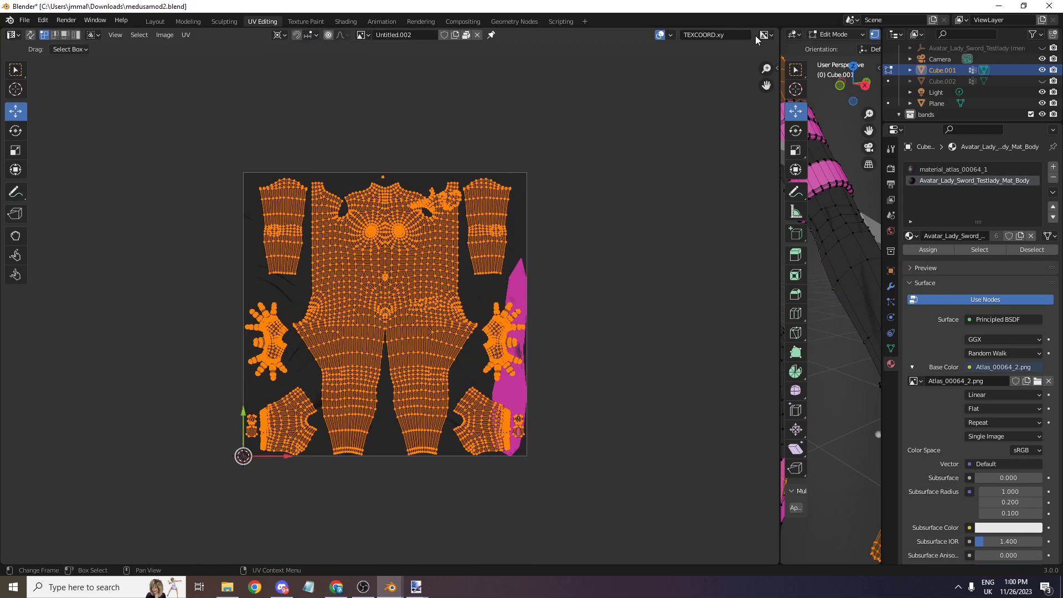
left_click(777, 68)
left_click(771, 118)
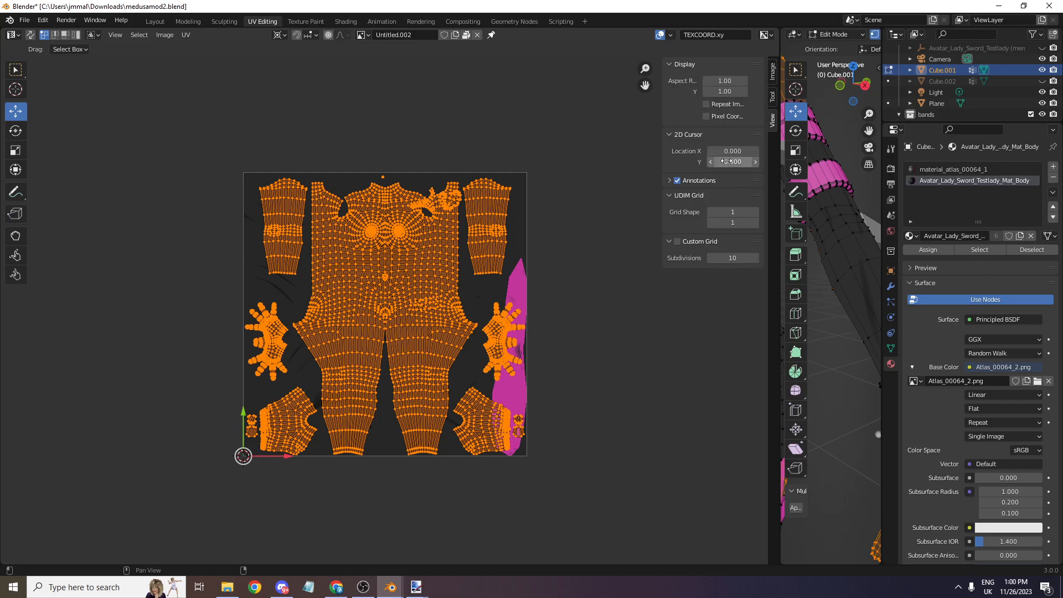
type("1")
key("Return")
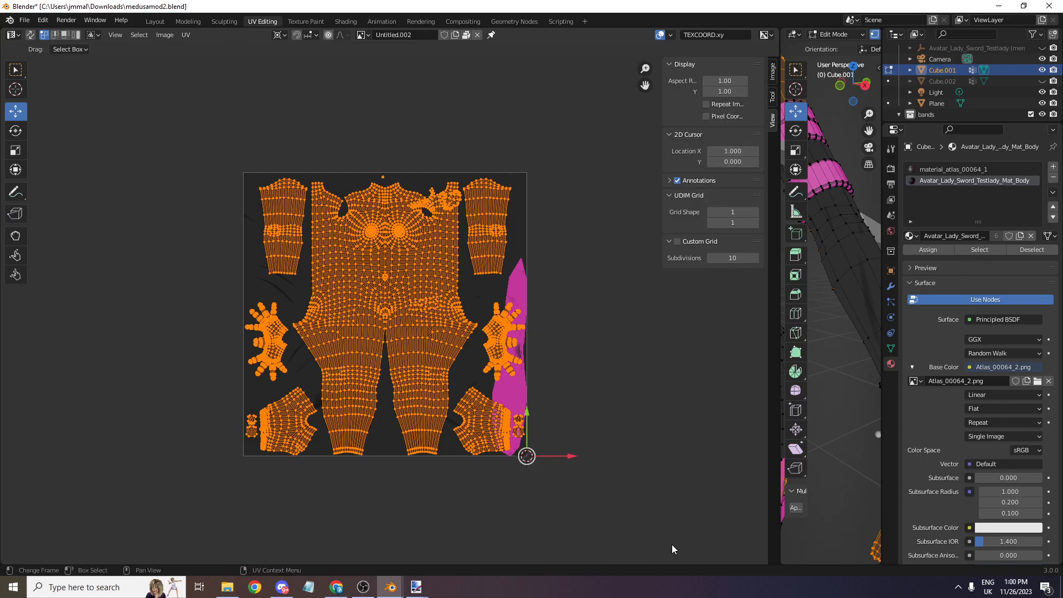
- Scale the body UVs to 0.25 toward the atlas's lower-right corner and check the skin on the model in the Layout workspace
key("s")
left_click(562, 478)
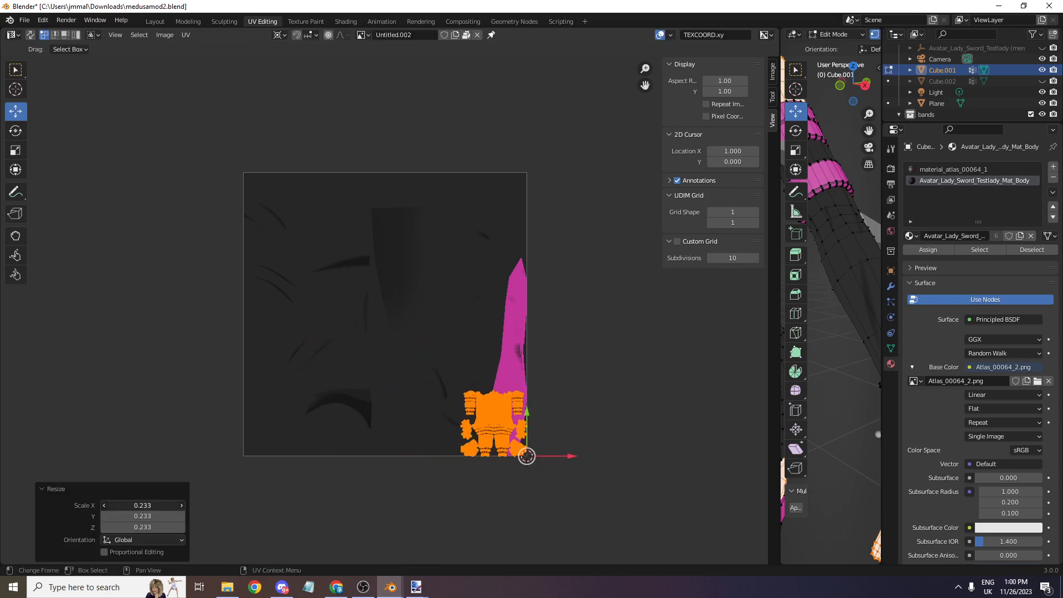
left_click(114, 505)
type("0.25")
key("Return")
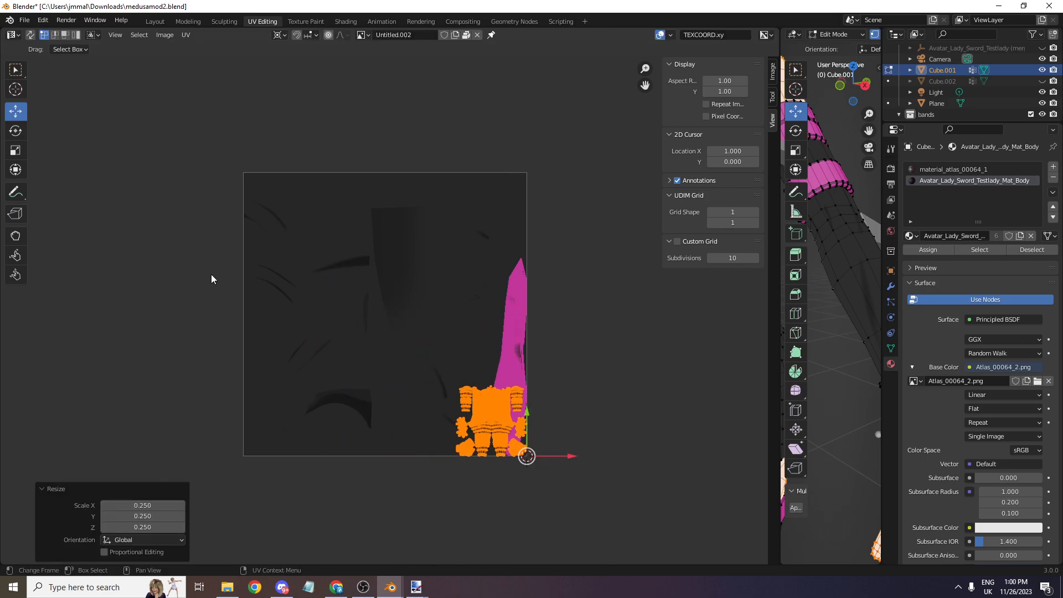
left_click(150, 21)
scroll(392, 99, "up", 1)
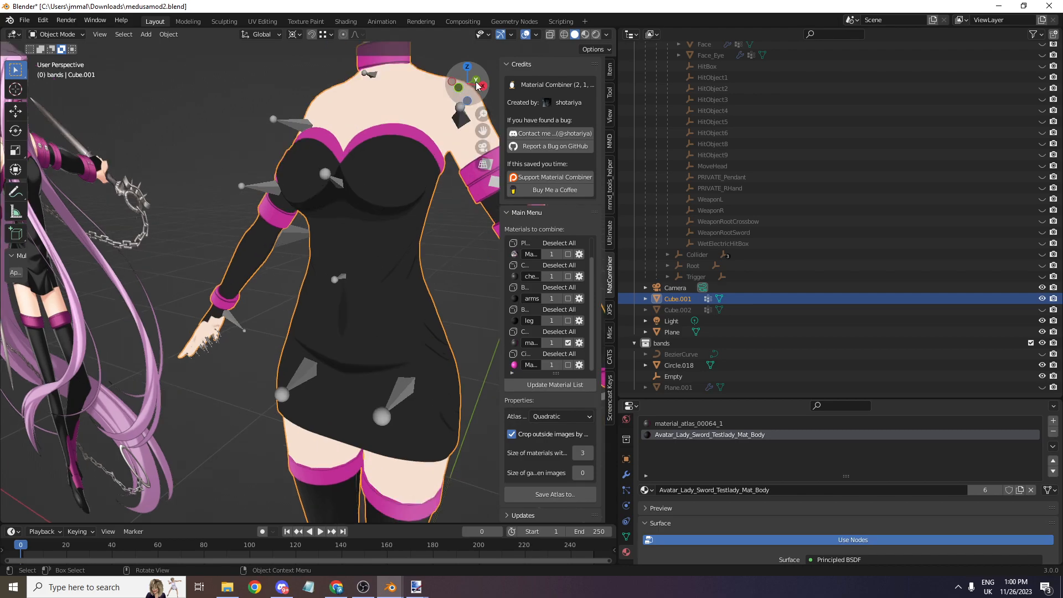
- Enter Edit Mode on Cube.001 and show the selected body UVs in the UV Editing workspace
left_click_drag(473, 78, 446, 86)
left_click(57, 34)
left_click(56, 48)
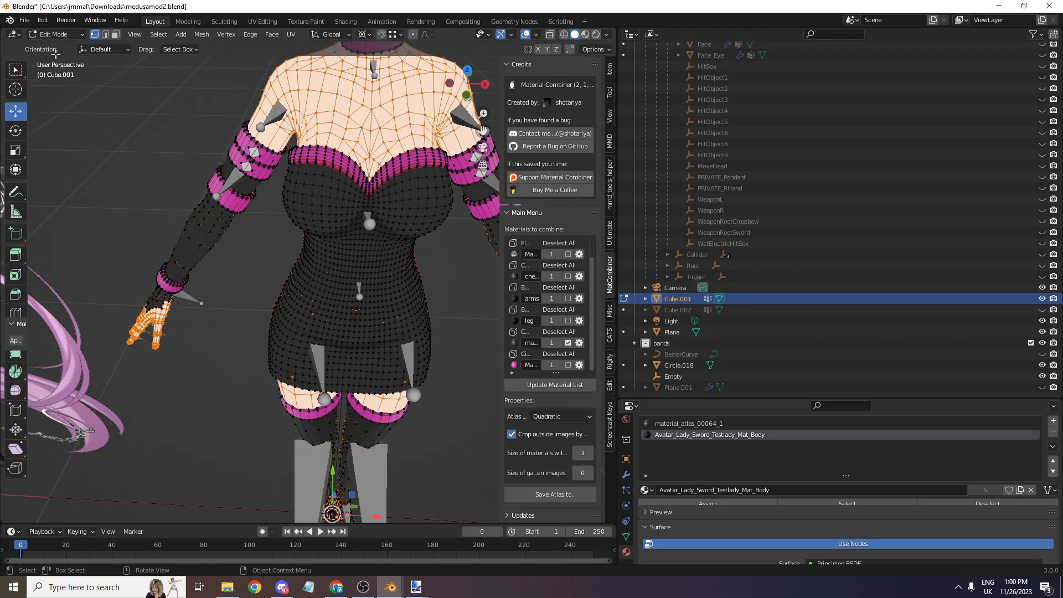
left_click(262, 21)
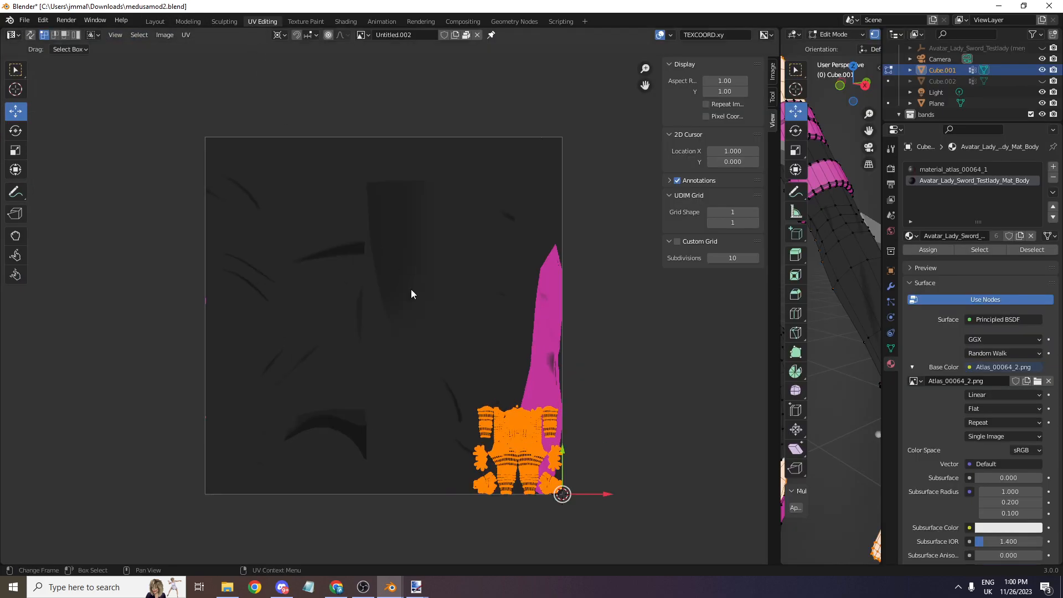
- Check the pixel dimensions of Atlas_00064_2.png in the Downloads folder of File Explorer
key("alt+Tab")
key("Tab")
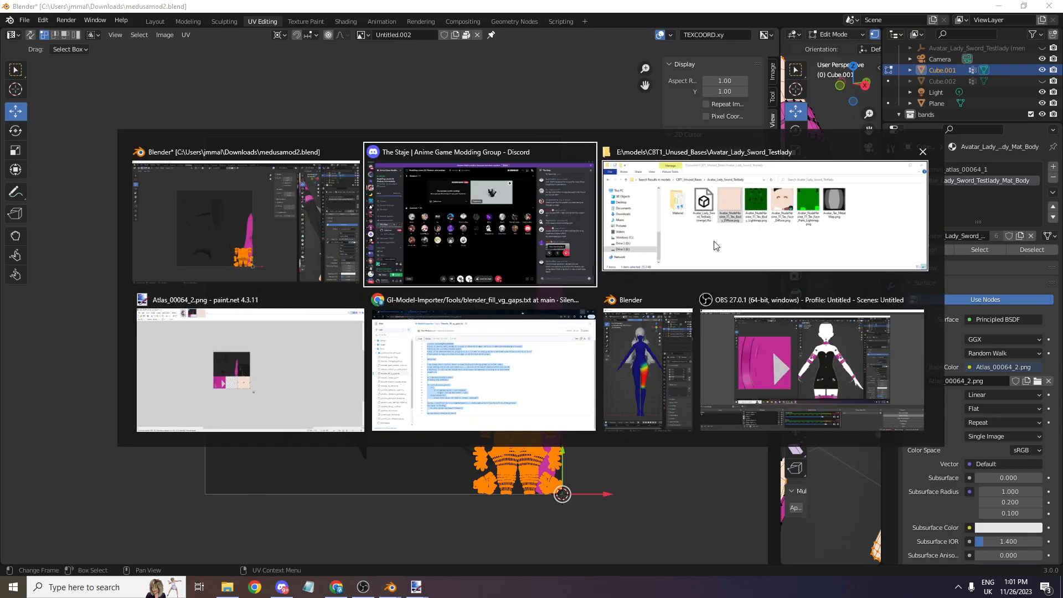
scroll(211, 177, "up", 10)
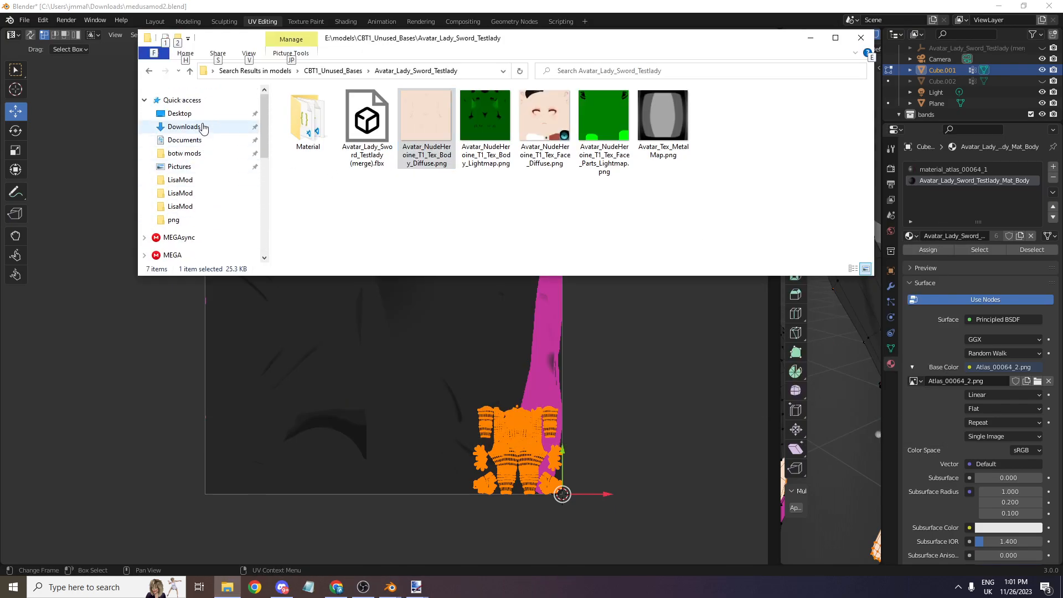
left_click(188, 126)
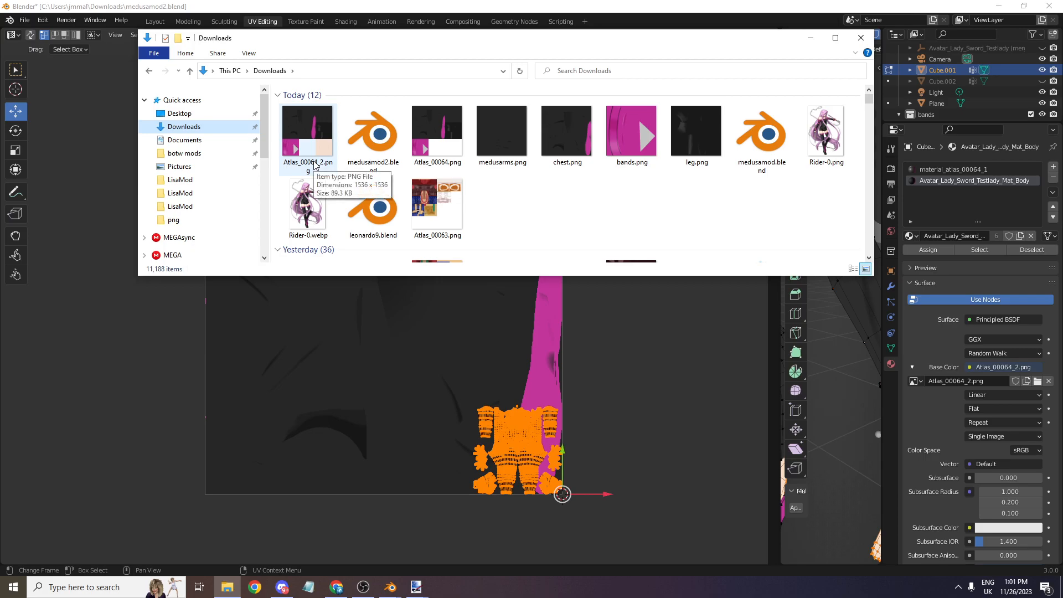
scroll(421, 332, "down", 3)
left_click(810, 38)
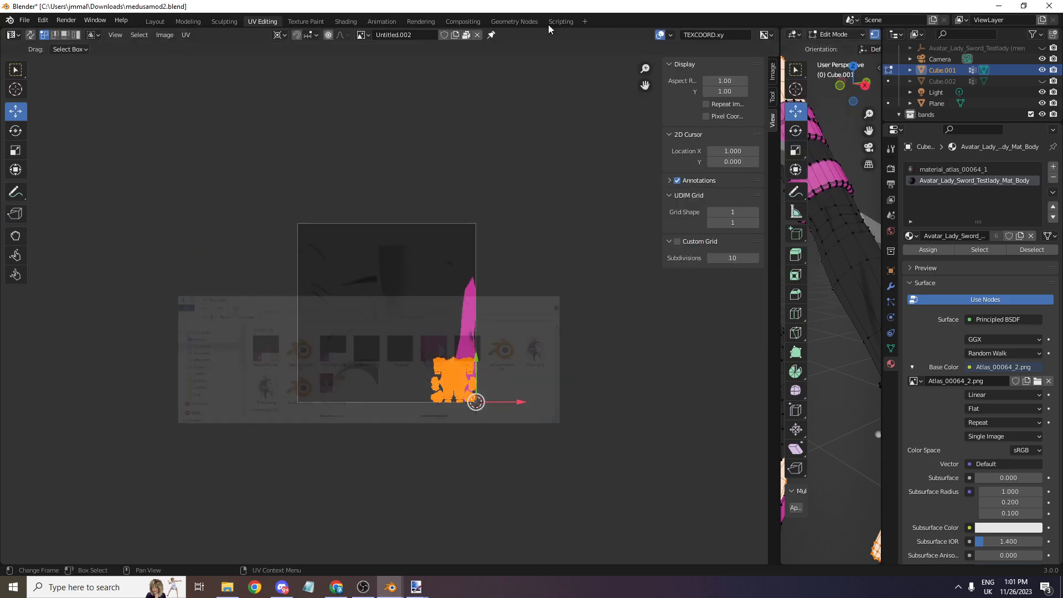
- Display Atlas_00064_2.png as the image behind the body UVs in the UV editor
left_click(363, 35)
type("at")
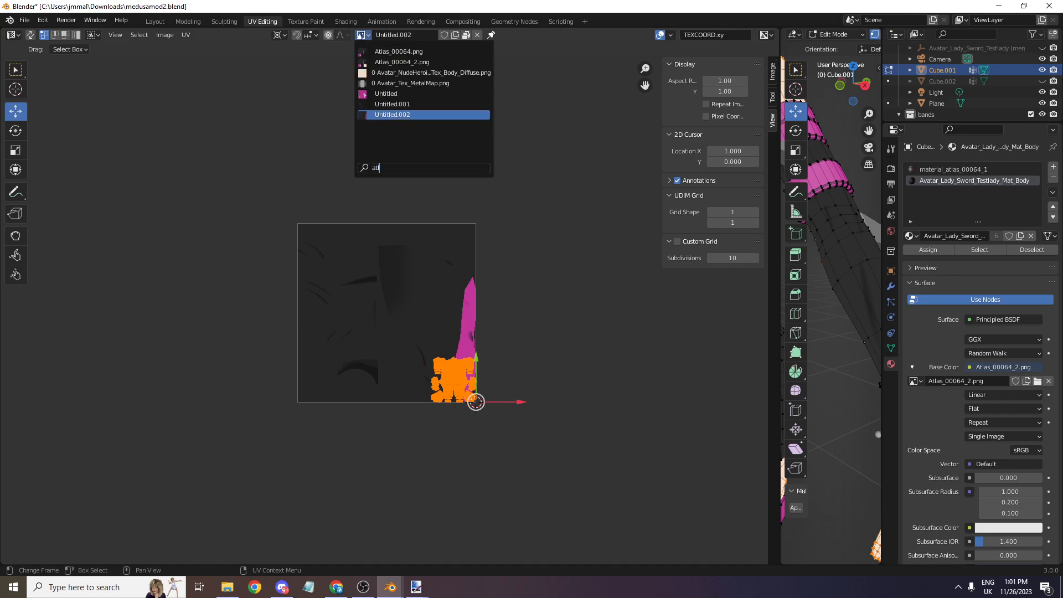
key("Up")
key("Up")
key("Up")
key("Up")
key("Up")
key("Return")
scroll(420, 139, "up", 2)
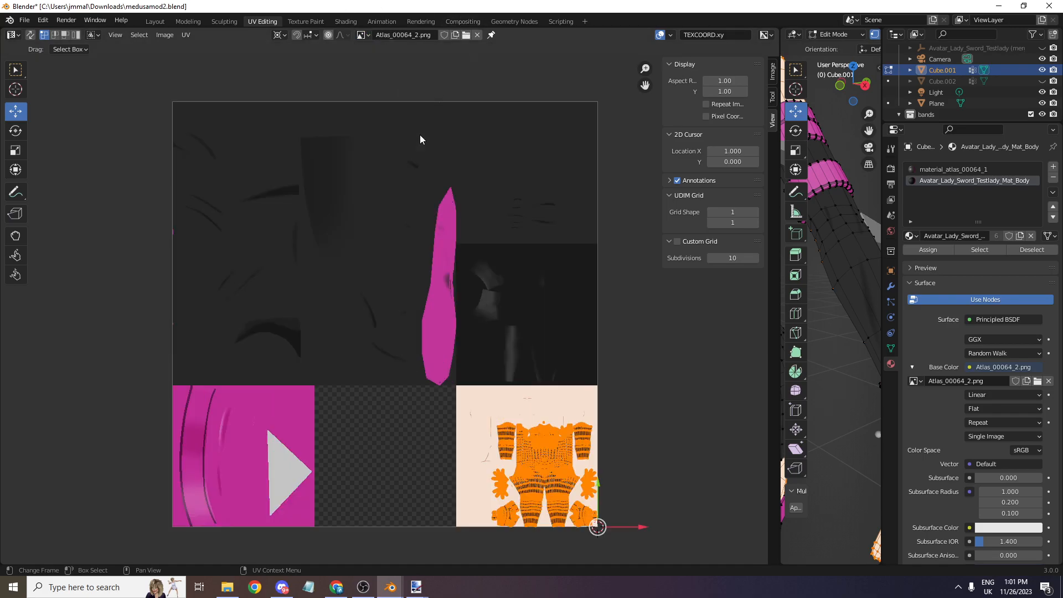
- Scale the body UVs by 1.333 on all axes about the 2D cursor to fill the skin tile
scroll(426, 166, "down", 1)
key("s")
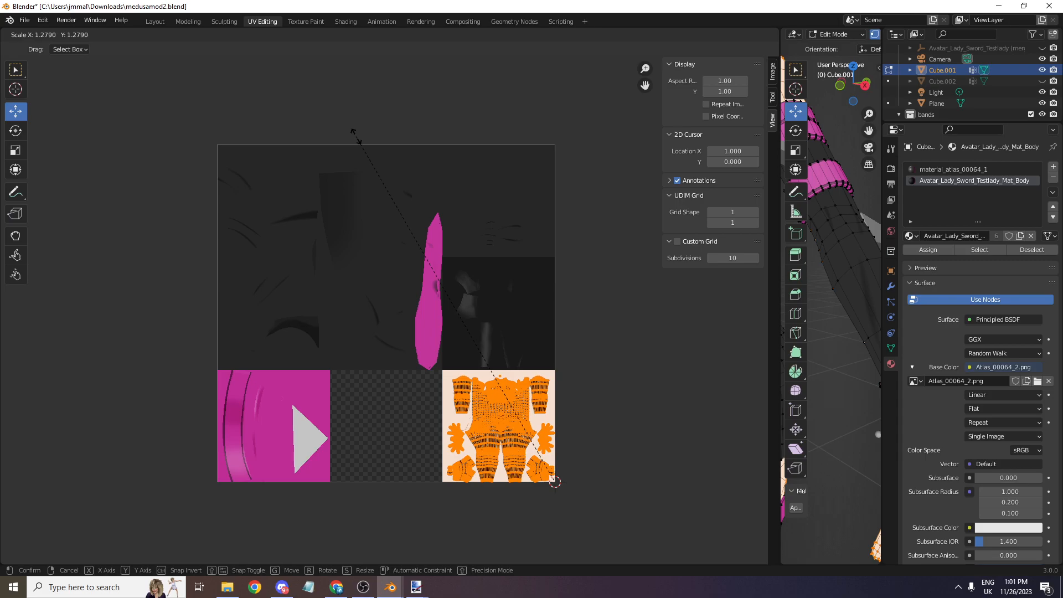
left_click(353, 132)
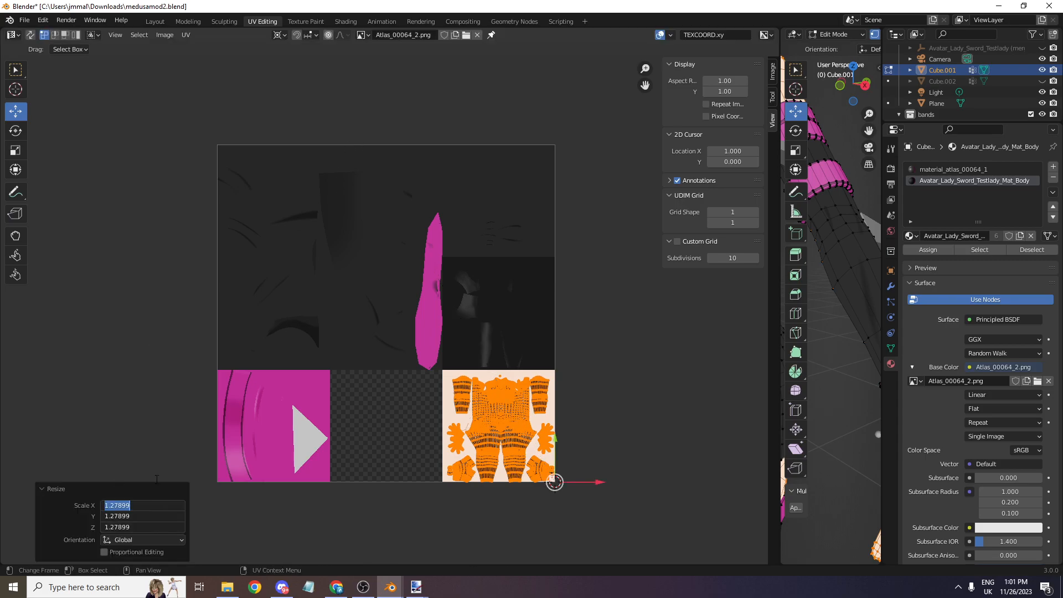
type("33")
key("Return")
scroll(253, 335, "up", 3)
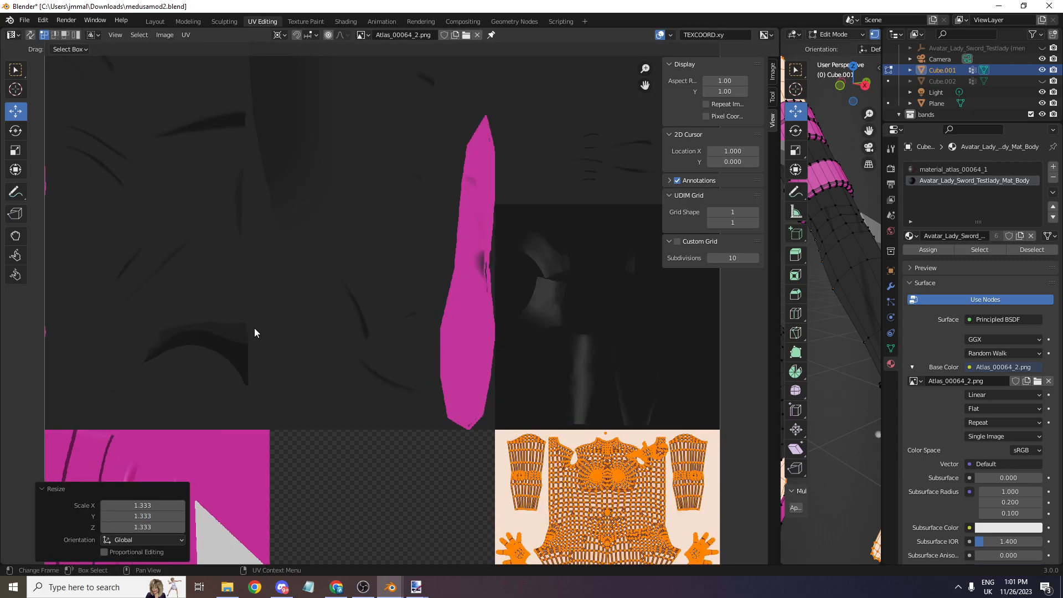
- Check the rescaled skin texture on the model in the Layout workspace
left_click(155, 21)
mouse_move(361, 93)
middle_mouse_down()
mouse_move(382, 83)
mouse_move(362, 111)
middle_mouse_up()
scroll(467, 84, "down", 2)
left_click_drag(466, 84, 476, 83)
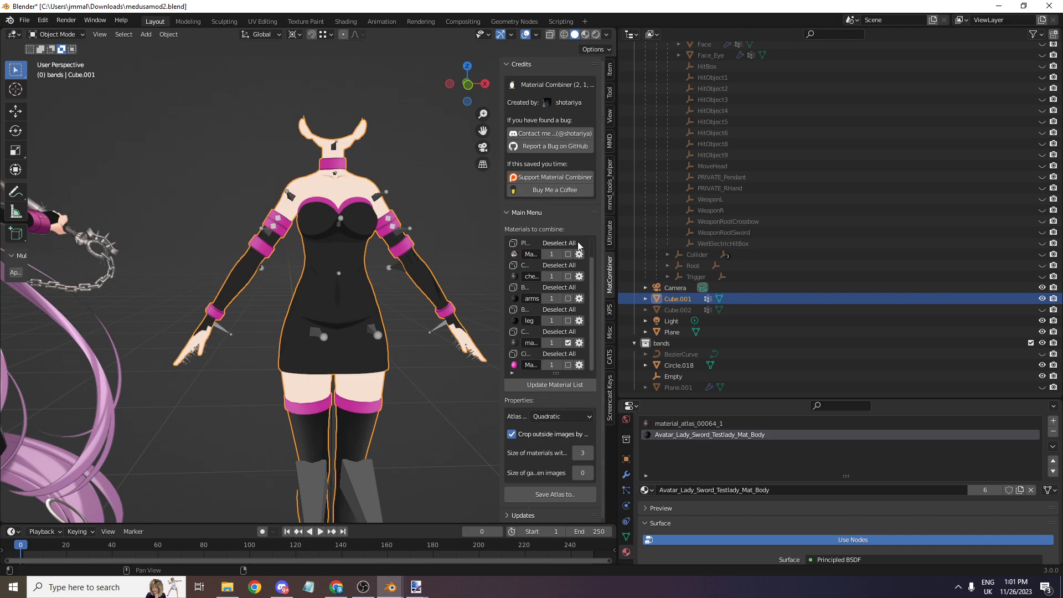
scroll(384, 350, "up", 3)
- Enter Edit Mode on Cube.001 with X-ray enabled and select the linked body skin beneath the clothes
left_click(55, 34)
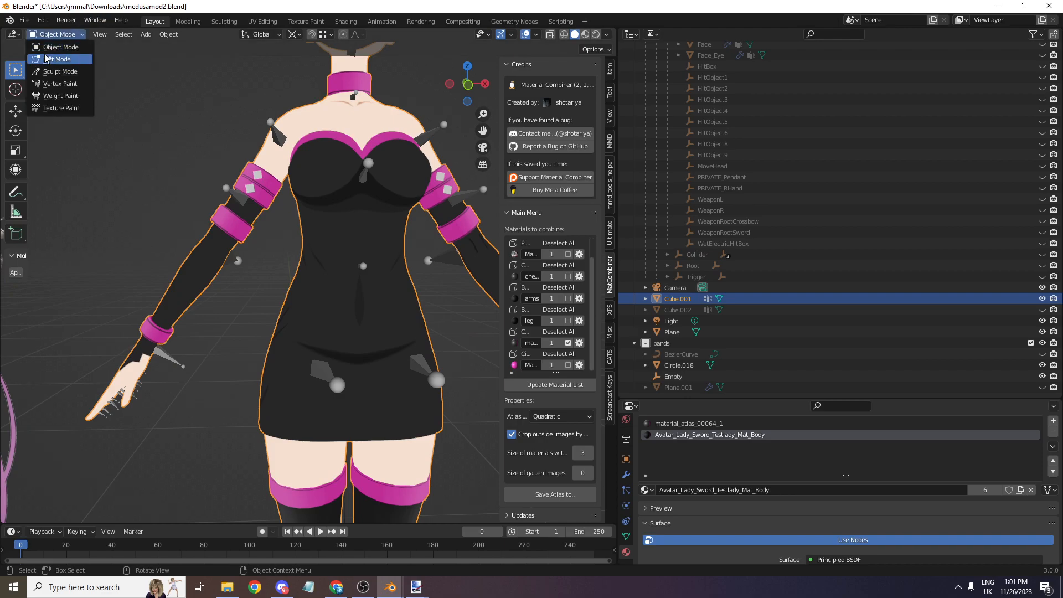
left_click(53, 58)
scroll(378, 89, "up", 2)
left_click(551, 34)
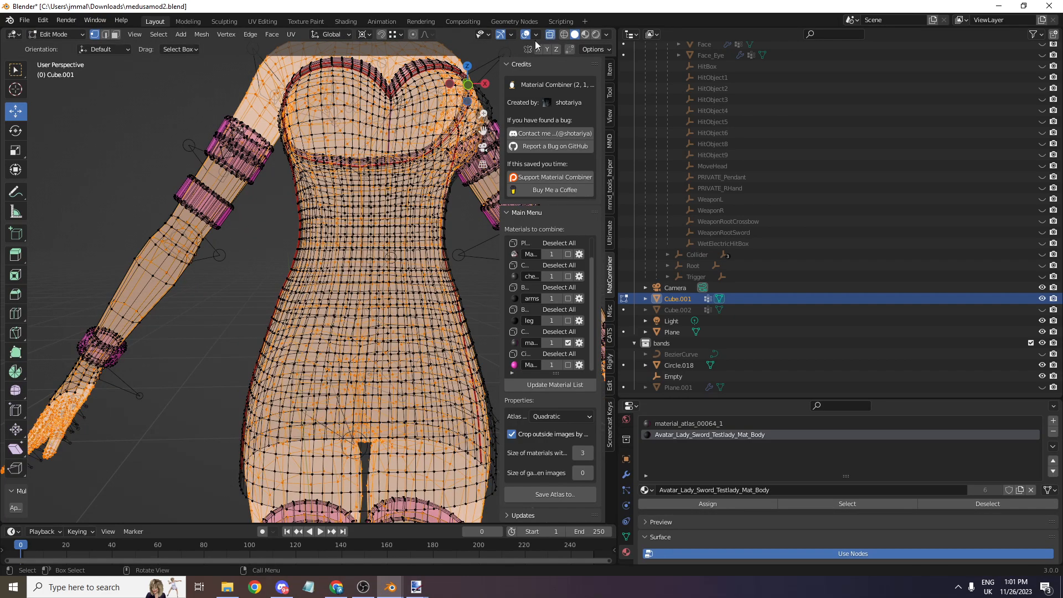
left_click(362, 281)
scroll(368, 370, "down", 2)
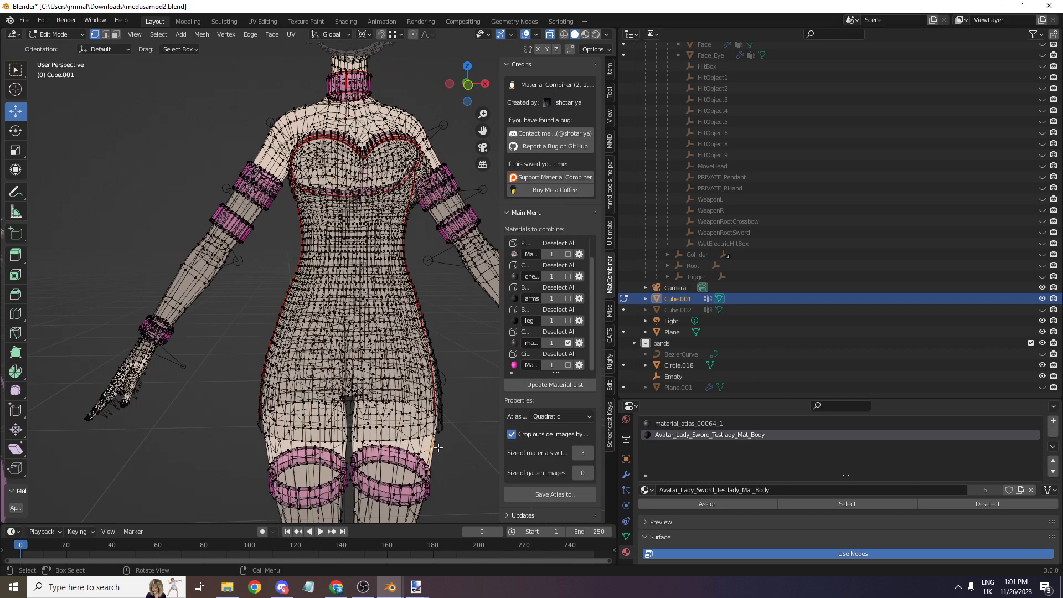
key("l")
scroll(430, 376, "down", 4)
scroll(449, 161, "down", 1)
left_click(467, 85)
scroll(456, 161, "down", 1)
left_click_drag(482, 131, 466, 61)
- Box-deselect the exposed skin of the thighs, chest and shoulders, keeping the skin hidden beneath the clothes selected
scroll(382, 249, "up", 4)
key("b")
left_click_drag(221, 194, 433, 278)
key("b")
scroll(360, 249, "down", 3)
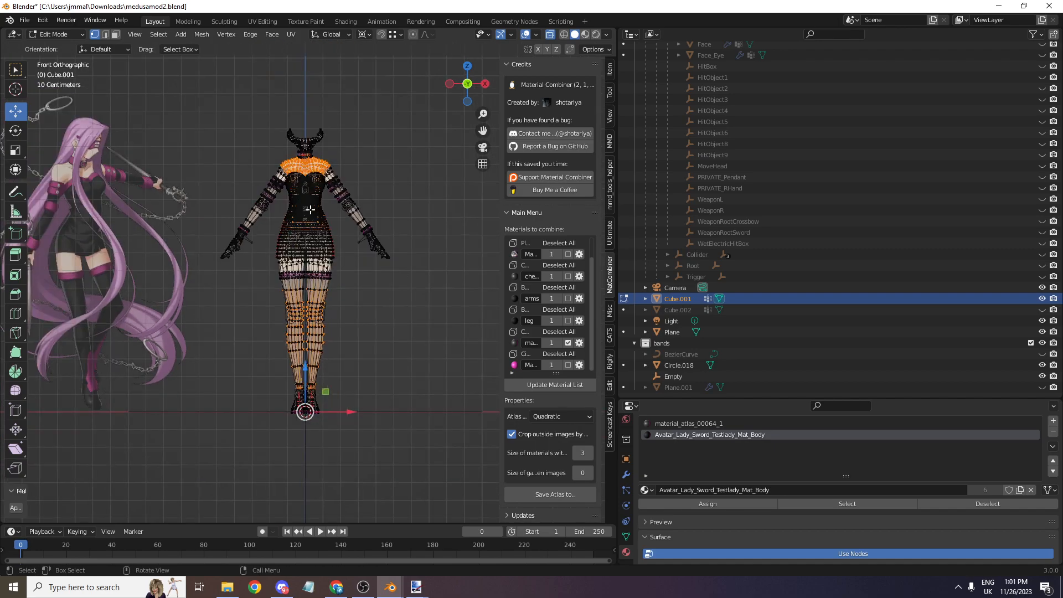
scroll(329, 164, "up", 2)
left_click_drag(481, 124, 491, 283)
scroll(368, 144, "up", 4)
key("b")
left_click_drag(225, 93, 450, 300)
key("ctrl+z")
left_click_drag(225, 154, 467, 296)
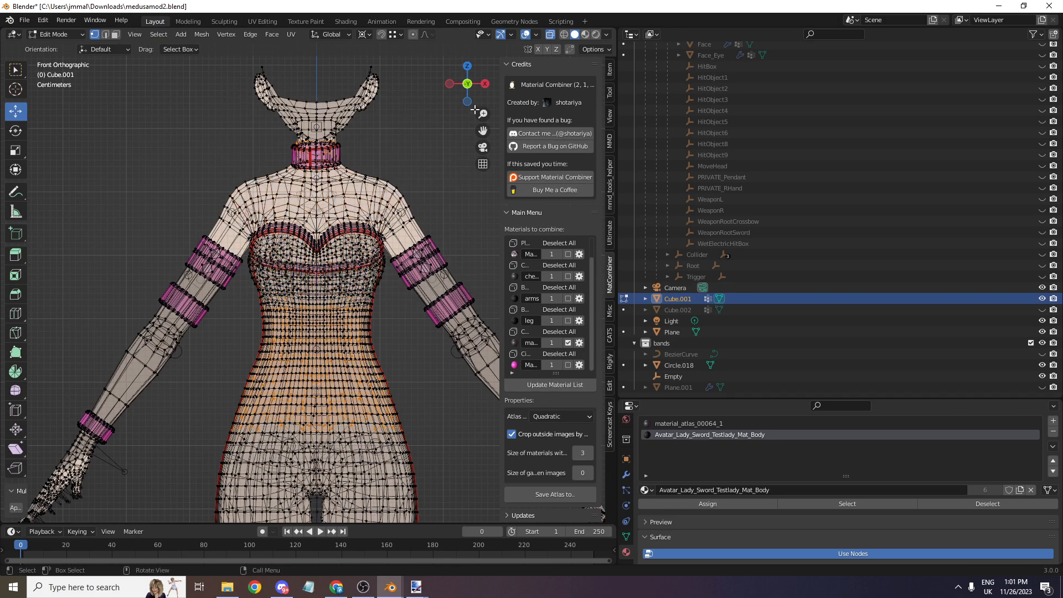
- Add the linked skin of both arms to the selection
scroll(432, 255, "down", 1)
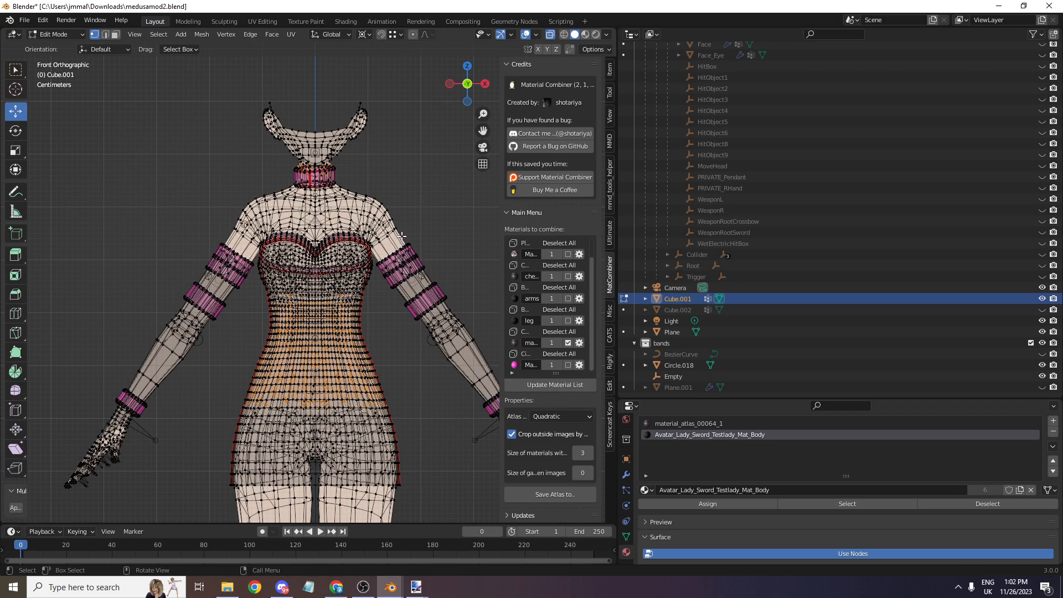
key("l")
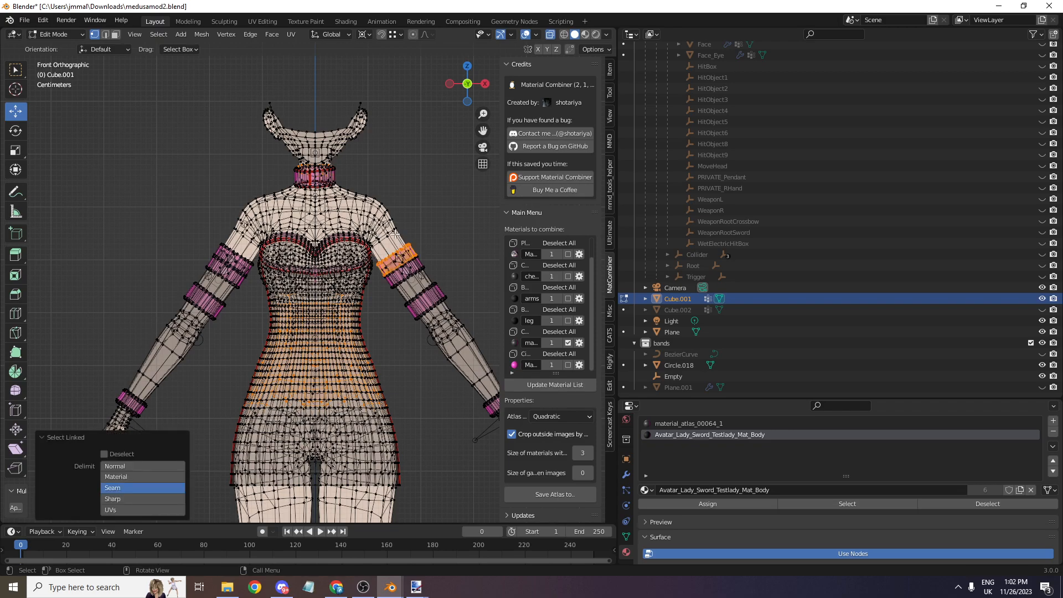
key("ctrl+z")
key("l")
scroll(224, 259, "up", 1)
key("l")
scroll(211, 158, "up", 1)
scroll(209, 157, "up", 1)
- Lasso-deselect the exposed upper-arm skin above the bands on both shoulders
key("w")
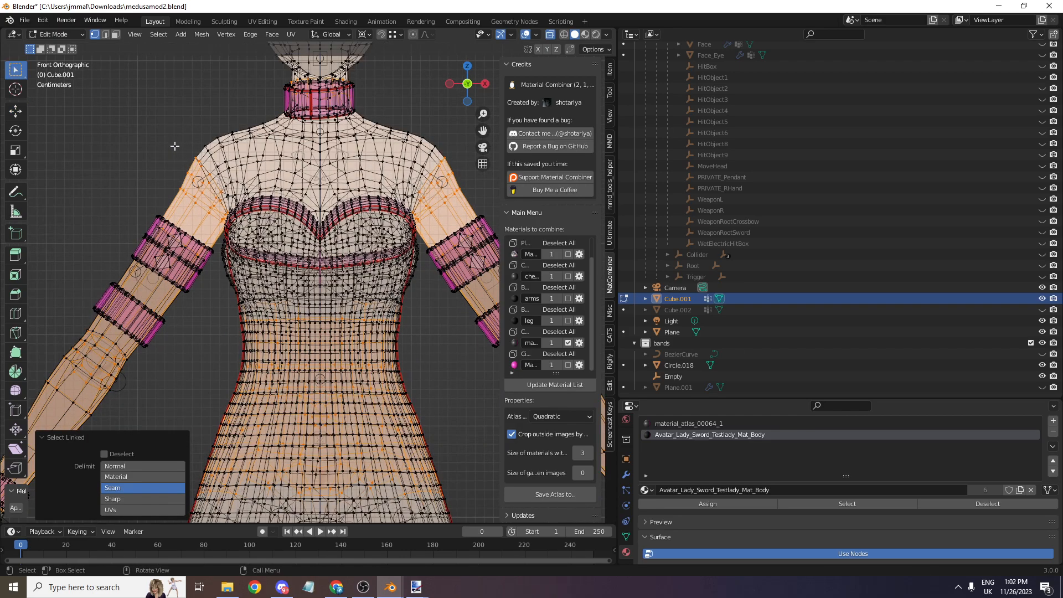
key("w")
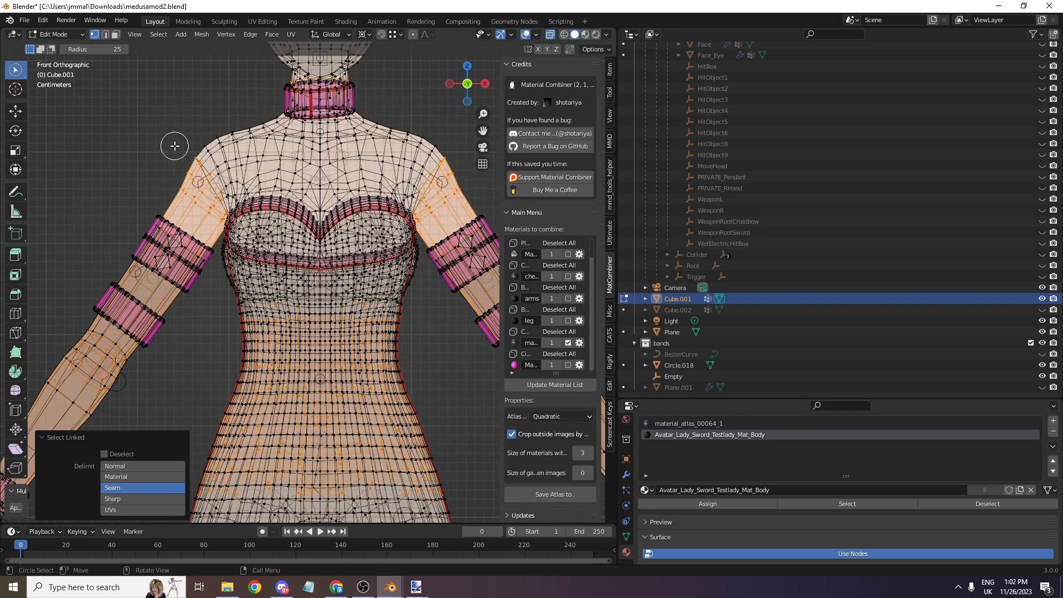
mouse_move(176, 188)
left_mouse_down("ctrl")
mouse_move(263, 243)
mouse_move(350, 154)
left_mouse_up("ctrl")
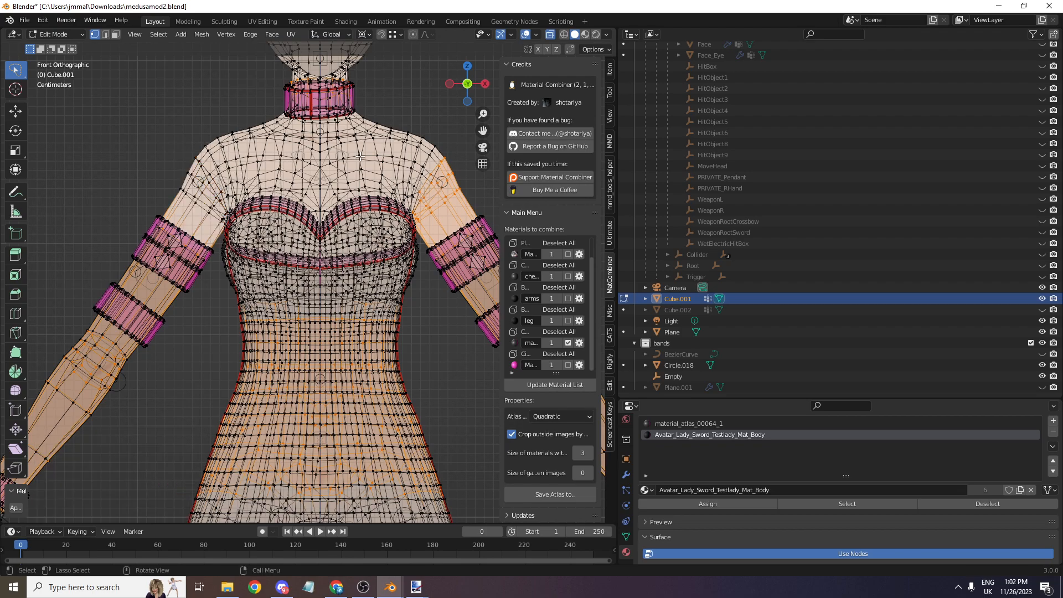
mouse_move(433, 129)
left_mouse_down("ctrl")
mouse_move(382, 232)
mouse_move(470, 141)
left_mouse_up("ctrl")
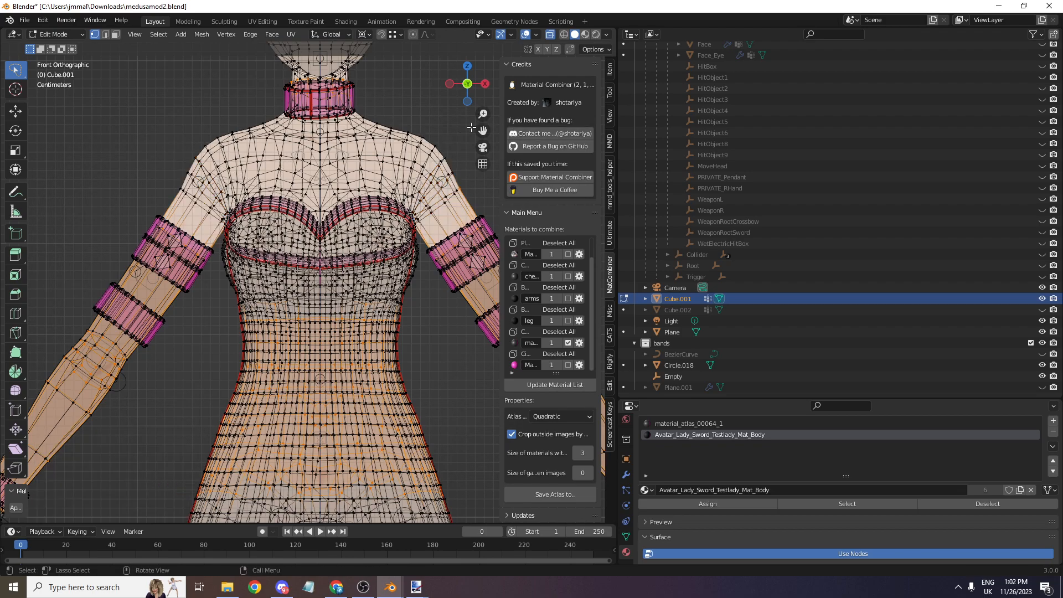
- Turn off X-ray and separate the selected hidden skin from Cube.001 into its own object
left_click(549, 34)
scroll(332, 175, "down", 6)
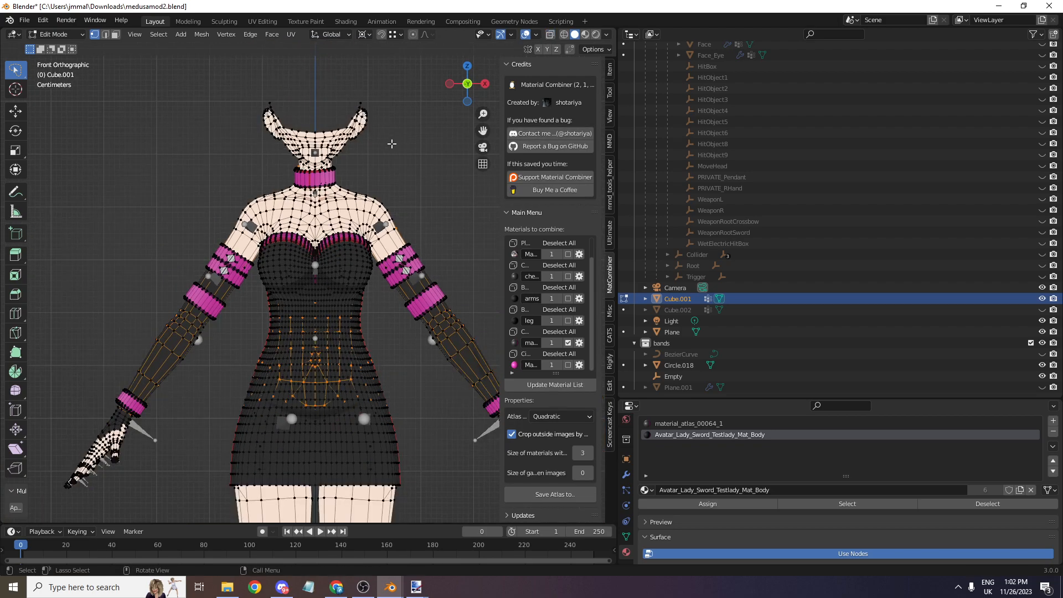
key("p")
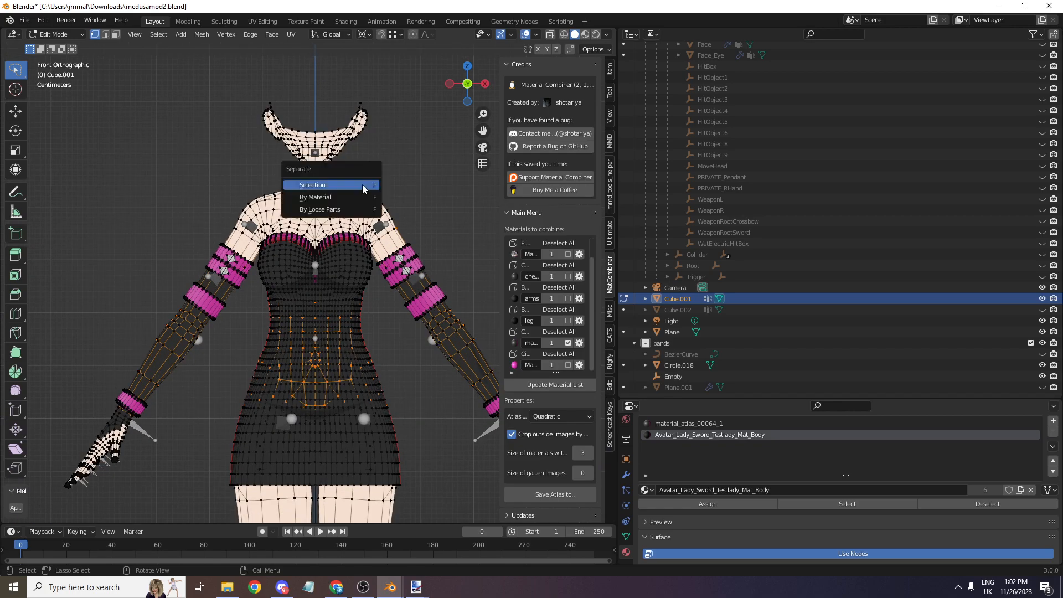
left_click(362, 184)
- Return to Object Mode and hide the separated skin object
scroll(171, 113, "up", 4)
left_click(65, 35)
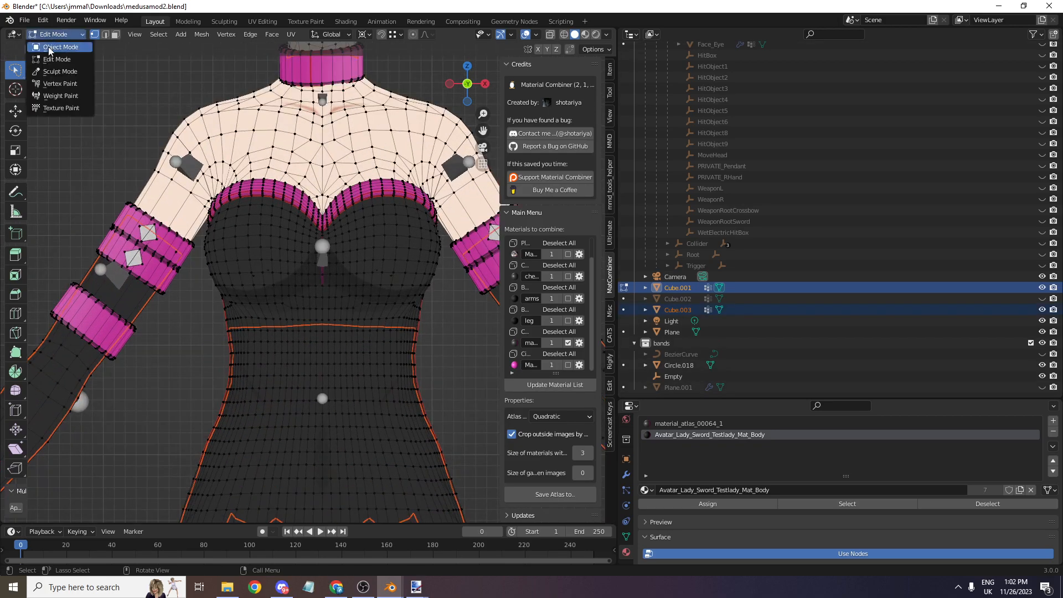
left_click(52, 43)
scroll(308, 334, "down", 4)
left_click(300, 387)
mouse_move(467, 84)
left_mouse_down()
mouse_move(488, 89)
mouse_move(467, 87)
mouse_move(466, 56)
mouse_move(471, 101)
left_mouse_up()
key("h")
- Examine the remaining body and outfit from several angles for gaps where the hidden skin was removed
scroll(469, 88, "down", 4)
scroll(280, 271, "up", 4)
scroll(298, 285, "down", 2)
scroll(482, 133, "up", 2)
scroll(482, 131, "up", 4)
scroll(471, 101, "down", 4)
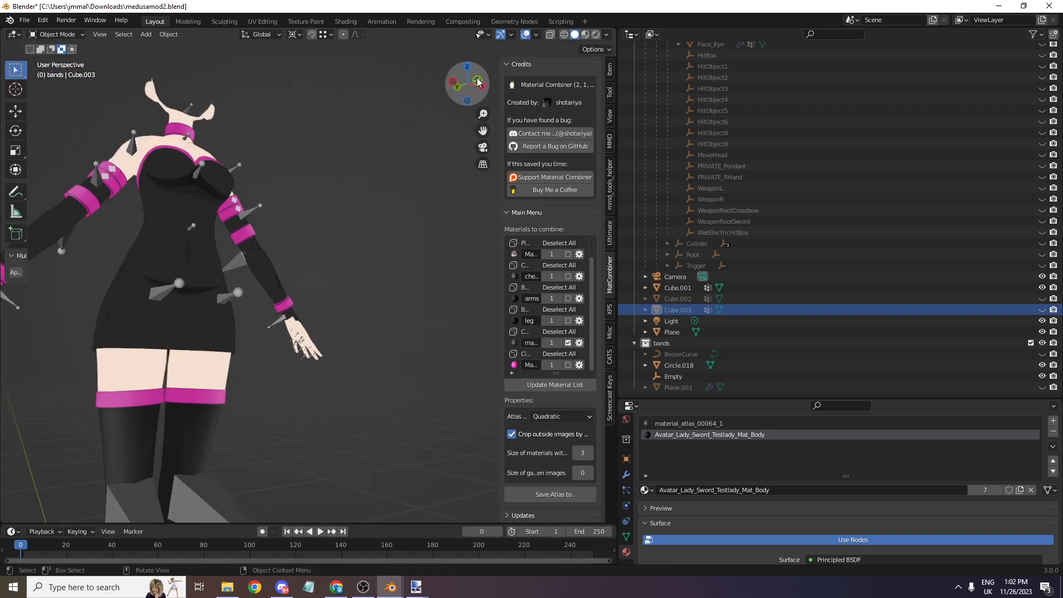
left_click(477, 81)
scroll(481, 130, "down", 2)
middle_click_drag(418, 124, 476, 127, "shift")
scroll(281, 228, "up", 3)
middle_click_drag(281, 228, 324, 212, "shift")
scroll(323, 212, "down", 1)
- Select the combined body mesh Cube.001 and look through the scene's object hierarchy
left_click(23, 22)
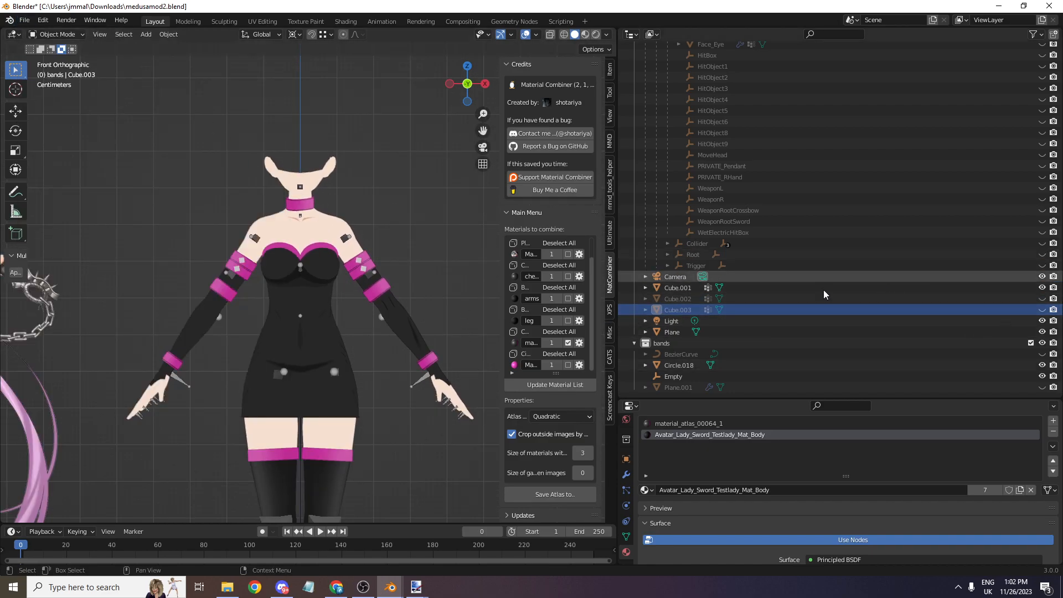
scroll(805, 207, "up", 8)
left_click(321, 331)
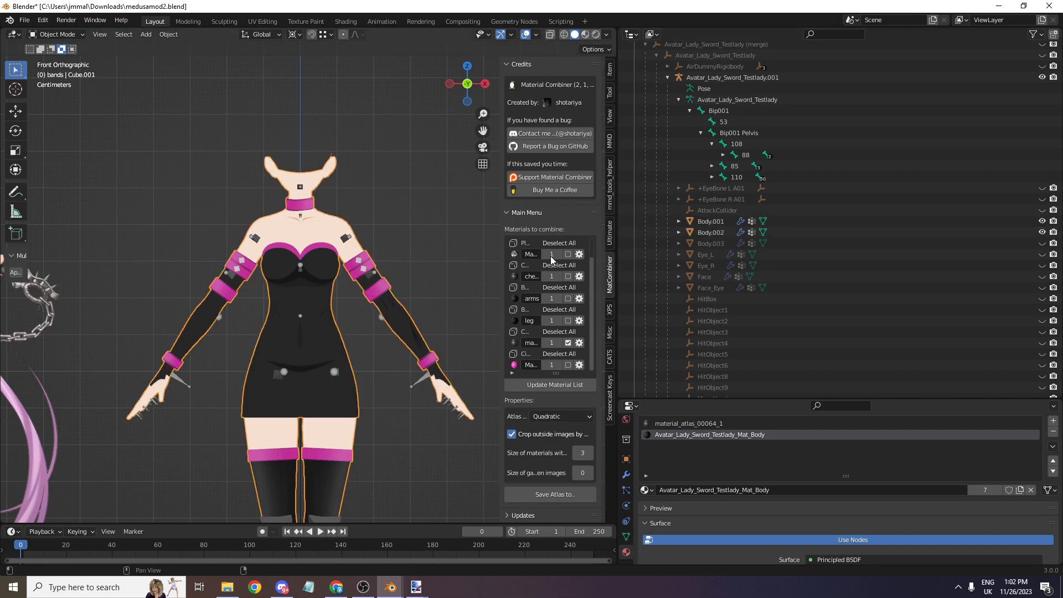
scroll(624, 305, "down", 8)
- Switch to the other Blender window, copy Yelan's Body, Dress, Extra and Head meshes in Object Mode, and paste them into medusamod2.blend
key("alt+Tab")
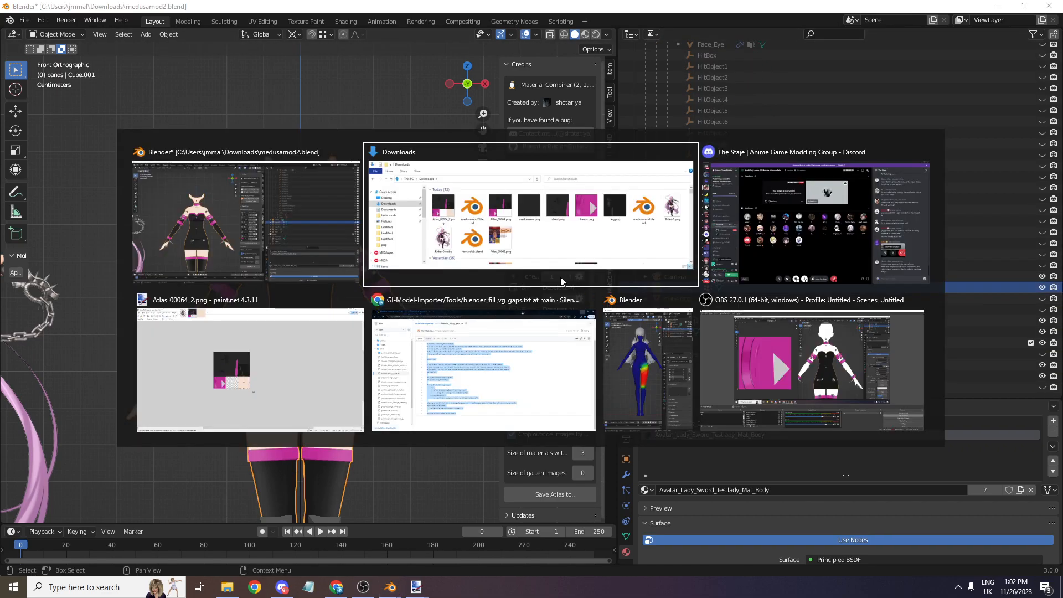
left_click(646, 353)
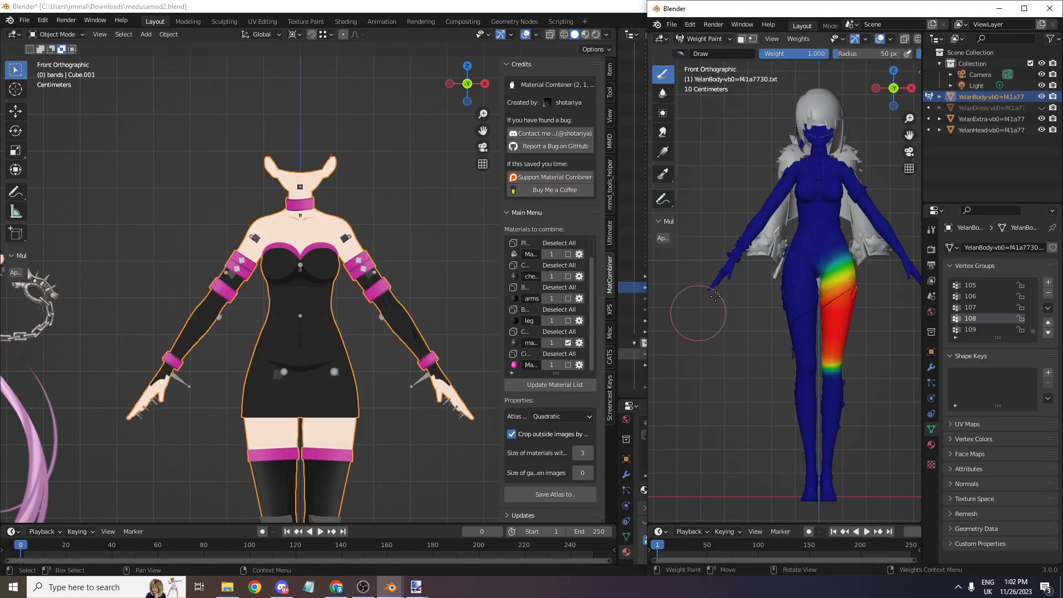
left_click(703, 38)
left_click(714, 49)
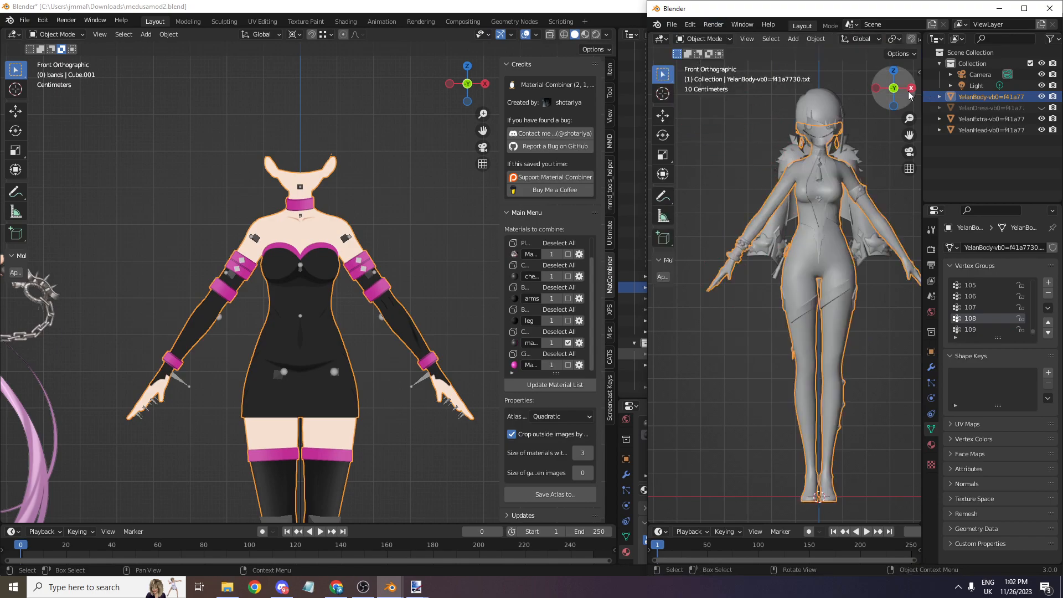
left_click(972, 129, "shift")
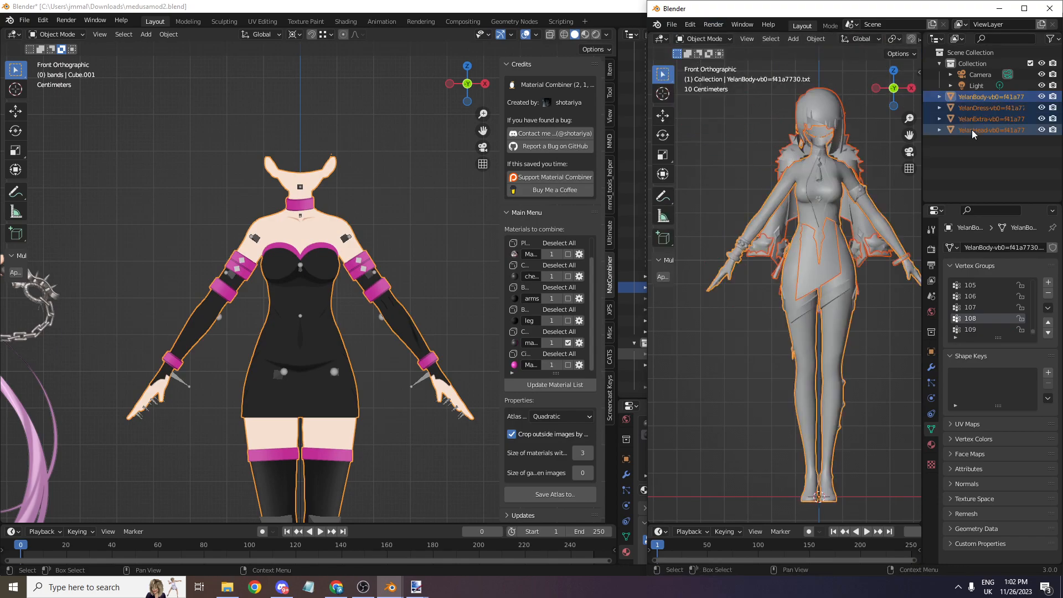
left_click(999, 8)
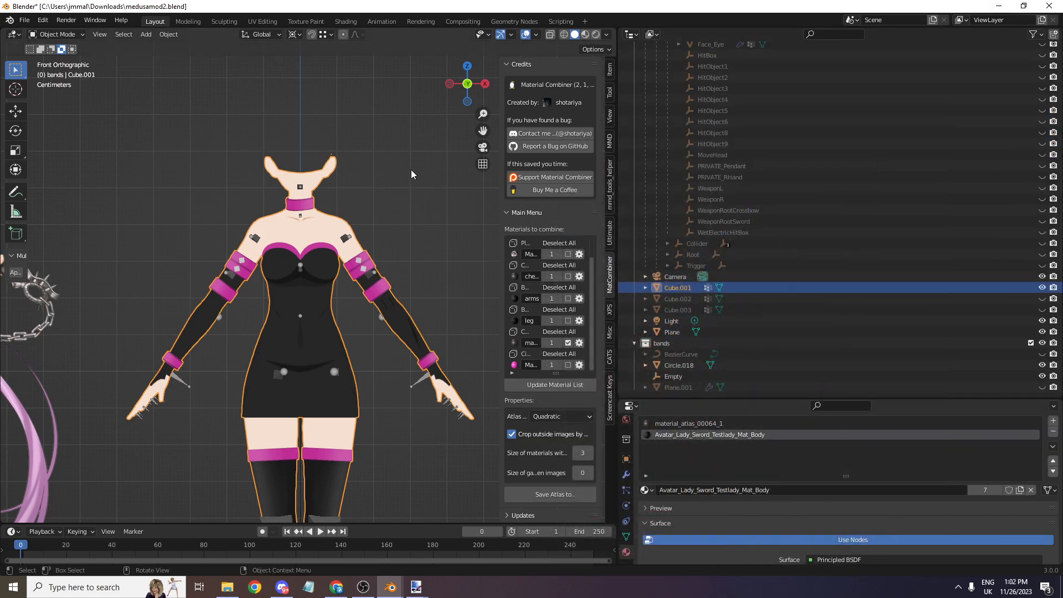
key("ctrl+v")
scroll(700, 240, "down", 2)
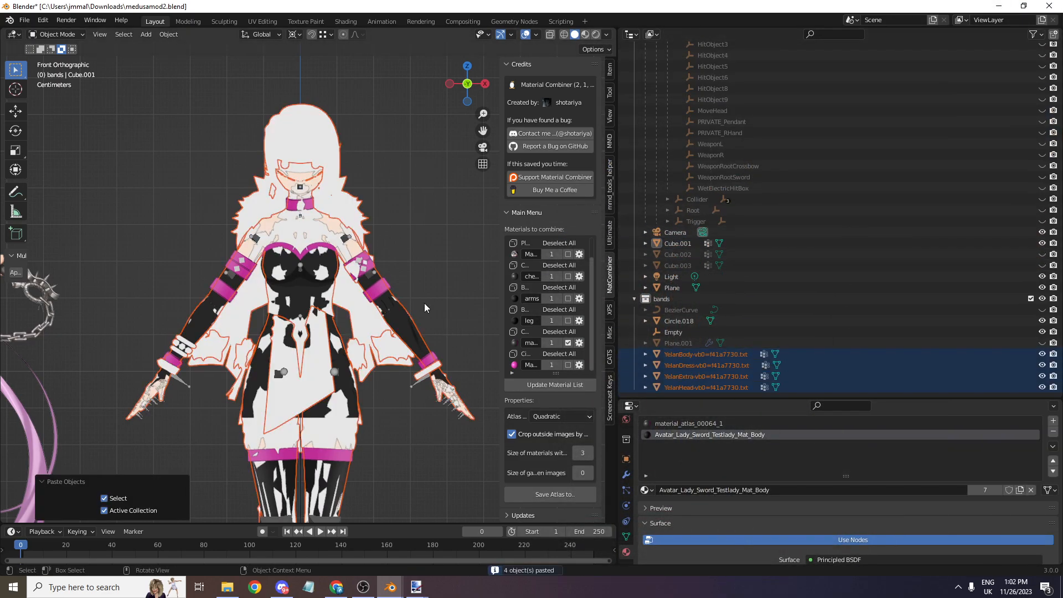
- Delete all vertices of the pasted YelanBody mesh in Edit Mode and return to Object Mode
scroll(409, 293, "up", 3)
left_click(683, 356)
scroll(57, 113, "down", 4)
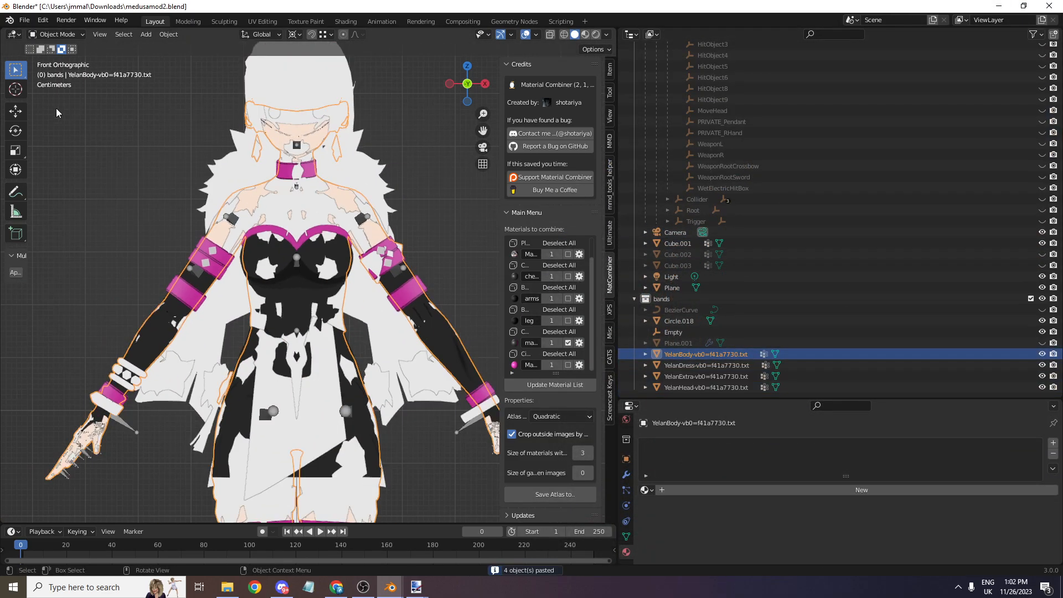
left_click(70, 36)
left_click(52, 55)
key("x")
left_click(326, 127)
left_click(53, 36)
left_click(53, 47)
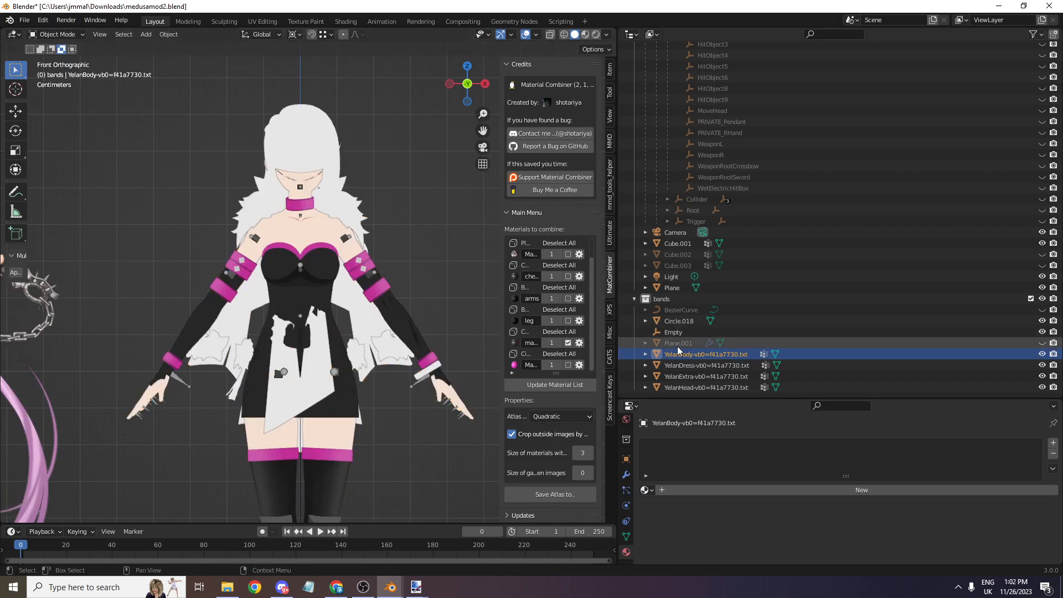
- Empty the YelanDress mesh by deleting all its vertices in Edit Mode, and return to Object Mode
left_click(689, 365)
left_click(61, 36)
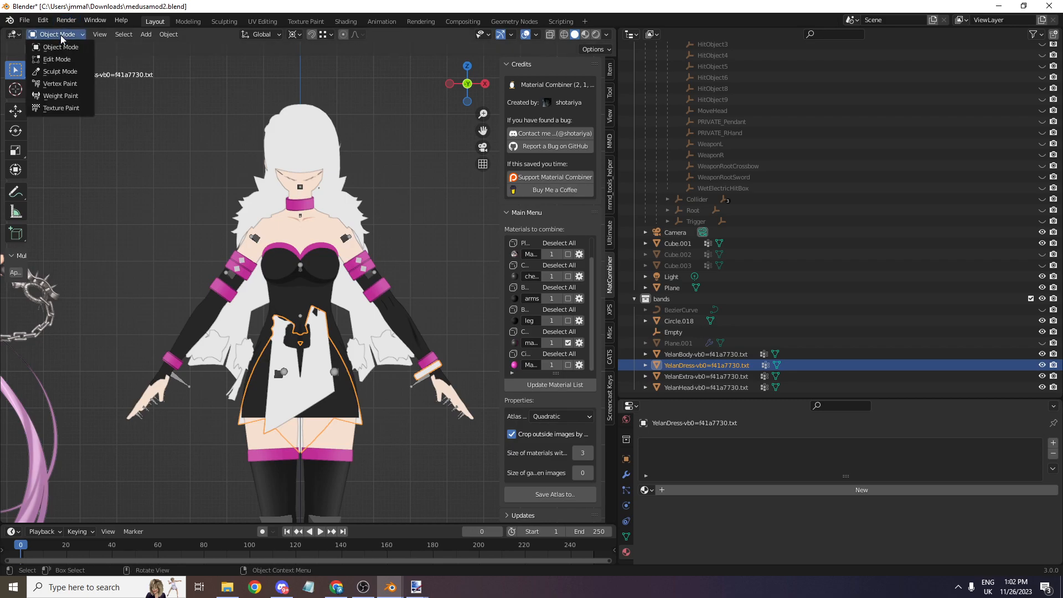
left_click(56, 59)
key("x")
left_click(446, 187)
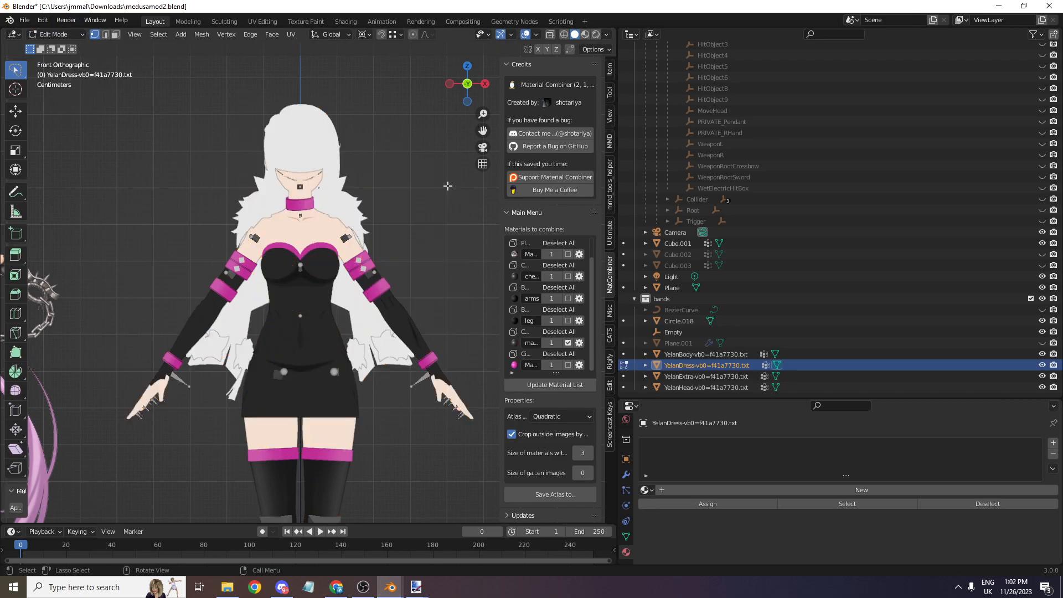
left_click(54, 35)
left_click(53, 46)
- Delete every vertex of the YelanExtra mesh in Edit Mode and go back to Object Mode
left_click(684, 376)
scroll(332, 249, "up", 2)
left_click(55, 34)
left_click(56, 58)
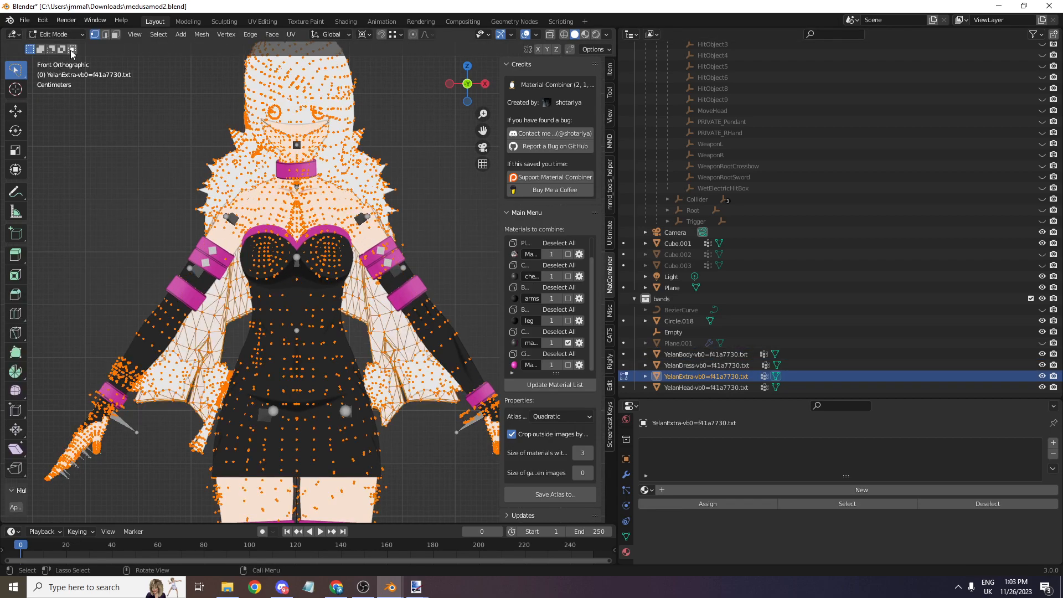
key("x")
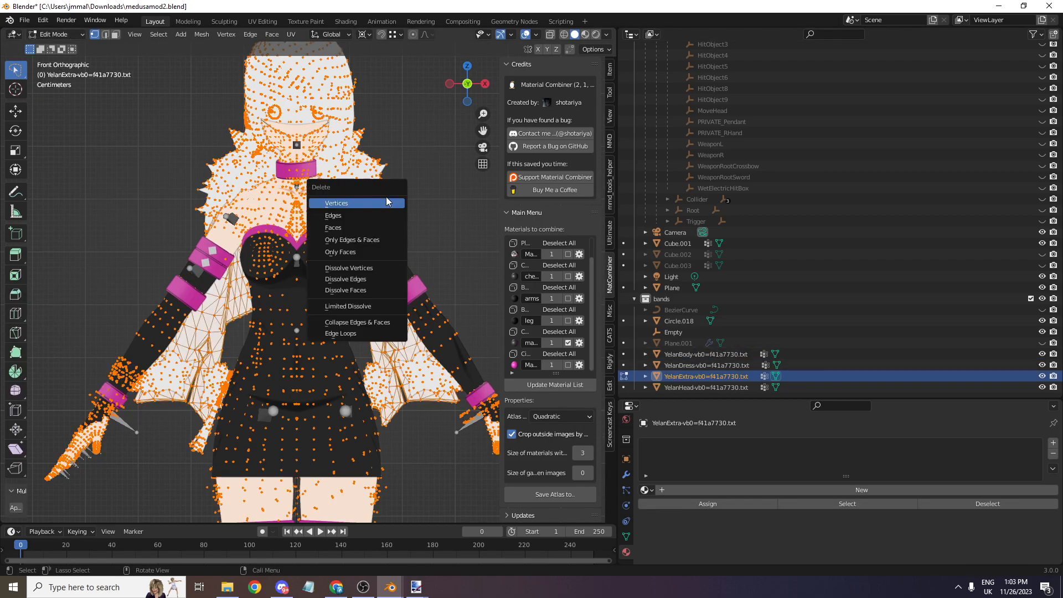
left_click(388, 201)
left_click(69, 34)
left_click(64, 47)
scroll(188, 288, "down", 1)
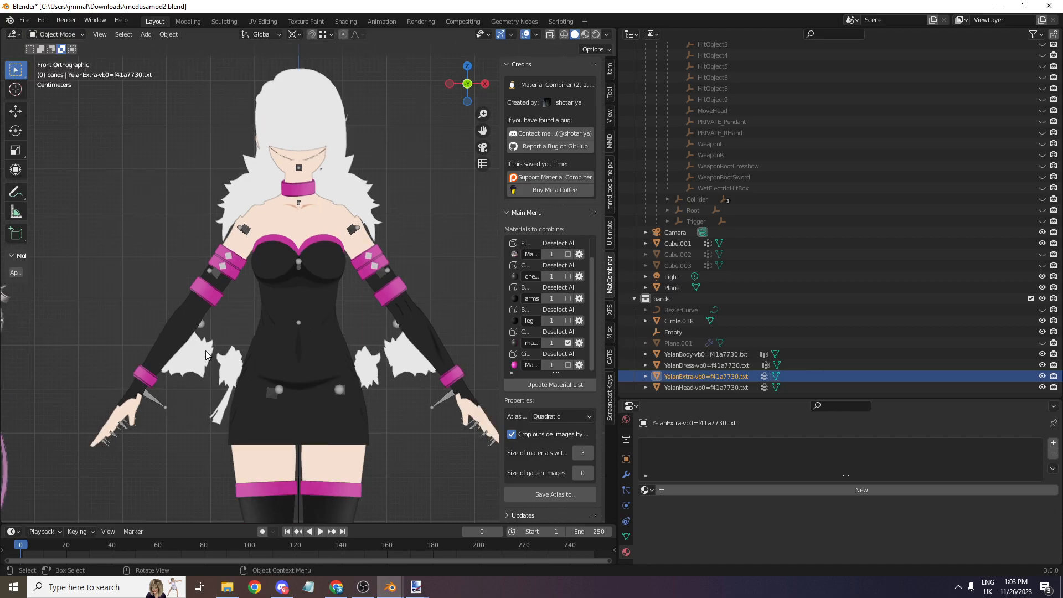
- Select the YelanHead mesh, enter Edit Mode and delete its loose vertices and edges
left_click(205, 352)
left_click(49, 34)
left_click(57, 58)
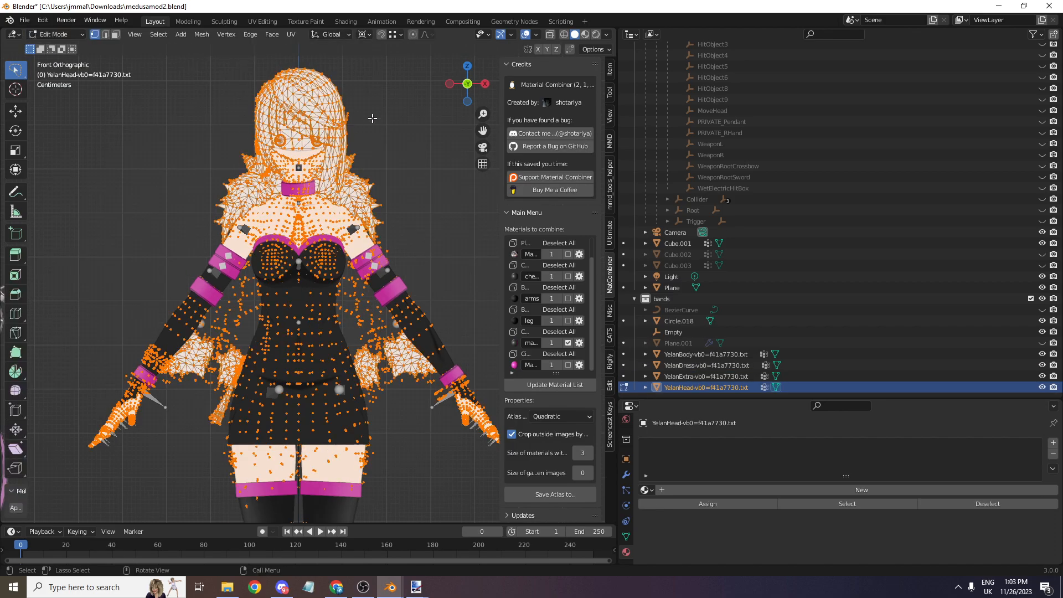
left_click(202, 34)
mouse_move(261, 288)
left_click(327, 304)
- With X-ray on, select the fur and small pieces of YelanHead hanging below the shoulders, including all linked geometry
left_click(550, 35)
left_click_drag(490, 82, 467, 94)
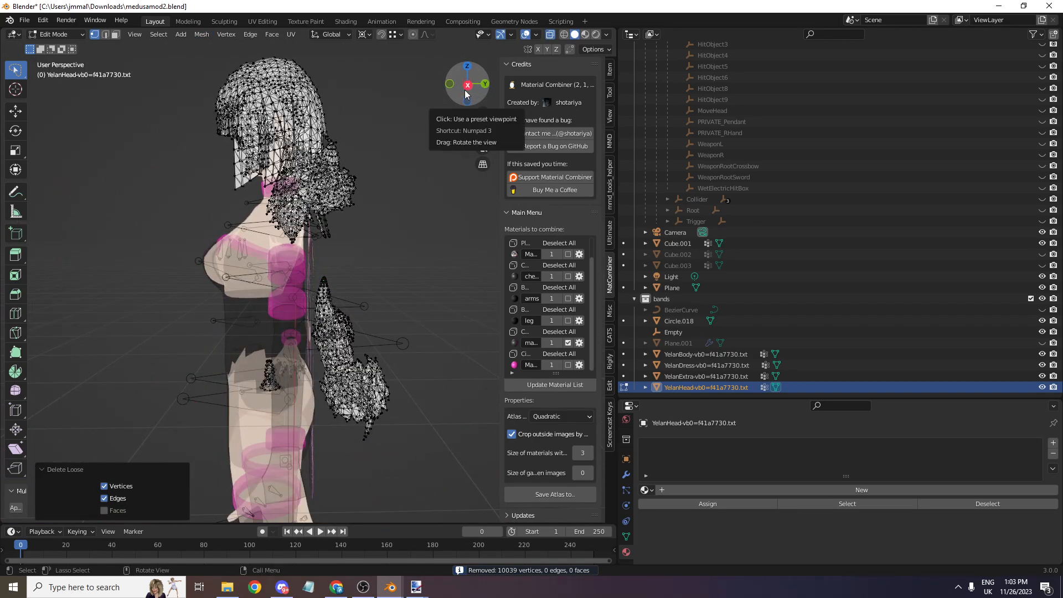
left_click(467, 85)
mouse_move(230, 252)
right_mouse_down("ctrl")
mouse_move(189, 387)
mouse_move(203, 498)
mouse_move(443, 285)
mouse_move(417, 255)
right_mouse_up("ctrl")
left_click_drag(477, 91, 473, 145)
scroll(342, 272, "up", 2)
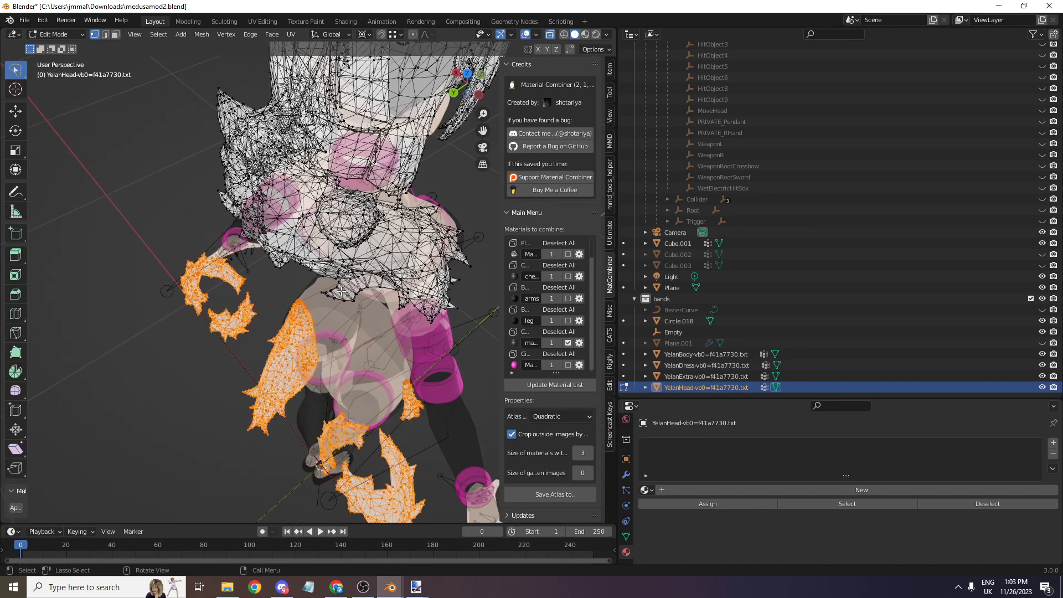
key("ctrl+l")
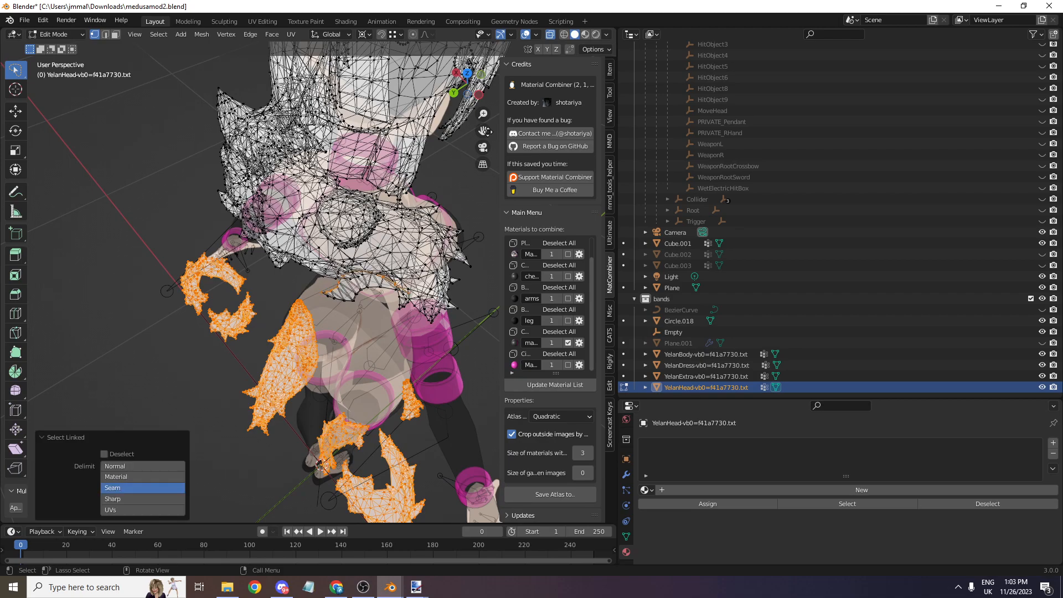
left_click(479, 96)
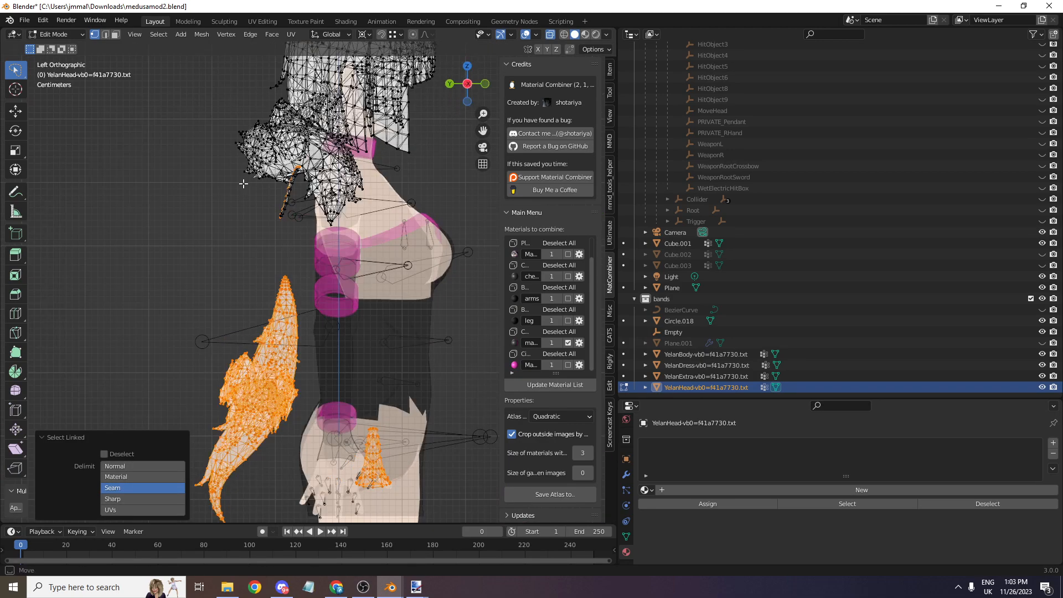
left_click_drag(255, 176, 322, 297, "shift")
left_click_drag(470, 89, 260, 113)
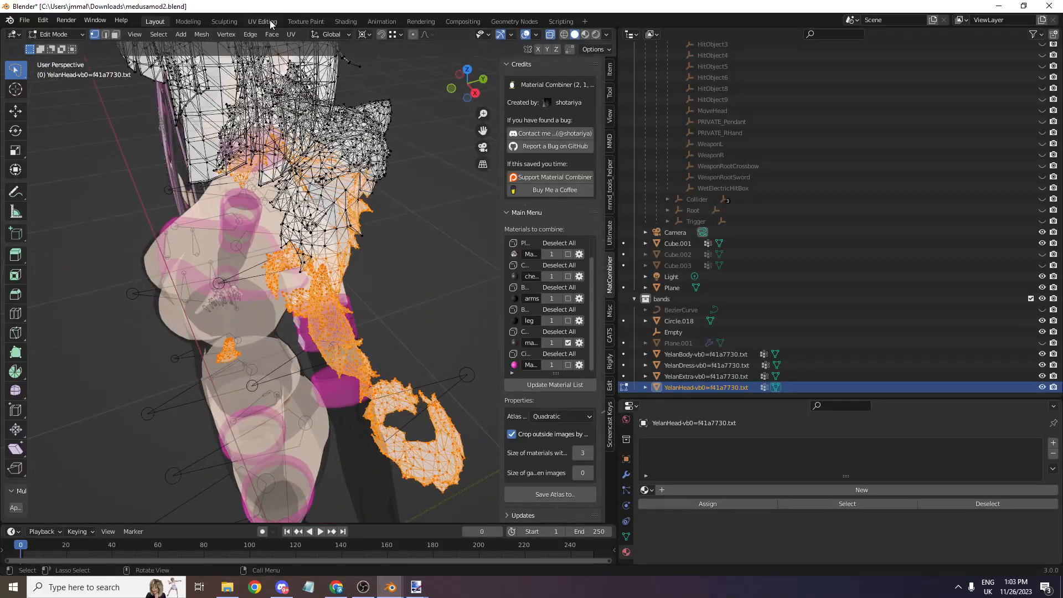
- Examine the YelanHead mesh's UV layout over the Atlas_00064_2.png texture with UV sync selection enabled
left_click(263, 21)
scroll(277, 221, "down", 5)
scroll(295, 212, "up", 3)
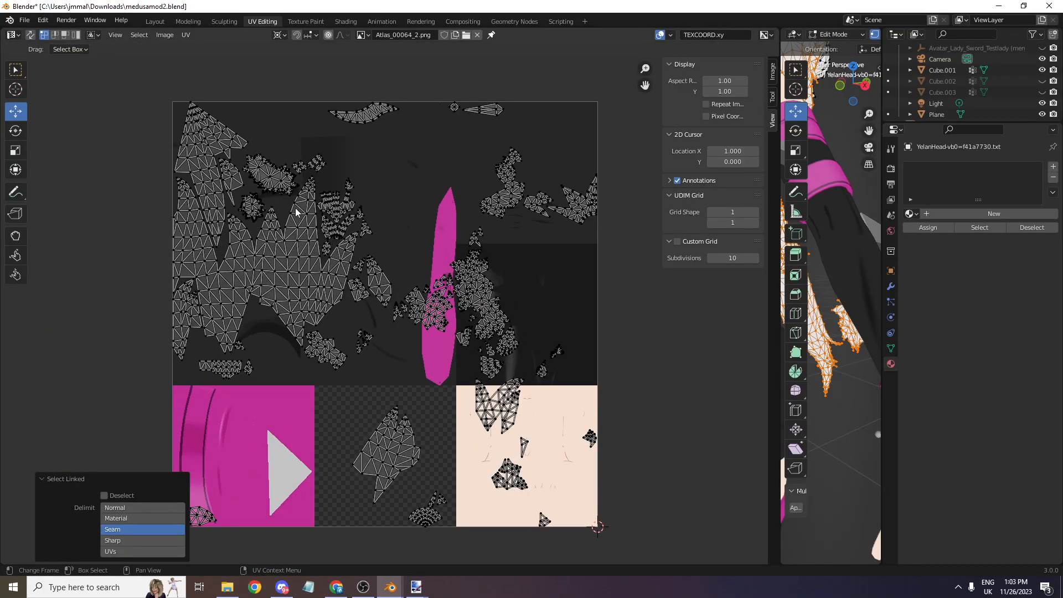
left_click(362, 34)
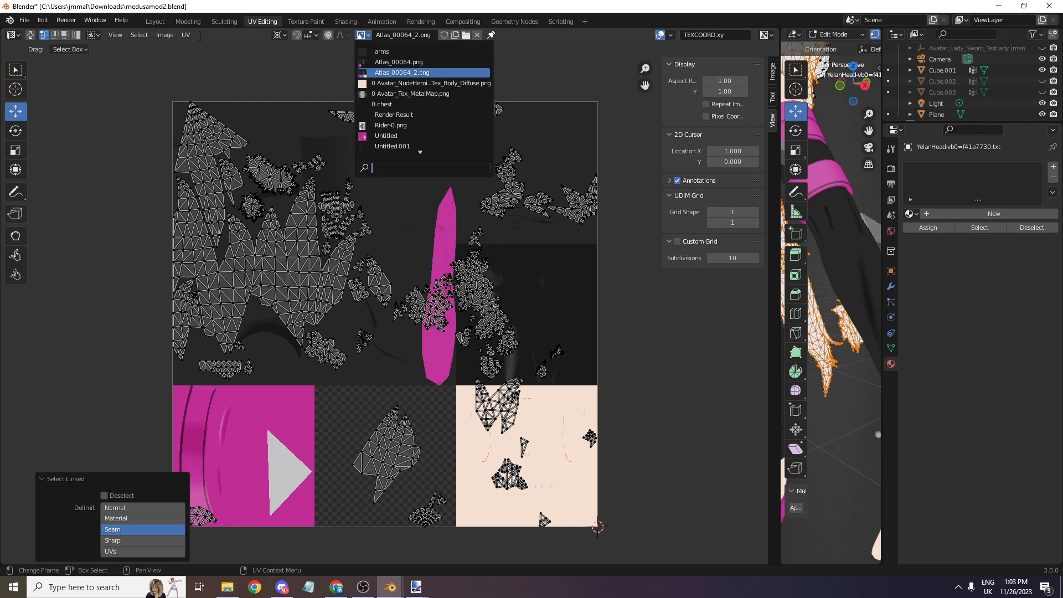
left_click(31, 34)
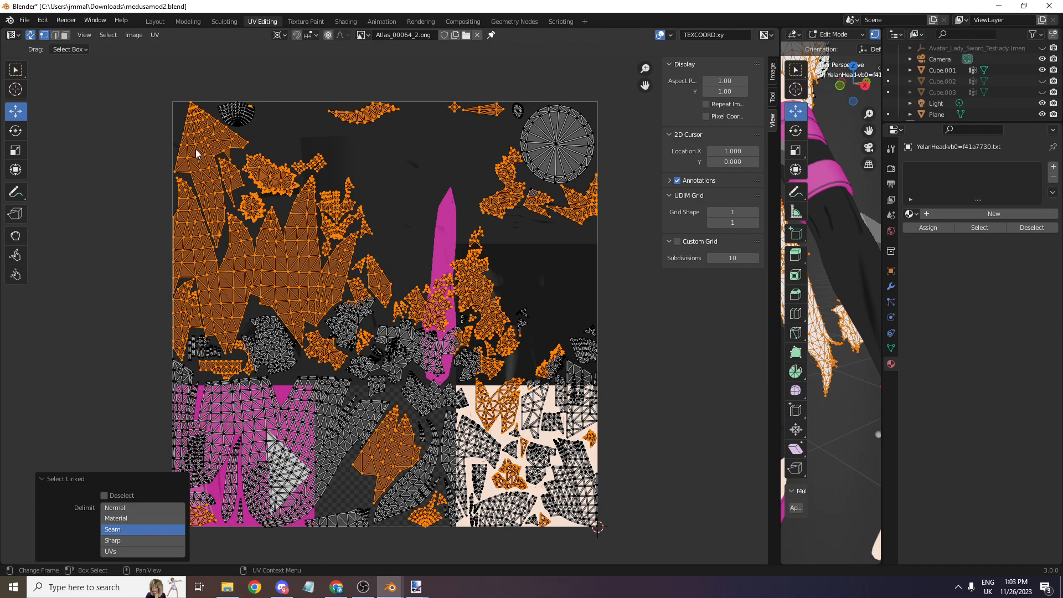
scroll(196, 153, "up", 2)
left_click(155, 21)
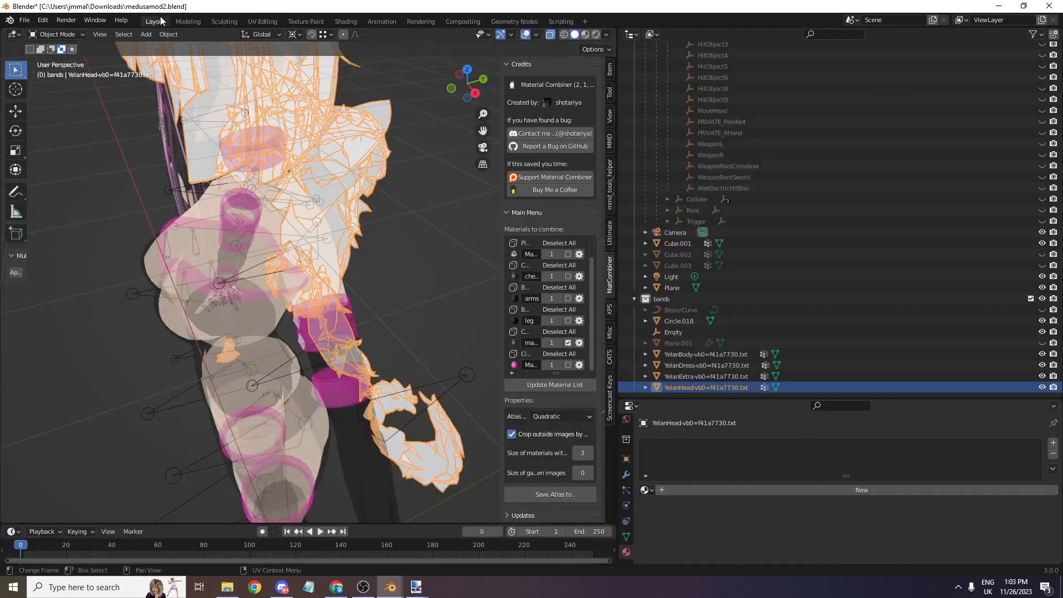
- In Edit Mode, extend the YelanHead selection to all linked fur pieces around the shoulders, arms and hips, leaving the hair unselected
left_click(57, 34)
left_click(59, 59)
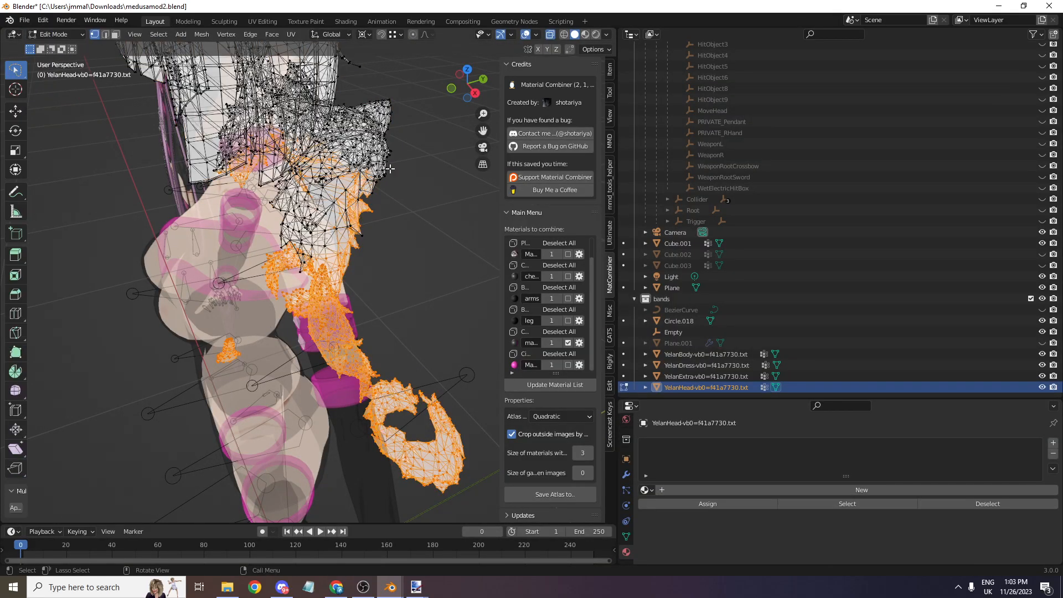
key("ctrl+l")
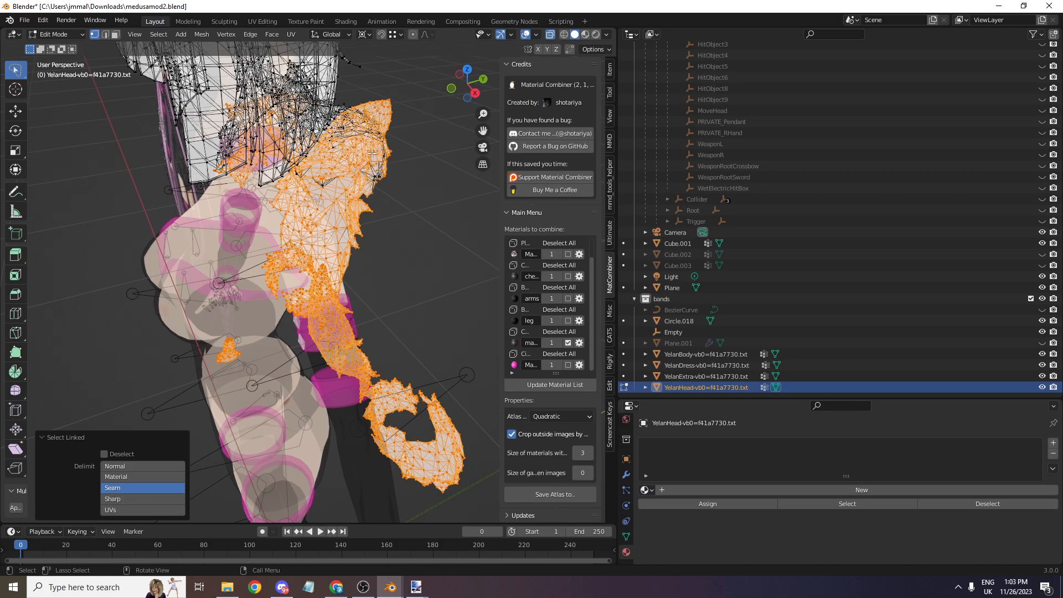
left_click_drag(475, 86, 352, 105)
key("l")
key("l")
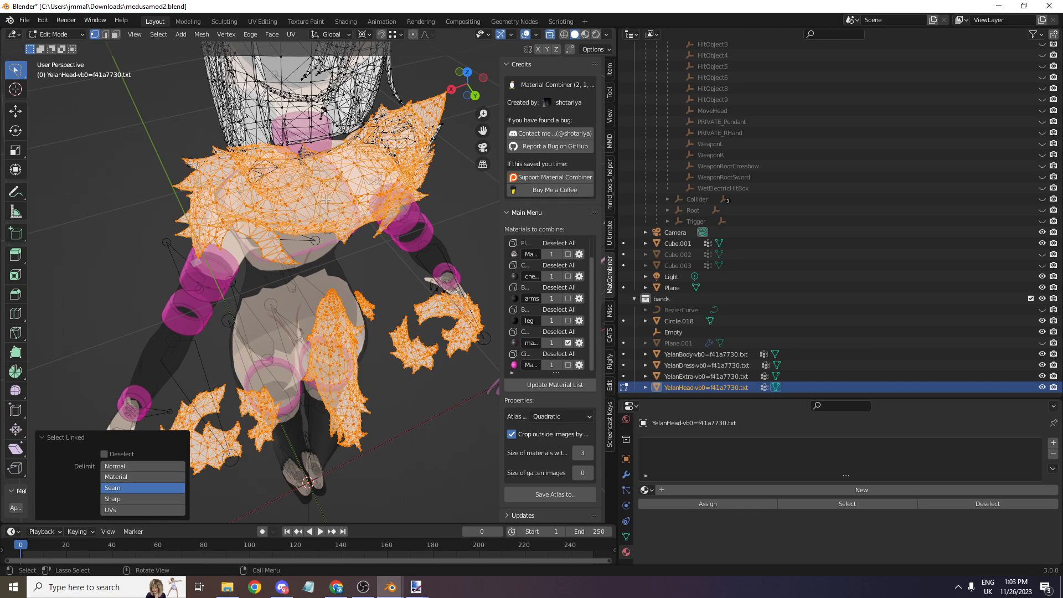
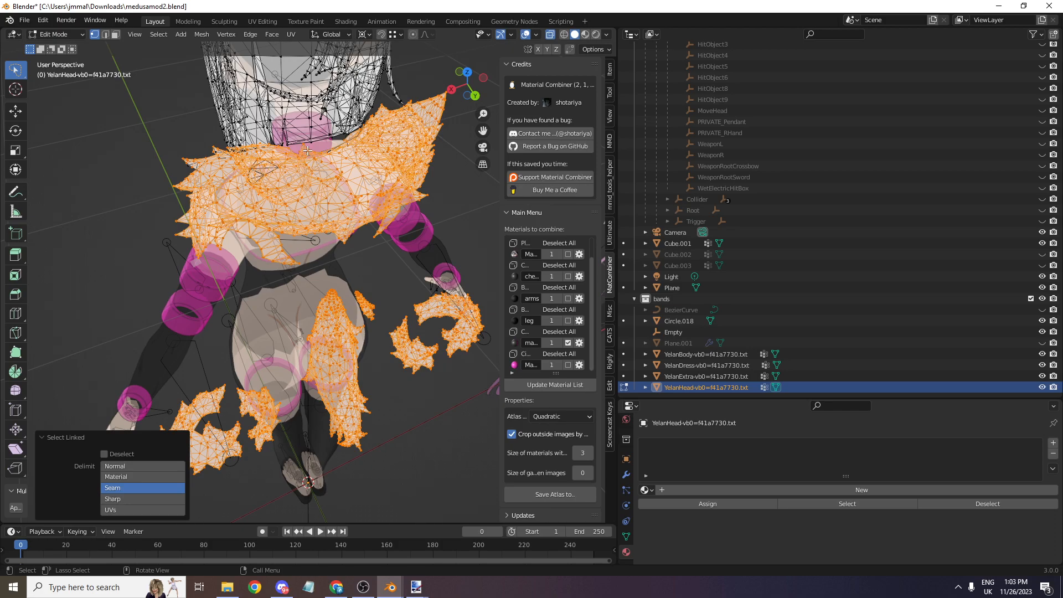
key("ctrl+z")
key("ctrl+z")
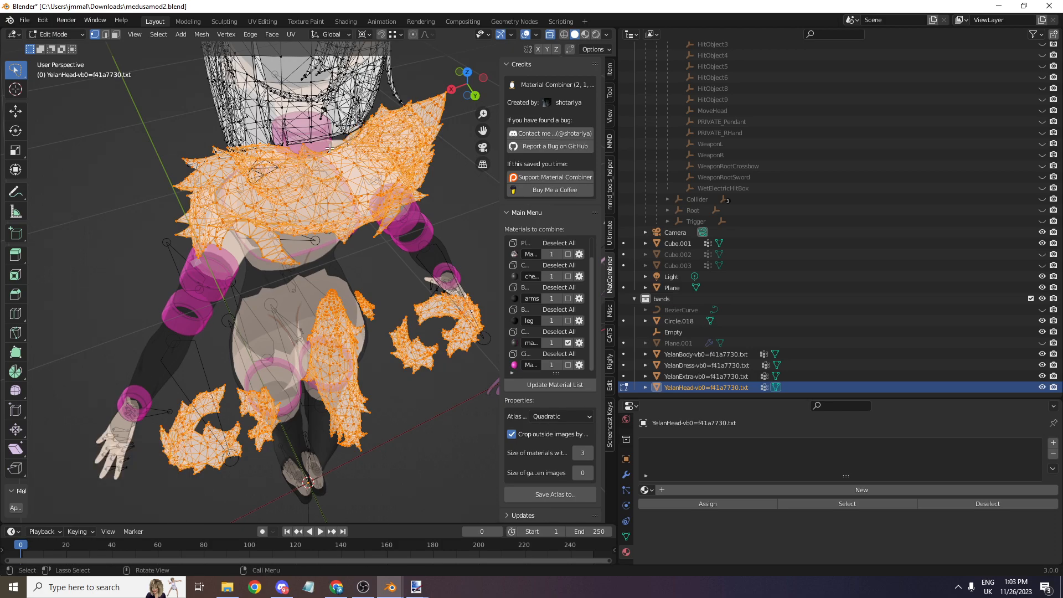
key("l")
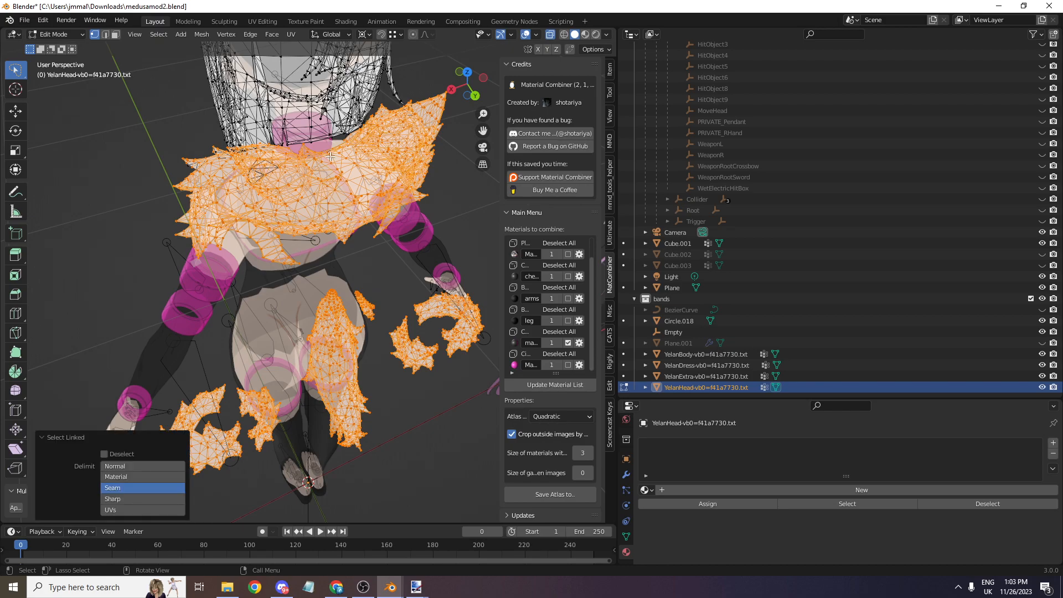
left_click_drag(468, 83, 208, 148)
middle_click_drag(205, 187, 291, 161)
scroll(292, 161, "up", 2)
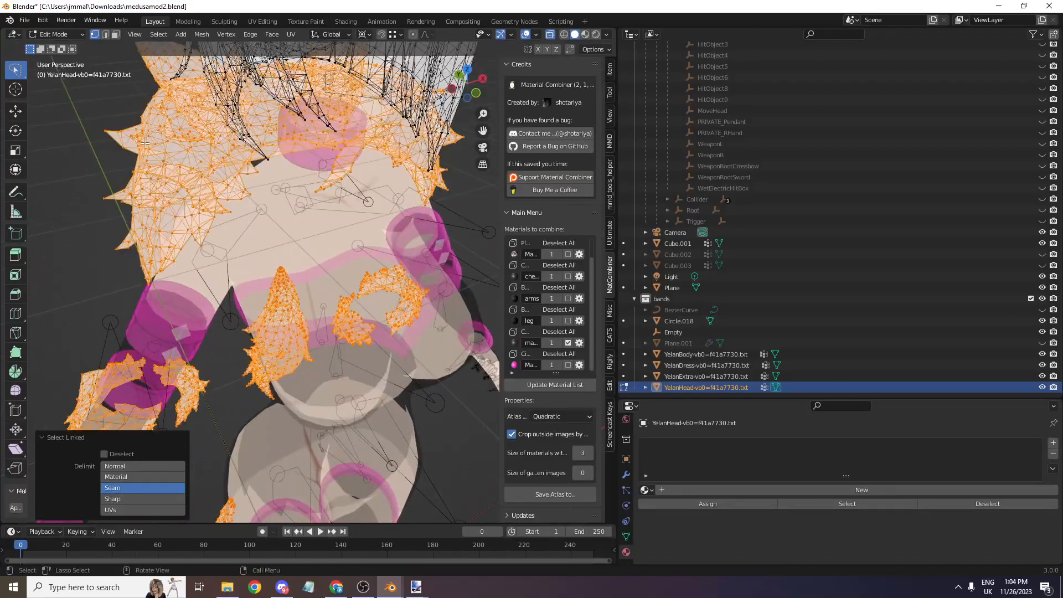
- Separate the selected fur pieces from the YelanHead mesh into their own object and return to Object Mode
key("p")
left_click(128, 145)
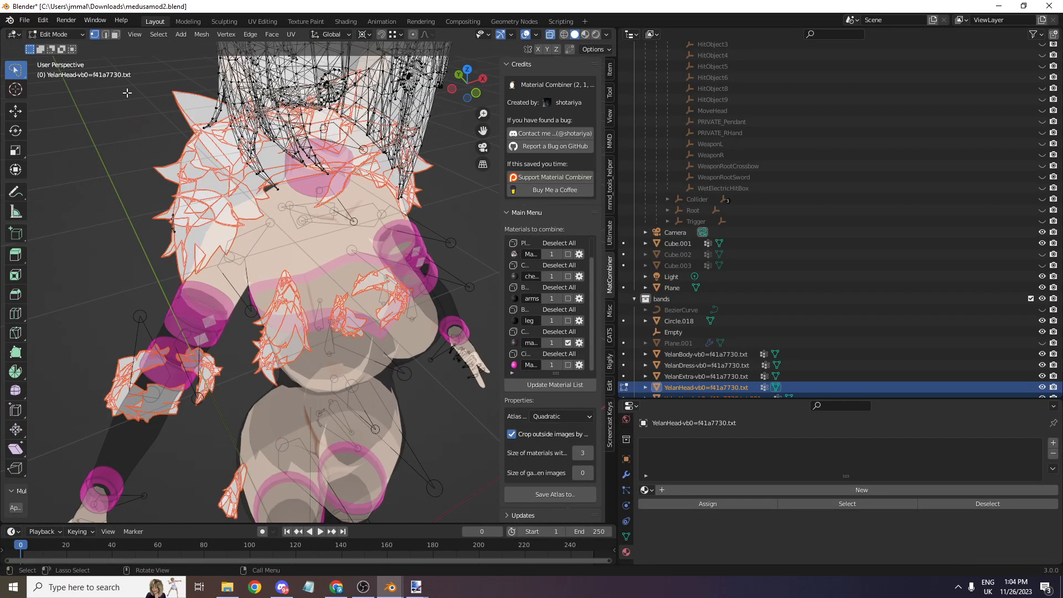
key("a")
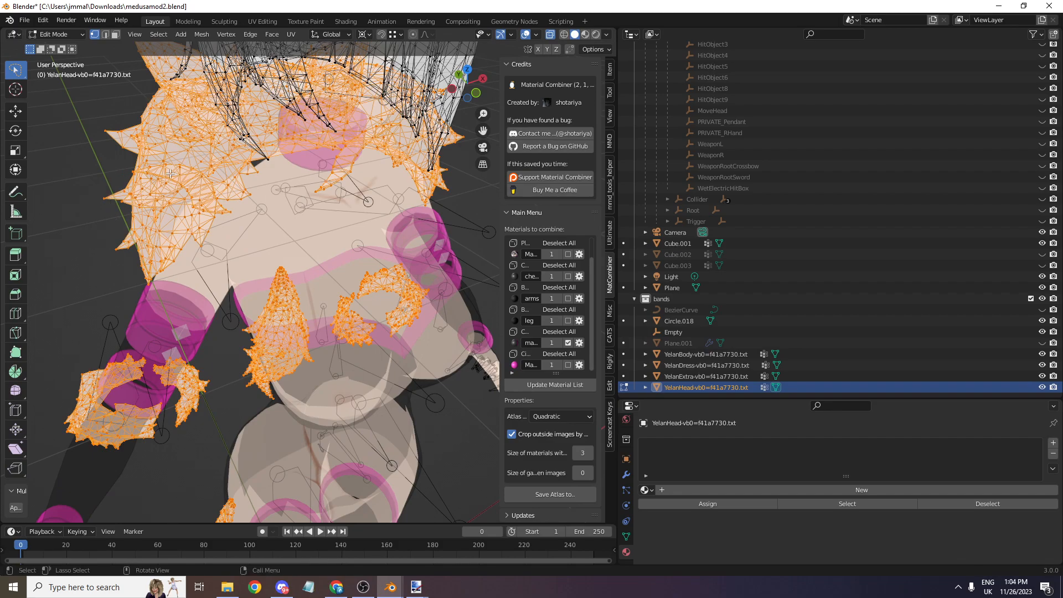
key("p")
left_click(171, 173)
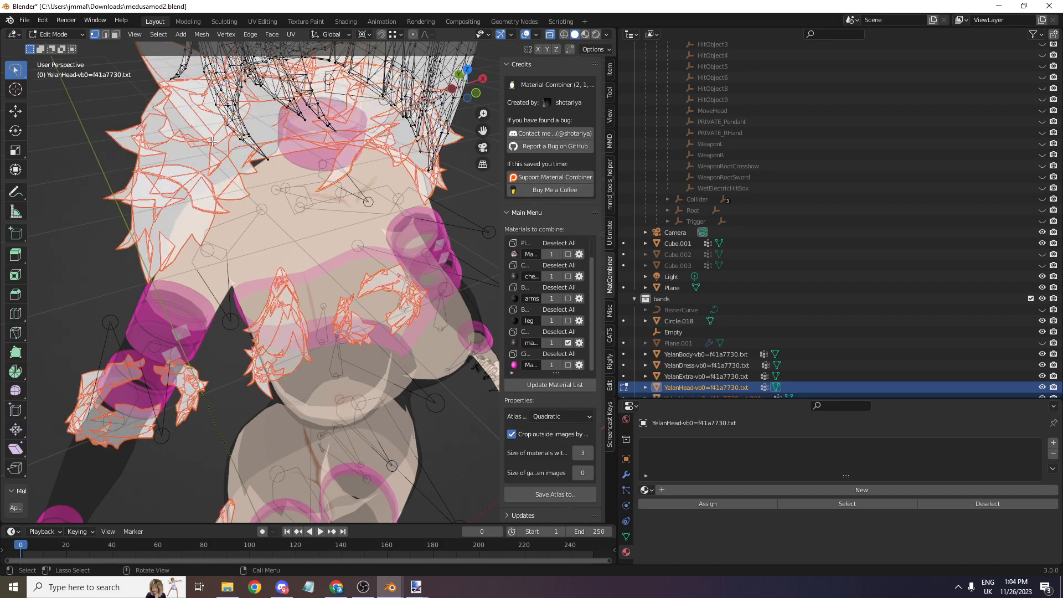
left_click(48, 35)
left_click(60, 46)
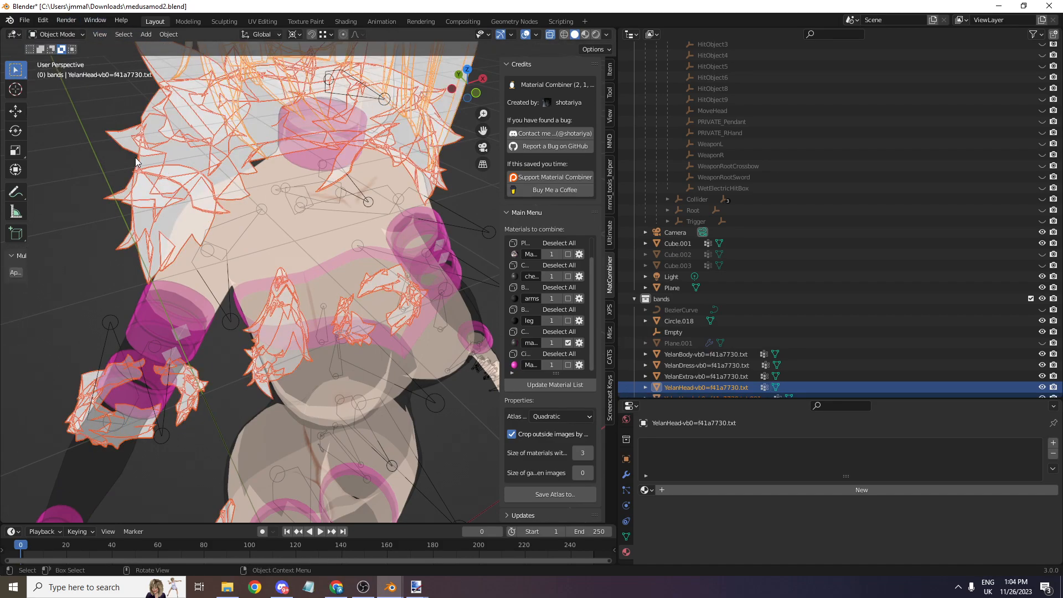
- Hide the separated fur object and turn off X-ray display in the viewport
left_click(137, 160)
scroll(154, 169, "down", 3)
key("h")
scroll(188, 150, "down", 1)
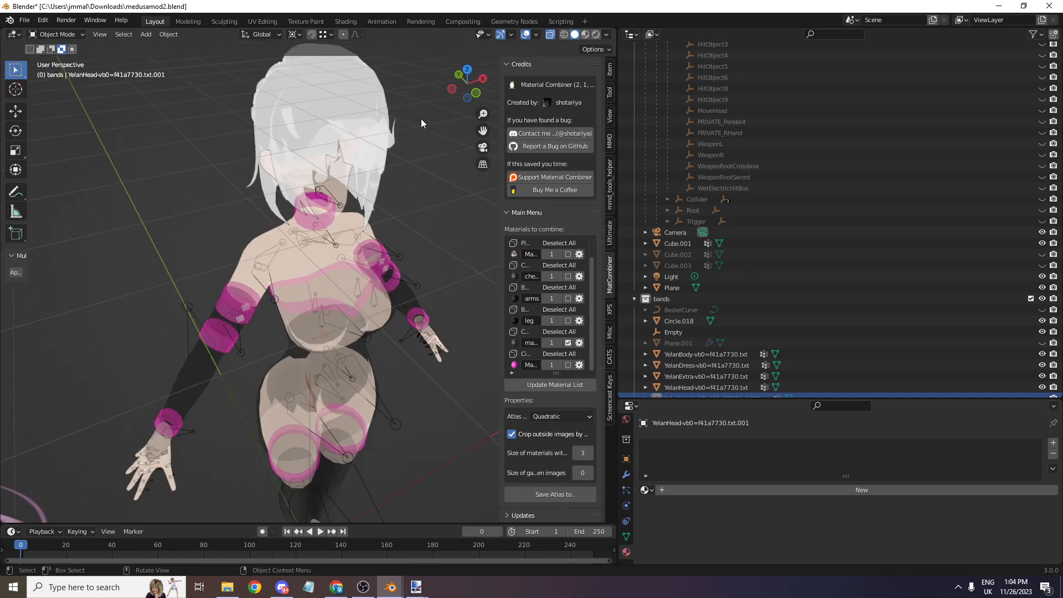
left_click(551, 37)
- Examine the character model from the front beside the Medusa reference image
mouse_move(468, 91)
left_mouse_down()
mouse_move(467, 77)
mouse_move(482, 76)
mouse_move(466, 73)
left_mouse_up()
scroll(461, 73, "down", 1)
scroll(460, 68, "down", 1)
scroll(361, 202, "down", 2)
scroll(363, 191, "down", 1)
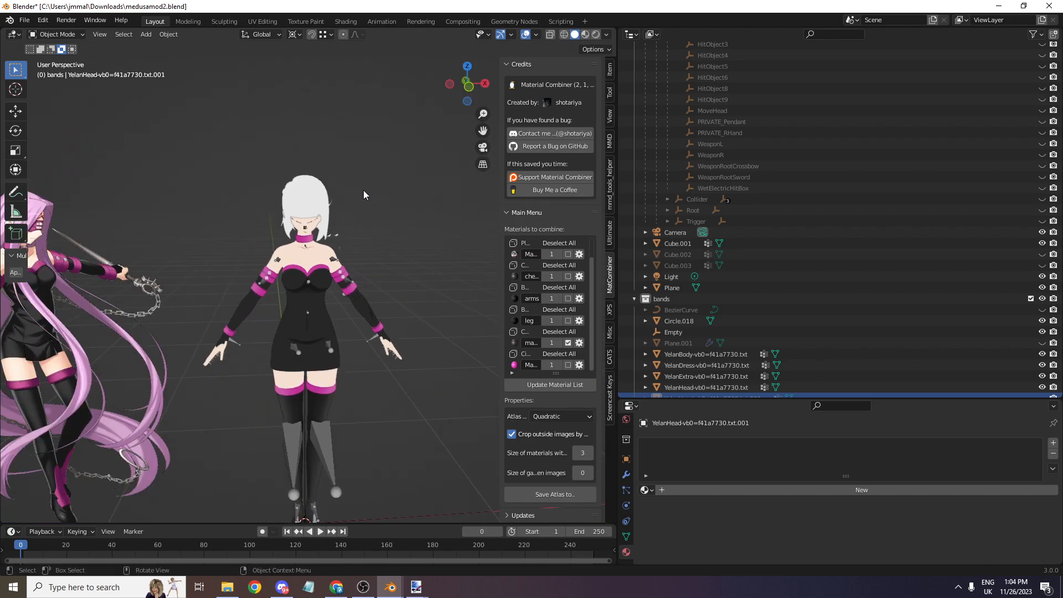
scroll(348, 191, "down", 1)
scroll(347, 191, "up", 2)
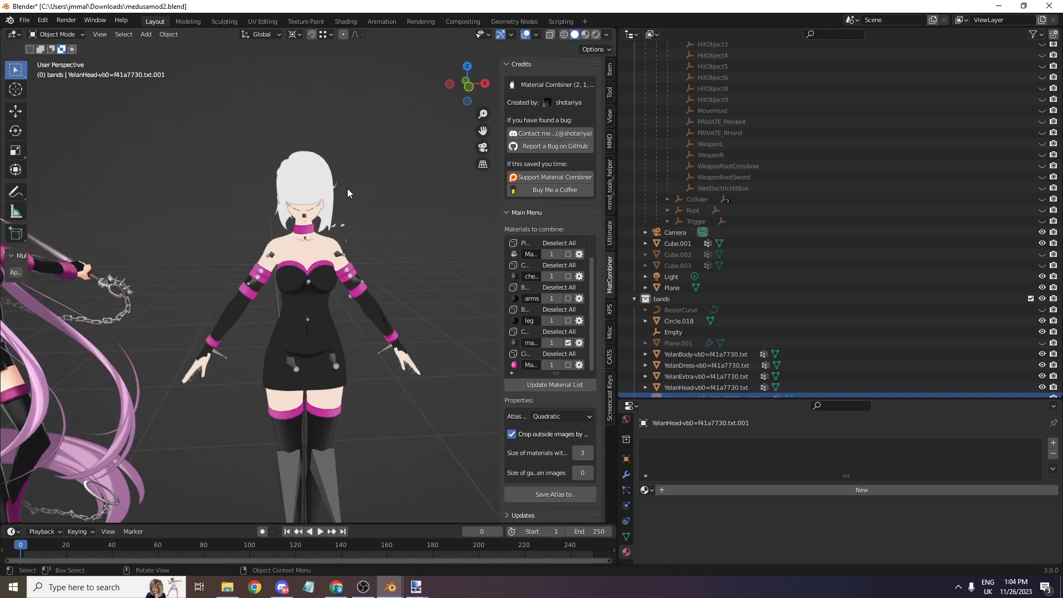
scroll(347, 191, "up", 1)
left_click_drag(465, 79, 469, 83)
scroll(680, 343, "down", 1)
- Join the Cube.001 body mesh into the YelanBody object
left_click(689, 376)
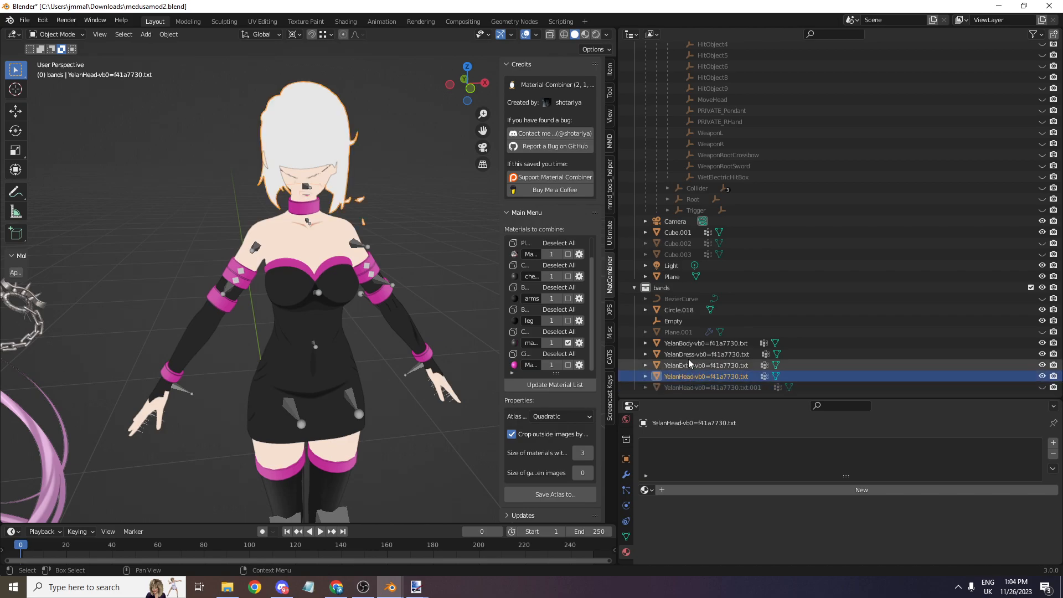
left_click(670, 232)
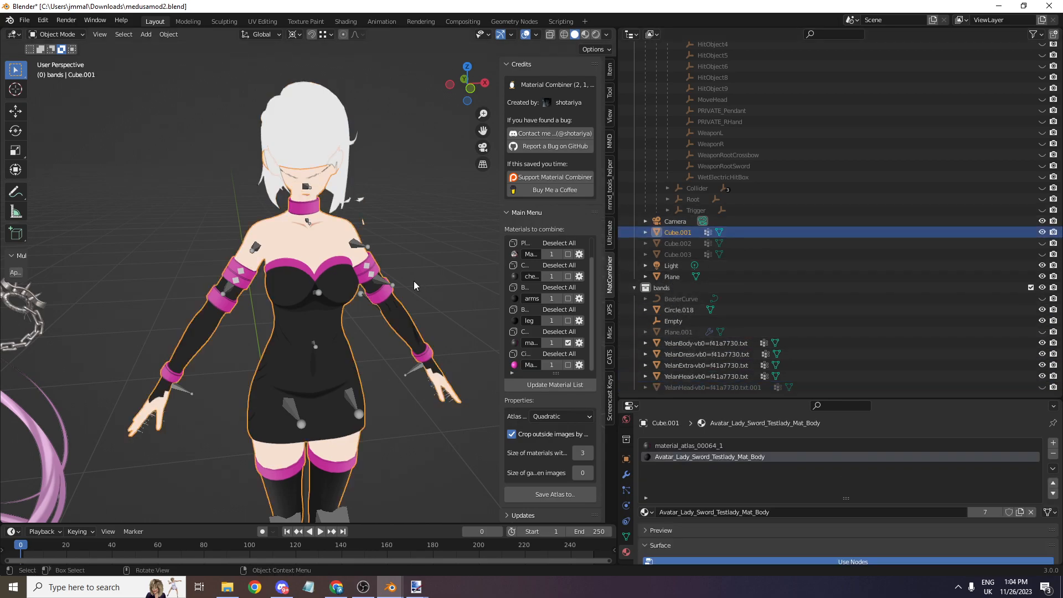
scroll(686, 310, "up", 2)
left_click(687, 364, "ctrl")
key("ctrl+j")
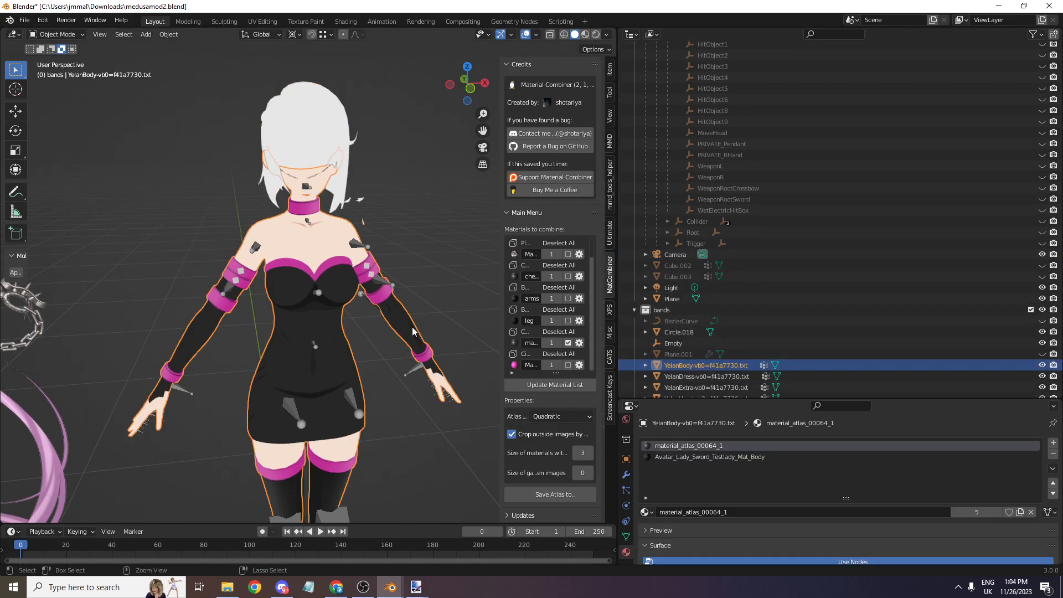
- Reduce the YelanBody mesh's vertex color layers to a single layer named COLOR
scroll(704, 469, "down", 7)
left_click(626, 537)
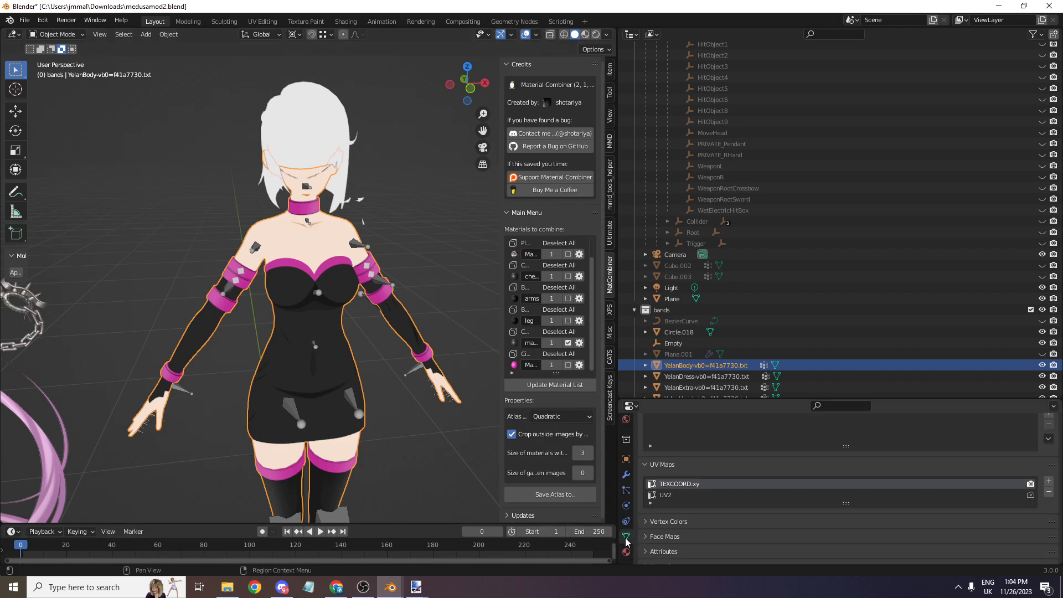
scroll(685, 507, "down", 1)
left_click(669, 498)
scroll(861, 493, "down", 2)
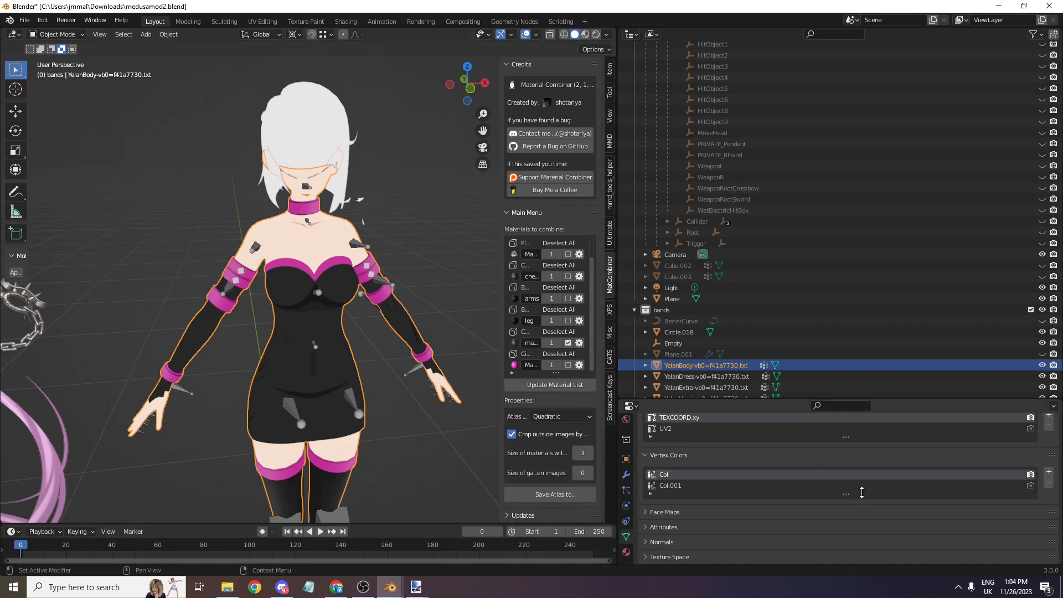
left_click(1049, 482)
- Save the project as medusamod3.blend in the Downloads folder
left_click(24, 21)
mouse_move(78, 181)
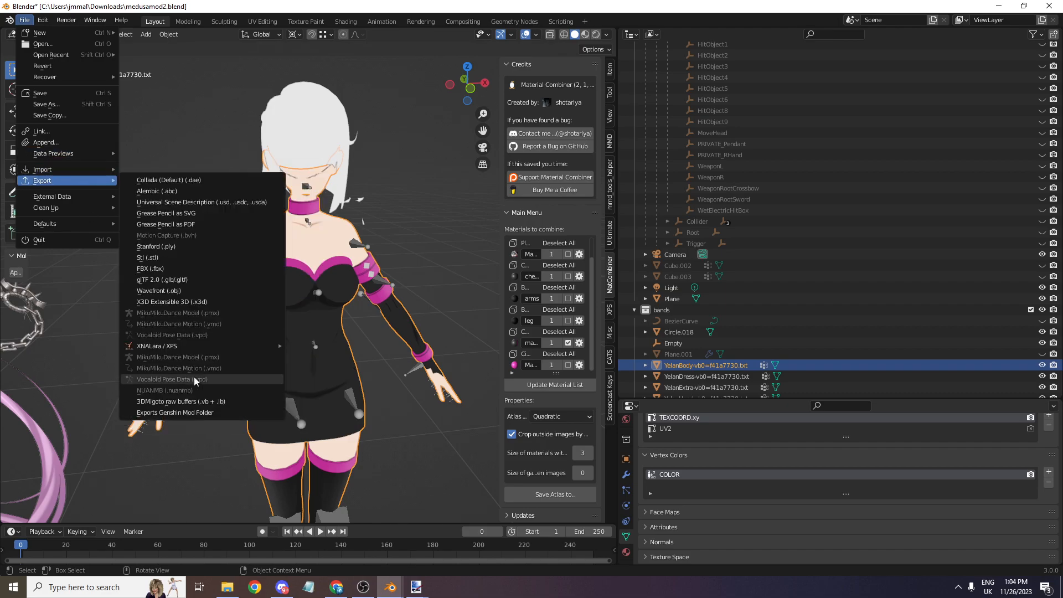
left_click(46, 104)
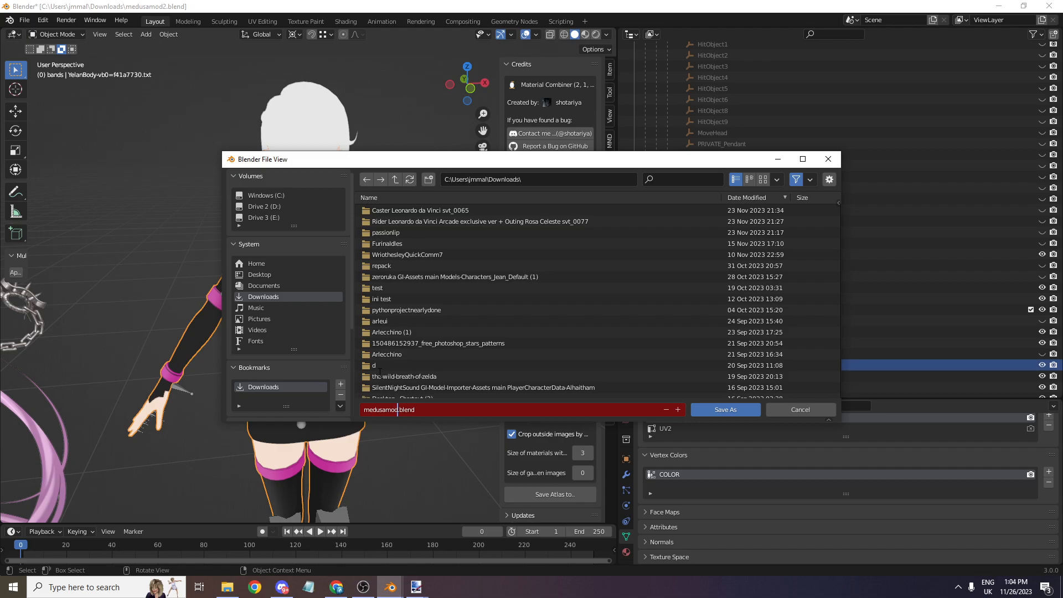
type("3")
key("Return")
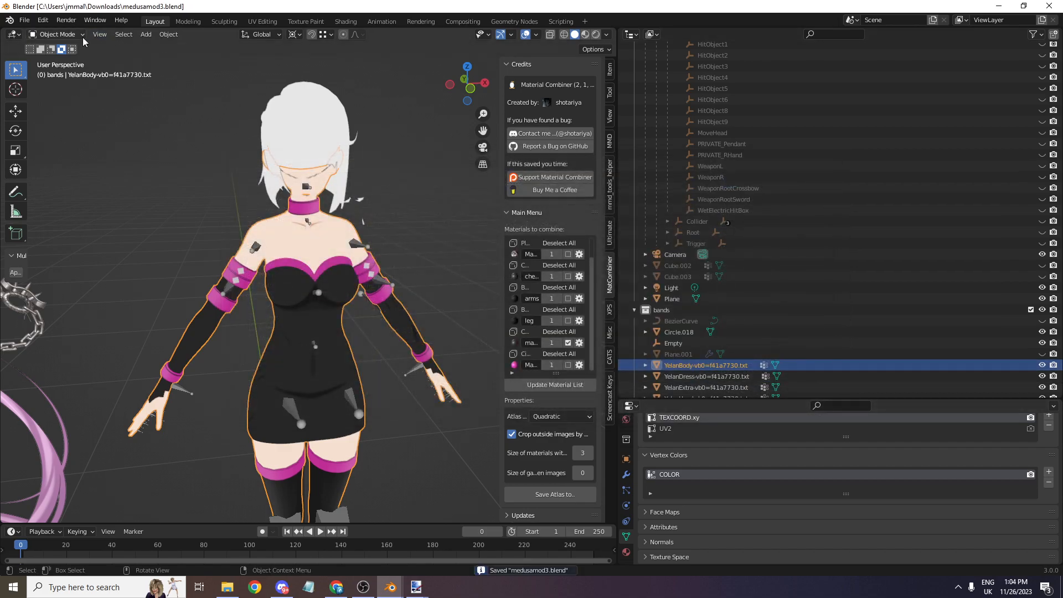
- Start a Genshin mod folder export and browse to the PlayerCharacterData folder of the GI-Model-Importer tools
left_click(21, 21)
mouse_move(60, 173)
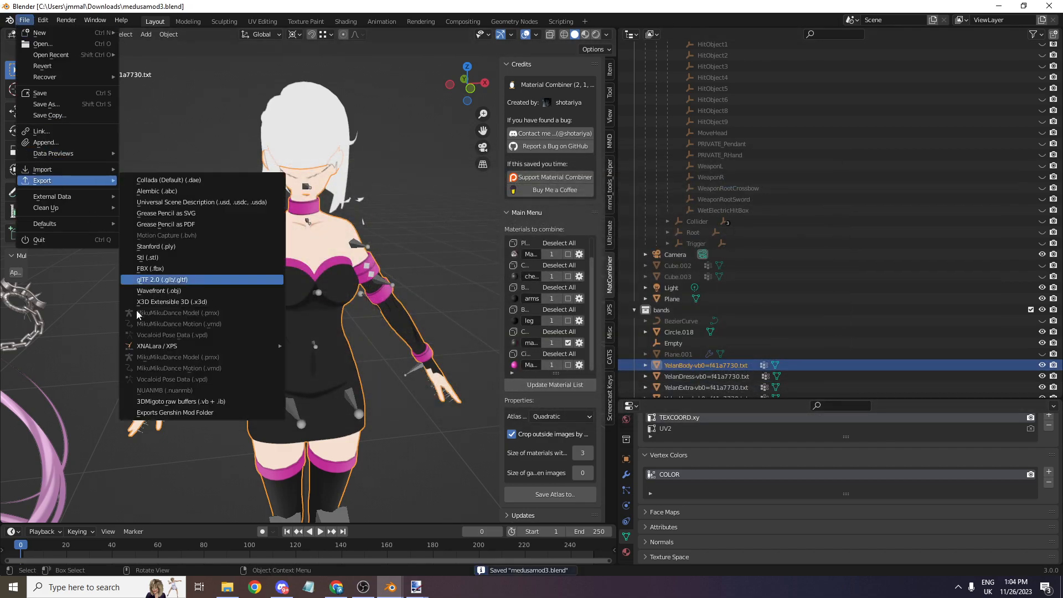
left_click(182, 404)
scroll(269, 366, "down", 4)
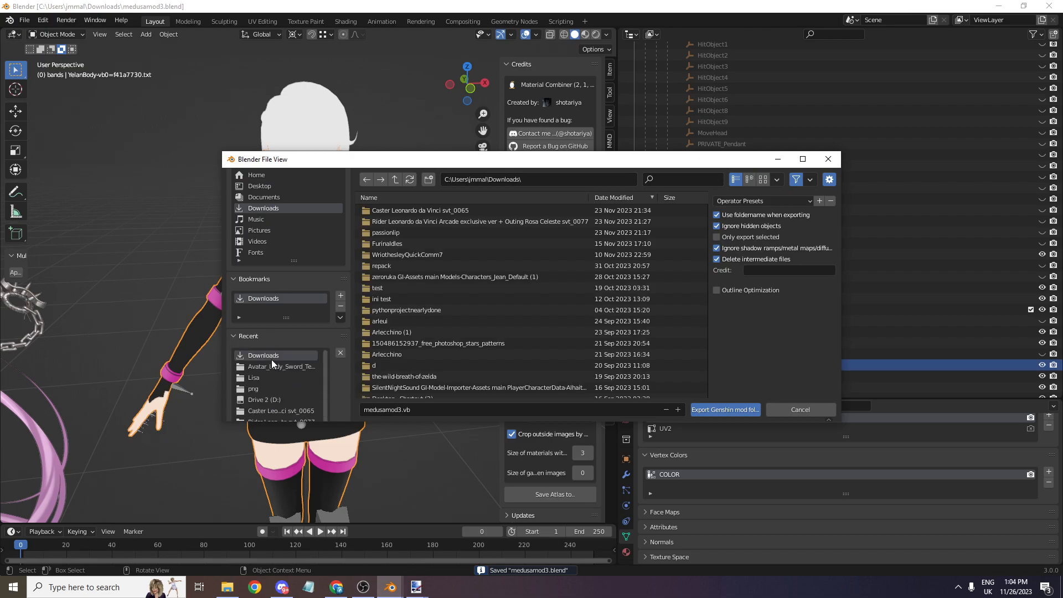
left_click(294, 368)
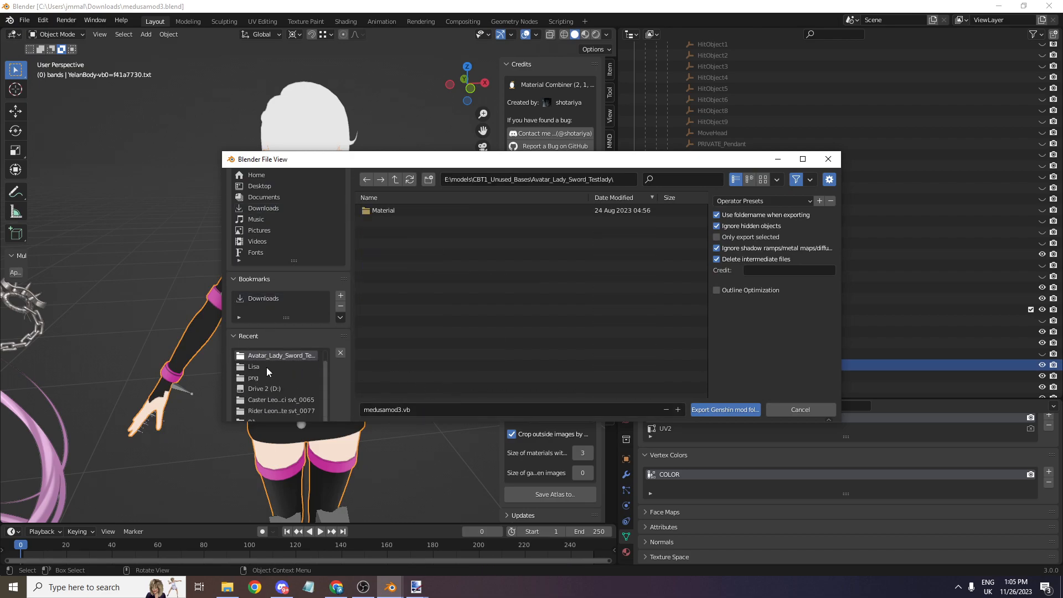
left_click(270, 368)
left_click(394, 180)
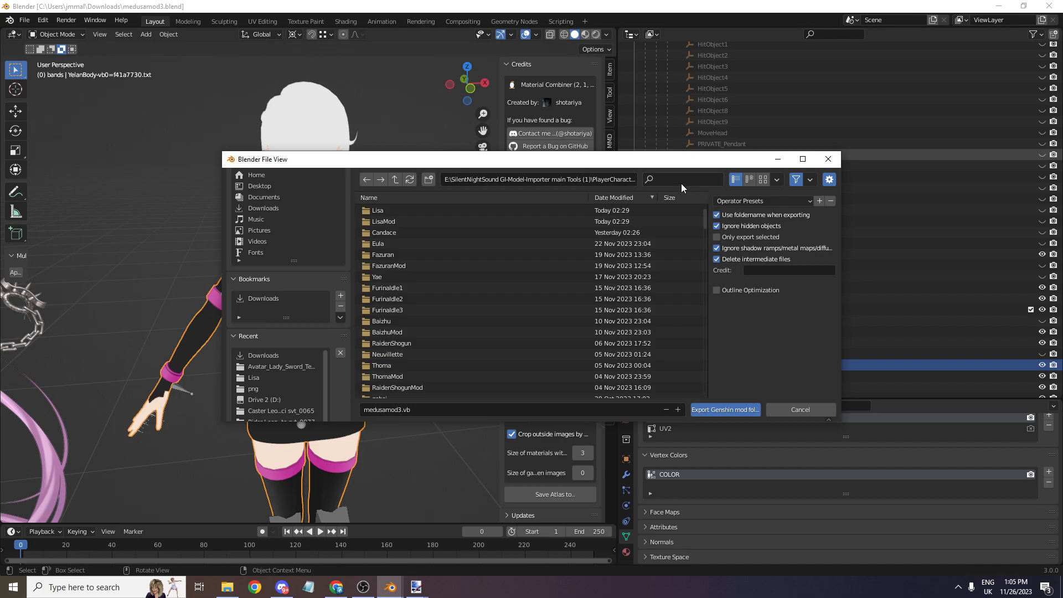
- Find the Yelan folder by searching for "yelan" and export the Genshin mod there
type("yelan")
double_click(396, 211)
left_click(463, 410)
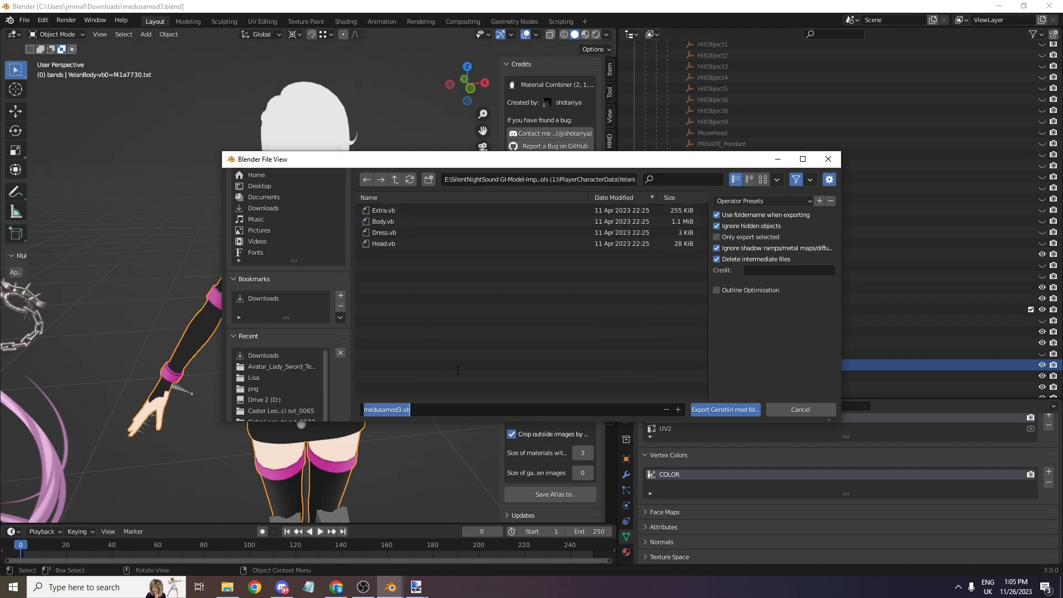
left_click(742, 410)
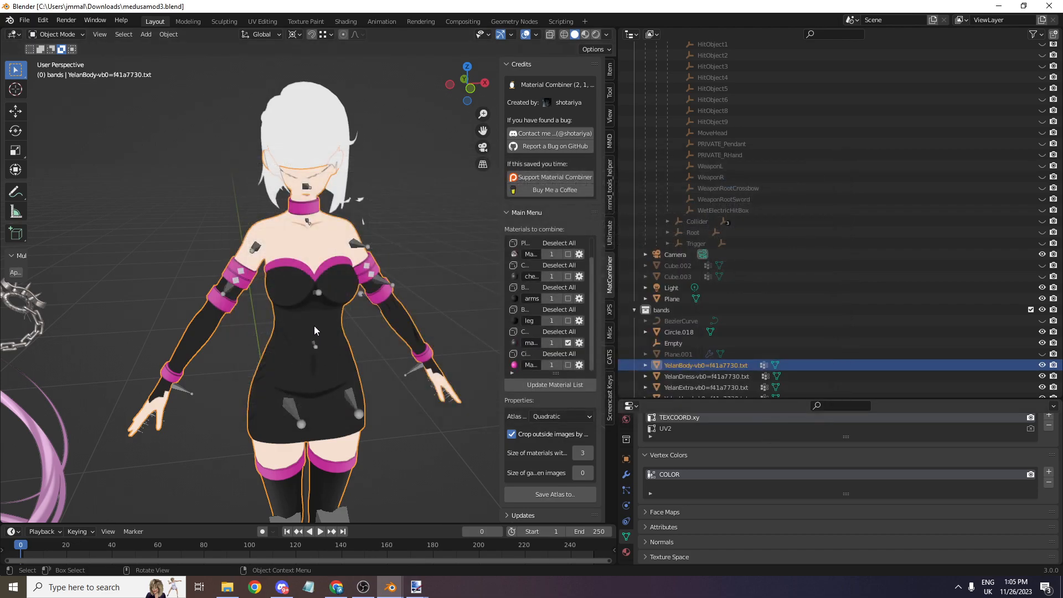
scroll(310, 328, "down", 5)
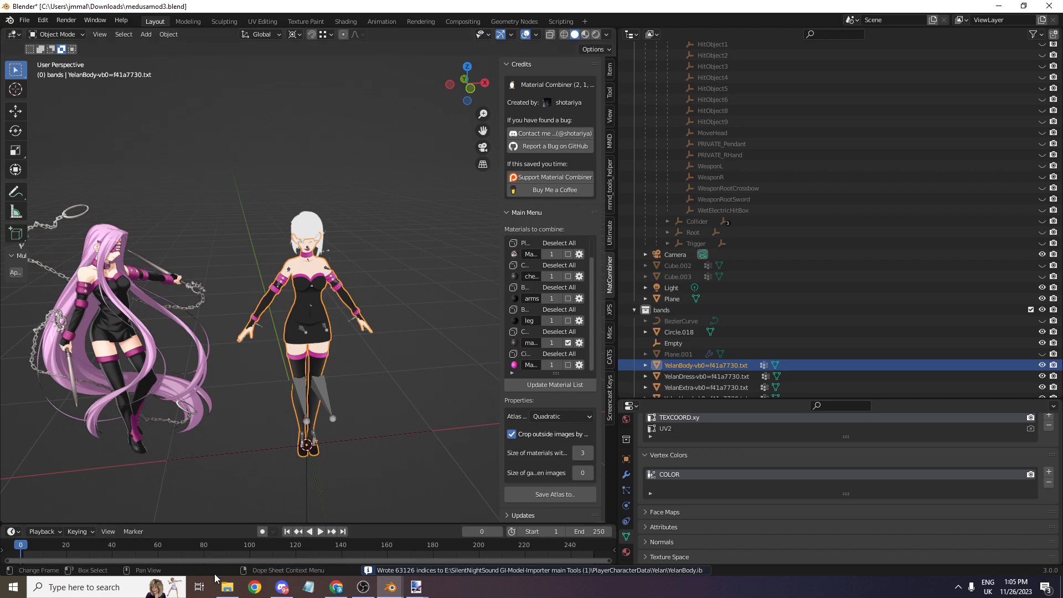
- Switch to File Explorer, open YelanMod in the GI-Model-Importer PlayerCharacterData folder, and copy all its exported files
left_click(233, 593)
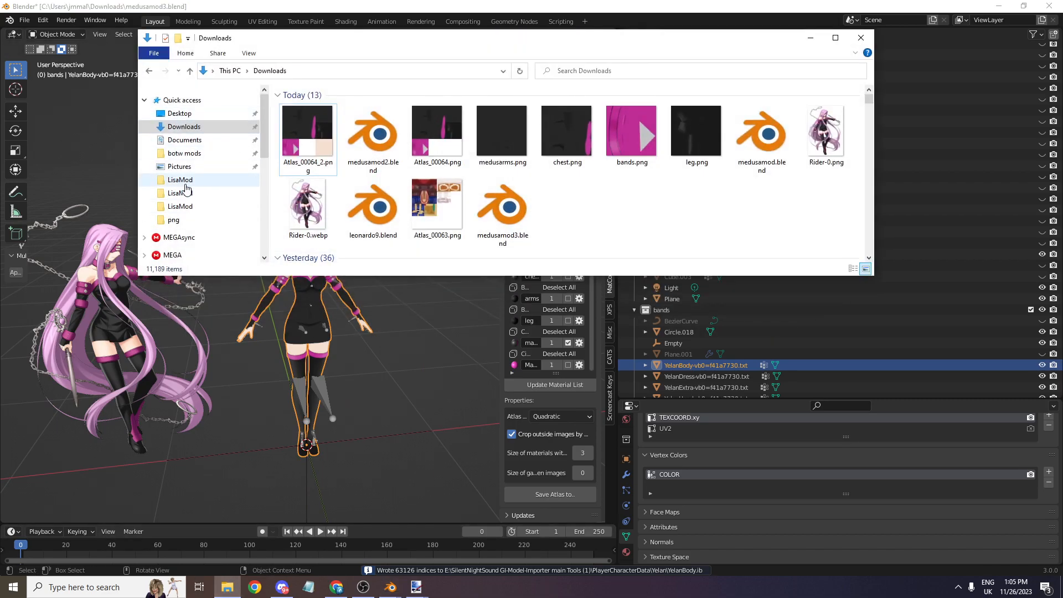
left_click(183, 184)
key("Return")
left_click(211, 206)
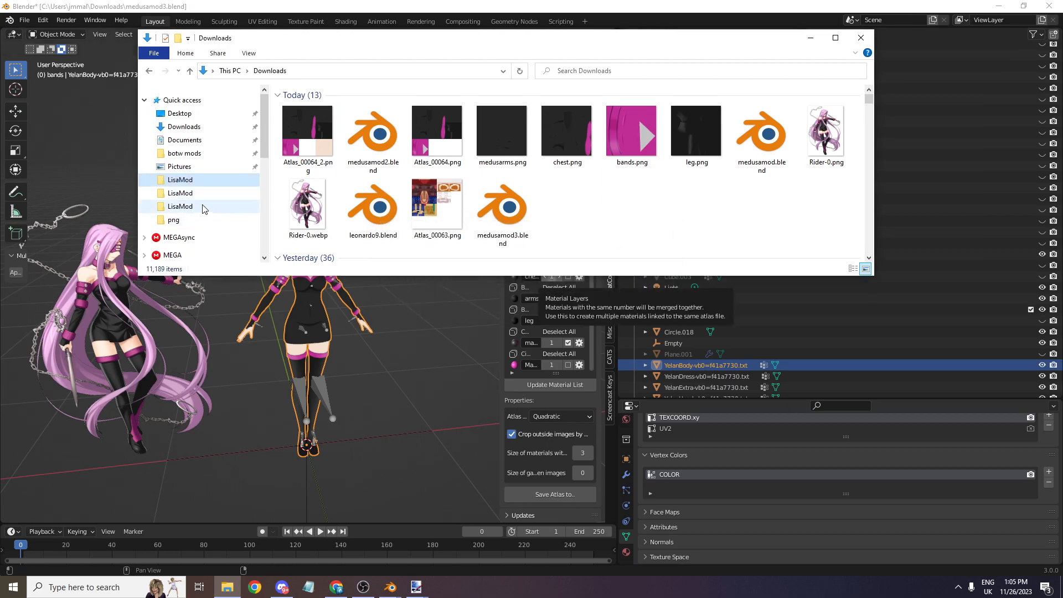
left_click(202, 194)
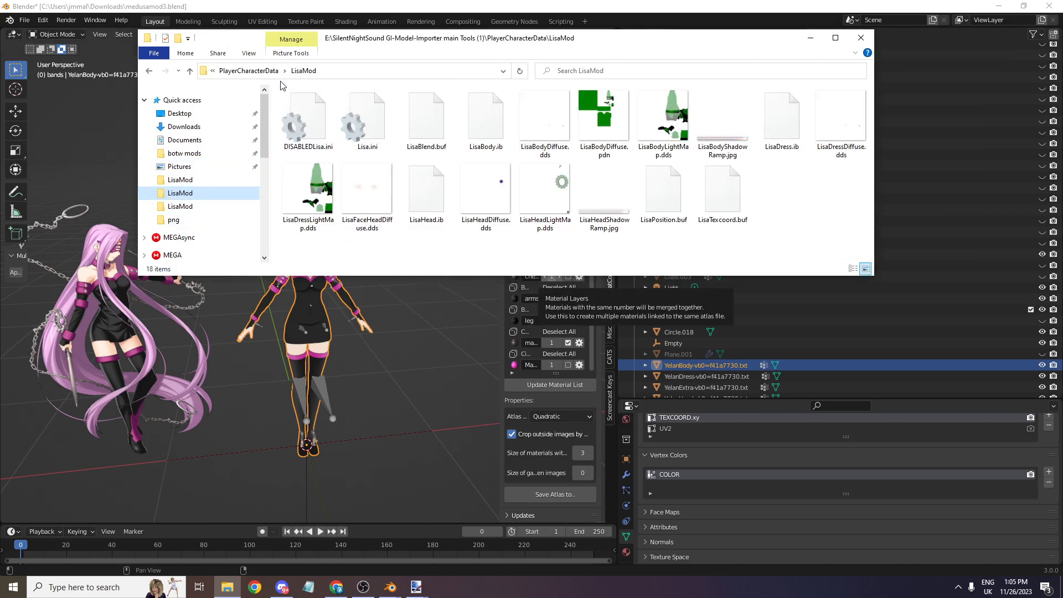
left_click(280, 72)
scroll(351, 144, "down", 20)
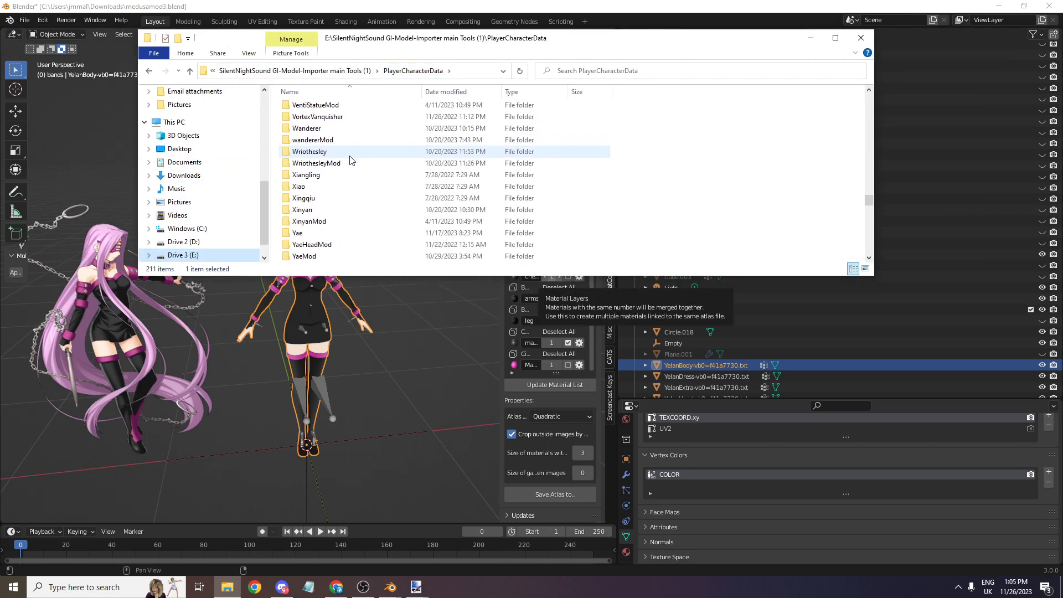
scroll(343, 161, "down", 2)
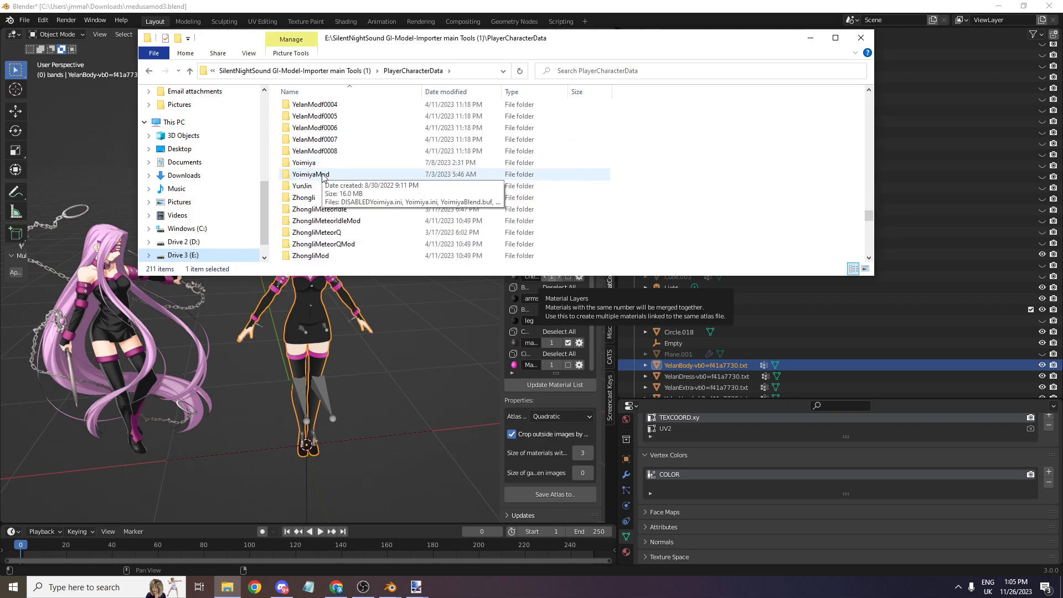
double_click(318, 163)
key("ctrl+a")
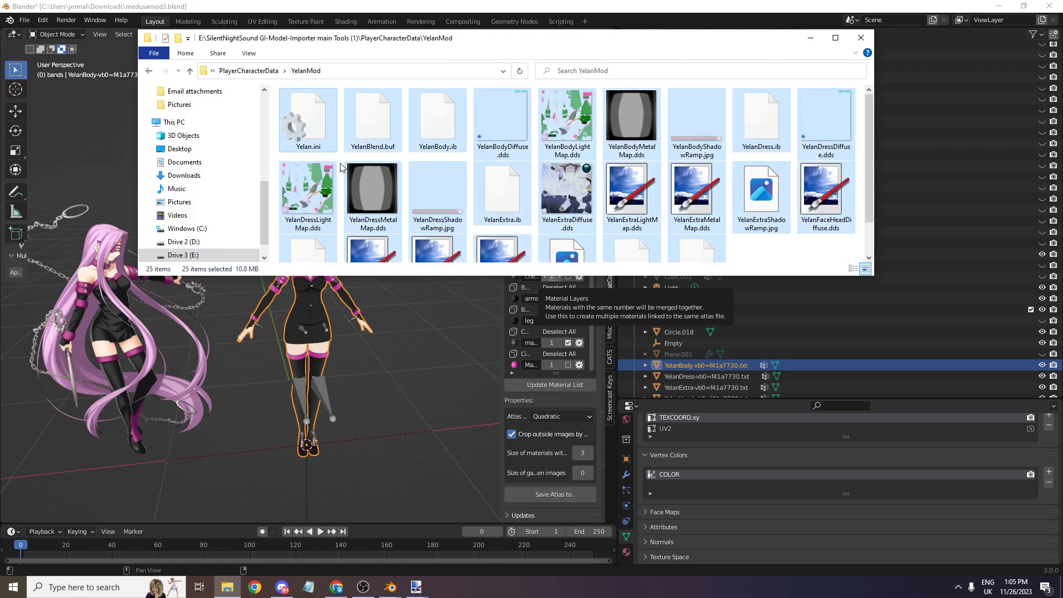
- Paste the exported files into the YelanMod_4K folder inside the 3dmigoto Mods folder and select Yelan.ini
scroll(194, 144, "up", 5)
left_click(182, 171)
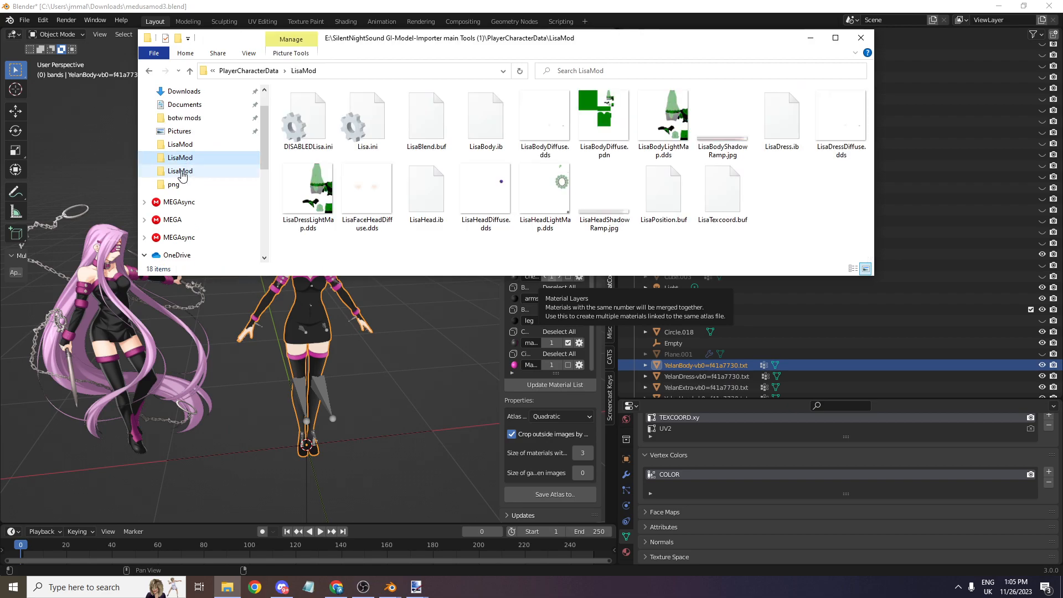
left_click(415, 71)
scroll(443, 205, "down", 8)
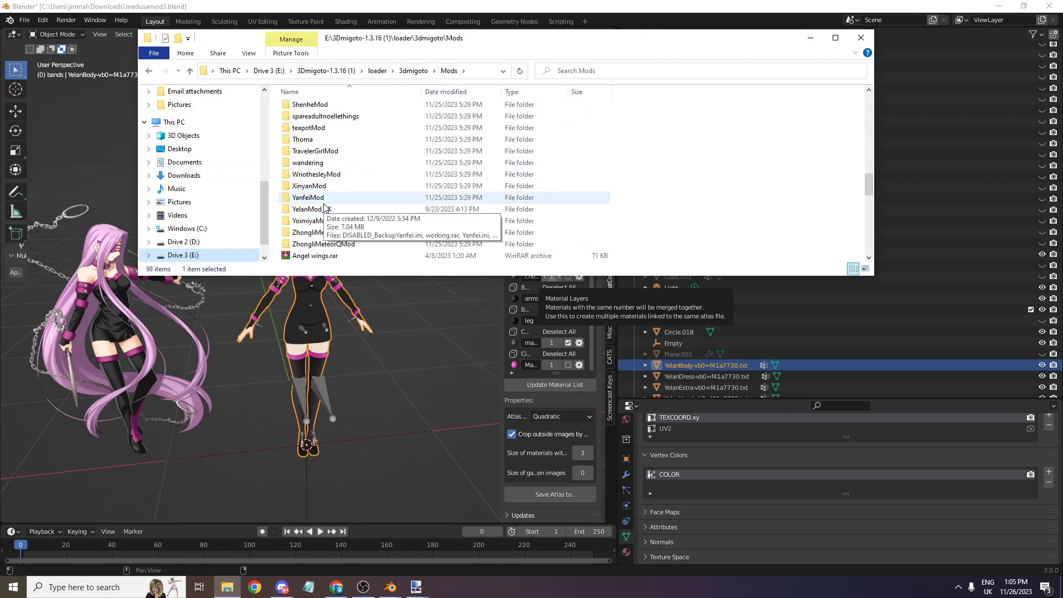
double_click(321, 209)
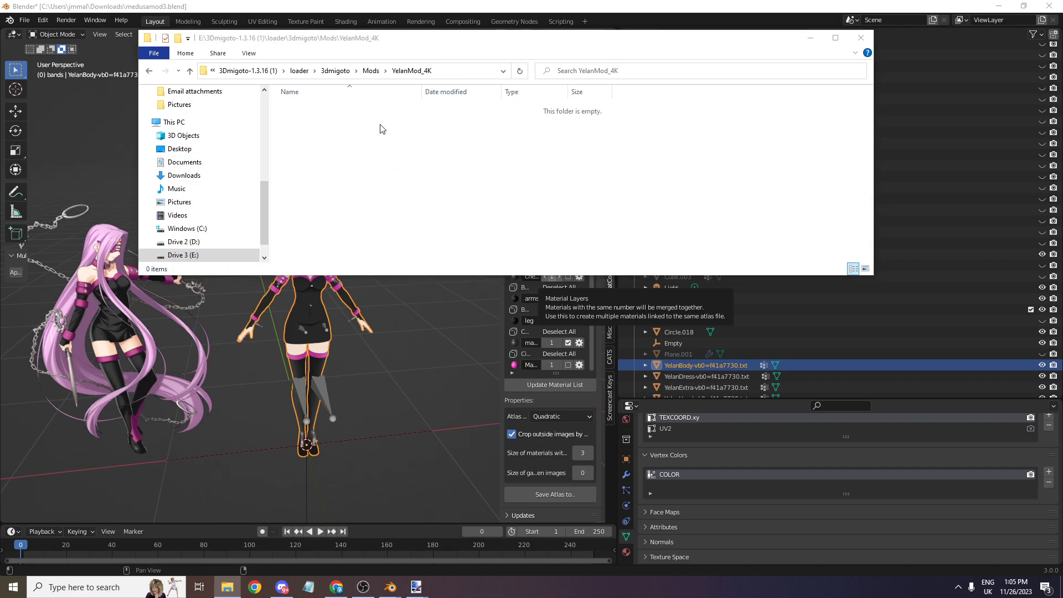
key("ctrl+v")
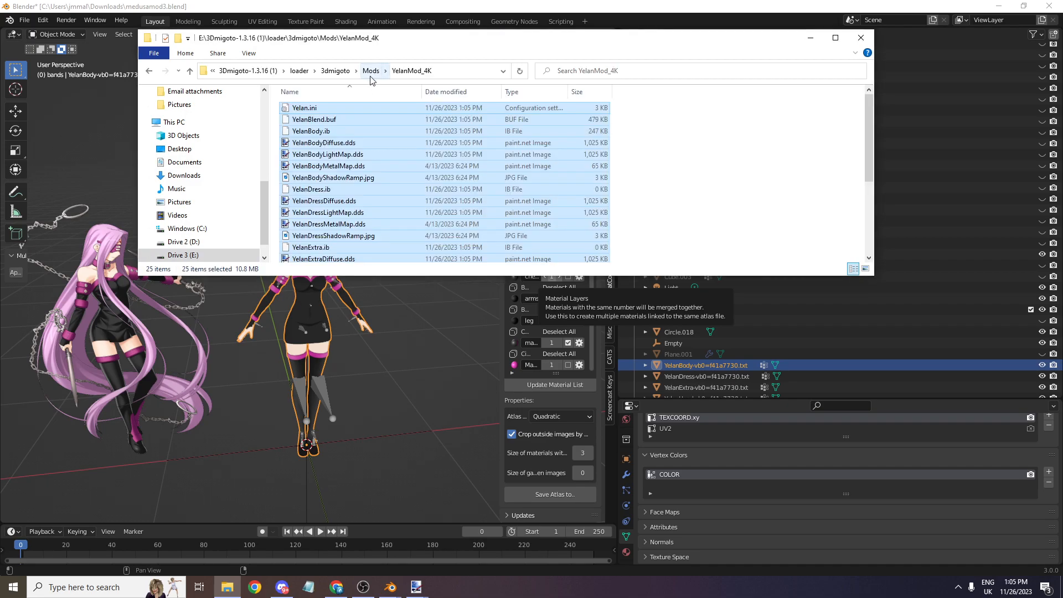
left_click(327, 107)
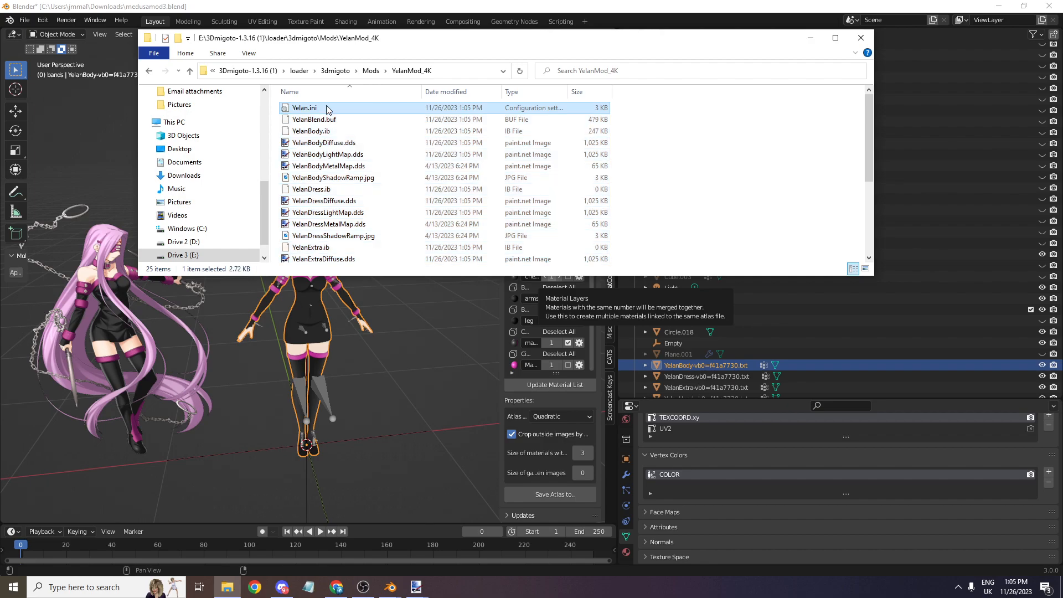
- Switch to Chrome and open the Yelan folder under PlayerCharacterData in SilentNightSound's GI-Model-Importer-Assets repository on GitHub
left_click(336, 587)
left_click(341, 34)
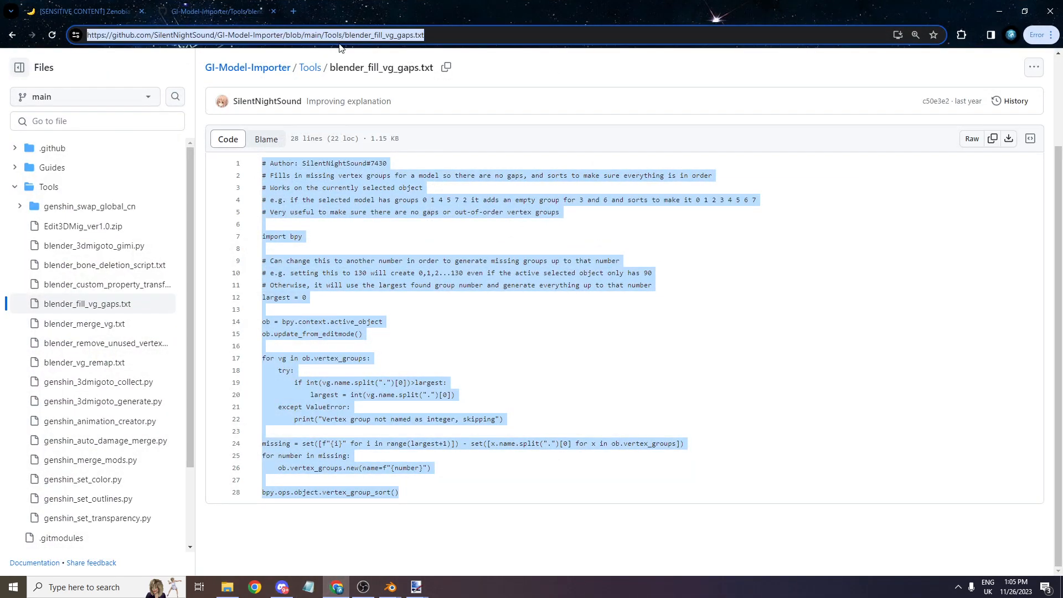
type("https://github.com/SilentNightSound/GI-Model-Importer-Assets/tree/main/PlayerCharacterData")
key("Return")
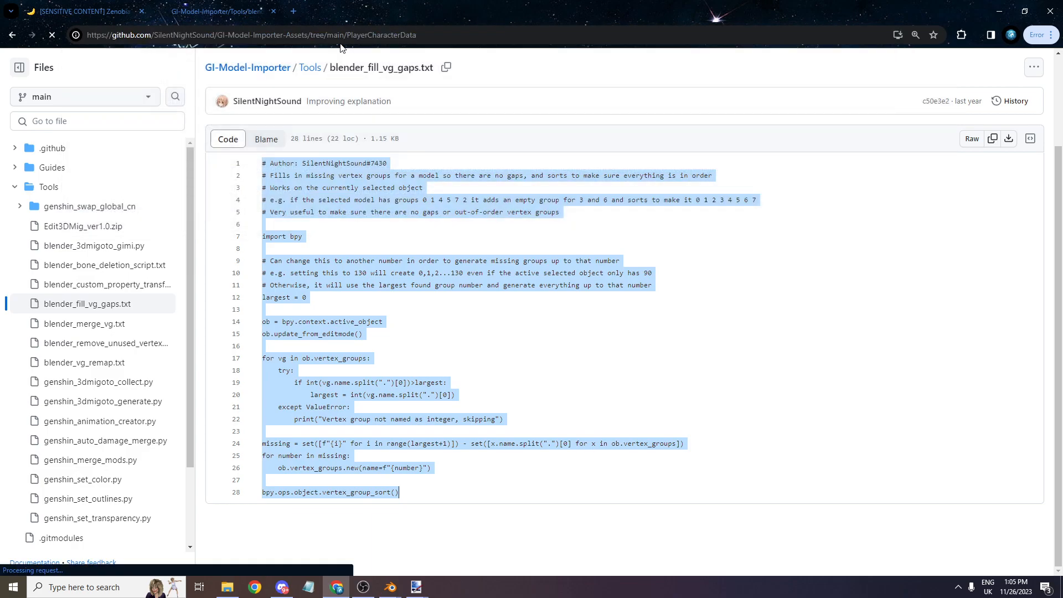
scroll(314, 237, "down", 20)
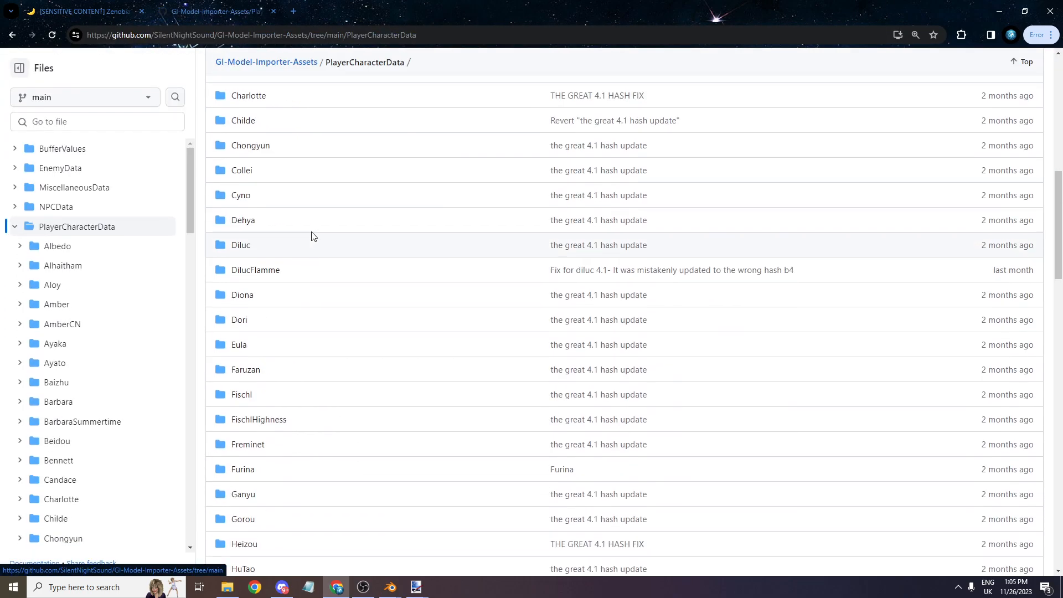
scroll(267, 257, "down", 15)
left_click(241, 463)
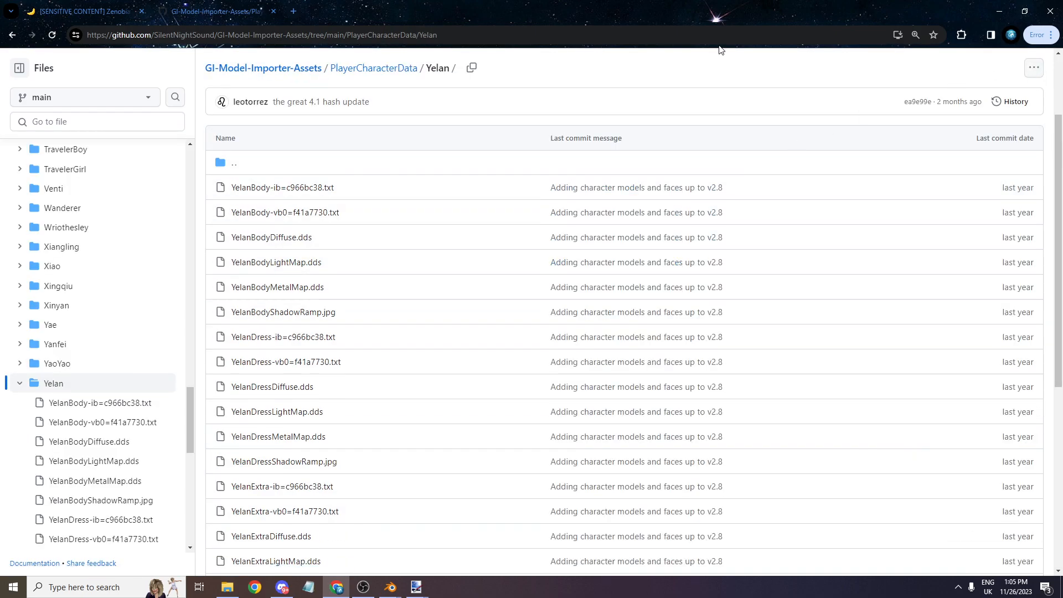
- Copy the GitHub Yelan folder's URL and open the download-directory.github.io site in a new browser tab
left_click(421, 34)
key("ctrl+c")
key("super+space")
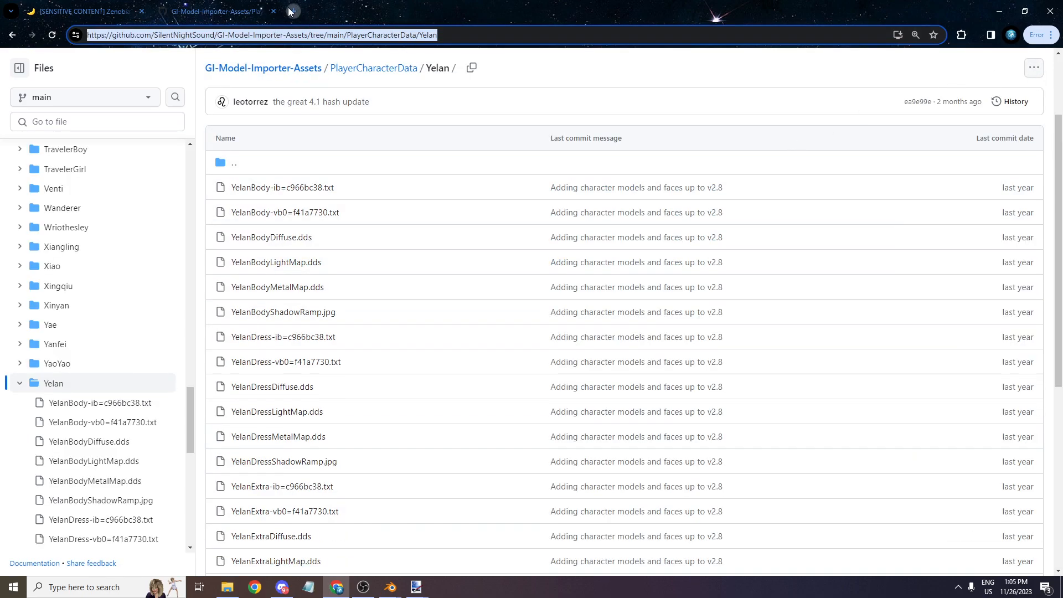
left_click(292, 11)
type("github directory")
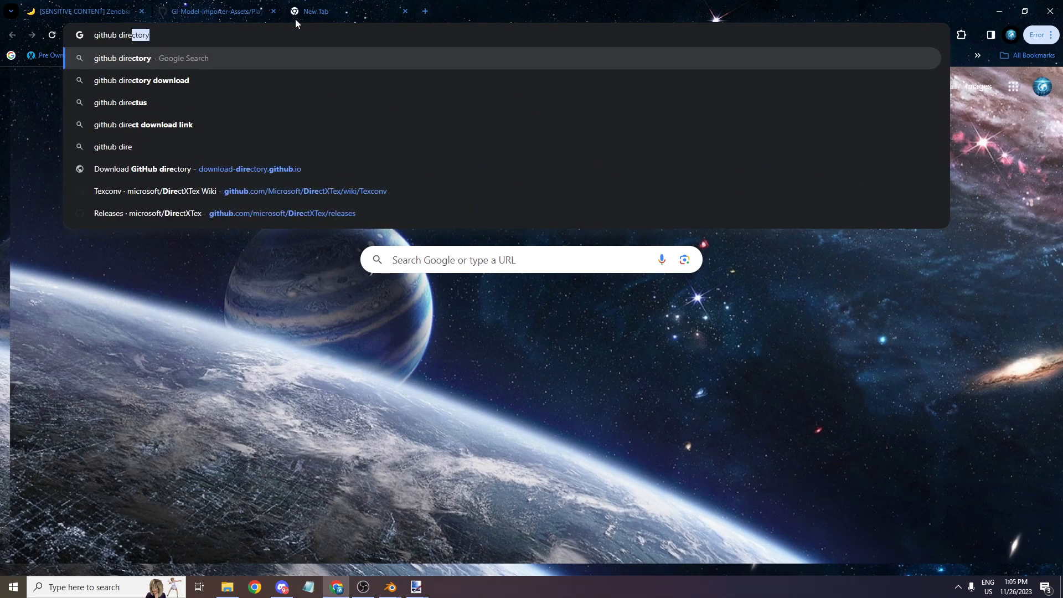
key("Up")
key("Up")
key("Return")
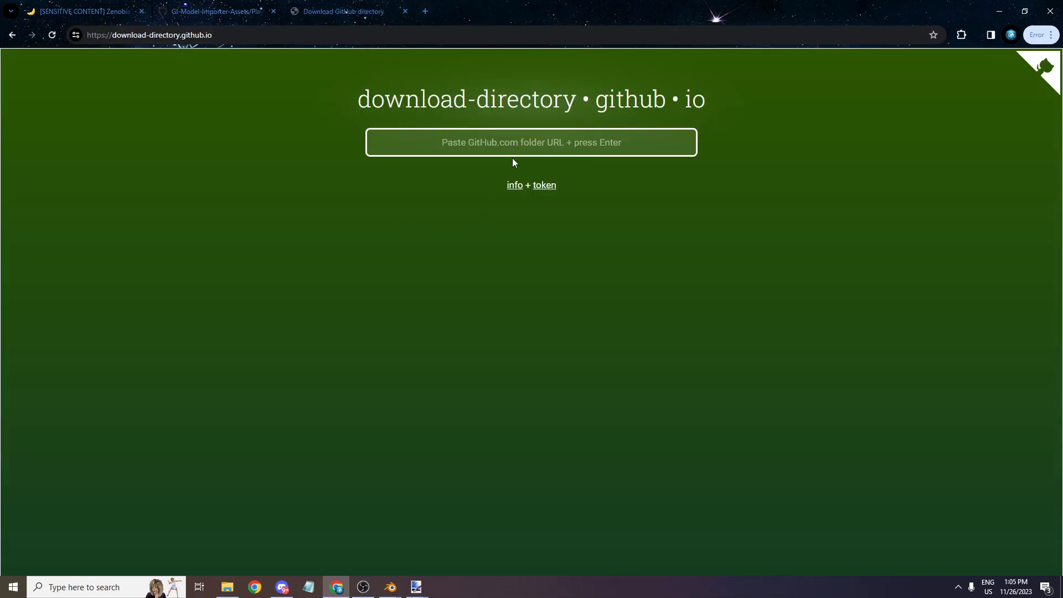
- Download the GitHub Yelan folder from the copied URL and save the zip archive in Downloads
left_click(526, 142)
key("ctrl+v")
key("Return")
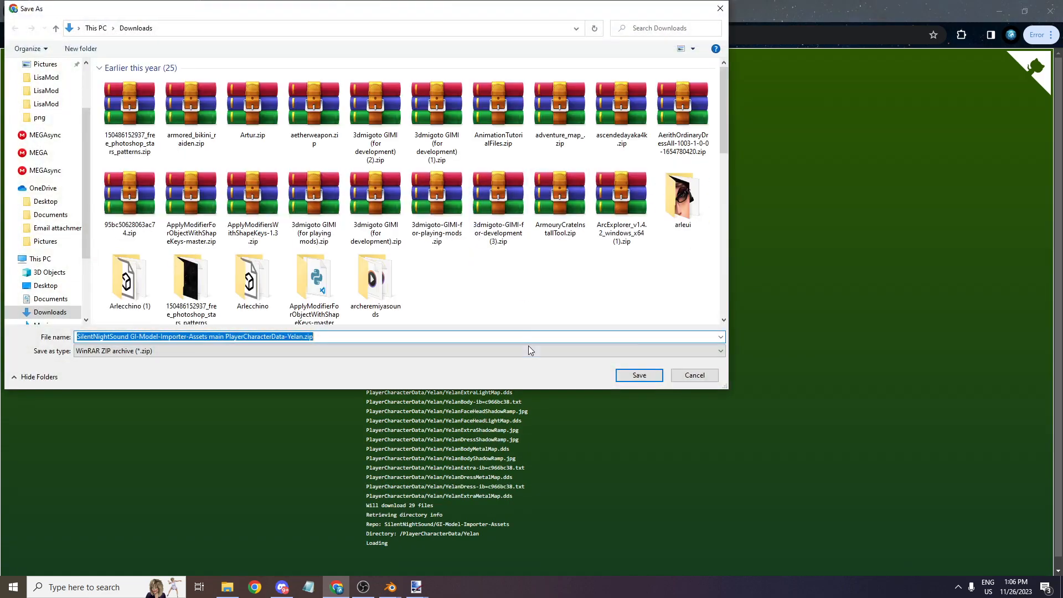
left_click(636, 375)
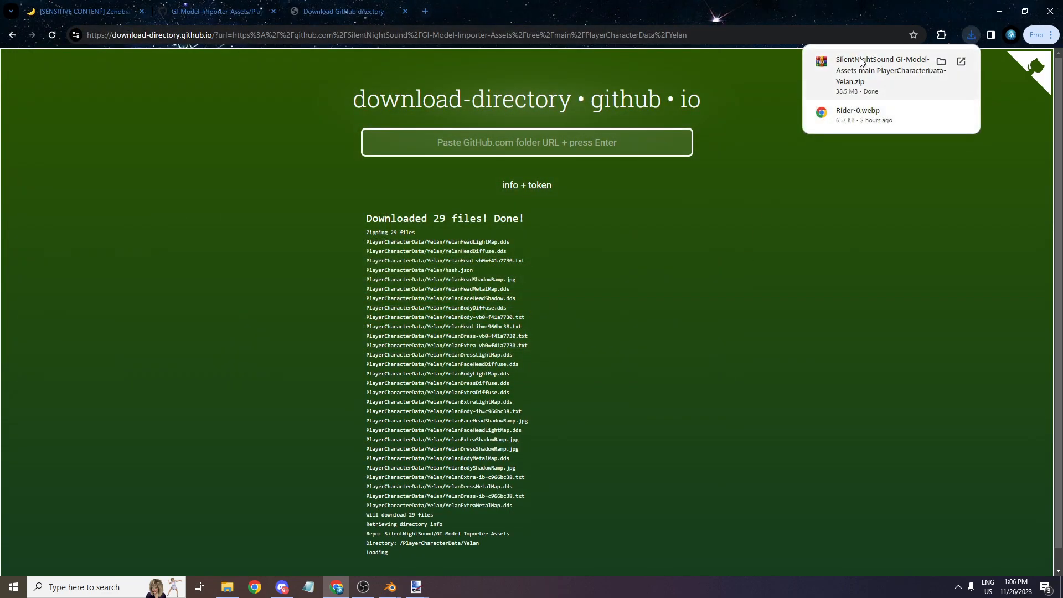
- Open the downloaded Yelan zip in WinRAR, bring File Explorer forward and close the WinRAR trial notice
left_click(851, 73)
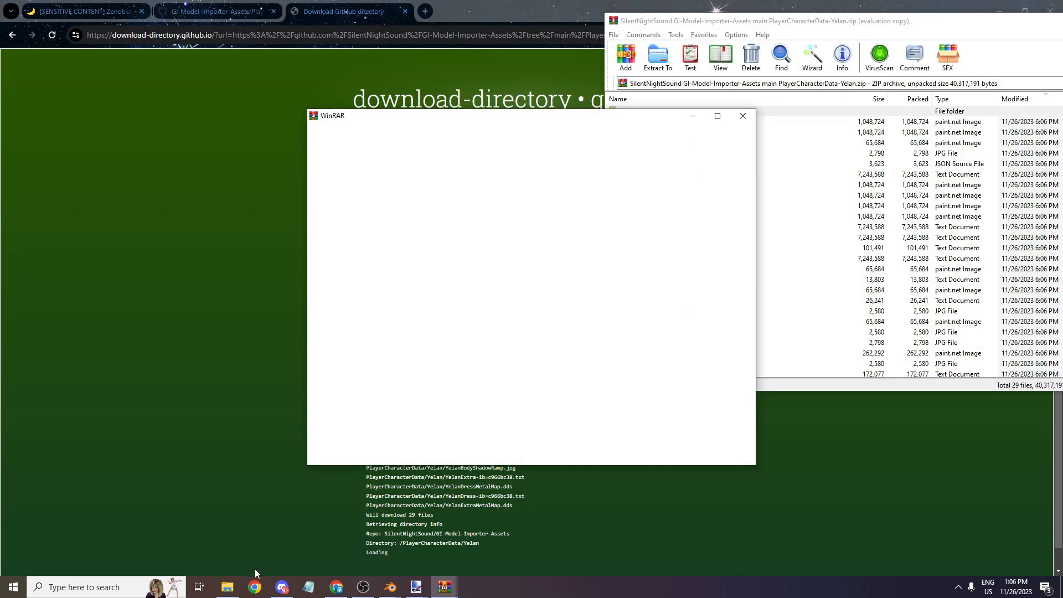
left_click(231, 589)
left_click(742, 116)
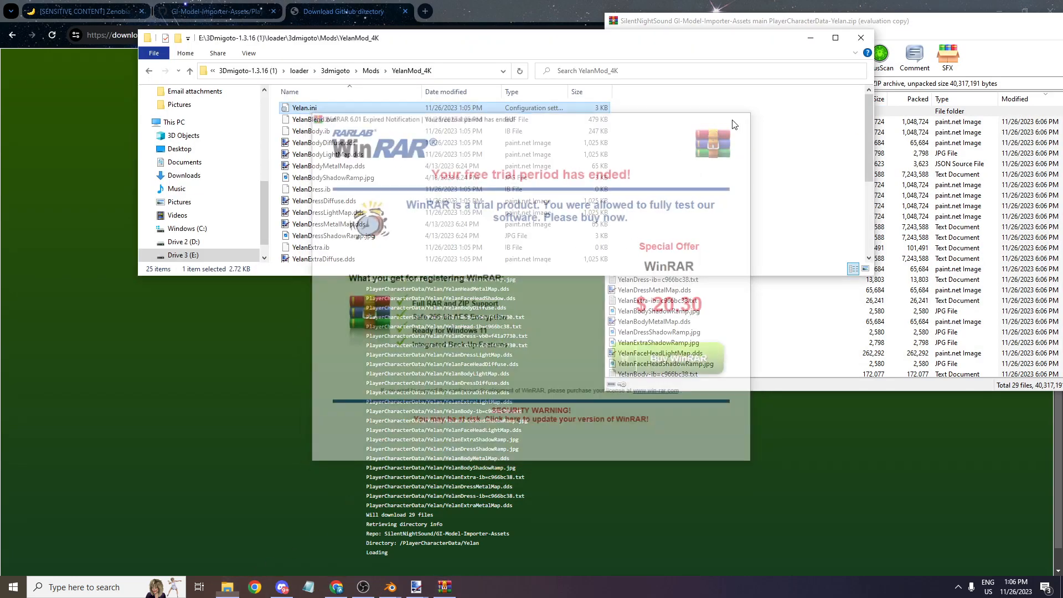
- Return to the PlayerCharacterData folder of the GI-Model-Importer tools and open its YelanMod folder
key("alt+Left")
key("alt+Left")
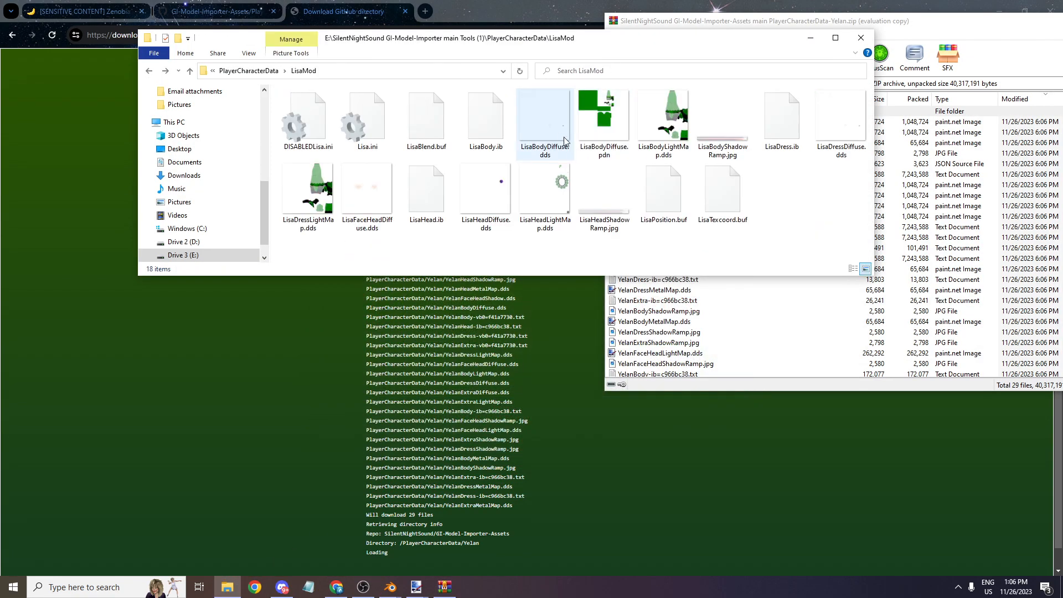
left_click(259, 72)
scroll(367, 208, "down", 10)
scroll(366, 208, "down", 2)
double_click(336, 166)
- Extract all files of the downloaded archive into the Yelan folder in PlayerCharacterData, replacing the existing files
key("alt+Tab")
left_click_drag(1058, 117, 664, 468)
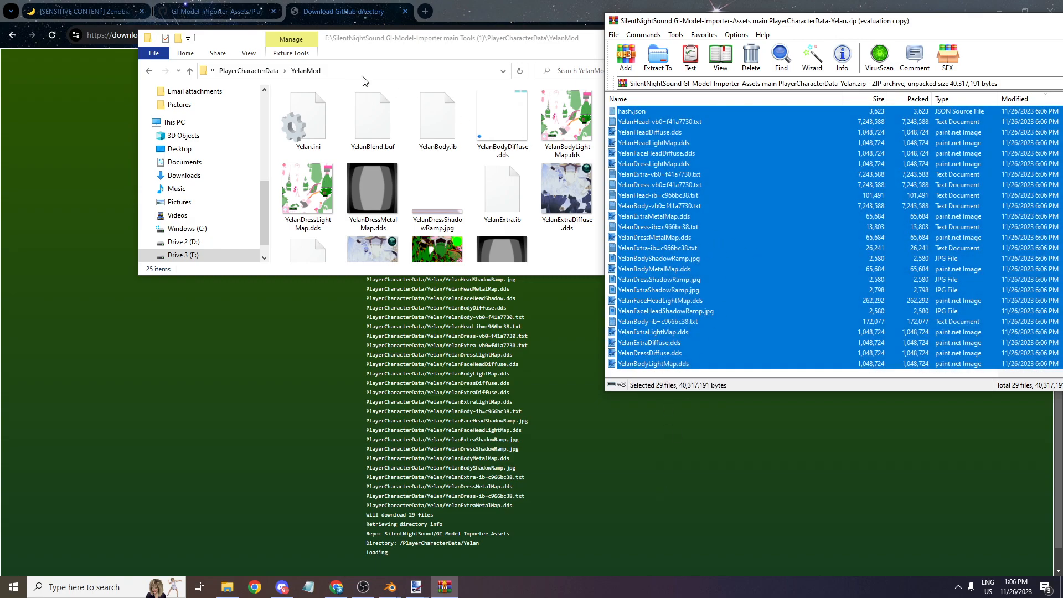
left_click(248, 71)
double_click(347, 244)
left_click_drag(665, 290, 525, 233)
left_click(286, 202)
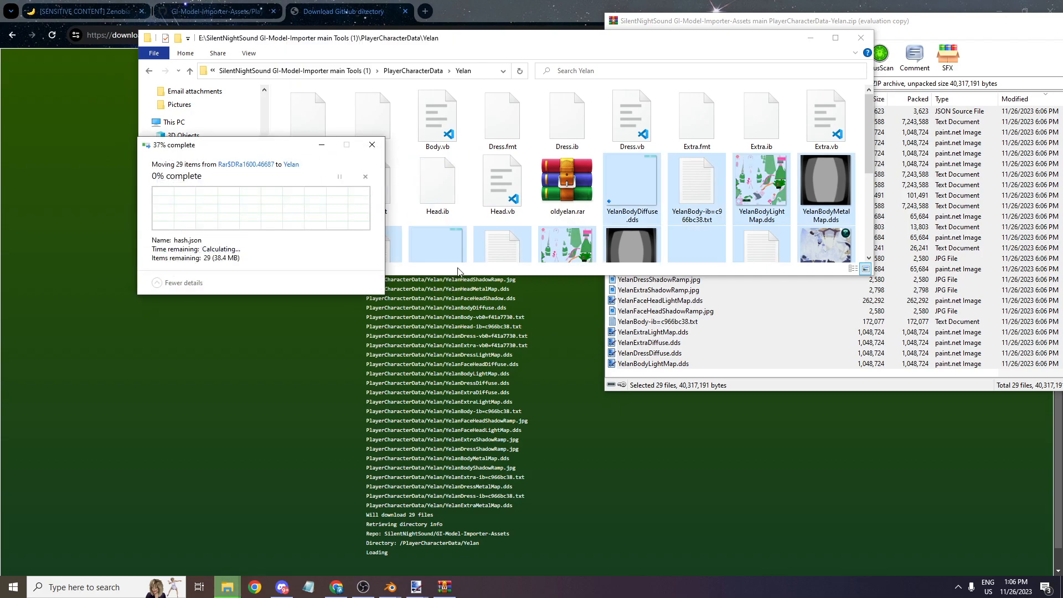
scroll(617, 189, "down", 4)
scroll(616, 184, "up", 4)
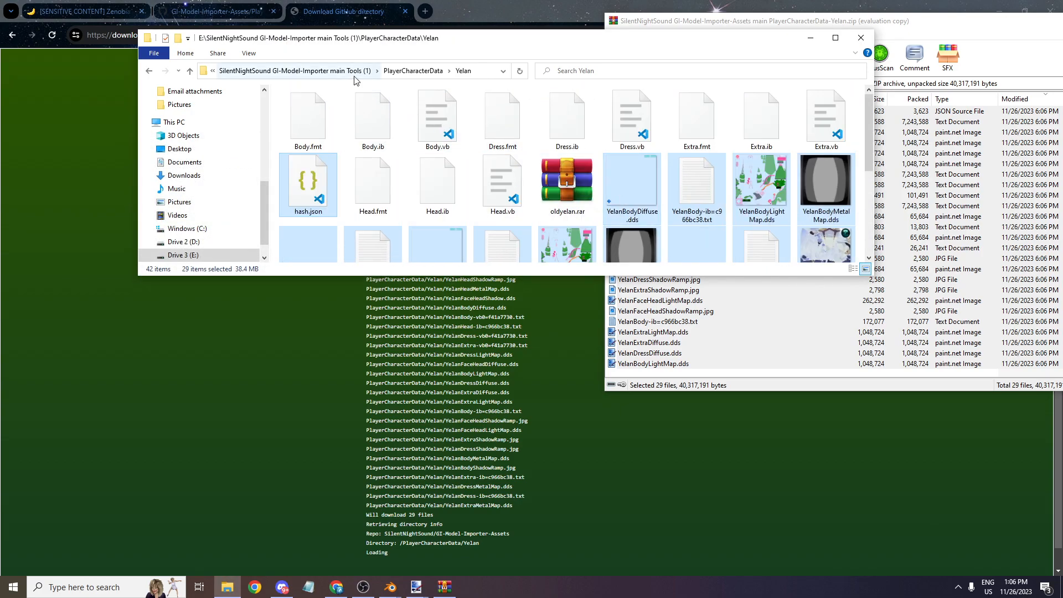
left_click(268, 72)
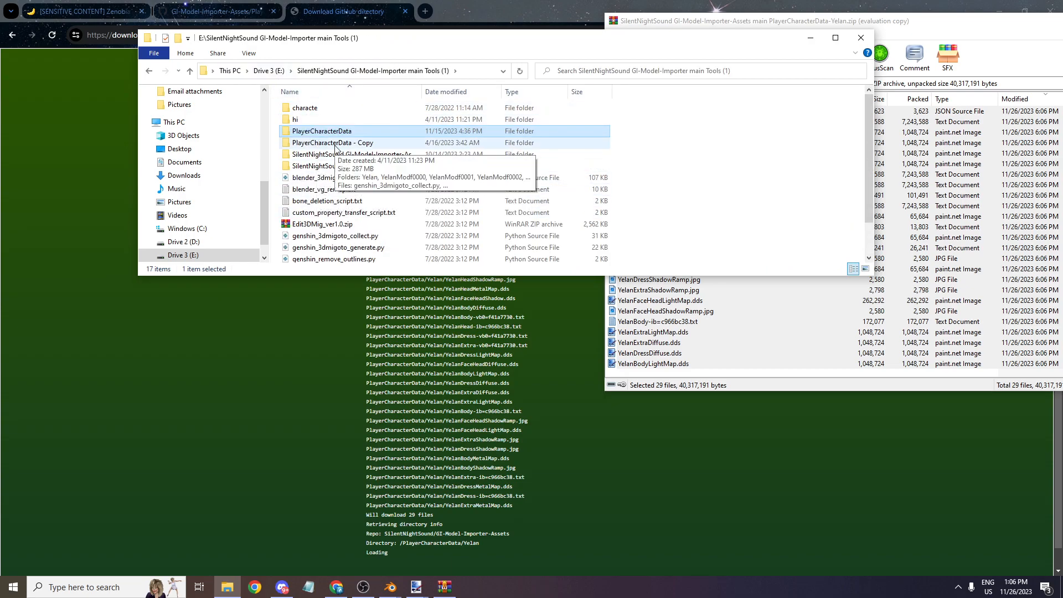
left_click(281, 587)
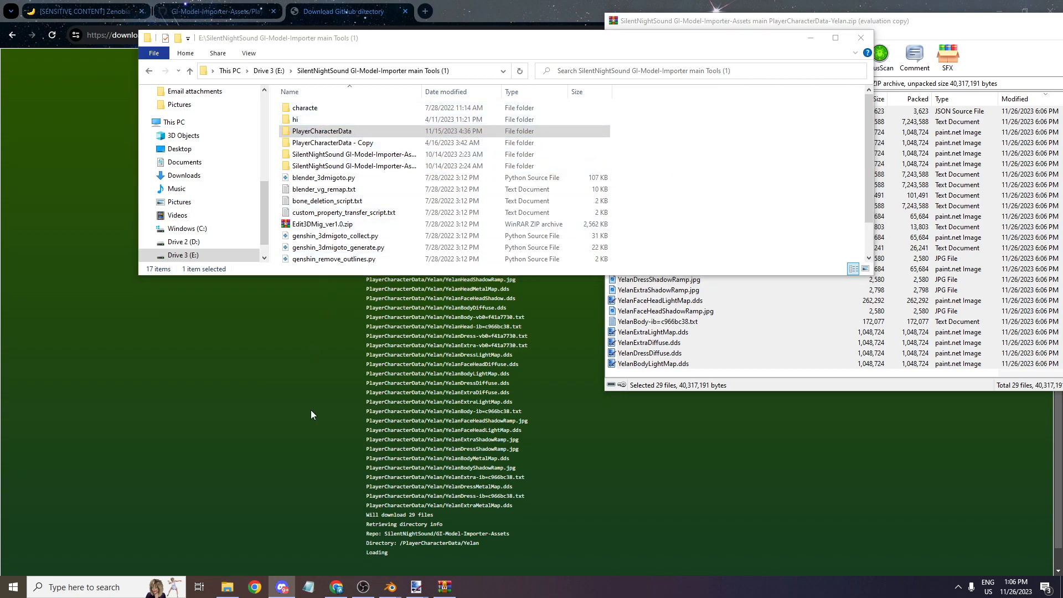
- Switch to the medusamod3 project in Blender and export the Genshin mod folder again to the Yelan folder
mouse_move(391, 587)
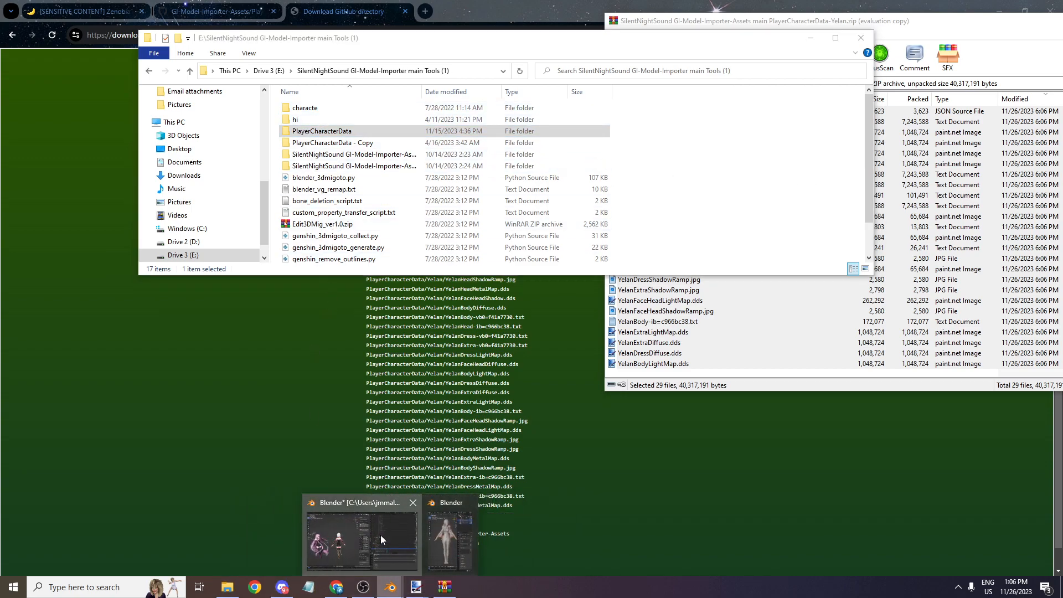
left_click(381, 534)
left_click(24, 20)
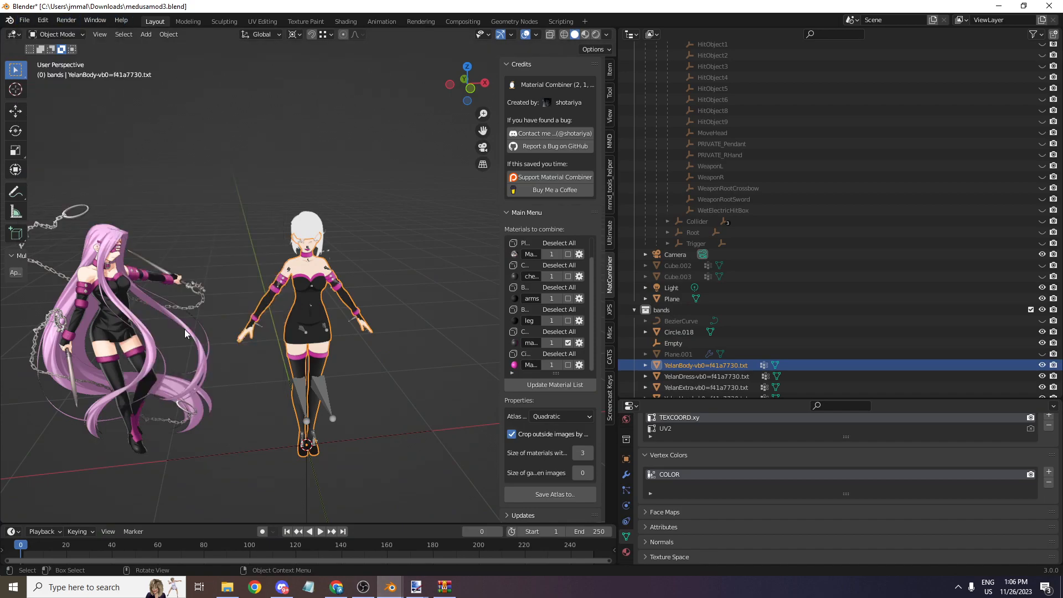
left_click(24, 20)
mouse_move(45, 183)
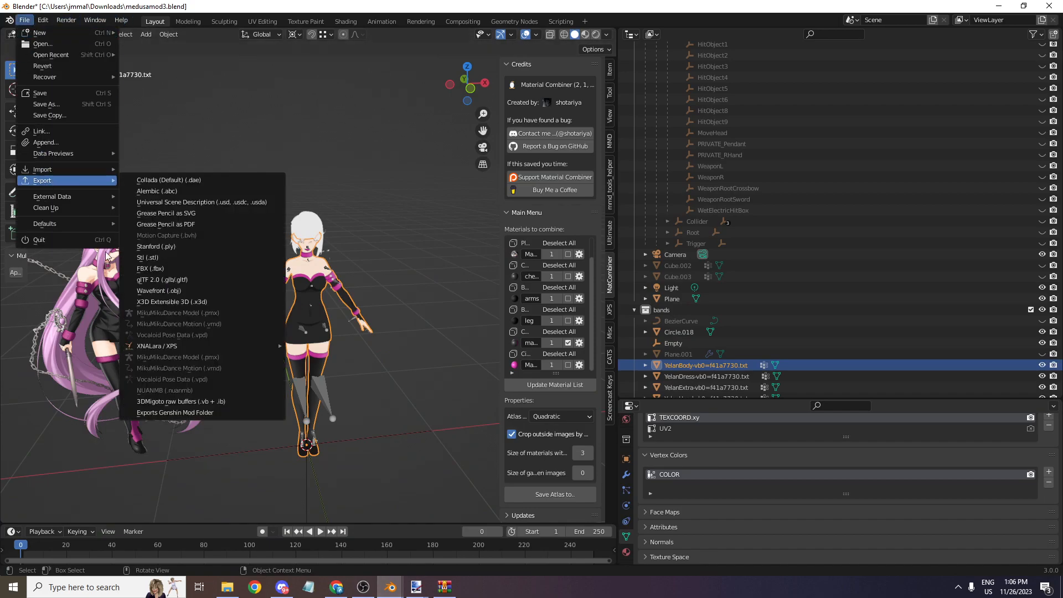
left_click(202, 410)
left_click(711, 410)
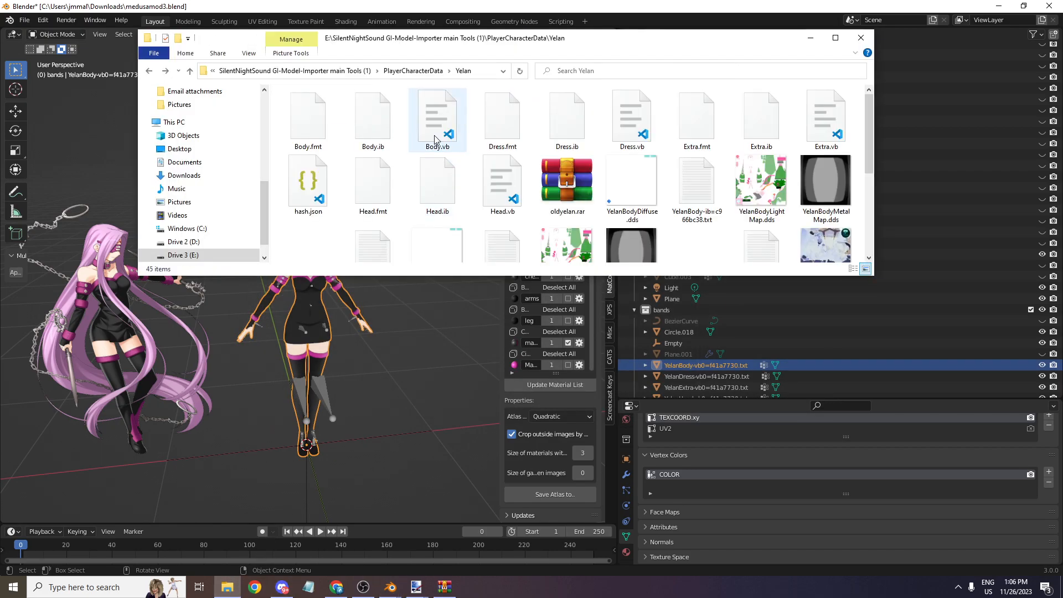
- Open the YelanMod folder in PlayerCharacterData and copy all of its files
key("alt+Left")
key("alt+Right")
key("alt+Left")
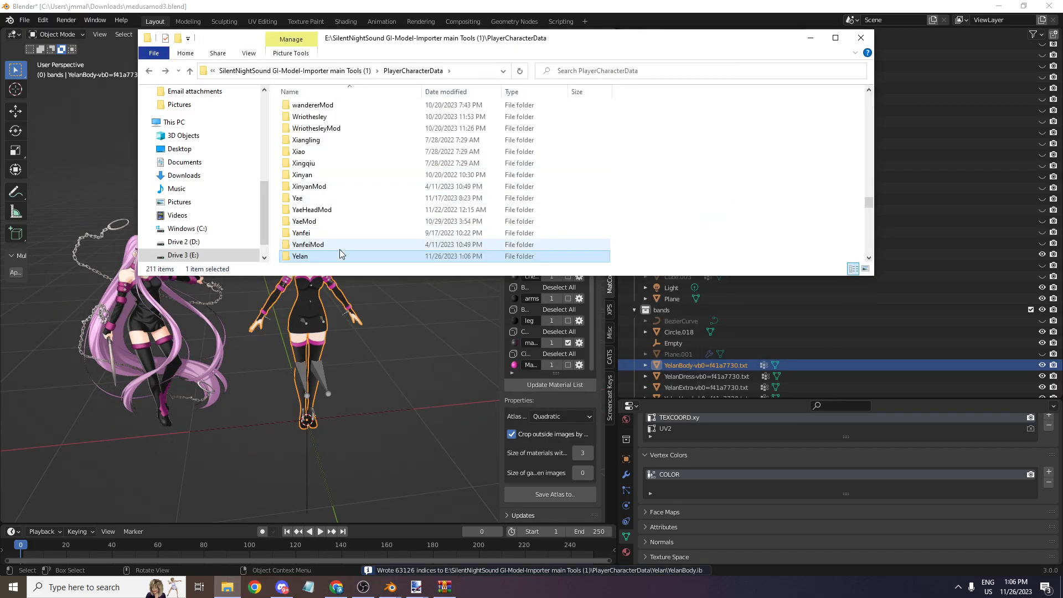
scroll(340, 254, "down", 1)
double_click(352, 233)
key("ctrl+a")
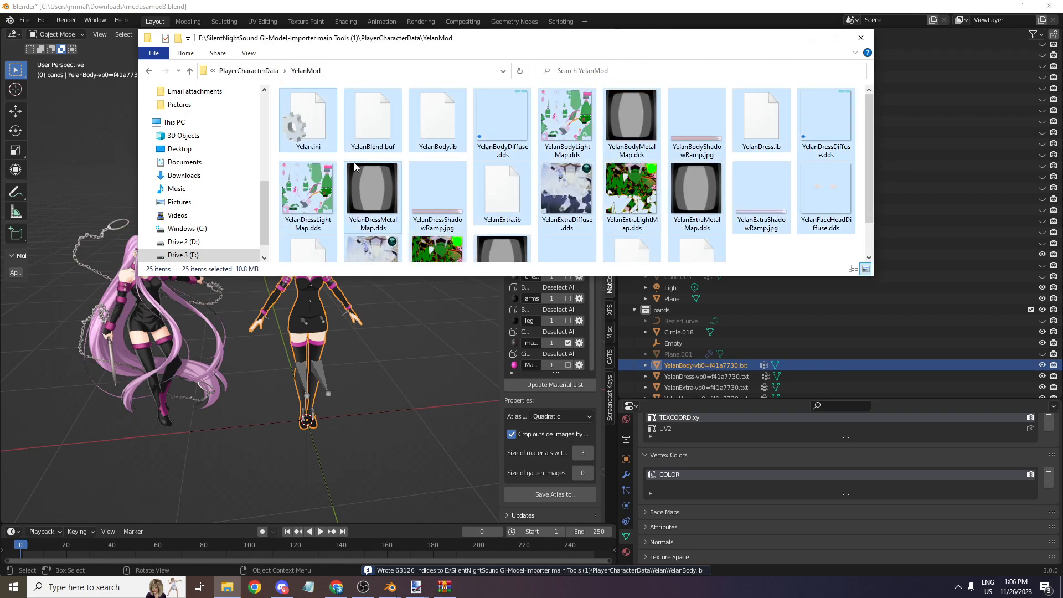
- Paste the copied files into the YelanMod_4K folder in the 3dmigoto Mods directory, replacing the existing ones
scroll(219, 160, "up", 5)
left_click(209, 145)
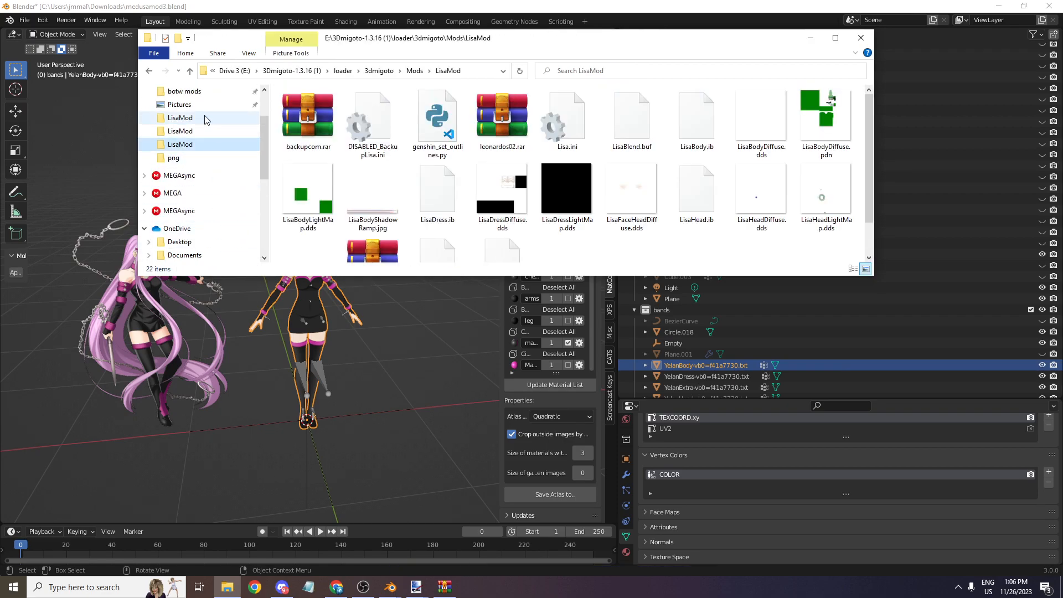
left_click(414, 71)
scroll(388, 177, "down", 5)
scroll(363, 185, "down", 3)
scroll(361, 194, "up", 4)
double_click(357, 210)
key("ctrl+v")
left_click(476, 204)
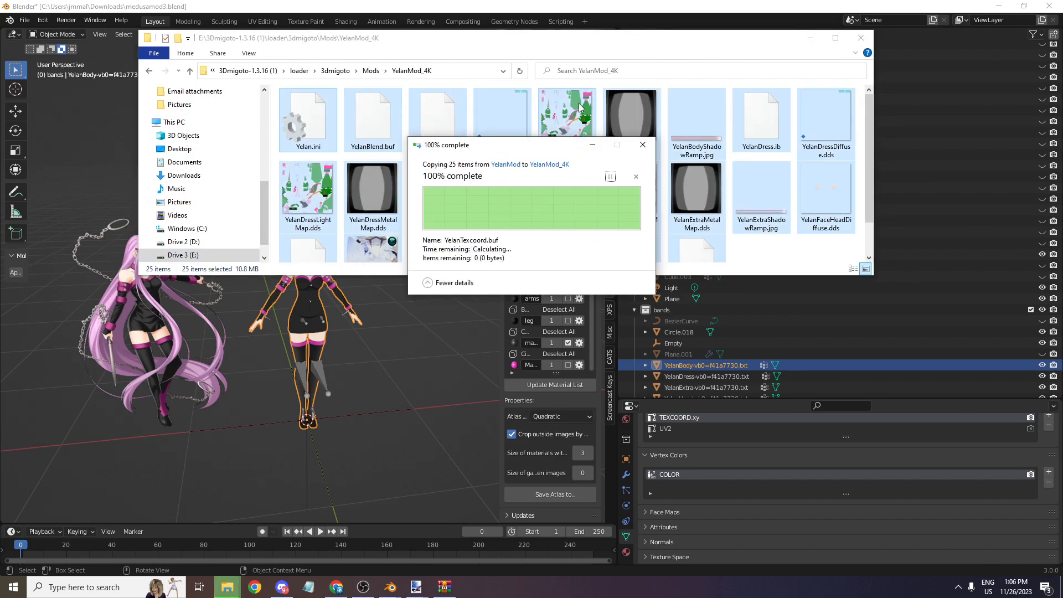
- Find paint.net through the Windows search and switch to it
left_click(105, 586)
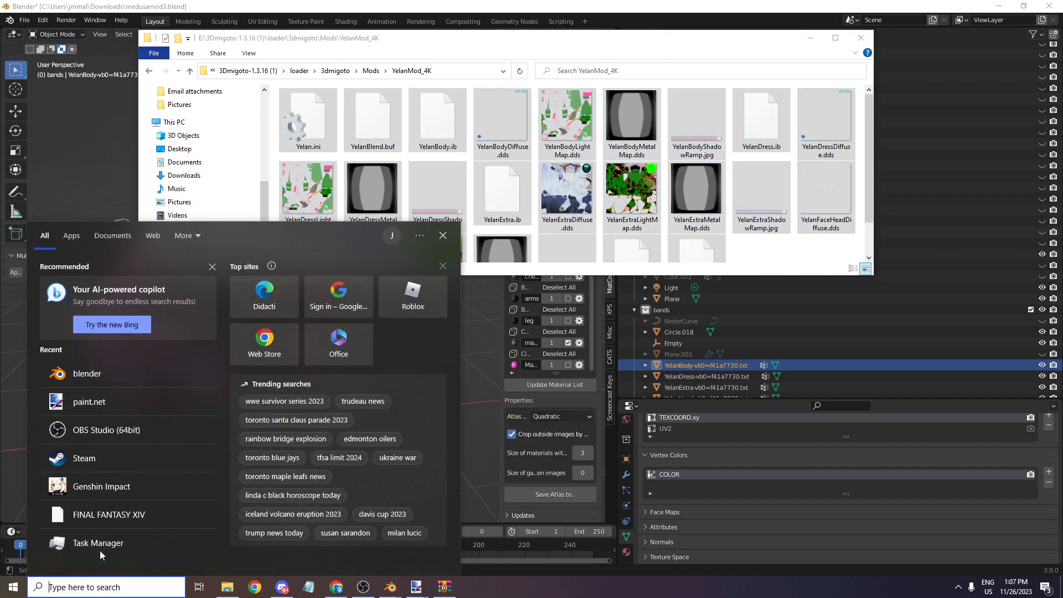
type("paint")
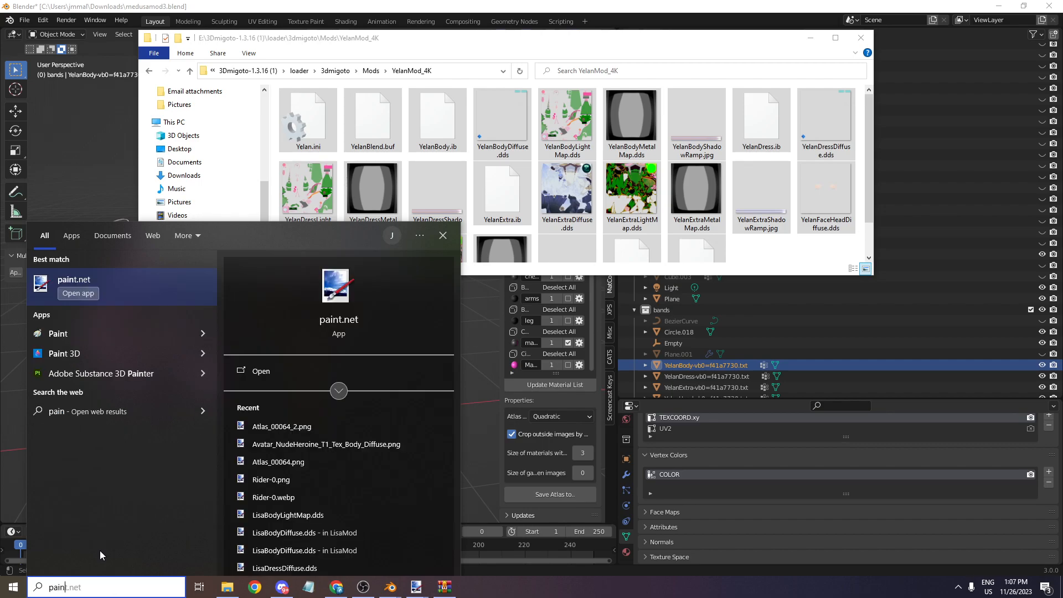
key("Return")
double_click(348, 40)
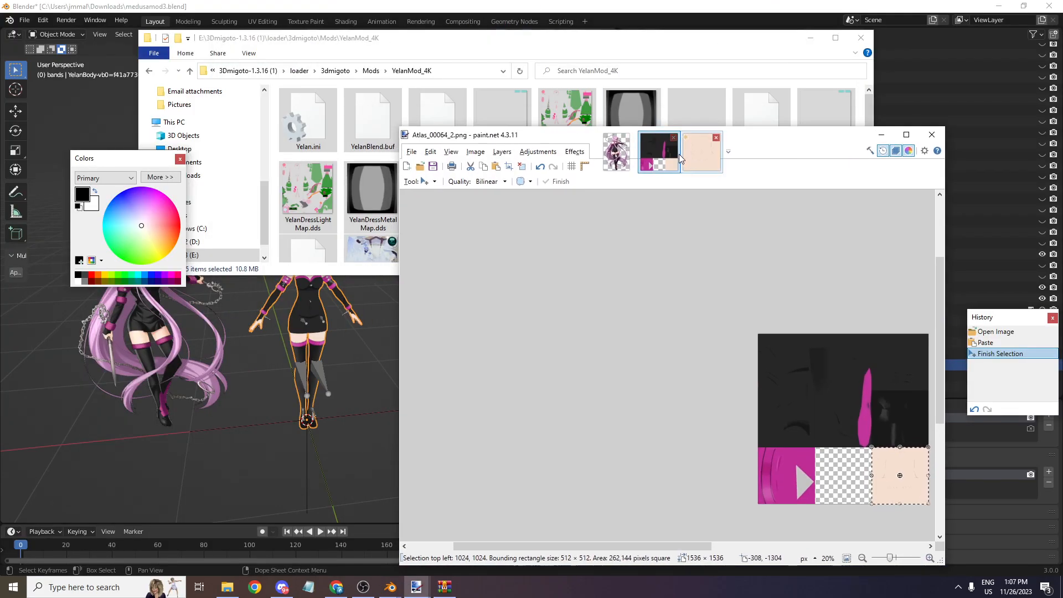
- Clear the selection in Atlas_00064_2.png with Rectangle Select active and apply Invert Alpha to the whole image
left_click(423, 181)
left_click(438, 208)
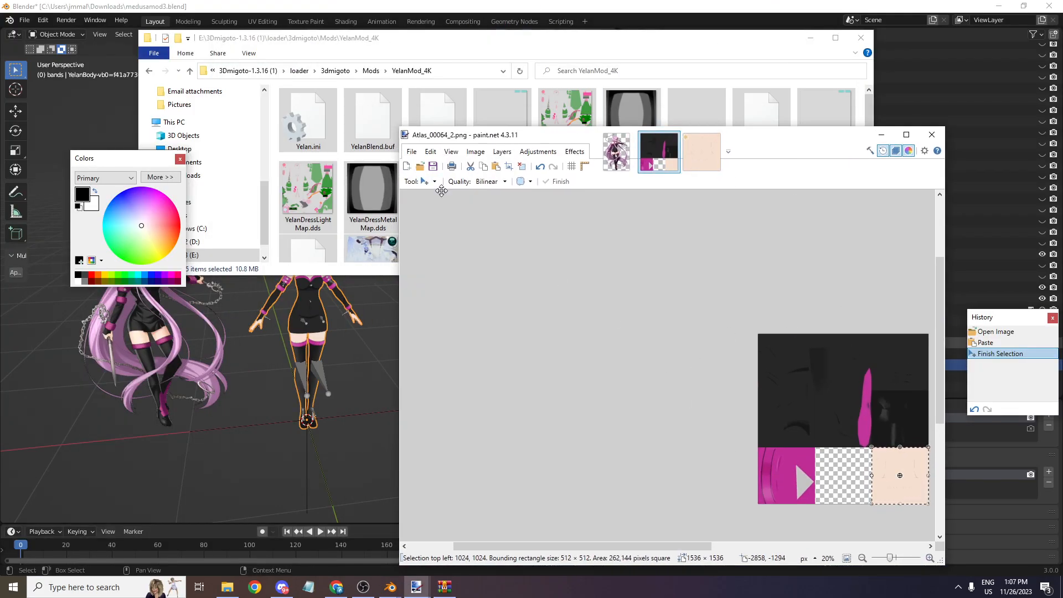
left_click(424, 182)
left_click(422, 195)
left_click(522, 165)
left_click(525, 152)
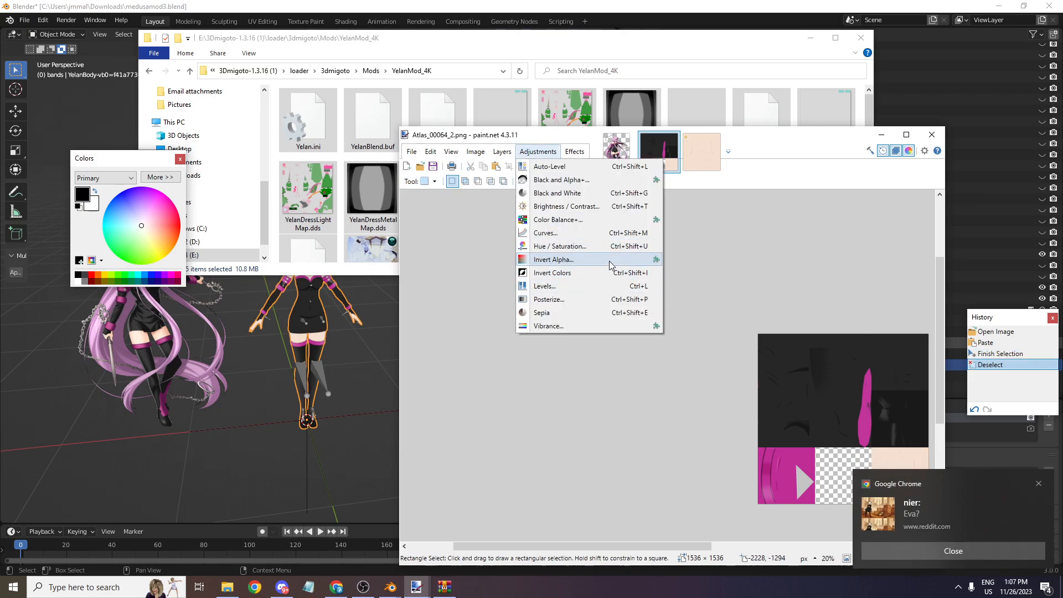
left_click(559, 260)
left_click(691, 375)
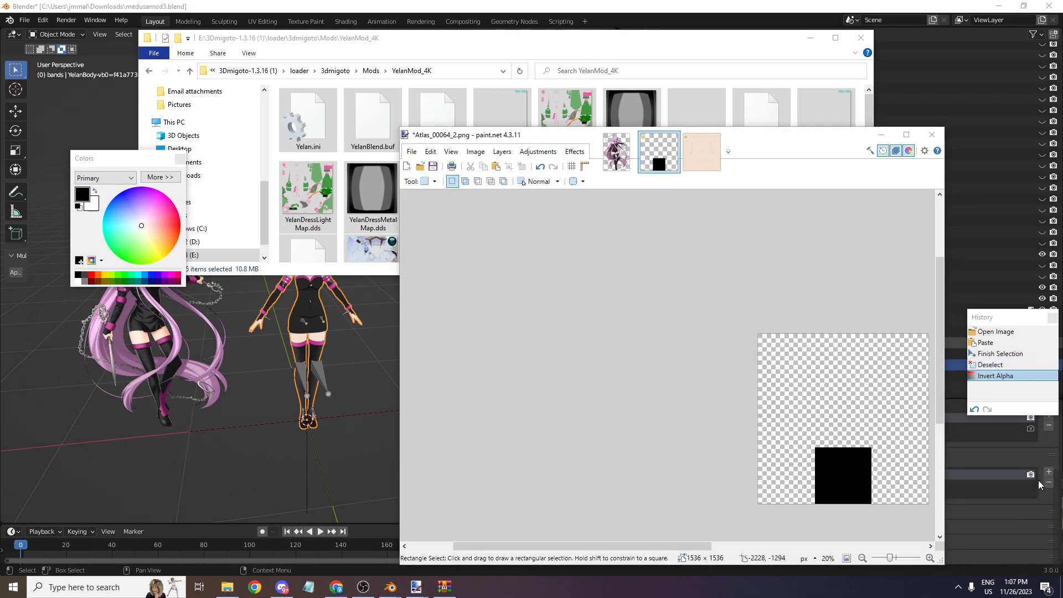
- Copy the YelanMod_4K folder path from File Explorer and go to that folder in paint.net's Save As dialog
left_click(459, 76)
key("ctrl+c")
left_click(563, 310)
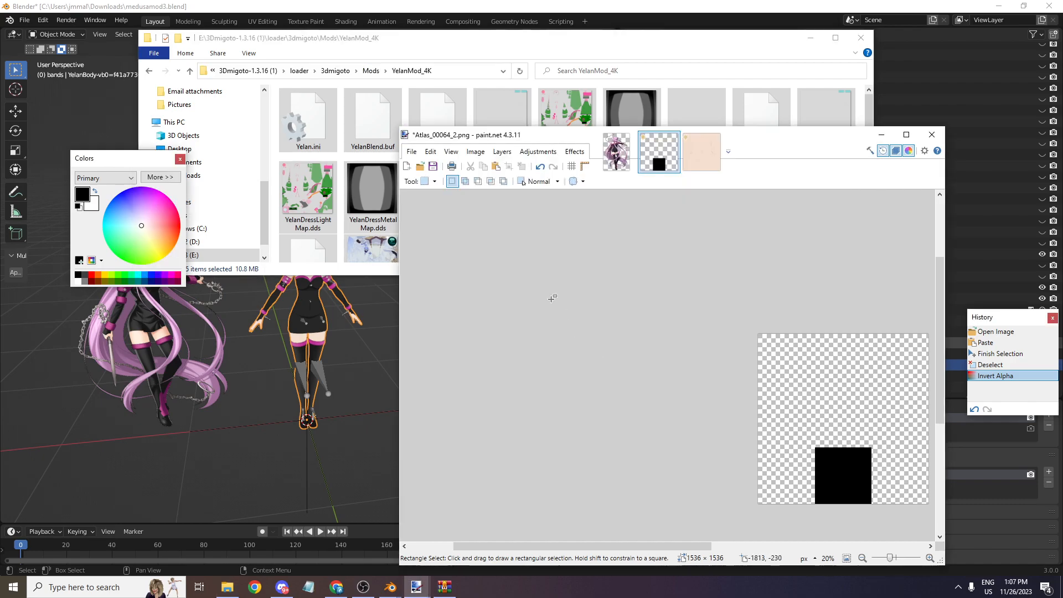
left_click(411, 152)
left_click(435, 235)
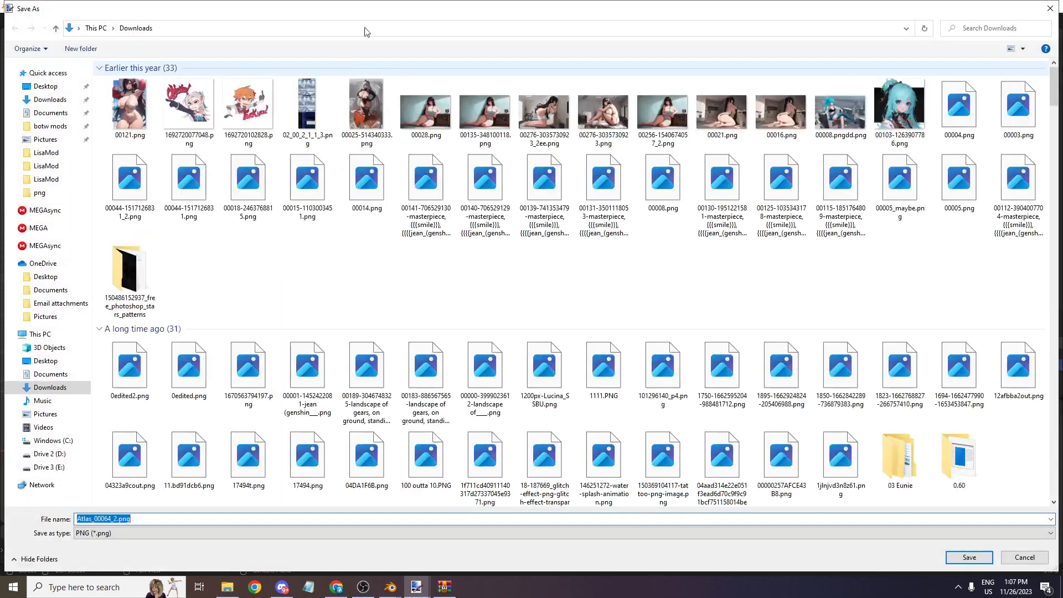
left_click(369, 29)
key("ctrl+v")
key("Return")
- Save the texture as DirectDraw Surface over YelanBodyDiffuse.dds with BC7 (sRGB, DX 11+) compression, replacing the existing file
left_click(180, 517)
left_click(154, 534)
left_click(206, 489)
left_click(117, 100)
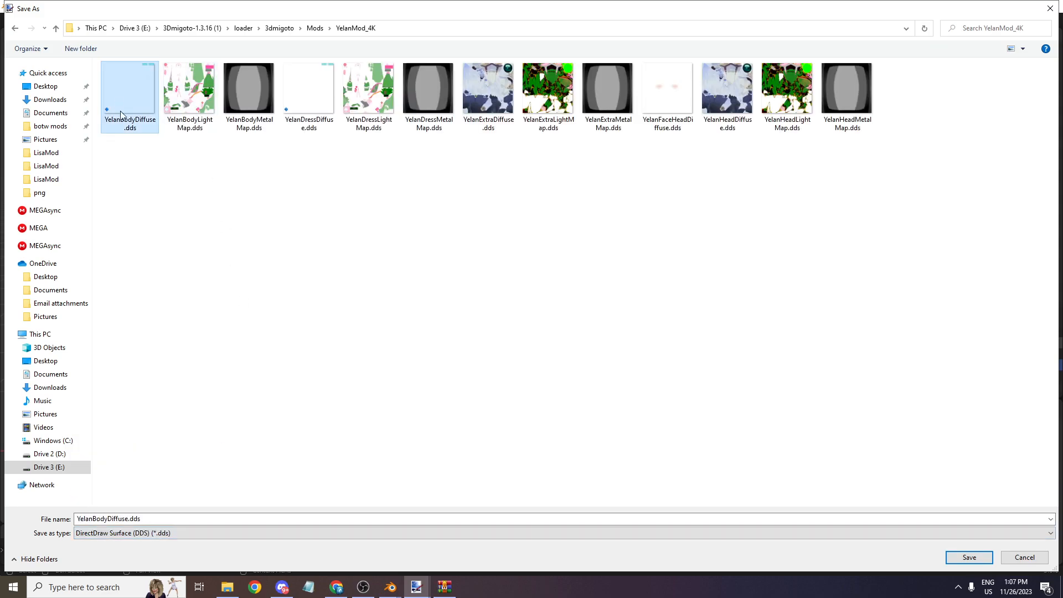
left_click(969, 557)
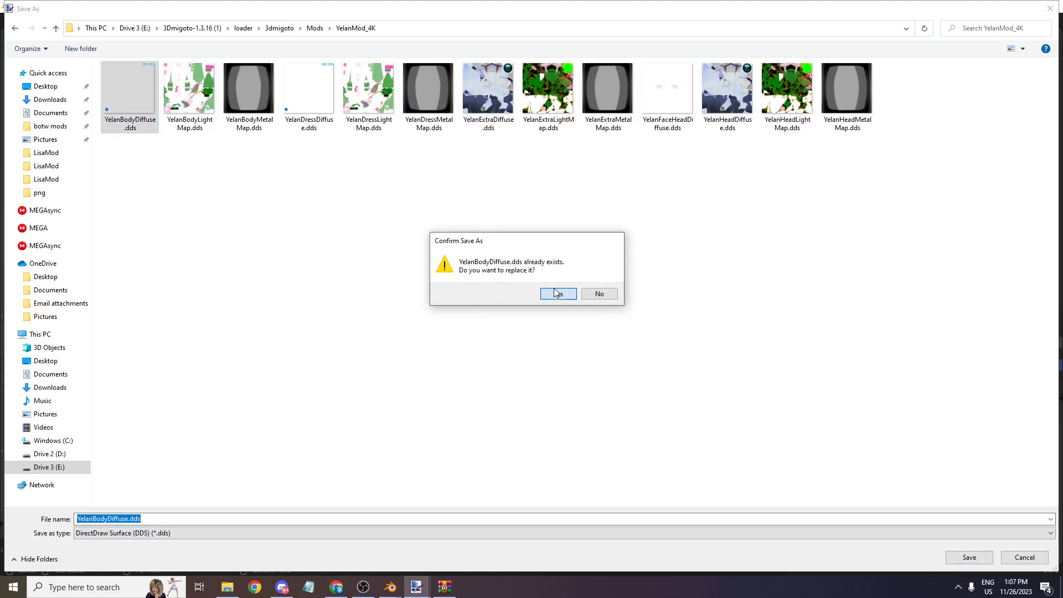
left_click(556, 294)
left_click(454, 249)
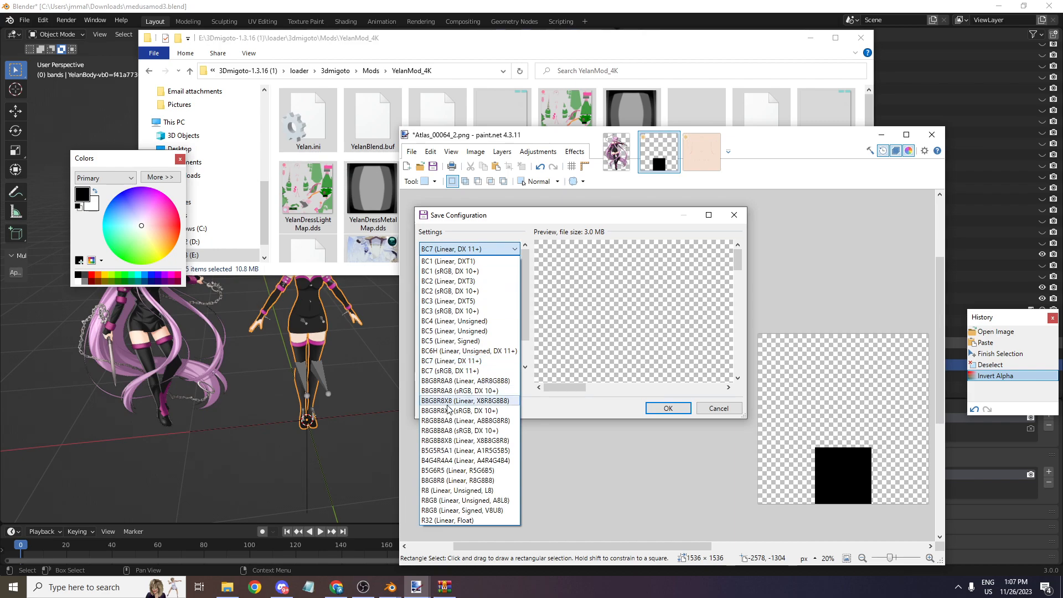
left_click(454, 371)
left_click(668, 408)
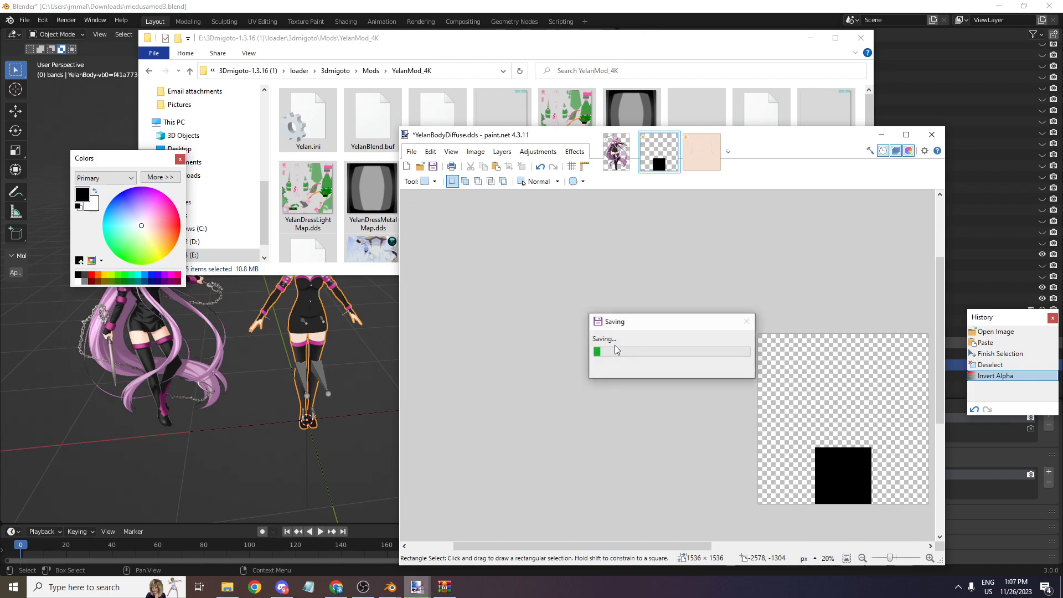
- Check the saved YelanBodyDiffuse.dds in the mod folder, return to paint.net and apply Invert Alpha again
left_click(572, 123)
left_click(515, 118)
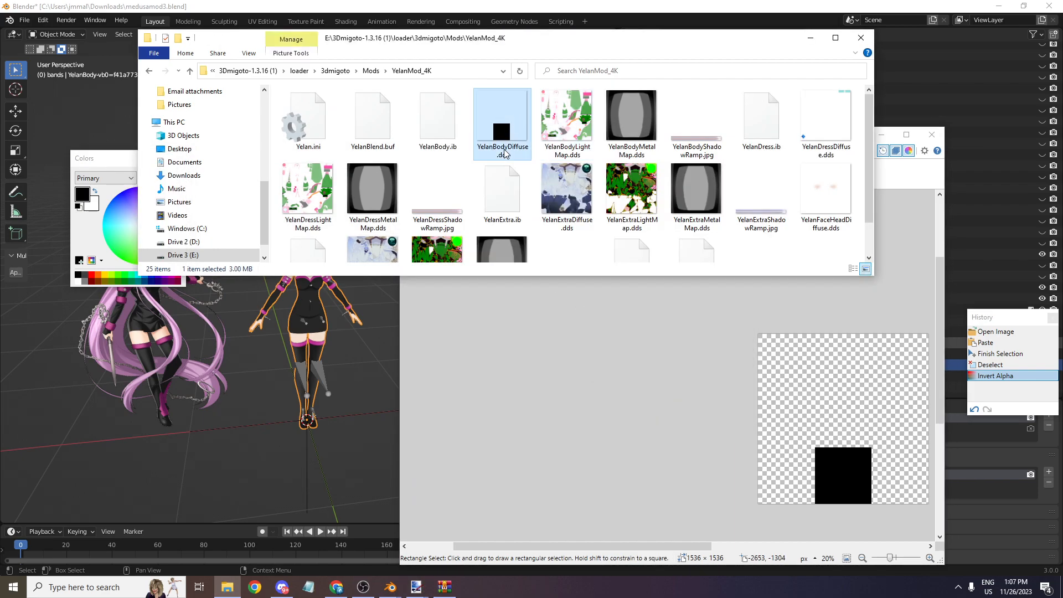
left_click(595, 299)
left_click(533, 149)
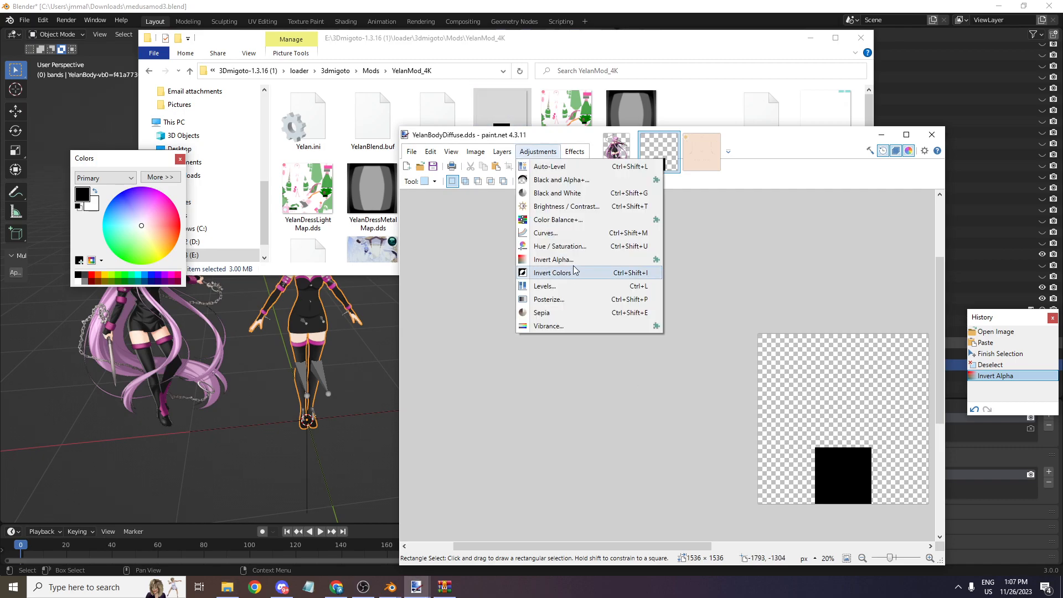
left_click(559, 273)
left_click(689, 370)
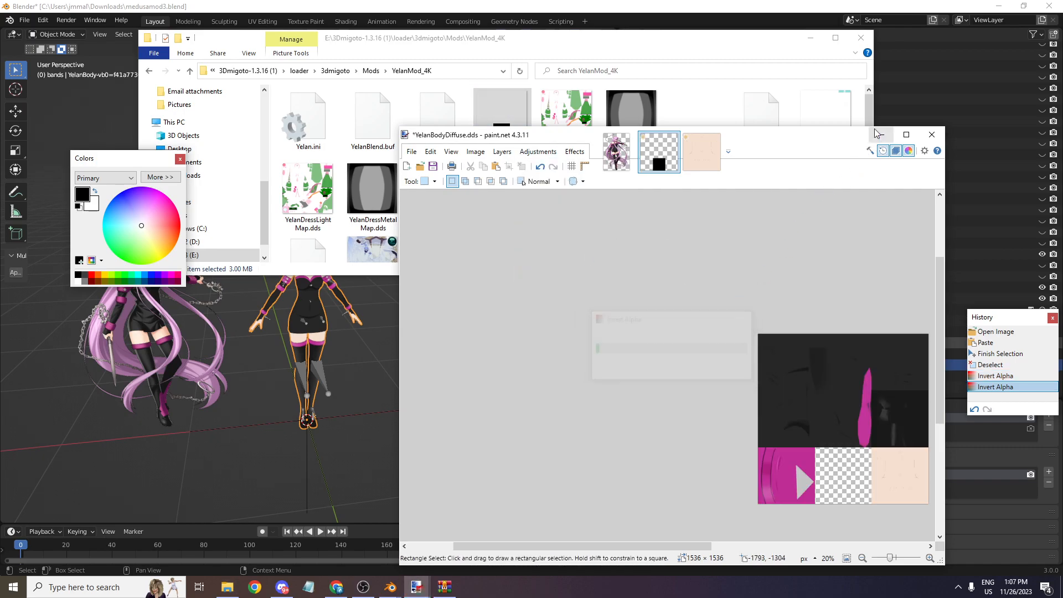
- Maximize the paint.net window and select the magenta tile in the texture's lower-left corner, about 514 × 514 pixels
left_click(906, 134)
left_click_drag(1008, 569, 1011, 568)
left_click_drag(869, 558, 717, 558)
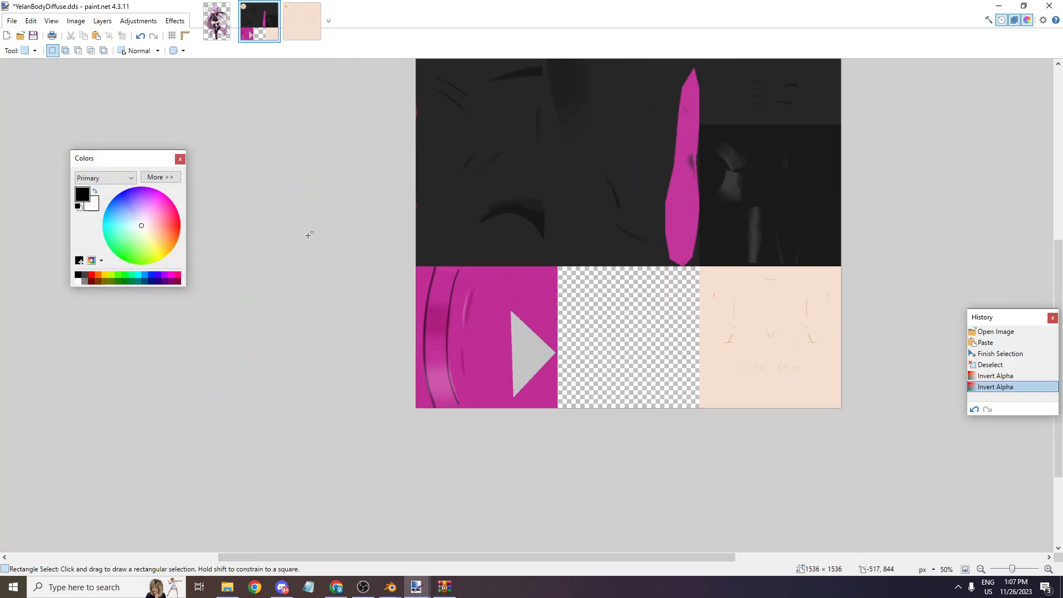
left_click_drag(414, 266, 564, 430)
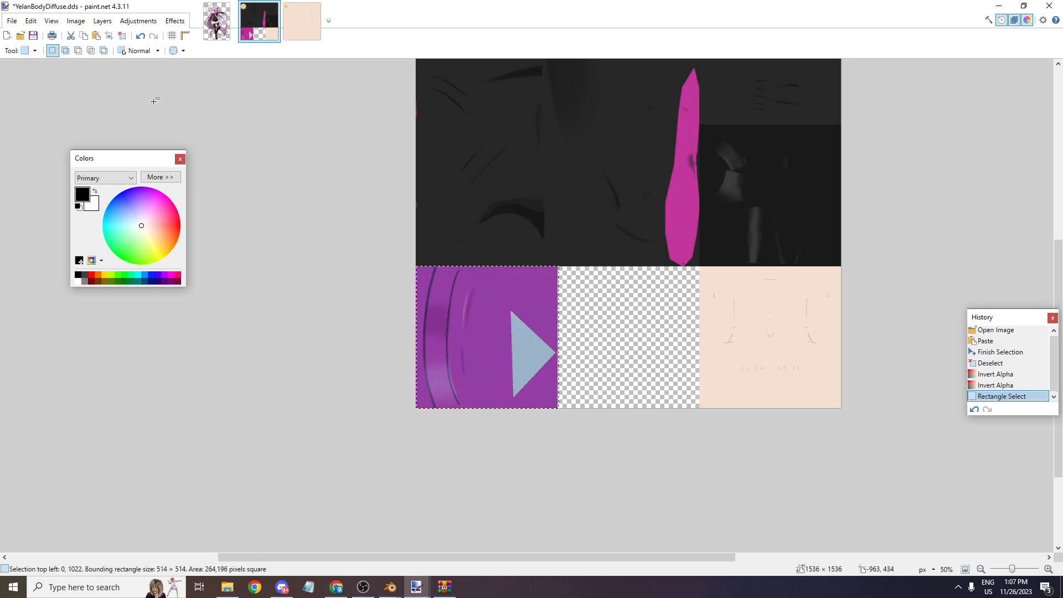
- Show the extended color settings and set the primary color to RGB 255, 127, 255
left_click(160, 178)
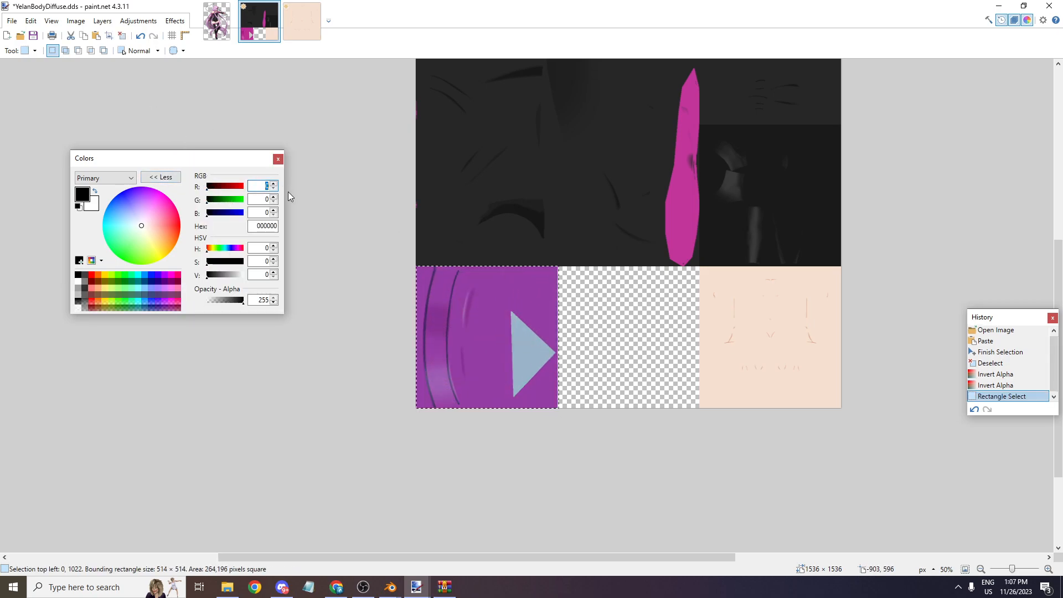
type("255")
type("127")
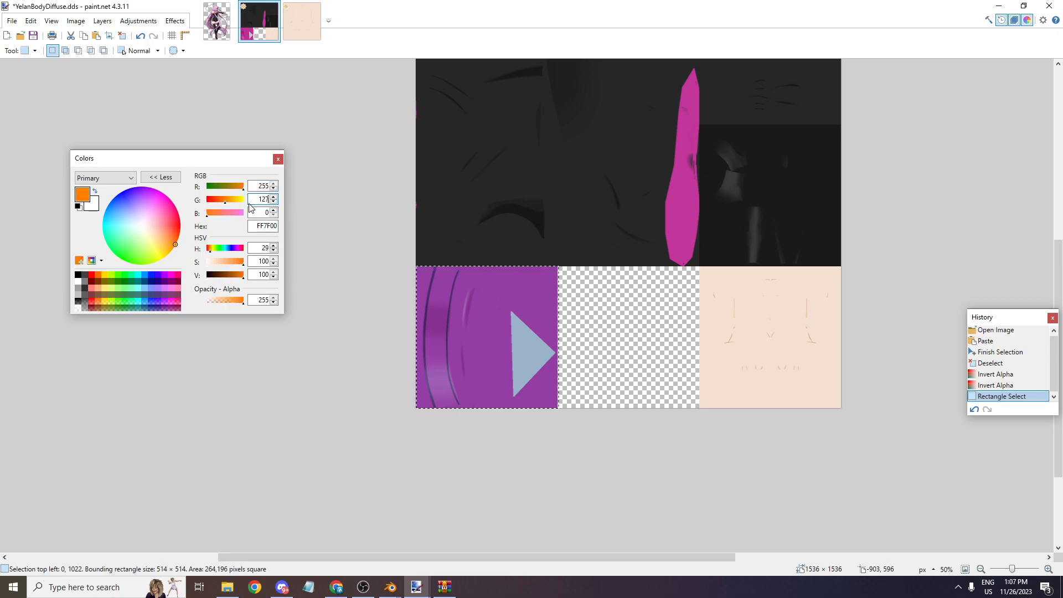
left_click(270, 213)
type("255")
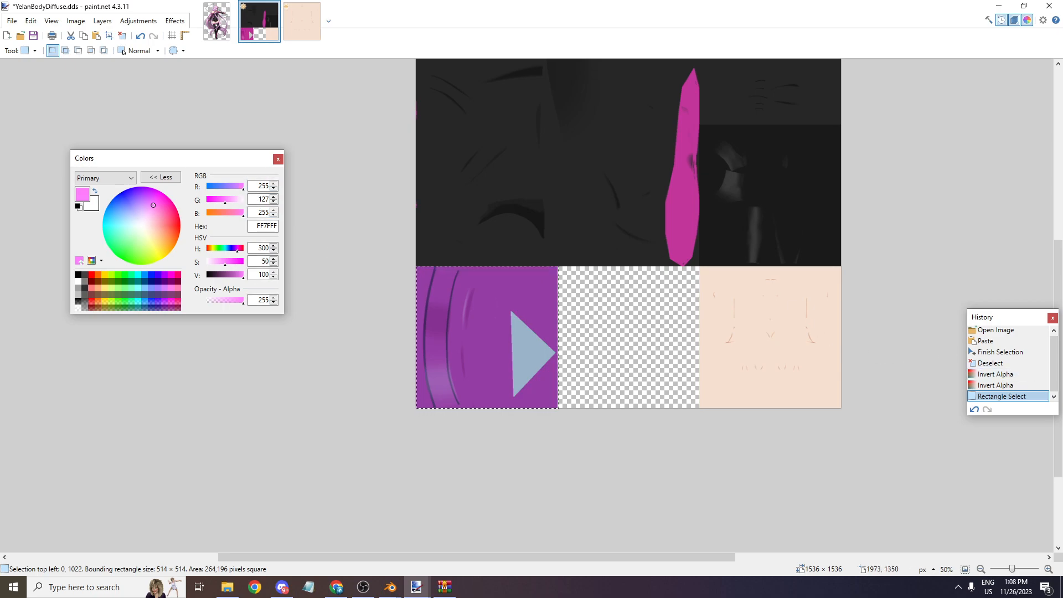
- Add a new layer and fill the selected lower-left tile with the pink primary color using Paint Bucket
key("ctrl+shift+n")
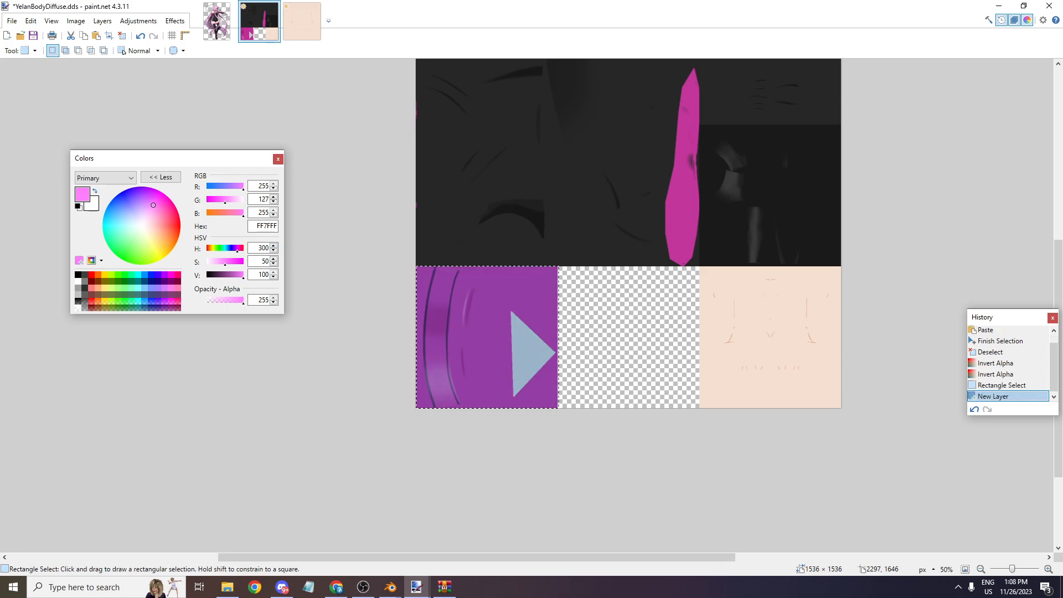
left_click(26, 51)
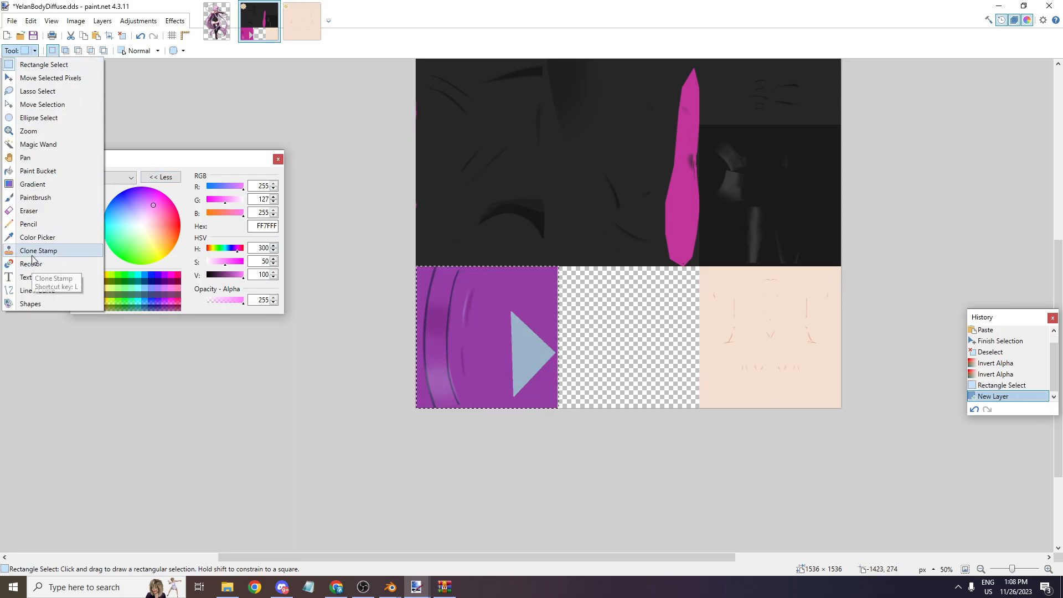
left_click(31, 171)
left_click(473, 302)
left_click(472, 300)
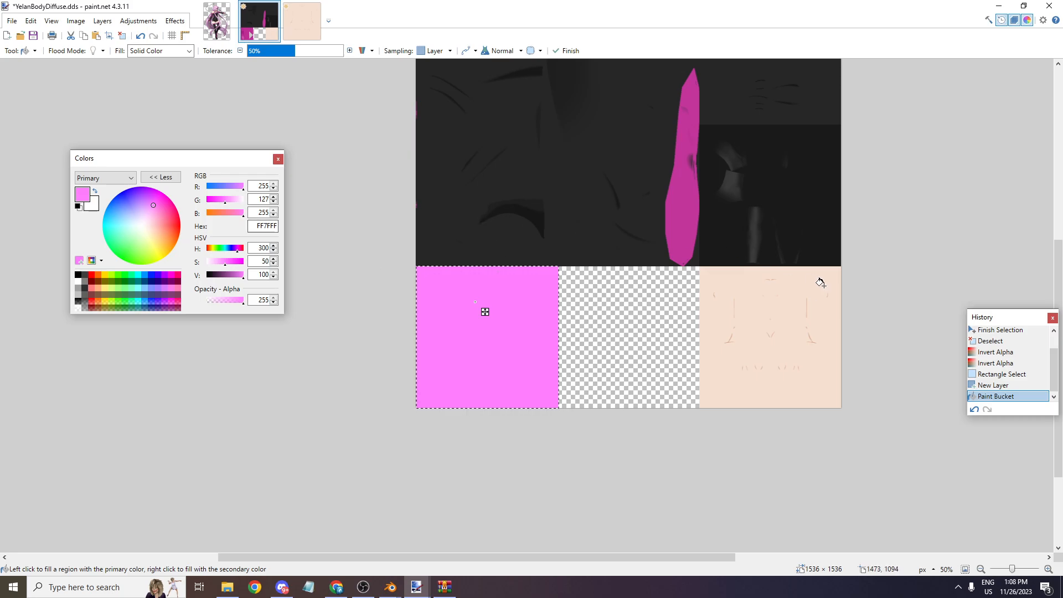
- Select the skin-colored tile in the texture's lower-right corner with Rectangle Select, about 511 × 510 pixels
left_click(31, 50)
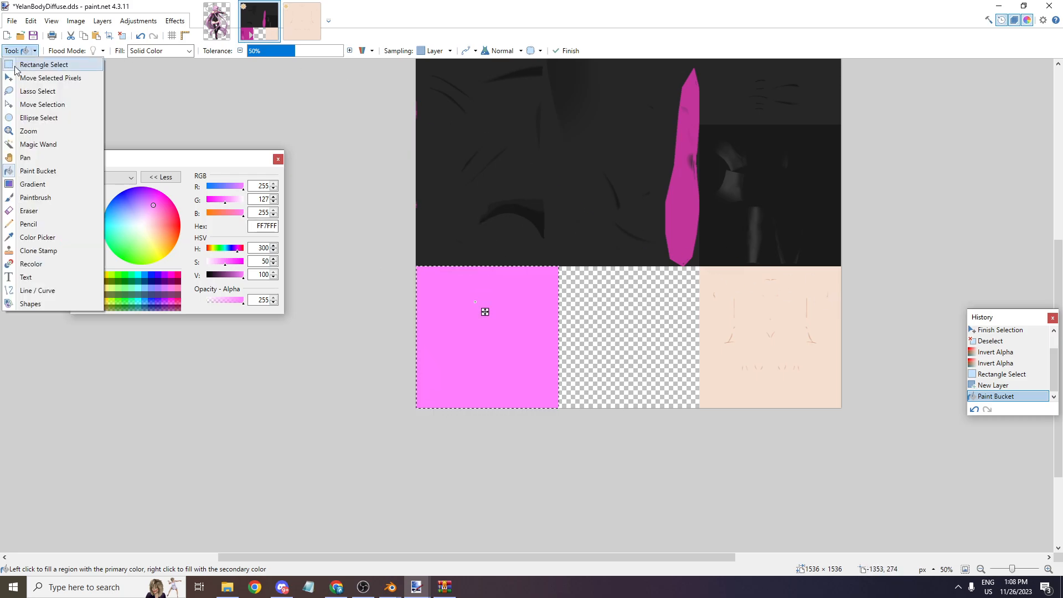
left_click(28, 65)
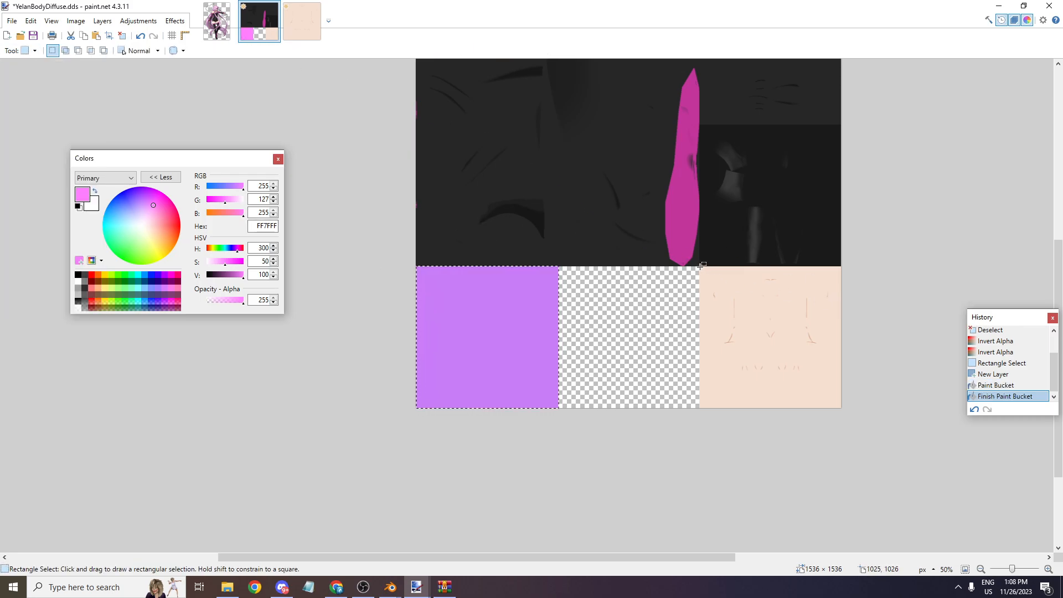
left_click_drag(700, 266, 841, 408)
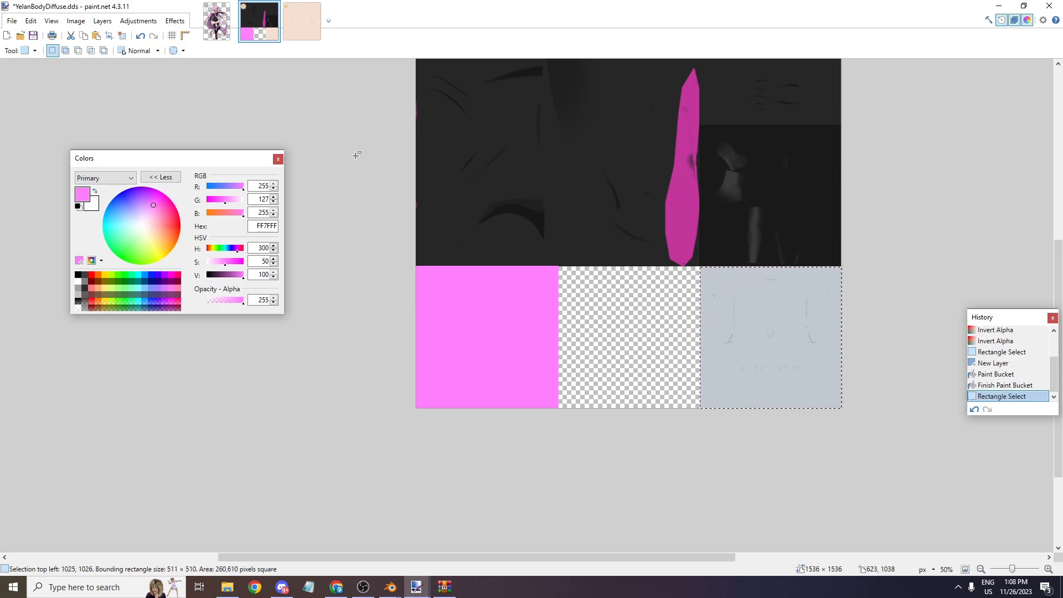
- Set the primary color to RGB 0, 127, 0 and fill the selected skin tile with Paint Bucket
left_click(20, 53)
left_click(38, 167)
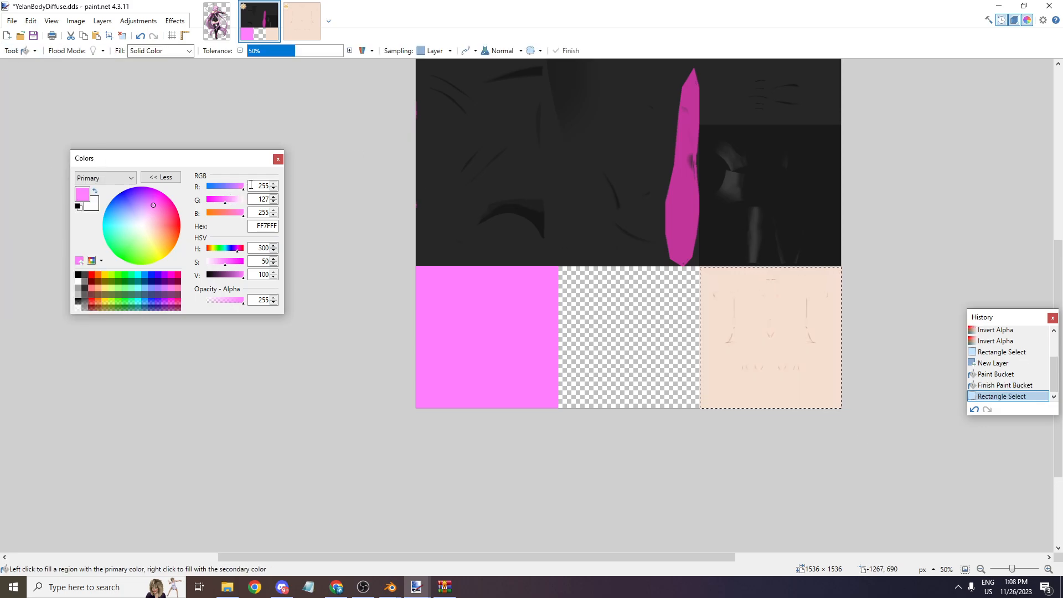
type("0")
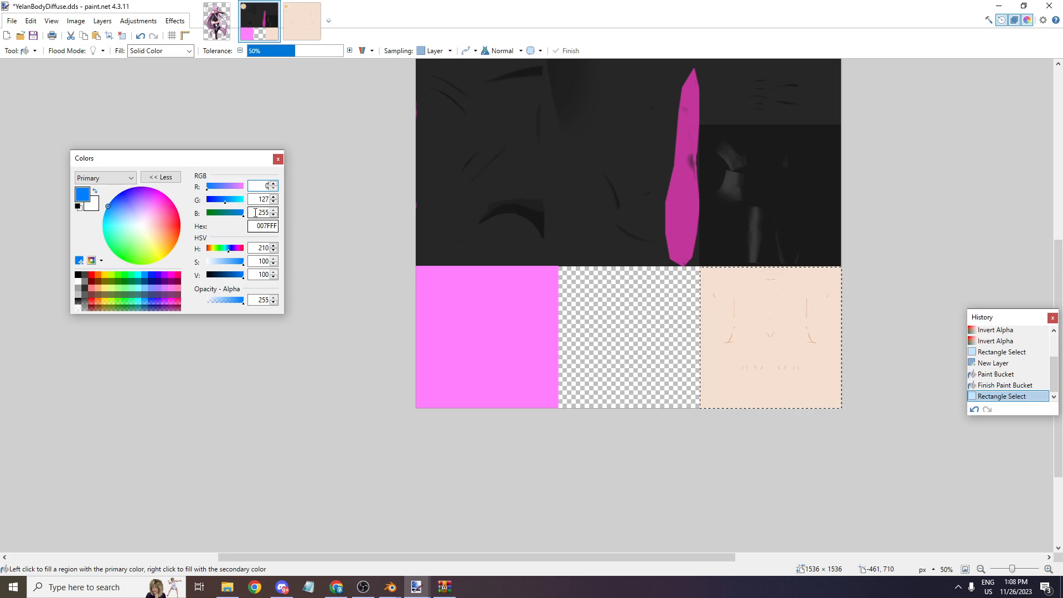
left_click(770, 326)
scroll(692, 292, "up", 2)
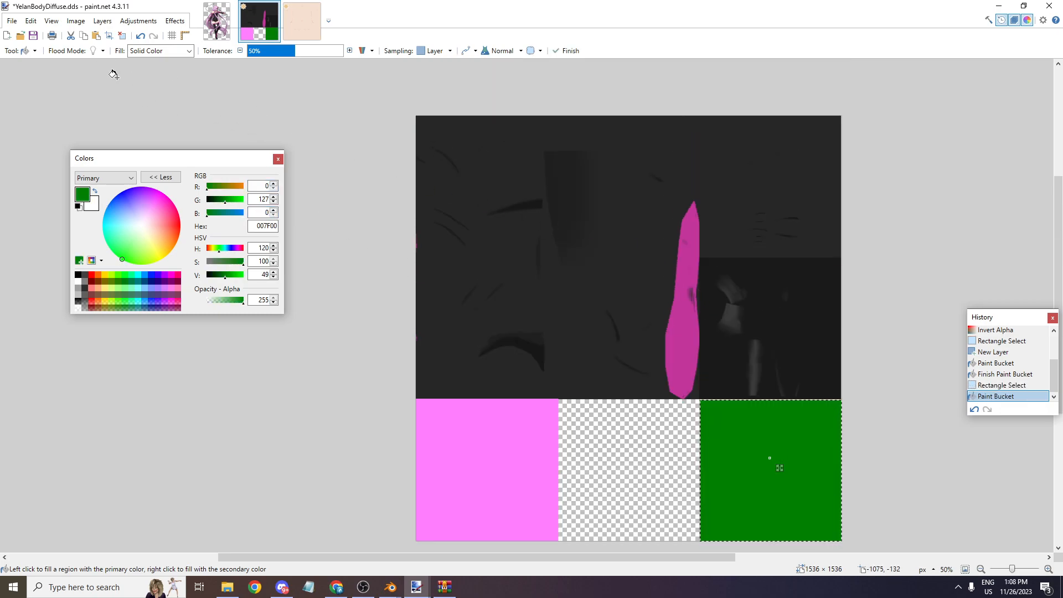
- Deselect the tile and select the texture's whole upper area, 1536 × 1017 pixels, with Rectangle Select
left_click(25, 61)
left_click(30, 53)
left_click(39, 64)
key("ctrl+d")
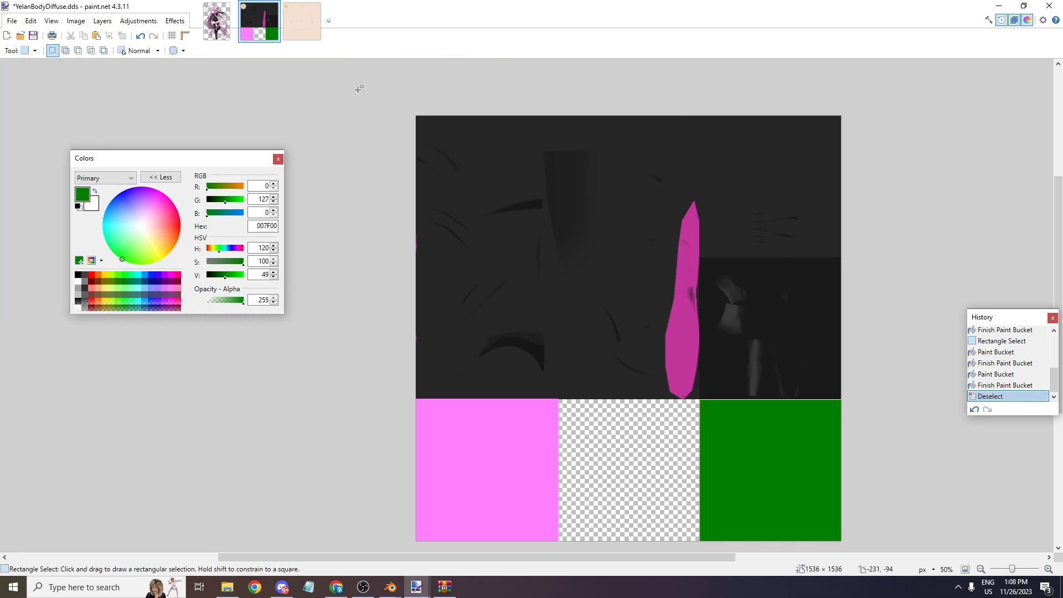
left_click_drag(382, 87, 844, 397)
- Fill the selected upper area with the green primary color using Paint Bucket and hide the layer beneath
left_click(30, 51)
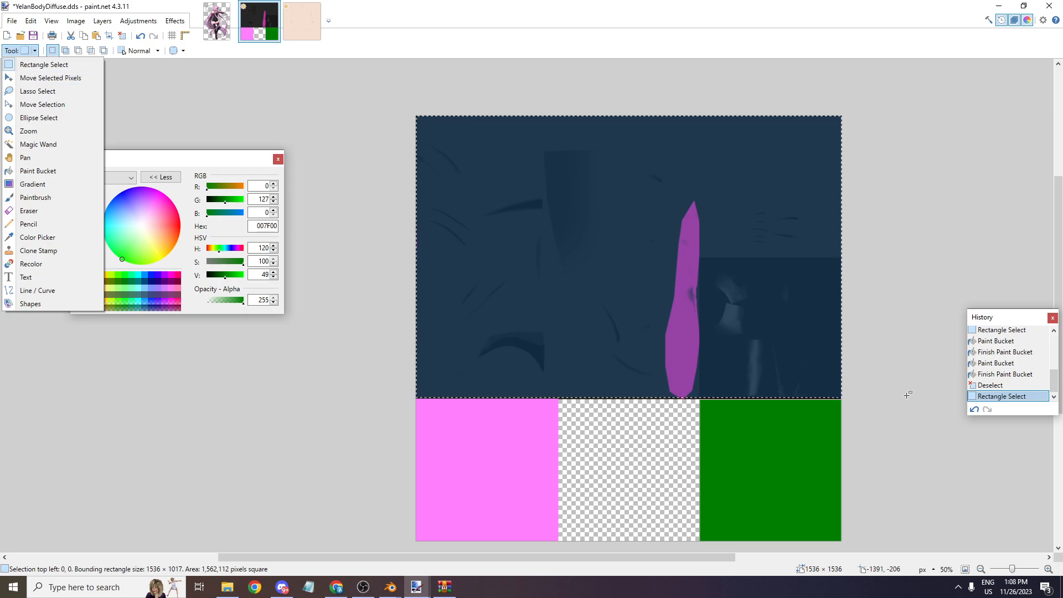
left_click(38, 171)
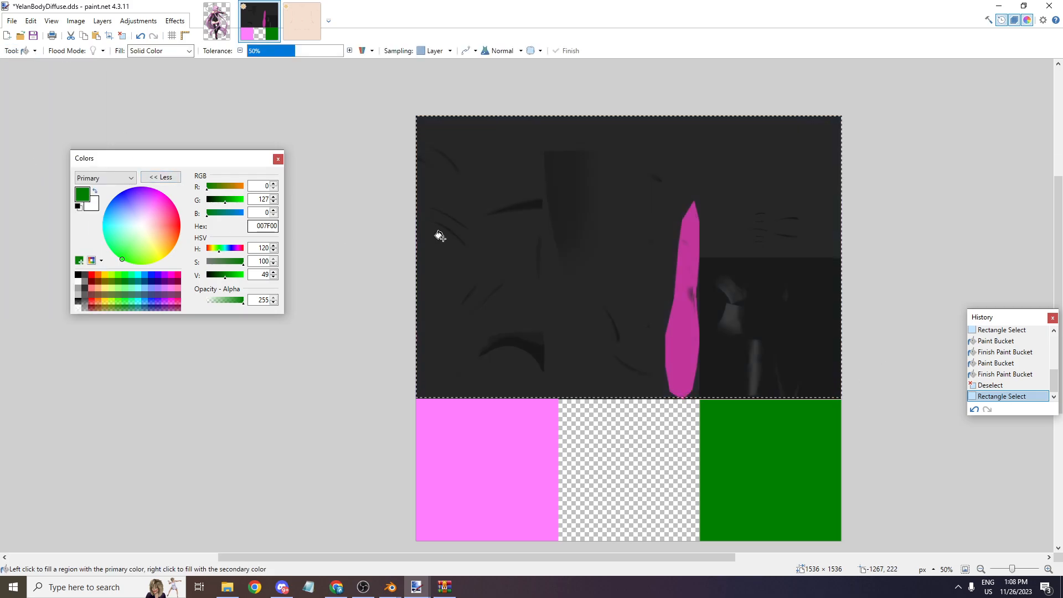
left_click(447, 227)
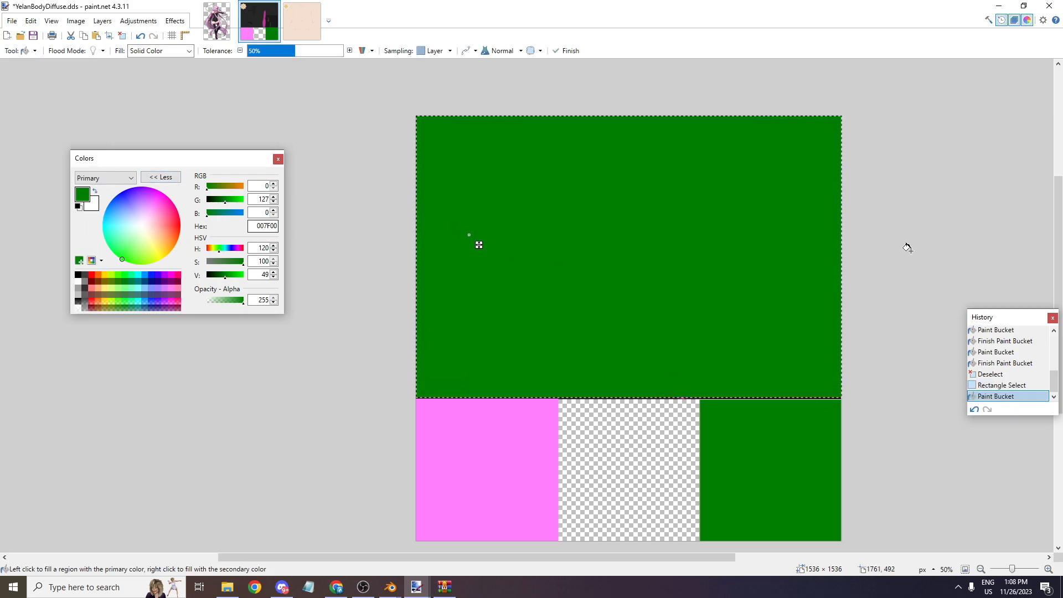
key("ctrl+comma")
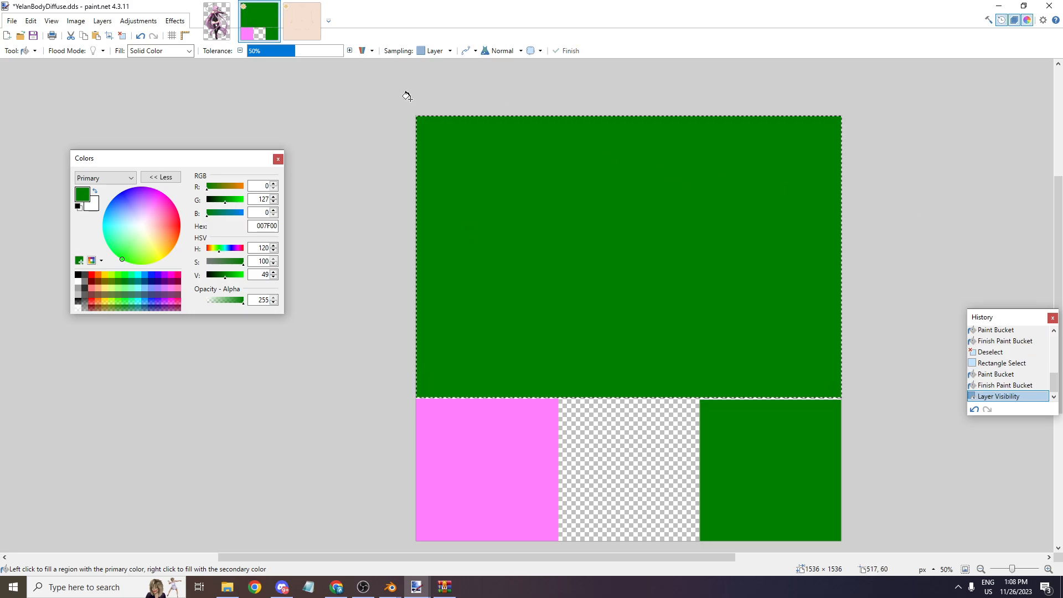
left_click(25, 51)
left_click(38, 71)
key("ctrl+d")
left_click(133, 22)
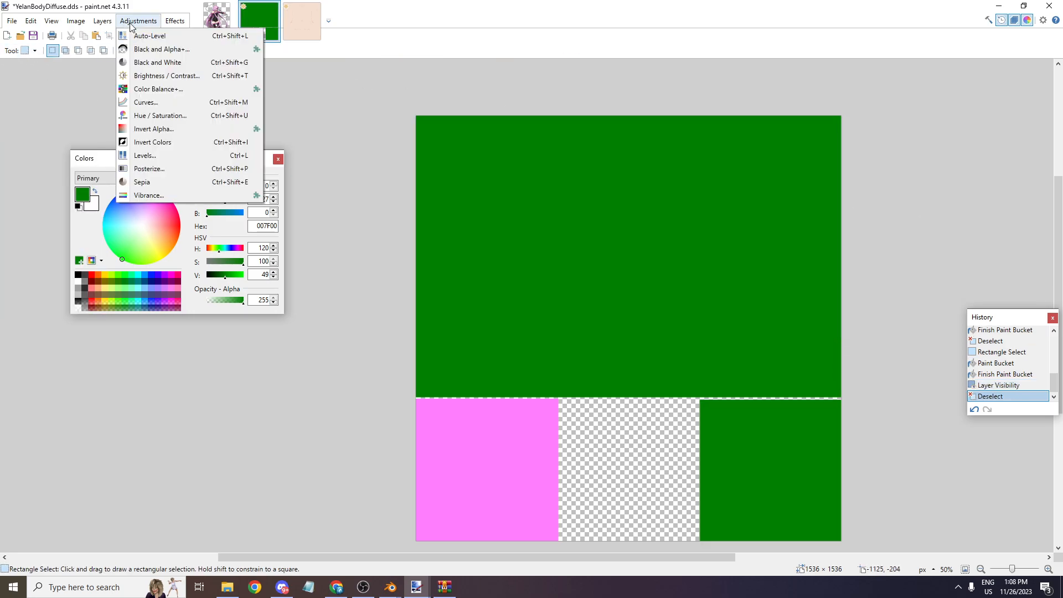
left_click(626, 188)
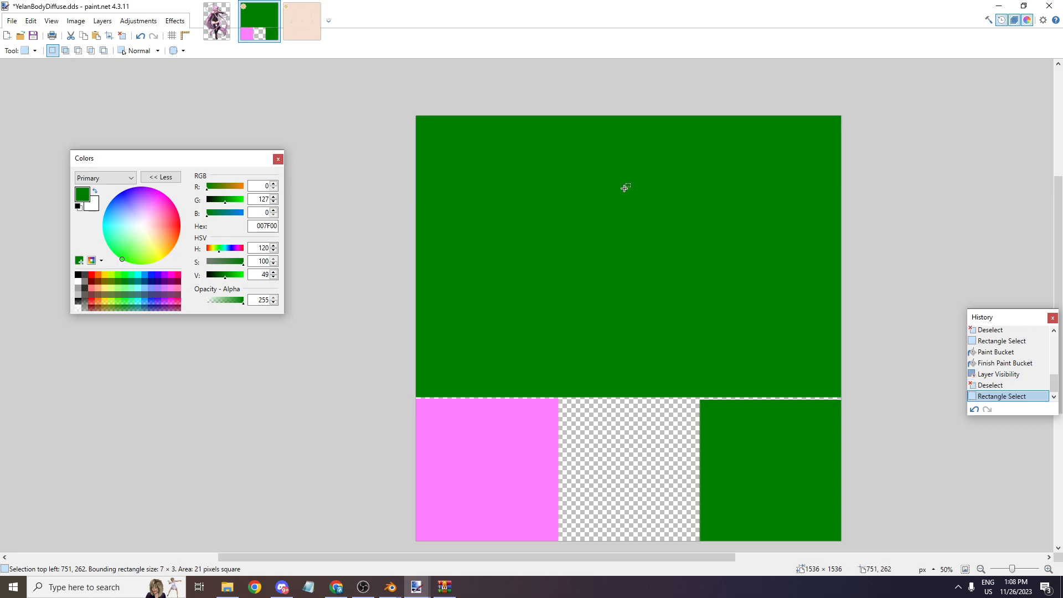
key("ctrl+z")
key("ctrl+z")
key("ctrl+z")
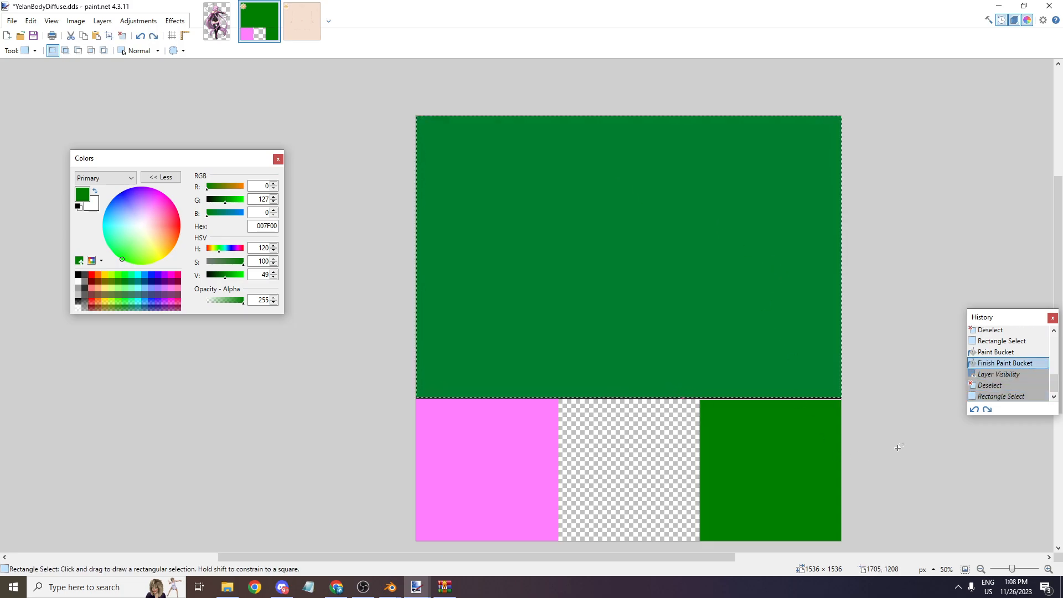
left_click(987, 410)
- Apply the Invert Alpha adjustment to the selected green upper area
left_click(138, 21)
left_click(208, 153)
left_click(553, 311)
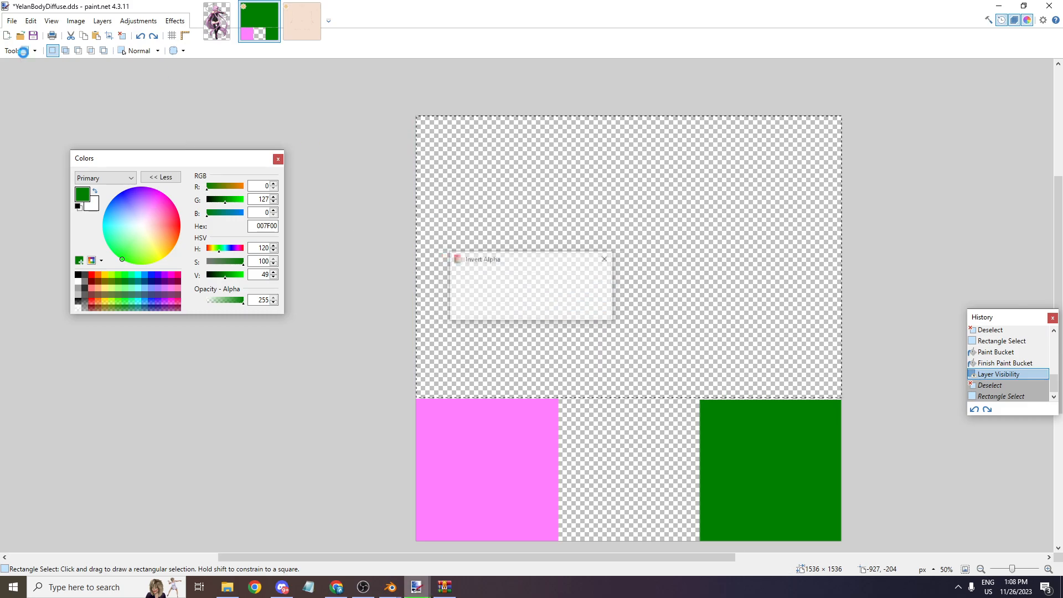
- Select the pink lower-left tile with Rectangle Select, about 516 × 516 pixels
left_click(20, 51)
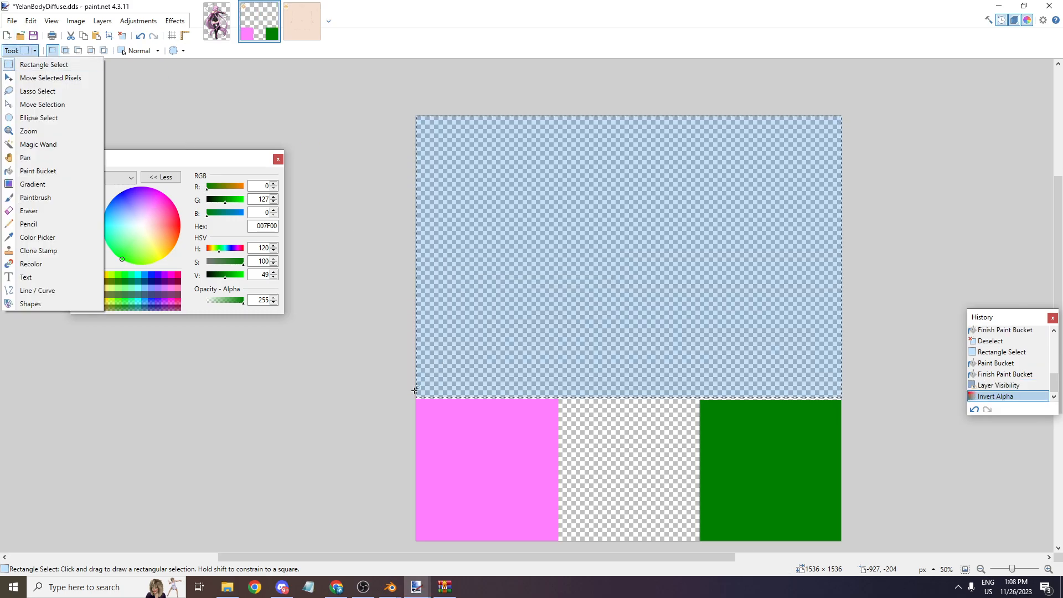
left_click_drag(412, 399, 538, 542)
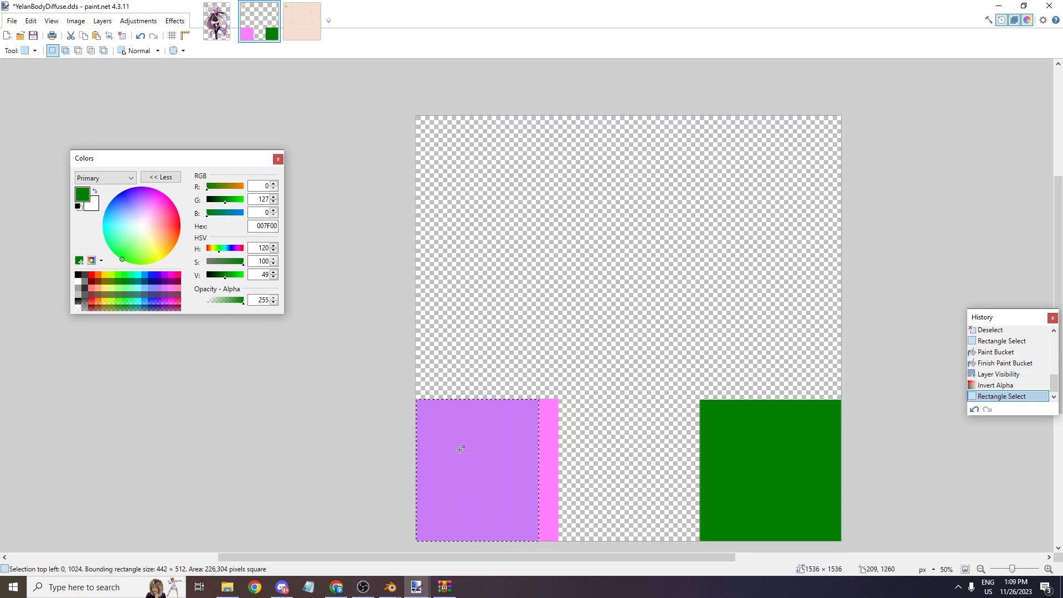
left_click(413, 396)
left_click_drag(414, 397, 558, 550)
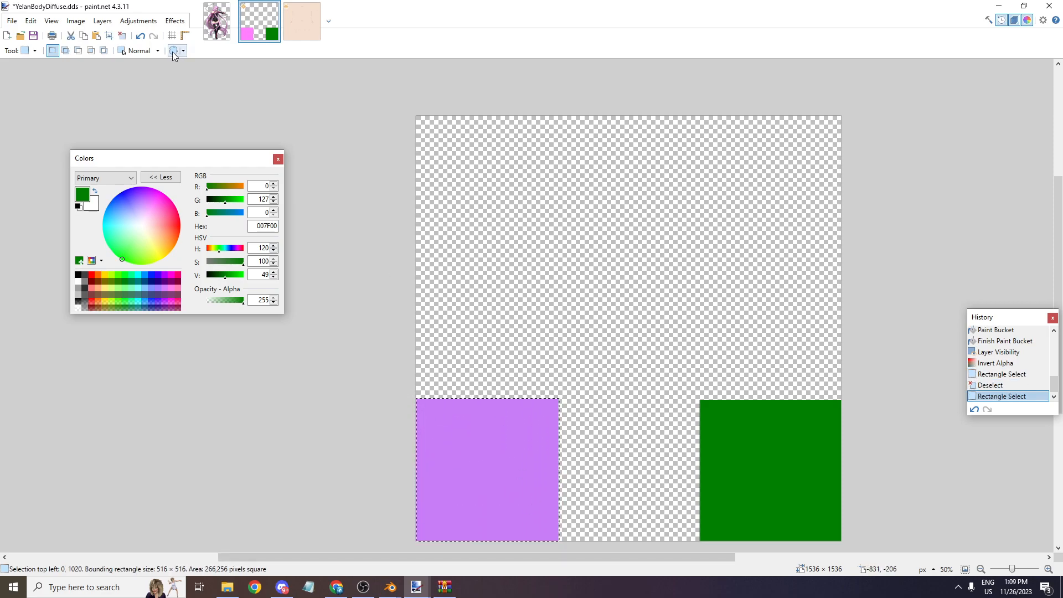
left_click(138, 20)
left_click(166, 129)
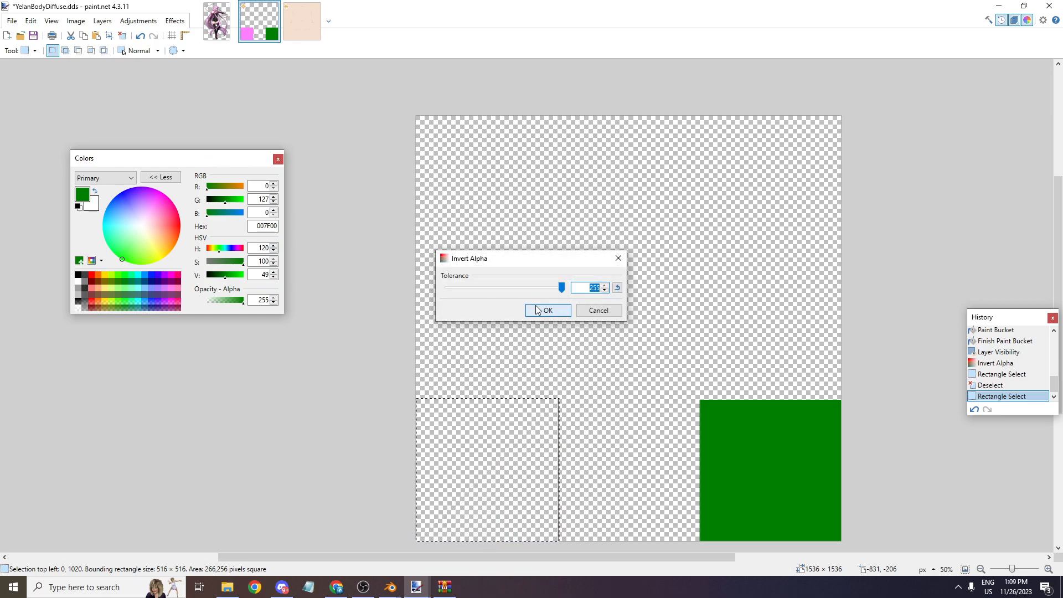
left_click(598, 310)
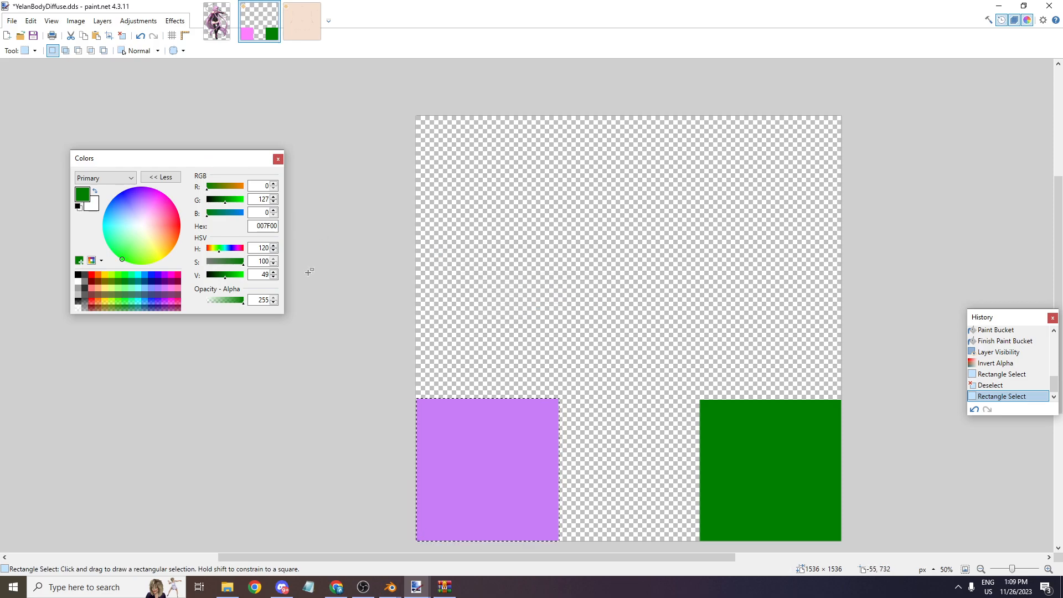
- Apply the Invert Alpha adjustment to the selected pink tile and deselect it
left_click(138, 21)
left_click(153, 128)
left_click(548, 309)
left_click(17, 49)
left_click(122, 35)
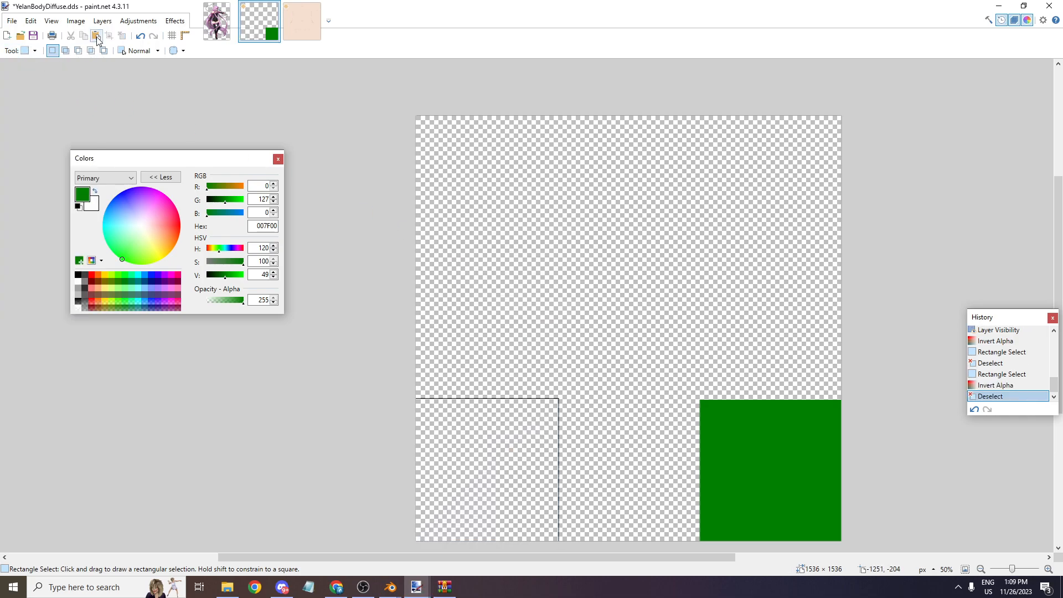
- Save the image in DirectDraw Surface (DDS) format under the existing name YelanBodyLightMap.dds in the YelanMod_4K folder
left_click(12, 22)
left_click(36, 107)
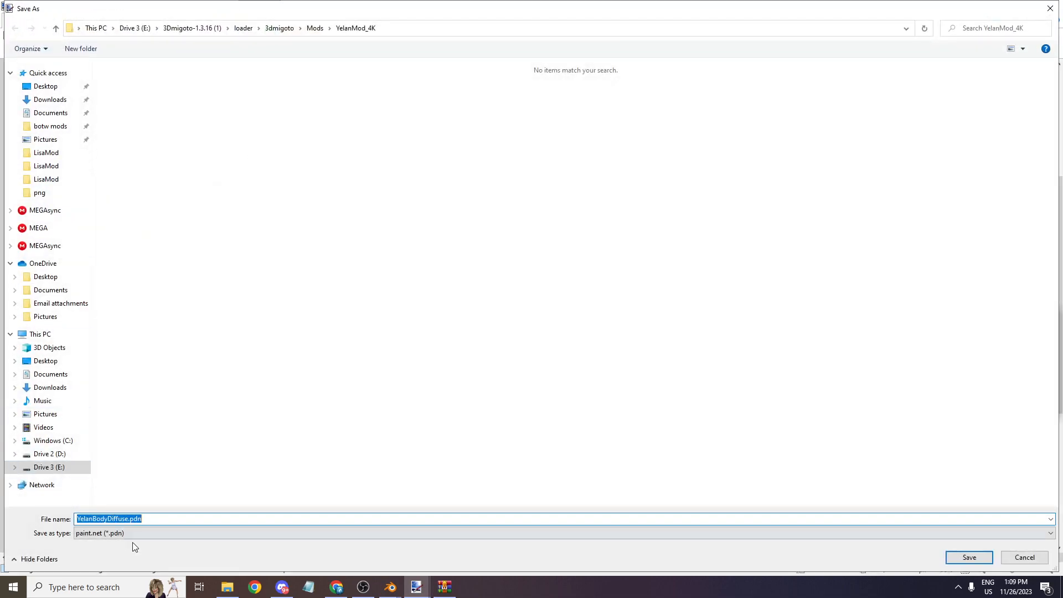
left_click(138, 534)
left_click(209, 489)
left_click(171, 533)
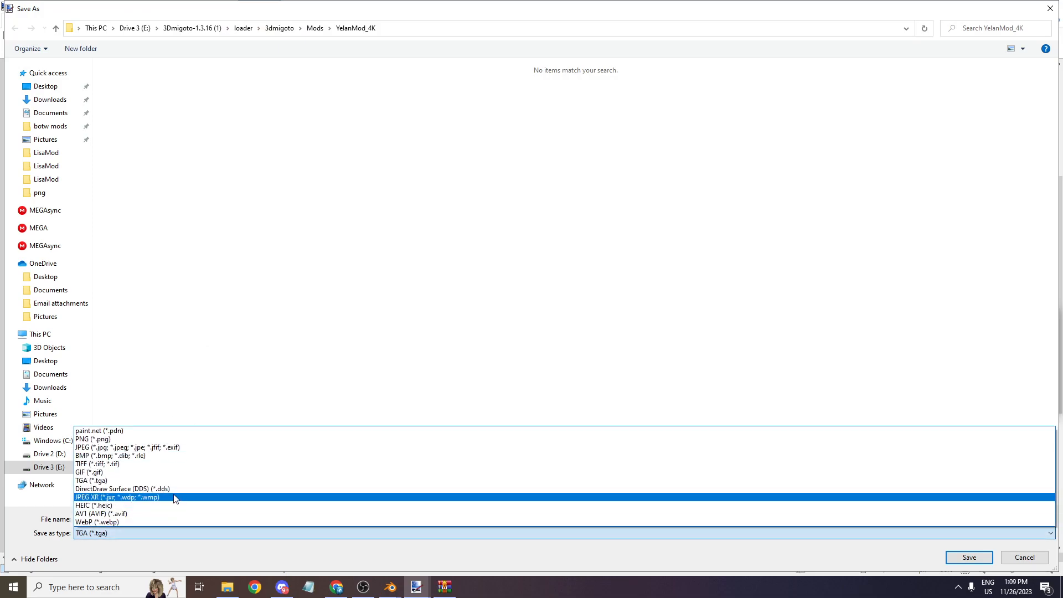
left_click(178, 489)
left_click(173, 96)
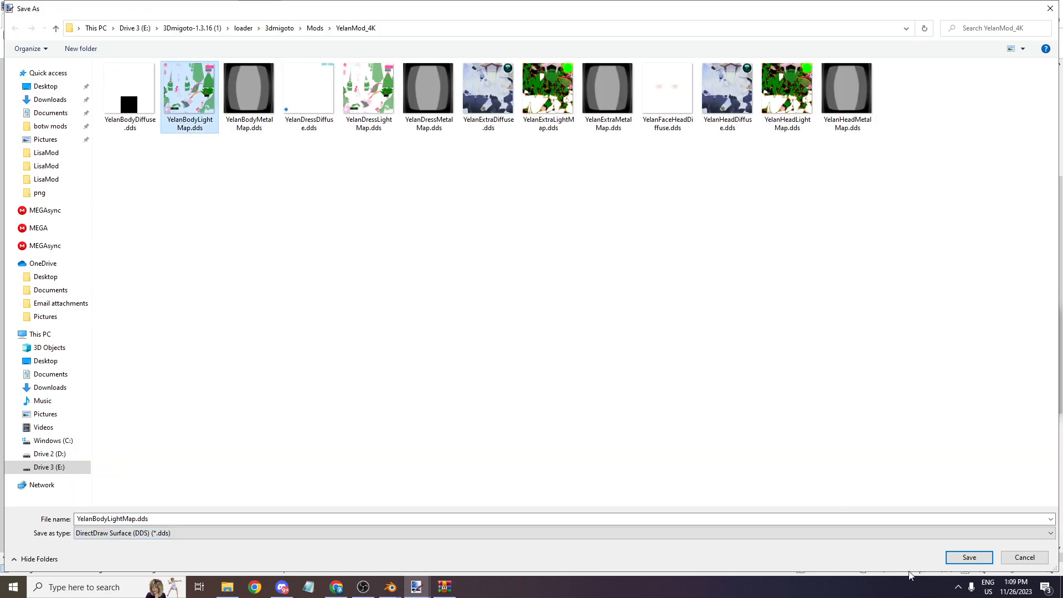
left_click(968, 557)
- Allow the existing lightmap file to be replaced, choose the DDS compression format and flatten the layers on saving
left_click(557, 294)
left_click(84, 119)
left_click(111, 249)
left_click(268, 278)
left_click(454, 304)
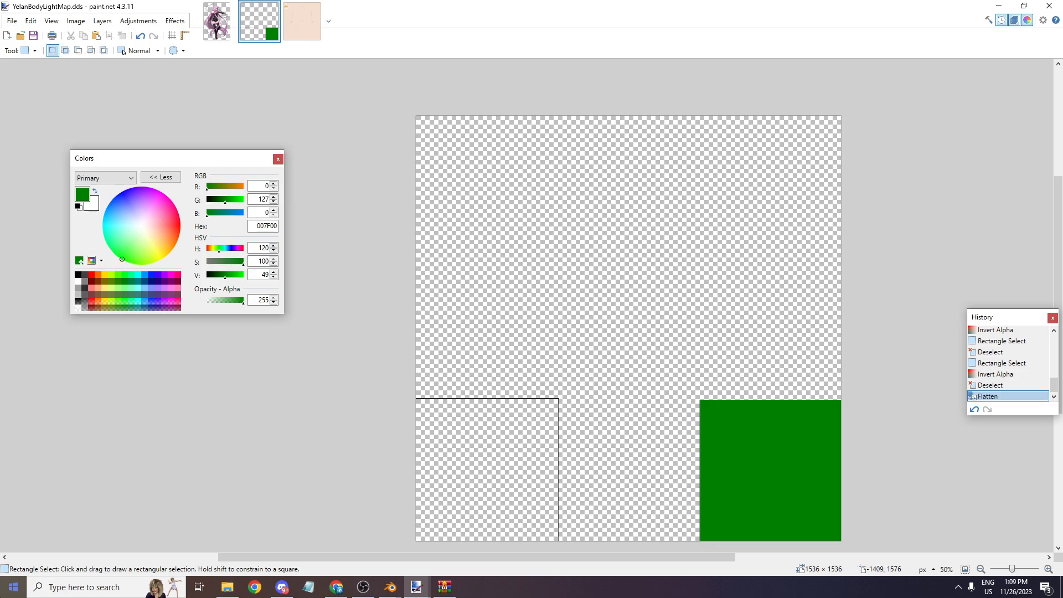
- Switch to File Explorer and run 3DMigoto Loader.exe from the 3dmigoto folder
left_click(228, 587)
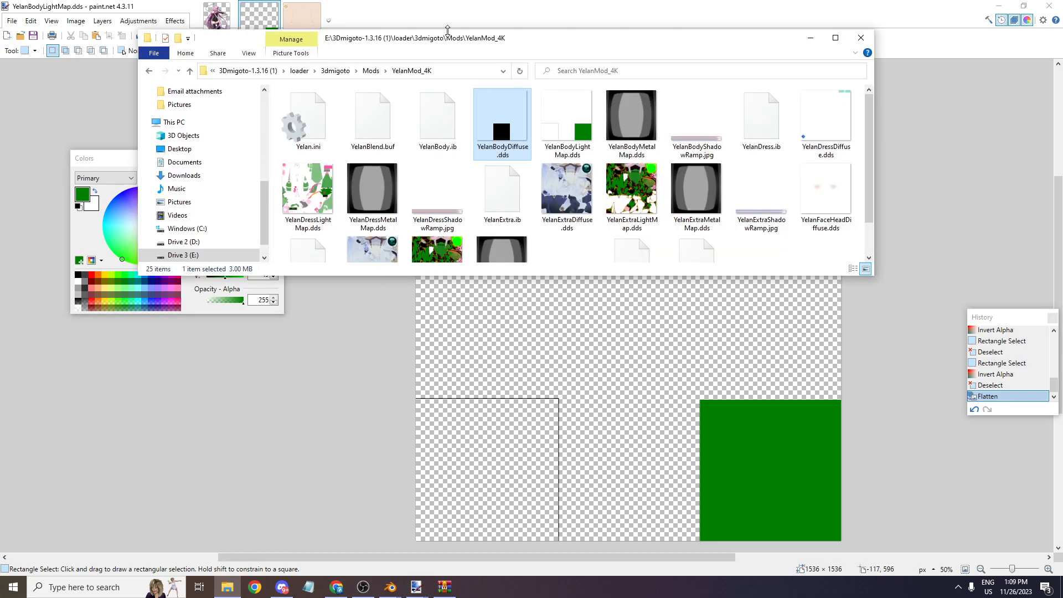
left_click(339, 70)
double_click(323, 153)
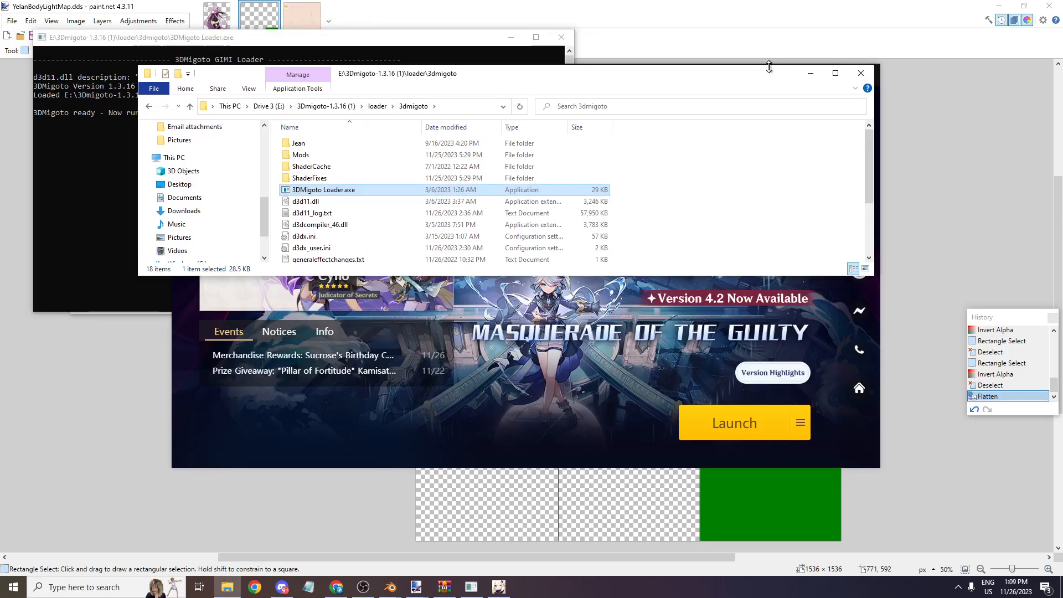
- Open the AyakaMod folder inside Mods and copy genshin_set_outlines.py
left_click(370, 105)
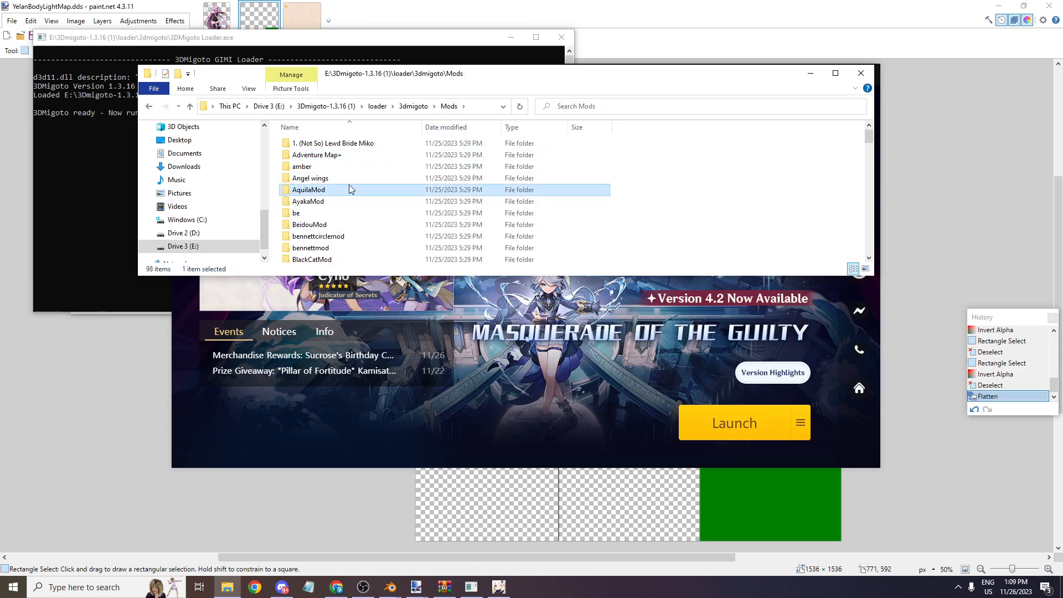
left_click(337, 201)
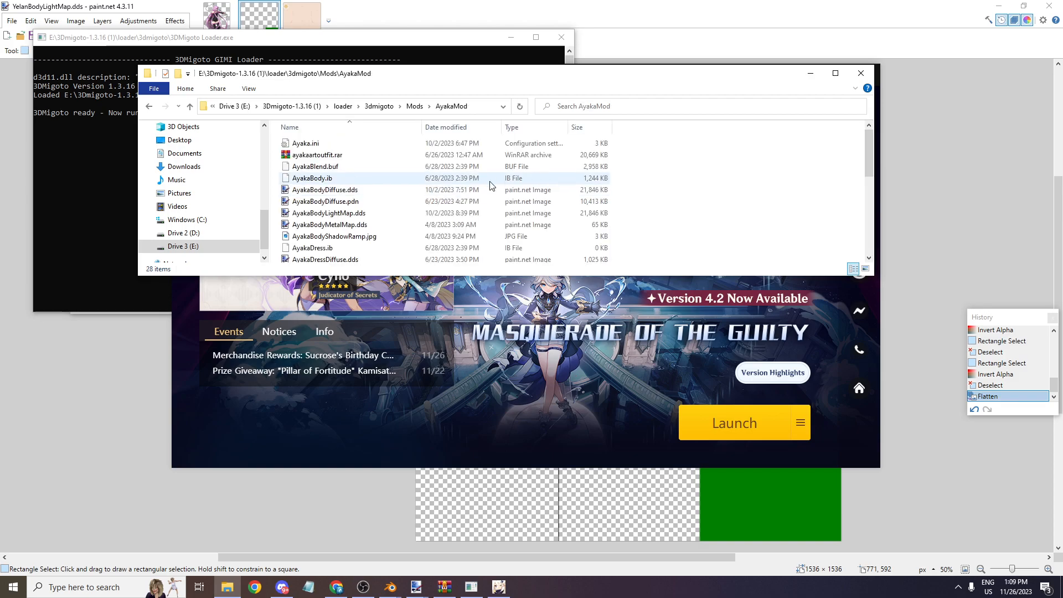
scroll(401, 177, "down", 3)
scroll(402, 177, "down", 1)
left_click(385, 244)
double_click(384, 244)
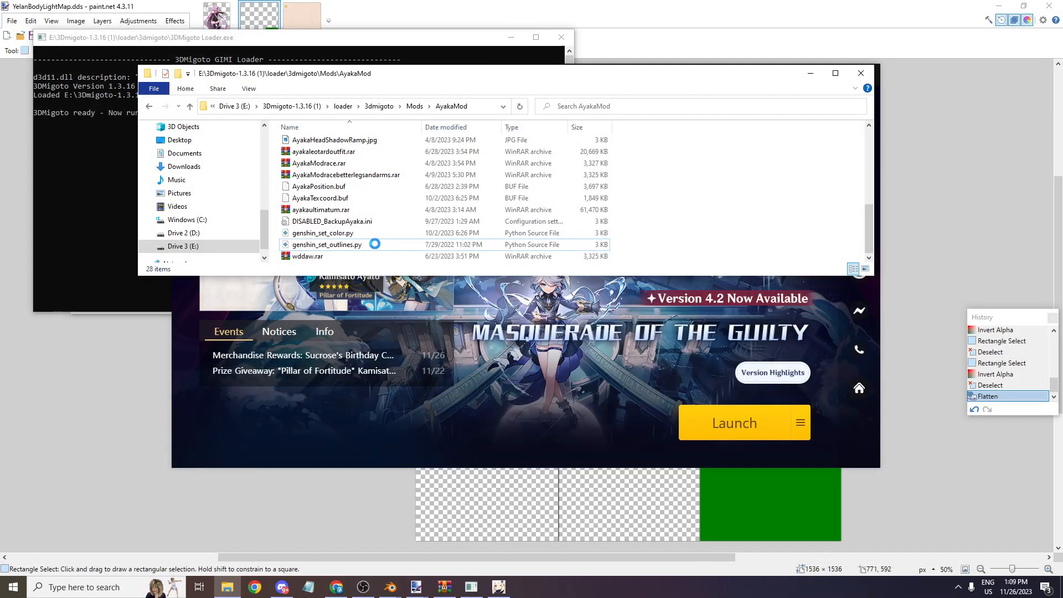
- Return to the Mods folder and paste genshin_set_outlines.py into YelanMod_4K
key("alt+Left")
scroll(410, 194, "down", 14)
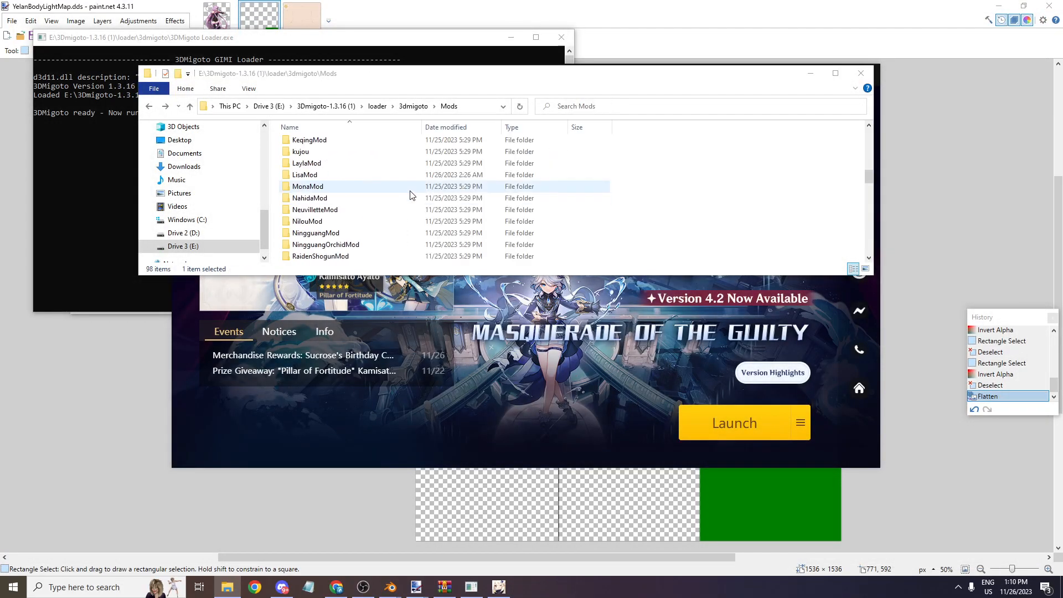
scroll(403, 194, "up", 1)
double_click(340, 197)
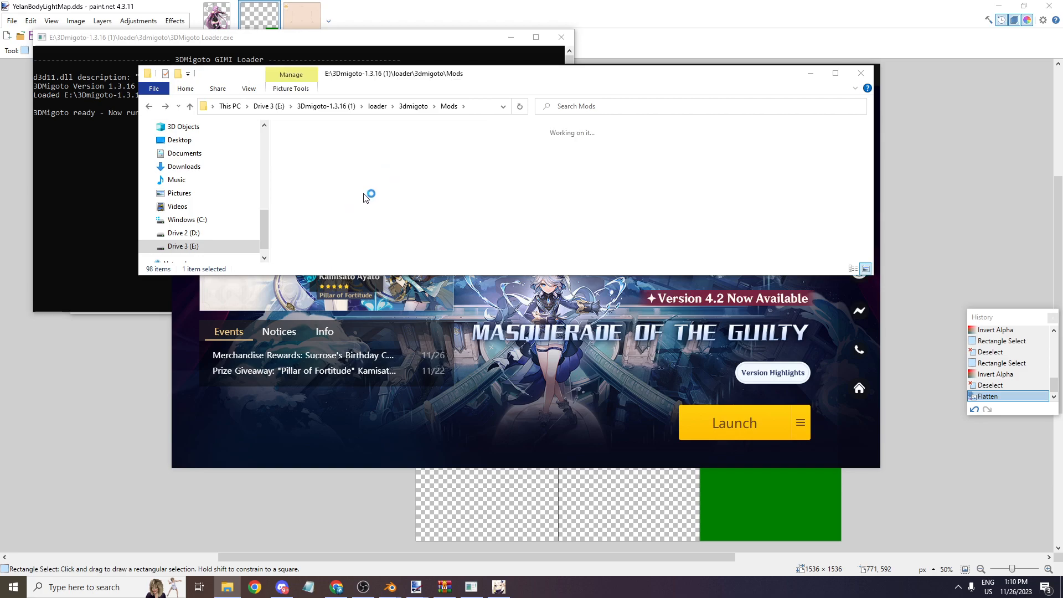
- Run "python genshin_set_outlines.py --thickness 85" in a command prompt opened in the YelanMod_4K folder, and close the prompt
left_click(460, 107)
type("cmd.exe")
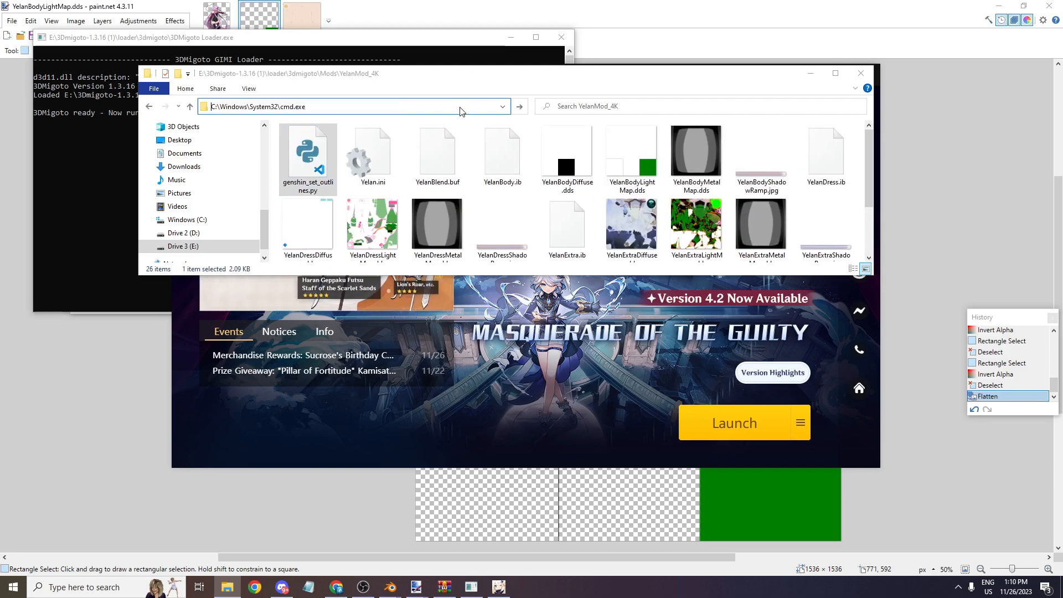
key("Return")
type("python genshin_se")
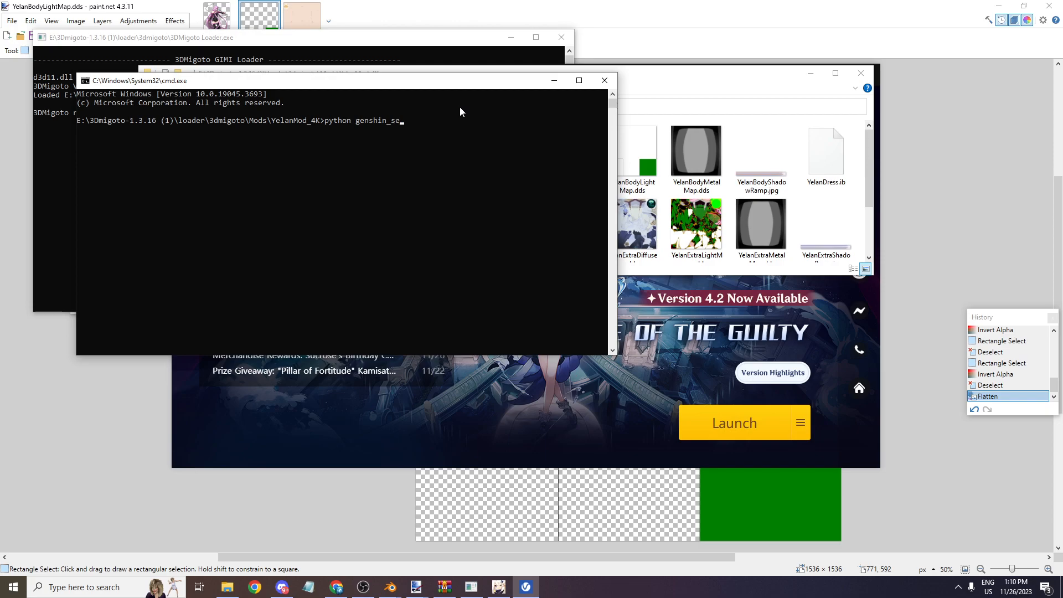
type("t_outlines.py --thickness 85")
key("Return")
left_click(602, 81)
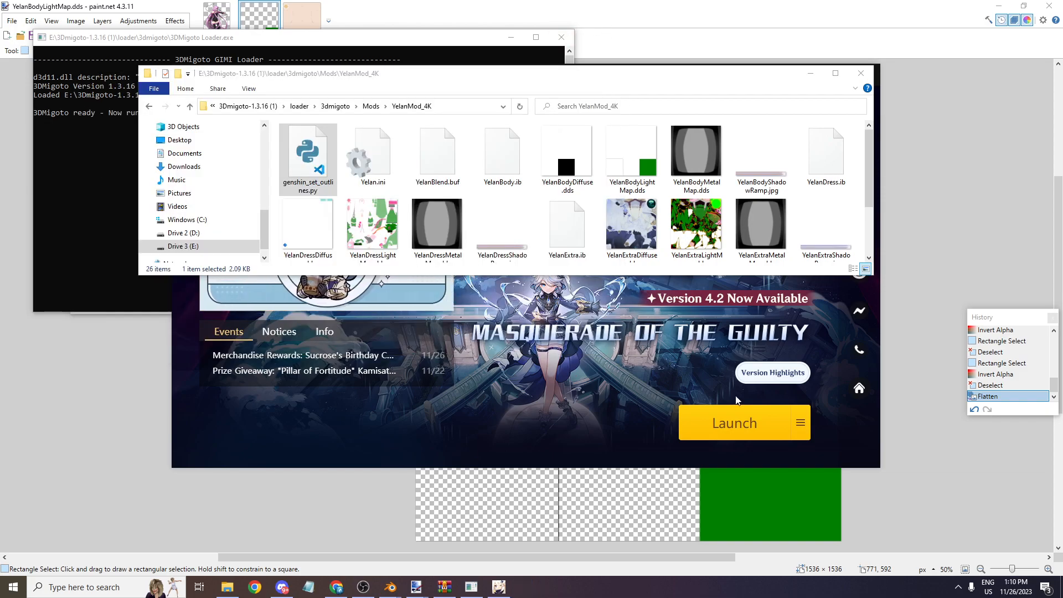
- Launch Genshin Impact, reposition its window and show the game full screen to check the modded Yelan
left_click(734, 423)
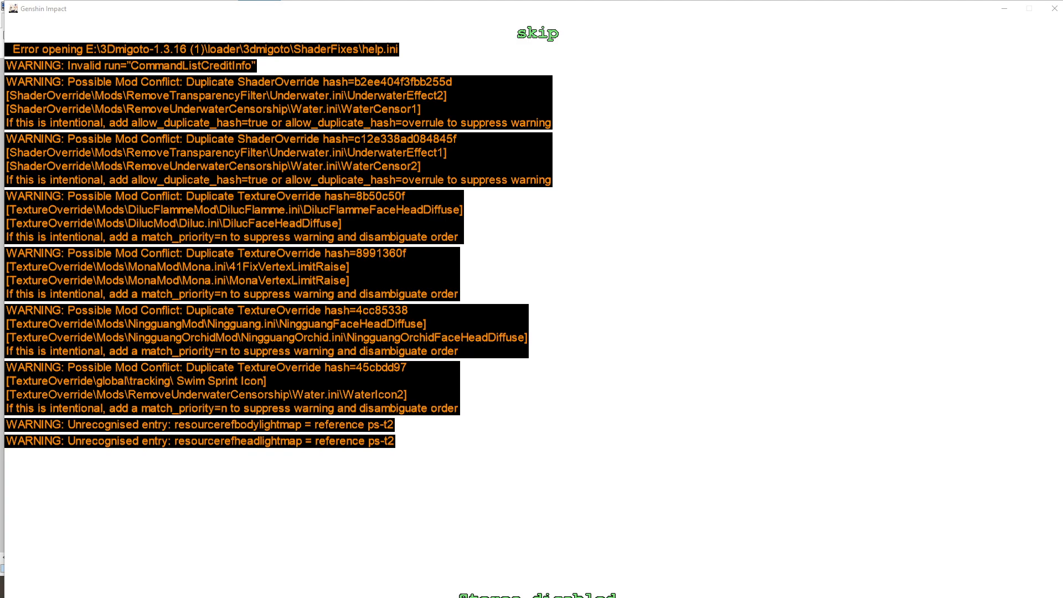
left_click_drag(750, 7, 794, 47)
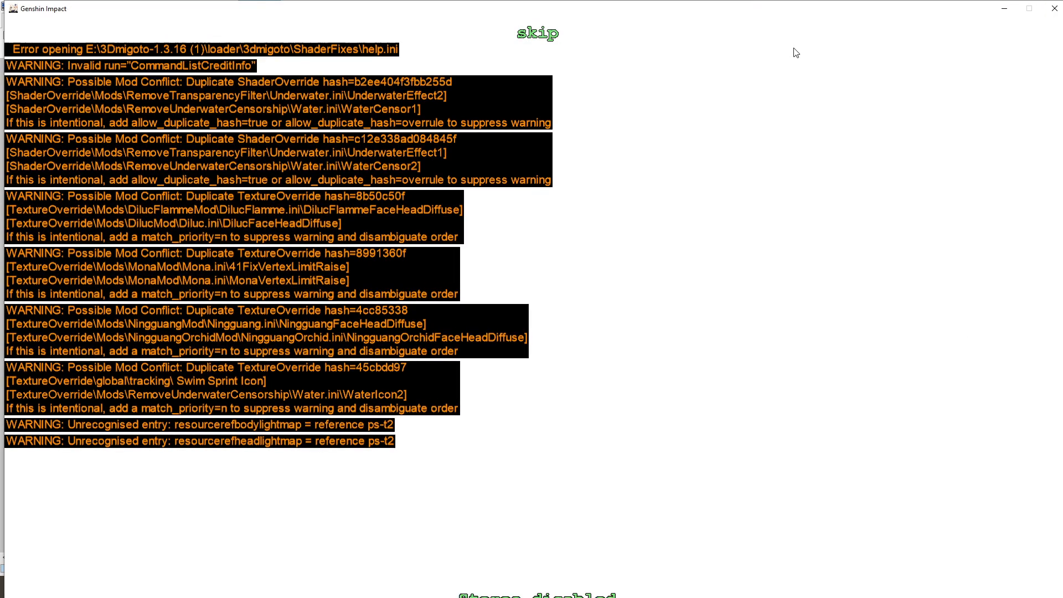
left_click(814, 17)
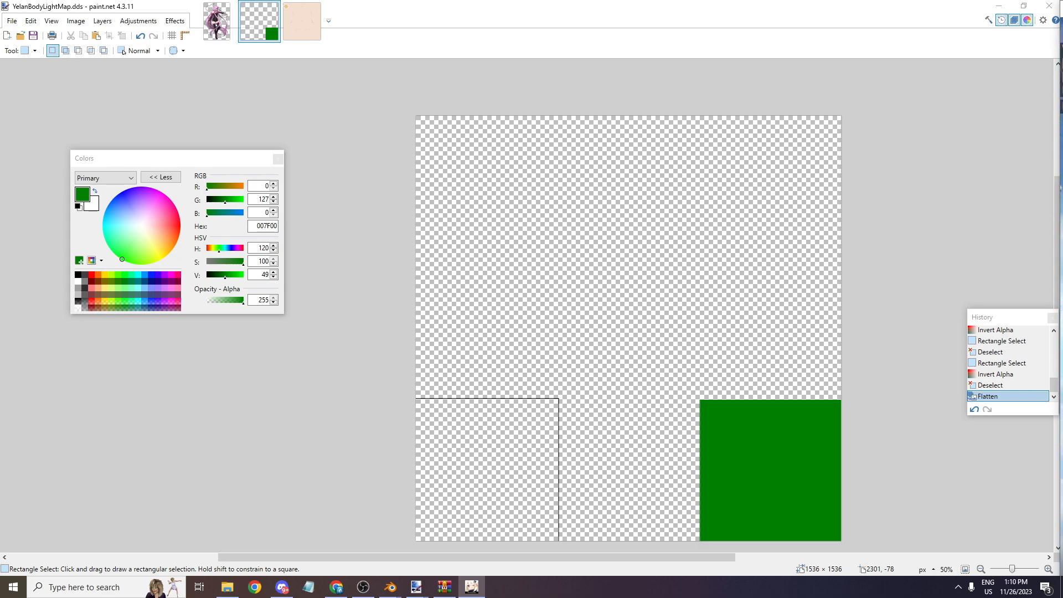
key("alt+Tab")
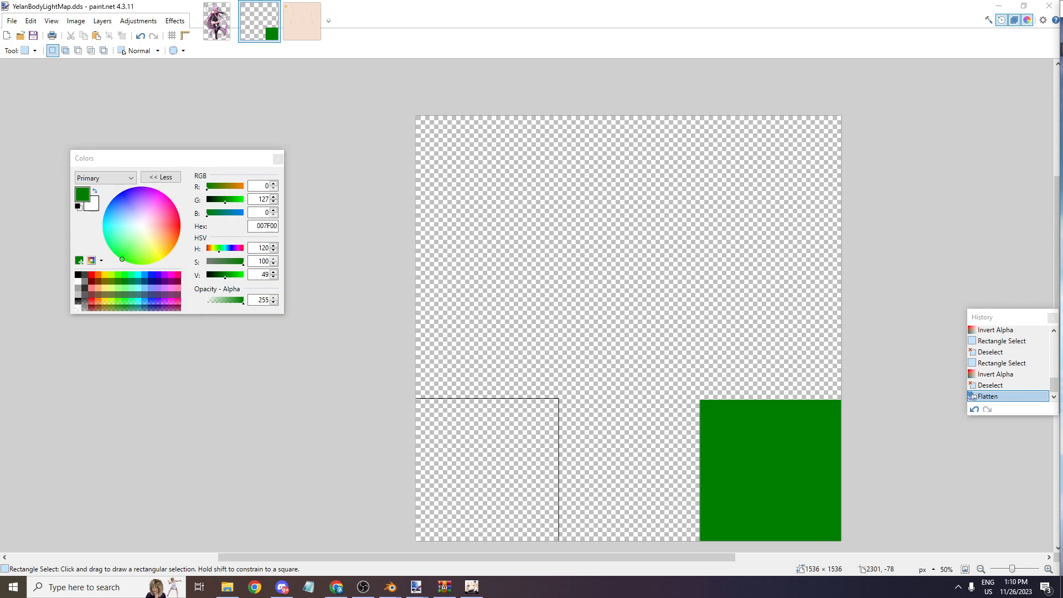
key("alt+Tab")
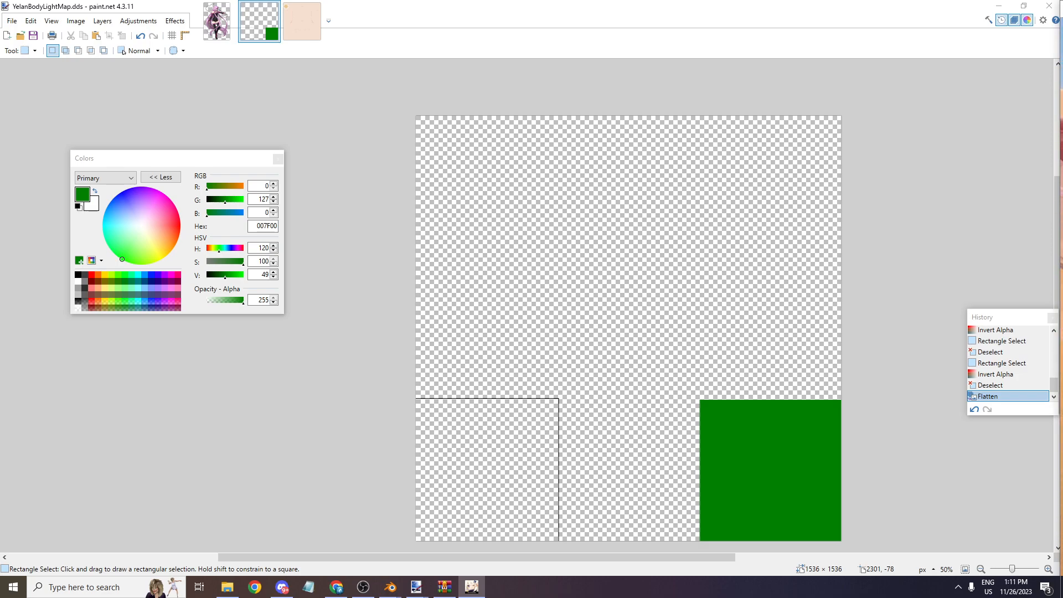
mouse_move(1062, 6)
left_mouse_down()
mouse_move(257, 271)
mouse_move(209, 2)
mouse_move(526, 1)
left_mouse_up()
key("alt+Return")
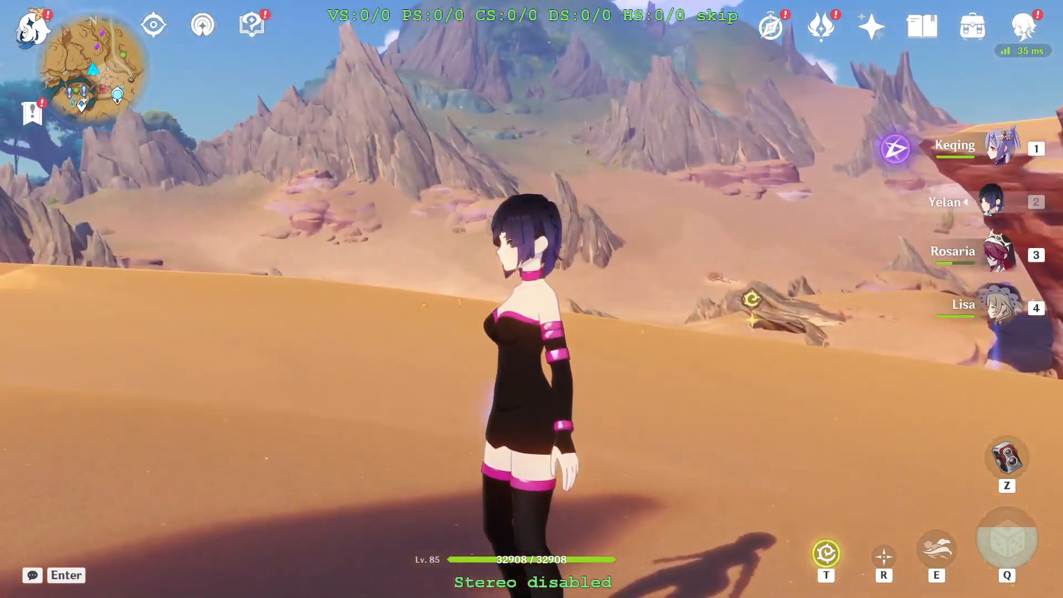
- Run and turn Yelan around in the desert to inspect the modded outfit from several sides
key("w")
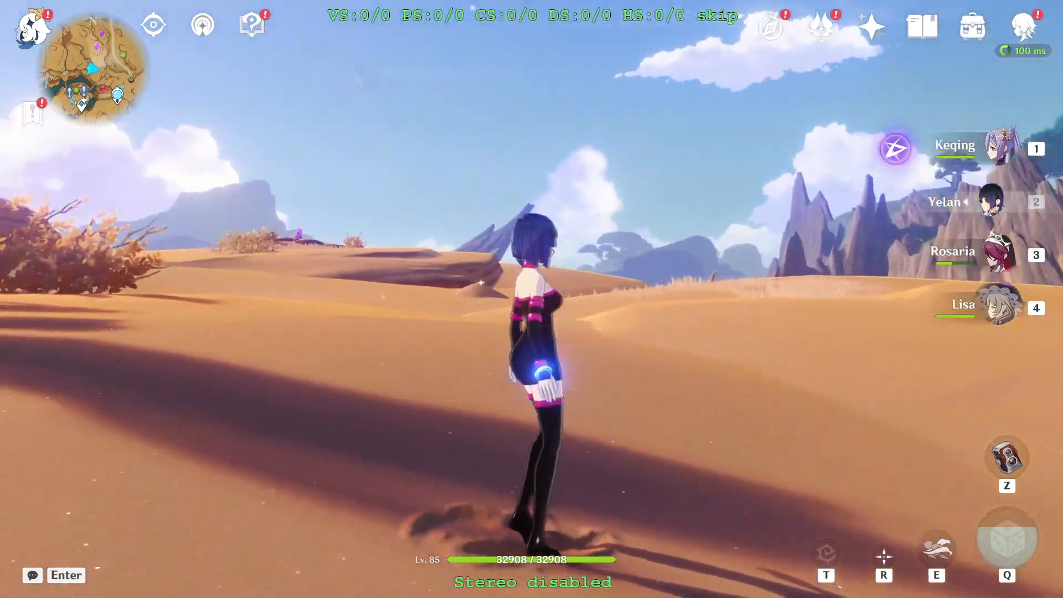
key("d")
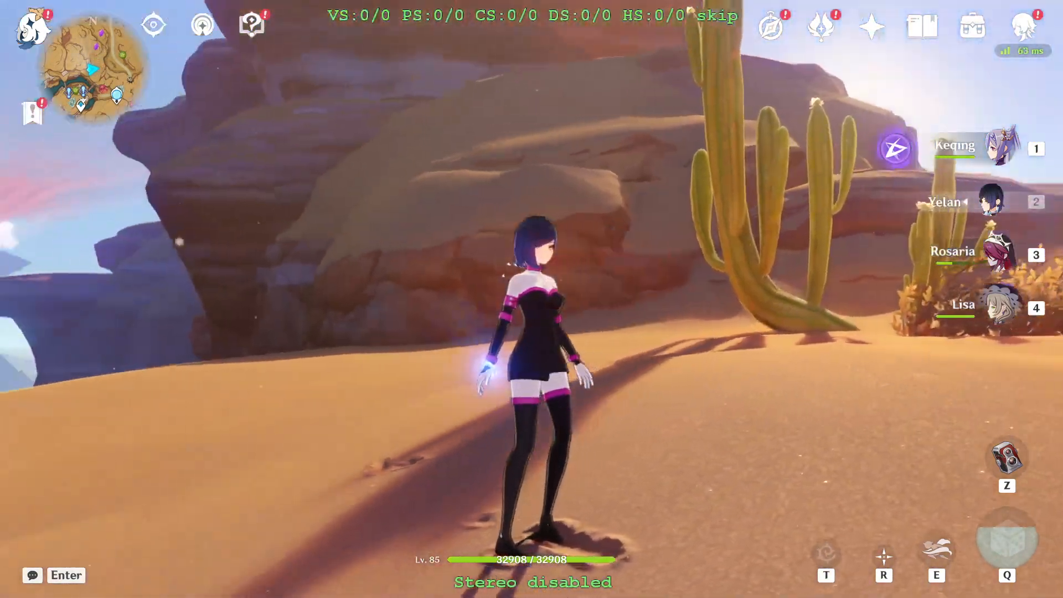
key("w")
key("space")
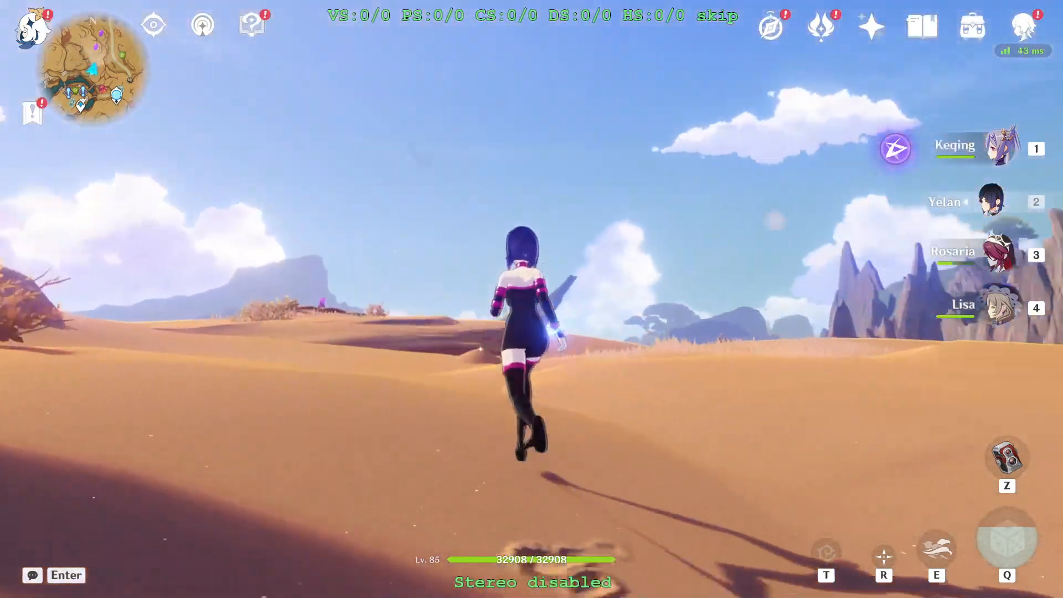
key("d")
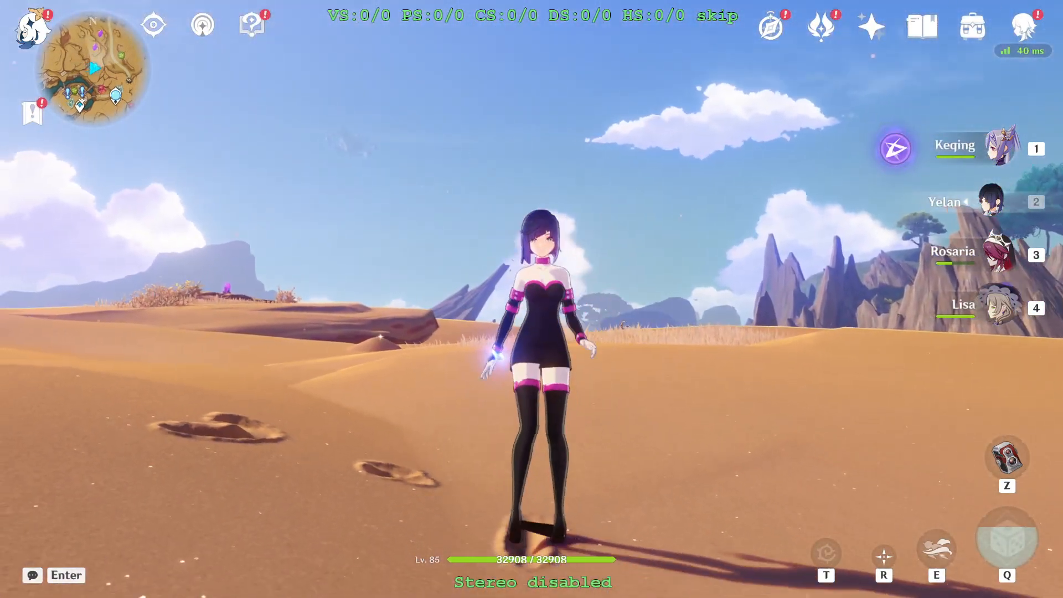
- Switch to Blender and open the YelanBody mesh's lower legs in Edit Mode with X-ray on
key("alt+Tab")
left_click(228, 351)
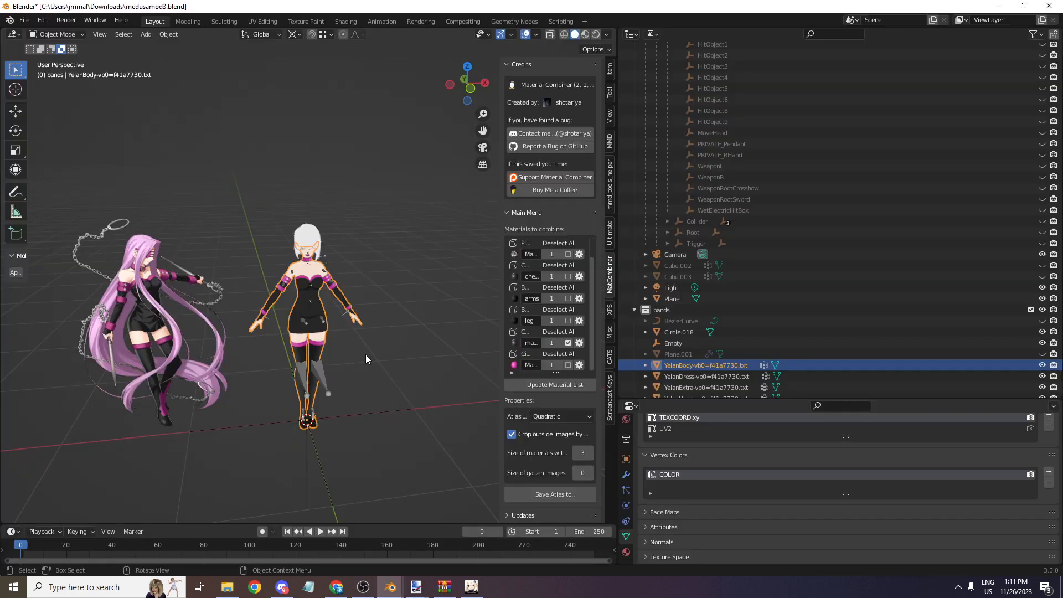
scroll(373, 354, "up", 5)
left_click_drag(484, 131, 471, 6)
scroll(483, 130, "down", 8)
left_click_drag(483, 130, 483, 456)
left_click_drag(482, 113, 483, 6)
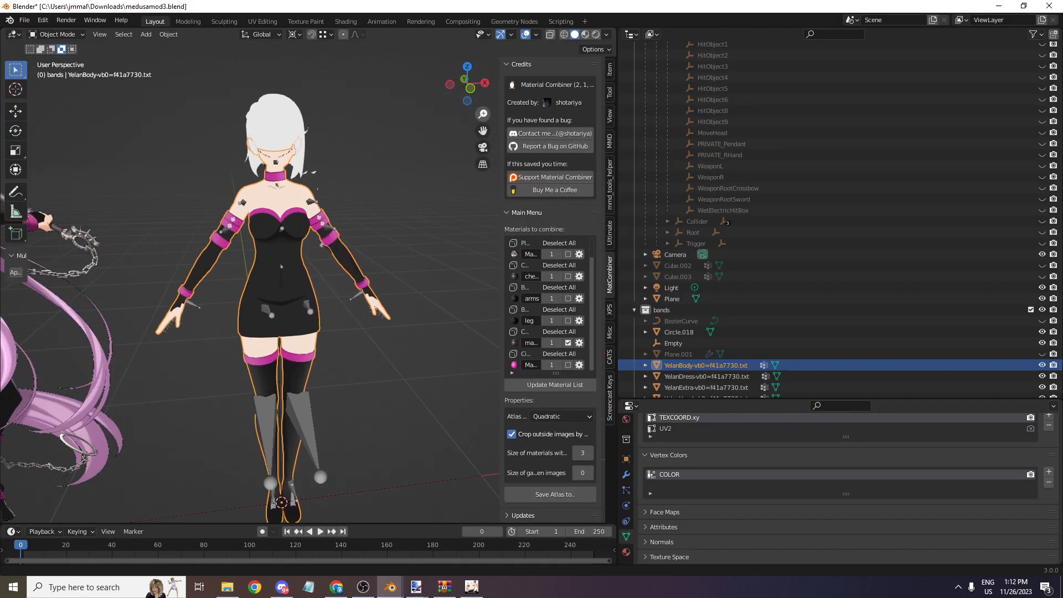
left_click_drag(483, 131, 508, 10)
scroll(323, 284, "up", 7)
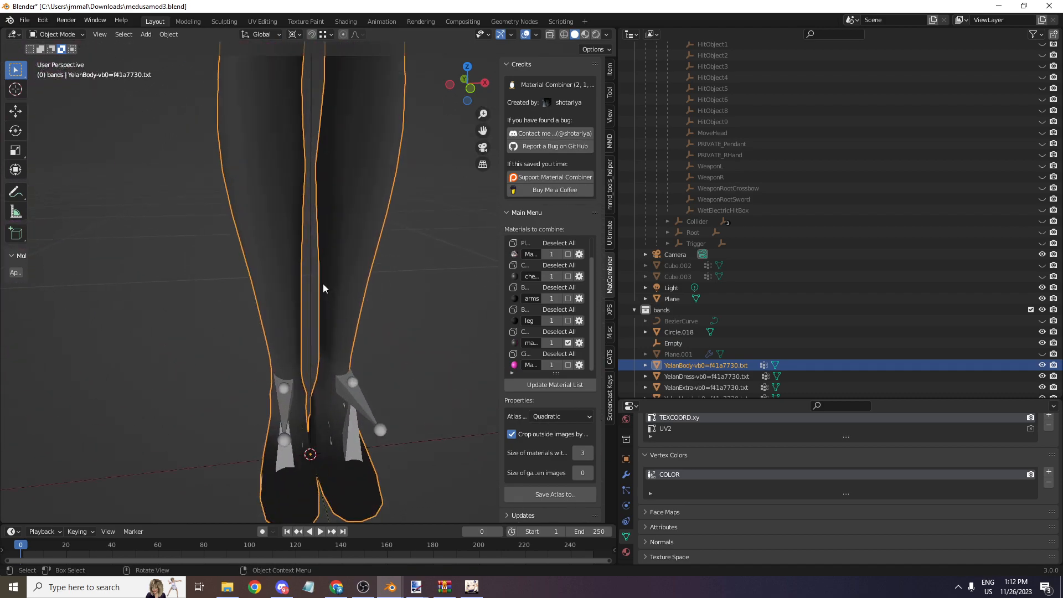
left_click(48, 34)
left_click(53, 53)
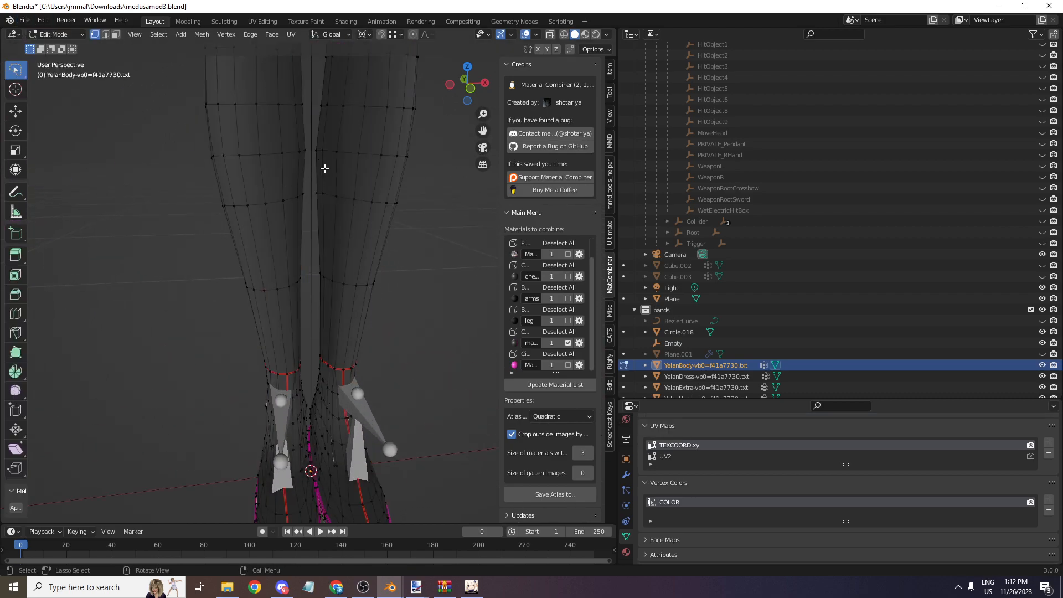
left_click(550, 34)
scroll(340, 433, "up", 1)
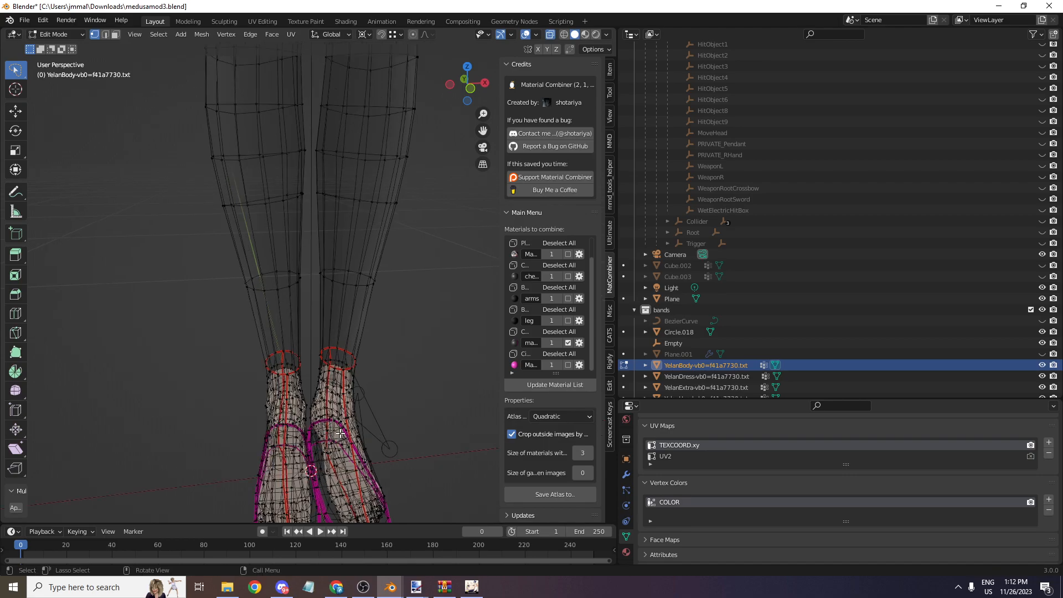
- Select the linked foot geometry of both legs, separate it into its own object and return to Object Mode
scroll(349, 398, "up", 2)
key("l")
key("ctrl+z")
key("l")
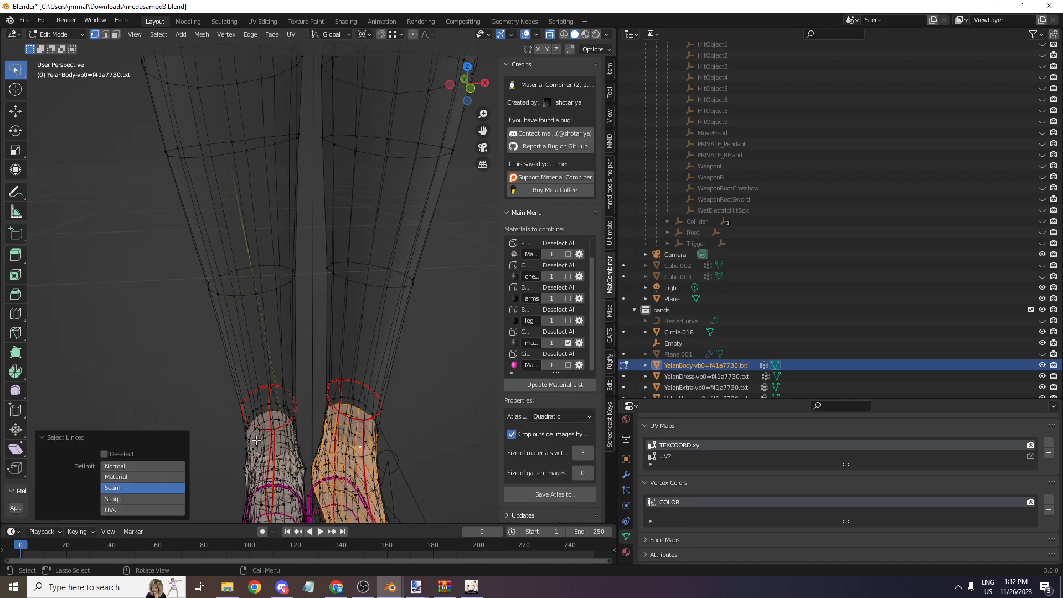
key("l")
key("p")
left_click(291, 443)
scroll(238, 219, "down", 1)
left_click(55, 36)
left_click(56, 58)
left_click(56, 46)
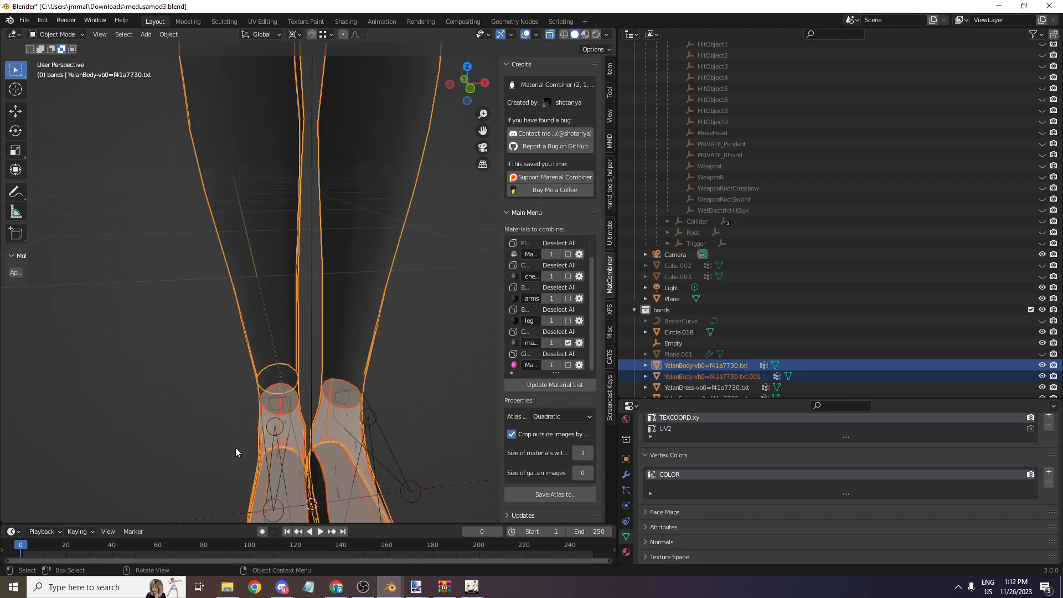
- Hide the separated feet object and select the stocking and shoe object Body.002
left_click(294, 427)
key("h")
left_click(366, 396)
left_click(333, 396)
scroll(334, 397, "down", 1)
- Open Body.002 in Edit Mode and select the linked geometry of the character's left leg, delimited by Normal
left_click(450, 85)
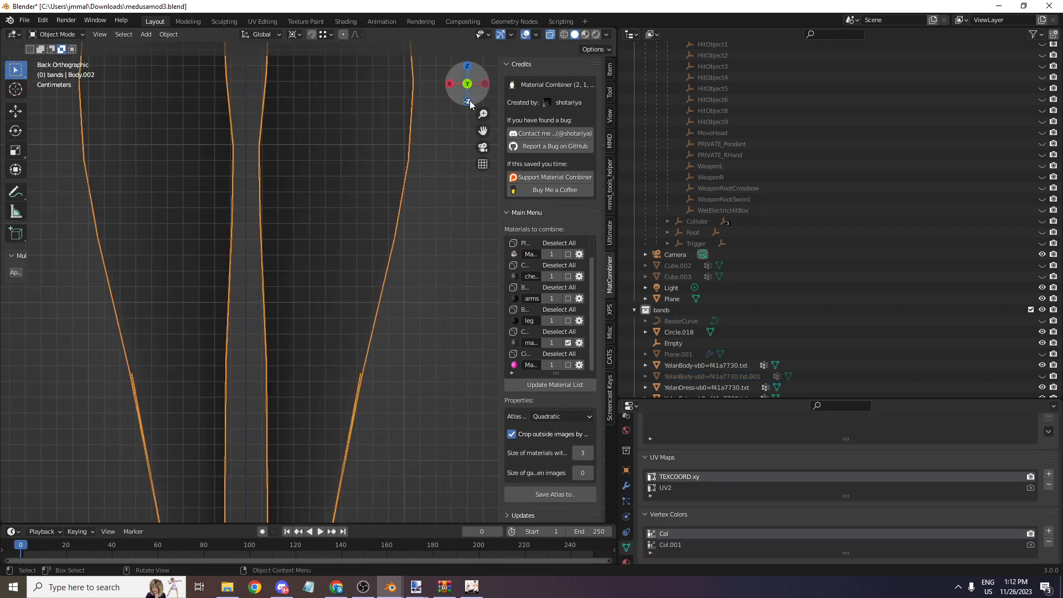
left_click(468, 87)
left_click_drag(483, 130, 443, 45)
scroll(329, 309, "down", 1)
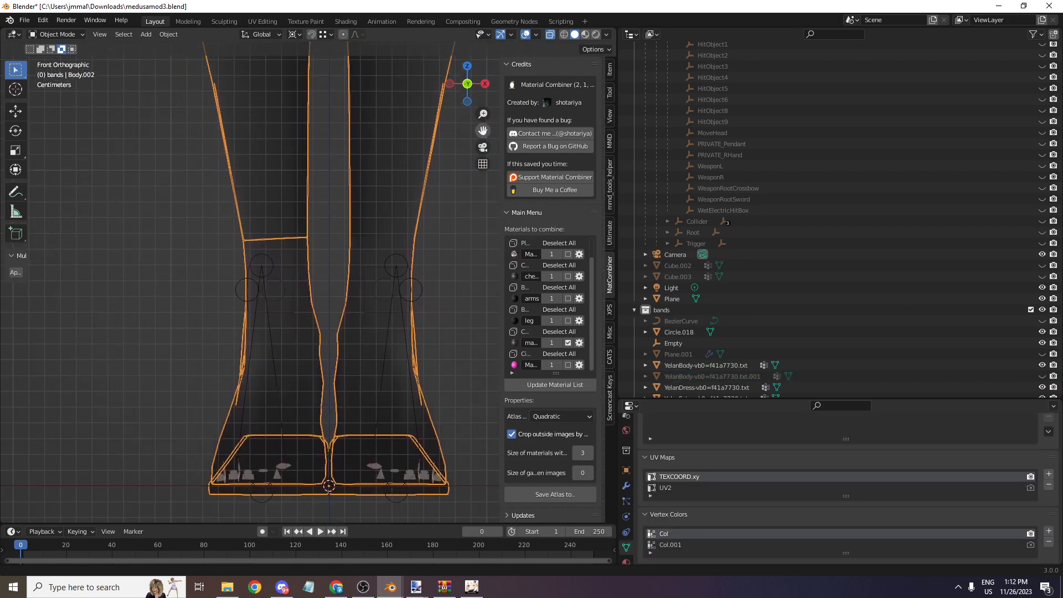
scroll(329, 309, "up", 6)
scroll(329, 310, "down", 3)
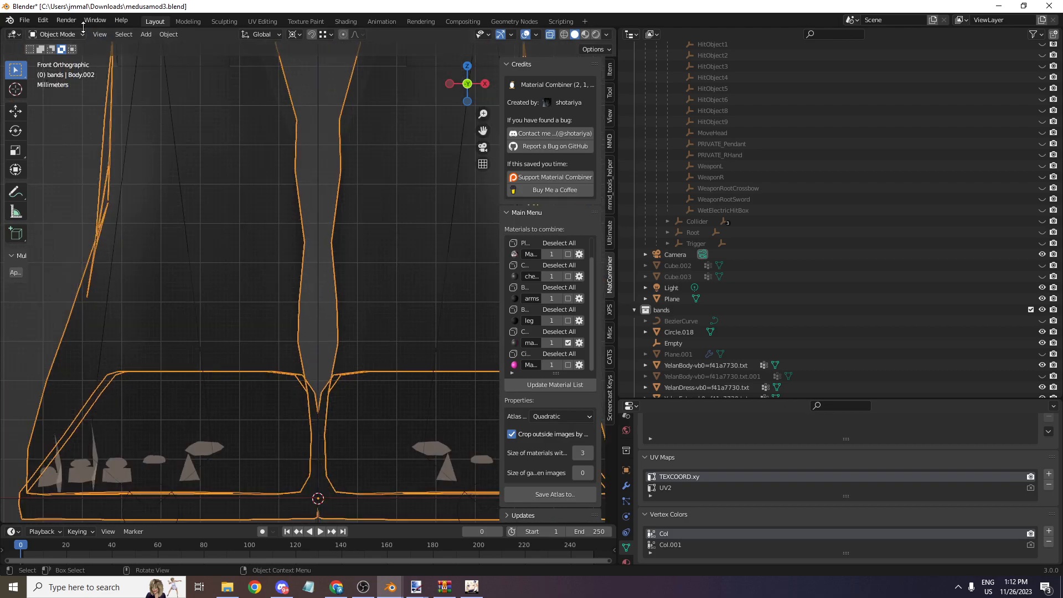
left_click(55, 35)
left_click(55, 59)
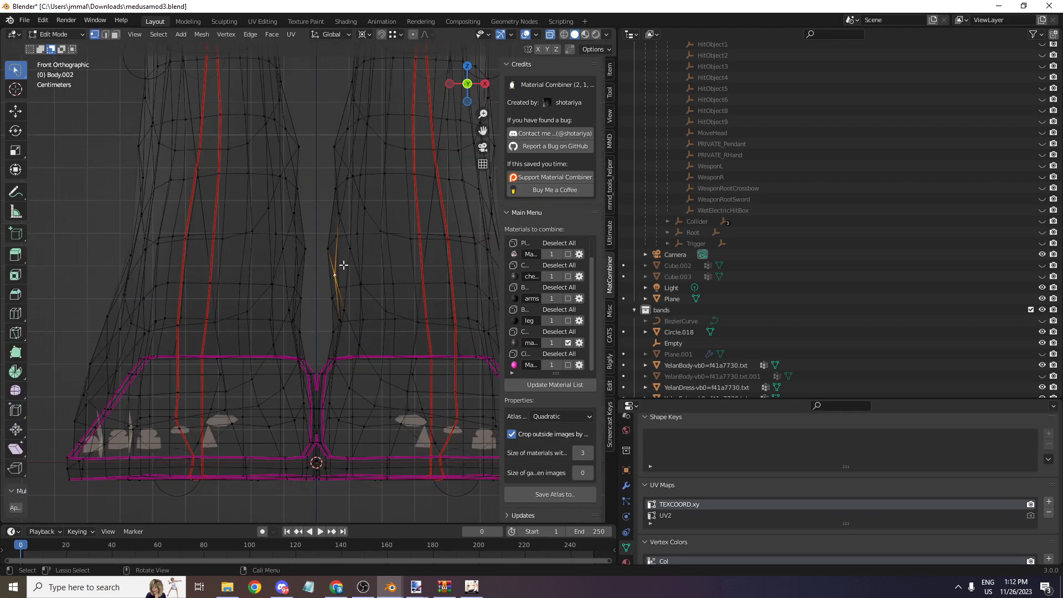
key("ctrl+l")
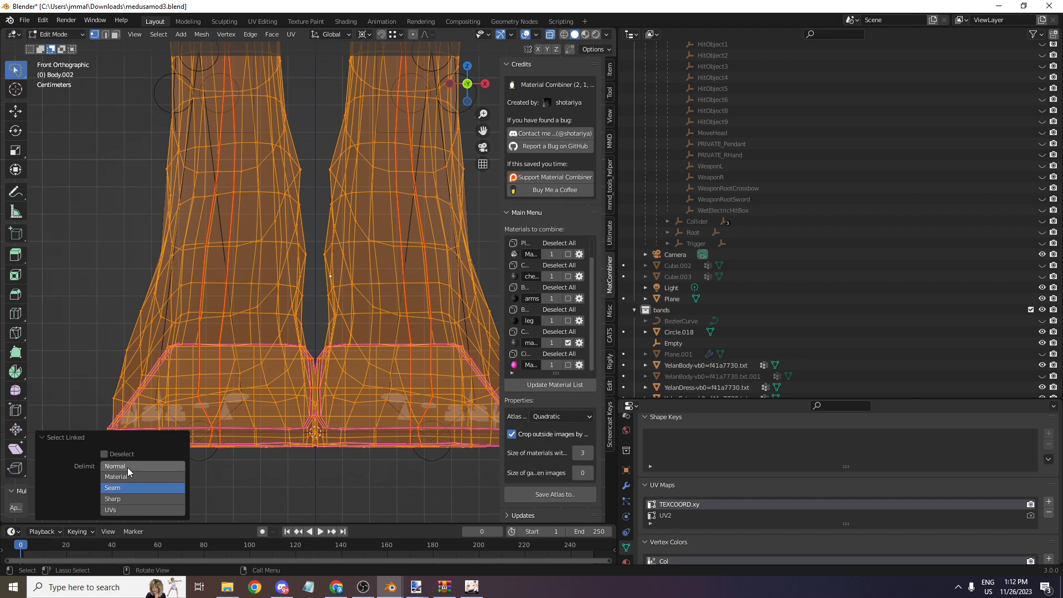
left_click(127, 467)
- Deselect the faces on the right shoe so that the selection covers only the character's left leg and shoe
middle_click_drag(343, 446, 366, 425)
left_click_drag(467, 83, 340, 97)
left_click_drag(486, 133, 183, 97)
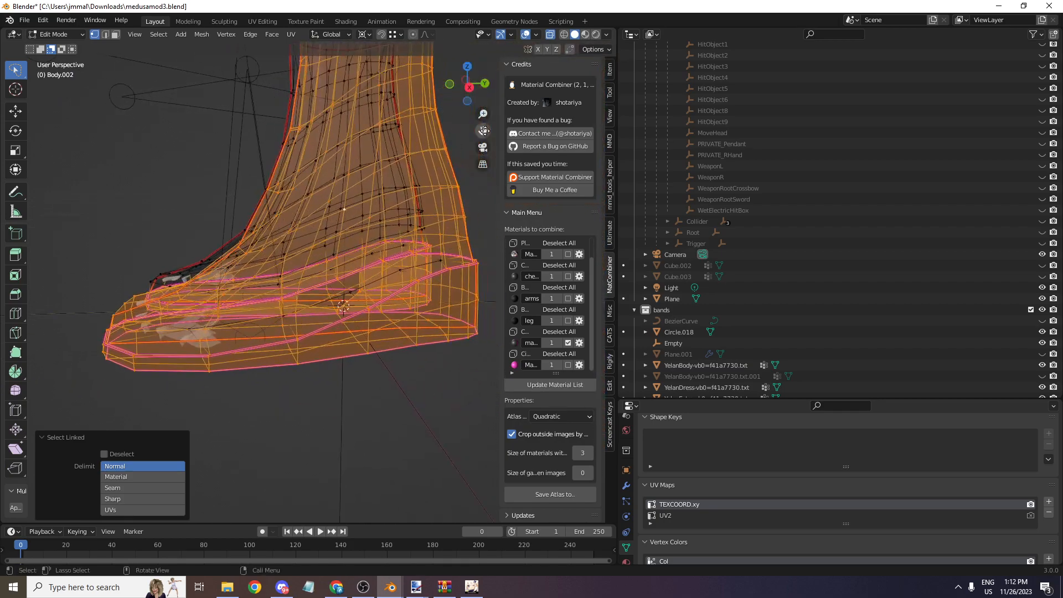
scroll(466, 83, "up", 2)
left_click_drag(466, 83, 446, 58)
scroll(458, 84, "down", 2)
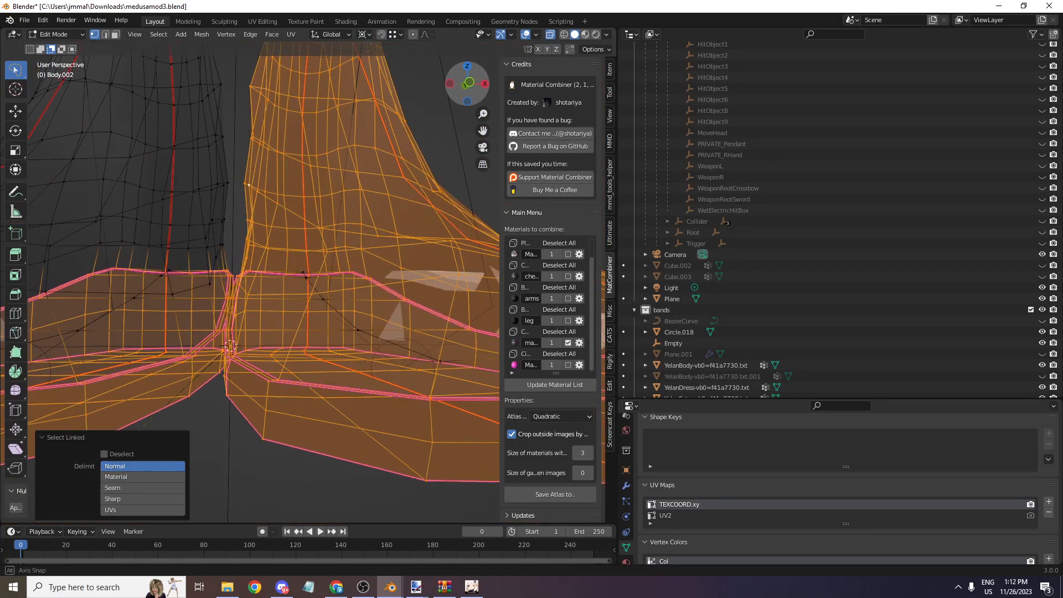
scroll(446, 88, "down", 1)
left_click(467, 84)
left_click_drag(21, 200, 177, 321, "ctrl")
scroll(142, 221, "down", 1)
mouse_move(116, 215)
left_mouse_down("ctrl")
mouse_move(251, 389)
mouse_move(256, 351)
left_mouse_up("ctrl")
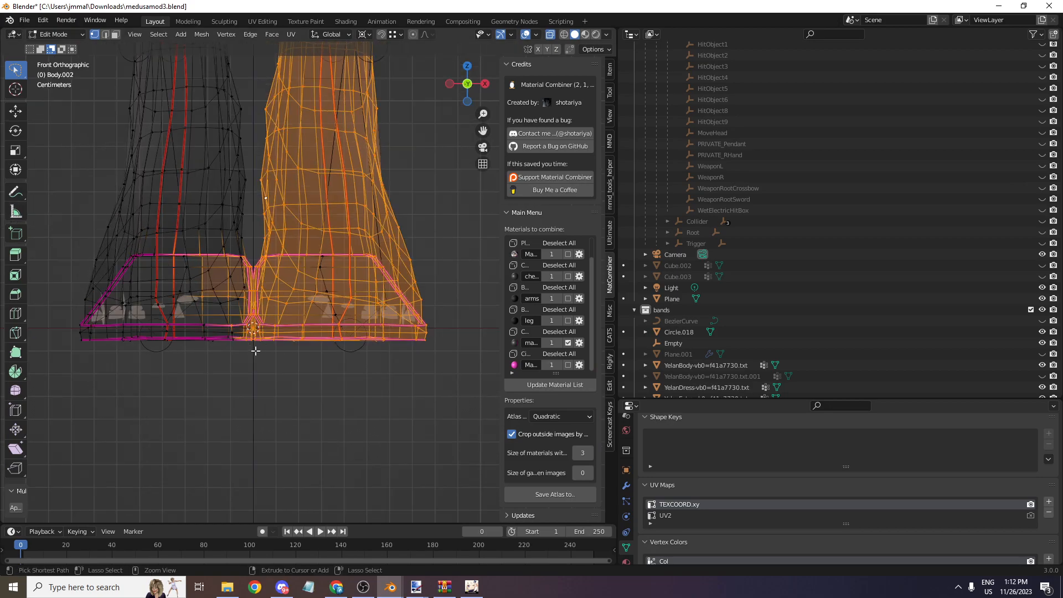
scroll(222, 313, "up", 1)
scroll(199, 283, "up", 3)
left_click_drag(69, 193, 193, 441)
scroll(355, 289, "down", 2)
- Try to separate the selected left leg into its own object and inspect the split in Object Mode
key("p")
left_click(414, 203)
scroll(164, 86, "down", 1)
left_click(61, 35)
left_click(58, 50)
scroll(211, 263, "down", 2)
left_click(211, 263)
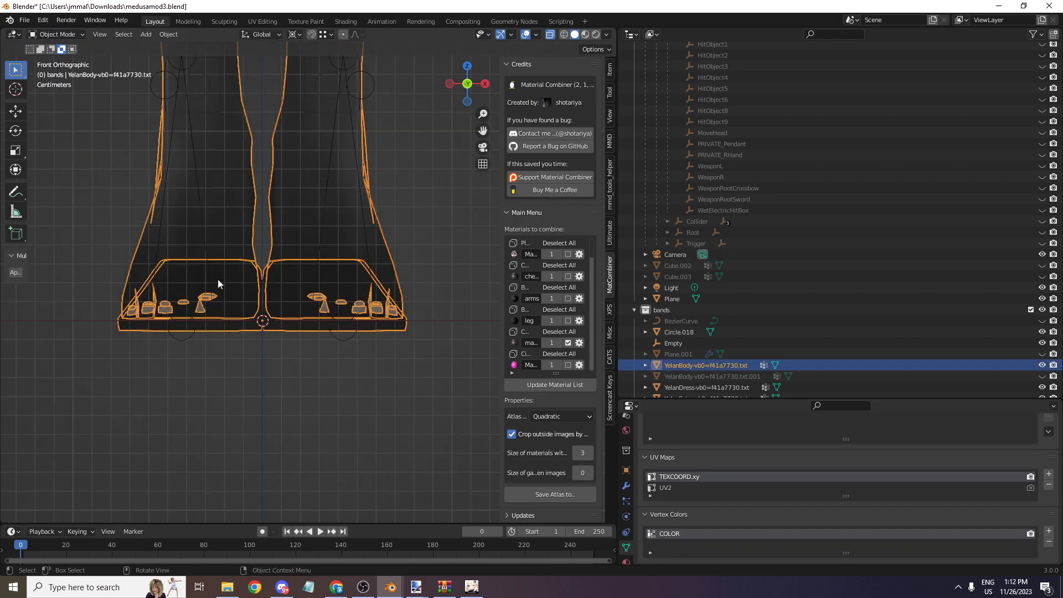
left_click(229, 329)
scroll(260, 320, "up", 4)
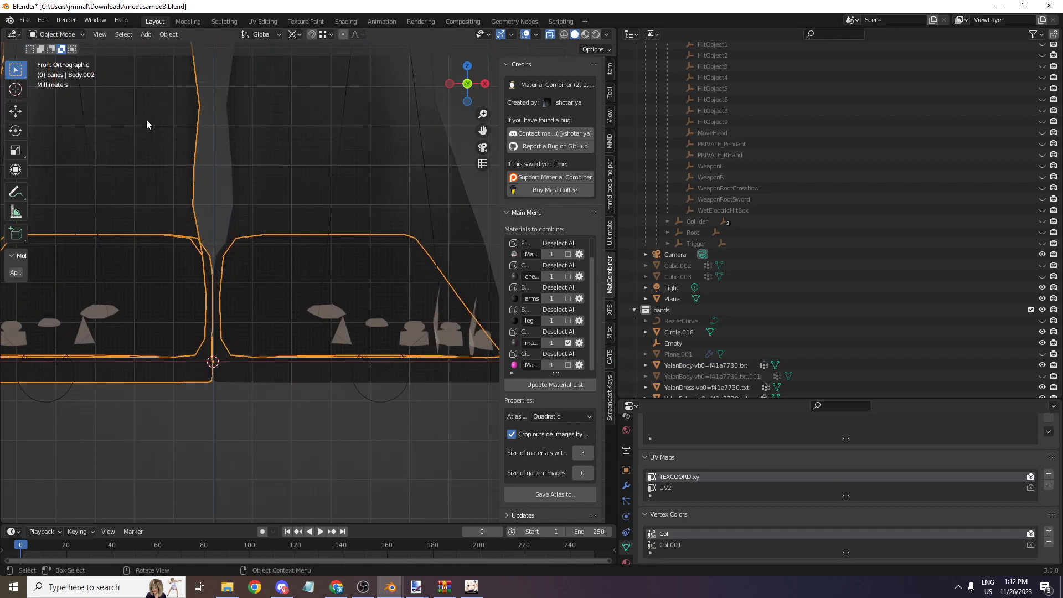
- Restore the left leg and shoe selection in Body.002, separate it into its own object and return to Object Mode
key("Tab")
key("a")
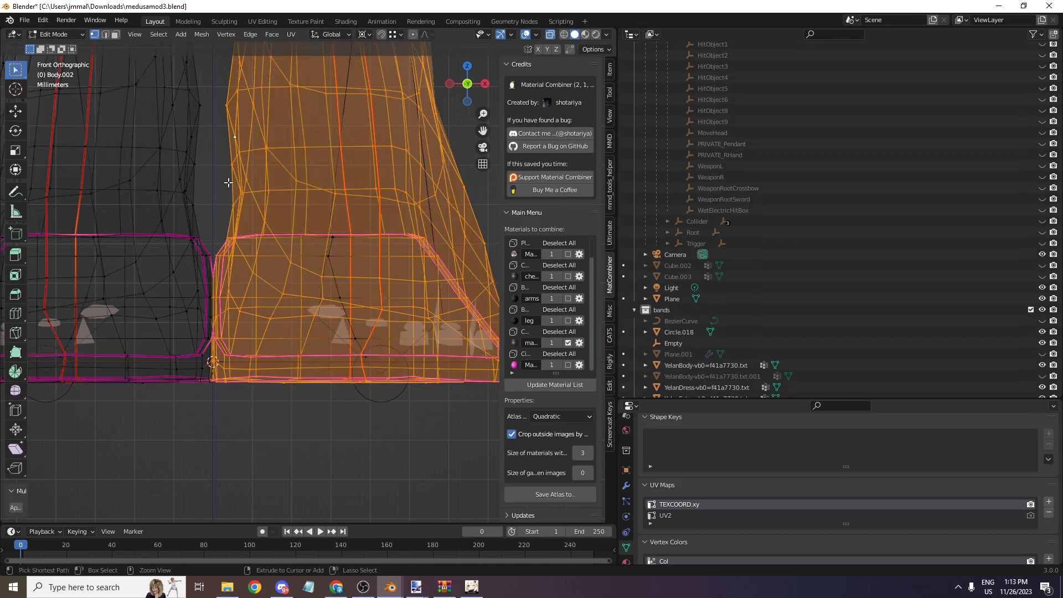
left_click_drag(225, 249, 553, 428, "ctrl")
key("ctrl+z")
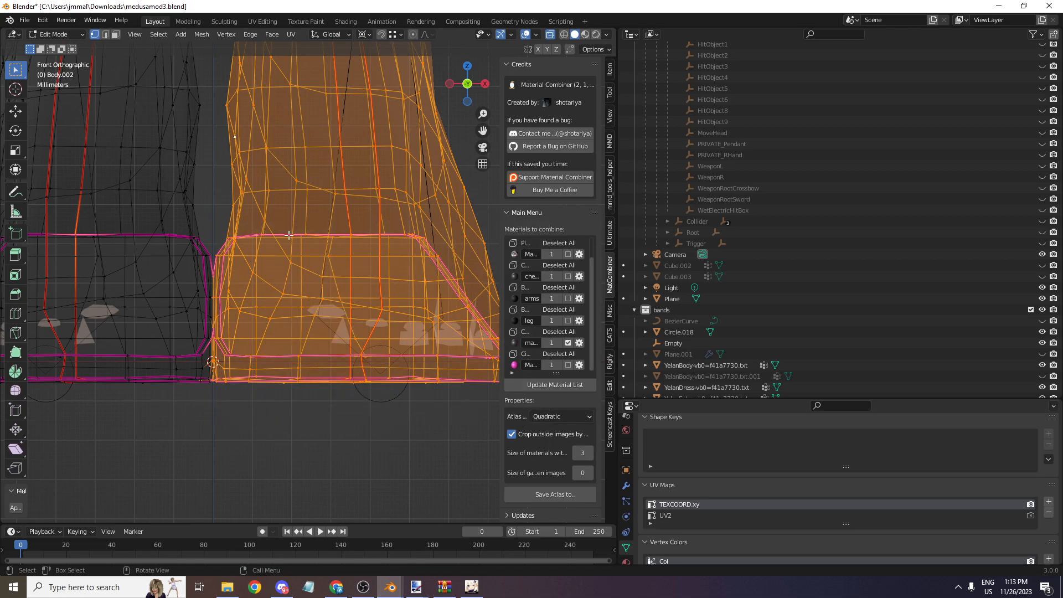
scroll(284, 235, "down", 3)
key("p")
left_click(448, 247)
scroll(389, 231, "up", 3)
scroll(351, 199, "down", 6)
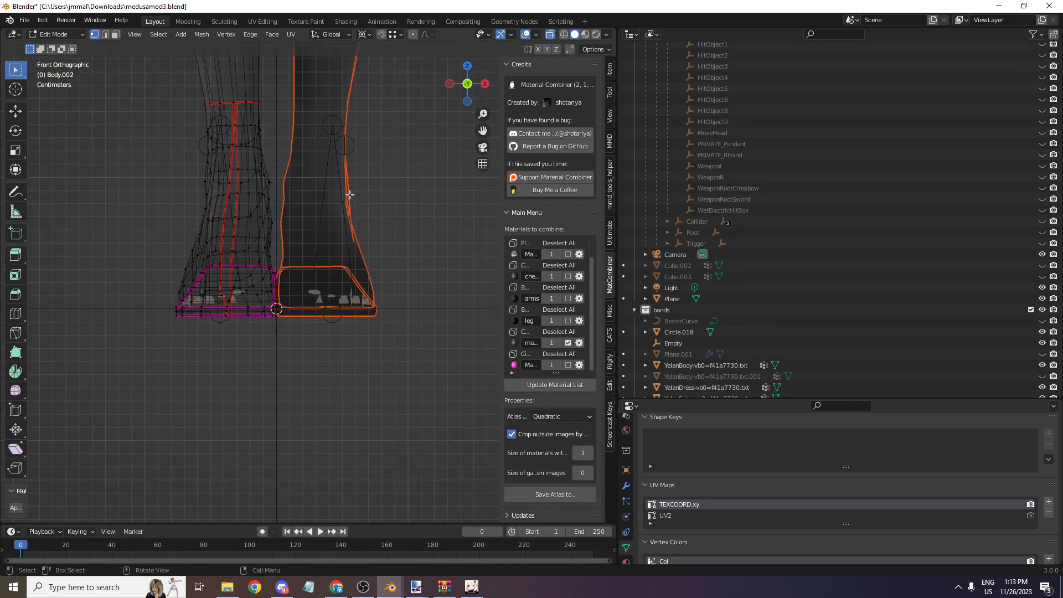
scroll(350, 198, "up", 5)
left_click(55, 34)
left_click(52, 45)
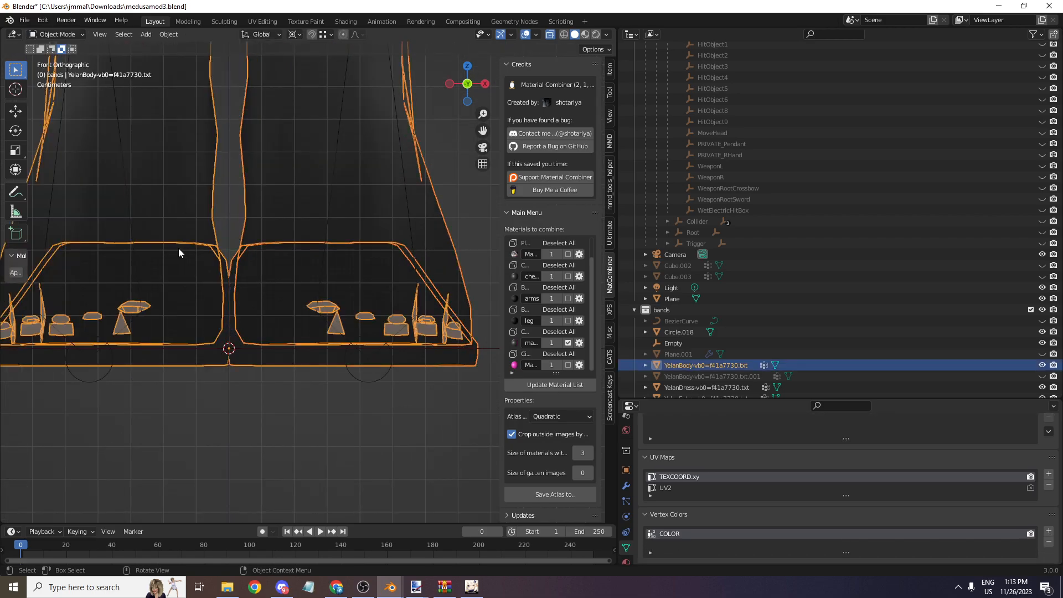
- Edit the right leg object Body.002 and fill the open gap on the inner side of its shoe with a face
left_click(218, 306)
scroll(173, 233, "up", 2)
left_click(55, 33)
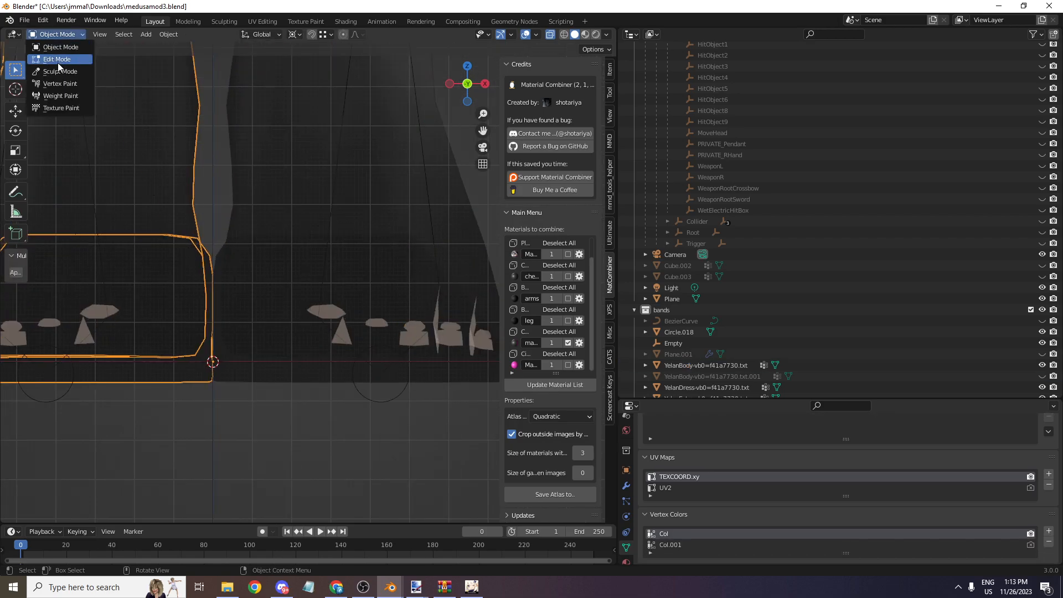
left_click(52, 45)
left_click_drag(468, 83, 498, 103)
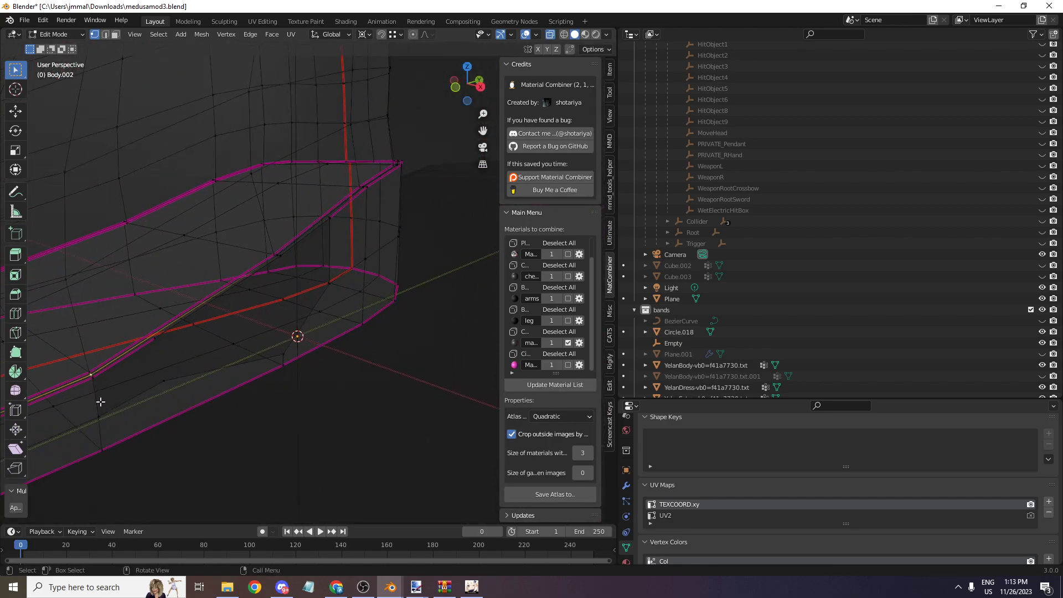
mouse_move(473, 87)
left_mouse_down()
mouse_move(464, 89)
mouse_move(489, 149)
mouse_move(344, 132)
mouse_move(468, 89)
left_mouse_up()
left_click(430, 131)
key("ctrl+z")
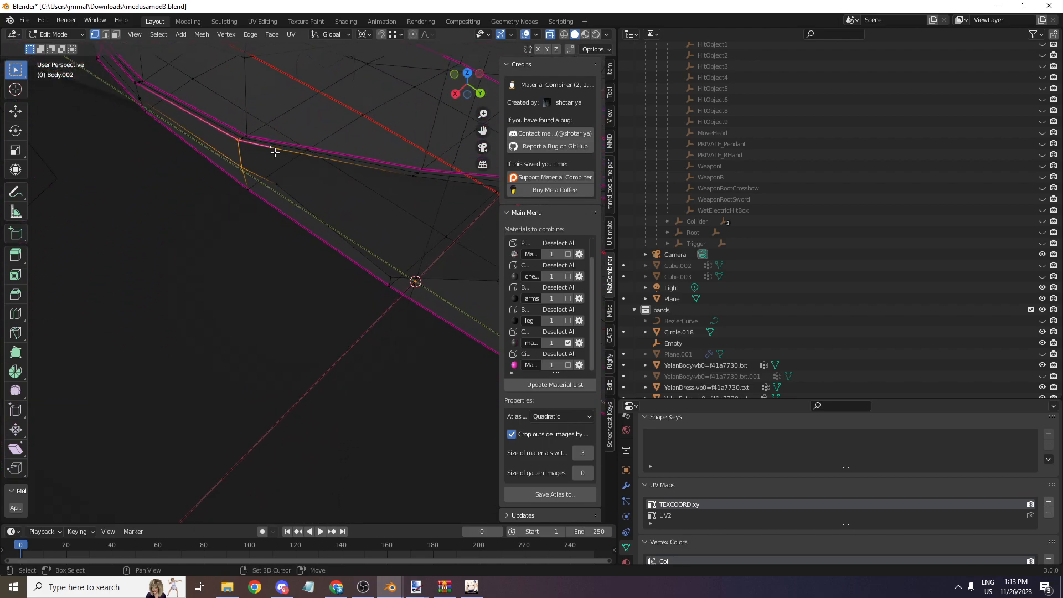
scroll(333, 171, "down", 4)
scroll(370, 223, "up", 2)
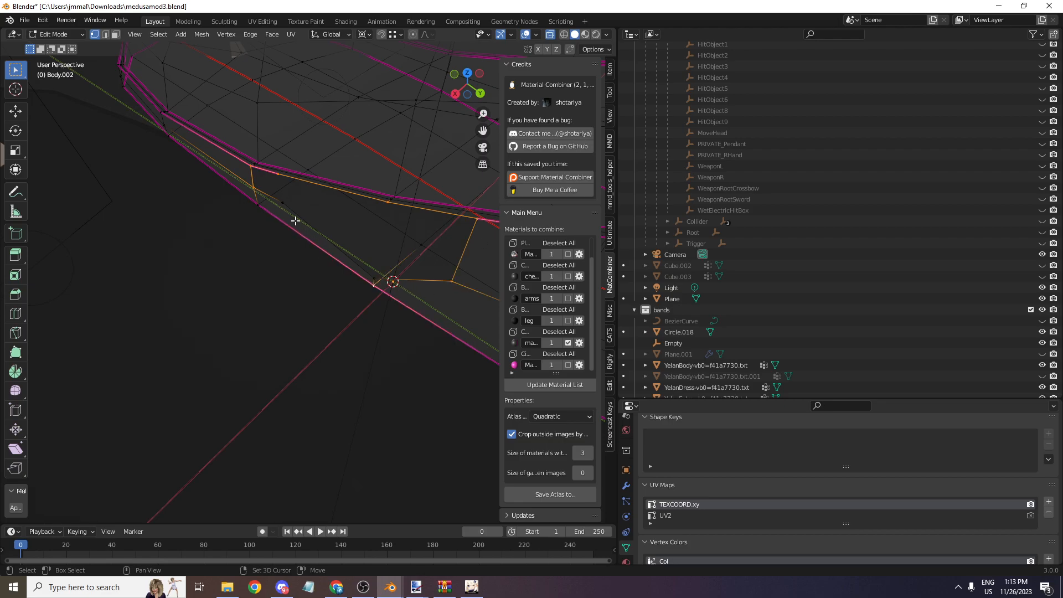
key("ctrl+z")
left_click(377, 275, "shift")
key("f")
- Edit the left leg object Body.004 and fill the matching gap on the inner side of its shoe with a face
scroll(409, 227, "down", 2)
left_click_drag(479, 92, 450, 91)
left_click(66, 34)
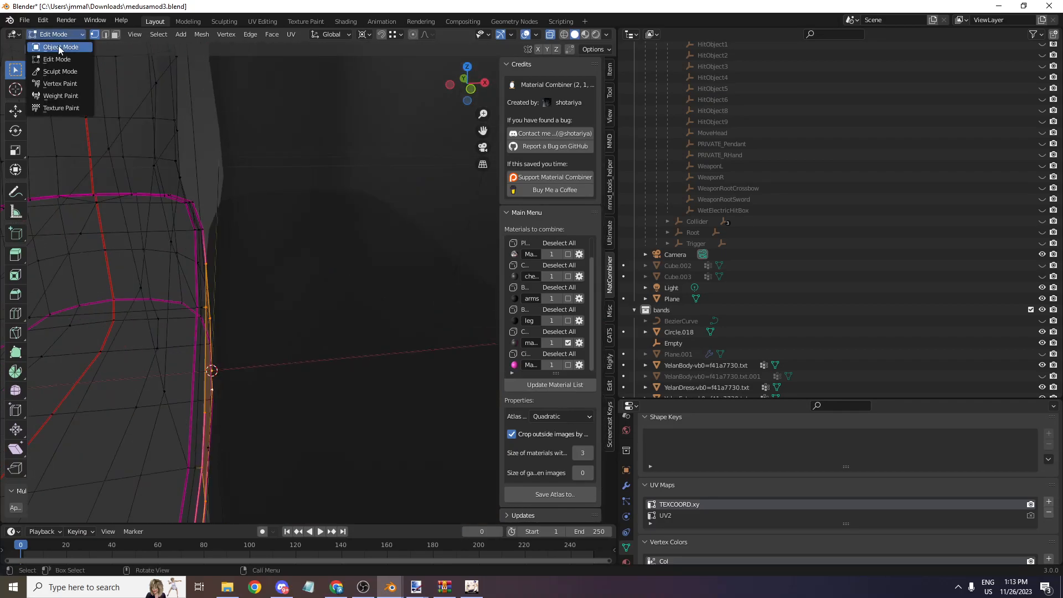
left_click(58, 48)
left_click(55, 34)
left_click(56, 60)
left_click_drag(467, 83, 261, 278)
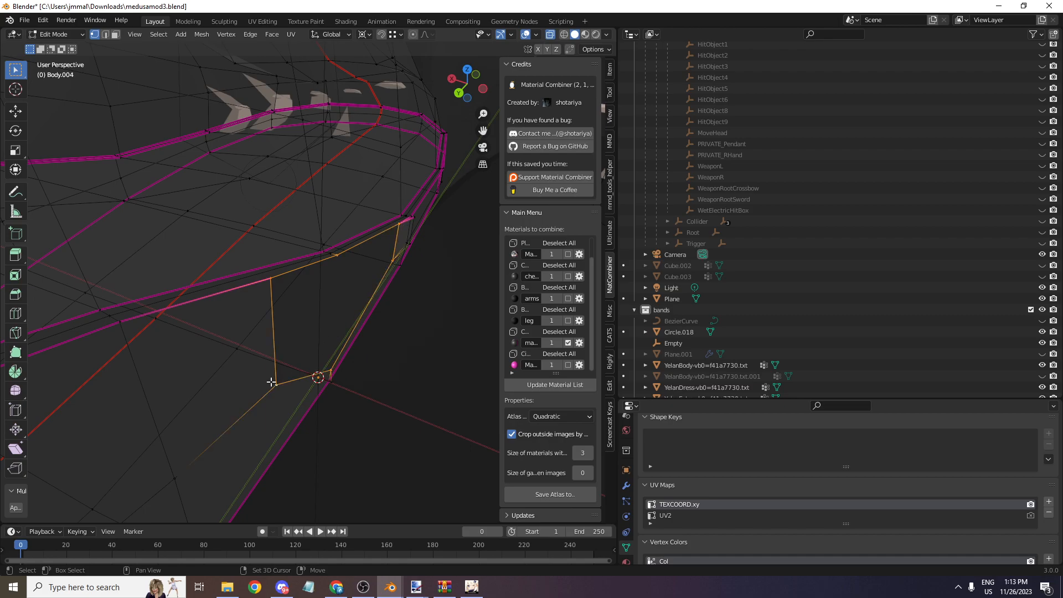
key("f")
- Put Body.004 in Weight Paint mode and enlarge its vertex group list
scroll(380, 301, "down", 4)
left_click_drag(468, 83, 433, 229)
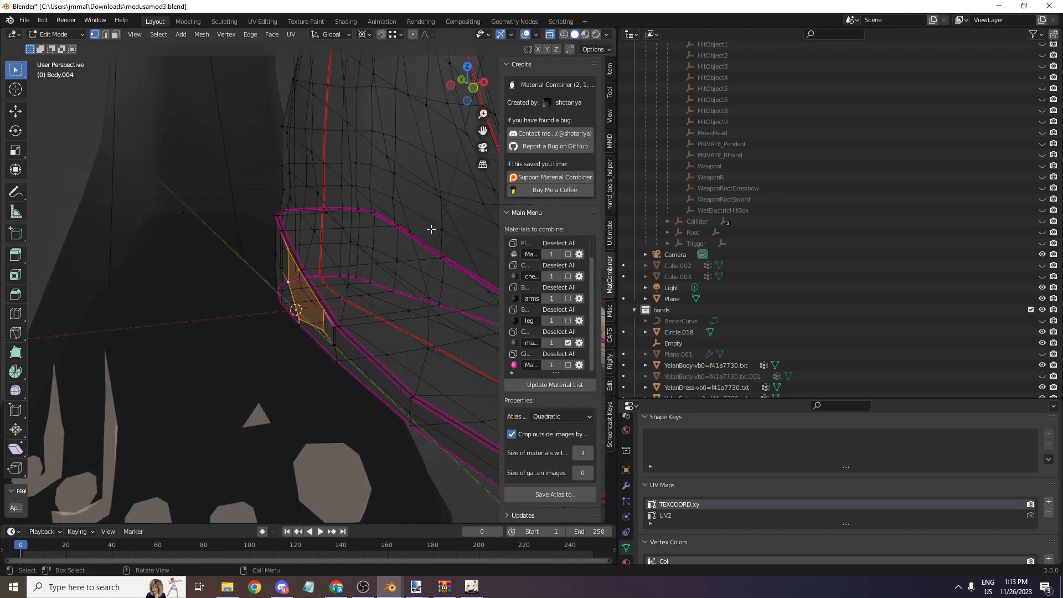
scroll(433, 229, "down", 2)
left_click(370, 263)
key("l")
scroll(367, 254, "up", 1)
left_click(55, 35)
left_click(59, 102)
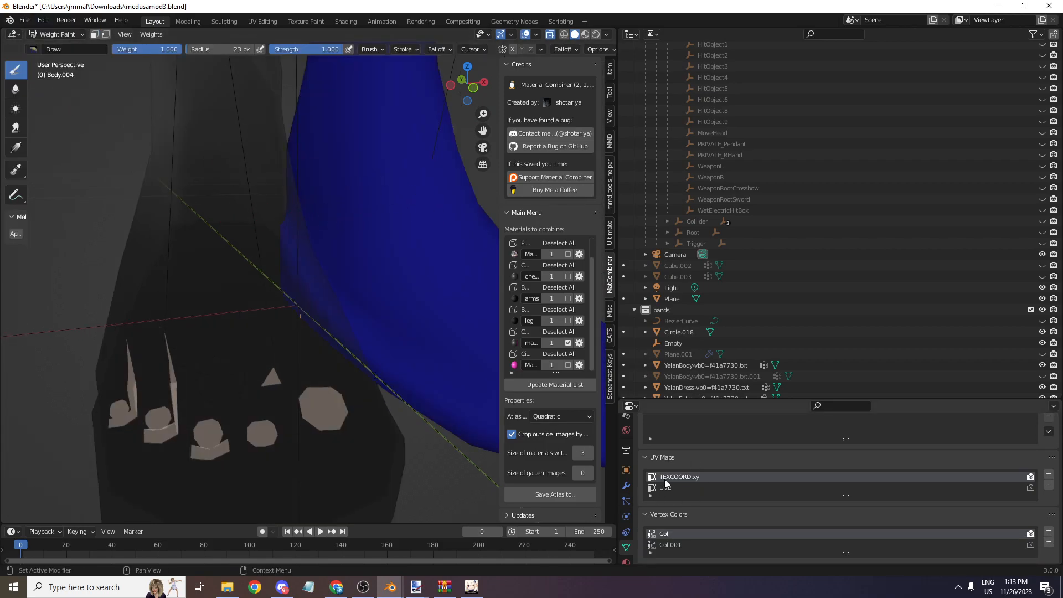
scroll(660, 480, "up", 4)
scroll(689, 450, "up", 3)
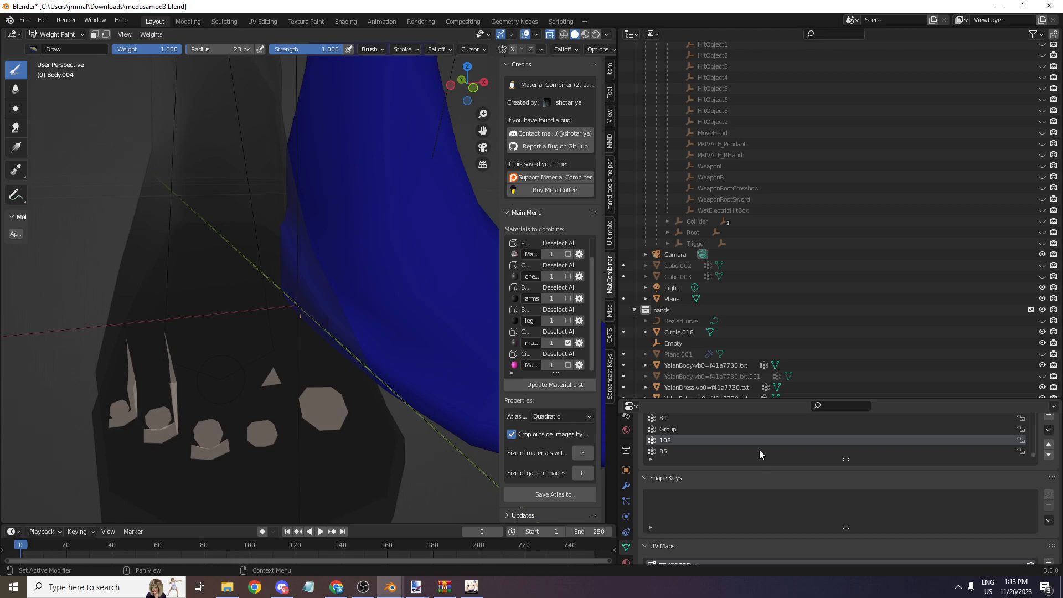
left_click_drag(850, 456, 876, 591)
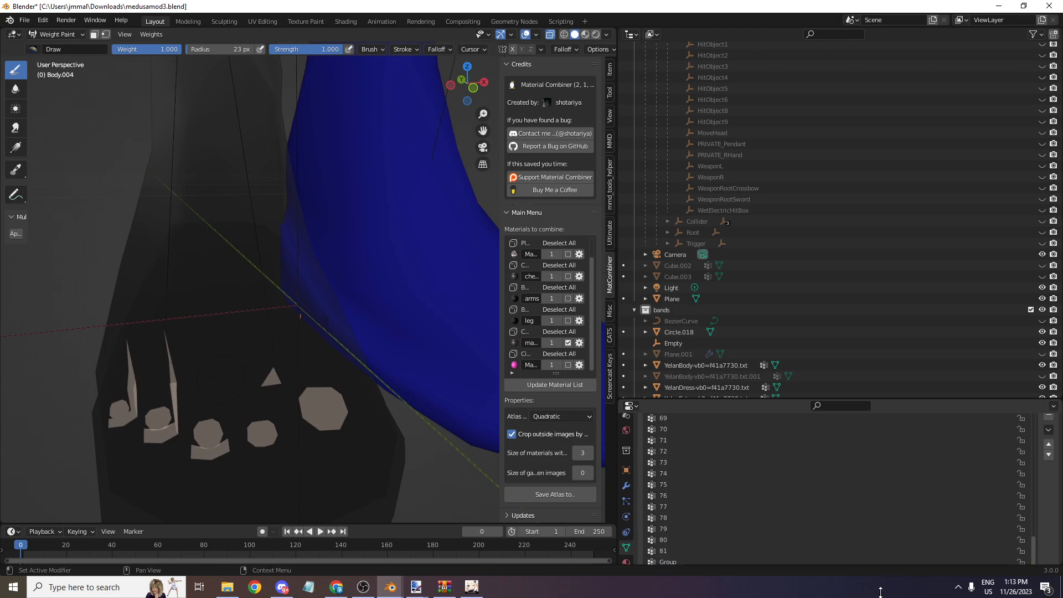
- Sort the vertex groups of Body.004 by name
left_click(1048, 429)
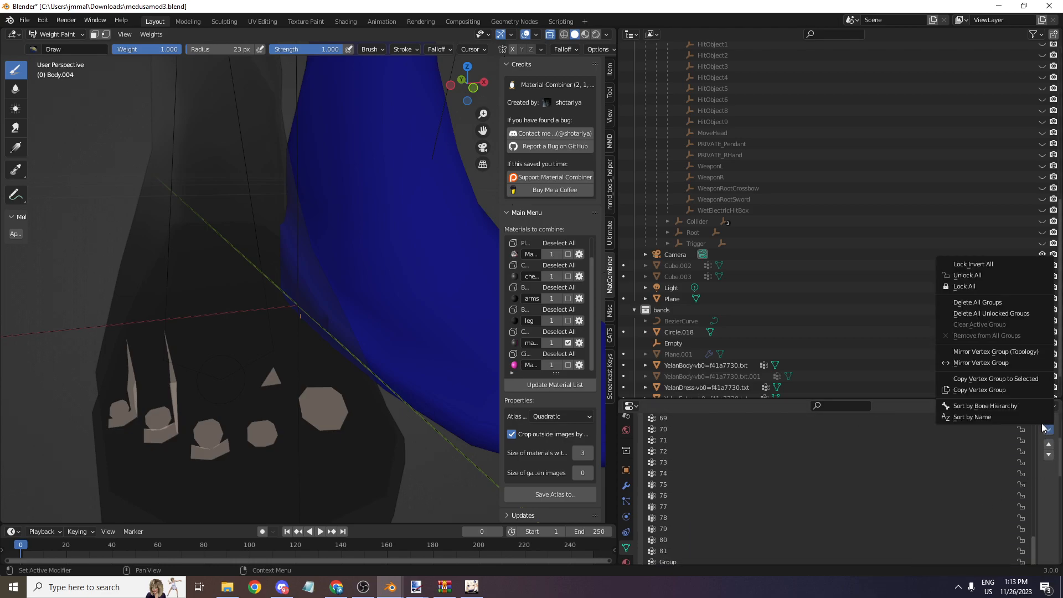
left_click(1041, 420)
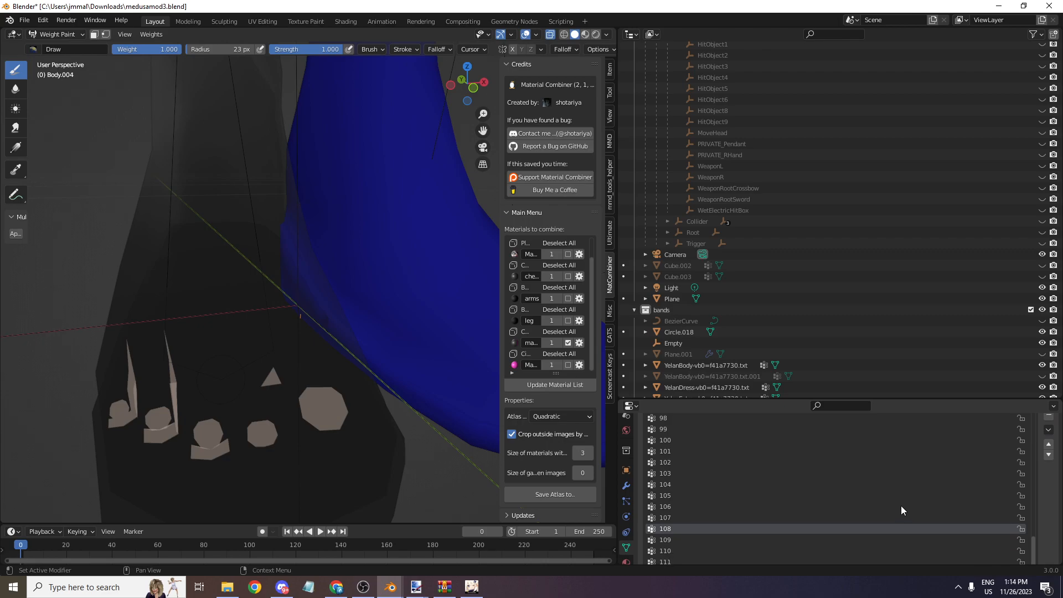
scroll(1046, 486, "down", 5)
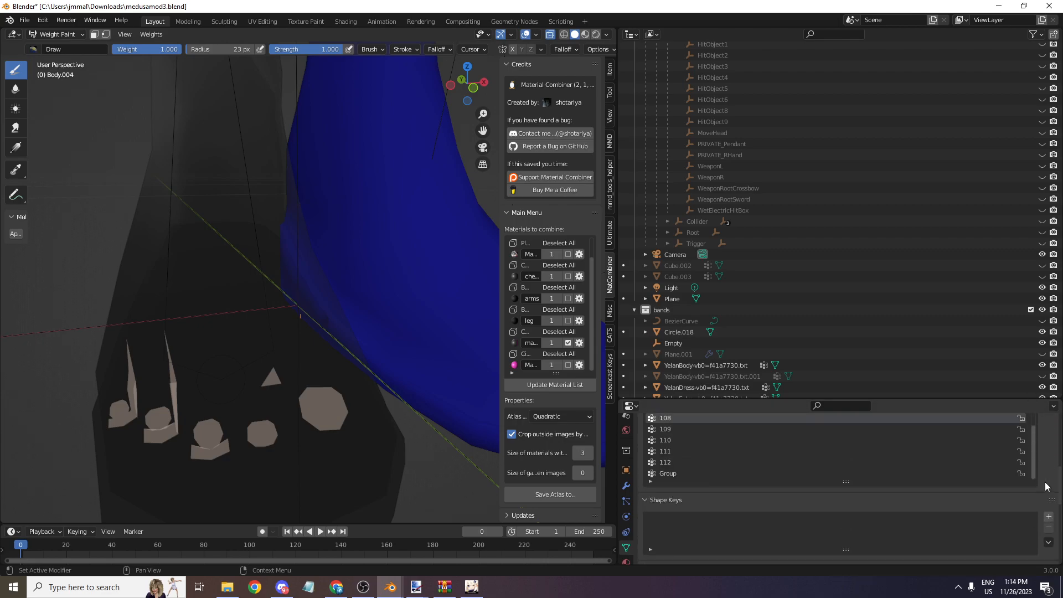
- Step through the sorted vertex groups of Body.004 and examine each one's weights on the left shoe, including Group
scroll(786, 443, "up", 3)
left_click(786, 440)
scroll(782, 440, "up", 20)
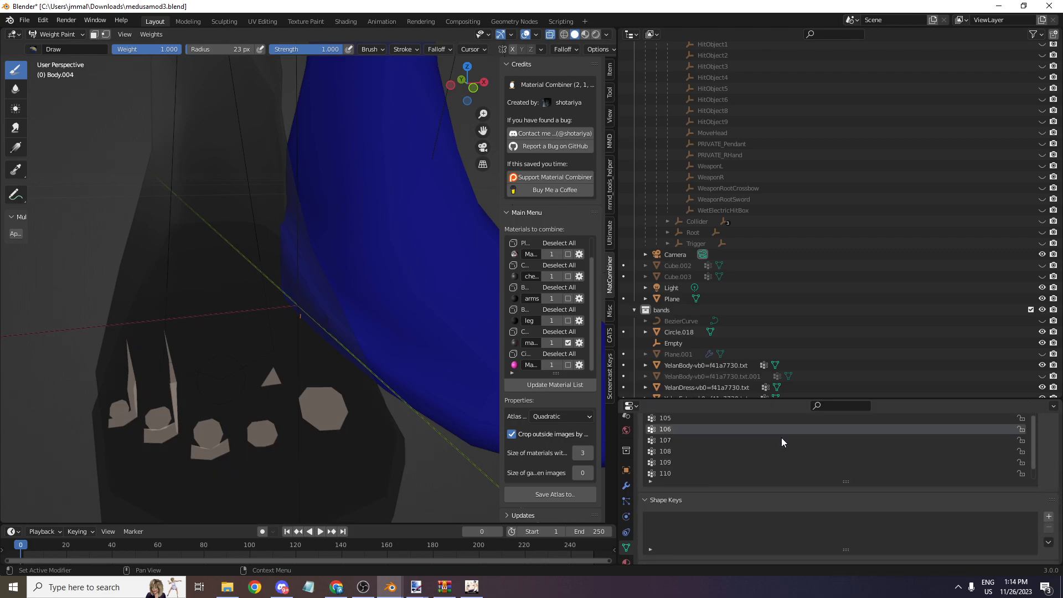
scroll(781, 442, "up", 7)
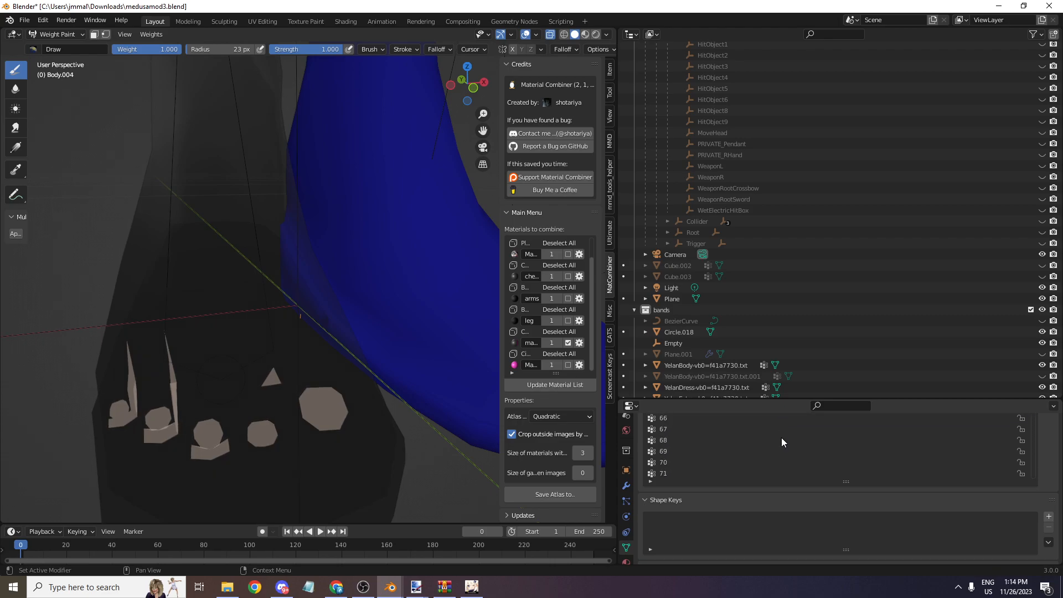
key("Down")
key("Down")
key("Down")
key("Down")
key("Down")
key("Down")
key("Down")
key("Down")
key("Down")
key("Down")
key("Down")
key("Down")
key("Down")
key("Down")
key("Down")
key("Down")
key("Down")
key("Down")
key("Down")
key("Down")
key("Down")
key("Down")
key("Down")
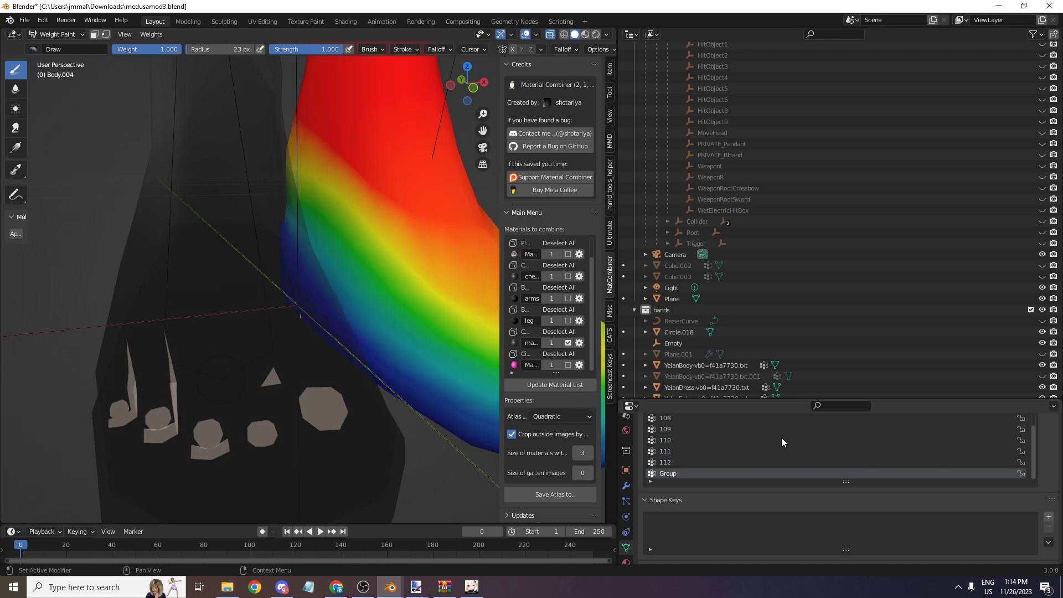
key("Up")
key("Up")
key("Up")
key("Up")
key("Up")
key("Up")
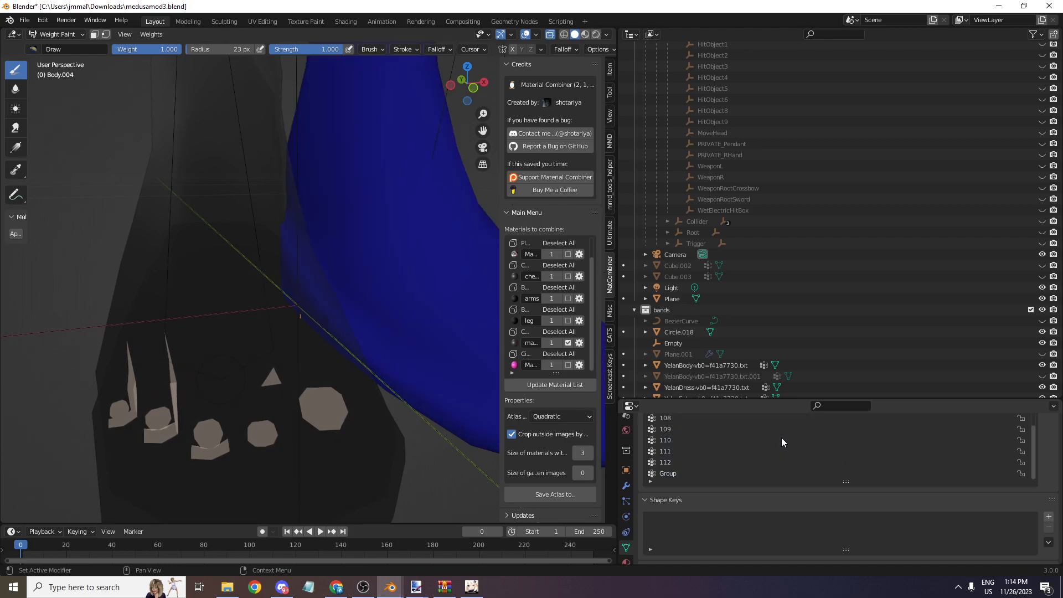
- Enlarge the vertex group list and the Properties editor to show more groups at once
scroll(782, 442, "up", 9)
scroll(782, 438, "up", 7)
scroll(782, 441, "up", 11)
left_click_drag(846, 481, 835, 590)
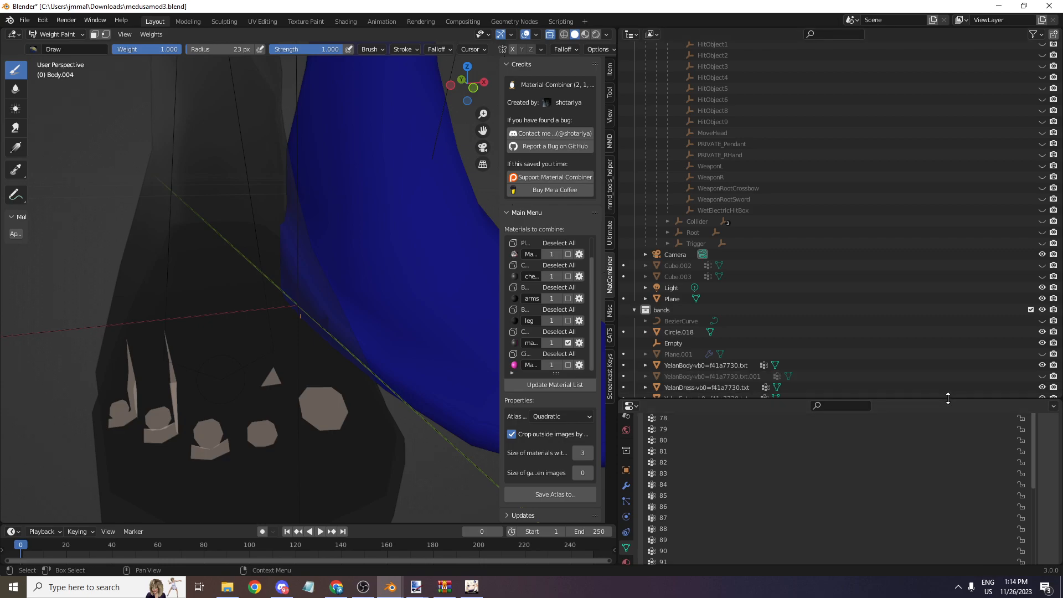
left_click_drag(949, 399, 948, 222)
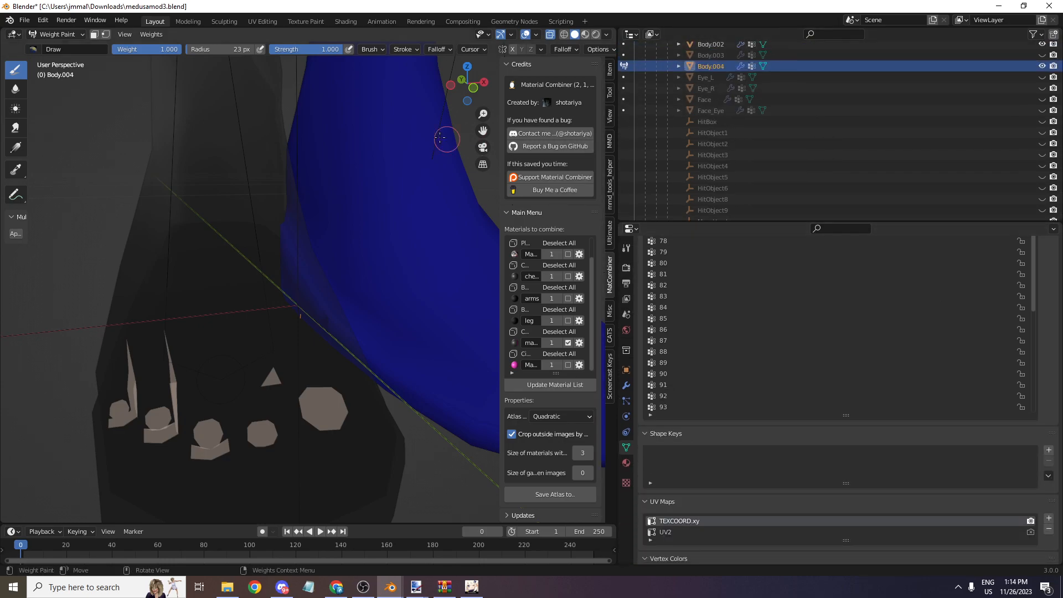
- Return Body.004 to Object Mode
scroll(455, 140, "down", 6)
middle_click_drag(477, 89, 441, 94)
scroll(441, 95, "up", 3)
key("alt+Tab")
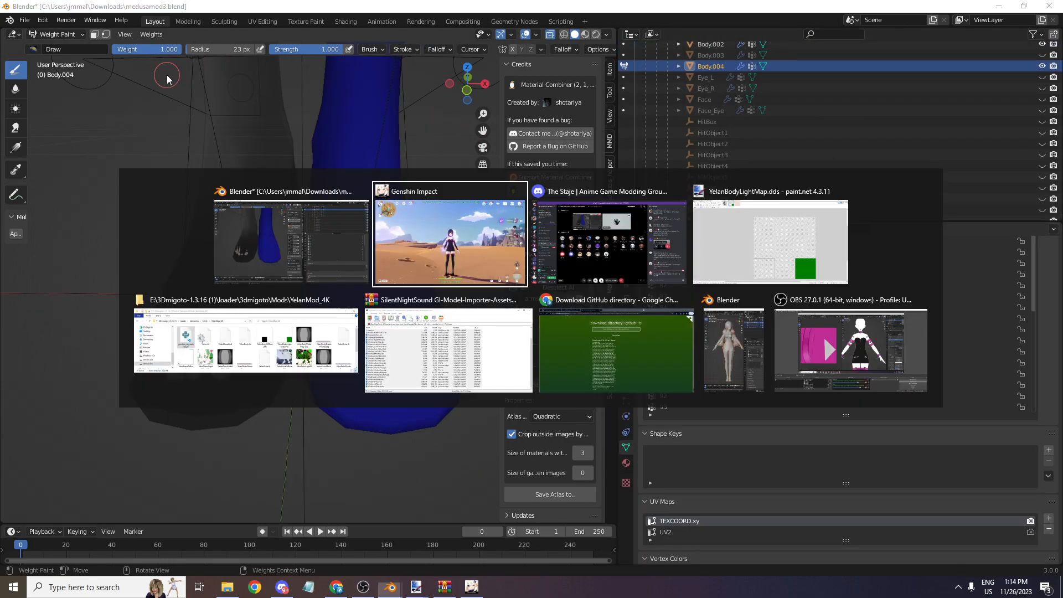
key("alt+Tab")
left_click(57, 34)
left_click(49, 43)
scroll(285, 194, "down", 8)
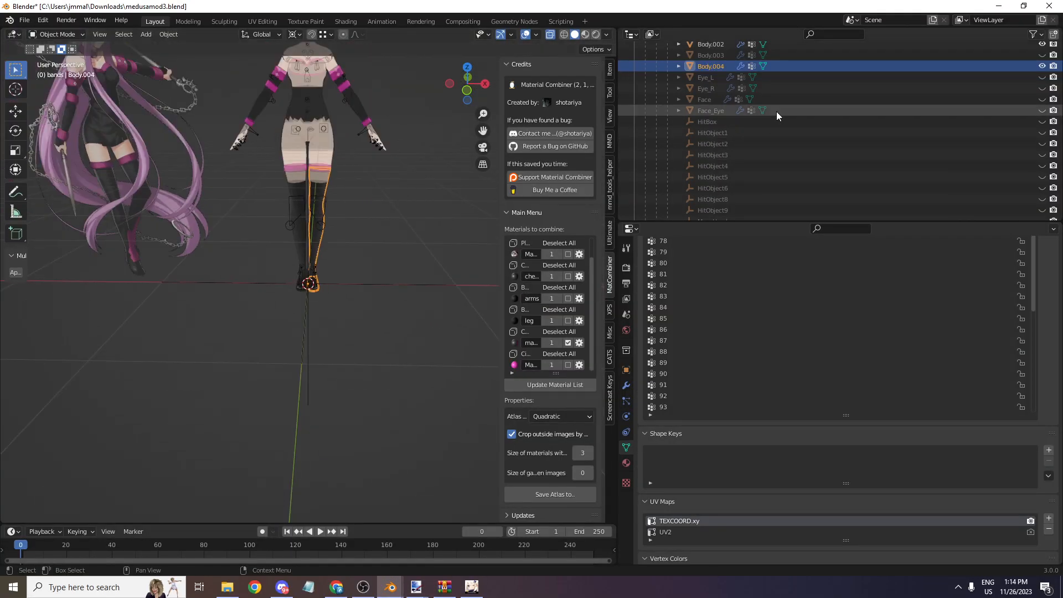
- Select the YelanBody-vb0=f41a7730.txt mesh and hide Body.002 and Body.004
scroll(769, 127, "up", 5)
left_click(670, 155)
scroll(401, 187, "up", 3)
scroll(401, 187, "up", 2)
scroll(823, 127, "down", 10)
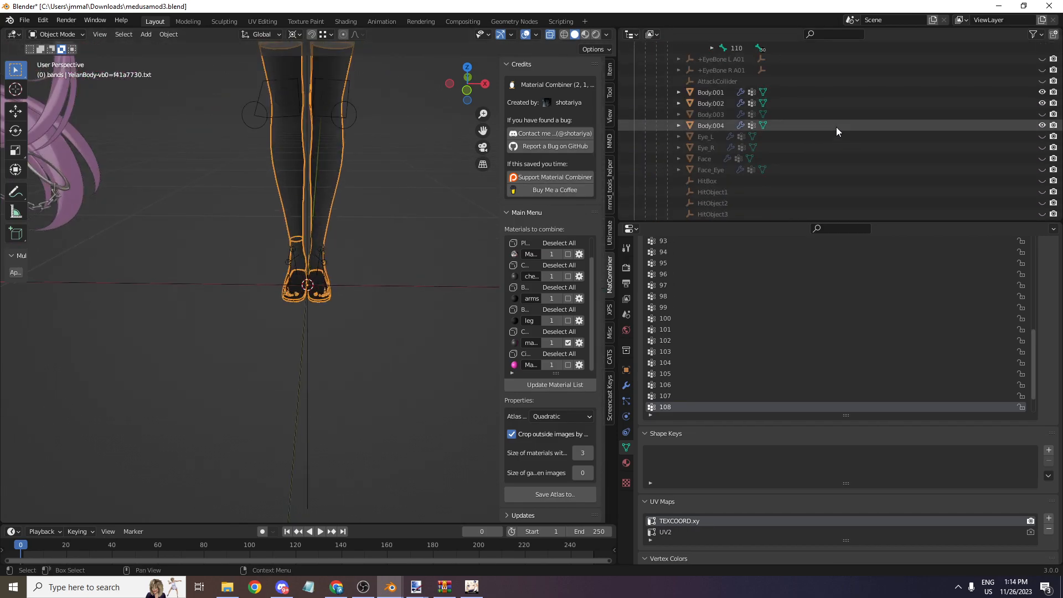
scroll(836, 125, "up", 2)
left_click(1042, 125)
left_click(1041, 103)
- Put the YelanBody mesh in Edit Mode and select the linked geometry of the shoes
scroll(391, 233, "up", 8)
scroll(391, 232, "up", 5)
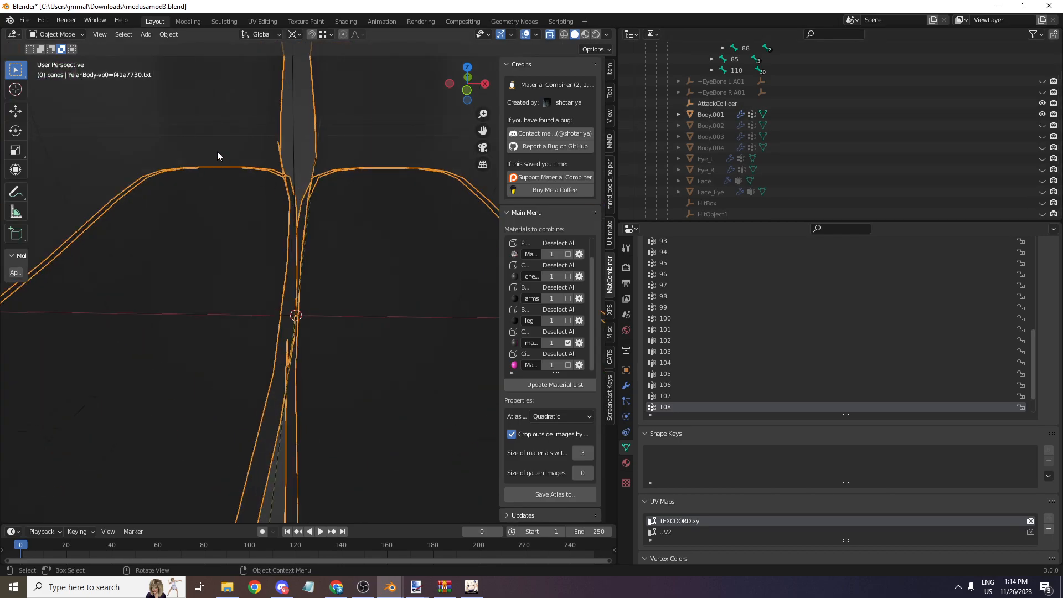
left_click(53, 34)
left_click(53, 60)
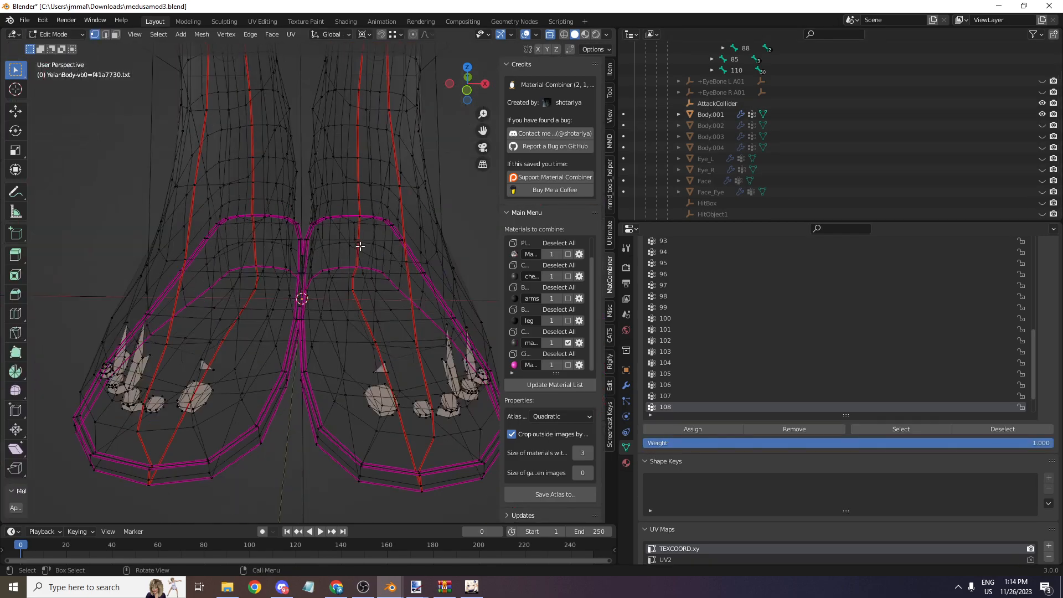
key("l")
- Deselect the right shoe in the front view, keeping only the left shoe's geometry selected
scroll(360, 246, "up", 6)
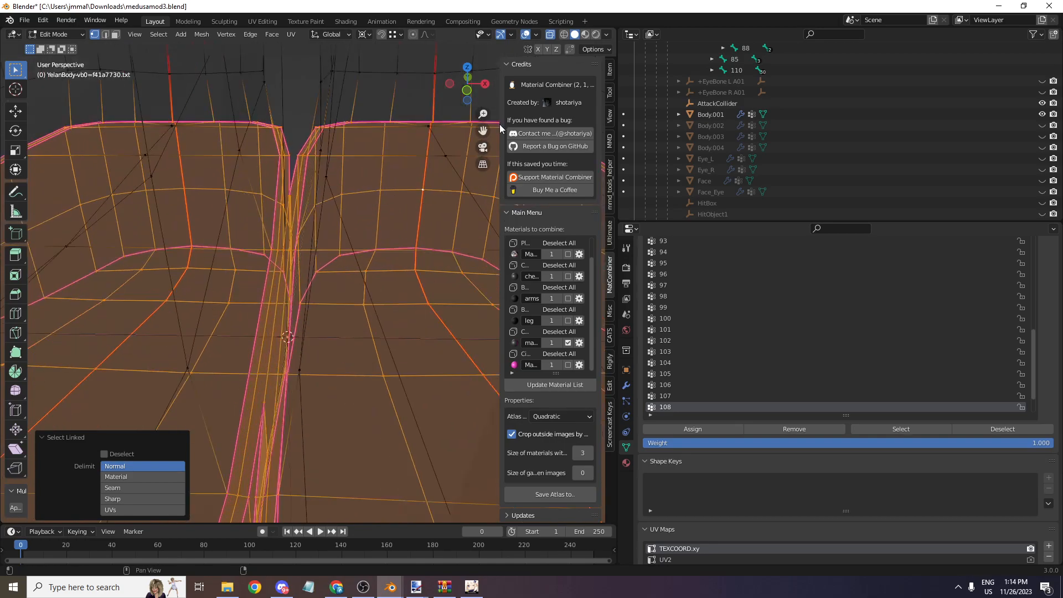
left_click_drag(472, 94, 473, 72)
scroll(473, 94, "down", 6)
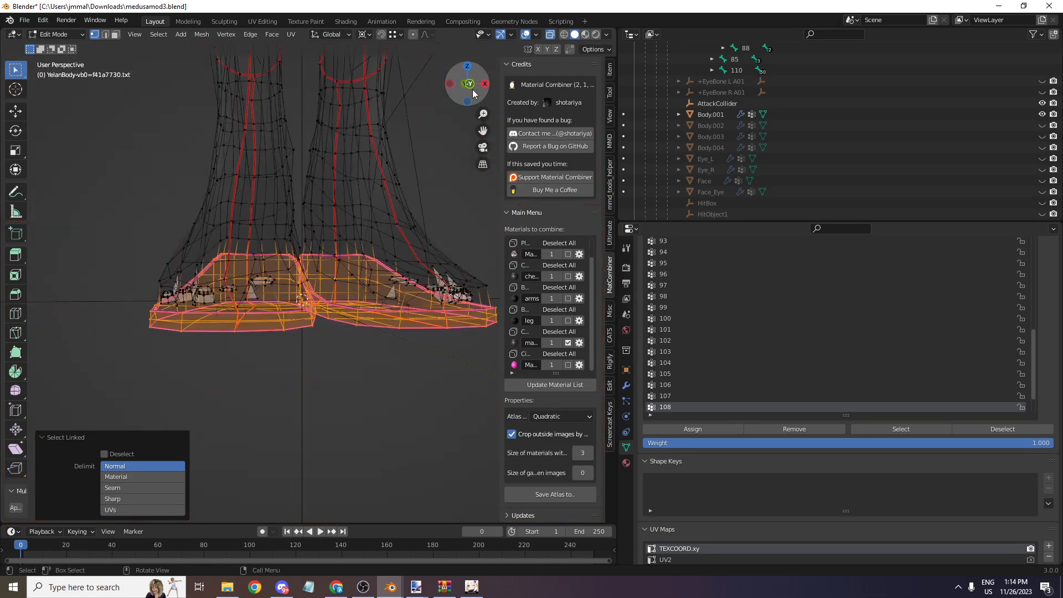
left_click(470, 87)
scroll(299, 277, "up", 2)
left_click_drag(86, 159, 298, 403)
scroll(303, 360, "up", 6)
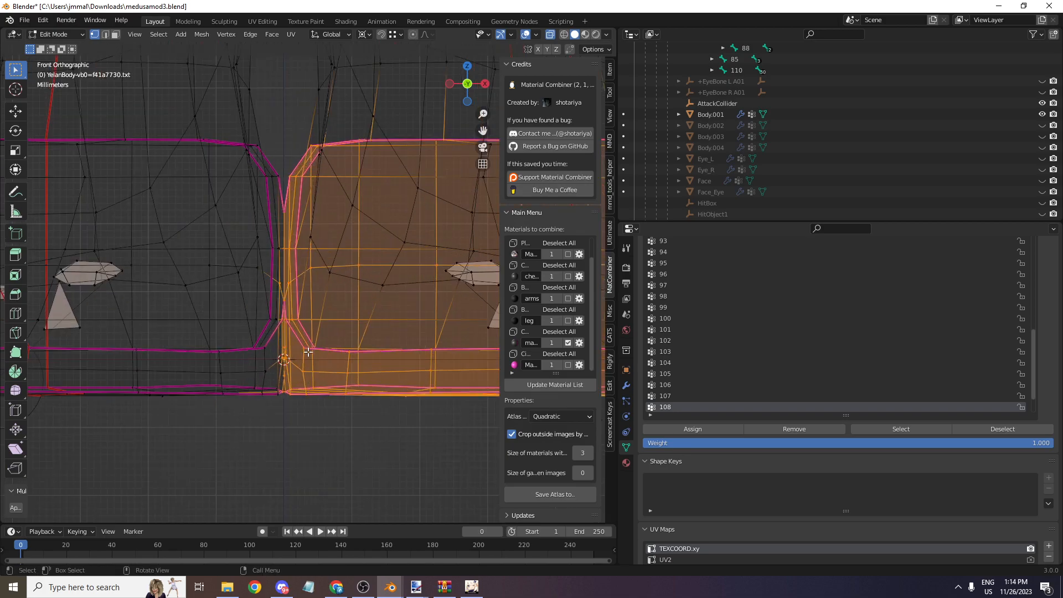
scroll(207, 119, "down", 3)
left_click_drag(205, 102, 275, 439)
scroll(357, 220, "down", 5)
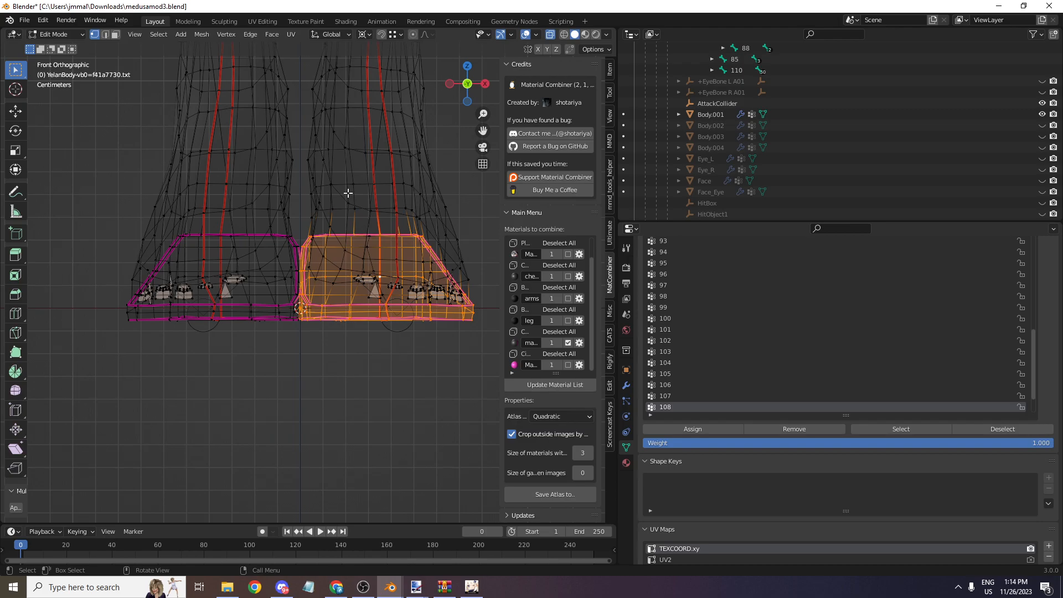
- Add the linked left leg and sole geometry to the selection, separate it into its own object and turn off X-ray
key("l")
left_click_drag(303, 316, 451, 332)
scroll(431, 288, "up", 3)
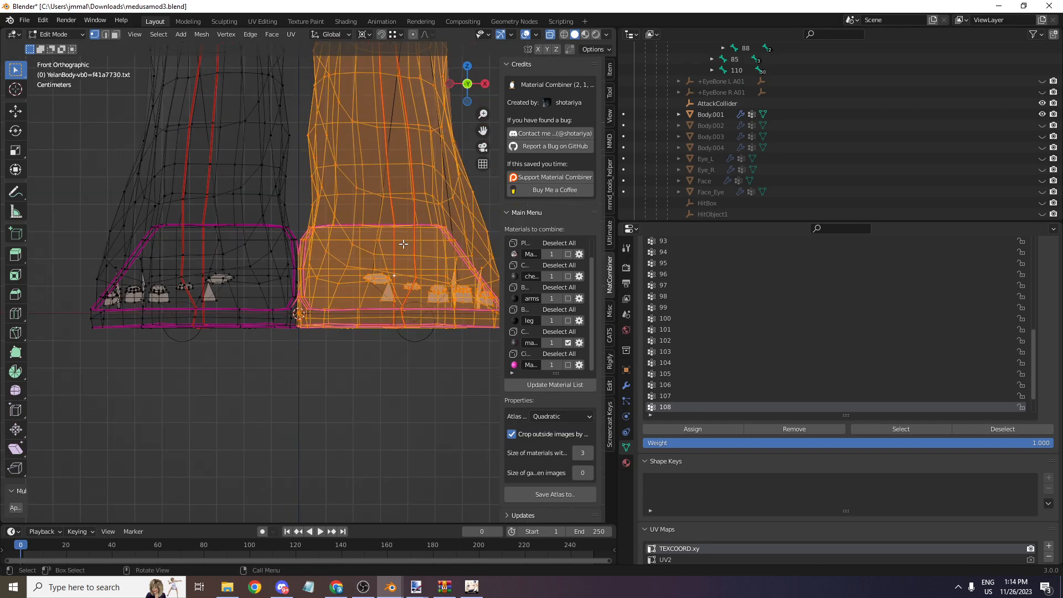
scroll(403, 243, "up", 6)
mouse_move(467, 85)
left_mouse_down()
mouse_move(459, 117)
mouse_move(474, 88)
left_mouse_up()
left_click(550, 36)
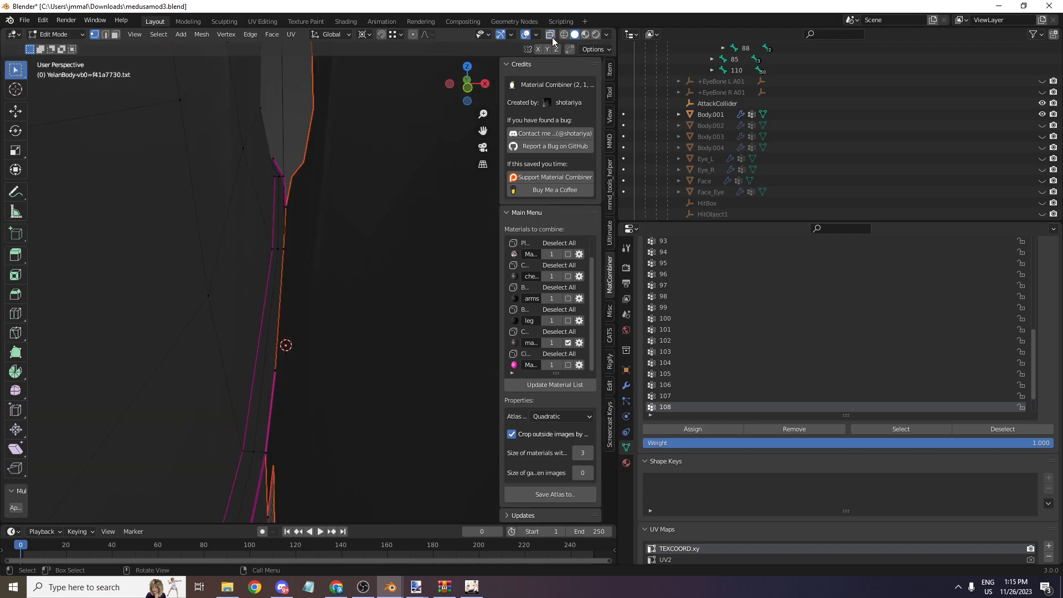
- Fill the open gap on the inner side of the YelanBody mesh's right shoe with a face and return to Object Mode
left_click_drag(446, 93, 477, 98)
scroll(463, 135, "up", 3)
left_click(417, 200, "ctrl")
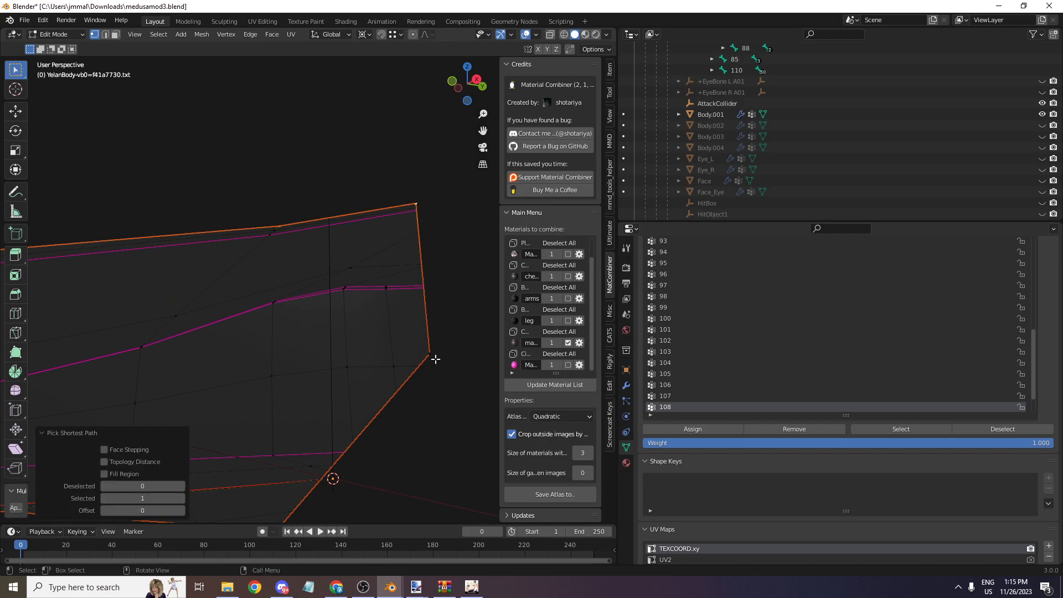
left_click(430, 355, "shift")
scroll(435, 343, "down", 1)
left_click_drag(469, 84, 530, 103)
scroll(320, 413, "up", 1)
left_click(300, 444, "shift")
scroll(313, 420, "up", 1)
scroll(266, 310, "up", 1)
left_click(126, 413, "shift")
key("f")
scroll(387, 171, "down", 3)
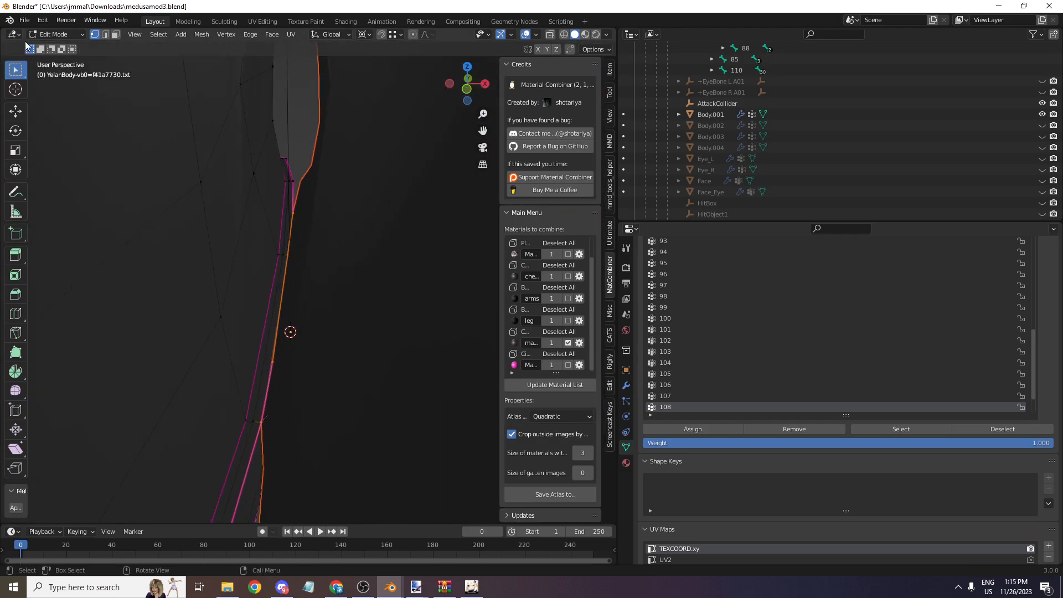
left_click(43, 35)
left_click(60, 47)
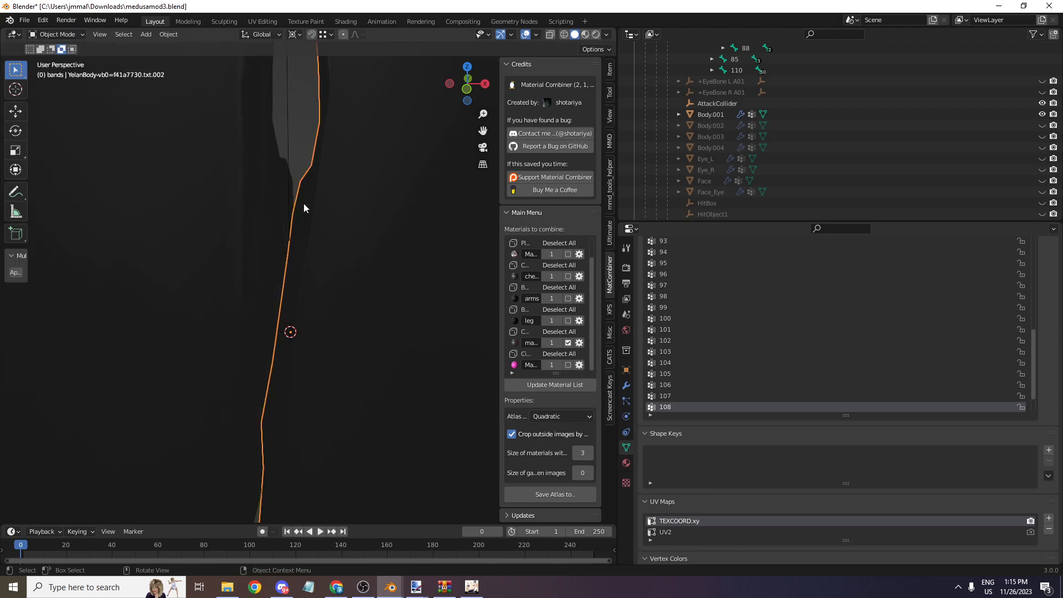
- Edit the separated left leg YelanBody-vb0=f41a7730.txt.002 and fill the gap on the inner side of its shoe with a face
left_click(69, 39)
left_click(78, 63)
mouse_move(464, 88)
left_mouse_down()
mouse_move(575, 97)
mouse_move(398, 77)
mouse_move(468, 85)
left_mouse_up()
scroll(477, 113, "up", 1)
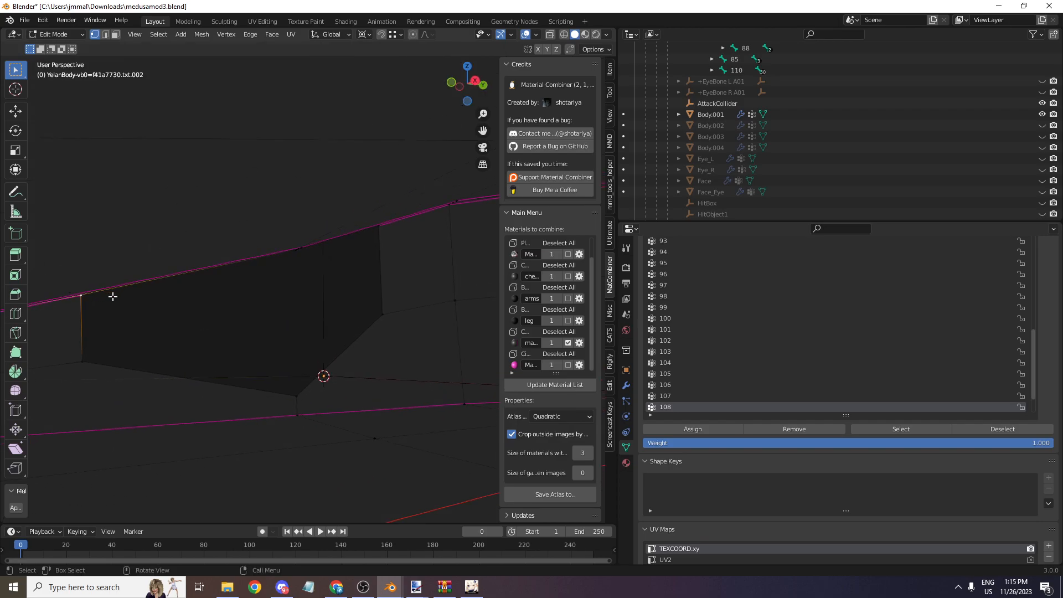
left_click(389, 229, "ctrl")
left_click(387, 309, "shift")
left_click(69, 369, "shift")
key("f")
- In UV Editing, disable UV sync selection and move the new face's UVs from the texture's corner onto the atlas's black area
scroll(252, 314, "down", 11)
left_click_drag(448, 87, 414, 84)
scroll(470, 102, "up", 8)
scroll(472, 101, "up", 8)
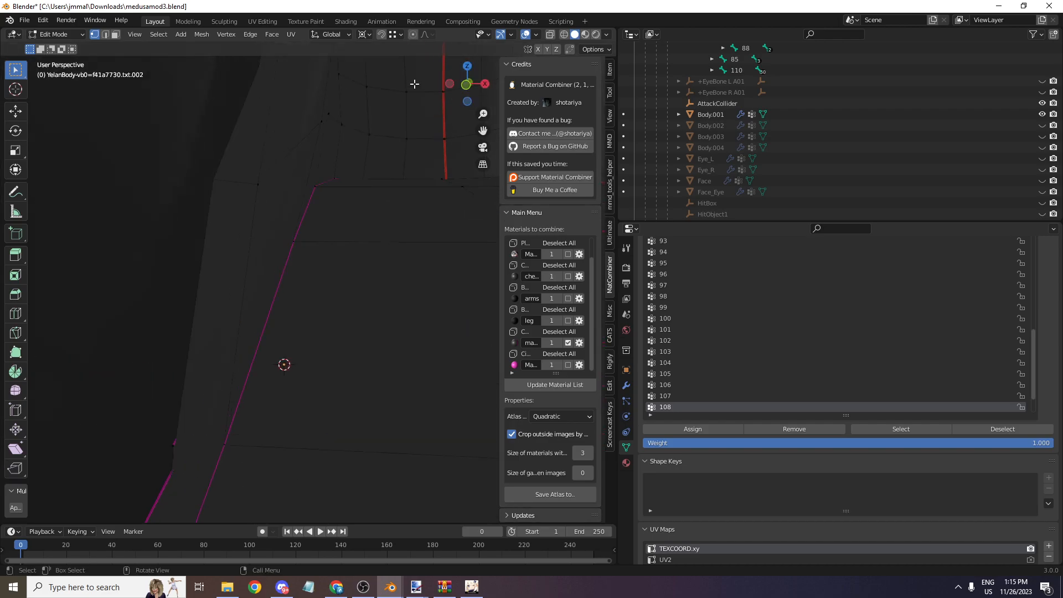
left_click(259, 21)
scroll(371, 276, "up", 4)
left_click_drag(251, 496, 252, 496)
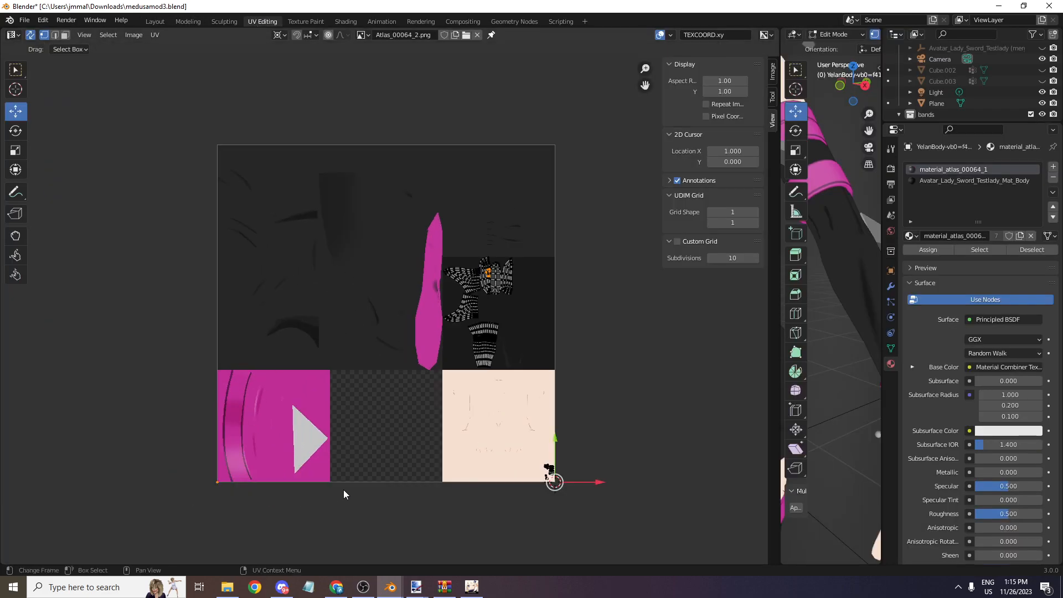
left_click(31, 34)
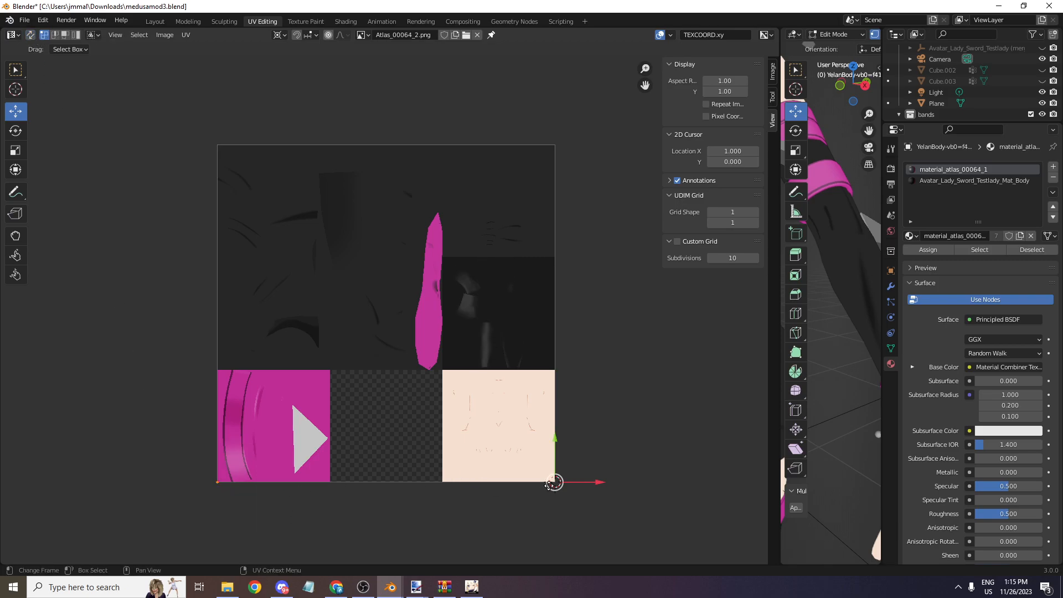
left_click_drag(573, 480, 719, 310)
left_click_drag(559, 490, 661, 345)
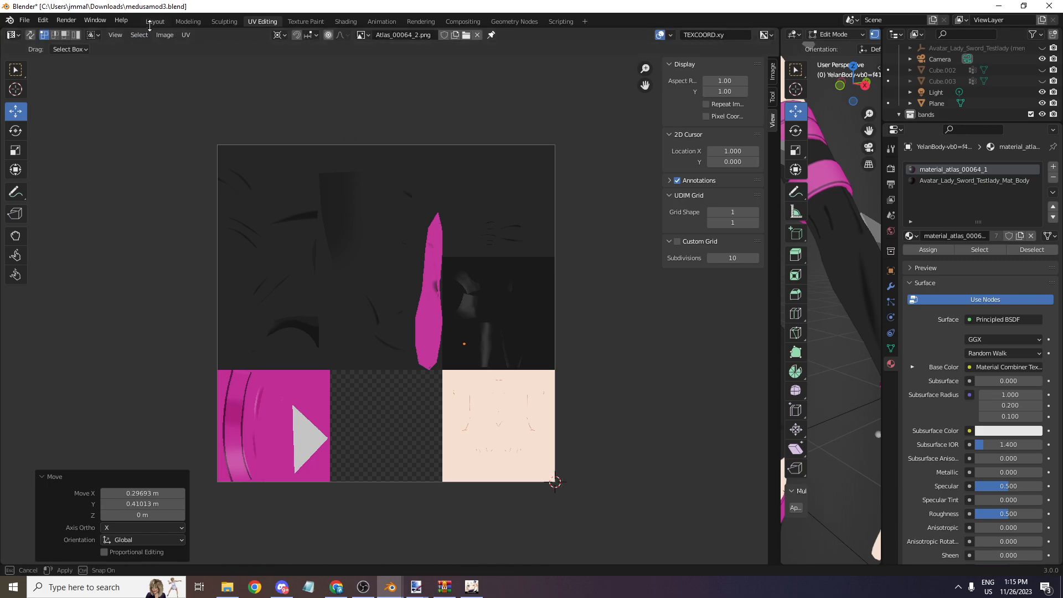
- Return to the Layout workspace and put the separated left leg object in Weight Paint mode
left_click(155, 21)
scroll(390, 142, "down", 9)
scroll(389, 137, "up", 3)
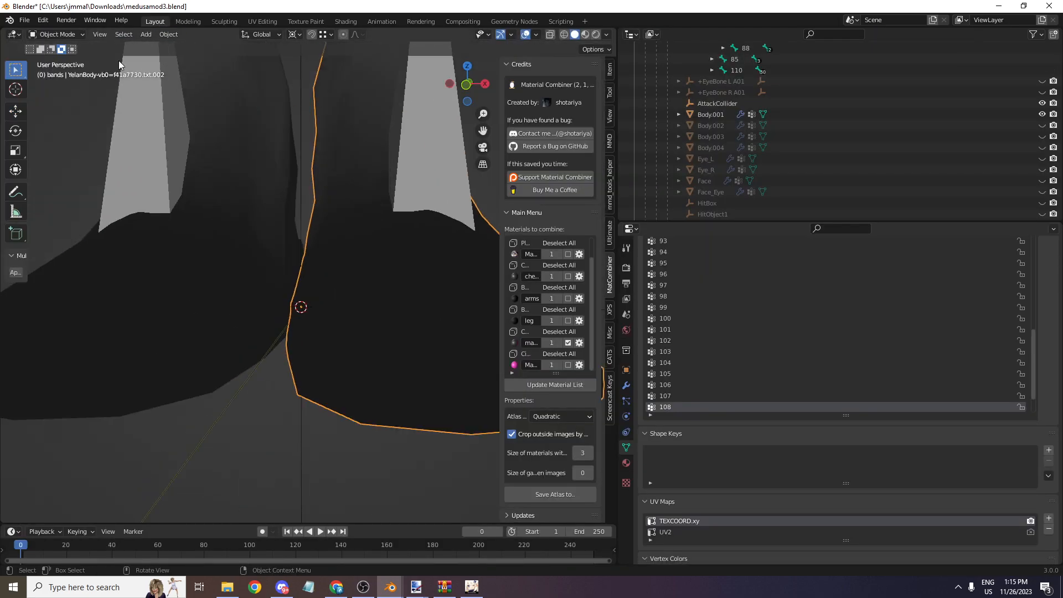
left_click(69, 97)
scroll(478, 86, "down", 2)
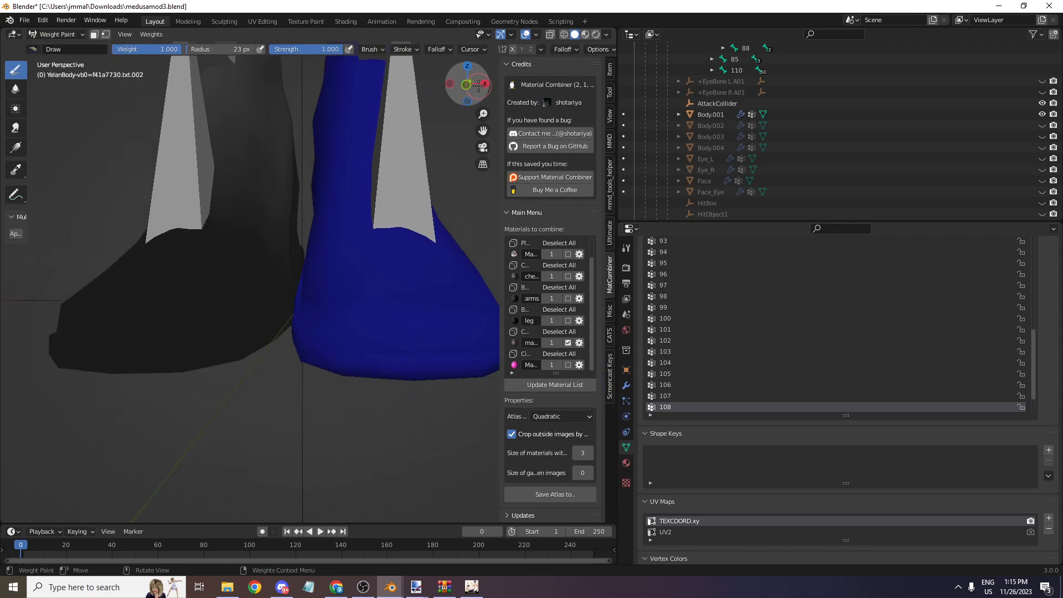
left_click_drag(463, 70, 470, 80)
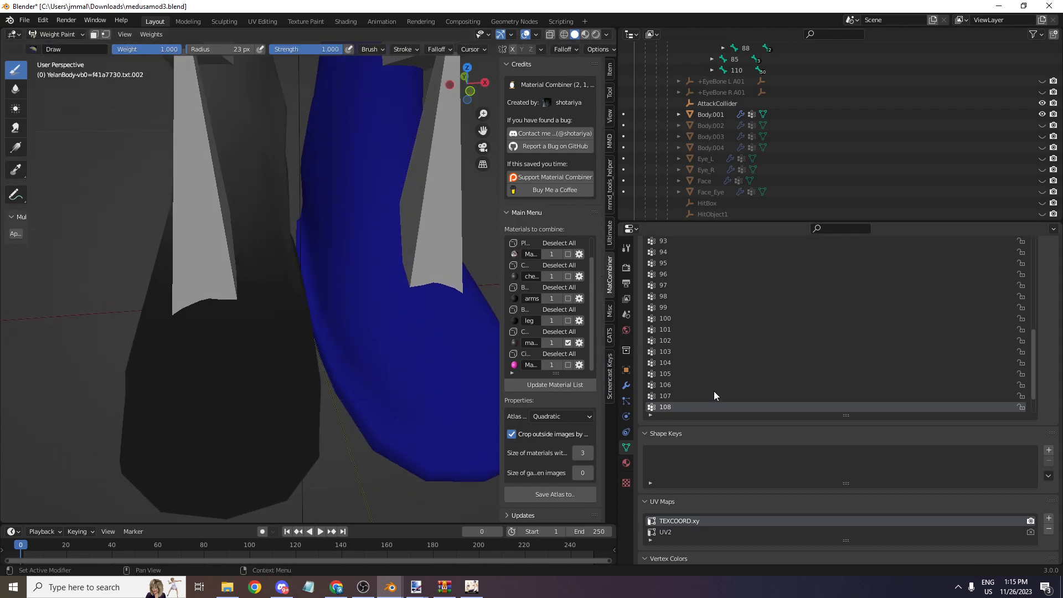
- Examine the left shoe's weights, picking vertex group 104 and browsing the neighbouring groups
scroll(728, 387, "up", 5, "ctrl")
scroll(728, 393, "down", 2, "ctrl")
left_click_drag(467, 83, 429, 94)
left_click(669, 363)
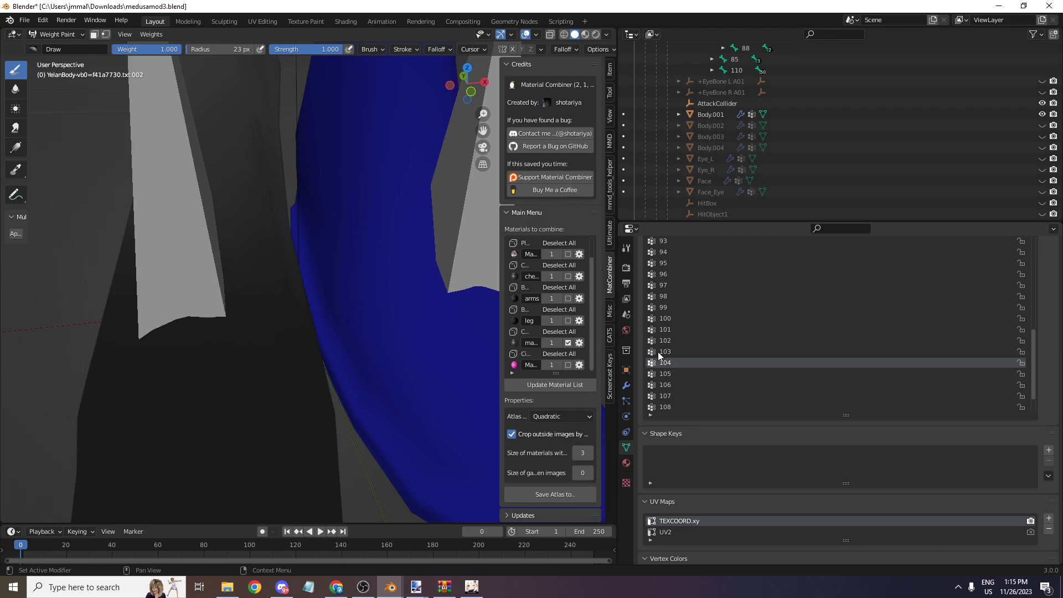
scroll(658, 351, "up", 11, "ctrl")
scroll(657, 351, "up", 3, "ctrl")
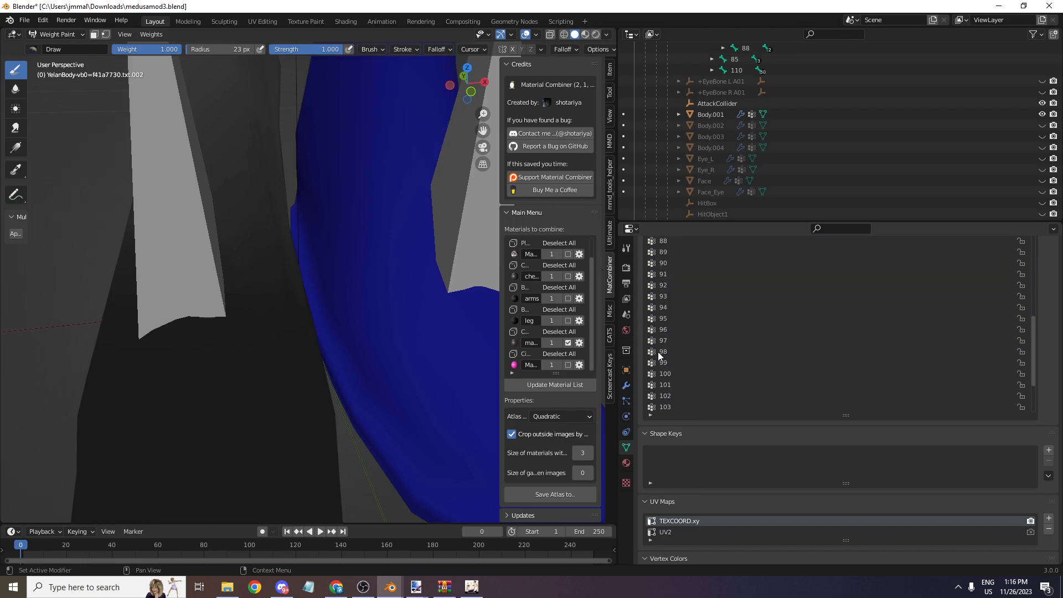
scroll(367, 169, "down", 2)
scroll(366, 168, "down", 3)
- Return the left leg to Object Mode and select the main YelanBody-vb0=f41a7730.txt mesh
left_click(57, 35)
left_click(52, 44)
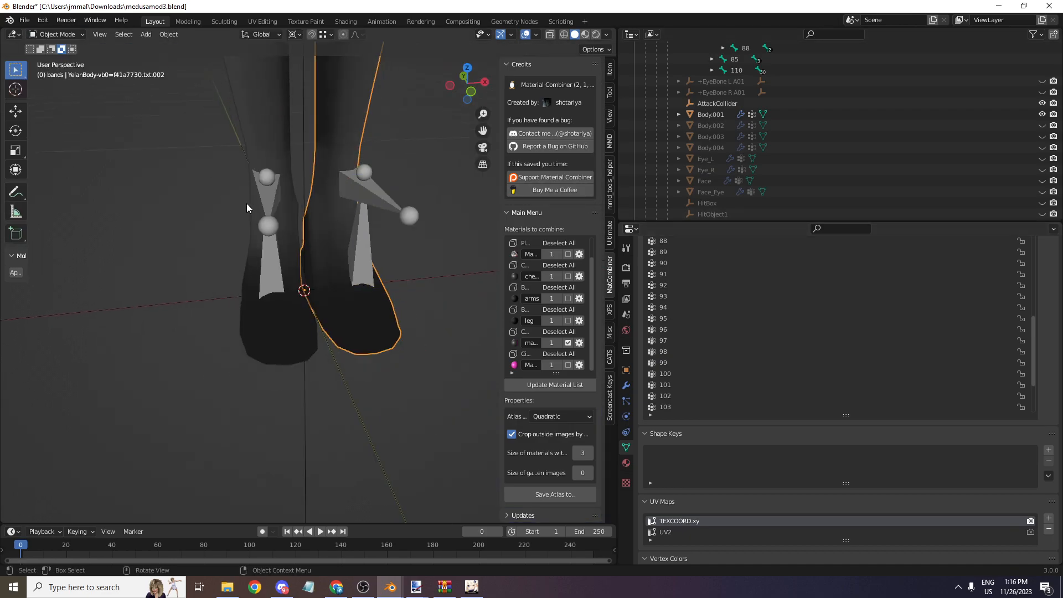
left_click(305, 311)
scroll(296, 222, "down", 4)
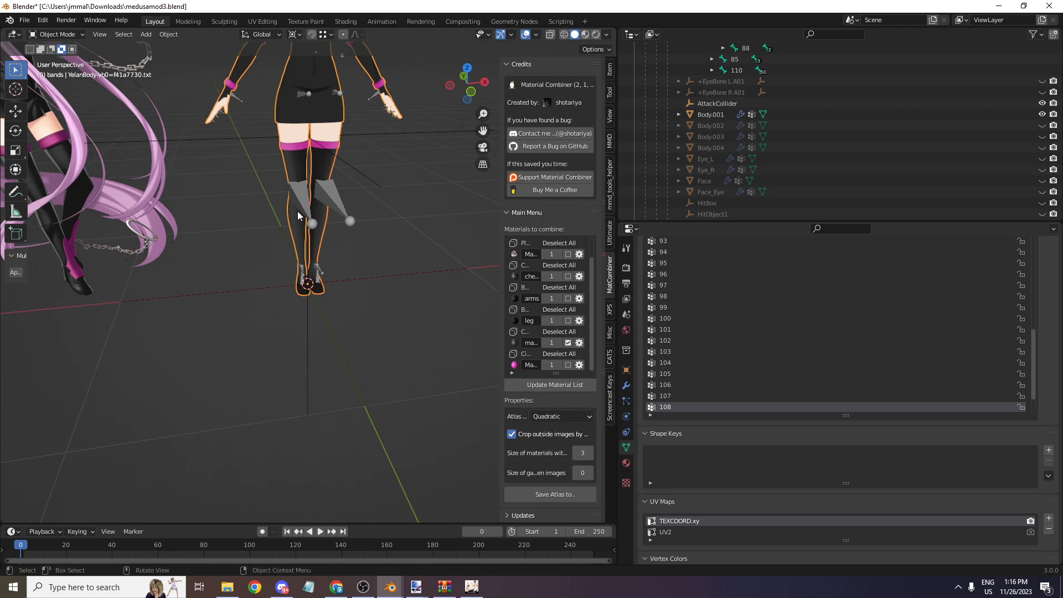
- Export the edited Yelan meshes as a Genshin mod folder
scroll(266, 132, "up", 4)
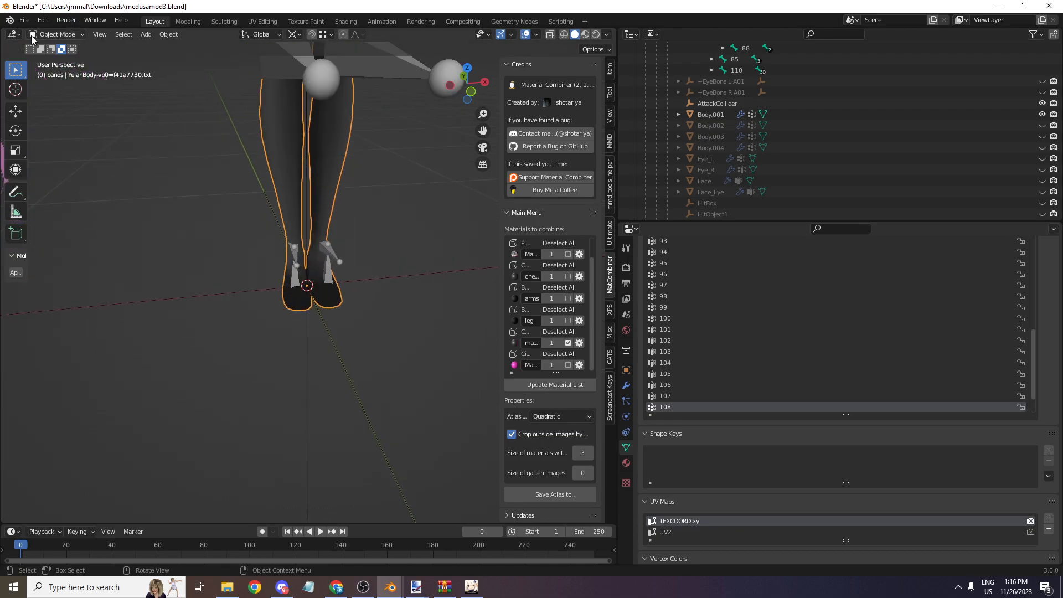
left_click(24, 20)
mouse_move(83, 180)
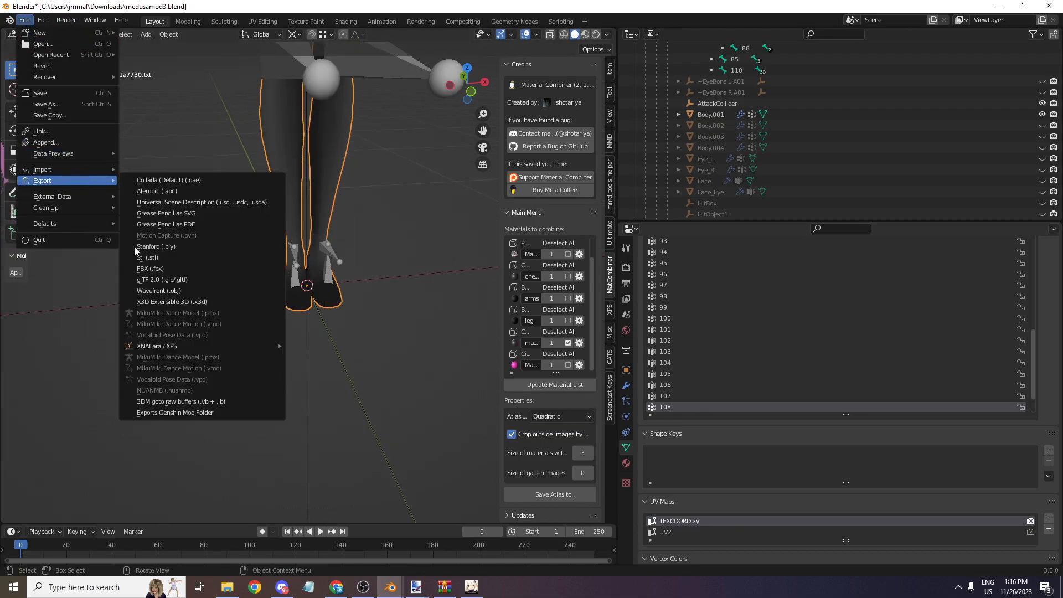
left_click(225, 413)
left_click(717, 409)
- Switch to paint.net, open YelanDressLightMap.dds from the YelanMod_4K folder and sample the large semi-transparent cloth shape's green with the Color Picker
key("alt+Tab")
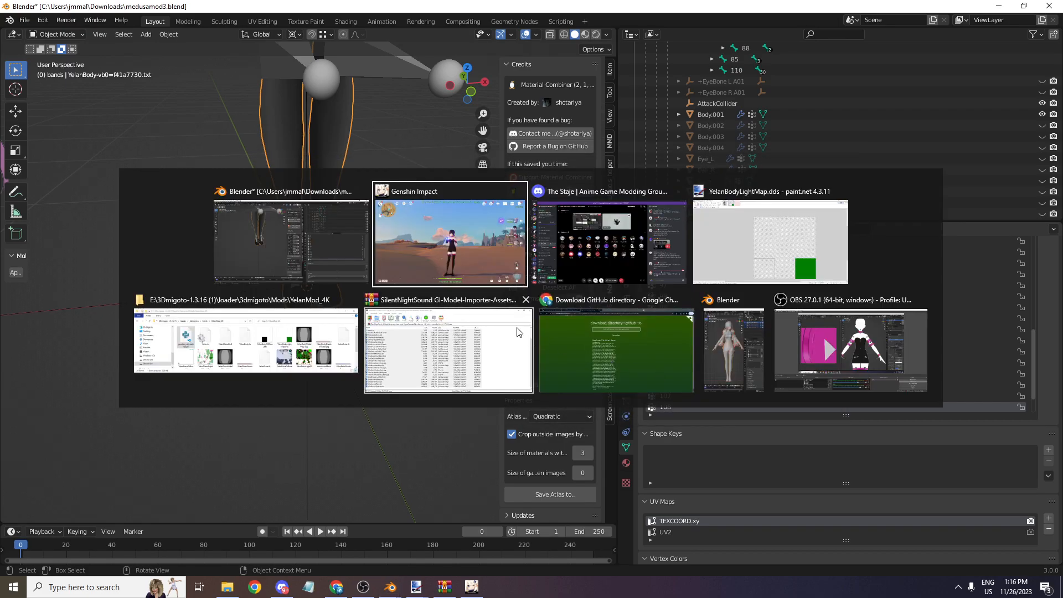
left_click(742, 259)
left_click(227, 587)
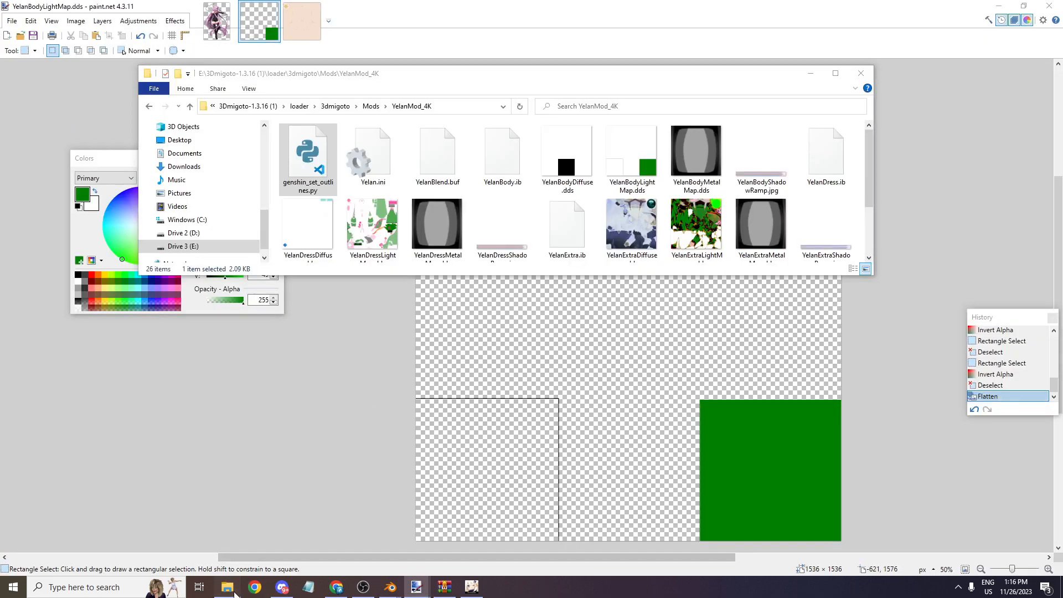
double_click(373, 224)
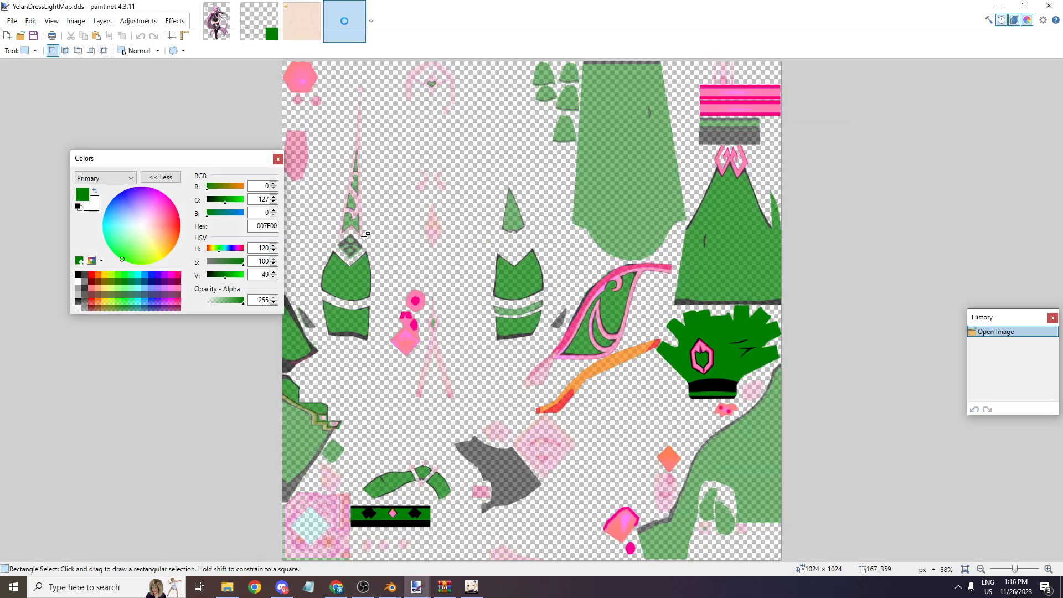
left_click(25, 51)
left_click(55, 221)
left_click(635, 129)
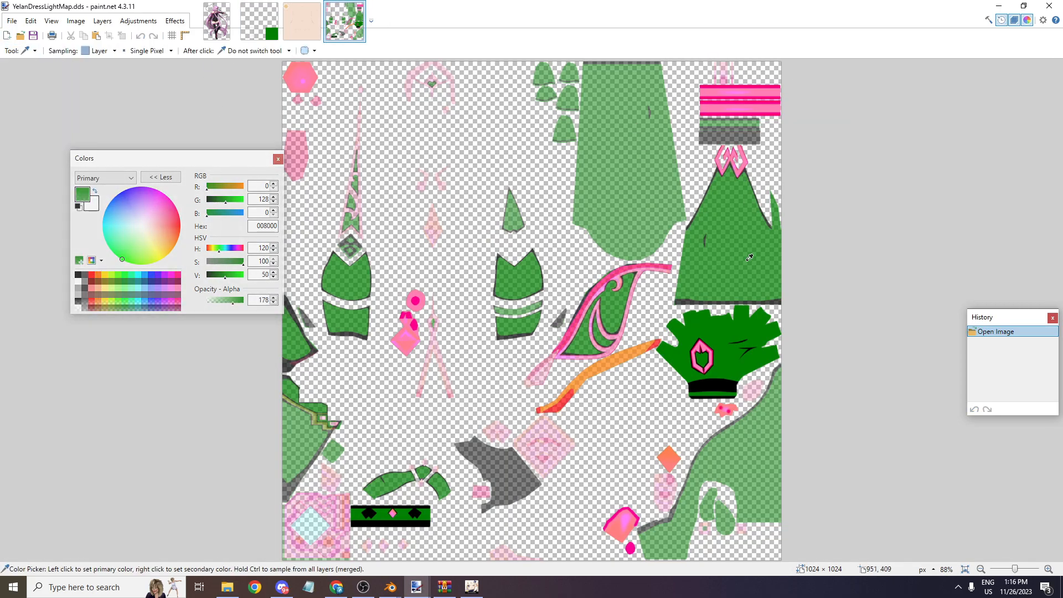
- In YelanBodyLightMap.dds, select the solid green square and make it semi-transparent with the Invert Alpha adjustment
left_click(251, 35)
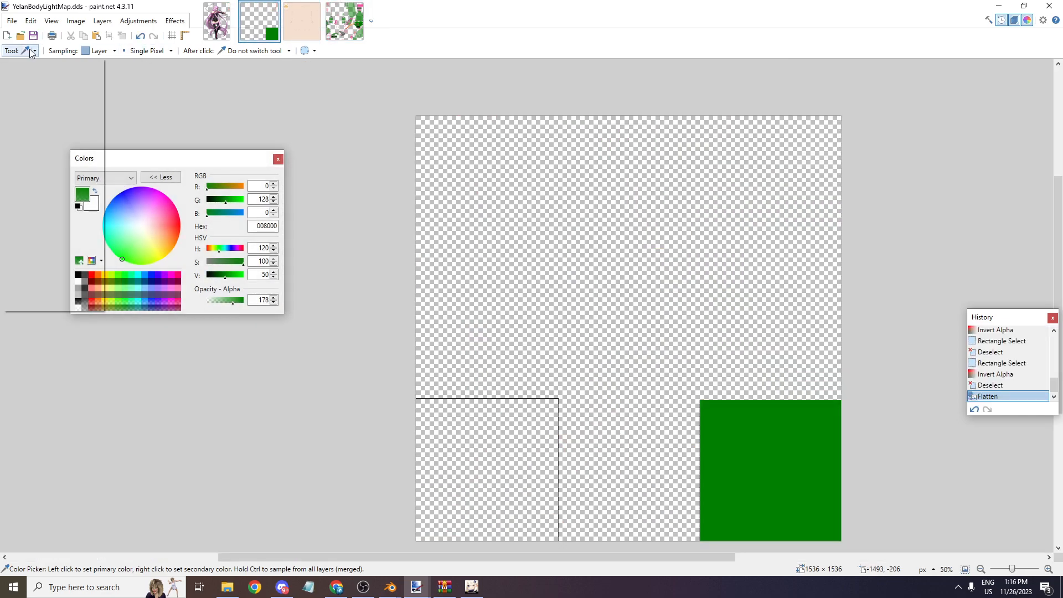
key("s")
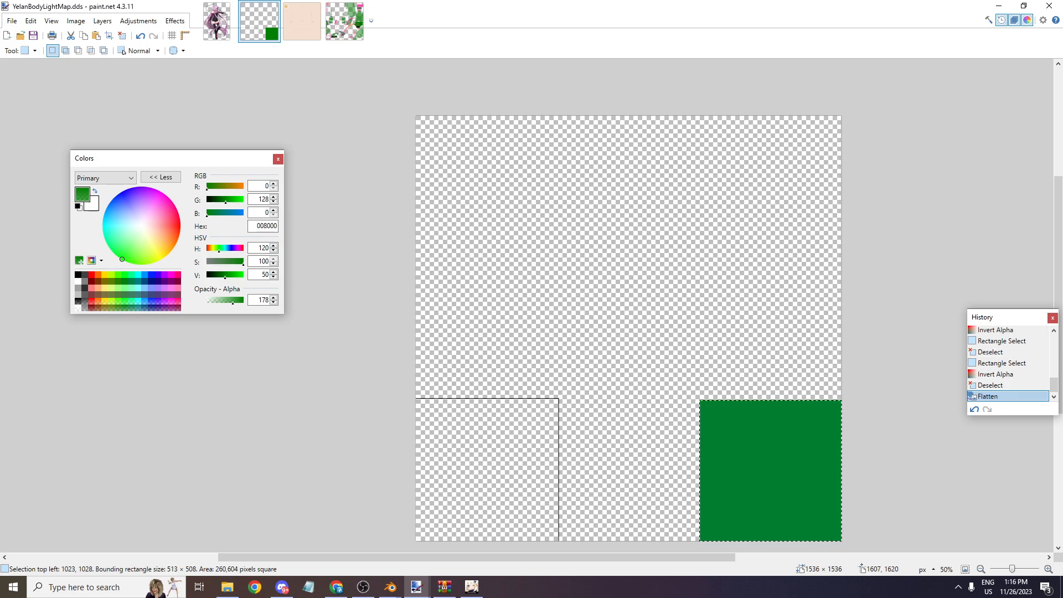
left_click(24, 50)
left_click(125, 22)
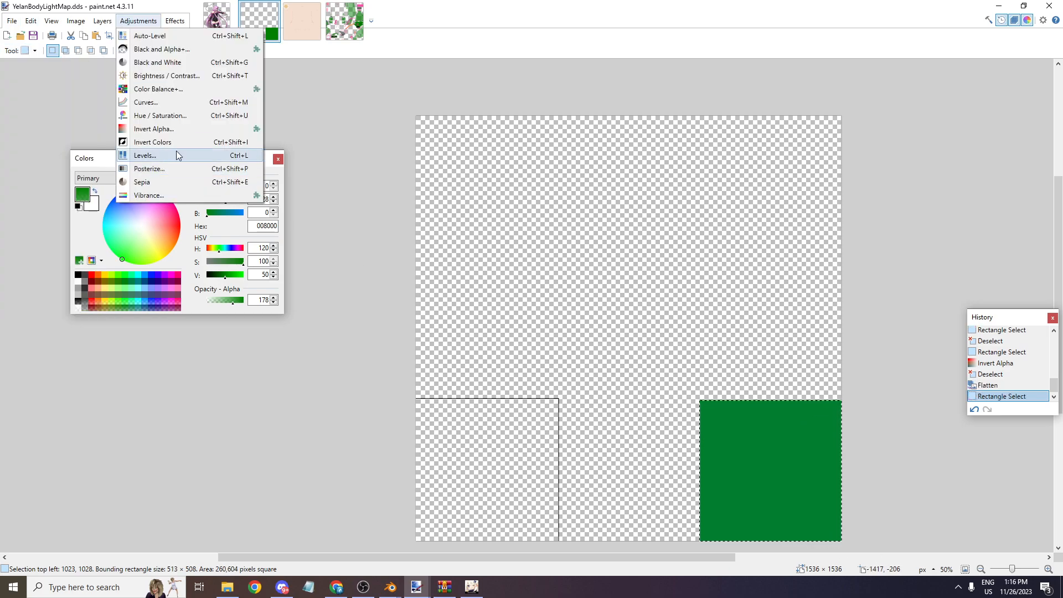
left_click(166, 194)
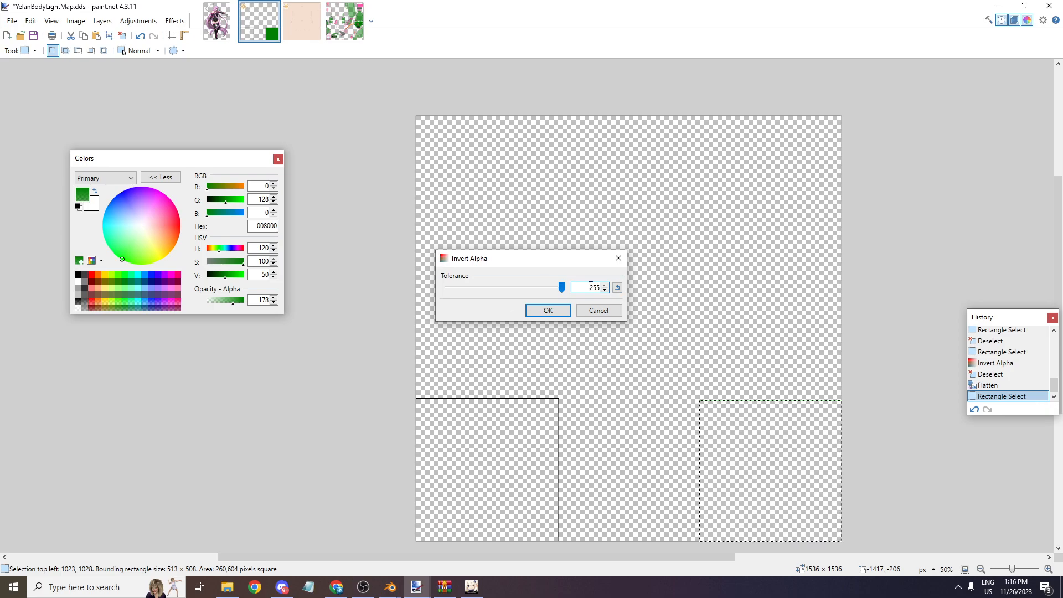
left_click(548, 311)
- Clear the selection and save YelanBodyLightMap.dds
left_click(33, 127)
left_click(11, 21)
left_click(39, 90)
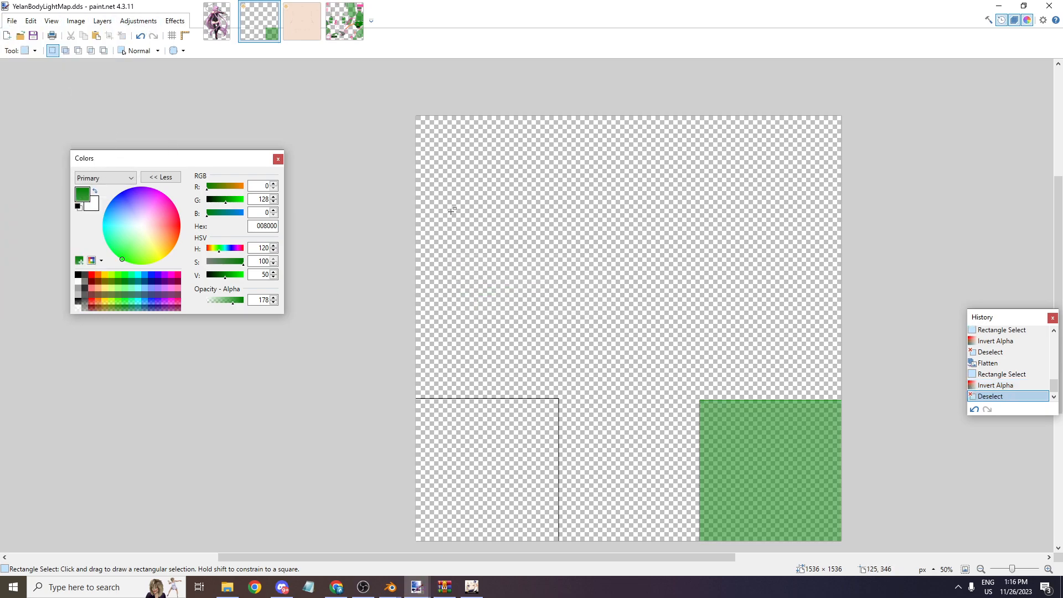
- In PlayerCharacterData's YelanMod folder, select and copy the seven exported files: Yelan.ini plus the .ib and .buf files, including YelanBlend.buf and YelanBody.ib
key("alt+Tab")
key("alt+Up")
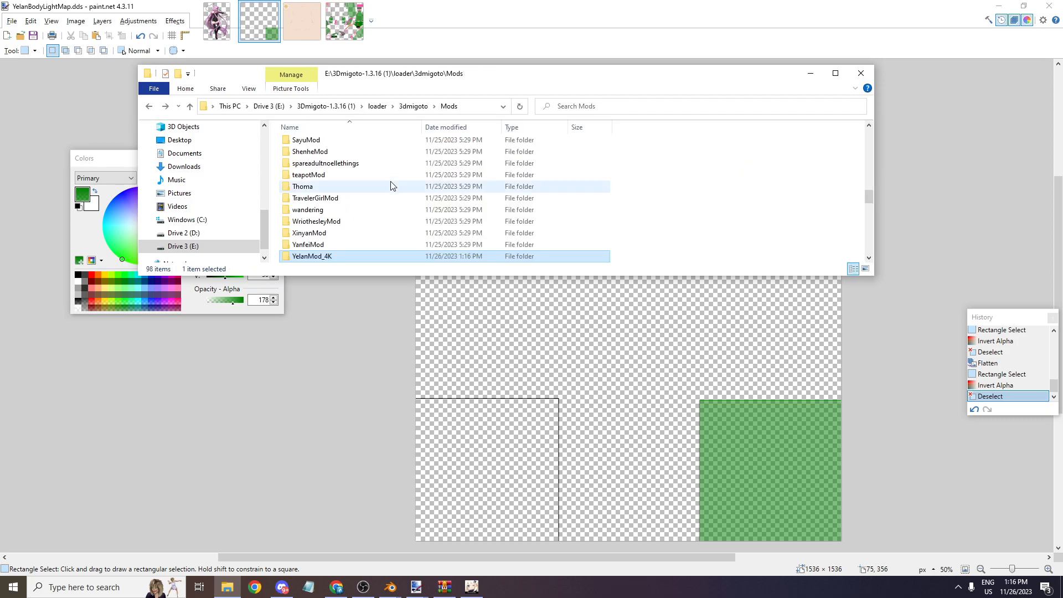
key("alt+Left")
key("alt+Left")
left_click(357, 152)
key("Left")
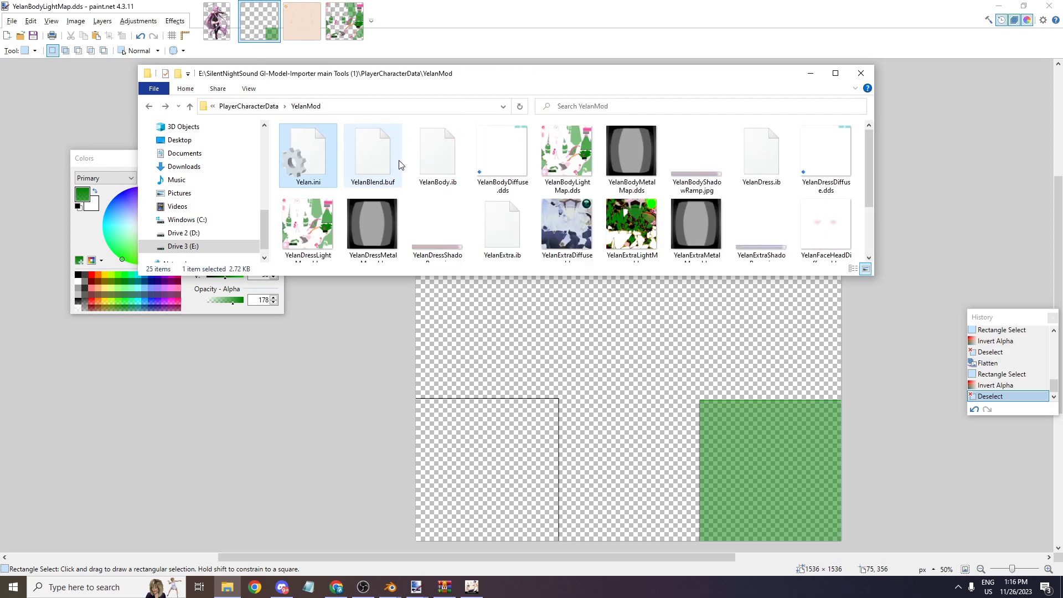
left_click(371, 164, "ctrl")
left_click(437, 155, "ctrl")
left_click(502, 221, "ctrl")
scroll(554, 211, "down", 2)
left_click(568, 211, "ctrl")
left_click(693, 227, "ctrl")
key("ctrl+c")
- Paste the copied files into the YelanMod_4K folder under Mods, replacing the existing versions
key("alt+Right")
key("alt+Right")
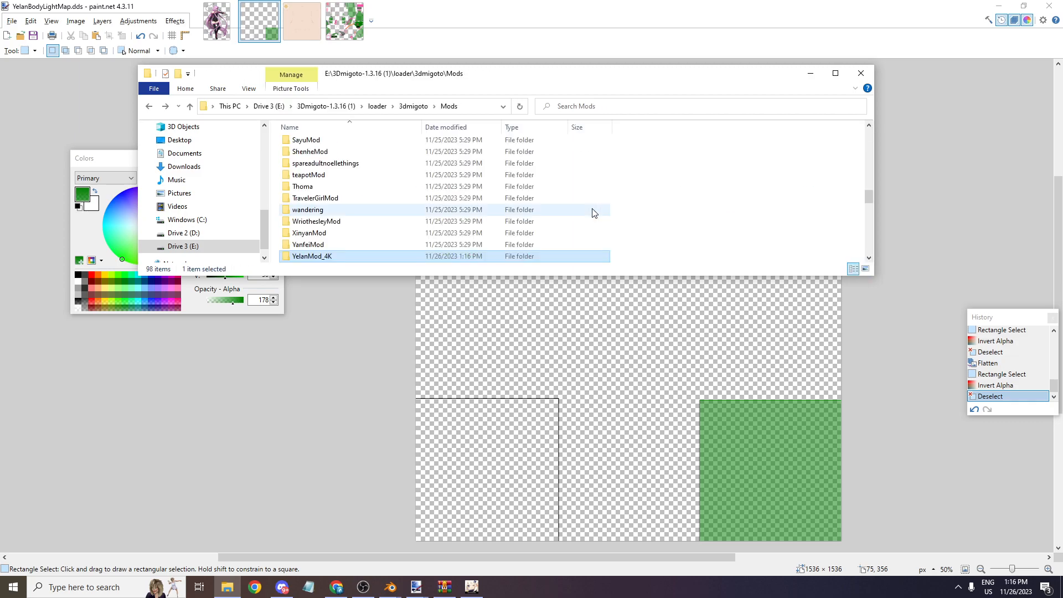
key("ctrl+v")
left_click(531, 204)
key("alt+Tab")
key("Tab")
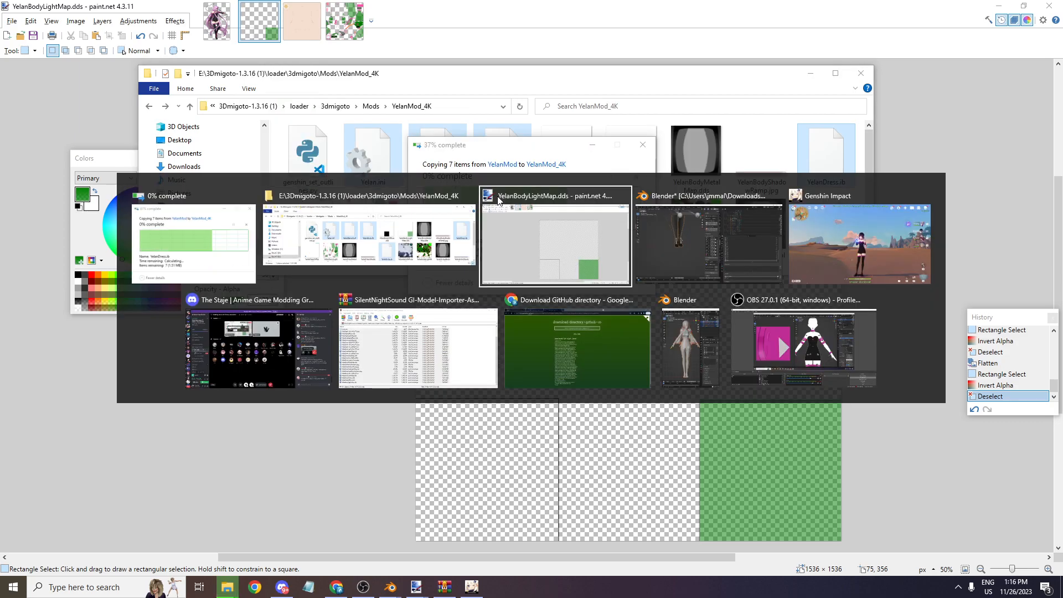
key("Escape")
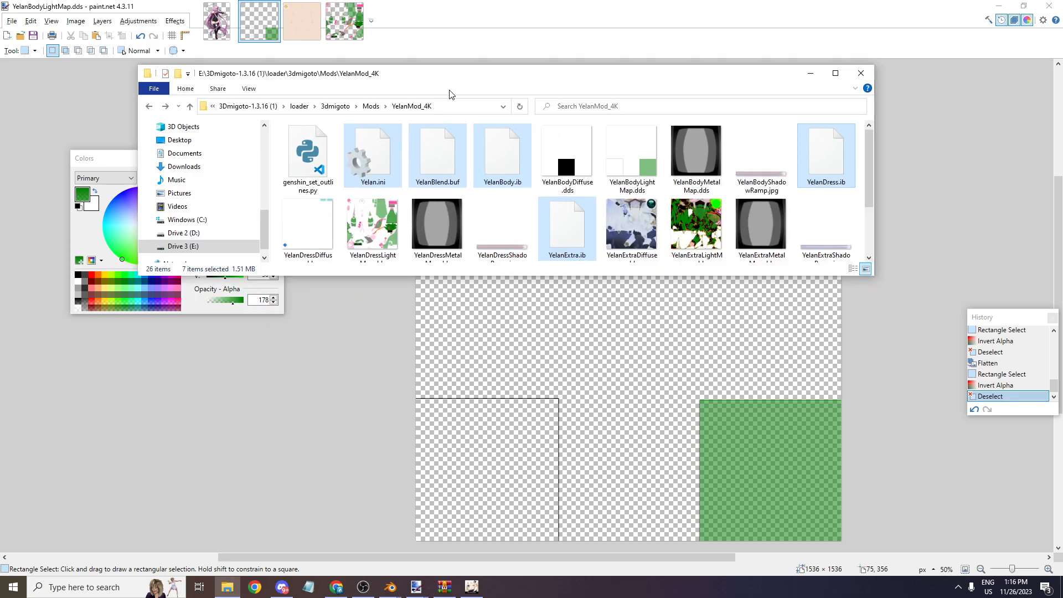
- Open a command prompt in YelanMod_4K and run python genshin_set_outlines.py --thickness 85
left_click(457, 107)
type("cmd.exe")
key("Return")
type("python g")
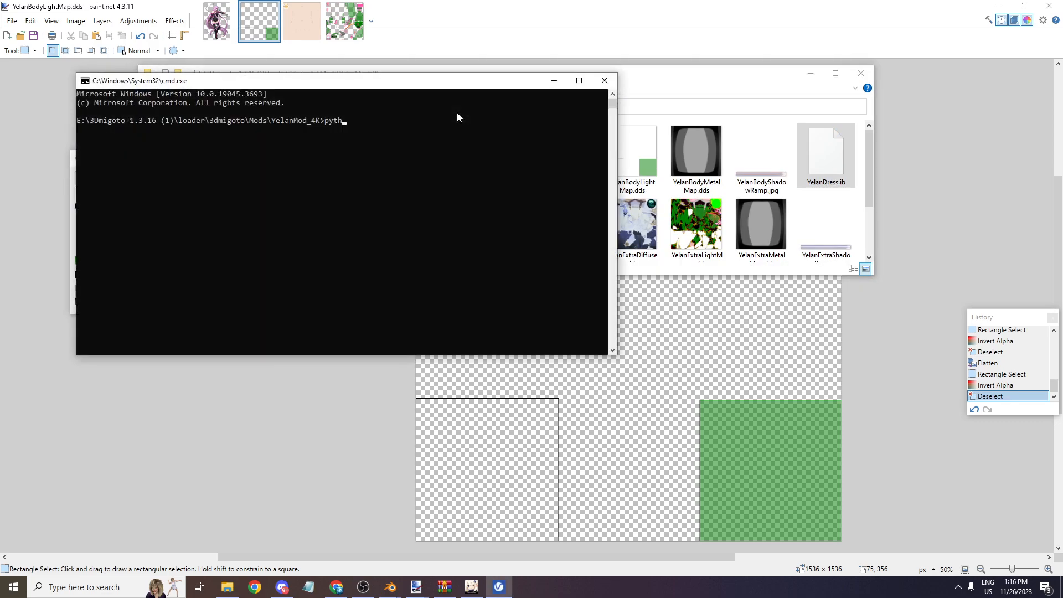
type("enshin_set_outlines.py --thickness 85")
key("Return")
- Switch to Genshin Impact, reload the mods and turn Yelan to check the updated legs and shoes
key("alt+Tab")
key("alt+Tab")
key("alt+Tab")
key("alt+Tab")
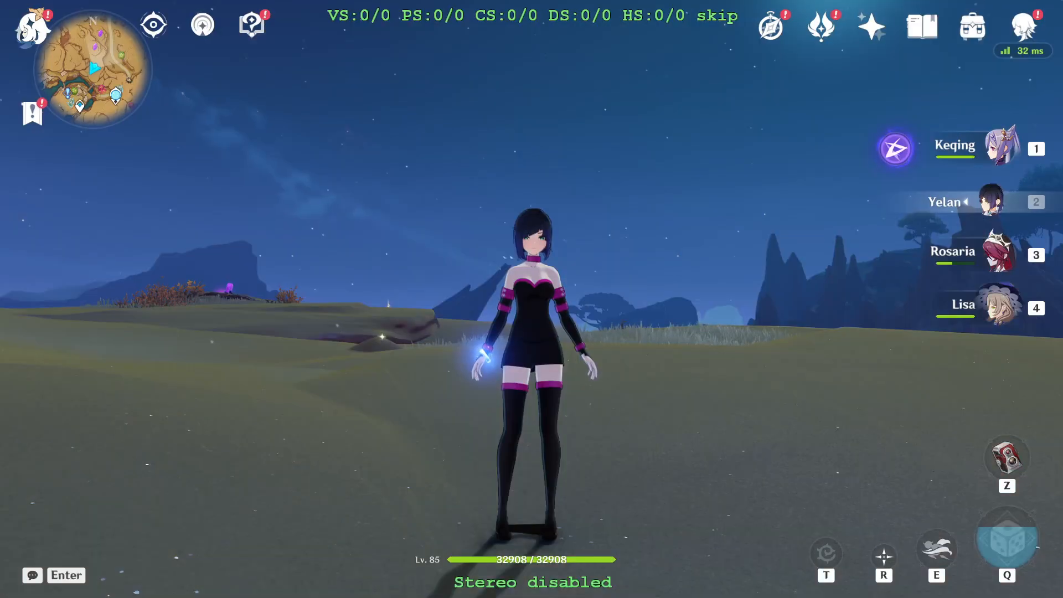
key("F10")
key("d")
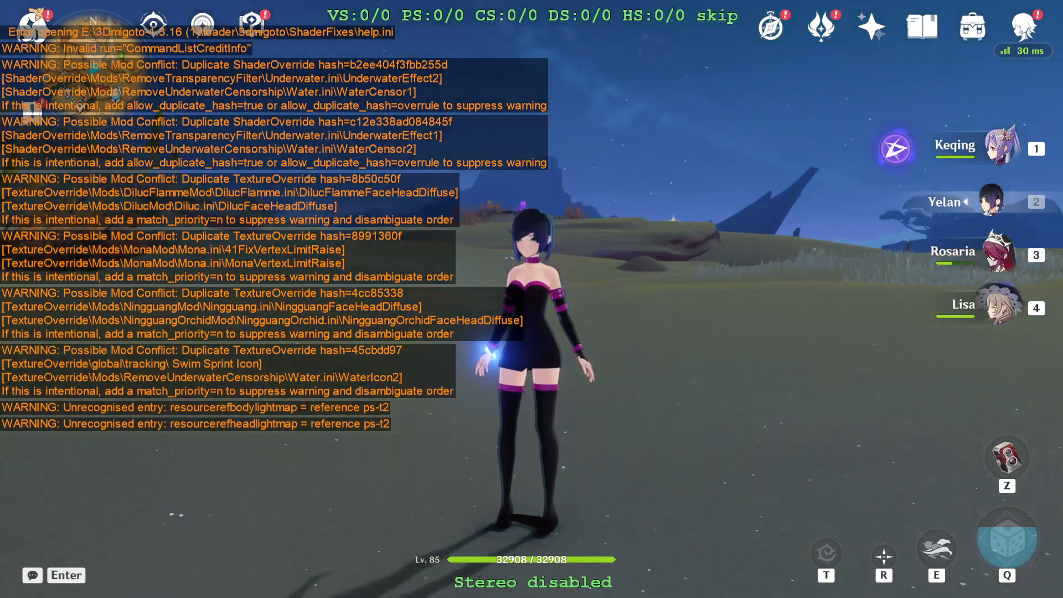
key("s")
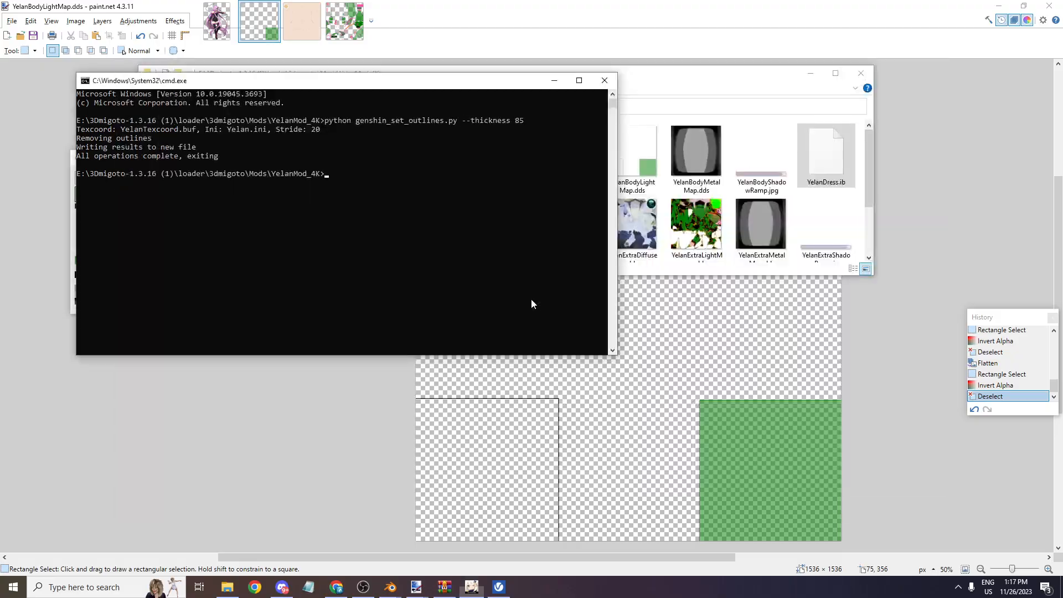
- Switch back and forth between the game and Blender to compare the shoes, ending in Blender
key("alt+Tab")
left_click(483, 294)
key("alt+Tab")
left_click(758, 151)
key("alt+Tab")
key("alt+Tab")
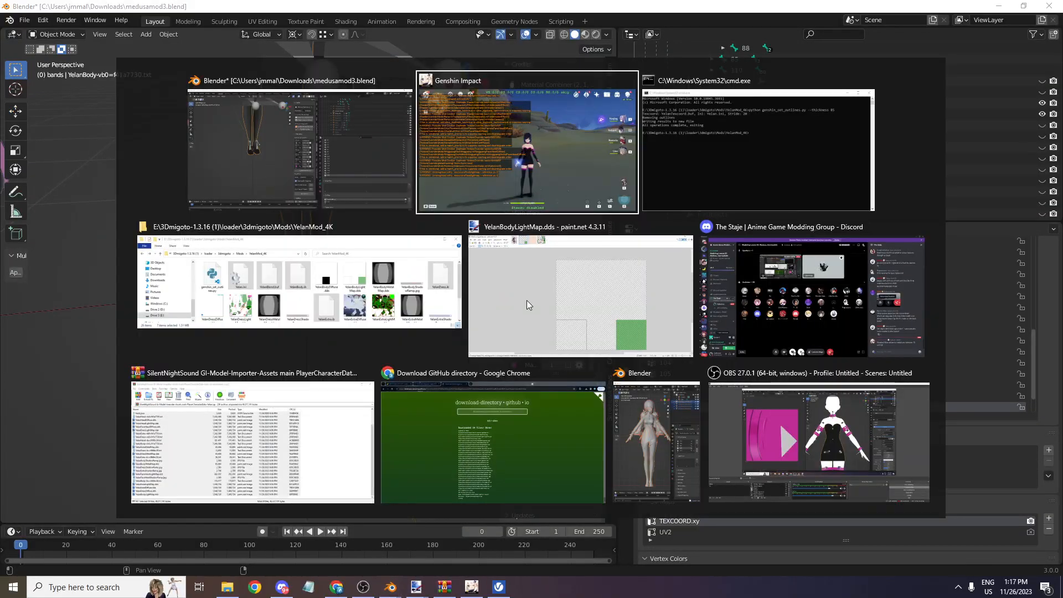
left_click(497, 191)
key("alt+Tab")
key("alt+Tab")
left_click(503, 124)
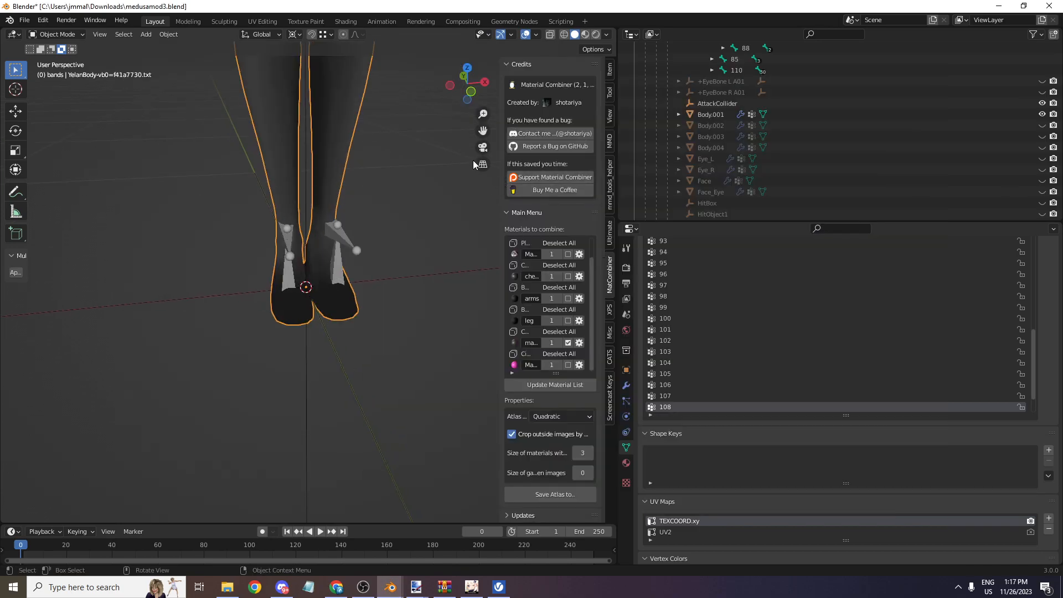
- In Edit Mode on the main body mesh, select the linked leg on the negative X side and separate it into its own object
scroll(473, 162, "up", 8)
left_click(65, 35)
left_click(54, 55)
left_click(65, 34)
left_click(56, 47)
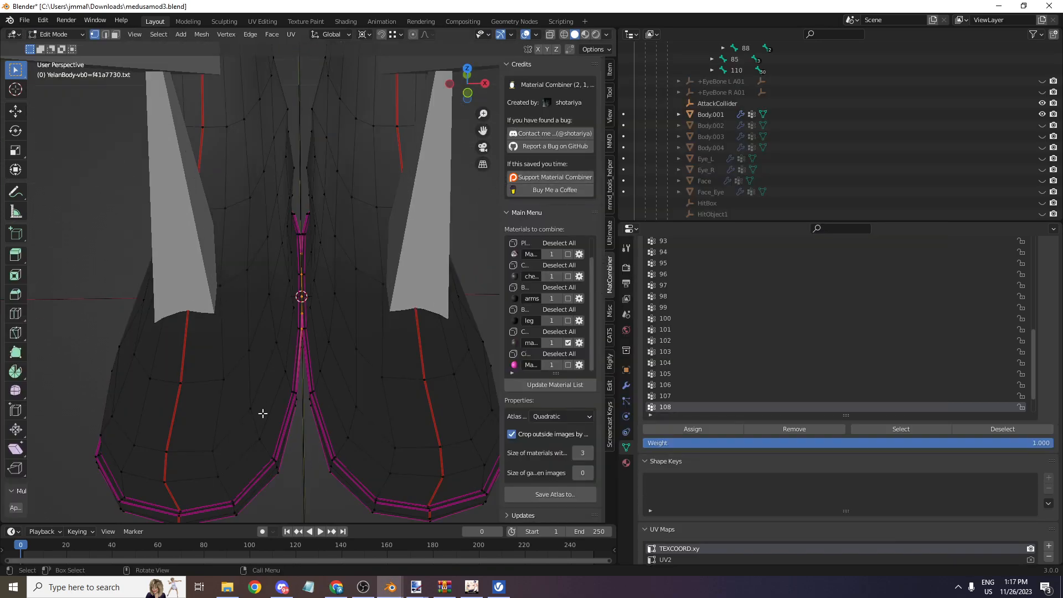
key("l")
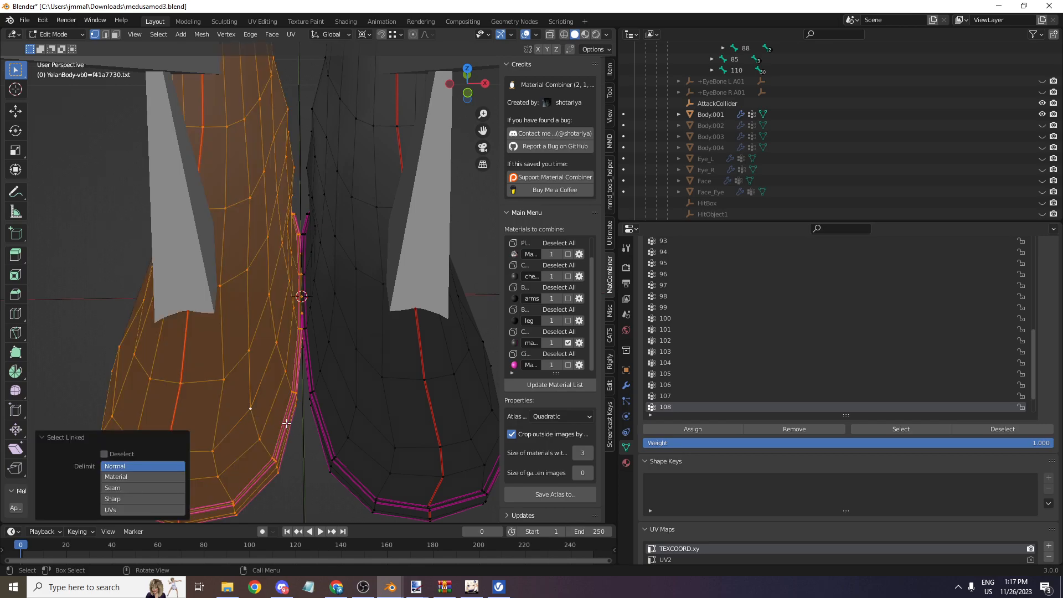
scroll(299, 343, "down", 2)
left_click_drag(471, 103, 472, 69)
scroll(268, 233, "up", 6)
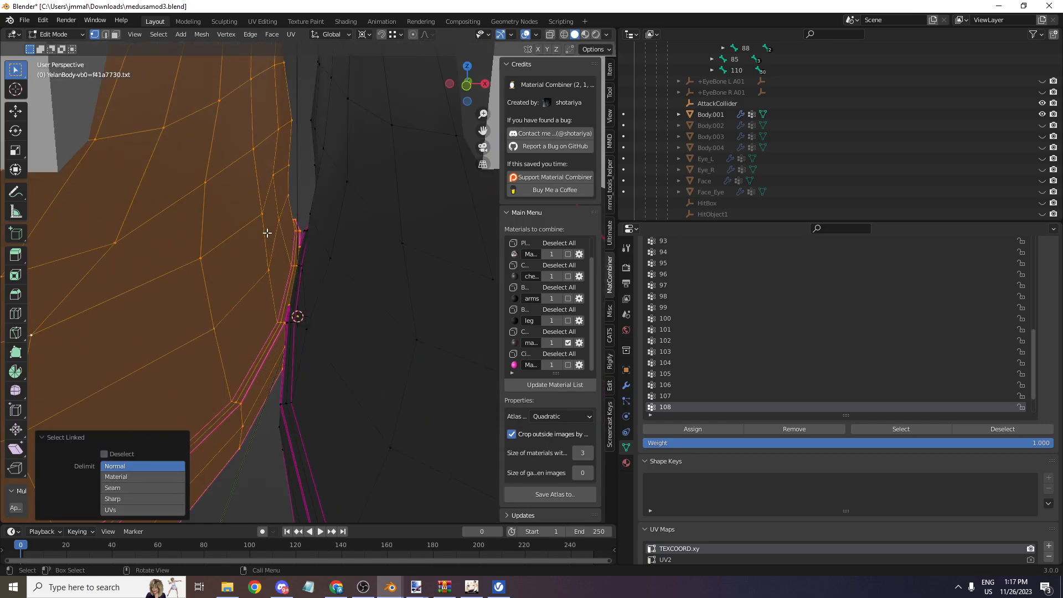
key("p")
left_click(267, 233)
- Return to Object Mode, select only the newly separated leg object and put it in Weight Paint mode
left_click(56, 34)
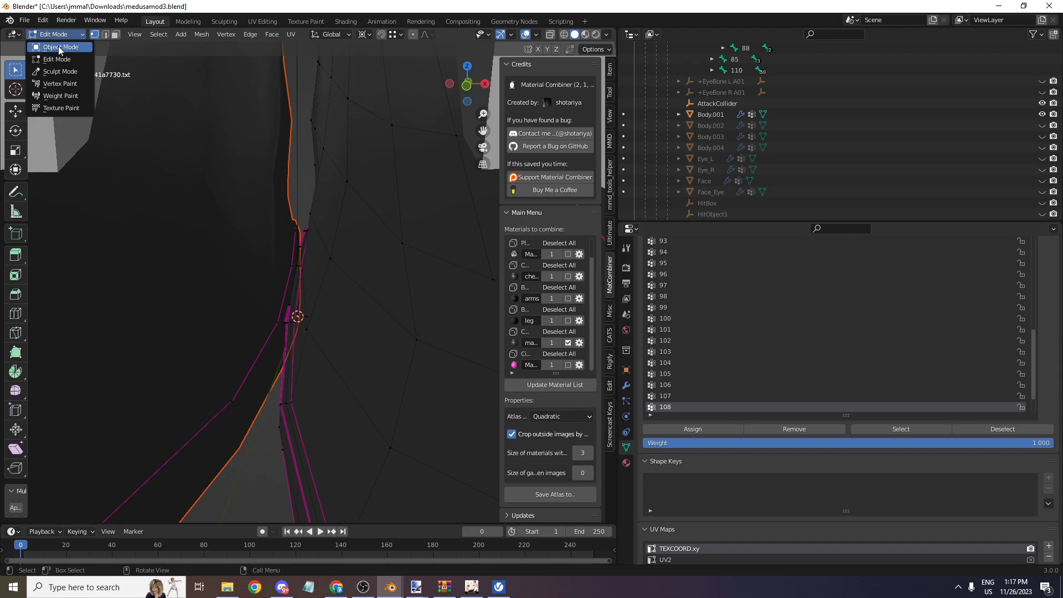
left_click(56, 49)
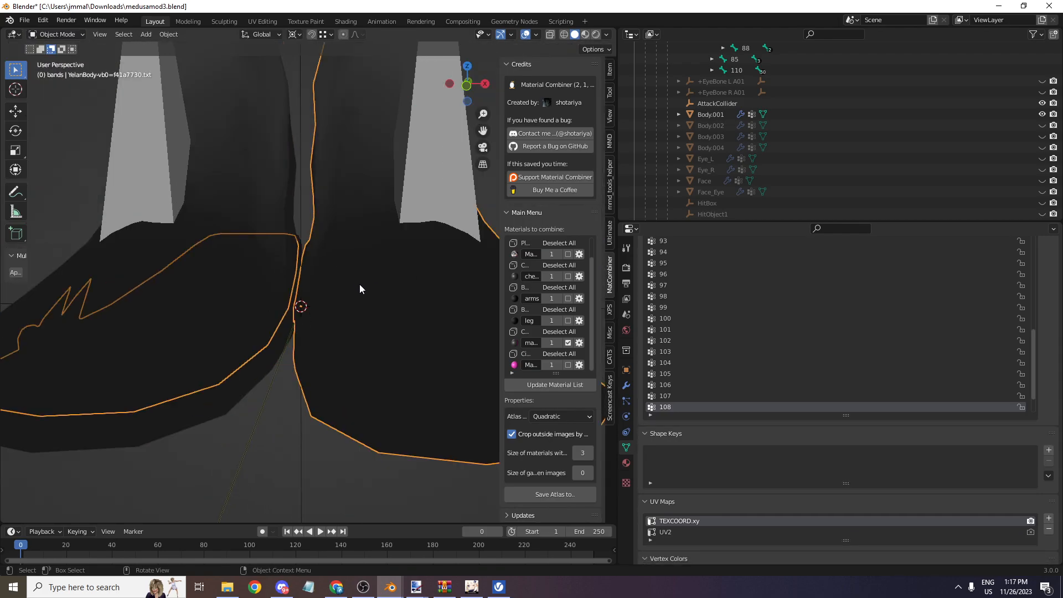
scroll(356, 273, "up", 3)
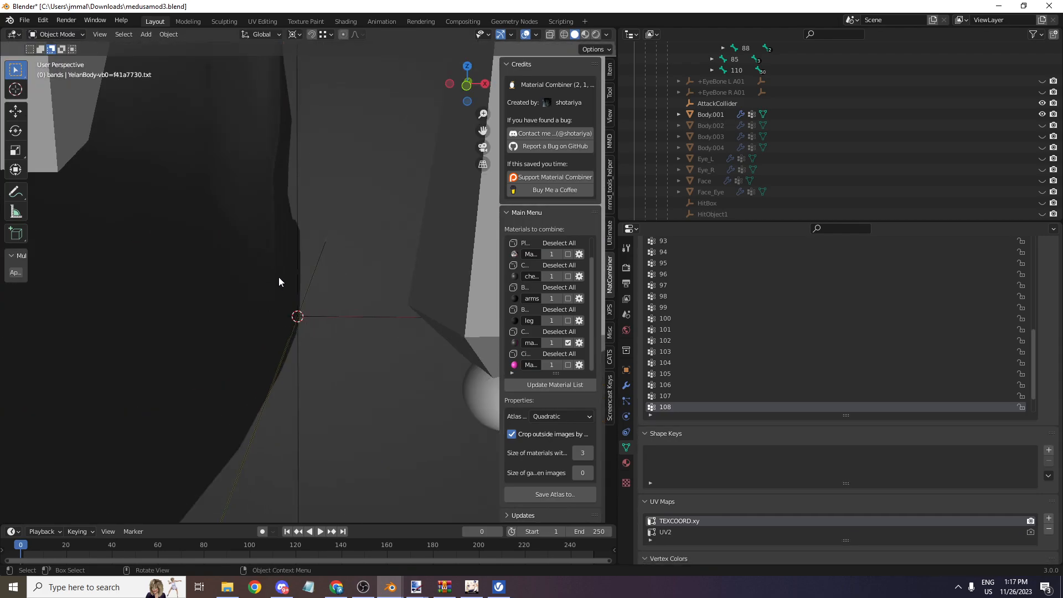
left_click(233, 228)
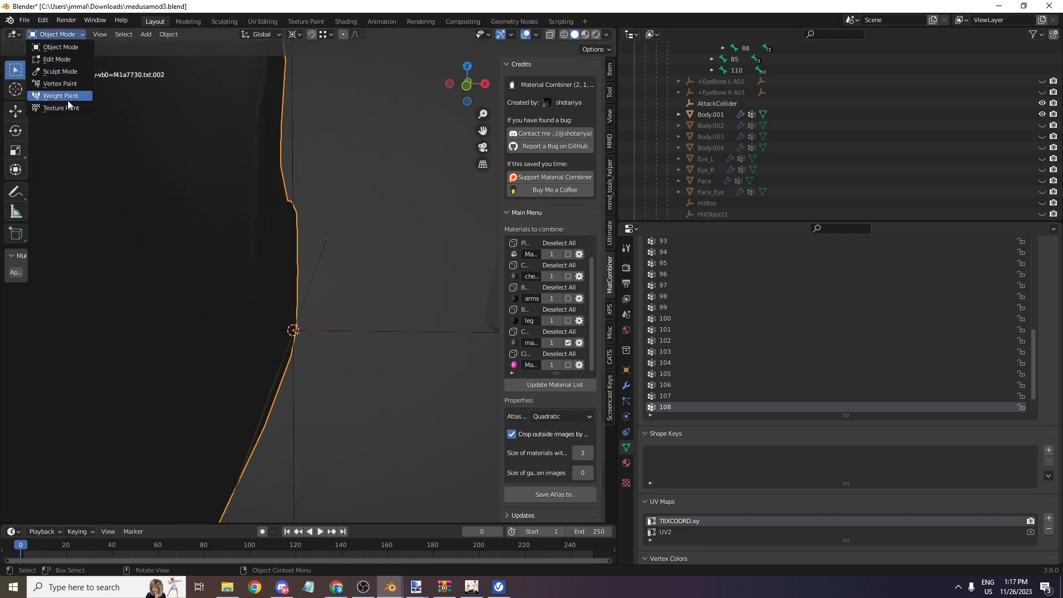
left_click(67, 100)
- Browse the separated leg's vertex group weights and make group 82 active, viewing the shoe's inner side
scroll(786, 334, "up", 5)
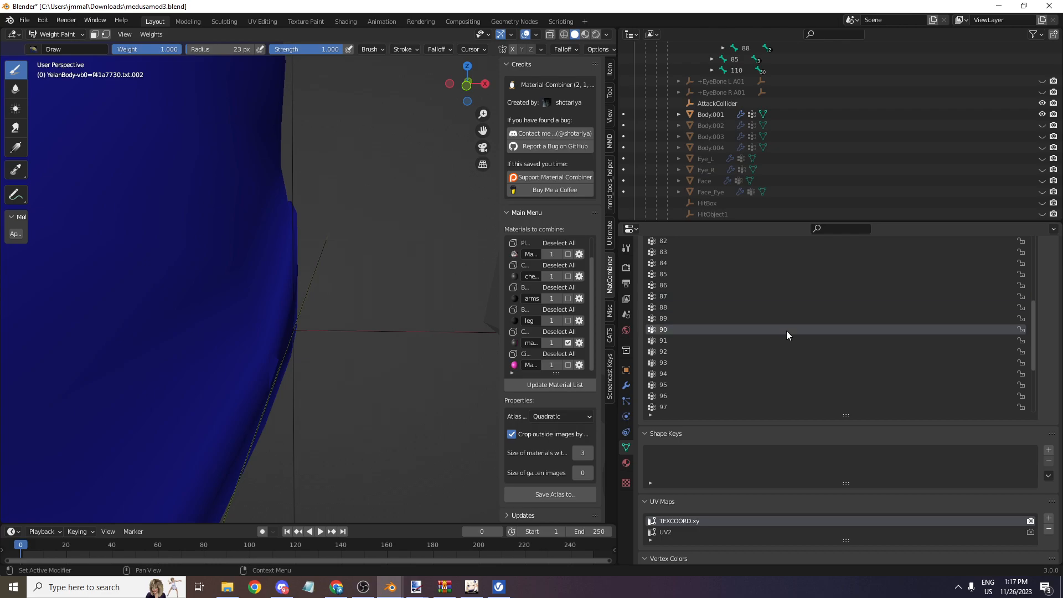
scroll(786, 331, "up", 5, "ctrl")
scroll(786, 331, "down", 1, "ctrl")
scroll(786, 331, "up", 5, "ctrl")
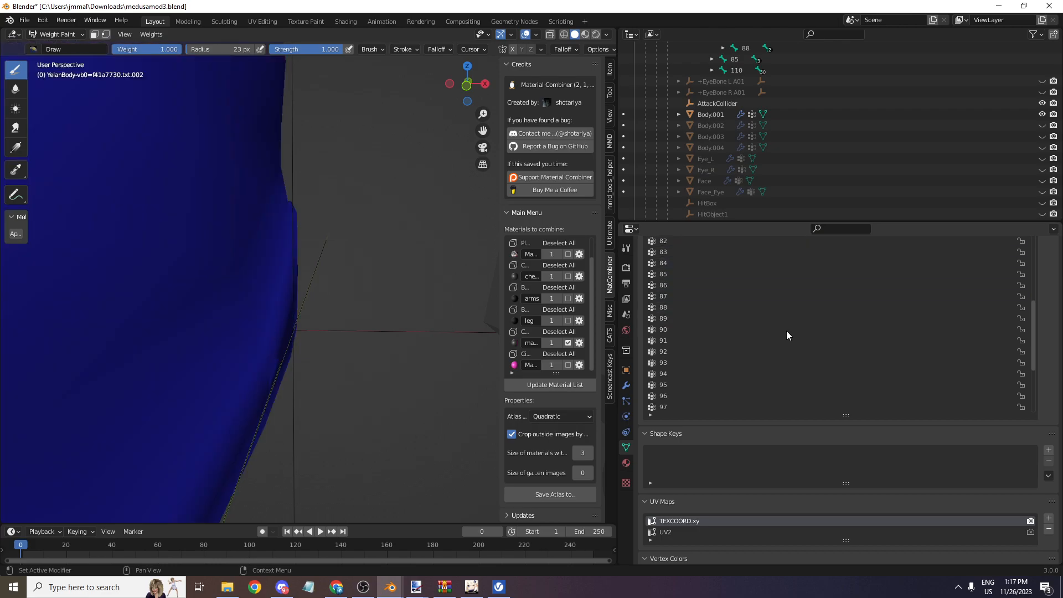
scroll(786, 331, "down", 1, "ctrl")
left_click_drag(467, 84, 231, 47)
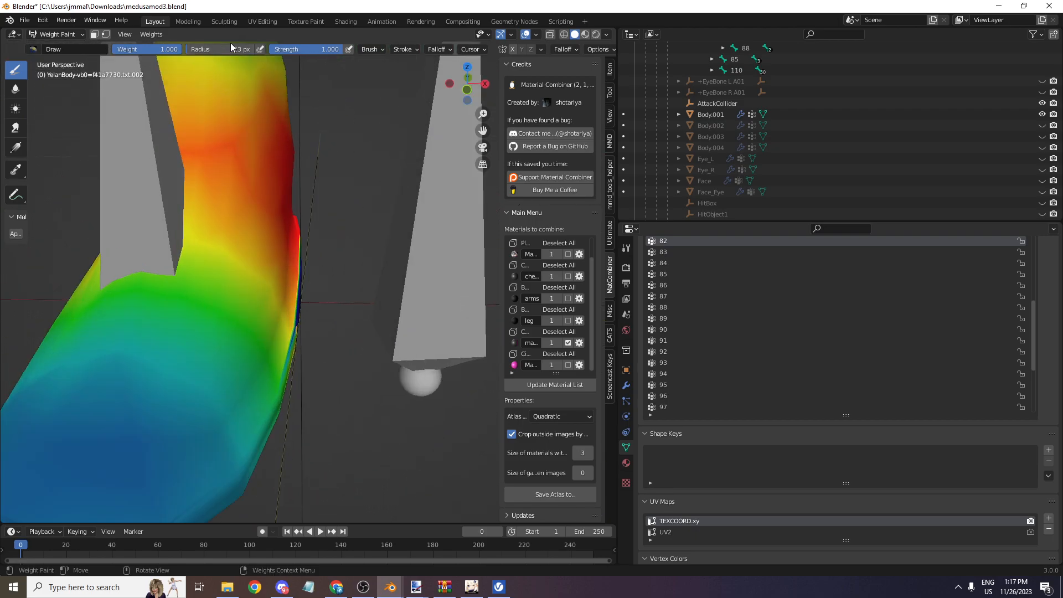
- Enlarge the Draw brush to a 171 px radius and paint weight 1.000 for group 82 along the shoe's inner heel area
left_click(372, 50)
left_click_drag(461, 94, 360, 94)
key("f")
left_click(347, 288)
key("f")
left_click(341, 275)
mouse_move(346, 279)
left_mouse_down()
mouse_move(323, 269)
mouse_move(246, 303)
mouse_move(300, 296)
left_mouse_up()
scroll(437, 161, "down", 1)
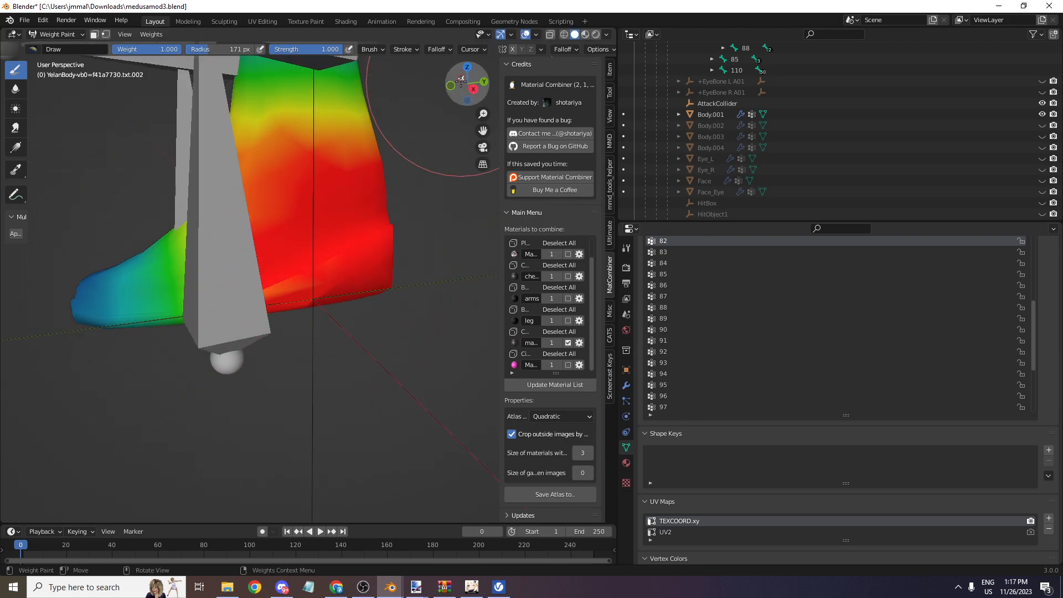
- Check the painted heel from the front and normalize all vertex groups on the separated leg with the active group locked
left_click_drag(475, 89, 547, 90)
scroll(320, 332, "up", 6)
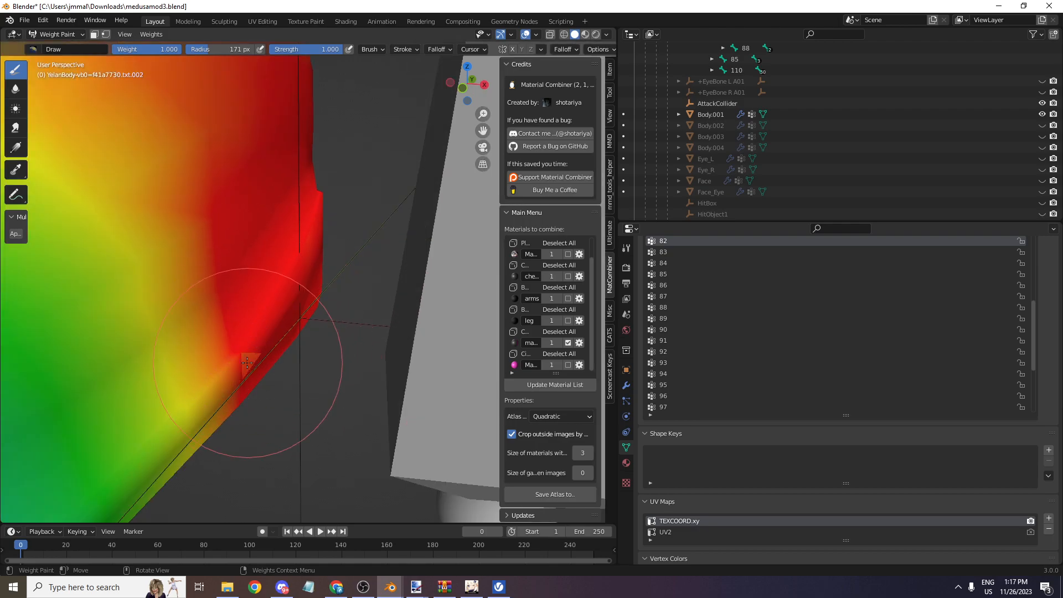
scroll(123, 64, "down", 3)
left_click(151, 35)
left_click(166, 99)
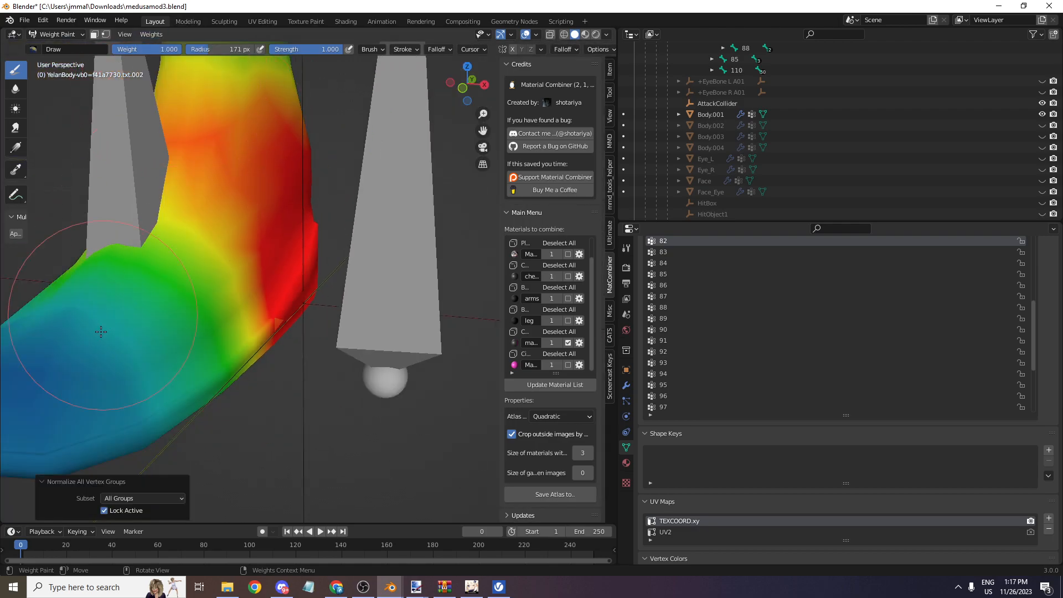
- Return to Object Mode, unhide the main YelanBody object and join the separated leg object into it
left_click(56, 35)
left_click(50, 51)
scroll(841, 124, "down", 5)
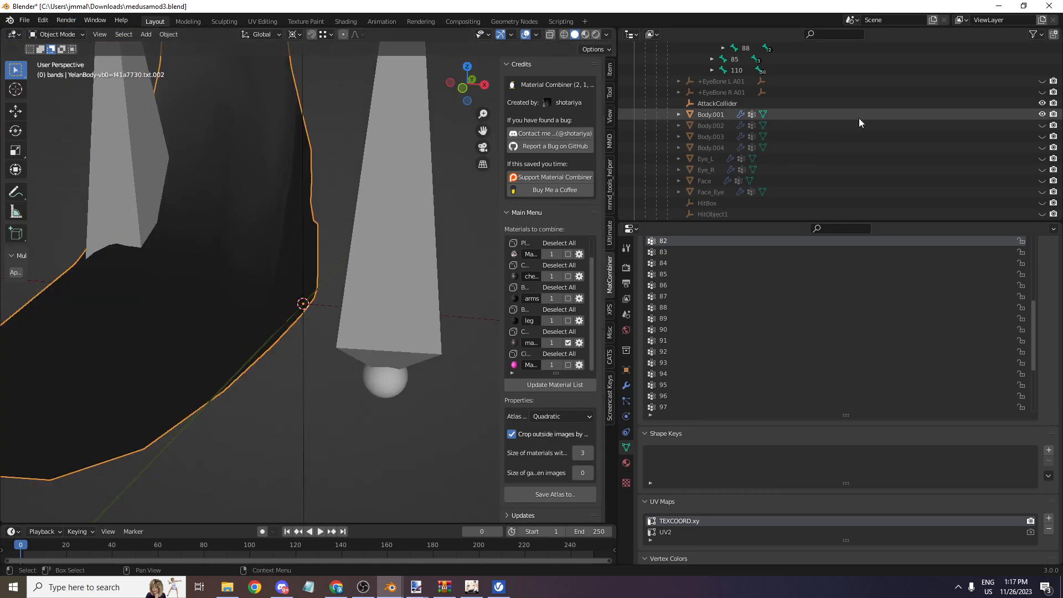
scroll(824, 130, "up", 8)
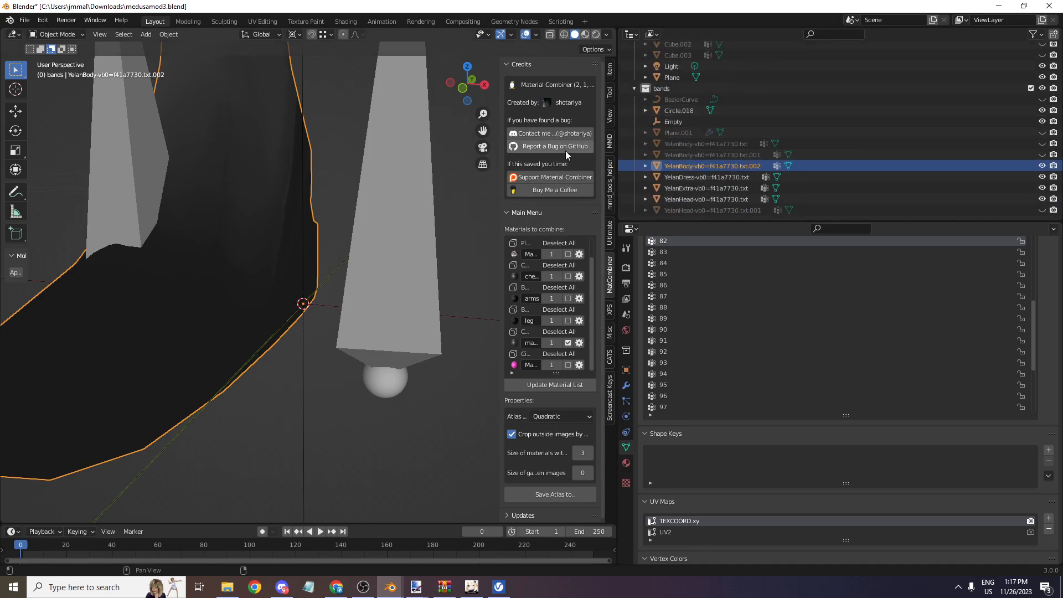
left_click(1042, 143)
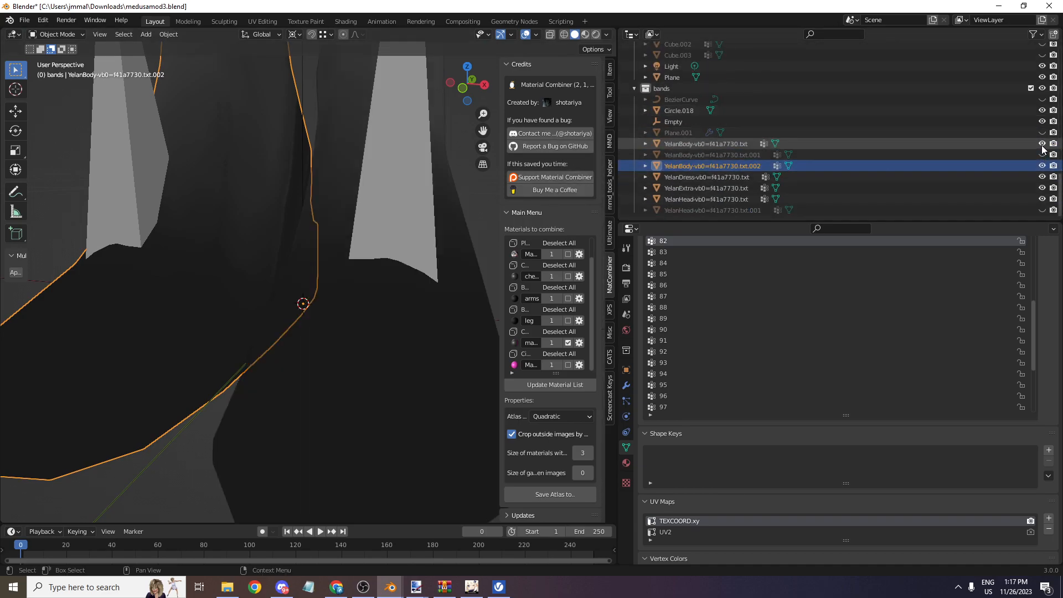
scroll(310, 294, "down", 5)
left_click(367, 318, "shift")
key("ctrl+j")
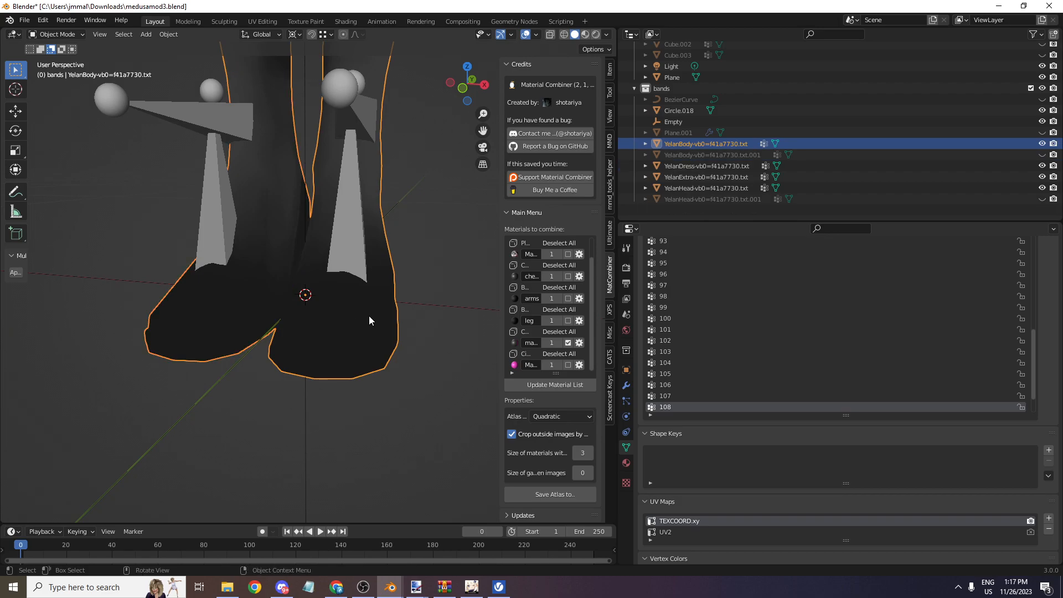
- Export the model as a Genshin mod folder and switch to File Explorer
left_click(29, 22)
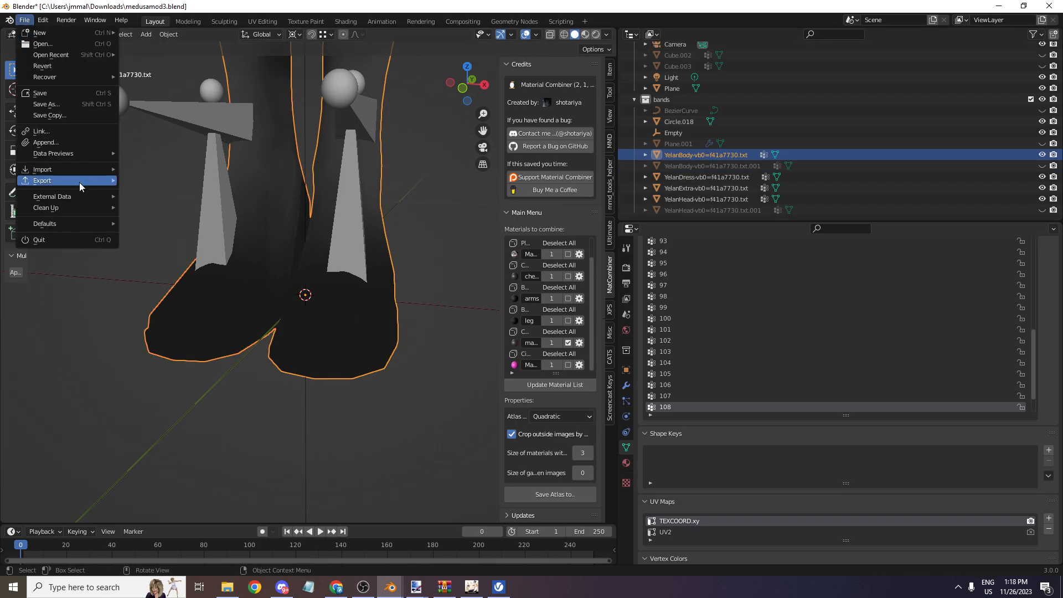
mouse_move(81, 181)
left_click(200, 412)
left_click(714, 415)
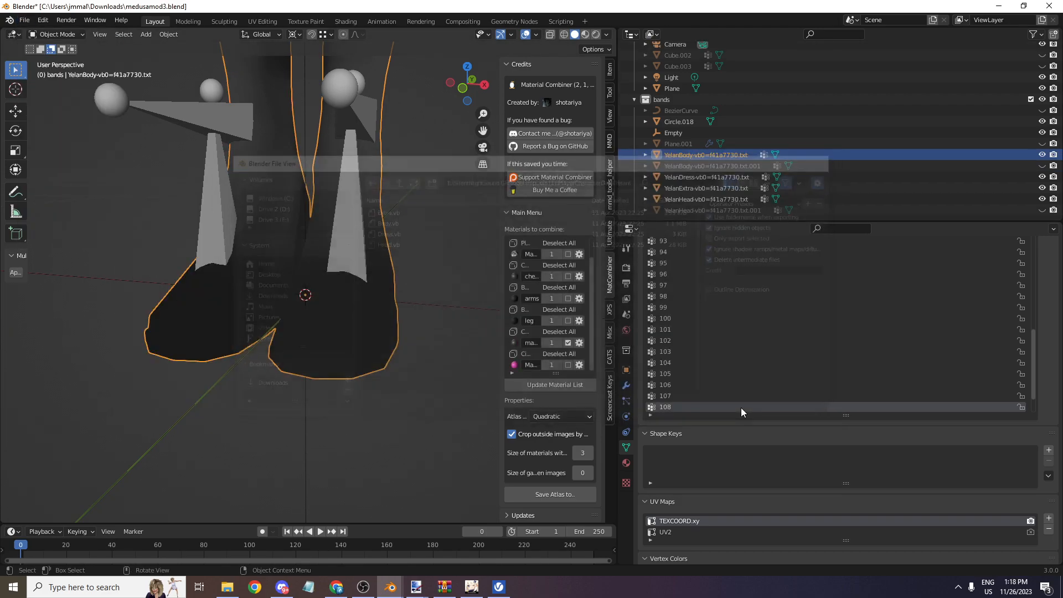
left_click(226, 589)
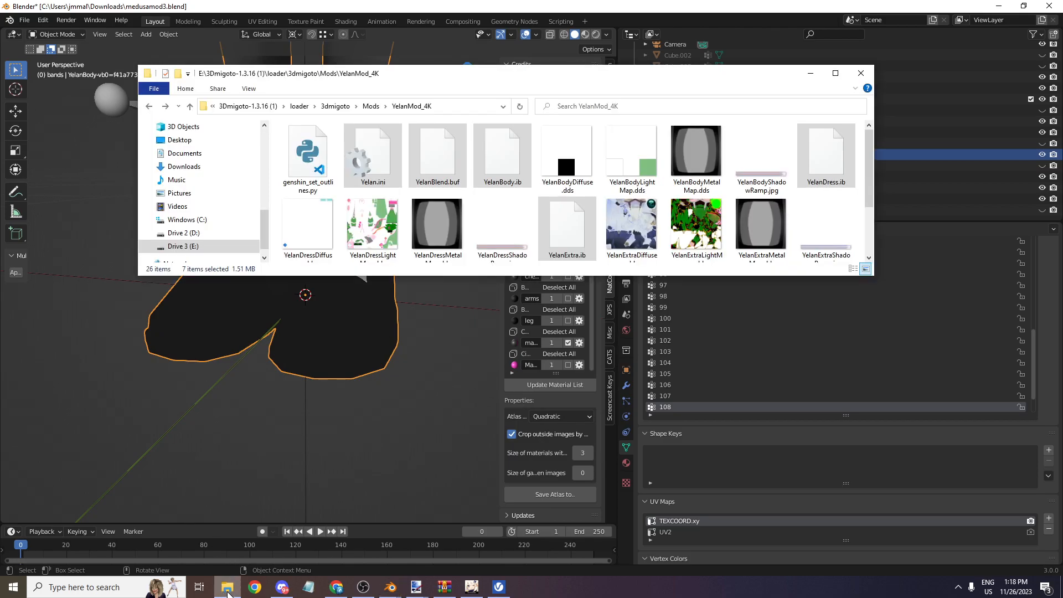
key("alt+Left")
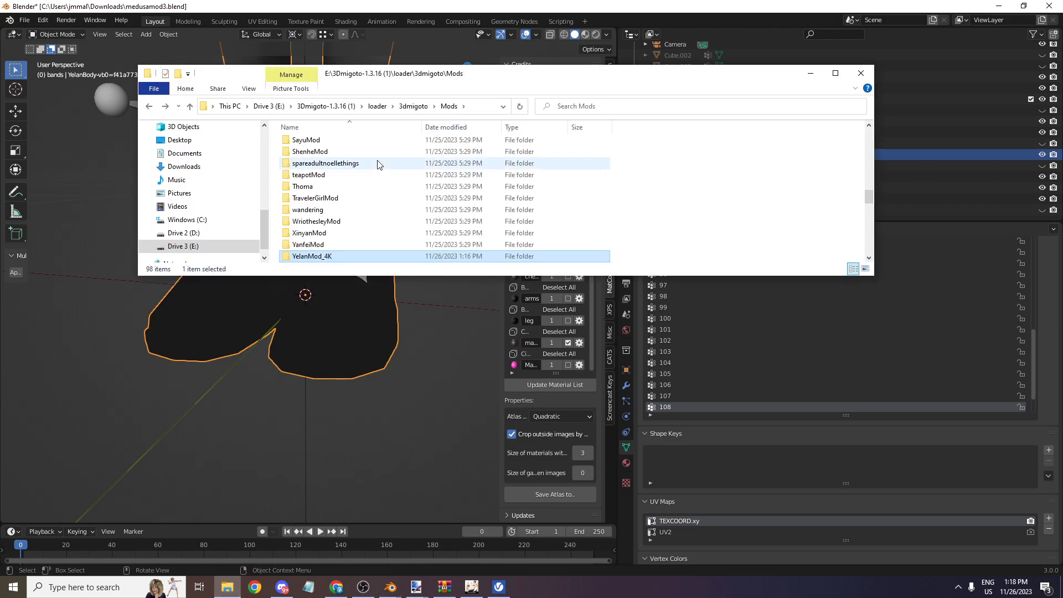
double_click(377, 160)
left_click(567, 165)
left_click(691, 166, "shift")
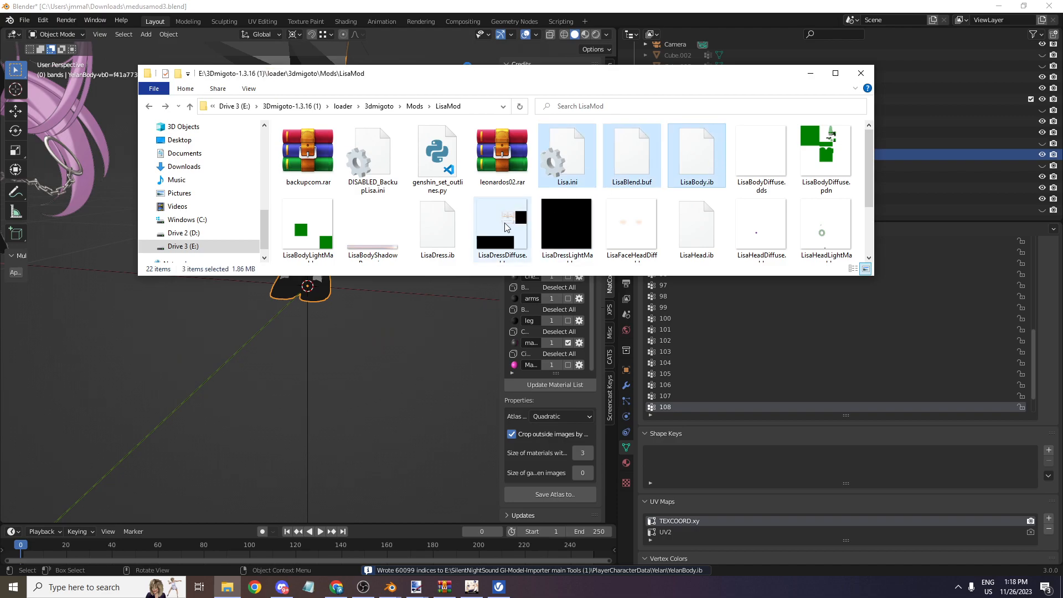
left_click(442, 224, "ctrl")
scroll(712, 227, "down", 2)
left_click_drag(588, 234, 435, 216, "ctrl")
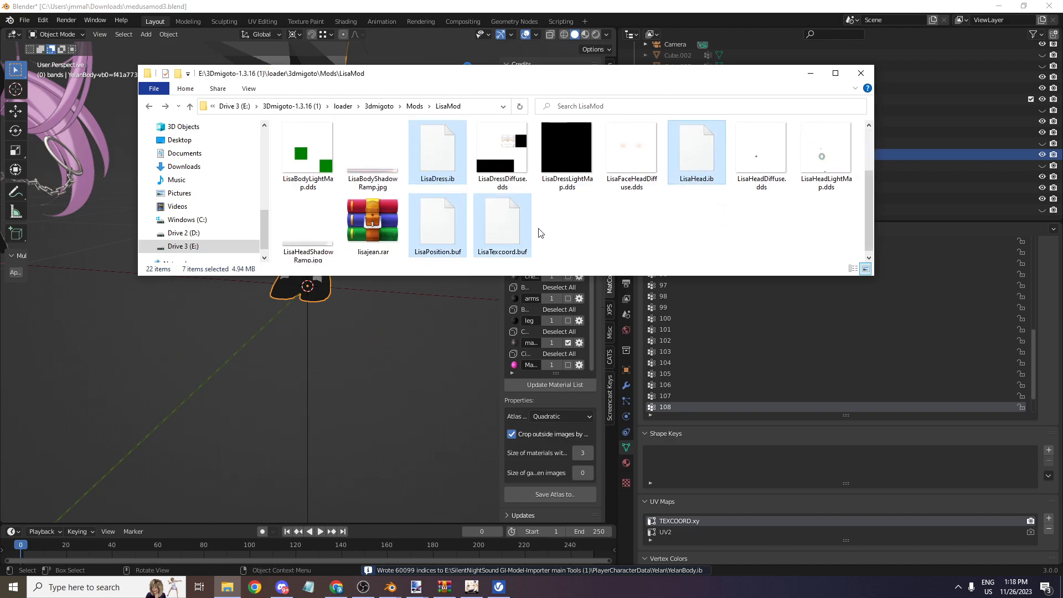
key("ctrl+c")
key("alt+Left")
key("alt+Left")
key("ctrl+v")
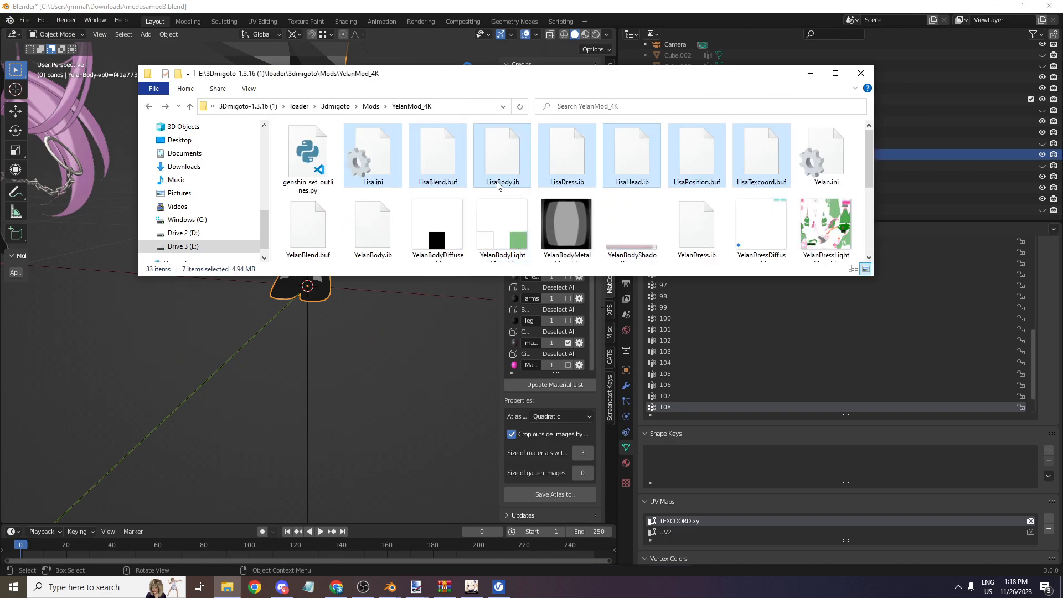
key("Delete")
- In the exported YelanMod folder, copy Yelan.ini, the Blend, Position and Texcoord buffers, and the Body, Dress and Extra .ib files
key("alt+Left")
key("alt+Left")
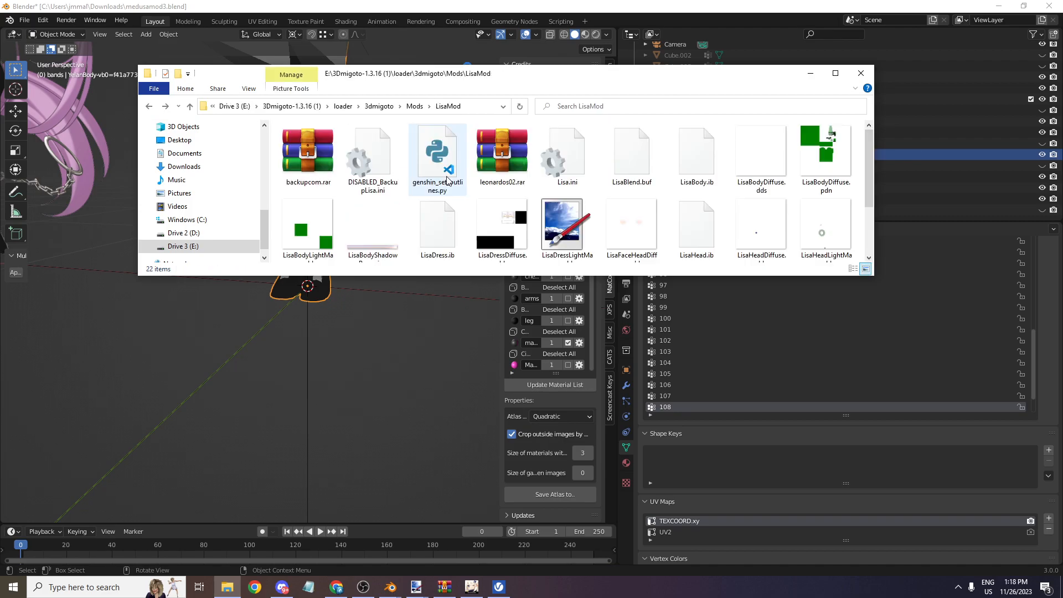
left_click(304, 157)
left_click(440, 161, "shift")
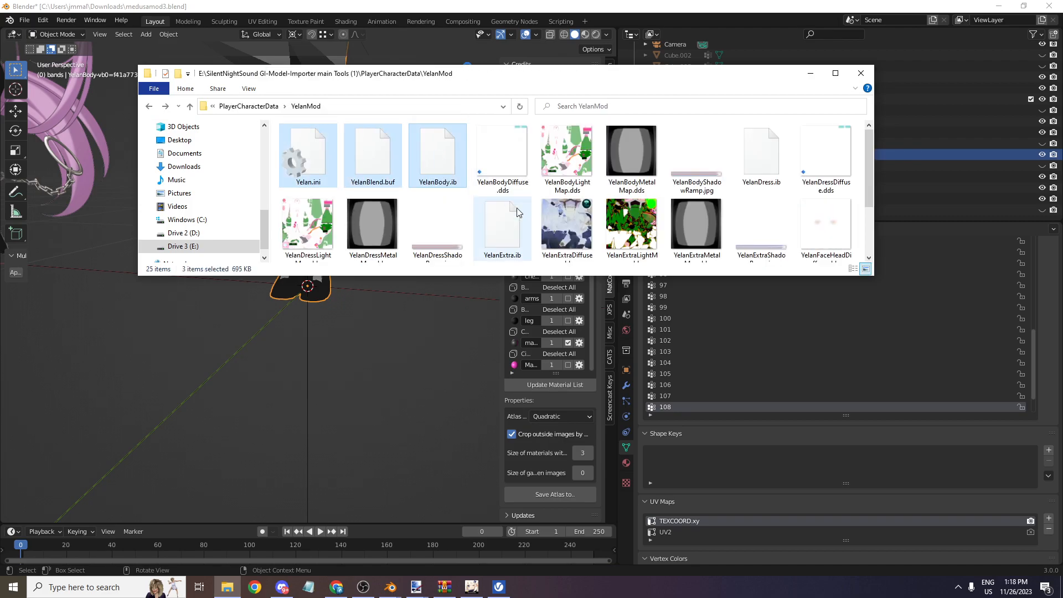
left_click(502, 222, "ctrl")
left_click(759, 161, "ctrl")
scroll(759, 161, "down", 2)
left_click(687, 231, "ctrl")
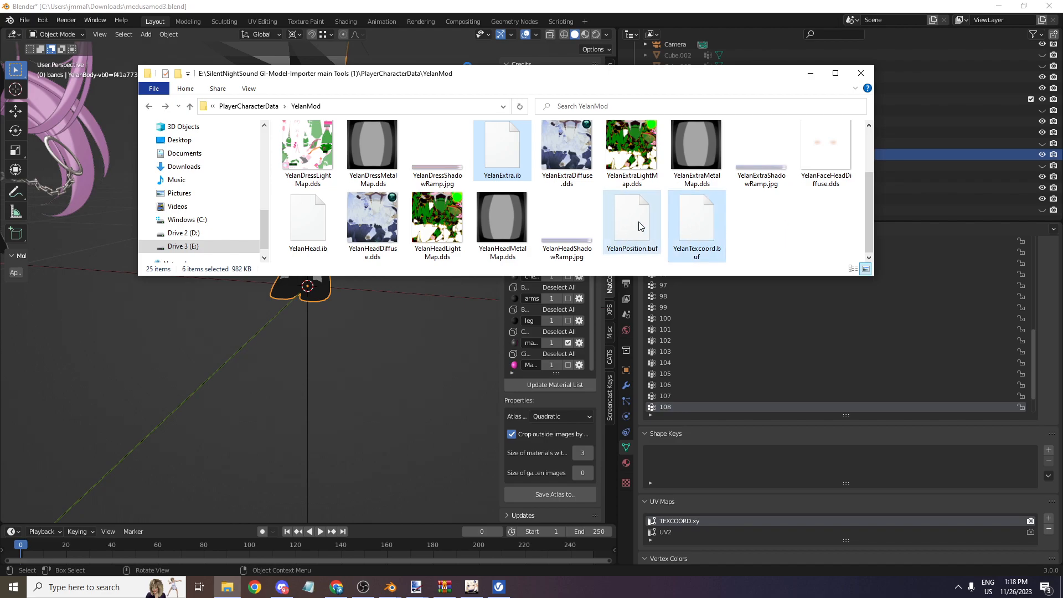
key("ctrl+c")
- Paste the copied files into the YelanMod_4K mod folder, replacing the existing files of the same names
key("alt+Right")
key("alt+Right")
key("alt+Right")
key("ctrl+v")
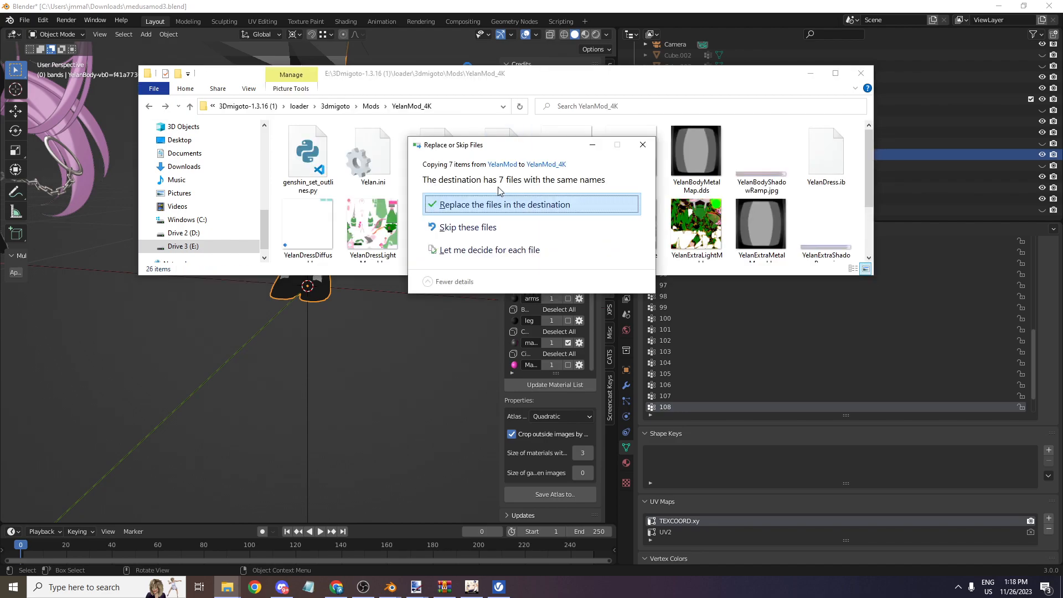
left_click(481, 203)
- Switch to the Command Prompt and rerun genshin_set_outlines.py with --thickness 85
key("alt+Tab")
key("Tab")
key("Tab")
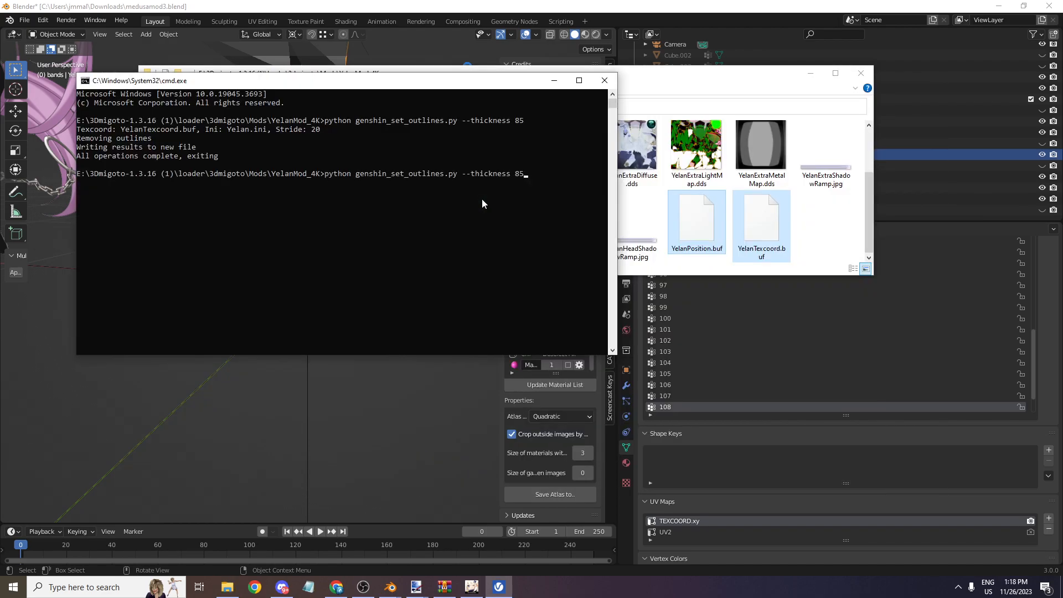
- Switch to Genshin Impact, check the shoes and outfit while running and using abilities, and reload the mods
key("alt+Tab")
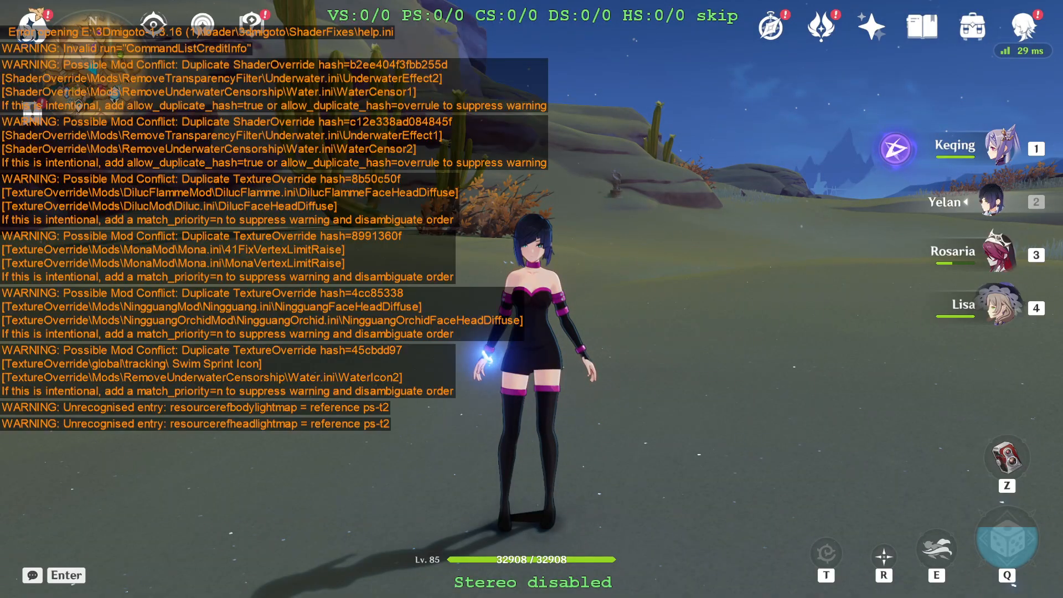
key("w")
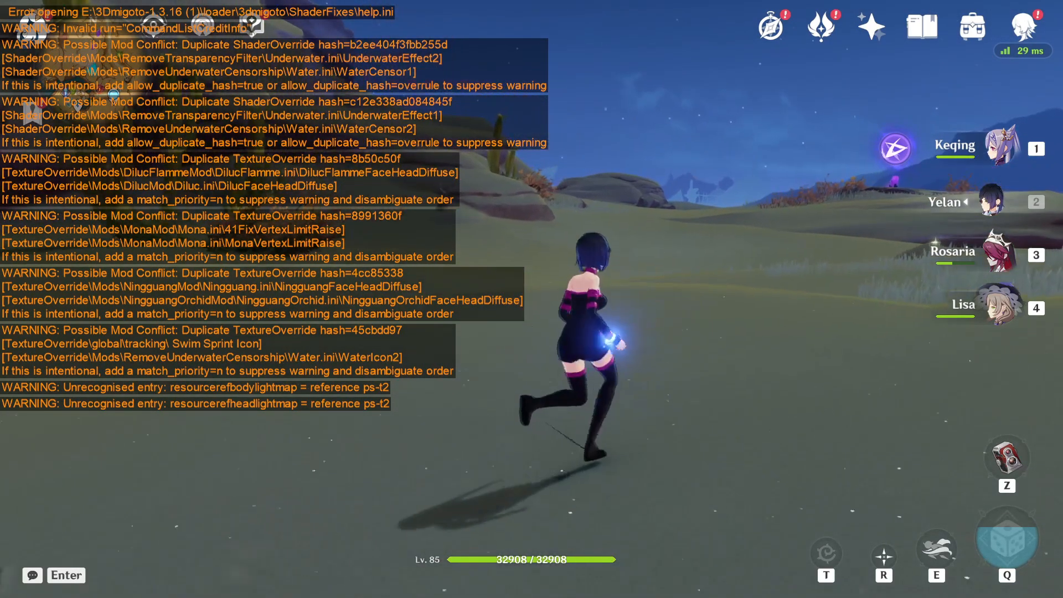
key("w")
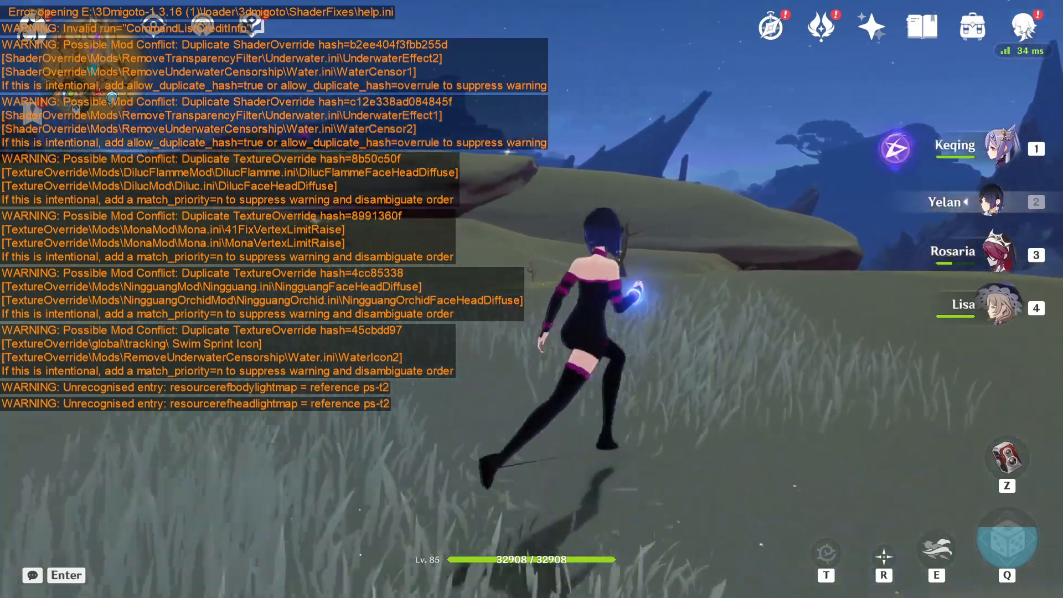
key("w")
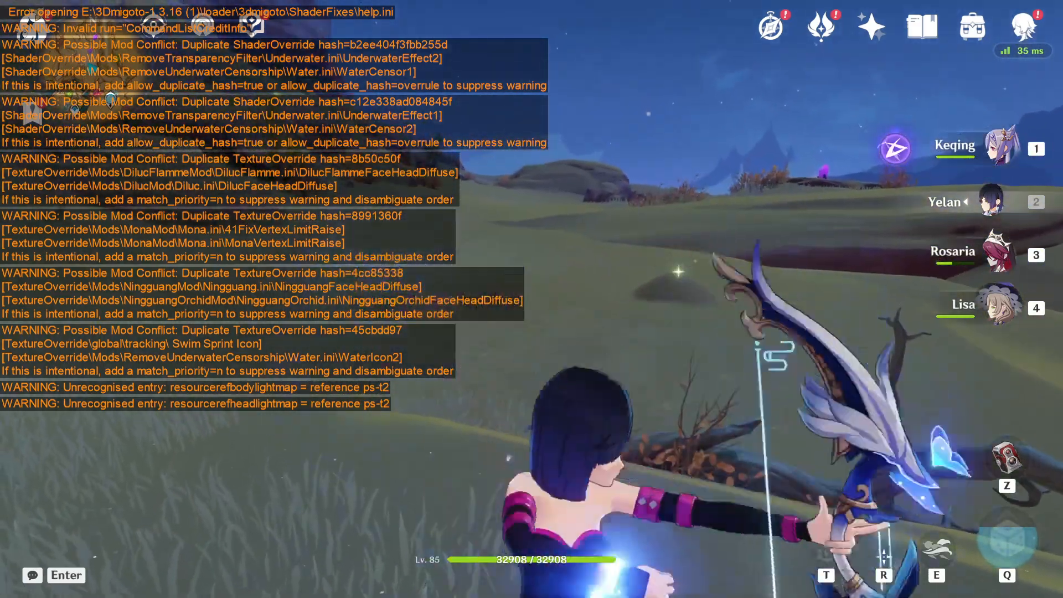
key("q")
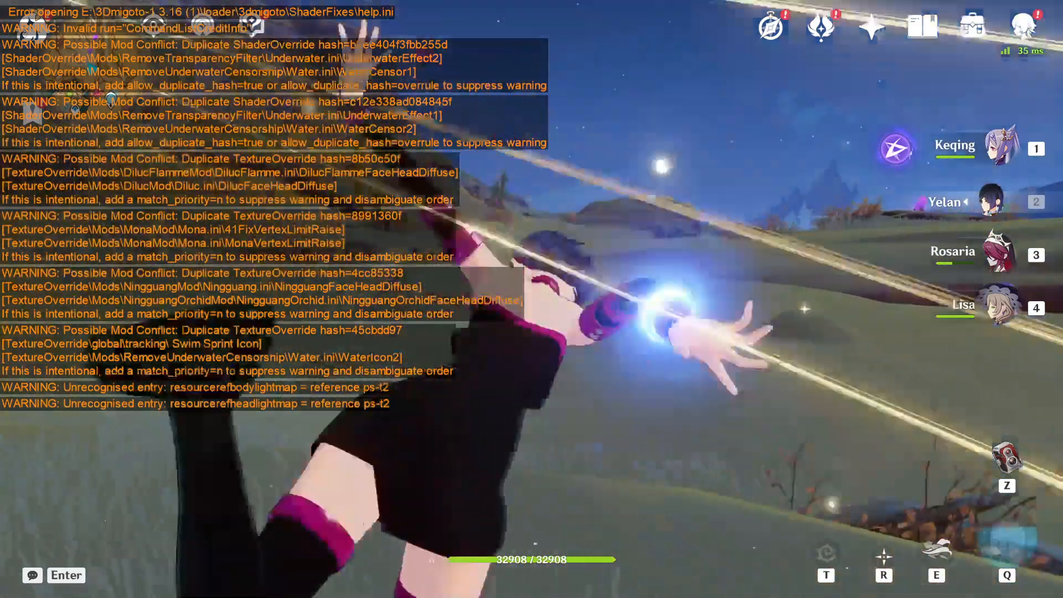
key("F10")
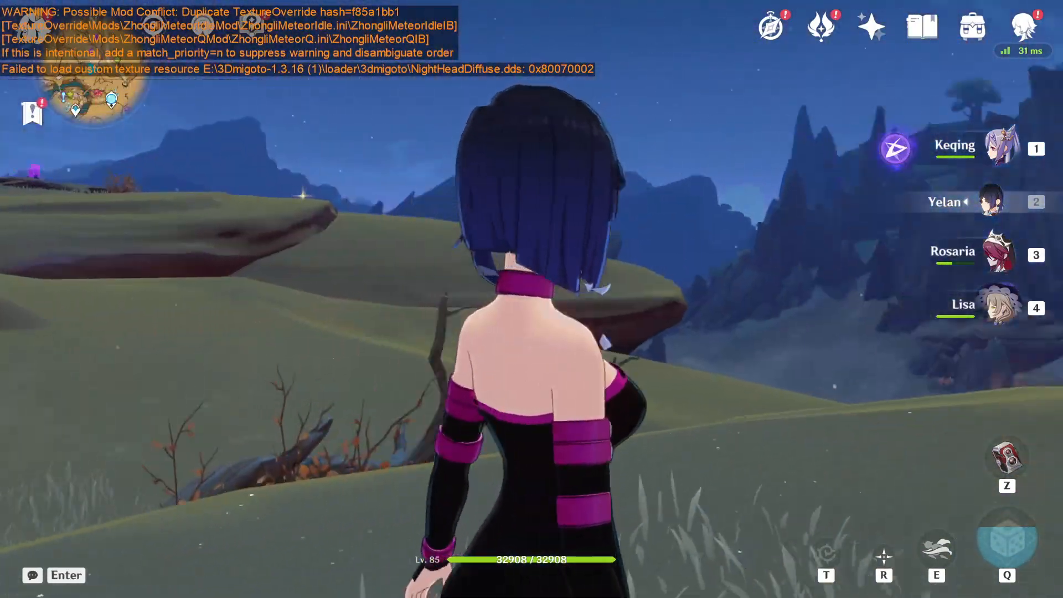
- Switch back to Blender and put the YelanHead hair object in Edit Mode, close to the loose pieces beside the hair
key("alt+Tab")
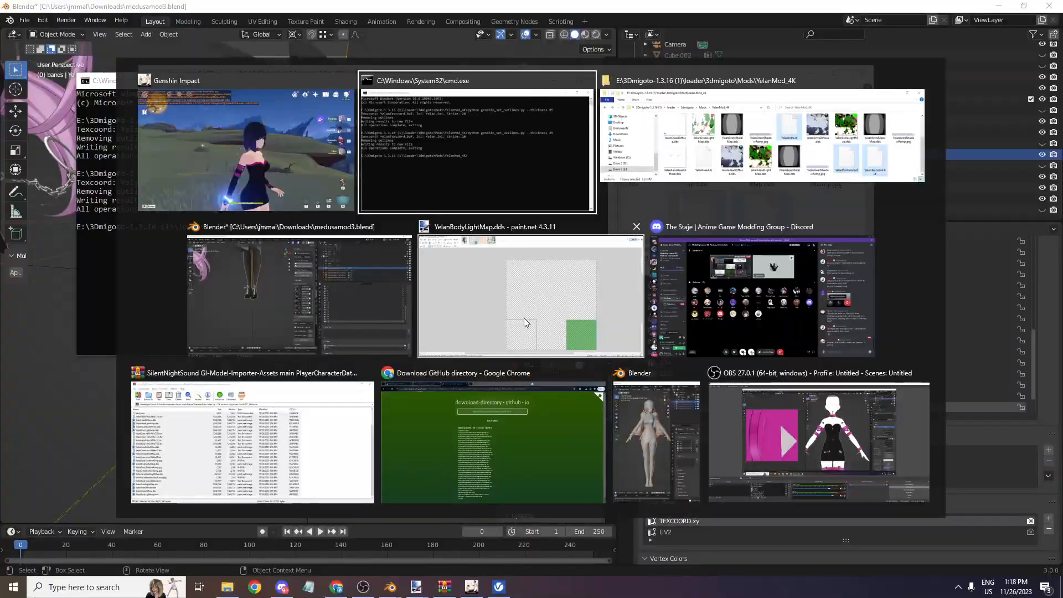
scroll(436, 91, "down", 8)
scroll(465, 124, "up", 5)
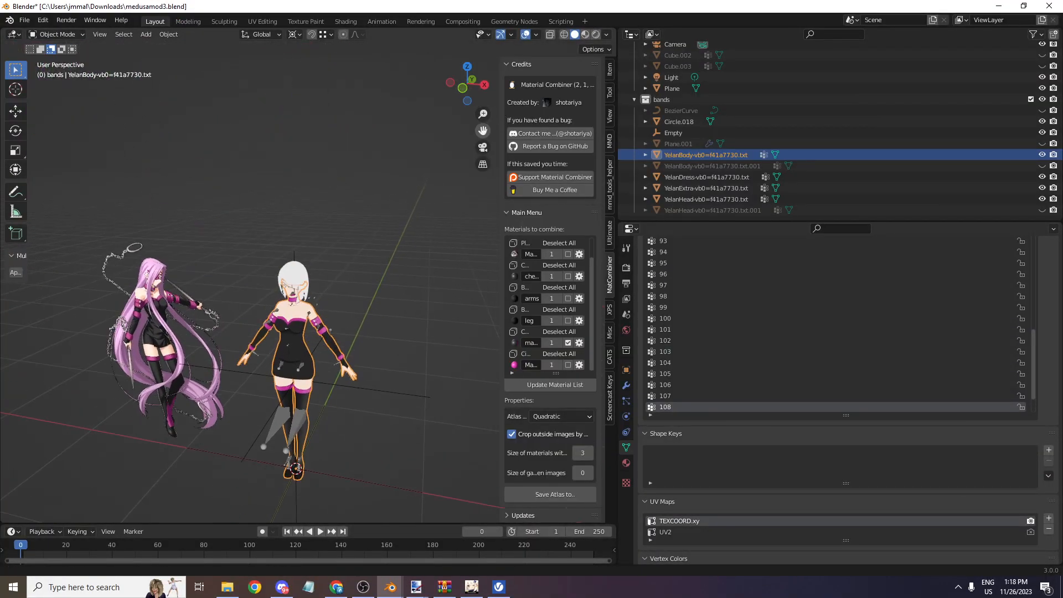
scroll(443, 182, "up", 4)
left_click(376, 371)
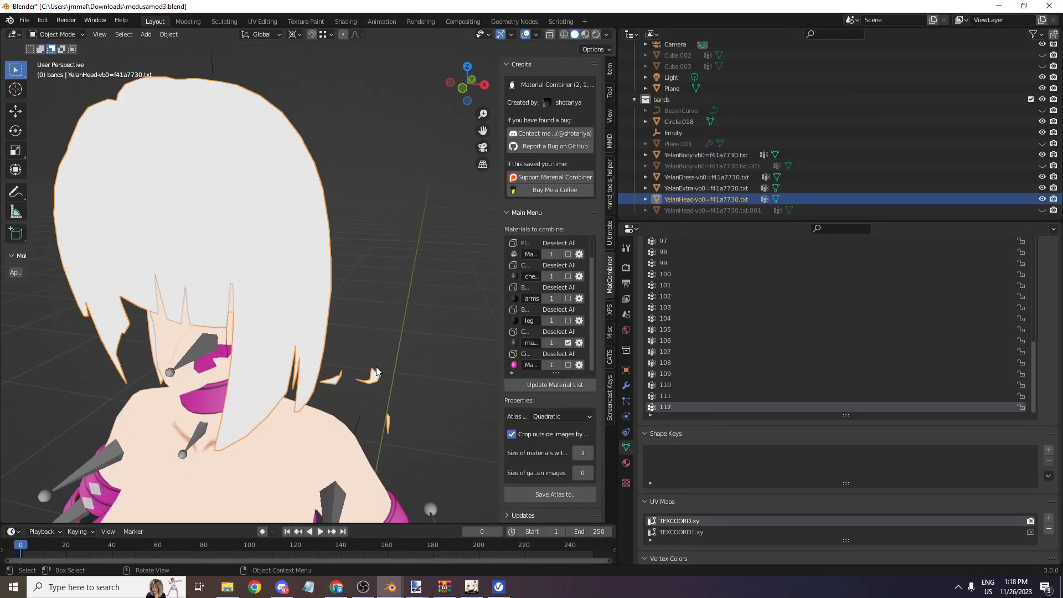
left_click(55, 34)
left_click(58, 59)
scroll(350, 431, "up", 3)
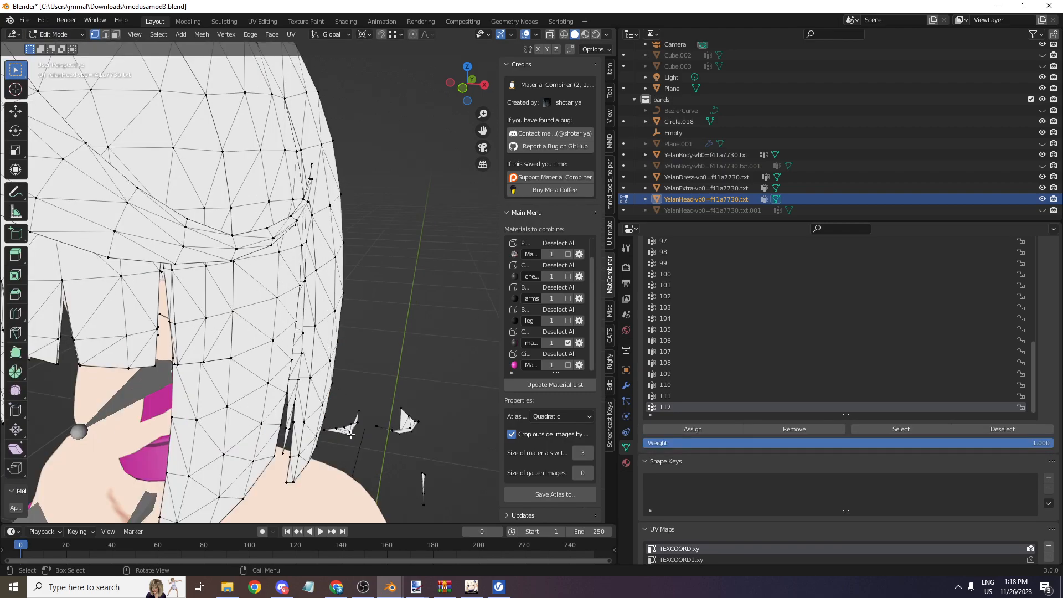
- Select the linked floating pieces beside the hair, separate them into their own object and hide it in Object Mode
key("l")
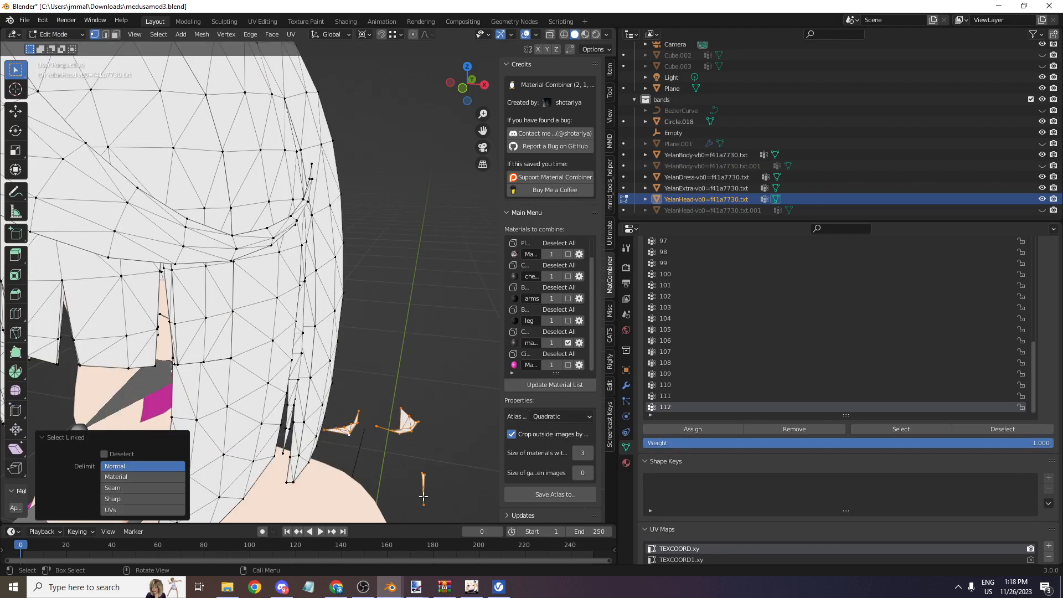
scroll(467, 144, "down", 4)
left_click_drag(467, 91, 454, 165)
key("p")
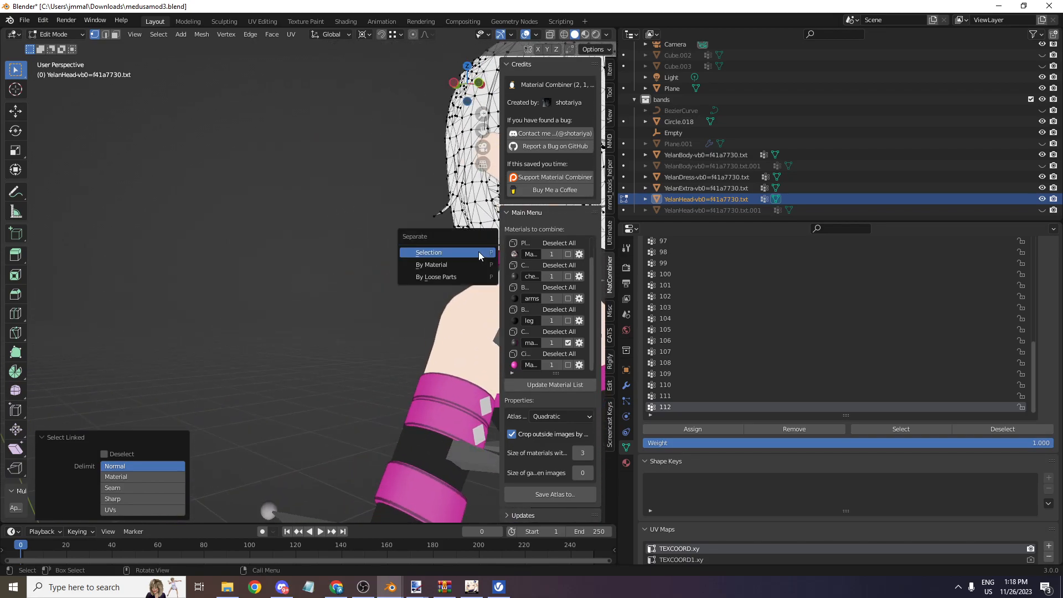
left_click(478, 251)
left_click(58, 35)
left_click(55, 45)
left_click(474, 248)
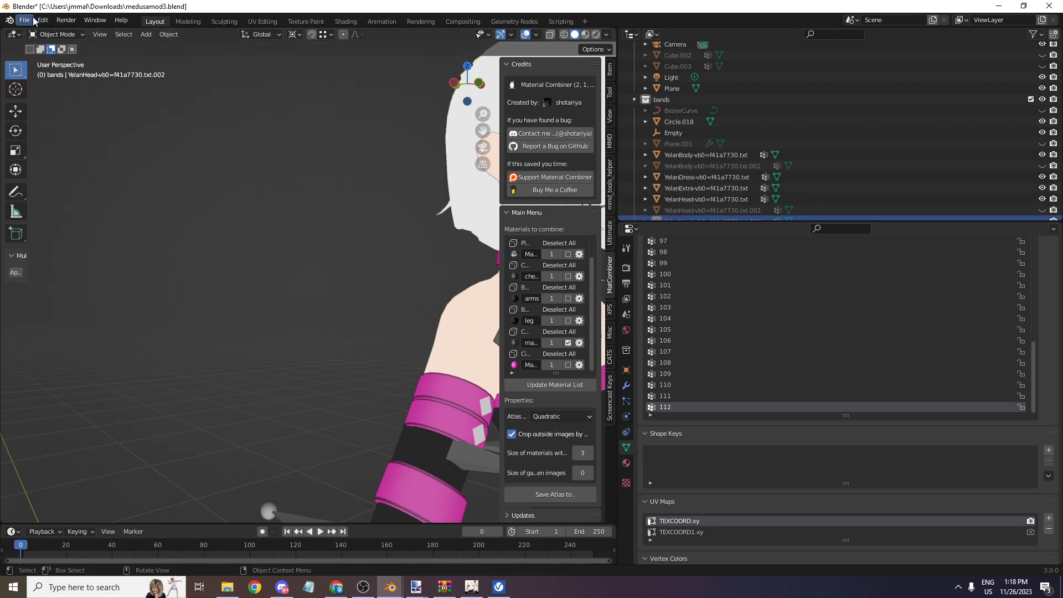
- Export the Genshin mod folder again as Yelan.vb with hidden objects ignored
left_click(33, 21)
mouse_move(66, 186)
left_click(166, 413)
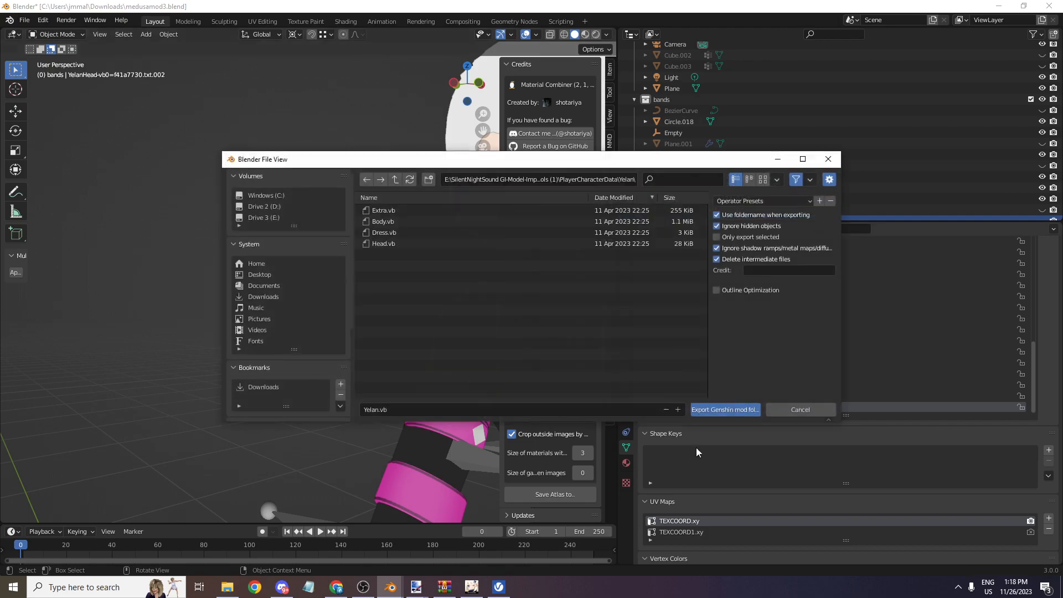
left_click(725, 409)
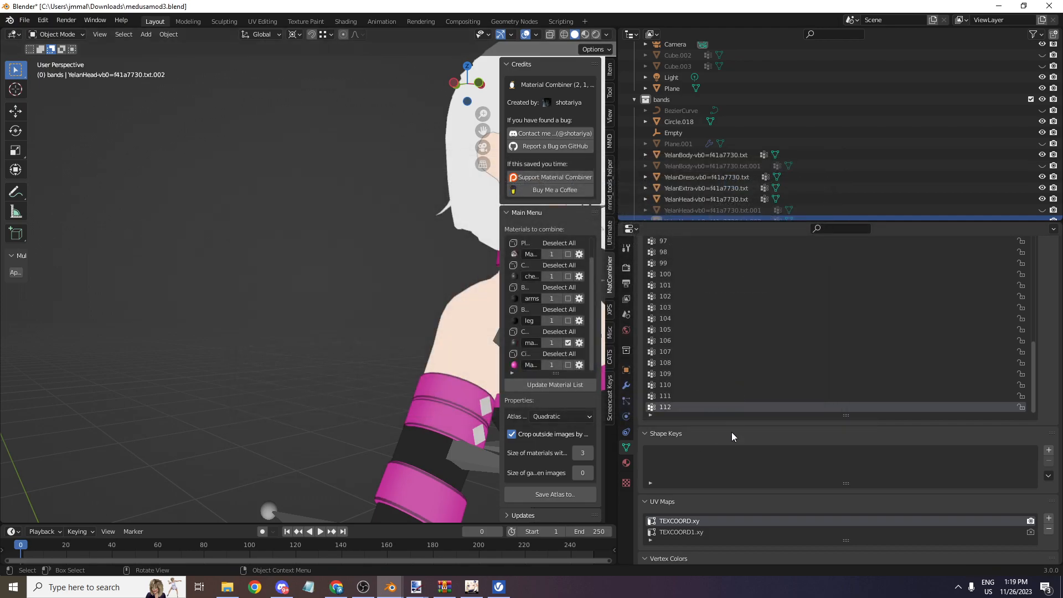
- Copy the newly exported Yelan.ini, .ib and .buf files from YelanMod into the YelanMod_4K mods folder, replacing the existing ones
left_click(227, 586)
left_click(415, 105)
double_click(435, 144)
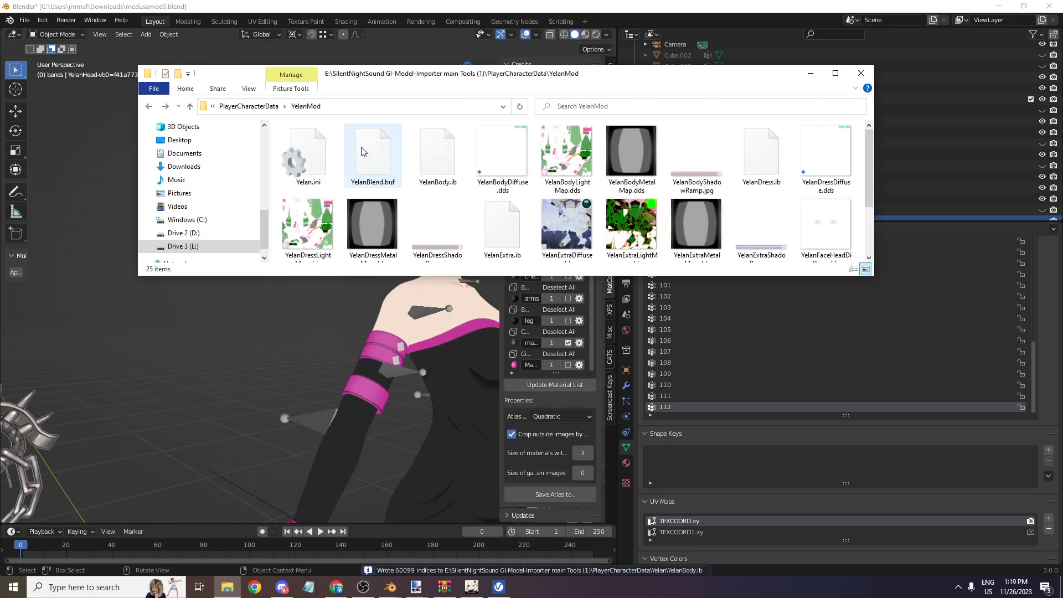
scroll(619, 204, "down", 1)
left_click(632, 219, "ctrl")
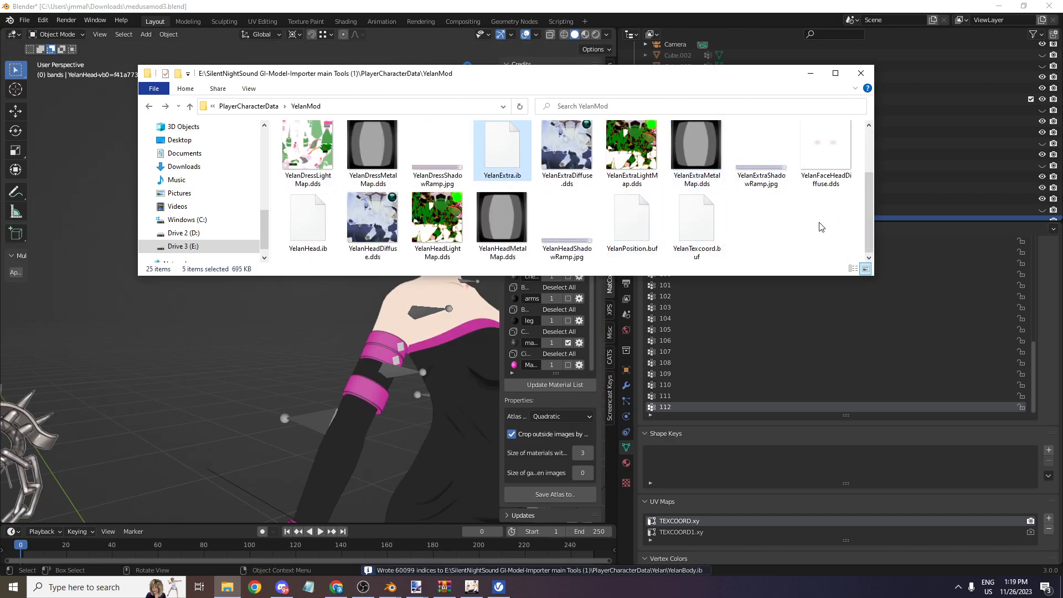
left_click(675, 201, "ctrl")
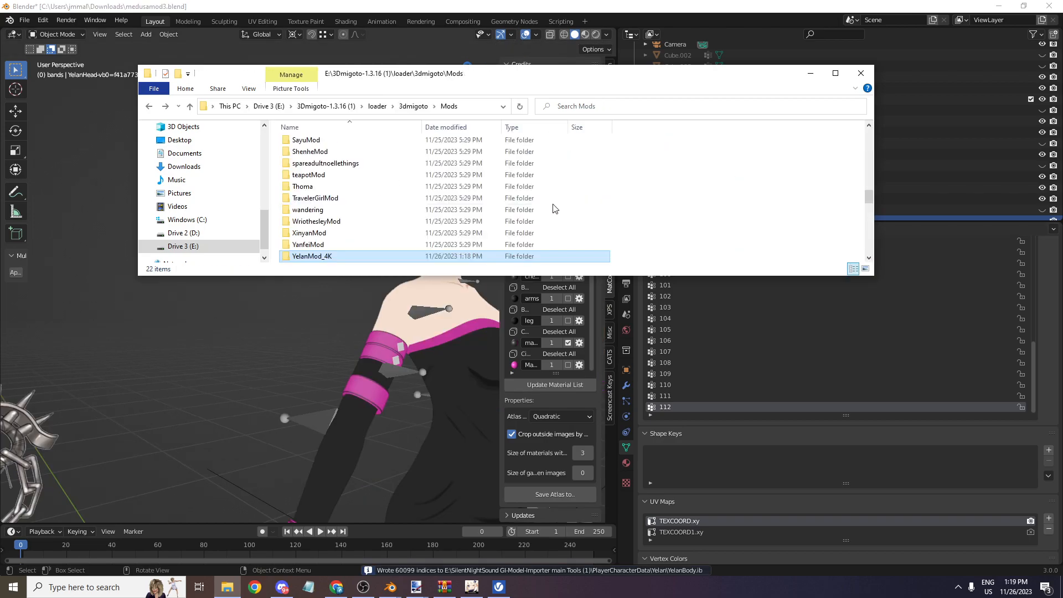
double_click(327, 249)
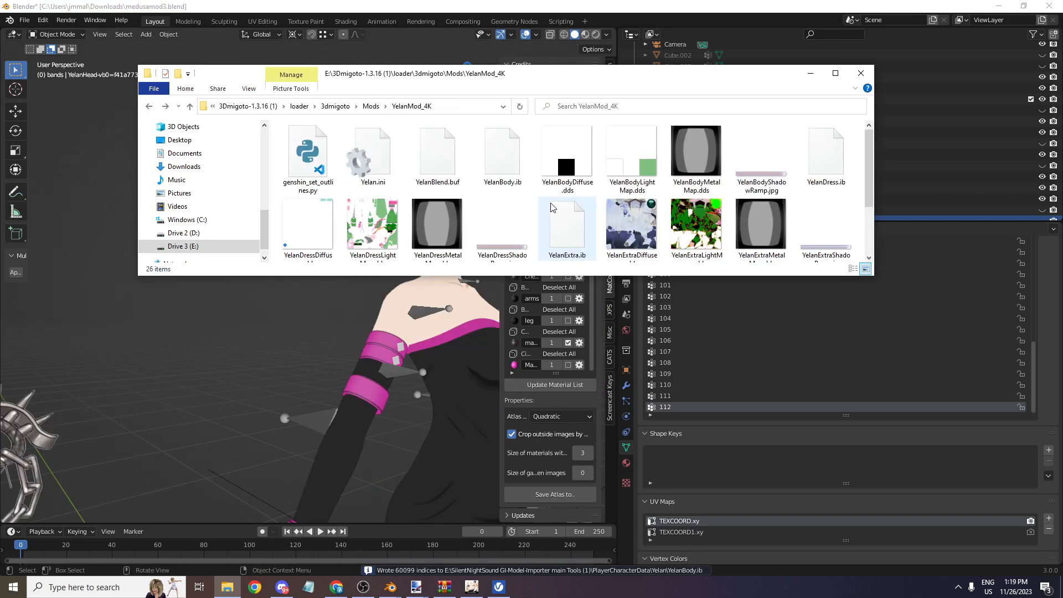
key("ctrl+v")
left_click(474, 205)
- Rerun the genshin_set_outlines.py command in the command prompt for the YelanMod_4K folder
key("alt+Tab")
key("Up")
key("Return")
- Switch to Genshin Impact and reload the mods to test the updated Yelan model
key("alt+Tab")
key("alt+Tab")
key("alt+Tab")
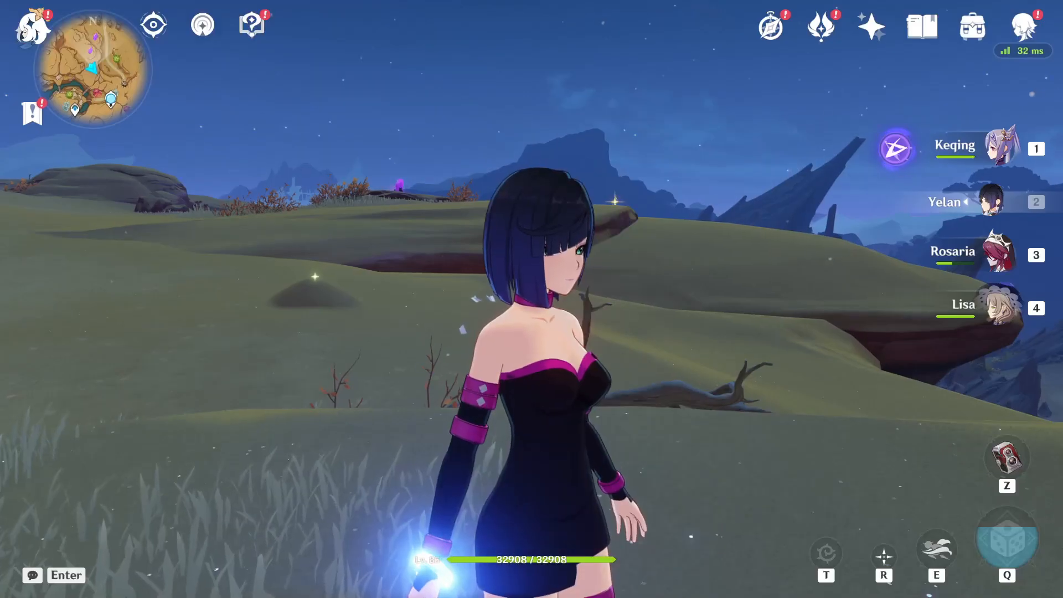
key("F10")
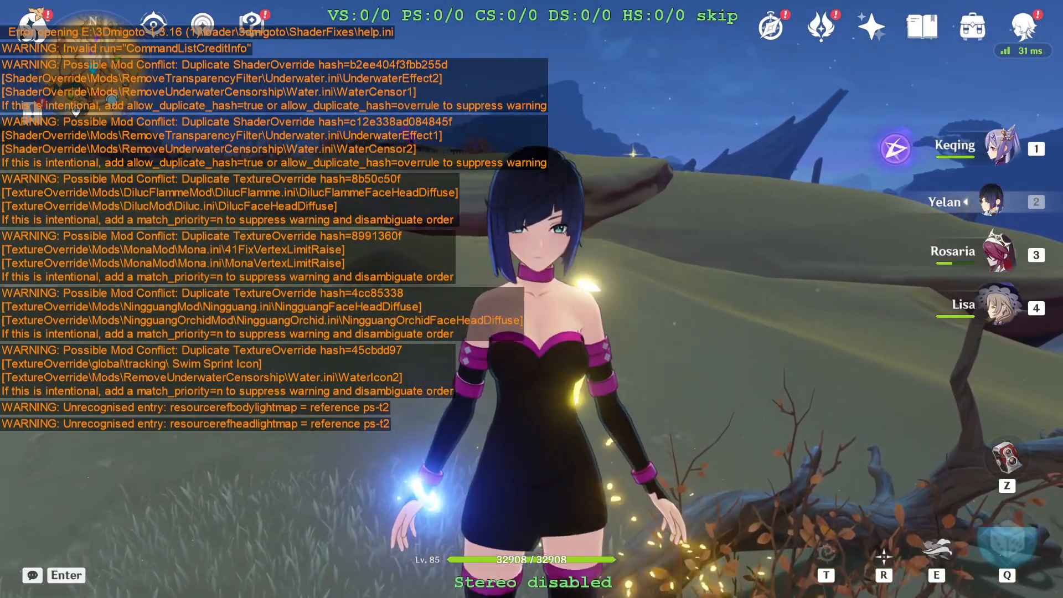
- Open YelanBodyLightMap.dds from the YelanMod_4K folder in paint.net, and check the outfit from behind while running in Genshin Impact
key("alt+Tab")
left_click(619, 164)
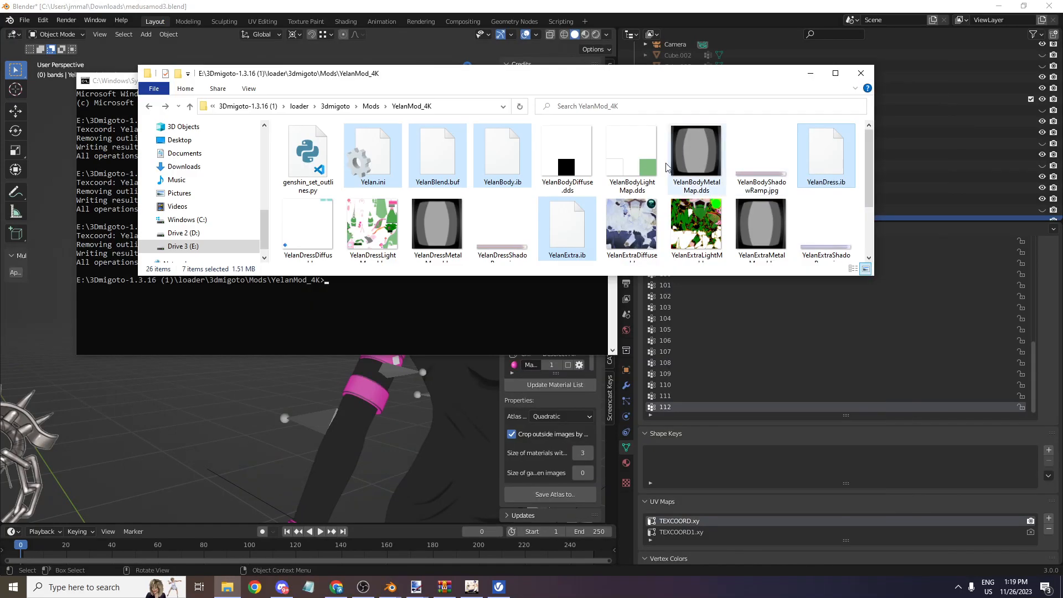
double_click(639, 175)
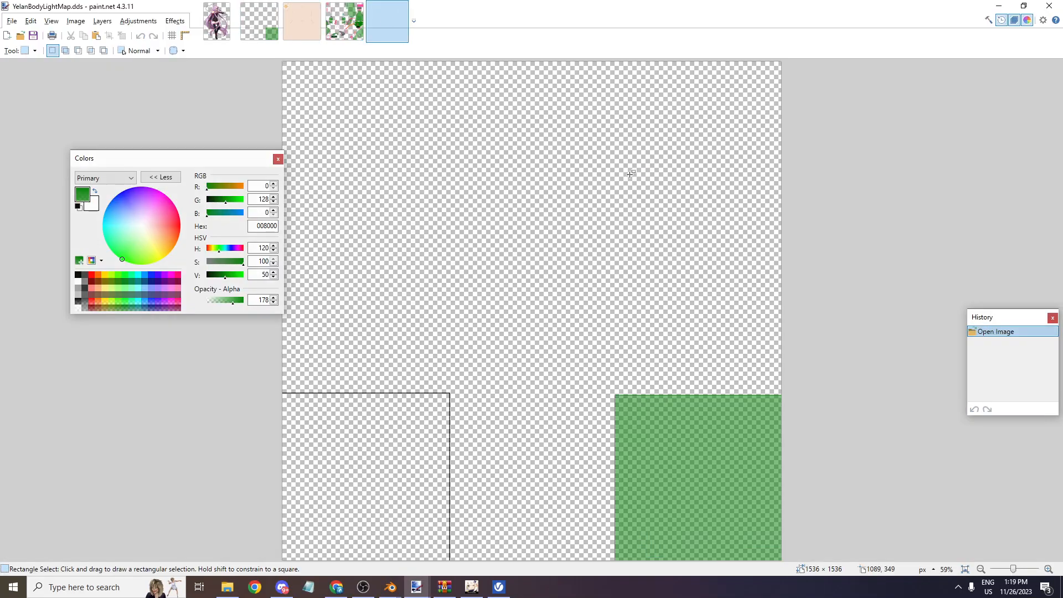
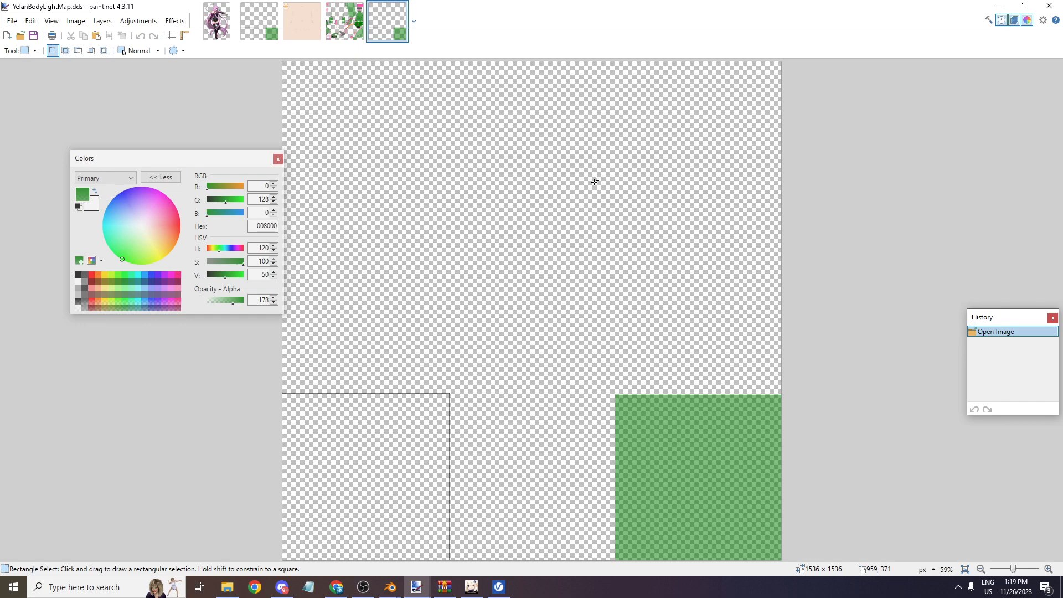
key("alt+Tab")
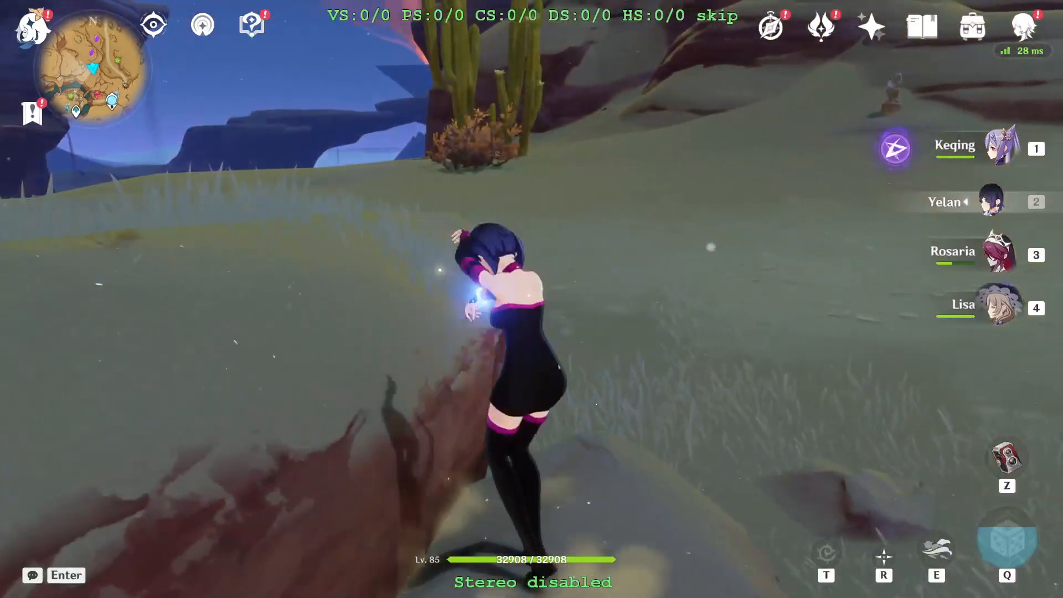
key("w")
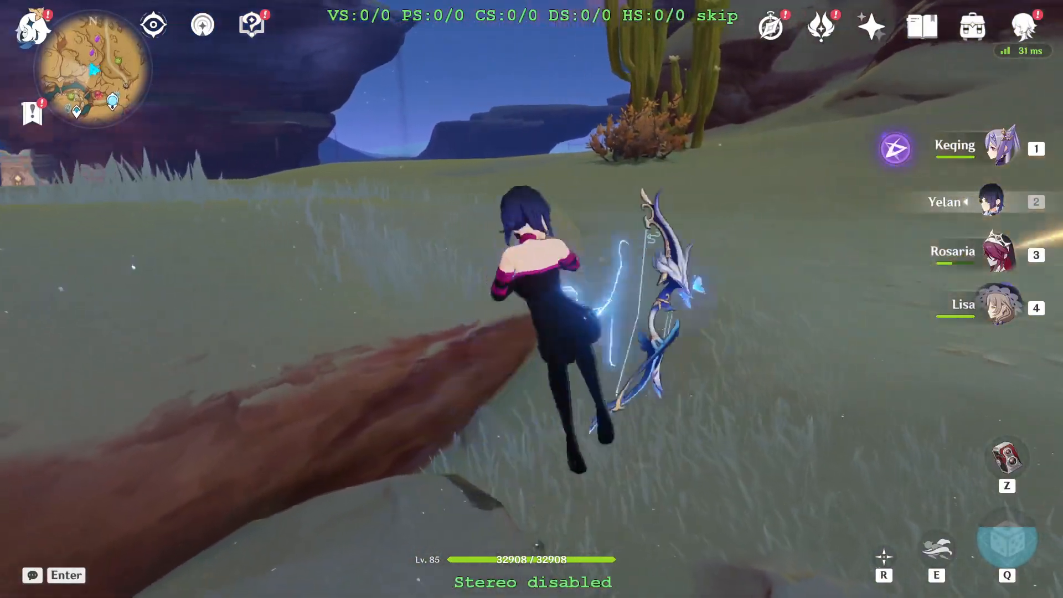
- Switch to Blender and put the YelanBody object in Edit Mode, close to the skin under the dress hem
key("alt+Tab")
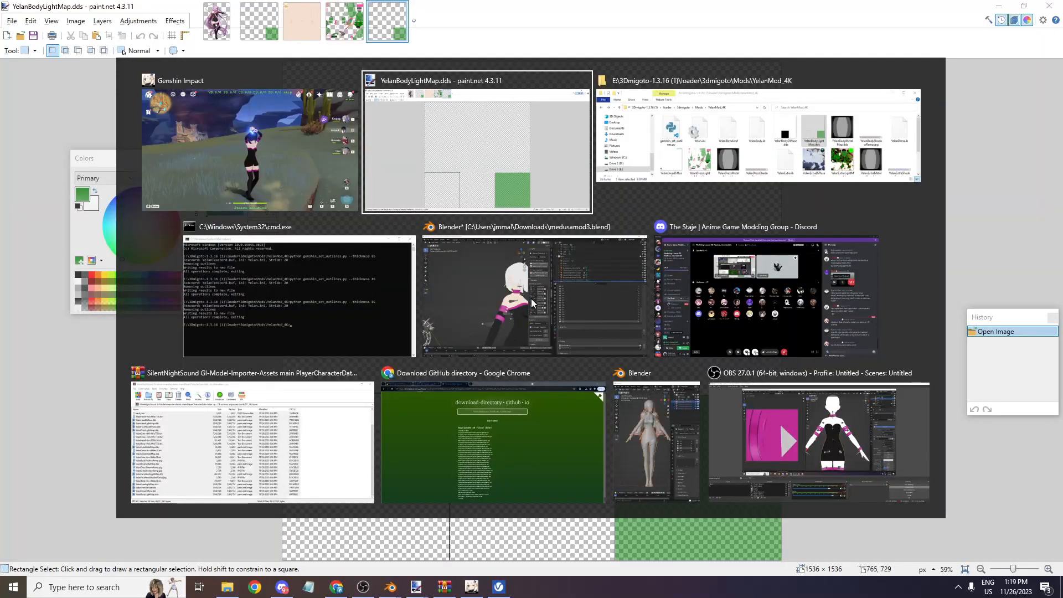
left_click(530, 298)
left_click_drag(477, 101, 390, 83)
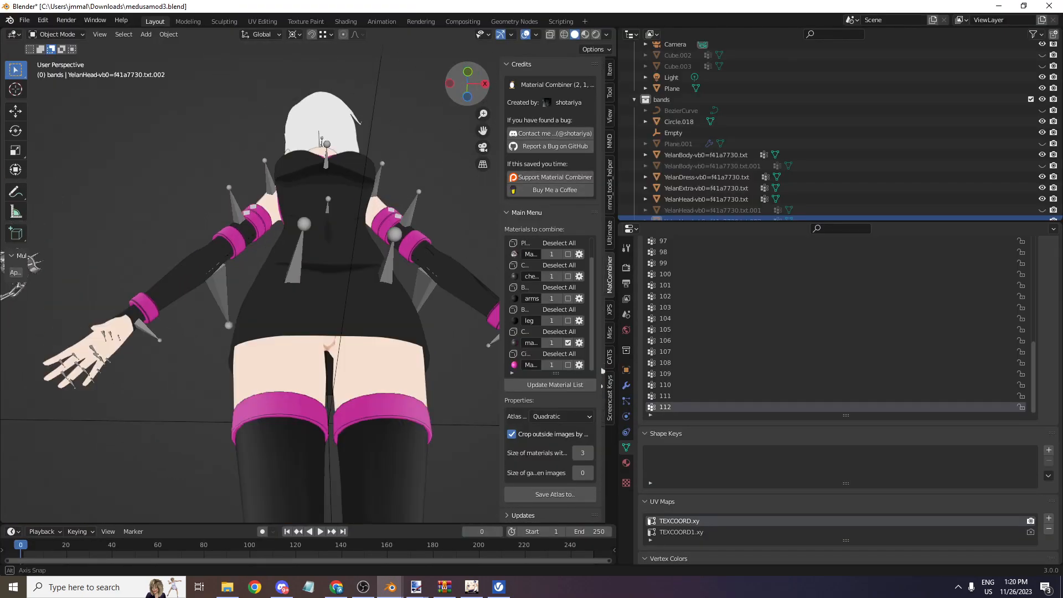
scroll(477, 101, "up", 2)
left_click_drag(477, 101, 476, 78)
scroll(355, 286, "up", 4)
left_click(355, 286)
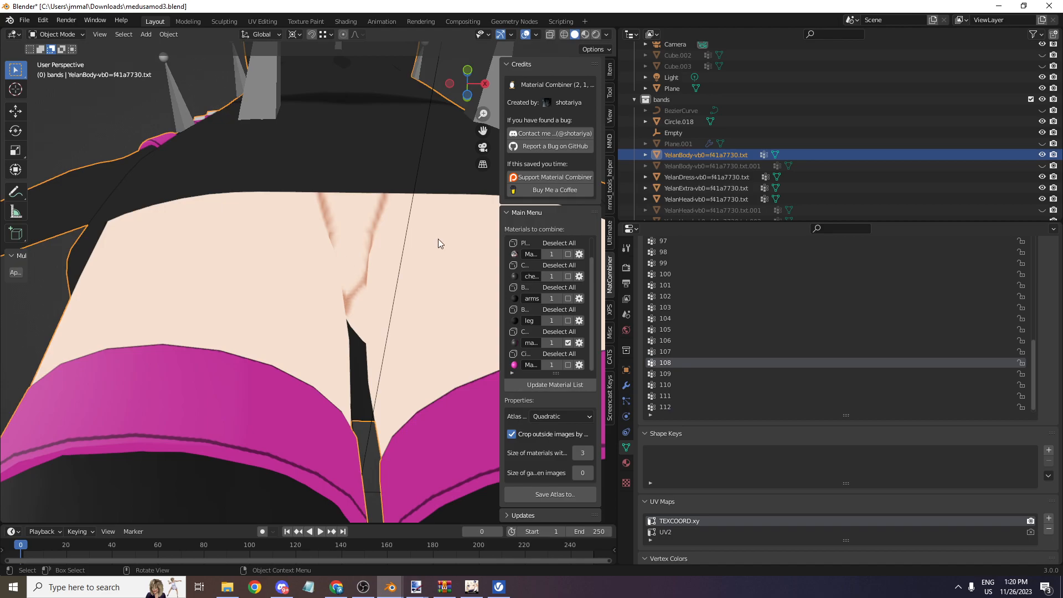
left_click(55, 34)
left_click(53, 56)
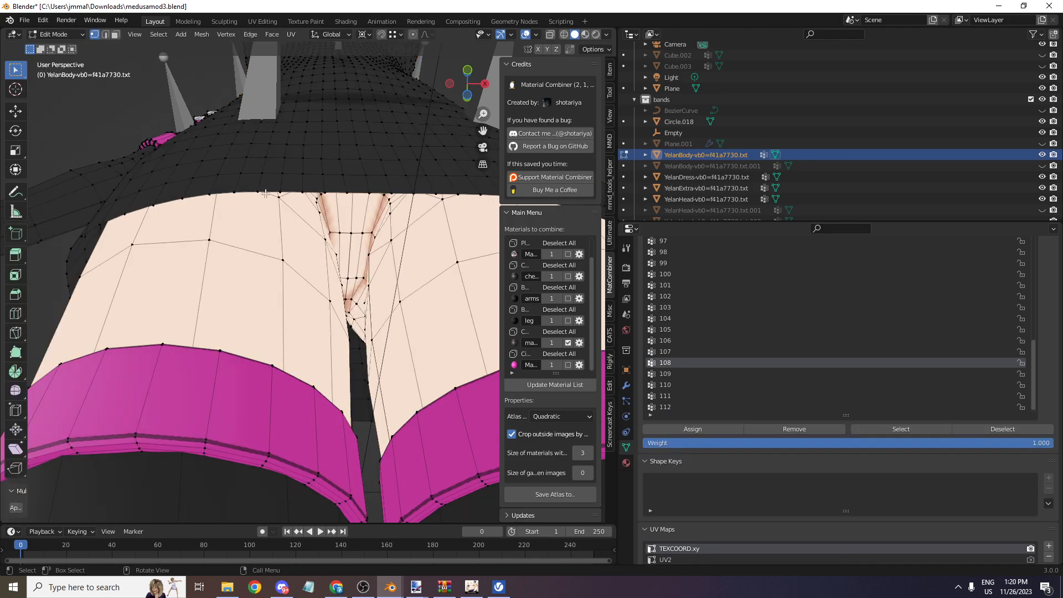
- Select the linked skin mesh under the dress and, in front view with X-ray on, deselect the thighs below the hips
key("l")
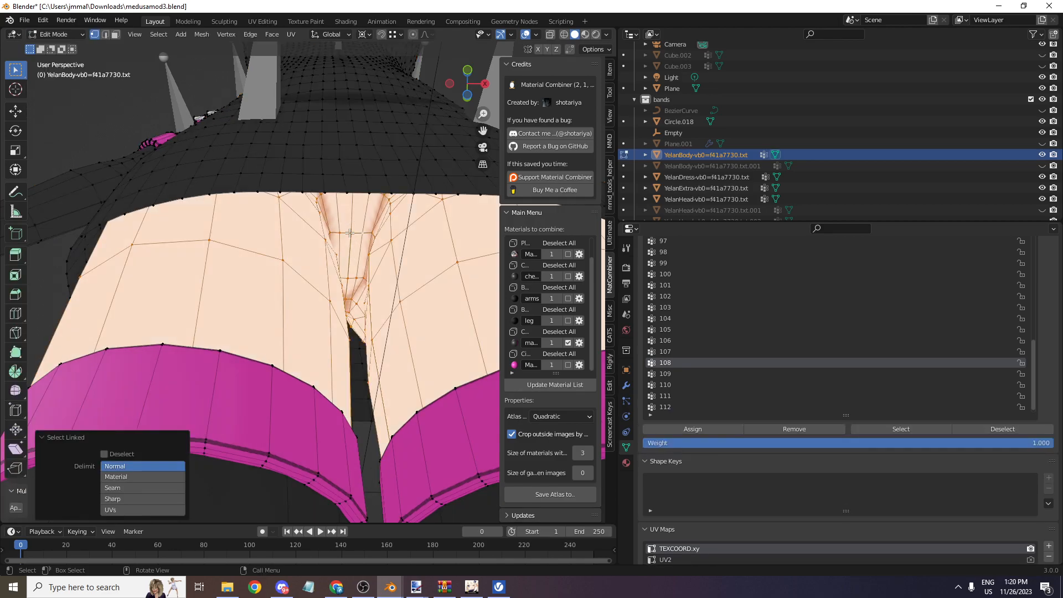
scroll(354, 223, "down", 5)
left_click(470, 75)
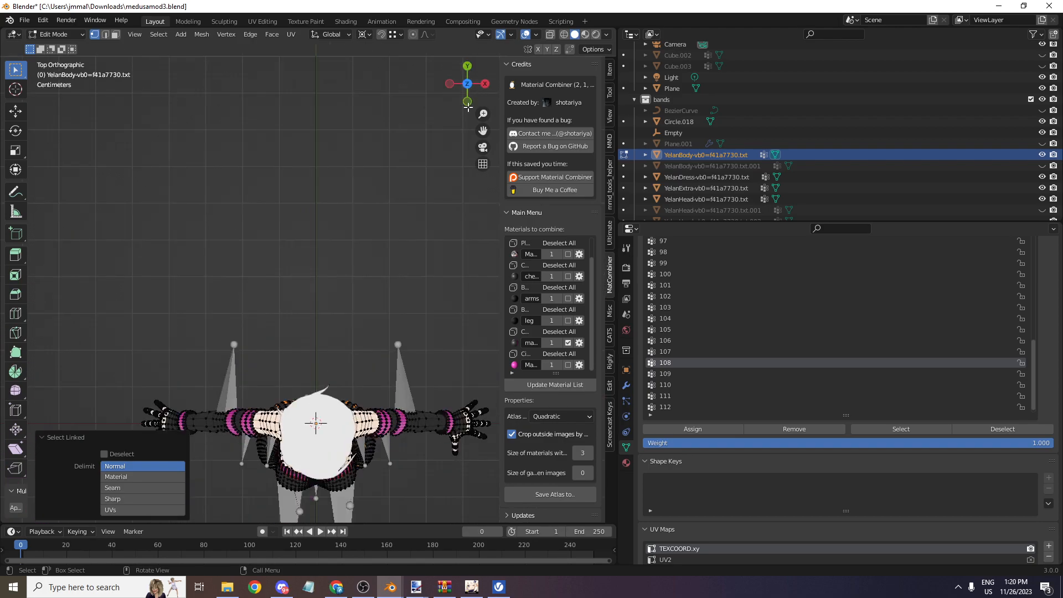
left_click(465, 102)
left_click(549, 36)
scroll(310, 332, "down", 3)
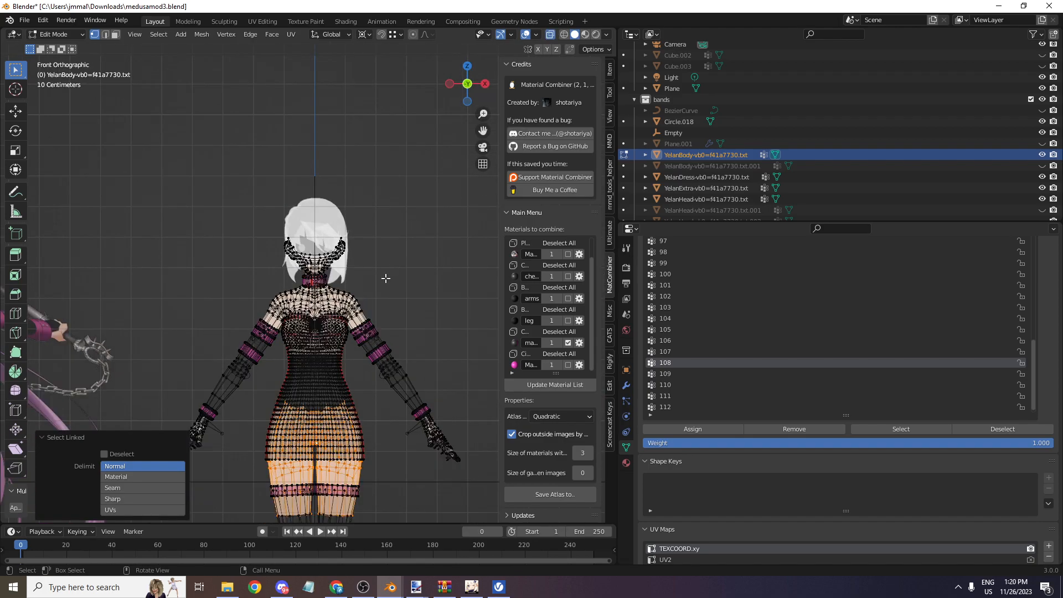
left_click_drag(256, 421, 439, 517)
- Switch to the UV Editing workspace, inspect the hip skin's UVs on the atlas, and widen the 3D viewport
left_click(272, 35)
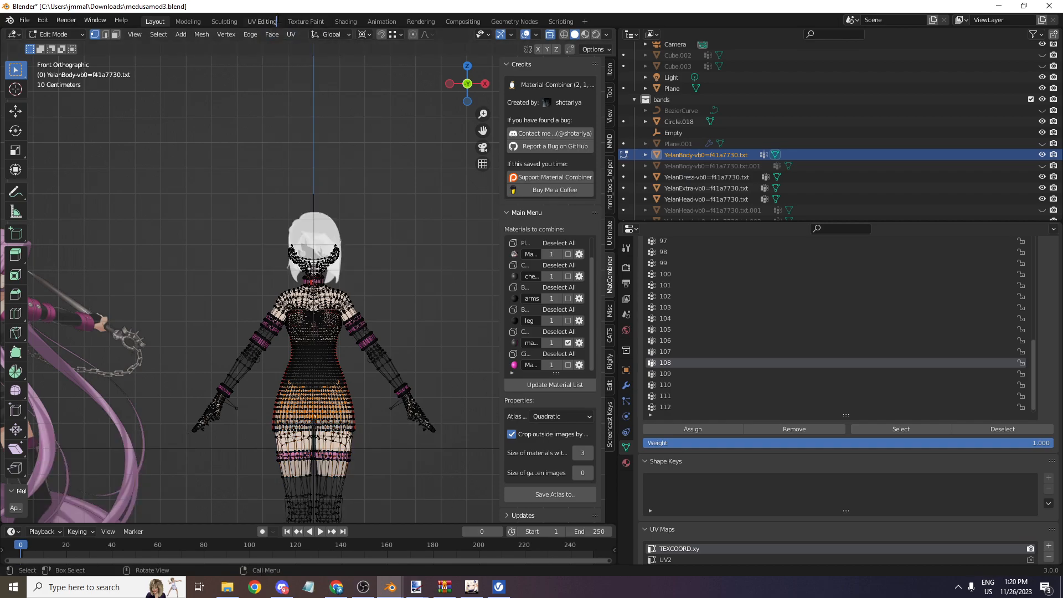
left_click(265, 22)
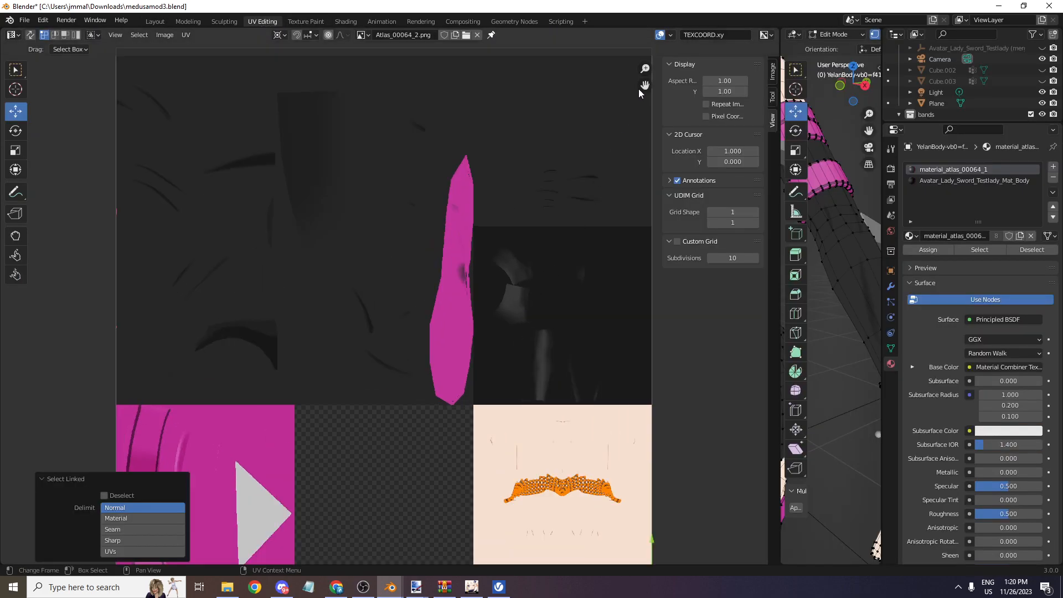
left_click_drag(644, 85, 449, 0)
scroll(577, 141, "up", 7)
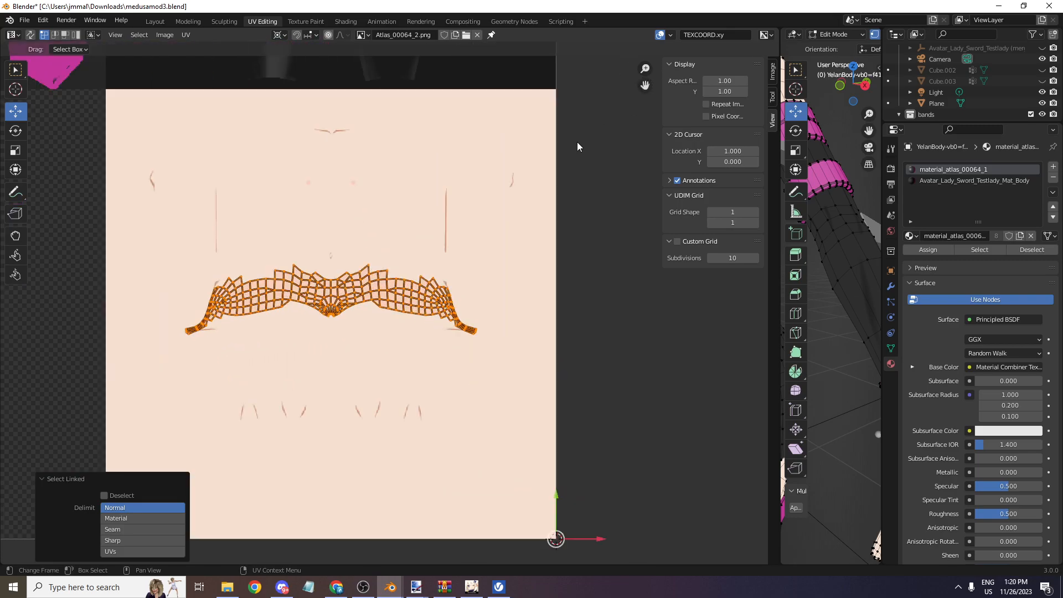
scroll(541, 171, "down", 1)
left_click_drag(778, 165, 119, 164)
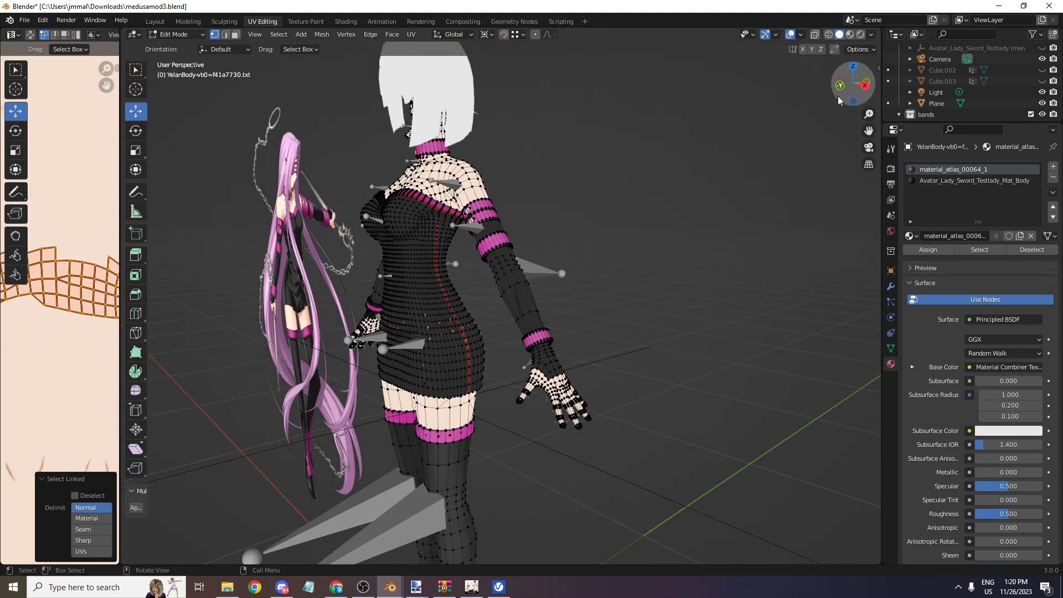
- In front view with X-ray on, select the linked hip skin again and deselect the thighs from just below the crotch
left_click(840, 86)
middle_click_drag(741, 138, 815, 88, "shift")
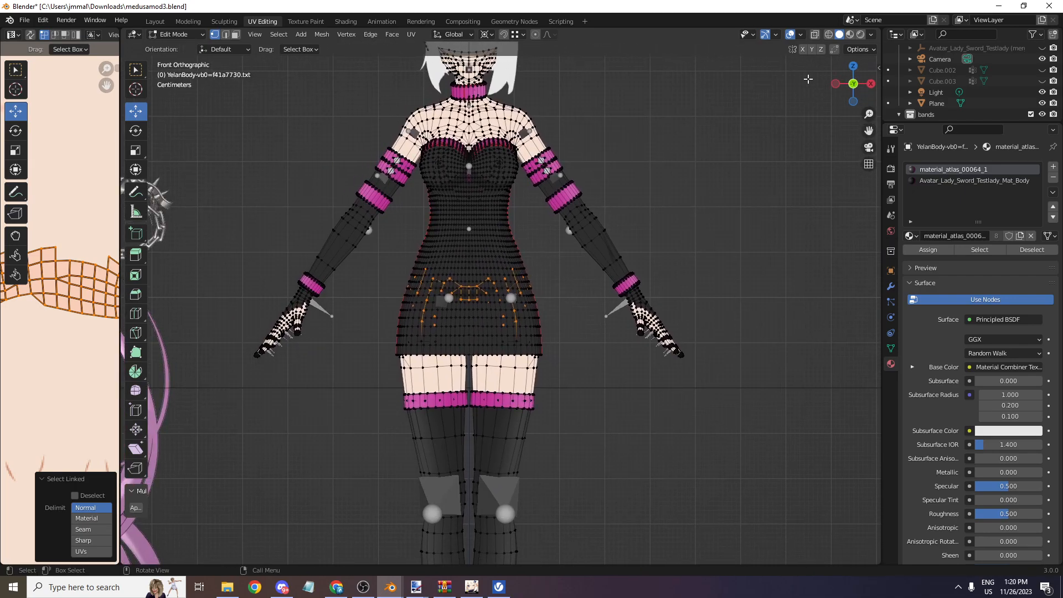
scroll(815, 88, "up", 1)
left_click(814, 35)
scroll(616, 197, "up", 3)
scroll(445, 323, "down", 1)
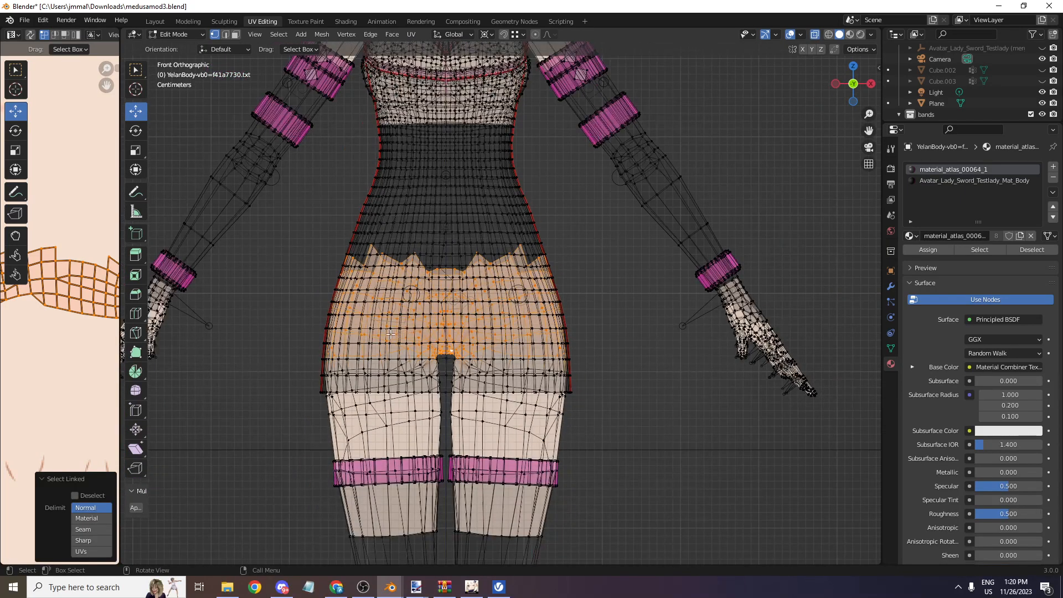
scroll(371, 363, "up", 2)
scroll(368, 400, "down", 1)
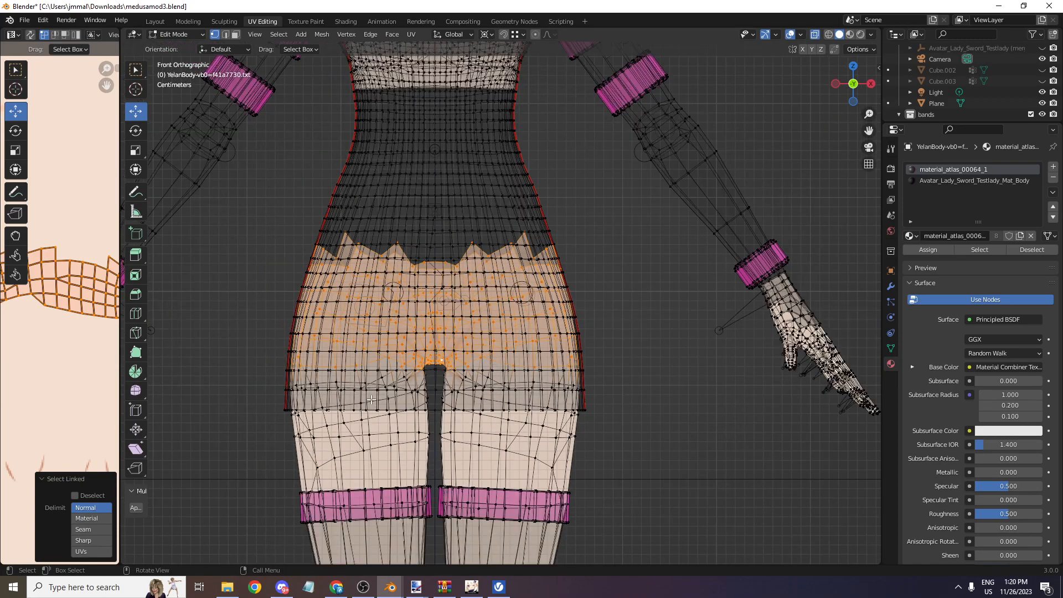
scroll(399, 399, "down", 2)
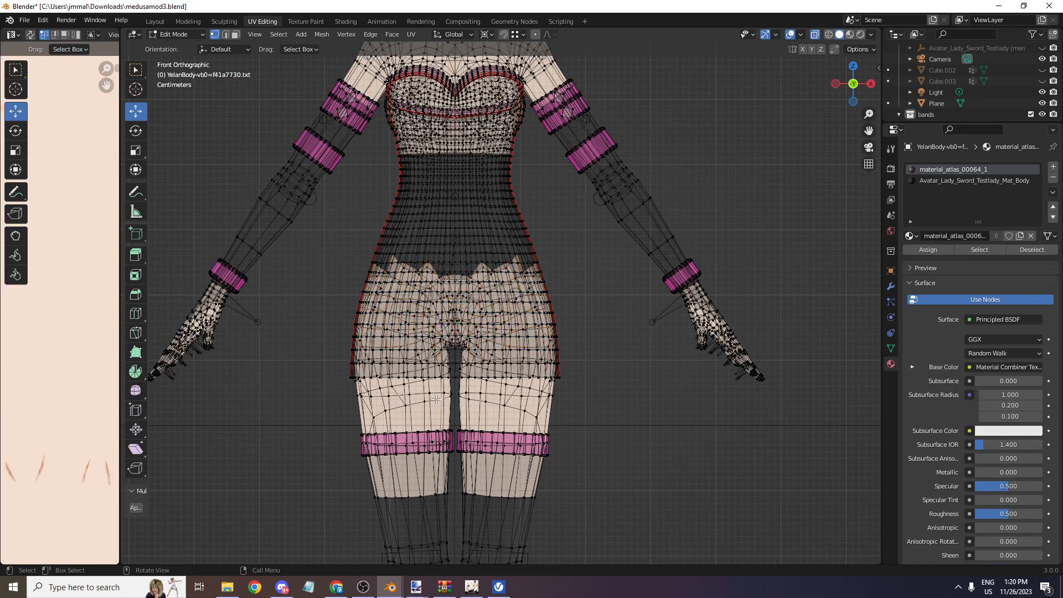
key("l")
scroll(393, 385, "down", 1)
left_click_drag(355, 356, 638, 497, "ctrl")
scroll(342, 204, "up", 2)
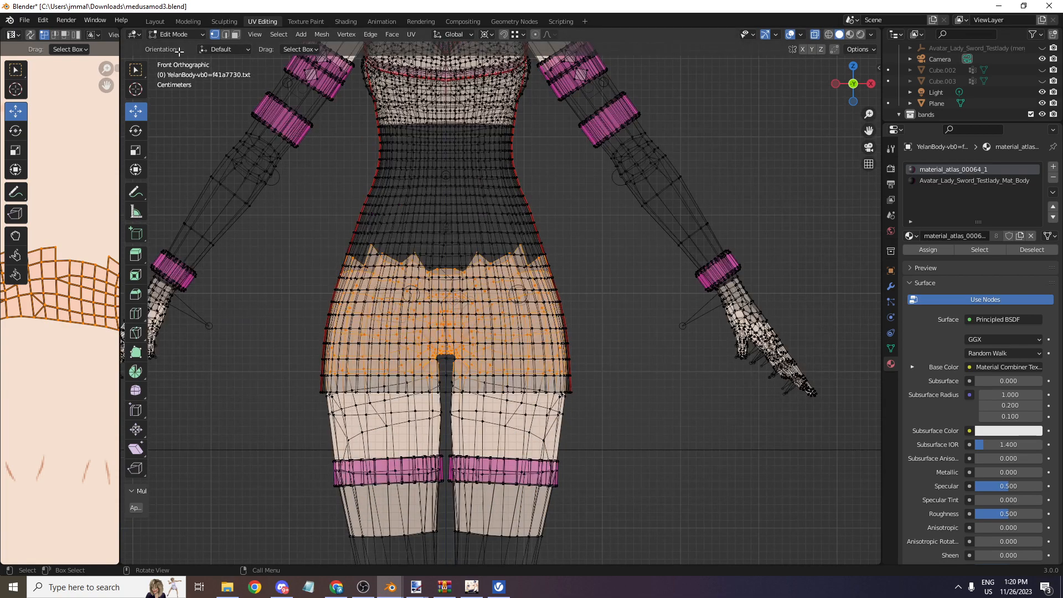
- Put the body in Texture Paint mode with X-ray off and choose the Fill tool, viewing the crotch from below
left_click(176, 34)
left_click(182, 108)
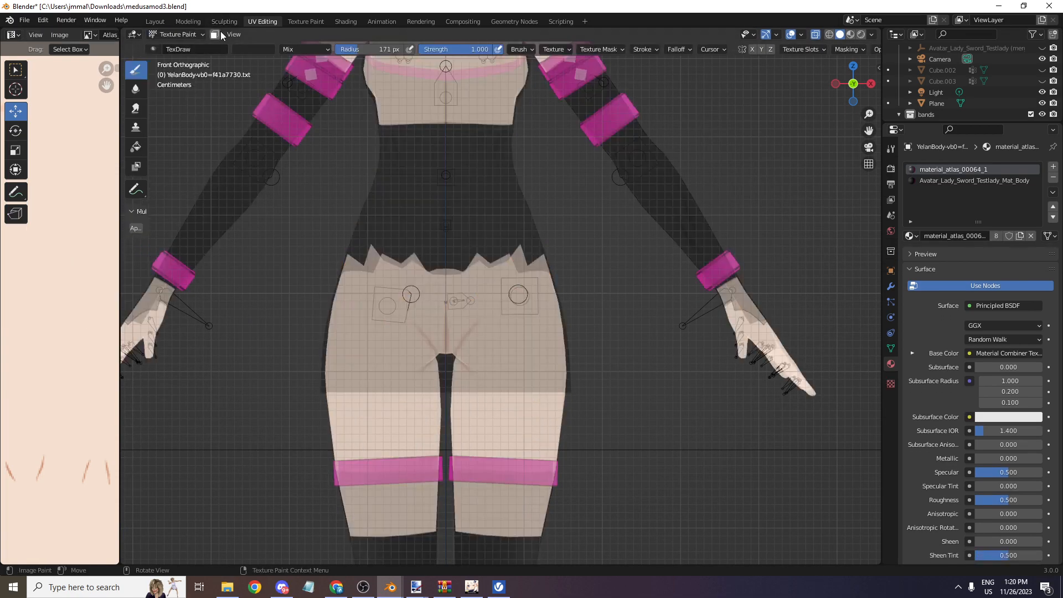
left_click_drag(853, 85, 773, 42)
left_click(814, 34)
left_click_drag(850, 76, 833, 59)
scroll(591, 126, "up", 1)
left_click(135, 147)
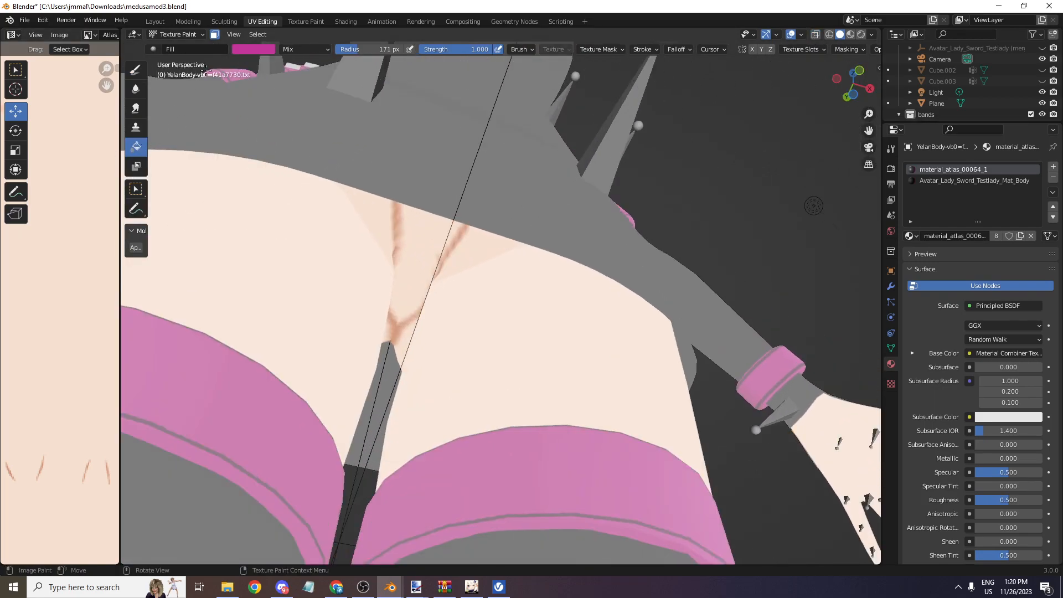
- Set the fill color to near-black with hue 0, saturation 0 and value 0.093, and fill the selected hip skin
left_click(267, 50)
left_click(330, 135)
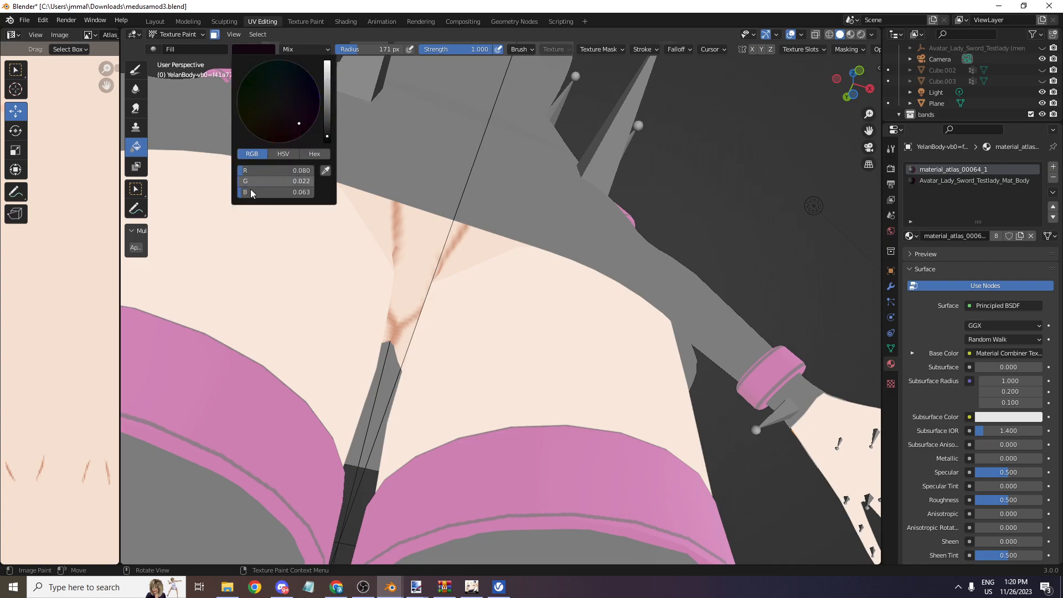
left_click(328, 124)
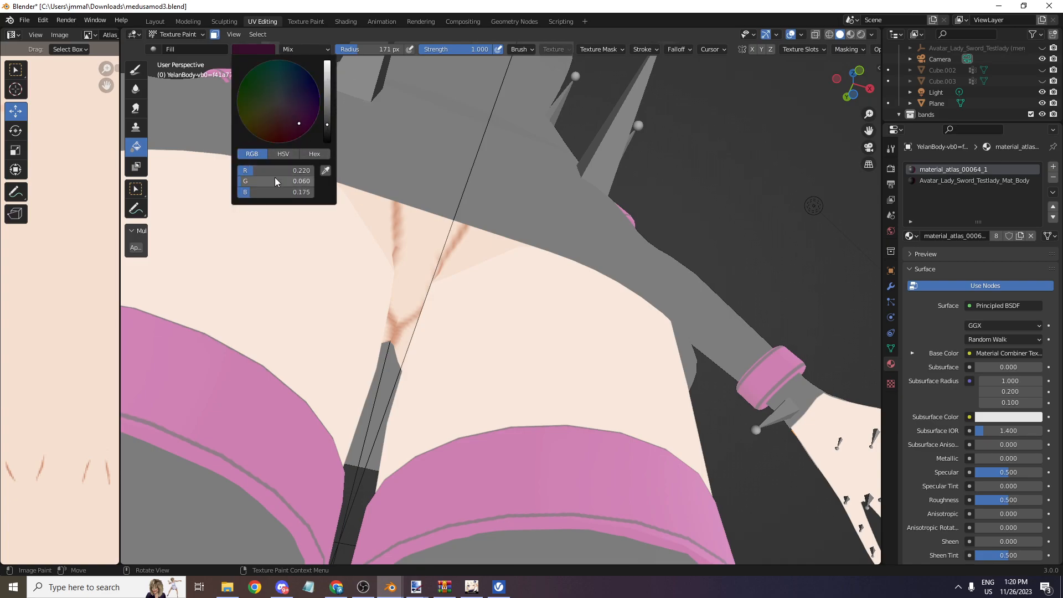
left_click_drag(292, 182, 237, 181)
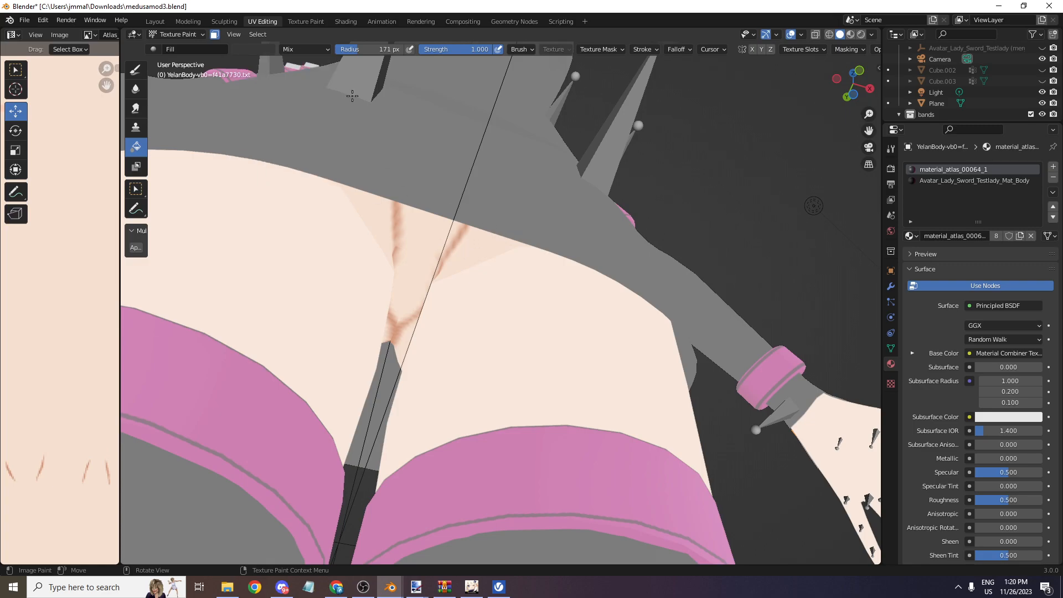
left_click(251, 48)
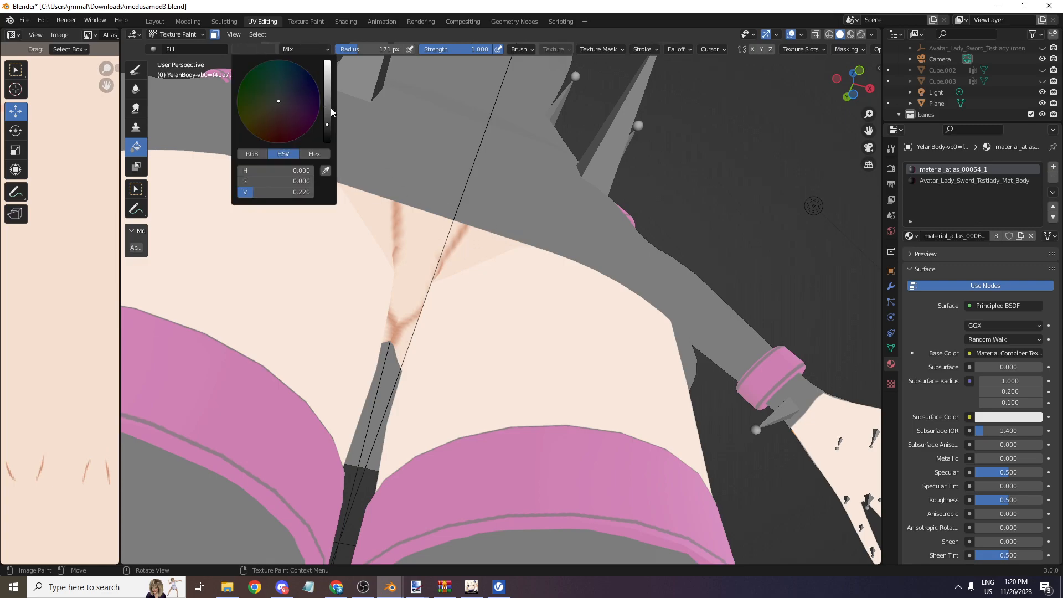
left_click(329, 134)
left_click(463, 266)
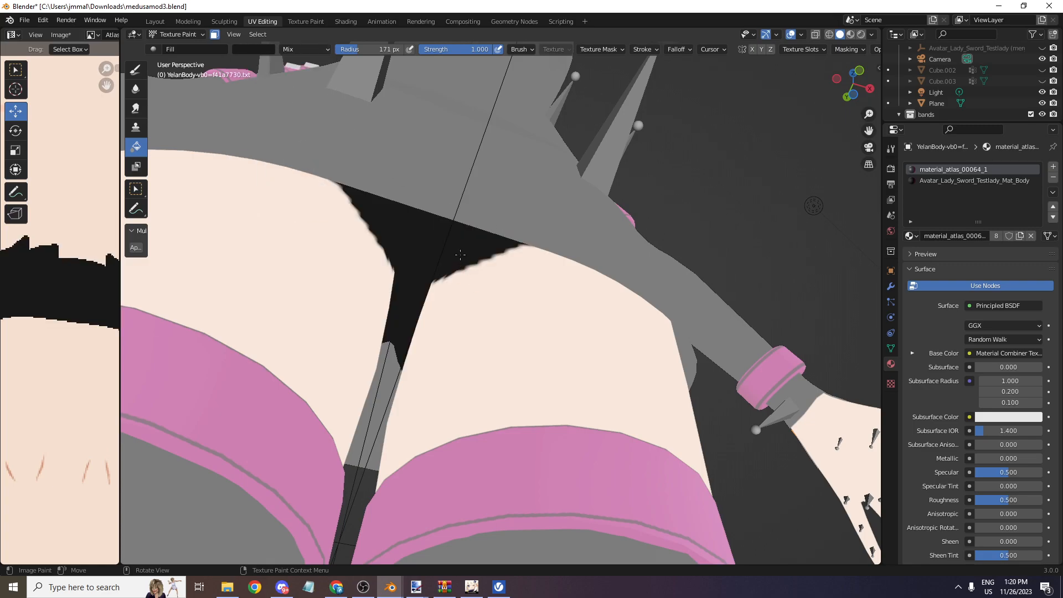
- Set the fill color's value to 0.15 and refill the underwear area on the selected hip skin in the lighter black
scroll(476, 236, "down", 5)
middle_click_drag(794, 84, 421, 106)
left_click(253, 49)
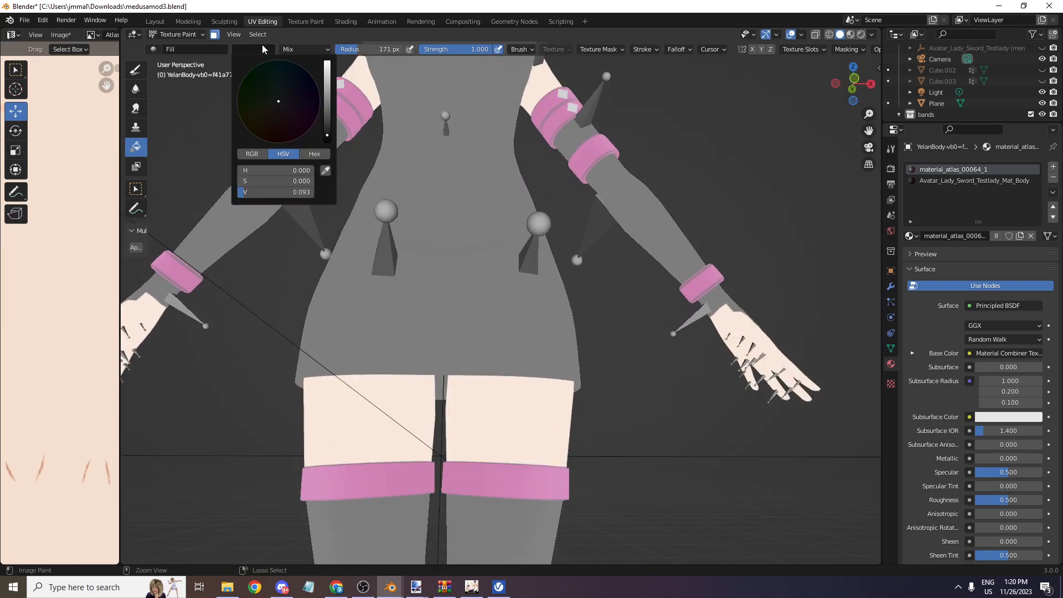
double_click(273, 192)
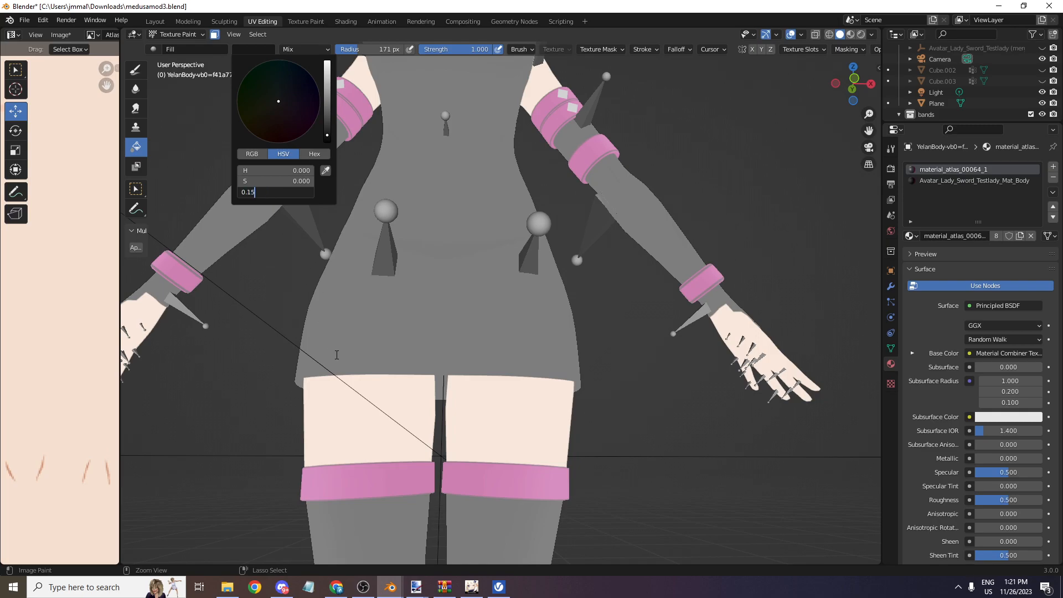
key("Return")
left_click_drag(853, 85, 797, 47)
middle_click_drag(501, 332, 461, 284)
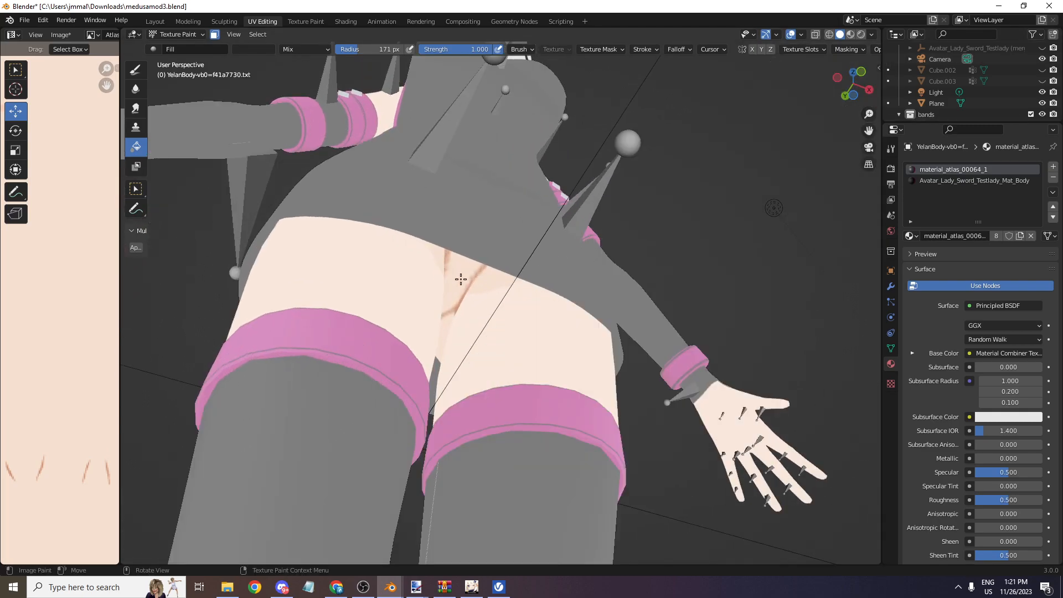
left_click(486, 289)
middle_click_drag(590, 175, 762, 141)
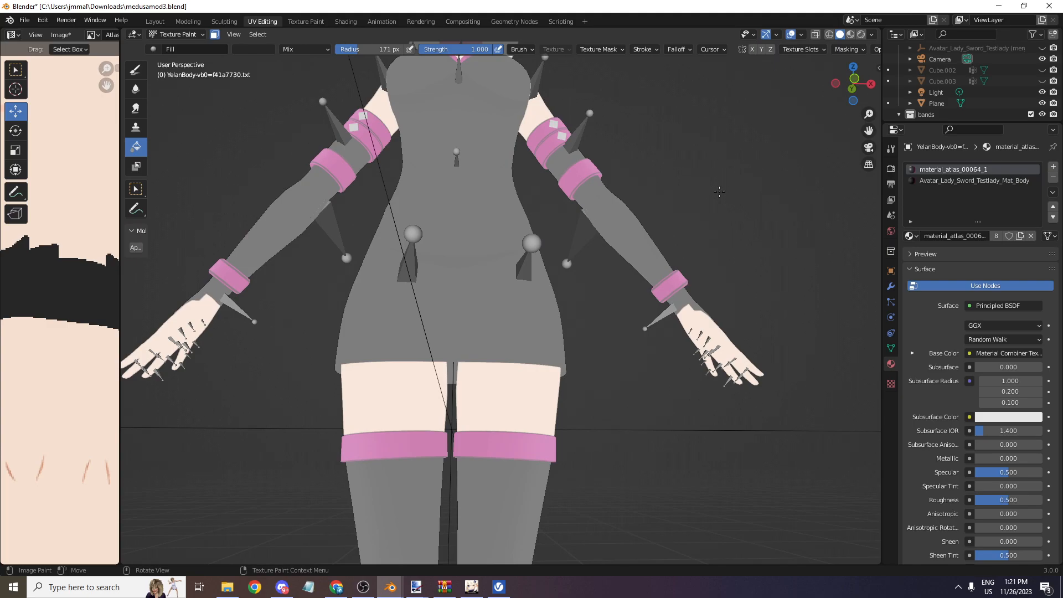
- Switch to paint.net and compare the YelanDressLightMap.dds and YelanBodyLightMap.dds textures
key("alt+Tab")
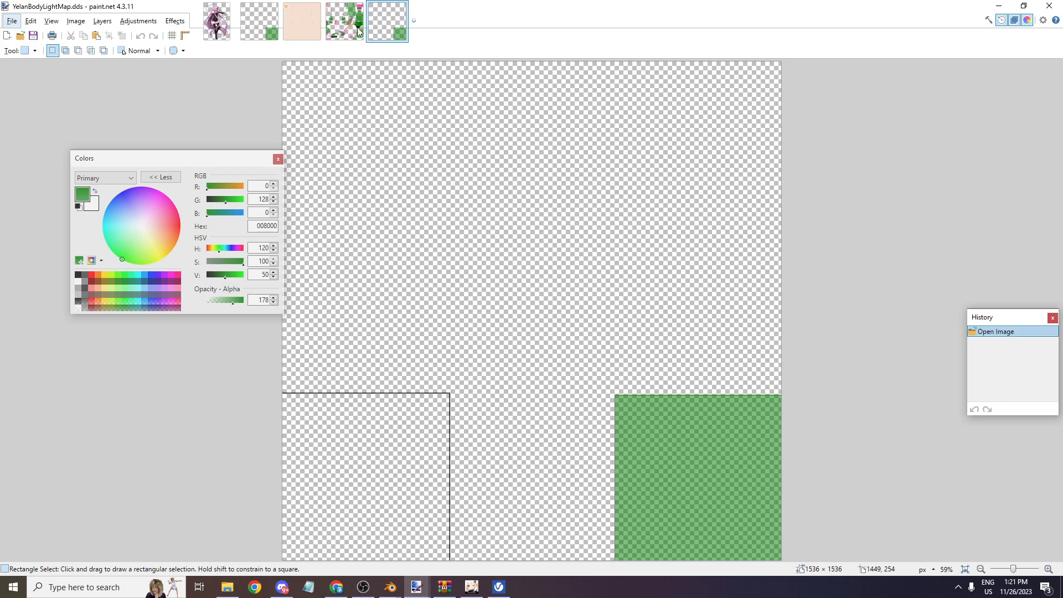
left_click(354, 32)
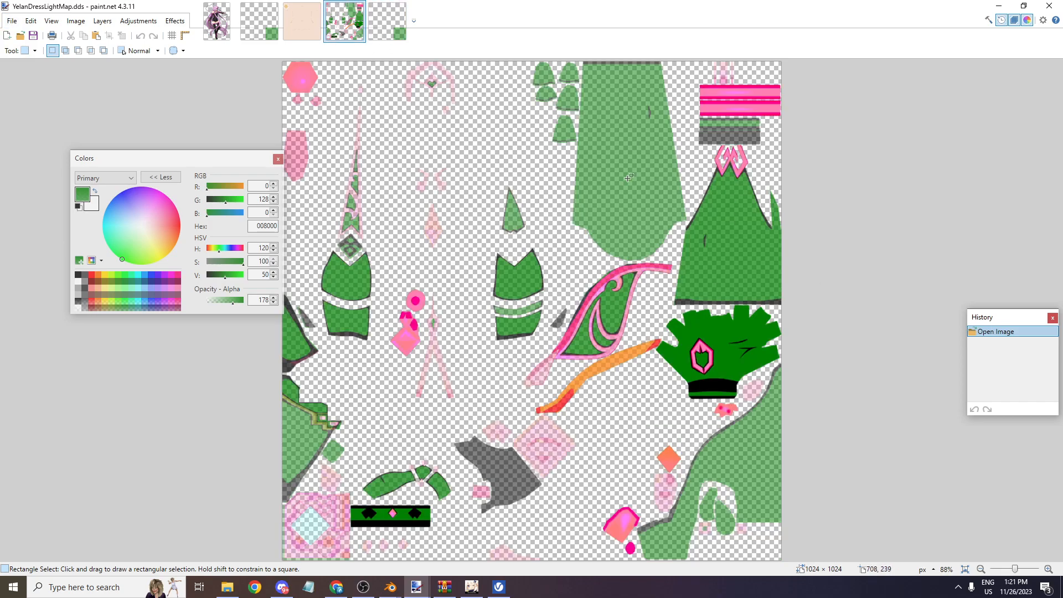
left_click(30, 51)
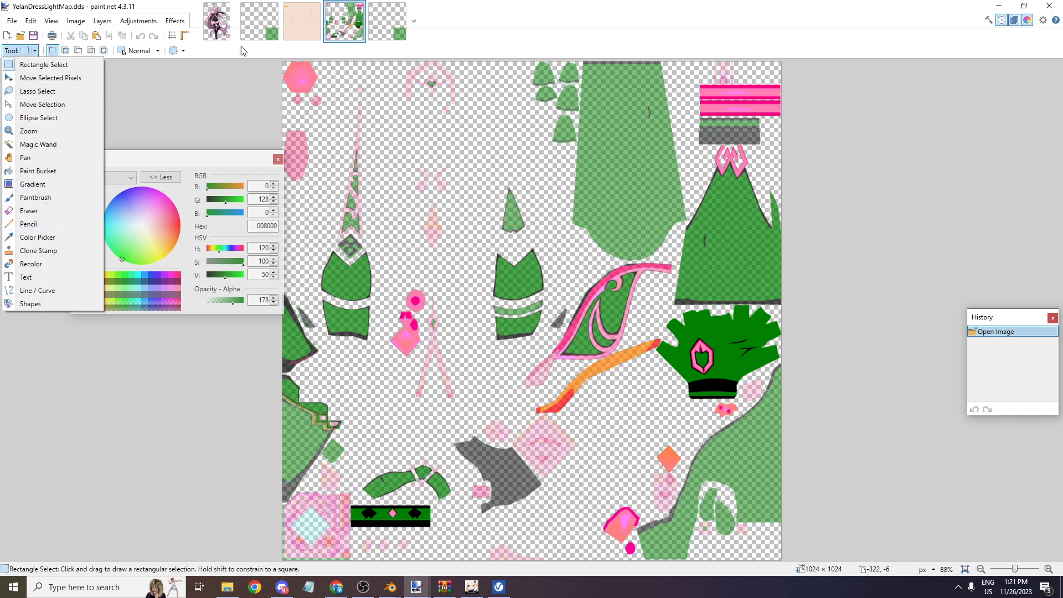
left_click(388, 34)
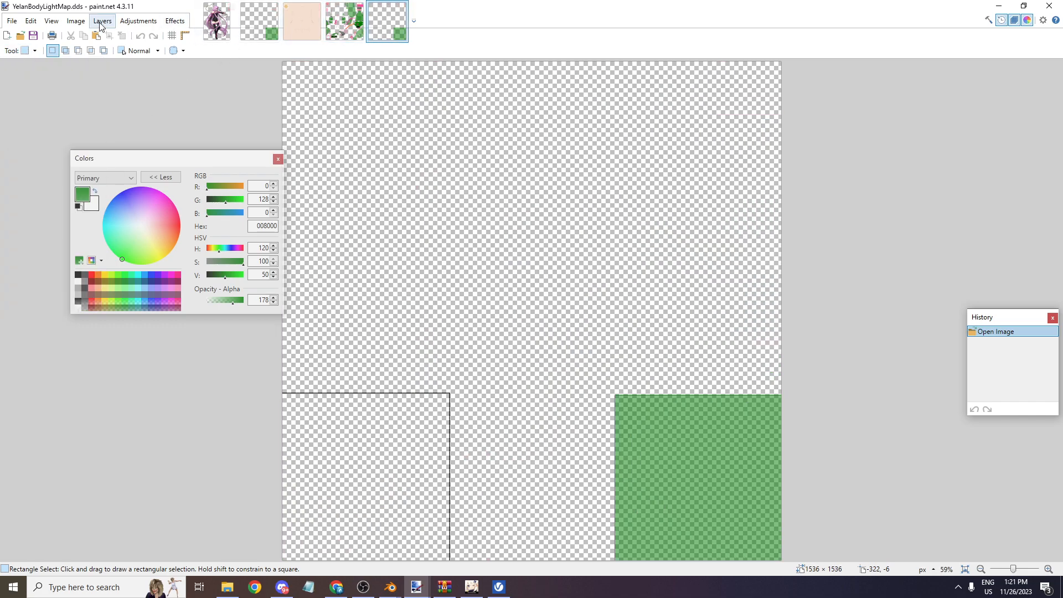
left_click(27, 50)
left_click(41, 64)
left_click_drag(614, 394, 841, 565)
left_click(137, 20)
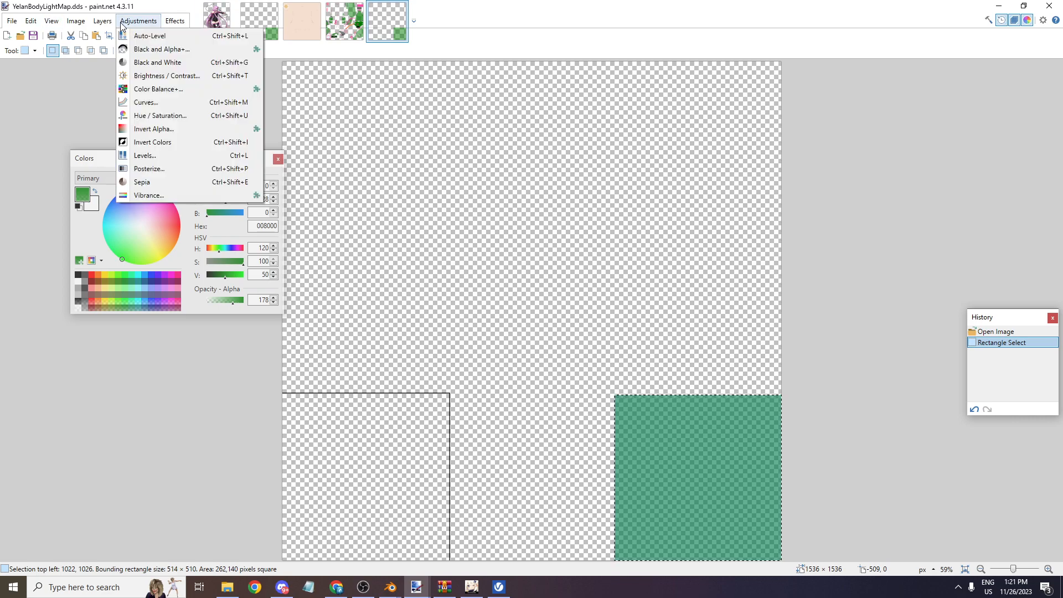
left_click(161, 132)
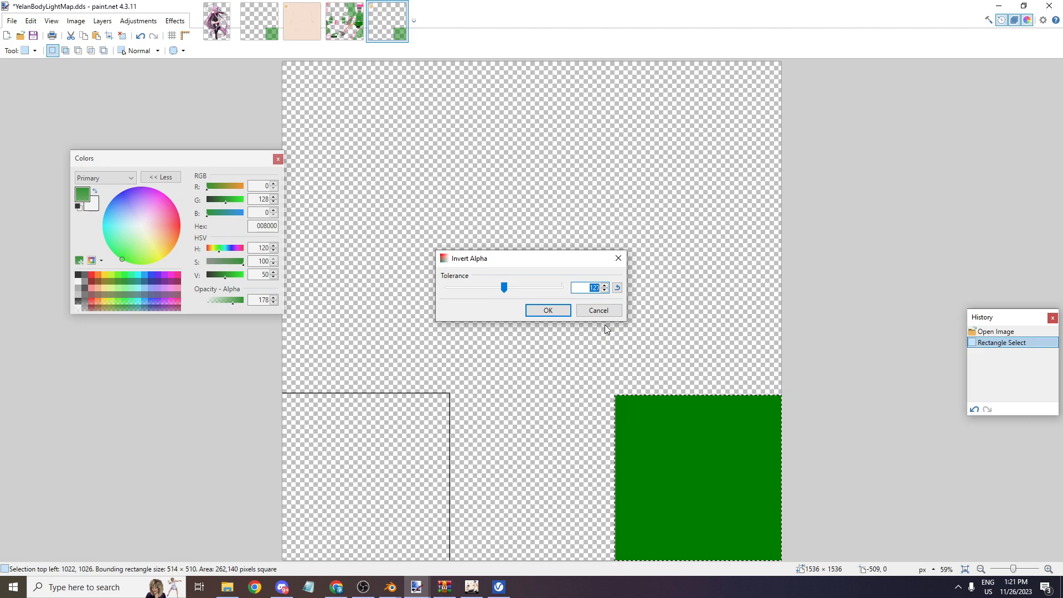
left_click(599, 314)
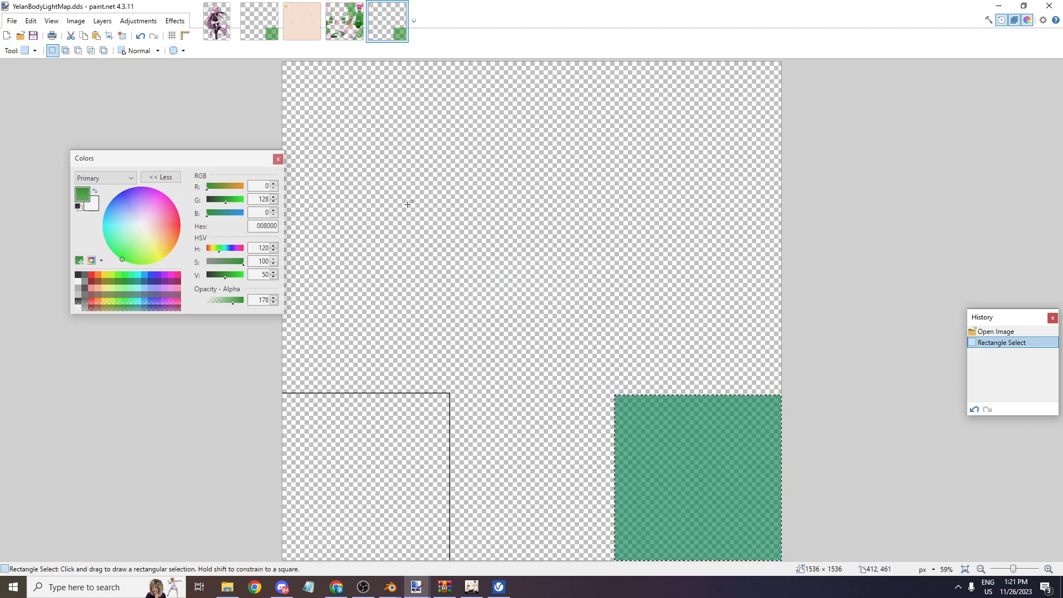
left_click(197, 112)
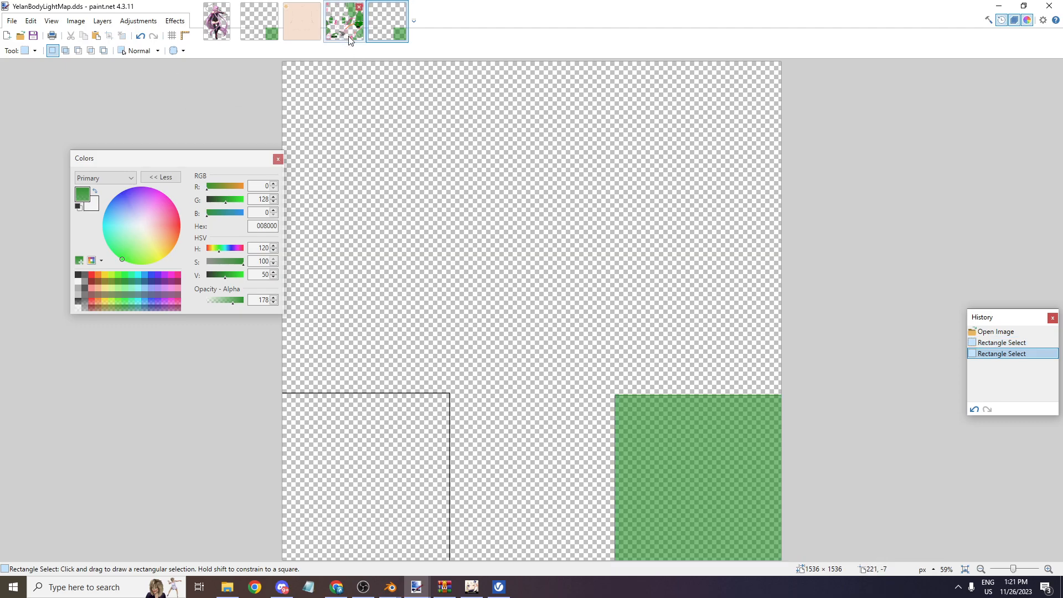
left_click(345, 22)
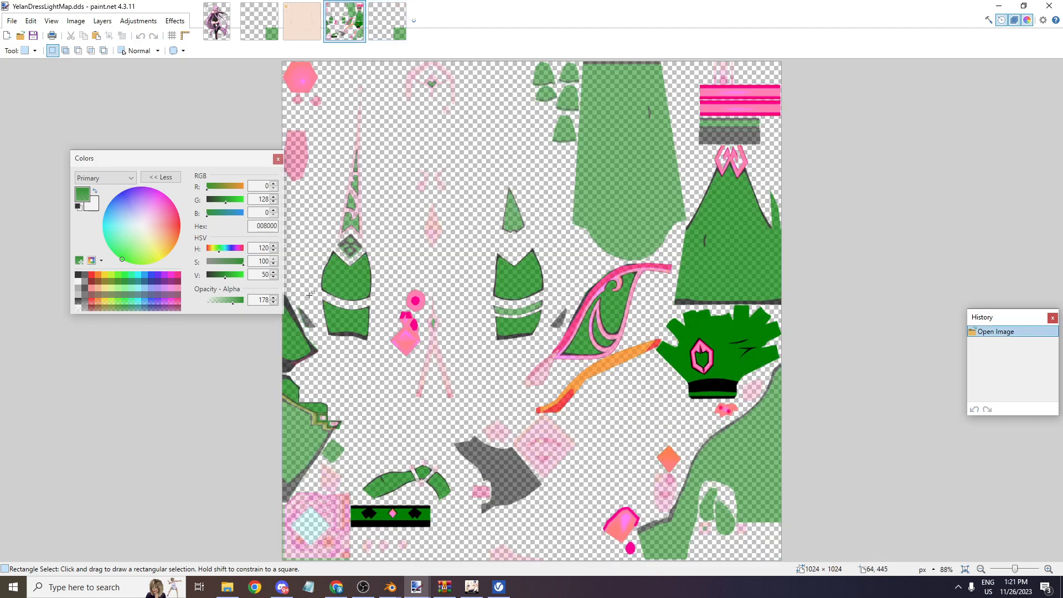
- Switch to Blender and save the painted atlas texture as Atlas_00064_3.png in Downloads
left_click(390, 587)
left_click(362, 540)
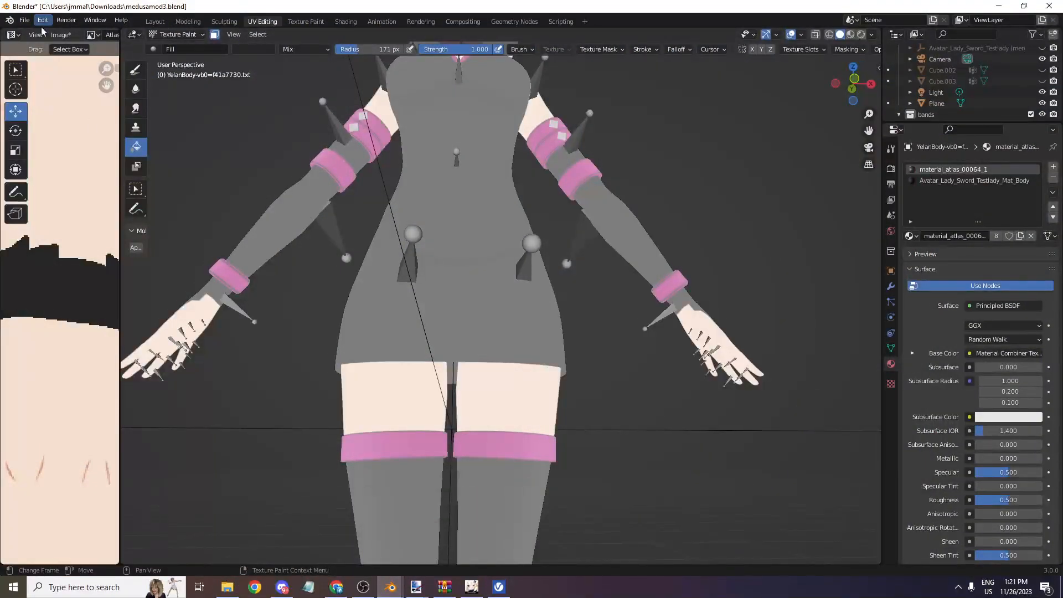
left_click(60, 34)
left_click(92, 135)
left_click(402, 409)
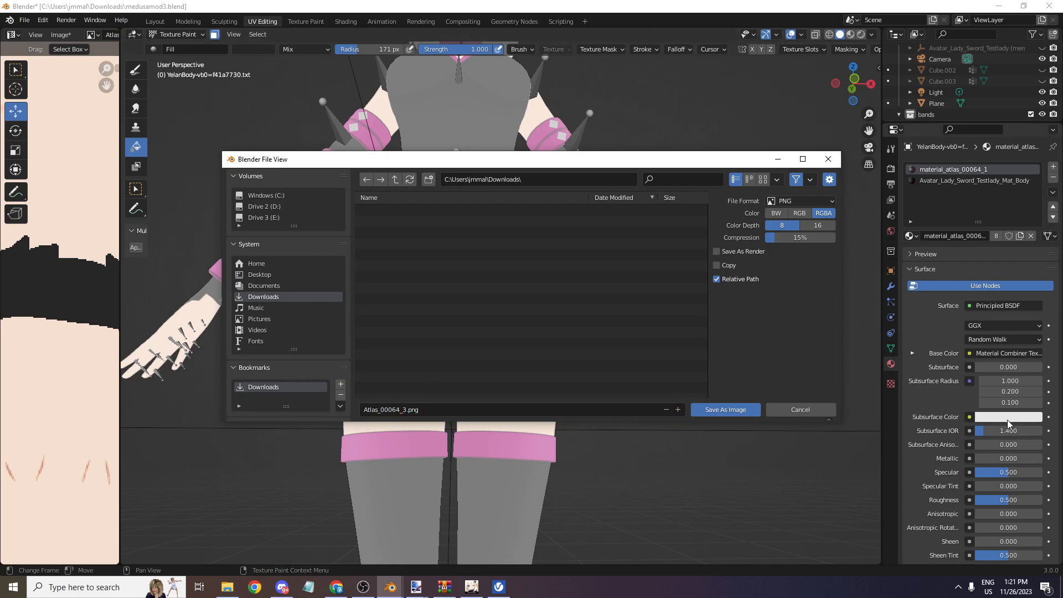
left_click(724, 409)
- Open Atlas_00064_3.png from the Downloads folder in paint.net as a separate image
key("alt+Tab")
key("alt+Tab")
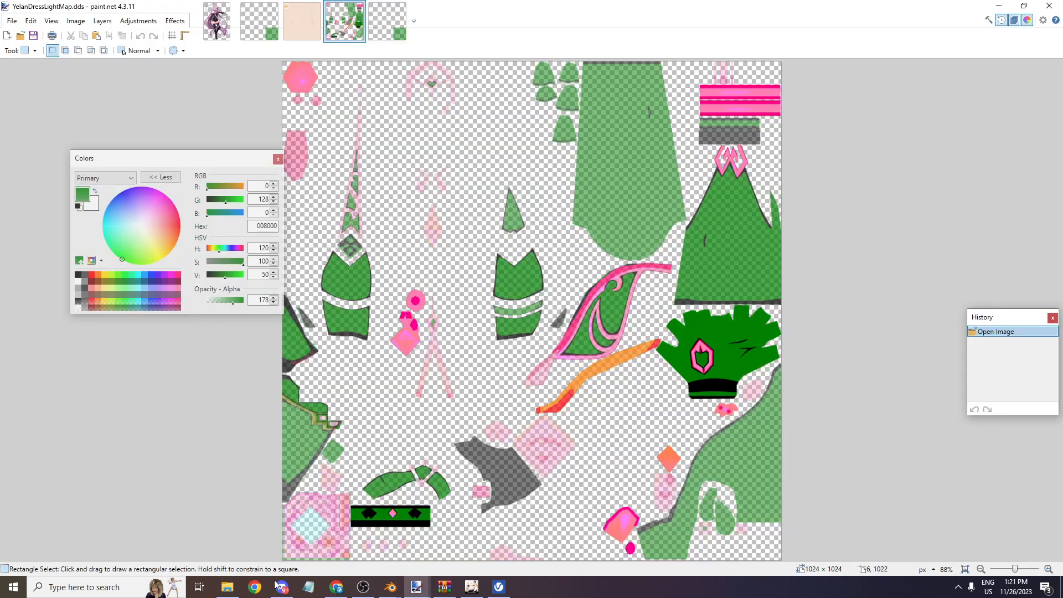
left_click(227, 587)
scroll(174, 187, "up", 1)
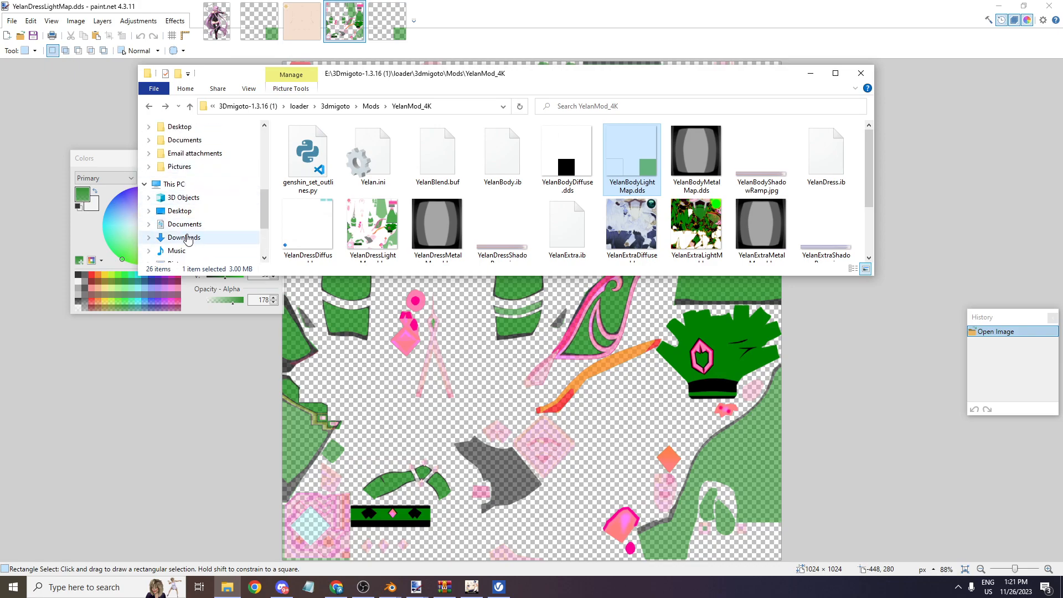
left_click(184, 237)
left_click(308, 182)
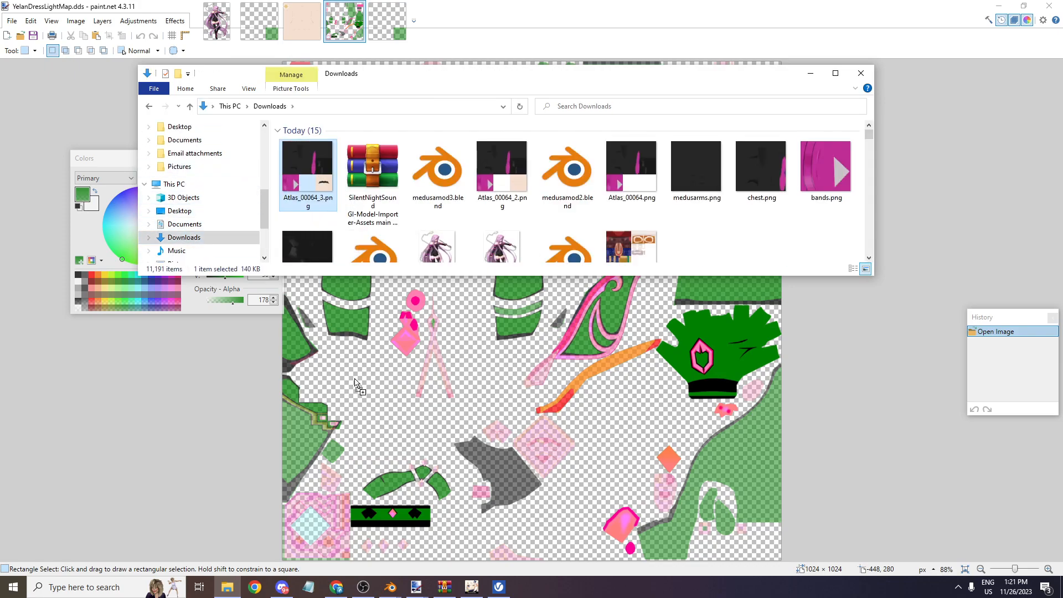
left_click_drag(350, 353, 354, 354)
left_click(502, 305)
- Return File Explorer to the YelanMod_4K folder and invert the atlas image's alpha with a tolerance of 255
key("alt+Tab")
key("alt+Left")
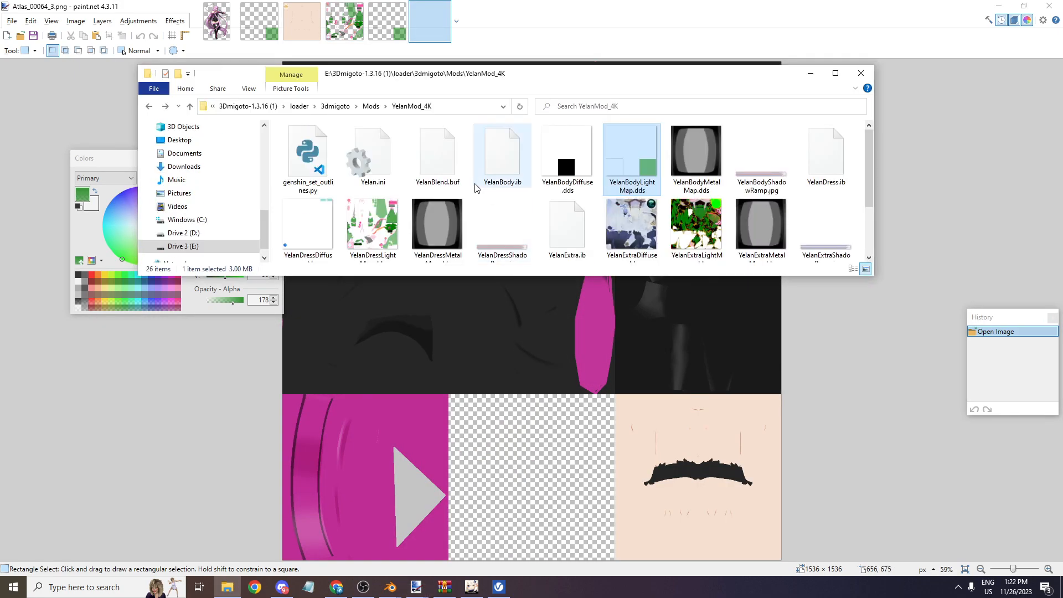
left_click(135, 21)
left_click(135, 21)
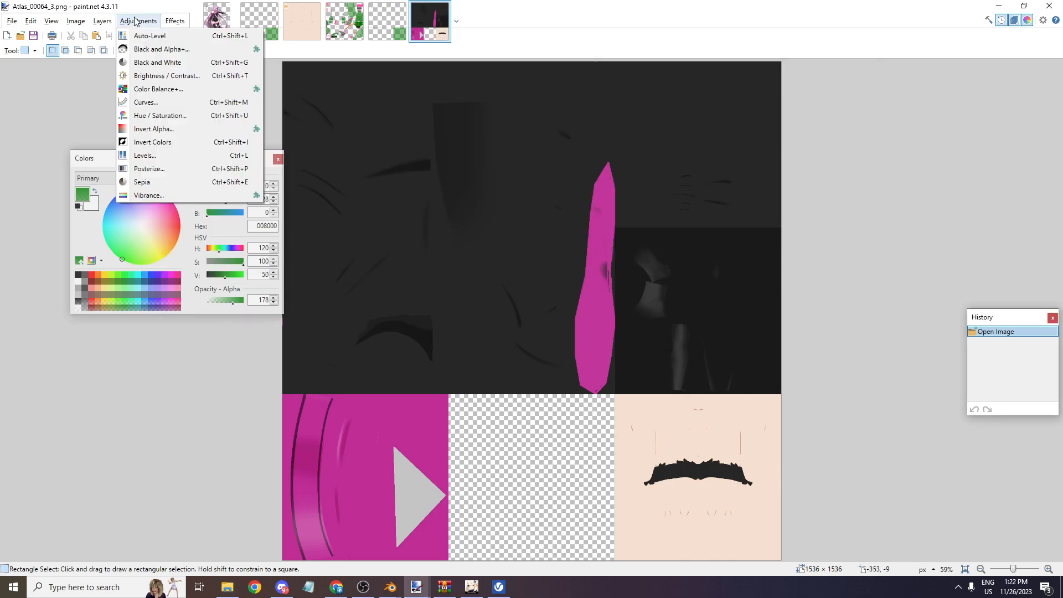
left_click(187, 127)
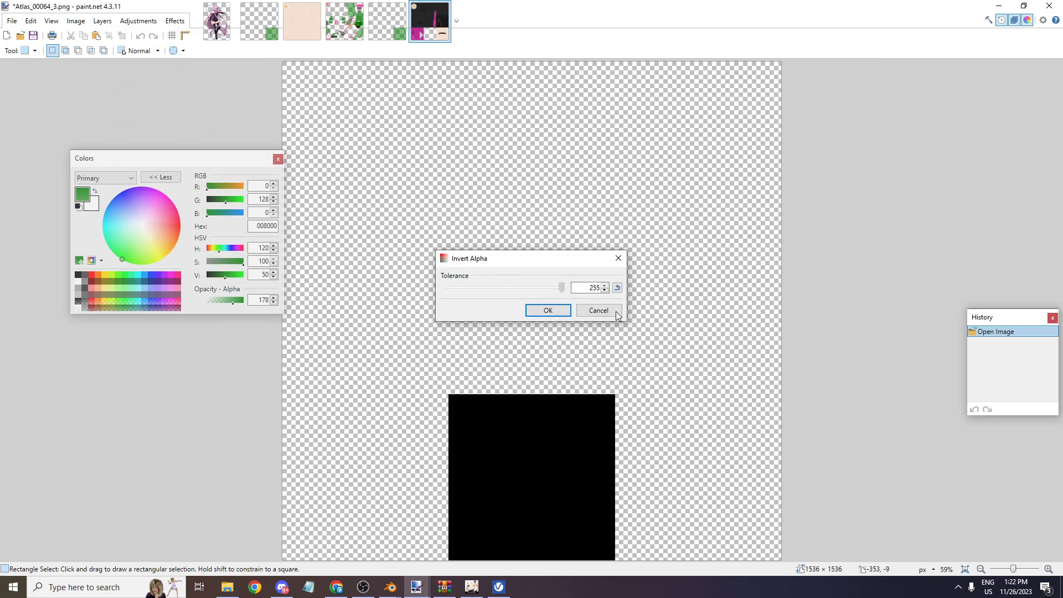
key("Return")
- Copy the YelanMod_4K folder path and use it as the location for saving the inverted atlas
key("alt+Tab")
left_click(455, 105)
key("ctrl+c")
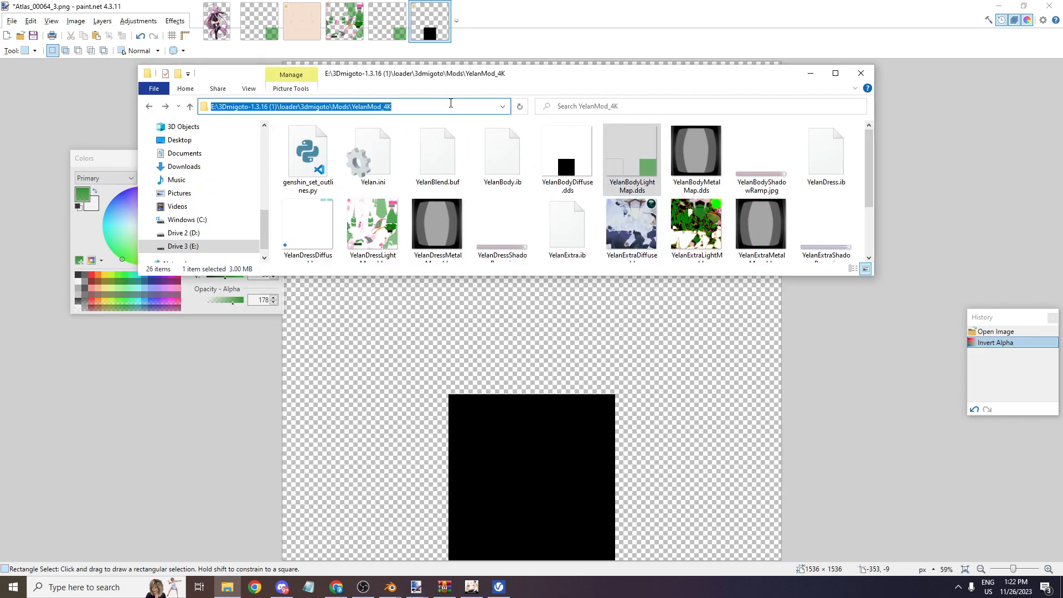
left_click(12, 21)
left_click(78, 101)
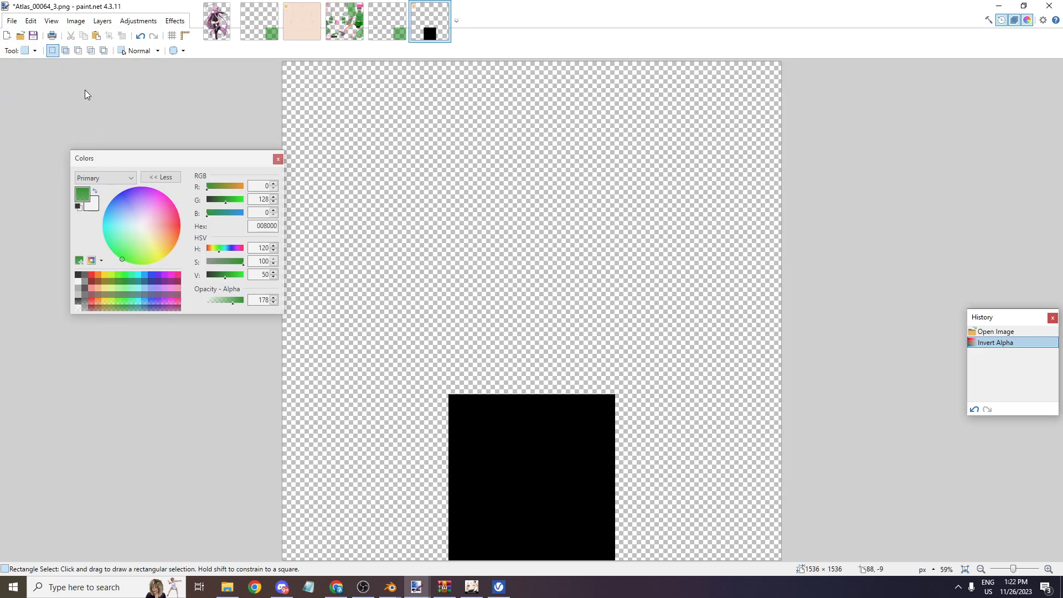
left_click(316, 28)
key("ctrl+v")
key("Return")
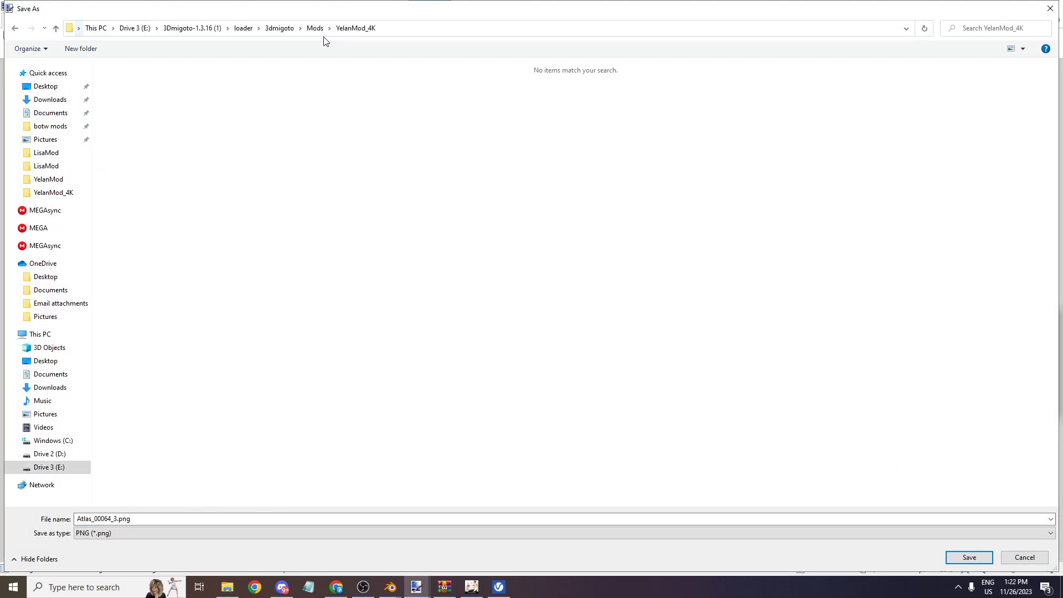
- Save the atlas in DDS format over YelanBodyDiffuse.dds, using BC7 (sRGB, DX 11+) compression
left_click(177, 533)
left_click(222, 492)
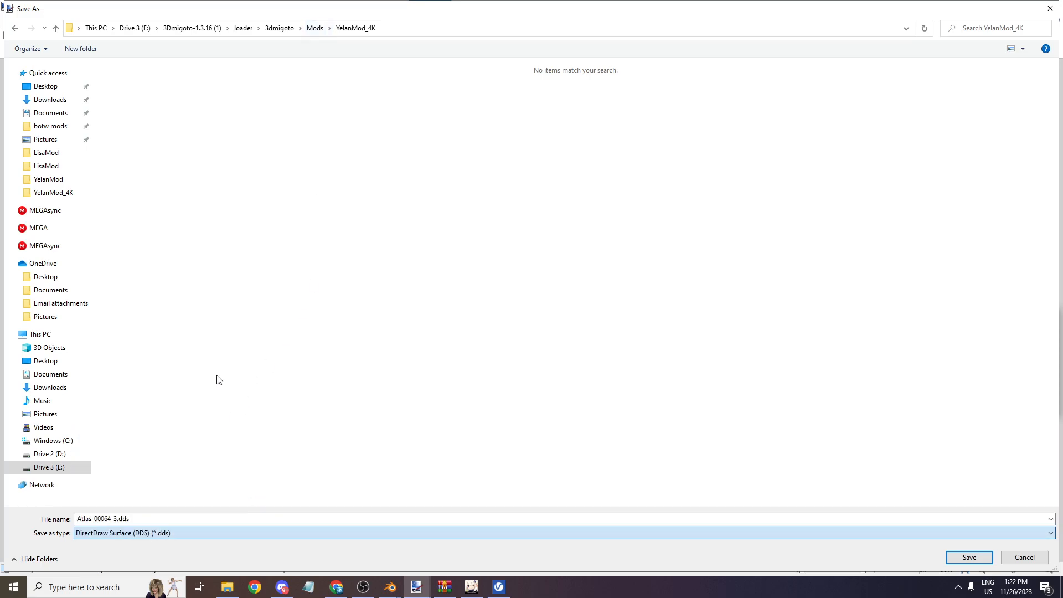
left_click(130, 92)
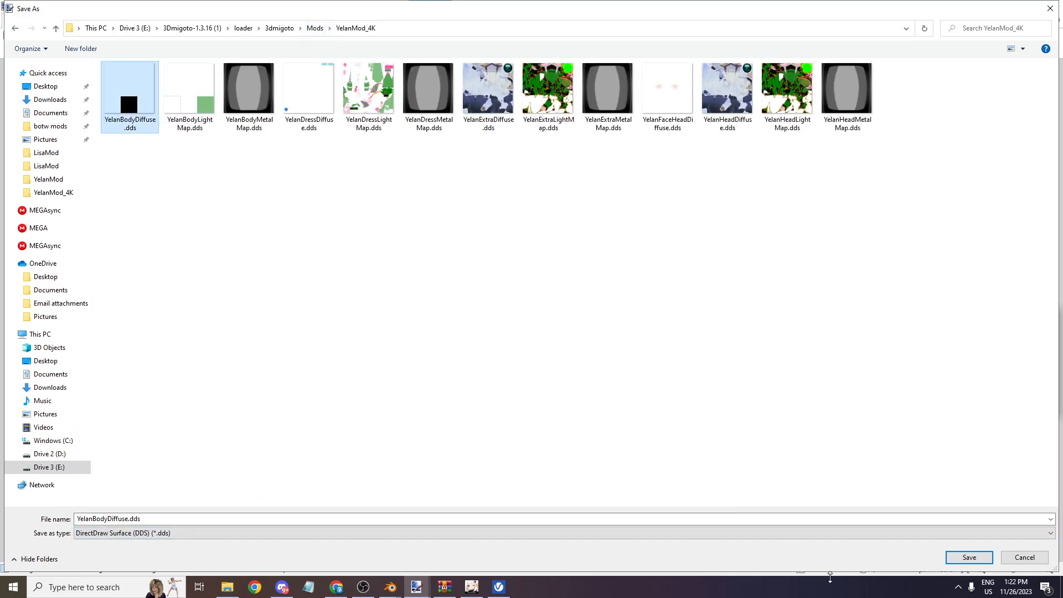
left_click(964, 561)
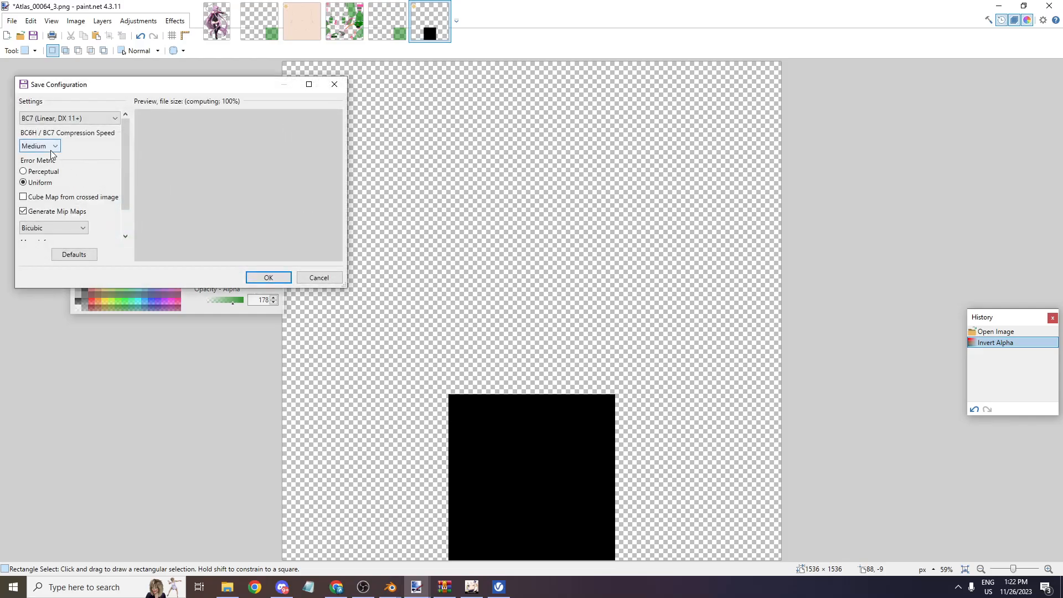
left_click(104, 118)
left_click(55, 240)
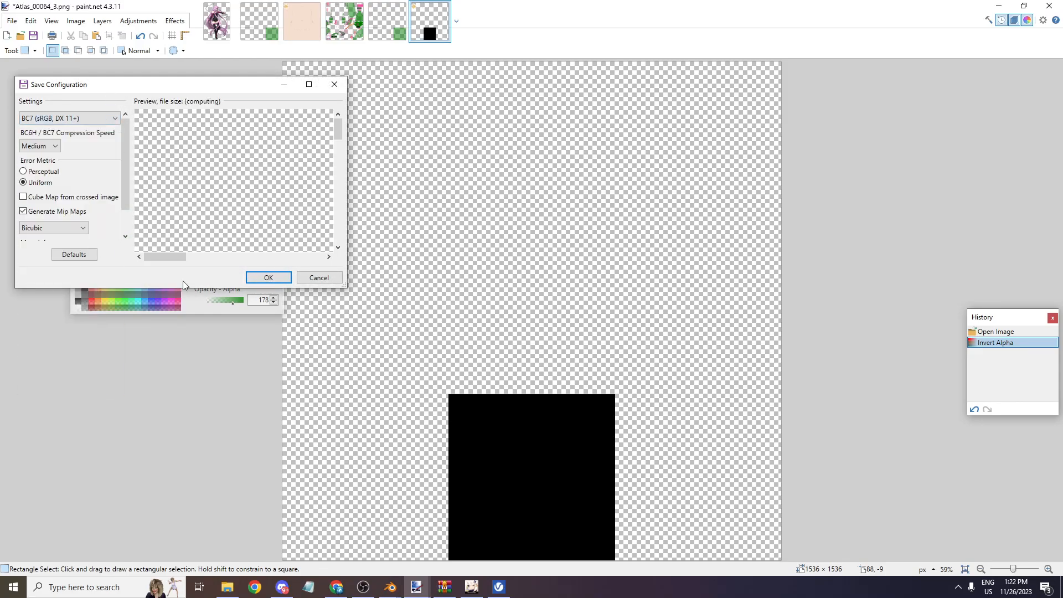
left_click(256, 277)
- Switch to Genshin Impact, use Yelan's elemental burst, and reload the mods to bring in the updated body texture
key("alt+Tab")
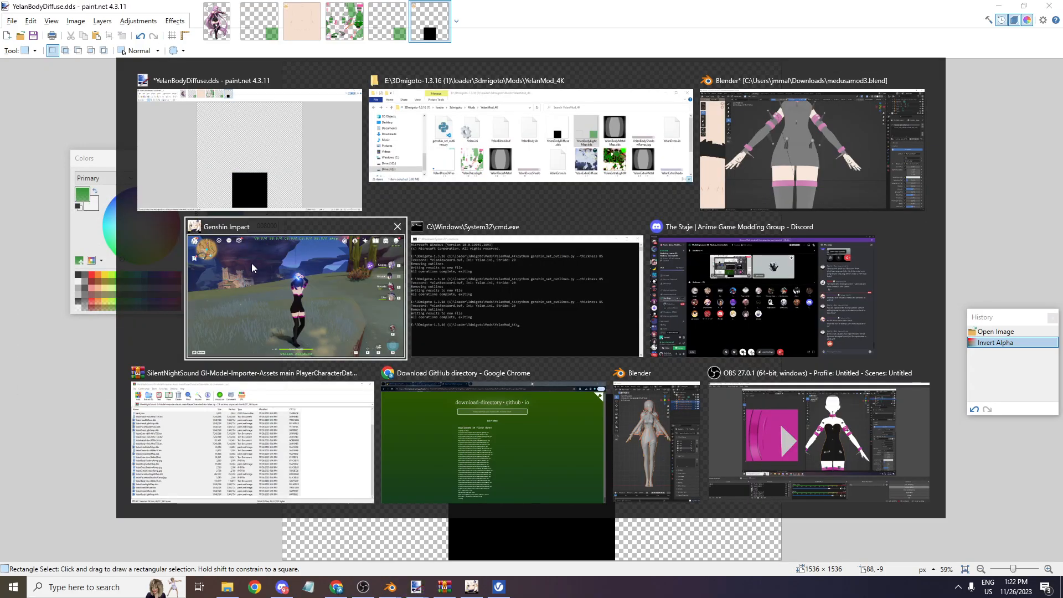
left_click(251, 264)
key("q")
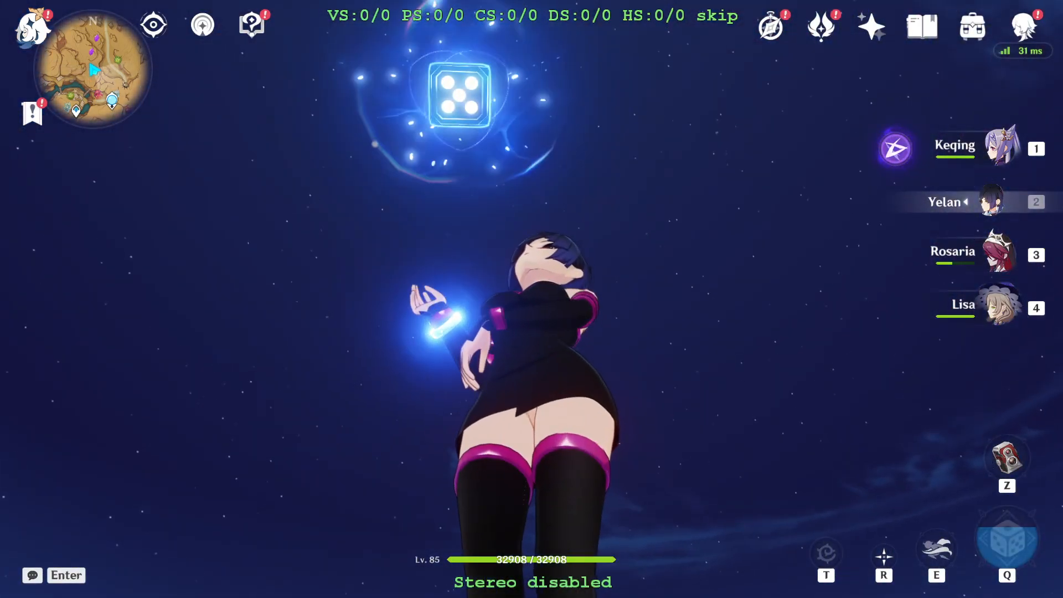
key("F10")
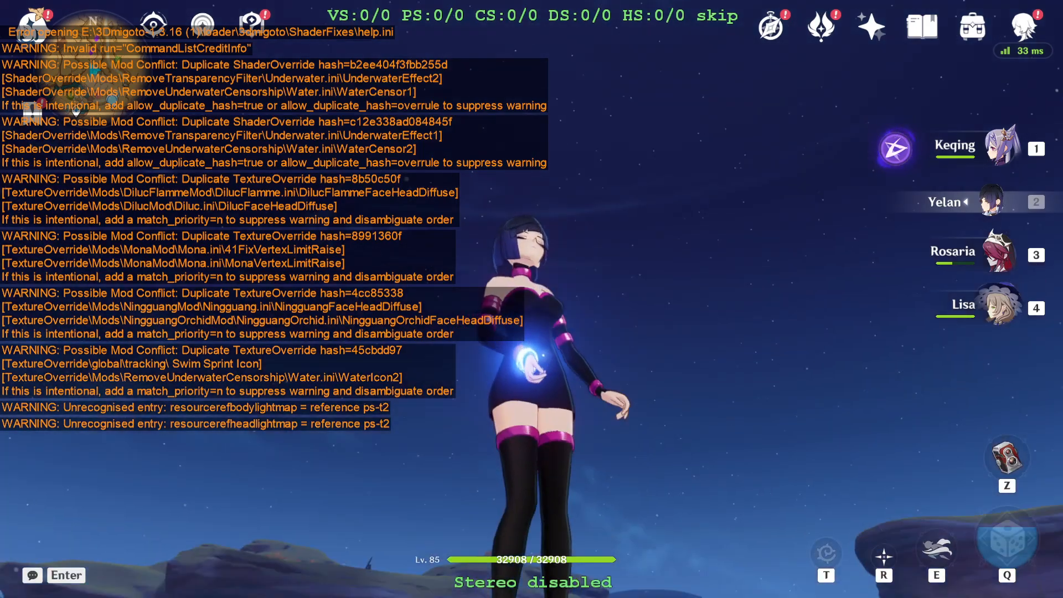
key("d")
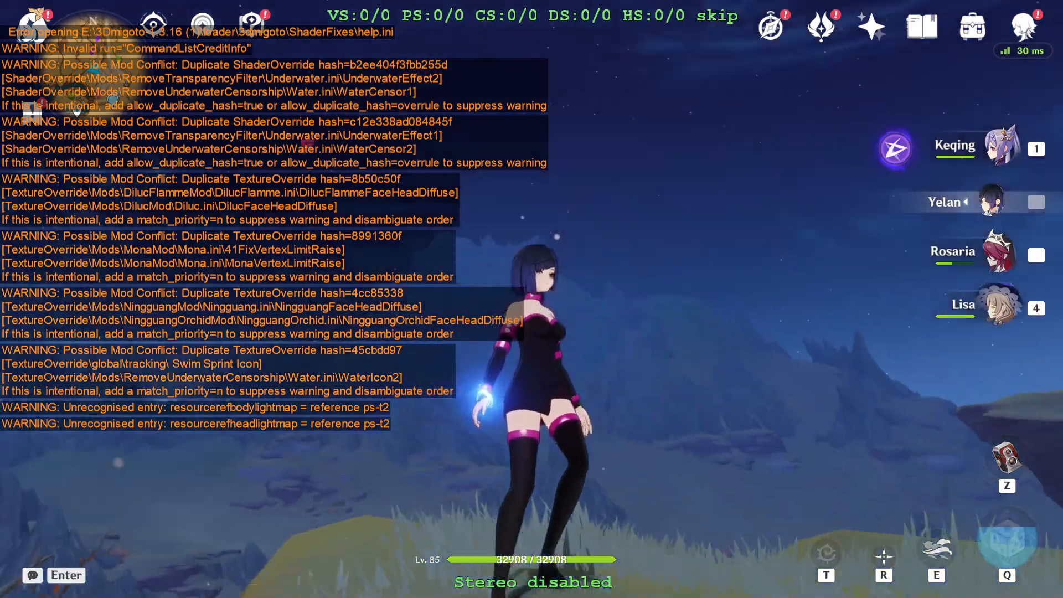
key("F10")
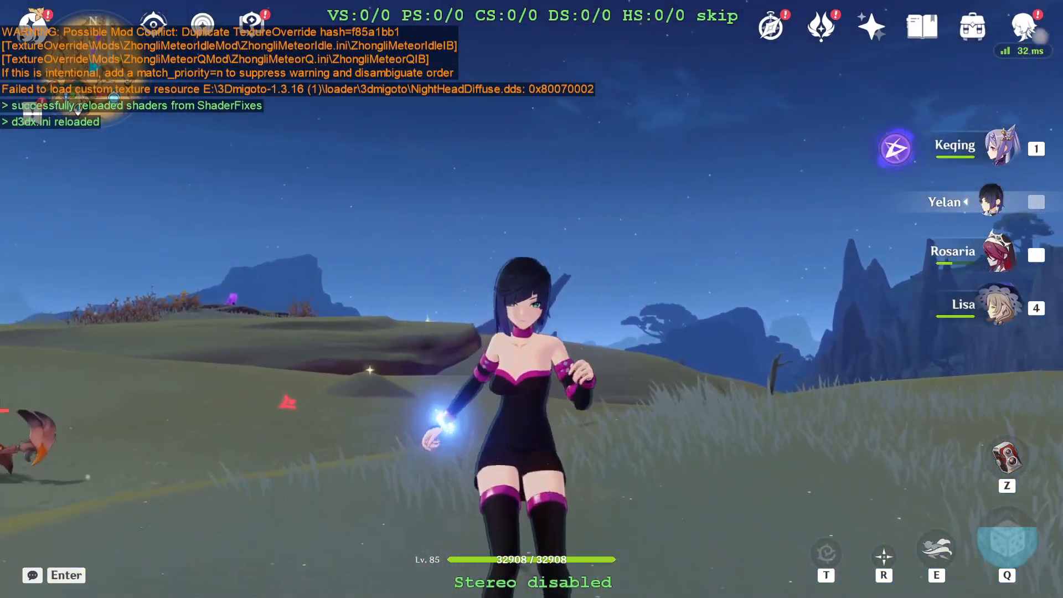
- Fire an aimed bow shot and use Yelan's elemental burst to check the underwear texture in-game
key("r")
left_click(532, 299)
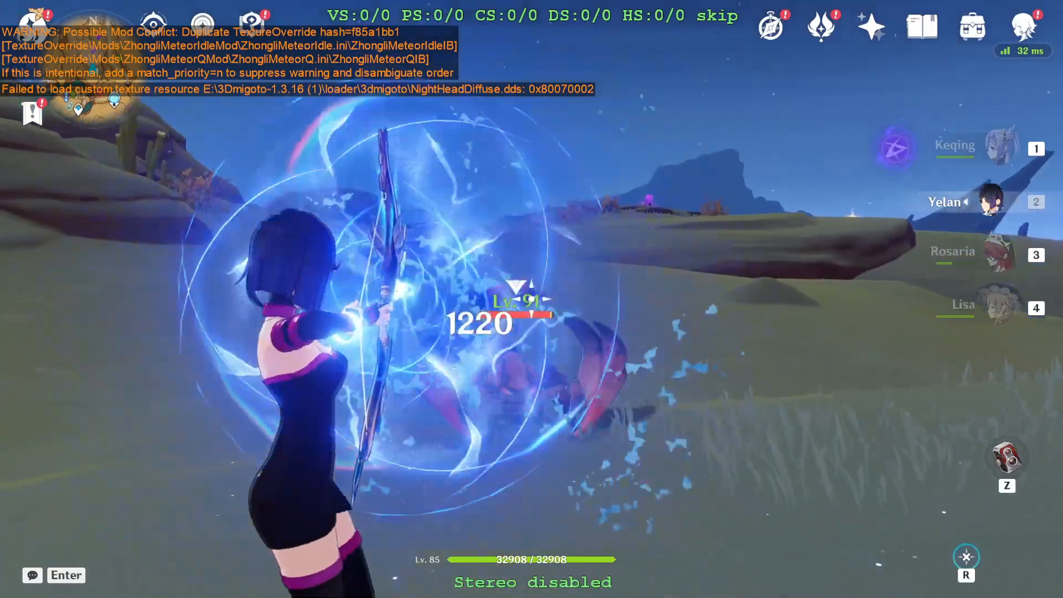
key("q")
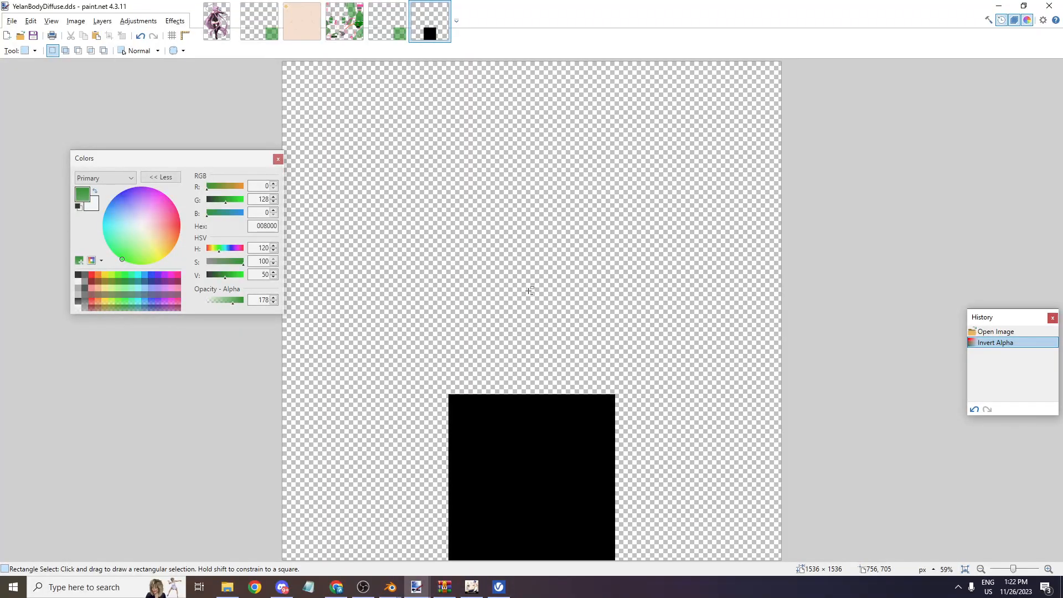
- Switch to Blender, enable the face orientation overlay, and inspect the body mesh for inward-facing surfaces
key("alt+Tab")
key("alt+Tab")
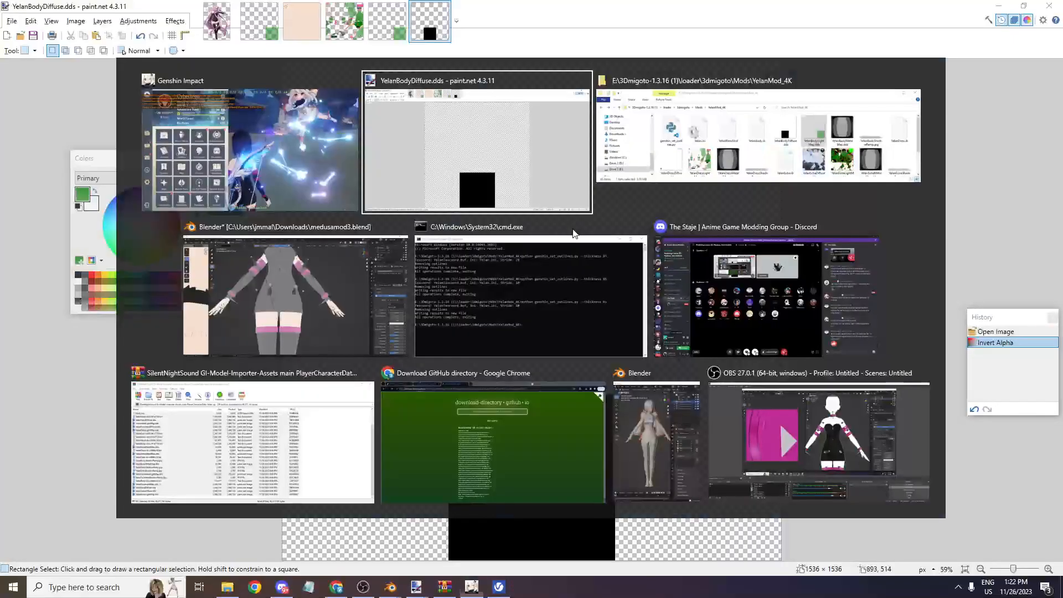
key("alt+Tab")
key("alt+Tab")
scroll(575, 209, "up", 5)
left_click(799, 35)
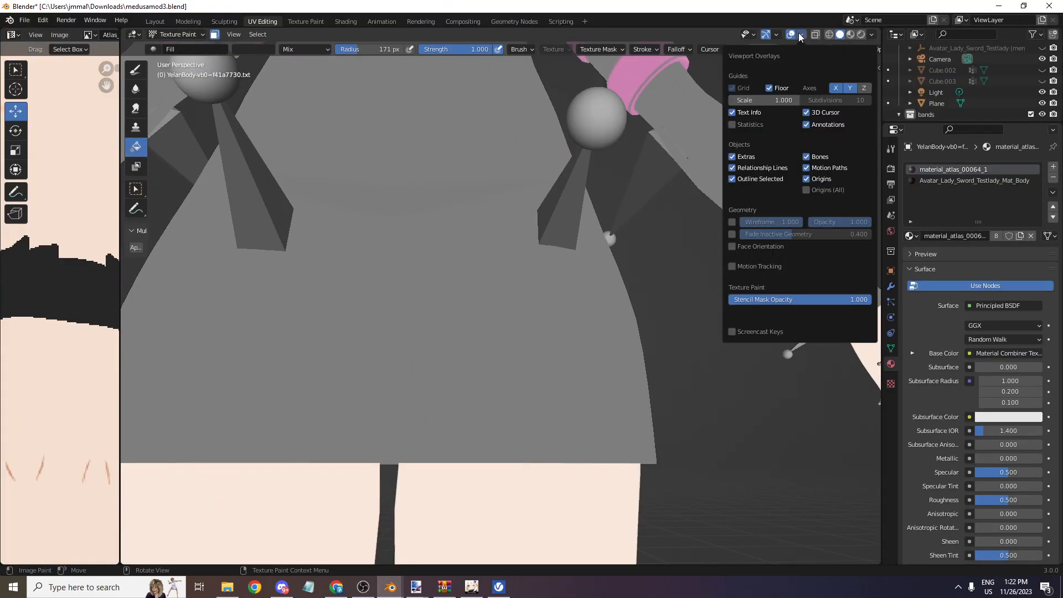
left_click(734, 246)
scroll(664, 226, "down", 8)
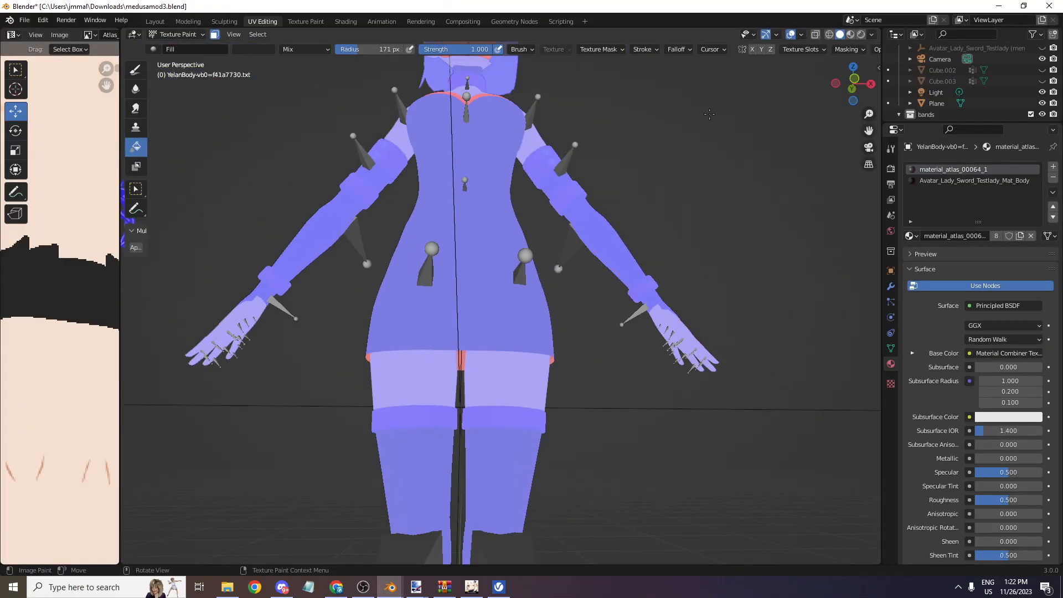
left_click_drag(856, 101, 859, 105)
scroll(395, 160, "up", 2)
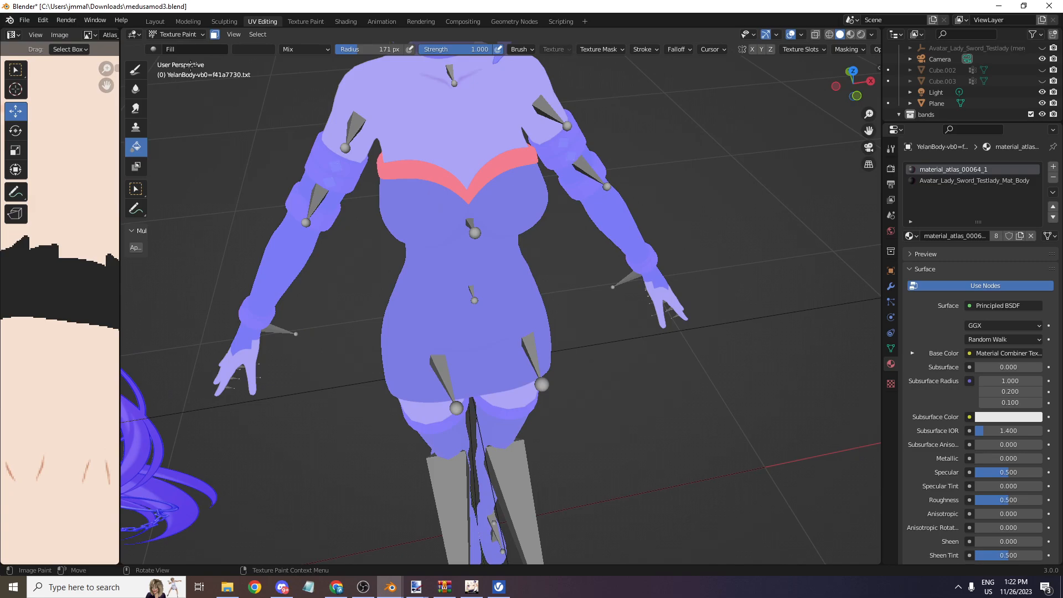
- Flip the normals of both linked halves of the dress's neckline trim in Edit Mode and return to Object Mode
left_click(197, 35)
left_click(176, 57)
scroll(437, 142, "up", 2)
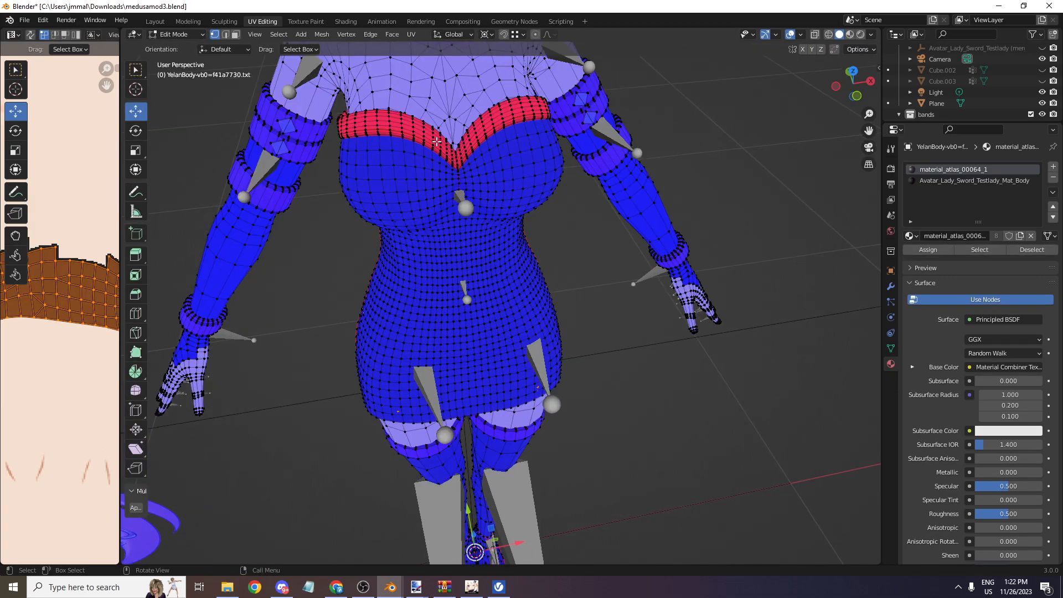
key("l")
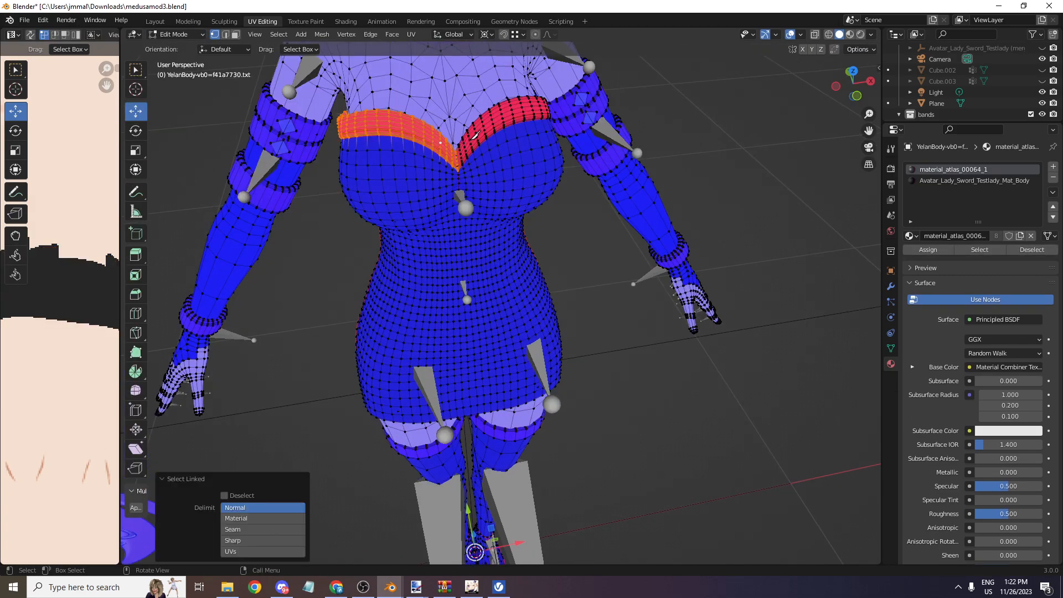
key("l")
left_click_drag(853, 101, 775, 107)
left_click(322, 34)
mouse_move(370, 235)
left_click(462, 233)
left_click(182, 35)
left_click(178, 47)
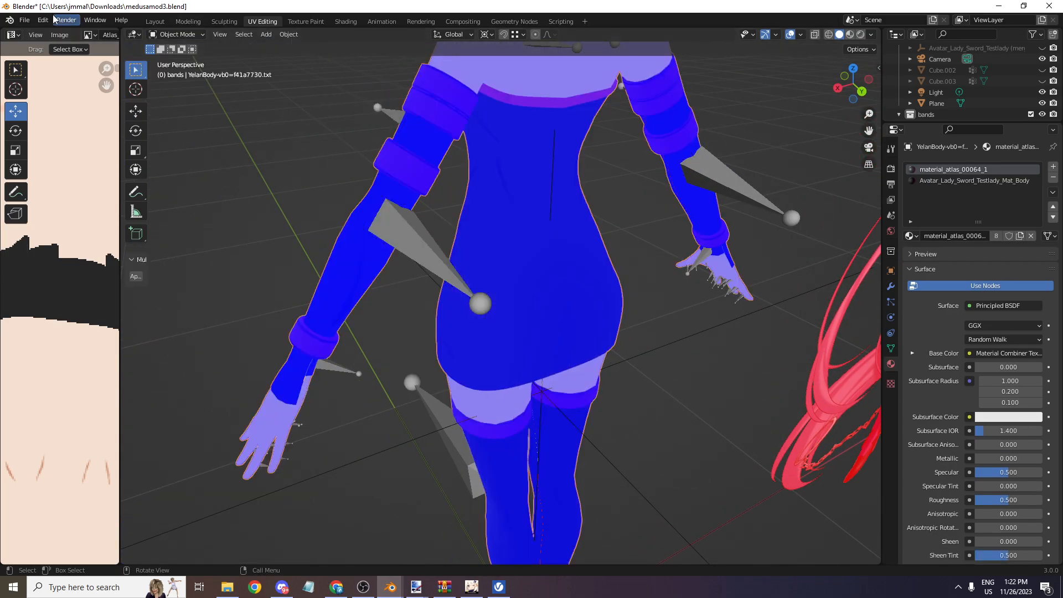
- Export the corrected body model as a Genshin mod folder
left_click(25, 21)
mouse_move(83, 197)
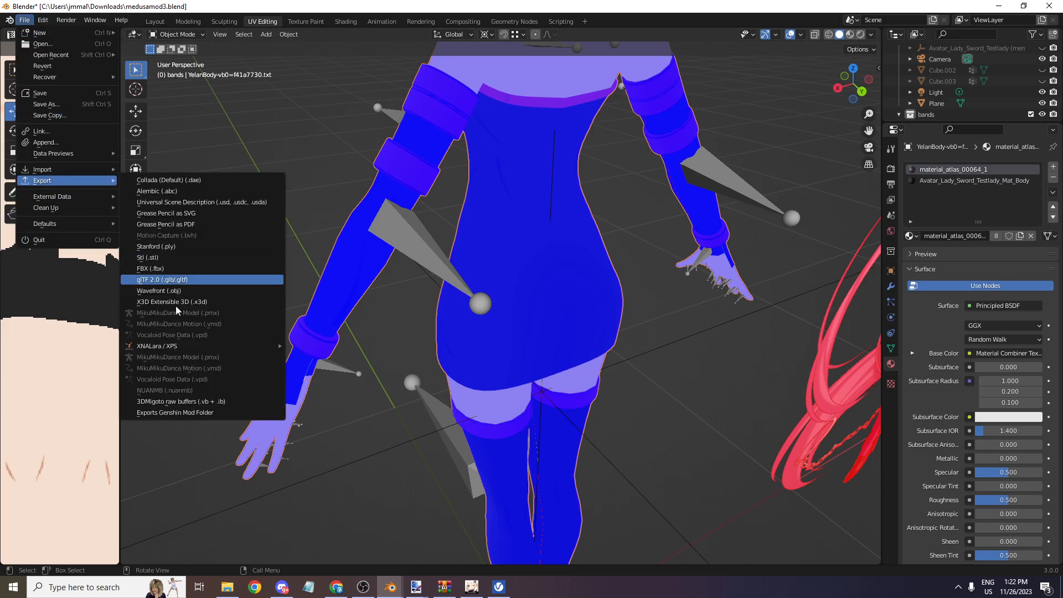
left_click(222, 411)
left_click(707, 408)
- Copy the seven exported ini, buf and ib files from the YelanMod folder into YelanMod_4K, replacing the existing files
key("alt+Tab")
key("alt+Tab")
key("alt+Tab")
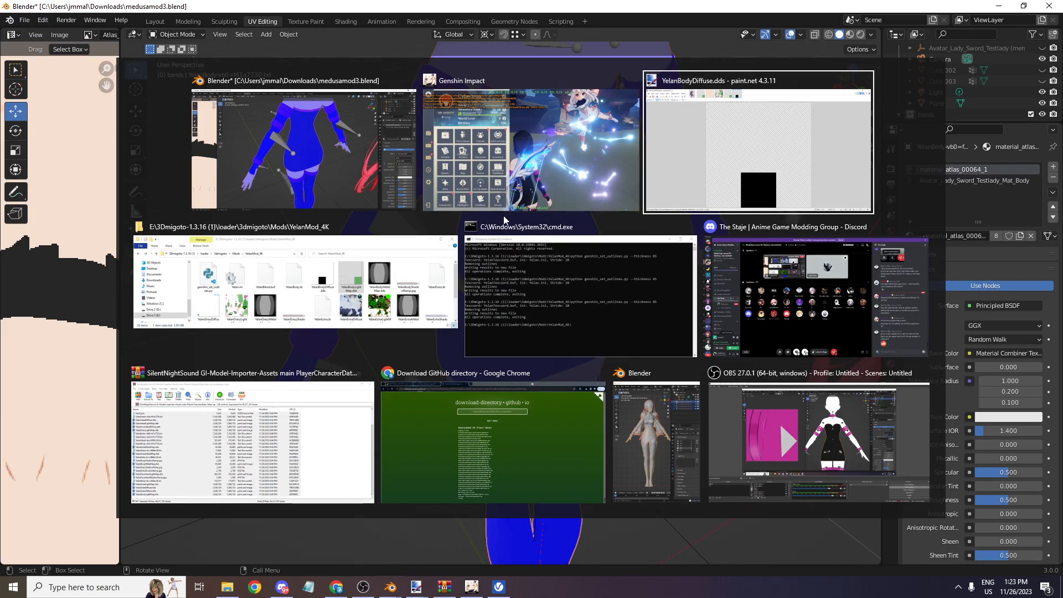
key("alt+Left")
key("alt+Left")
key("alt+Left")
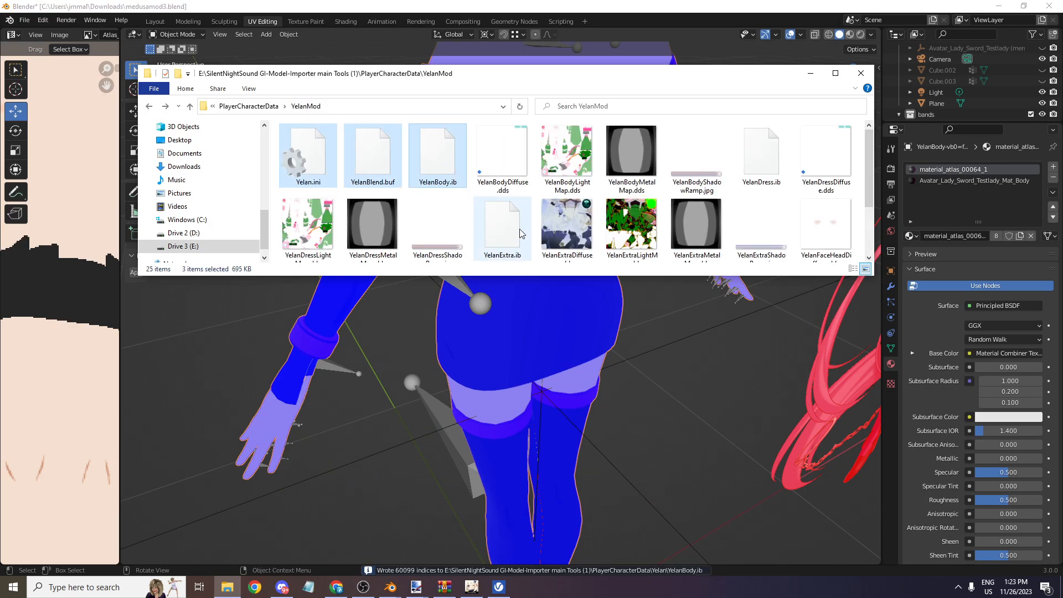
left_click_drag(613, 233, 495, 226, "ctrl")
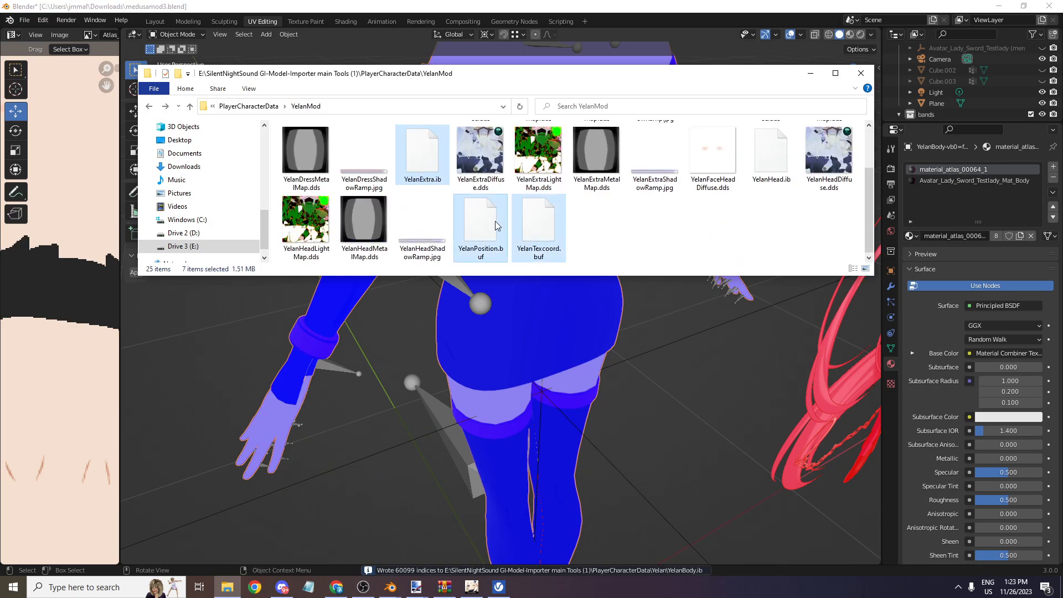
key("ctrl+c")
key("alt+Right")
key("alt+Right")
key("alt+Right")
key("ctrl+v")
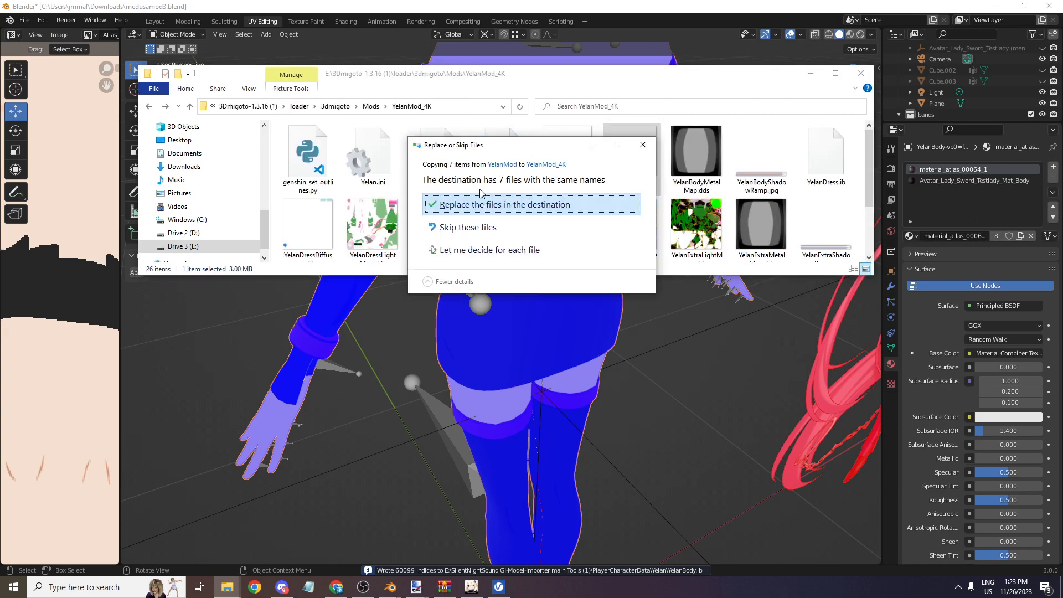
left_click(482, 204)
- Switch to the command prompt and rerun genshin_set_outlines.py with a thickness of 85 in the YelanMod_4K folder
key("alt+Tab")
key("alt+Tab")
key("alt+Tab")
key("alt+Tab")
key("alt+Tab")
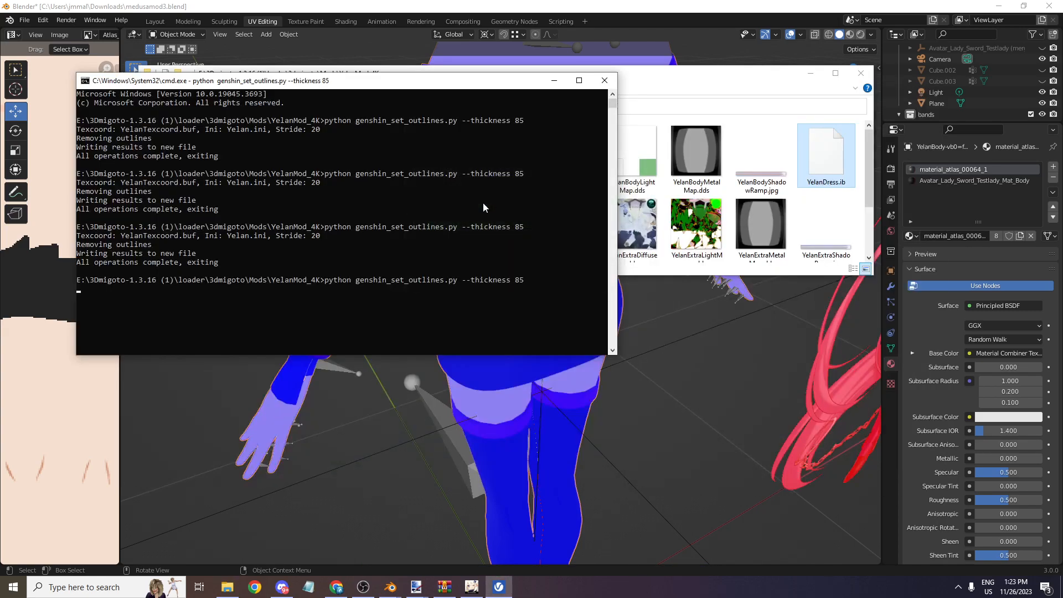
- Switch to Genshin Impact, close the Paimon menu, and reload the mods to bring in the corrected model
key("alt+Tab")
key("alt+Tab")
key("alt+Tab")
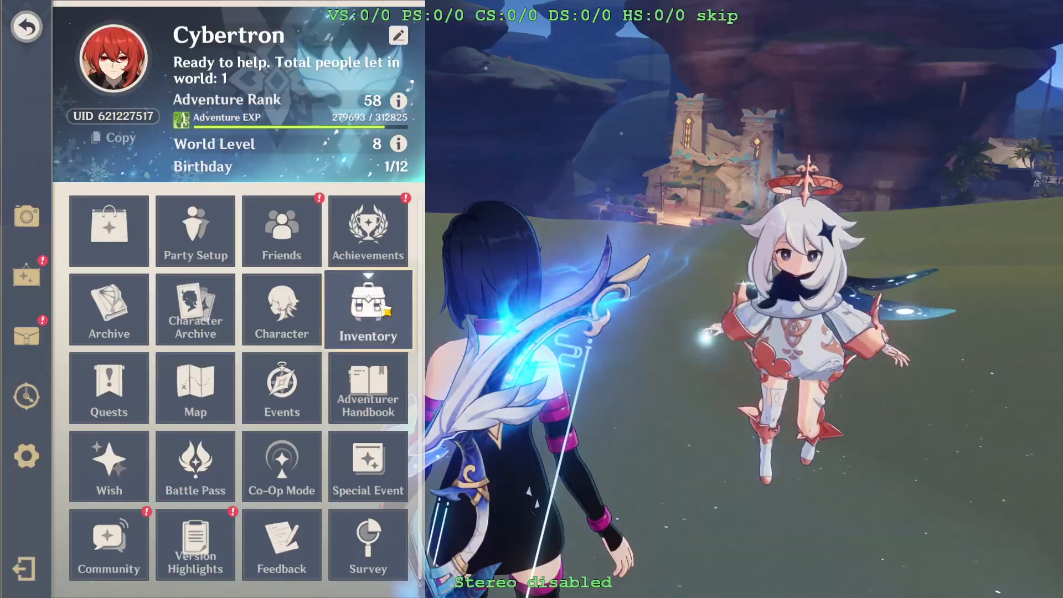
key("F10")
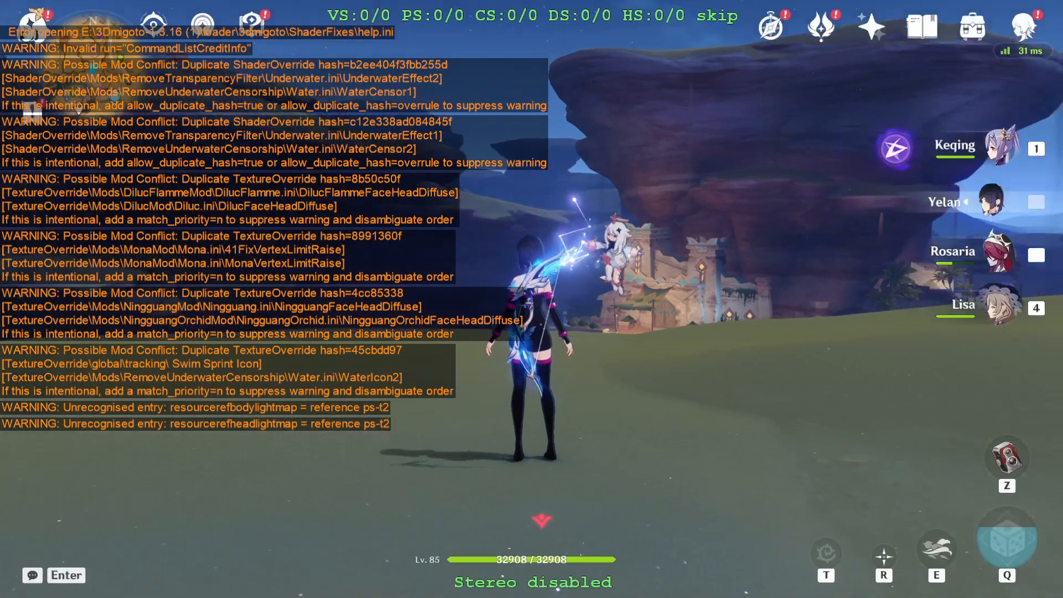
- Fire an aimed bow shot, dash, and use Yelan's elemental skill to check the dress and its neckline trim in-game
scroll(531, 298, "up", 5)
key("r")
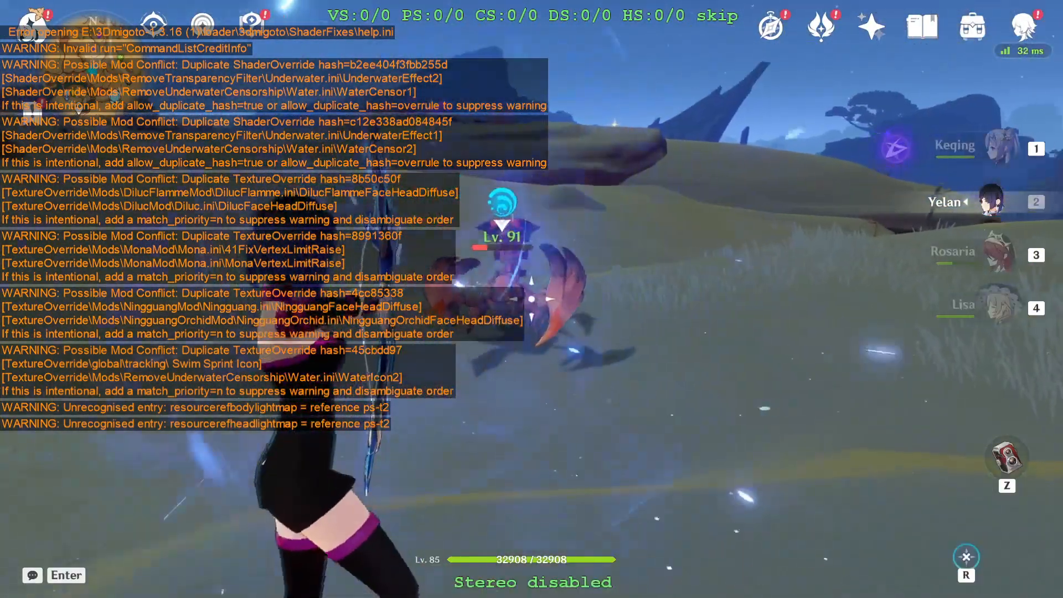
left_click(532, 299)
key("shift")
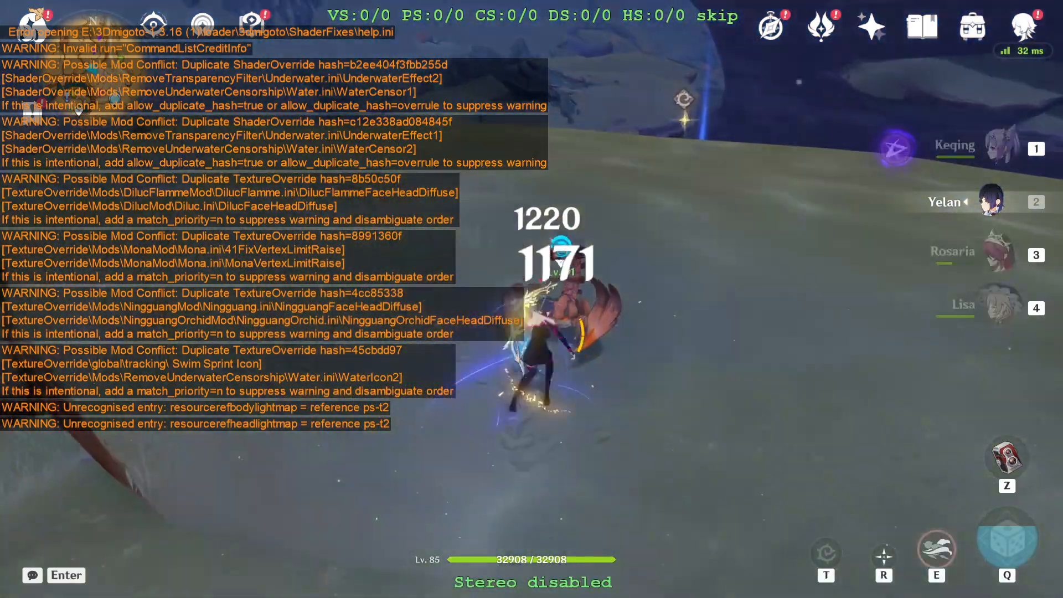
key("e")
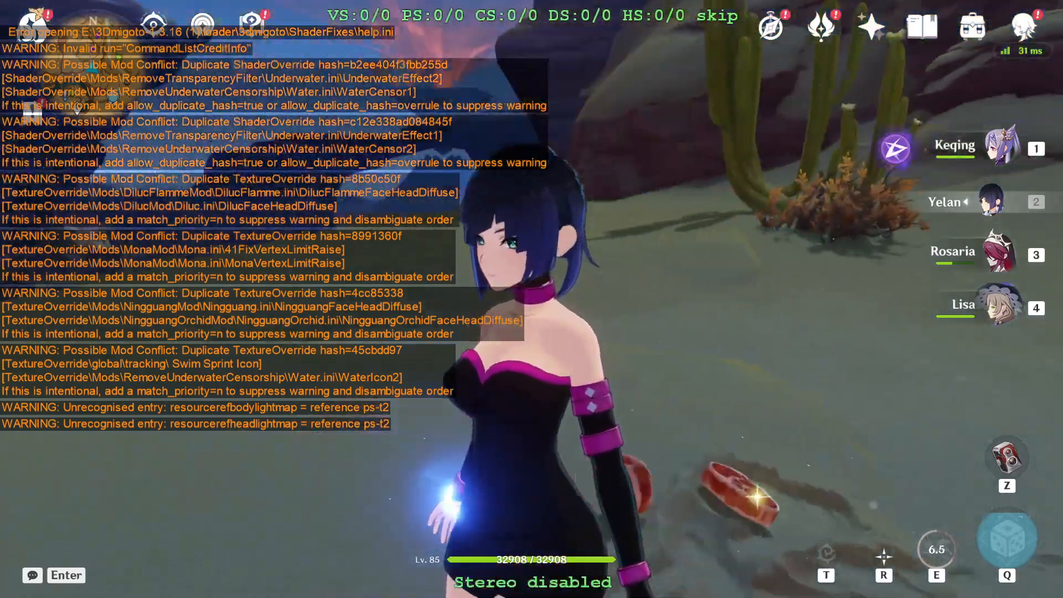
key("F10")
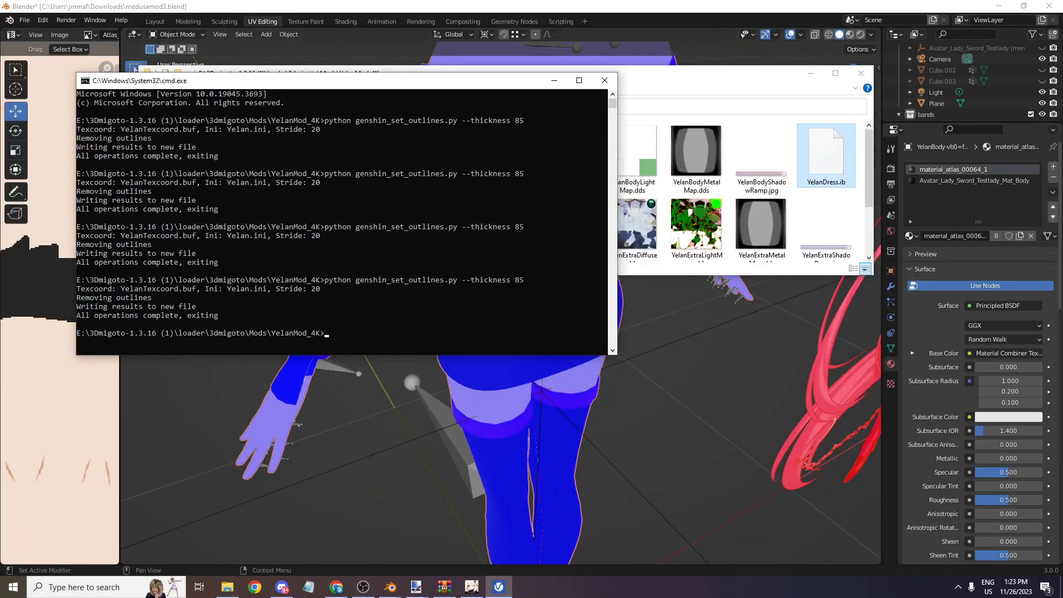